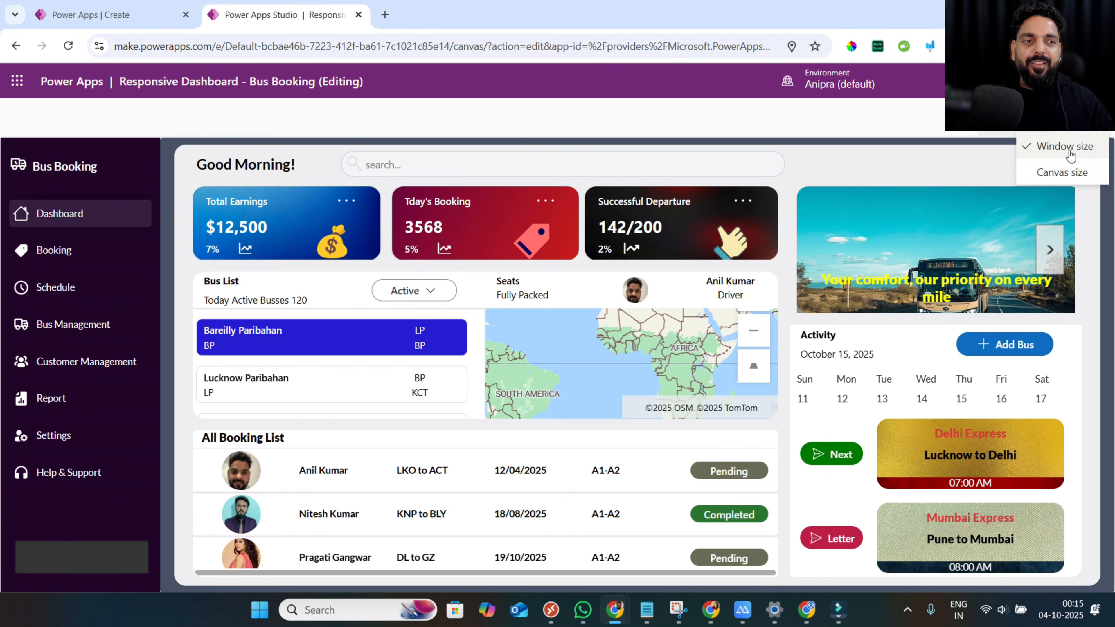
Preview the bus booking dashboard at canvas size and on the Motorola Moto G8 Power phone.
{"action": "left_click", "coordinate": [1063, 172]}
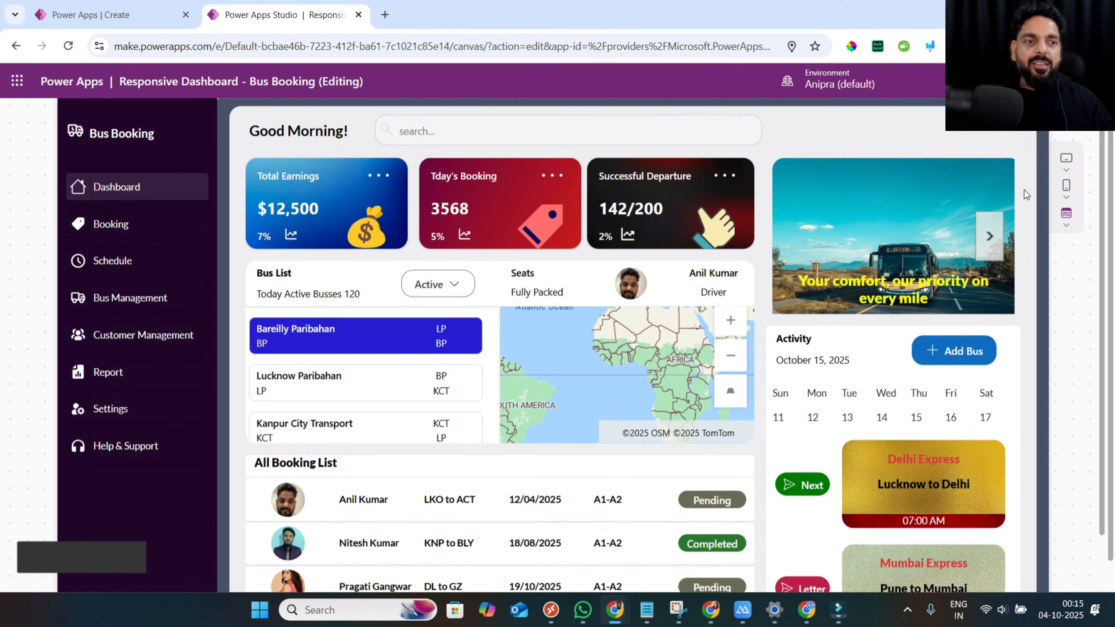
{"action": "left_click", "coordinate": [1065, 195]}
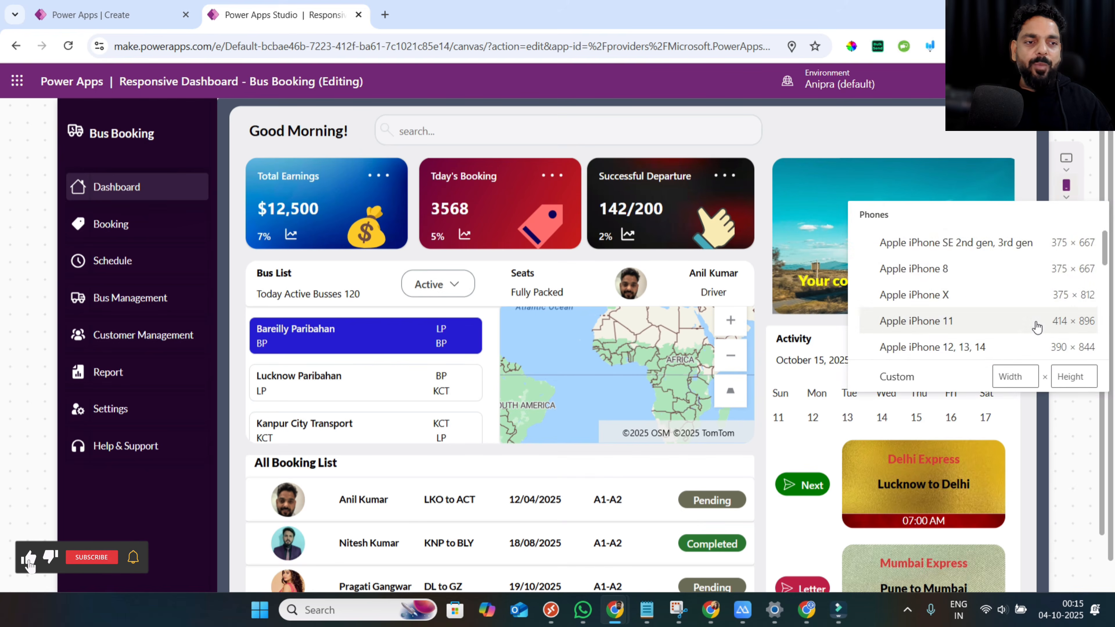
{"action": "scroll", "coordinate": [1037, 327], "scroll_direction": "down", "scroll_amount": 2}
{"action": "scroll", "coordinate": [1037, 327], "scroll_direction": "down", "scroll_amount": 5}
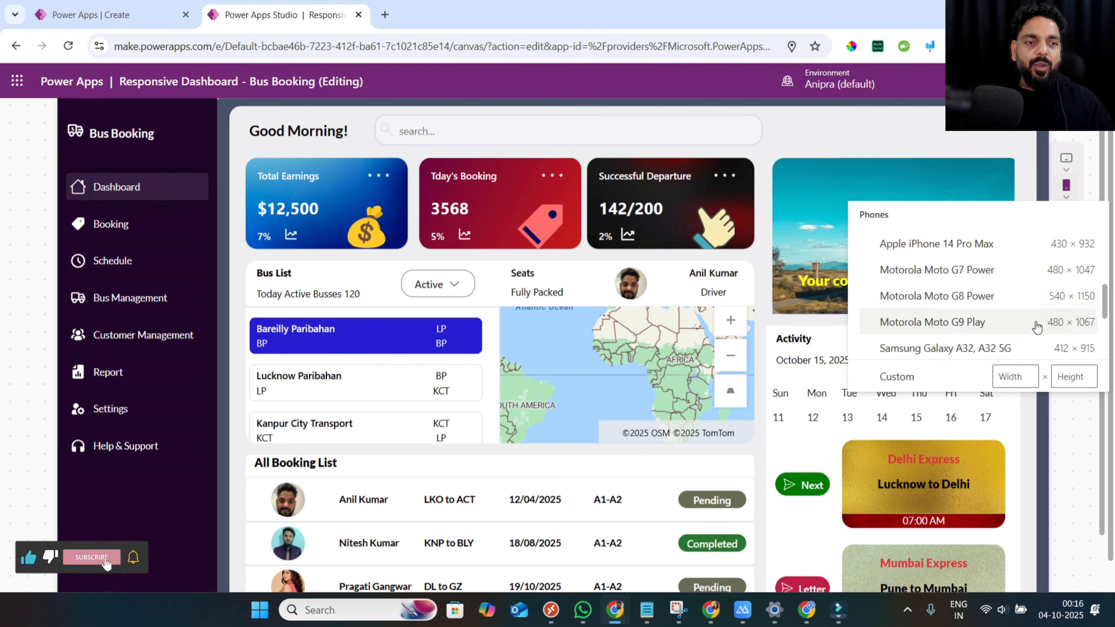
{"action": "left_click", "coordinate": [1026, 303]}
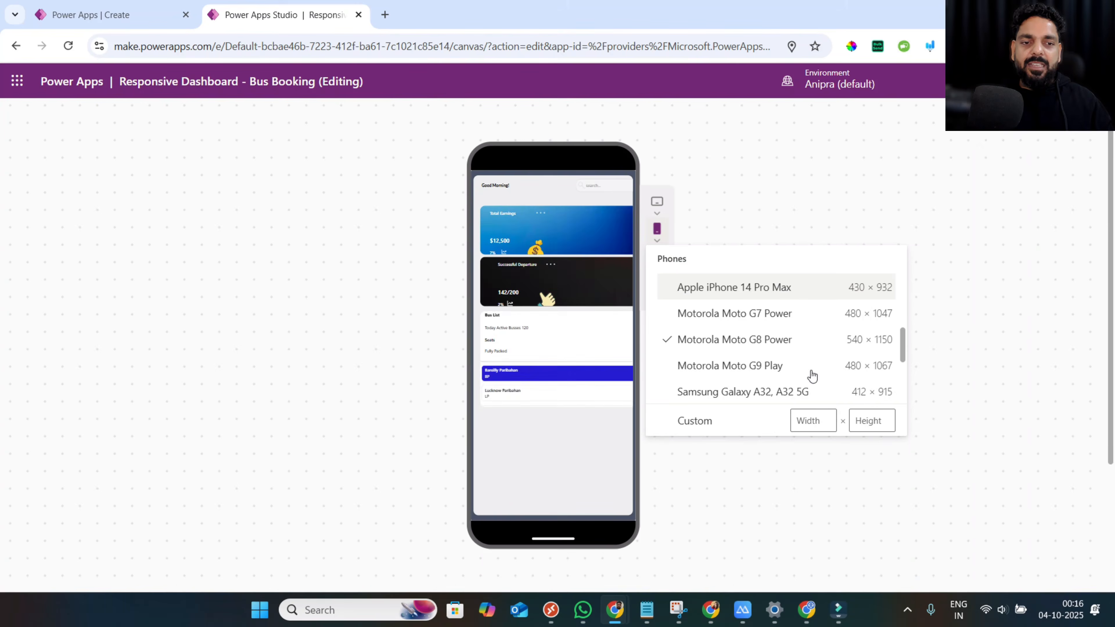
Preview the dashboard on a custom phone size of 590 × 1150.
{"action": "left_click", "coordinate": [819, 422]}
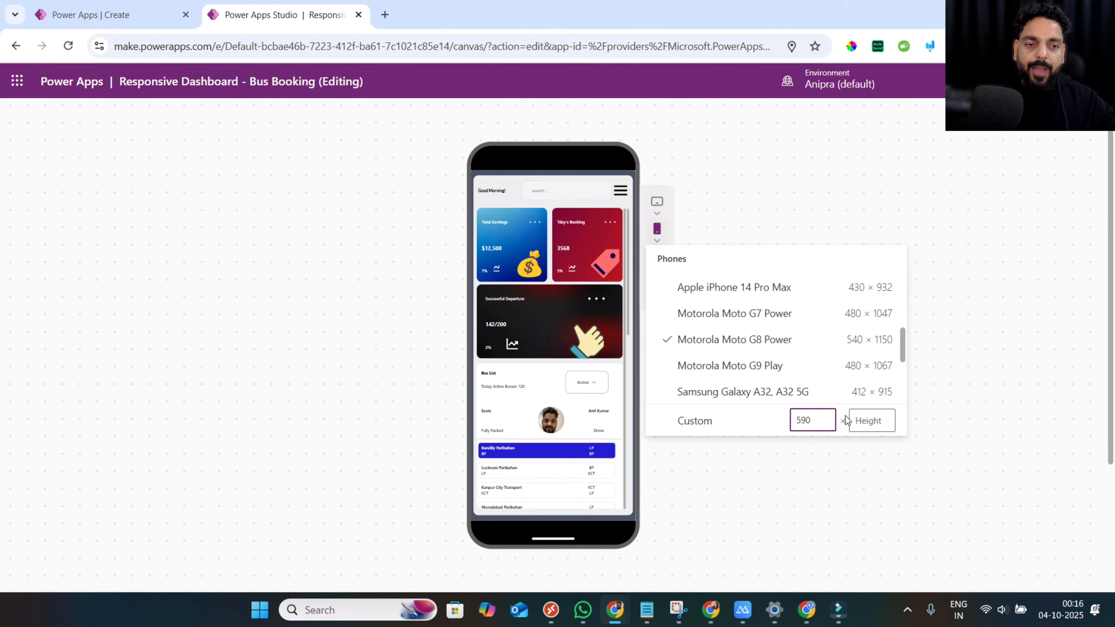
{"action": "left_click", "coordinate": [864, 419]}
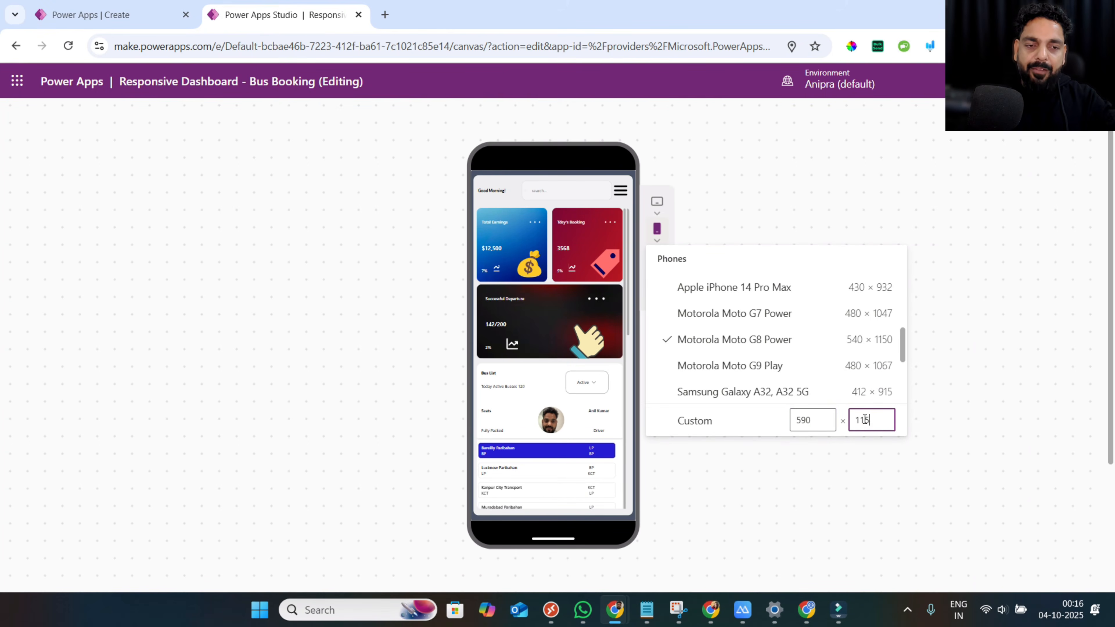
{"action": "left_click", "coordinate": [759, 415]}
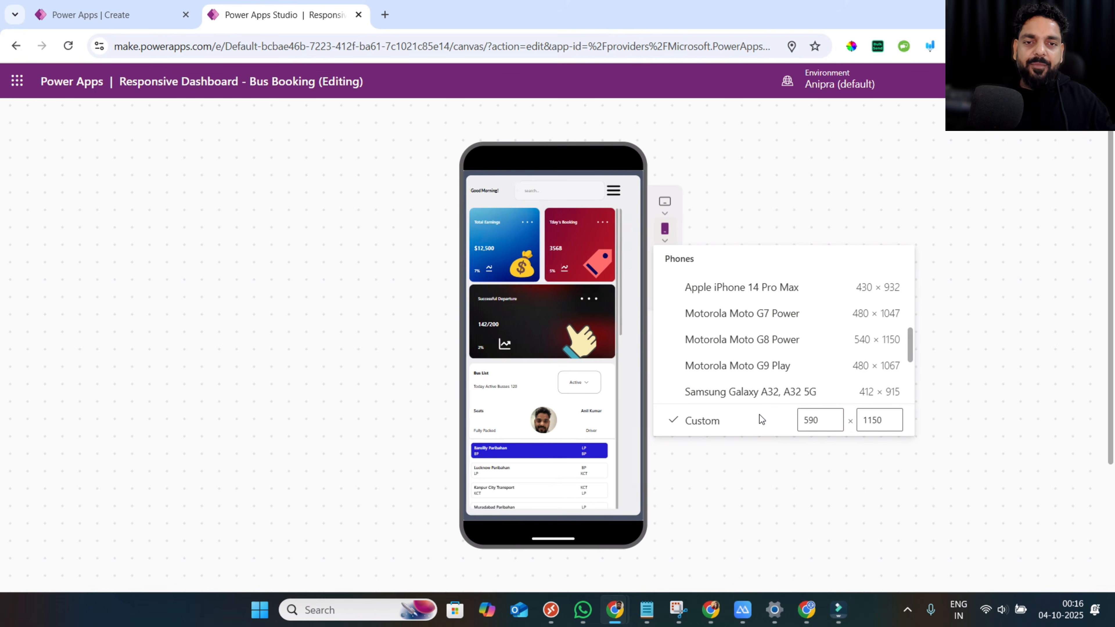
{"action": "left_click", "coordinate": [430, 391]}
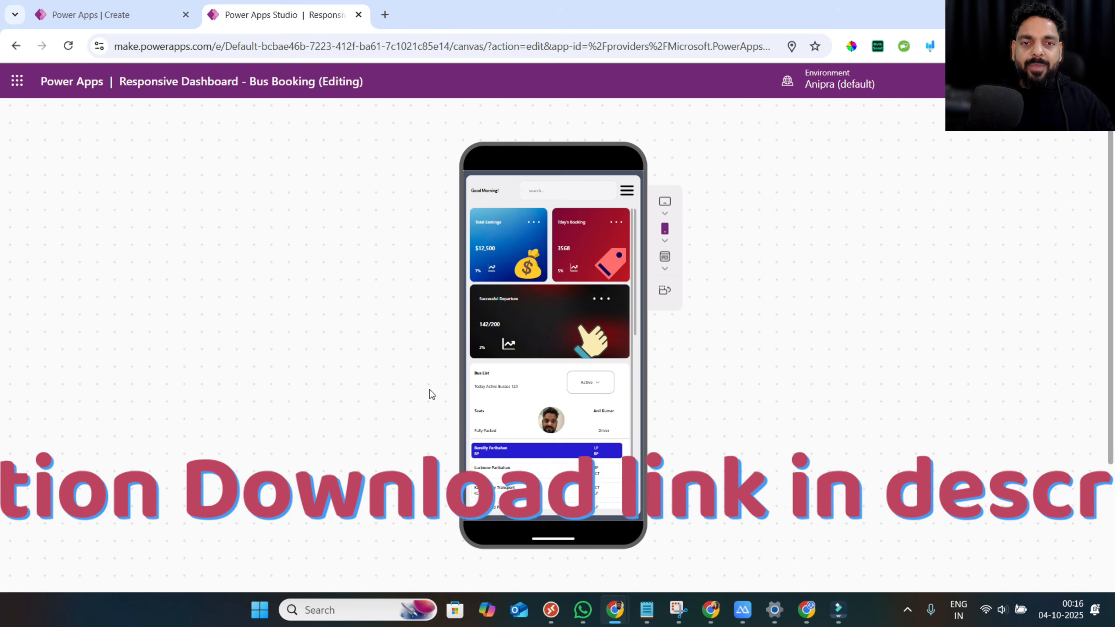
Open and close the phone preview's navigation menu, and examine the dashboard from the summary cards to the activity section.
{"action": "left_click", "coordinate": [626, 193]}
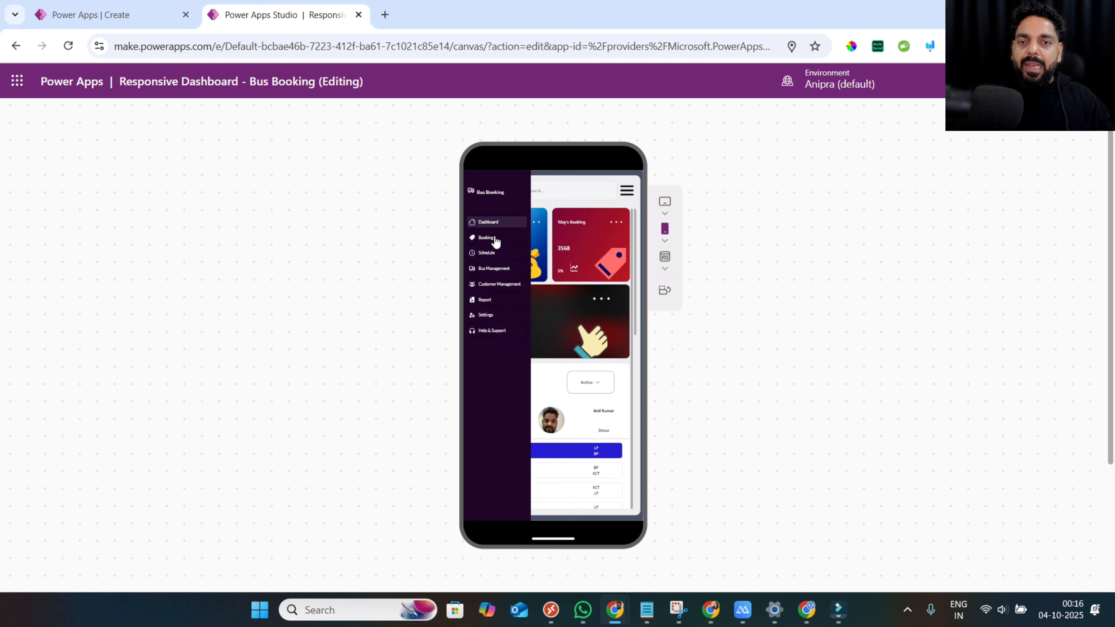
{"action": "left_click", "coordinate": [627, 192]}
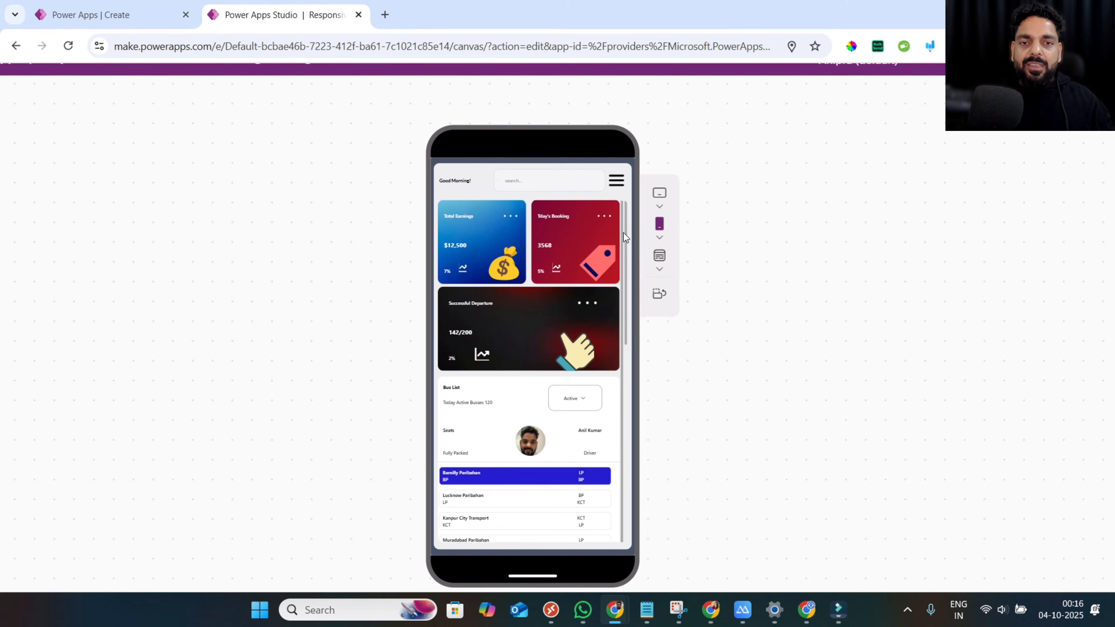
{"action": "scroll", "coordinate": [624, 255], "scroll_direction": "down", "scroll_amount": 3}
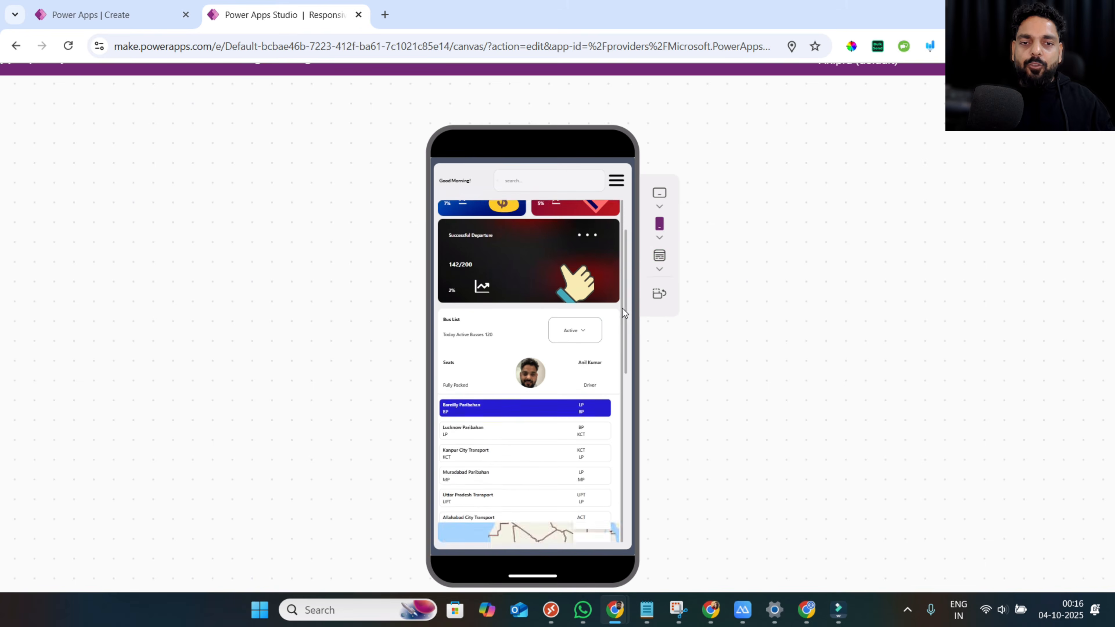
{"action": "left_click_drag", "start_coordinate": [624, 311], "coordinate": [626, 466]}
{"action": "left_click_drag", "start_coordinate": [624, 513], "coordinate": [628, 397]}
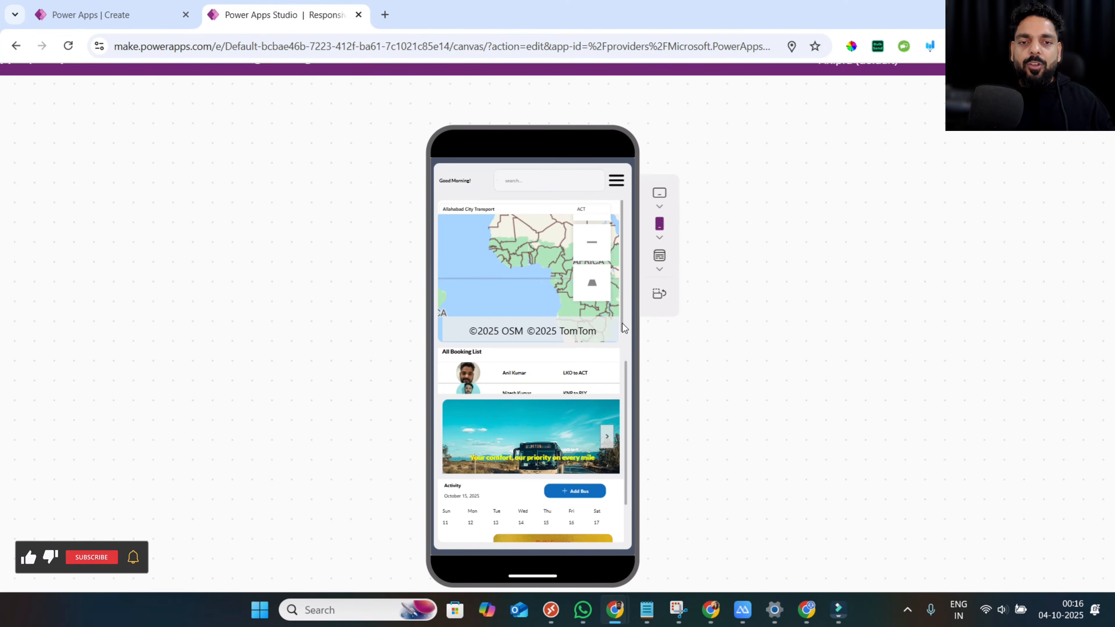
{"action": "scroll", "coordinate": [622, 326], "scroll_direction": "down", "scroll_amount": 3}
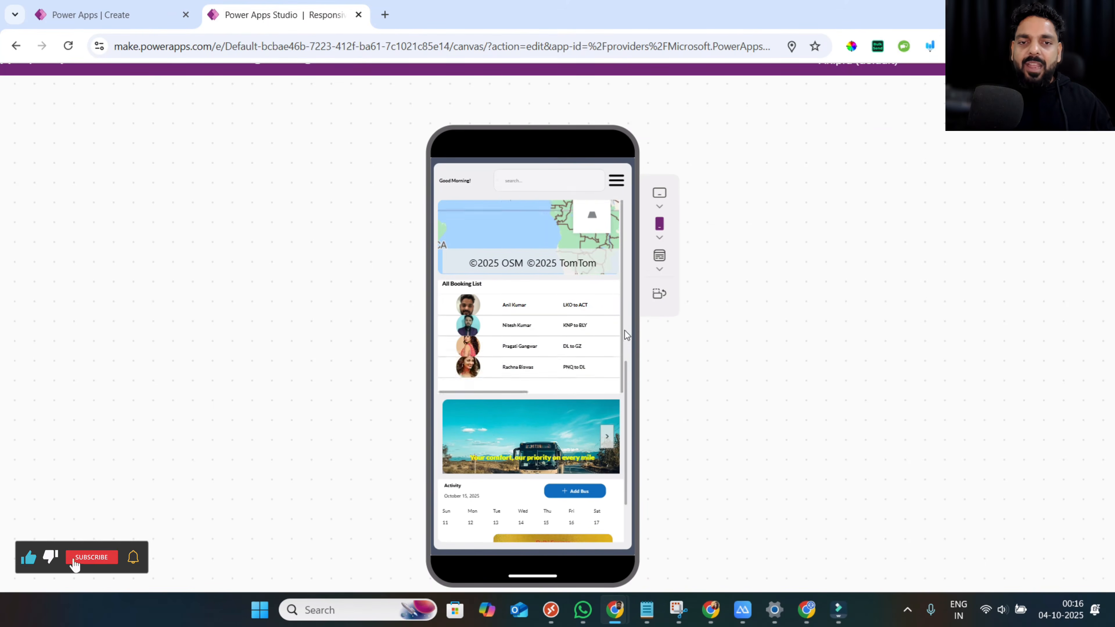
{"action": "scroll", "coordinate": [626, 335], "scroll_direction": "up", "scroll_amount": 3}
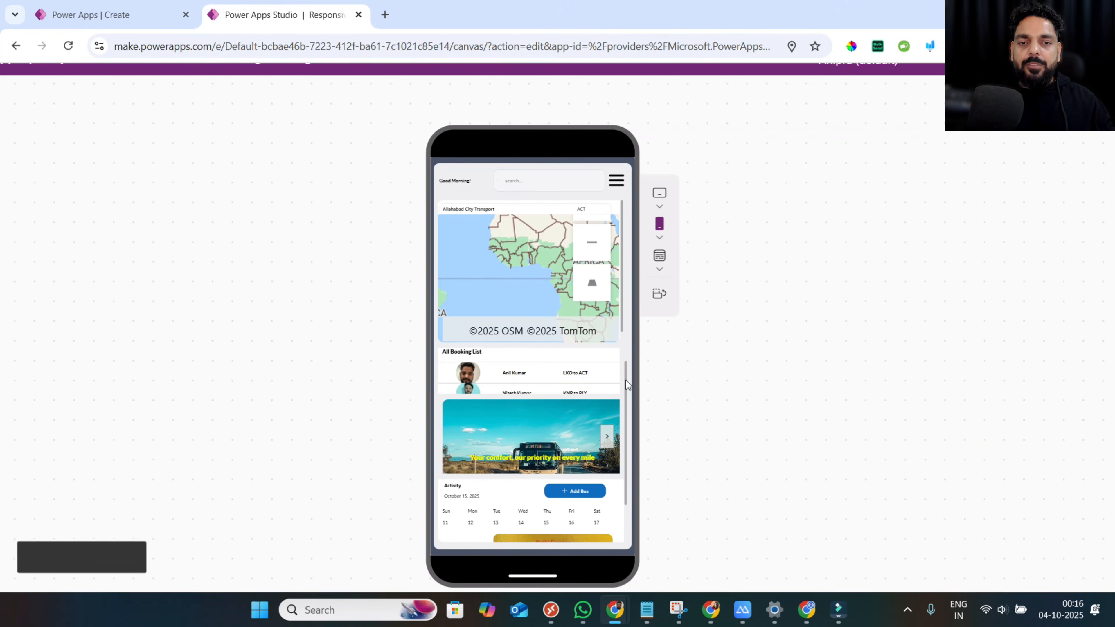
{"action": "left_click_drag", "start_coordinate": [625, 379], "coordinate": [627, 212]}
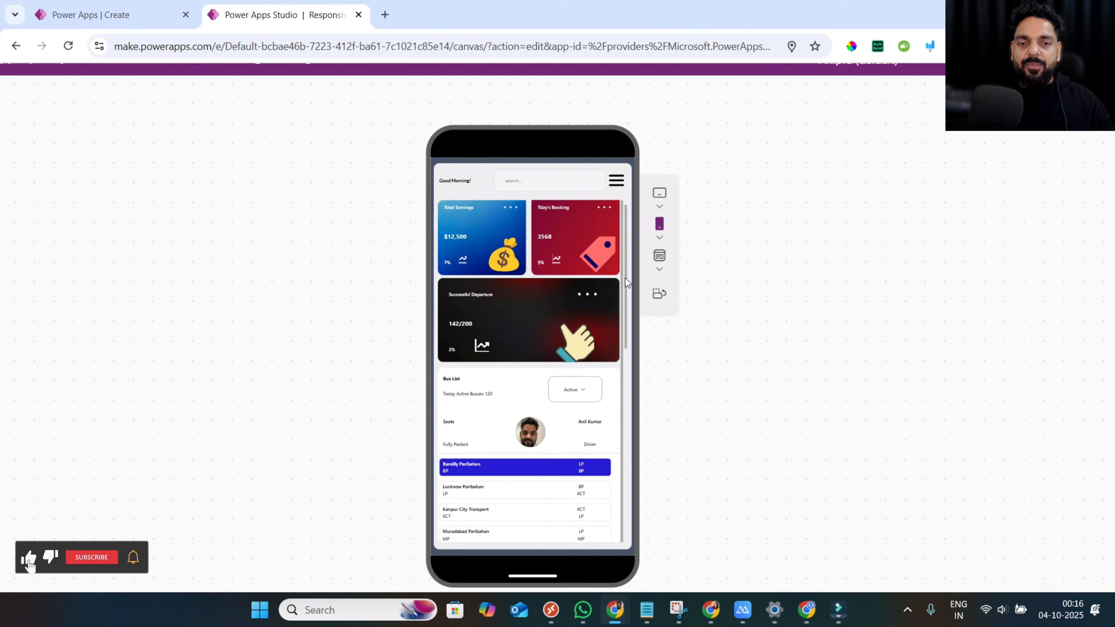
{"action": "left_click_drag", "start_coordinate": [625, 281], "coordinate": [627, 397]}
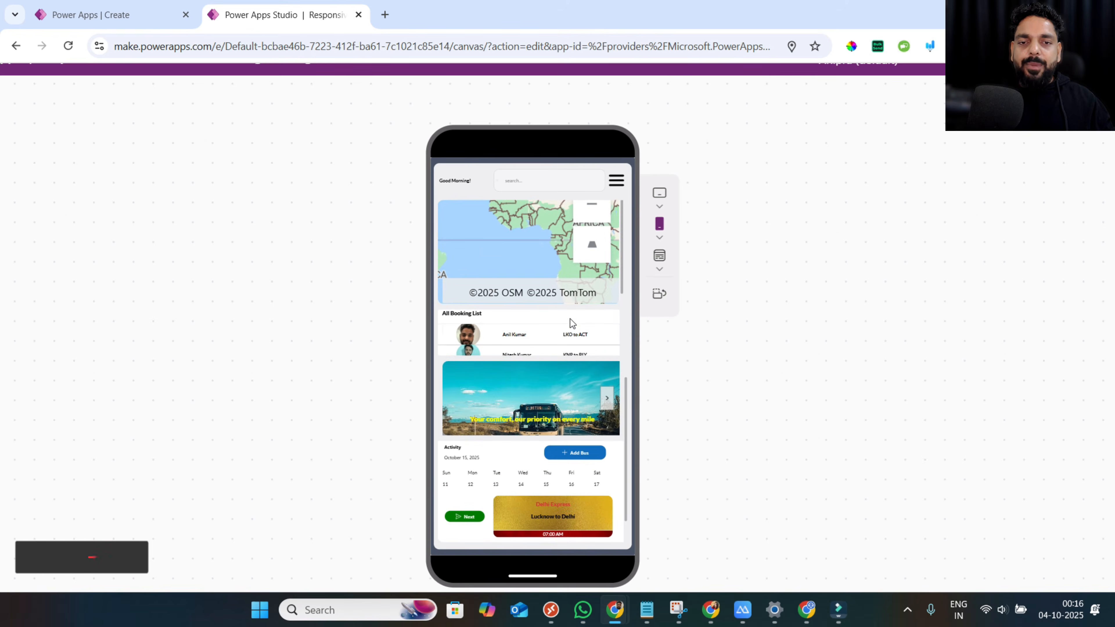
{"action": "scroll", "coordinate": [570, 323], "scroll_direction": "down", "scroll_amount": 5}
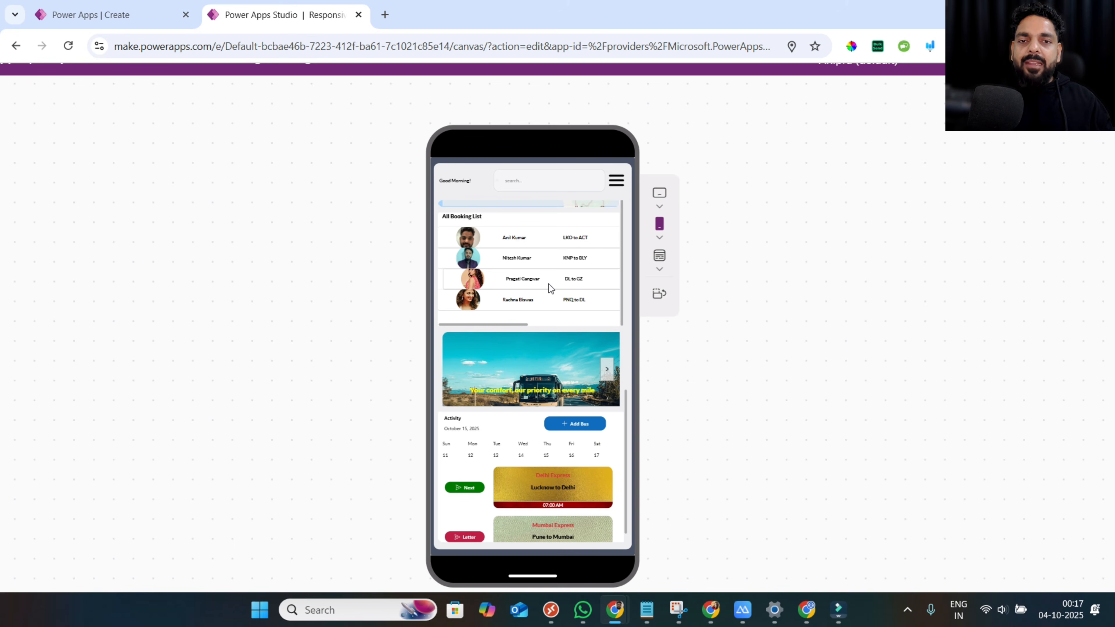
Examine all columns of the All Booking List in the phone preview, from the passenger photos to the booking status.
{"action": "scroll", "coordinate": [548, 284], "scroll_direction": "up", "scroll_amount": 1}
{"action": "scroll", "coordinate": [548, 284], "scroll_direction": "right", "scroll_amount": 3}
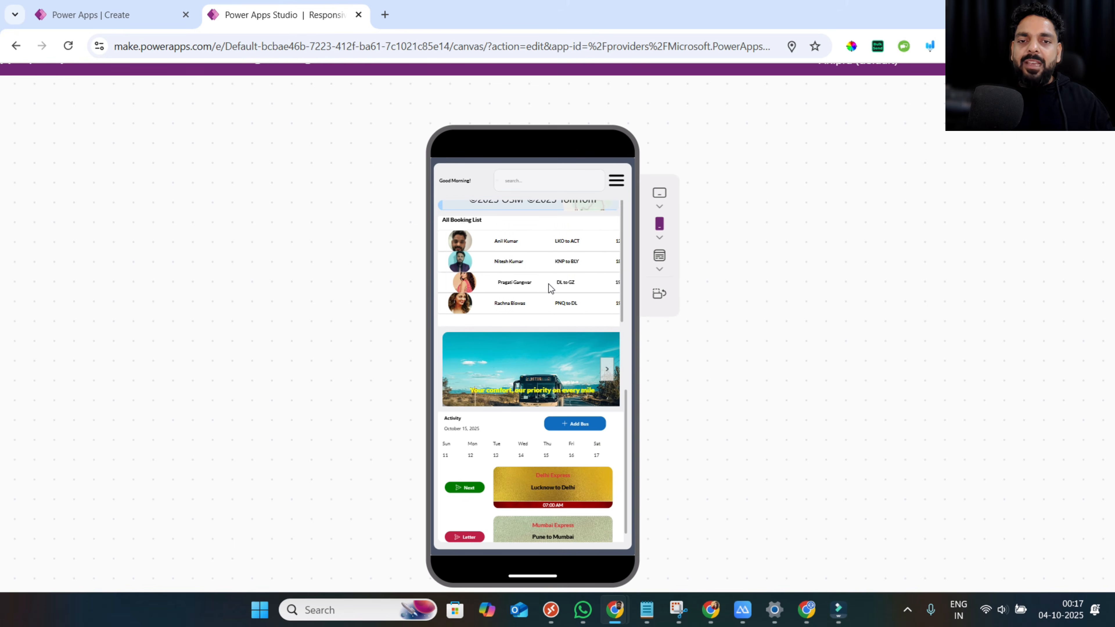
{"action": "scroll", "coordinate": [549, 284], "scroll_direction": "right", "scroll_amount": 5}
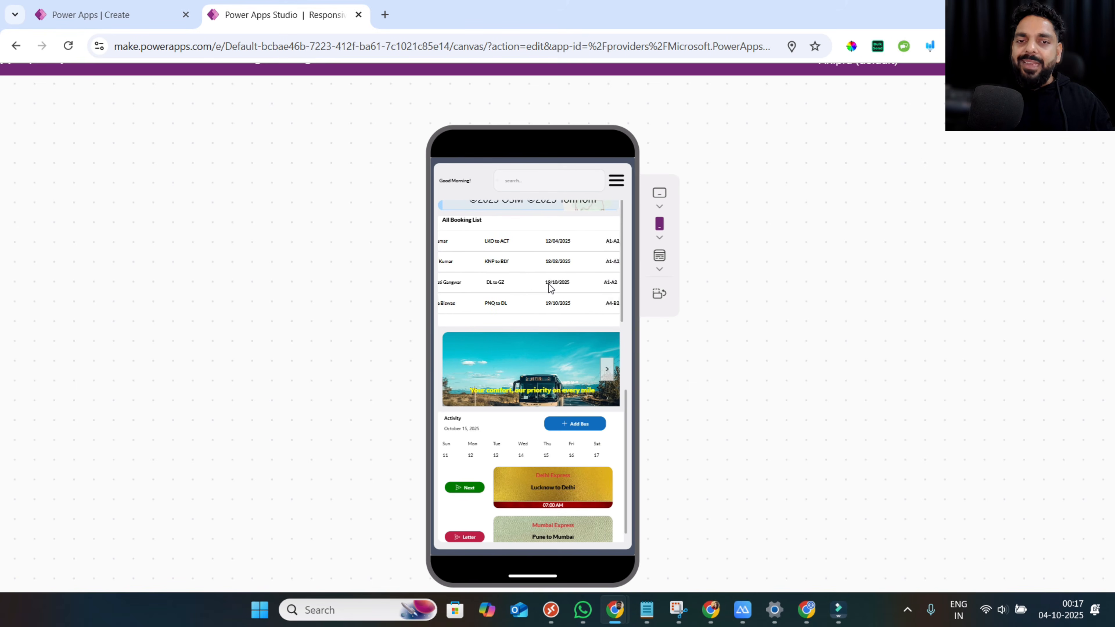
{"action": "scroll", "coordinate": [549, 285], "scroll_direction": "right", "scroll_amount": 1}
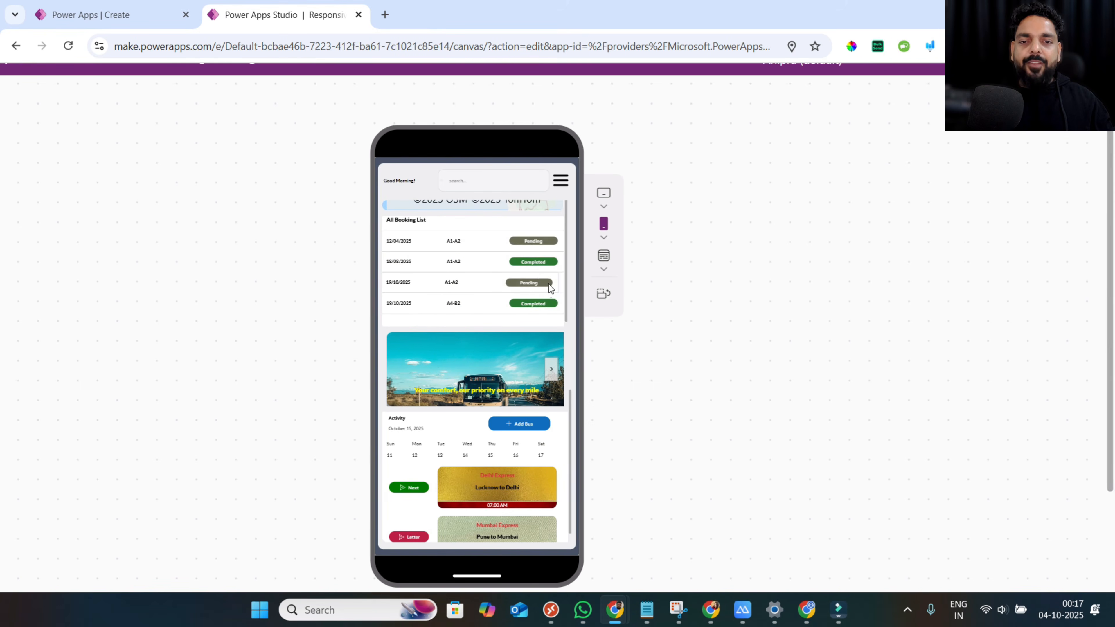
{"action": "scroll", "coordinate": [493, 286], "scroll_direction": "down", "scroll_amount": 1}
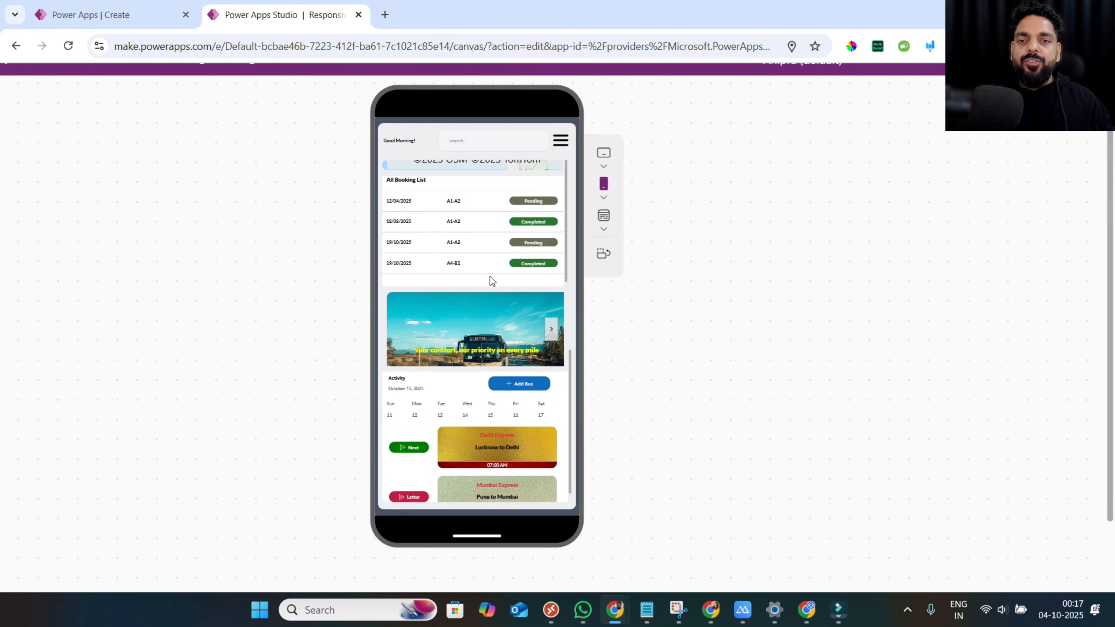
{"action": "scroll", "coordinate": [459, 249], "scroll_direction": "left", "scroll_amount": 2}
{"action": "scroll", "coordinate": [543, 234], "scroll_direction": "left", "scroll_amount": 5}
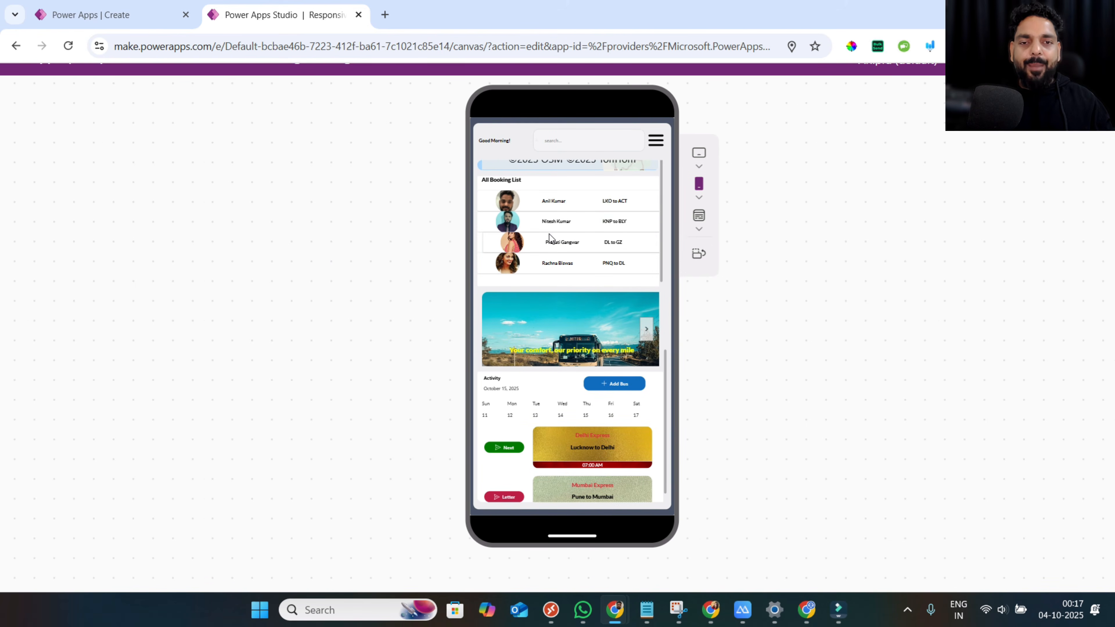
Examine the phone layout from the activity cards back through the map and bus list to the summary cards.
{"action": "scroll", "coordinate": [549, 234], "scroll_direction": "down", "scroll_amount": 1}
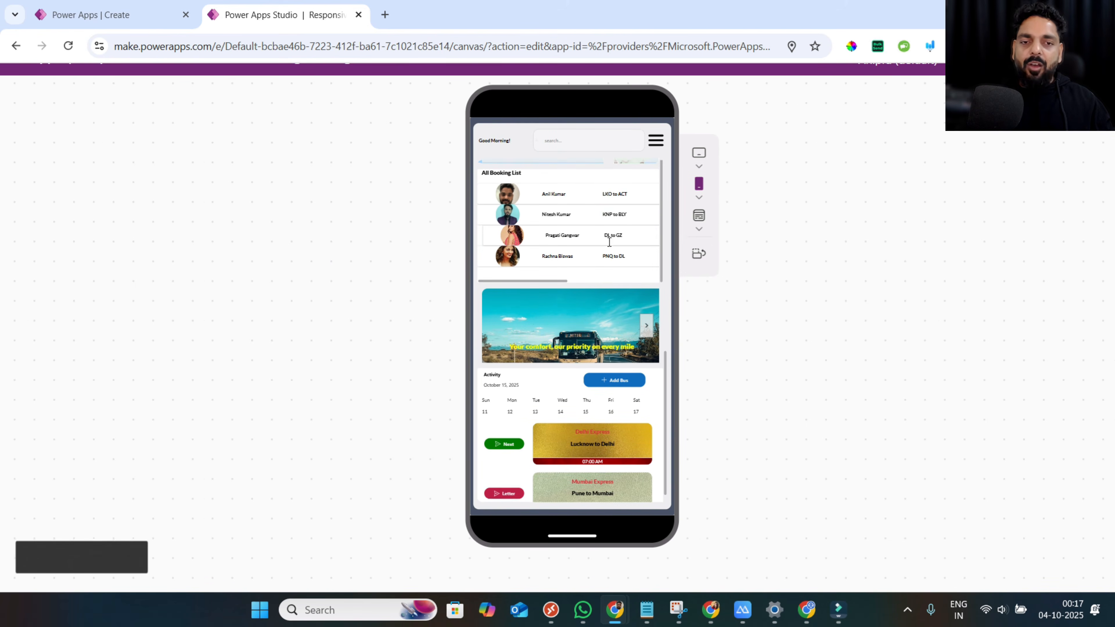
{"action": "scroll", "coordinate": [609, 242], "scroll_direction": "down", "scroll_amount": 1}
{"action": "scroll", "coordinate": [620, 390], "scroll_direction": "down", "scroll_amount": 1}
{"action": "scroll", "coordinate": [620, 390], "scroll_direction": "up", "scroll_amount": 2}
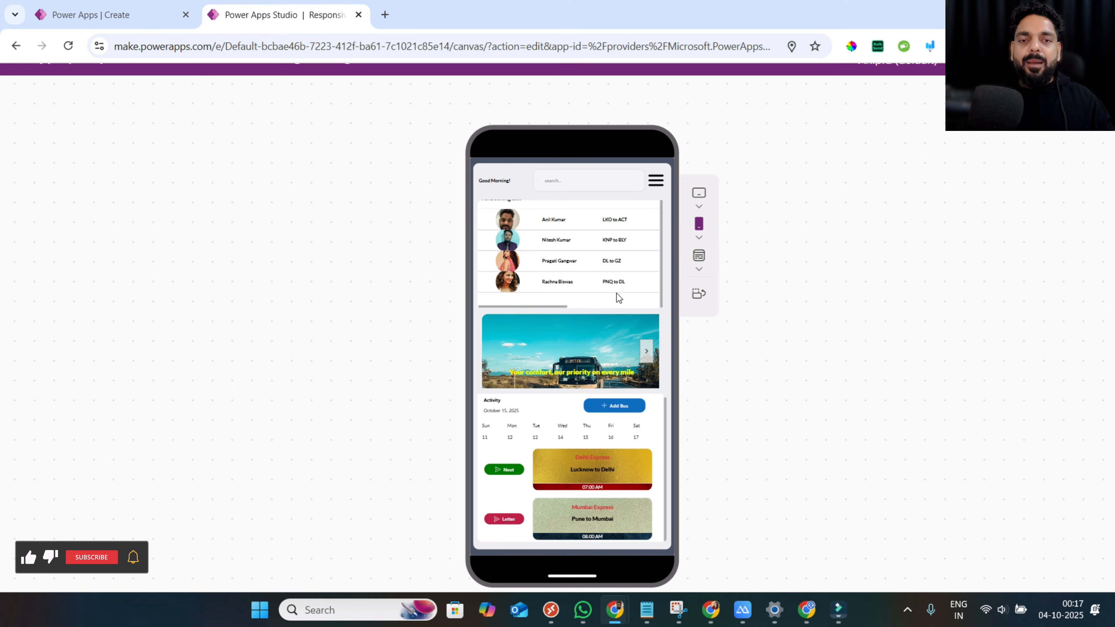
{"action": "scroll", "coordinate": [607, 285], "scroll_direction": "up", "scroll_amount": 5}
{"action": "scroll", "coordinate": [606, 284], "scroll_direction": "up", "scroll_amount": 3}
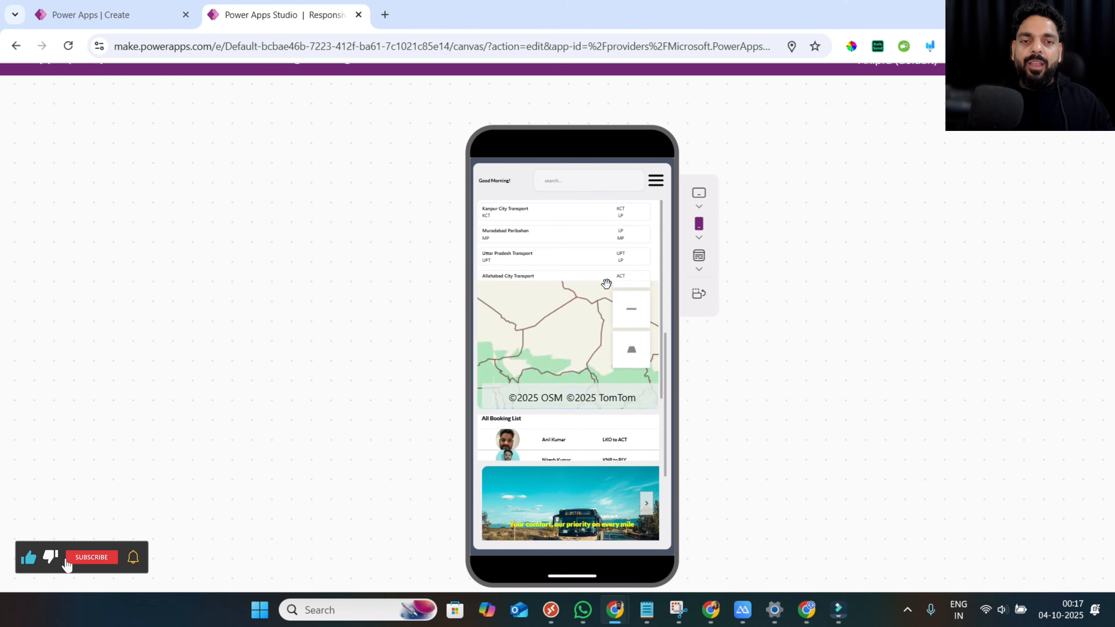
{"action": "scroll", "coordinate": [606, 255], "scroll_direction": "up", "scroll_amount": 10}
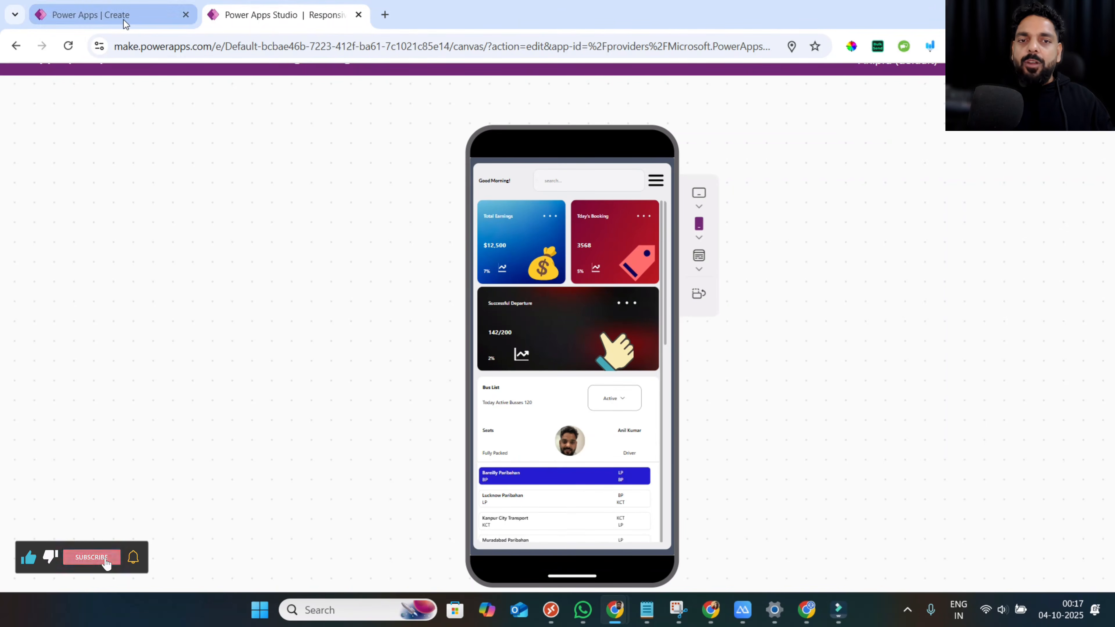
Go back to the app creation page and create a blank canvas app with the Responsive size.
{"action": "left_click", "coordinate": [699, 269]}
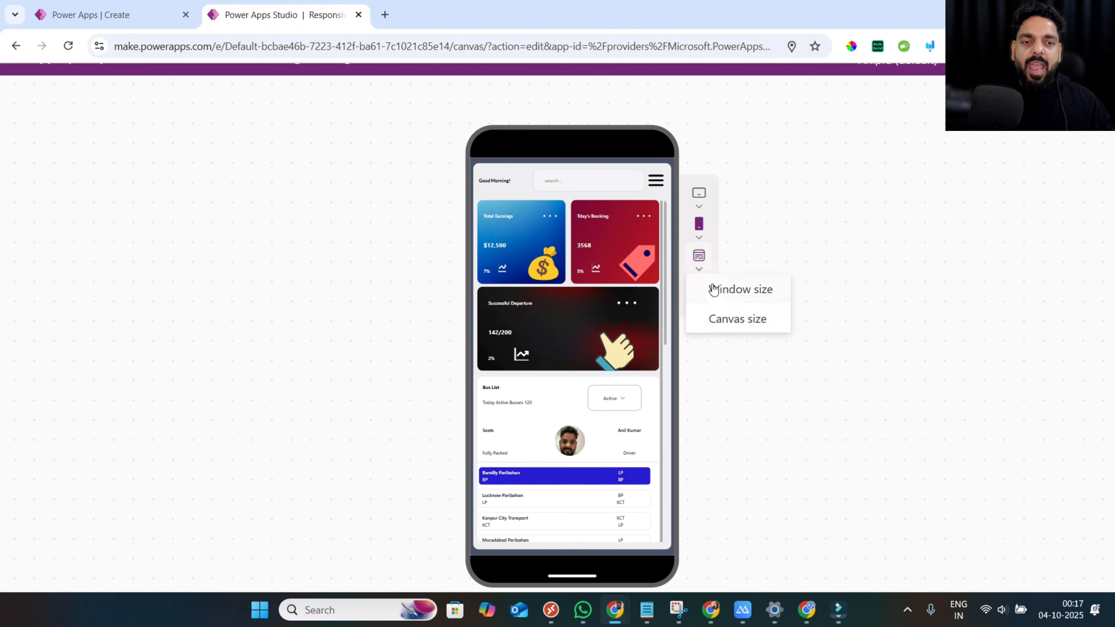
{"action": "left_click", "coordinate": [115, 17]}
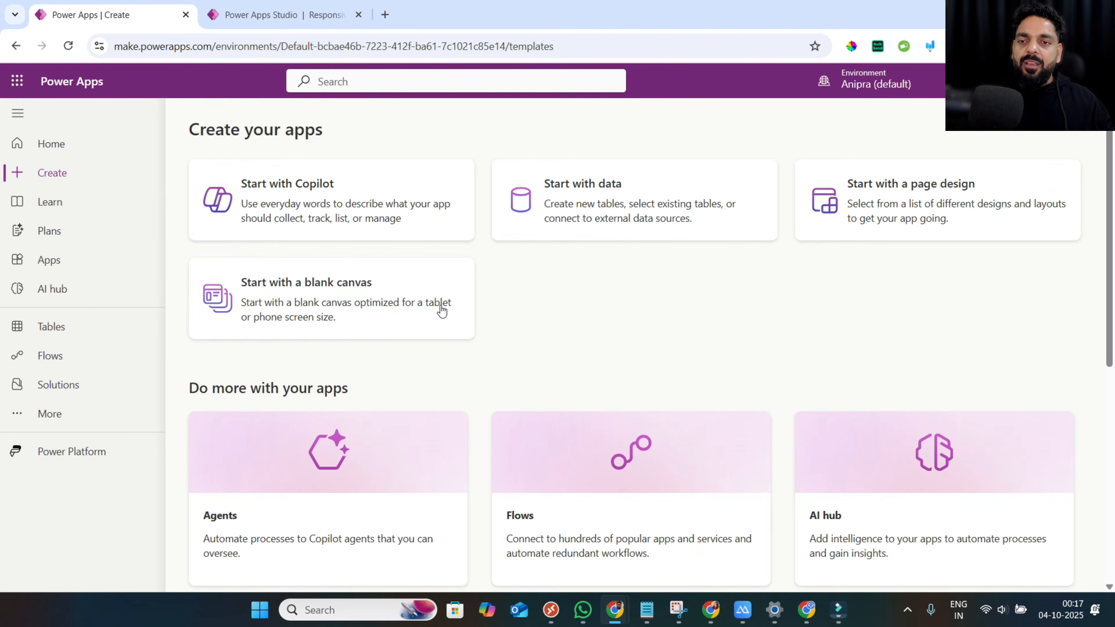
{"action": "left_click", "coordinate": [382, 312]}
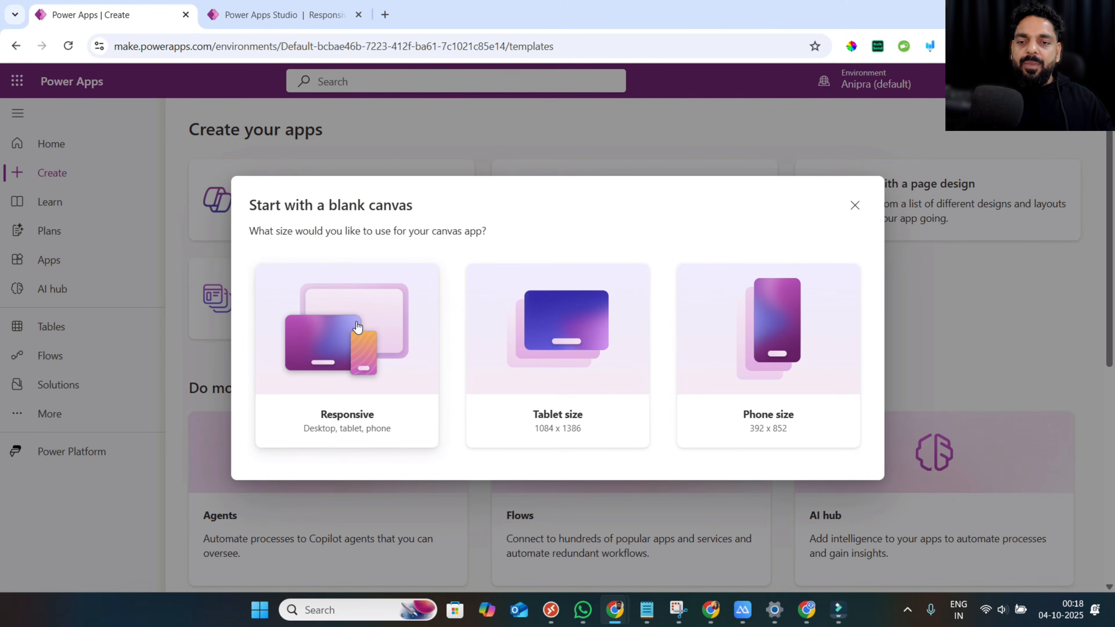
{"action": "left_click", "coordinate": [357, 326]}
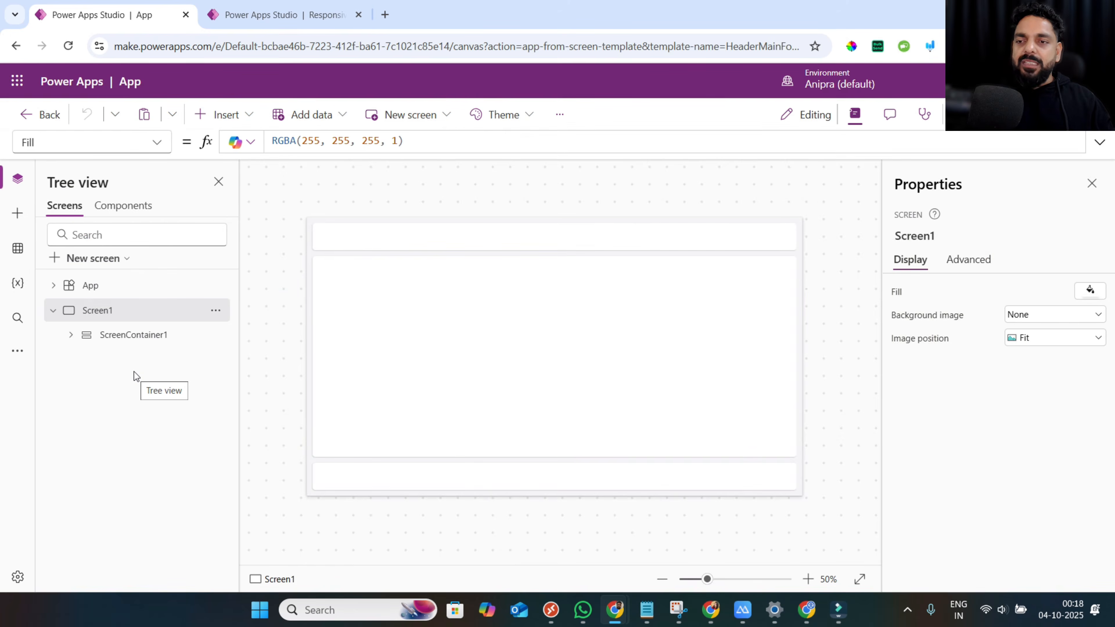
Add two blank screens and name them Dashboard and Booking.
{"action": "left_click", "coordinate": [98, 263]}
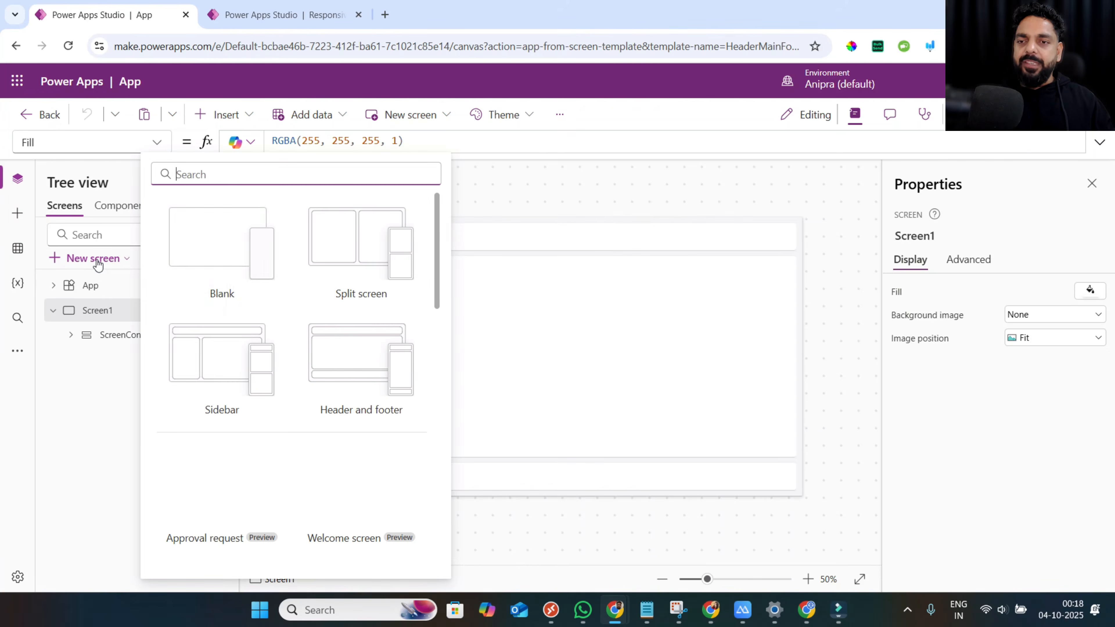
{"action": "left_click", "coordinate": [219, 241]}
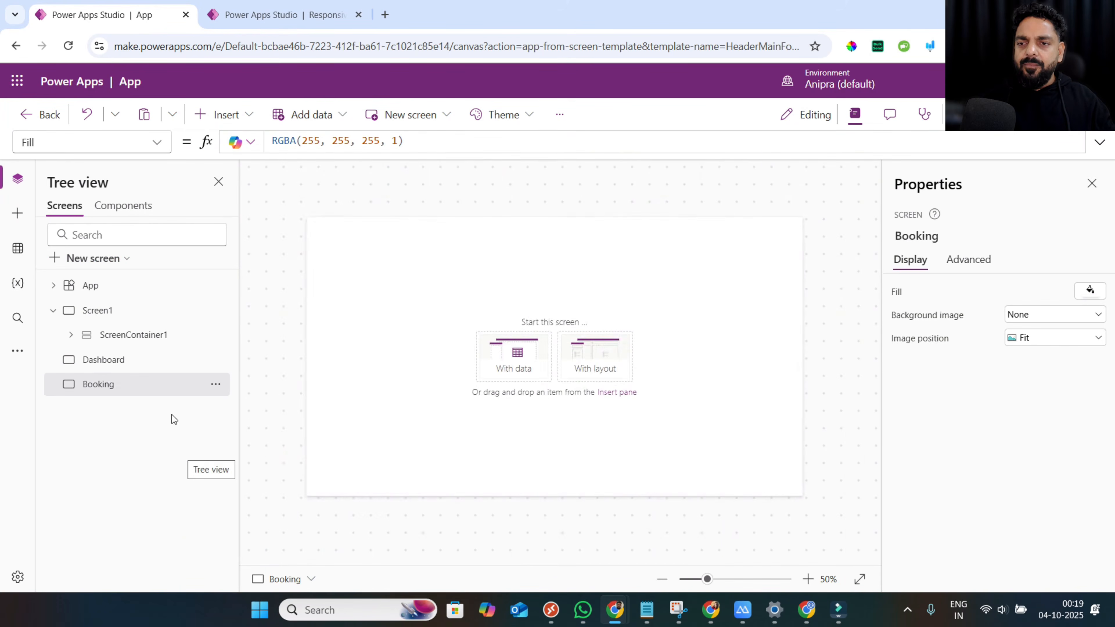
Delete the default Screen1 from the app and select the App object.
{"action": "left_click", "coordinate": [142, 312]}
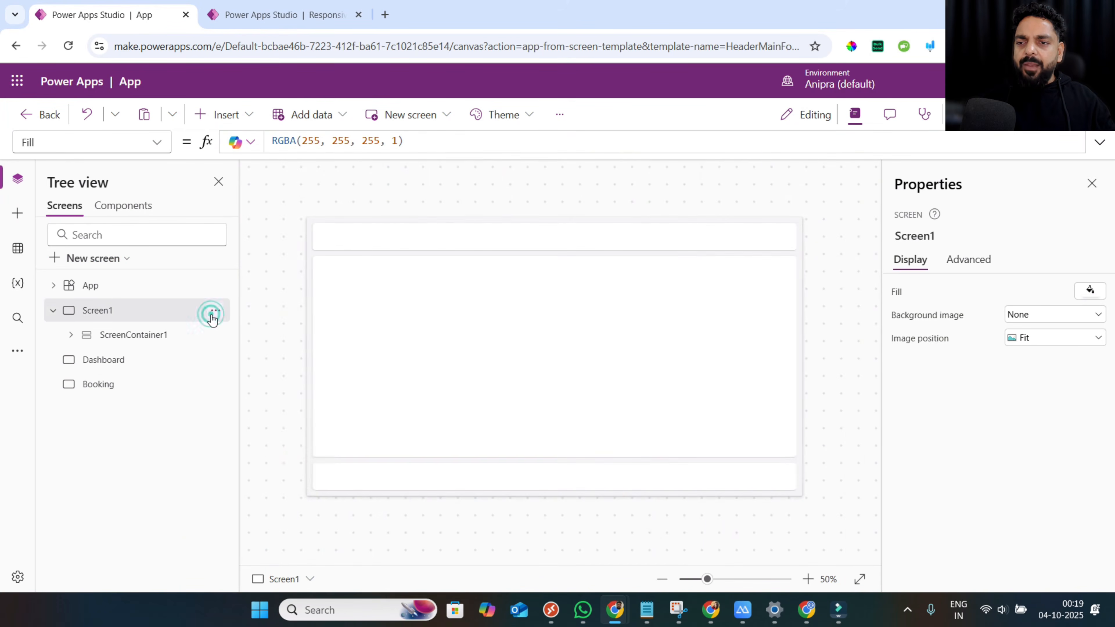
{"action": "left_click", "coordinate": [214, 313]}
{"action": "left_click", "coordinate": [254, 444]}
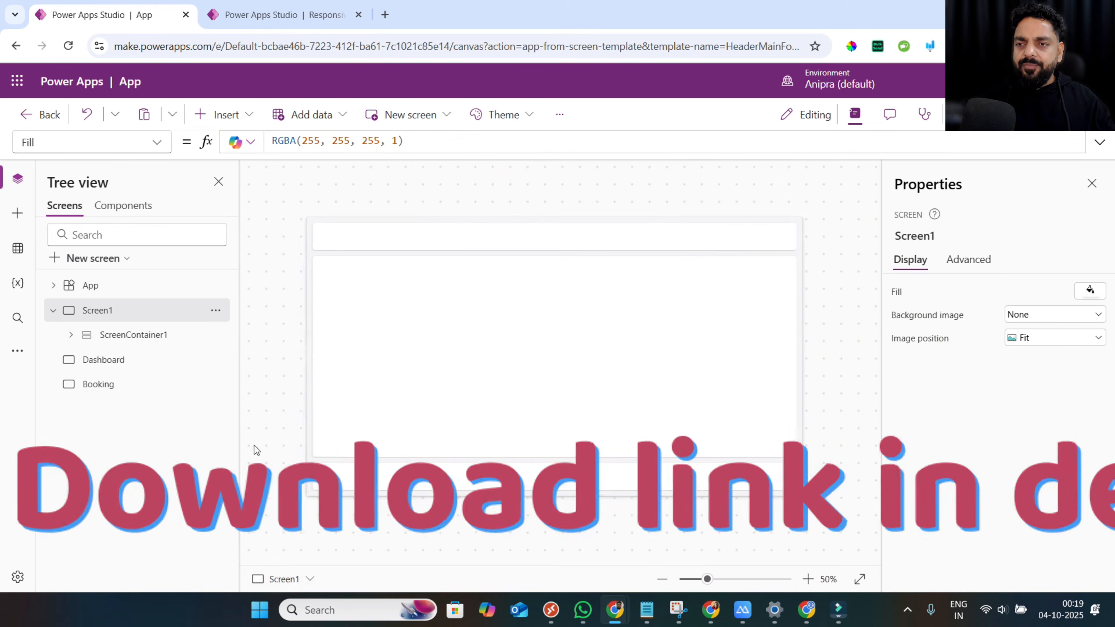
{"action": "left_click", "coordinate": [105, 287]}
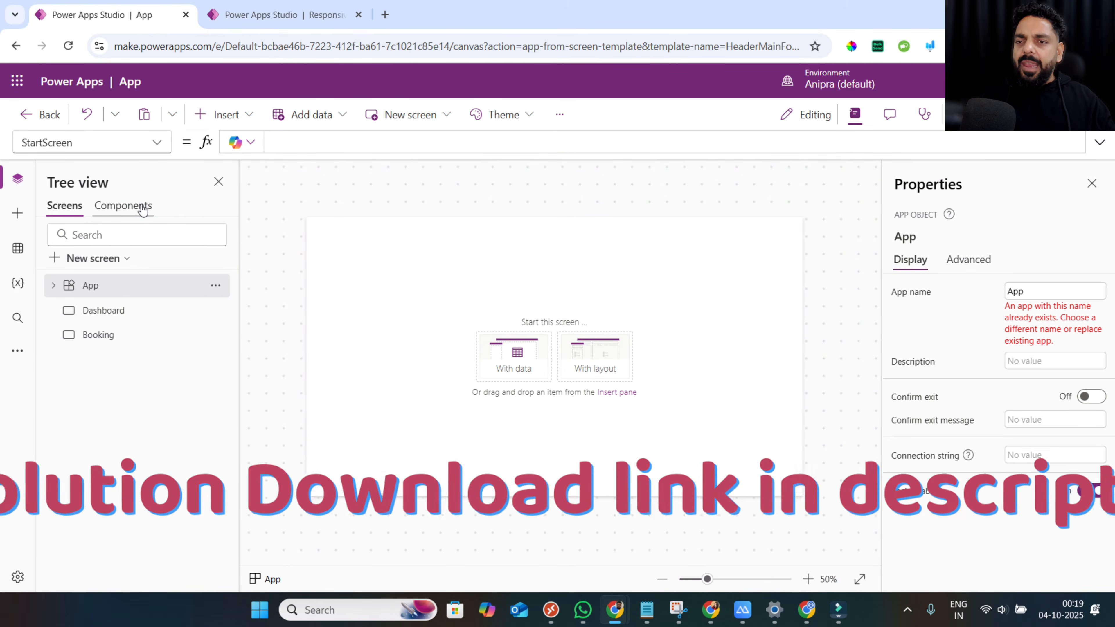
Create a new component and rename it LeftNav.
{"action": "left_click", "coordinate": [143, 208]}
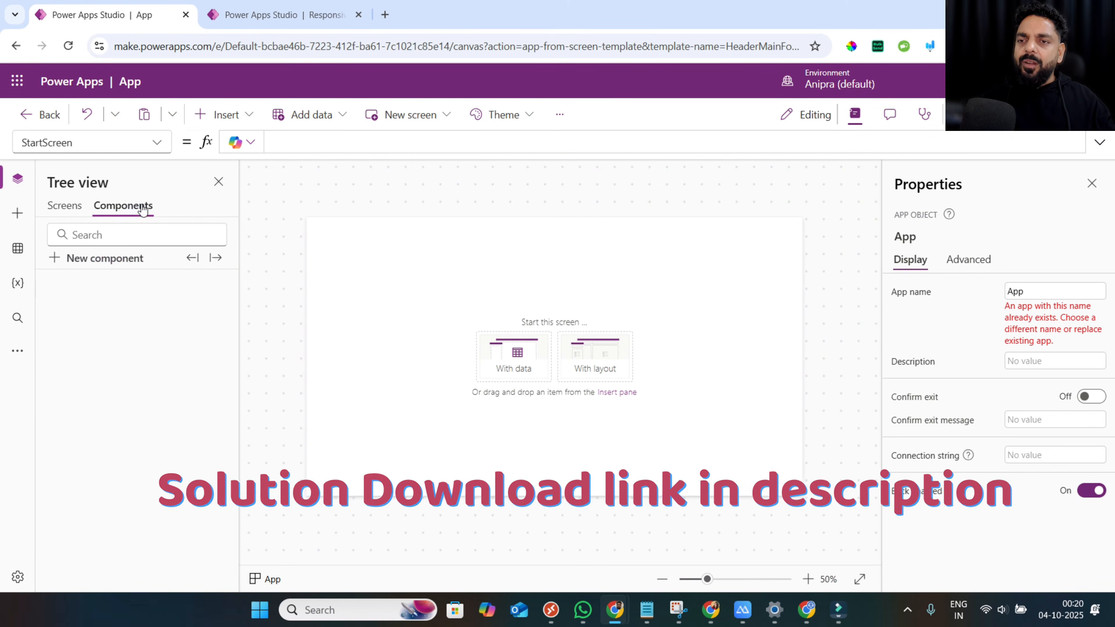
{"action": "left_click", "coordinate": [133, 259]}
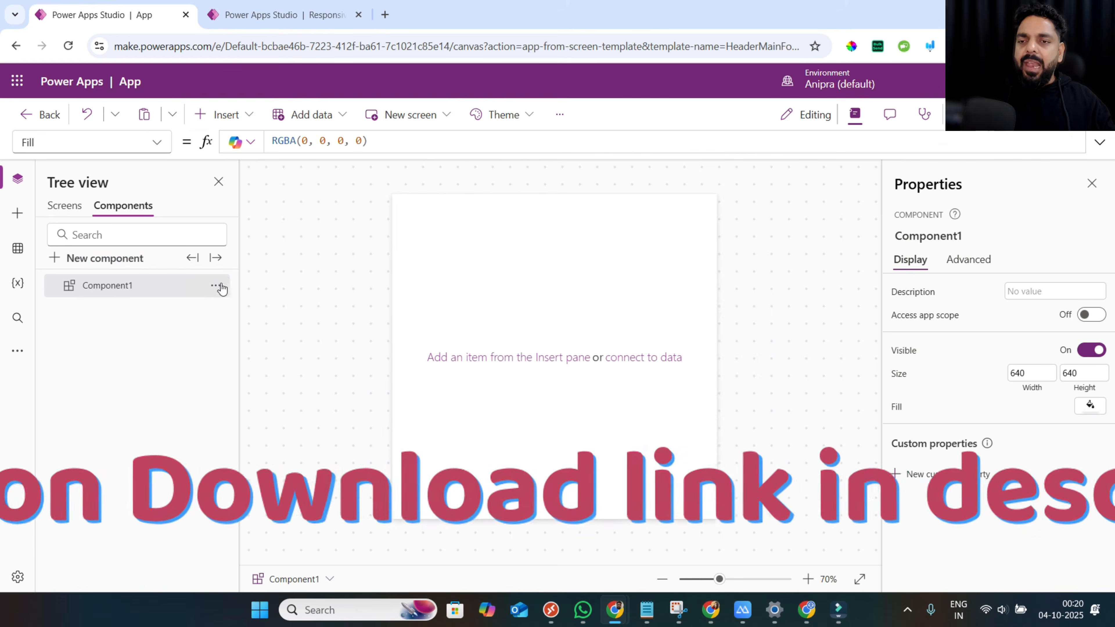
{"action": "left_click", "coordinate": [215, 287]}
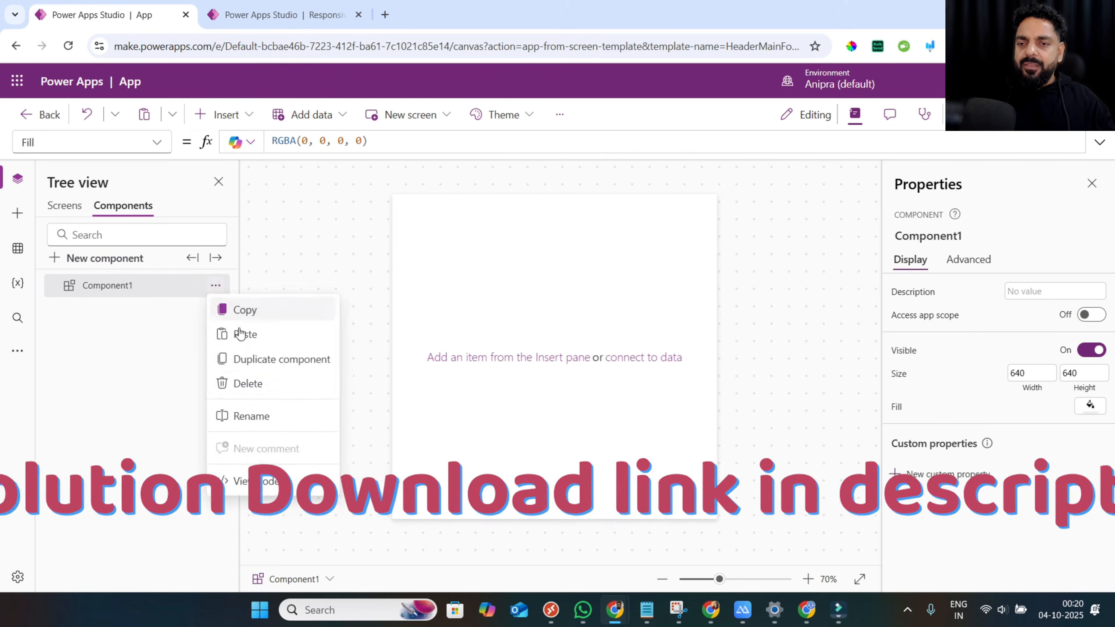
{"action": "left_click", "coordinate": [251, 412]}
{"action": "type", "text": "Lef"}
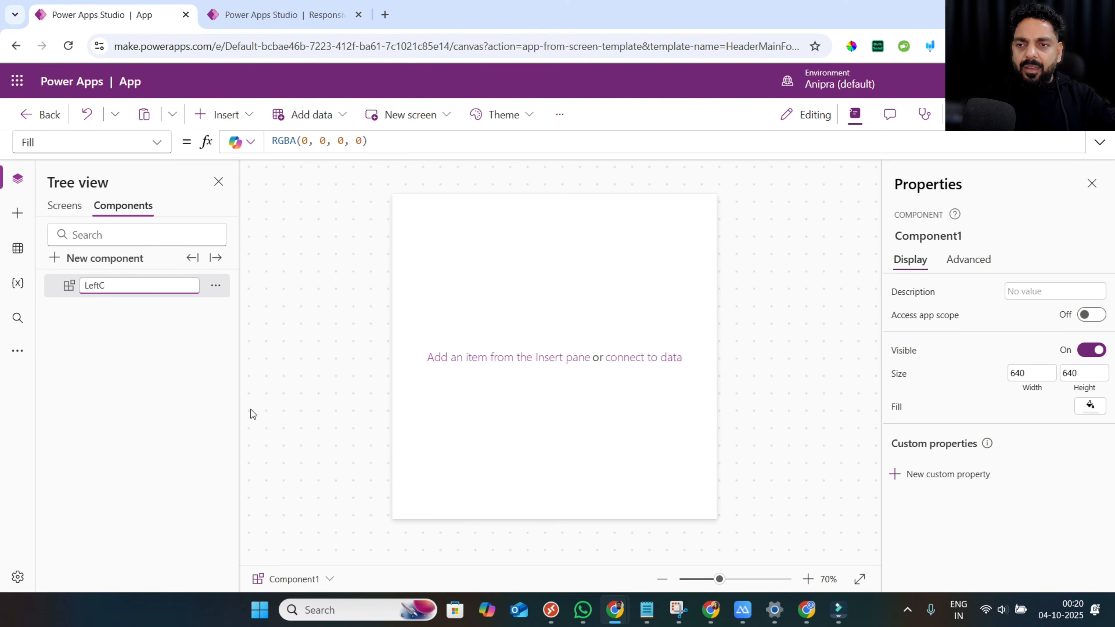
{"action": "type", "text": "tNav"}
Set the LeftNav component's width to 220 and its height to 700.
{"action": "left_click", "coordinate": [1021, 387]}
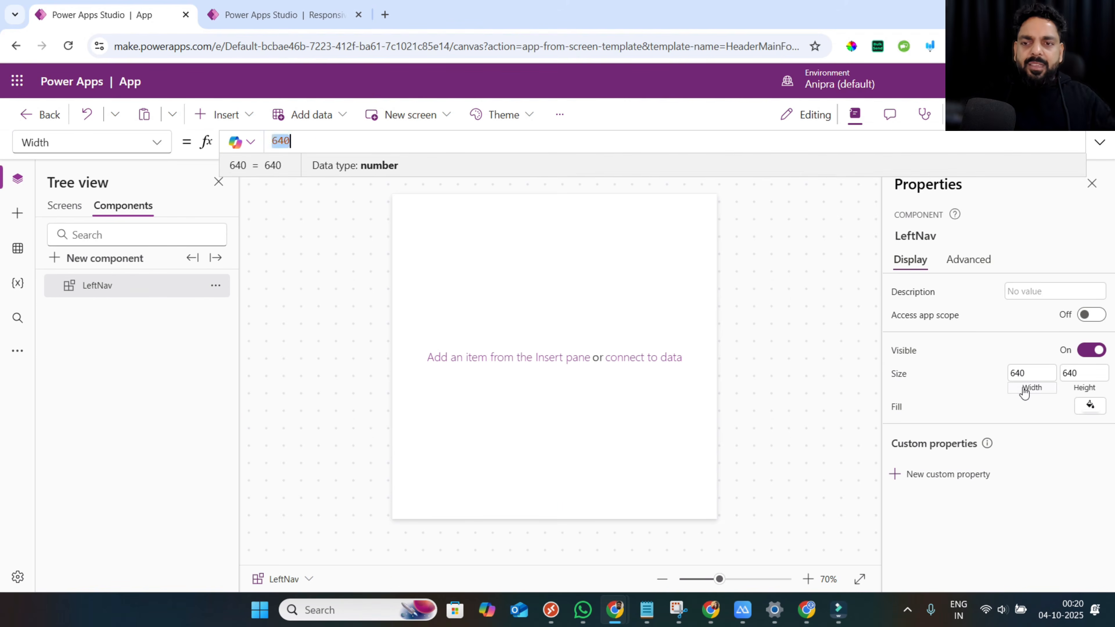
{"action": "type", "text": "220"}
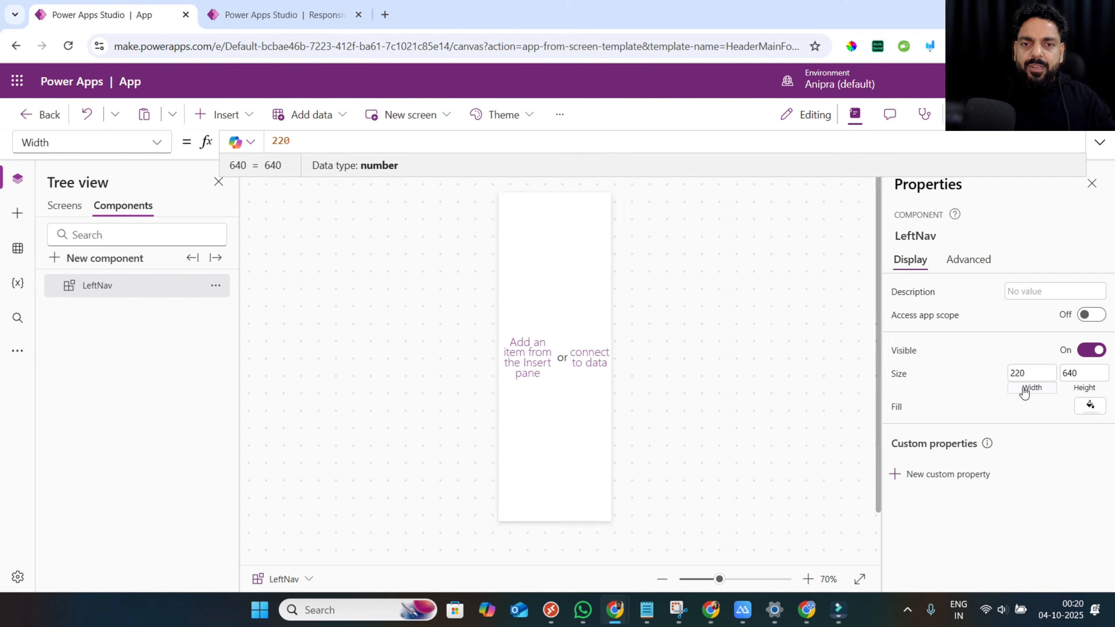
{"action": "left_click", "coordinate": [1079, 389]}
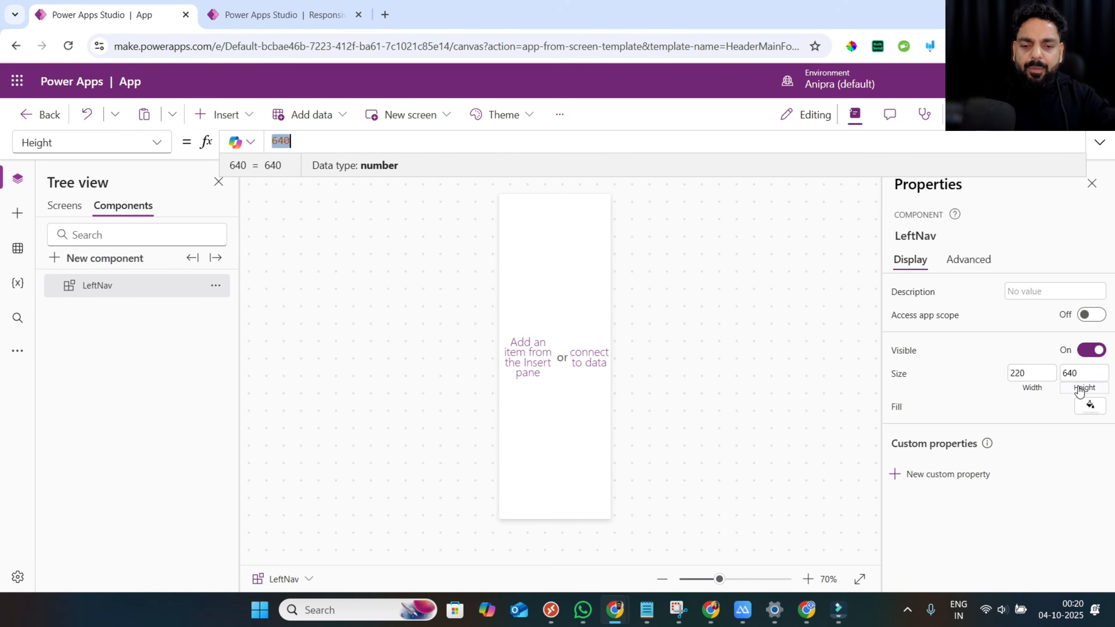
{"action": "type", "text": "700"}
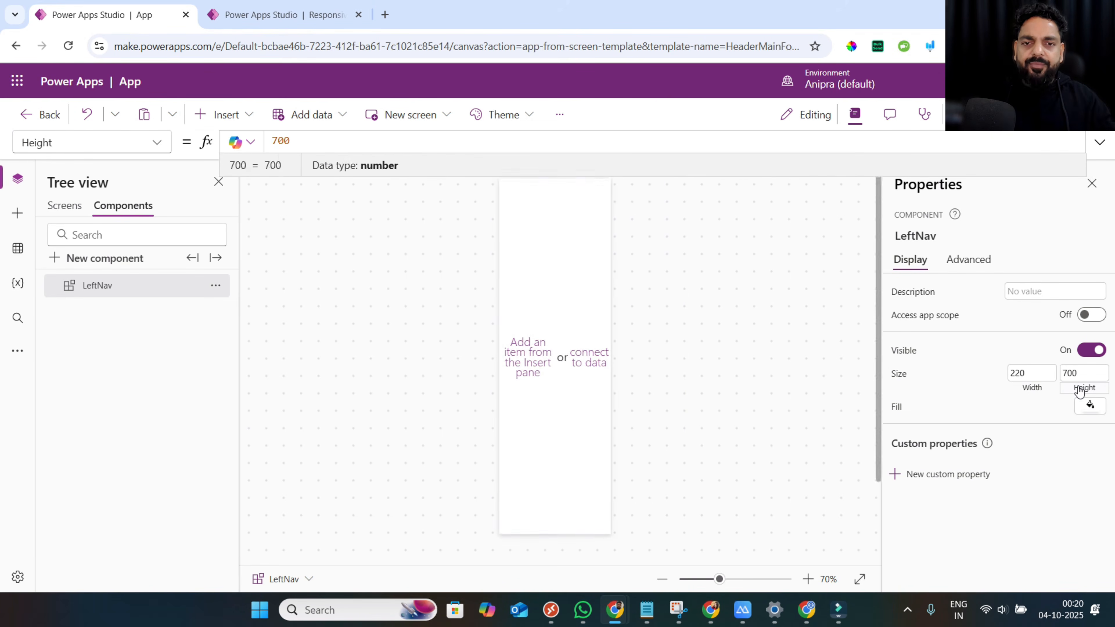
Insert a vertical container into the LeftNav component.
{"action": "left_click", "coordinate": [241, 116]}
{"action": "type", "text": "verti"}
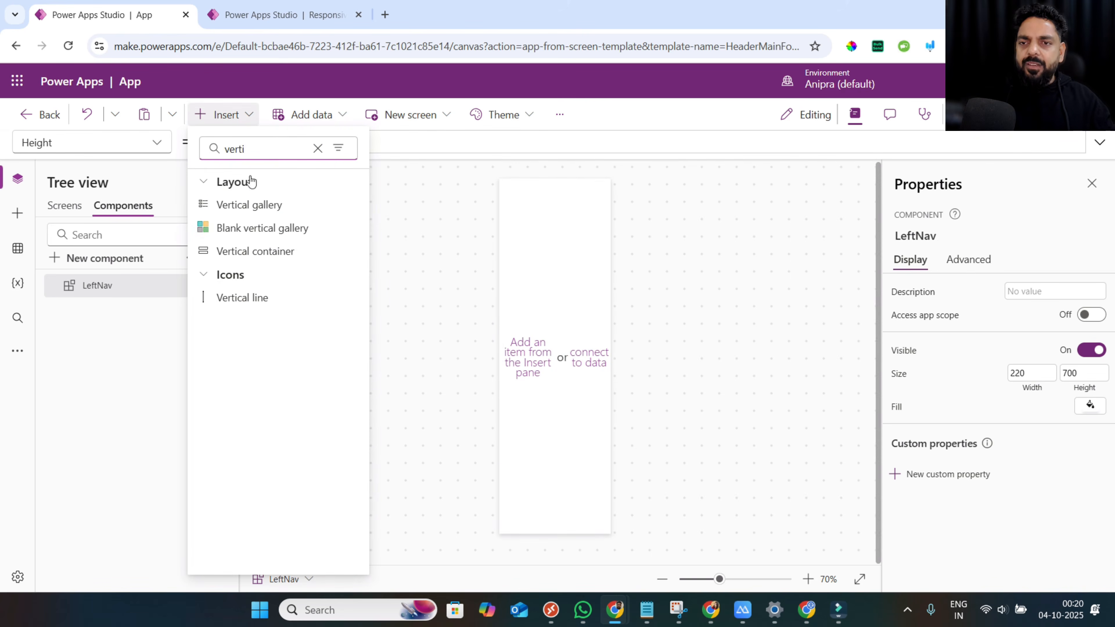
{"action": "left_click", "coordinate": [252, 251]}
Set the vertical container's width to Parent.Width, its height to Parent.Height and its Y position to 0.
{"action": "left_click", "coordinate": [1018, 511]}
{"action": "type", "text": "500"}
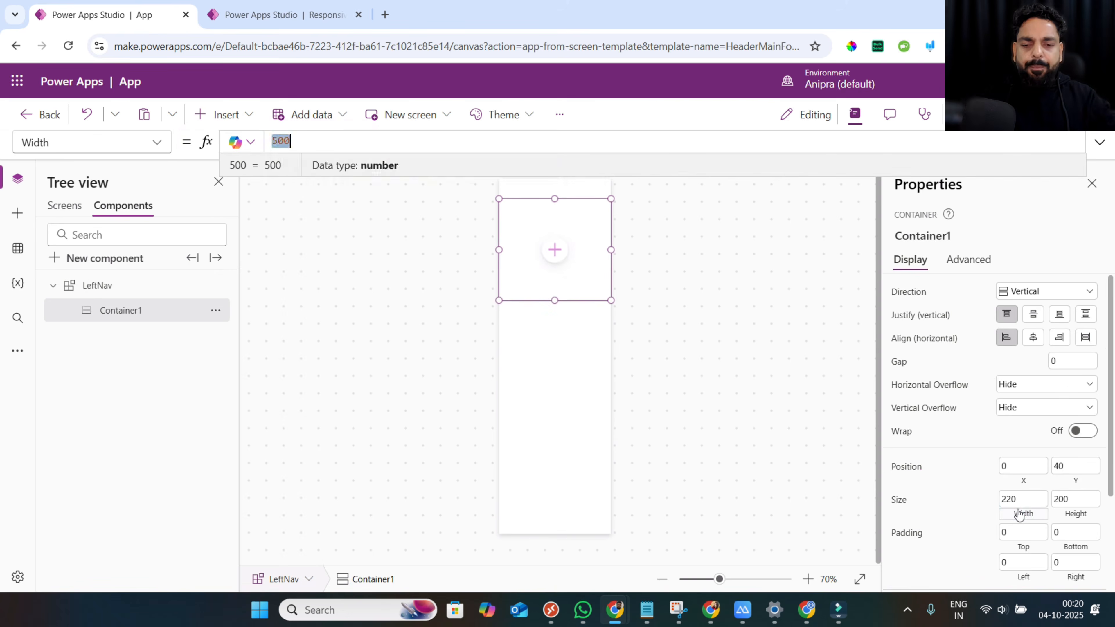
{"action": "type", "text": "Parent.Width"}
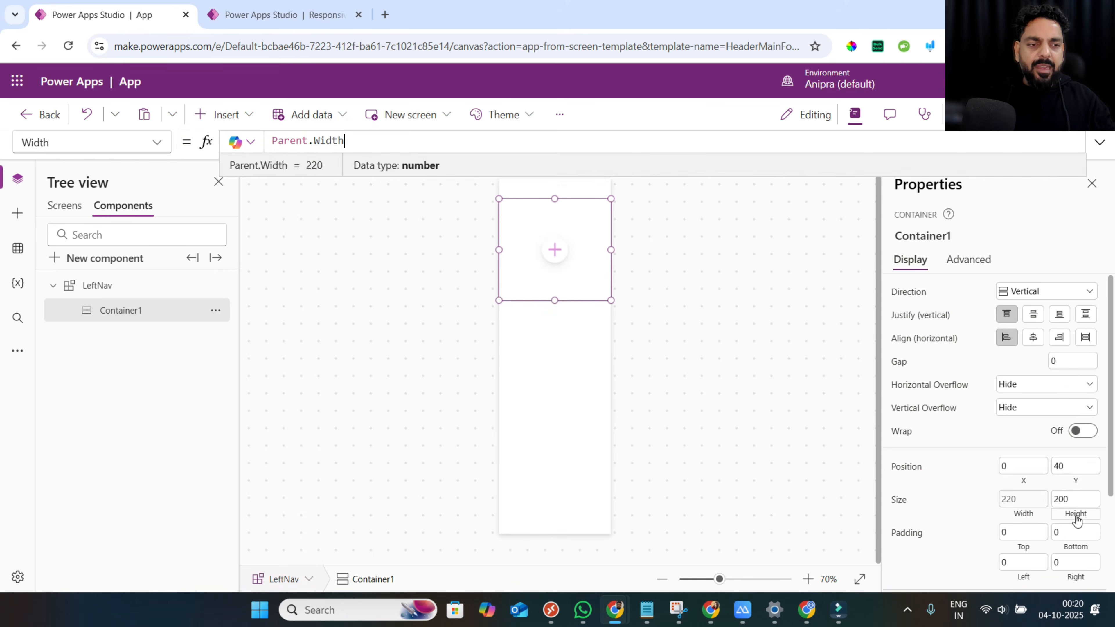
{"action": "left_click", "coordinate": [1076, 518]}
{"action": "type", "text": "pare"}
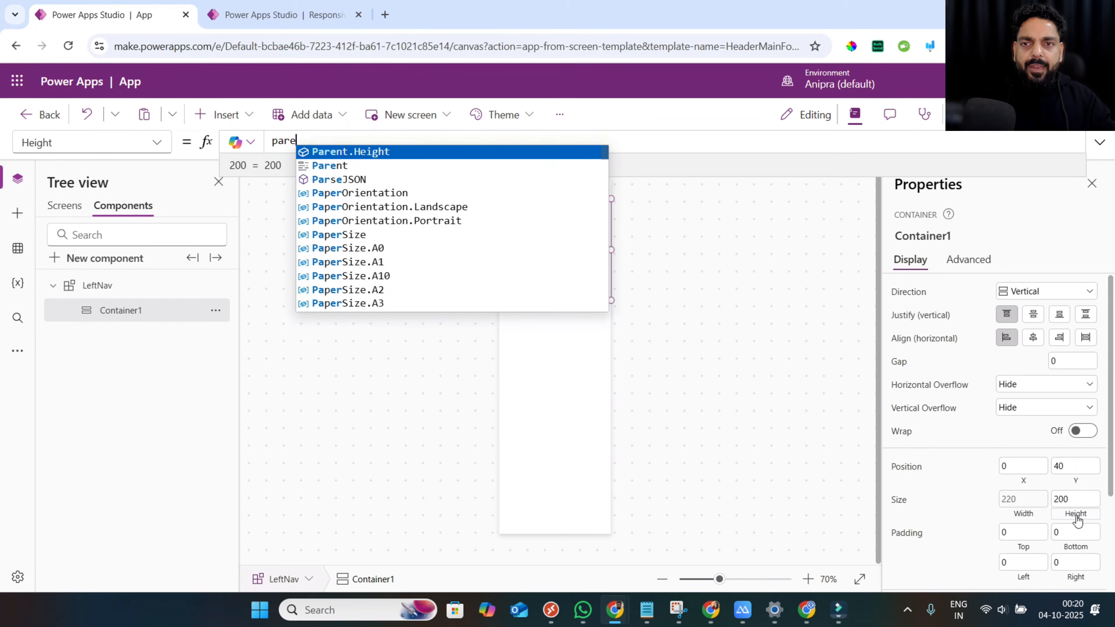
{"action": "key", "text": "Tab"}
{"action": "left_click", "coordinate": [1076, 482]}
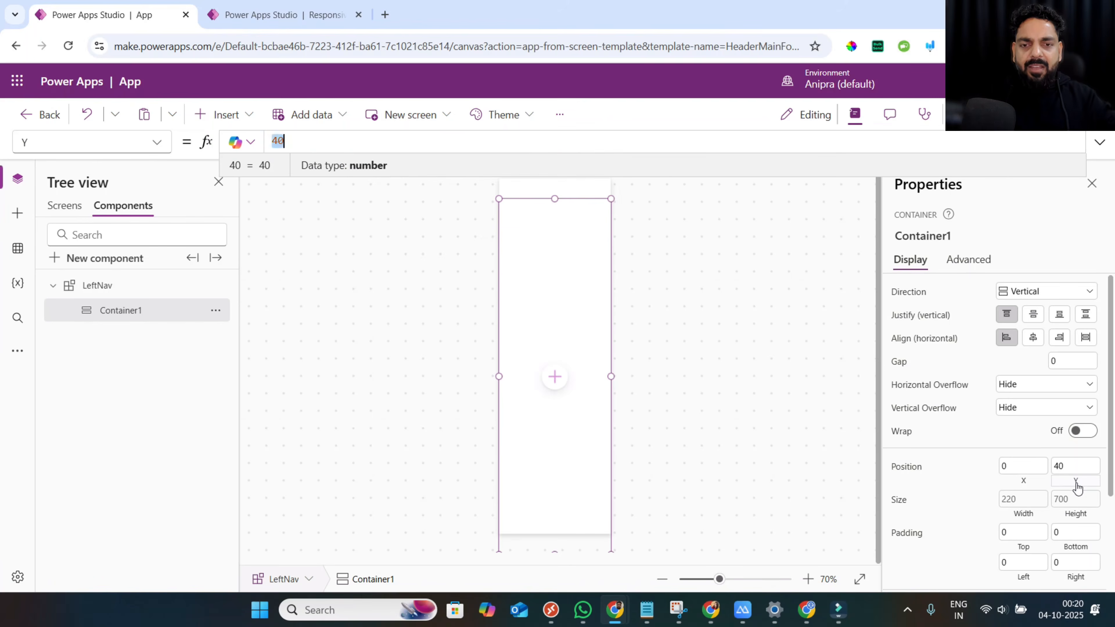
{"action": "type", "text": "0"}
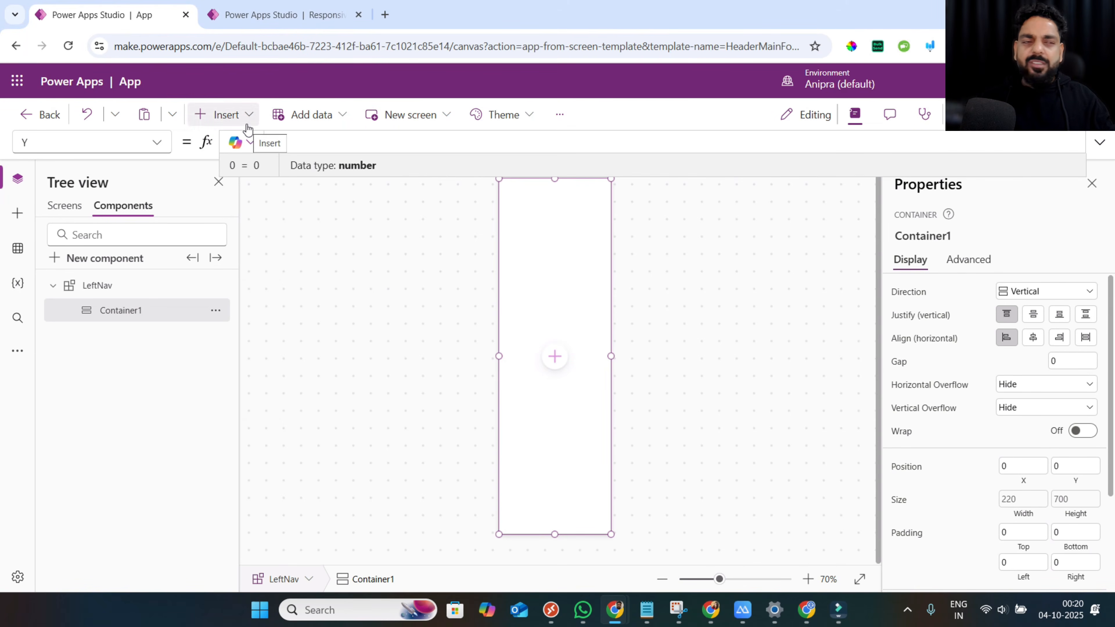
Add a horizontal container and a plain container below it, both inside Container1.
{"action": "left_click", "coordinate": [226, 114]}
{"action": "left_click", "coordinate": [239, 146]}
{"action": "type", "text": "h"}
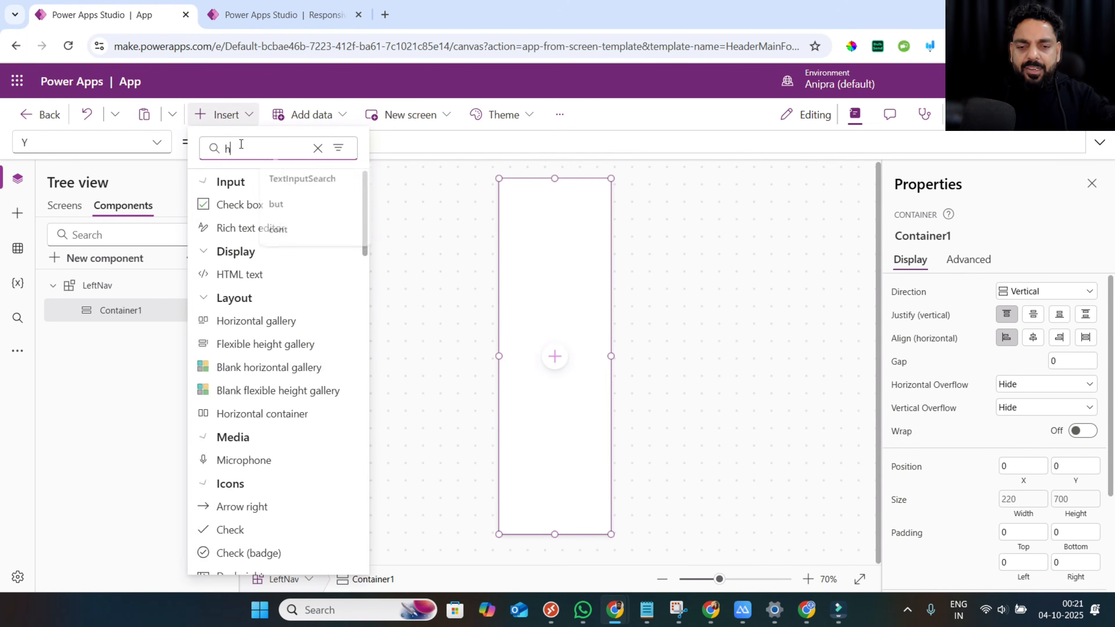
{"action": "type", "text": "ori"}
{"action": "left_click", "coordinate": [261, 251]}
{"action": "left_click", "coordinate": [139, 312]}
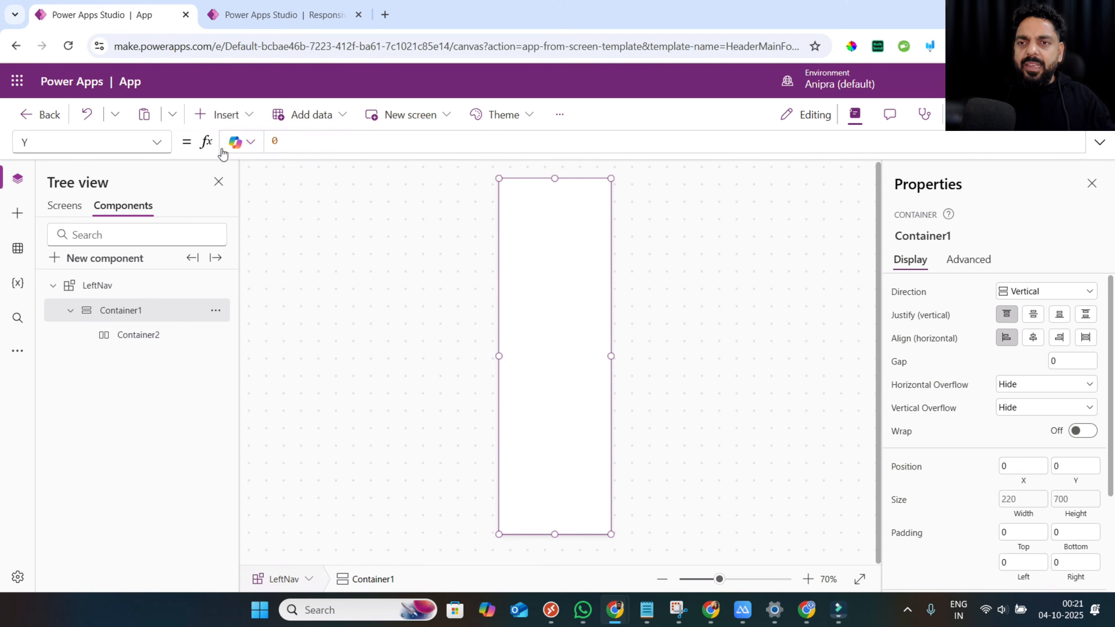
{"action": "left_click", "coordinate": [224, 114]}
{"action": "left_click", "coordinate": [235, 148]}
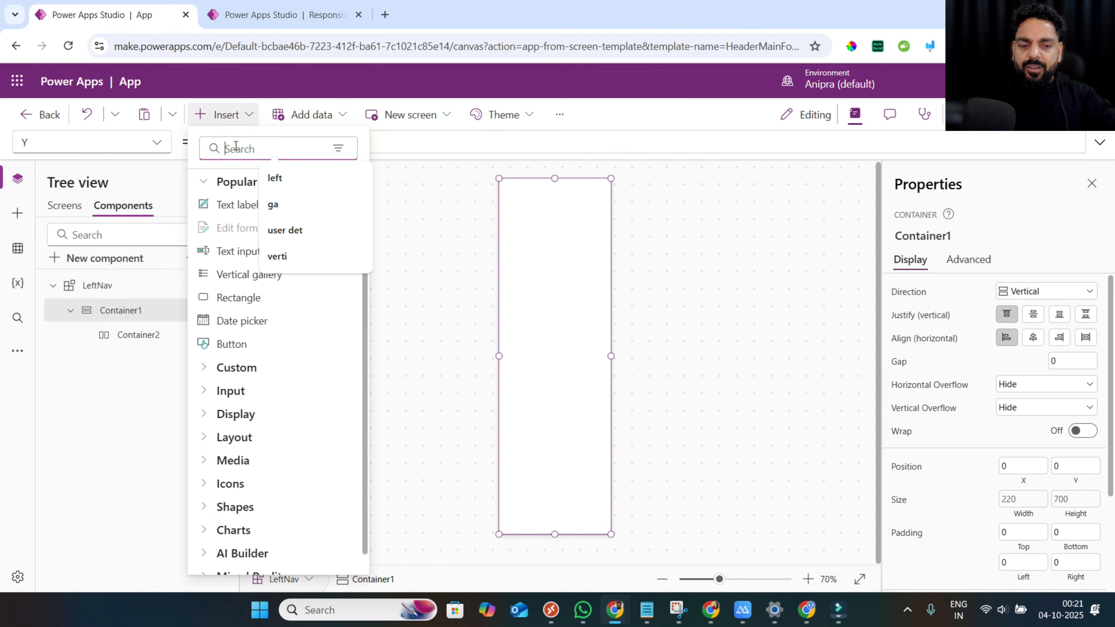
{"action": "type", "text": "co"}
{"action": "left_click", "coordinate": [239, 296]}
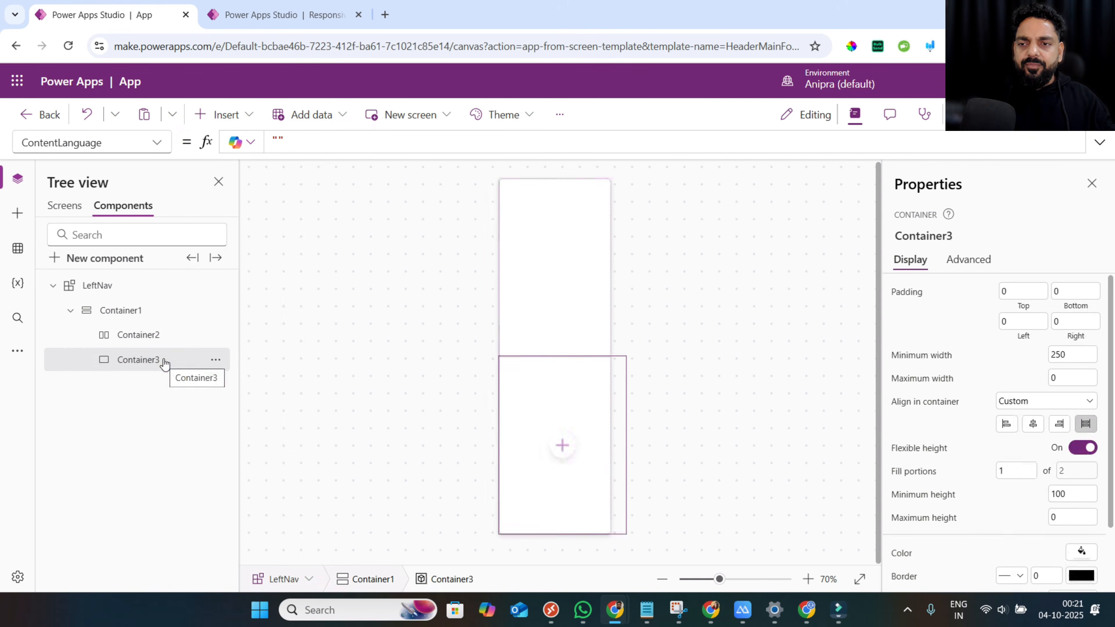
For Container2 and Container3 together, set the drop shadow to None and the minimum height and minimum width to 0.
{"action": "left_click", "coordinate": [151, 337]}
{"action": "left_click", "coordinate": [153, 359], "text": "ctrl"}
{"action": "scroll", "coordinate": [967, 497], "scroll_direction": "down", "scroll_amount": 2}
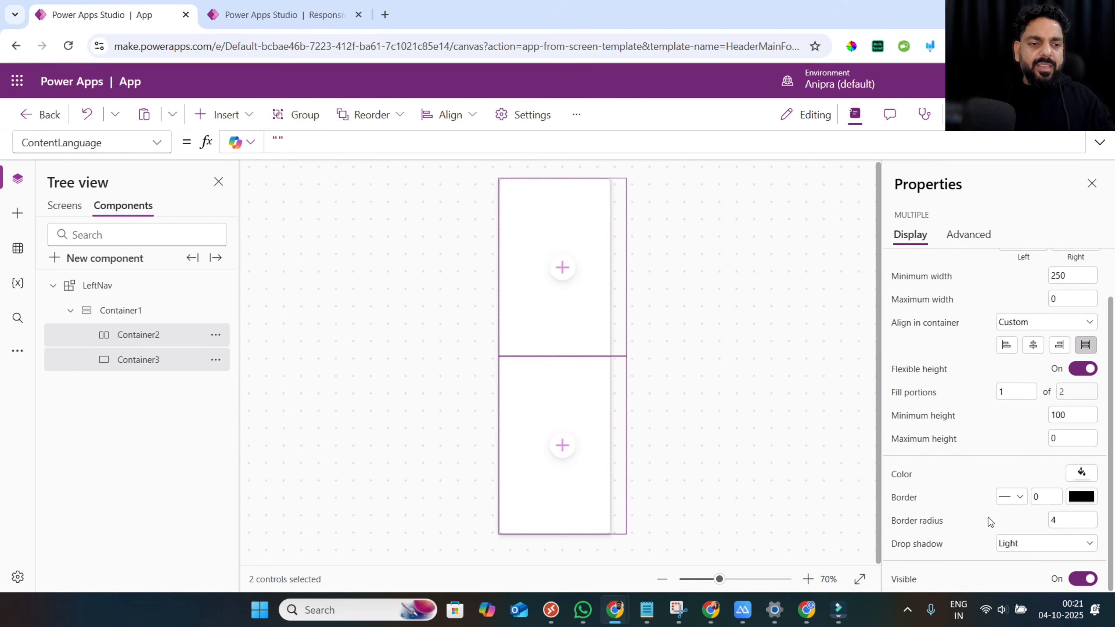
{"action": "left_click", "coordinate": [1012, 543]}
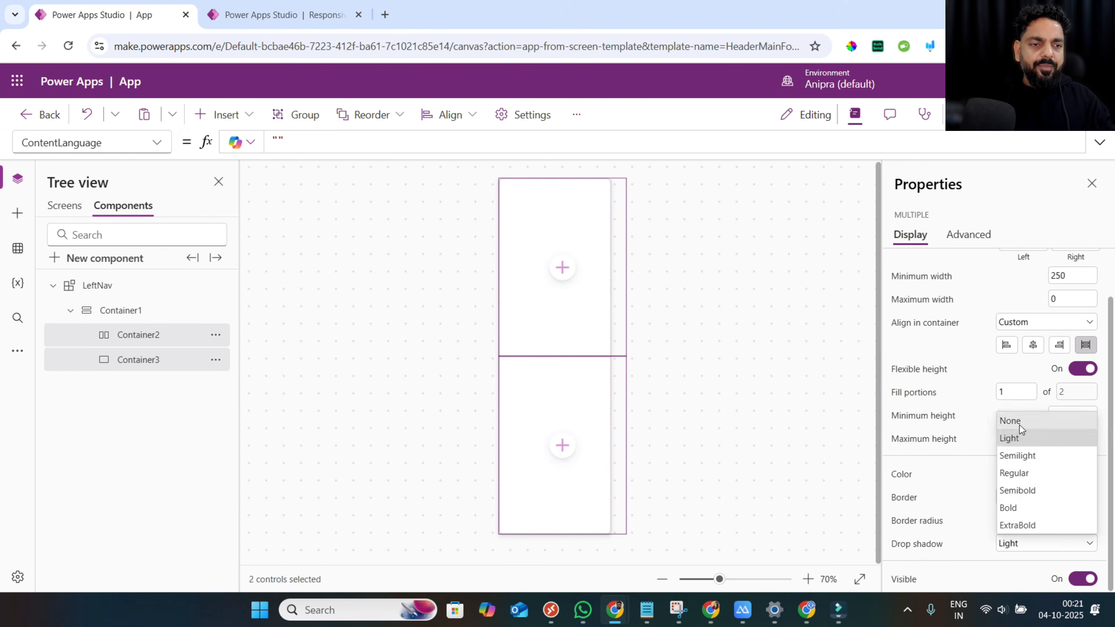
{"action": "left_click", "coordinate": [1019, 424]}
{"action": "double_click", "coordinate": [1077, 412]}
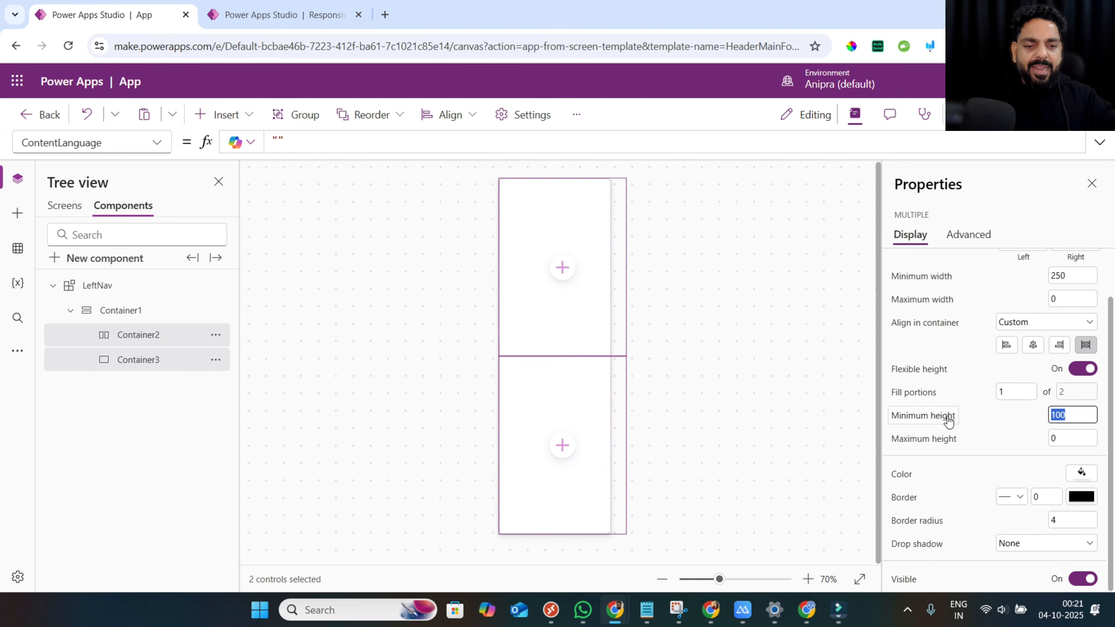
{"action": "type", "text": "0"}
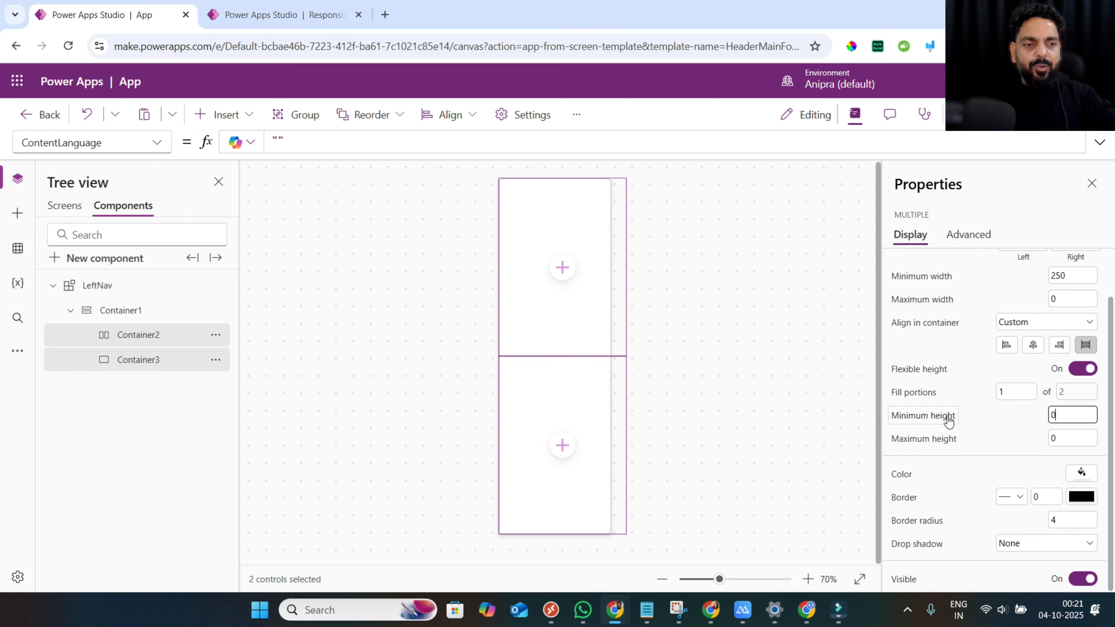
{"action": "double_click", "coordinate": [1073, 277]}
{"action": "type", "text": "0"}
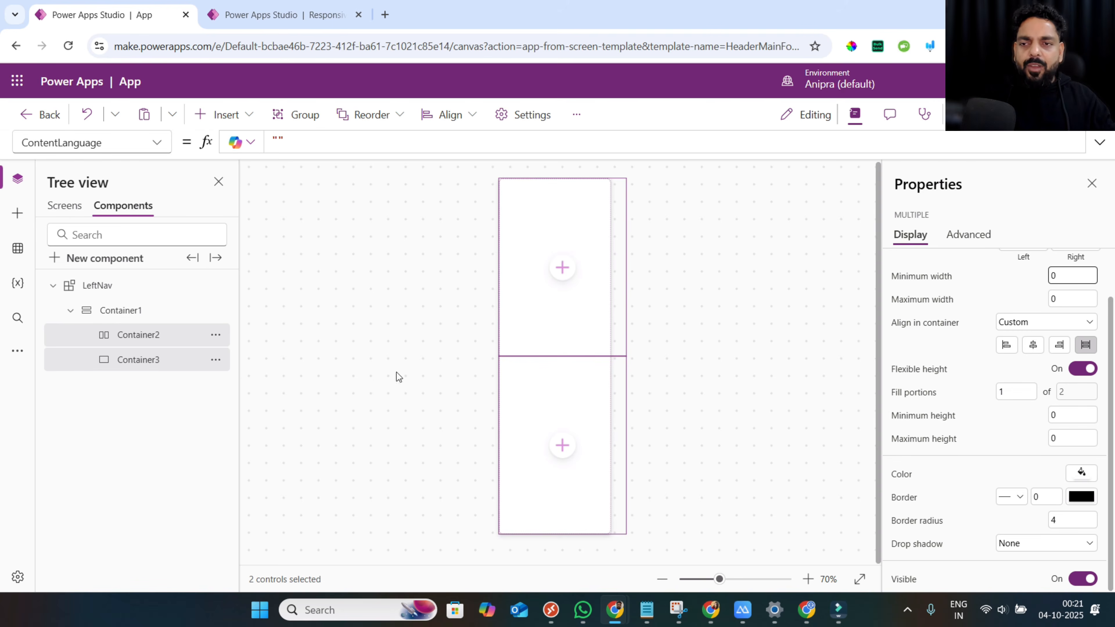
Set the drop shadow of Container1 to None.
{"action": "left_click", "coordinate": [121, 310]}
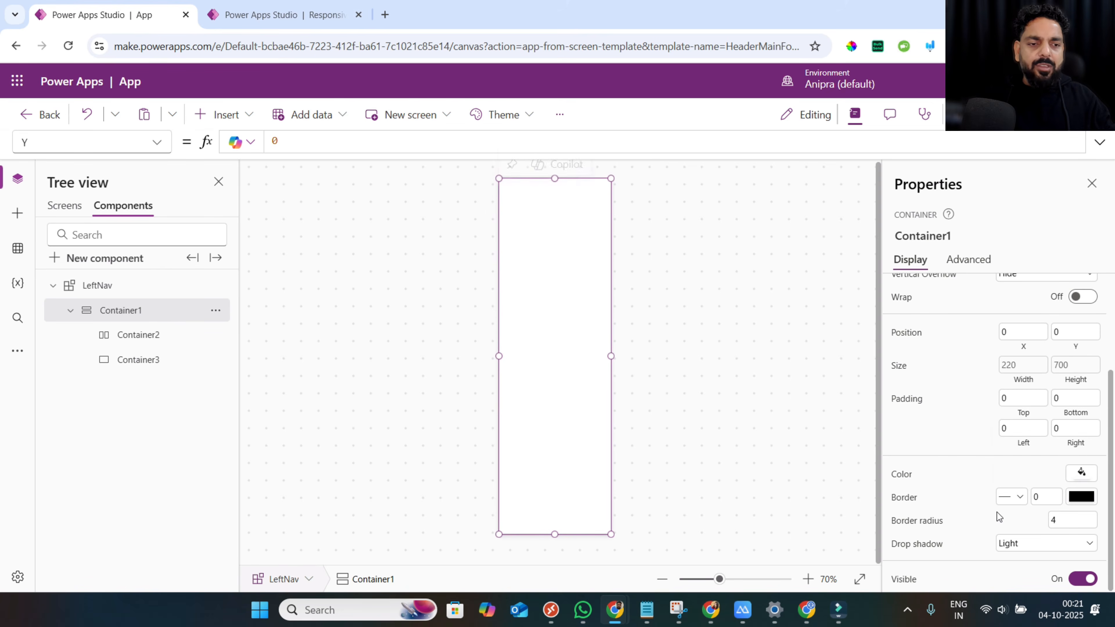
{"action": "left_click", "coordinate": [1021, 545]}
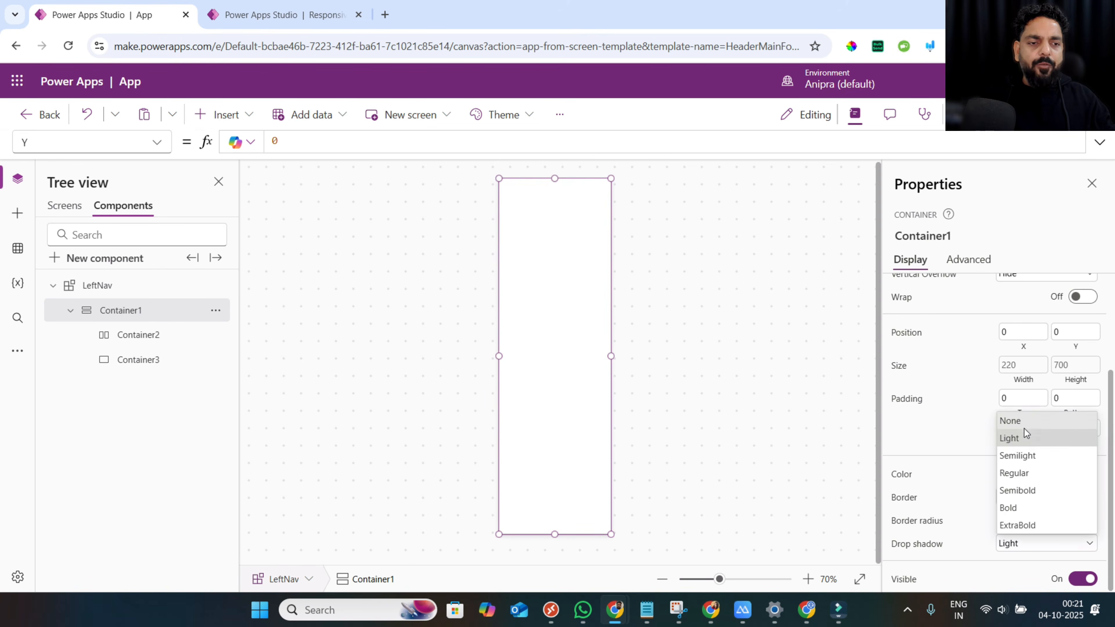
{"action": "left_click", "coordinate": [1009, 421]}
Set Container3's fill portions to 7 and check the fill portions of Container2.
{"action": "left_click", "coordinate": [608, 443]}
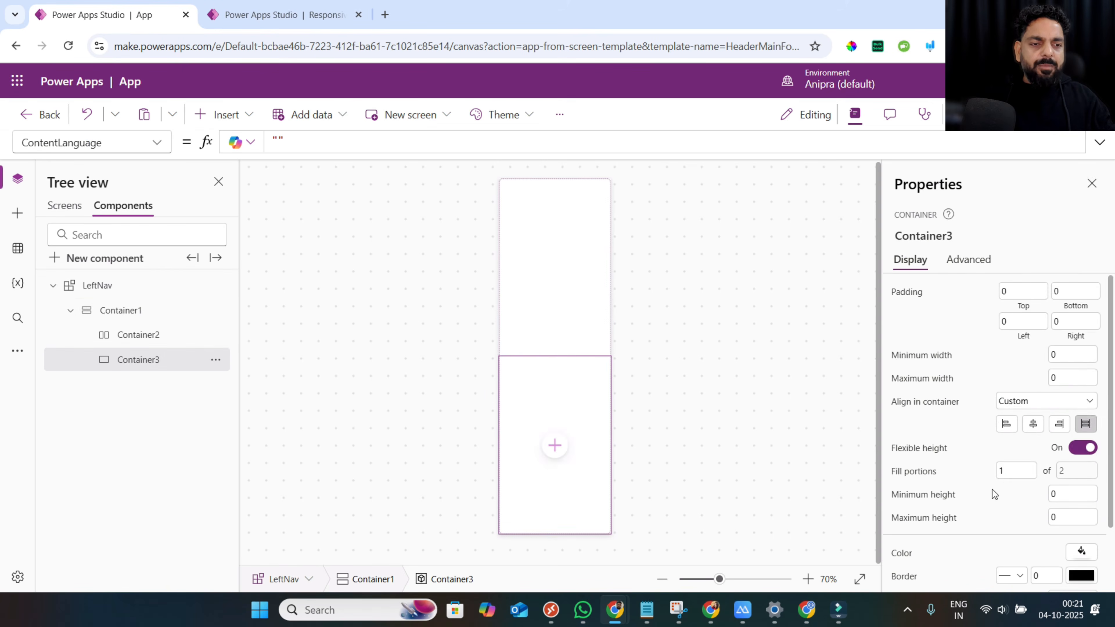
{"action": "left_click", "coordinate": [1014, 471]}
{"action": "type", "text": "7"}
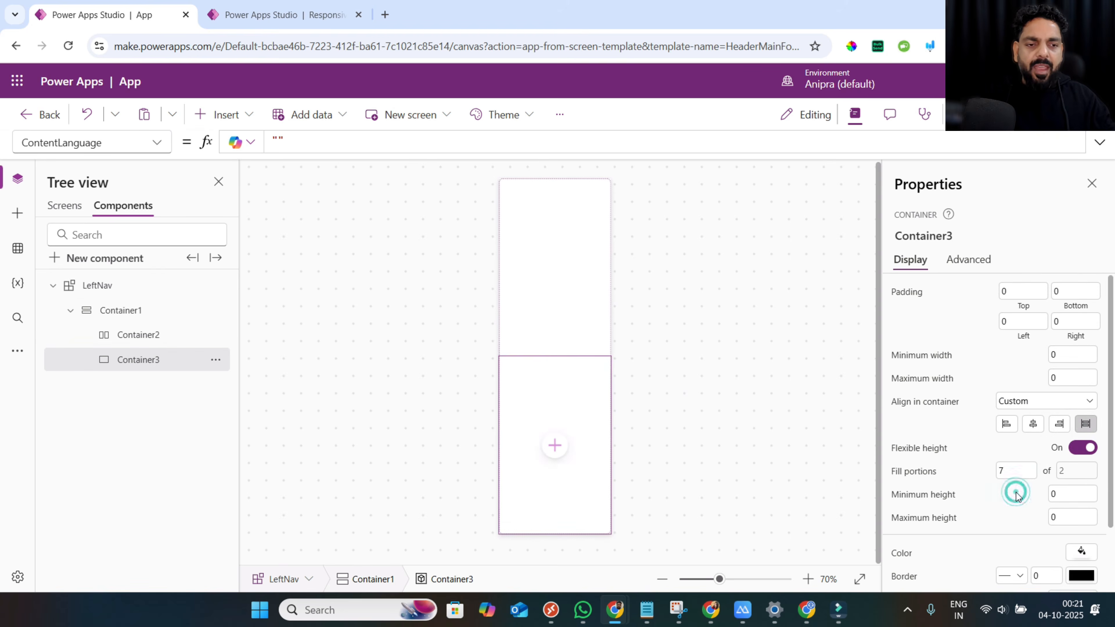
{"action": "left_click", "coordinate": [170, 345]}
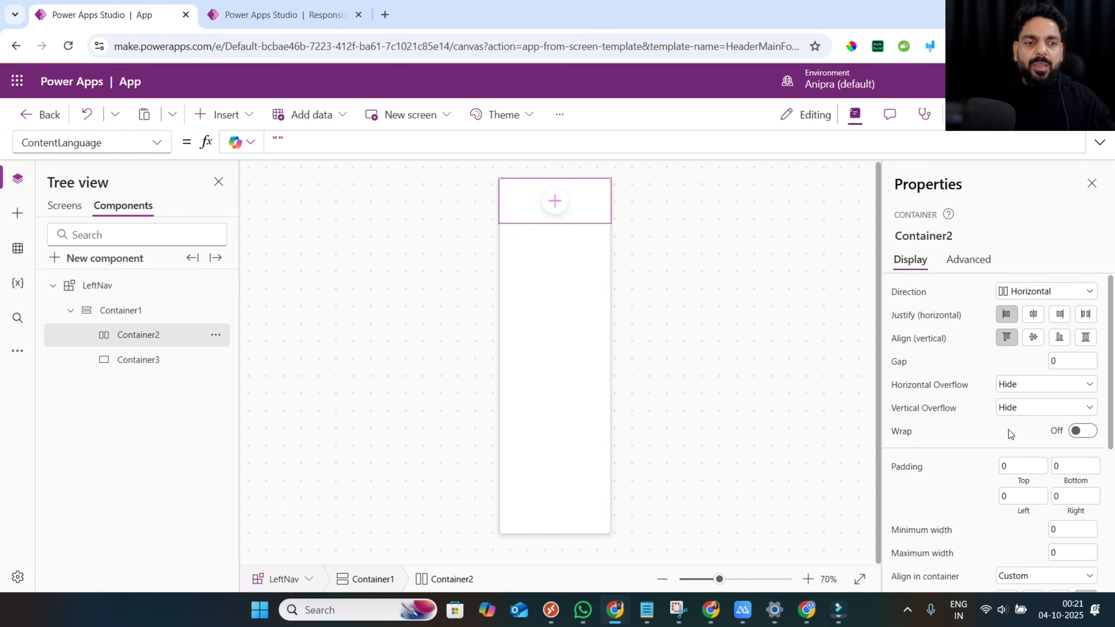
{"action": "scroll", "coordinate": [979, 467], "scroll_direction": "down", "scroll_amount": 4}
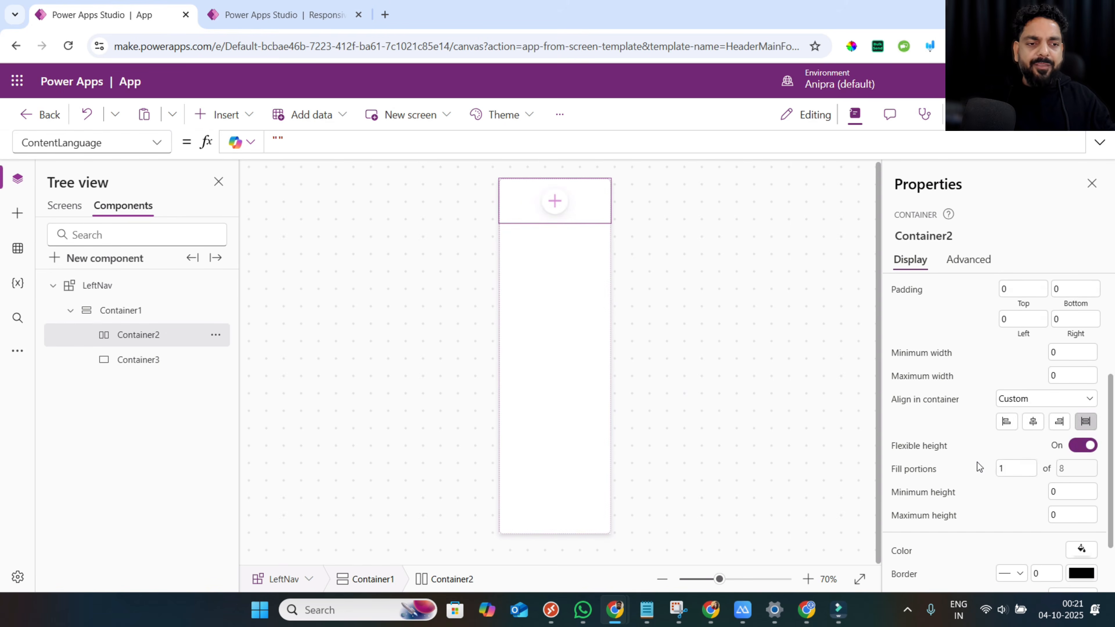
{"action": "left_click", "coordinate": [1008, 467]}
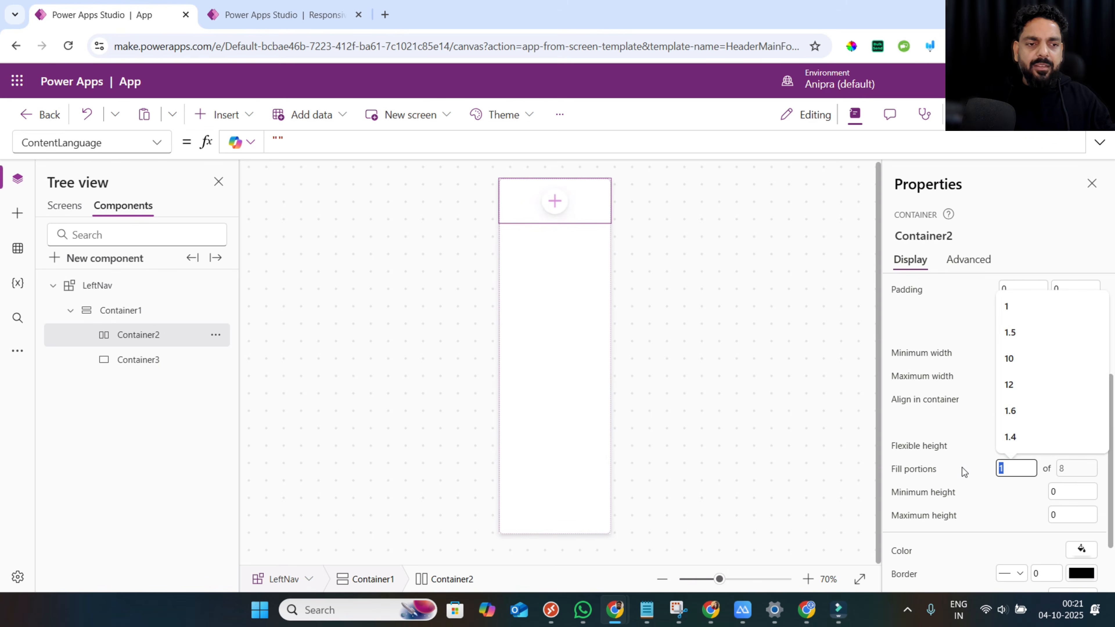
Insert a plain container inside Container2.
{"action": "left_click", "coordinate": [554, 202]}
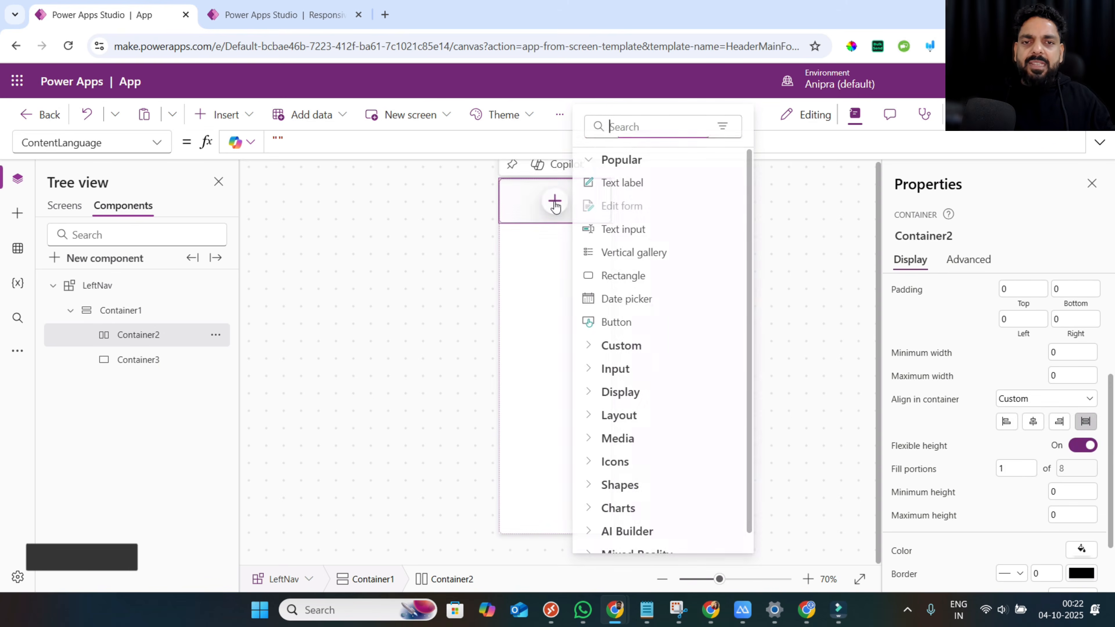
{"action": "left_click", "coordinate": [626, 128]}
{"action": "type", "text": "con"}
{"action": "left_click", "coordinate": [620, 229]}
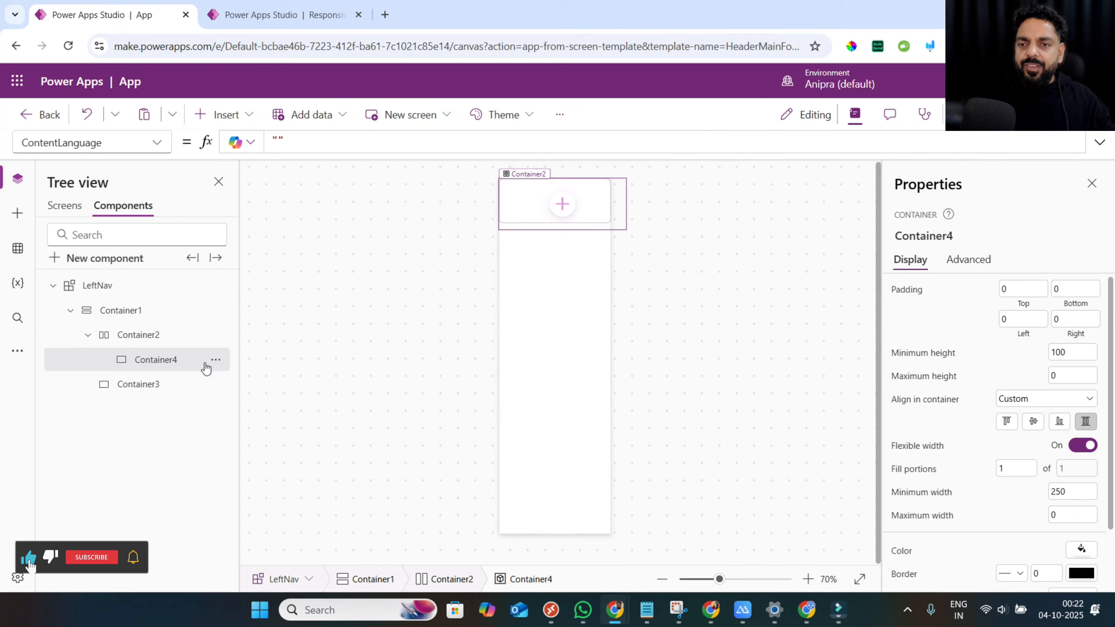
Copy Container4 and paste the duplicate into Container2.
{"action": "left_click", "coordinate": [210, 365]}
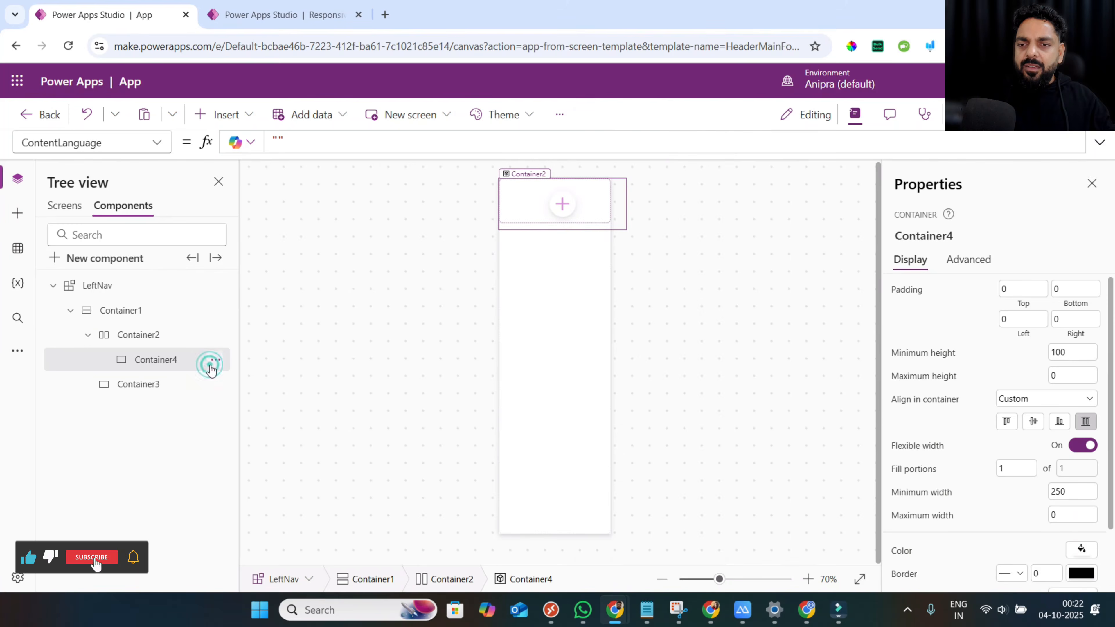
{"action": "left_click", "coordinate": [249, 190]}
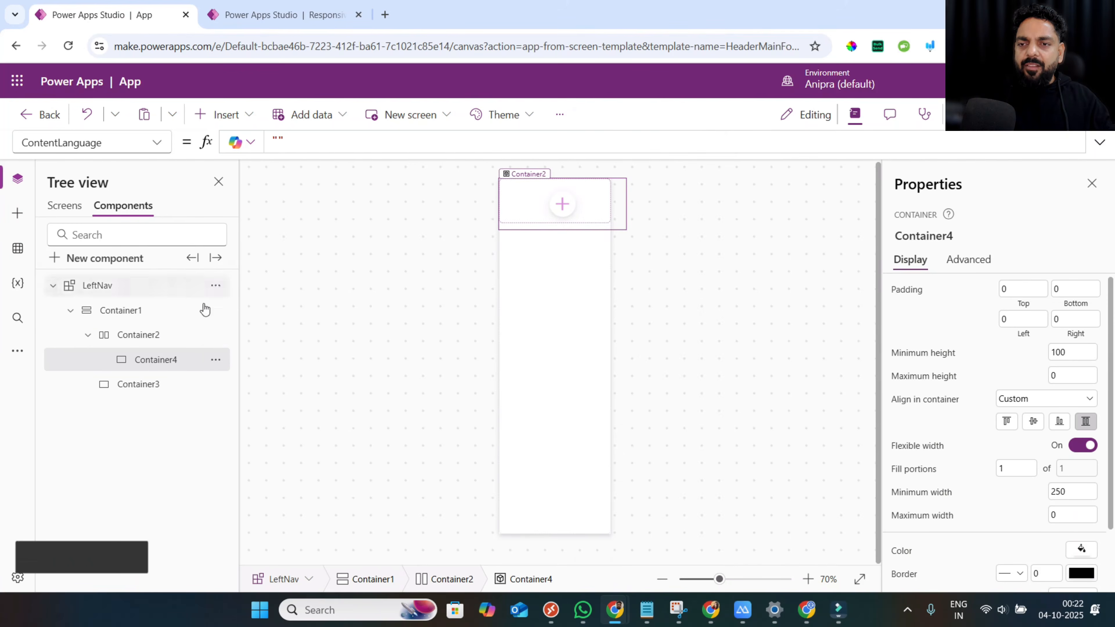
{"action": "left_click", "coordinate": [181, 343]}
{"action": "right_click", "coordinate": [168, 341]}
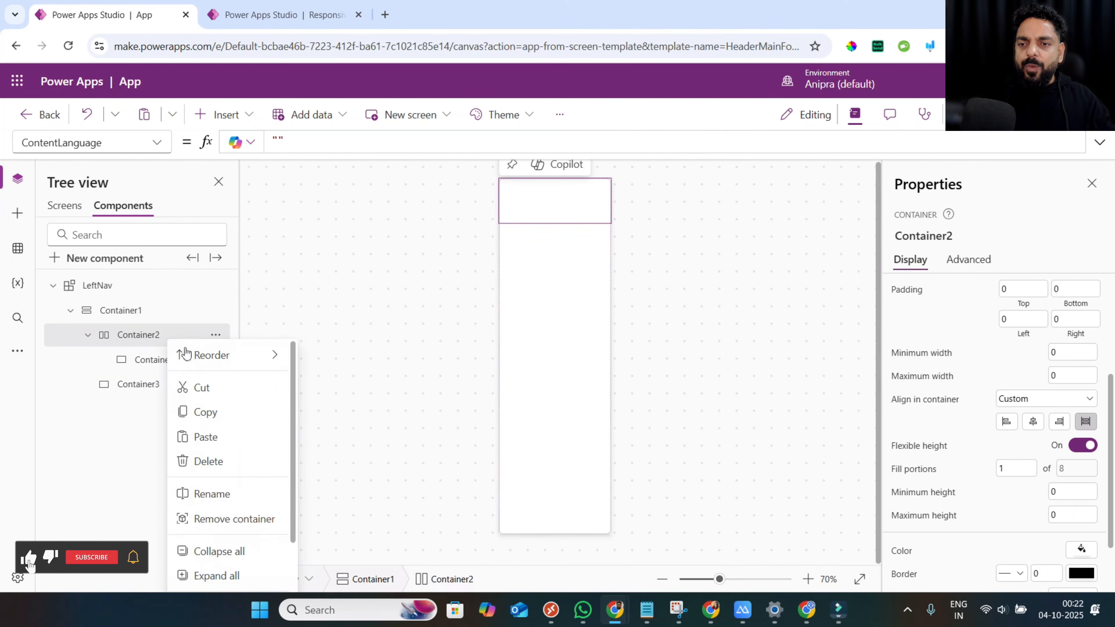
{"action": "left_click", "coordinate": [206, 437]}
For Container4 and Container4_1 together, set the minimum width and minimum height to 0 and the drop shadow to None.
{"action": "left_click", "coordinate": [170, 378], "text": "shift"}
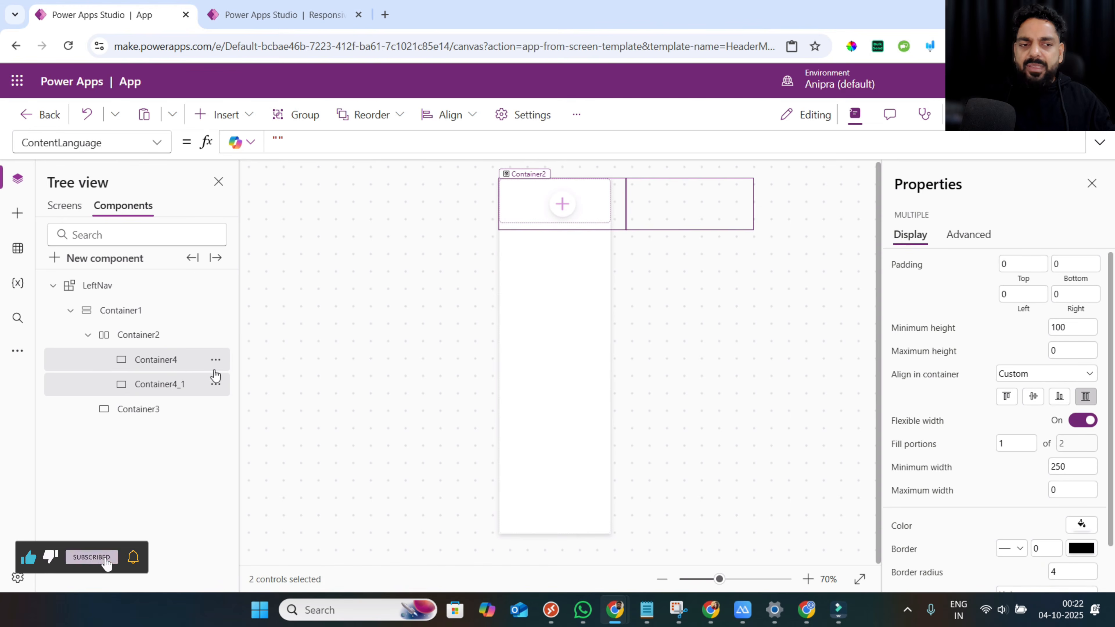
{"action": "double_click", "coordinate": [1065, 466]}
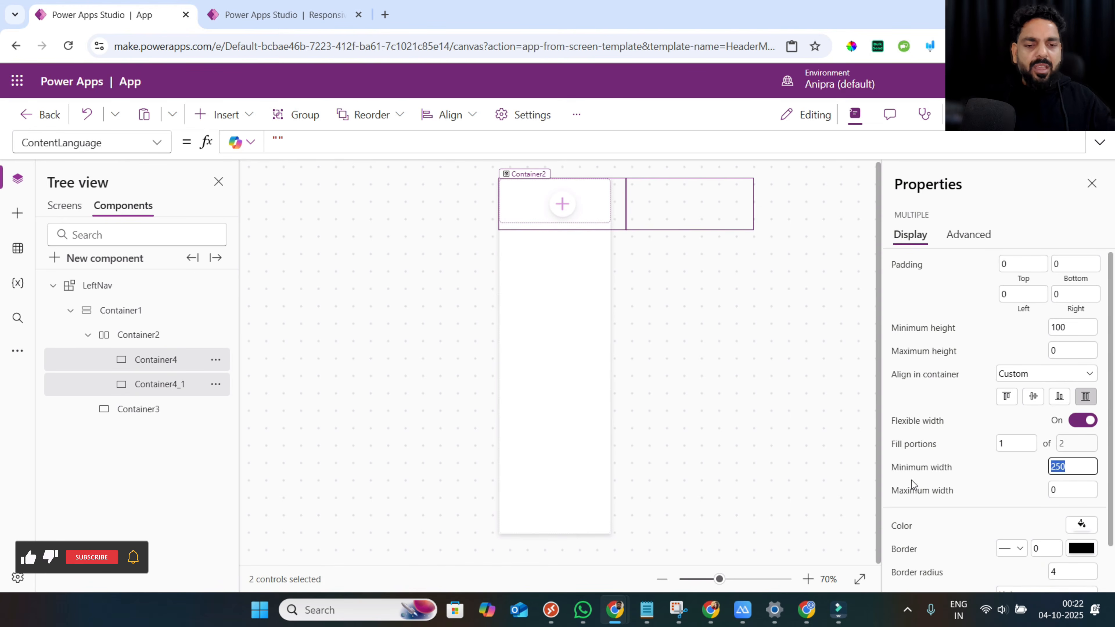
{"action": "type", "text": "0"}
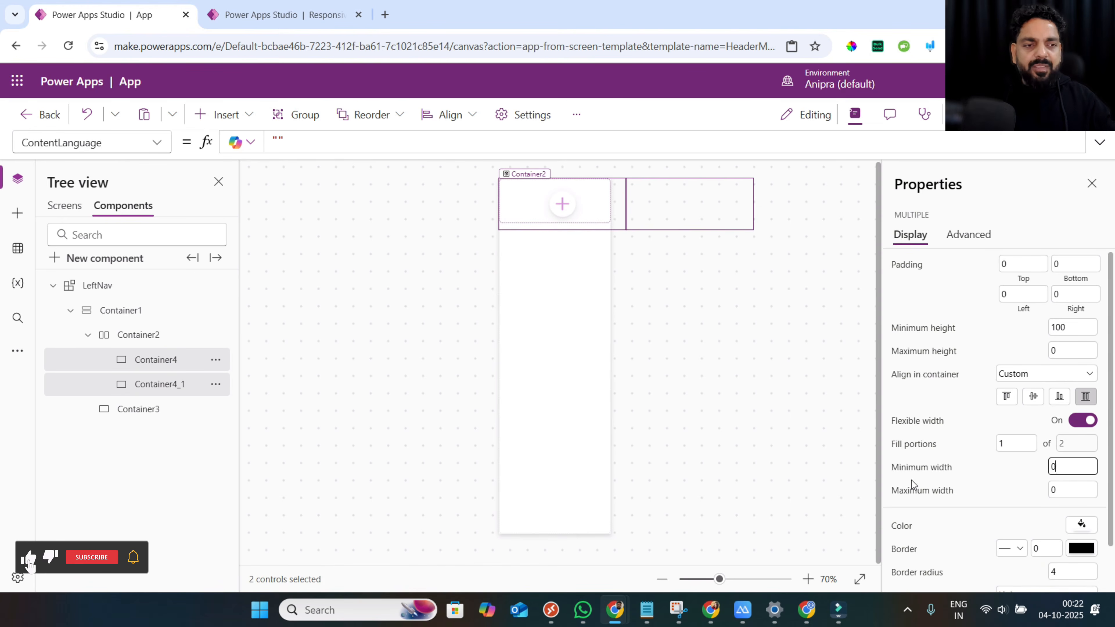
{"action": "double_click", "coordinate": [1070, 327]}
{"action": "type", "text": "0"}
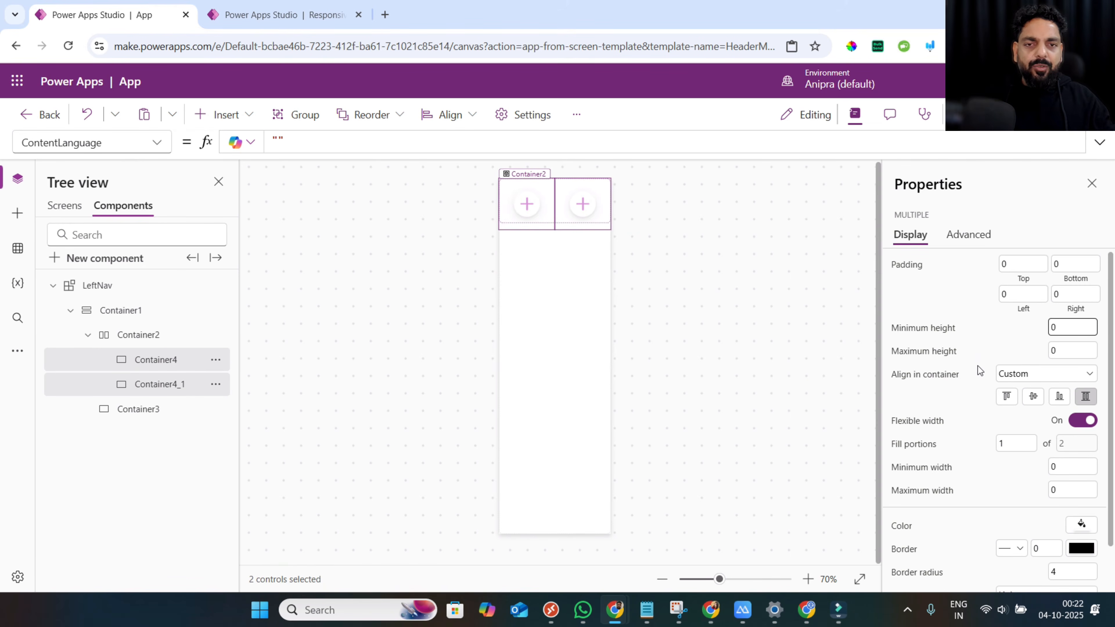
{"action": "scroll", "coordinate": [1009, 483], "scroll_direction": "down", "scroll_amount": 2}
{"action": "left_click", "coordinate": [1046, 543]}
{"action": "left_click", "coordinate": [1013, 417]}
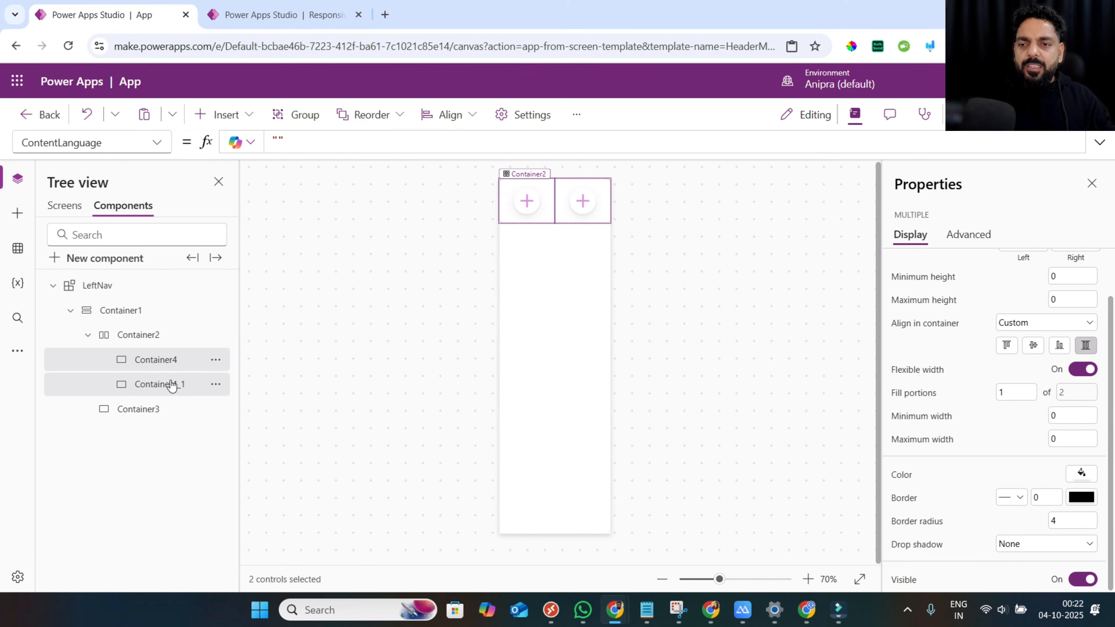
Set Container4_1's fill portions to 6.
{"action": "left_click", "coordinate": [170, 384]}
{"action": "double_click", "coordinate": [1009, 425]}
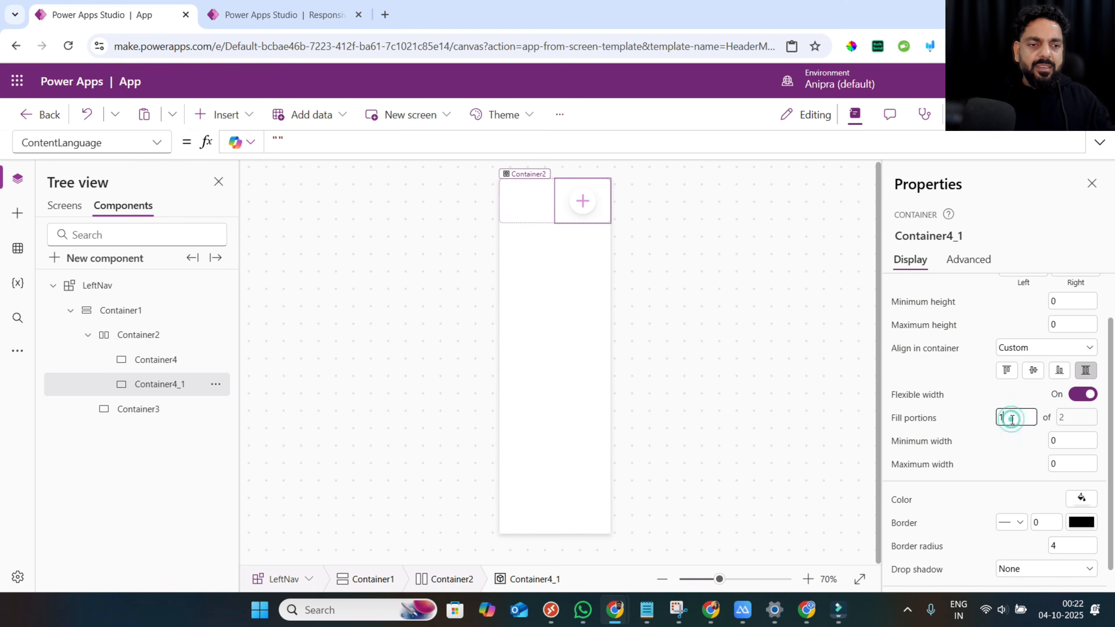
{"action": "type", "text": "6"}
Insert an Image control inside Container4.
{"action": "left_click", "coordinate": [170, 366]}
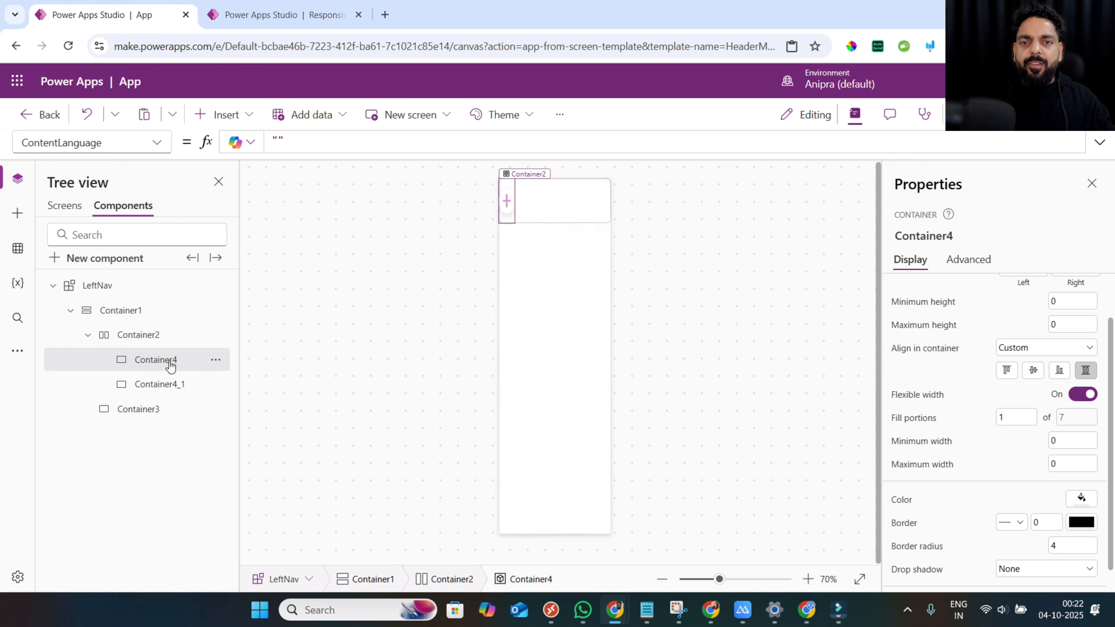
{"action": "left_click", "coordinate": [507, 202]}
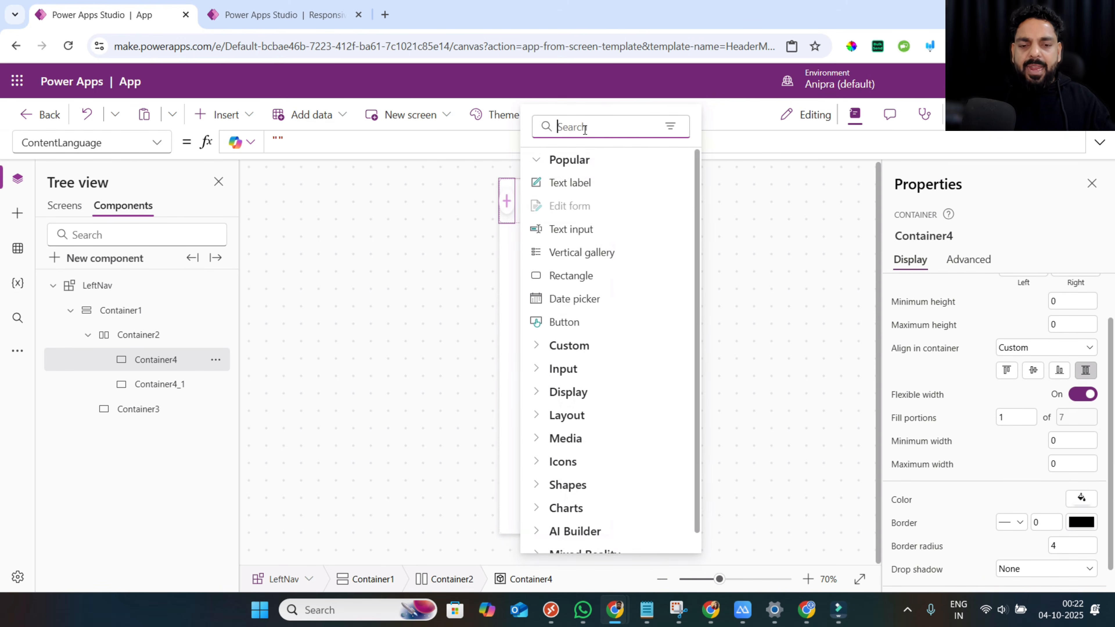
{"action": "type", "text": "ima"}
{"action": "left_click", "coordinate": [570, 181]}
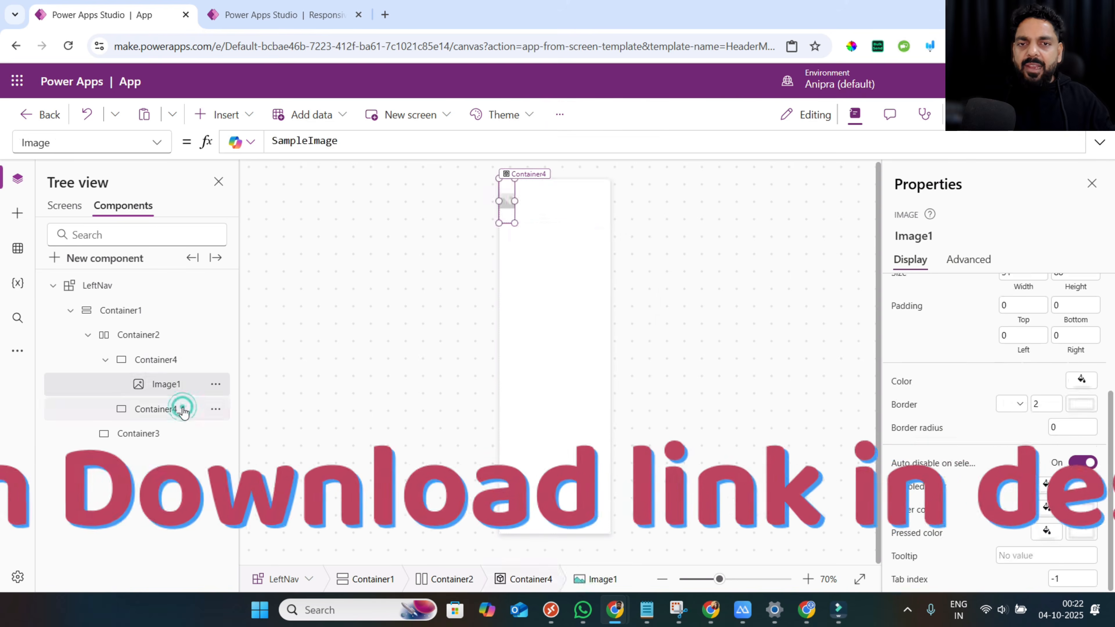
Insert a text label inside Container4_1.
{"action": "left_click", "coordinate": [183, 409]}
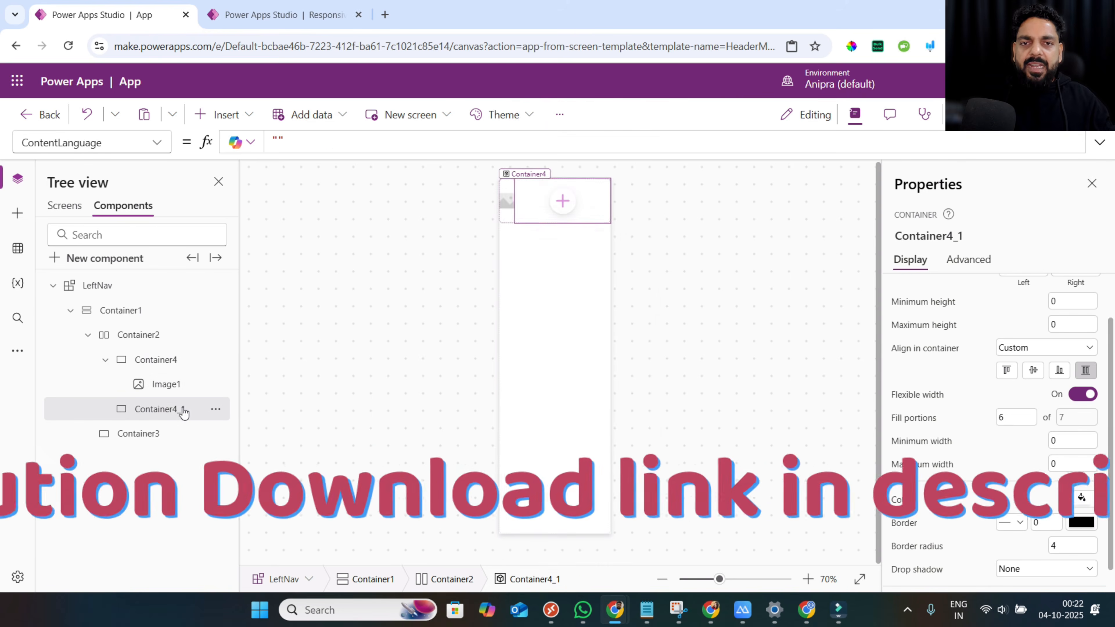
{"action": "left_click", "coordinate": [563, 201]}
{"action": "left_click", "coordinate": [632, 183]}
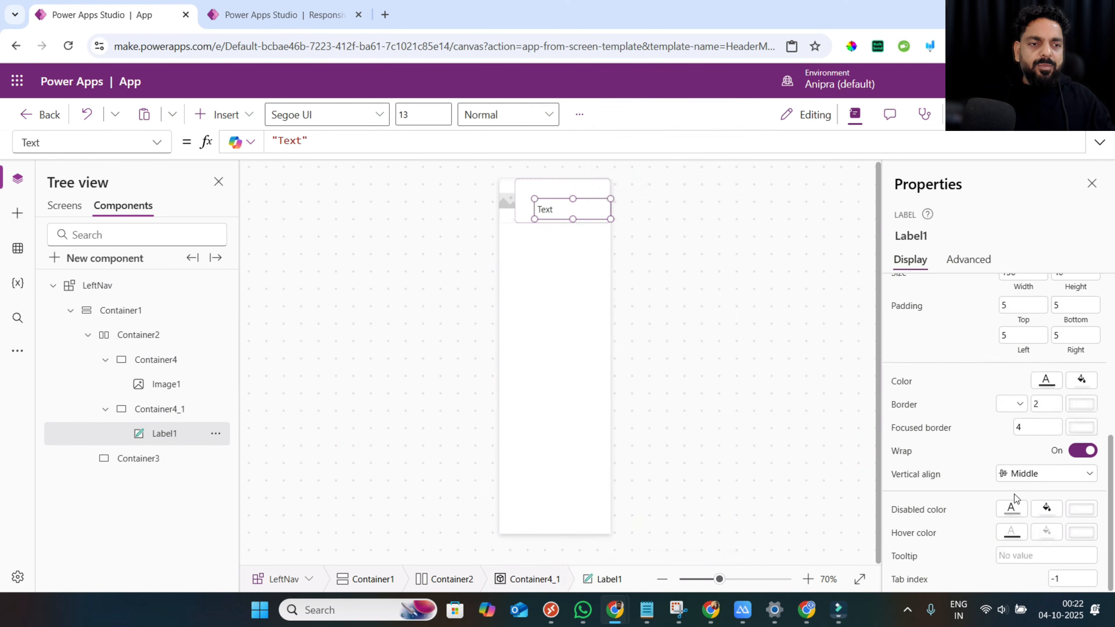
Place the label at X 0 and Y 0, span its parent's width, set its height to Parent.Height, and start its text with Bus.
{"action": "left_click", "coordinate": [1023, 347]}
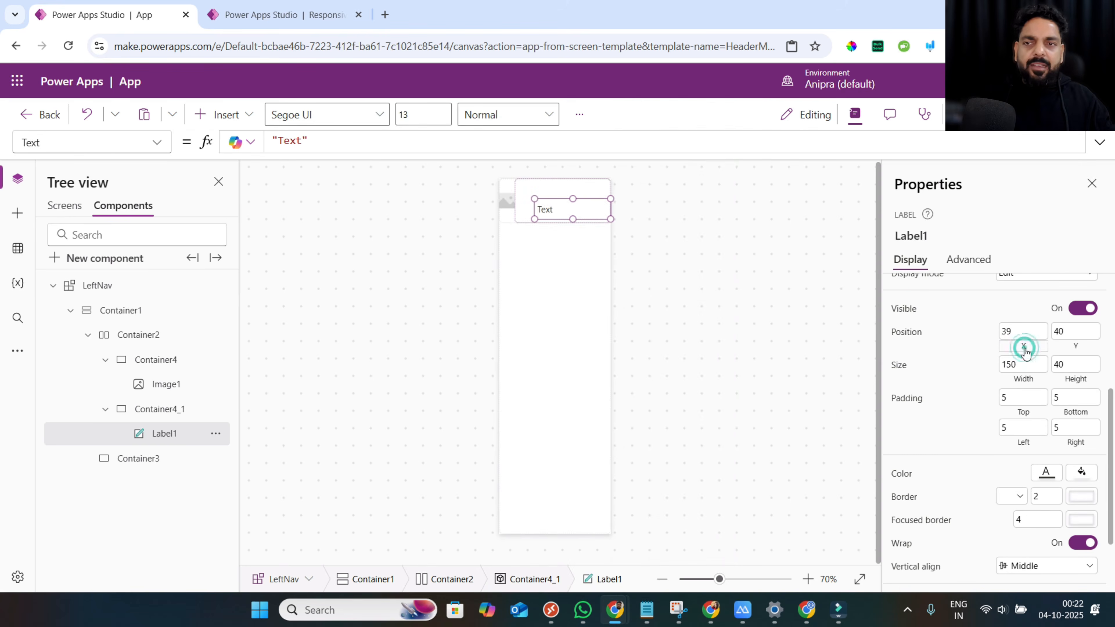
{"action": "type", "text": "0"}
{"action": "left_click", "coordinate": [1021, 378]}
{"action": "left_click", "coordinate": [1071, 380]}
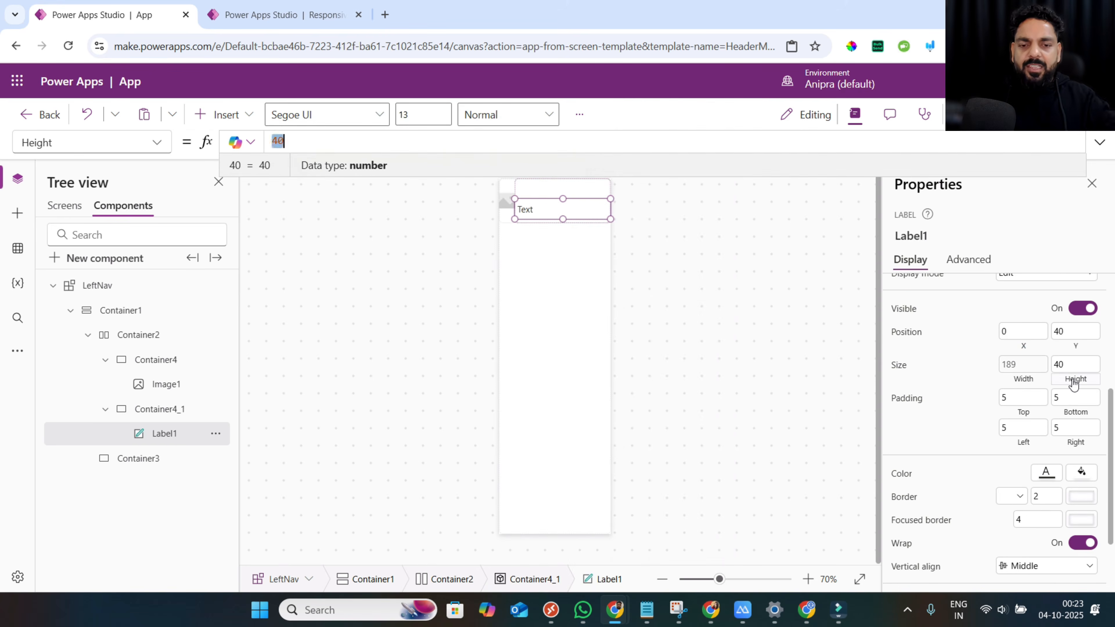
{"action": "type", "text": "p"}
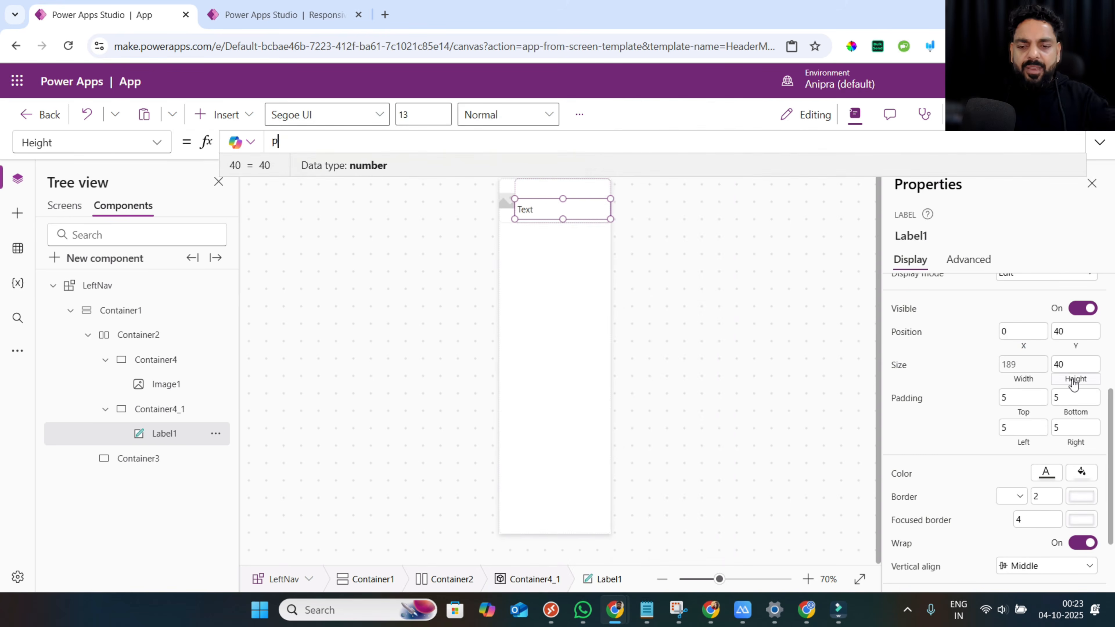
{"action": "type", "text": "arent.Height"}
{"action": "left_click", "coordinate": [1082, 348]}
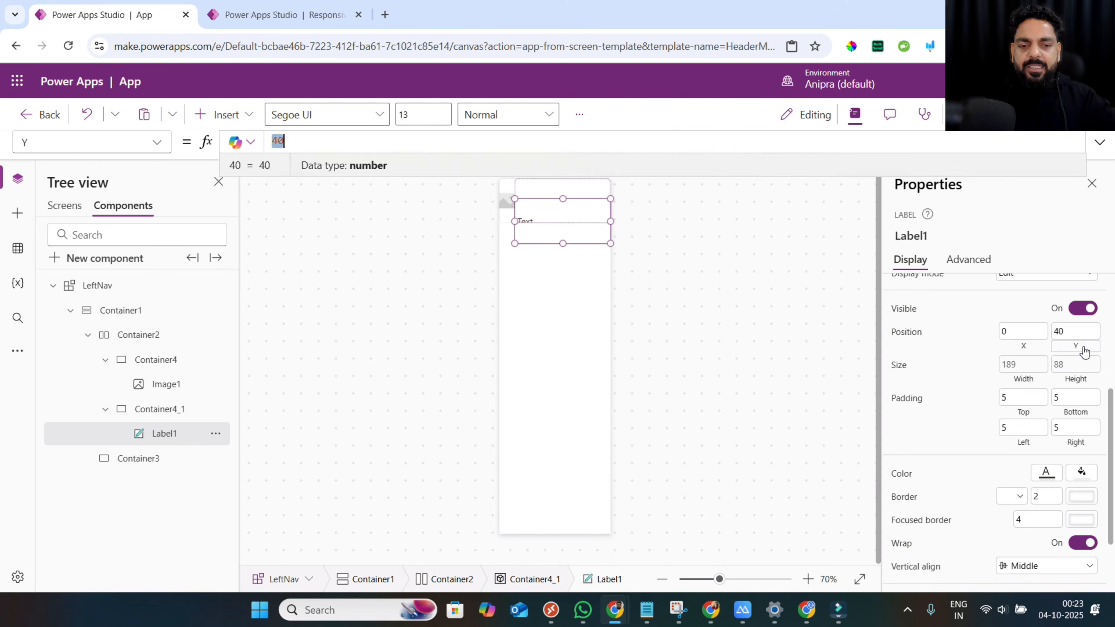
{"action": "left_click", "coordinate": [895, 301]}
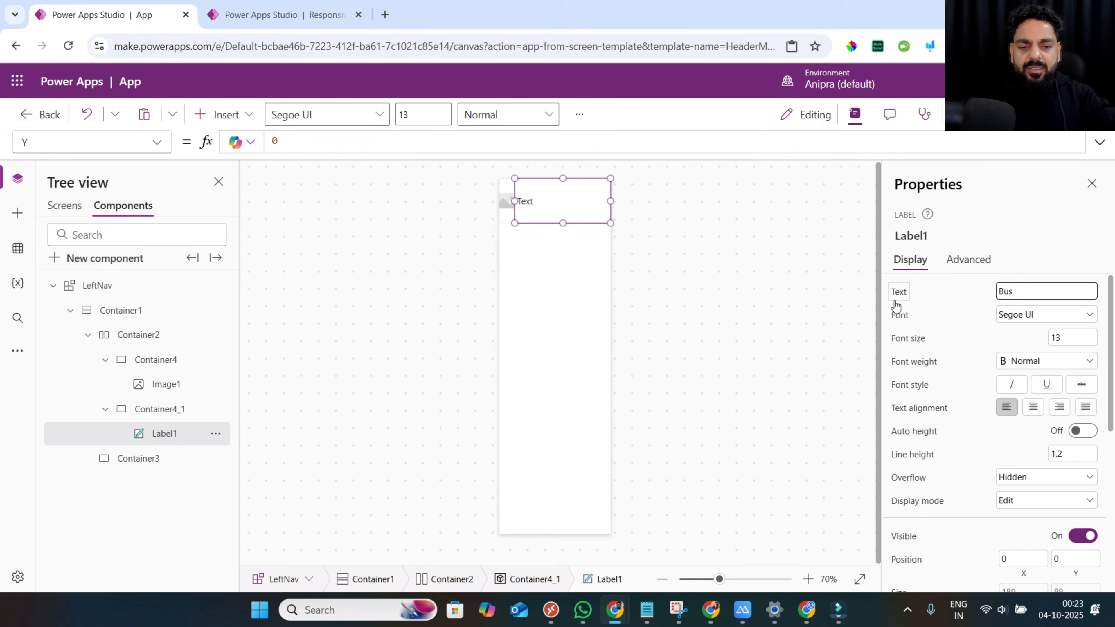
Open the Bootstrap Icons site (icons.getbootstrap.com) in a new browser tab and filter the icons by bus.
{"action": "left_click", "coordinate": [385, 14]}
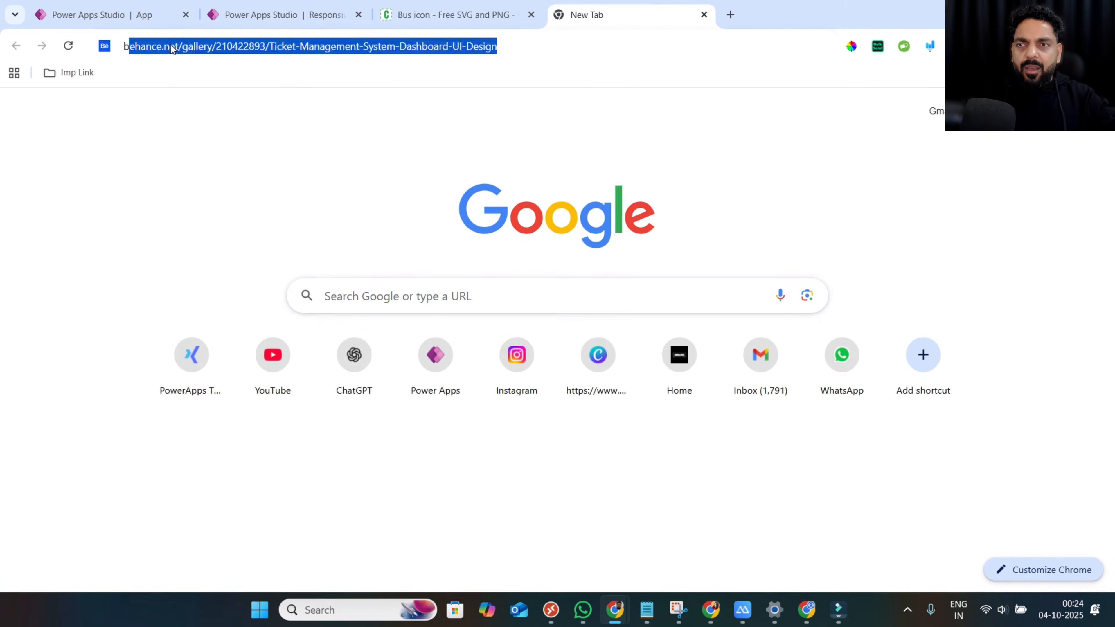
{"action": "type", "text": "bo"}
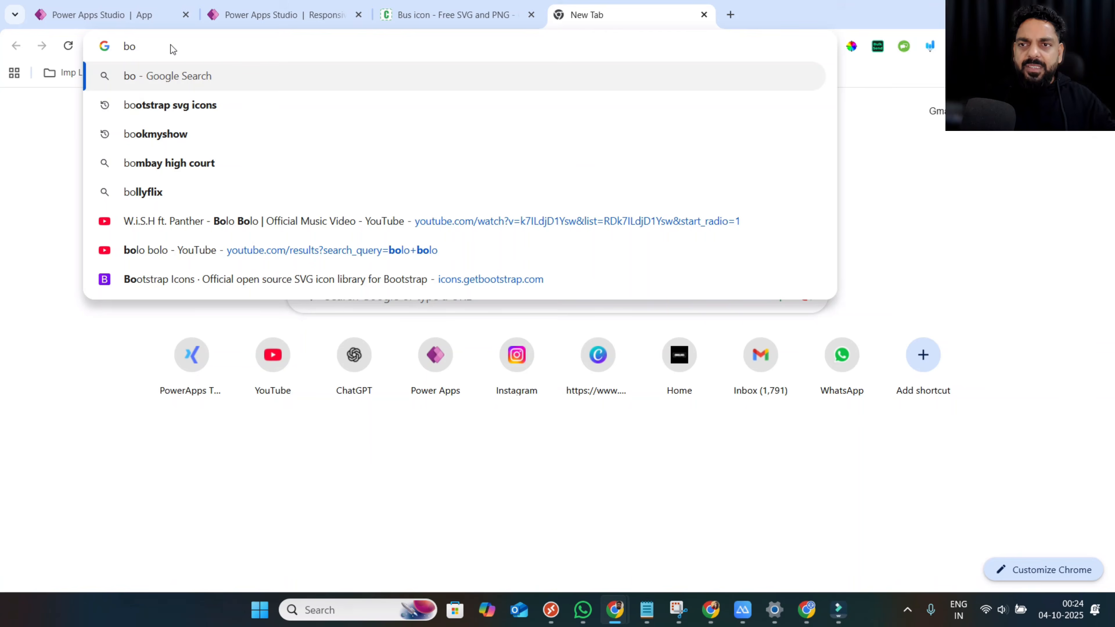
{"action": "key", "text": "Down"}
{"action": "key", "text": "Return"}
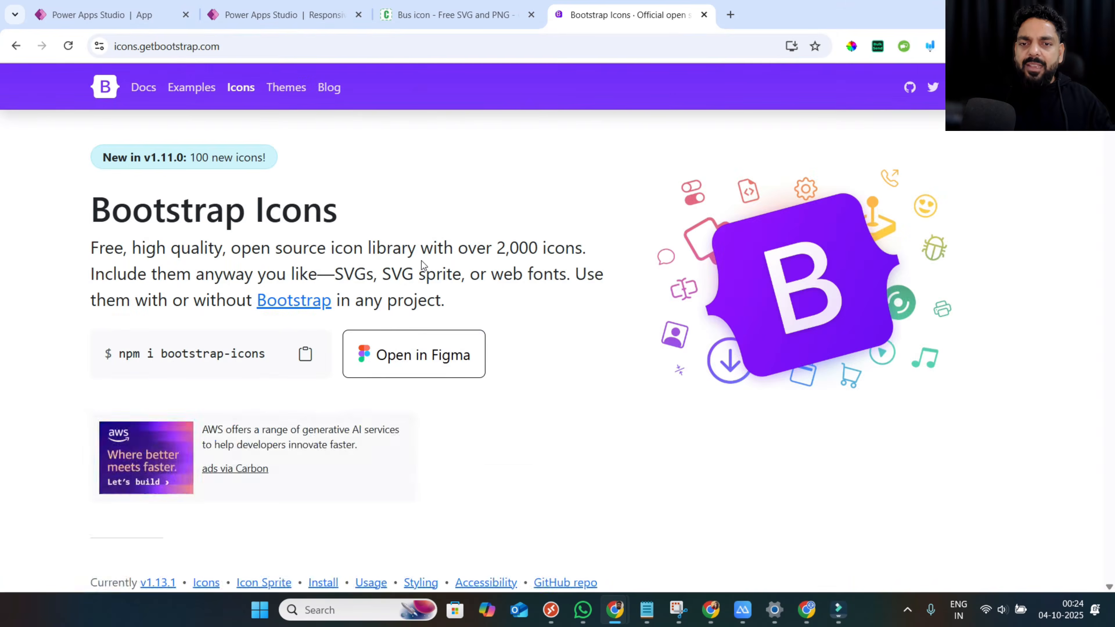
{"action": "scroll", "coordinate": [421, 264], "scroll_direction": "down", "scroll_amount": 8}
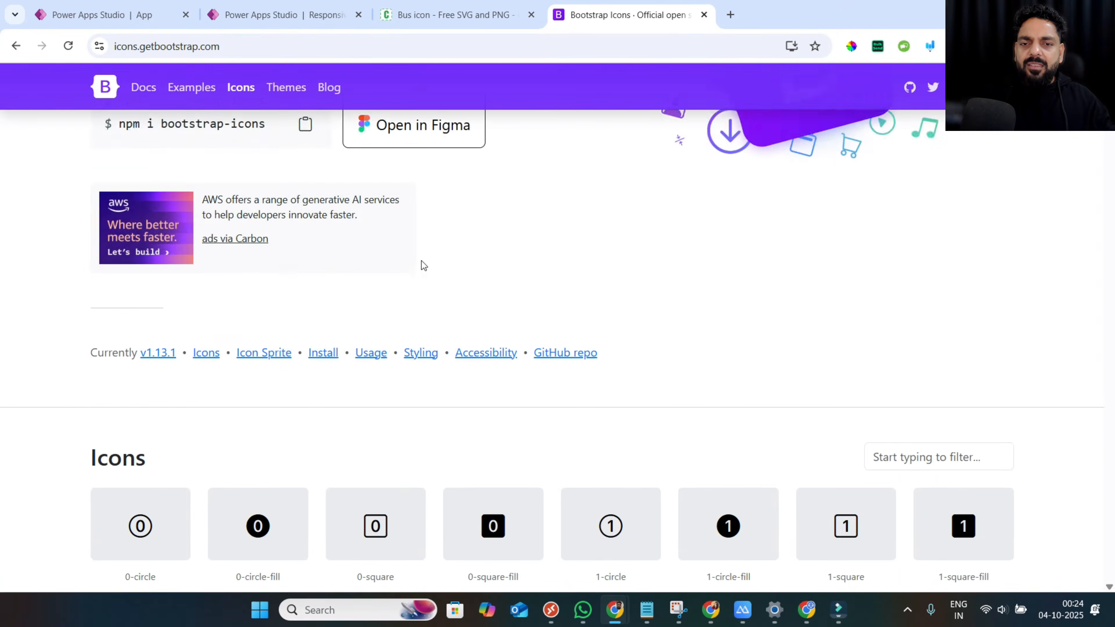
{"action": "left_click", "coordinate": [923, 286]}
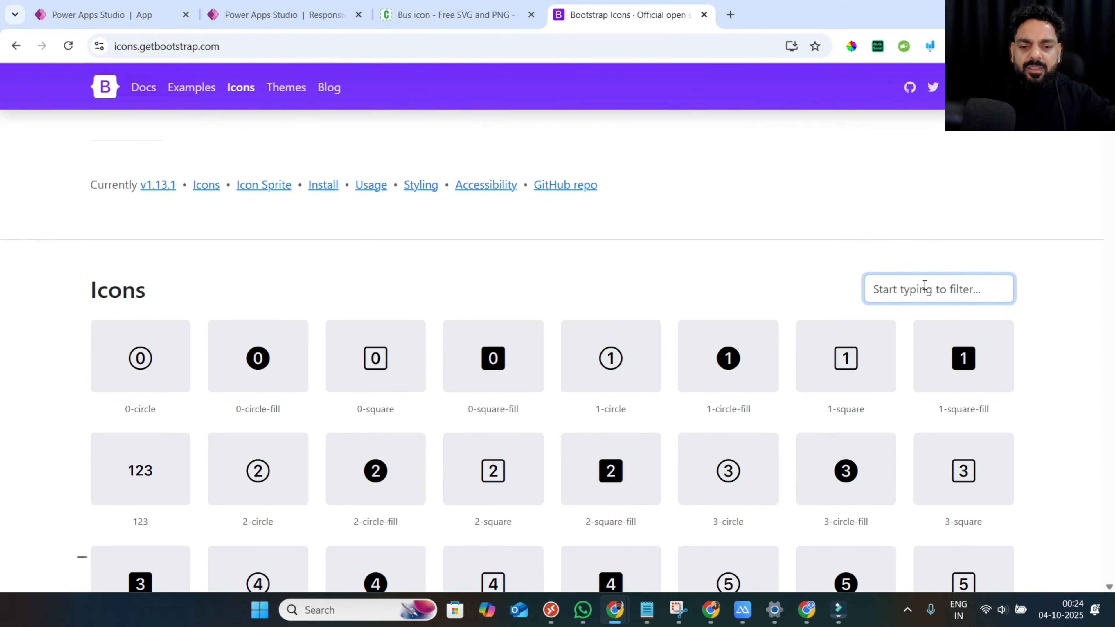
{"action": "type", "text": "bus"}
Open the bus-front icon from the filtered list and copy its SVG HTML code.
{"action": "scroll", "coordinate": [696, 353], "scroll_direction": "down", "scroll_amount": 5}
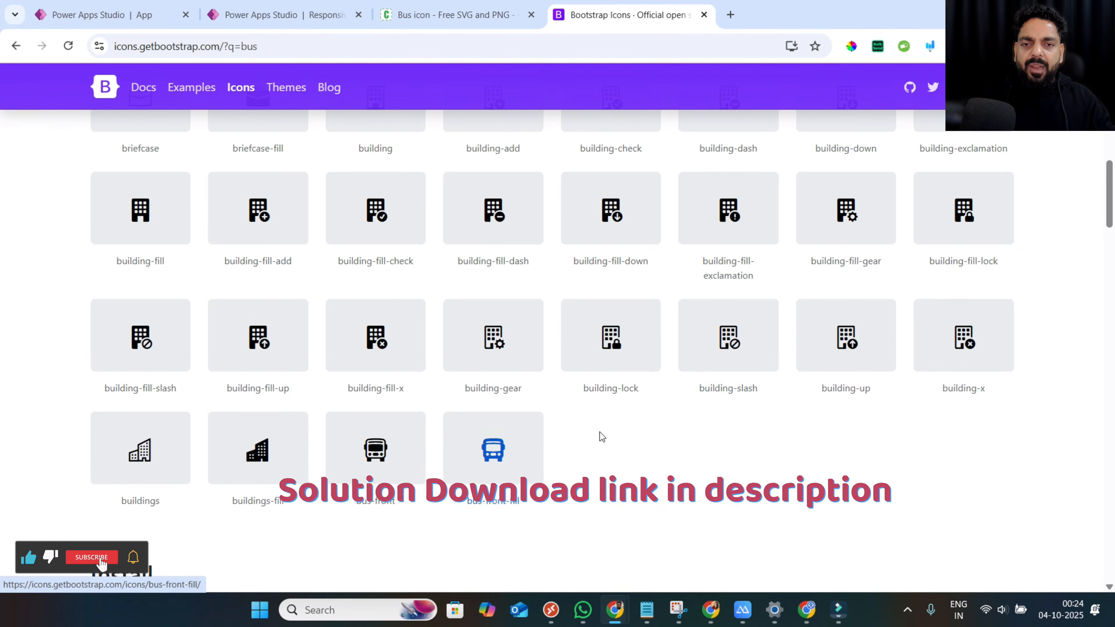
{"action": "scroll", "coordinate": [631, 425], "scroll_direction": "down", "scroll_amount": 1}
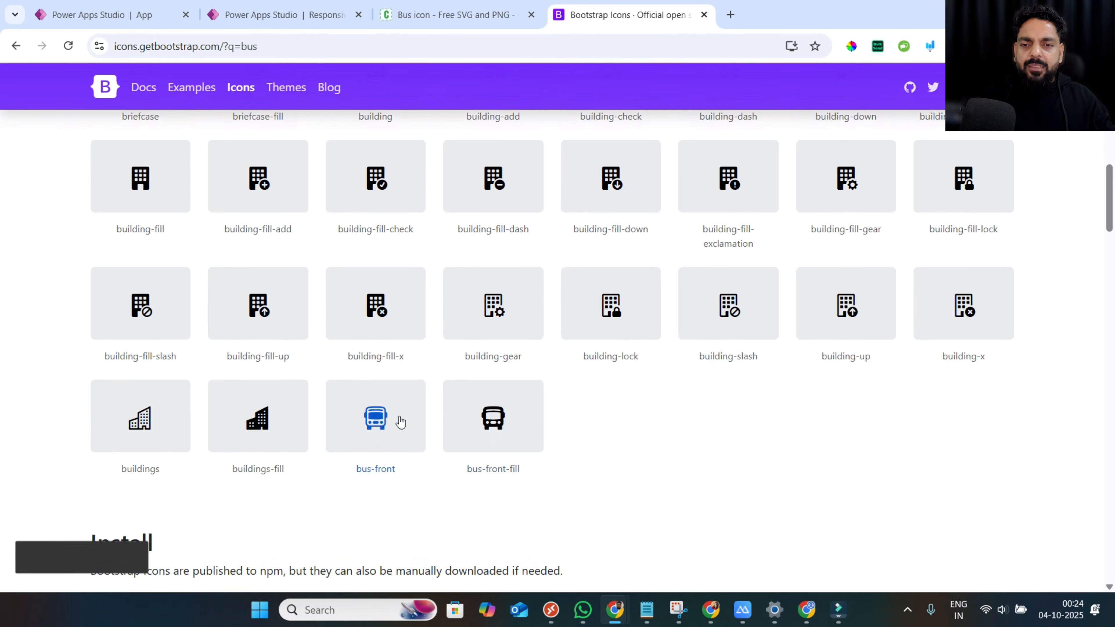
{"action": "left_click", "coordinate": [390, 416]}
{"action": "scroll", "coordinate": [496, 416], "scroll_direction": "down", "scroll_amount": 8}
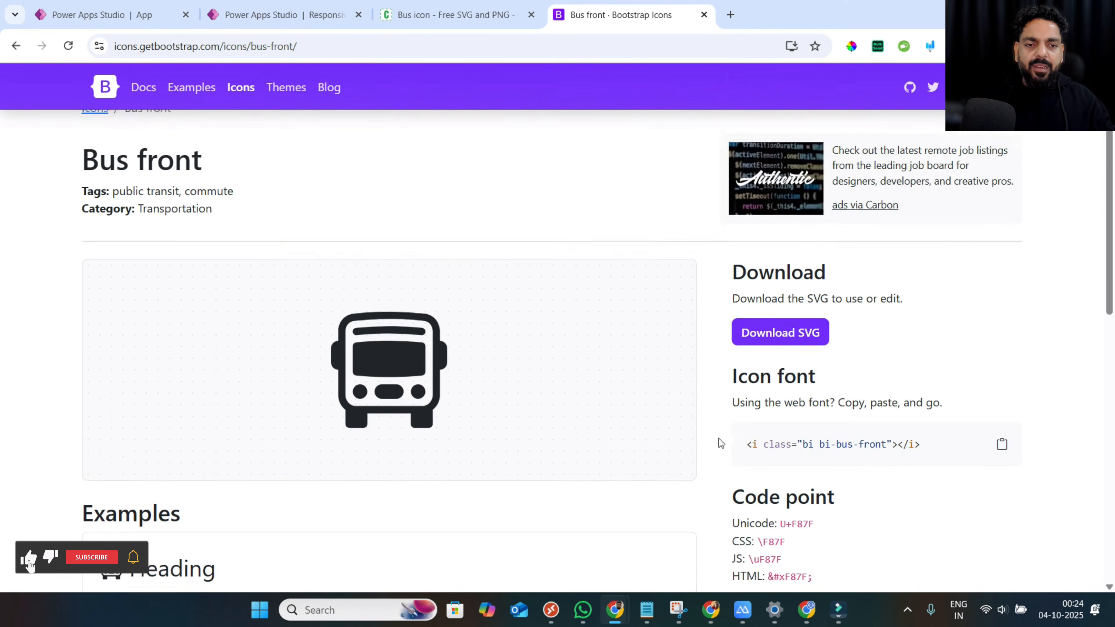
{"action": "left_click", "coordinate": [1001, 408]}
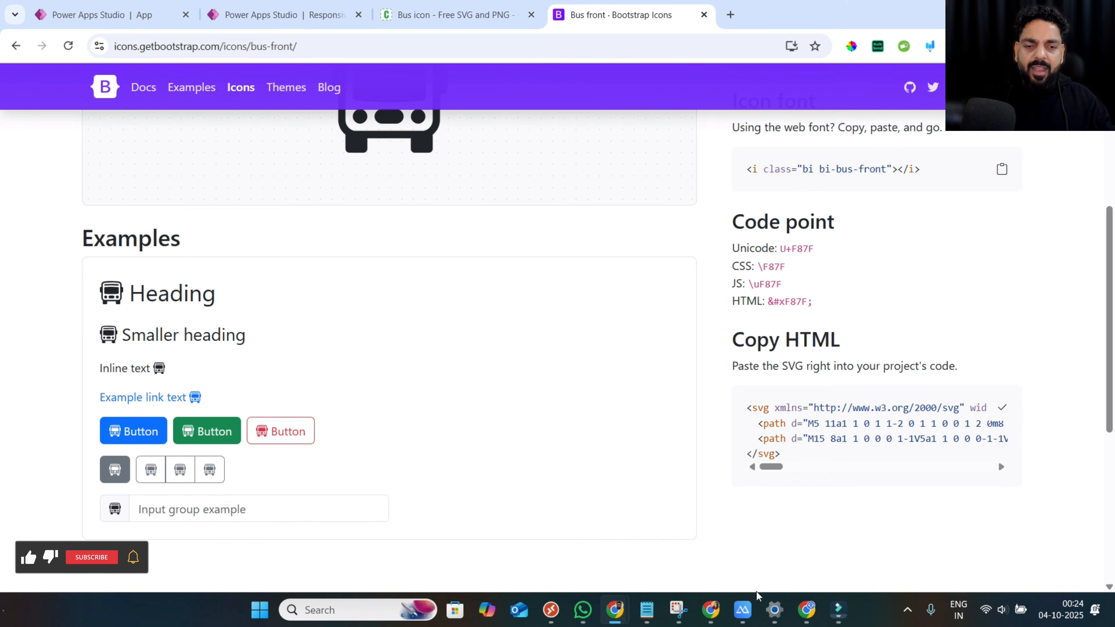
Switch to Notepad, maximize it, and paste the copied SVG code into a new blank document.
{"action": "left_click", "coordinate": [647, 609]}
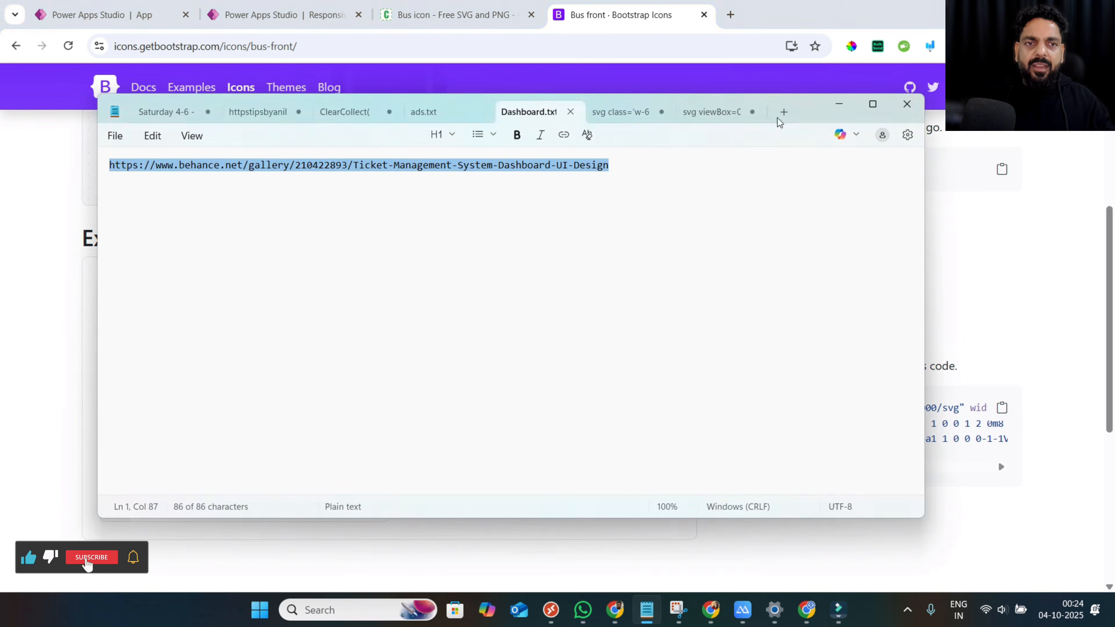
{"action": "left_click", "coordinate": [783, 112]}
{"action": "left_click", "coordinate": [873, 104]}
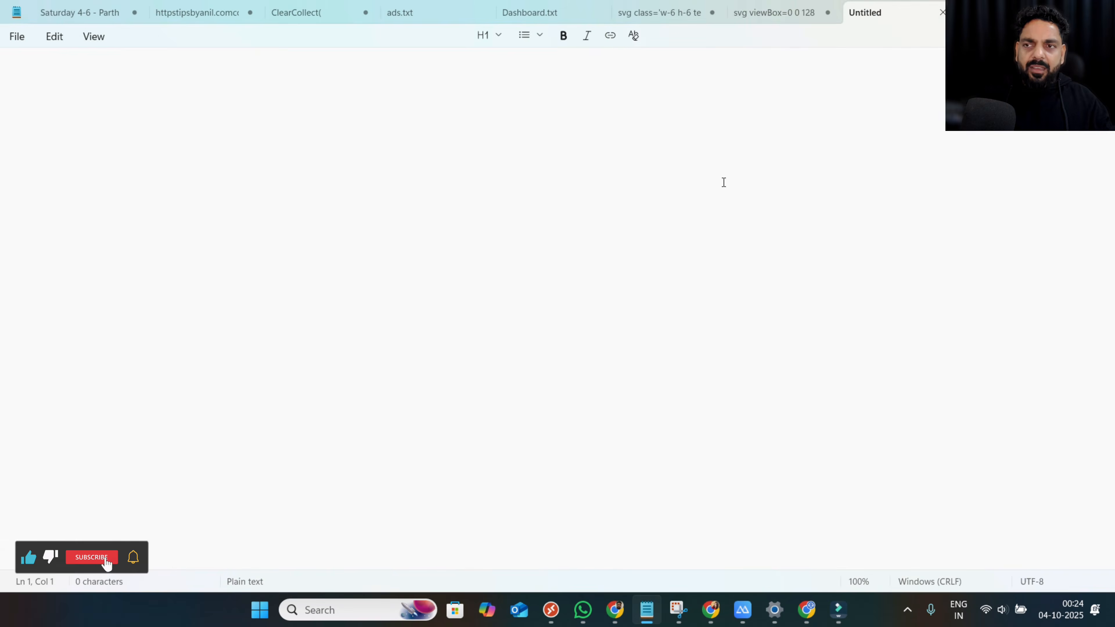
{"action": "key", "text": "ctrl+v"}
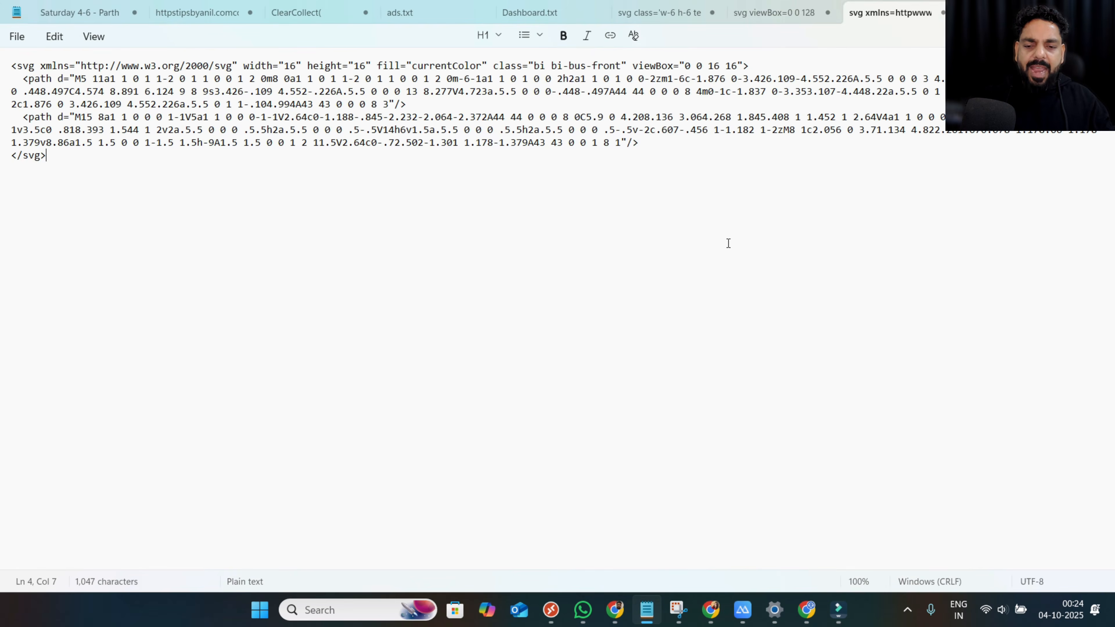
Replace all double quotes in the SVG code with single quotes.
{"action": "key", "text": "ctrl+f"}
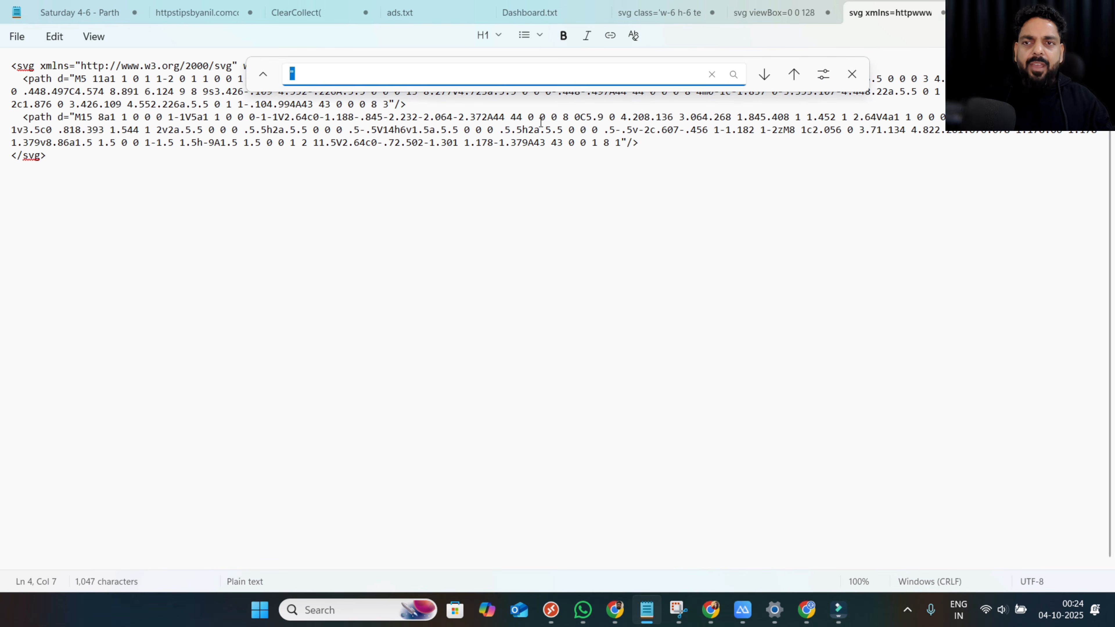
{"action": "left_click", "coordinate": [263, 75]}
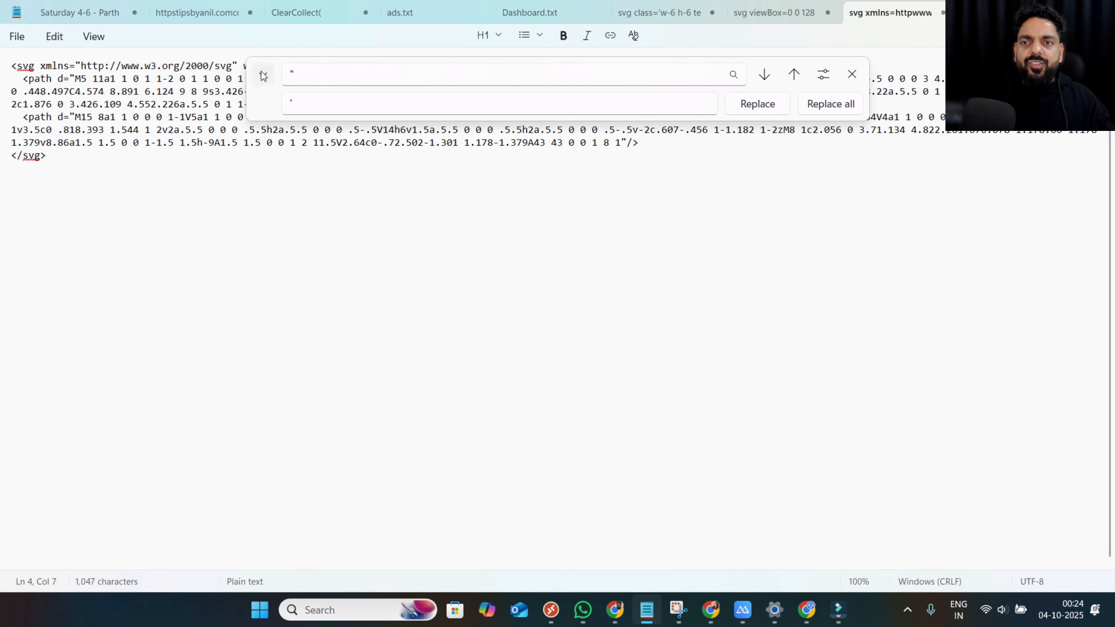
{"action": "double_click", "coordinate": [294, 77]}
{"action": "left_click_drag", "start_coordinate": [309, 99], "coordinate": [270, 105]}
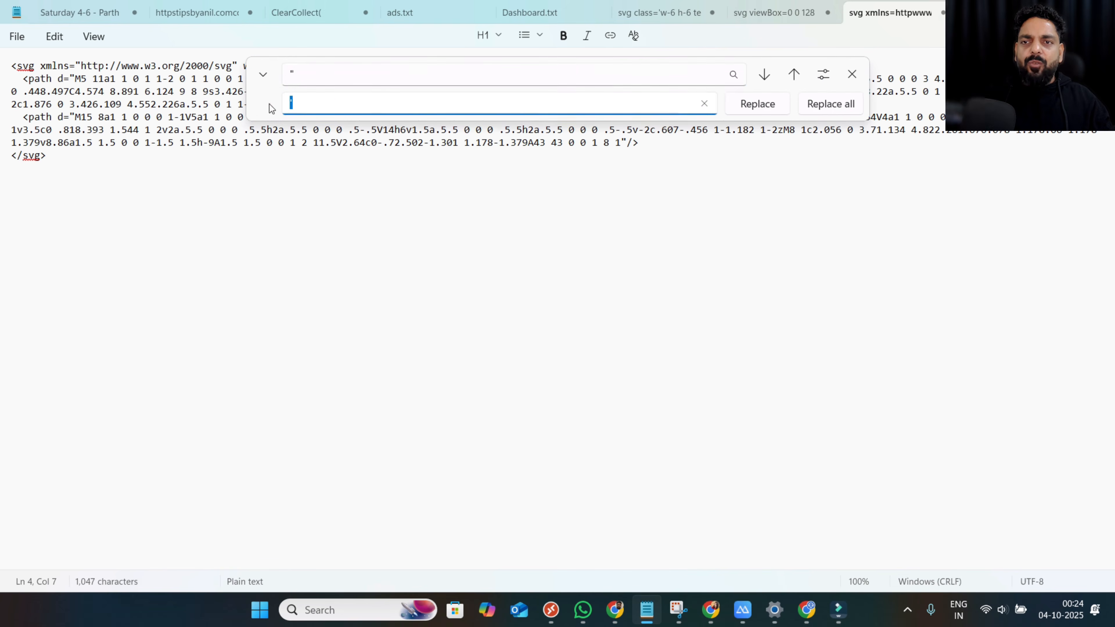
{"action": "scroll", "coordinate": [415, 143], "scroll_direction": "up", "scroll_amount": 1}
{"action": "left_click", "coordinate": [821, 108]}
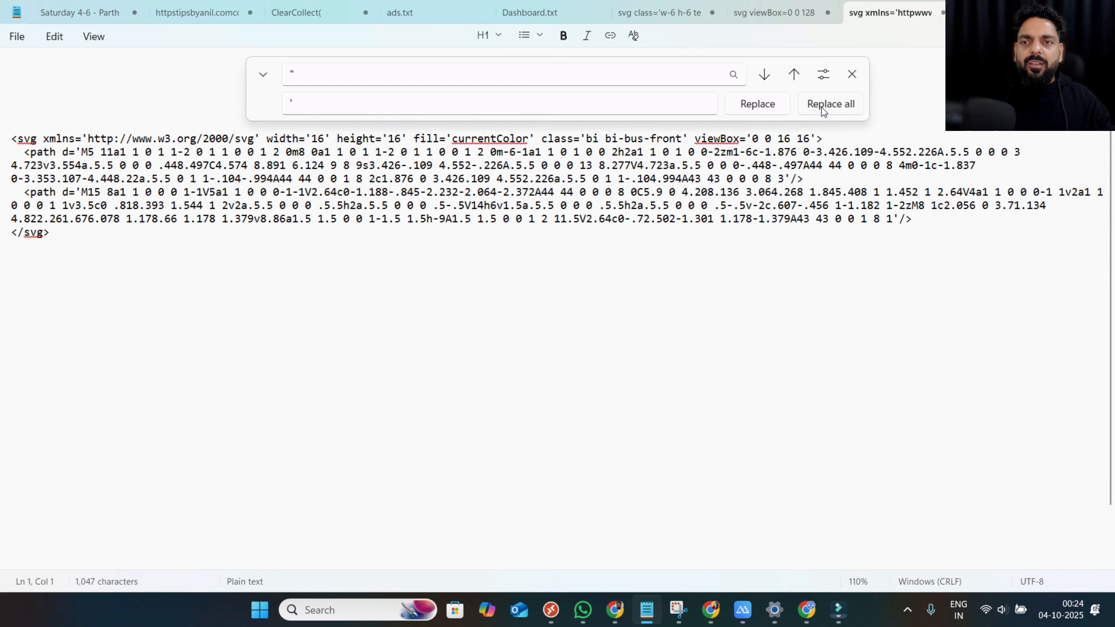
Switch to Power Apps and paste the CusotmIcon table of icon names and SVG data into the App object's Formulas property.
{"action": "key", "text": "ctrl+a"}
{"action": "key", "text": "alt+Tab"}
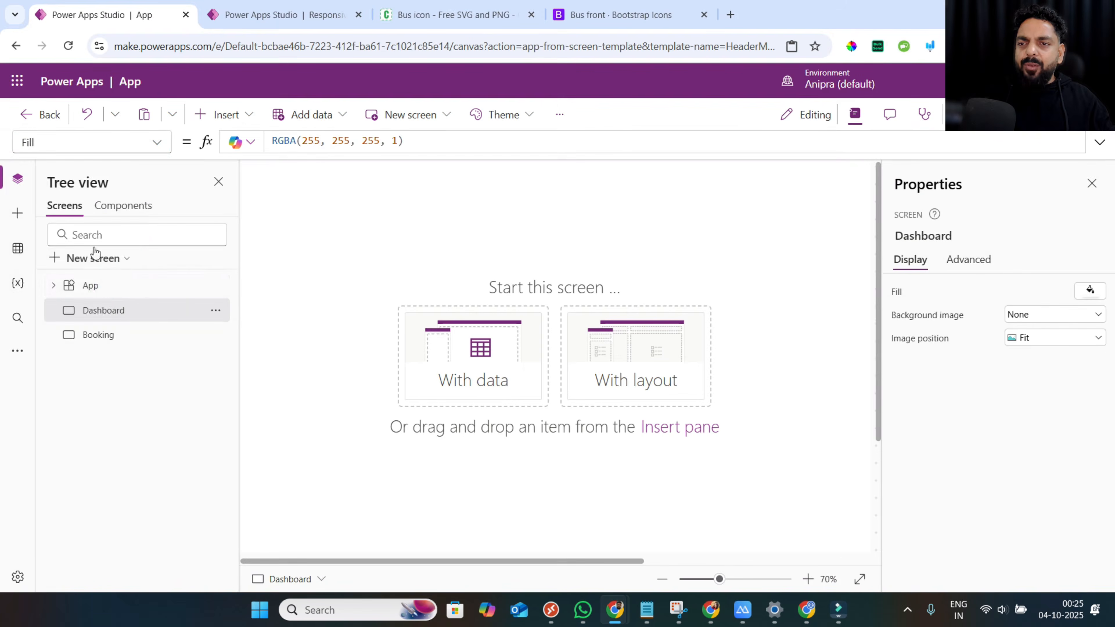
{"action": "left_click", "coordinate": [110, 288]}
{"action": "left_click", "coordinate": [157, 143]}
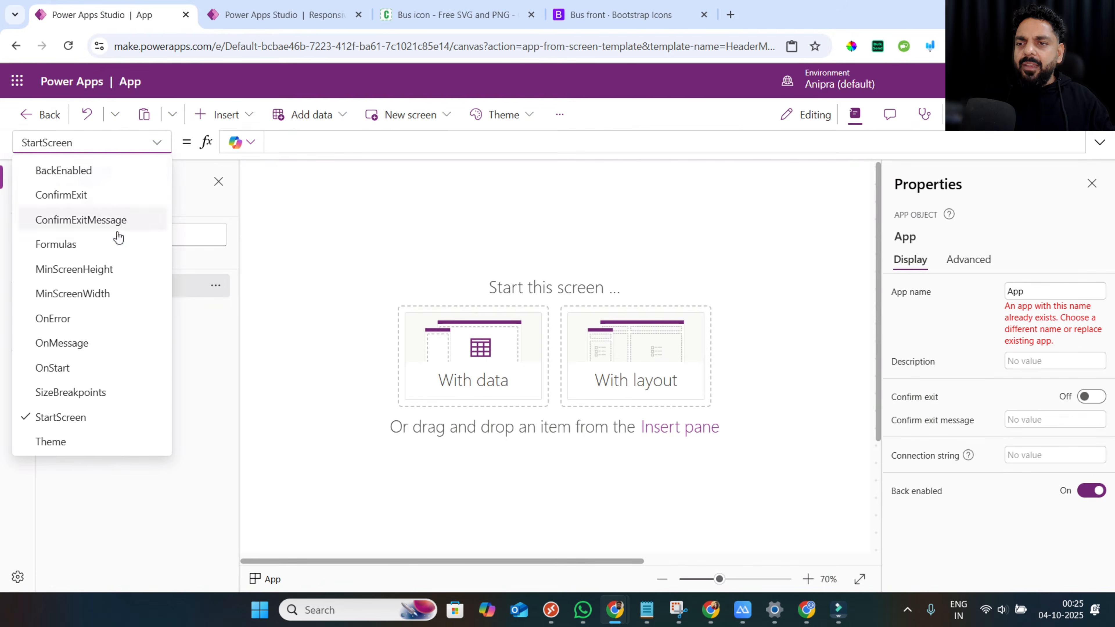
{"action": "left_click", "coordinate": [112, 246]}
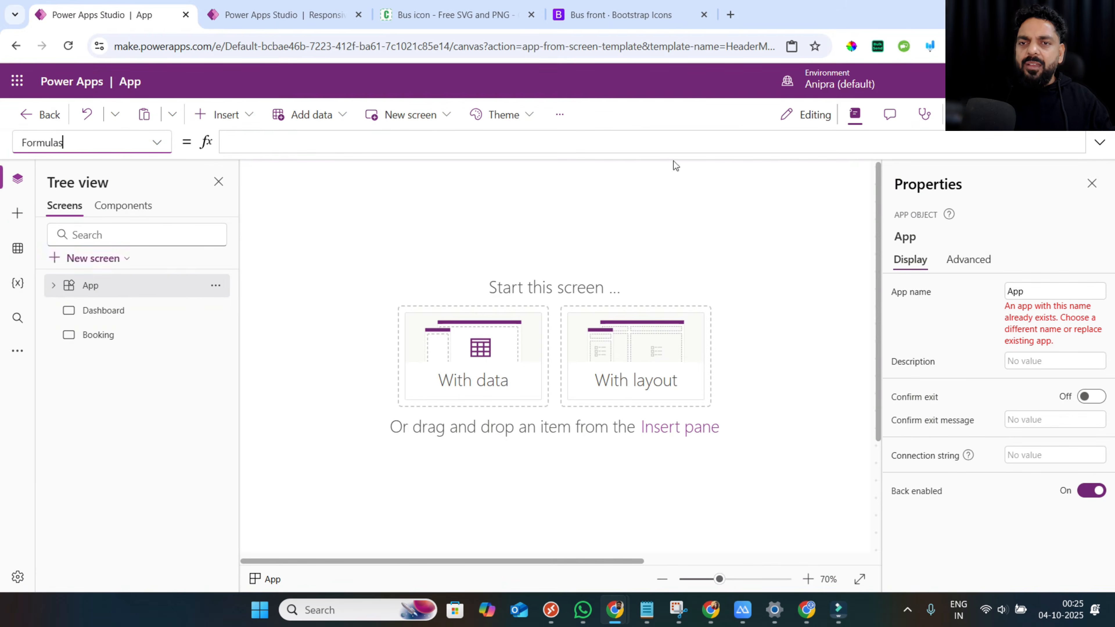
{"action": "left_click", "coordinate": [1099, 142]}
{"action": "left_click", "coordinate": [380, 199]}
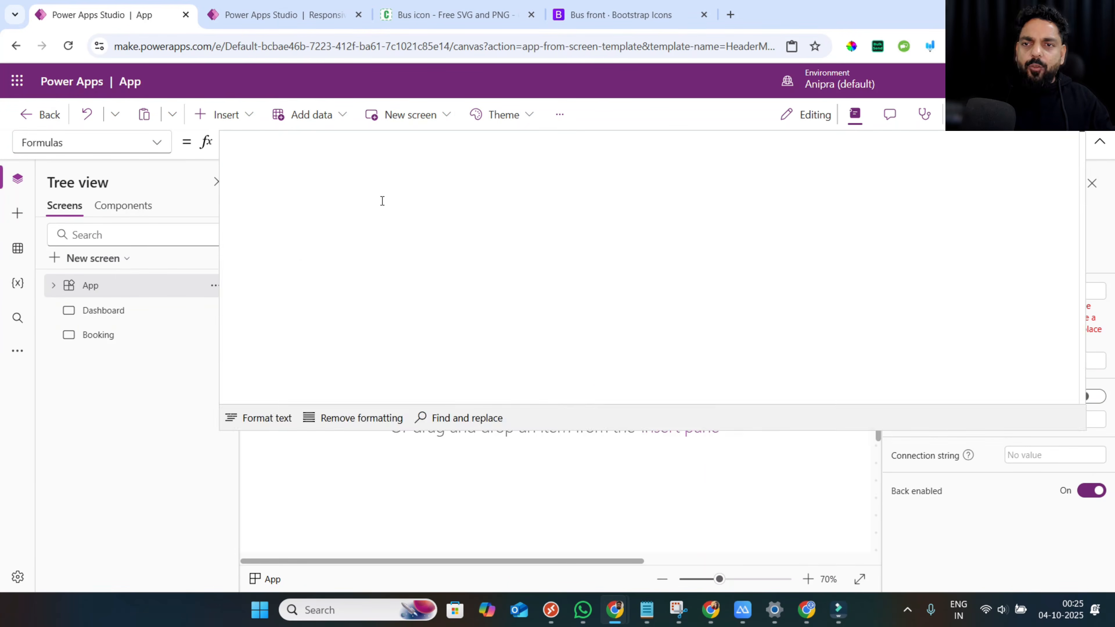
{"action": "key", "text": "ctrl+v"}
{"action": "scroll", "coordinate": [472, 255], "scroll_direction": "up", "scroll_amount": 15}
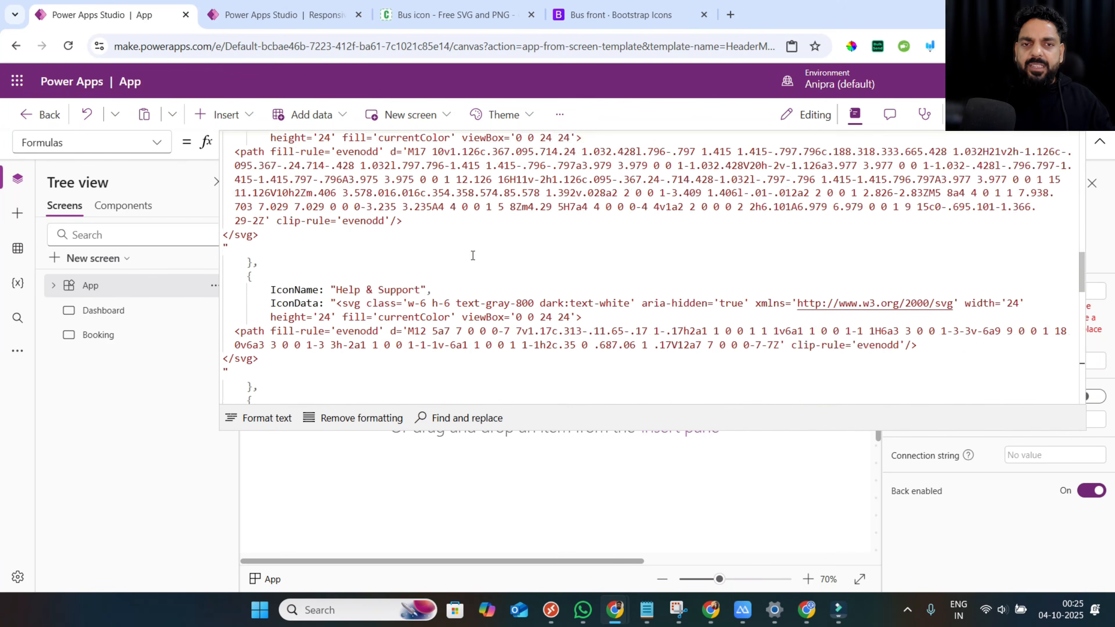
{"action": "scroll", "coordinate": [473, 255], "scroll_direction": "up", "scroll_amount": 3}
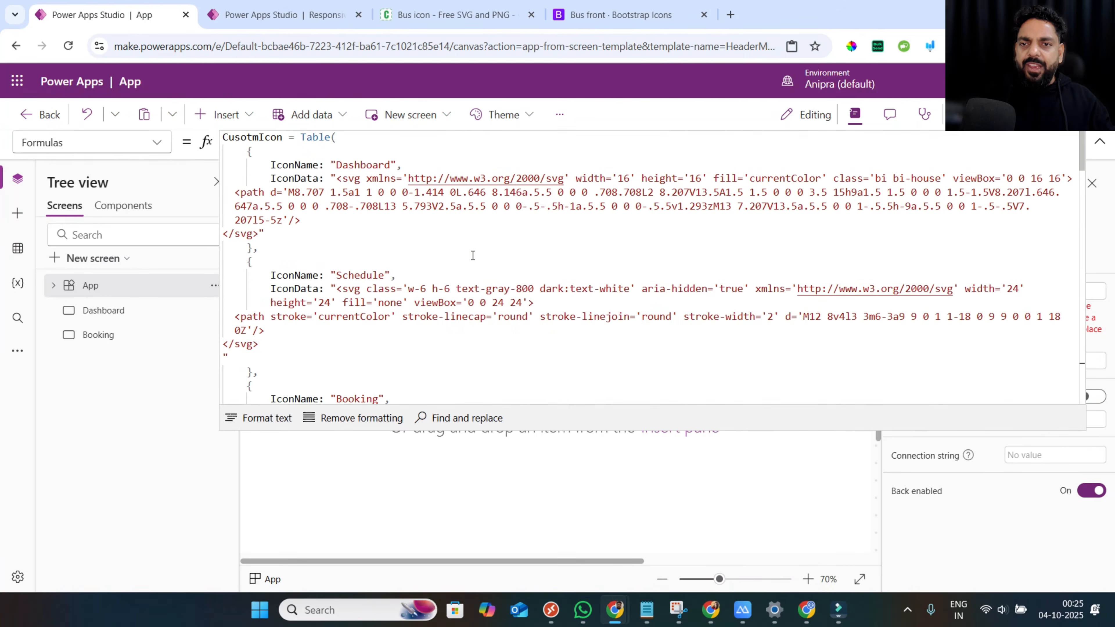
Examine the CusotmIcon table's IconName and IconData fields and compare them with the single-quoted SVG code in Notepad.
{"action": "double_click", "coordinate": [263, 139]}
{"action": "double_click", "coordinate": [315, 138]}
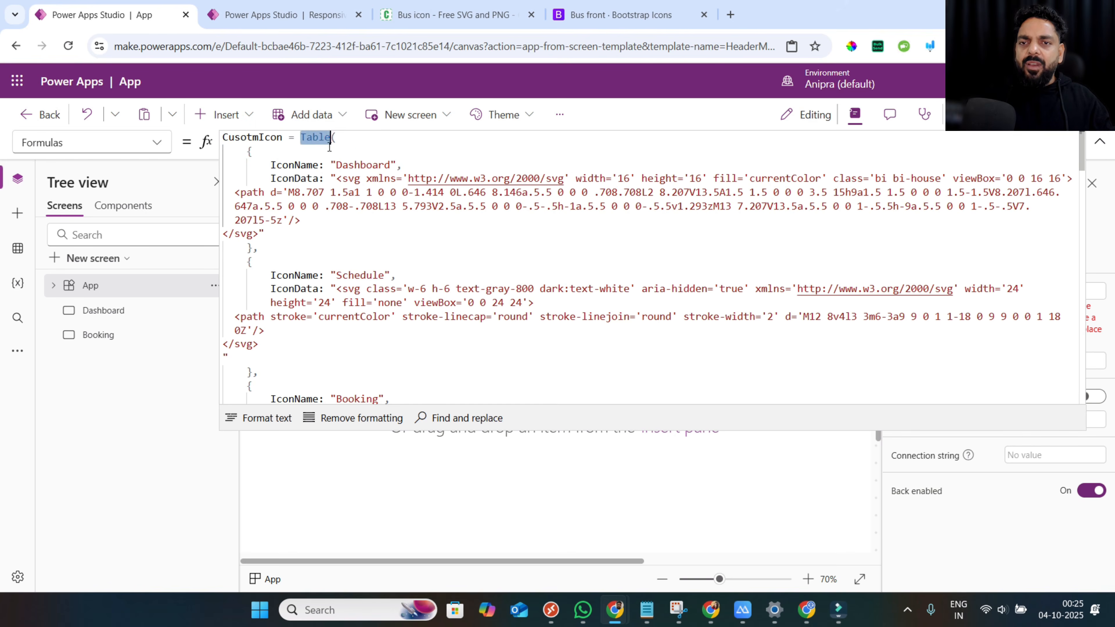
{"action": "double_click", "coordinate": [348, 162]}
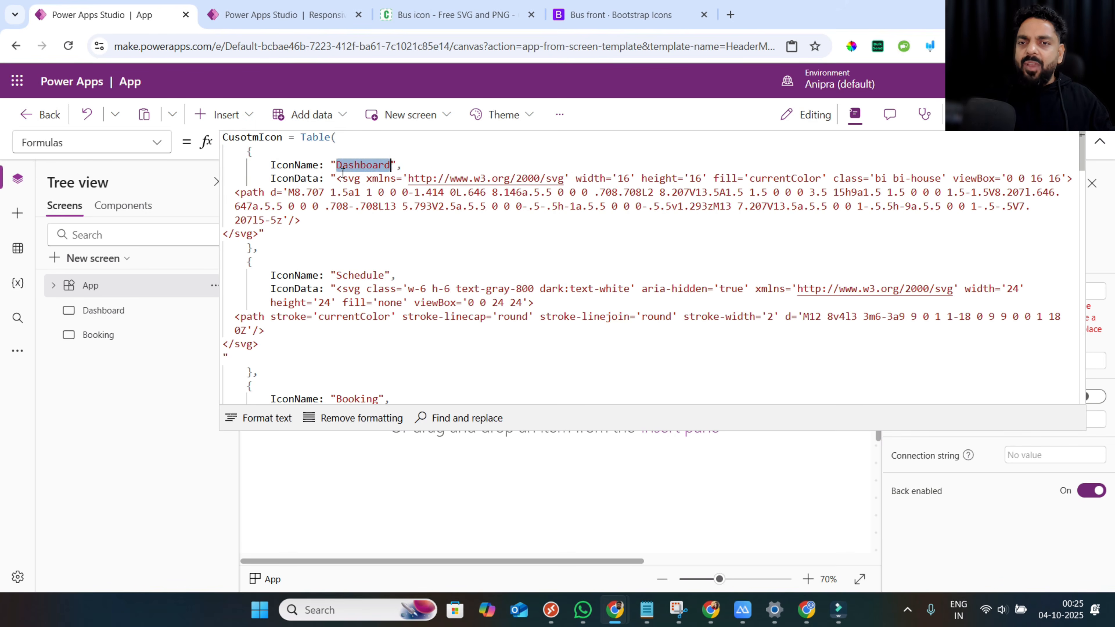
{"action": "left_click_drag", "start_coordinate": [337, 179], "coordinate": [274, 233]}
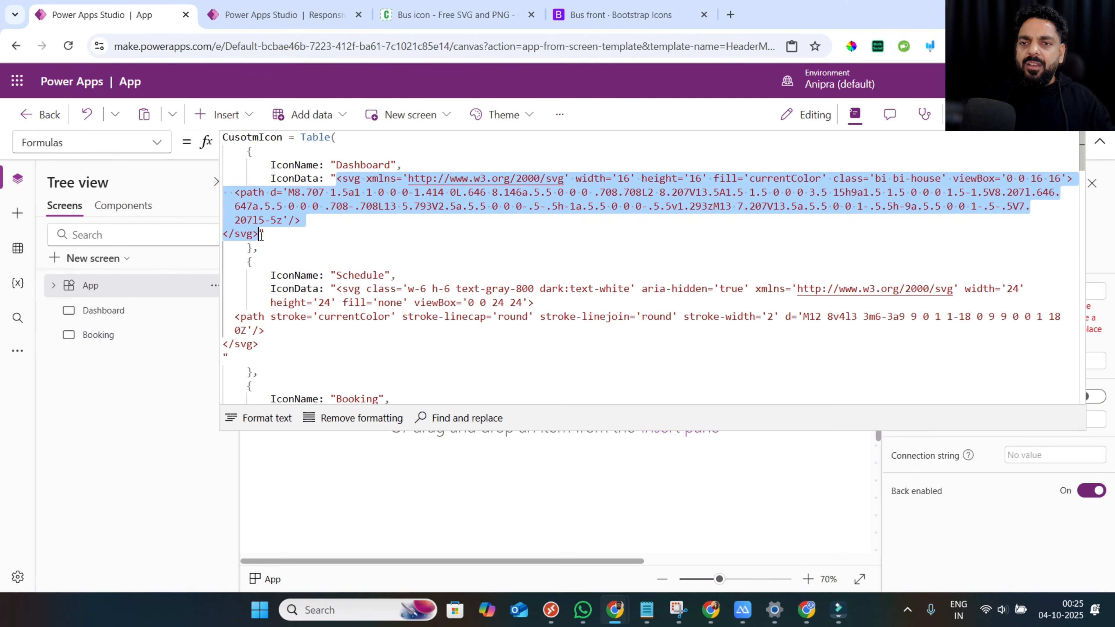
{"action": "left_click", "coordinate": [712, 525]}
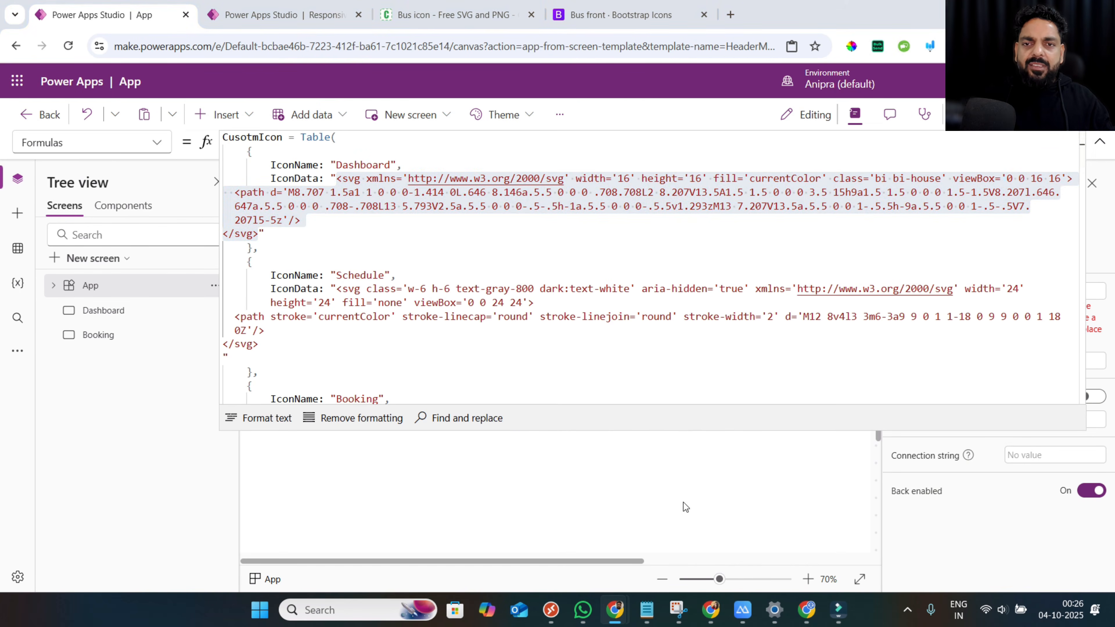
{"action": "left_click", "coordinate": [647, 610]}
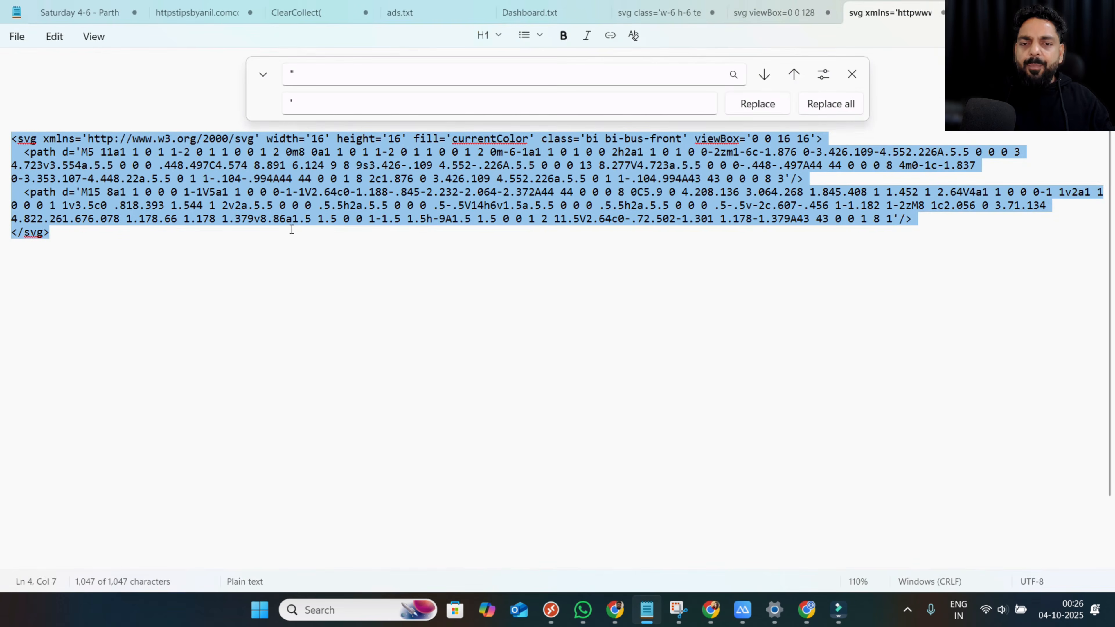
{"action": "left_click", "coordinate": [647, 610]}
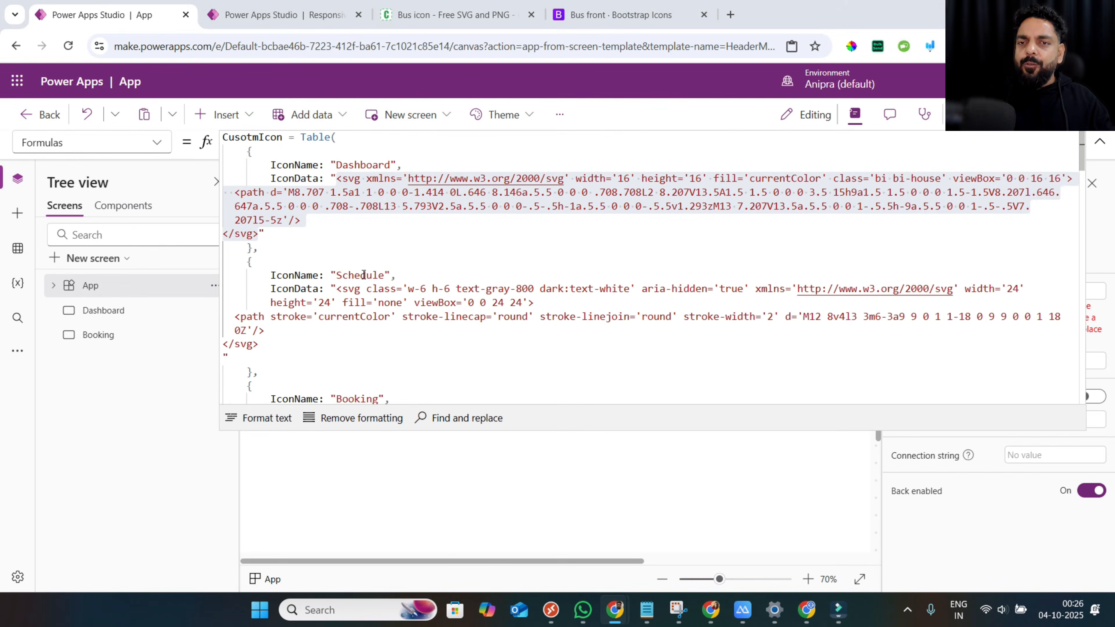
{"action": "scroll", "coordinate": [369, 317], "scroll_direction": "down", "scroll_amount": 4}
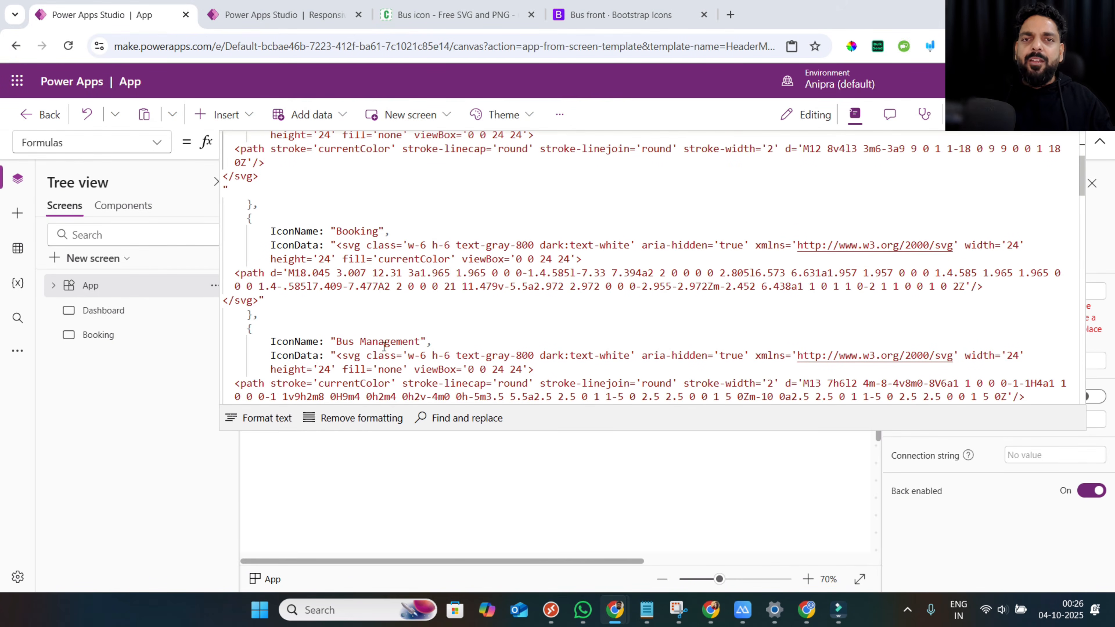
Revisit the copyicon.com and Bootstrap Icons tabs to review both SVG sources, dismissing the ad.
{"action": "left_click", "coordinate": [479, 15]}
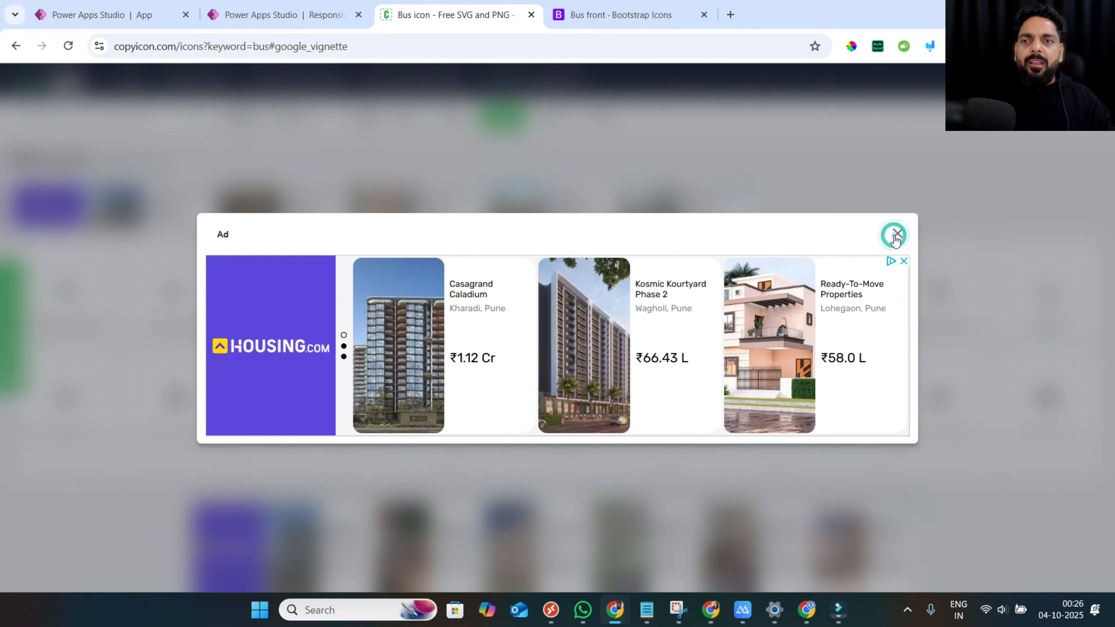
{"action": "left_click", "coordinate": [895, 235]}
{"action": "left_click", "coordinate": [636, 18]}
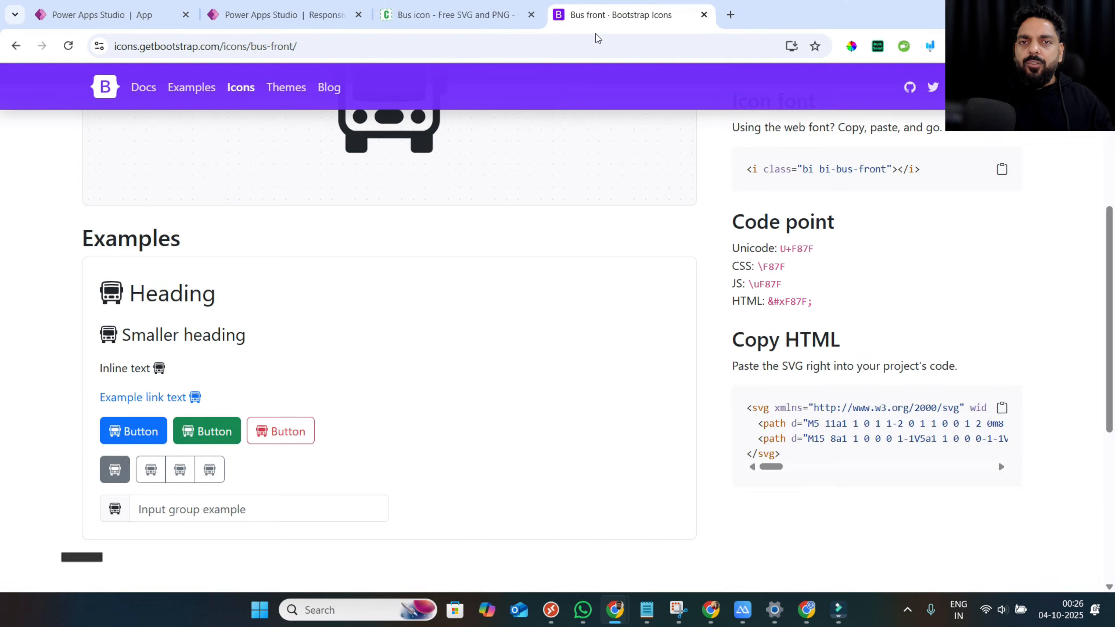
{"action": "left_click", "coordinate": [490, 21]}
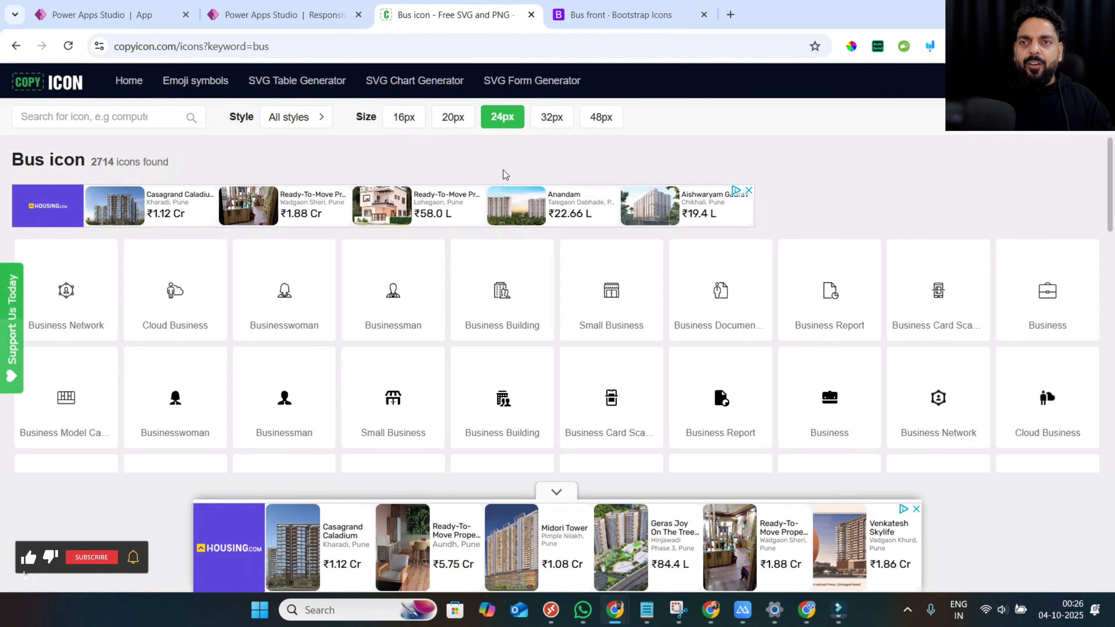
Set Image1's Image formula in LeftNav to "data:image/svg+xml;utf8, " & EncodeUrl(Substitute(LookUp(CusotmIcon,IconName="Bus",IconData),"currentColor",Color_IconWhite)).
{"action": "left_click", "coordinate": [110, 15]}
{"action": "left_click", "coordinate": [123, 205]}
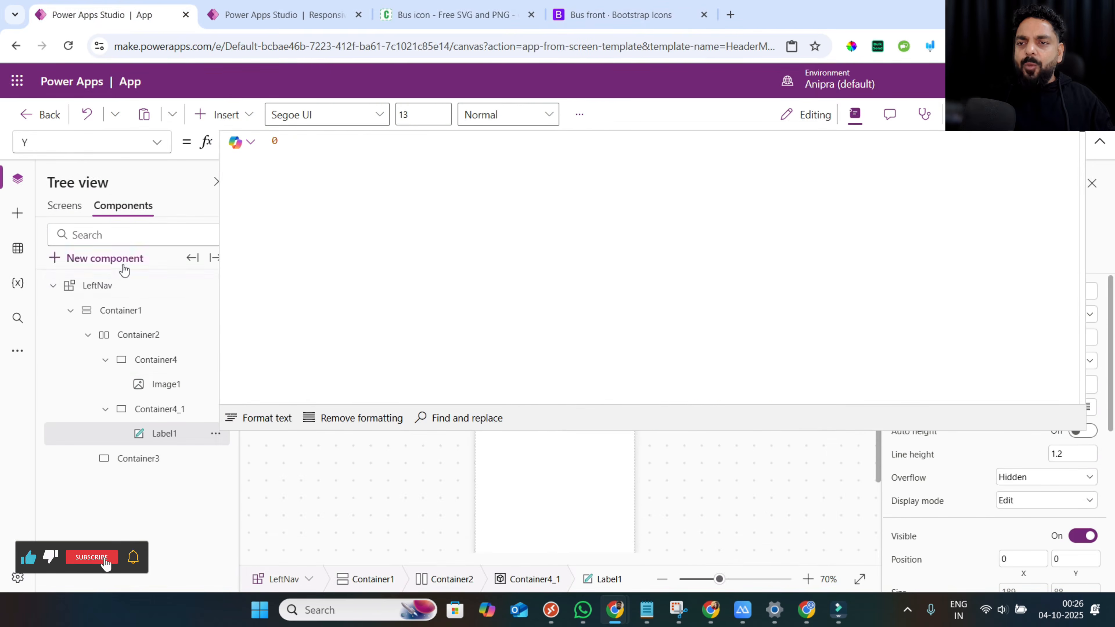
{"action": "left_click", "coordinate": [165, 384]}
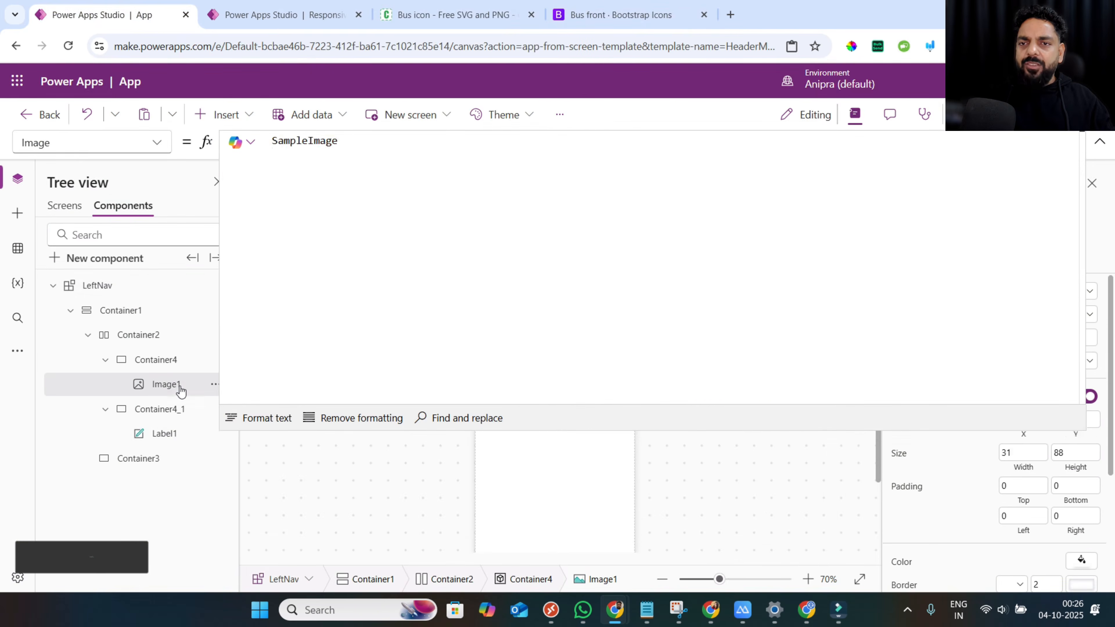
{"action": "left_click", "coordinate": [510, 162]}
{"action": "key", "text": "ctrl+a"}
{"action": "type", "text": "\"data:image/svg+xml;utf8, \" & EncodeUrl(     Substitute(         LookUp(CusotmIcon,IconName=\"Bus\",IconData),         \"currentColor\",         Color_IconWhite     ) )"}
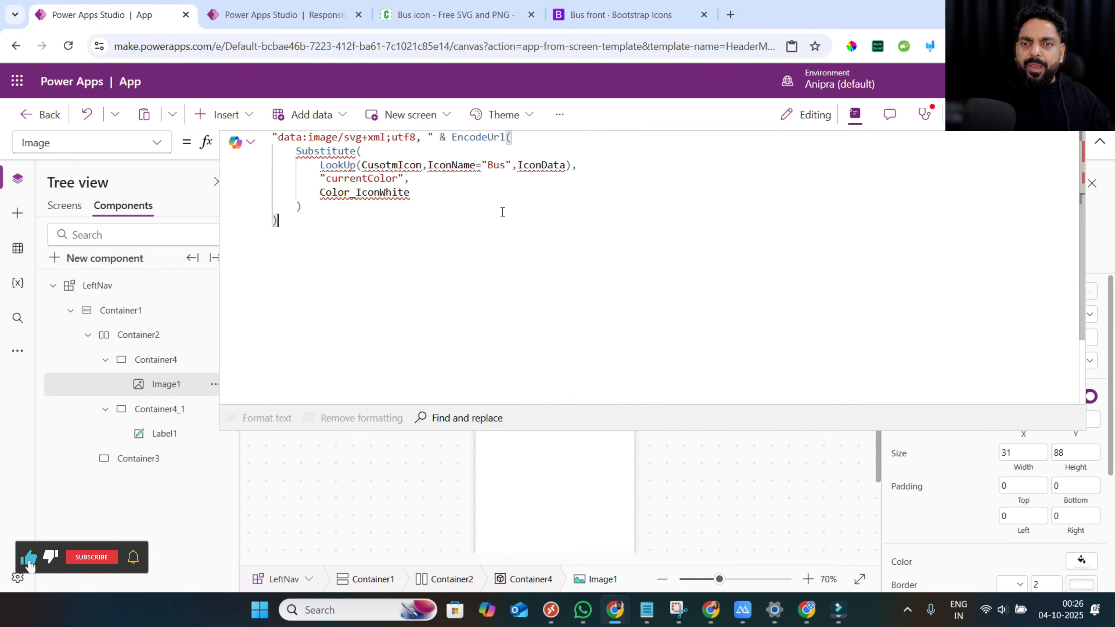
Paste the shared style definitions above CusotmIcon in the App's Formulas: _Radious 6, _FontSize 10, Font.Lato, FontWeight.Semibold and the Color_ RGBA values.
{"action": "left_click", "coordinate": [65, 205]}
{"action": "left_click", "coordinate": [102, 286]}
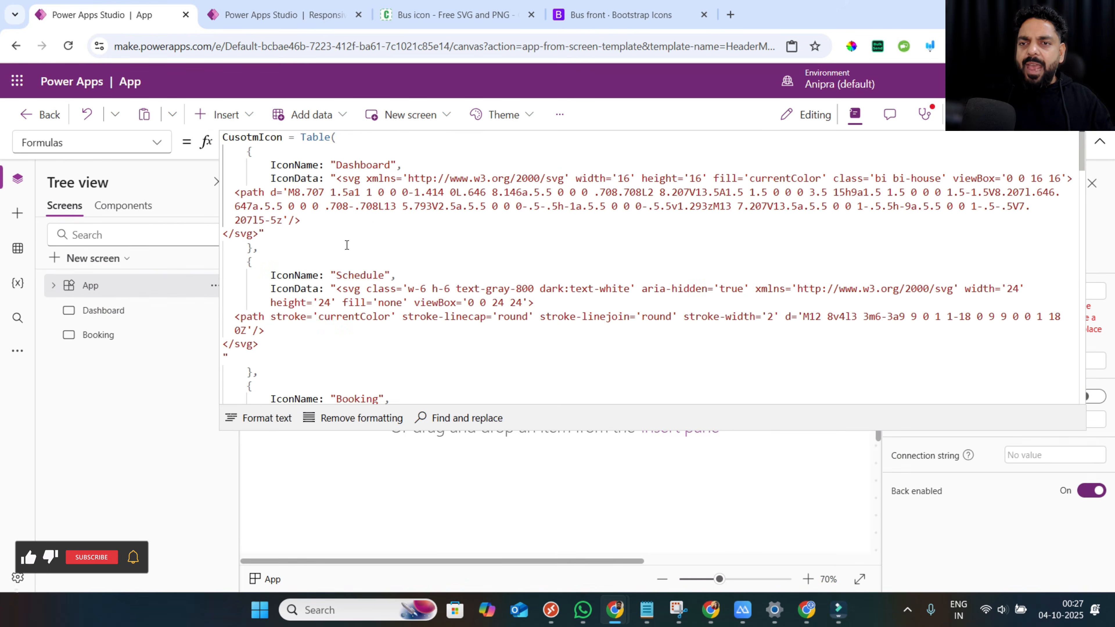
{"action": "left_click", "coordinate": [225, 140]}
{"action": "key", "text": "Return"}
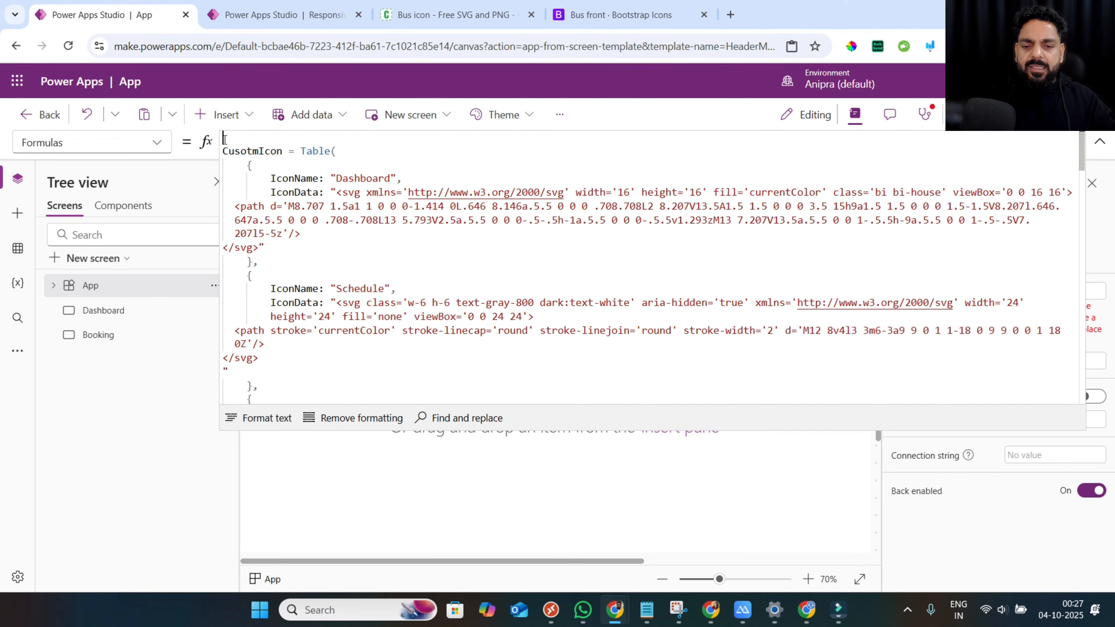
{"action": "key", "text": "ctrl+v"}
{"action": "scroll", "coordinate": [378, 239], "scroll_direction": "up", "scroll_amount": 5}
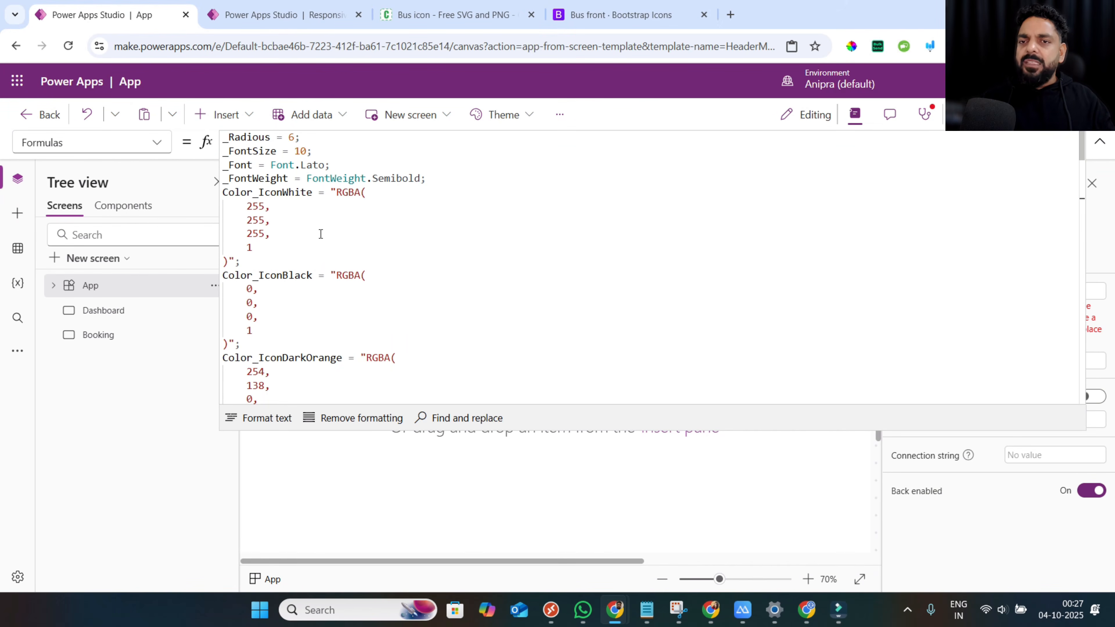
{"action": "scroll", "coordinate": [319, 242], "scroll_direction": "down", "scroll_amount": 5}
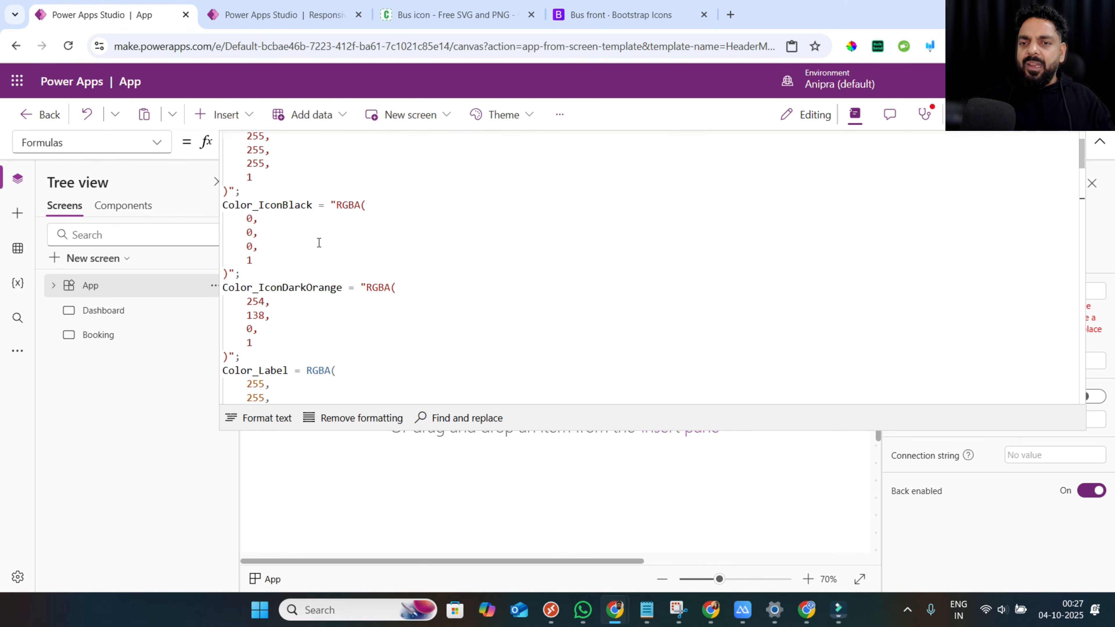
{"action": "scroll", "coordinate": [319, 242], "scroll_direction": "down", "scroll_amount": 6}
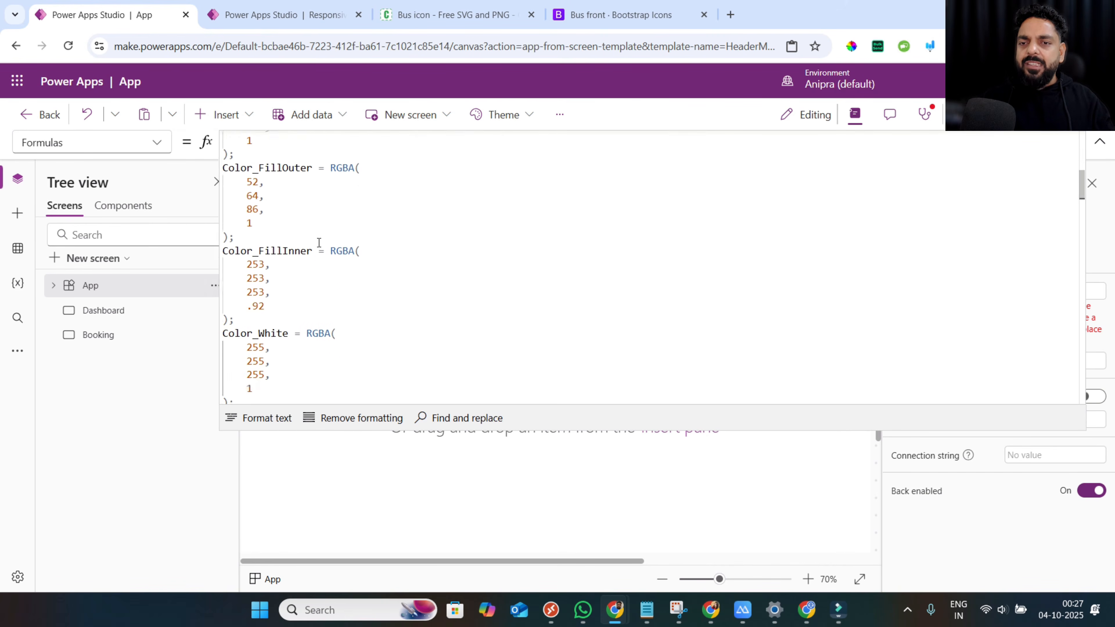
Save the app under the name BusManagementDemo.
{"action": "key", "text": "ctrl+shift+s"}
{"action": "type", "text": "BusManagementDemo"}
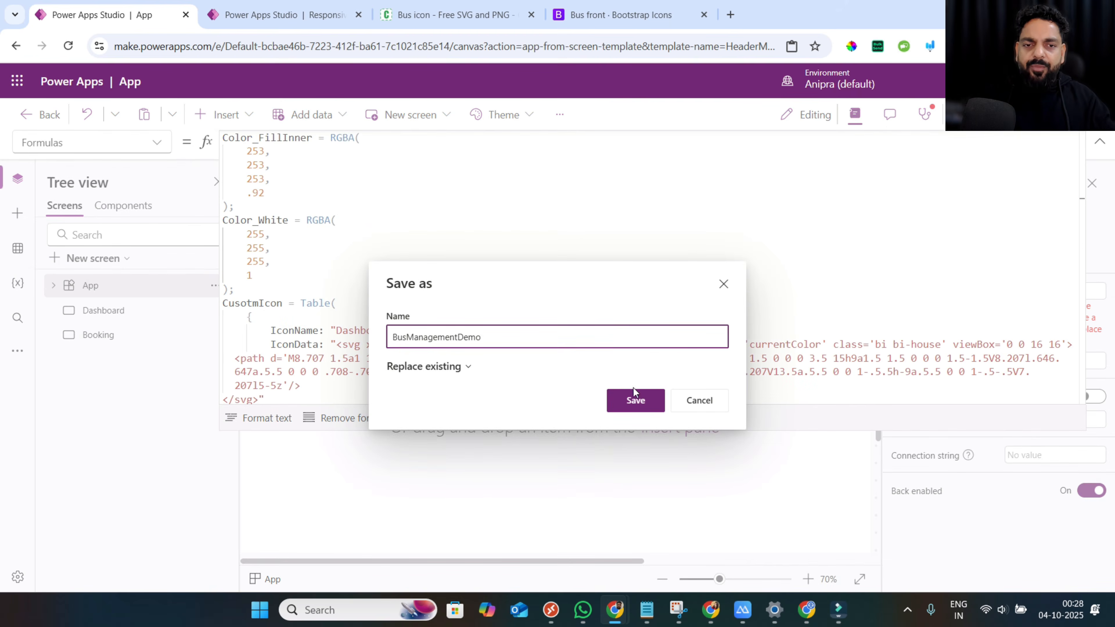
{"action": "left_click", "coordinate": [635, 397]}
Collapse the expanded formula editor and turn on Access app scope for the LeftNav component.
{"action": "left_click", "coordinate": [123, 206]}
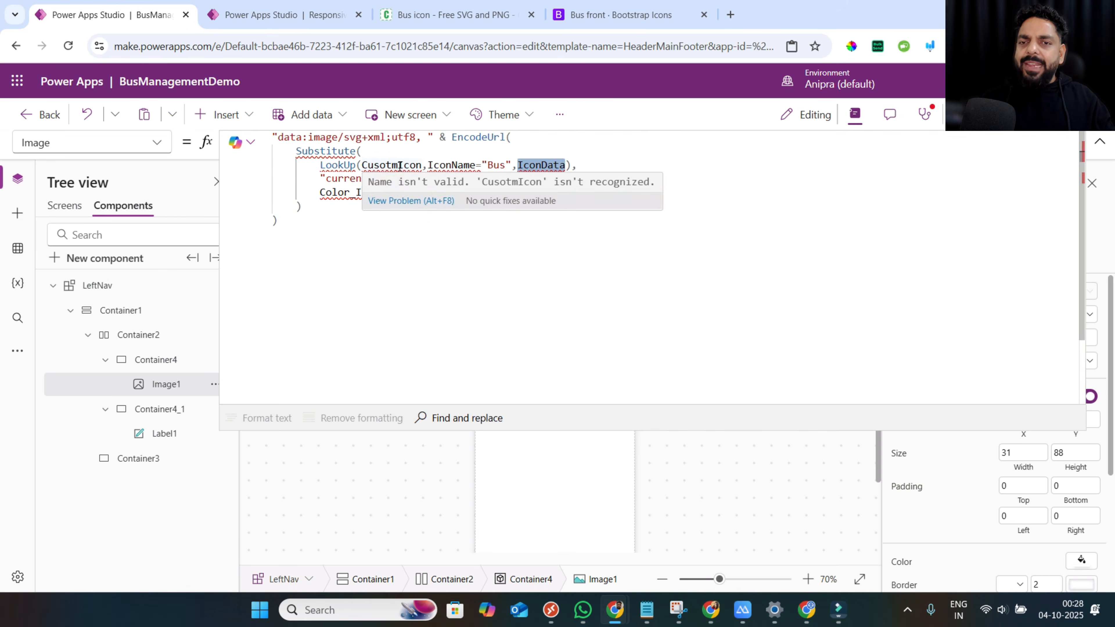
{"action": "left_click", "coordinate": [144, 286]}
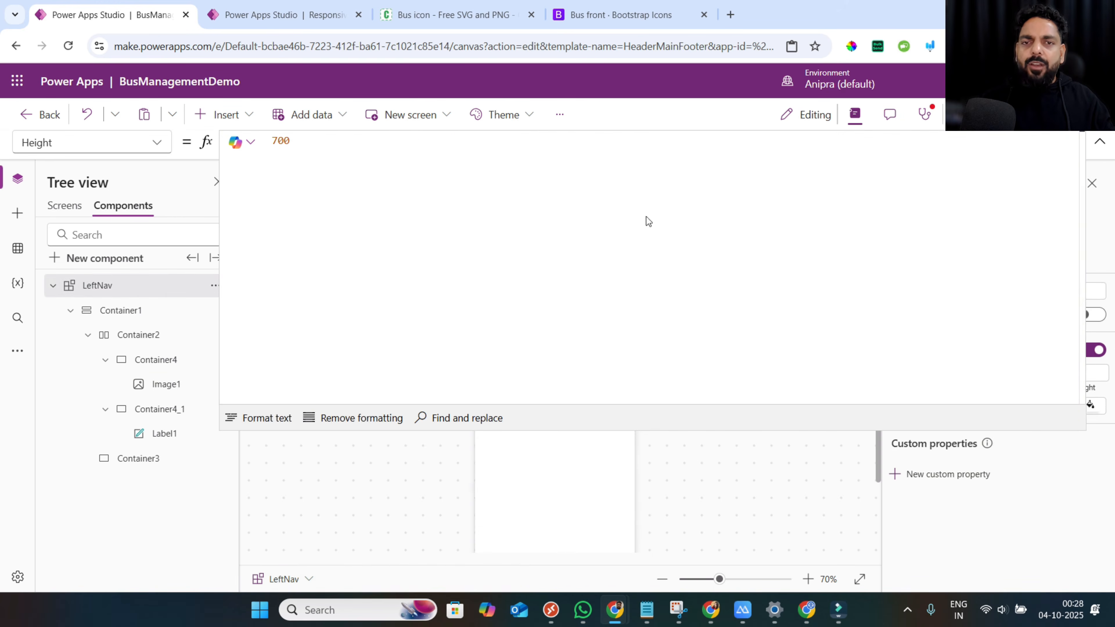
{"action": "left_click", "coordinate": [1099, 141]}
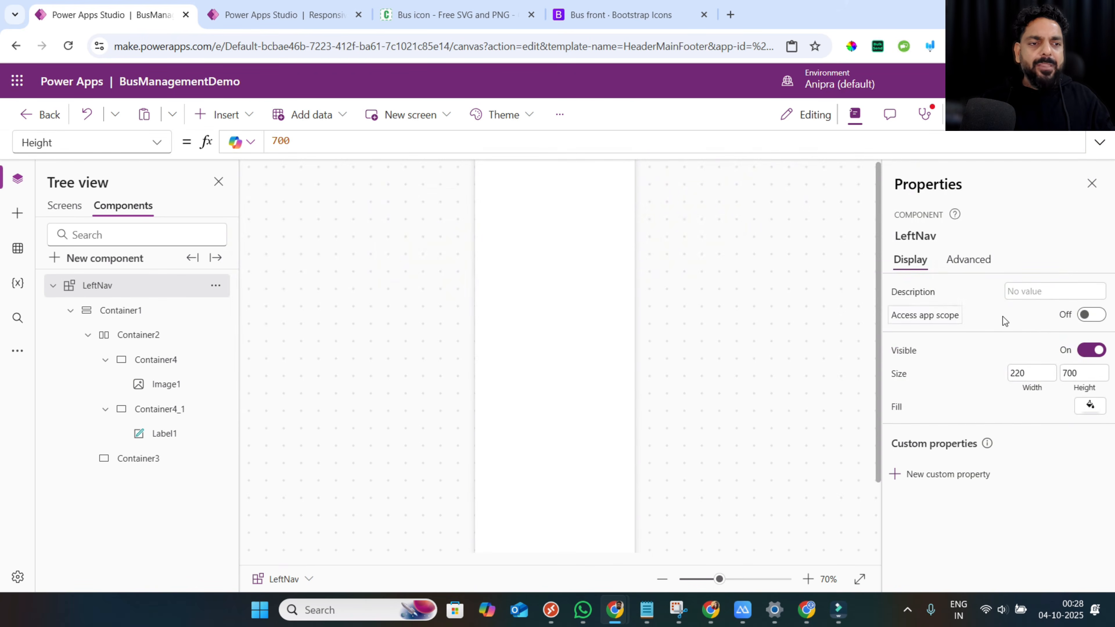
{"action": "left_click", "coordinate": [1082, 315]}
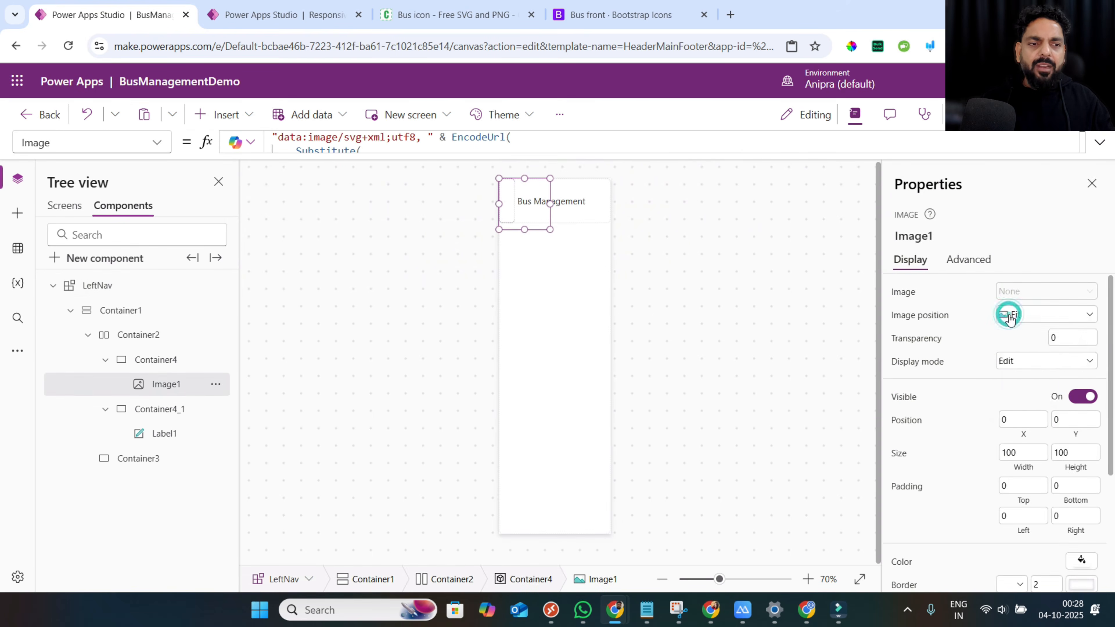
Set Image1's image position to Fill and the LeftNav component's Fill colour to RGBA(32, 5, 42, 1).
{"action": "left_click", "coordinate": [1009, 314]}
{"action": "left_click", "coordinate": [1023, 351]}
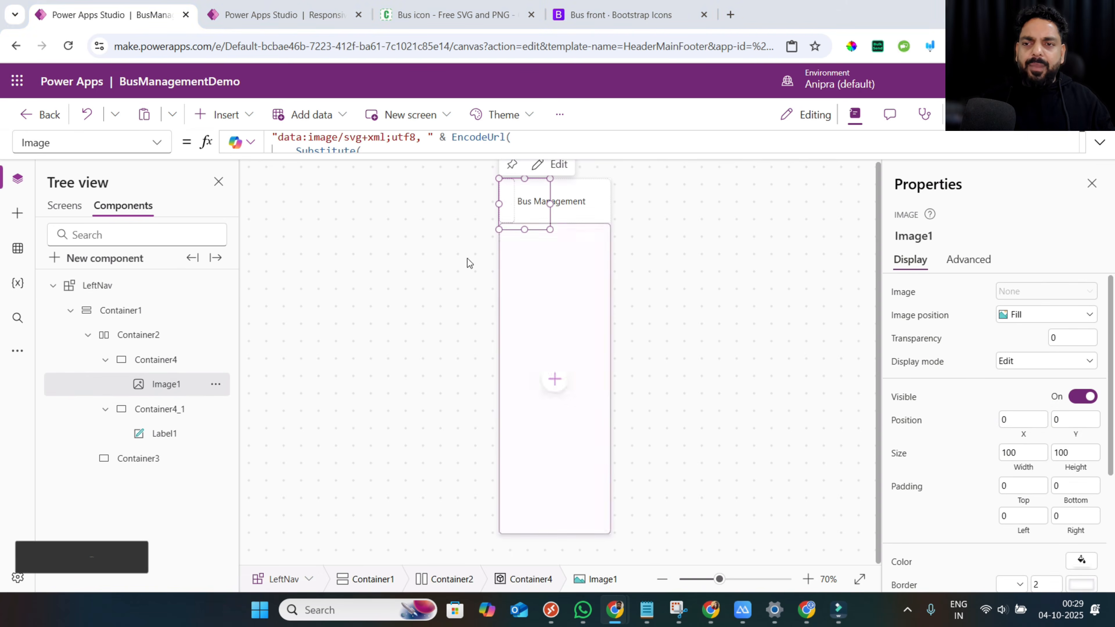
{"action": "left_click", "coordinate": [117, 290]}
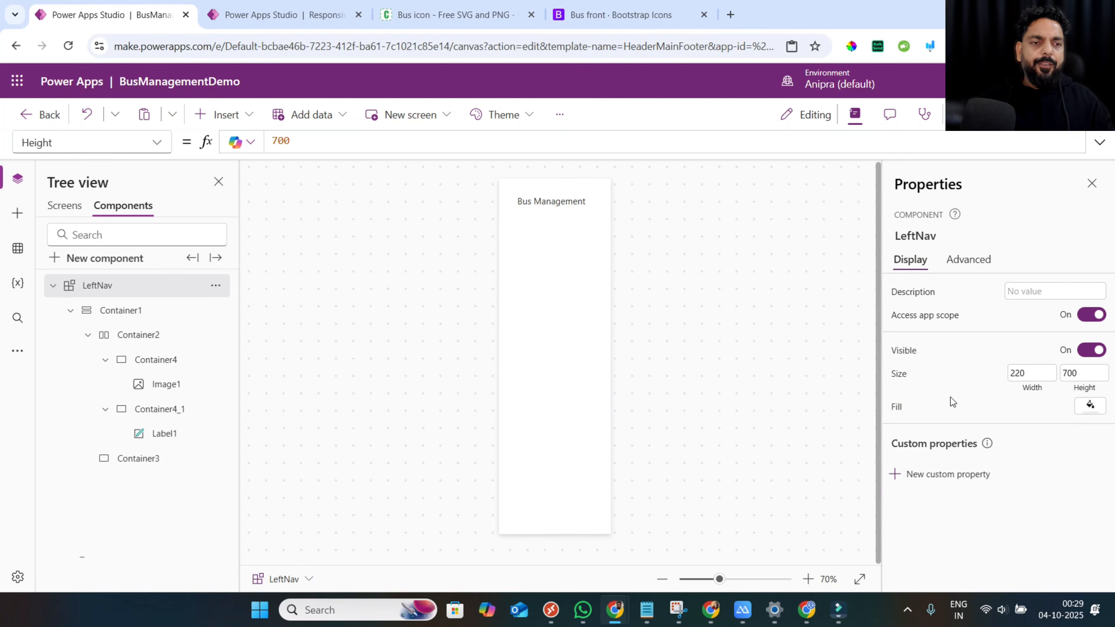
{"action": "left_click", "coordinate": [896, 409]}
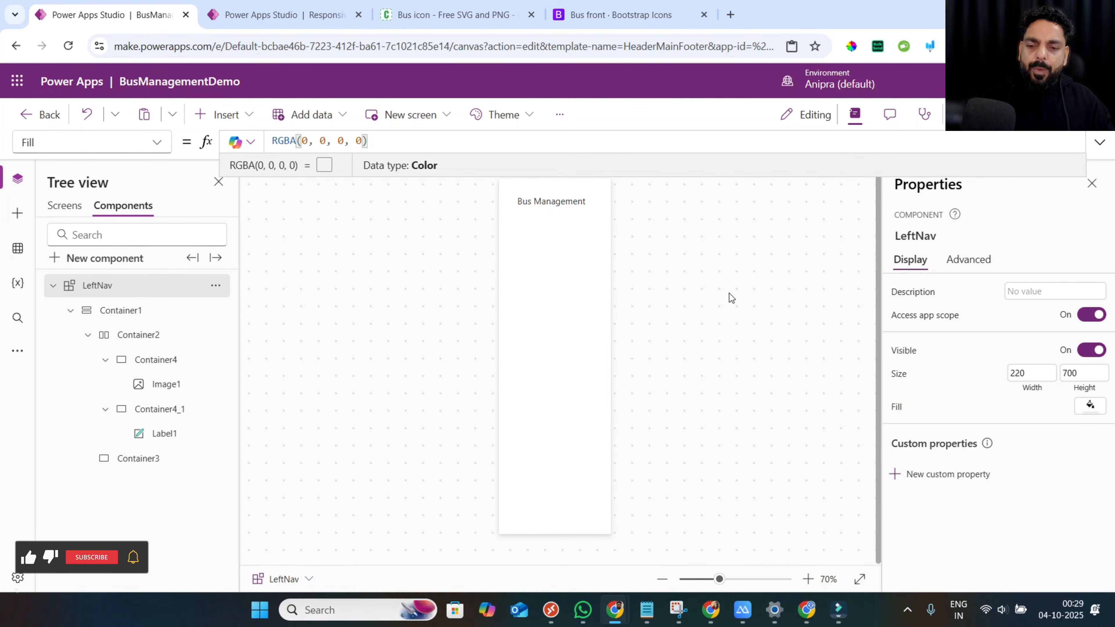
{"action": "key", "text": "ctrl+a"}
{"action": "type", "text": "RGBA(32, 5, 42, 1)"}
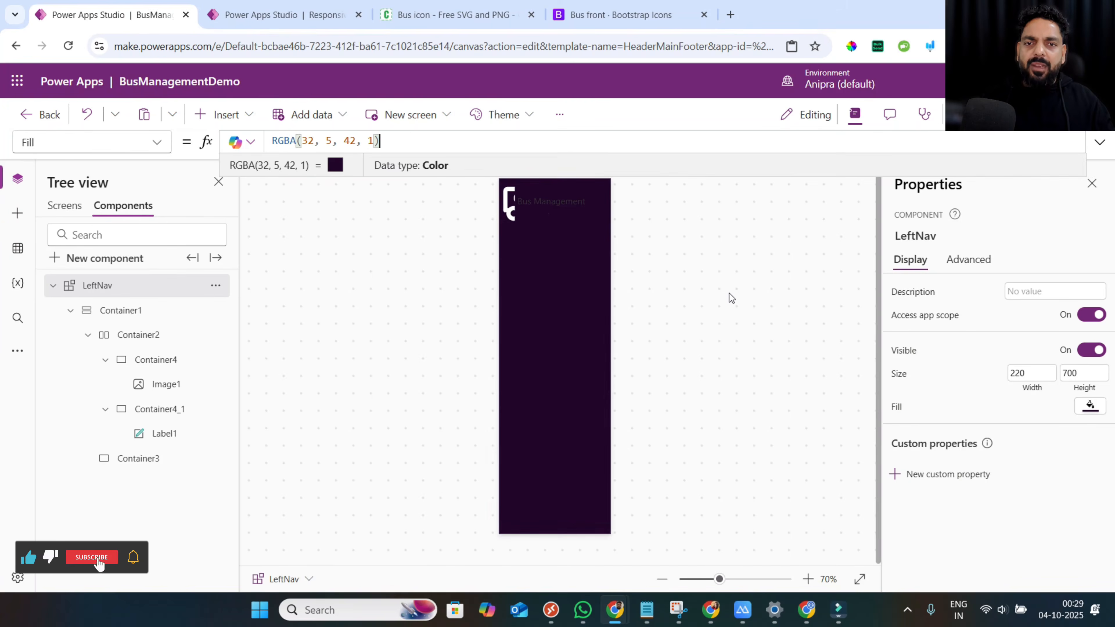
Set Image1's width to Parent.Width and height to Parent.Height, and change its image position to Fit.
{"action": "left_click", "coordinate": [509, 206]}
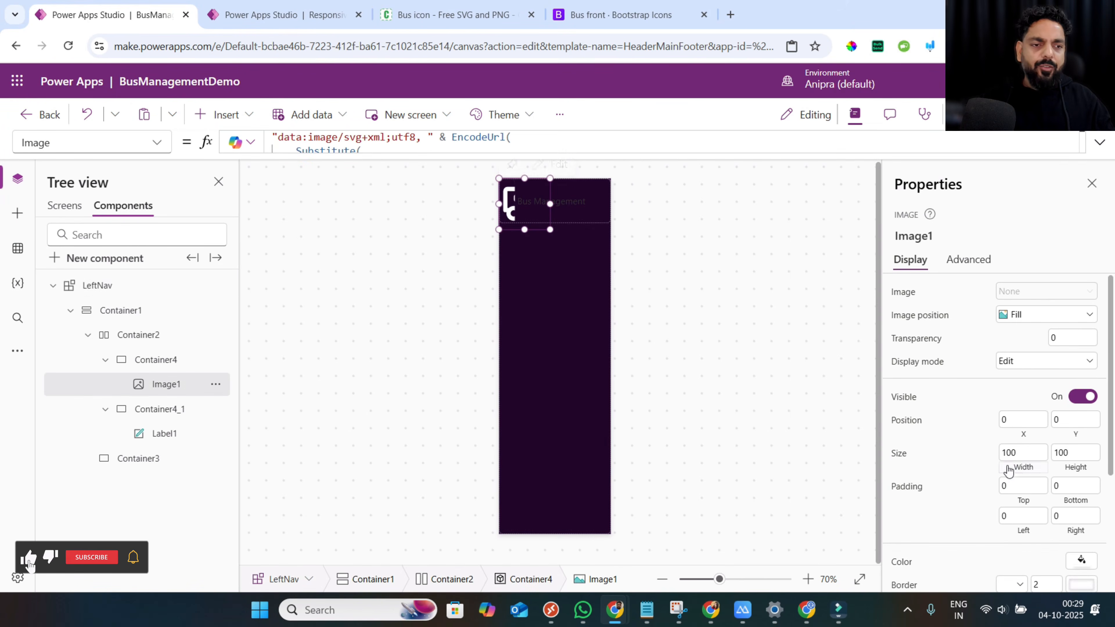
{"action": "left_click", "coordinate": [1020, 474]}
{"action": "type", "text": "Parent.Width"}
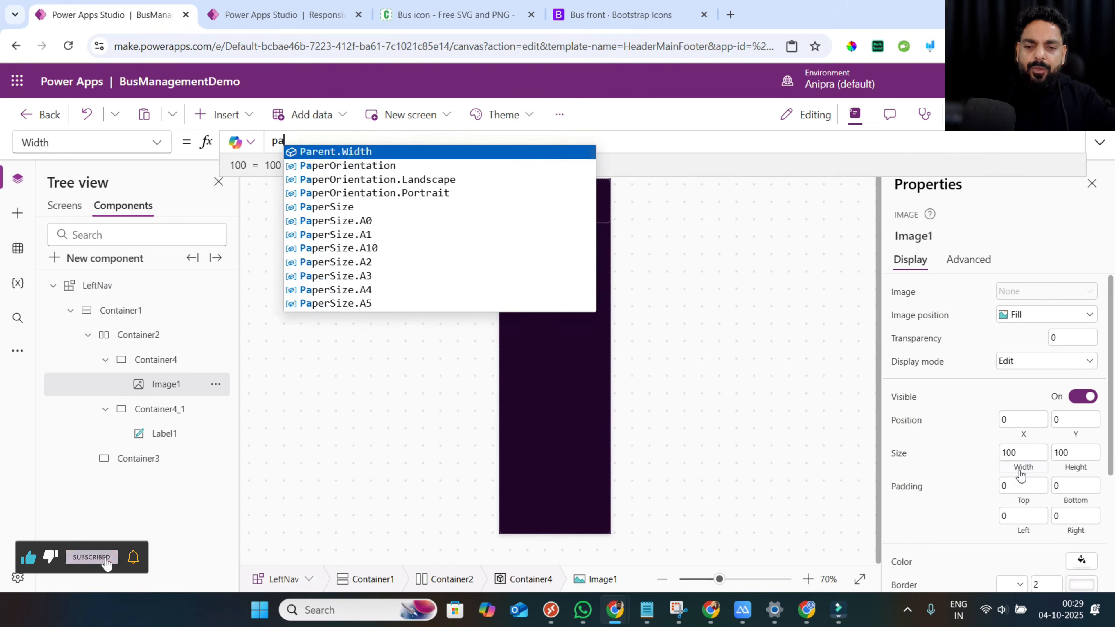
{"action": "key", "text": "Tab"}
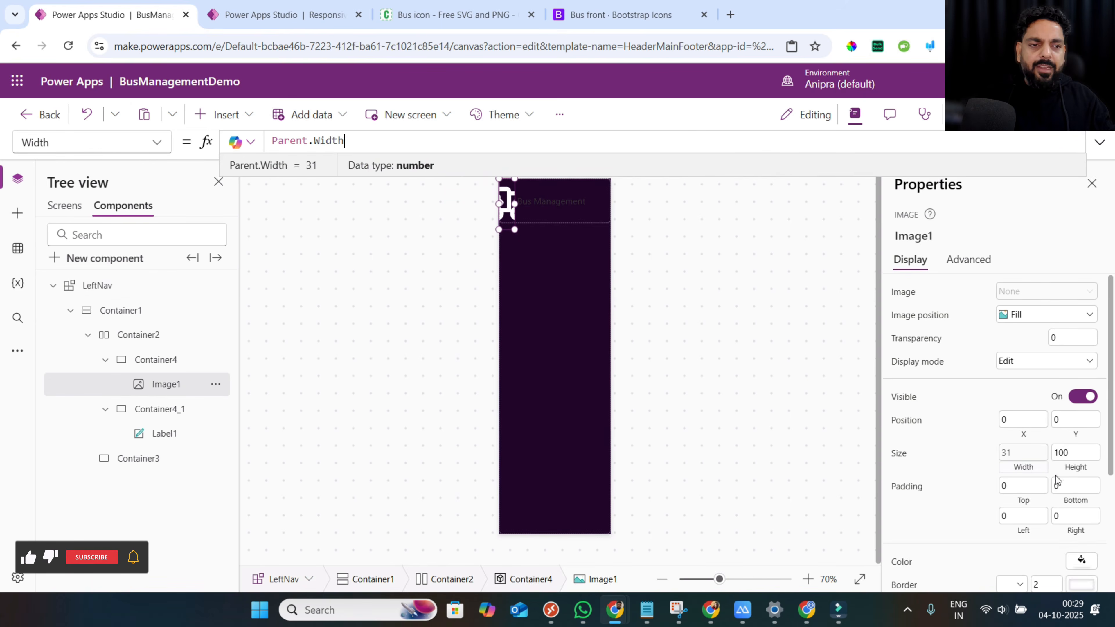
{"action": "left_click", "coordinate": [1074, 474]}
{"action": "type", "text": "Parent.Height"}
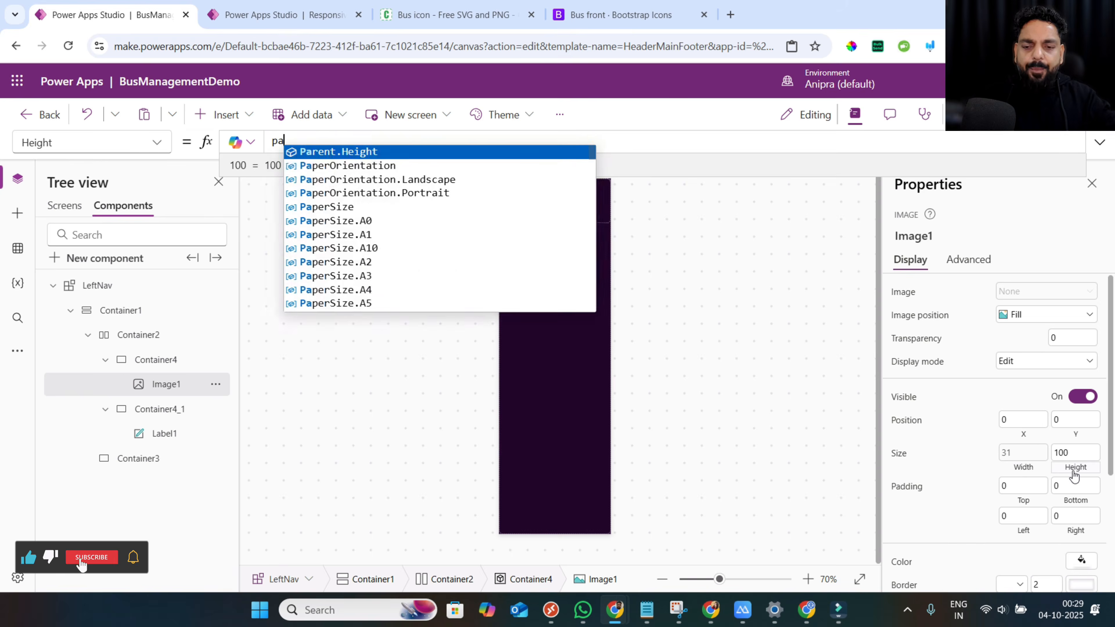
{"action": "key", "text": "Tab"}
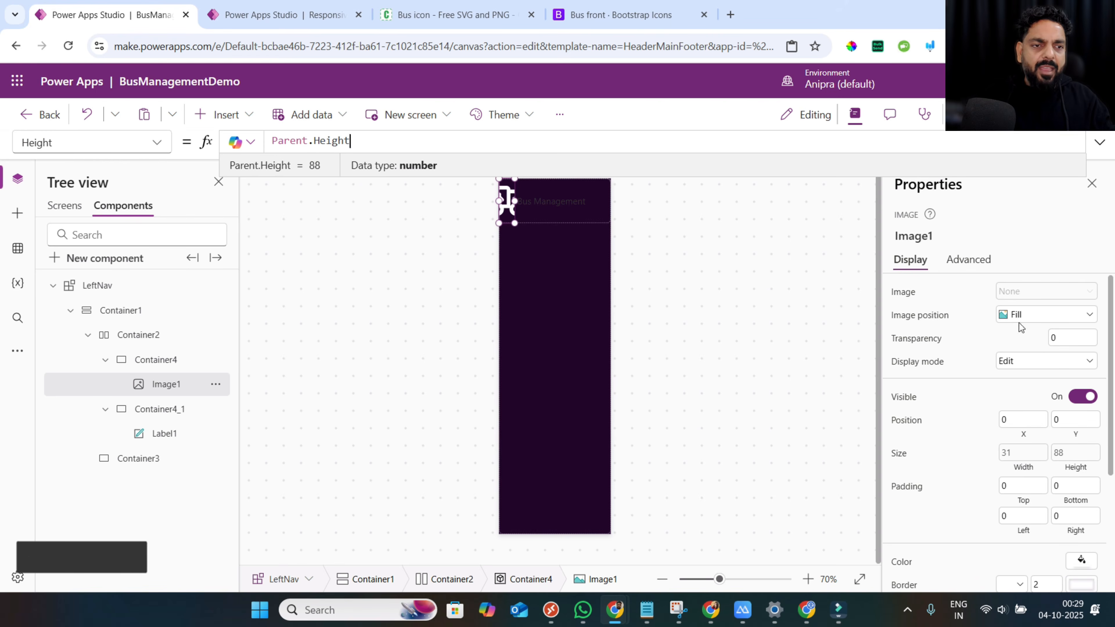
{"action": "left_click", "coordinate": [1015, 317]}
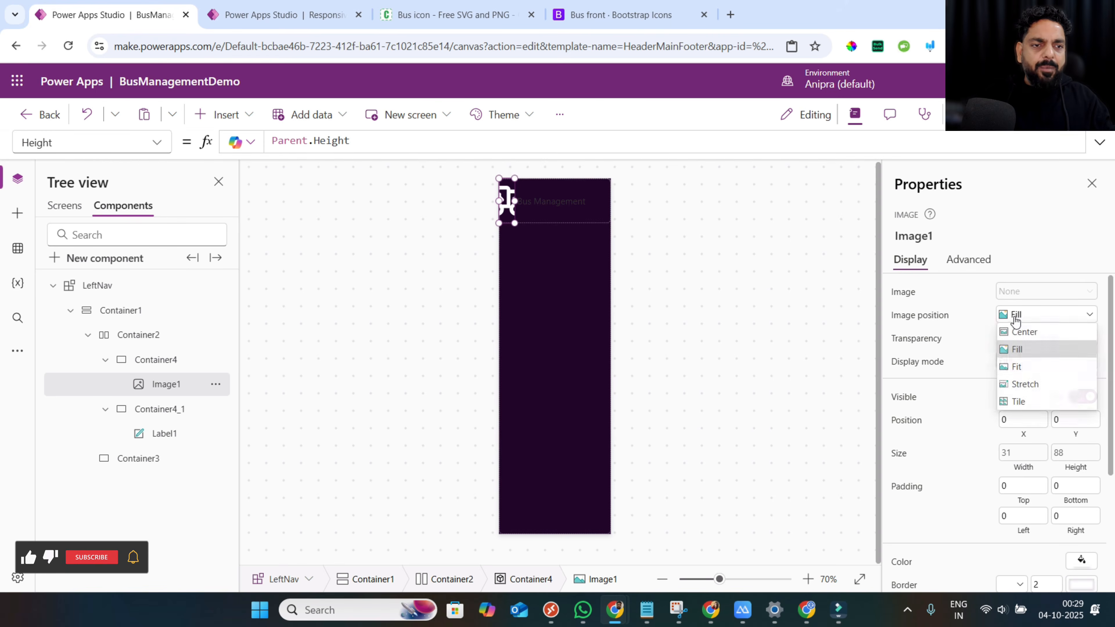
{"action": "left_click", "coordinate": [1022, 367]}
{"action": "key", "text": "Tab"}
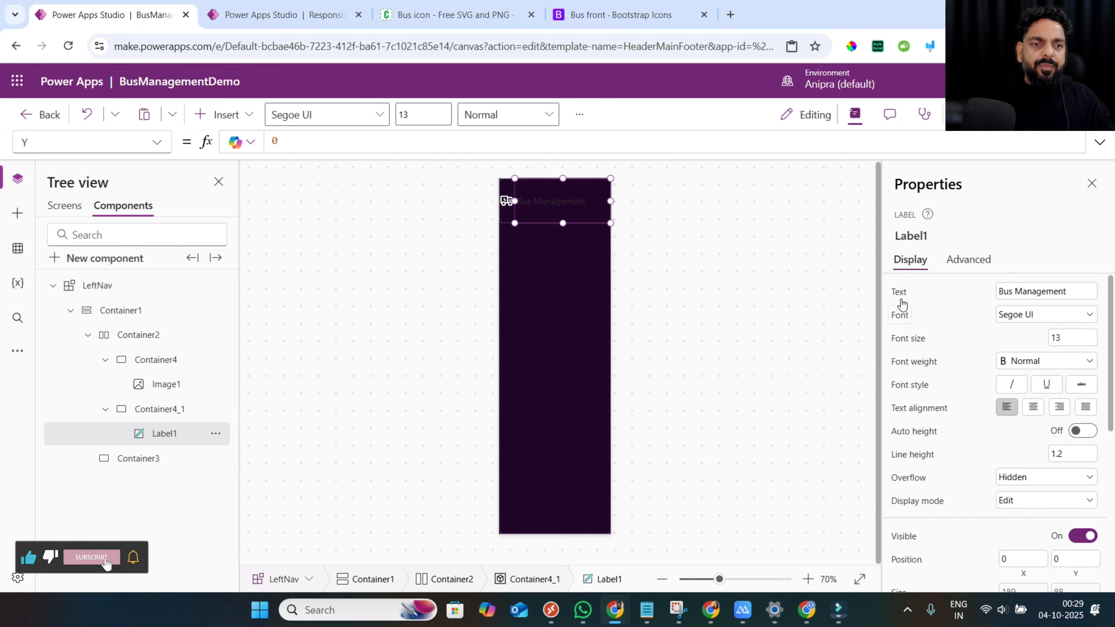
Set the Bus Management label's font to _Font, its size to the shared _FontSize formula and its weight to _FontWeight.
{"action": "left_click", "coordinate": [900, 294]}
{"action": "left_click", "coordinate": [902, 315]}
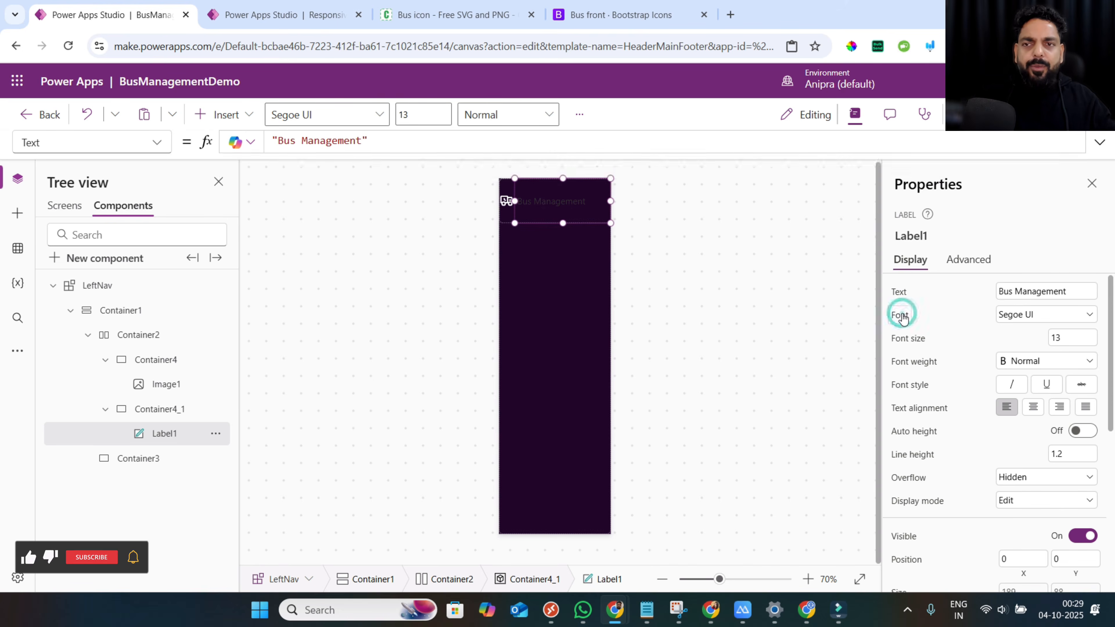
{"action": "type", "text": "_Font"}
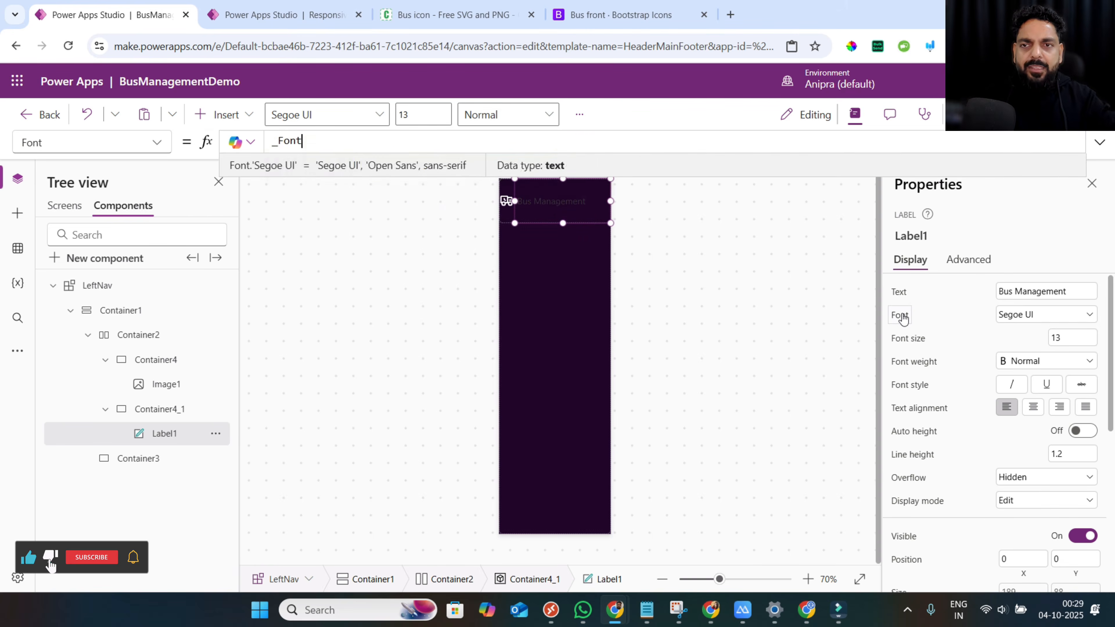
{"action": "left_click", "coordinate": [910, 337]}
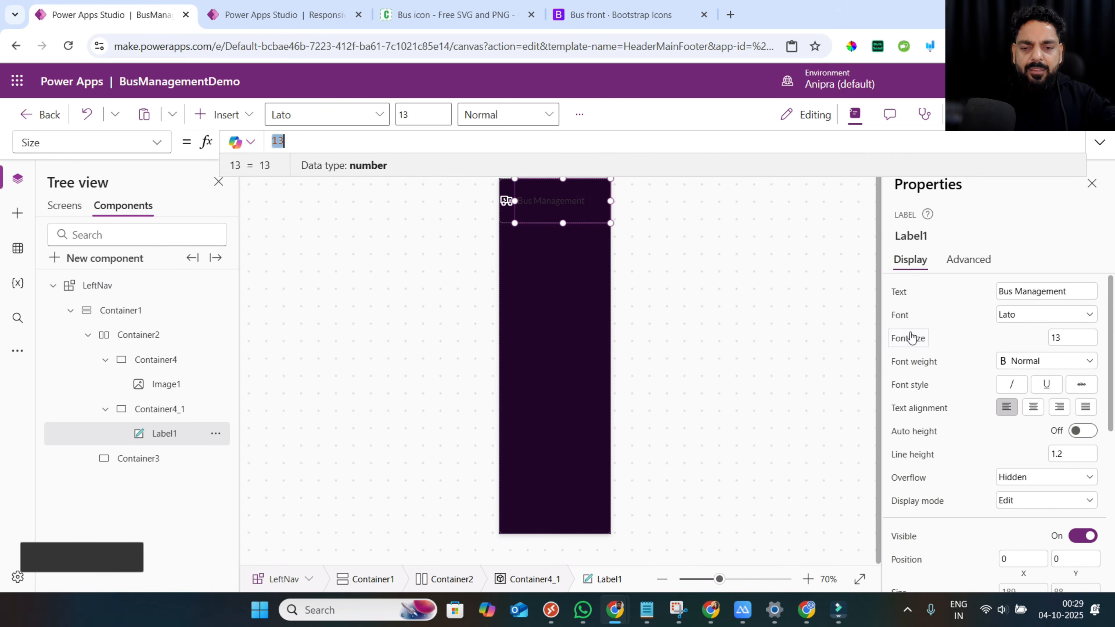
{"action": "type", "text": "_fon"}
{"action": "key", "text": "Tab"}
{"action": "left_click", "coordinate": [915, 362]}
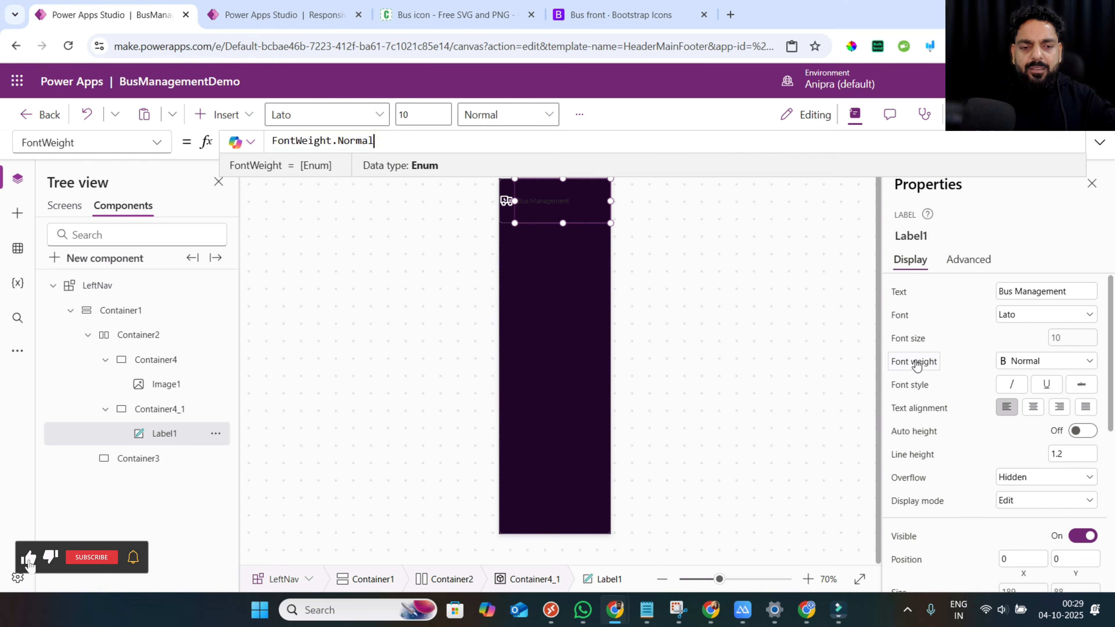
{"action": "type", "text": "_fon"}
{"action": "key", "text": "Down"}
{"action": "key", "text": "Down"}
{"action": "key", "text": "Tab"}
Set the Bus Management label's text colour to Color.White and centre its text.
{"action": "scroll", "coordinate": [945, 446], "scroll_direction": "down", "scroll_amount": 4}
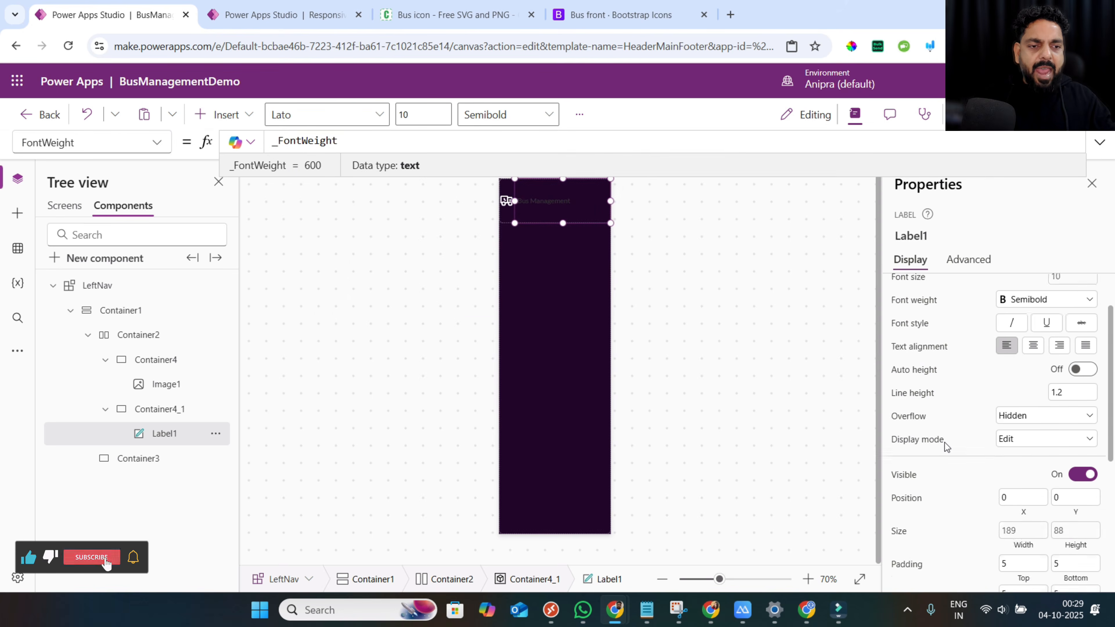
{"action": "left_click", "coordinate": [908, 453]}
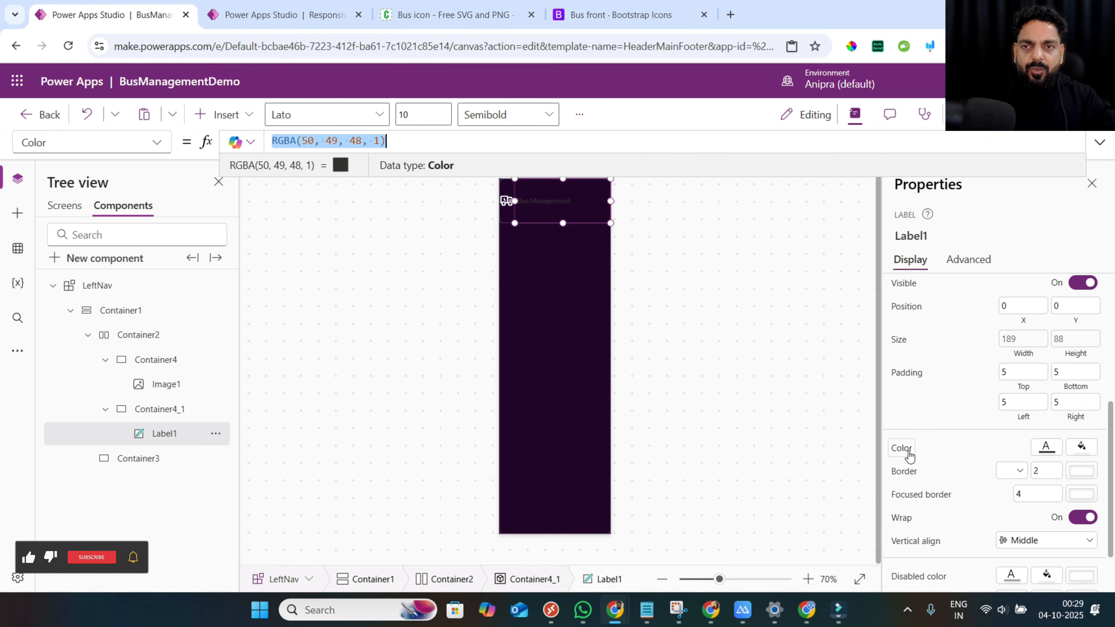
{"action": "type", "text": "color"}
{"action": "key", "text": "Tab"}
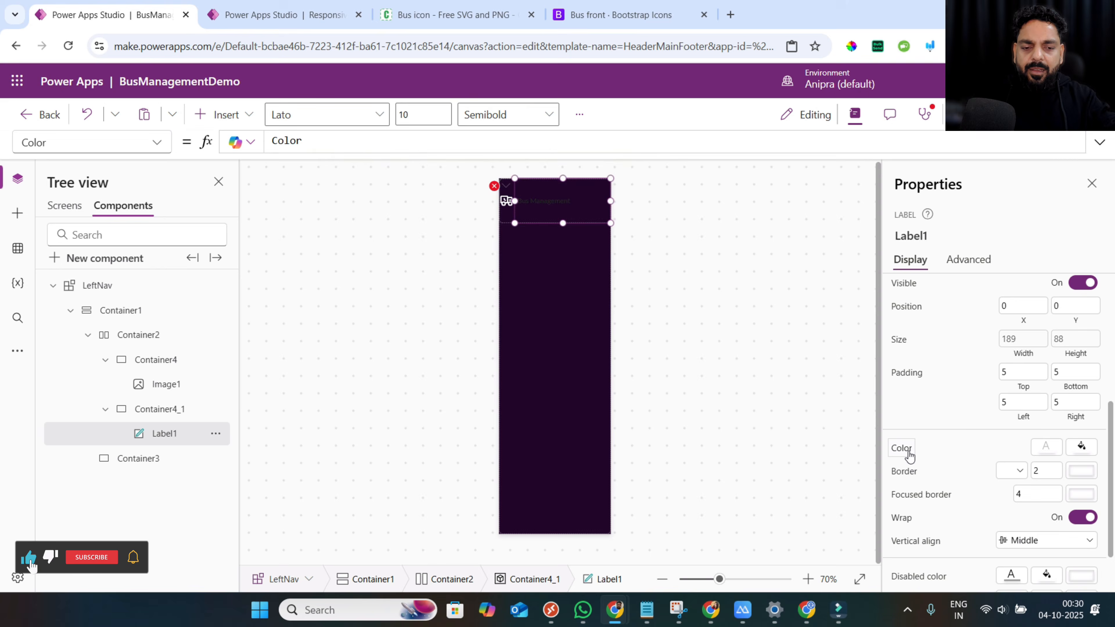
{"action": "type", "text": ".whi"}
{"action": "key", "text": "Tab"}
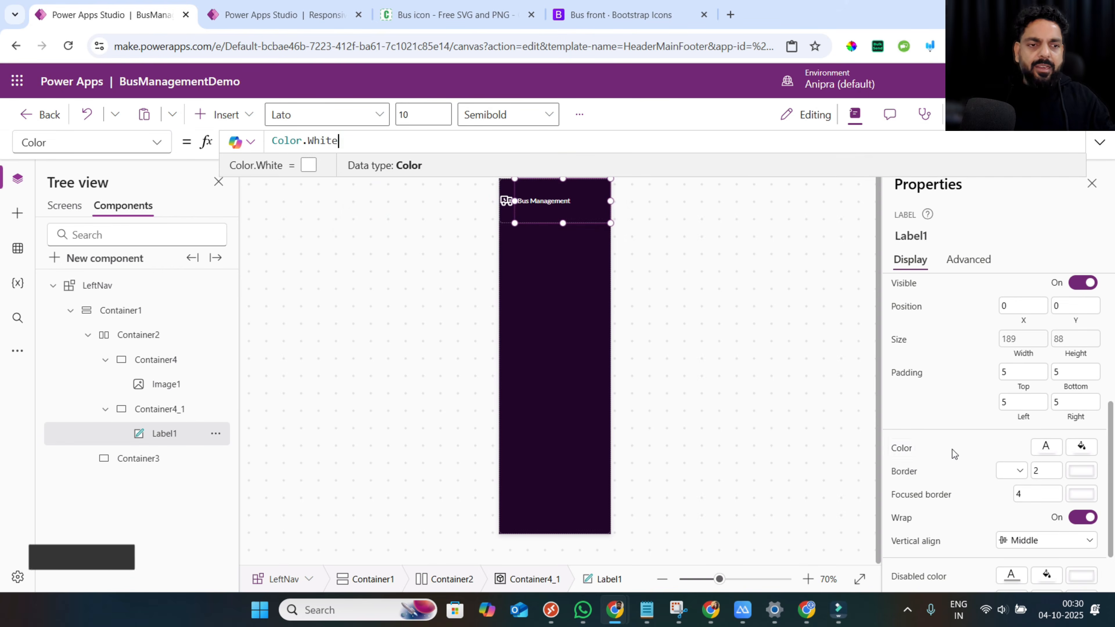
{"action": "scroll", "coordinate": [953, 454], "scroll_direction": "up", "scroll_amount": 4}
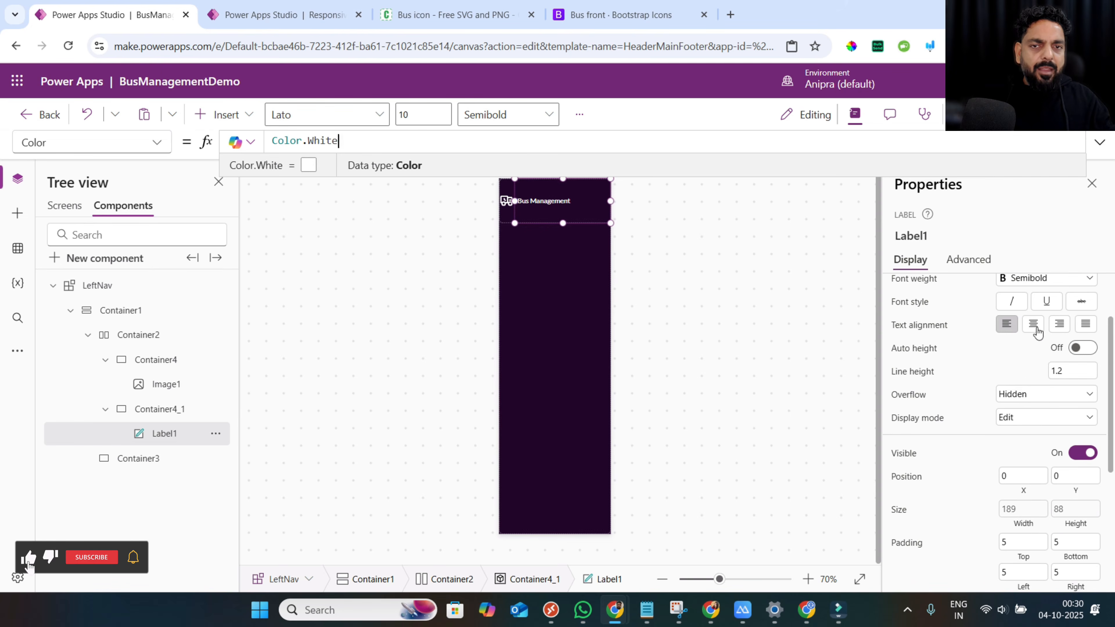
{"action": "left_click", "coordinate": [1033, 324]}
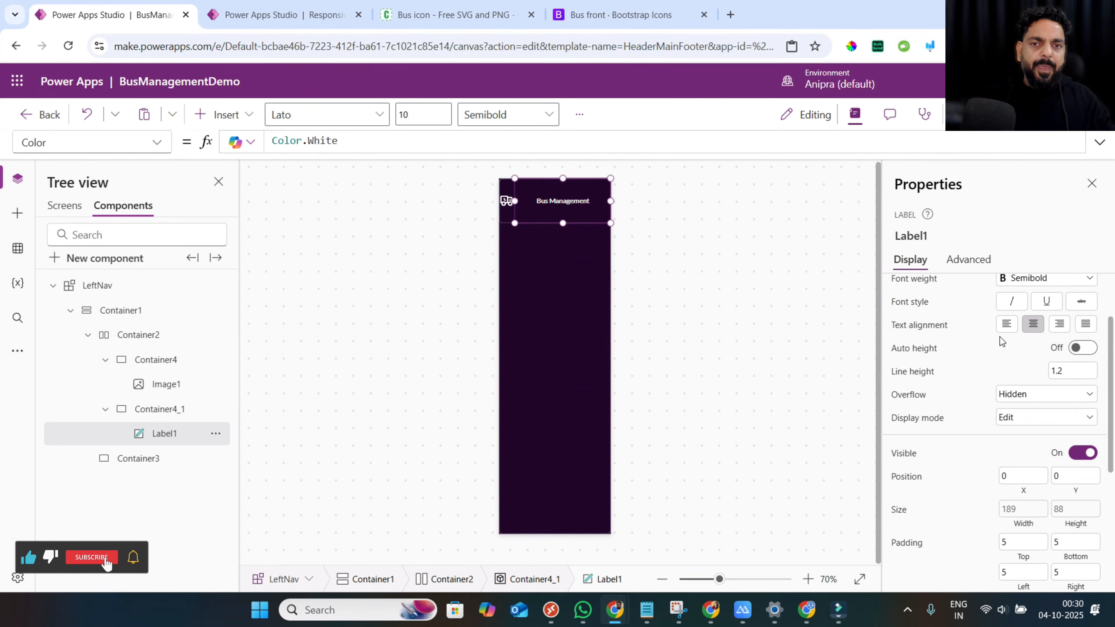
Insert a vertical gallery in Container3 and change its layout to Blank.
{"action": "left_click", "coordinate": [88, 335]}
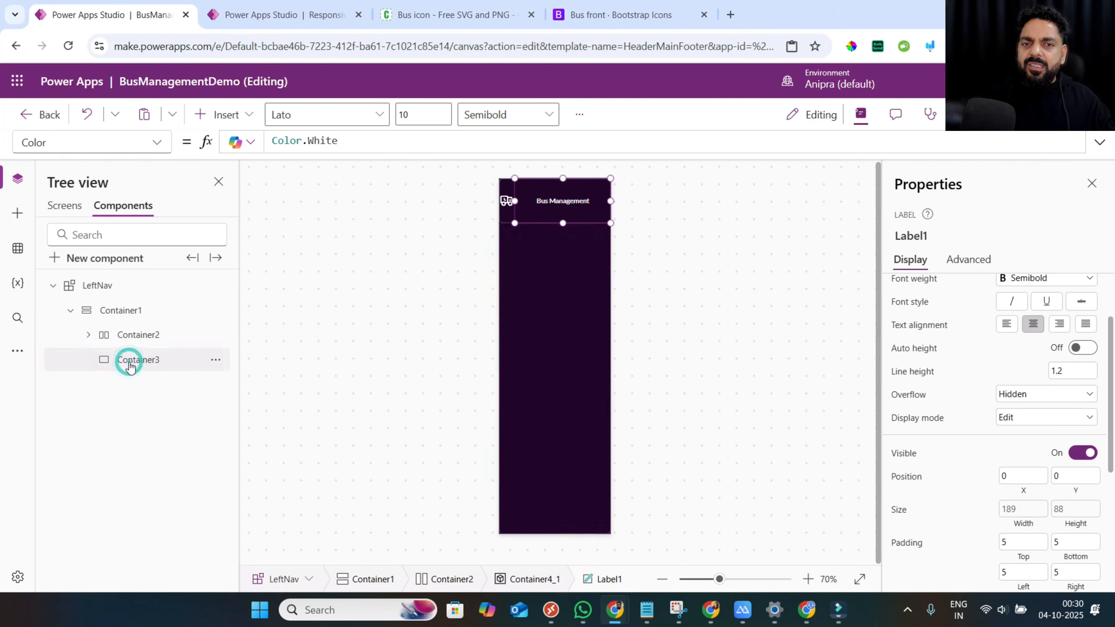
{"action": "left_click", "coordinate": [130, 363]}
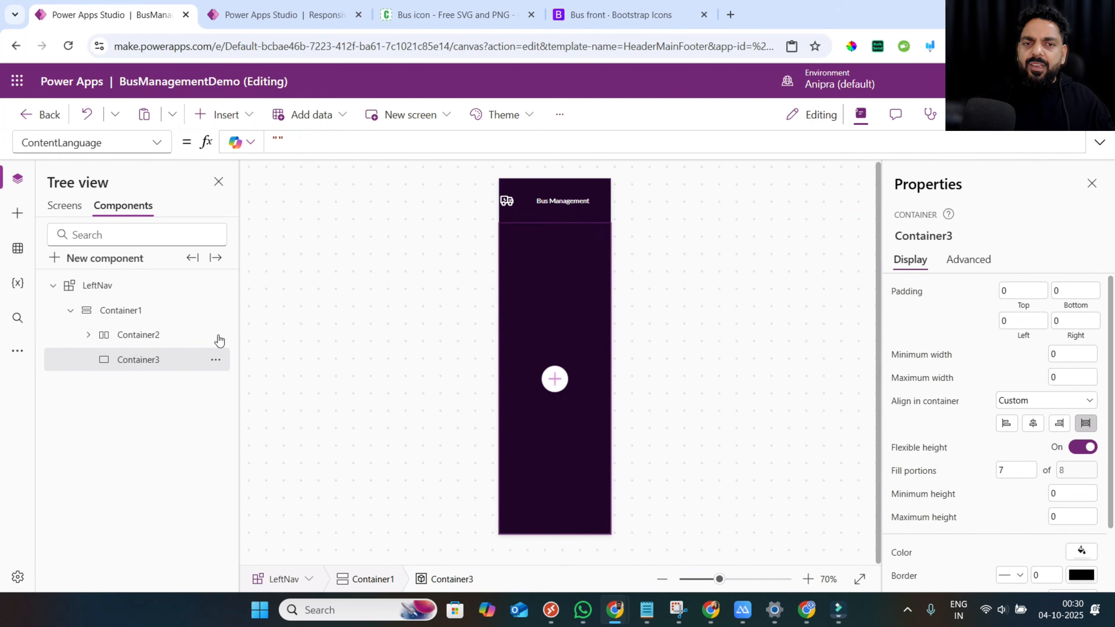
{"action": "left_click", "coordinate": [563, 385]}
{"action": "type", "text": "ver"}
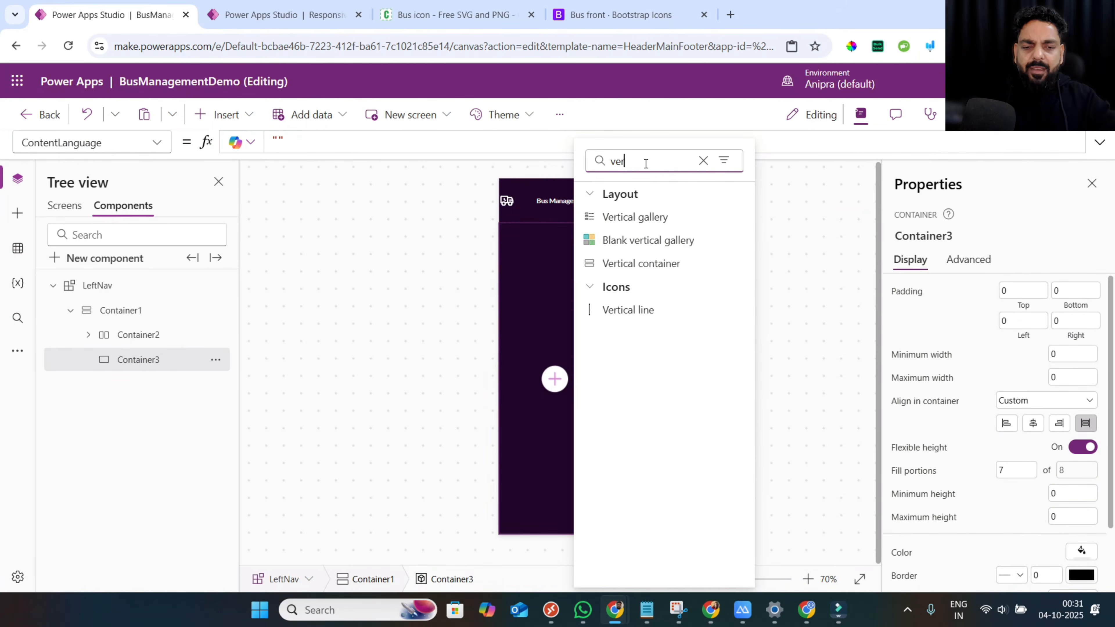
{"action": "type", "text": "ti"}
{"action": "left_click", "coordinate": [643, 243]}
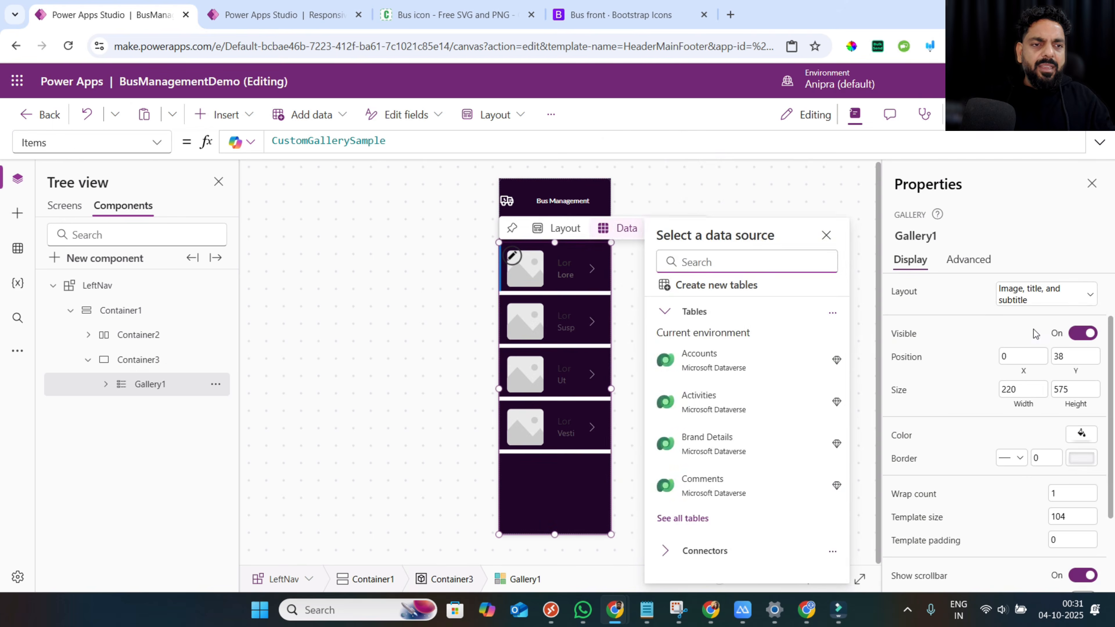
{"action": "left_click", "coordinate": [1030, 303]}
{"action": "left_click", "coordinate": [851, 397]}
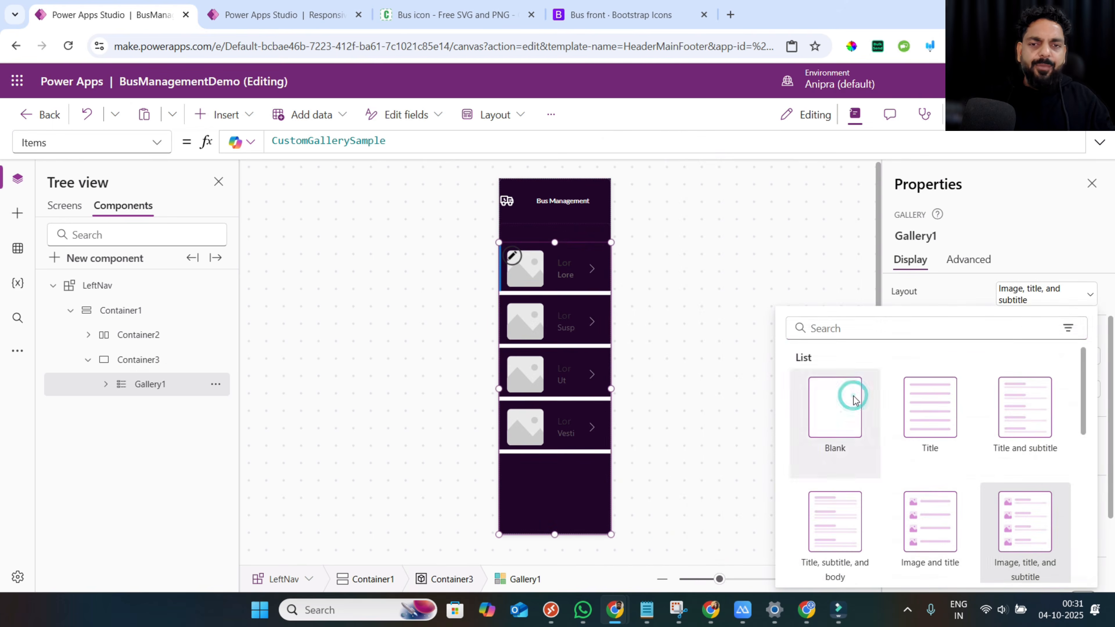
Insert a button into Gallery1's item template.
{"action": "left_click", "coordinate": [511, 255]}
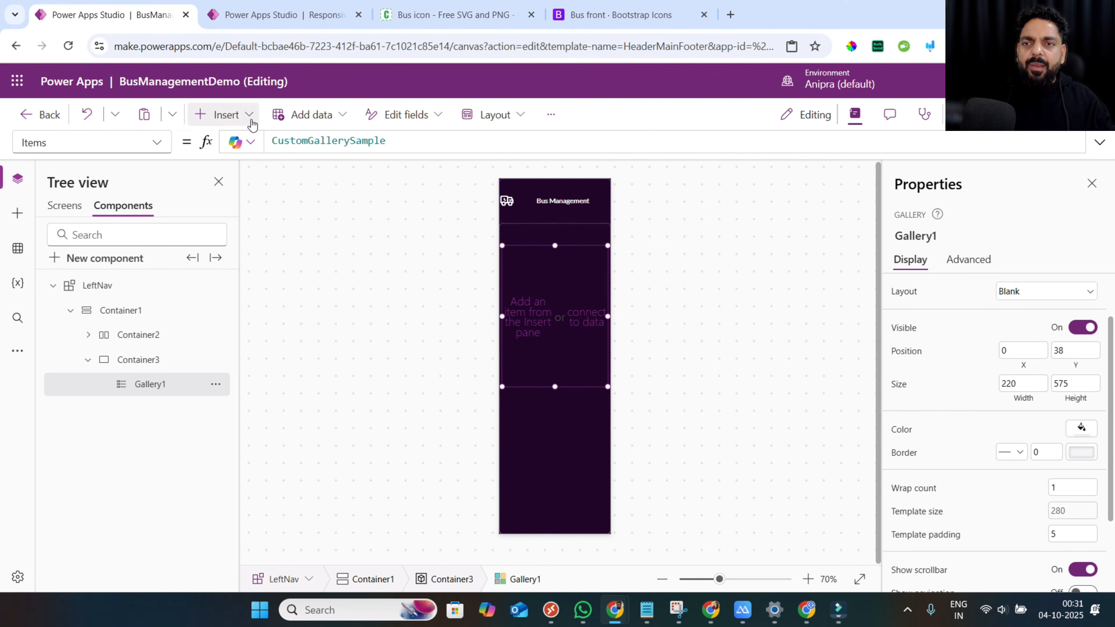
{"action": "left_click", "coordinate": [223, 115]}
{"action": "type", "text": "bu"}
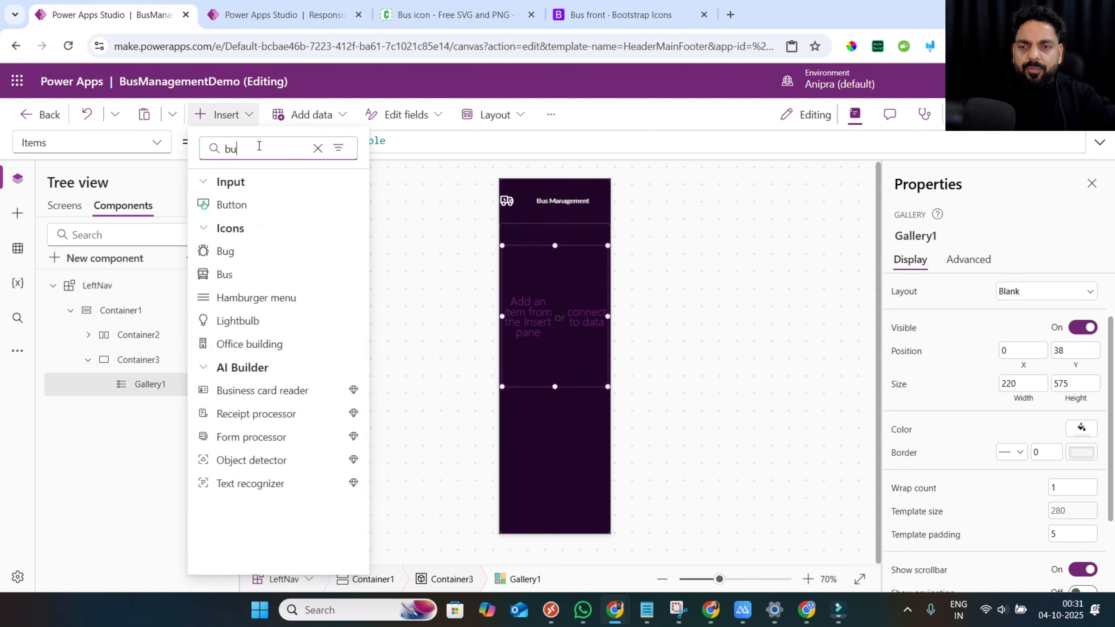
{"action": "left_click", "coordinate": [233, 204]}
Insert a horizontal container alongside the button in Gallery1's item template.
{"action": "left_click", "coordinate": [233, 115]}
{"action": "left_click", "coordinate": [251, 148]}
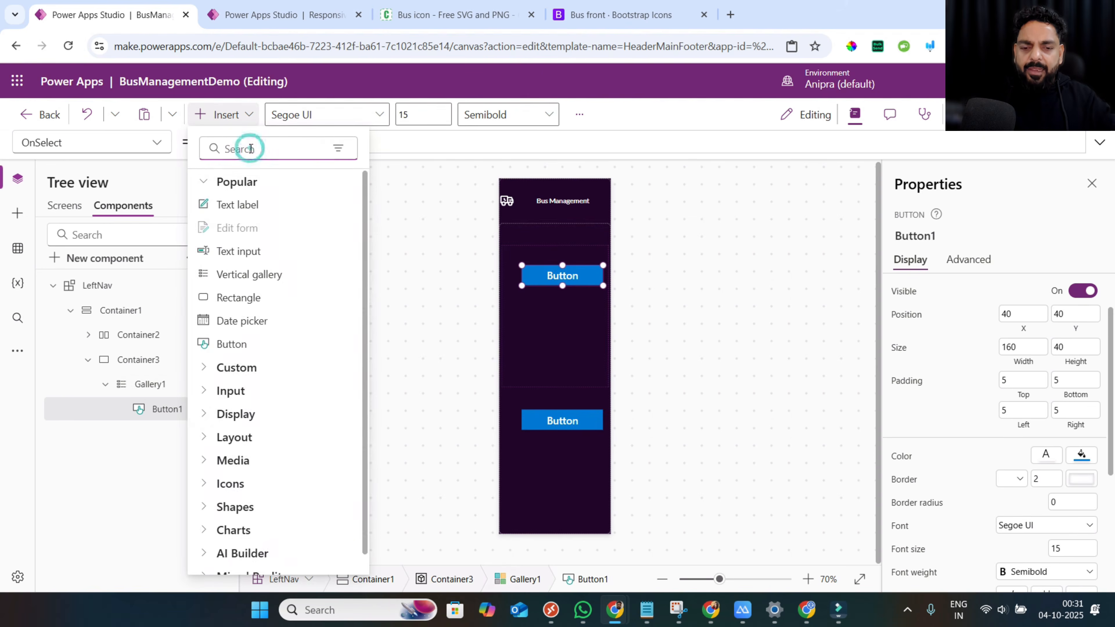
{"action": "type", "text": "hori"}
{"action": "left_click", "coordinate": [254, 251]}
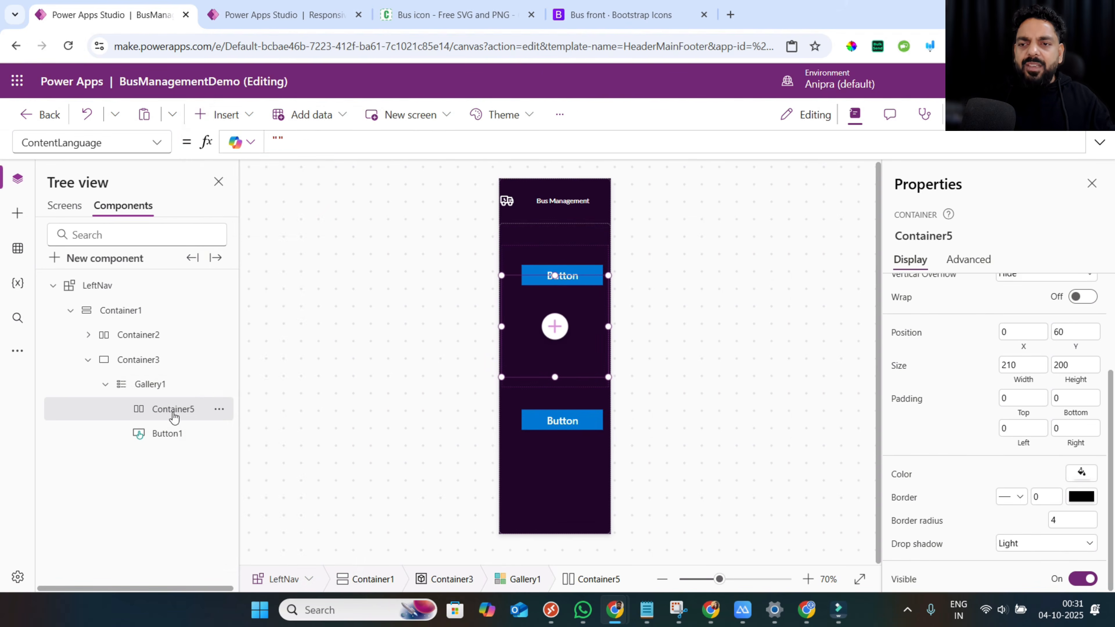
Set Container5's width to the parent's template width, its height to Parent.TemplateHeight and its Y position to 0.
{"action": "left_click", "coordinate": [1014, 381]}
{"action": "type", "text": "Parent.temp"}
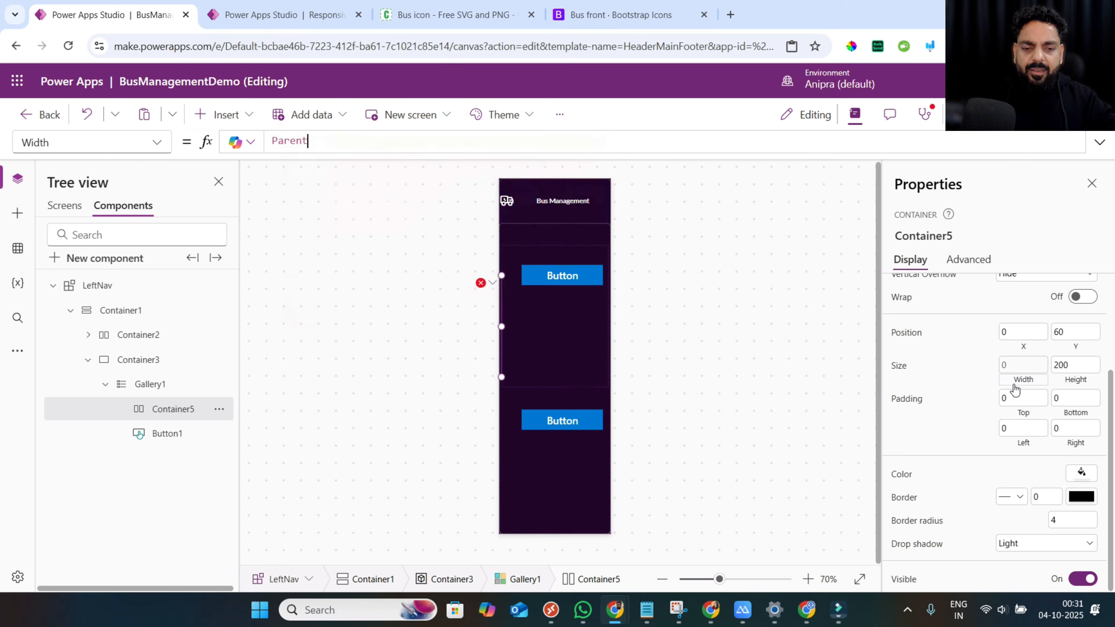
{"action": "key", "text": "Down"}
{"action": "key", "text": "Down"}
{"action": "key", "text": "Return"}
{"action": "left_click", "coordinate": [1079, 381]}
{"action": "type", "text": "Parent.TemplateHeight"}
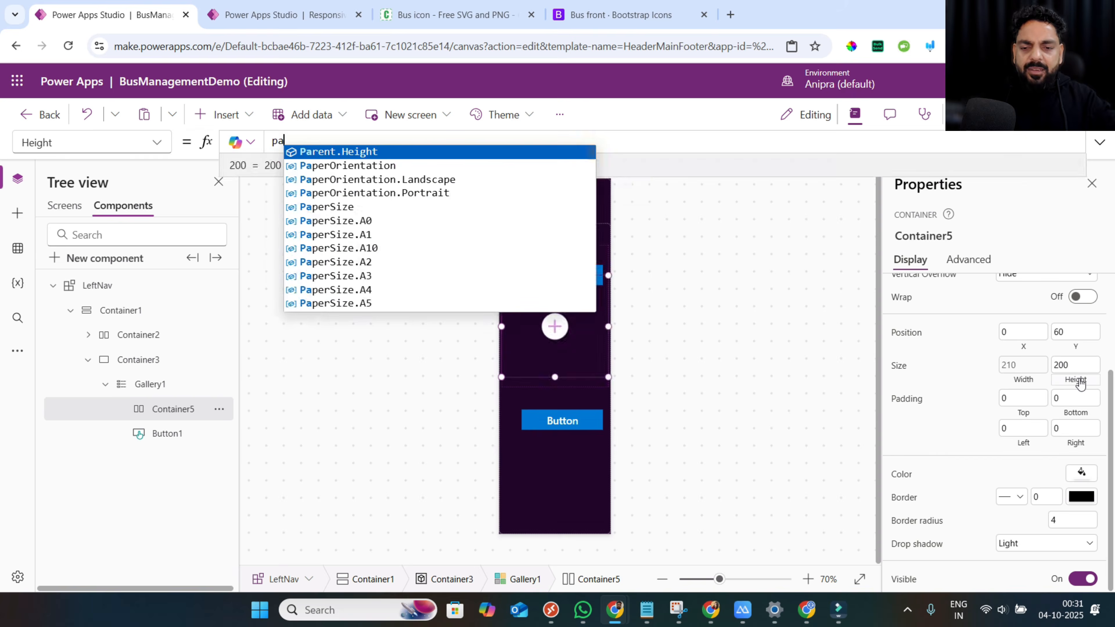
{"action": "left_click", "coordinate": [1069, 347]}
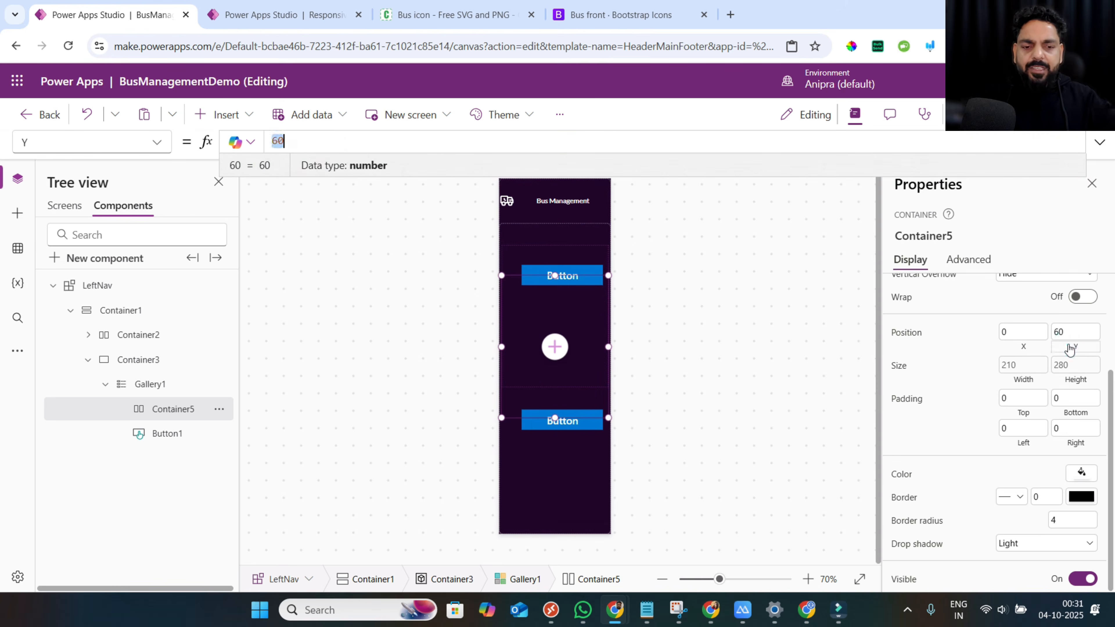
Reduce Gallery1's template size so the menu rows sit closer together.
{"action": "left_click", "coordinate": [150, 384]}
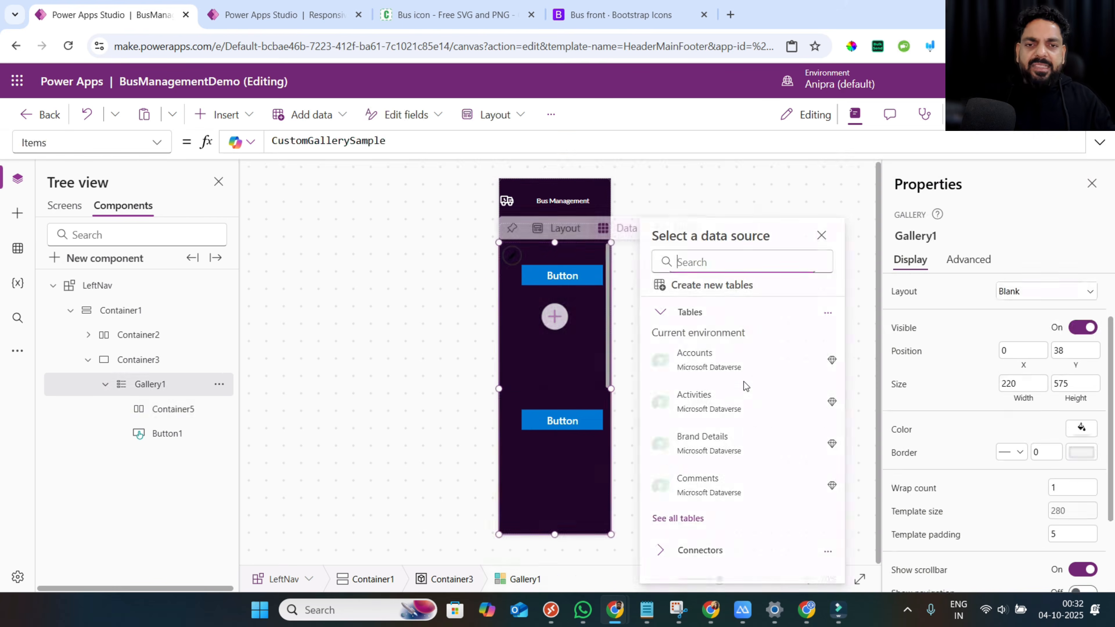
{"action": "scroll", "coordinate": [985, 446], "scroll_direction": "down", "scroll_amount": 1}
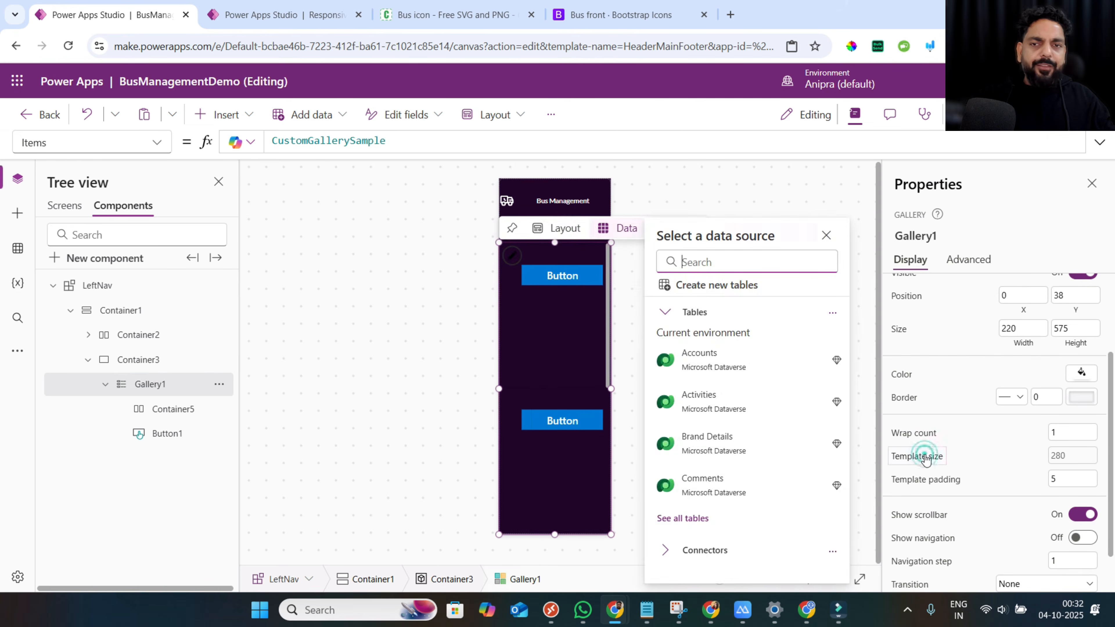
{"action": "left_click", "coordinate": [925, 456]}
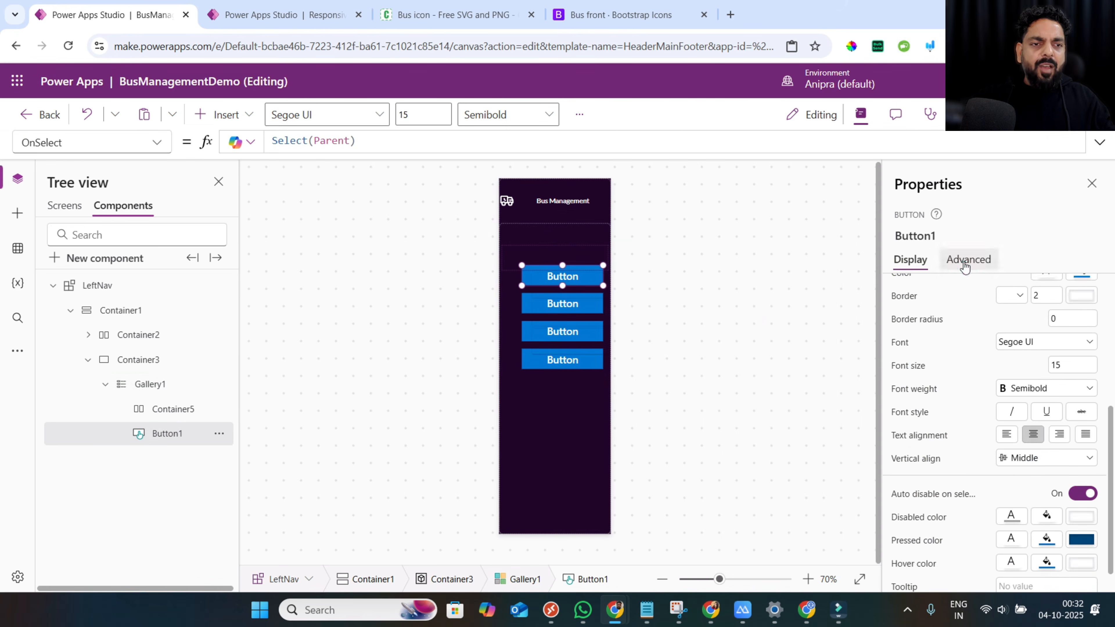
Find Button1's Visible property and hide the button.
{"action": "left_click", "coordinate": [964, 263]}
{"action": "left_click", "coordinate": [963, 291]}
{"action": "type", "text": "vis"}
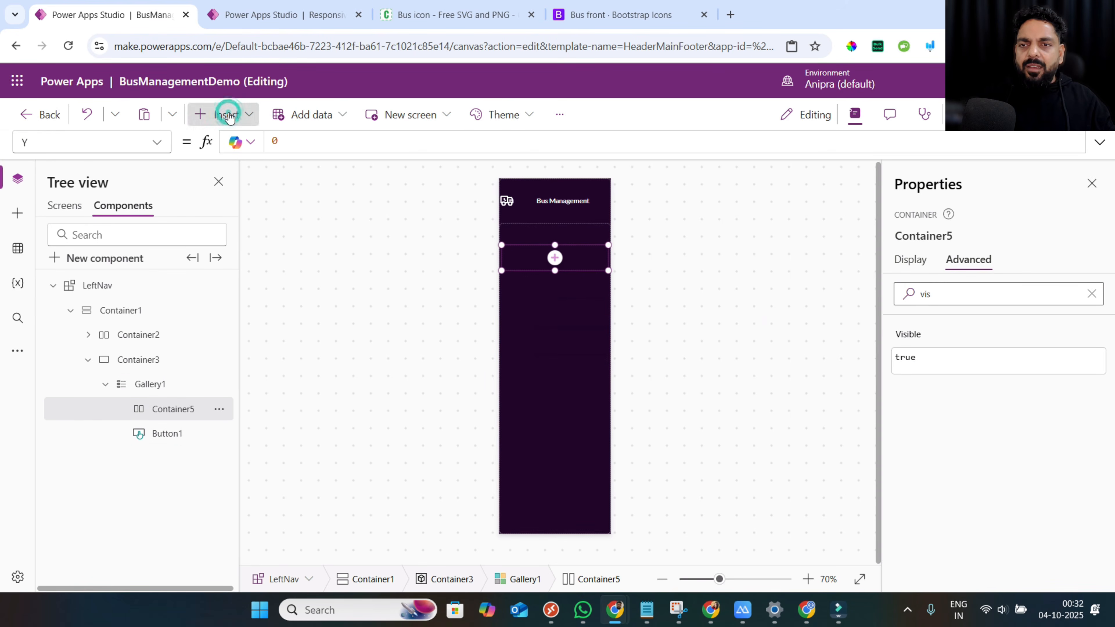
Insert two plain containers side by side inside Container5 of Gallery1's item template.
{"action": "left_click", "coordinate": [225, 114]}
{"action": "left_click", "coordinate": [250, 147]}
{"action": "type", "text": "cont"}
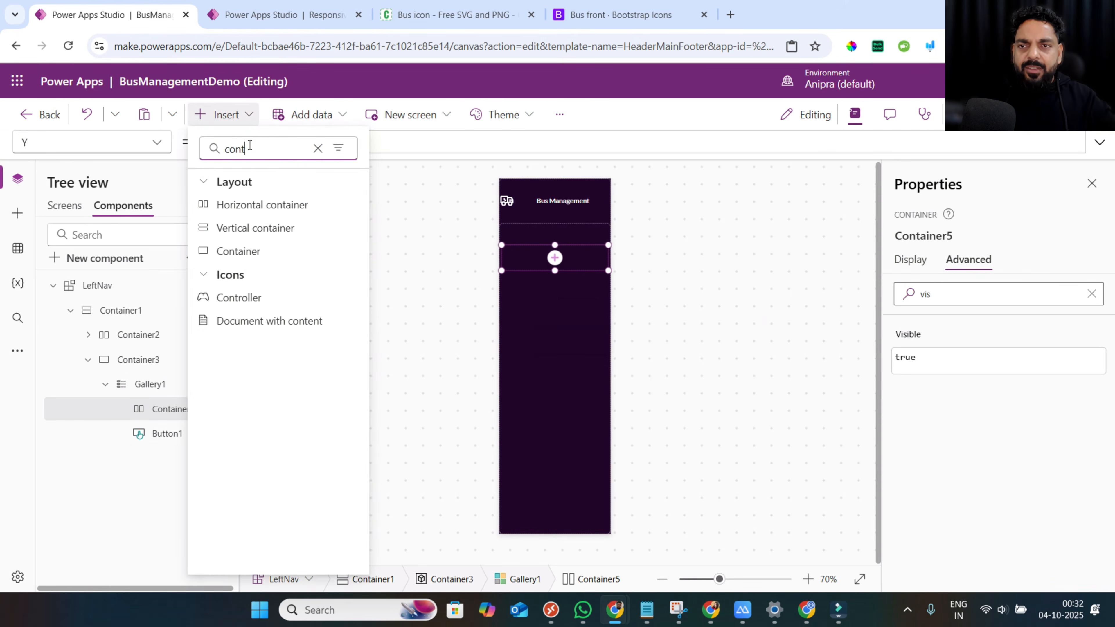
{"action": "left_click", "coordinate": [246, 251]}
{"action": "left_click", "coordinate": [225, 114]}
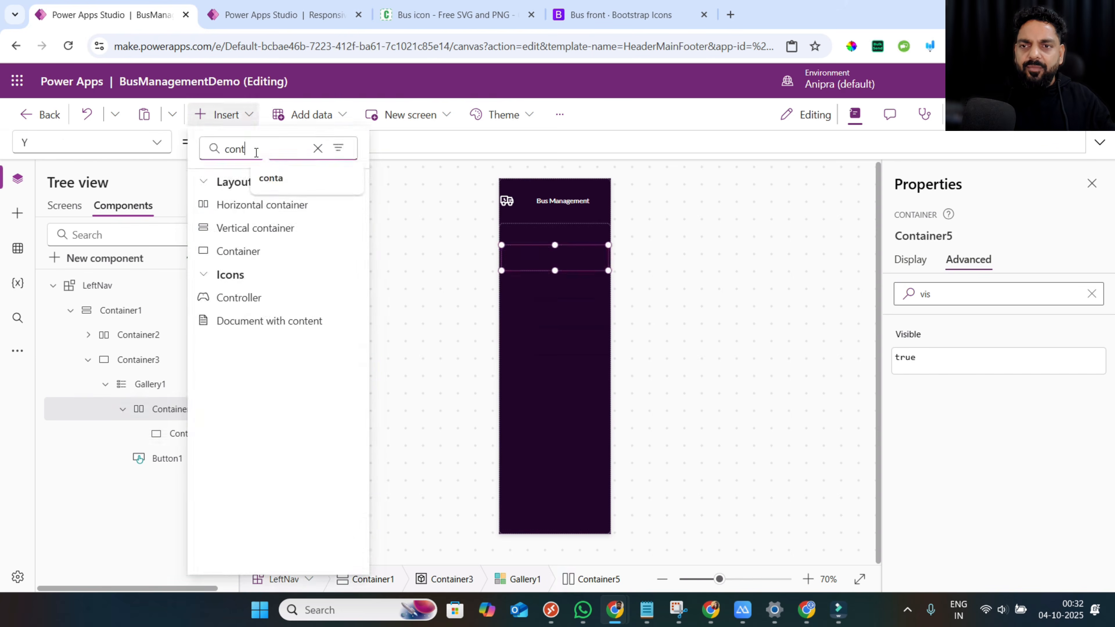
{"action": "left_click", "coordinate": [245, 251]}
Set the minimum width and minimum height of both Container6 and Container7 to 0.
{"action": "left_click", "coordinate": [194, 457], "text": "shift"}
{"action": "left_click", "coordinate": [909, 237]}
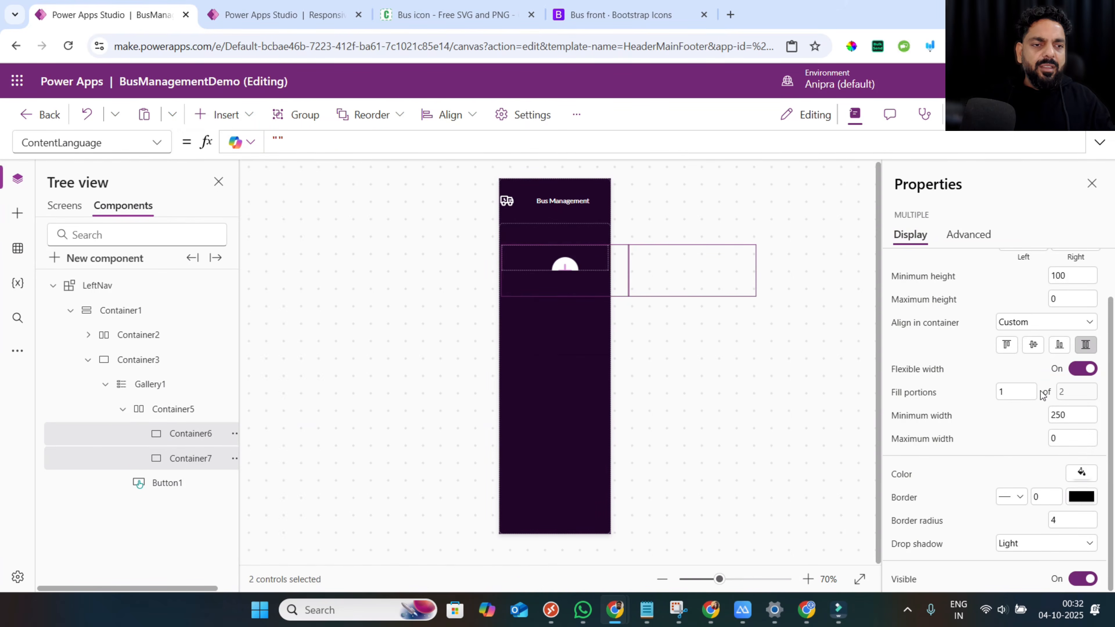
{"action": "double_click", "coordinate": [1058, 414]}
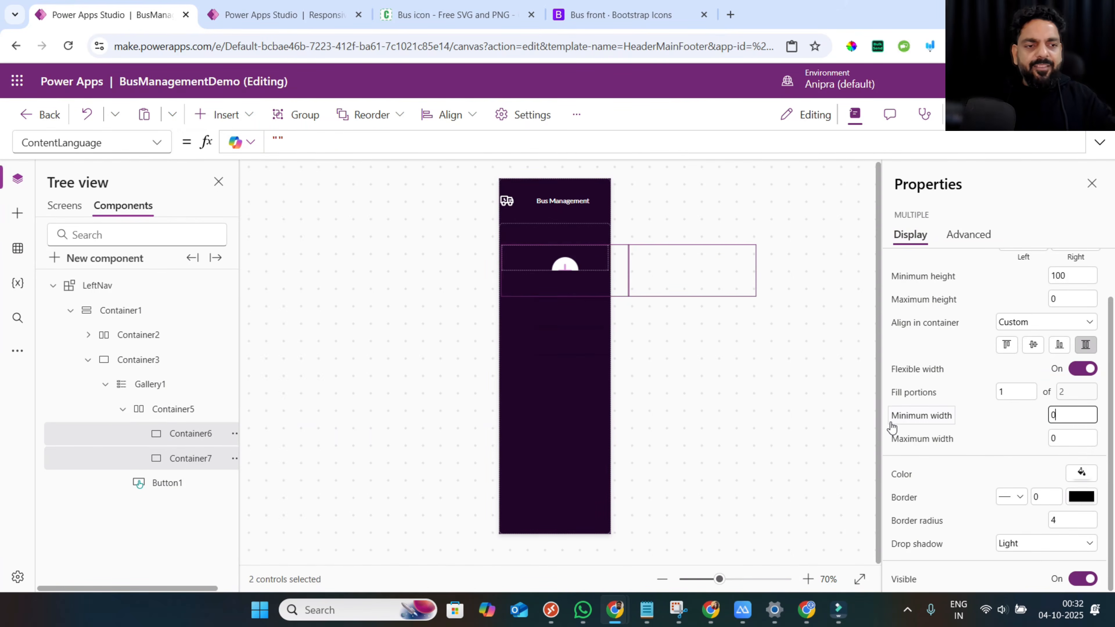
{"action": "double_click", "coordinate": [1065, 281]}
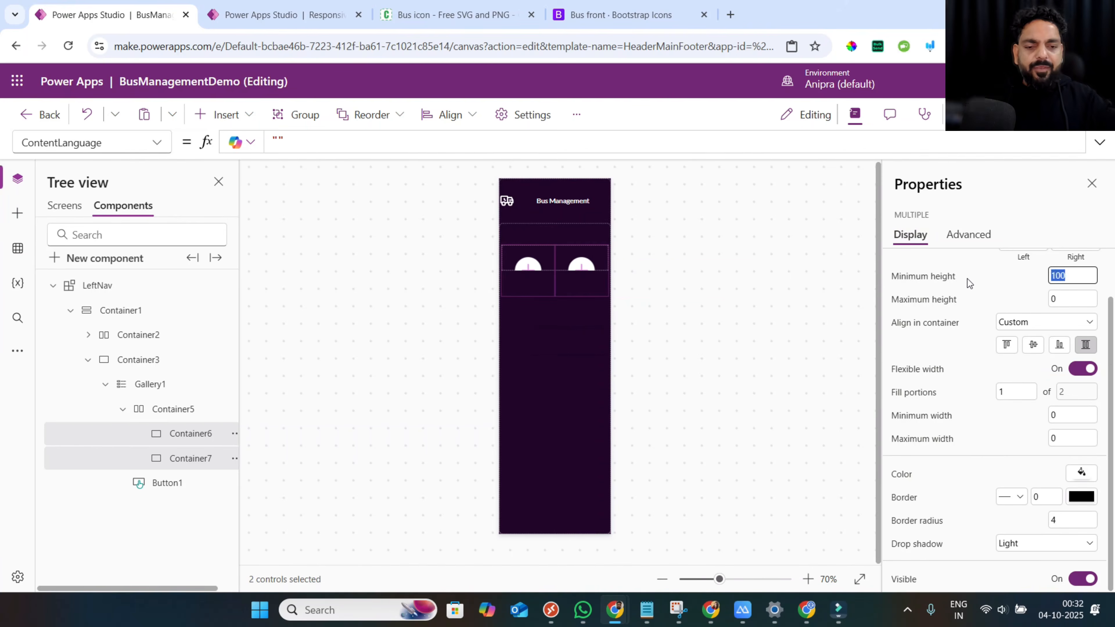
{"action": "type", "text": "0"}
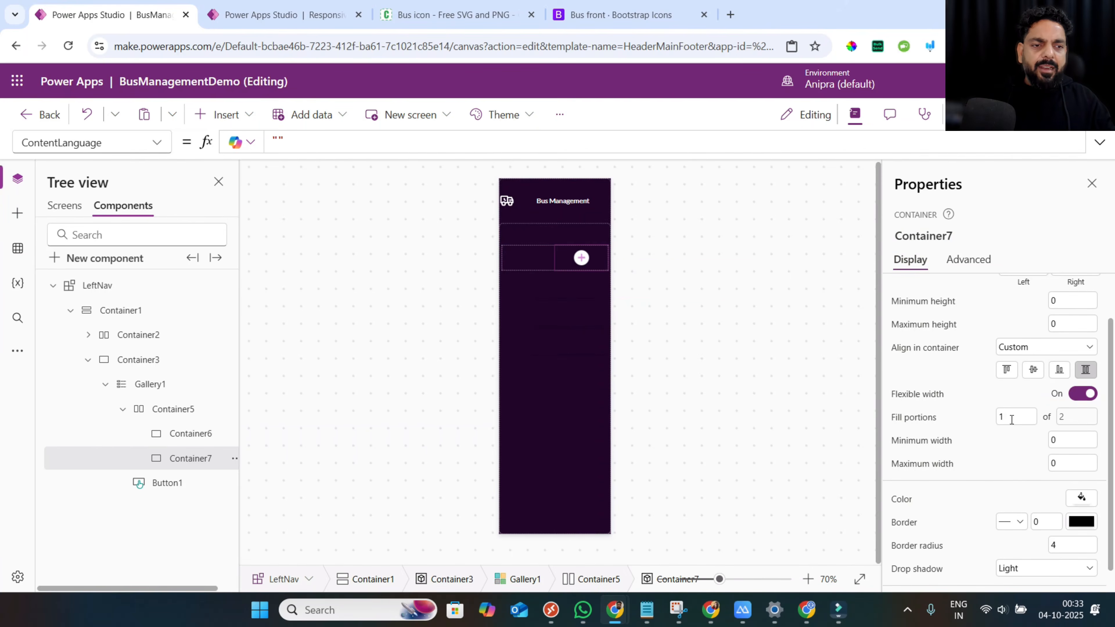
Set Container7's fill portions to 5 so it takes most of the menu row's width.
{"action": "double_click", "coordinate": [1011, 419]}
{"action": "type", "text": "5"}
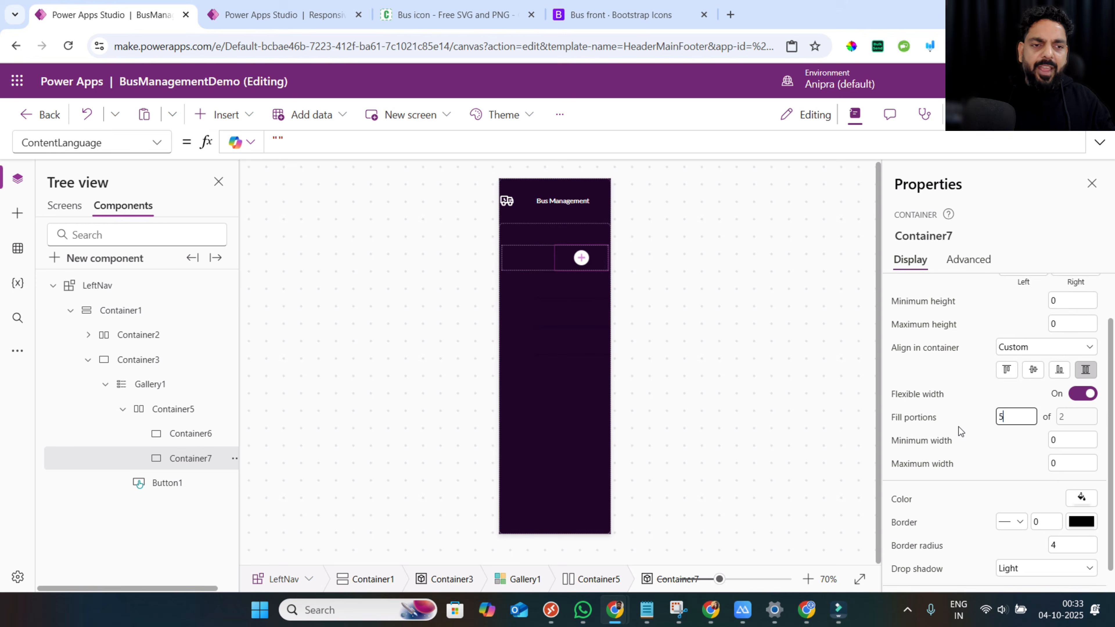
{"action": "left_click", "coordinate": [1006, 467]}
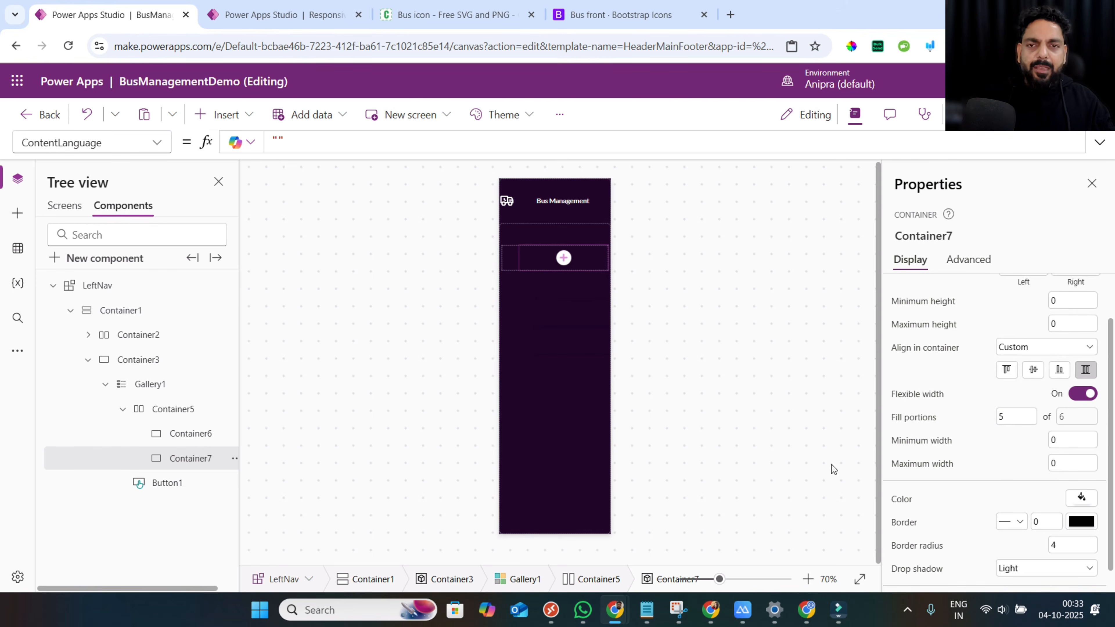
Copy the header's bus icon, Image1, and paste it into Container6 in the gallery row.
{"action": "left_click", "coordinate": [198, 434]}
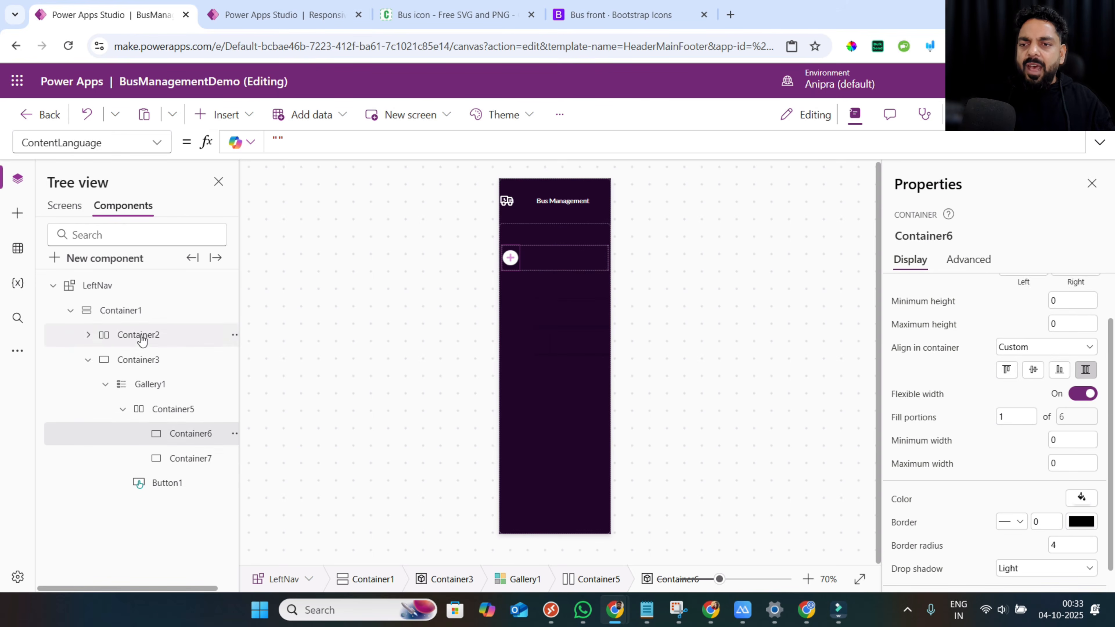
{"action": "left_click", "coordinate": [88, 335]}
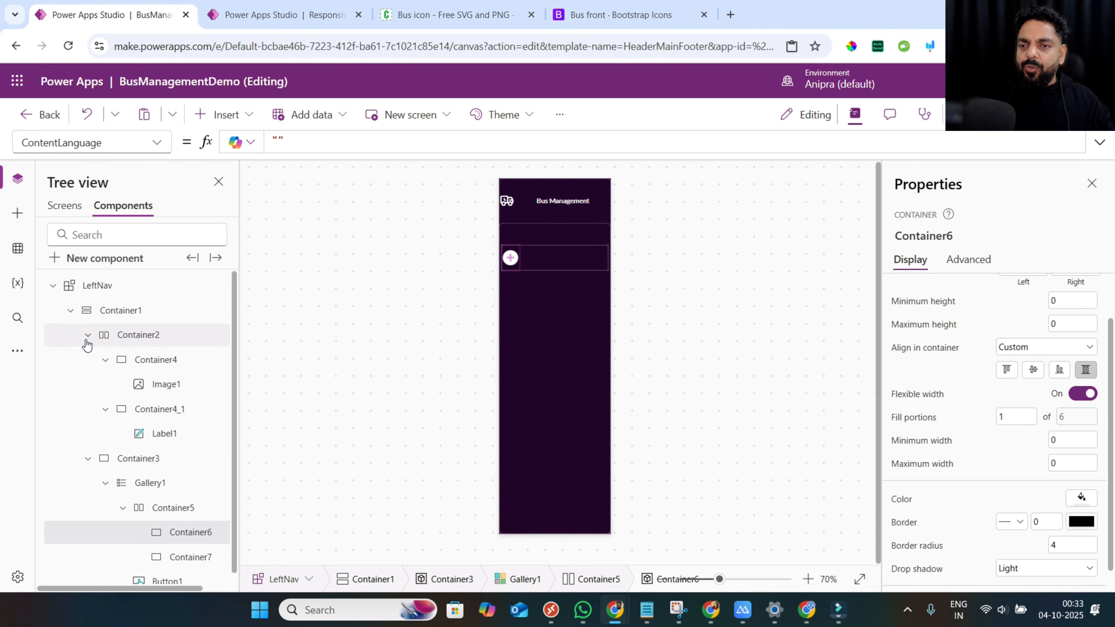
{"action": "right_click", "coordinate": [185, 384]}
{"action": "left_click", "coordinate": [218, 154]}
{"action": "scroll", "coordinate": [196, 469], "scroll_direction": "down", "scroll_amount": 1}
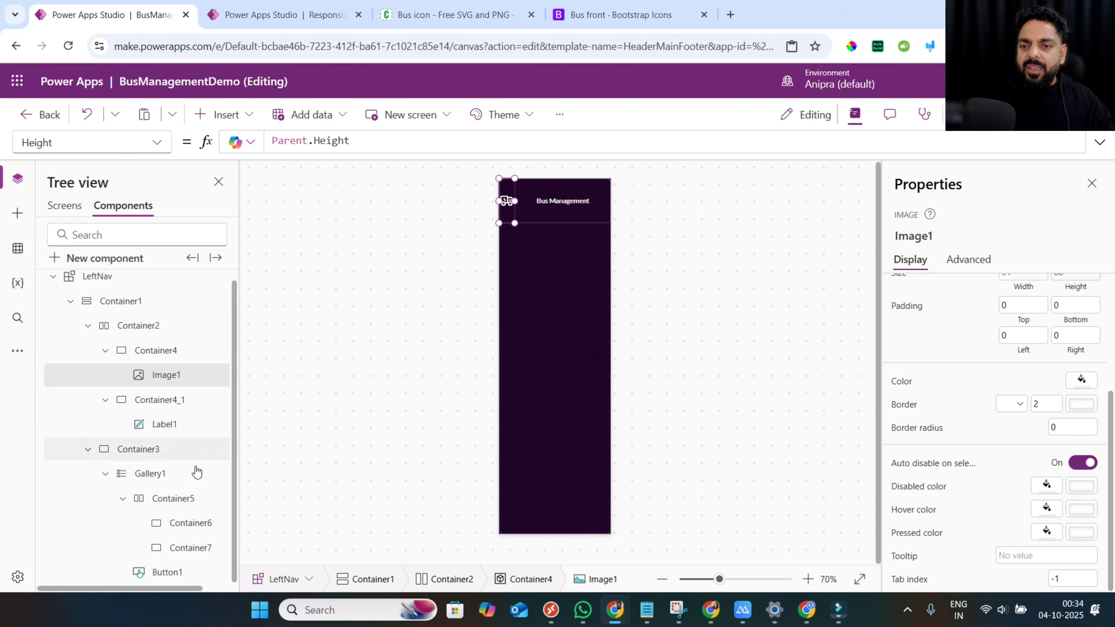
{"action": "left_click", "coordinate": [191, 525]}
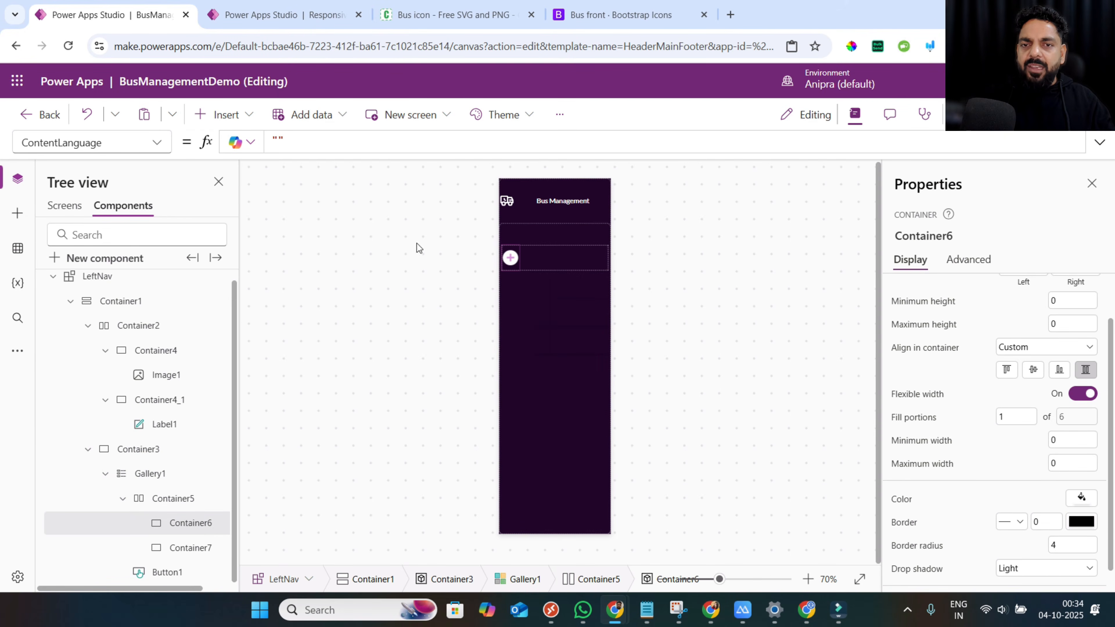
{"action": "right_click", "coordinate": [510, 259]}
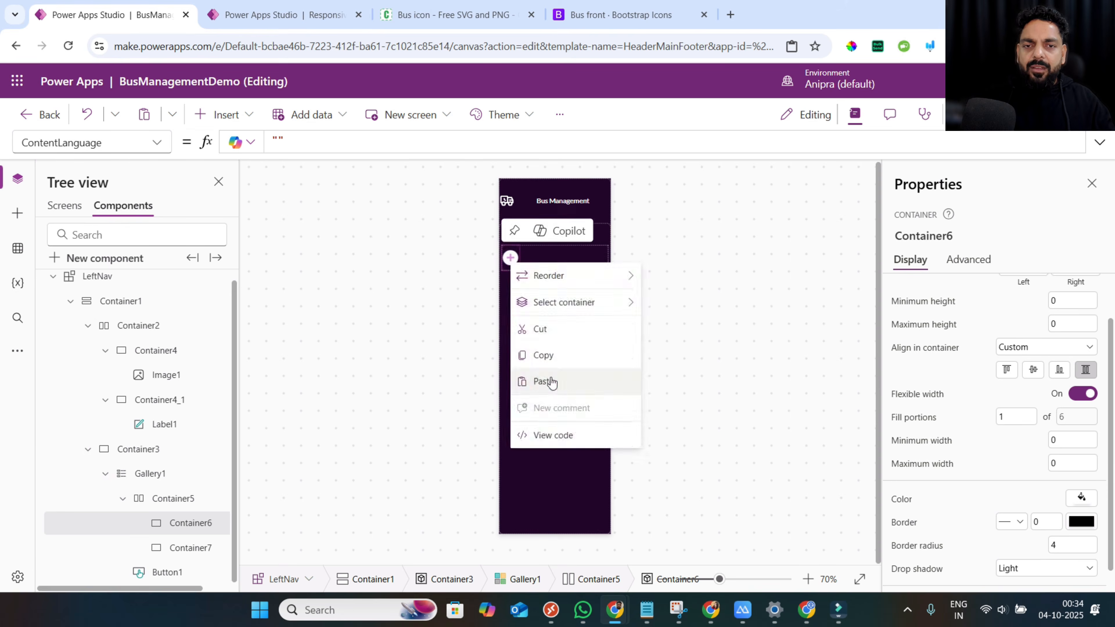
{"action": "left_click", "coordinate": [542, 381]}
Copy the header's Label1 and paste it into Container7 in the gallery row.
{"action": "left_click", "coordinate": [192, 572]}
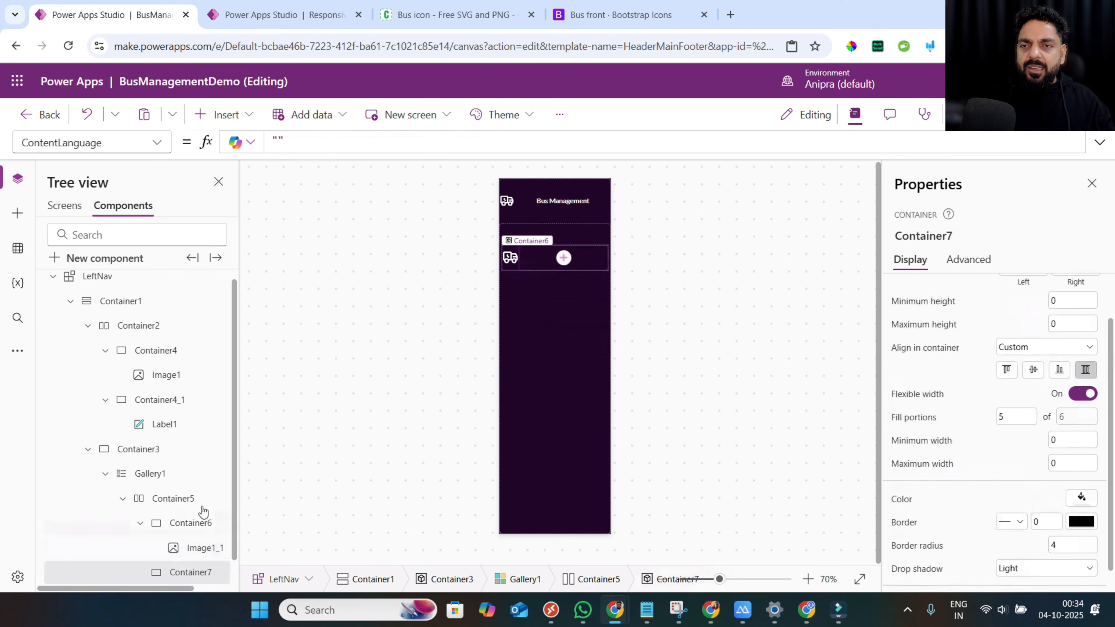
{"action": "left_click", "coordinate": [226, 115]}
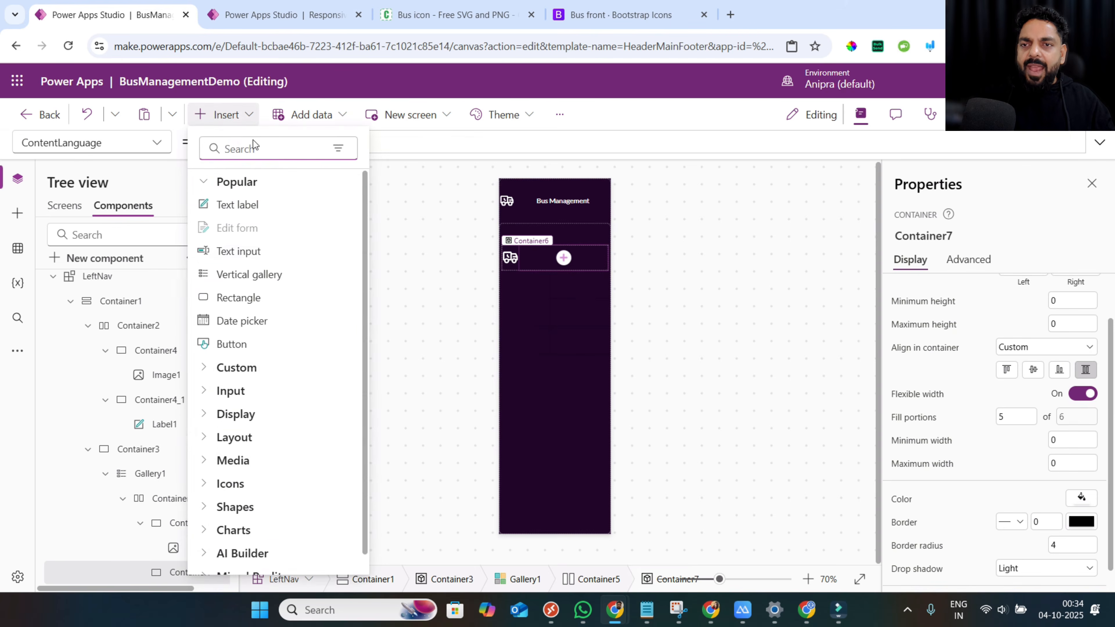
{"action": "left_click", "coordinate": [165, 424]}
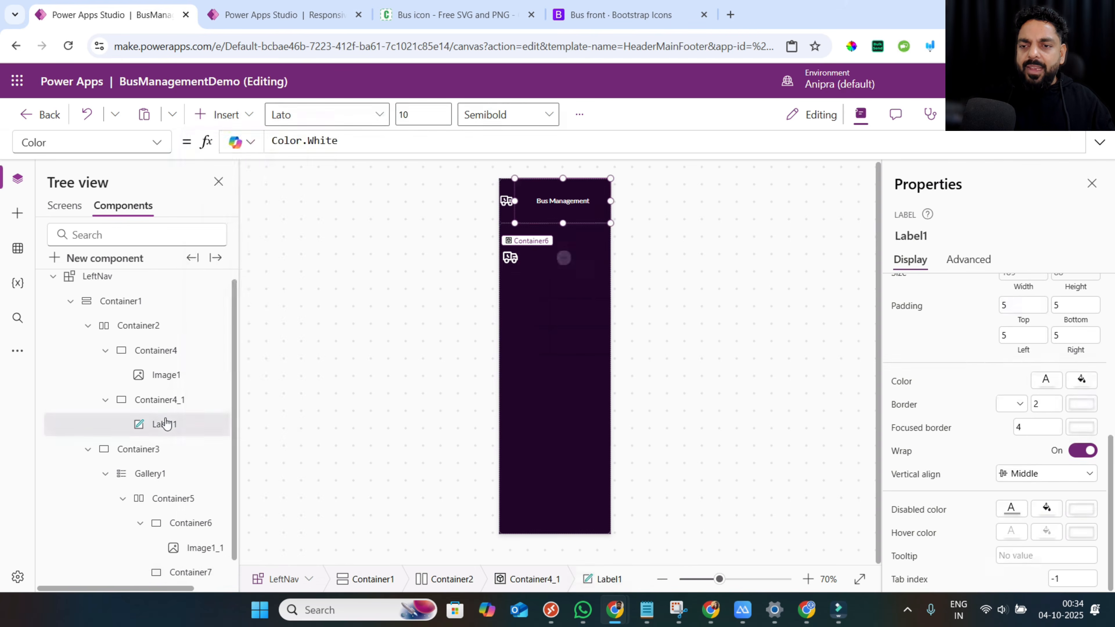
{"action": "right_click", "coordinate": [165, 424]}
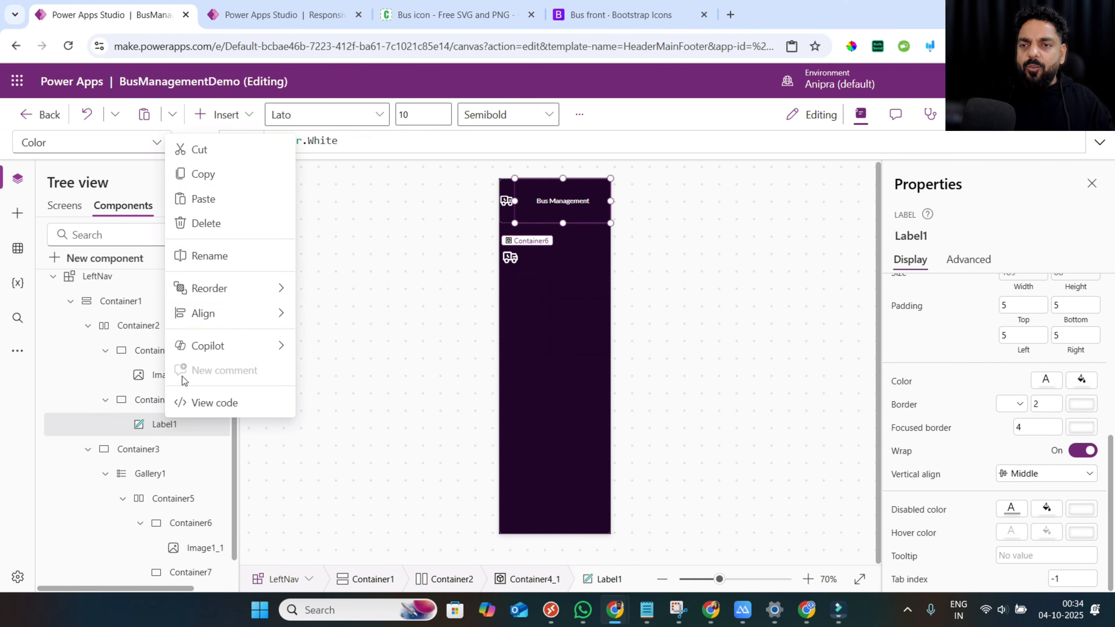
{"action": "left_click", "coordinate": [212, 176]}
{"action": "scroll", "coordinate": [187, 417], "scroll_direction": "down", "scroll_amount": 1}
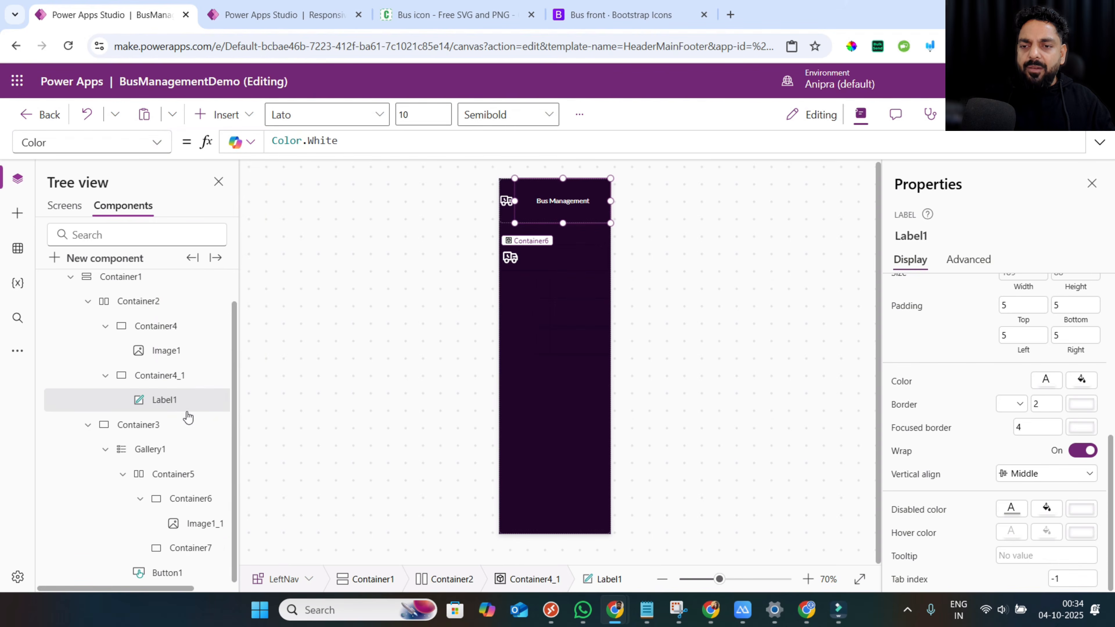
{"action": "left_click", "coordinate": [197, 547]}
{"action": "right_click", "coordinate": [197, 547]}
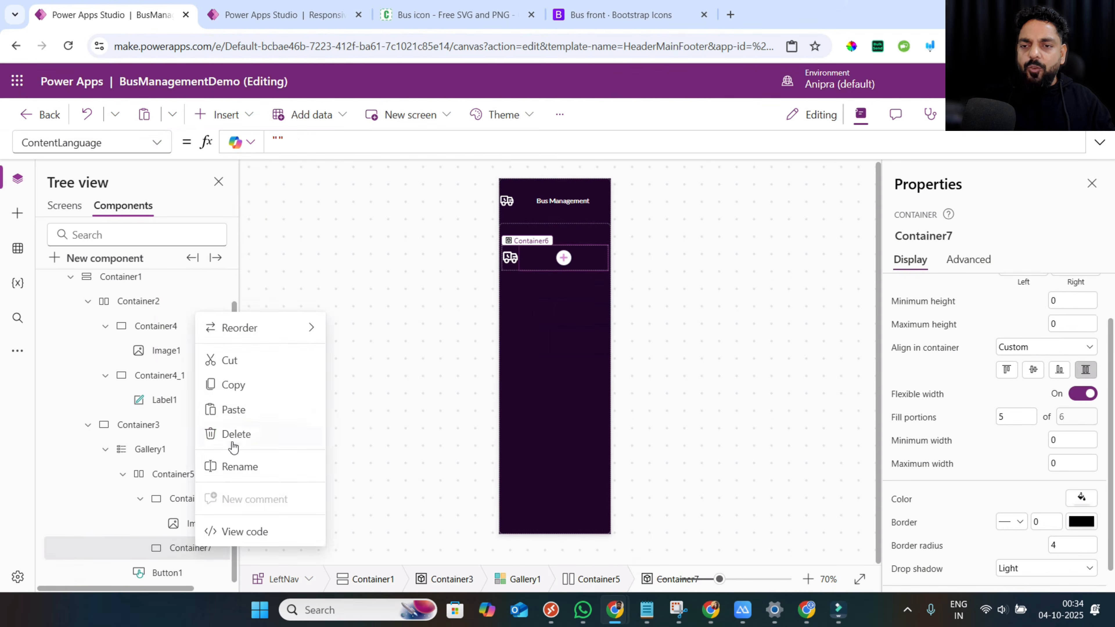
{"action": "left_click", "coordinate": [236, 410]}
Set Image1_1's width to Parent.Width*90% and its height to Parent.Height*70%.
{"action": "left_click", "coordinate": [198, 499]}
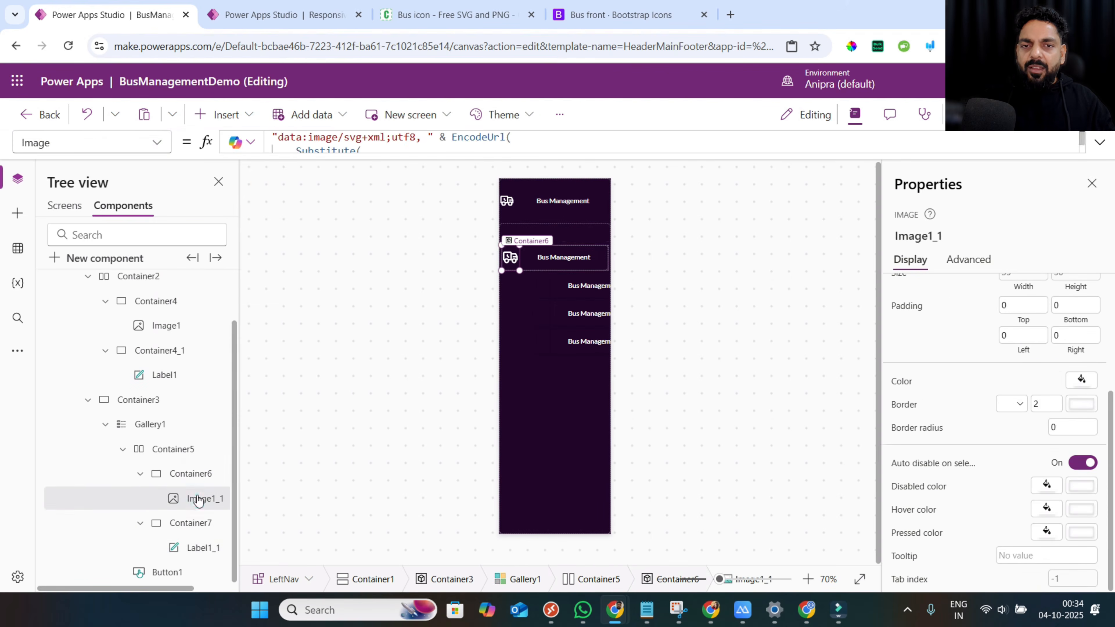
{"action": "scroll", "coordinate": [966, 433], "scroll_direction": "up", "scroll_amount": 3}
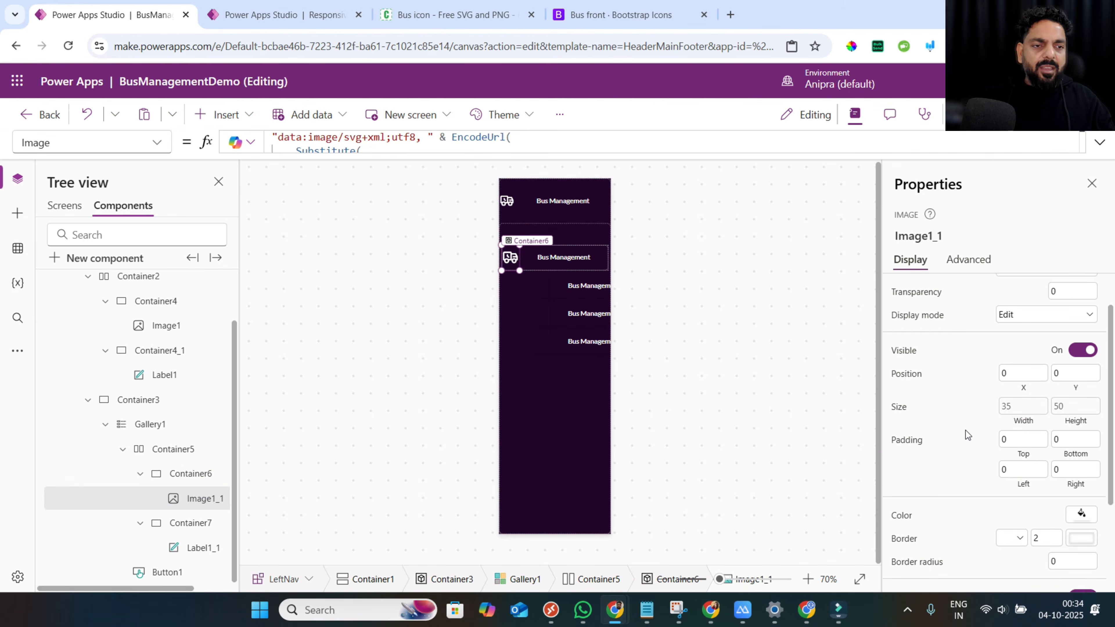
{"action": "left_click", "coordinate": [1023, 428]}
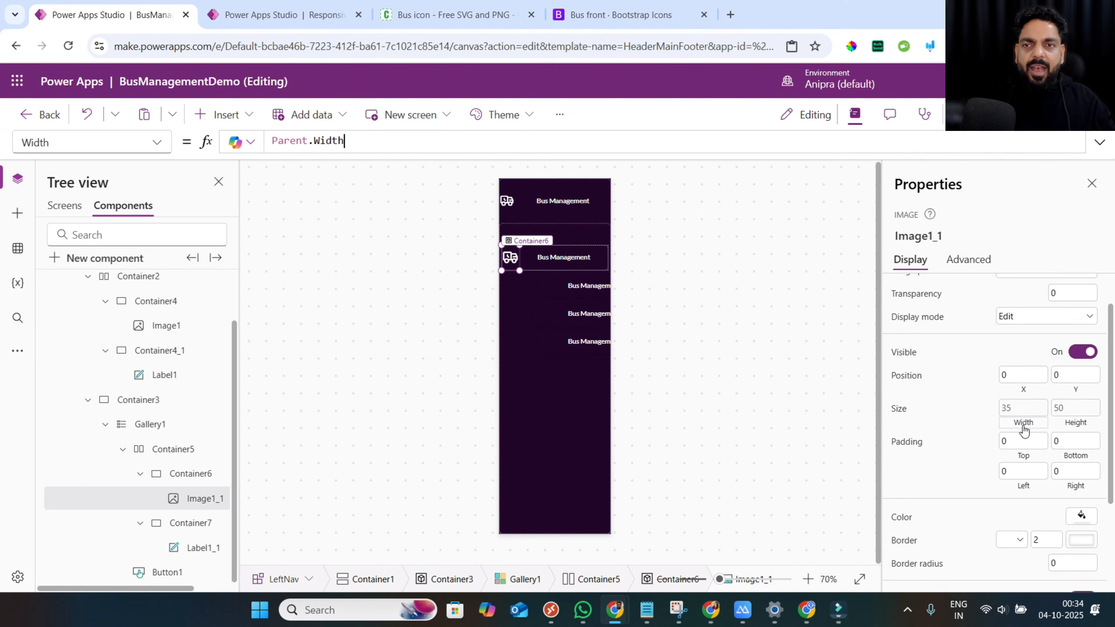
{"action": "type", "text": "*90"}
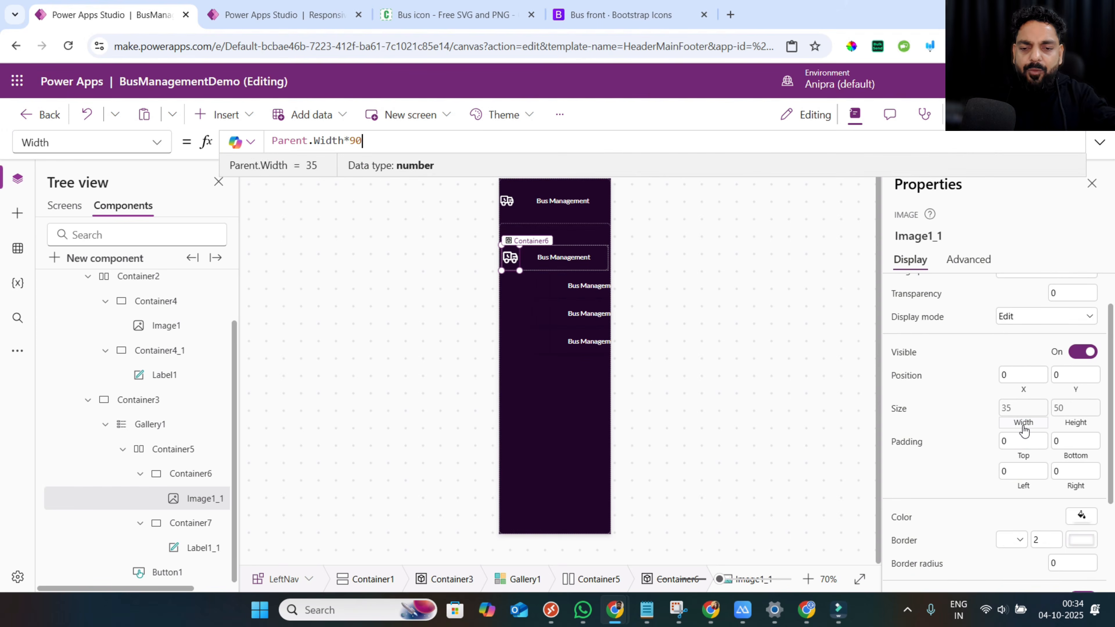
{"action": "type", "text": "%"}
{"action": "left_click", "coordinate": [1074, 422]}
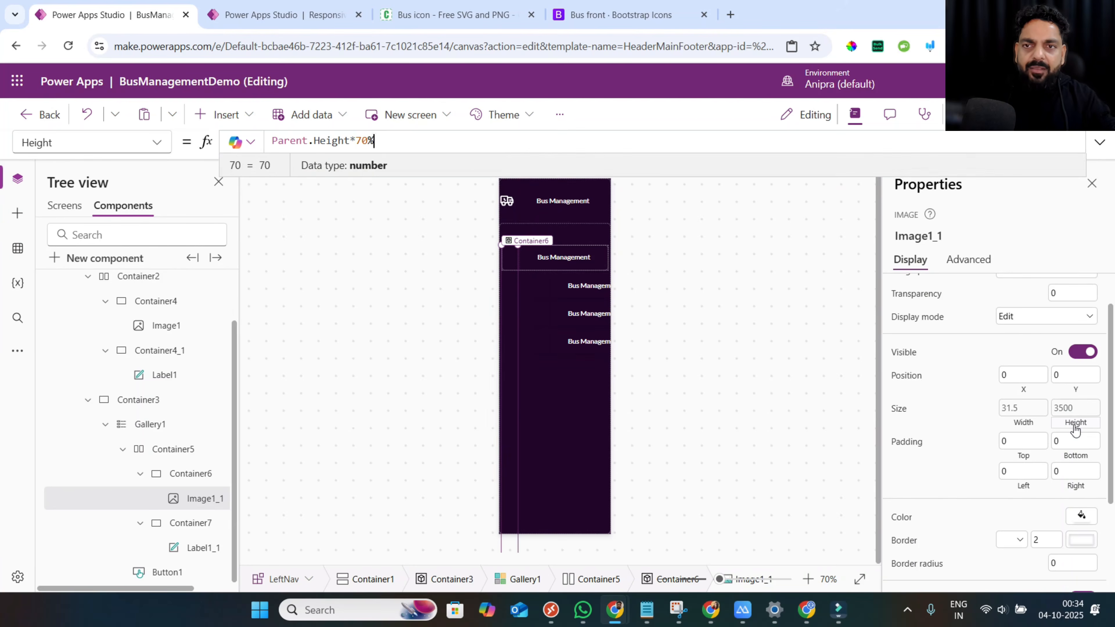
Center Image1_1 horizontally in its container with the X formula (Parent.Width-Self.Width)/2.
{"action": "left_click", "coordinate": [1018, 390]}
{"action": "type", "text": "(Parent"}
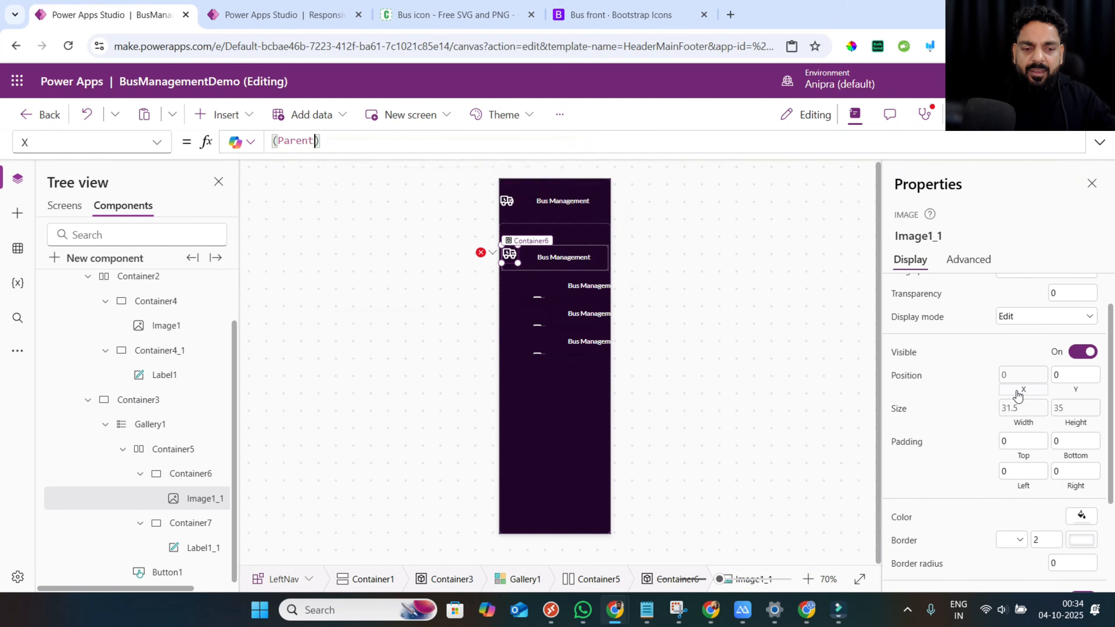
{"action": "type", "text": ".Width-"}
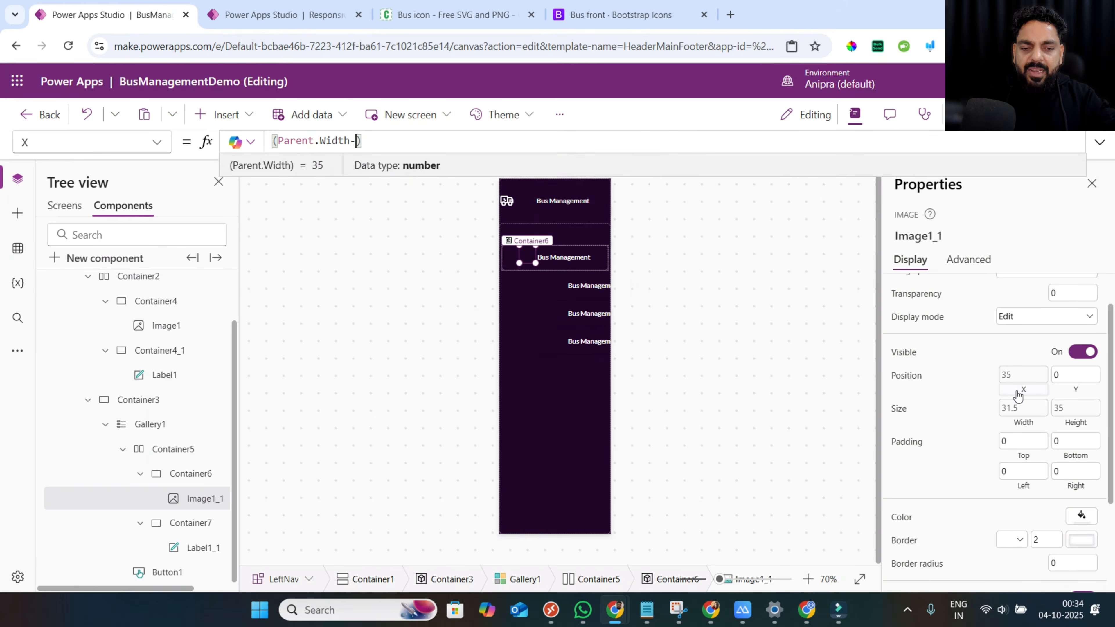
{"action": "type", "text": "Self.Width"}
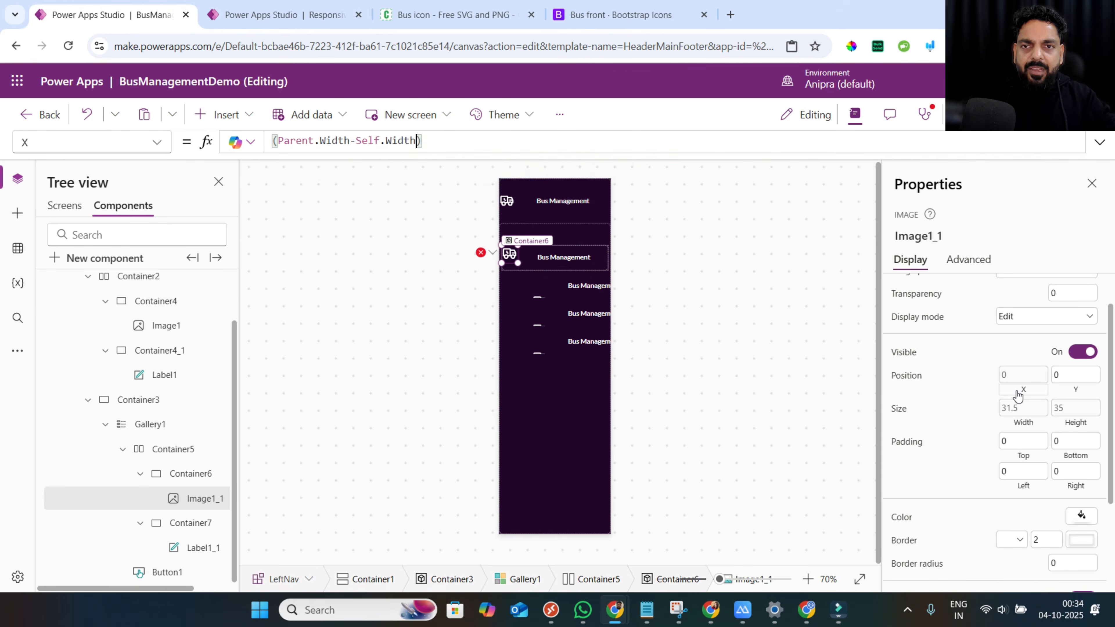
{"action": "type", "text": ")/2"}
Center Image1_1 vertically in its container with the Y formula (Parent.Height-Self.Height)/2.
{"action": "left_click", "coordinate": [1074, 391]}
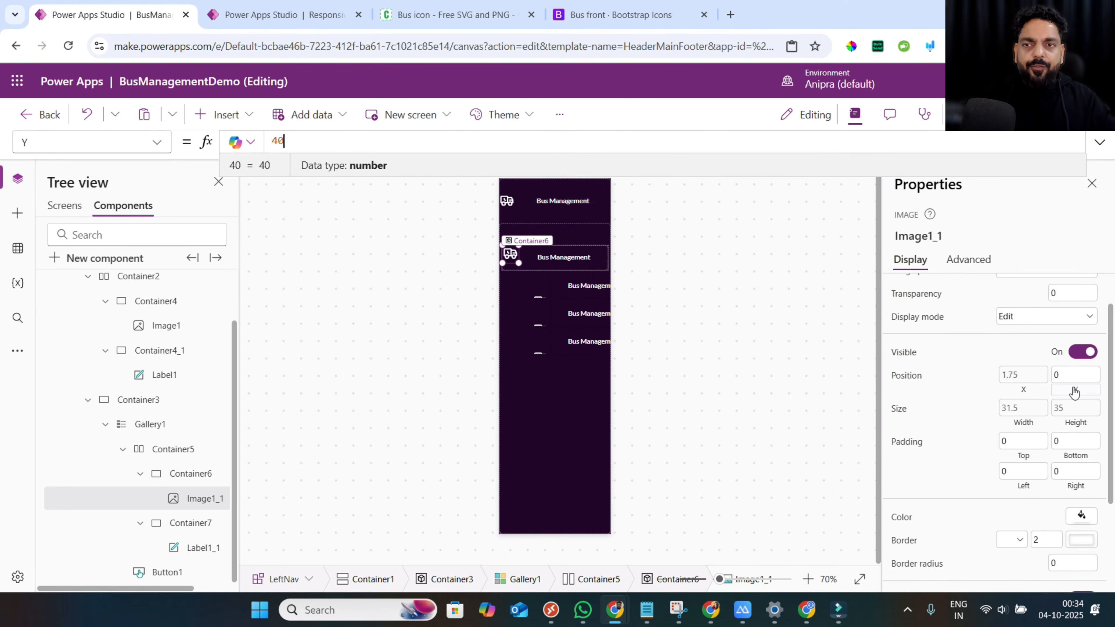
{"action": "type", "text": "(Parent."}
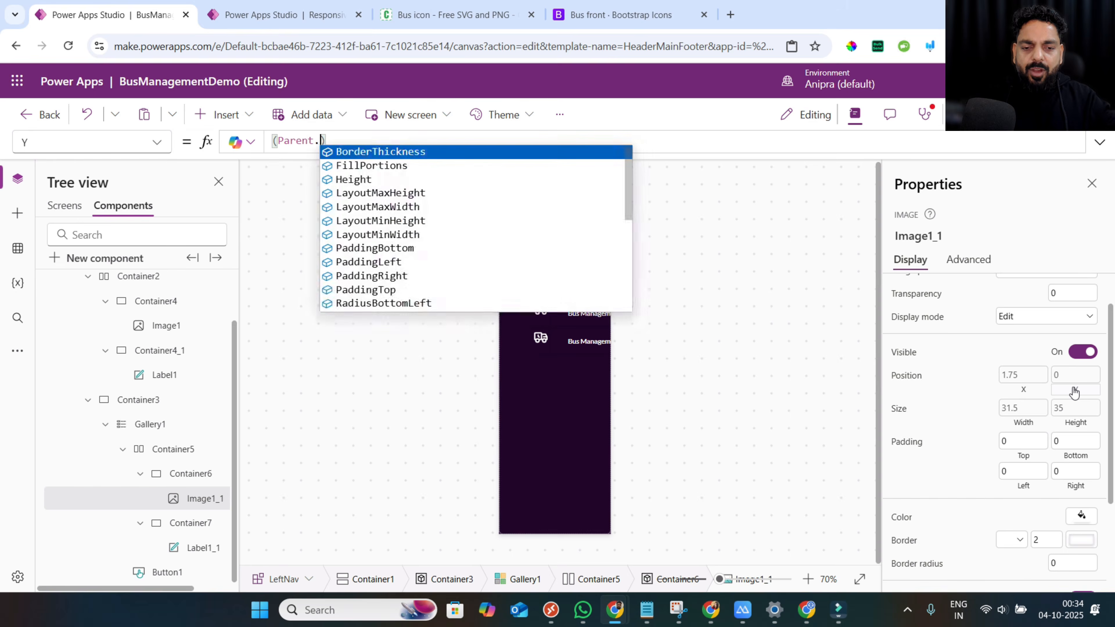
{"action": "type", "text": "Height-se"}
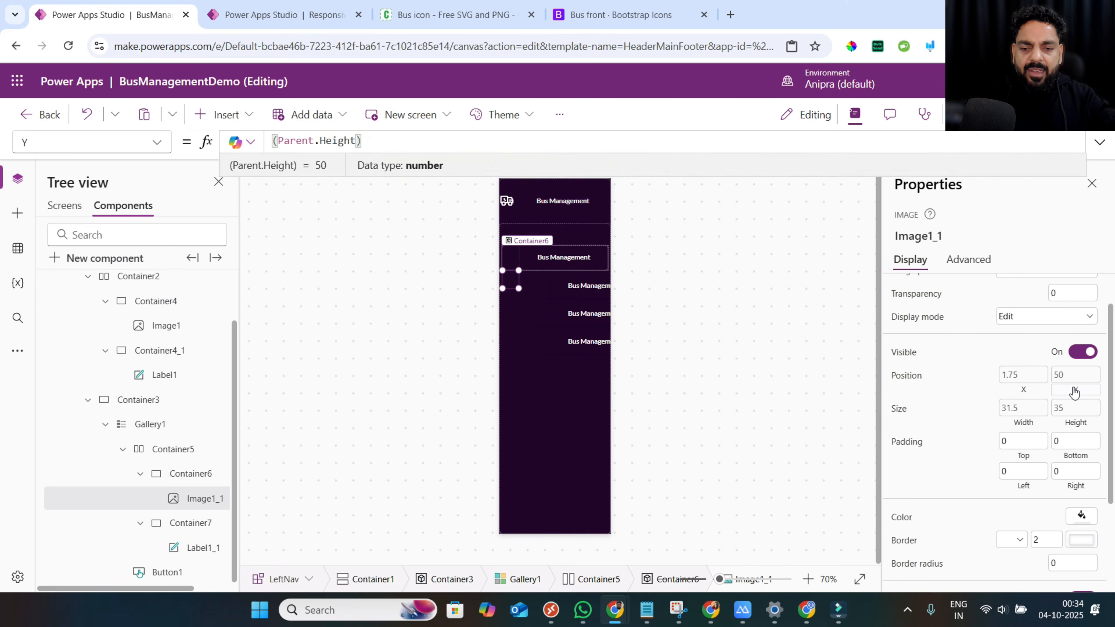
{"action": "type", "text": "lf.Height"}
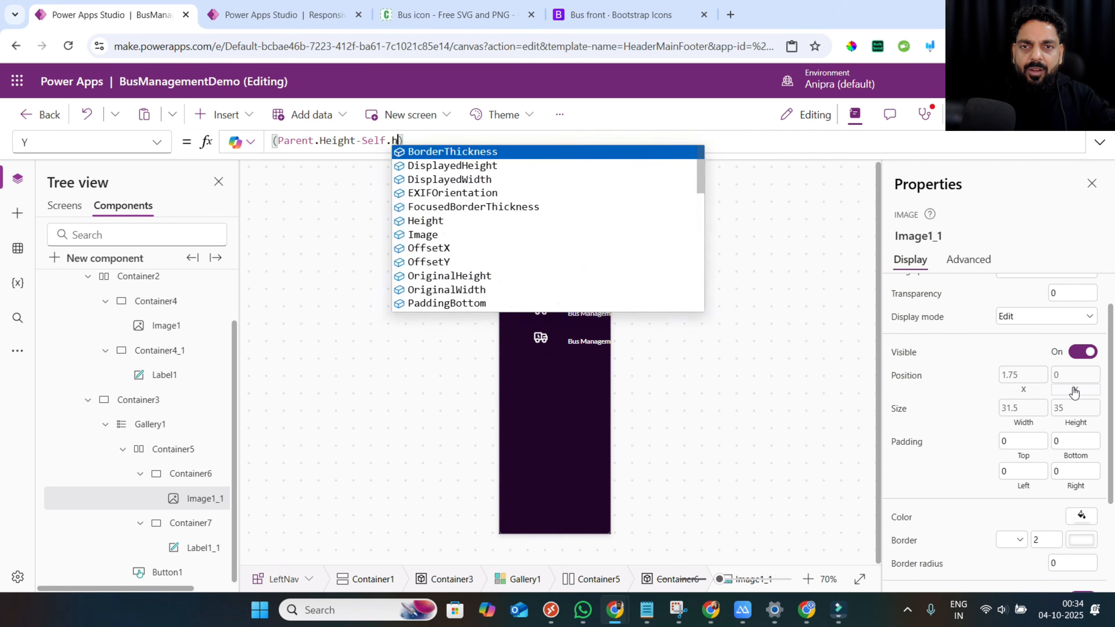
{"action": "type", "text": ")/2"}
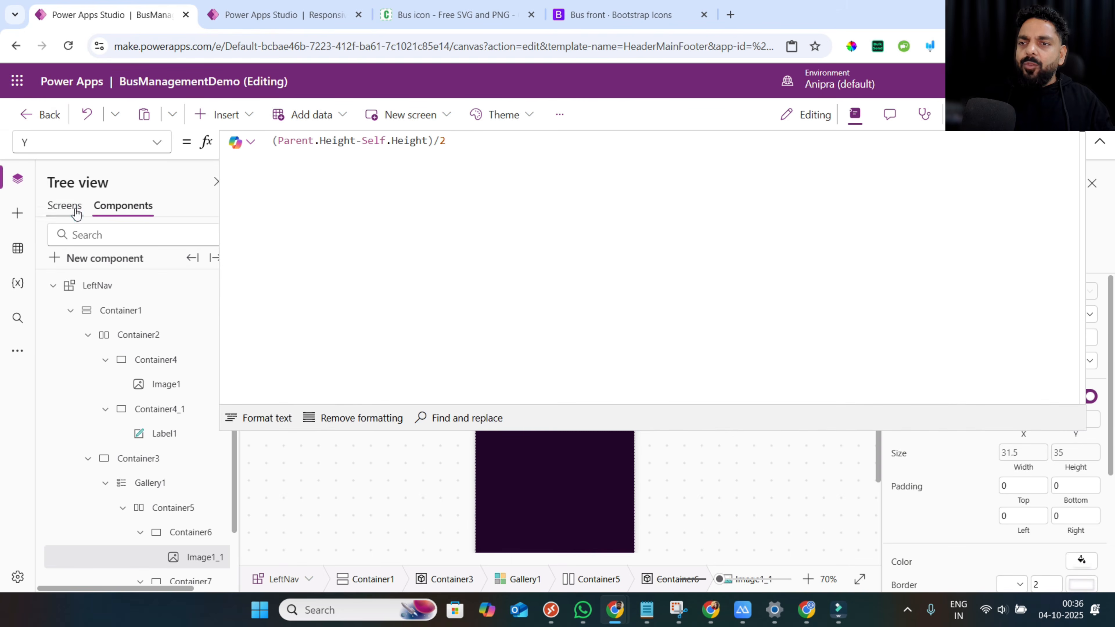
Paste the ClearCollect formula that builds the NavMenuColl menu collection into the app's OnStart property.
{"action": "left_click", "coordinate": [74, 209]}
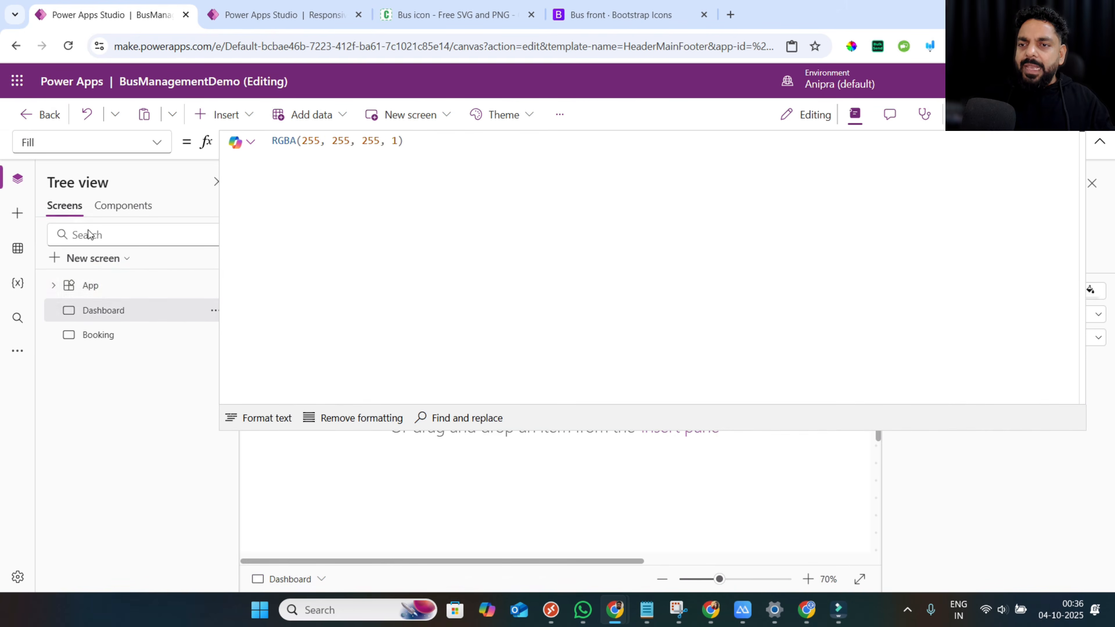
{"action": "left_click", "coordinate": [110, 287]}
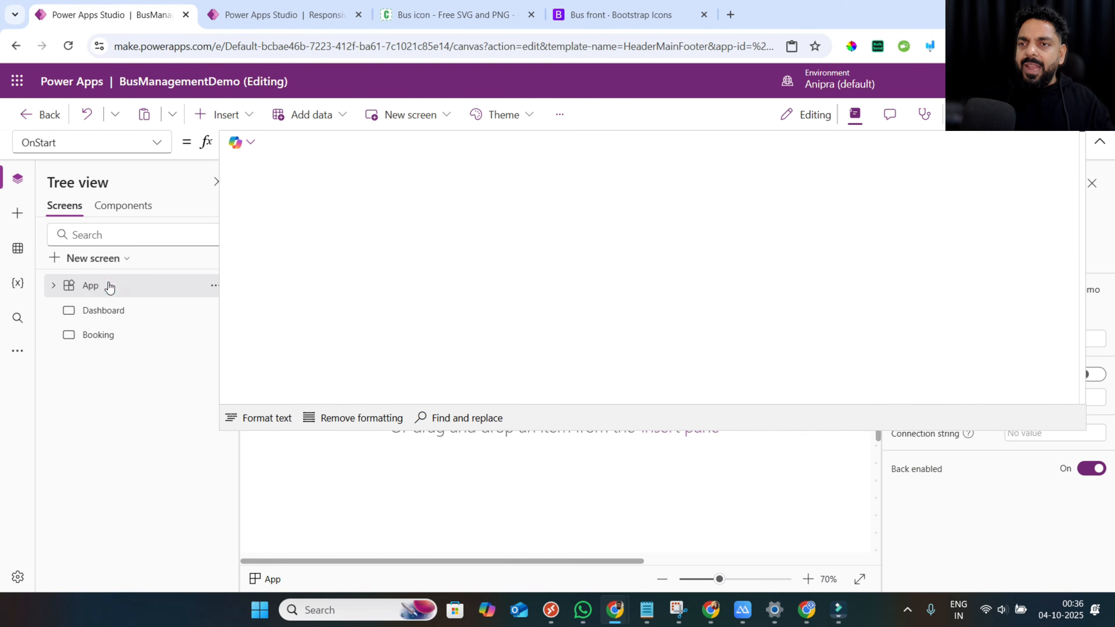
{"action": "left_click", "coordinate": [294, 207]}
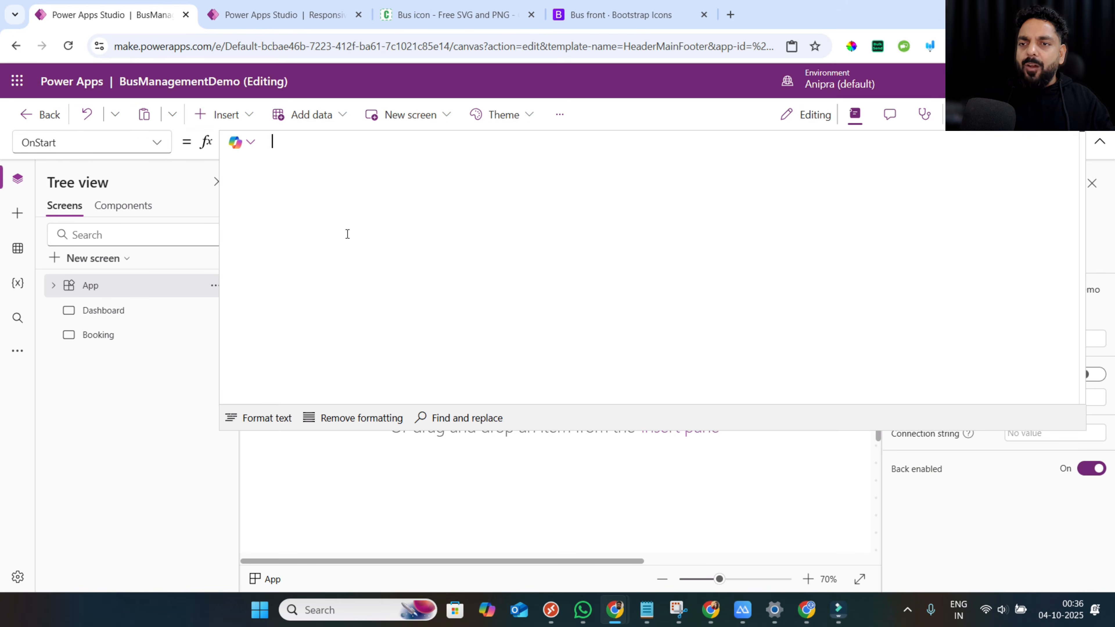
{"action": "key", "text": "ctrl+v"}
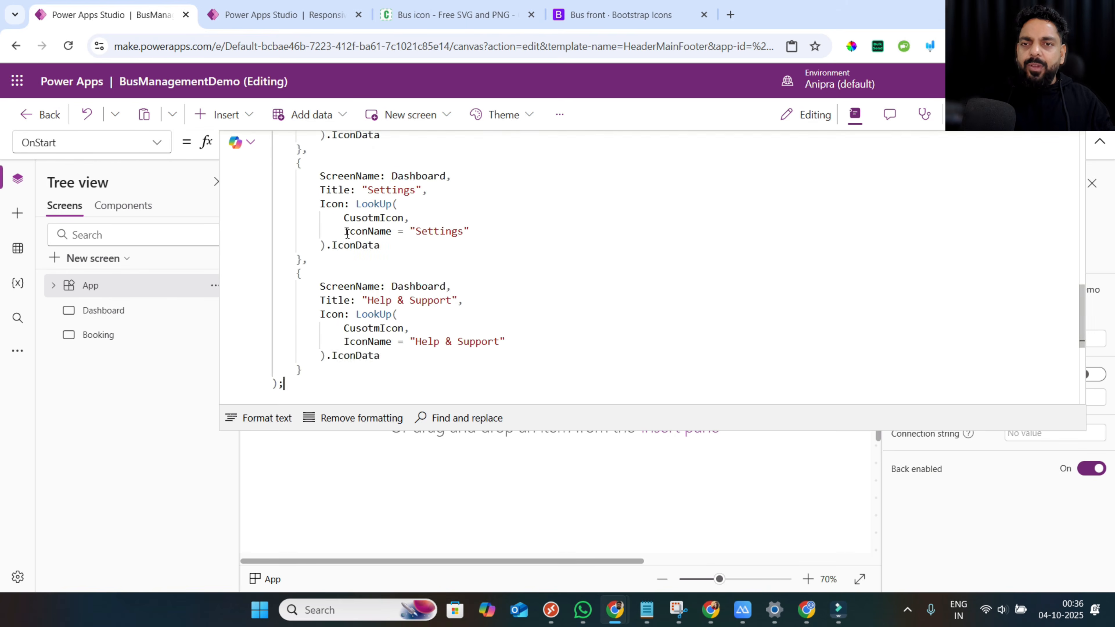
Examine the ScreenName, Title and Icon LookUp fields in OnStart and the CusotmIcon table defined in the app's Formulas property.
{"action": "scroll", "coordinate": [488, 248], "scroll_direction": "up", "scroll_amount": 5}
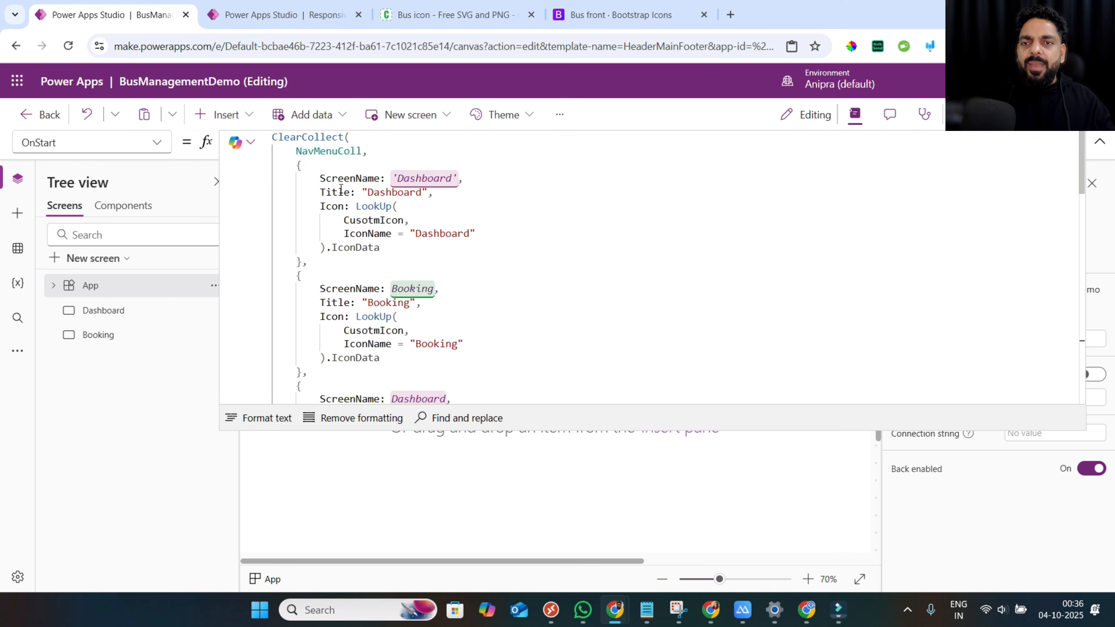
{"action": "left_click_drag", "start_coordinate": [315, 177], "coordinate": [460, 178]}
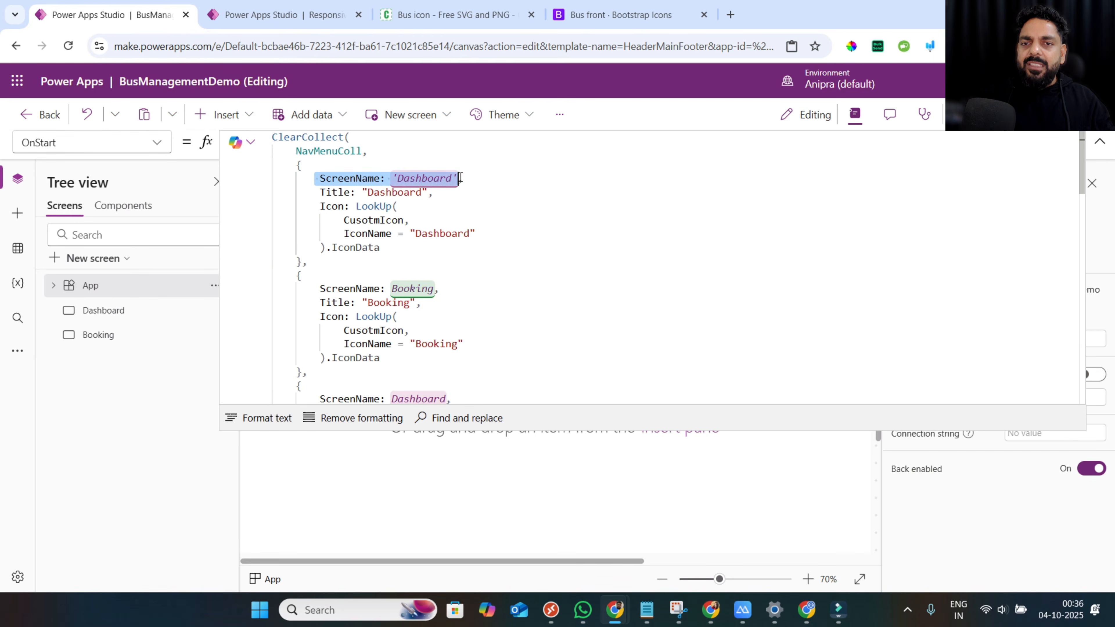
{"action": "double_click", "coordinate": [404, 194]}
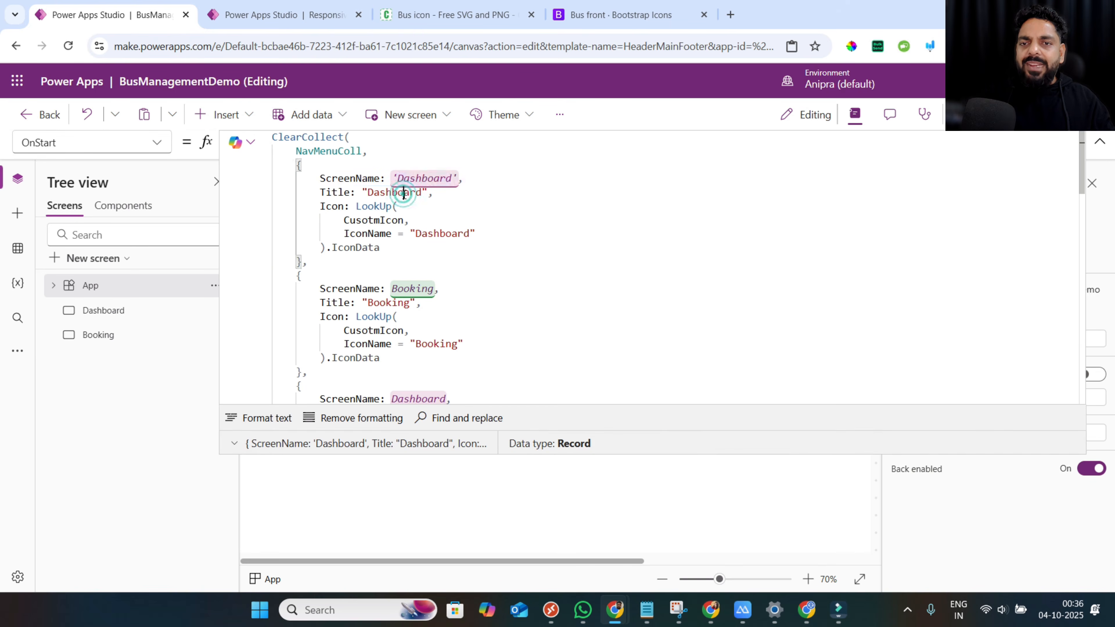
{"action": "double_click", "coordinate": [368, 207]}
{"action": "double_click", "coordinate": [353, 220]}
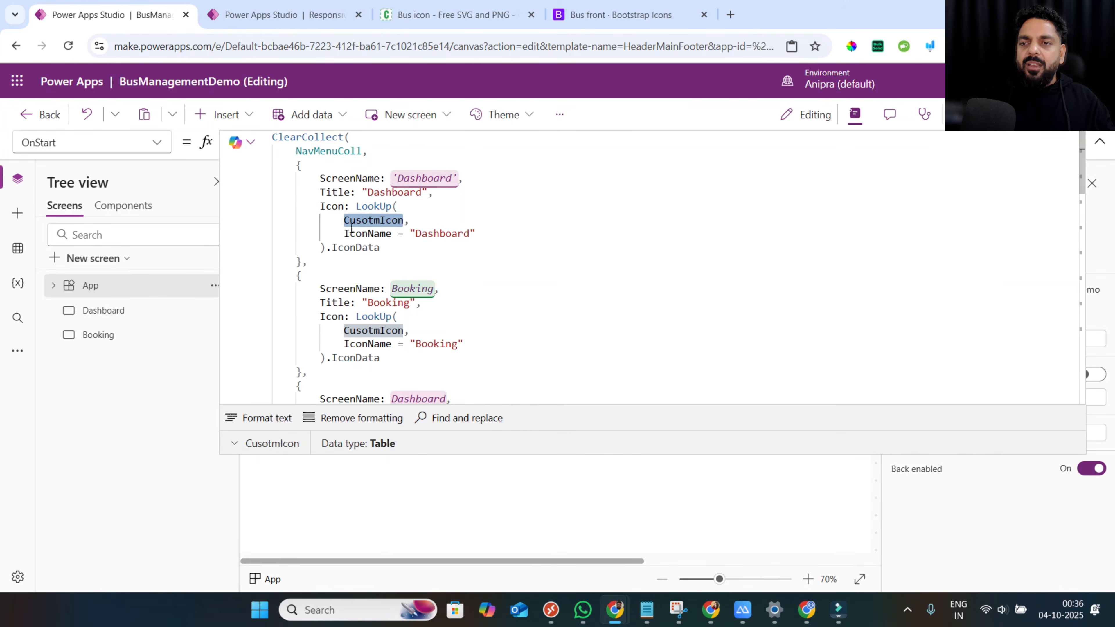
{"action": "left_click", "coordinate": [155, 143]}
{"action": "left_click", "coordinate": [114, 242]}
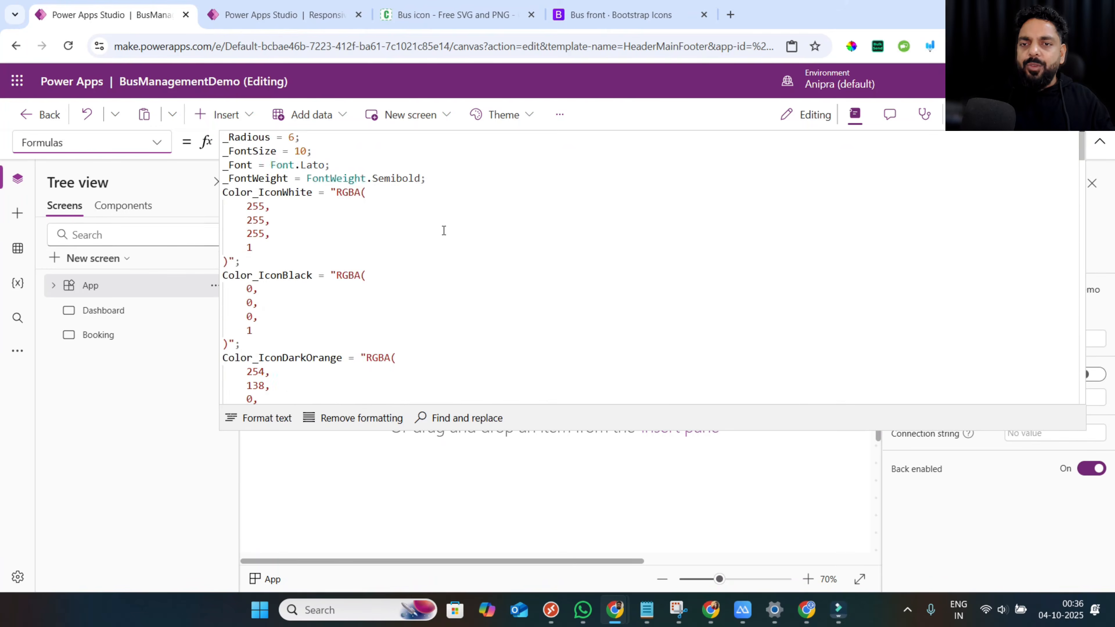
{"action": "scroll", "coordinate": [443, 230], "scroll_direction": "down", "scroll_amount": 10}
{"action": "double_click", "coordinate": [269, 230]}
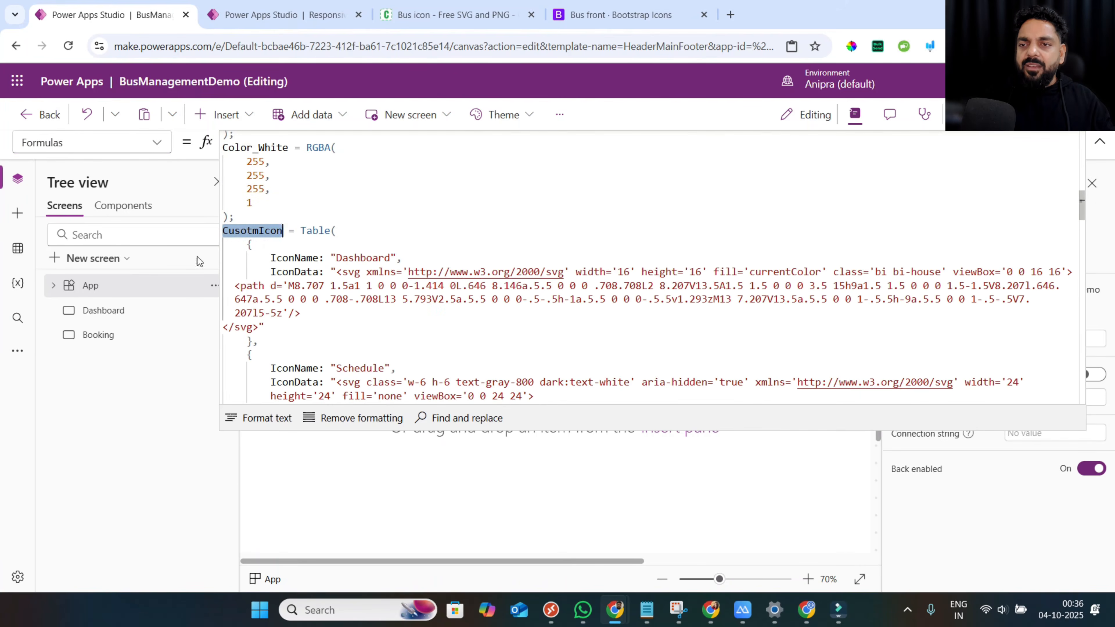
{"action": "left_click", "coordinate": [156, 143]}
{"action": "left_click", "coordinate": [94, 365]}
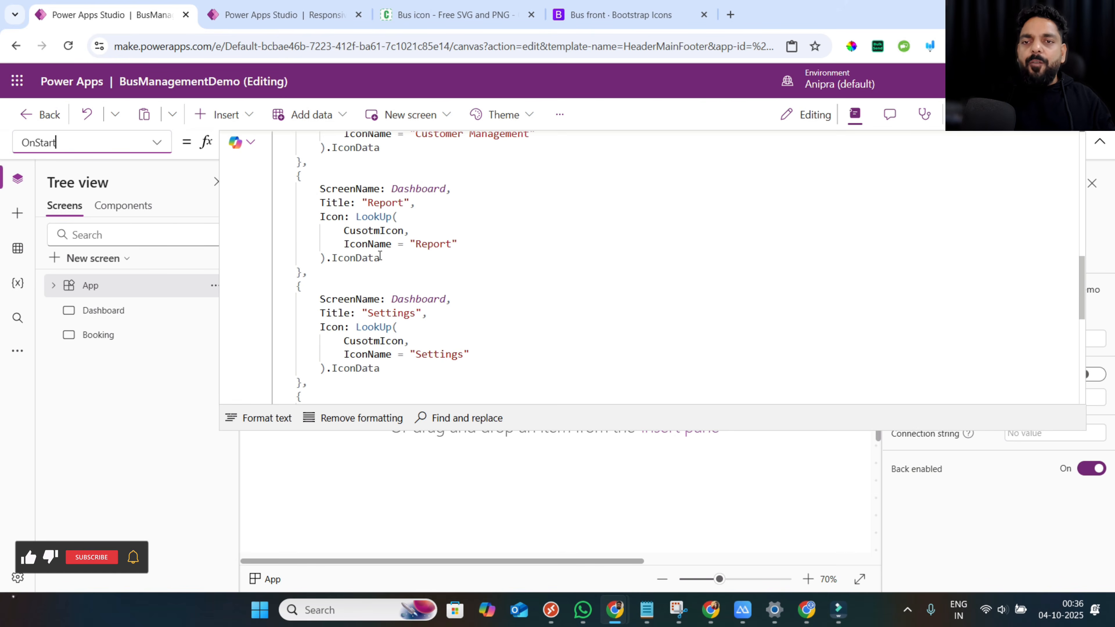
{"action": "left_click_drag", "start_coordinate": [352, 216], "coordinate": [380, 259]}
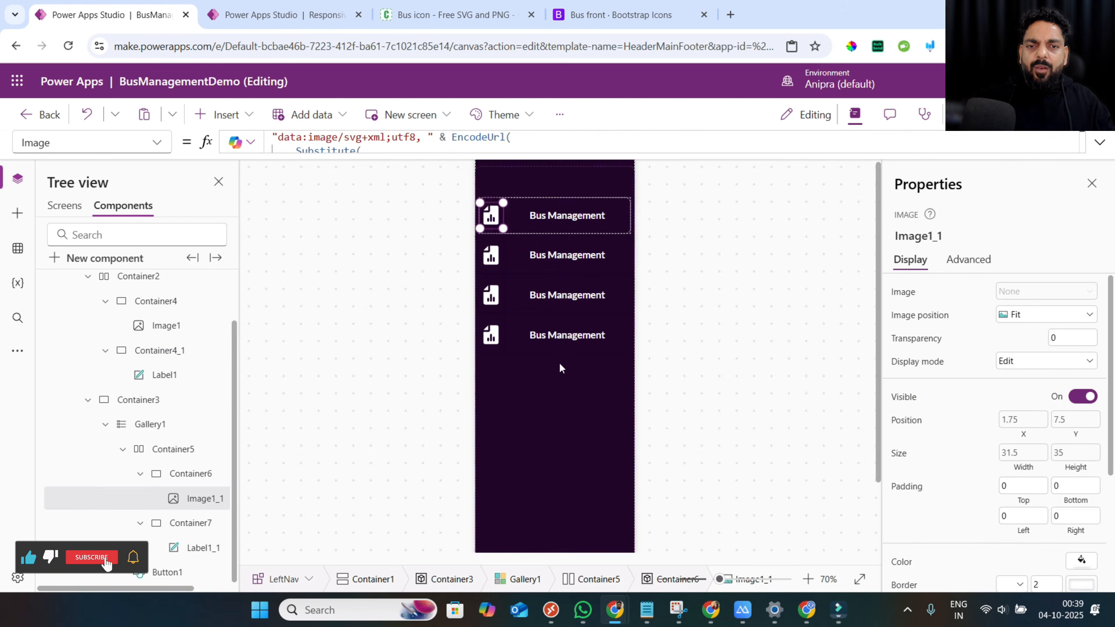
Connect Gallery1 to the NavMenuColl collection and set the row label Label1_1's text to ThisItem.Title.
{"action": "left_click", "coordinate": [559, 362]}
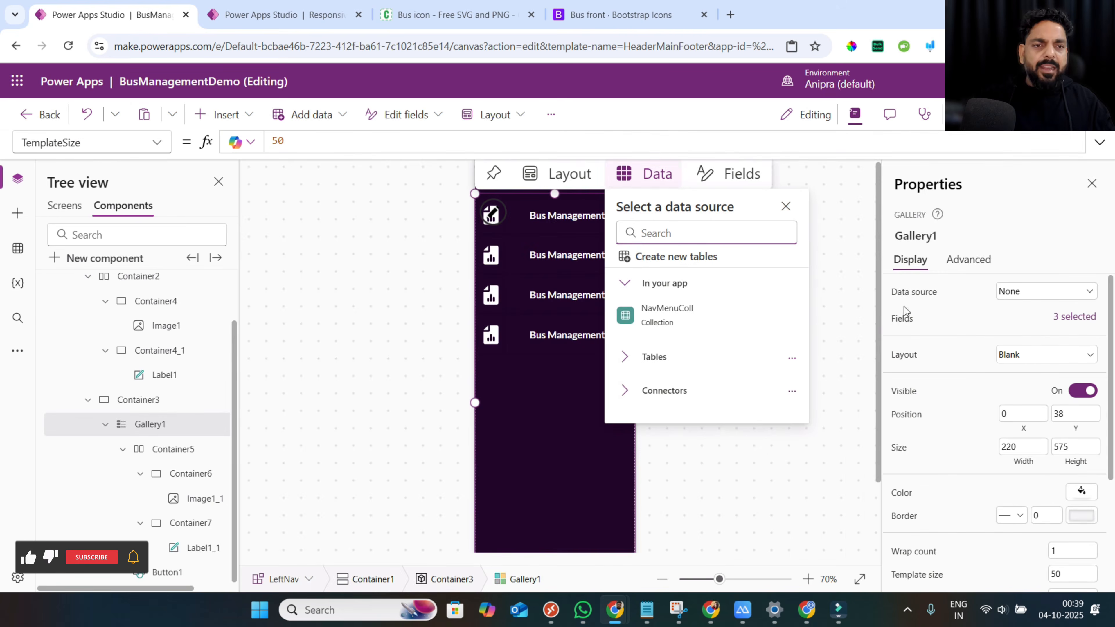
{"action": "left_click", "coordinate": [717, 317]}
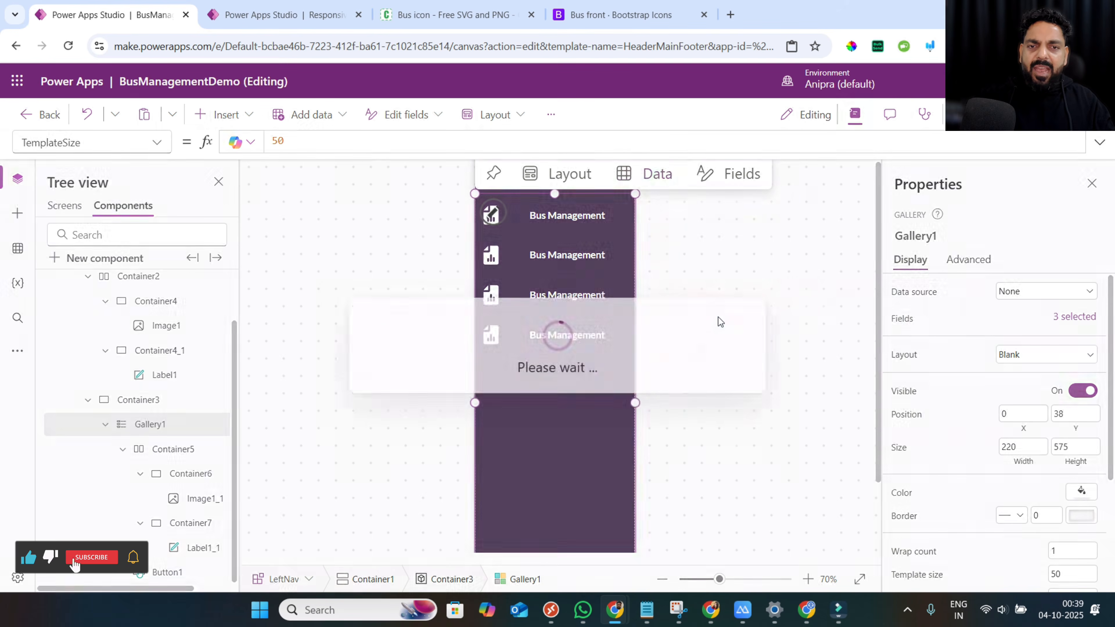
{"action": "left_click", "coordinate": [572, 221]}
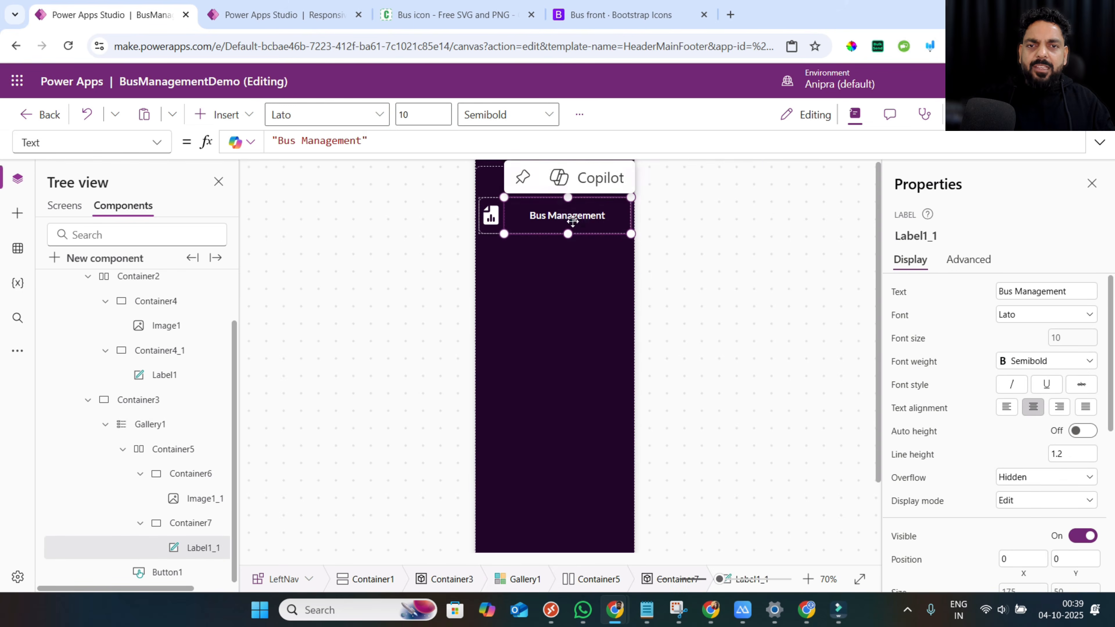
{"action": "left_click", "coordinate": [387, 142]}
{"action": "key", "text": "ctrl+a"}
{"action": "key", "text": "BackSpace"}
{"action": "type", "text": "this"}
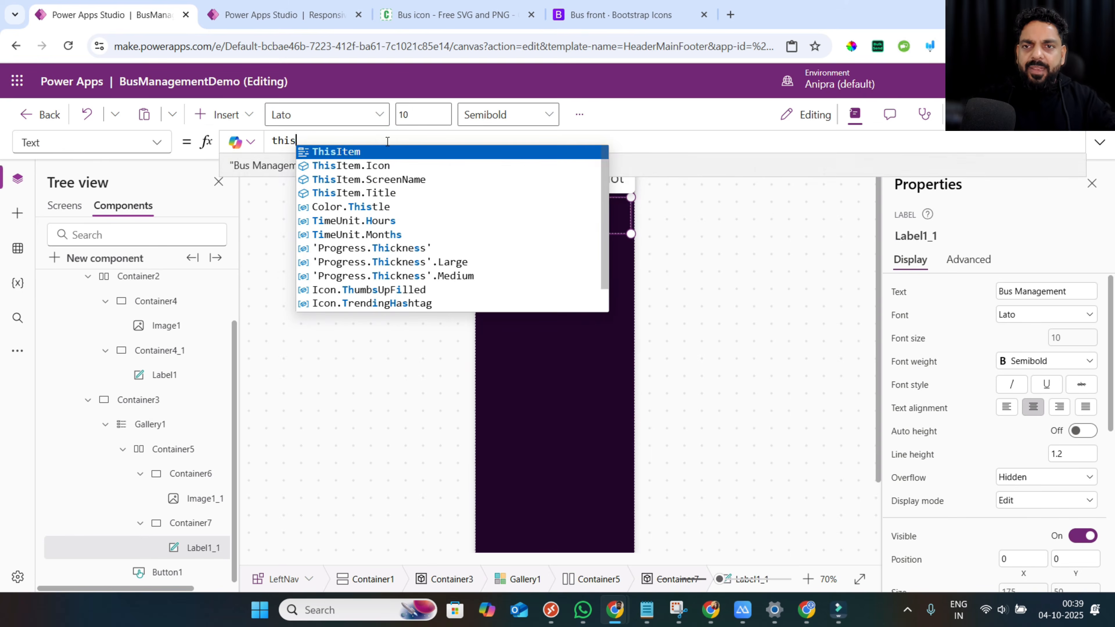
{"action": "key", "text": "Down"}
{"action": "key", "text": "Down"}
{"action": "key", "text": "Down"}
{"action": "key", "text": "Return"}
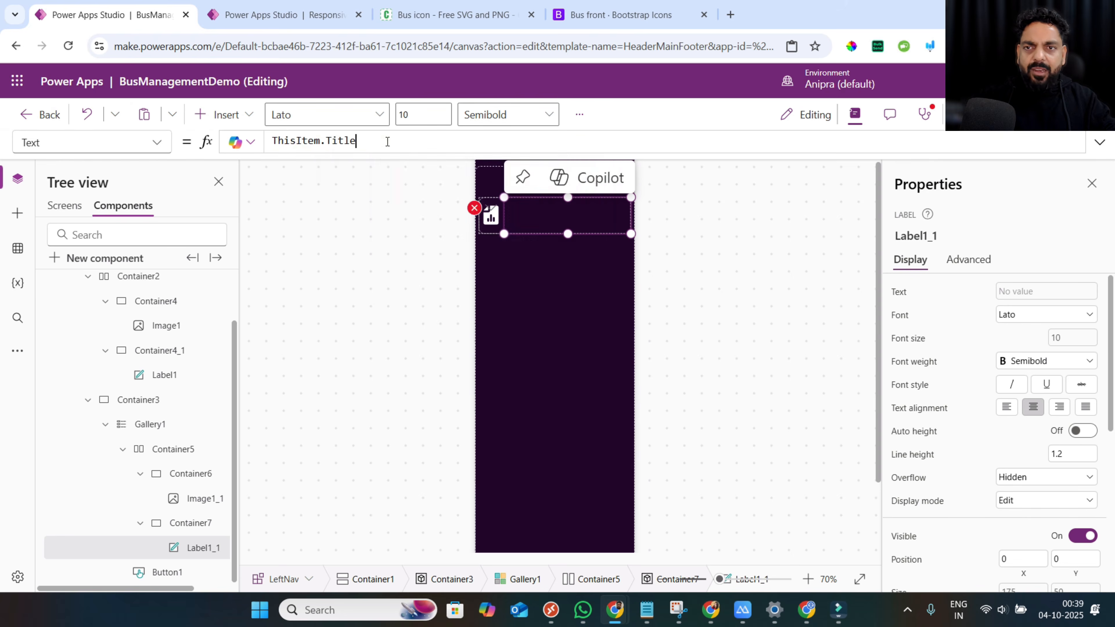
Run the app's OnStart to load the menu collection.
{"action": "scroll", "coordinate": [133, 325], "scroll_direction": "up", "scroll_amount": 2}
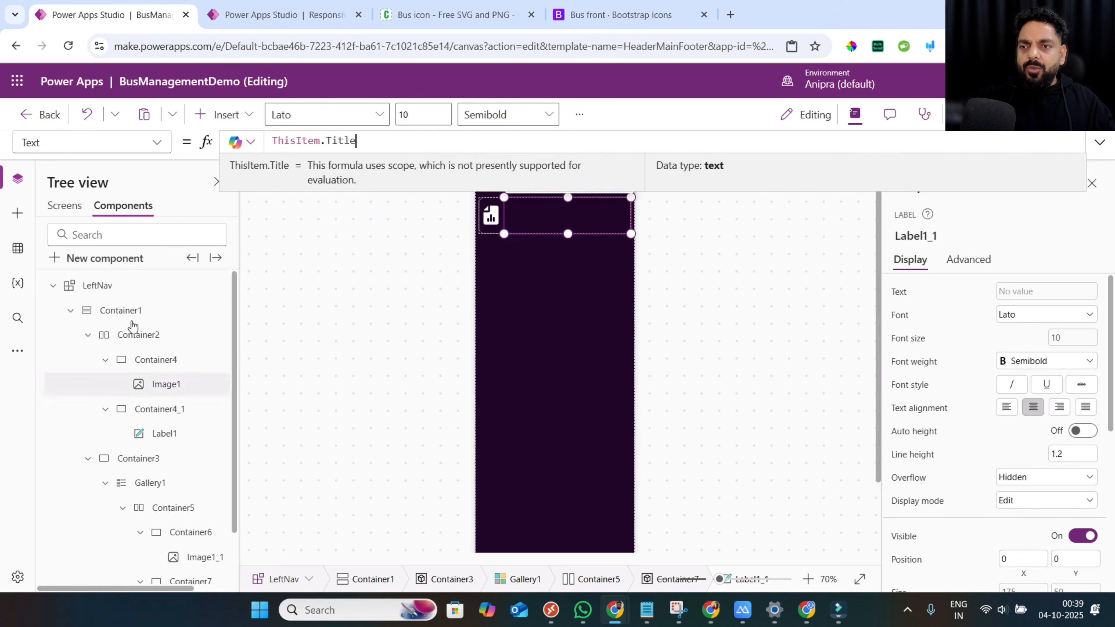
{"action": "left_click", "coordinate": [64, 205]}
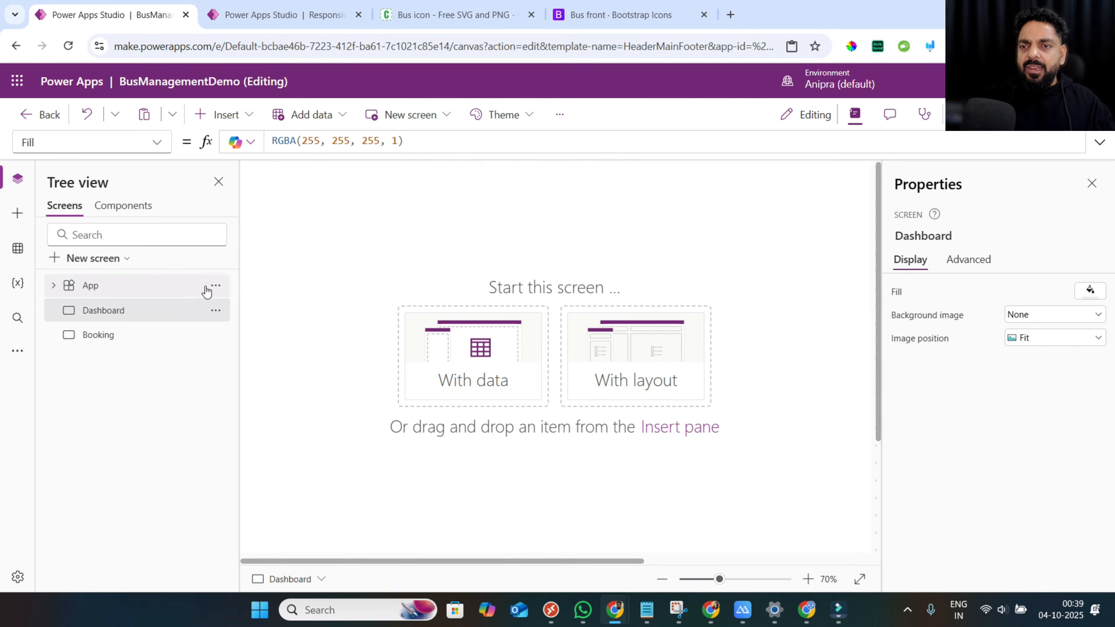
{"action": "left_click", "coordinate": [215, 286]}
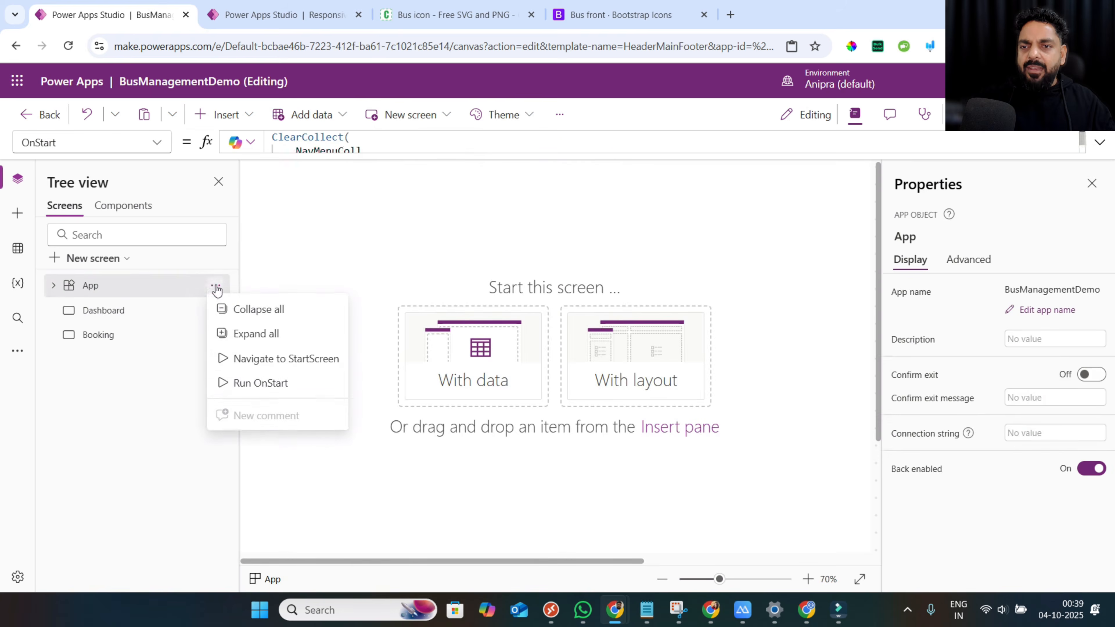
{"action": "left_click", "coordinate": [247, 380]}
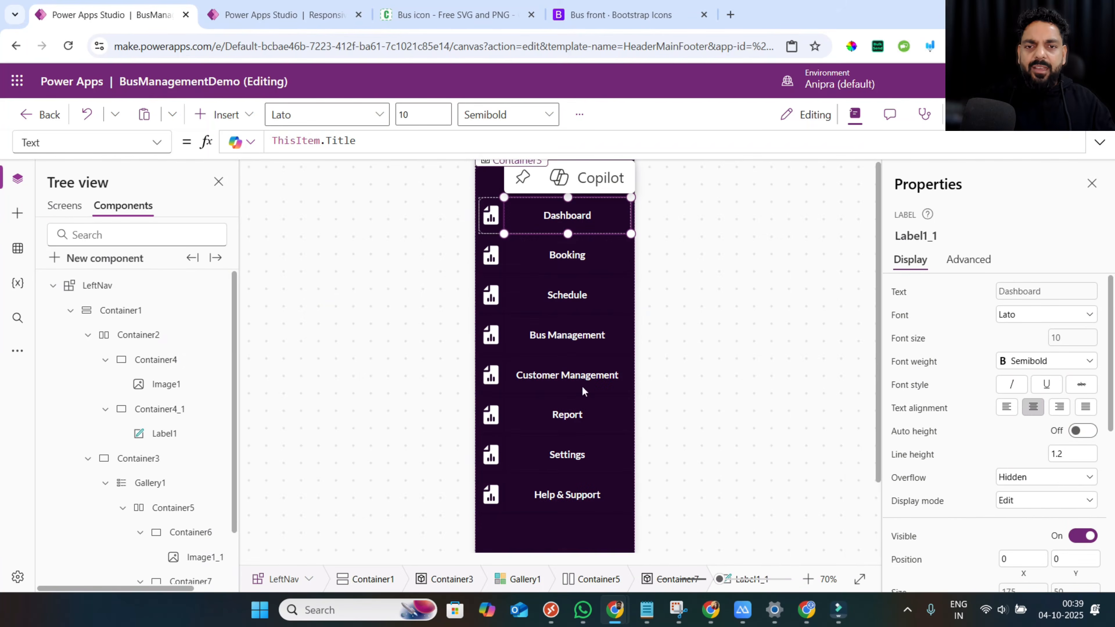
Replace Image1_1's Image formula with an SVG data URI that encodes ThisItem.Icon, substituting "currentColor" with Color_IconWhite.
{"action": "left_click", "coordinate": [492, 217]}
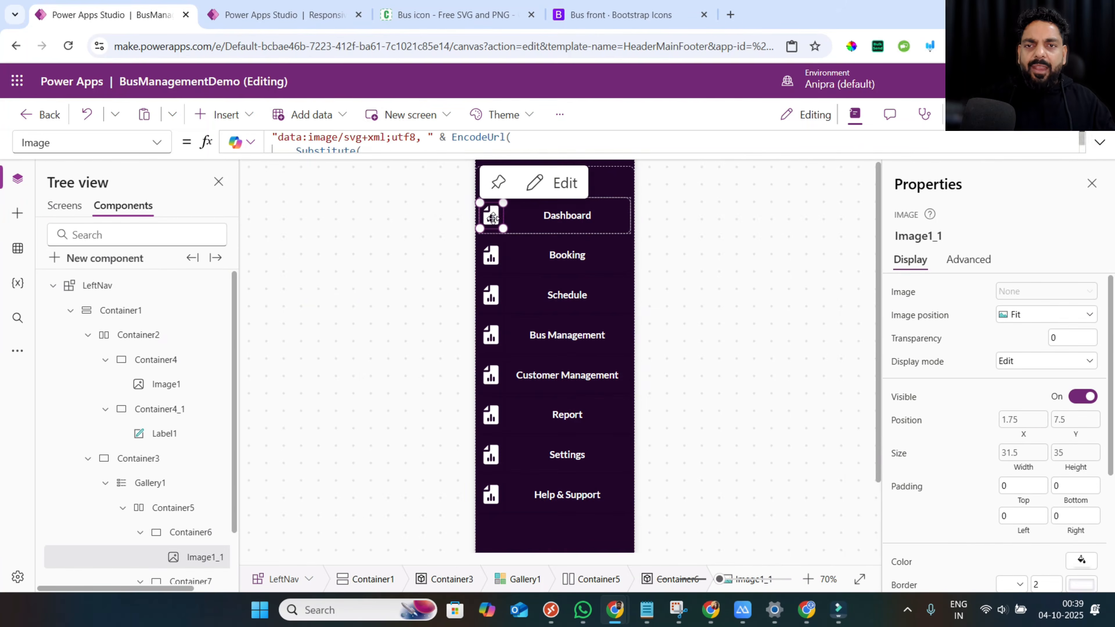
{"action": "left_click", "coordinate": [1099, 141]}
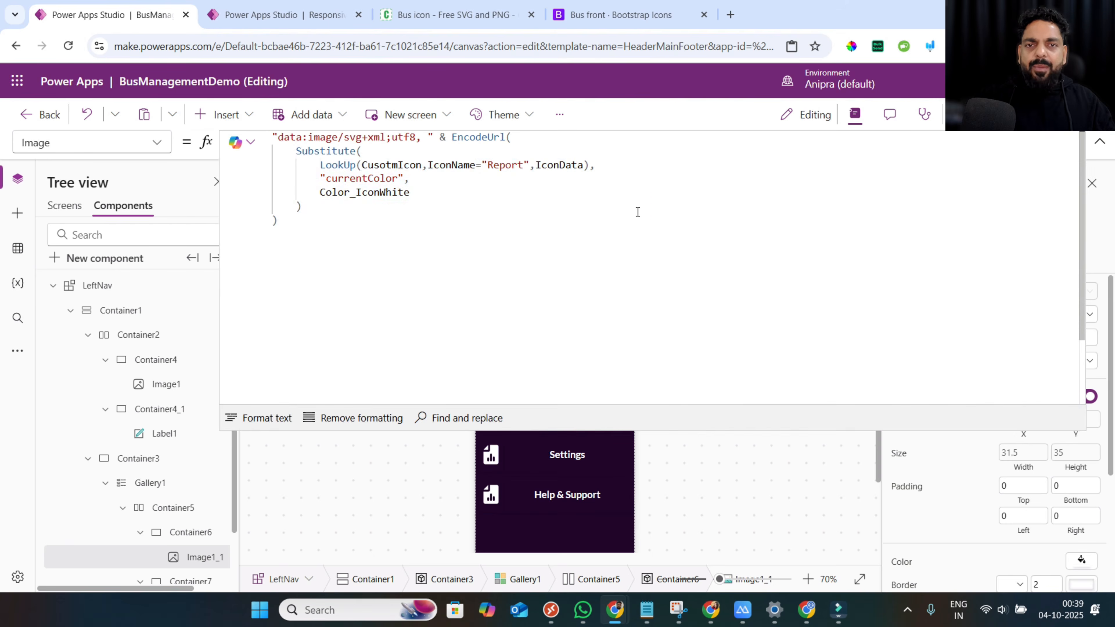
{"action": "left_click", "coordinate": [638, 211]}
{"action": "key", "text": "ctrl+a"}
{"action": "type", "text": "\"data:image/svg+xml;utf8, \" & EncodeUrl(     Substitute(         ThisItem.Icon,         \"currentColor\",               Color_IconWhite      ) )"}
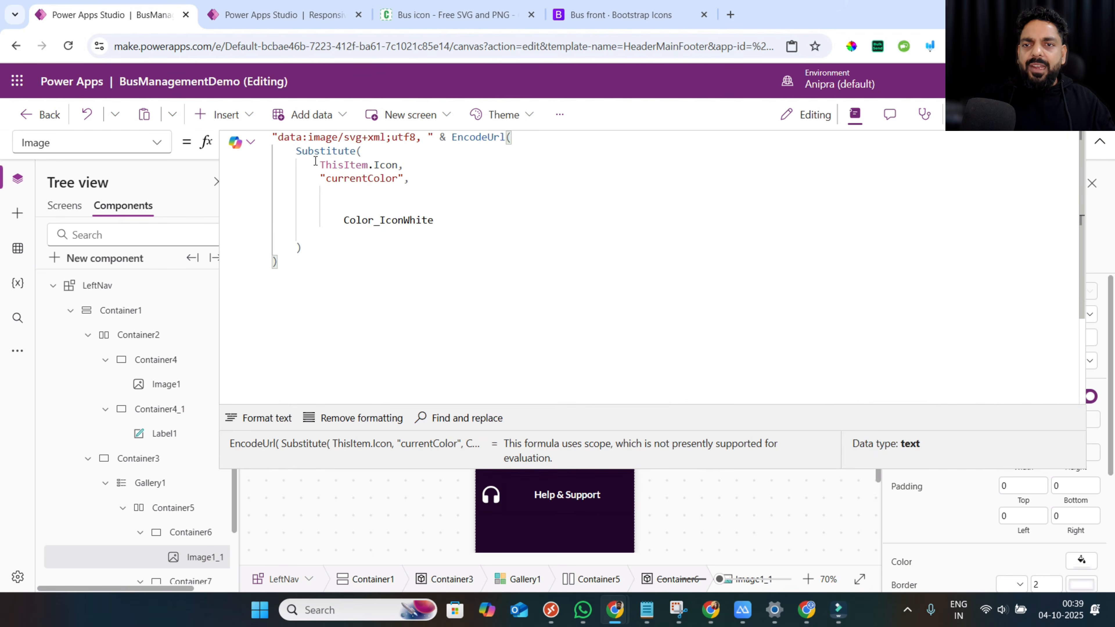
{"action": "left_click_drag", "start_coordinate": [315, 161], "coordinate": [403, 179]}
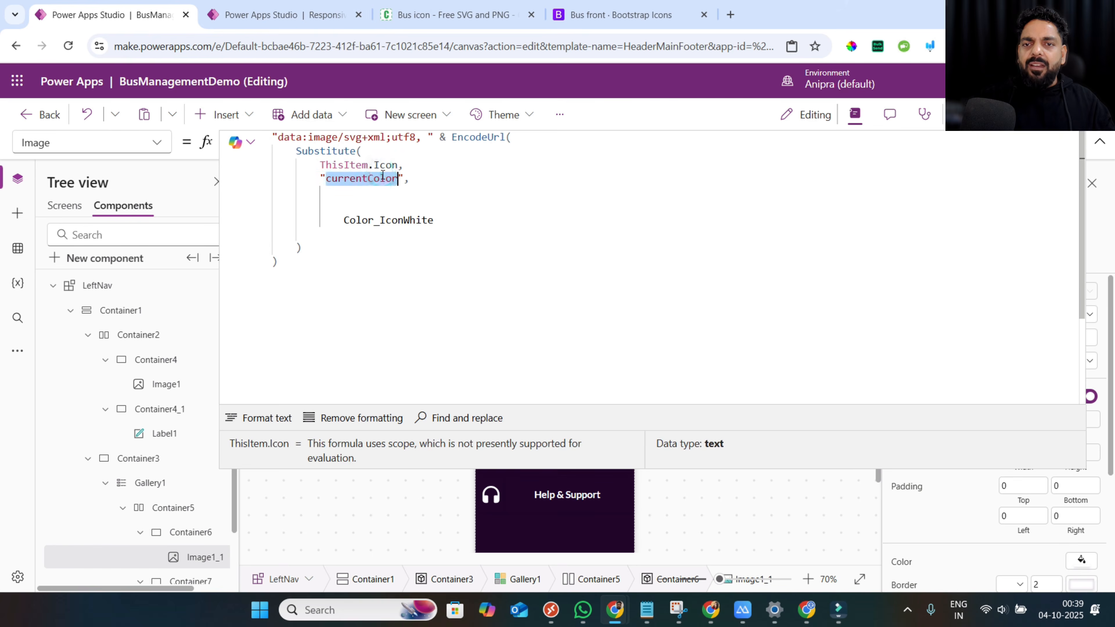
{"action": "left_click", "coordinate": [385, 219]}
{"action": "double_click", "coordinate": [385, 220]}
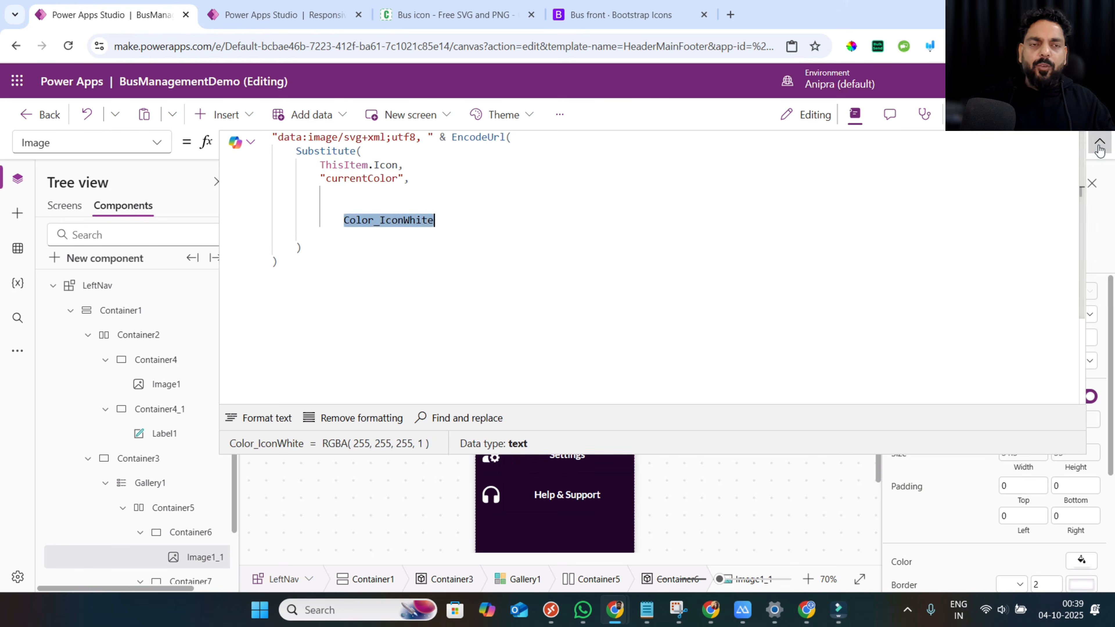
{"action": "left_click", "coordinate": [1099, 144]}
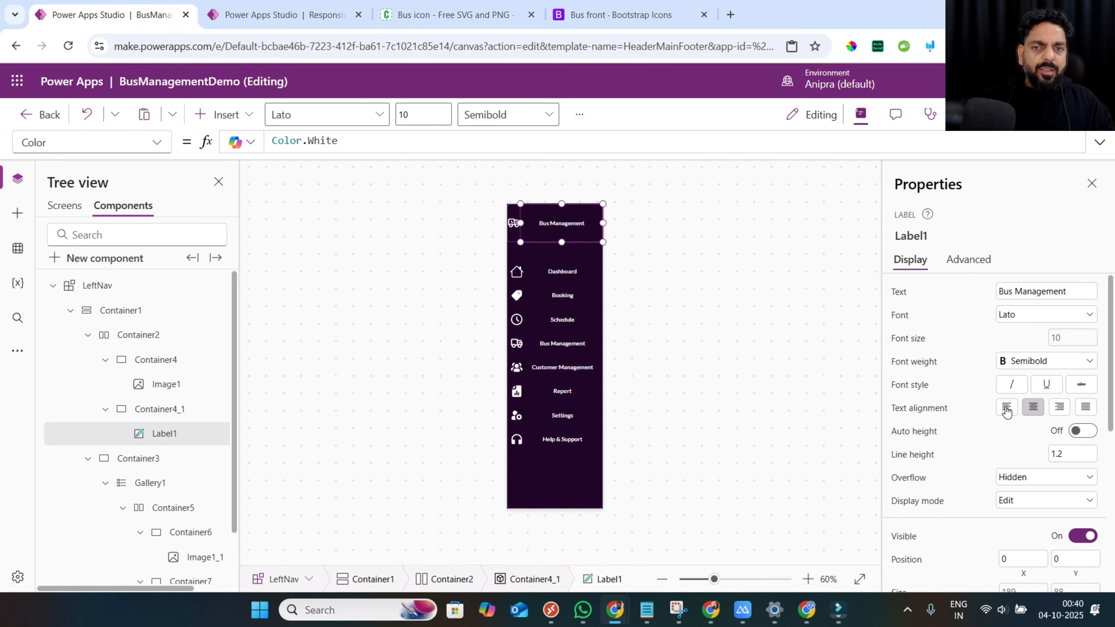
Left-align the header Label1's text and set its left padding to 10.
{"action": "left_click", "coordinate": [1006, 408]}
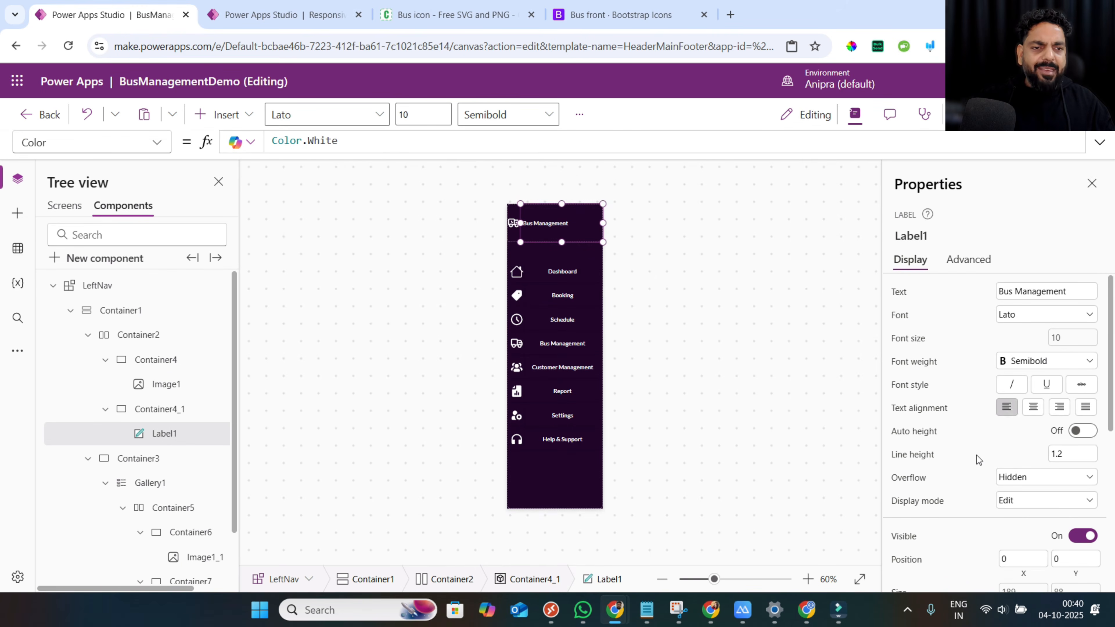
{"action": "scroll", "coordinate": [975, 455], "scroll_direction": "down", "scroll_amount": 3}
{"action": "left_click", "coordinate": [1012, 526]}
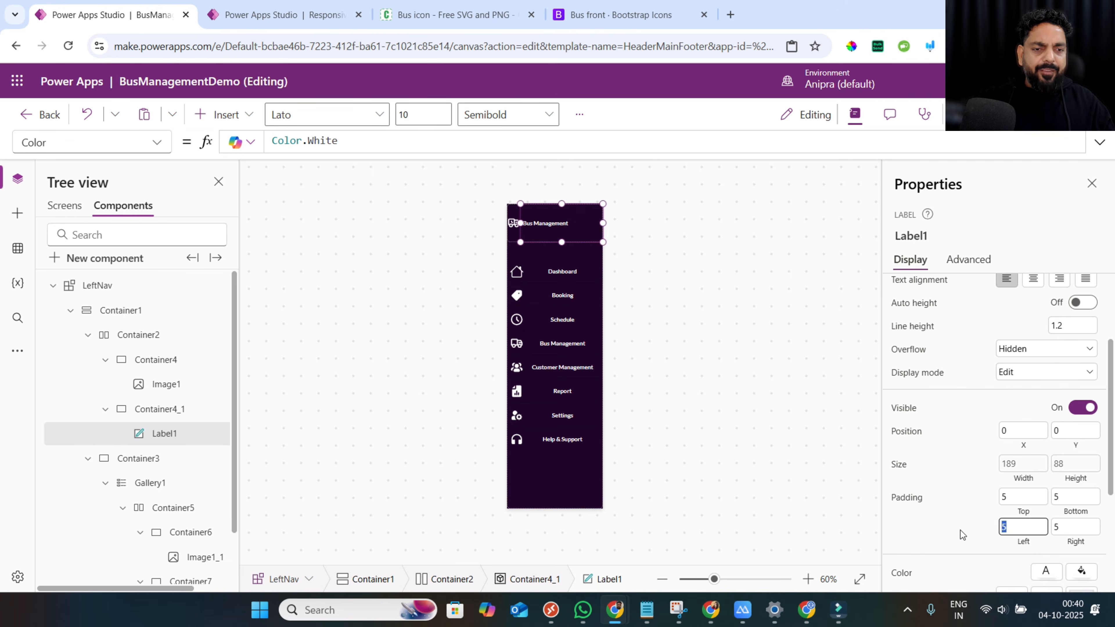
{"action": "type", "text": "10"}
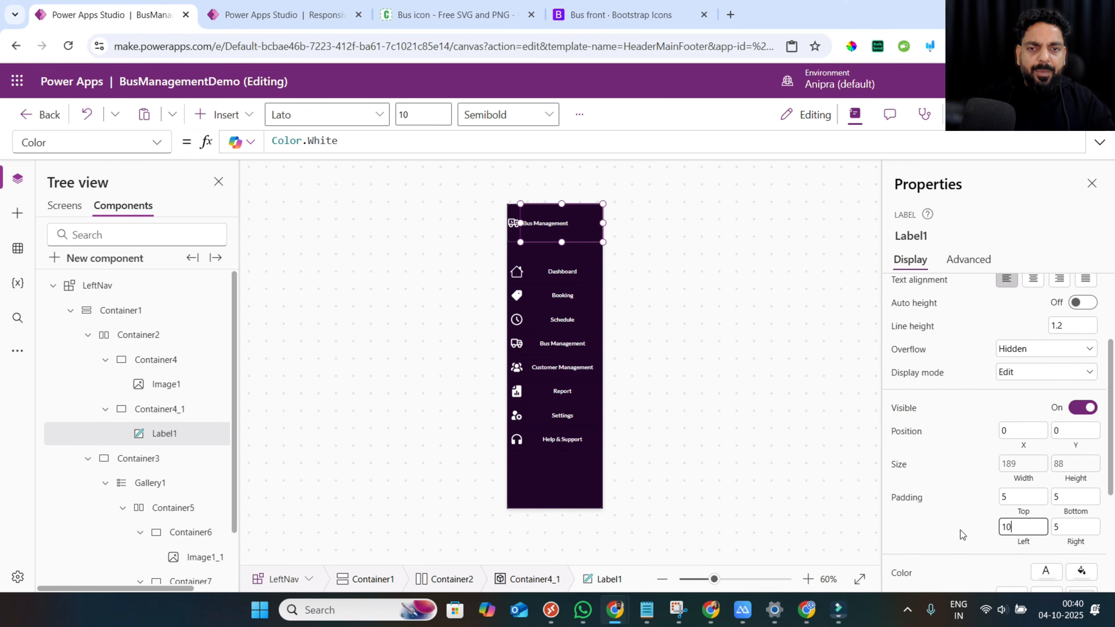
{"action": "scroll", "coordinate": [960, 529], "scroll_direction": "up", "scroll_amount": 3}
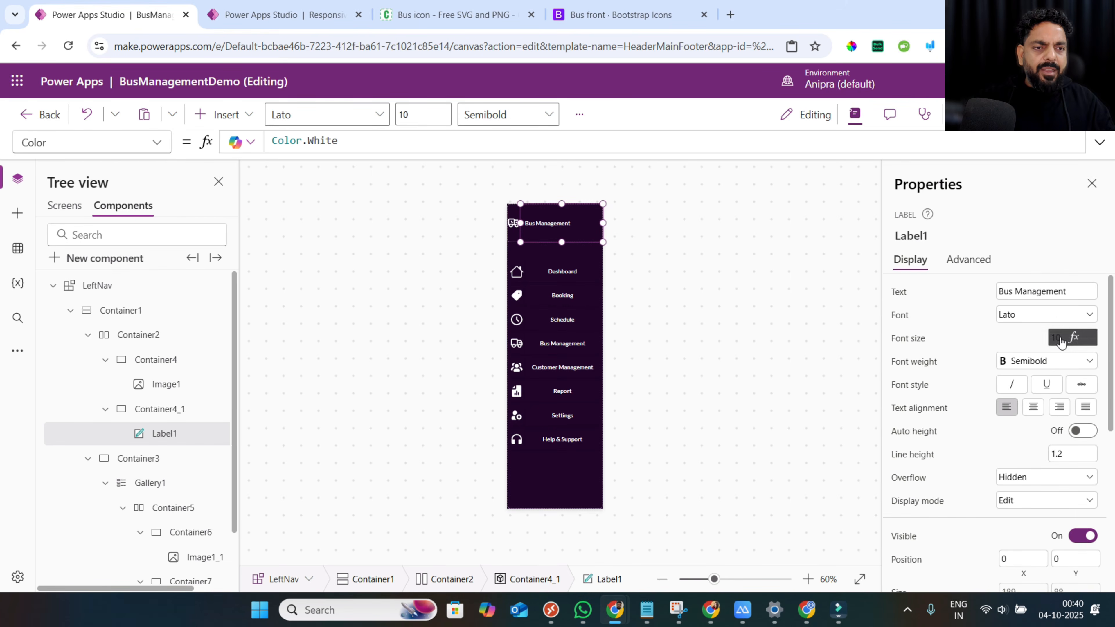
Set Label1's font to Lato Black and its weight to Bold, and open its font size formula.
{"action": "left_click", "coordinate": [1047, 315]}
{"action": "left_click", "coordinate": [1026, 436]}
{"action": "left_click", "coordinate": [1036, 360]}
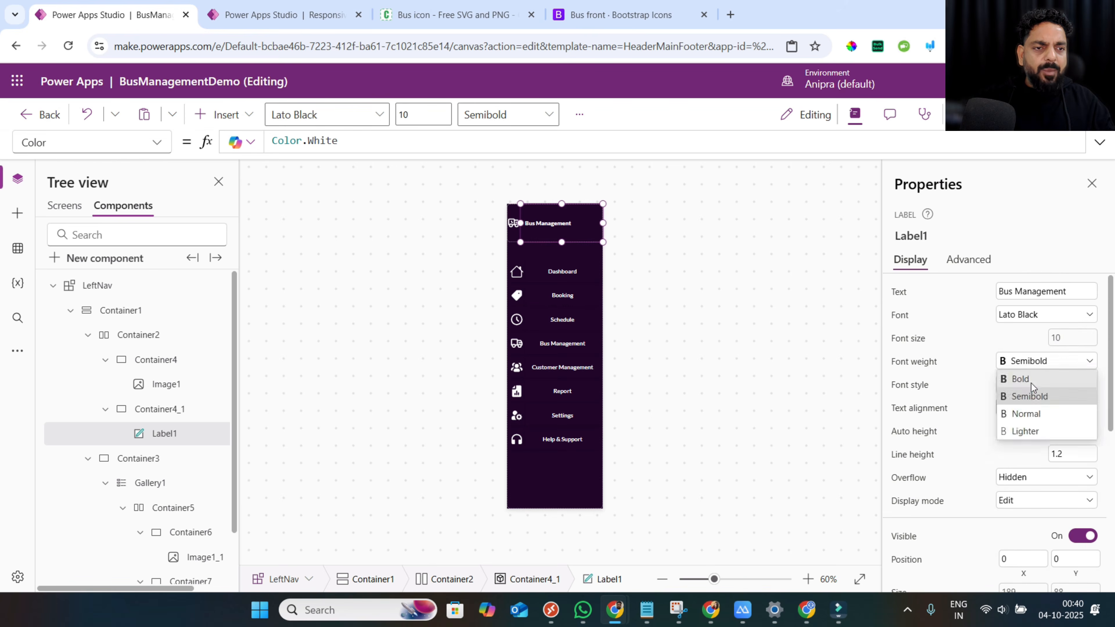
{"action": "left_click", "coordinate": [1031, 384]}
{"action": "left_click", "coordinate": [907, 343]}
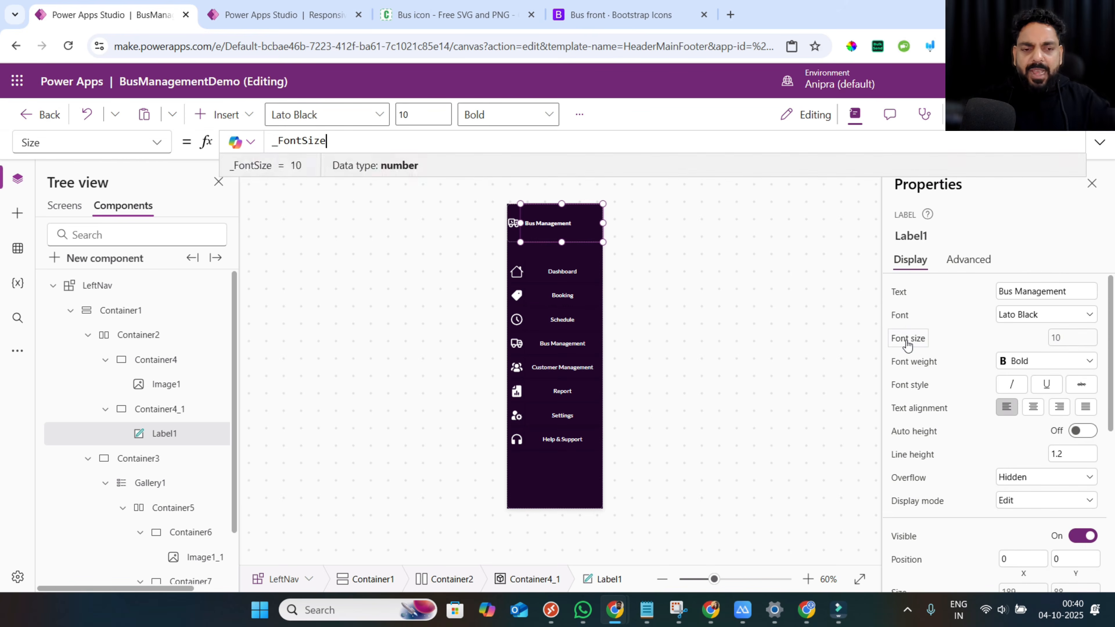
Set the header icon Image1's width to Parent.Width*90%.
{"action": "left_click", "coordinate": [1013, 468]}
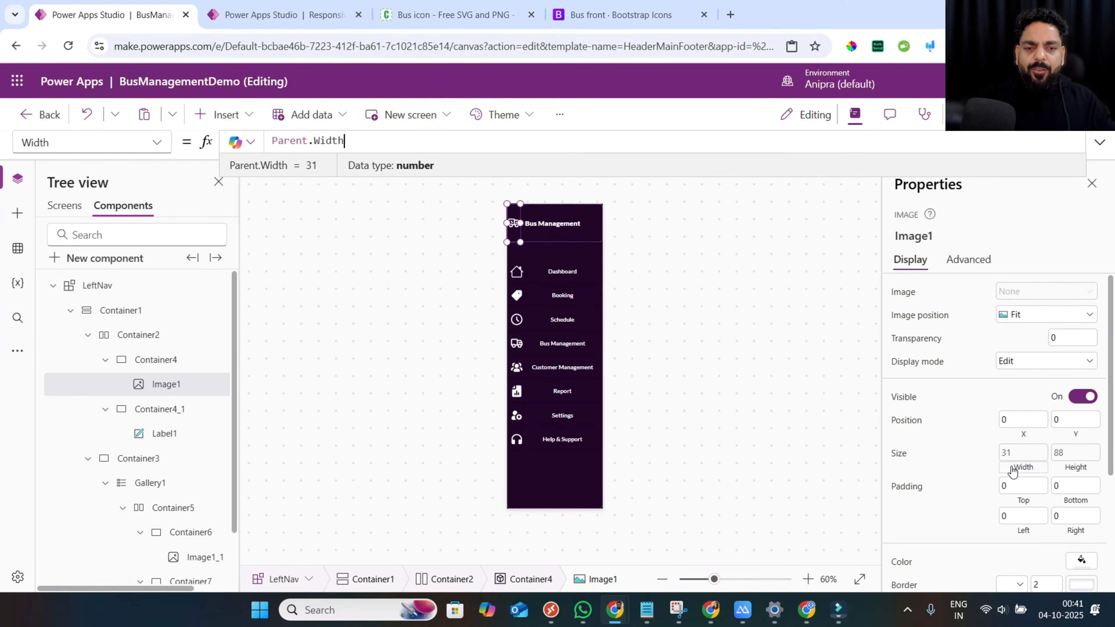
{"action": "type", "text": "*90%"}
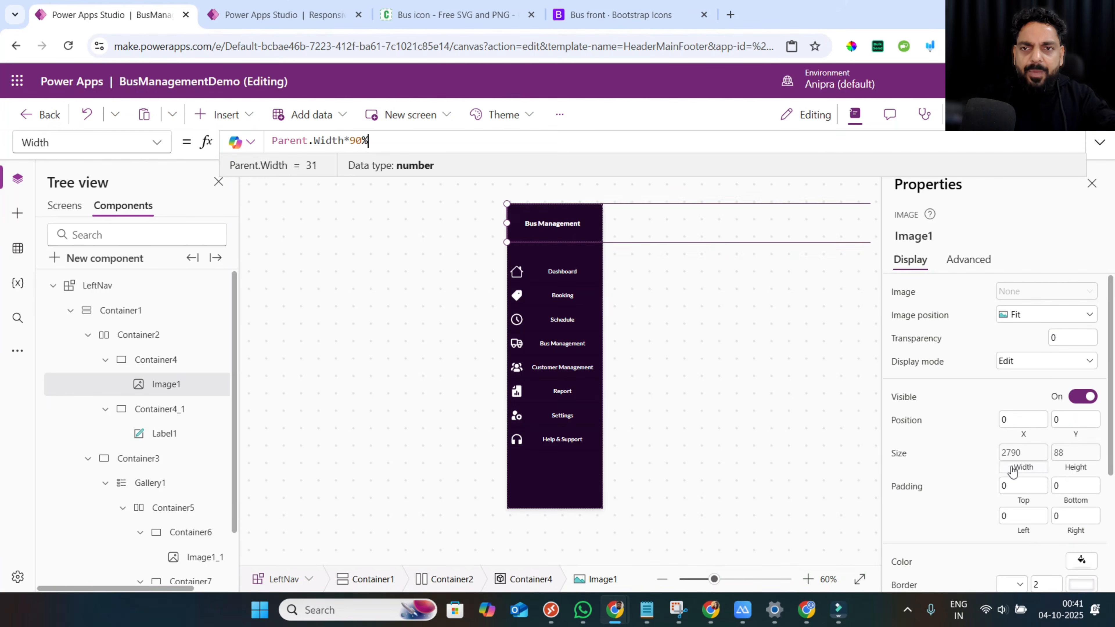
Set the header icon Image1's height to Parent.Height*90% and its X position to (Parent.Width-Self.Width)/2.
{"action": "left_click", "coordinate": [1068, 471]}
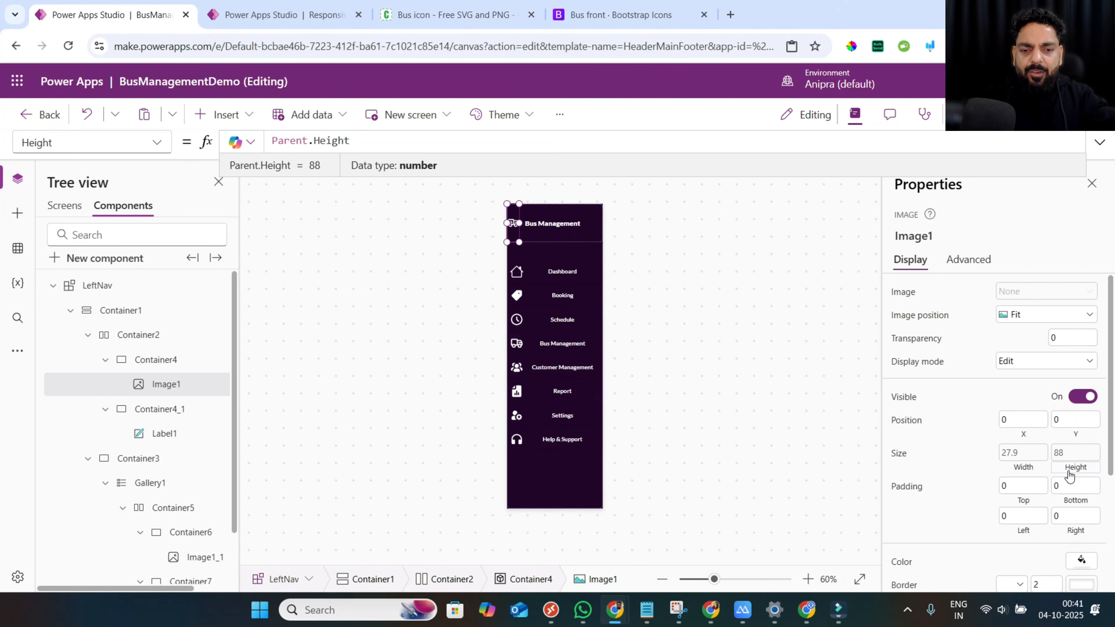
{"action": "type", "text": "*90%"}
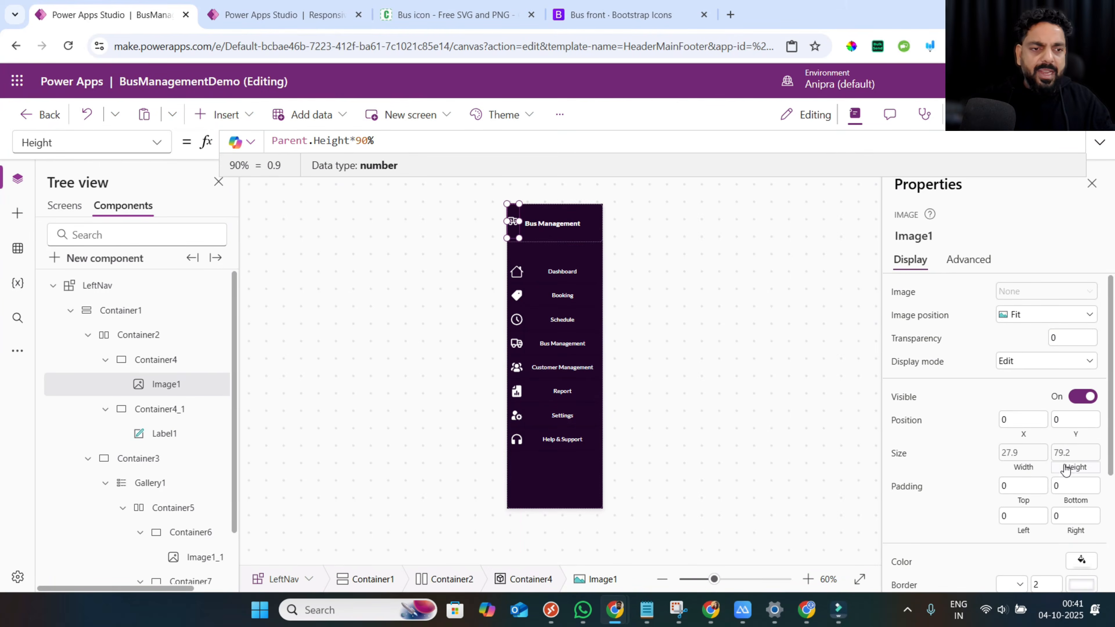
{"action": "left_click", "coordinate": [1024, 435]}
{"action": "type", "text": "(pare"}
{"action": "key", "text": "Tab"}
{"action": "type", "text": ".Width"}
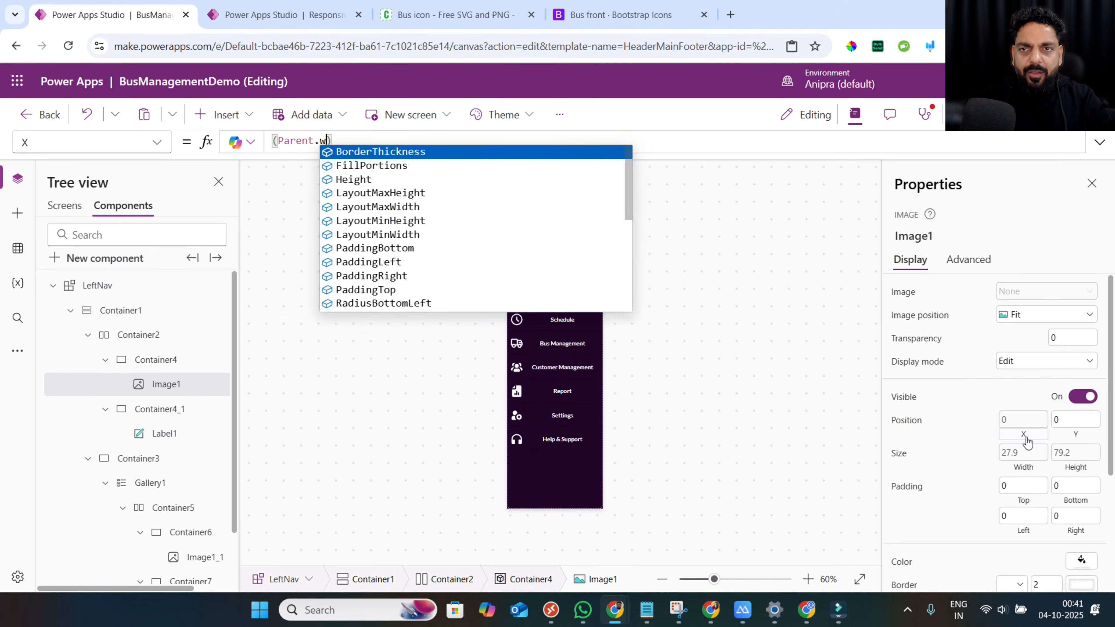
{"action": "type", "text": "-Self.Width"}
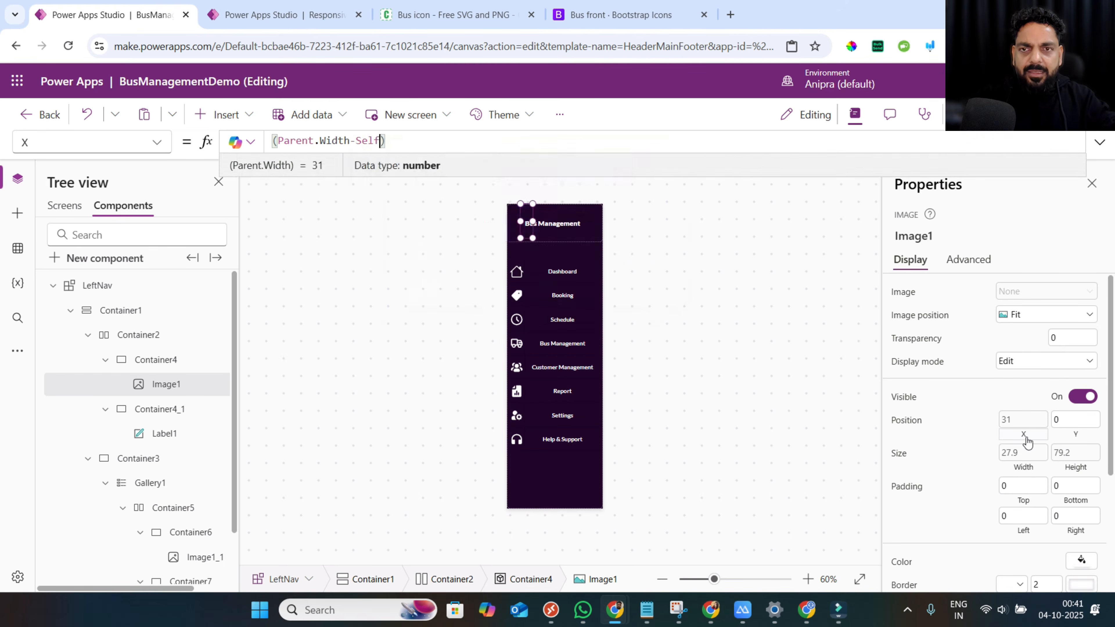
{"action": "type", "text": ")/"}
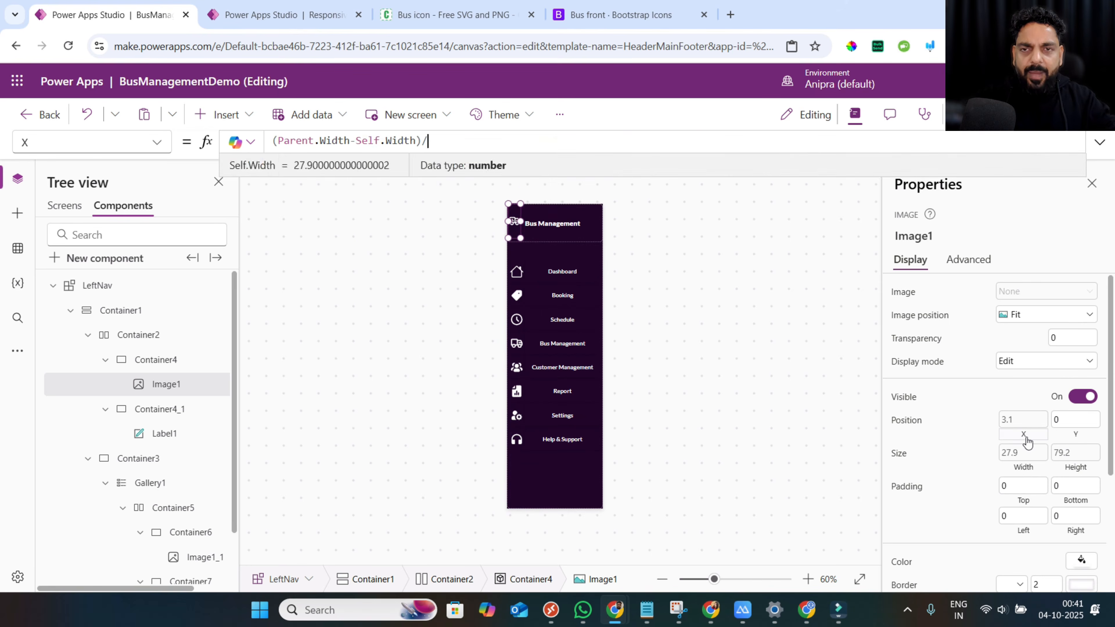
{"action": "type", "text": "2"}
Set the header icon Image1's Y position to (Parent.Height-Self.Height)/2 and save the app.
{"action": "left_click", "coordinate": [1076, 435]}
{"action": "type", "text": "(pare"}
{"action": "key", "text": "Tab"}
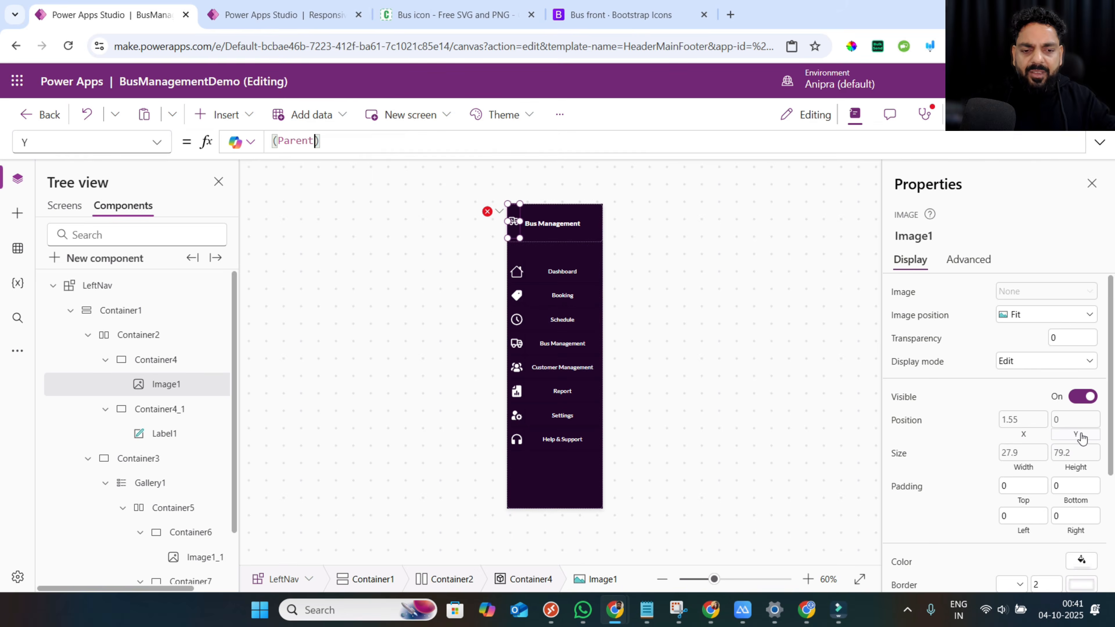
{"action": "type", "text": ".Height-self"}
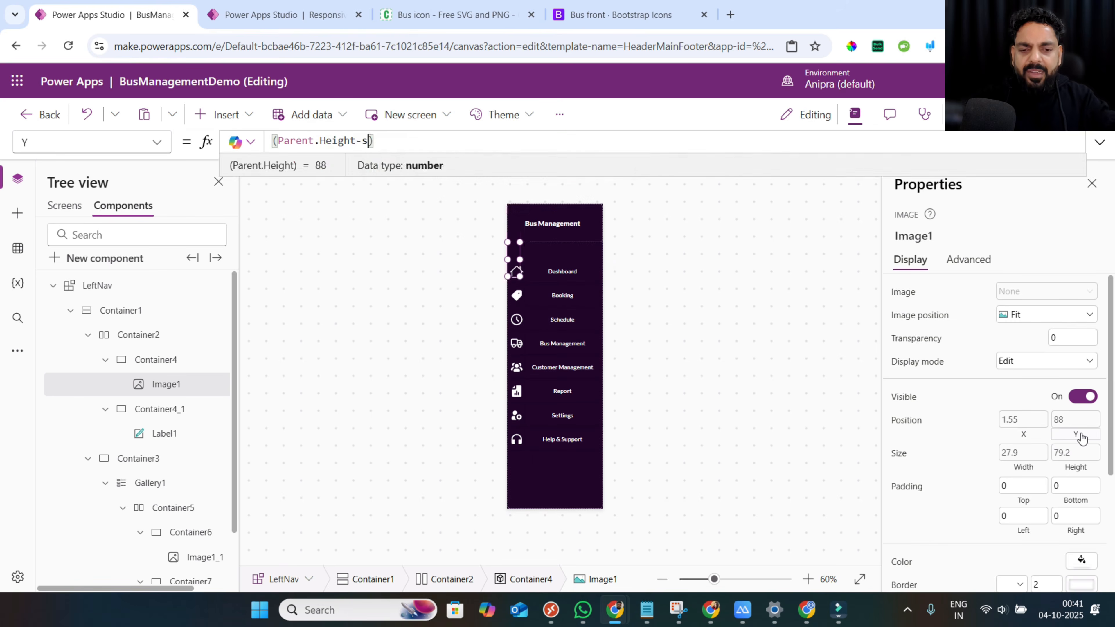
{"action": "key", "text": "Tab"}
{"action": "type", "text": ".he"}
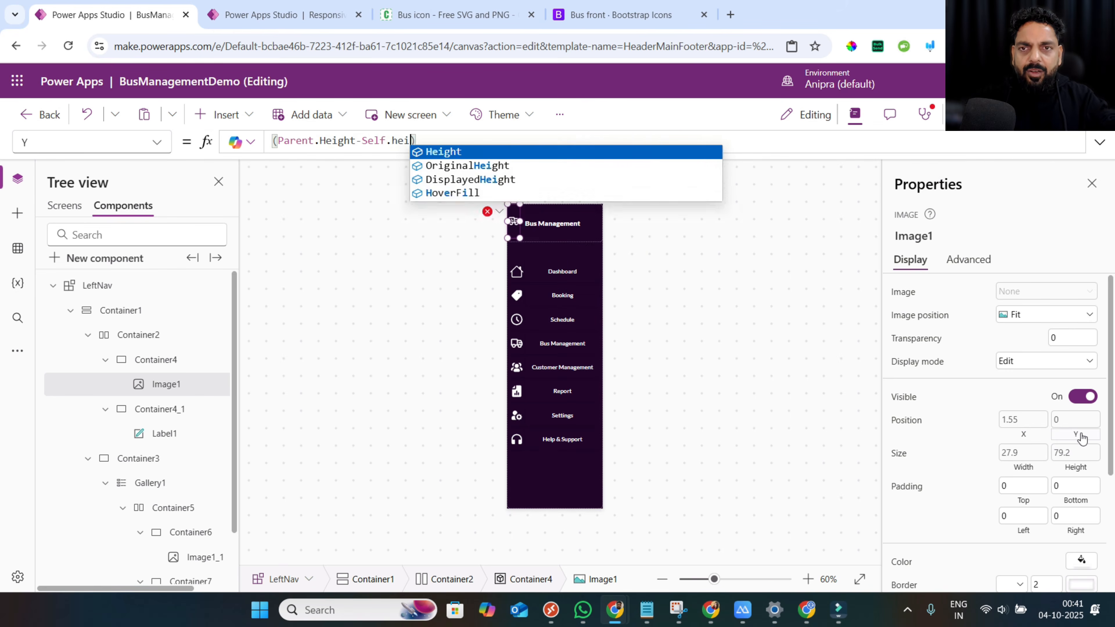
{"action": "key", "text": "Tab"}
{"action": "key", "text": "Right"}
{"action": "type", "text": "/2"}
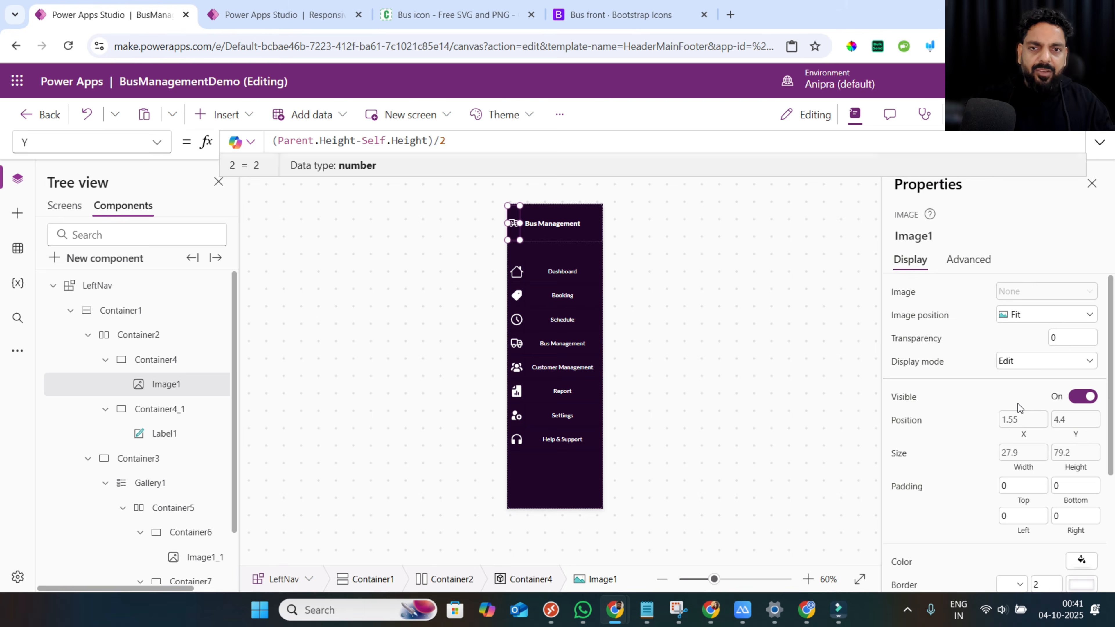
{"action": "key", "text": "ctrl+s"}
Set the Y position of the menu gallery Gallery1 to 0.
{"action": "left_click", "coordinate": [557, 277]}
{"action": "left_click", "coordinate": [555, 292]}
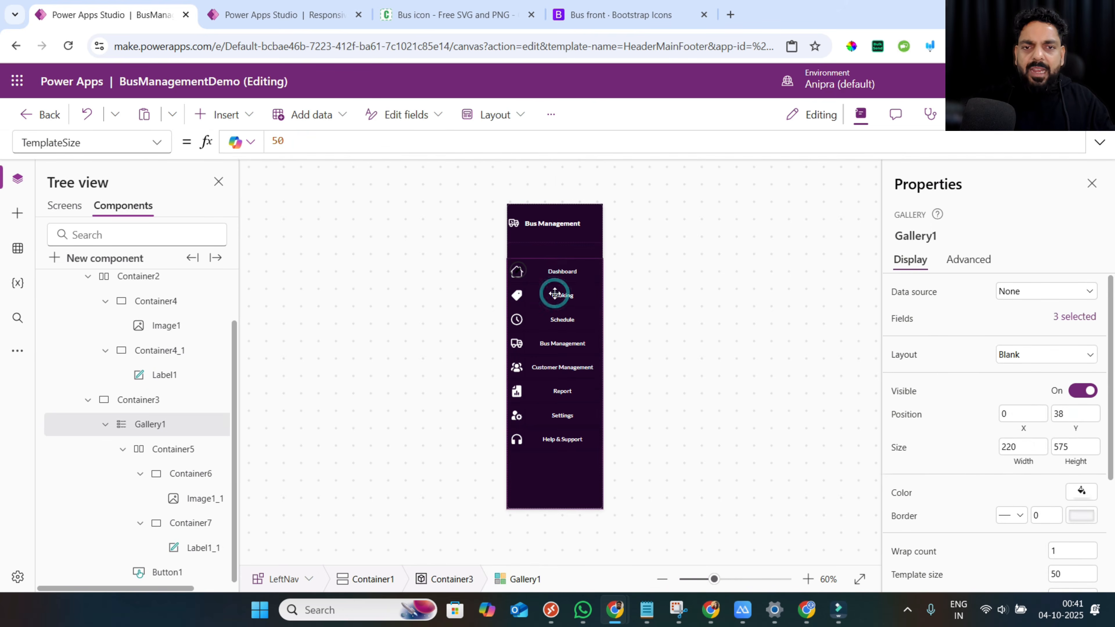
{"action": "left_click", "coordinate": [1067, 432]}
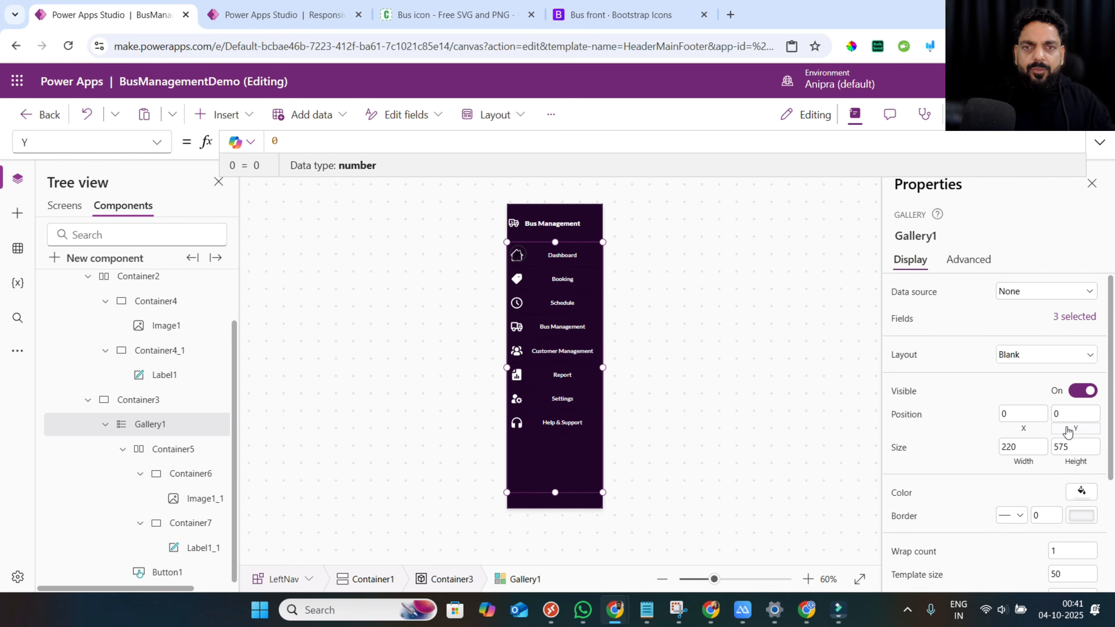
Set Gallery1's width to Parent.Width and its height to Parent.Height, and save the app.
{"action": "left_click", "coordinate": [1021, 460]}
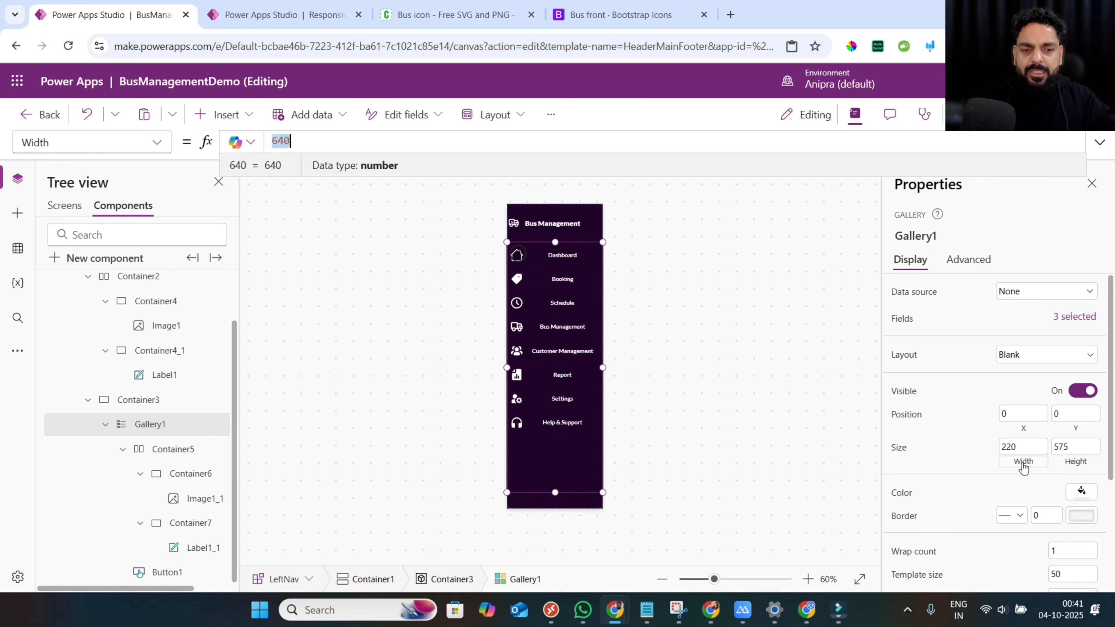
{"action": "type", "text": "Parent.Width"}
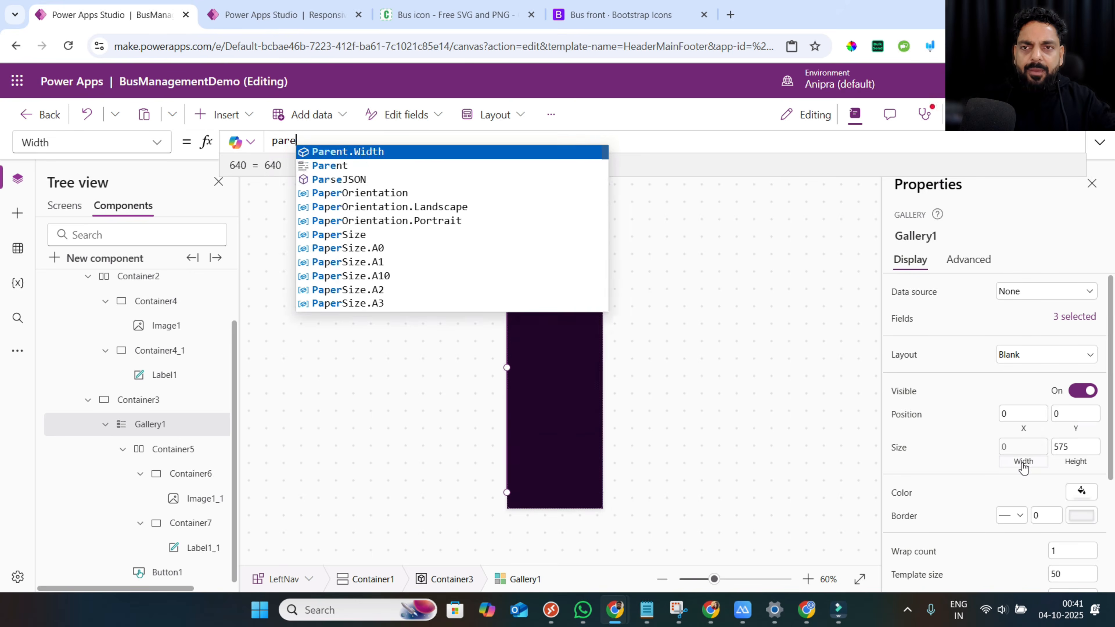
{"action": "key", "text": "Tab"}
{"action": "left_click", "coordinate": [1070, 463]}
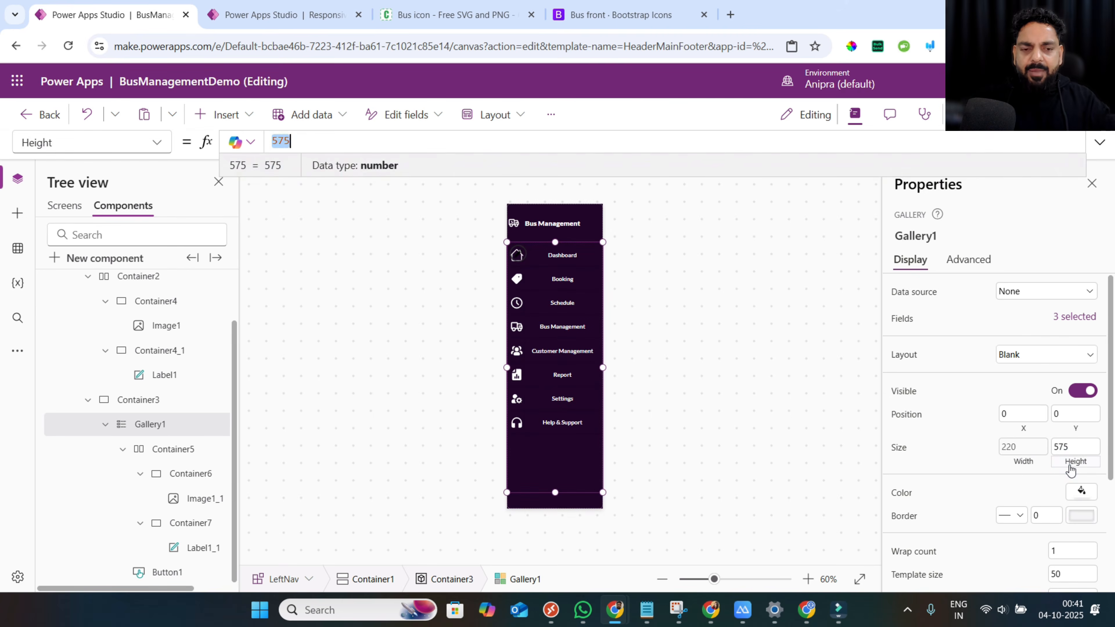
{"action": "type", "text": "pare"}
{"action": "key", "text": "Tab"}
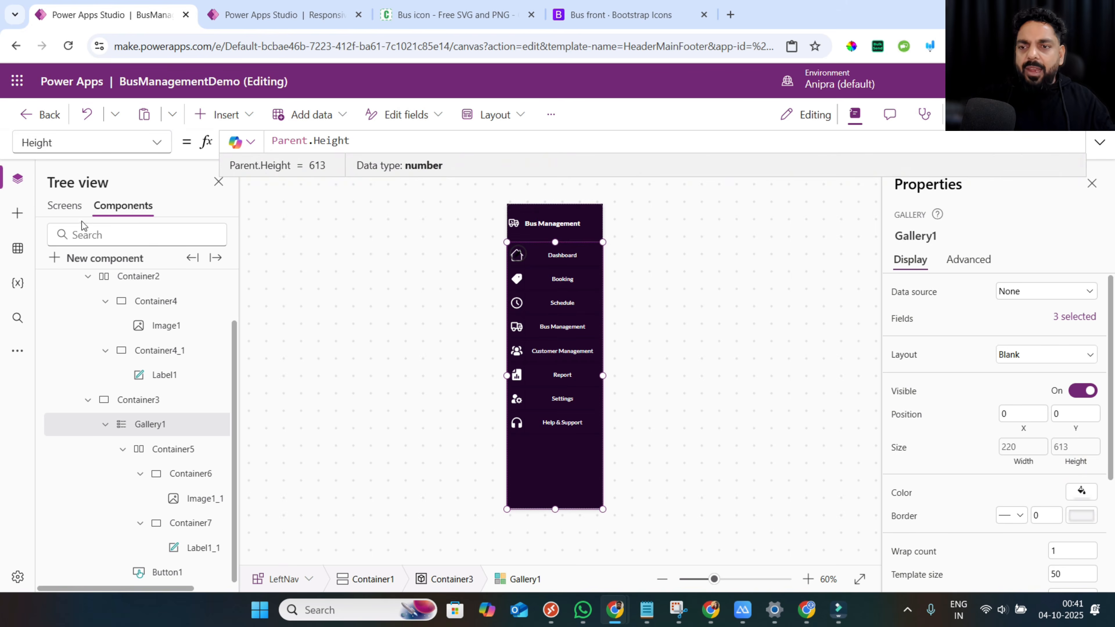
{"action": "key", "text": "ctrl+s"}
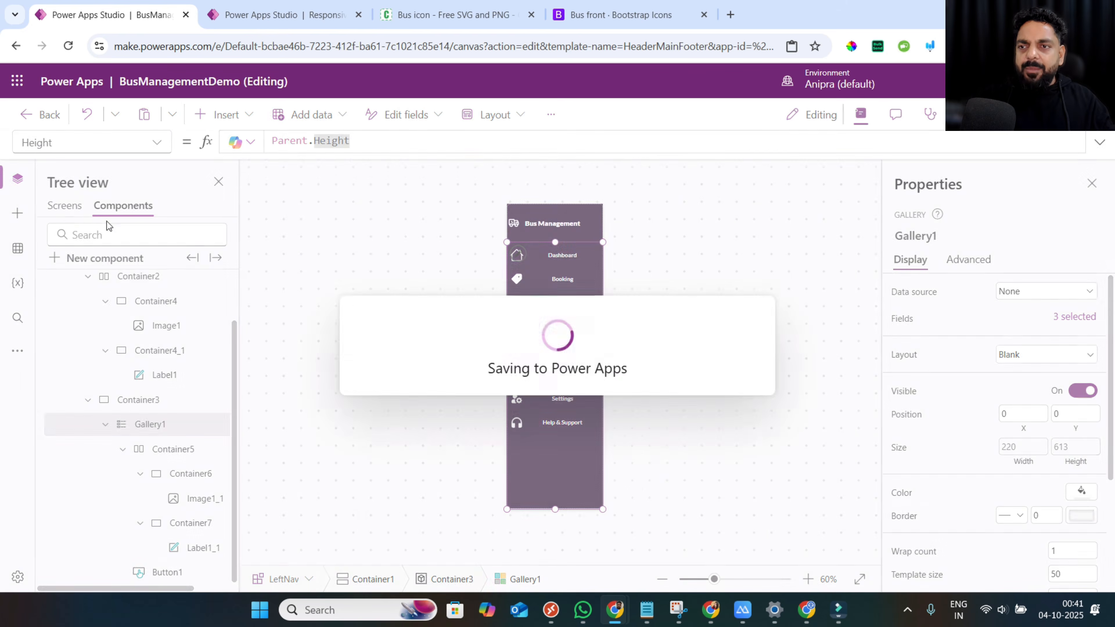
Open the Dashboard screen and examine the finished bus booking dashboard in the other Power Apps Studio tab as a layout reference.
{"action": "left_click", "coordinate": [68, 213]}
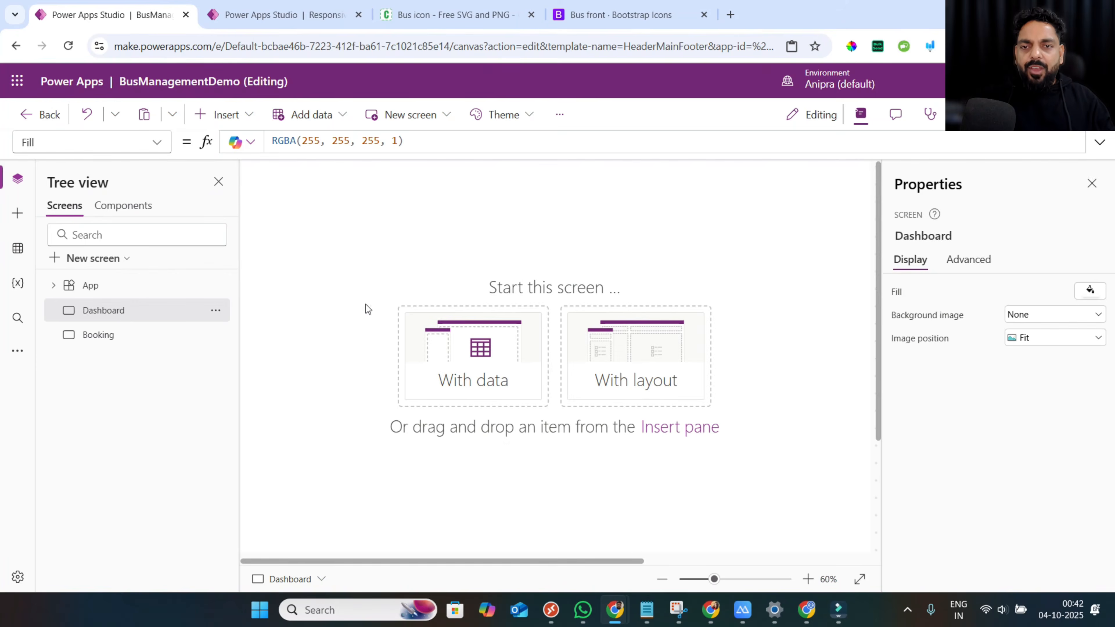
{"action": "scroll", "coordinate": [365, 305], "scroll_direction": "down", "scroll_amount": 5}
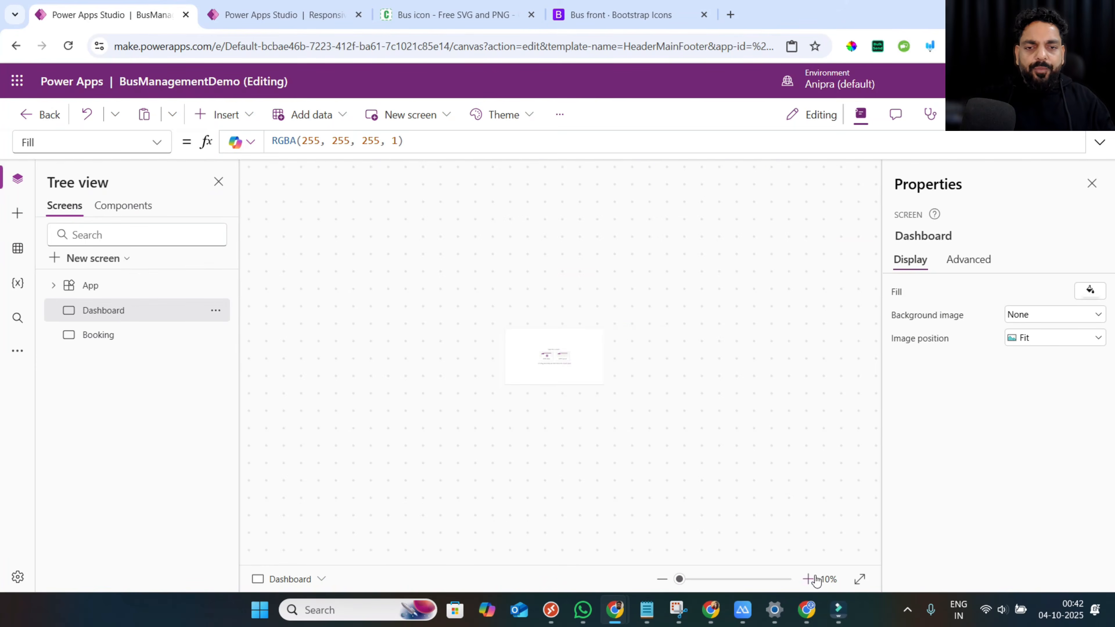
{"action": "left_click", "coordinate": [304, 26]}
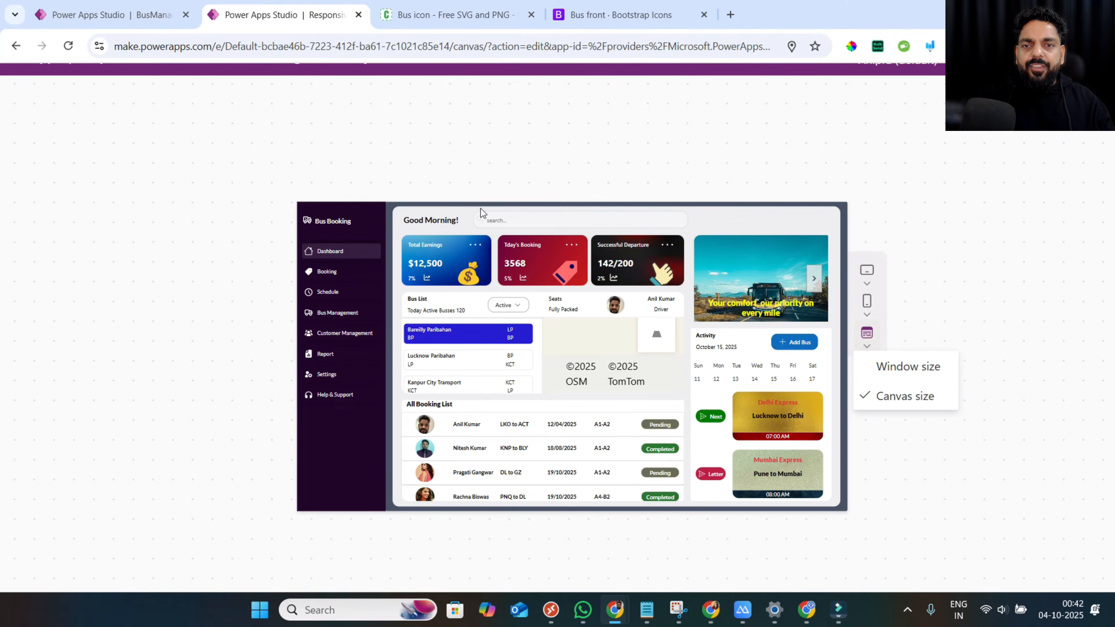
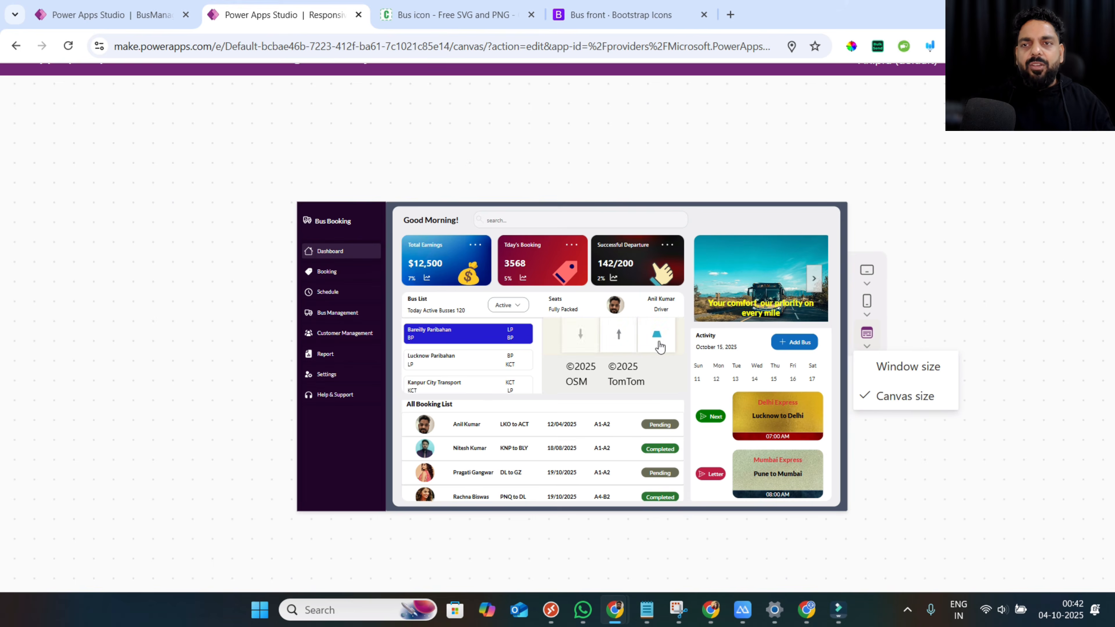
{"action": "key", "text": "ctrl+shift+Tab"}
Insert the custom LeftNav component on the Dashboard screen and set its height to Parent.Height.
{"action": "left_click", "coordinate": [224, 114]}
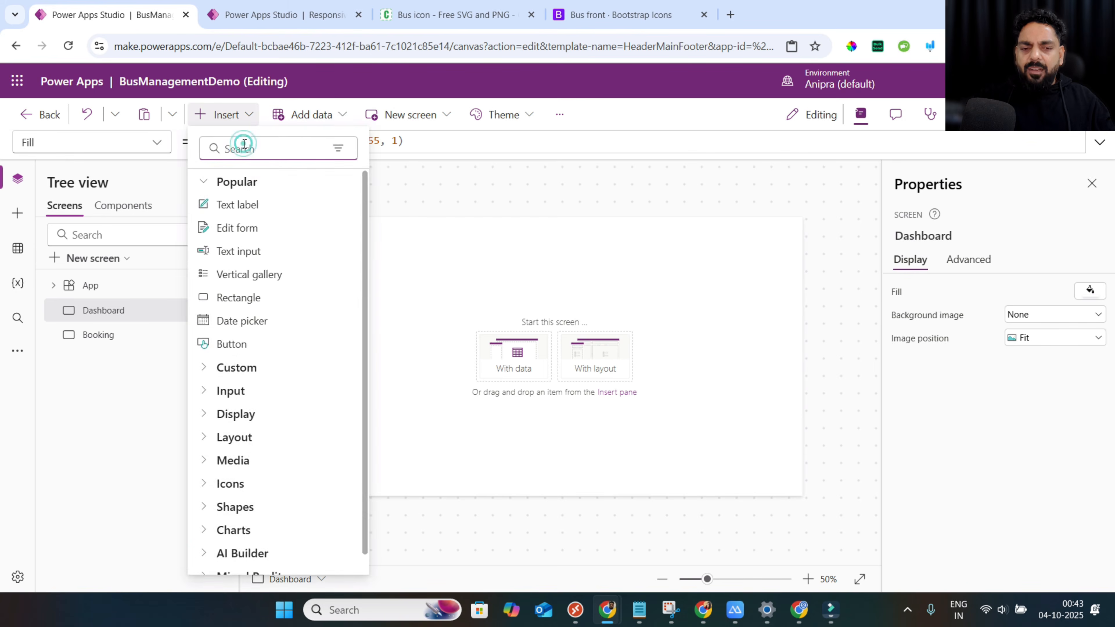
{"action": "type", "text": "left"}
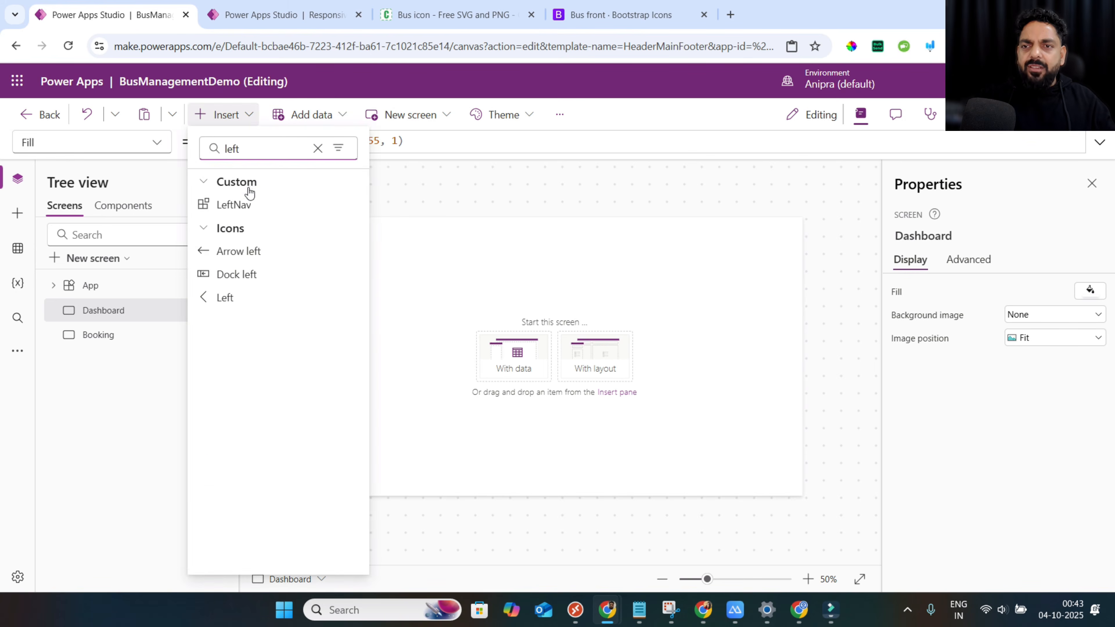
{"action": "left_click", "coordinate": [237, 204]}
{"action": "left_click", "coordinate": [1021, 368]}
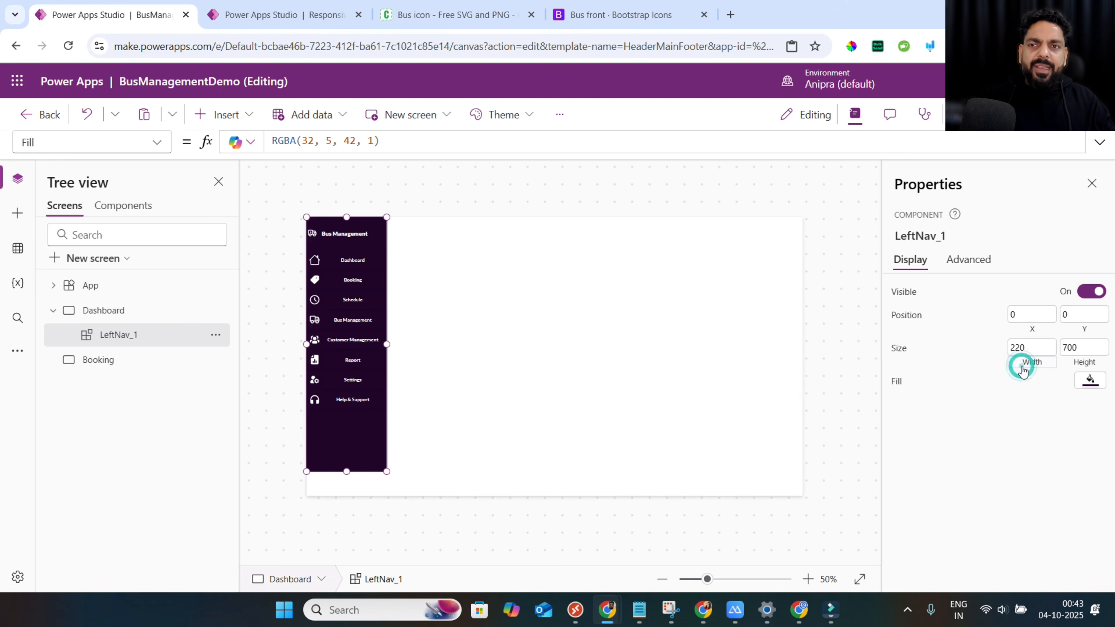
{"action": "left_click", "coordinate": [1078, 364]}
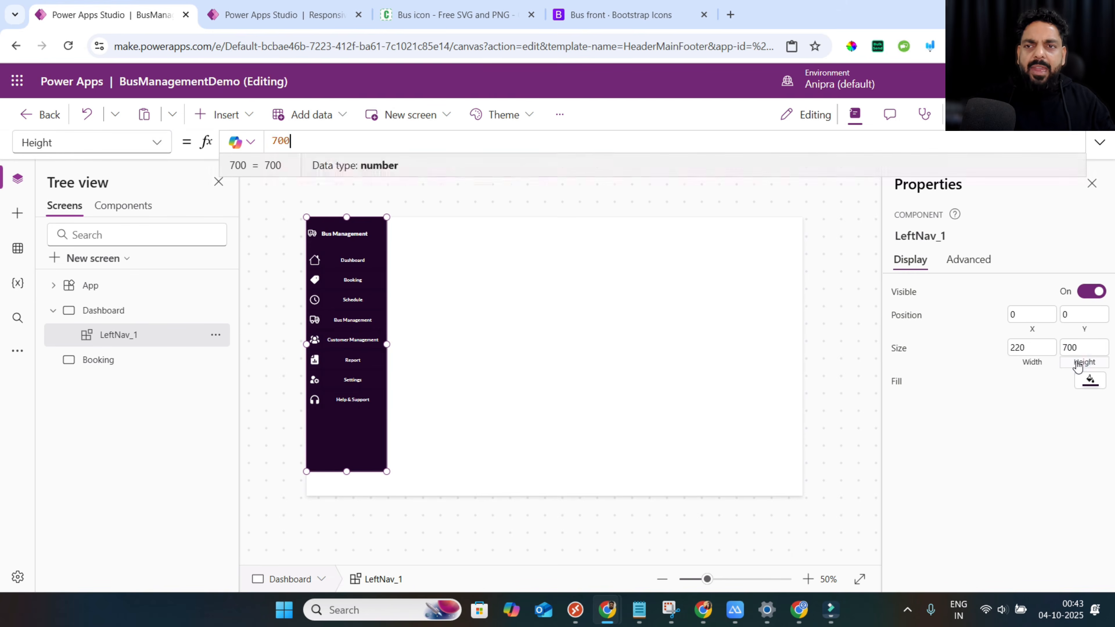
{"action": "type", "text": "pare"}
{"action": "key", "text": "Tab"}
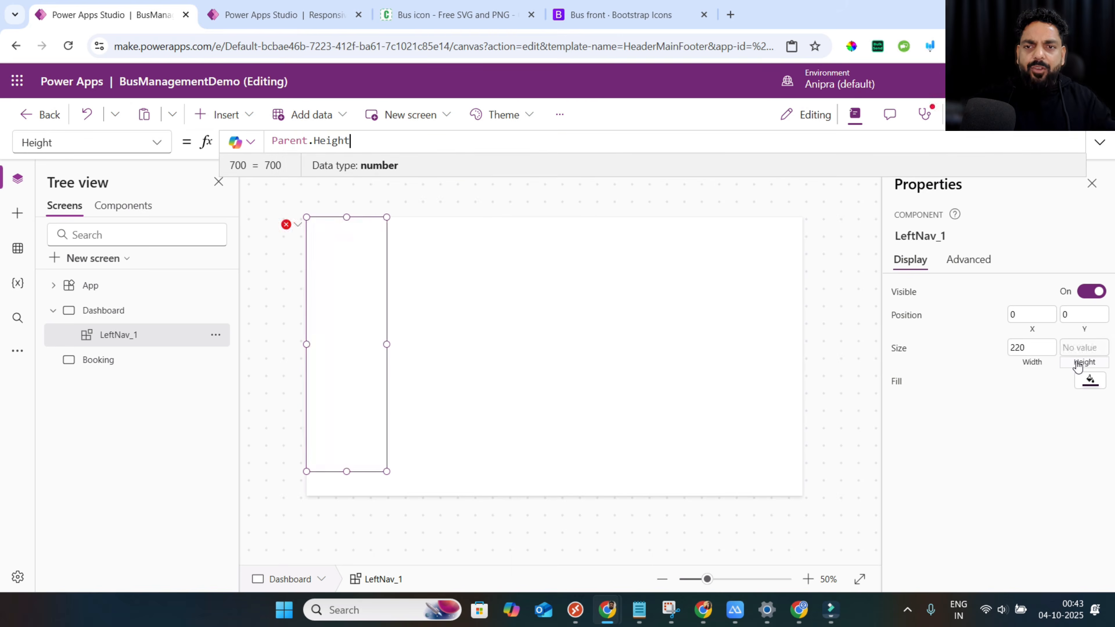
{"action": "left_click", "coordinate": [440, 371]}
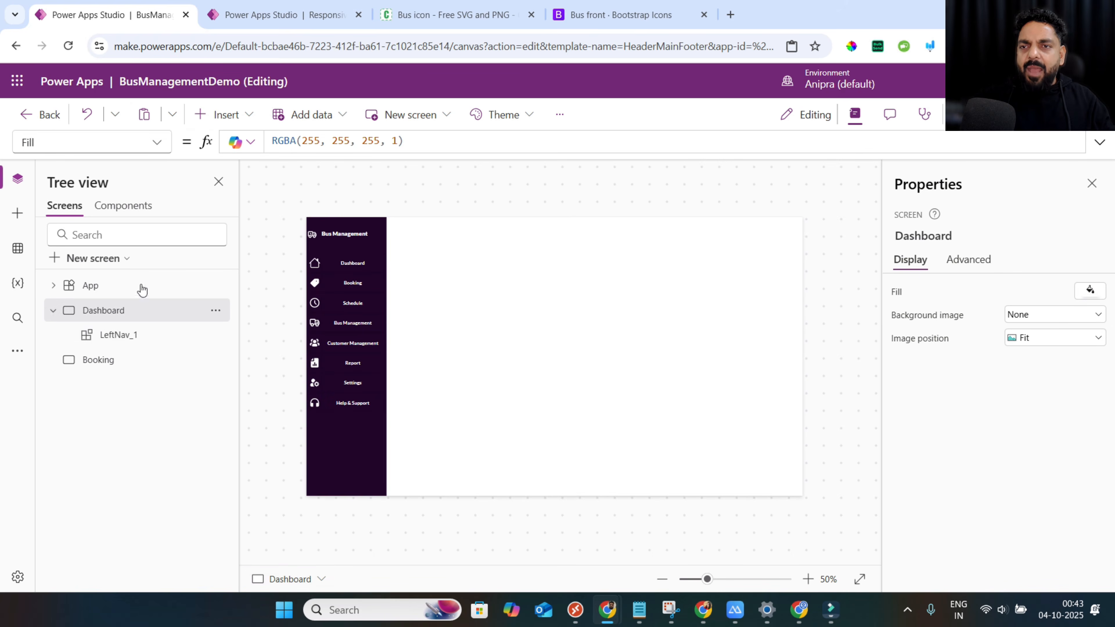
Insert a vertical container on the Dashboard screen.
{"action": "left_click", "coordinate": [210, 114]}
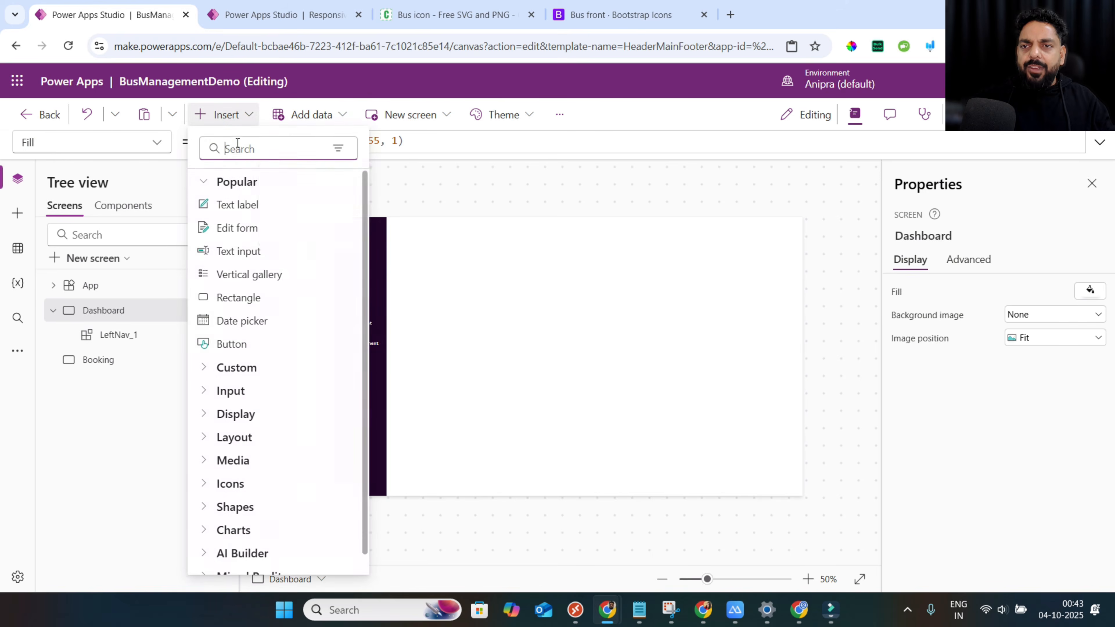
{"action": "left_click", "coordinate": [237, 145]}
{"action": "type", "text": "verti"}
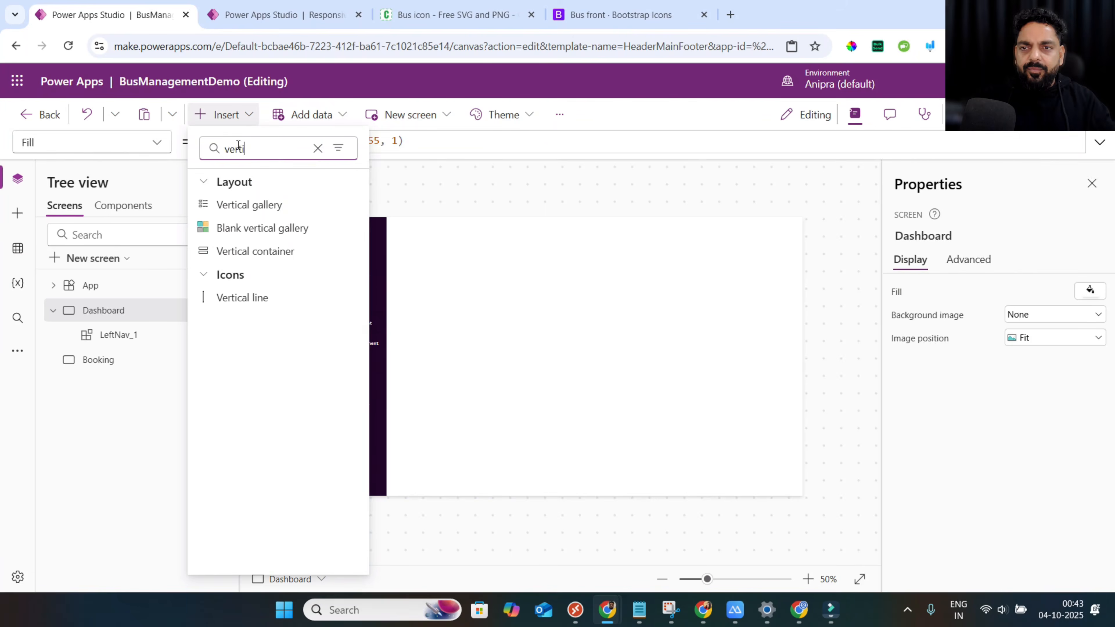
{"action": "left_click", "coordinate": [255, 251]}
Set the new vertical container's X position to LeftNav_1.Width and its Y position to 0.
{"action": "left_click", "coordinate": [1013, 481]}
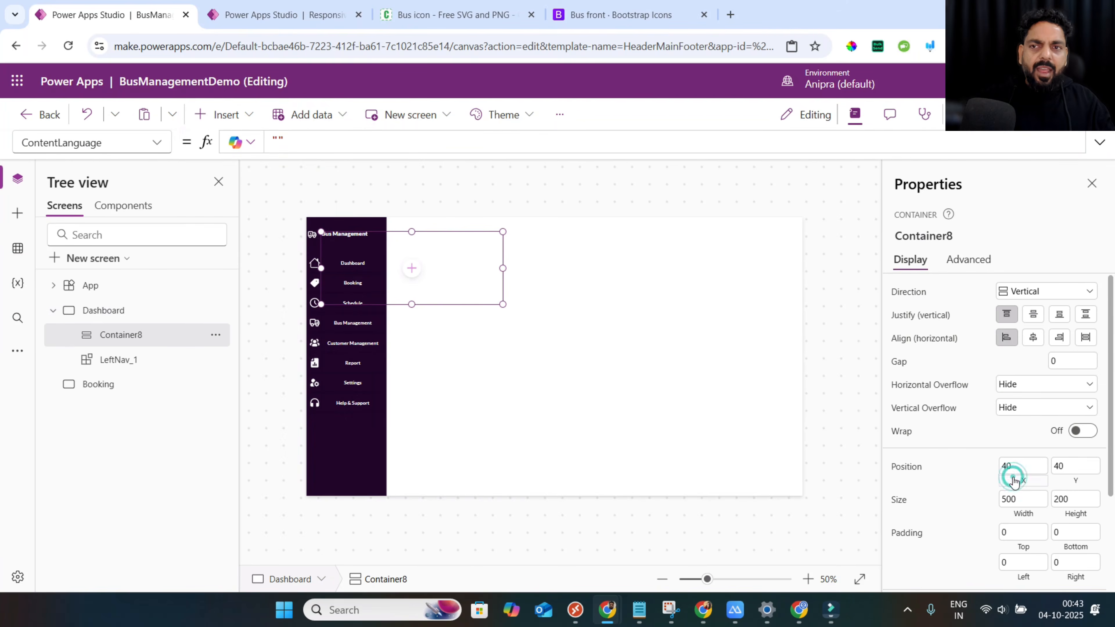
{"action": "type", "text": "LeftNav_1."}
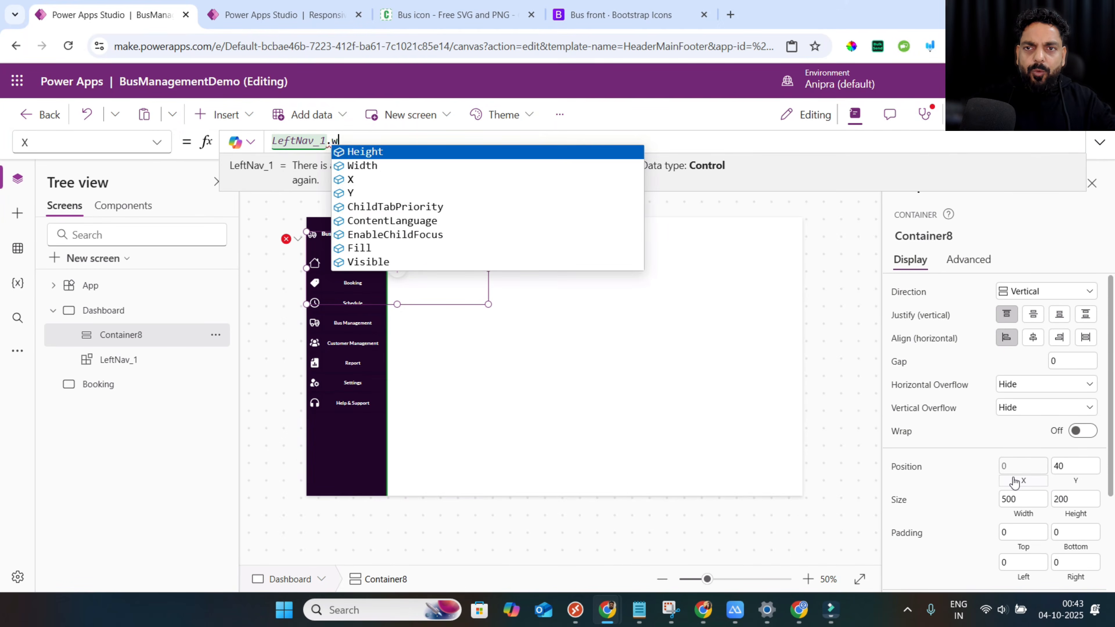
{"action": "type", "text": "Width"}
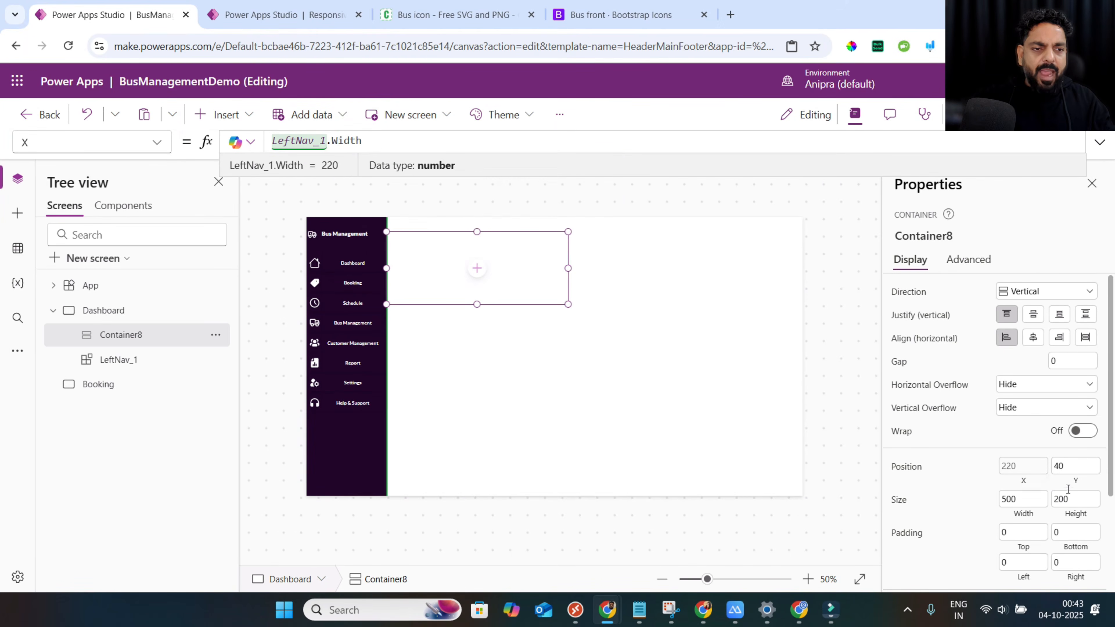
{"action": "left_click", "coordinate": [1074, 482]}
{"action": "type", "text": "0"}
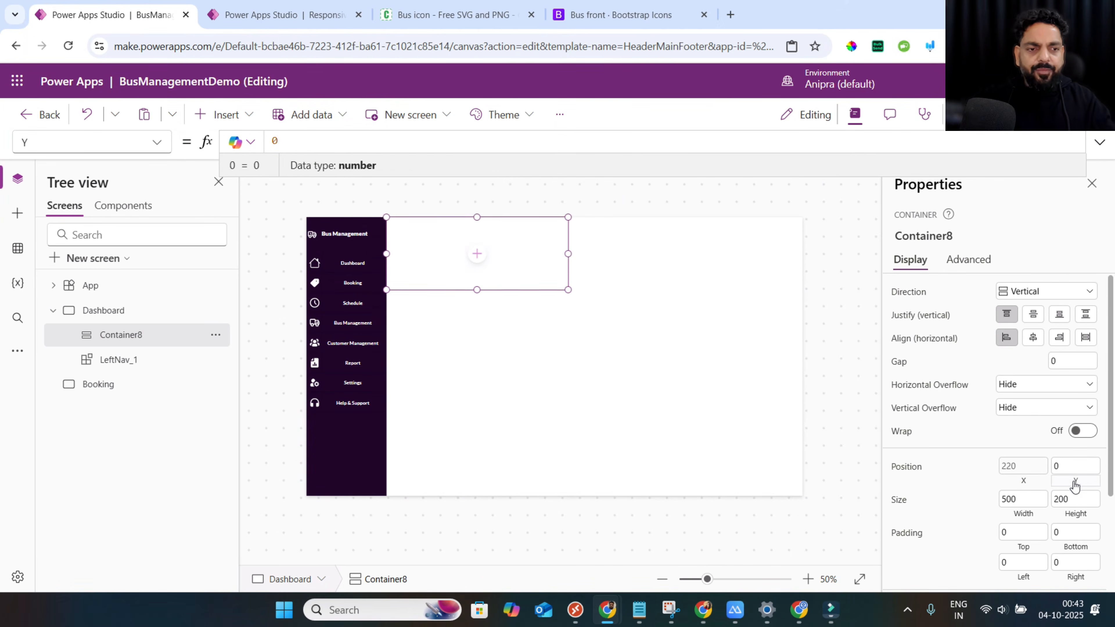
Set Container8's width to Parent.Width-LeftNav_1.Width and its height to Parent.Height.
{"action": "left_click", "coordinate": [1025, 515]}
{"action": "type", "text": "Parent.Width"}
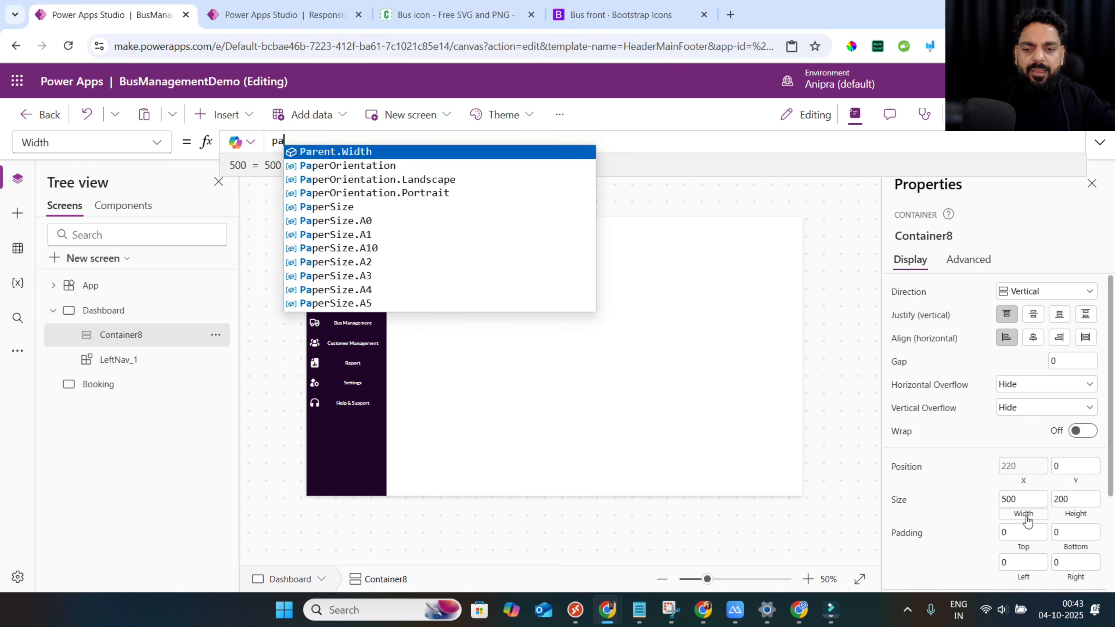
{"action": "type", "text": "-"}
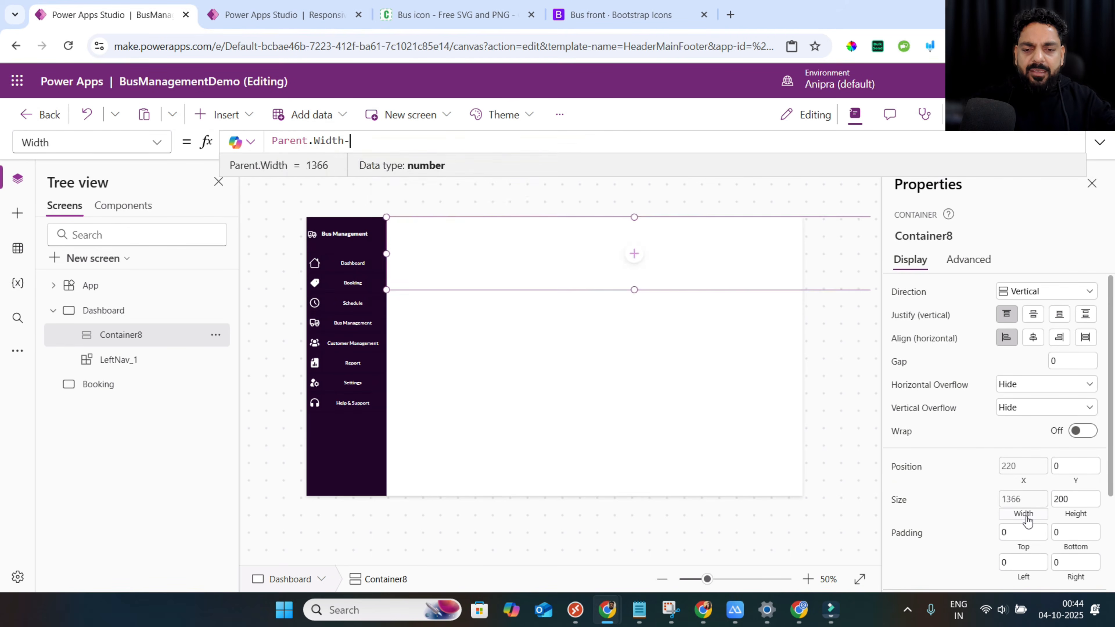
{"action": "type", "text": "LeftNav_1"}
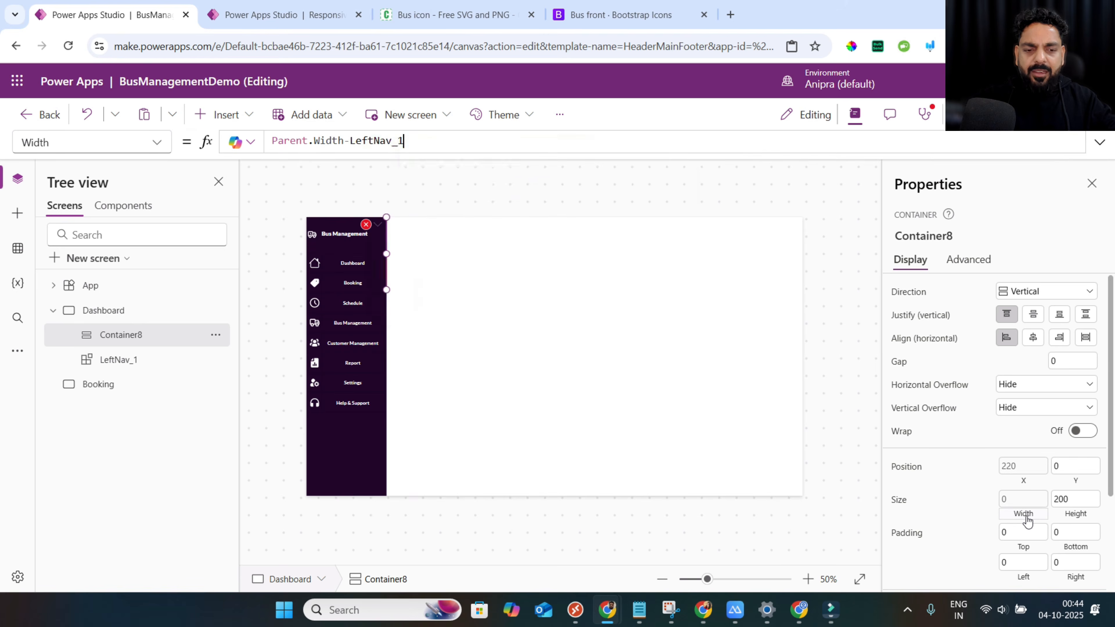
{"action": "type", "text": ".Width"}
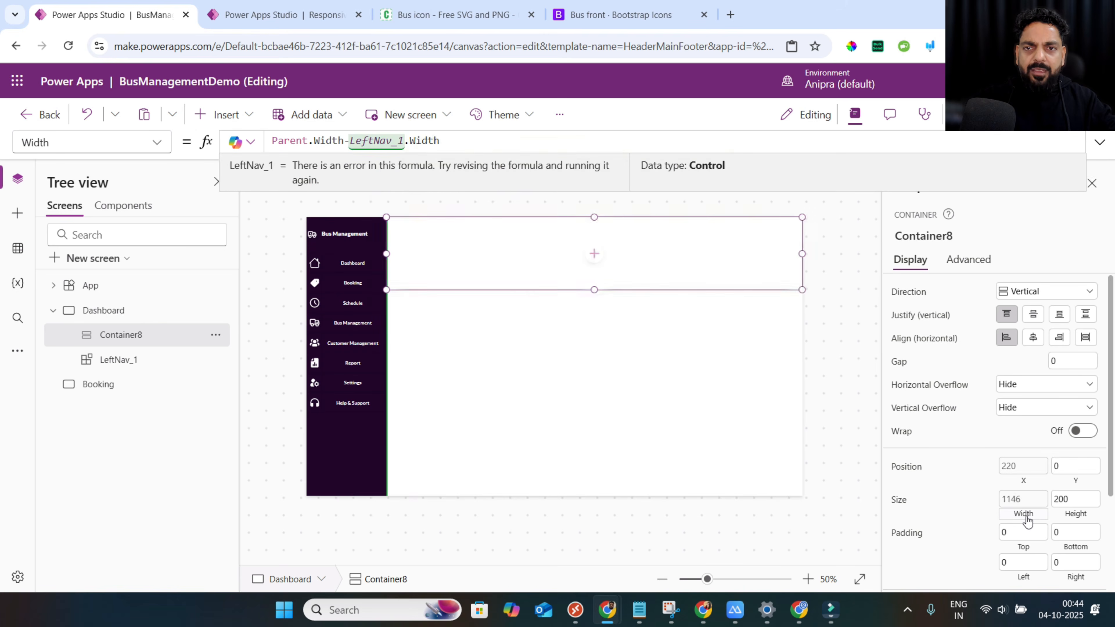
{"action": "left_click", "coordinate": [1073, 515]}
{"action": "type", "text": "Par"}
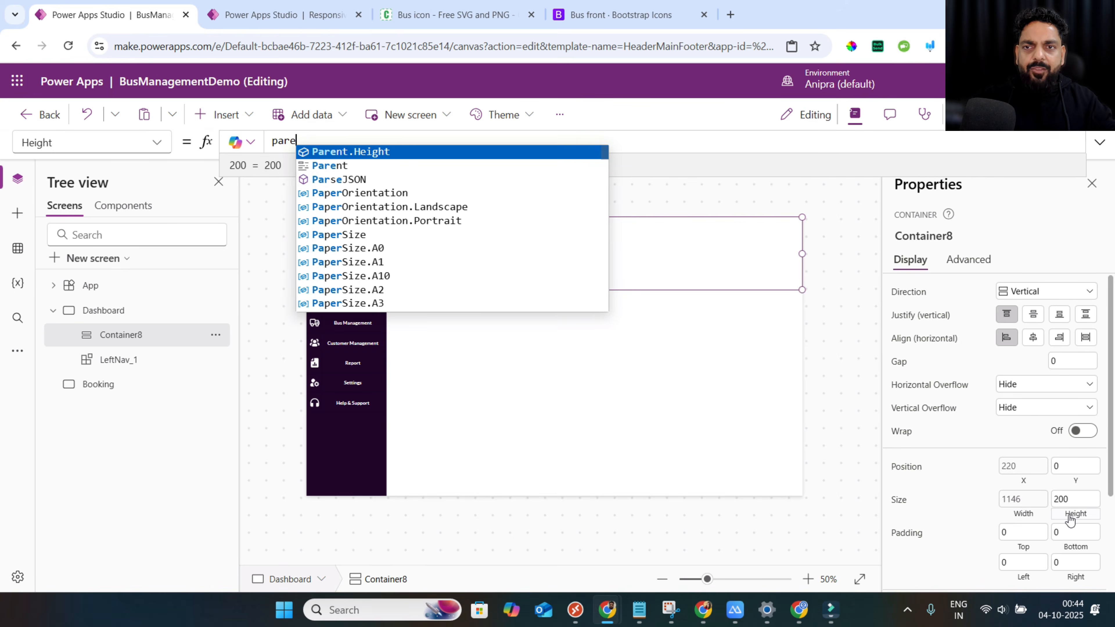
{"action": "key", "text": "Tab"}
Insert a plain container inside Container8 on the Dashboard screen.
{"action": "left_click", "coordinate": [593, 358]}
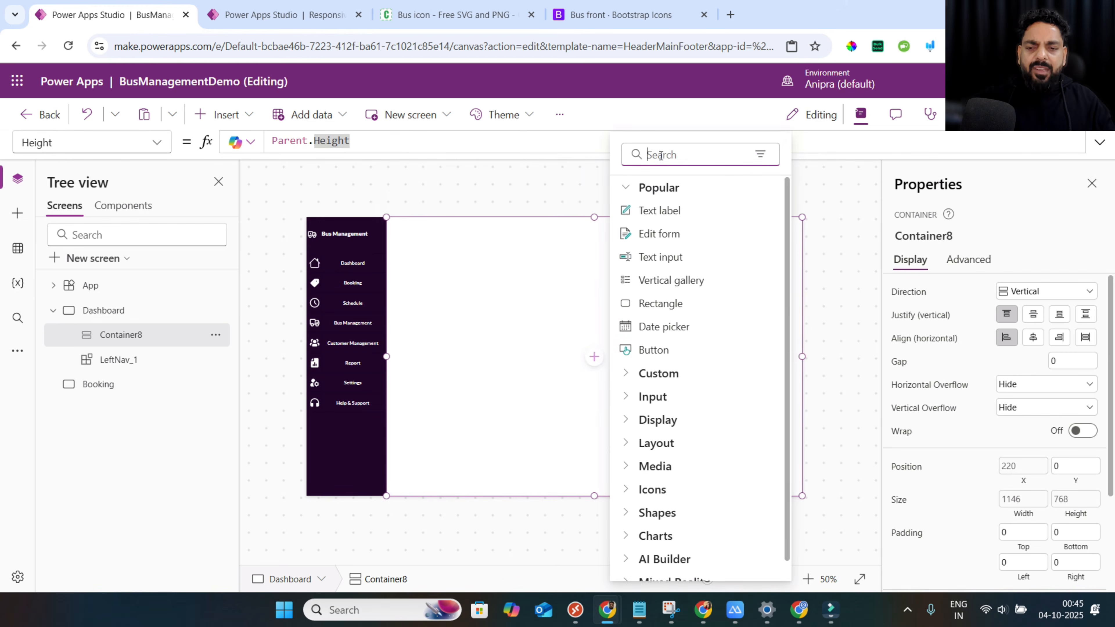
{"action": "type", "text": "cont"}
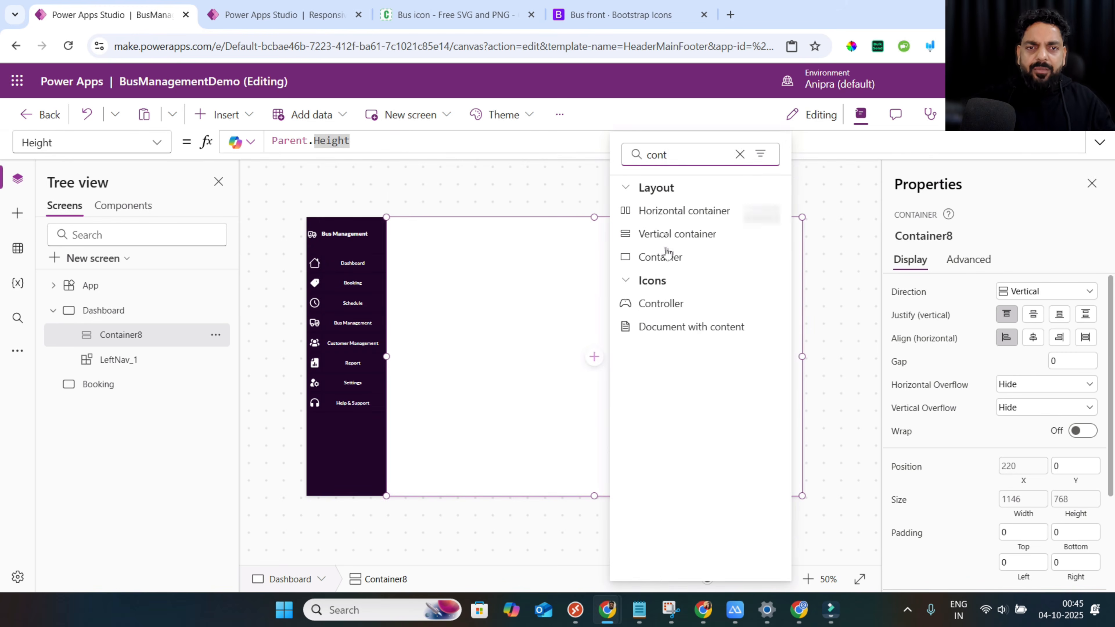
{"action": "left_click", "coordinate": [666, 255]}
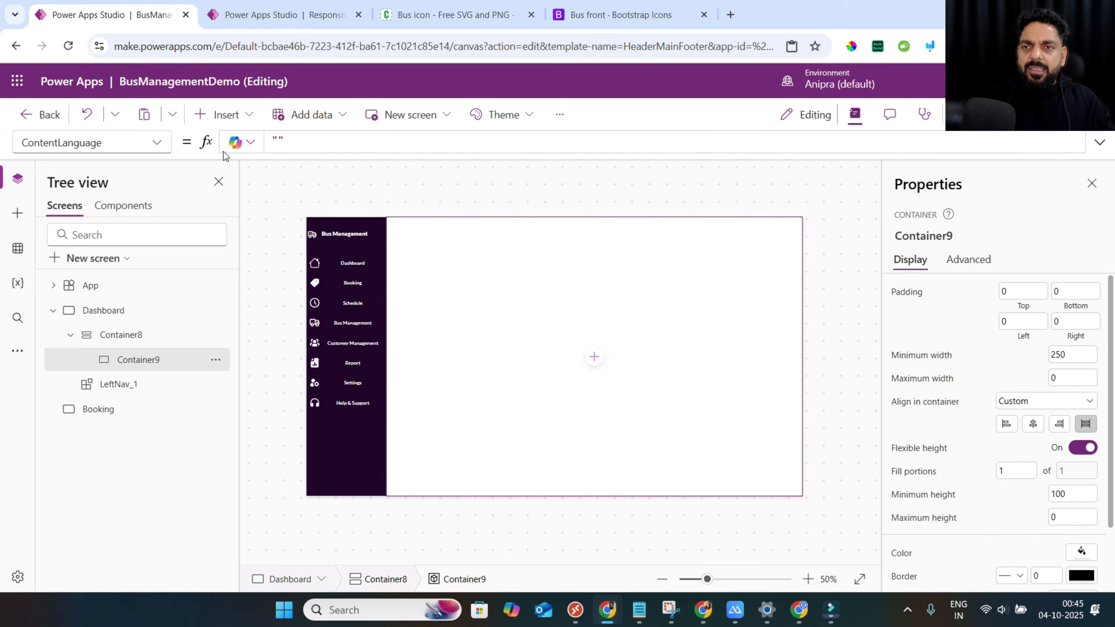
Insert a vertical container inside Container9.
{"action": "left_click", "coordinate": [216, 112]}
{"action": "left_click", "coordinate": [260, 146]}
{"action": "type", "text": "verti"}
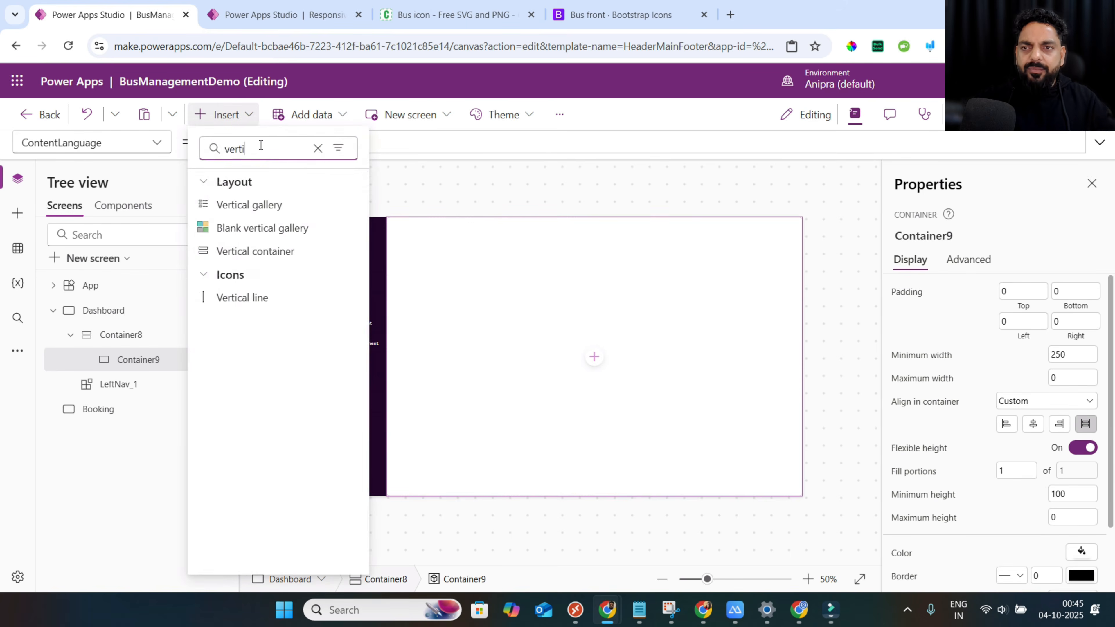
{"action": "left_click", "coordinate": [255, 251]}
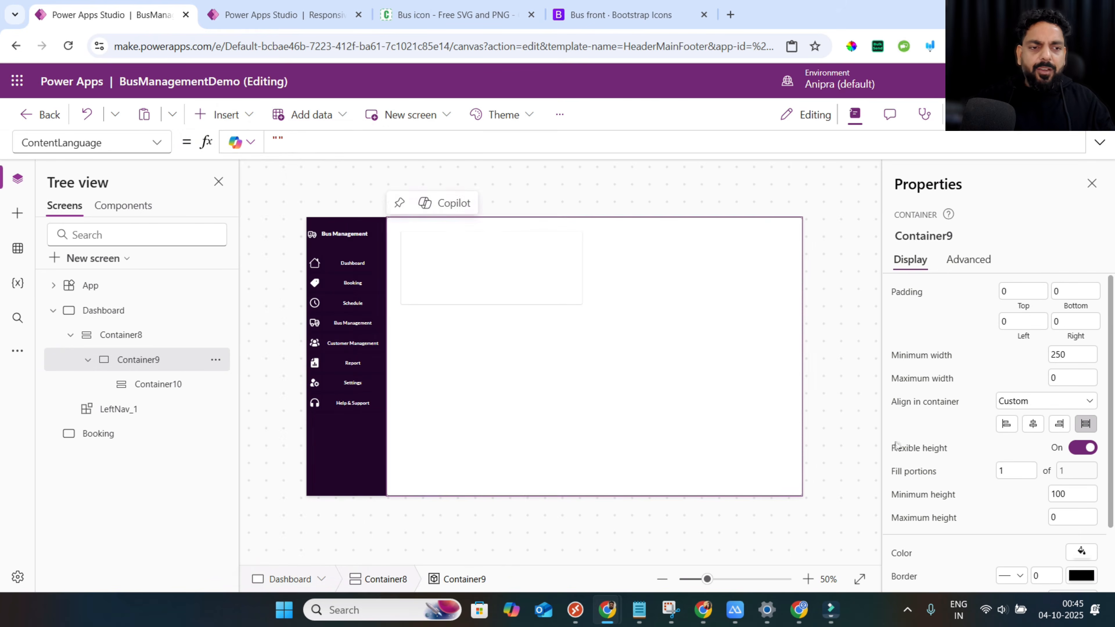
Set both the minimum height and the minimum width of Container9 to 0.
{"action": "double_click", "coordinate": [1052, 494]}
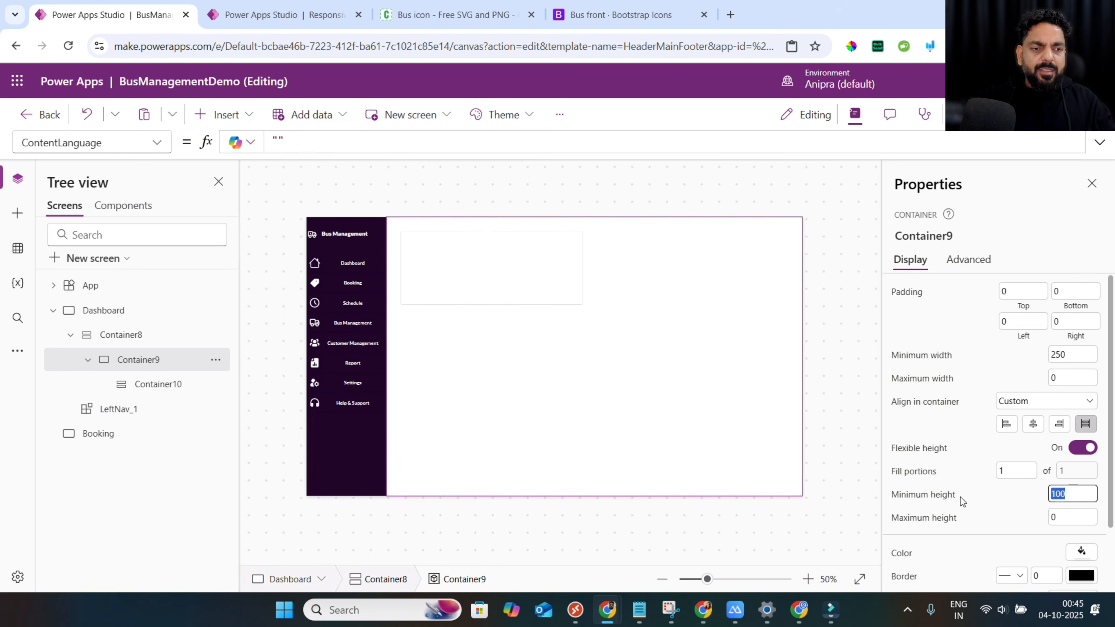
{"action": "type", "text": "0"}
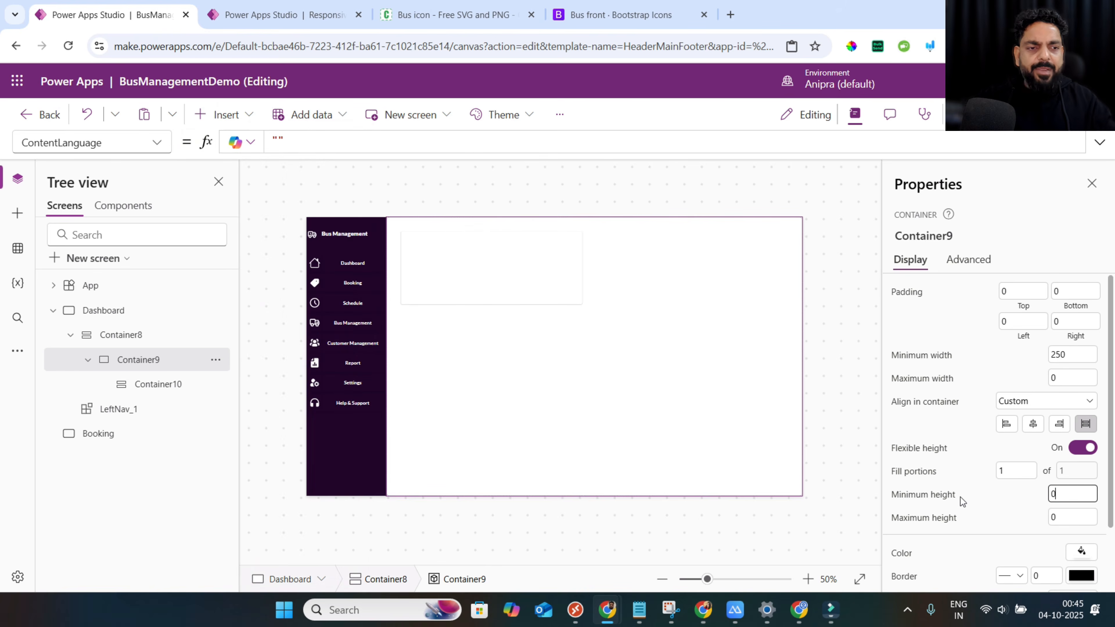
{"action": "double_click", "coordinate": [1066, 355]}
{"action": "type", "text": "0"}
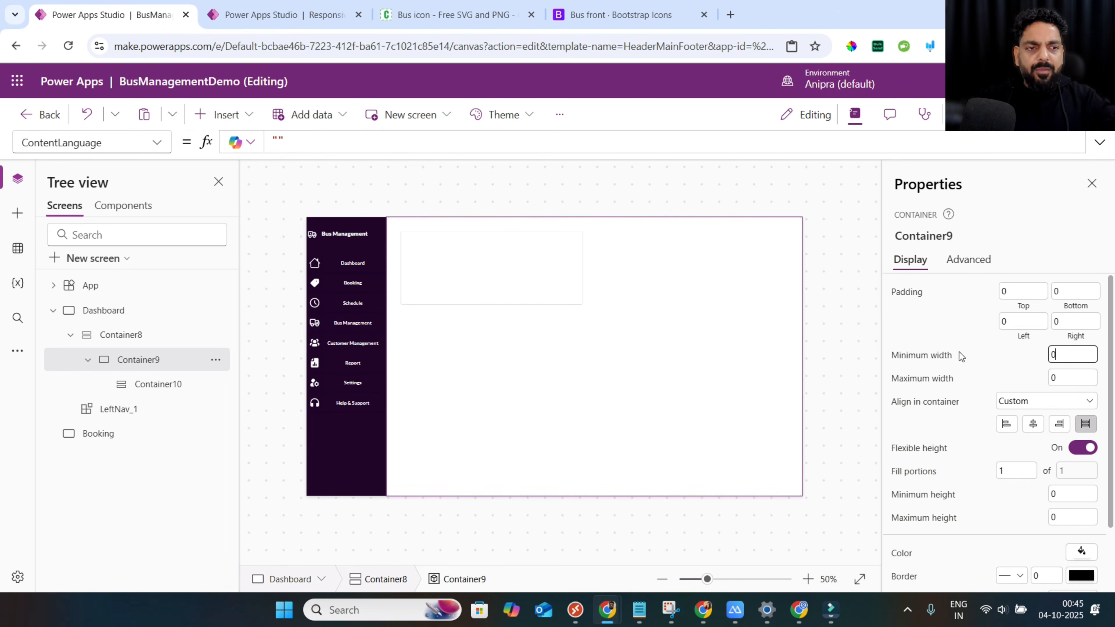
{"action": "left_click", "coordinate": [968, 452]}
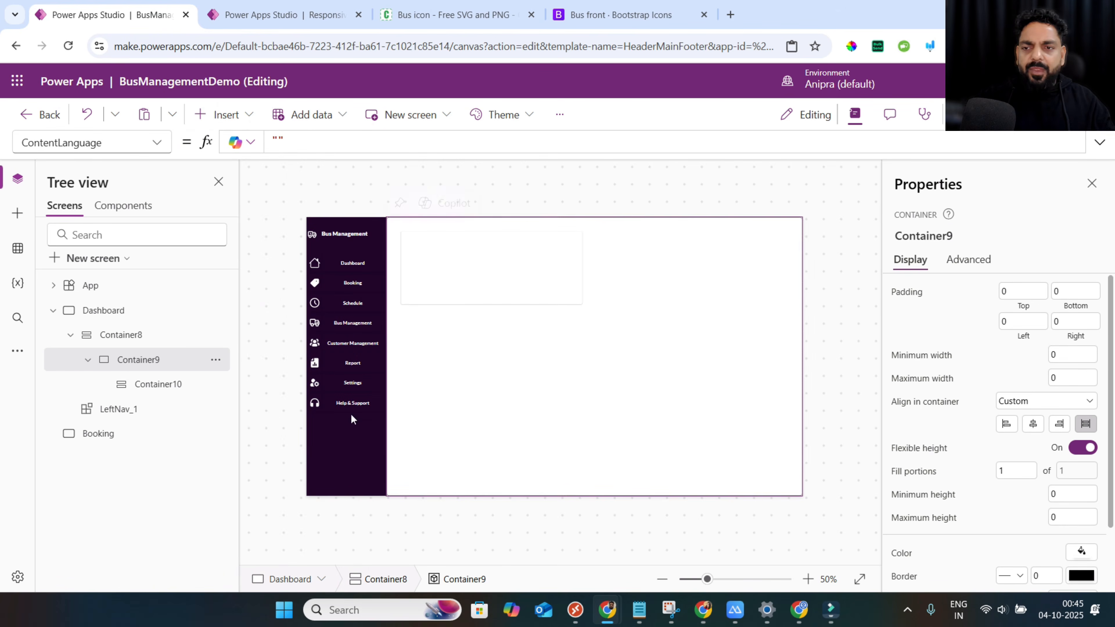
Set the width of the nested vertical container, Container10, to Parent.Width*96%.
{"action": "left_click", "coordinate": [171, 391]}
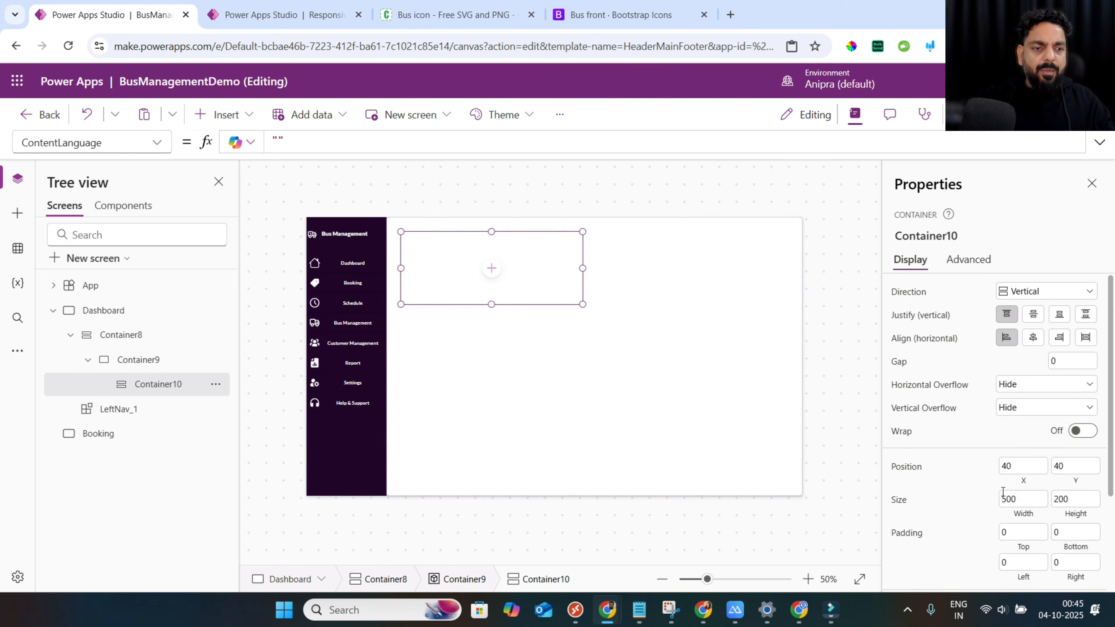
{"action": "left_click", "coordinate": [1013, 512]}
{"action": "type", "text": "pare"}
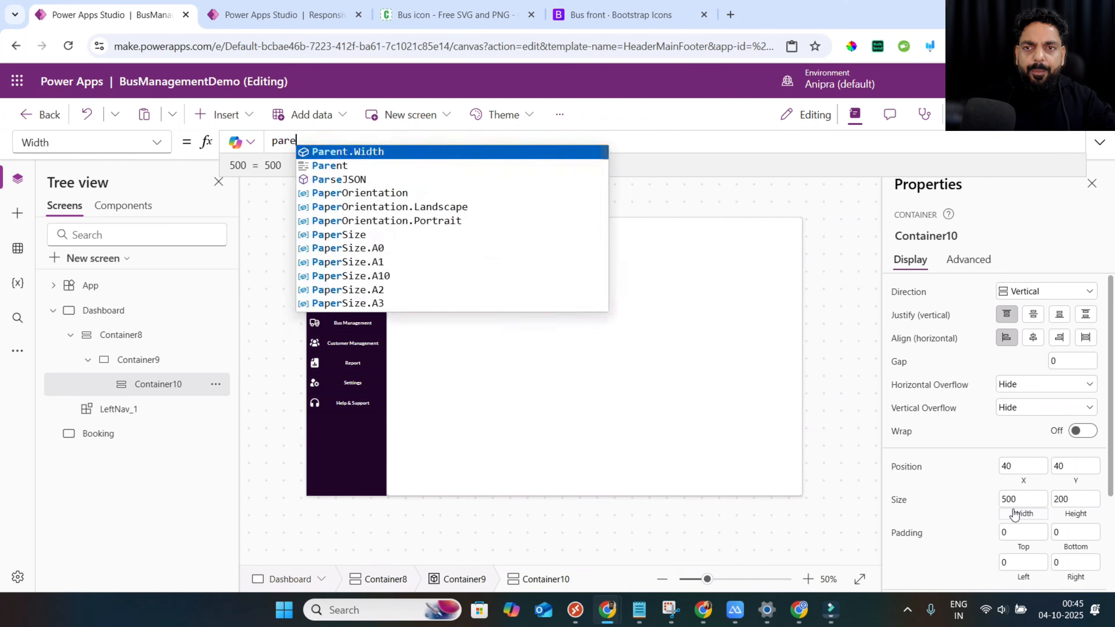
{"action": "key", "text": "Return"}
{"action": "type", "text": "*"}
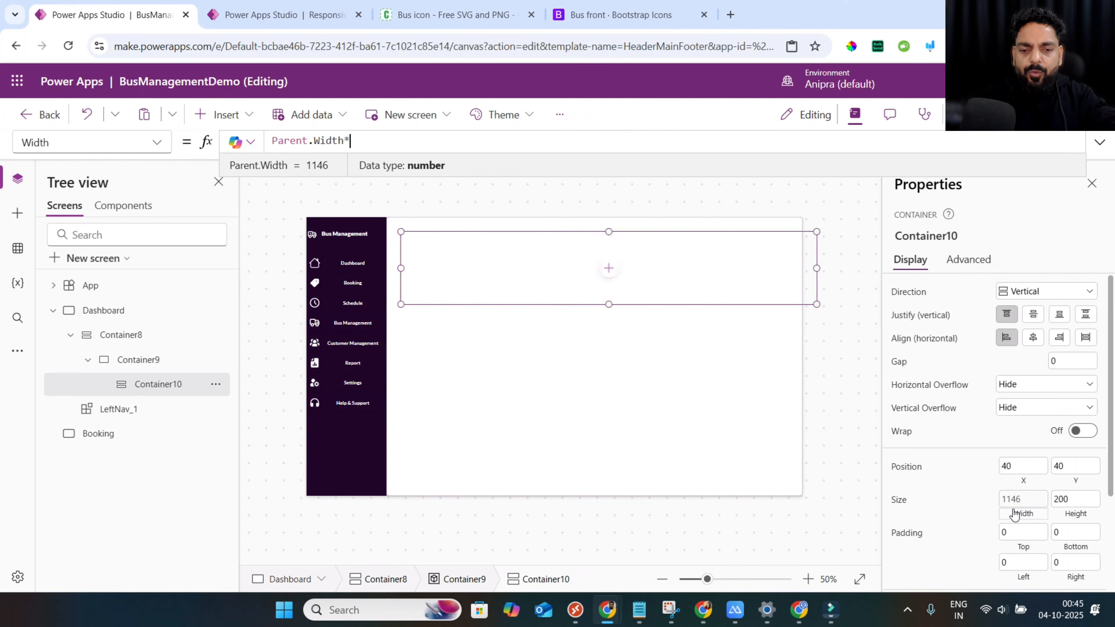
{"action": "type", "text": "96"}
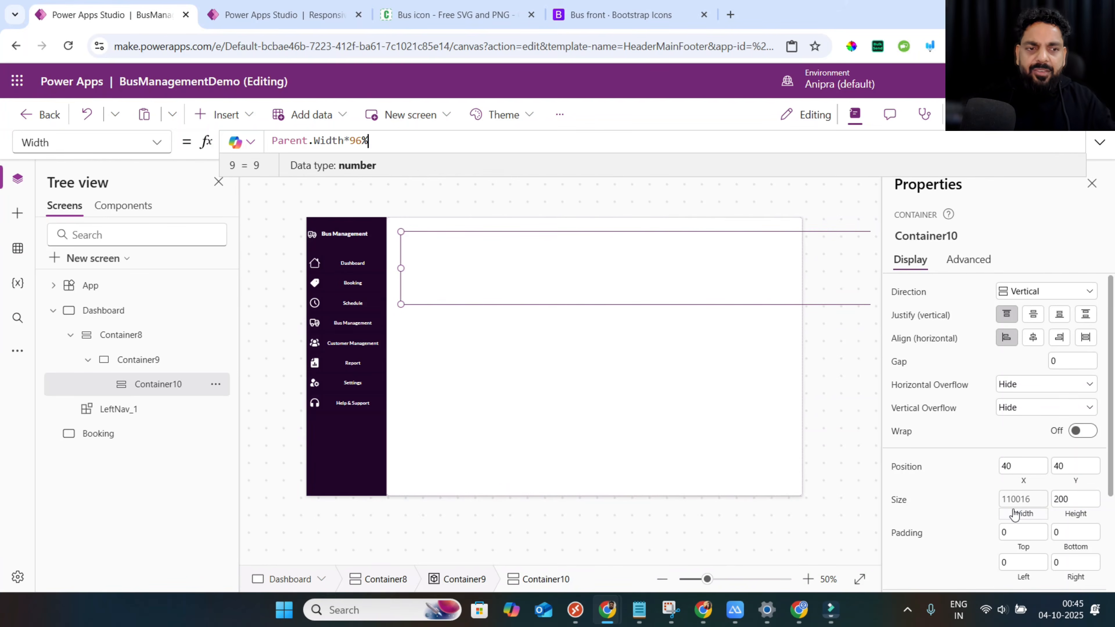
Set Container10's height to Parent.Height*96%.
{"action": "left_click", "coordinate": [1065, 511]}
{"action": "type", "text": "p"}
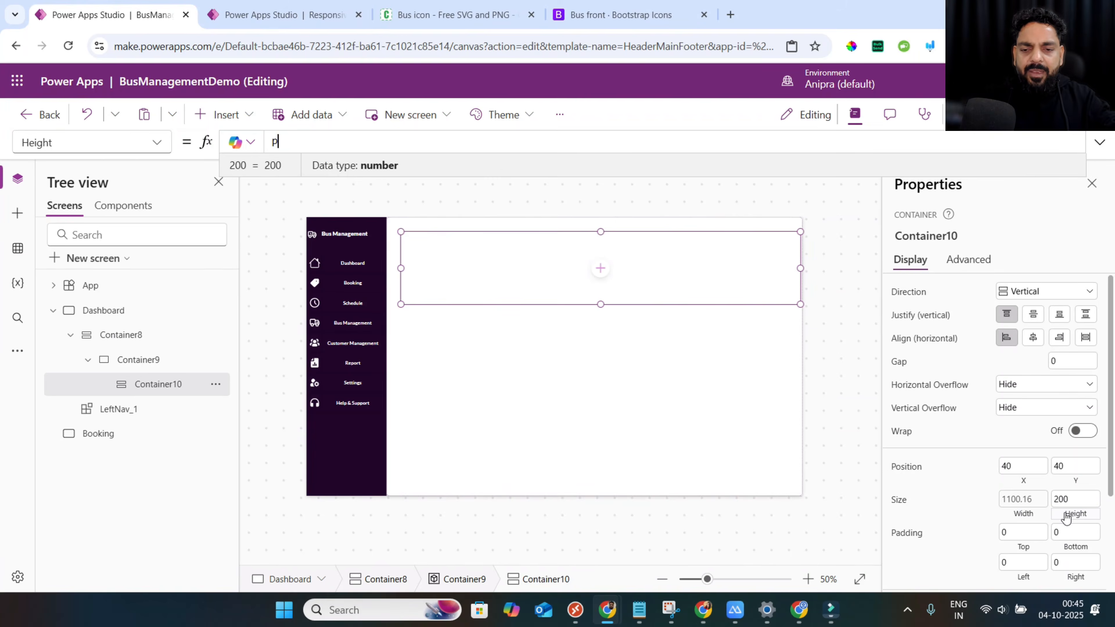
{"action": "type", "text": "are"}
{"action": "key", "text": "Return"}
{"action": "type", "text": "*"}
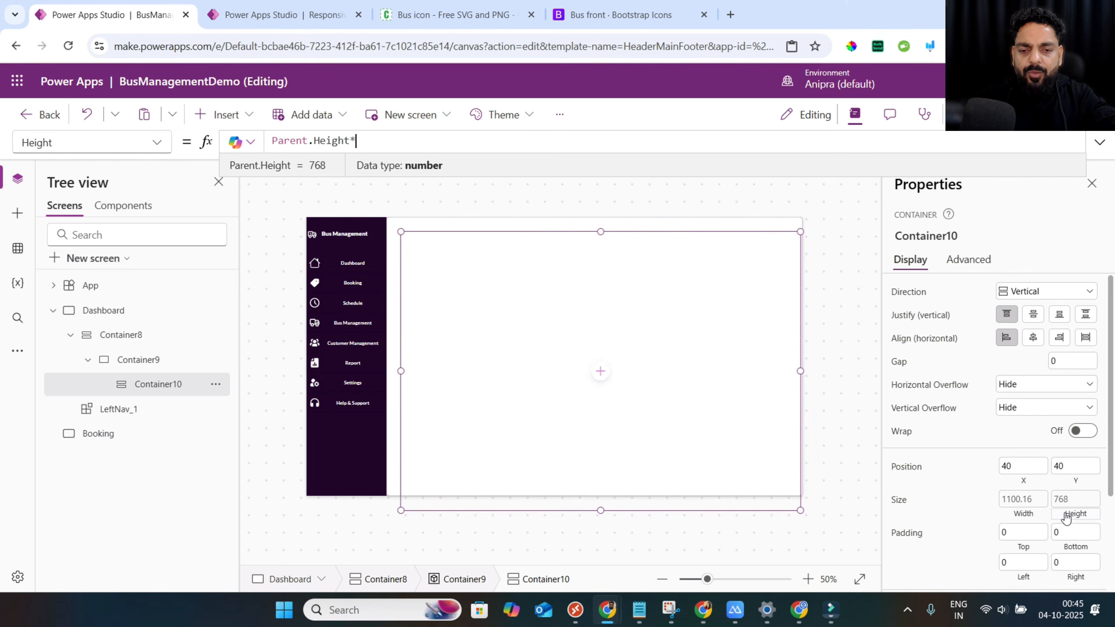
{"action": "type", "text": "96"}
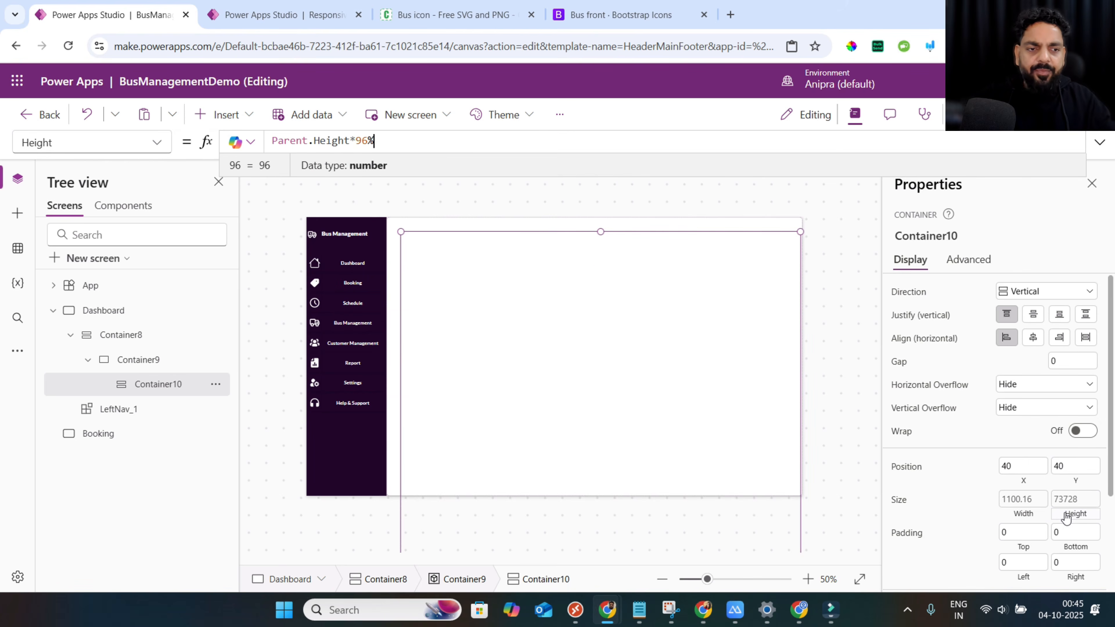
Center Container10 horizontally in its parent by setting its X position to (Parent.Width-Self.Width)/2.
{"action": "left_click", "coordinate": [1016, 483]}
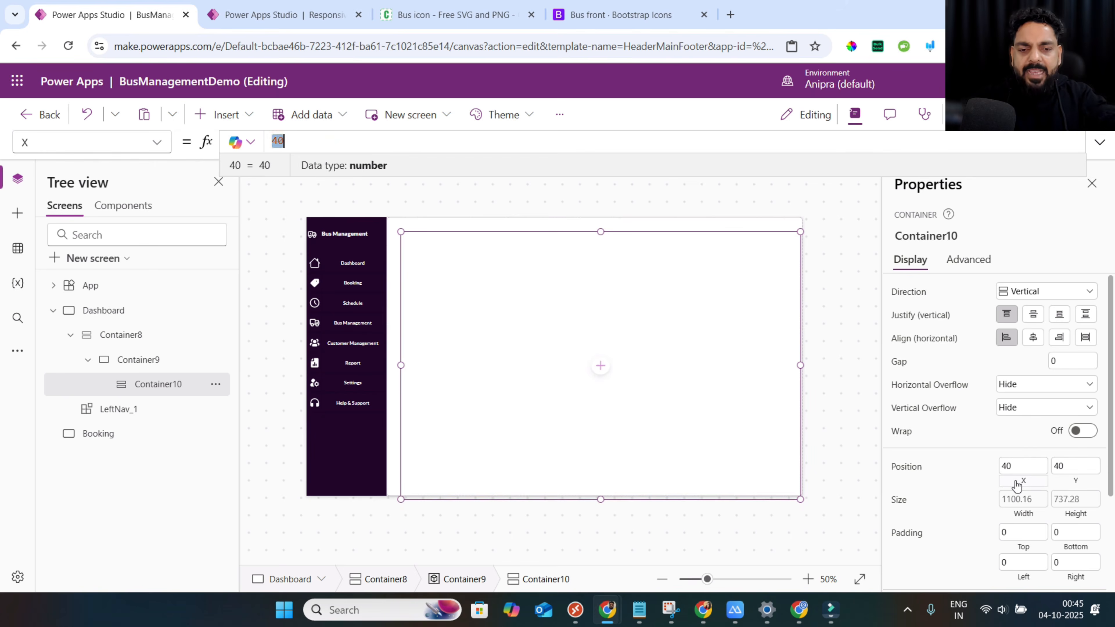
{"action": "type", "text": "(pare"}
{"action": "key", "text": "Down"}
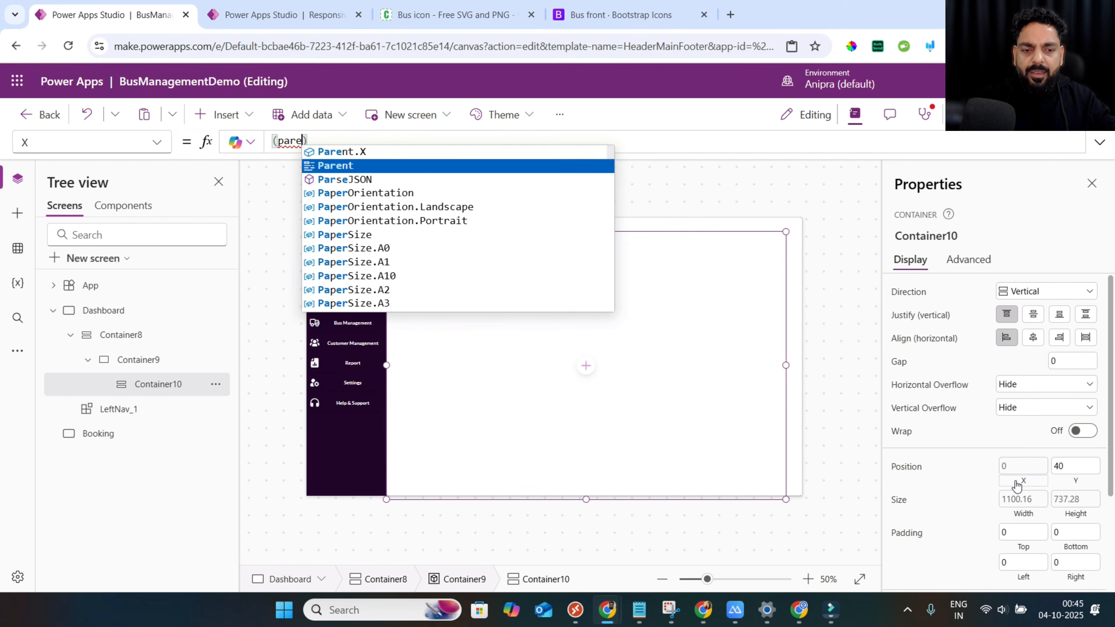
{"action": "key", "text": "Return"}
{"action": "type", "text": ".wi"}
{"action": "key", "text": "Return"}
{"action": "type", "text": "-self"}
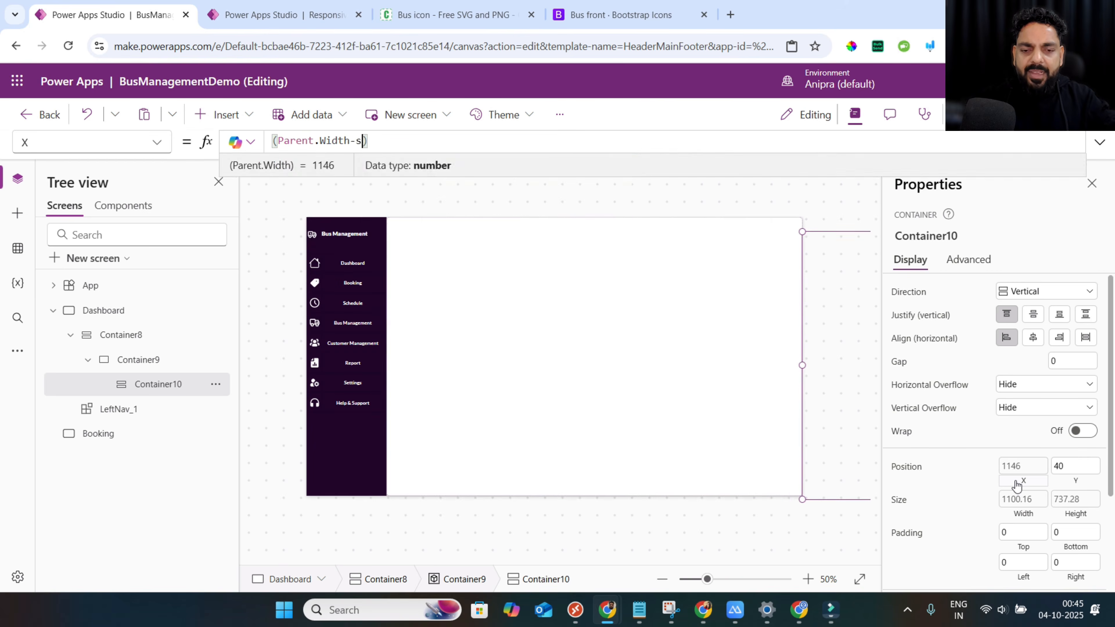
{"action": "key", "text": "Return"}
{"action": "type", "text": ".w"}
{"action": "key", "text": "Return"}
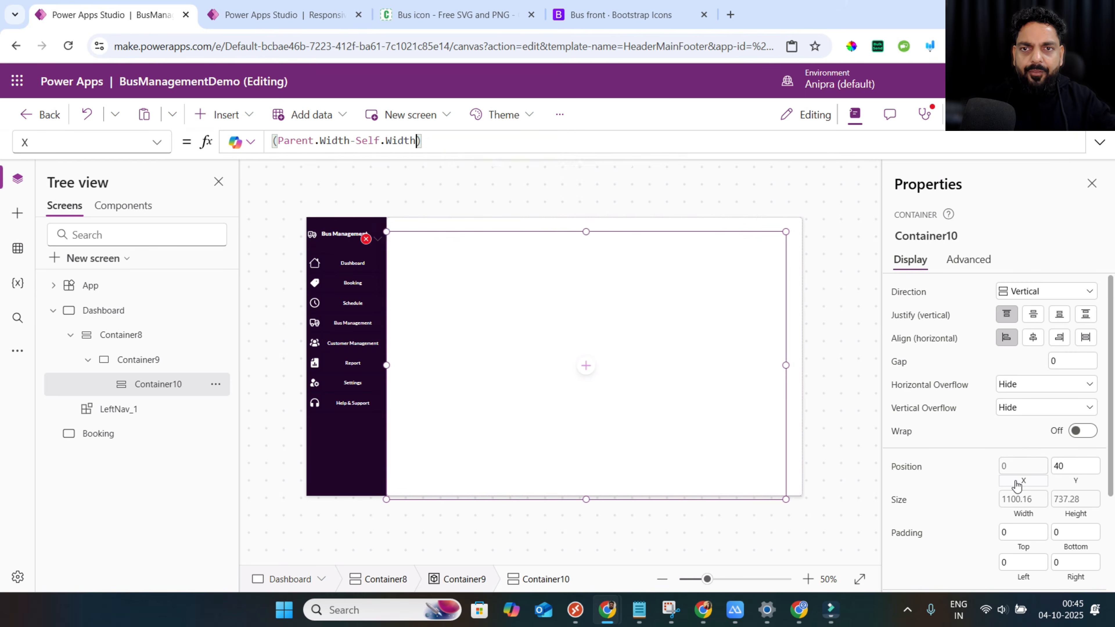
Center Container10 vertically in its parent by setting its Y position to (Parent.Height-Self.Height)/2.
{"action": "left_click", "coordinate": [1066, 474]}
{"action": "type", "text": "parent"}
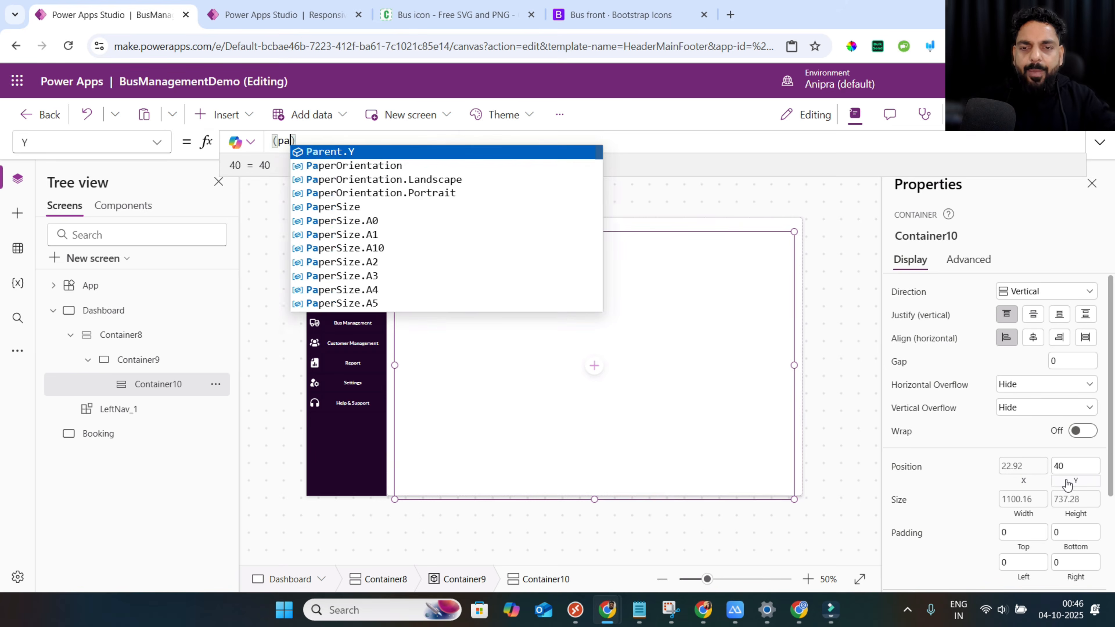
{"action": "type", "text": ".he"}
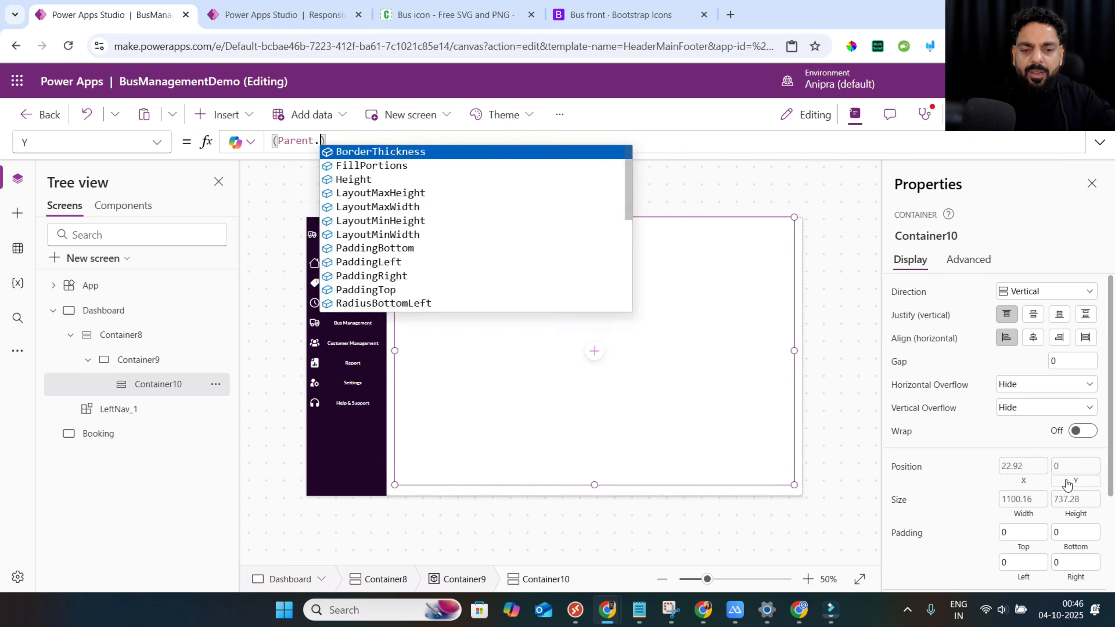
{"action": "key", "text": "Return"}
{"action": "type", "text": "-self"}
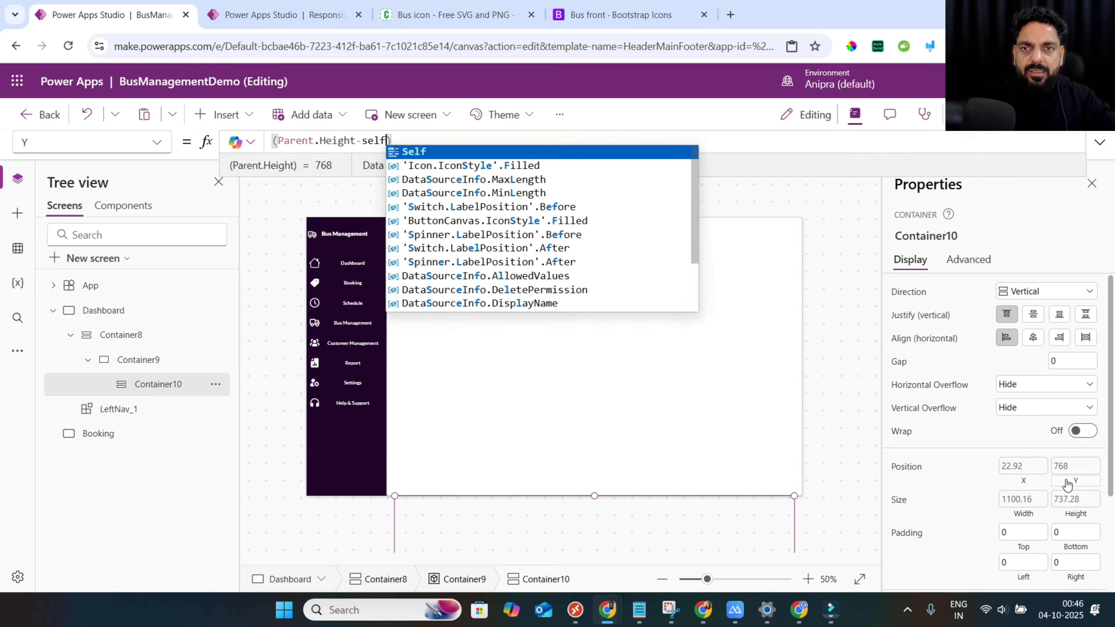
{"action": "key", "text": "Return"}
{"action": "type", "text": ".he"}
{"action": "key", "text": "Return"}
{"action": "key", "text": "End"}
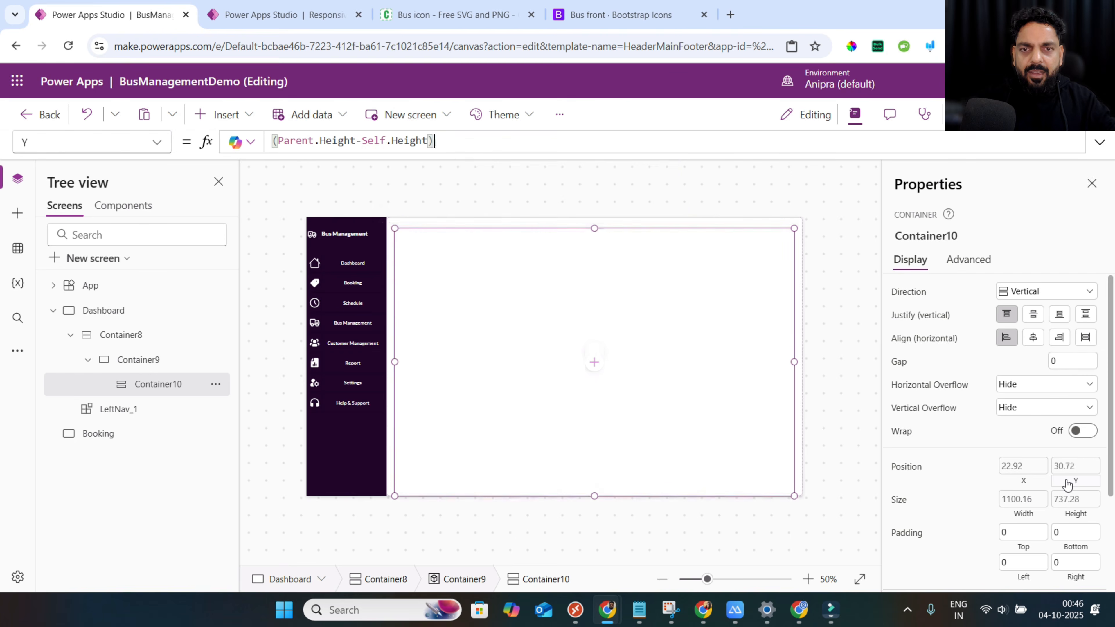
{"action": "type", "text": "/2"}
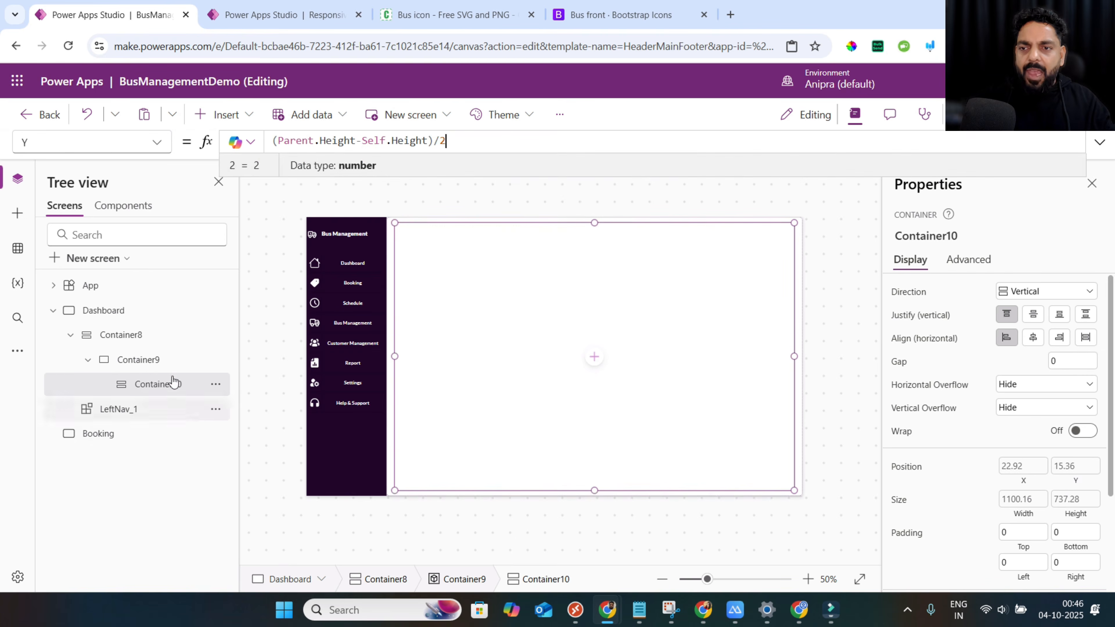
Give Container9 a dark slate blue fill color.
{"action": "left_click", "coordinate": [163, 362]}
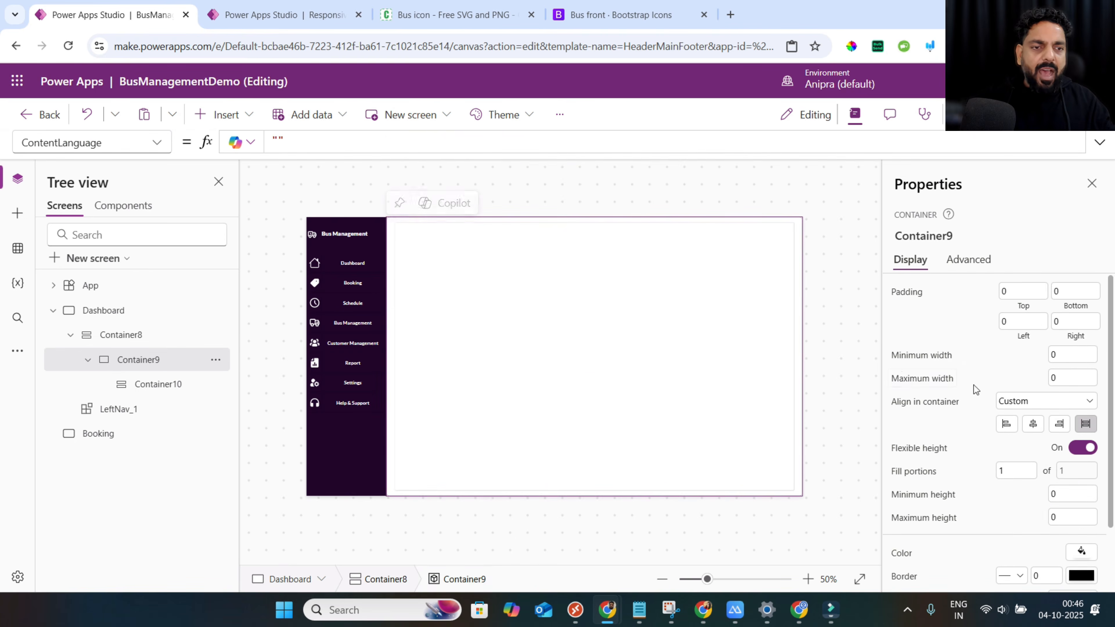
{"action": "scroll", "coordinate": [954, 418], "scroll_direction": "down", "scroll_amount": 2}
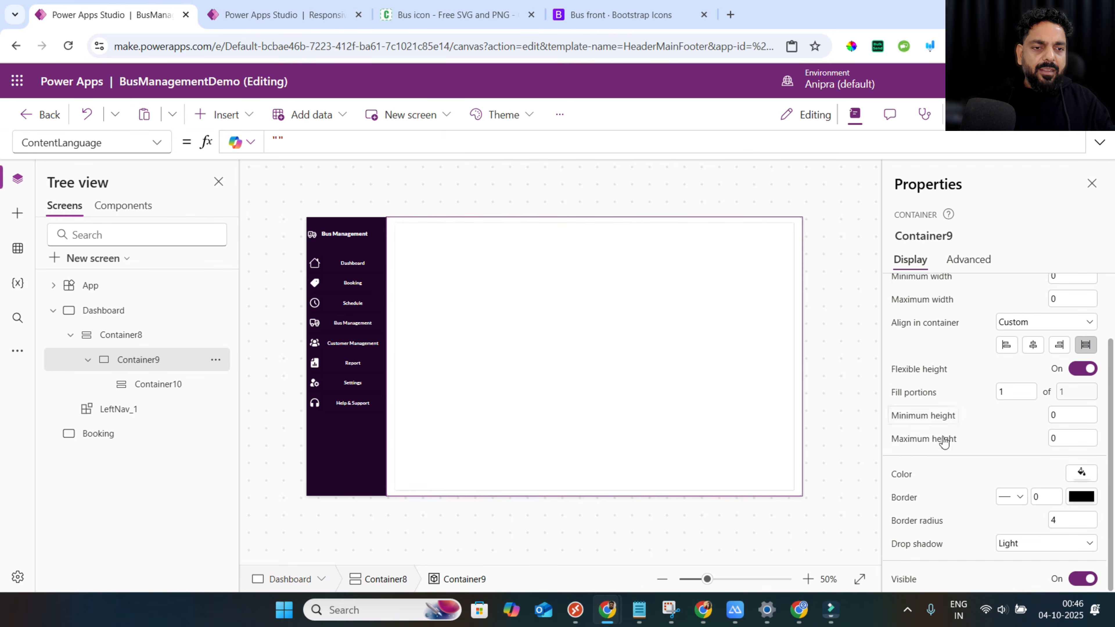
Give Container10 a Color.White fill and a border radius of 16.
{"action": "left_click", "coordinate": [164, 386]}
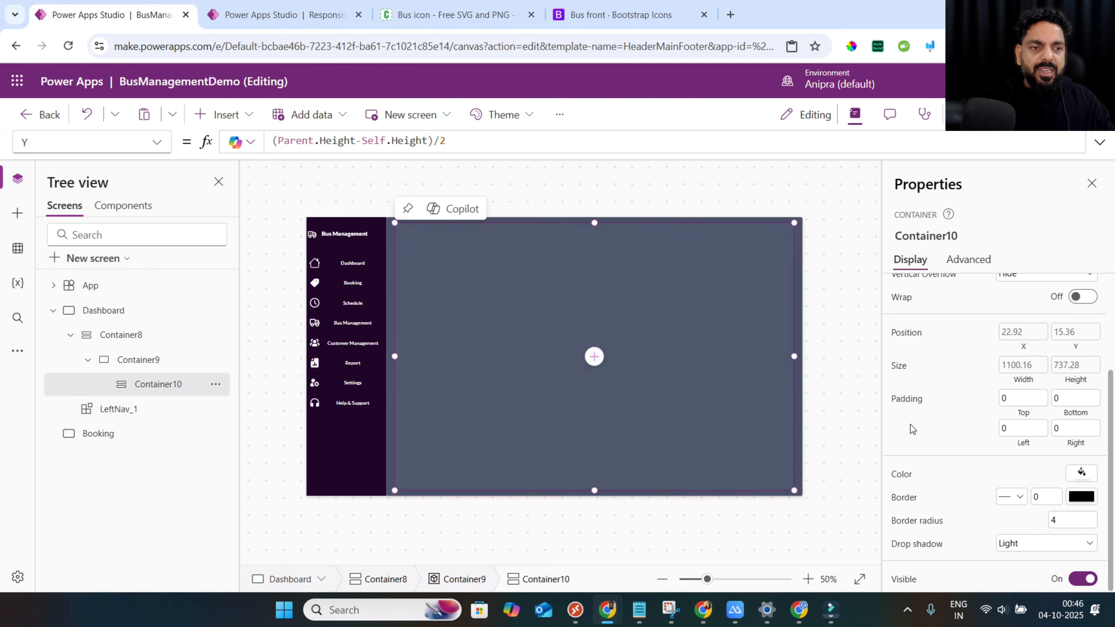
{"action": "left_click", "coordinate": [901, 475]}
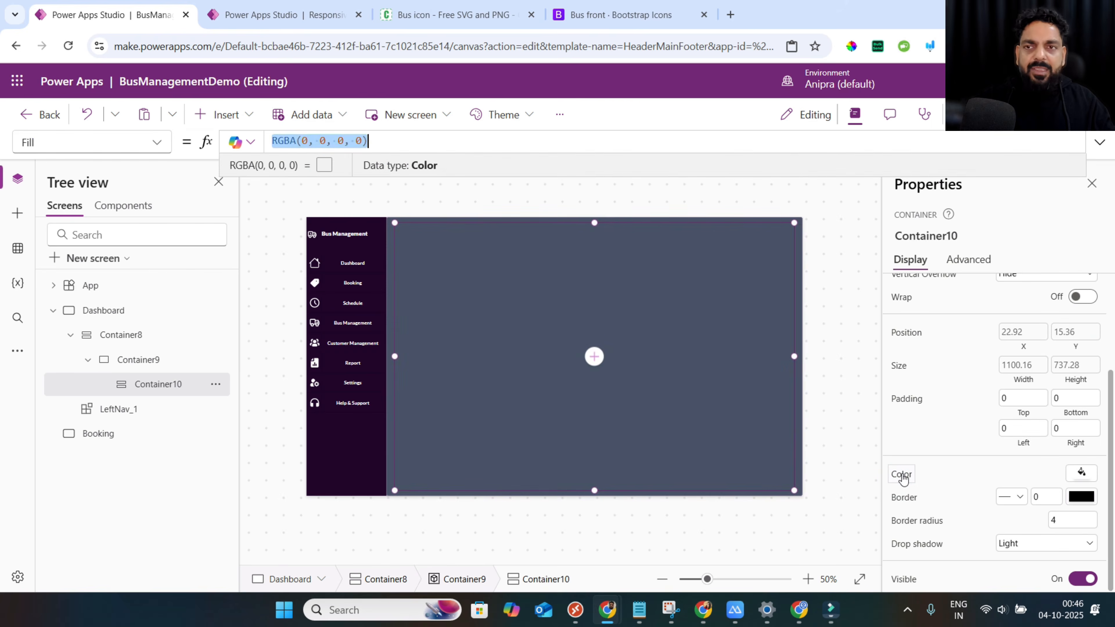
{"action": "type", "text": "Color."}
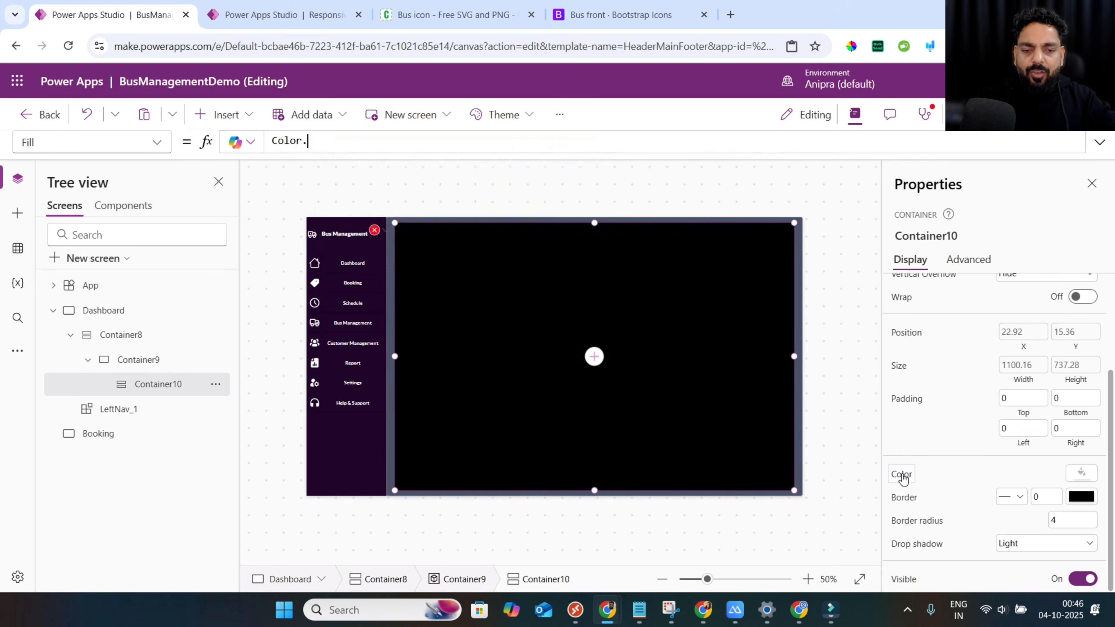
{"action": "type", "text": "whi"}
{"action": "key", "text": "Tab"}
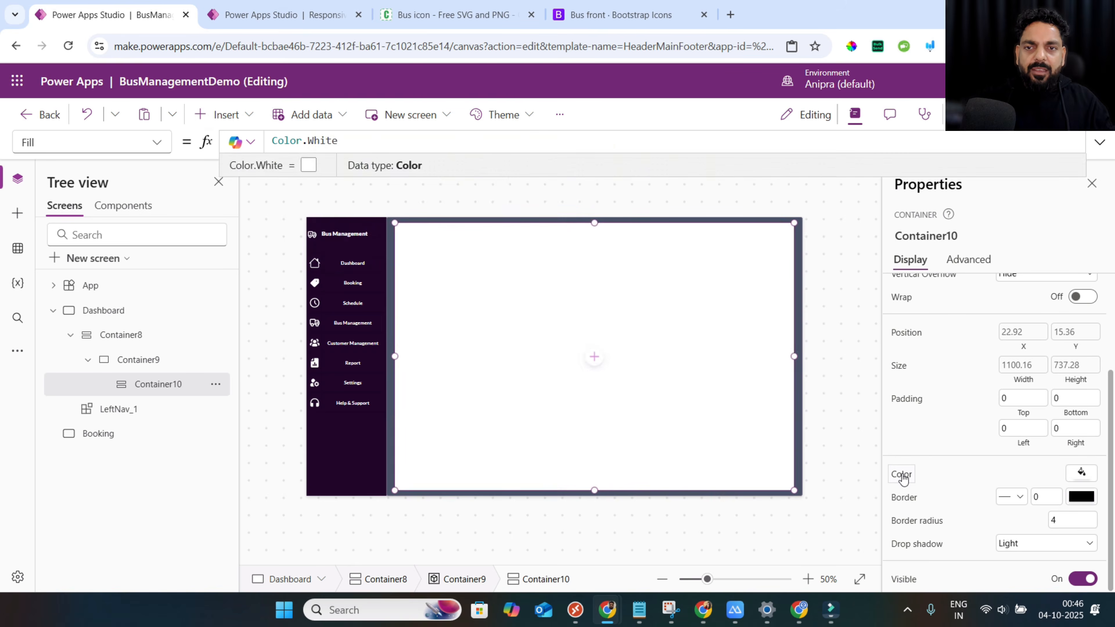
{"action": "key", "text": "ctrl+s"}
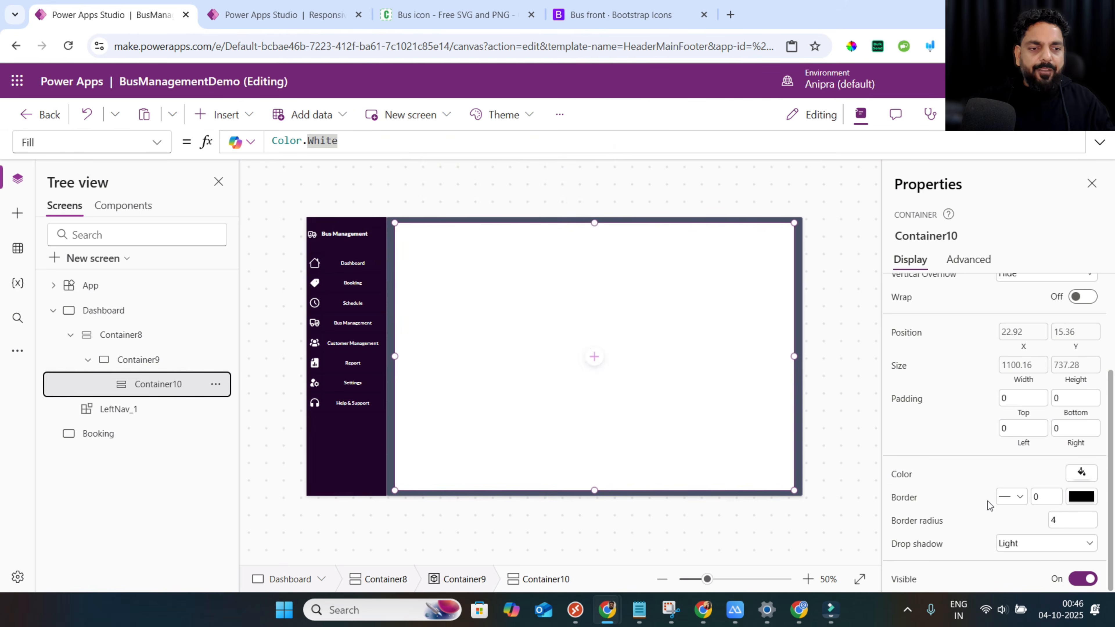
{"action": "left_click", "coordinate": [1067, 520]}
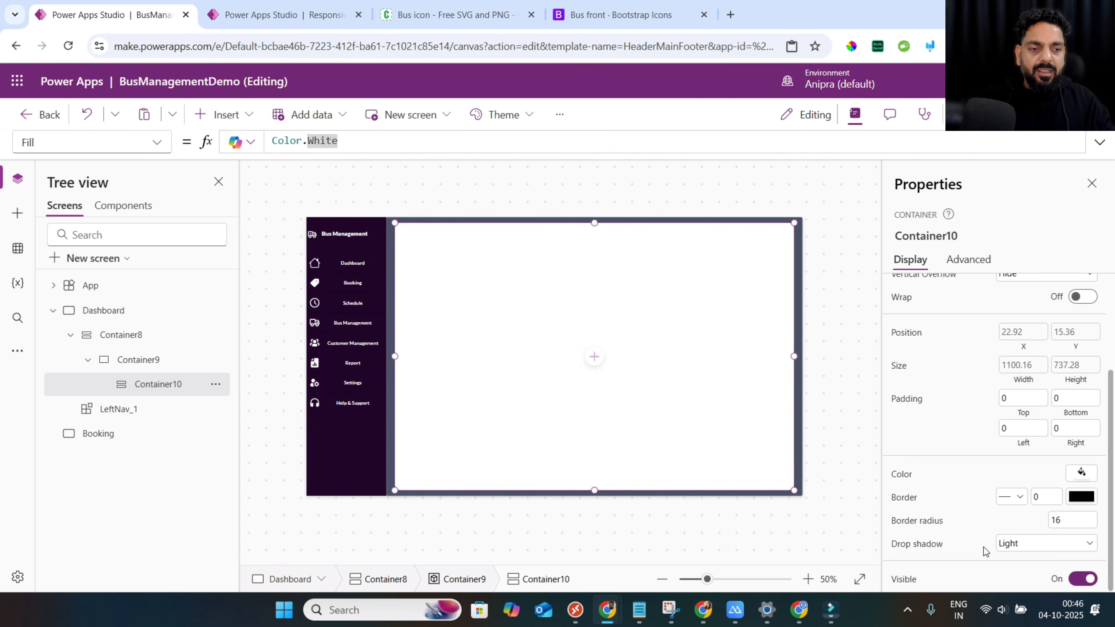
Remove Container9's drop shadow by choosing None and set its border radius to 0.
{"action": "left_click", "coordinate": [163, 360]}
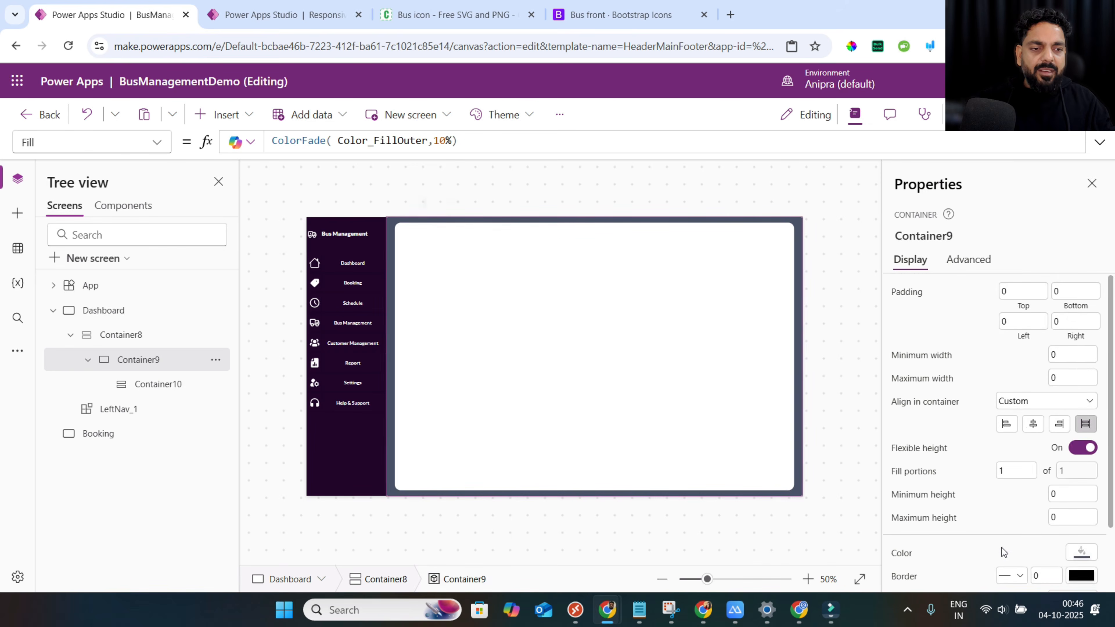
{"action": "scroll", "coordinate": [1002, 547], "scroll_direction": "down", "scroll_amount": 2}
{"action": "left_click", "coordinate": [1017, 552]}
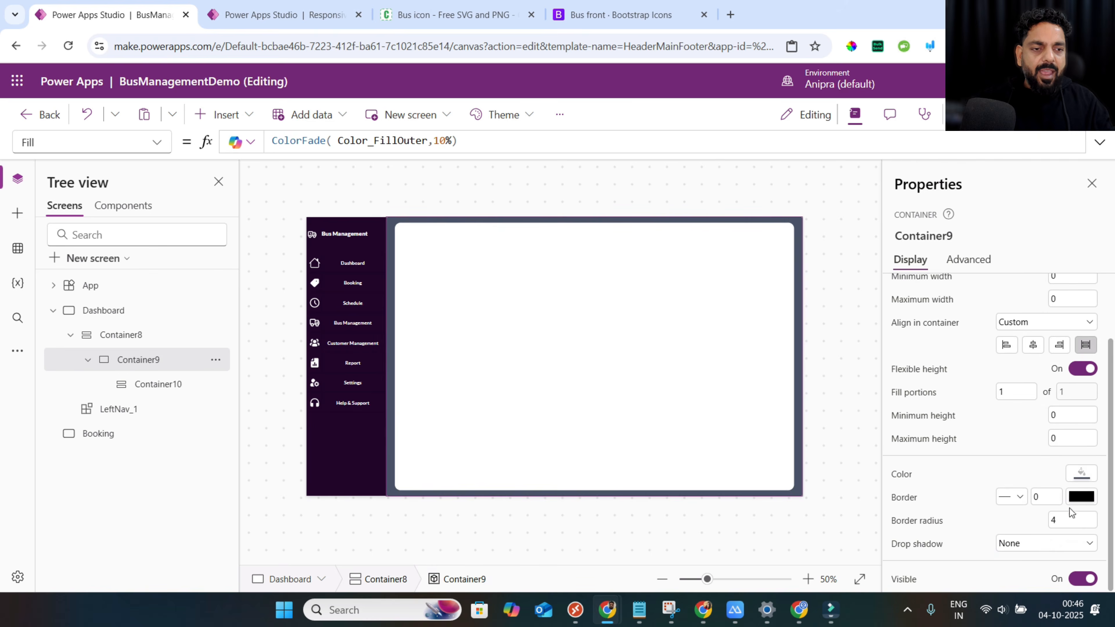
{"action": "double_click", "coordinate": [1068, 518]}
{"action": "type", "text": "0"}
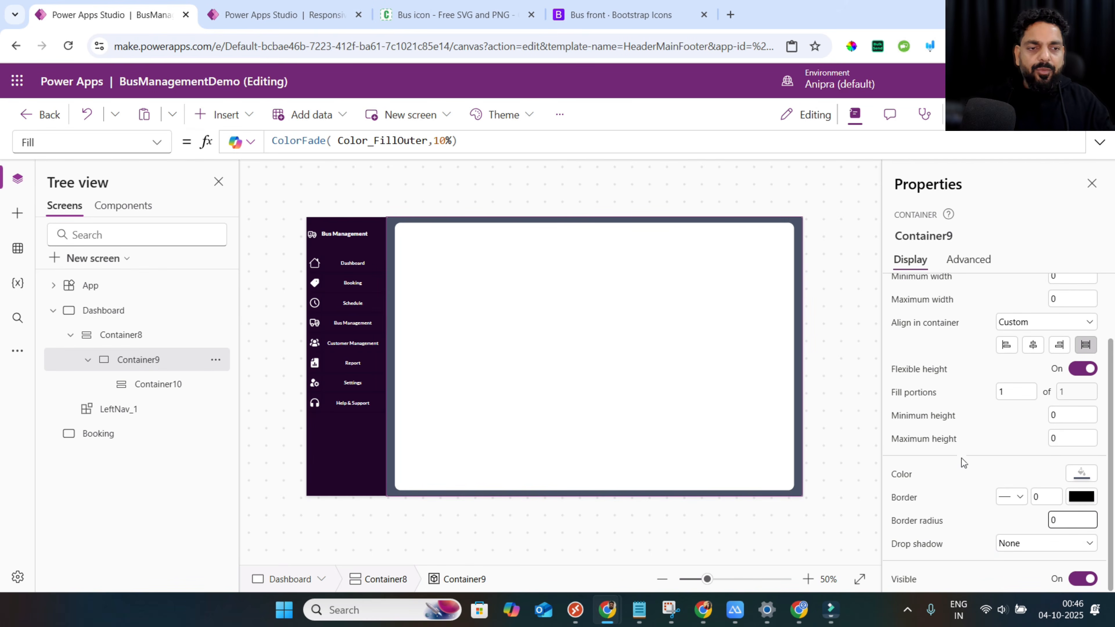
Set Container8's border radius to 0 and its drop shadow to None.
{"action": "left_click", "coordinate": [122, 333]}
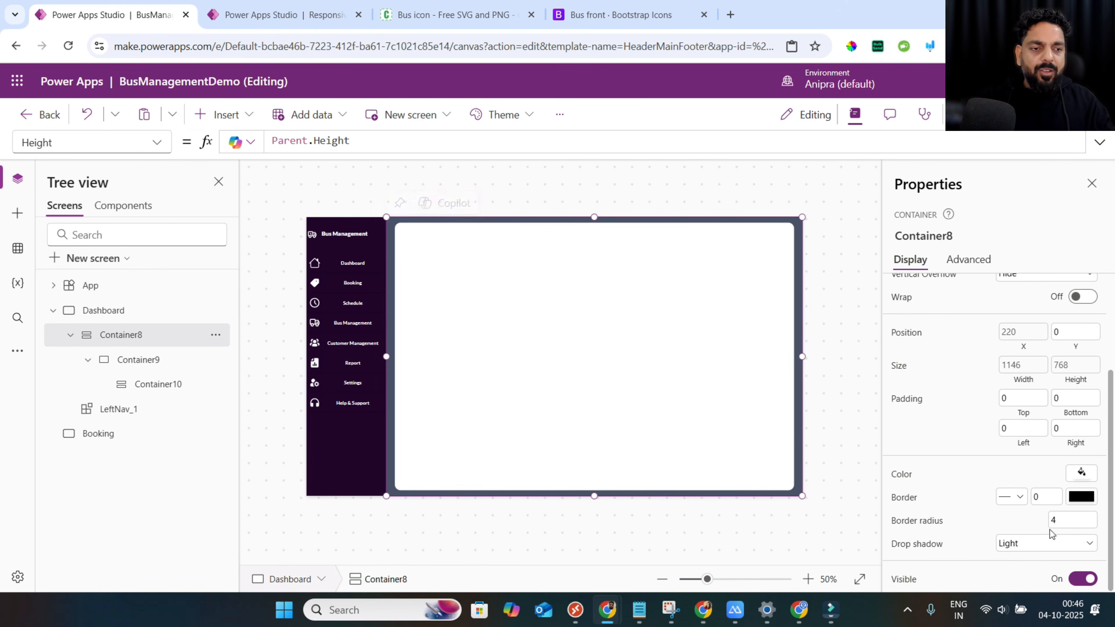
{"action": "double_click", "coordinate": [1066, 520]}
{"action": "type", "text": "0"}
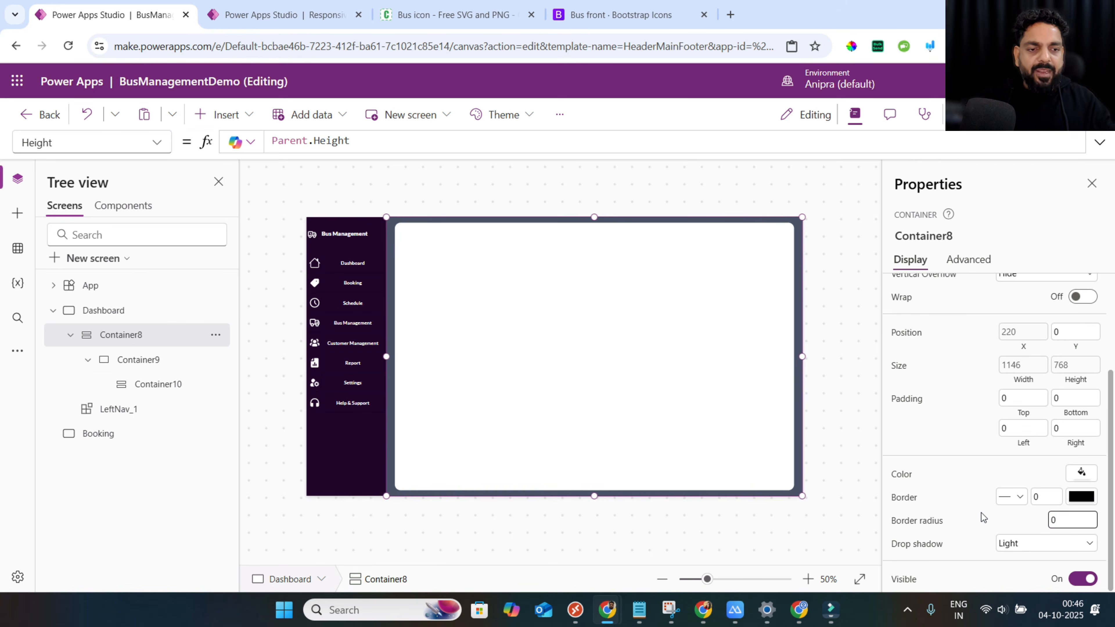
{"action": "left_click", "coordinate": [1016, 545]}
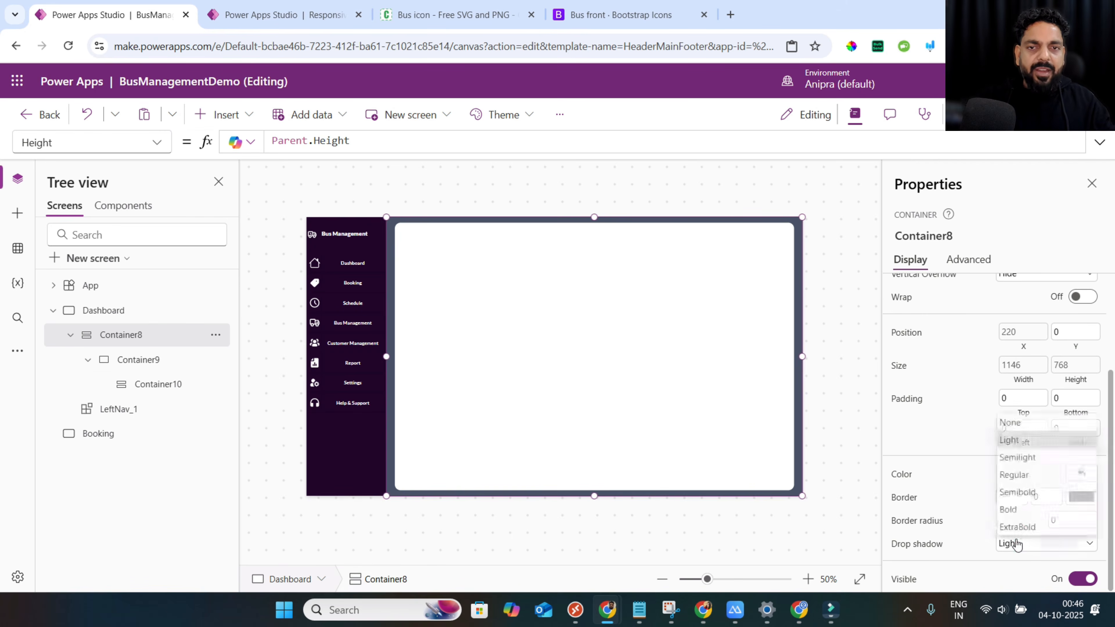
{"action": "left_click", "coordinate": [1009, 420]}
Insert a plain container inside the white Container10.
{"action": "left_click", "coordinate": [614, 294]}
{"action": "left_click", "coordinate": [226, 115]}
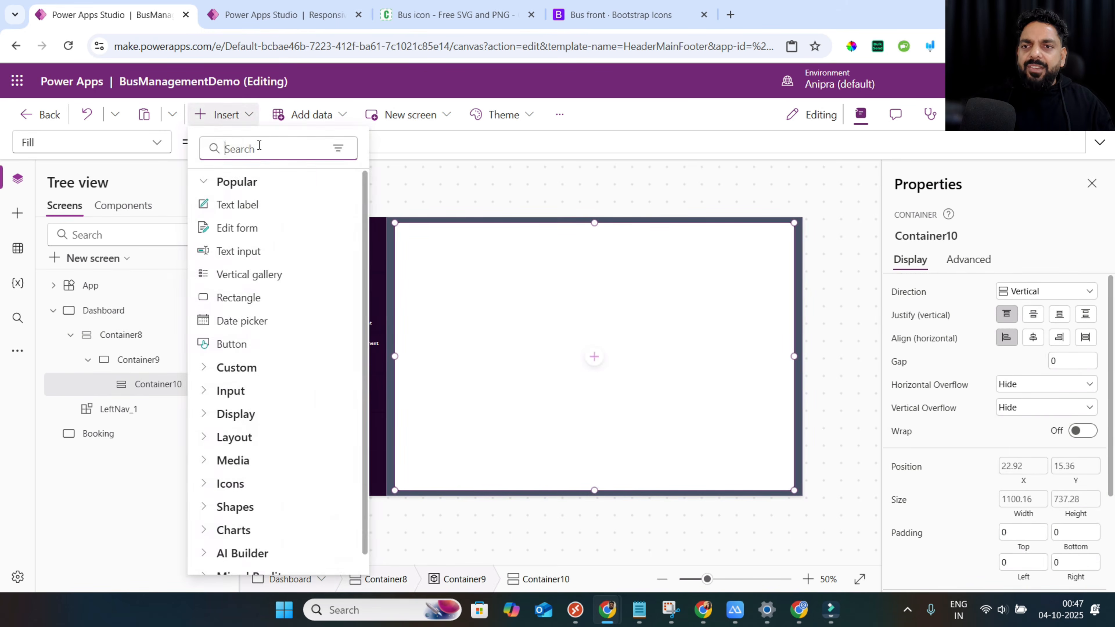
{"action": "left_click", "coordinate": [259, 146]}
{"action": "type", "text": "conta"}
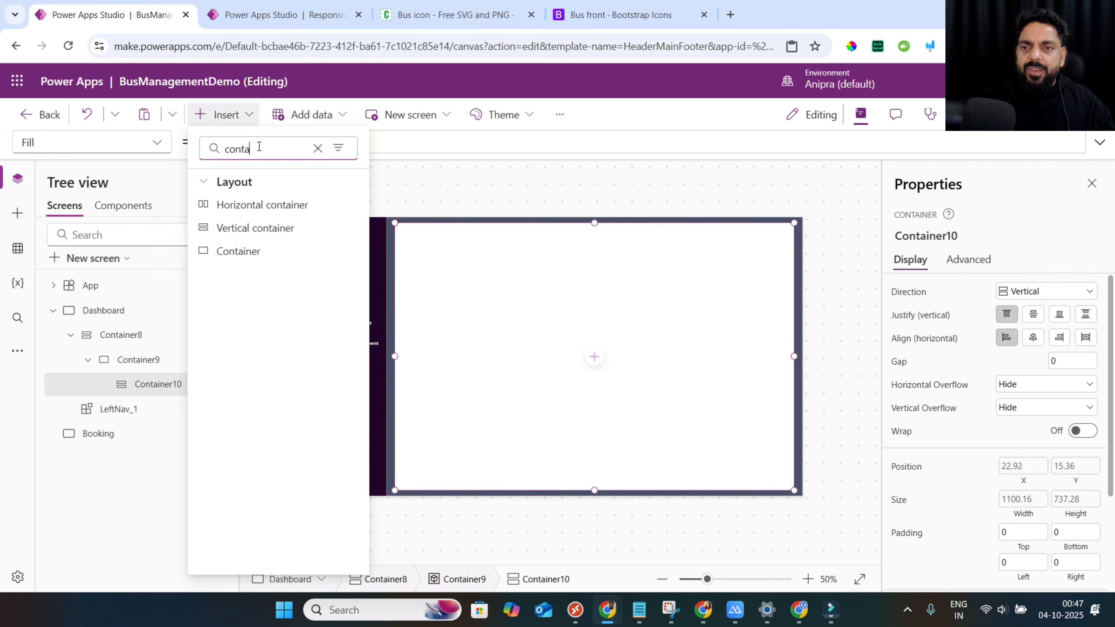
{"action": "left_click", "coordinate": [258, 250]}
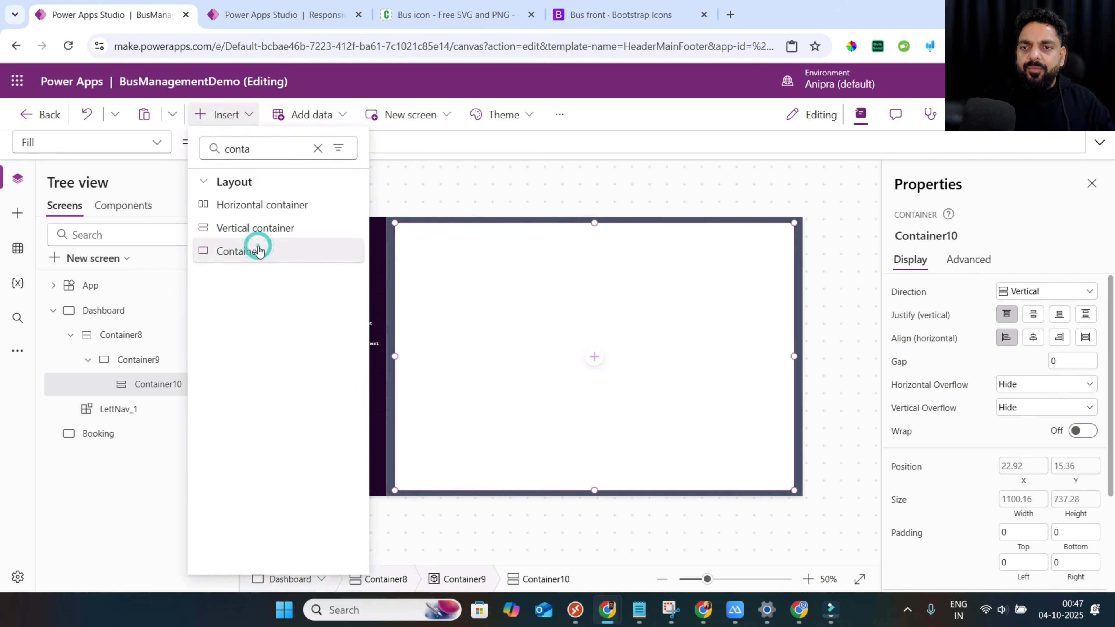
Add a second plain container inside Container10, as a sibling of Container11.
{"action": "left_click", "coordinate": [185, 383]}
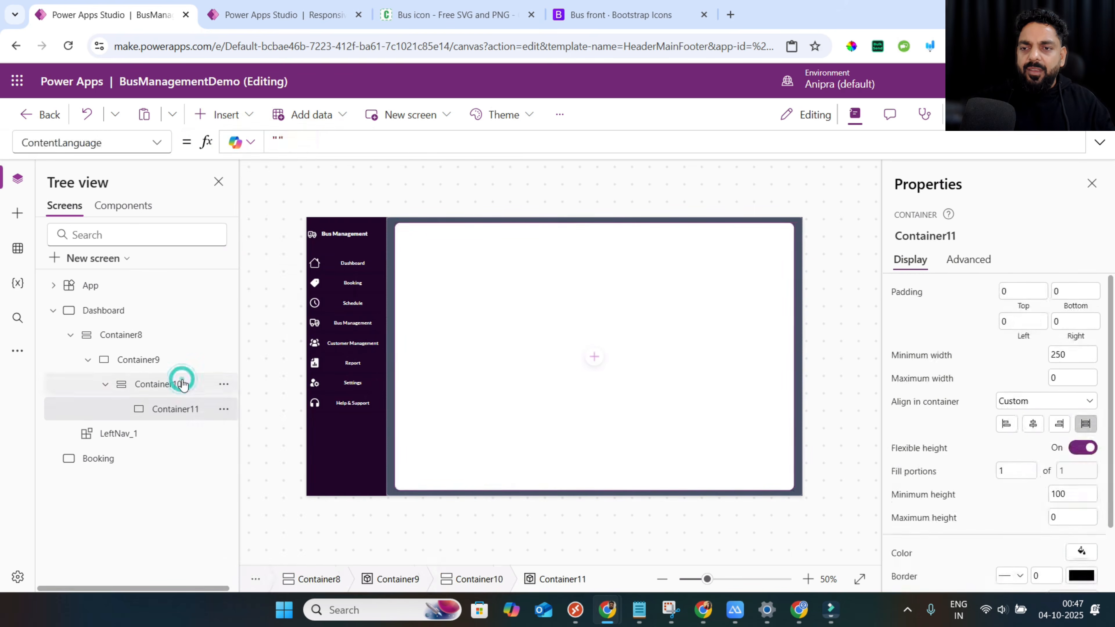
{"action": "left_click", "coordinate": [232, 126]}
{"action": "left_click", "coordinate": [249, 147]}
{"action": "type", "text": "c"}
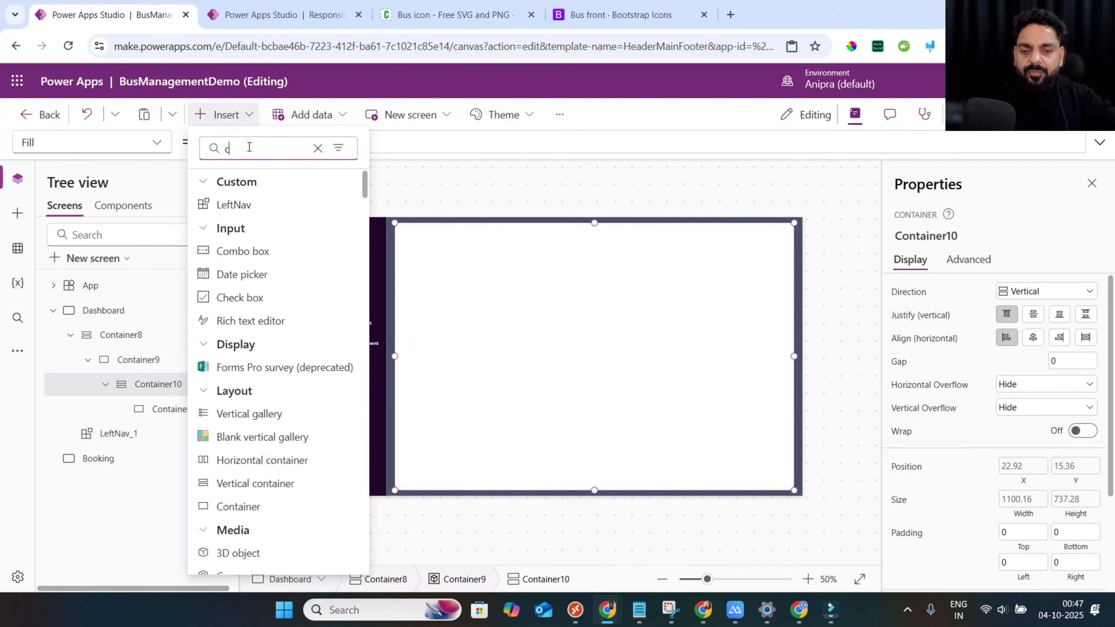
{"action": "type", "text": "ont"}
{"action": "left_click", "coordinate": [245, 256]}
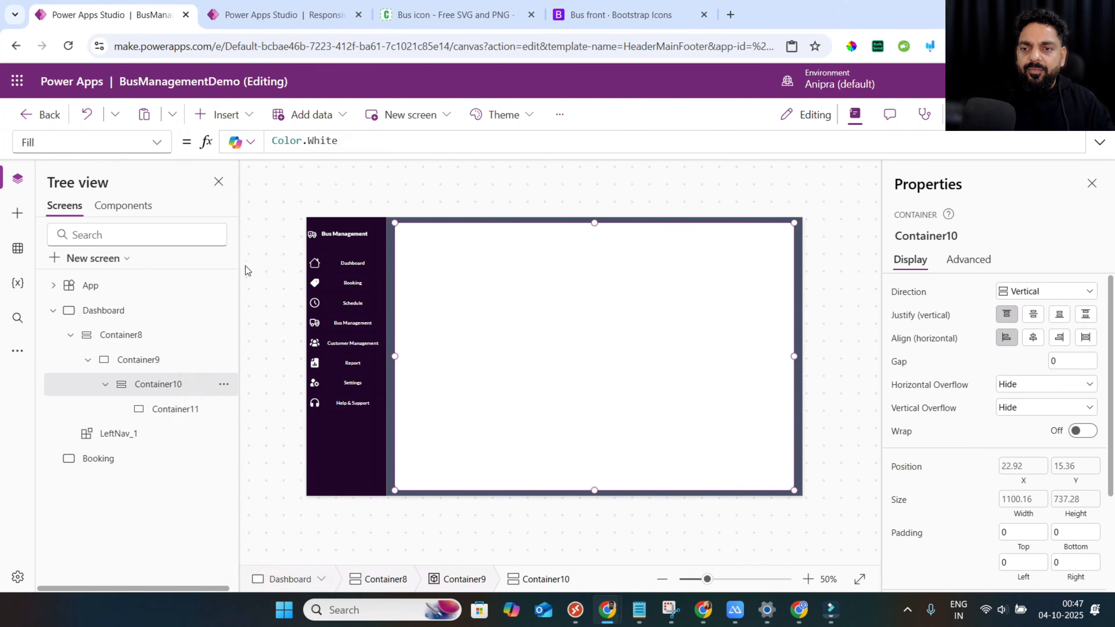
Set Container11's minimum height and minimum width to 0.
{"action": "left_click", "coordinate": [196, 416], "text": "ctrl"}
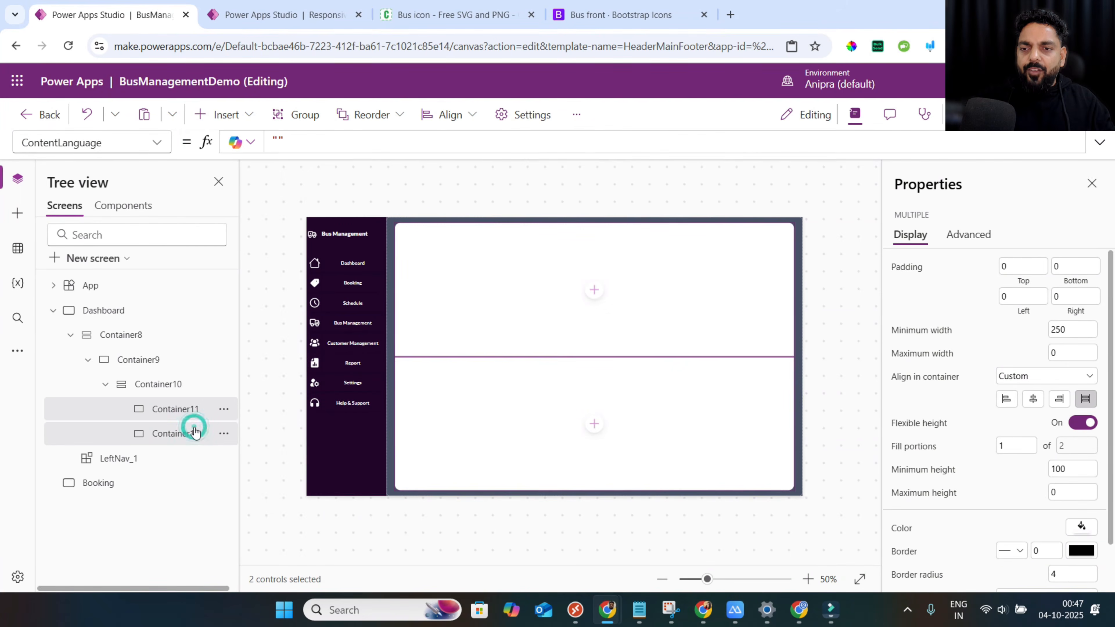
{"action": "left_click", "coordinate": [193, 432], "text": "ctrl"}
{"action": "left_click", "coordinate": [1070, 488]}
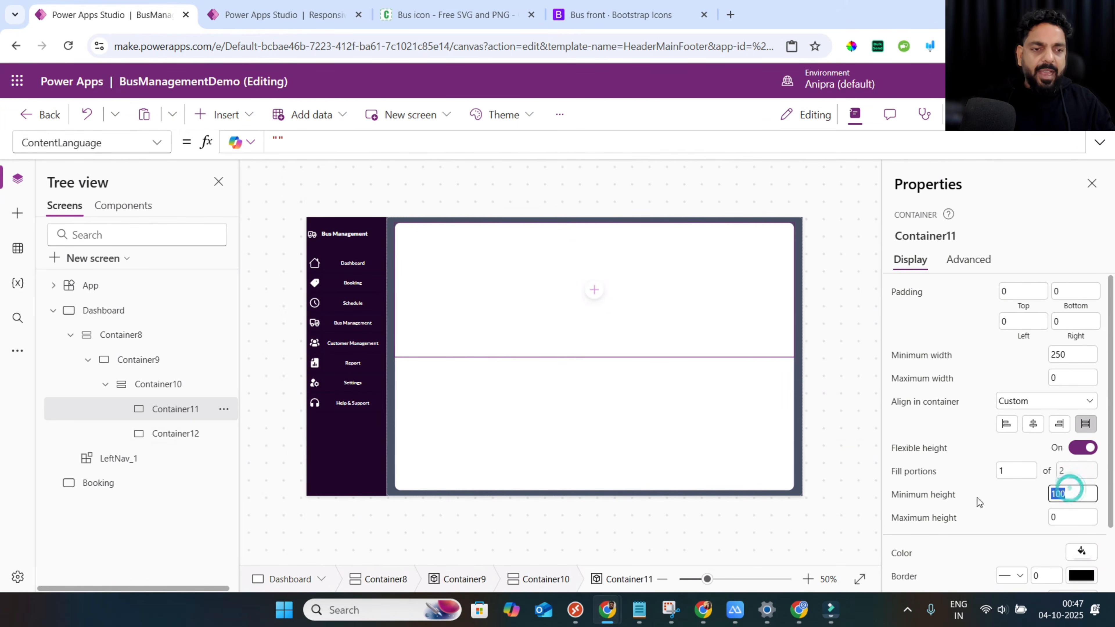
{"action": "left_click", "coordinate": [1071, 353]}
{"action": "type", "text": "0"}
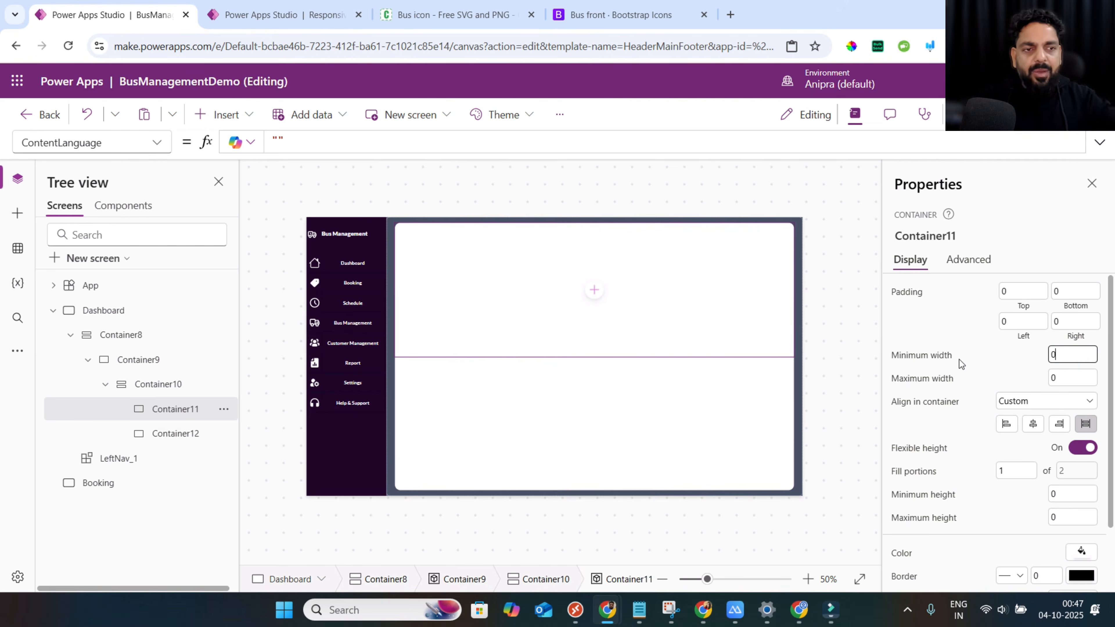
{"action": "left_click", "coordinate": [966, 488]}
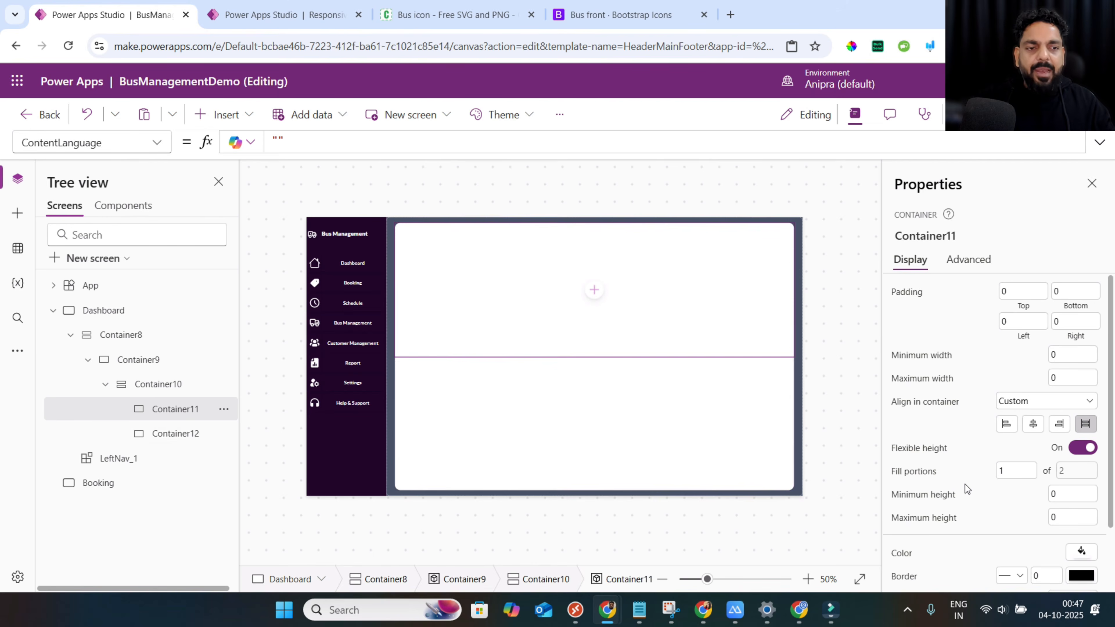
Set Container12's minimum height and minimum width to 0.
{"action": "left_click", "coordinate": [177, 435]}
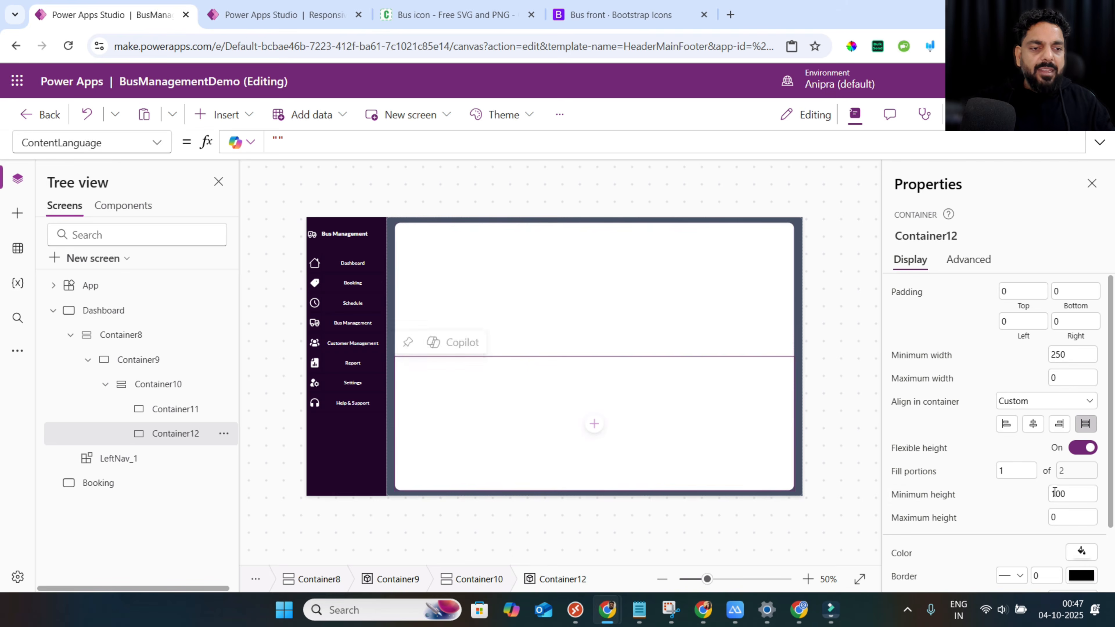
{"action": "left_click", "coordinate": [1071, 492]}
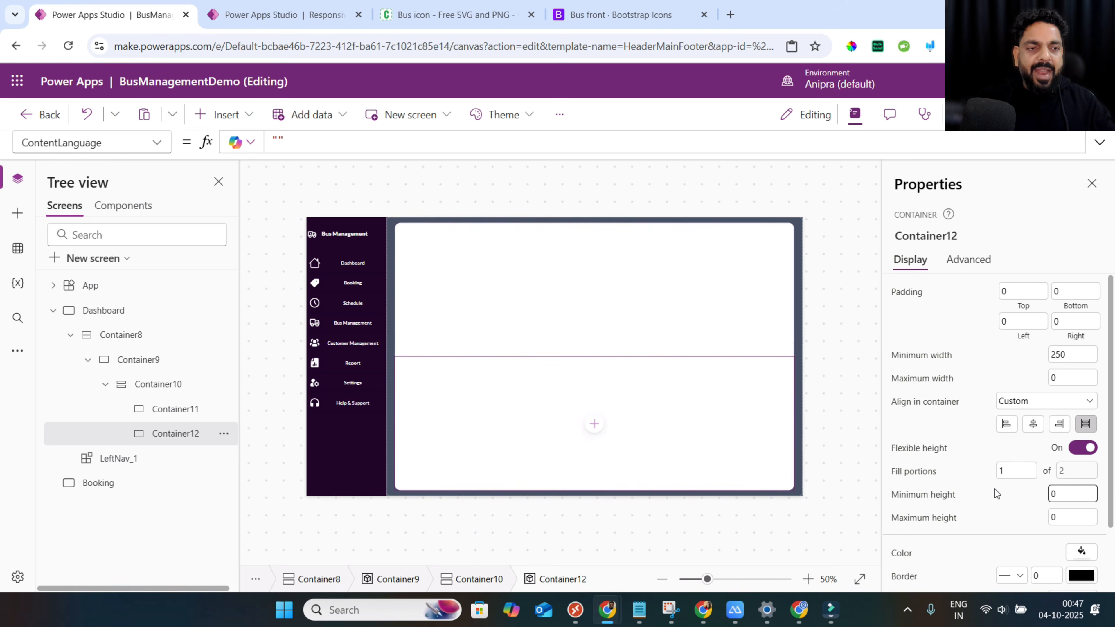
{"action": "left_click", "coordinate": [1066, 356]}
{"action": "type", "text": "0"}
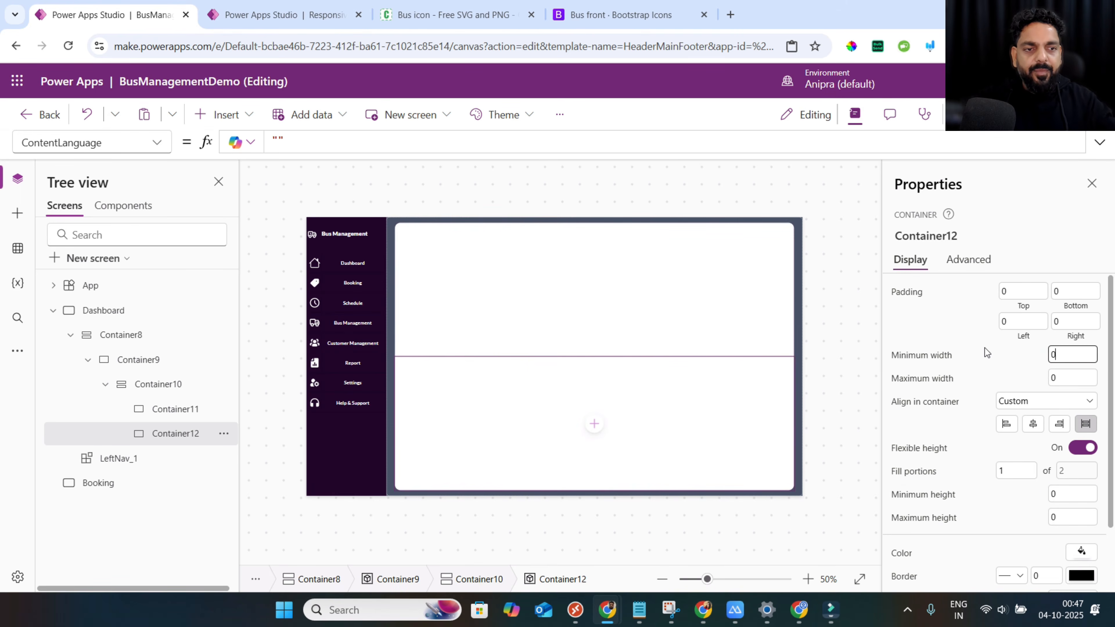
Set Container12's fill portions to 12 so it takes most of Container10's height.
{"action": "left_click", "coordinate": [406, 416]}
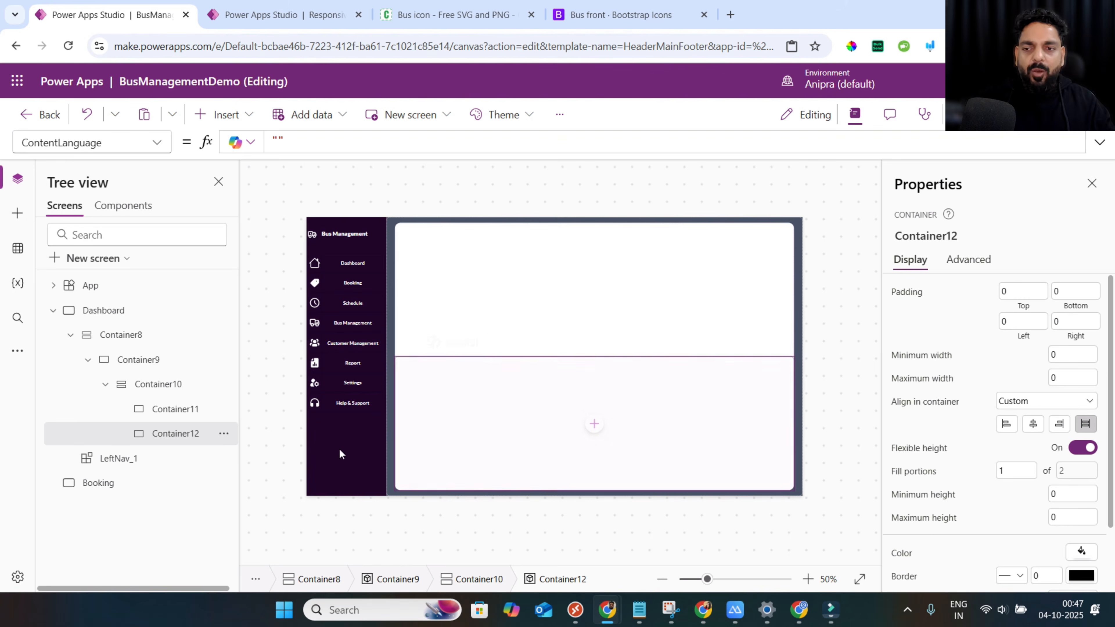
{"action": "left_click", "coordinate": [1011, 473]}
{"action": "type", "text": "2"}
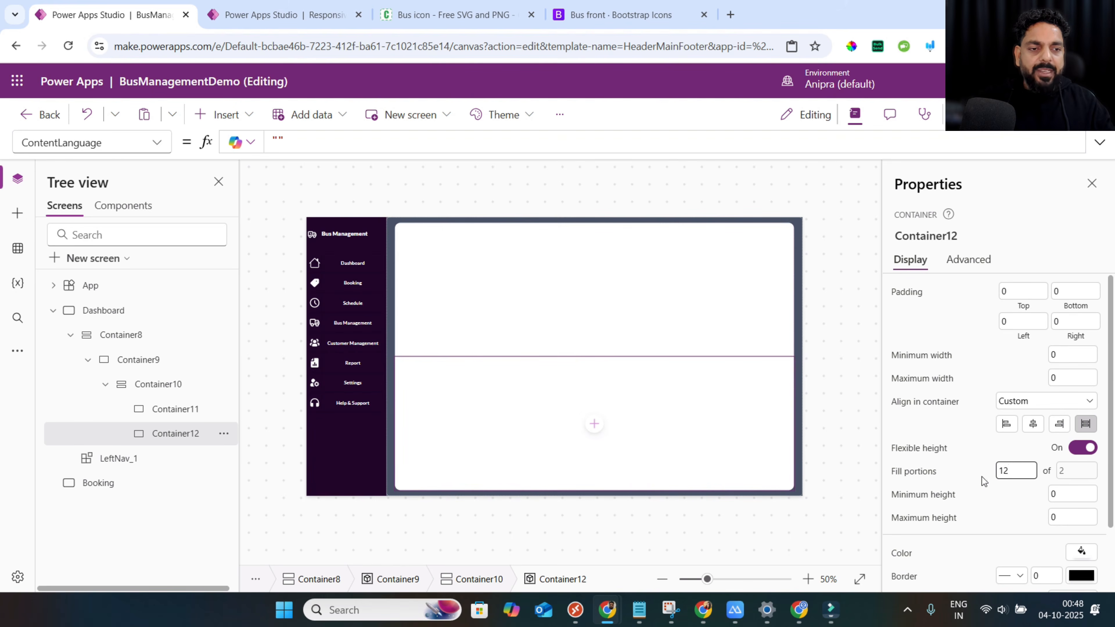
{"action": "left_click", "coordinate": [1064, 492]}
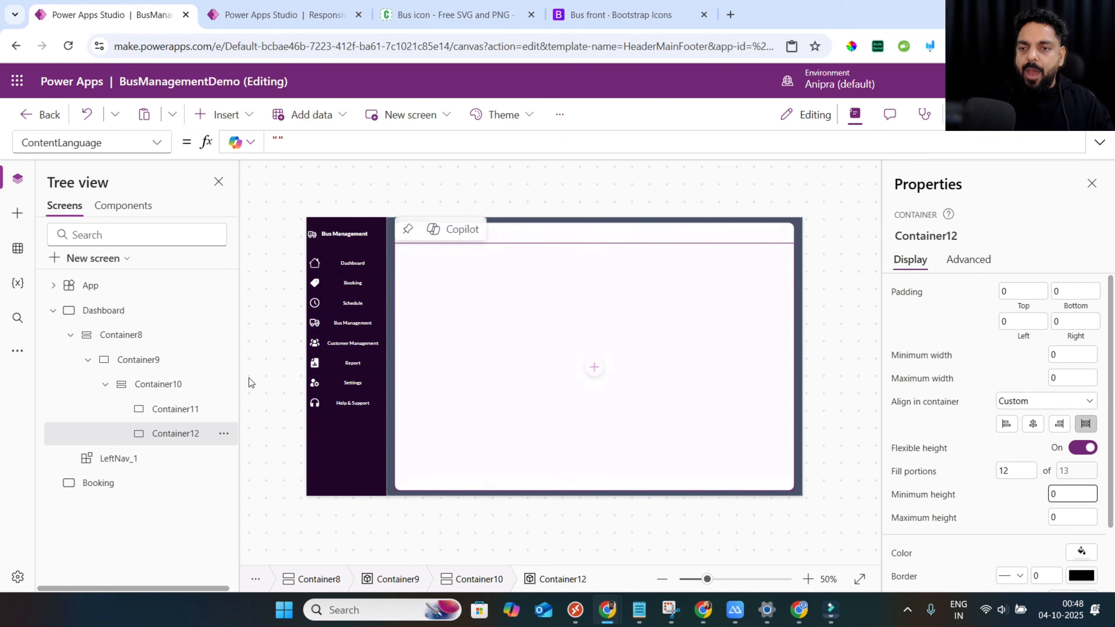
Insert a horizontal container inside Container11, the narrow strip at the top of the white content area.
{"action": "left_click", "coordinate": [199, 408]}
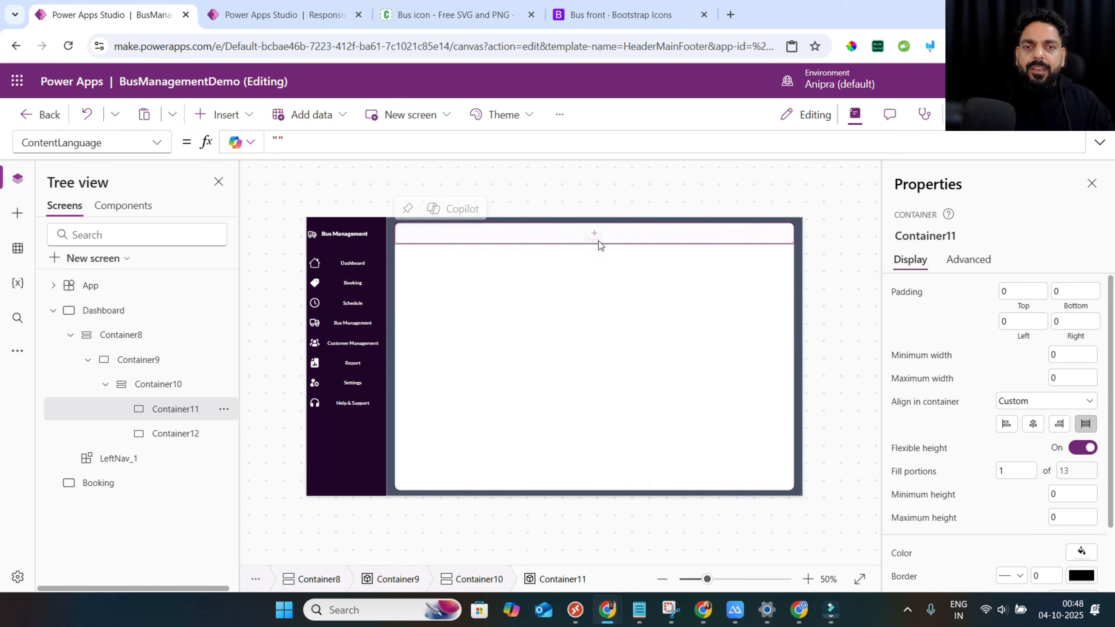
{"action": "left_click", "coordinate": [595, 233]}
{"action": "left_click", "coordinate": [672, 128]}
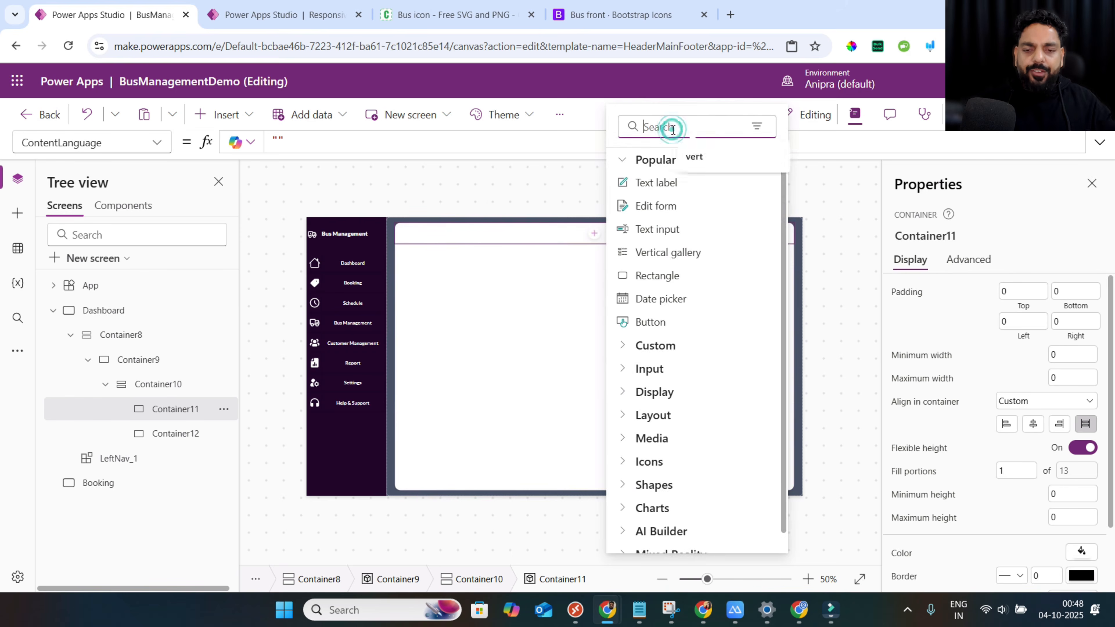
{"action": "type", "text": "hori"}
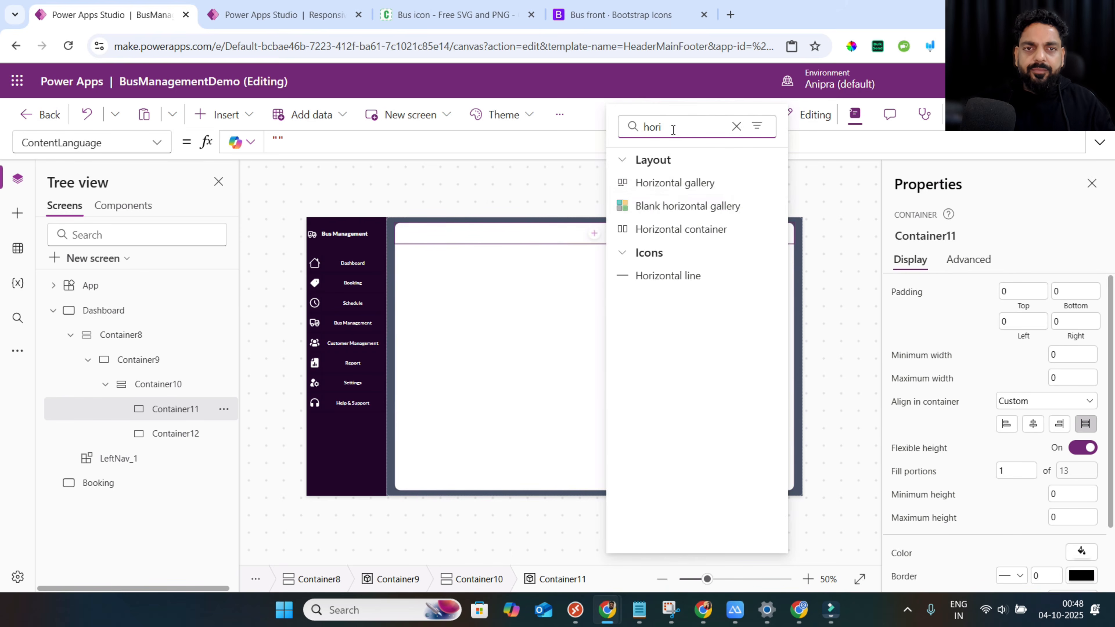
{"action": "left_click", "coordinate": [672, 229]}
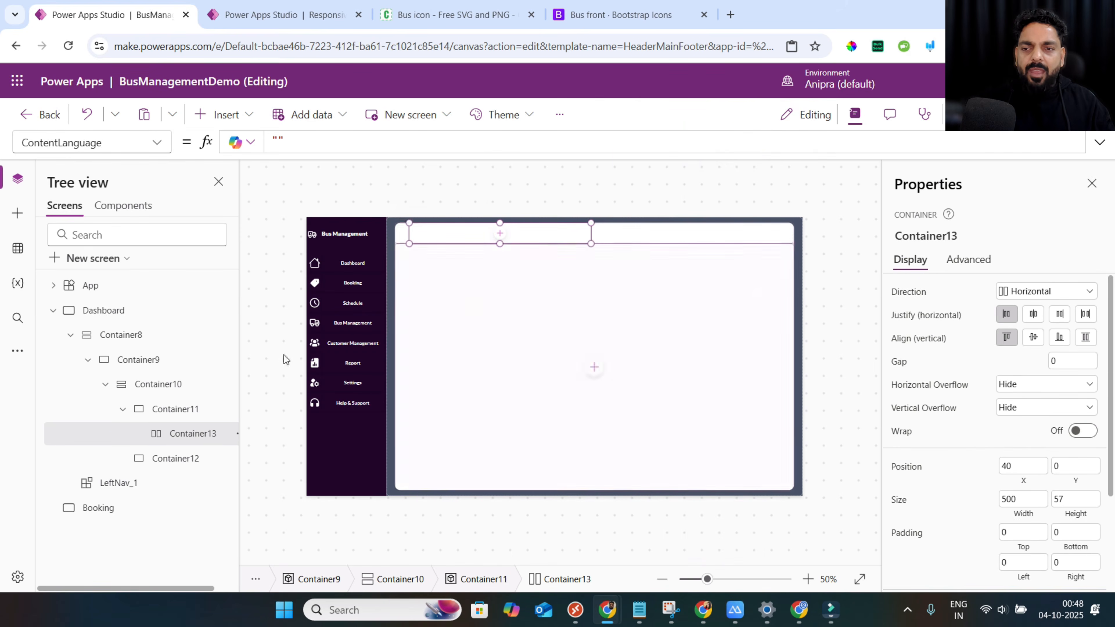
Set Container13's X position to 0 and its width to Parent.Width.
{"action": "left_click", "coordinate": [1011, 481]}
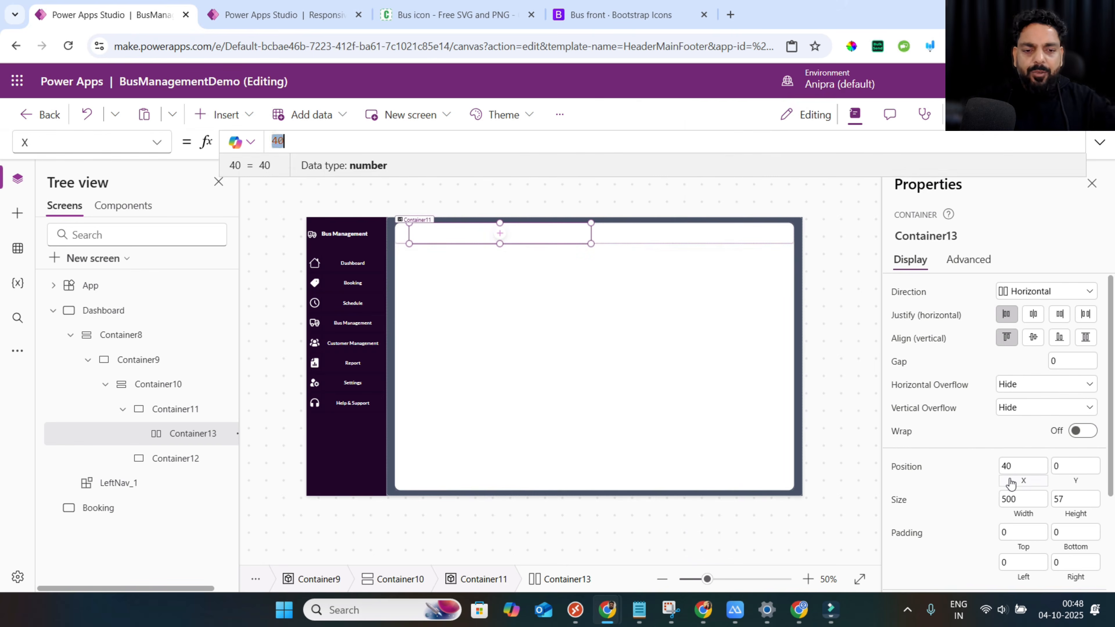
{"action": "left_click", "coordinate": [1016, 514]}
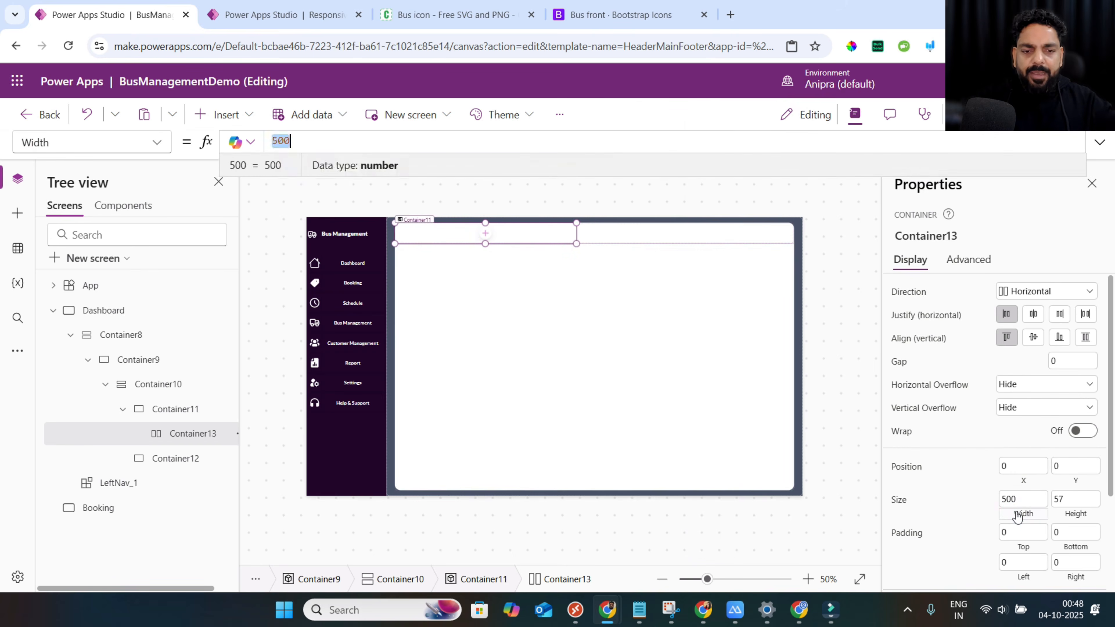
{"action": "type", "text": "pare"}
{"action": "key", "text": "Tab"}
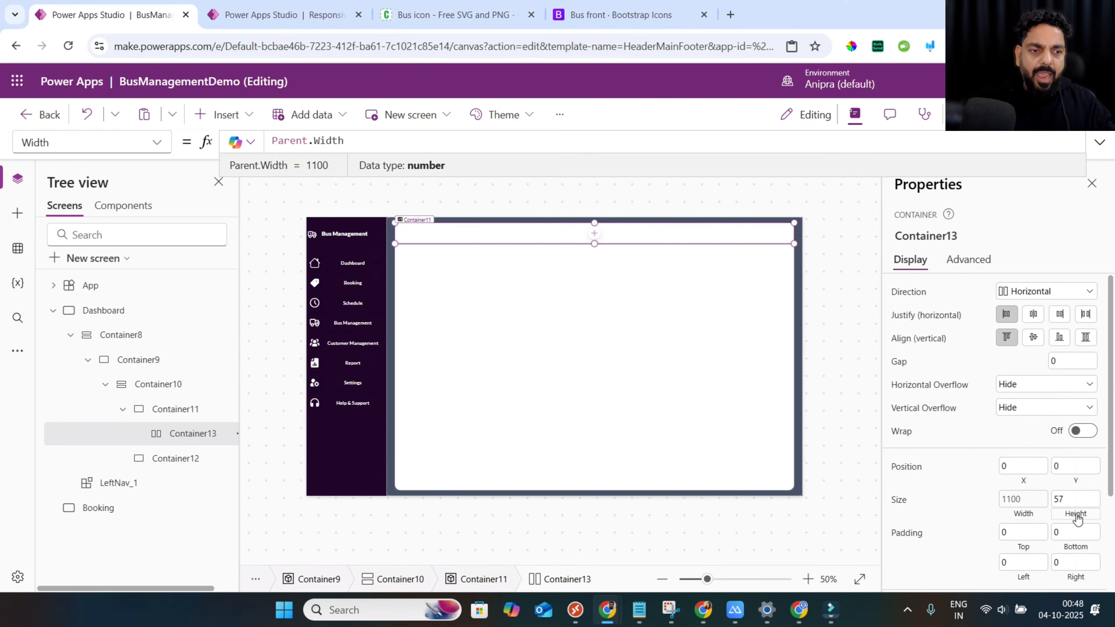
Set Container13's height to Parent.Height.
{"action": "left_click", "coordinate": [1076, 514]}
{"action": "type", "text": "pare"}
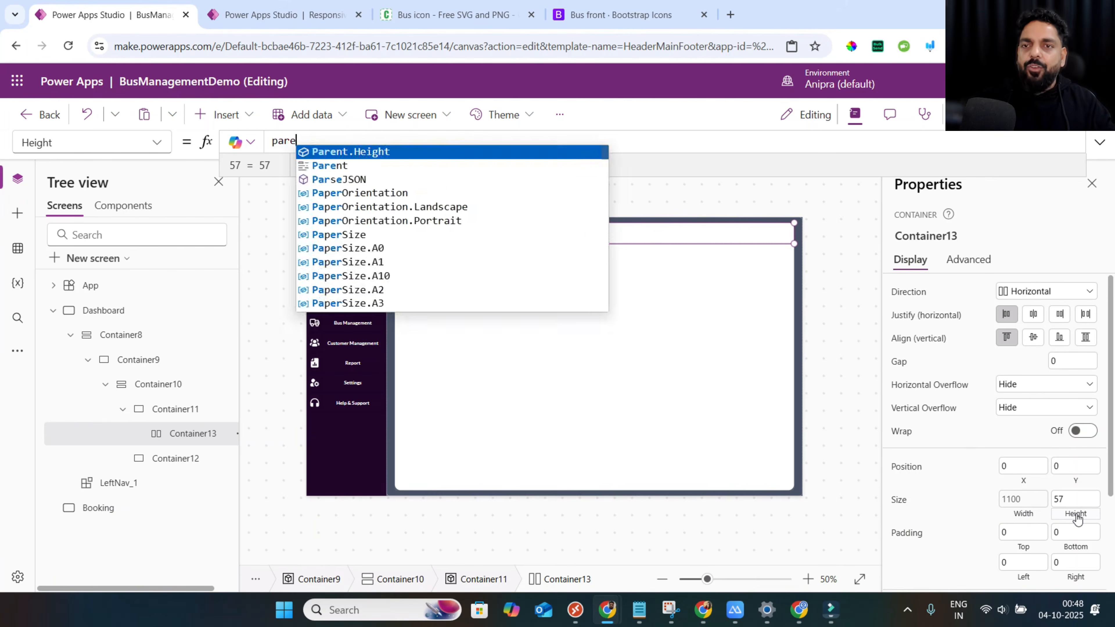
{"action": "key", "text": "Tab"}
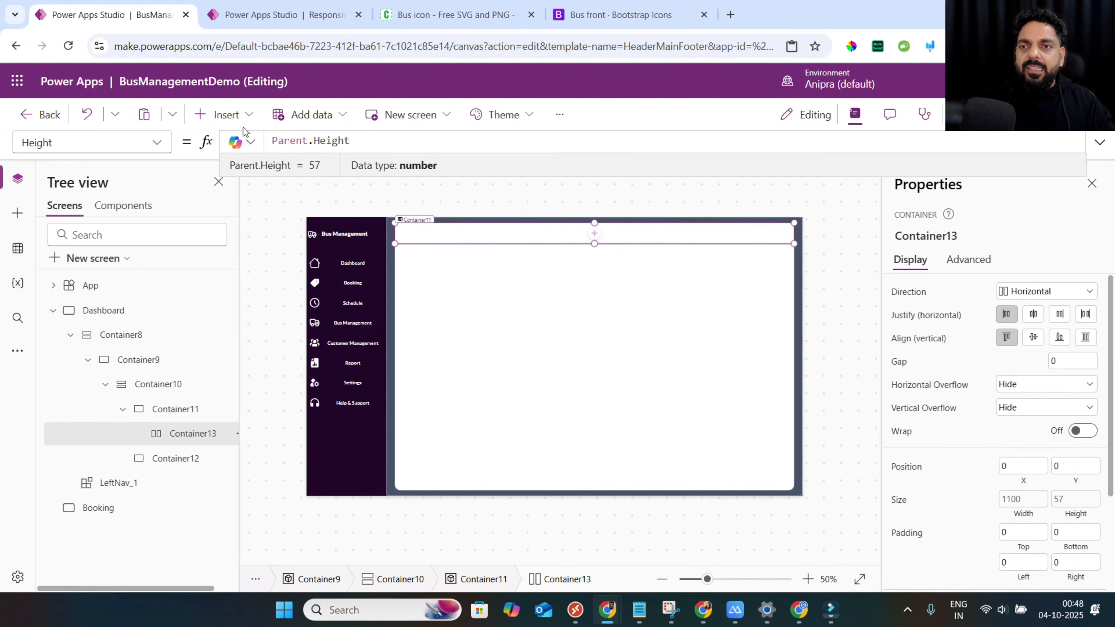
Copy Container12 and paste it three times inside Container13.
{"action": "left_click", "coordinate": [235, 116]}
{"action": "left_click", "coordinate": [253, 146]}
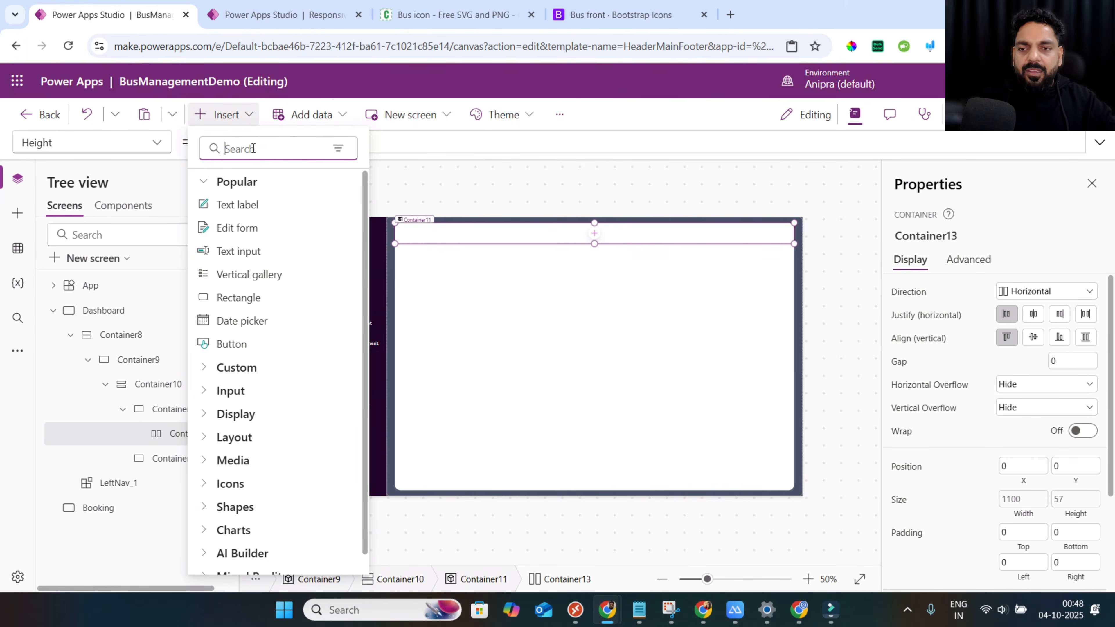
{"action": "left_click", "coordinate": [160, 459]}
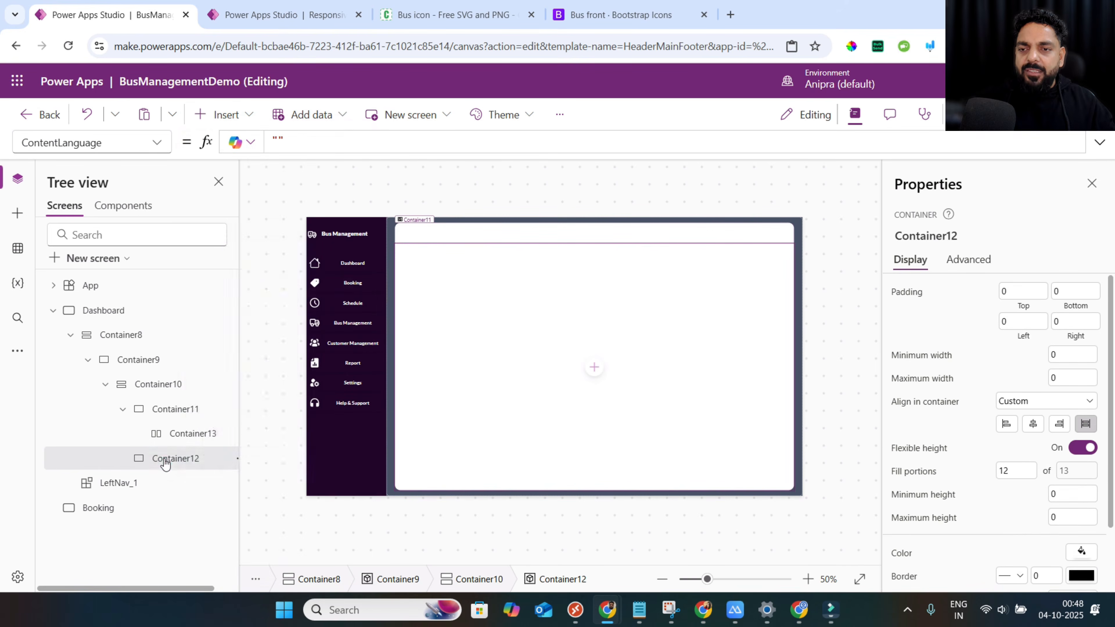
{"action": "right_click", "coordinate": [163, 459]}
{"action": "left_click", "coordinate": [207, 297]}
{"action": "right_click", "coordinate": [203, 425]}
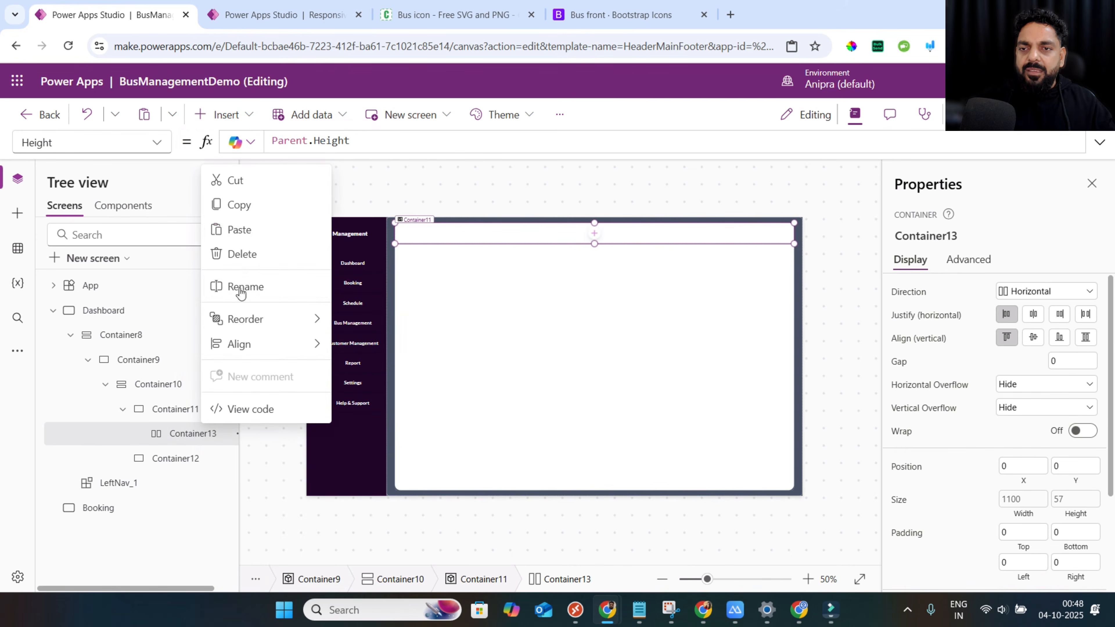
{"action": "left_click", "coordinate": [247, 239]}
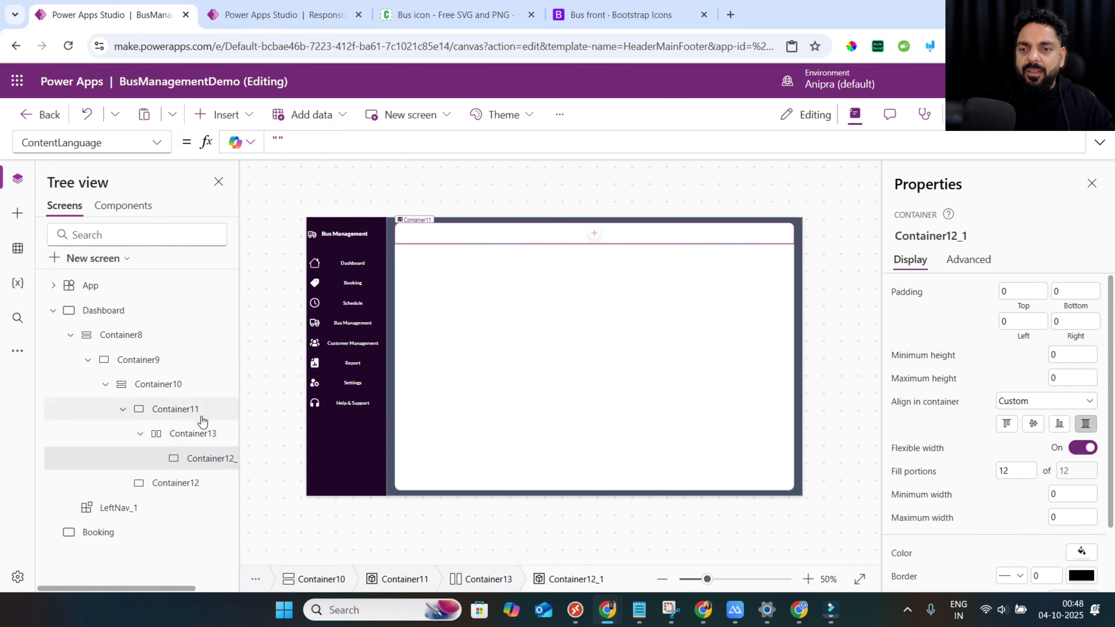
{"action": "left_click", "coordinate": [201, 434]}
{"action": "right_click", "coordinate": [201, 435]}
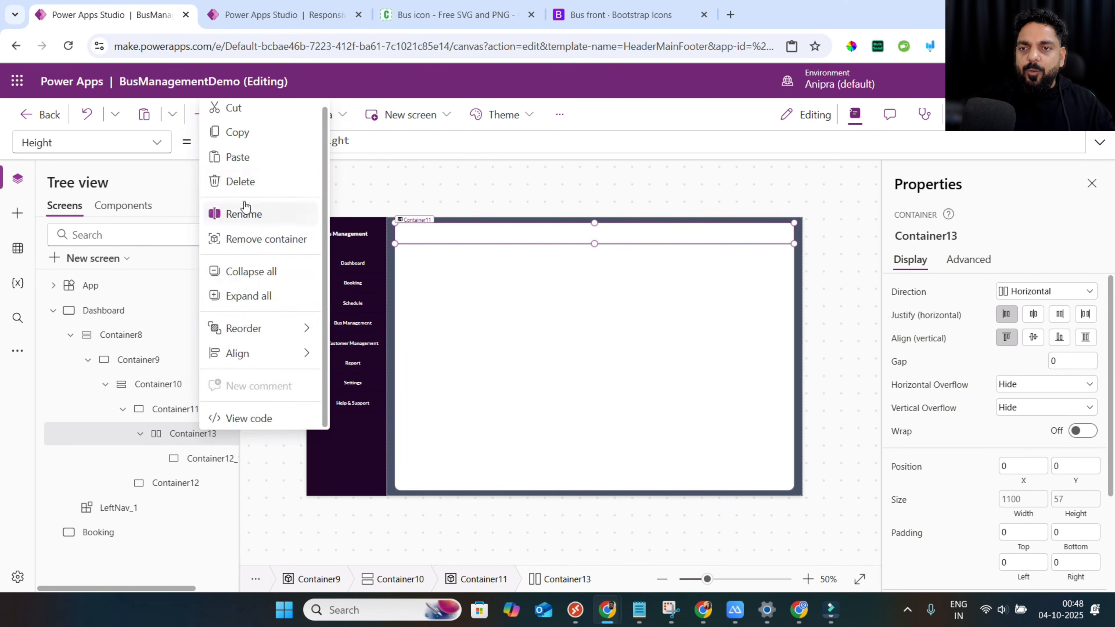
{"action": "left_click", "coordinate": [250, 161]}
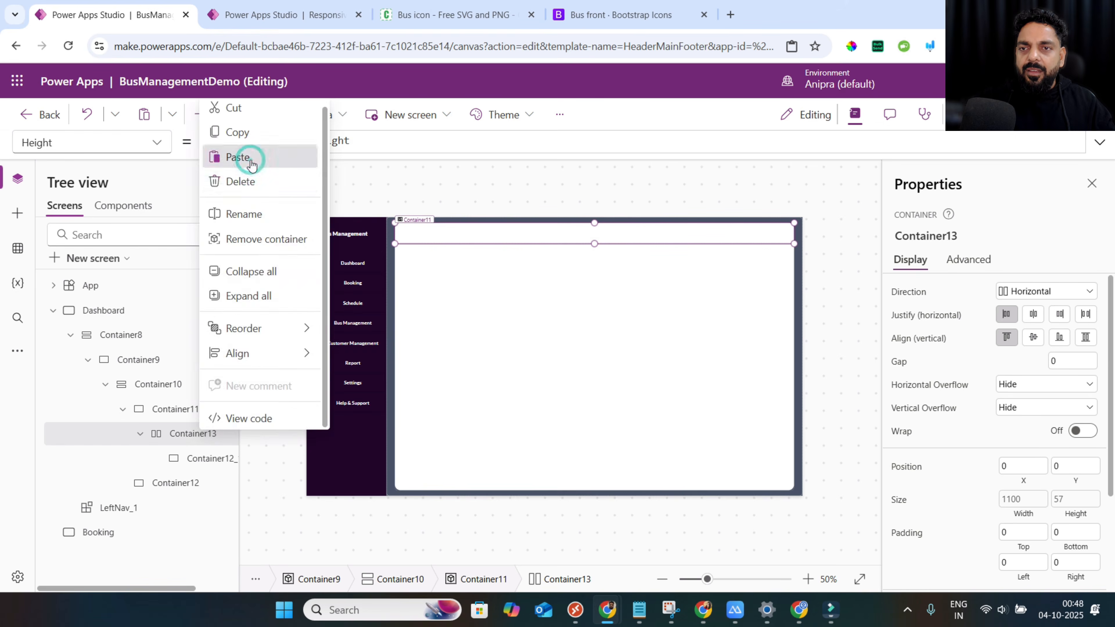
{"action": "right_click", "coordinate": [197, 442]}
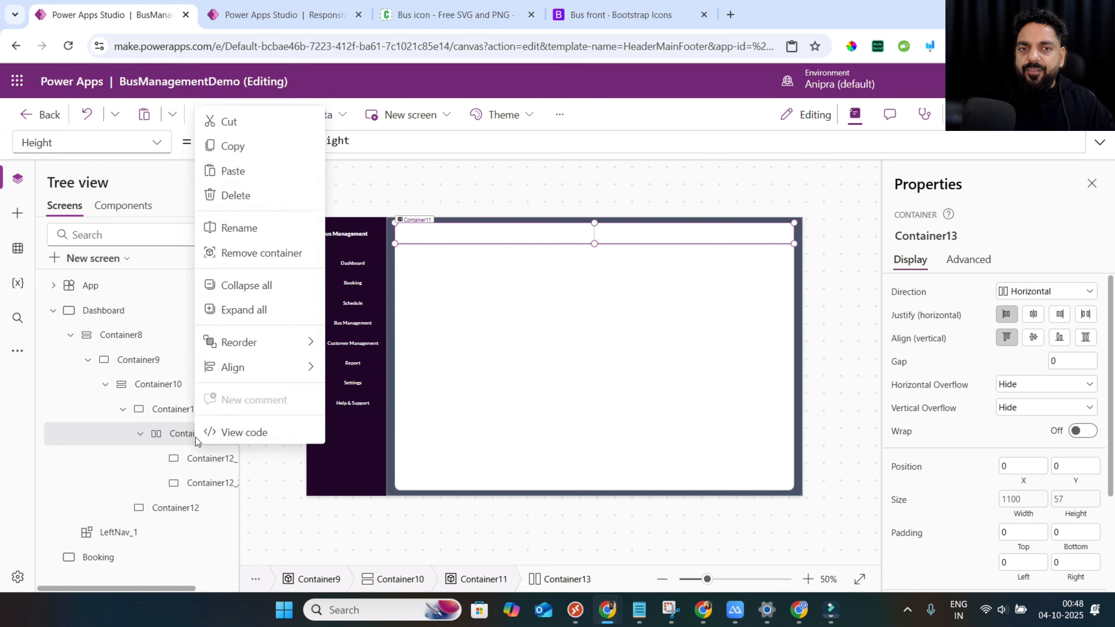
{"action": "left_click", "coordinate": [243, 168]}
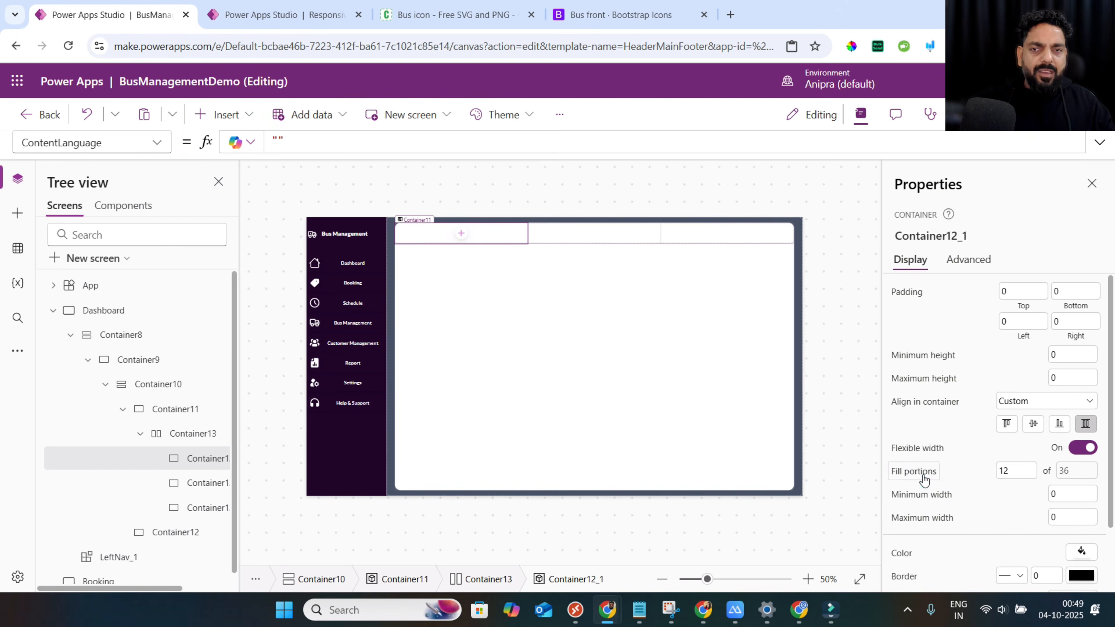
Set the fill portions of Container13's three child containers to 0.5, 1.5 and 1, in that order.
{"action": "left_click", "coordinate": [923, 476]}
{"action": "type", "text": ".5"}
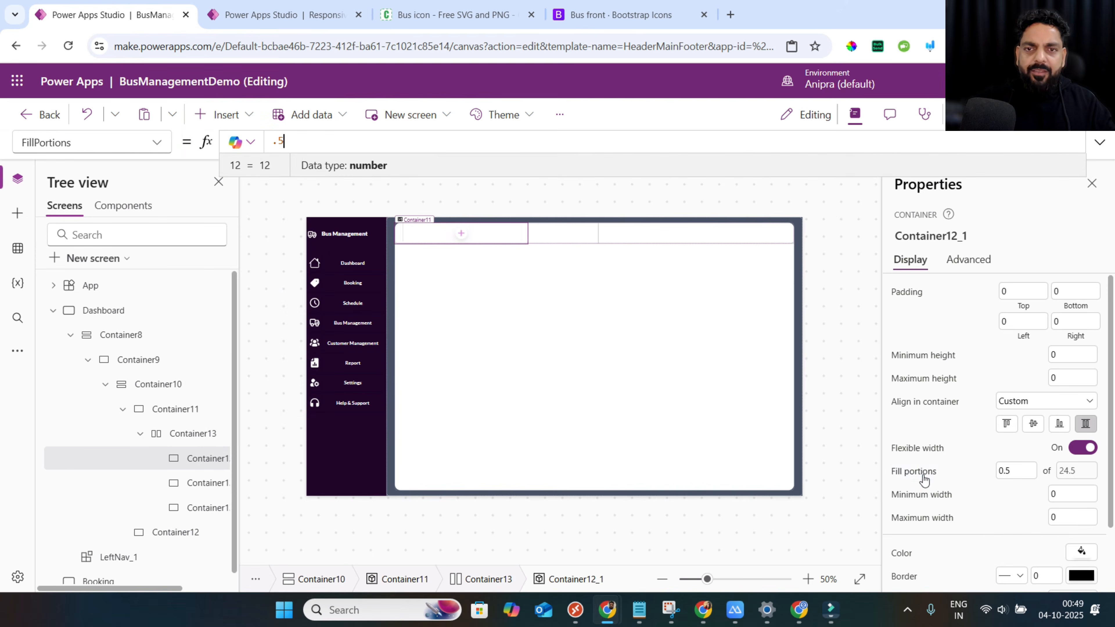
{"action": "left_click", "coordinate": [221, 483]}
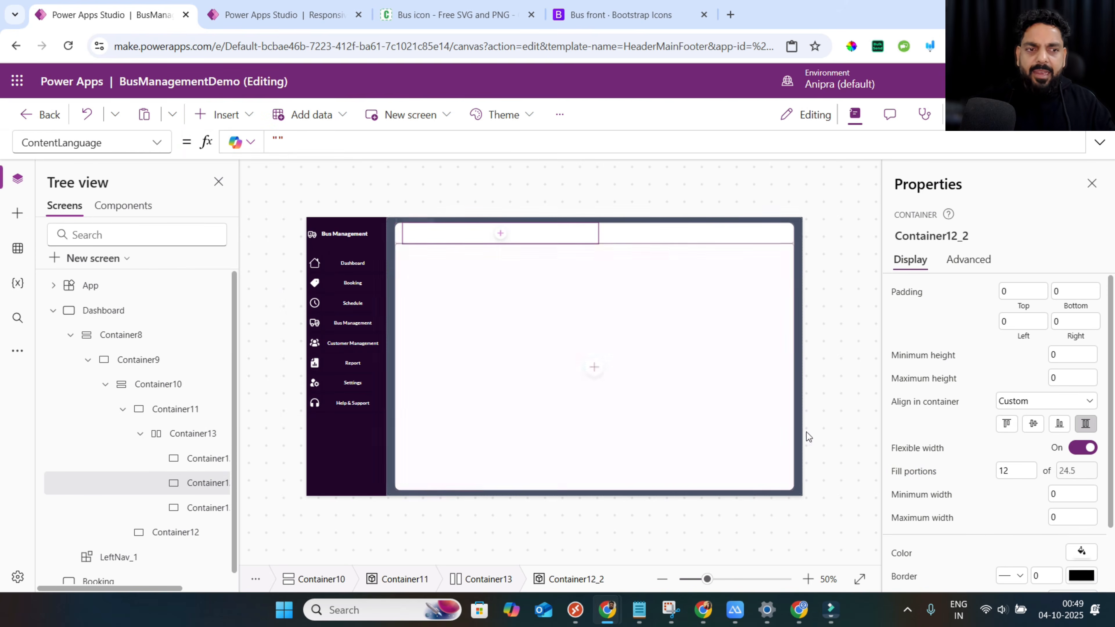
{"action": "left_click", "coordinate": [933, 477]}
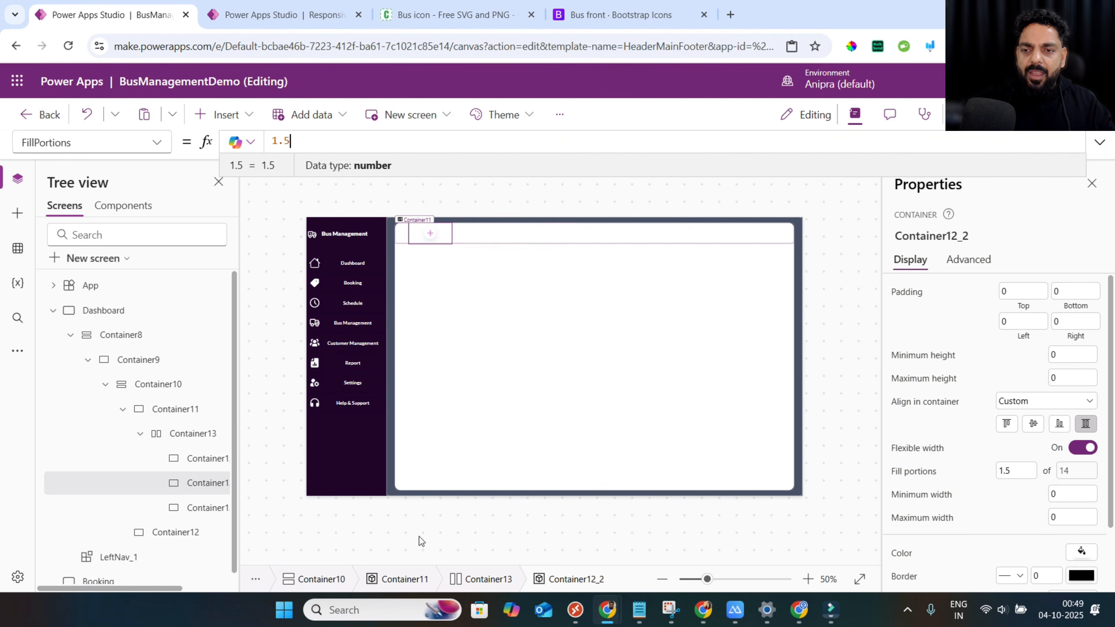
{"action": "left_click", "coordinate": [210, 507]}
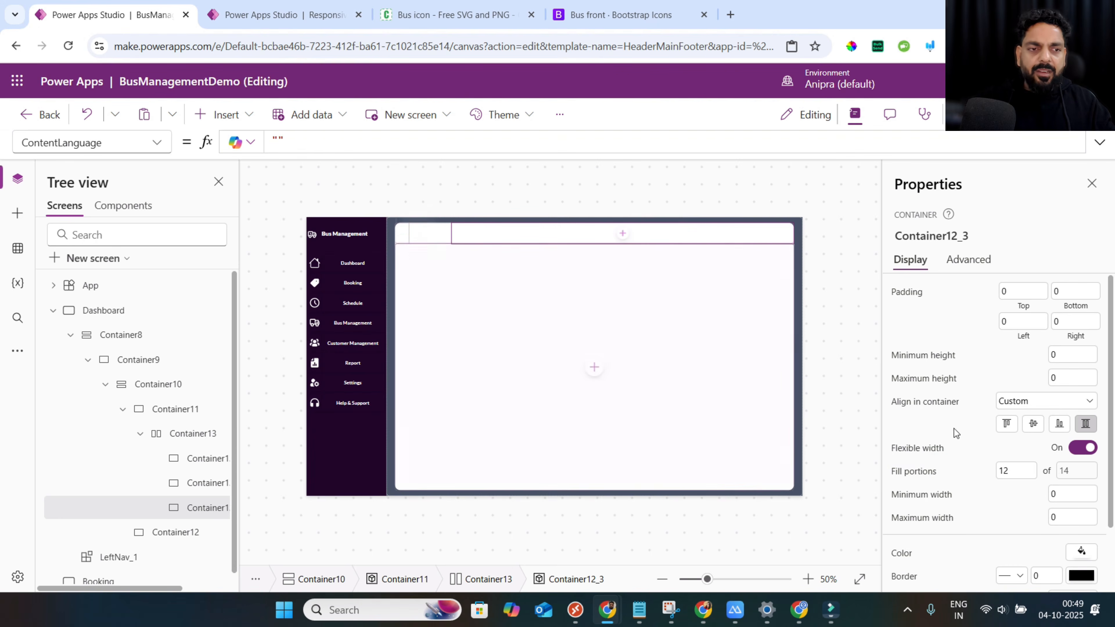
{"action": "left_click", "coordinate": [927, 472]}
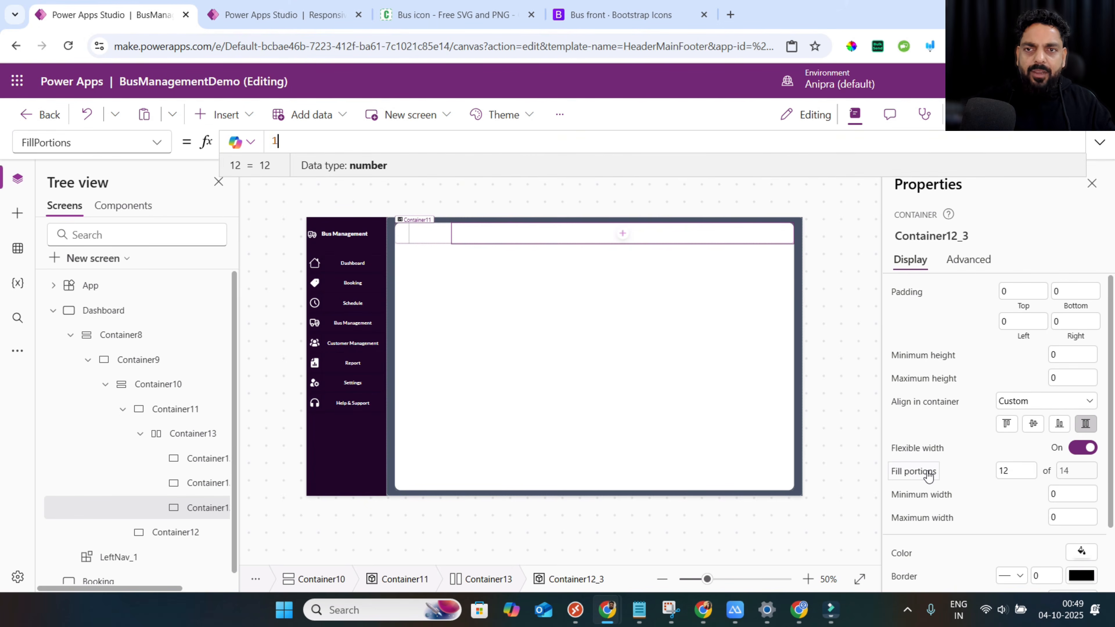
{"action": "type", "text": "1"}
Set the drop shadow to None and the border radius to 0 for all three child containers of Container13 together.
{"action": "left_click", "coordinate": [210, 458]}
{"action": "left_click", "coordinate": [210, 482], "text": "ctrl"}
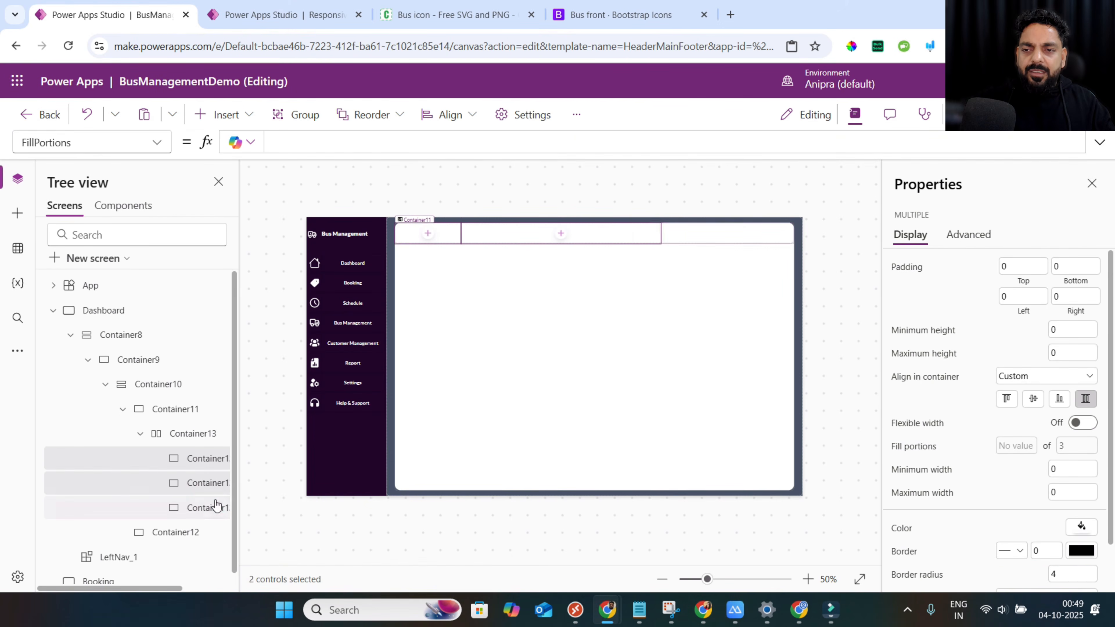
{"action": "left_click", "coordinate": [216, 506], "text": "ctrl"}
{"action": "scroll", "coordinate": [961, 504], "scroll_direction": "down", "scroll_amount": 2}
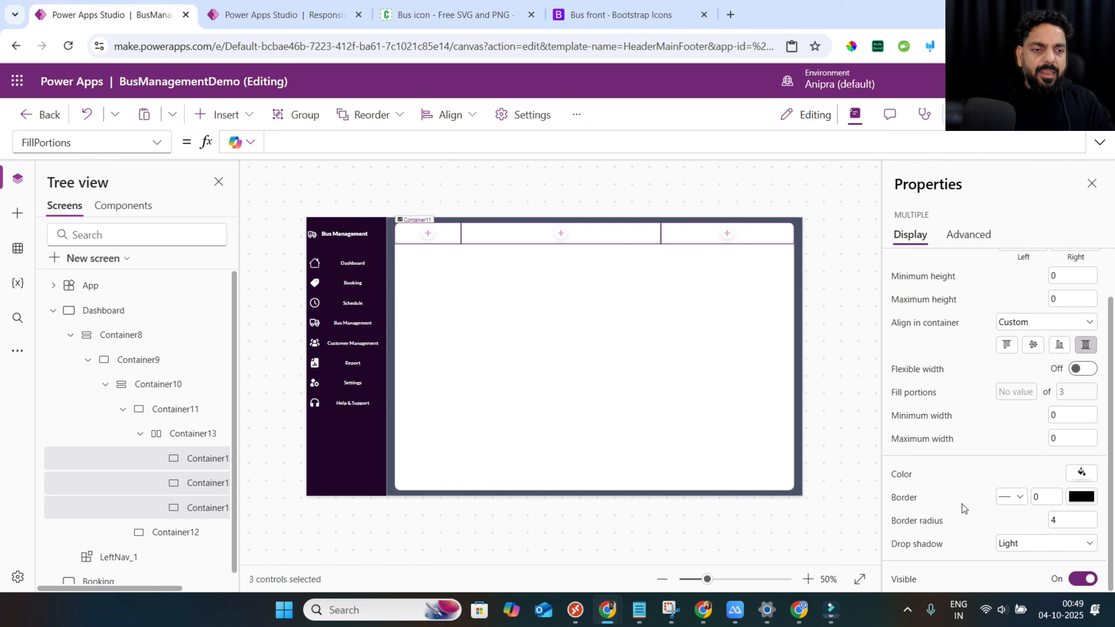
{"action": "left_click", "coordinate": [1016, 543]}
{"action": "left_click", "coordinate": [1017, 421]}
{"action": "double_click", "coordinate": [1062, 517]}
{"action": "type", "text": "0"}
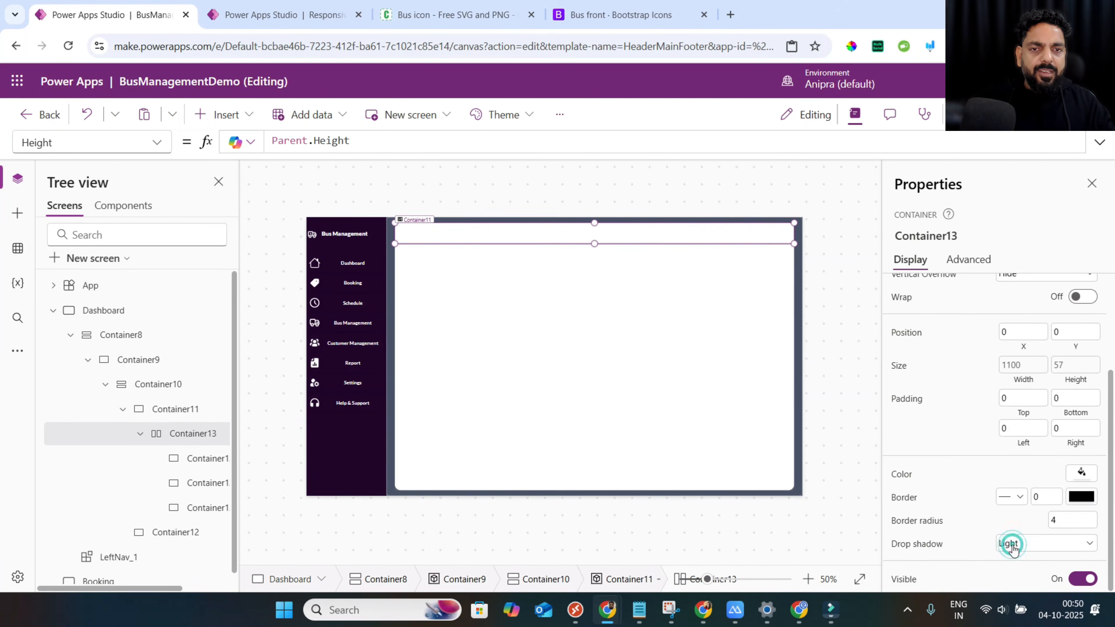
Set the drop shadow to None on Container13 and Container12, and set Container12's border radius to 0.
{"action": "left_click", "coordinate": [1012, 544]}
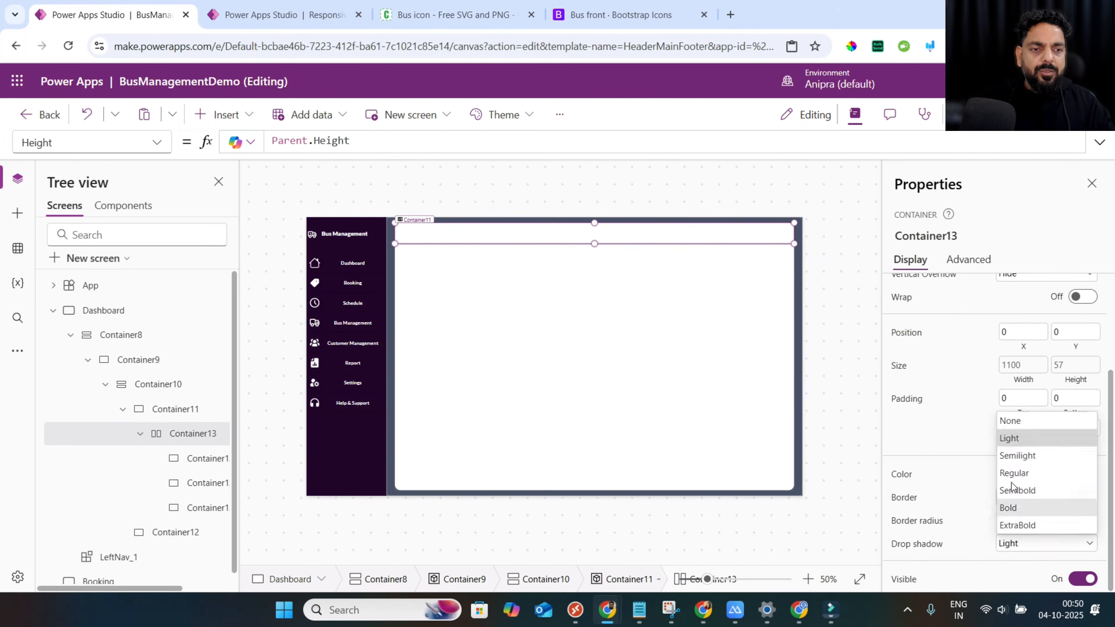
{"action": "left_click", "coordinate": [1010, 421]}
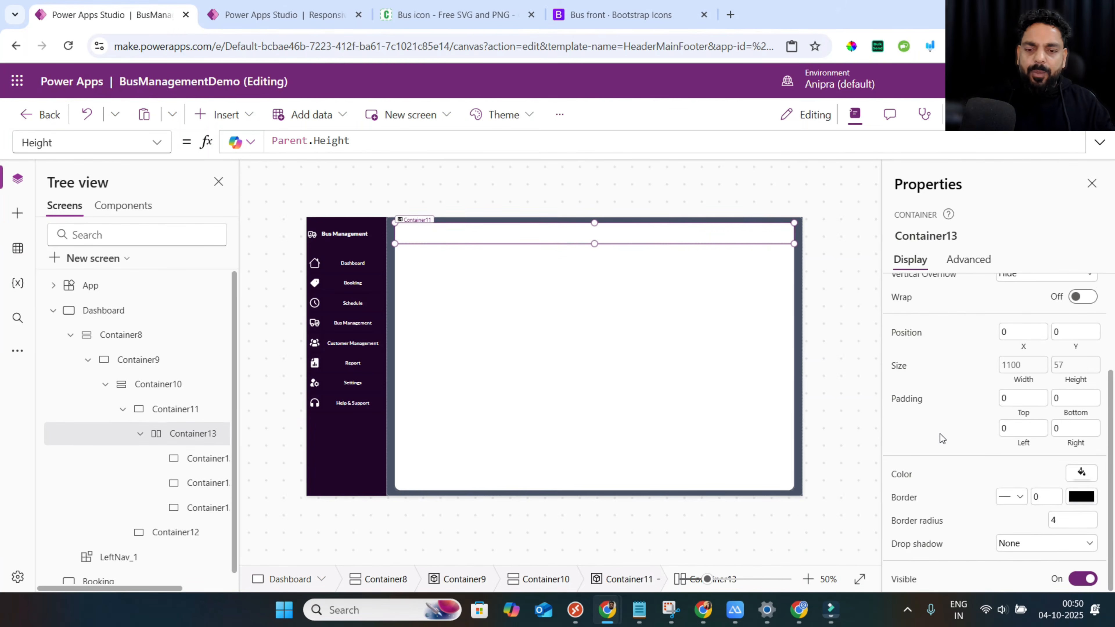
{"action": "left_click", "coordinate": [176, 532]}
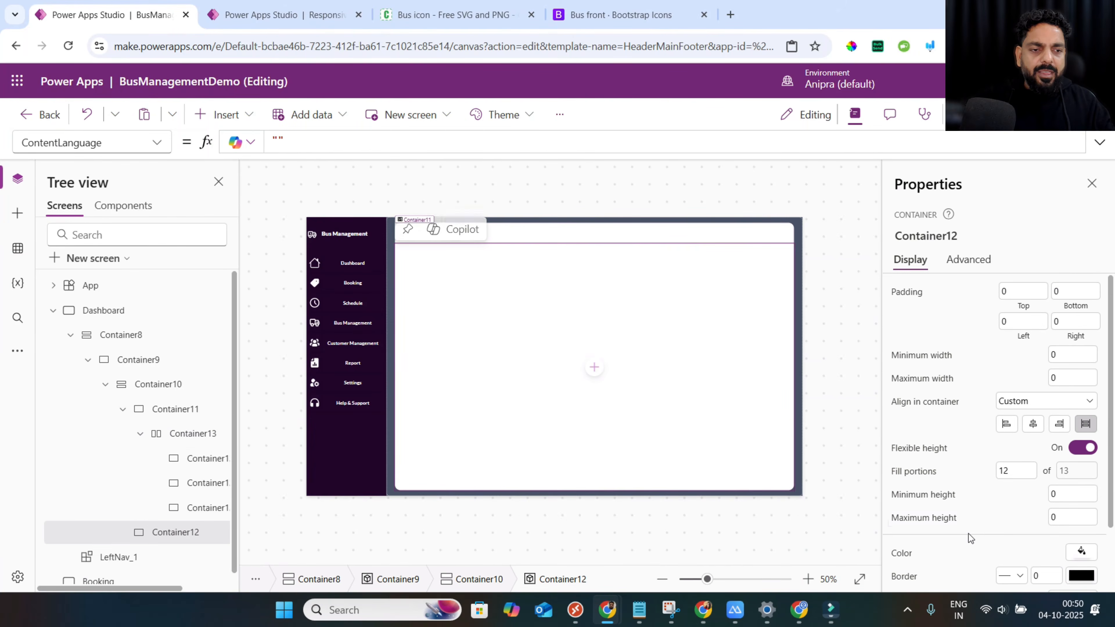
{"action": "scroll", "coordinate": [969, 535], "scroll_direction": "down", "scroll_amount": 2}
{"action": "left_click", "coordinate": [1008, 544]}
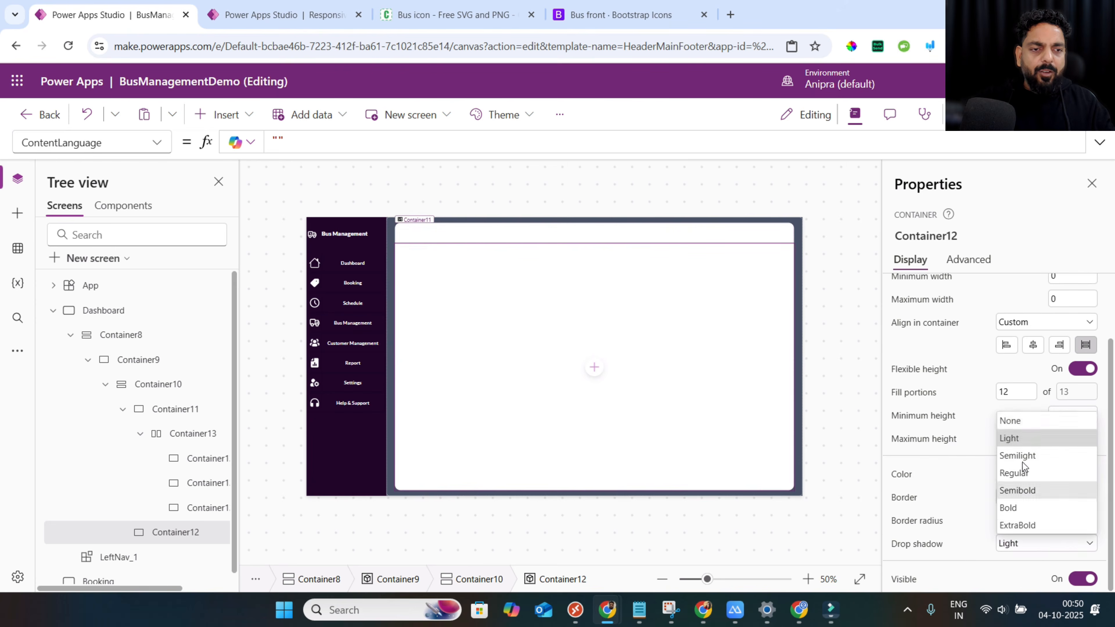
{"action": "left_click", "coordinate": [1022, 422]}
{"action": "left_click_drag", "start_coordinate": [1061, 522], "coordinate": [975, 524]}
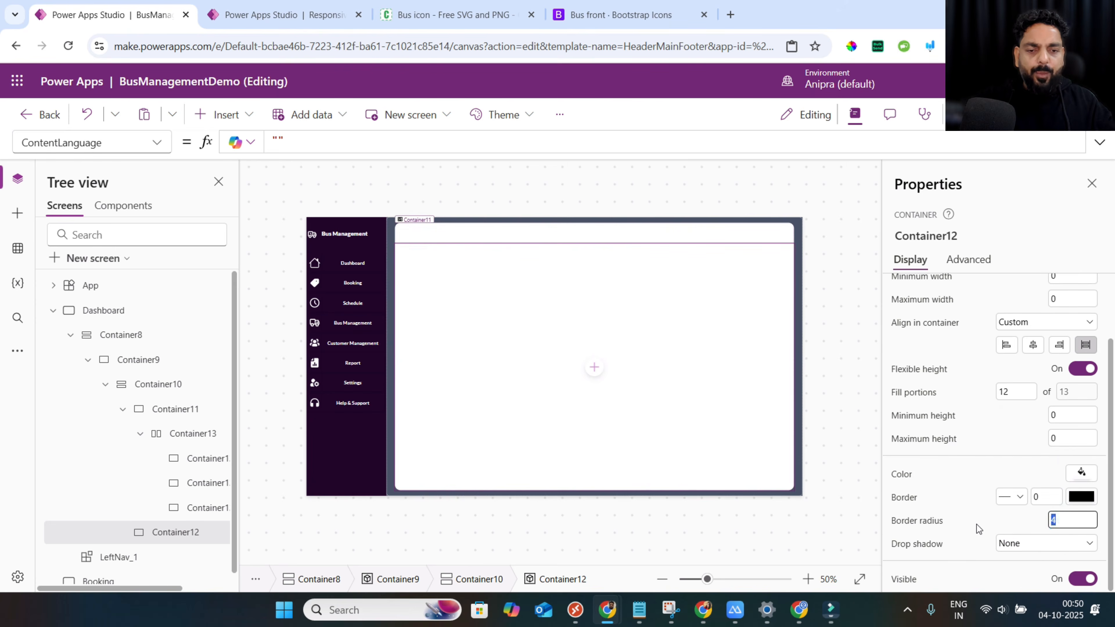
{"action": "type", "text": "0"}
{"action": "left_click", "coordinate": [987, 452]}
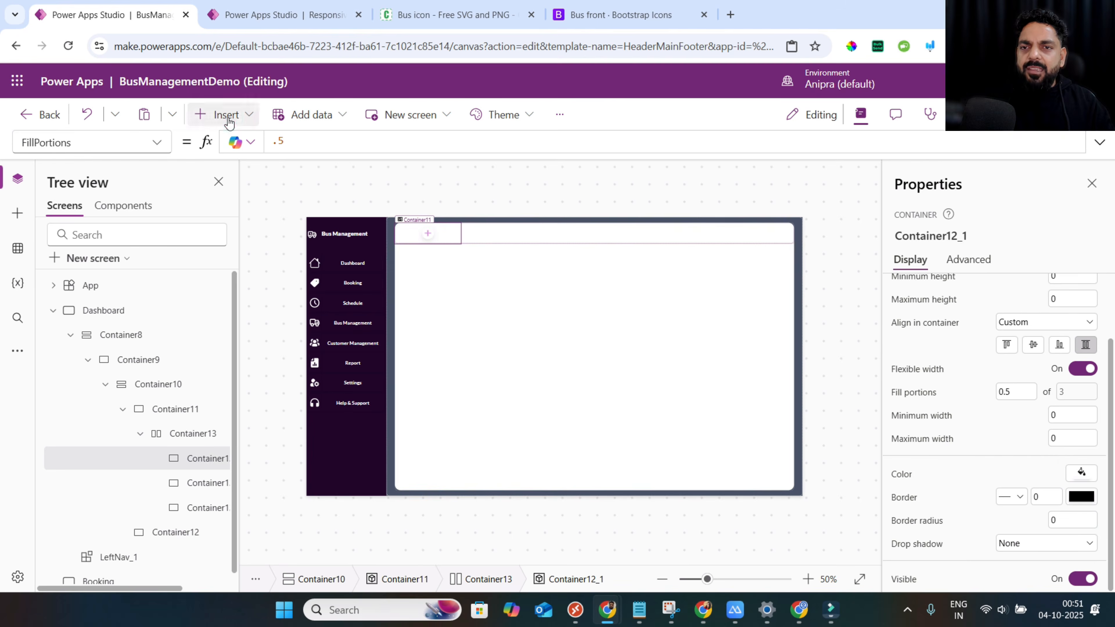
Insert a text label in Container12_1, the first container of the header strip, and open its Text property for editing.
{"action": "left_click", "coordinate": [229, 121]}
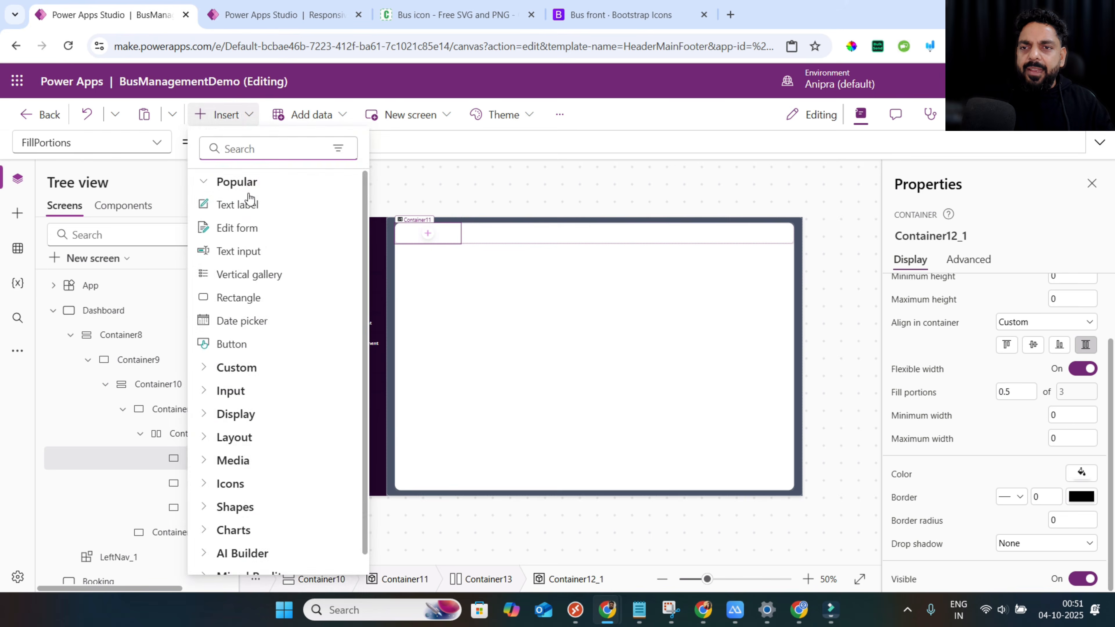
{"action": "left_click", "coordinate": [249, 204]}
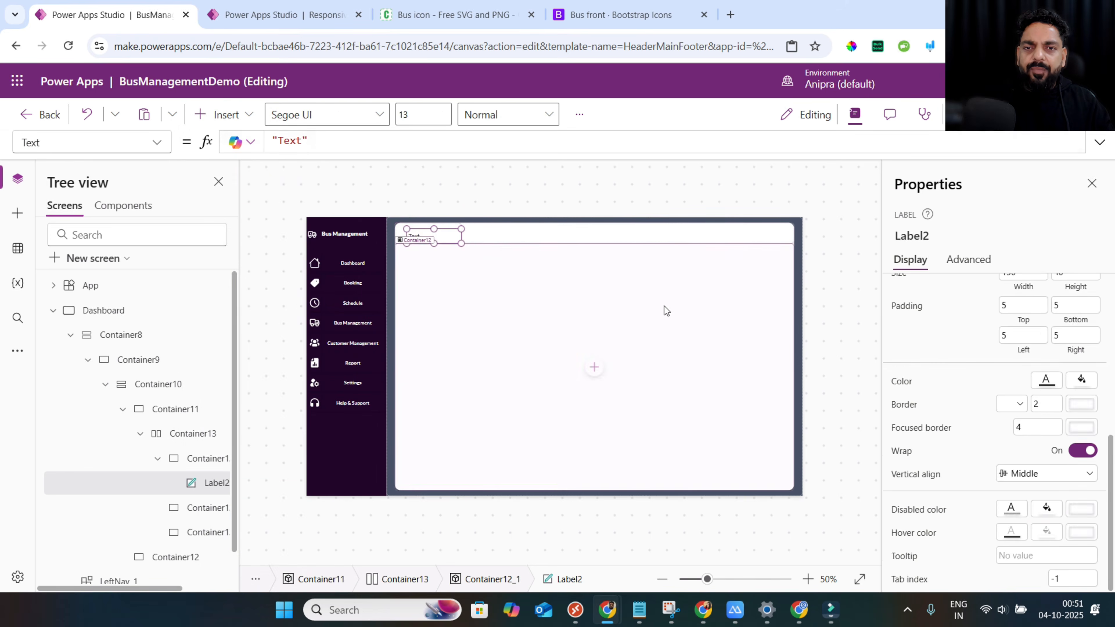
{"action": "scroll", "coordinate": [975, 327], "scroll_direction": "up", "scroll_amount": 5}
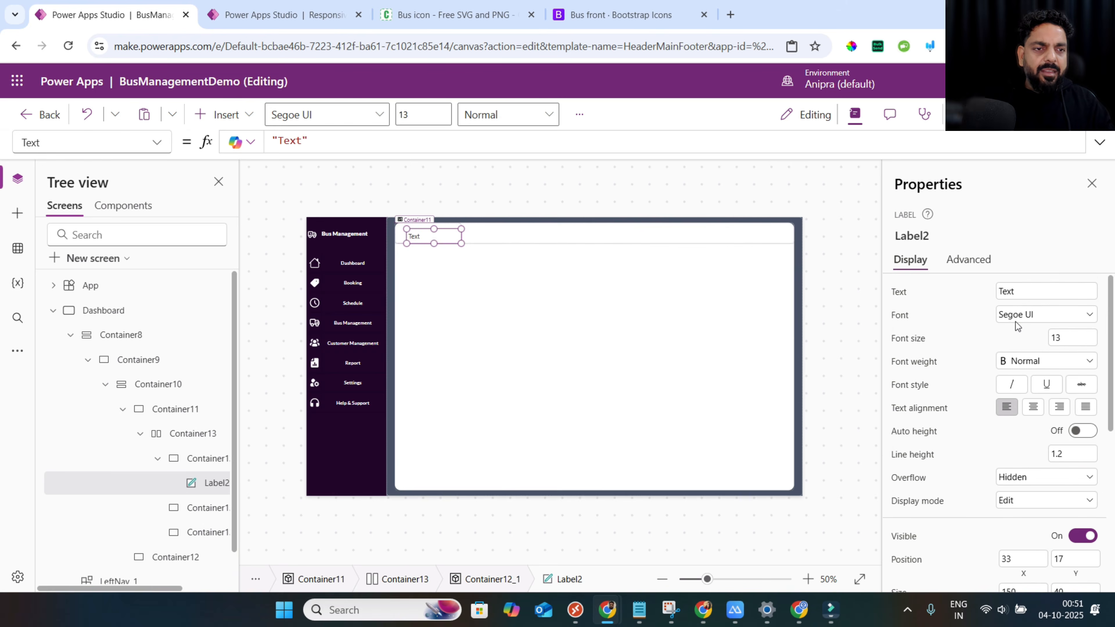
{"action": "left_click", "coordinate": [900, 297]}
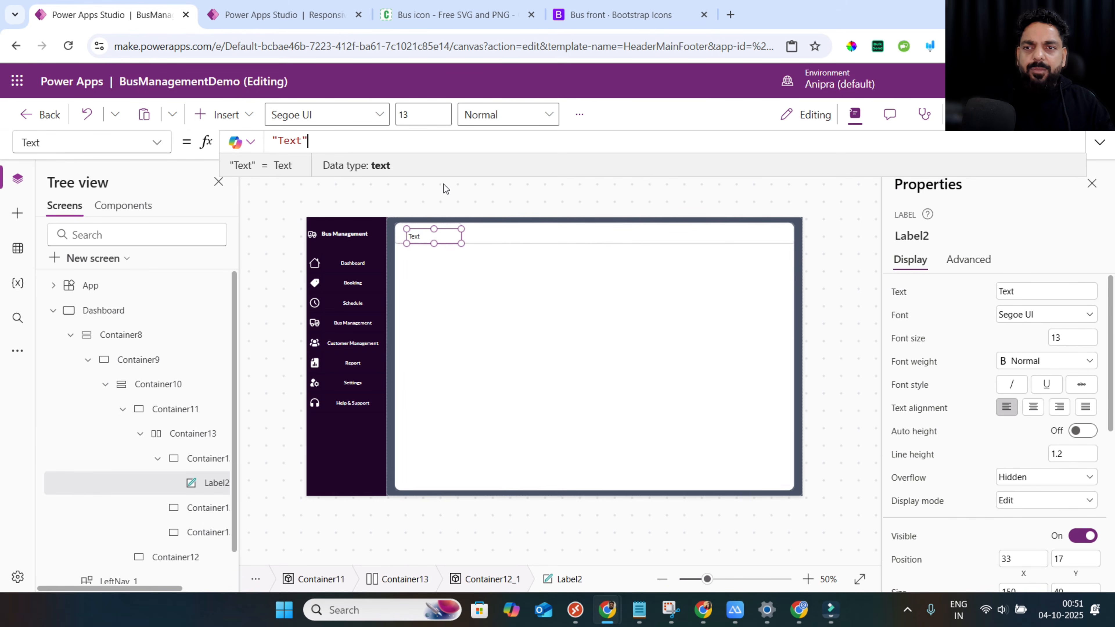
Make the header label read "Good Morning!" and format it with the _Font font in Bold weight.
{"action": "double_click", "coordinate": [290, 141]}
{"action": "type", "text": "Good Morning!"}
{"action": "left_click", "coordinate": [895, 316]}
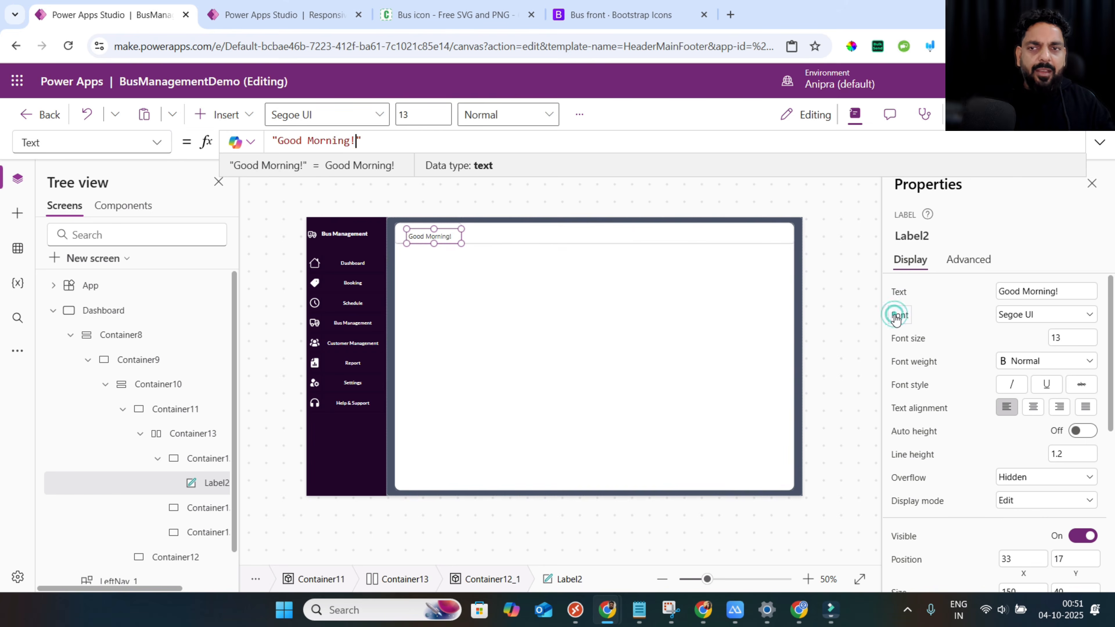
{"action": "type", "text": "_Font"}
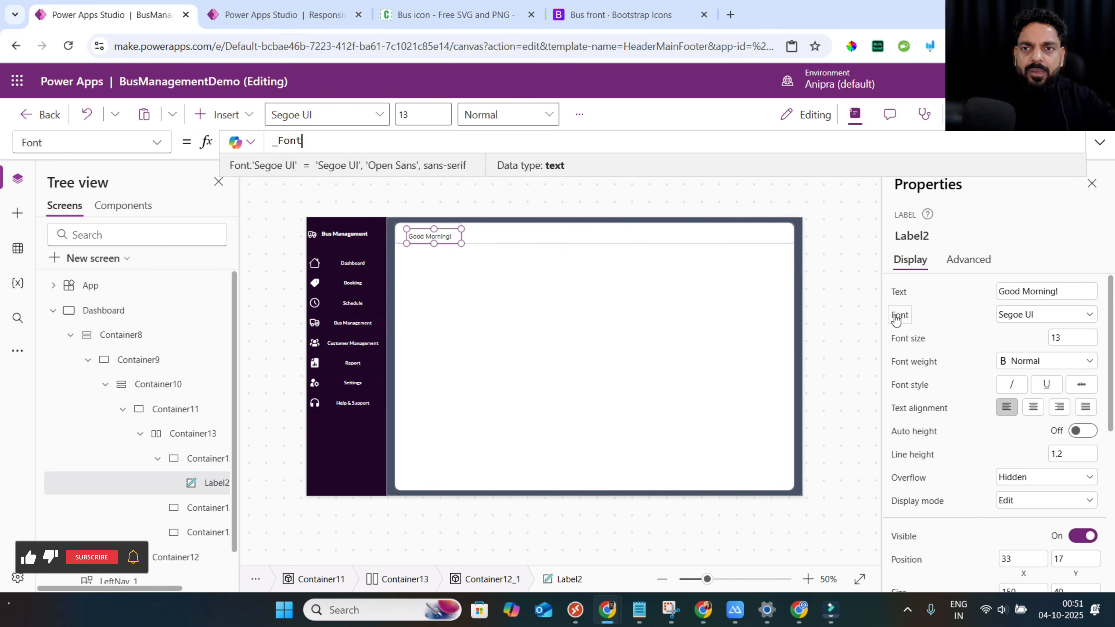
{"action": "left_click", "coordinate": [910, 342]}
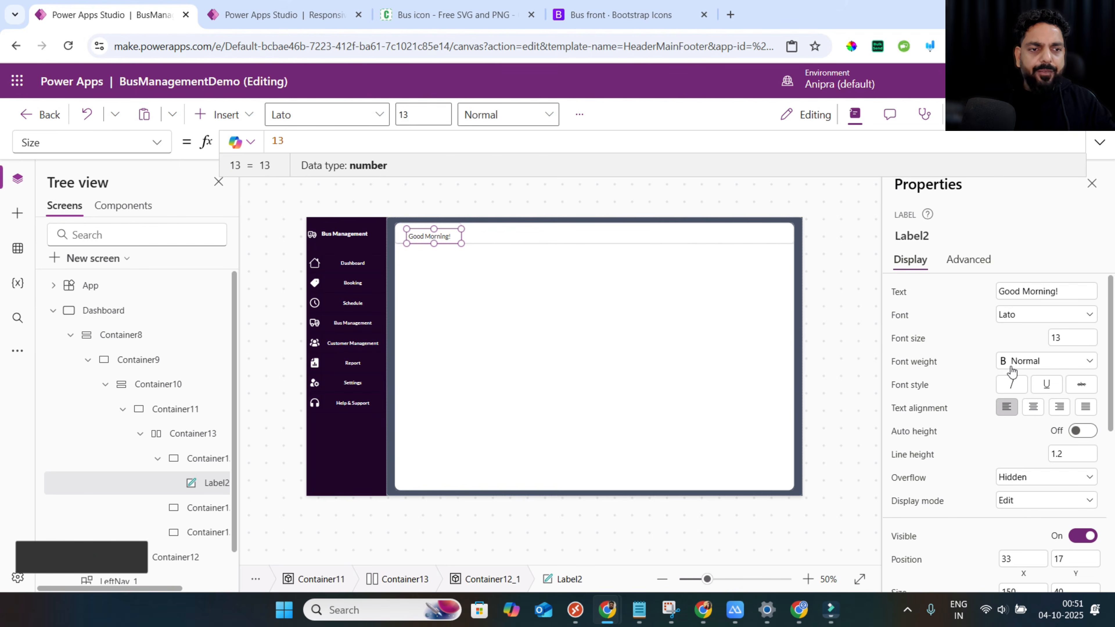
{"action": "left_click", "coordinate": [1024, 370]}
{"action": "left_click", "coordinate": [1022, 378]}
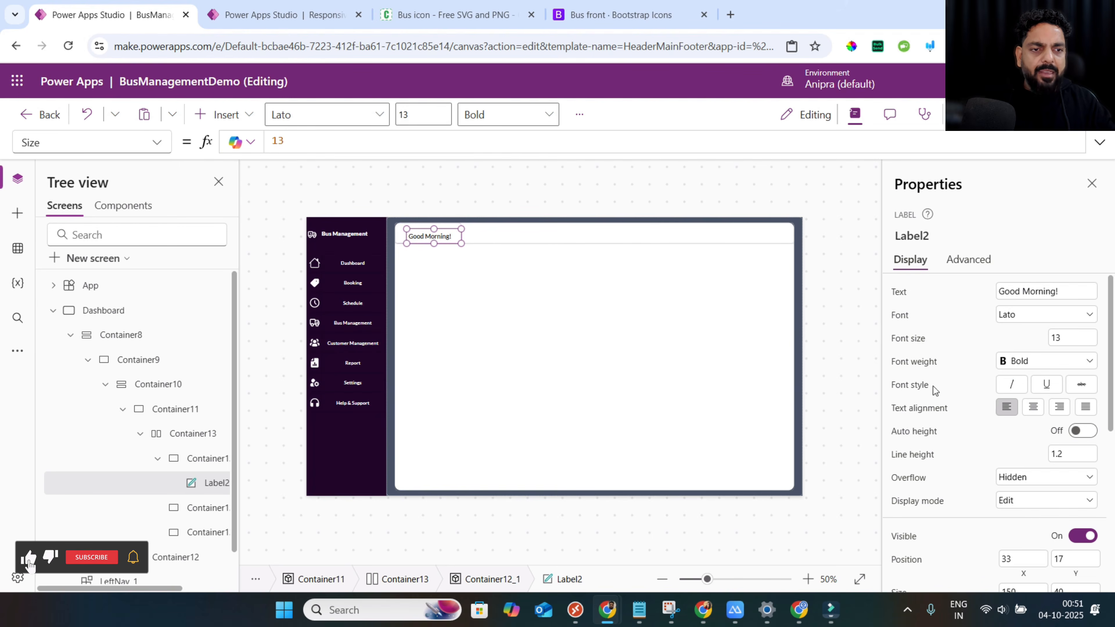
Size the "Good Morning!" label to Parent.Width by Parent.Height and position it at X 0, Y 0.
{"action": "scroll", "coordinate": [987, 425], "scroll_direction": "down", "scroll_amount": 3}
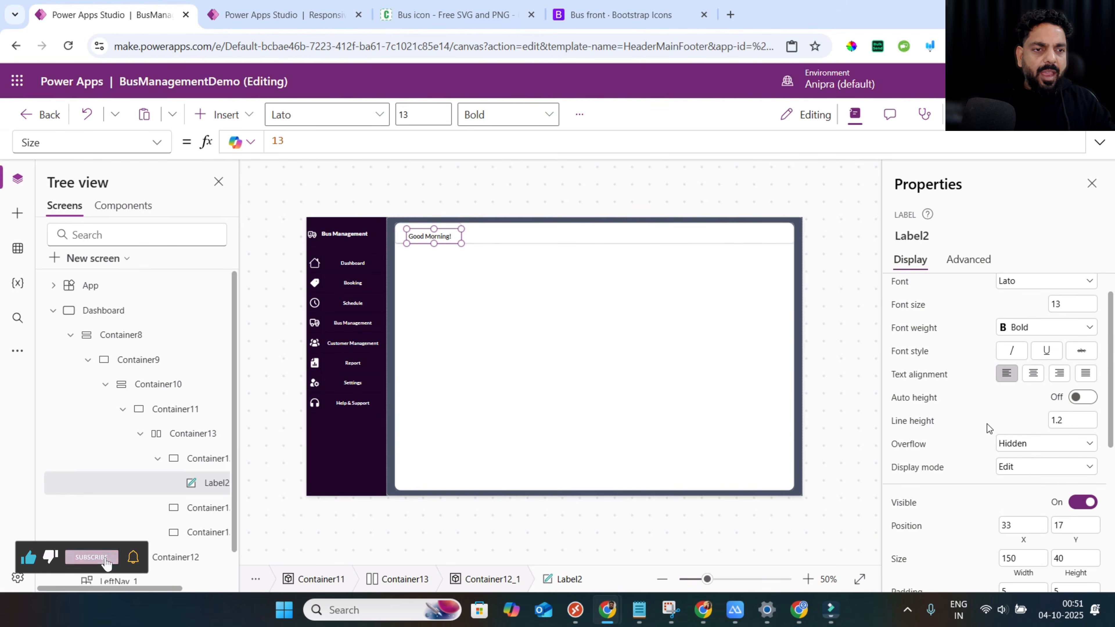
{"action": "left_click", "coordinate": [1010, 481]}
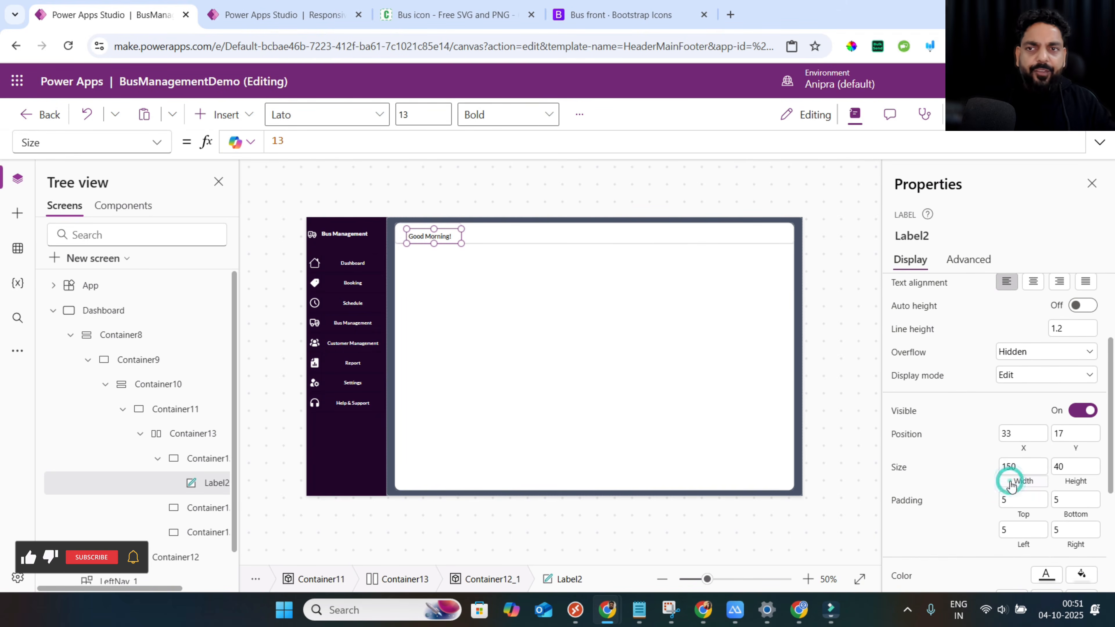
{"action": "type", "text": "pare"}
{"action": "key", "text": "Tab"}
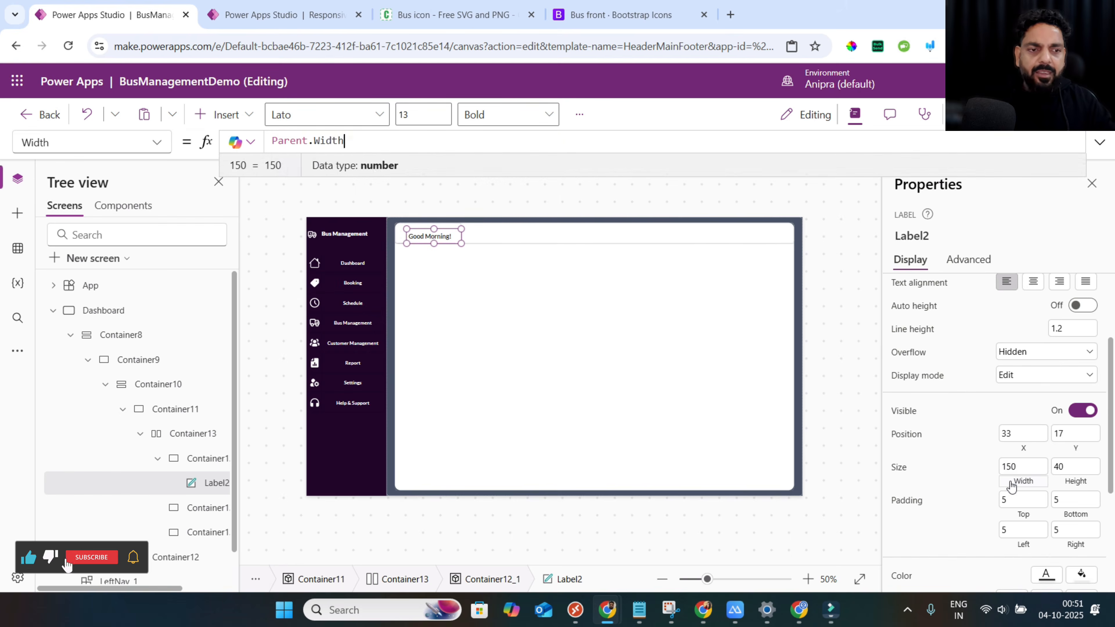
{"action": "left_click", "coordinate": [1061, 483]}
{"action": "type", "text": "par"}
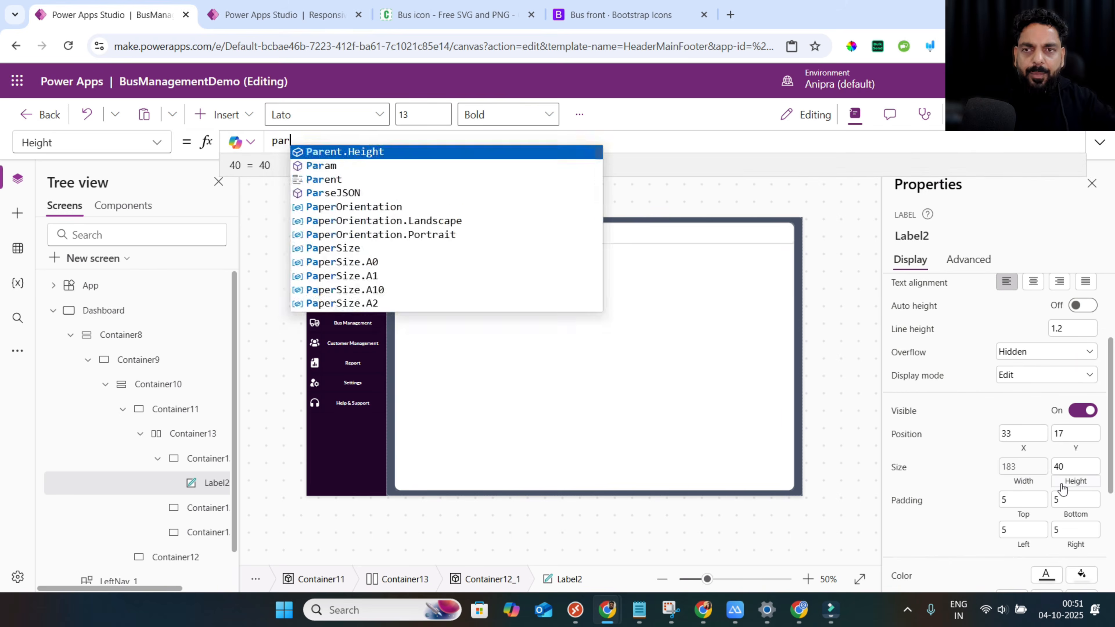
{"action": "key", "text": "Tab"}
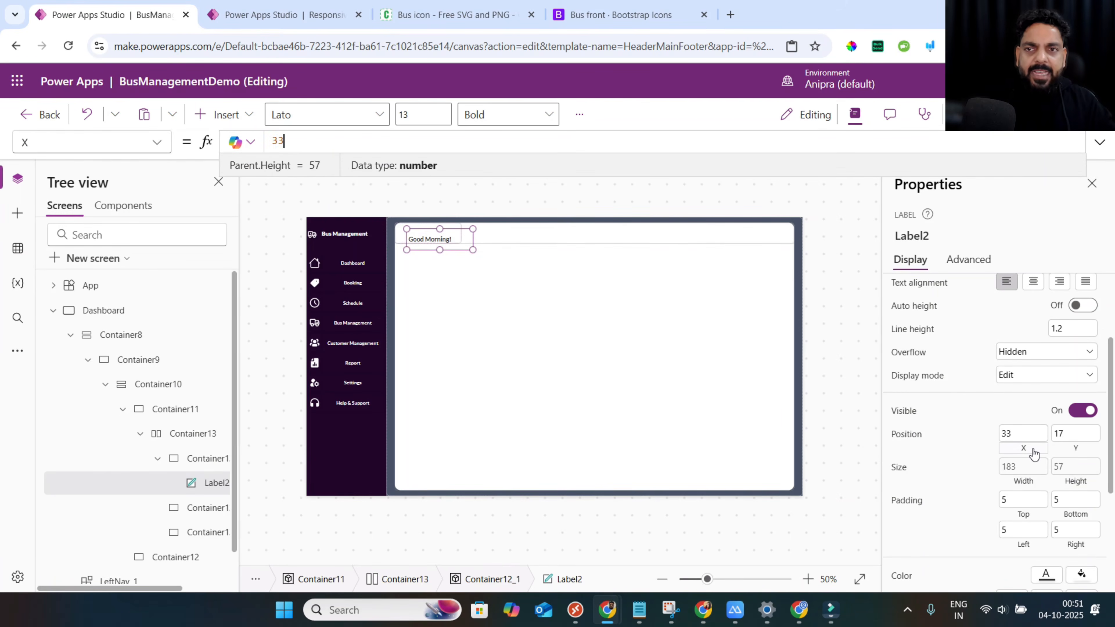
{"action": "left_click", "coordinate": [1032, 452]}
{"action": "left_click", "coordinate": [1077, 449]}
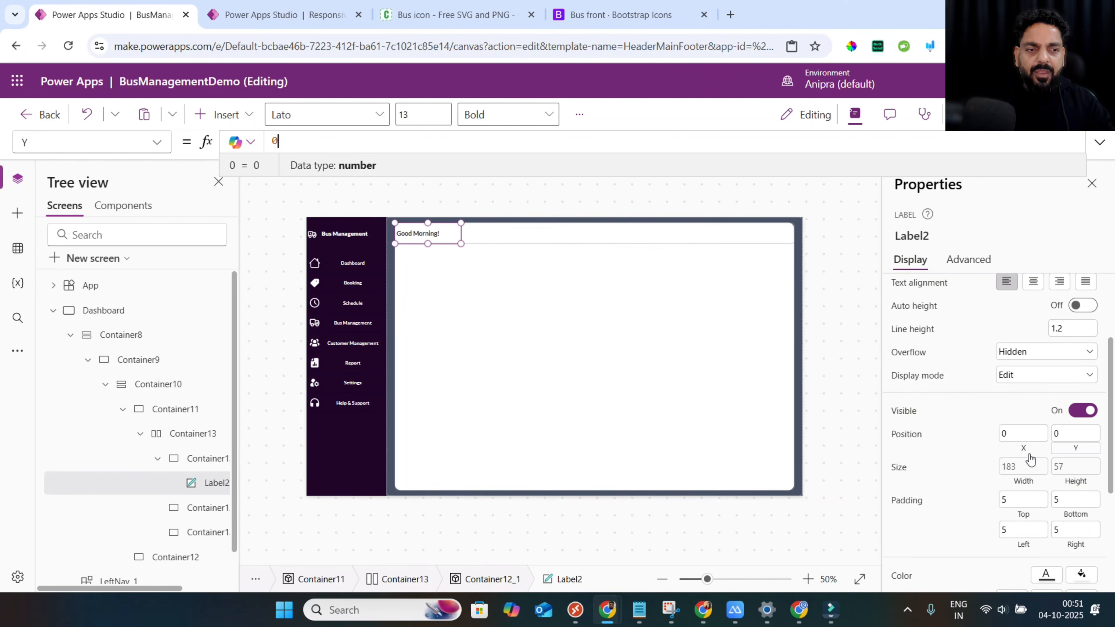
Enable Modern controls and themes in the app's update settings.
{"action": "left_click", "coordinate": [142, 509]}
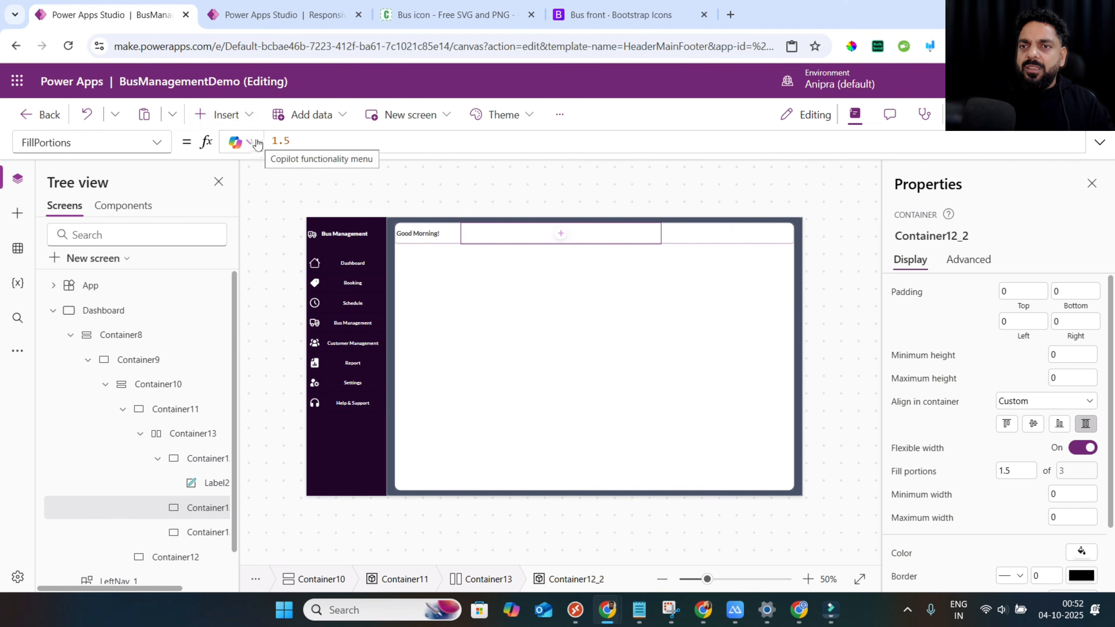
{"action": "left_click", "coordinate": [242, 117]}
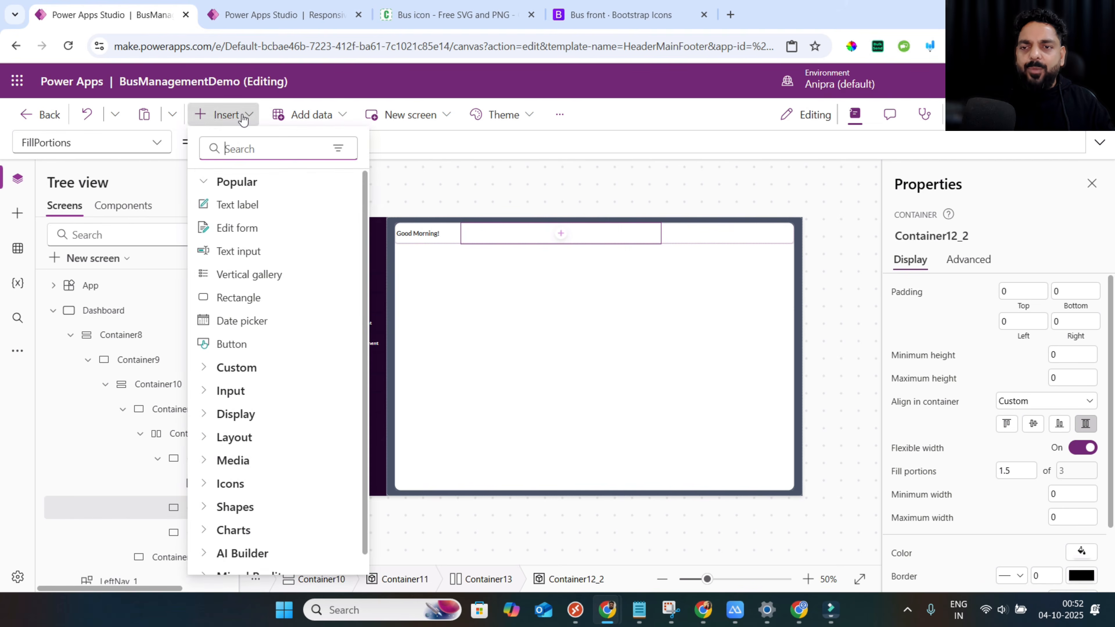
{"action": "left_click", "coordinate": [559, 115]}
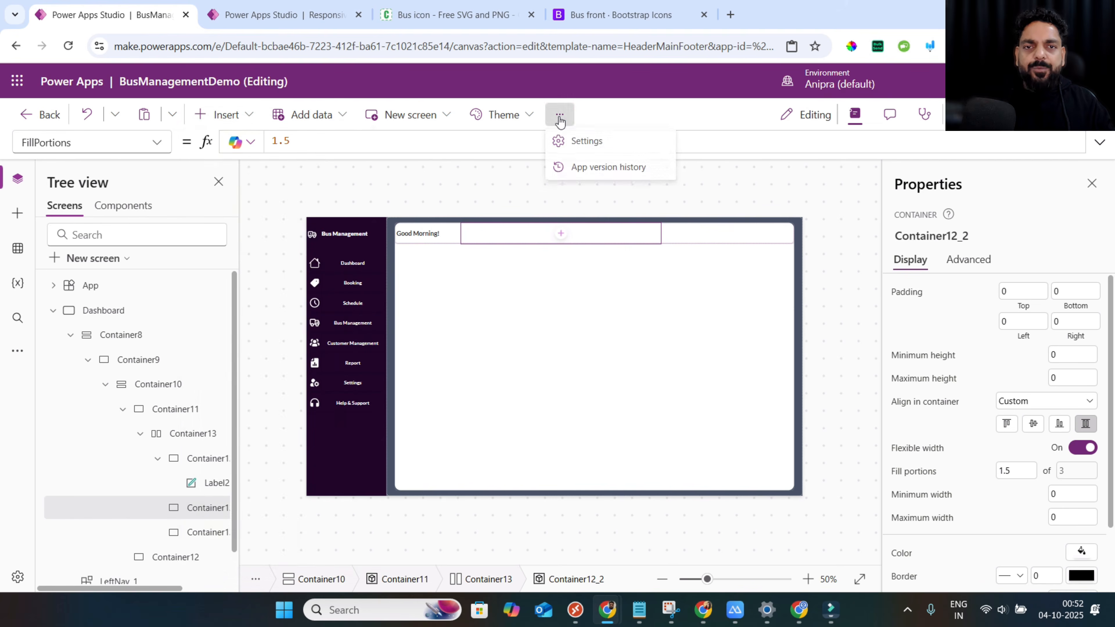
{"action": "left_click", "coordinate": [580, 145]}
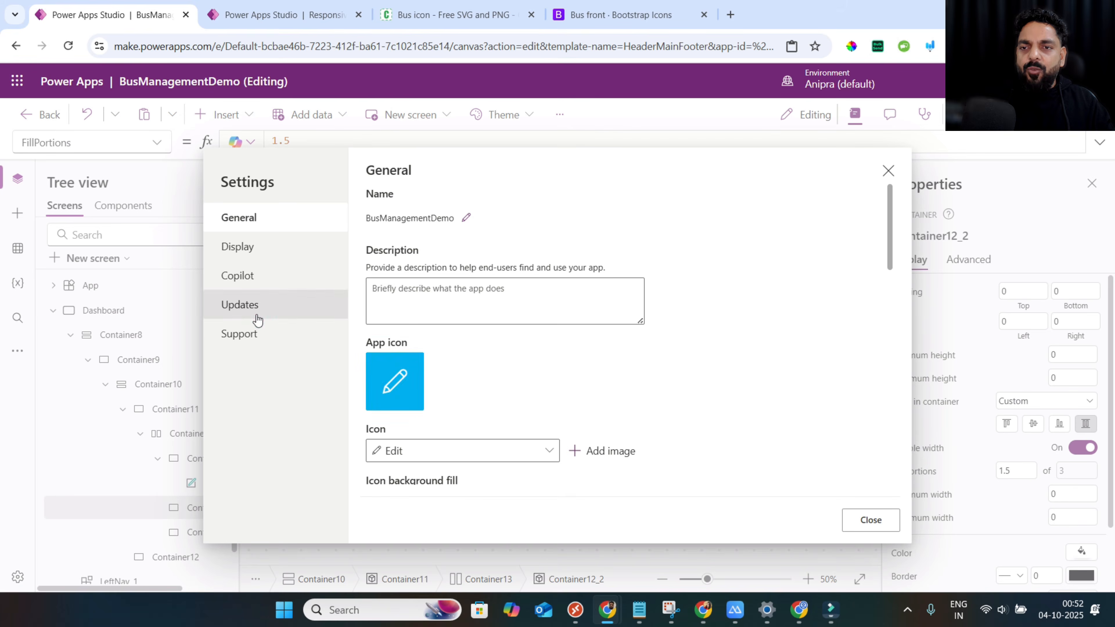
{"action": "left_click", "coordinate": [258, 318]}
{"action": "scroll", "coordinate": [439, 413], "scroll_direction": "down", "scroll_amount": 1}
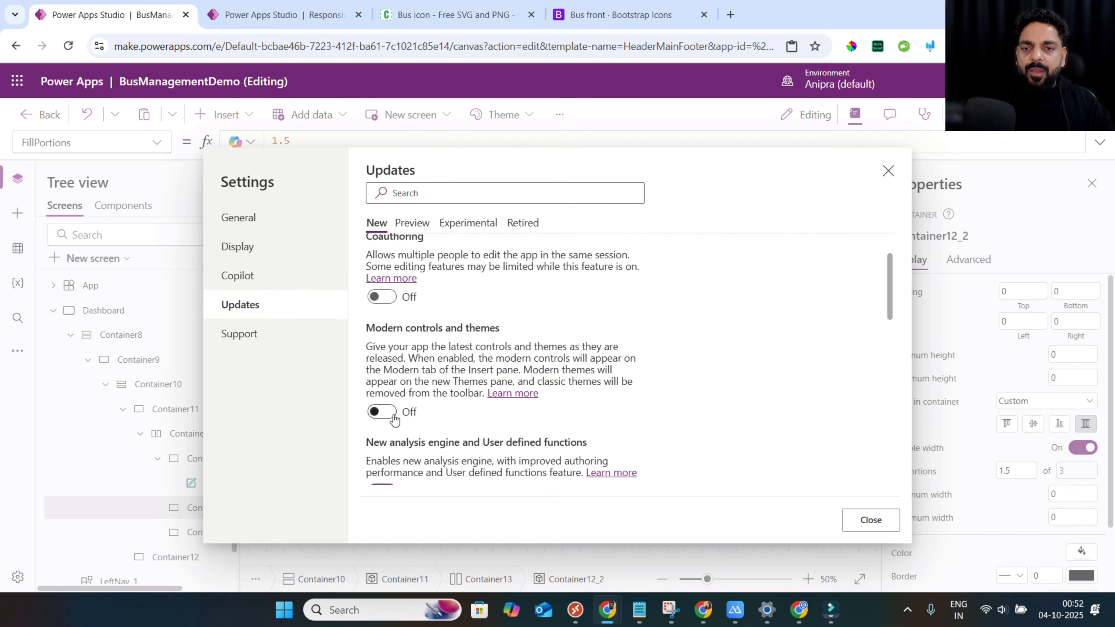
{"action": "left_click", "coordinate": [386, 420]}
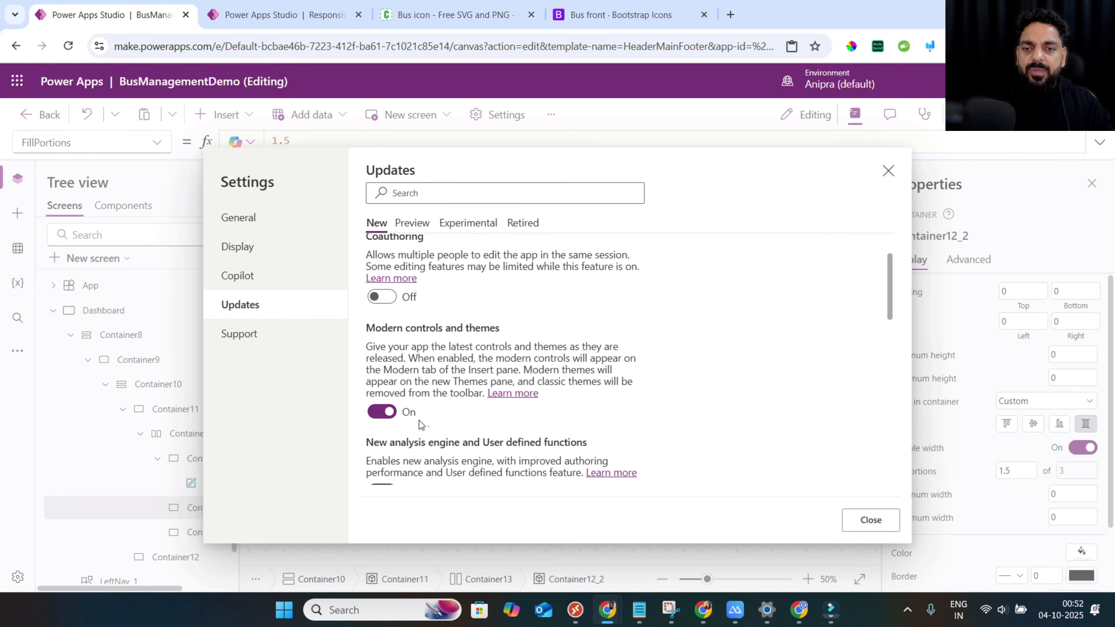
{"action": "left_click", "coordinate": [868, 520]}
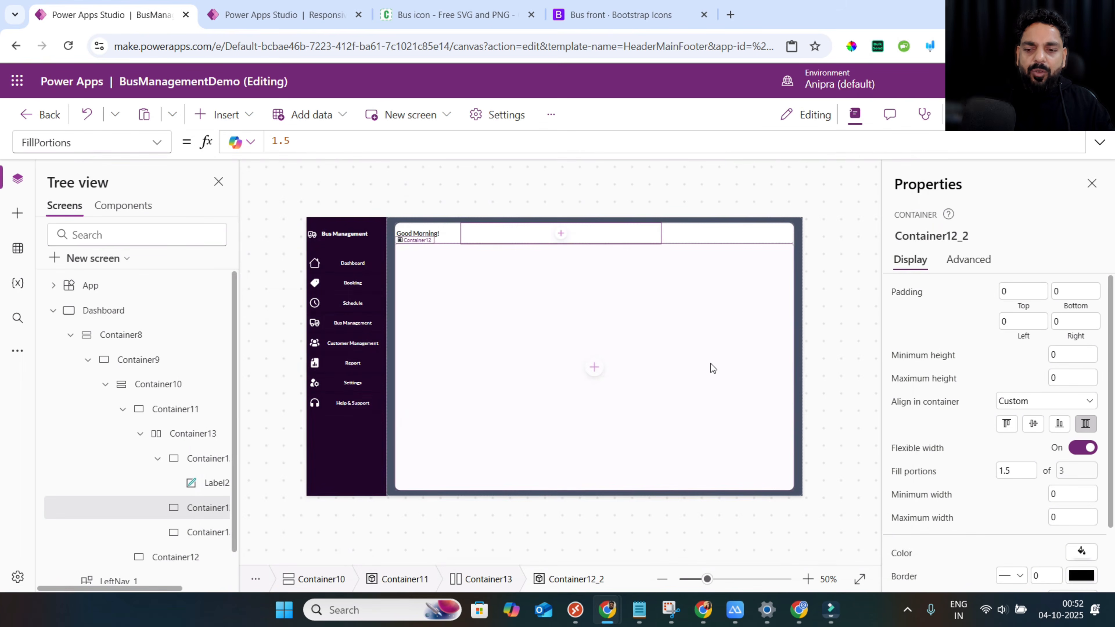
Insert a modern Text input into the middle header container beside the greeting label.
{"action": "left_click", "coordinate": [560, 233]}
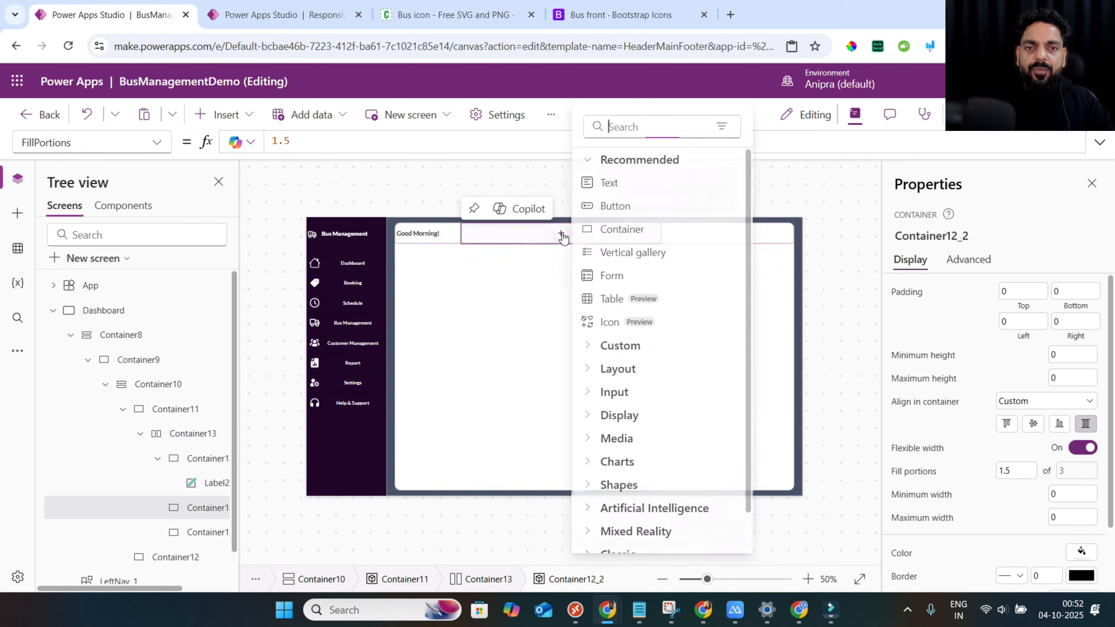
{"action": "left_click", "coordinate": [616, 128]}
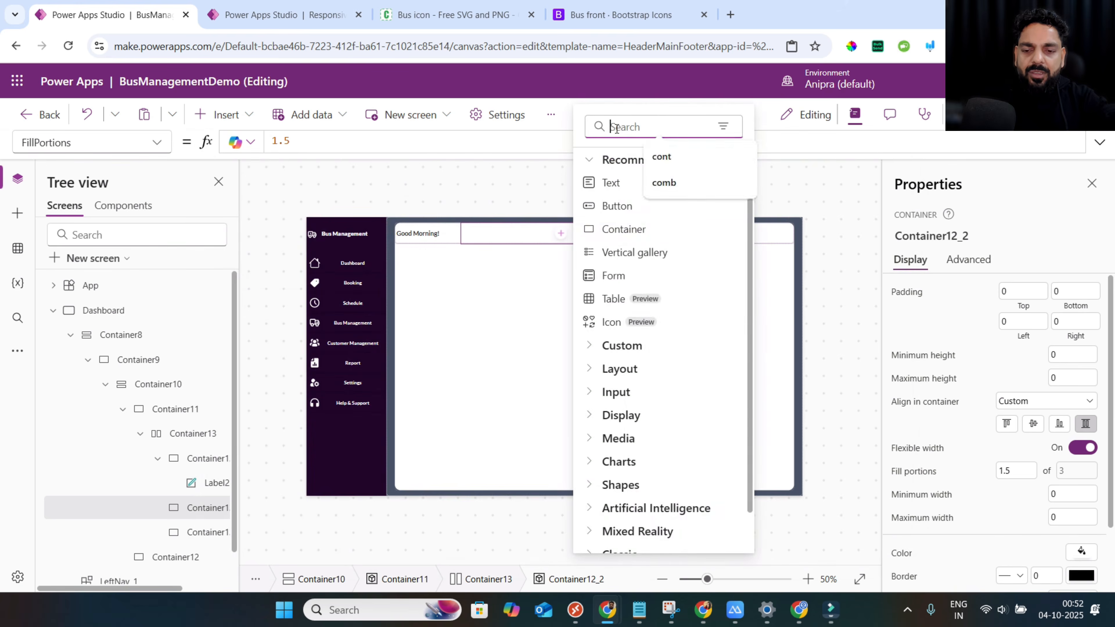
{"action": "type", "text": "tex"}
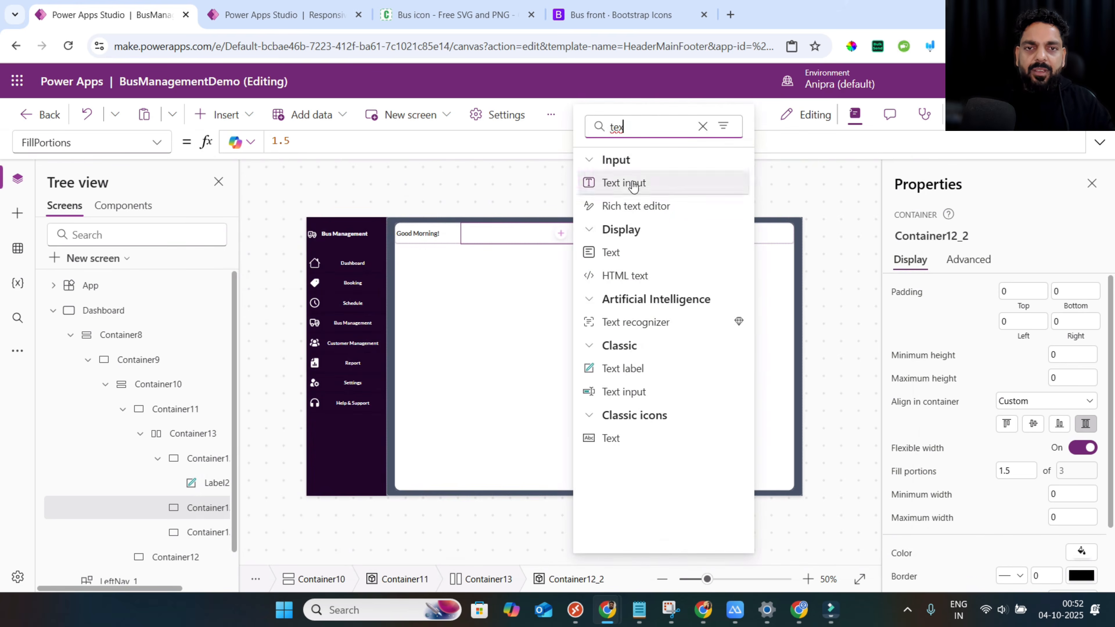
{"action": "left_click", "coordinate": [623, 183]}
Set the text input's width to Parent.Width and its height to Parent.Height*90%.
{"action": "left_click", "coordinate": [1007, 406]}
{"action": "type", "text": "Parent.Width"}
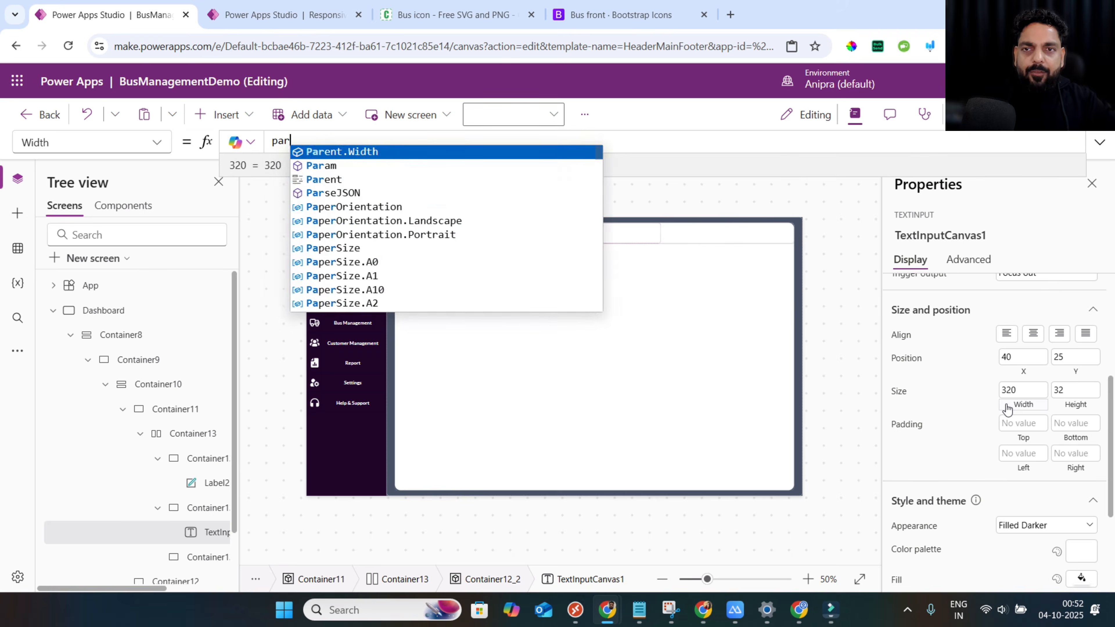
{"action": "left_click", "coordinate": [1064, 407]}
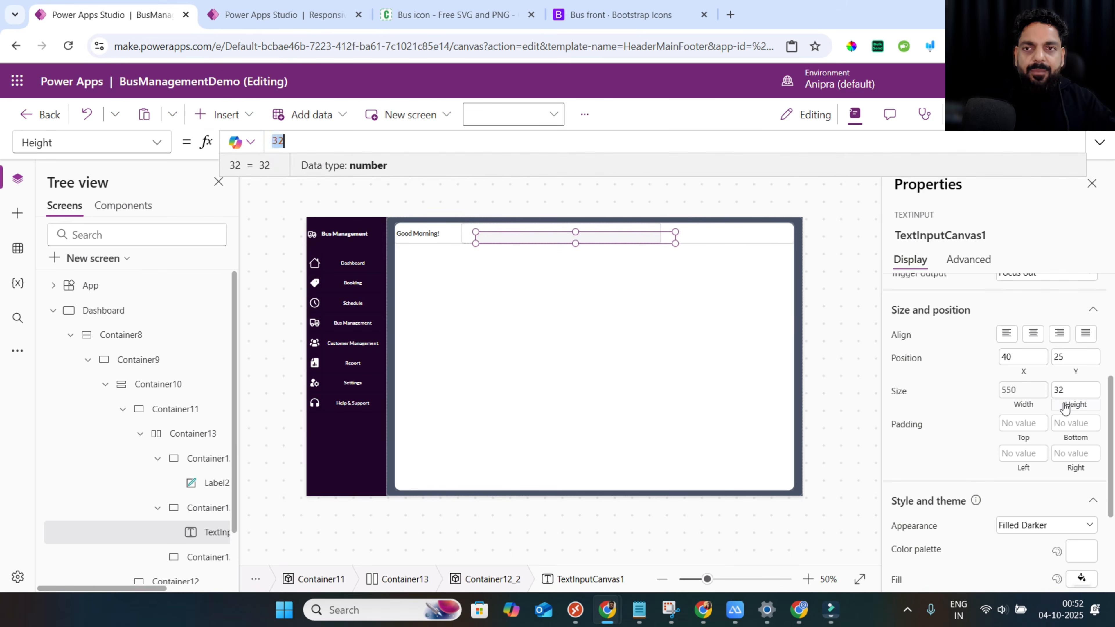
{"action": "type", "text": "Parent.Height*"}
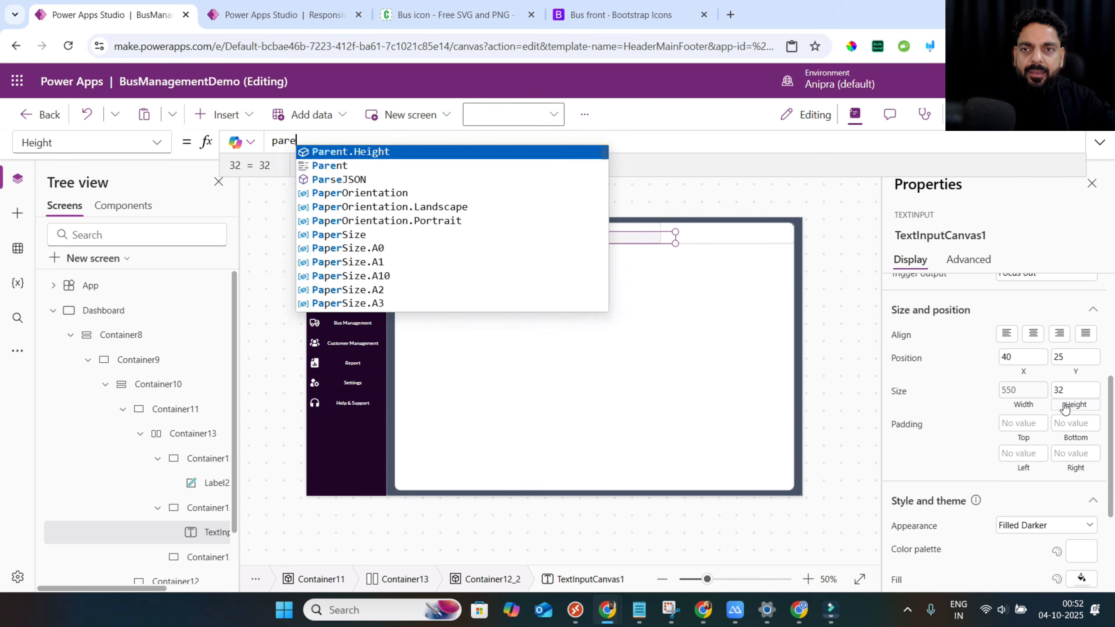
{"action": "type", "text": "90"}
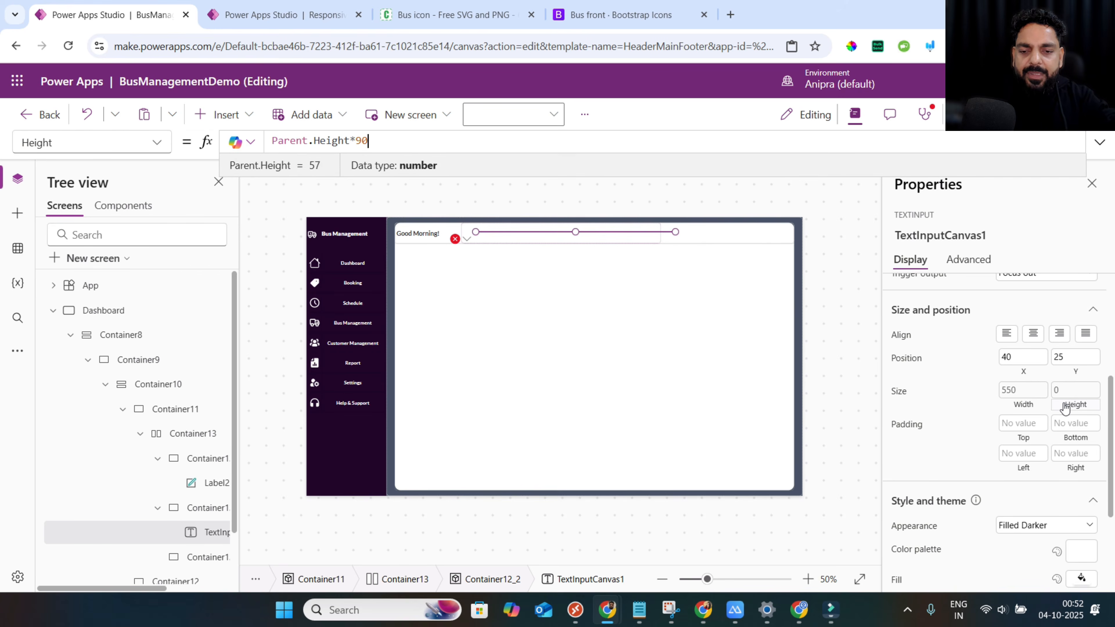
{"action": "type", "text": "%"}
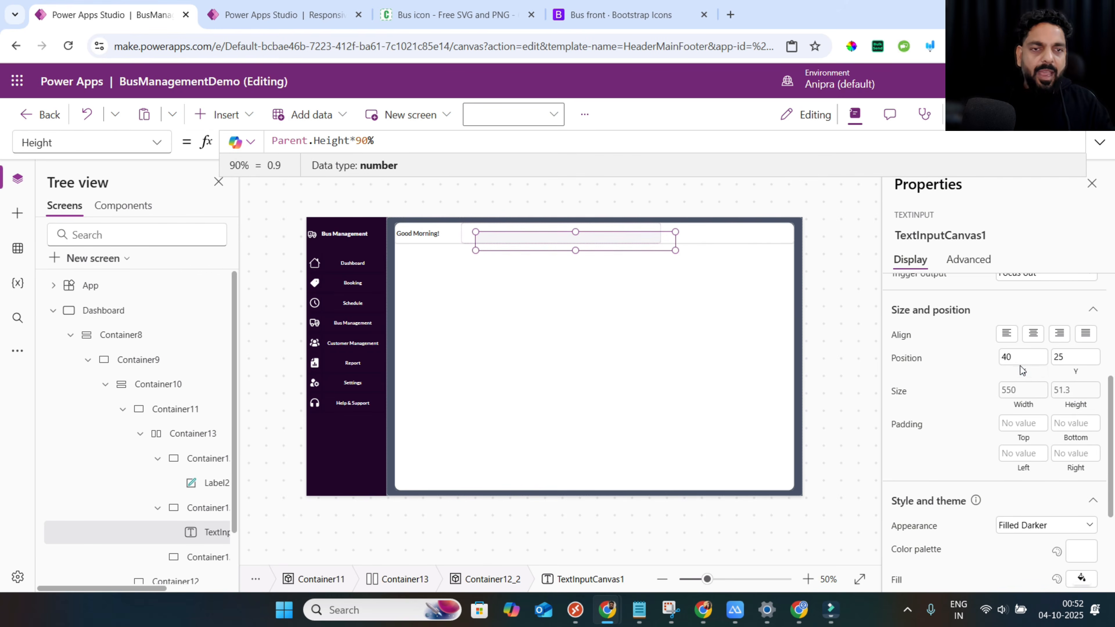
Position the text input at X 0 and centre it vertically with Y set to (Parent.Height-Self.Height)/2.
{"action": "left_click", "coordinate": [1022, 368]}
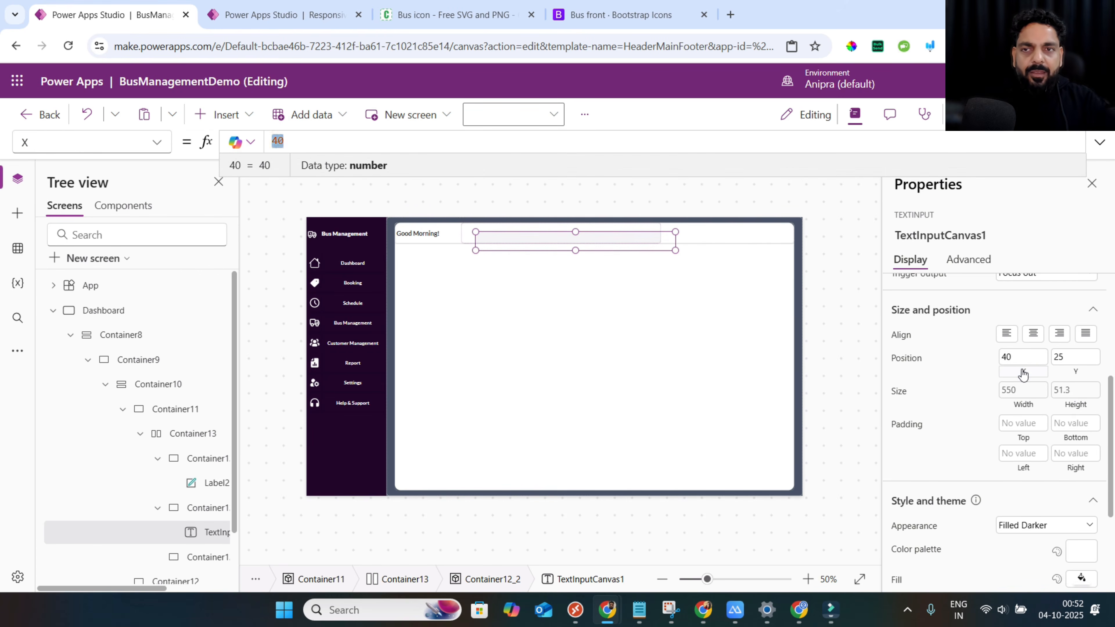
{"action": "left_click", "coordinate": [1067, 371]}
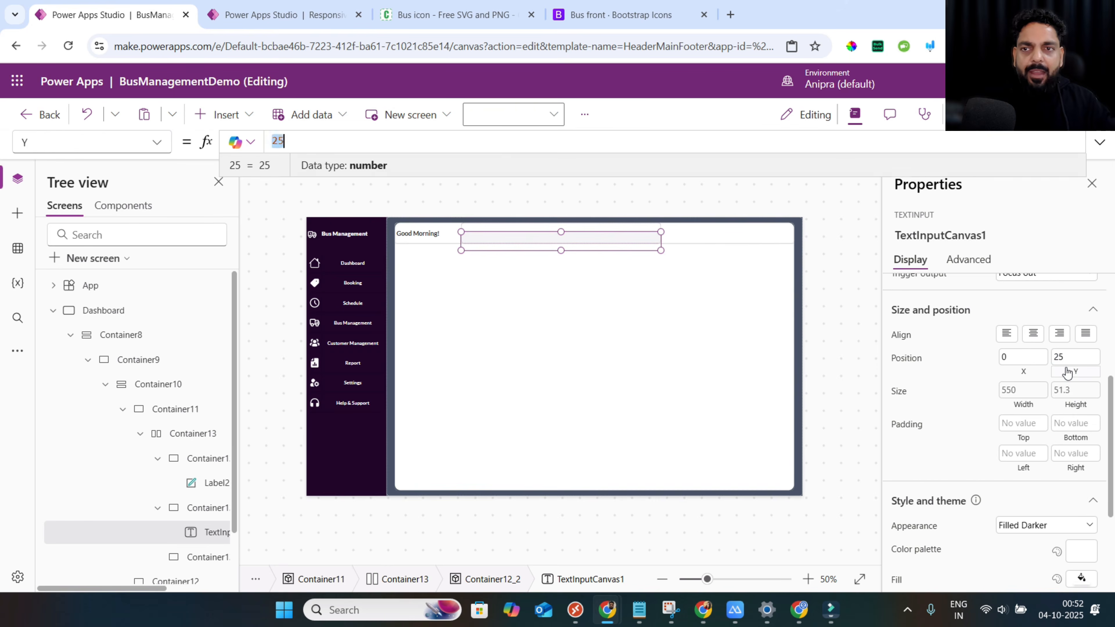
{"action": "type", "text": "Parent."}
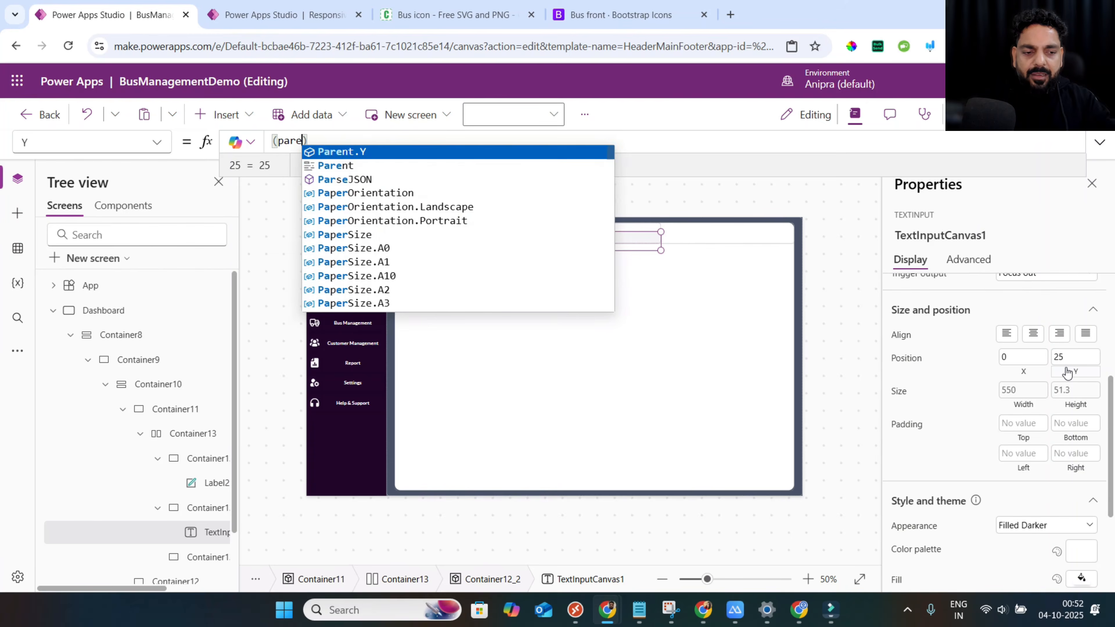
{"action": "type", "text": "Height-self"}
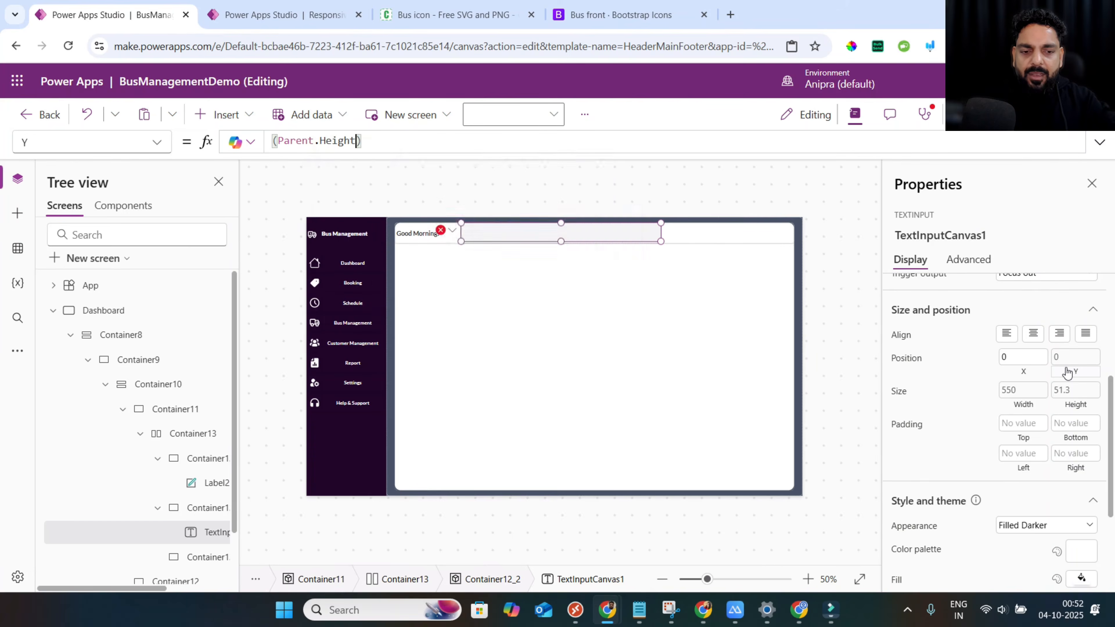
{"action": "type", "text": ".Height"}
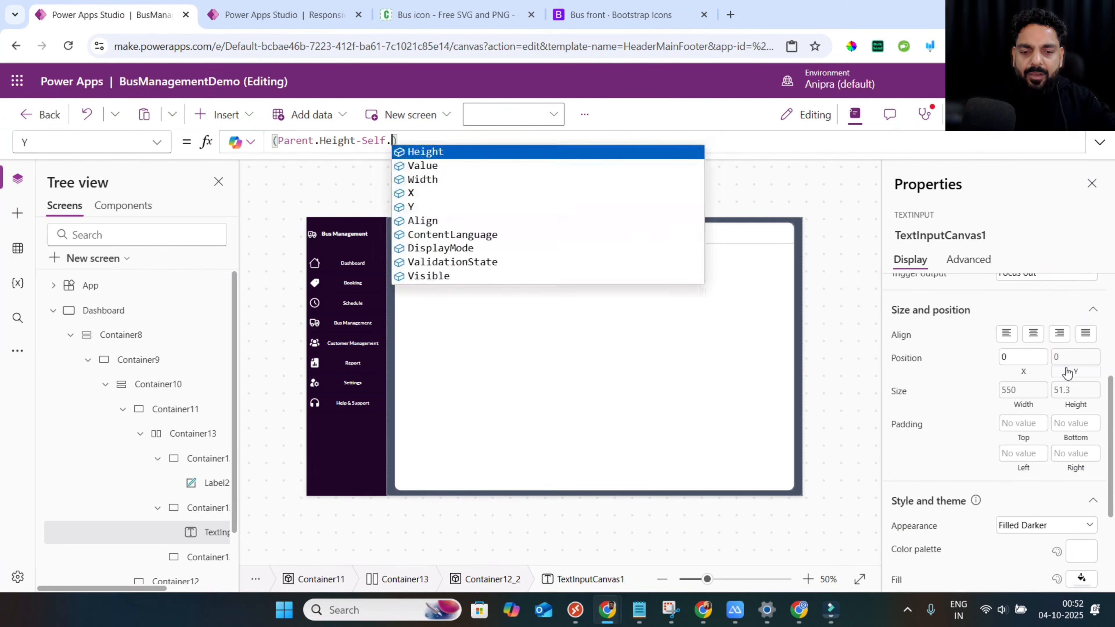
{"action": "type", "text": ")/2"}
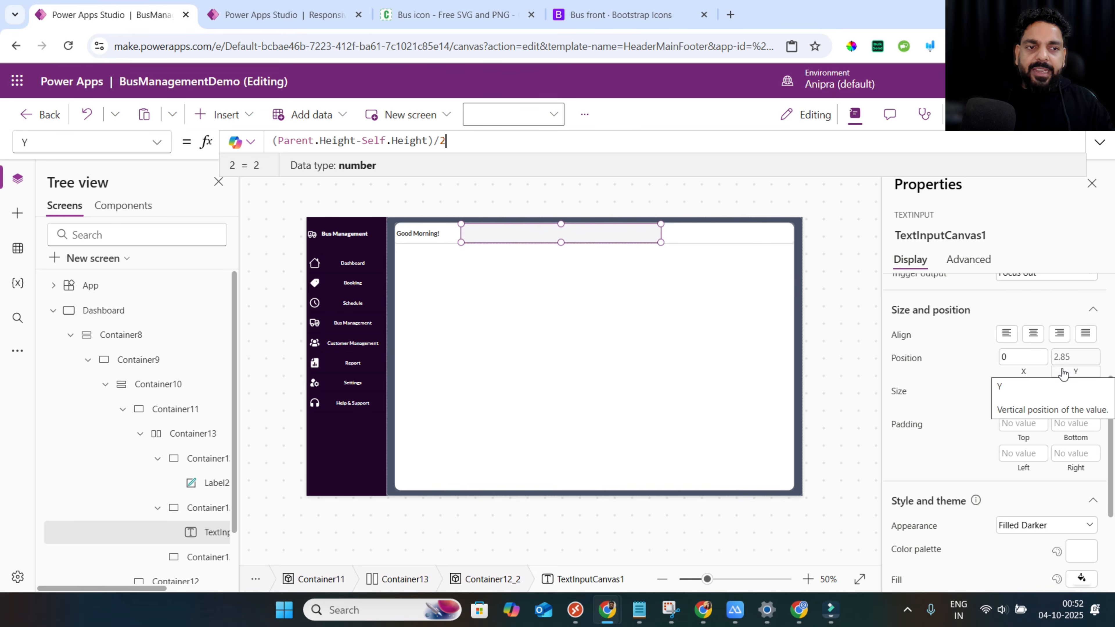
{"action": "left_click", "coordinate": [1025, 373]}
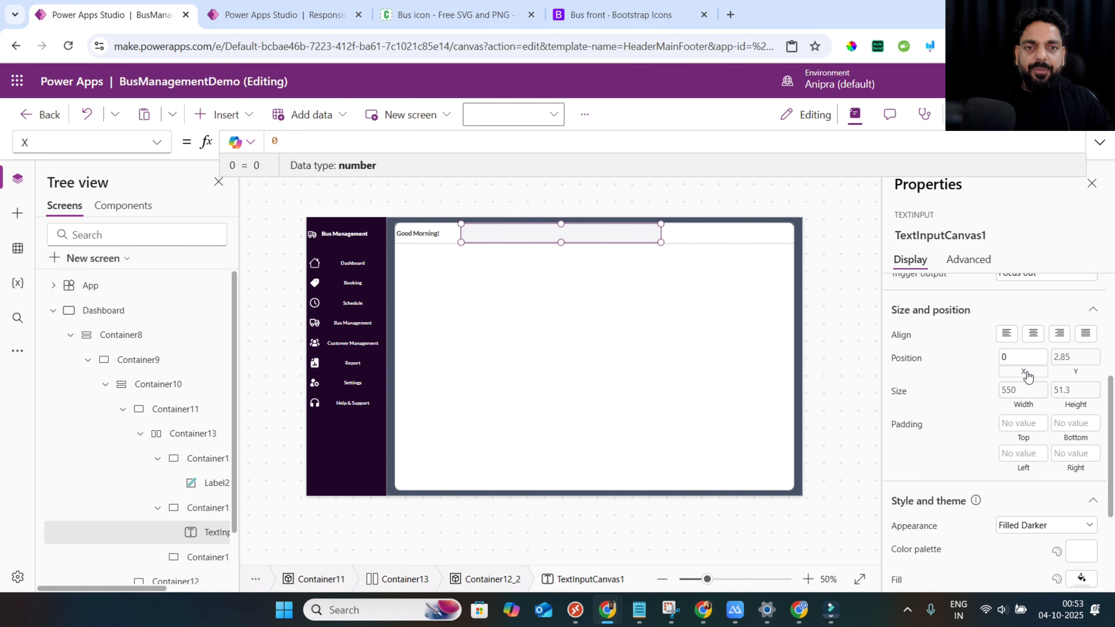
Insert the classic Search icon into the middle header container with the text input.
{"action": "left_click", "coordinate": [233, 115]}
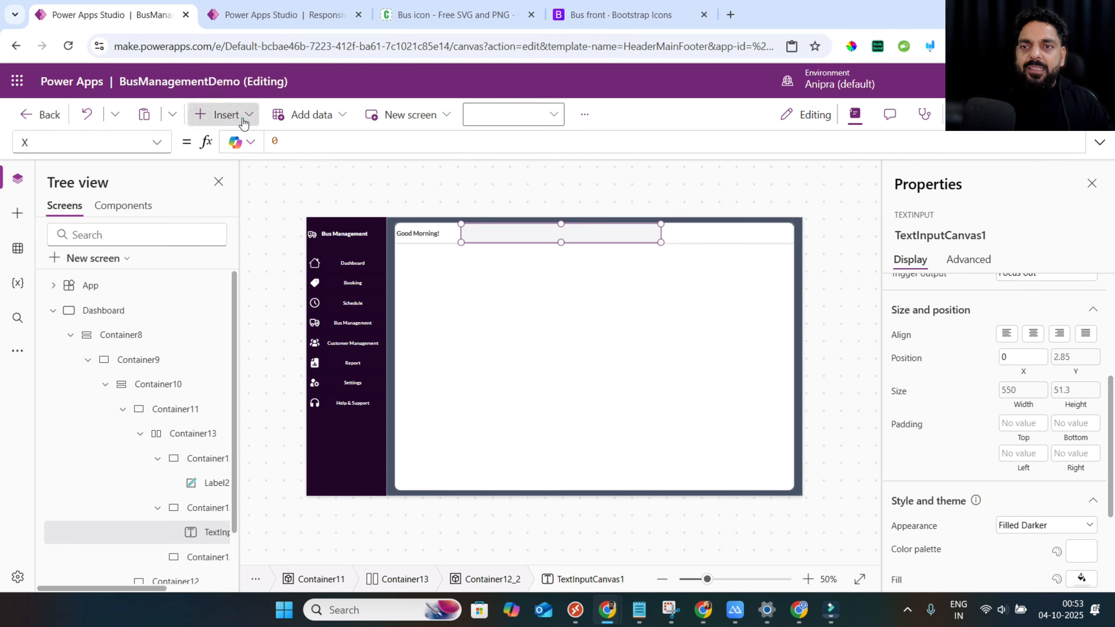
{"action": "type", "text": "sear"}
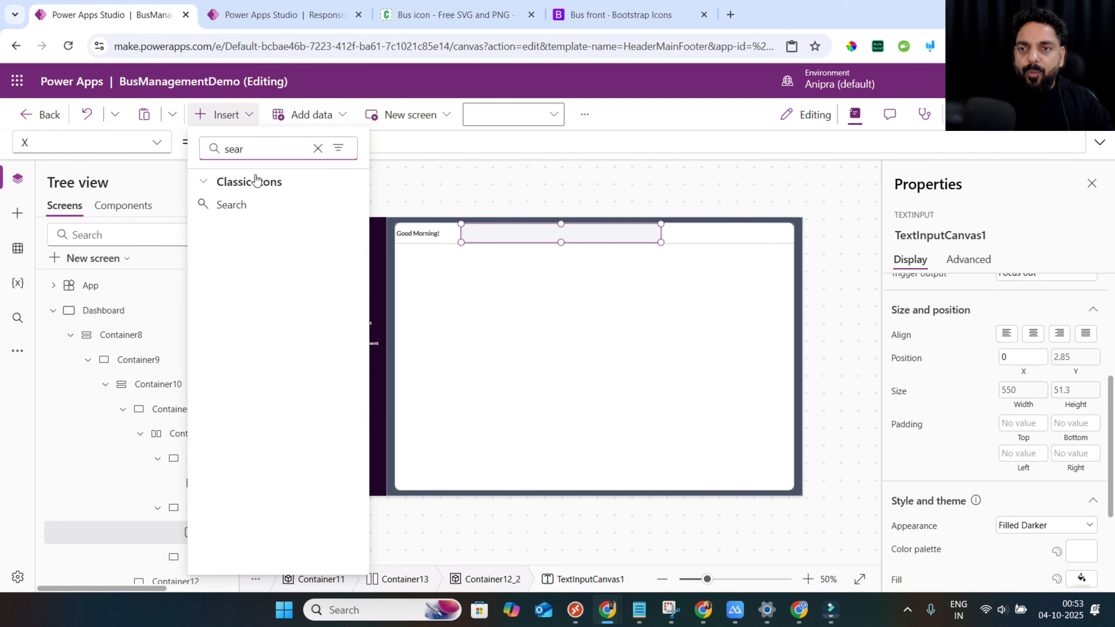
{"action": "left_click", "coordinate": [249, 205]}
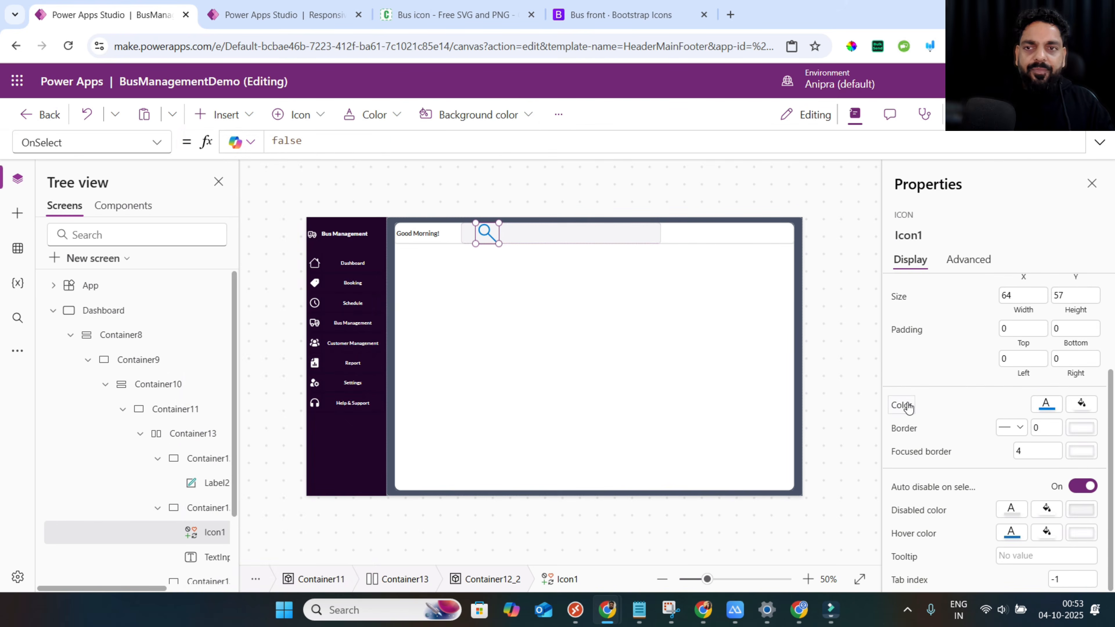
Colour the search icon RGBA(214, 221, 224, 1) and set its width to Parent.Width*5%.
{"action": "left_click", "coordinate": [1046, 405]}
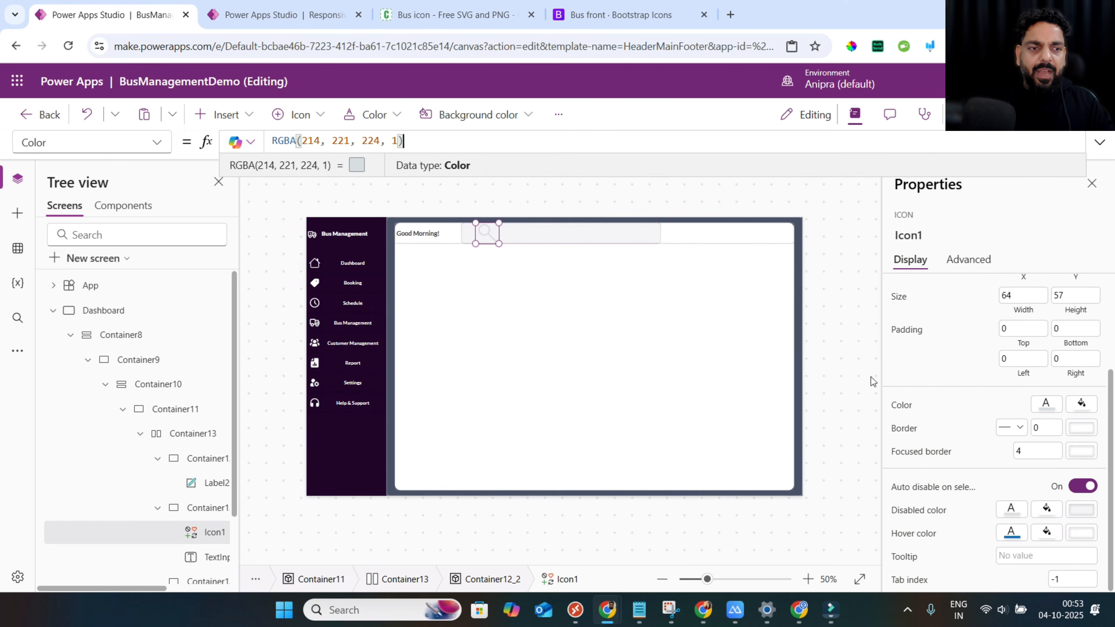
{"action": "scroll", "coordinate": [1009, 380], "scroll_direction": "up", "scroll_amount": 2}
{"action": "left_click", "coordinate": [1019, 377]}
{"action": "type", "text": "pa"}
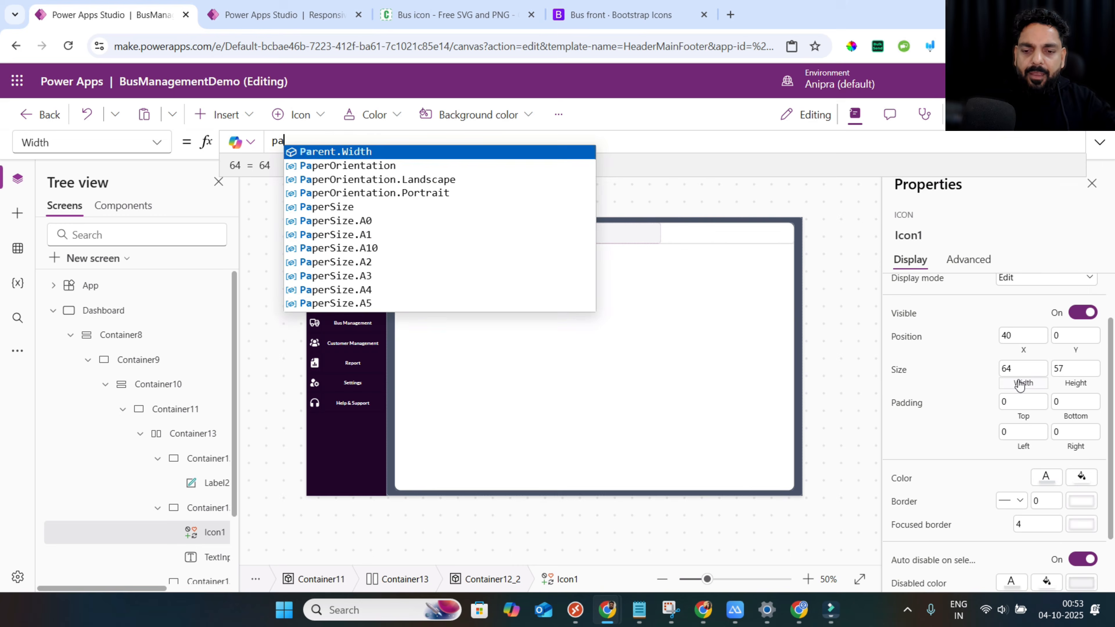
{"action": "type", "text": "re"}
{"action": "key", "text": "Tab"}
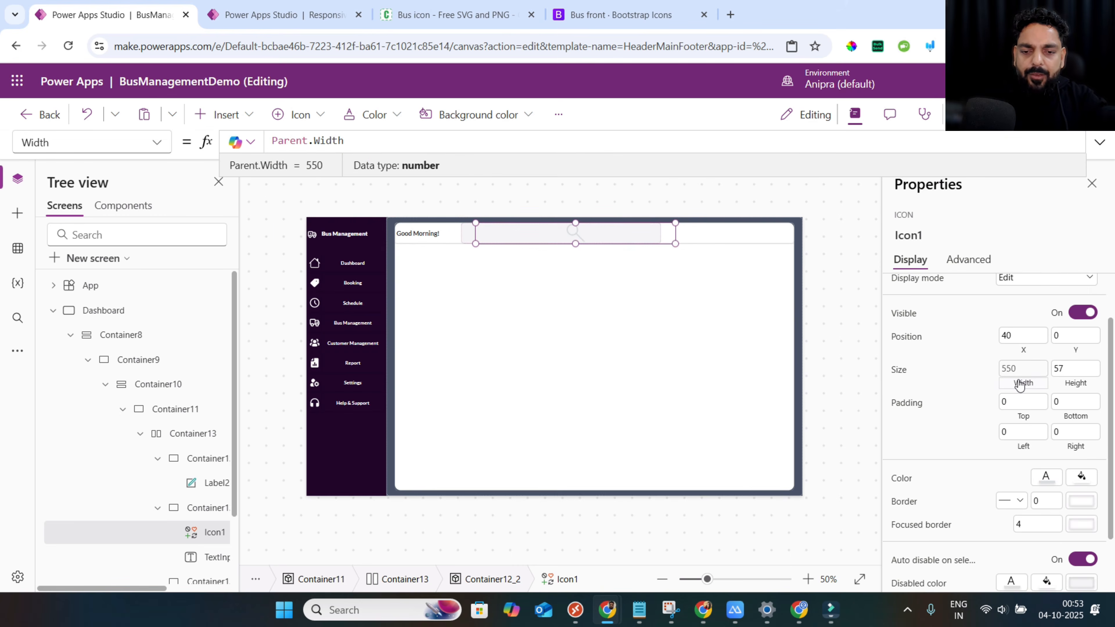
{"action": "type", "text": "*5%"}
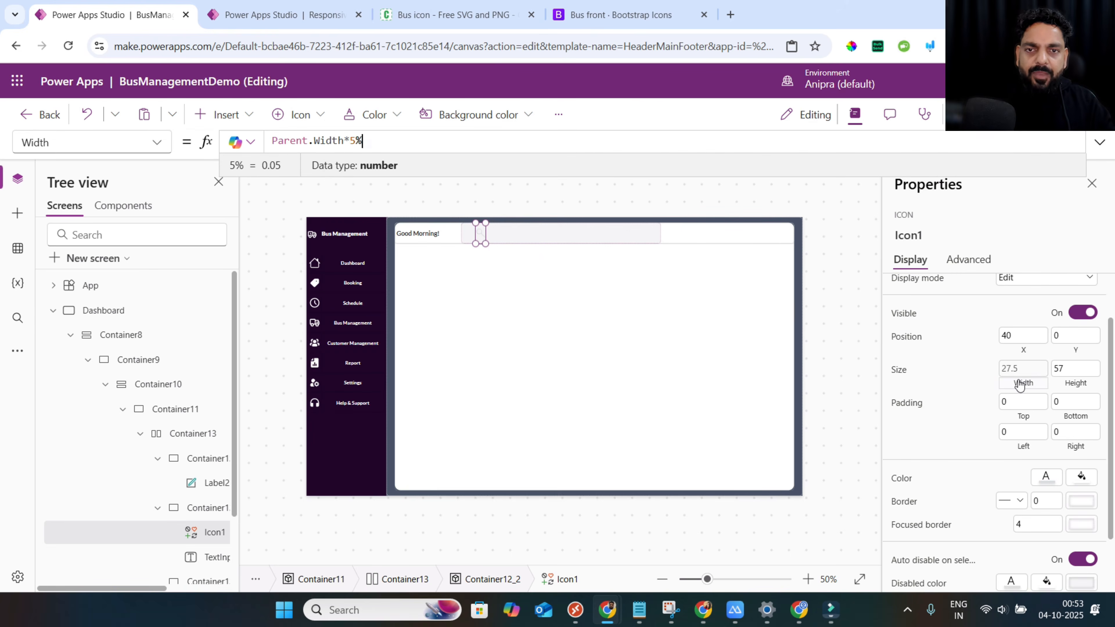
Set the search icon's height to Parent.Height*90%.
{"action": "left_click", "coordinate": [1067, 386]}
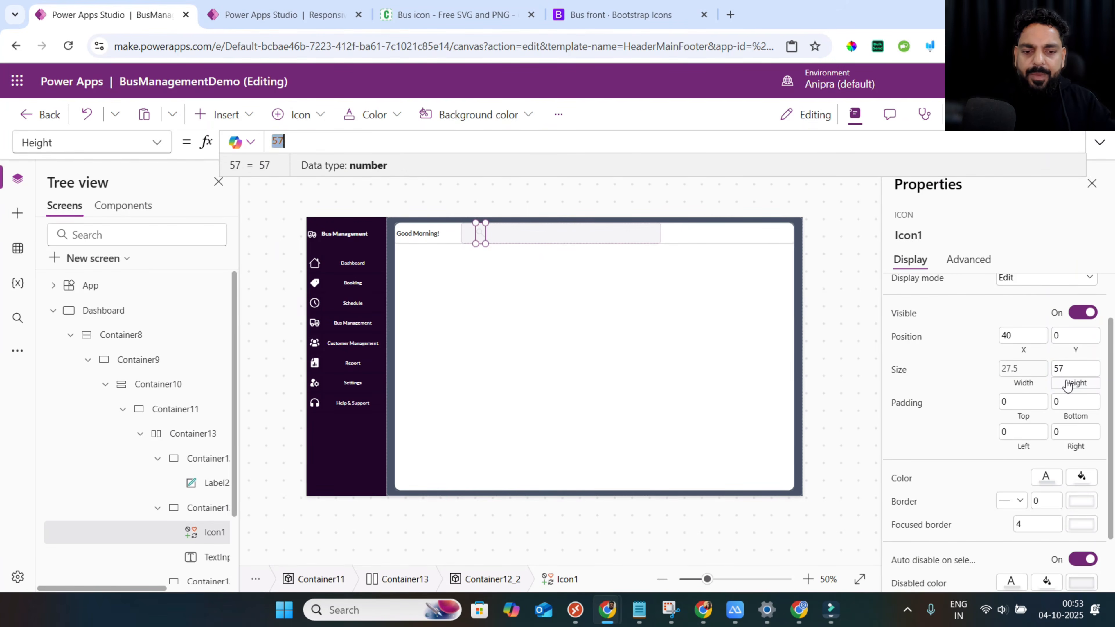
{"action": "type", "text": "pare"}
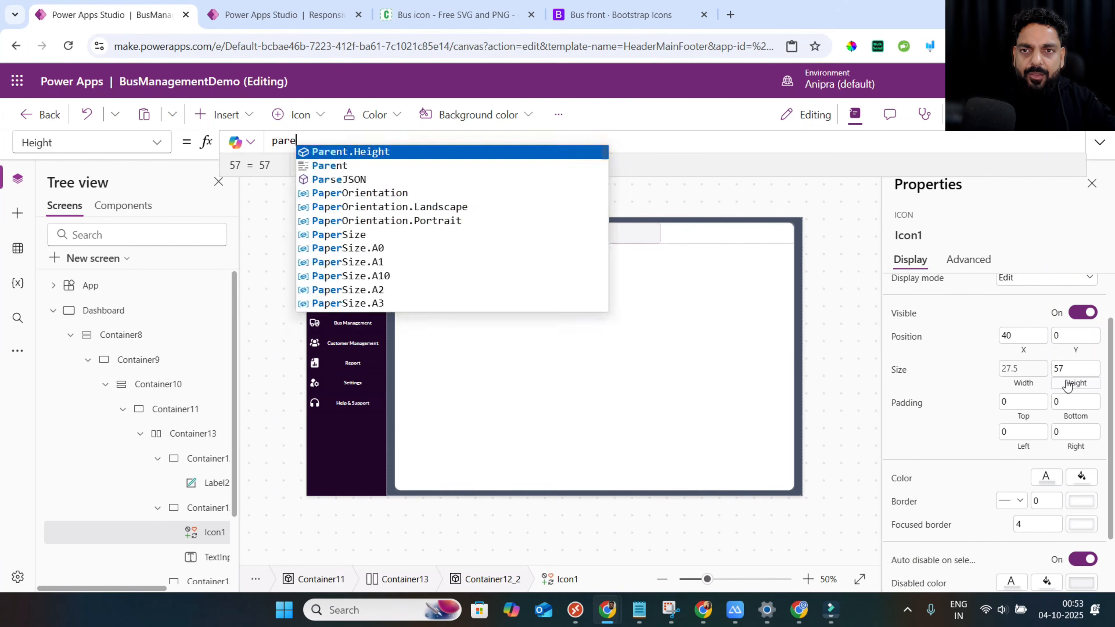
{"action": "key", "text": "Tab"}
{"action": "type", "text": "*90%"}
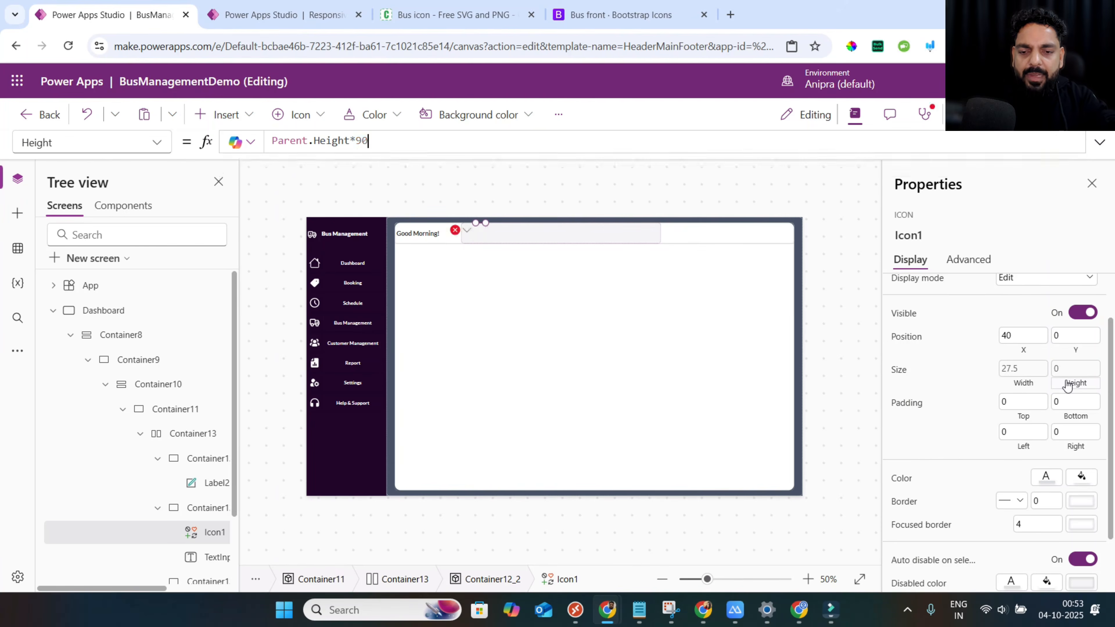
Centre the search icon vertically by setting its Y to (Parent.Height-Self.Height)/2.
{"action": "left_click", "coordinate": [1067, 355]}
{"action": "type", "text": "(pare"}
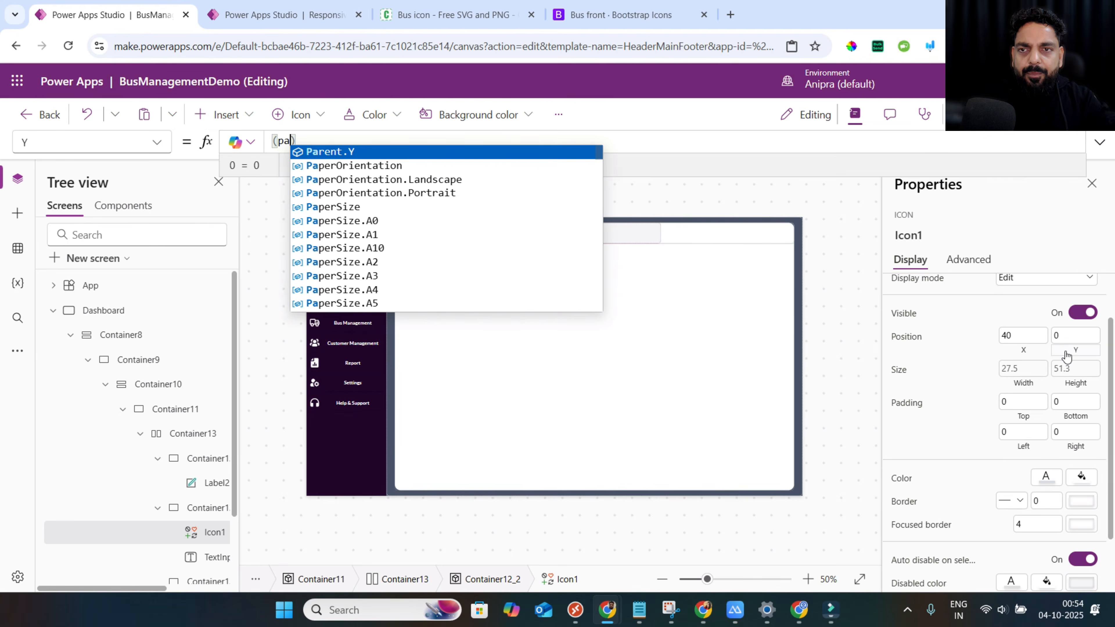
{"action": "key", "text": "Down"}
{"action": "key", "text": "Tab"}
{"action": "type", "text": ".Height-Self.Height"}
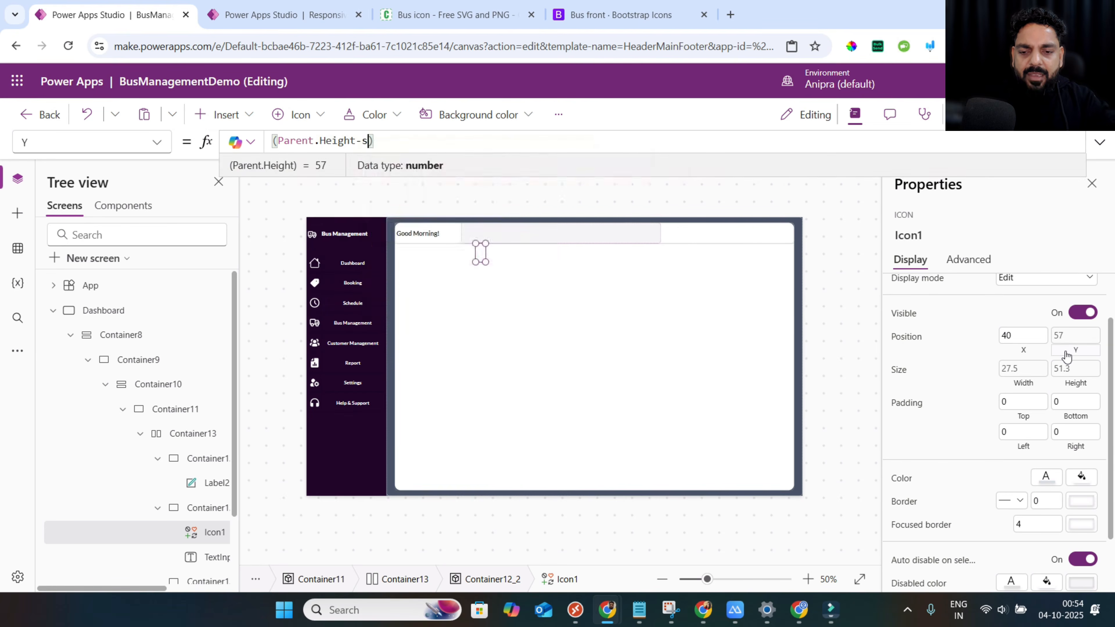
{"action": "key", "text": "End"}
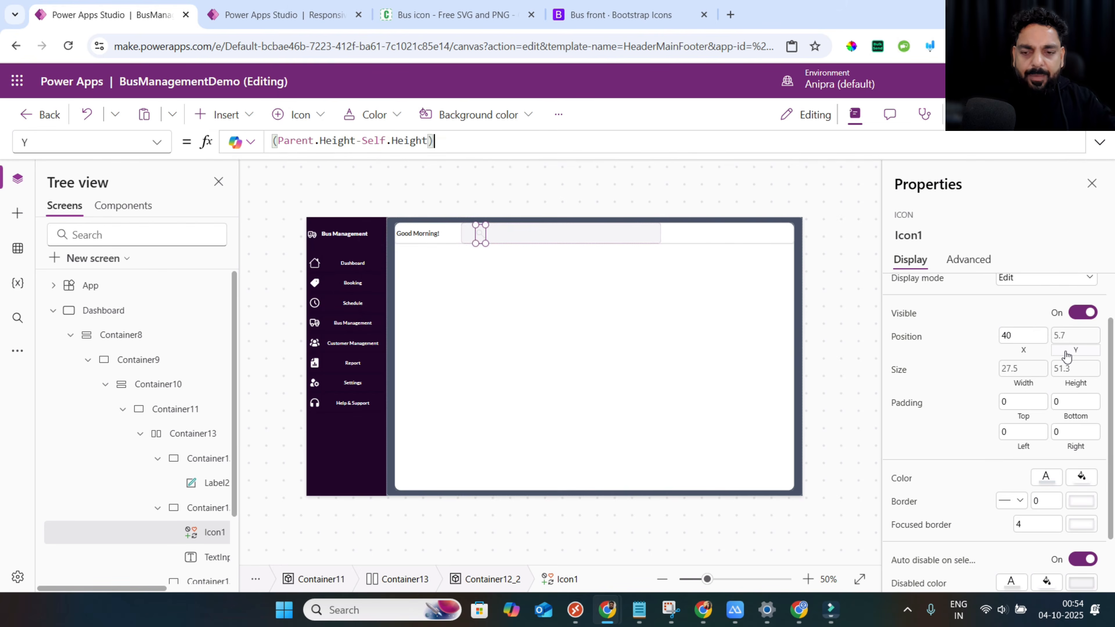
{"action": "type", "text": "/2"}
Set the search icon's X position to 0 and its left padding to 5.
{"action": "left_click", "coordinate": [1030, 354]}
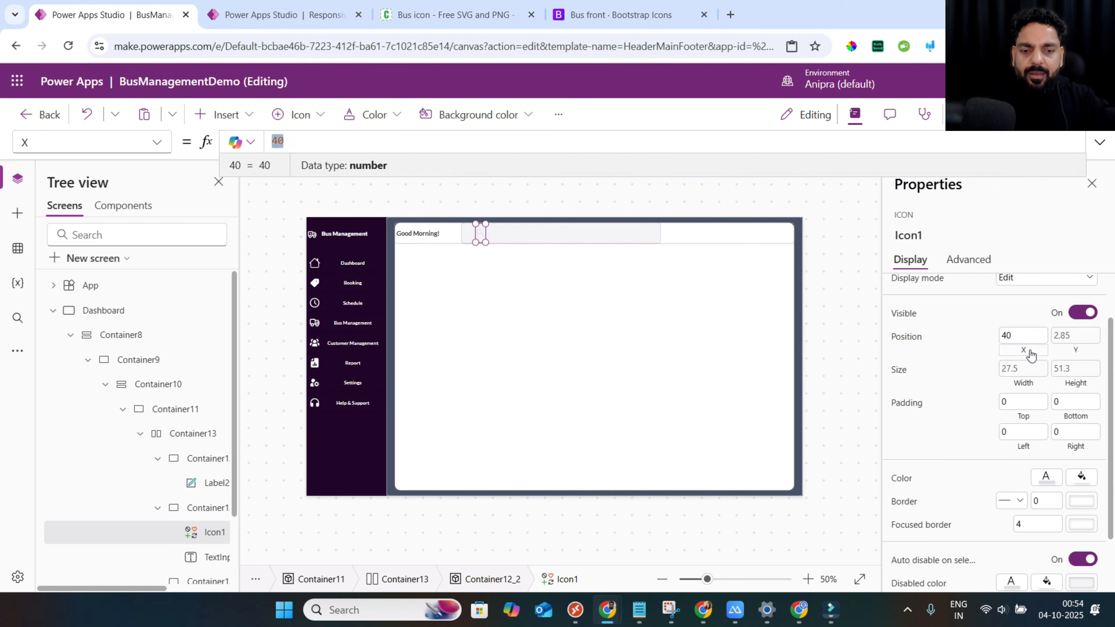
{"action": "type", "text": "0"}
{"action": "left_click", "coordinate": [1010, 431]}
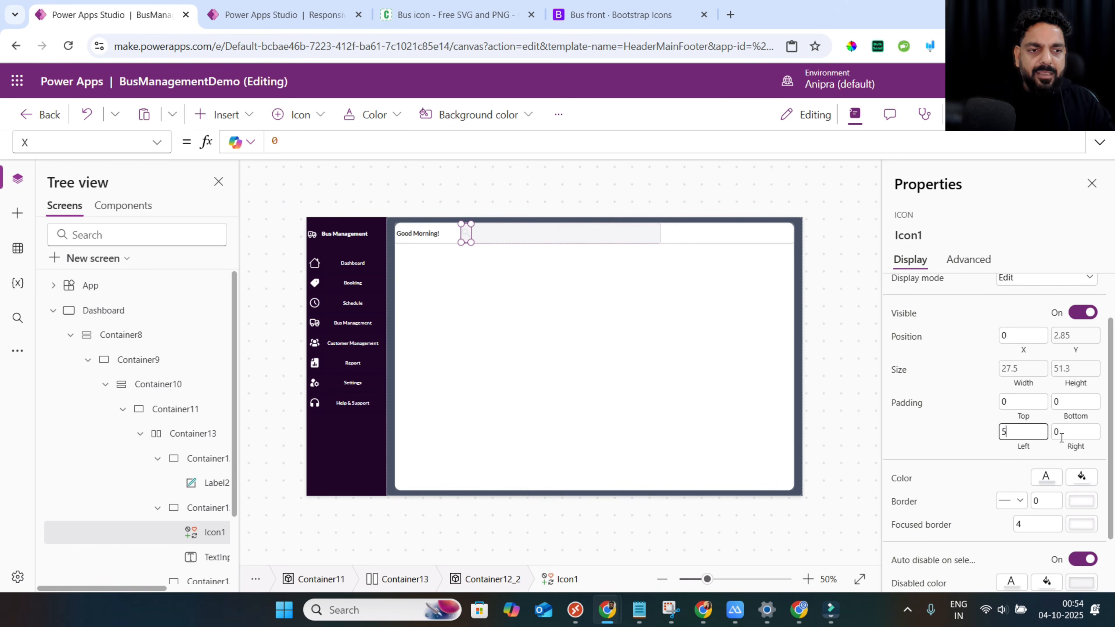
{"action": "left_click", "coordinate": [1063, 436]}
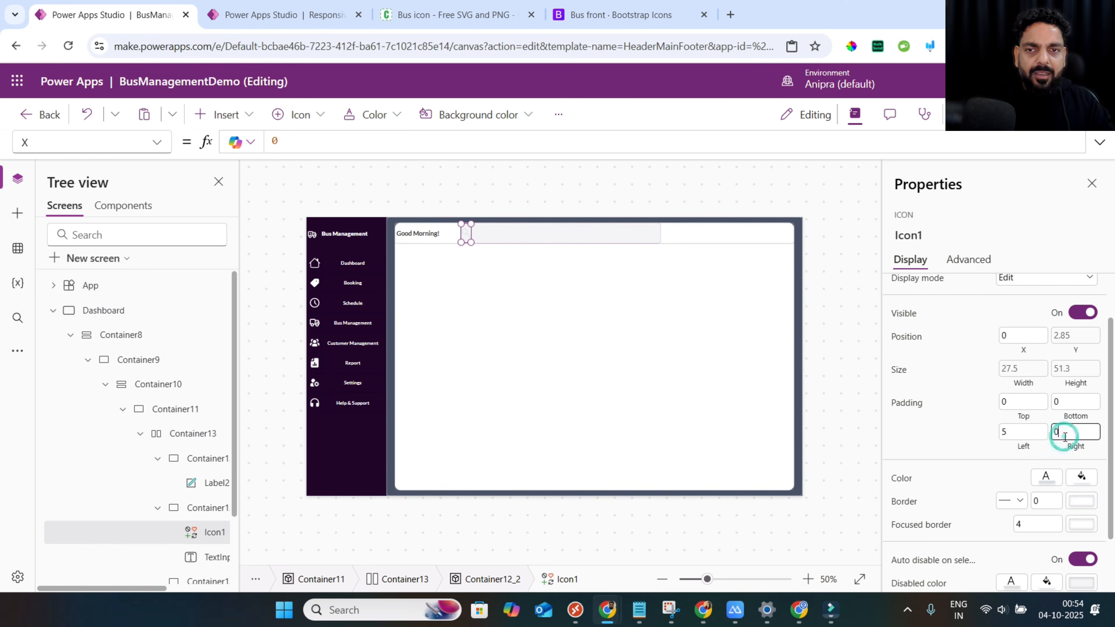
Set the header text input's border radius to 16 and its placeholder text to "Search...".
{"action": "scroll", "coordinate": [961, 504], "scroll_direction": "down", "scroll_amount": 3}
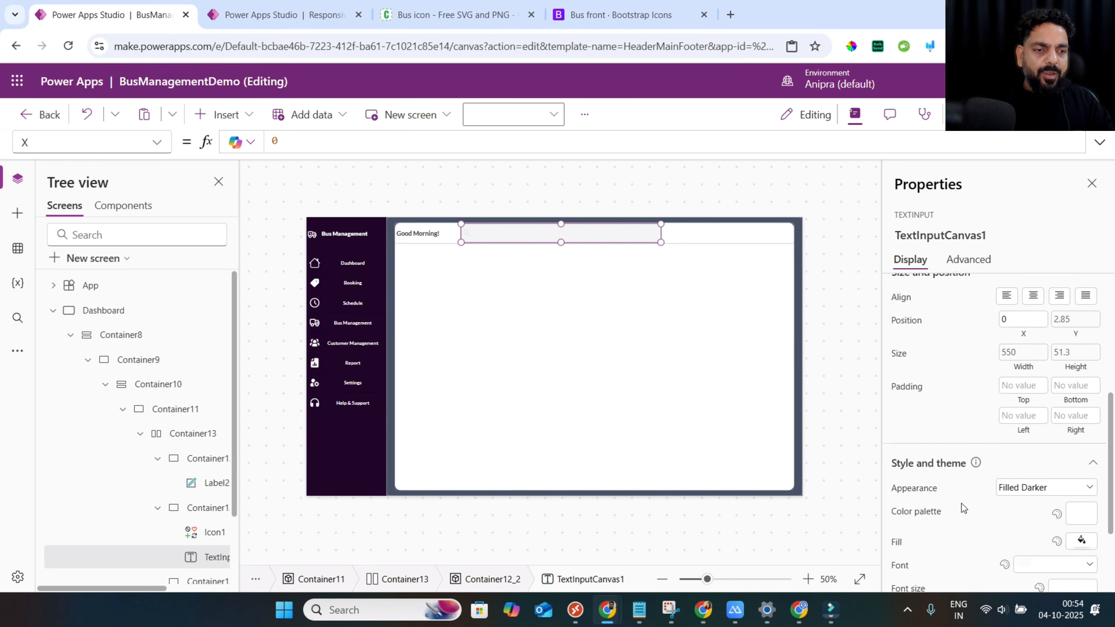
{"action": "scroll", "coordinate": [962, 503], "scroll_direction": "down", "scroll_amount": 3}
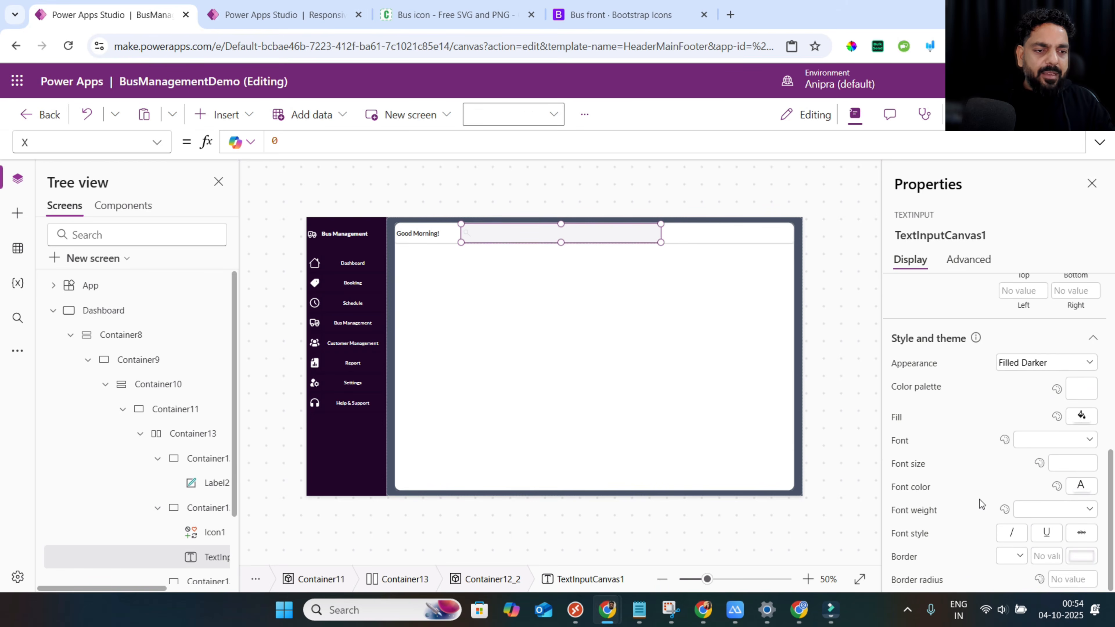
{"action": "left_click", "coordinate": [1066, 579]}
{"action": "type", "text": "16"}
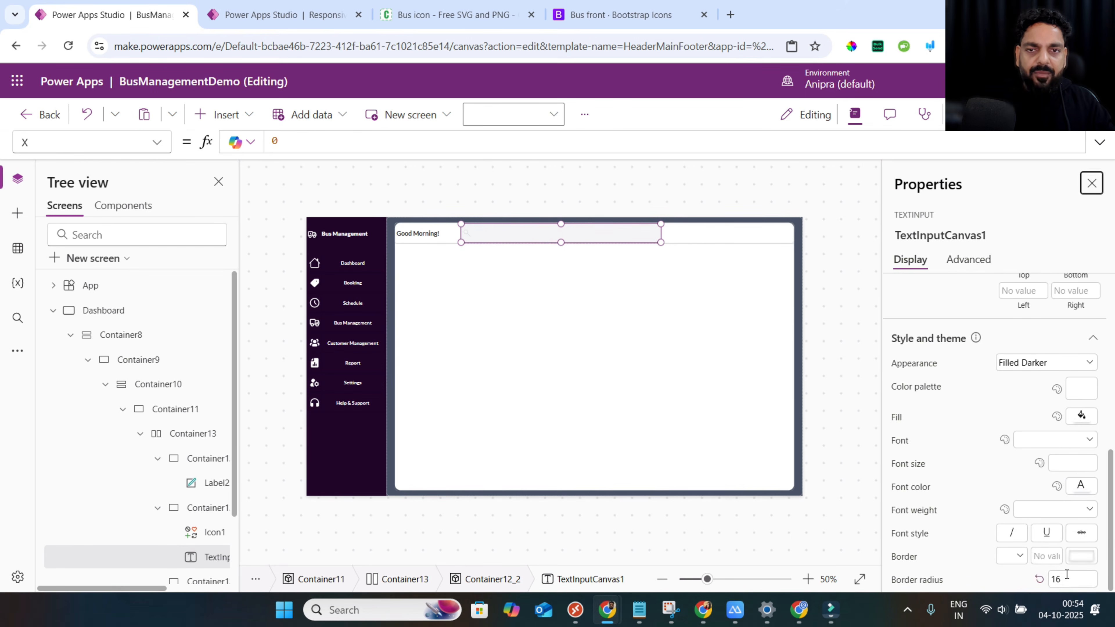
{"action": "scroll", "coordinate": [1031, 439], "scroll_direction": "up", "scroll_amount": 10}
{"action": "left_click", "coordinate": [1018, 302]}
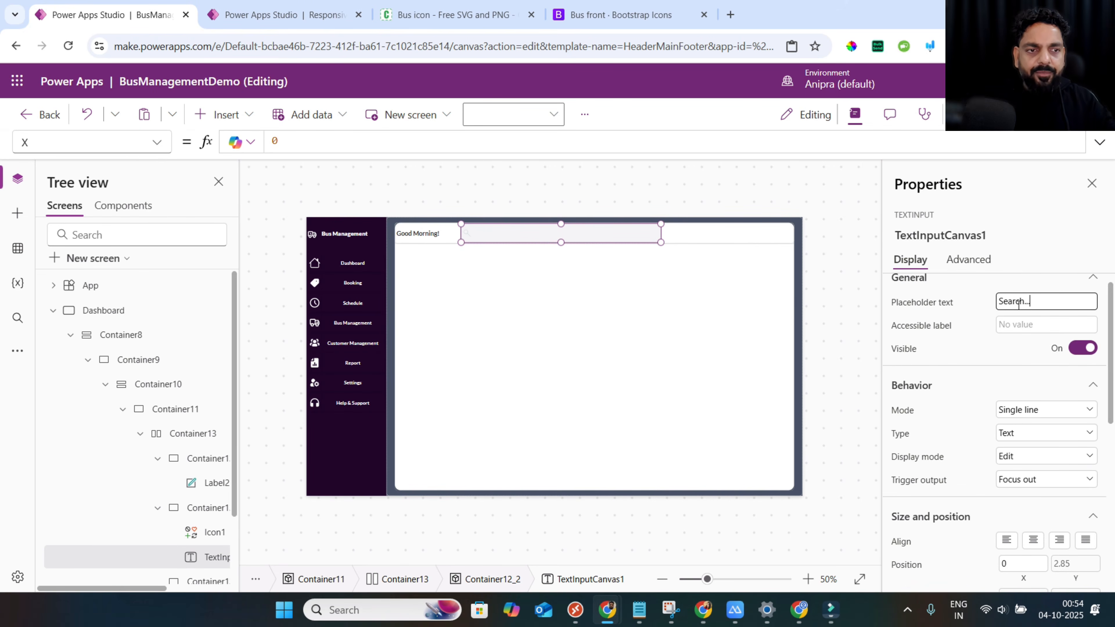
Set the text input's left padding to 20.
{"action": "scroll", "coordinate": [998, 475], "scroll_direction": "down", "scroll_amount": 7}
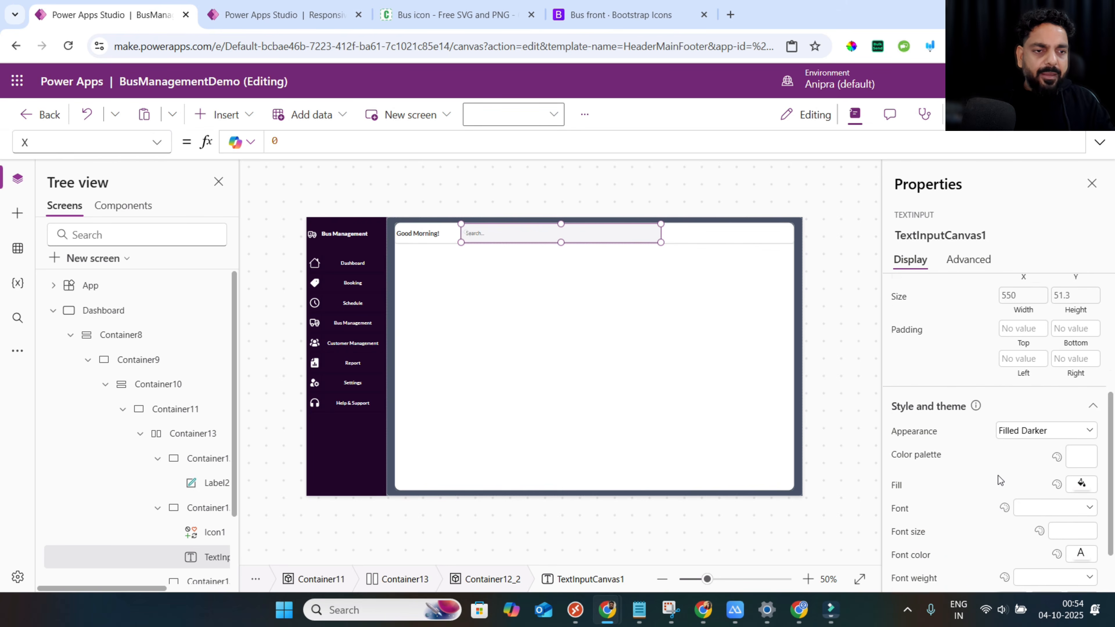
{"action": "scroll", "coordinate": [997, 475], "scroll_direction": "up", "scroll_amount": 2}
{"action": "left_click", "coordinate": [1014, 419]}
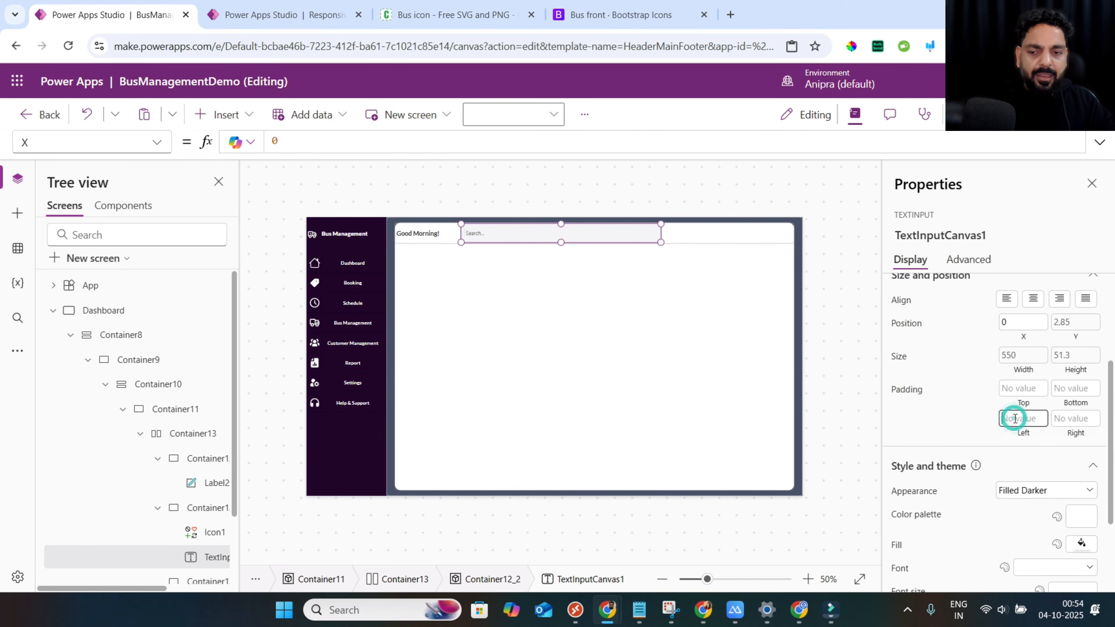
{"action": "type", "text": "10"}
{"action": "key", "text": "Tab"}
{"action": "key", "text": "shift+Tab"}
{"action": "key", "text": "BackSpace"}
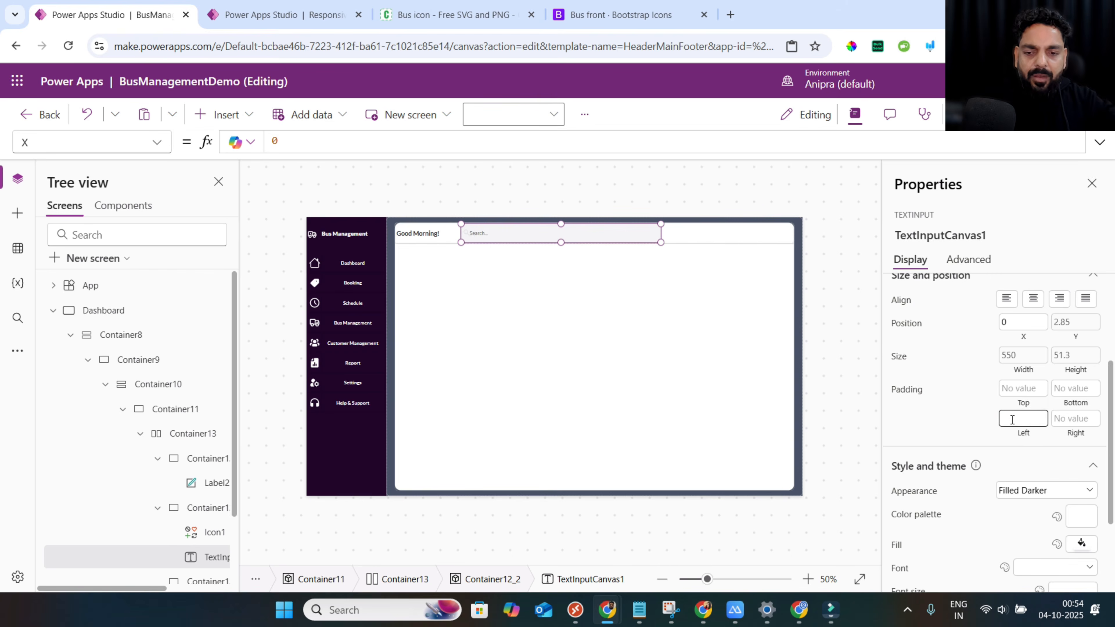
{"action": "type", "text": "20"}
{"action": "key", "text": "Tab"}
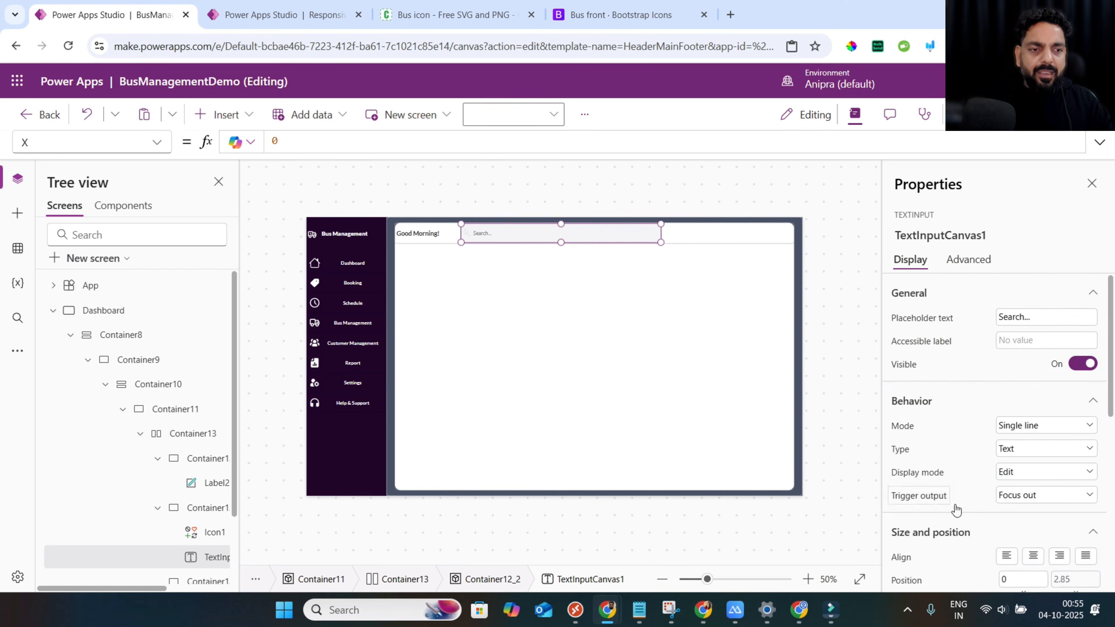
Give the text input a solid border in RGBA(214, 221, 224, 1) with a thickness of 2.
{"action": "scroll", "coordinate": [965, 509], "scroll_direction": "down", "scroll_amount": 5}
{"action": "scroll", "coordinate": [982, 507], "scroll_direction": "down", "scroll_amount": 3}
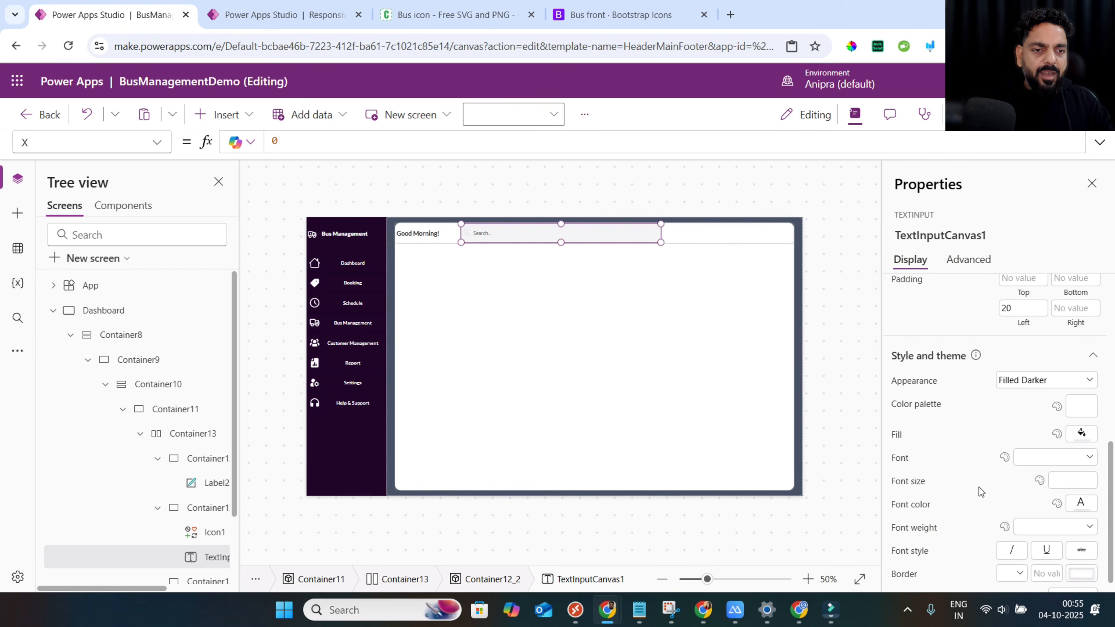
{"action": "scroll", "coordinate": [981, 489], "scroll_direction": "down", "scroll_amount": 1}
{"action": "left_click", "coordinate": [1009, 556]}
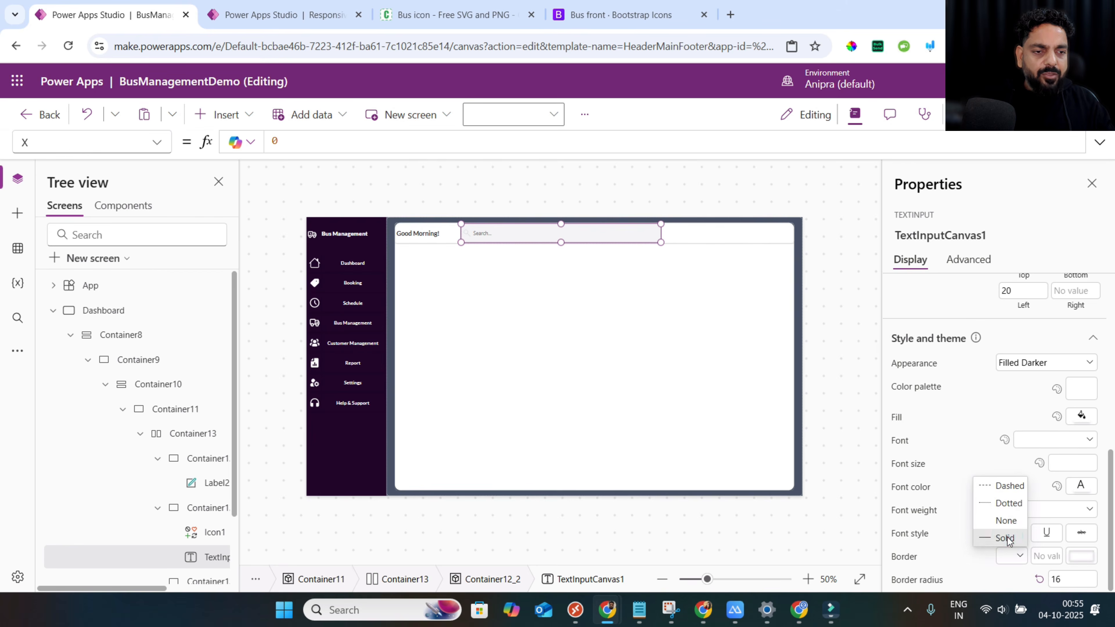
{"action": "left_click", "coordinate": [1005, 537]}
{"action": "left_click", "coordinate": [1076, 557]}
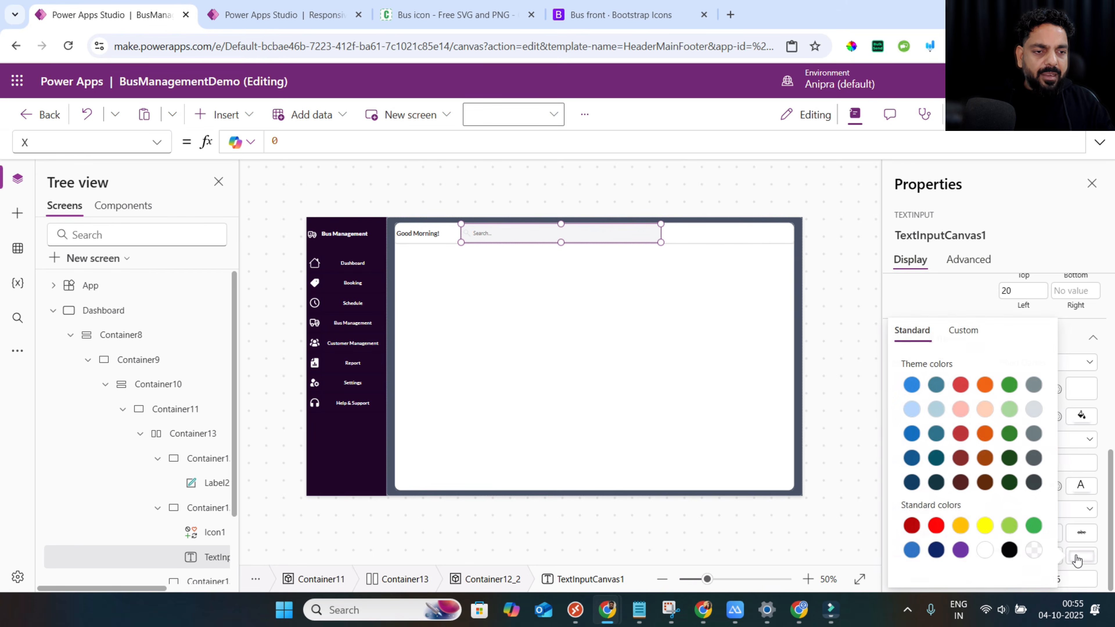
{"action": "left_click", "coordinate": [1033, 410]}
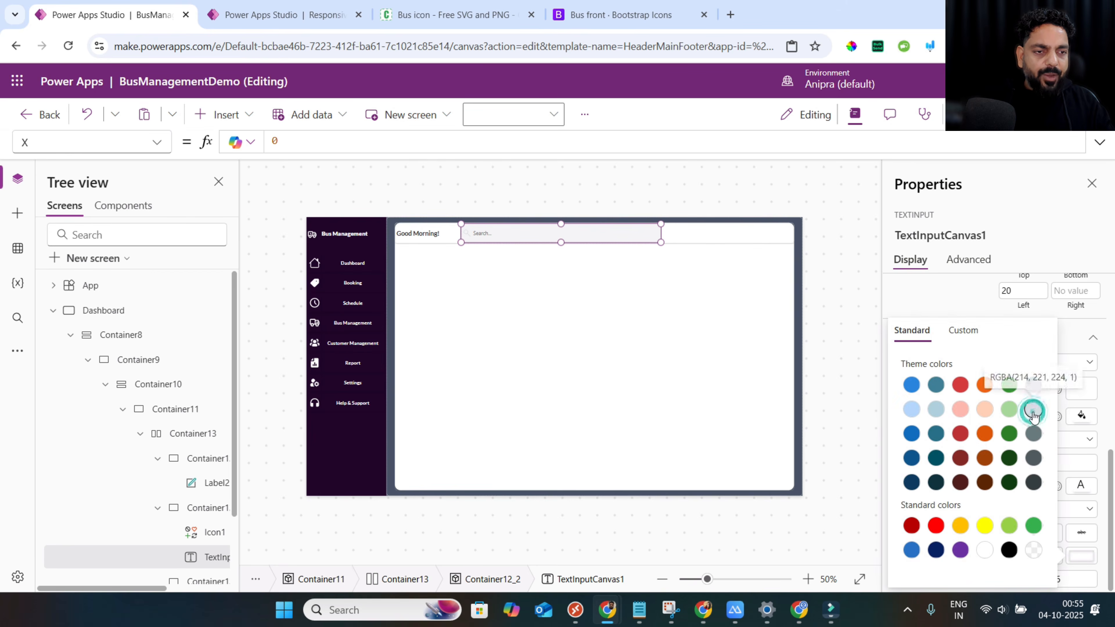
{"action": "left_click", "coordinate": [1083, 559]}
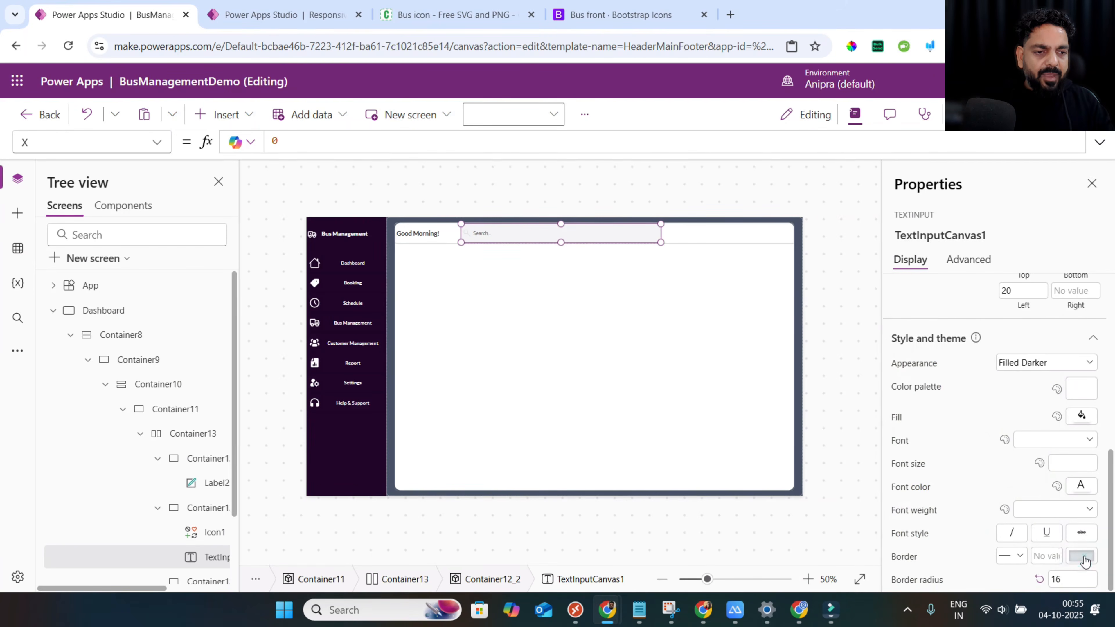
{"action": "left_click", "coordinate": [1059, 557]}
{"action": "type", "text": "2"}
{"action": "key", "text": "Tab"}
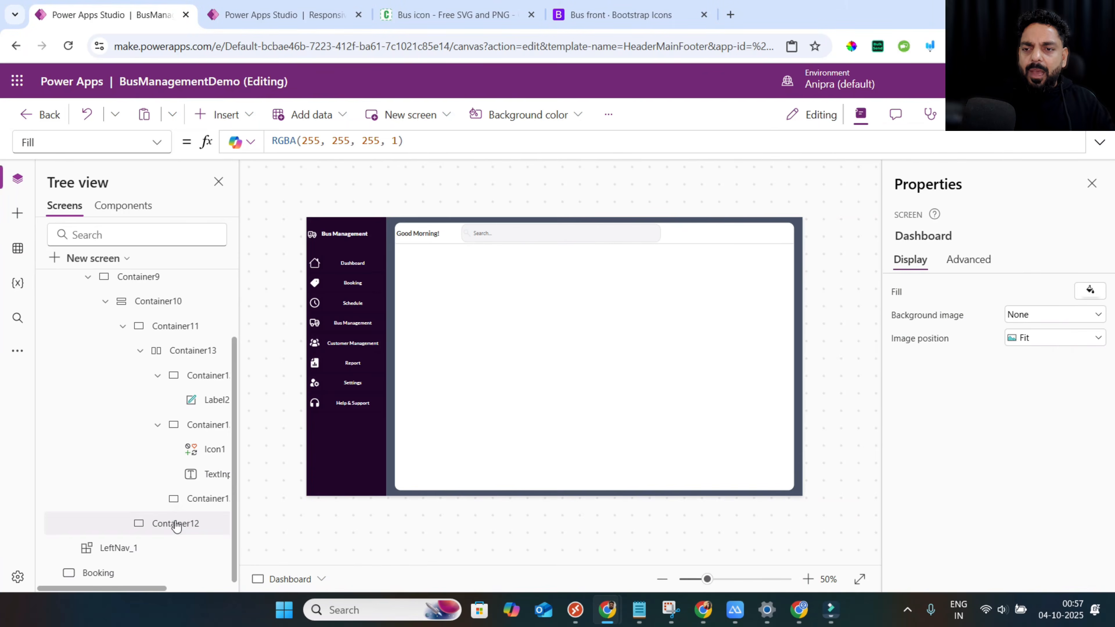
Collapse Container11 in the screen's control hierarchy and select Container12, the empty content container below the header.
{"action": "left_click", "coordinate": [176, 526]}
{"action": "scroll", "coordinate": [131, 417], "scroll_direction": "up", "scroll_amount": 1}
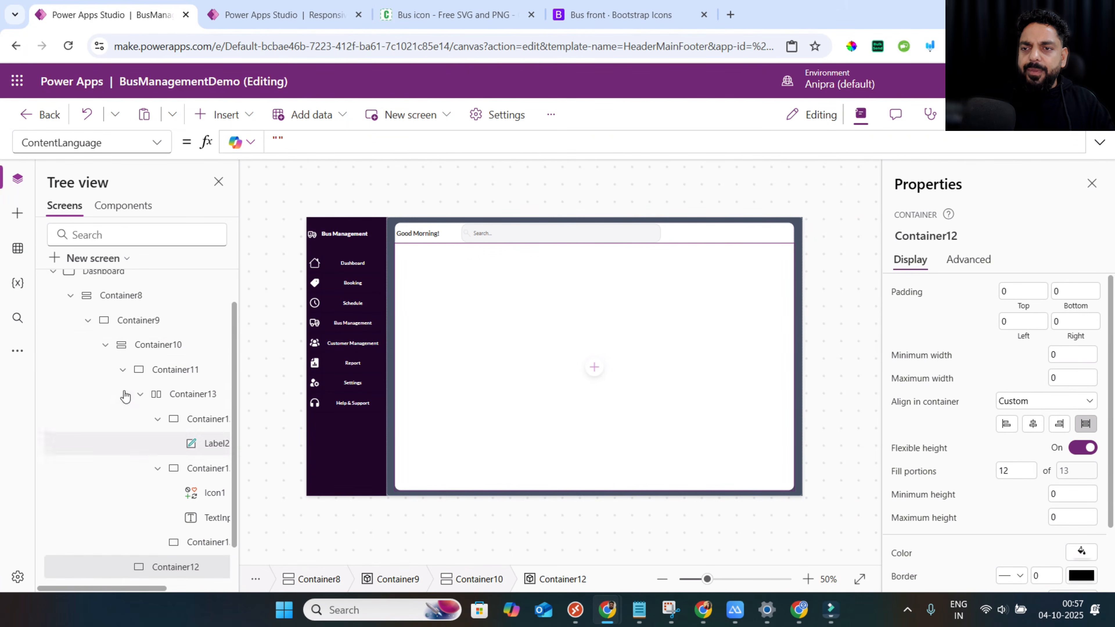
{"action": "left_click", "coordinate": [72, 303]}
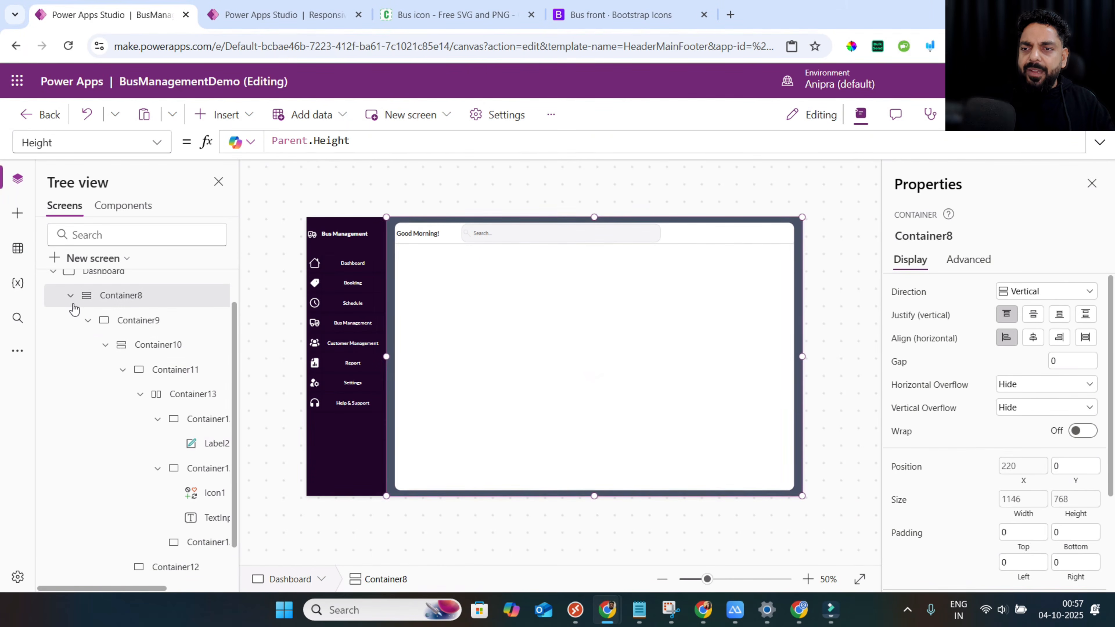
{"action": "left_click", "coordinate": [71, 303]}
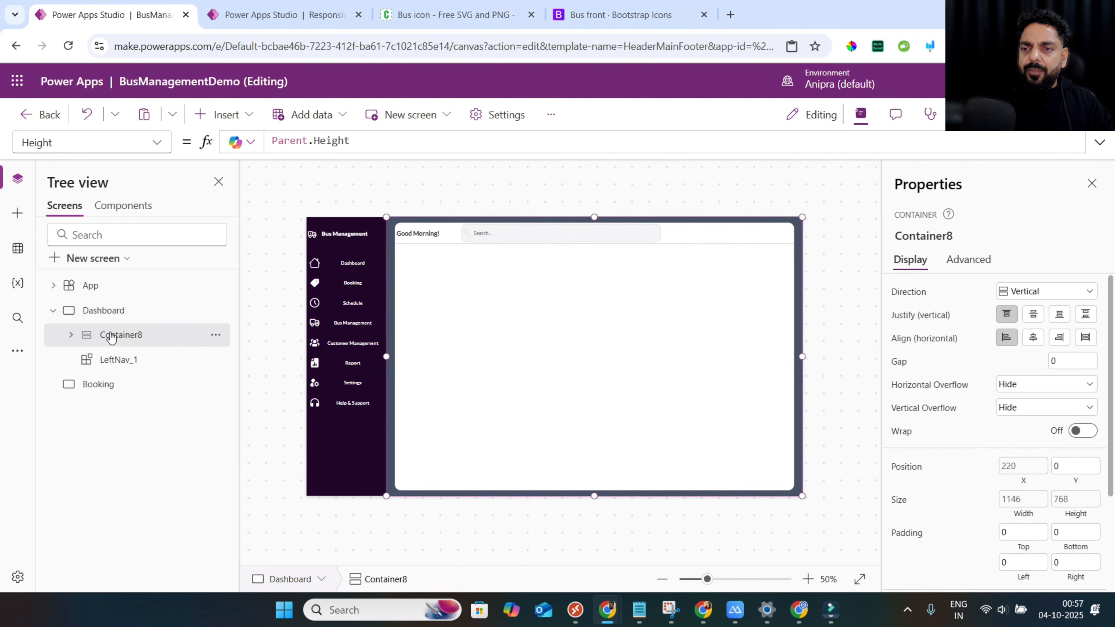
{"action": "left_click", "coordinate": [72, 336]}
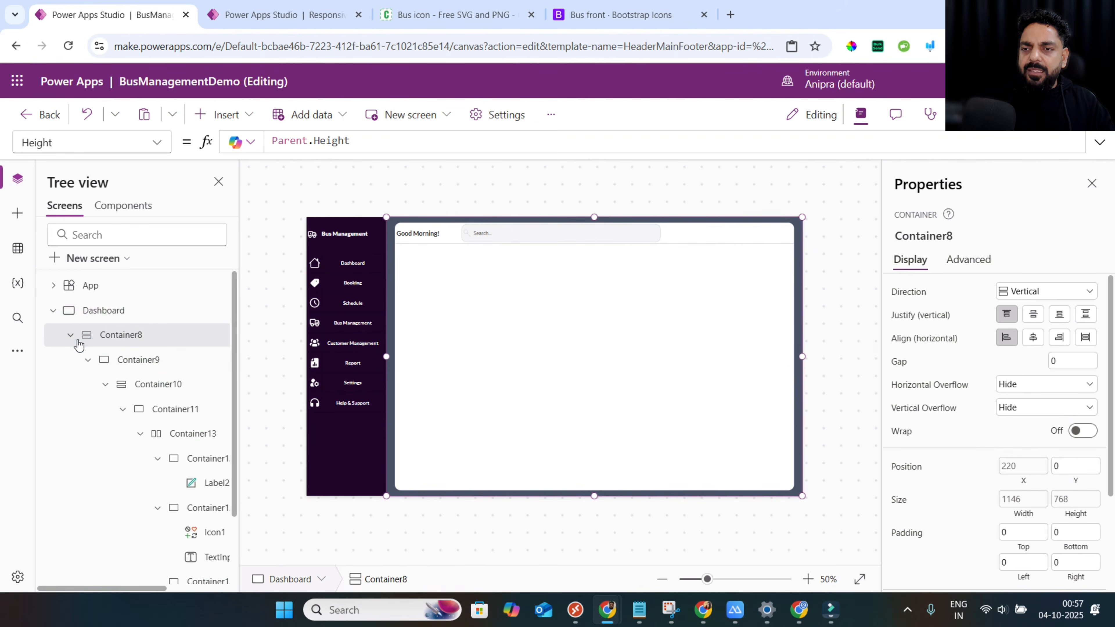
{"action": "left_click", "coordinate": [91, 359]}
{"action": "left_click", "coordinate": [93, 361]}
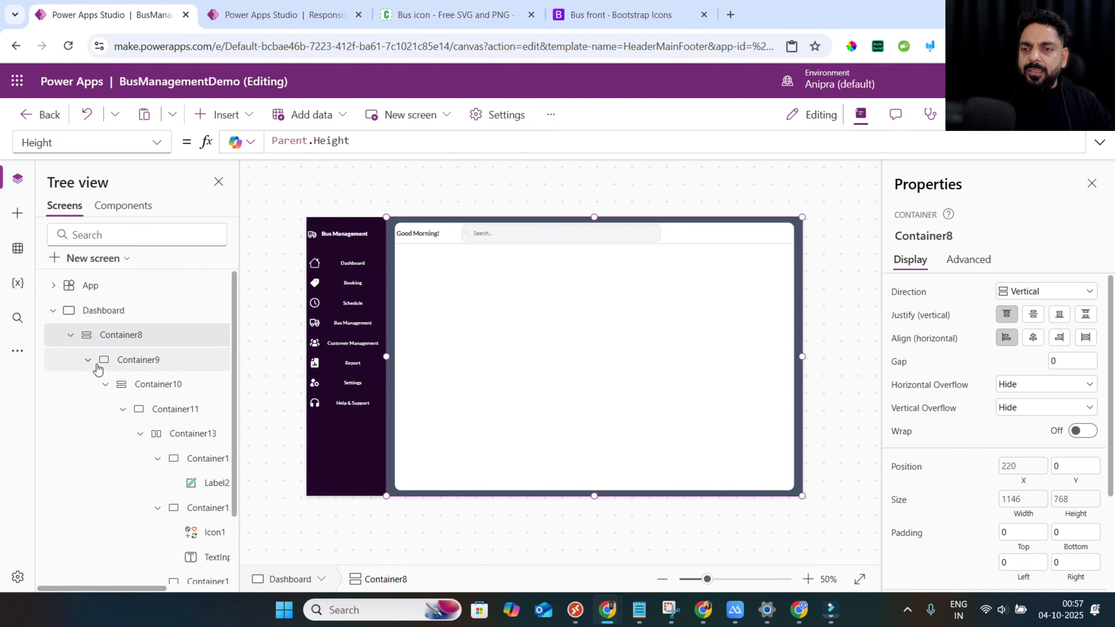
{"action": "left_click", "coordinate": [120, 409]}
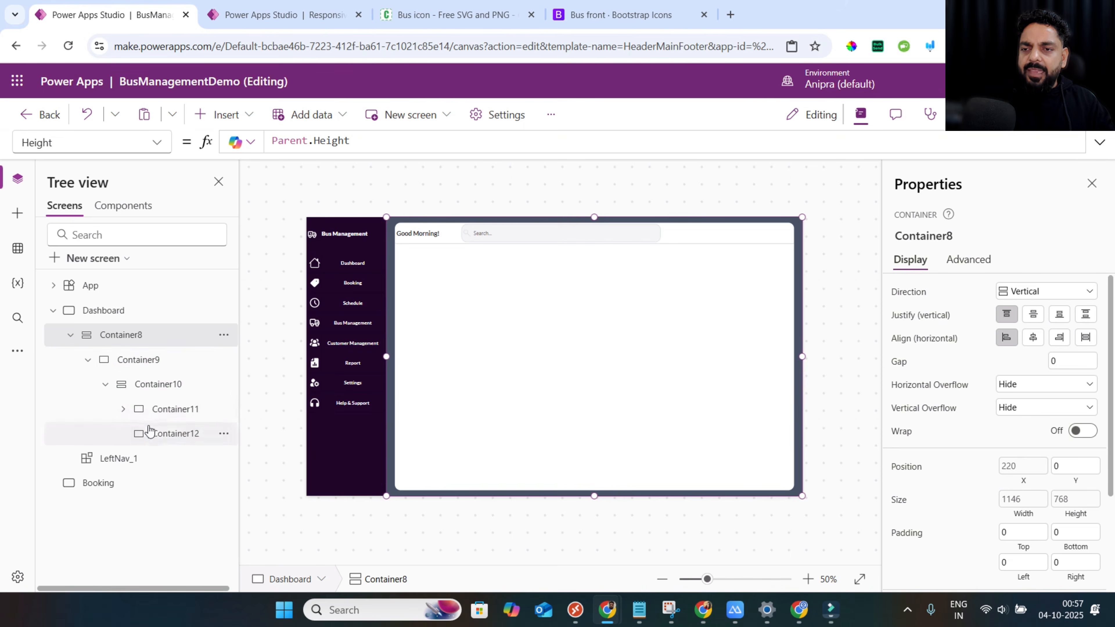
{"action": "left_click", "coordinate": [163, 432]}
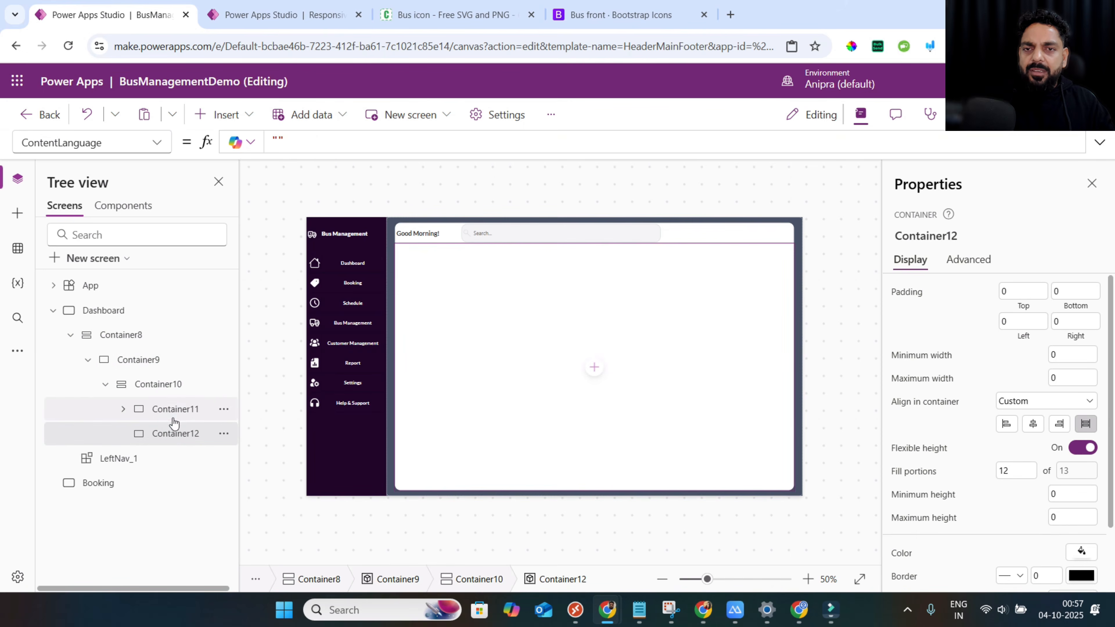
{"action": "left_click", "coordinate": [173, 419]}
{"action": "left_click", "coordinate": [178, 435]}
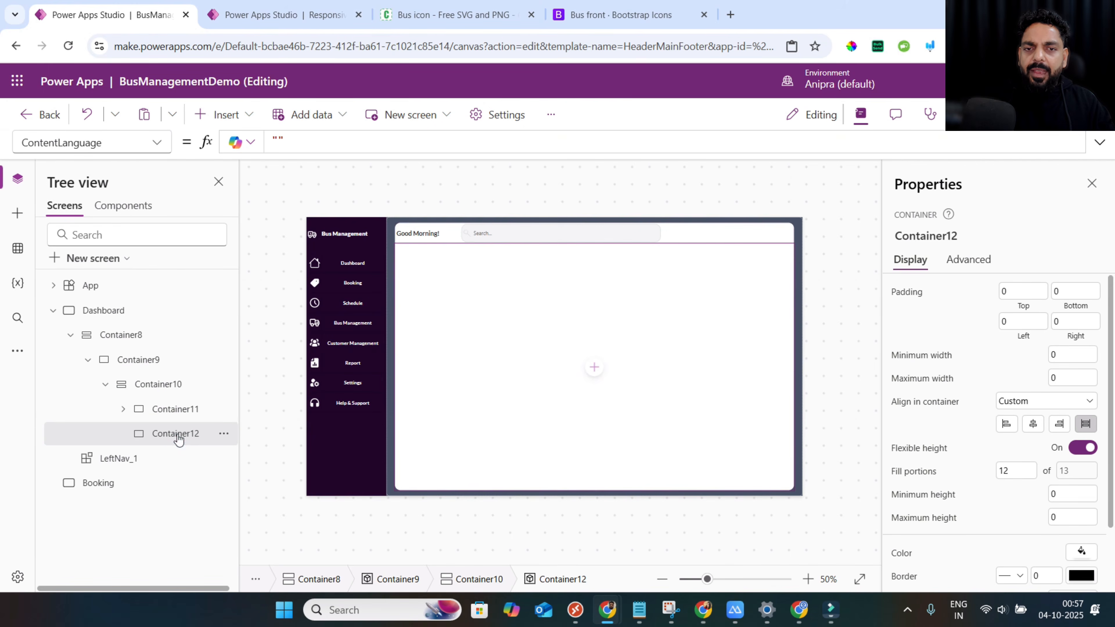
Insert a horizontal container into the empty content container Container12.
{"action": "left_click", "coordinate": [594, 367]}
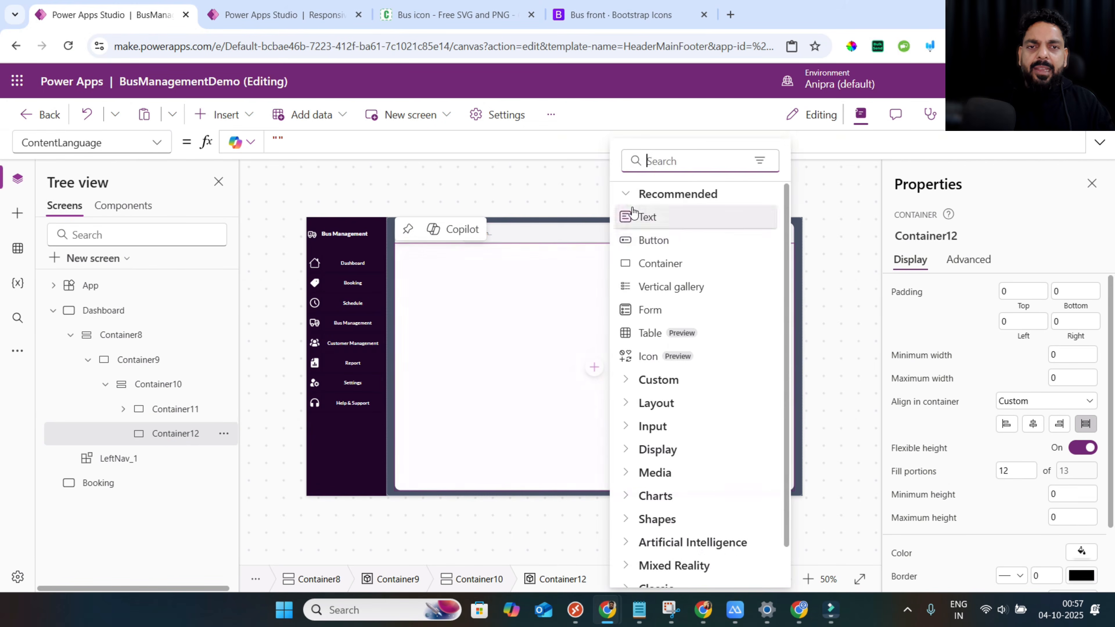
{"action": "left_click", "coordinate": [653, 156]}
{"action": "type", "text": "hori"}
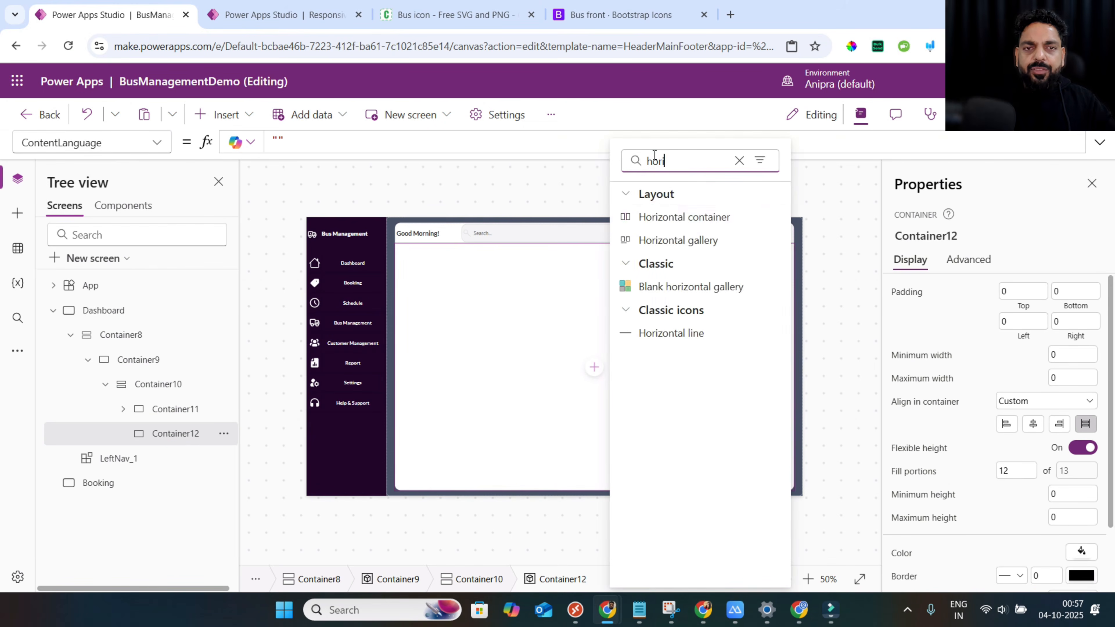
{"action": "left_click", "coordinate": [658, 215]}
Set the new horizontal container's width to Parent.Width, its height to Parent.Height, and its X and Y positions to 0.
{"action": "scroll", "coordinate": [986, 479], "scroll_direction": "down", "scroll_amount": 1}
{"action": "left_click", "coordinate": [1020, 386]}
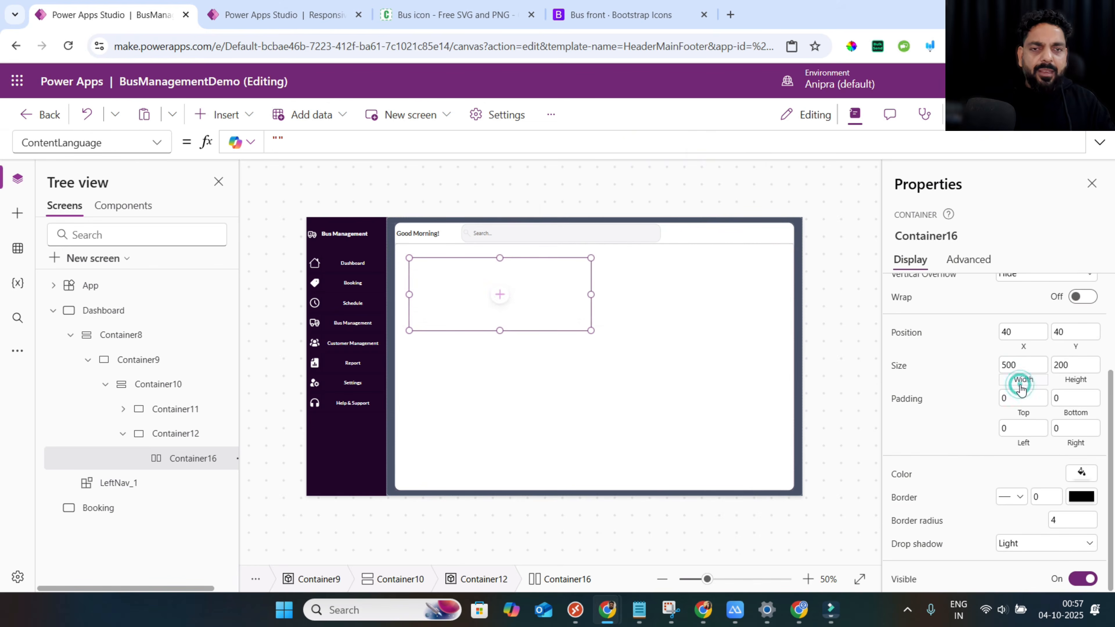
{"action": "type", "text": "Parent.Width"}
{"action": "left_click", "coordinate": [1074, 379]}
{"action": "type", "text": "Parent.Height"}
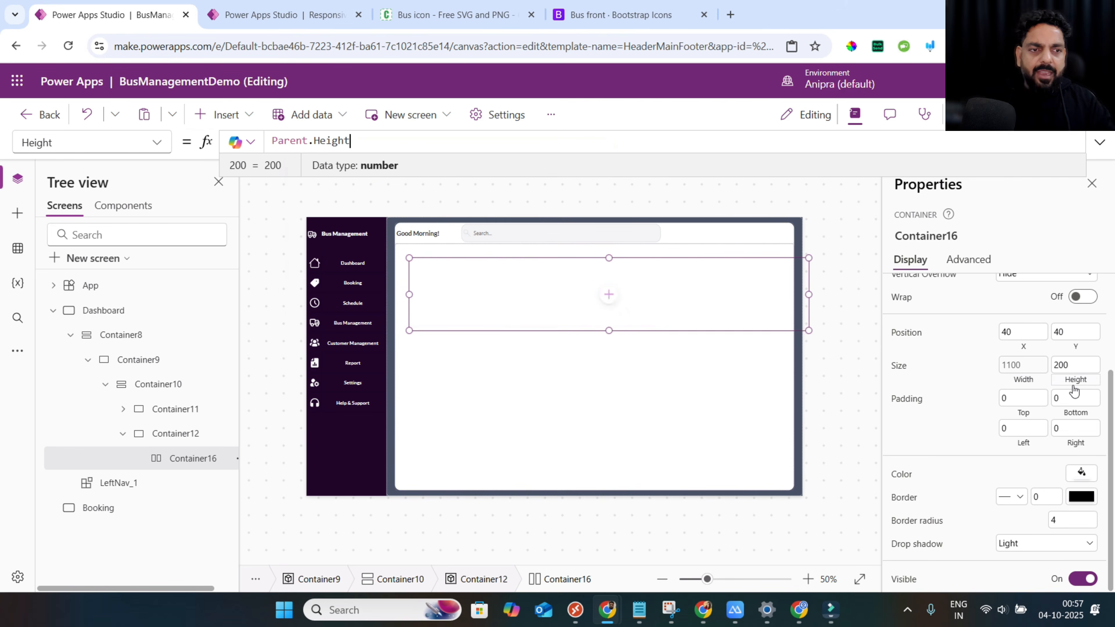
{"action": "left_click", "coordinate": [1026, 347]}
{"action": "type", "text": "0"}
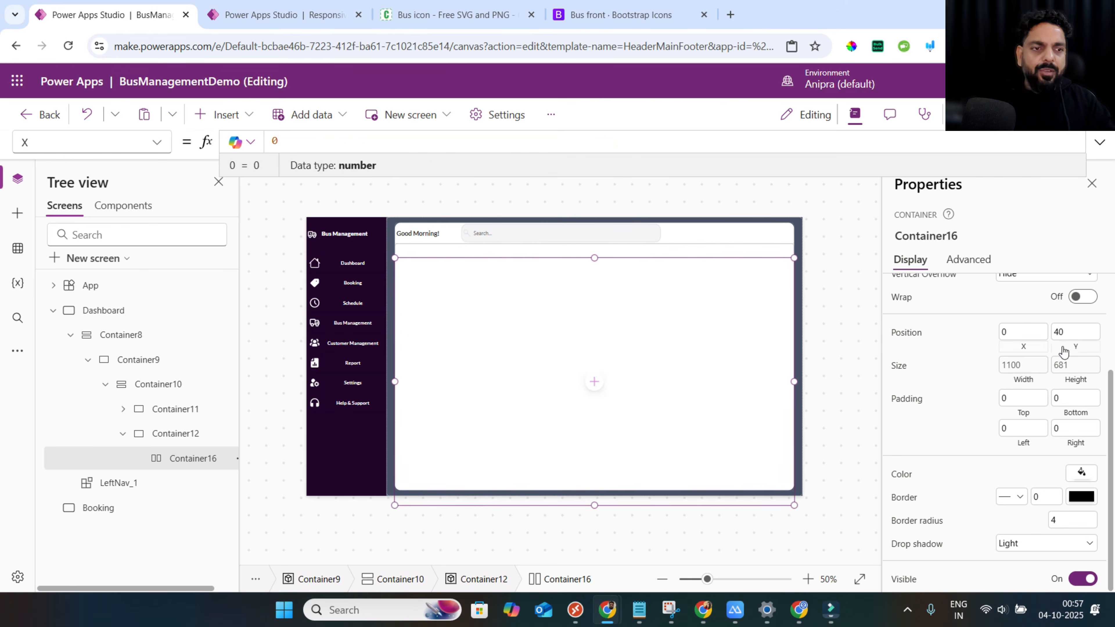
{"action": "left_click", "coordinate": [1066, 349]}
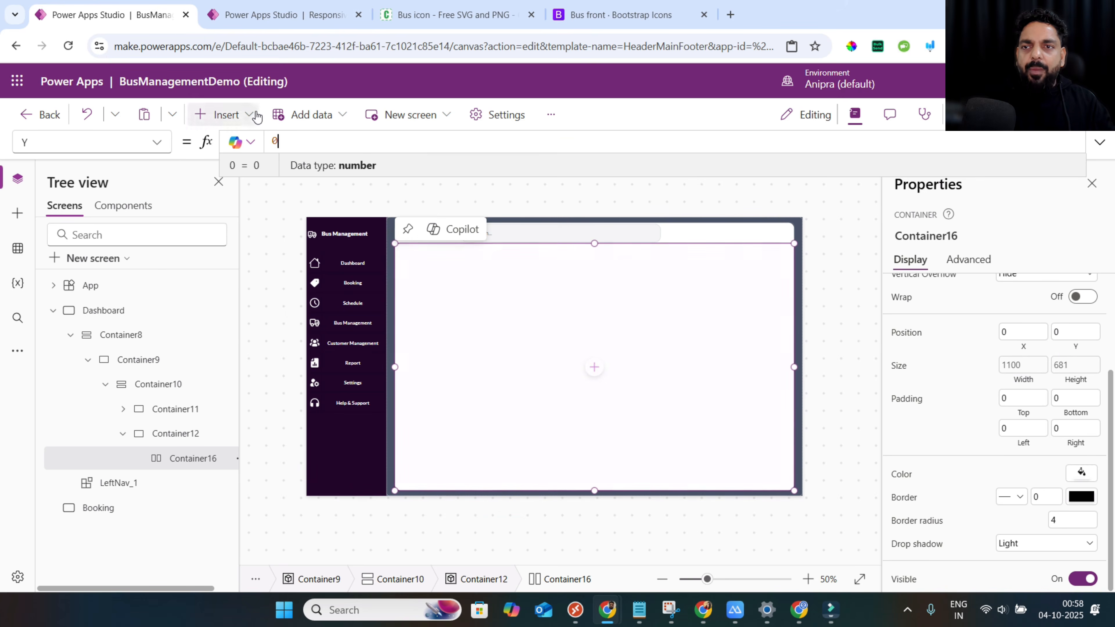
Insert two vertical containers side by side inside the horizontal container Container16.
{"action": "left_click", "coordinate": [227, 115]}
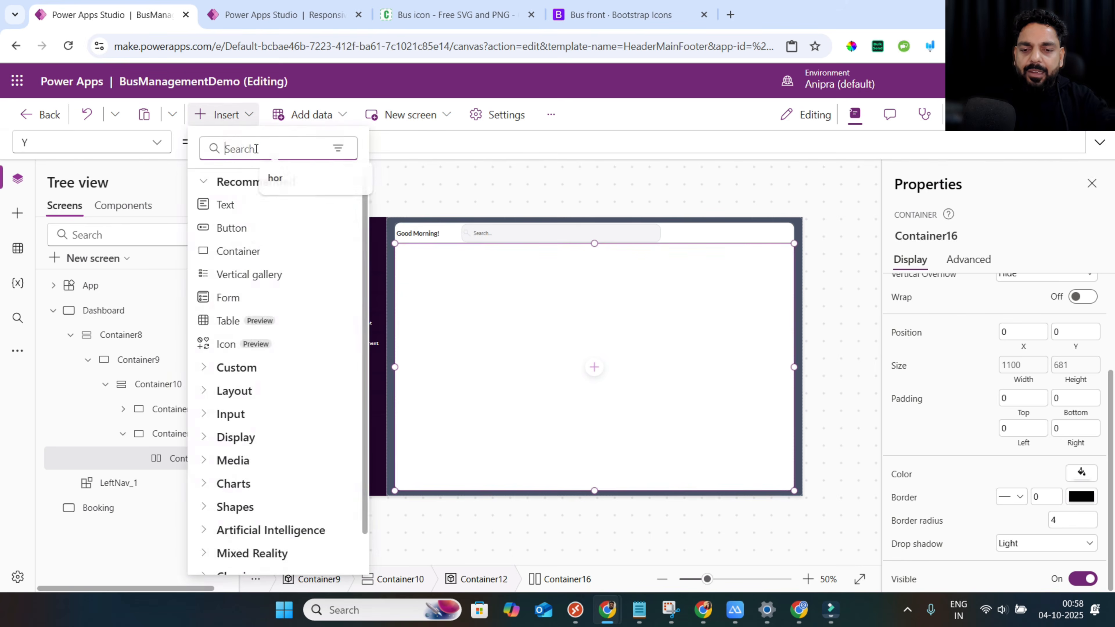
{"action": "type", "text": "ve"}
{"action": "left_click", "coordinate": [246, 204]}
{"action": "left_click", "coordinate": [194, 459]}
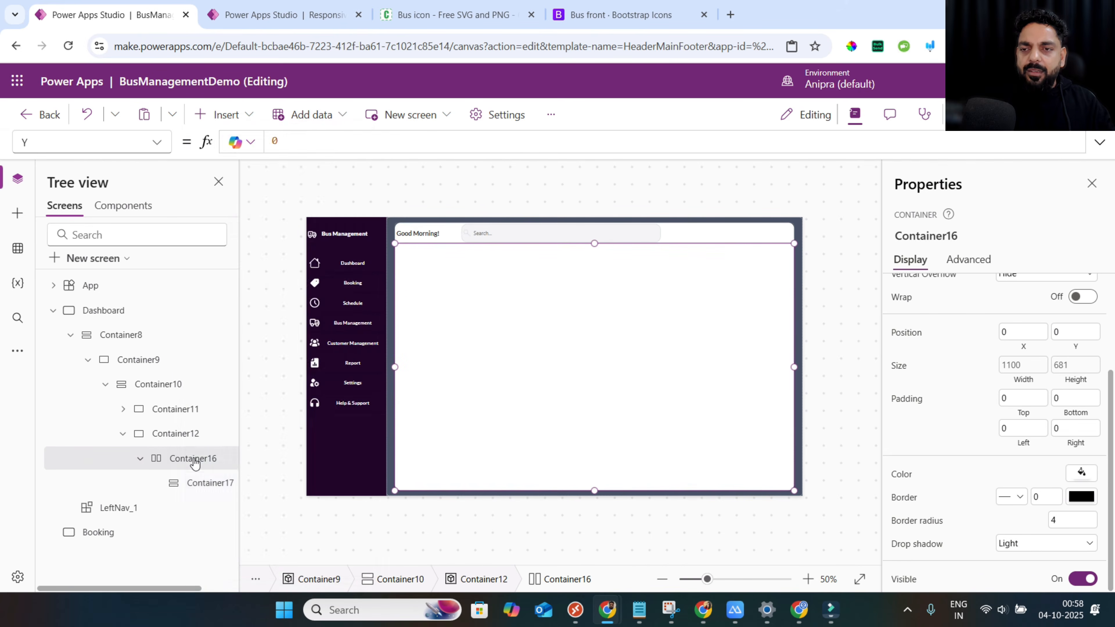
{"action": "left_click", "coordinate": [226, 114]}
{"action": "type", "text": "rti"}
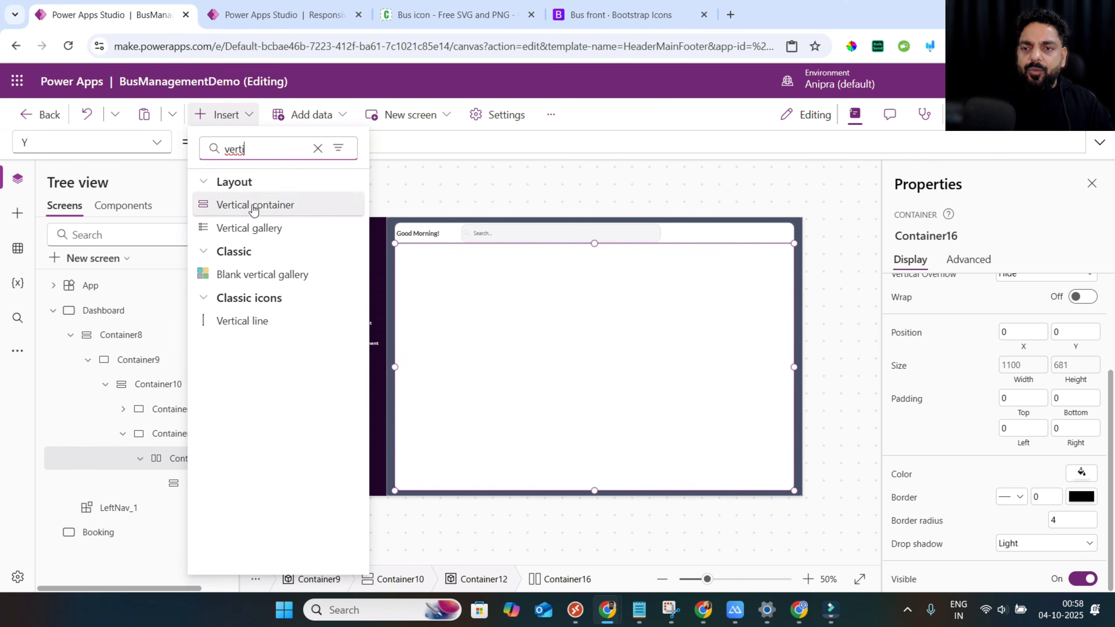
{"action": "left_click", "coordinate": [253, 209]}
Set the drop shadow to None and the minimum width to 0 for both vertical containers, Container17 and Container18.
{"action": "left_click", "coordinate": [191, 491], "text": "ctrl"}
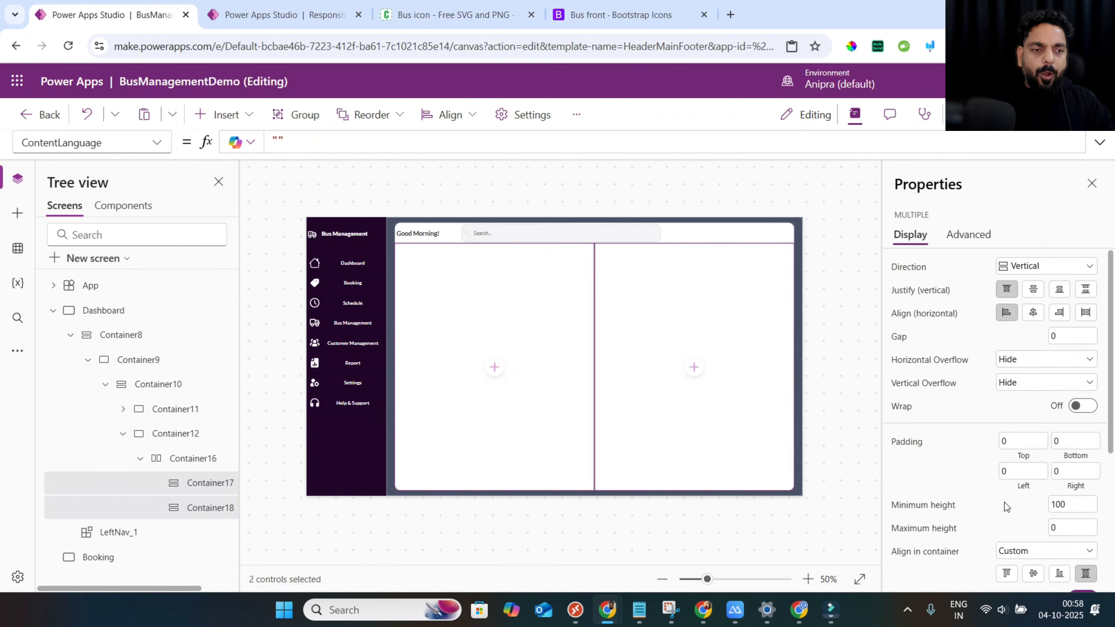
{"action": "scroll", "coordinate": [1004, 502], "scroll_direction": "down", "scroll_amount": 5}
{"action": "left_click", "coordinate": [1035, 542]}
{"action": "left_click", "coordinate": [1009, 421]}
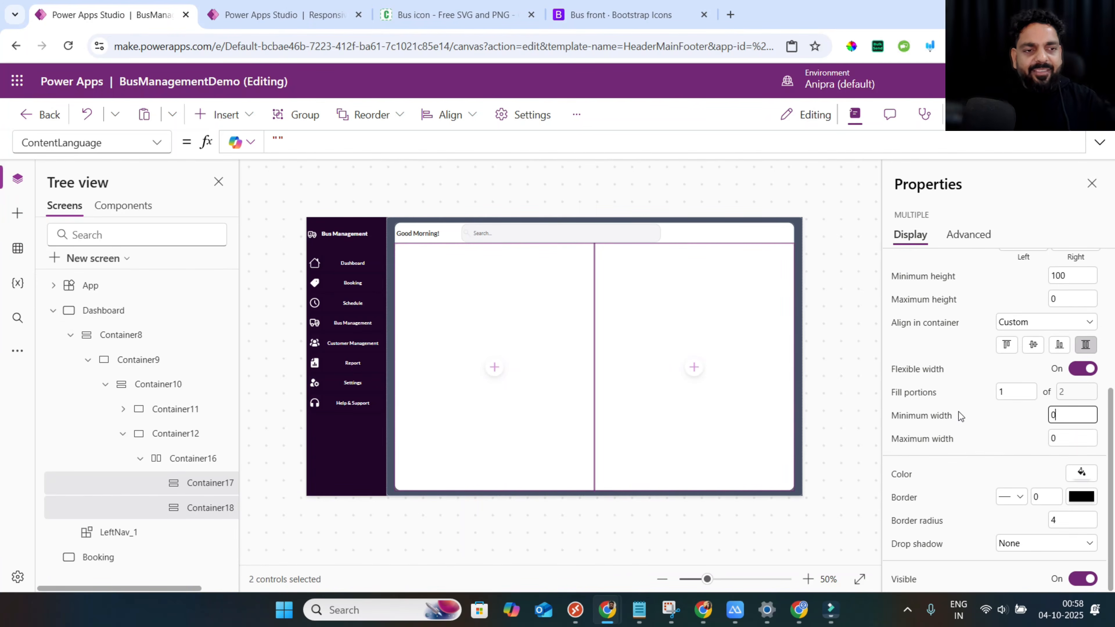
{"action": "left_click", "coordinate": [1071, 275]}
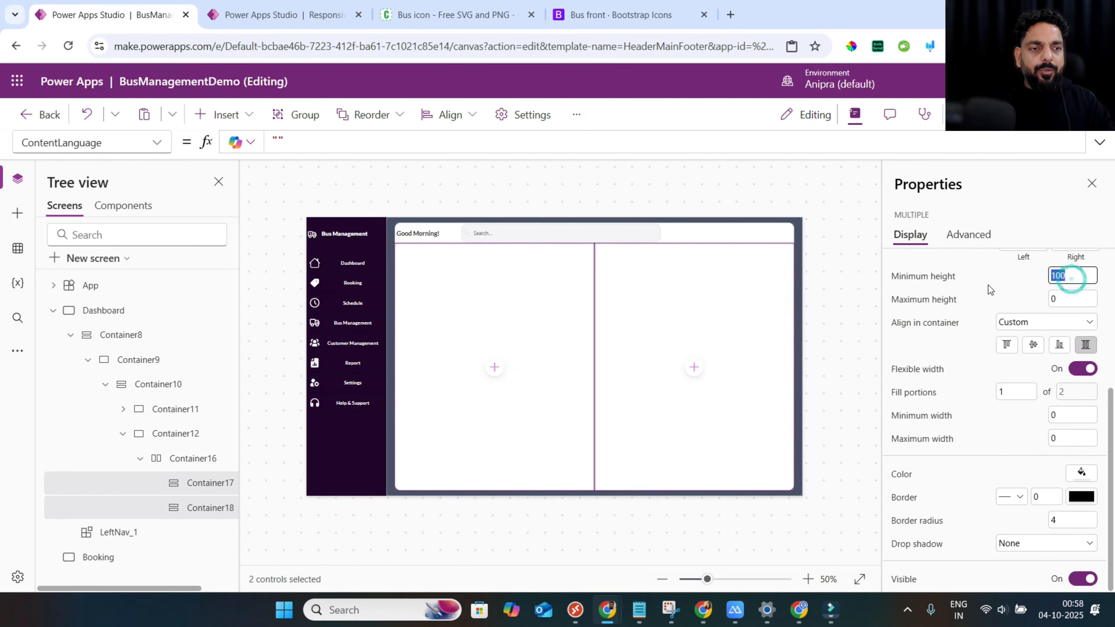
Set the drop shadow of the horizontal container Container16 to None.
{"action": "left_click", "coordinate": [175, 458]}
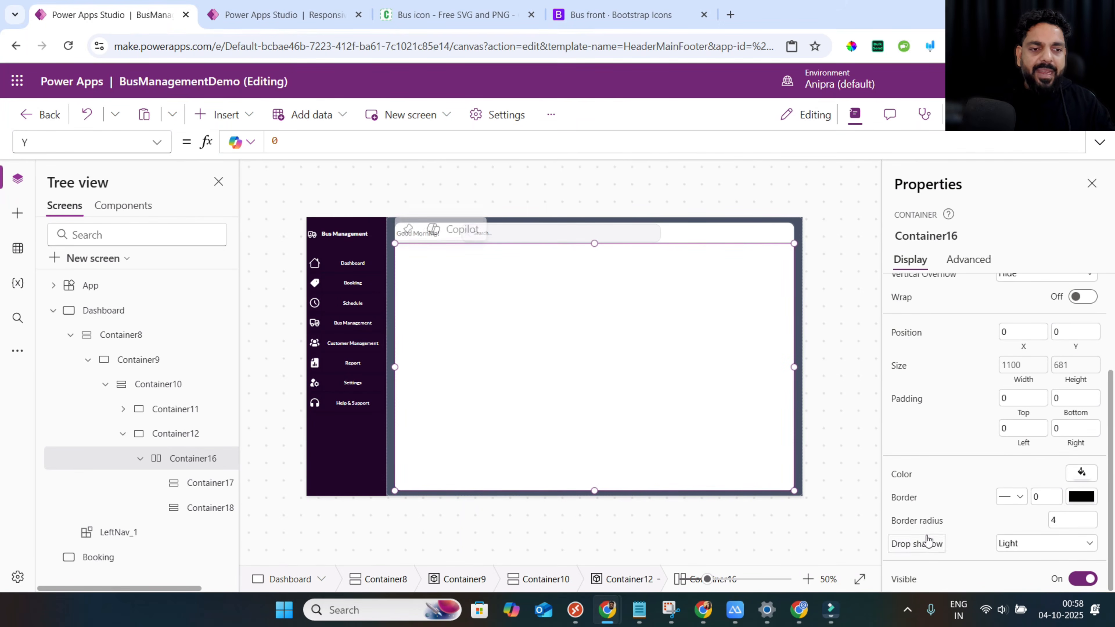
{"action": "left_click", "coordinate": [1018, 547]}
{"action": "left_click", "coordinate": [1027, 428]}
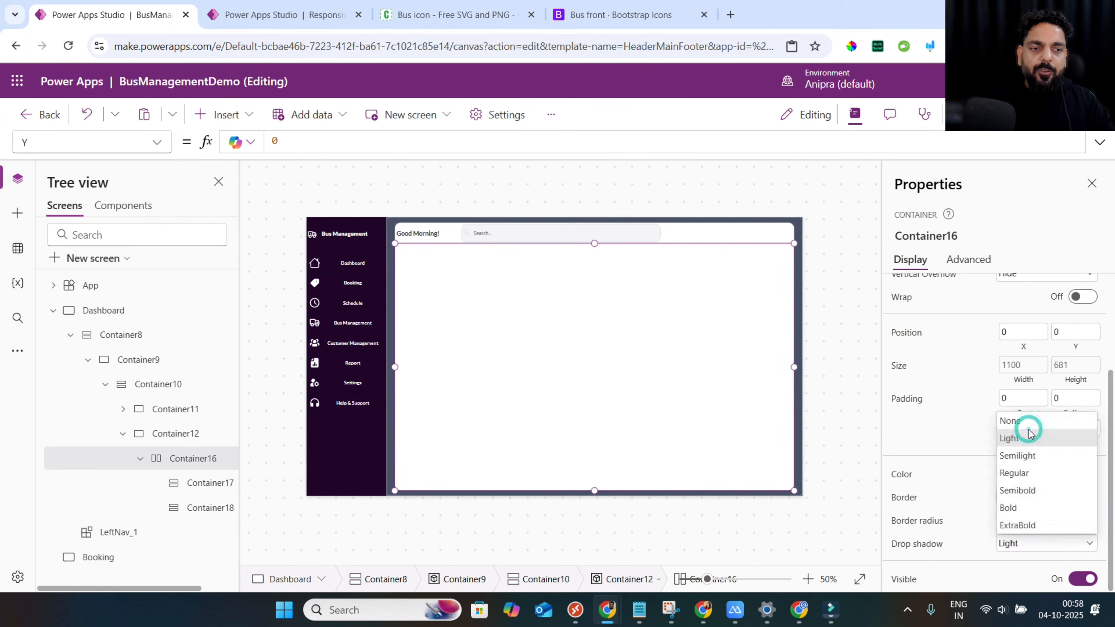
Set the width of the header's inner container, Container13, to Parent.Width*96% and its height to Parent.Height*96%.
{"action": "left_click", "coordinate": [124, 409]}
{"action": "scroll", "coordinate": [124, 410], "scroll_direction": "down", "scroll_amount": 2}
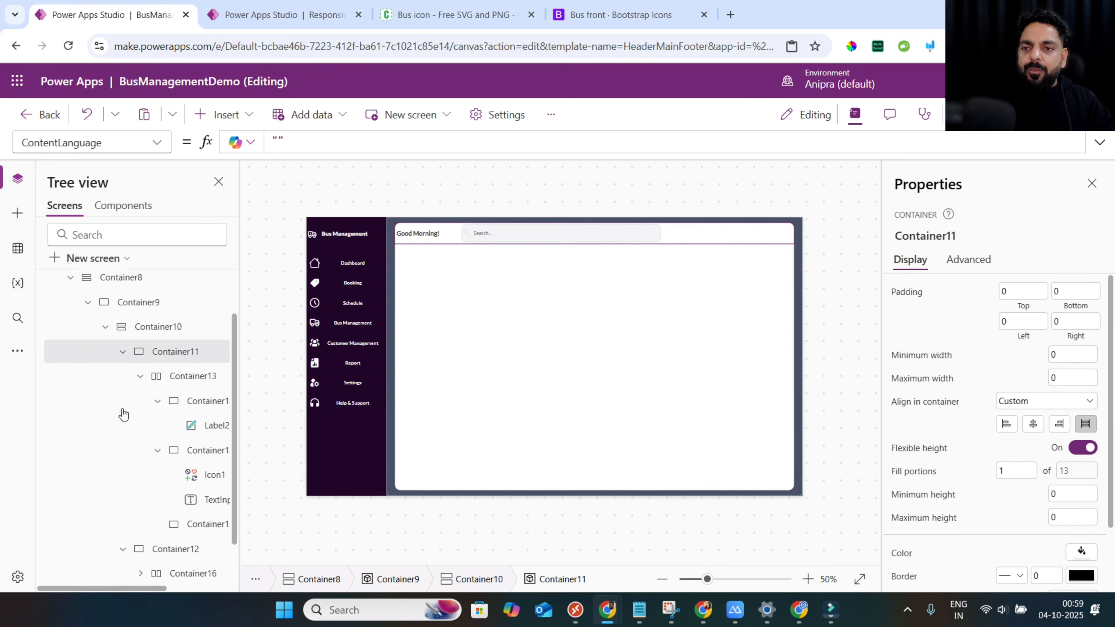
{"action": "left_click", "coordinate": [189, 349]}
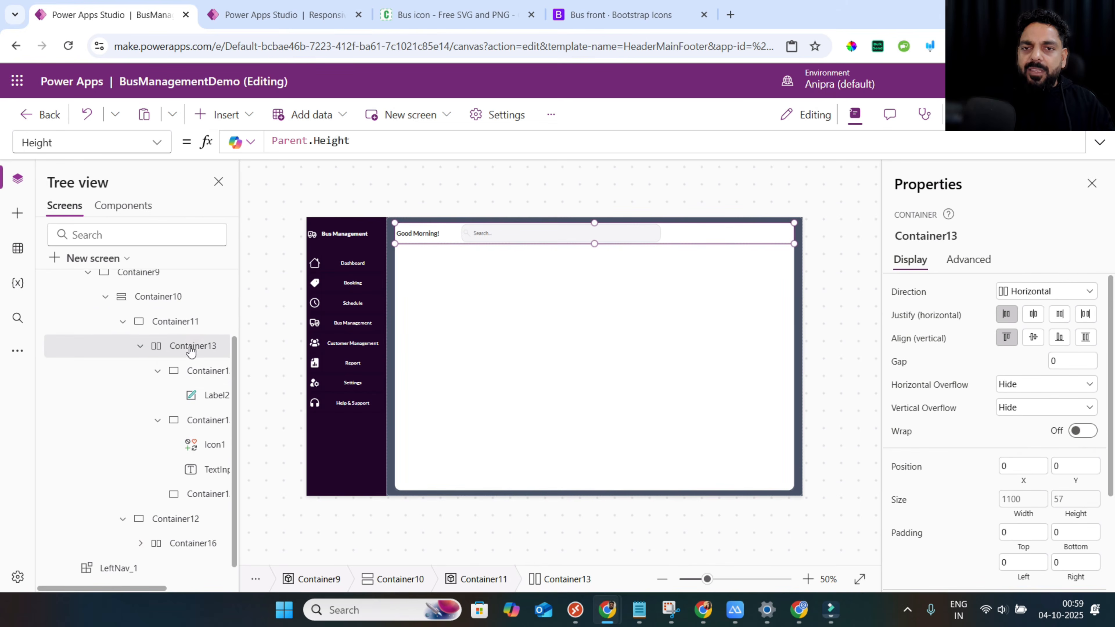
{"action": "scroll", "coordinate": [992, 483], "scroll_direction": "down", "scroll_amount": 1}
{"action": "left_click", "coordinate": [1011, 483]}
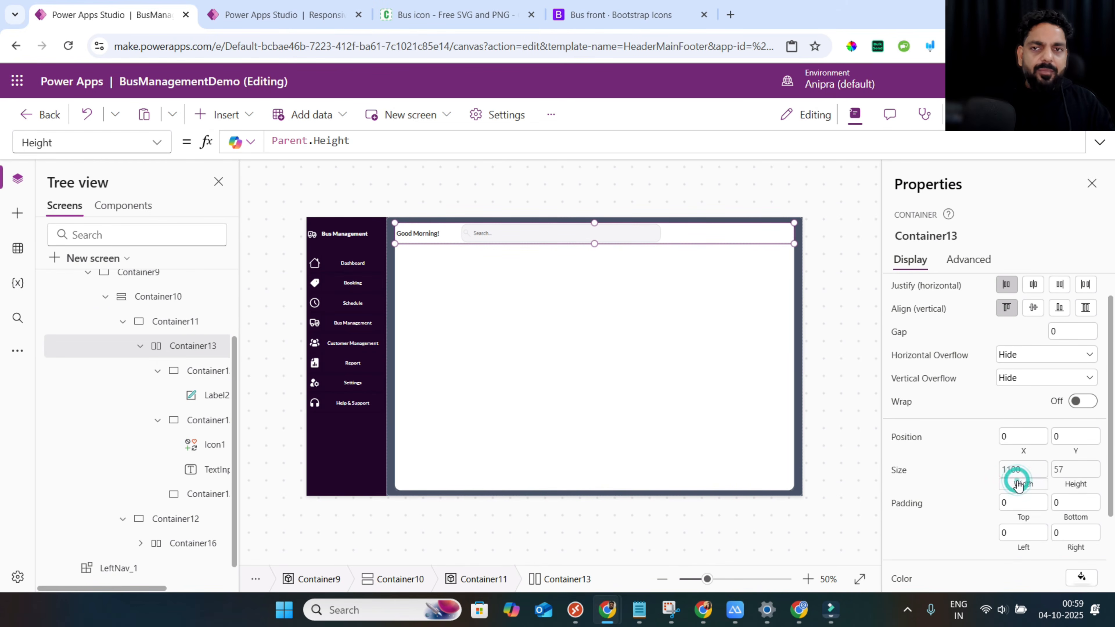
{"action": "type", "text": "*9"}
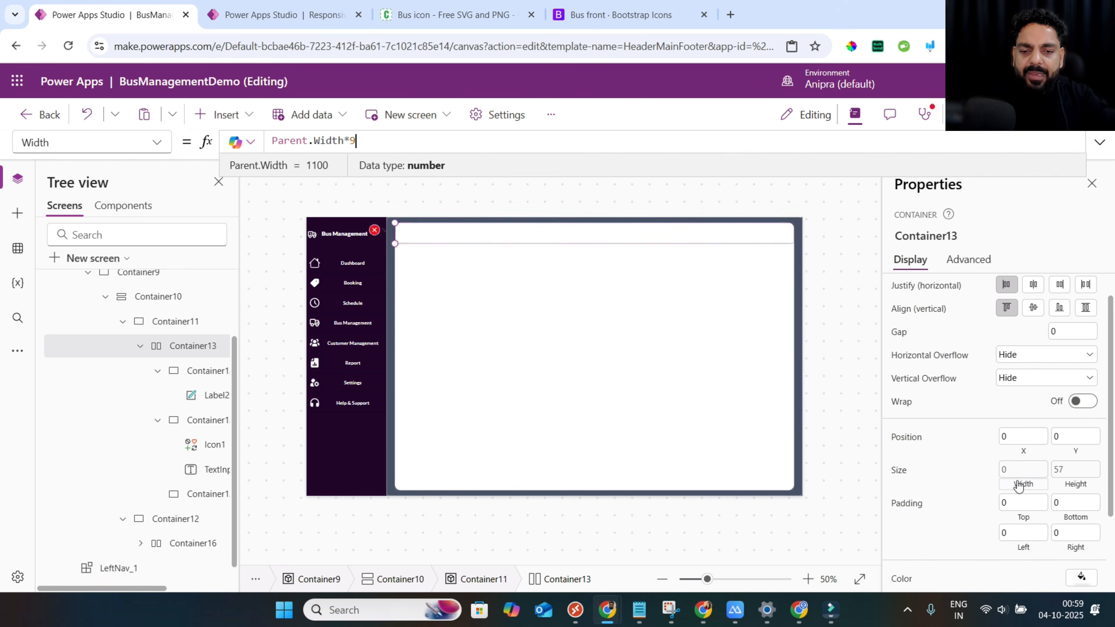
{"action": "type", "text": "6%"}
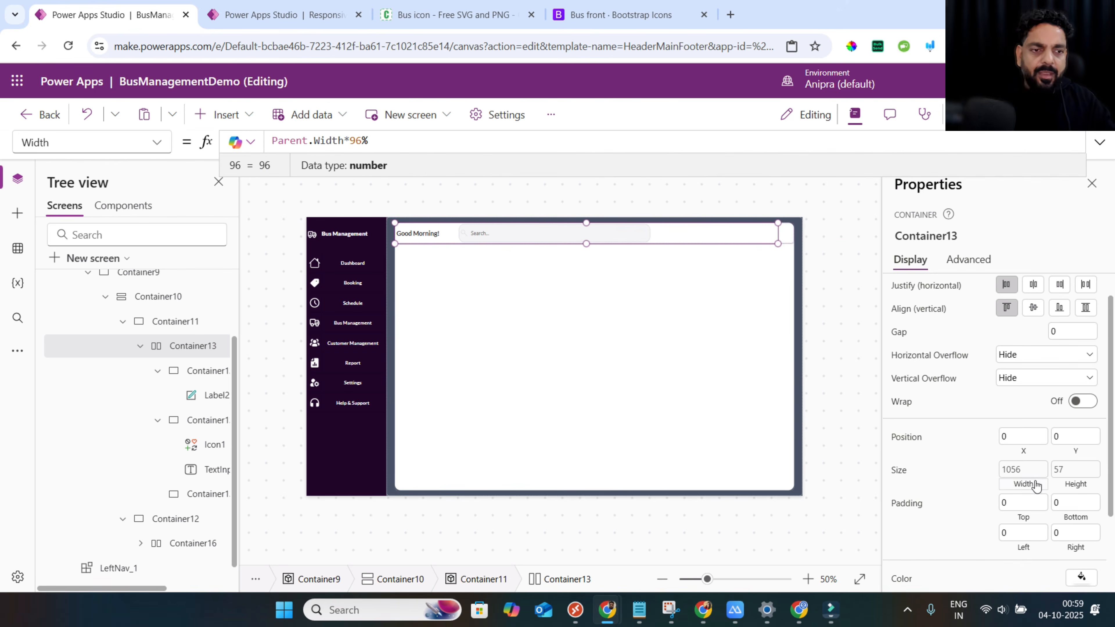
{"action": "left_click", "coordinate": [1071, 484]}
{"action": "type", "text": "*"}
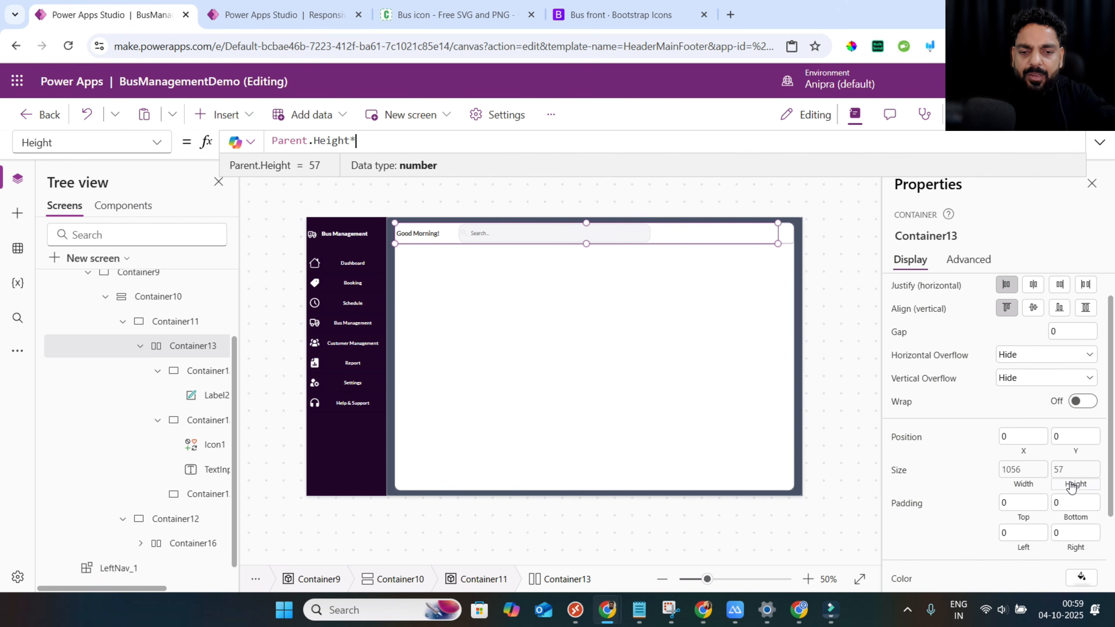
{"action": "type", "text": "96"}
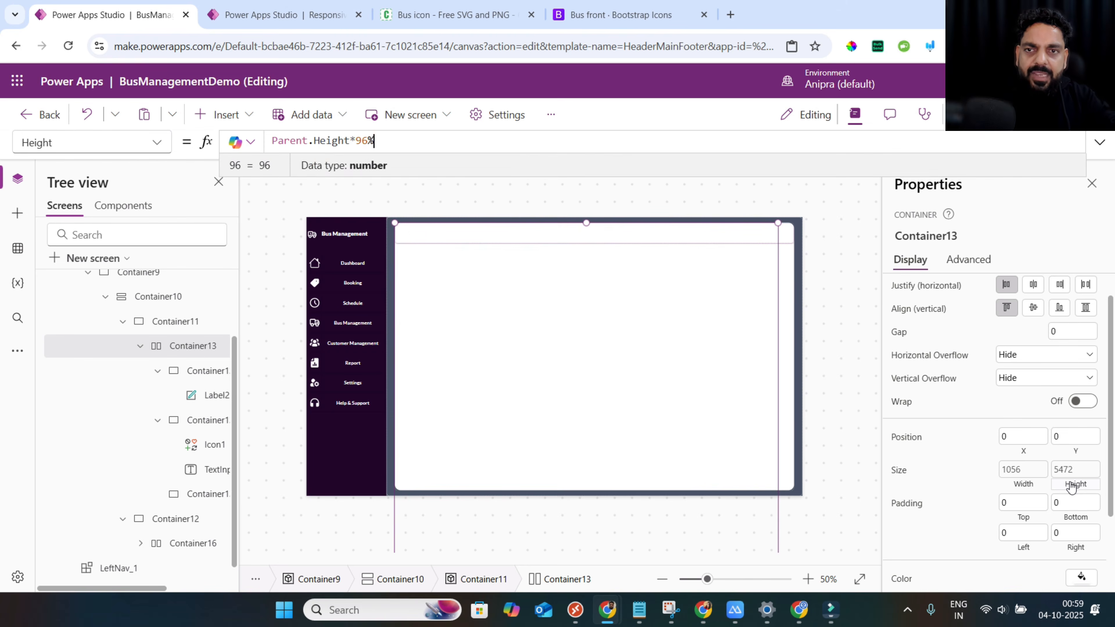
Set Container13's X position to the formula (Parent.Width-Self.Height)/2.
{"action": "left_click", "coordinate": [1024, 457]}
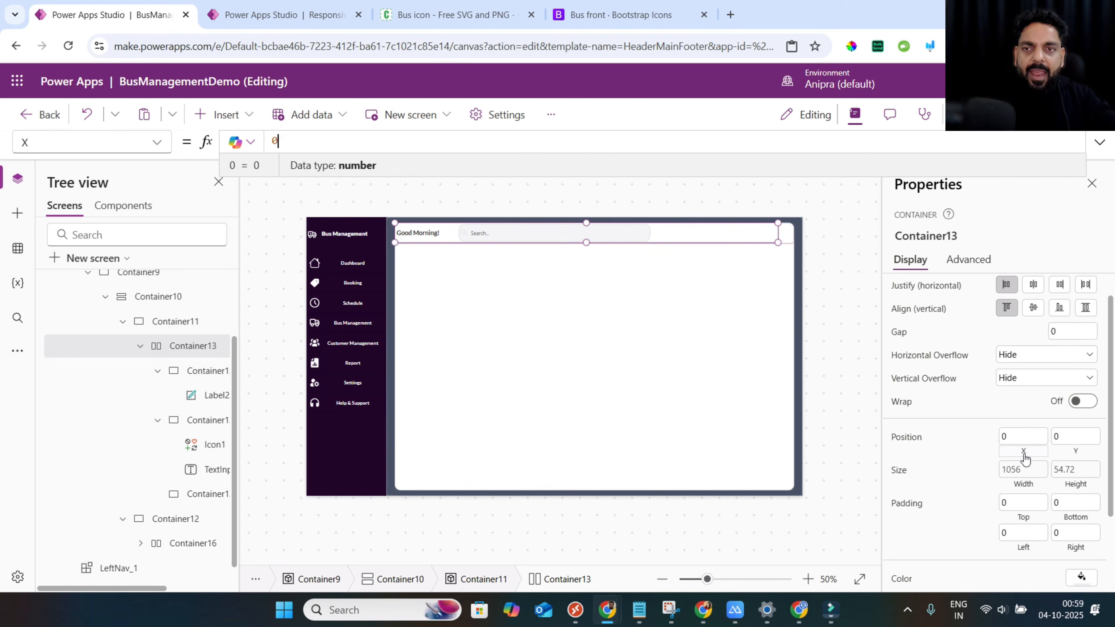
{"action": "type", "text": "(pare"}
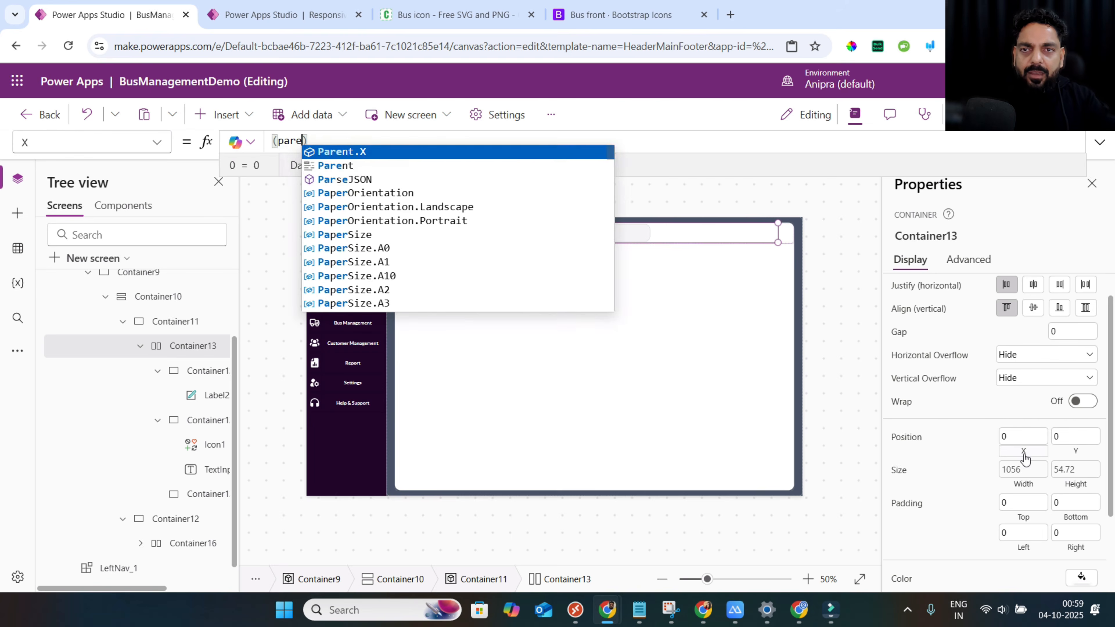
{"action": "key", "text": "Tab"}
{"action": "type", "text": "."}
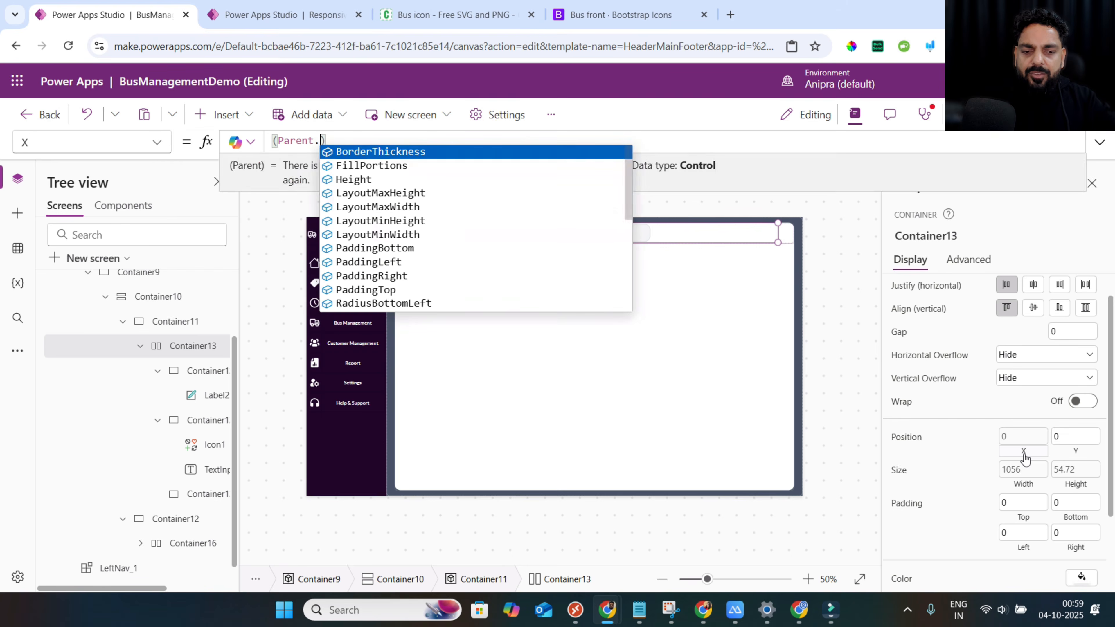
{"action": "type", "text": "Width"}
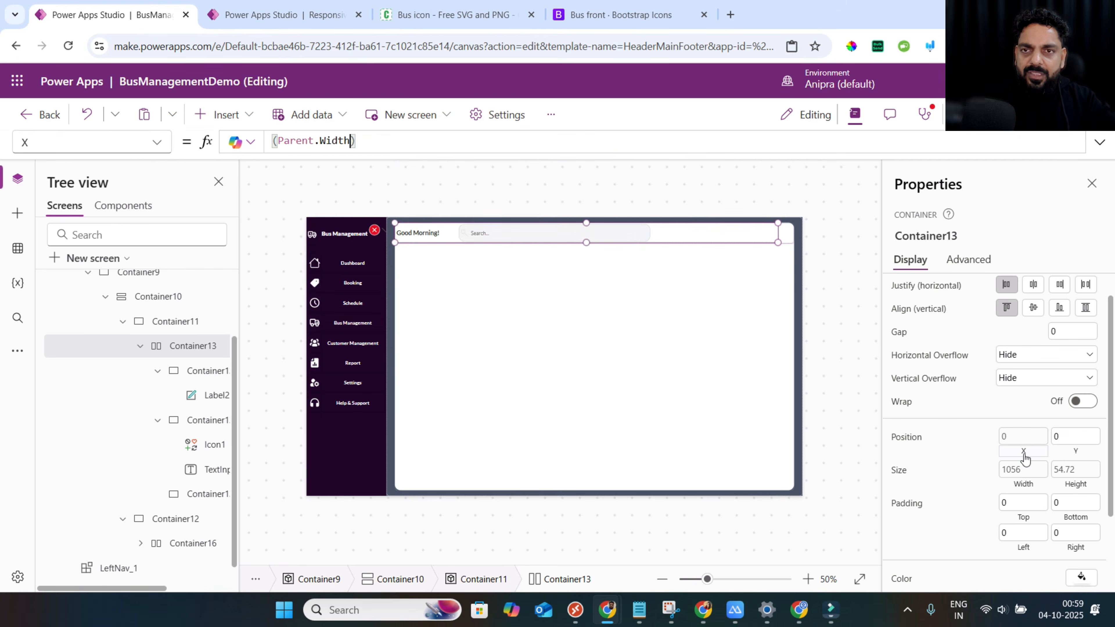
{"action": "type", "text": "-Self.Height)/2"}
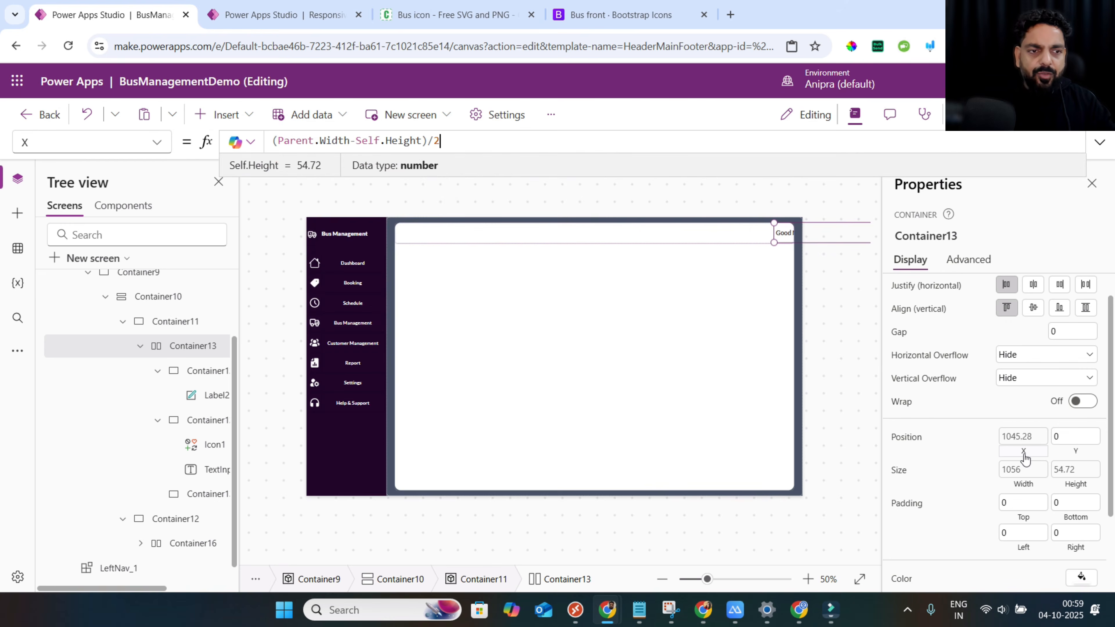
Set Container13's Y position to the formula (Parent.Height-Self.Height)/2.
{"action": "left_click", "coordinate": [1075, 452]}
{"action": "type", "text": "(pa"}
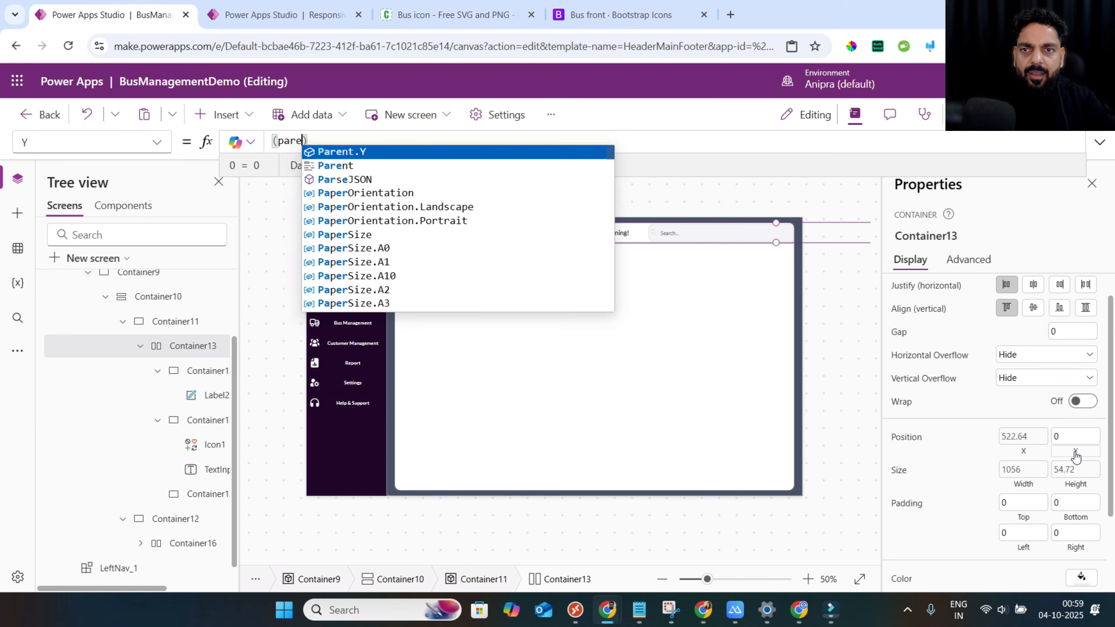
{"action": "type", "text": "rent.Height"}
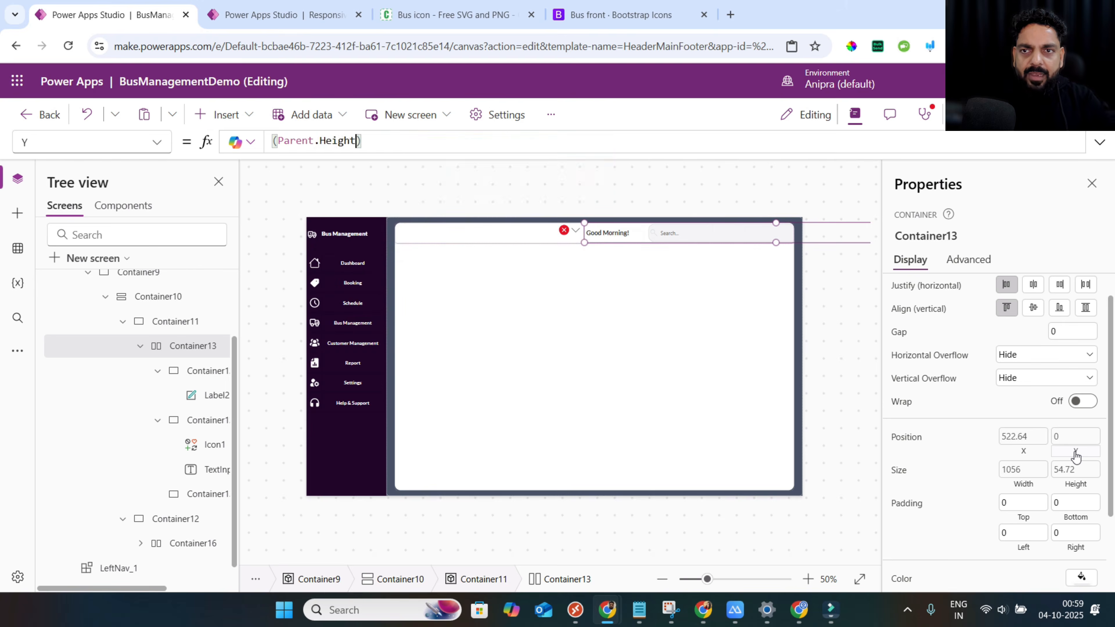
{"action": "type", "text": "-self.Height"}
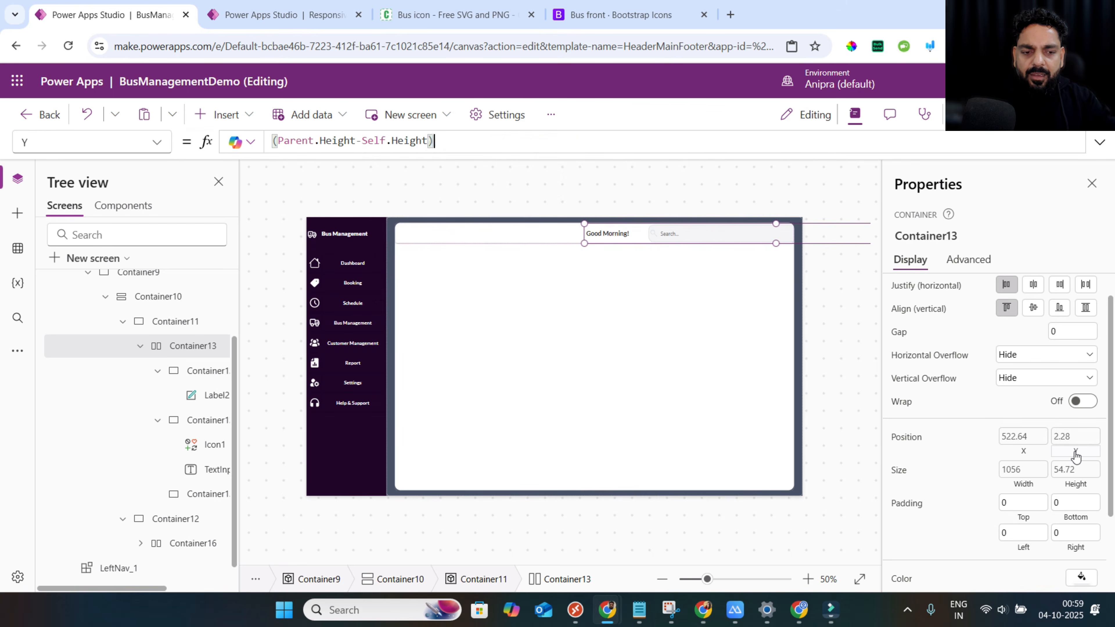
{"action": "key", "text": "Right"}
{"action": "type", "text": "/2"}
Copy Container13's Y formula, (Parent.Height-Self.Height)/2, to the Y position of Container16.
{"action": "key", "text": "ctrl+a"}
{"action": "key", "text": "ctrl+c"}
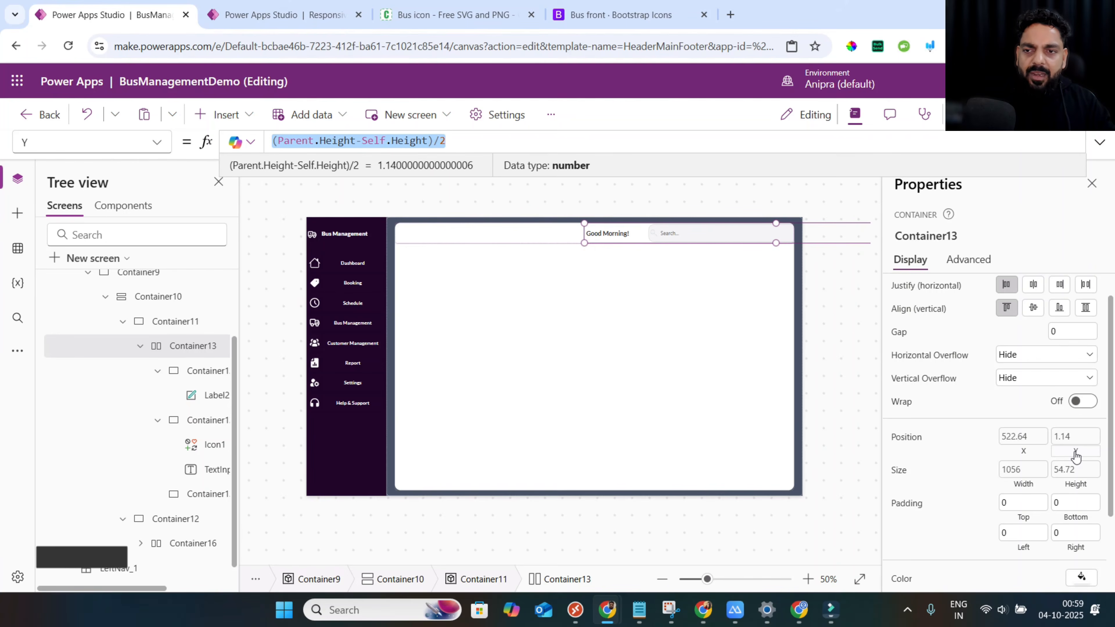
{"action": "left_click", "coordinate": [140, 346]}
{"action": "left_click", "coordinate": [174, 482]}
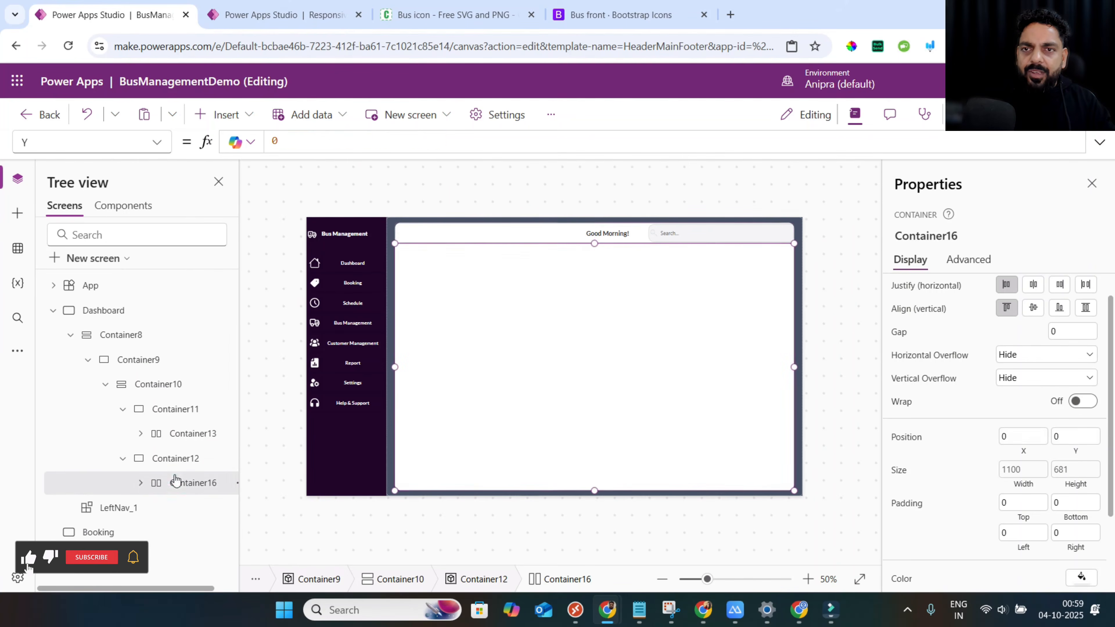
{"action": "left_click", "coordinate": [1064, 454]}
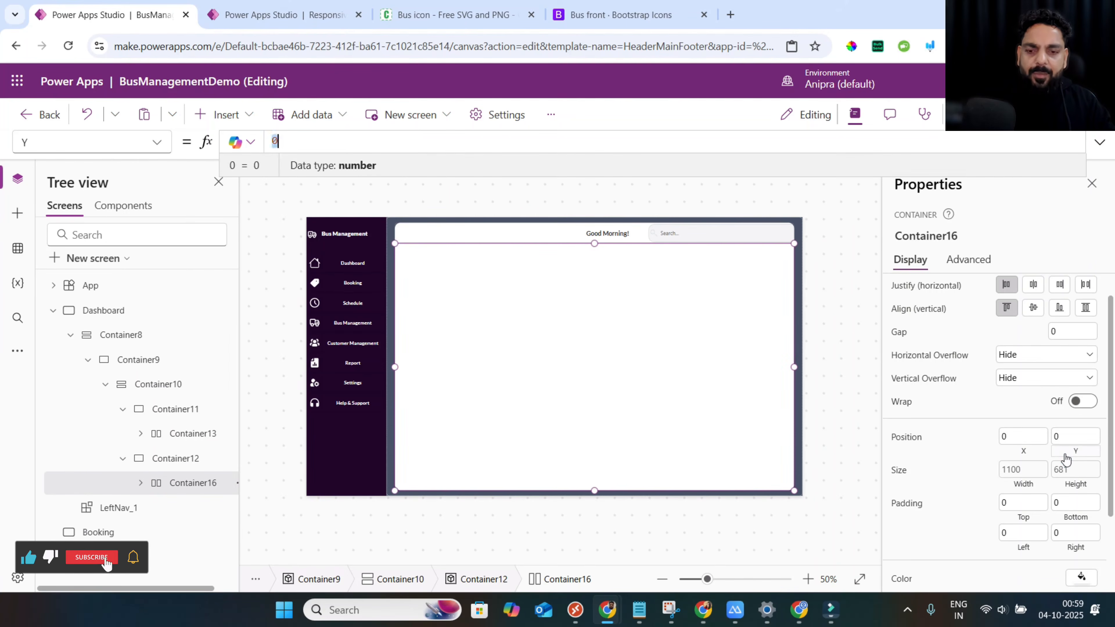
{"action": "key", "text": "ctrl+v"}
Copy Container13's X formula, (Parent.Width-Self.Height)/2, to the X position of Container16.
{"action": "left_click", "coordinate": [170, 433]}
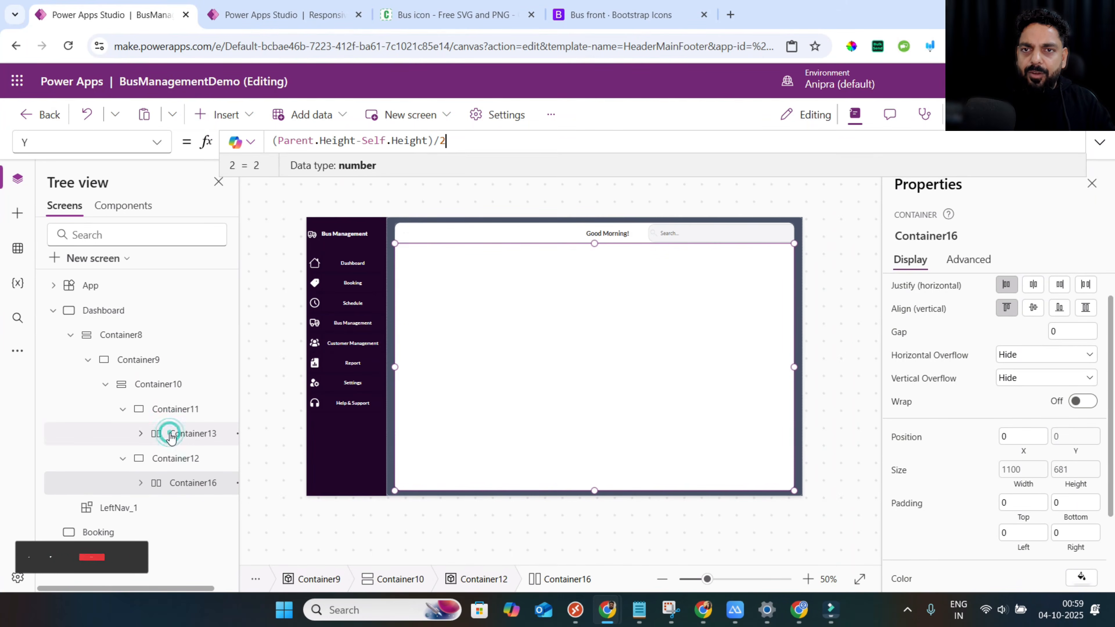
{"action": "left_click", "coordinate": [1023, 451]}
{"action": "key", "text": "ctrl+c"}
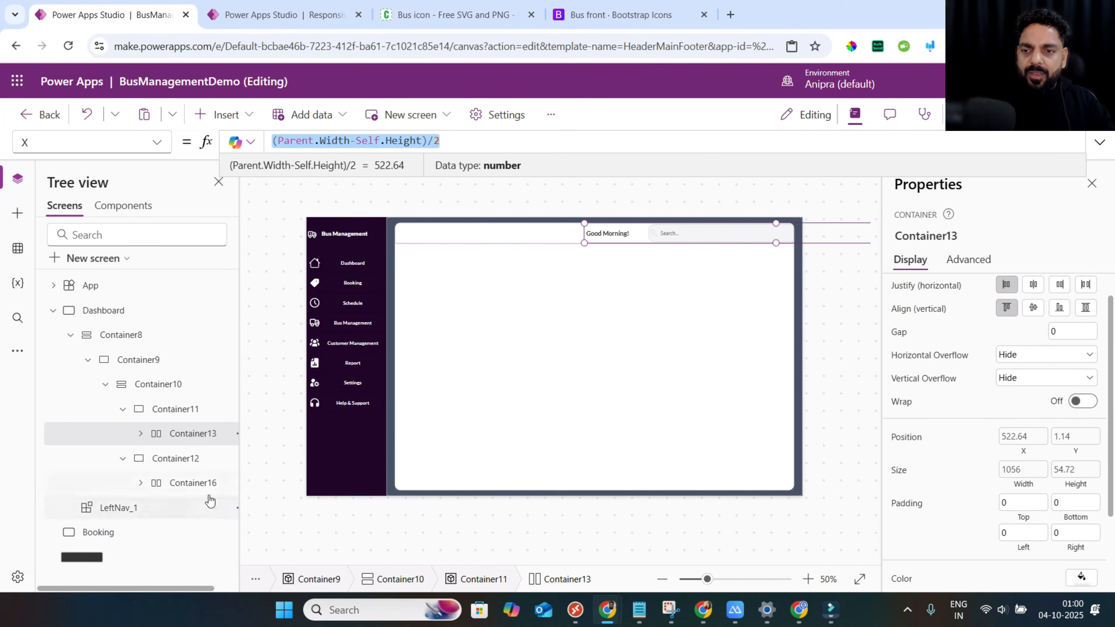
{"action": "left_click", "coordinate": [193, 482]}
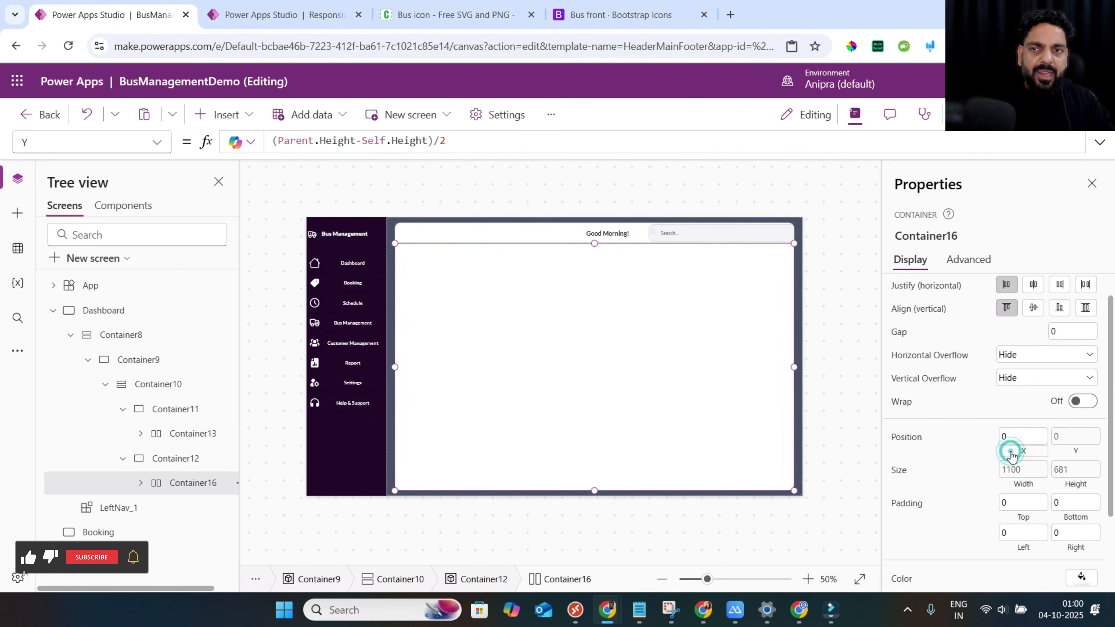
{"action": "left_click", "coordinate": [1008, 443]}
{"action": "key", "text": "ctrl+v"}
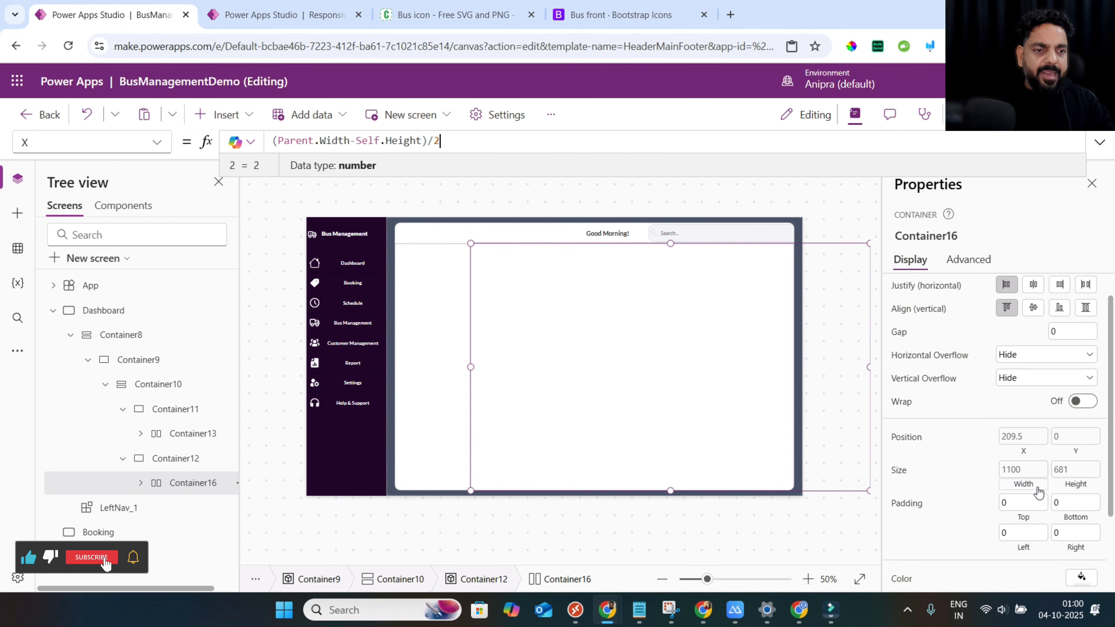
Set Container16's width to Parent.Width*96% and its height to Parent.Height*96%.
{"action": "left_click", "coordinate": [1036, 485]}
{"action": "type", "text": "*9"}
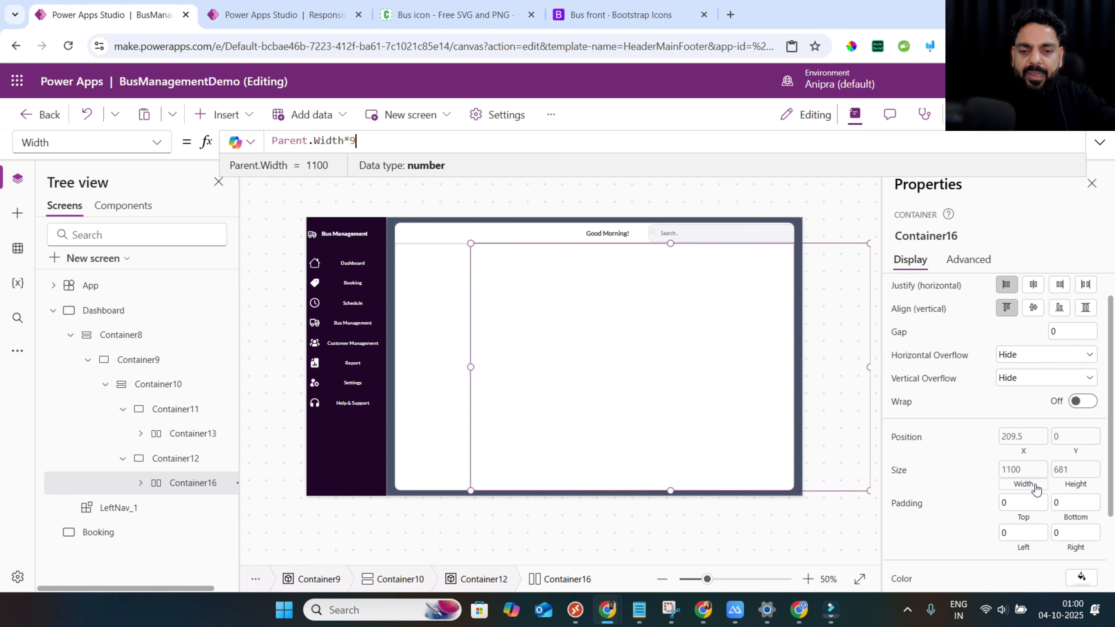
{"action": "type", "text": "6%"}
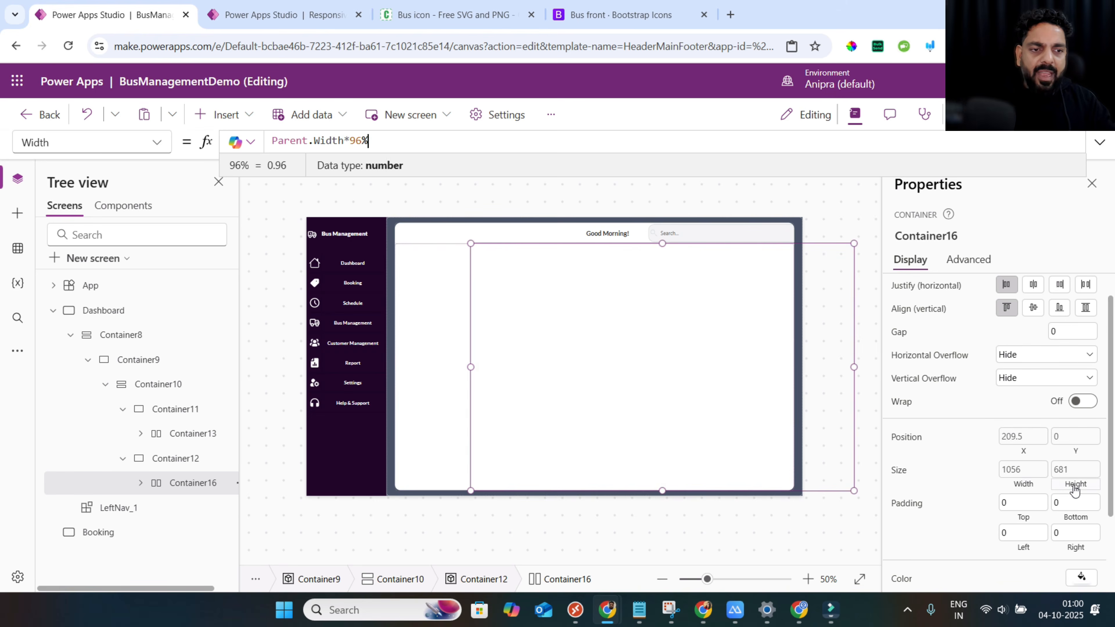
{"action": "left_click", "coordinate": [1074, 489]}
{"action": "type", "text": "*"}
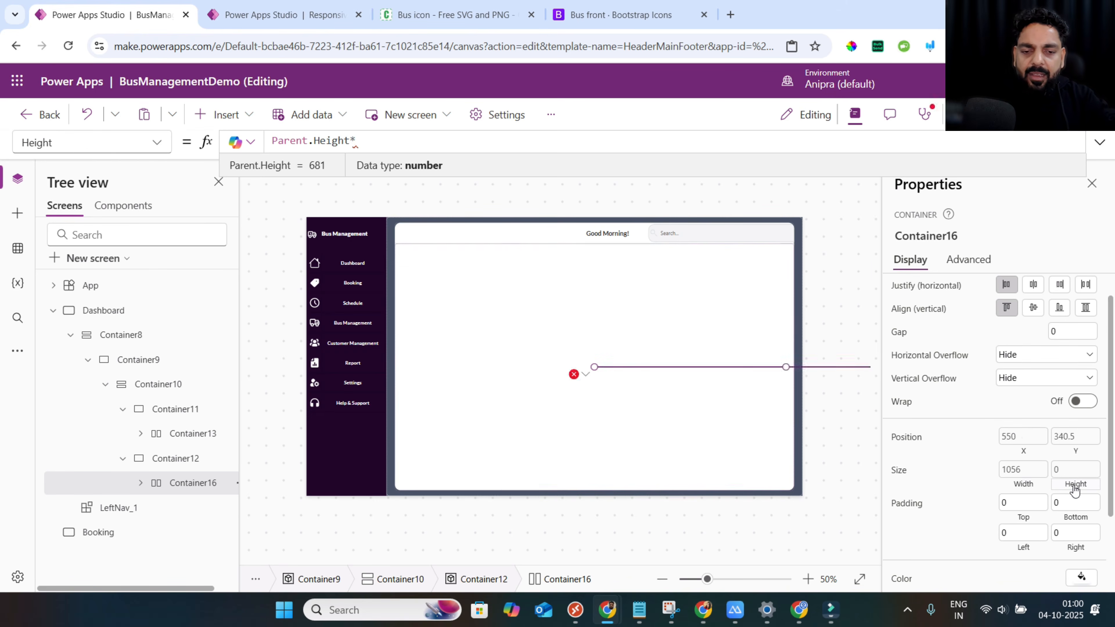
{"action": "type", "text": "96%"}
Correct the X formulas of Container16 and Container13 to (Parent.Width-Self.Width)/2.
{"action": "left_click", "coordinate": [1023, 436]}
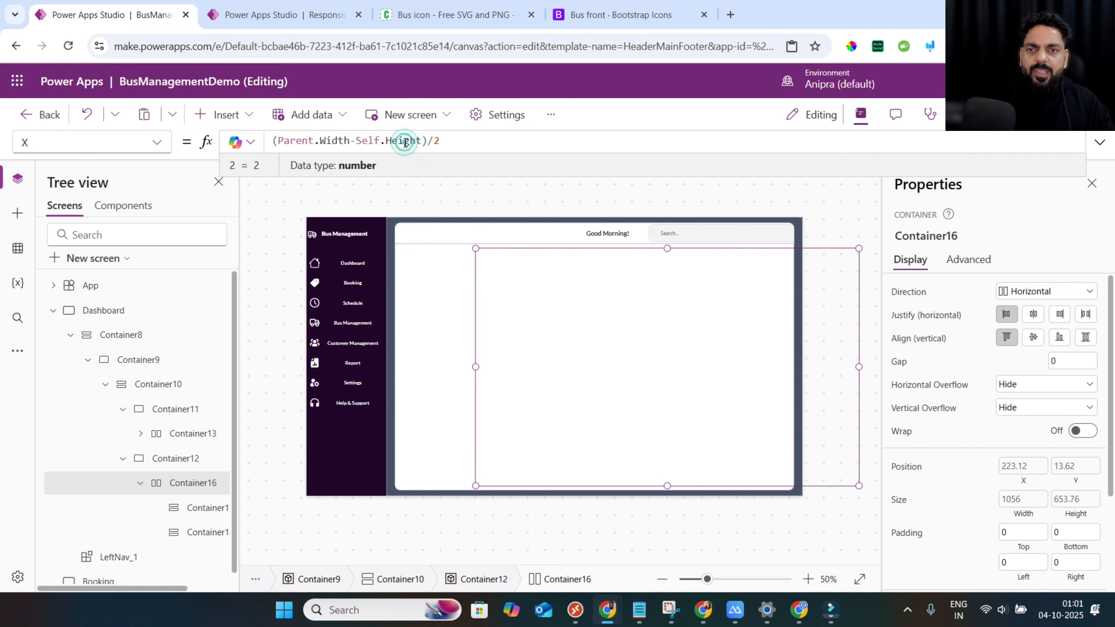
{"action": "double_click", "coordinate": [405, 140]}
{"action": "type", "text": "width"}
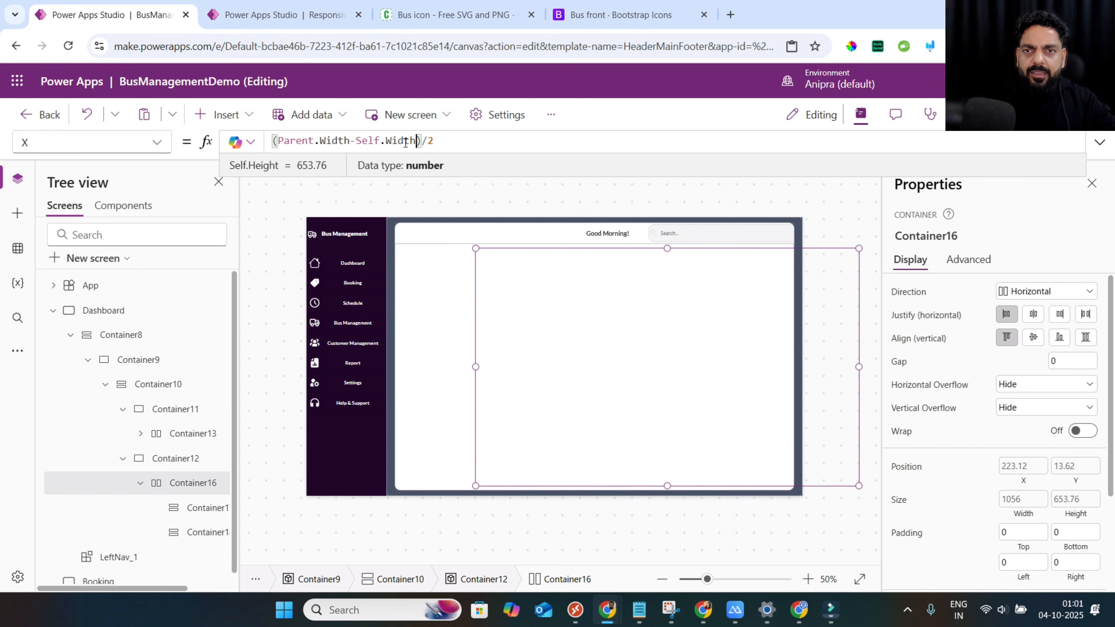
{"action": "left_click", "coordinate": [178, 433]}
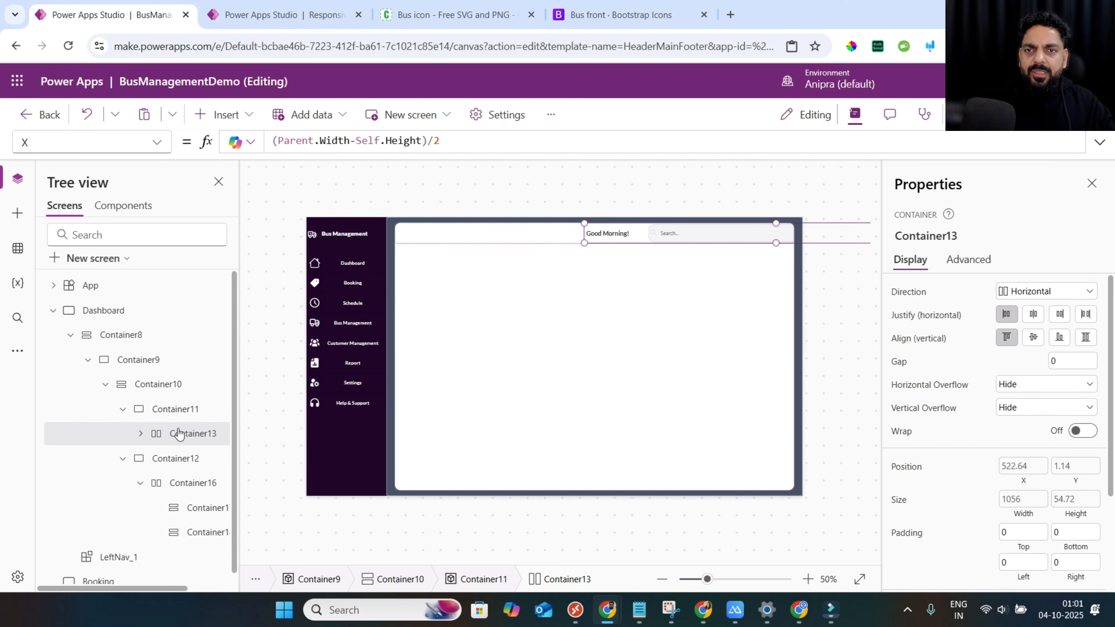
{"action": "double_click", "coordinate": [403, 141]}
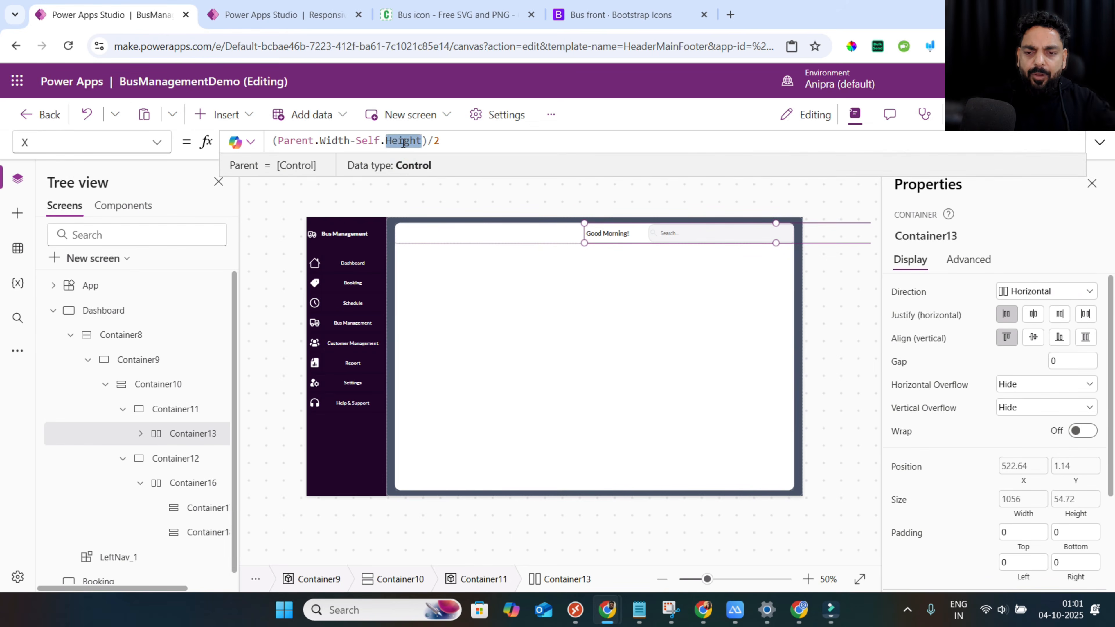
{"action": "type", "text": "Width"}
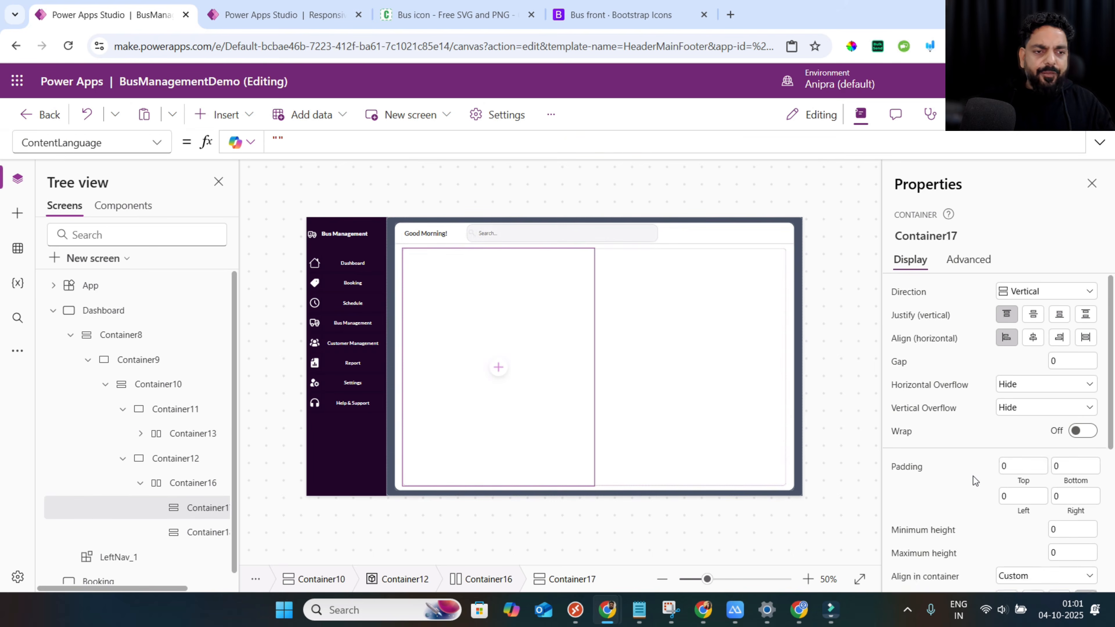
Set the fill portions of Container17, the first column inside Container16, to 2.
{"action": "scroll", "coordinate": [973, 476], "scroll_direction": "down", "scroll_amount": 3}
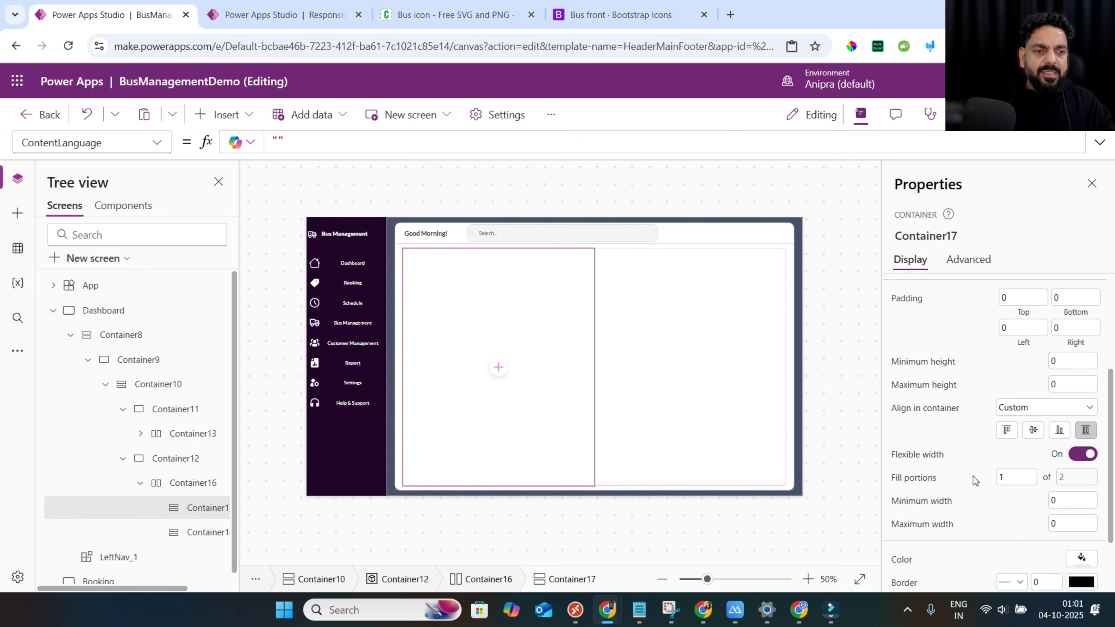
{"action": "left_click", "coordinate": [926, 479]}
{"action": "type", "text": "2"}
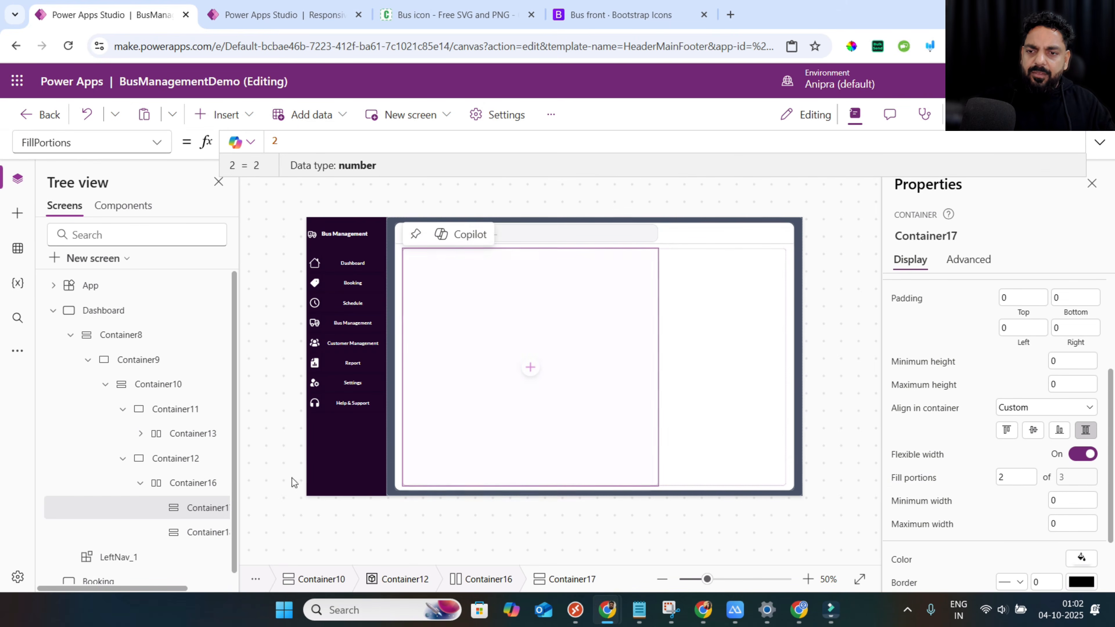
Insert a horizontal container inside Container17.
{"action": "left_click", "coordinate": [206, 503]}
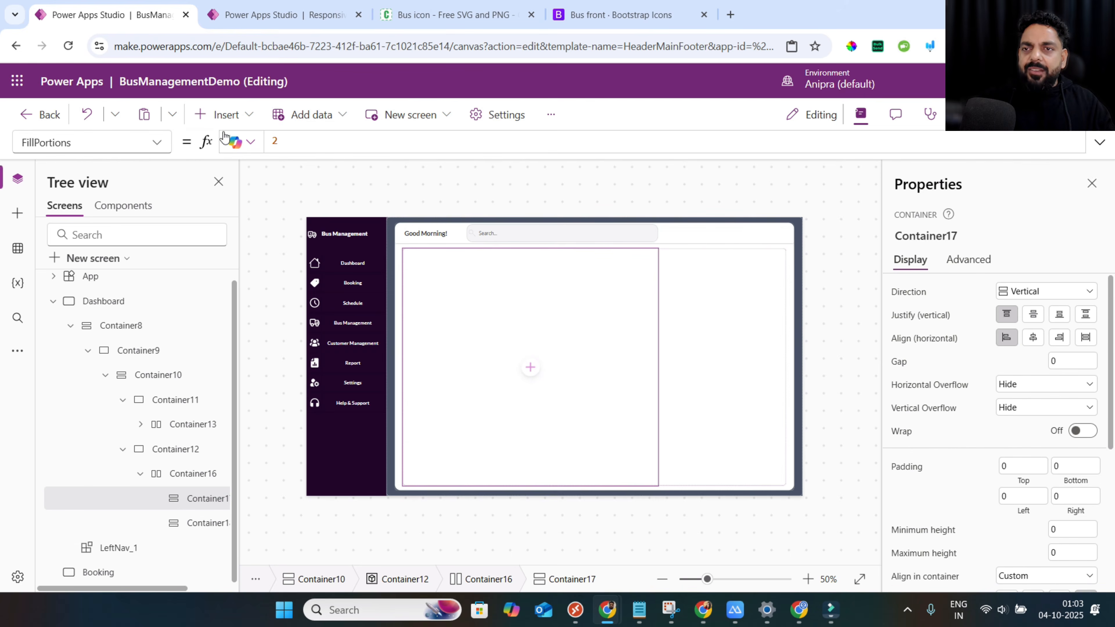
{"action": "left_click", "coordinate": [224, 115]}
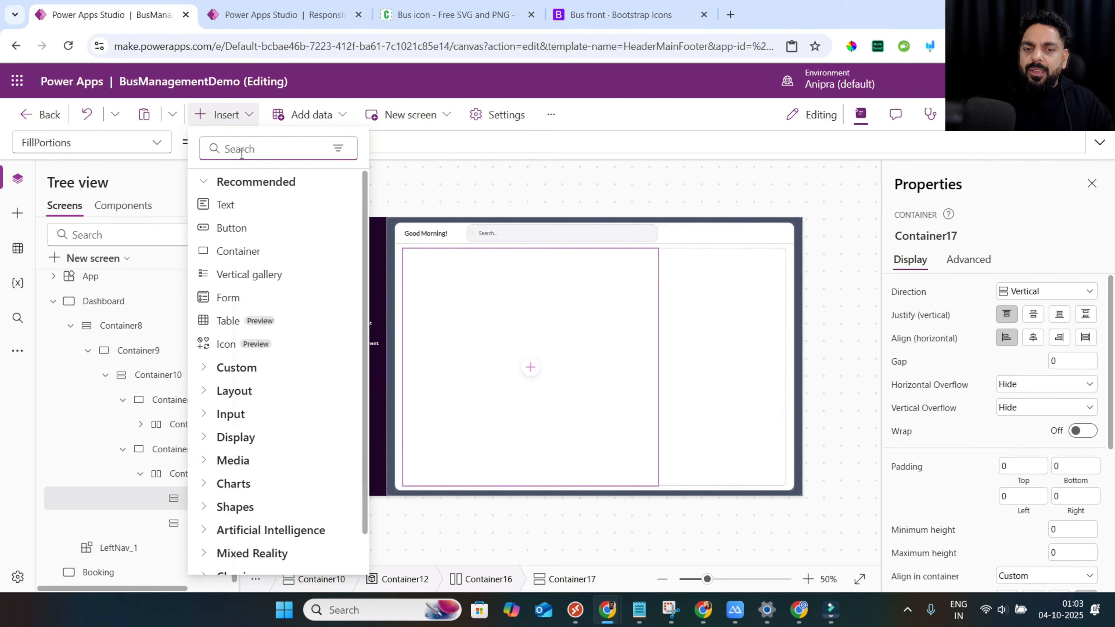
{"action": "type", "text": "hori"}
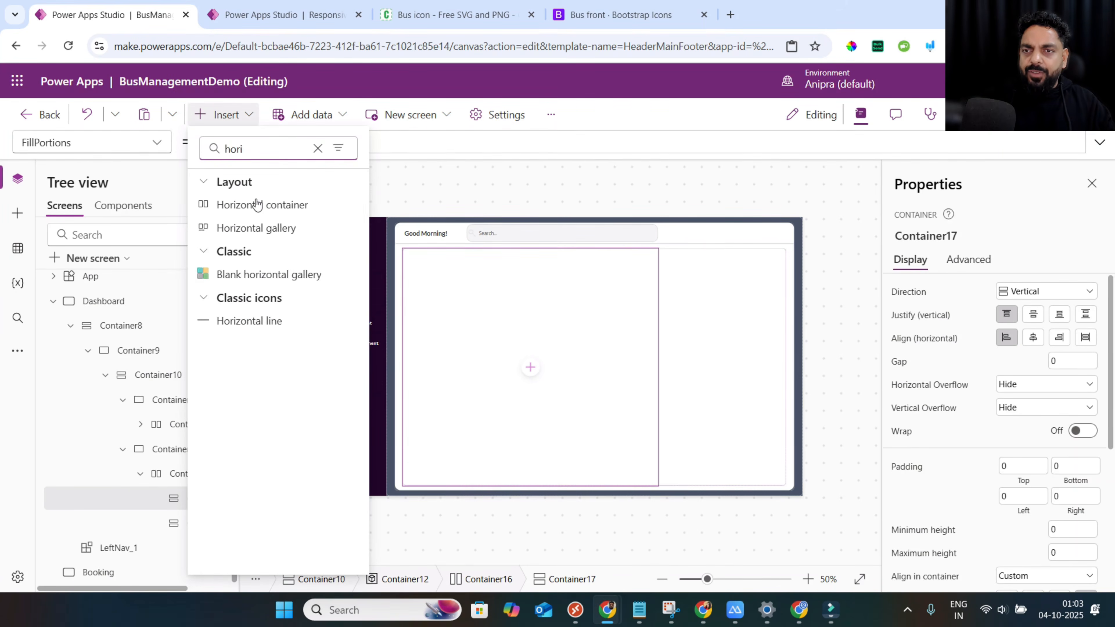
{"action": "left_click", "coordinate": [256, 204]}
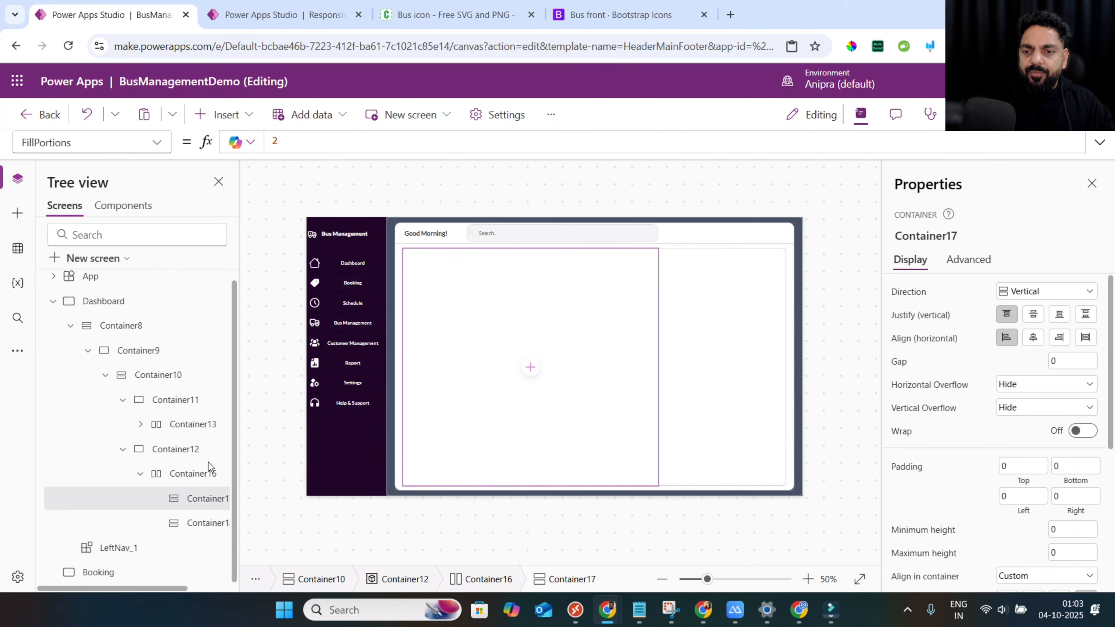
Add two vertical containers inside Container17, below its horizontal container.
{"action": "left_click", "coordinate": [204, 501]}
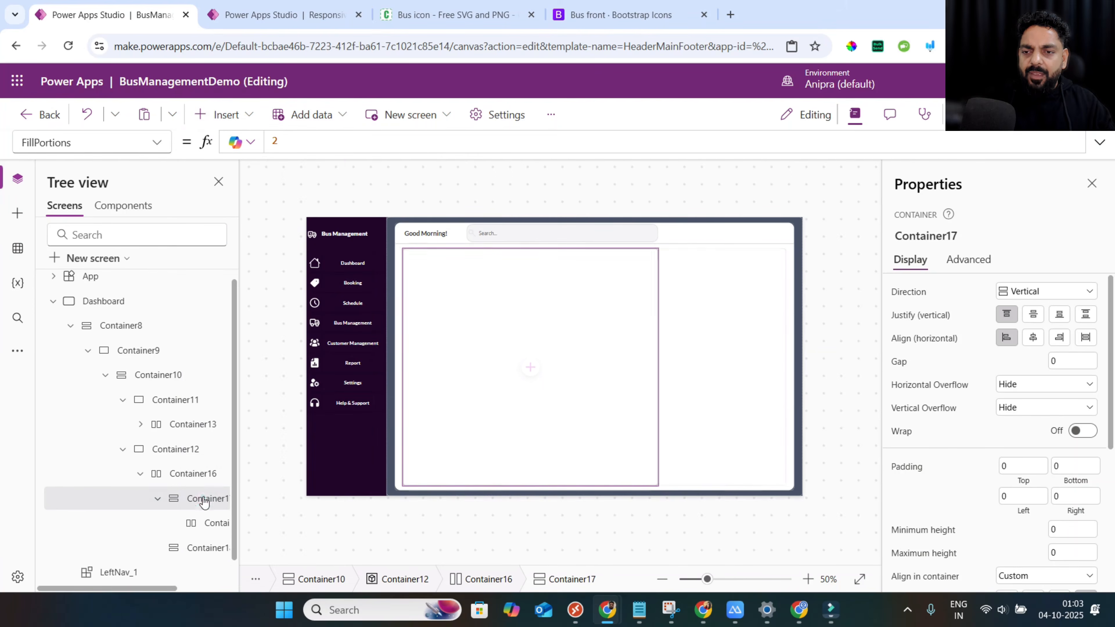
{"action": "left_click", "coordinate": [241, 121]}
{"action": "type", "text": "verti"}
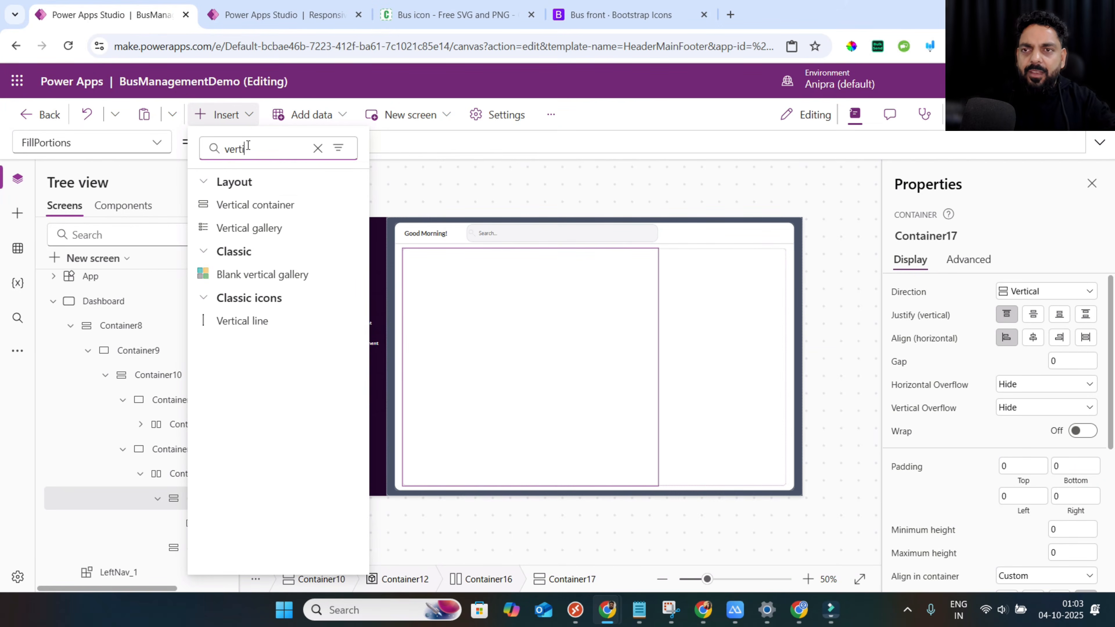
{"action": "left_click", "coordinate": [252, 204]}
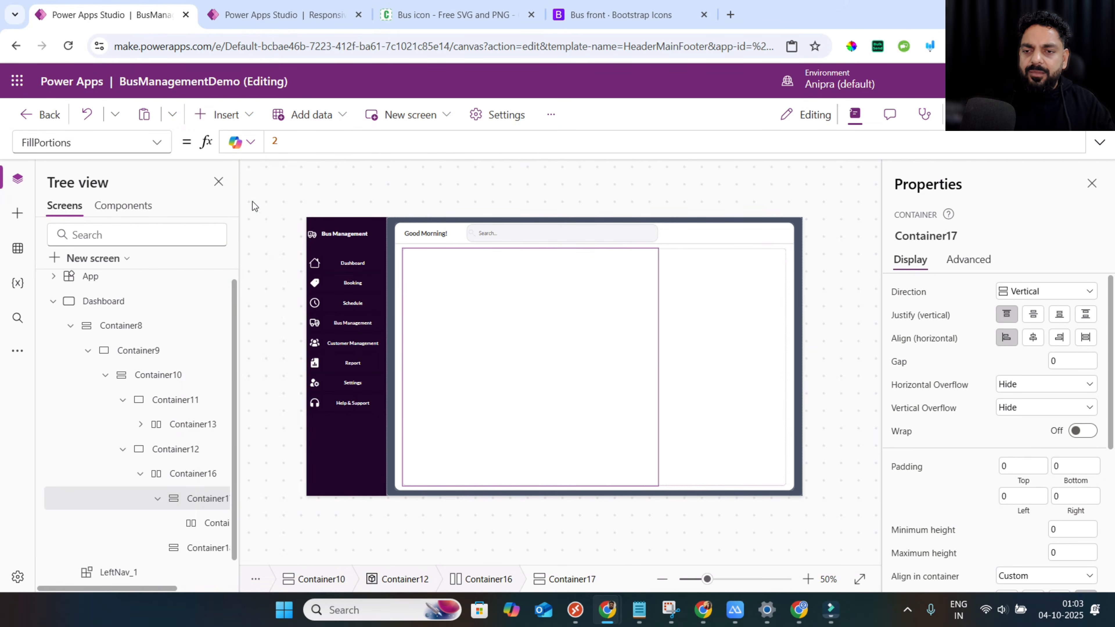
{"action": "left_click", "coordinate": [204, 498]}
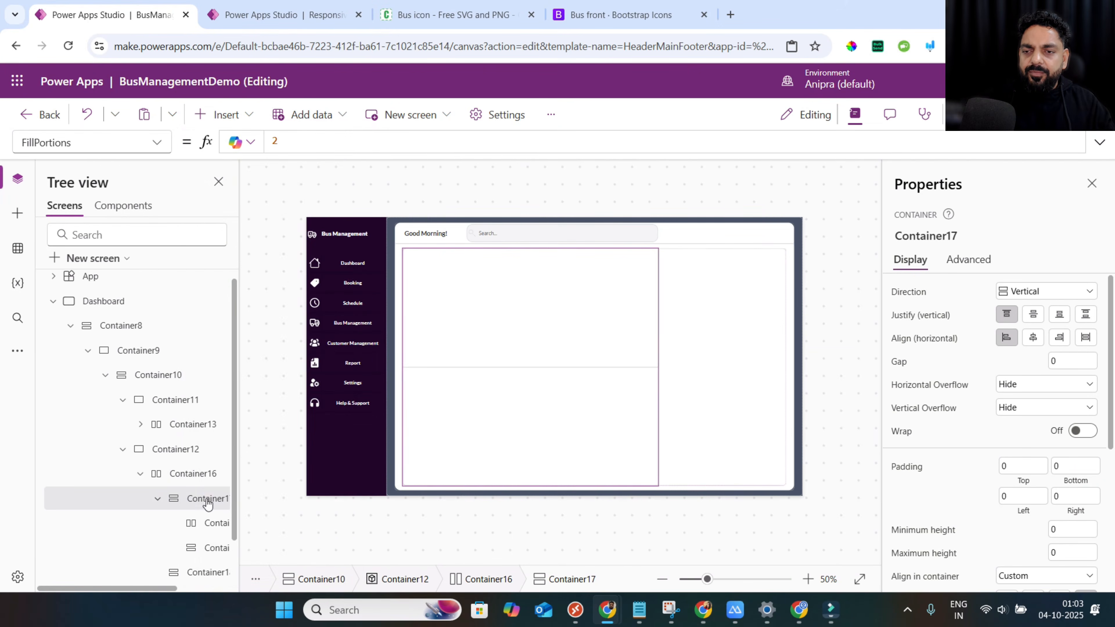
{"action": "left_click", "coordinate": [226, 115]}
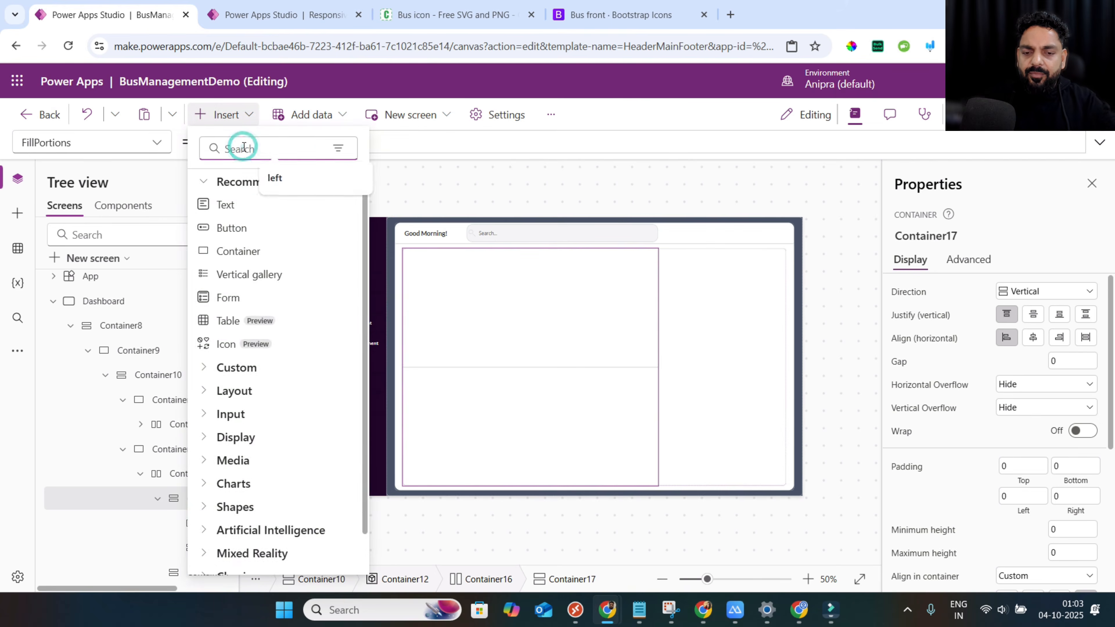
{"action": "type", "text": "verti"}
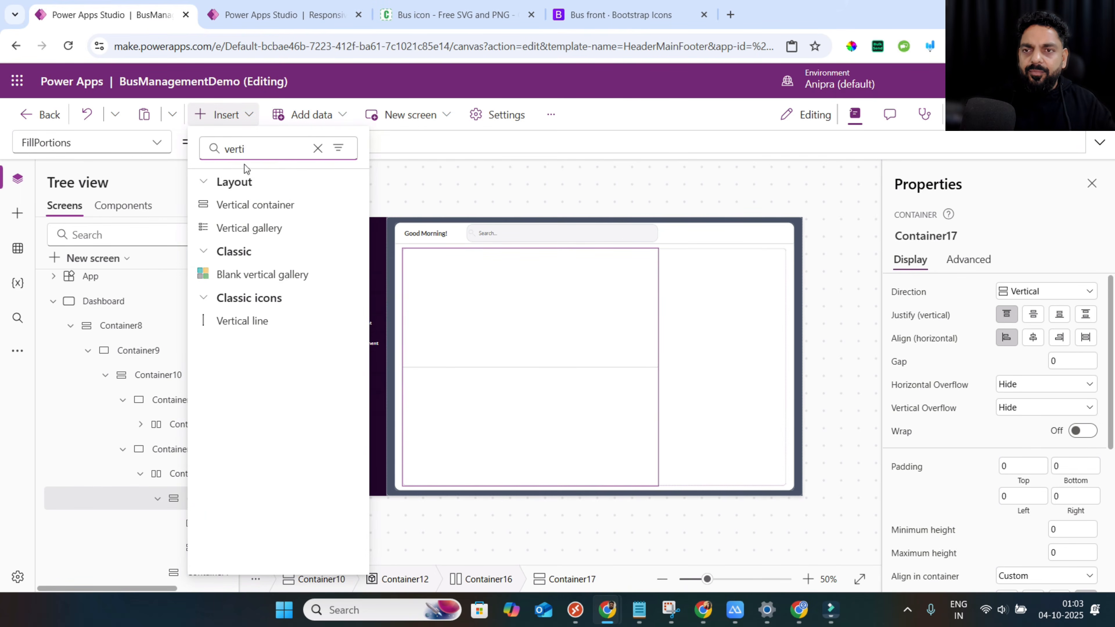
{"action": "left_click", "coordinate": [247, 204]}
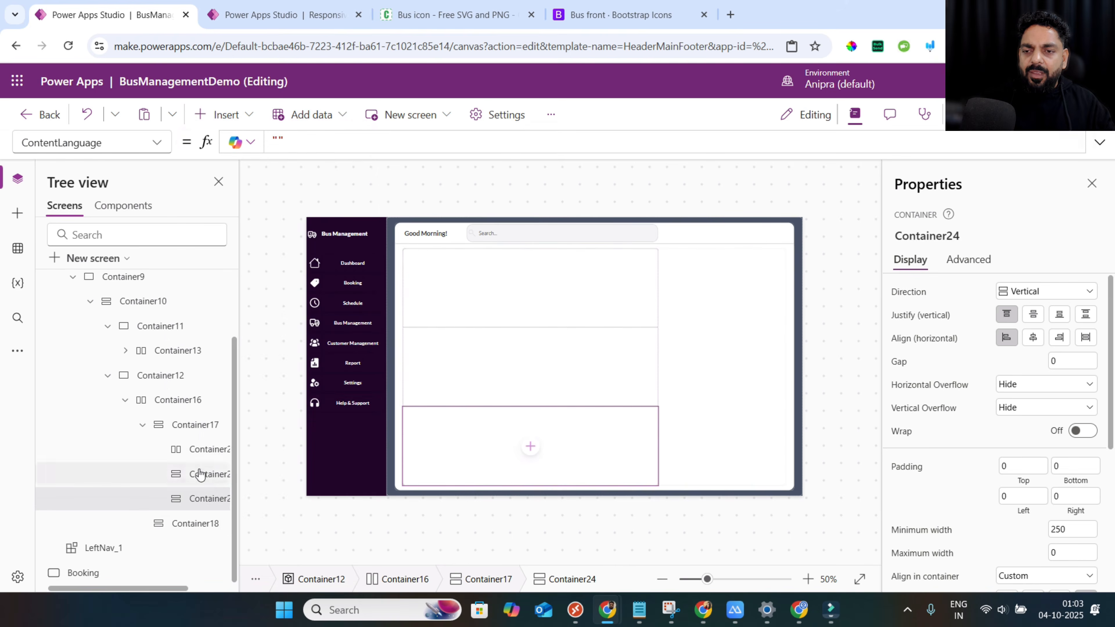
Set the drop shadow of Container22, Container23 and Container24 together to None.
{"action": "left_click", "coordinate": [200, 456]}
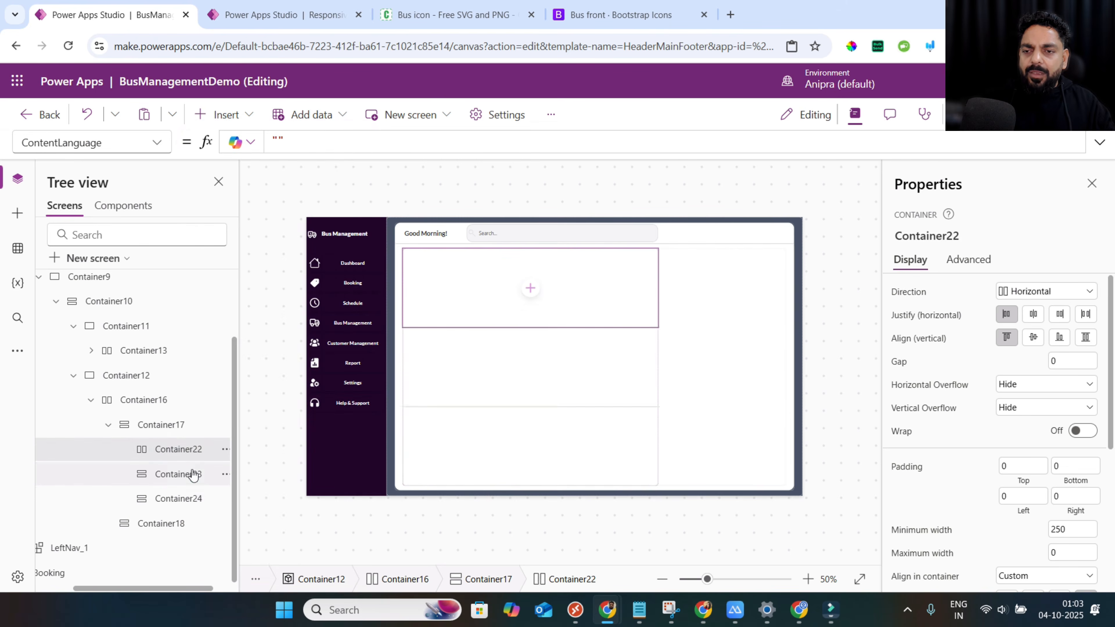
{"action": "left_click", "coordinate": [191, 474], "text": "shift"}
{"action": "left_click", "coordinate": [195, 497], "text": "shift"}
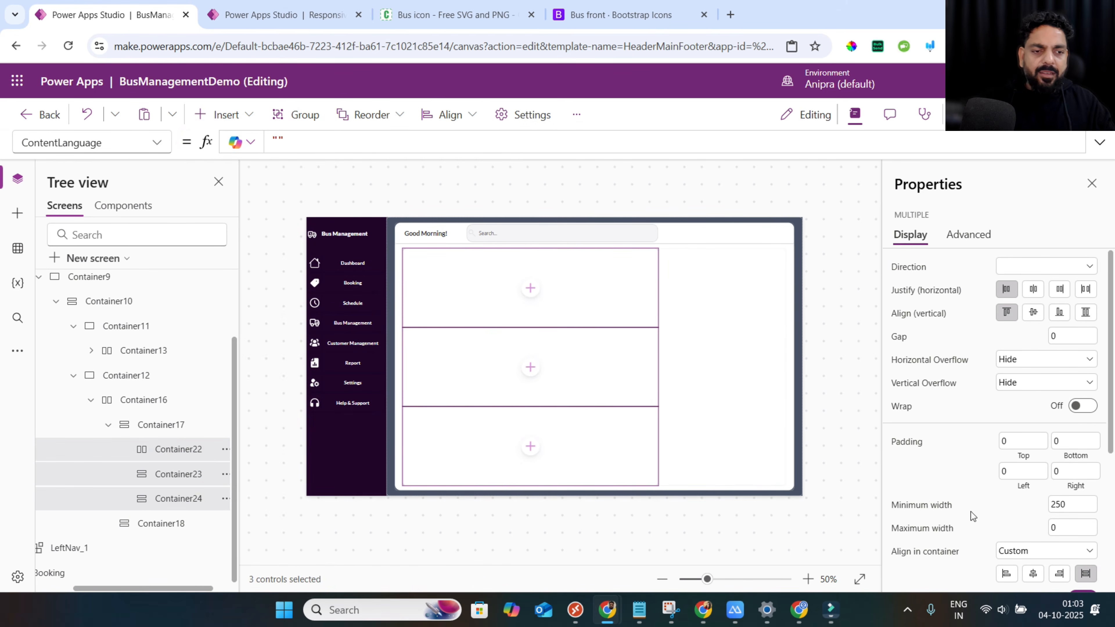
{"action": "scroll", "coordinate": [982, 518], "scroll_direction": "down", "scroll_amount": 5}
{"action": "left_click", "coordinate": [1014, 544]}
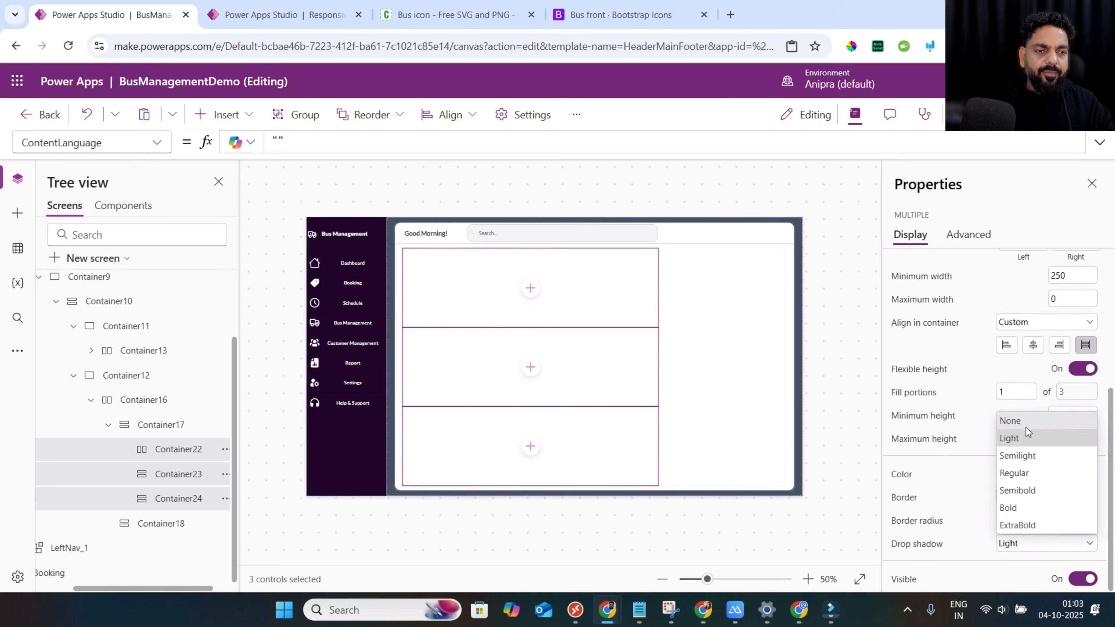
{"action": "left_click", "coordinate": [1013, 421]}
Set both the minimum height and the minimum width of the three containers inside Container17 to 0.
{"action": "left_click", "coordinate": [1062, 414]}
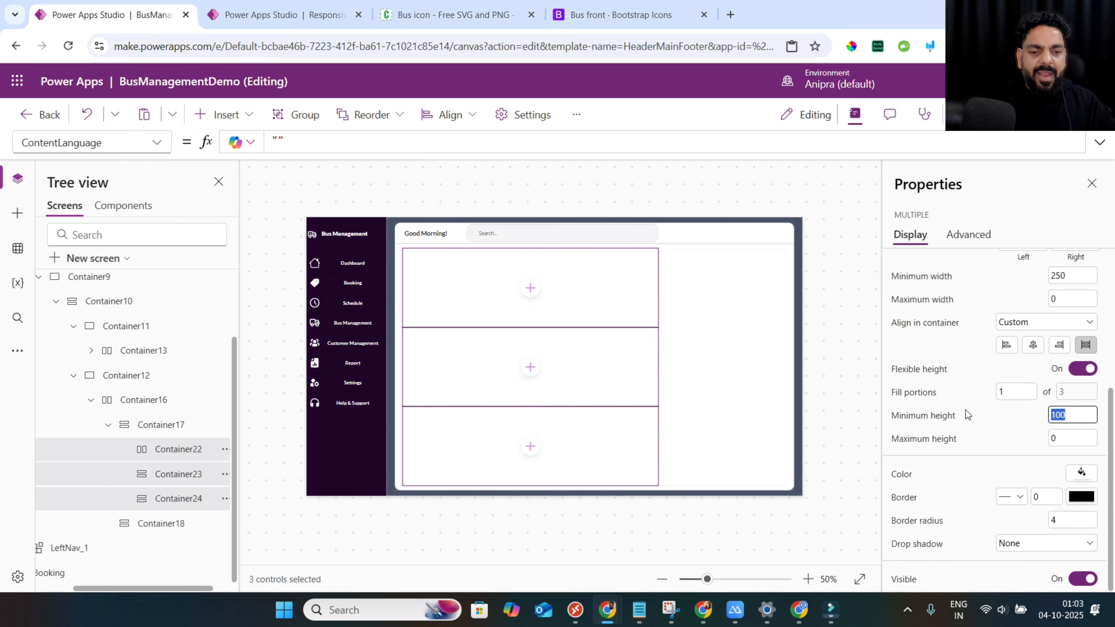
{"action": "scroll", "coordinate": [967, 415], "scroll_direction": "up", "scroll_amount": 2}
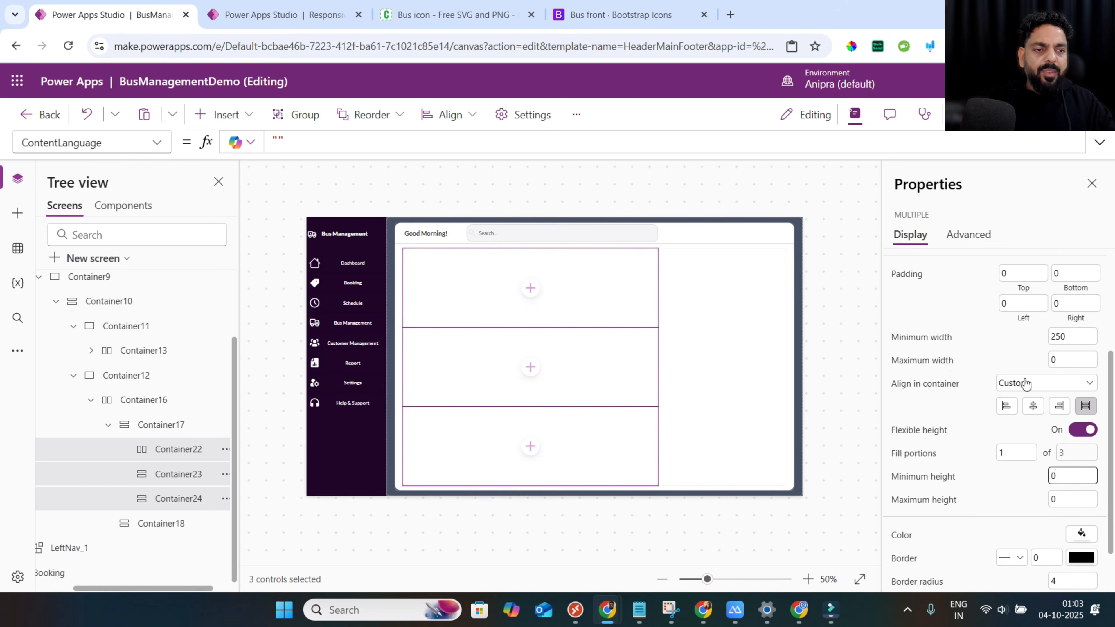
{"action": "left_click", "coordinate": [1075, 344]}
{"action": "type", "text": "0"}
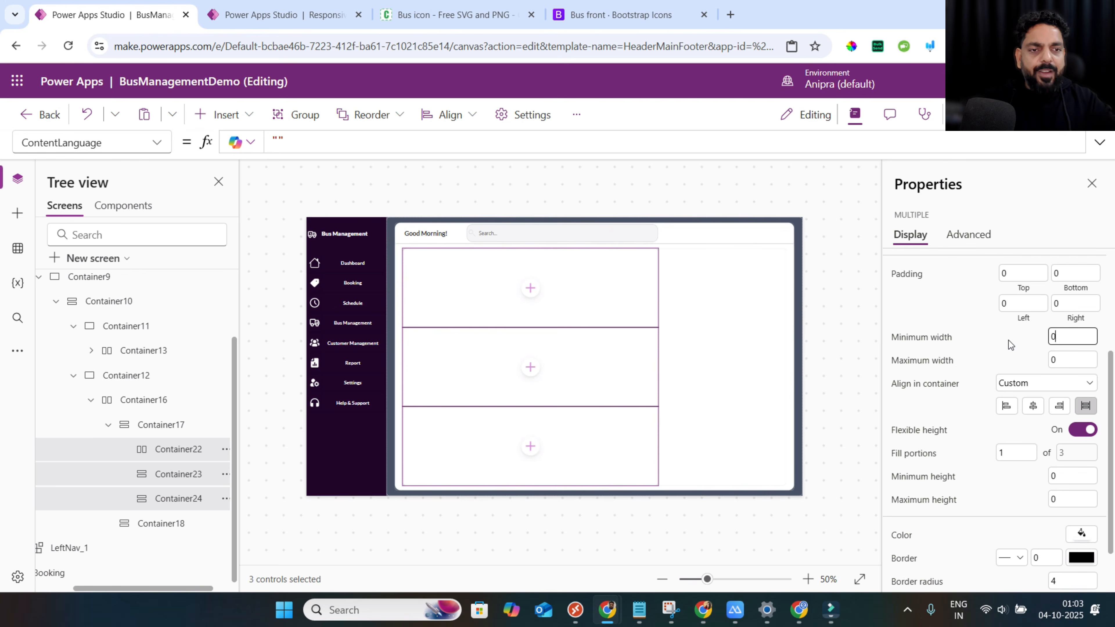
{"action": "left_click", "coordinate": [990, 398]}
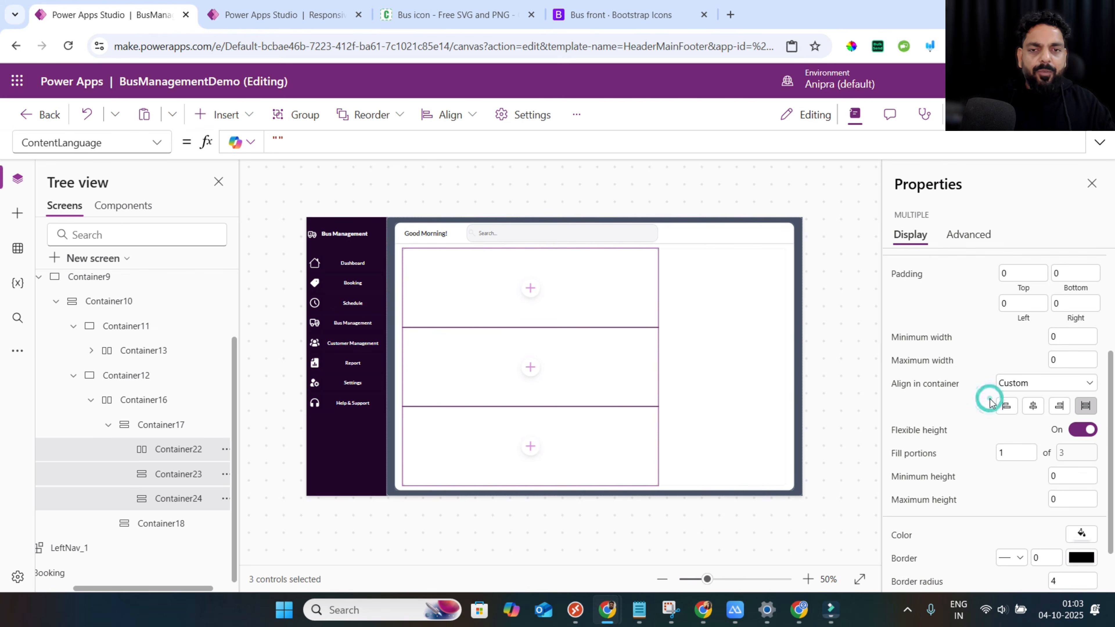
Set the fill portions of Container23 and Container24 together to 2.
{"action": "left_click", "coordinate": [196, 501]}
{"action": "left_click", "coordinate": [189, 477], "text": "ctrl"}
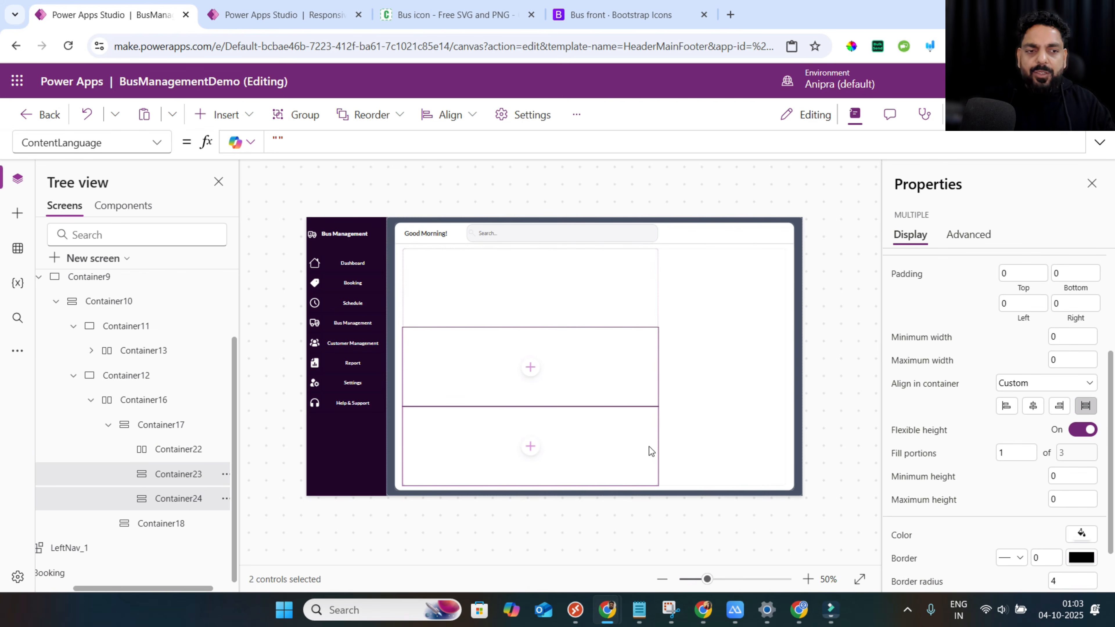
{"action": "left_click", "coordinate": [1000, 453]}
{"action": "type", "text": "2"}
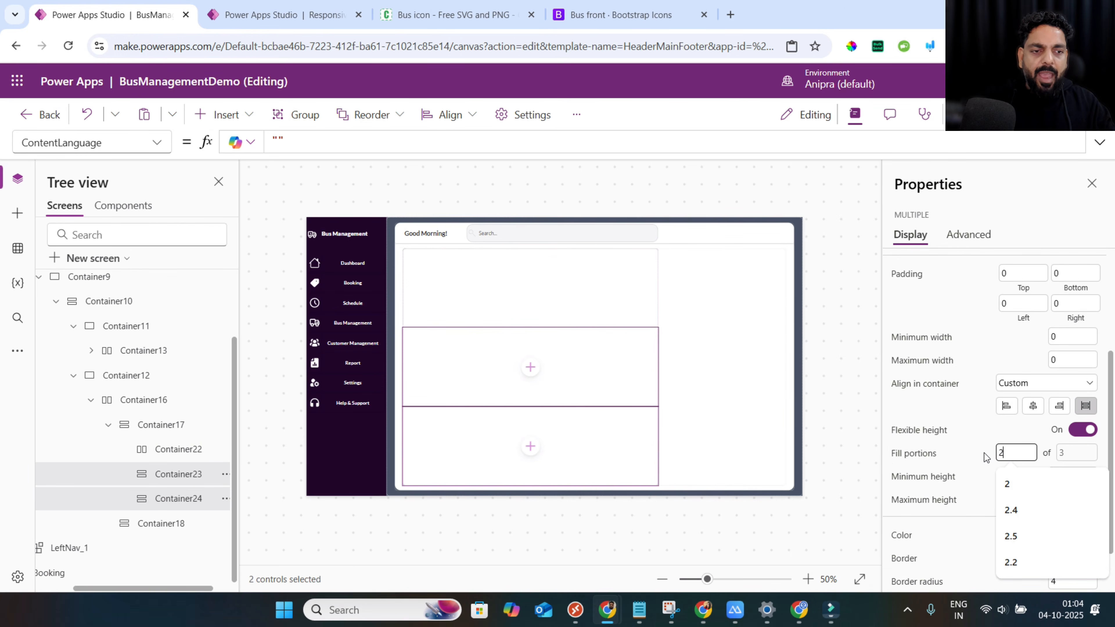
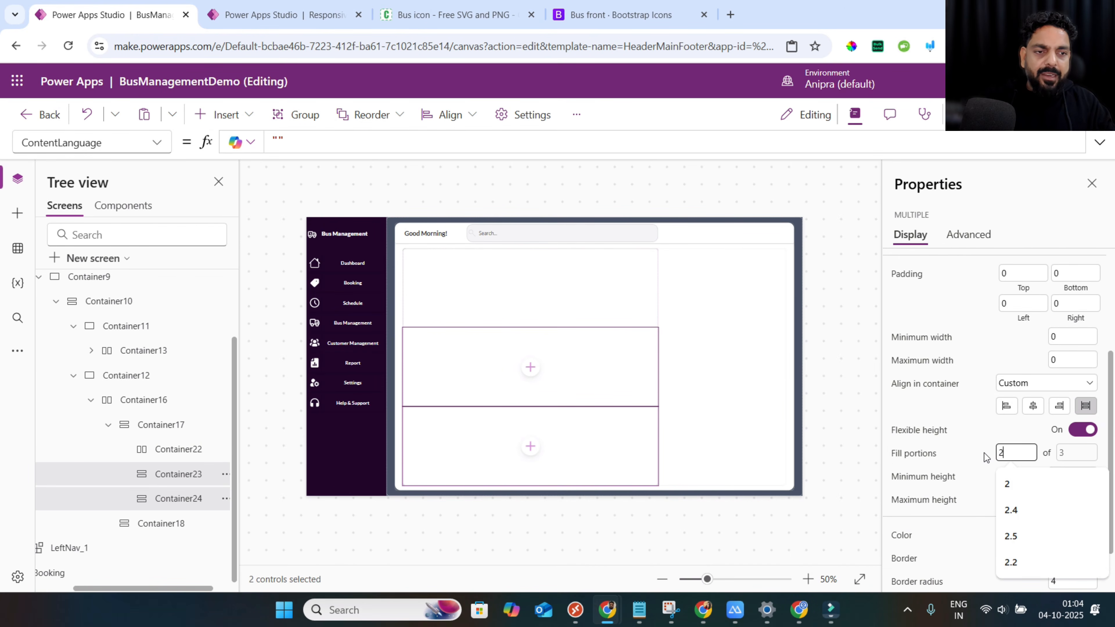
{"action": "key", "text": "Tab"}
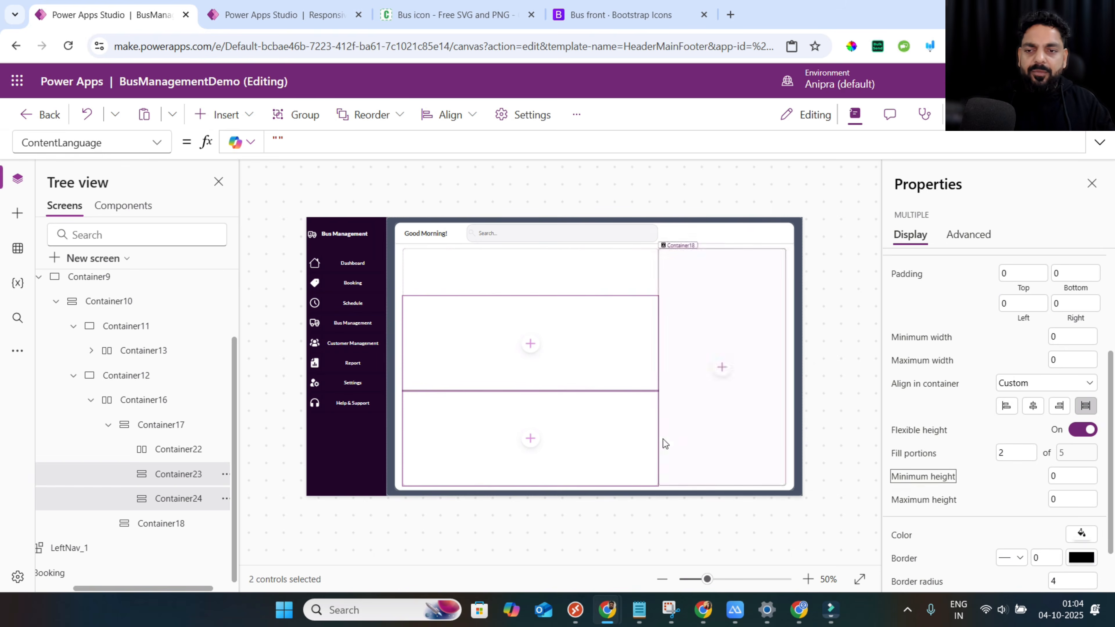
Insert a plain container inside Container22, the top row of the left column.
{"action": "left_click", "coordinate": [161, 452]}
{"action": "left_click", "coordinate": [224, 114]}
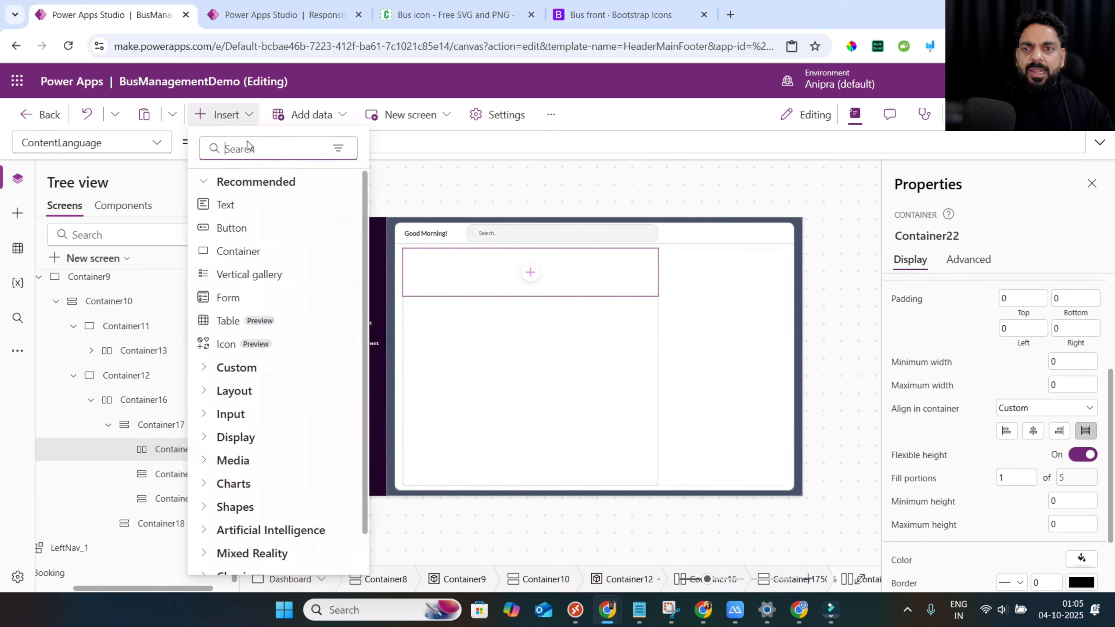
{"action": "left_click", "coordinate": [244, 147]}
{"action": "type", "text": "cont"}
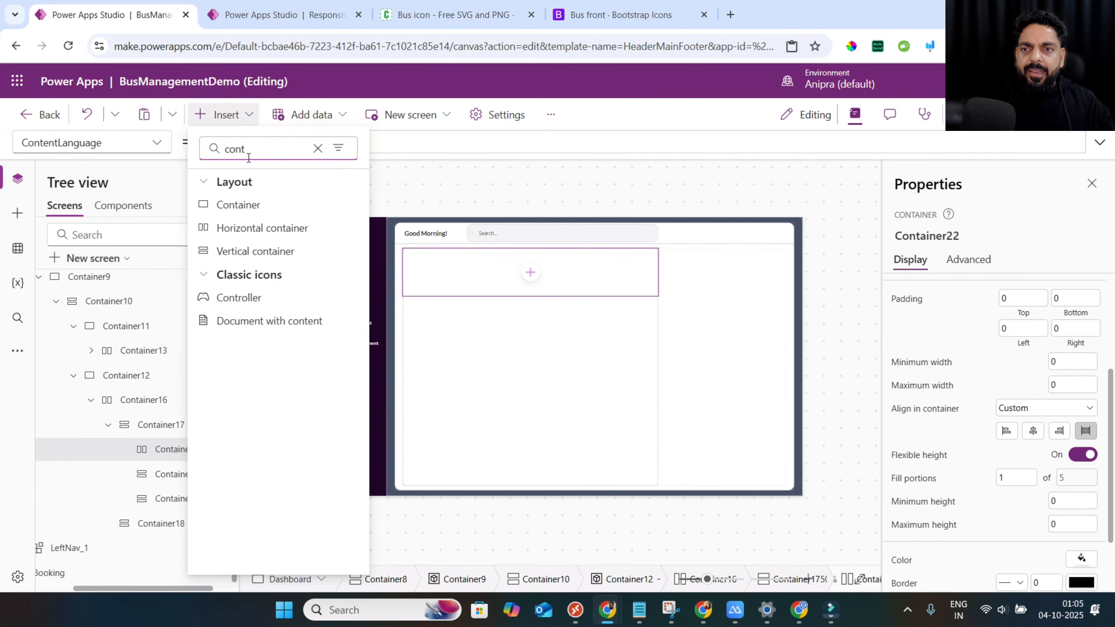
{"action": "left_click", "coordinate": [246, 205]}
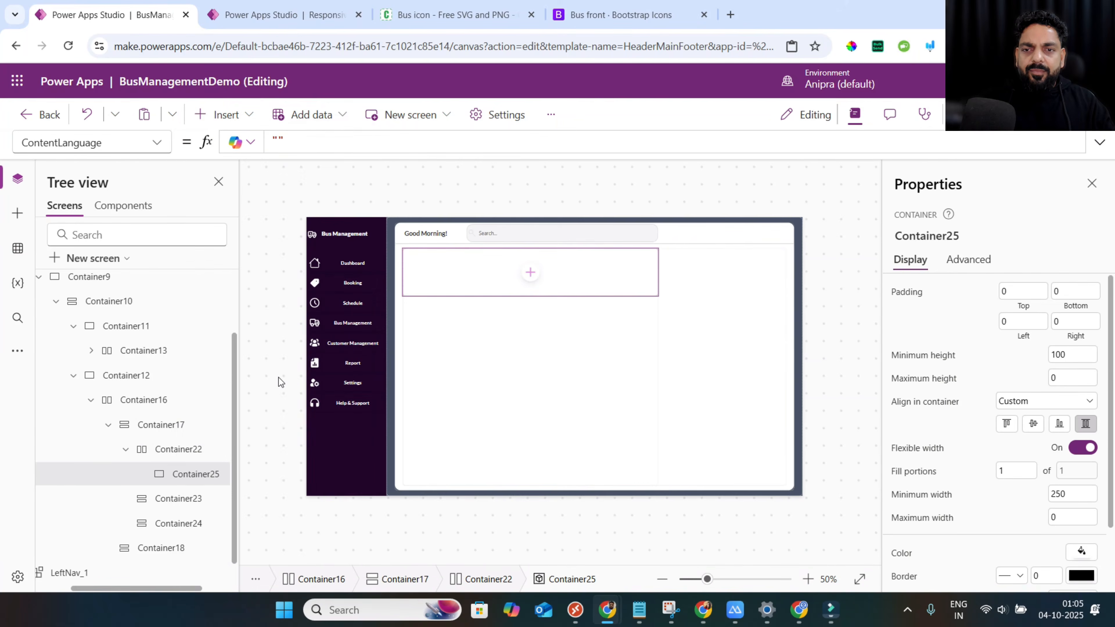
Add a horizontal container inside Container22, beside its plain container.
{"action": "left_click", "coordinate": [187, 449]}
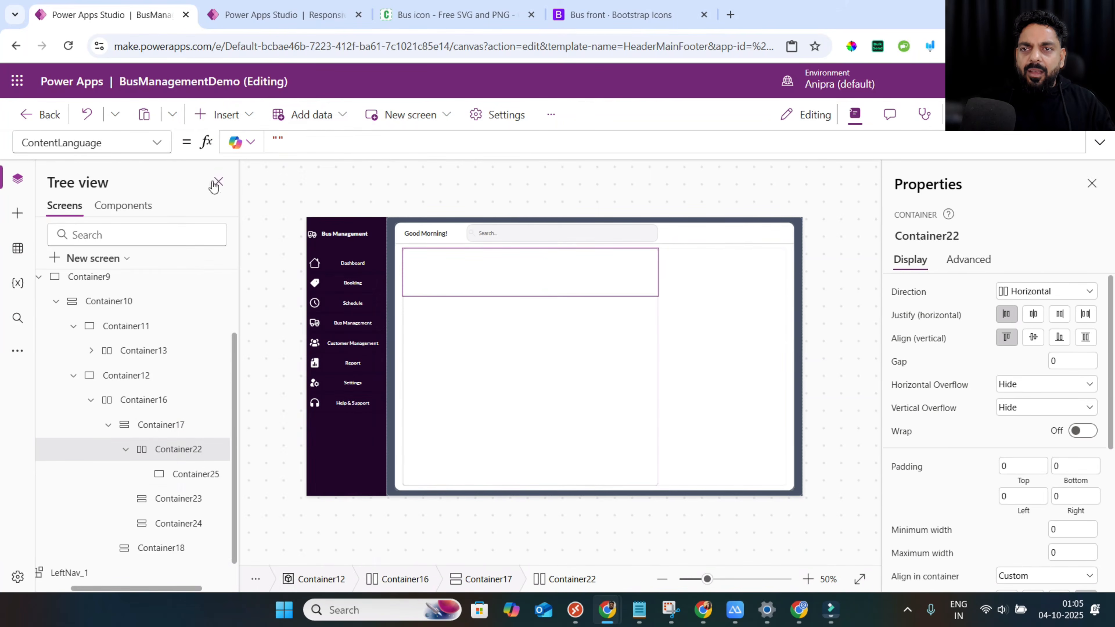
{"action": "left_click", "coordinate": [224, 121]}
{"action": "left_click", "coordinate": [239, 147]}
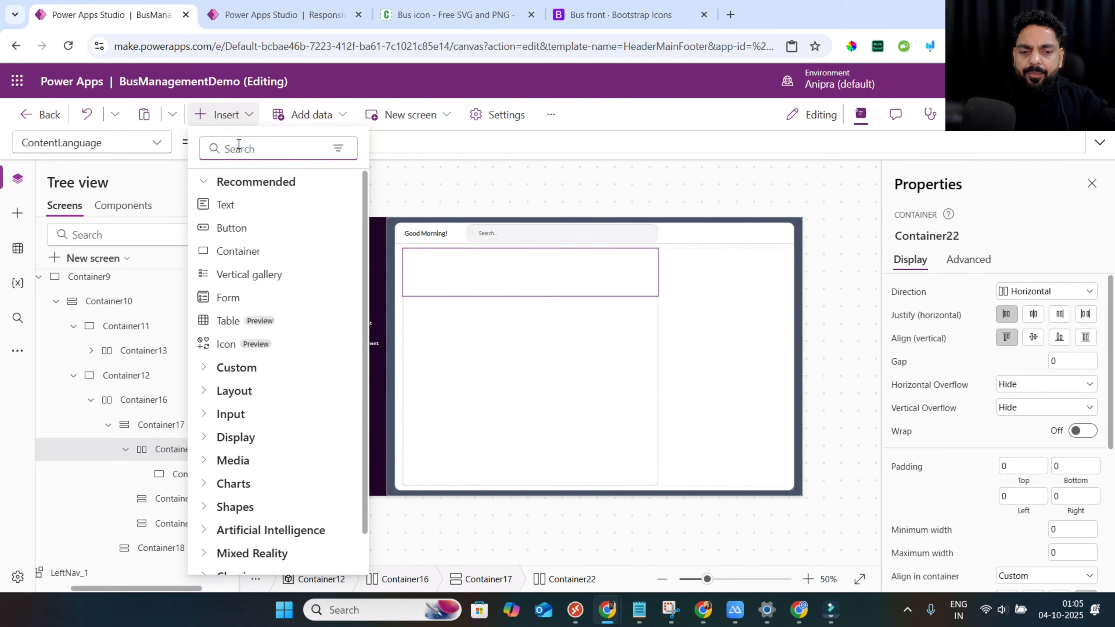
{"action": "type", "text": "hori"}
{"action": "left_click", "coordinate": [244, 204]}
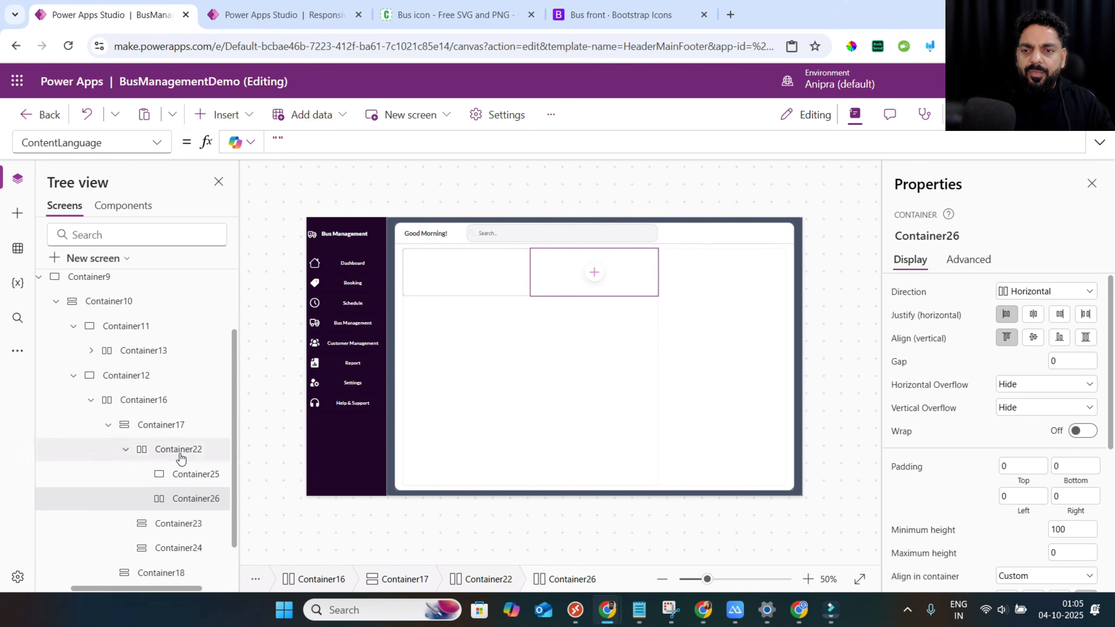
Give Container26 a fill portion of 2 and set its minimum width and minimum height to 0.
{"action": "left_click", "coordinate": [180, 474]}
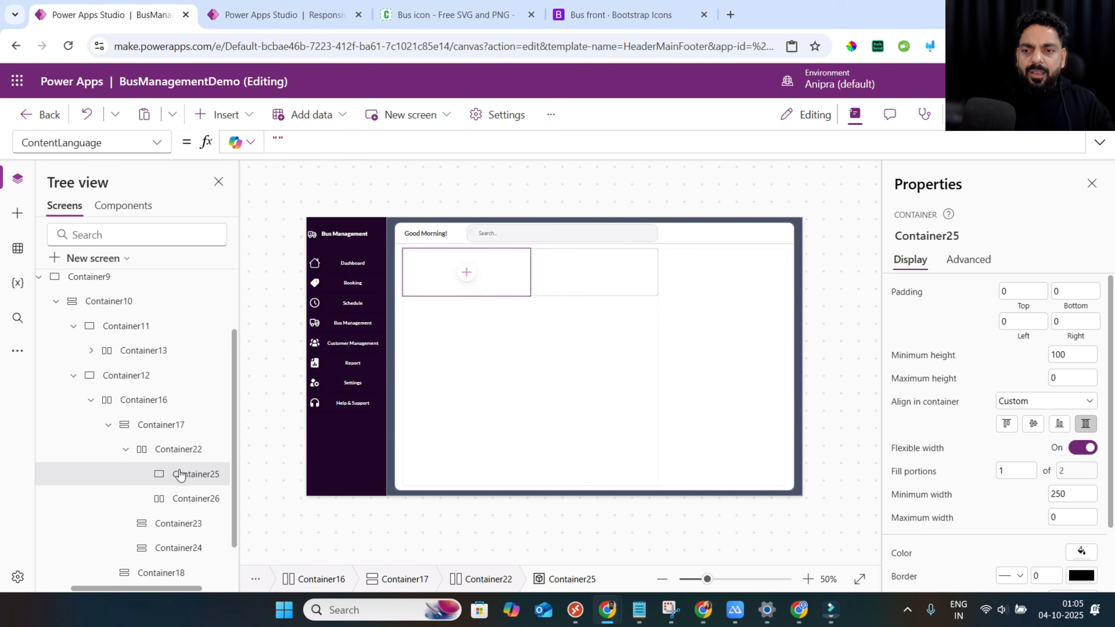
{"action": "left_click", "coordinate": [188, 499]}
{"action": "scroll", "coordinate": [971, 484], "scroll_direction": "down", "scroll_amount": 5}
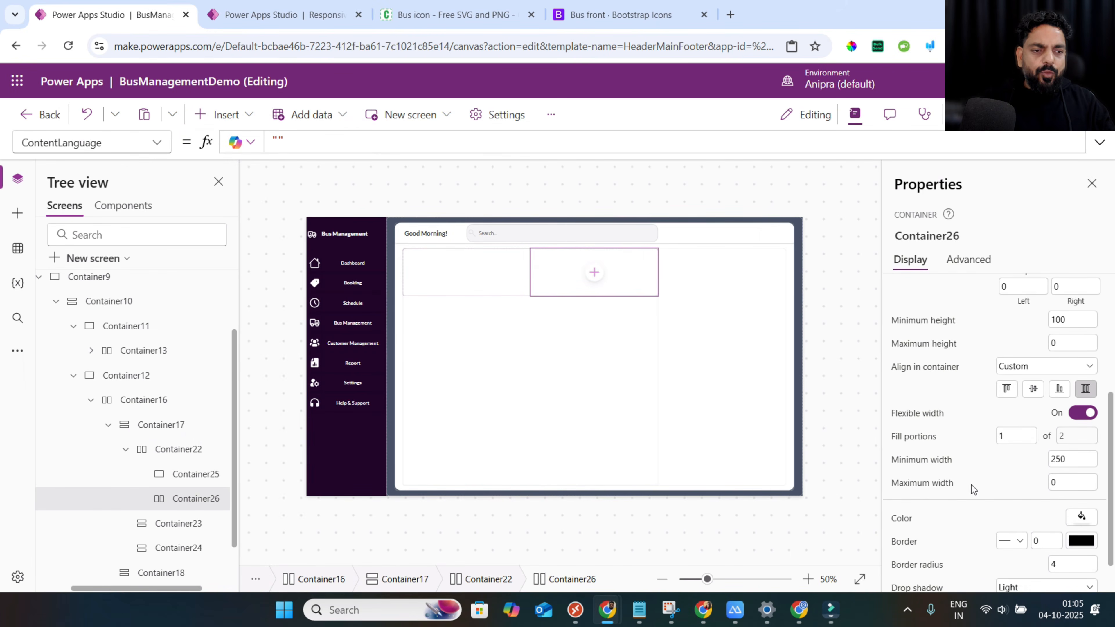
{"action": "left_click", "coordinate": [1021, 439]}
{"action": "type", "text": "2"}
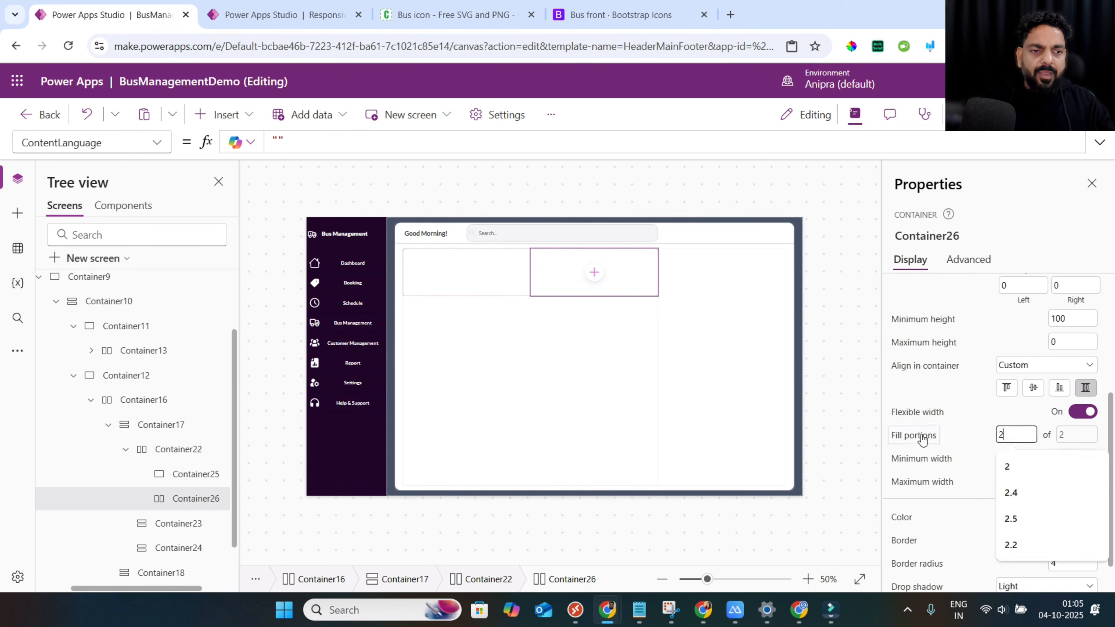
{"action": "key", "text": "Tab"}
{"action": "left_click", "coordinate": [1073, 458]}
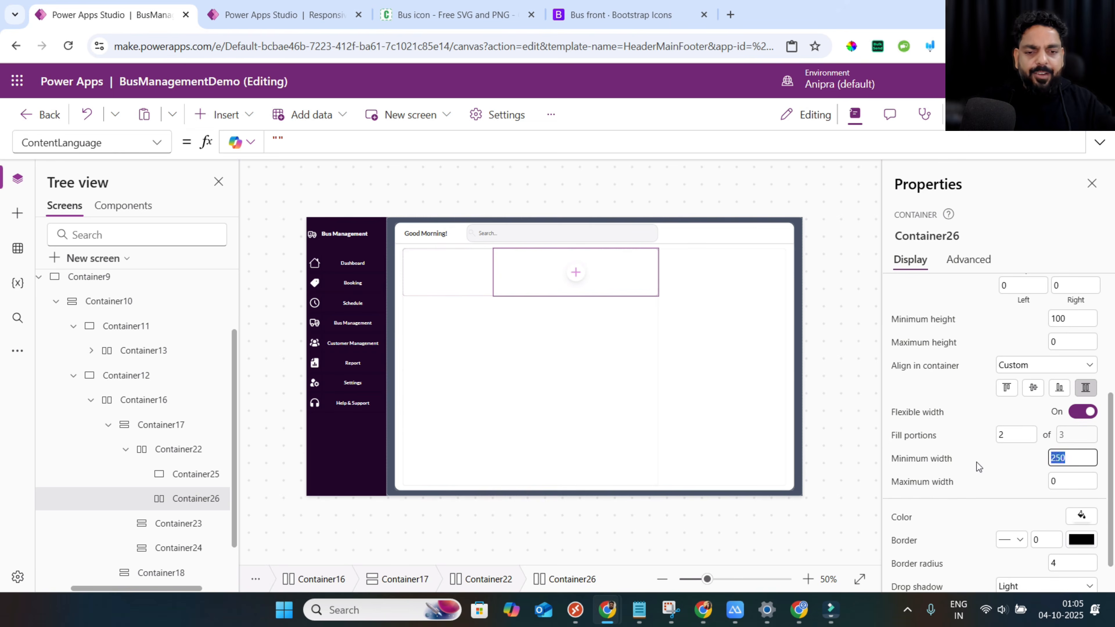
{"action": "left_click", "coordinate": [1075, 320]}
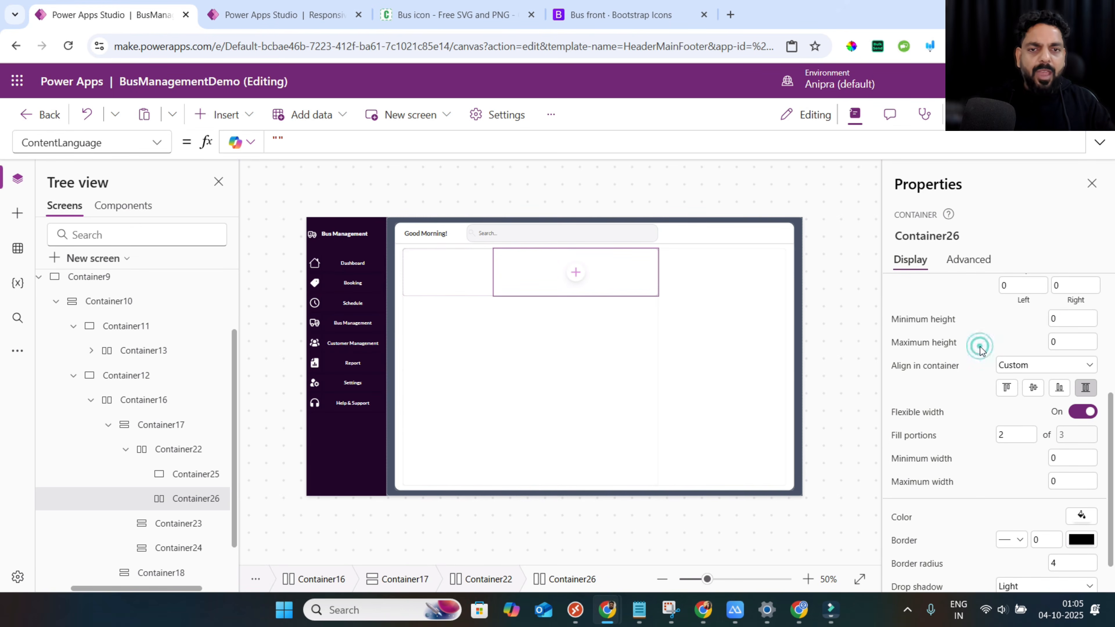
Set the minimum height and minimum width of Container25 to 0.
{"action": "left_click", "coordinate": [208, 466]}
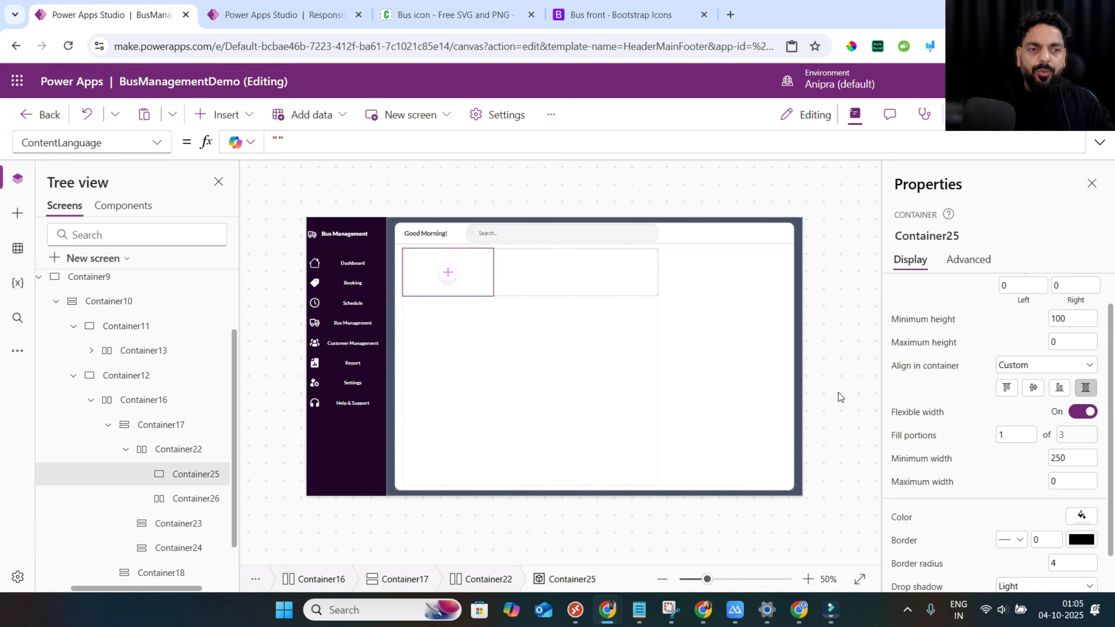
{"action": "left_click", "coordinate": [1078, 317]}
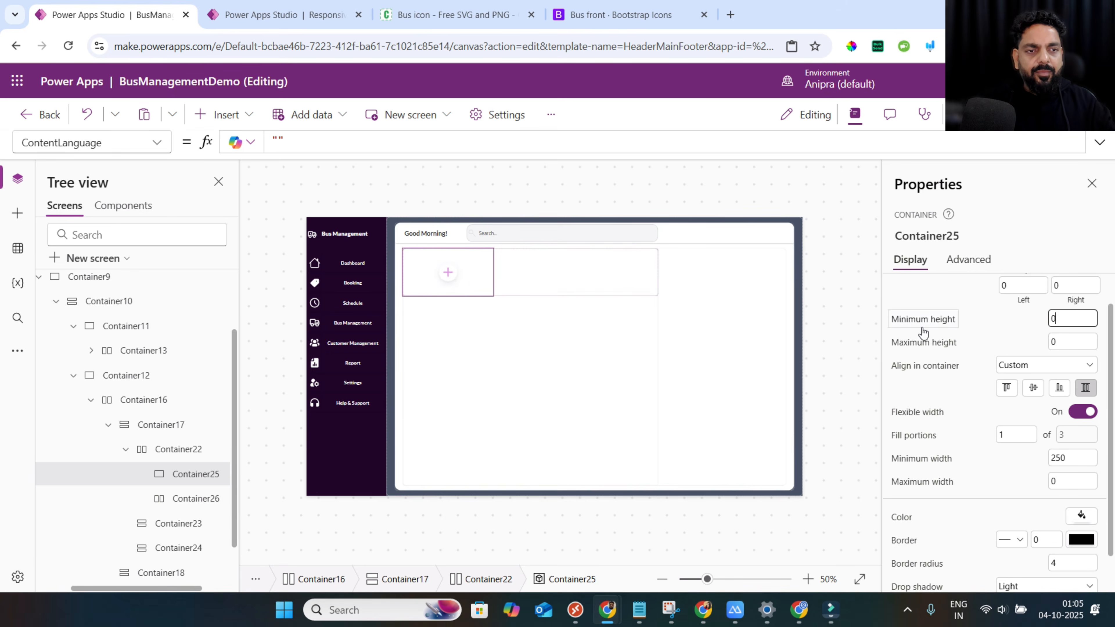
{"action": "left_click", "coordinate": [1072, 459]}
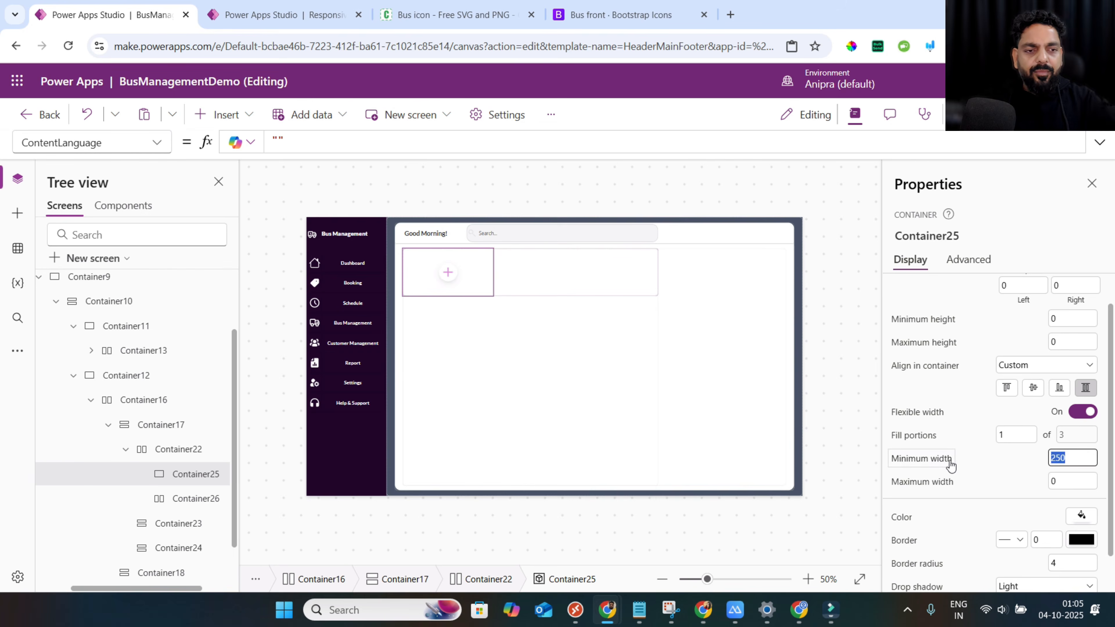
{"action": "type", "text": "0"}
{"action": "left_click", "coordinate": [995, 481]}
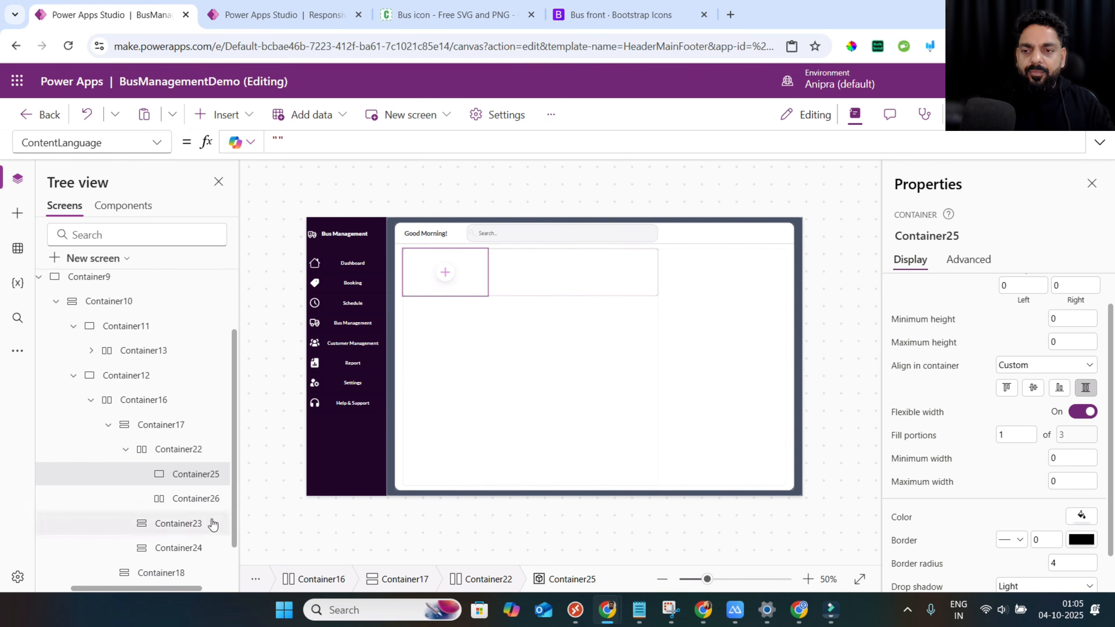
Insert a vertical container inside Container25.
{"action": "left_click", "coordinate": [225, 114]}
{"action": "left_click", "coordinate": [253, 148]}
{"action": "type", "text": "verti"}
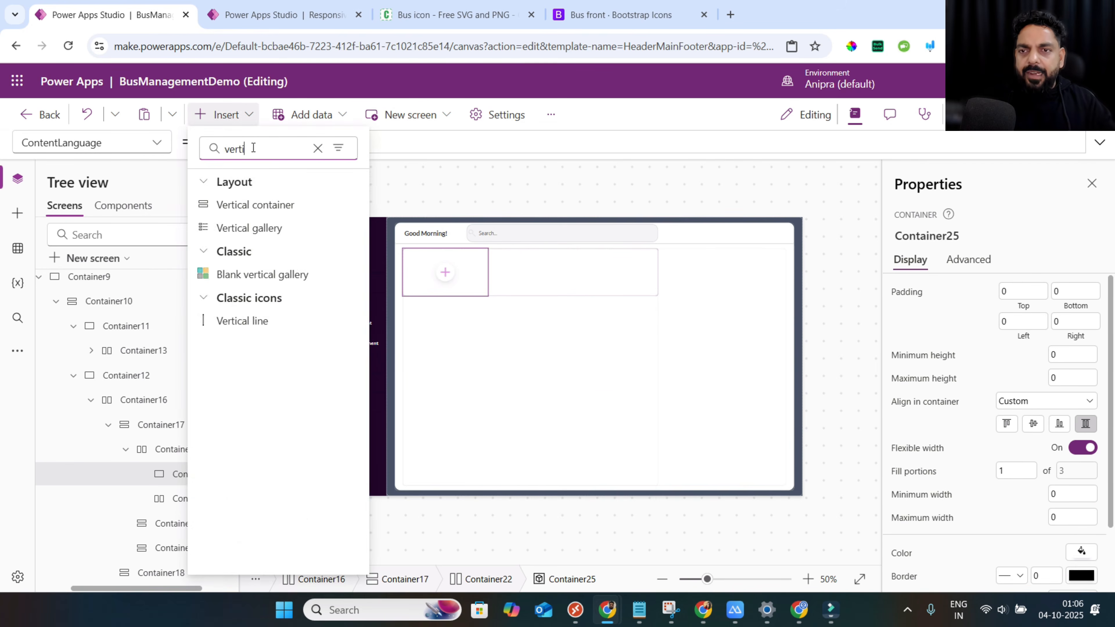
{"action": "left_click", "coordinate": [256, 205]}
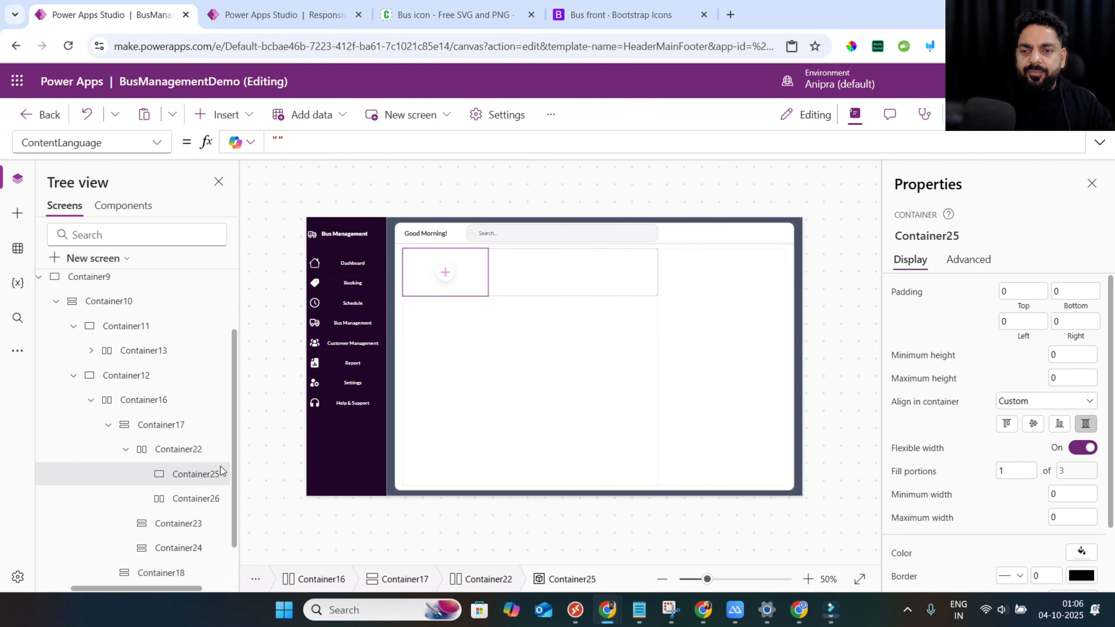
Size the vertical container inside Container25 with Parent.Width as its width and Parent.Height as its height.
{"action": "scroll", "coordinate": [996, 452], "scroll_direction": "down", "scroll_amount": 2}
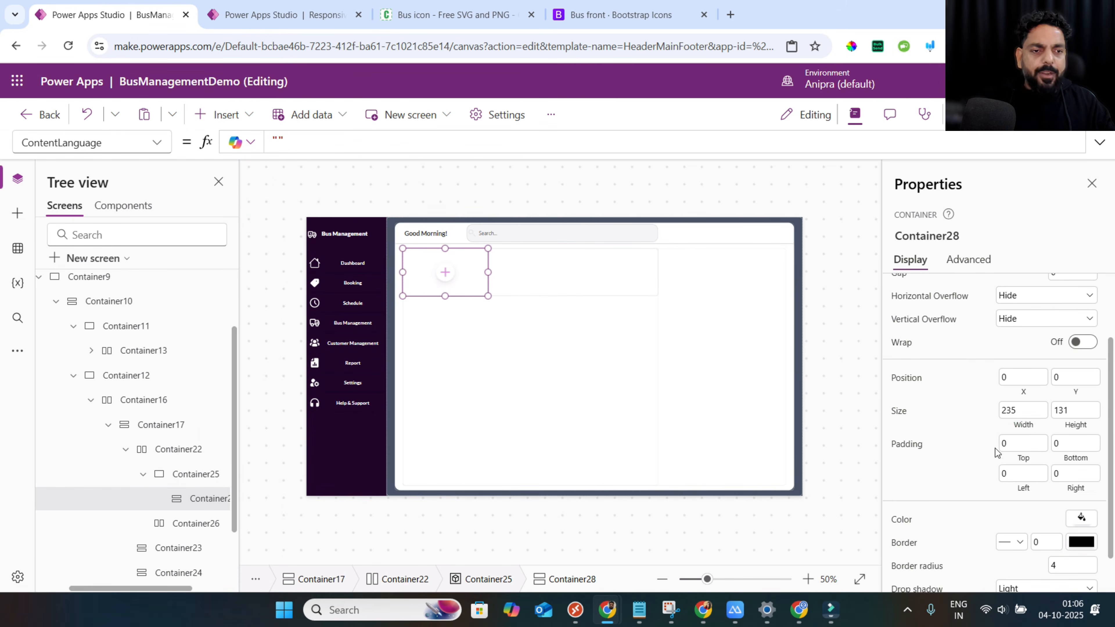
{"action": "left_click", "coordinate": [1021, 433]}
{"action": "type", "text": "parent.Width"}
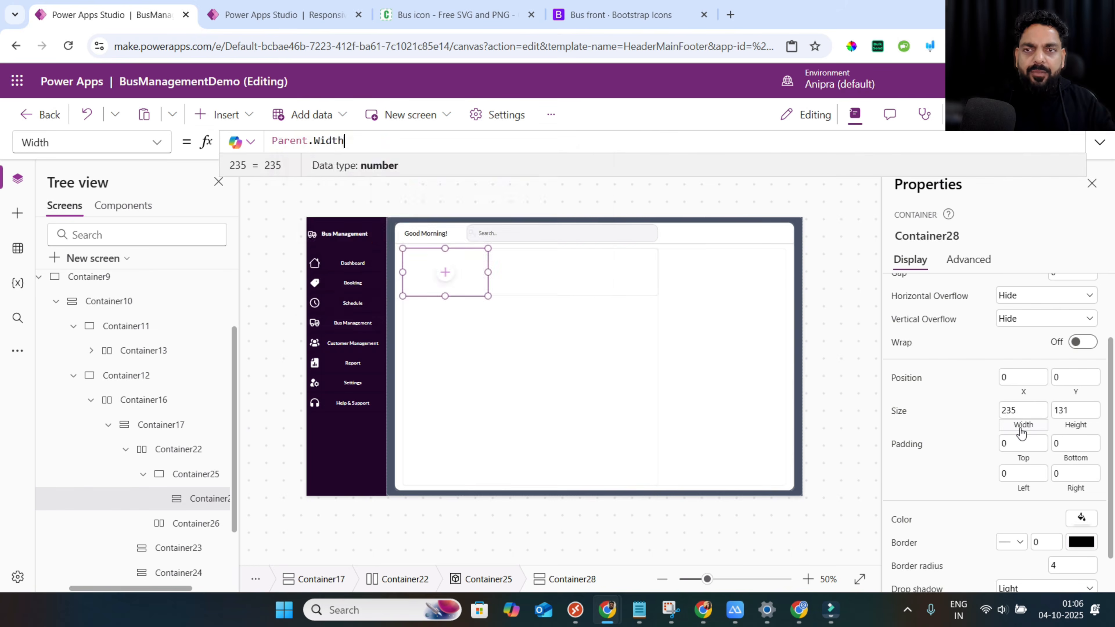
{"action": "left_click", "coordinate": [1067, 432]}
{"action": "type", "text": "p"}
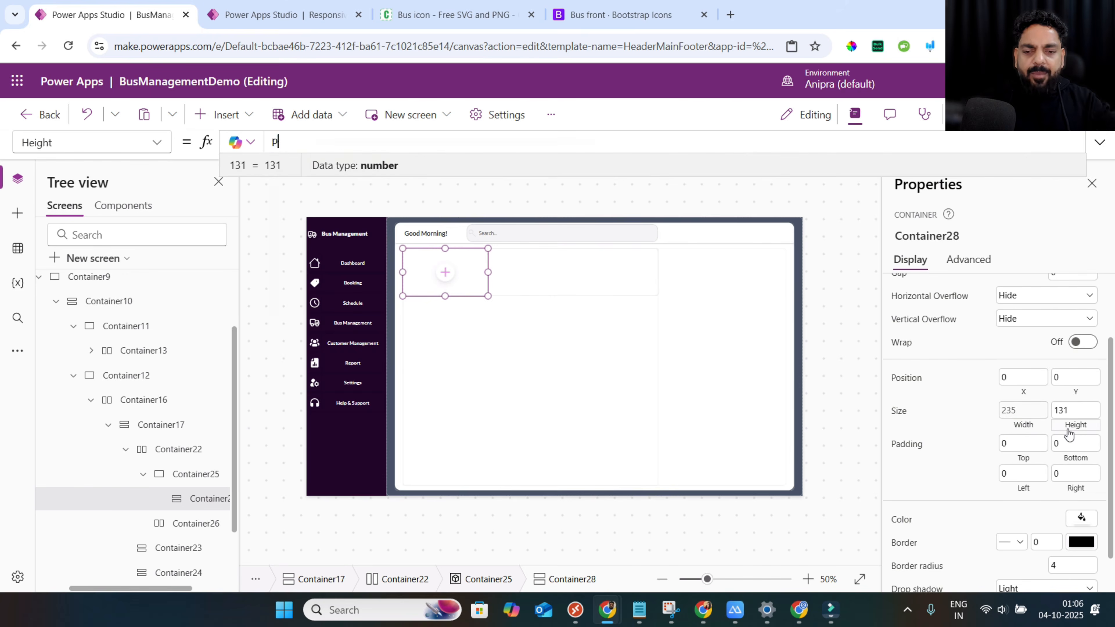
{"action": "type", "text": "arent.Height"}
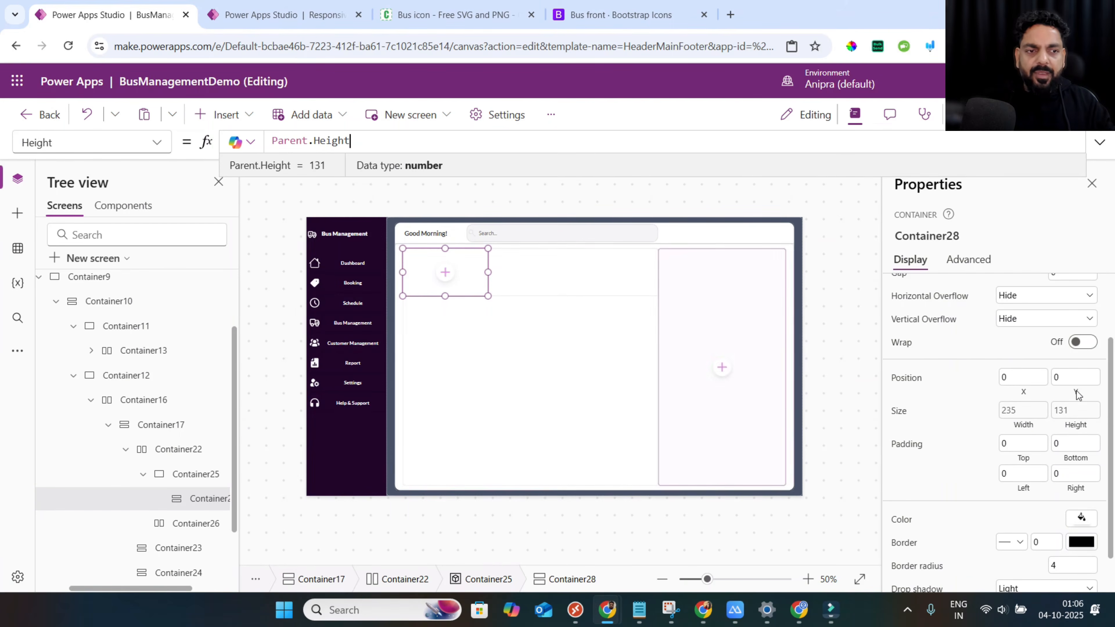
Insert two plain containers inside Container28, the vertical container within Container25.
{"action": "left_click", "coordinate": [210, 500]}
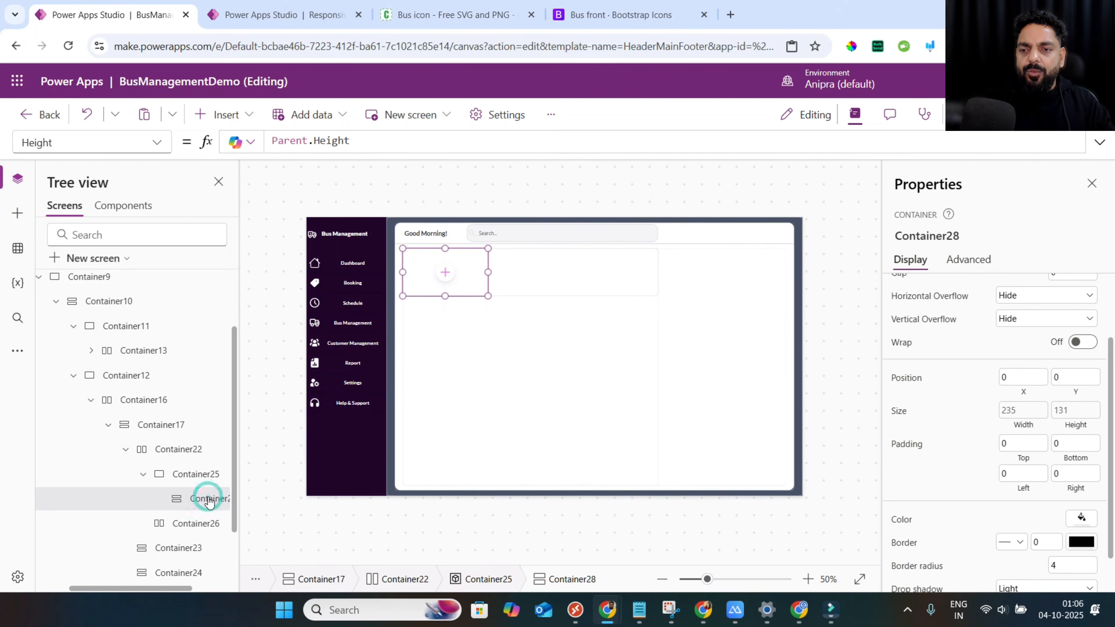
{"action": "left_click", "coordinate": [224, 117]}
{"action": "type", "text": "contain"}
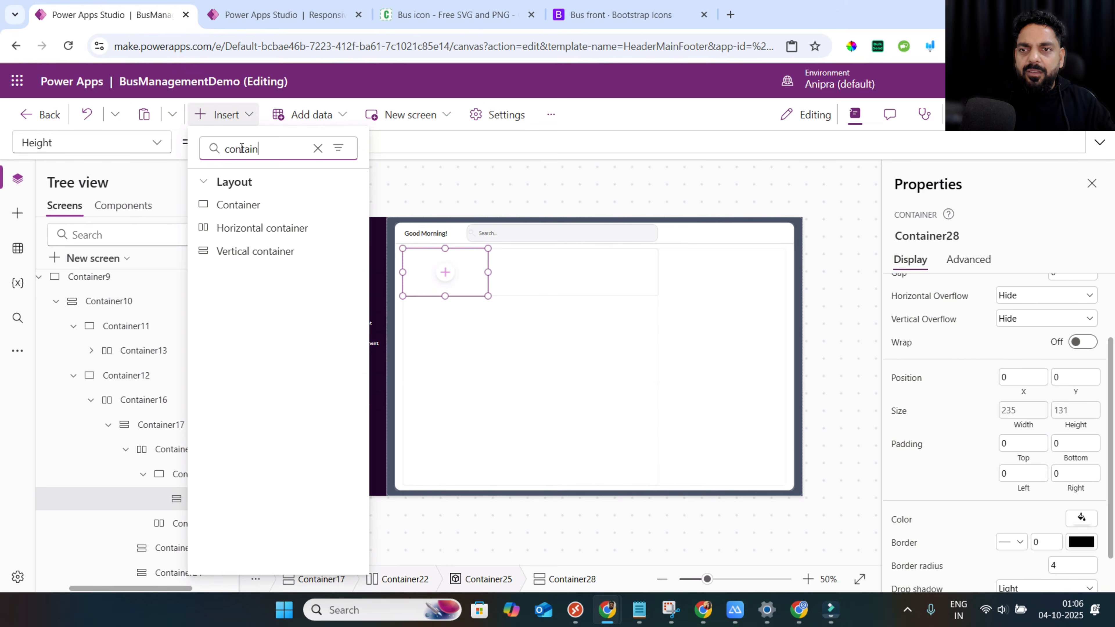
{"action": "left_click", "coordinate": [242, 205]}
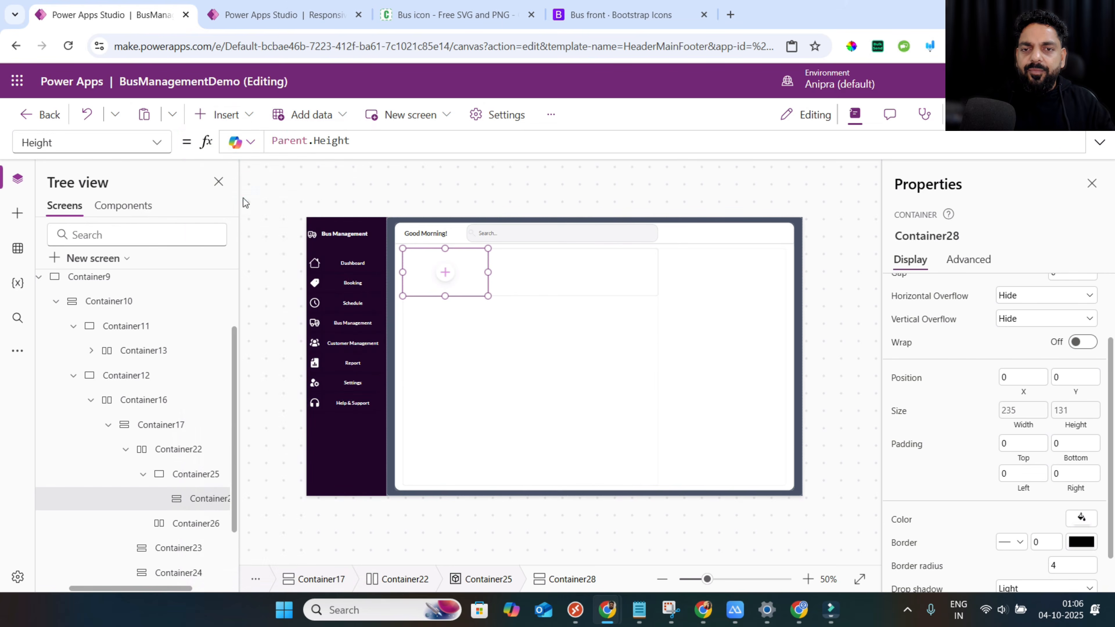
{"action": "scroll", "coordinate": [202, 480], "scroll_direction": "down", "scroll_amount": 2}
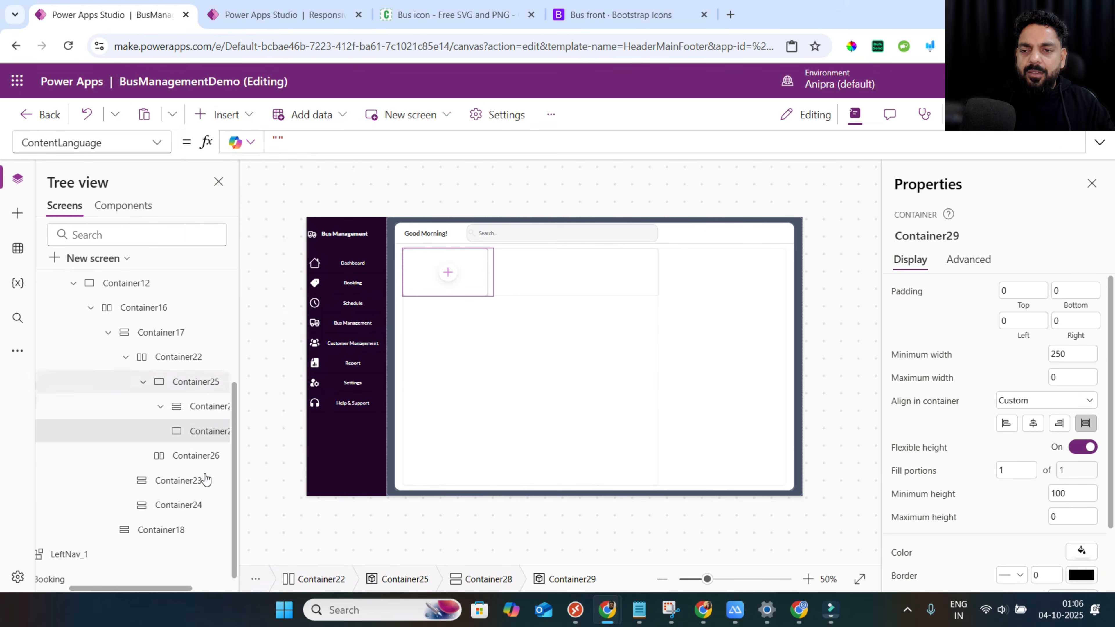
{"action": "left_click", "coordinate": [205, 408]}
{"action": "left_click", "coordinate": [227, 114]}
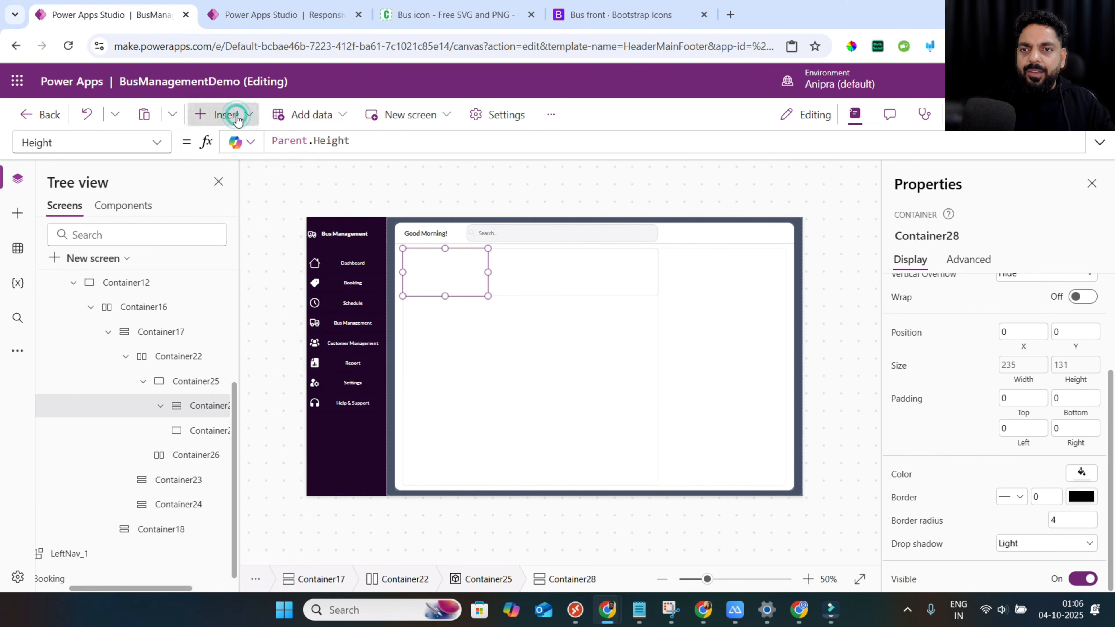
{"action": "type", "text": "contain"}
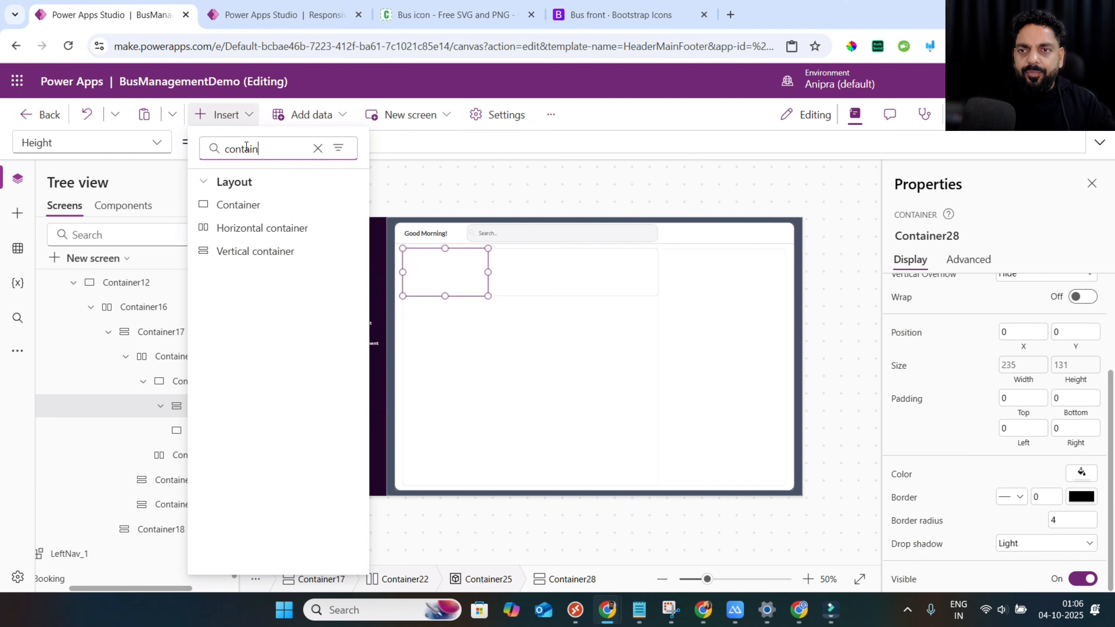
{"action": "left_click", "coordinate": [244, 205]}
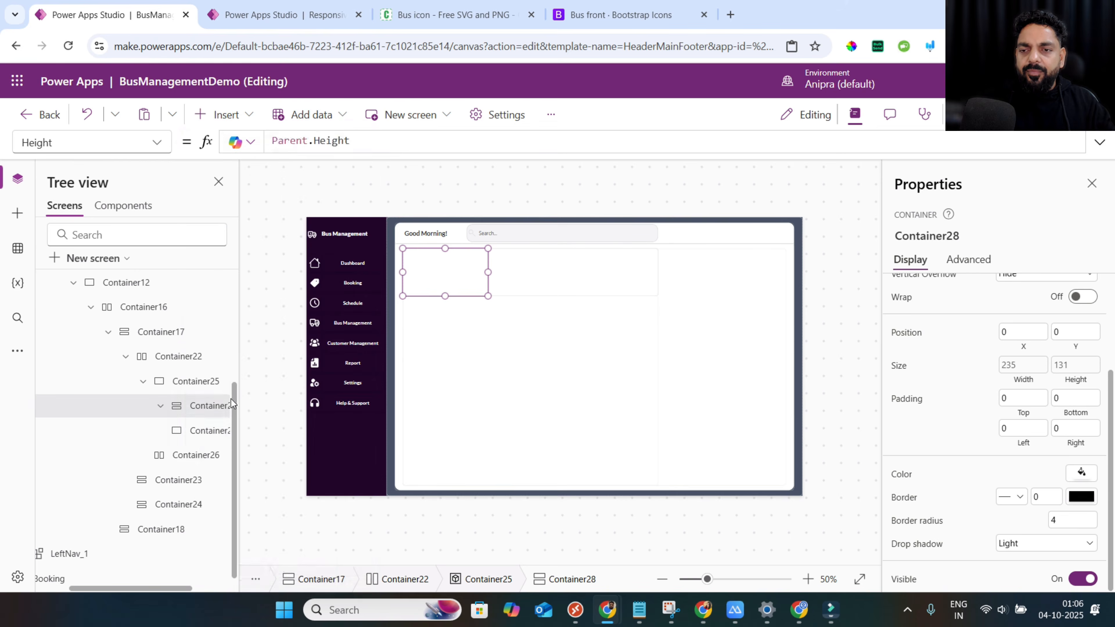
Set the minimum height and width of both containers inside Container28 to 0, and Container30's fill portions to 1.6.
{"action": "left_click", "coordinate": [215, 432]}
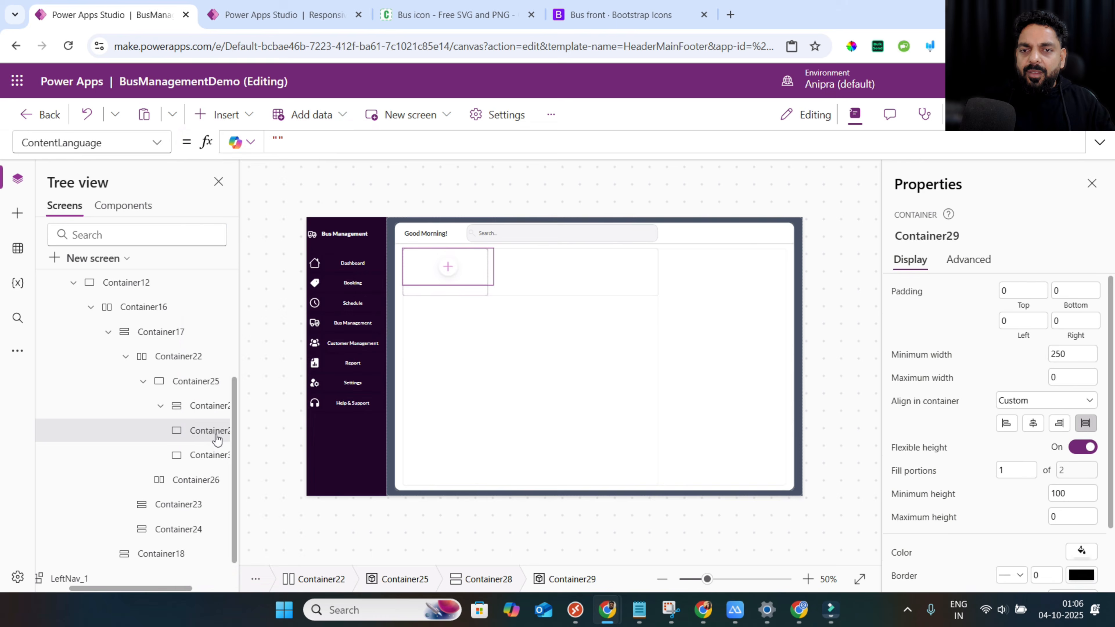
{"action": "left_click", "coordinate": [215, 457], "text": "ctrl"}
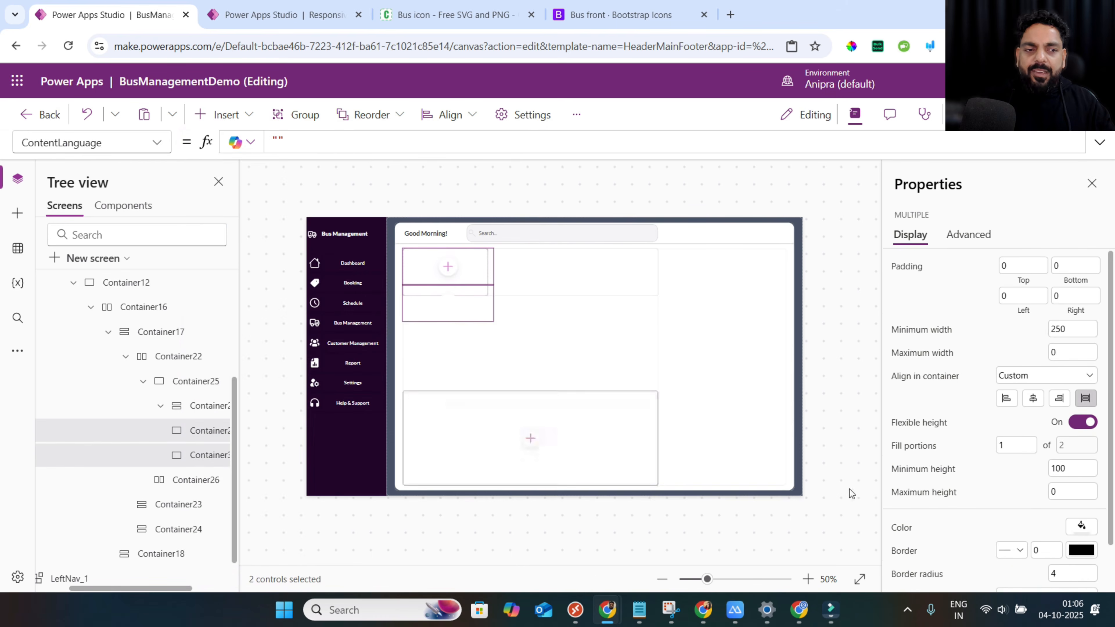
{"action": "double_click", "coordinate": [1067, 468]}
{"action": "type", "text": "0"}
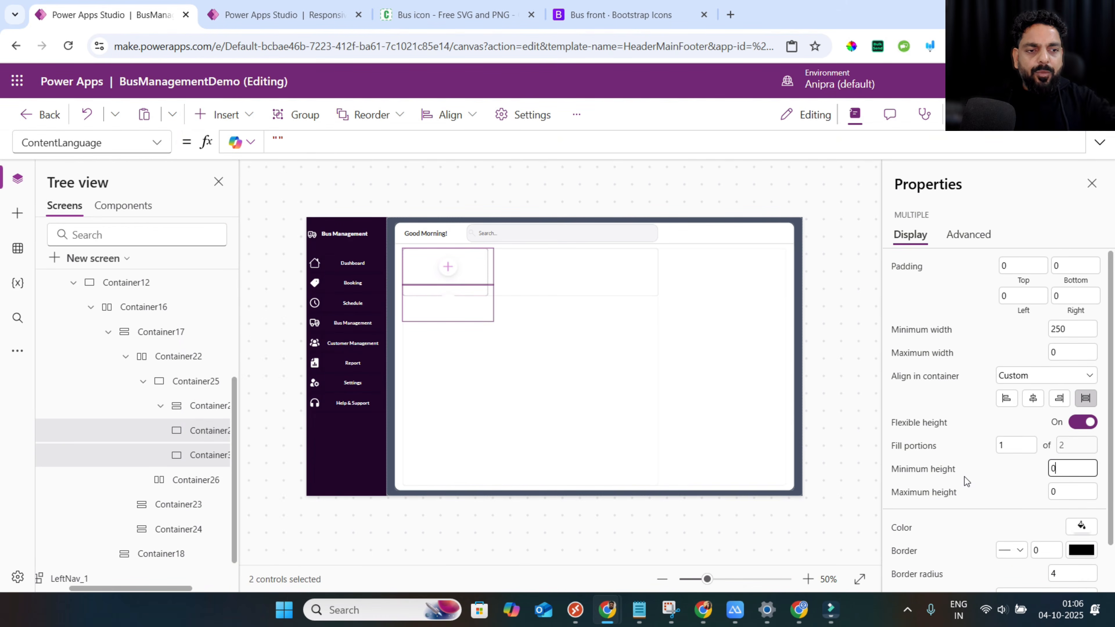
{"action": "double_click", "coordinate": [1070, 330]}
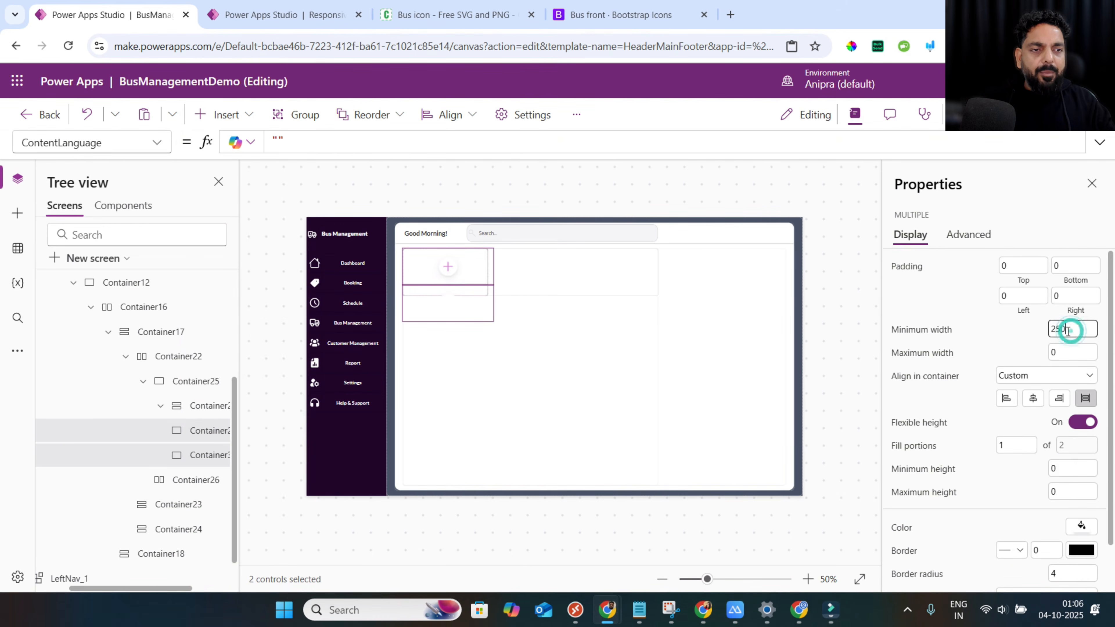
{"action": "left_click", "coordinate": [965, 413]}
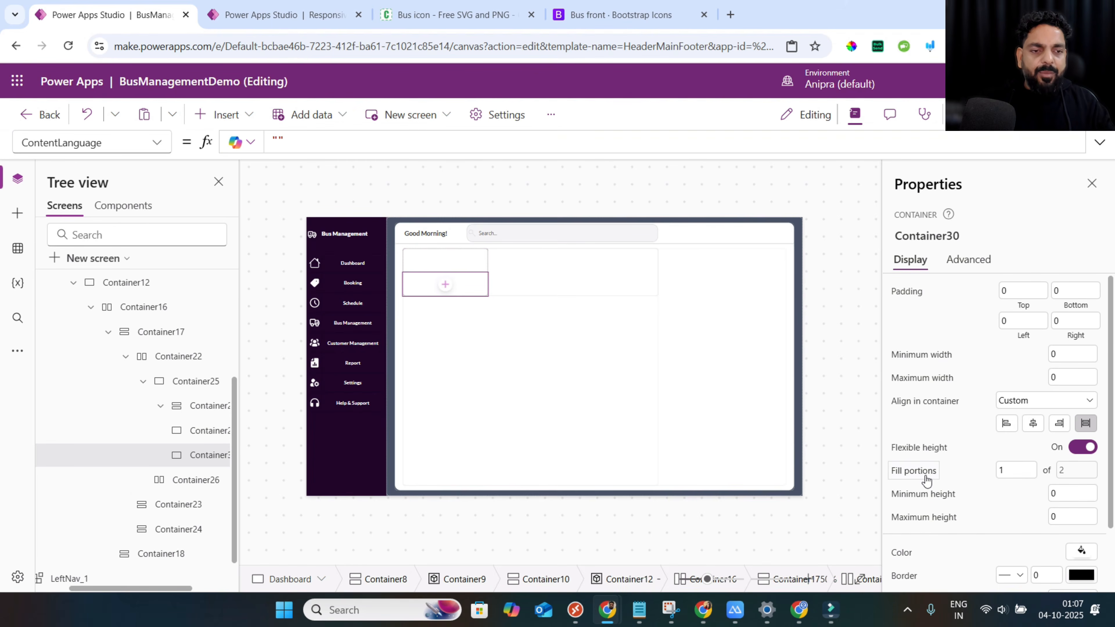
{"action": "left_click", "coordinate": [924, 475]}
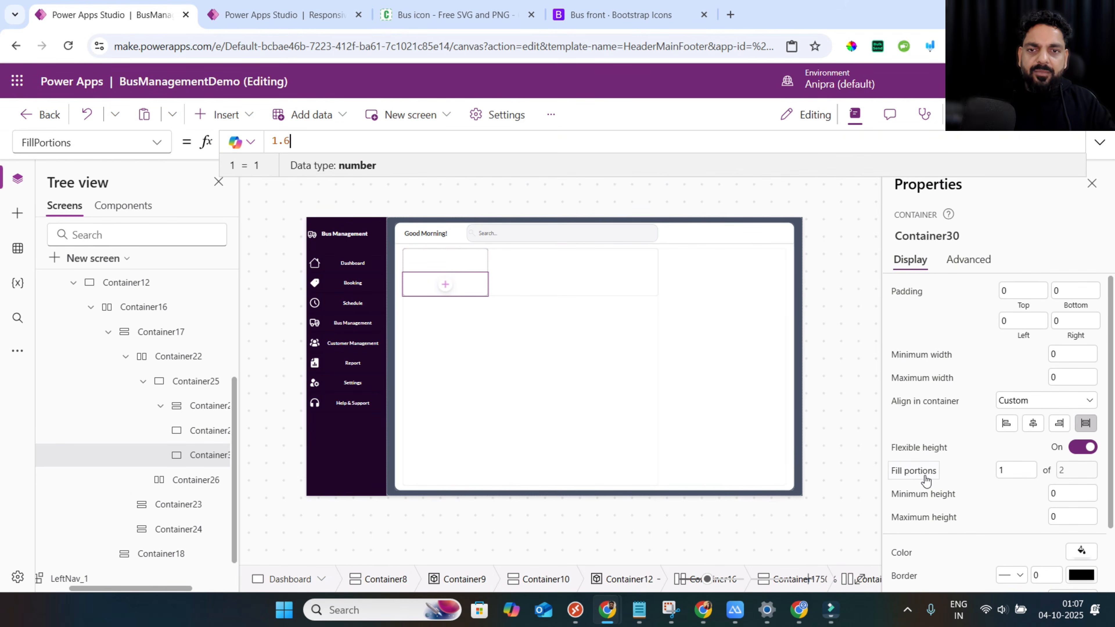
Insert a horizontal container inside Container29, the upper cell of Container28.
{"action": "left_click", "coordinate": [456, 258]}
{"action": "left_click", "coordinate": [239, 121]}
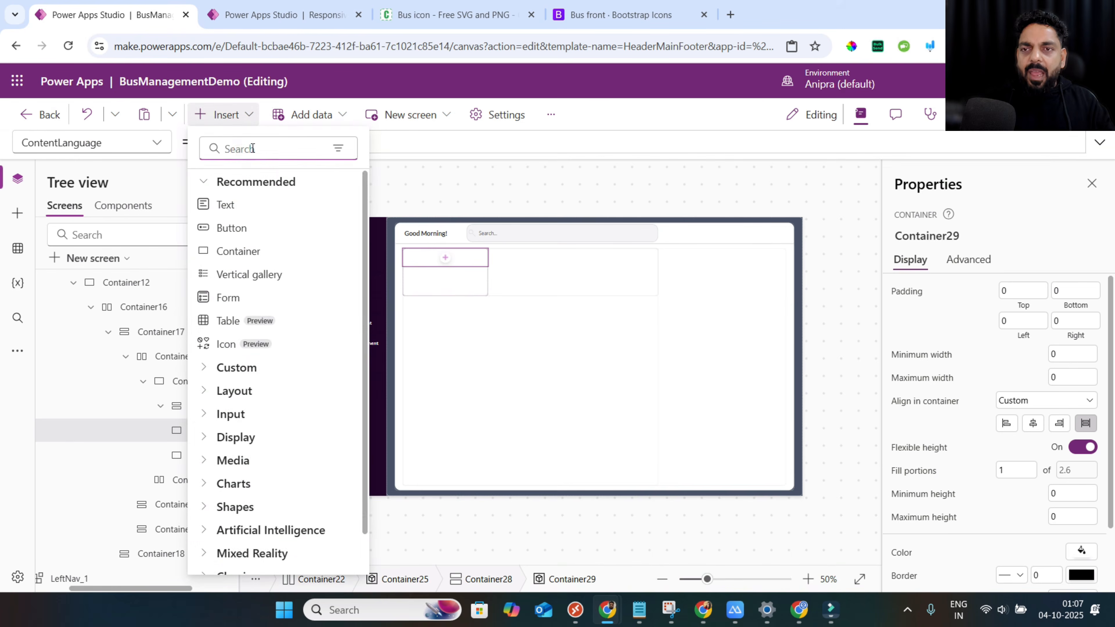
{"action": "type", "text": "hori"}
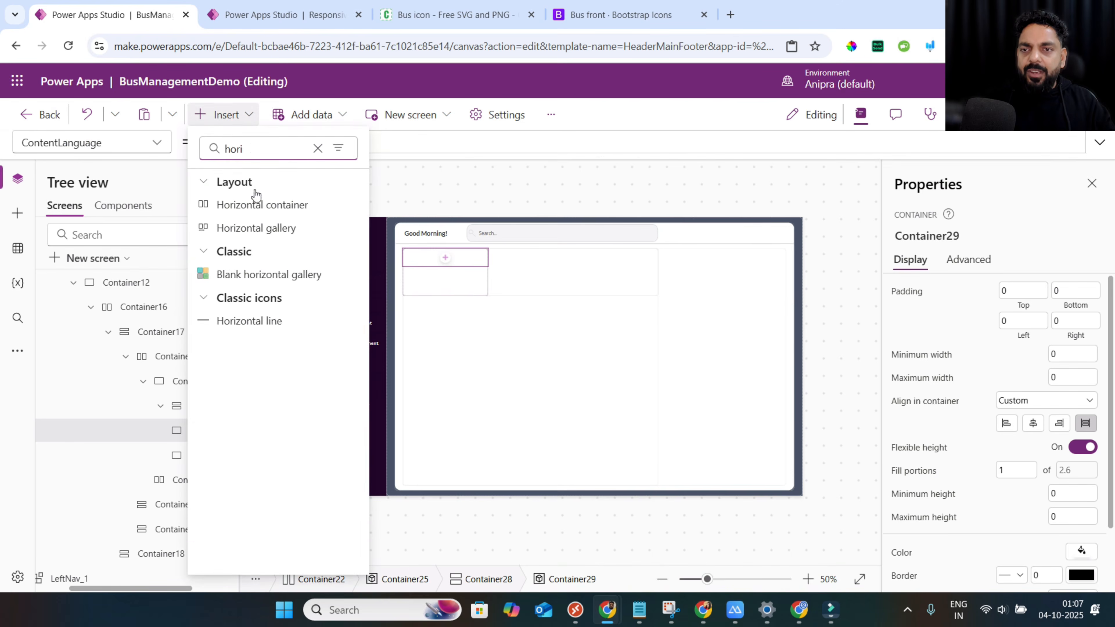
{"action": "left_click", "coordinate": [254, 204]}
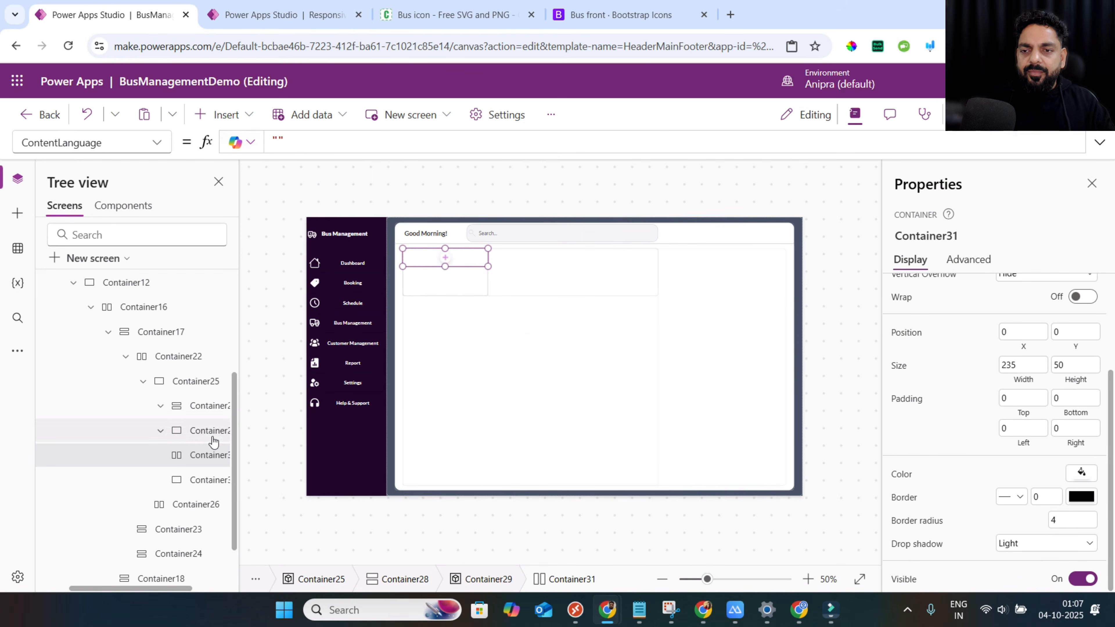
Size the horizontal container inside Container29 with Parent.Width as its width and Parent.Height as its height.
{"action": "left_click", "coordinate": [1011, 386]}
{"action": "type", "text": "pare"}
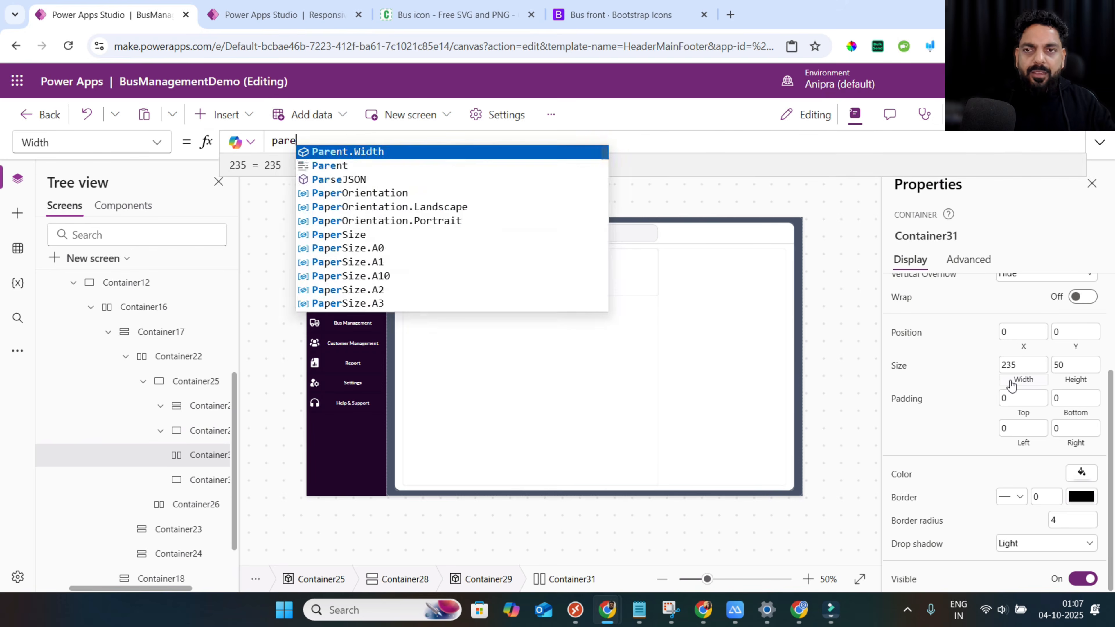
{"action": "key", "text": "Tab"}
{"action": "left_click", "coordinate": [1075, 382]}
{"action": "type", "text": "p"}
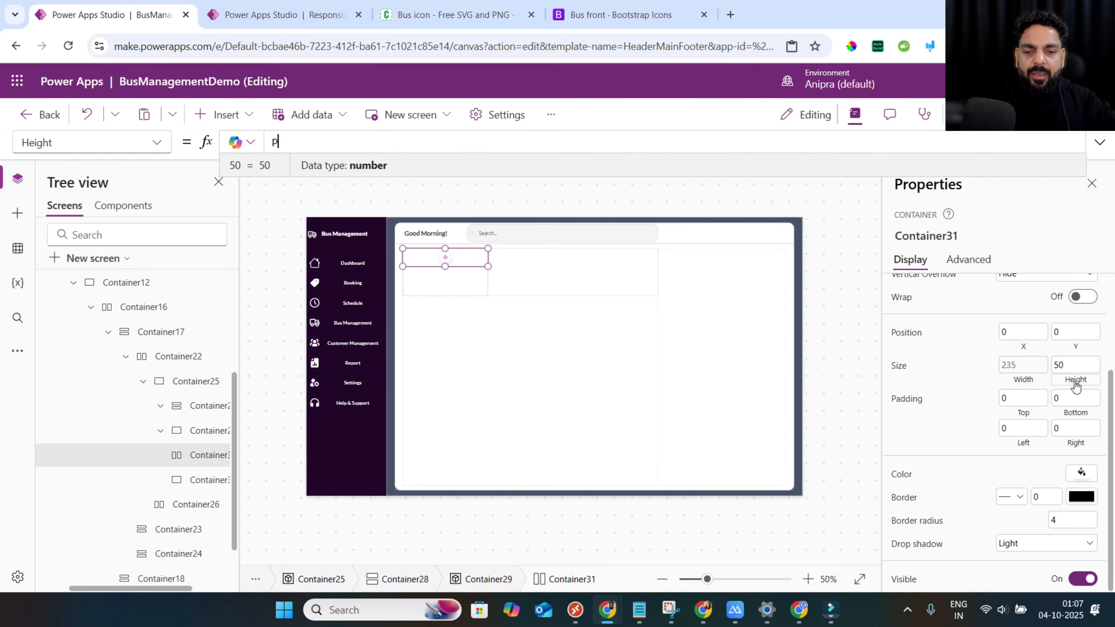
{"action": "type", "text": "are"}
{"action": "key", "text": "Tab"}
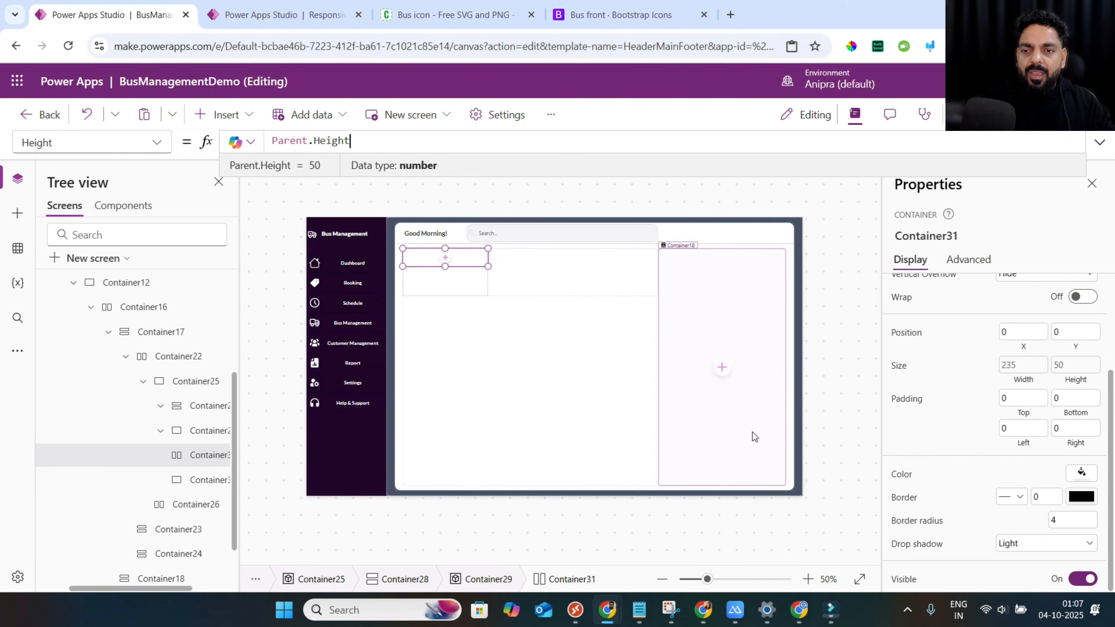
Insert two plain containers inside Container31, the horizontal container within Container29.
{"action": "left_click", "coordinate": [224, 114]}
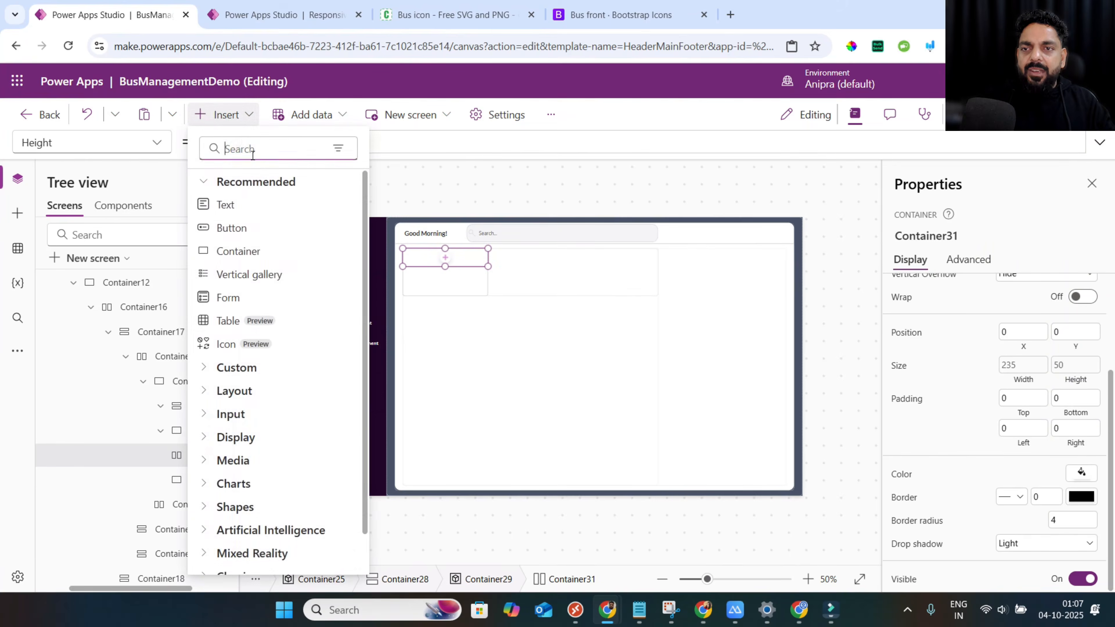
{"action": "left_click", "coordinate": [256, 149]}
{"action": "type", "text": "contain"}
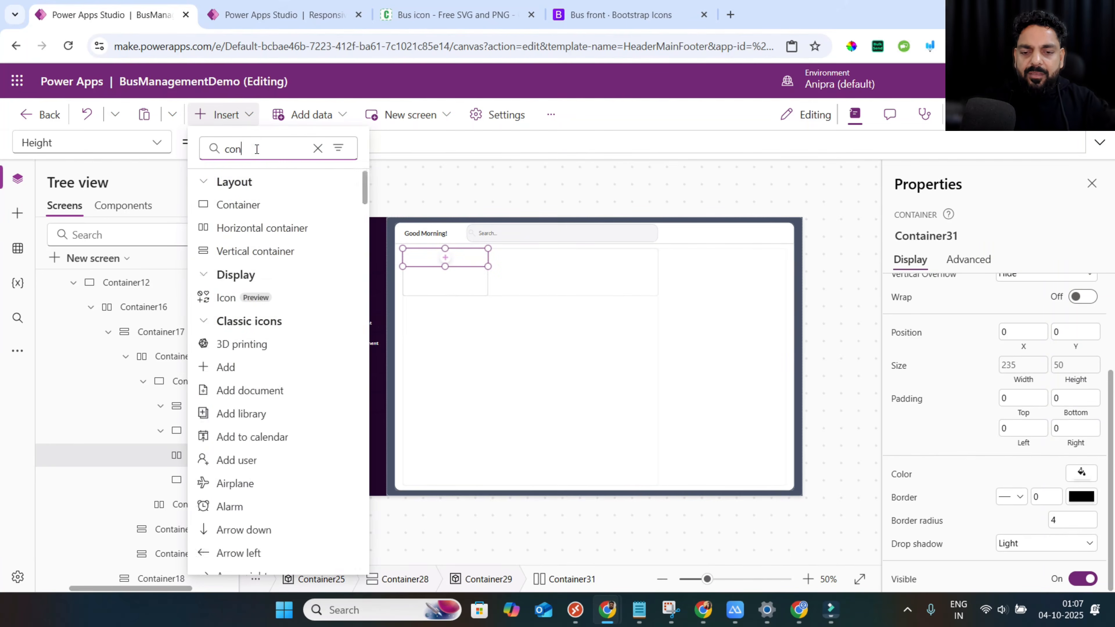
{"action": "left_click", "coordinate": [259, 193]}
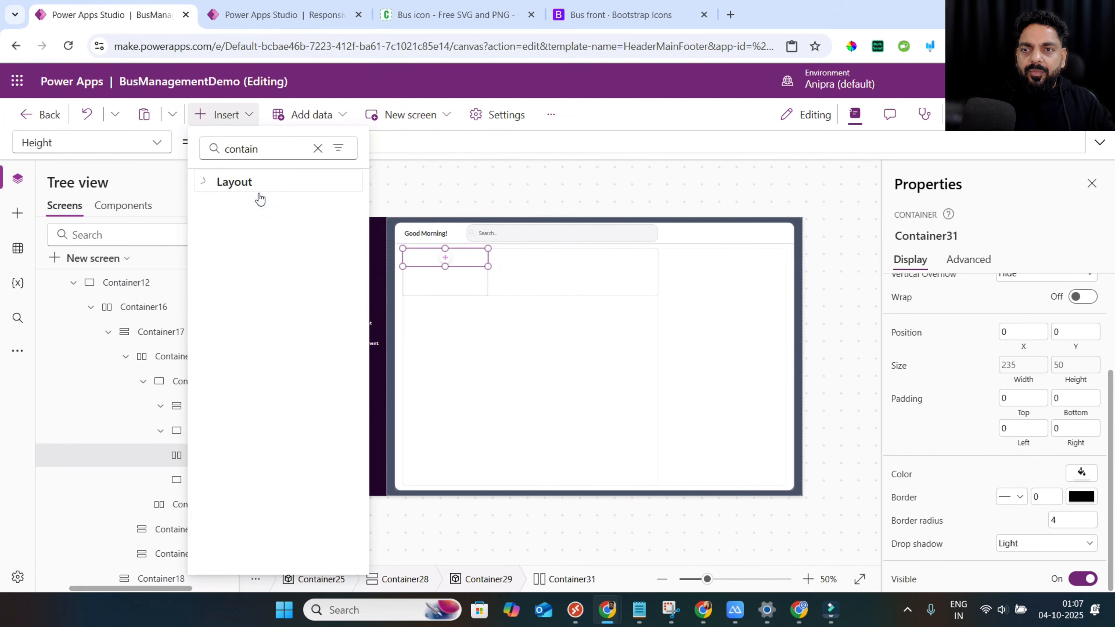
{"action": "left_click", "coordinate": [208, 183]}
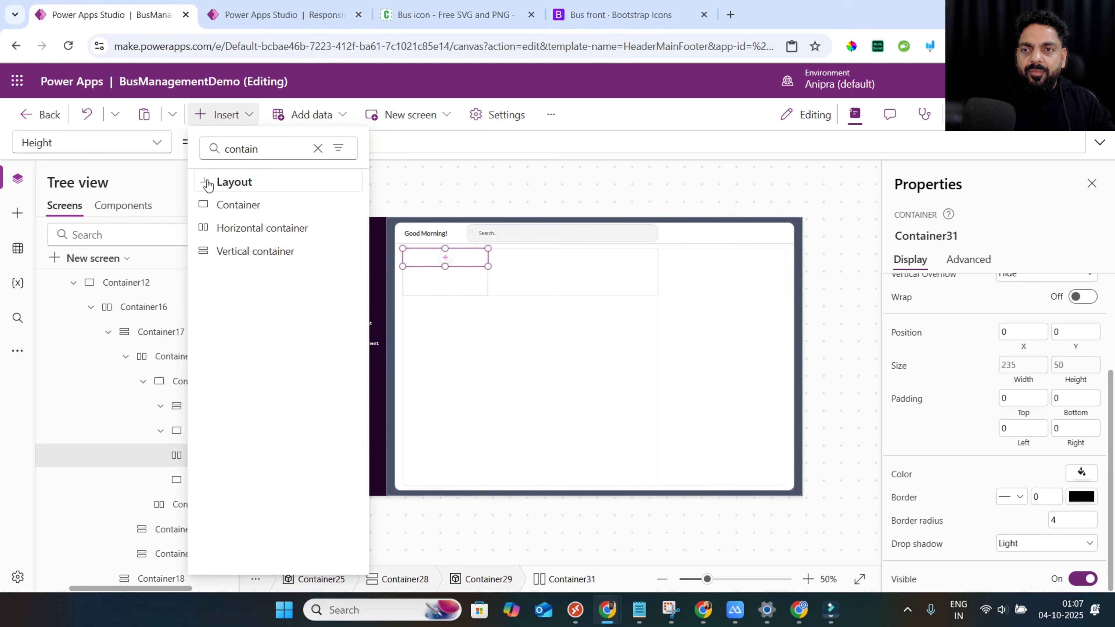
{"action": "left_click", "coordinate": [232, 202]}
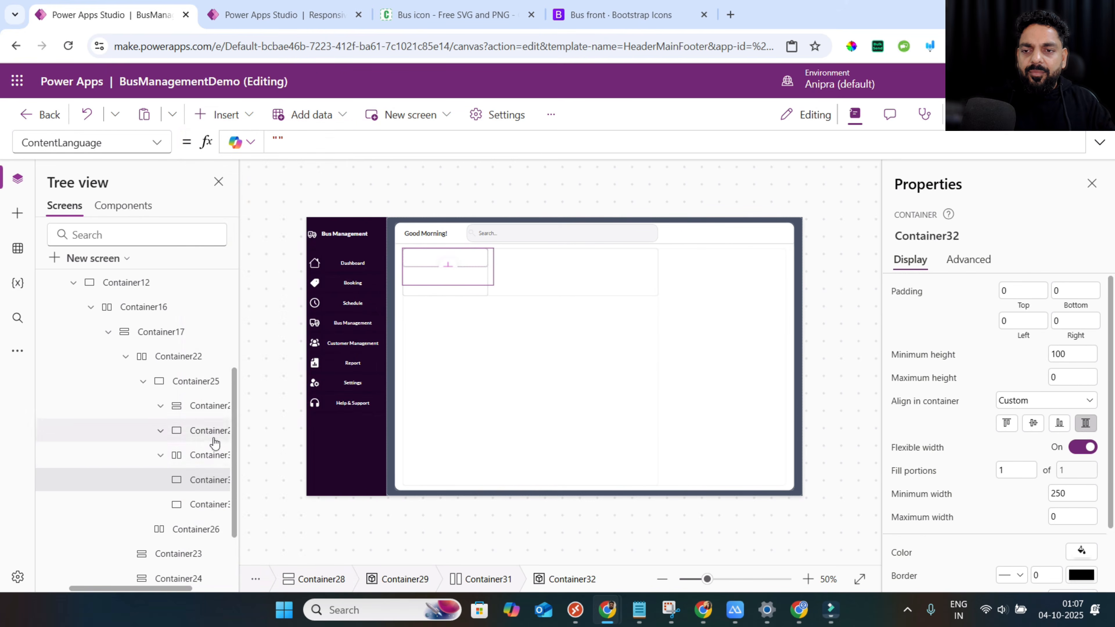
{"action": "left_click", "coordinate": [210, 457]}
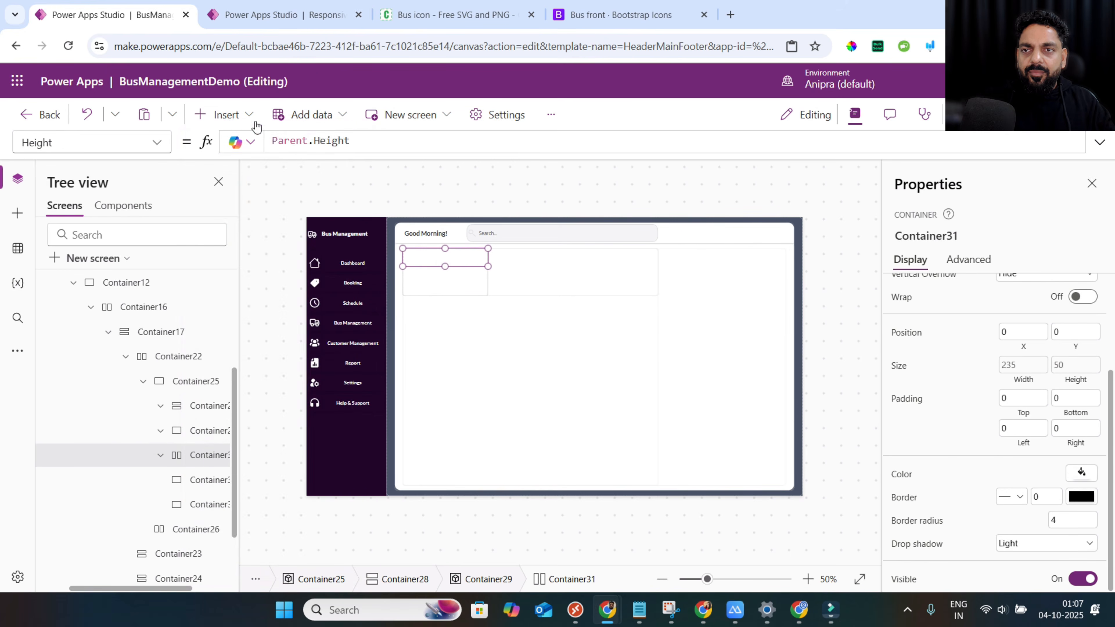
{"action": "left_click", "coordinate": [226, 114]}
{"action": "left_click", "coordinate": [248, 148]}
{"action": "type", "text": "contain"}
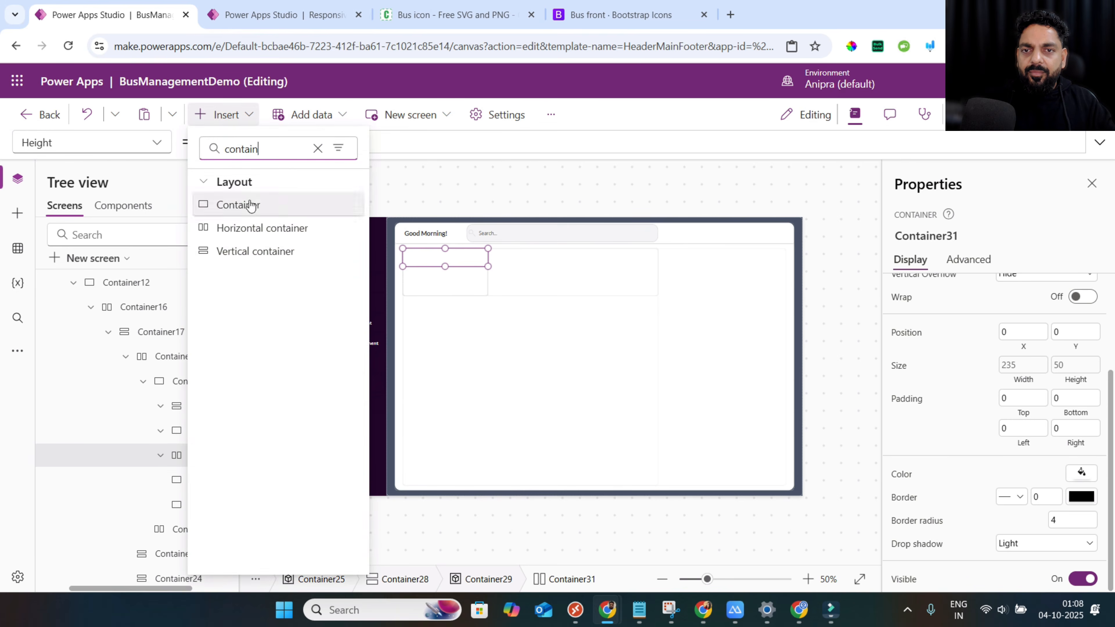
{"action": "left_click", "coordinate": [247, 205]}
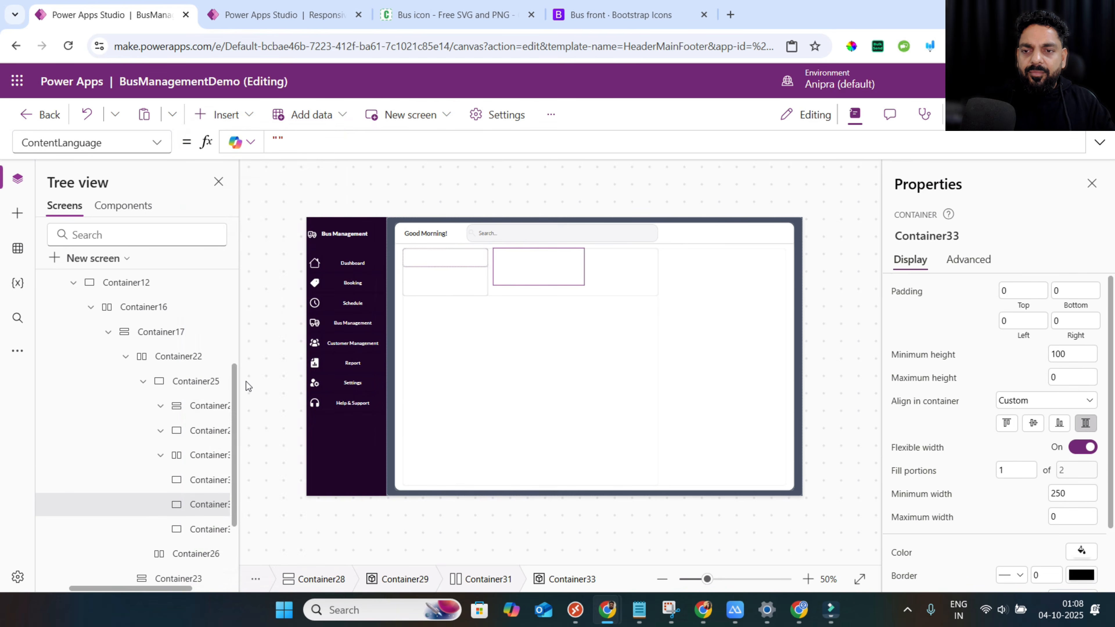
Set the minimum width and minimum height of both containers inside Container31 to 0.
{"action": "left_click", "coordinate": [216, 478], "text": "ctrl"}
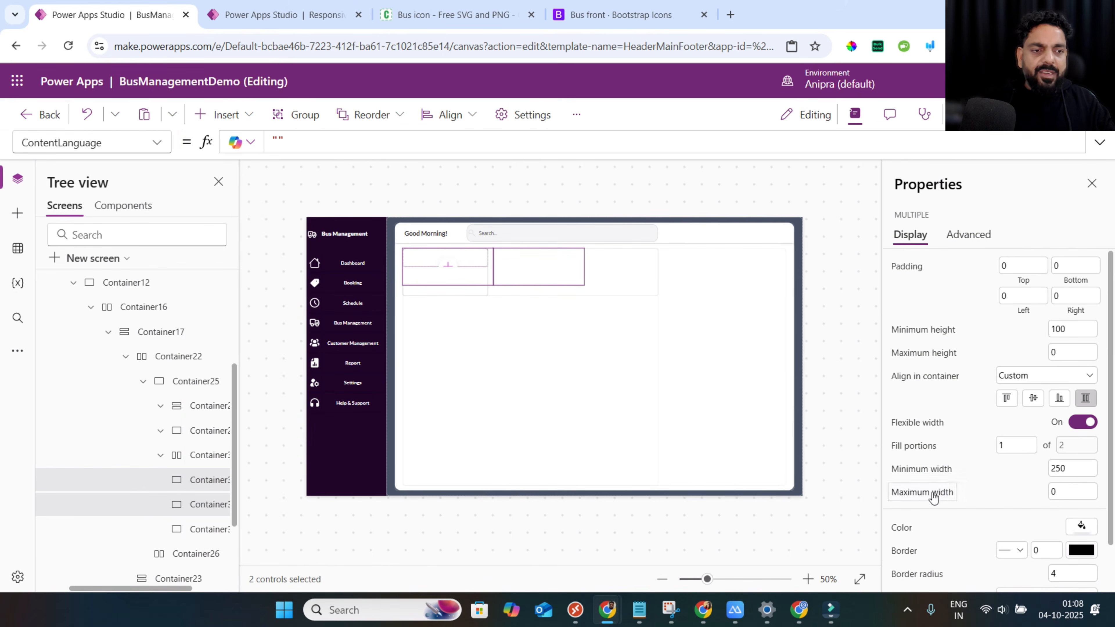
{"action": "left_click", "coordinate": [1060, 467]}
{"action": "double_click", "coordinate": [1061, 467]}
{"action": "type", "text": "0"}
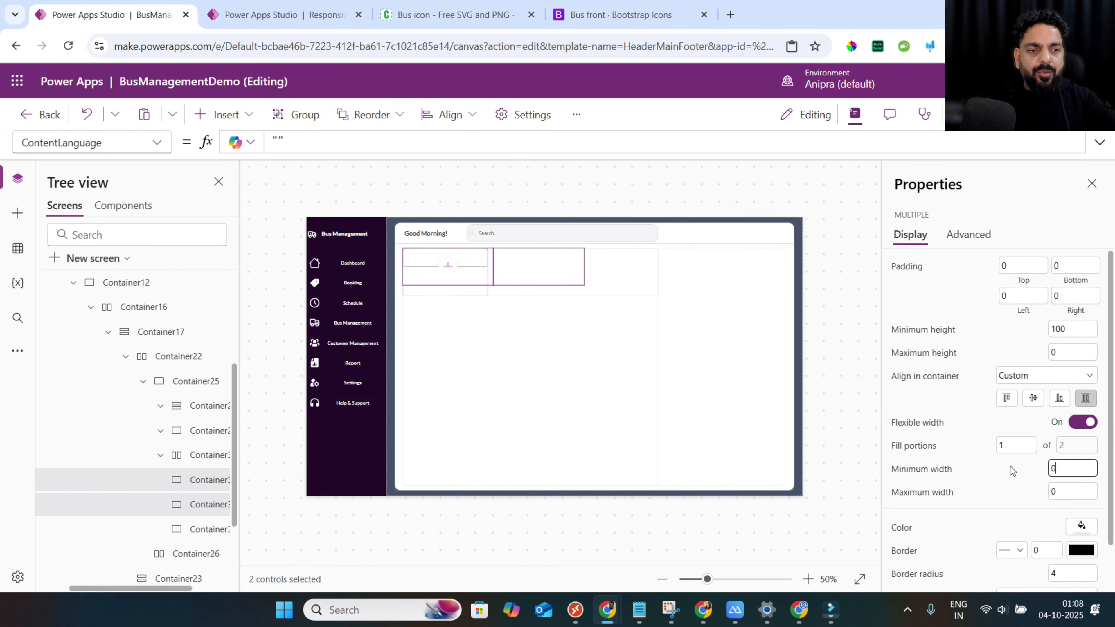
{"action": "double_click", "coordinate": [1071, 329]}
{"action": "type", "text": "0"}
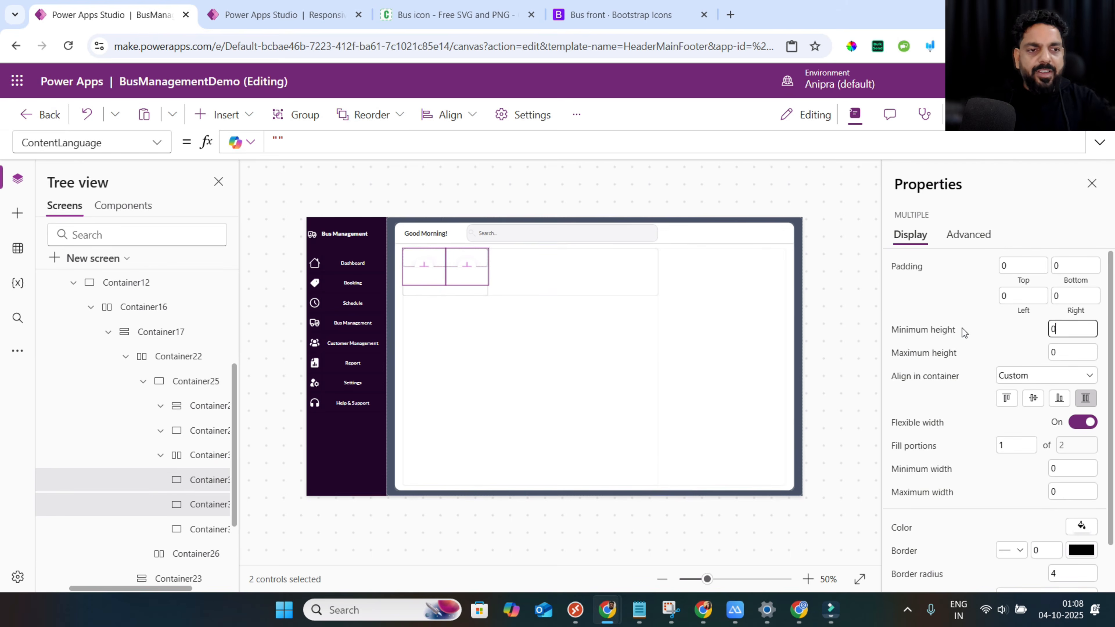
{"action": "left_click", "coordinate": [974, 351]}
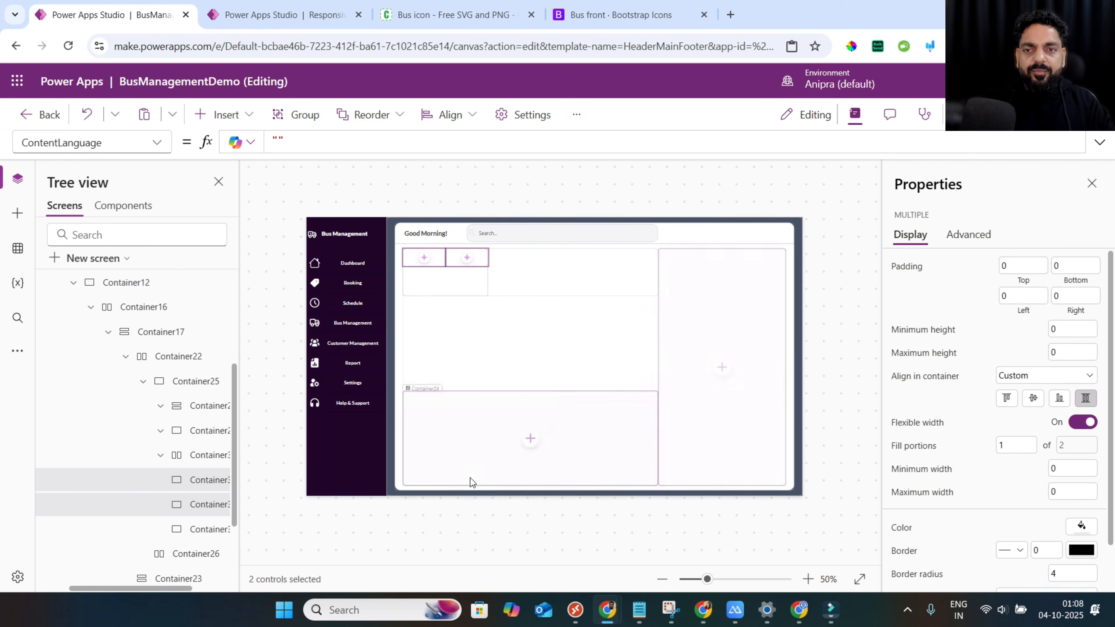
Set the drop shadow of both containers inside Container31 to None.
{"action": "scroll", "coordinate": [1009, 505], "scroll_direction": "down", "scroll_amount": 1}
{"action": "left_click", "coordinate": [1029, 545]}
{"action": "left_click", "coordinate": [1021, 419]}
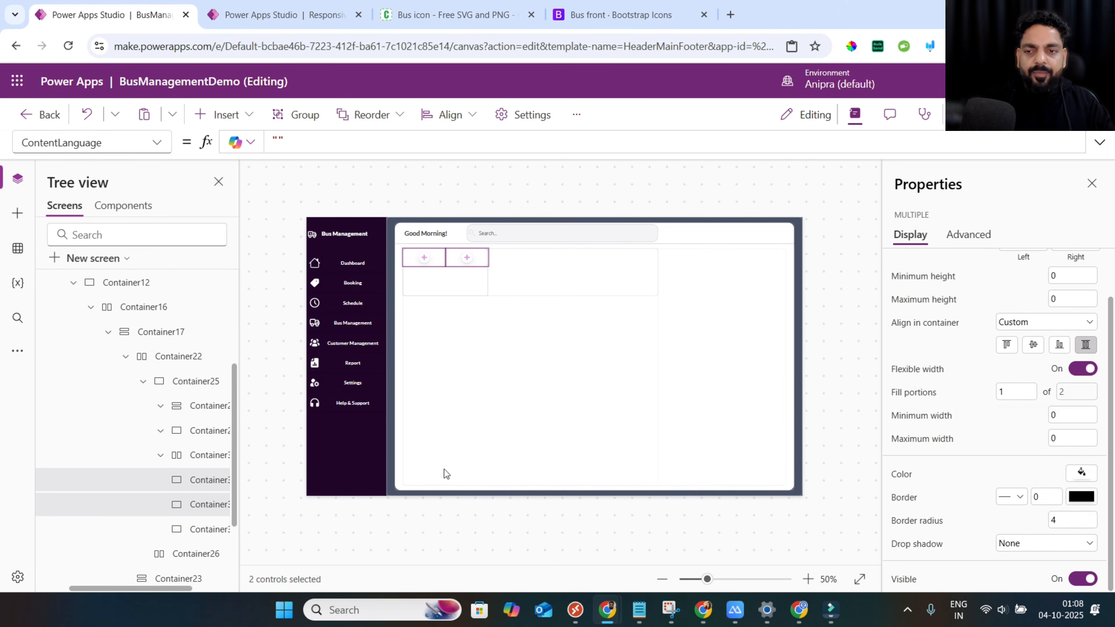
Set the fill portions of Container32, the first cell in Container31, to 2.5.
{"action": "left_click", "coordinate": [213, 488]}
{"action": "left_click", "coordinate": [926, 420]}
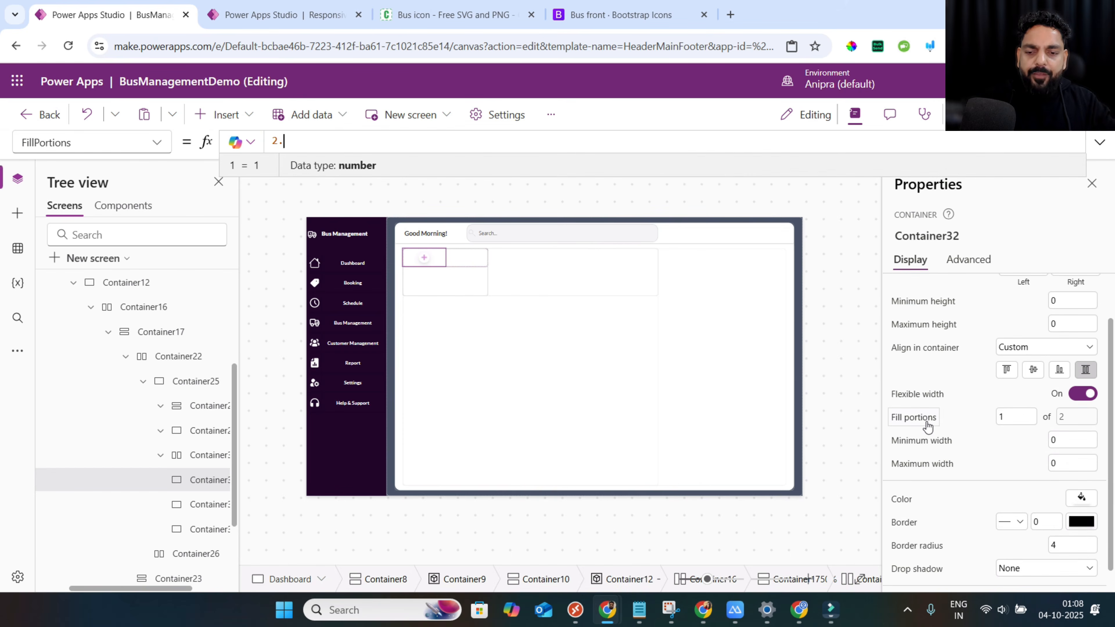
{"action": "left_click", "coordinate": [986, 425]}
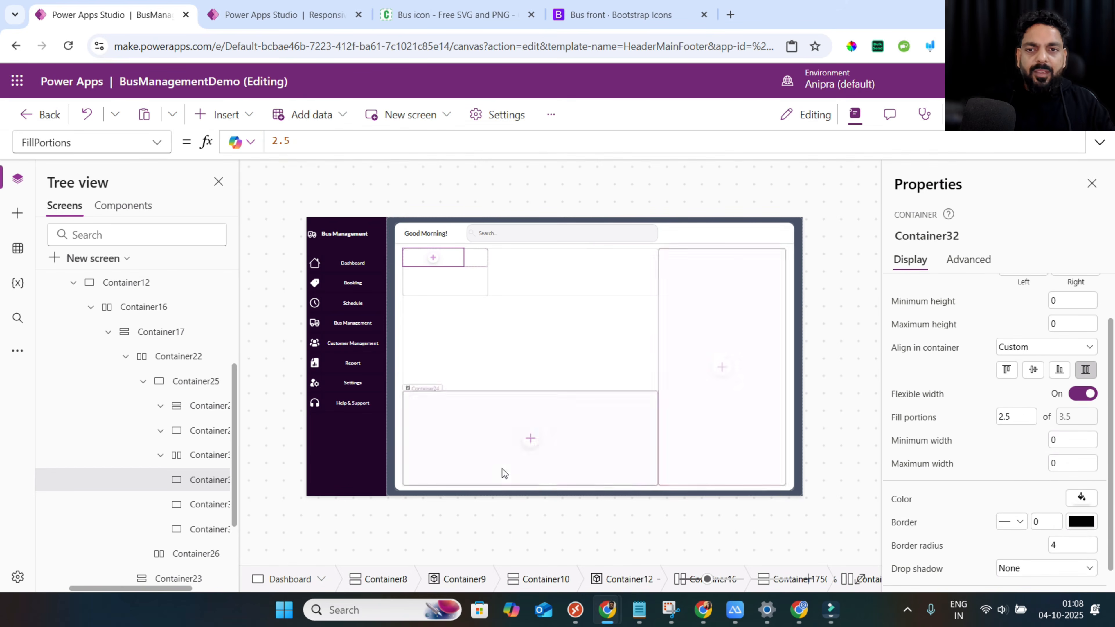
Insert a text label inside Container32 and set its text to "Successfull Departure".
{"action": "left_click", "coordinate": [433, 258]}
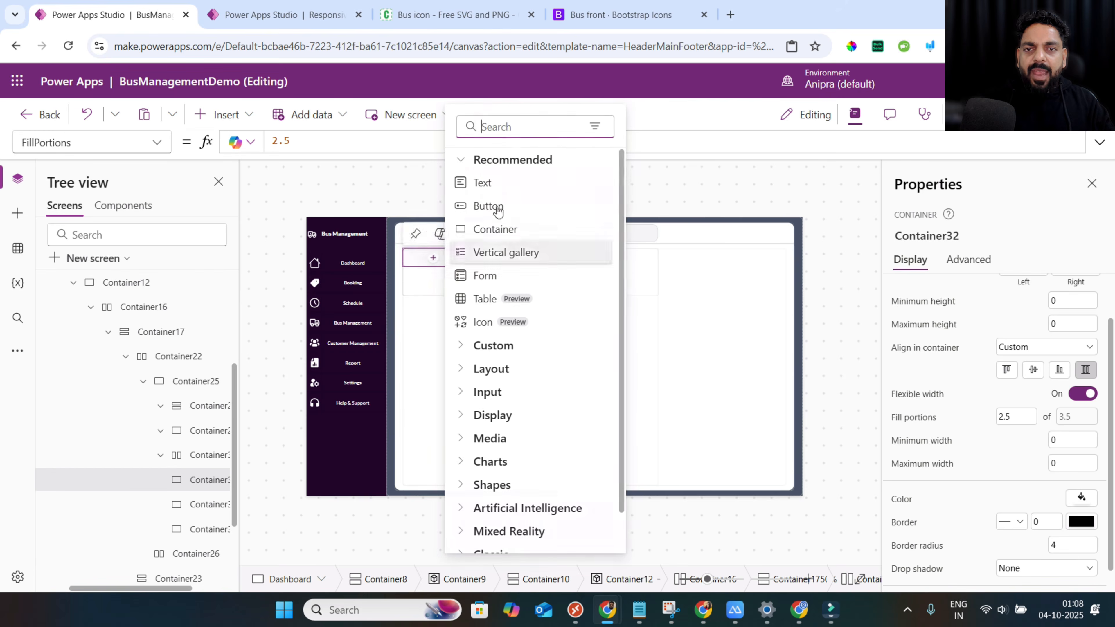
{"action": "left_click", "coordinate": [512, 126]}
{"action": "type", "text": "lab"}
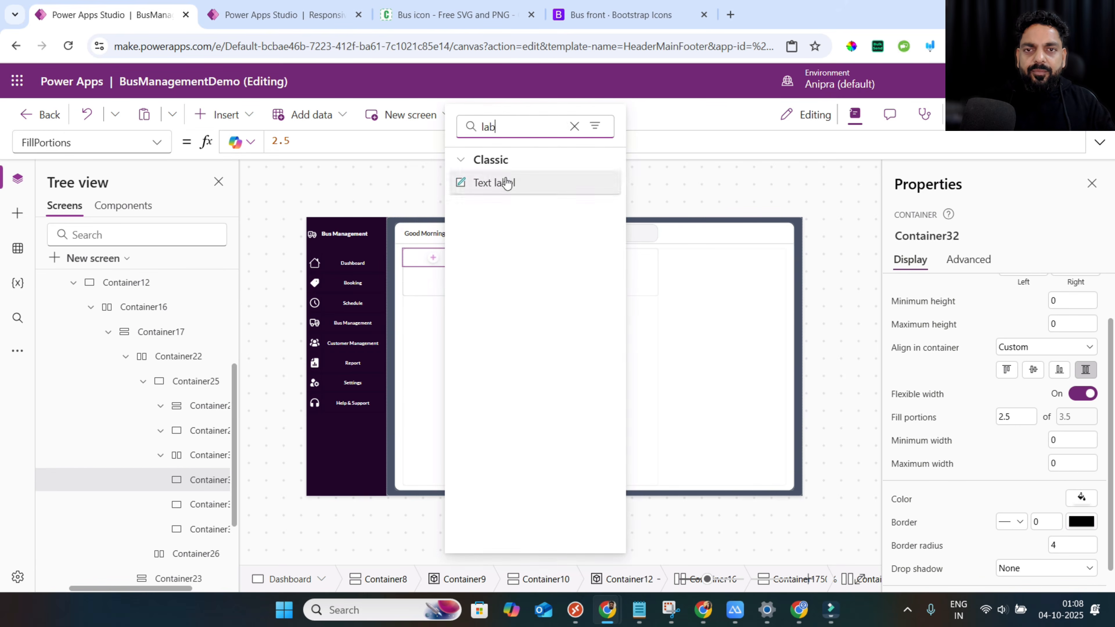
{"action": "left_click", "coordinate": [496, 182]}
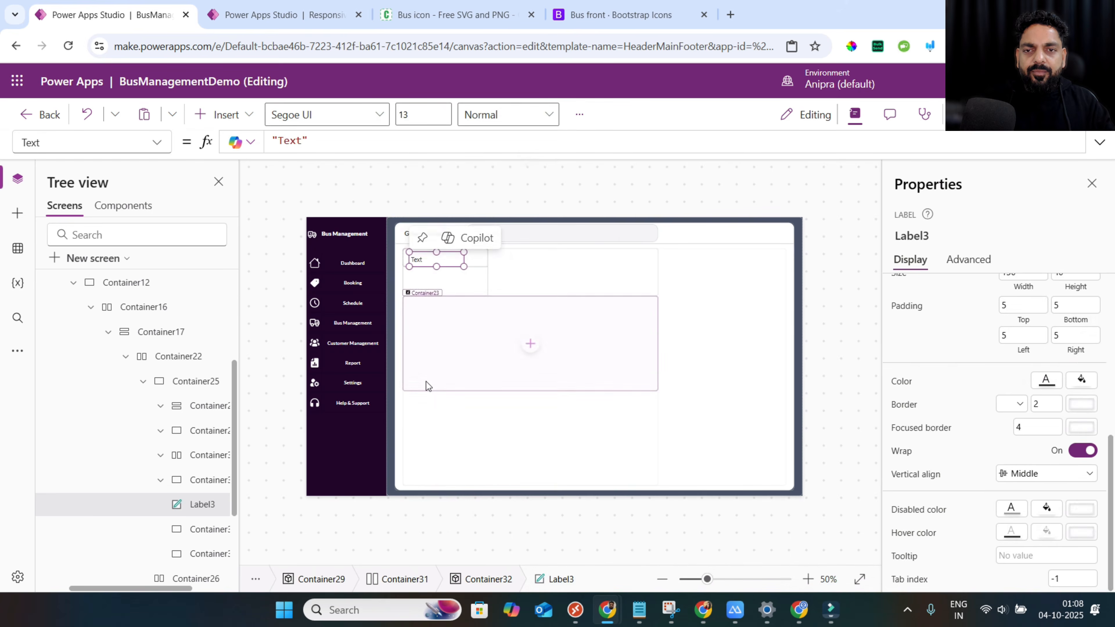
{"action": "double_click", "coordinate": [292, 142]}
{"action": "type", "text": "Successfu"}
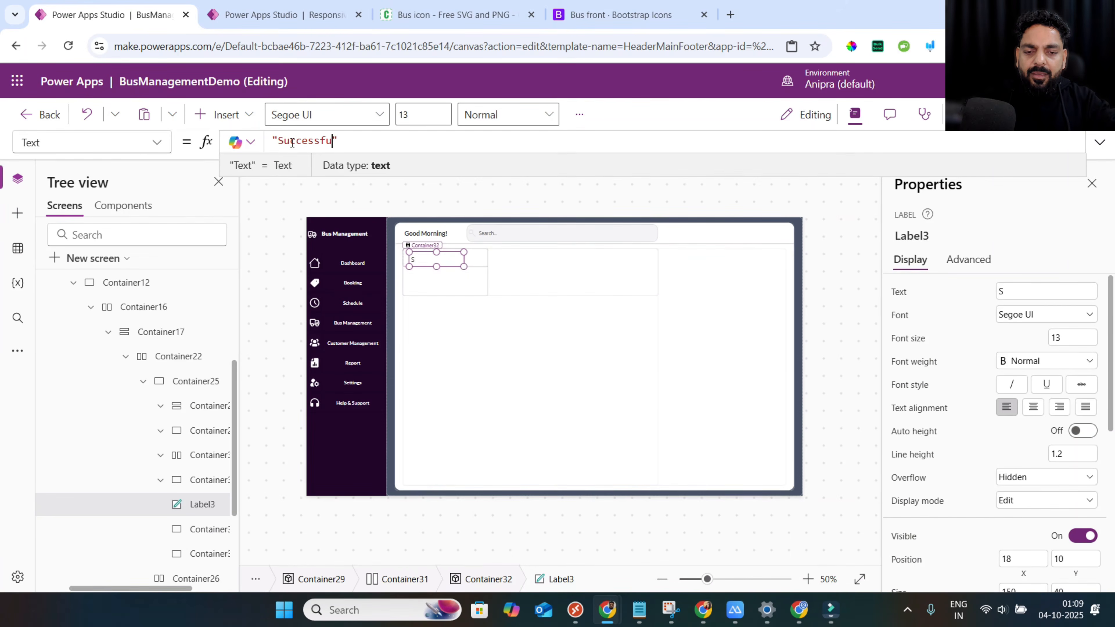
{"action": "type", "text": "ll Departure"}
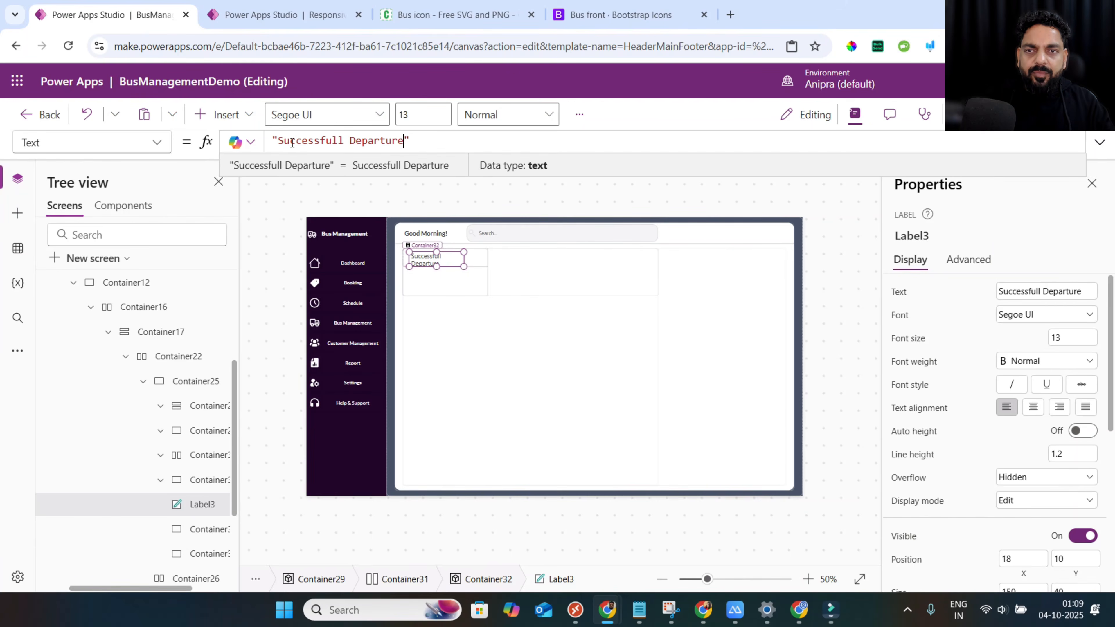
Set the "Successfull Departure" label's font to the _Font variable and its font size to _FontSize.
{"action": "left_click", "coordinate": [898, 314]}
{"action": "type", "text": "_Font"}
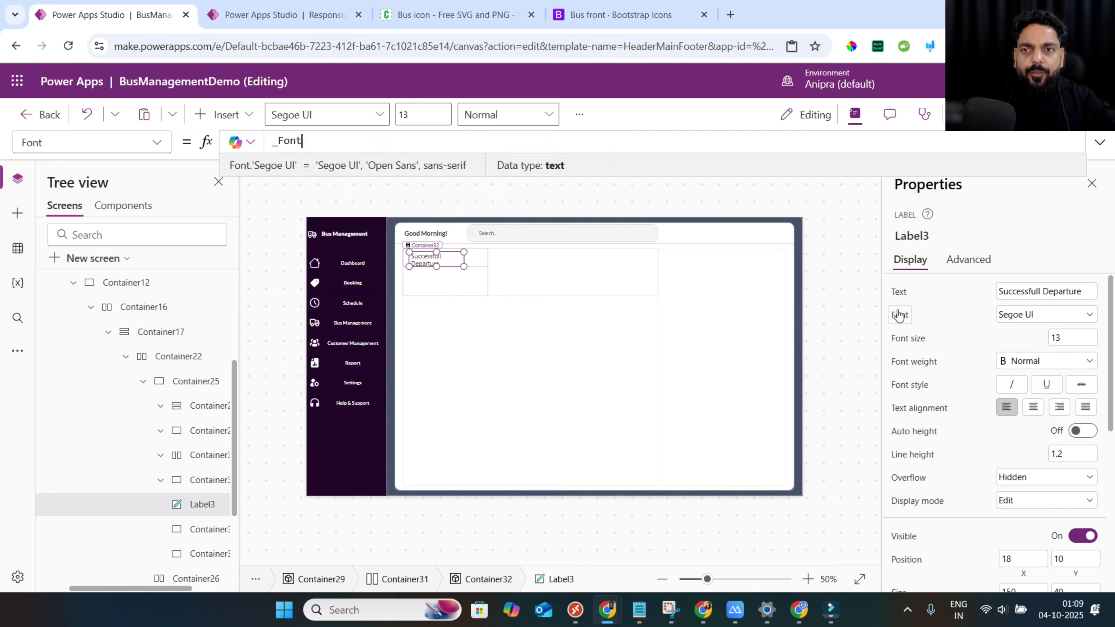
{"action": "left_click", "coordinate": [916, 341]}
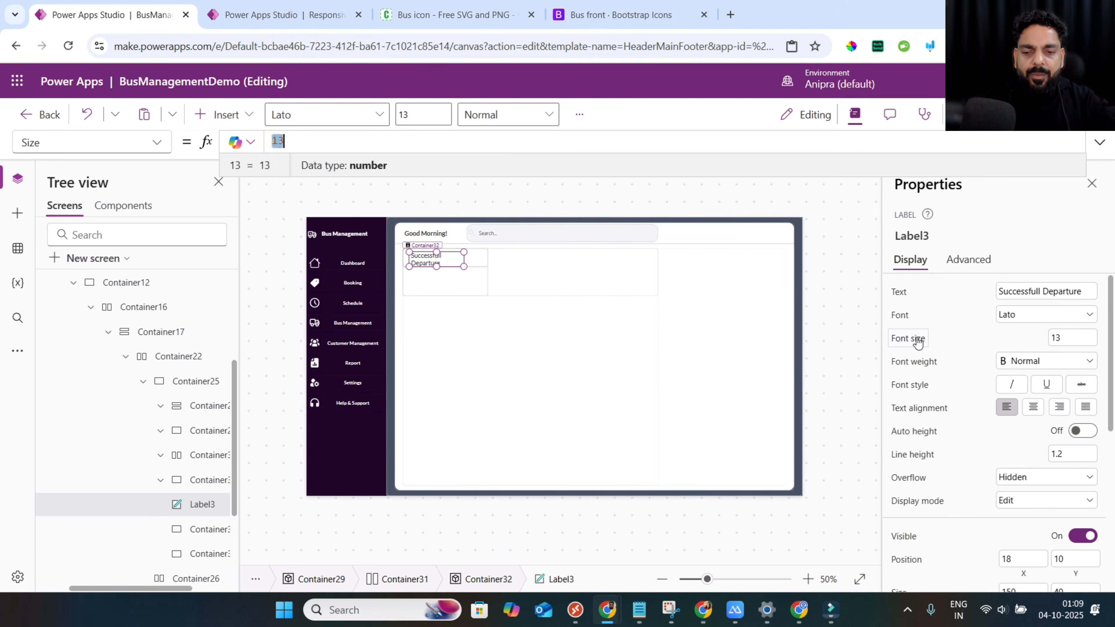
{"action": "type", "text": "_FontSize"}
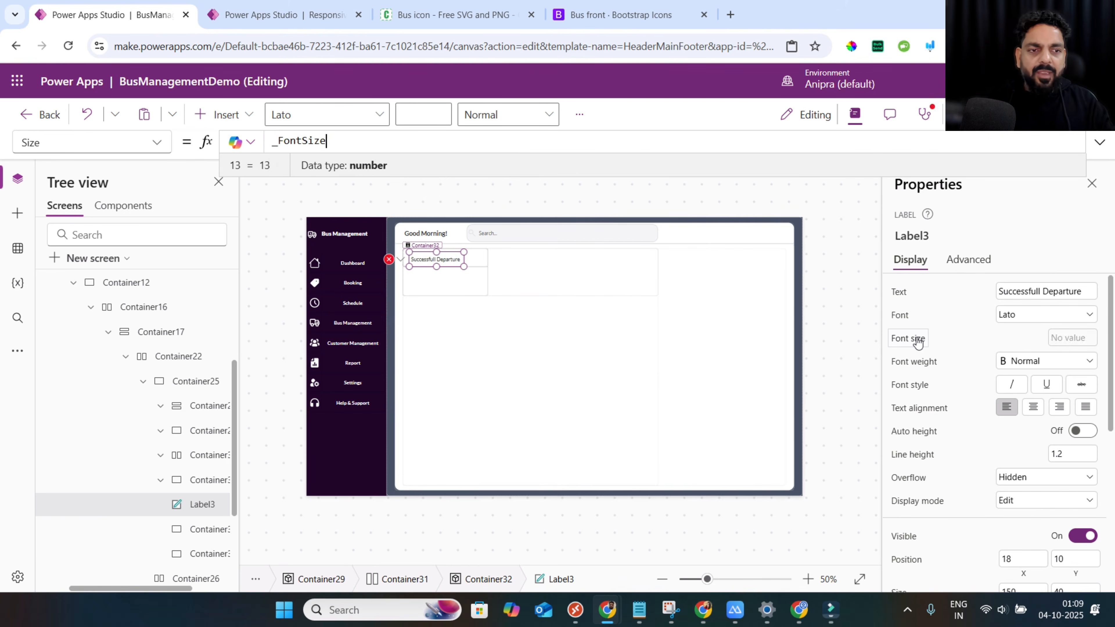
Set the "Successfull Departure" label's font weight to the _FontWeight variable.
{"action": "left_click", "coordinate": [912, 371]}
{"action": "type", "text": "_"}
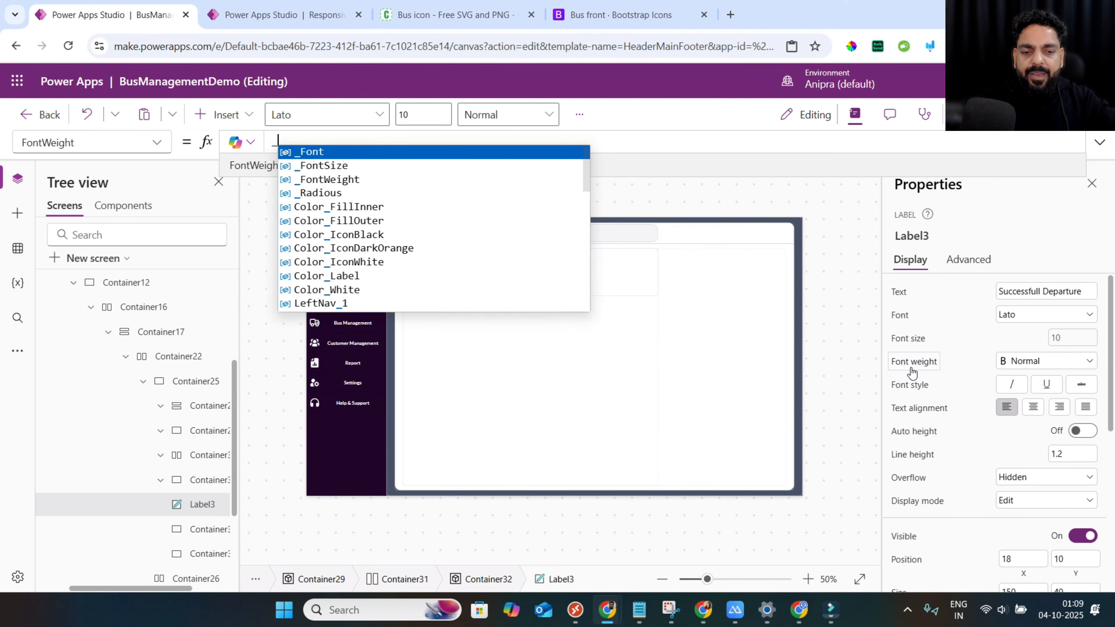
{"action": "type", "text": "Font"}
{"action": "key", "text": "Down"}
{"action": "key", "text": "Down"}
{"action": "key", "text": "Tab"}
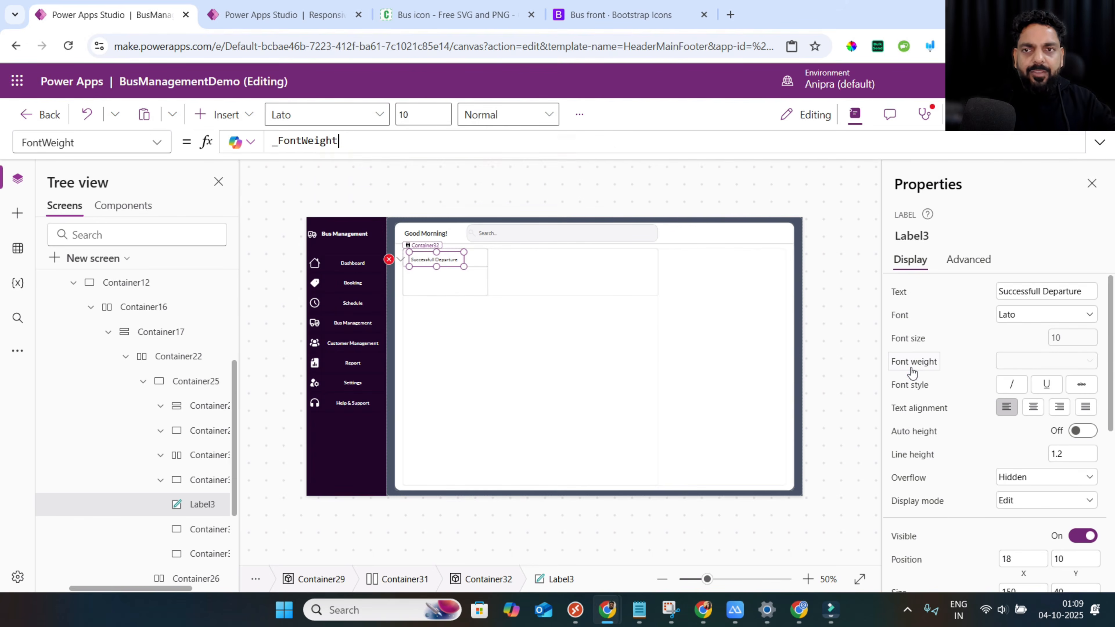
Set the "Successfull Departure" label's width to Parent.Width and its height to Parent.Height.
{"action": "scroll", "coordinate": [960, 422], "scroll_direction": "down", "scroll_amount": 3}
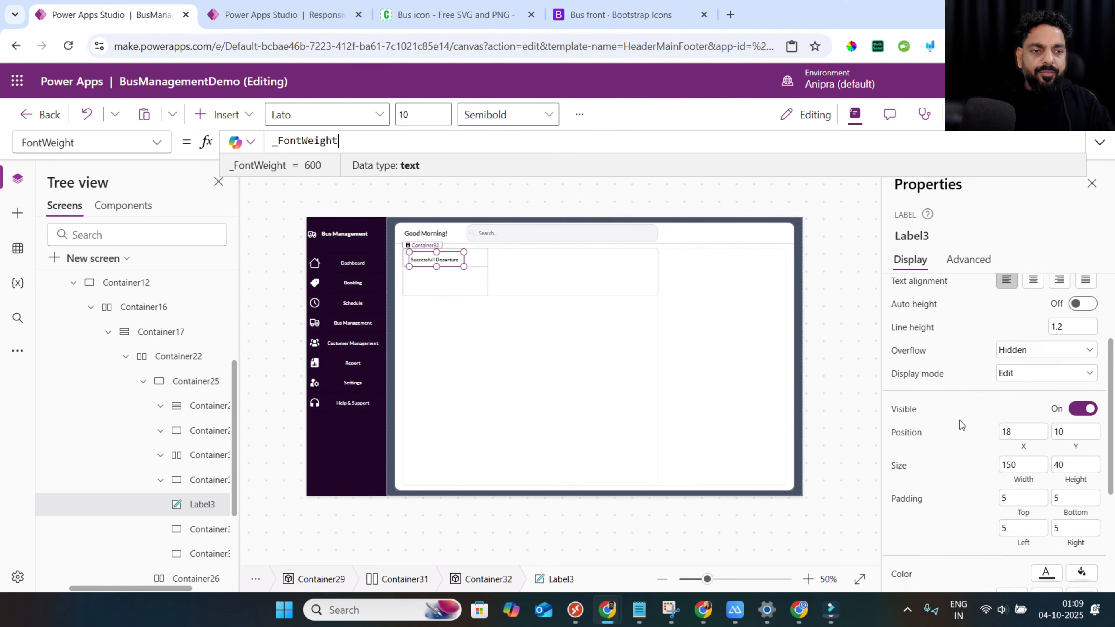
{"action": "scroll", "coordinate": [960, 420], "scroll_direction": "down", "scroll_amount": 2}
{"action": "left_click", "coordinate": [1011, 400]}
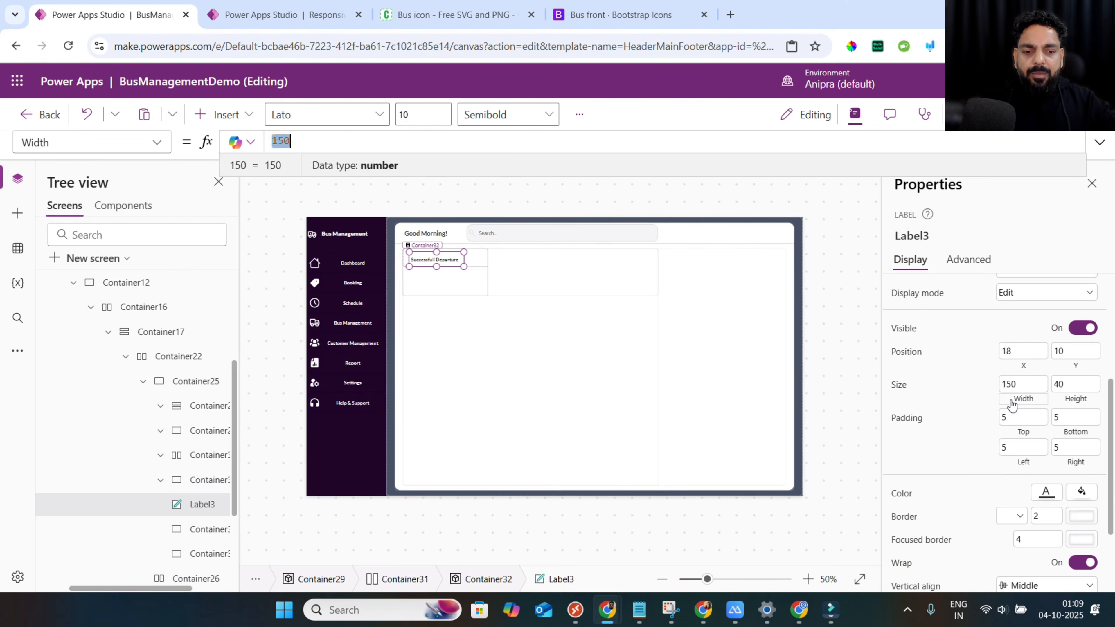
{"action": "type", "text": "pare"}
{"action": "key", "text": "Tab"}
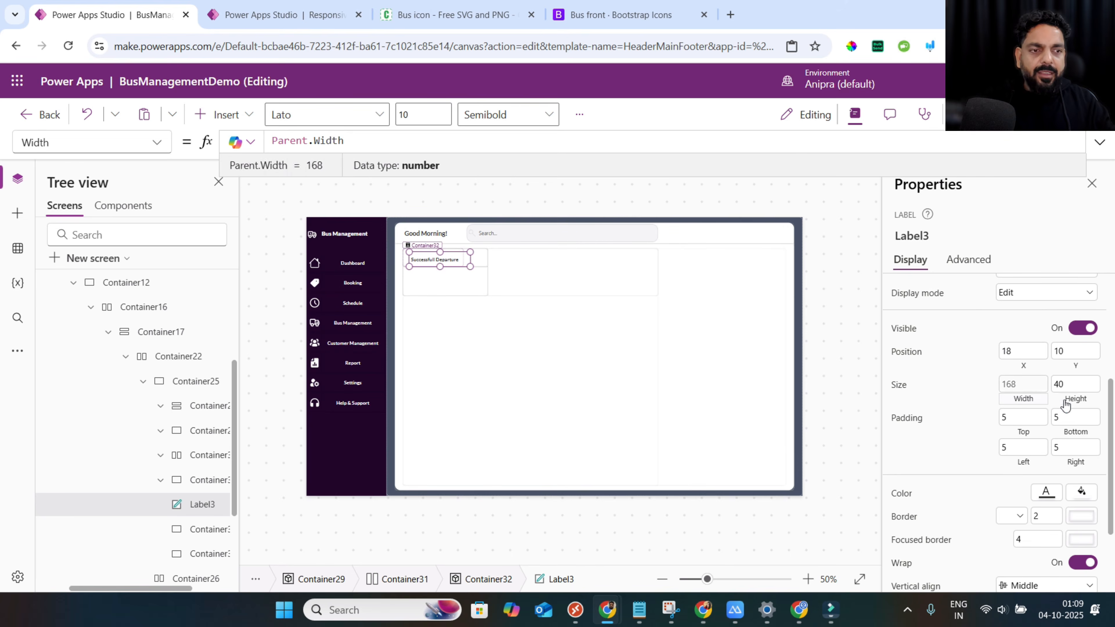
{"action": "left_click", "coordinate": [1066, 401]}
{"action": "type", "text": "pare"}
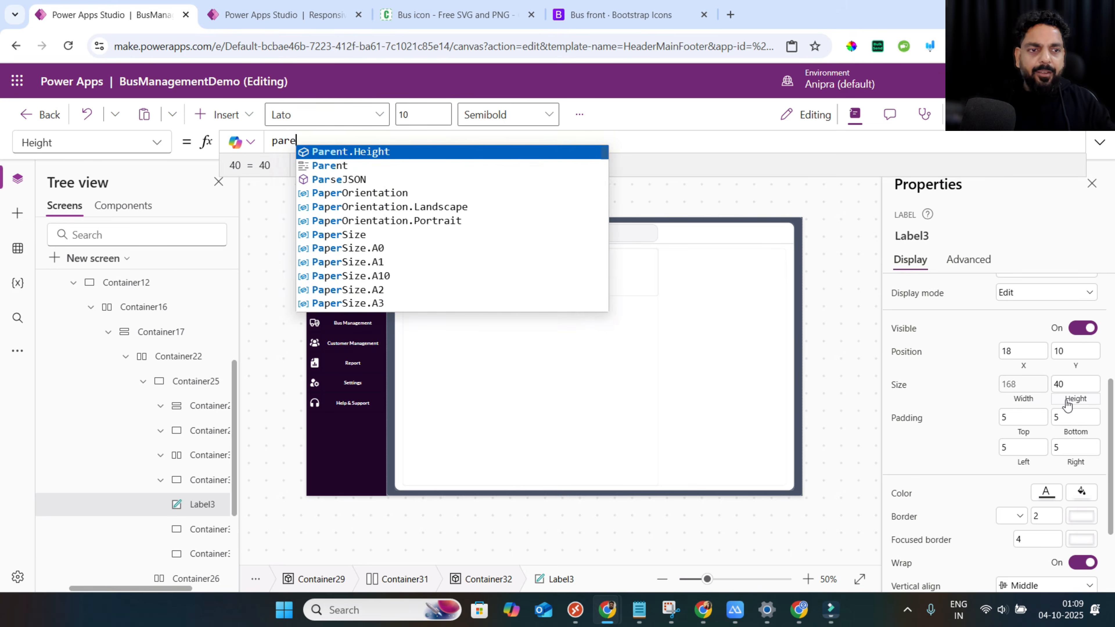
{"action": "key", "text": "Tab"}
Set the "Successfull Departure" label's X and Y positions to 0.
{"action": "left_click", "coordinate": [1025, 369]}
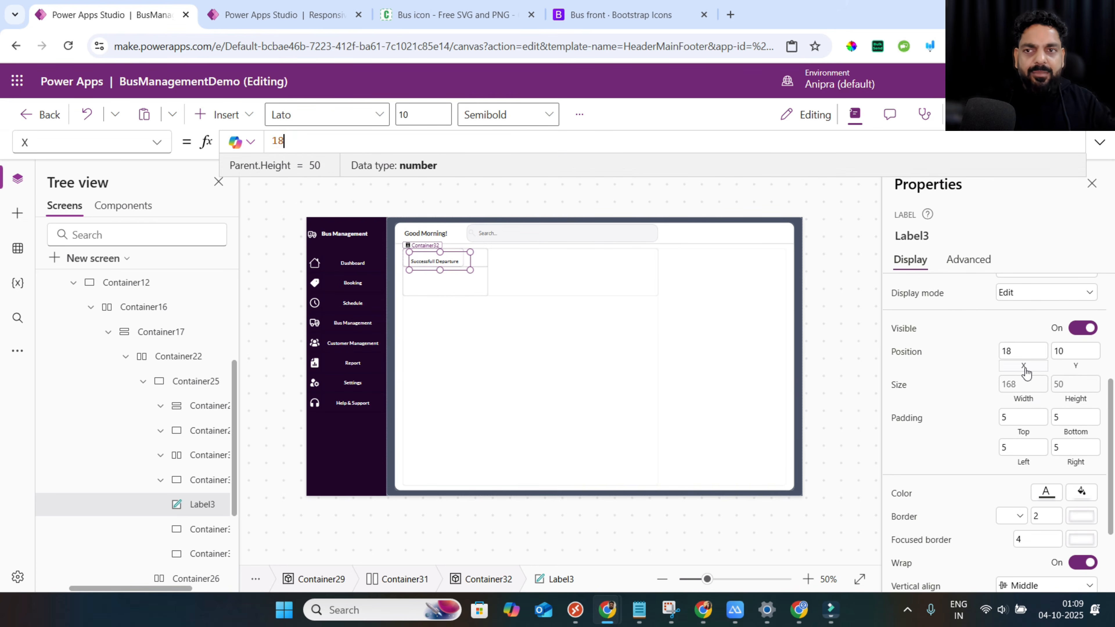
{"action": "type", "text": "0"}
{"action": "left_click", "coordinate": [1066, 369]}
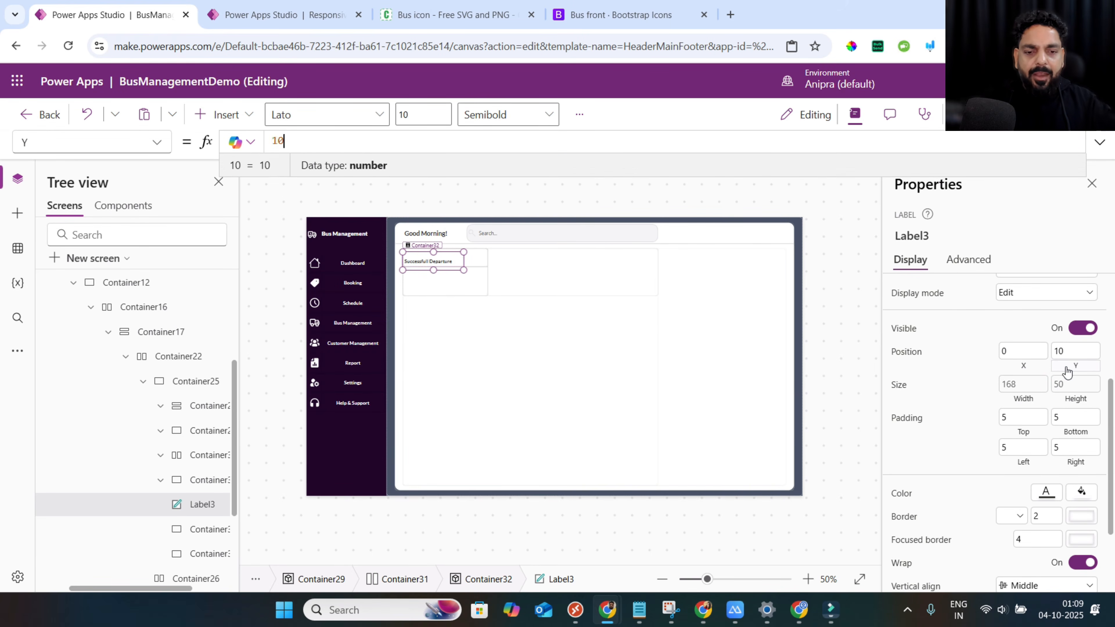
Insert an image control inside Container33, the cell beside the "Successfull Departure" label.
{"action": "left_click", "coordinate": [200, 529]}
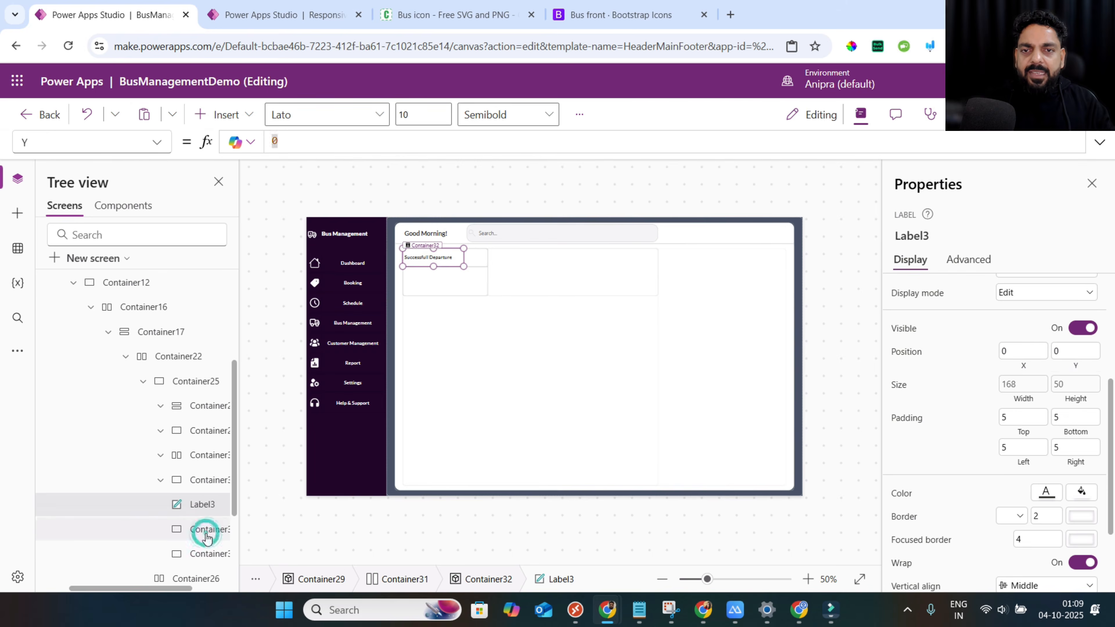
{"action": "left_click", "coordinate": [228, 115]}
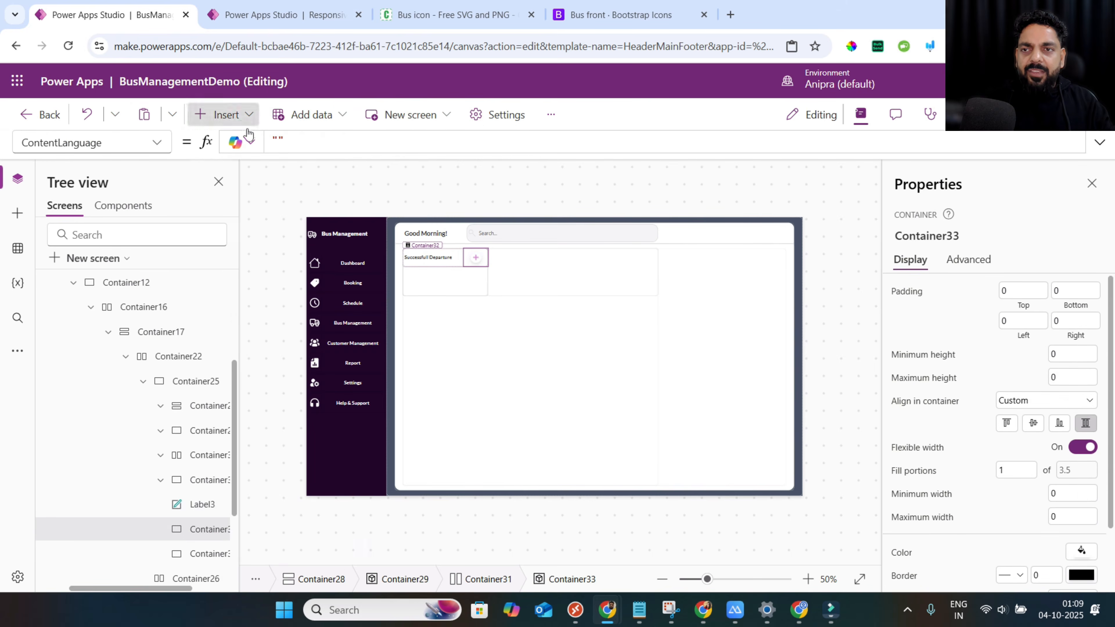
{"action": "type", "text": "image"}
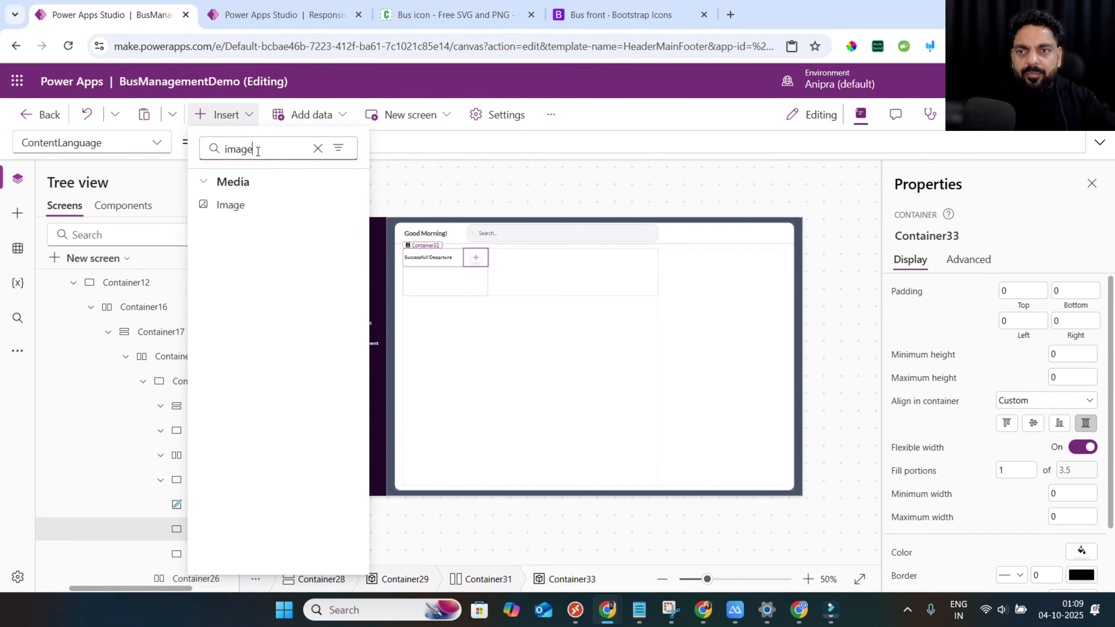
{"action": "left_click", "coordinate": [229, 205]}
Set the width of the image in Container33 to Parent.Width and its height to Parent.Height.
{"action": "left_click", "coordinate": [1021, 364]}
{"action": "type", "text": "pare"}
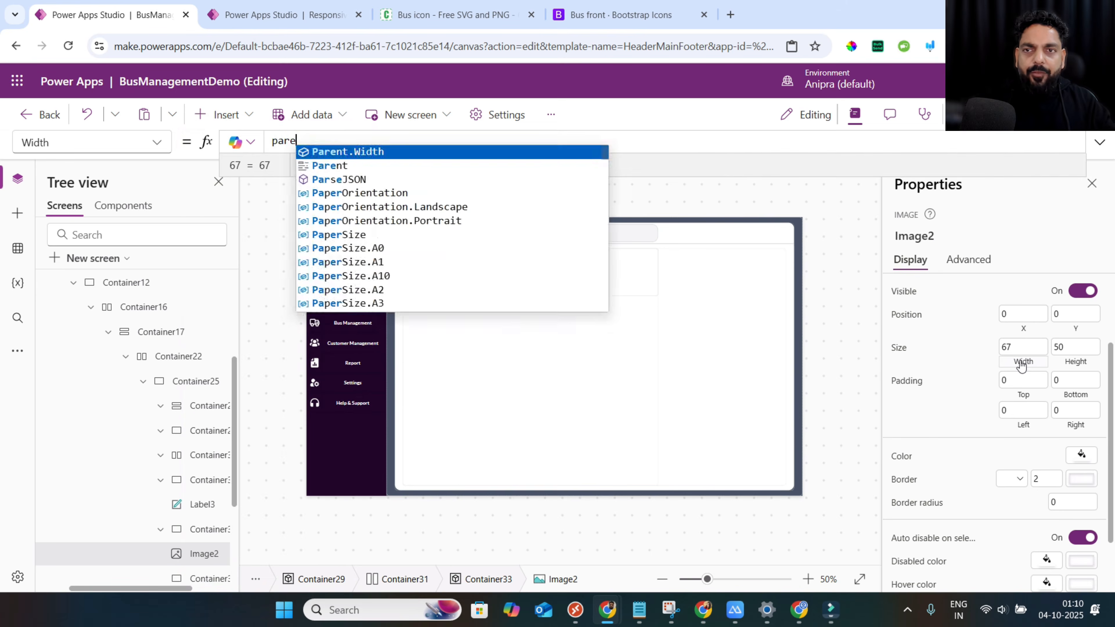
{"action": "key", "text": "Tab"}
{"action": "left_click", "coordinate": [1070, 364]}
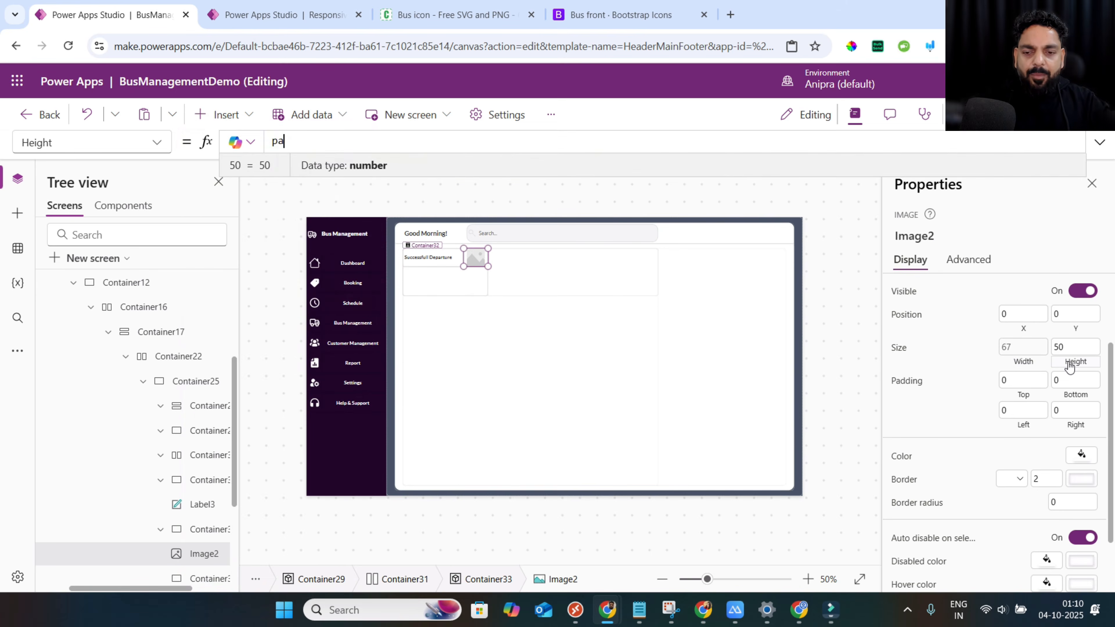
{"action": "key", "text": "Tab"}
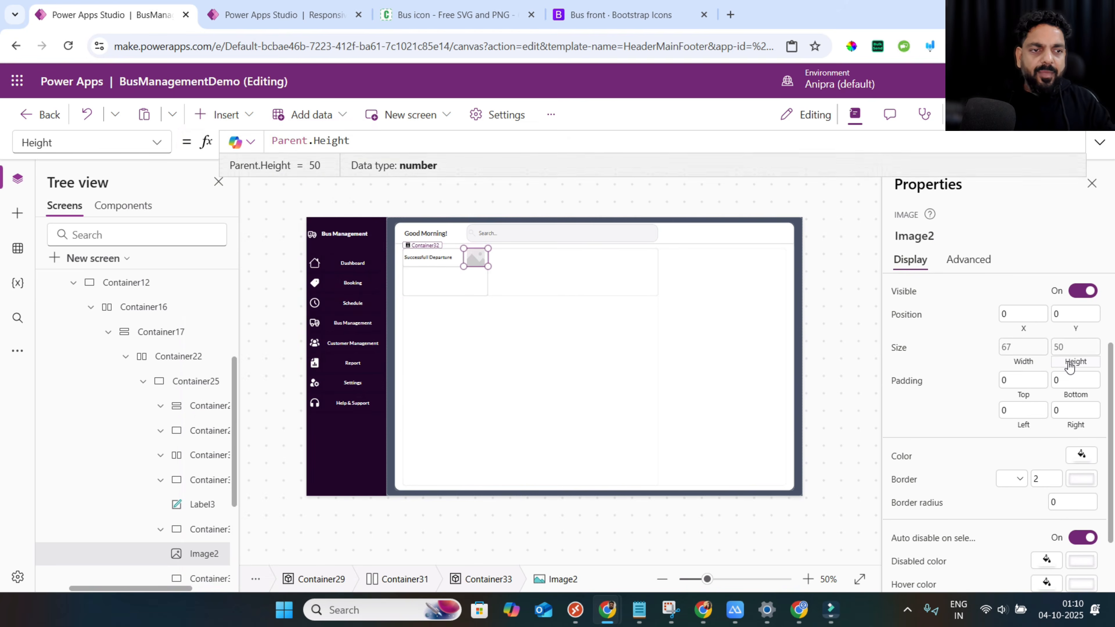
Set the Container33 image to a URL-encoded SVG looked up from CusotmIcon with IconName "Dots", substituting "currentColor" with Color_IconWhite.
{"action": "scroll", "coordinate": [1070, 366], "scroll_direction": "up", "scroll_amount": 3}
{"action": "left_click", "coordinate": [902, 292]}
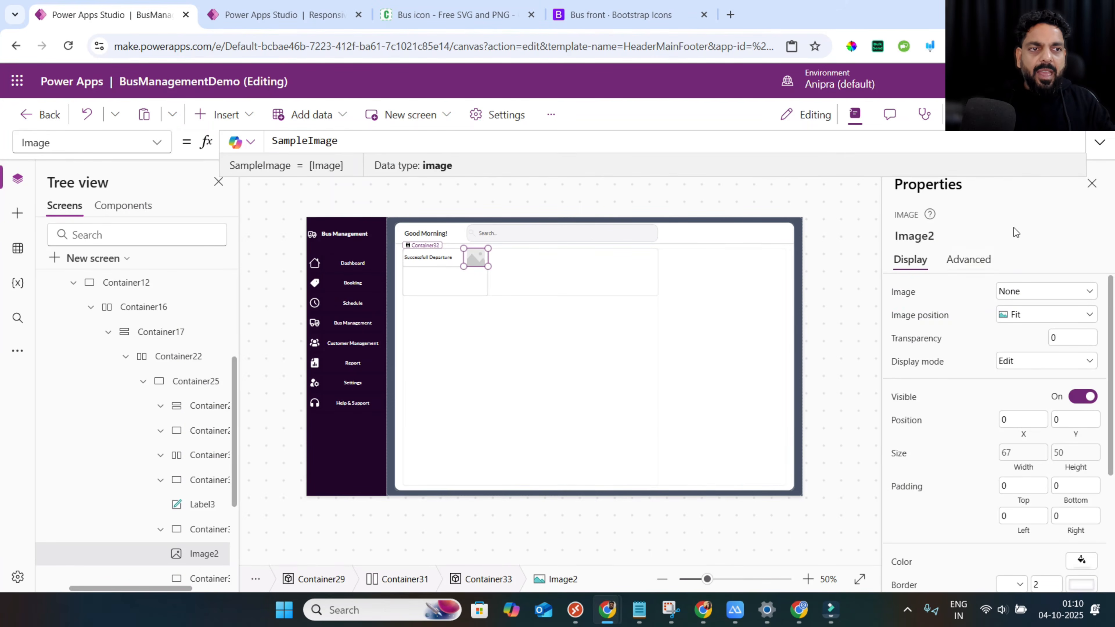
{"action": "left_click", "coordinate": [1099, 142]}
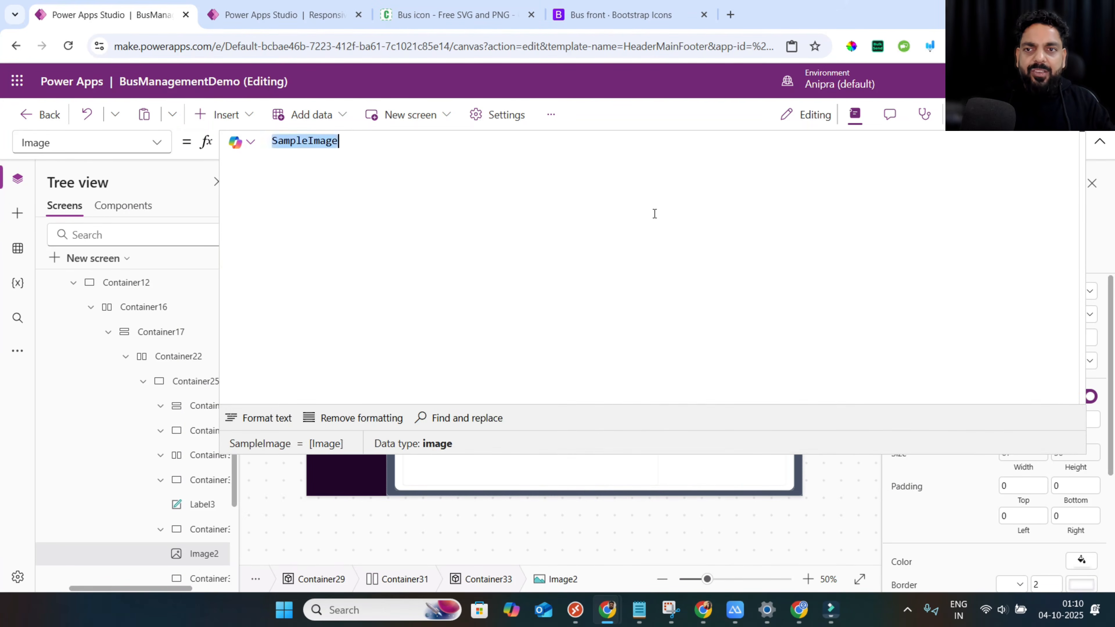
{"action": "type", "text": "\"data:image/svg+xml;utf8, \" & EncodeUrl(     Substitute(         LookUp(CusotmIcon,IconName=\"Dots\",IconData),         \"currentColor\",         Color_IconWhite     ) )"}
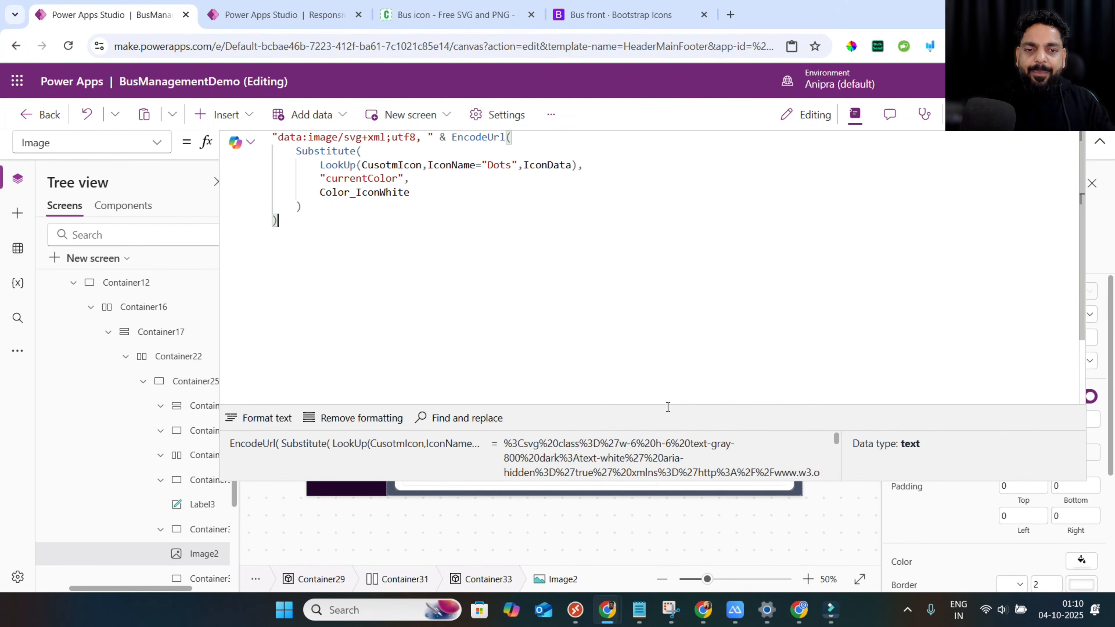
{"action": "left_click", "coordinate": [1099, 142]}
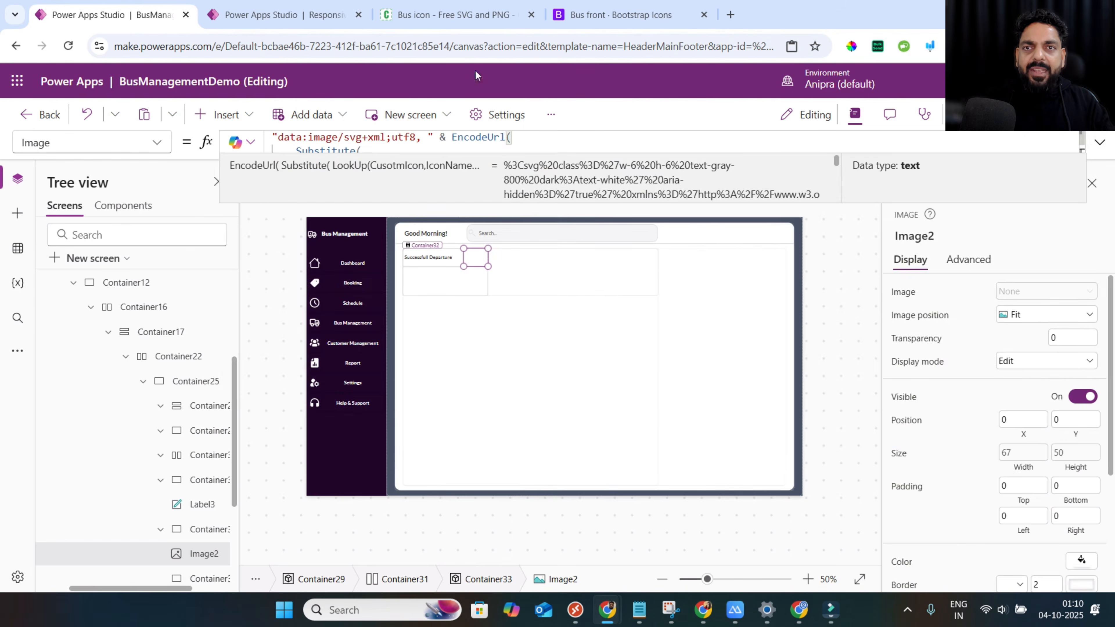
{"action": "left_click", "coordinate": [457, 15]}
{"action": "left_click", "coordinate": [583, 14]}
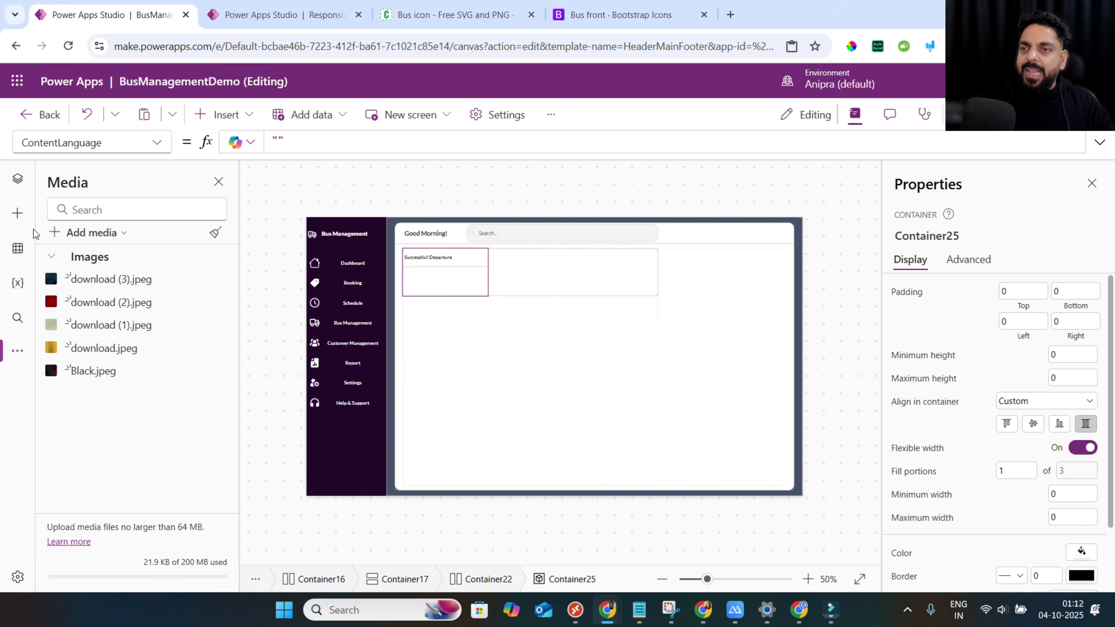
Insert an image control directly inside Container25, alongside Container28, as the card's background.
{"action": "left_click", "coordinate": [17, 180]}
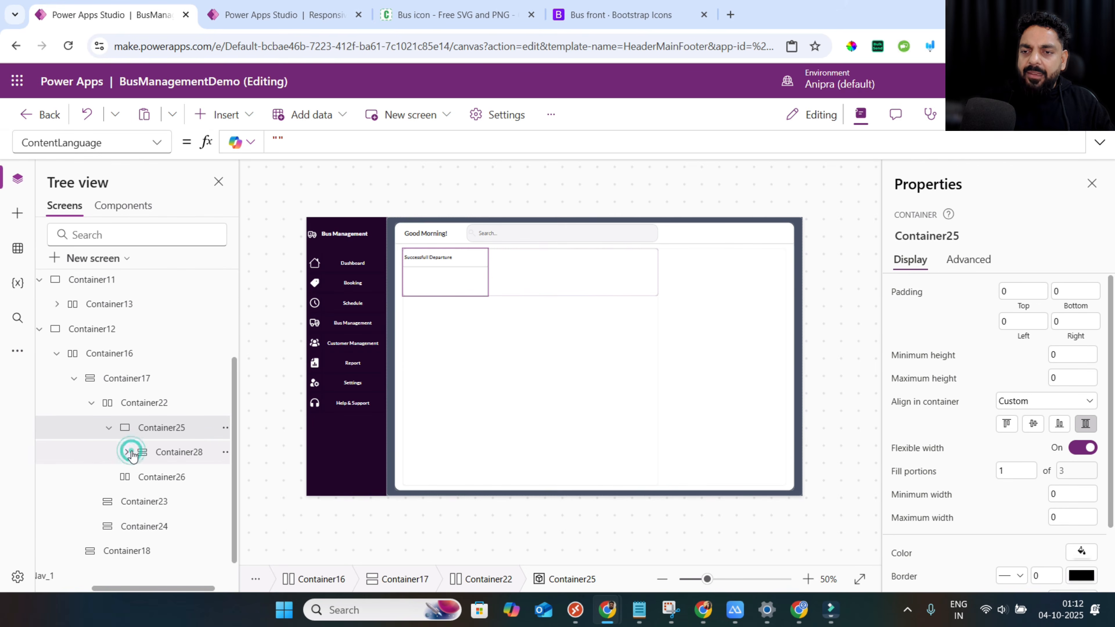
{"action": "left_click", "coordinate": [129, 452]}
{"action": "left_click", "coordinate": [128, 453]}
{"action": "left_click", "coordinate": [149, 431]}
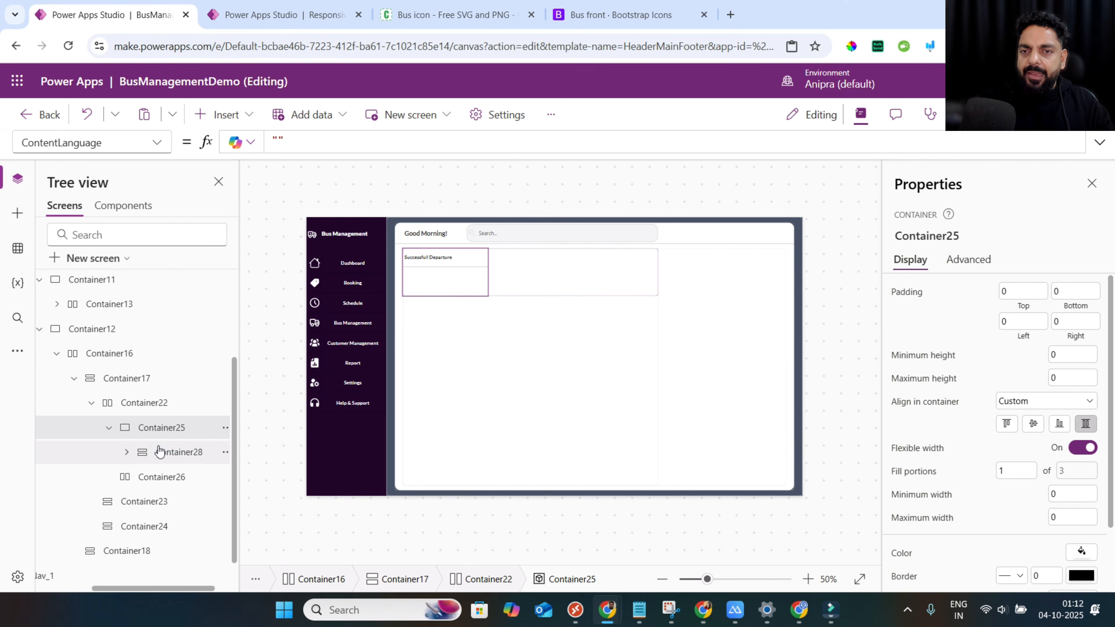
{"action": "left_click", "coordinate": [159, 451]}
{"action": "left_click", "coordinate": [155, 428]}
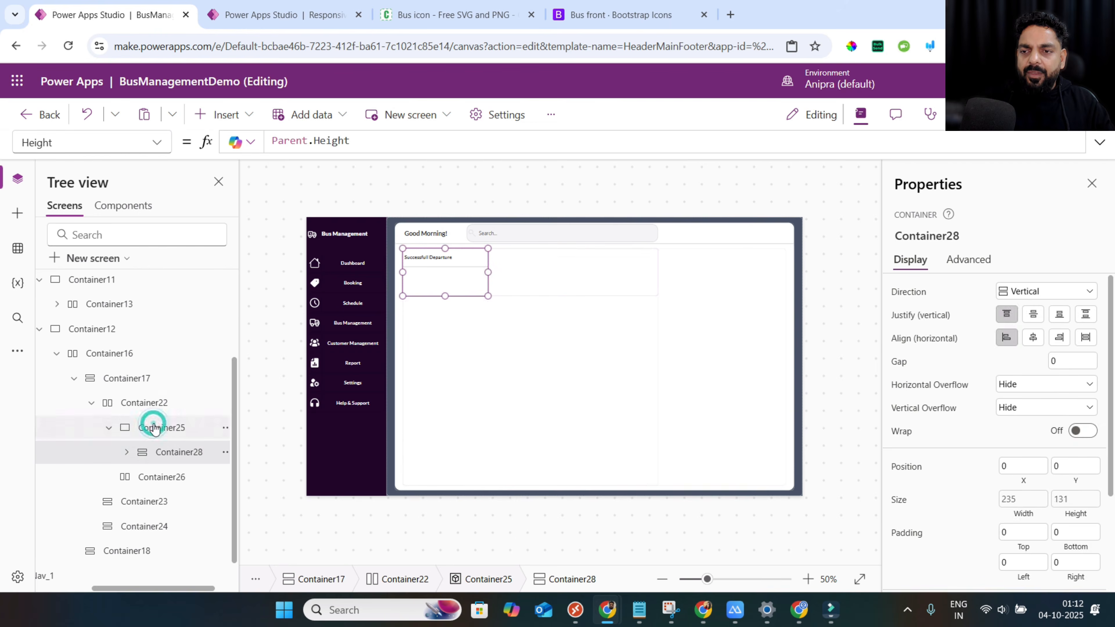
{"action": "left_click", "coordinate": [237, 118]}
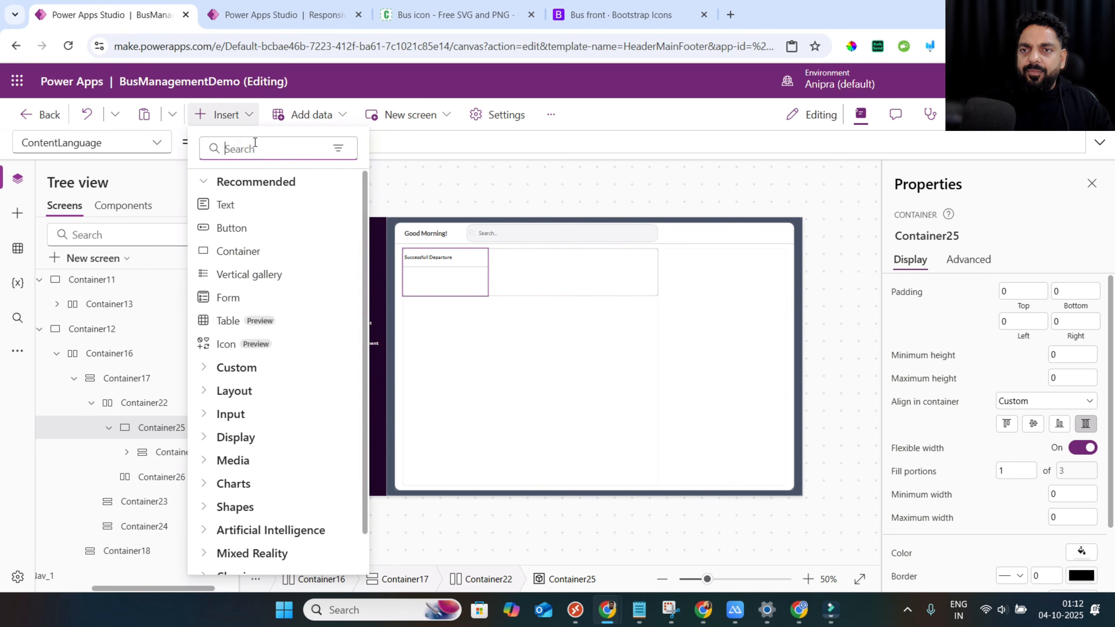
{"action": "type", "text": "imag"}
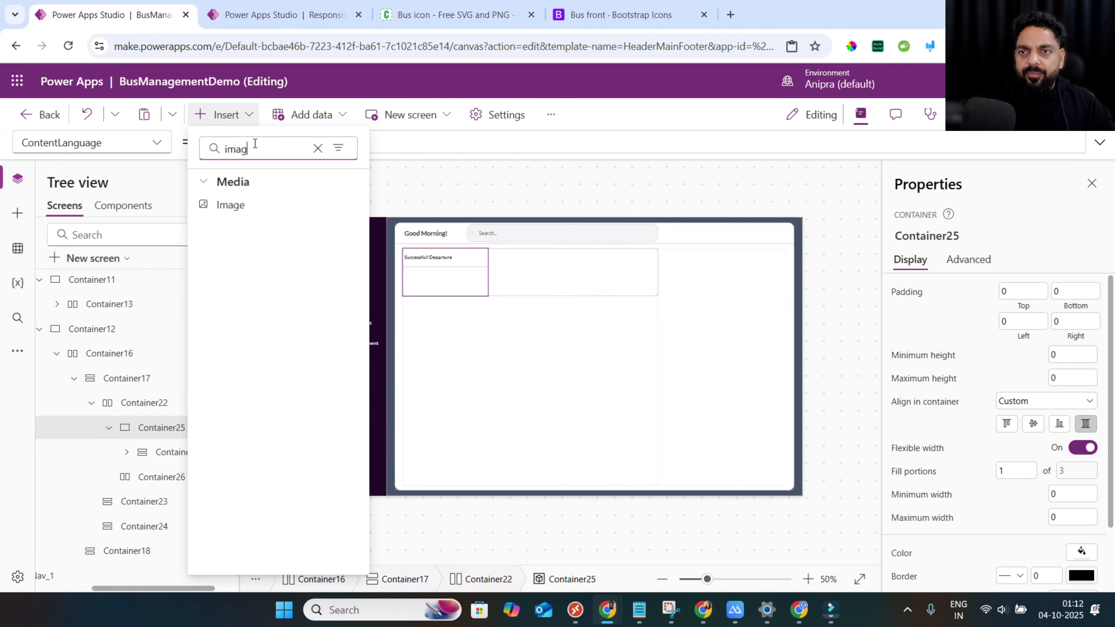
{"action": "left_click", "coordinate": [244, 205]}
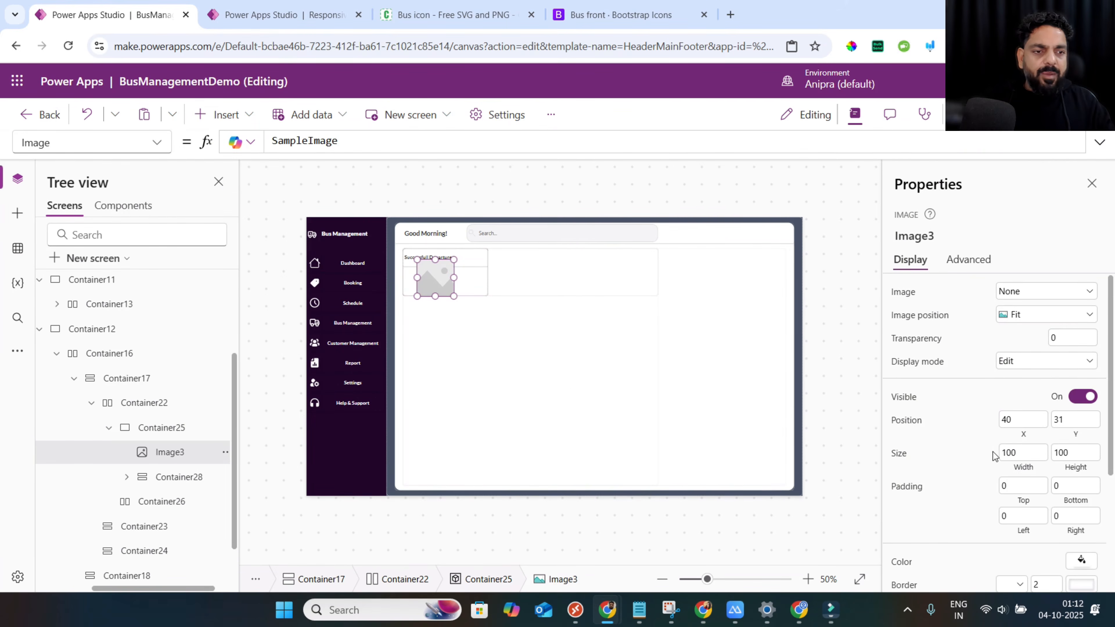
Fit the new image to Container25 with width Parent.Width, height Parent.Height, and X and Y positions of 0.
{"action": "left_click", "coordinate": [1004, 465]}
{"action": "type", "text": "pare"}
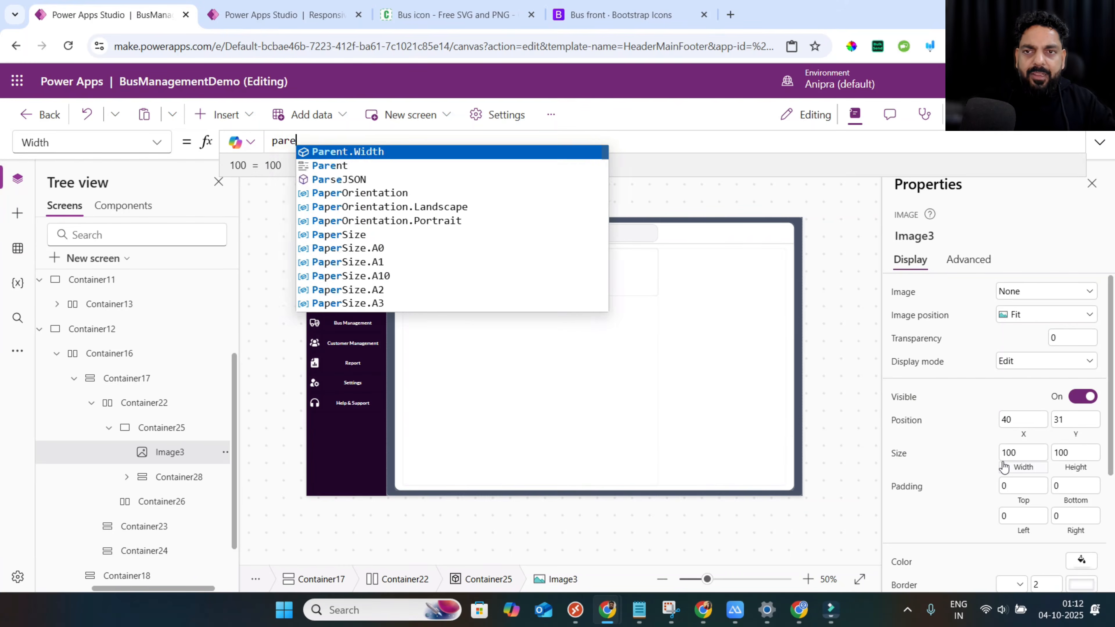
{"action": "key", "text": "Tab"}
{"action": "left_click", "coordinate": [1069, 474]}
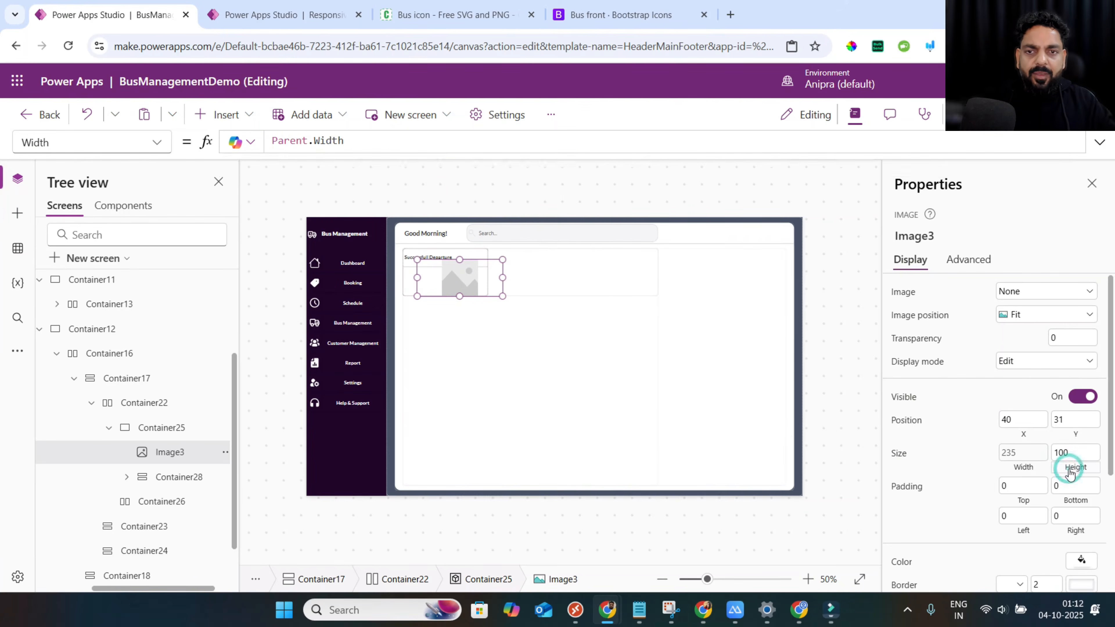
{"action": "type", "text": "par"}
{"action": "key", "text": "Tab"}
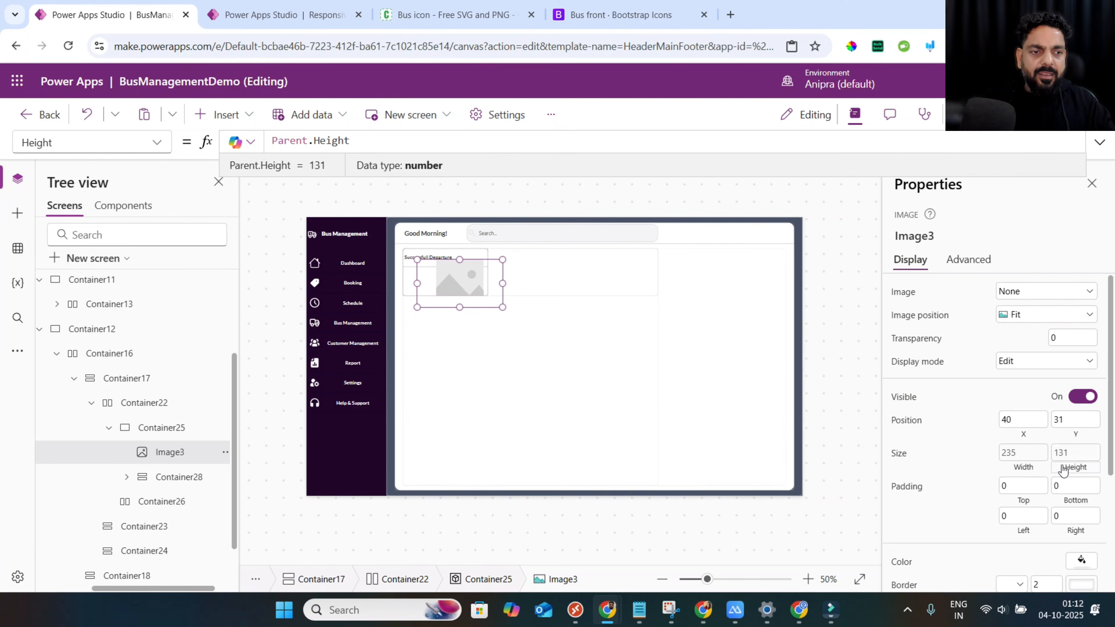
{"action": "left_click", "coordinate": [1025, 436]}
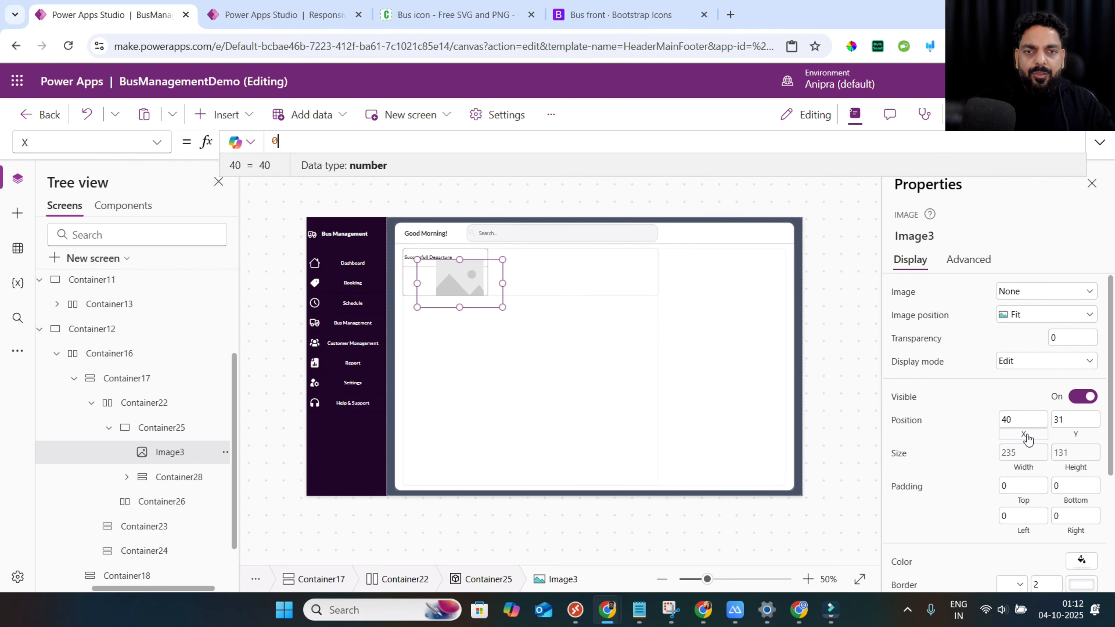
{"action": "left_click", "coordinate": [1077, 439]}
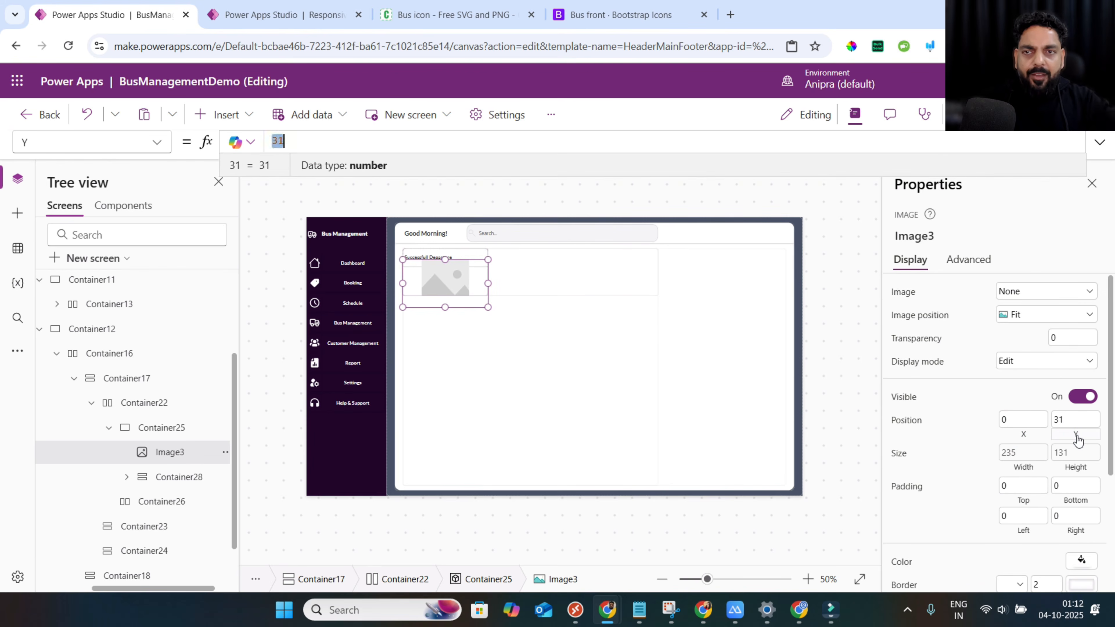
Set the Container25 image's source to Black and its image position to Fill.
{"action": "left_click", "coordinate": [1017, 293]}
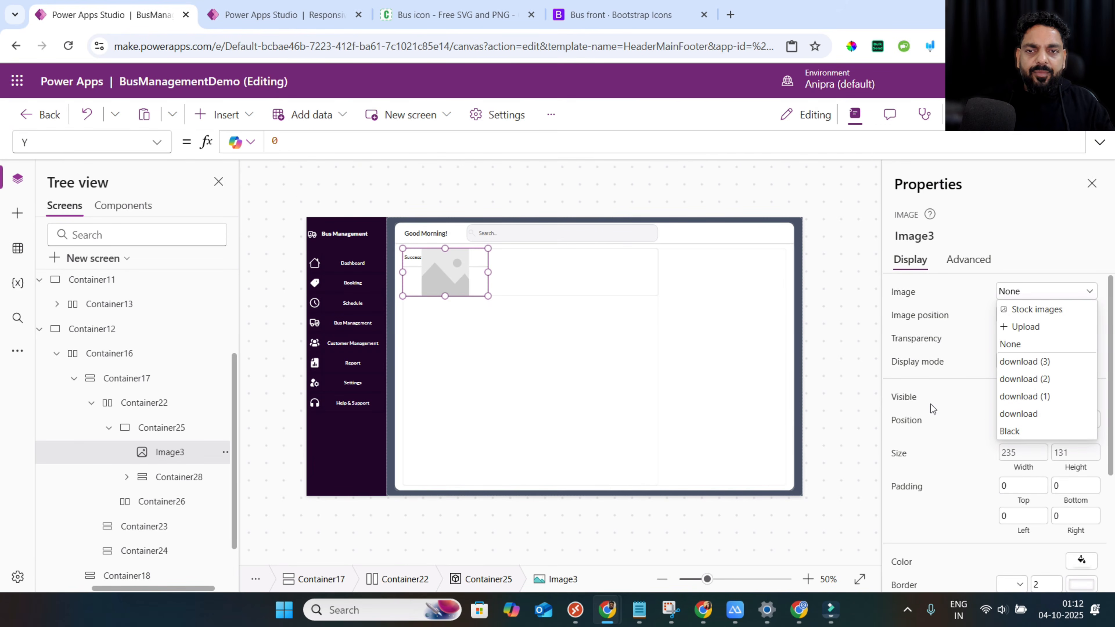
{"action": "left_click", "coordinate": [1008, 430]}
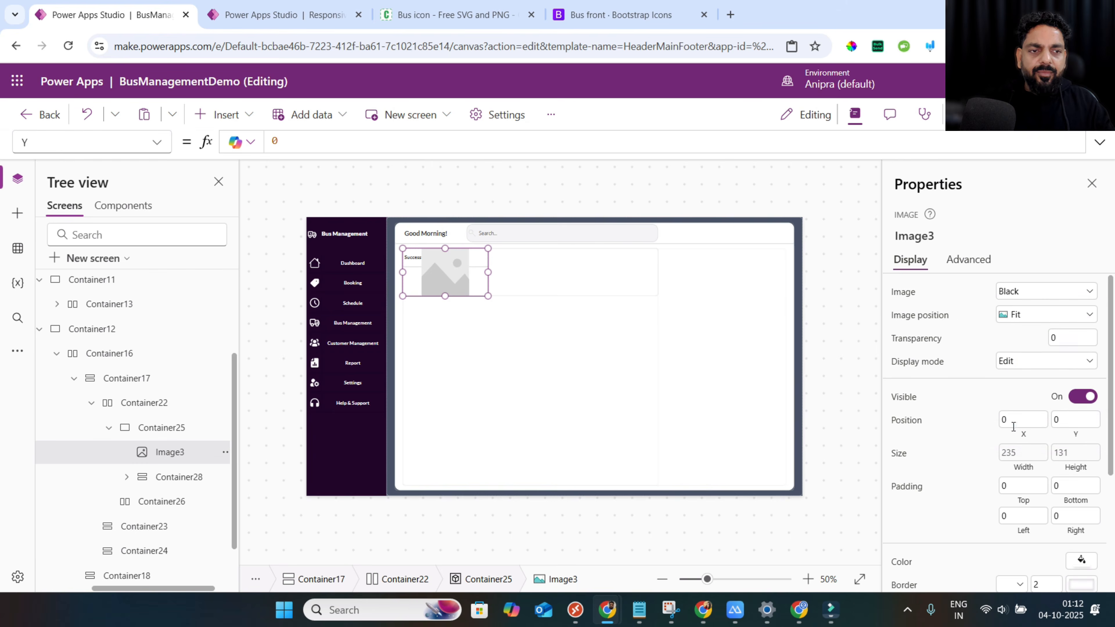
{"action": "left_click", "coordinate": [1022, 316]}
{"action": "left_click", "coordinate": [1017, 349]}
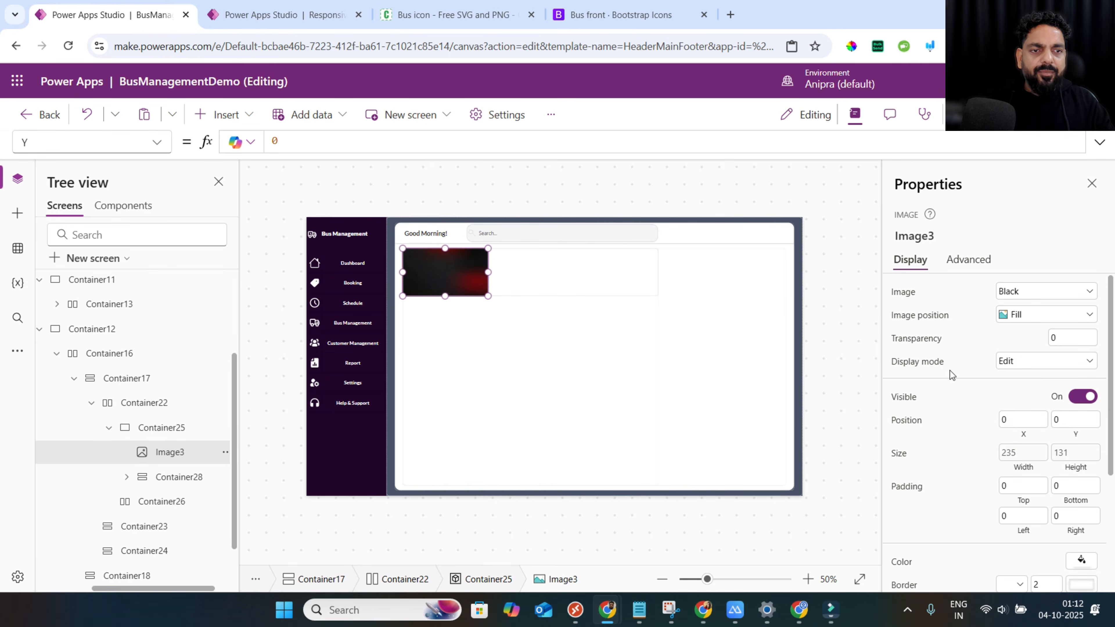
Send the Black background image to the back of Container25, behind Container28.
{"action": "right_click", "coordinate": [181, 452]}
{"action": "mouse_move", "coordinate": [272, 348]}
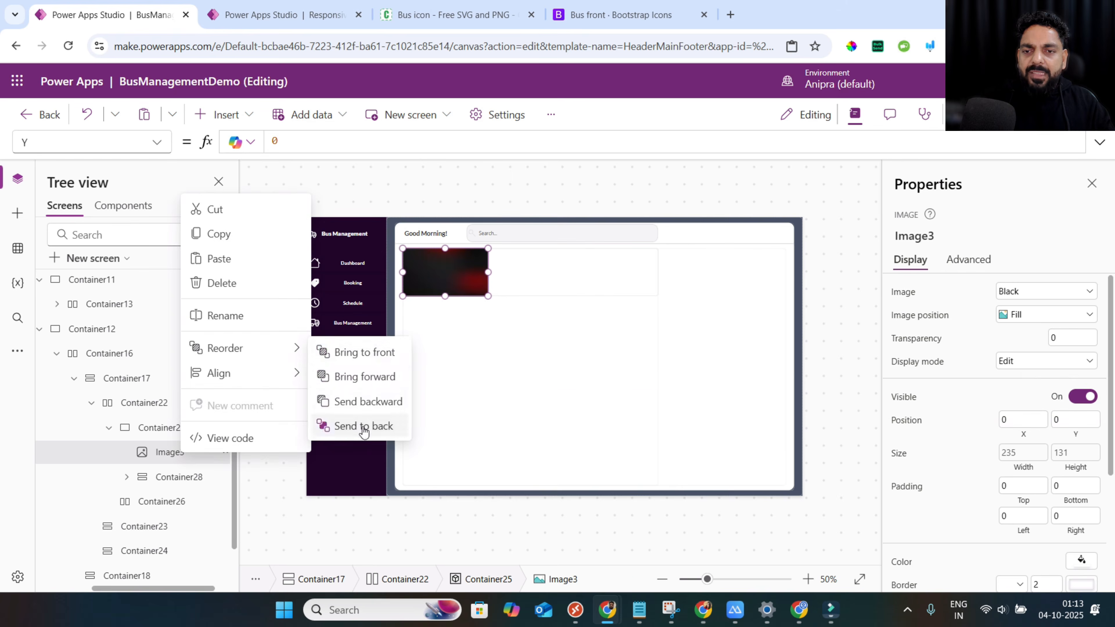
{"action": "left_click", "coordinate": [363, 427]}
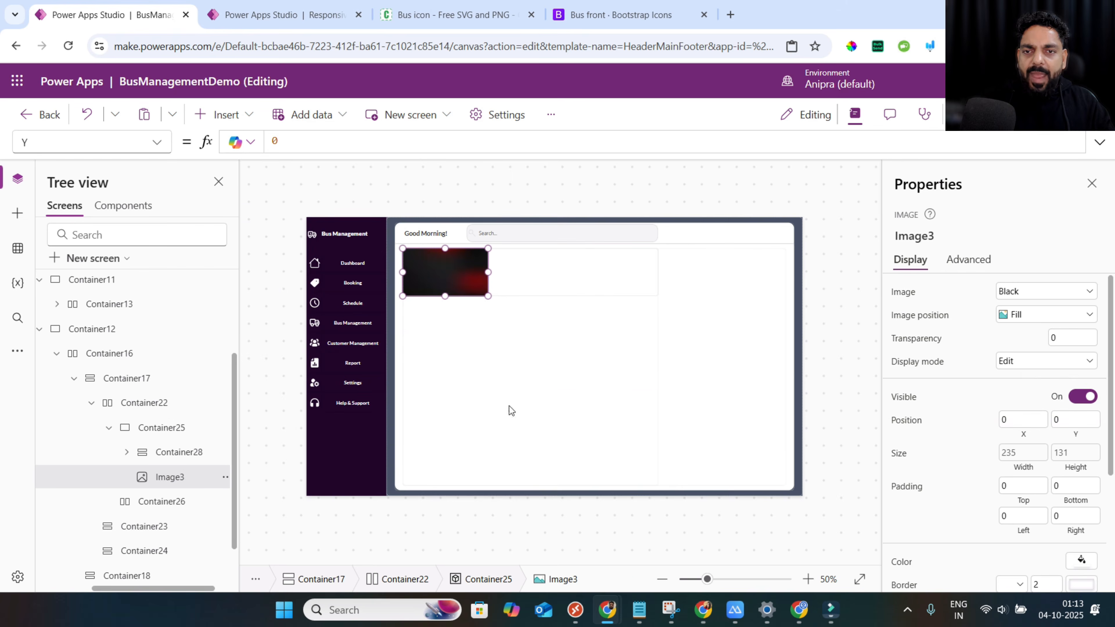
Set the text color of the card's "Successfull Departure" label to Color.White.
{"action": "left_click", "coordinate": [161, 447]}
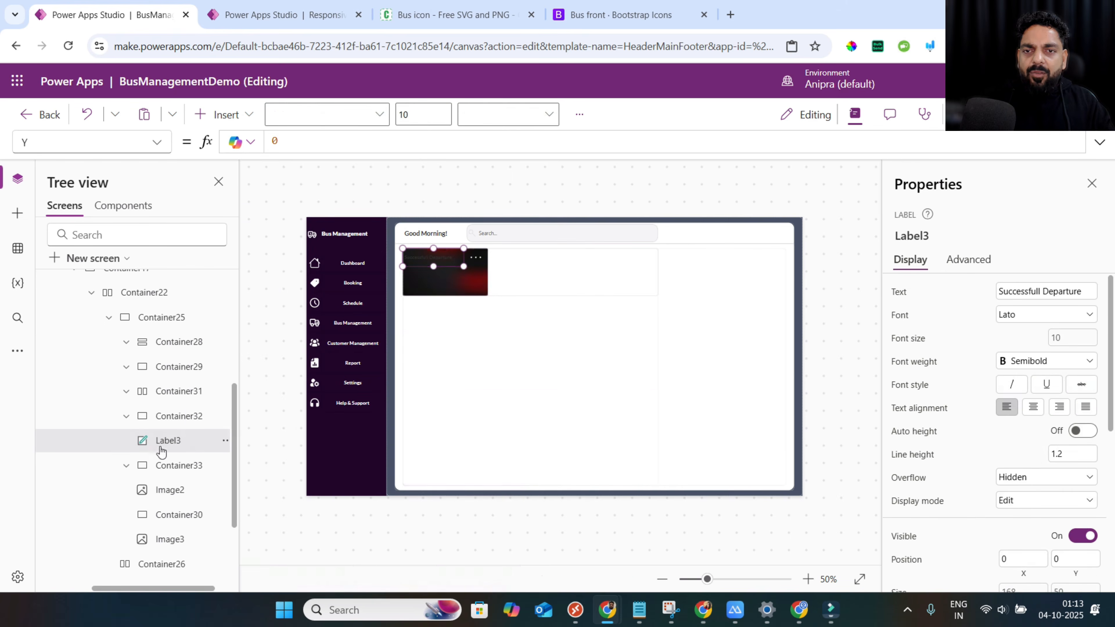
{"action": "scroll", "coordinate": [972, 464], "scroll_direction": "down", "scroll_amount": 6}
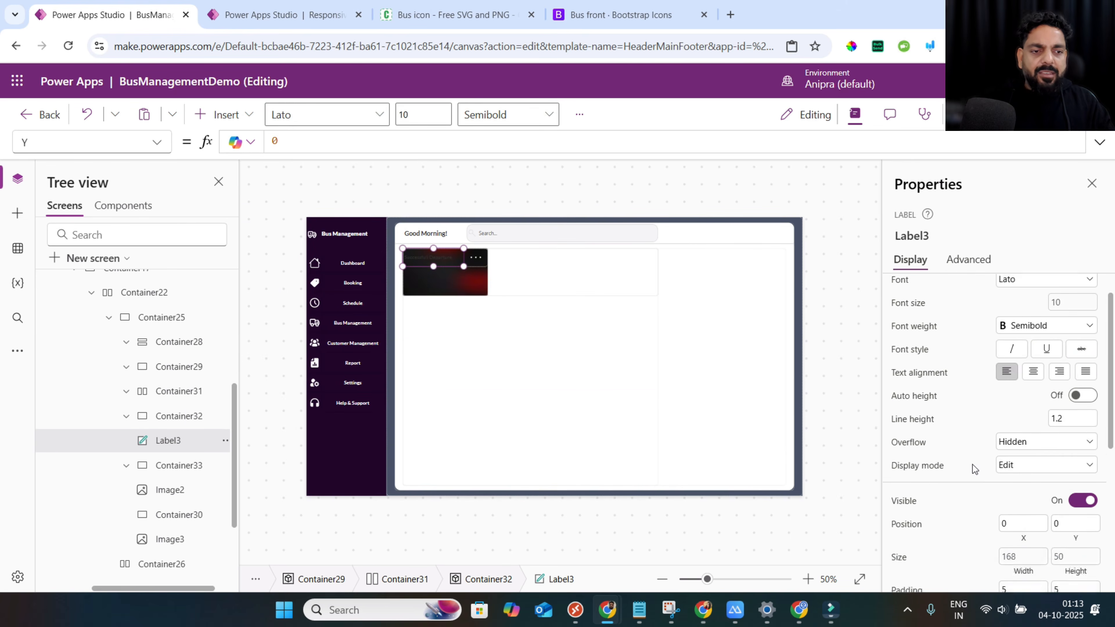
{"action": "scroll", "coordinate": [972, 464], "scroll_direction": "down", "scroll_amount": 1}
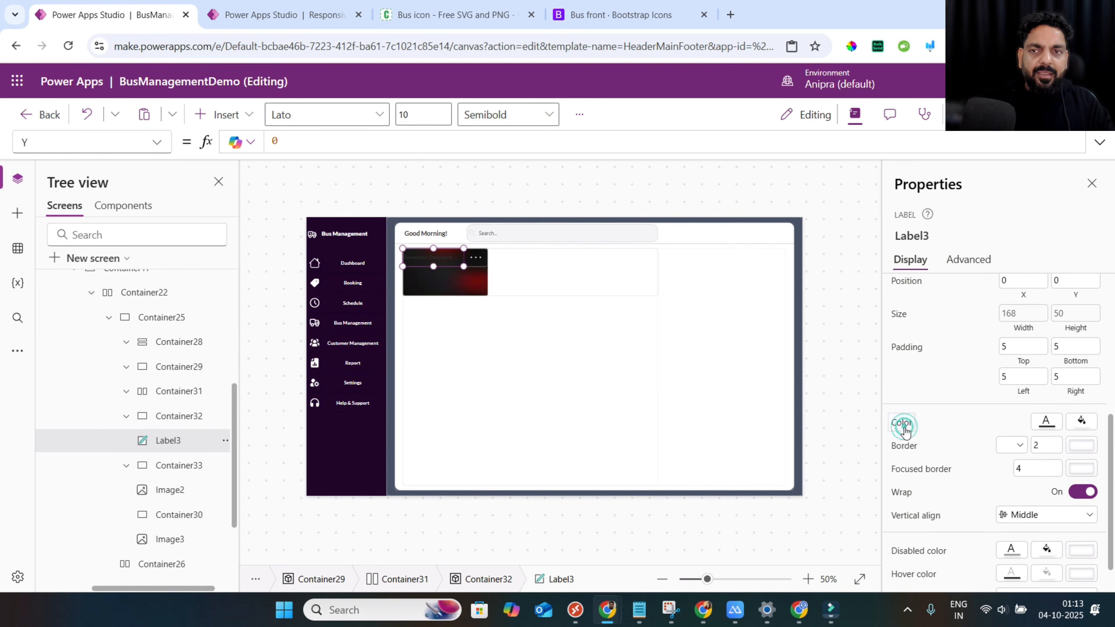
{"action": "left_click", "coordinate": [902, 423]}
{"action": "key", "text": "BackSpace"}
{"action": "type", "text": "color"}
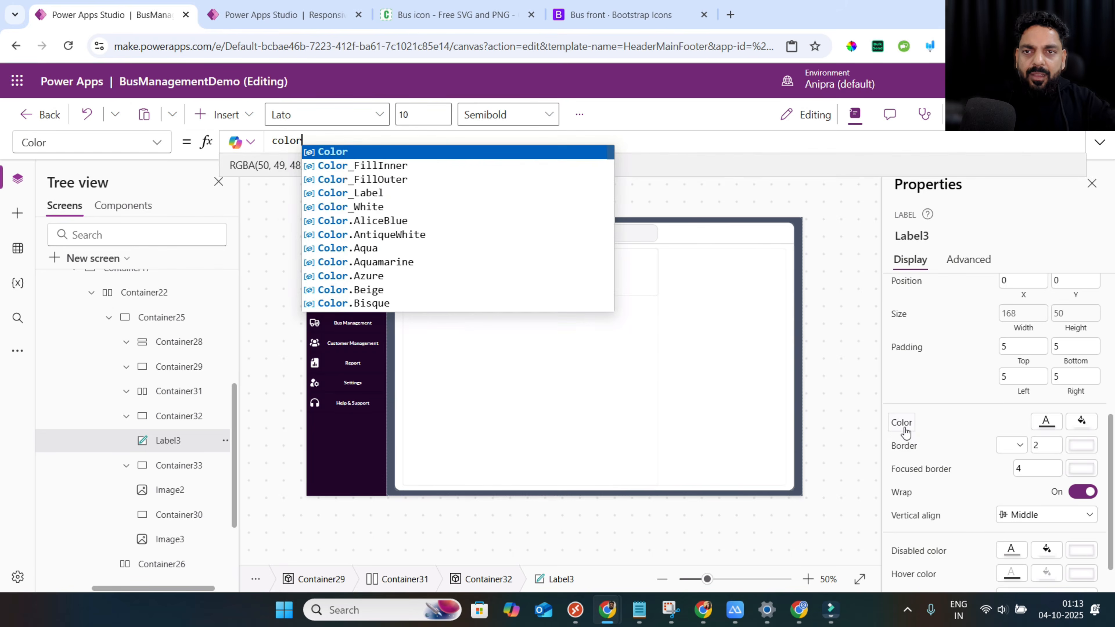
{"action": "type", "text": ".White"}
{"action": "key", "text": "Return"}
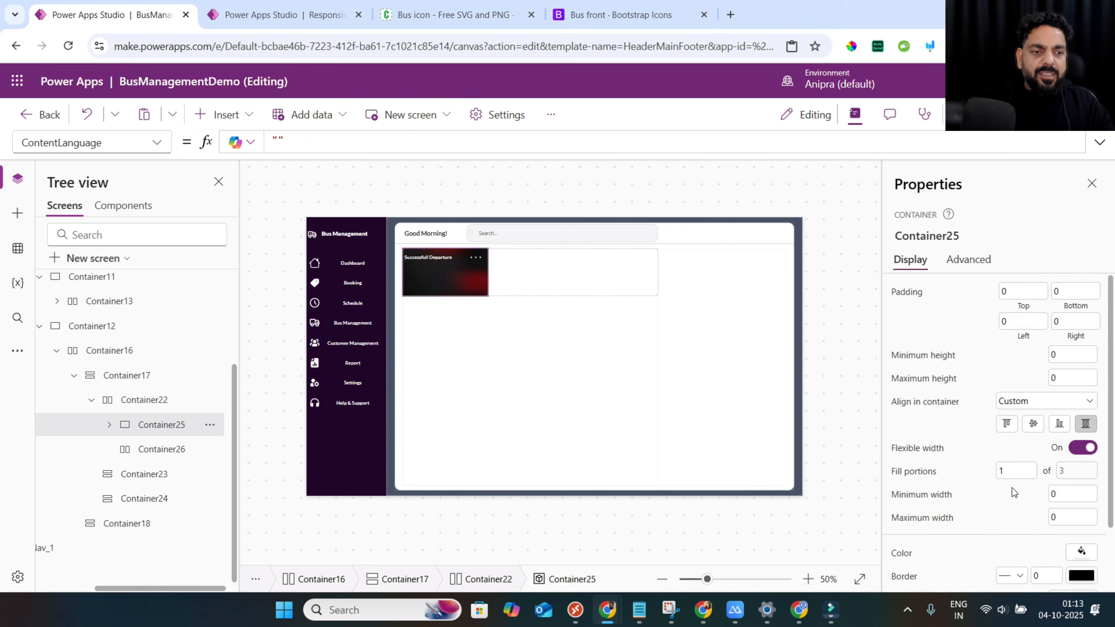
Round the corners of Container25 with a border radius of 16.
{"action": "scroll", "coordinate": [1012, 488], "scroll_direction": "down", "scroll_amount": 2}
{"action": "left_click", "coordinate": [1061, 522]}
{"action": "type", "text": "1"}
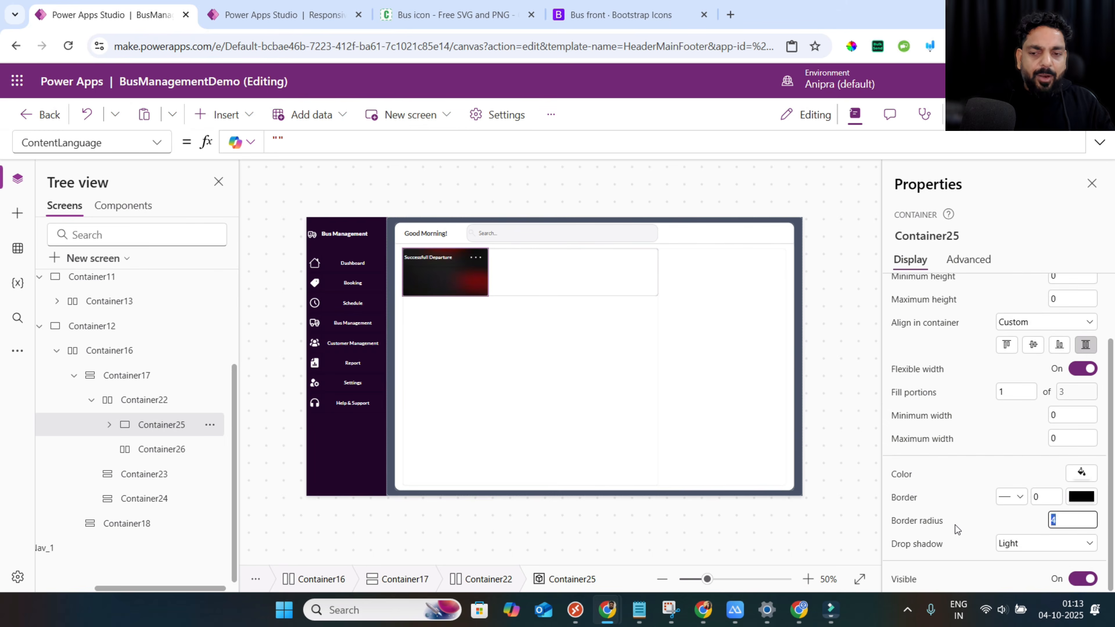
{"action": "type", "text": "6"}
{"action": "key", "text": "Tab"}
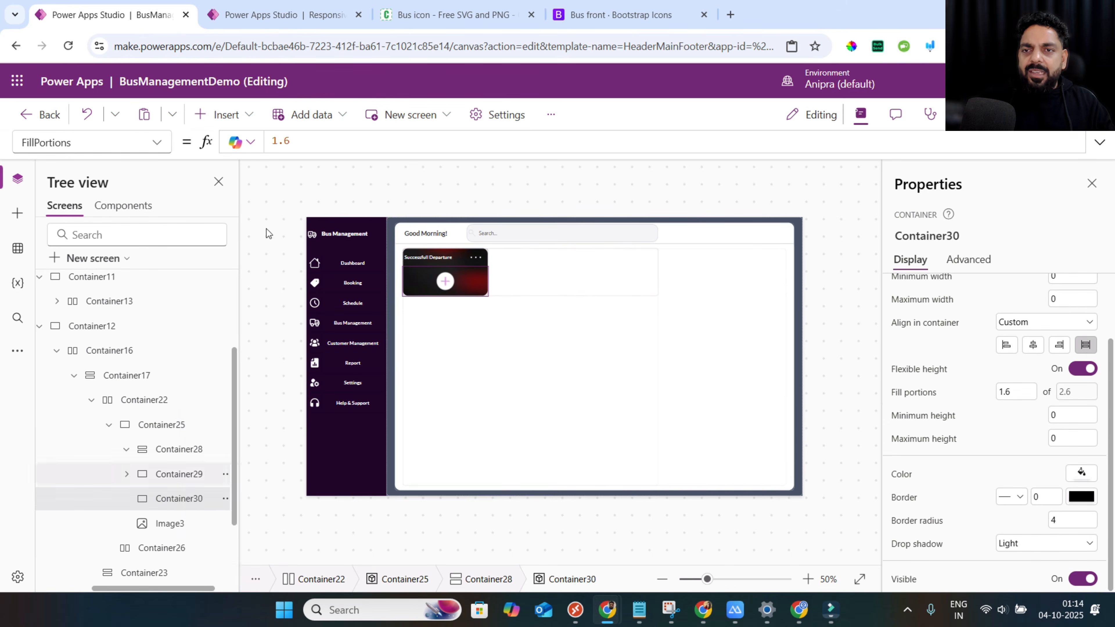
Insert a horizontal container inside Container30 and size it to Parent.Width by Parent.Height.
{"action": "left_click", "coordinate": [243, 121]}
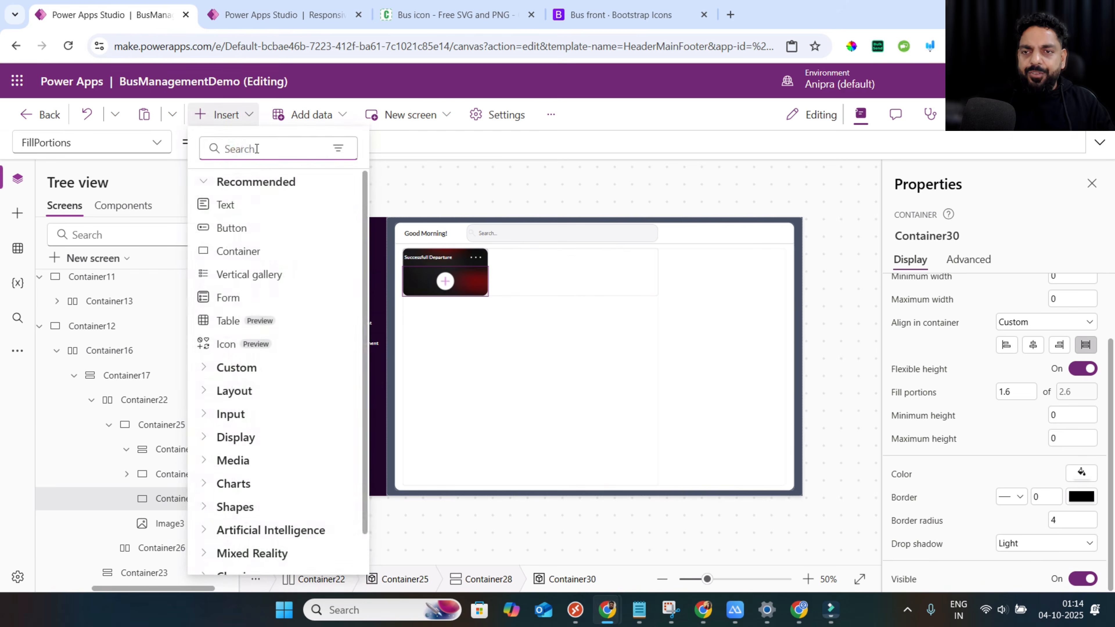
{"action": "type", "text": "ho"}
{"action": "left_click", "coordinate": [262, 205]}
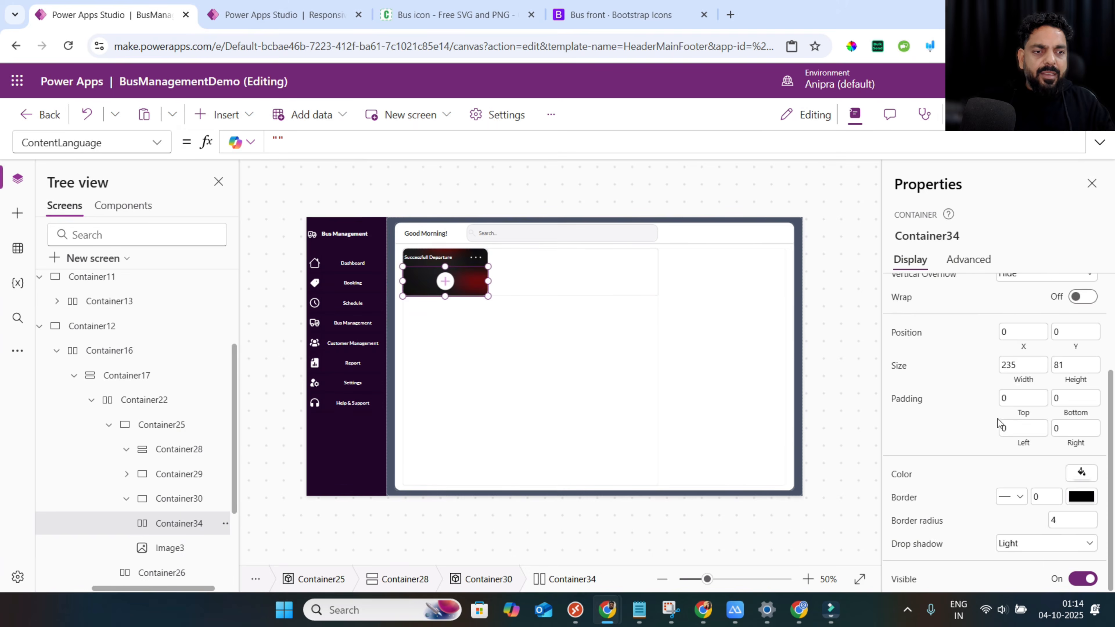
{"action": "left_click", "coordinate": [1019, 383]}
{"action": "type", "text": "Parent.Width"}
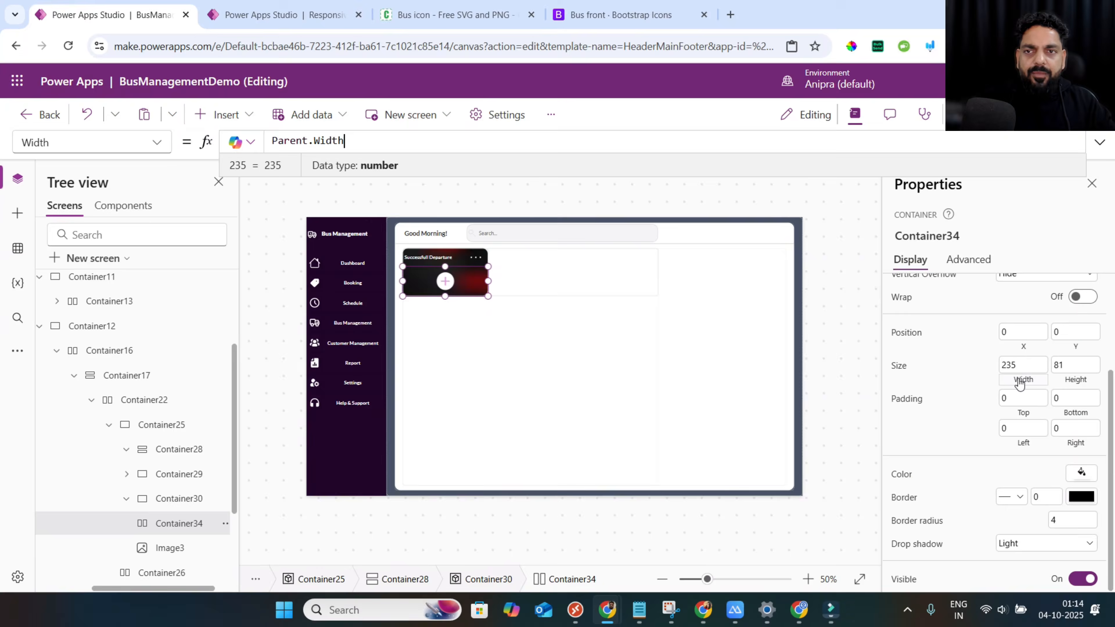
{"action": "left_click", "coordinate": [1071, 380]}
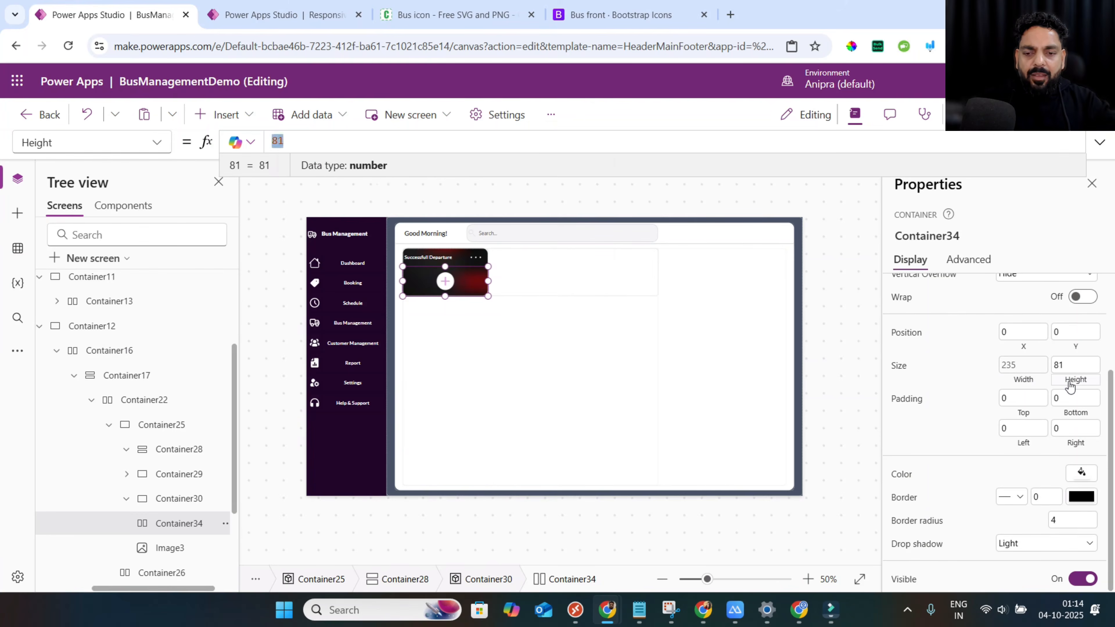
{"action": "type", "text": "Parent.Height"}
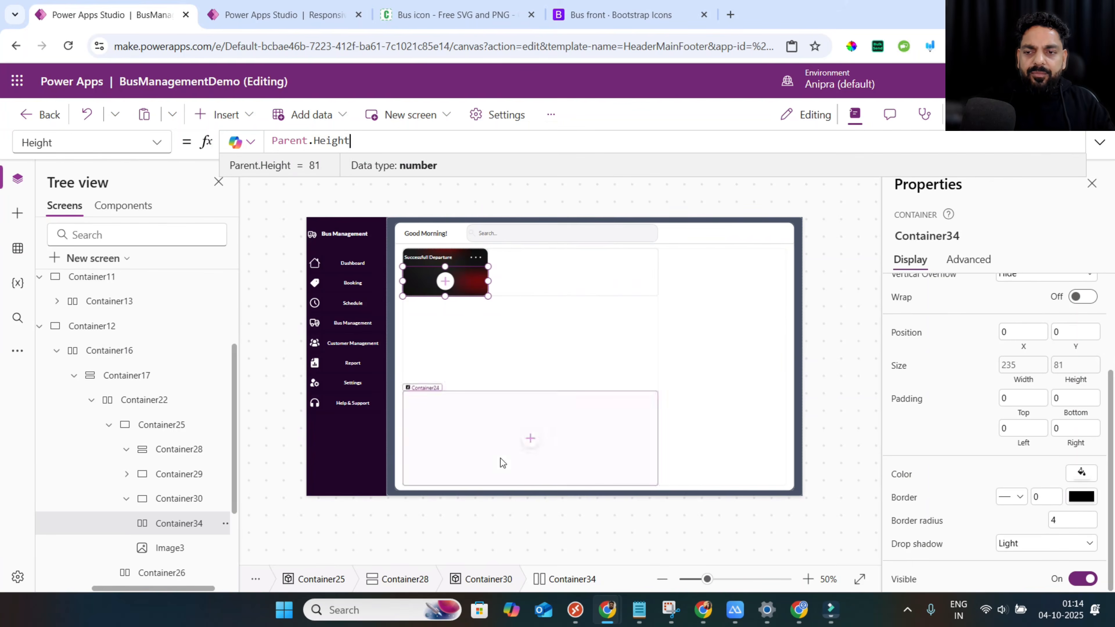
Insert a vertical container and a plain container side by side inside Container34.
{"action": "left_click", "coordinate": [251, 116]}
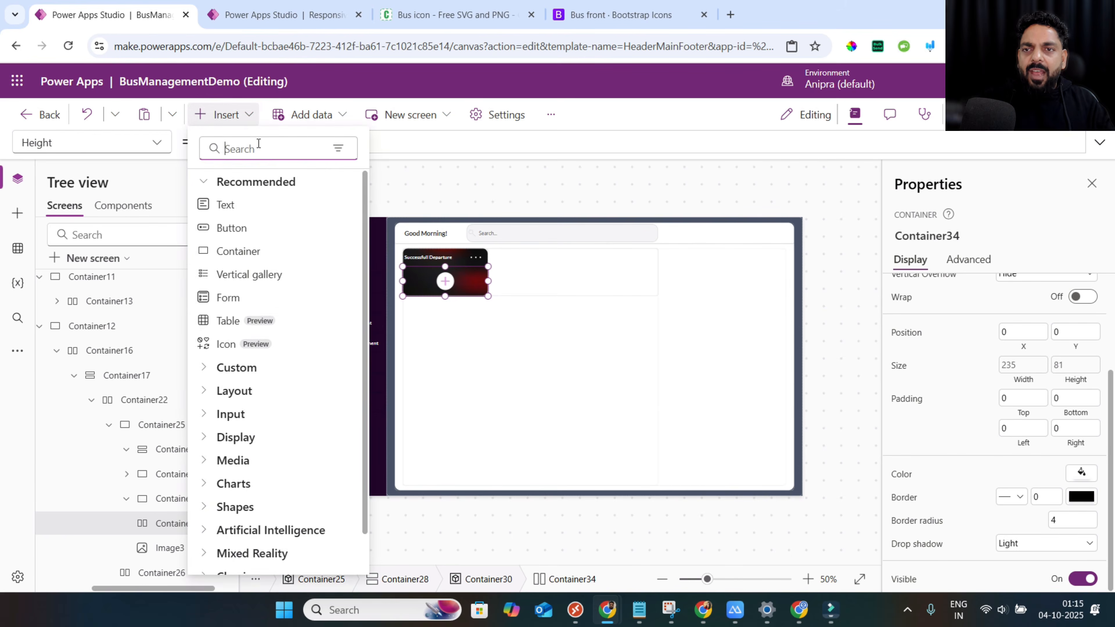
{"action": "left_click", "coordinate": [259, 146]}
{"action": "type", "text": "ver"}
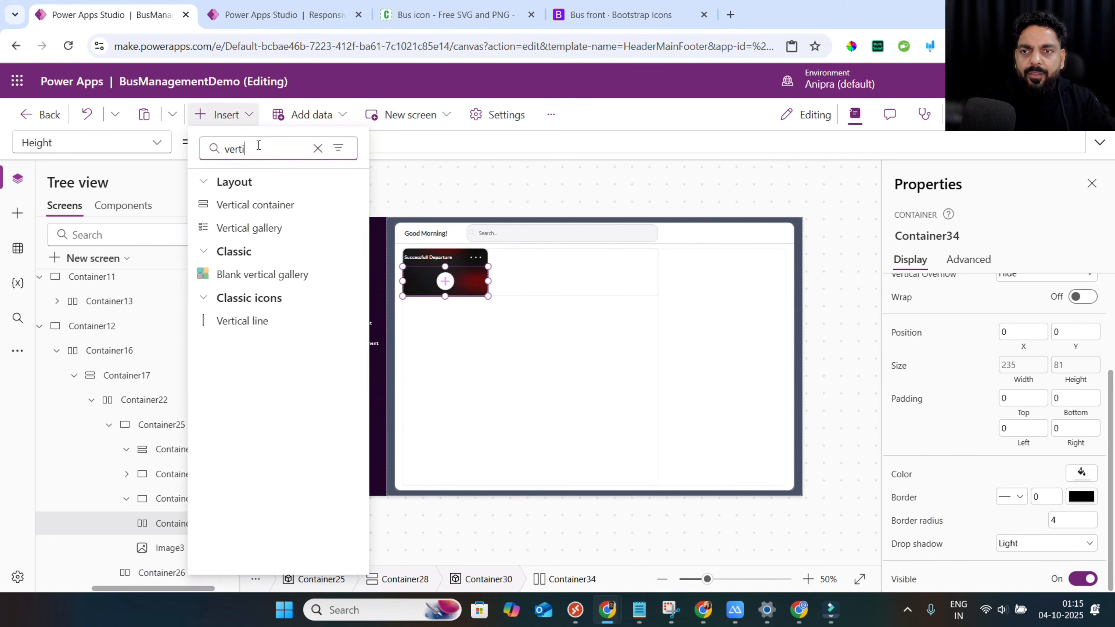
{"action": "type", "text": "ti"}
{"action": "left_click", "coordinate": [259, 204]}
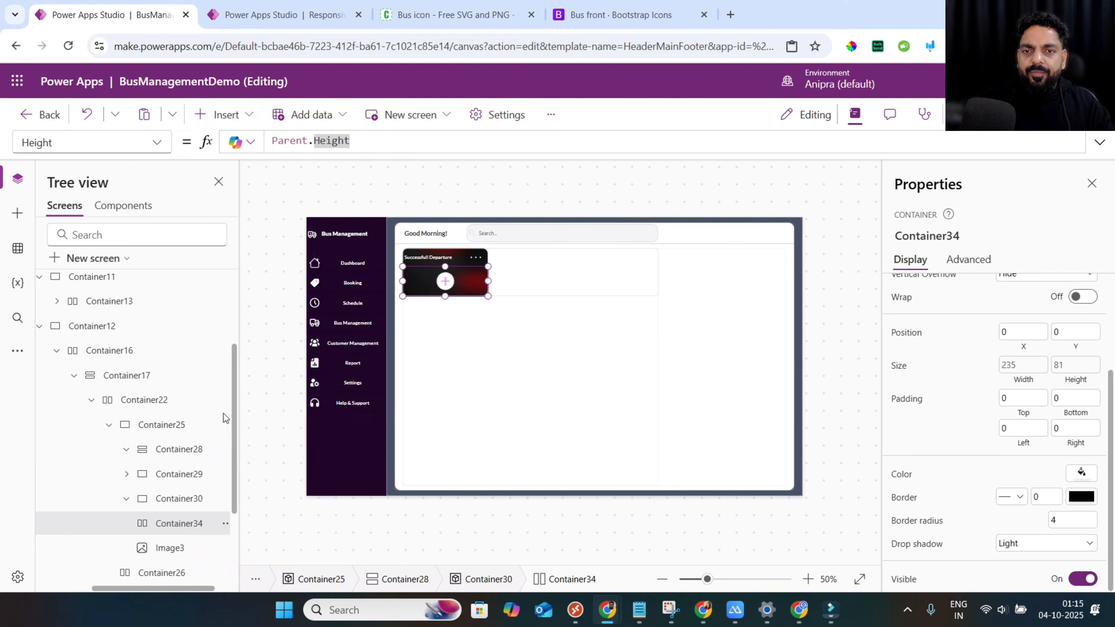
{"action": "left_click", "coordinate": [179, 524]}
{"action": "left_click", "coordinate": [224, 114]}
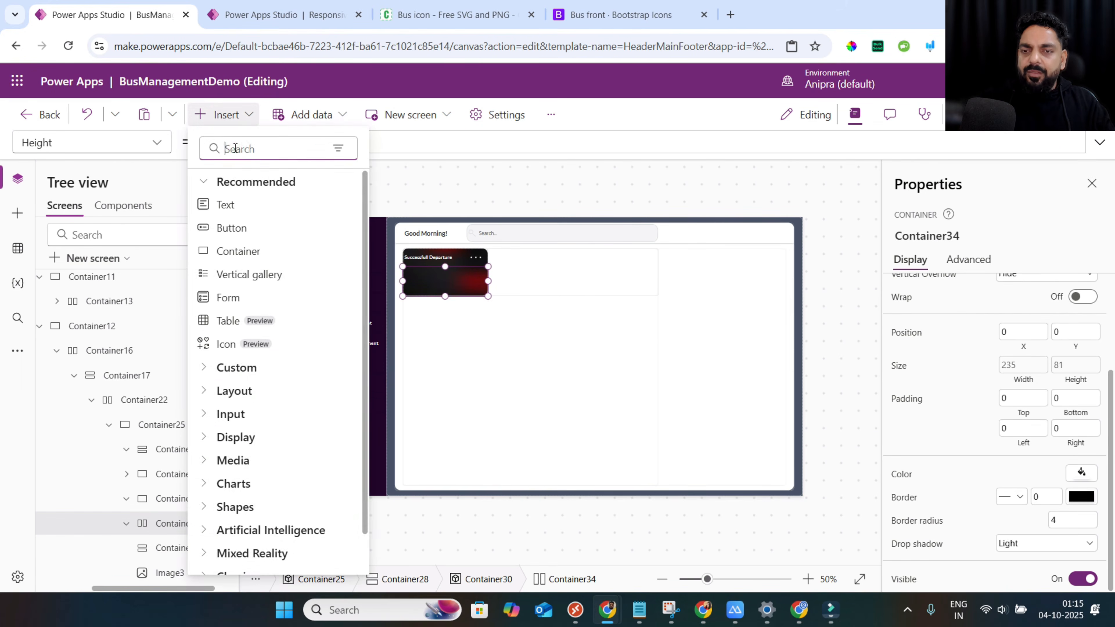
{"action": "type", "text": "contain"}
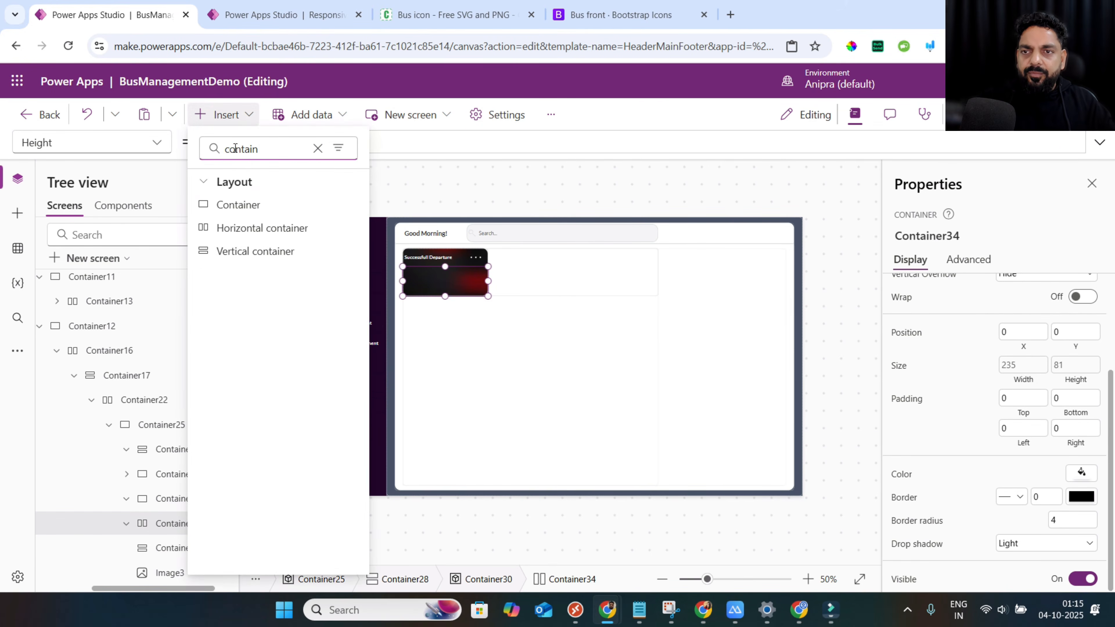
{"action": "left_click", "coordinate": [238, 205]}
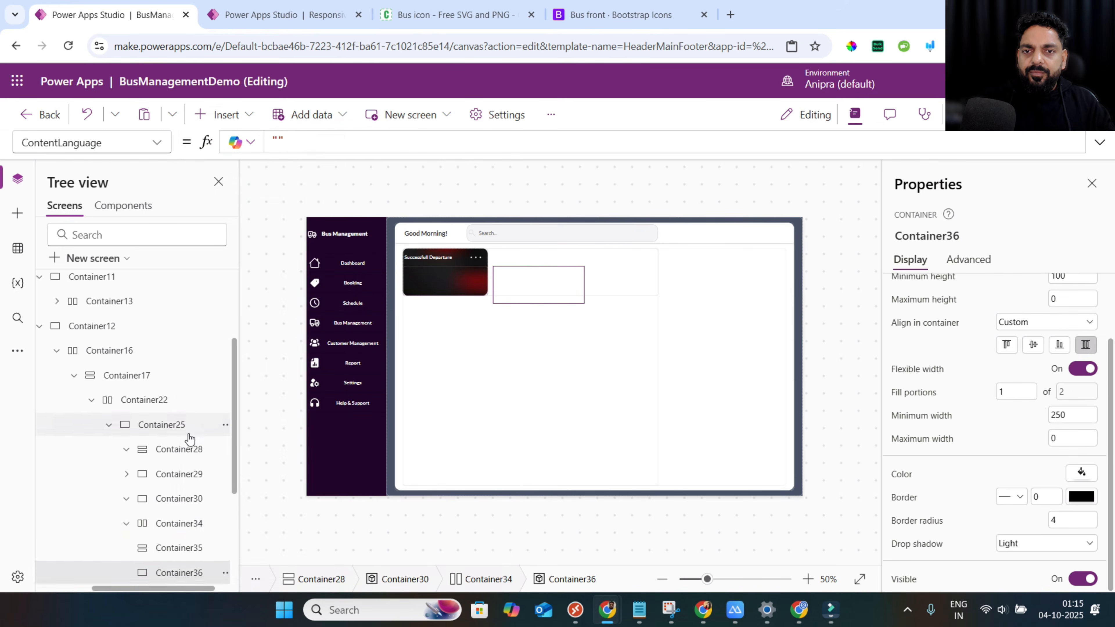
Give Container35 and Container36 zero minimum width and height, and set the drop shadow of both and of Container34 to None.
{"action": "scroll", "coordinate": [189, 434], "scroll_direction": "down", "scroll_amount": 2}
{"action": "left_click", "coordinate": [185, 462], "text": "shift"}
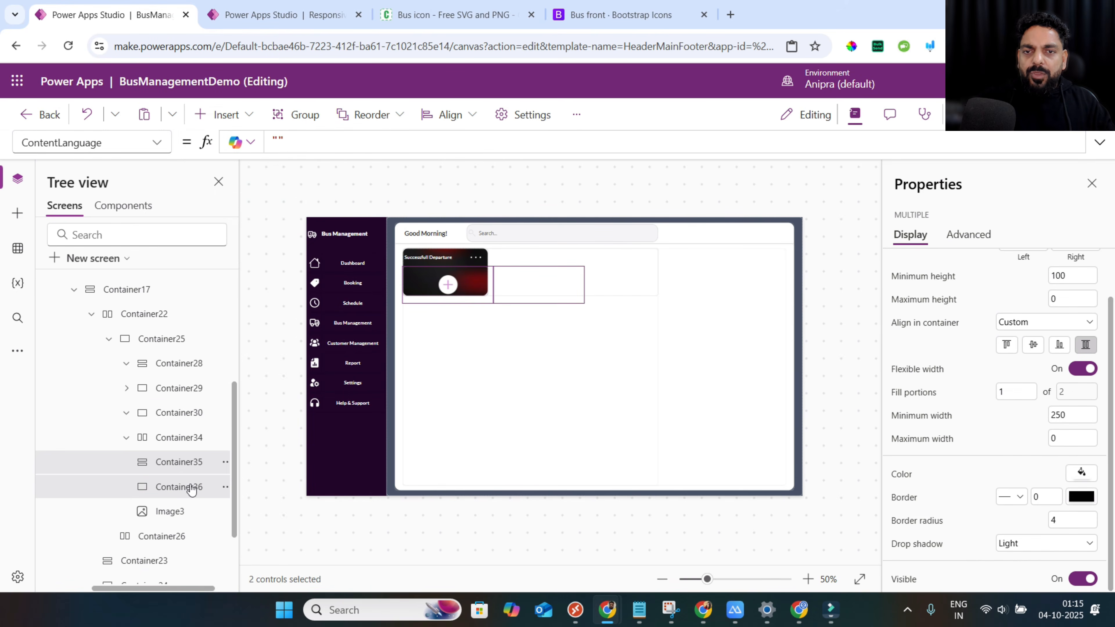
{"action": "left_click", "coordinate": [1076, 553]}
{"action": "left_click", "coordinate": [1028, 424]}
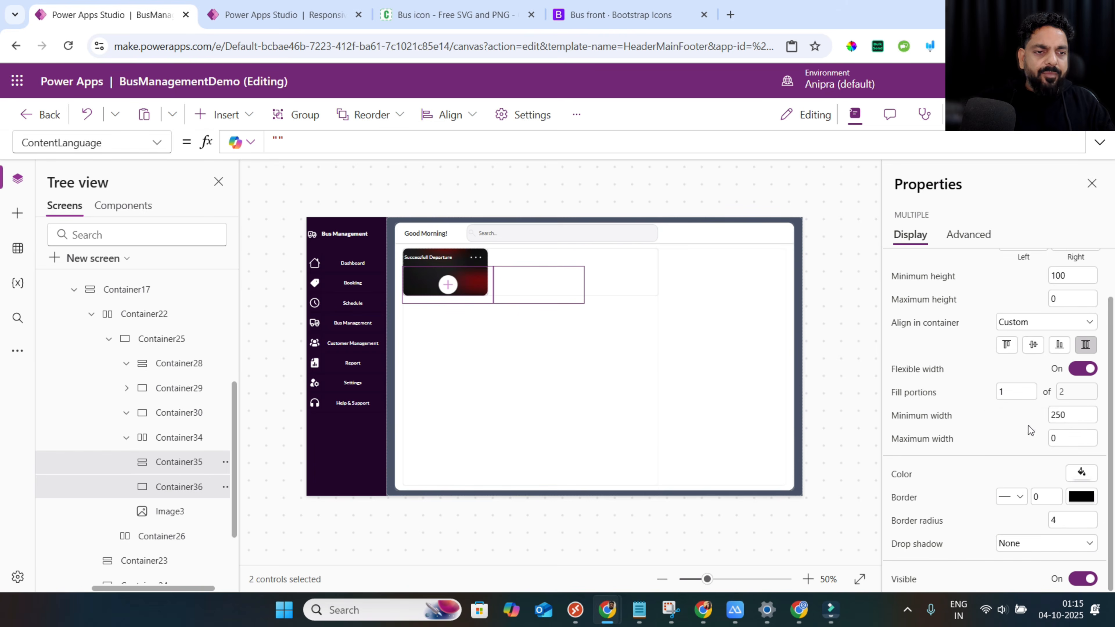
{"action": "double_click", "coordinate": [1072, 416]}
{"action": "type", "text": "0"}
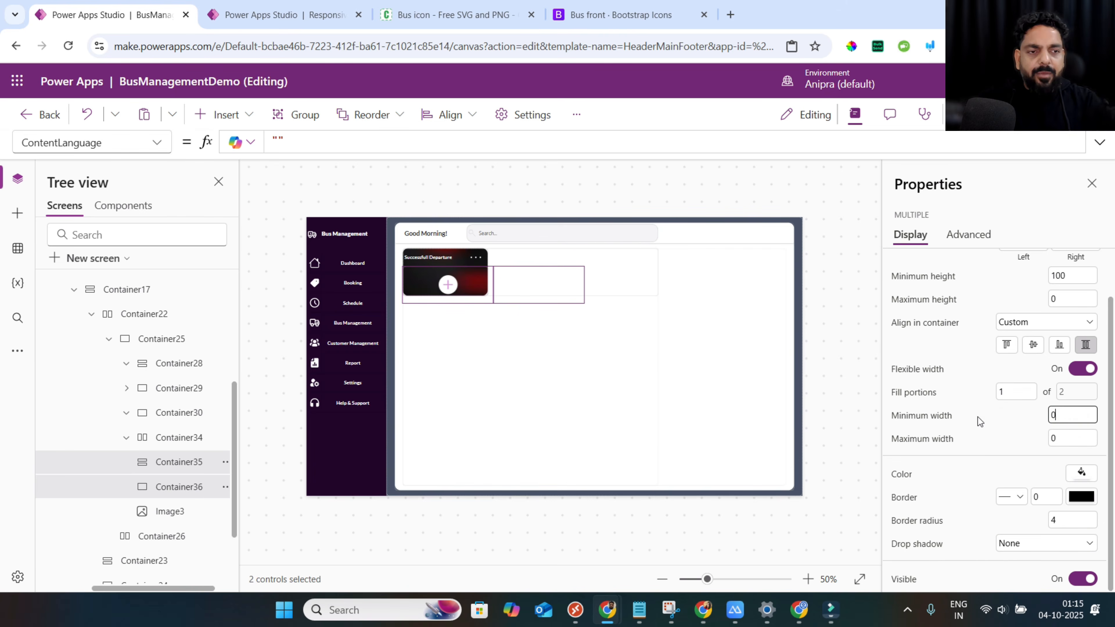
{"action": "double_click", "coordinate": [1065, 278]}
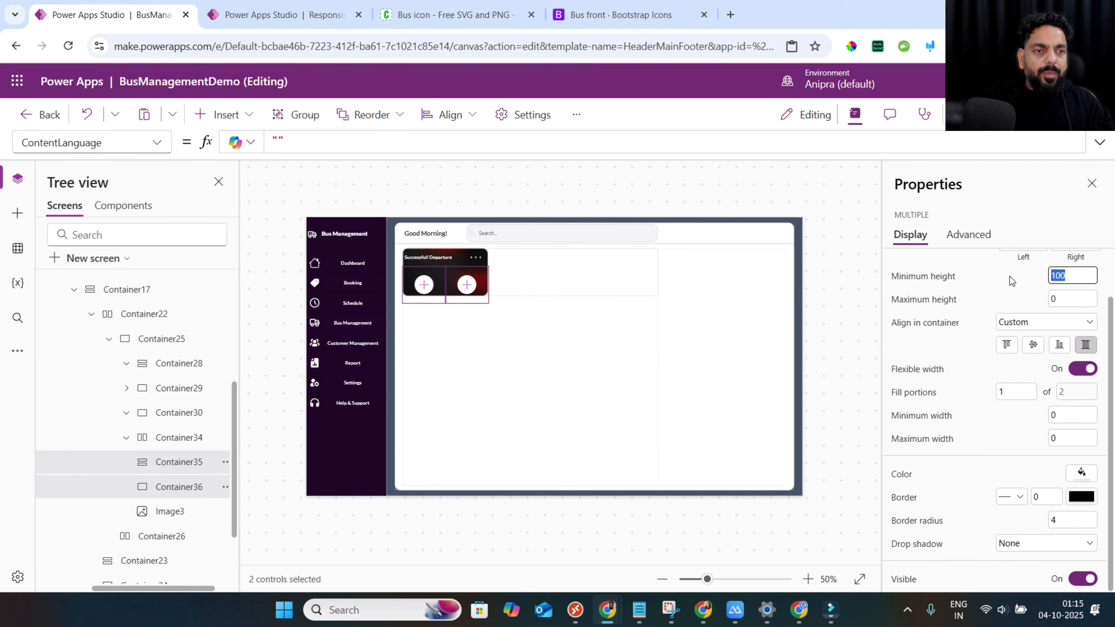
{"action": "type", "text": "0"}
{"action": "left_click", "coordinate": [972, 368]}
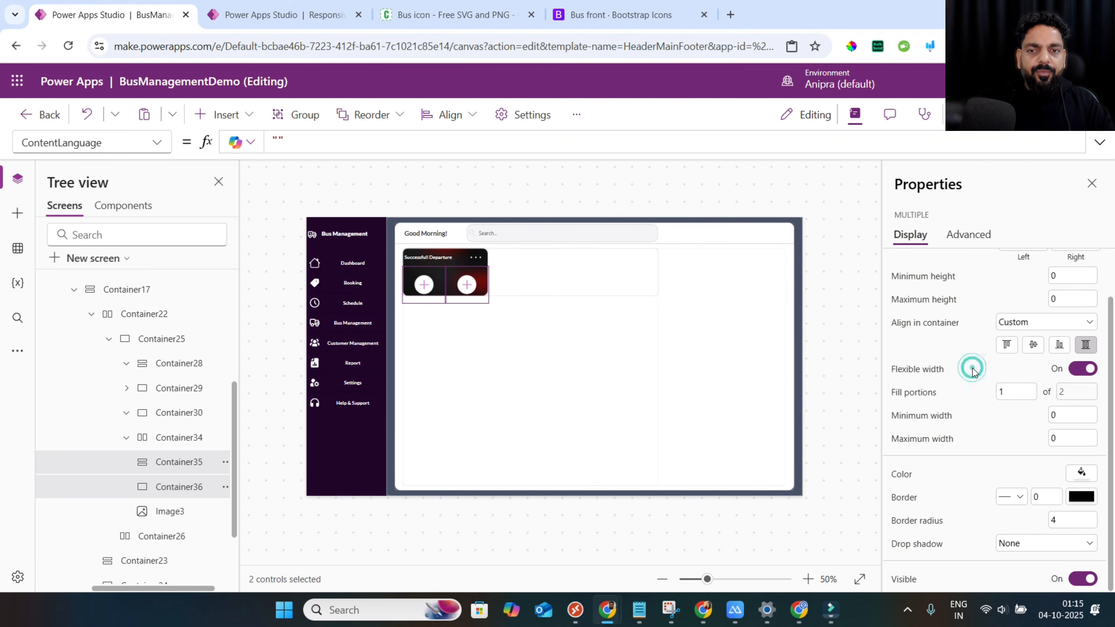
{"action": "left_click", "coordinate": [1009, 540]}
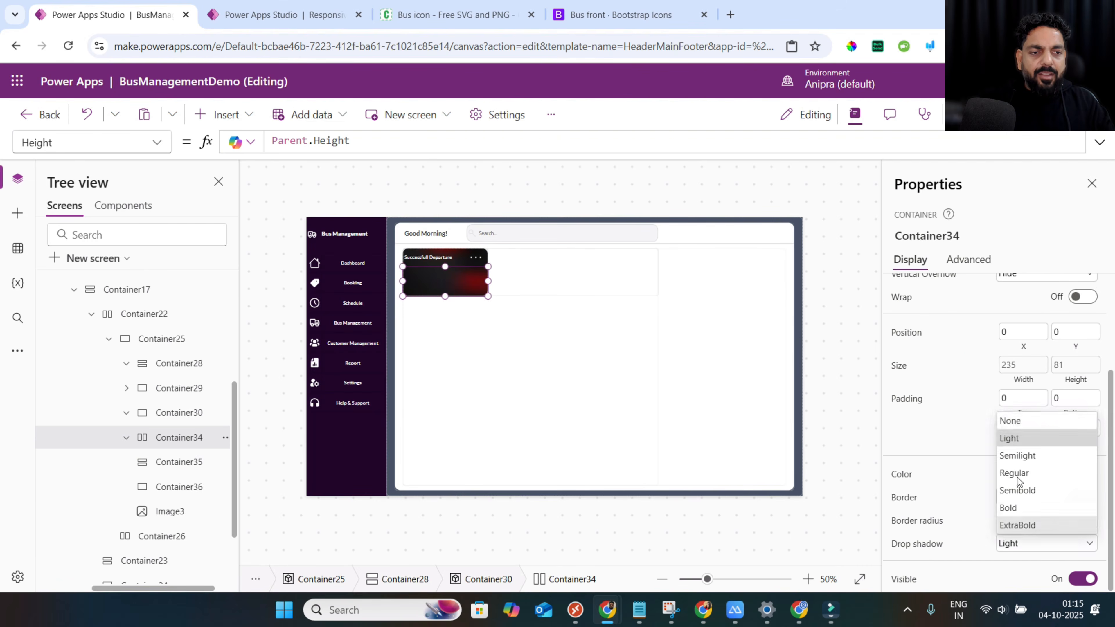
{"action": "left_click", "coordinate": [1016, 423]}
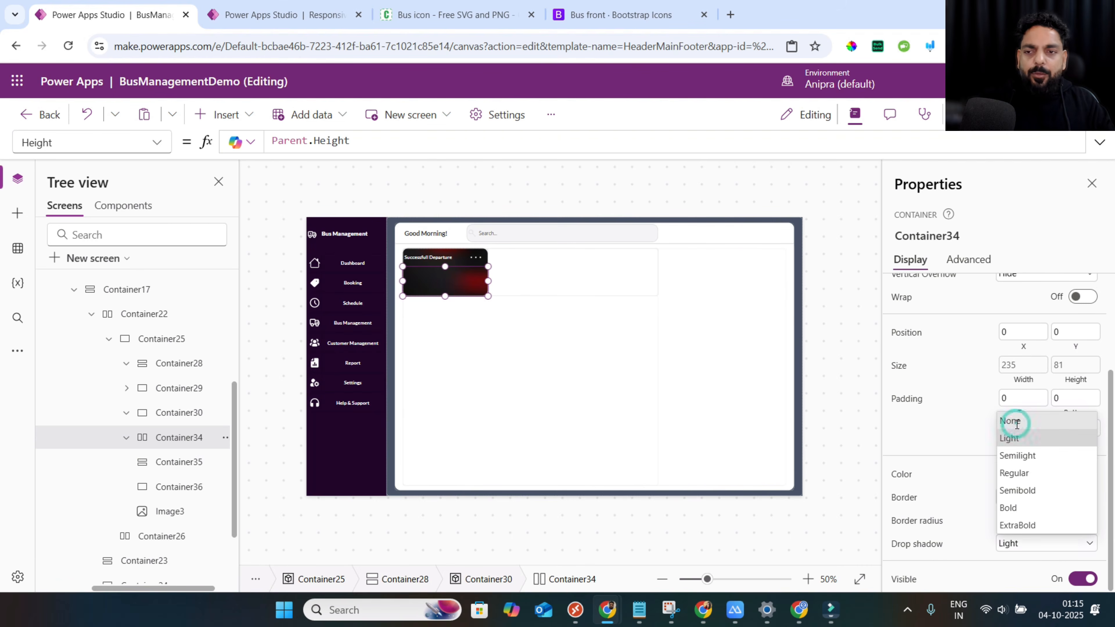
Insert a plain container and a horizontal container inside the vertical Container35.
{"action": "left_click", "coordinate": [182, 462]}
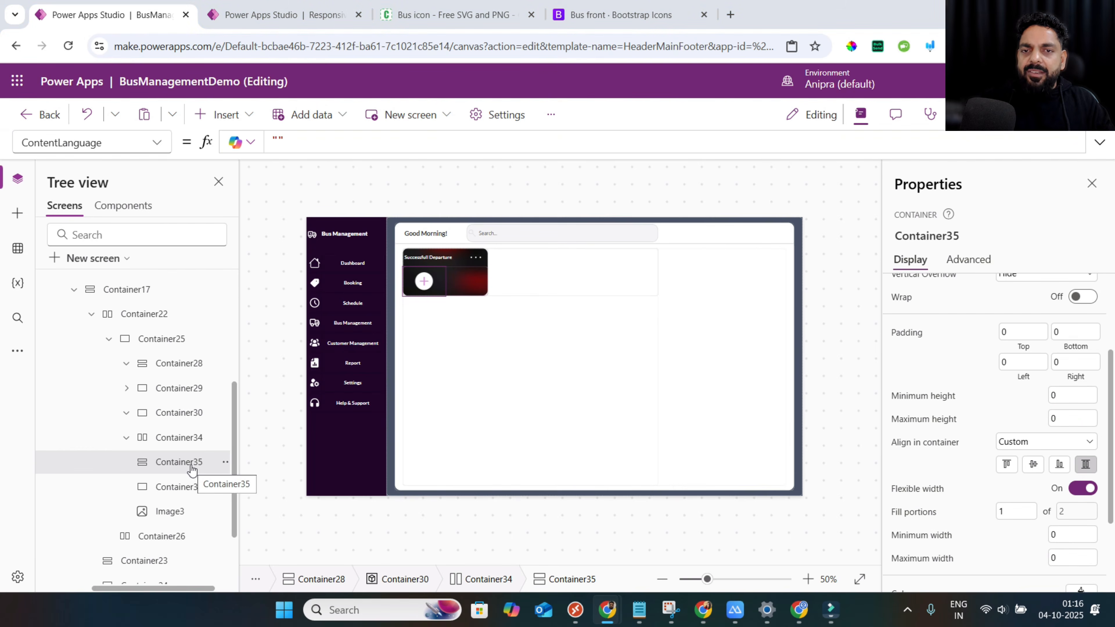
{"action": "left_click", "coordinate": [238, 117]}
{"action": "type", "text": "contain"}
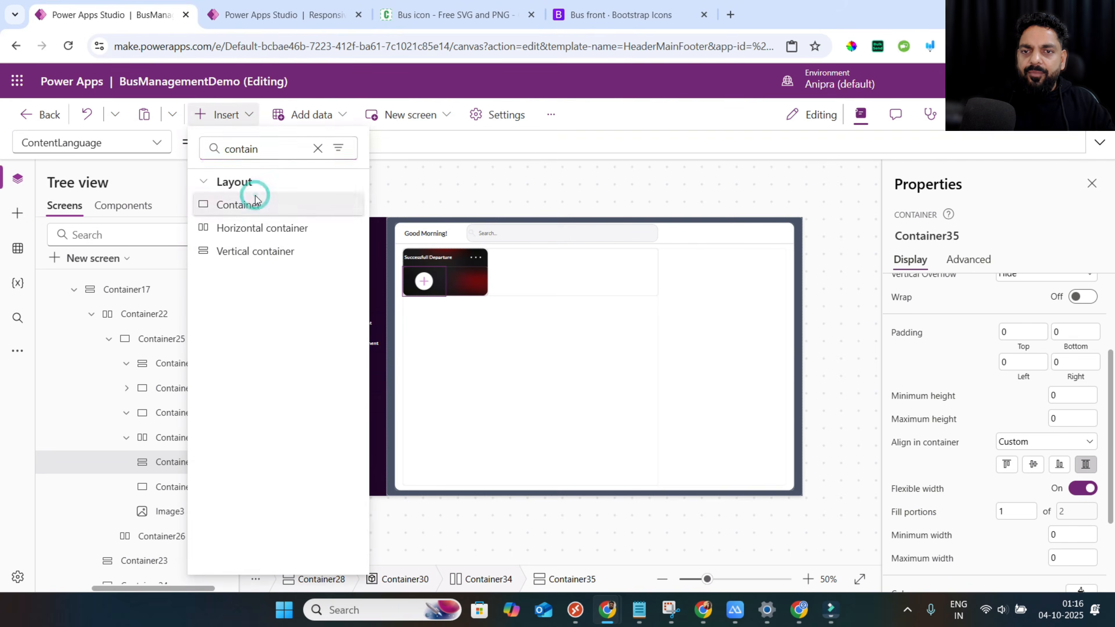
{"action": "left_click", "coordinate": [250, 203]}
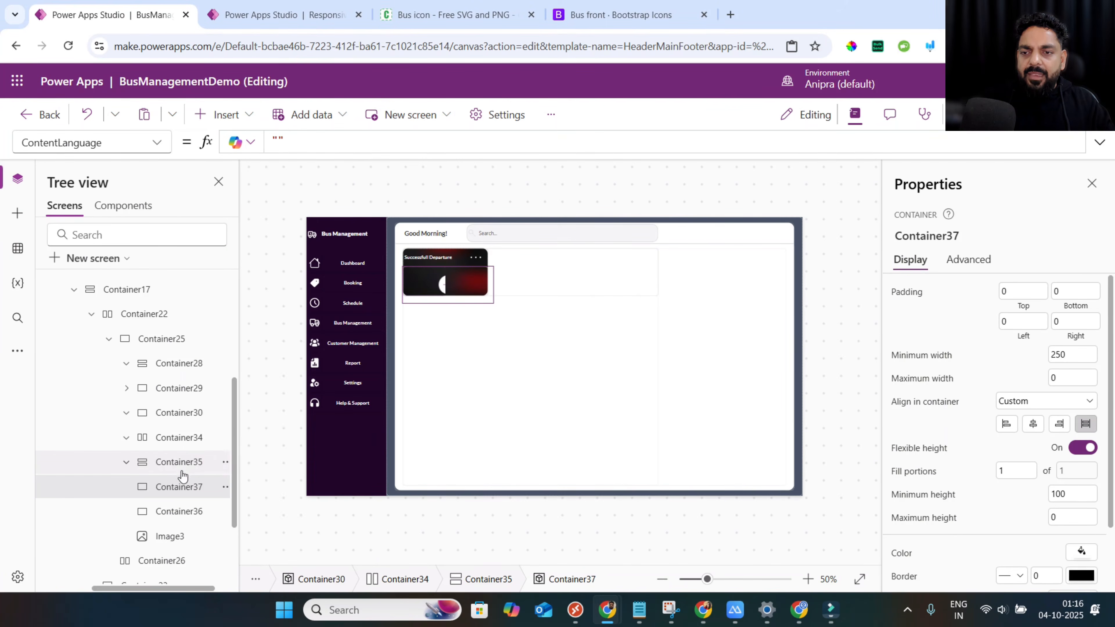
{"action": "left_click", "coordinate": [181, 463]}
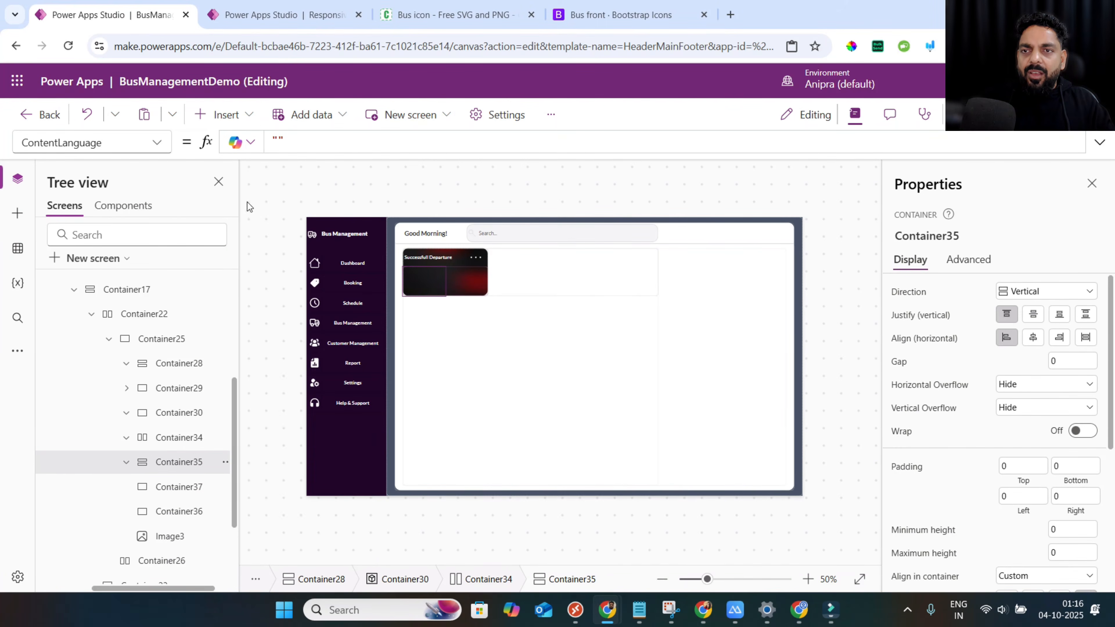
{"action": "left_click", "coordinate": [229, 115]}
{"action": "left_click", "coordinate": [247, 149]}
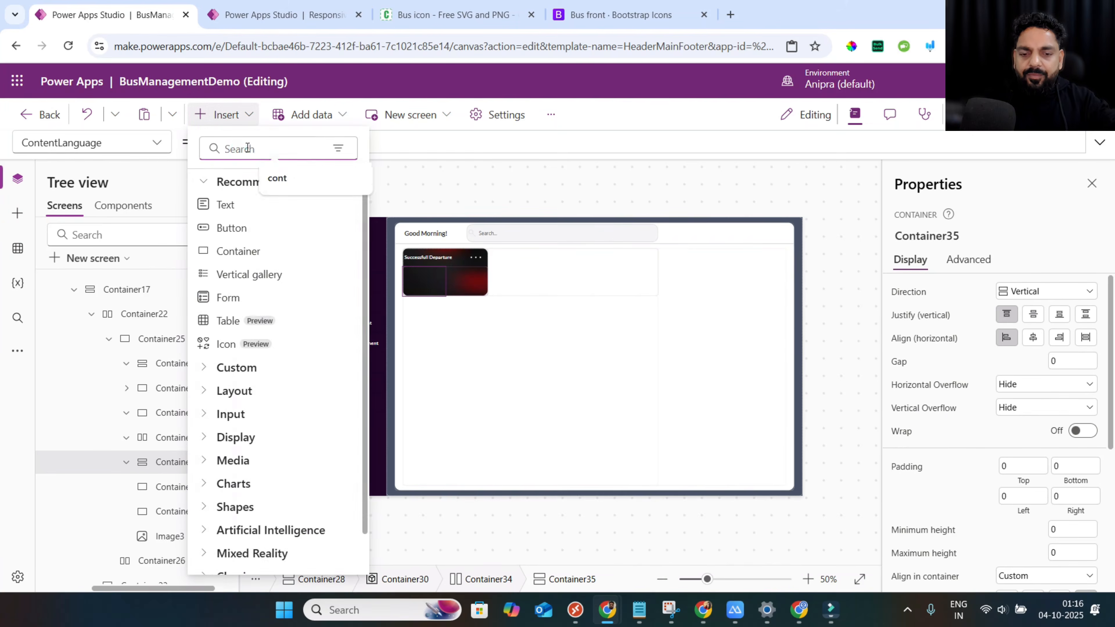
{"action": "type", "text": "hori"}
{"action": "left_click", "coordinate": [254, 204]}
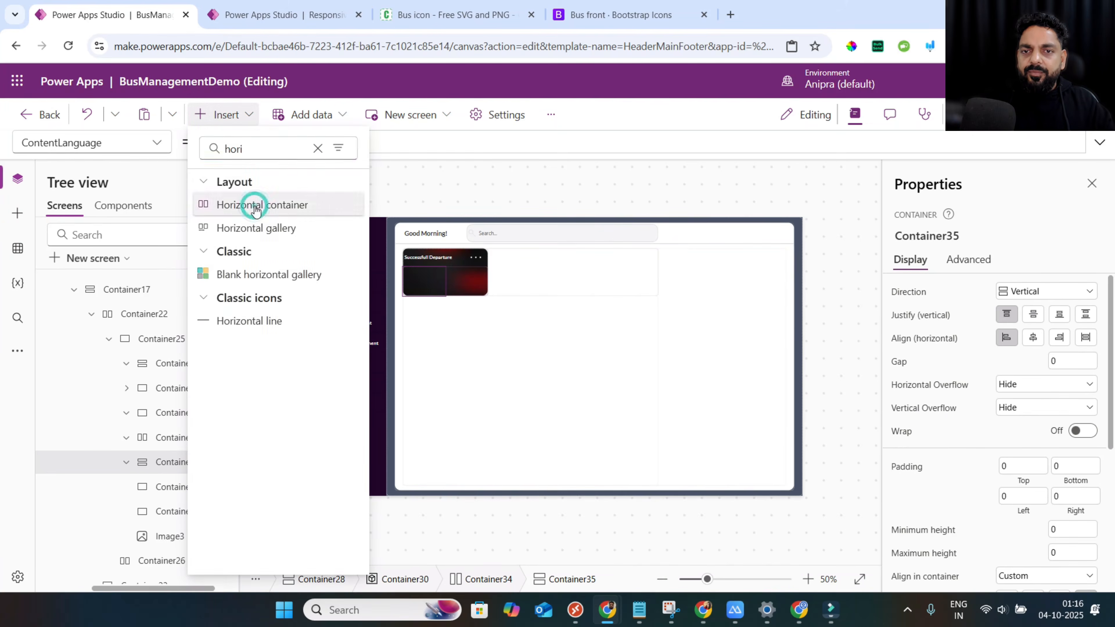
Set the minimum height and minimum width of Container37 and Container38 to 0.
{"action": "left_click", "coordinate": [178, 487]}
{"action": "left_click", "coordinate": [185, 511], "text": "ctrl"}
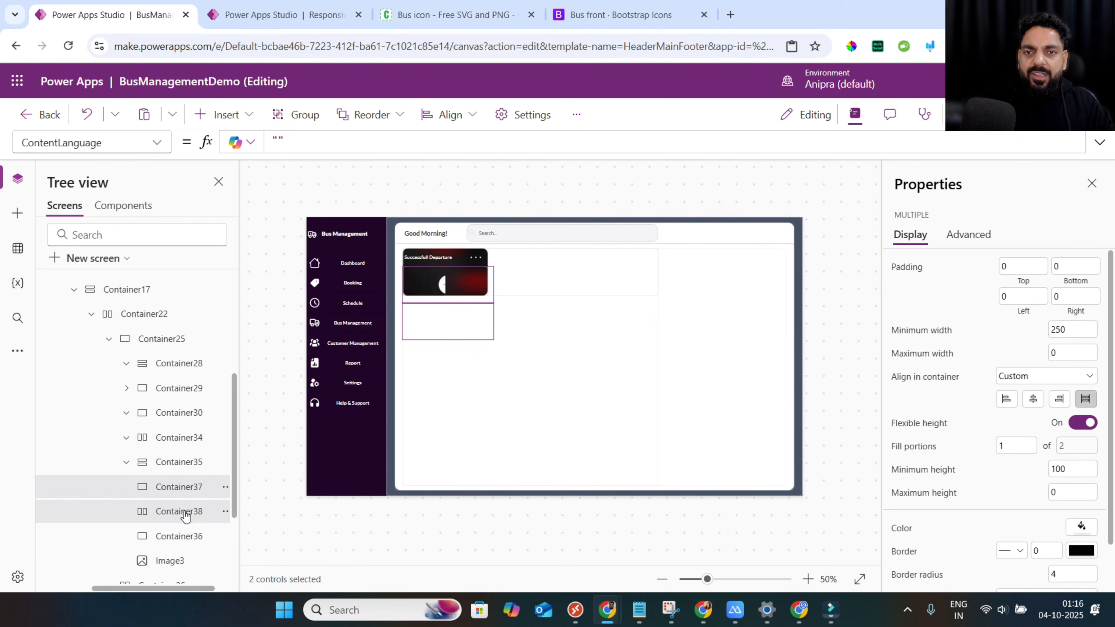
{"action": "left_click", "coordinate": [1075, 474]}
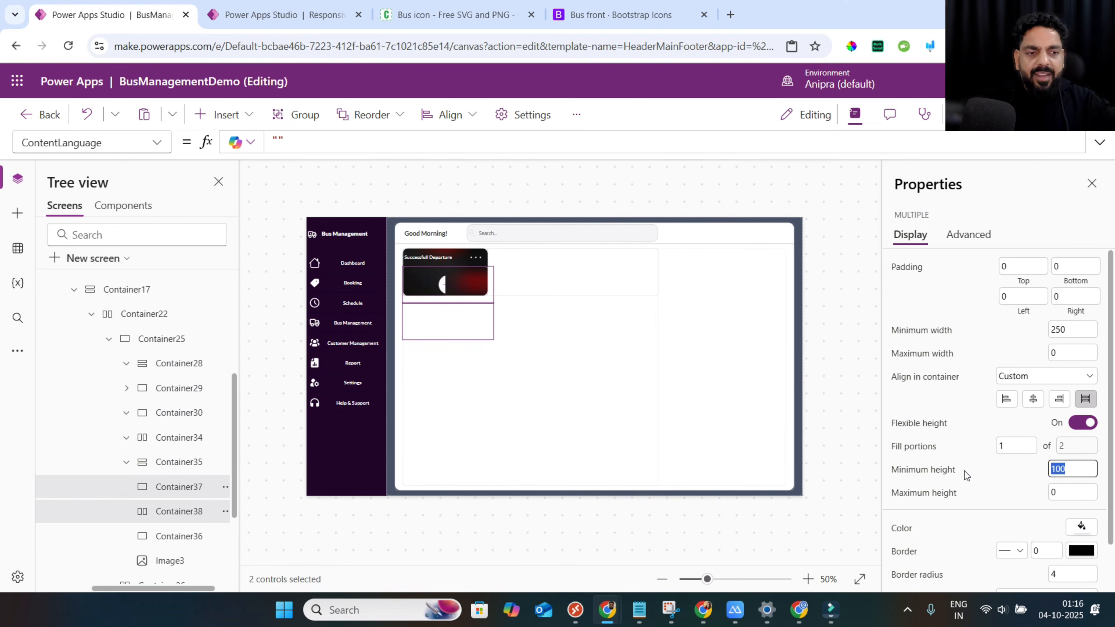
{"action": "left_click", "coordinate": [1083, 334]}
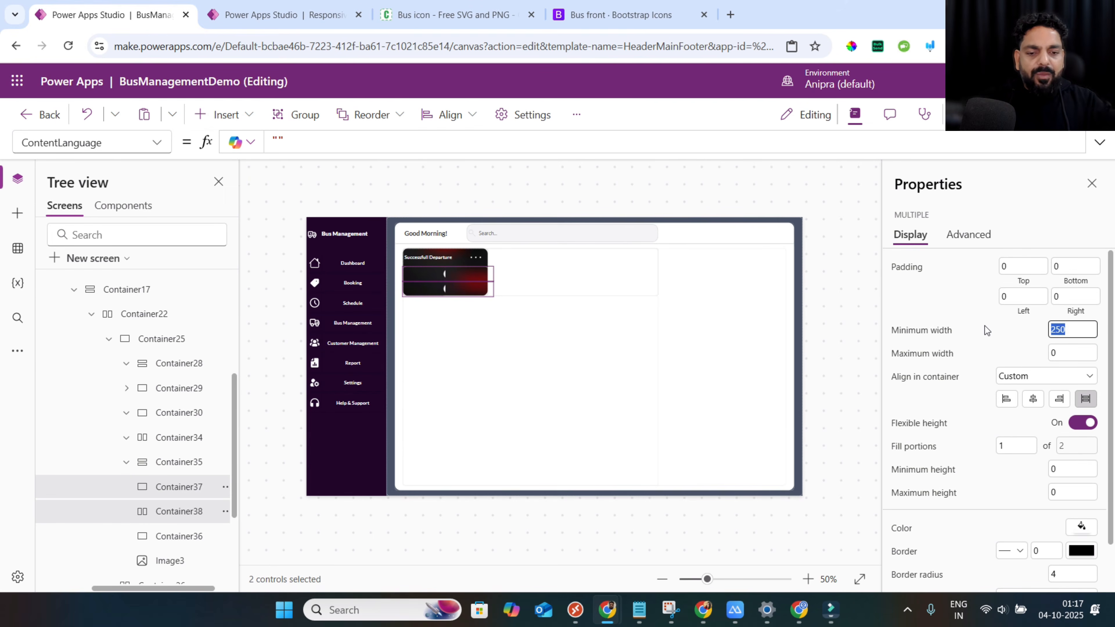
{"action": "scroll", "coordinate": [983, 461], "scroll_direction": "down", "scroll_amount": 1}
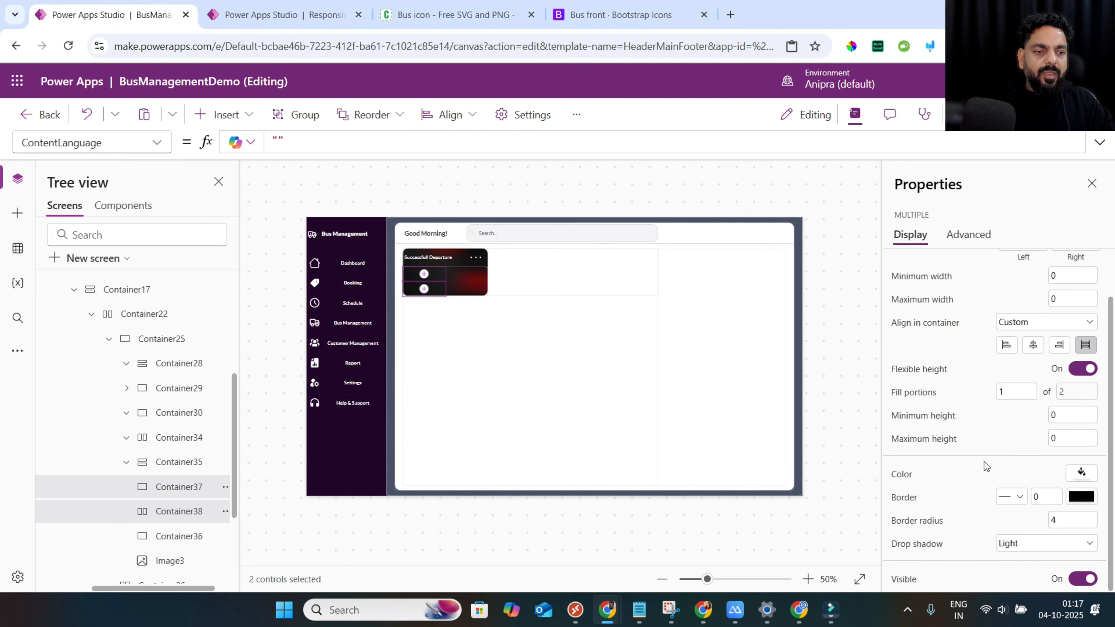
Set the drop shadow of Container37 and Container38 to None.
{"action": "left_click", "coordinate": [1039, 544]}
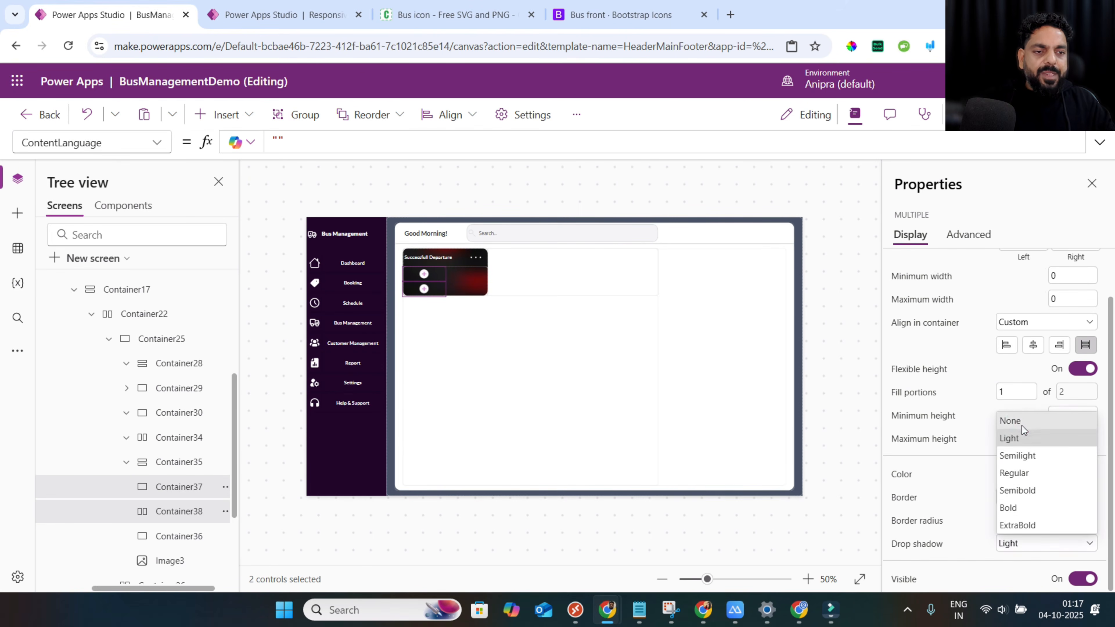
{"action": "left_click", "coordinate": [1022, 423]}
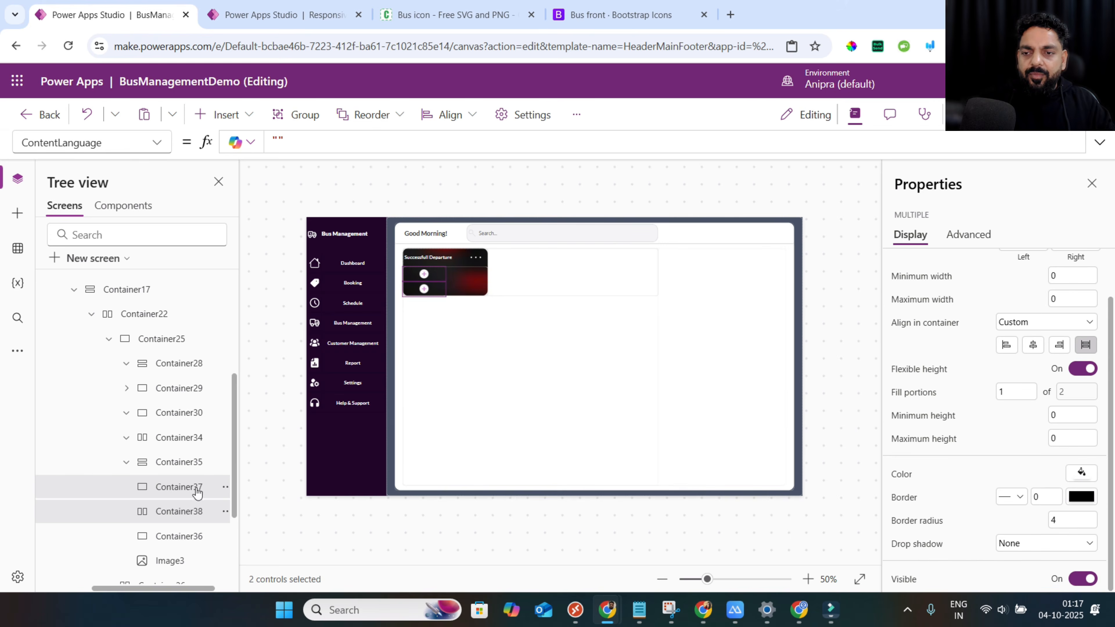
Insert an image control inside Container36 and assign it the thumb-up-svgrepo-com (2) picture.
{"action": "left_click", "coordinate": [183, 536]}
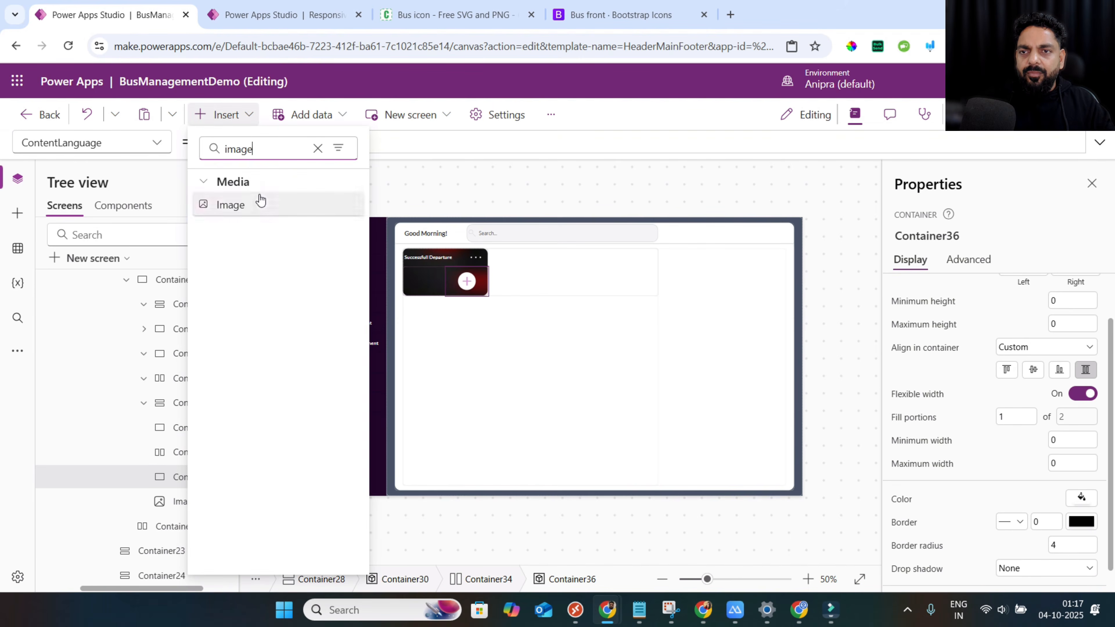
{"action": "left_click", "coordinate": [259, 202]}
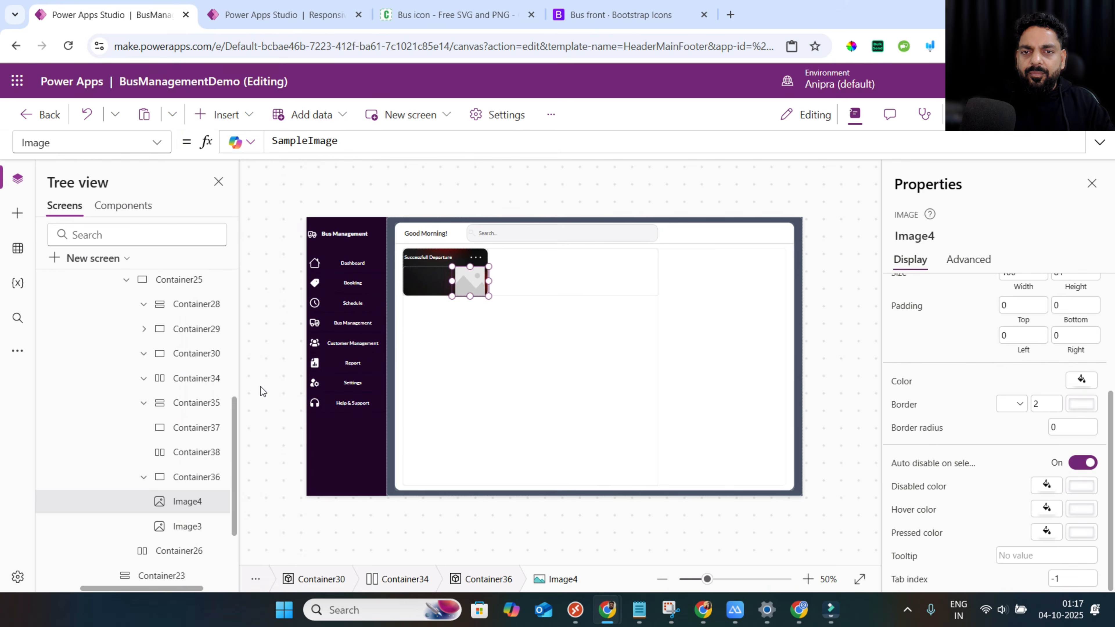
{"action": "scroll", "coordinate": [963, 386], "scroll_direction": "up", "scroll_amount": 4}
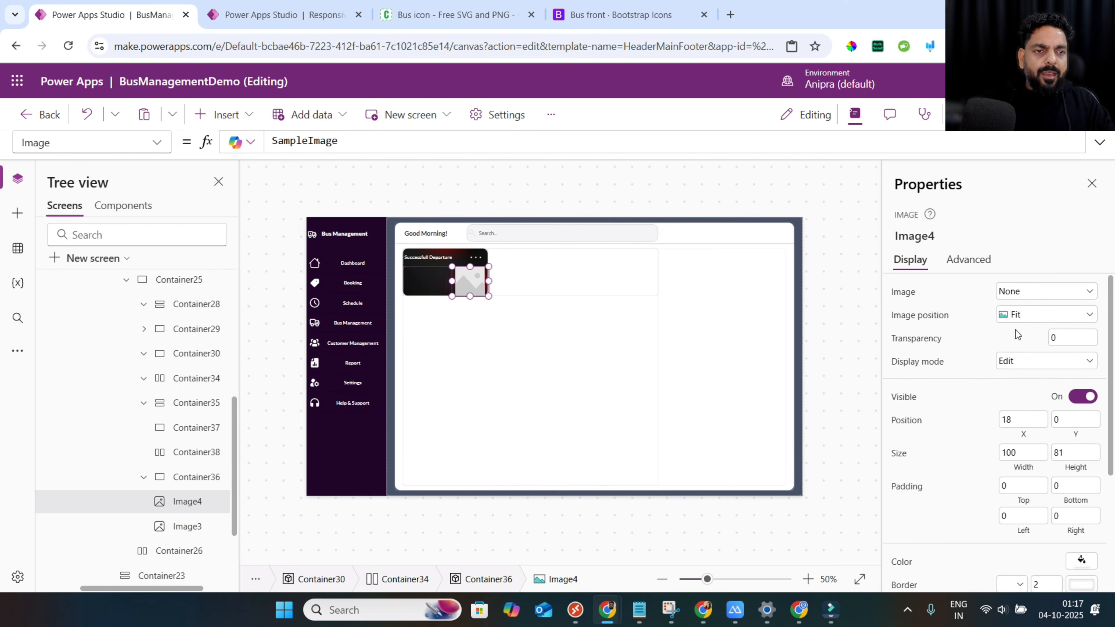
{"action": "left_click", "coordinate": [1019, 296]}
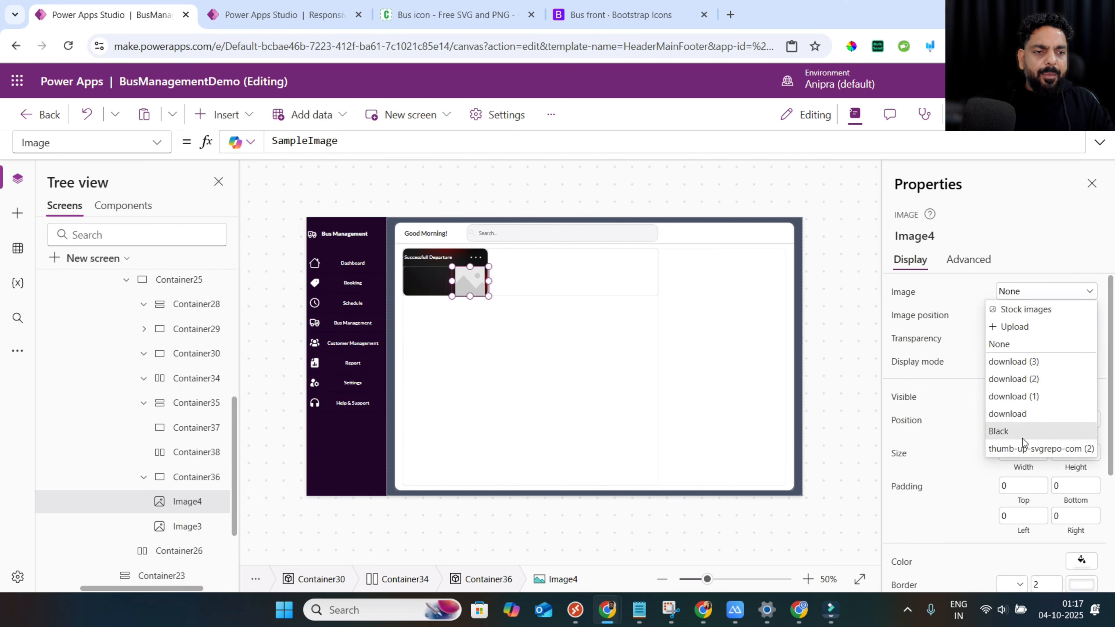
{"action": "left_click", "coordinate": [1023, 448]}
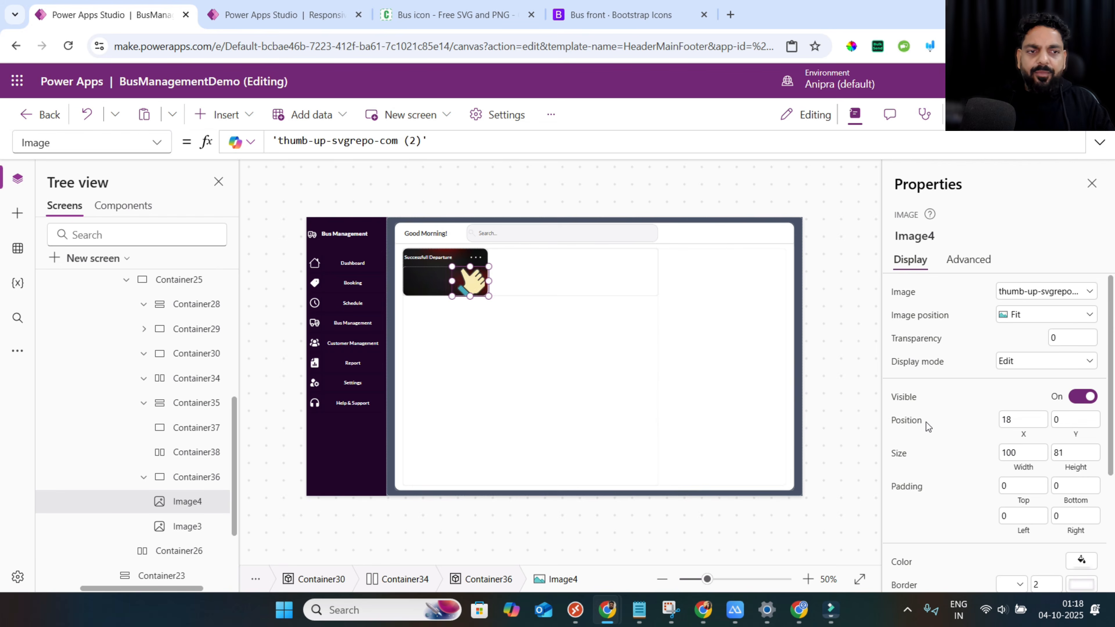
Set the thumb image's width to Parent.Width and its height to (Parent.Height)*80%.
{"action": "left_click", "coordinate": [1029, 469]}
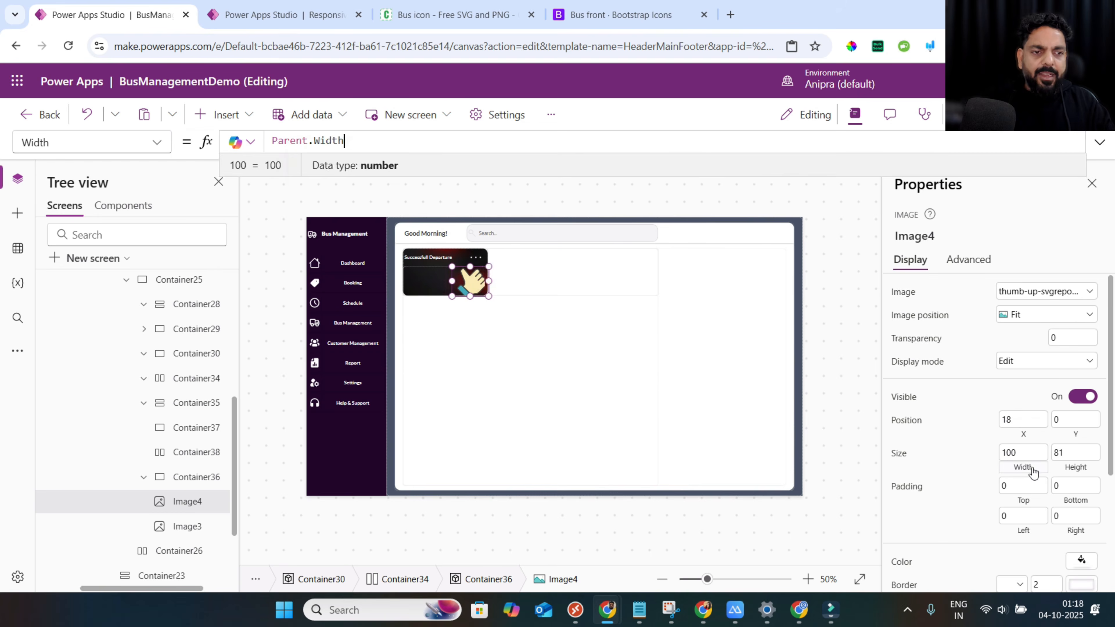
{"action": "left_click", "coordinate": [1069, 474]}
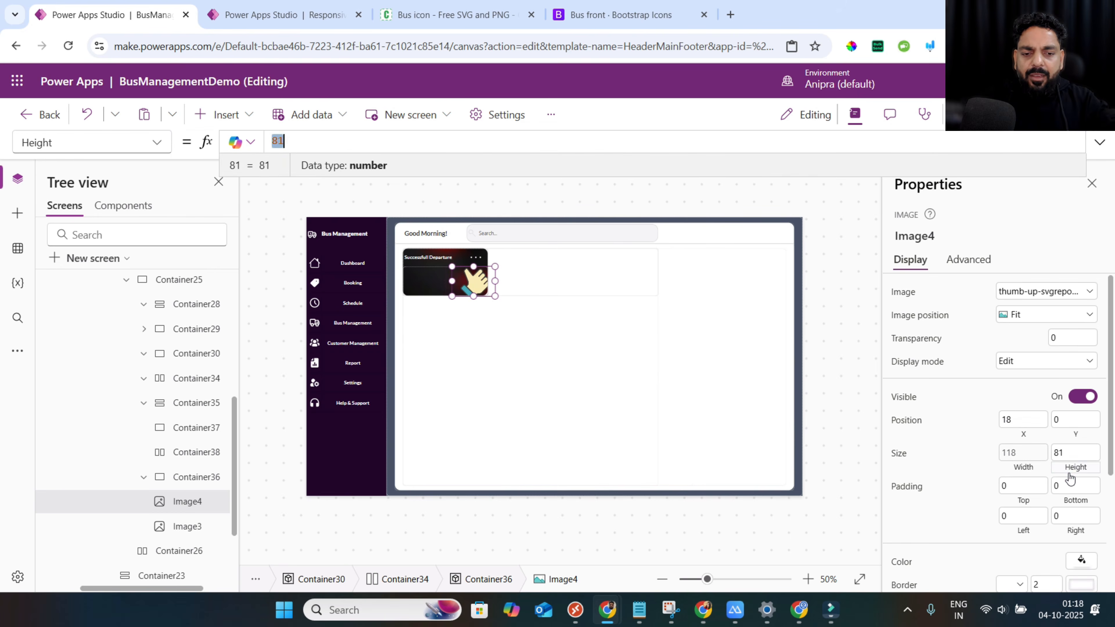
{"action": "type", "text": "(Par"}
{"action": "key", "text": "Tab"}
{"action": "type", "text": "-"}
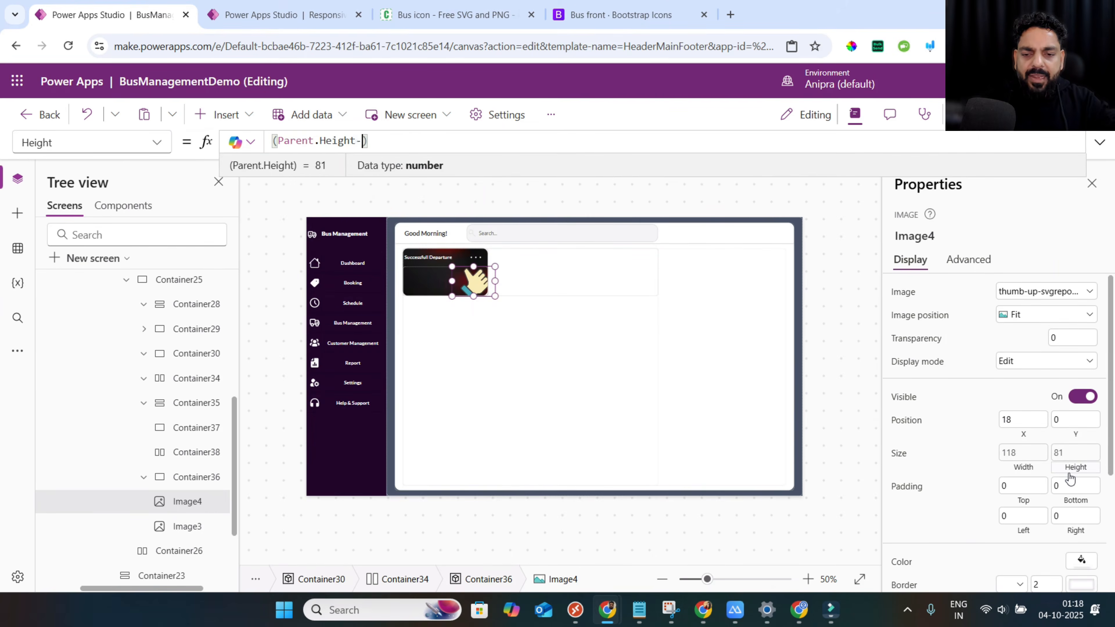
{"action": "key", "text": "BackSpace"}
{"action": "key", "text": "End"}
{"action": "type", "text": "*"}
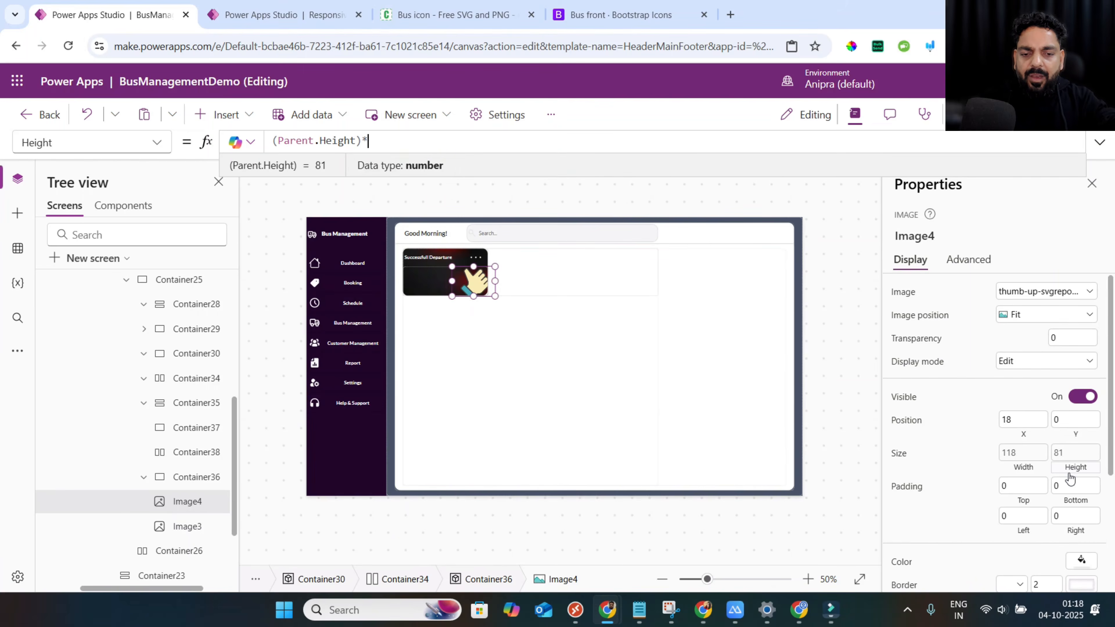
{"action": "type", "text": "80%"}
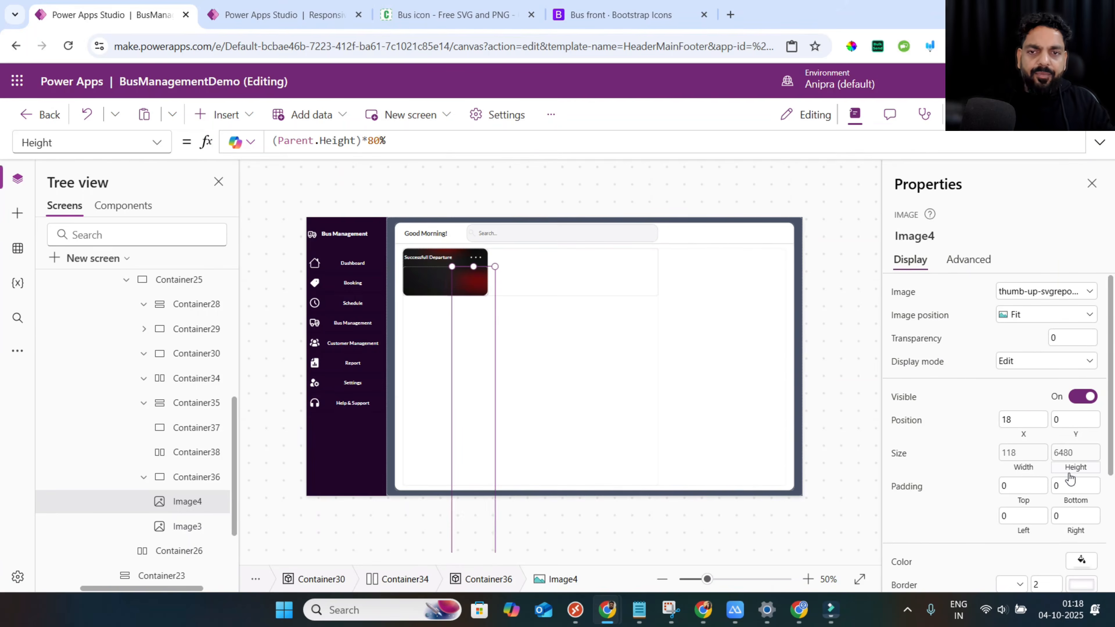
Position the thumb image at X 0 and centre it vertically with the Y formula (Parent.Height-Self.Height)/2.
{"action": "left_click", "coordinate": [1023, 423]}
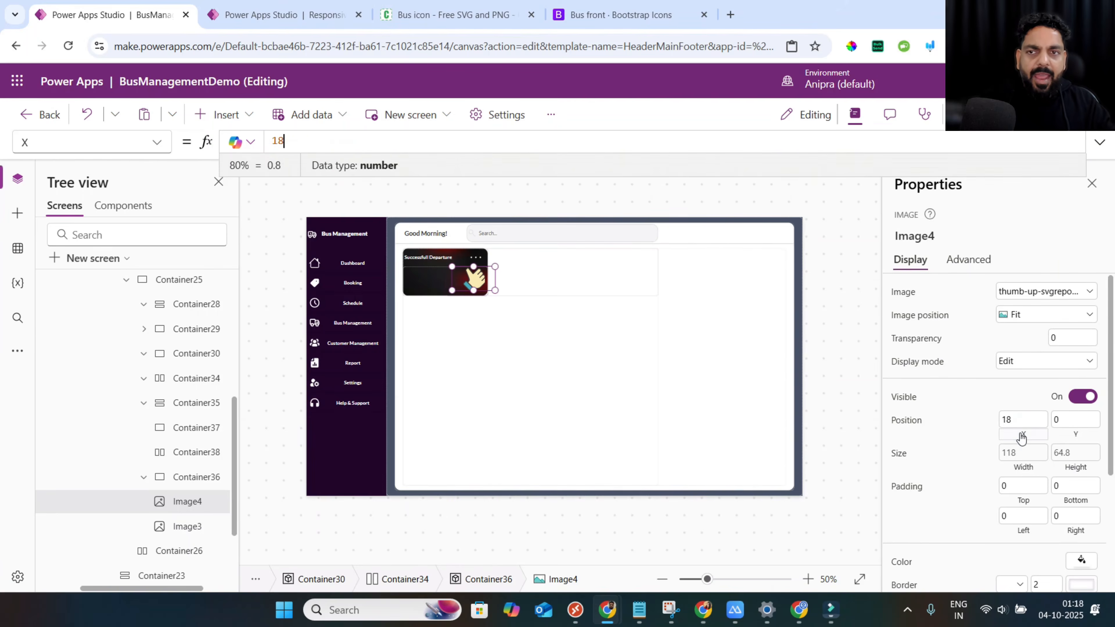
{"action": "left_click", "coordinate": [1065, 435]}
{"action": "type", "text": "(parent."}
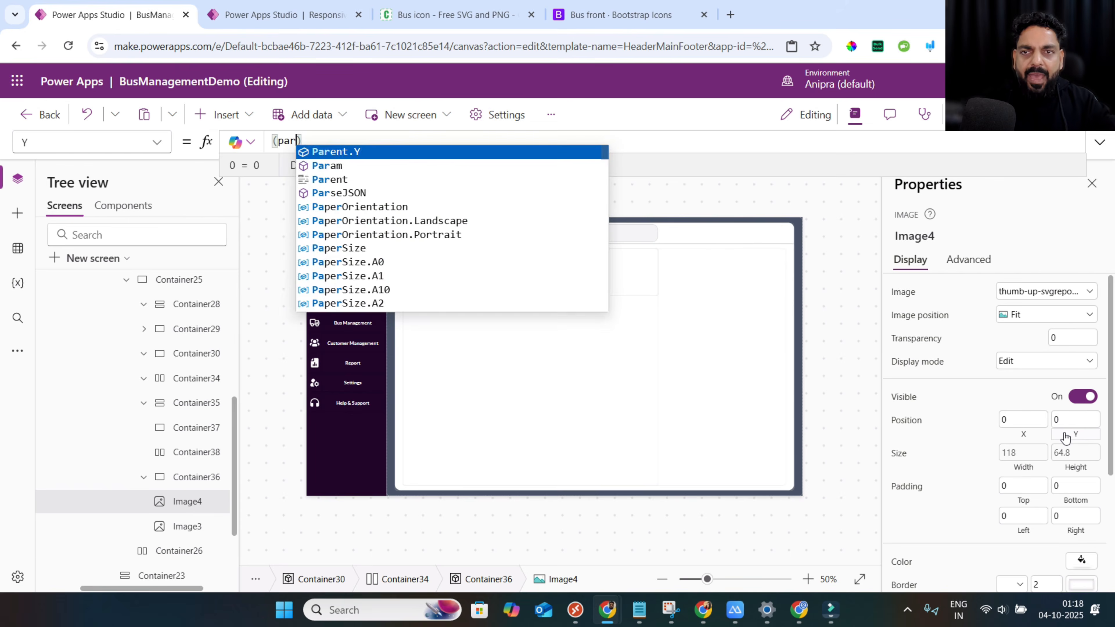
{"action": "type", "text": "Height-sel"}
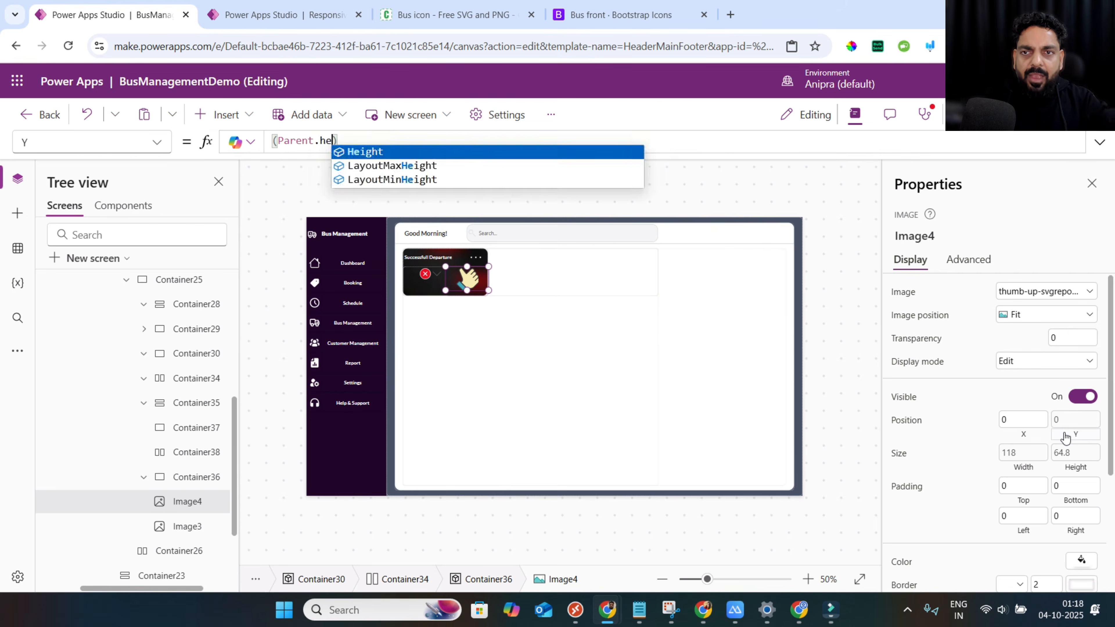
{"action": "type", "text": "f.Height-Self"}
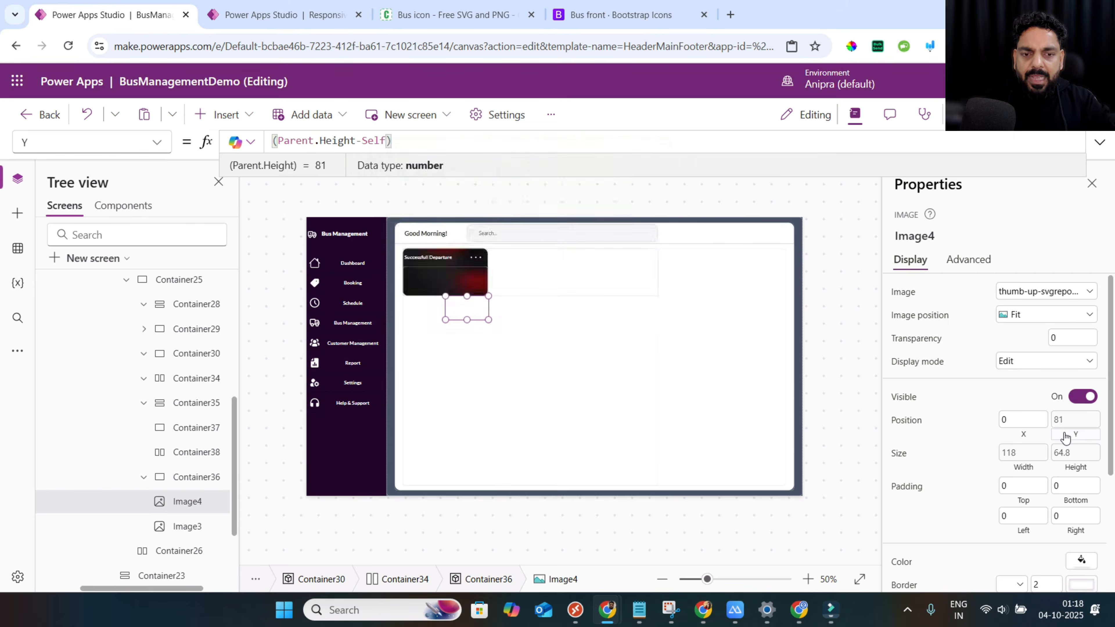
{"action": "type", "text": "/2"}
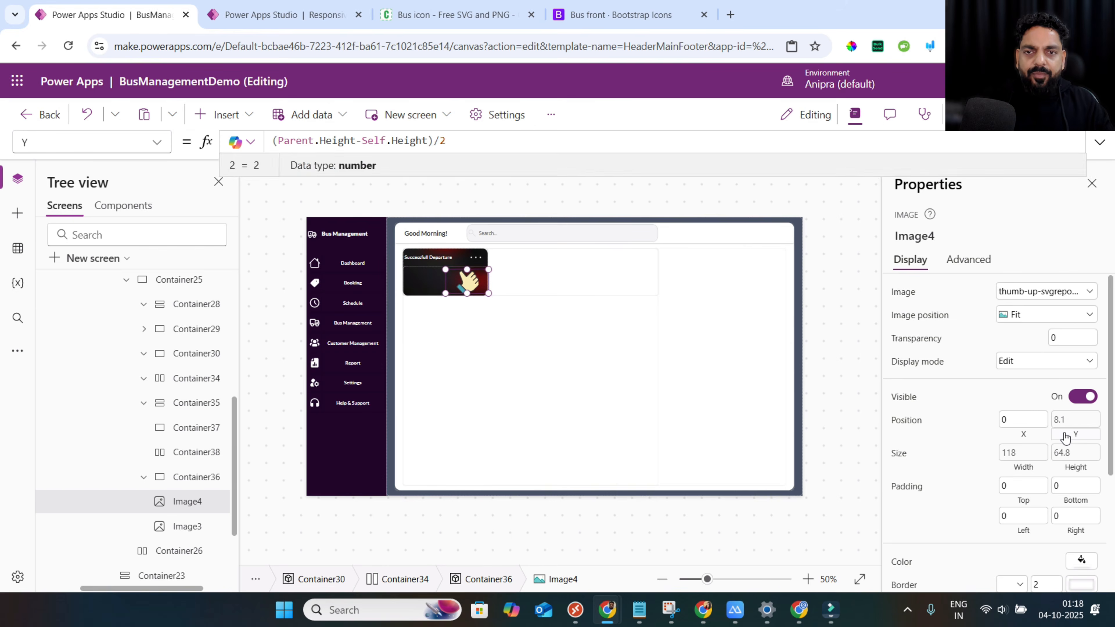
Insert a classic text label inside Container37.
{"action": "left_click", "coordinate": [189, 428]}
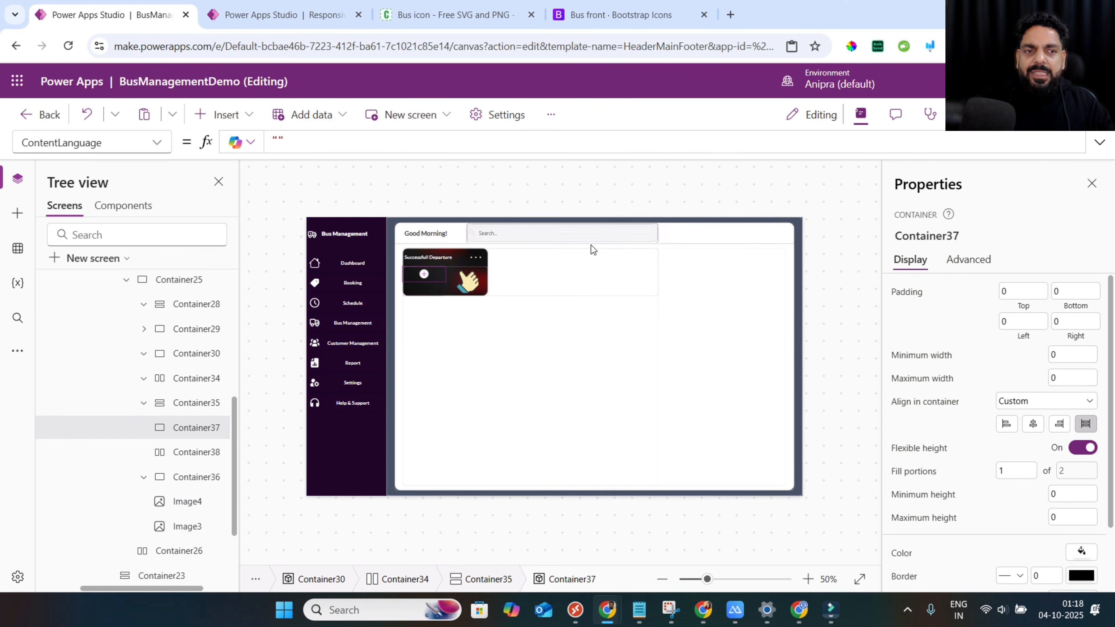
{"action": "left_click", "coordinate": [223, 115]}
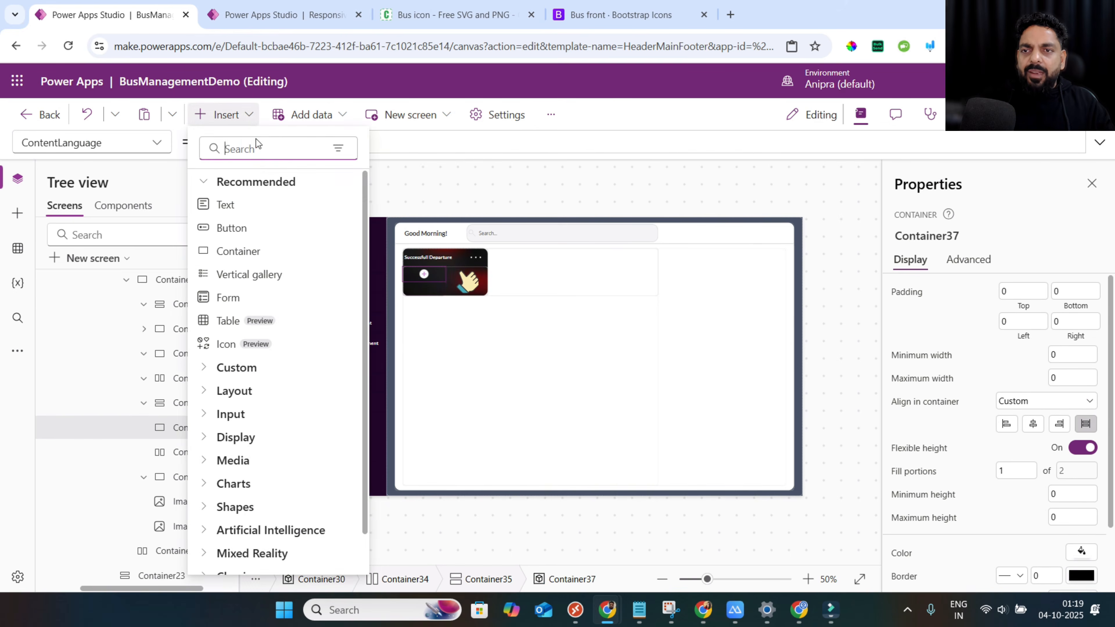
{"action": "type", "text": "lab"}
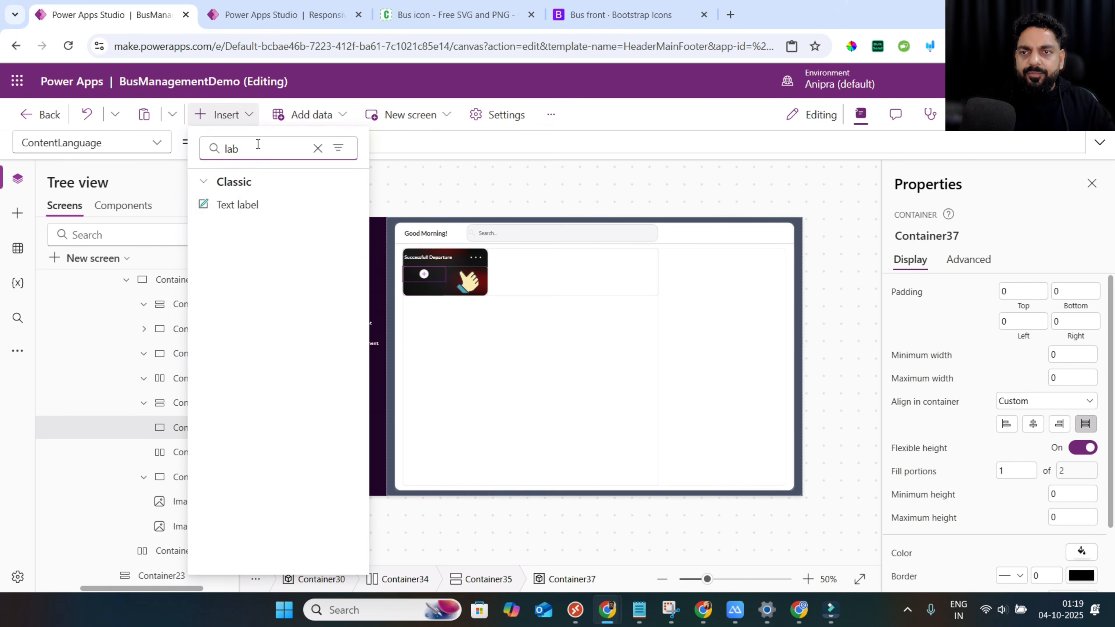
{"action": "left_click", "coordinate": [259, 209]}
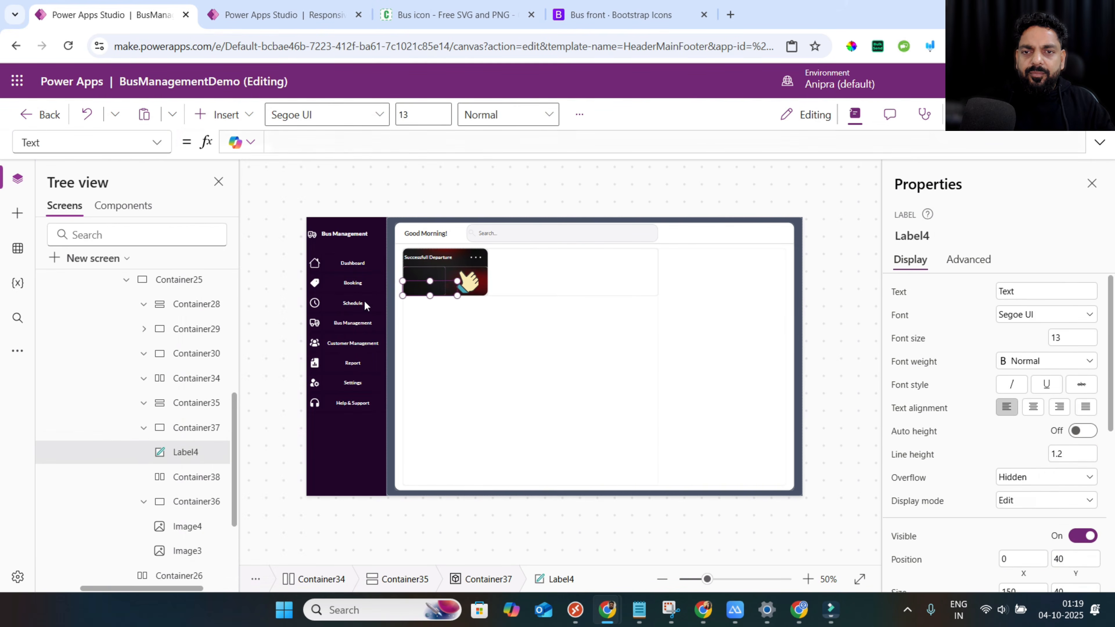
Make the new label fill its container with width Parent.Width, height Parent.Height and Y position 0.
{"action": "scroll", "coordinate": [1018, 383], "scroll_direction": "down", "scroll_amount": 5}
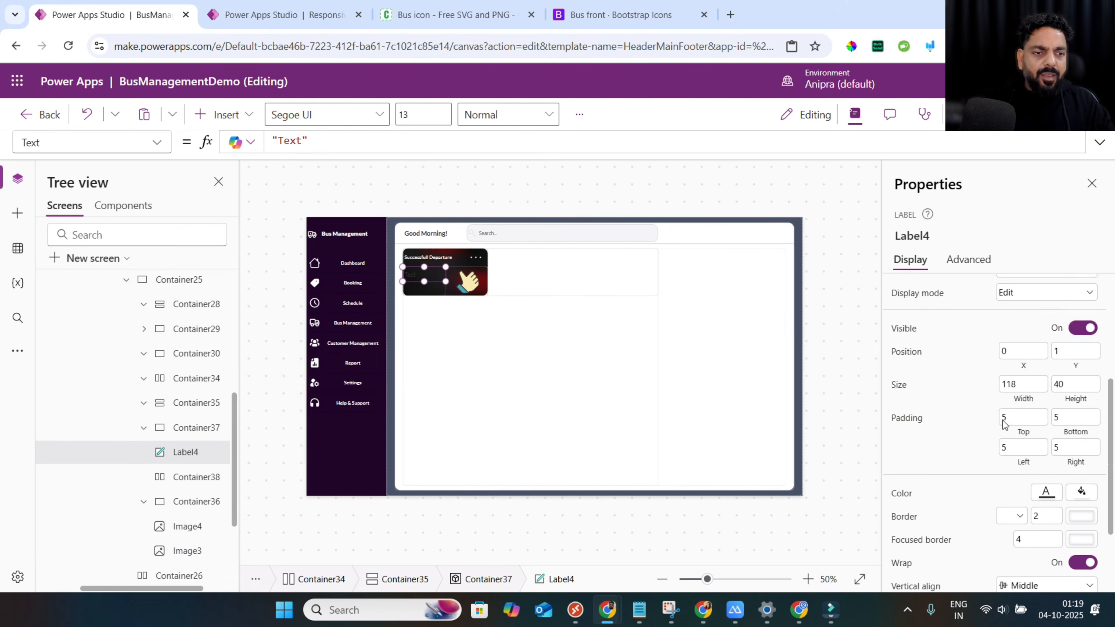
{"action": "left_click", "coordinate": [1018, 347]}
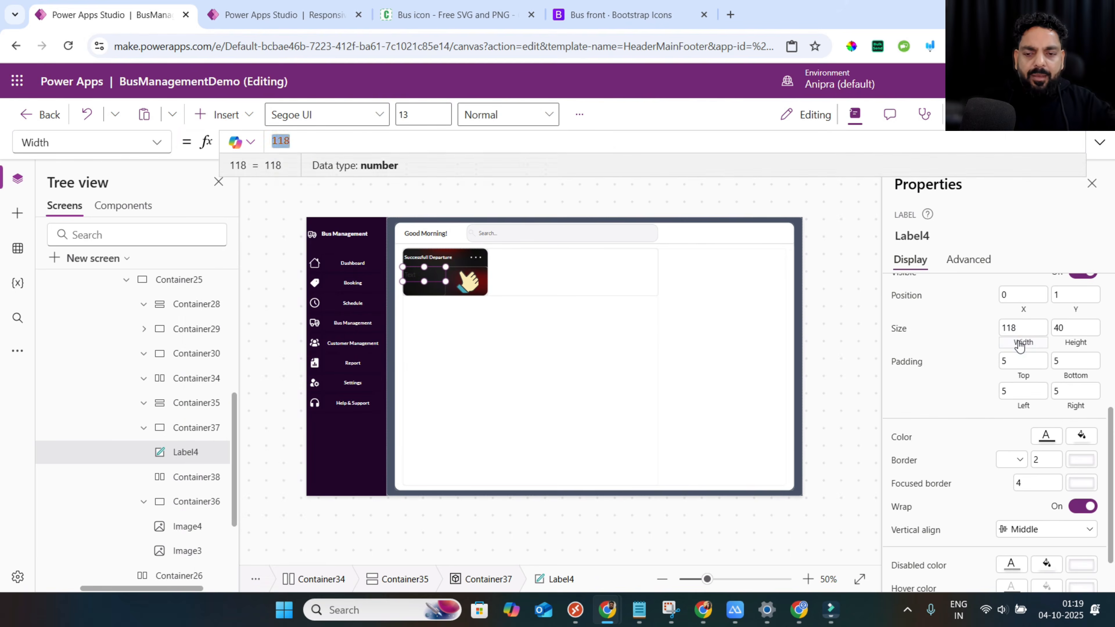
{"action": "type", "text": "Parent.Width"}
{"action": "left_click", "coordinate": [1066, 345]}
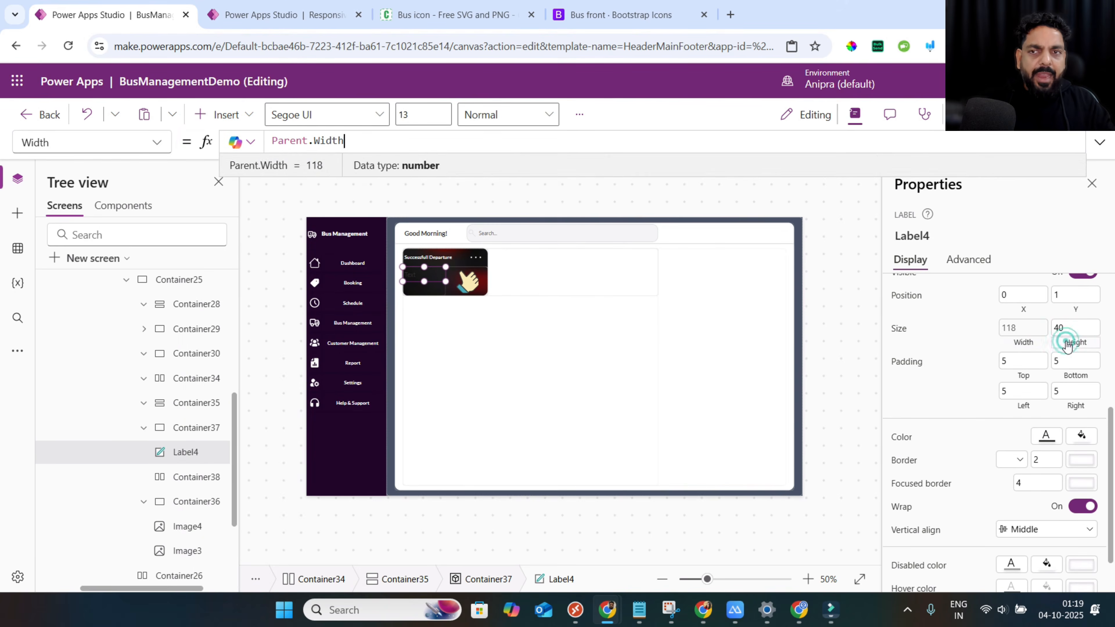
{"action": "type", "text": "parent.Height"}
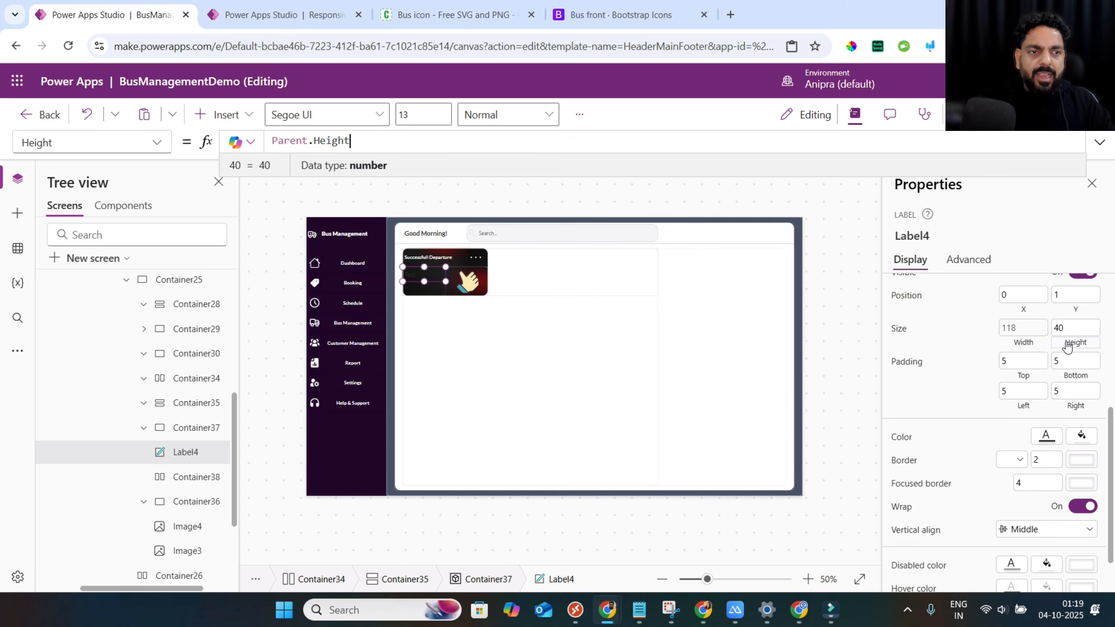
{"action": "left_click", "coordinate": [1084, 311]}
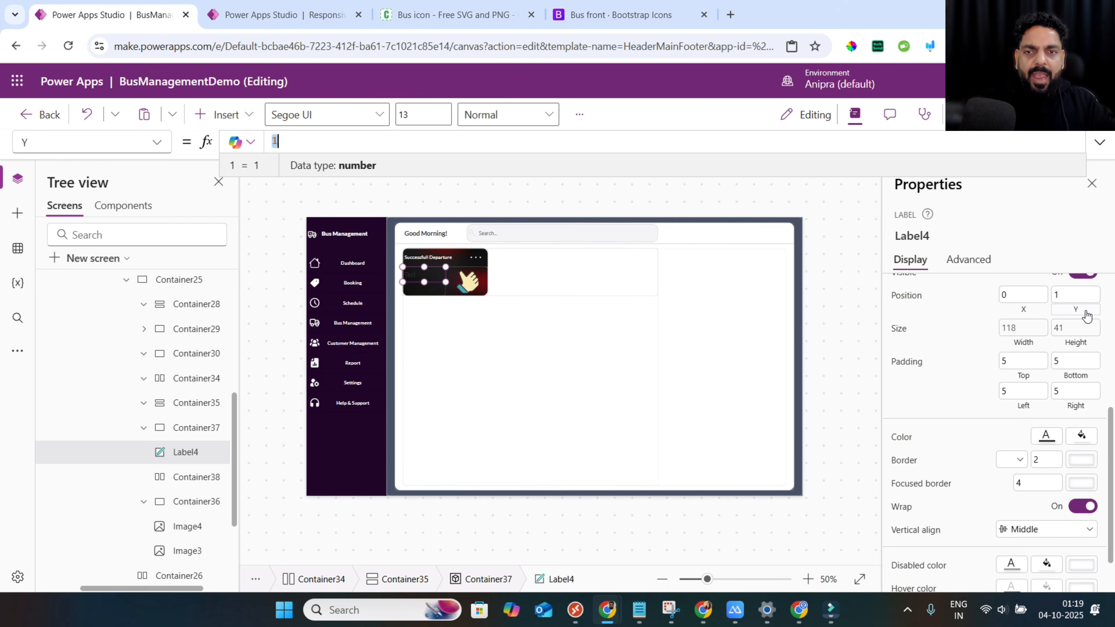
{"action": "type", "text": "0"}
Change the label's text to "142/200".
{"action": "scroll", "coordinate": [926, 321], "scroll_direction": "up", "scroll_amount": 5}
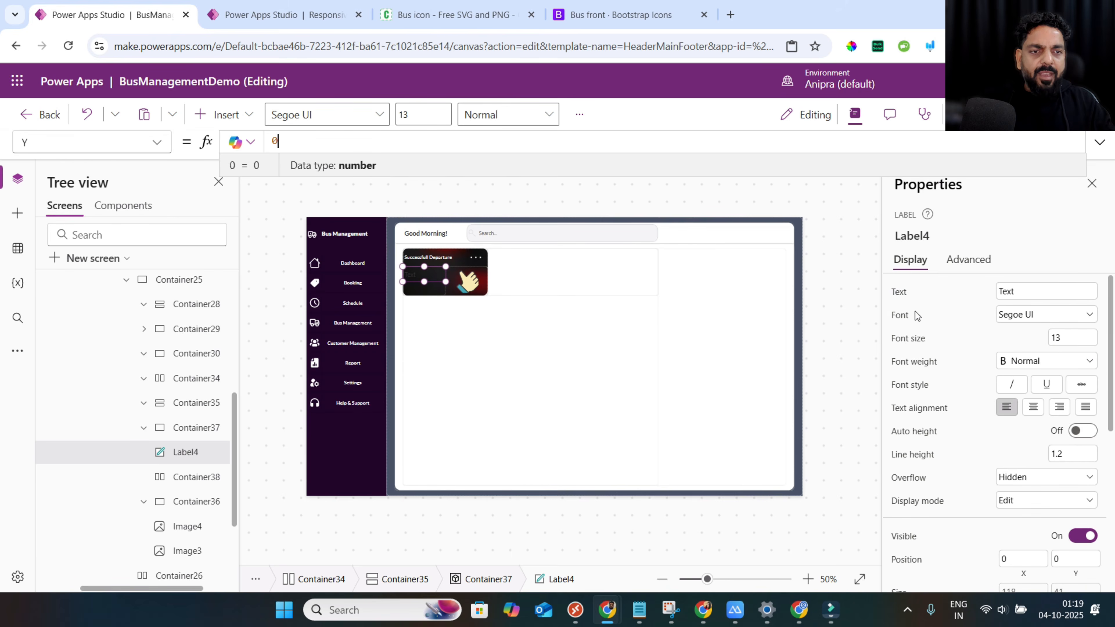
{"action": "left_click", "coordinate": [896, 293]}
{"action": "double_click", "coordinate": [300, 140]}
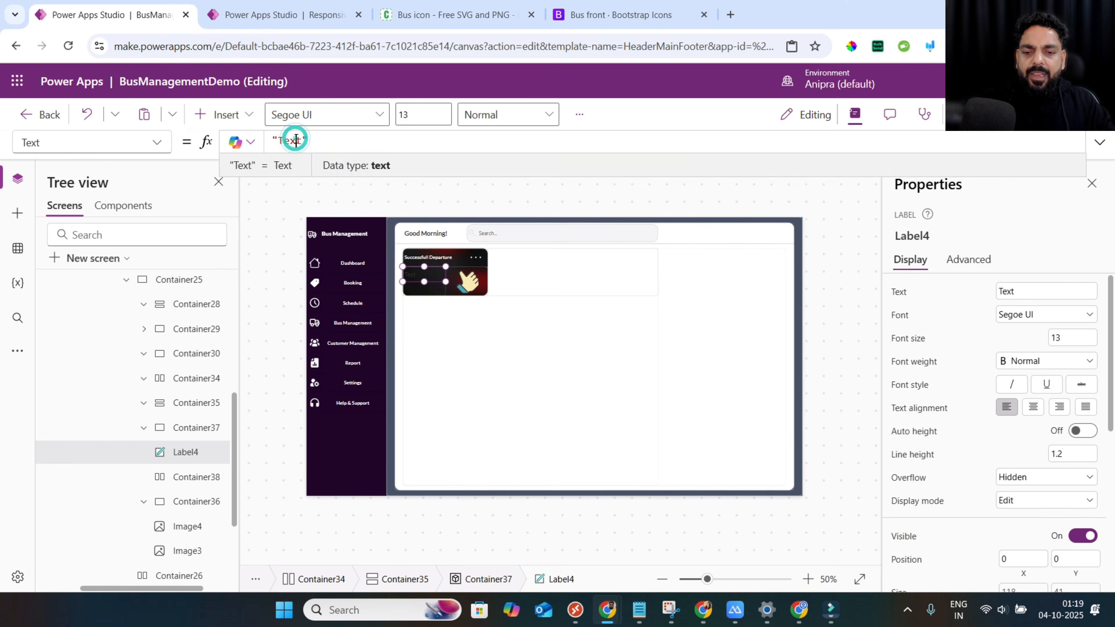
{"action": "type", "text": "\"142/200\""}
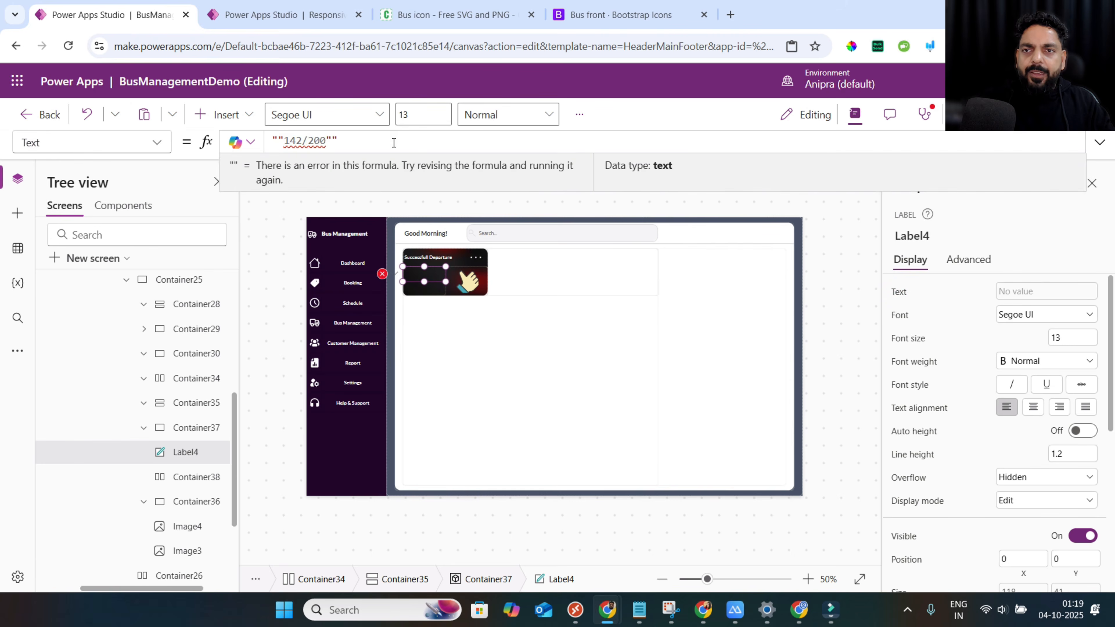
{"action": "key", "text": "ctrl+a"}
{"action": "type", "text": "\"142/200\""}
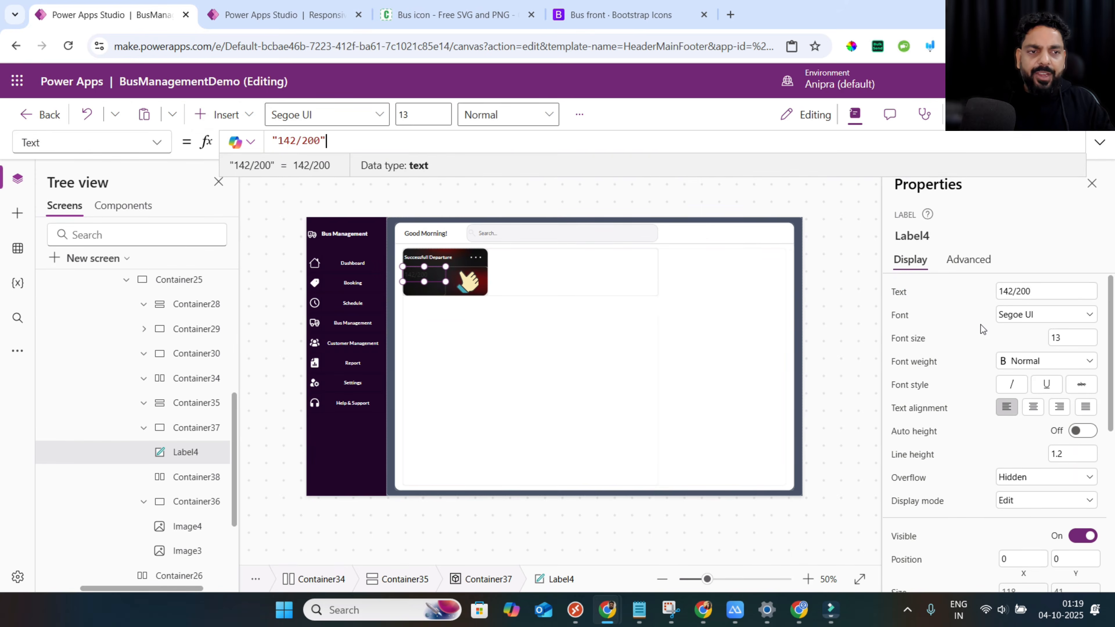
Style the 142/200 label with font _Font, font size 17 and font weight _FontWeight.
{"action": "left_click", "coordinate": [898, 315]}
{"action": "type", "text": "_fon"}
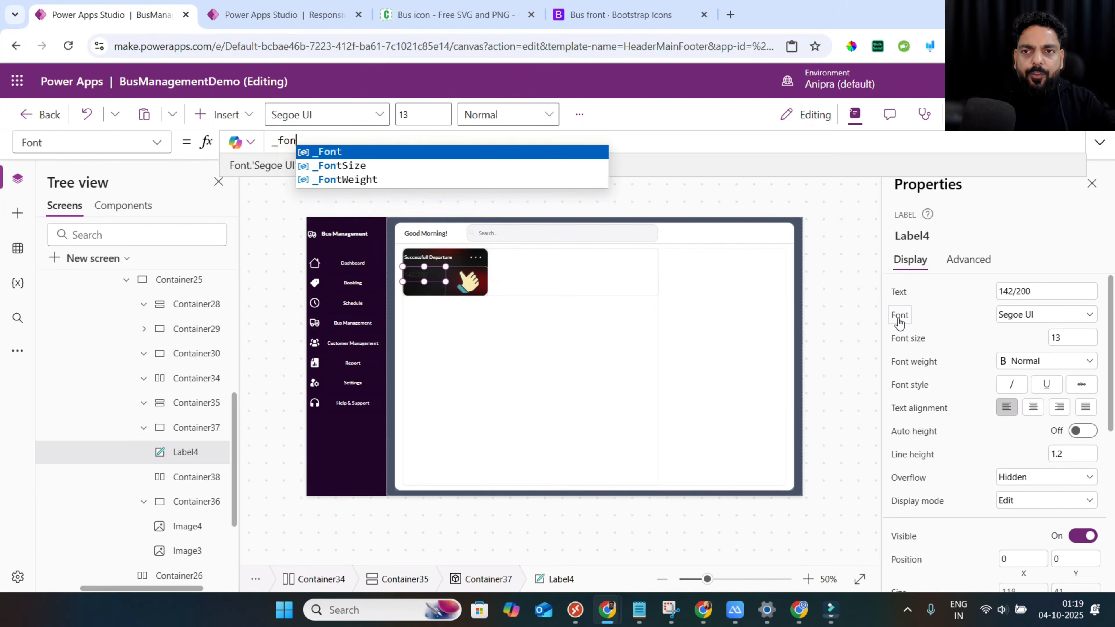
{"action": "key", "text": "Tab"}
{"action": "left_click", "coordinate": [912, 340]}
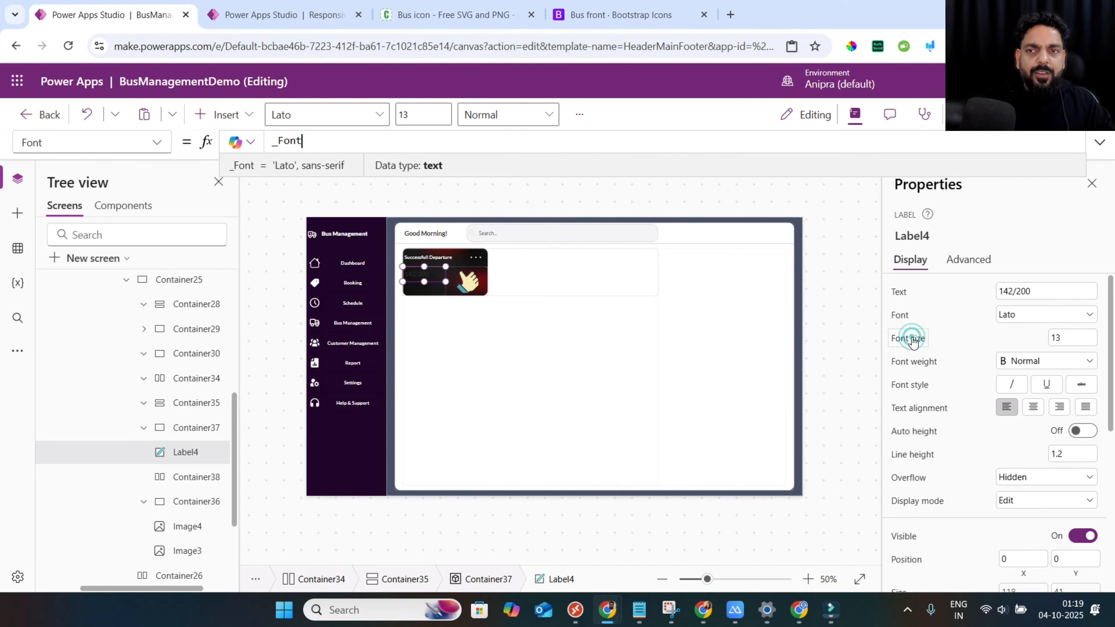
{"action": "type", "text": "17"}
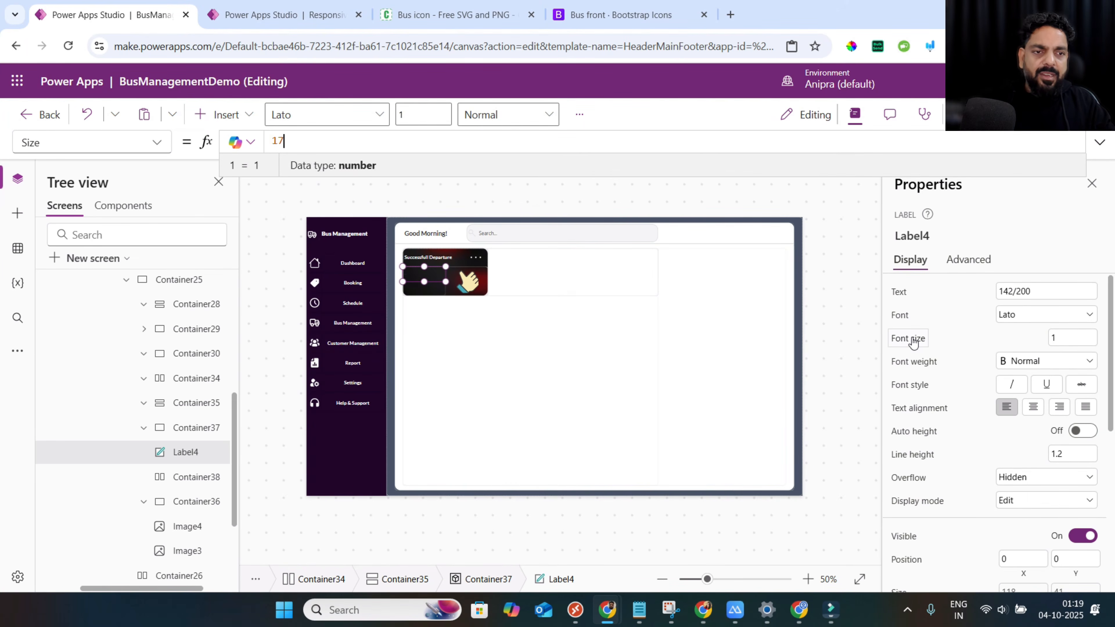
{"action": "left_click", "coordinate": [916, 358]}
{"action": "type", "text": "_fon"}
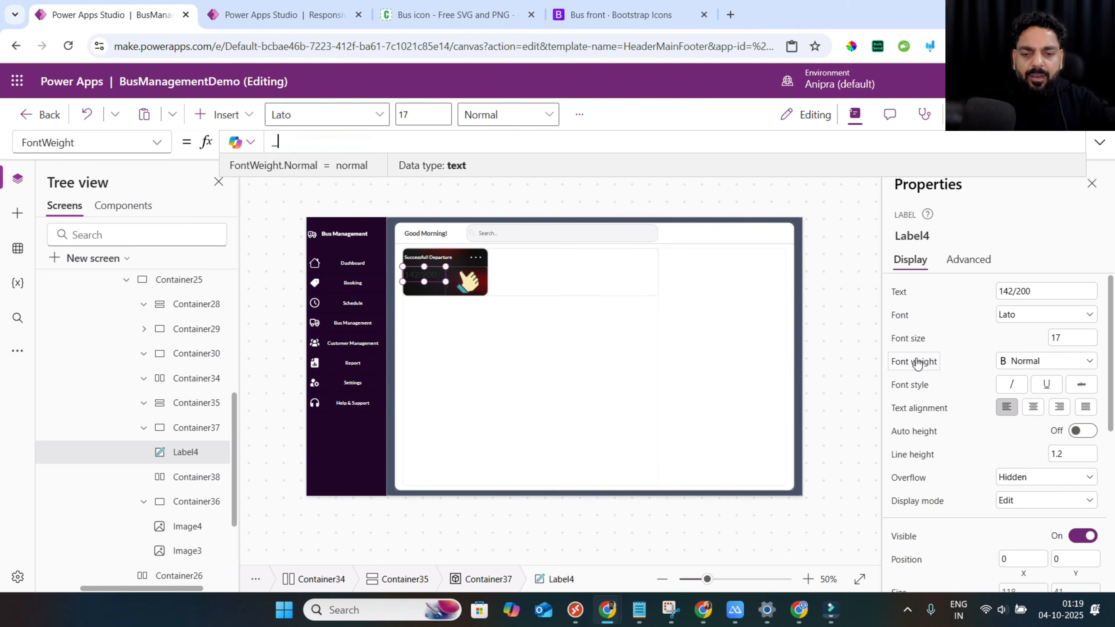
{"action": "key", "text": "Down"}
{"action": "key", "text": "Down"}
{"action": "key", "text": "Tab"}
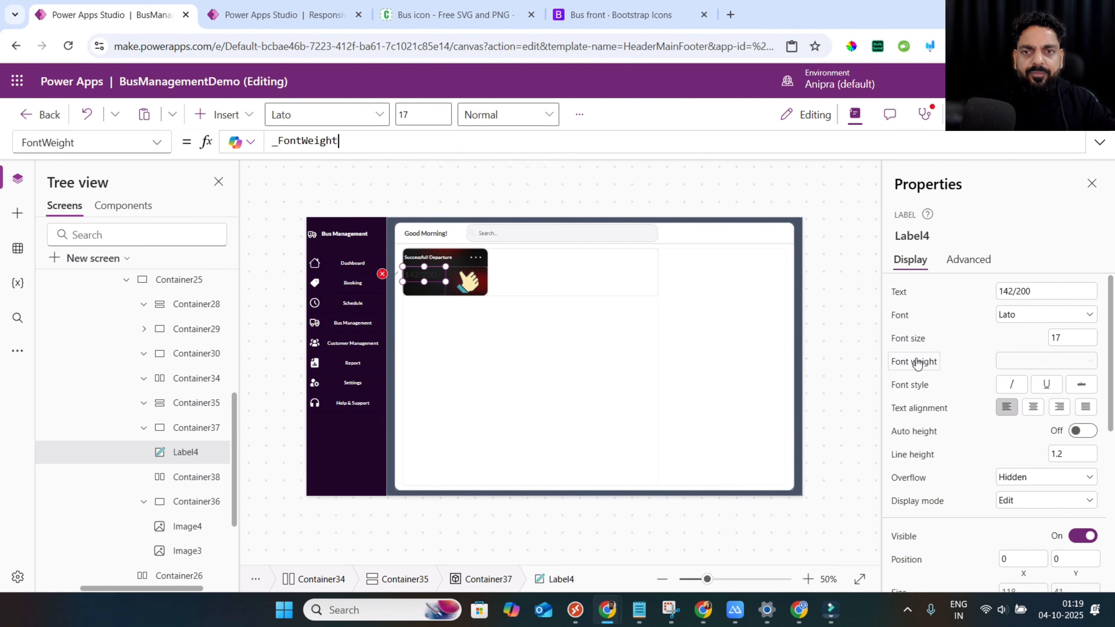
Set the text color of the 142/200 label to Color.White.
{"action": "scroll", "coordinate": [950, 446], "scroll_direction": "down", "scroll_amount": 6}
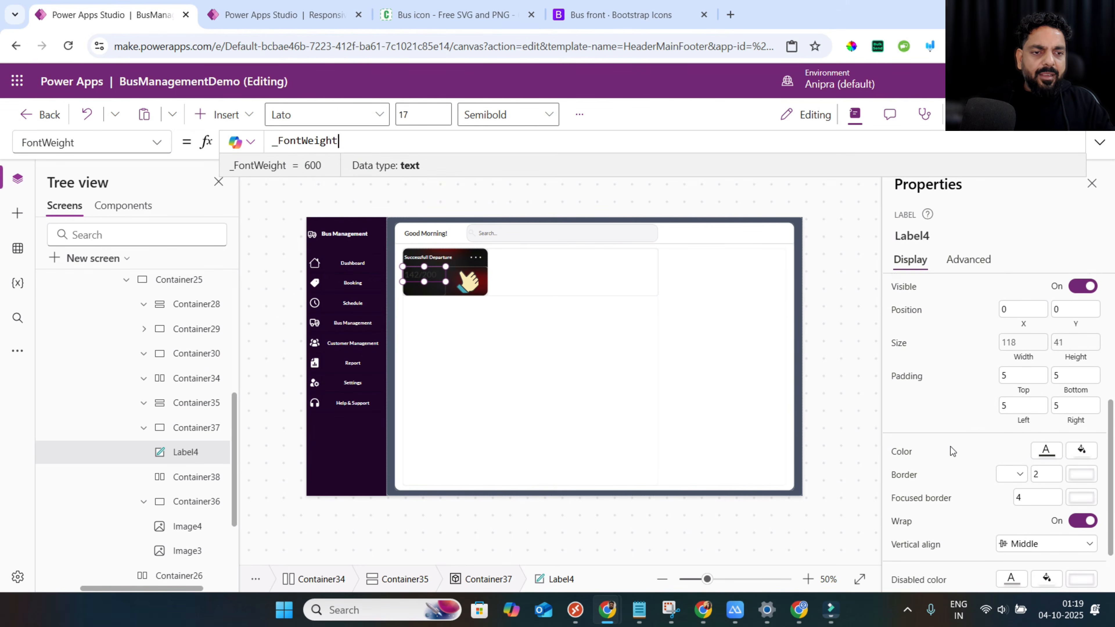
{"action": "left_click", "coordinate": [908, 441]}
{"action": "key", "text": "ctrl+a"}
{"action": "type", "text": "Color."}
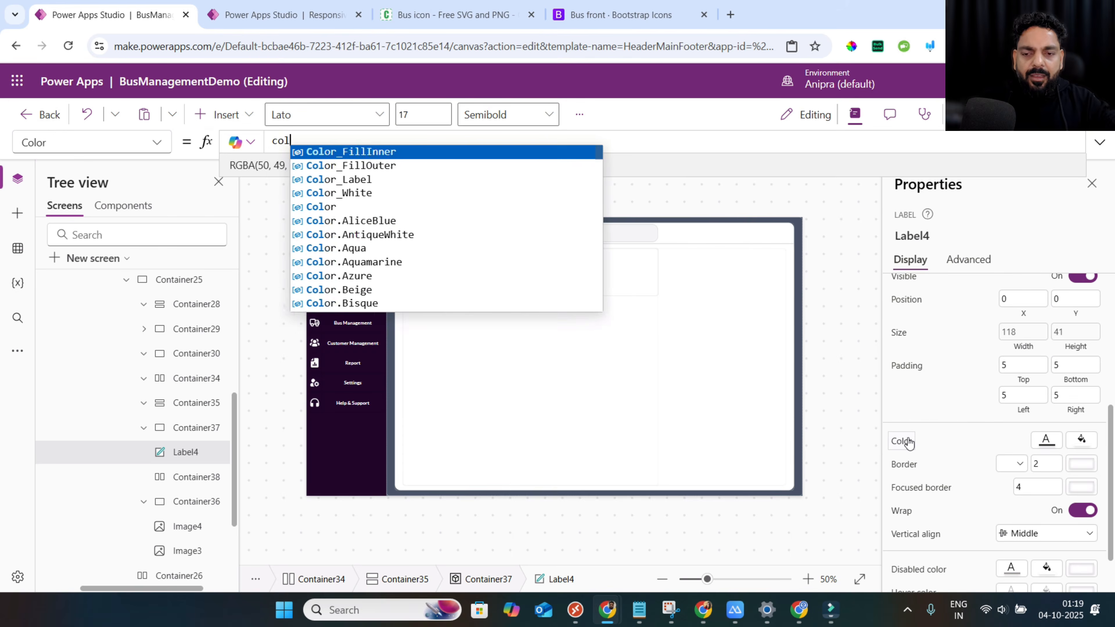
{"action": "type", "text": "whi"}
{"action": "key", "text": "Tab"}
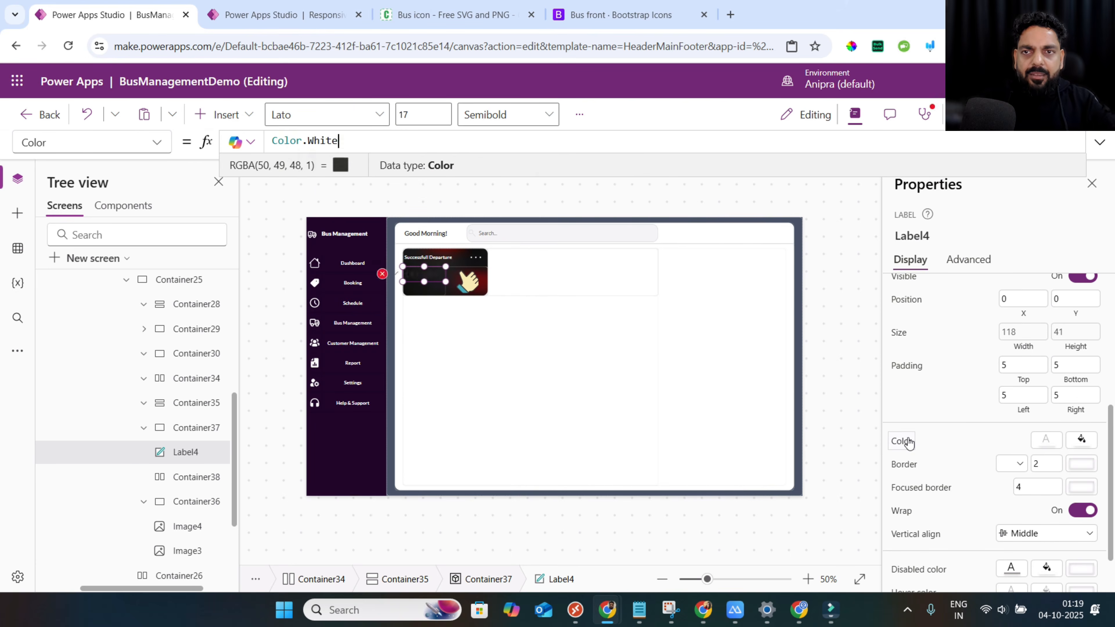
Insert a plain container inside Container38, below the 142/200 label.
{"action": "left_click", "coordinate": [197, 478]}
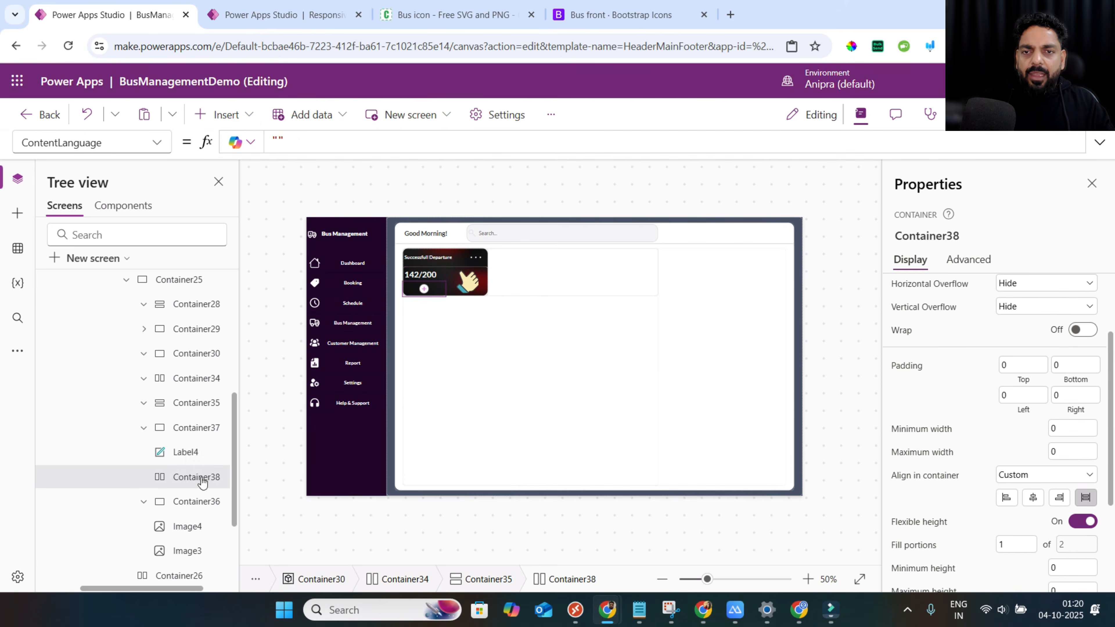
{"action": "left_click", "coordinate": [237, 115]}
{"action": "left_click", "coordinate": [254, 148]}
{"action": "type", "text": "conta"}
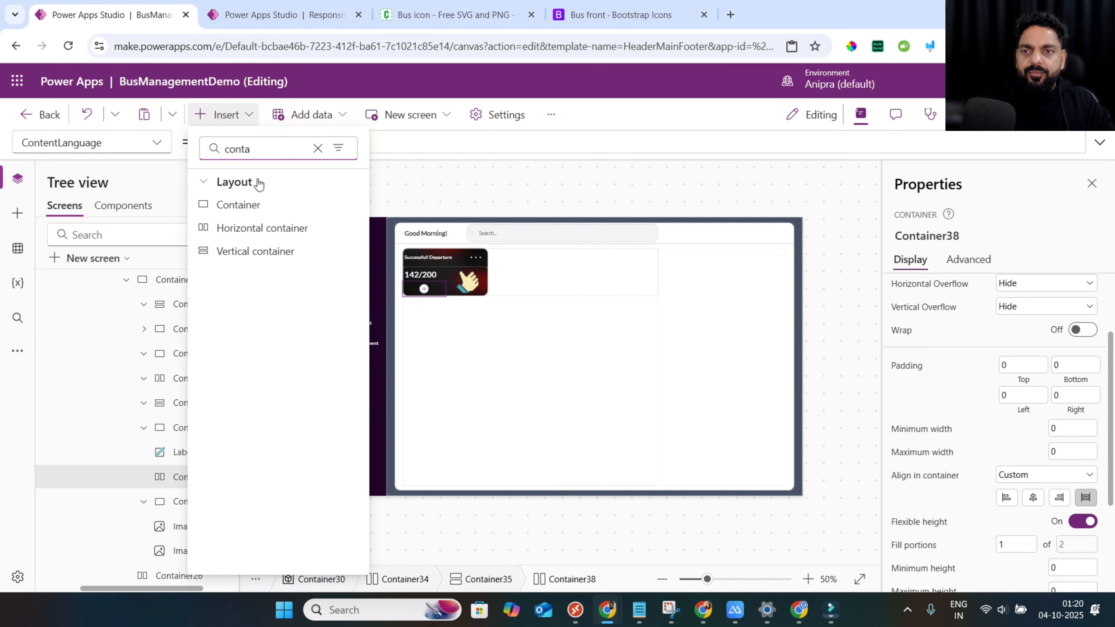
{"action": "left_click", "coordinate": [258, 206]}
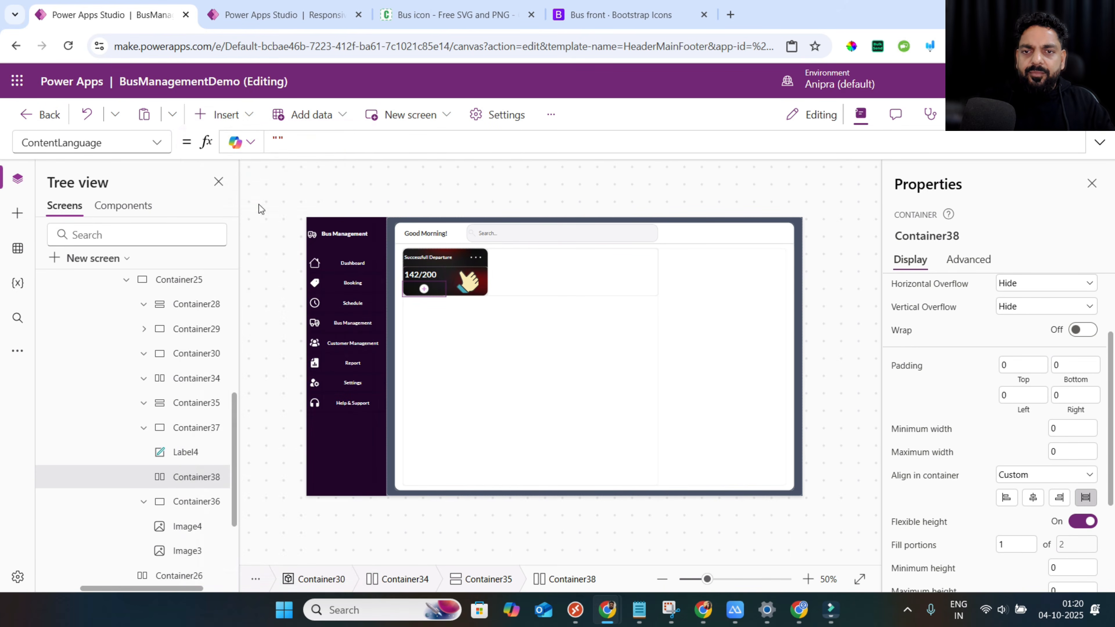
{"action": "scroll", "coordinate": [212, 418], "scroll_direction": "down", "scroll_amount": 1}
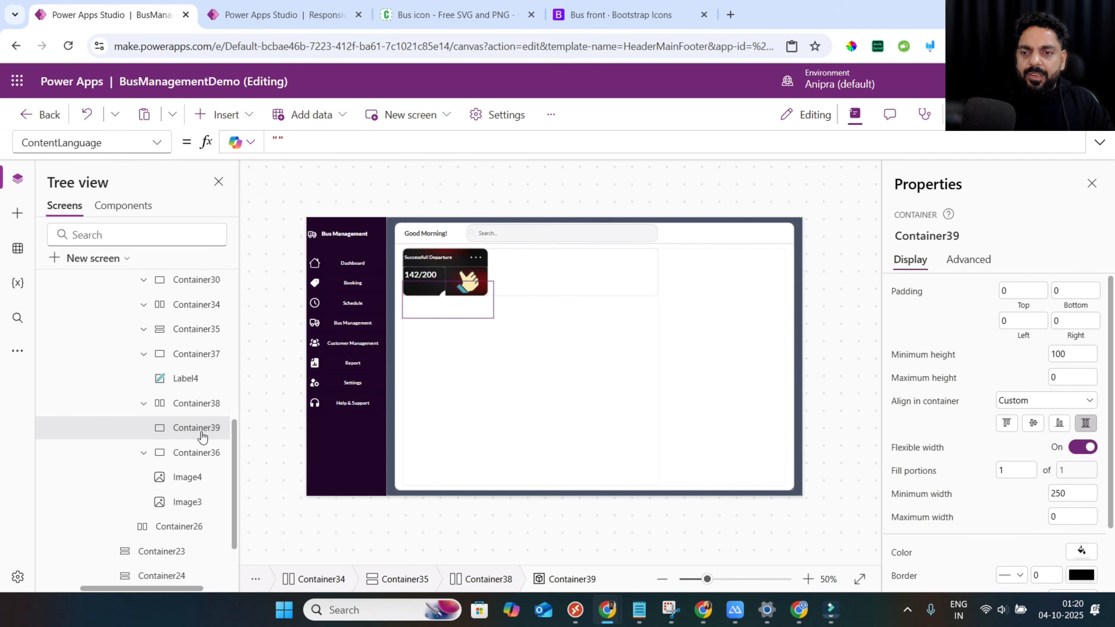
Insert a second plain container inside Container38, as a sibling of Container39.
{"action": "left_click", "coordinate": [199, 403]}
{"action": "left_click", "coordinate": [219, 124]}
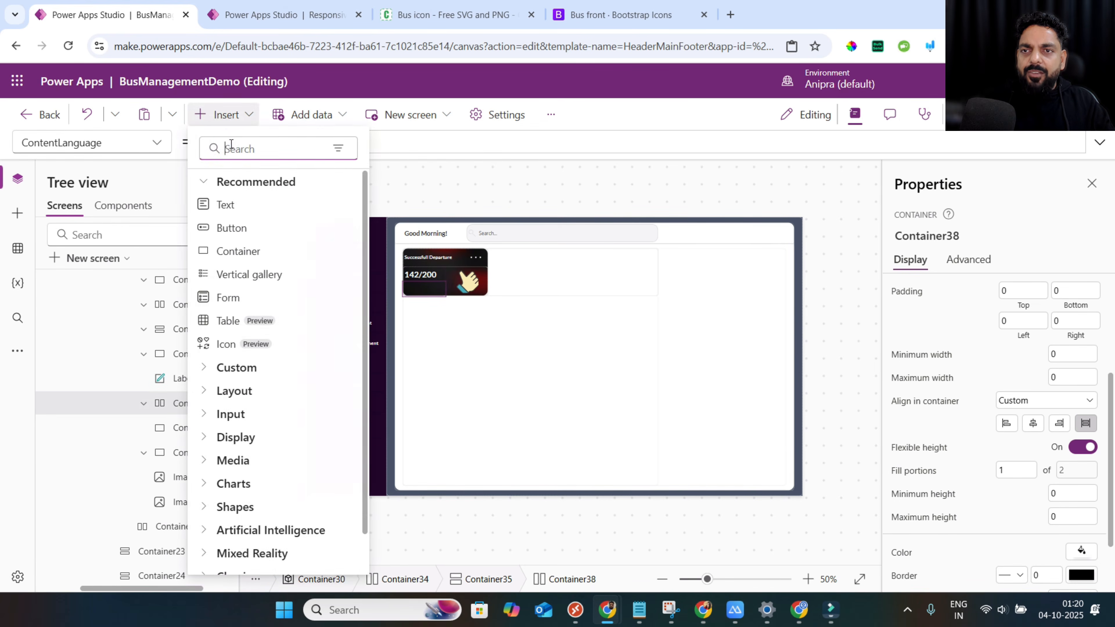
{"action": "left_click", "coordinate": [231, 148]}
{"action": "type", "text": "conti"}
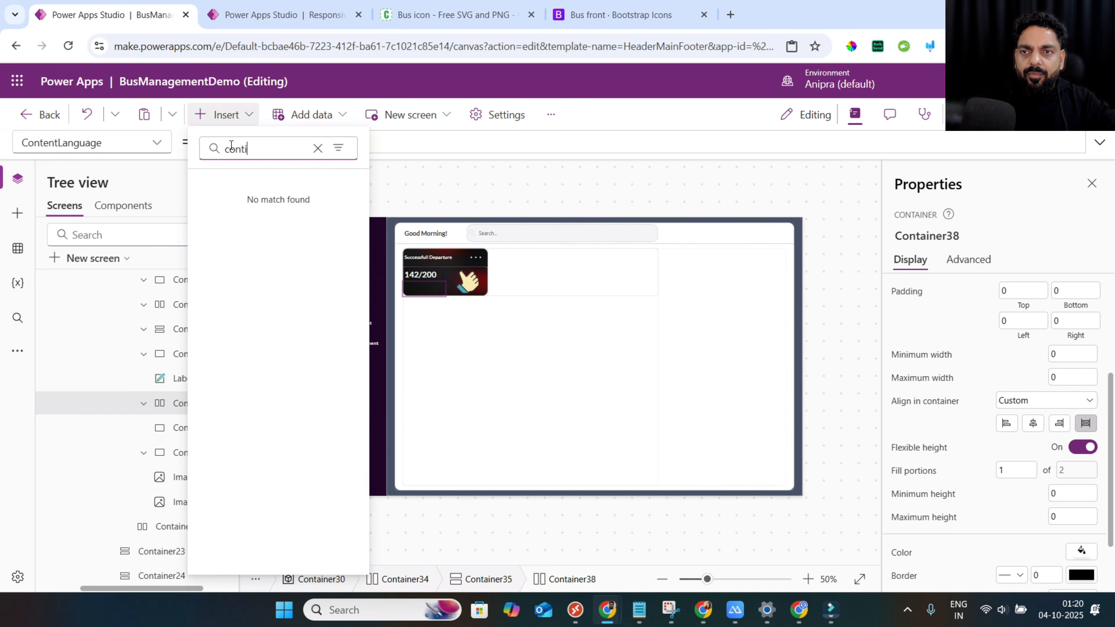
{"action": "type", "text": "n"}
{"action": "key", "text": "BackSpace"}
{"action": "key", "text": "BackSpace"}
{"action": "left_click", "coordinate": [246, 207]}
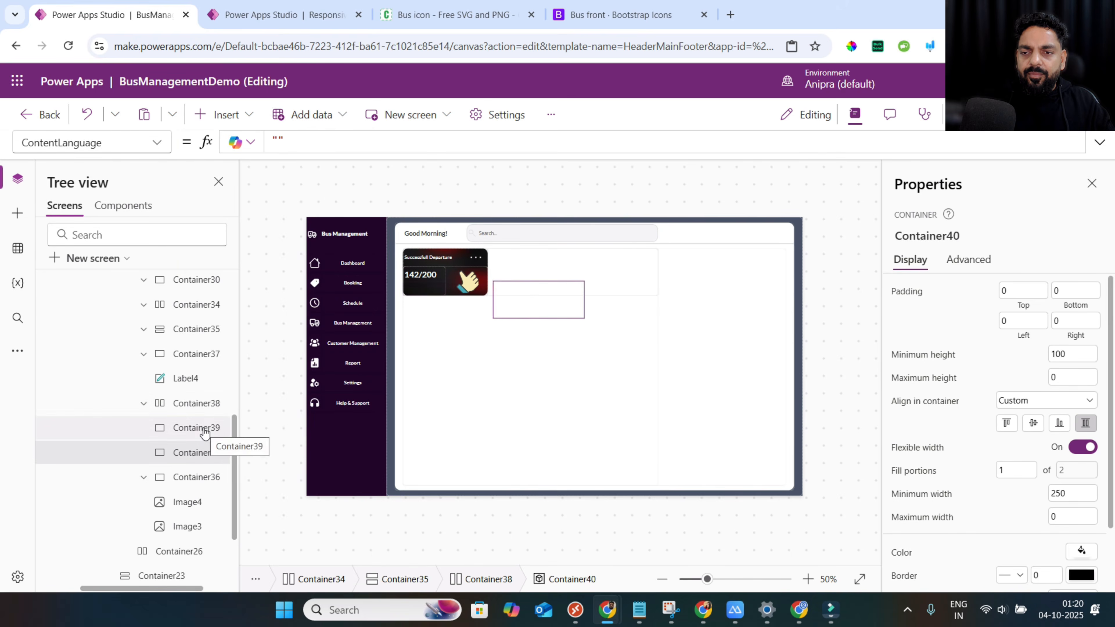
Set the minimum width and minimum height of Container39 and Container40 to 0 and their drop shadow to None.
{"action": "left_click", "coordinate": [203, 429], "text": "ctrl"}
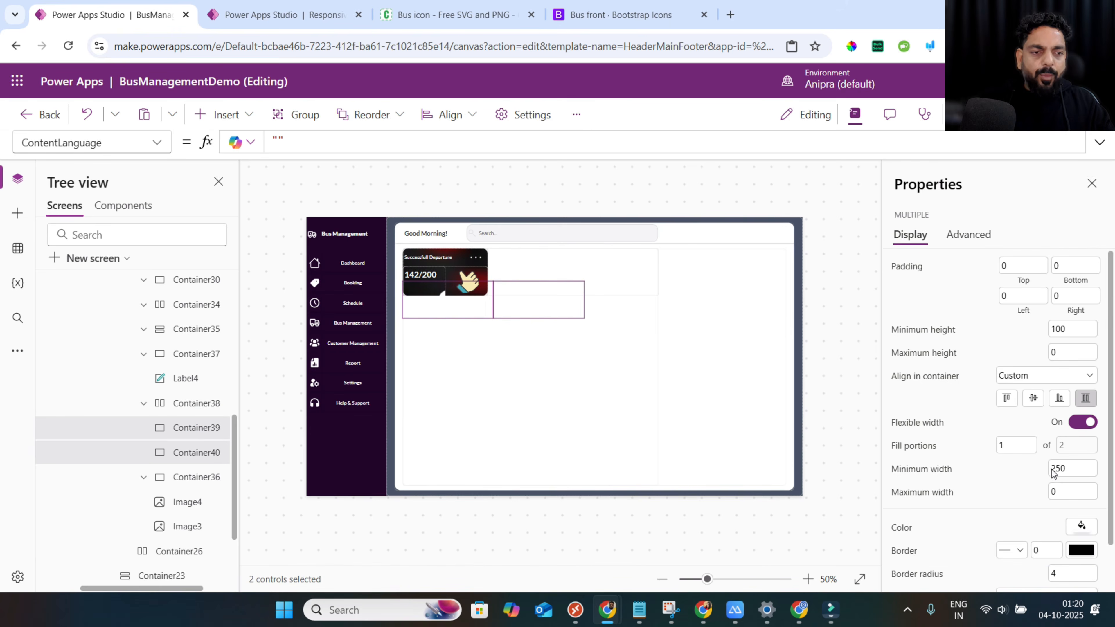
{"action": "left_click", "coordinate": [1071, 469]}
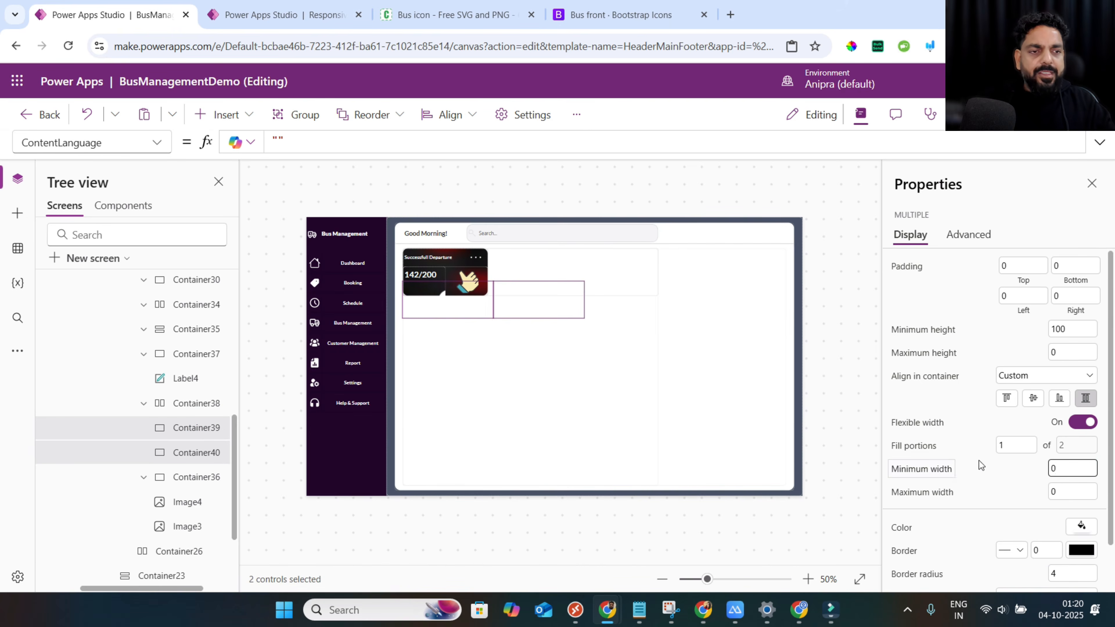
{"action": "type", "text": "0"}
{"action": "left_click", "coordinate": [1071, 329]}
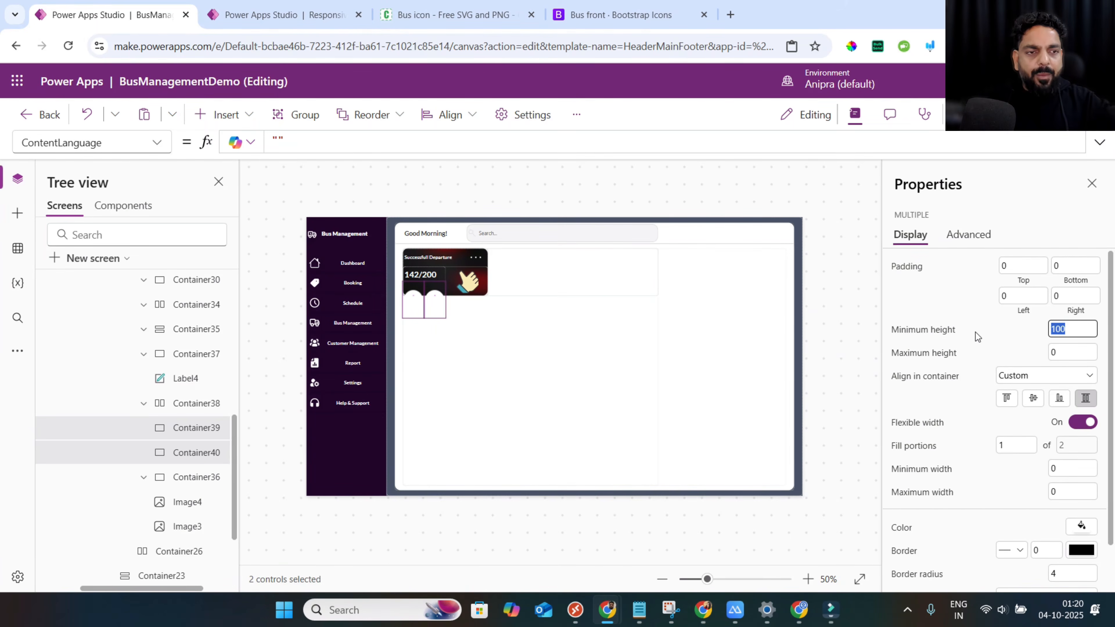
{"action": "type", "text": "0"}
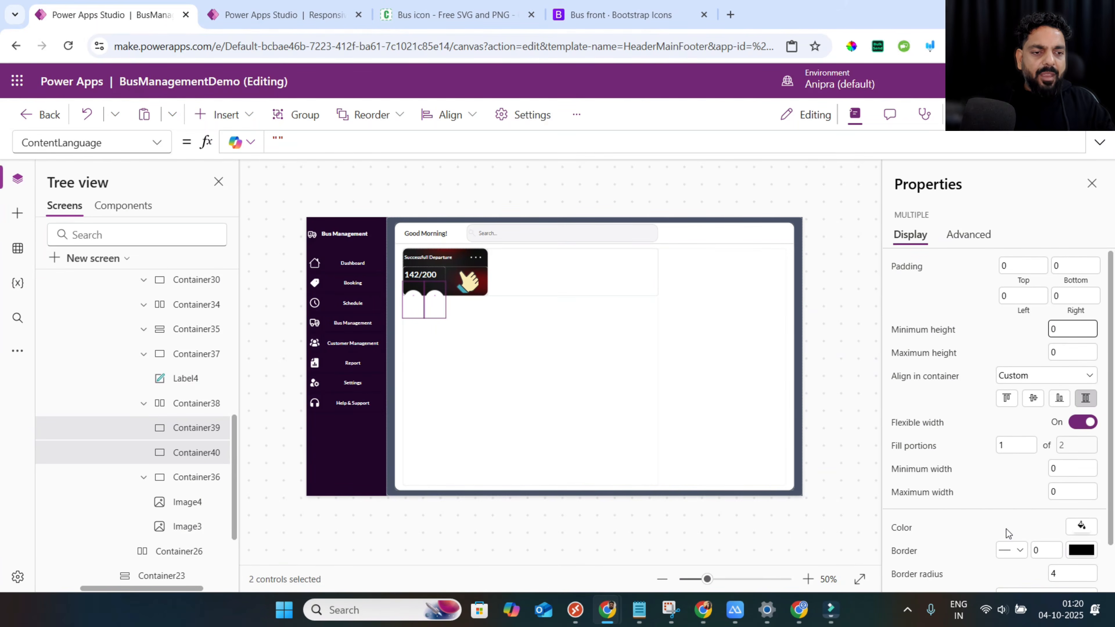
{"action": "scroll", "coordinate": [1006, 529], "scroll_direction": "down", "scroll_amount": 1}
{"action": "left_click", "coordinate": [1026, 545]}
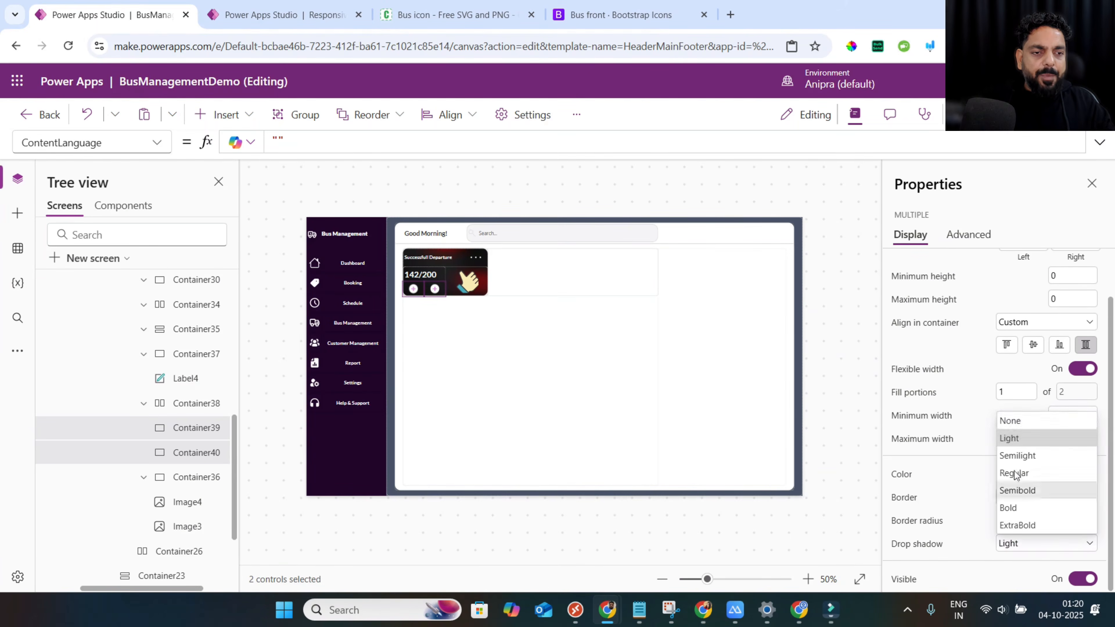
{"action": "left_click", "coordinate": [1011, 424]}
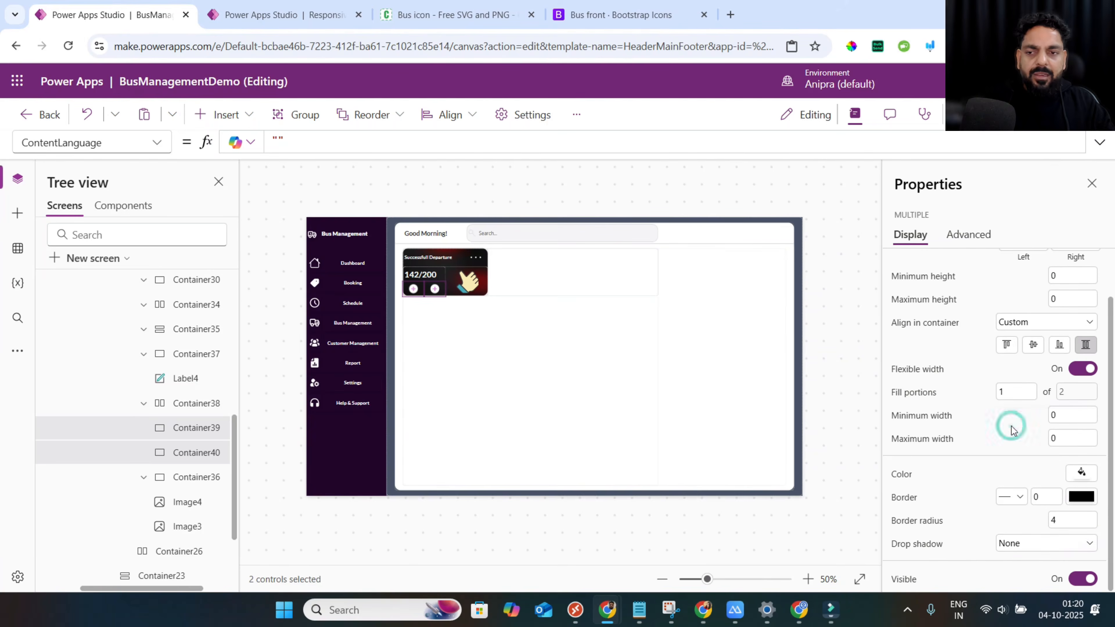
Set the fill portions of Container39 to .4 and save the app.
{"action": "left_click", "coordinate": [210, 453]}
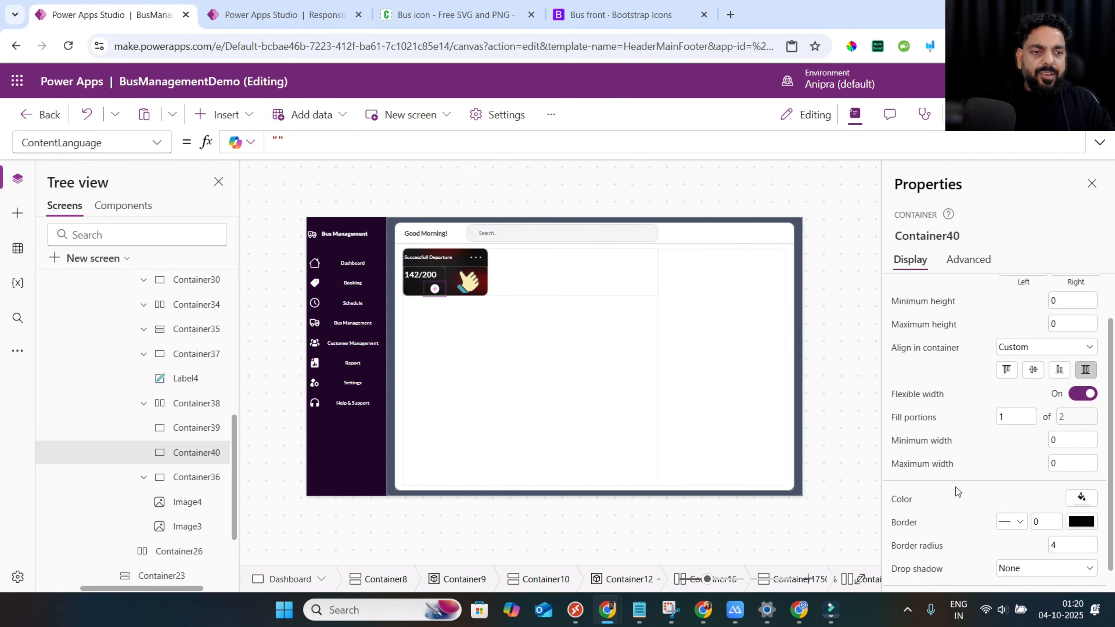
{"action": "left_click", "coordinate": [200, 432]}
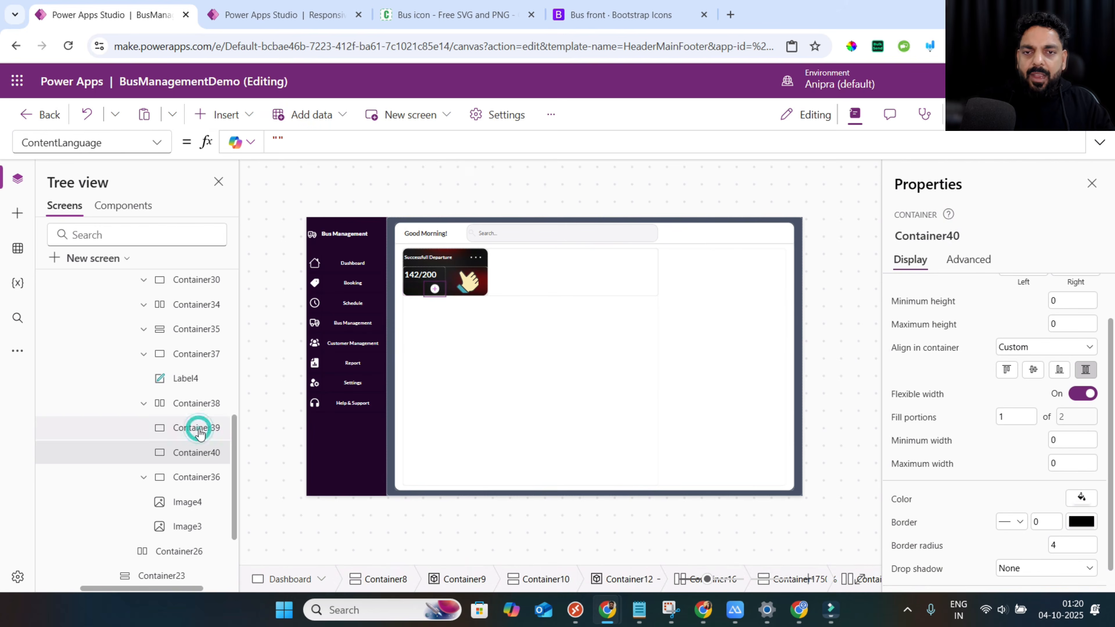
{"action": "left_click", "coordinate": [922, 419]}
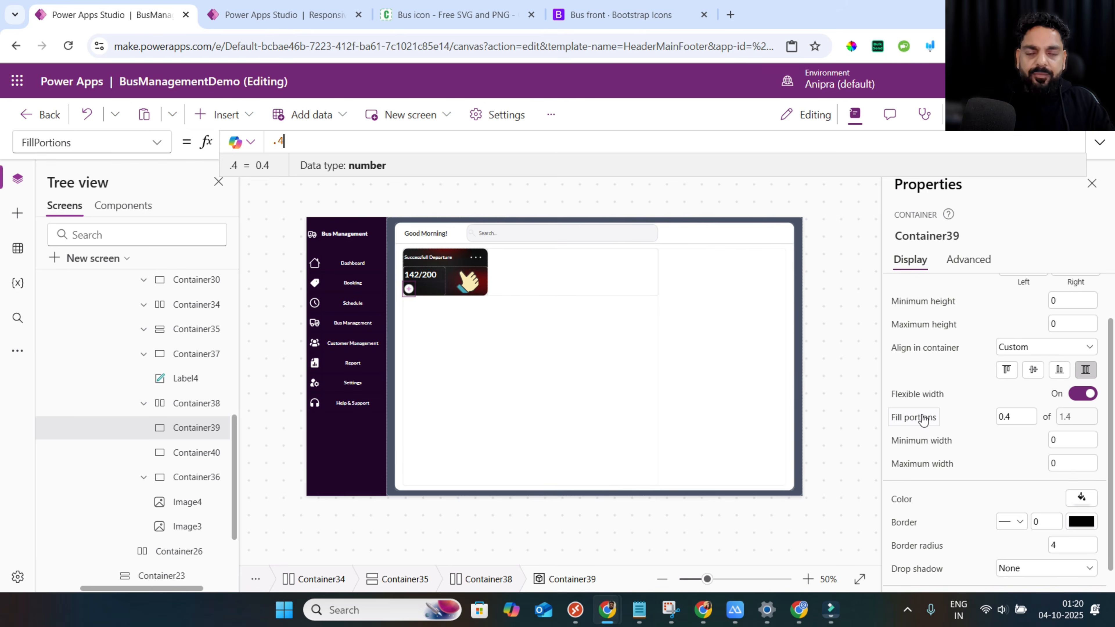
{"action": "key", "text": "ctrl+s"}
Insert a classic text label inside Container39 and change its text to "2%".
{"action": "left_click", "coordinate": [223, 114]}
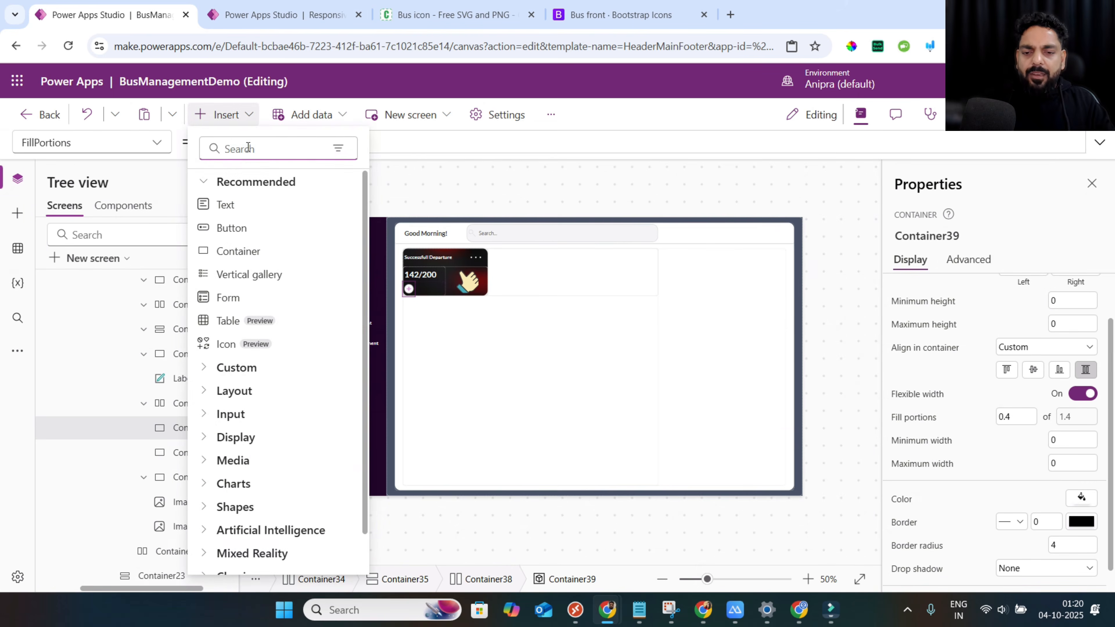
{"action": "type", "text": "labl"}
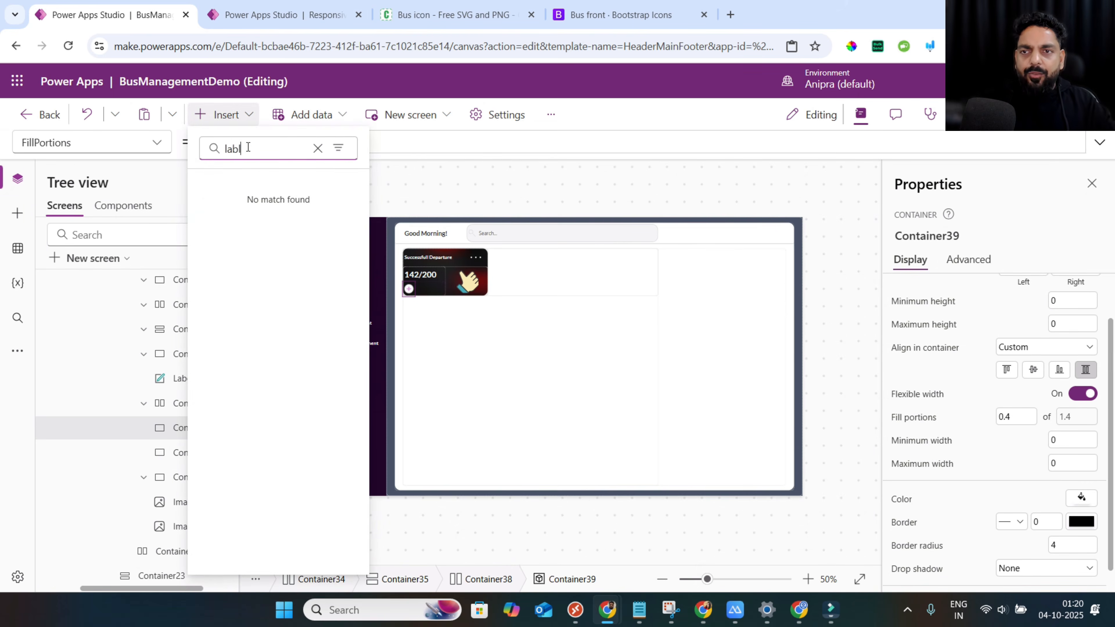
{"action": "key", "text": "BackSpace"}
{"action": "left_click", "coordinate": [246, 204]}
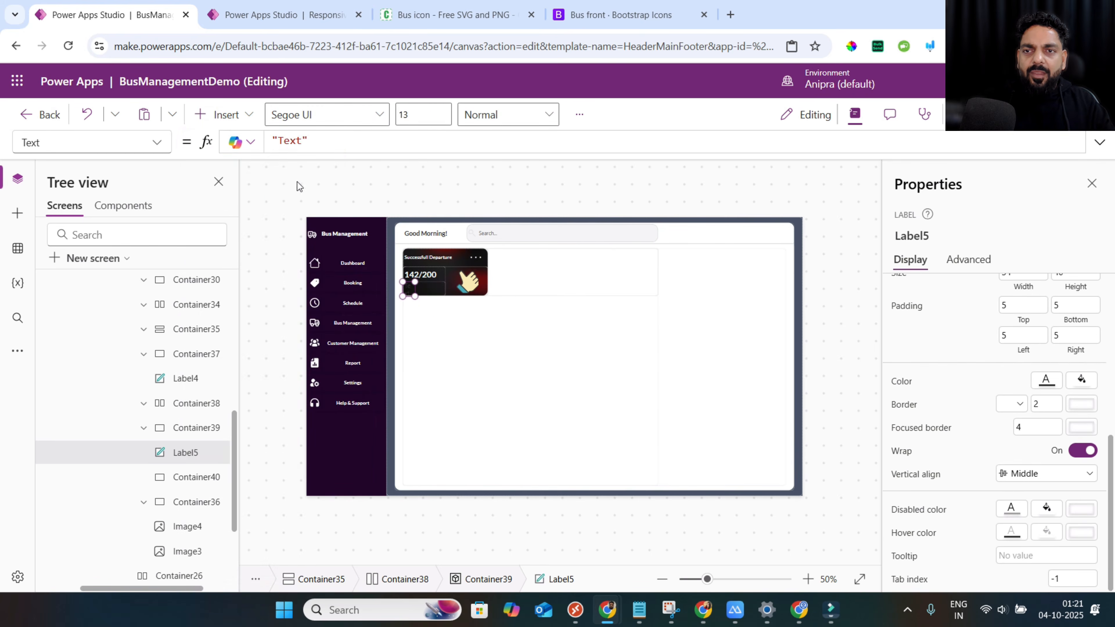
{"action": "left_click", "coordinate": [289, 142]}
{"action": "double_click", "coordinate": [289, 142]}
{"action": "type", "text": "2%"}
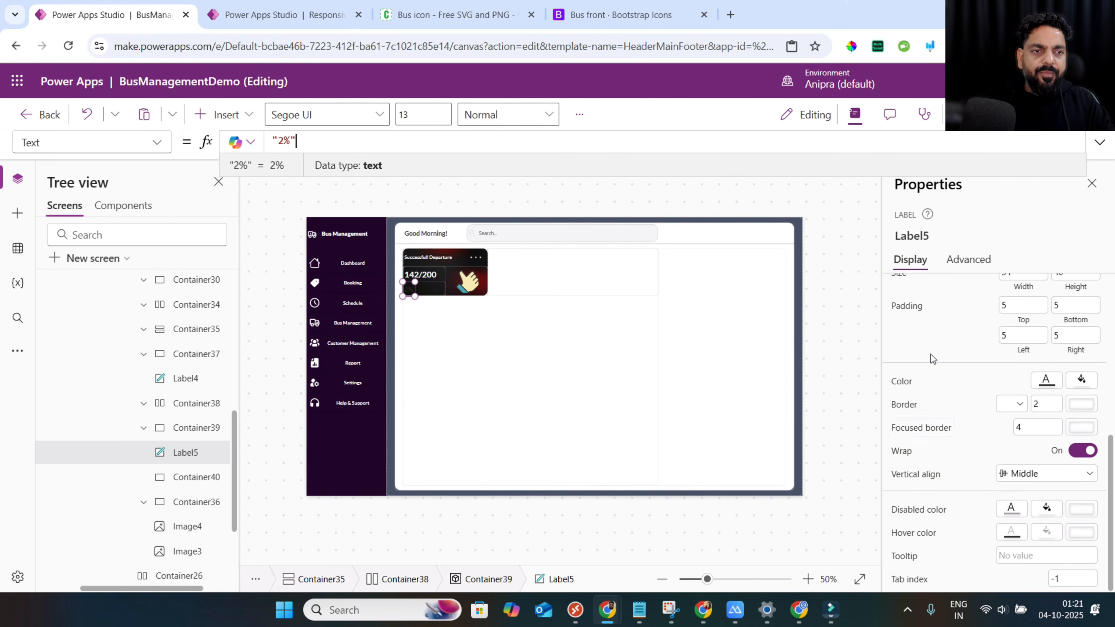
Style the 2% label with font _Font, font size _FontSize and font weight _FontWeight.
{"action": "scroll", "coordinate": [927, 352], "scroll_direction": "up", "scroll_amount": 5}
{"action": "left_click", "coordinate": [900, 321]}
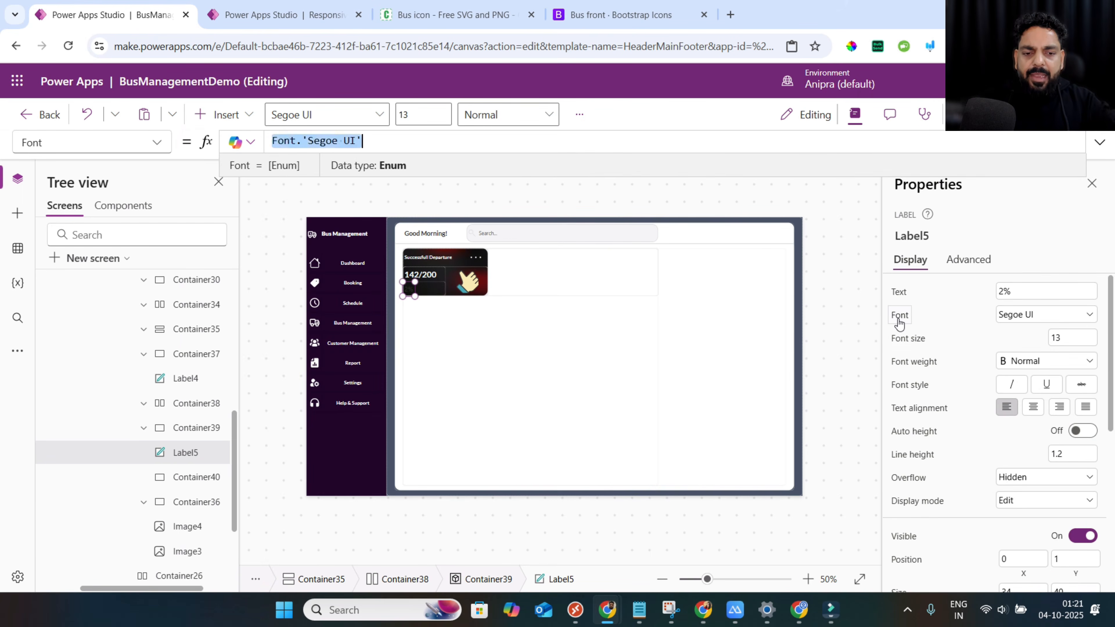
{"action": "type", "text": "_fon"}
{"action": "key", "text": "Tab"}
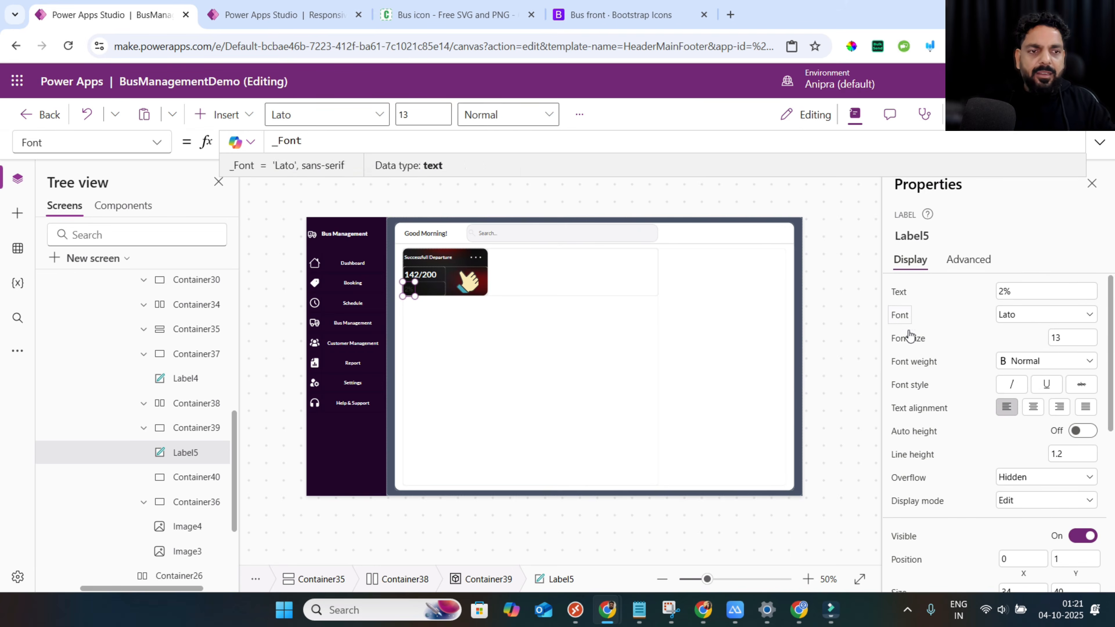
{"action": "left_click", "coordinate": [907, 339]}
{"action": "type", "text": "_font"}
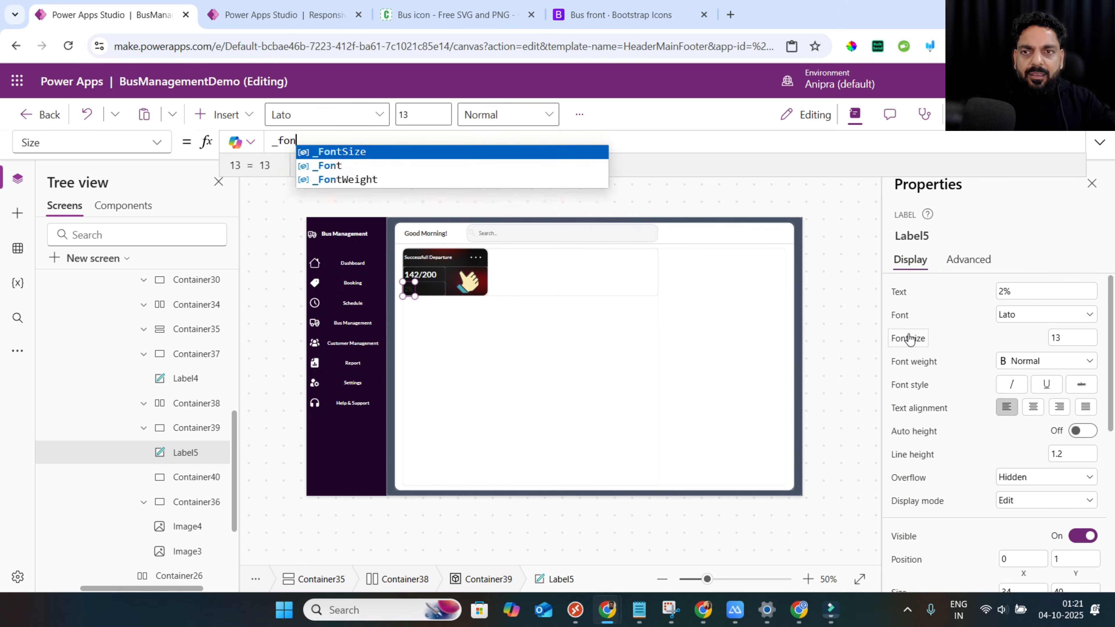
{"action": "key", "text": "Tab"}
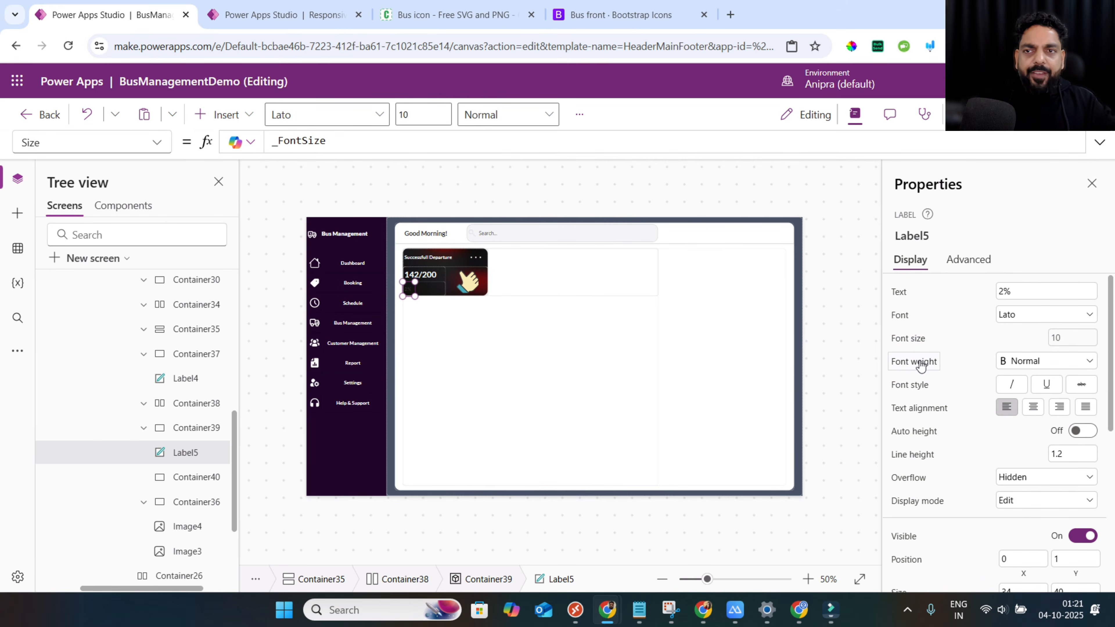
{"action": "left_click", "coordinate": [918, 363]}
{"action": "type", "text": "_font"}
{"action": "key", "text": "Down"}
{"action": "key", "text": "Down"}
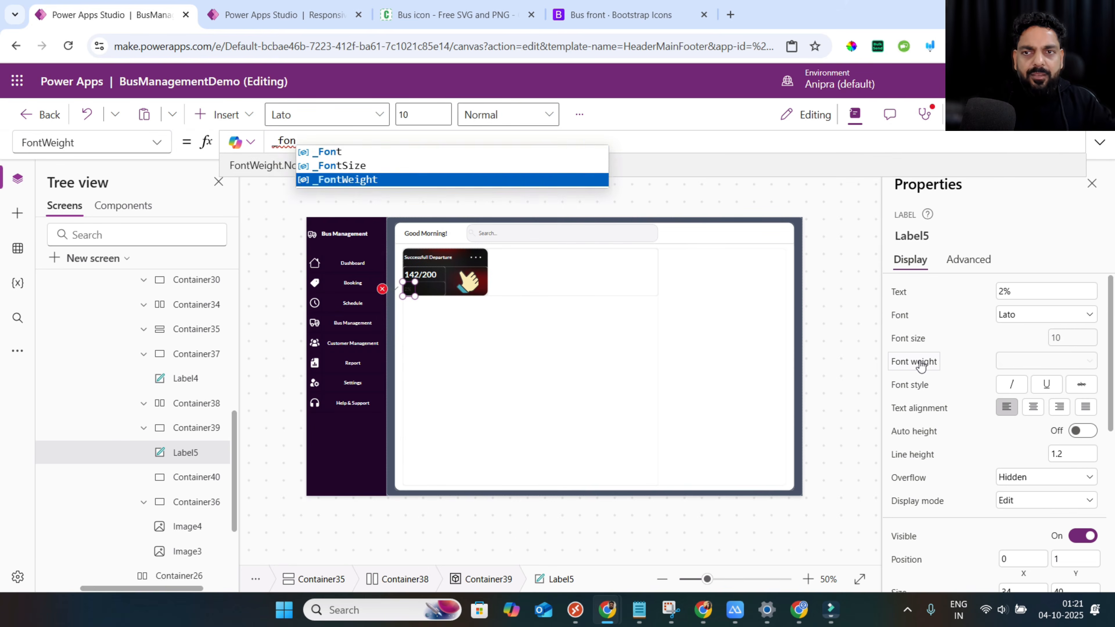
{"action": "key", "text": "Tab"}
Set the text color of the 2% label to Color.White.
{"action": "scroll", "coordinate": [913, 395], "scroll_direction": "down", "scroll_amount": 6}
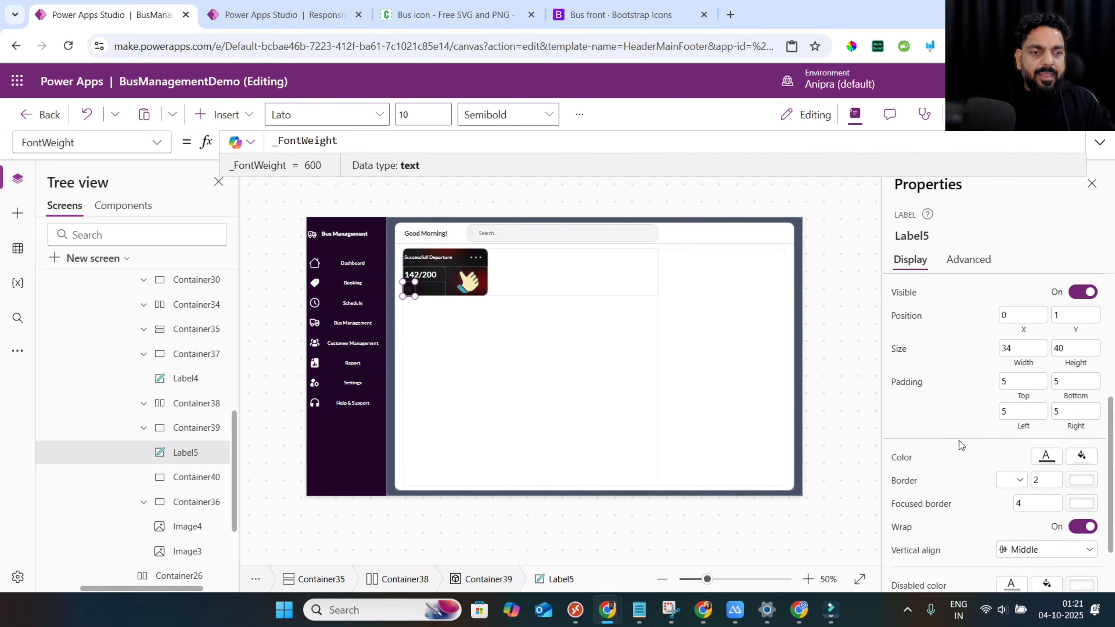
{"action": "left_click", "coordinate": [904, 413]}
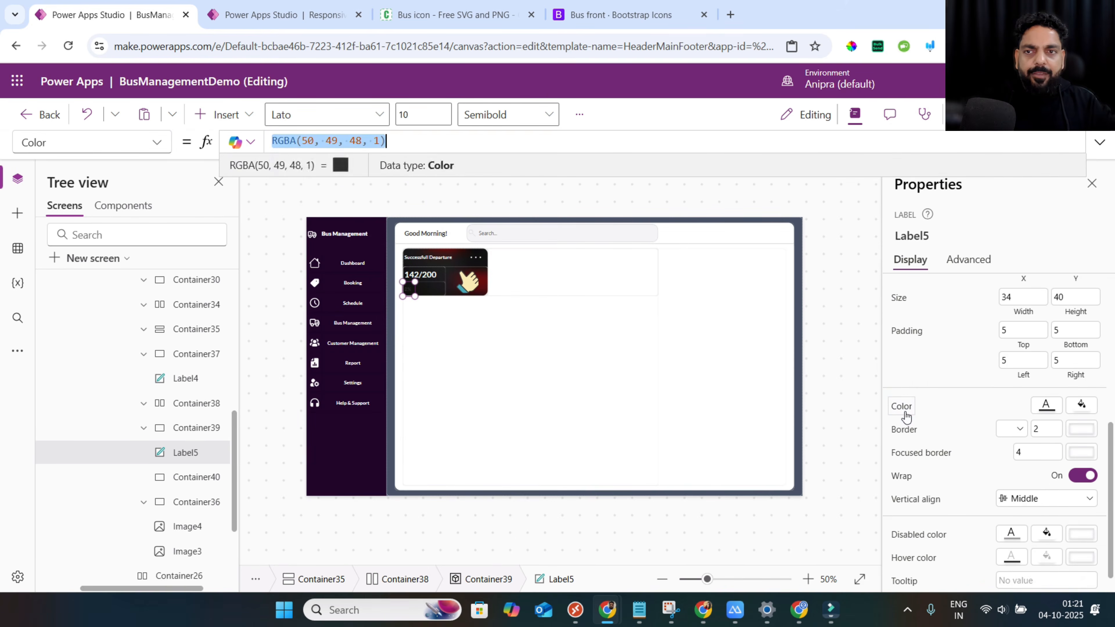
{"action": "type", "text": "Color.whi"}
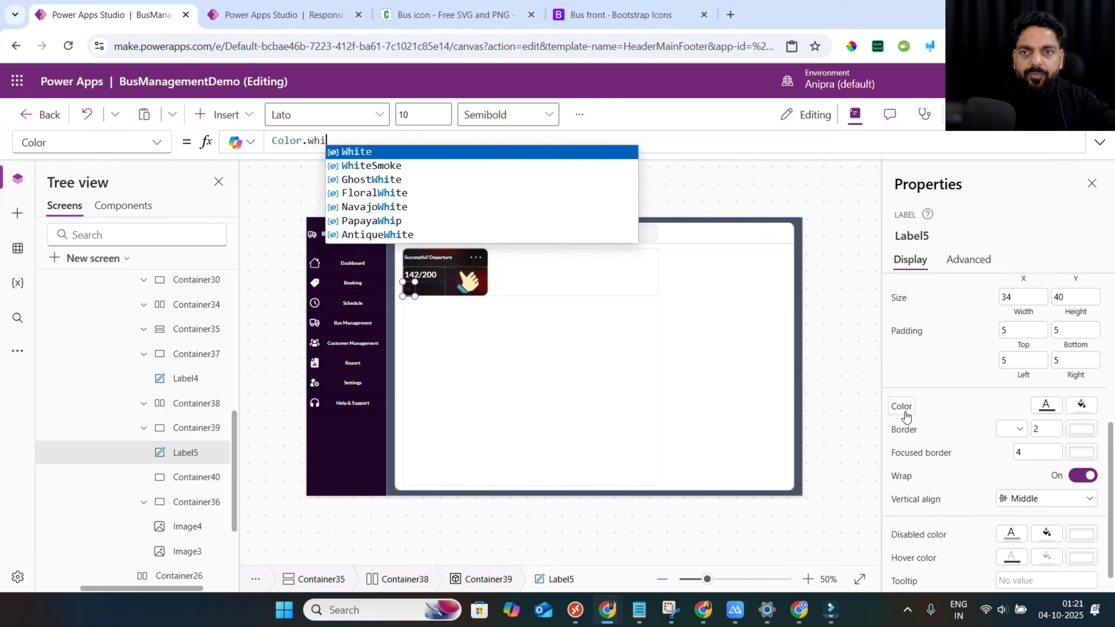
{"action": "key", "text": "Tab"}
Size the 2% label to its container with width Parent.Width and height Parent.Height.
{"action": "scroll", "coordinate": [938, 369], "scroll_direction": "up", "scroll_amount": 1}
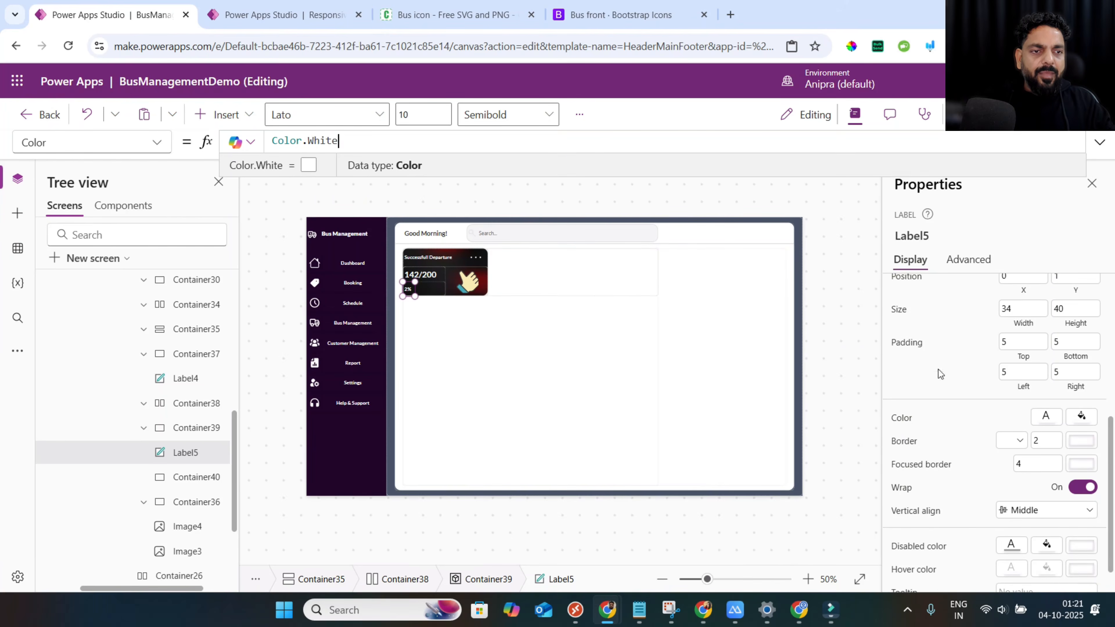
{"action": "left_click", "coordinate": [1011, 330]}
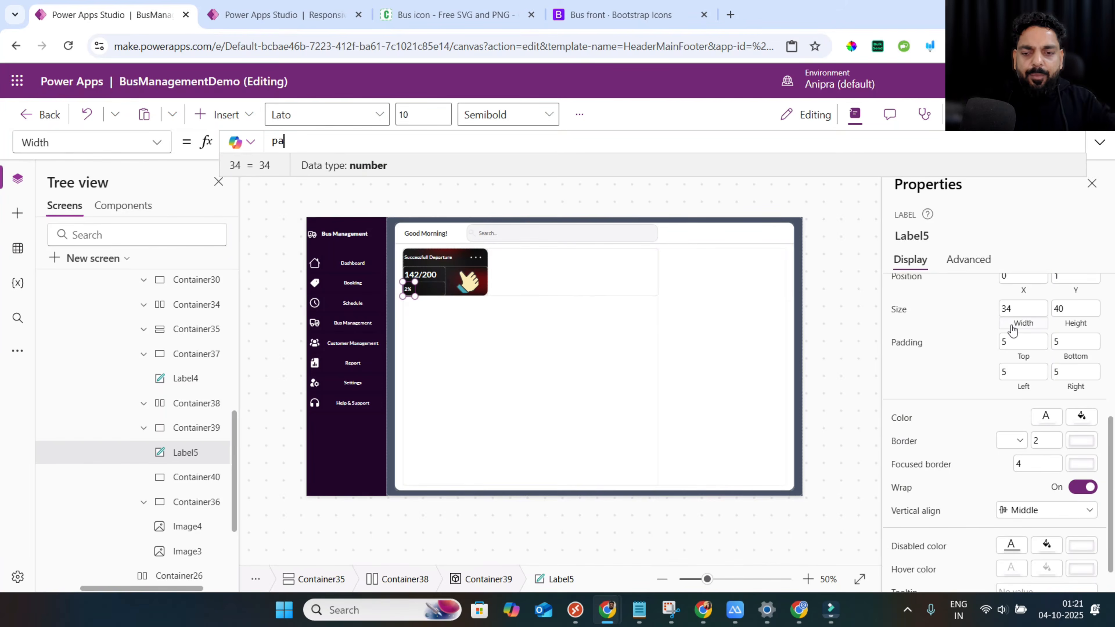
{"action": "type", "text": "pa"}
{"action": "key", "text": "Tab"}
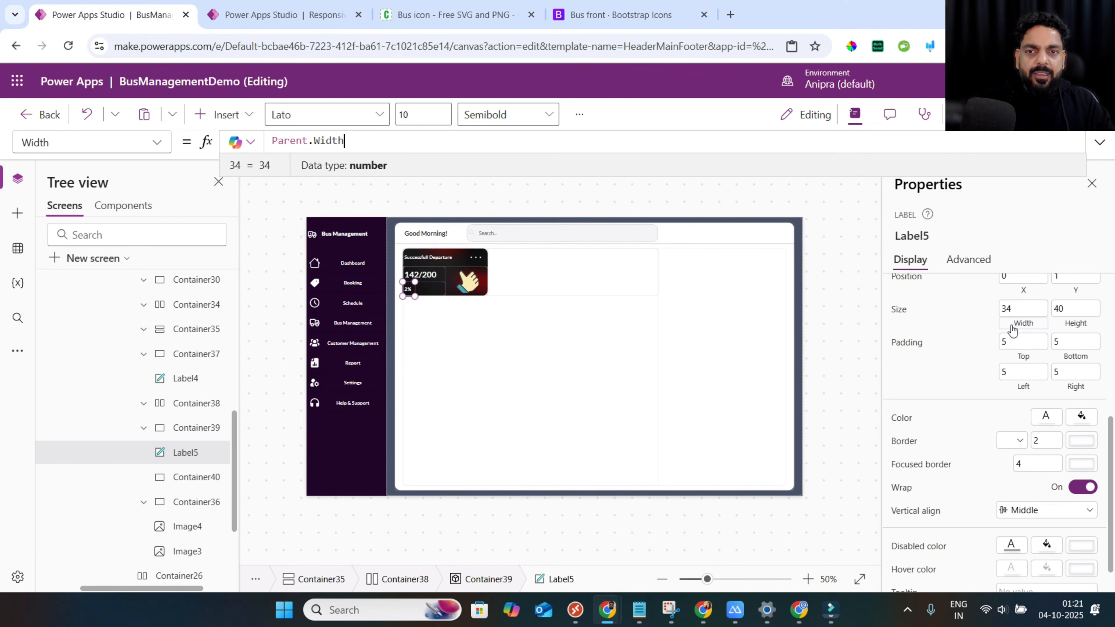
{"action": "left_click", "coordinate": [1071, 327]}
{"action": "type", "text": "par"}
{"action": "key", "text": "Tab"}
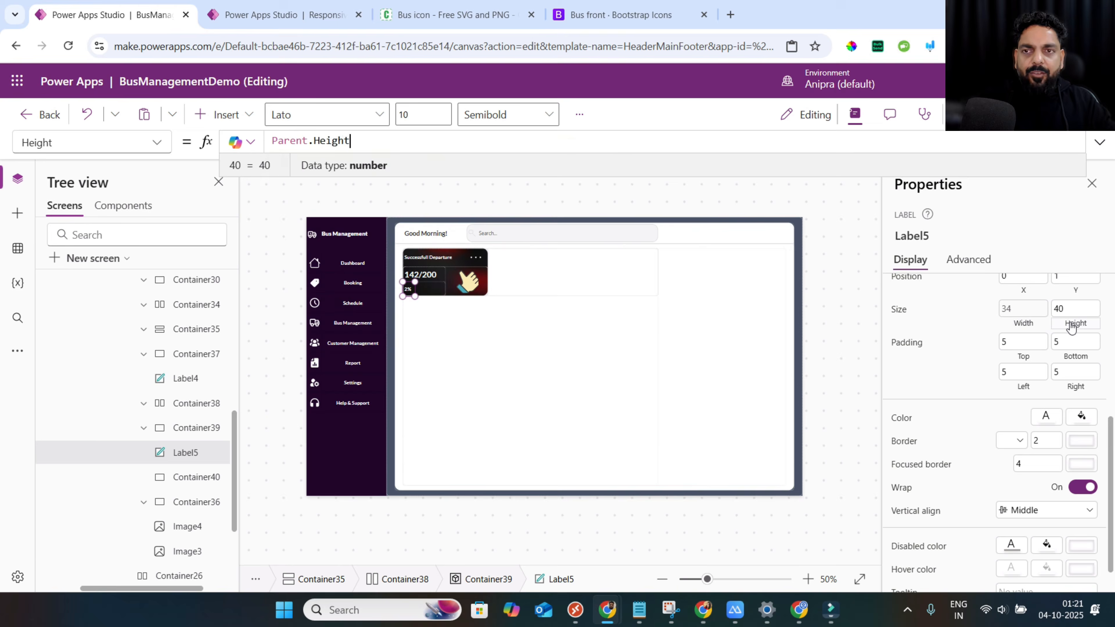
Save the app and insert an image inside Container40, next to the 2% label.
{"action": "key", "text": "ctrl+s"}
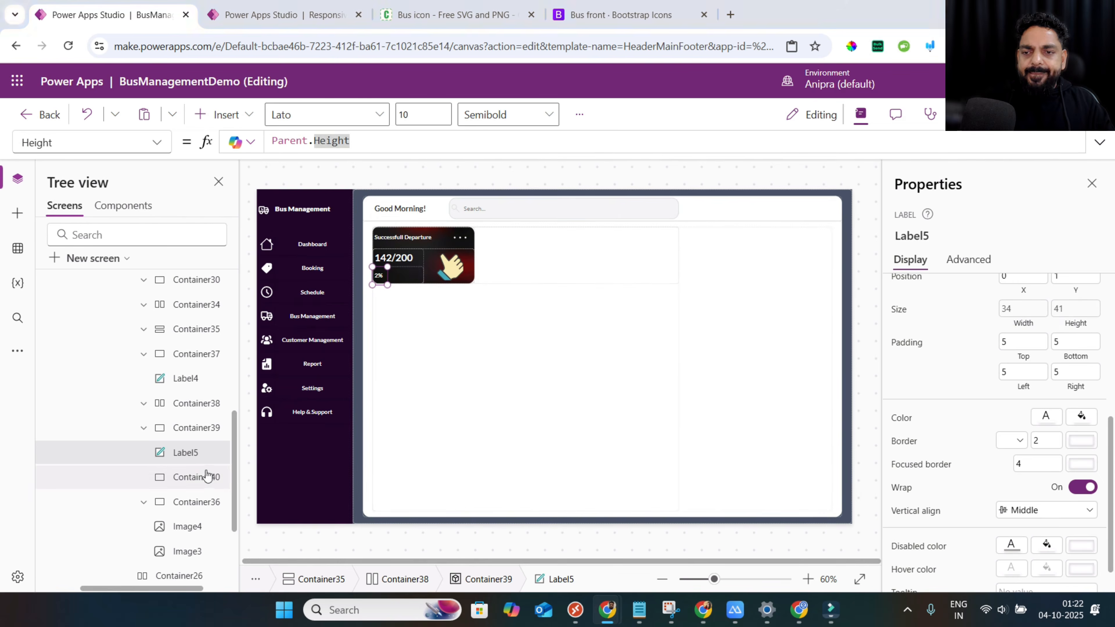
{"action": "left_click", "coordinate": [205, 471]}
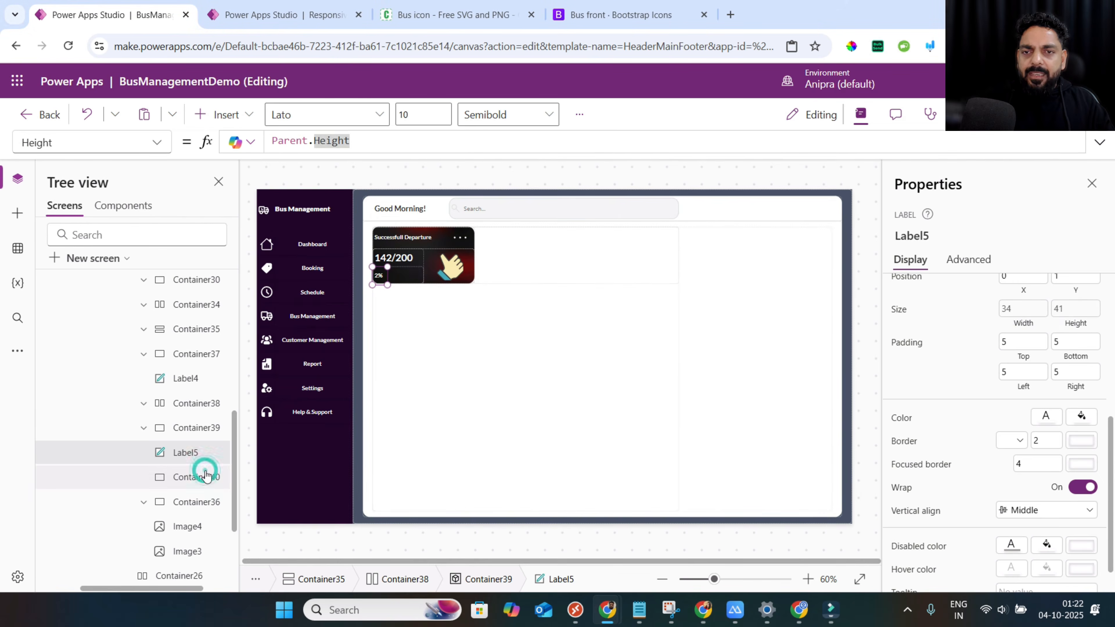
{"action": "left_click", "coordinate": [245, 115]}
{"action": "left_click", "coordinate": [262, 147]}
{"action": "type", "text": "image"}
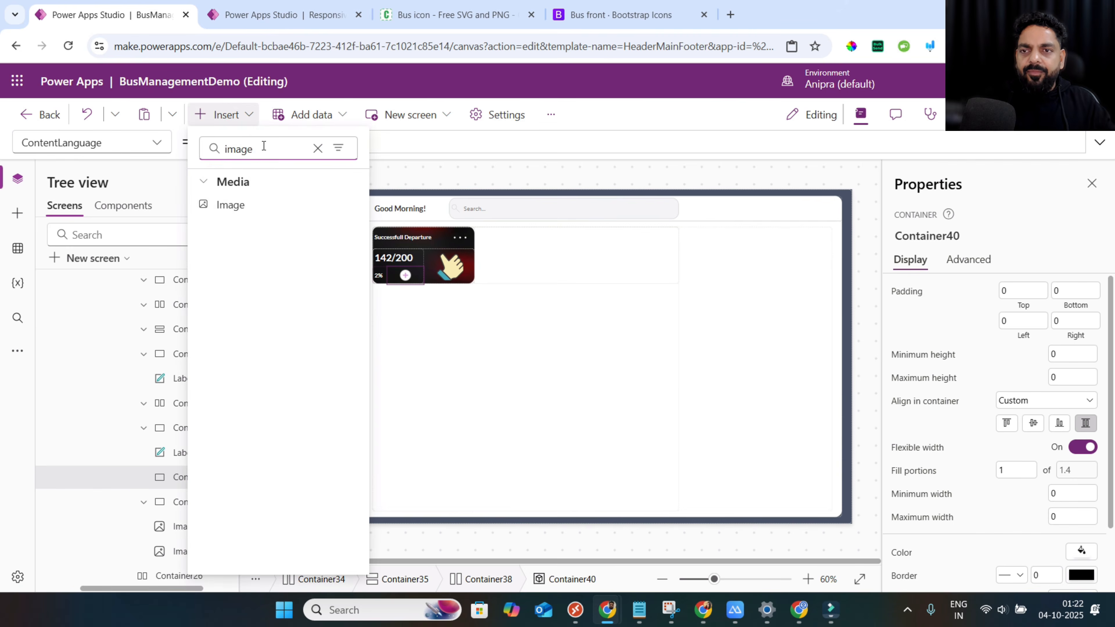
{"action": "left_click", "coordinate": [255, 198]}
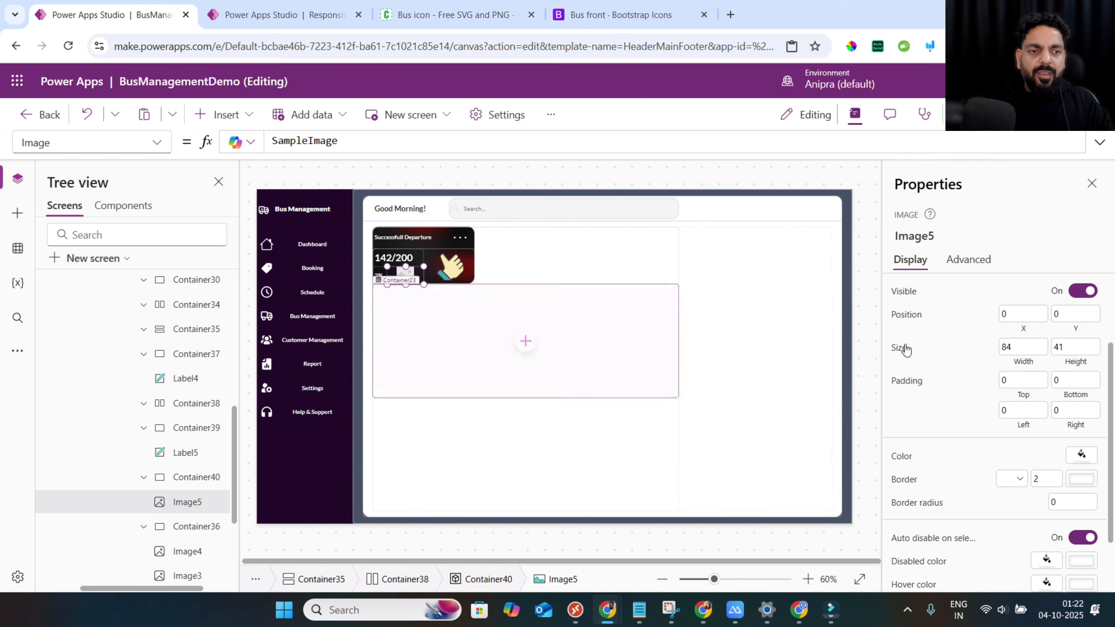
Size the new image in Container40 with width Parent.Width*30% and height Parent.Height*50%.
{"action": "left_click", "coordinate": [1013, 365]}
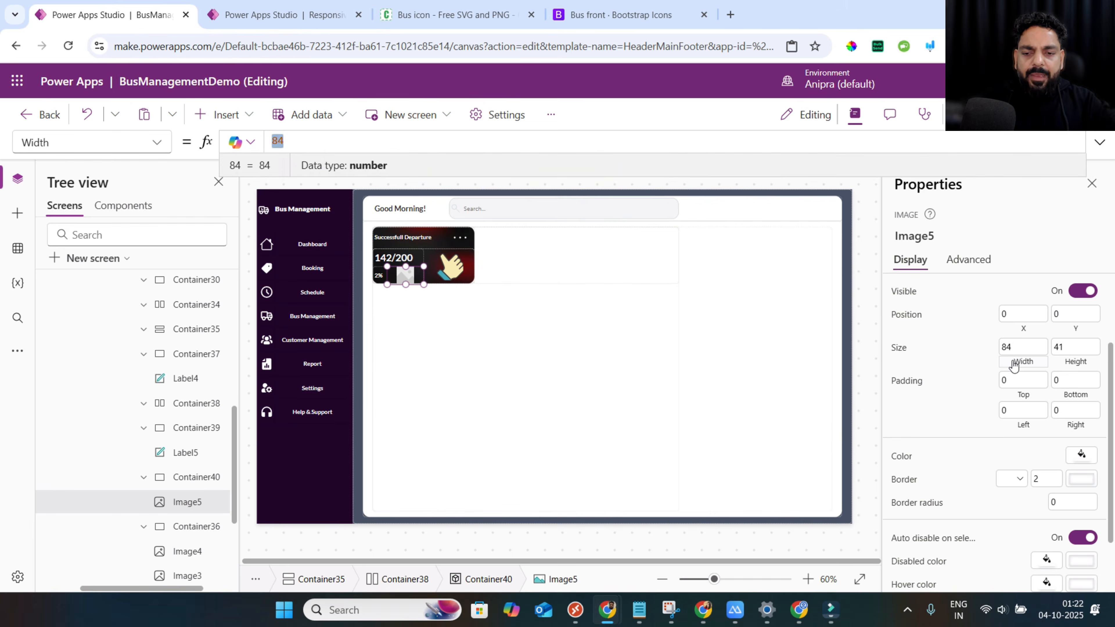
{"action": "type", "text": "Parent.Width*"}
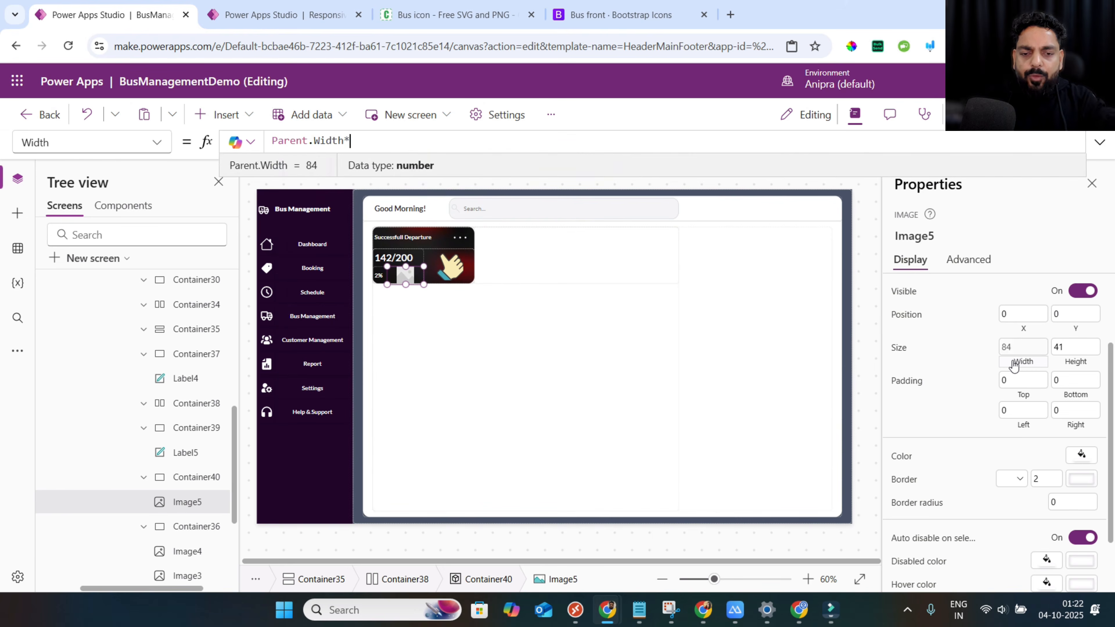
{"action": "type", "text": "30"}
{"action": "left_click", "coordinate": [1075, 363]}
{"action": "type", "text": "Parent.Height"}
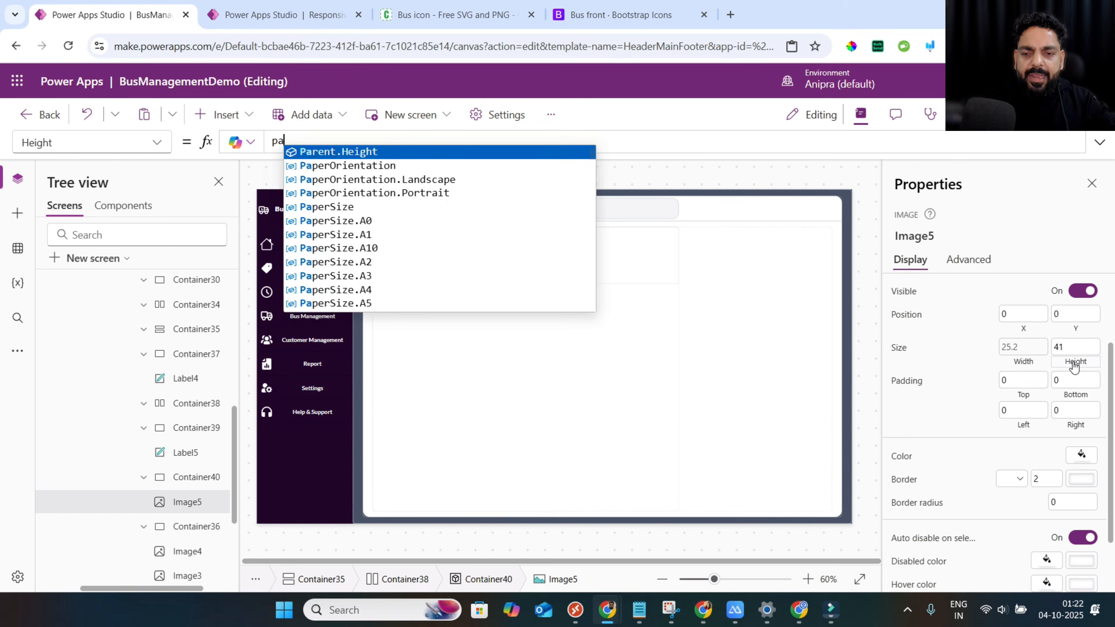
{"action": "type", "text": "&"}
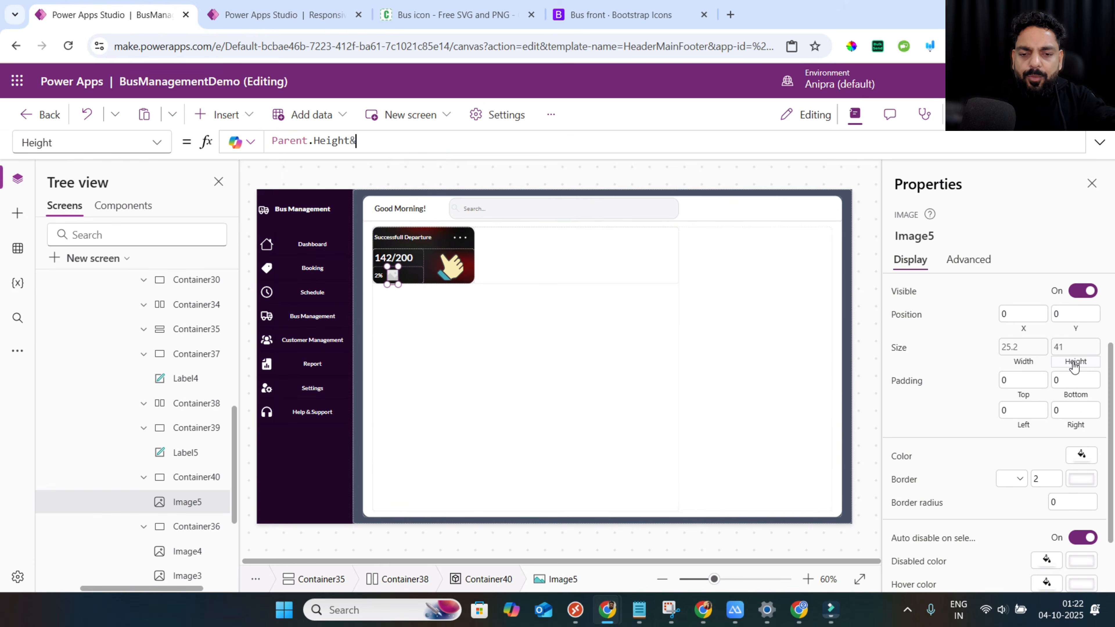
{"action": "key", "text": "BackSpace"}
{"action": "type", "text": "%*509"}
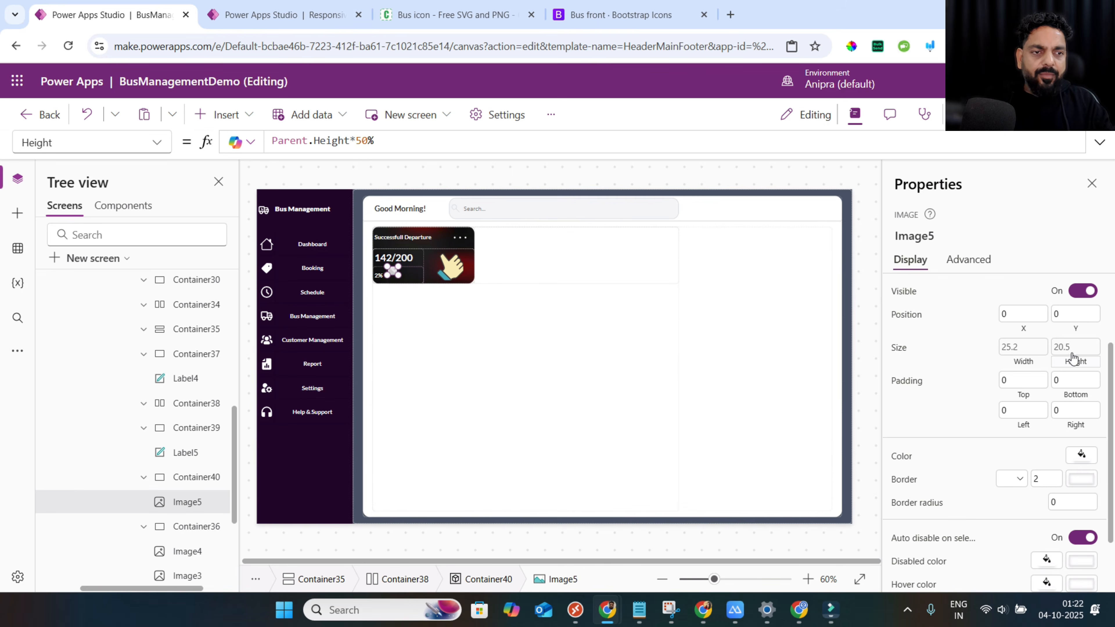
Center the image vertically in Container40 by setting its Y position to (Parent.Height-Self.Height)/2.
{"action": "left_click", "coordinate": [1076, 333]}
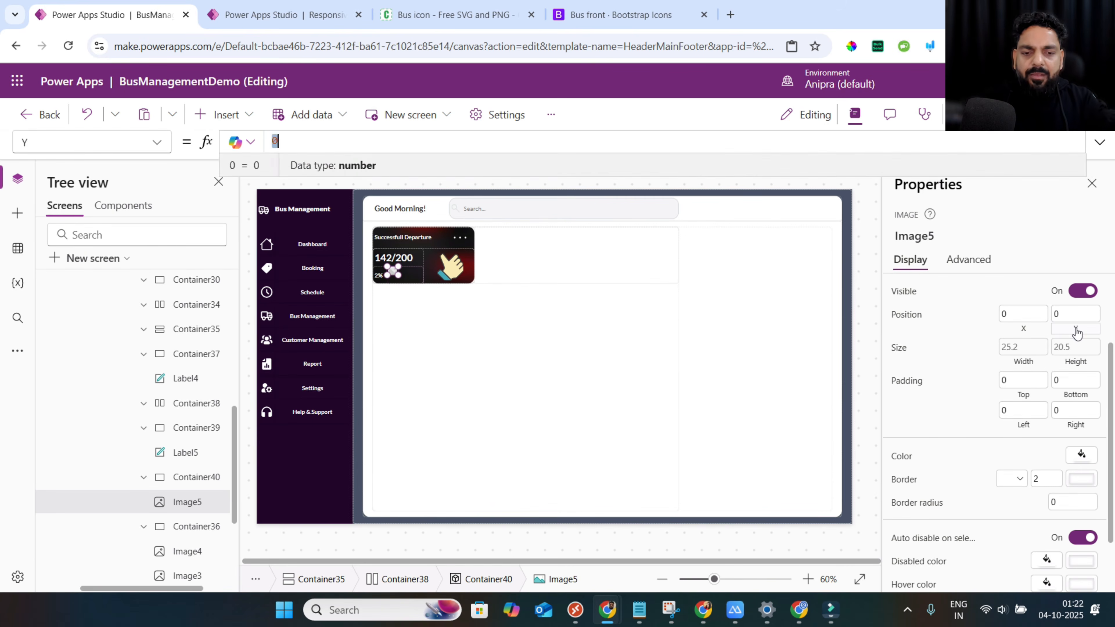
{"action": "type", "text": "(pare"}
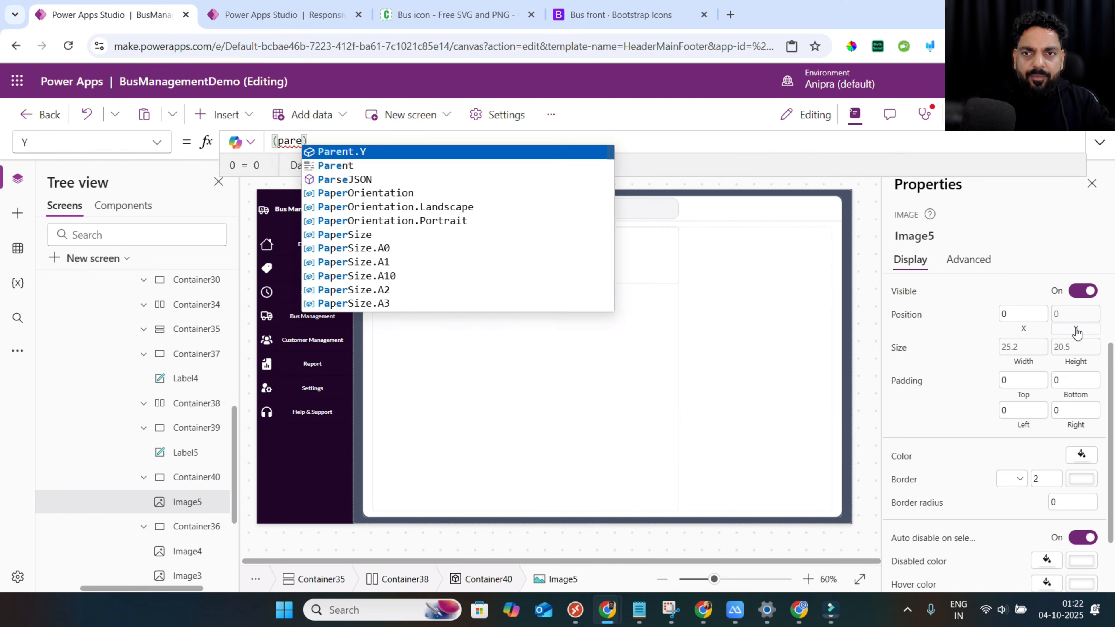
{"action": "type", "text": "nt.Height"}
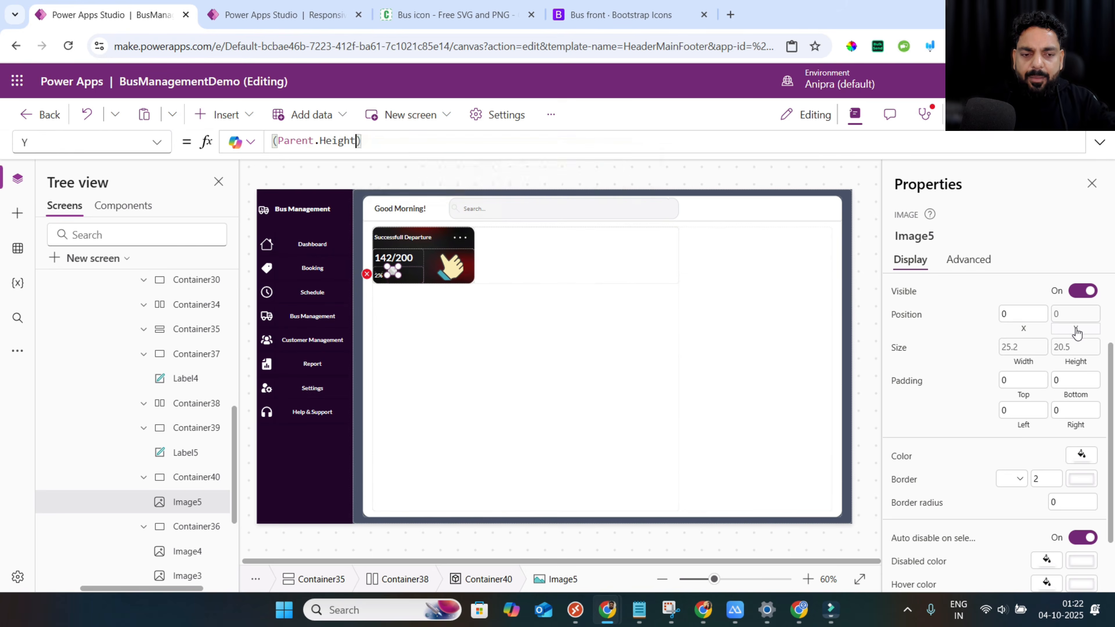
{"action": "type", "text": "-Self."}
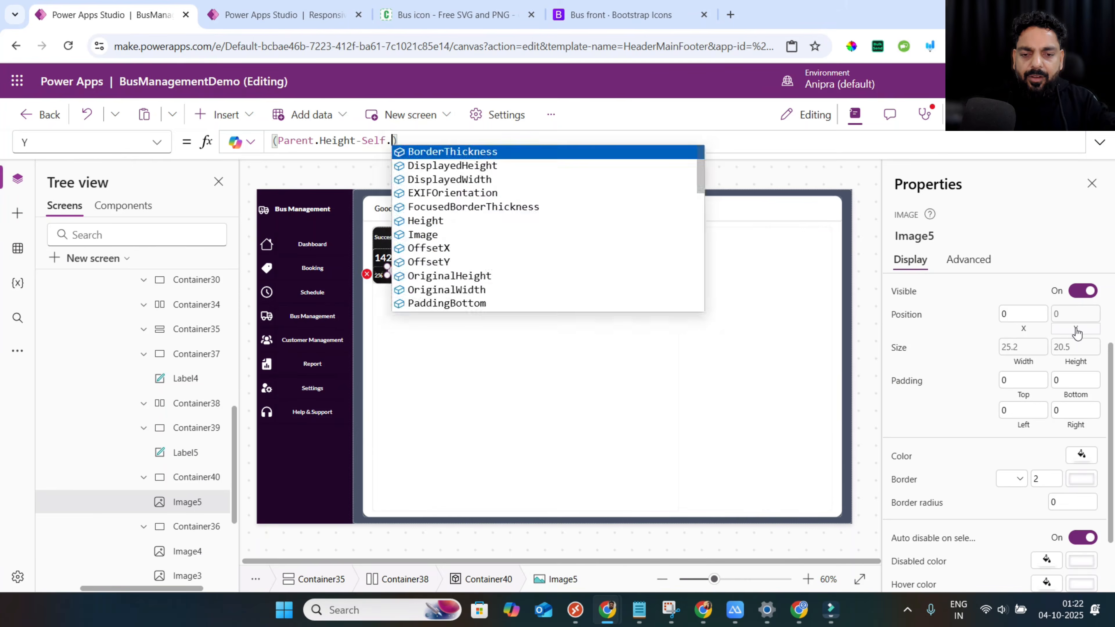
{"action": "type", "text": "Height)/2"}
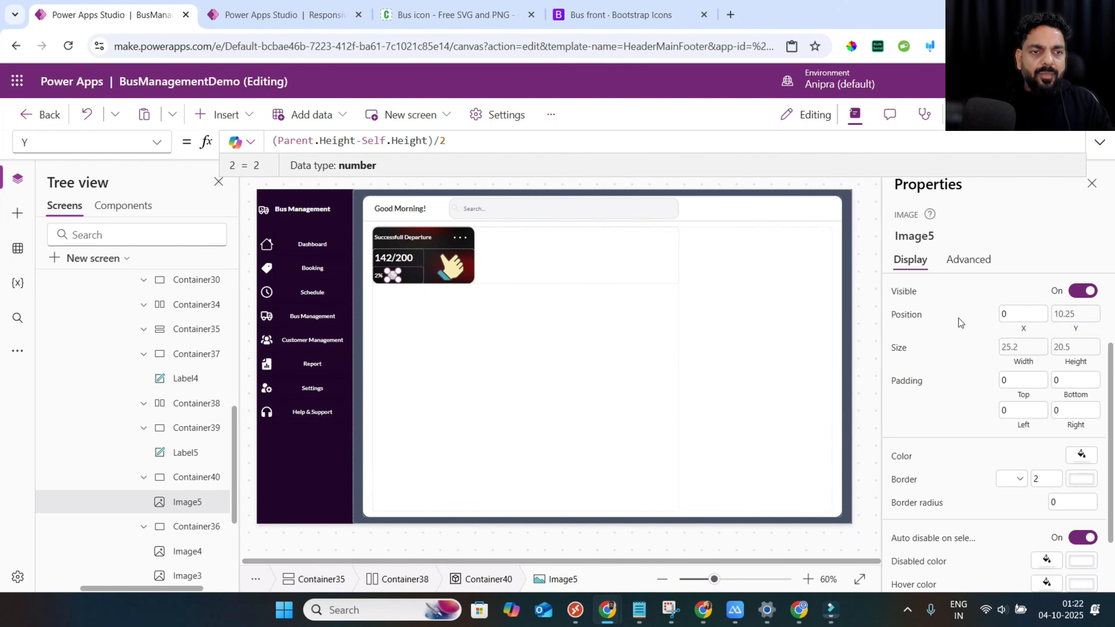
Replace SampleImage with an encoded "data:image/svg+xml;utf8, " formula that looks up IconData for "Chart-Line-UP" in CusotmIcon.
{"action": "scroll", "coordinate": [958, 318], "scroll_direction": "up", "scroll_amount": 3}
{"action": "left_click", "coordinate": [904, 291]}
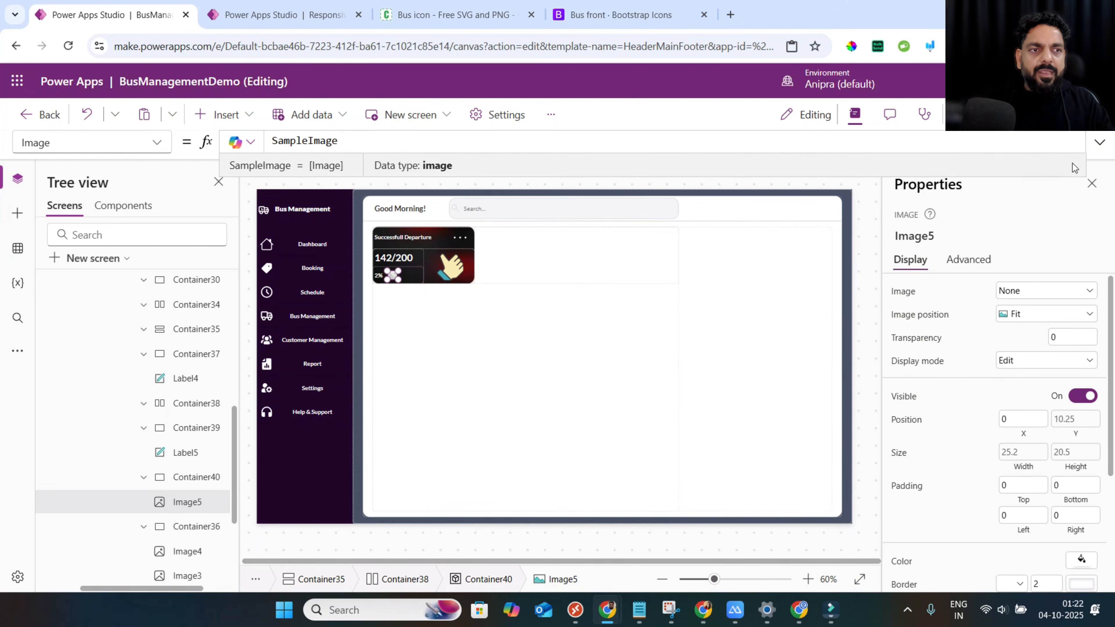
{"action": "left_click", "coordinate": [1099, 142]}
{"action": "key", "text": "ctrl+a"}
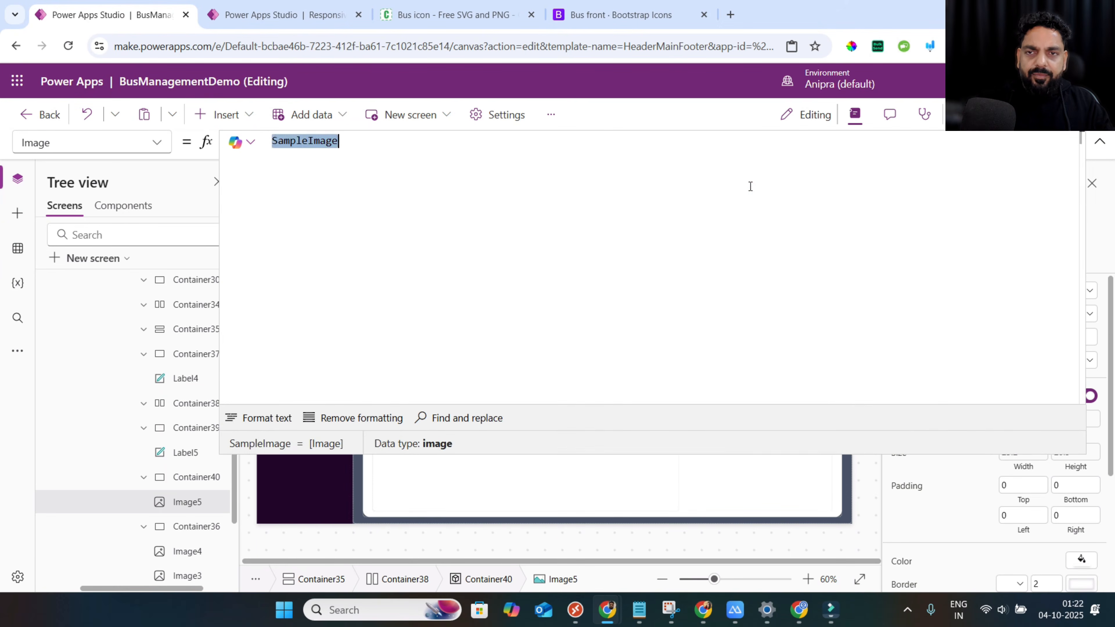
{"action": "type", "text": "\"data:image/svg+xml;utf8, \" & EncodeUrl(     Substitute(         LookUp(CusotmIcon,IconName=\"Chart-Line-UP\",IconData),         \"currentColor\",         Color_IconWhite     ) )"}
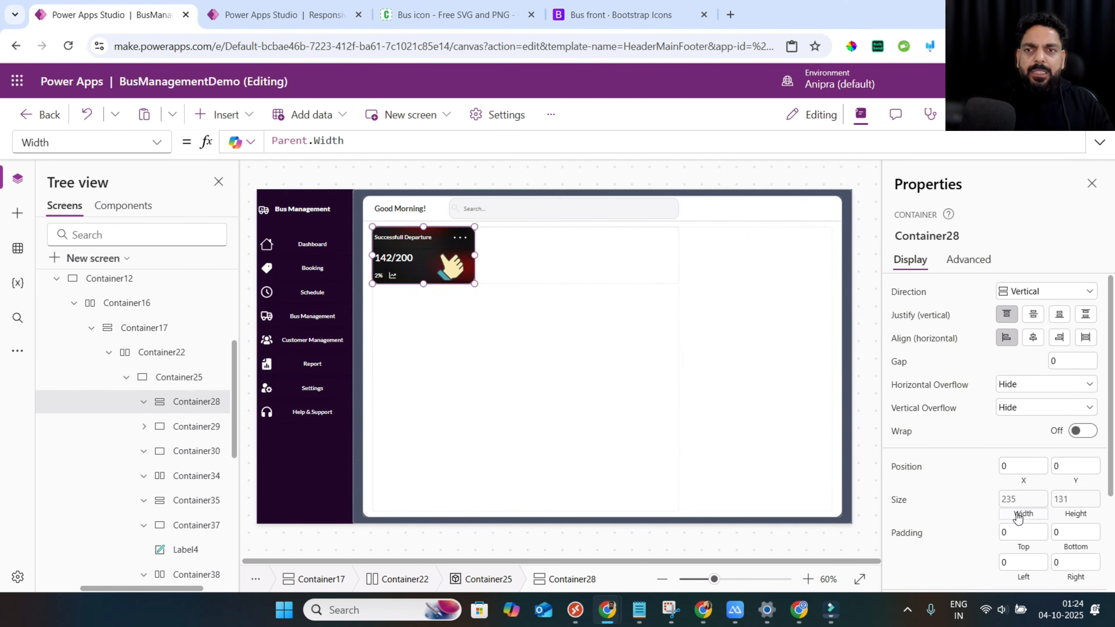
Set Container28's width to Parent.Width*90% and begin a parenthesized Parent-based formula for its X position.
{"action": "left_click", "coordinate": [1018, 517]}
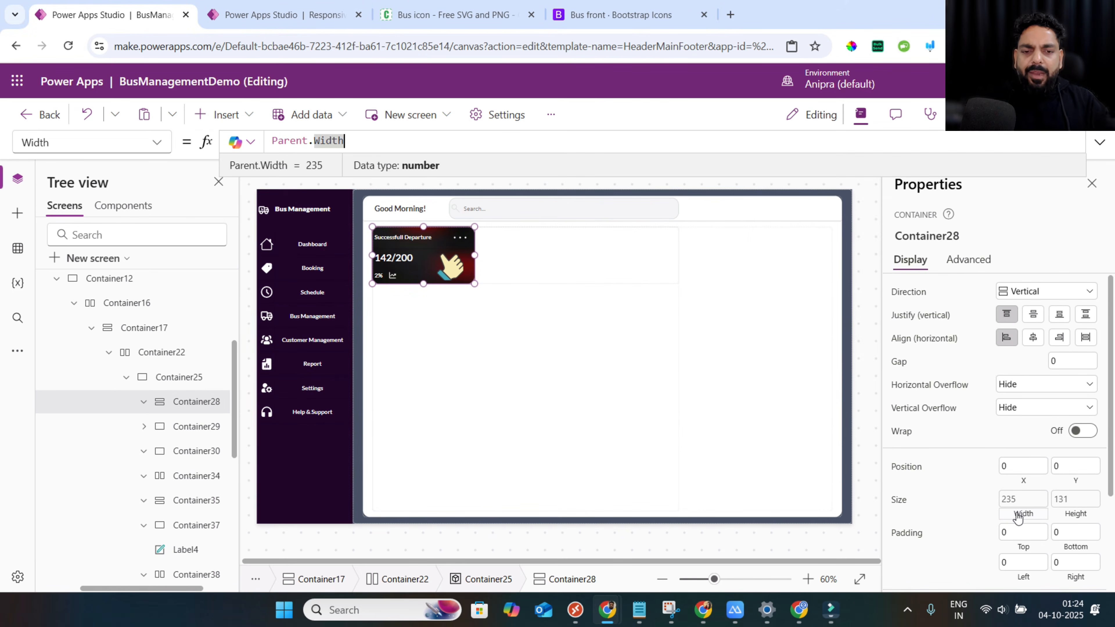
{"action": "type", "text": "*90%"}
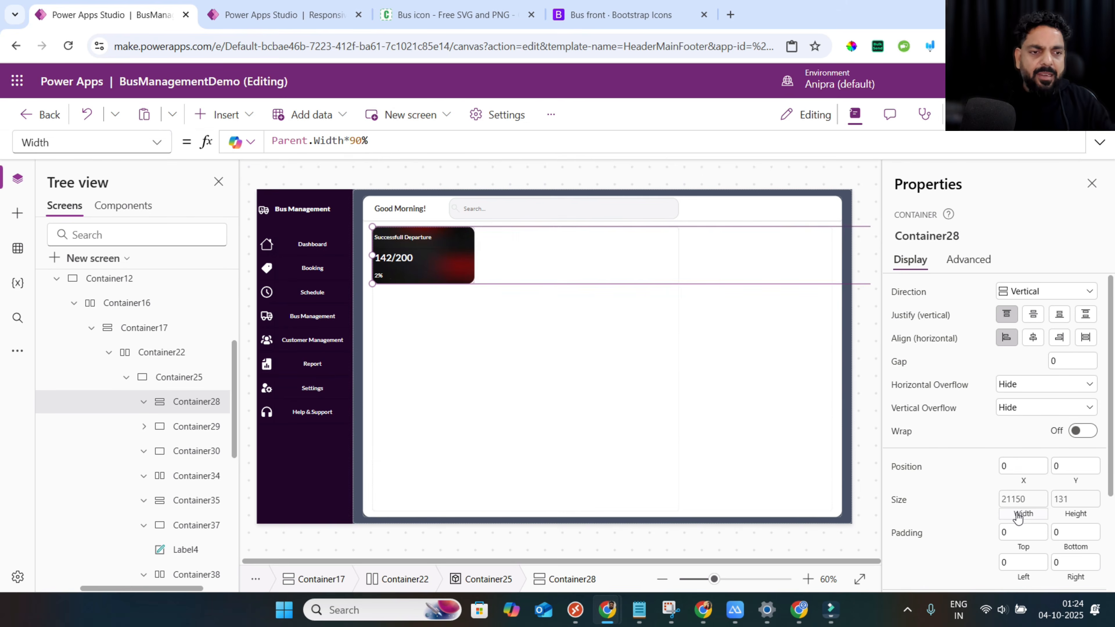
{"action": "left_click", "coordinate": [1022, 483]}
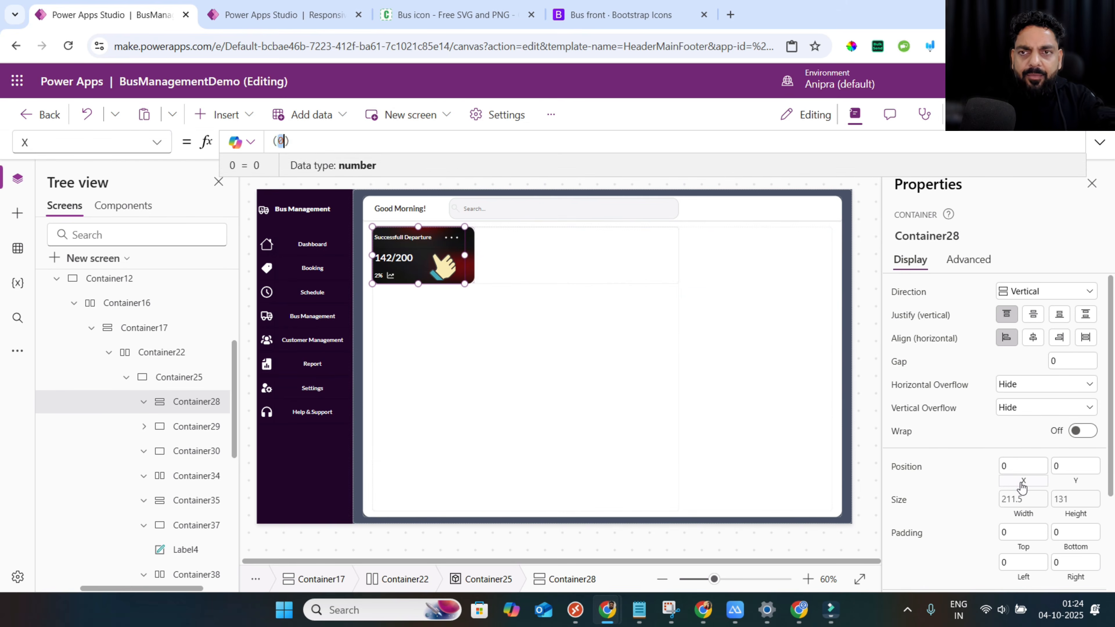
{"action": "type", "text": "Parent"}
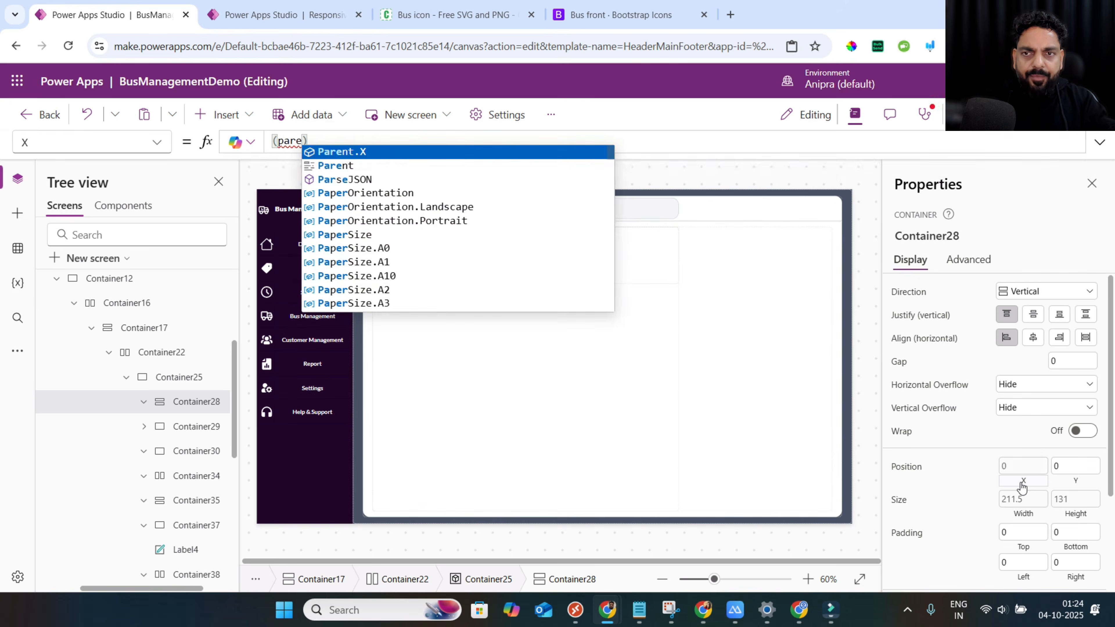
Center Container28 horizontally in its parent by setting its X formula to (Parent.Width-Self.Width)/2.
{"action": "type", "text": ".Width-se"}
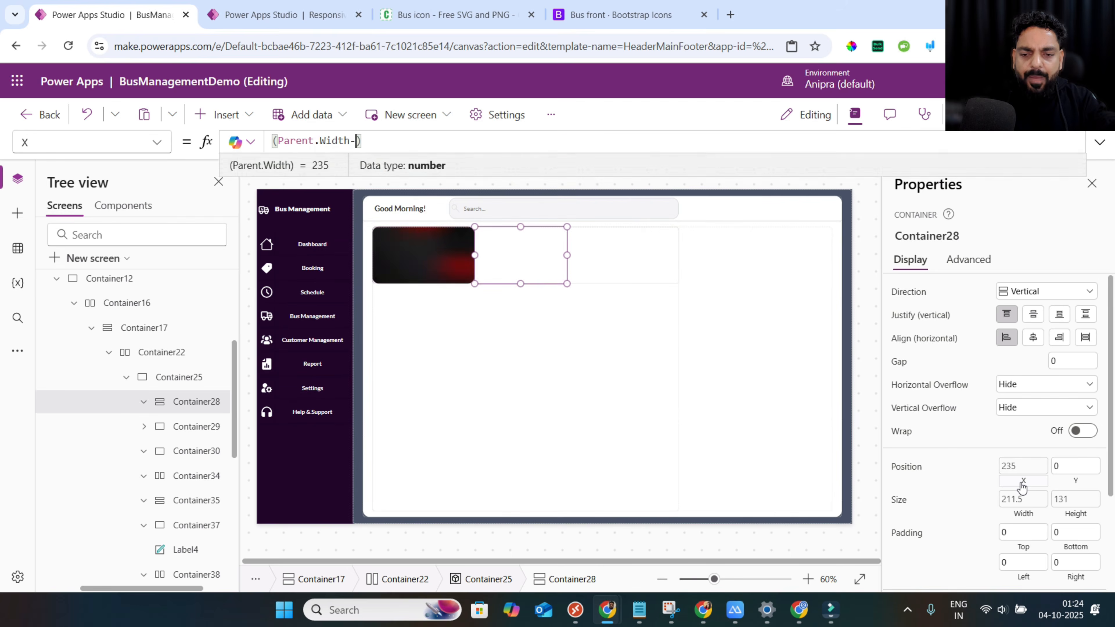
{"action": "type", "text": "lf.Width"}
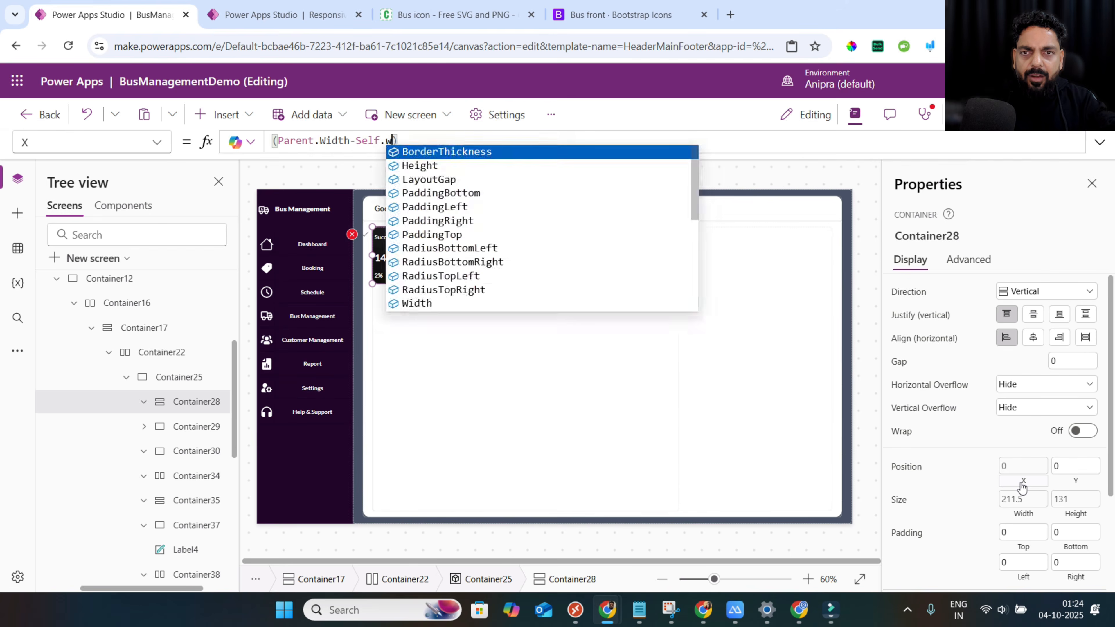
{"action": "type", "text": ")/2"}
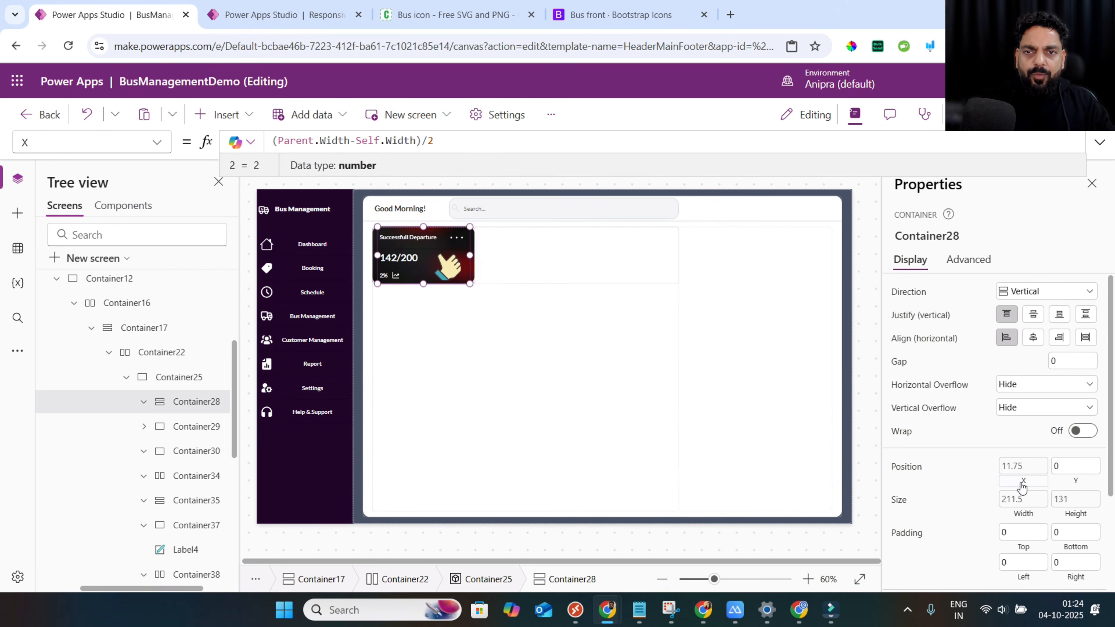
Copy the Container25 card and paste it inside Container26.
{"action": "left_click", "coordinate": [175, 428]}
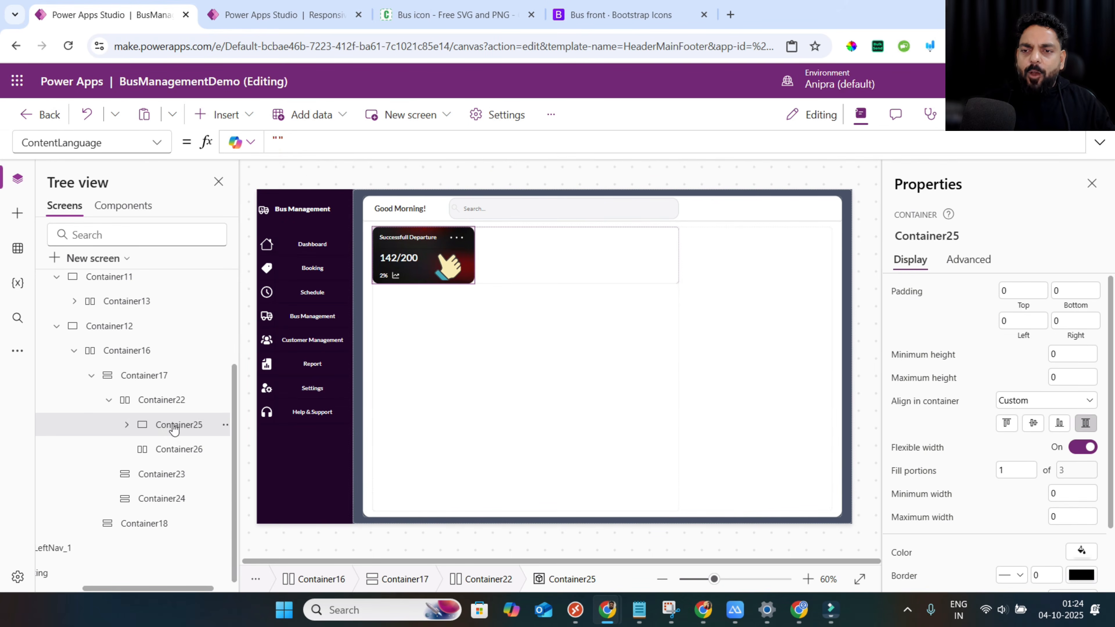
{"action": "right_click", "coordinate": [175, 428]}
{"action": "left_click", "coordinate": [225, 179]}
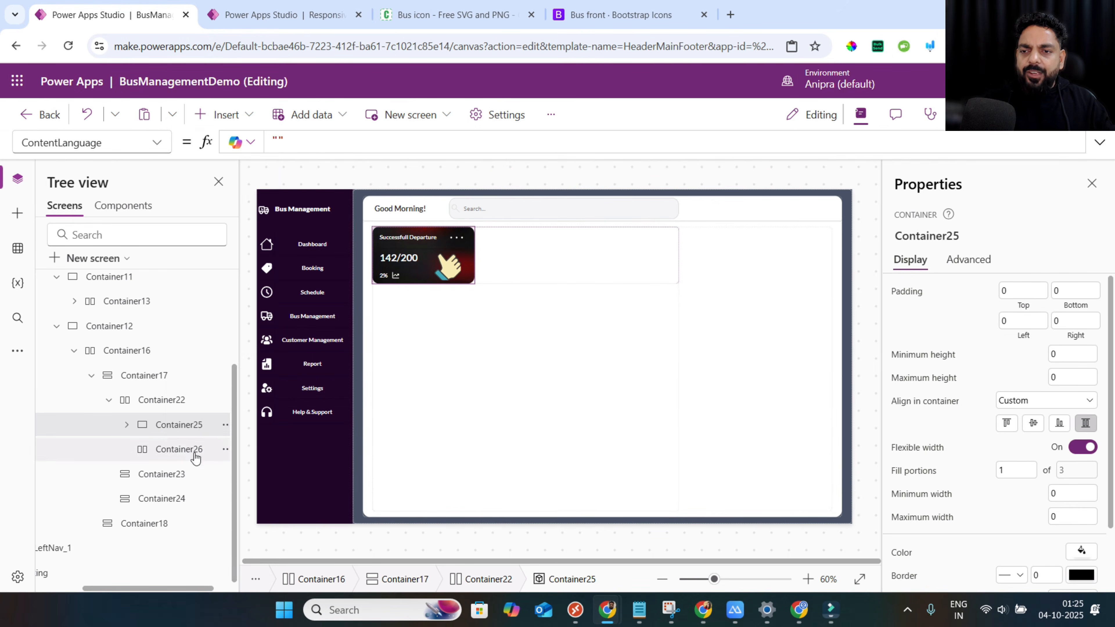
{"action": "left_click", "coordinate": [184, 453]}
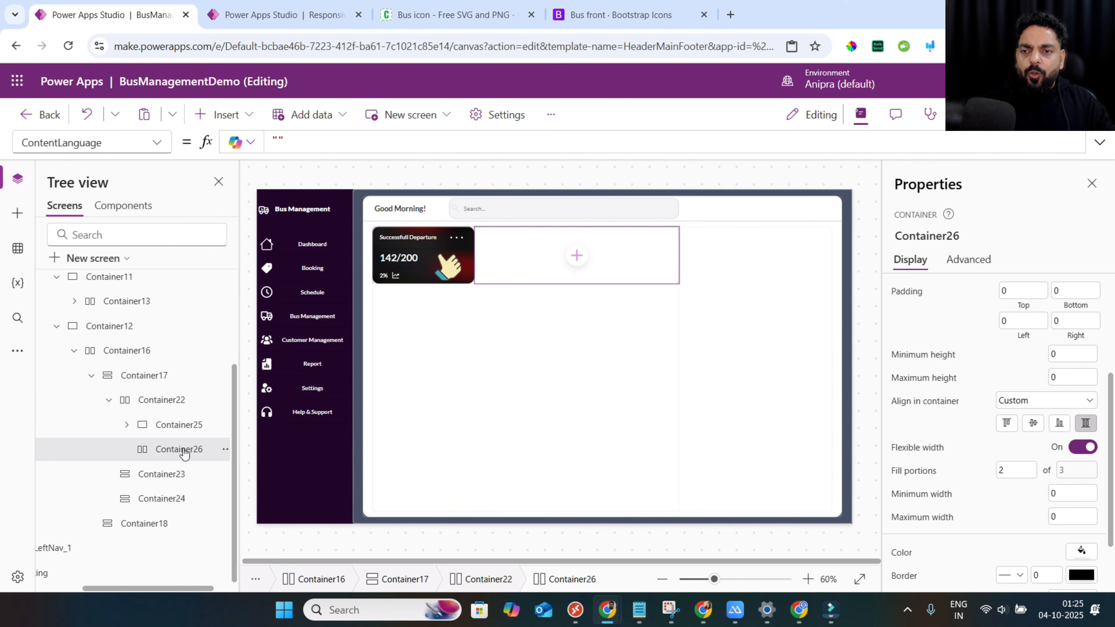
{"action": "right_click", "coordinate": [184, 454]}
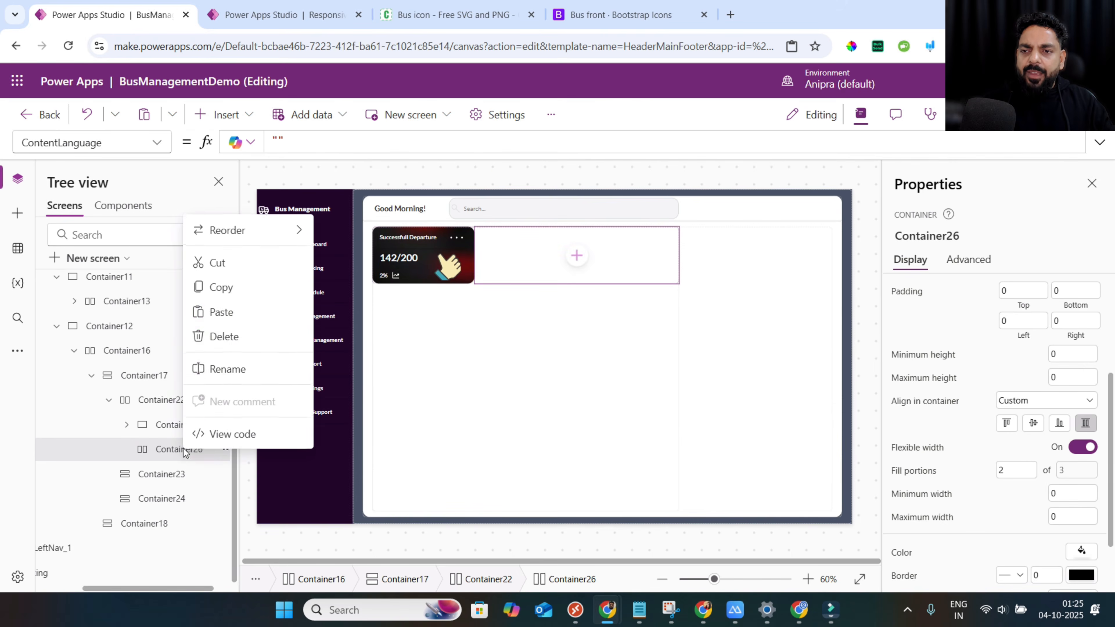
{"action": "left_click", "coordinate": [238, 312]}
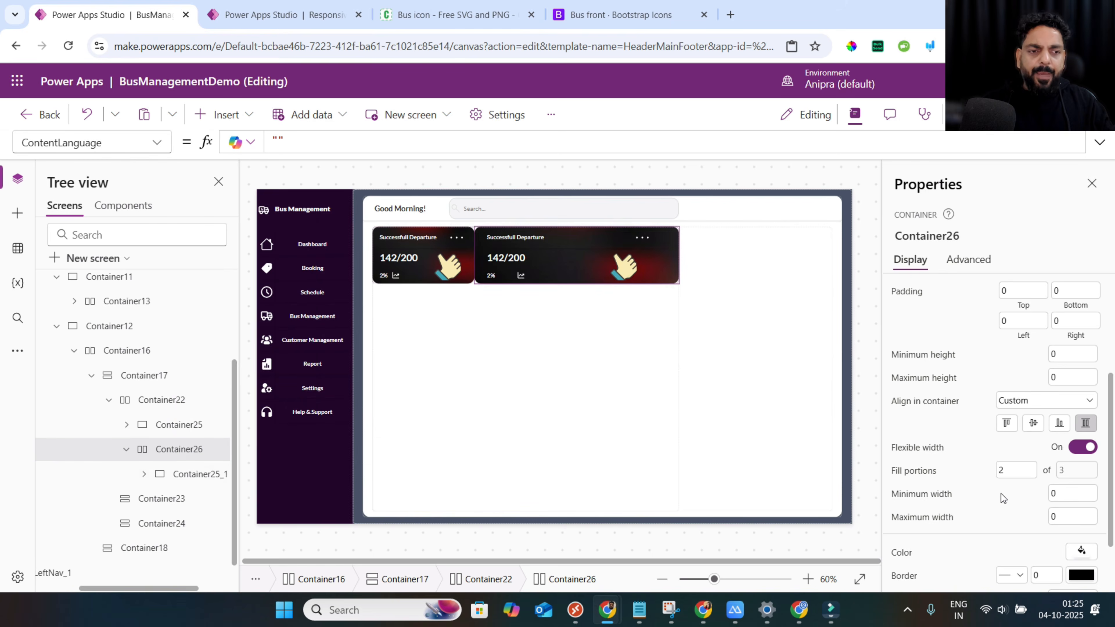
Set Container26's drop shadow to None and paste a second copy of the card into it.
{"action": "scroll", "coordinate": [1001, 493], "scroll_direction": "down", "scroll_amount": 2}
{"action": "left_click", "coordinate": [1011, 543]}
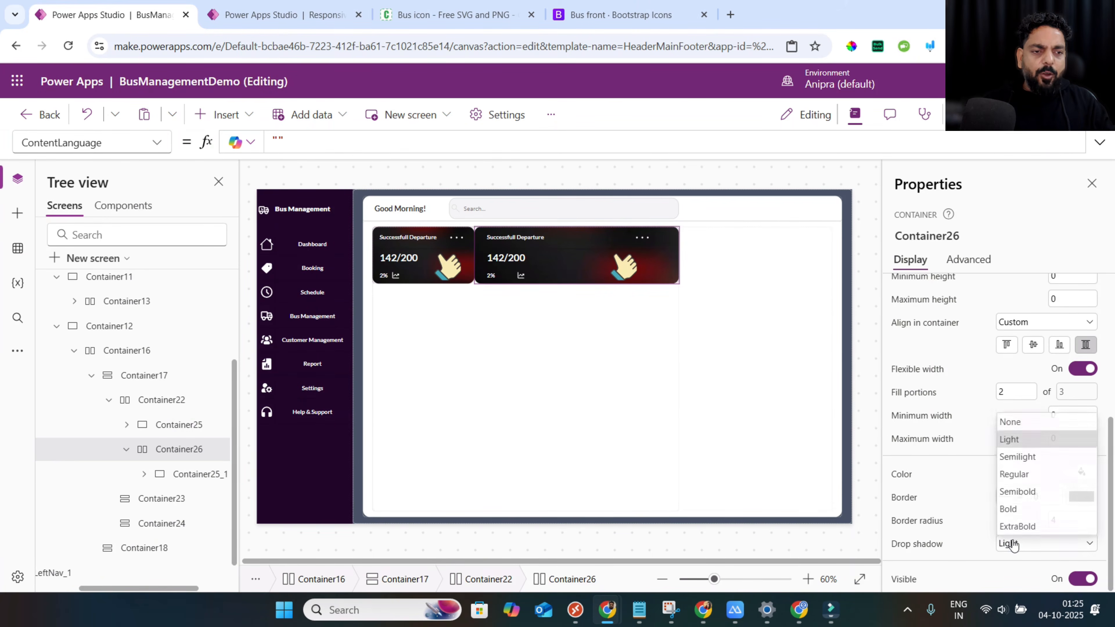
{"action": "left_click", "coordinate": [1018, 420]}
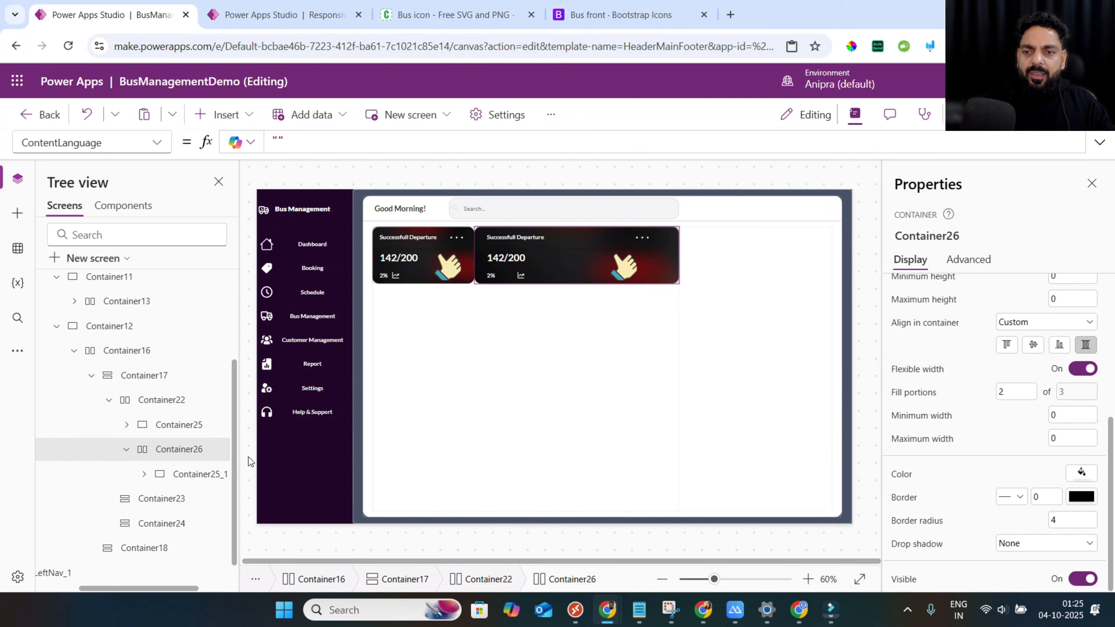
{"action": "right_click", "coordinate": [186, 453]}
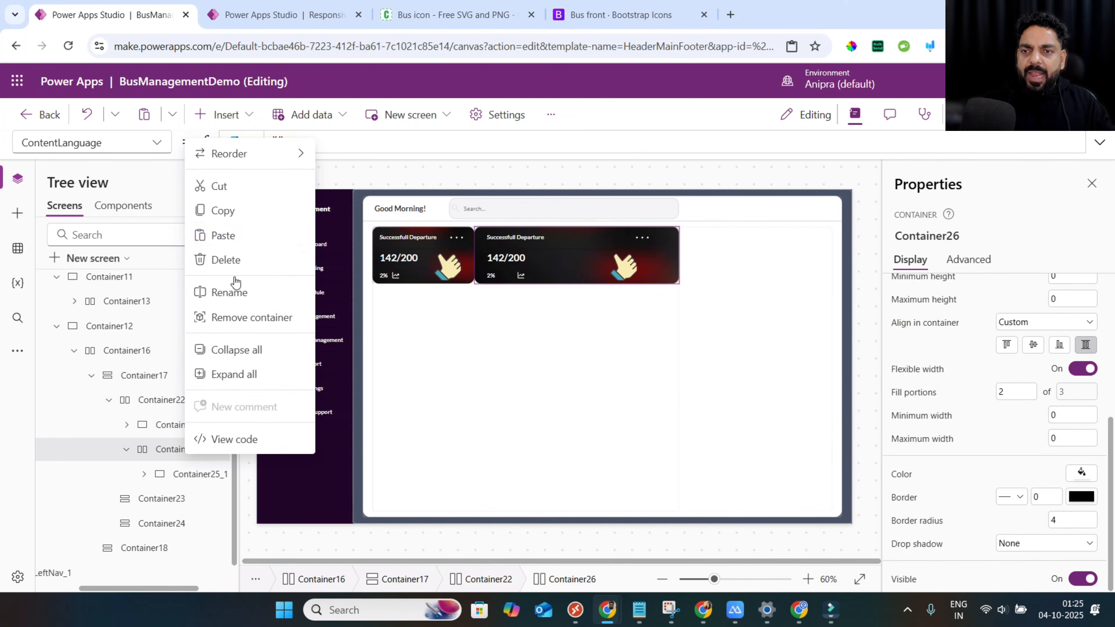
{"action": "left_click", "coordinate": [239, 235]}
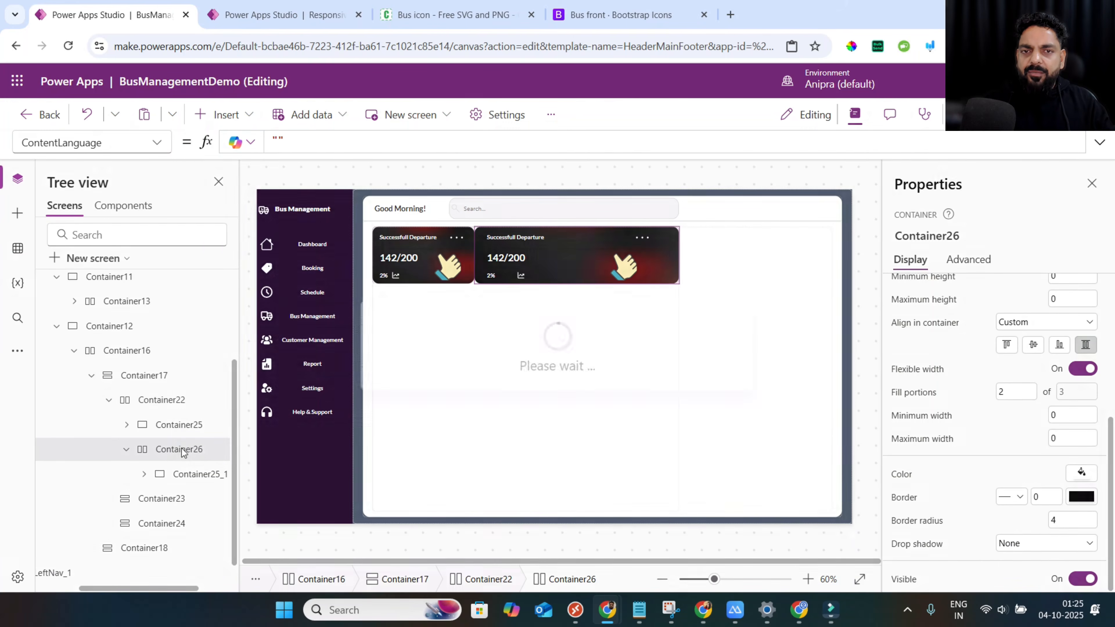
Set the gap to 8 for both Container22 and the nested Container26 to space out the three cards.
{"action": "scroll", "coordinate": [1017, 335], "scroll_direction": "up", "scroll_amount": 5}
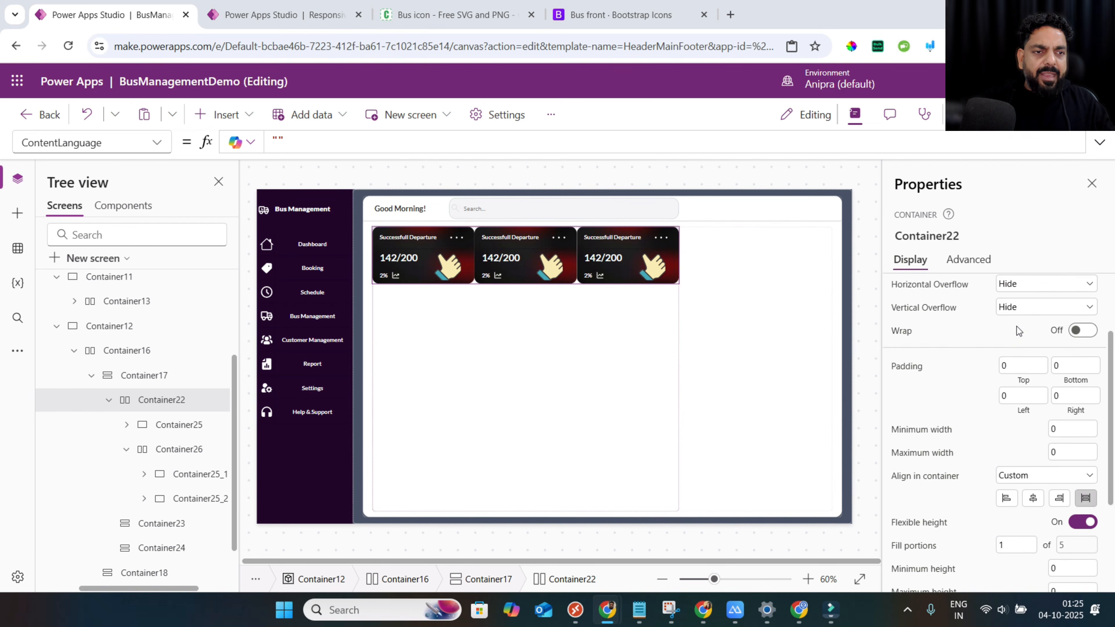
{"action": "left_click", "coordinate": [1070, 361]}
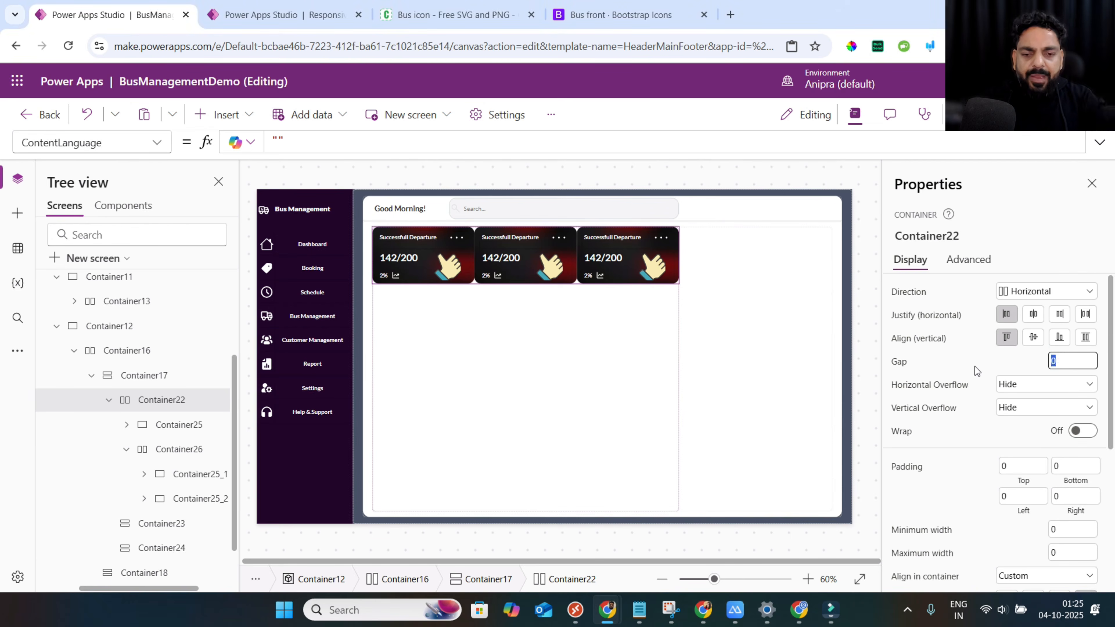
{"action": "type", "text": "8"}
{"action": "key", "text": "Tab"}
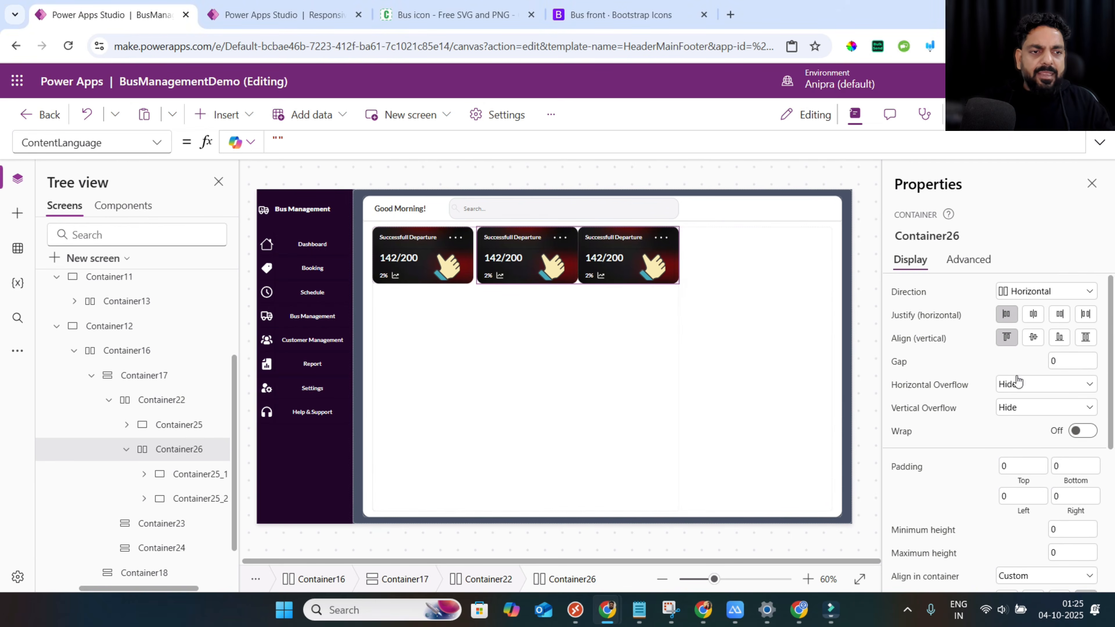
{"action": "left_click", "coordinate": [1059, 364]}
{"action": "type", "text": "8"}
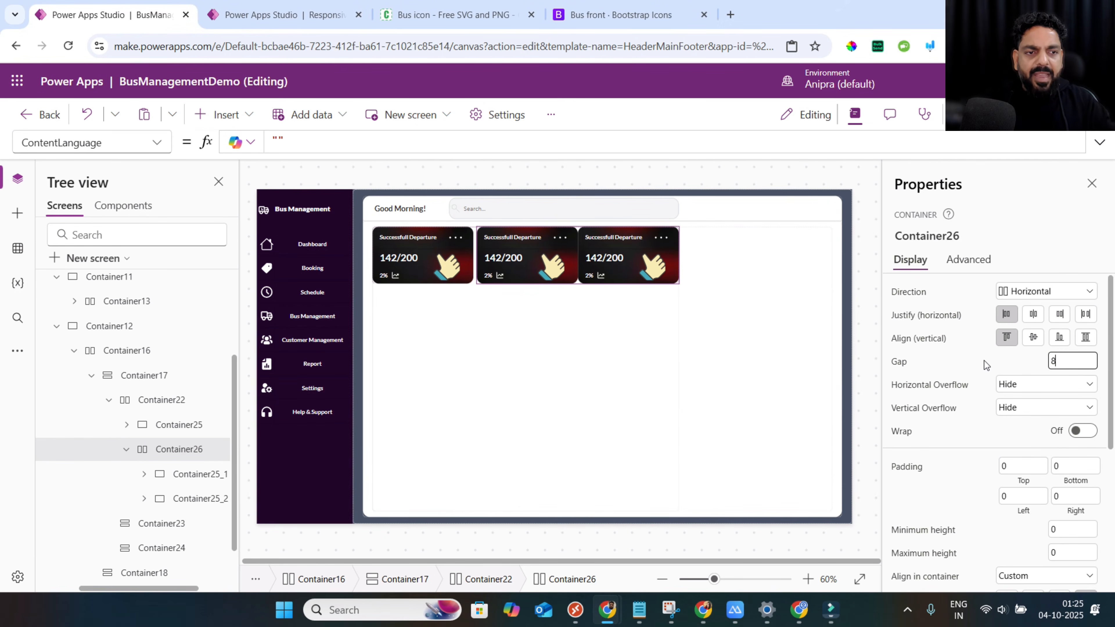
Move Container26 left so it precedes Container25 within Container22, and check the new order of the cards.
{"action": "right_click", "coordinate": [177, 448]}
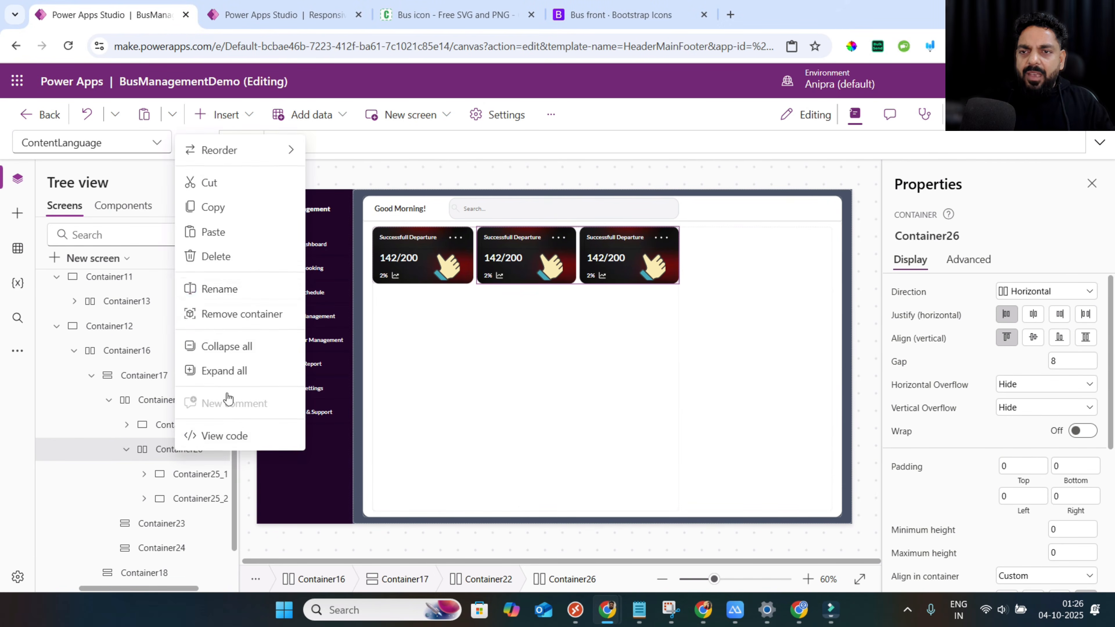
{"action": "mouse_move", "coordinate": [287, 152]}
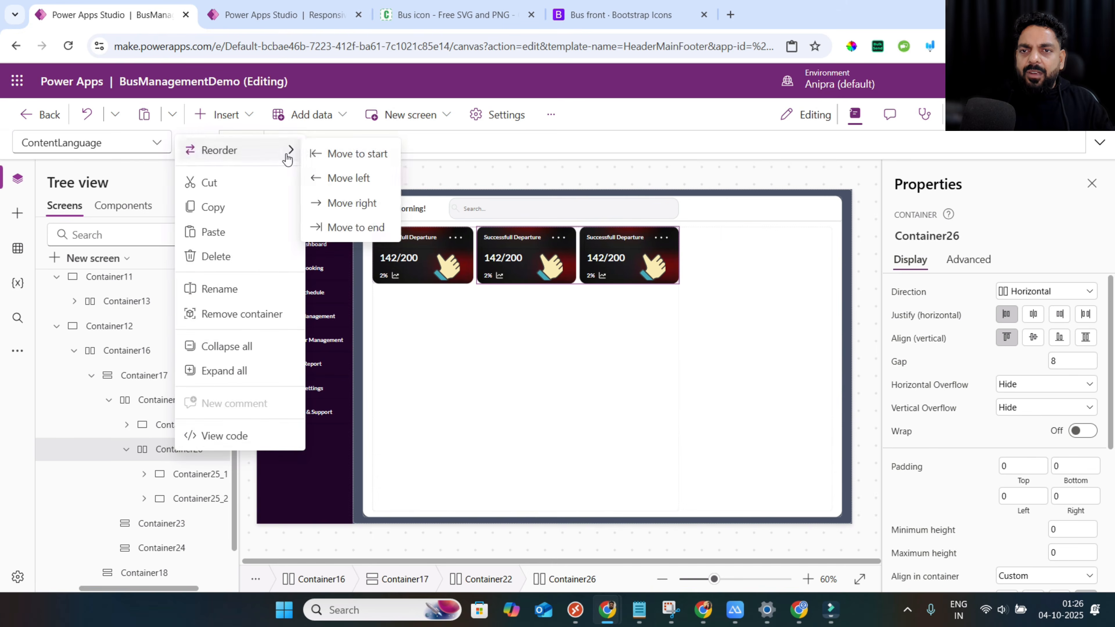
{"action": "left_click", "coordinate": [332, 179]}
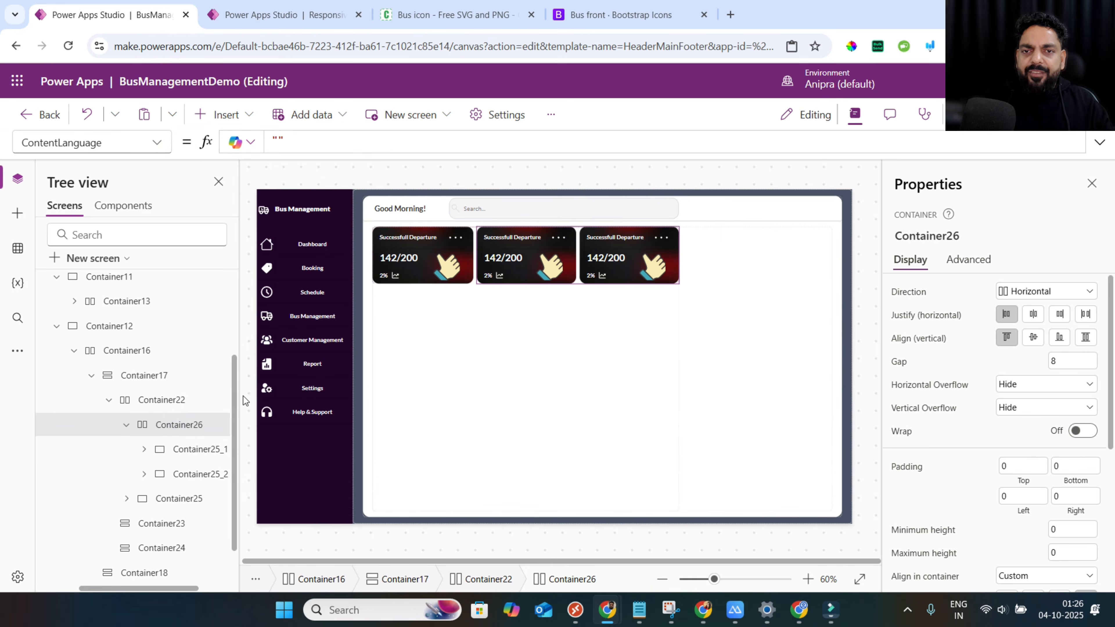
{"action": "left_click", "coordinate": [149, 397]}
{"action": "left_click", "coordinate": [150, 424]}
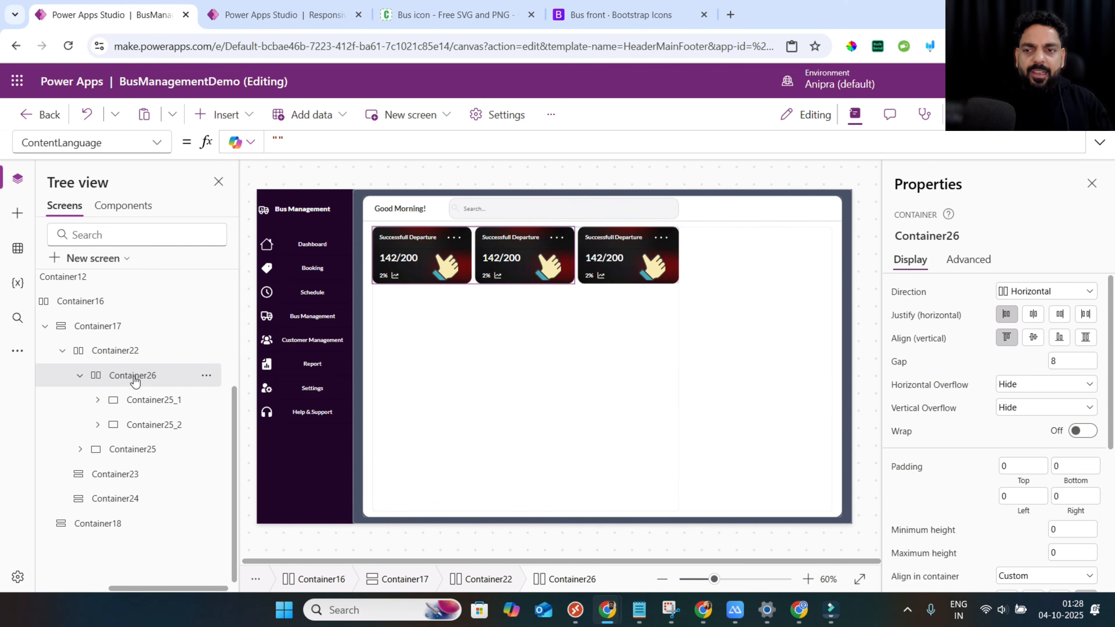
{"action": "left_click", "coordinate": [141, 447]}
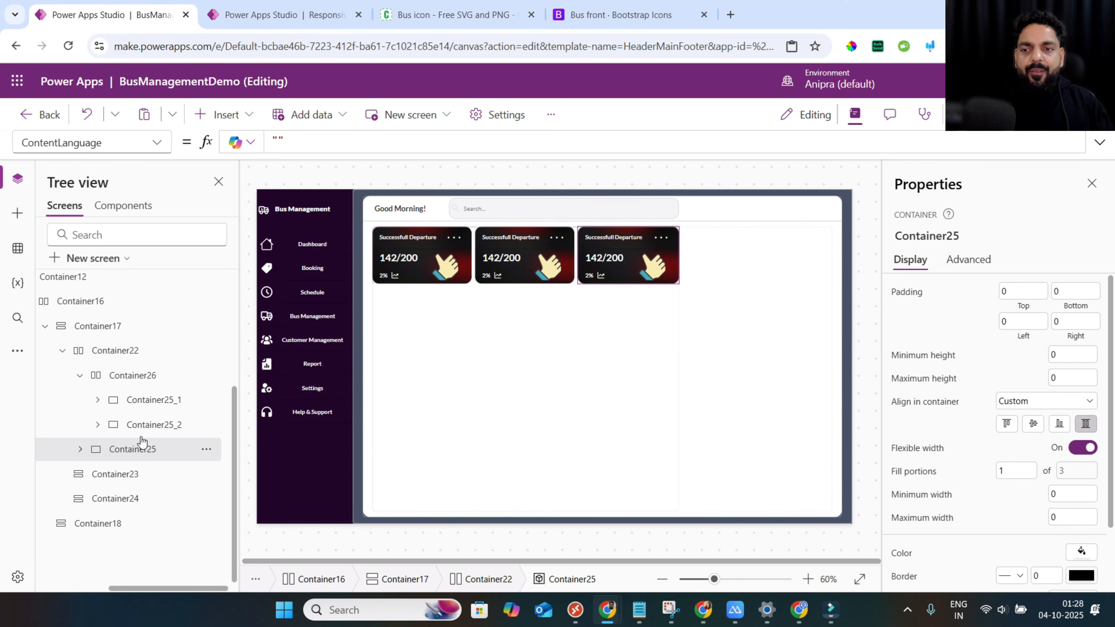
Change the first card's background image, Image3_1 in Container25_1, to Blue.
{"action": "left_click", "coordinate": [139, 408]}
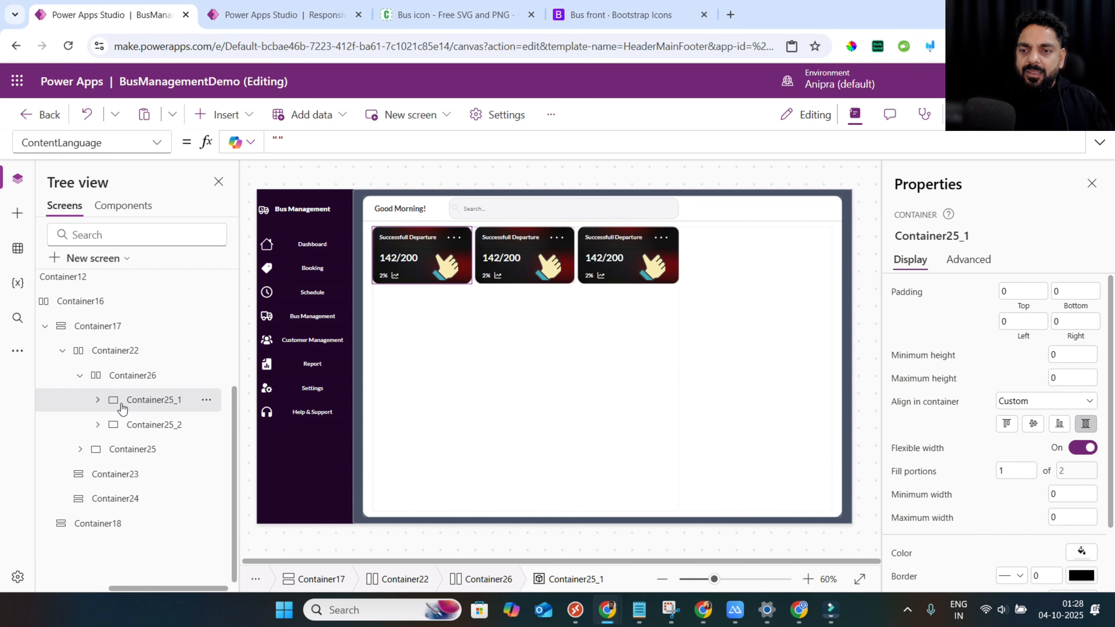
{"action": "left_click", "coordinate": [98, 400]}
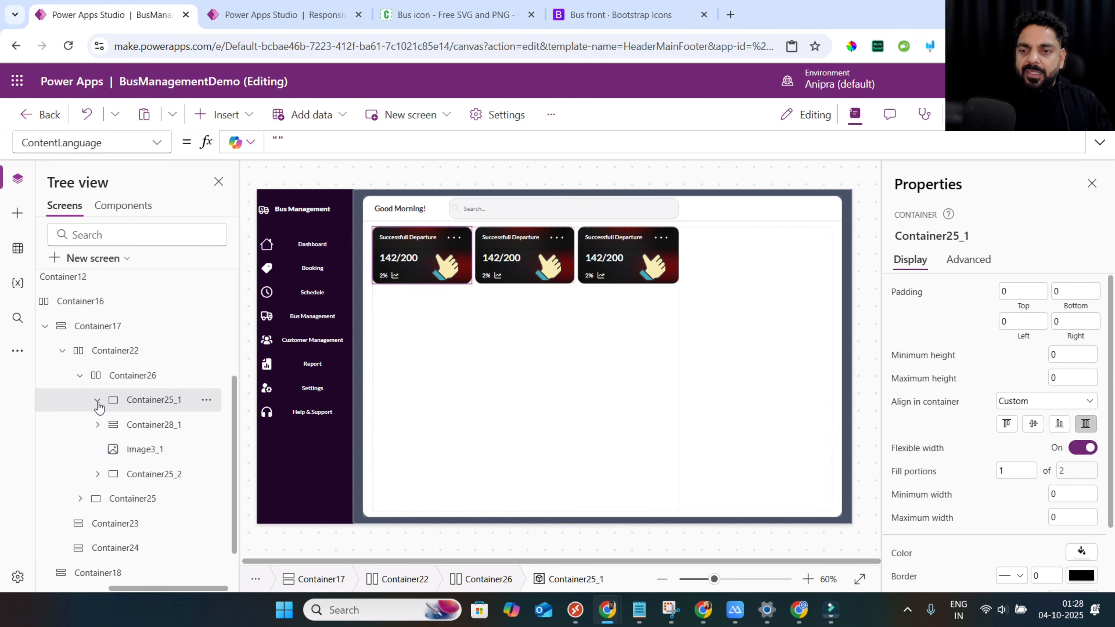
{"action": "left_click", "coordinate": [137, 448]}
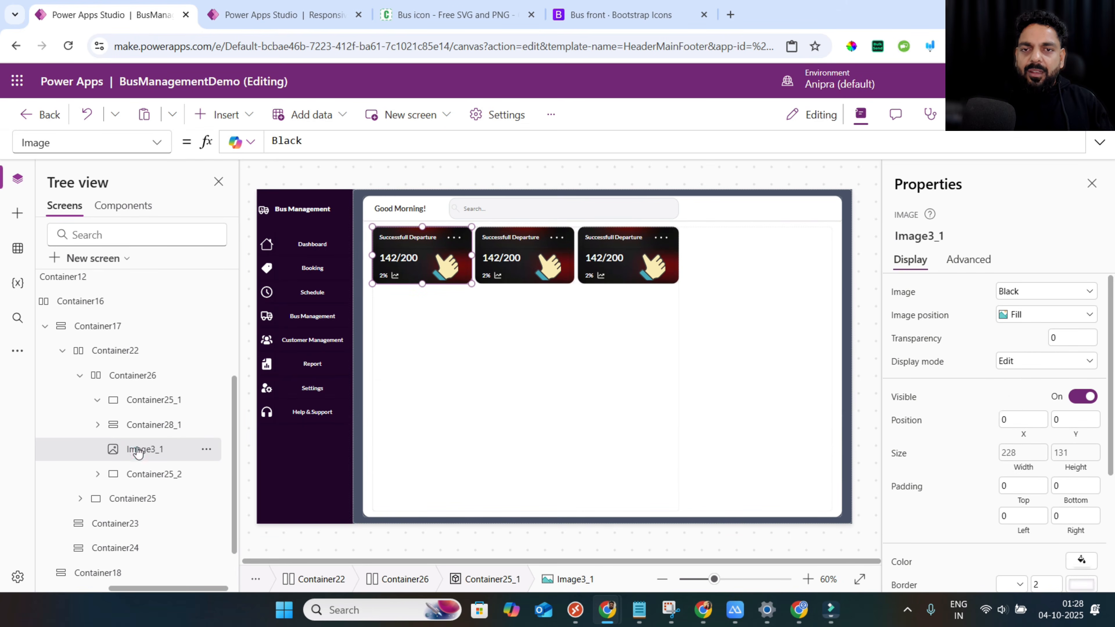
{"action": "left_click", "coordinate": [1022, 298]}
{"action": "left_click", "coordinate": [1013, 484]}
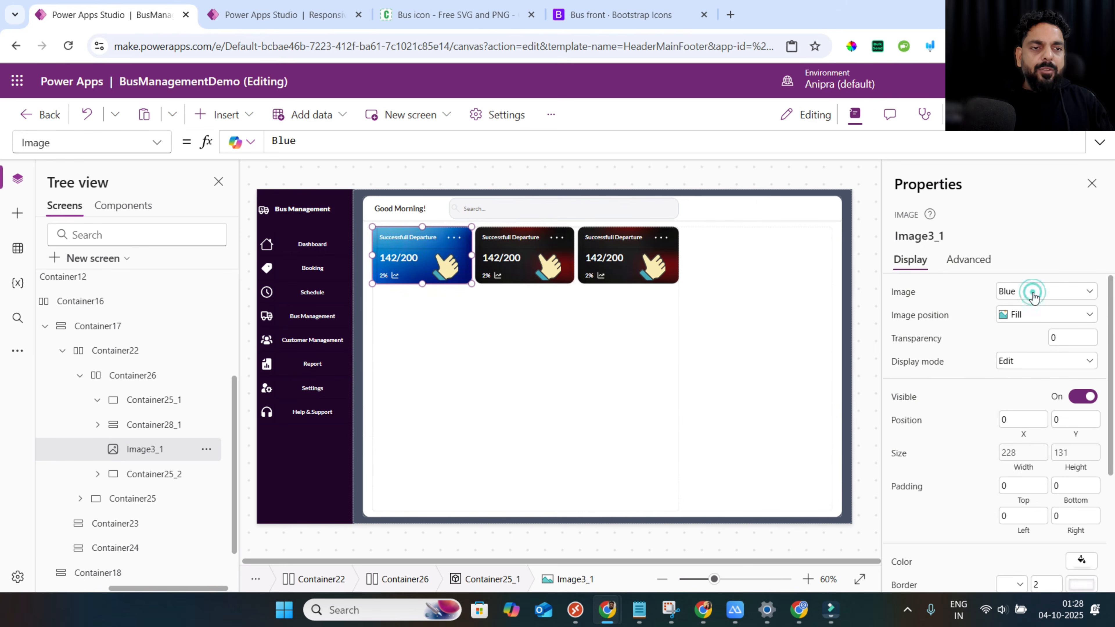
{"action": "left_click", "coordinate": [1032, 293]}
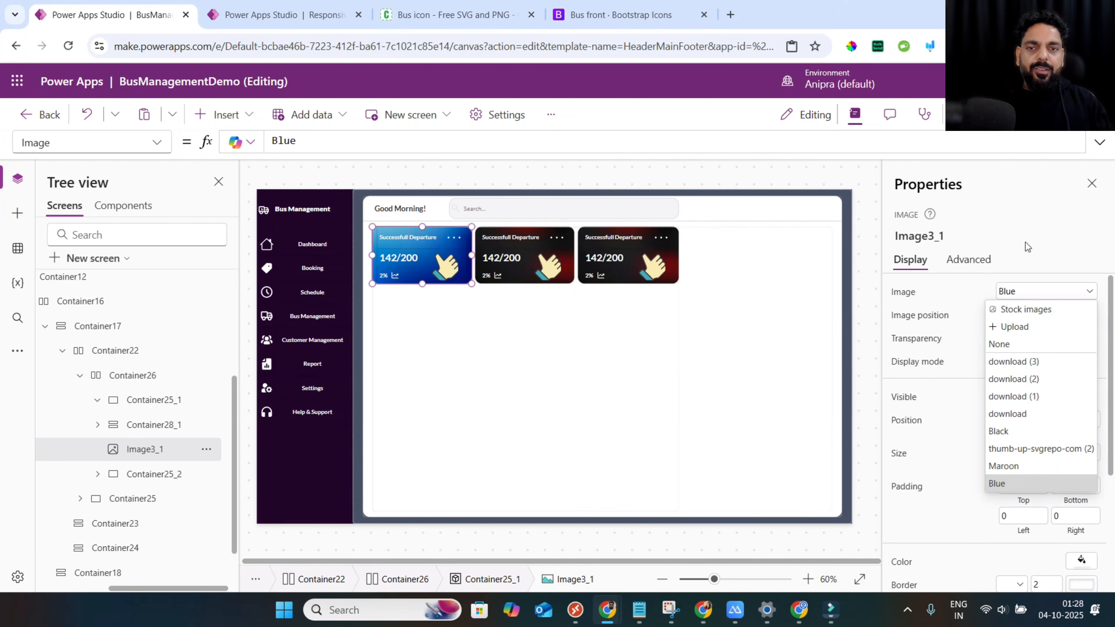
{"action": "left_click", "coordinate": [1025, 243]}
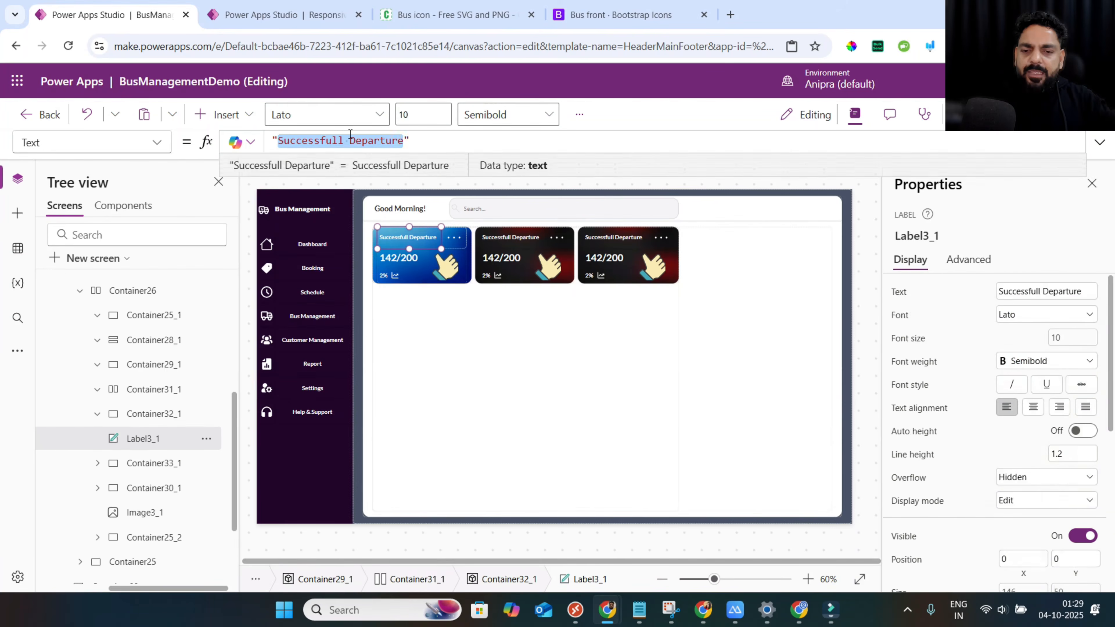
Set the blue card's title text to "Total Earnings" and its main figure to "$12,500".
{"action": "type", "text": "Total "}
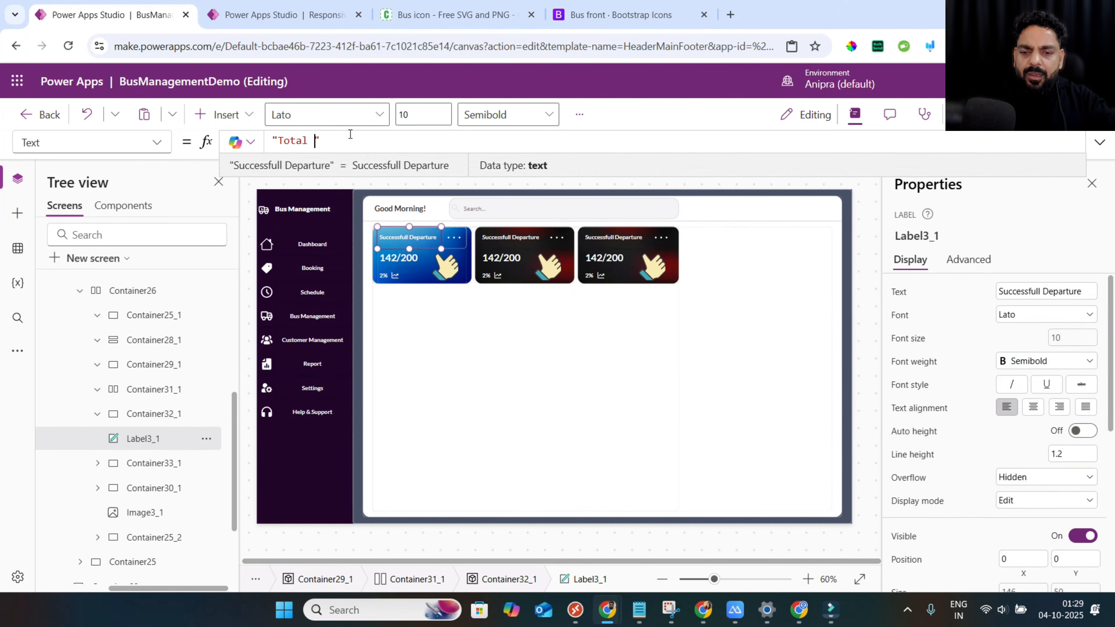
{"action": "type", "text": "Ear"}
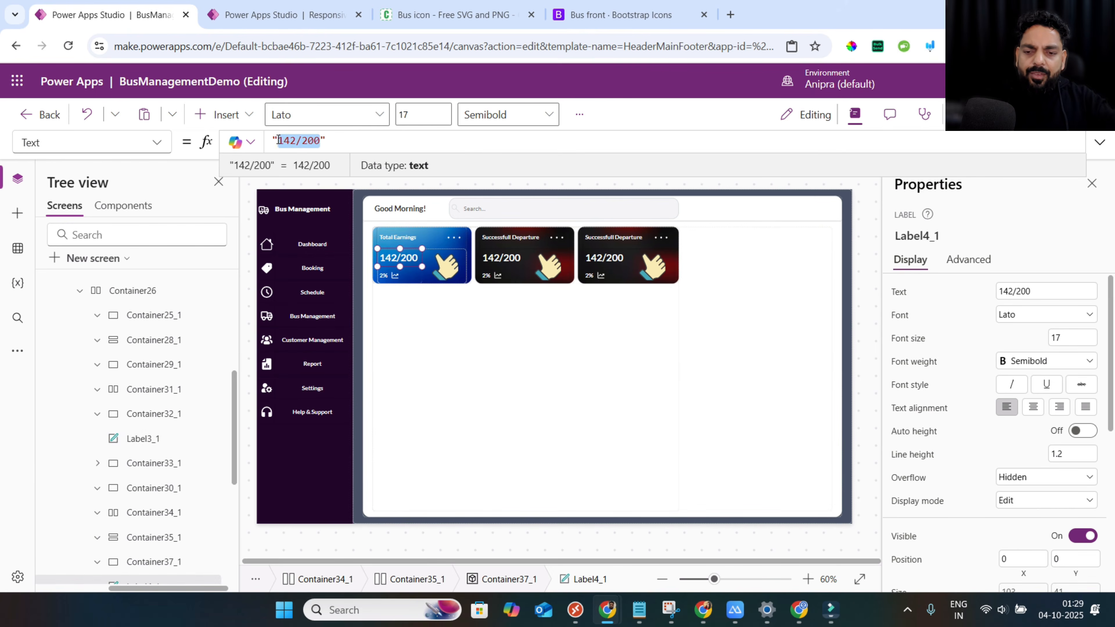
{"action": "type", "text": "$12"}
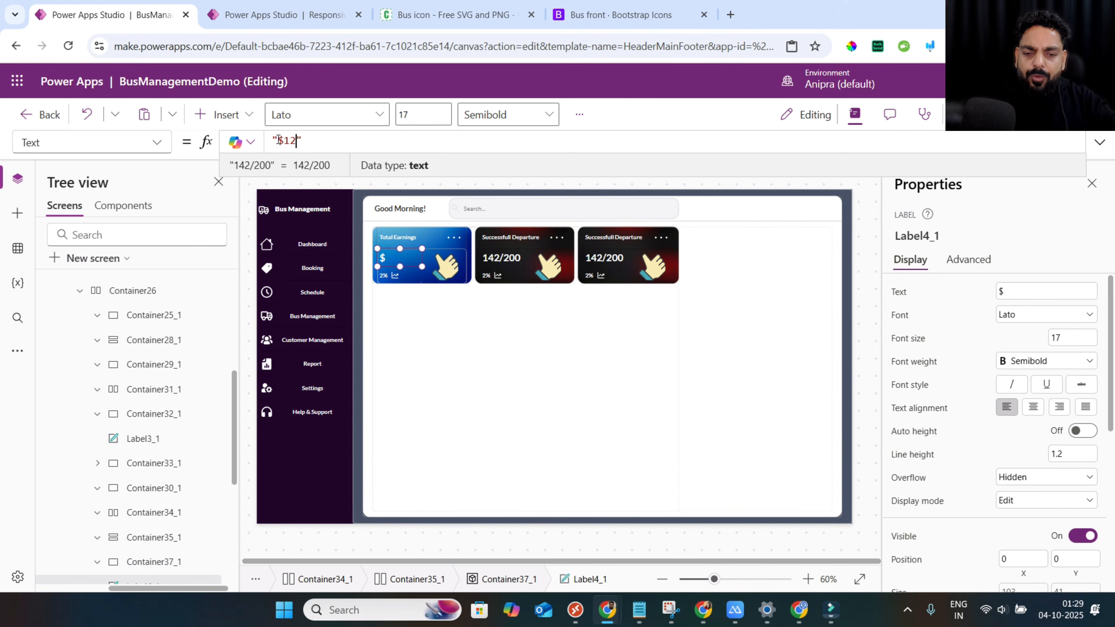
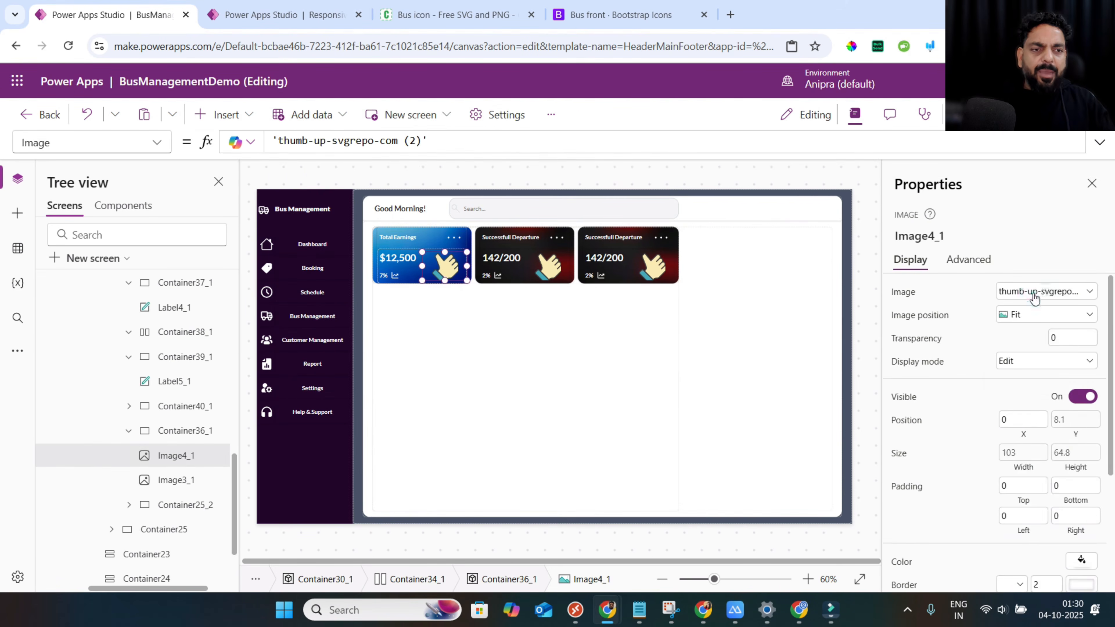
Replace the blue card's thumb-up icon, Image4_1, with the money-bag-svgrepo-com image.
{"action": "left_click", "coordinate": [1035, 293]}
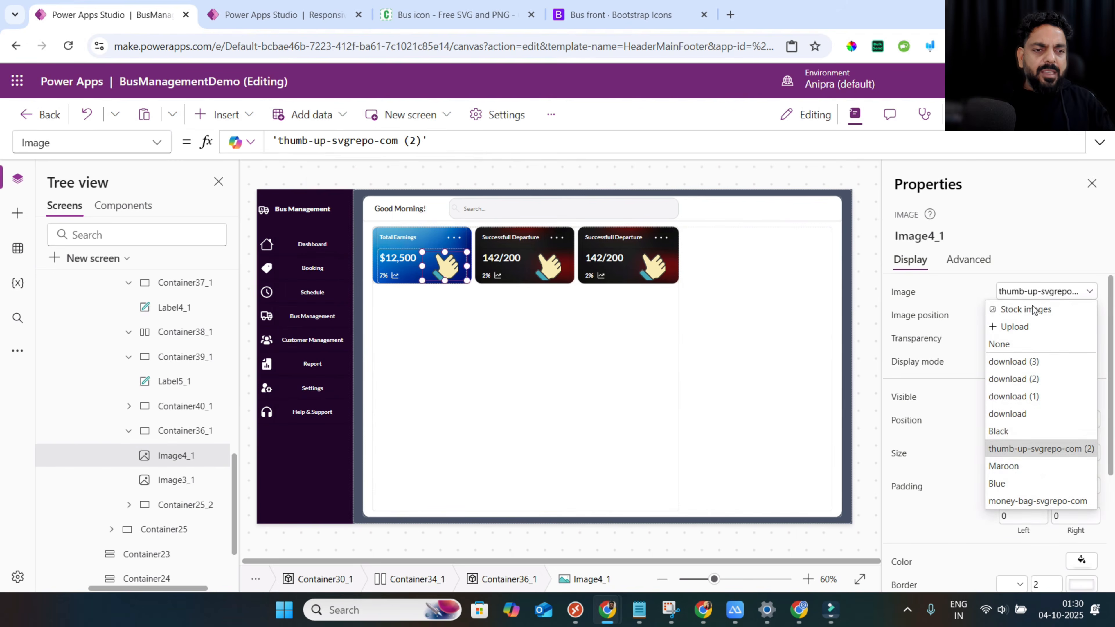
{"action": "left_click", "coordinate": [1028, 501]}
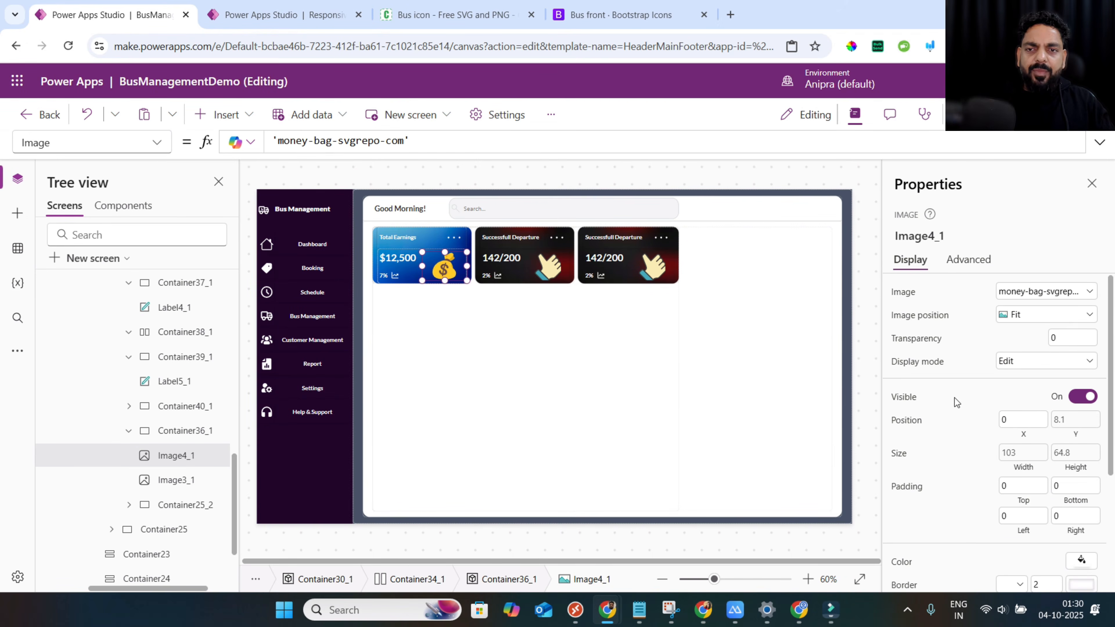
Save the app and run a preview of the dashboard screen.
{"action": "key", "text": "ctrl+s"}
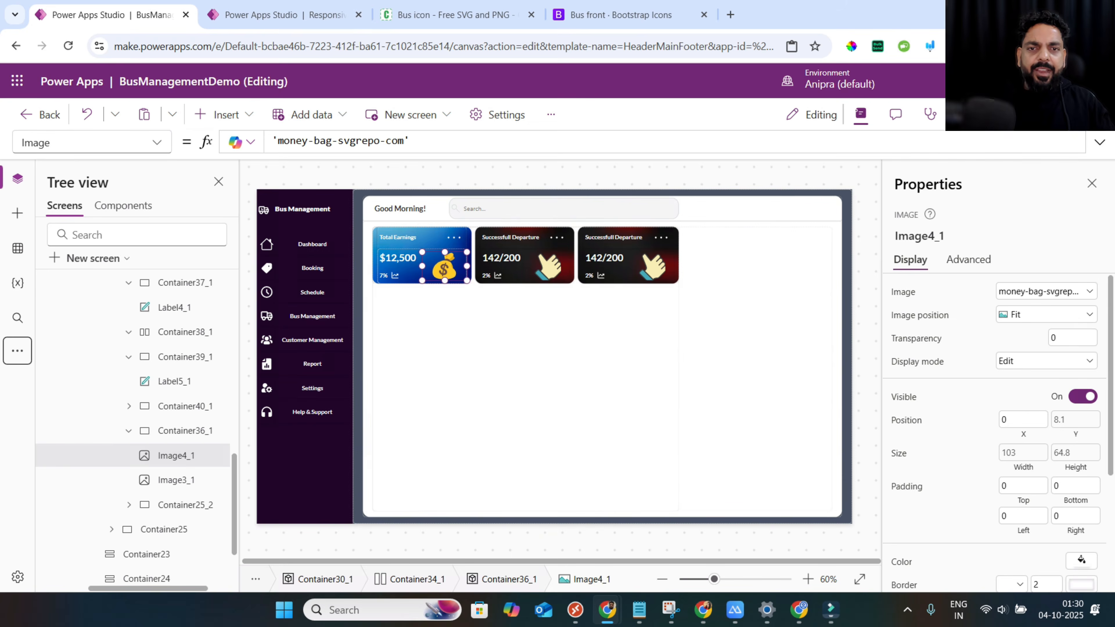
{"action": "key", "text": "F5"}
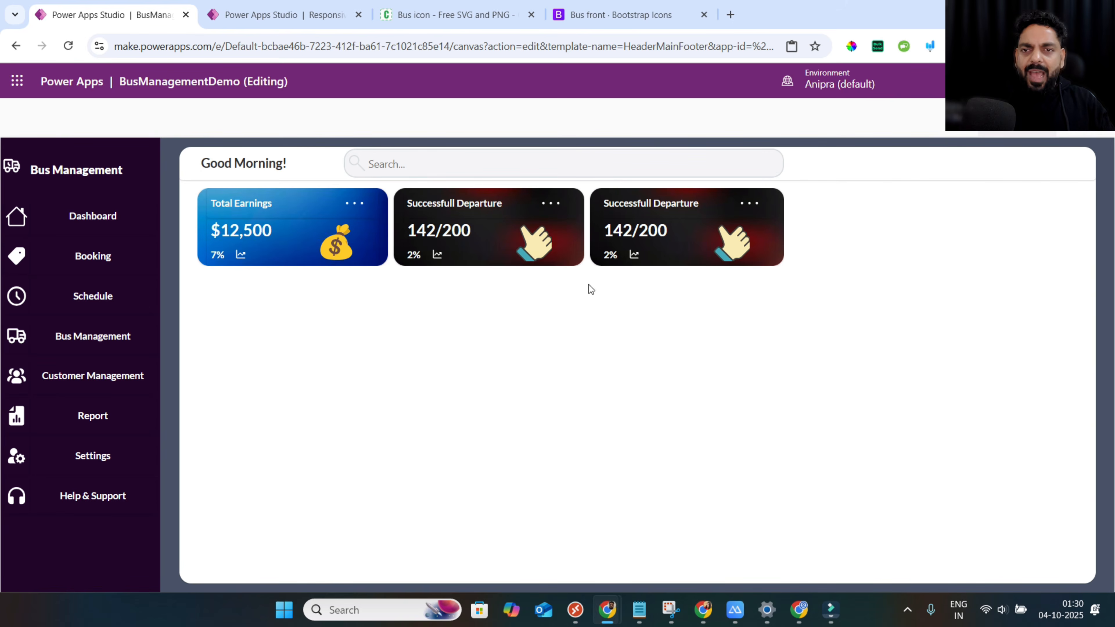
Close the preview and set the drop shadow of Container30_1 in the blue card to None.
{"action": "key", "text": "Escape"}
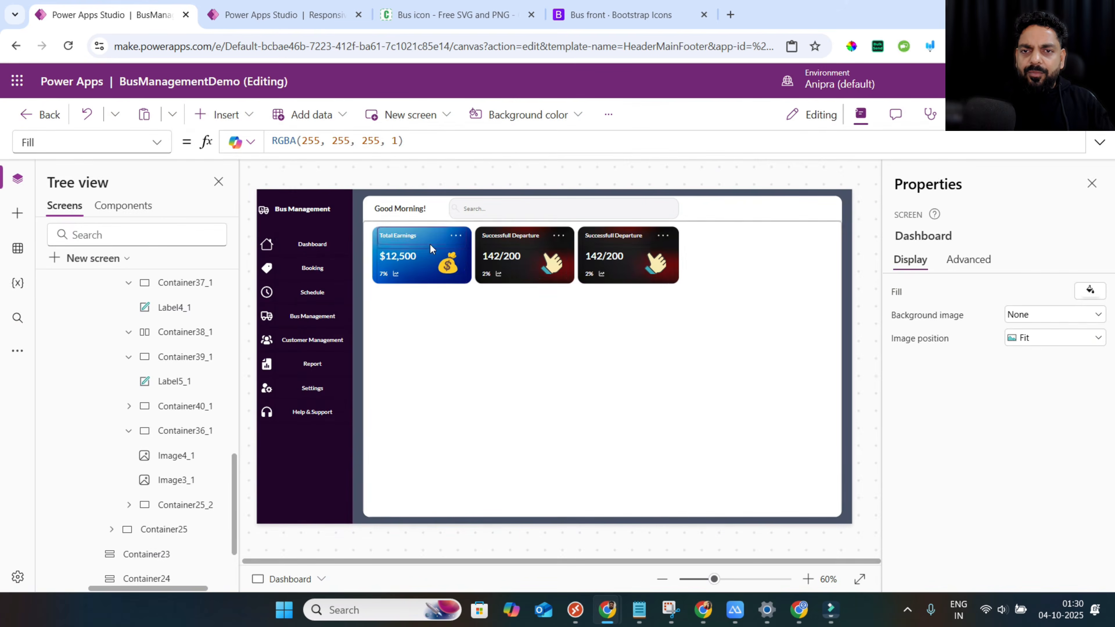
{"action": "left_click", "coordinate": [438, 248]}
{"action": "left_click", "coordinate": [193, 333]}
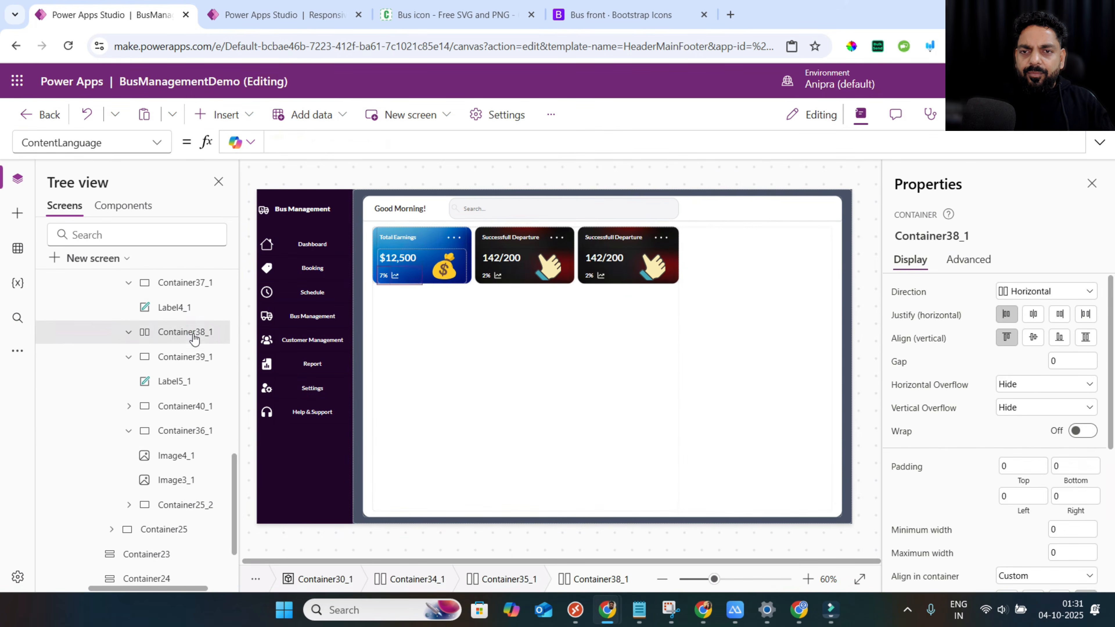
{"action": "scroll", "coordinate": [194, 336], "scroll_direction": "up", "scroll_amount": 1}
{"action": "left_click", "coordinate": [187, 321]}
{"action": "scroll", "coordinate": [186, 319], "scroll_direction": "up", "scroll_amount": 1}
{"action": "left_click", "coordinate": [183, 314]}
{"action": "scroll", "coordinate": [933, 466], "scroll_direction": "down", "scroll_amount": 2}
{"action": "left_click", "coordinate": [1012, 540]}
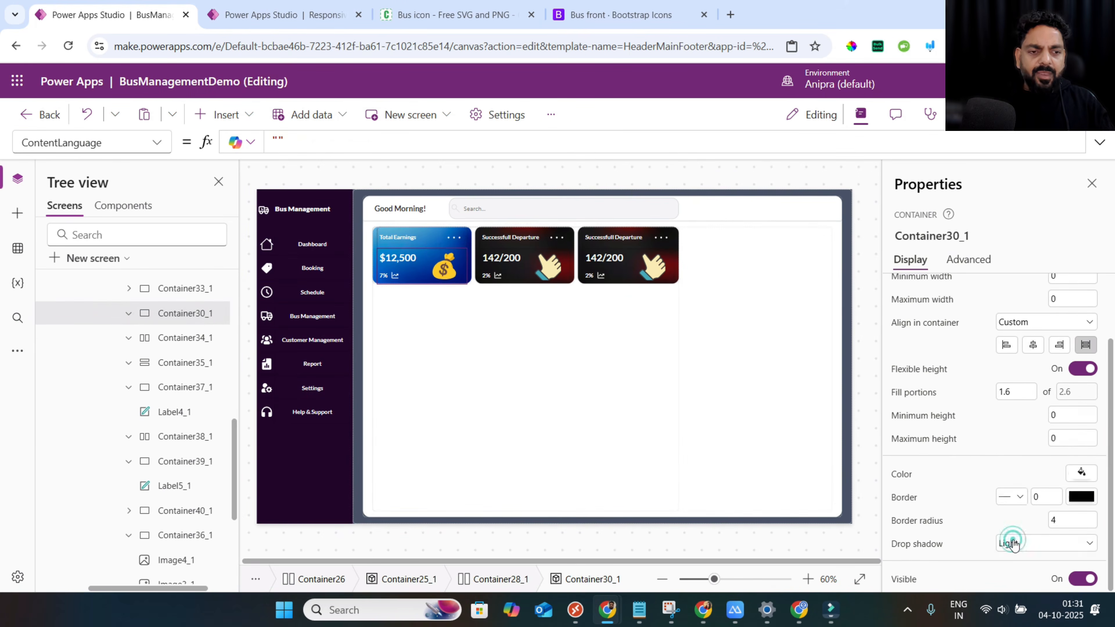
{"action": "left_click", "coordinate": [1011, 420]}
Set the drop shadow to None on the container around the blue card's title row.
{"action": "left_click", "coordinate": [189, 290]}
{"action": "scroll", "coordinate": [189, 327], "scroll_direction": "up", "scroll_amount": 2}
{"action": "left_click", "coordinate": [183, 345]}
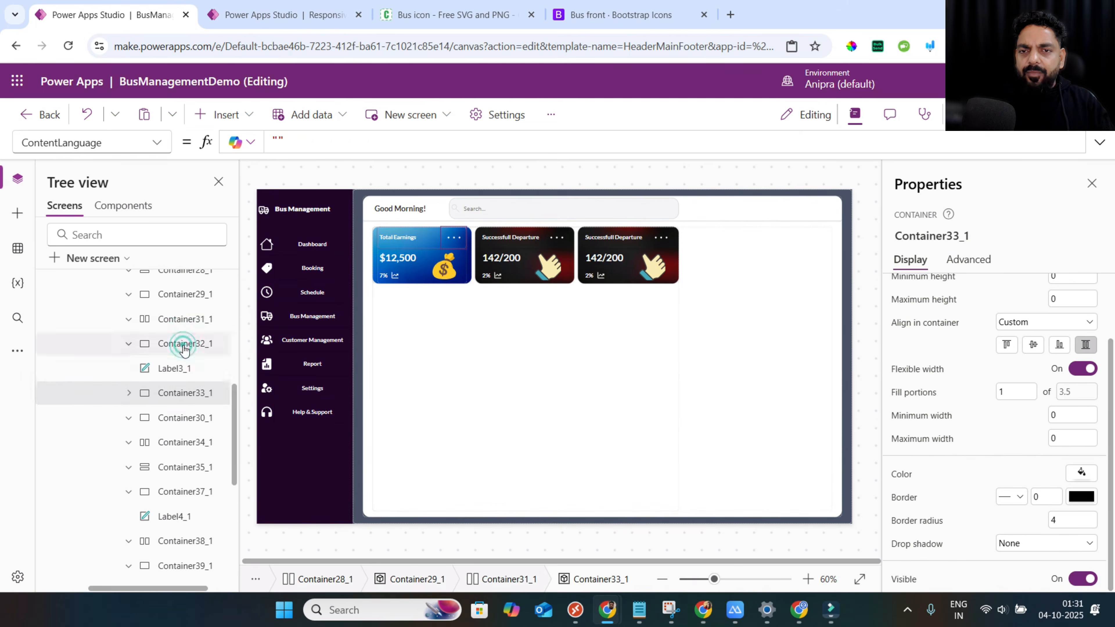
{"action": "left_click", "coordinate": [184, 320]}
{"action": "left_click", "coordinate": [1006, 540]}
{"action": "left_click", "coordinate": [1012, 420]}
Change the second card's background image, Image3_2 in Container25_2, to Maroon.
{"action": "left_click", "coordinate": [165, 425]}
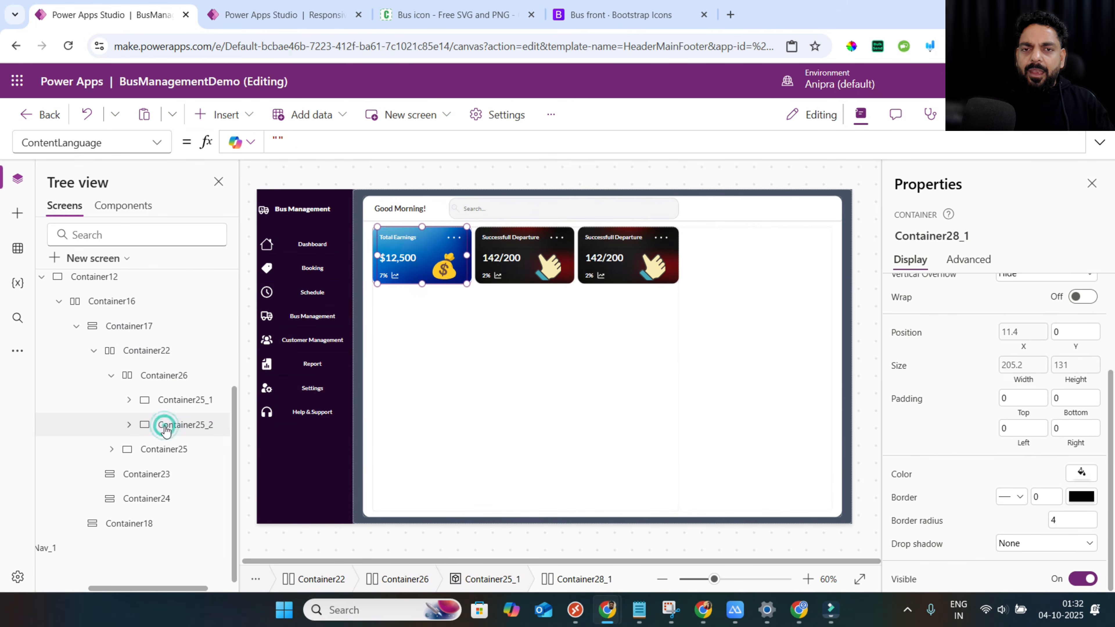
{"action": "left_click", "coordinate": [130, 425]}
{"action": "left_click", "coordinate": [167, 475]}
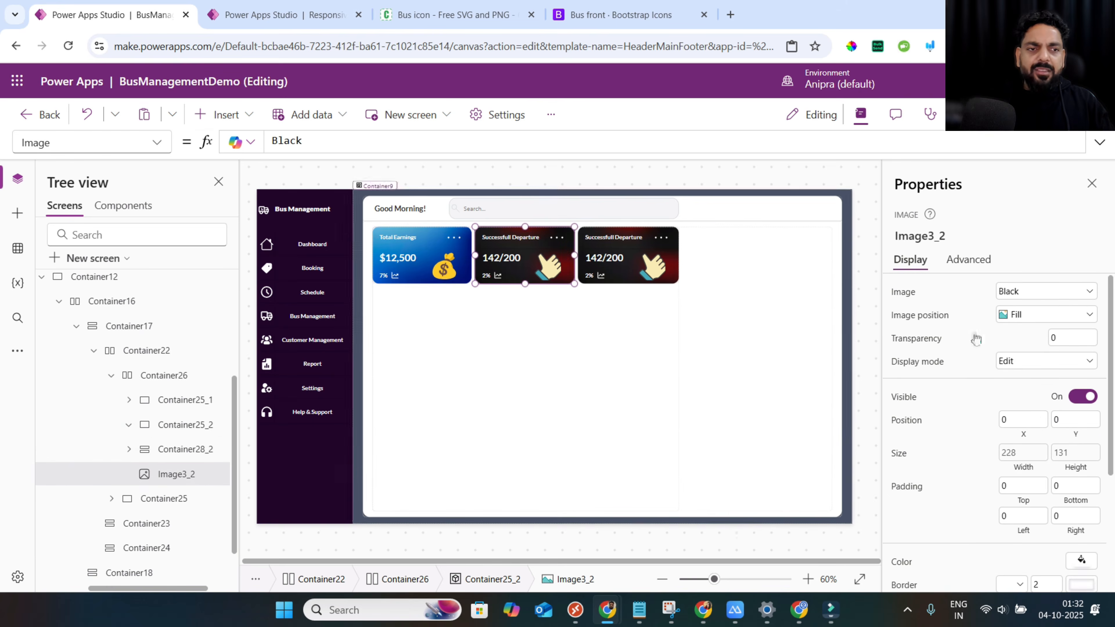
{"action": "left_click", "coordinate": [1029, 292]}
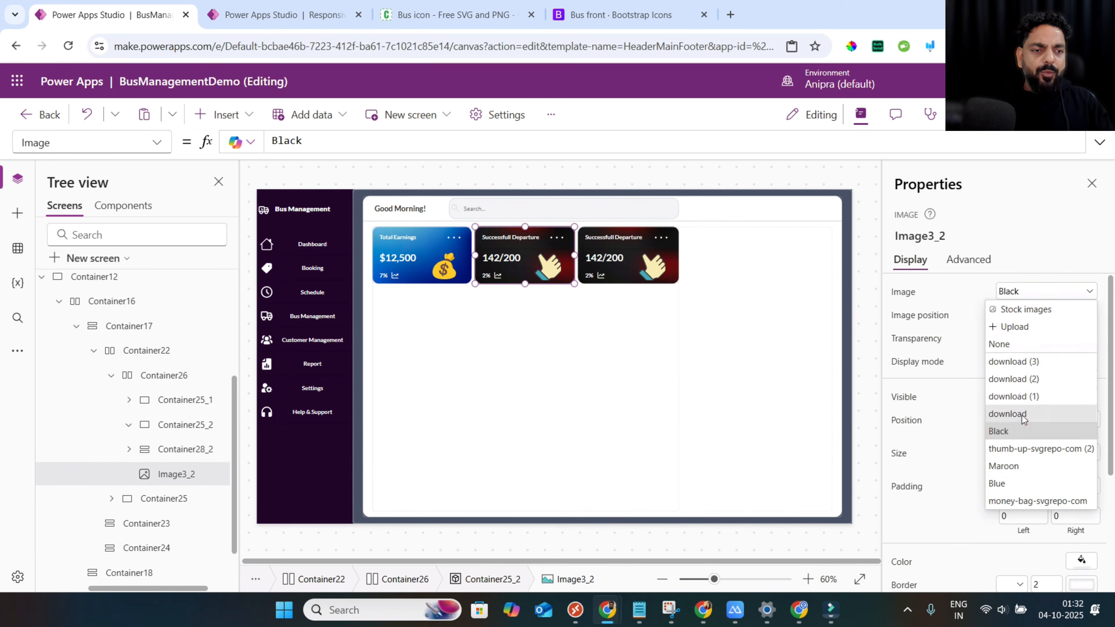
{"action": "left_click", "coordinate": [1013, 467]}
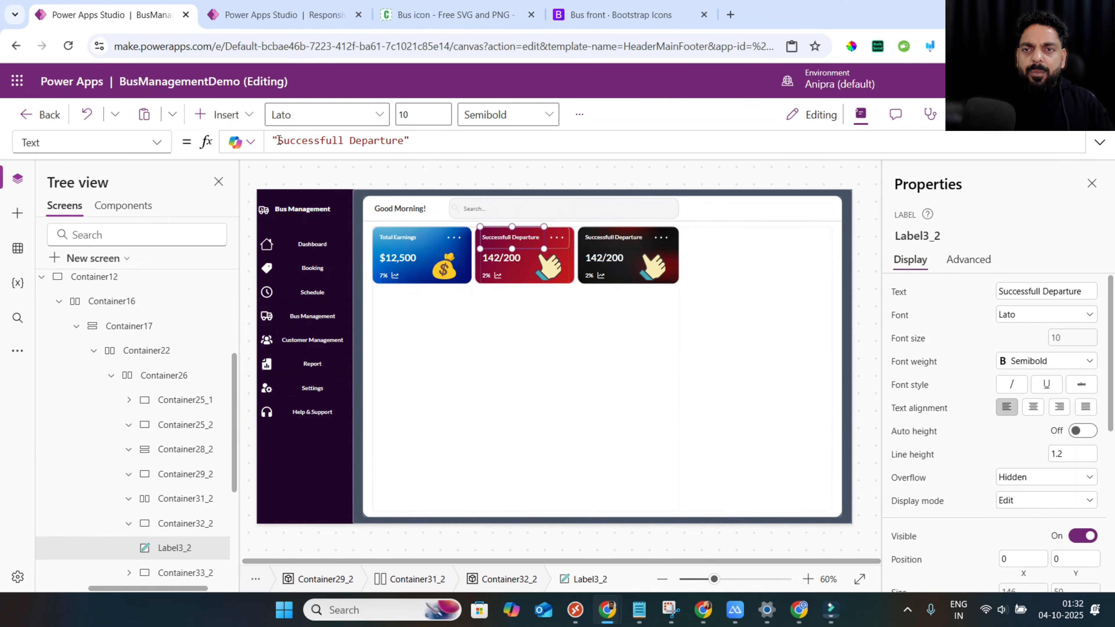
Set the maroon card's title to "Today's Bookings", its main figure to "3568" and its percentage to "5%".
{"action": "left_click_drag", "start_coordinate": [278, 141], "coordinate": [393, 140]}
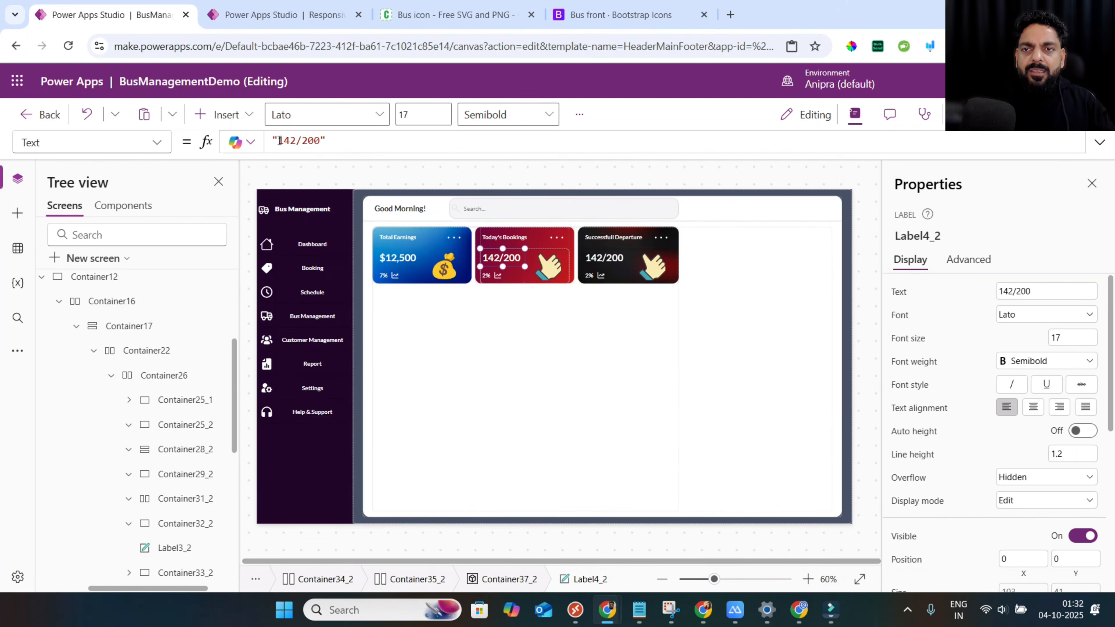
{"action": "left_click", "coordinate": [280, 140]}
{"action": "left_click_drag", "start_coordinate": [280, 140], "coordinate": [323, 141]}
{"action": "type", "text": "3"}
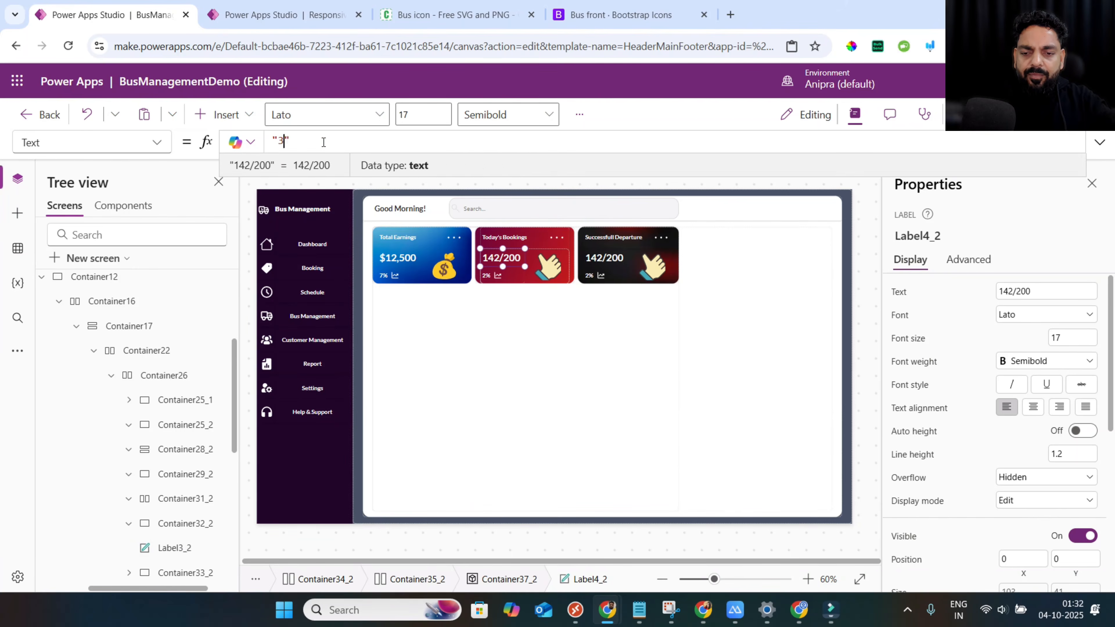
{"action": "type", "text": "568"}
{"action": "left_click", "coordinate": [486, 275]}
{"action": "left_click", "coordinate": [281, 141]}
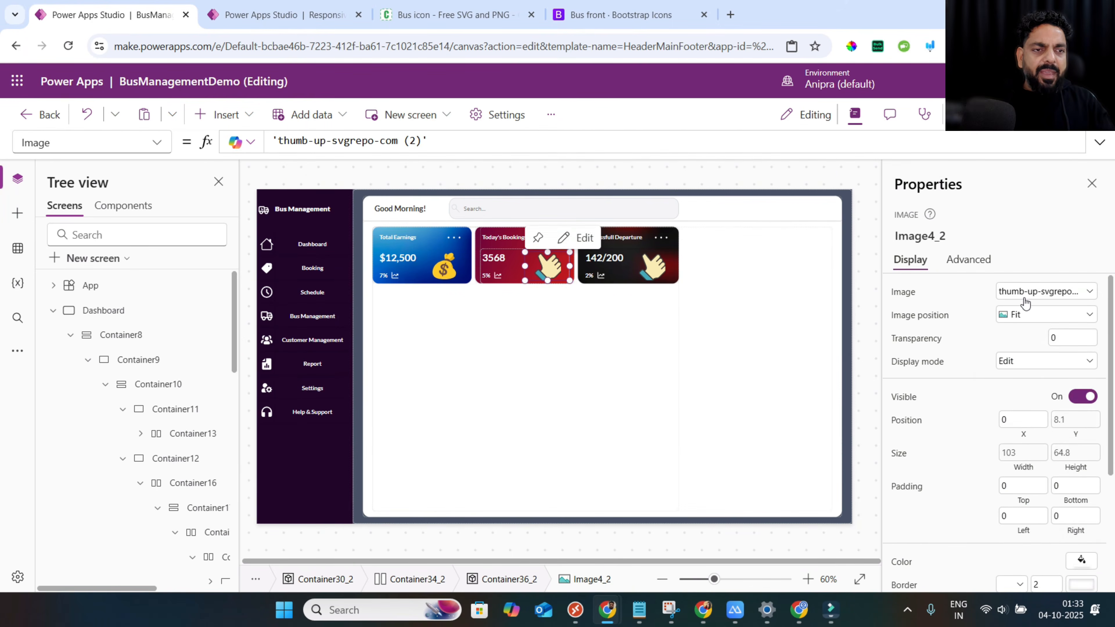
Replace the maroon card's thumb-up icon, Image4_2, with the tag-svgrepo-com image and preview the dashboard.
{"action": "left_click", "coordinate": [1021, 292]}
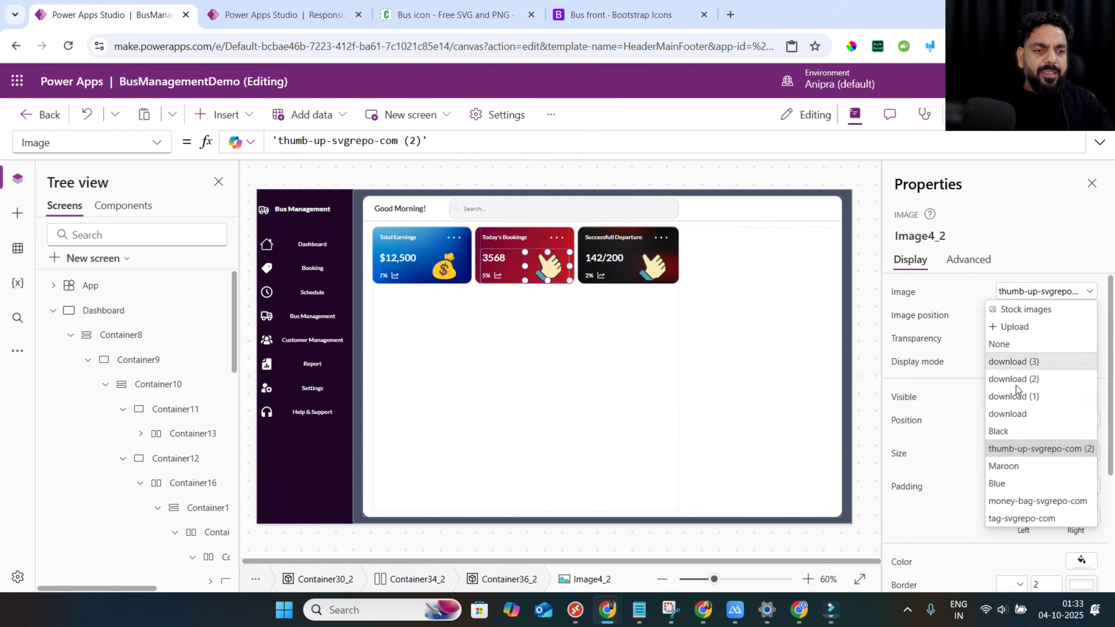
{"action": "left_click", "coordinate": [1023, 517]}
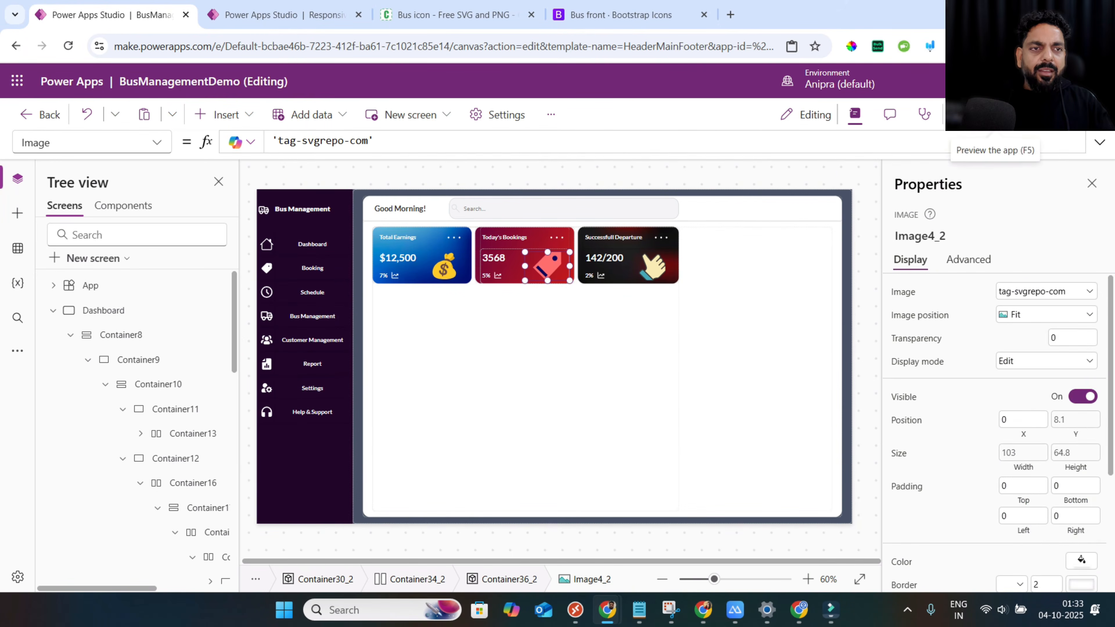
{"action": "left_click", "coordinate": [972, 114]}
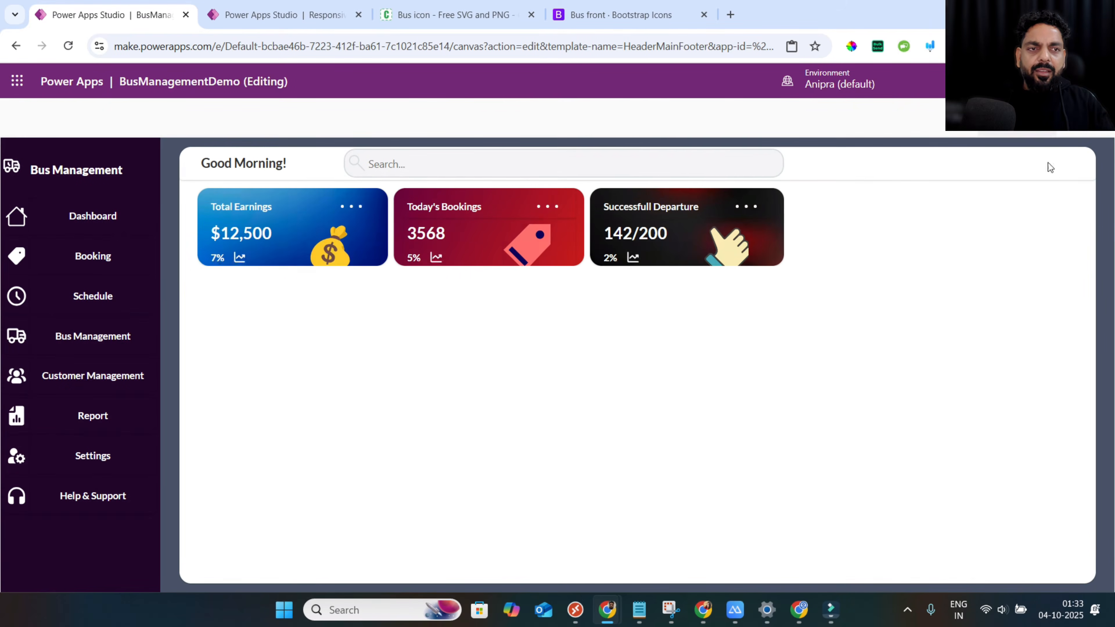
{"action": "key", "text": "Escape"}
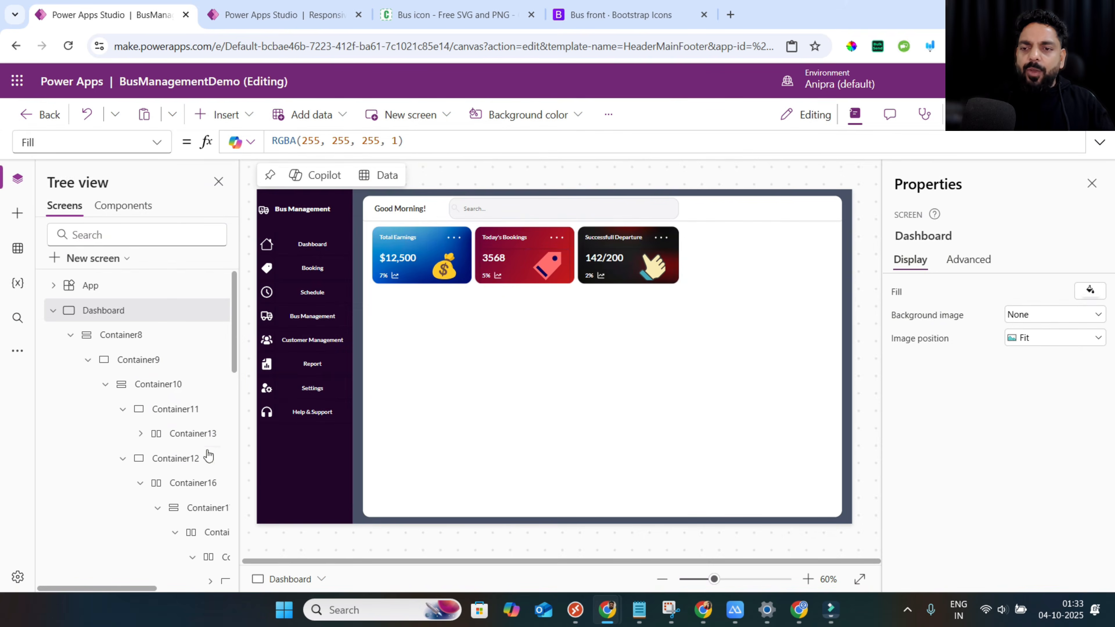
Set the drop shadow of Container28_2 in the maroon card to None.
{"action": "left_click", "coordinate": [519, 243]}
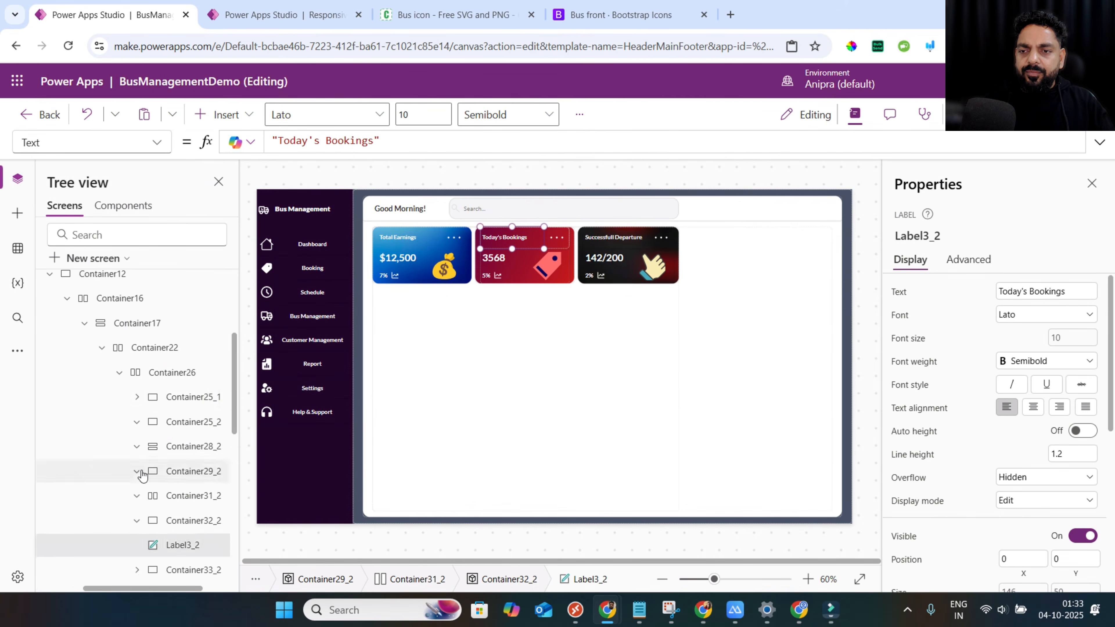
{"action": "left_click", "coordinate": [179, 397]}
{"action": "left_click", "coordinate": [120, 374]}
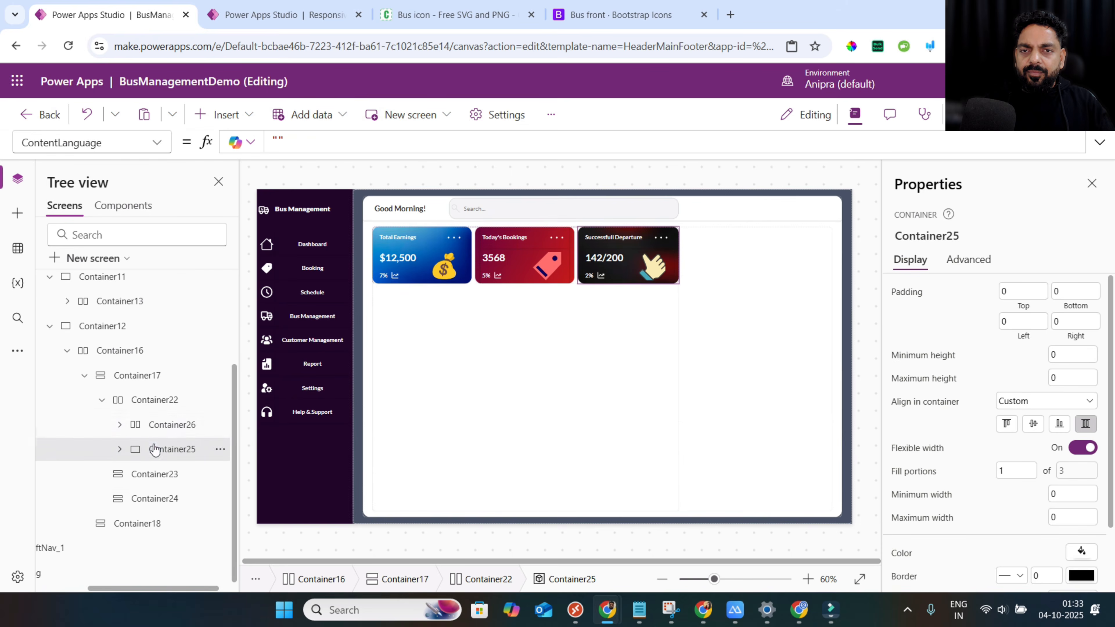
{"action": "left_click", "coordinate": [118, 425]}
{"action": "left_click", "coordinate": [171, 482]}
{"action": "left_click", "coordinate": [137, 499]}
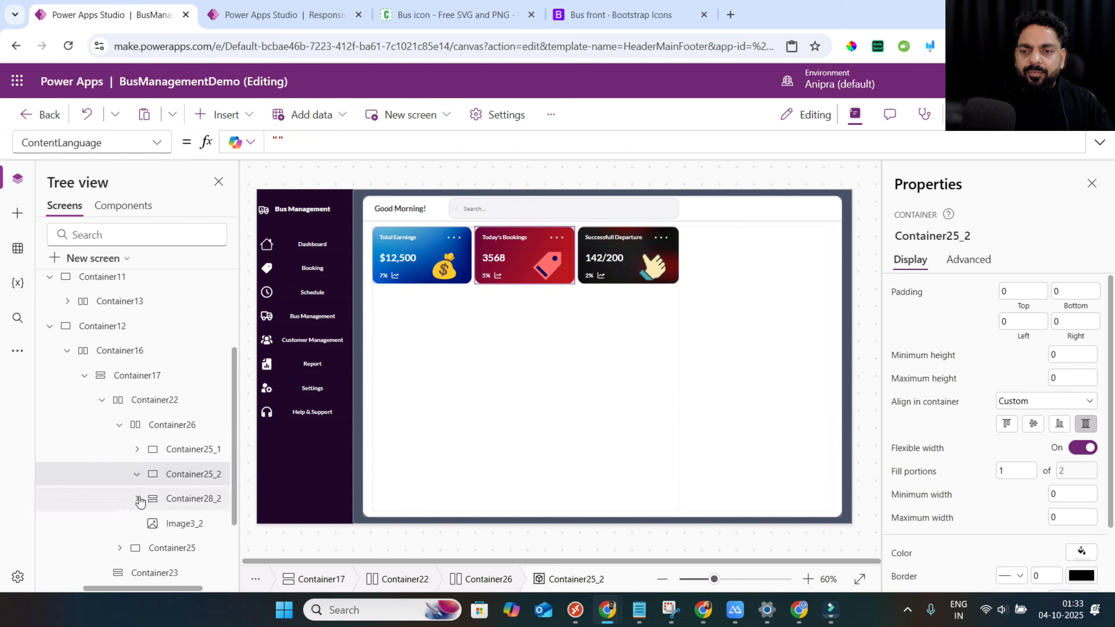
{"action": "left_click", "coordinate": [137, 475]}
{"action": "left_click", "coordinate": [137, 474]}
{"action": "left_click", "coordinate": [181, 499]}
{"action": "scroll", "coordinate": [934, 518], "scroll_direction": "down", "scroll_amount": 3}
{"action": "left_click", "coordinate": [1036, 543]}
{"action": "left_click", "coordinate": [1019, 421]}
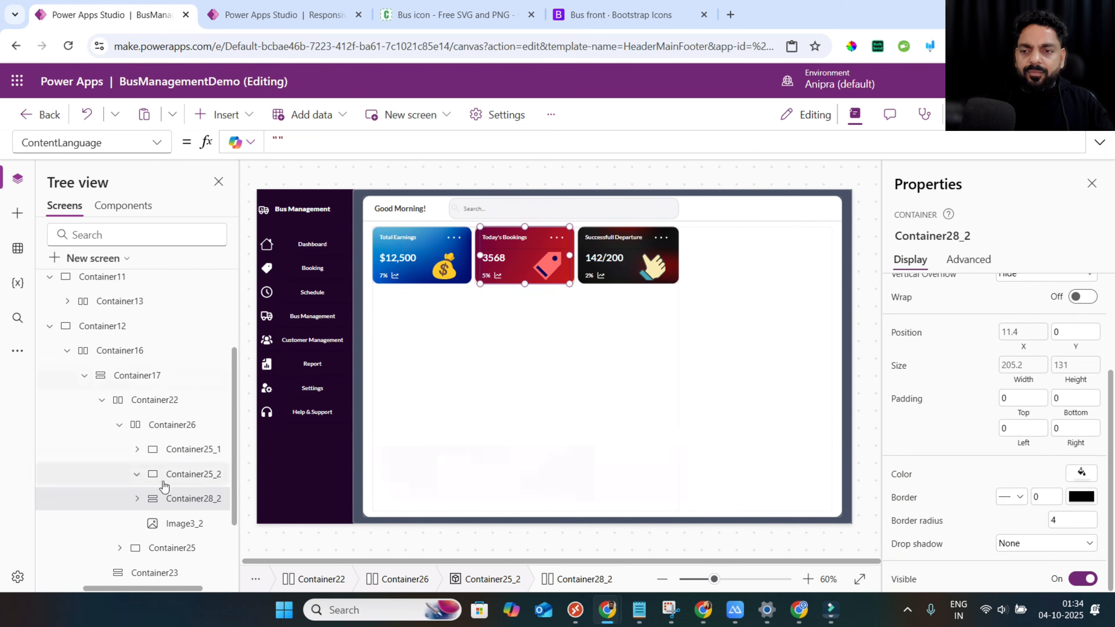
Set the drop shadow of Container29_2, which holds the maroon card's title row, to None.
{"action": "left_click", "coordinate": [137, 499]}
{"action": "left_click", "coordinate": [180, 429]}
{"action": "left_click", "coordinate": [1023, 543]}
{"action": "left_click", "coordinate": [1021, 420]}
Check the drop shadow settings of Container31_2 and Container32_2, and preview the dashboard.
{"action": "left_click", "coordinate": [172, 452]}
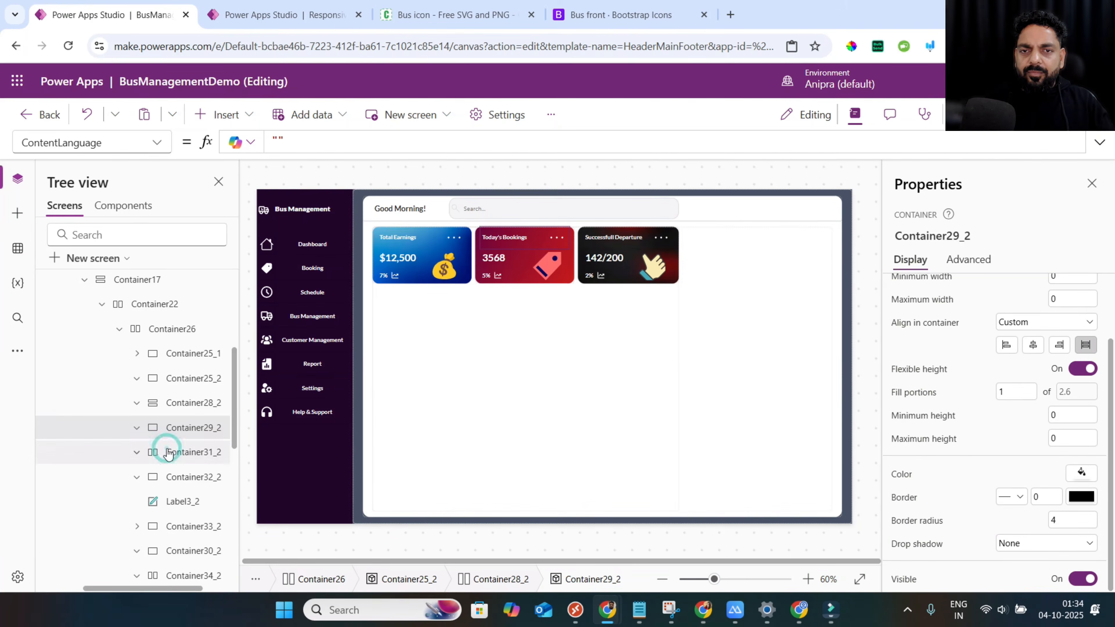
{"action": "scroll", "coordinate": [184, 439], "scroll_direction": "down", "scroll_amount": 1}
{"action": "left_click", "coordinate": [185, 439]}
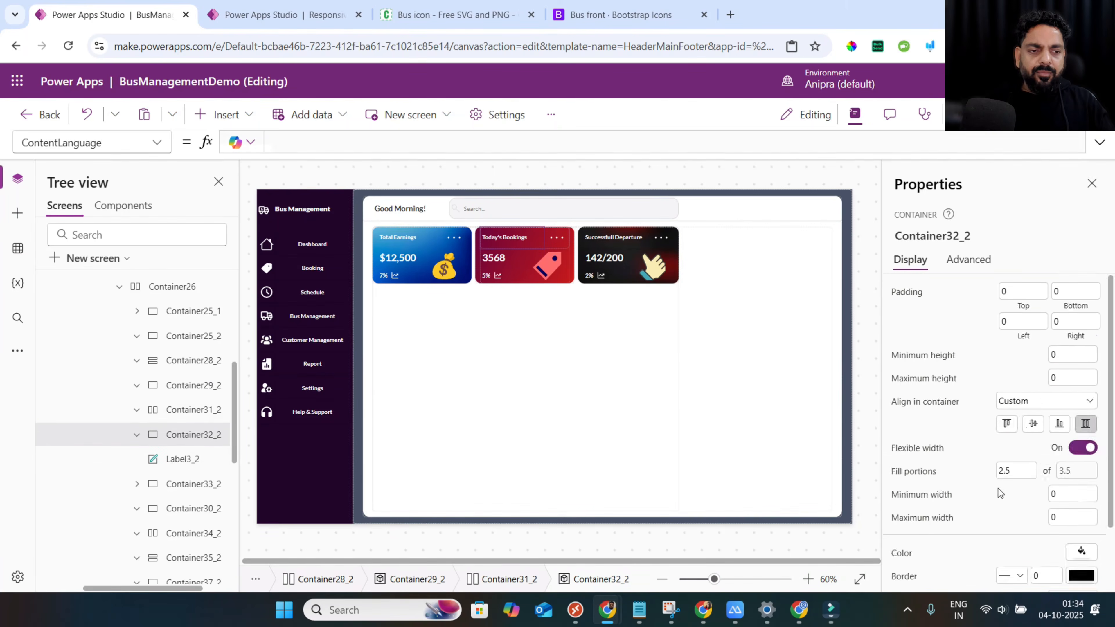
{"action": "scroll", "coordinate": [998, 492], "scroll_direction": "down", "scroll_amount": 2}
{"action": "left_click", "coordinate": [964, 115]}
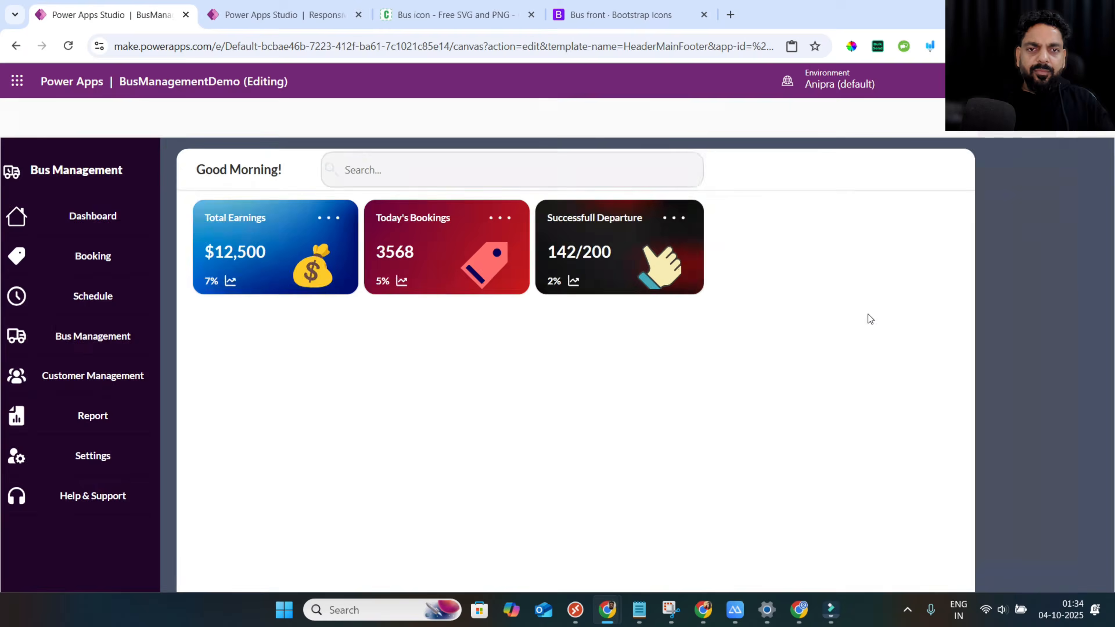
{"action": "key", "text": "Escape"}
Set the drop shadow of Container30_2 in the maroon card to None and save the app.
{"action": "left_click", "coordinate": [182, 458]}
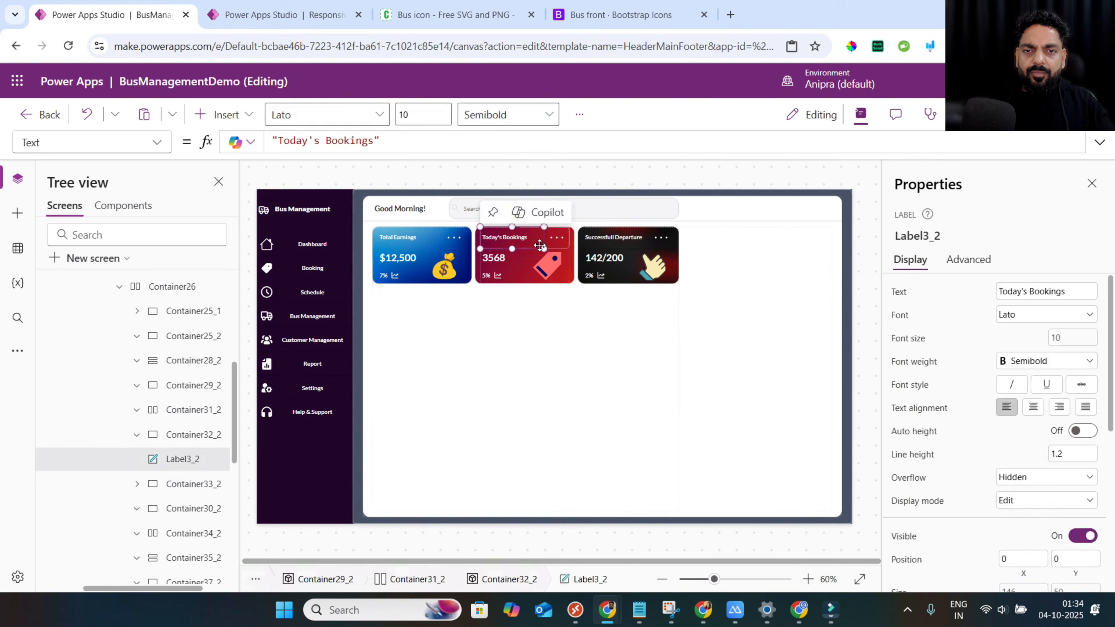
{"action": "left_click", "coordinate": [188, 411]}
{"action": "scroll", "coordinate": [1012, 538], "scroll_direction": "down", "scroll_amount": 5}
{"action": "left_click", "coordinate": [194, 386]}
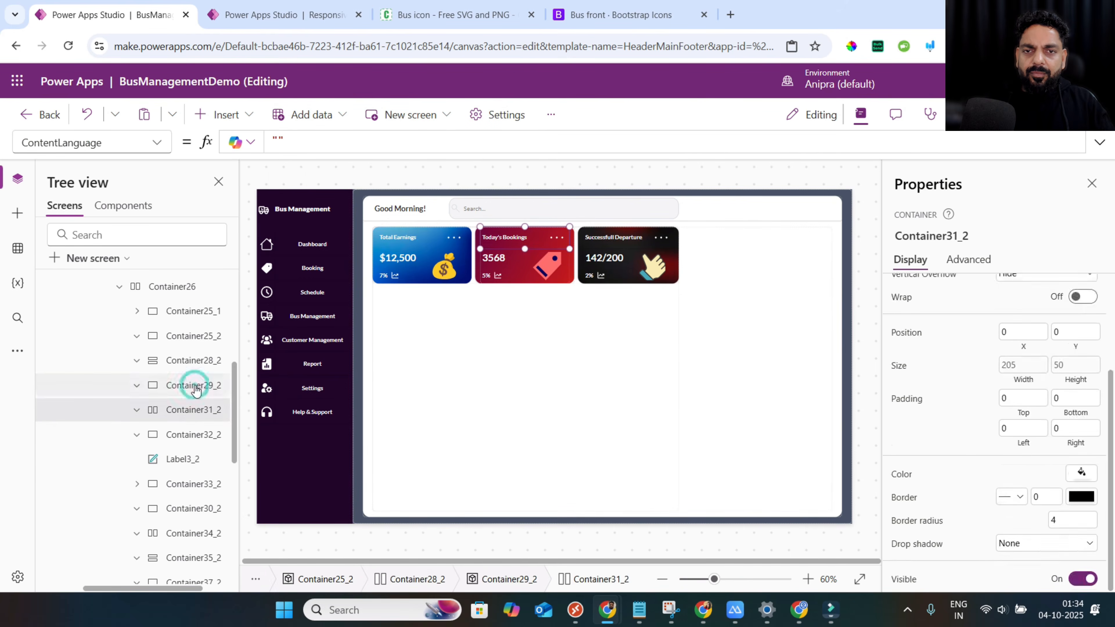
{"action": "scroll", "coordinate": [985, 523], "scroll_direction": "down", "scroll_amount": 2}
{"action": "left_click", "coordinate": [200, 436]}
{"action": "left_click", "coordinate": [191, 483]}
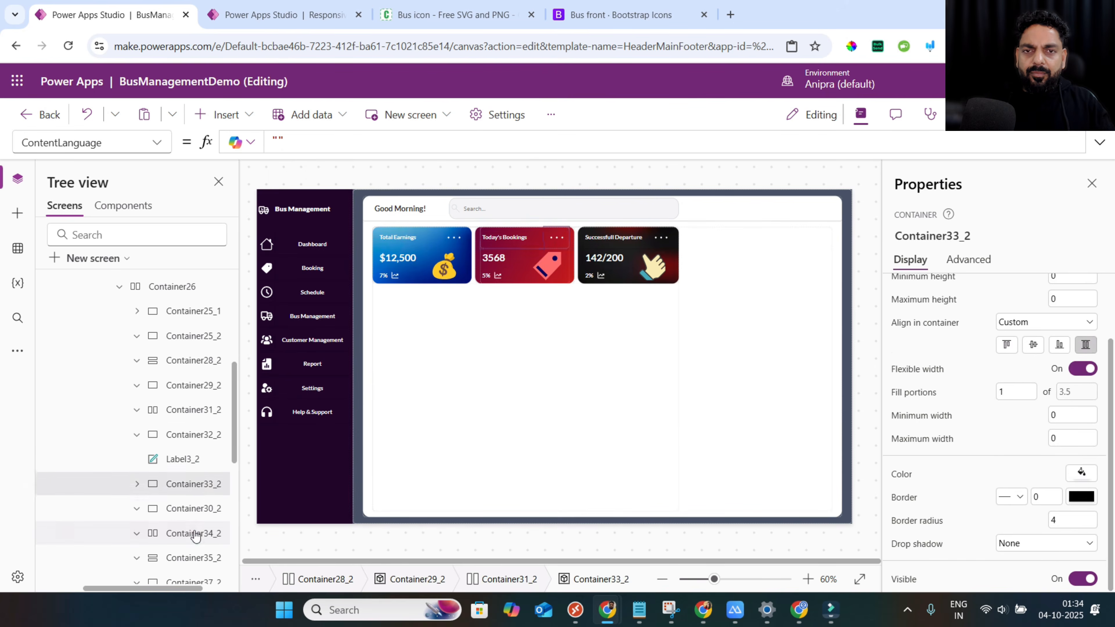
{"action": "left_click", "coordinate": [194, 533]}
{"action": "left_click", "coordinate": [187, 508]}
{"action": "left_click", "coordinate": [1046, 543]}
{"action": "left_click", "coordinate": [1010, 418]}
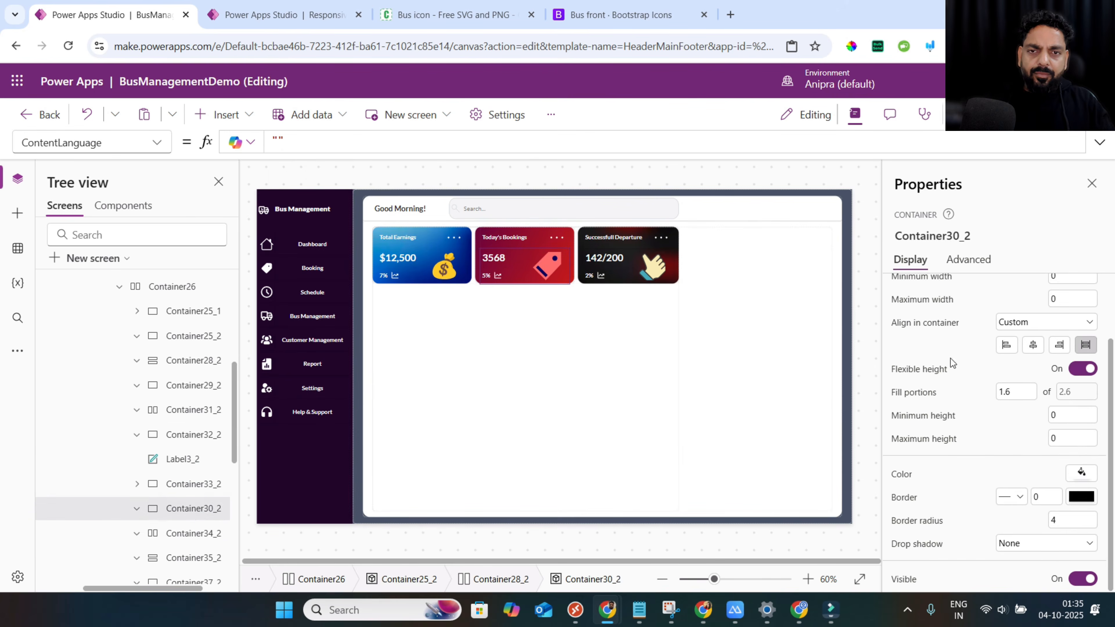
{"action": "key", "text": "ctrl+s"}
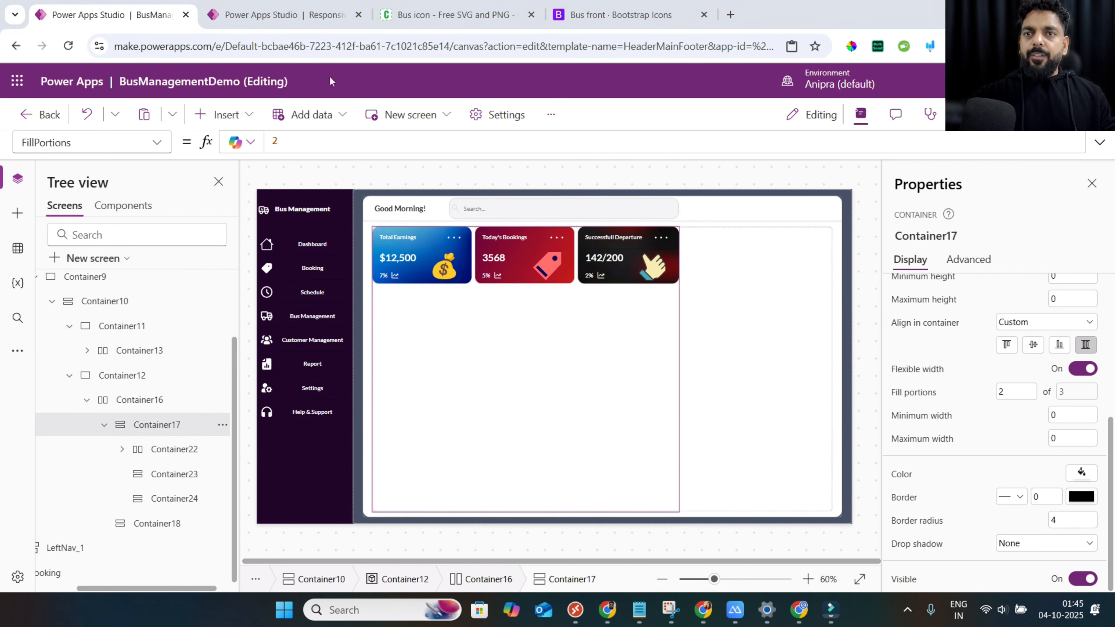
Insert two horizontal containers into Container23 below the summary cards.
{"action": "left_click", "coordinate": [322, 25]}
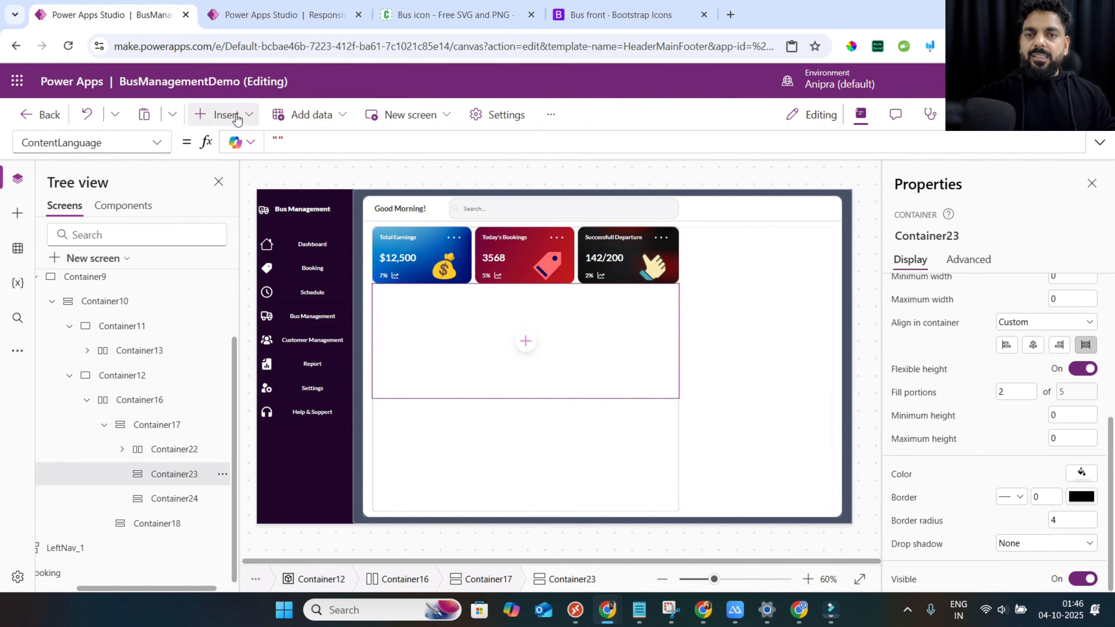
{"action": "left_click", "coordinate": [223, 115]}
{"action": "type", "text": "hori"}
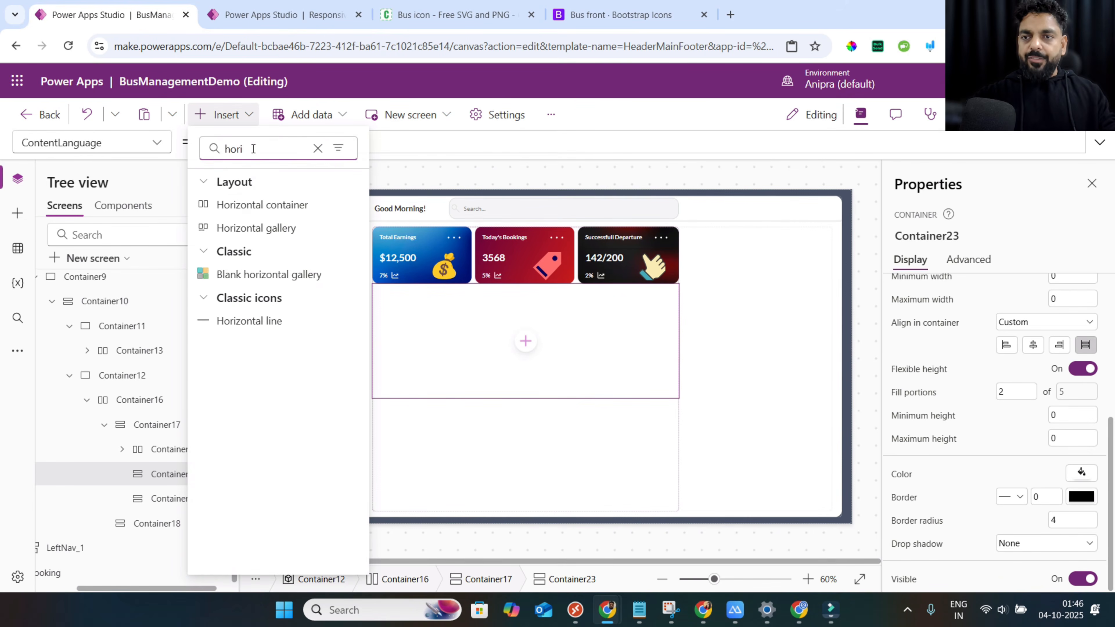
{"action": "left_click", "coordinate": [258, 204]}
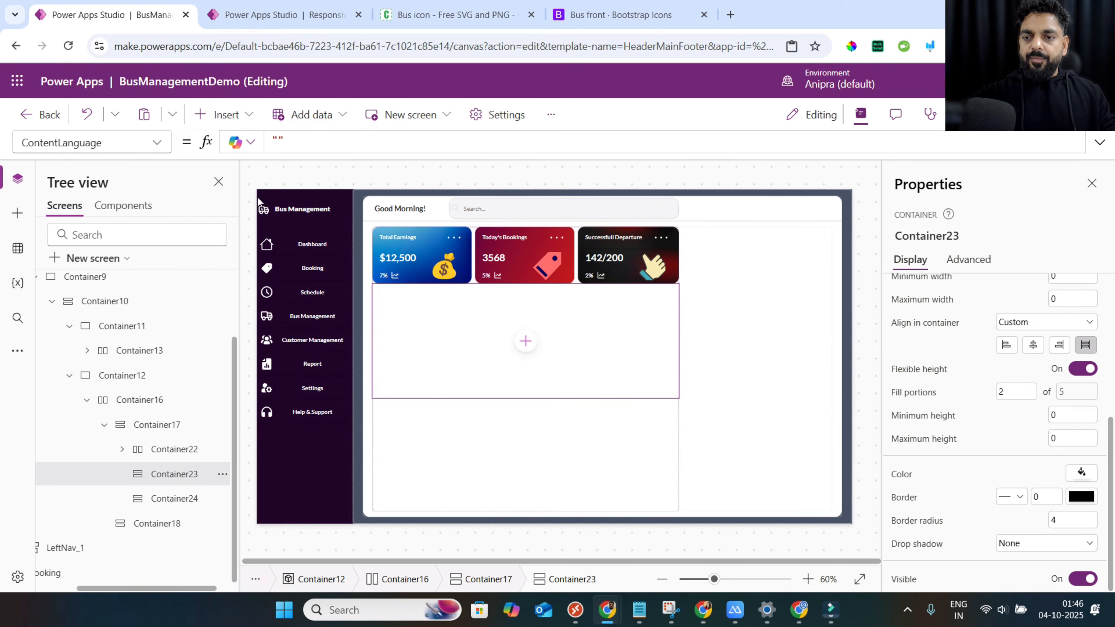
{"action": "left_click", "coordinate": [186, 480]}
{"action": "left_click", "coordinate": [232, 119]}
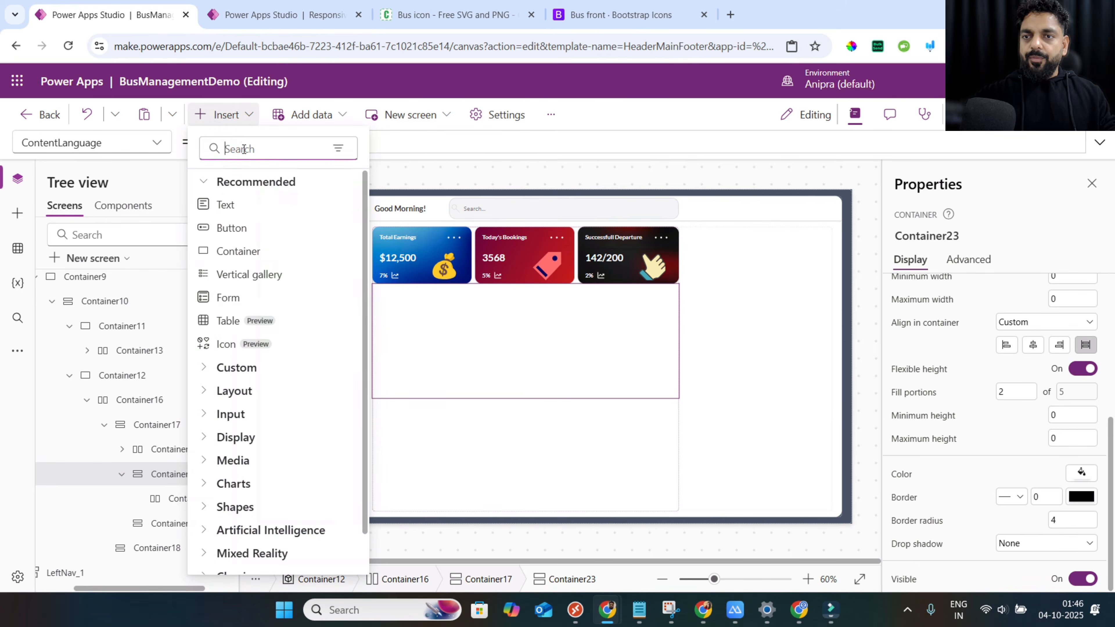
{"action": "left_click", "coordinate": [242, 150]}
Set Container41 and Container42 together to no drop shadow, minimum height 0 and minimum width 0.
{"action": "left_click", "coordinate": [194, 501], "text": "ctrl"}
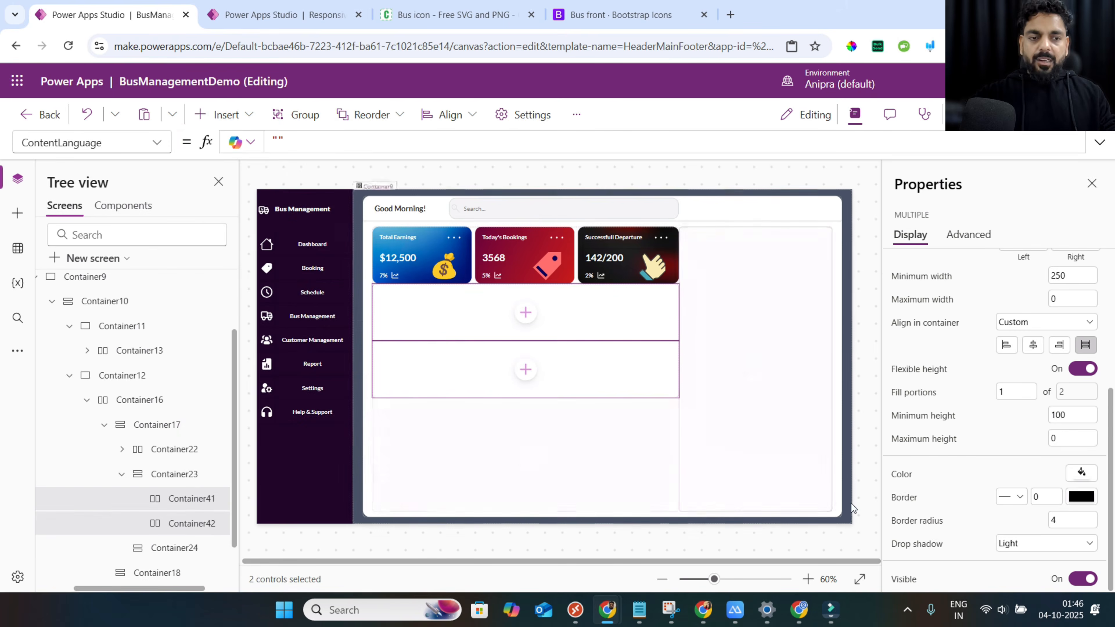
{"action": "left_click", "coordinate": [1013, 545]}
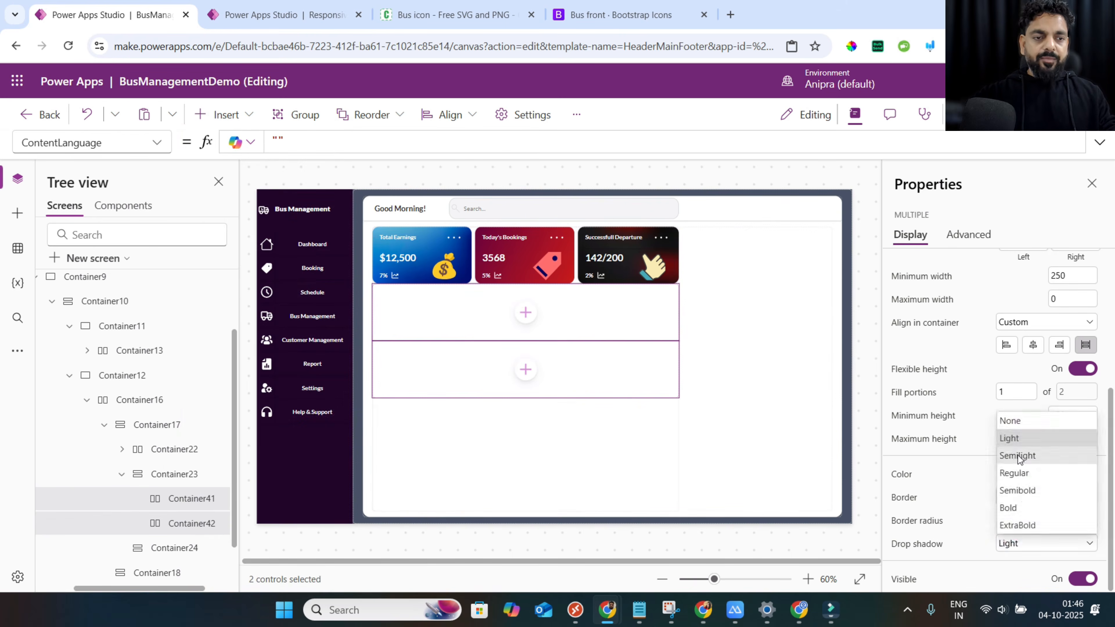
{"action": "left_click", "coordinate": [1010, 420]}
{"action": "left_click", "coordinate": [1069, 275]}
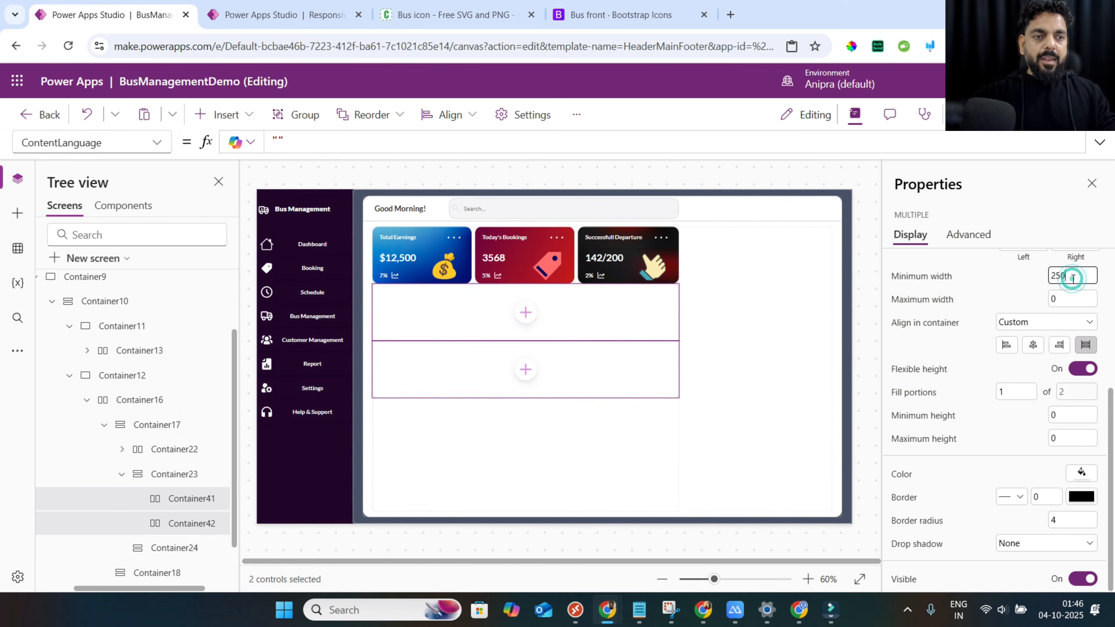
{"action": "type", "text": "0"}
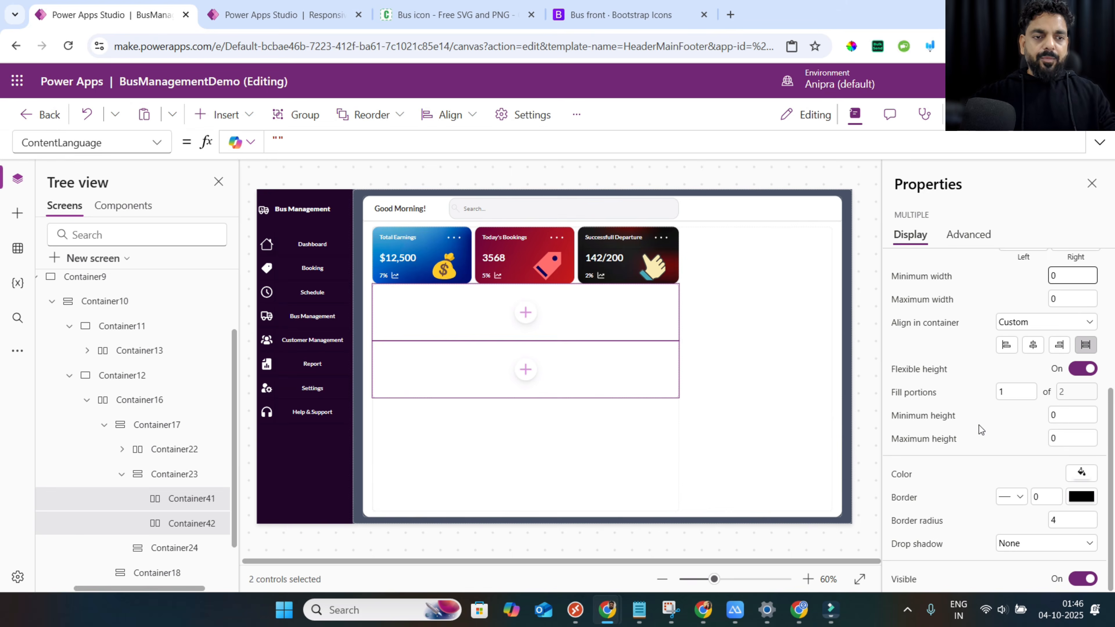
Set the fill portions of Container42 to 3.
{"action": "left_click", "coordinate": [989, 425]}
{"action": "left_click_drag", "start_coordinate": [1006, 421], "coordinate": [951, 428]}
{"action": "type", "text": "3"}
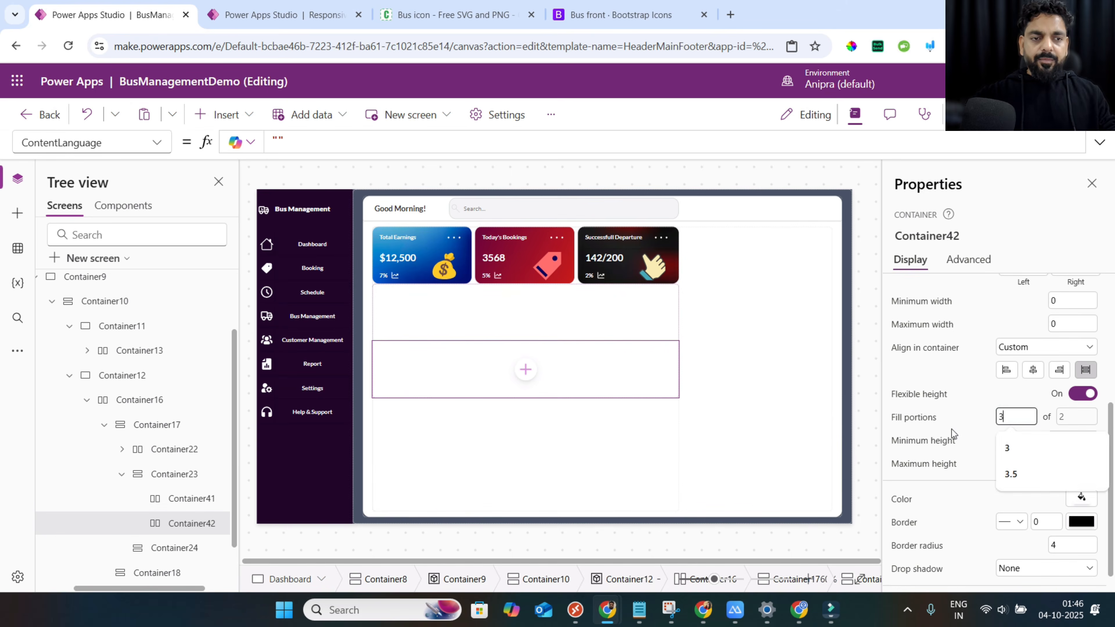
{"action": "left_click", "coordinate": [951, 428]}
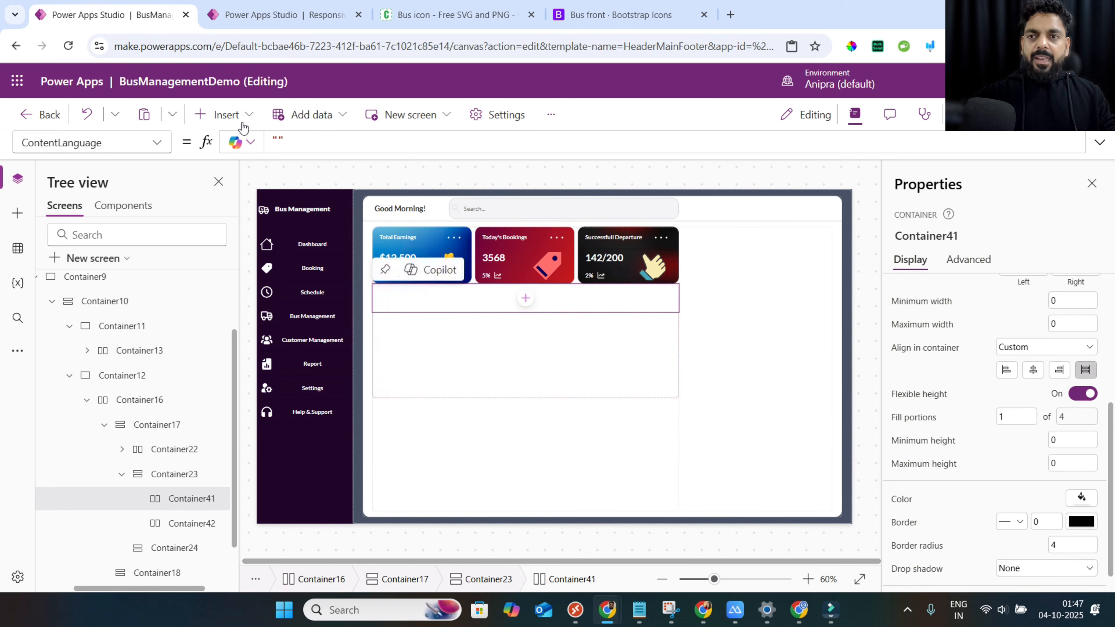
Insert two horizontal containers side by side into Container41.
{"action": "left_click", "coordinate": [224, 114]}
{"action": "left_click", "coordinate": [262, 148]}
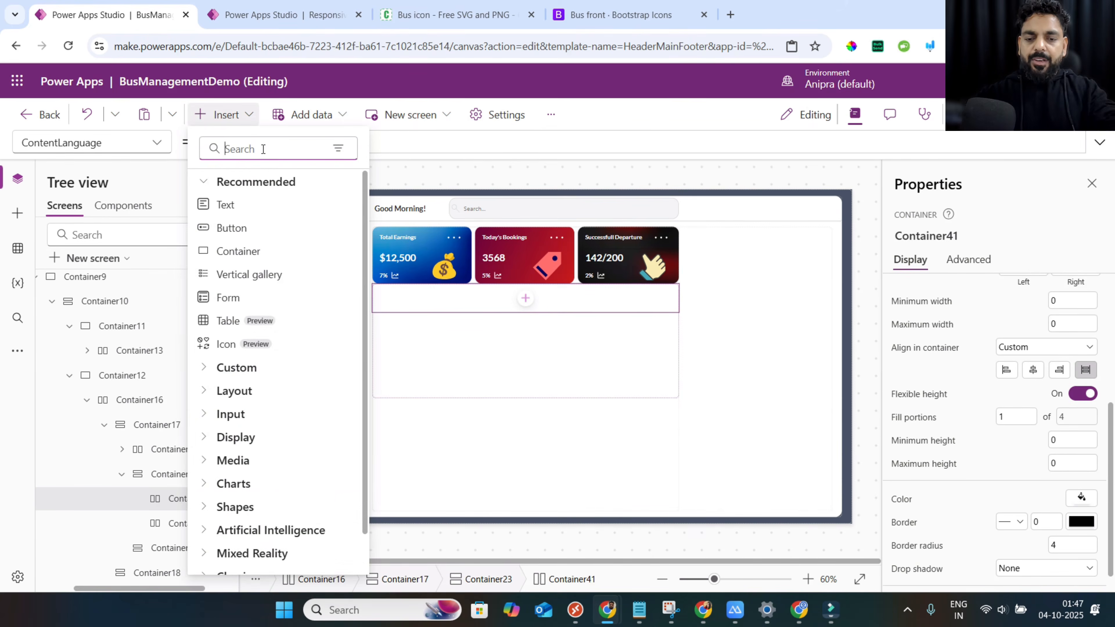
{"action": "type", "text": "hori"}
{"action": "left_click", "coordinate": [263, 205]}
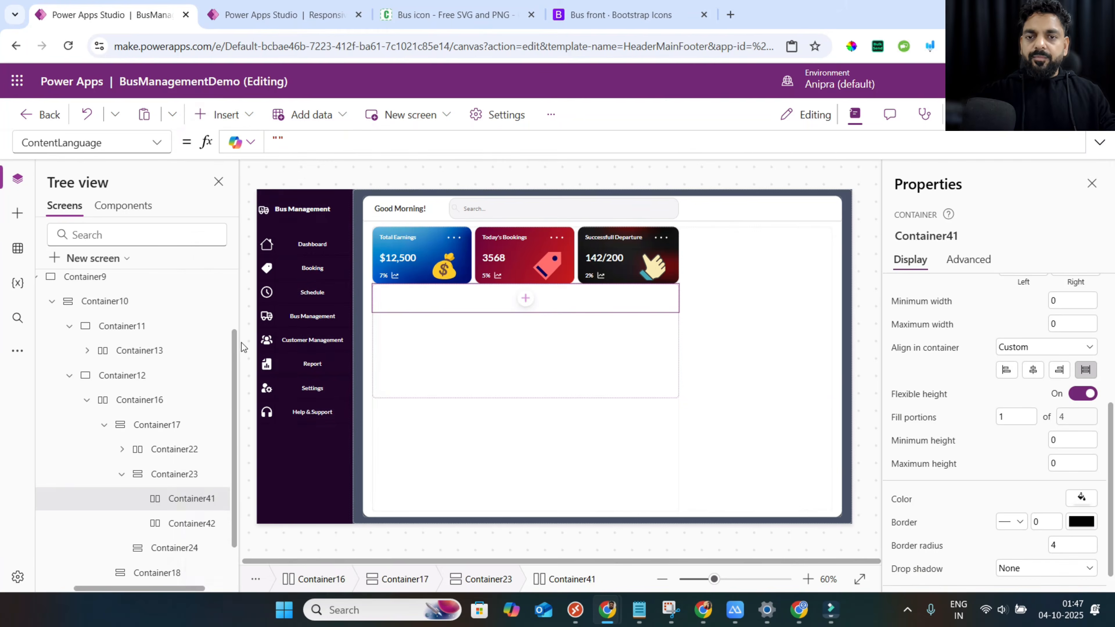
{"action": "left_click", "coordinate": [204, 498]}
{"action": "left_click", "coordinate": [232, 114]}
{"action": "left_click", "coordinate": [244, 148]}
{"action": "type", "text": "hori"}
{"action": "left_click", "coordinate": [262, 205]}
Set both new containers inside Container41 together to drop shadow None, minimum width 0 and minimum height 0.
{"action": "left_click", "coordinate": [201, 435], "text": "shift"}
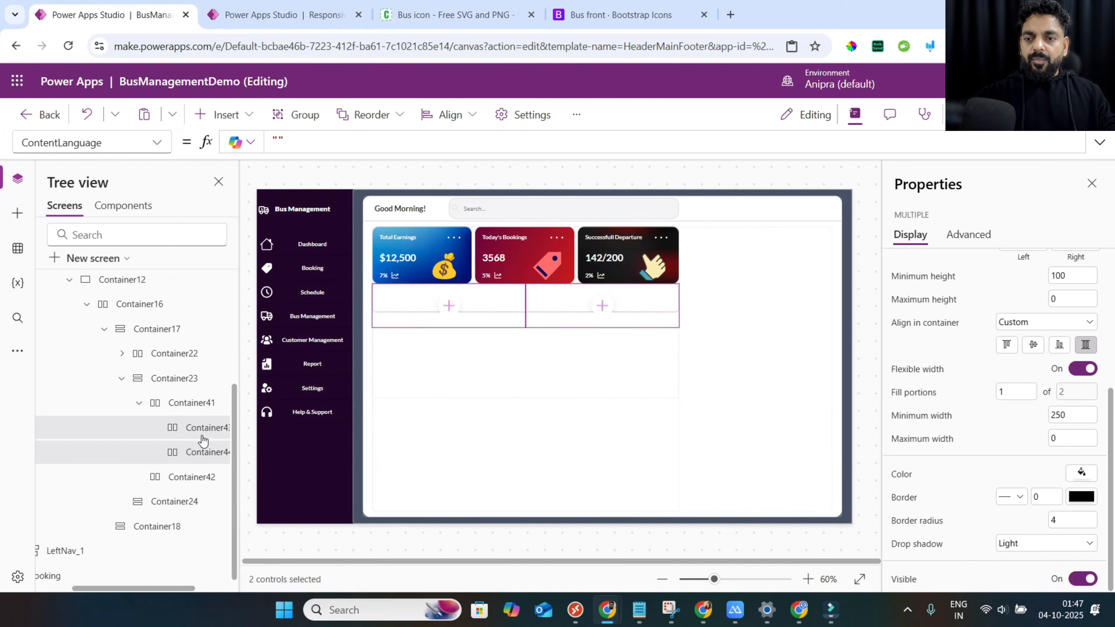
{"action": "left_click", "coordinate": [1020, 543]}
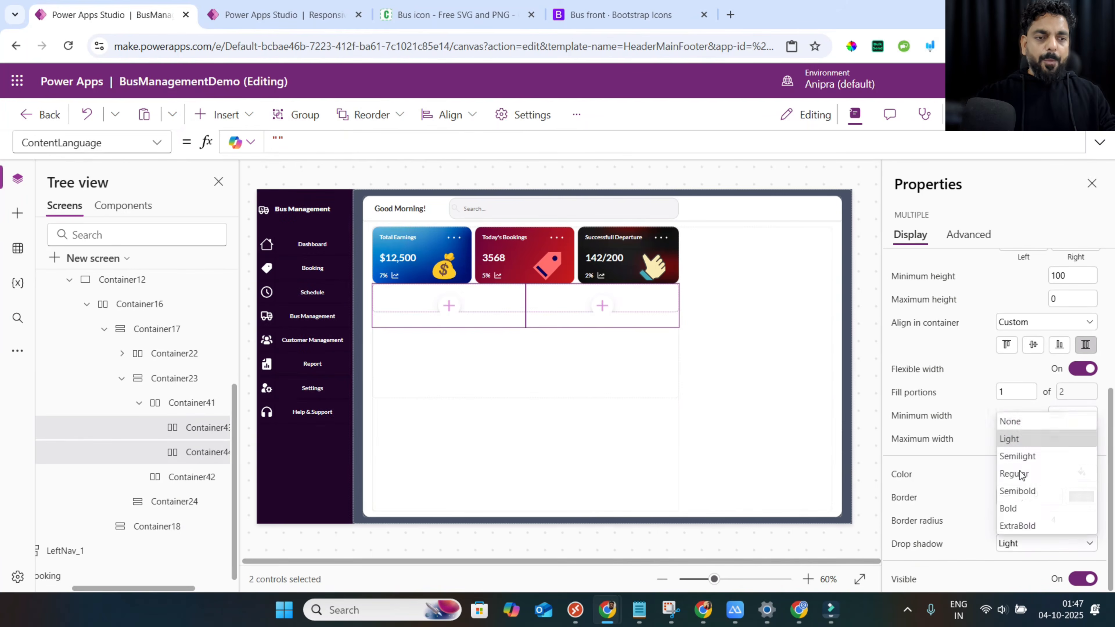
{"action": "left_click", "coordinate": [1017, 421]}
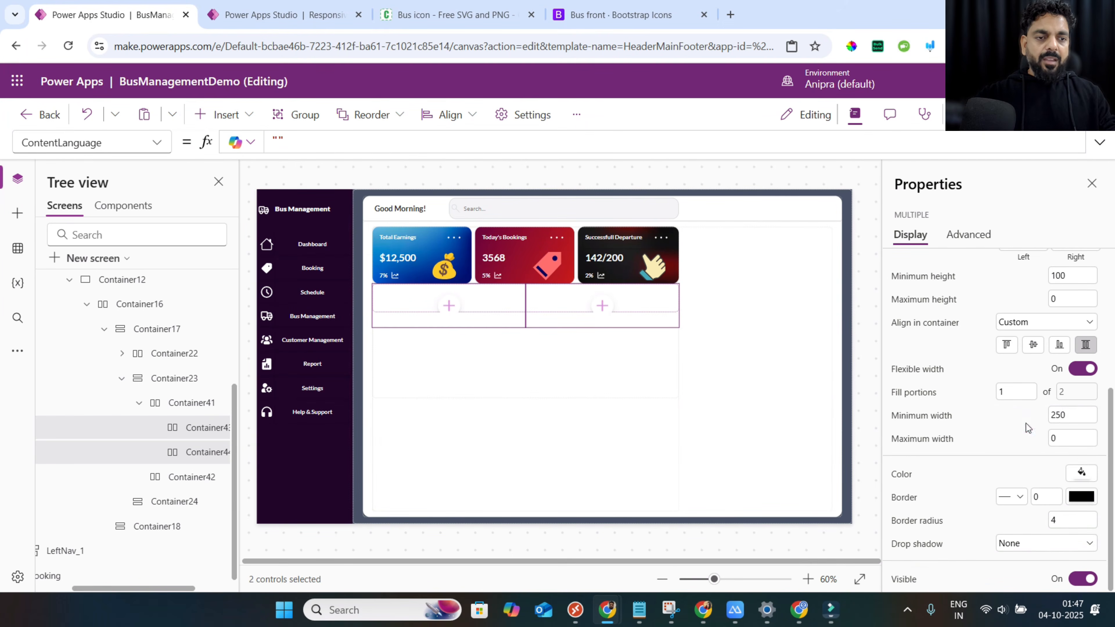
{"action": "double_click", "coordinate": [1070, 414]}
{"action": "type", "text": "0"}
{"action": "scroll", "coordinate": [1027, 382], "scroll_direction": "up", "scroll_amount": 1}
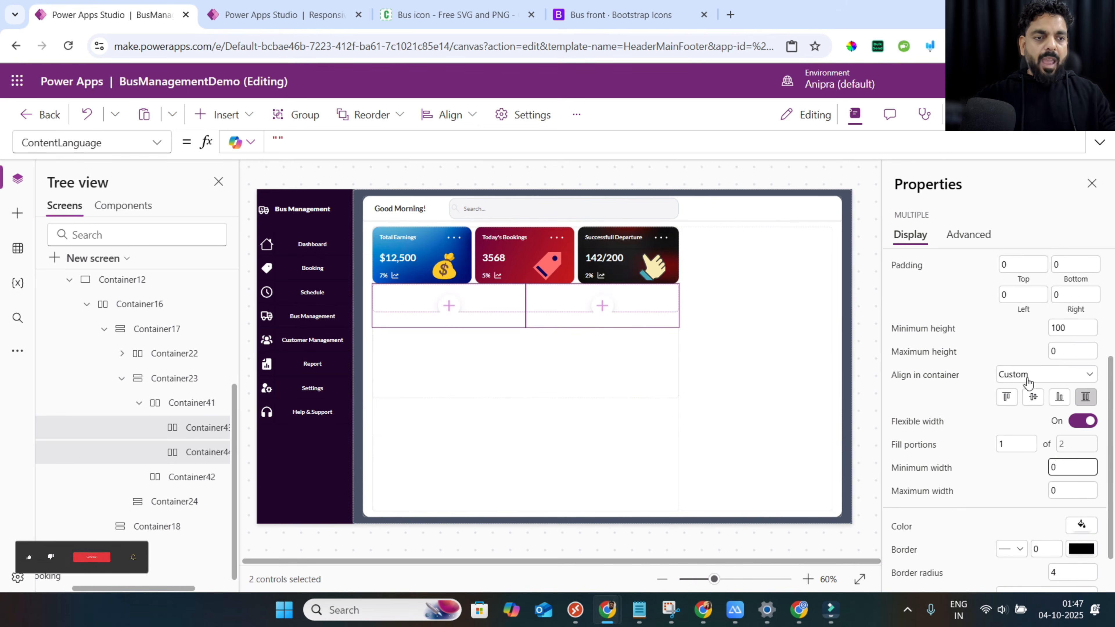
{"action": "double_click", "coordinate": [1070, 327]}
{"action": "type", "text": "0"}
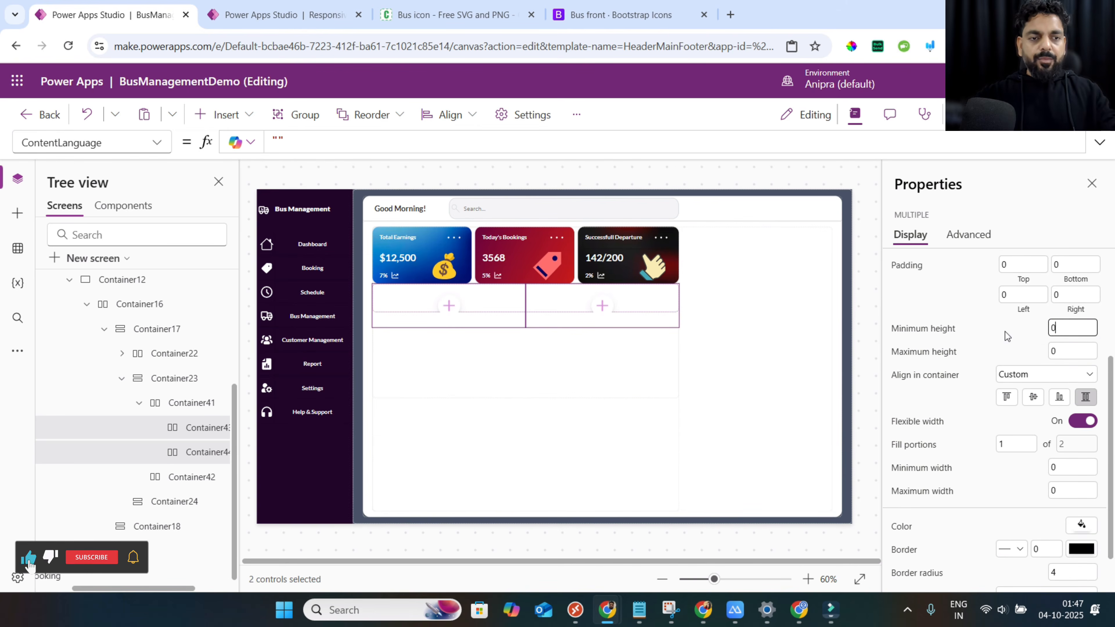
Insert a vertical container and a plain container into Container43.
{"action": "left_click", "coordinate": [200, 427]}
{"action": "left_click", "coordinate": [241, 122]}
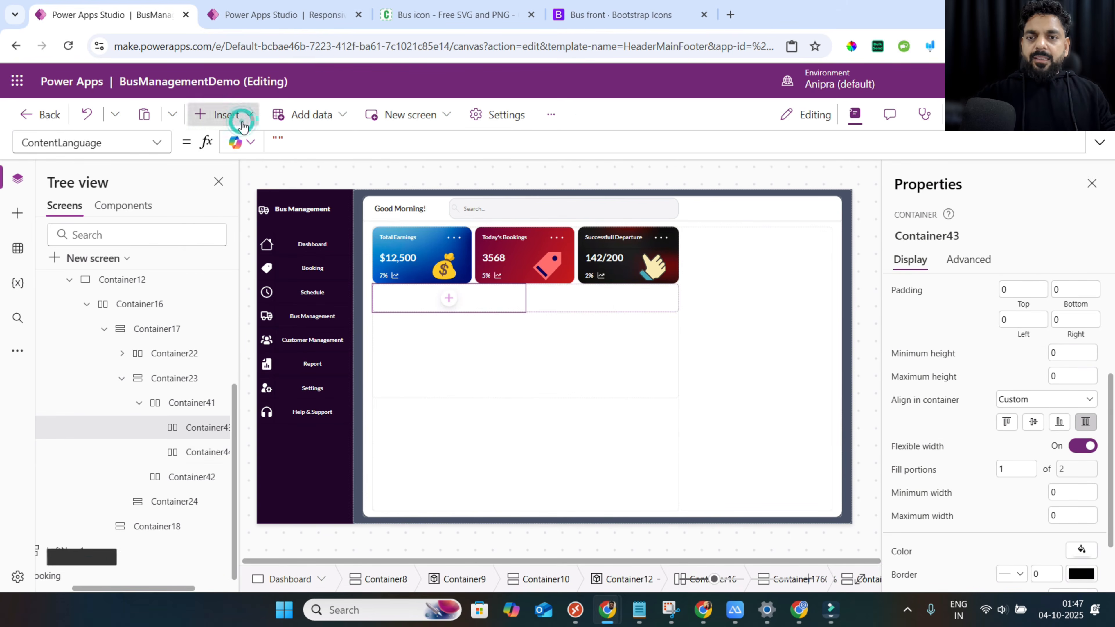
{"action": "left_click", "coordinate": [245, 149]}
{"action": "type", "text": "ve"}
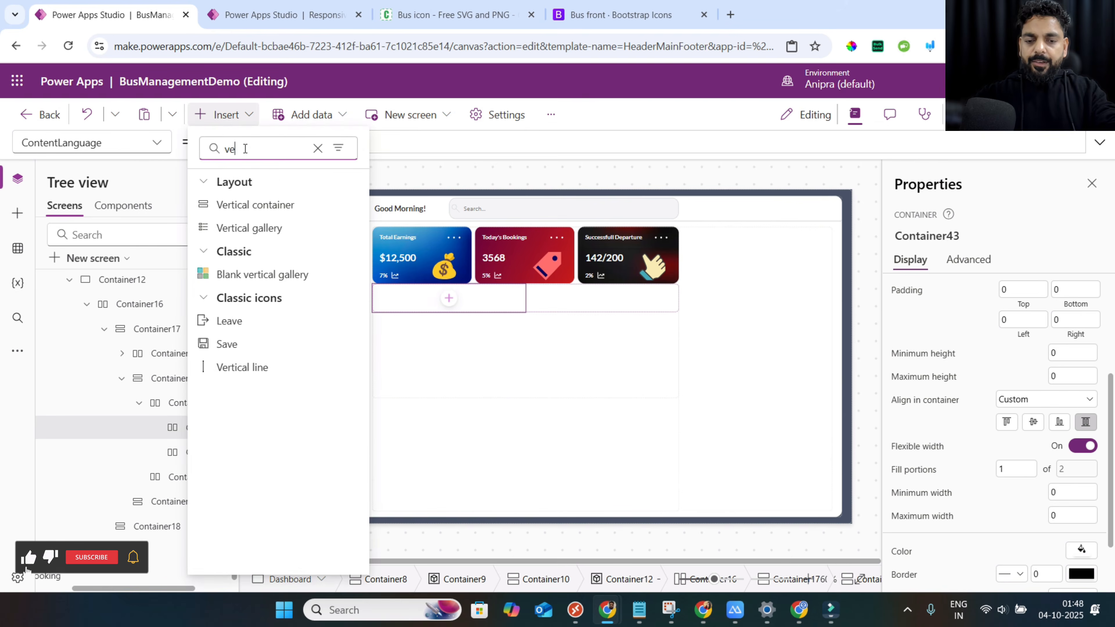
{"action": "type", "text": "rti"}
{"action": "key", "text": "Escape"}
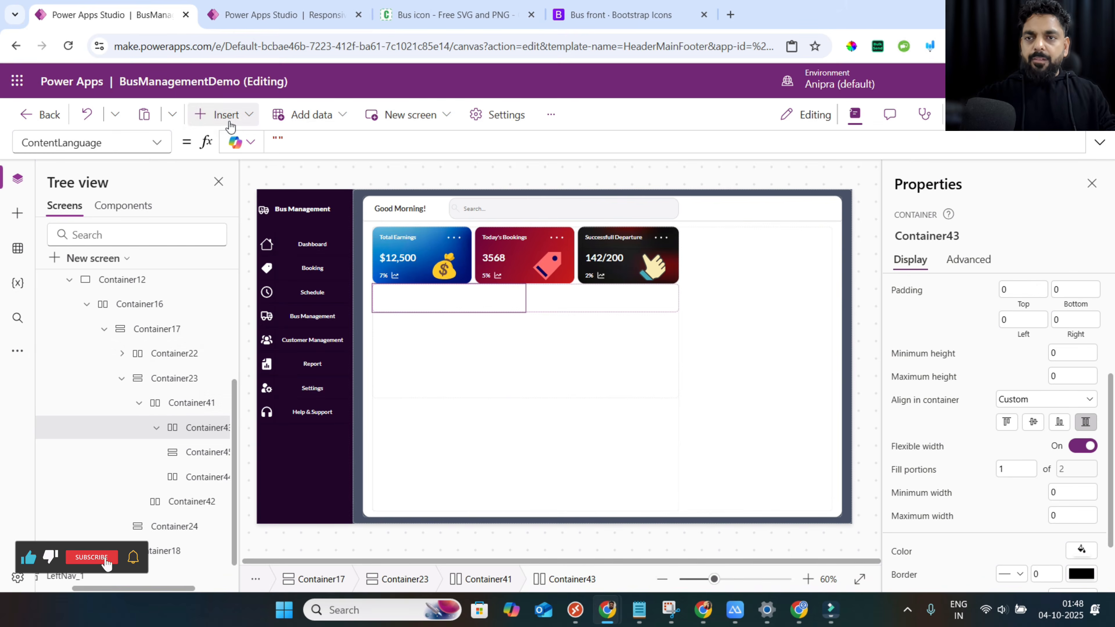
{"action": "left_click", "coordinate": [224, 114]}
{"action": "type", "text": "cont"}
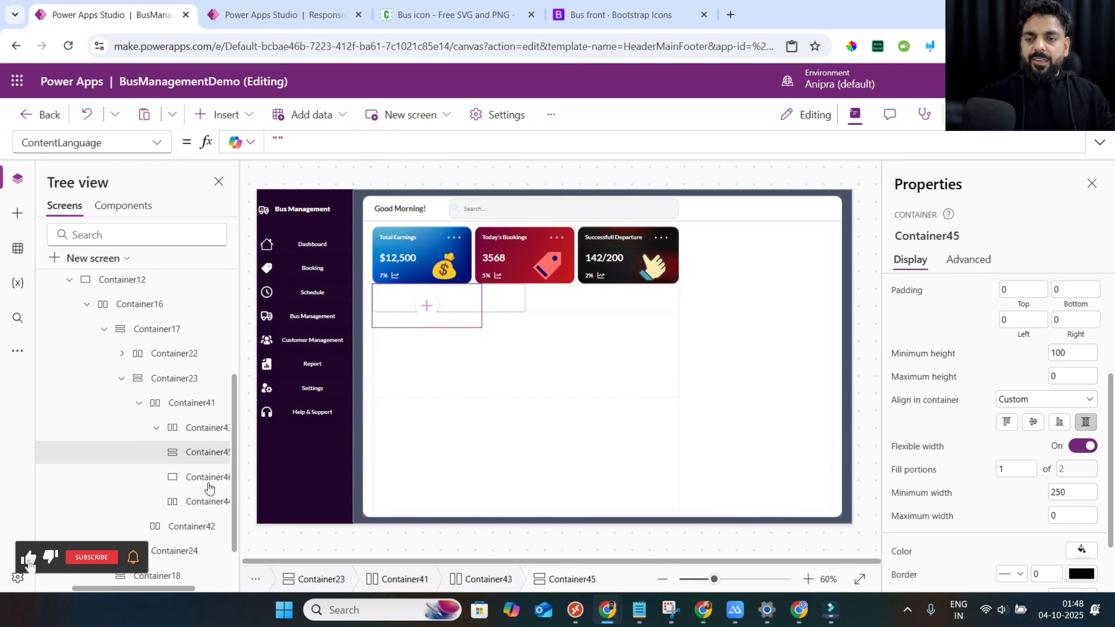
Set the minimum width and minimum height of Container45 and Container46 together to 0.
{"action": "left_click", "coordinate": [208, 483], "text": "ctrl"}
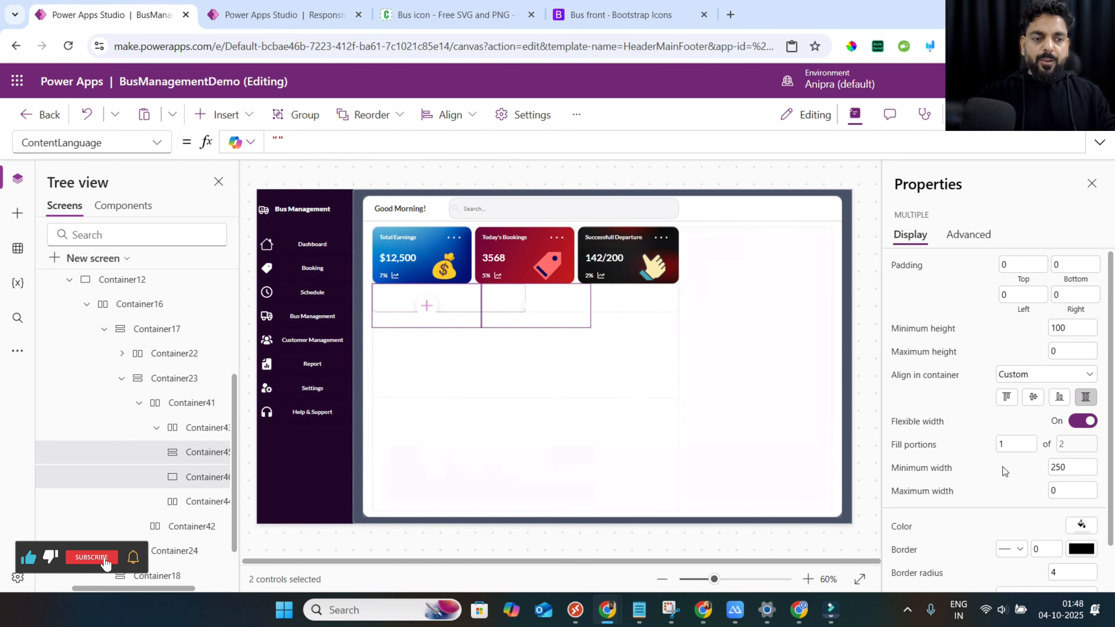
{"action": "double_click", "coordinate": [1069, 470]}
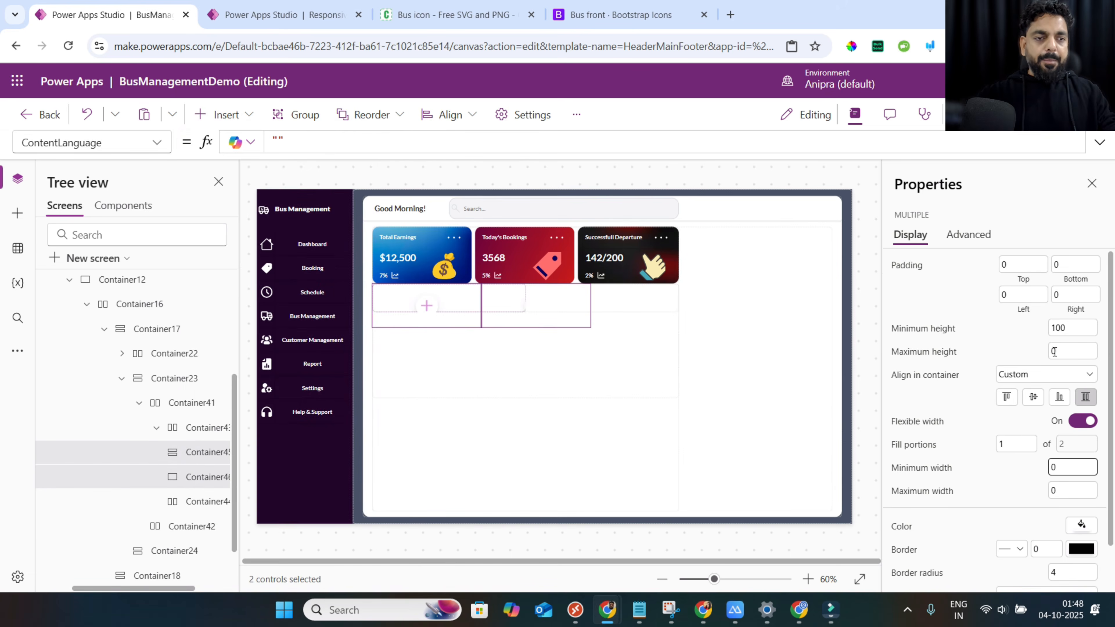
{"action": "double_click", "coordinate": [1069, 328]}
{"action": "type", "text": "0"}
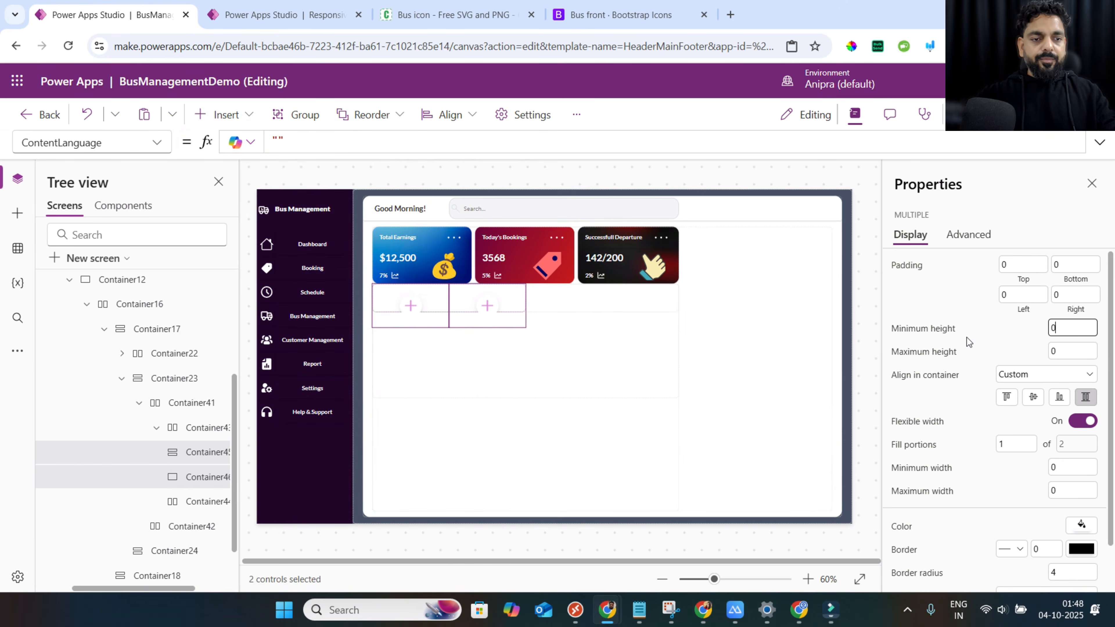
Insert a button into Container46 and set its width to Parent.Width*60%.
{"action": "left_click", "coordinate": [228, 115]}
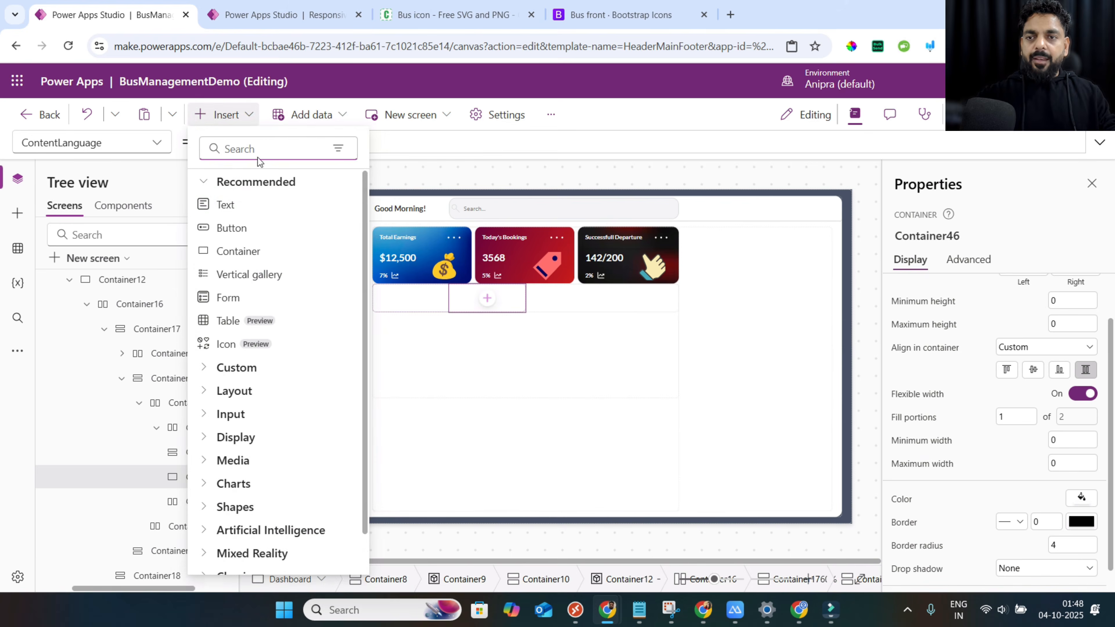
{"action": "left_click", "coordinate": [233, 228]}
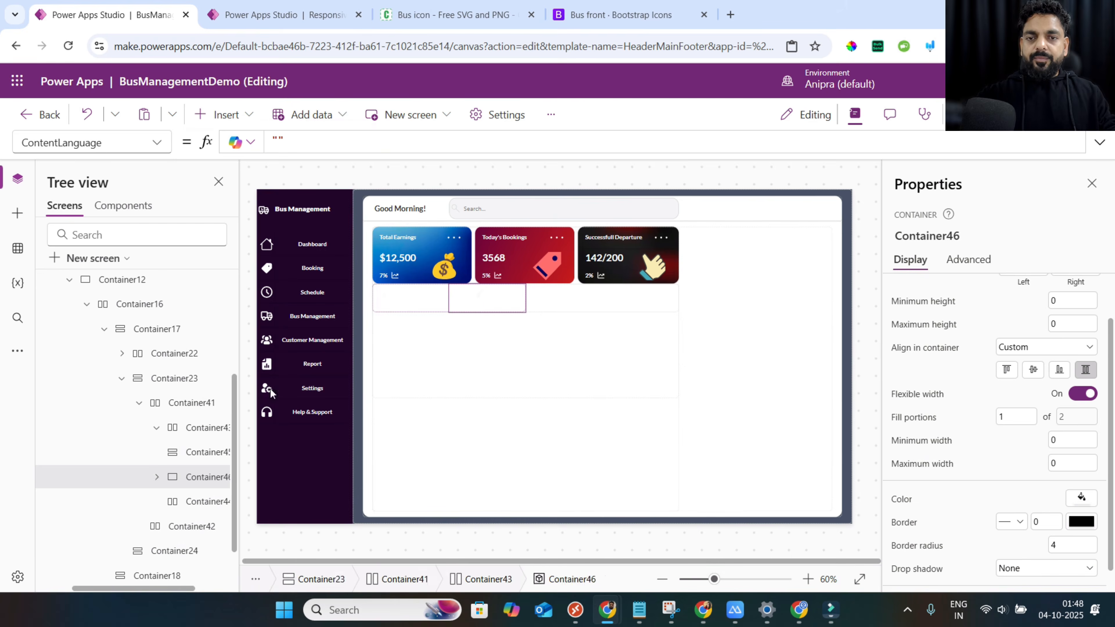
{"action": "left_click", "coordinate": [1014, 410]}
{"action": "type", "text": "Parent.Width"}
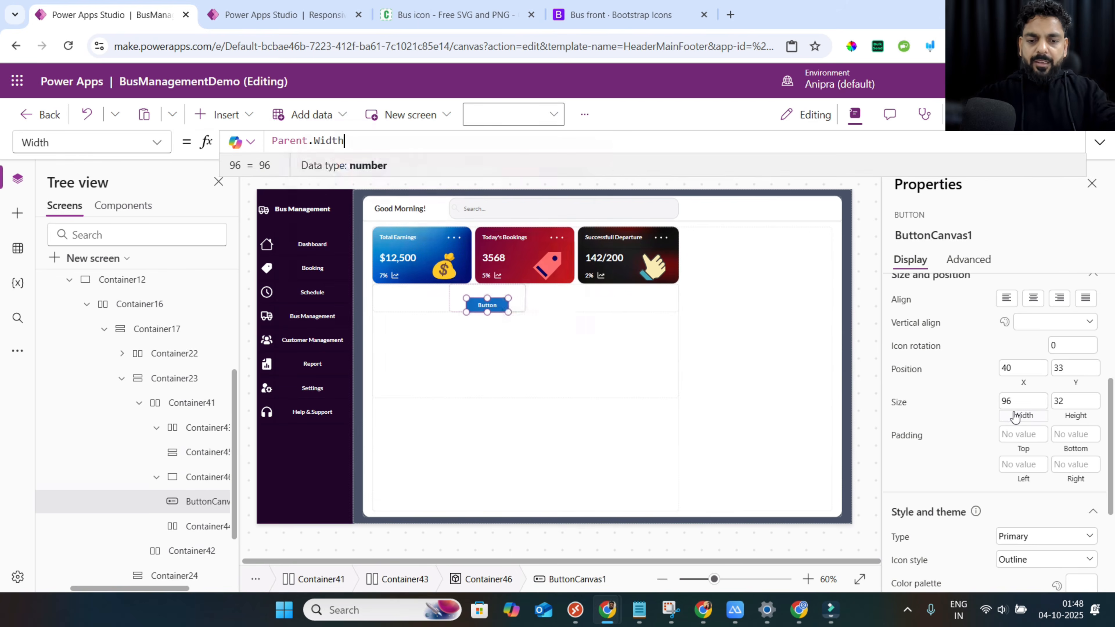
{"action": "type", "text": "*60%"}
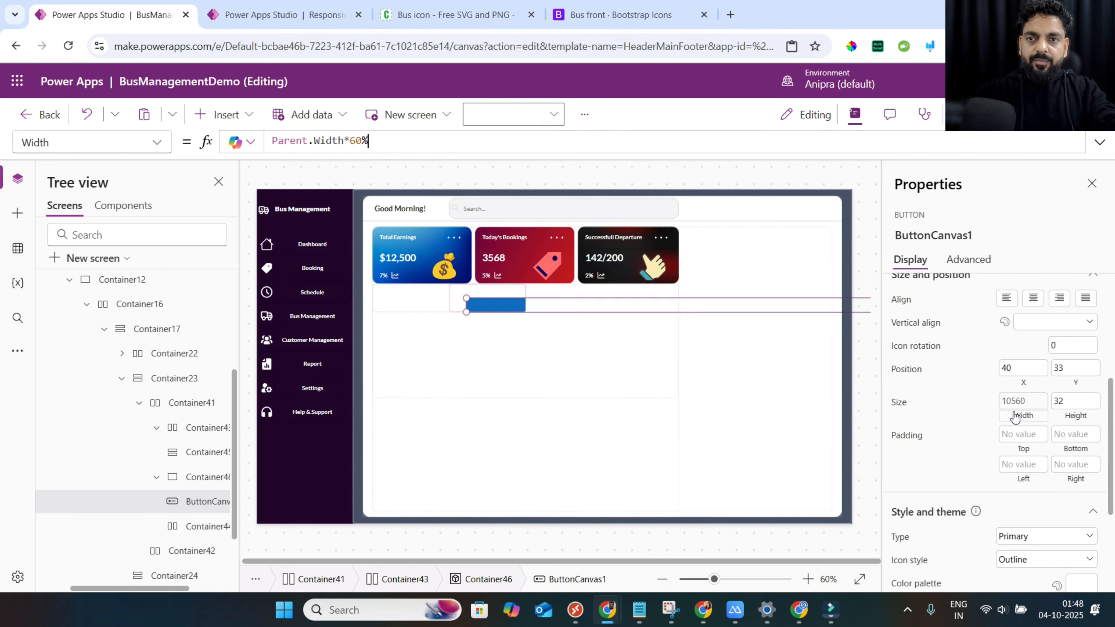
Set the height of the button in Container46 to Parent.Height*60%.
{"action": "left_click", "coordinate": [1074, 416]}
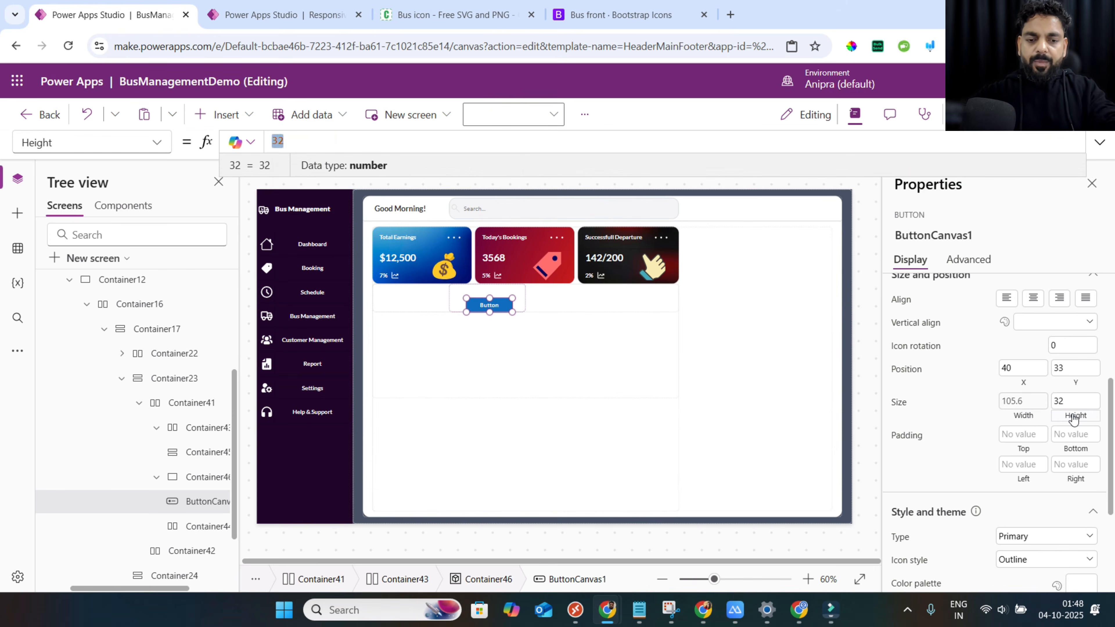
{"action": "type", "text": "Parent.Height"}
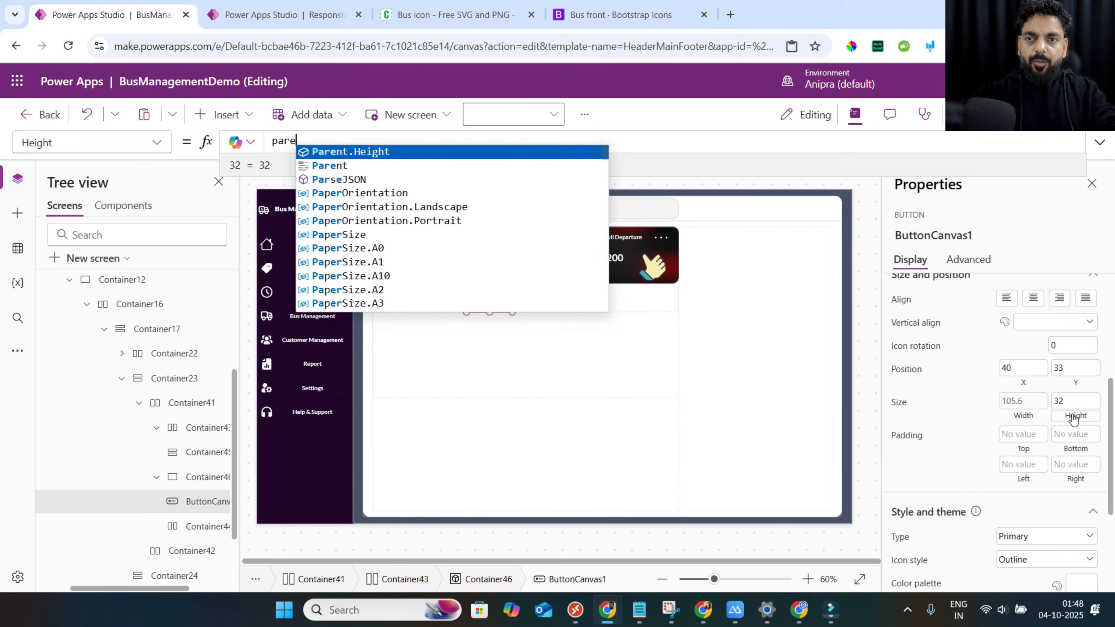
{"action": "type", "text": "*605"}
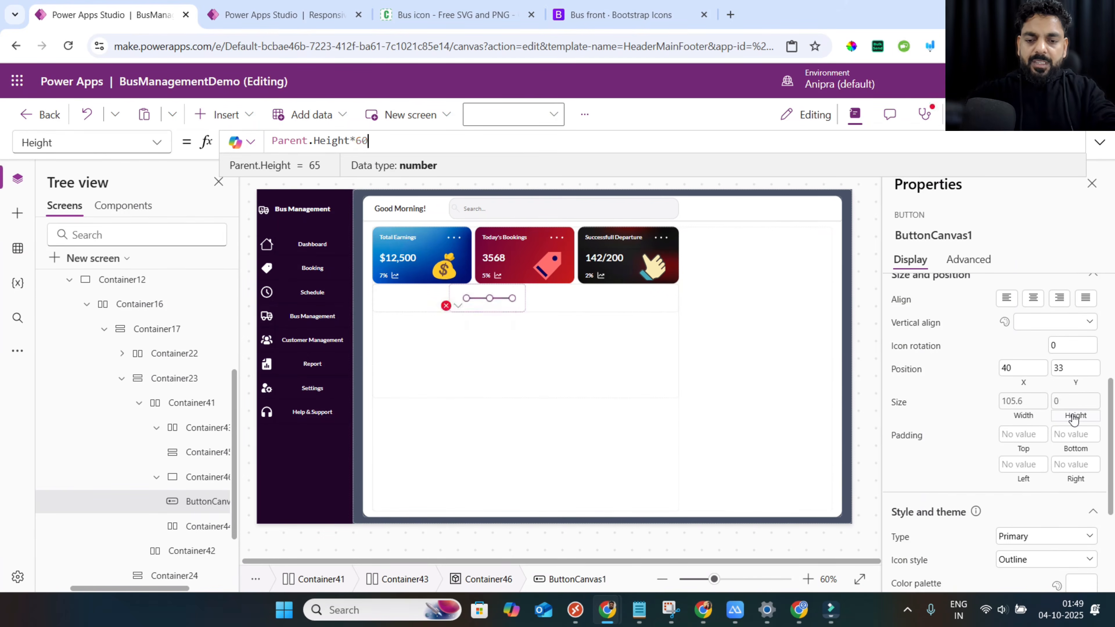
{"action": "key", "text": "BackSpace"}
{"action": "key", "text": "BackSpace"}
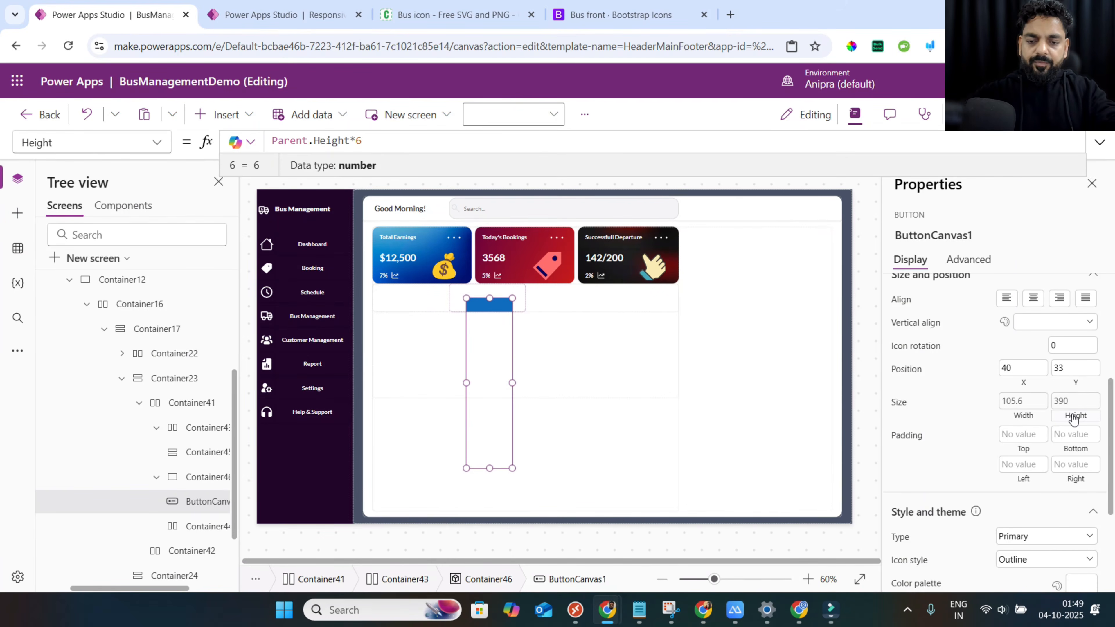
Center the button horizontally in Container46 by setting its X to (Parent.Width-Self.Width)/2.
{"action": "left_click", "coordinate": [1034, 386]}
{"action": "type", "text": "pare"}
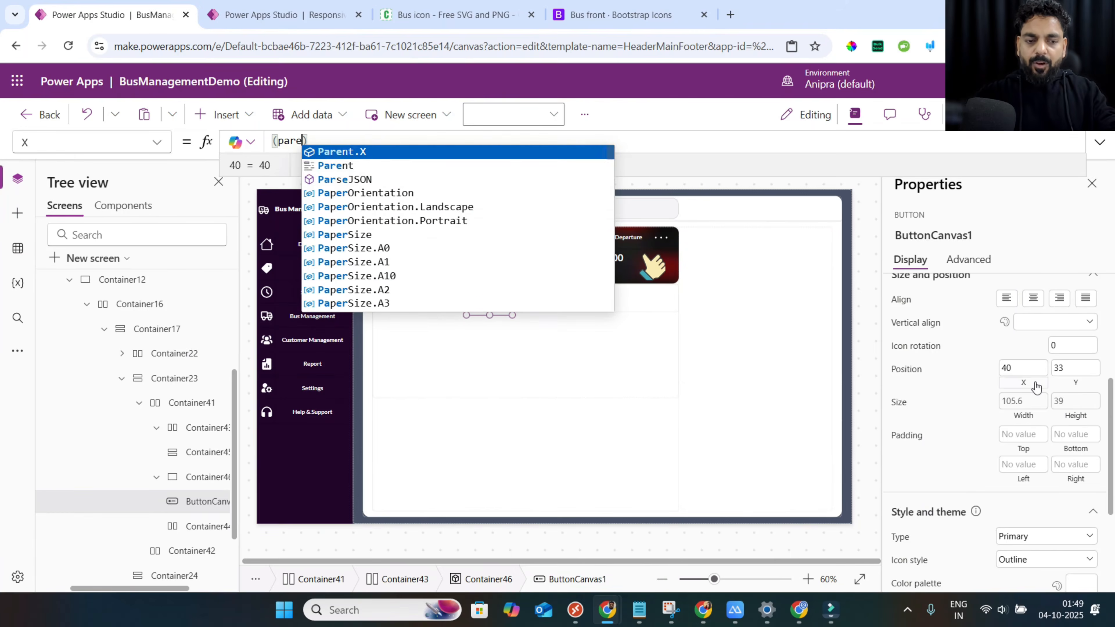
{"action": "type", "text": "nt.Width-s"}
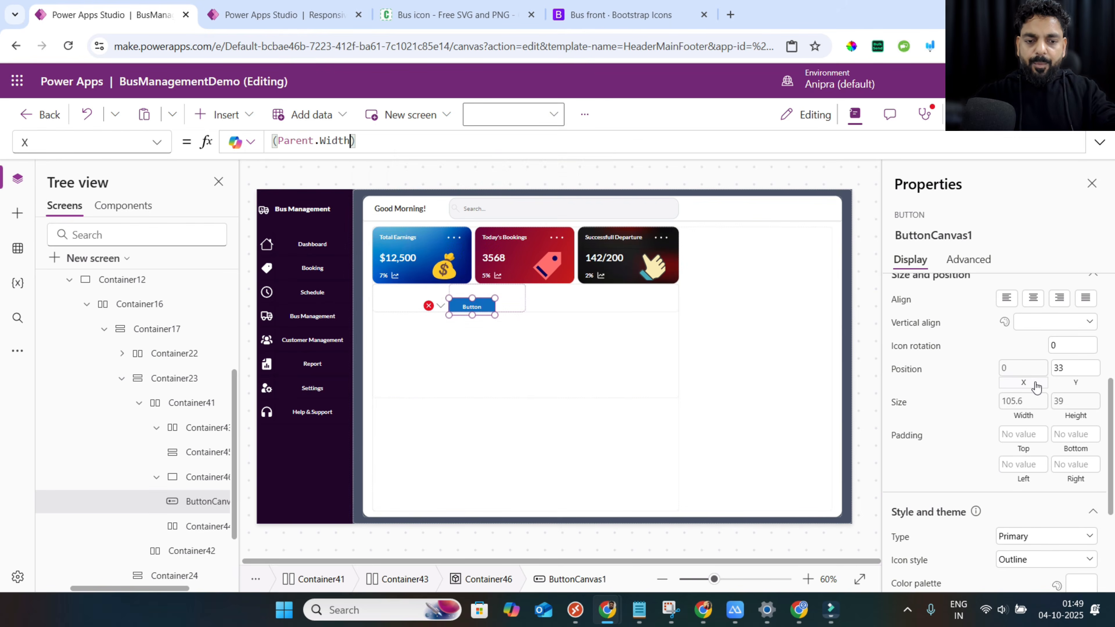
{"action": "type", "text": "elf.Width"}
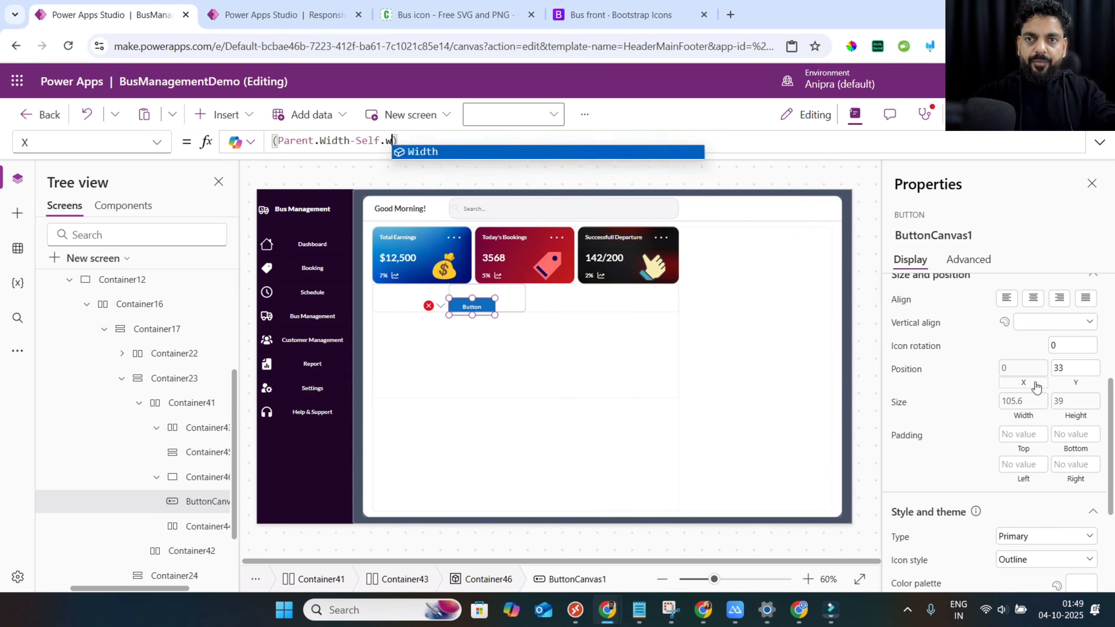
{"action": "type", "text": "/2"}
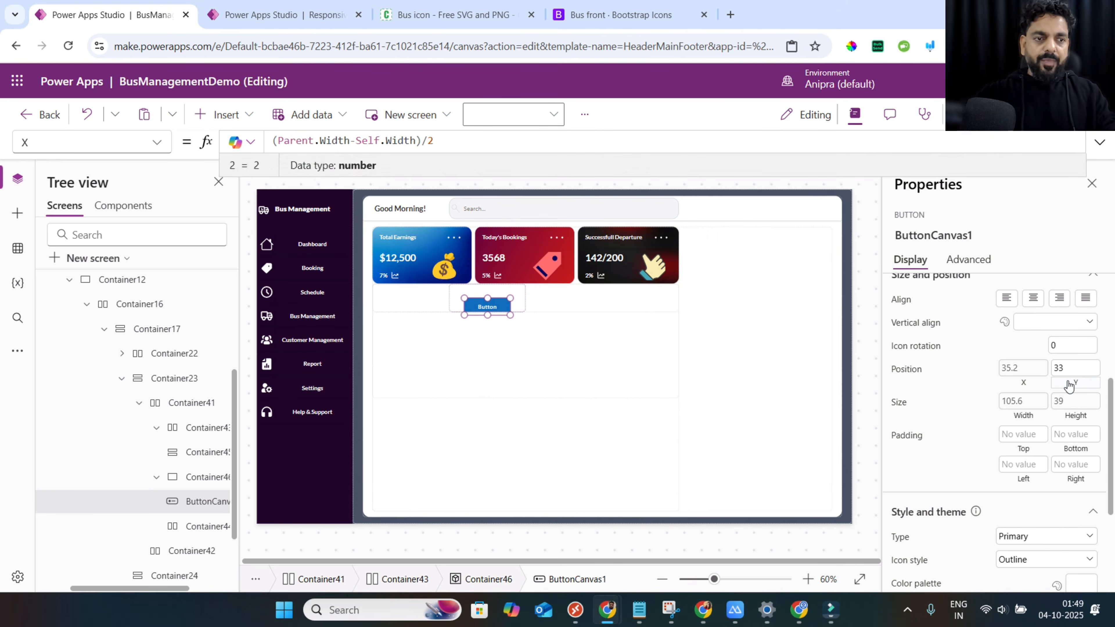
Center the button vertically in Container46 by setting its Y to (Parent.Height-Self.Height)/2.
{"action": "left_click", "coordinate": [1069, 385]}
{"action": "type", "text": "(pare"}
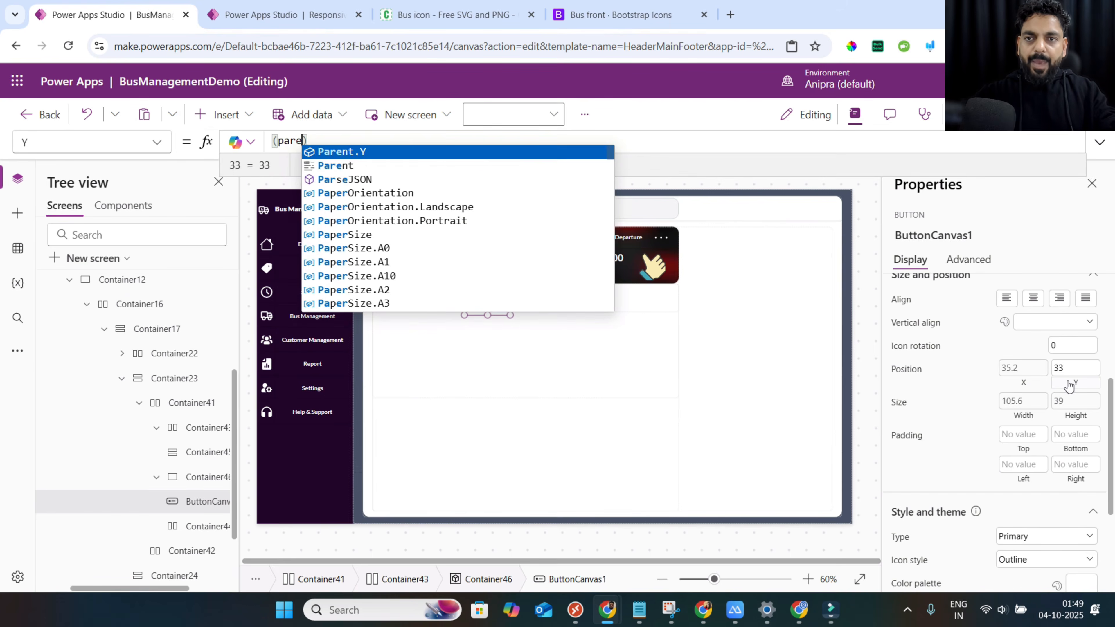
{"action": "type", "text": "nt.h"}
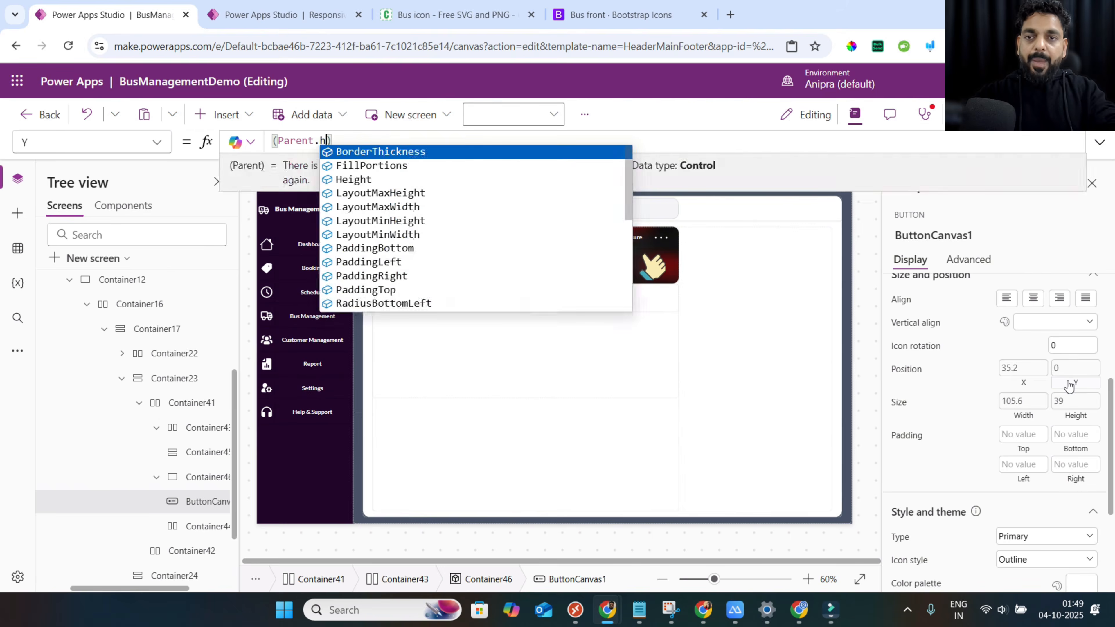
{"action": "type", "text": "eight-Self"}
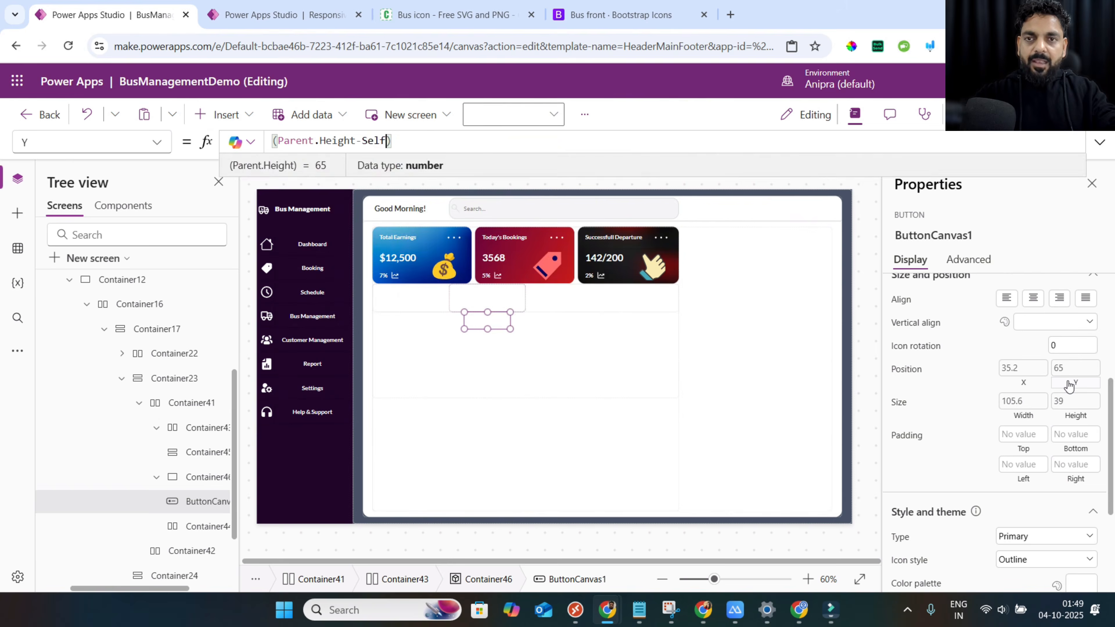
{"action": "type", "text": ".Height"}
{"action": "key", "text": "Right"}
{"action": "type", "text": "/"}
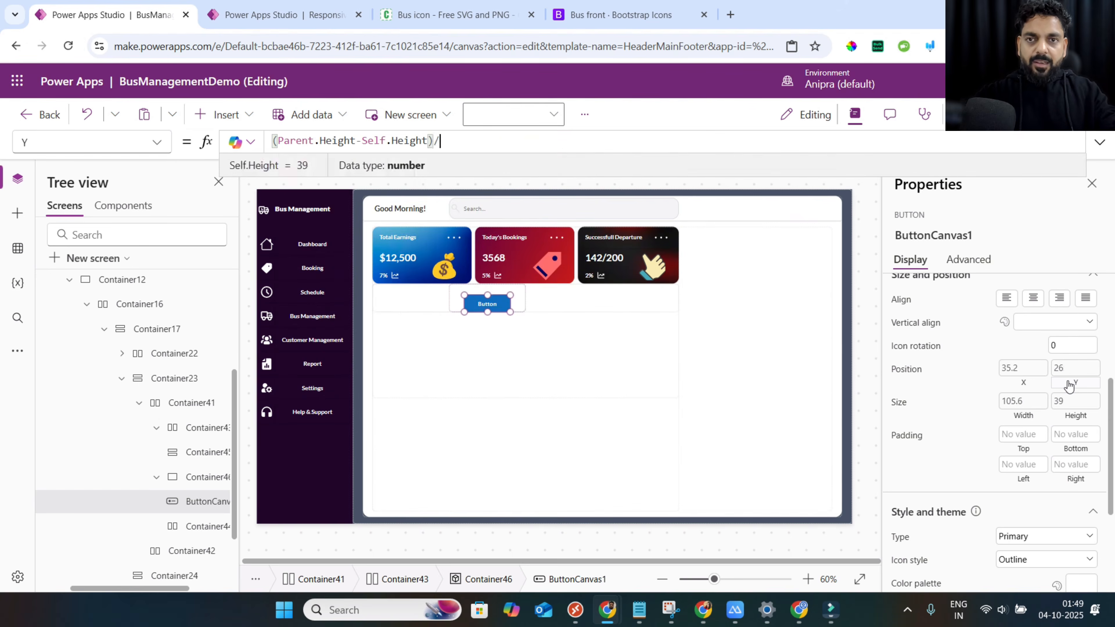
Change the button's text to Active and its type to Transparent.
{"action": "scroll", "coordinate": [987, 378], "scroll_direction": "up", "scroll_amount": 5}
{"action": "left_click_drag", "start_coordinate": [1028, 318], "coordinate": [965, 320]}
{"action": "type", "text": "Active"}
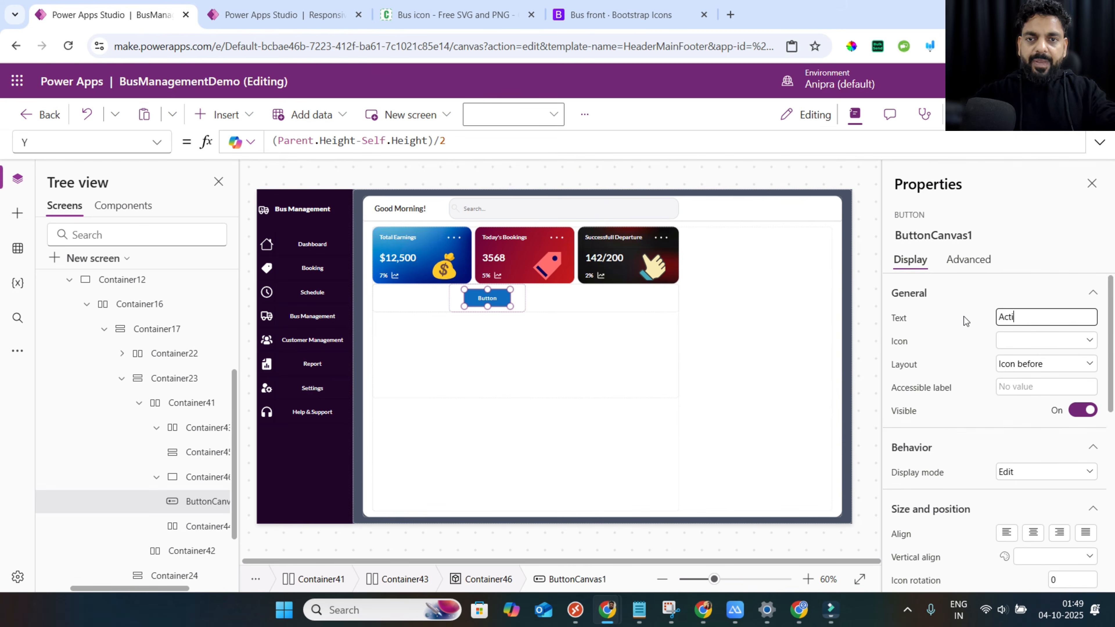
{"action": "scroll", "coordinate": [988, 386], "scroll_direction": "down", "scroll_amount": 5}
{"action": "left_click", "coordinate": [1015, 399]}
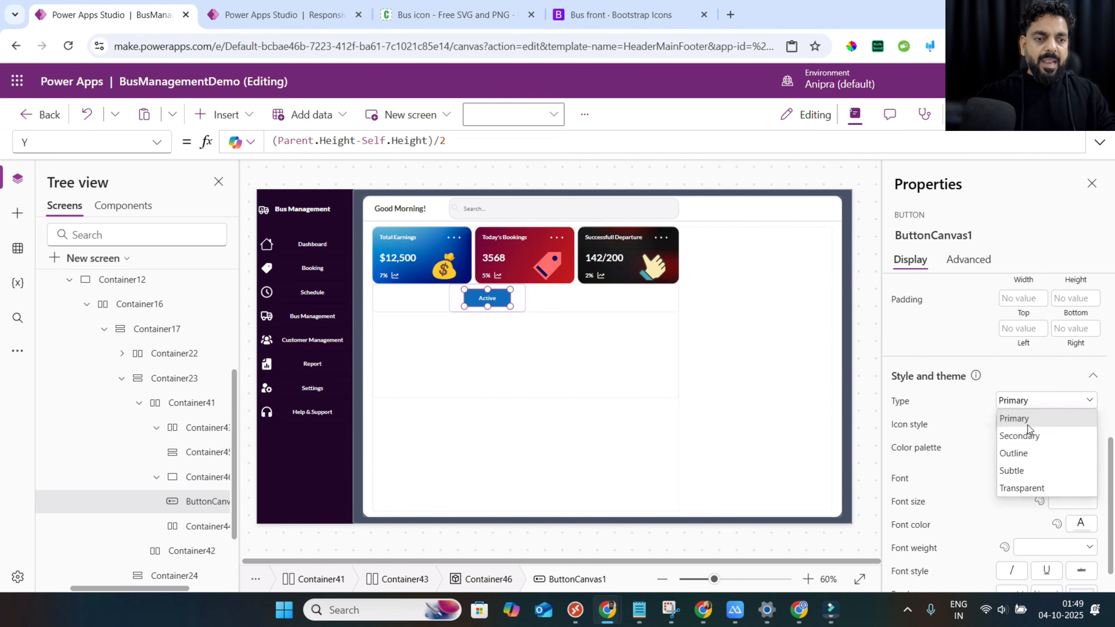
{"action": "left_click", "coordinate": [1023, 488]}
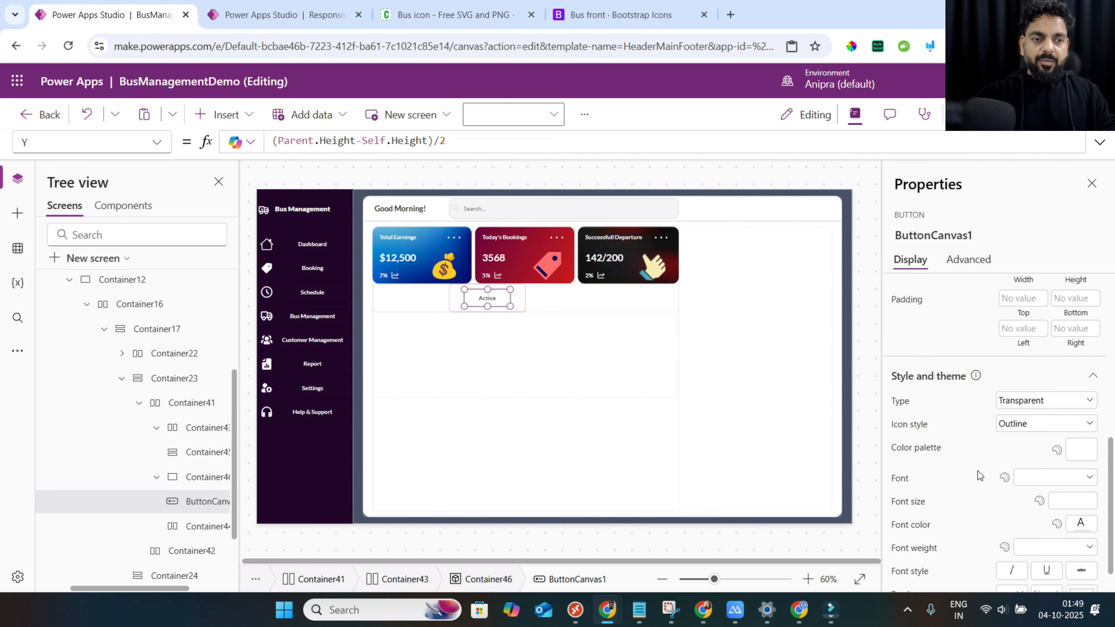
Give the Active button a ChevronDown icon with the Filled icon style and the Icon after layout.
{"action": "left_click", "coordinate": [1023, 423]}
{"action": "left_click", "coordinate": [1021, 458]}
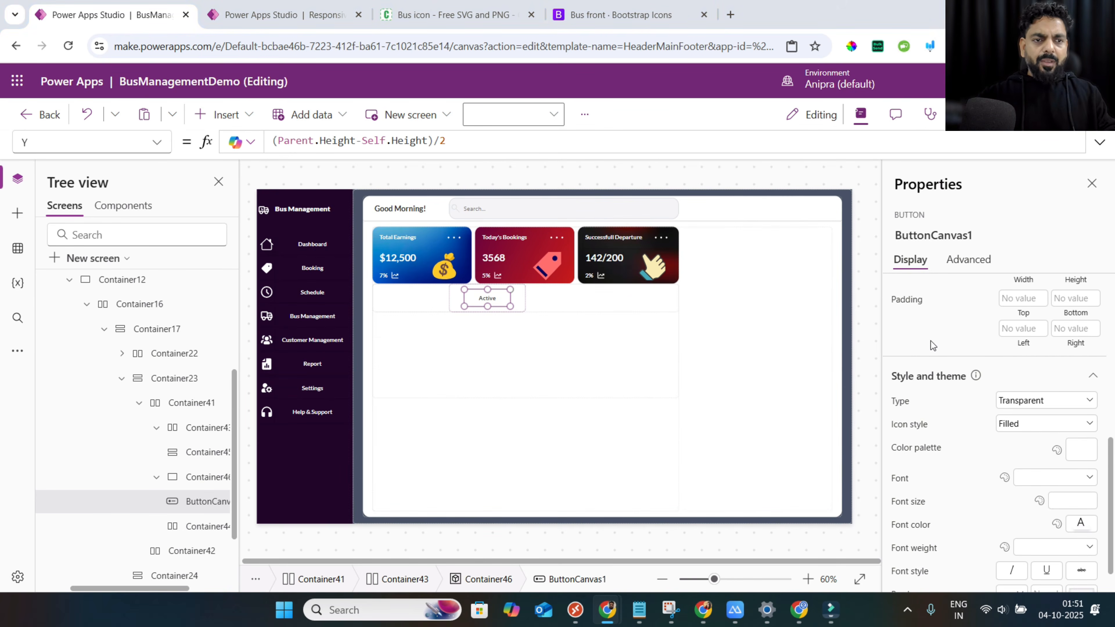
{"action": "scroll", "coordinate": [930, 340], "scroll_direction": "up", "scroll_amount": 5}
{"action": "scroll", "coordinate": [965, 328], "scroll_direction": "up", "scroll_amount": 2}
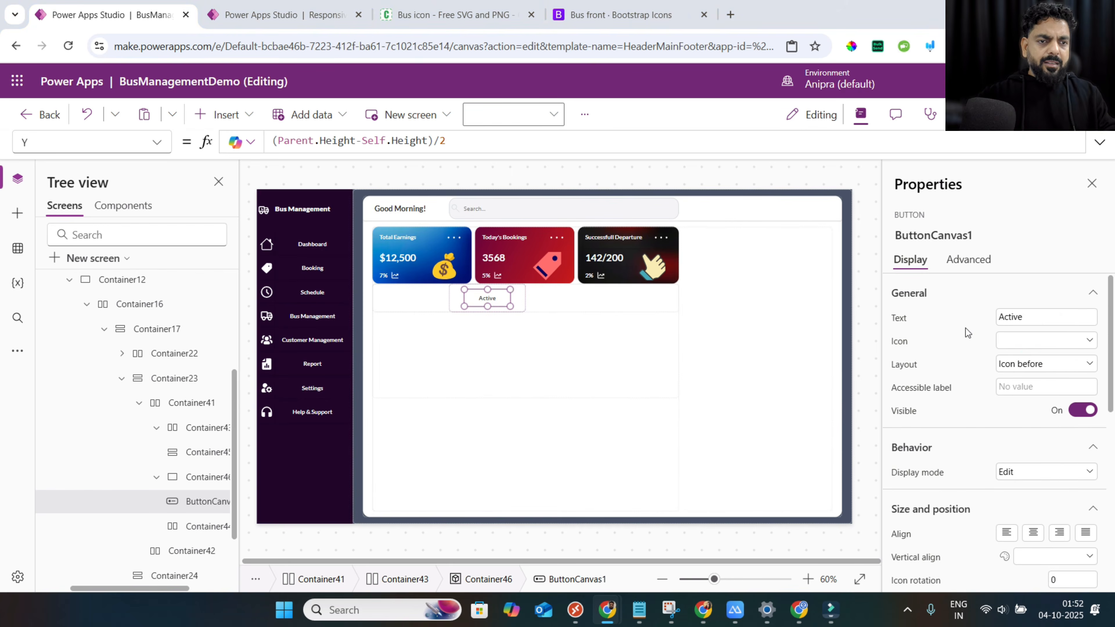
{"action": "left_click", "coordinate": [1031, 366]}
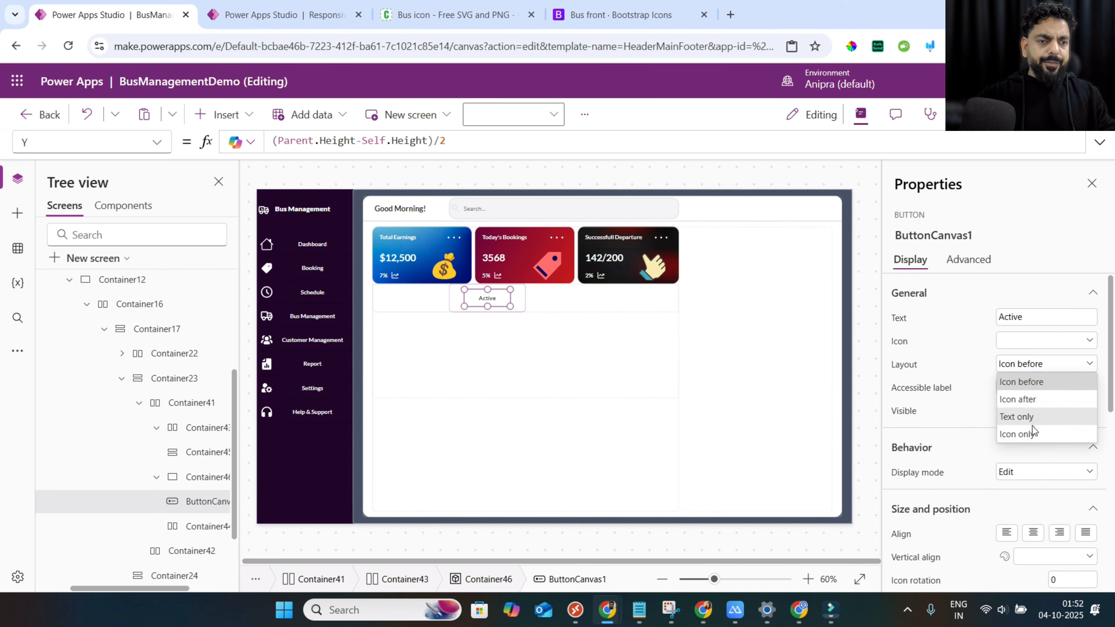
{"action": "left_click", "coordinate": [1018, 399]}
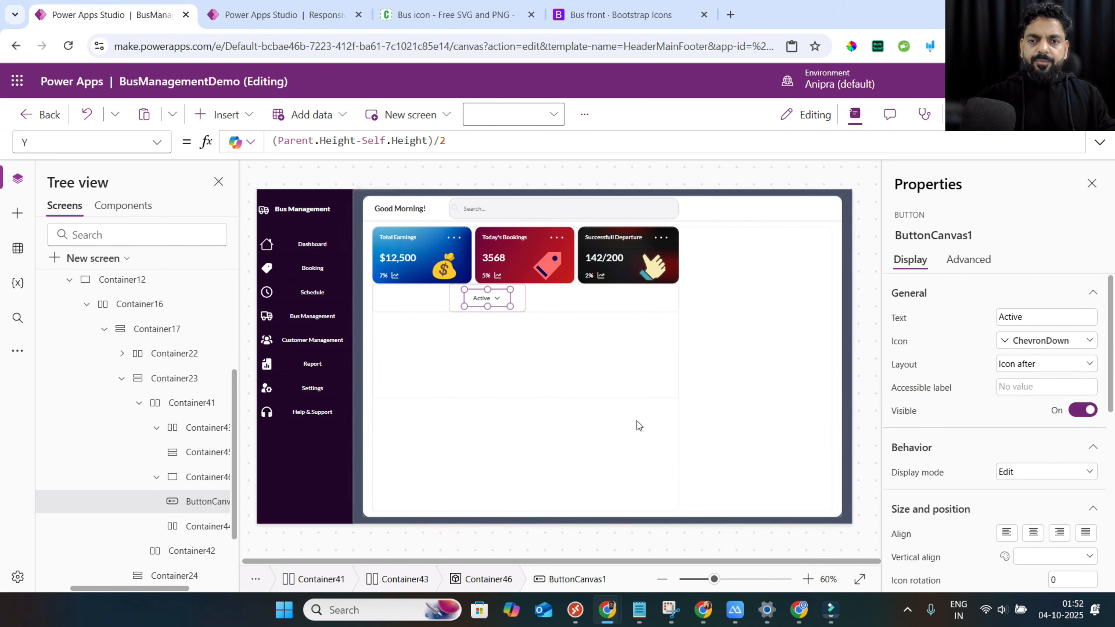
{"action": "left_click", "coordinate": [496, 299]}
Set the fill of Container10 to Color_FillInner.
{"action": "scroll", "coordinate": [192, 398], "scroll_direction": "up", "scroll_amount": 4}
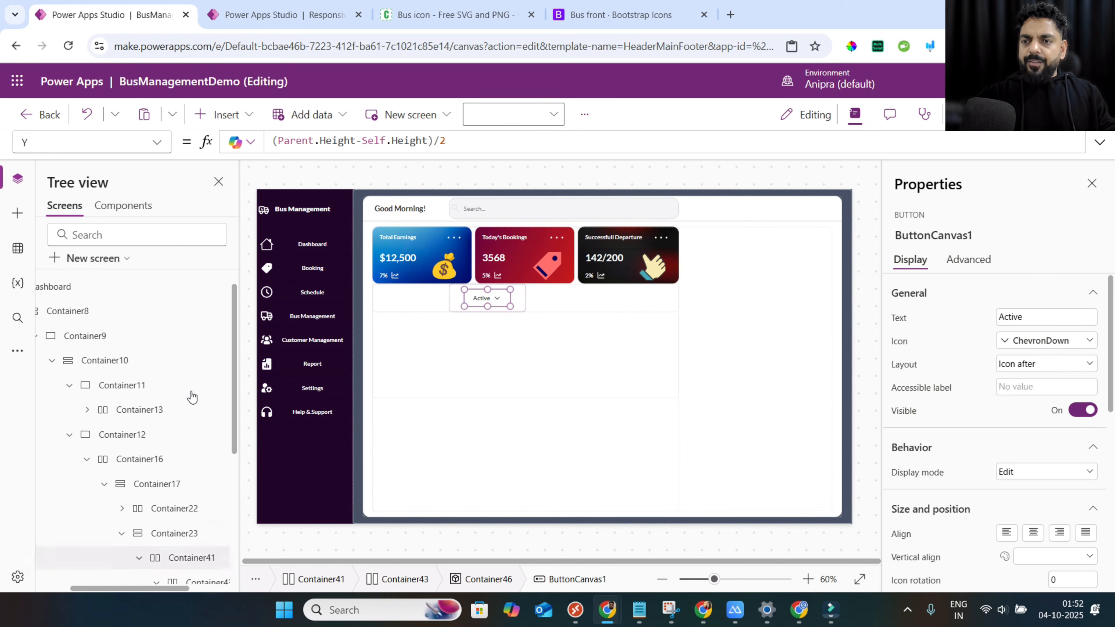
{"action": "scroll", "coordinate": [192, 397], "scroll_direction": "up", "scroll_amount": 2}
{"action": "left_click", "coordinate": [126, 370]}
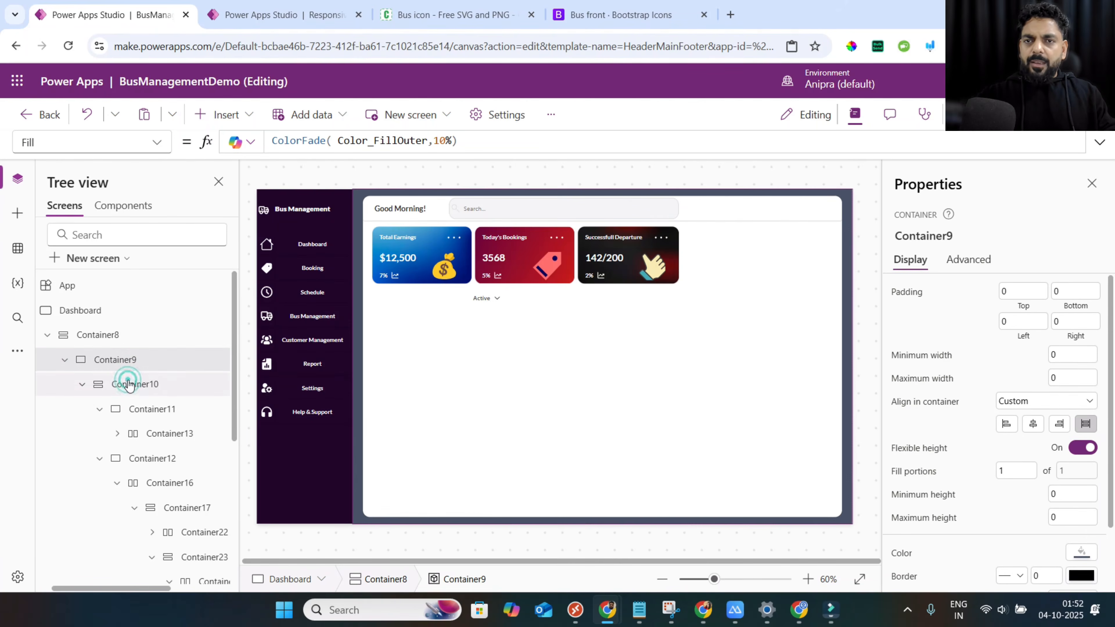
{"action": "left_click", "coordinate": [125, 383]}
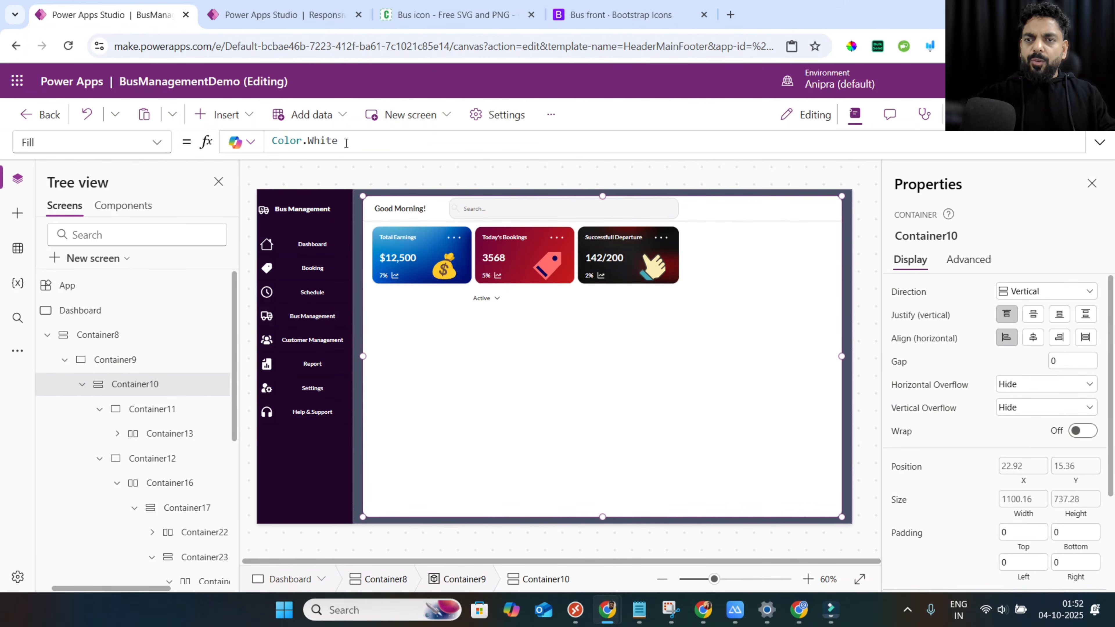
{"action": "left_click_drag", "start_coordinate": [346, 144], "coordinate": [251, 148]}
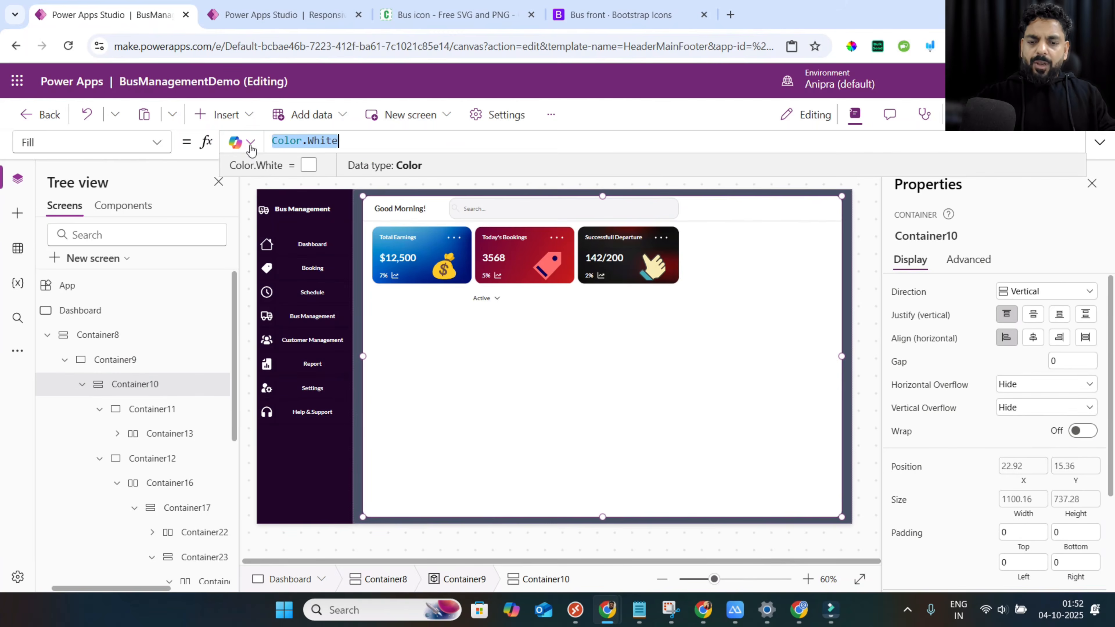
{"action": "type", "text": "Color_FillInner"}
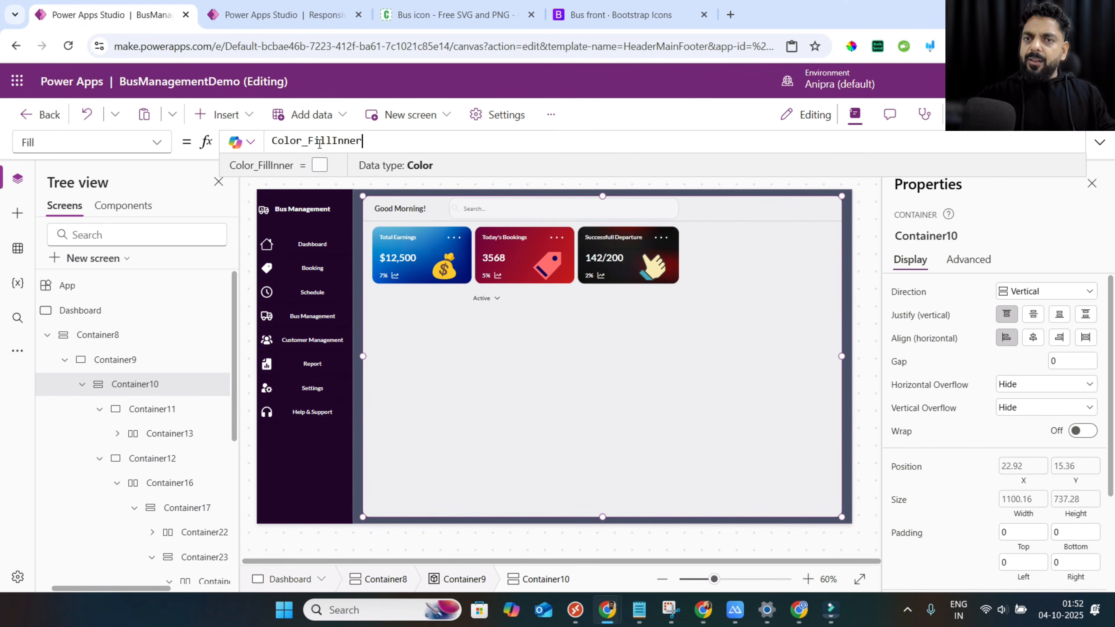
{"action": "double_click", "coordinate": [326, 144]}
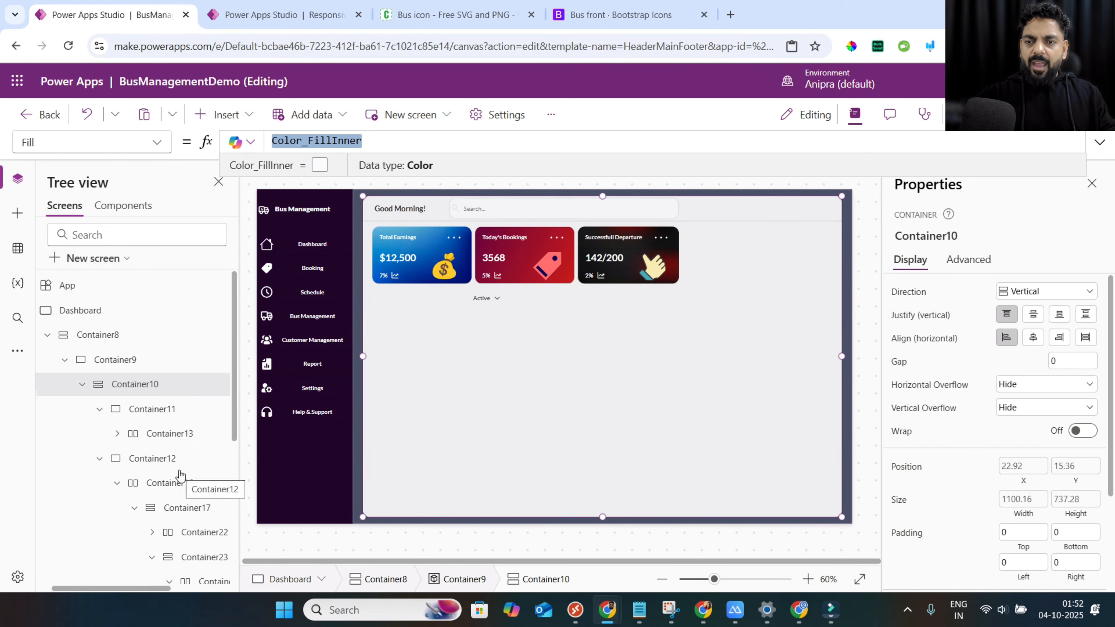
Set the fill of Container23 to Color.White.
{"action": "scroll", "coordinate": [180, 475], "scroll_direction": "down", "scroll_amount": 2}
{"action": "scroll", "coordinate": [180, 475], "scroll_direction": "down", "scroll_amount": 4}
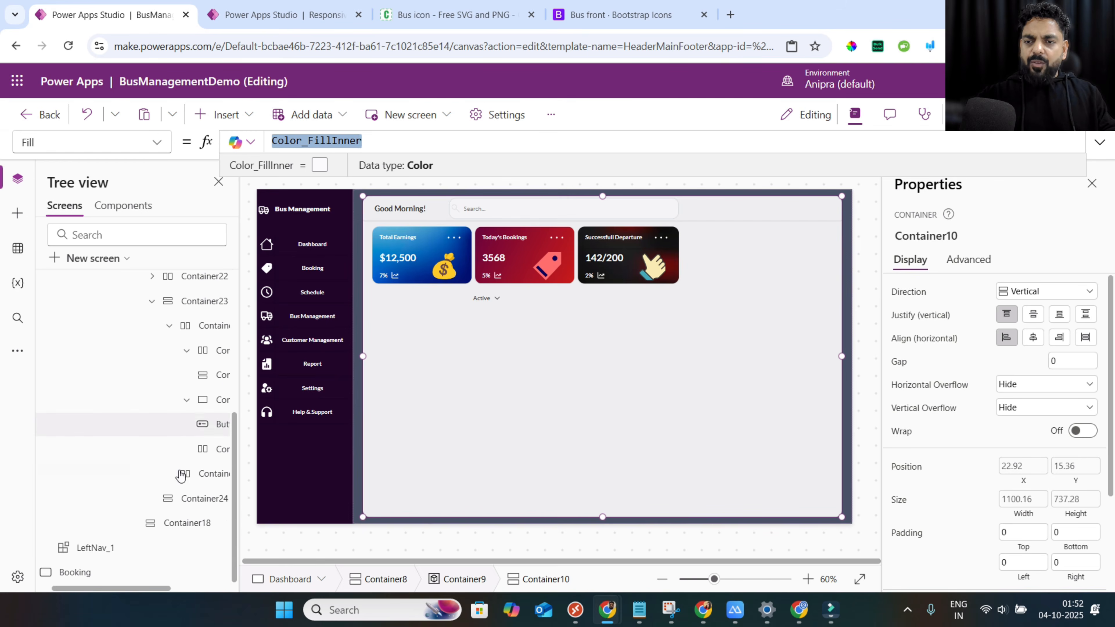
{"action": "scroll", "coordinate": [201, 421], "scroll_direction": "up", "scroll_amount": 1}
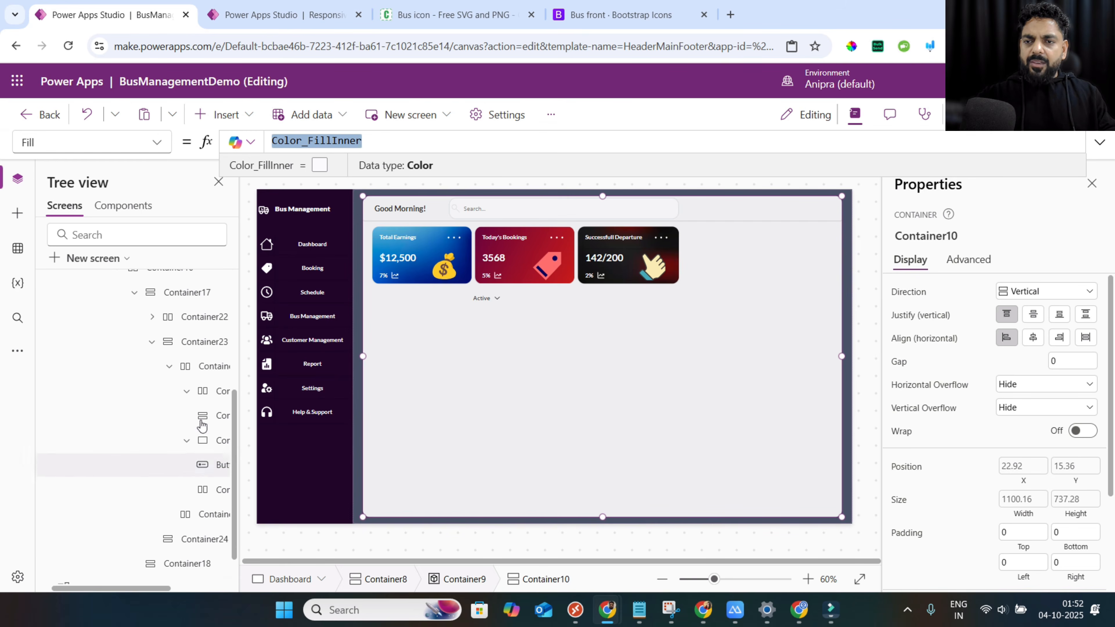
{"action": "left_click", "coordinate": [210, 371]}
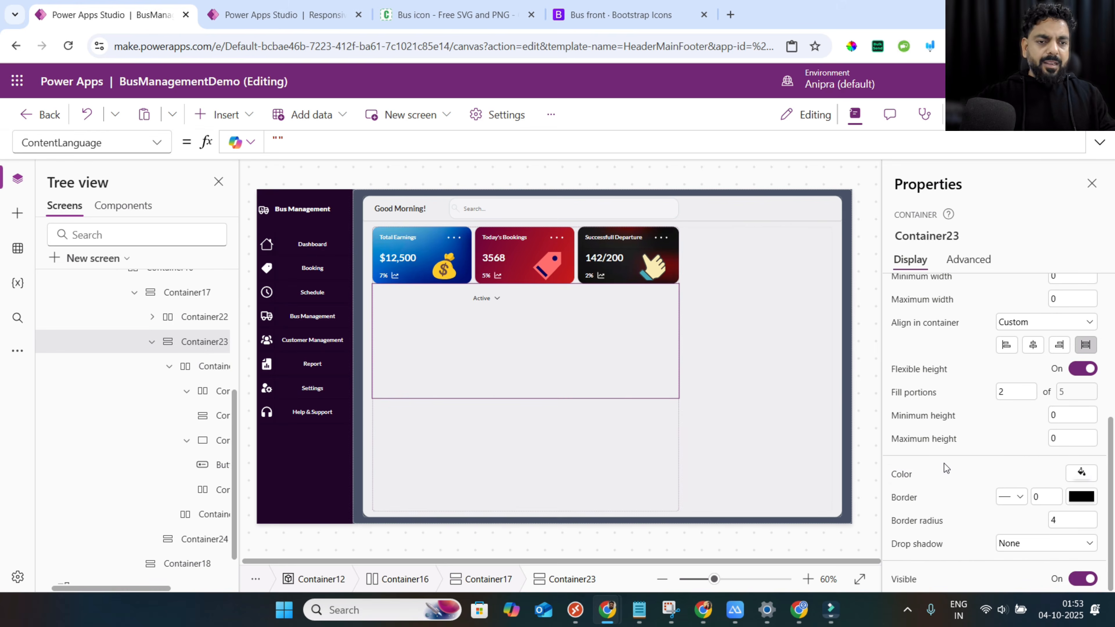
{"action": "left_click", "coordinate": [913, 475]}
{"action": "key", "text": "ctrl+a"}
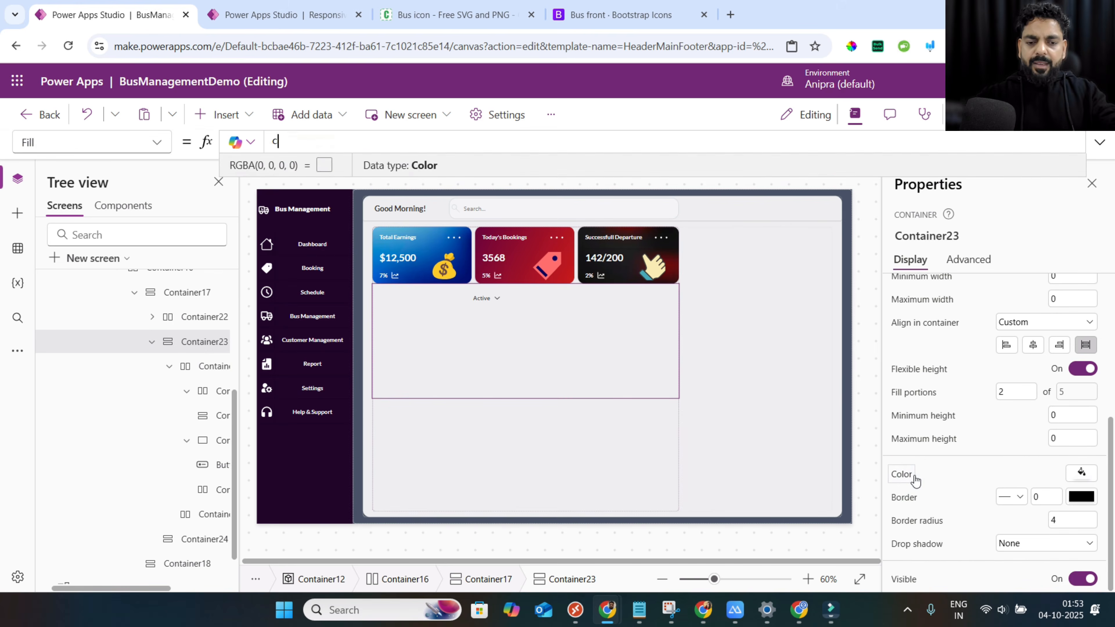
{"action": "type", "text": "color.wh"}
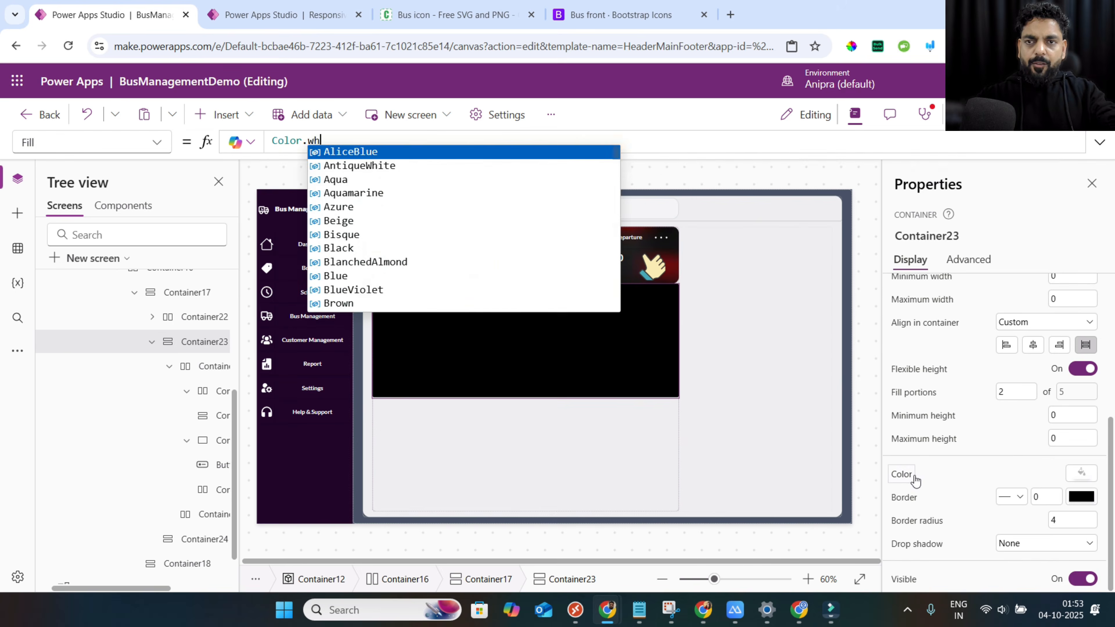
{"action": "type", "text": "i"}
{"action": "key", "text": "Tab"}
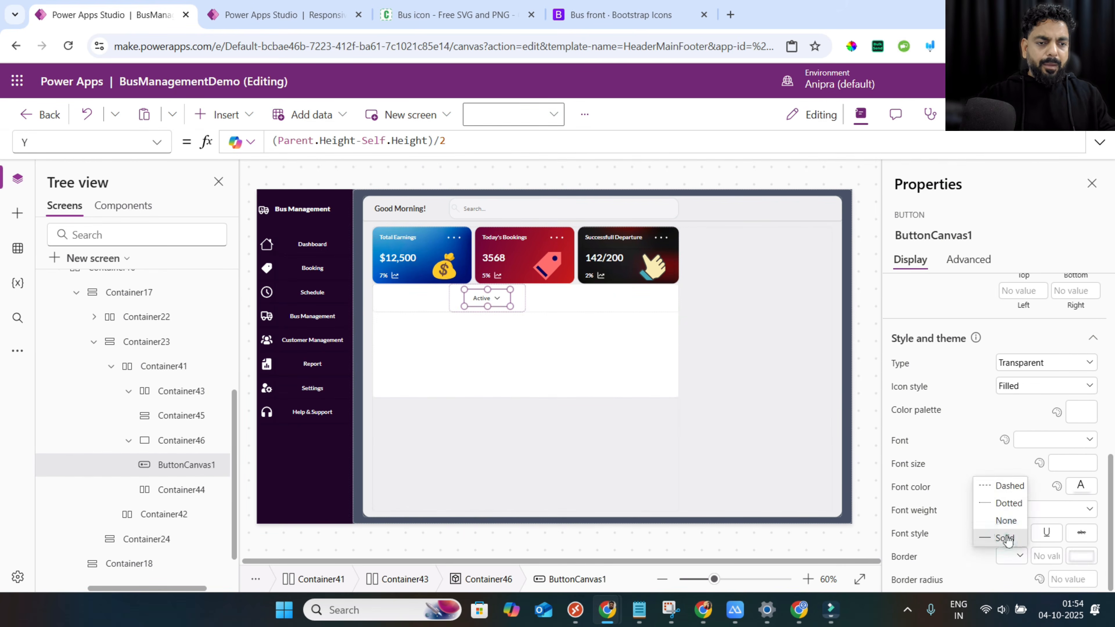
Give the Active button a solid light grey border with a thickness of 1.
{"action": "left_click", "coordinate": [1006, 536]}
{"action": "left_click", "coordinate": [1034, 554]}
{"action": "type", "text": "1"}
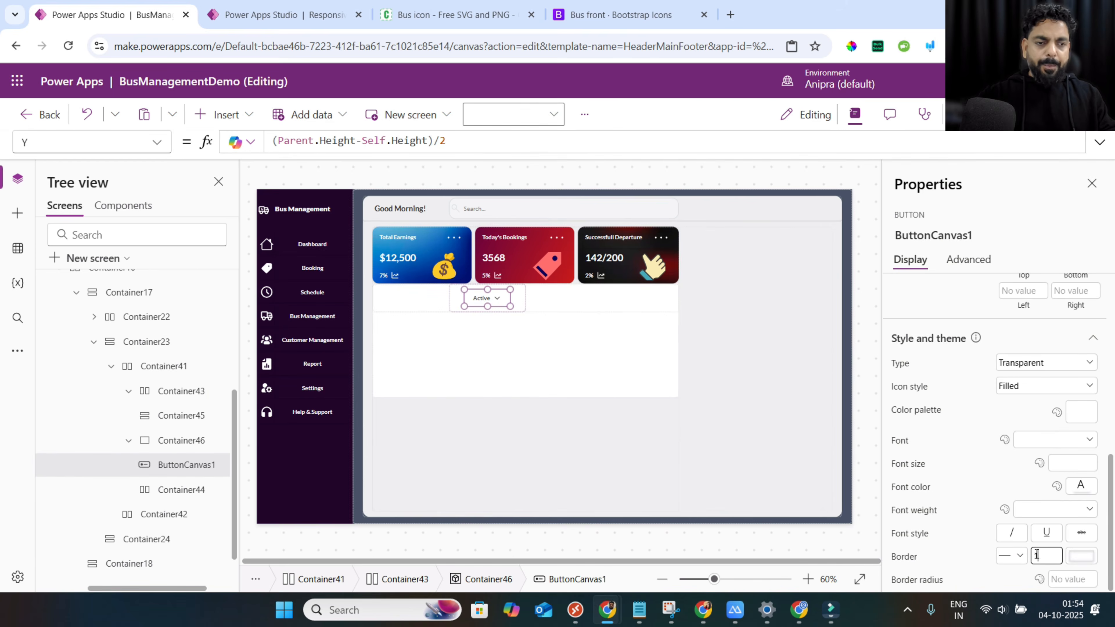
{"action": "left_click", "coordinate": [1081, 555]}
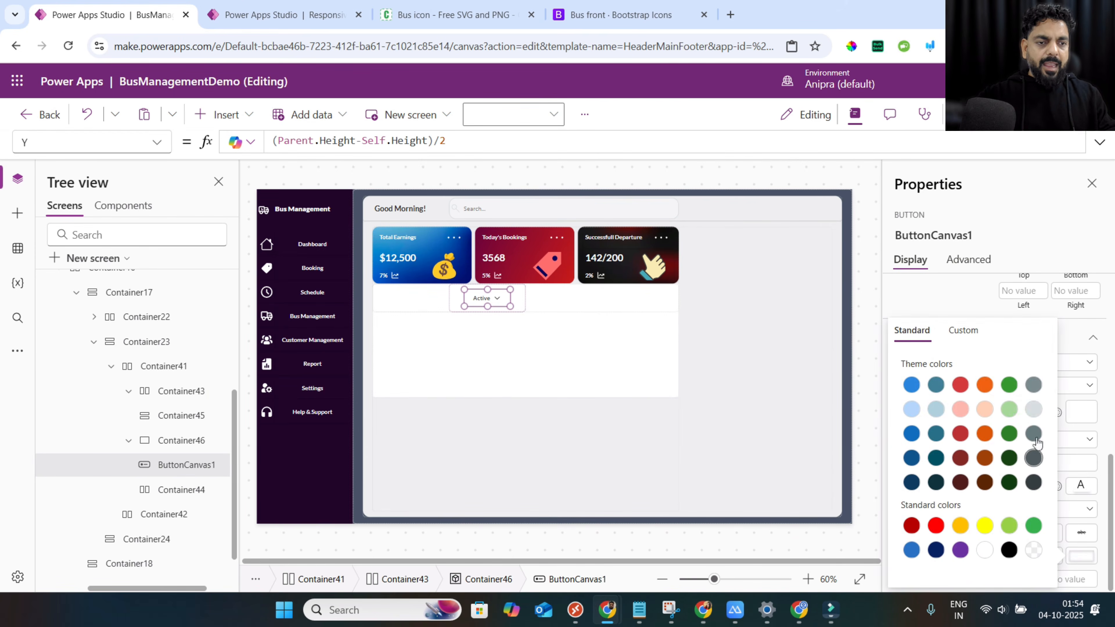
{"action": "left_click", "coordinate": [1032, 413]}
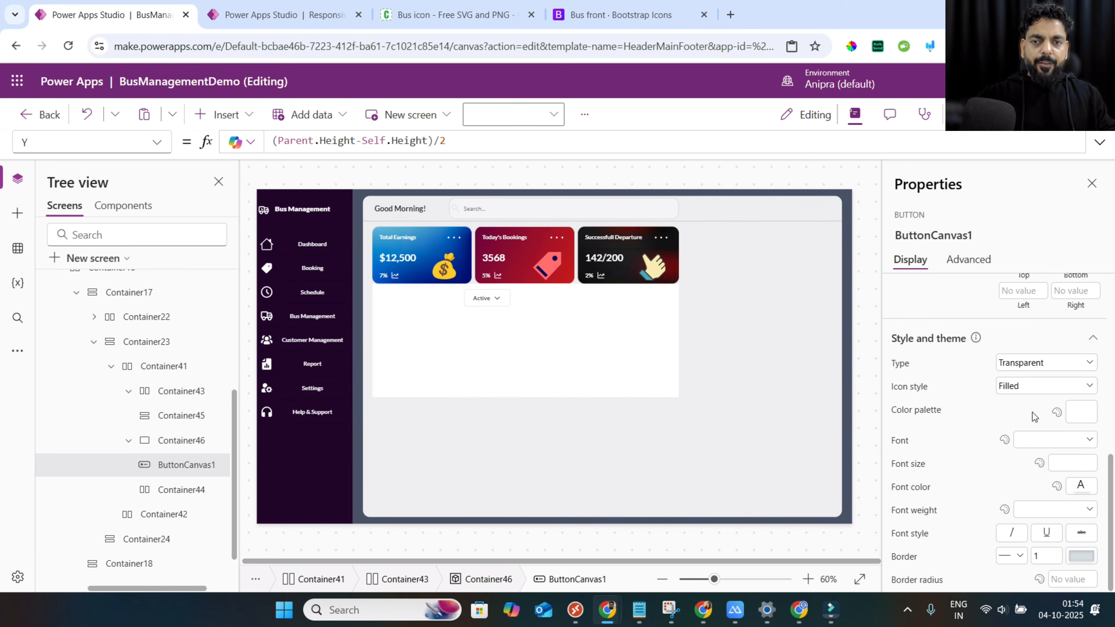
Set the Active button's border radius to 16 and change its border color to the medium grey theme color.
{"action": "left_click", "coordinate": [1060, 578]}
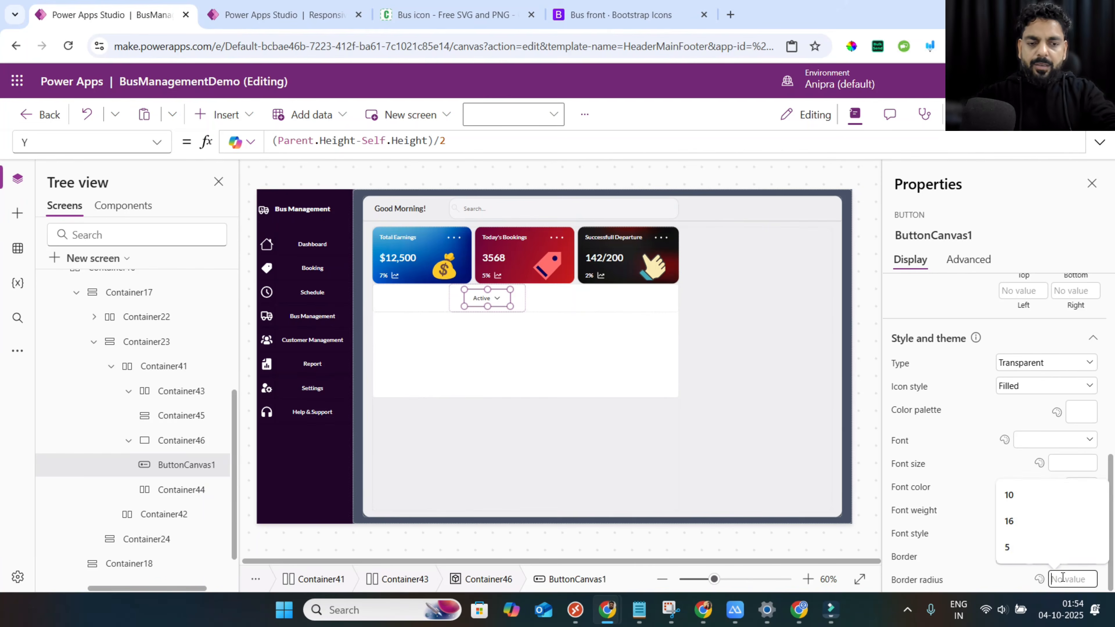
{"action": "type", "text": "16"}
{"action": "left_click", "coordinate": [958, 560]}
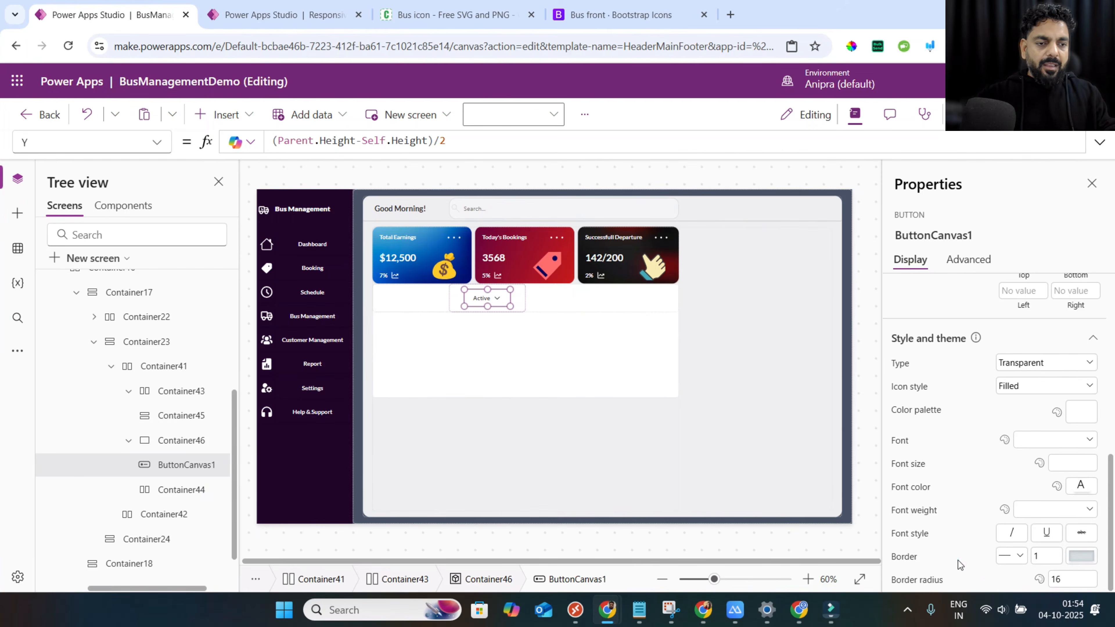
{"action": "left_click", "coordinate": [1077, 558]}
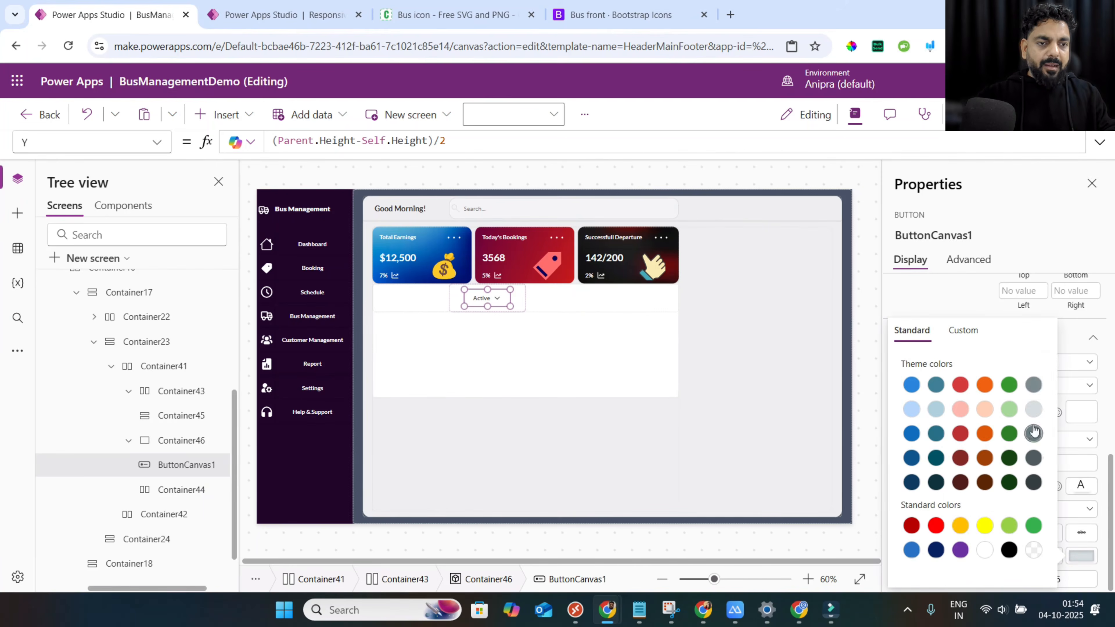
{"action": "left_click", "coordinate": [1033, 385]}
{"action": "left_click", "coordinate": [918, 363]}
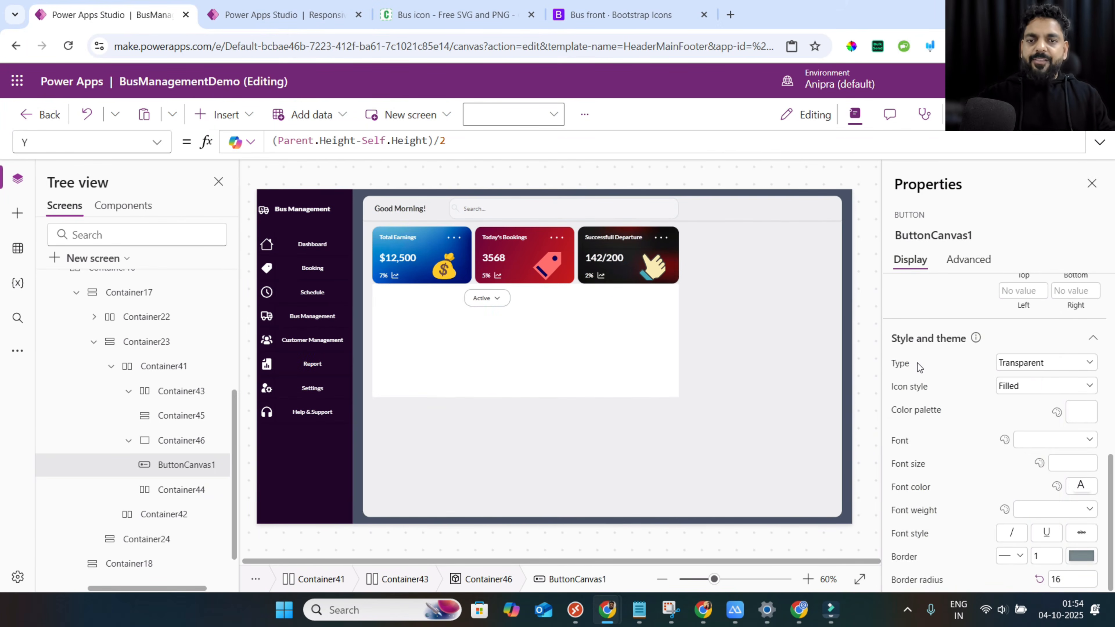
Insert a plain container inside the empty Container45 beside the Active button.
{"action": "left_click", "coordinate": [189, 418]}
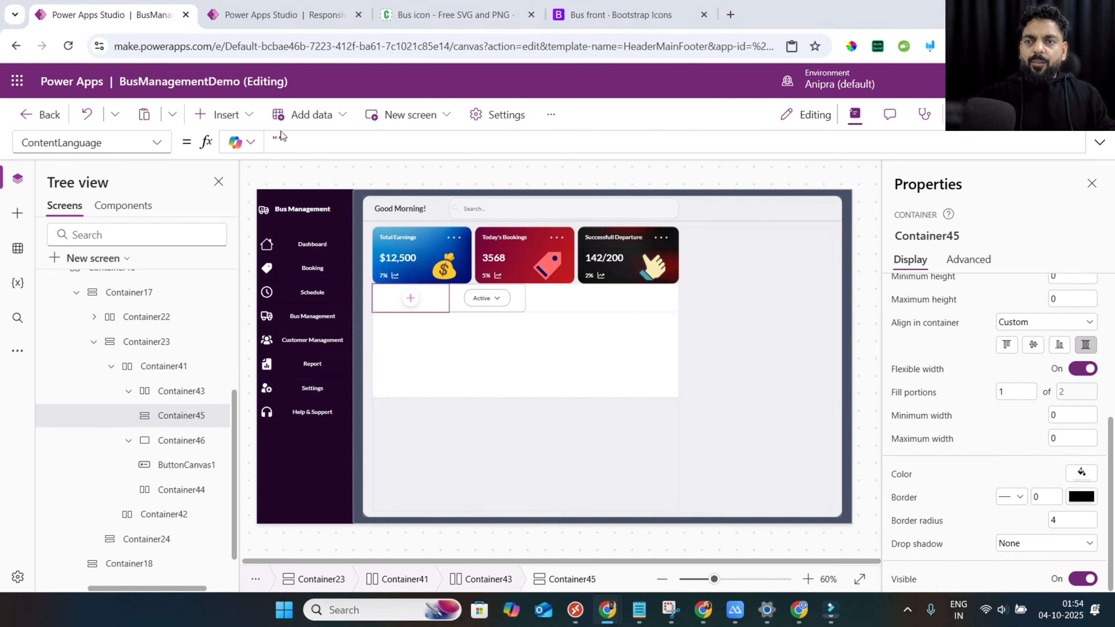
{"action": "left_click", "coordinate": [221, 115]}
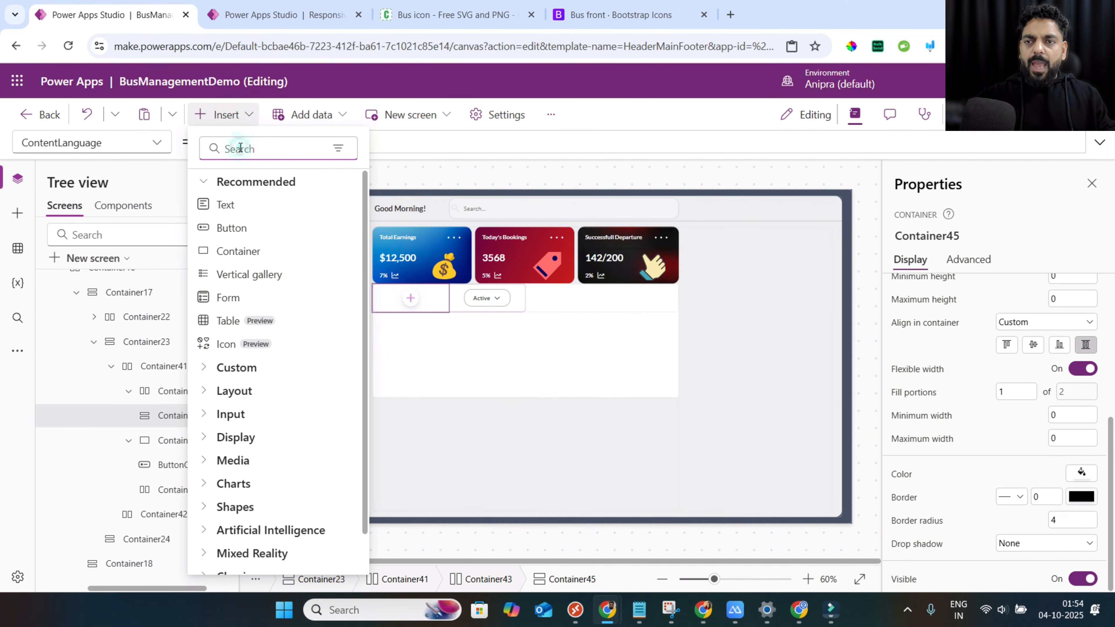
{"action": "left_click", "coordinate": [240, 148]}
{"action": "type", "text": "cont"}
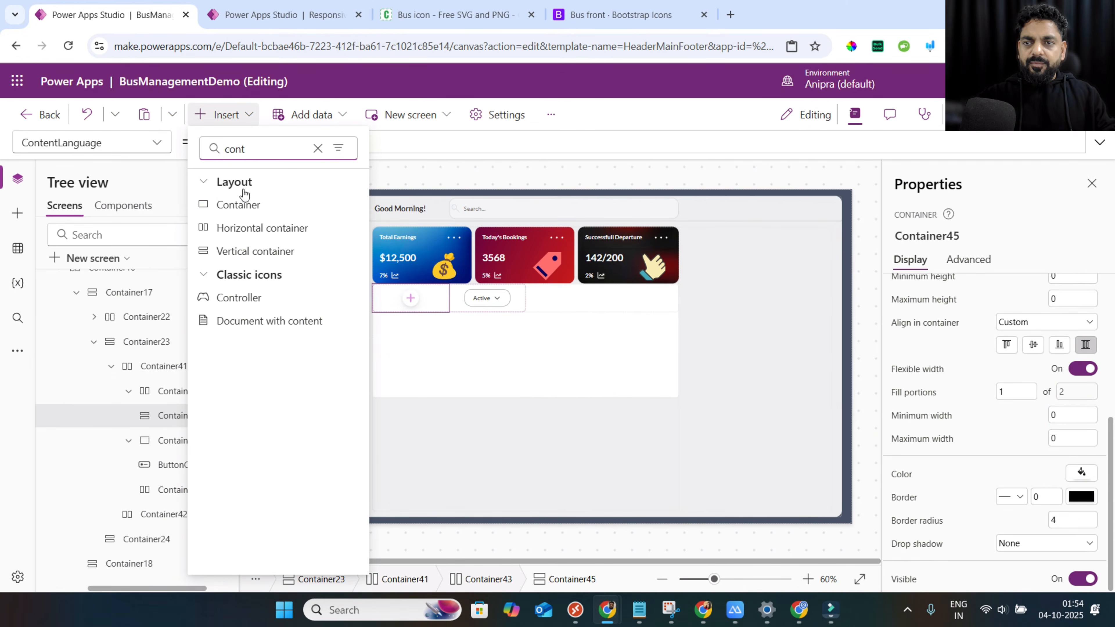
{"action": "left_click", "coordinate": [239, 204]}
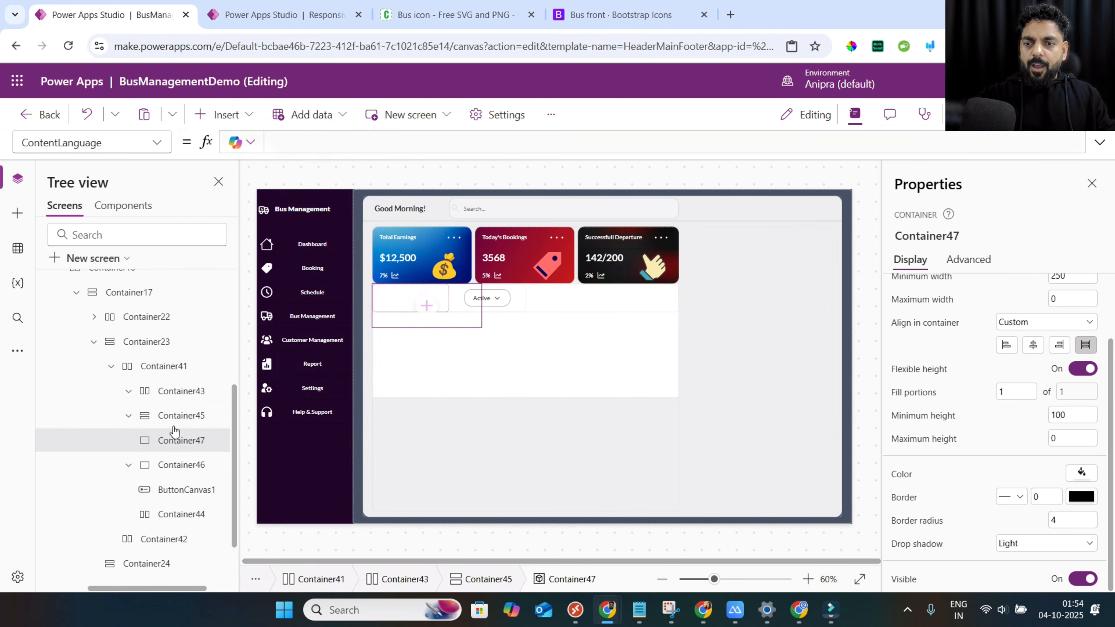
Add a second plain container inside Container45, below Container47.
{"action": "left_click", "coordinate": [175, 416]}
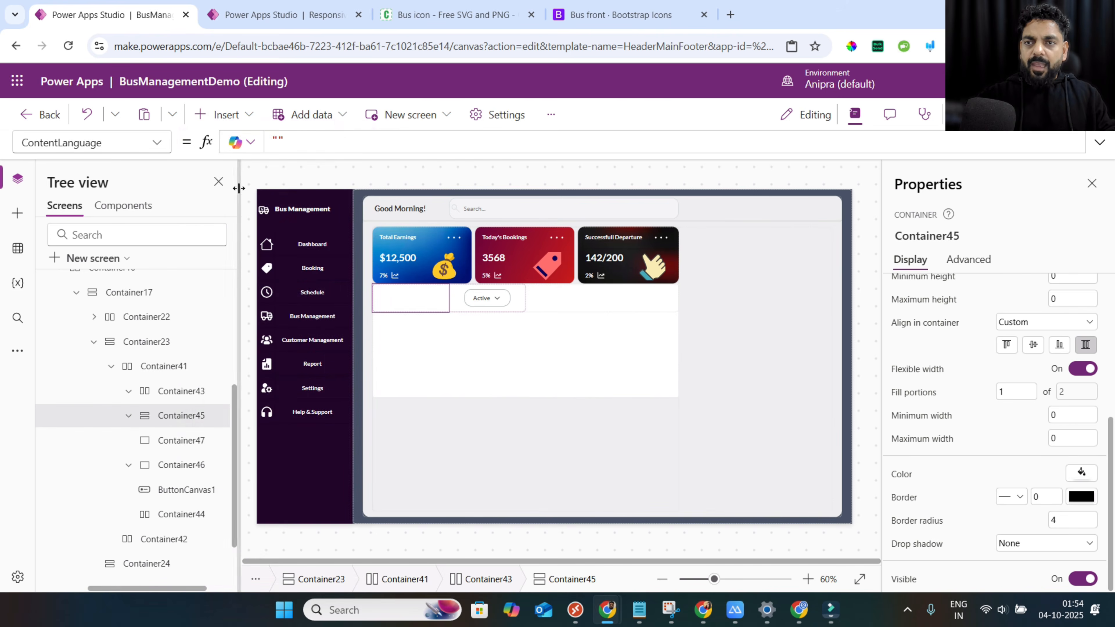
{"action": "left_click", "coordinate": [236, 116]}
{"action": "left_click", "coordinate": [241, 148]}
{"action": "type", "text": "co"}
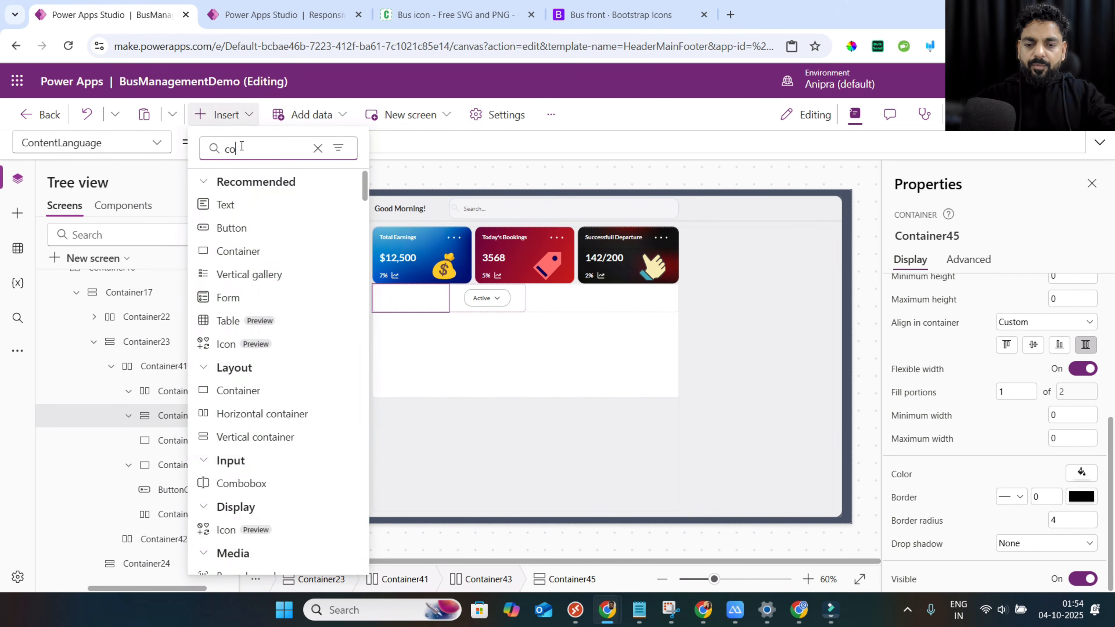
{"action": "type", "text": "n"}
{"action": "left_click", "coordinate": [244, 206]}
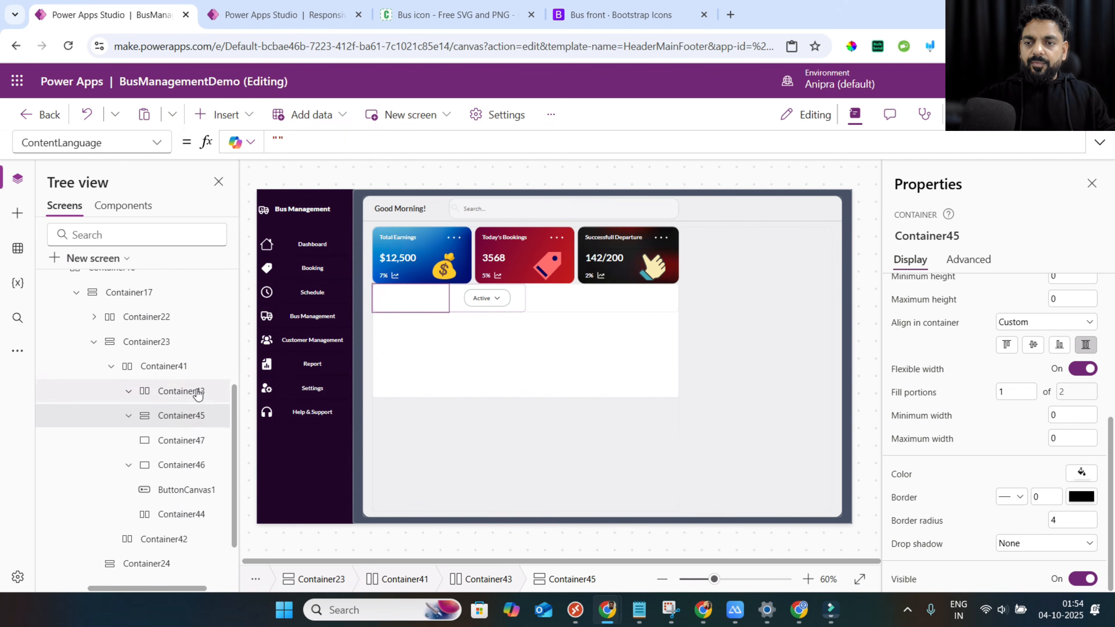
Remove the drop shadow from Container47 and Container48 and set their minimum height and minimum width to 0.
{"action": "left_click", "coordinate": [187, 440], "text": "shift"}
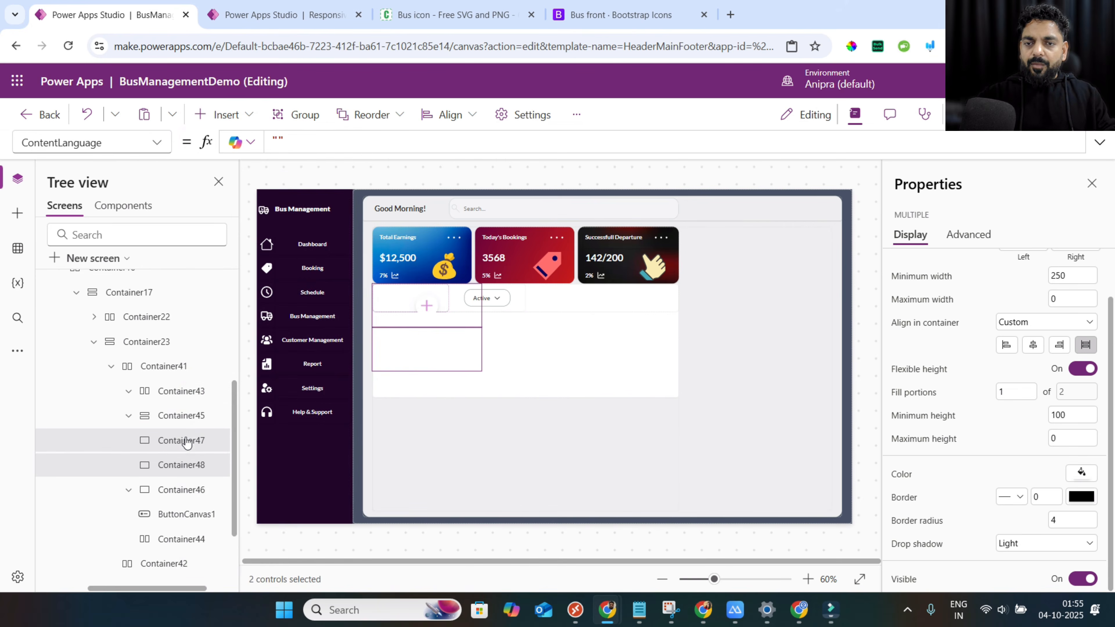
{"action": "left_click", "coordinate": [1033, 544]}
{"action": "left_click", "coordinate": [1018, 420]}
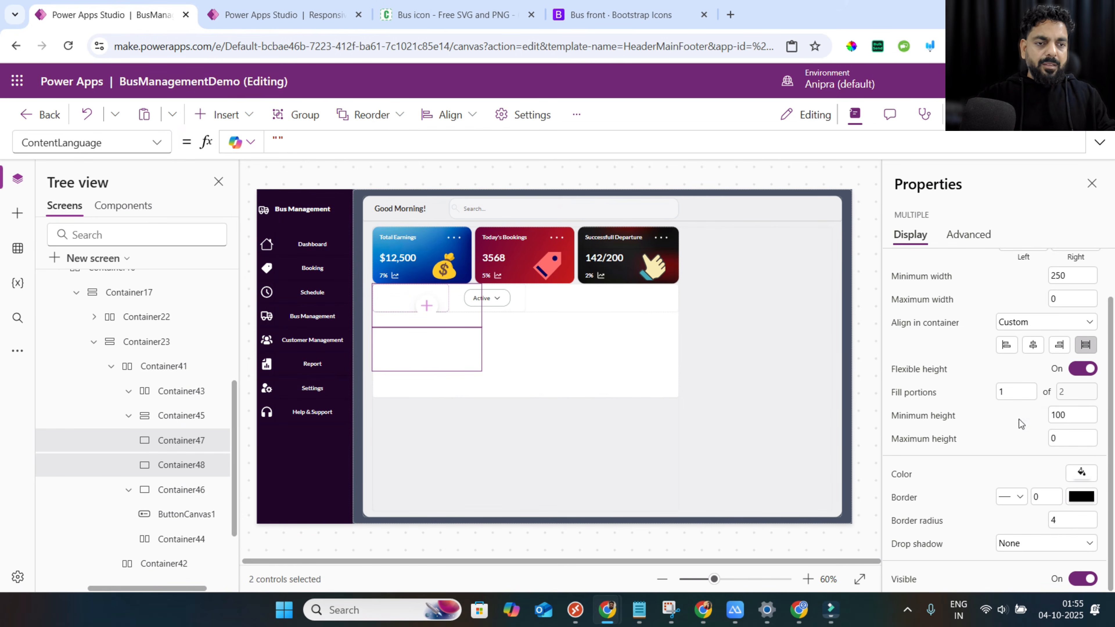
{"action": "double_click", "coordinate": [1072, 415]}
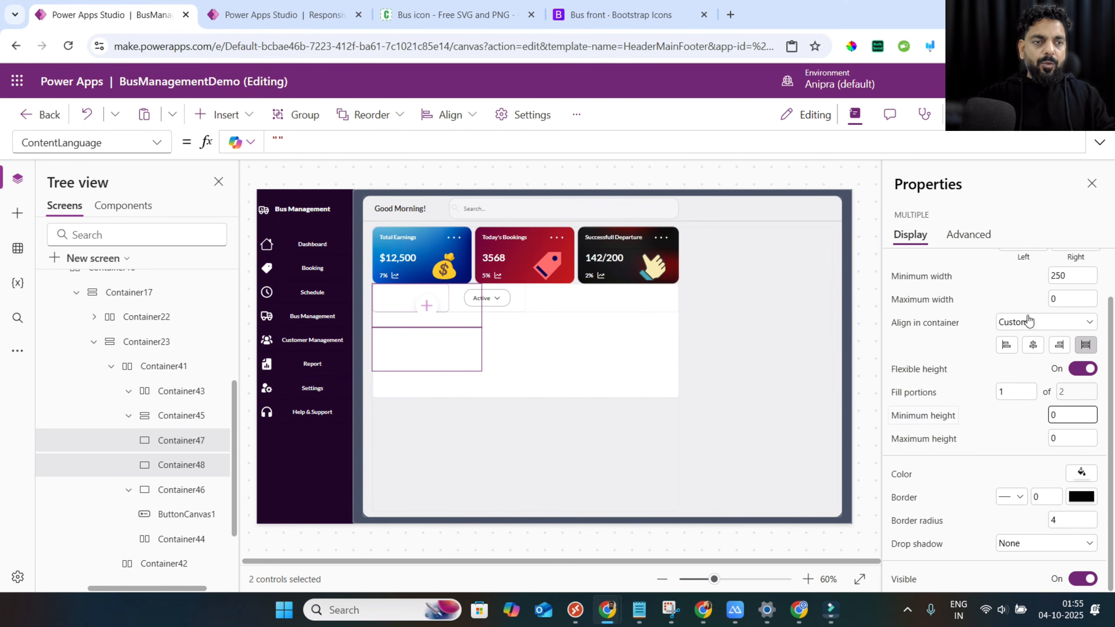
{"action": "double_click", "coordinate": [1075, 276]}
{"action": "type", "text": "0"}
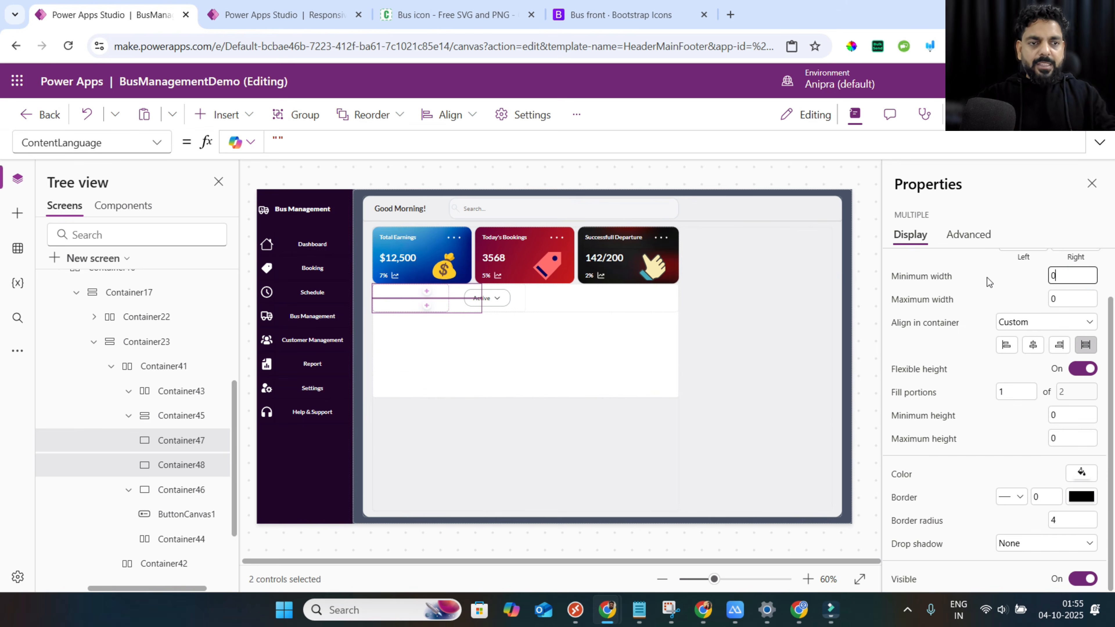
{"action": "left_click", "coordinate": [978, 335]}
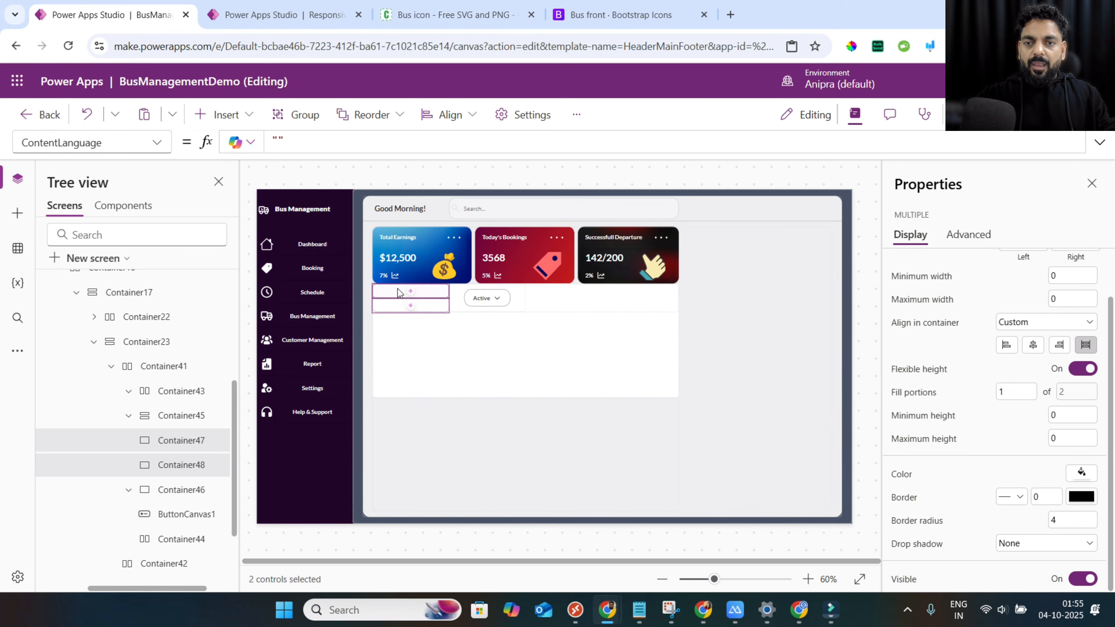
Insert a text label into Container47, the upper container beside the Active button.
{"action": "left_click", "coordinate": [416, 293]}
{"action": "left_click", "coordinate": [226, 115]}
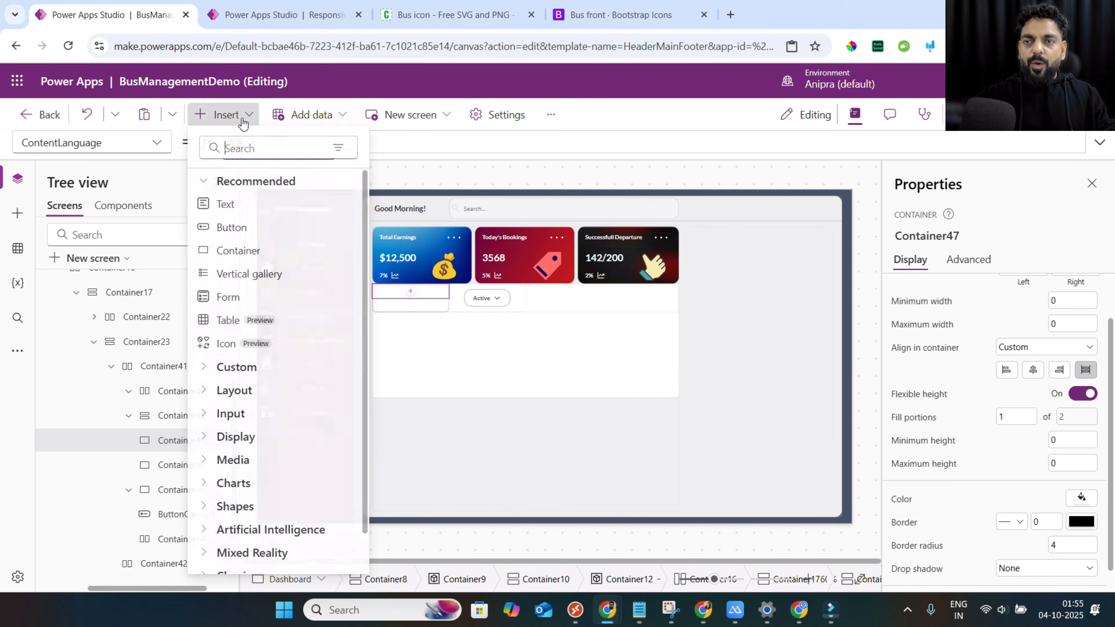
{"action": "left_click", "coordinate": [253, 149]}
{"action": "type", "text": "lab"}
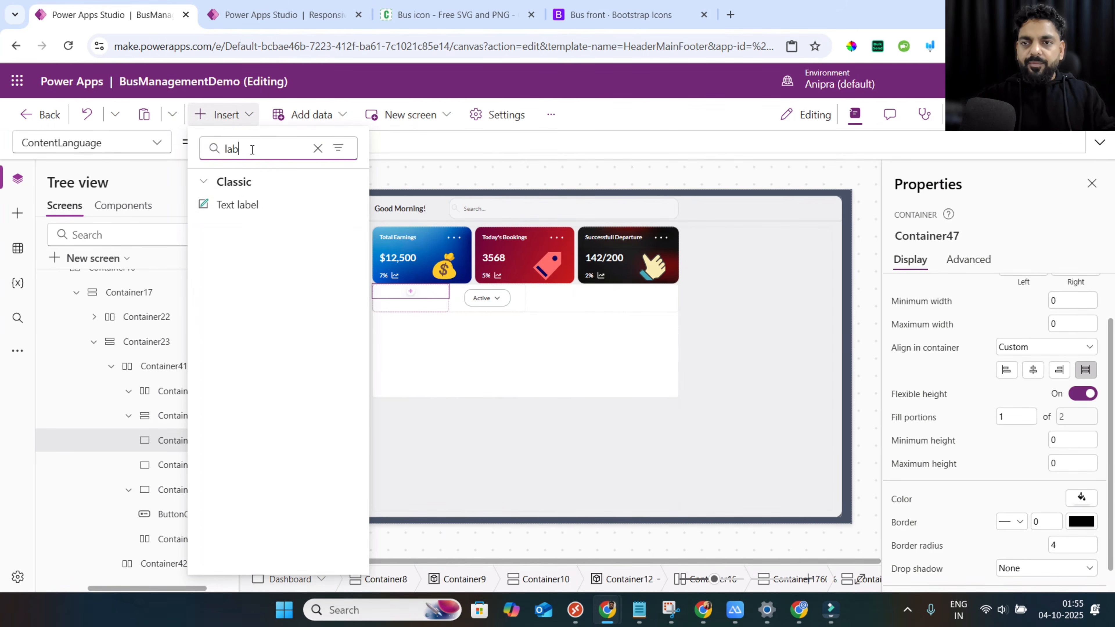
{"action": "left_click", "coordinate": [247, 206]}
Set the new label's font to _Font, its size to _FontSize and its weight to _FontWeight.
{"action": "type", "text": "Font"}
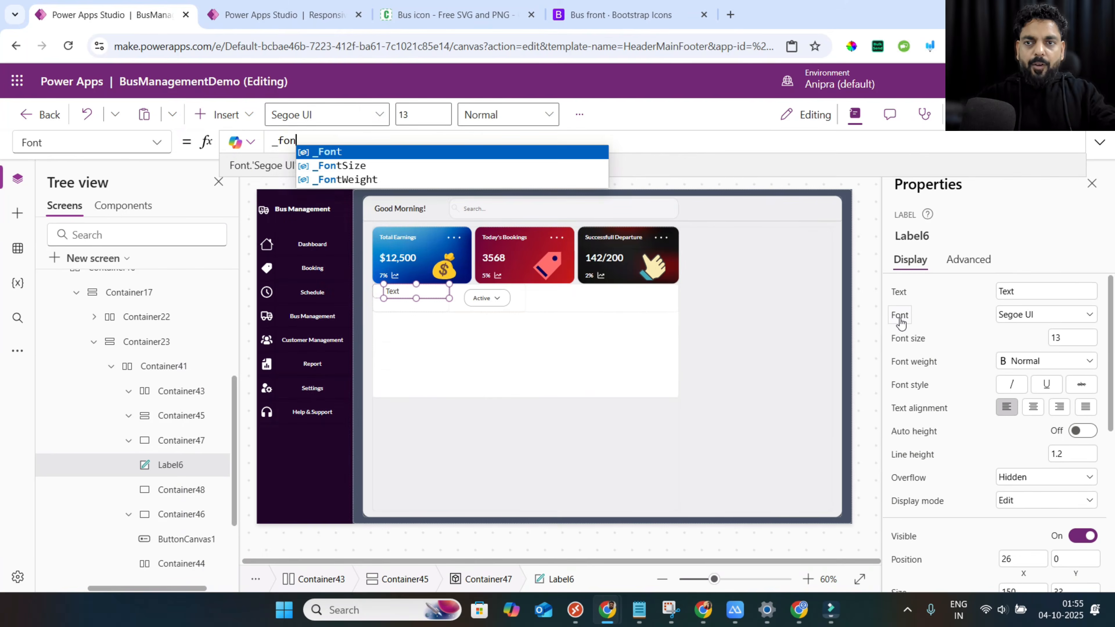
{"action": "left_click", "coordinate": [904, 347]}
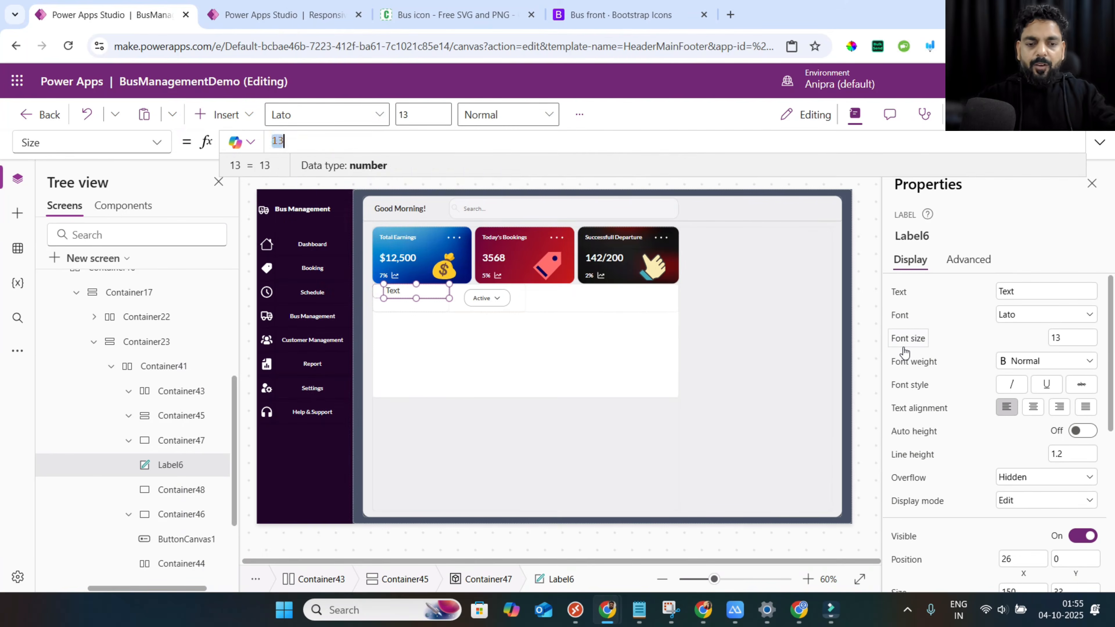
{"action": "type", "text": "_FontSize"}
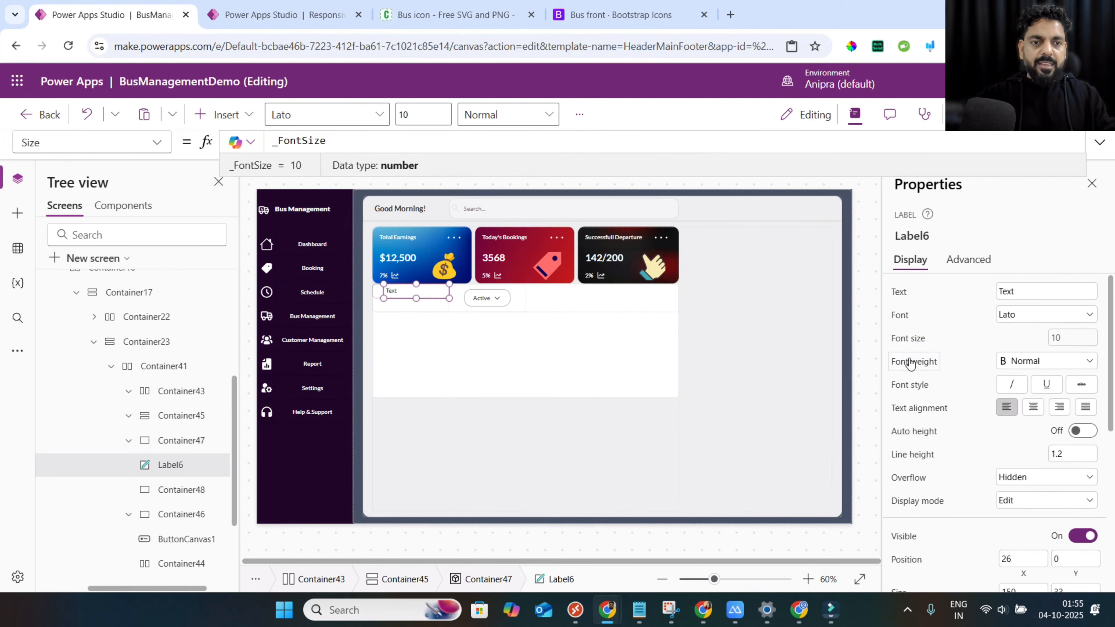
{"action": "left_click", "coordinate": [911, 362]}
{"action": "type", "text": "_fon"}
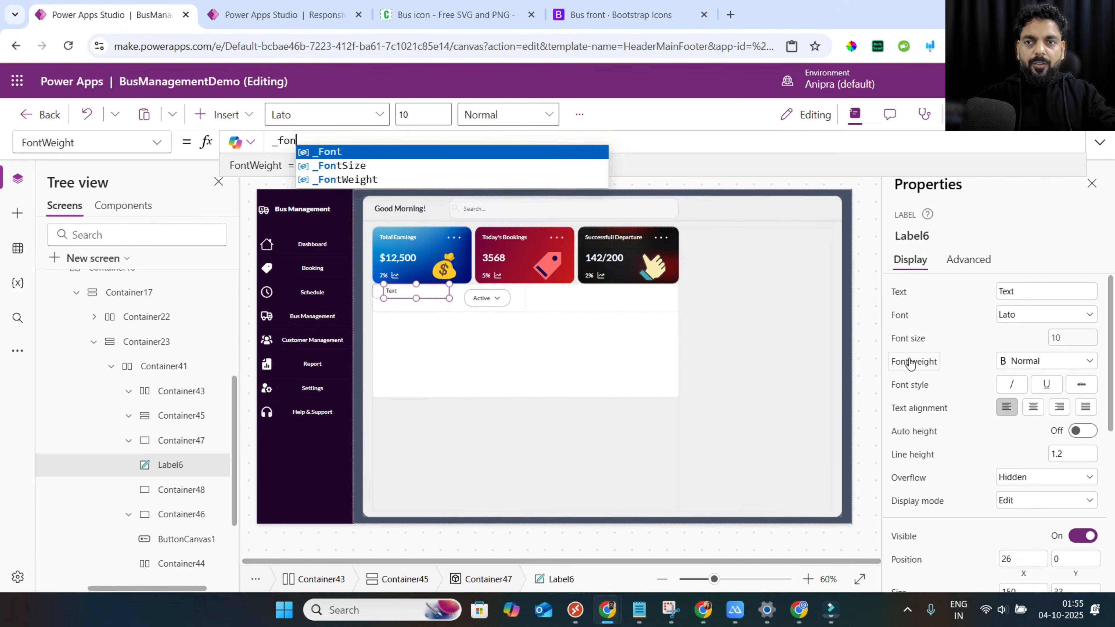
{"action": "type", "text": "tWeight"}
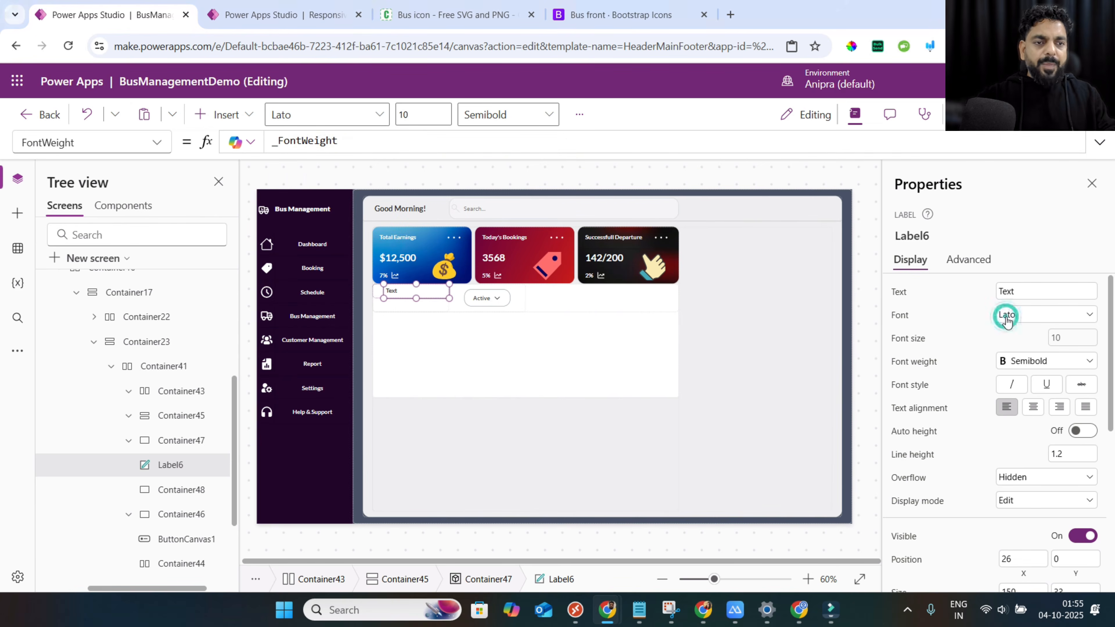
Change the label in Container47 to the Lato Black font with Bold weight.
{"action": "left_click", "coordinate": [1007, 315]}
{"action": "left_click", "coordinate": [1029, 438]}
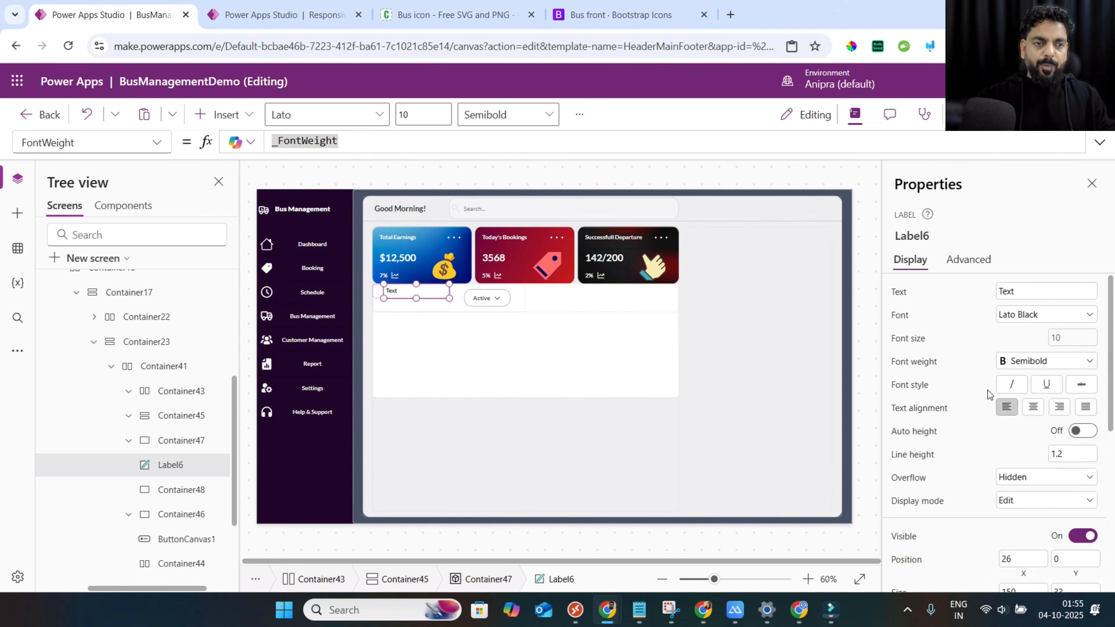
{"action": "left_click", "coordinate": [1033, 359]}
{"action": "left_click", "coordinate": [1028, 376]}
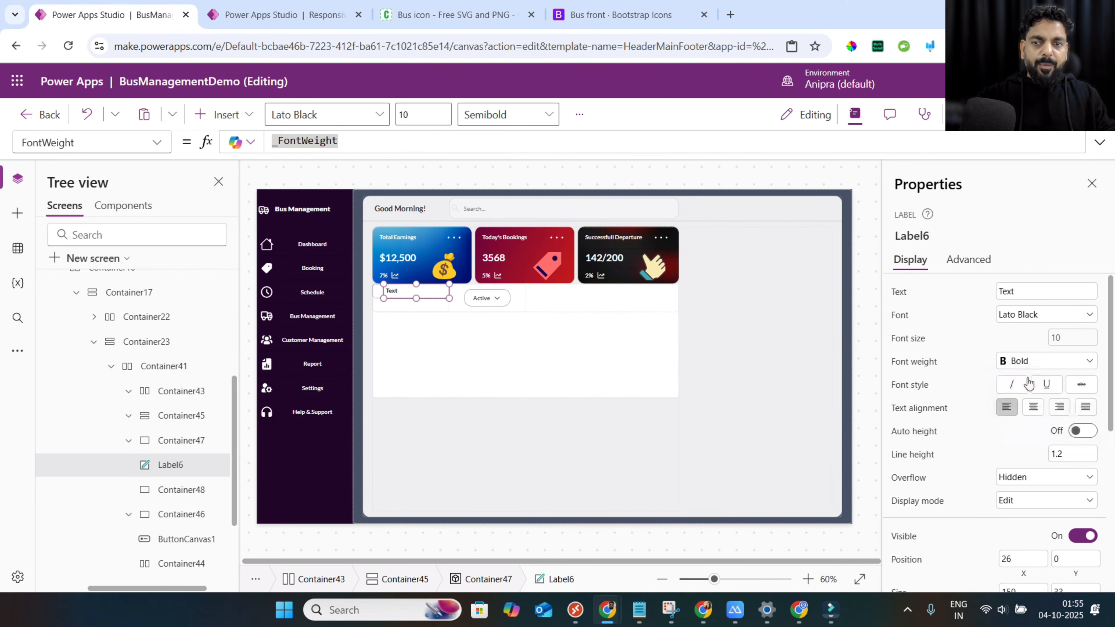
Set the label's X position to 0 and match its width and height to its parent container.
{"action": "scroll", "coordinate": [957, 382], "scroll_direction": "down", "scroll_amount": 3}
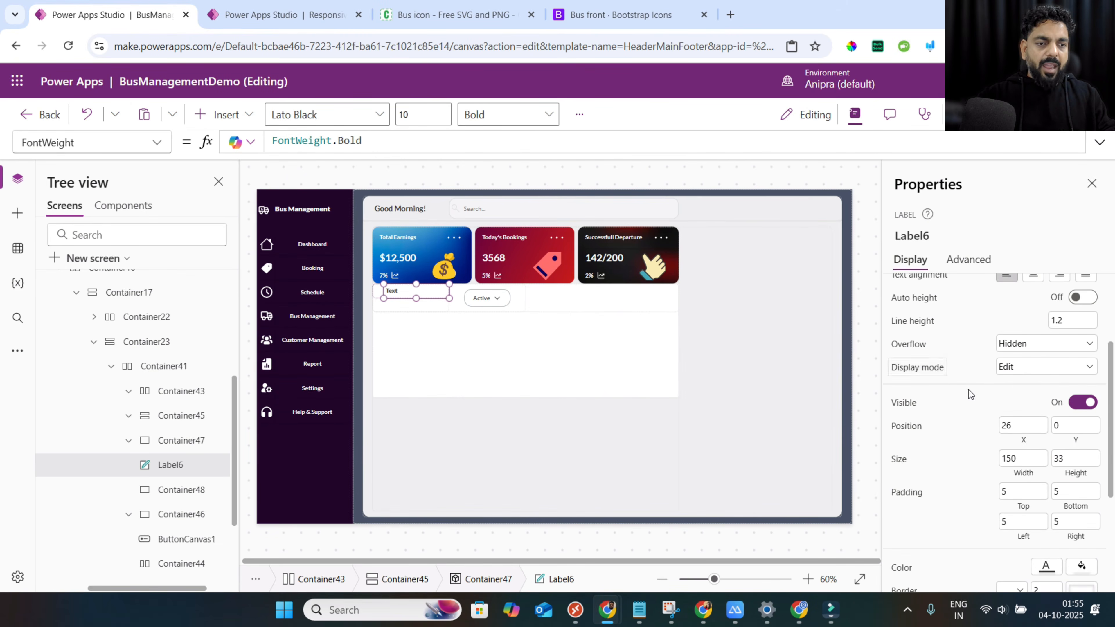
{"action": "left_click", "coordinate": [1021, 439]}
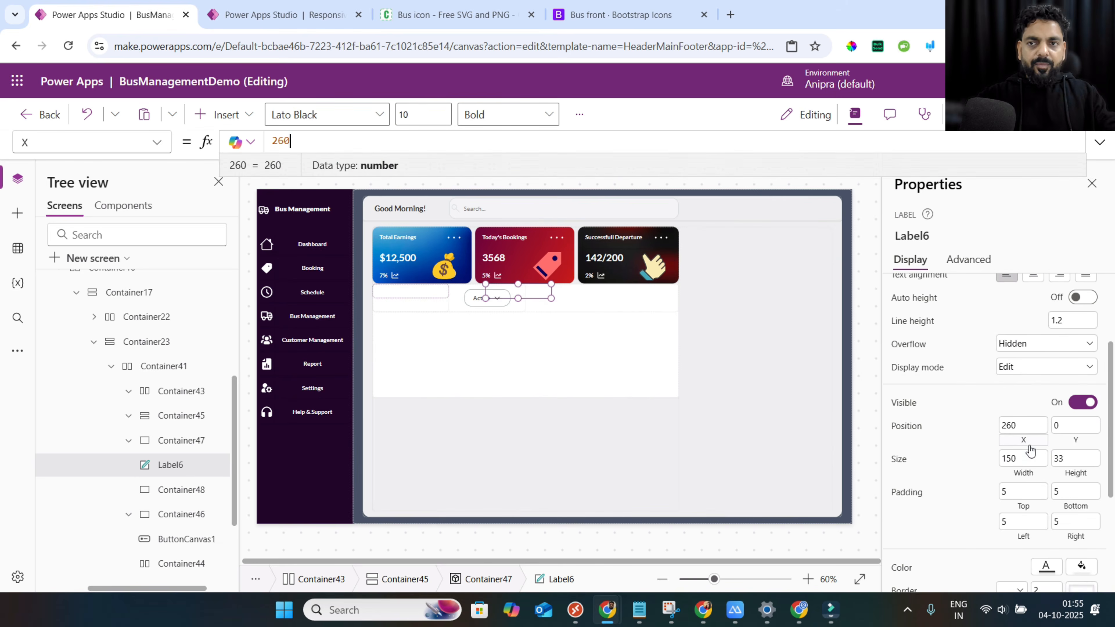
{"action": "key", "text": "ctrl+a"}
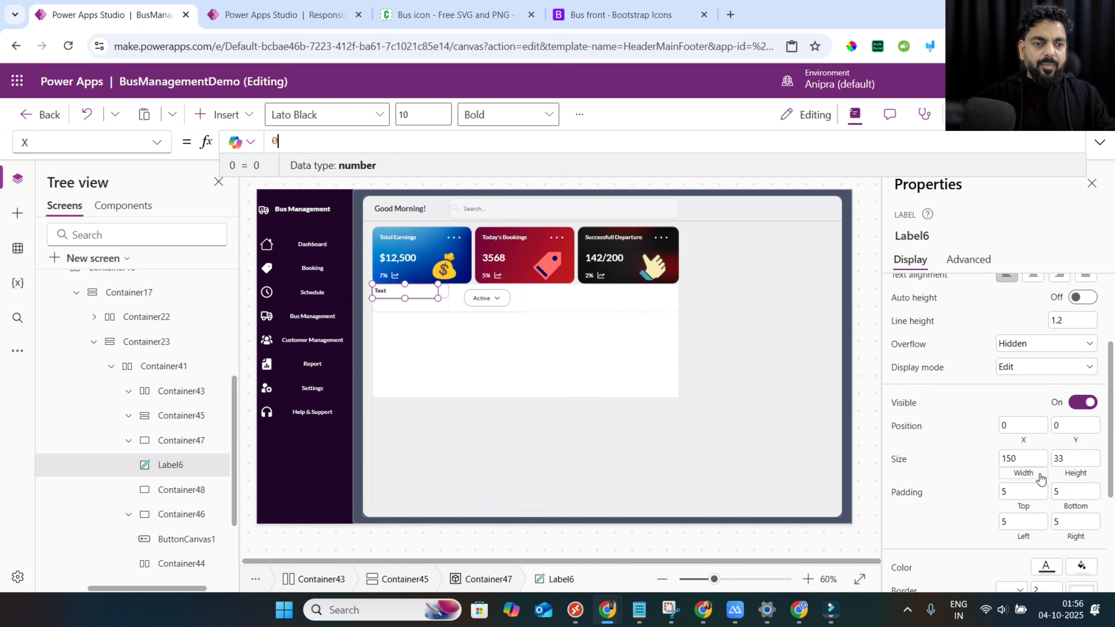
{"action": "left_click", "coordinate": [1026, 458]}
{"action": "type", "text": "par"}
{"action": "key", "text": "Tab"}
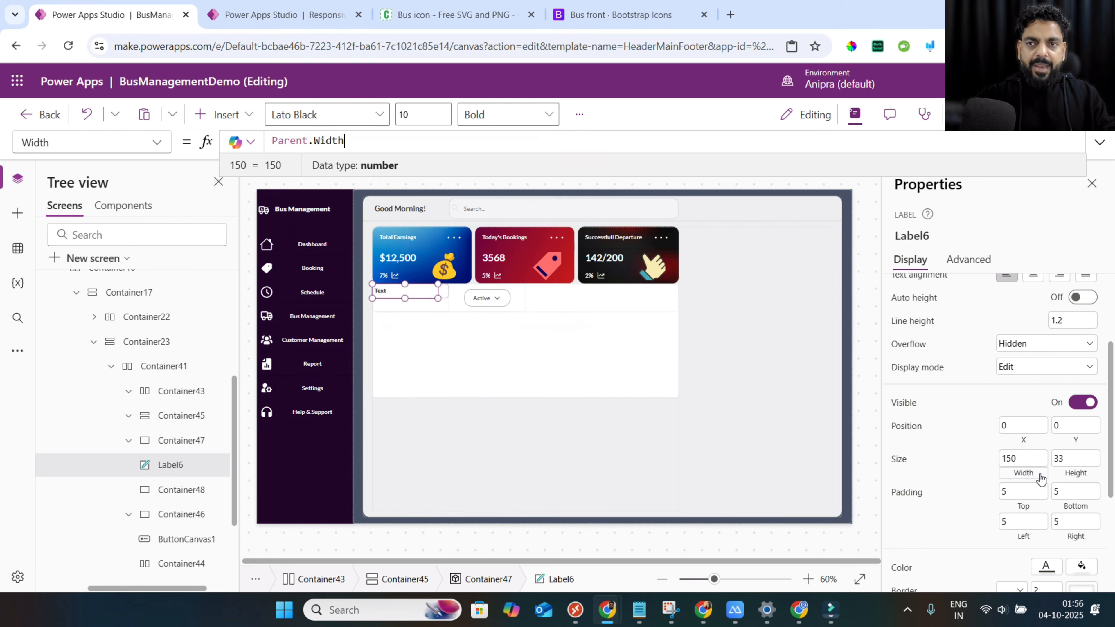
{"action": "left_click", "coordinate": [1065, 471]}
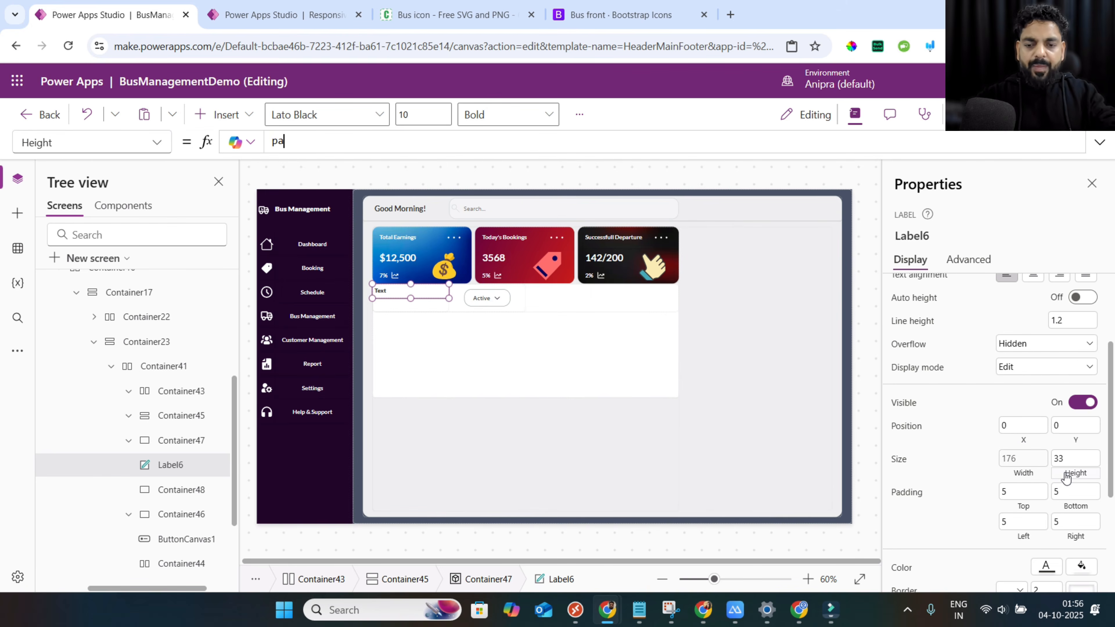
{"action": "type", "text": "pare"}
{"action": "key", "text": "BackSpace"}
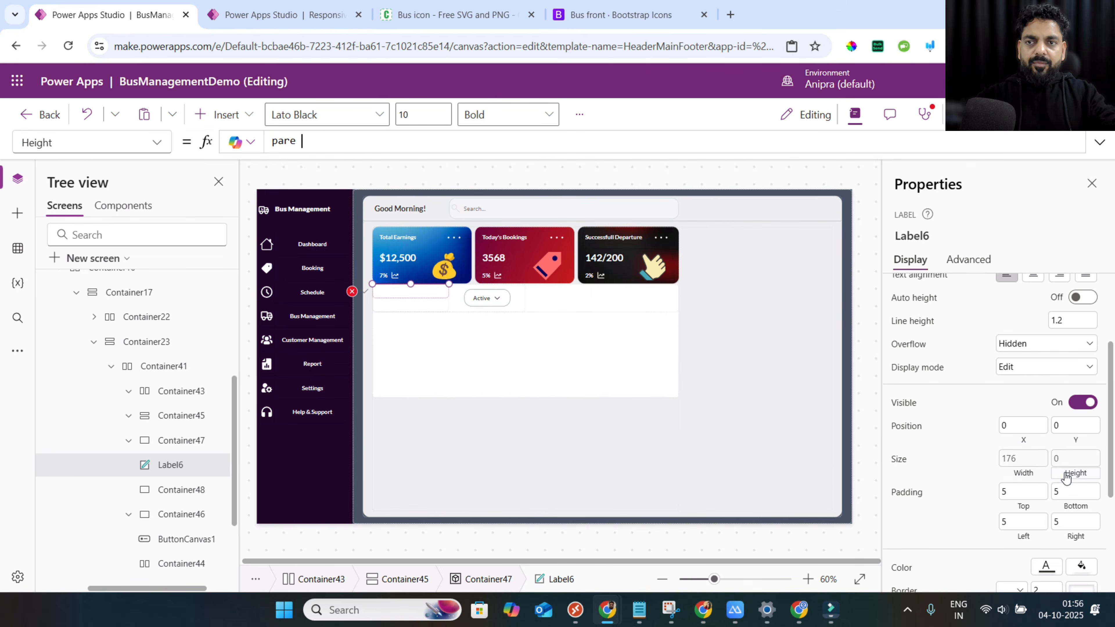
Set the label's color to Color.Black and its text to "Bus List".
{"action": "scroll", "coordinate": [988, 439], "scroll_direction": "down", "scroll_amount": 4}
{"action": "left_click", "coordinate": [908, 404]}
{"action": "type", "text": "color"}
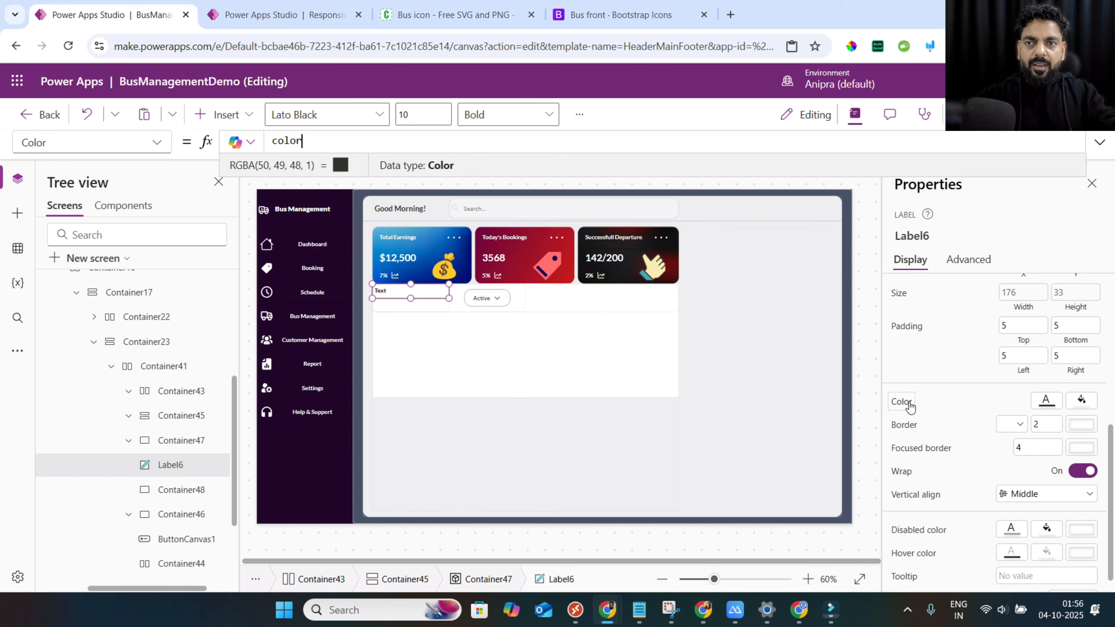
{"action": "type", "text": ".bl"}
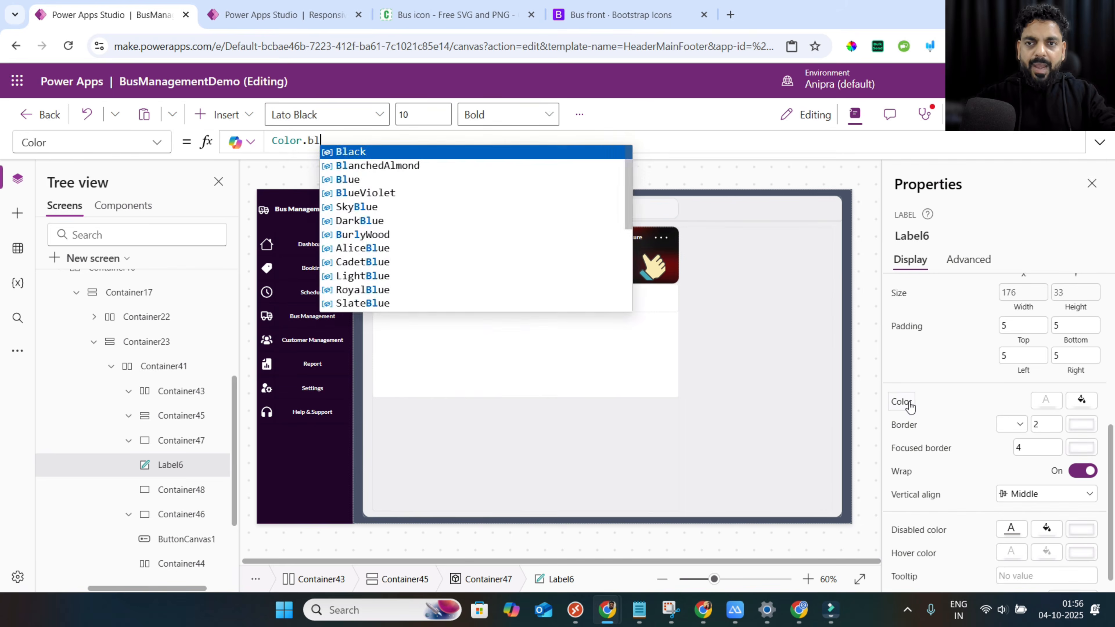
{"action": "key", "text": "Tab"}
{"action": "left_click", "coordinate": [900, 292]}
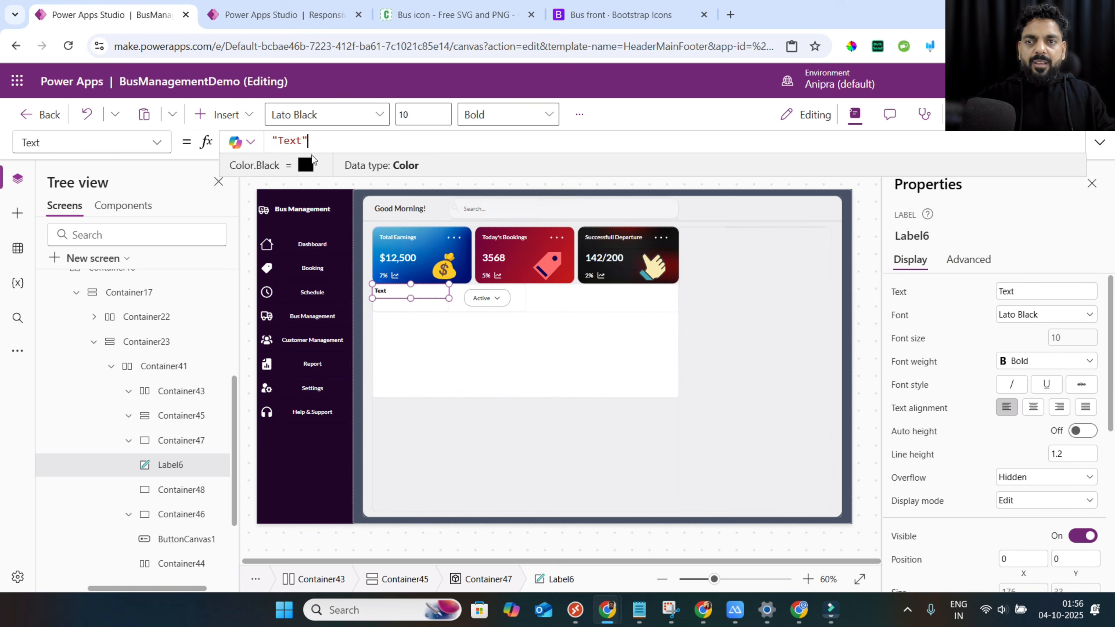
{"action": "double_click", "coordinate": [285, 141]}
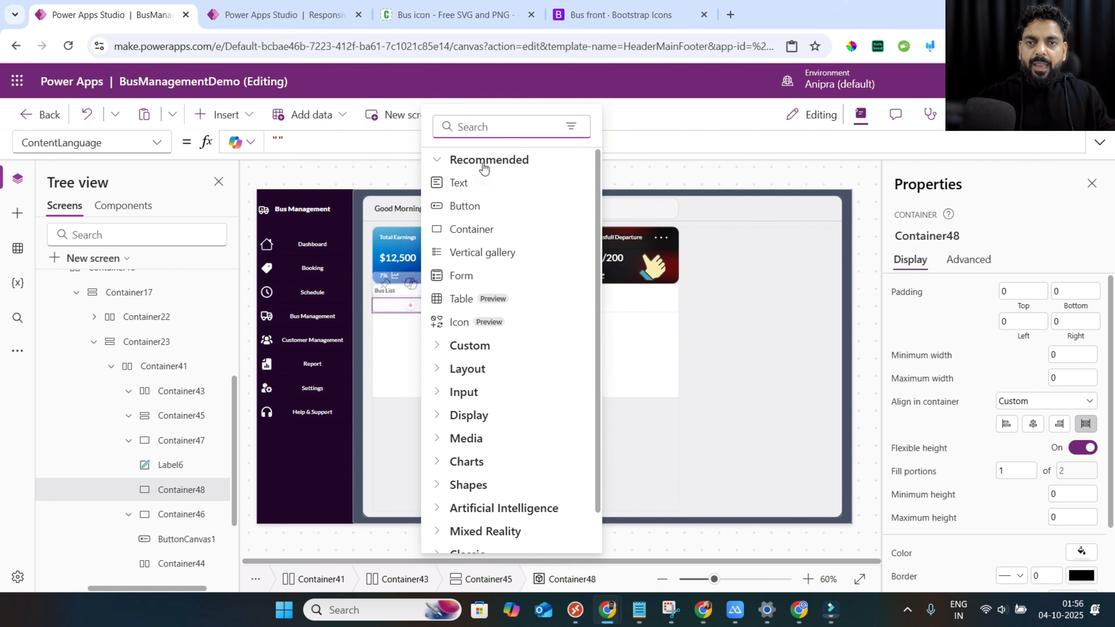
Insert a text label into Container48, below the Bus List label.
{"action": "left_click", "coordinate": [488, 128]}
{"action": "type", "text": "lab"}
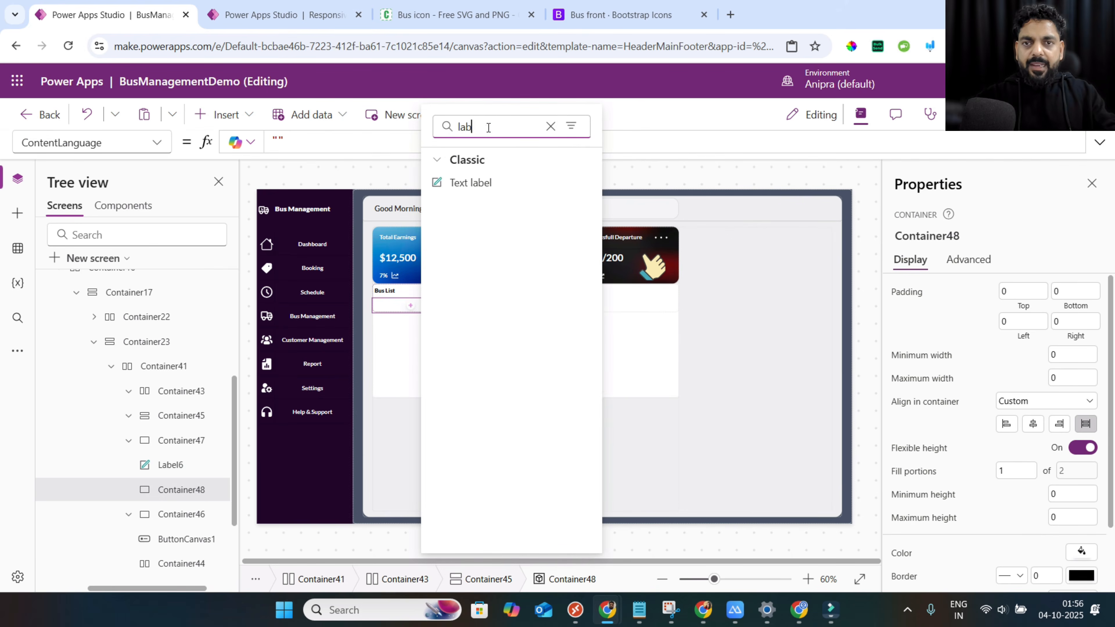
{"action": "left_click", "coordinate": [486, 182]}
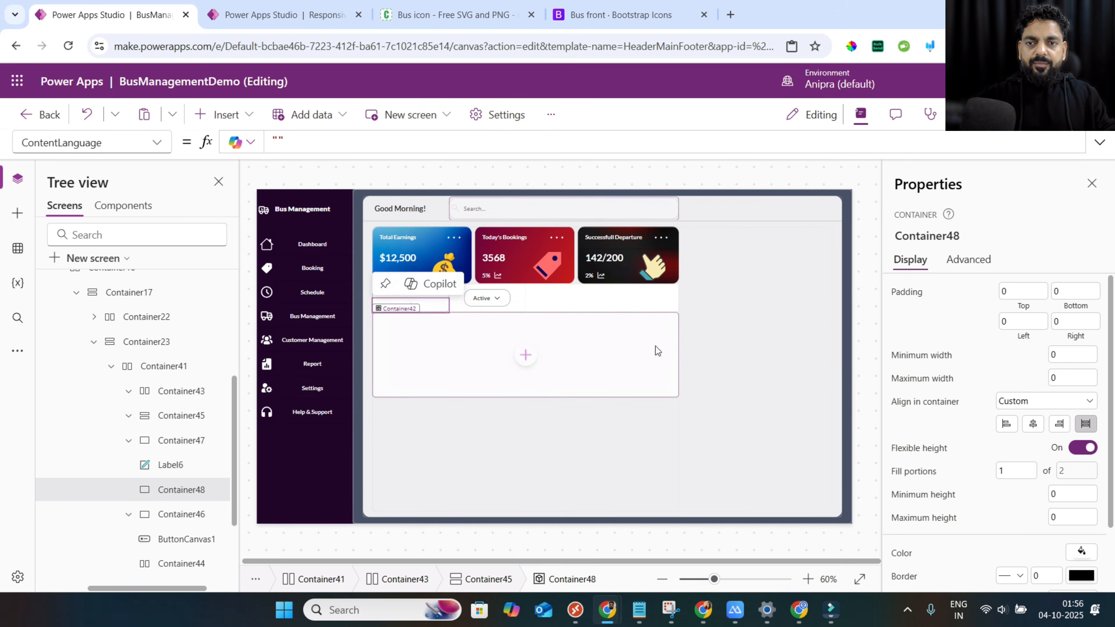
Set the second label's font to _Font and its size to _FontSize, with Normal font weight.
{"action": "left_click", "coordinate": [900, 315]}
{"action": "type", "text": "_Font"}
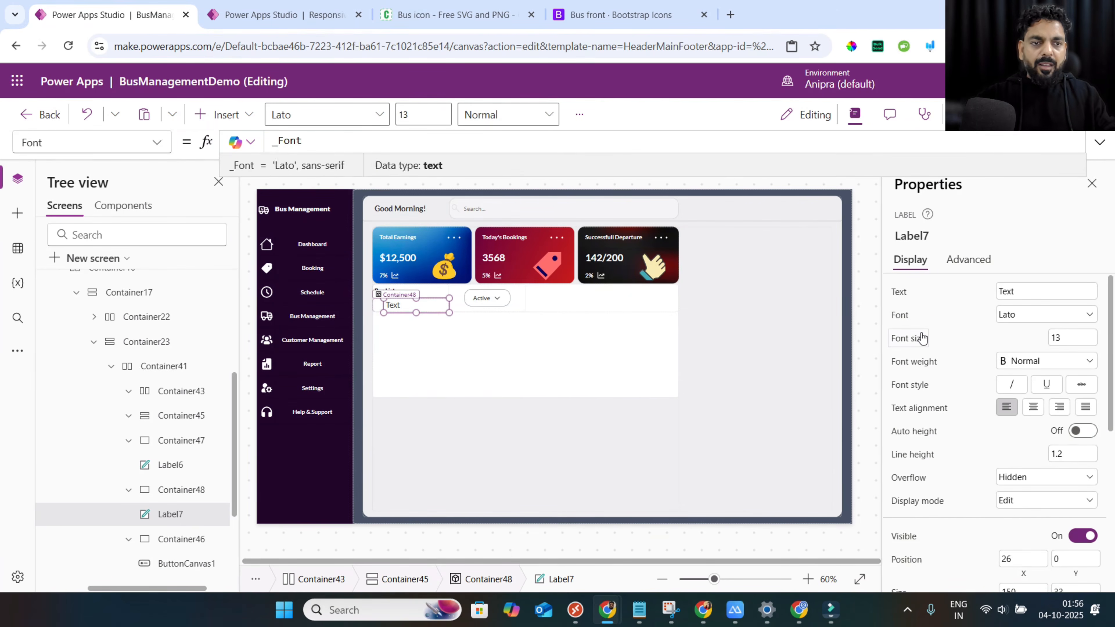
{"action": "left_click", "coordinate": [920, 338]}
{"action": "key", "text": "ctrl+a"}
{"action": "type", "text": "_FontSize"}
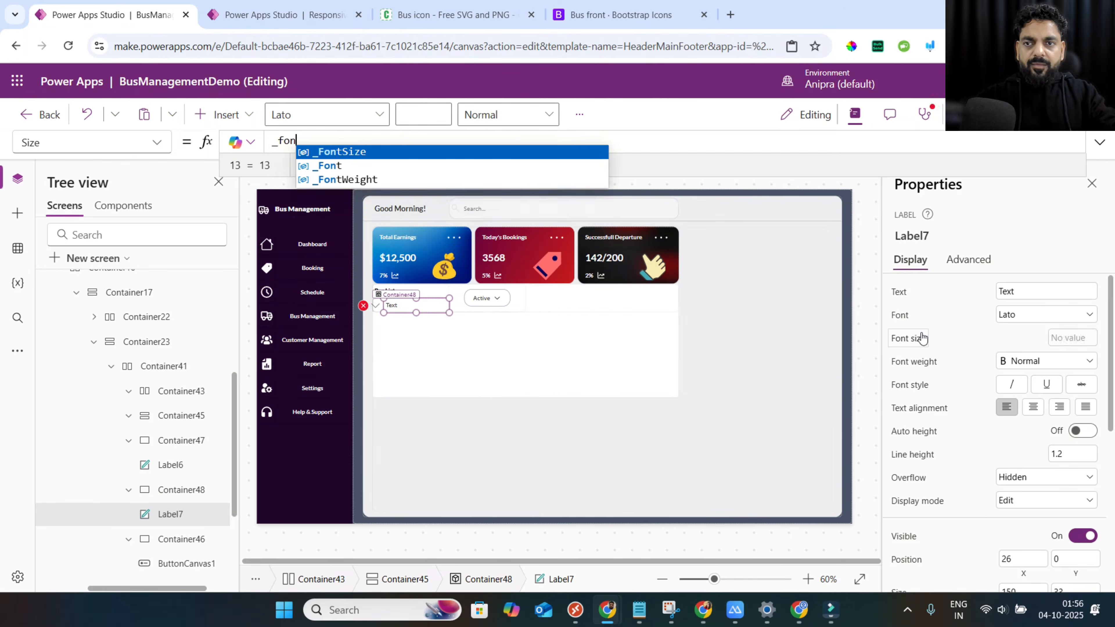
{"action": "left_click", "coordinate": [1017, 359]}
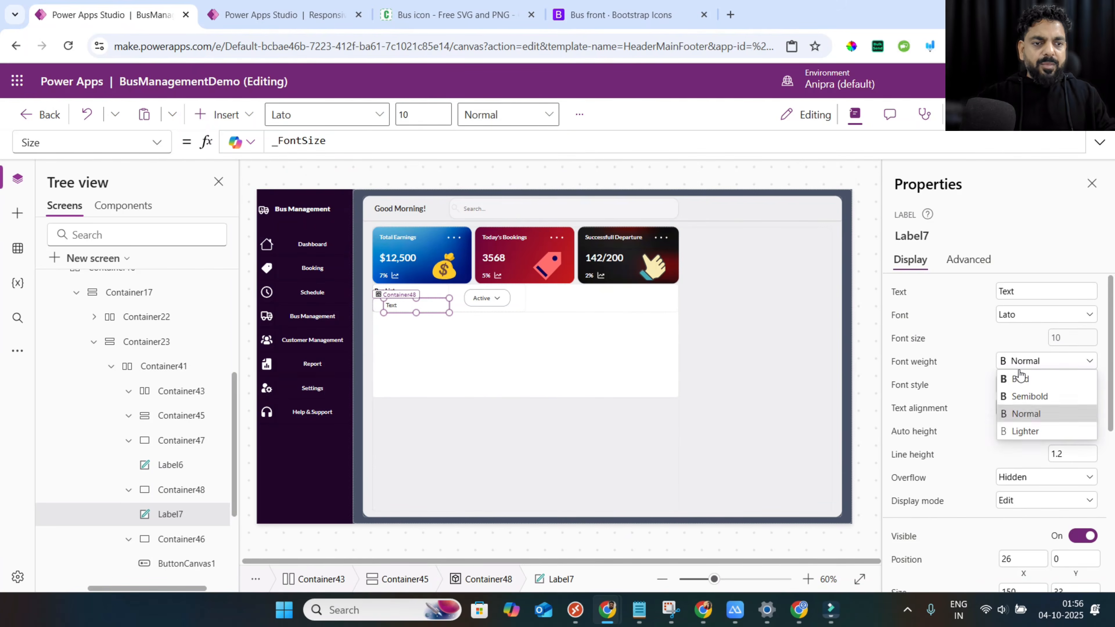
{"action": "left_click", "coordinate": [1027, 411]}
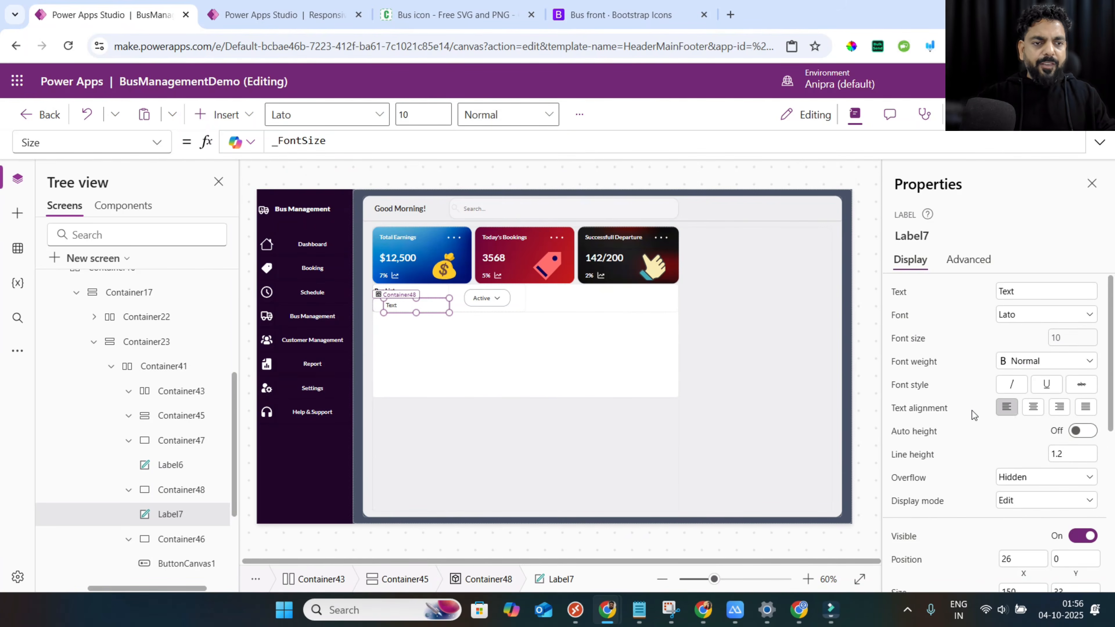
Set the text color of the label in Container48 to Color.Black.
{"action": "scroll", "coordinate": [972, 410], "scroll_direction": "down", "scroll_amount": 6}
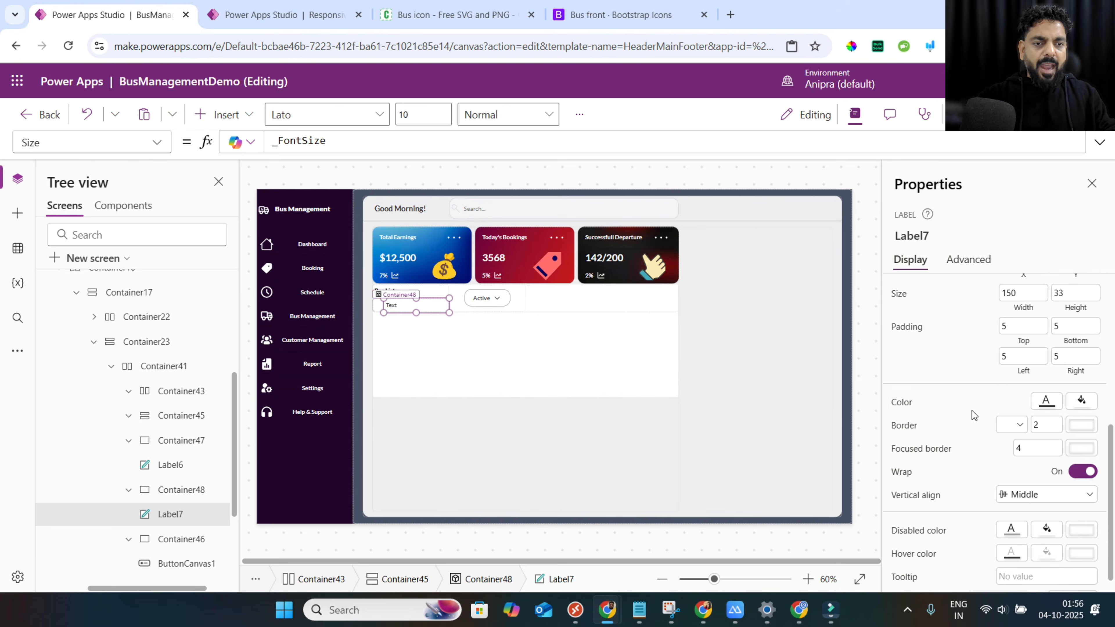
{"action": "left_click", "coordinate": [910, 403]}
{"action": "type", "text": "Color."}
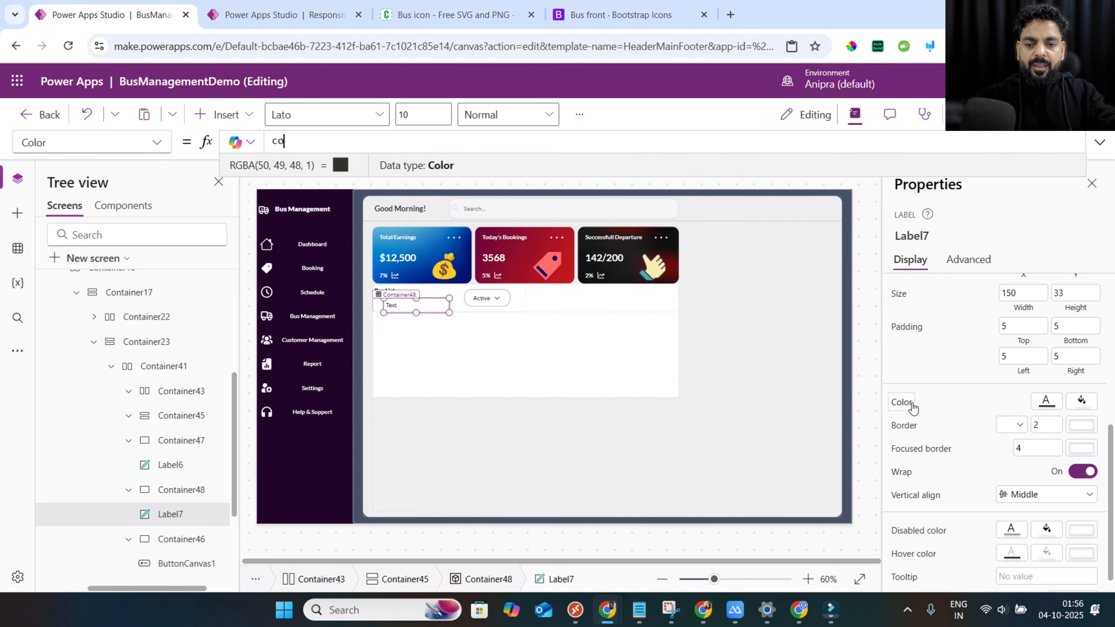
{"action": "type", "text": "Black"}
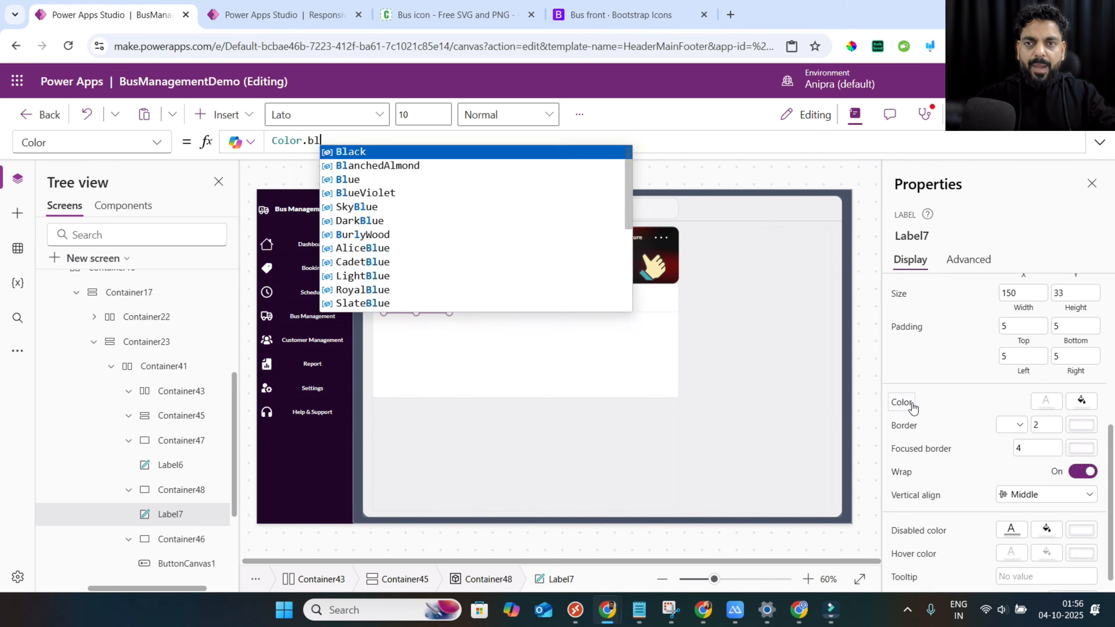
Size the label in Container48 to Parent.Width by Parent.Height and set its X position to 0.
{"action": "left_click", "coordinate": [1013, 312]}
{"action": "type", "text": "pare"}
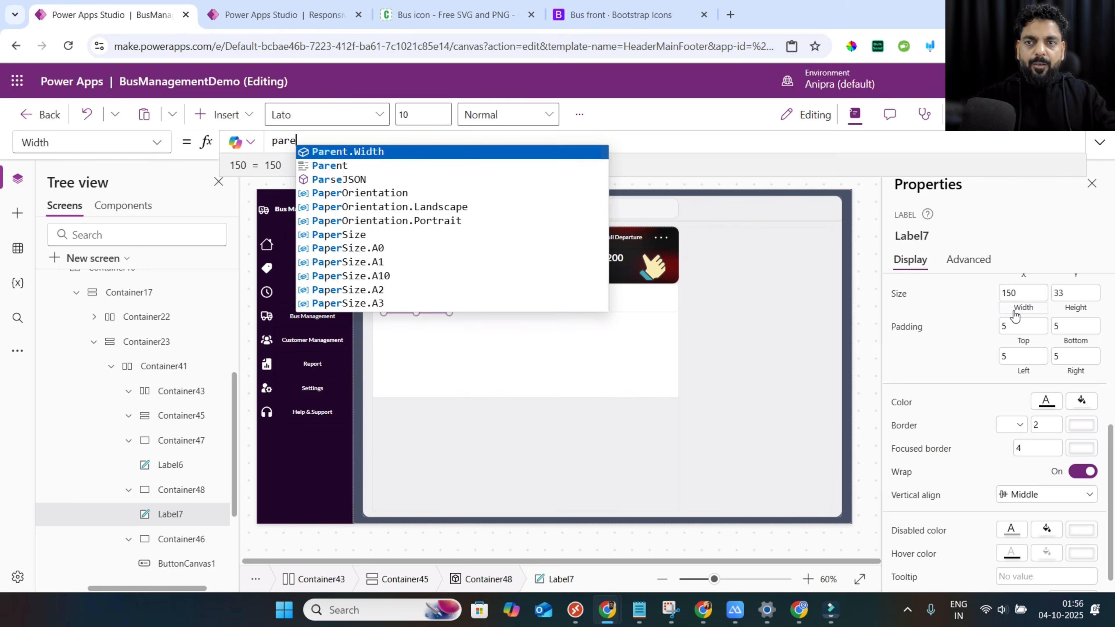
{"action": "key", "text": "Tab"}
{"action": "left_click", "coordinate": [1064, 309]}
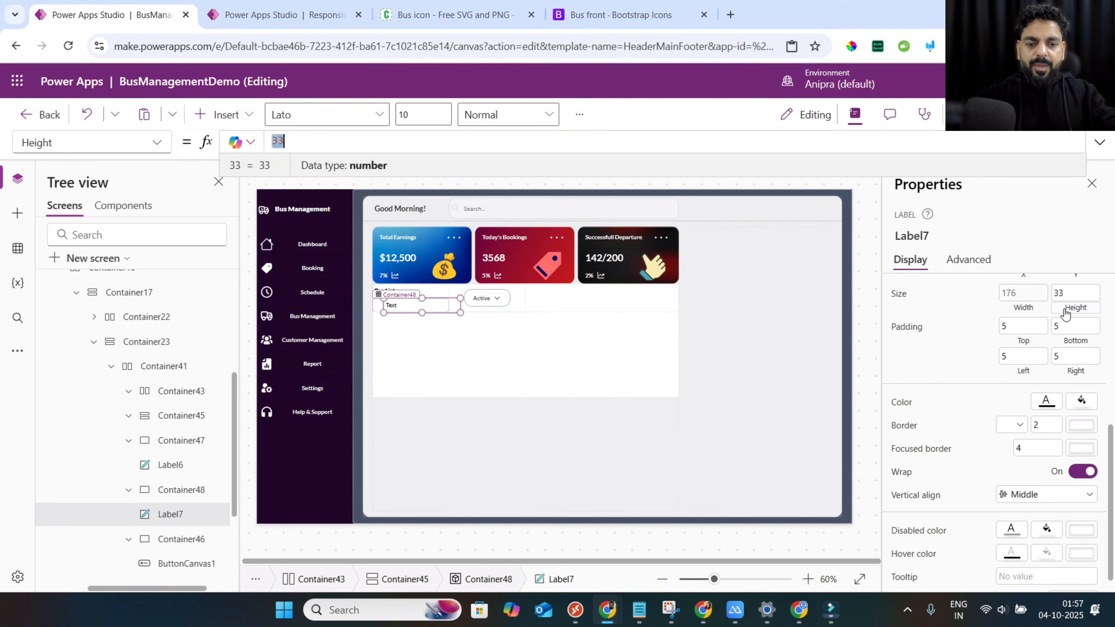
{"action": "type", "text": "pare"}
{"action": "key", "text": "Tab"}
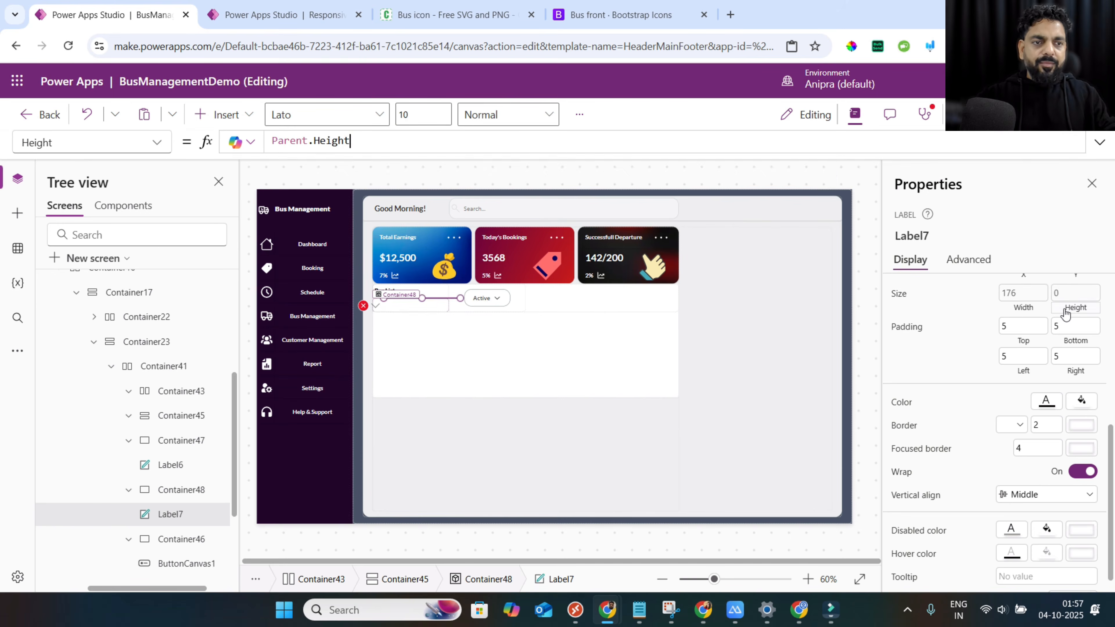
{"action": "scroll", "coordinate": [1057, 309], "scroll_direction": "up", "scroll_amount": 2}
{"action": "left_click", "coordinate": [1023, 339]}
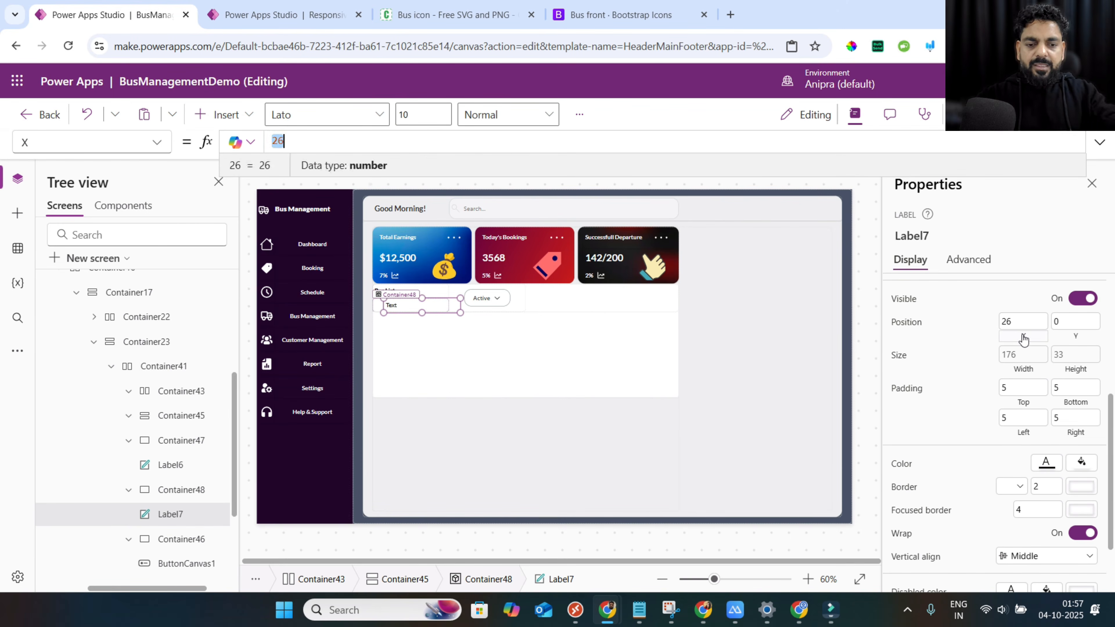
{"action": "type", "text": "0"}
Set the second label's text to "Today Active Busses 120".
{"action": "scroll", "coordinate": [1019, 331], "scroll_direction": "up", "scroll_amount": 5}
{"action": "left_click", "coordinate": [899, 292]}
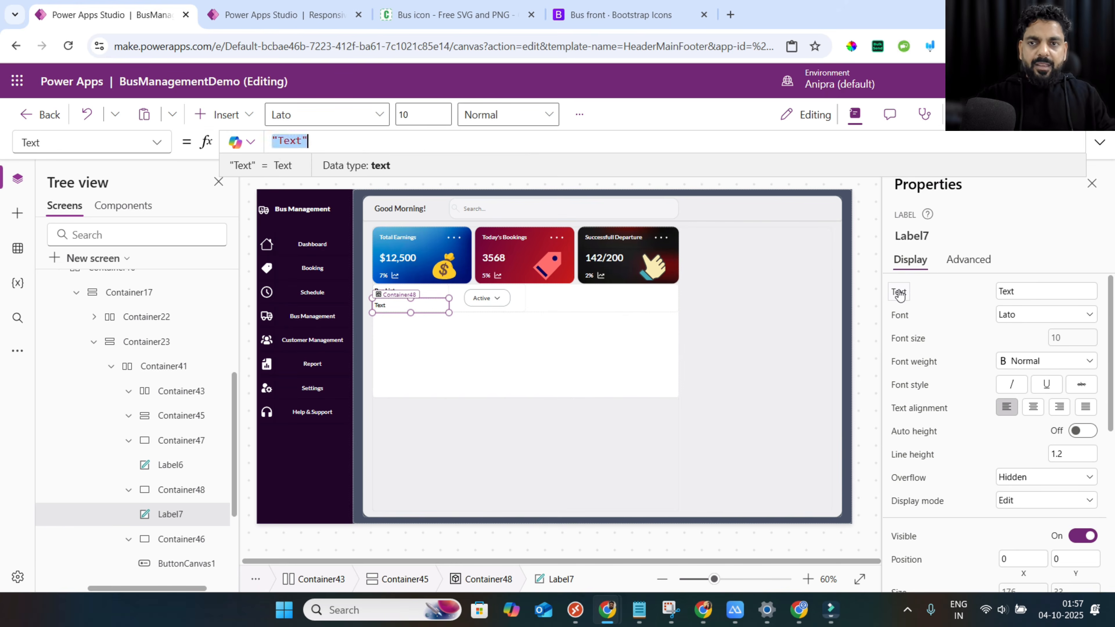
{"action": "type", "text": "\"Today Active Busses 120\""}
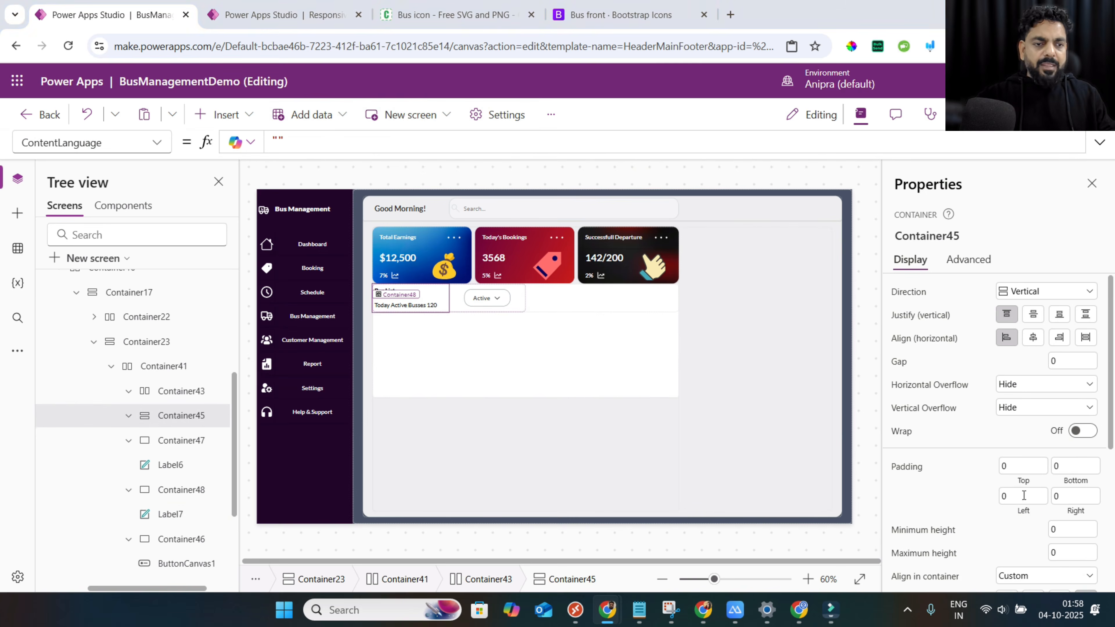
Set the left padding of Container45, which holds the Bus List labels, to 10.
{"action": "left_click", "coordinate": [1023, 495]}
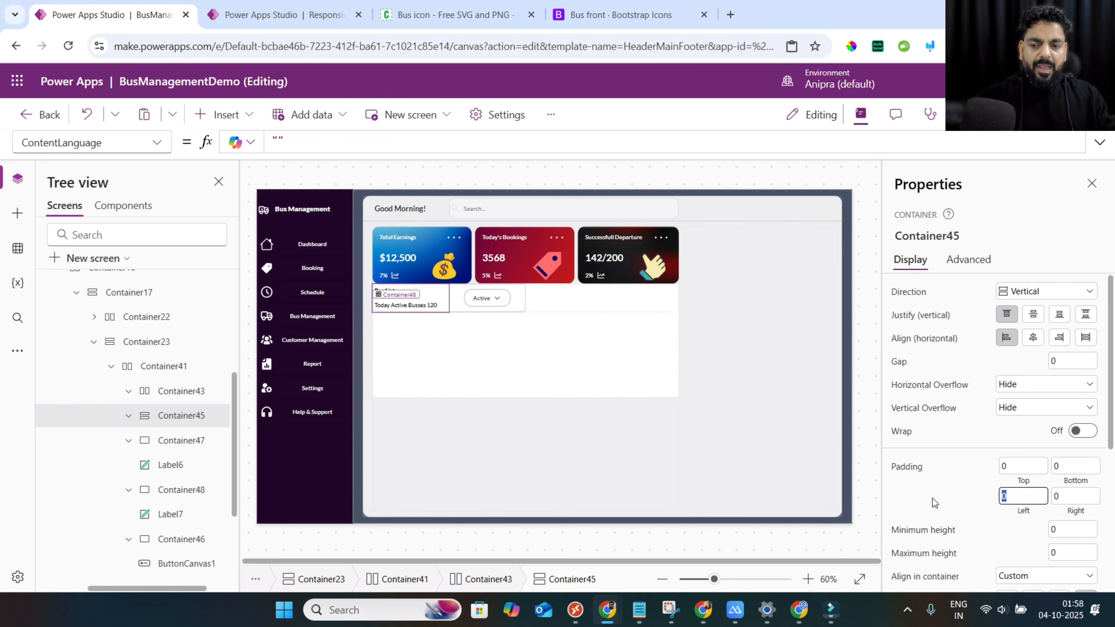
{"action": "type", "text": "10"}
{"action": "key", "text": "Tab"}
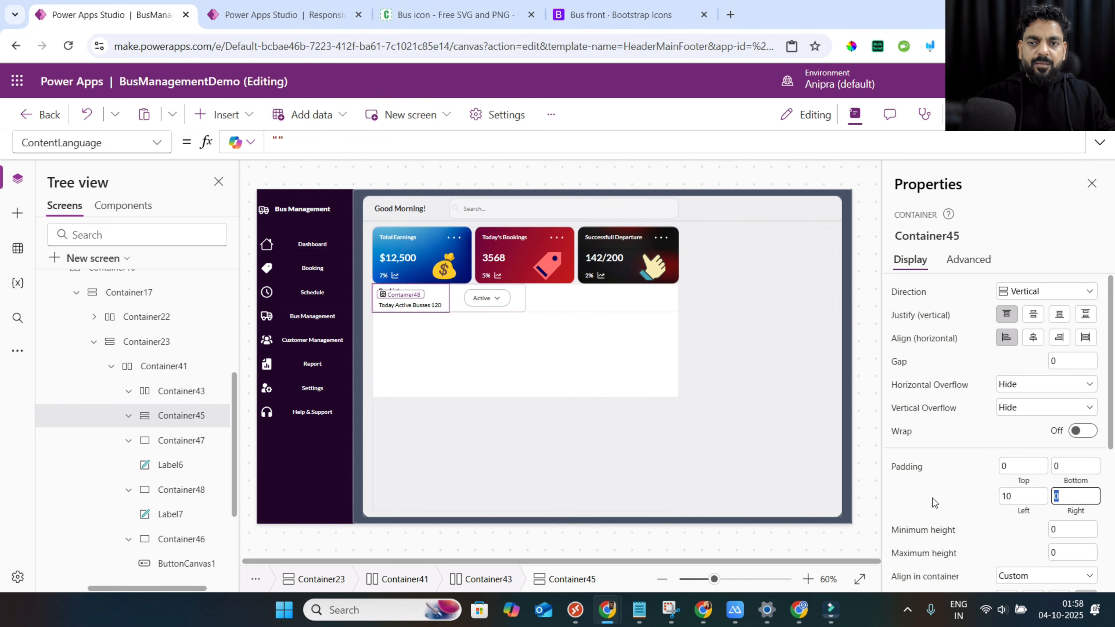
Insert a vertical container into the empty Container44.
{"action": "left_click", "coordinate": [167, 395]}
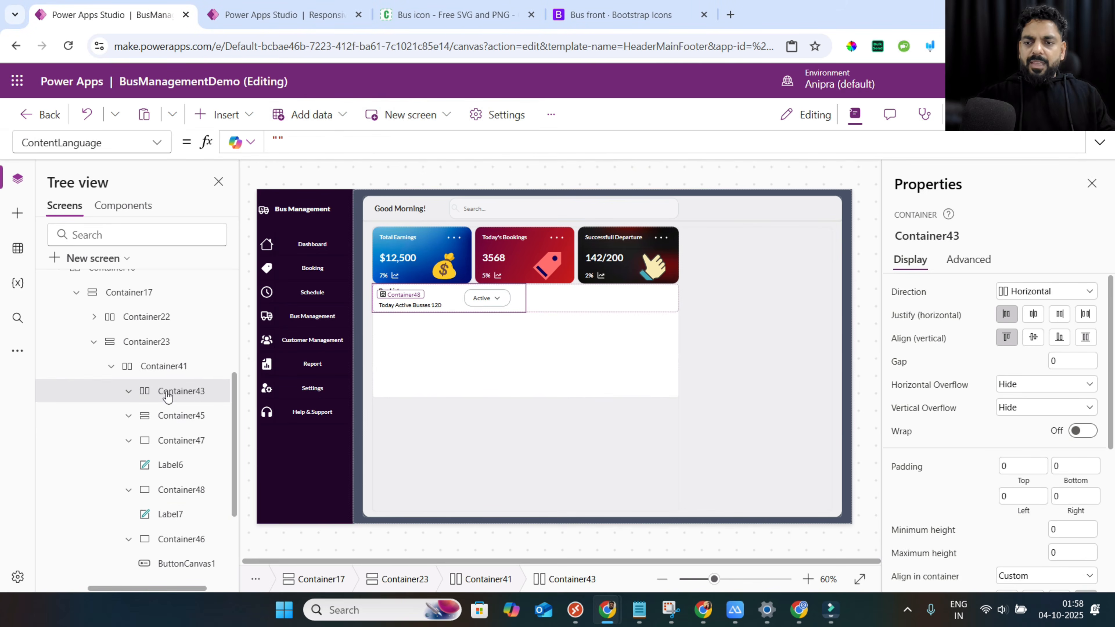
{"action": "left_click", "coordinate": [128, 392]}
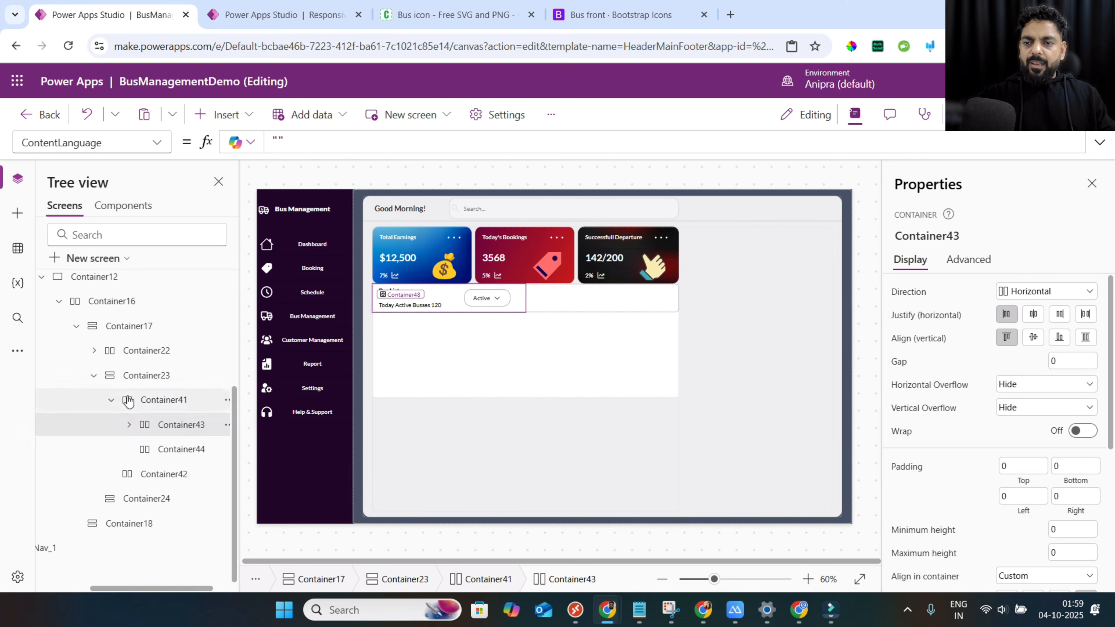
{"action": "left_click", "coordinate": [171, 448]}
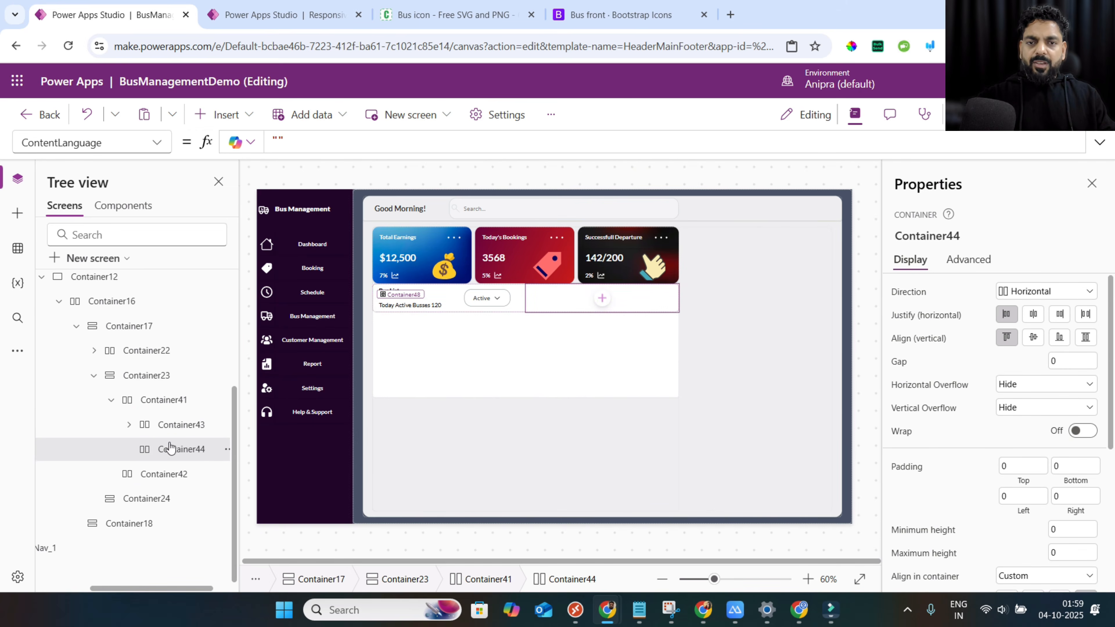
{"action": "left_click", "coordinate": [255, 117]}
{"action": "left_click", "coordinate": [254, 148]}
{"action": "type", "text": "ver"}
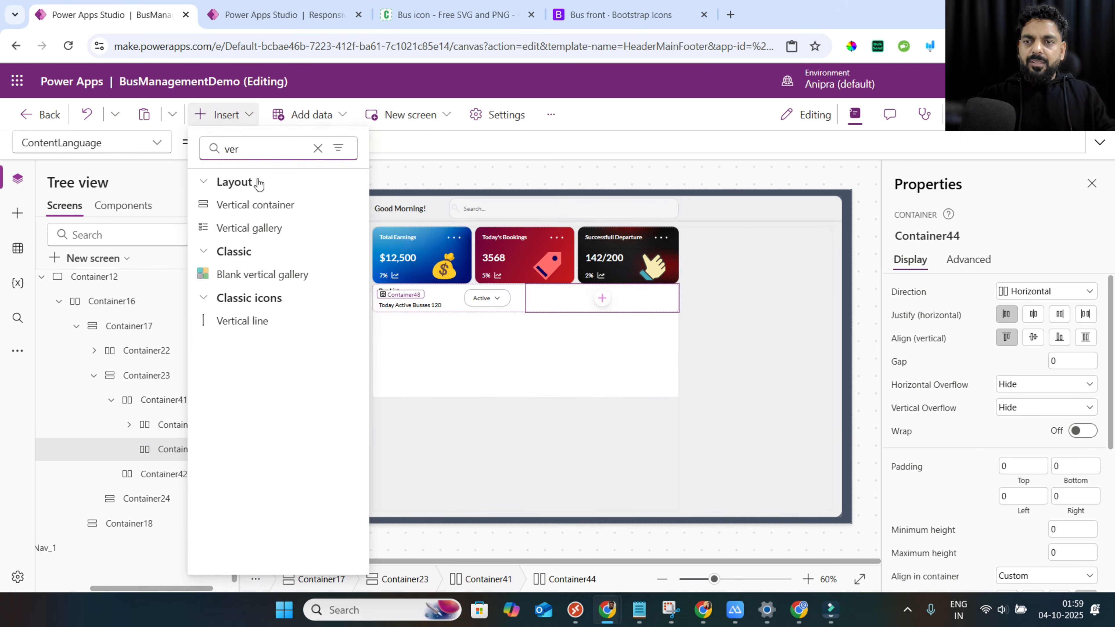
{"action": "left_click", "coordinate": [255, 205]}
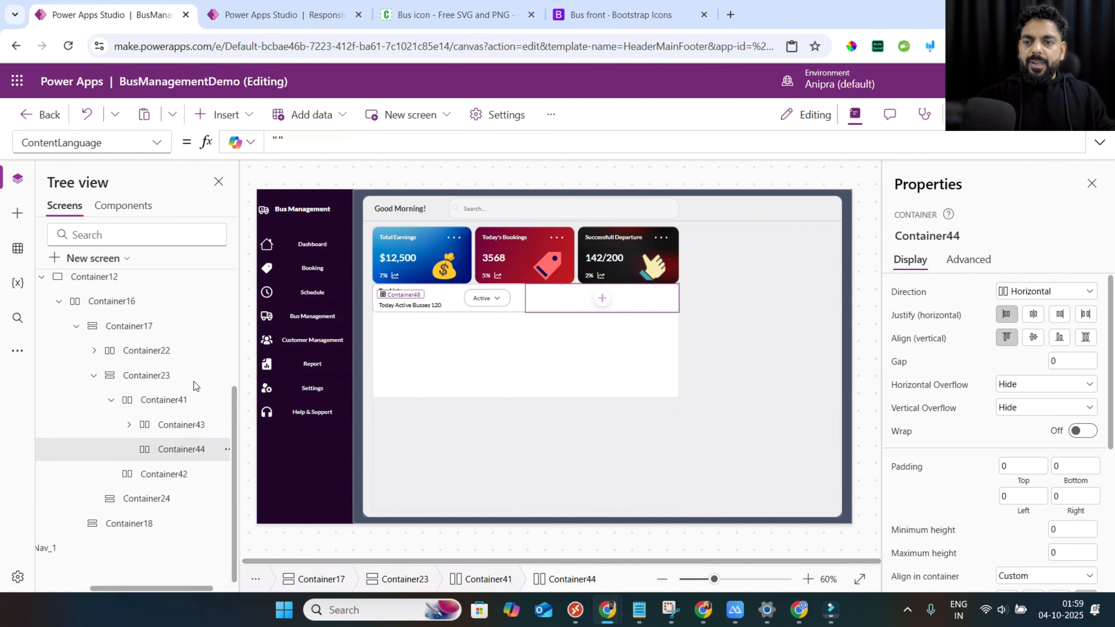
Add a plain container inside Container44 after its vertical container.
{"action": "left_click", "coordinate": [181, 452]}
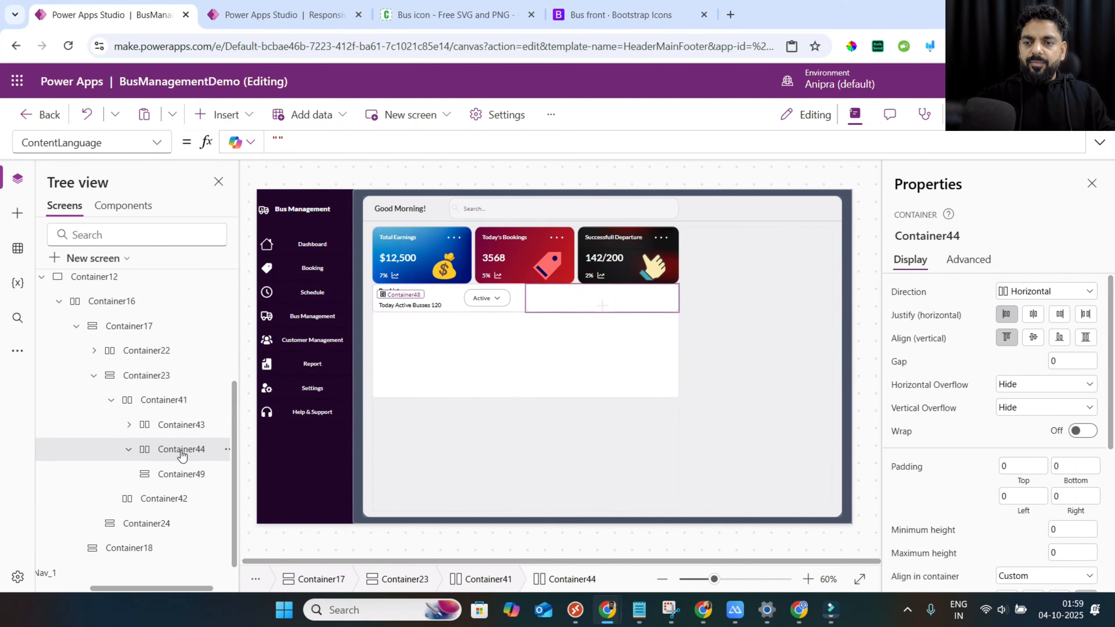
{"action": "left_click", "coordinate": [221, 115]}
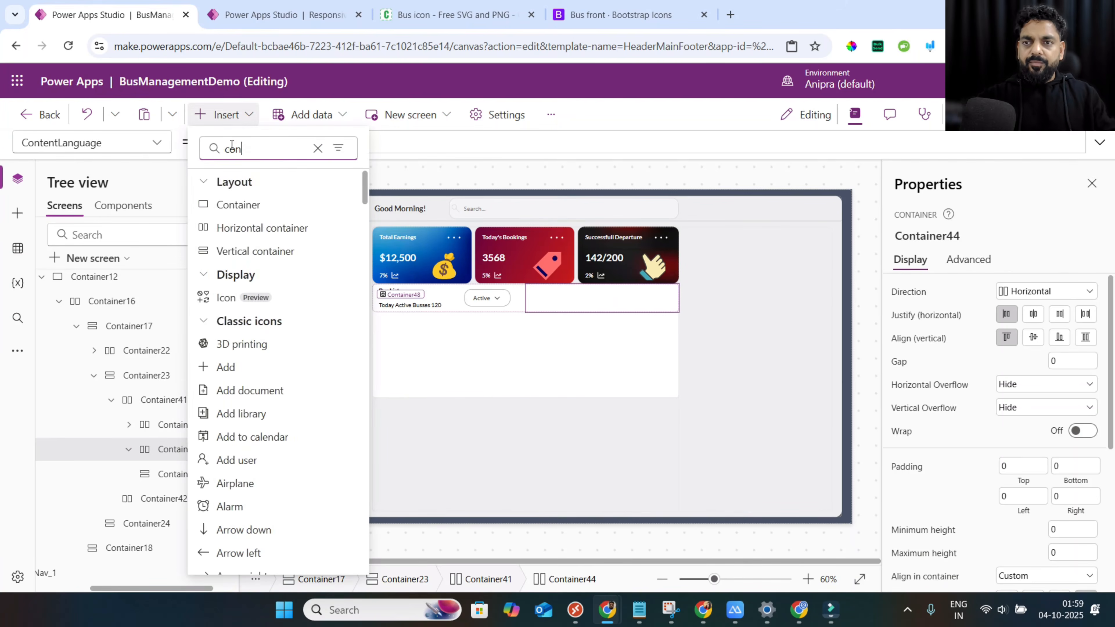
{"action": "left_click", "coordinate": [238, 205]}
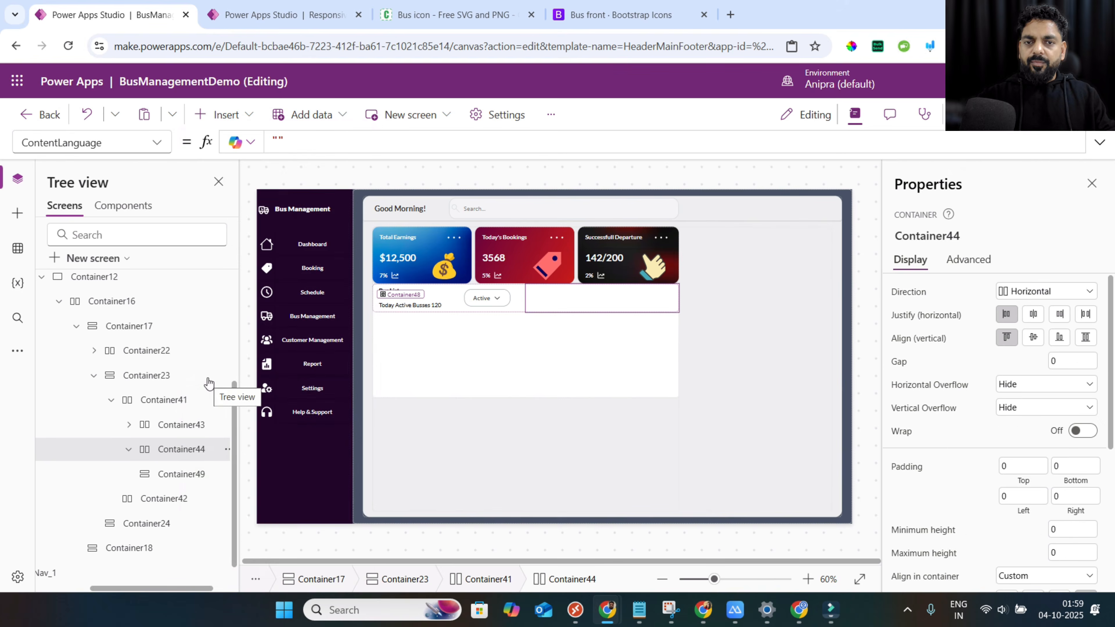
Add another vertical container to Container44, following the plain container.
{"action": "left_click", "coordinate": [183, 456]}
{"action": "left_click", "coordinate": [223, 114]}
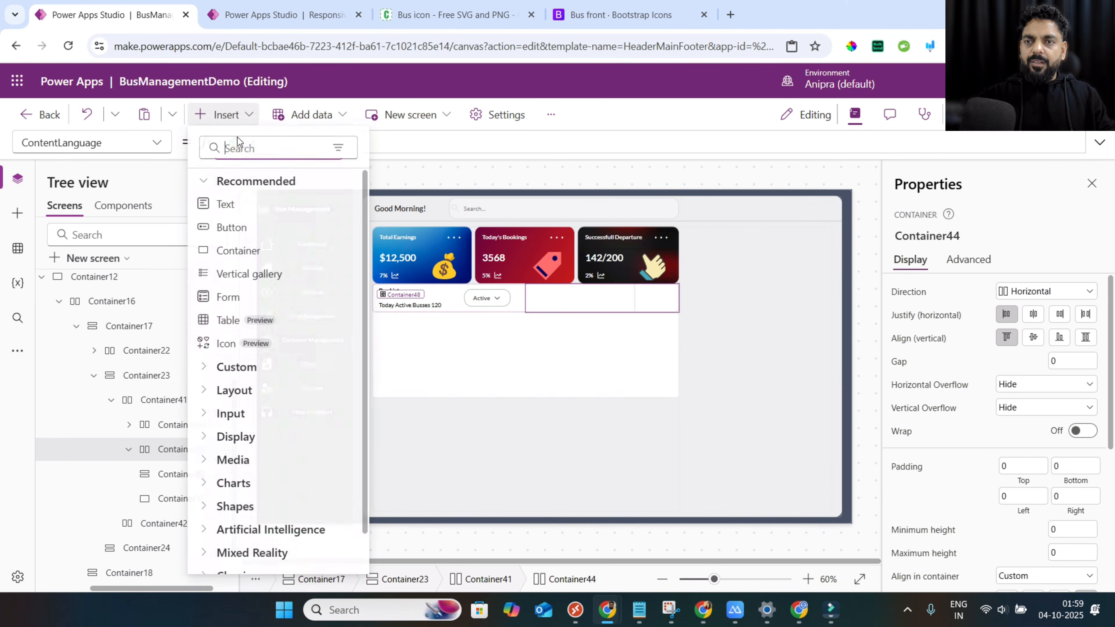
{"action": "type", "text": "ver"}
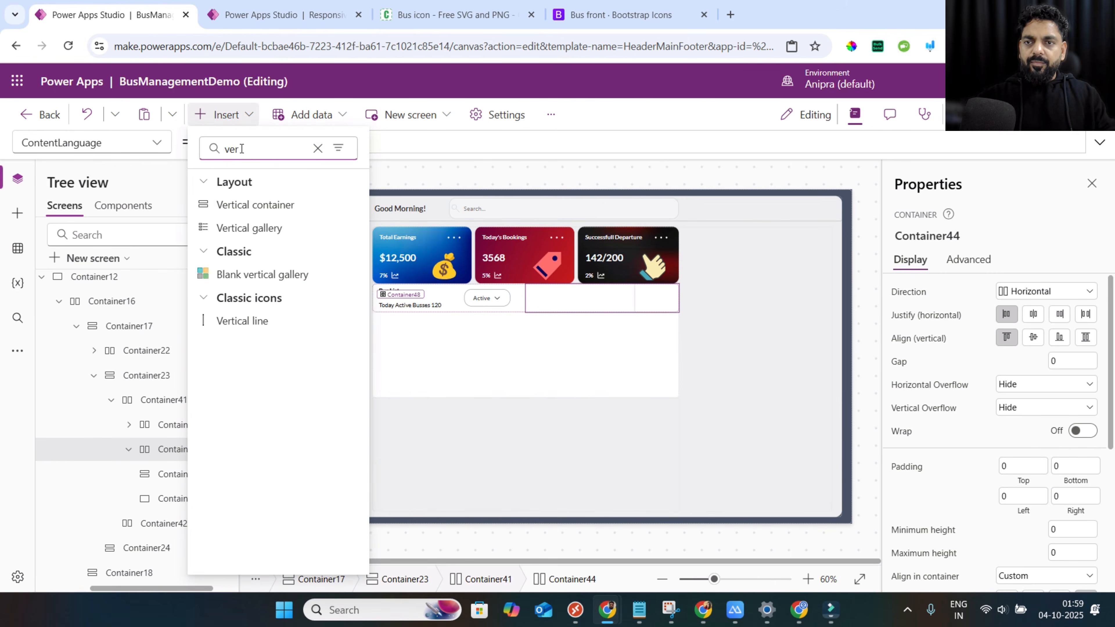
{"action": "left_click", "coordinate": [259, 209]}
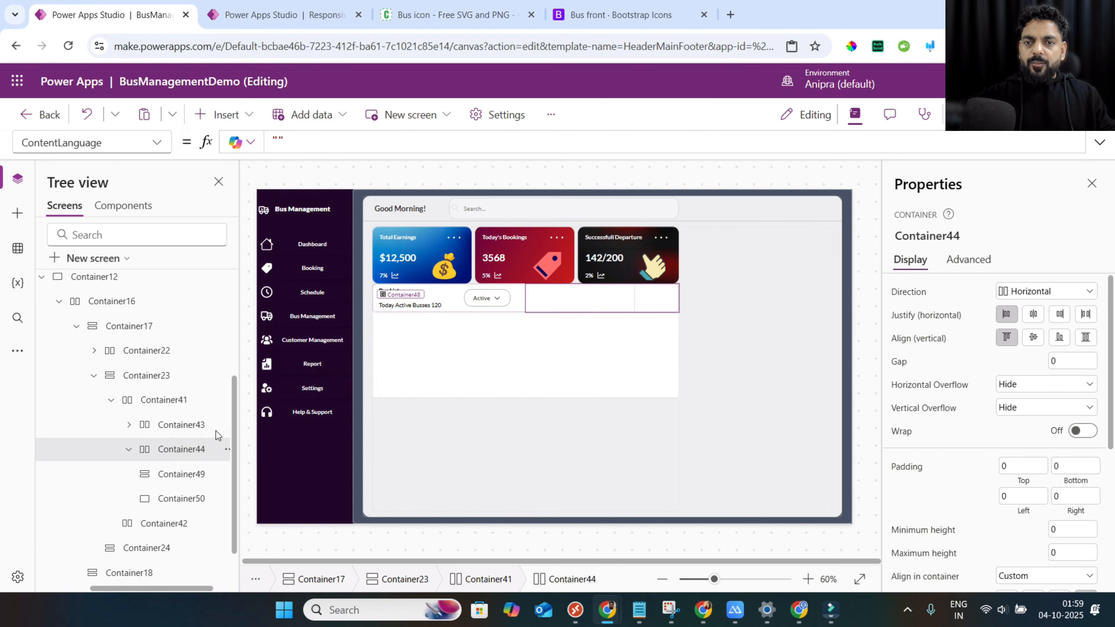
Copy Container45, the vertical container holding the Bus List heading and the Today Active Busses label.
{"action": "left_click", "coordinate": [420, 304]}
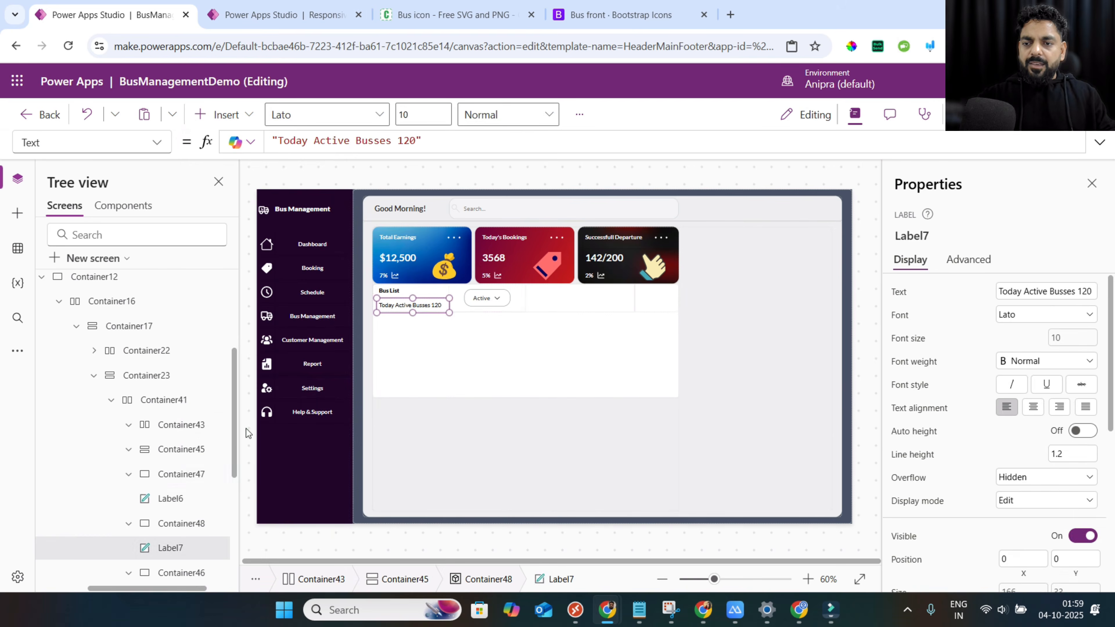
{"action": "left_click", "coordinate": [179, 456]}
{"action": "right_click", "coordinate": [179, 456]}
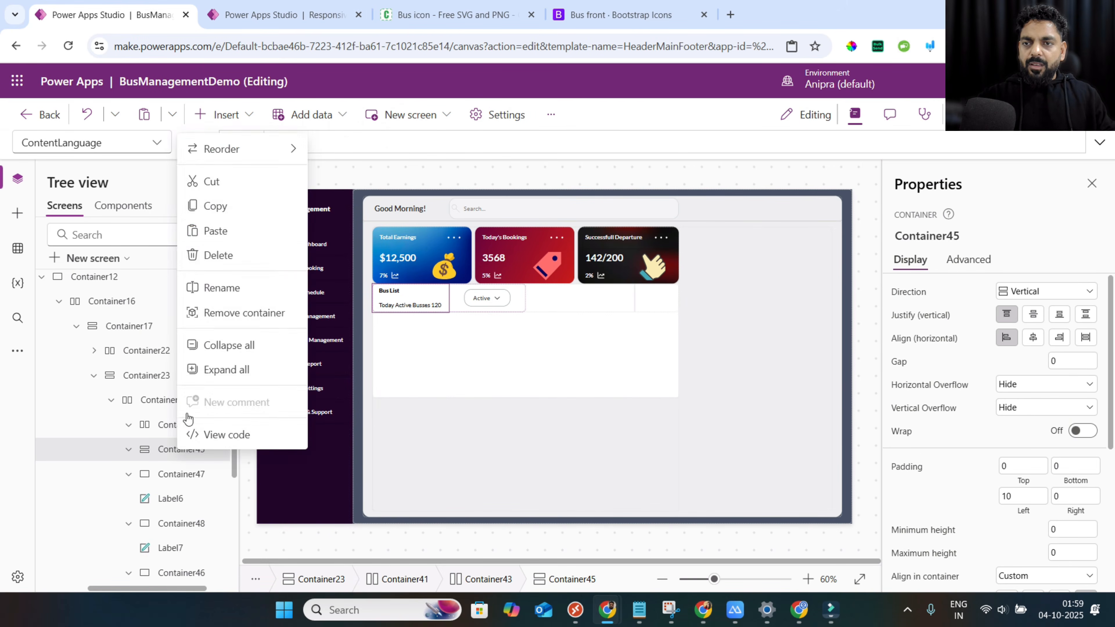
{"action": "left_click", "coordinate": [221, 206]}
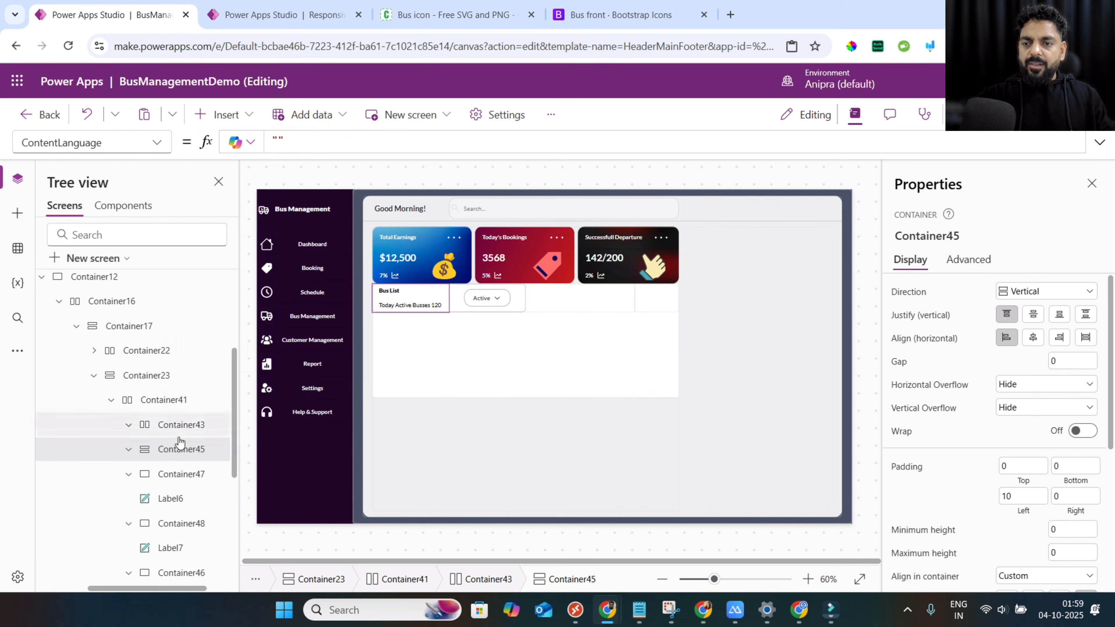
Delete the two empty vertical containers, Container49 and Container51, from Container44.
{"action": "left_click", "coordinate": [128, 450]}
{"action": "scroll", "coordinate": [165, 463], "scroll_direction": "down", "scroll_amount": 3}
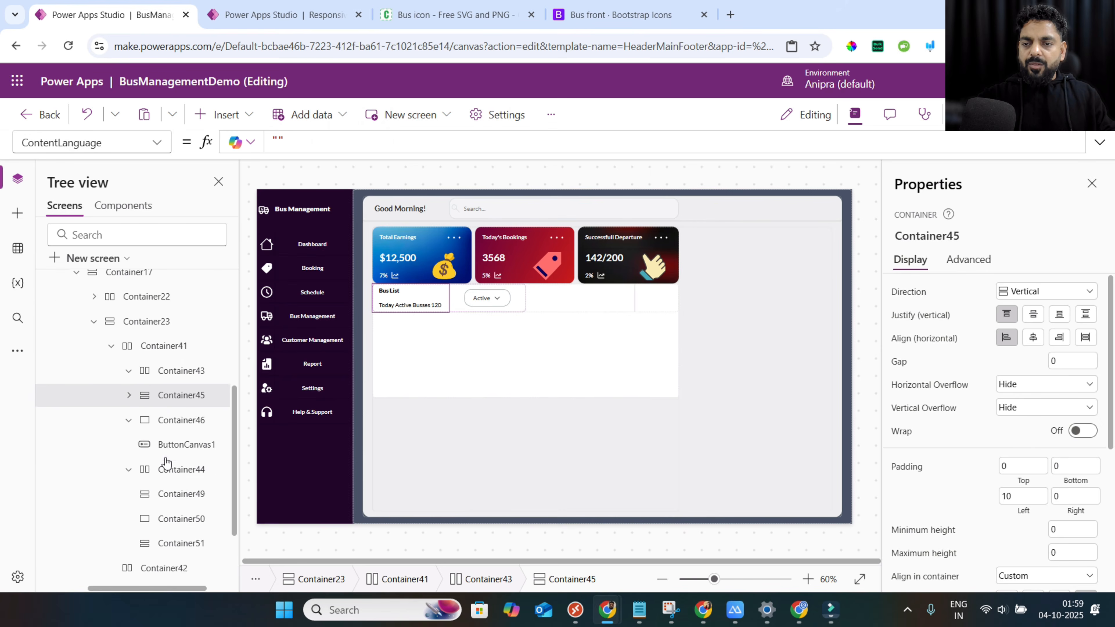
{"action": "left_click", "coordinate": [176, 381]}
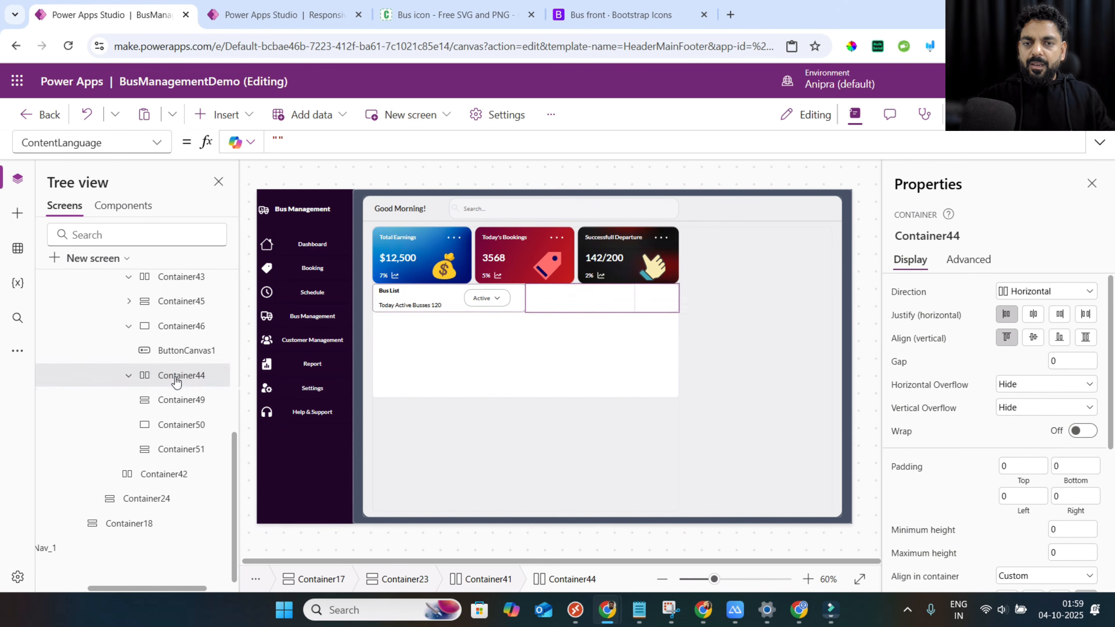
{"action": "left_click", "coordinate": [179, 400]}
{"action": "right_click", "coordinate": [179, 400]}
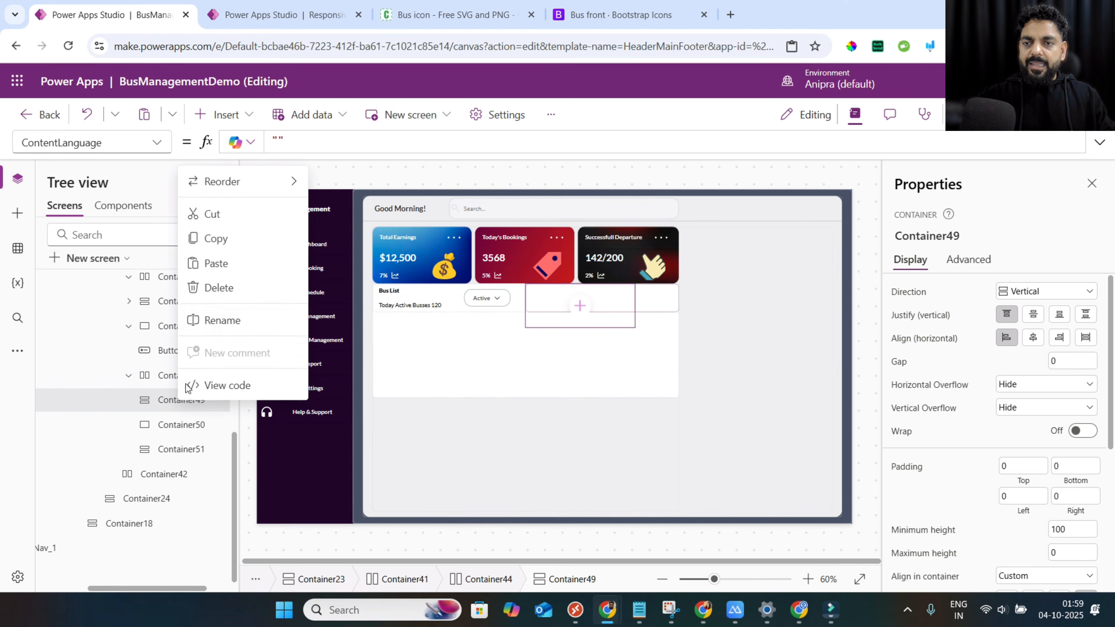
{"action": "left_click", "coordinate": [214, 286]}
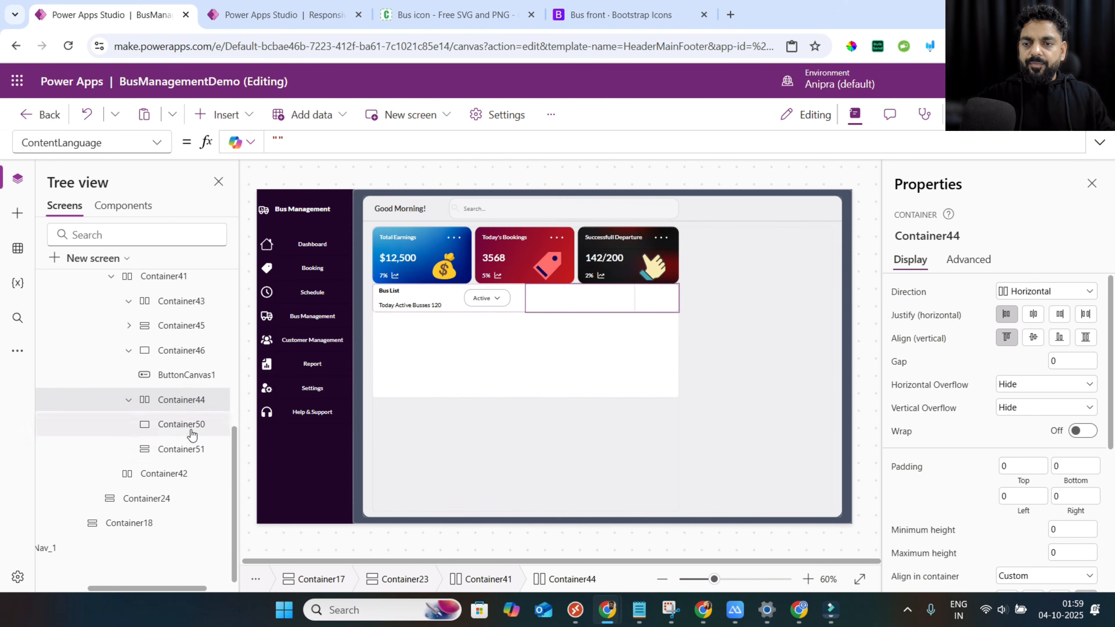
{"action": "left_click", "coordinate": [182, 449]}
{"action": "right_click", "coordinate": [182, 449]}
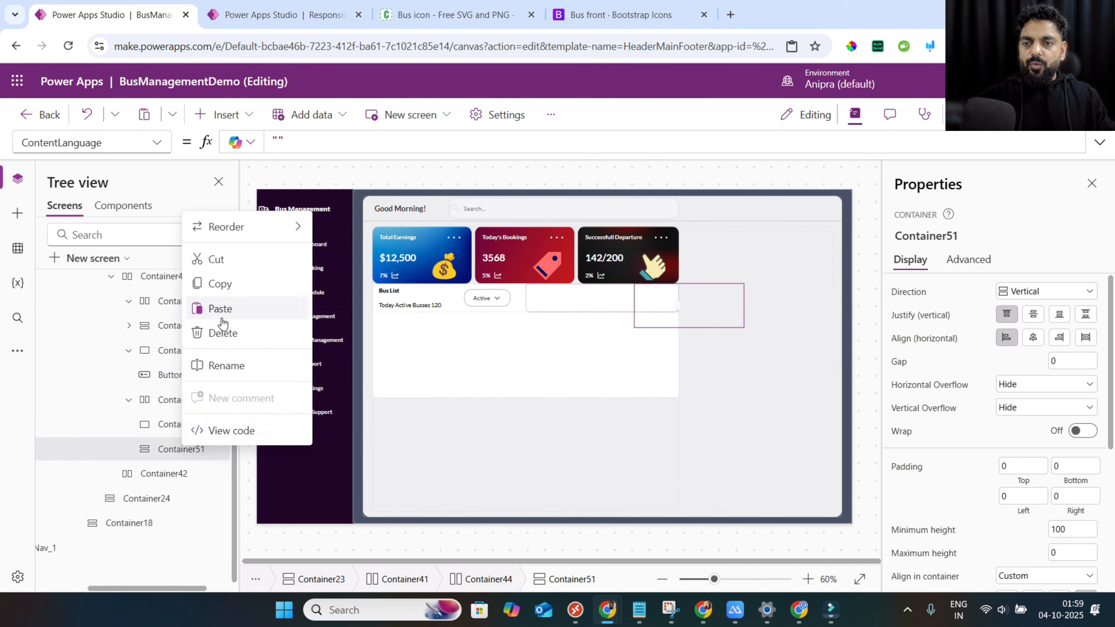
{"action": "left_click", "coordinate": [219, 398]}
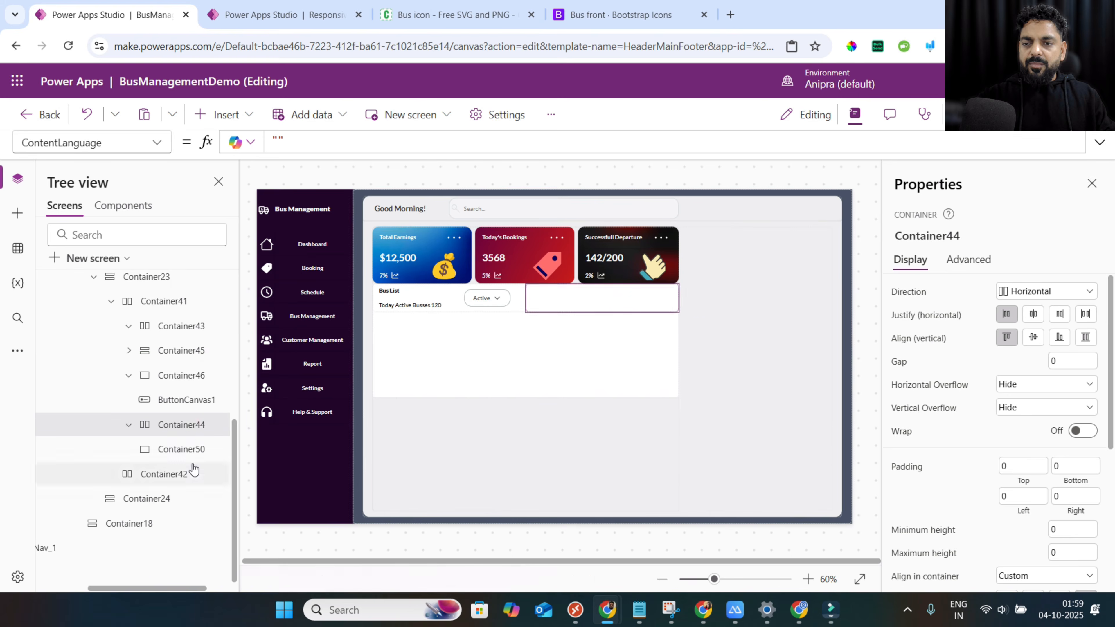
Paste two copies of the Bus List label container into Container44.
{"action": "right_click", "coordinate": [184, 433]}
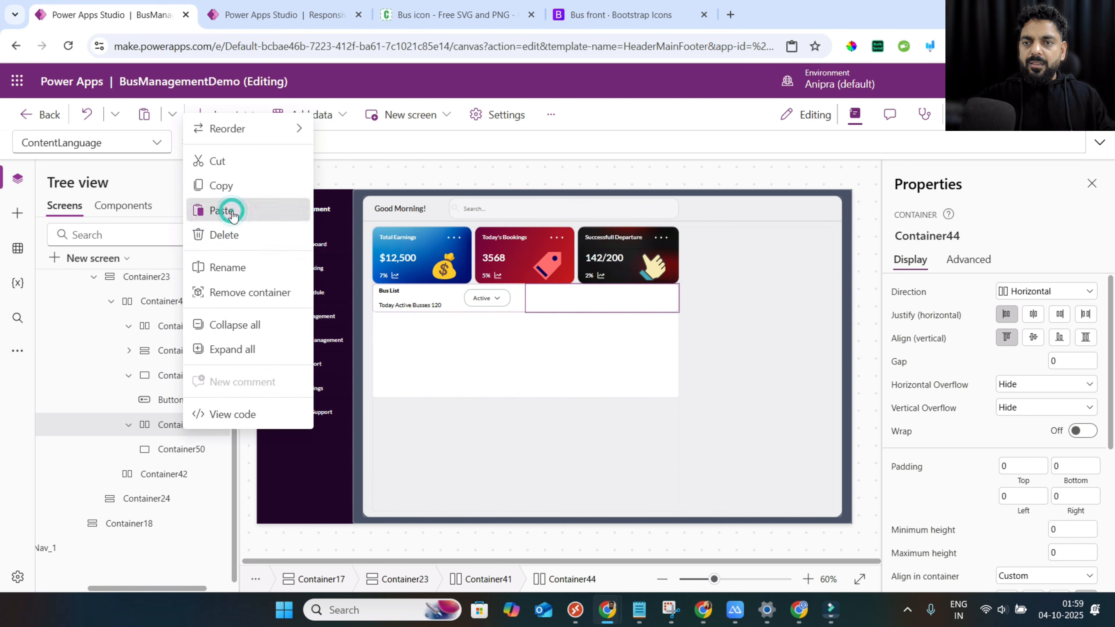
{"action": "left_click", "coordinate": [232, 215]}
{"action": "right_click", "coordinate": [187, 438]}
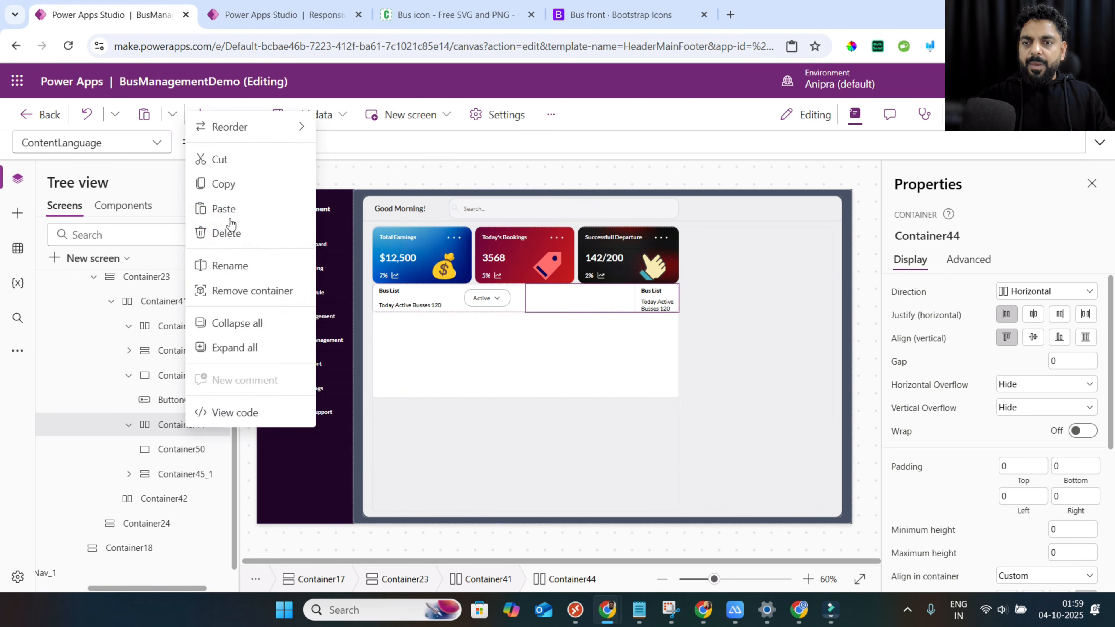
{"action": "left_click", "coordinate": [228, 210]}
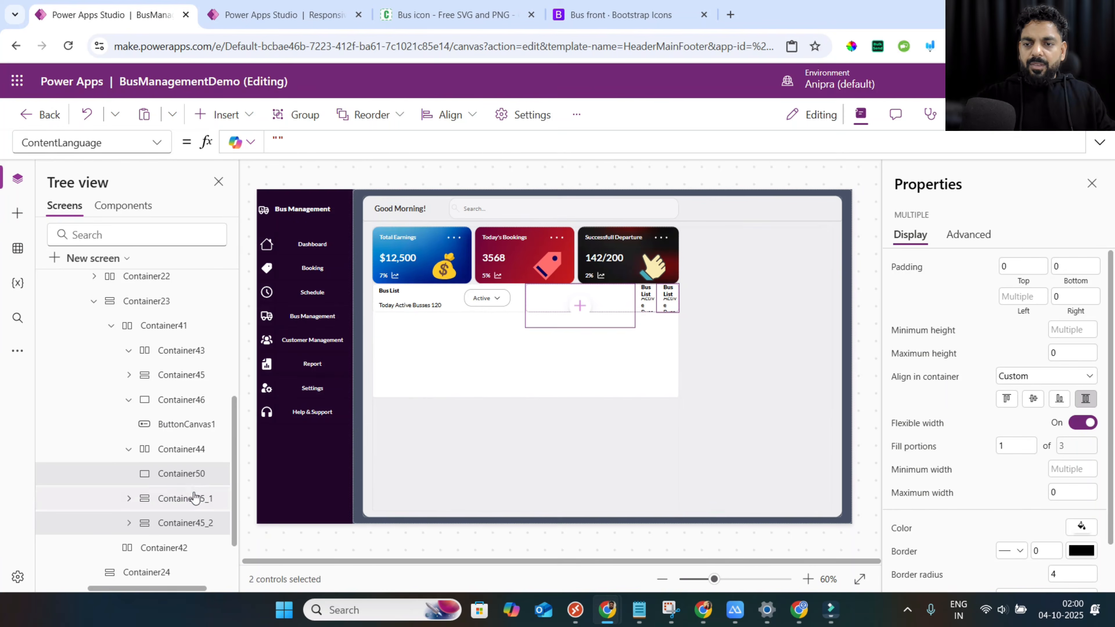
Set the minimum width and minimum height of Container50, Container45_1 and Container45_2 to 0.
{"action": "left_click", "coordinate": [195, 499], "text": "ctrl"}
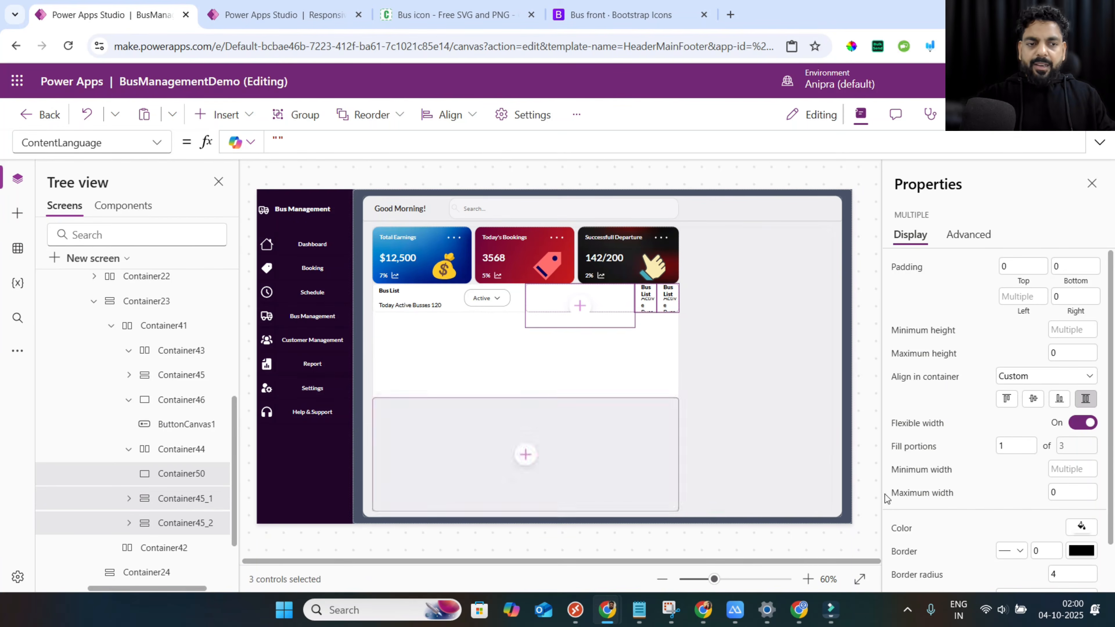
{"action": "left_click", "coordinate": [1019, 452]}
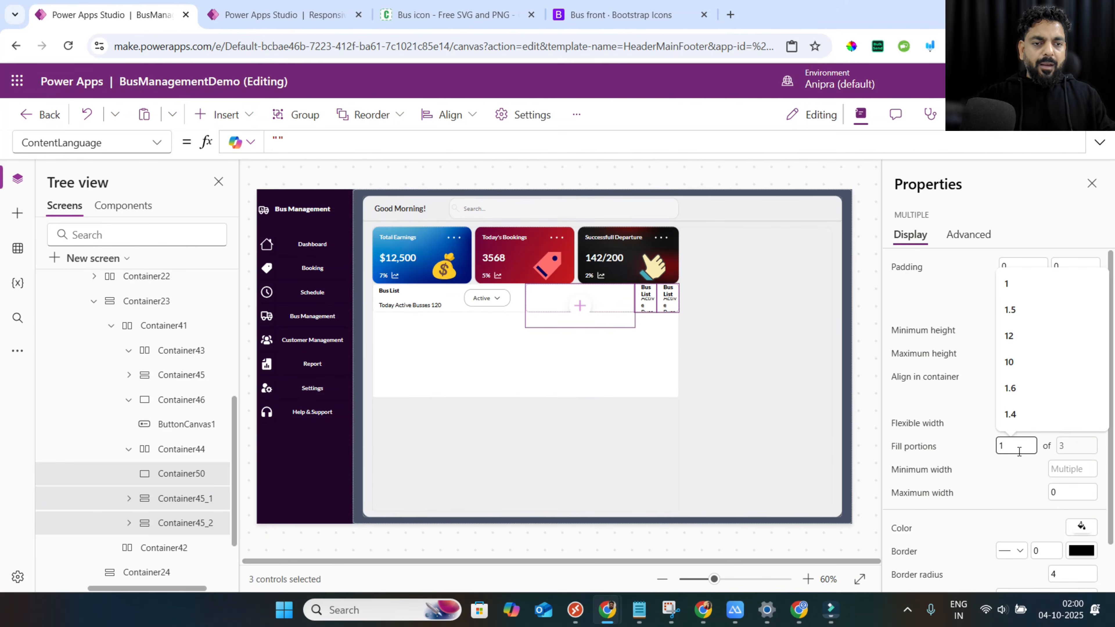
{"action": "left_click", "coordinate": [1061, 469]}
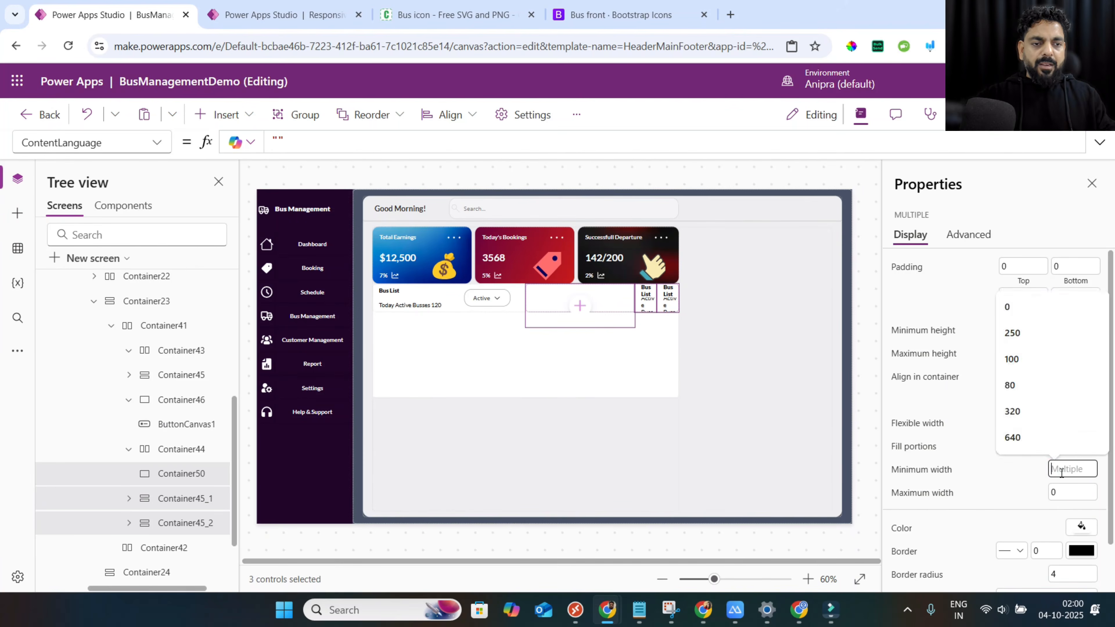
{"action": "type", "text": "0"}
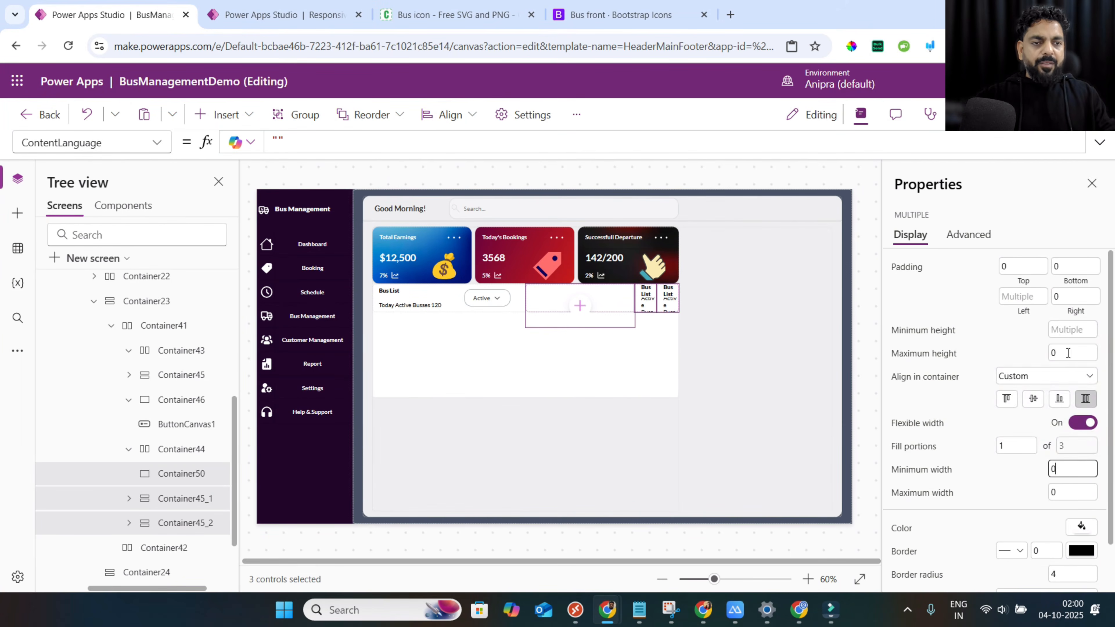
{"action": "left_click", "coordinate": [1068, 330]}
{"action": "type", "text": "0"}
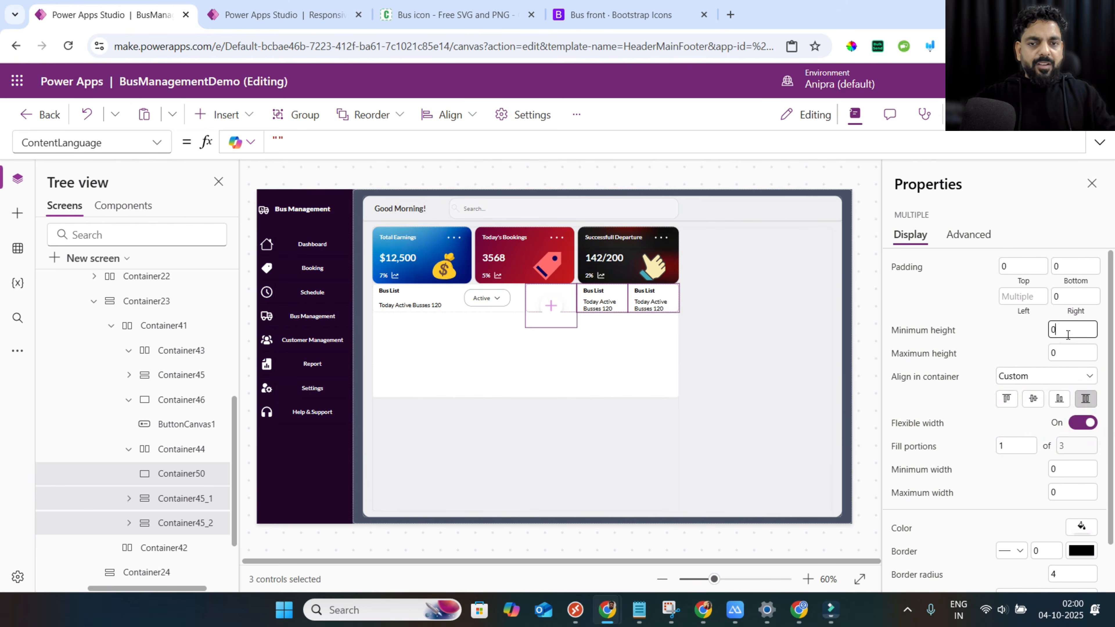
{"action": "left_click", "coordinate": [982, 456]}
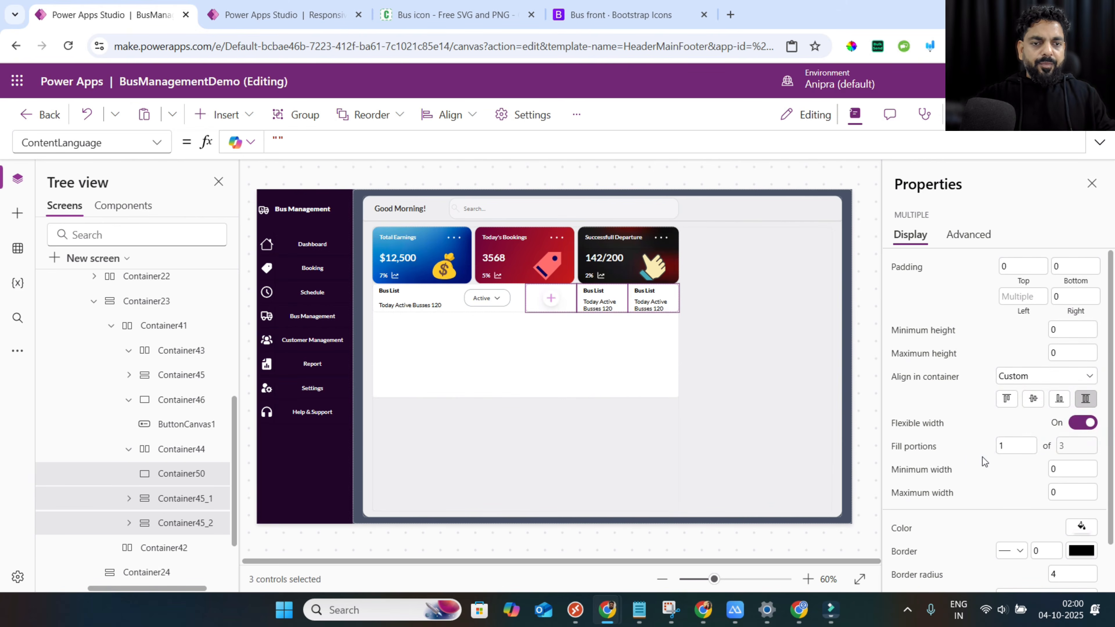
Move Container45_1 one place left so it precedes Container50, and select Container50.
{"action": "left_click", "coordinate": [183, 502]}
{"action": "right_click", "coordinate": [182, 502]}
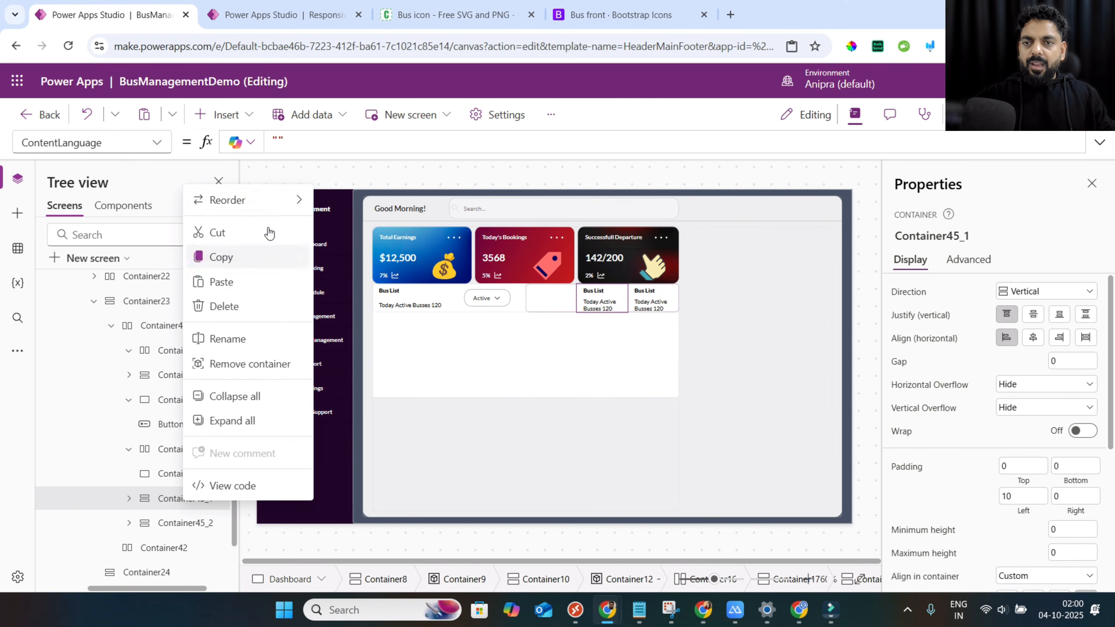
{"action": "mouse_move", "coordinate": [282, 204]}
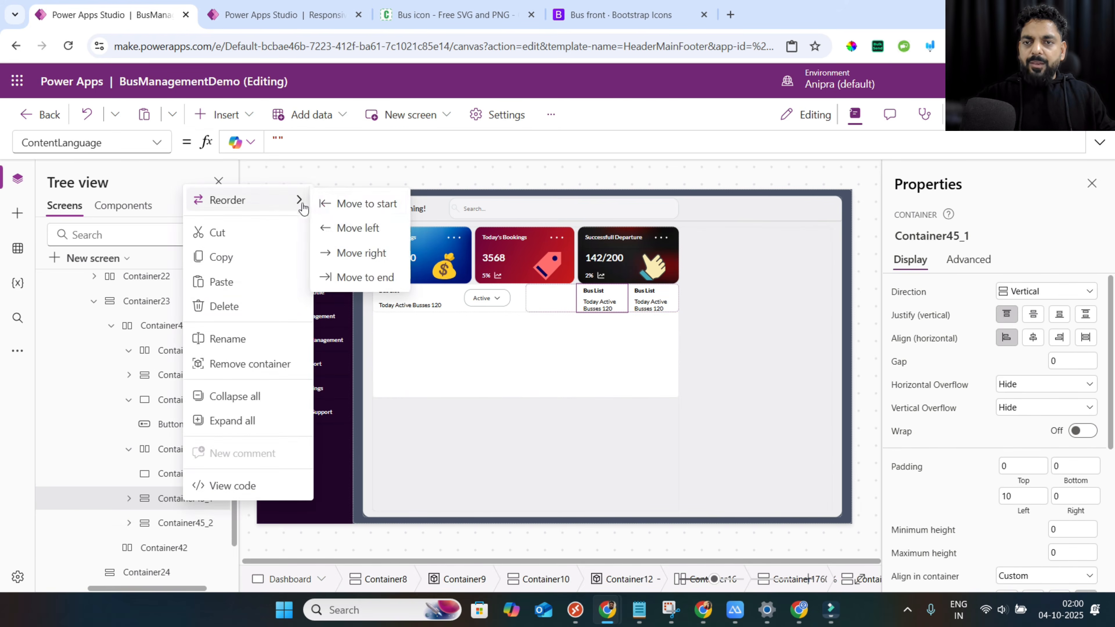
{"action": "left_click", "coordinate": [351, 227]}
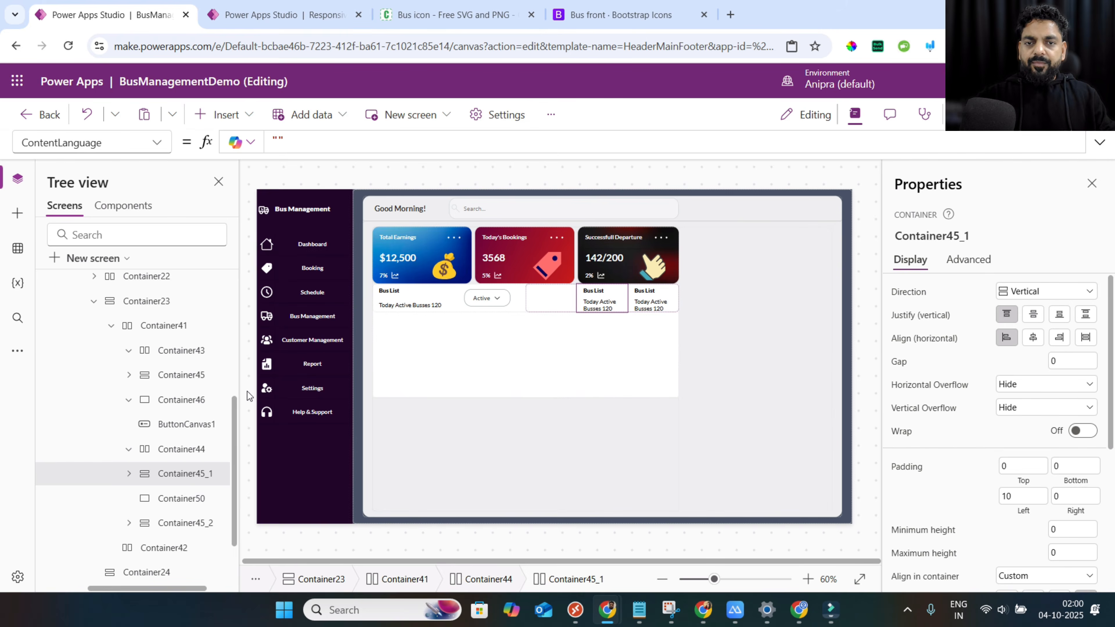
{"action": "left_click", "coordinate": [185, 500]}
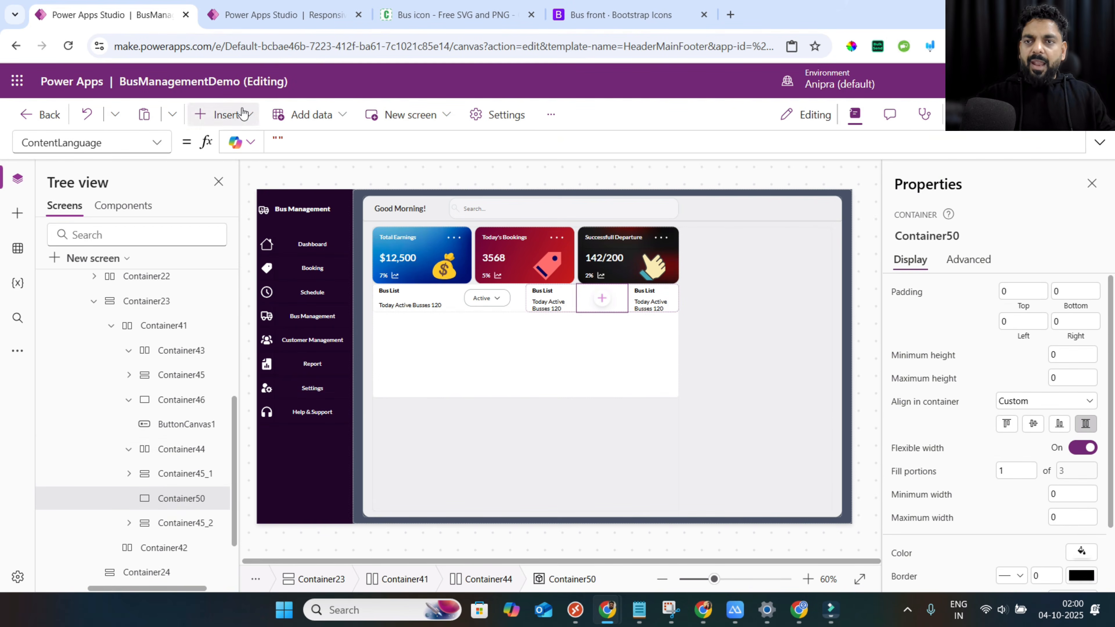
Insert an image into Container50 and set its width formula to Parent.Width*70%.
{"action": "left_click", "coordinate": [224, 114]}
{"action": "type", "text": "ima"}
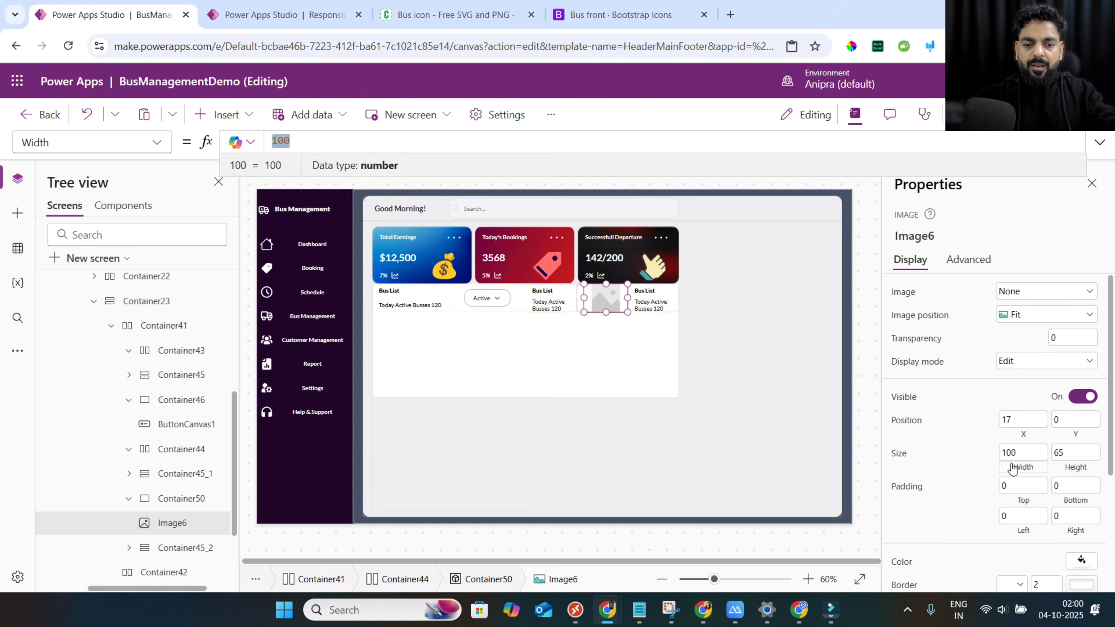
{"action": "type", "text": "Parent.Width"}
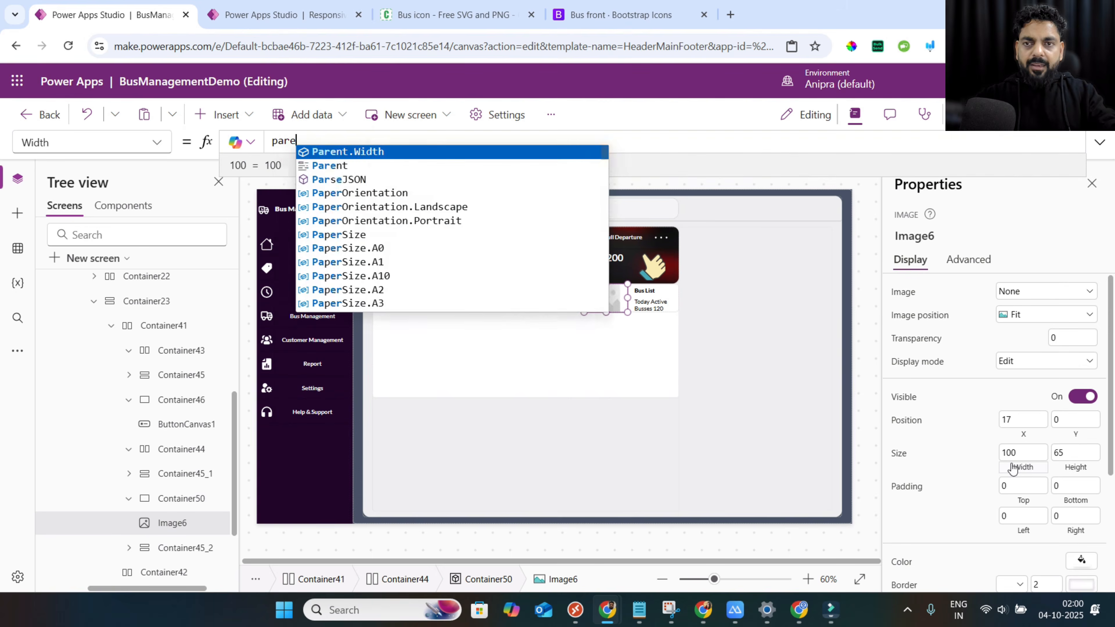
{"action": "type", "text": "*7"}
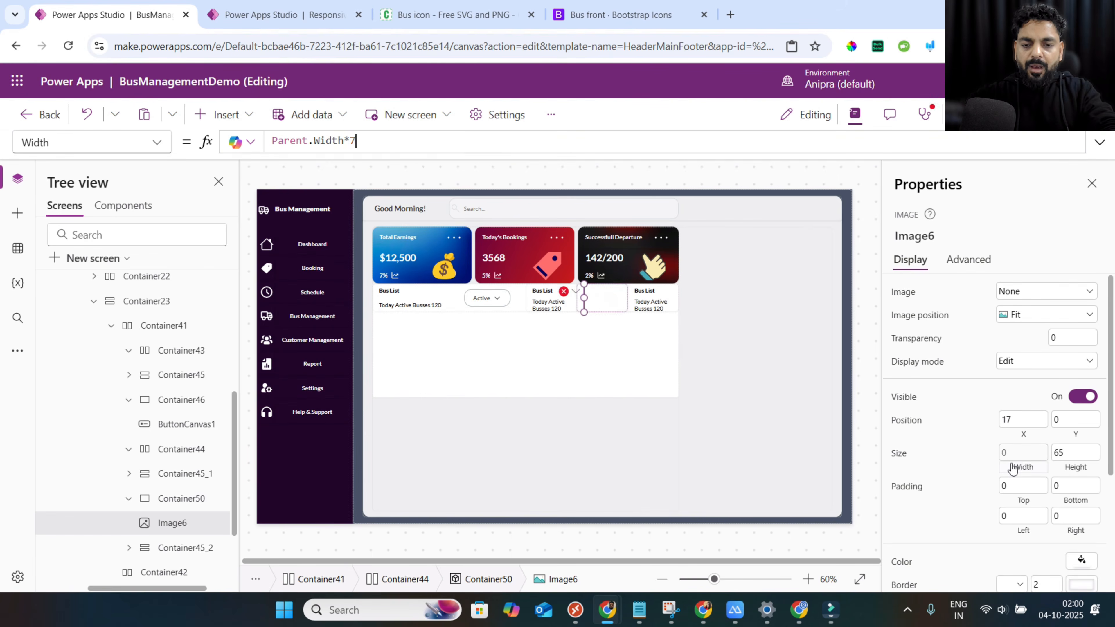
{"action": "type", "text": "0%"}
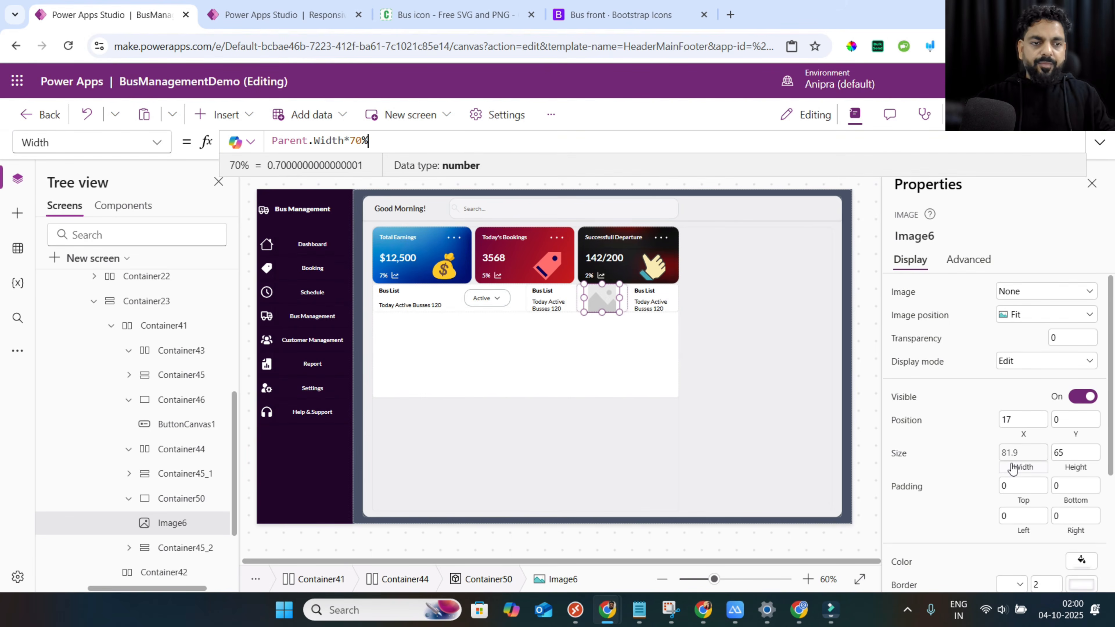
Set the height formula of the image in Container50 to Parent.Height*70%.
{"action": "left_click", "coordinate": [1064, 472]}
{"action": "type", "text": "pare"}
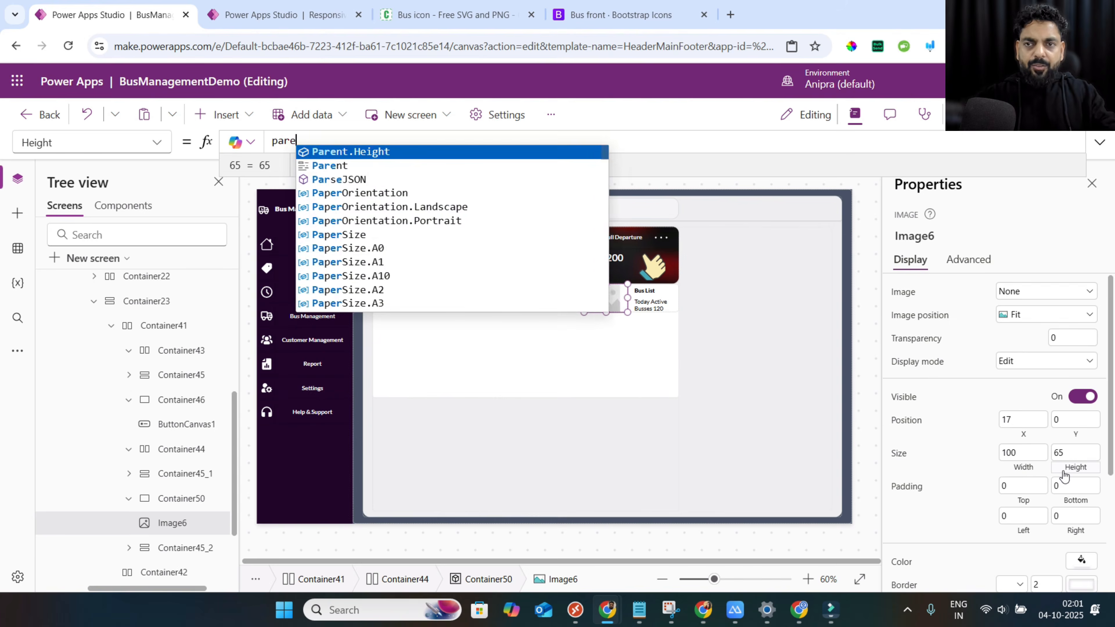
{"action": "key", "text": "Tab"}
{"action": "type", "text": "*7"}
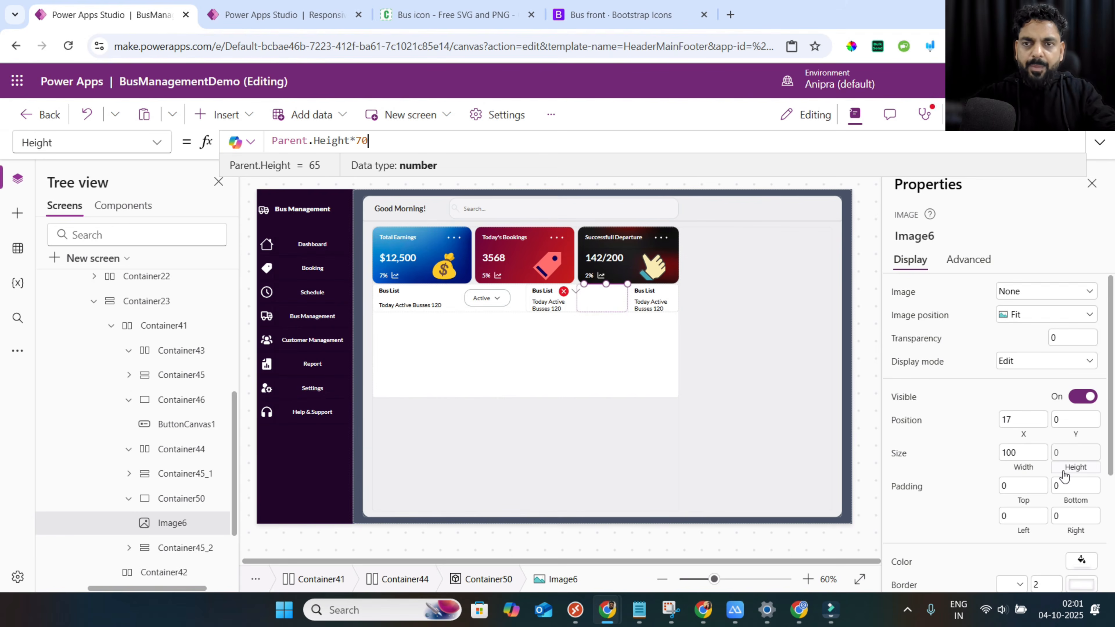
{"action": "type", "text": "%"}
Make the image square by setting its width formula to Self.Height.
{"action": "left_click", "coordinate": [1021, 464]}
{"action": "type", "text": "sel"}
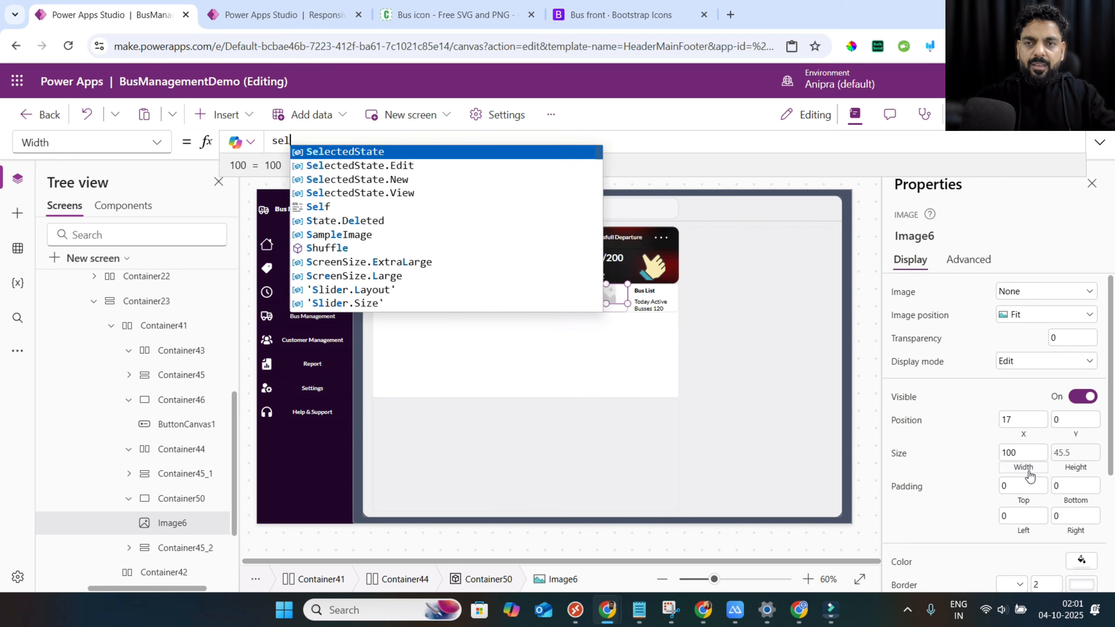
{"action": "type", "text": "f"}
{"action": "key", "text": "Tab"}
{"action": "type", "text": ".Height"}
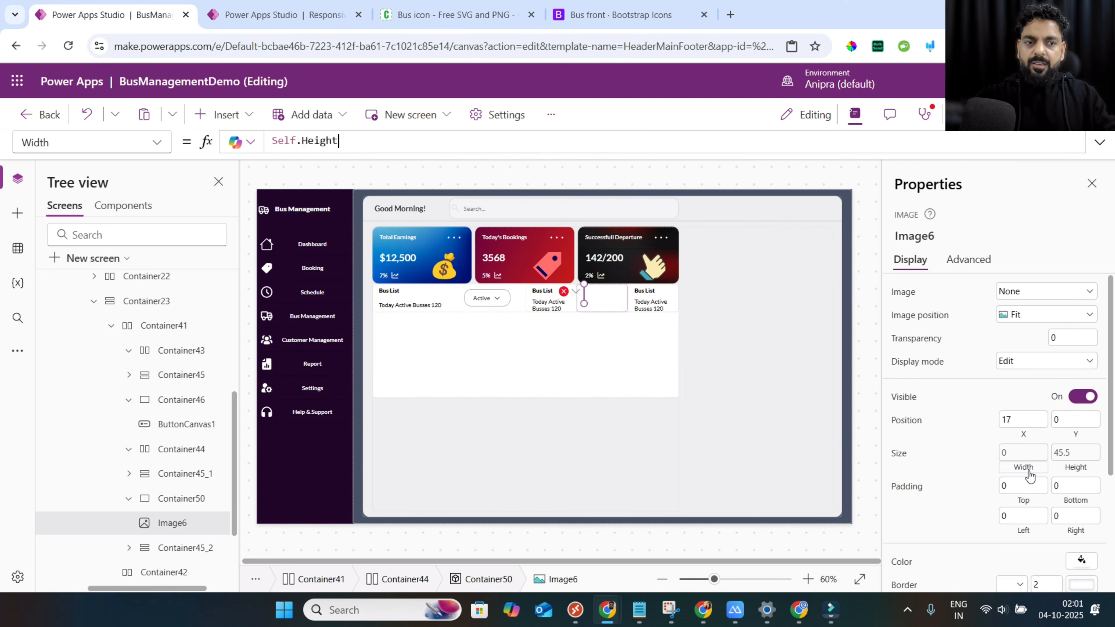
Center the image vertically in its container with the Y formula (Parent.Height-Self.Height)/2.
{"action": "left_click", "coordinate": [1067, 422]}
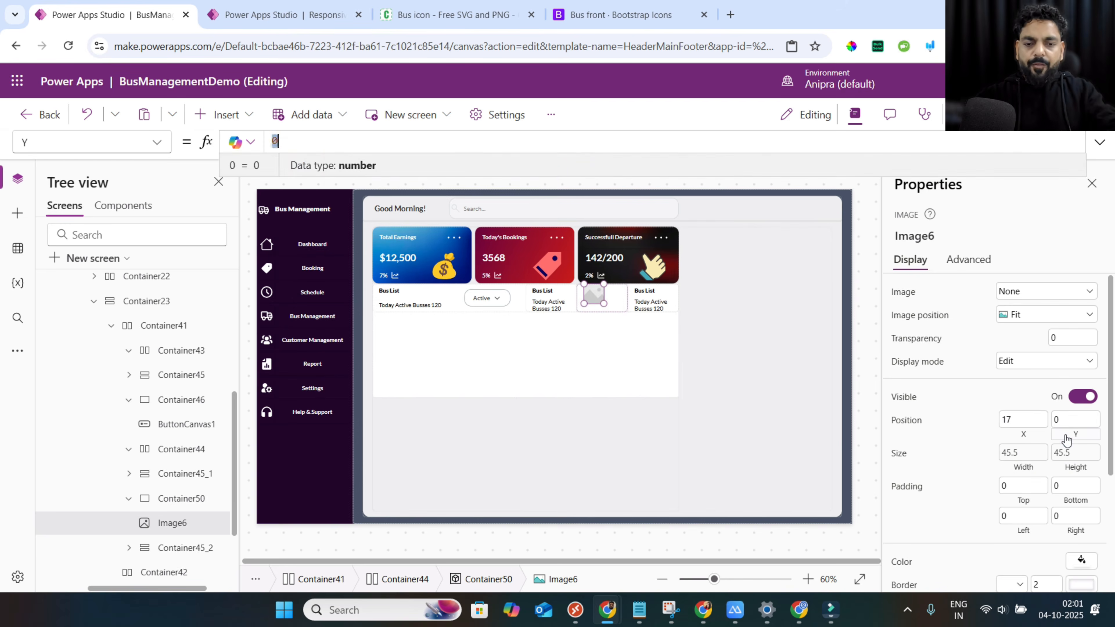
{"action": "type", "text": "Parent."}
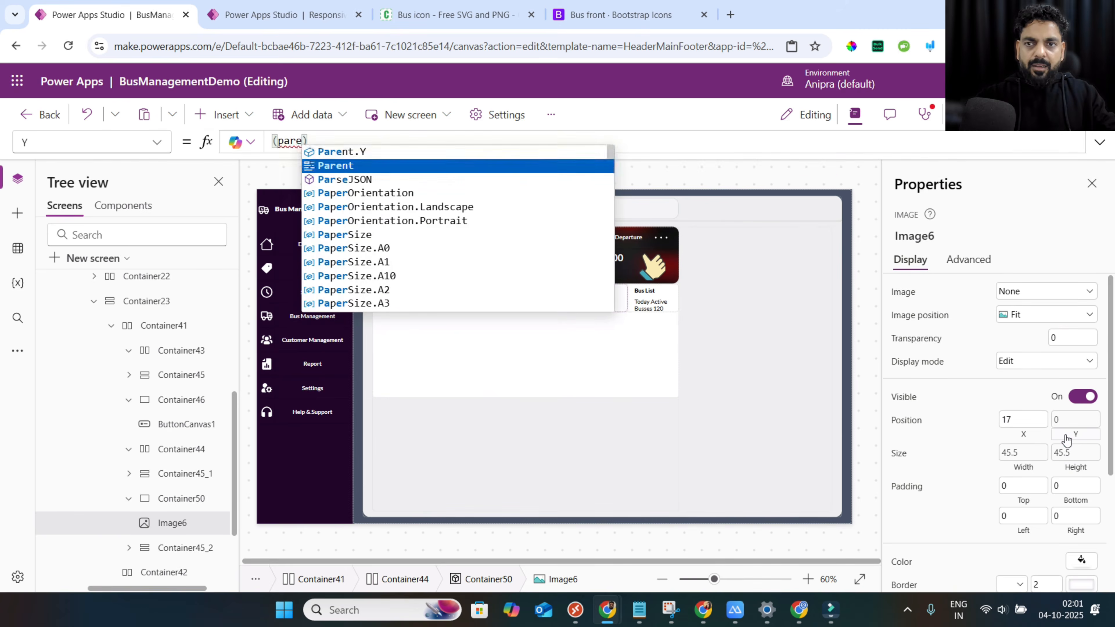
{"action": "type", "text": "Height"}
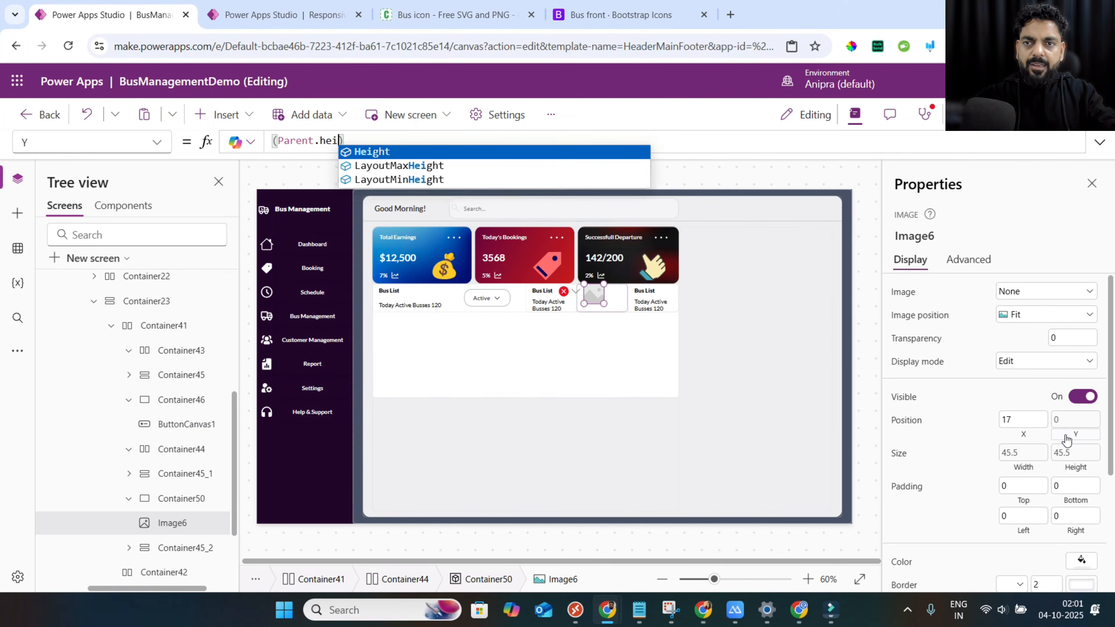
{"action": "type", "text": "-Self.h"}
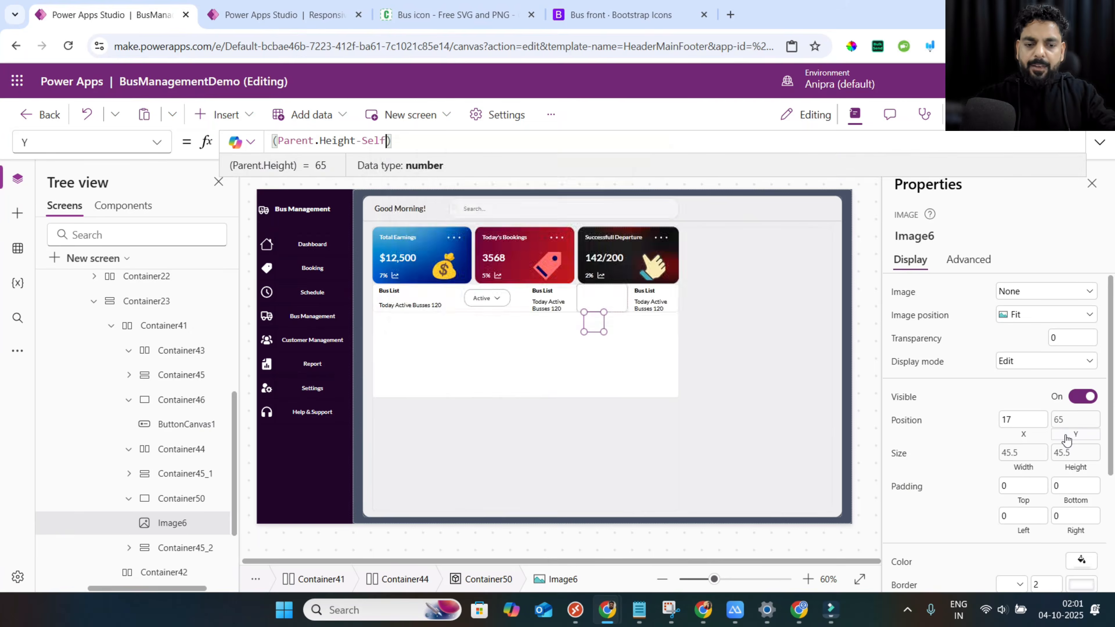
{"action": "type", "text": "eight)/2"}
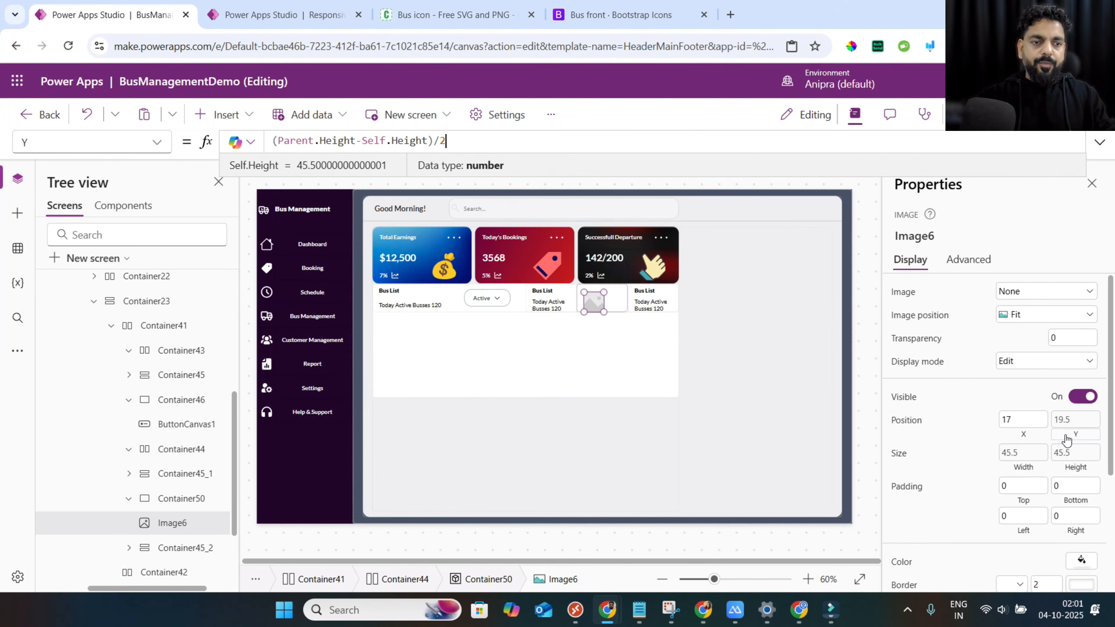
Center the image horizontally in its container with the X formula (Parent.Width-Self.Width)/2.
{"action": "left_click", "coordinate": [1034, 435]}
{"action": "type", "text": "(pare"}
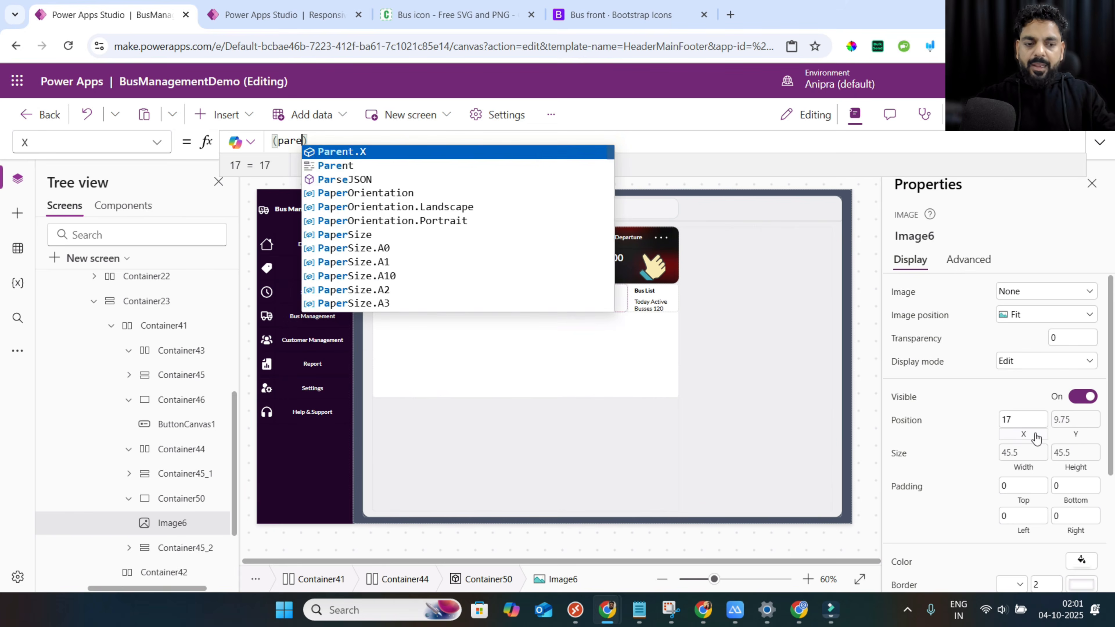
{"action": "type", "text": "nt.Width"}
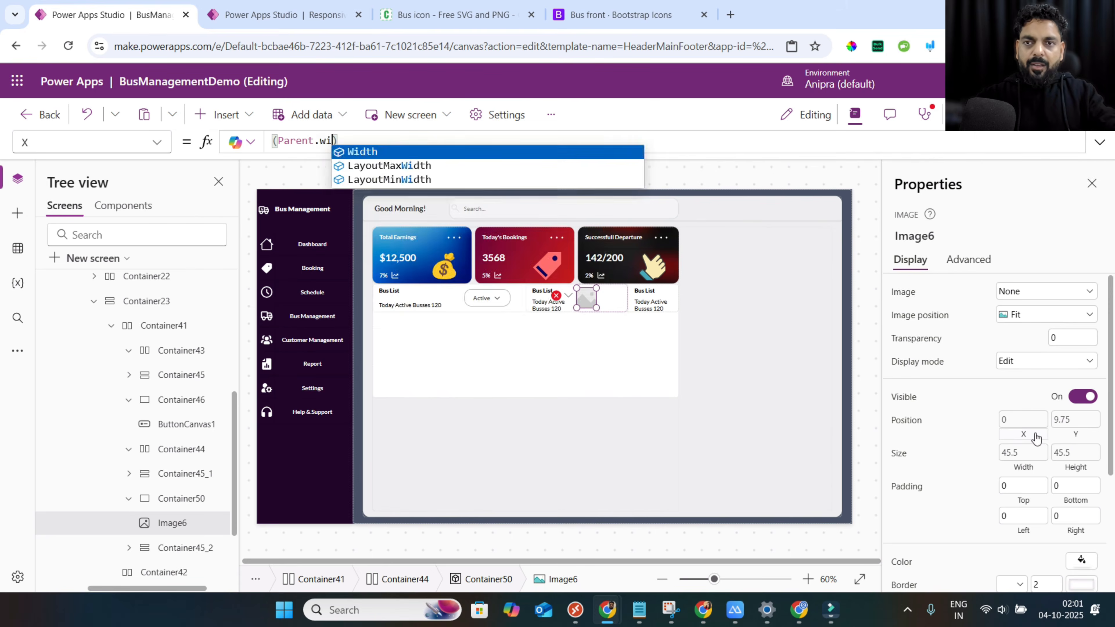
{"action": "type", "text": "-Self.w"}
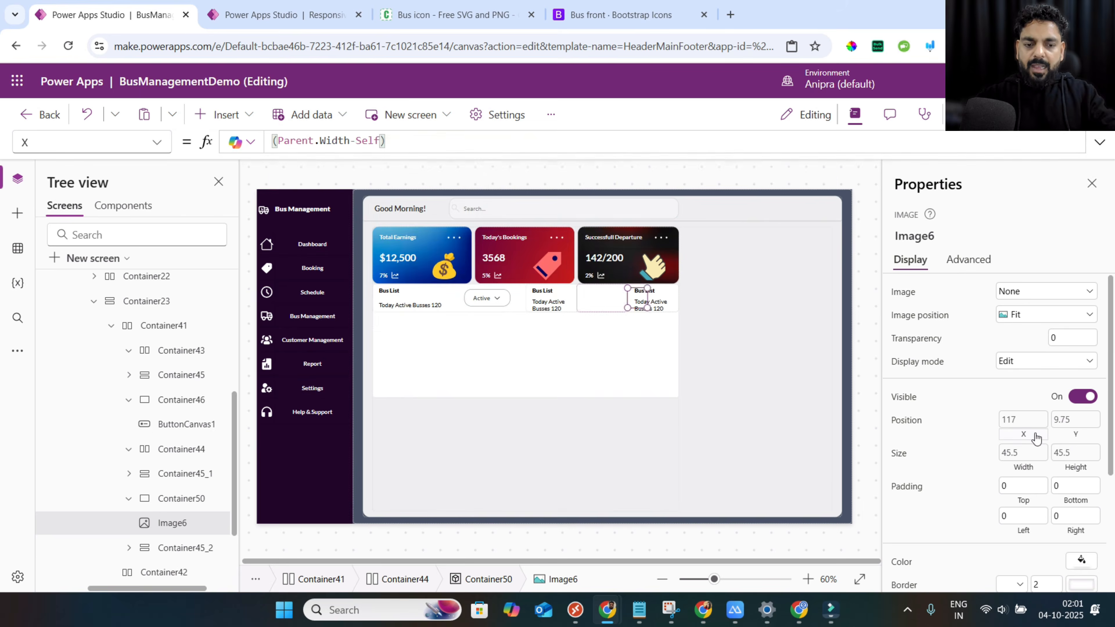
{"action": "type", "text": "idth)/2"}
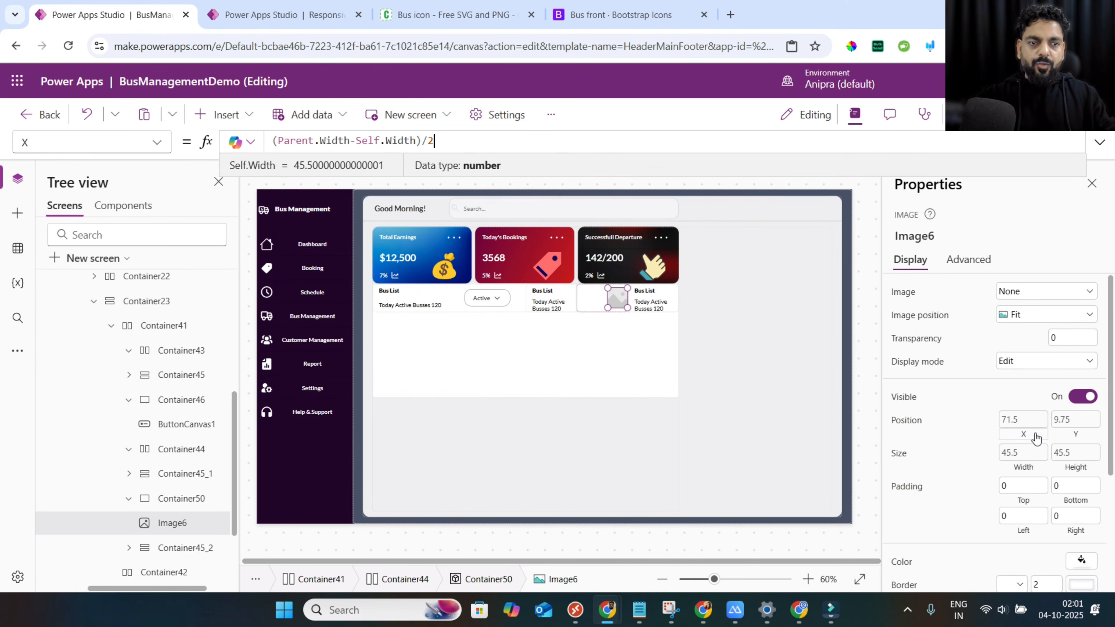
Set the image source formula to User().Image so it uses the signed-in user's photo.
{"action": "left_click", "coordinate": [901, 293]}
{"action": "key", "text": "ctrl+a"}
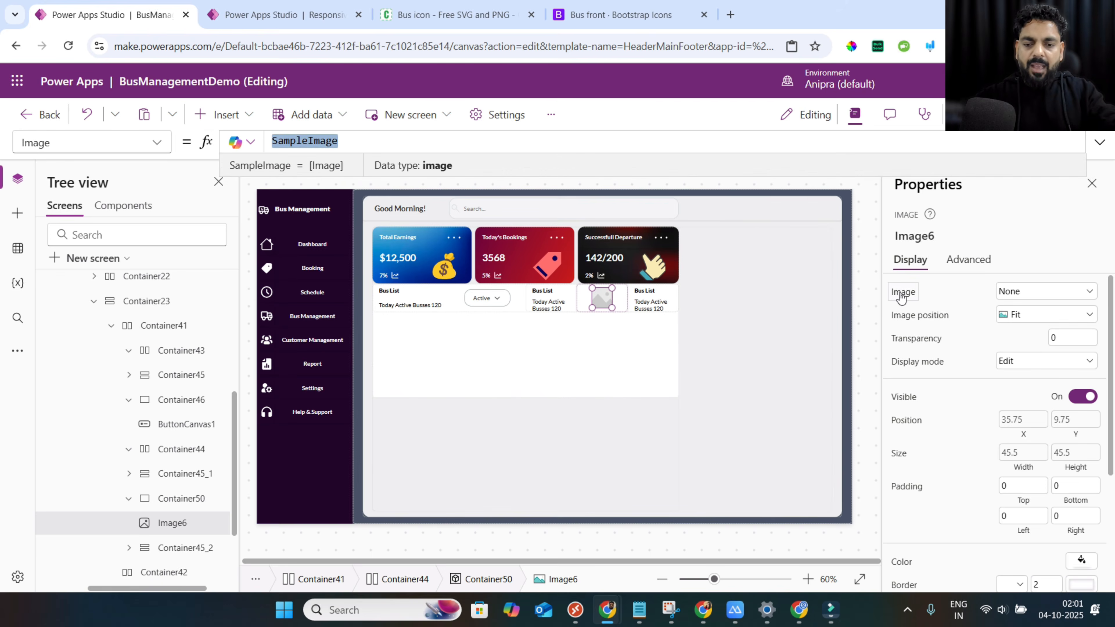
{"action": "type", "text": "user()"}
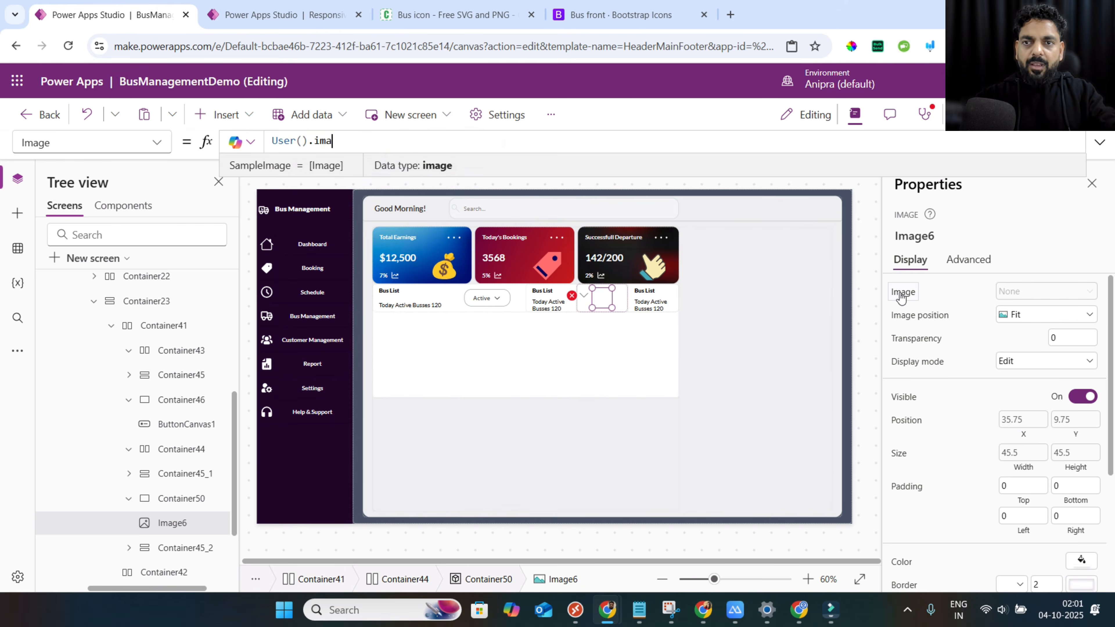
{"action": "type", "text": ".ima"}
{"action": "key", "text": "Tab"}
Round the user photo into a circle with a border radius of 180.
{"action": "scroll", "coordinate": [949, 459], "scroll_direction": "down", "scroll_amount": 2}
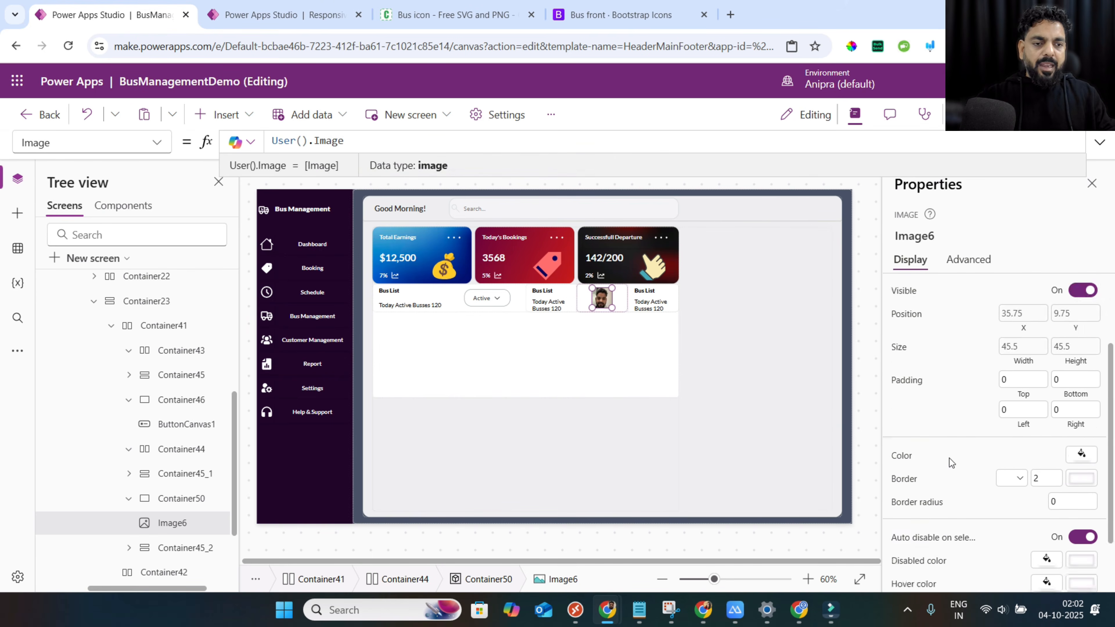
{"action": "scroll", "coordinate": [949, 458], "scroll_direction": "down", "scroll_amount": 2}
{"action": "left_click", "coordinate": [1059, 425]}
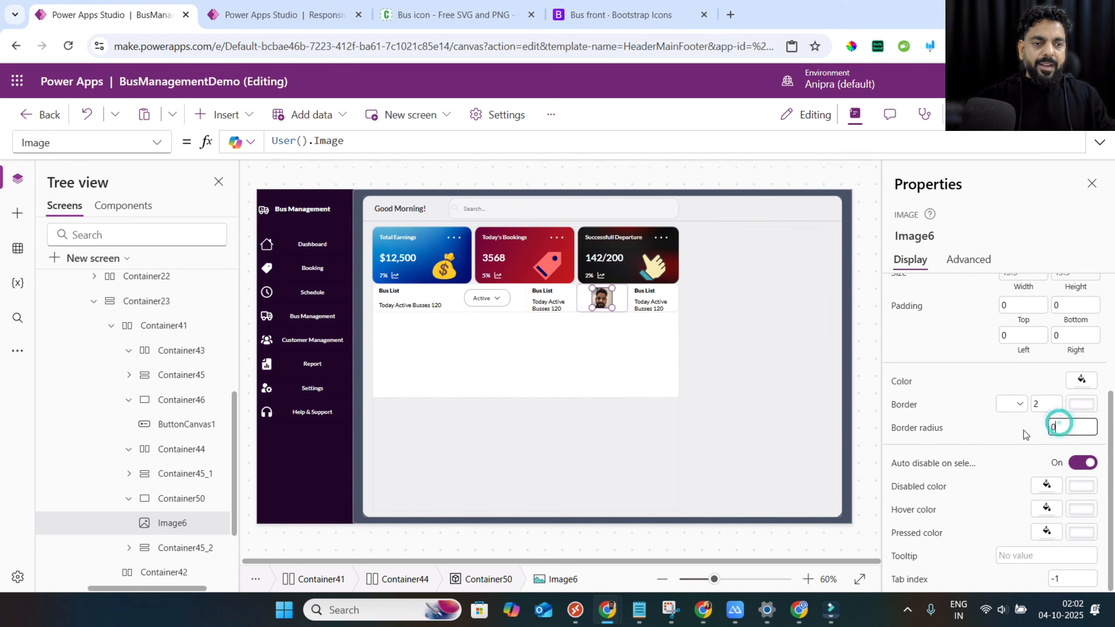
{"action": "type", "text": "180"}
{"action": "key", "text": "Tab"}
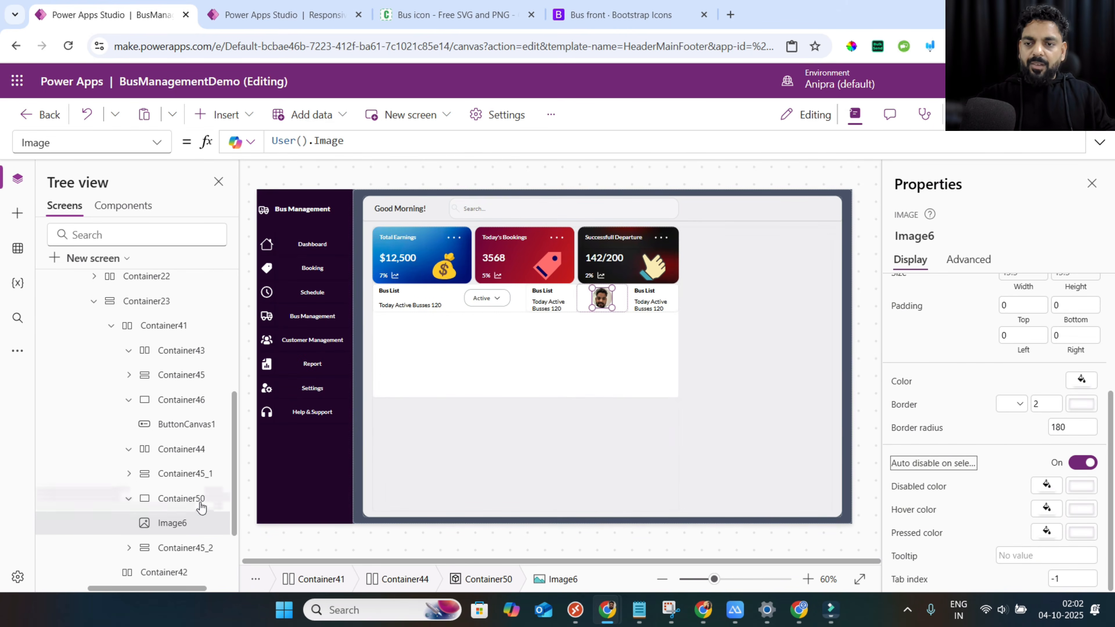
Set the drop shadow of Container50, which holds the user photo, to None.
{"action": "left_click", "coordinate": [180, 498]}
{"action": "scroll", "coordinate": [1029, 509], "scroll_direction": "down", "scroll_amount": 2}
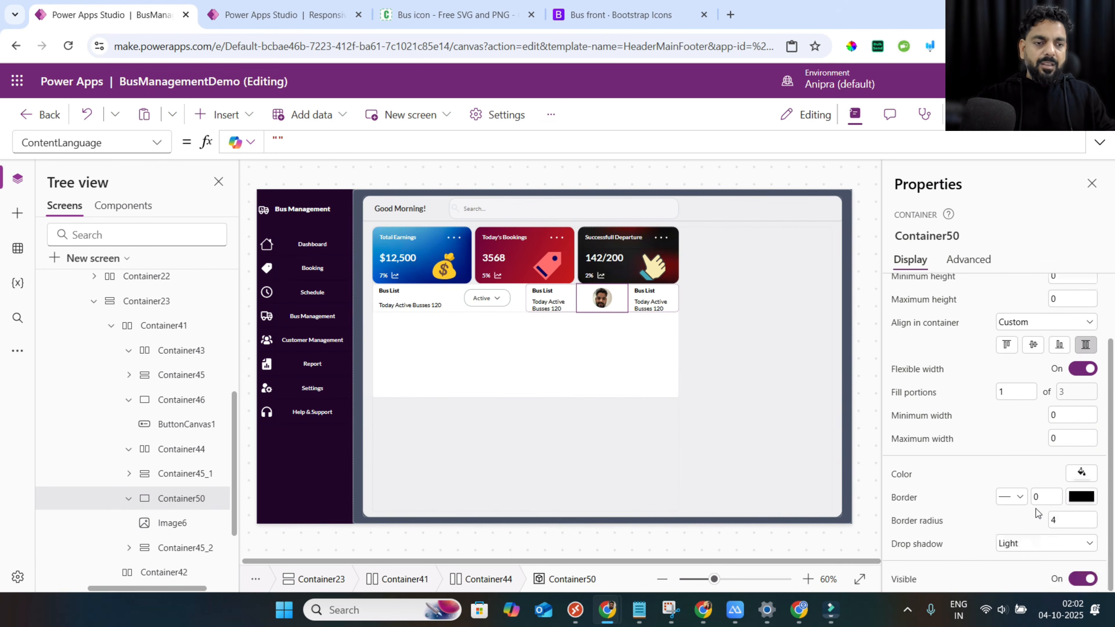
{"action": "left_click", "coordinate": [1019, 546]}
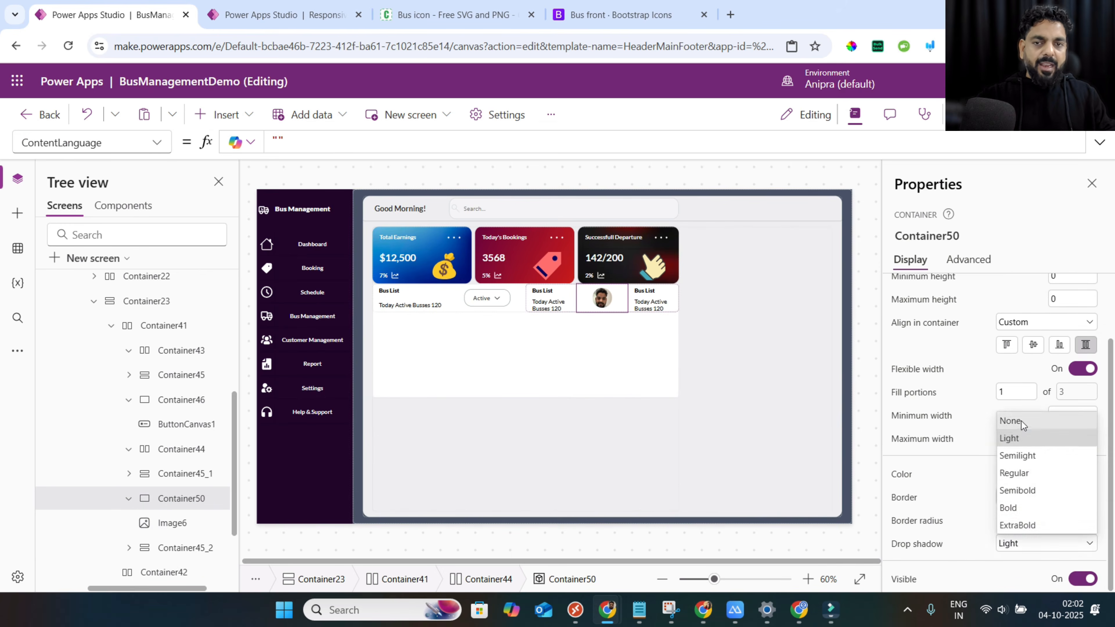
{"action": "left_click", "coordinate": [1020, 421]}
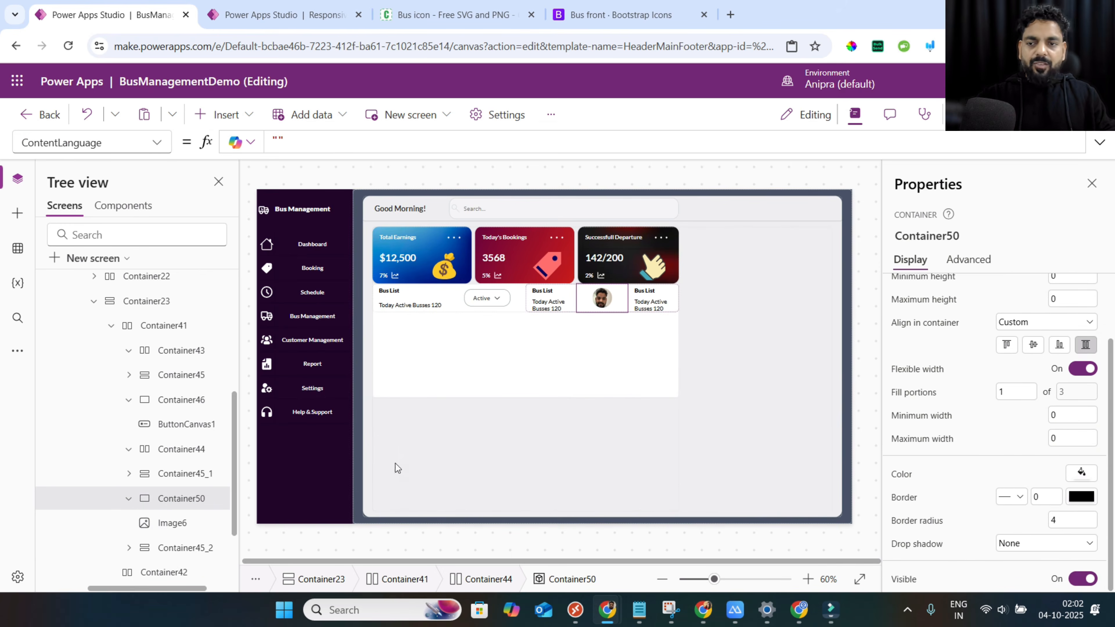
{"action": "left_click", "coordinate": [165, 329]}
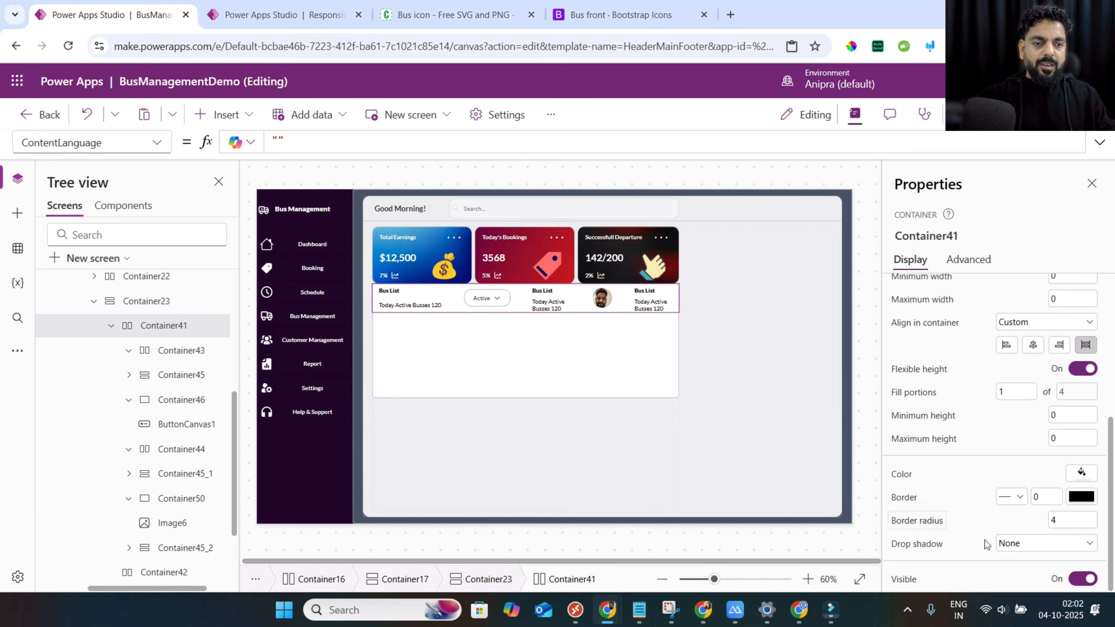
{"action": "left_click", "coordinate": [1008, 548]}
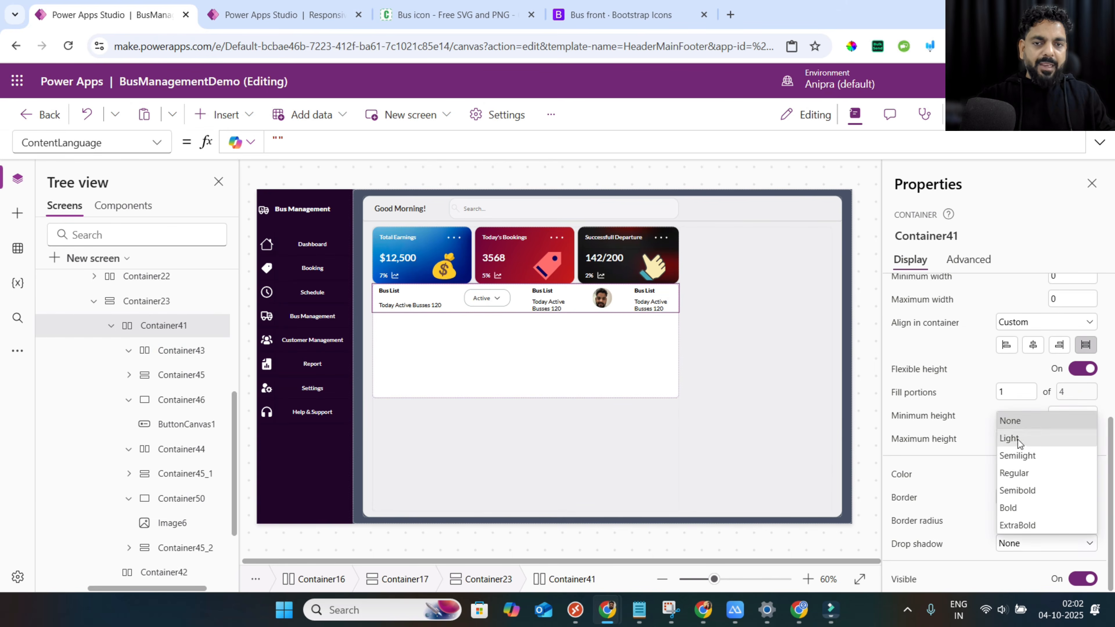
{"action": "left_click", "coordinate": [958, 521]}
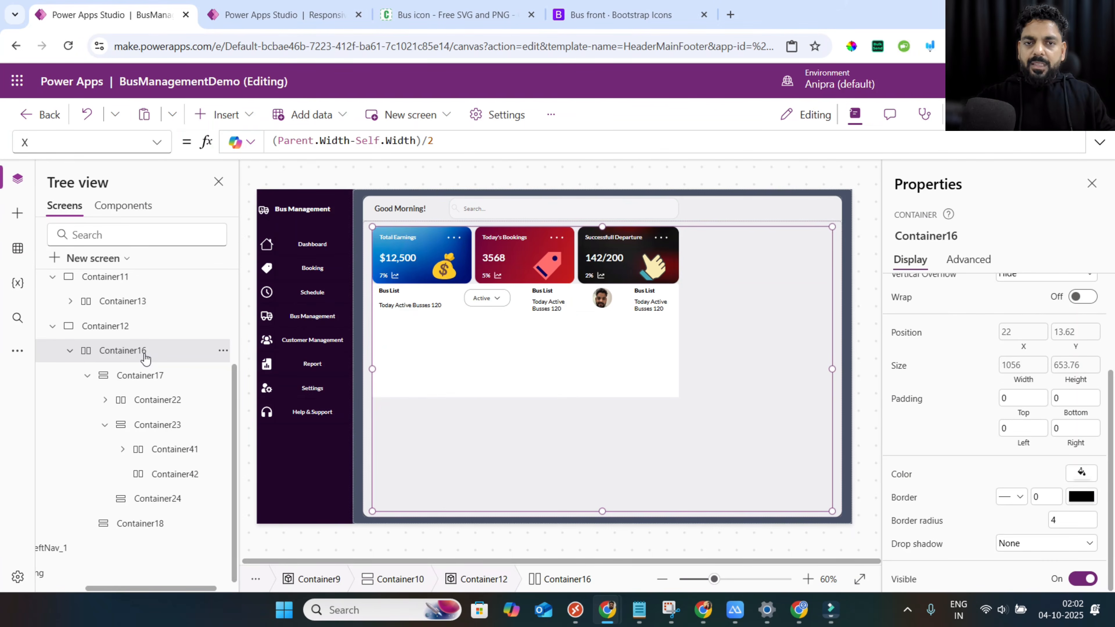
Set the gap of both Container17 and its parent Container16 to 16.
{"action": "left_click", "coordinate": [149, 381]}
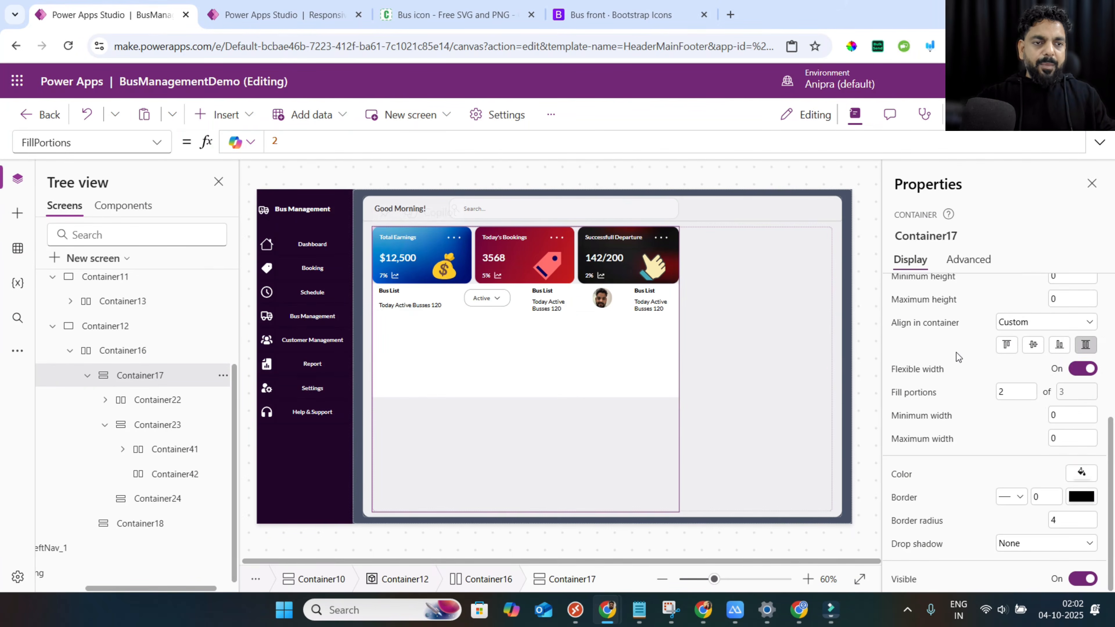
{"action": "scroll", "coordinate": [956, 352], "scroll_direction": "up", "scroll_amount": 5}
{"action": "double_click", "coordinate": [1053, 360]}
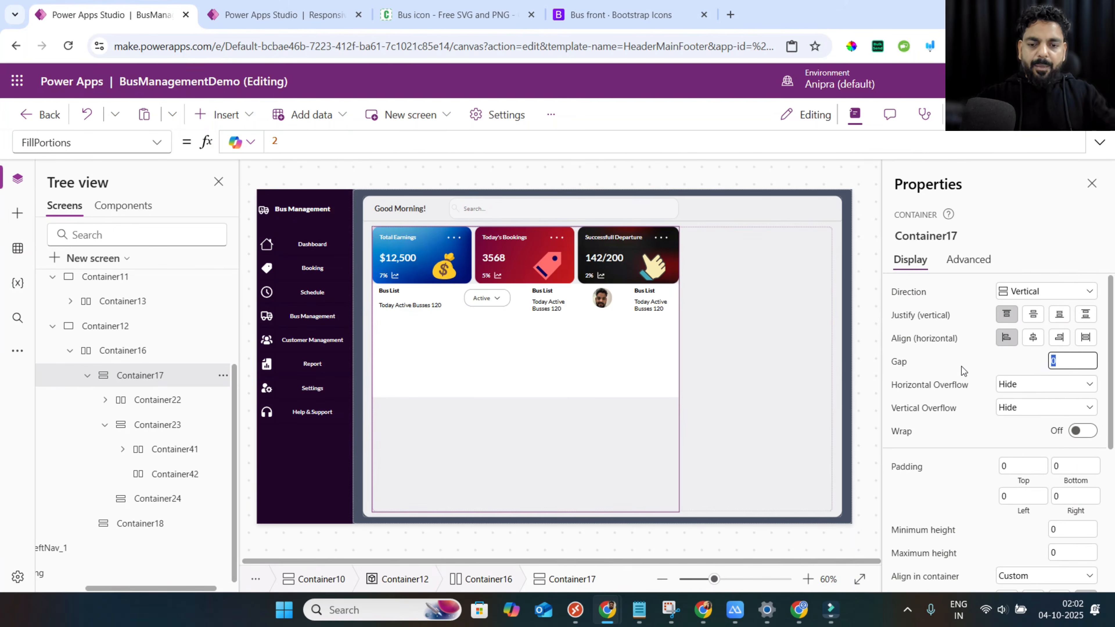
{"action": "type", "text": "16"}
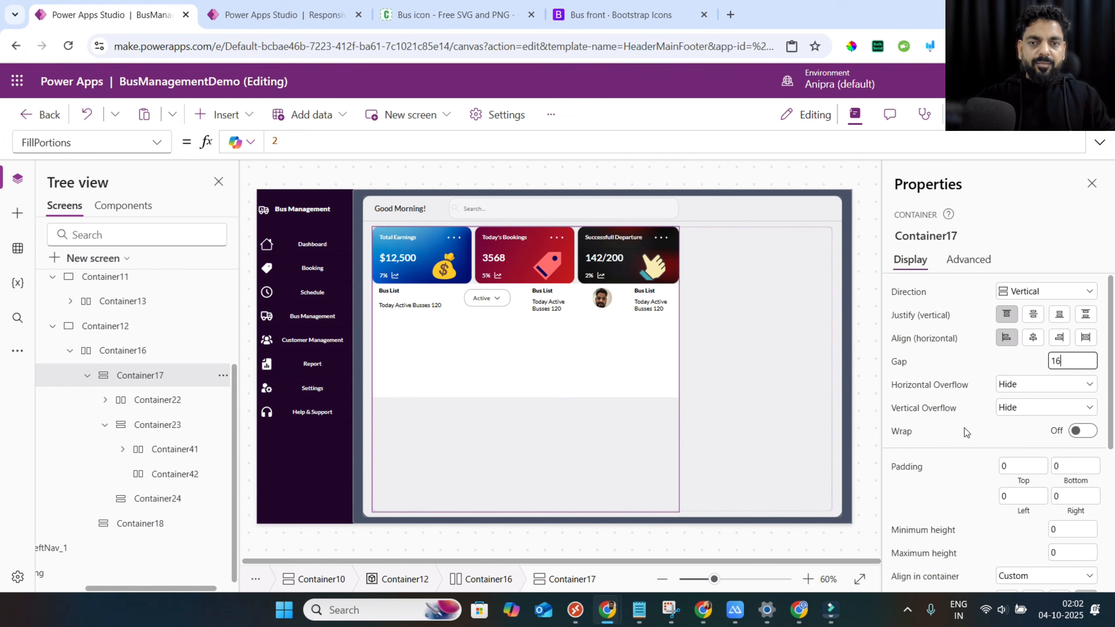
{"action": "left_click", "coordinate": [138, 351]}
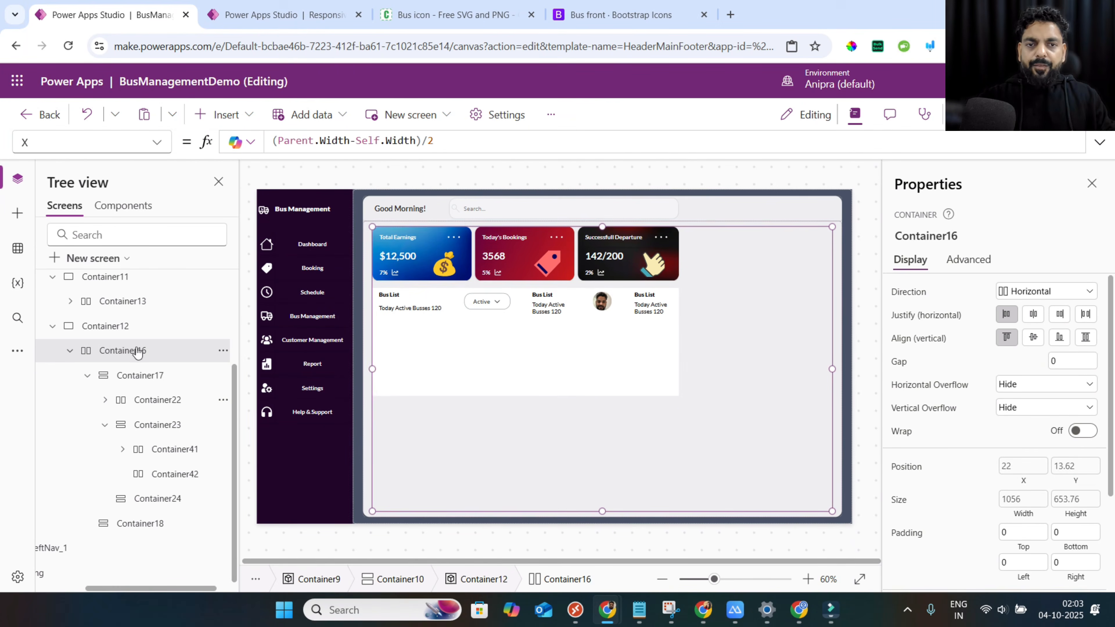
{"action": "double_click", "coordinate": [1056, 361]}
{"action": "type", "text": "16"}
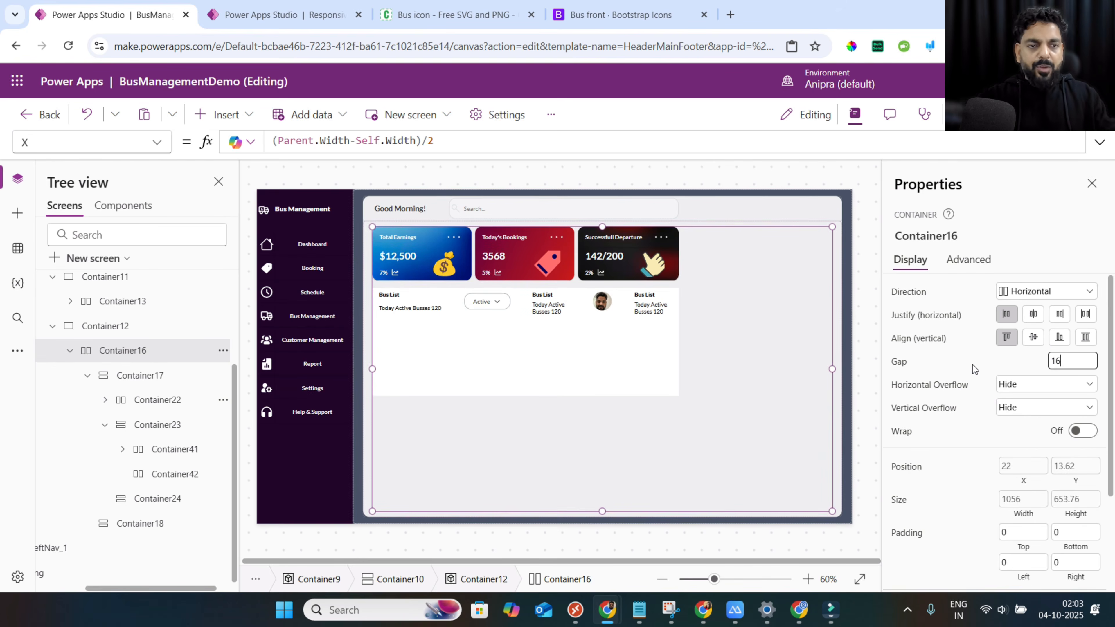
{"action": "left_click", "coordinate": [966, 458]}
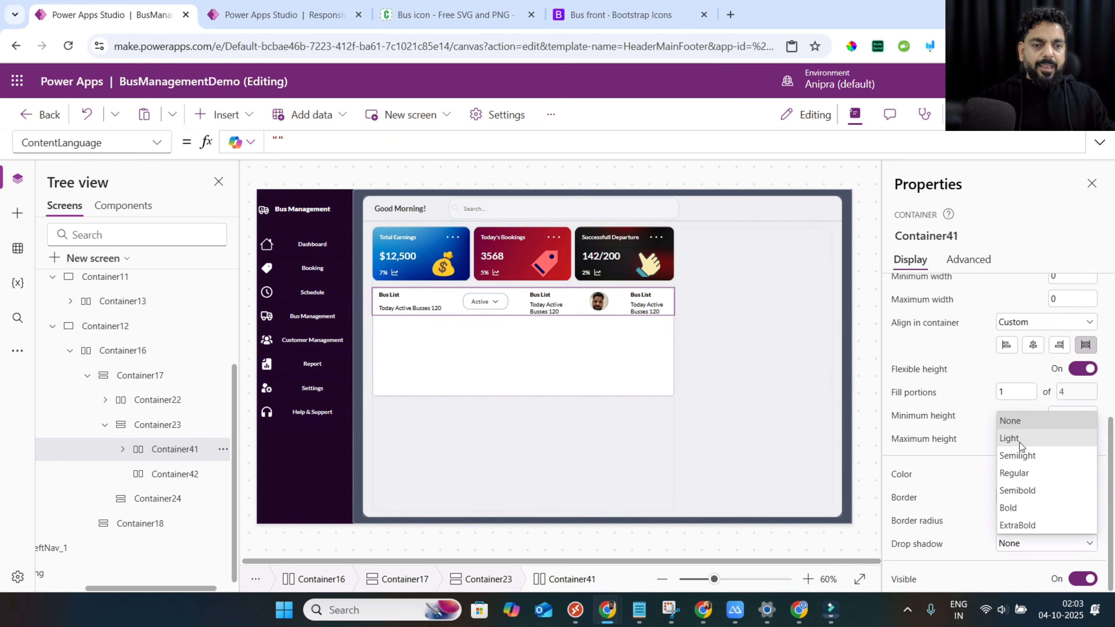
Set the drop shadow of Container41, the Bus List header row, to Light.
{"action": "left_click", "coordinate": [1019, 442]}
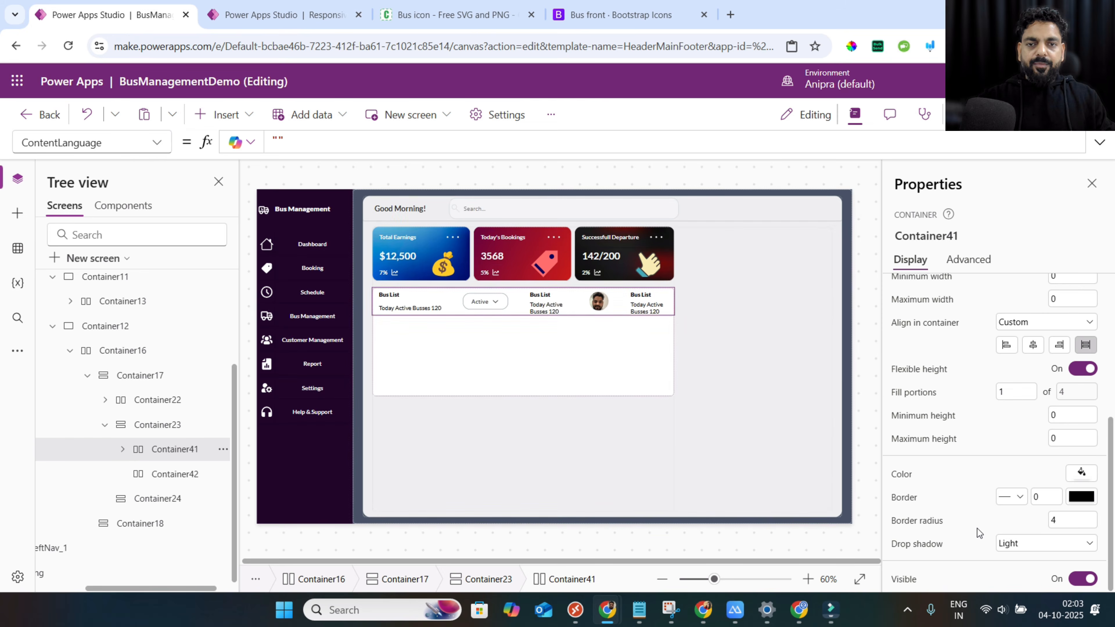
Change the two labels beside the Active filter button to "Seats" and "Fully Packed".
{"action": "left_click", "coordinate": [539, 294]}
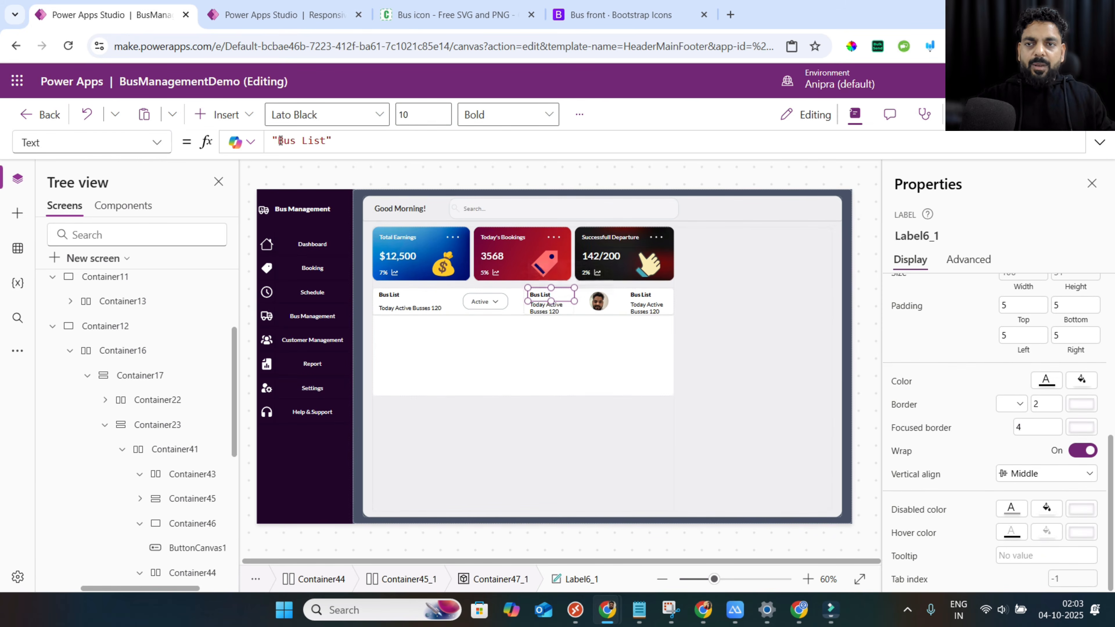
{"action": "left_click_drag", "start_coordinate": [277, 141], "coordinate": [321, 141]}
{"action": "type", "text": "S"}
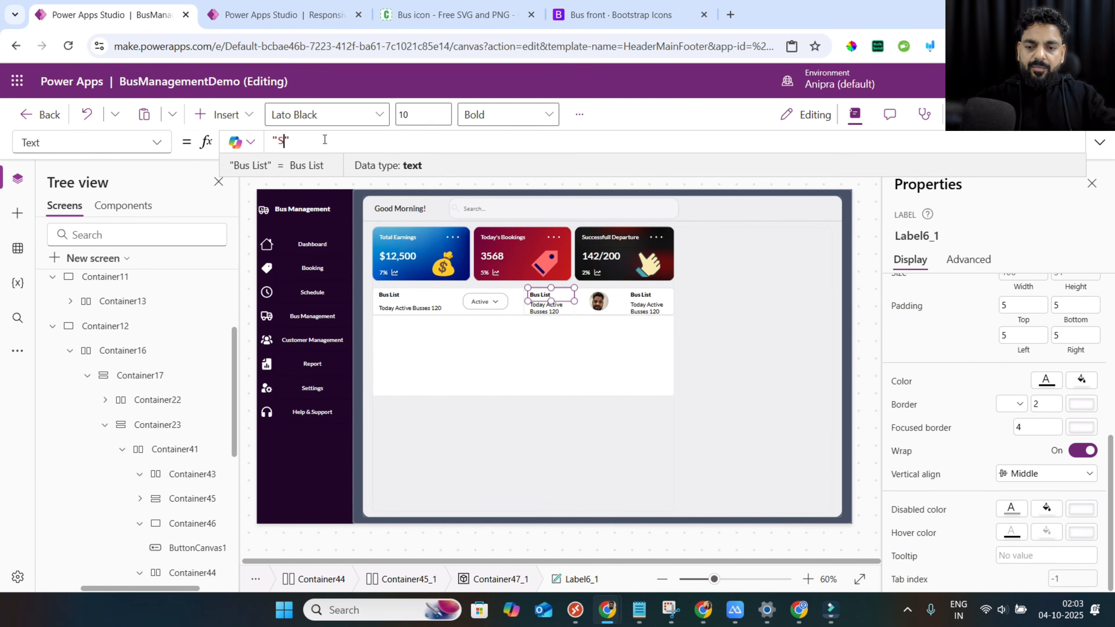
{"action": "left_click", "coordinate": [546, 308]}
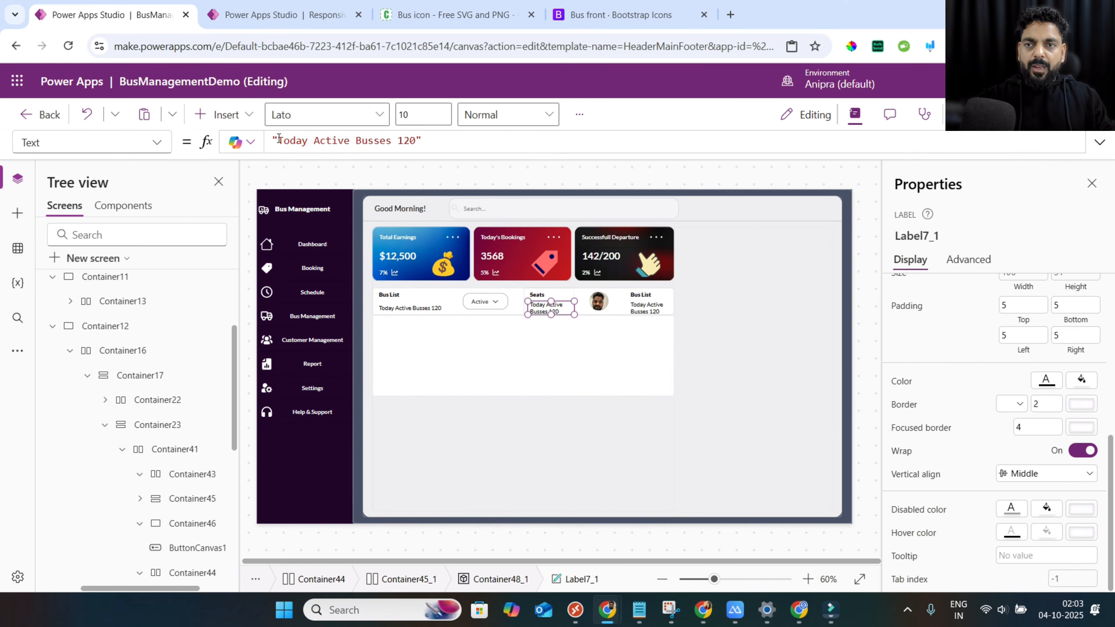
{"action": "left_click_drag", "start_coordinate": [278, 140], "coordinate": [399, 141]}
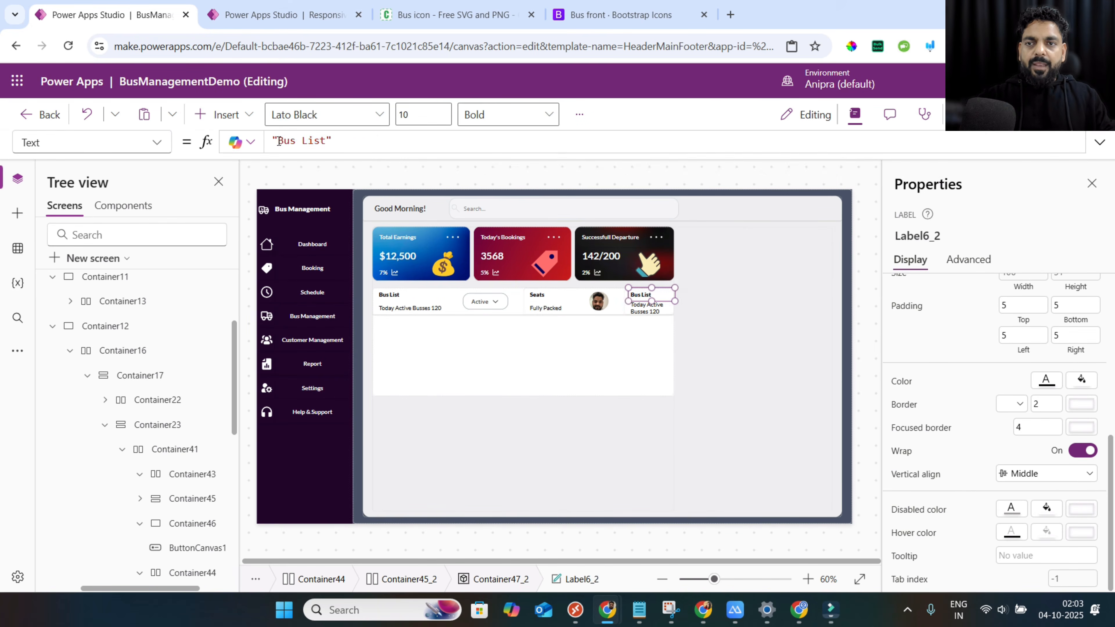
Set the Text formula of the bold label beside the user photo to User().FullName.
{"action": "left_click_drag", "start_coordinate": [279, 141], "coordinate": [306, 140]}
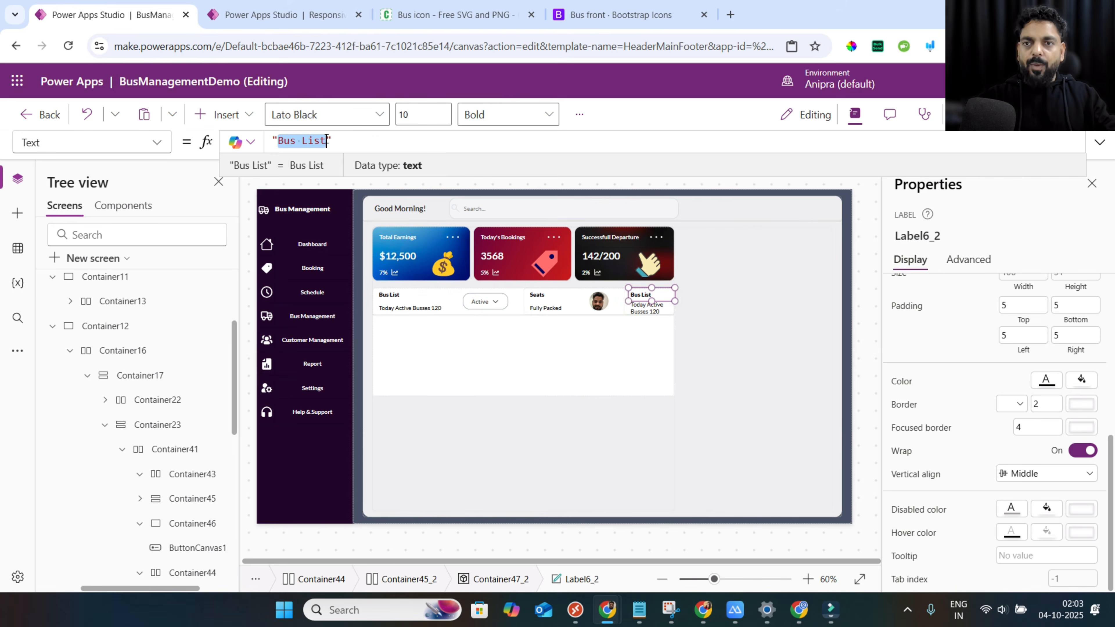
{"action": "key", "text": "ctrl+a"}
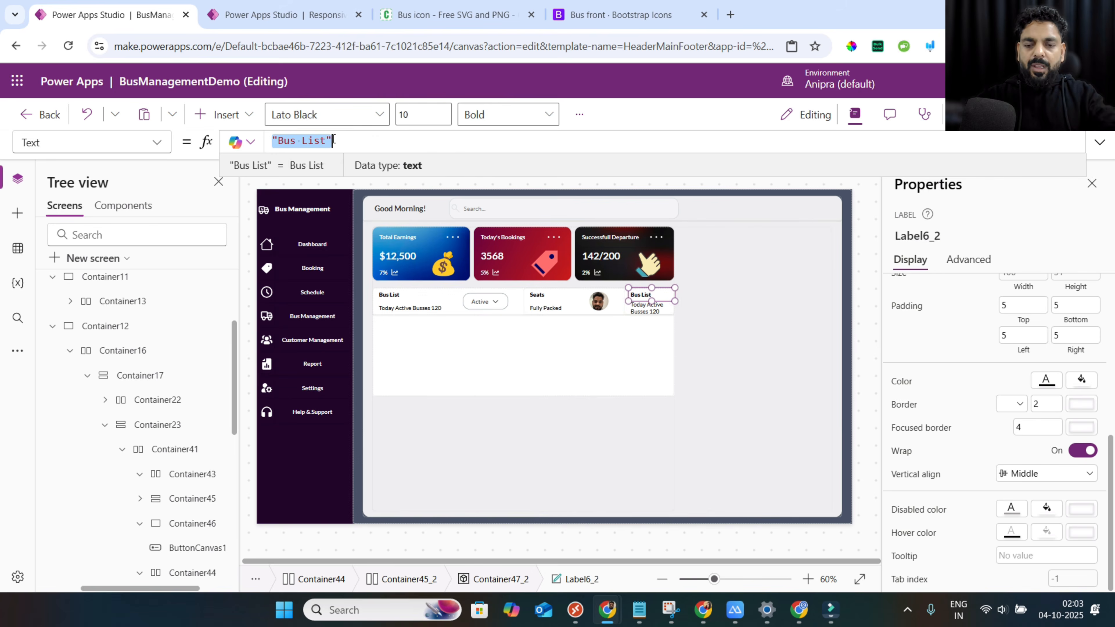
{"action": "type", "text": "User()"}
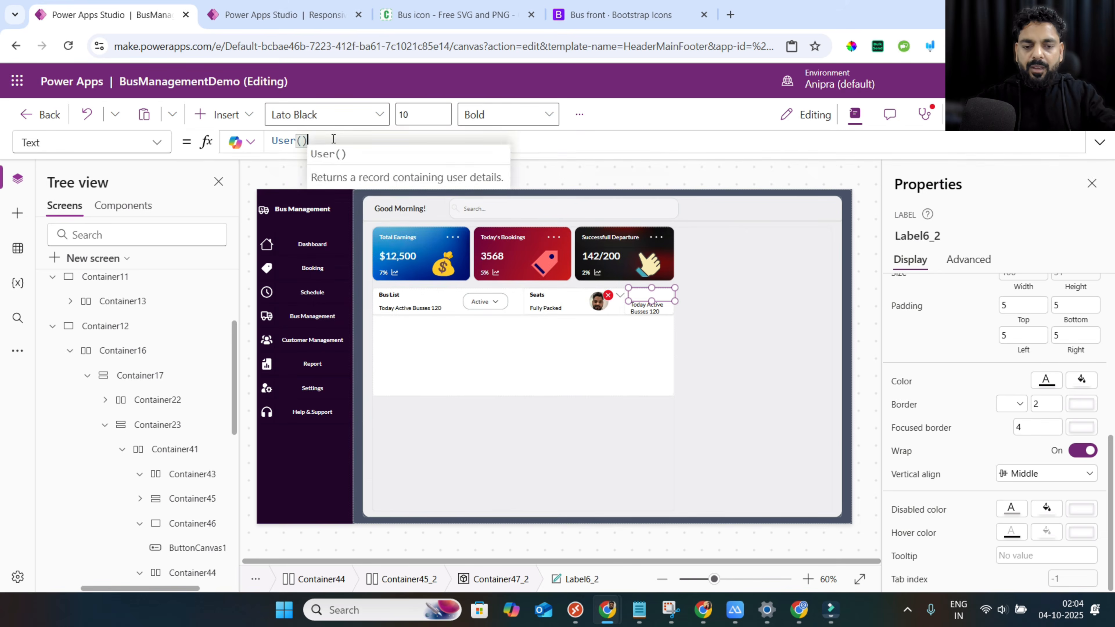
{"action": "type", "text": ".dis"}
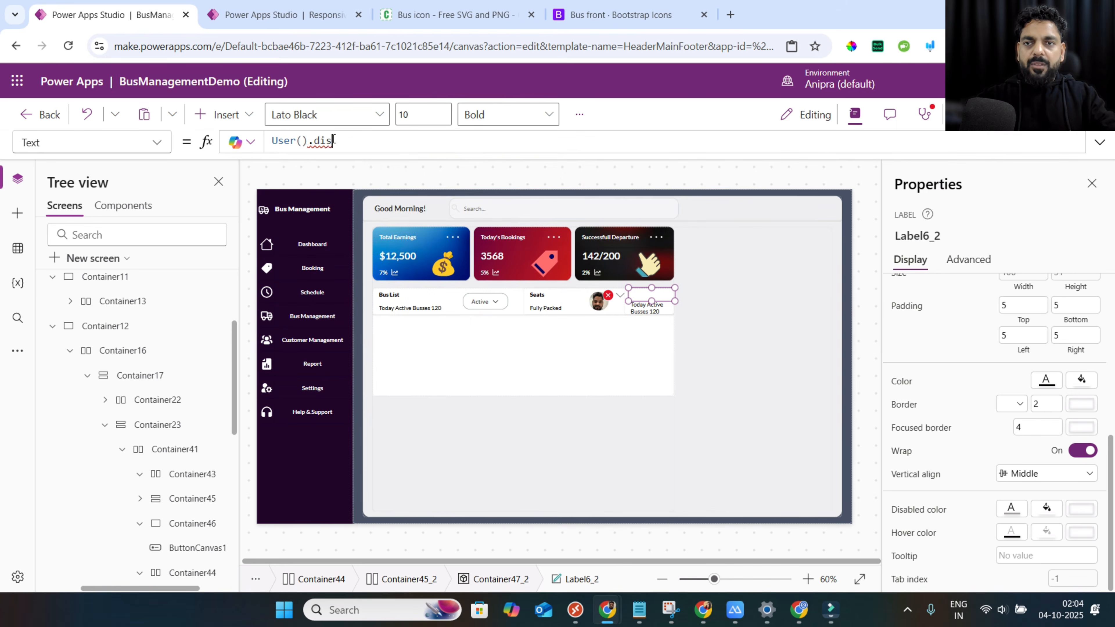
{"action": "key", "text": "BackSpace"}
{"action": "key", "text": "BackSpace"}
{"action": "key", "text": "BackSpace"}
{"action": "type", "text": "FullName"}
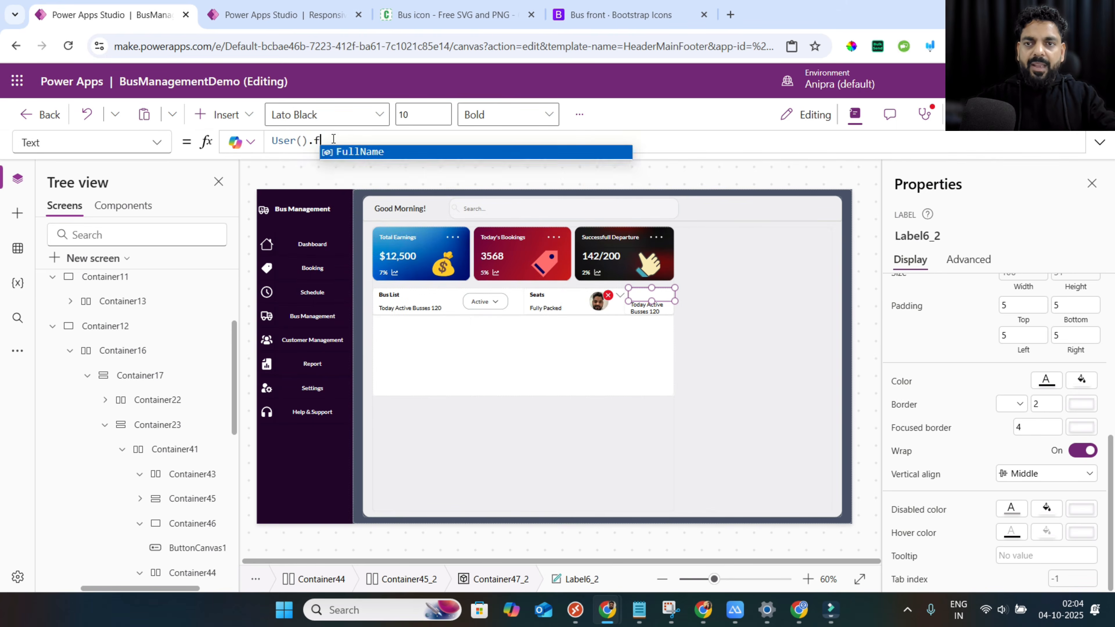
Change the label below the user's name to "Driver" and save the app.
{"action": "left_click", "coordinate": [641, 308]}
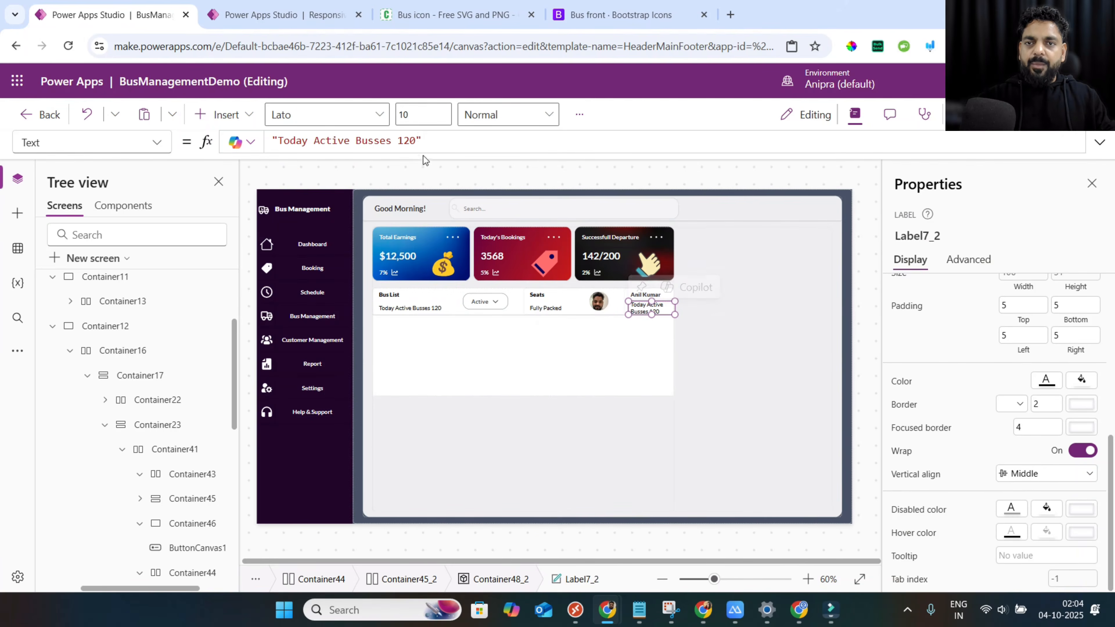
{"action": "left_click_drag", "start_coordinate": [416, 140], "coordinate": [280, 139]}
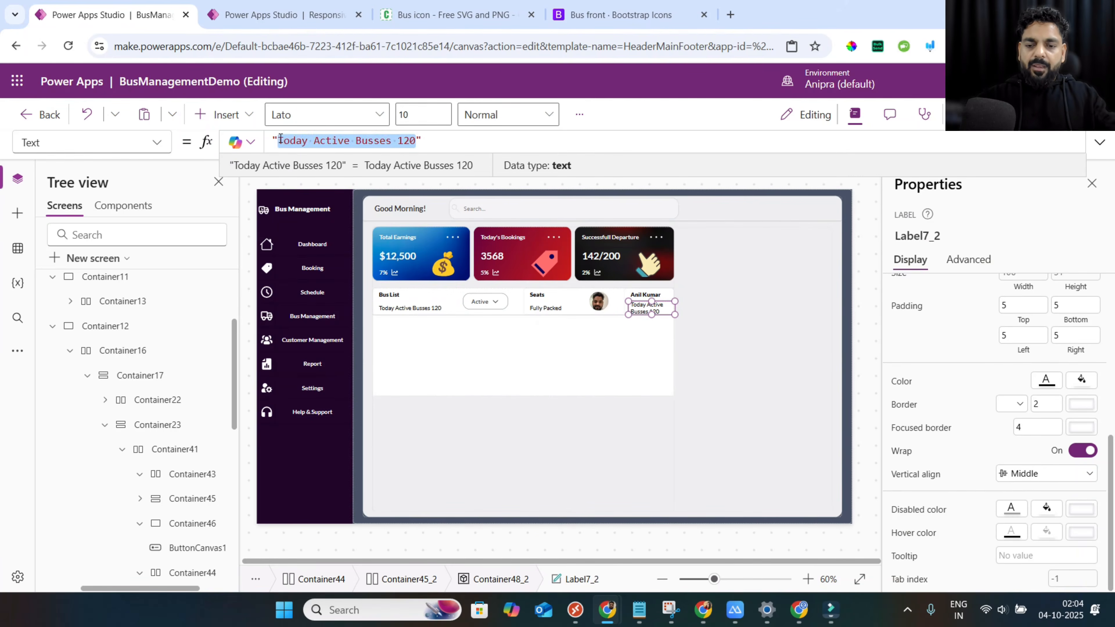
{"action": "type", "text": "Driver"}
{"action": "key", "text": "ctrl+s"}
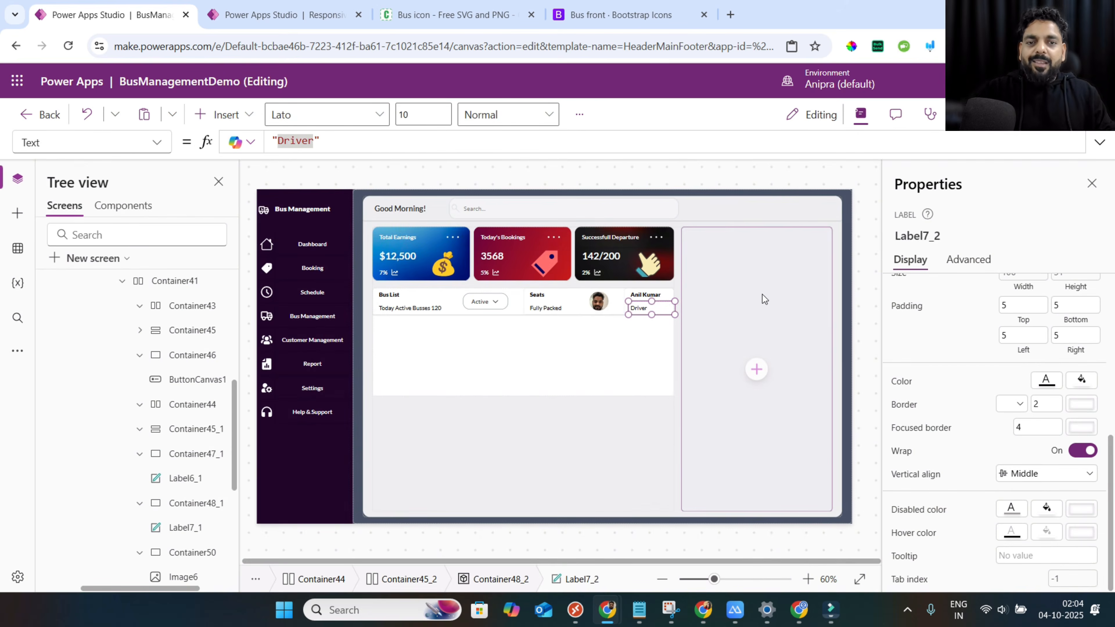
Preview the app, remove the drop shadow of Container11, the greeting and search header, by setting it to None, and preview again.
{"action": "key", "text": "F5"}
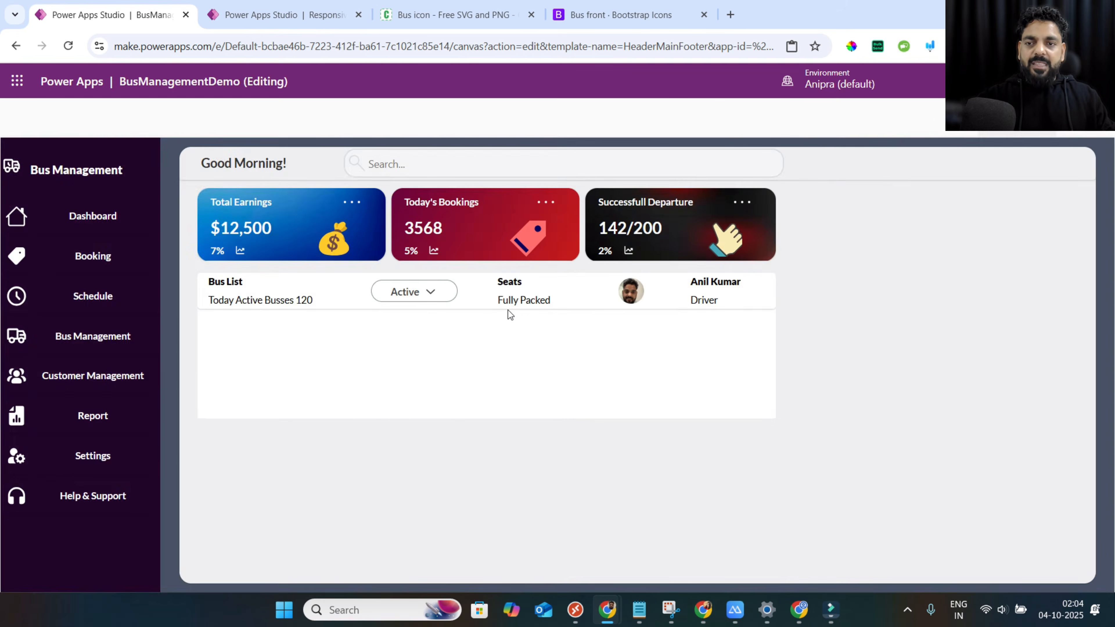
{"action": "left_click", "coordinate": [322, 21]}
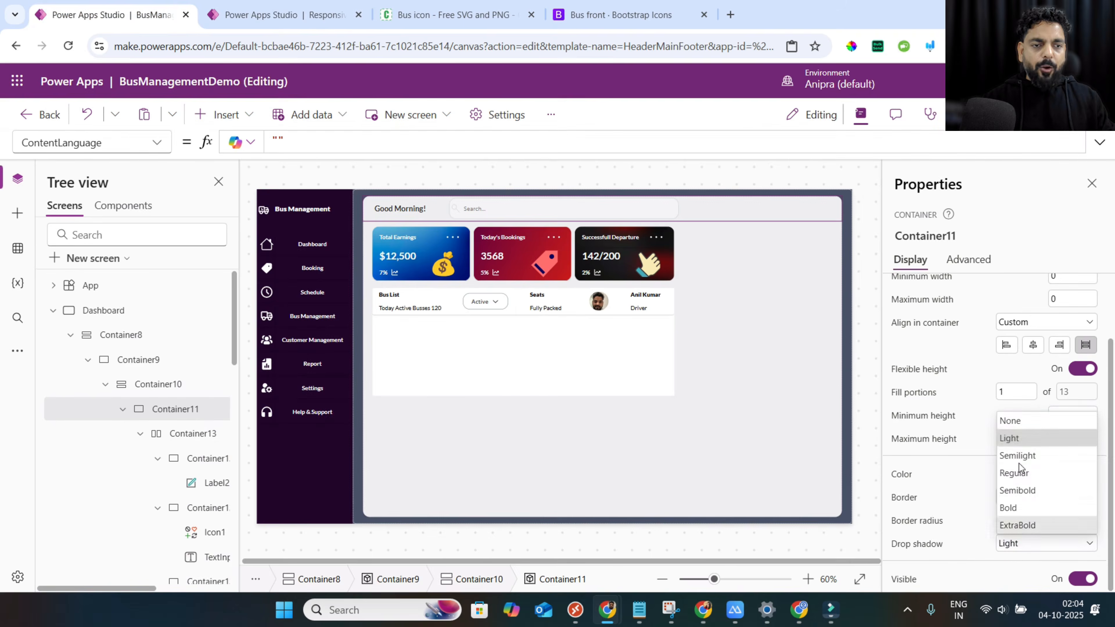
{"action": "left_click", "coordinate": [1019, 421]}
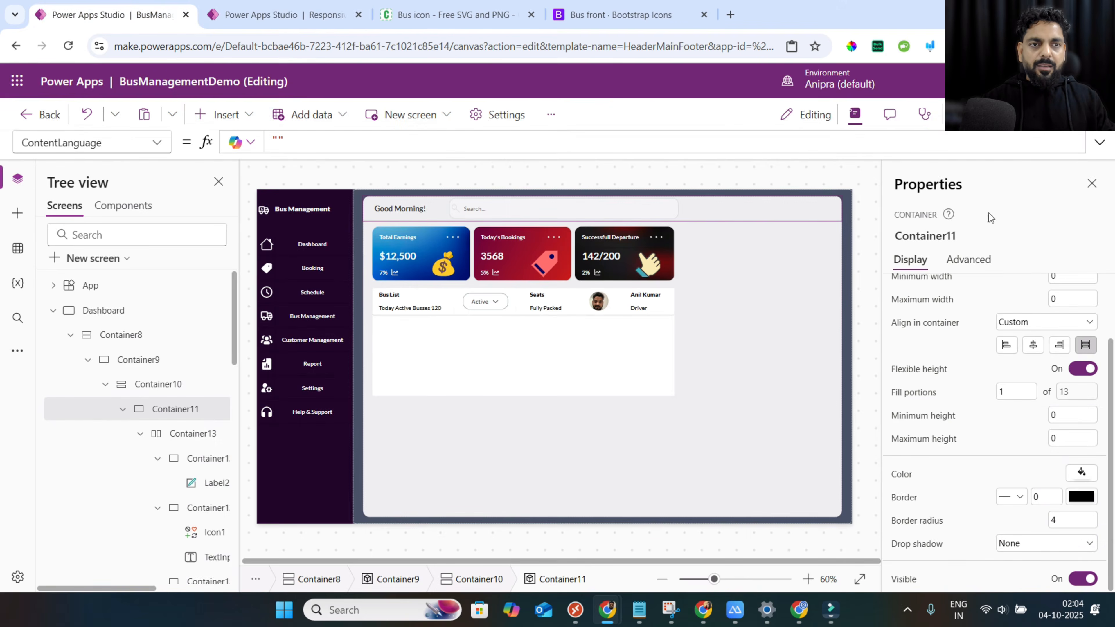
{"action": "left_click", "coordinate": [999, 132]}
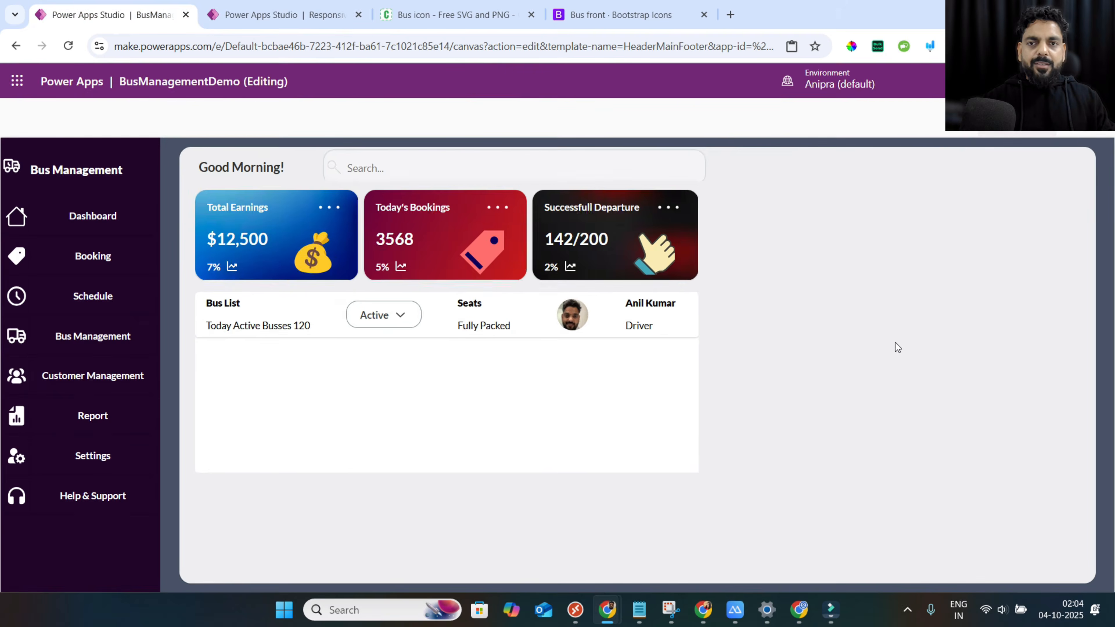
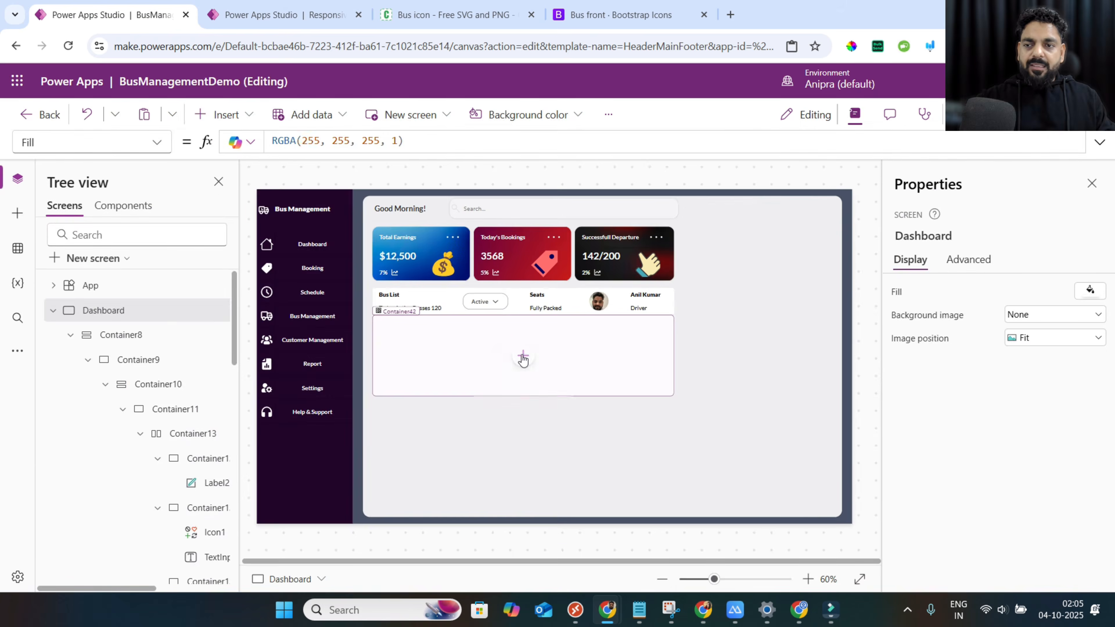
Insert two containers side by side inside Container42, the empty area below the Bus List header row.
{"action": "scroll", "coordinate": [129, 426], "scroll_direction": "down", "scroll_amount": 5}
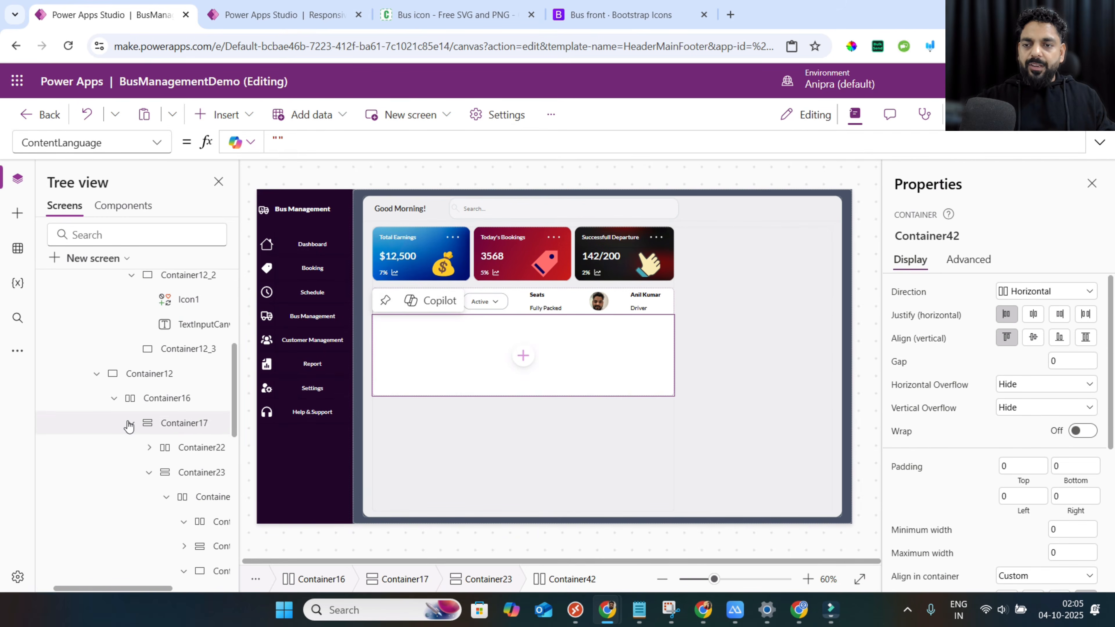
{"action": "left_click", "coordinate": [522, 355]}
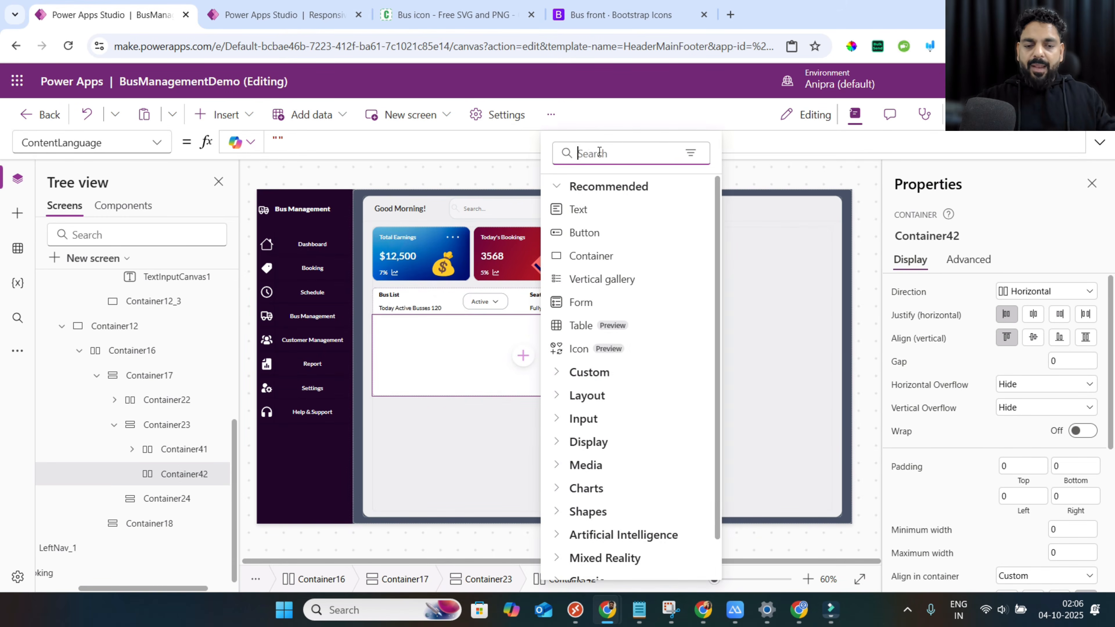
{"action": "type", "text": "cot"}
{"action": "key", "text": "BackSpace"}
{"action": "type", "text": "nt"}
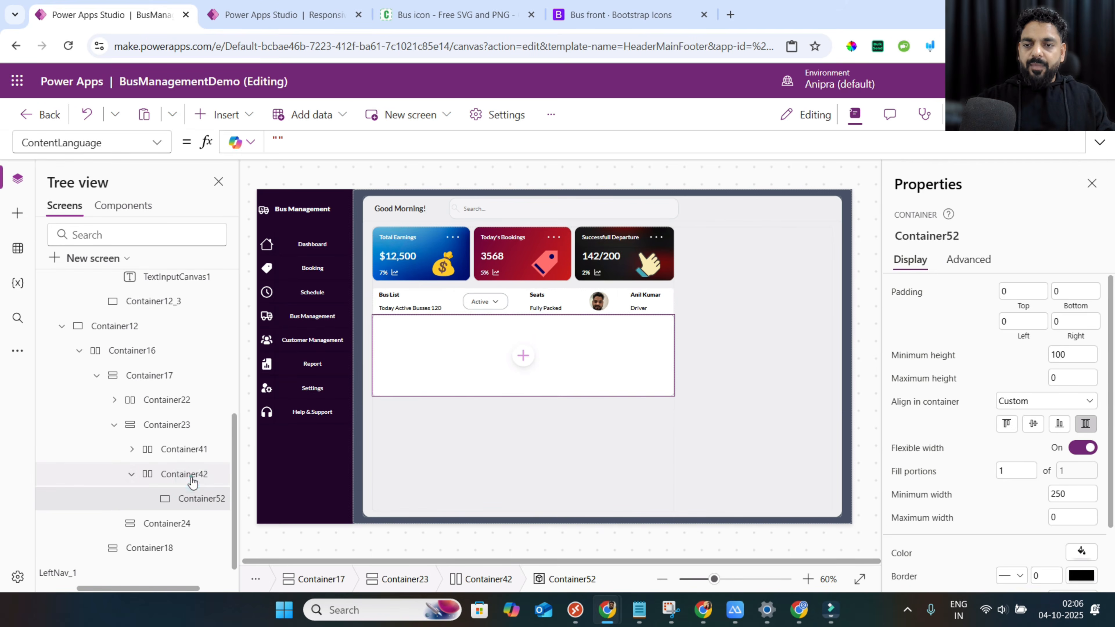
{"action": "left_click", "coordinate": [193, 481]}
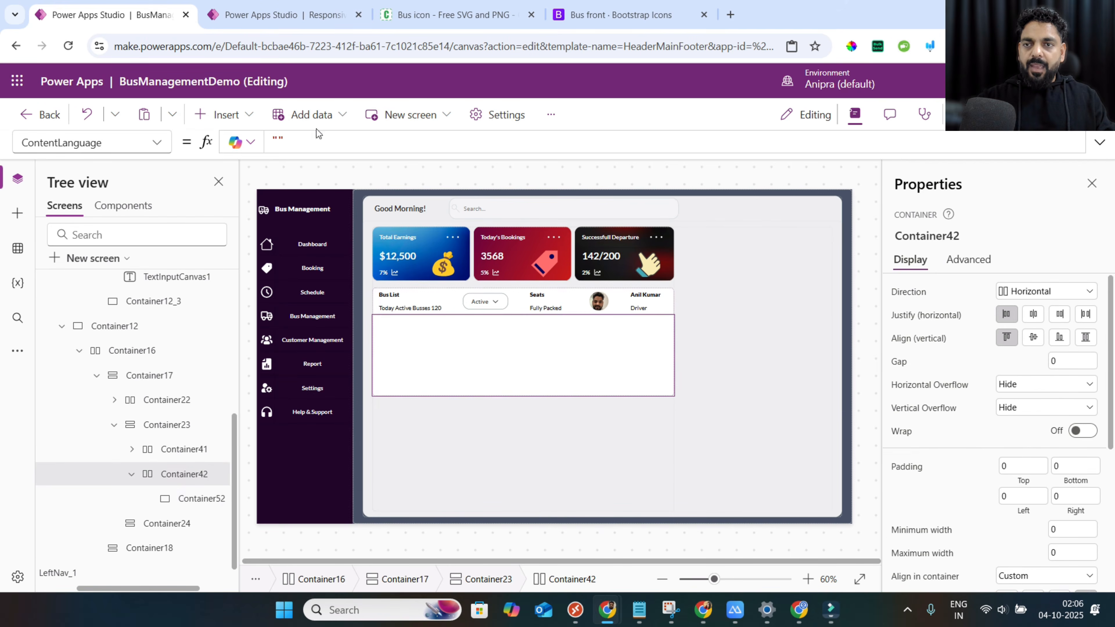
{"action": "left_click", "coordinate": [232, 116]}
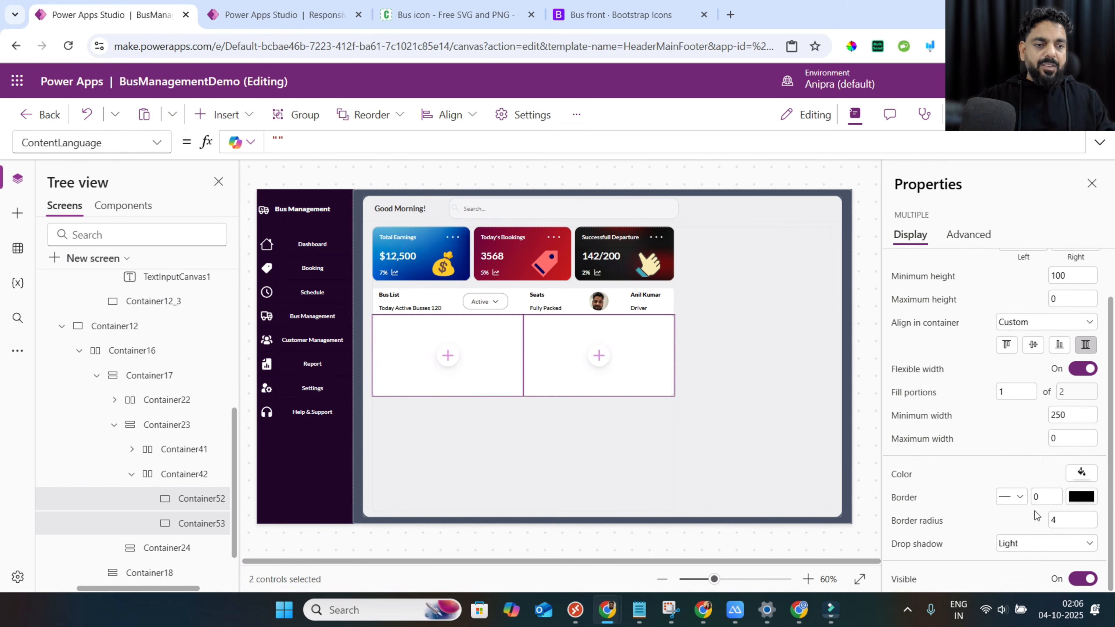
Set both new containers' drop shadow to None and their minimum width and minimum height to 0.
{"action": "left_click", "coordinate": [1035, 544]}
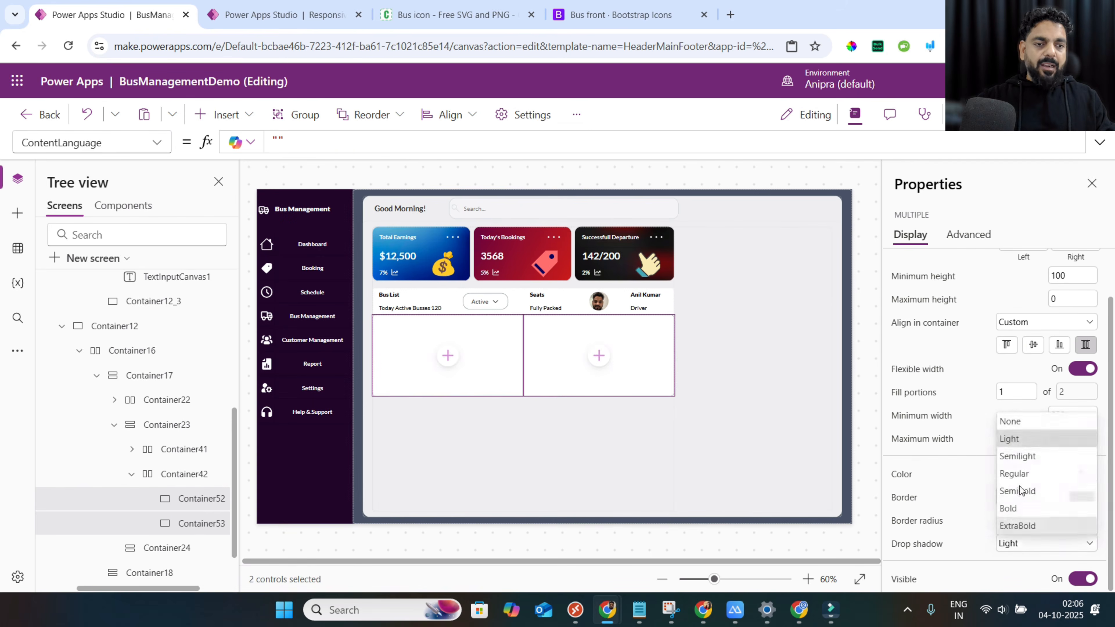
{"action": "left_click", "coordinate": [1014, 422]}
{"action": "left_click", "coordinate": [1071, 417]}
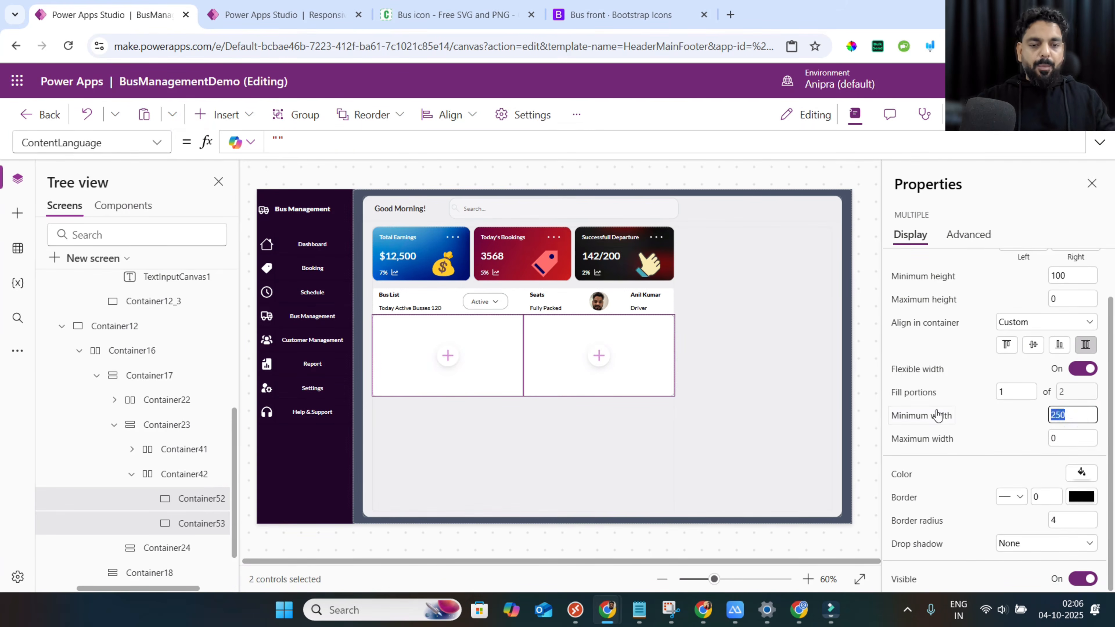
{"action": "left_click", "coordinate": [1062, 276]}
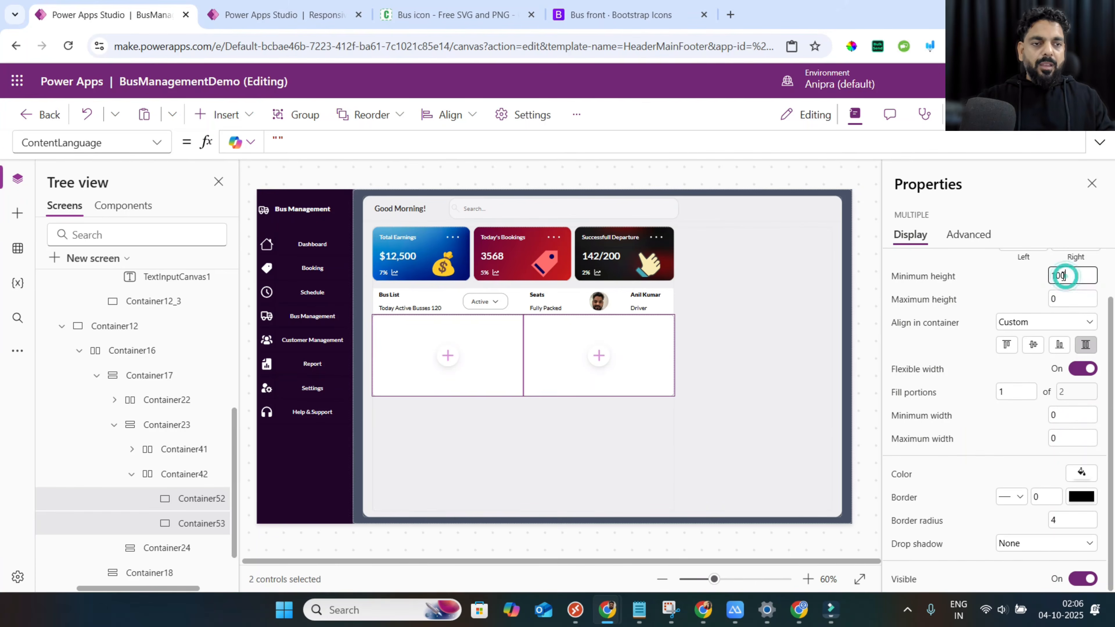
{"action": "type", "text": "0"}
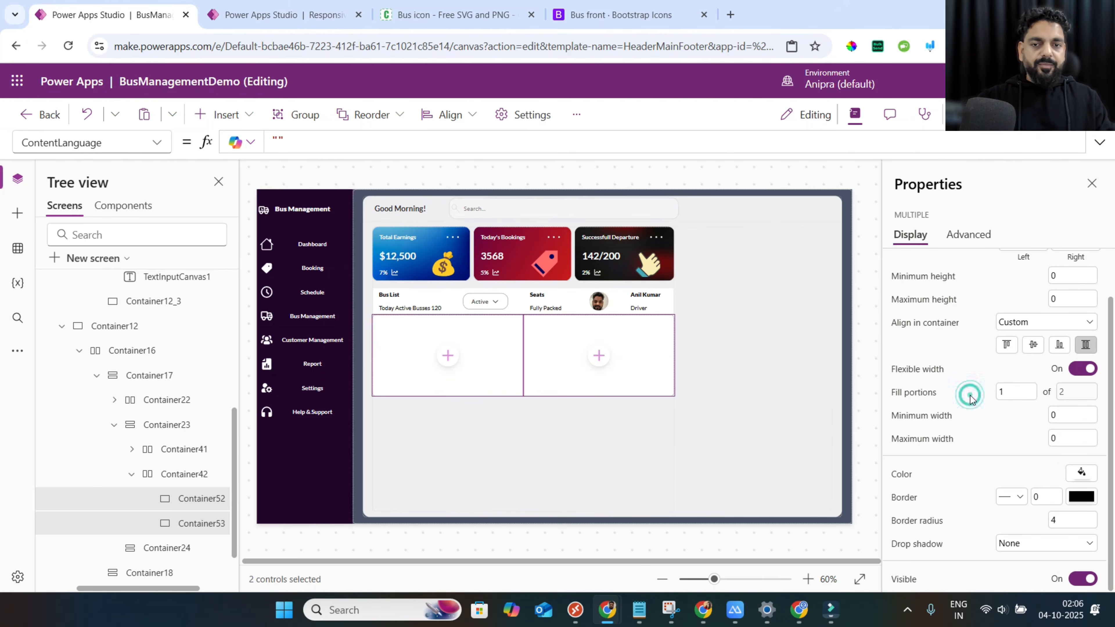
Insert a vertical gallery into Container52, the first of the two new containers.
{"action": "left_click", "coordinate": [195, 499]}
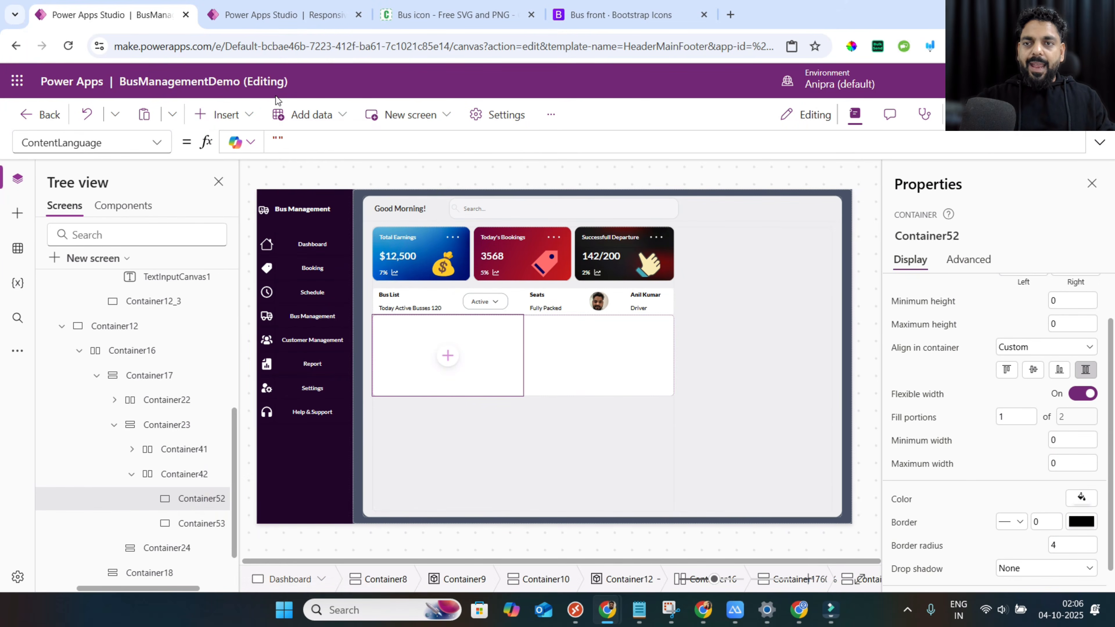
{"action": "left_click", "coordinate": [222, 115]}
{"action": "left_click", "coordinate": [257, 145]}
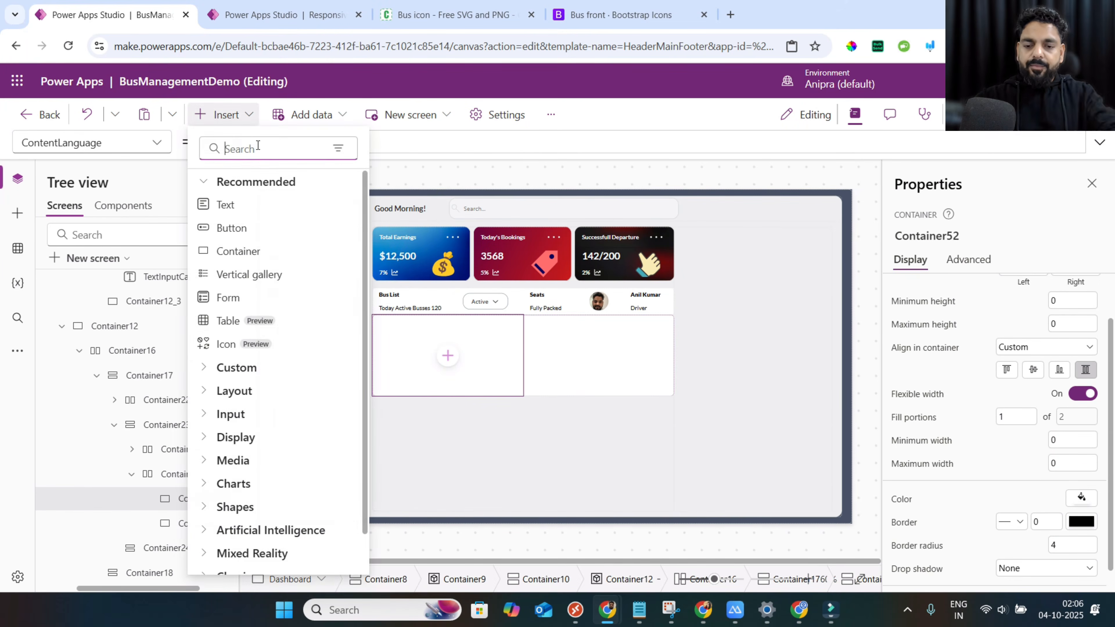
{"action": "left_click", "coordinate": [248, 274]}
Size Gallery2 with width Parent.Width and height Parent.Height, and set its template size to 50.
{"action": "left_click", "coordinate": [1018, 353]}
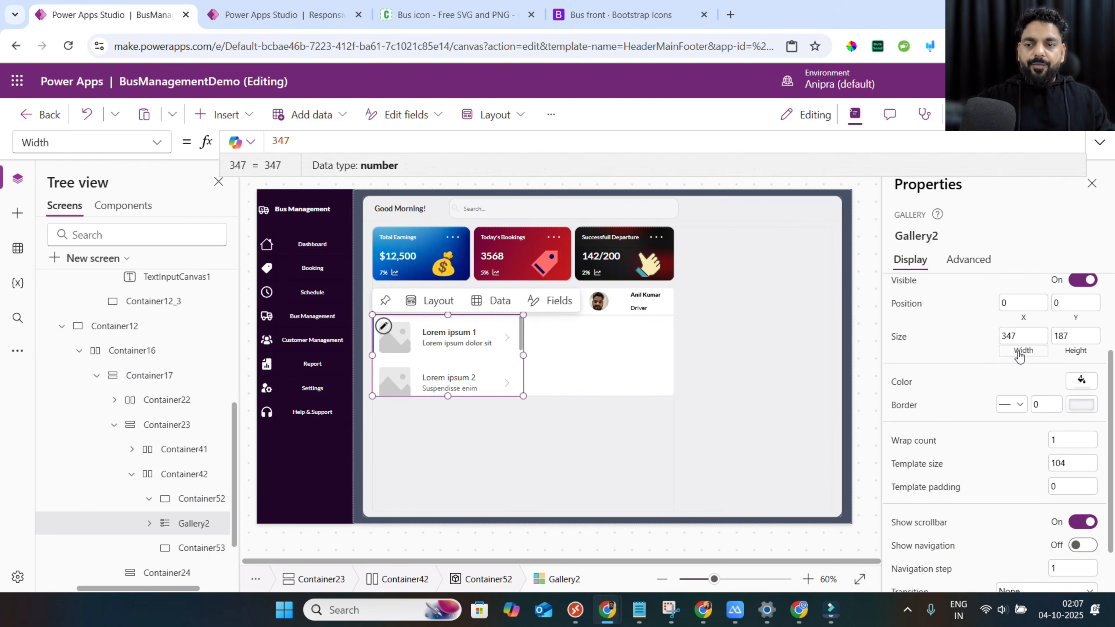
{"action": "key", "text": "ctrl+a"}
{"action": "type", "text": "Parent.Width"}
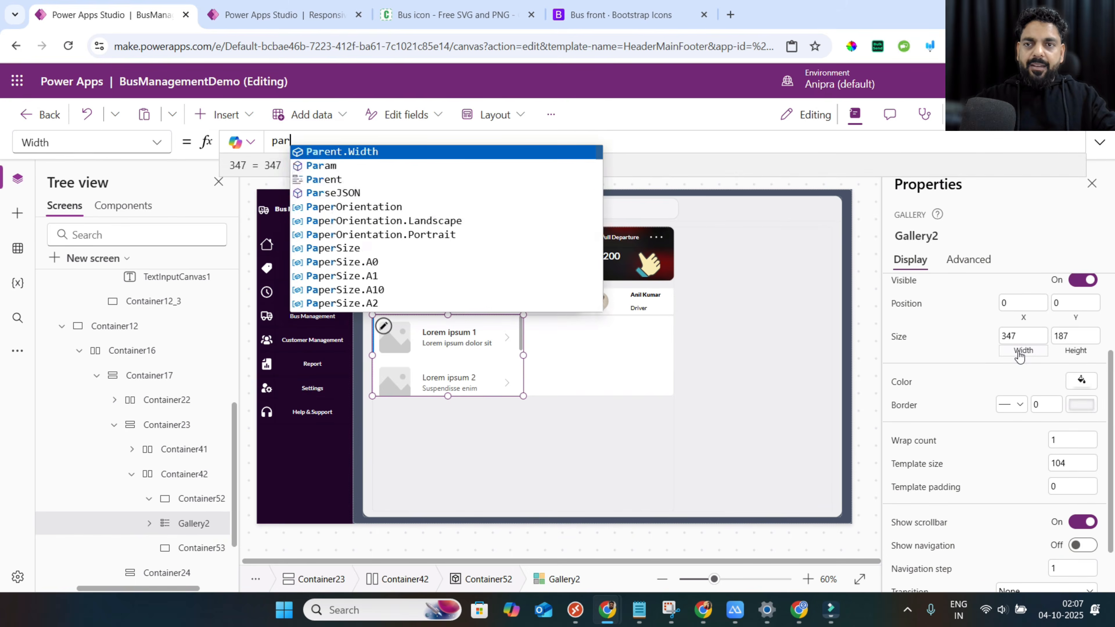
{"action": "left_click", "coordinate": [1073, 355]}
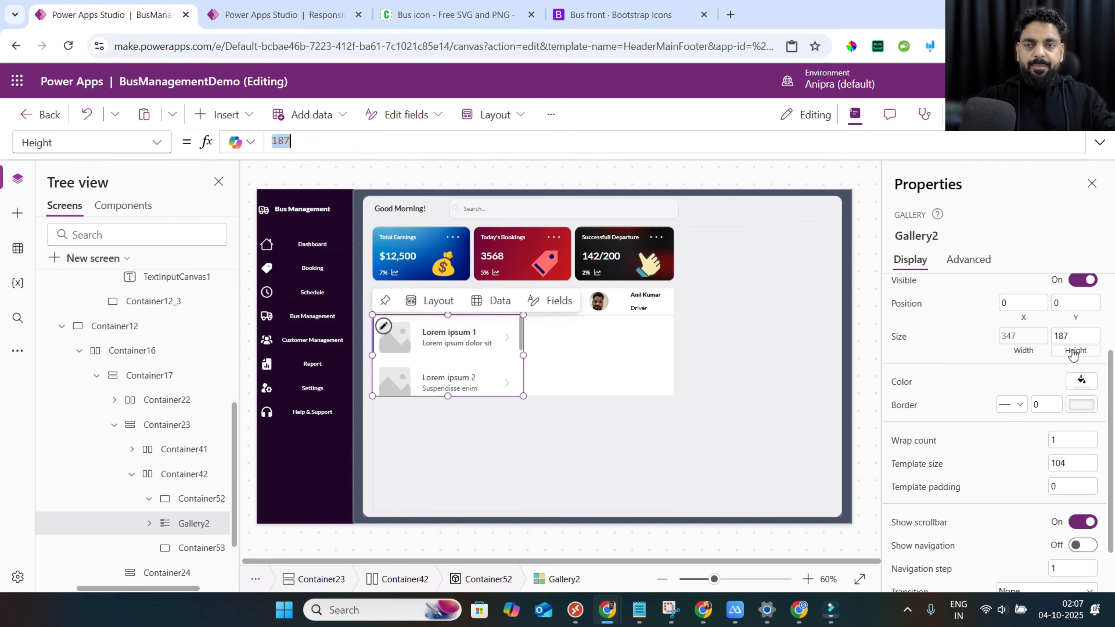
{"action": "type", "text": "Parent.Height"}
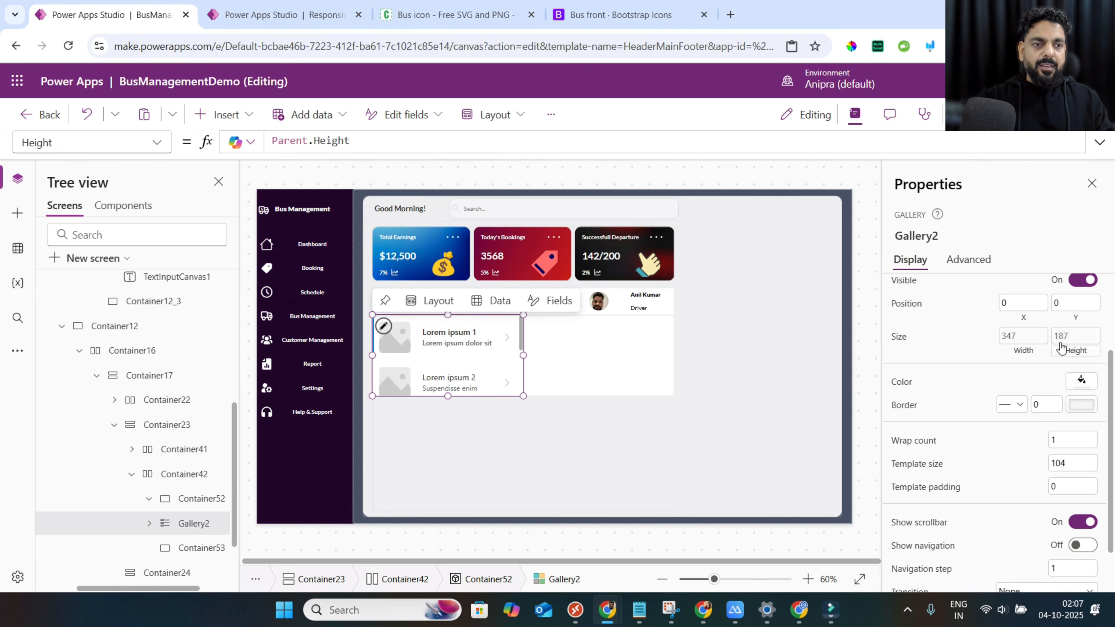
{"action": "left_click", "coordinate": [930, 466]}
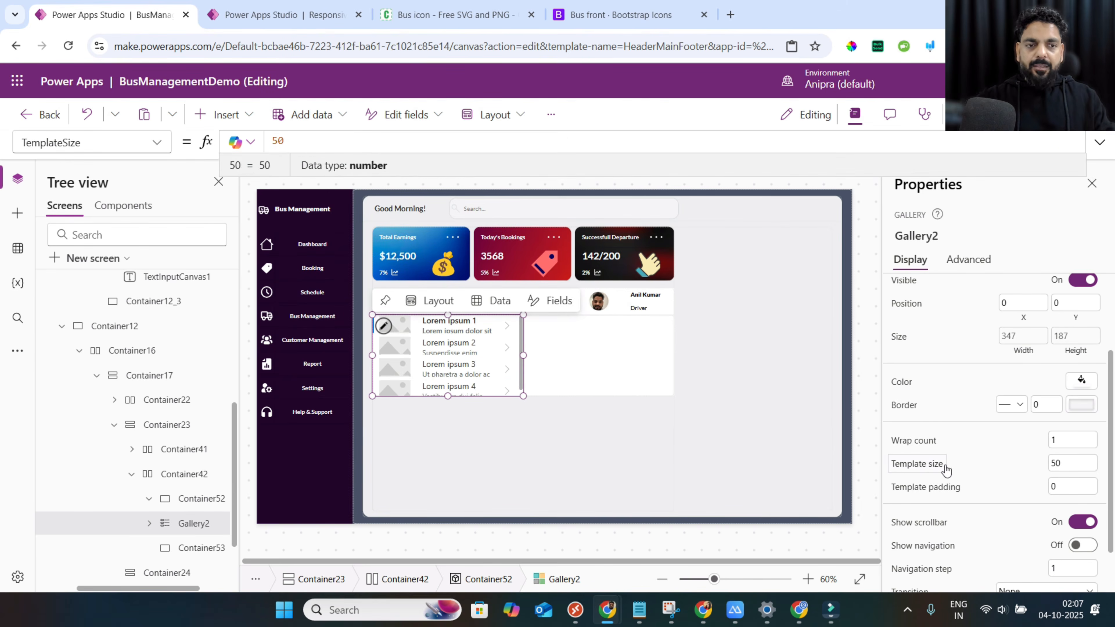
{"action": "left_click", "coordinate": [1017, 471]}
Append a ClearCollect for Coll_BussDetail to the App's OnStart formula, with bus records containing BusName, BusCode, Source and Destination.
{"action": "scroll", "coordinate": [137, 417], "scroll_direction": "up", "scroll_amount": 10}
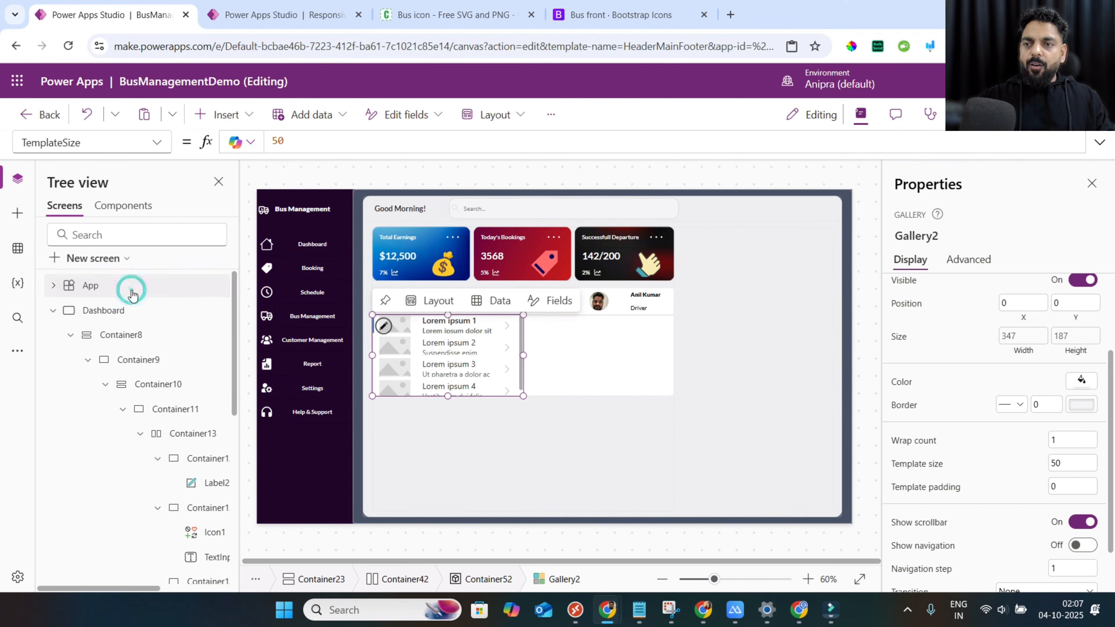
{"action": "left_click", "coordinate": [130, 286]}
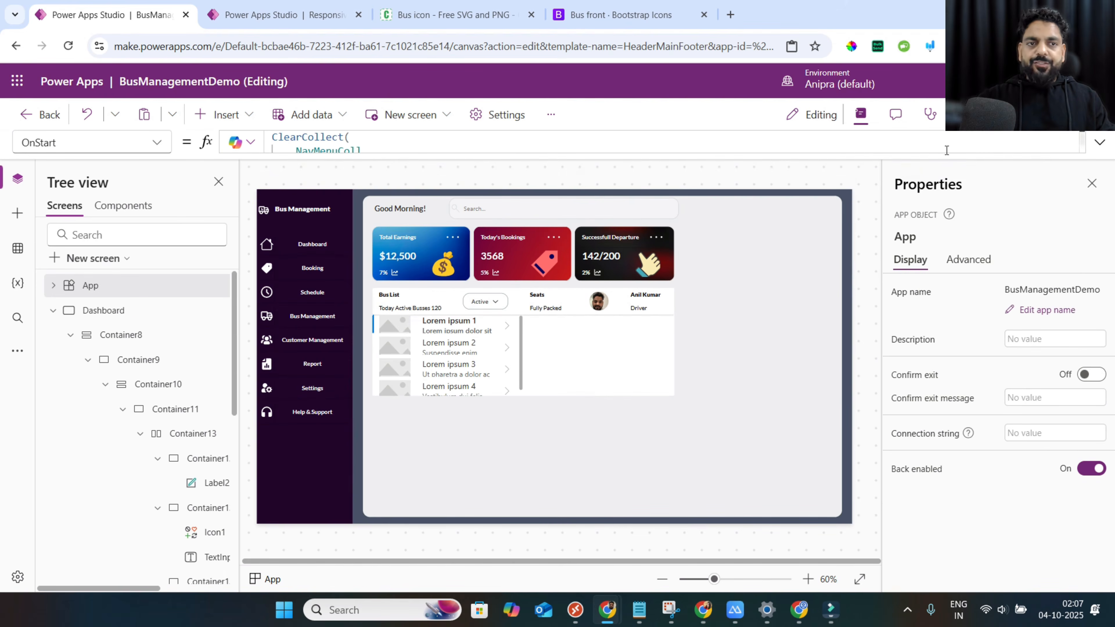
{"action": "left_click", "coordinate": [1096, 144]}
{"action": "scroll", "coordinate": [666, 252], "scroll_direction": "down", "scroll_amount": 15}
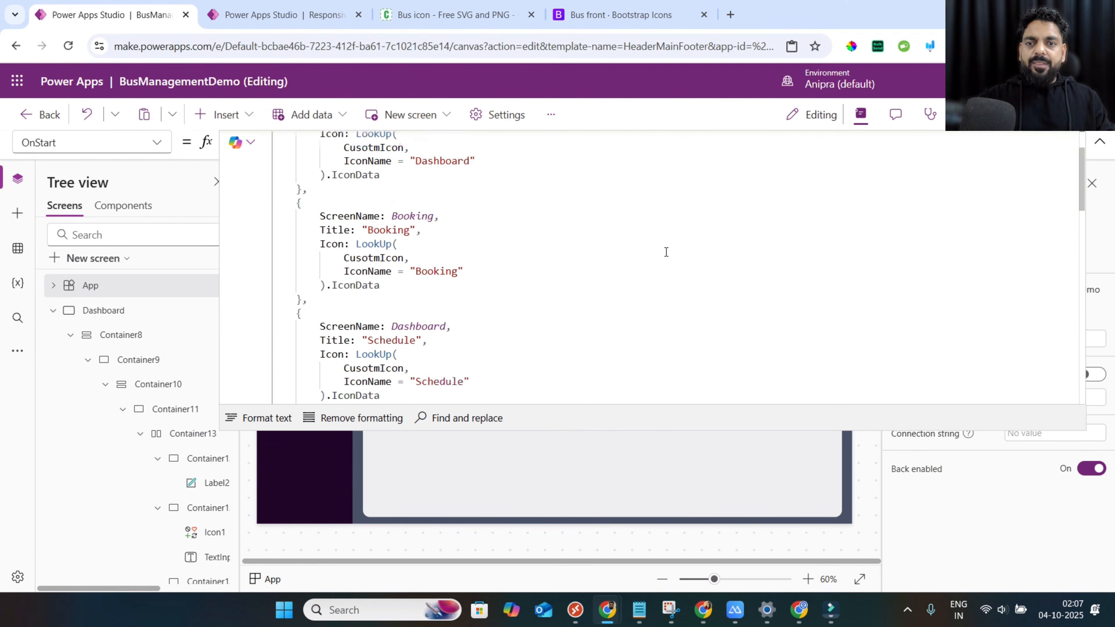
{"action": "scroll", "coordinate": [666, 251], "scroll_direction": "down", "scroll_amount": 5}
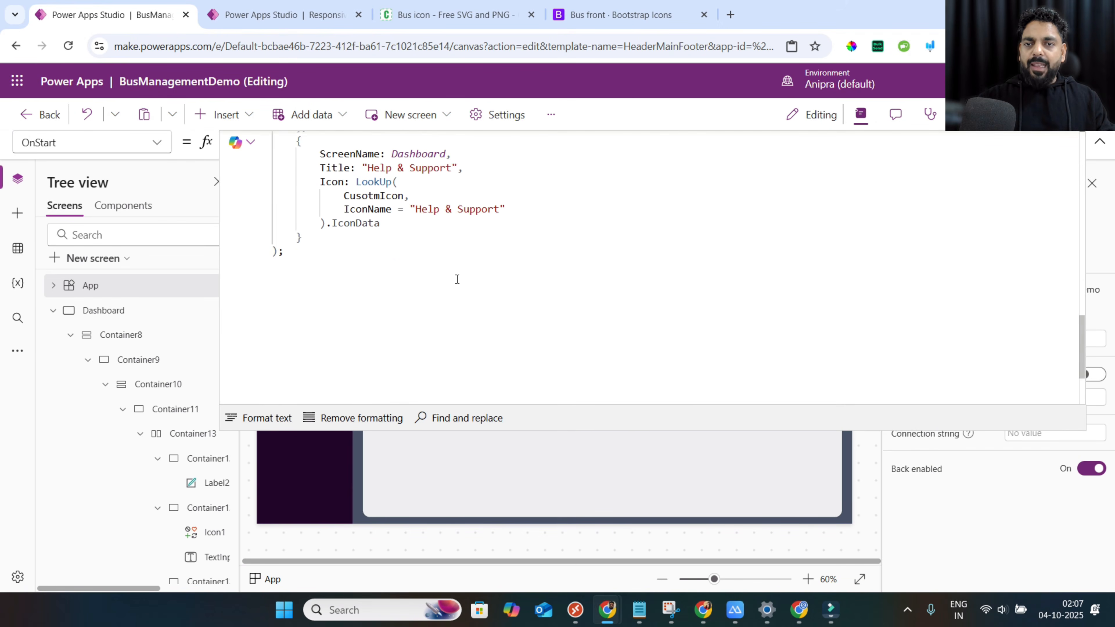
{"action": "left_click", "coordinate": [355, 243]}
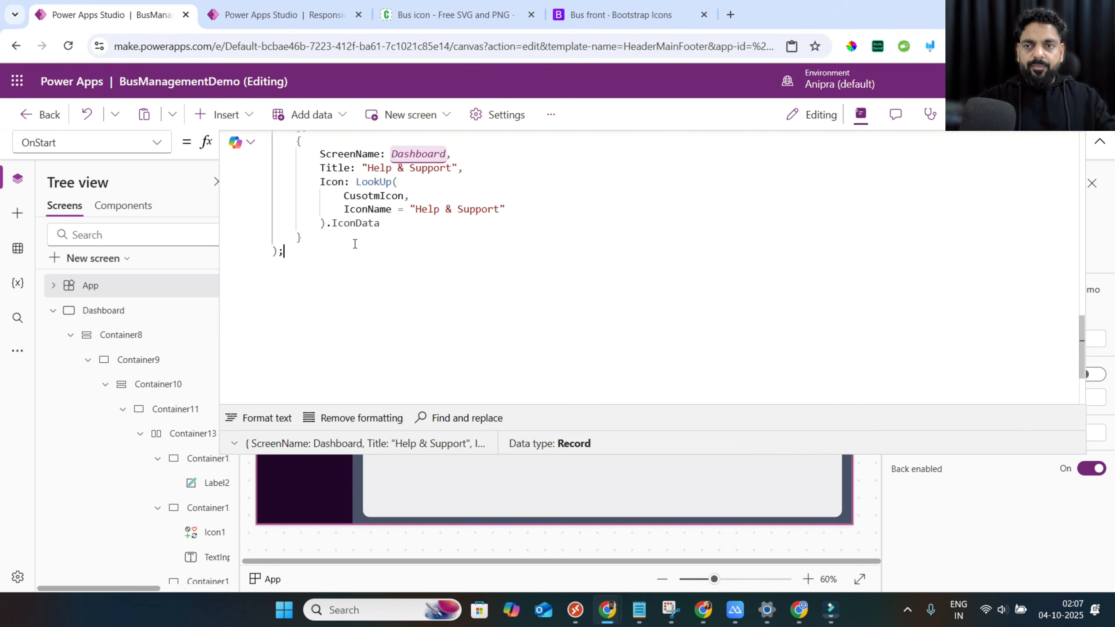
{"action": "scroll", "coordinate": [355, 244], "scroll_direction": "up", "scroll_amount": 15}
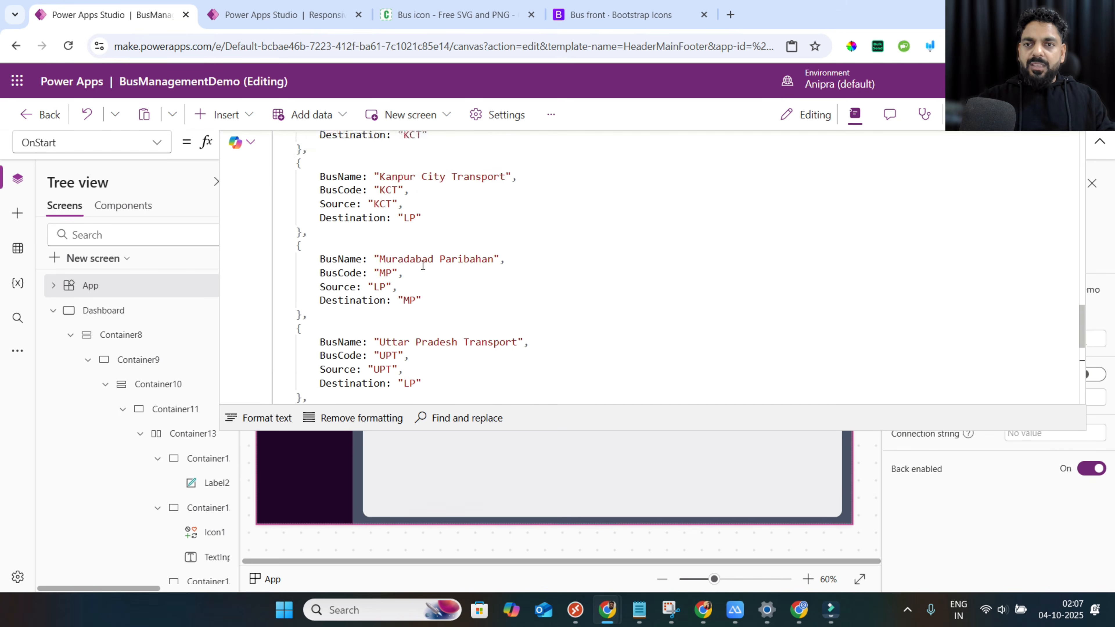
{"action": "scroll", "coordinate": [423, 265], "scroll_direction": "up", "scroll_amount": 3}
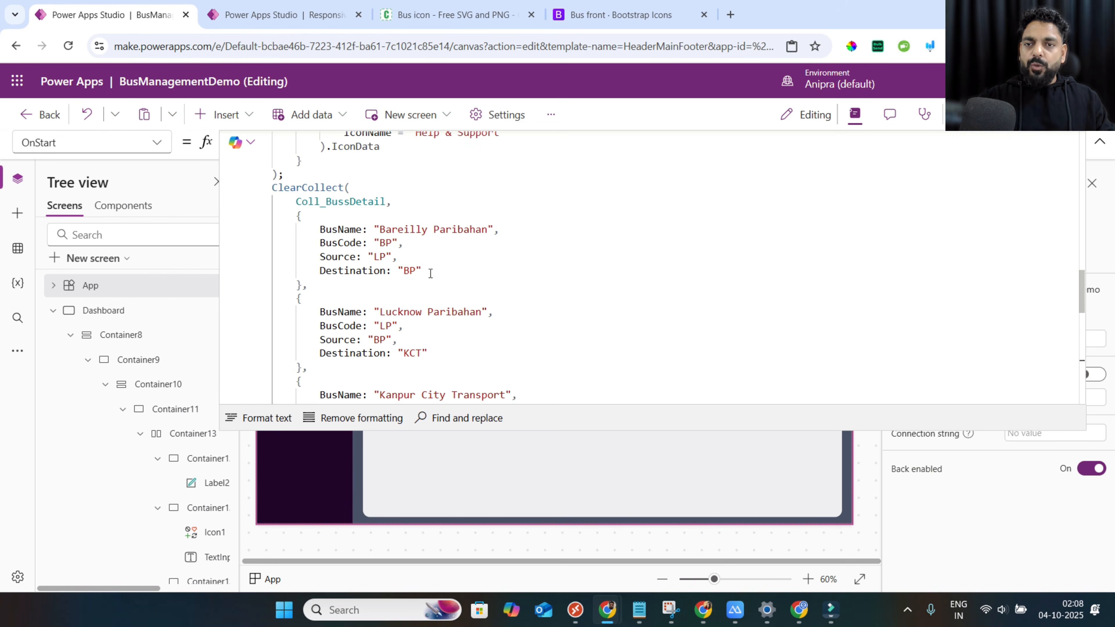
Run the App's OnStart and set Coll_BussDetail as the data source of Gallery2.
{"action": "right_click", "coordinate": [154, 286]}
{"action": "left_click", "coordinate": [184, 377]}
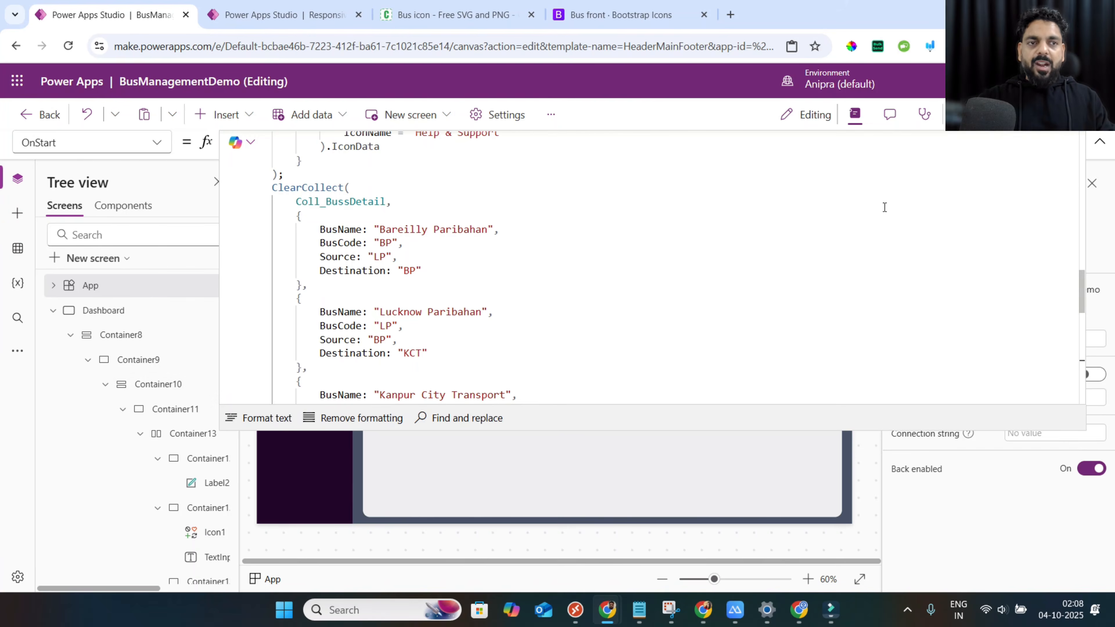
{"action": "left_click", "coordinate": [1099, 142]}
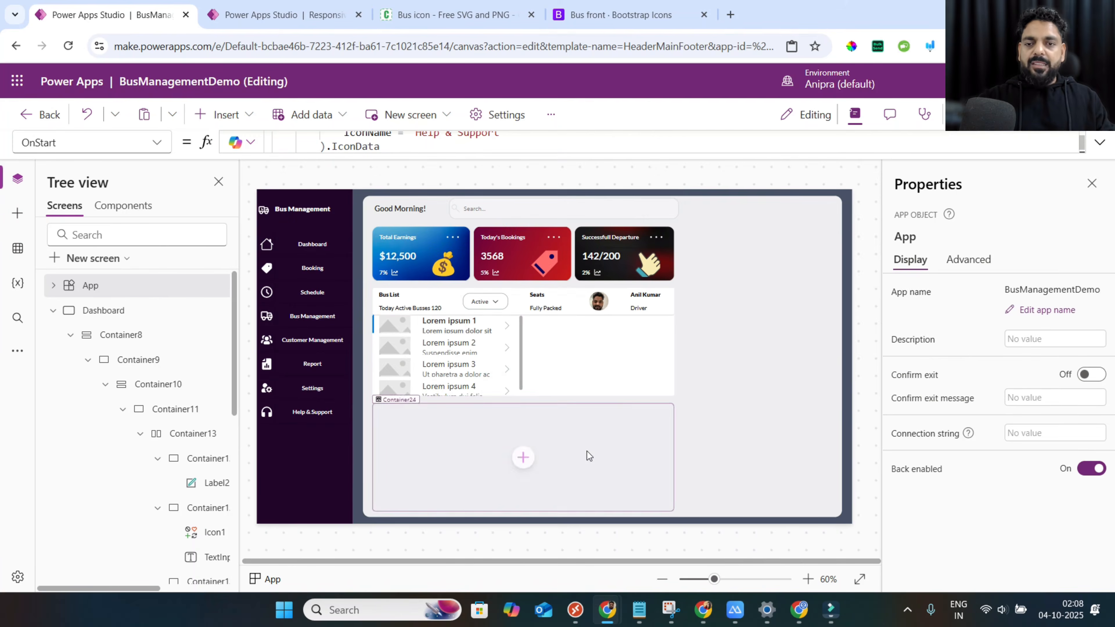
{"action": "left_click", "coordinate": [496, 378]}
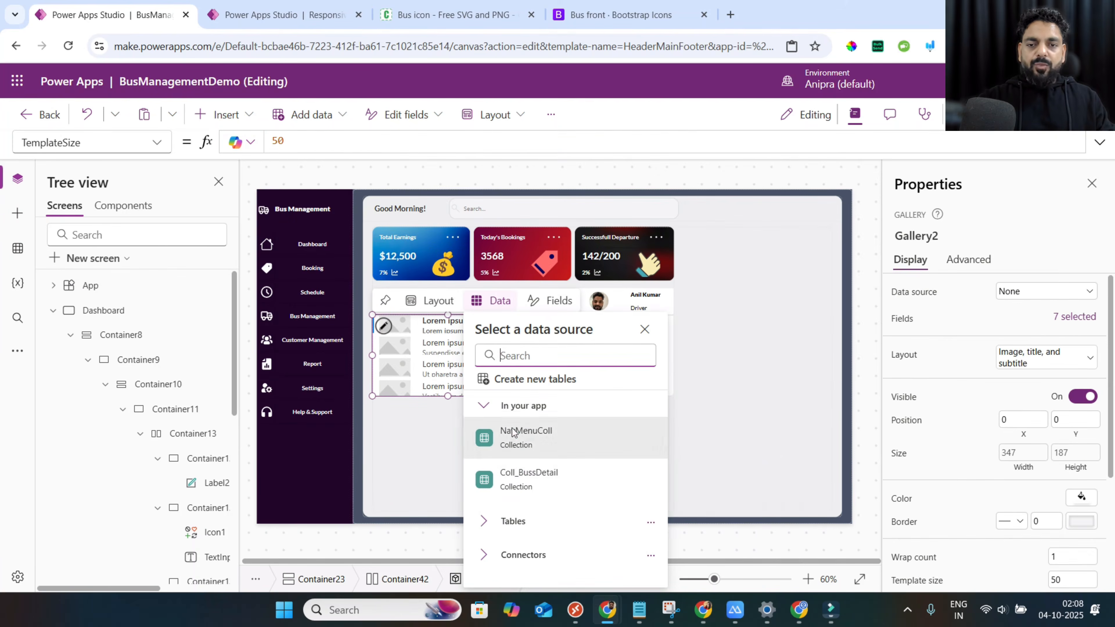
{"action": "left_click", "coordinate": [520, 473]}
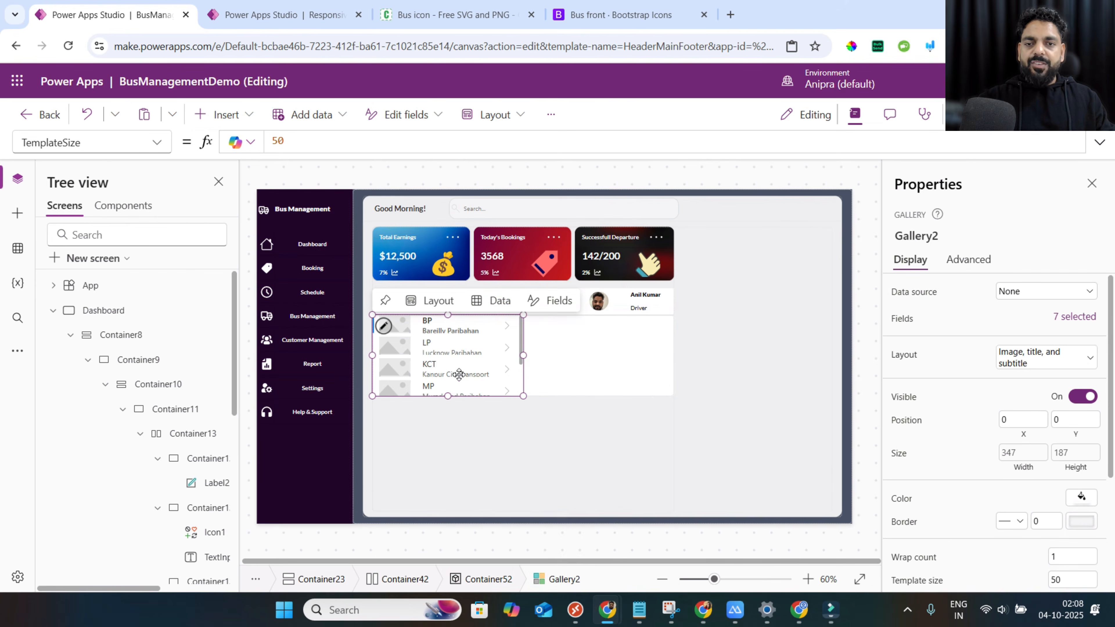
Insert a vertical container into the template of Gallery2.
{"action": "left_click", "coordinate": [459, 374]}
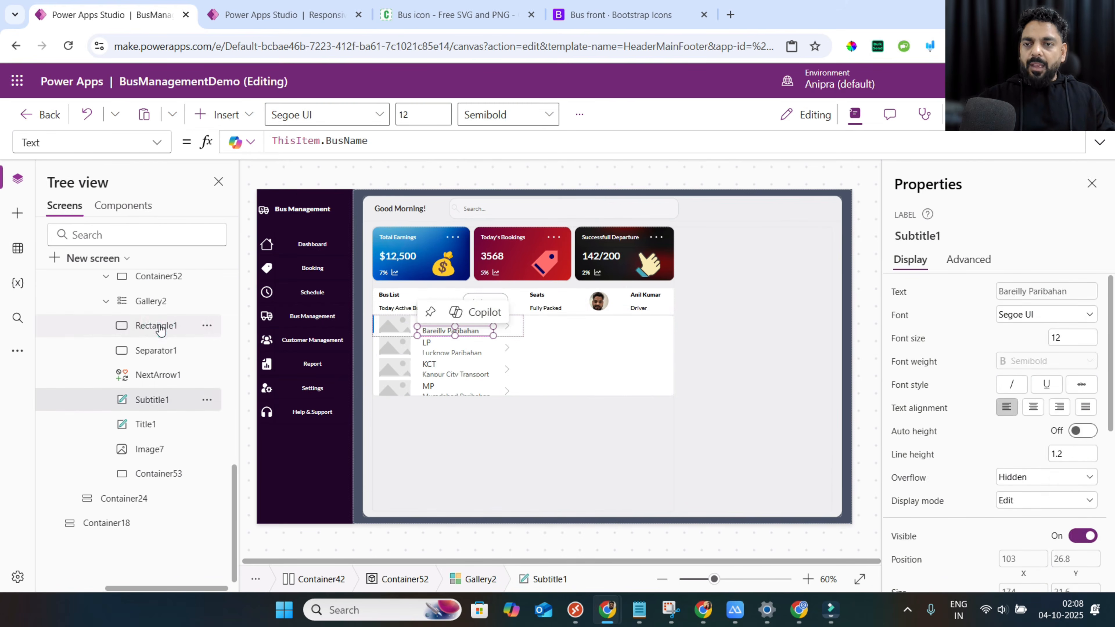
{"action": "left_click", "coordinate": [160, 326]}
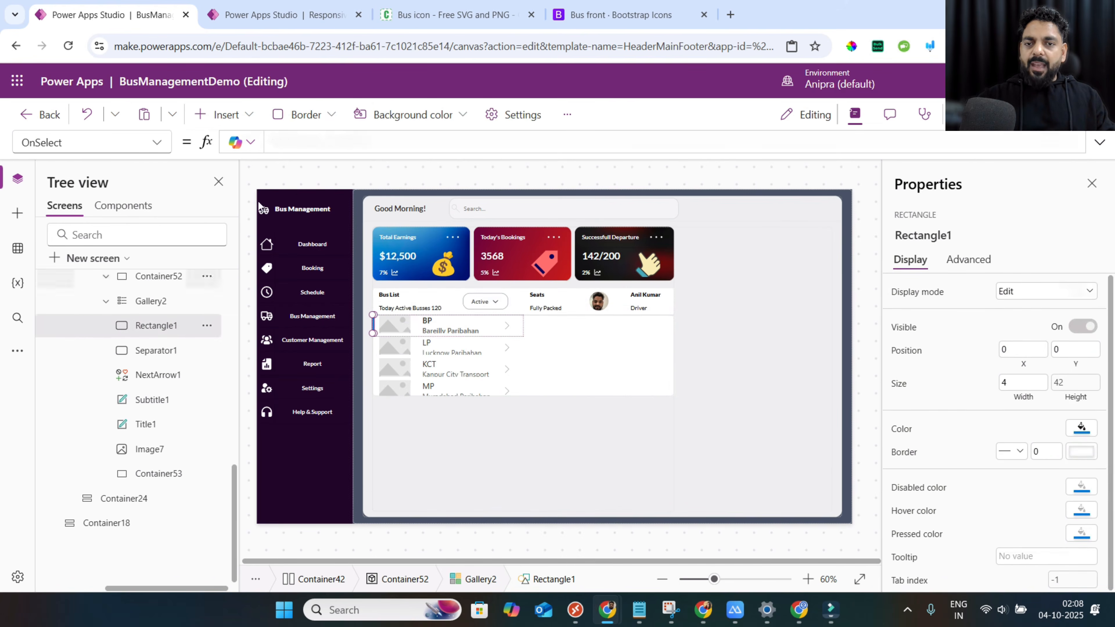
{"action": "left_click", "coordinate": [236, 122]}
{"action": "left_click", "coordinate": [244, 145]}
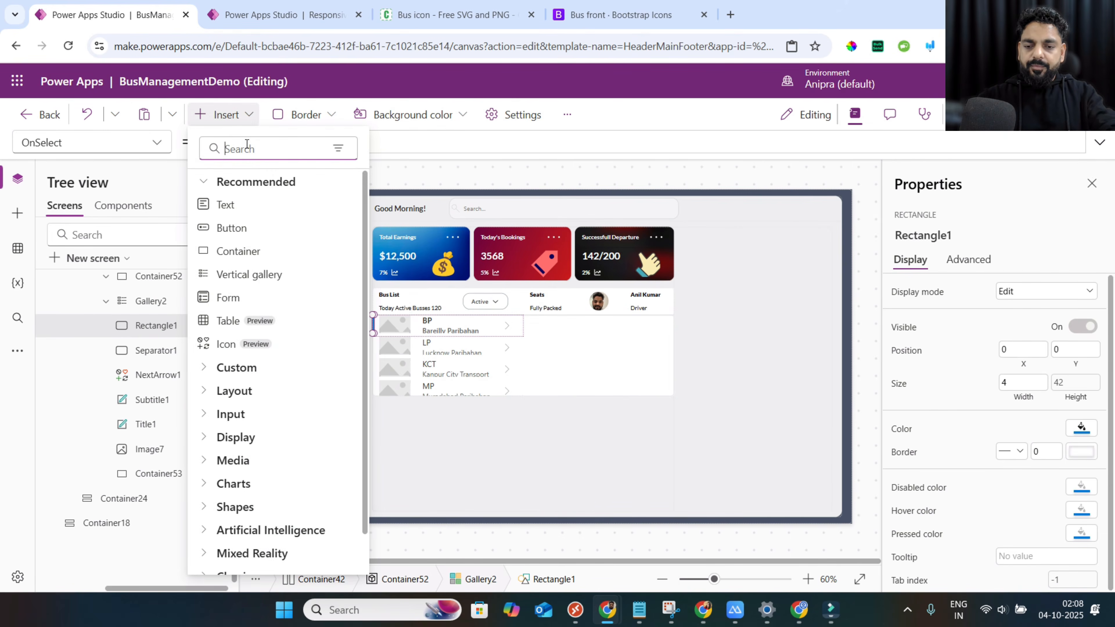
{"action": "type", "text": "verti"}
{"action": "left_click", "coordinate": [252, 205]}
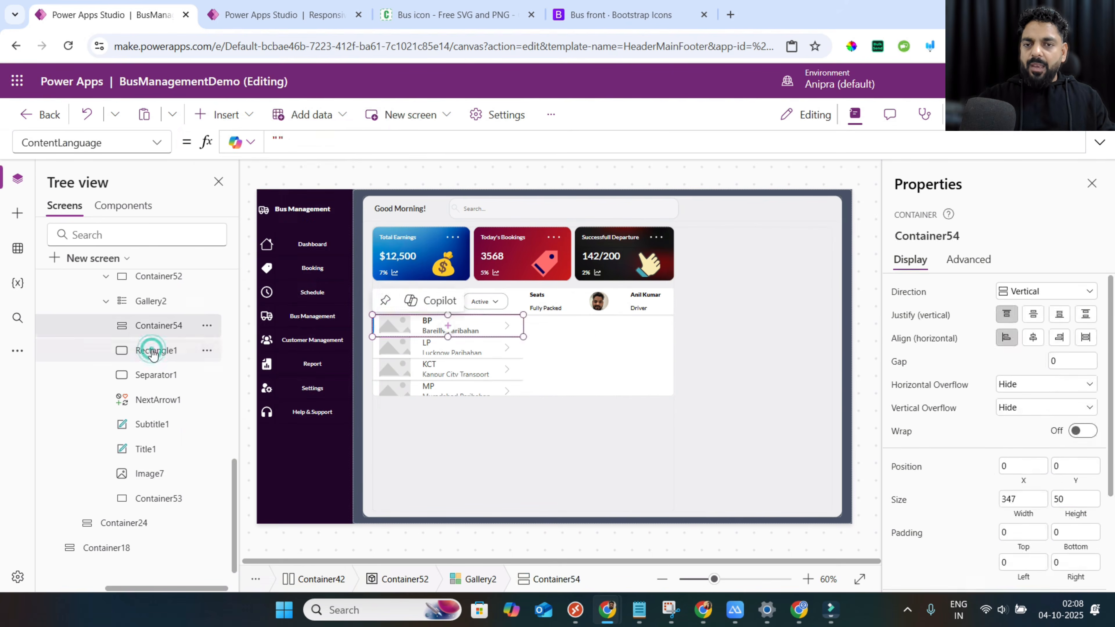
Delete Gallery2's default controls: Rectangle1, Separator1, NextArrow1, Subtitle1, Title1 and Image7.
{"action": "left_click", "coordinate": [151, 350]}
{"action": "left_click", "coordinate": [159, 374], "text": "ctrl"}
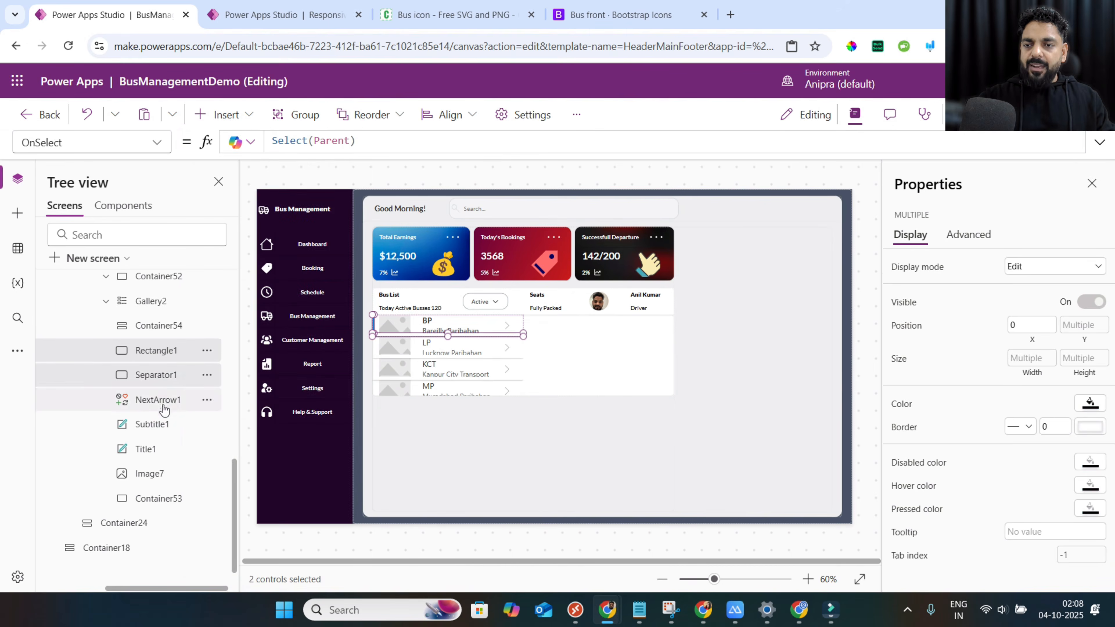
{"action": "left_click", "coordinate": [163, 409], "text": "ctrl"}
{"action": "left_click", "coordinate": [156, 424], "text": "ctrl"}
{"action": "left_click", "coordinate": [154, 448], "text": "ctrl"}
{"action": "left_click", "coordinate": [170, 473], "text": "ctrl"}
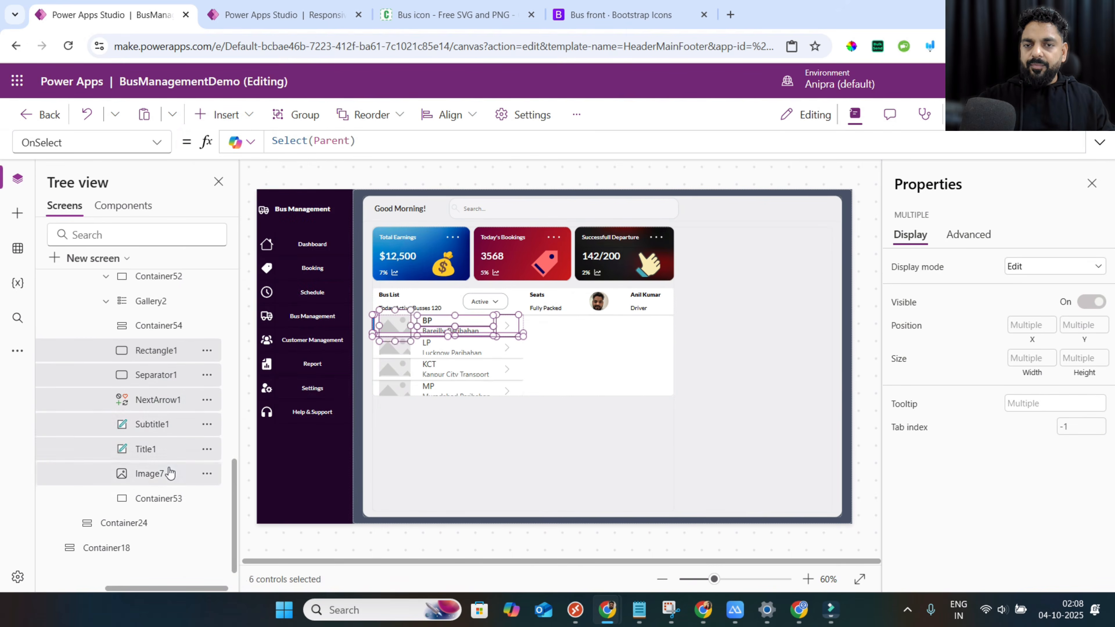
{"action": "right_click", "coordinate": [171, 472]}
{"action": "left_click", "coordinate": [193, 254]}
Set the width of Container54, the vertical container inside Gallery2, to Parent.TemplateWidth.
{"action": "left_click", "coordinate": [169, 449]}
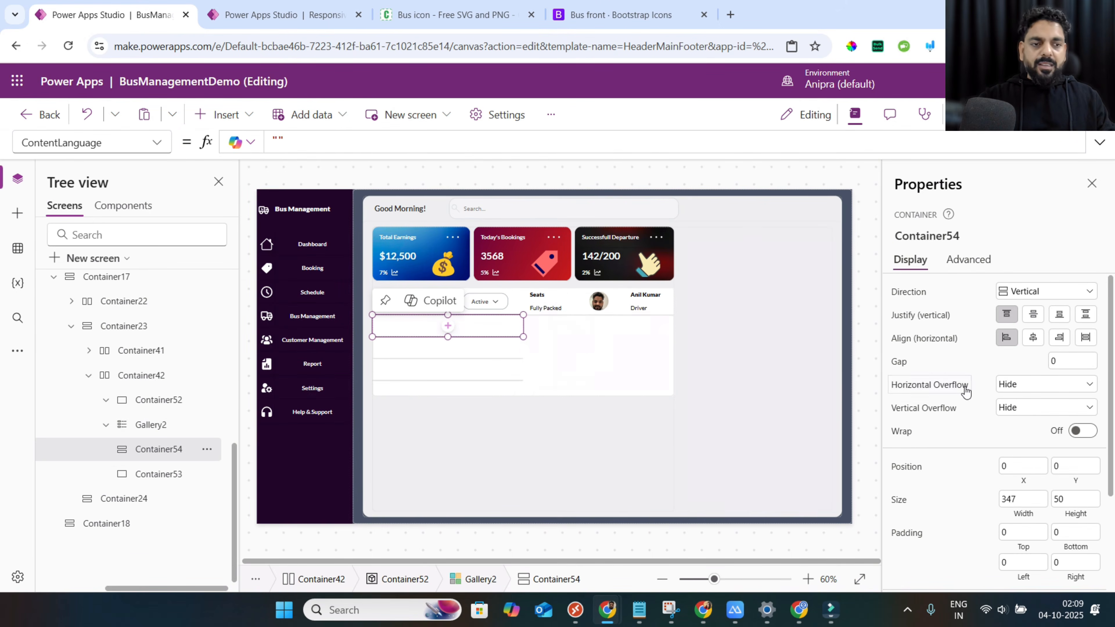
{"action": "left_click", "coordinate": [1023, 514]}
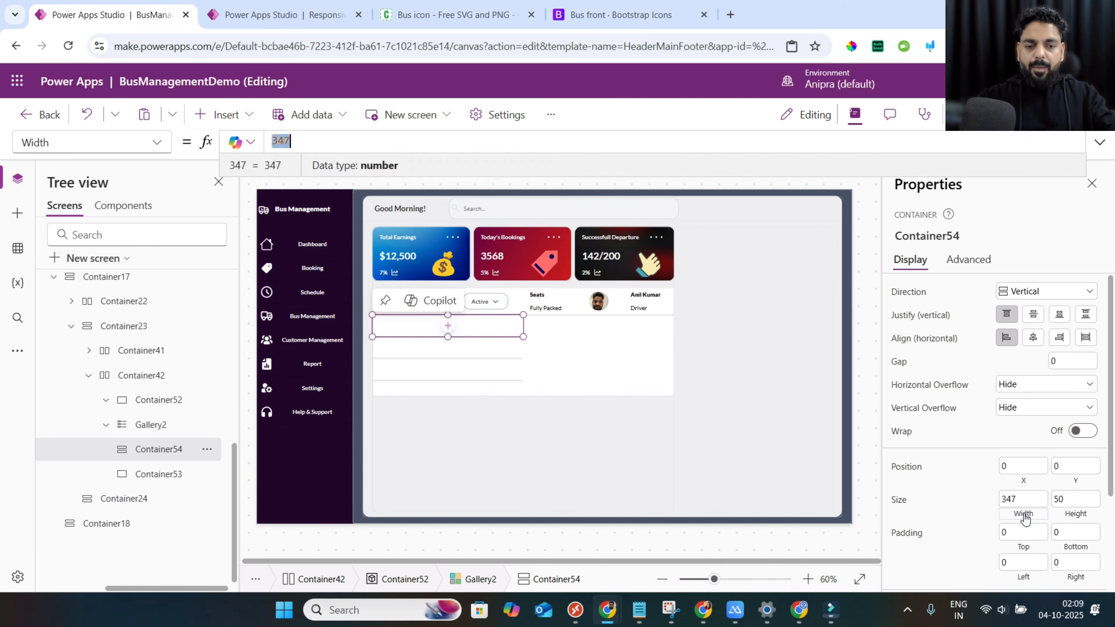
{"action": "type", "text": "pare"}
{"action": "key", "text": "Down"}
{"action": "key", "text": "Tab"}
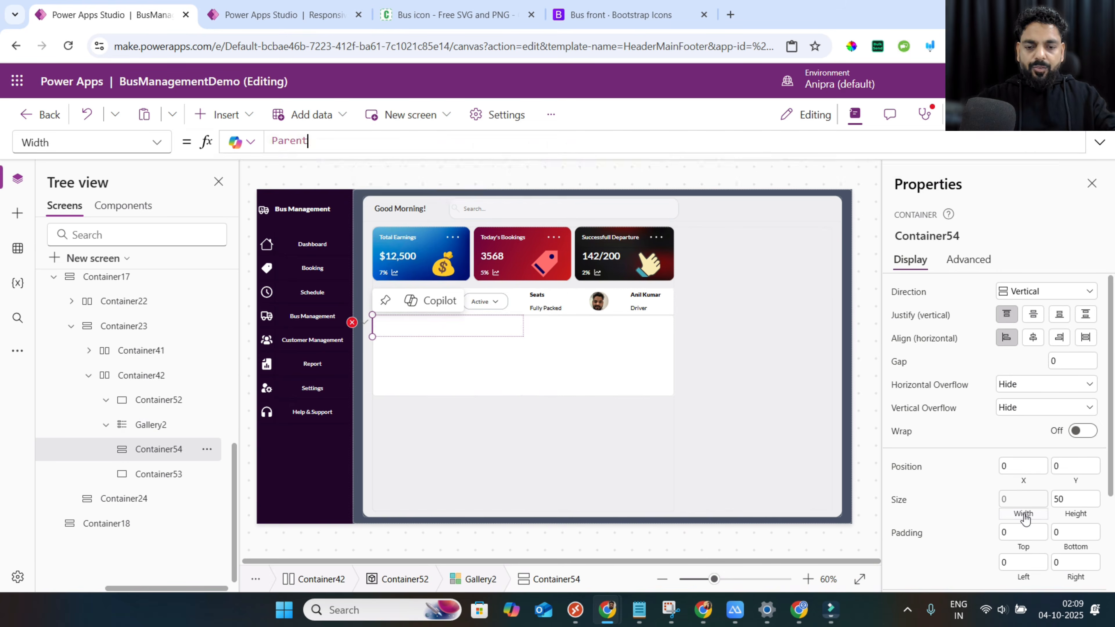
{"action": "type", "text": ".temp"}
{"action": "key", "text": "Down"}
{"action": "key", "text": "Down"}
{"action": "key", "text": "Tab"}
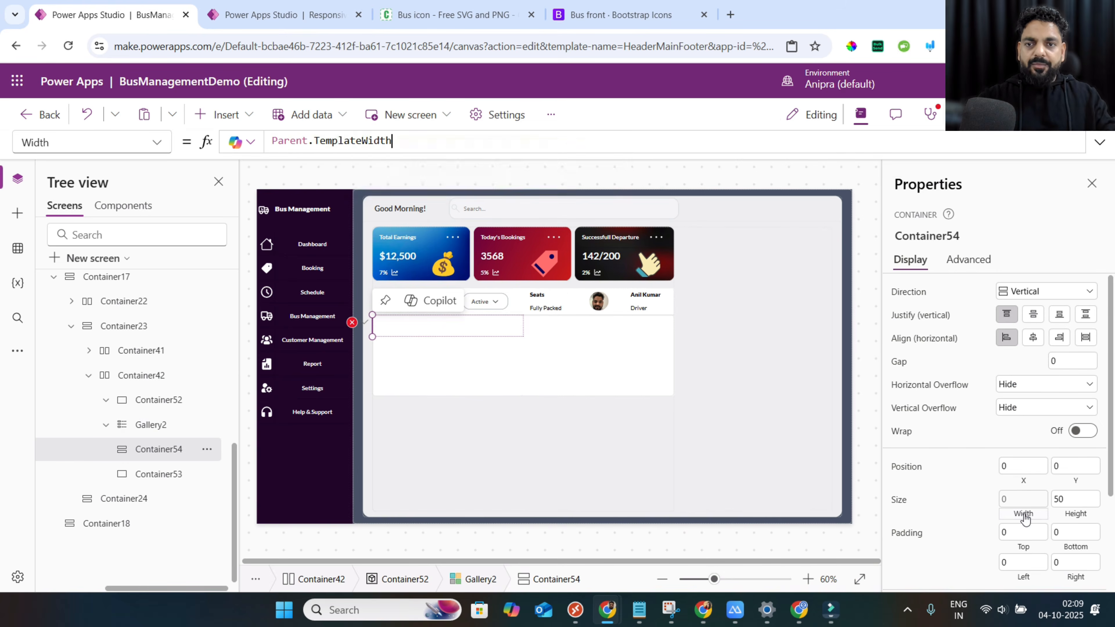
Set the height of Container54 to Parent.TemplateHeight.
{"action": "left_click", "coordinate": [1075, 514]}
{"action": "type", "text": "pare"}
{"action": "key", "text": "Down"}
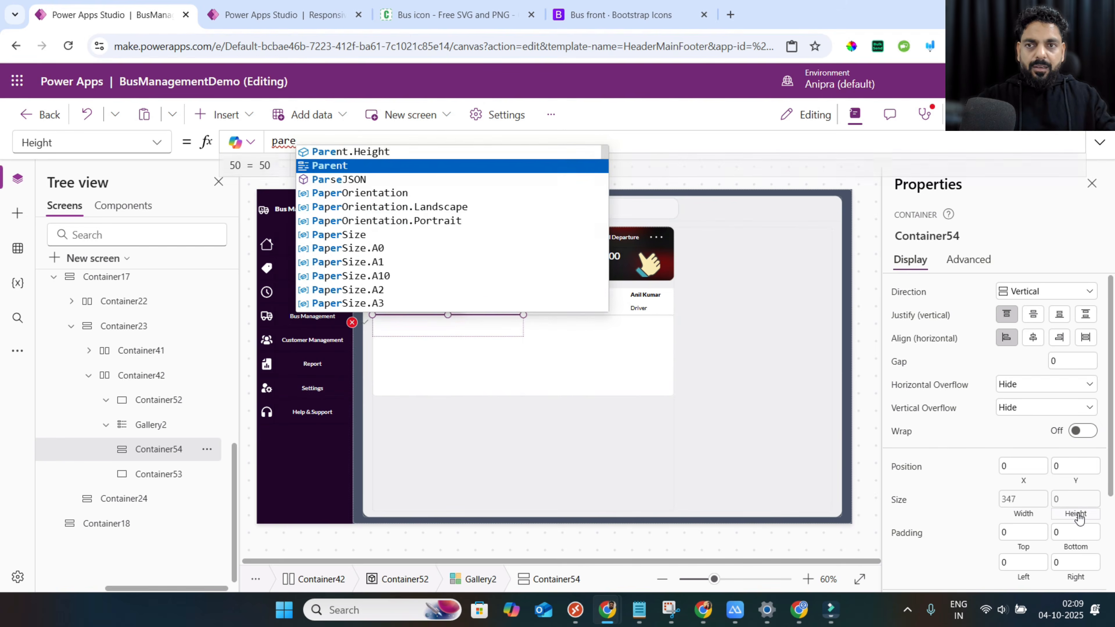
{"action": "key", "text": "Tab"}
{"action": "type", "text": ".temp"}
{"action": "key", "text": "Tab"}
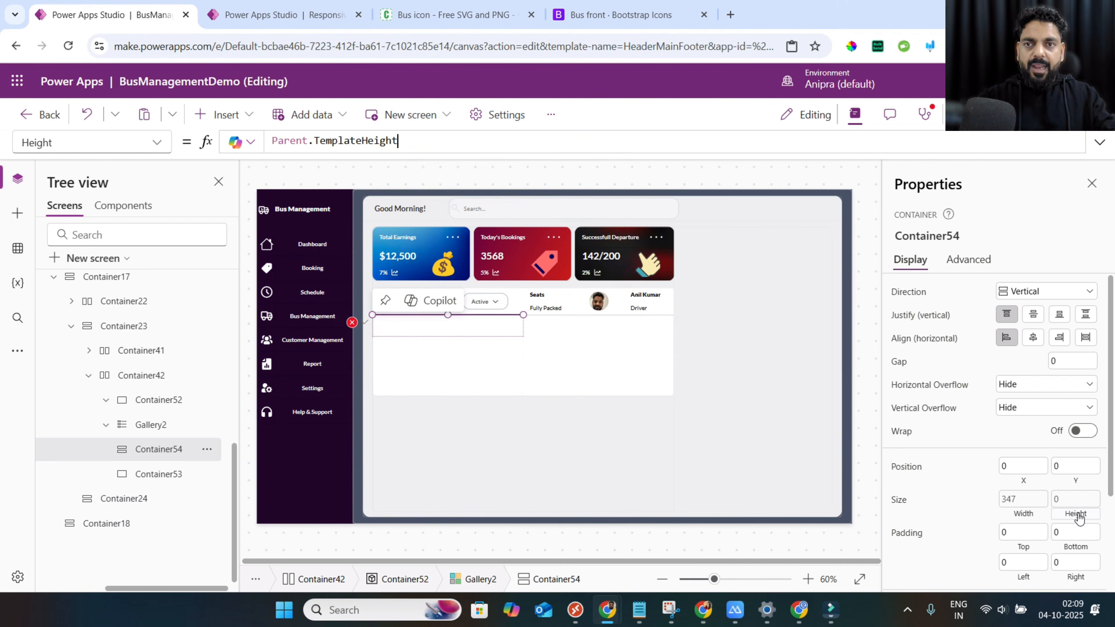
Insert two horizontal containers inside Container54, one below the other.
{"action": "left_click", "coordinate": [224, 114]}
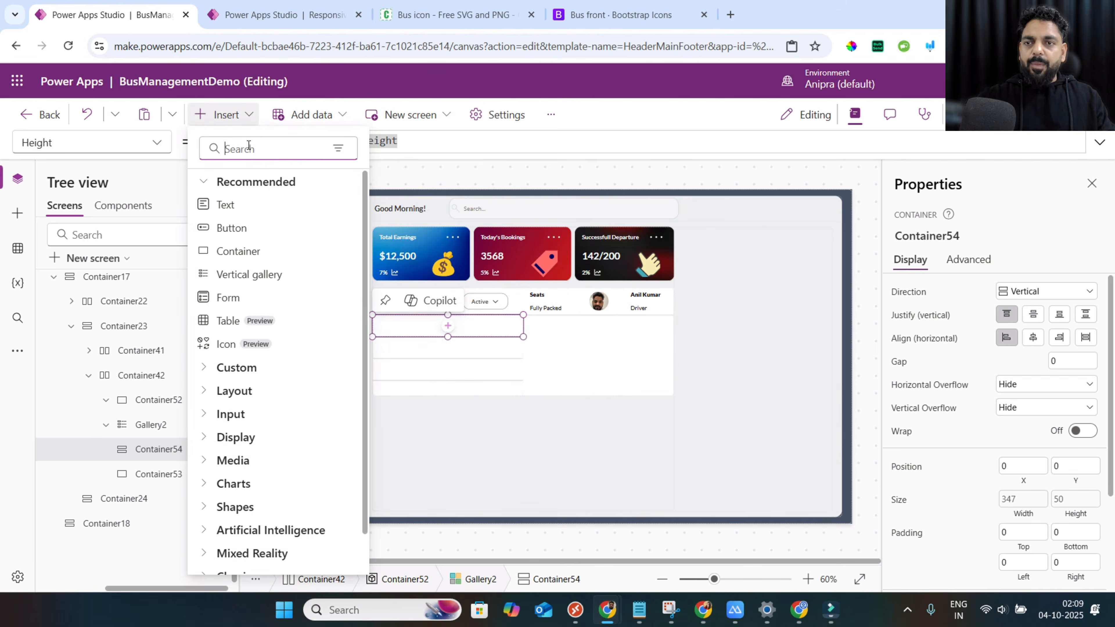
{"action": "type", "text": "hori"}
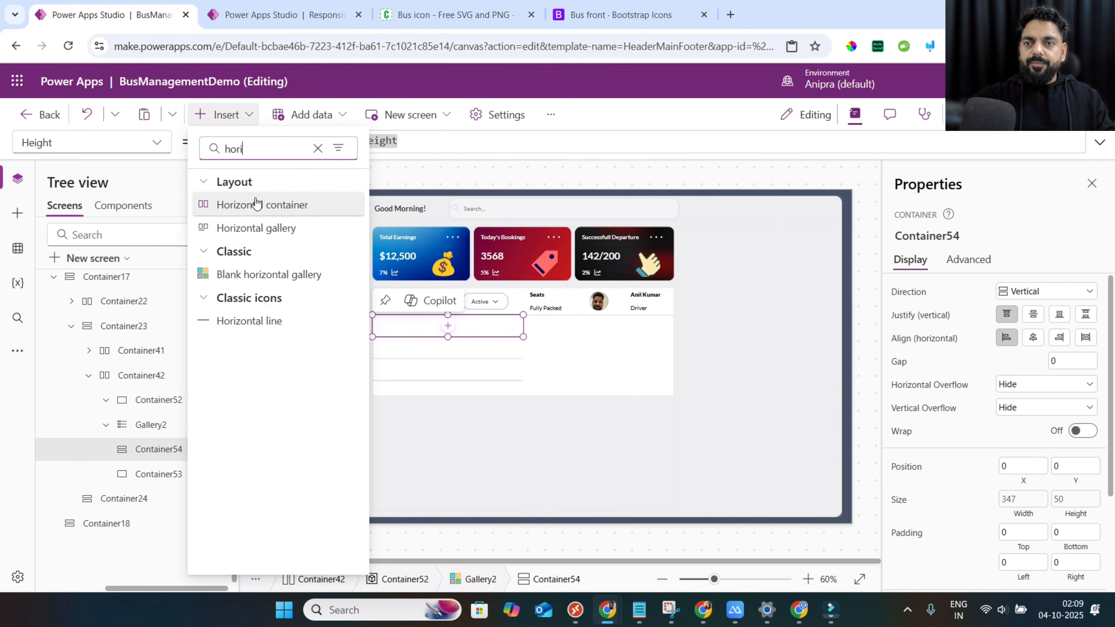
{"action": "left_click", "coordinate": [251, 204]}
{"action": "left_click", "coordinate": [223, 115]}
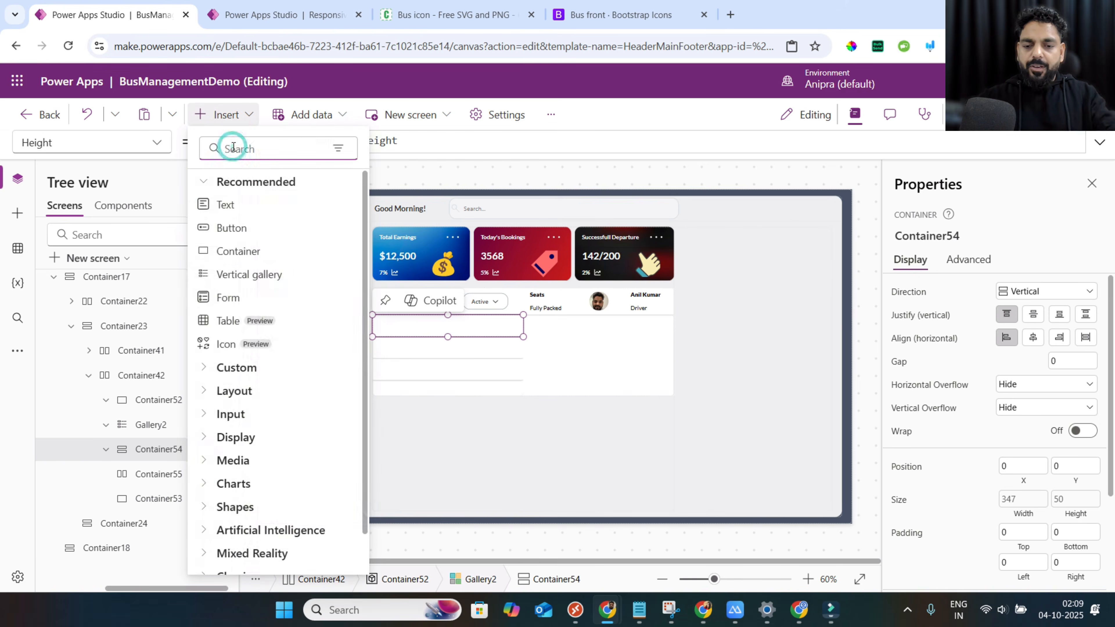
{"action": "type", "text": "hori"}
{"action": "left_click", "coordinate": [259, 204]}
Set minimum width and minimum height to 0 and drop shadow to None for both horizontal containers, Container55 and Container56.
{"action": "double_click", "coordinate": [1070, 504]}
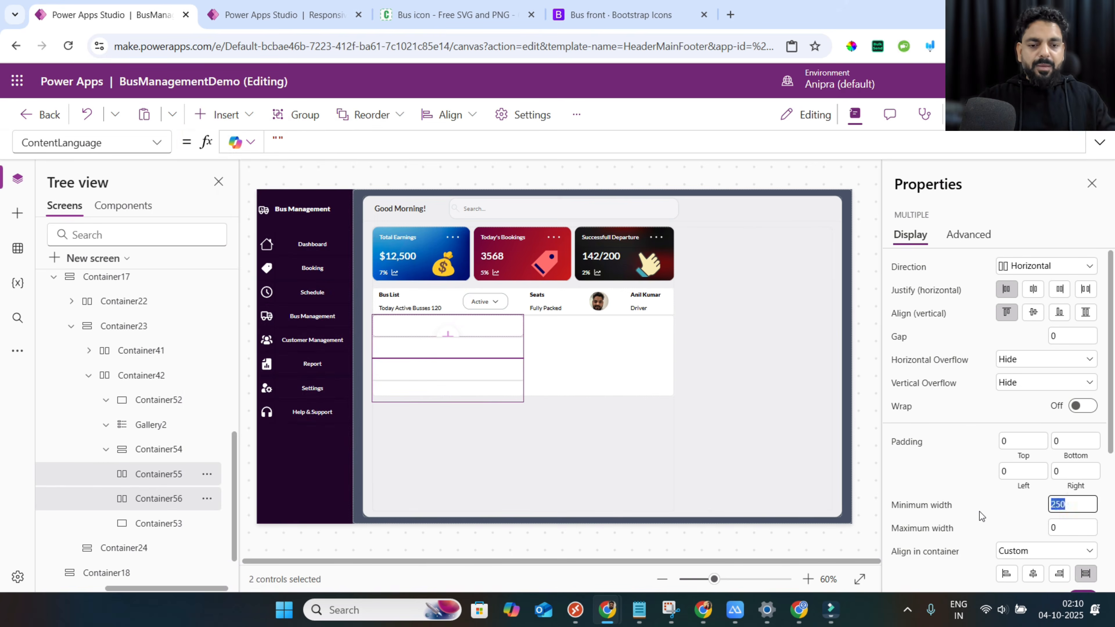
{"action": "type", "text": "0"}
{"action": "scroll", "coordinate": [979, 511], "scroll_direction": "down", "scroll_amount": 3}
{"action": "scroll", "coordinate": [978, 511], "scroll_direction": "down", "scroll_amount": 2}
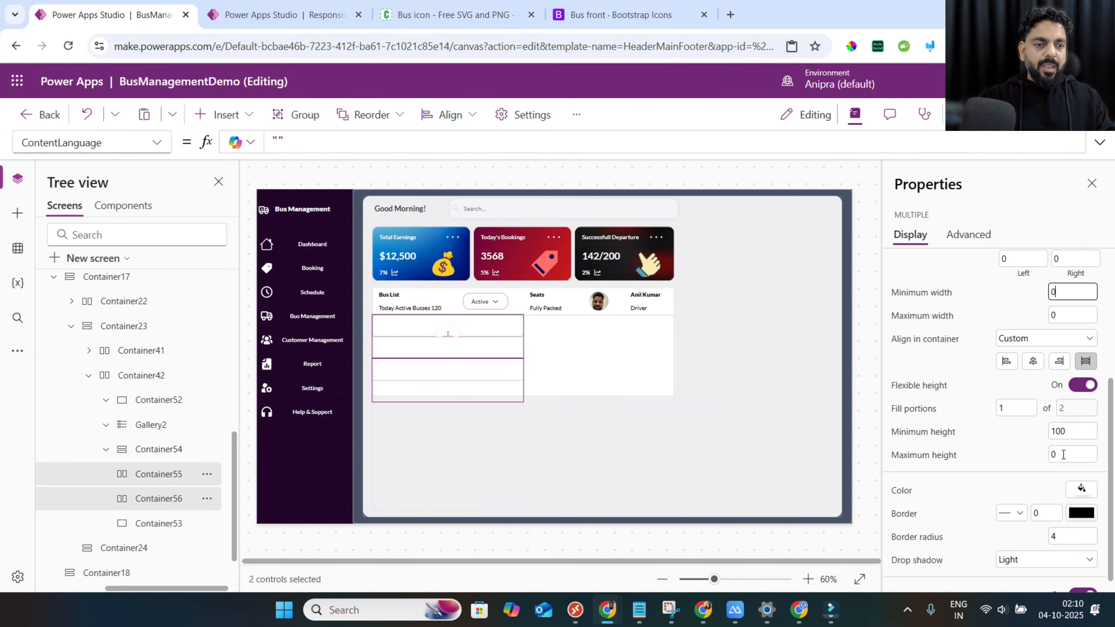
{"action": "double_click", "coordinate": [1066, 431]}
{"action": "type", "text": "0"}
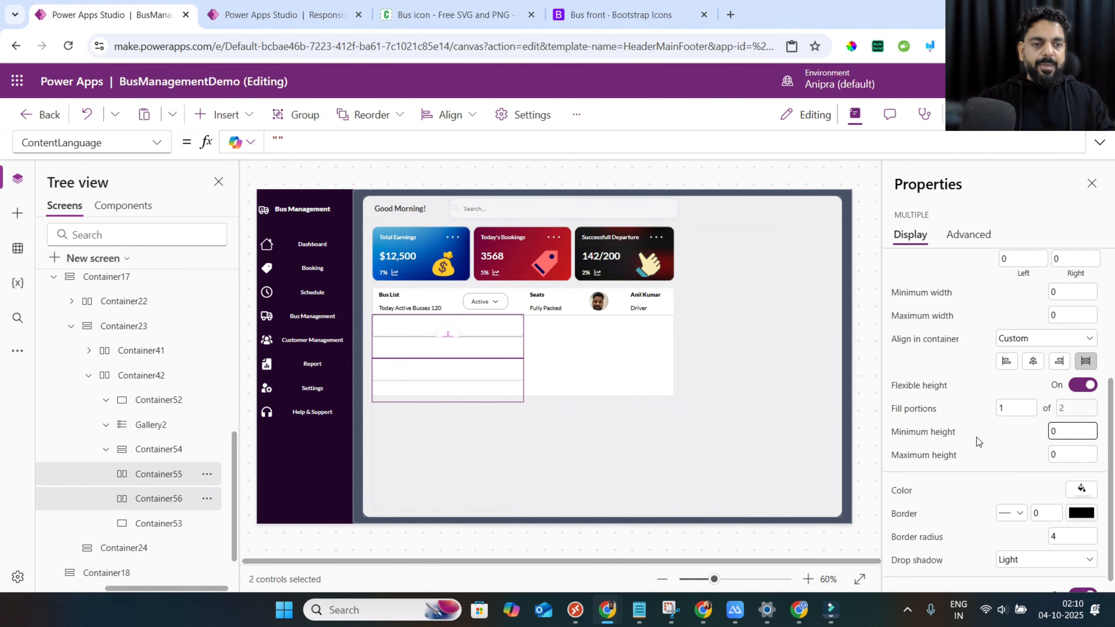
{"action": "left_click", "coordinate": [976, 437]}
{"action": "scroll", "coordinate": [995, 505], "scroll_direction": "down", "scroll_amount": 1}
{"action": "left_click", "coordinate": [1015, 547]}
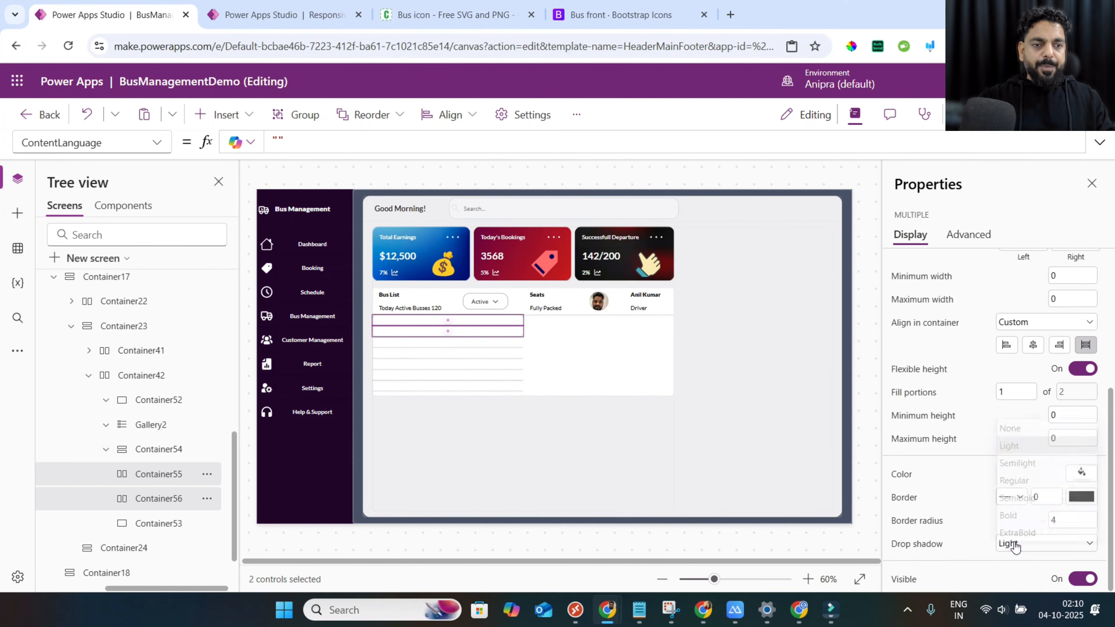
{"action": "left_click", "coordinate": [1016, 422]}
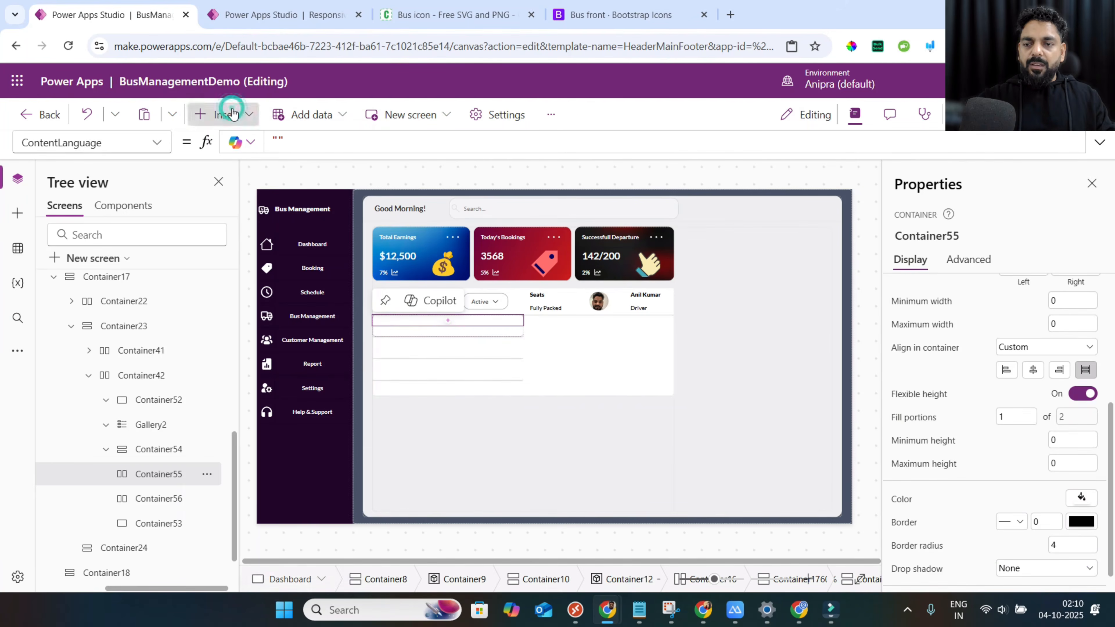
Insert two plain containers side by side inside Container55, the upper horizontal container of the gallery template.
{"action": "left_click", "coordinate": [225, 114]}
{"action": "type", "text": "cont"}
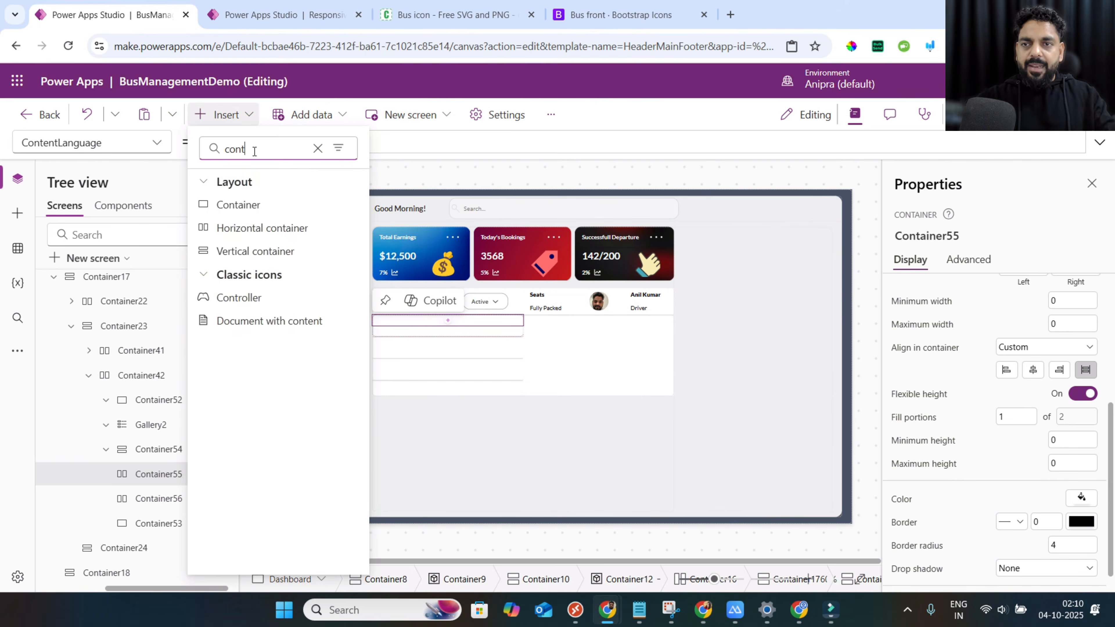
{"action": "left_click", "coordinate": [239, 205]}
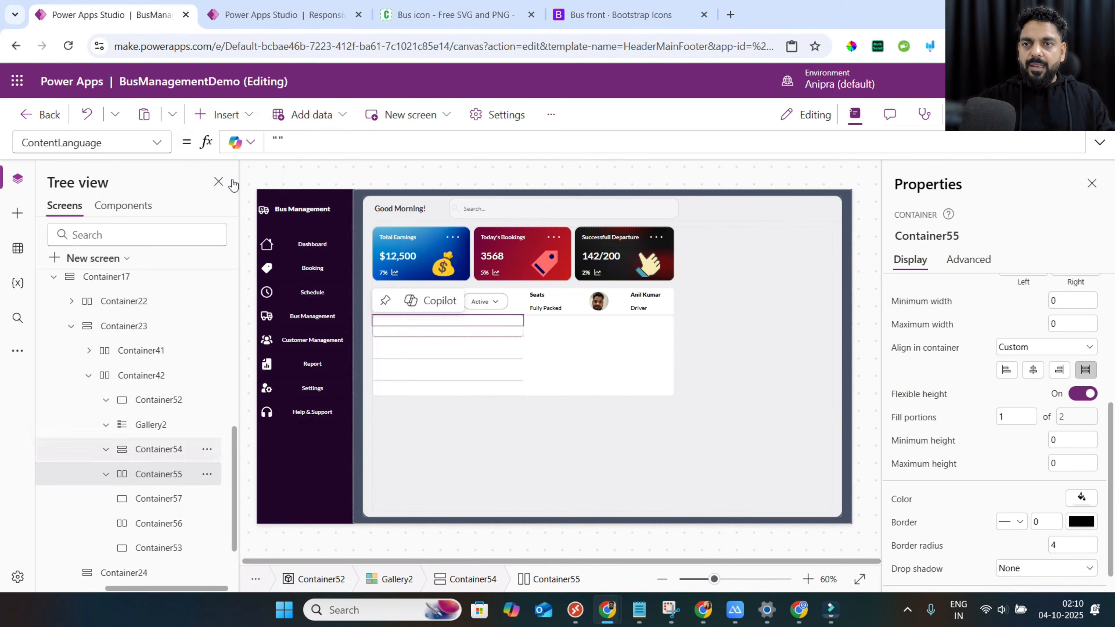
{"action": "left_click", "coordinate": [252, 113]}
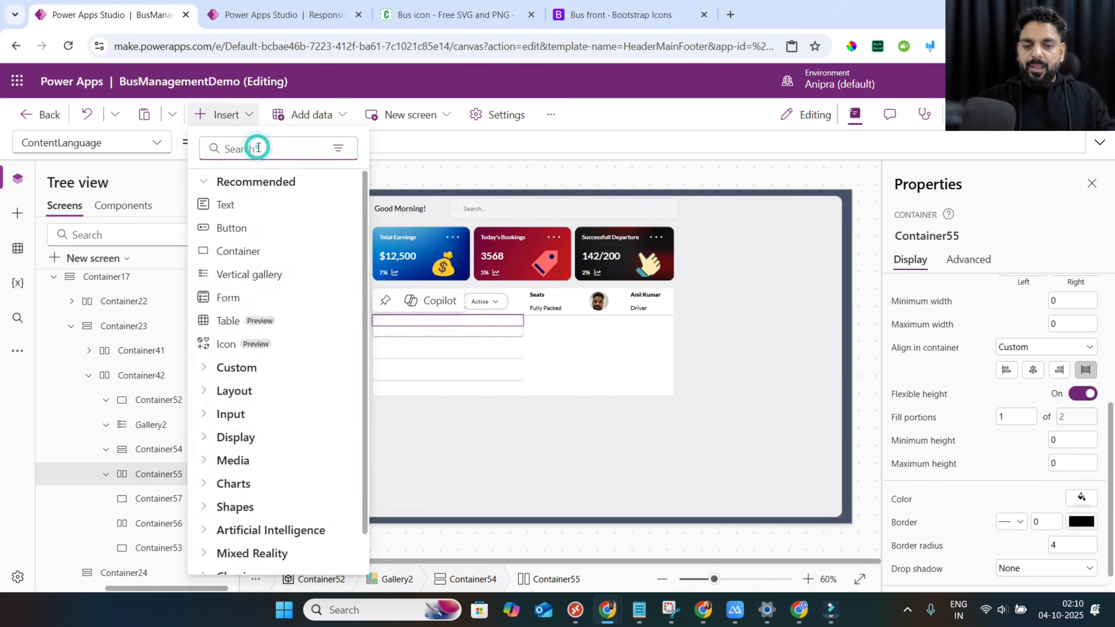
{"action": "type", "text": "cont"}
{"action": "left_click", "coordinate": [259, 203]}
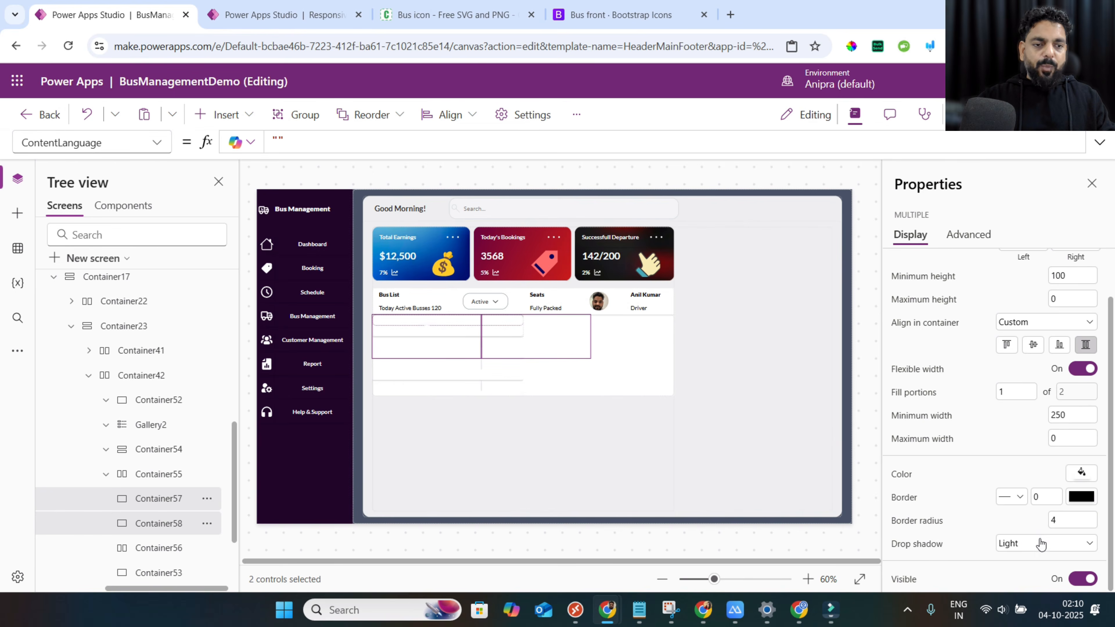
Set drop shadow to None and minimum width and minimum height to 0 for both Container57 and Container58.
{"action": "left_click", "coordinate": [1040, 542]}
{"action": "left_click", "coordinate": [1022, 421]}
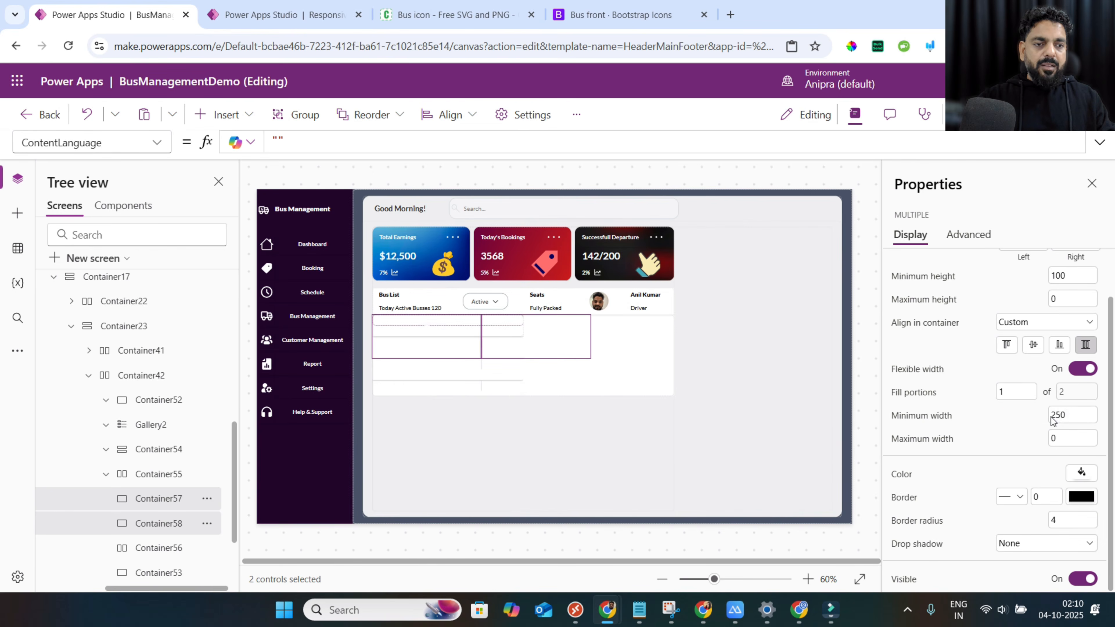
{"action": "double_click", "coordinate": [1074, 414]}
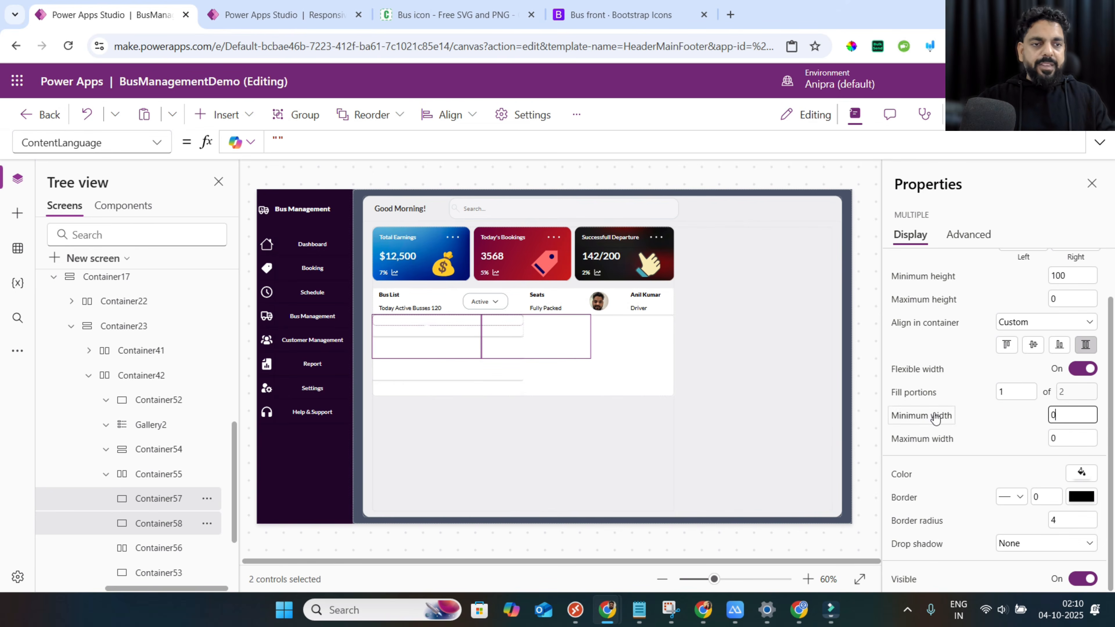
{"action": "double_click", "coordinate": [1068, 281]}
{"action": "type", "text": "0"}
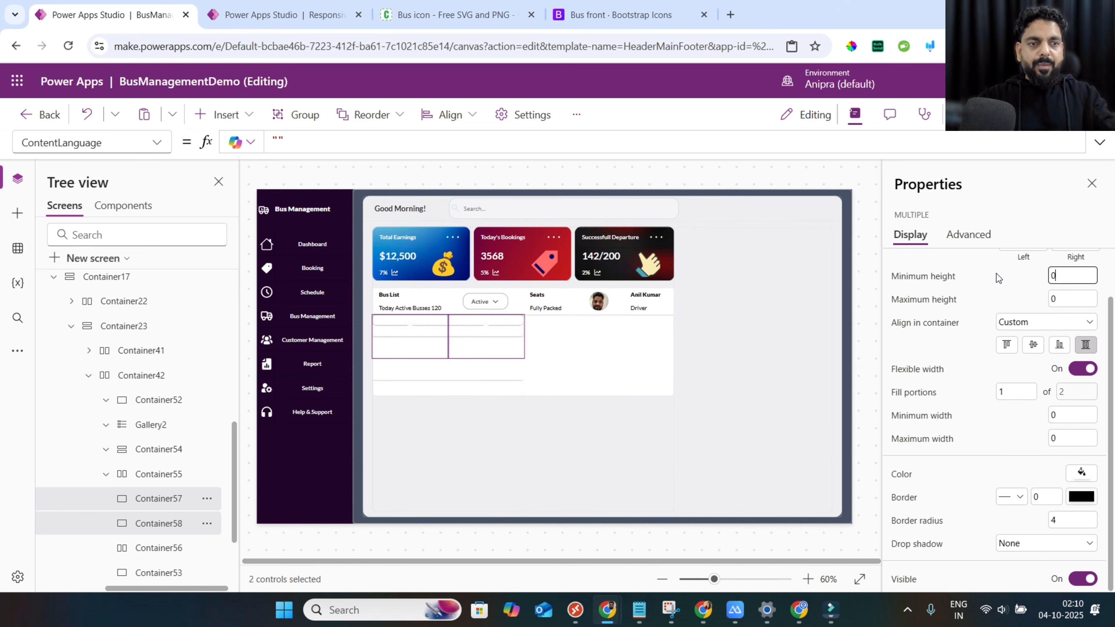
Insert a text label inside Container57, the first of the two side-by-side containers in the gallery row.
{"action": "left_click", "coordinate": [590, 467]}
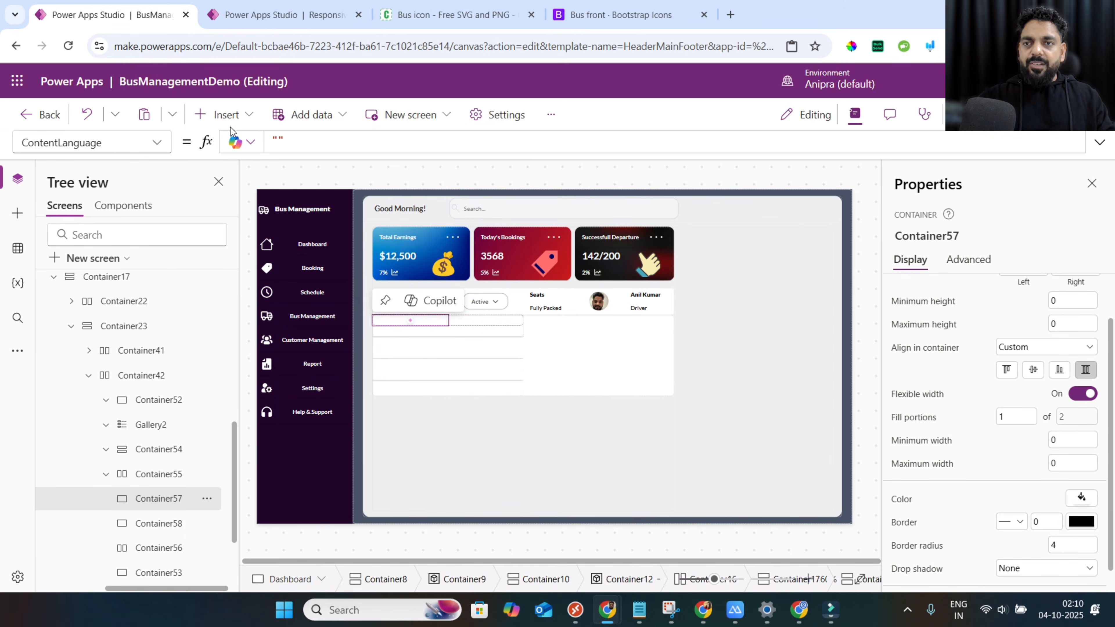
{"action": "left_click", "coordinate": [232, 115]}
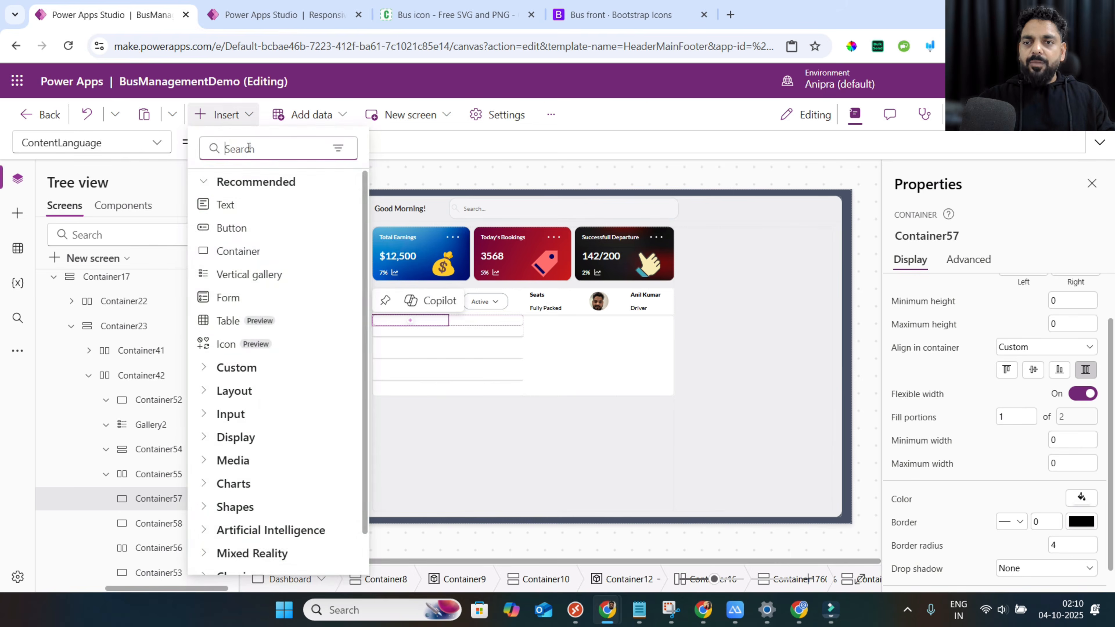
{"action": "left_click", "coordinate": [247, 148]}
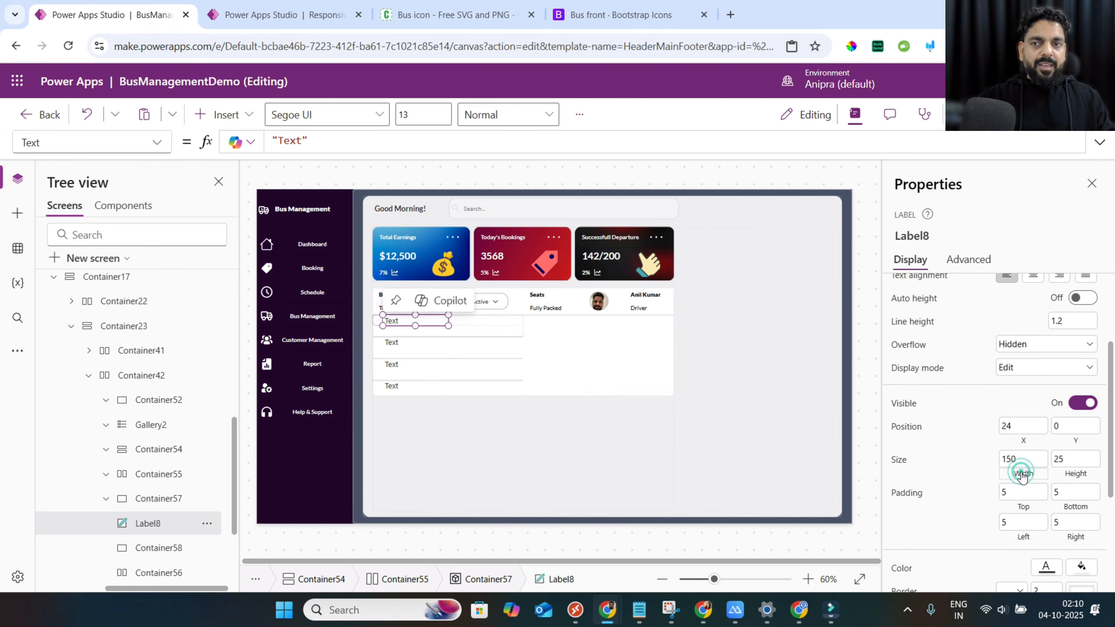
Size the new label to Parent.Width by Parent.Height and set its X position to 0.
{"action": "left_click", "coordinate": [1022, 474]}
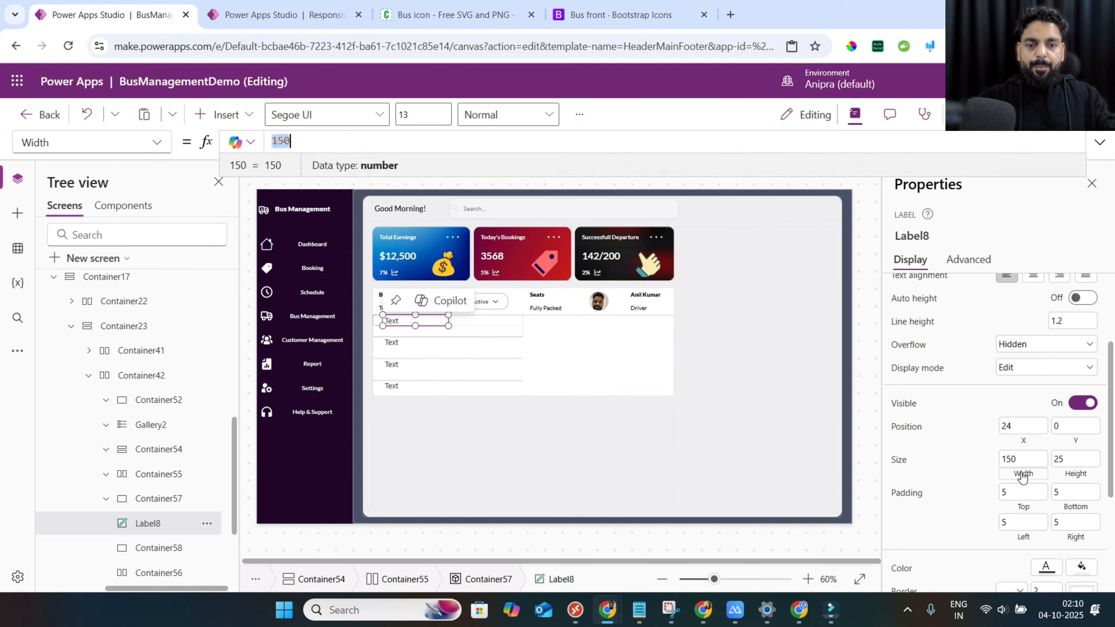
{"action": "type", "text": "parent.Width"}
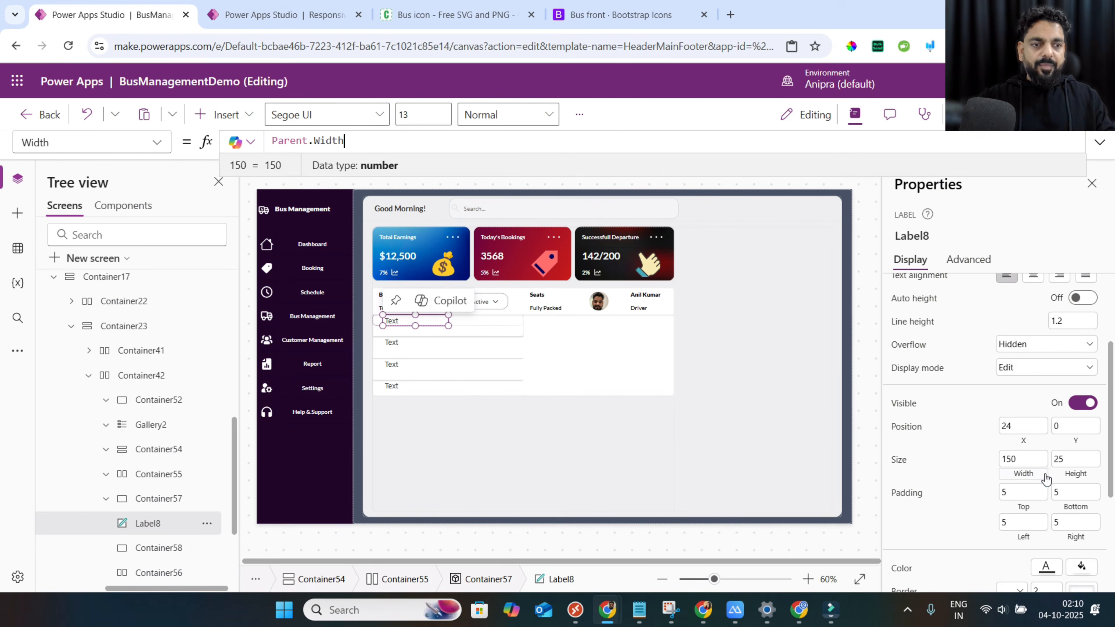
{"action": "left_click", "coordinate": [1074, 473]}
{"action": "type", "text": "parent.Height"}
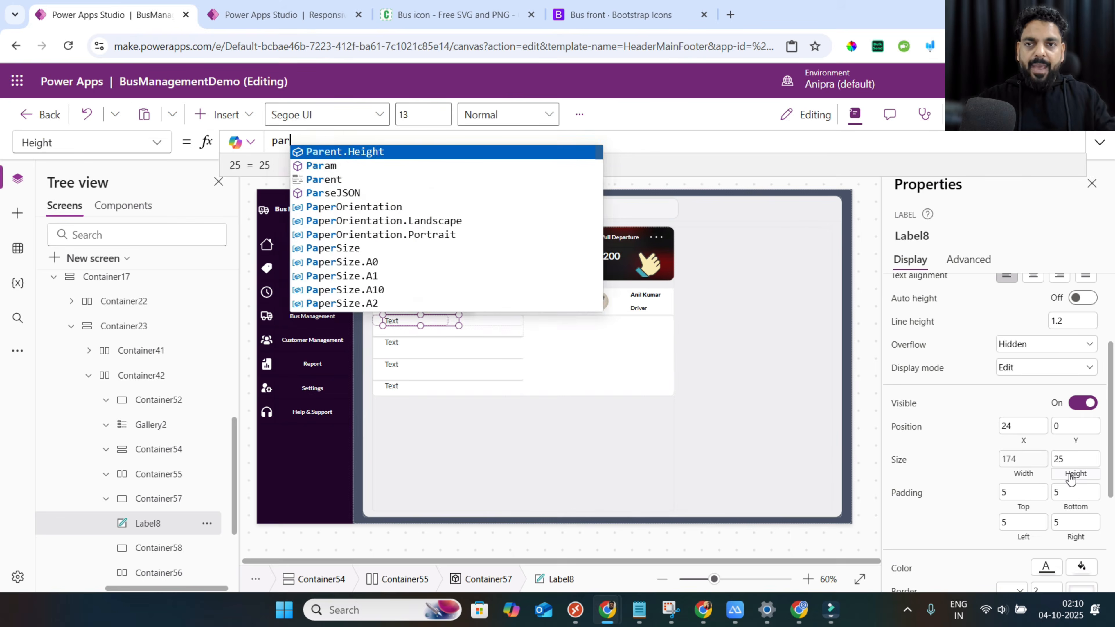
{"action": "left_click", "coordinate": [1023, 439]}
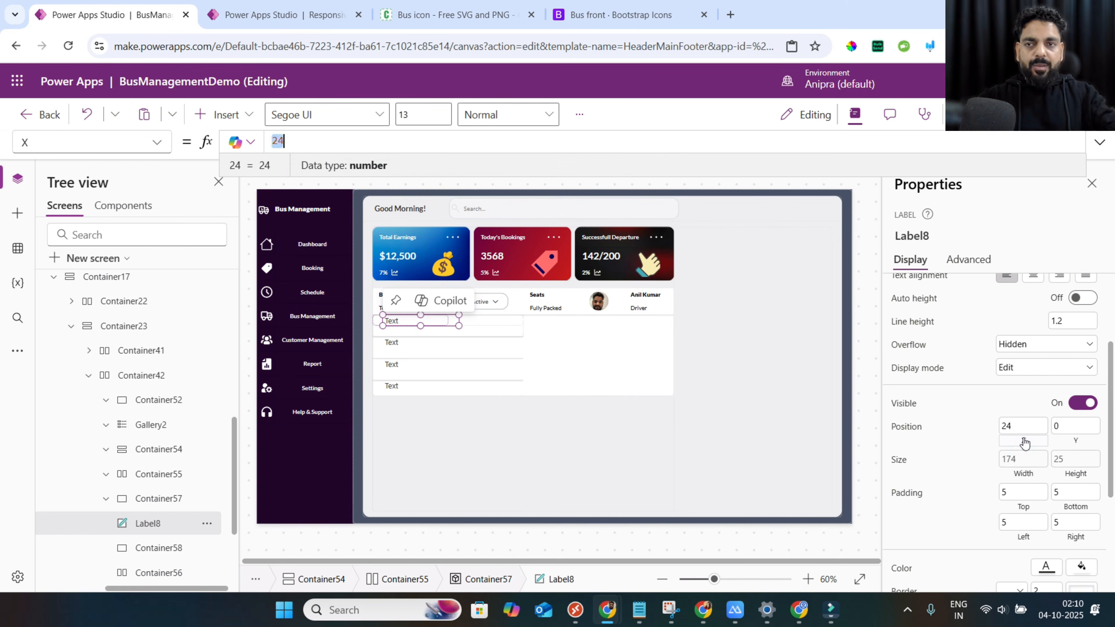
{"action": "type", "text": "0"}
Bind the text of the label in Container57 to ThisItem.BusName.
{"action": "scroll", "coordinate": [971, 485], "scroll_direction": "up", "scroll_amount": 3}
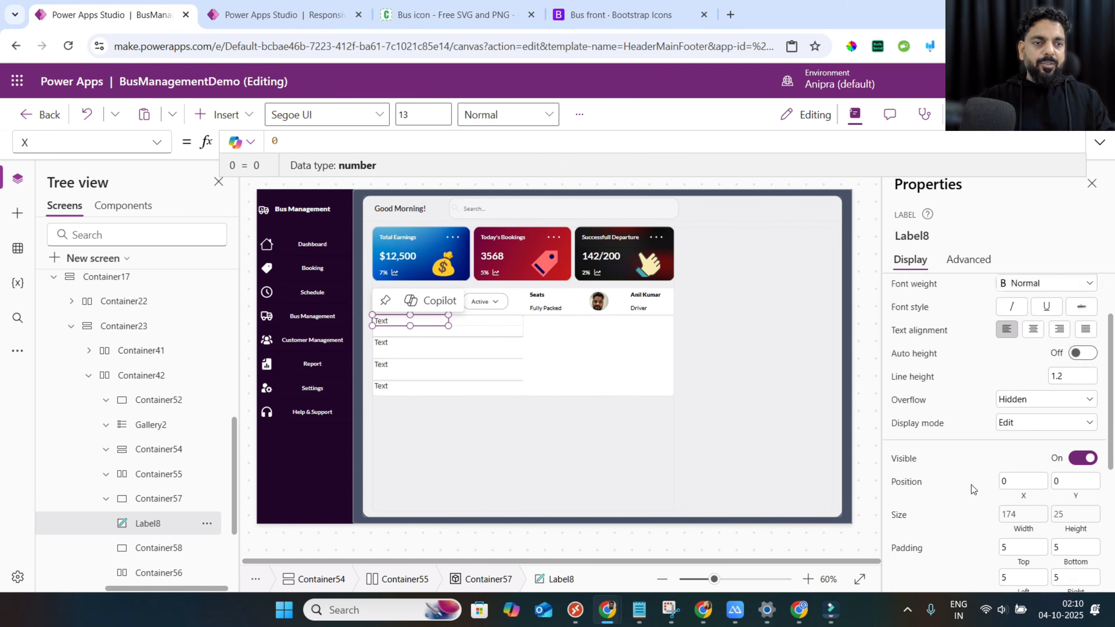
{"action": "left_click", "coordinate": [903, 296]}
{"action": "type", "text": "this"}
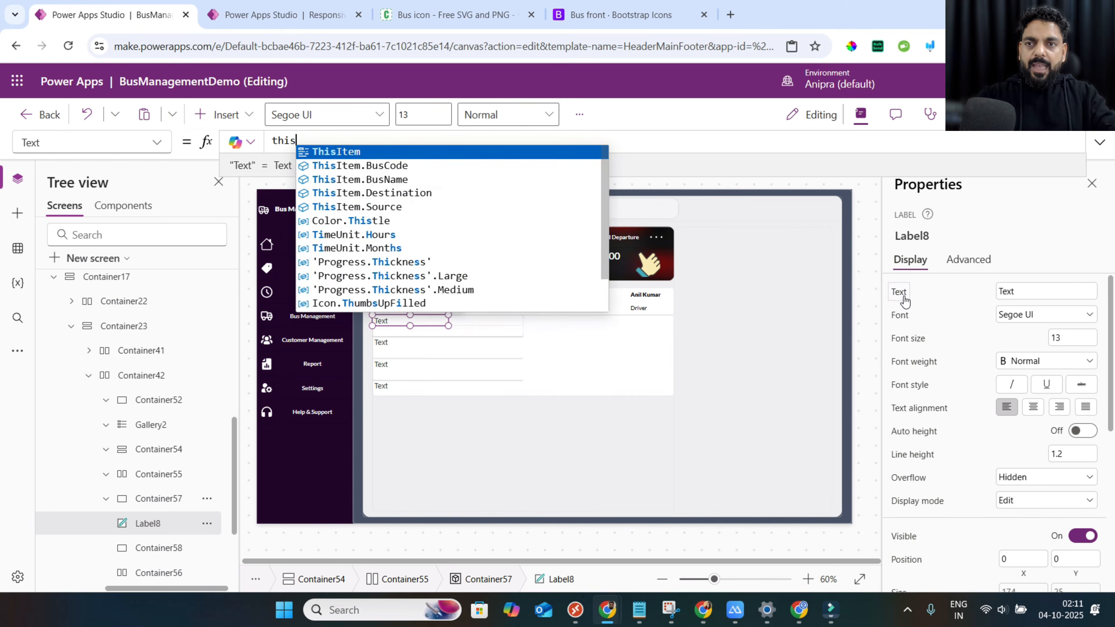
{"action": "key", "text": "Tab"}
{"action": "type", "text": ".bu"}
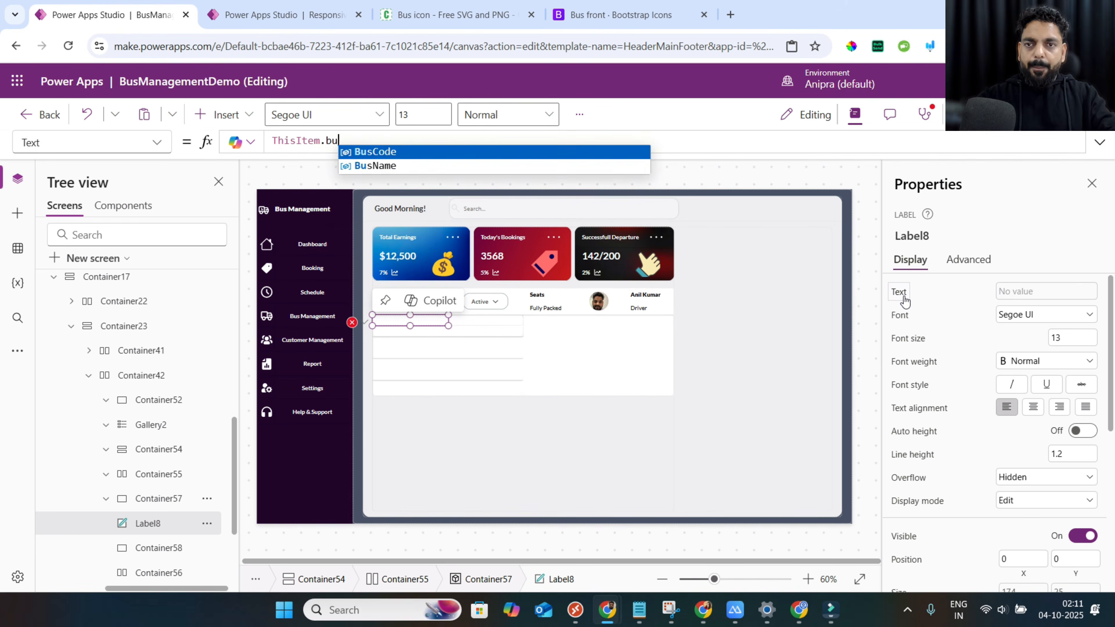
{"action": "key", "text": "Down"}
{"action": "key", "text": "Tab"}
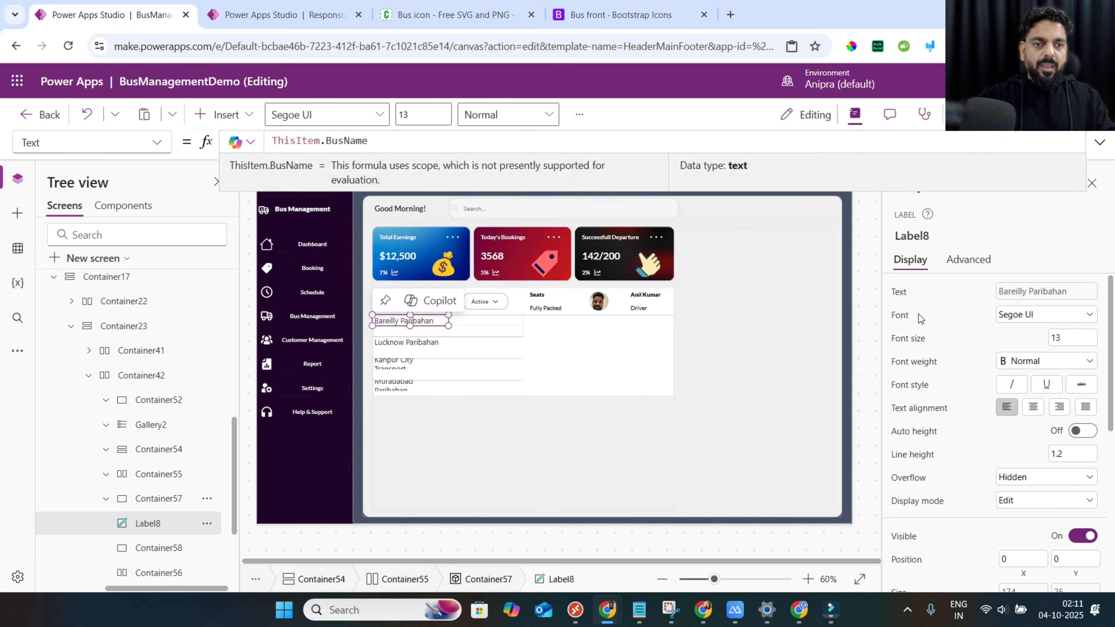
Set the bus name label's font to _Font, font size to _FontSize and font weight to _FontWeight.
{"action": "left_click", "coordinate": [904, 319]}
{"action": "type", "text": "_fon"}
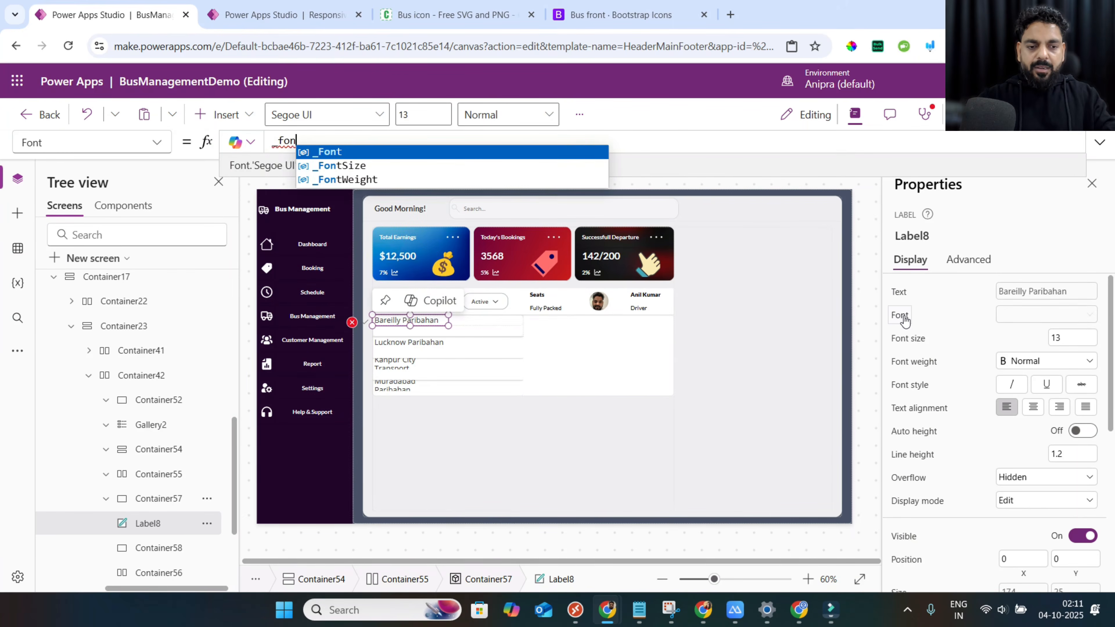
{"action": "key", "text": "Tab"}
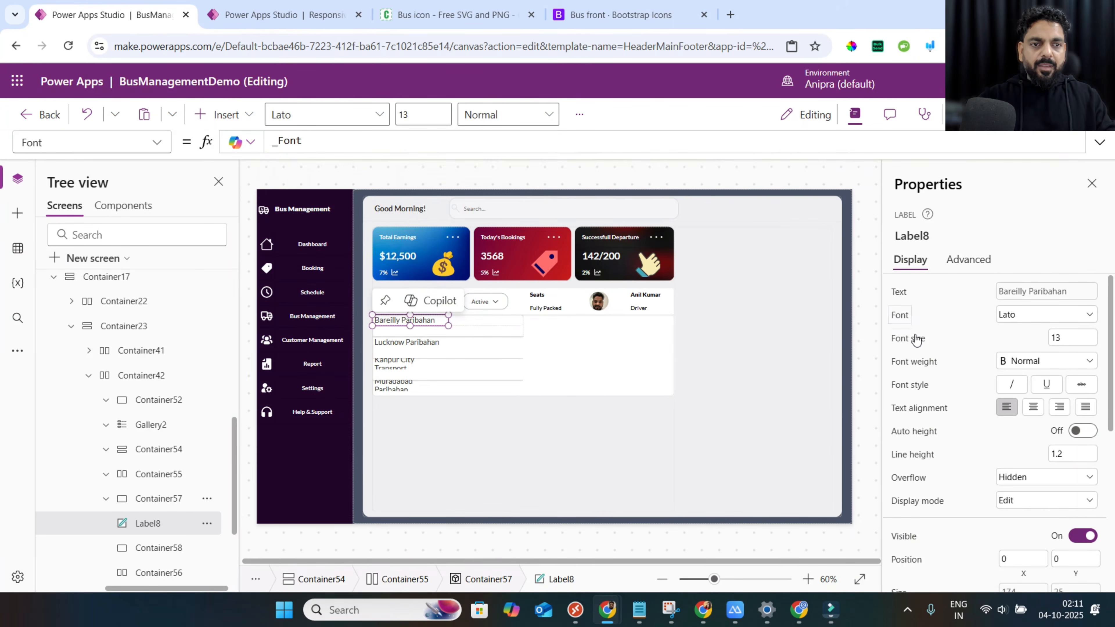
{"action": "left_click", "coordinate": [917, 347]}
{"action": "type", "text": "_fon"}
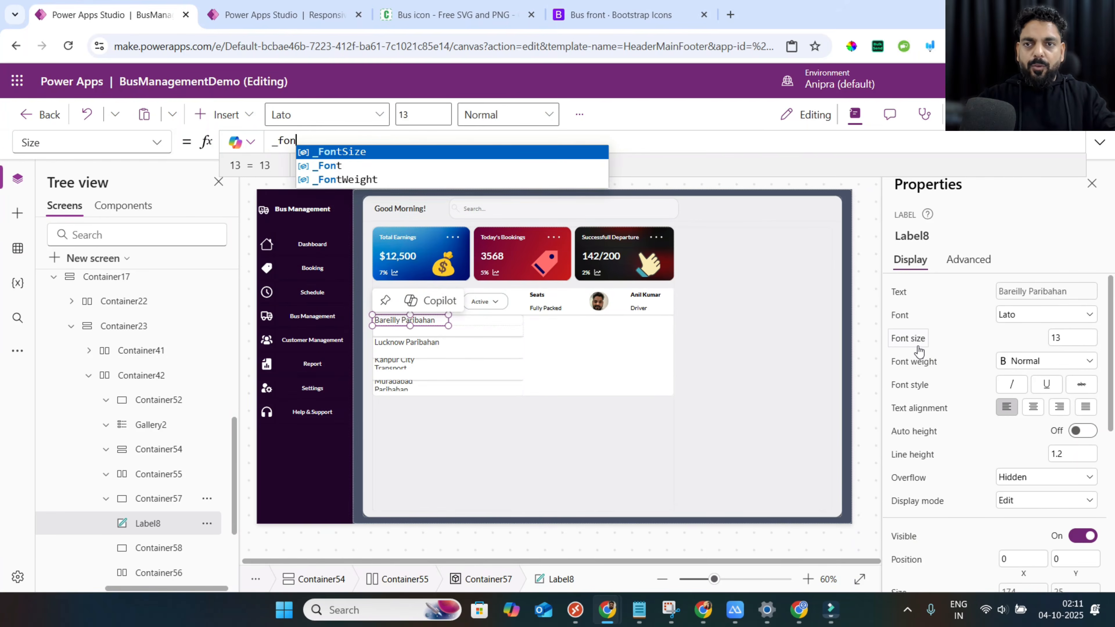
{"action": "key", "text": "Tab"}
{"action": "left_click", "coordinate": [921, 362]}
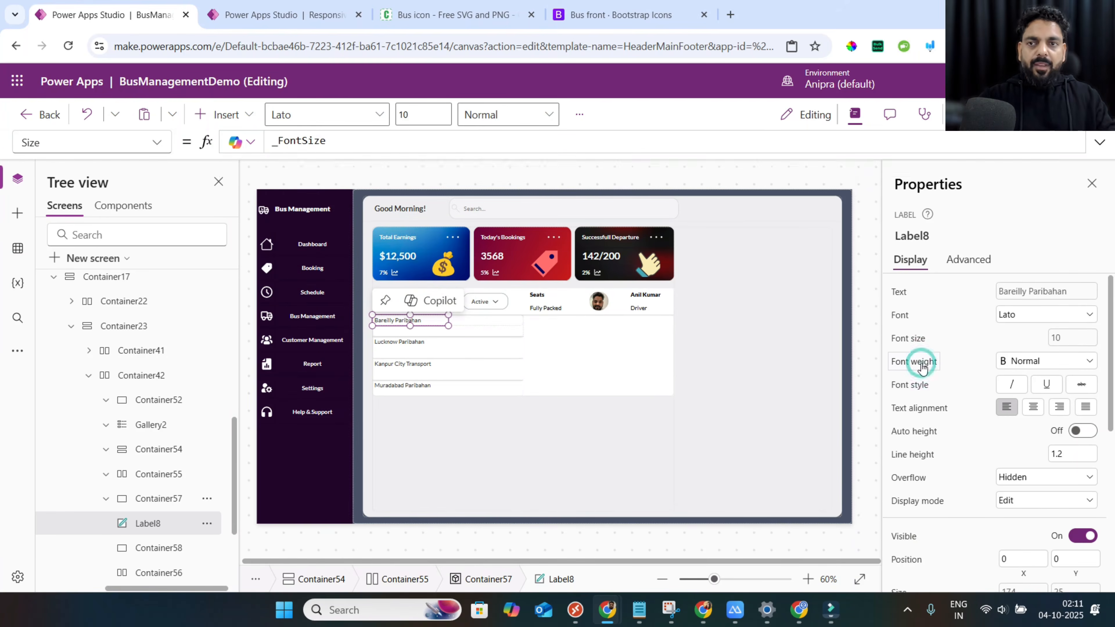
{"action": "type", "text": "_"}
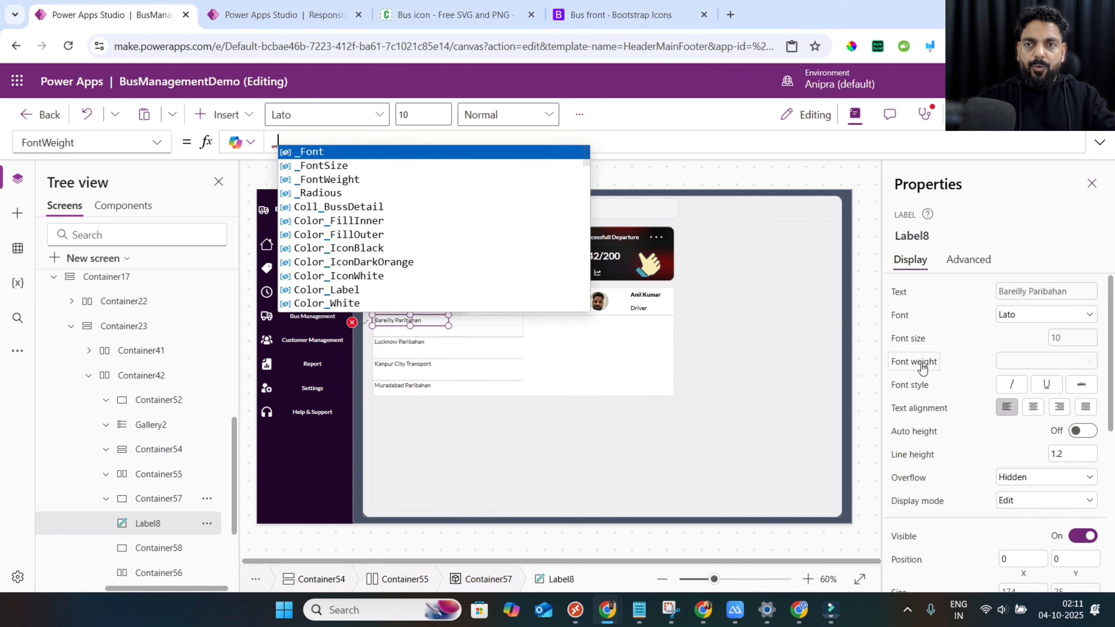
{"action": "key", "text": "Down"}
{"action": "key", "text": "Down"}
{"action": "key", "text": "Tab"}
Copy the bus name label from Container57 into Container58.
{"action": "left_click", "coordinate": [207, 523]}
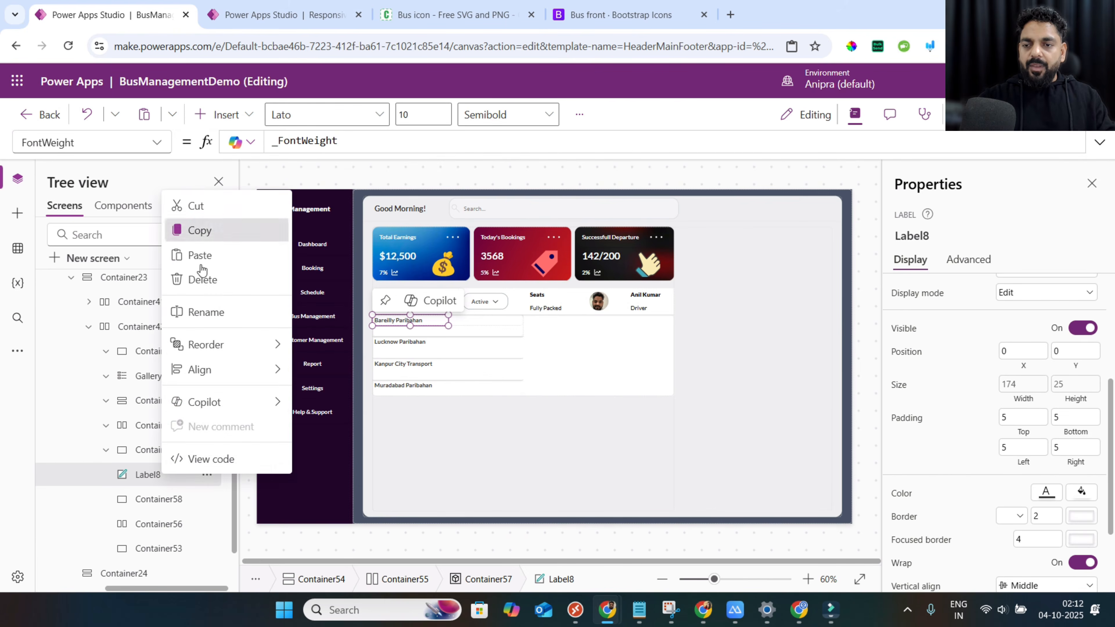
{"action": "left_click", "coordinate": [200, 231]}
{"action": "left_click", "coordinate": [206, 499]}
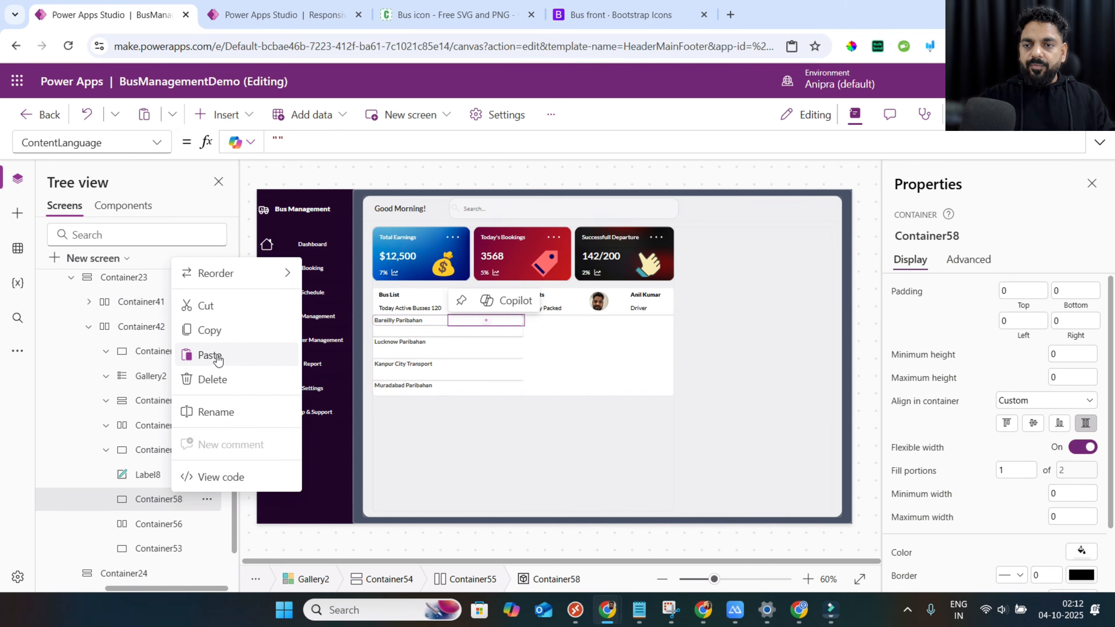
{"action": "left_click", "coordinate": [209, 355]}
Set the copied label's font weight to Normal and its text formula to ThisItem.Source.
{"action": "left_click", "coordinate": [1017, 362]}
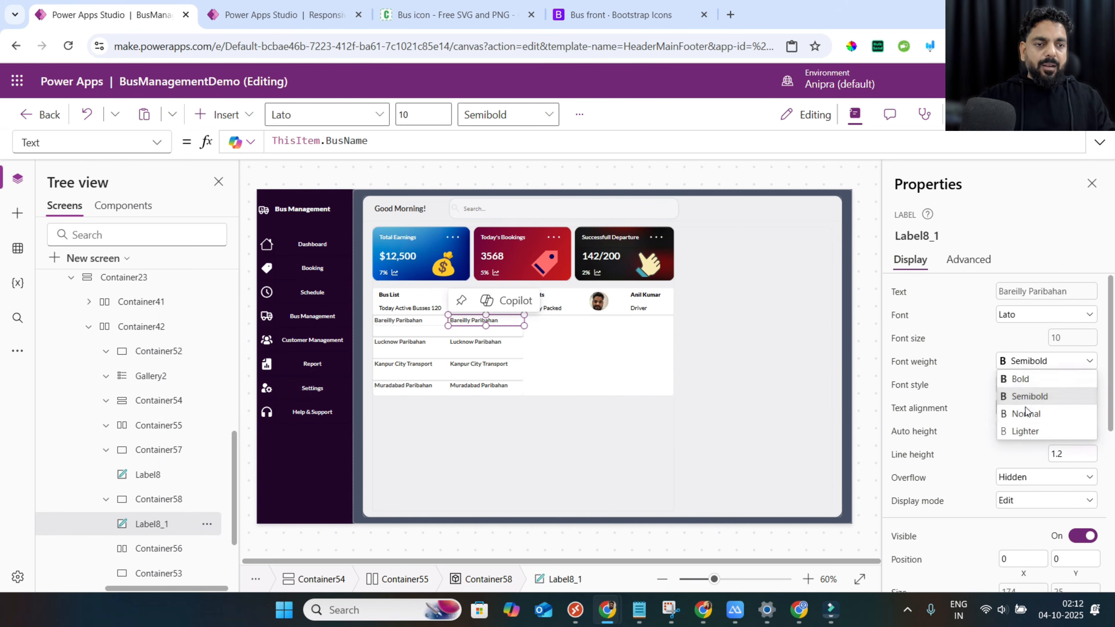
{"action": "left_click", "coordinate": [1005, 417]}
{"action": "double_click", "coordinate": [354, 141]}
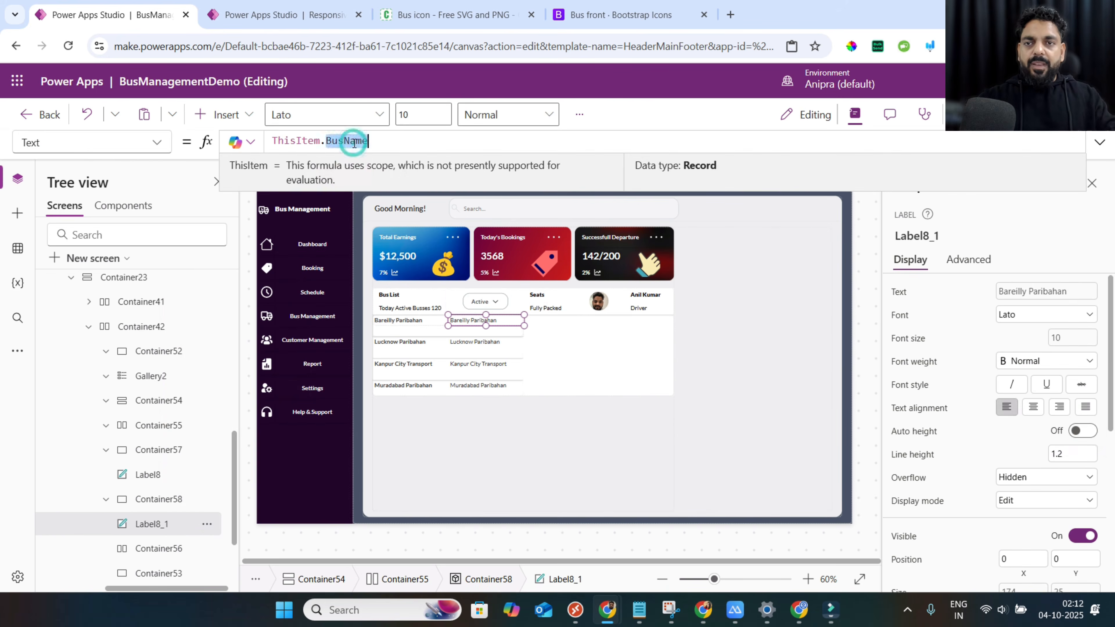
{"action": "key", "text": "BackSpace"}
{"action": "type", "text": "."}
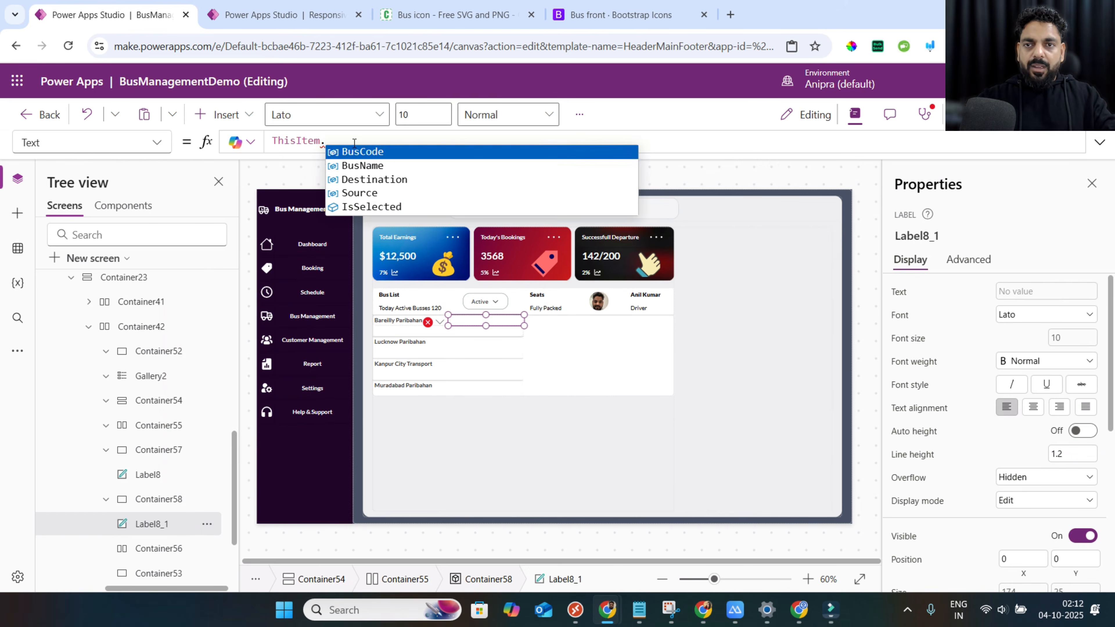
{"action": "key", "text": "Down"}
{"action": "key", "text": "Down"}
{"action": "key", "text": "Down"}
{"action": "key", "text": "Tab"}
Duplicate Container55 with its two labels by copying it and pasting it into Container54.
{"action": "scroll", "coordinate": [148, 388], "scroll_direction": "down", "scroll_amount": 2}
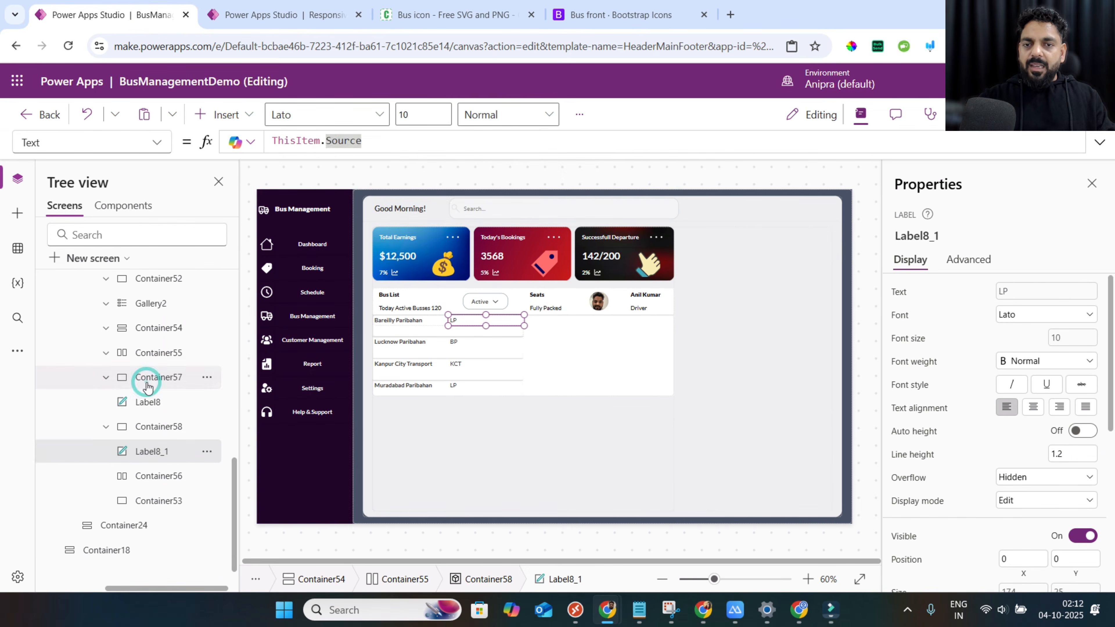
{"action": "left_click", "coordinate": [147, 386]}
{"action": "left_click", "coordinate": [105, 377]}
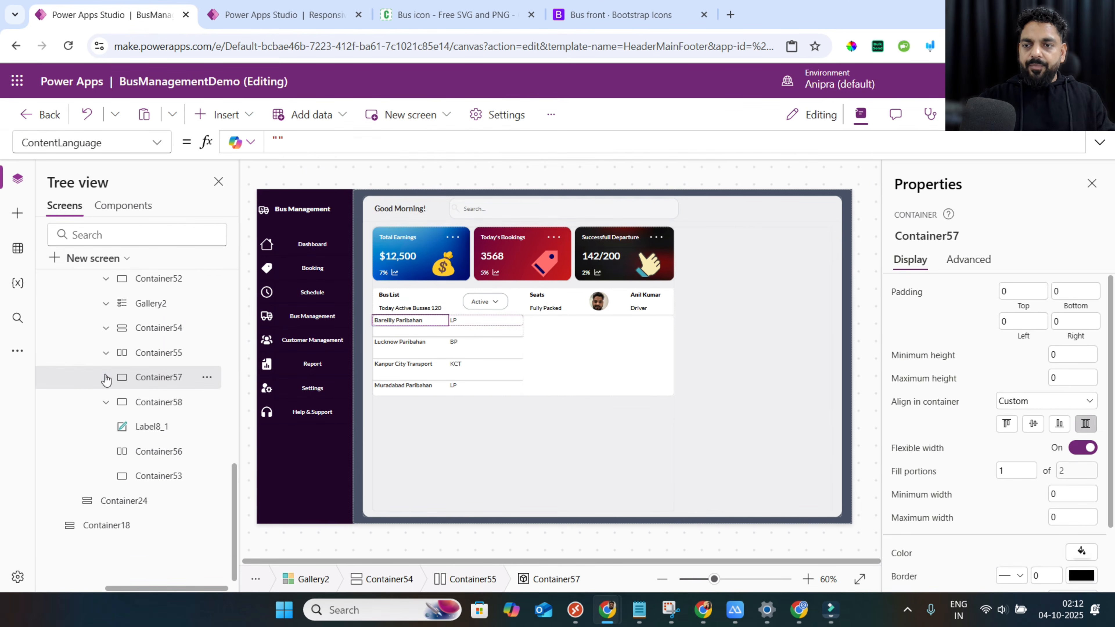
{"action": "left_click", "coordinate": [150, 354]}
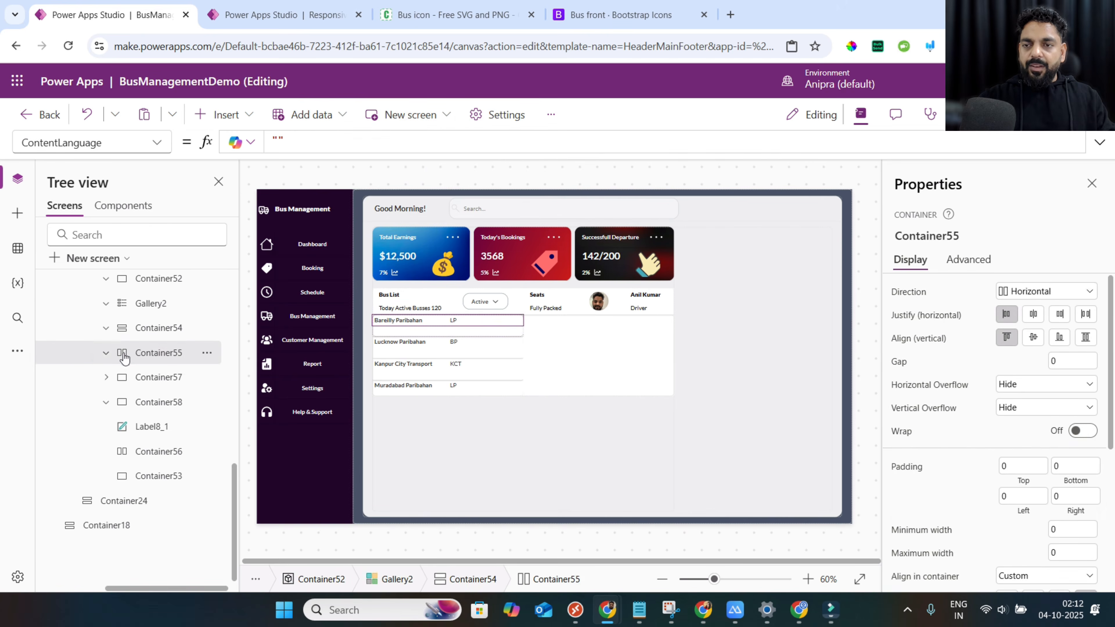
{"action": "left_click", "coordinate": [107, 354]}
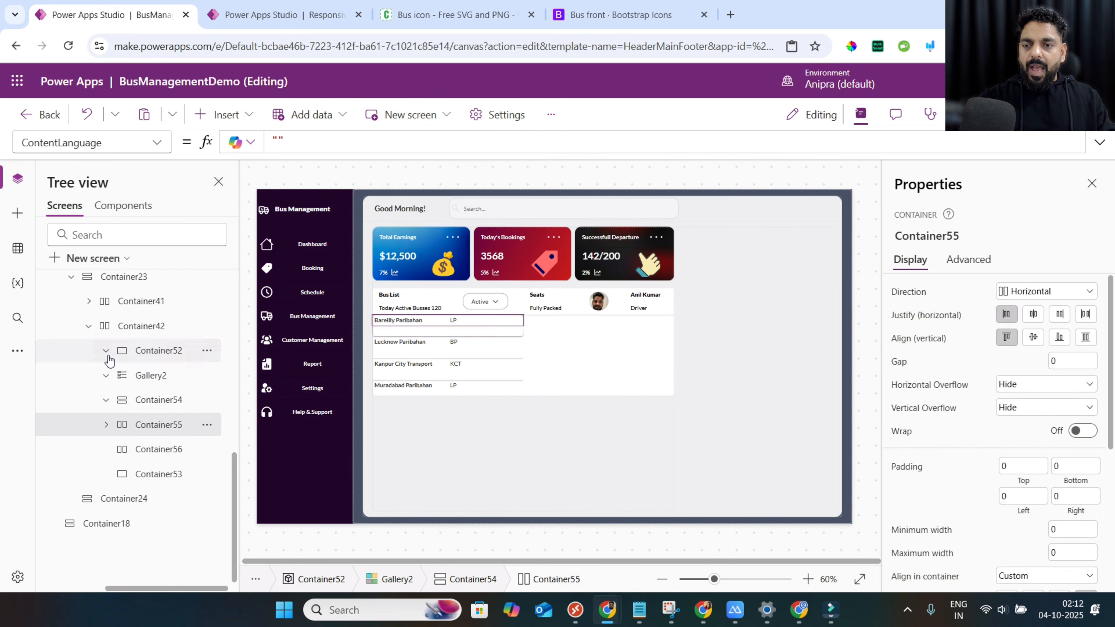
{"action": "right_click", "coordinate": [163, 425]}
{"action": "left_click", "coordinate": [217, 181]}
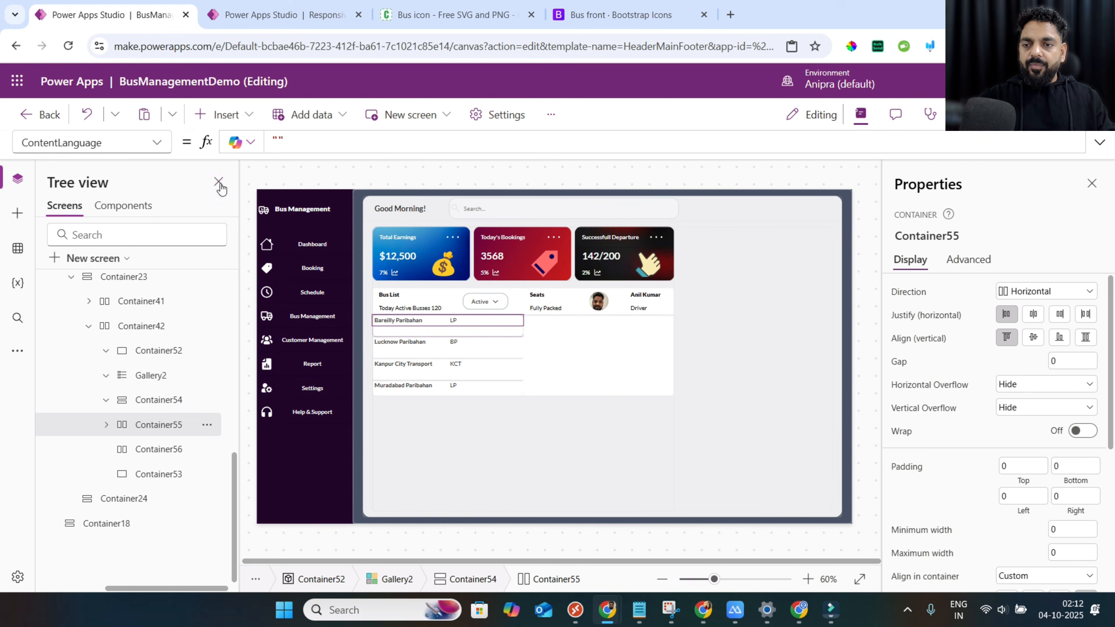
{"action": "left_click", "coordinate": [170, 405]}
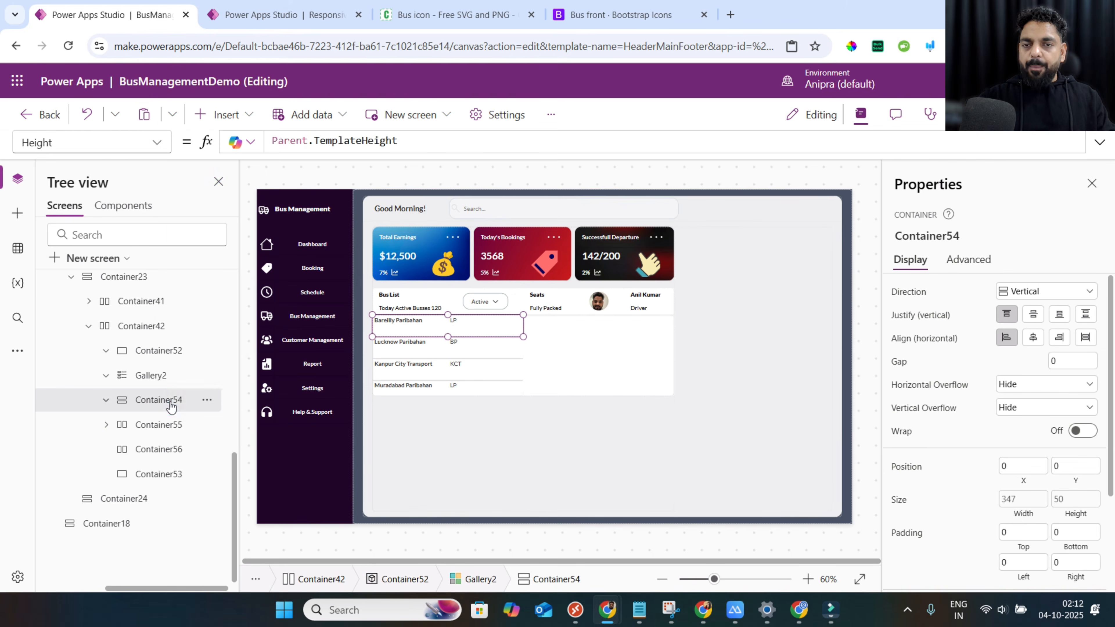
{"action": "right_click", "coordinate": [170, 401]}
{"action": "left_click", "coordinate": [212, 169]}
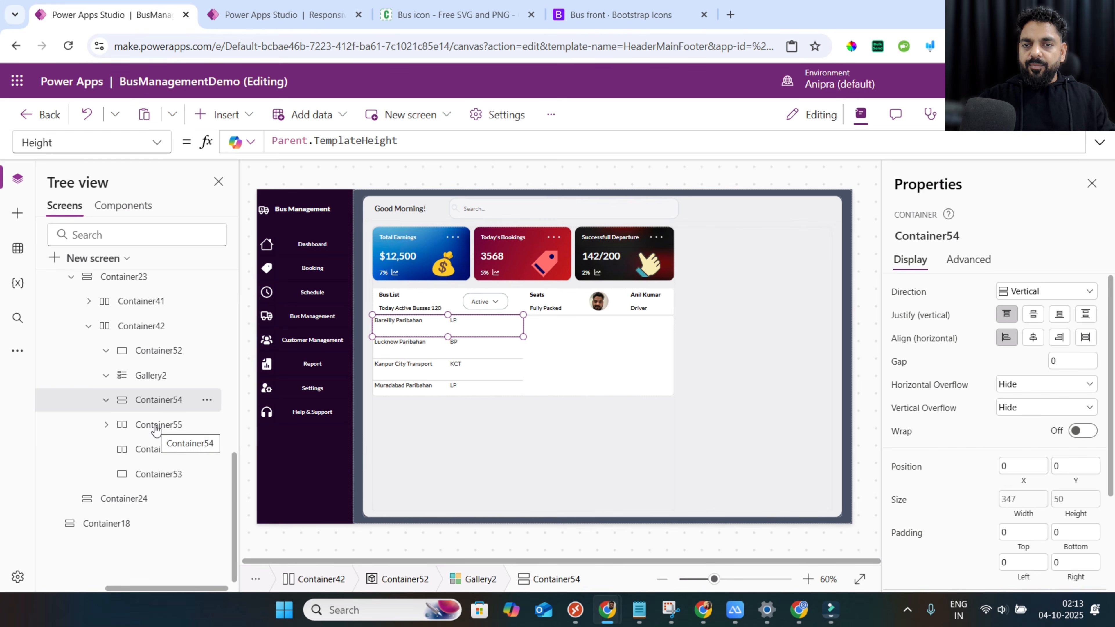
Delete the empty horizontal container Container56 from the gallery template.
{"action": "left_click", "coordinate": [156, 449]}
{"action": "right_click", "coordinate": [157, 448]}
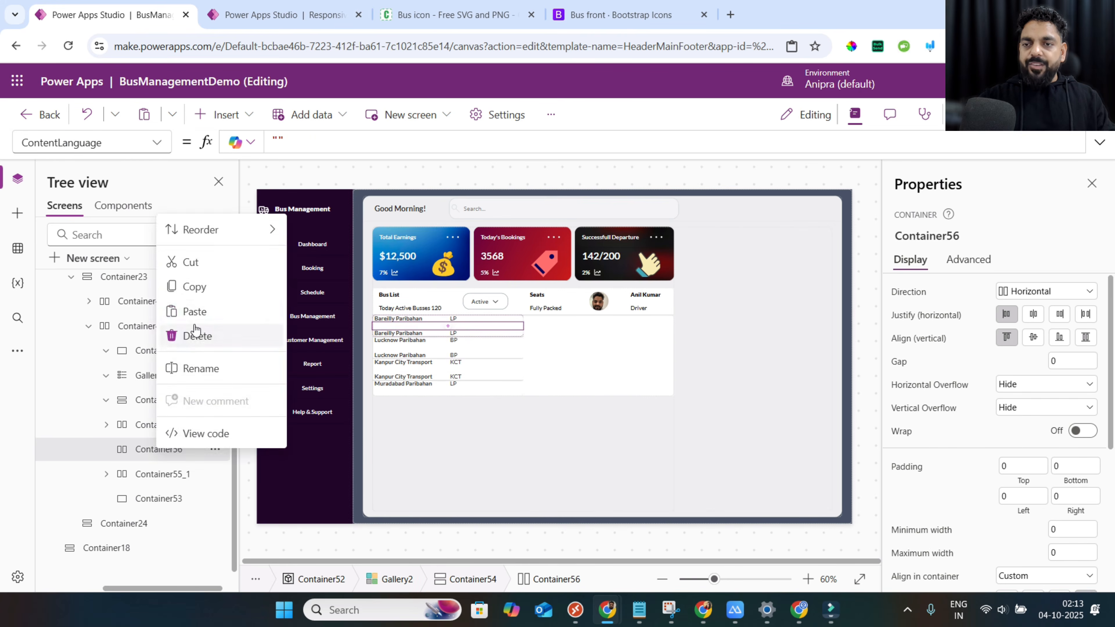
{"action": "left_click", "coordinate": [198, 337]}
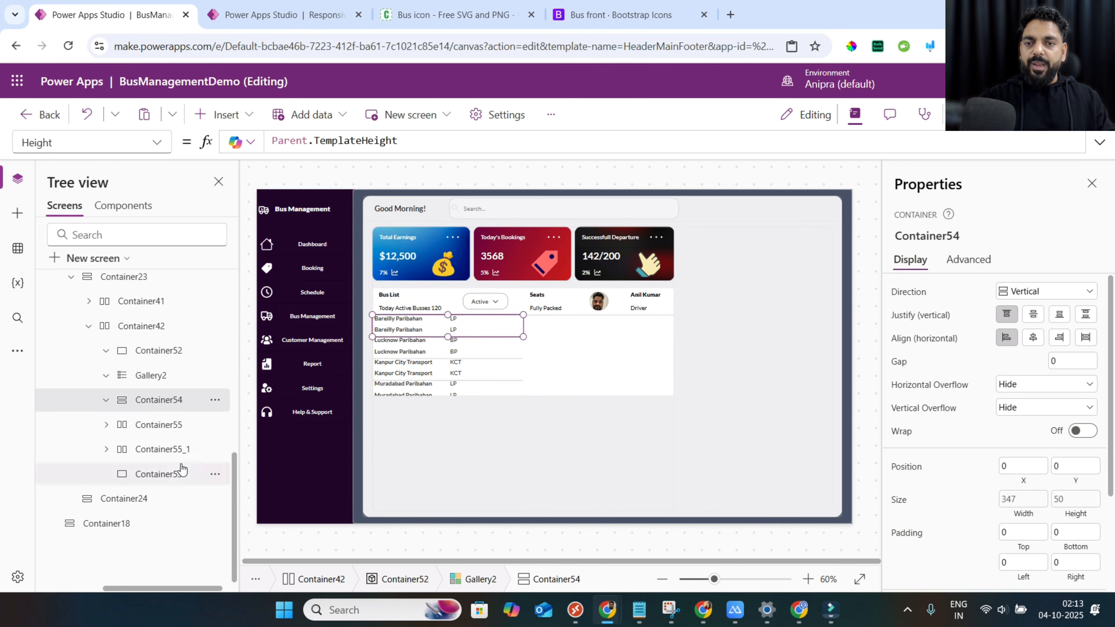
Set the text formula of the bus name label in the duplicated row Container55_1 to ThisItem.BusCode.
{"action": "left_click", "coordinate": [401, 332]}
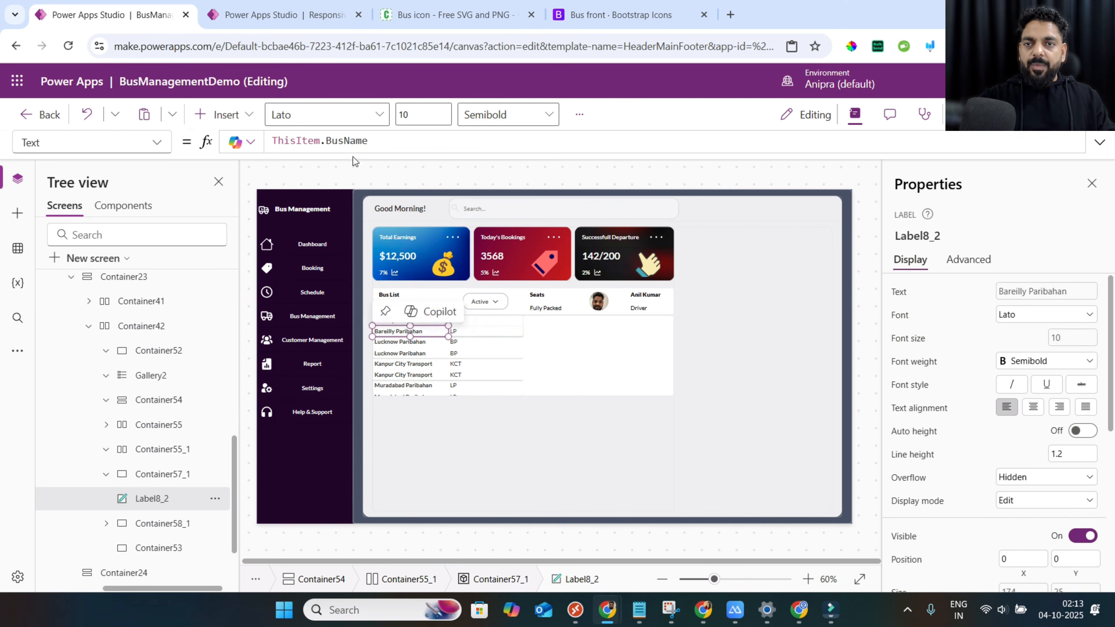
{"action": "double_click", "coordinate": [353, 142]}
{"action": "key", "text": "BackSpace"}
{"action": "type", "text": "."}
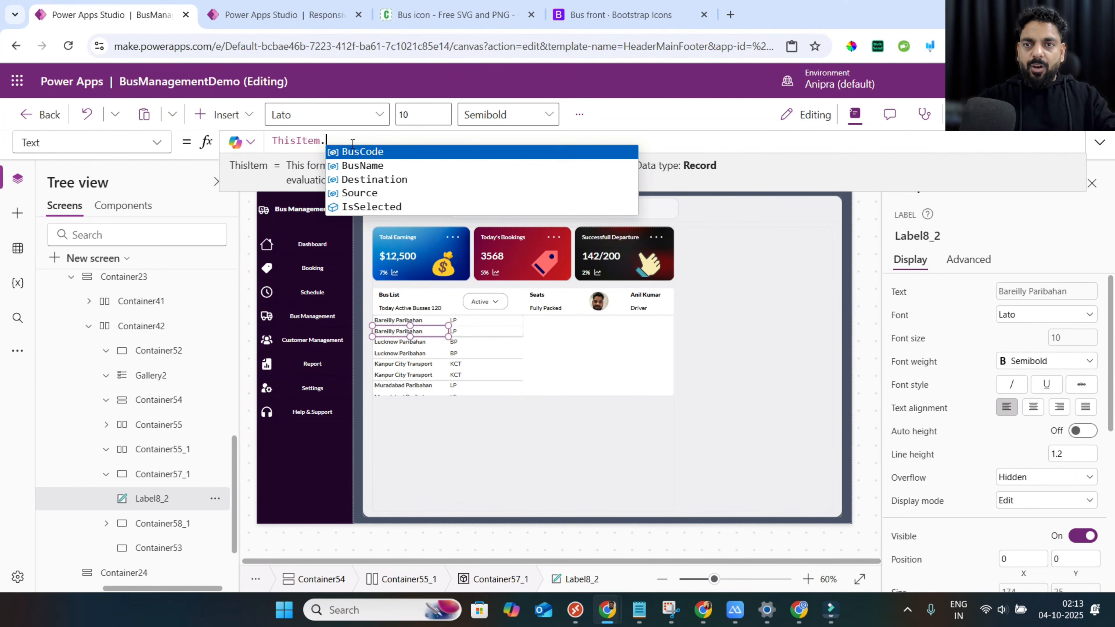
{"action": "key", "text": "Down"}
{"action": "key", "text": "Down"}
{"action": "key", "text": "Down"}
{"action": "key", "text": "Return"}
{"action": "double_click", "coordinate": [356, 142]}
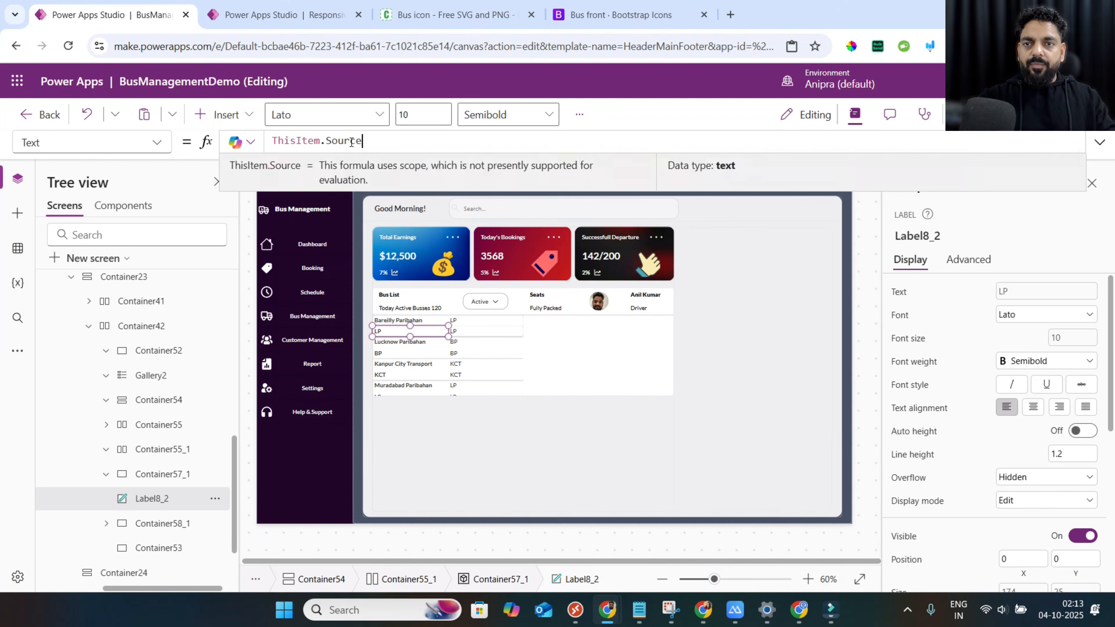
{"action": "key", "text": "ctrl+v"}
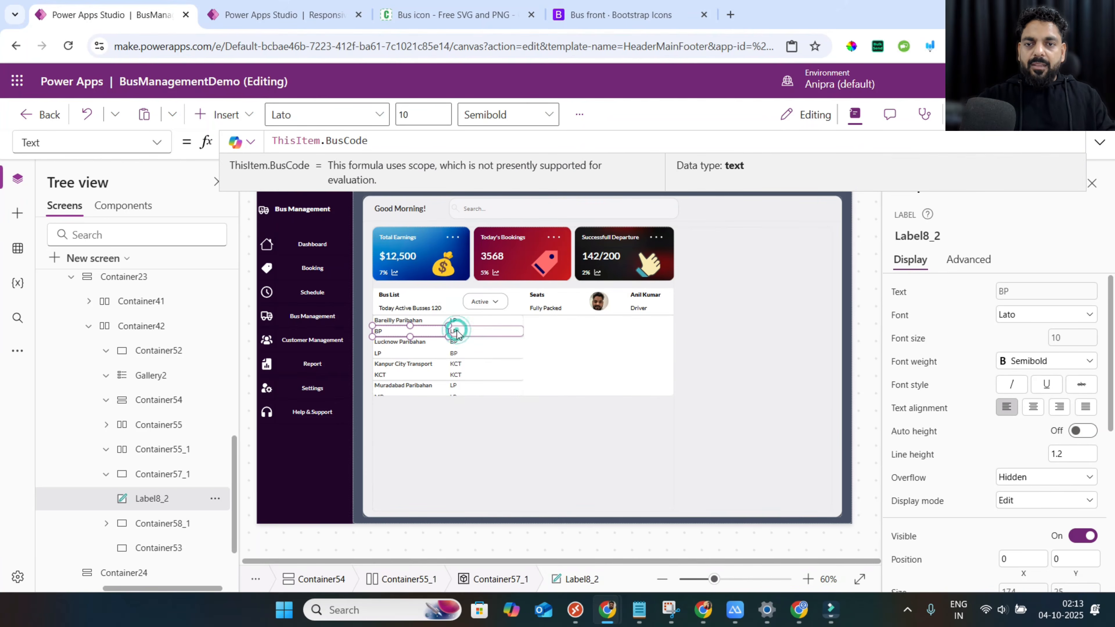
Set the text formula of the second label in the duplicated row, inside Container58_1, to ThisItem.Destination.
{"action": "left_click", "coordinate": [456, 334]}
{"action": "left_click", "coordinate": [345, 140]}
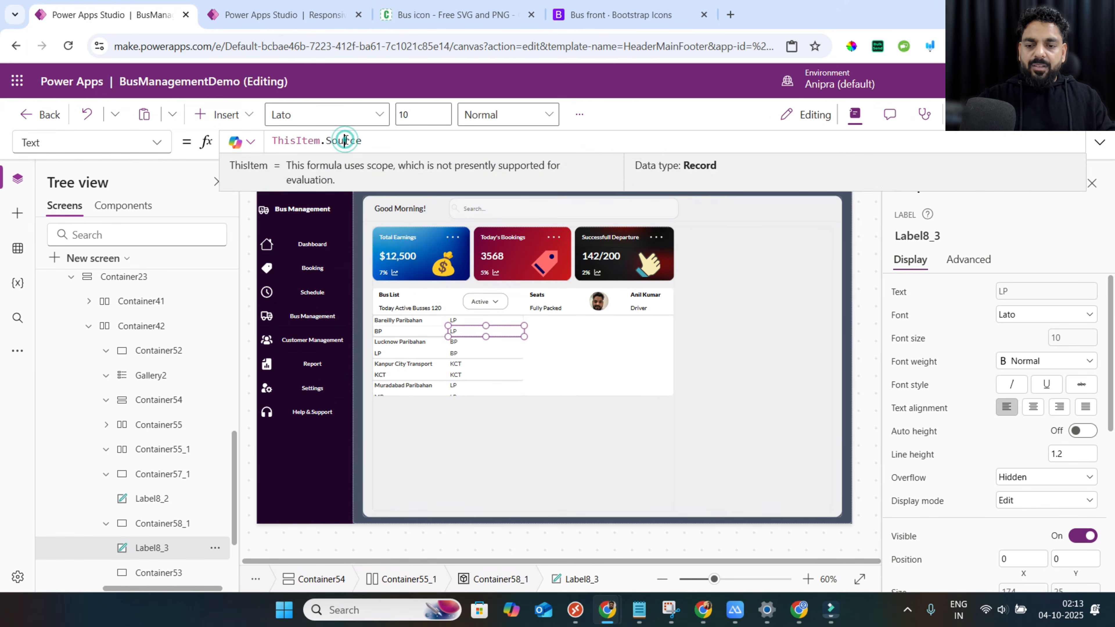
{"action": "double_click", "coordinate": [345, 140]}
{"action": "type", "text": "de"}
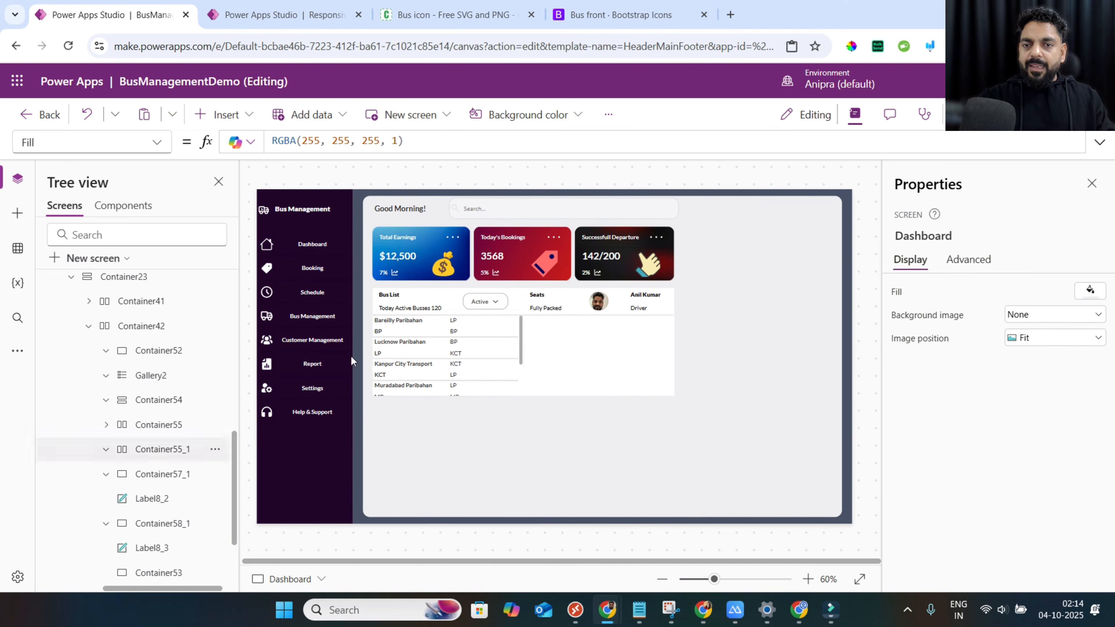
Set the template padding of the Bus List gallery Gallery2 to 15.
{"action": "left_click", "coordinate": [410, 338]}
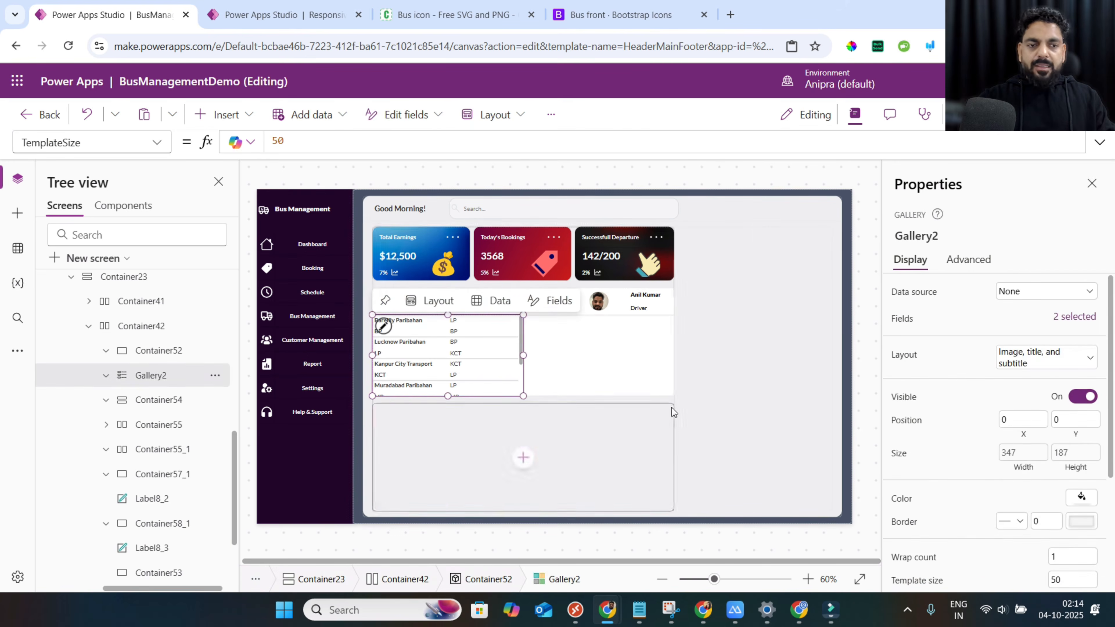
{"action": "scroll", "coordinate": [922, 461], "scroll_direction": "down", "scroll_amount": 4}
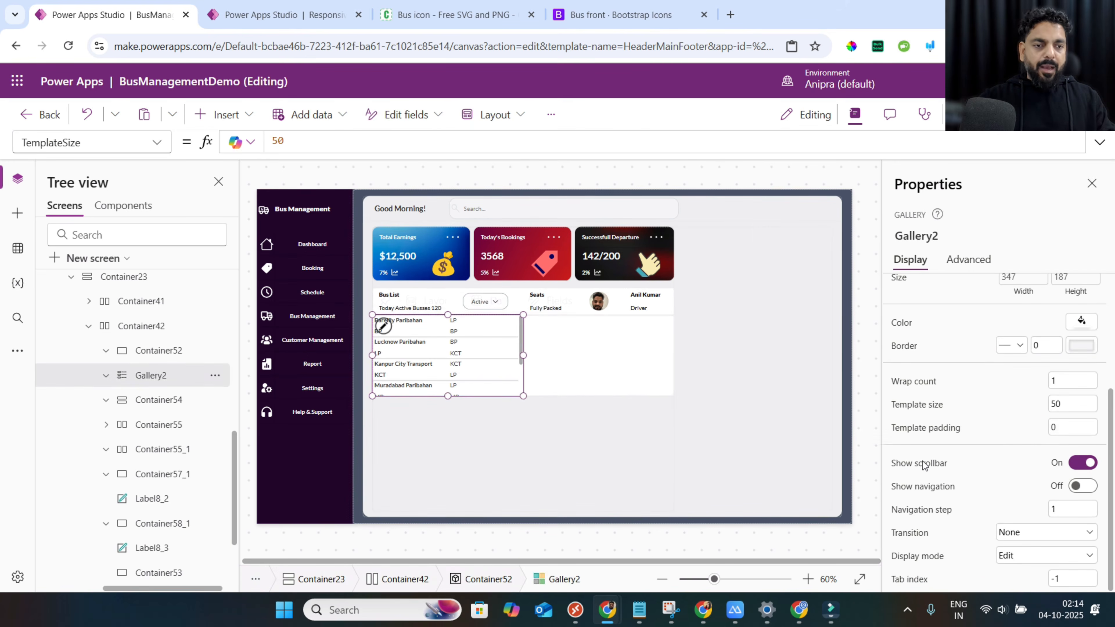
{"action": "left_click", "coordinate": [1058, 429]}
{"action": "type", "text": "15"}
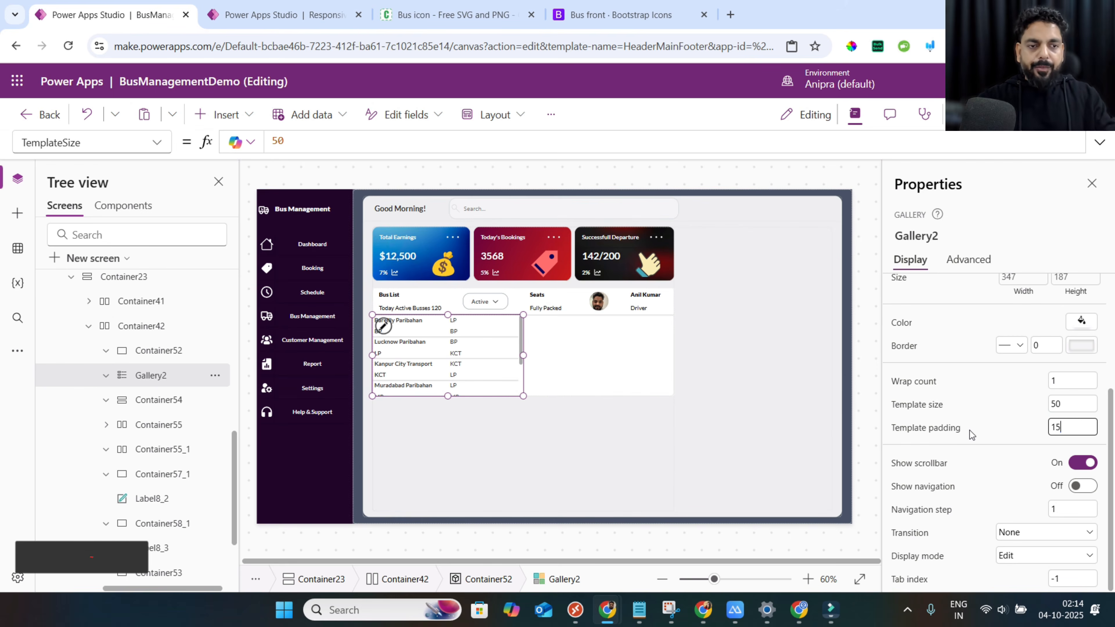
{"action": "left_click", "coordinate": [973, 462]}
Preview the app to examine the spacing and layout of the Bus List gallery items, and return to editing.
{"action": "key", "text": "F5"}
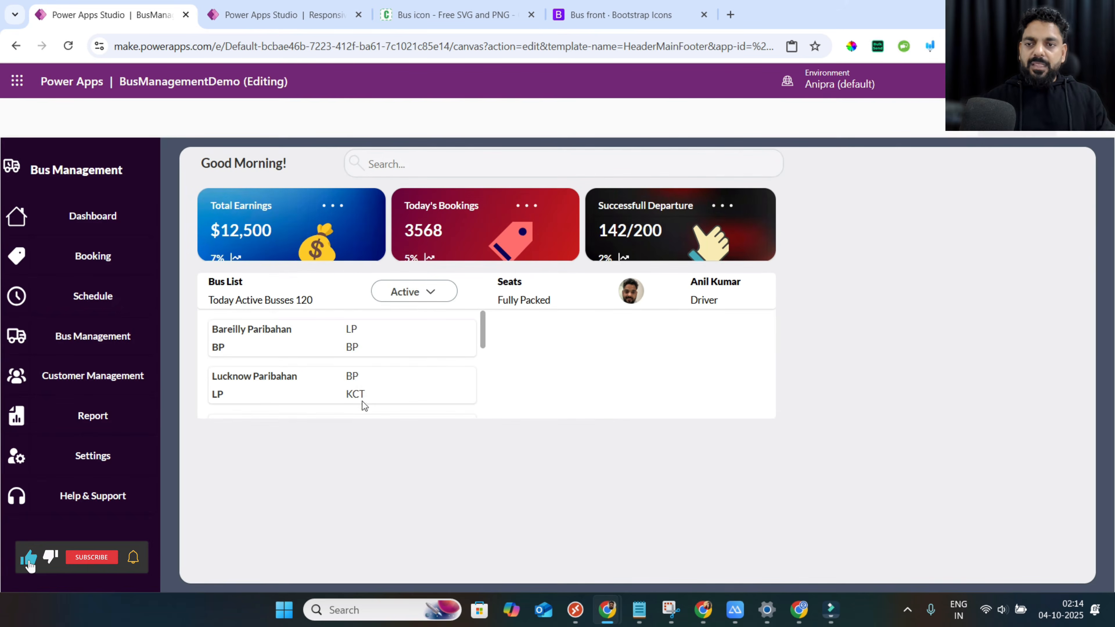
{"action": "scroll", "coordinate": [360, 390], "scroll_direction": "down", "scroll_amount": 2}
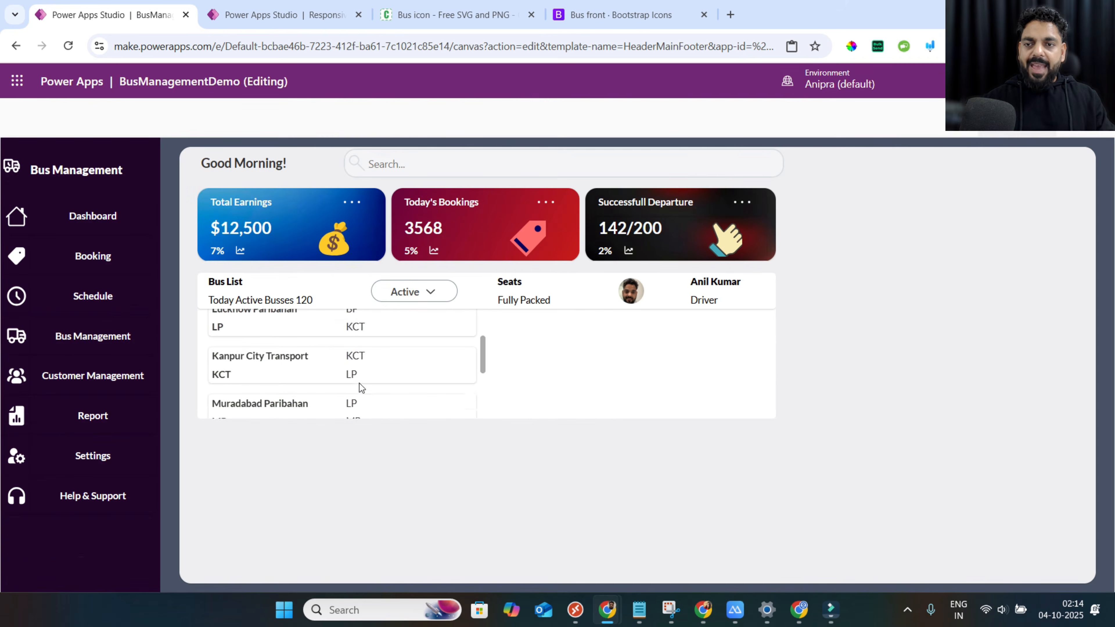
{"action": "scroll", "coordinate": [360, 387], "scroll_direction": "down", "scroll_amount": 2}
{"action": "scroll", "coordinate": [351, 373], "scroll_direction": "up", "scroll_amount": 4}
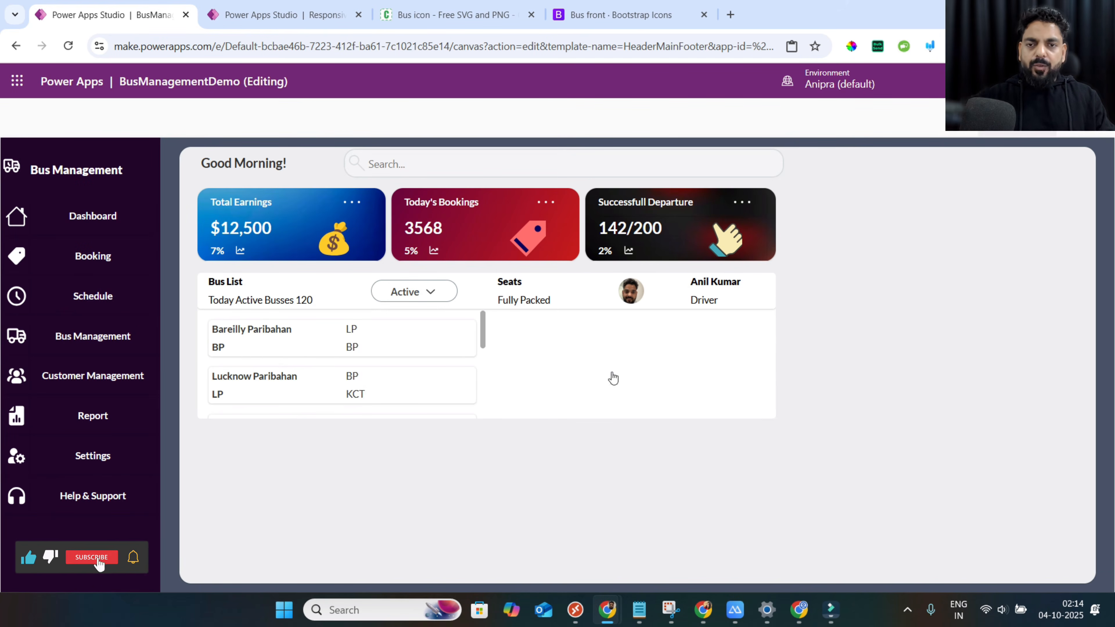
{"action": "key", "text": "Escape"}
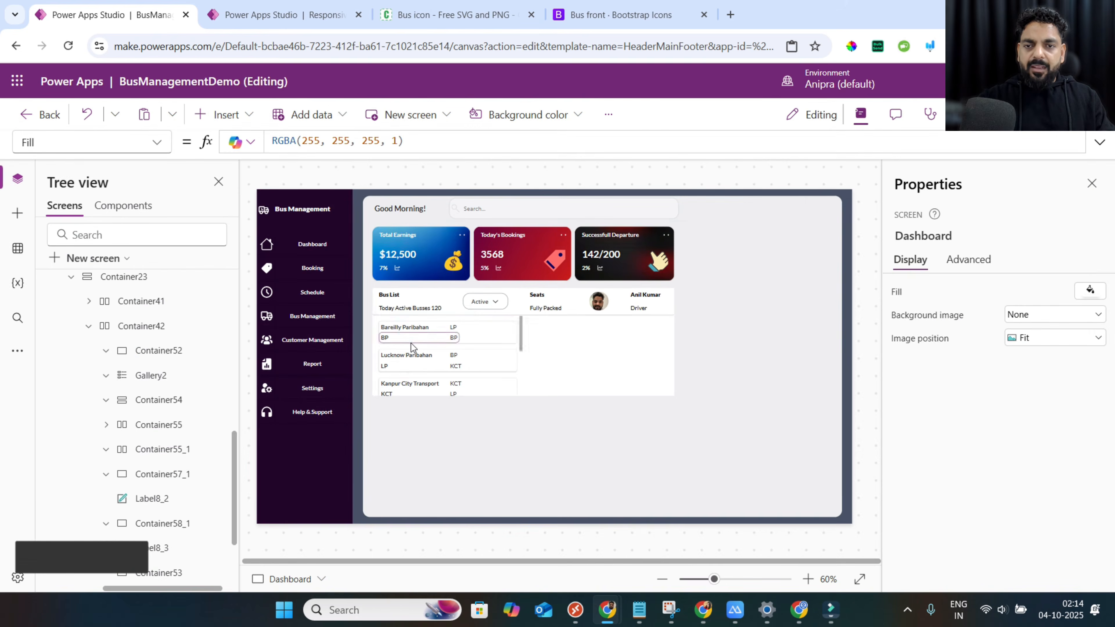
Set the X position of the Bus List gallery Gallery2 to -10.
{"action": "left_click", "coordinate": [412, 343]}
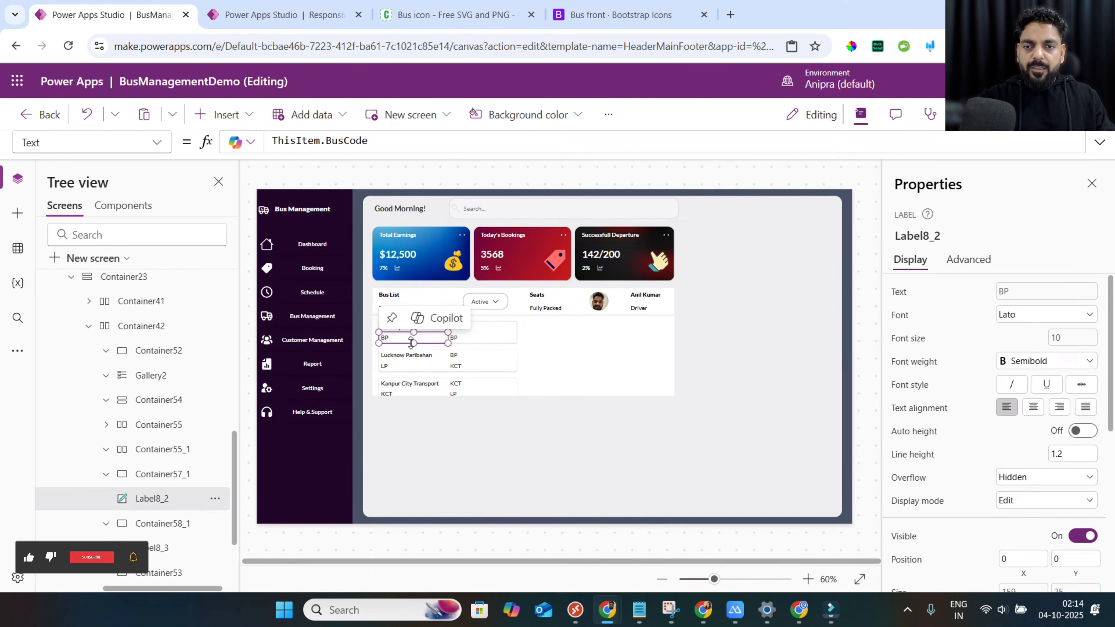
{"action": "left_click", "coordinate": [412, 362]}
{"action": "left_click", "coordinate": [1010, 432]}
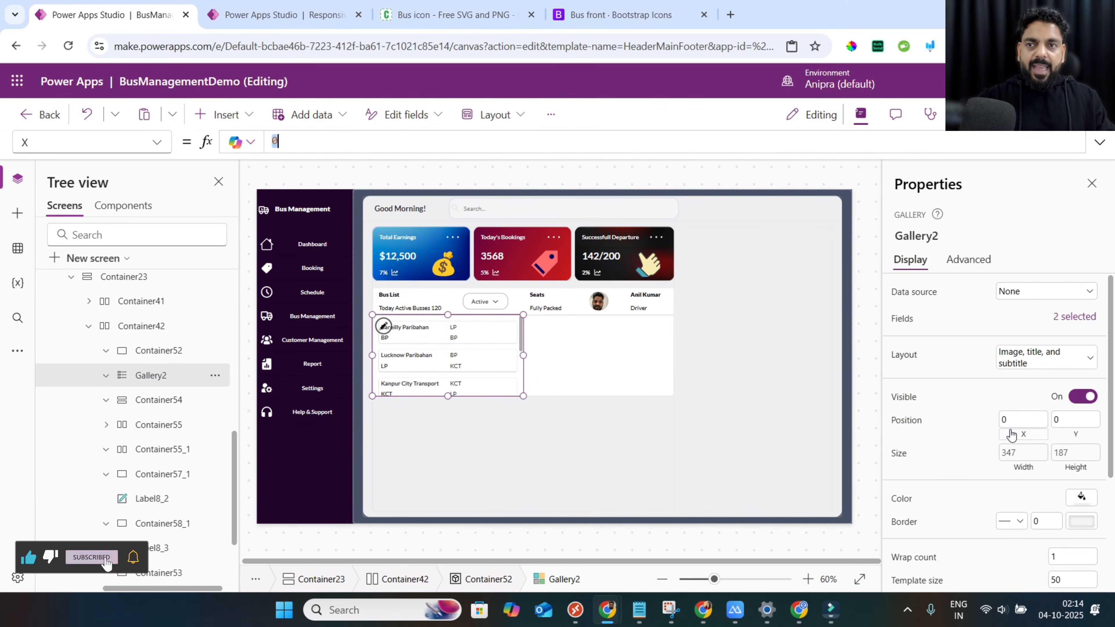
{"action": "type", "text": "-15"}
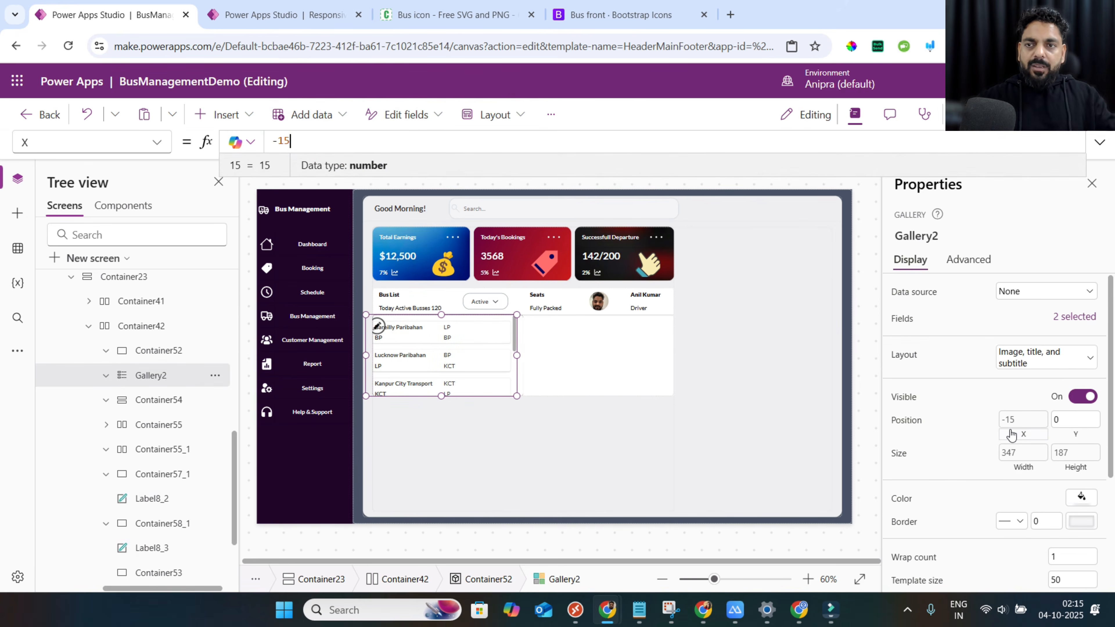
{"action": "type", "text": "0"}
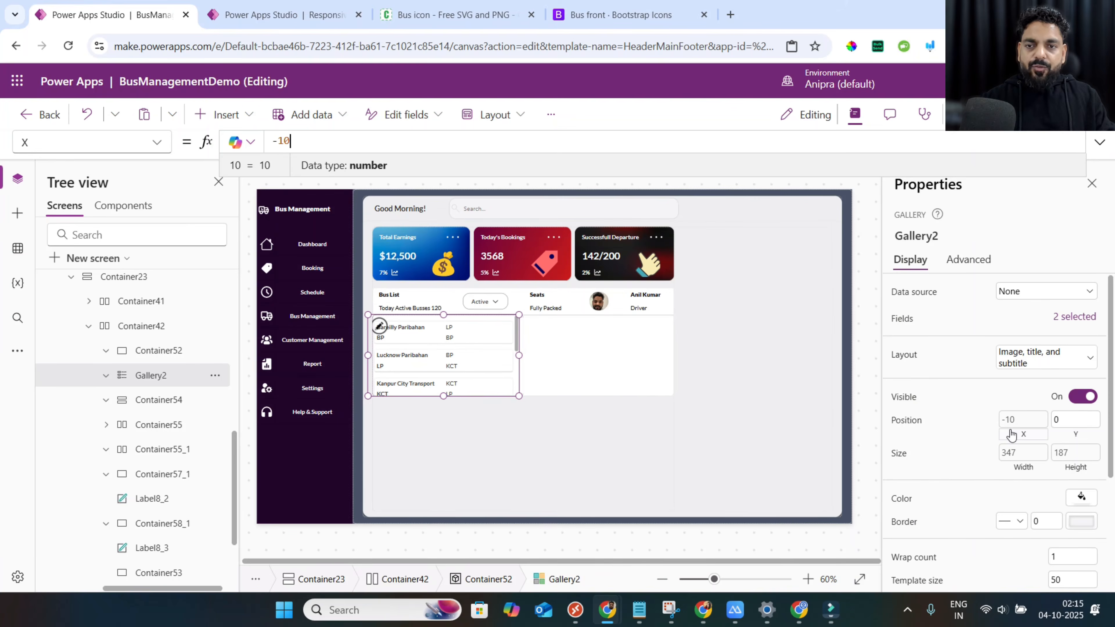
Preview the app and look through the bus list gallery's rows.
{"action": "left_click", "coordinate": [1001, 131]}
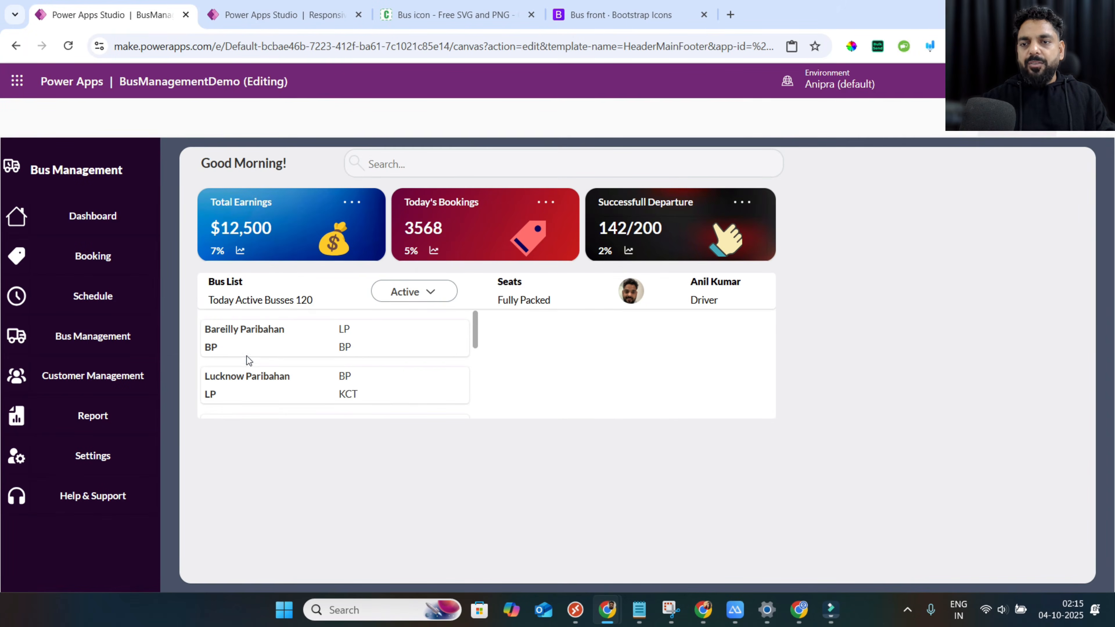
{"action": "scroll", "coordinate": [361, 374], "scroll_direction": "down", "scroll_amount": 5}
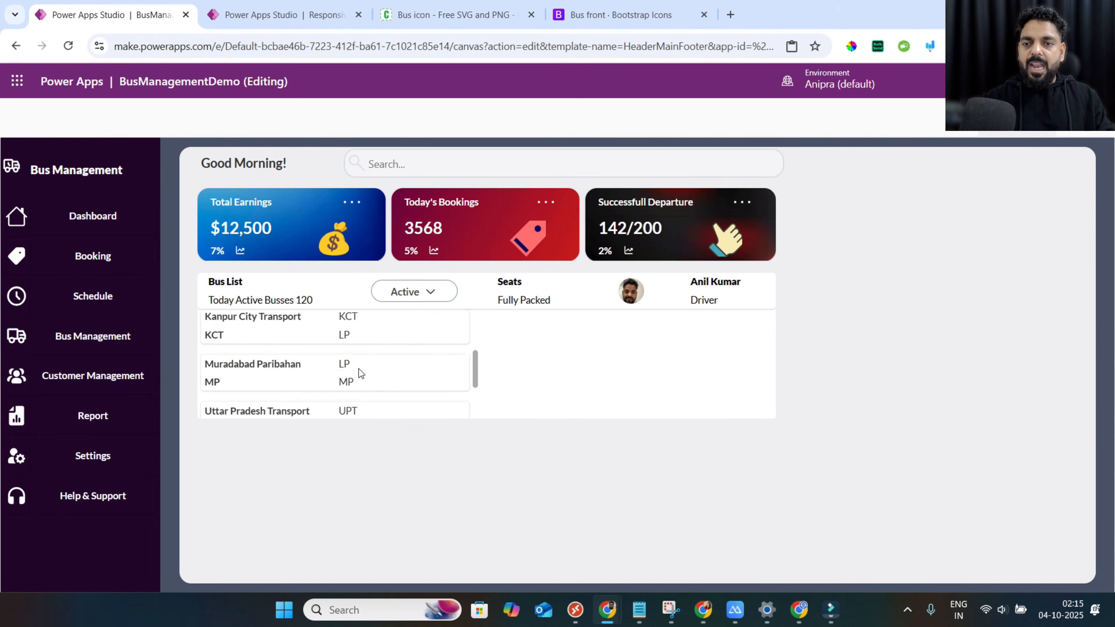
{"action": "scroll", "coordinate": [360, 374], "scroll_direction": "up", "scroll_amount": 6}
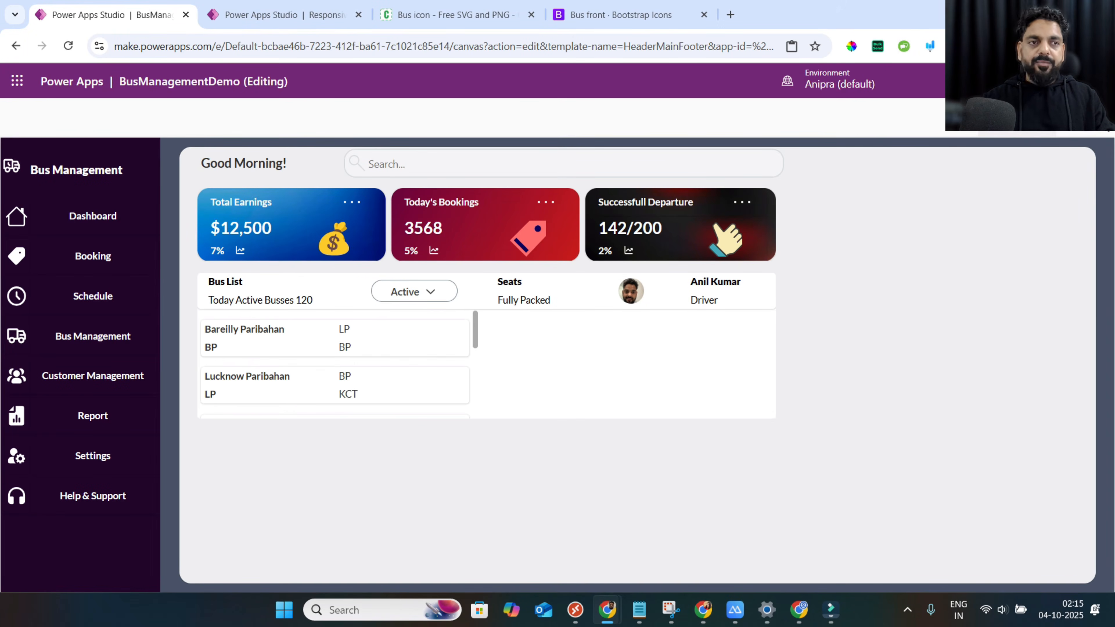
{"action": "key", "text": "Escape"}
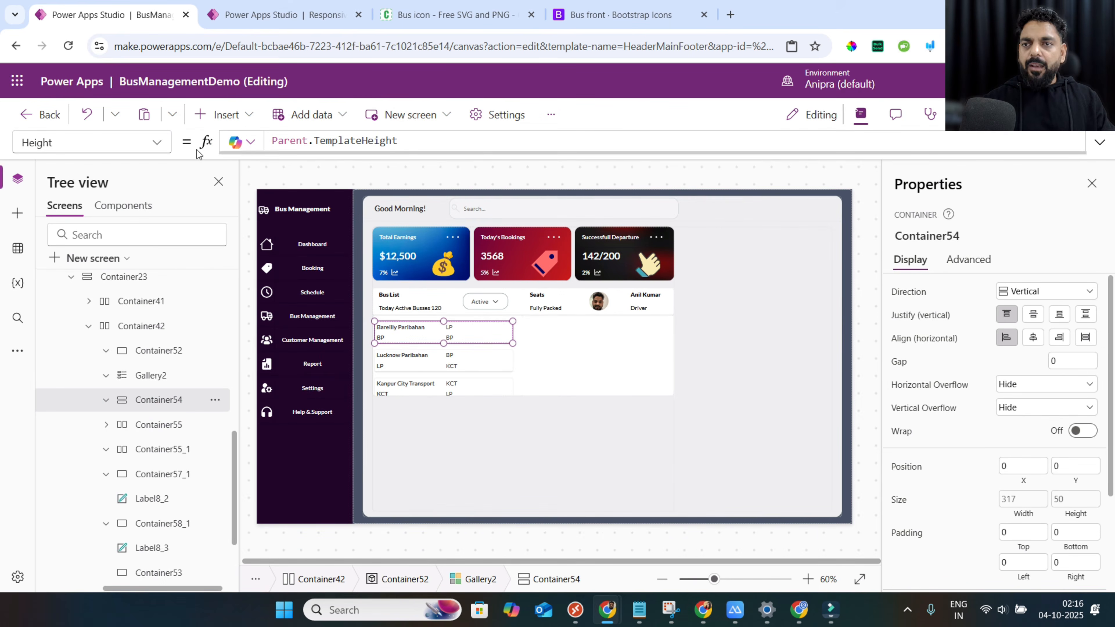
Set the Fill of the gallery's row container Container54 to If(ThisItem.IsSelected,RGBA(36,28,208,1), RGBA(0, 0, 0, 0)).
{"action": "left_click", "coordinate": [156, 142]}
{"action": "left_click", "coordinate": [48, 316]}
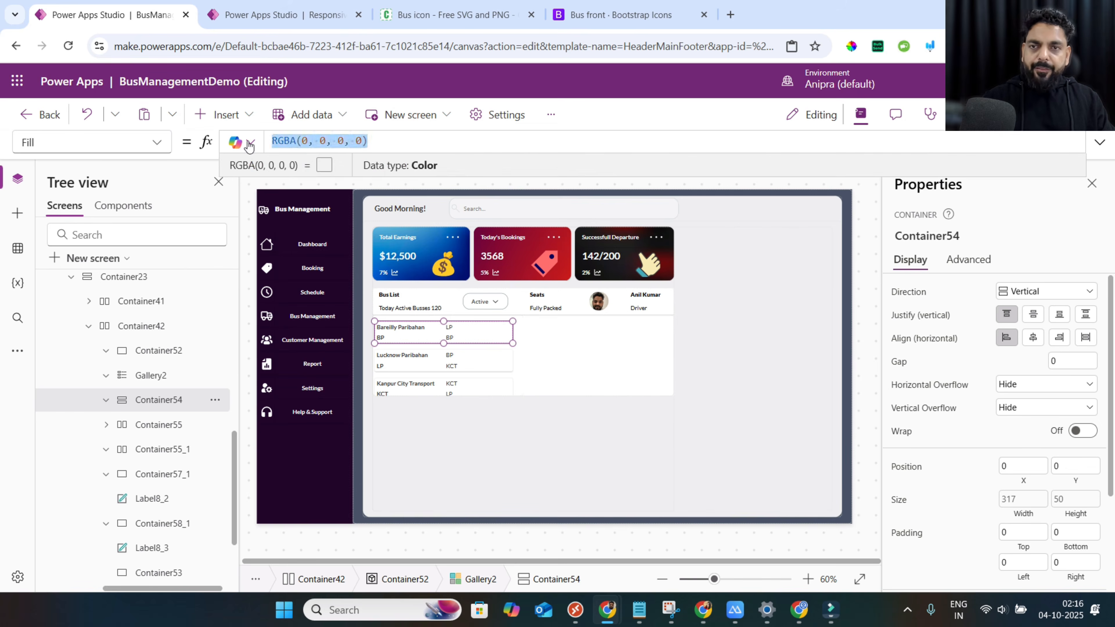
{"action": "type", "text": "If(ThisItem.IsSelected,RGBA(36,28,208,1), RGBA(0, 0, 0, 0))"}
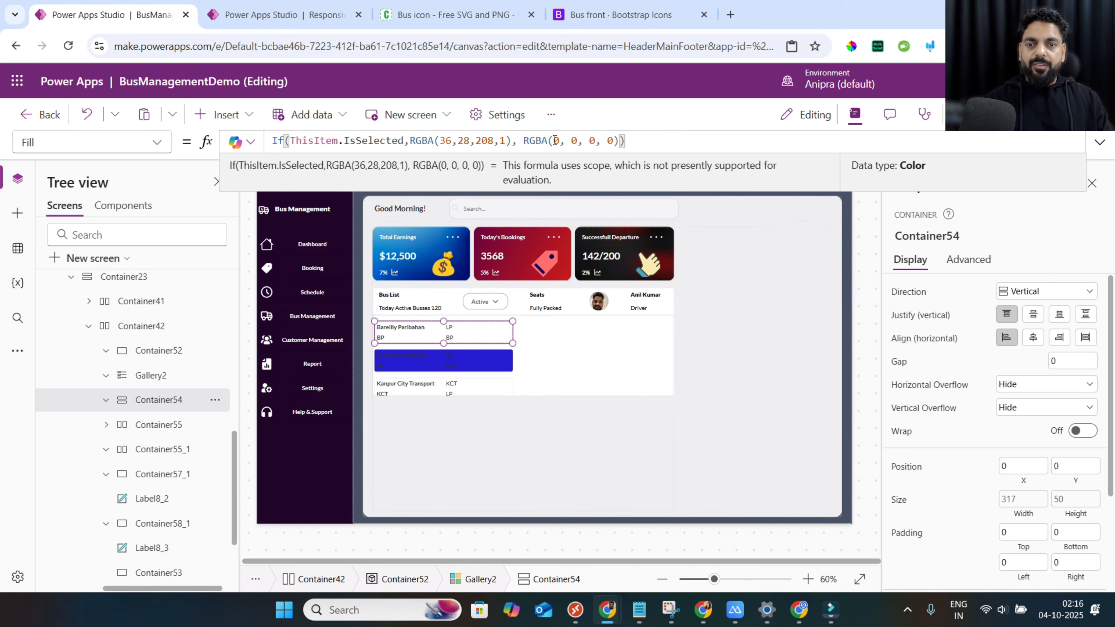
Set the Color of both upper-row gallery labels, Label8 and Label8_1, to If(ThisItem.IsSelected,Color.White, Color.Black).
{"action": "left_click", "coordinate": [408, 327]}
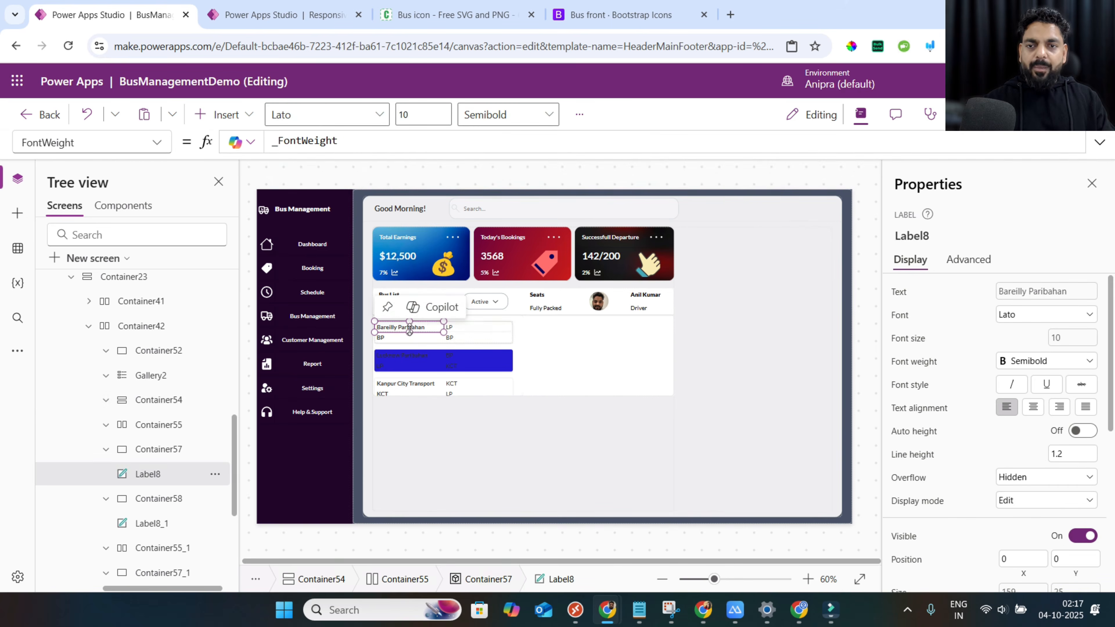
{"action": "scroll", "coordinate": [982, 474], "scroll_direction": "down", "scroll_amount": 5}
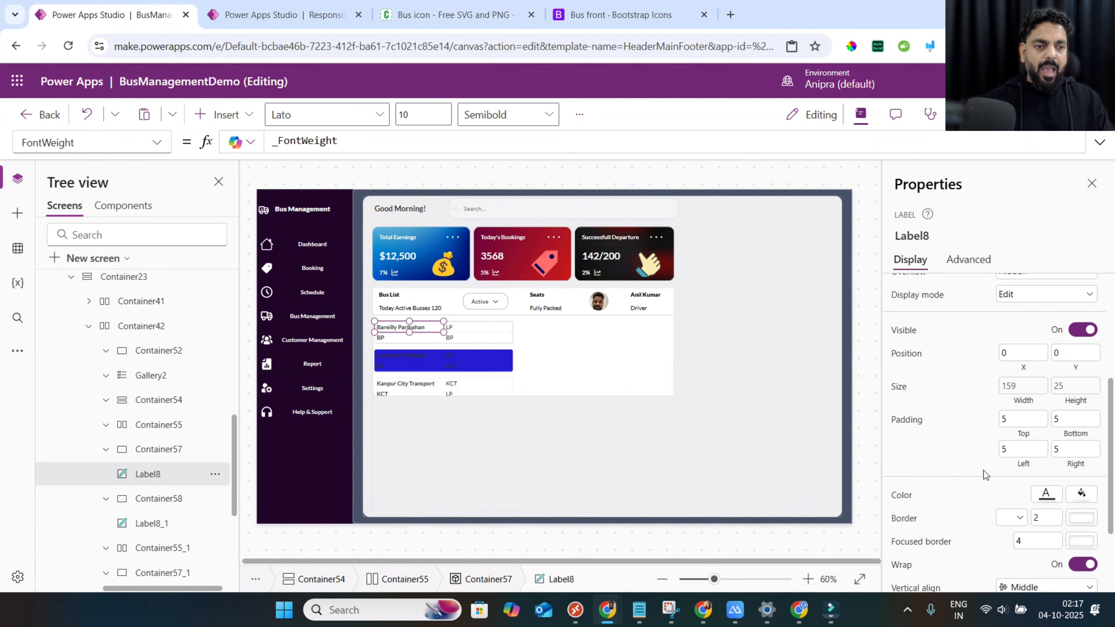
{"action": "left_click", "coordinate": [903, 454]}
{"action": "key", "text": "ctrl+a"}
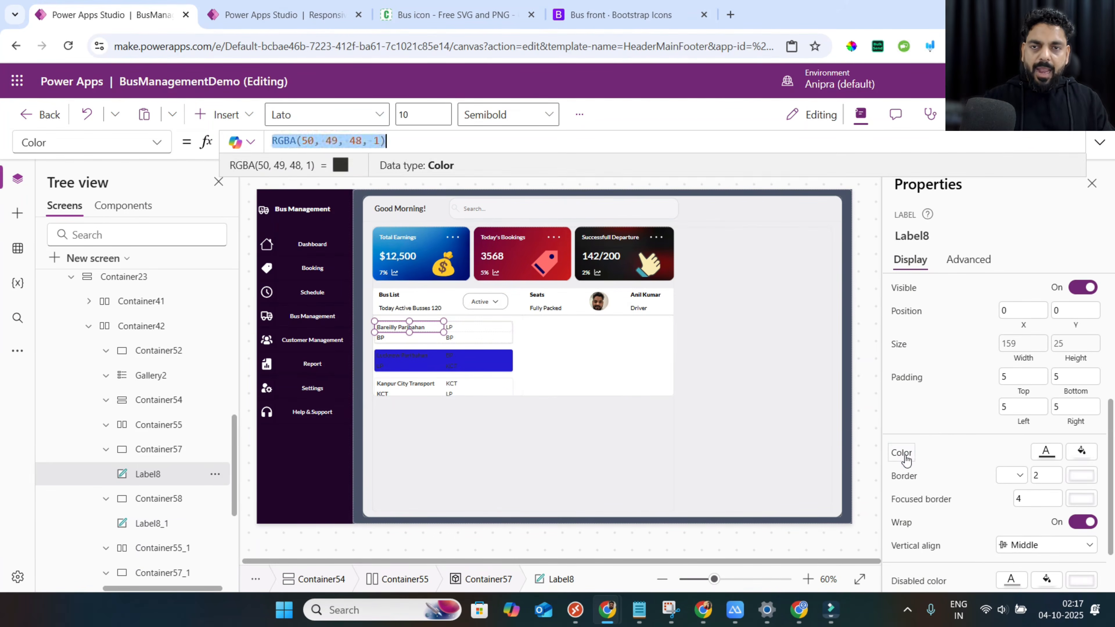
{"action": "type", "text": "If(ThisItem.IsSelected,Color.White, Color.Black)"}
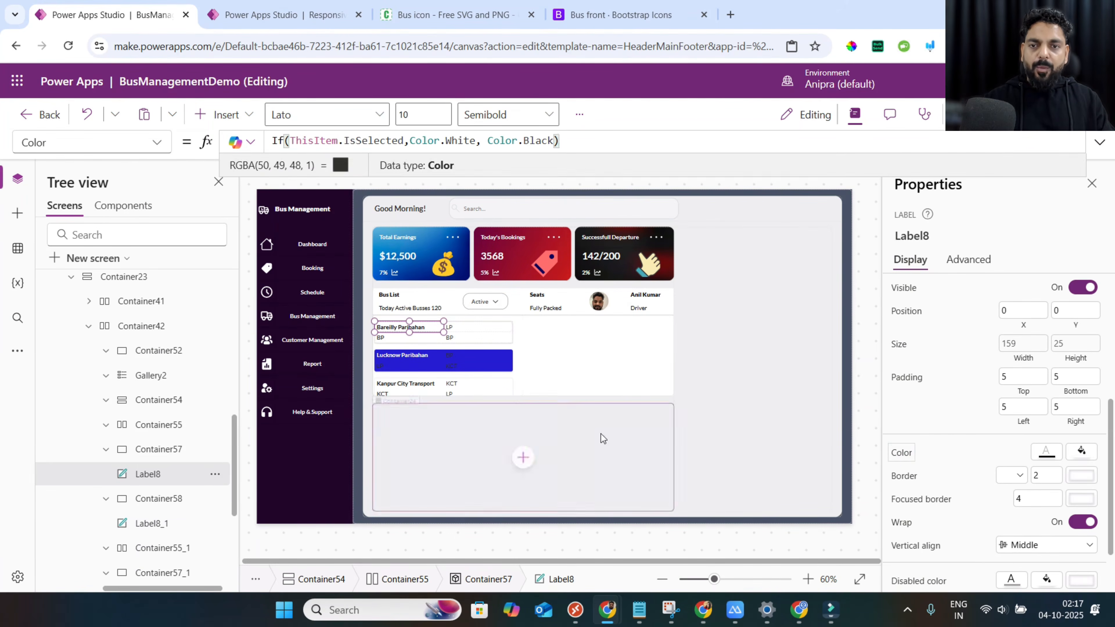
{"action": "left_click", "coordinate": [455, 327]}
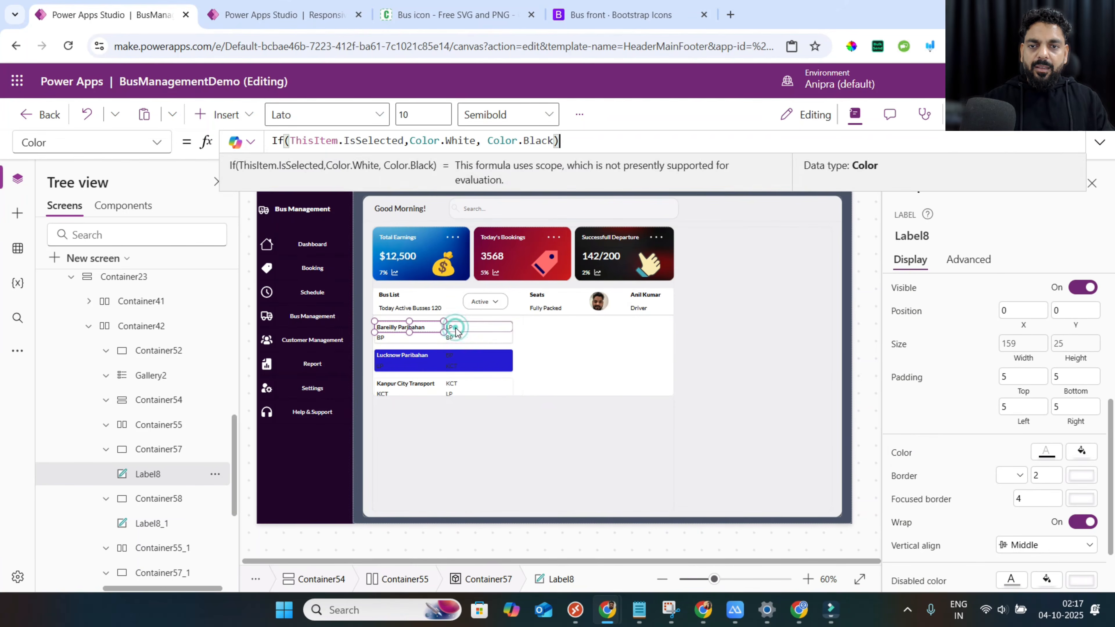
{"action": "left_click", "coordinate": [903, 453]}
{"action": "type", "text": "If(ThisItem.IsSelected,Color.White, Color.Black)"}
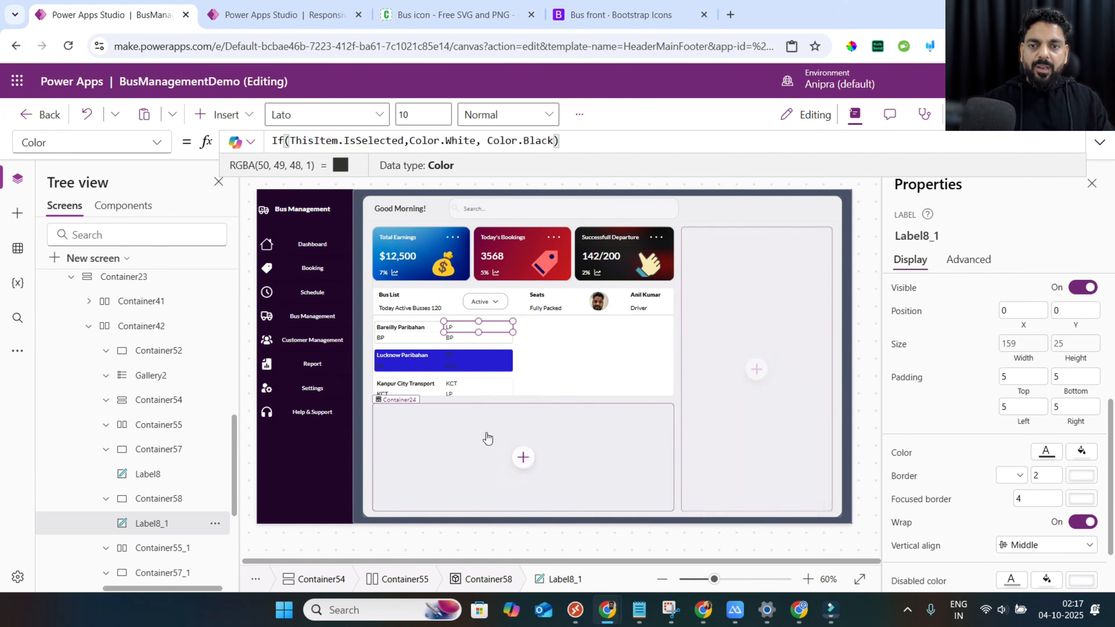
Set the Color of the gallery's bus code and destination labels to If(ThisItem.IsSelected,Color.White, Color.Black).
{"action": "left_click", "coordinate": [392, 365]}
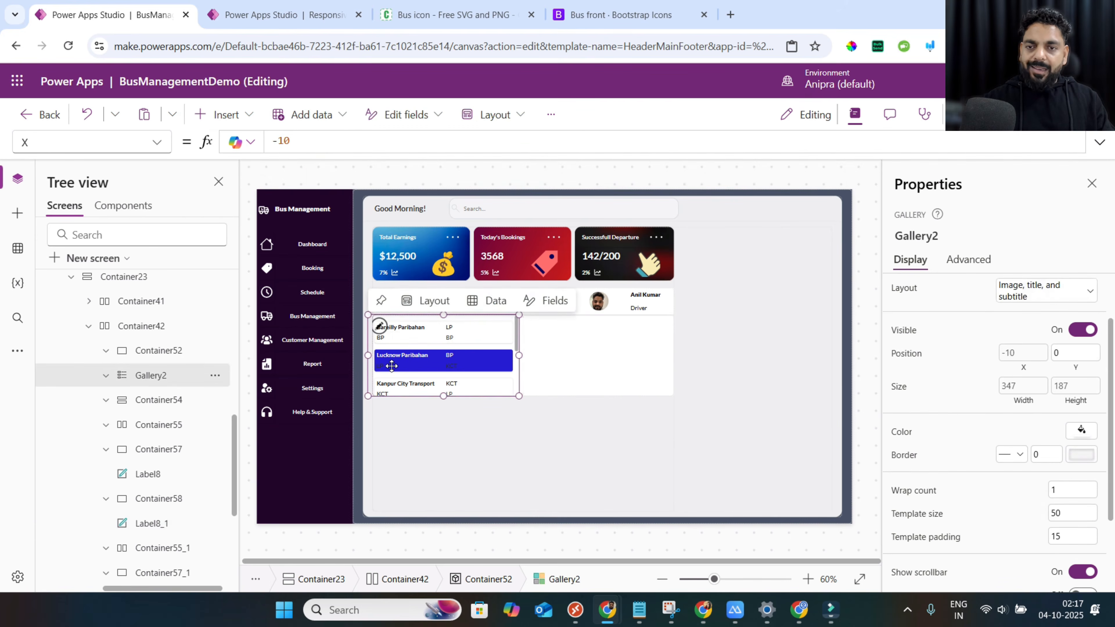
{"action": "left_click", "coordinate": [385, 338]}
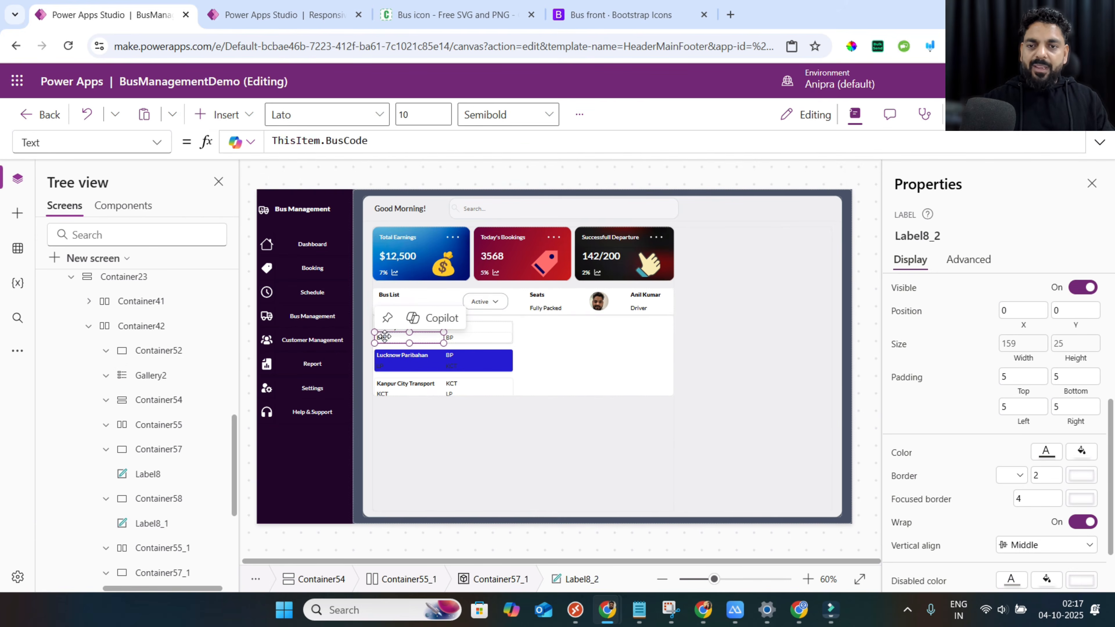
{"action": "left_click", "coordinate": [902, 455]}
{"action": "type", "text": "If(ThisItem.IsSelected,Color.White, Color.Black)"}
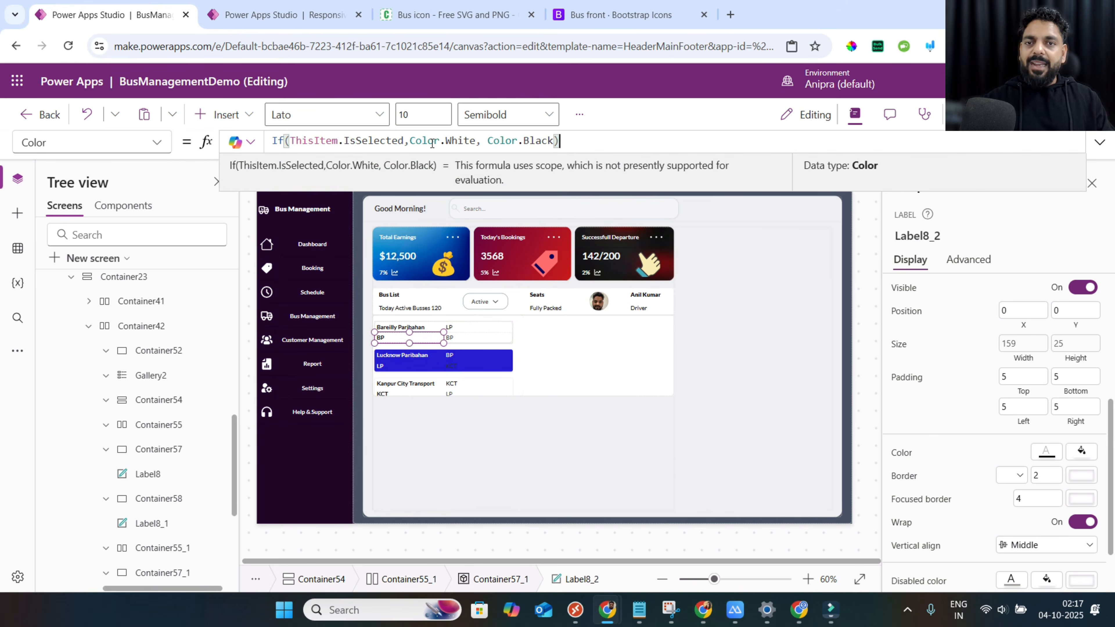
{"action": "left_click", "coordinate": [479, 337]}
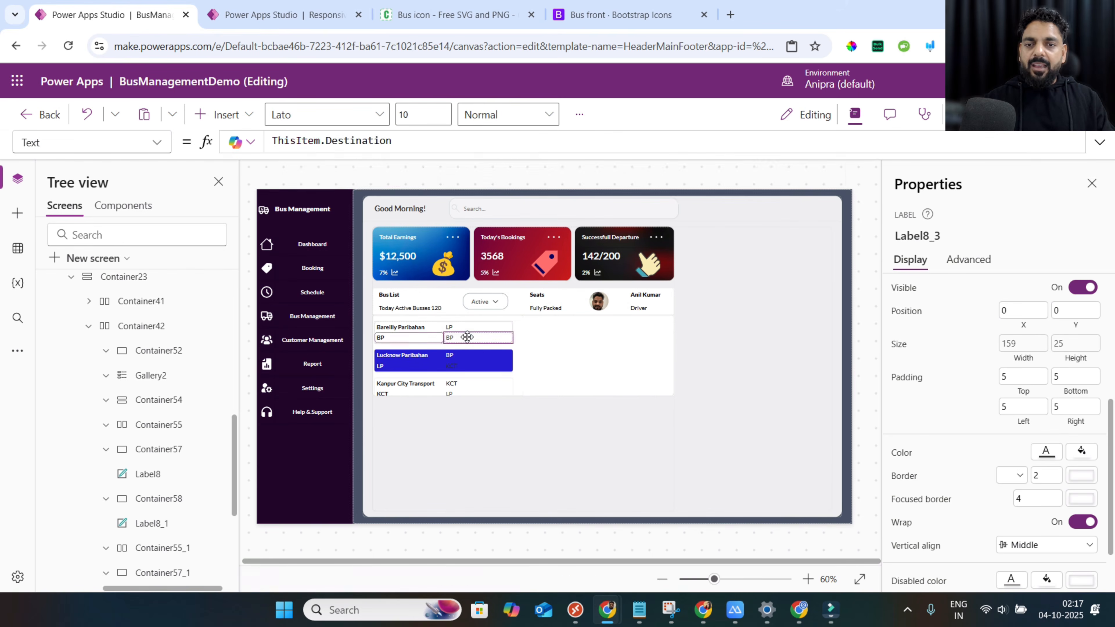
{"action": "left_click", "coordinate": [902, 453]}
{"action": "type", "text": "If(ThisItem.IsSelected,Color.White, Color.Black)"}
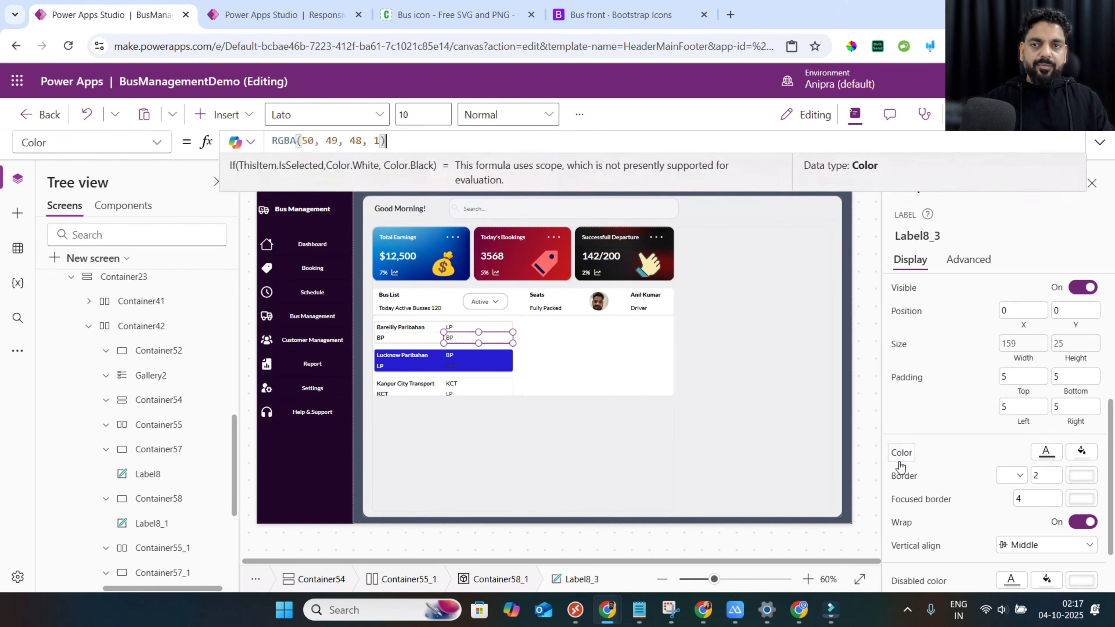
Preview the app and select different bus list rows to check the selection highlighting.
{"action": "left_click", "coordinate": [961, 115]}
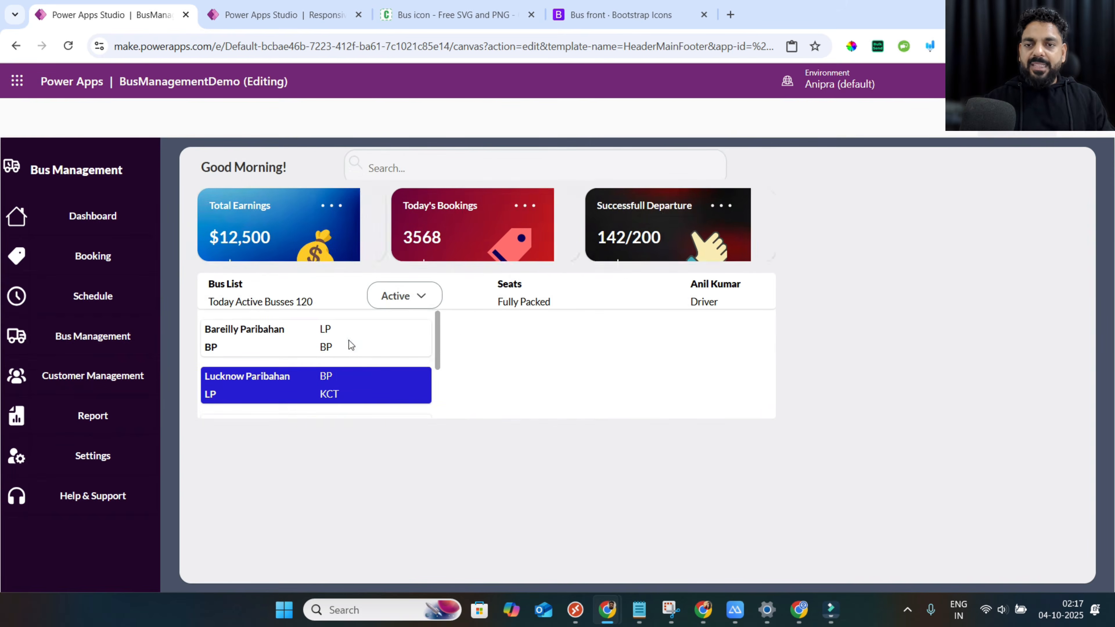
{"action": "left_click", "coordinate": [349, 342]}
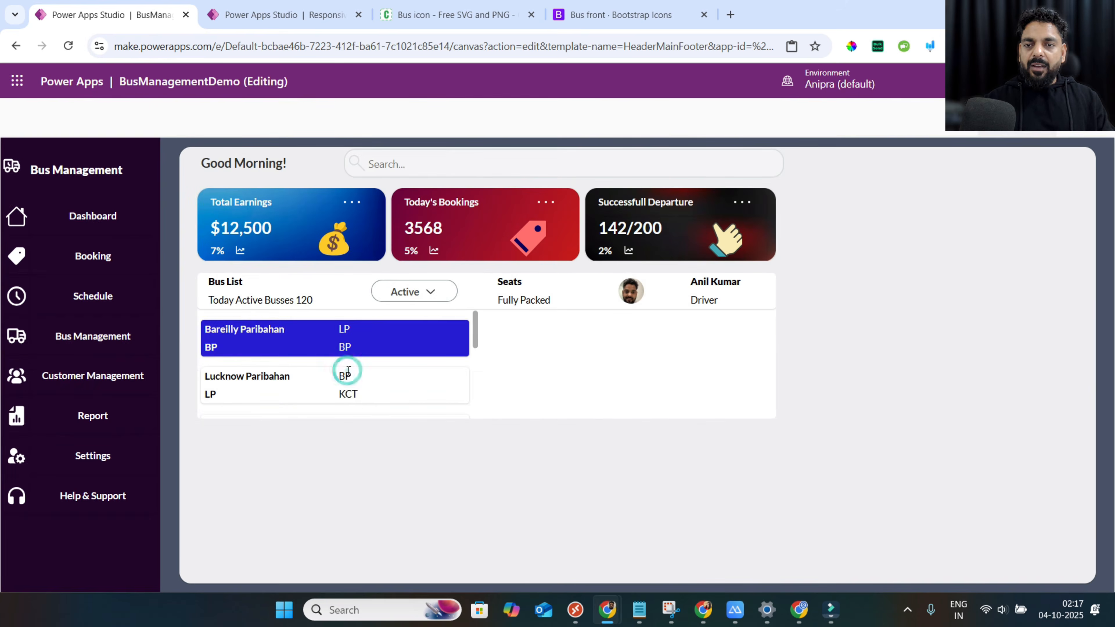
{"action": "left_click", "coordinate": [348, 369]}
{"action": "left_click", "coordinate": [344, 345]}
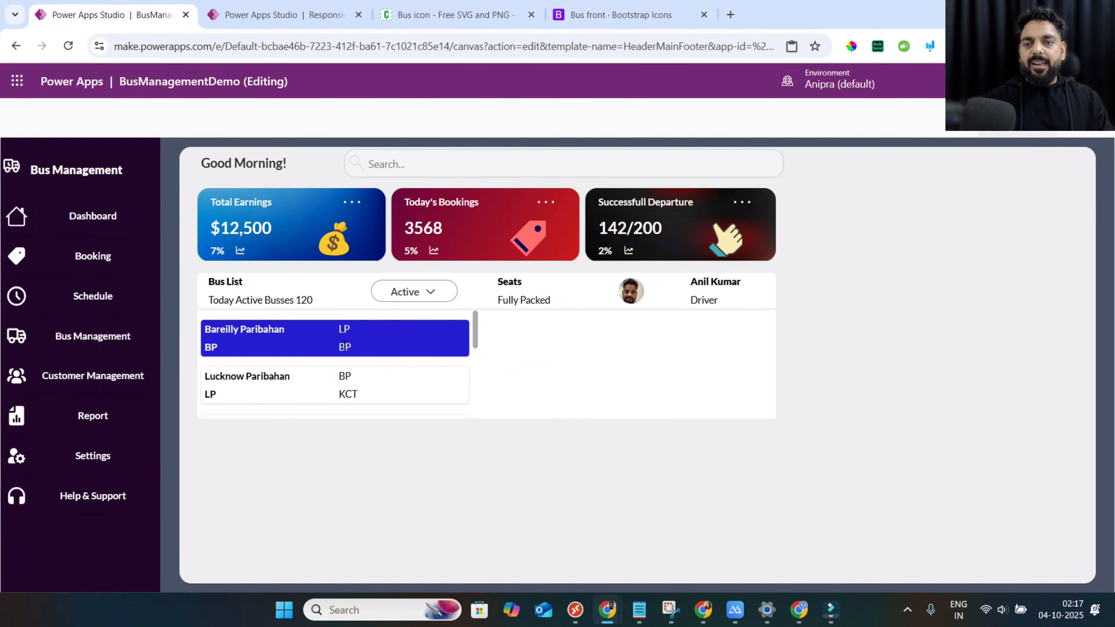
{"action": "scroll", "coordinate": [349, 361], "scroll_direction": "down", "scroll_amount": 3}
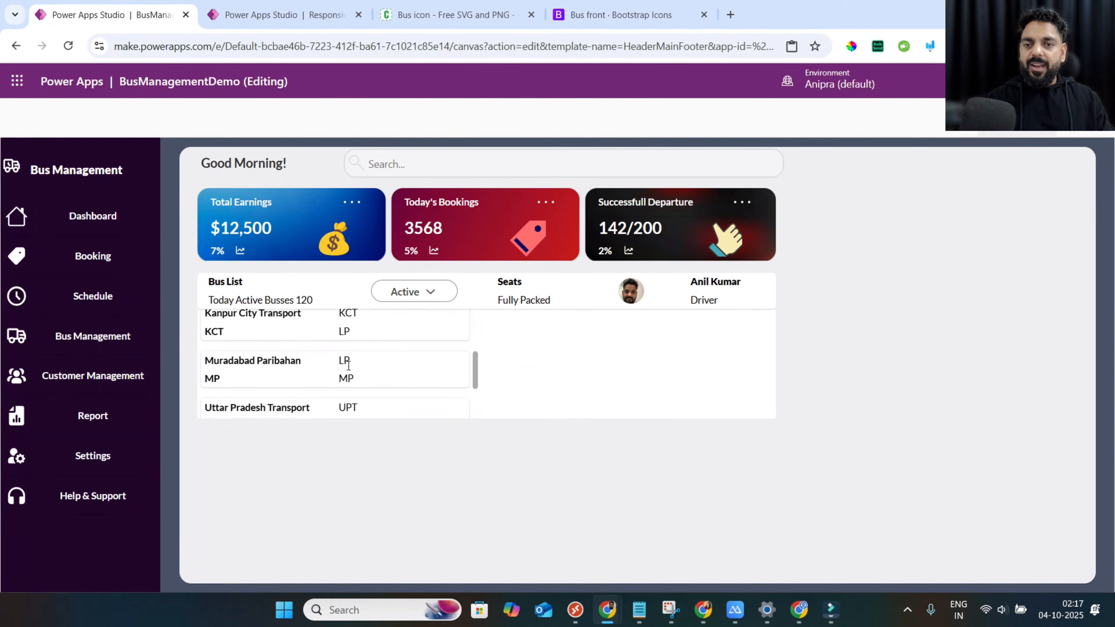
{"action": "key", "text": "Escape"}
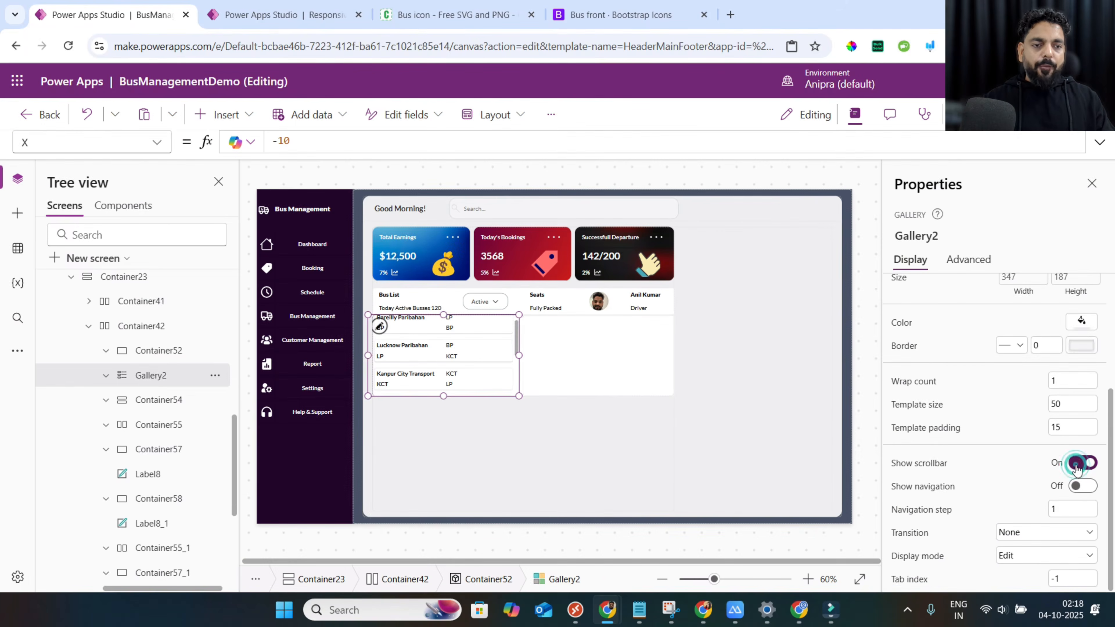
Turn off the scrollbar of the bus list gallery and check in the preview how the list scrolls.
{"action": "left_click", "coordinate": [1085, 463]}
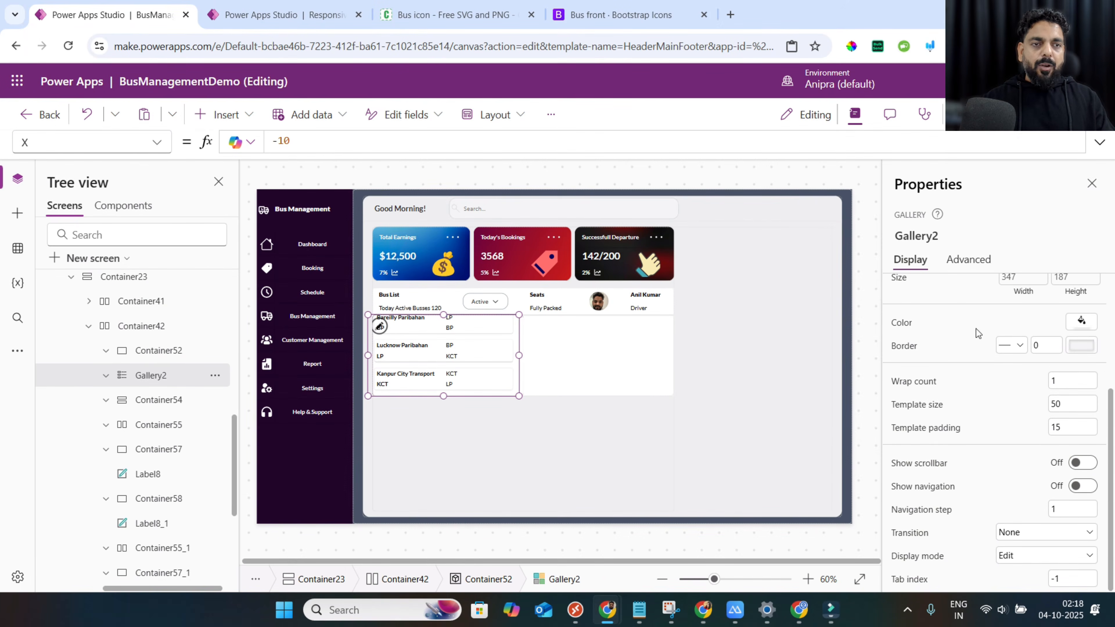
{"action": "left_click", "coordinate": [995, 115]}
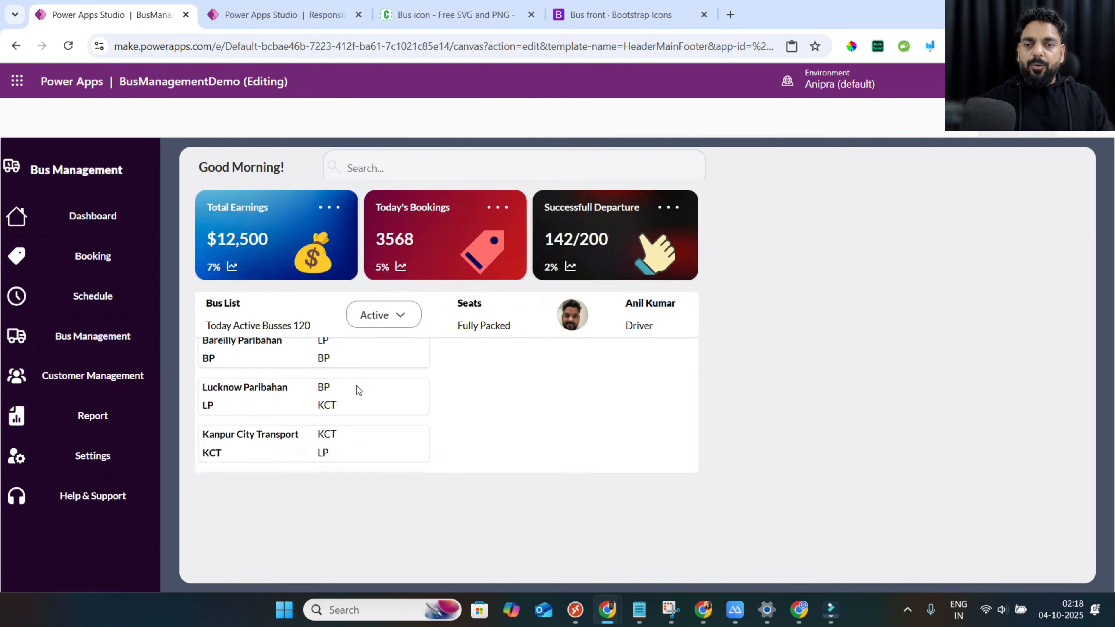
{"action": "scroll", "coordinate": [350, 392], "scroll_direction": "down", "scroll_amount": 3}
{"action": "scroll", "coordinate": [351, 392], "scroll_direction": "down", "scroll_amount": 2}
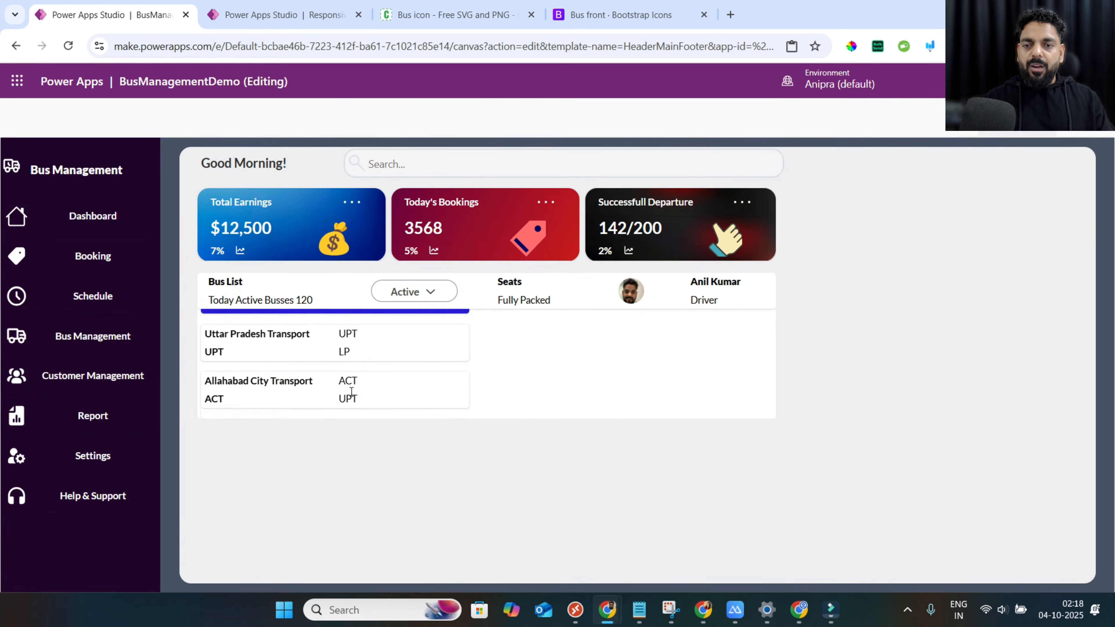
{"action": "scroll", "coordinate": [351, 392], "scroll_direction": "up", "scroll_amount": 4}
{"action": "scroll", "coordinate": [351, 392], "scroll_direction": "down", "scroll_amount": 2}
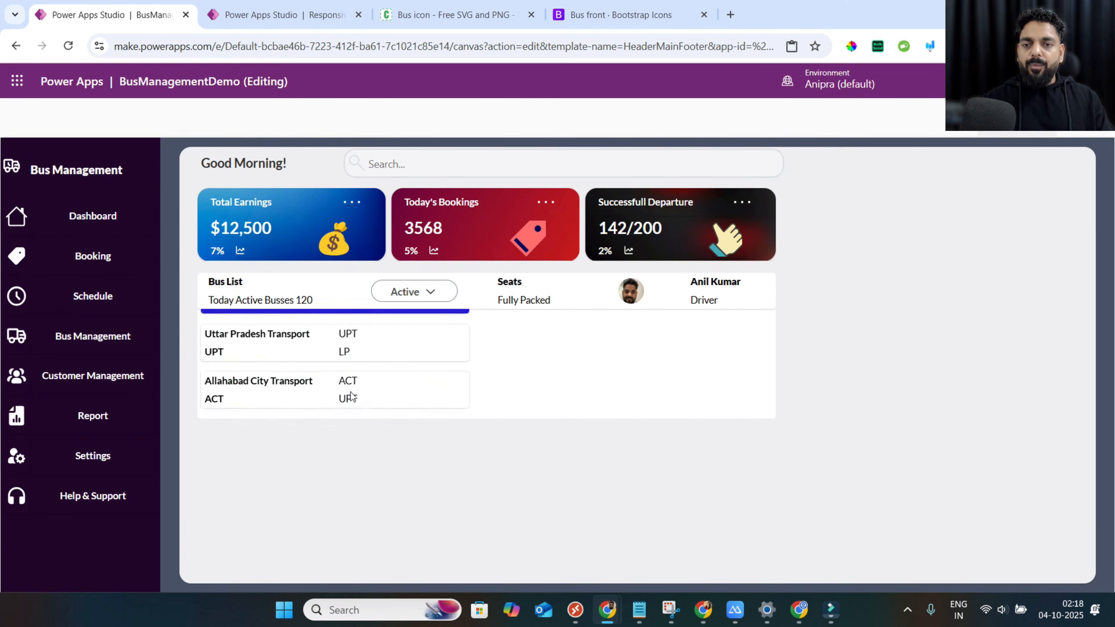
{"action": "scroll", "coordinate": [351, 392], "scroll_direction": "up", "scroll_amount": 4}
{"action": "scroll", "coordinate": [351, 392], "scroll_direction": "down", "scroll_amount": 3}
{"action": "scroll", "coordinate": [351, 392], "scroll_direction": "up", "scroll_amount": 4}
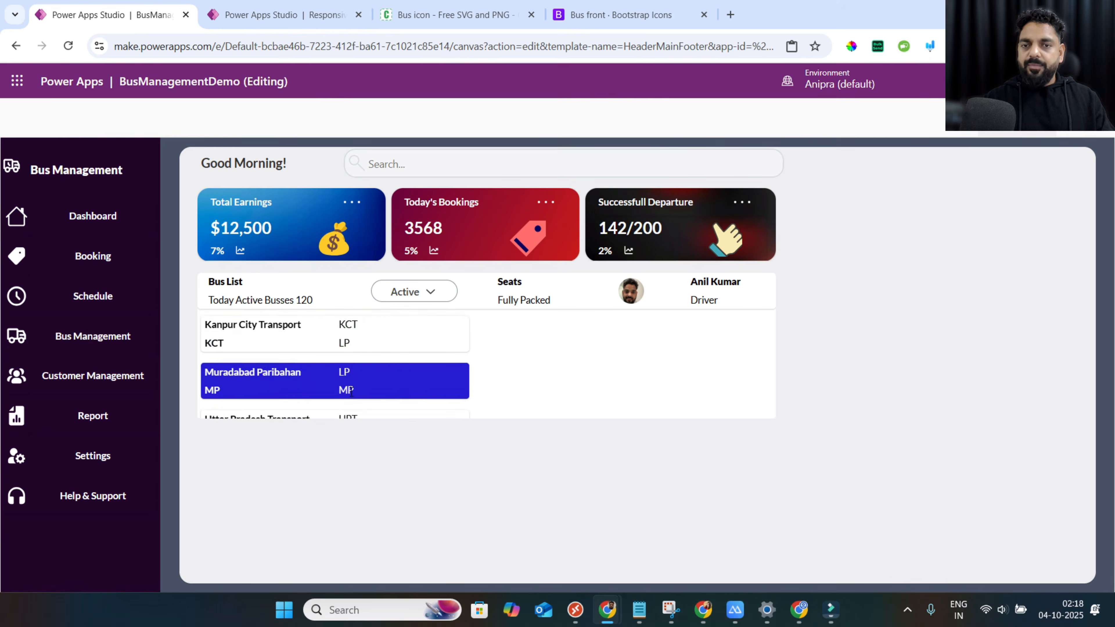
{"action": "key", "text": "Escape"}
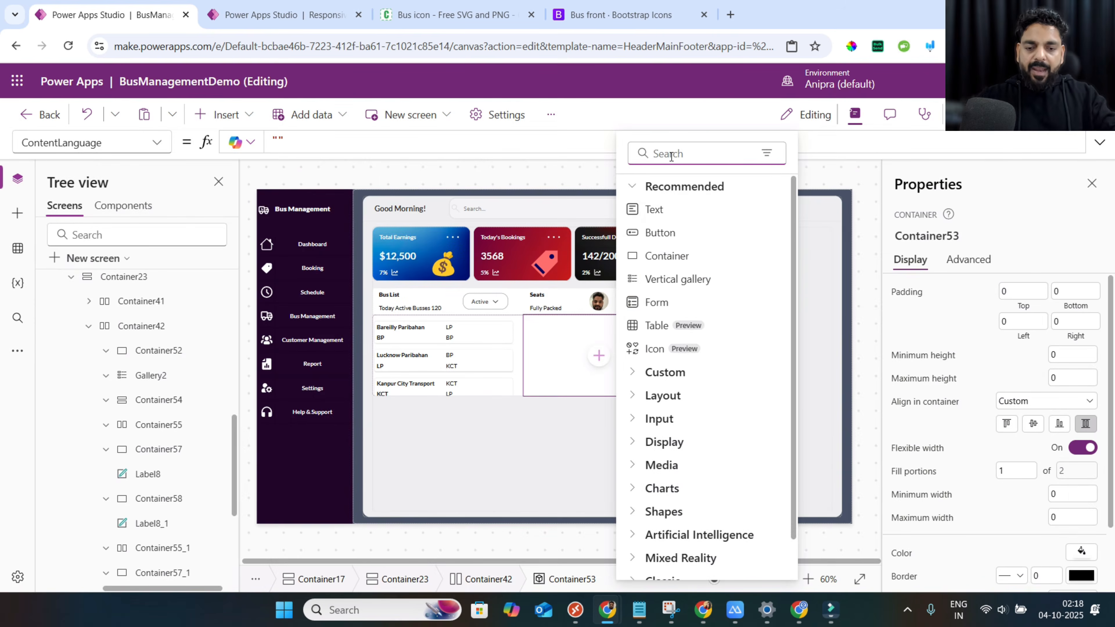
Insert a Map control into the empty container beside the bus list gallery and turn on its default location.
{"action": "type", "text": "map"}
{"action": "left_click", "coordinate": [654, 209]}
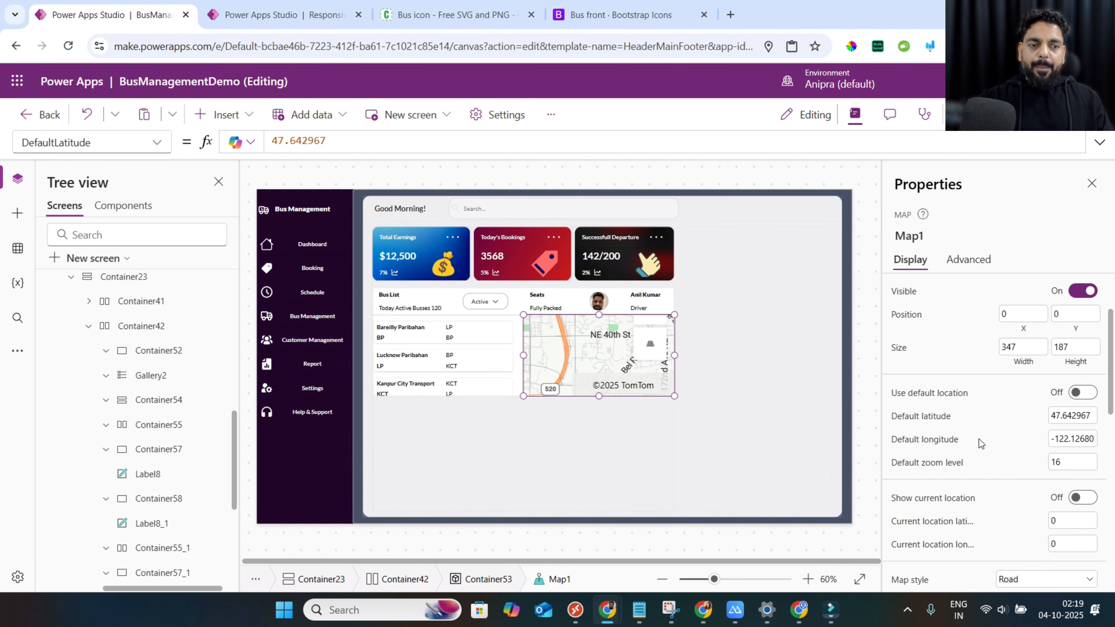
{"action": "left_click", "coordinate": [1082, 394]}
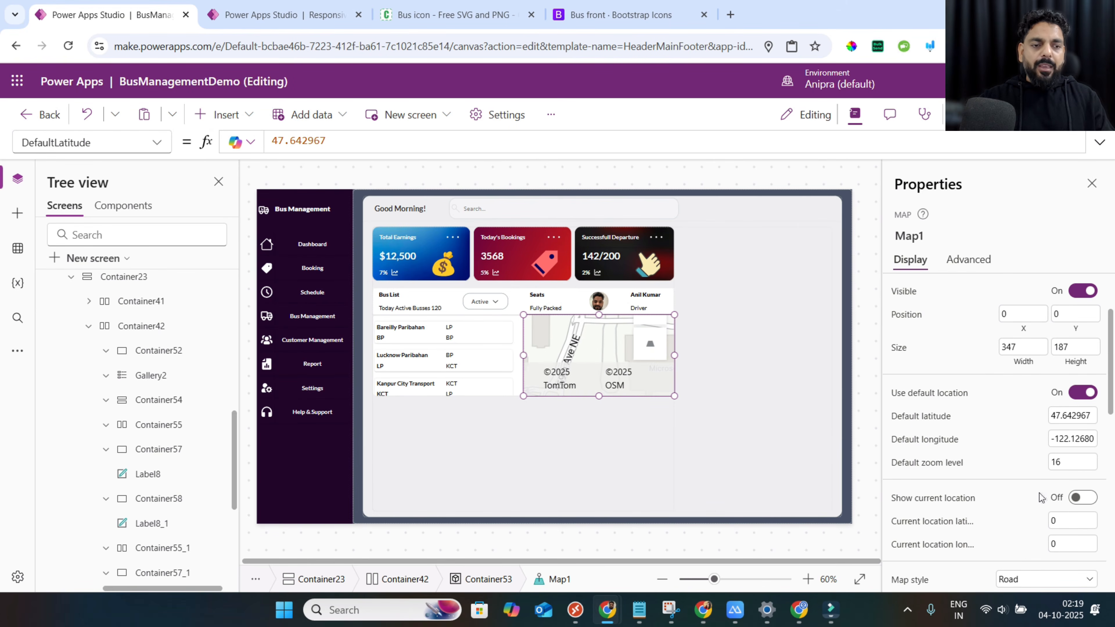
{"action": "left_click", "coordinate": [1079, 499]}
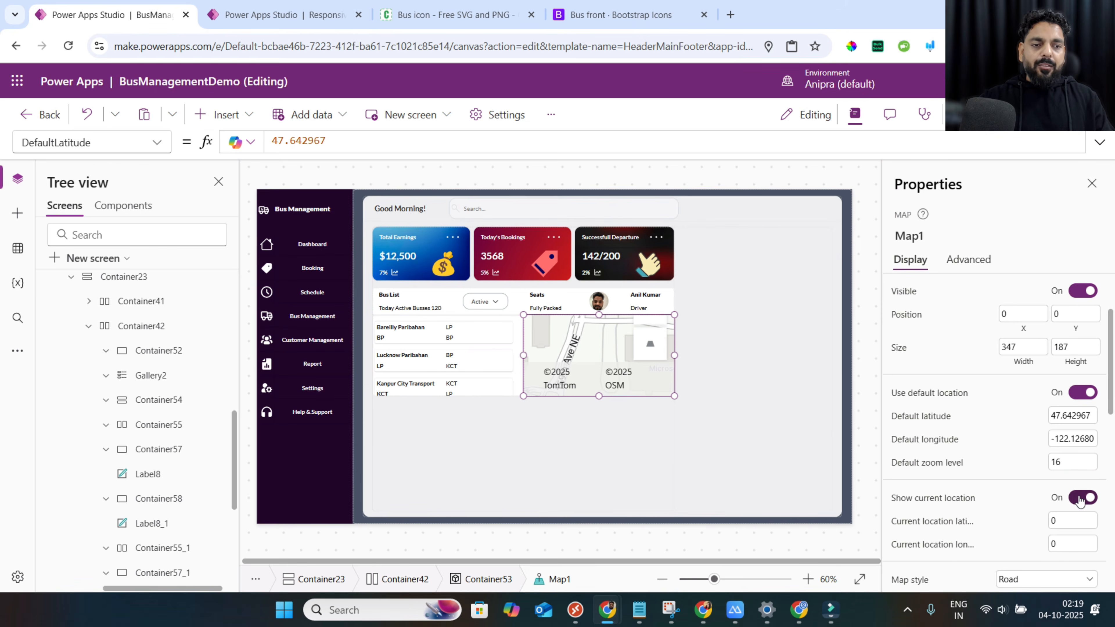
{"action": "left_click", "coordinate": [1079, 499]}
{"action": "scroll", "coordinate": [1016, 492], "scroll_direction": "down", "scroll_amount": 3}
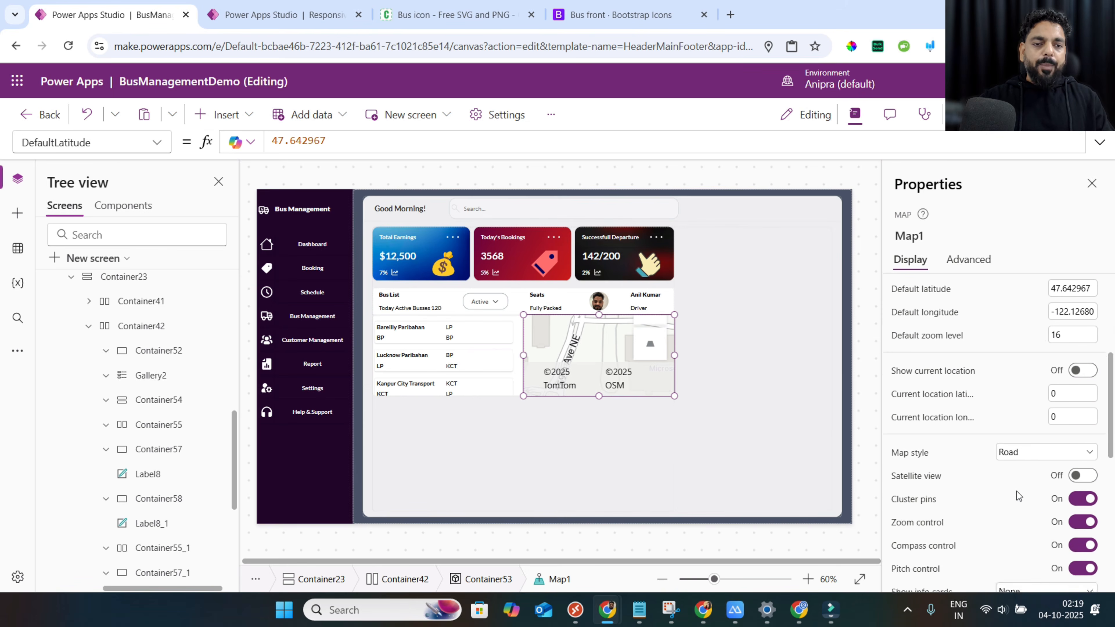
{"action": "scroll", "coordinate": [1016, 492], "scroll_direction": "up", "scroll_amount": 5}
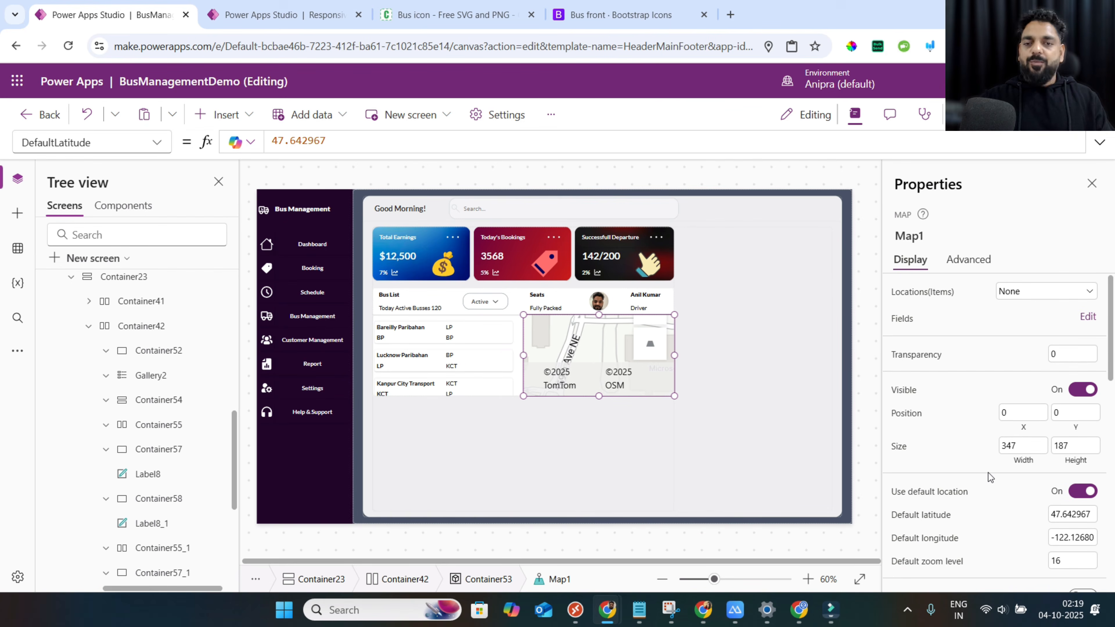
Check the reference app, then insert a plain container and a vertical container into the empty section below the bus list.
{"action": "key", "text": "ctrl+Tab"}
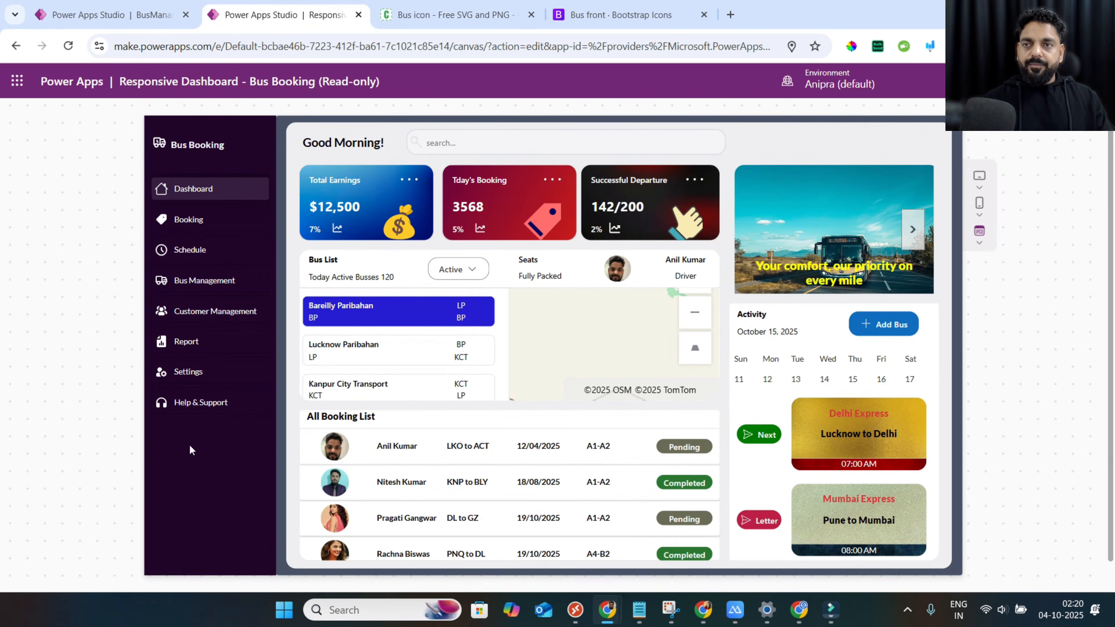
{"action": "left_click", "coordinate": [120, 28]}
{"action": "left_click", "coordinate": [458, 425]}
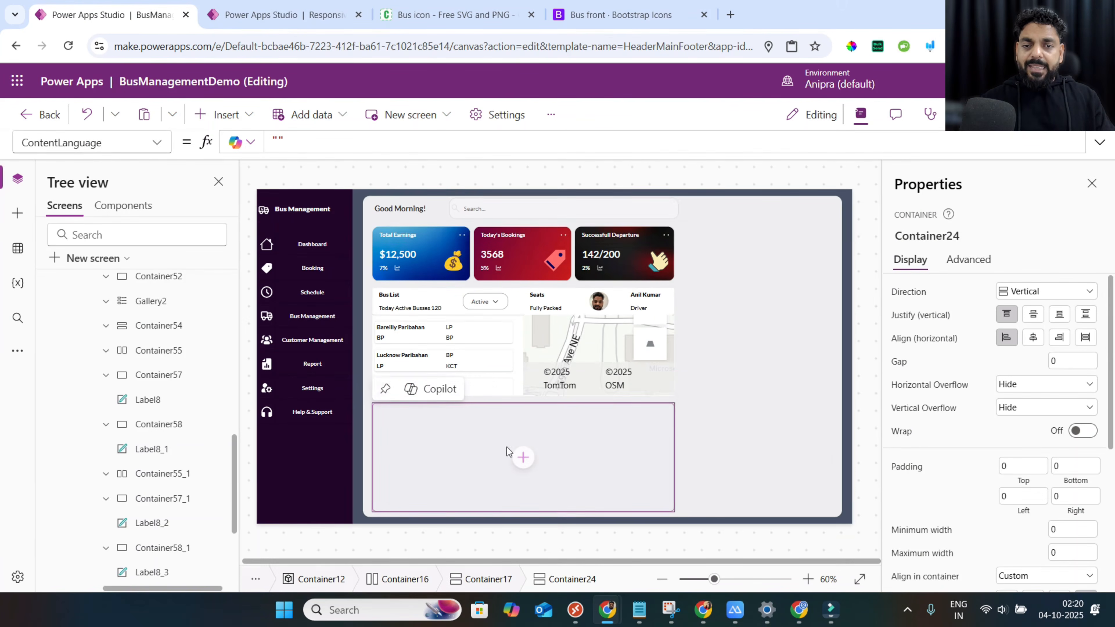
{"action": "scroll", "coordinate": [174, 497], "scroll_direction": "down", "scroll_amount": 3}
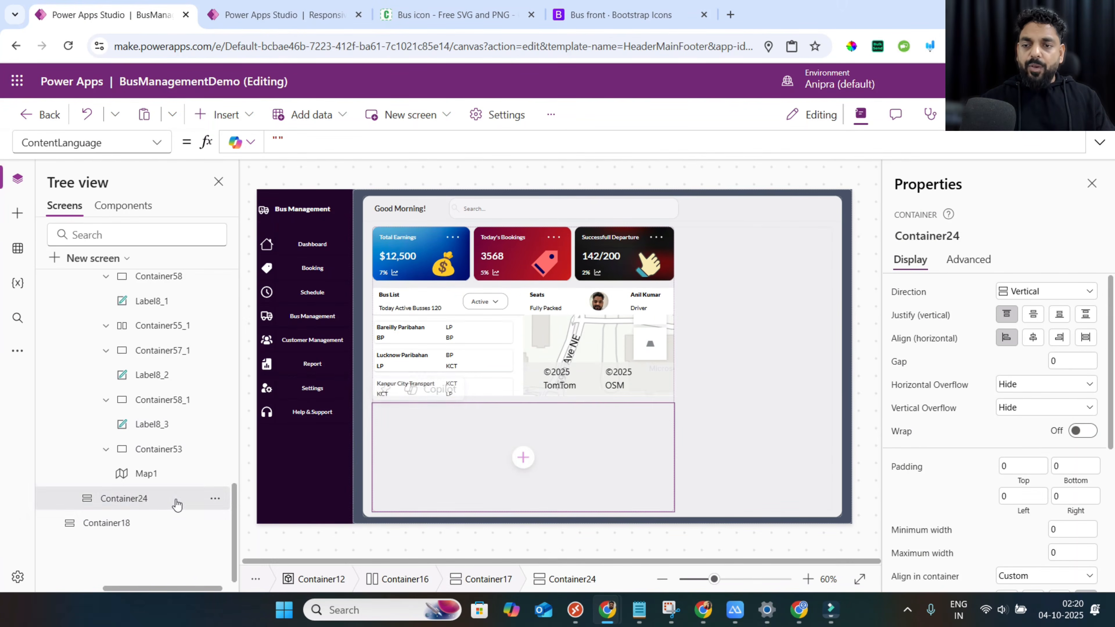
{"action": "left_click", "coordinate": [522, 458]}
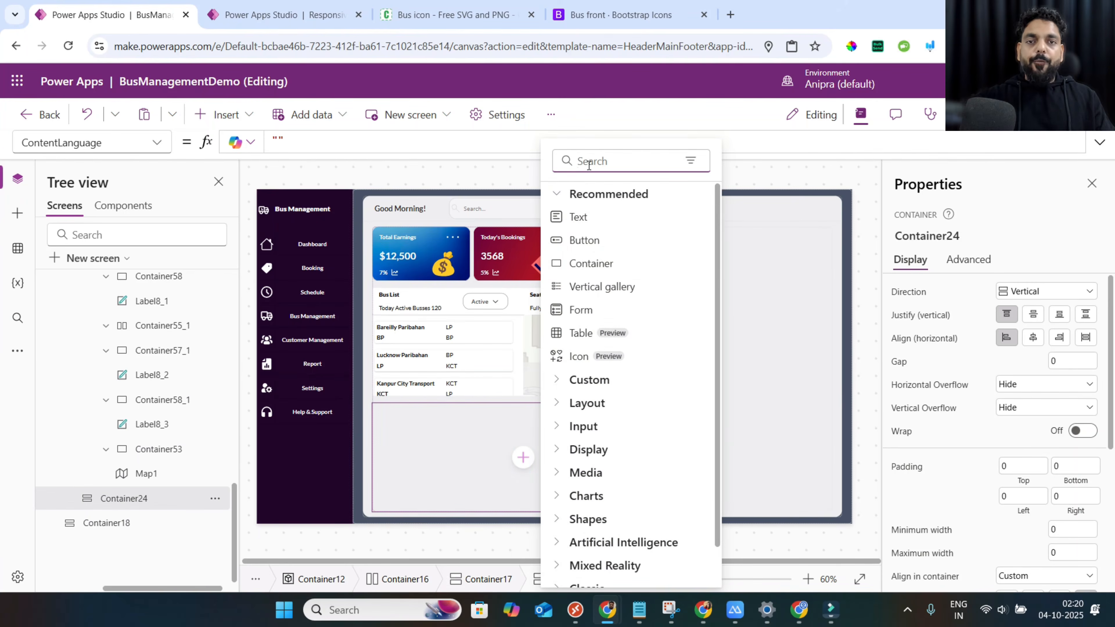
{"action": "type", "text": "cont"}
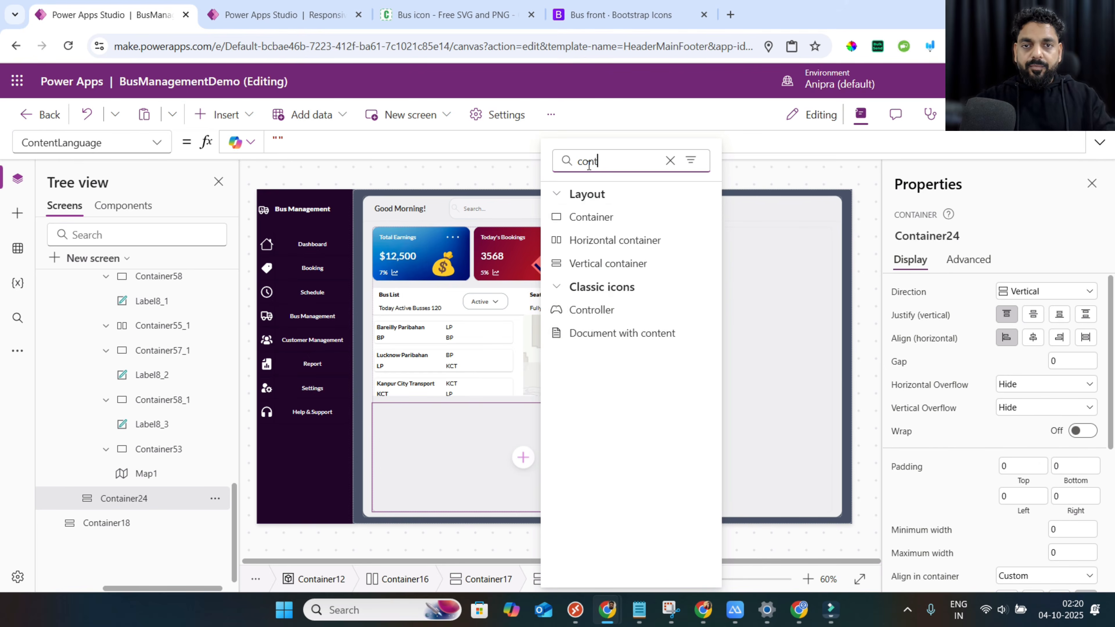
{"action": "left_click", "coordinate": [591, 217]}
{"action": "left_click", "coordinate": [223, 114]}
{"action": "type", "text": "verti"}
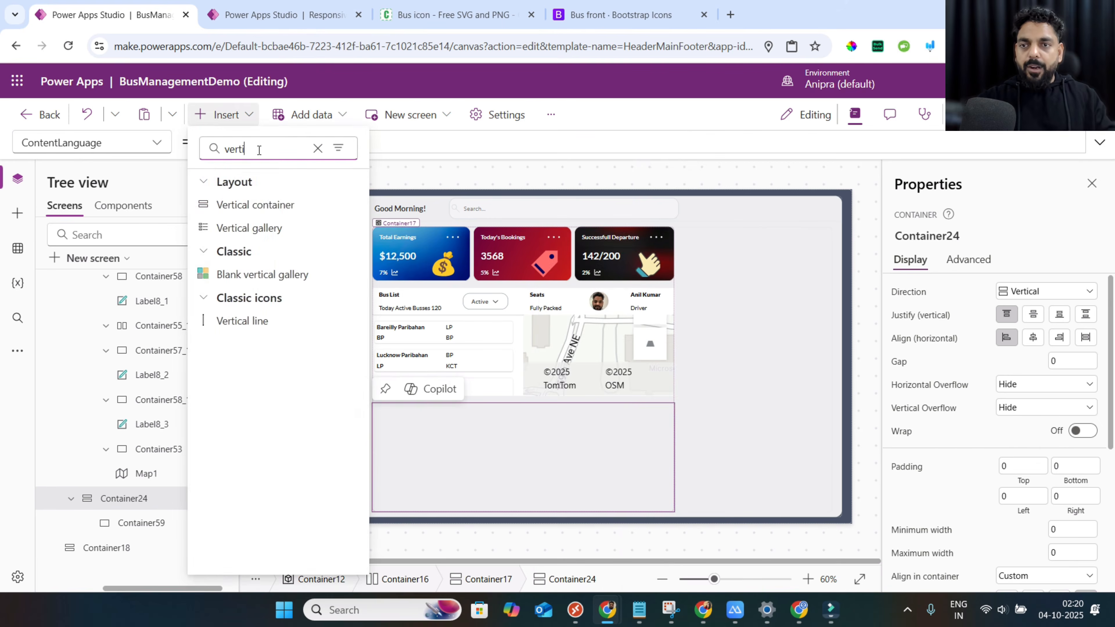
{"action": "left_click", "coordinate": [259, 205]}
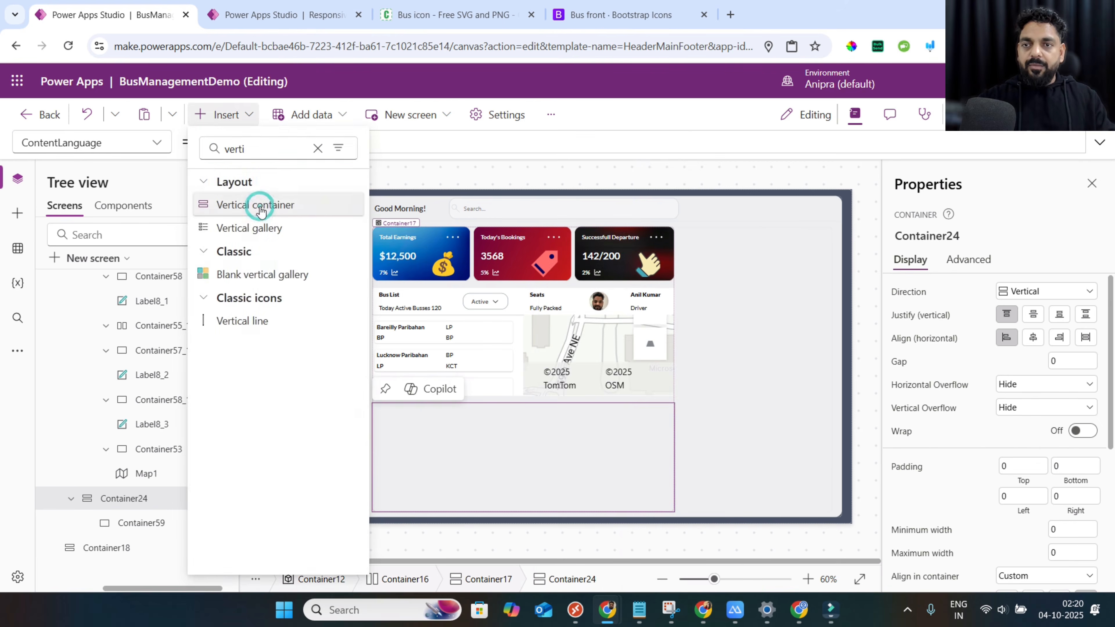
Set both new containers to no drop shadow, with minimum height 0 and minimum width 0.
{"action": "left_click", "coordinate": [166, 522], "text": "ctrl"}
{"action": "scroll", "coordinate": [979, 503], "scroll_direction": "down", "scroll_amount": 1}
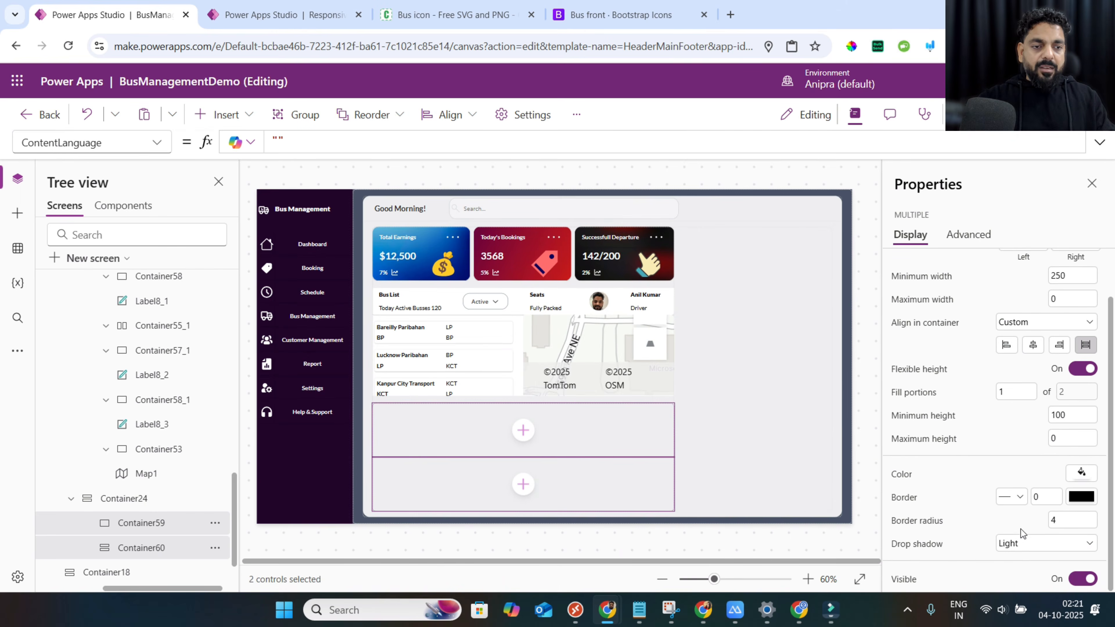
{"action": "left_click", "coordinate": [1023, 543]}
{"action": "left_click_drag", "start_coordinate": [1069, 415], "coordinate": [955, 418]}
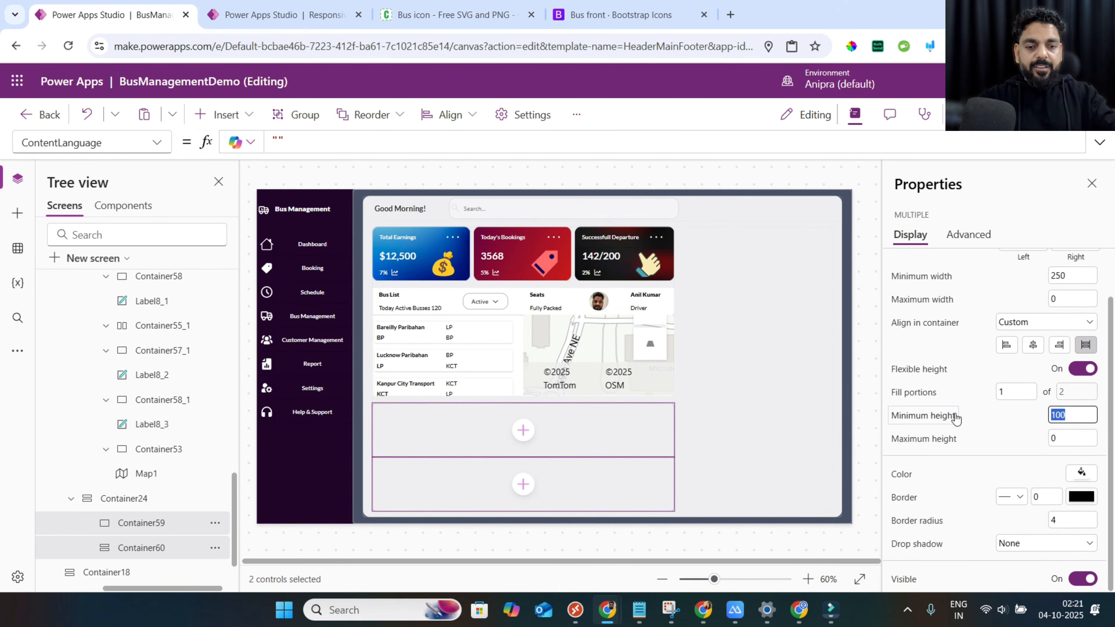
{"action": "type", "text": "0"}
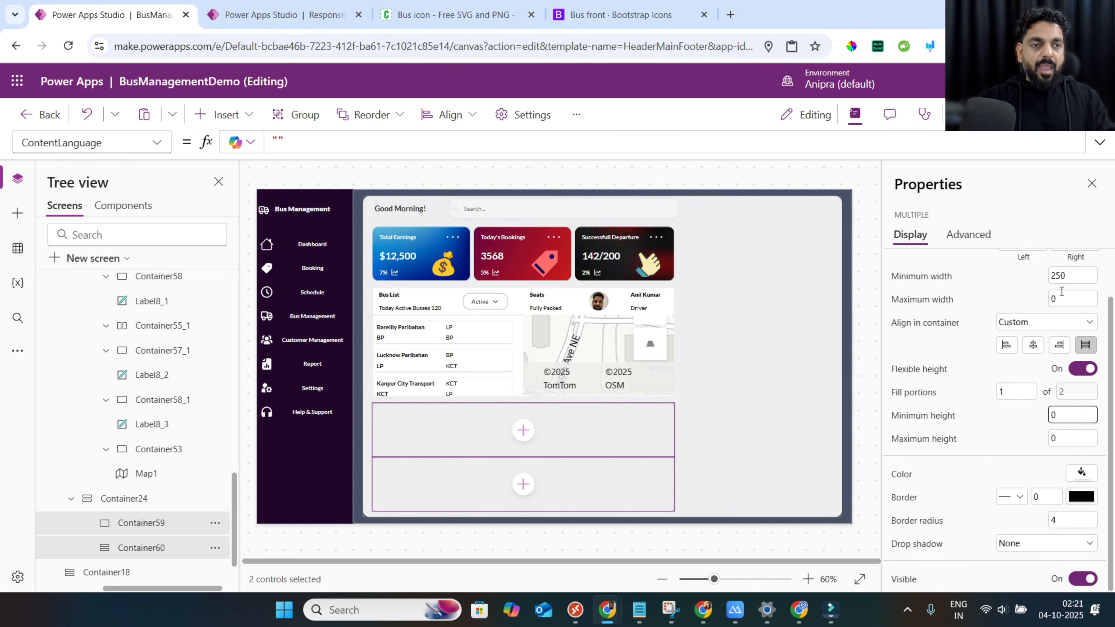
{"action": "left_click_drag", "start_coordinate": [1067, 275], "coordinate": [981, 278]}
{"action": "type", "text": "0"}
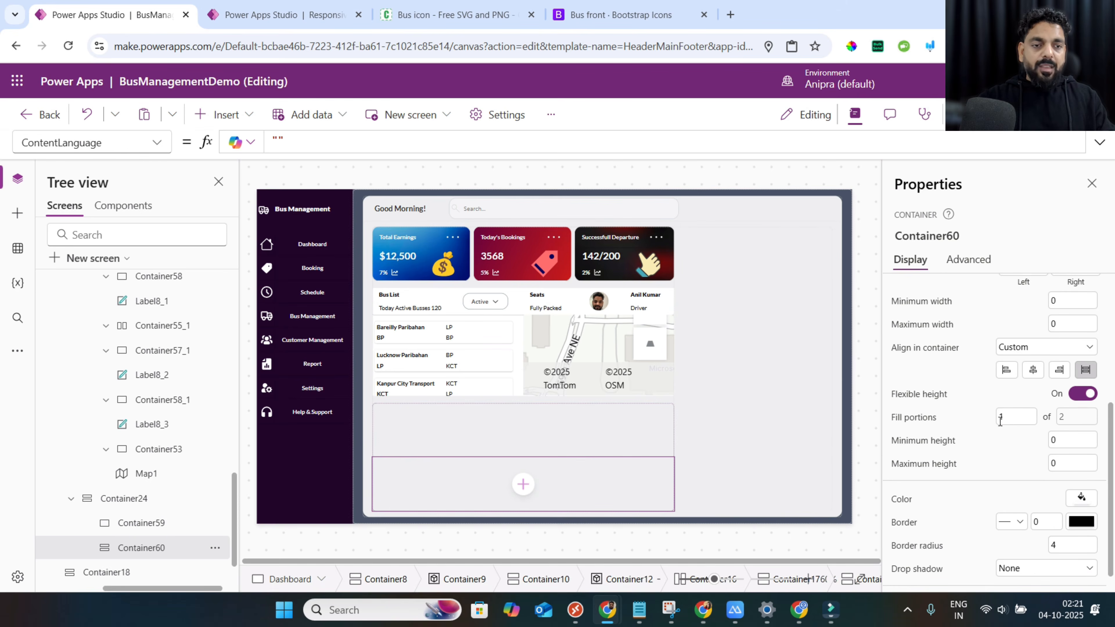
Set the fill portions of the new vertical container to 7.
{"action": "left_click", "coordinate": [1000, 421]}
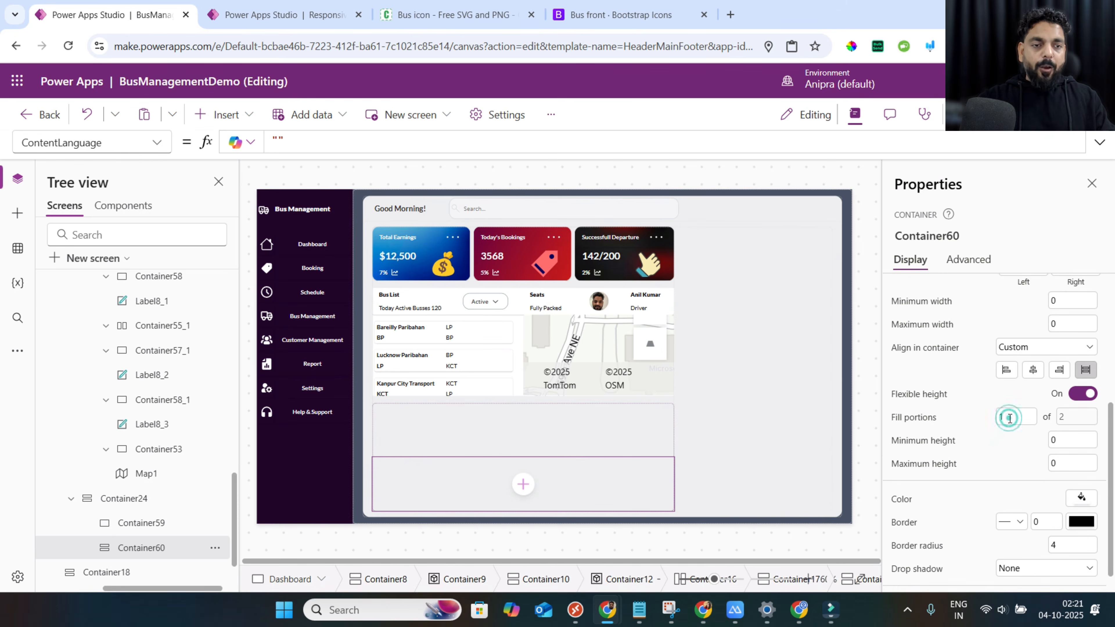
{"action": "type", "text": "7"}
{"action": "left_click", "coordinate": [993, 473]}
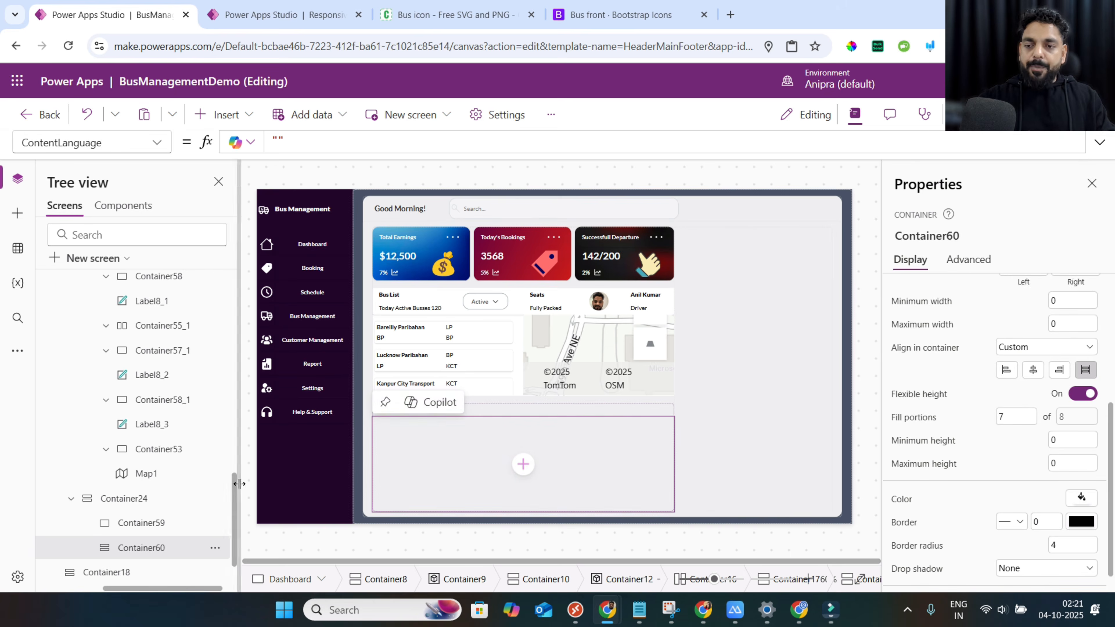
Insert a text label into the narrow container above it and set its text to "All Booking List".
{"action": "left_click", "coordinate": [168, 530]}
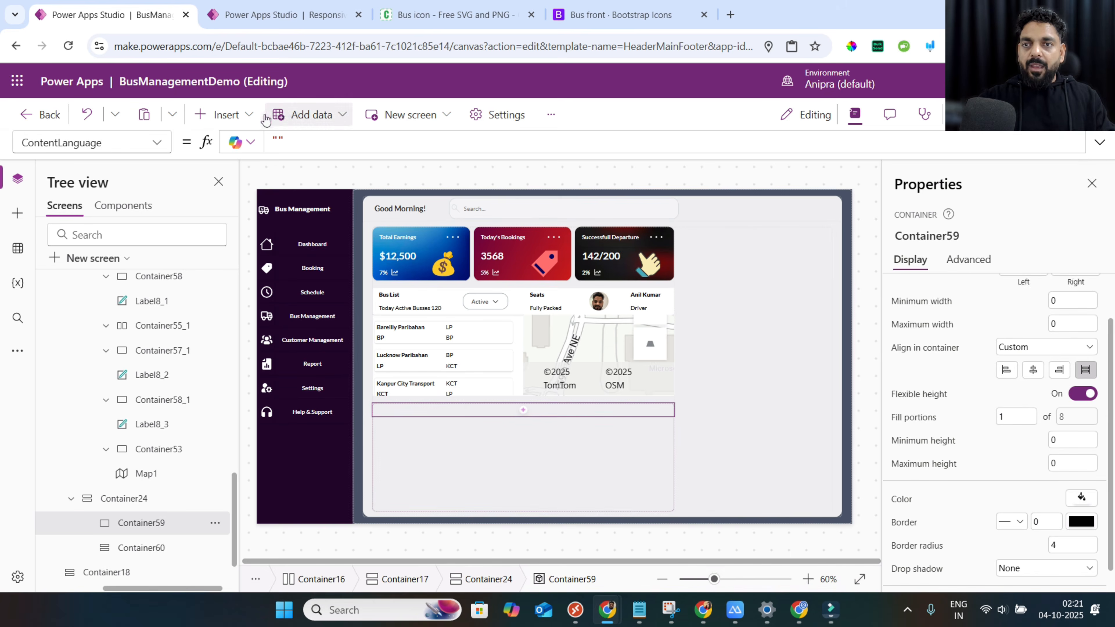
{"action": "left_click", "coordinate": [248, 115]}
{"action": "type", "text": "lab"}
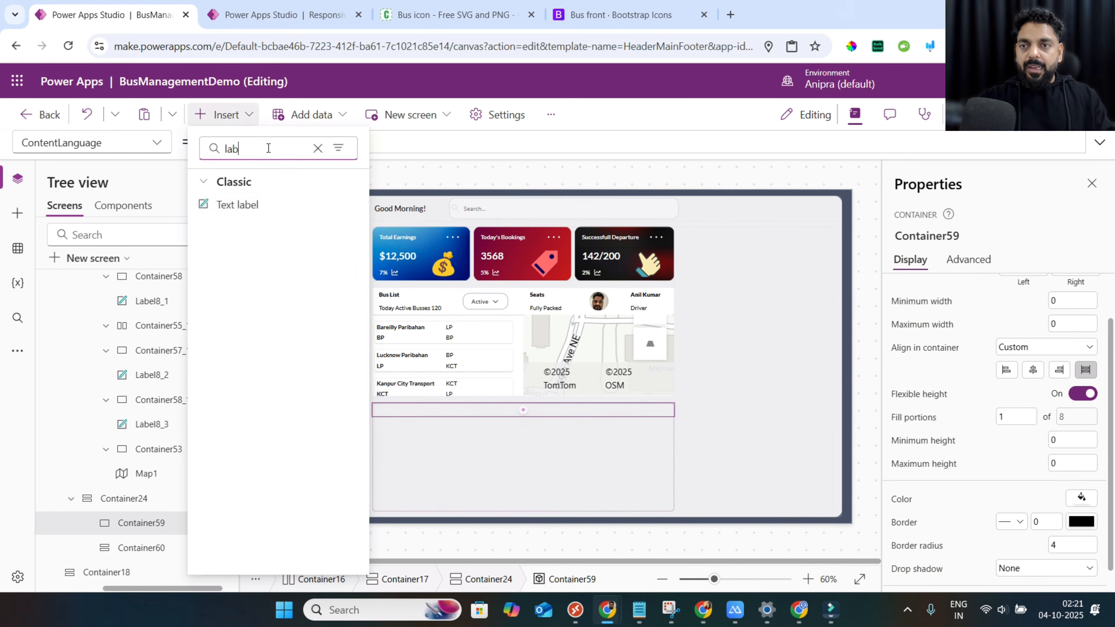
{"action": "left_click", "coordinate": [261, 205]}
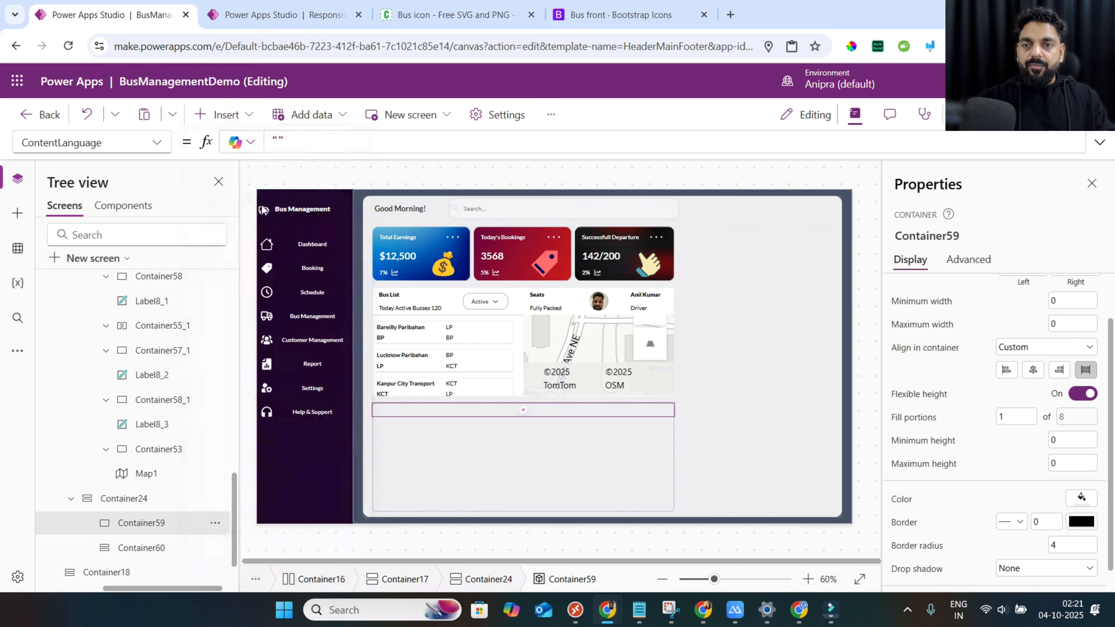
{"action": "double_click", "coordinate": [286, 141]}
{"action": "type", "text": "All Booking List"}
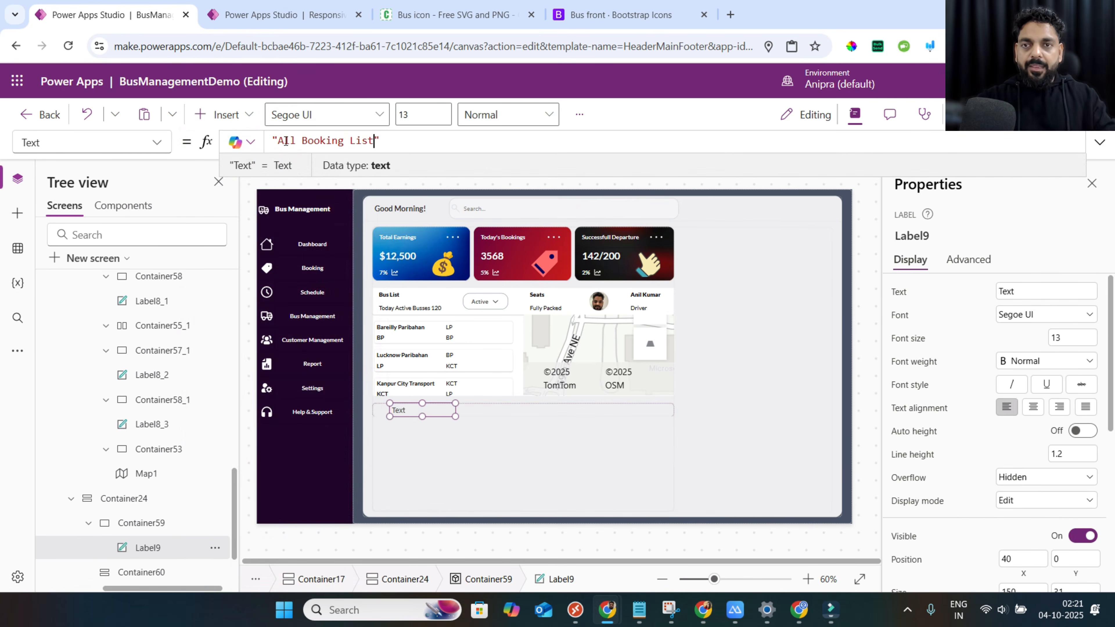
Set the All Booking List label's font to _Font and its font weight to Bold.
{"action": "left_click", "coordinate": [900, 315]}
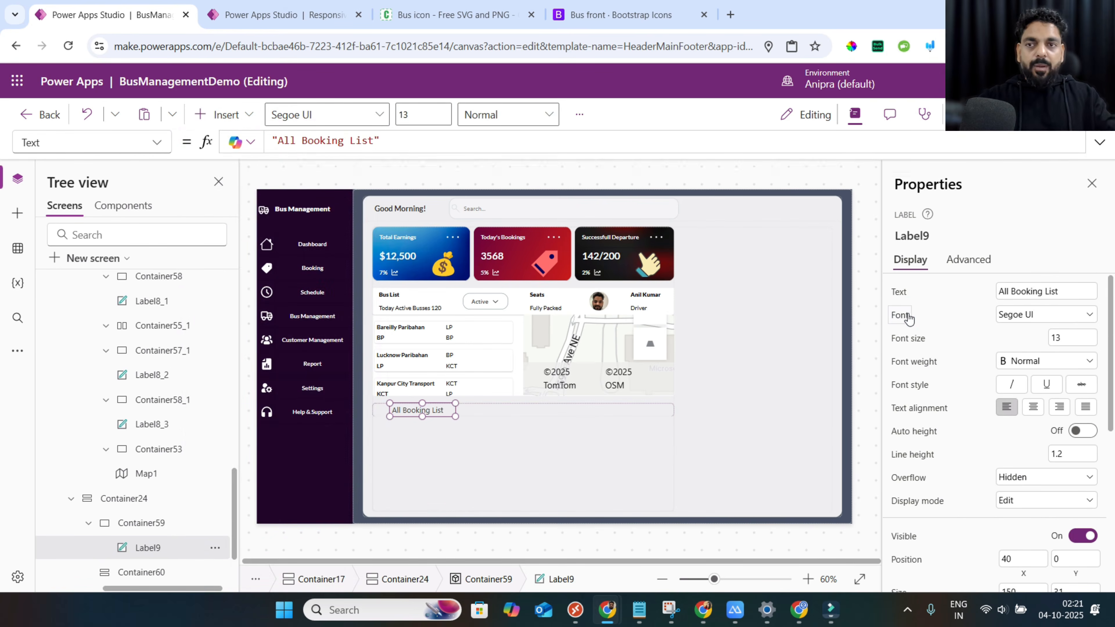
{"action": "type", "text": "_fon"}
{"action": "key", "text": "Tab"}
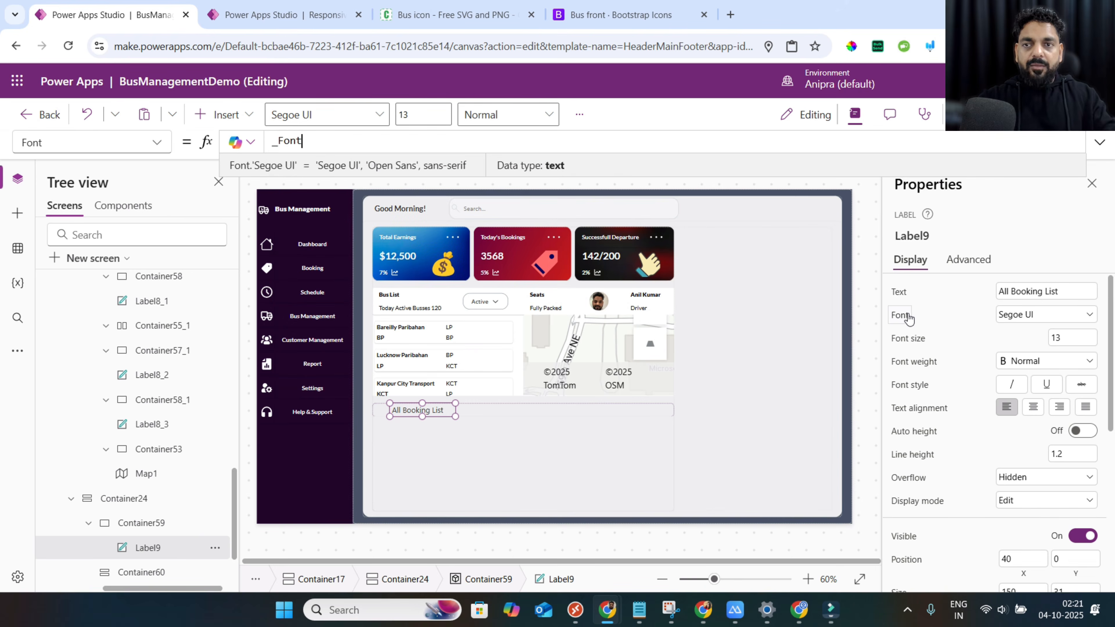
{"action": "left_click", "coordinate": [1014, 366]}
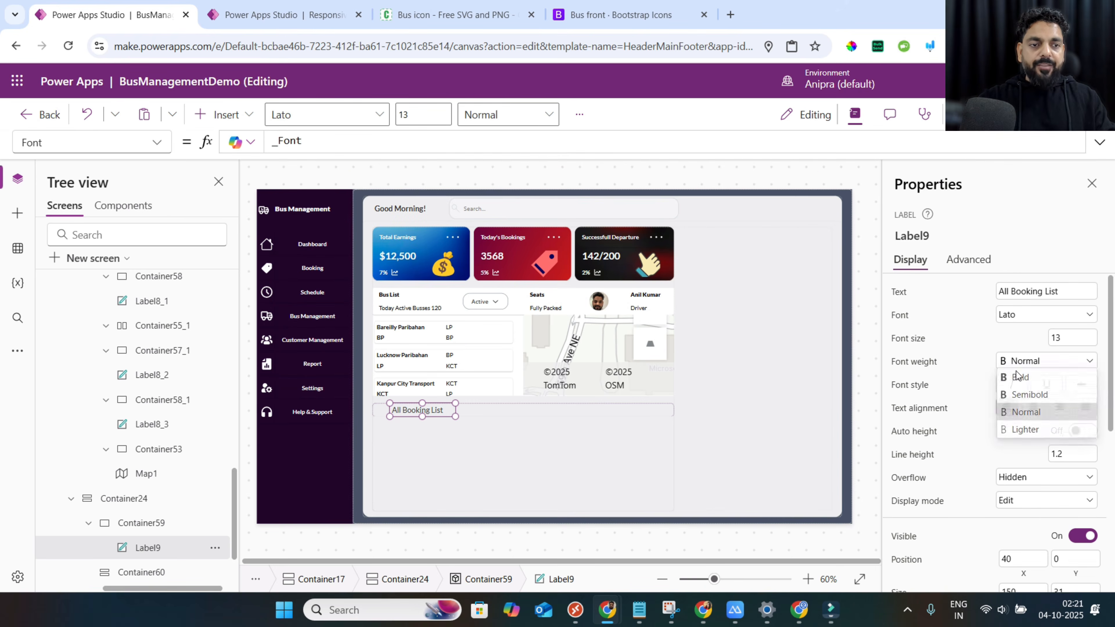
{"action": "left_click", "coordinate": [1018, 379]}
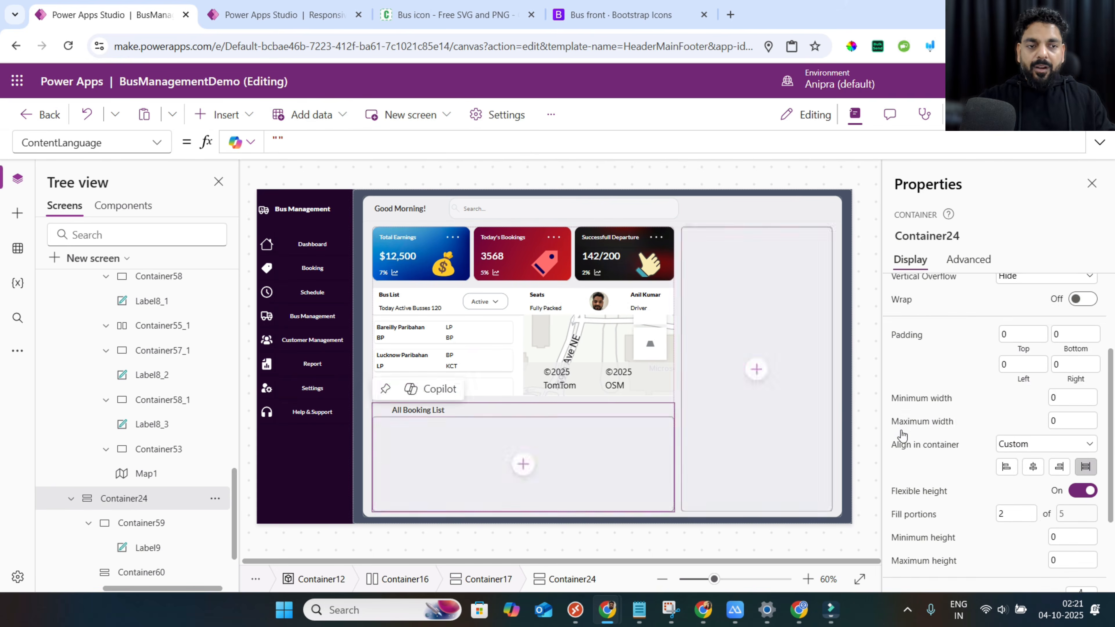
Set the Fill of Container24, which holds the booking list section, to Color.White.
{"action": "scroll", "coordinate": [995, 435], "scroll_direction": "up", "scroll_amount": 3}
{"action": "scroll", "coordinate": [994, 433], "scroll_direction": "down", "scroll_amount": 5}
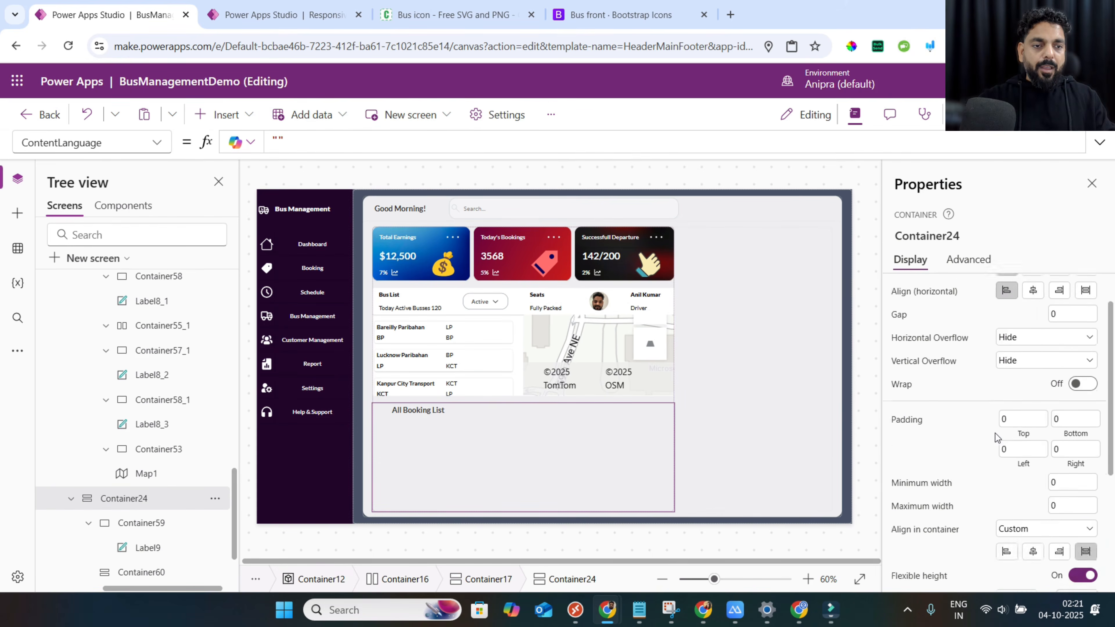
{"action": "left_click", "coordinate": [915, 472]}
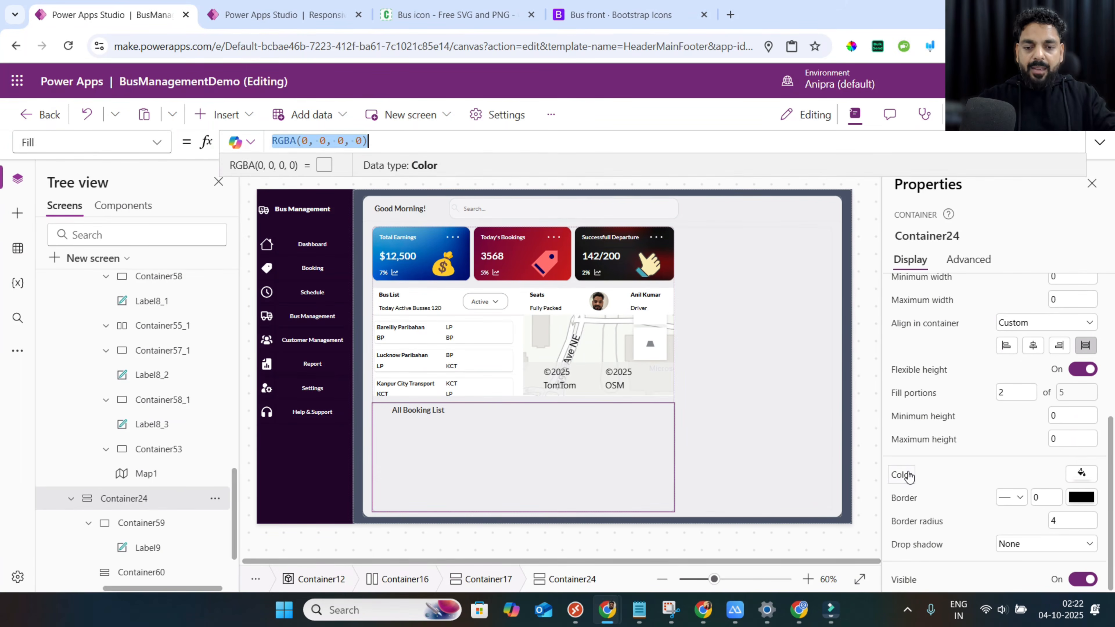
{"action": "type", "text": "color"}
{"action": "key", "text": "Tab"}
{"action": "type", "text": ".whi"}
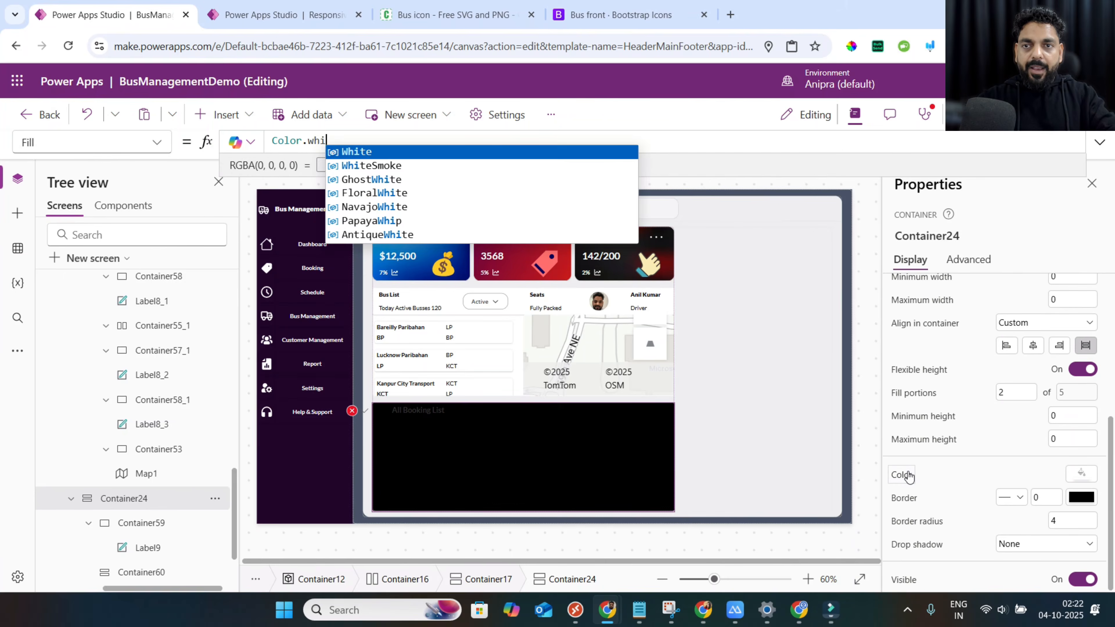
{"action": "key", "text": "Tab"}
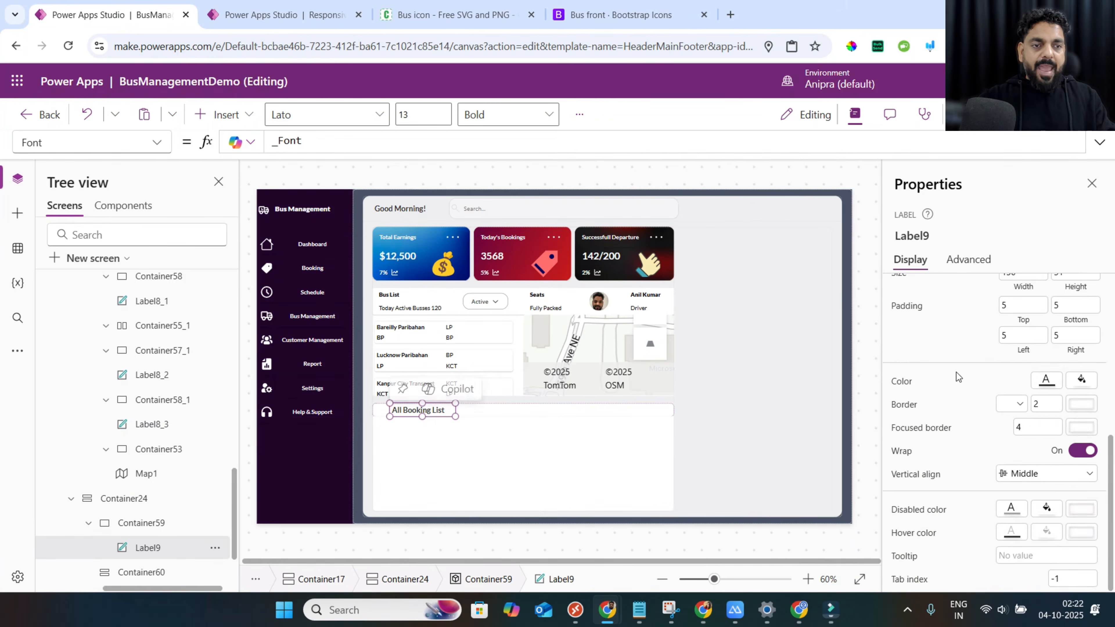
Set the All Booking List label's X position to 10, its width to Parent.Width and its height to Parent.Height.
{"action": "scroll", "coordinate": [956, 371], "scroll_direction": "up", "scroll_amount": 5}
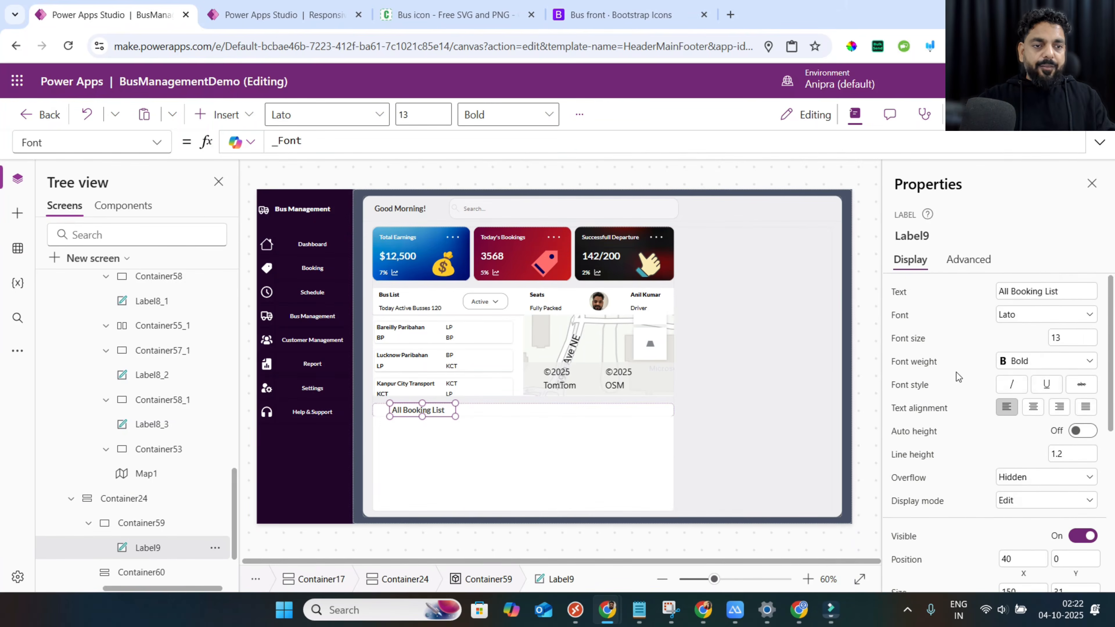
{"action": "scroll", "coordinate": [997, 494], "scroll_direction": "down", "scroll_amount": 2}
{"action": "left_click", "coordinate": [1017, 478]}
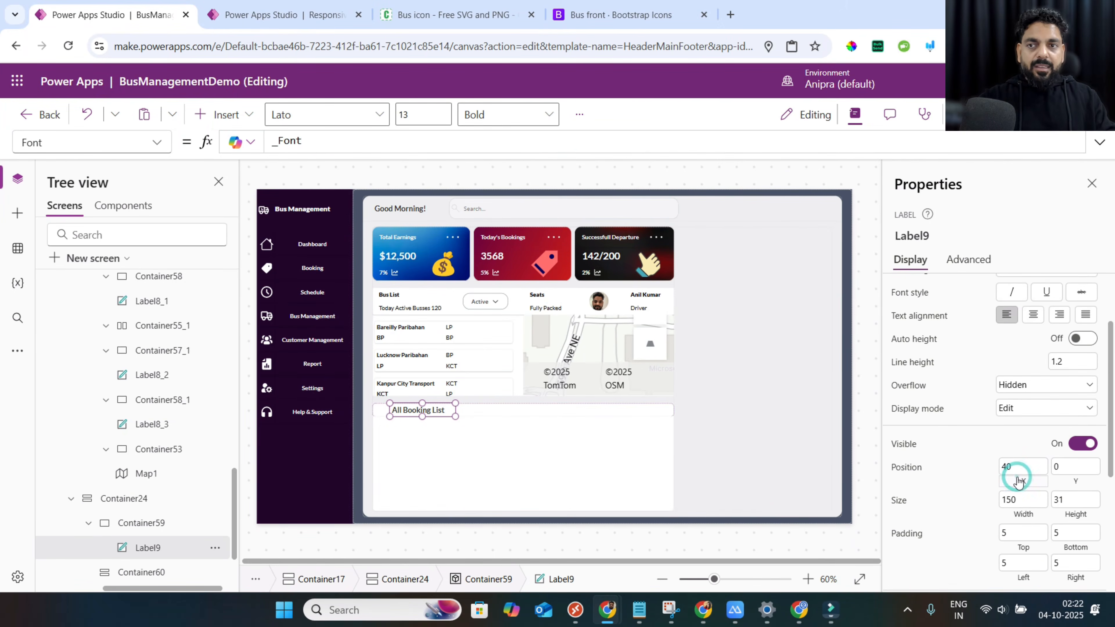
{"action": "left_click", "coordinate": [1021, 513]}
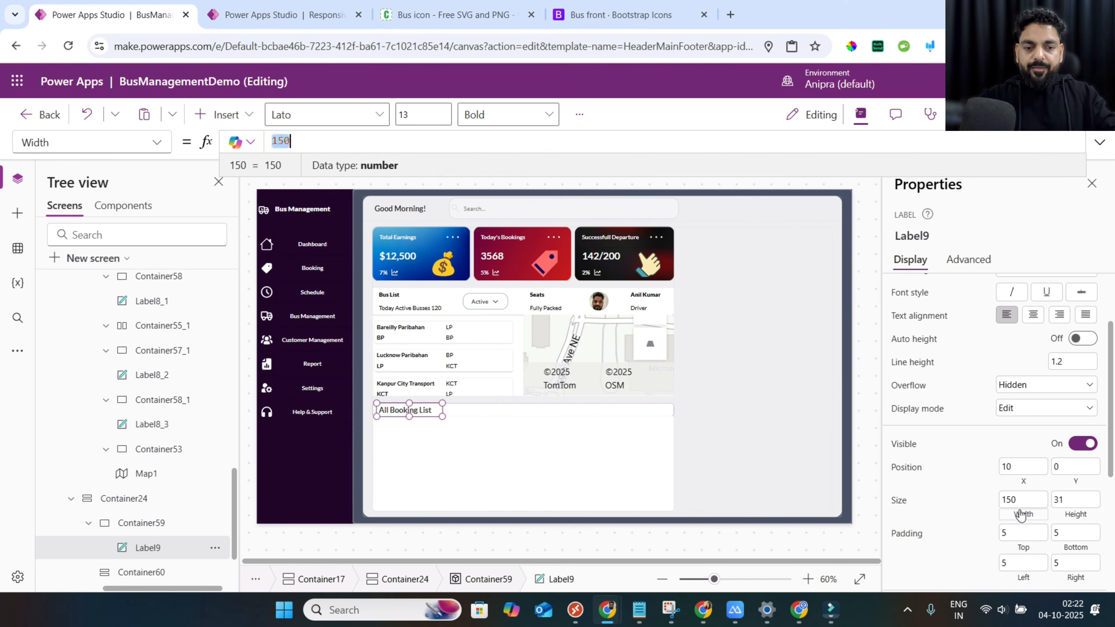
{"action": "type", "text": "pare"}
{"action": "key", "text": "Tab"}
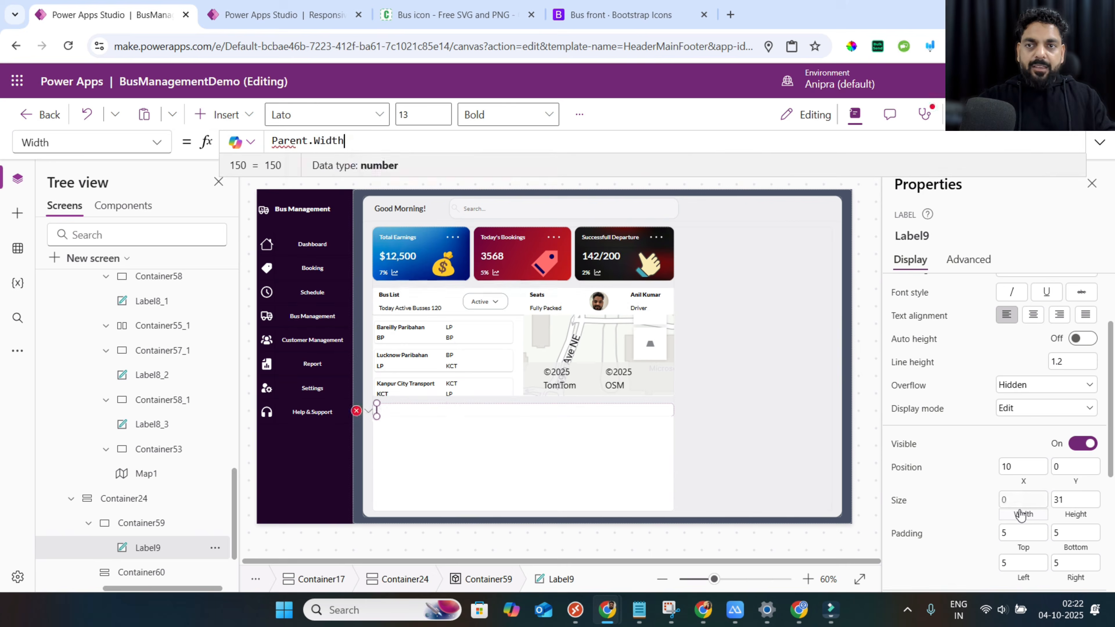
{"action": "left_click", "coordinate": [1075, 514]}
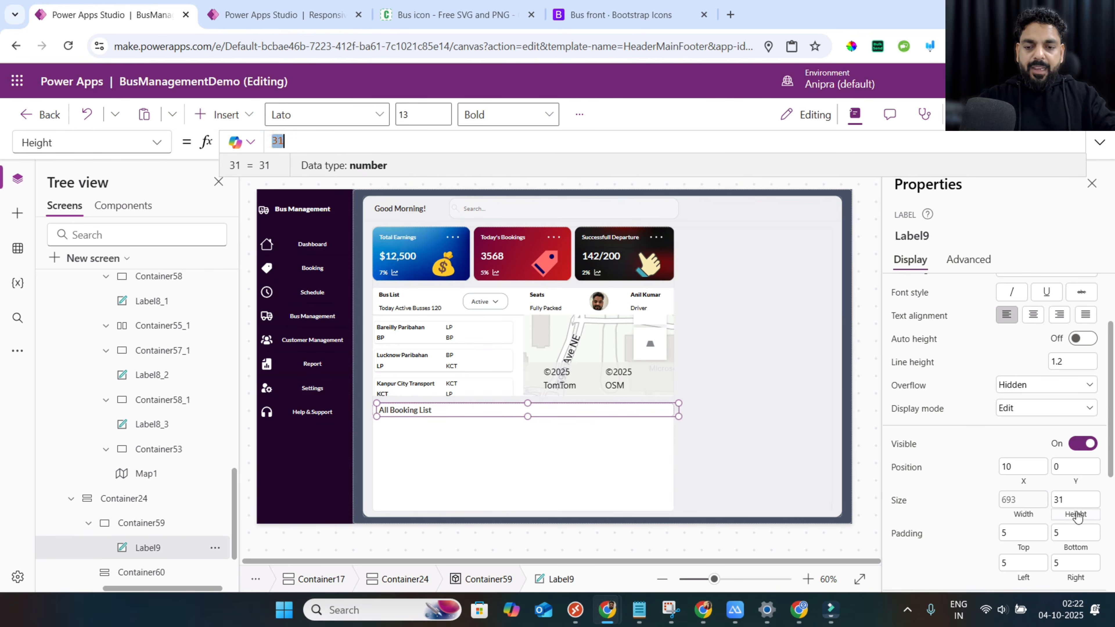
{"action": "type", "text": "pare"}
{"action": "key", "text": "Tab"}
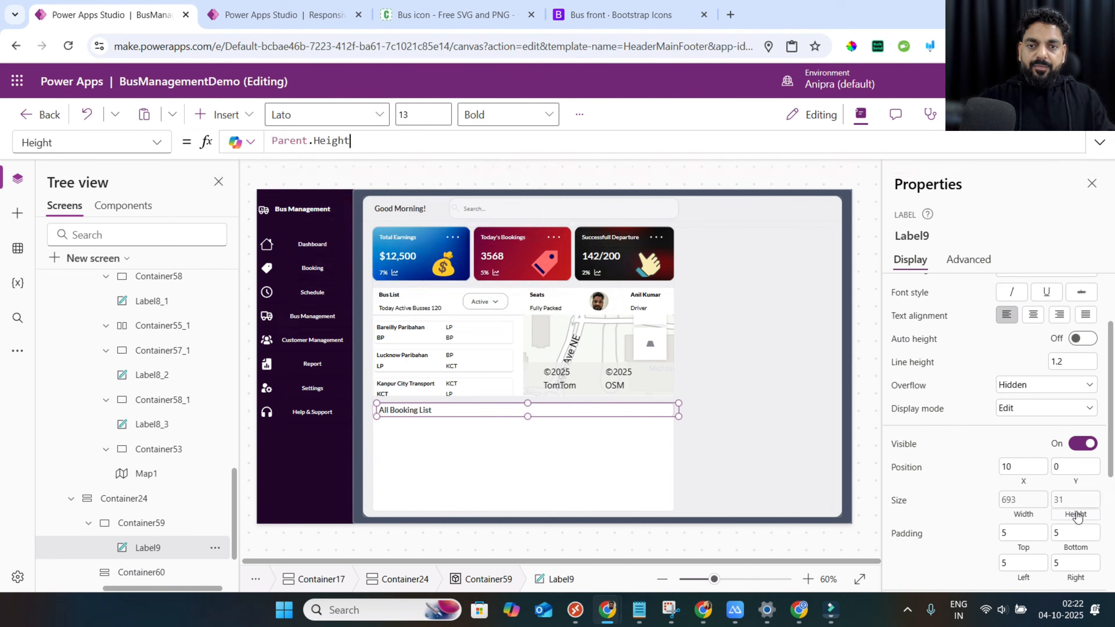
Insert a vertical gallery into the empty vertical container below the All Booking List label.
{"action": "left_click", "coordinate": [140, 572]}
{"action": "scroll", "coordinate": [153, 541], "scroll_direction": "down", "scroll_amount": 2}
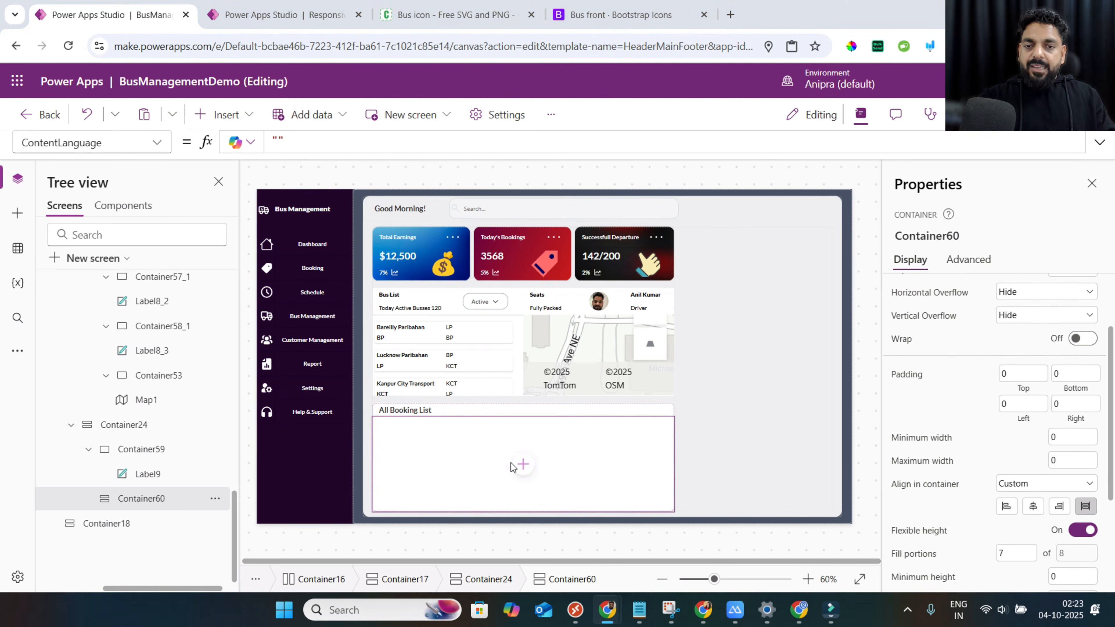
{"action": "left_click", "coordinate": [522, 465]}
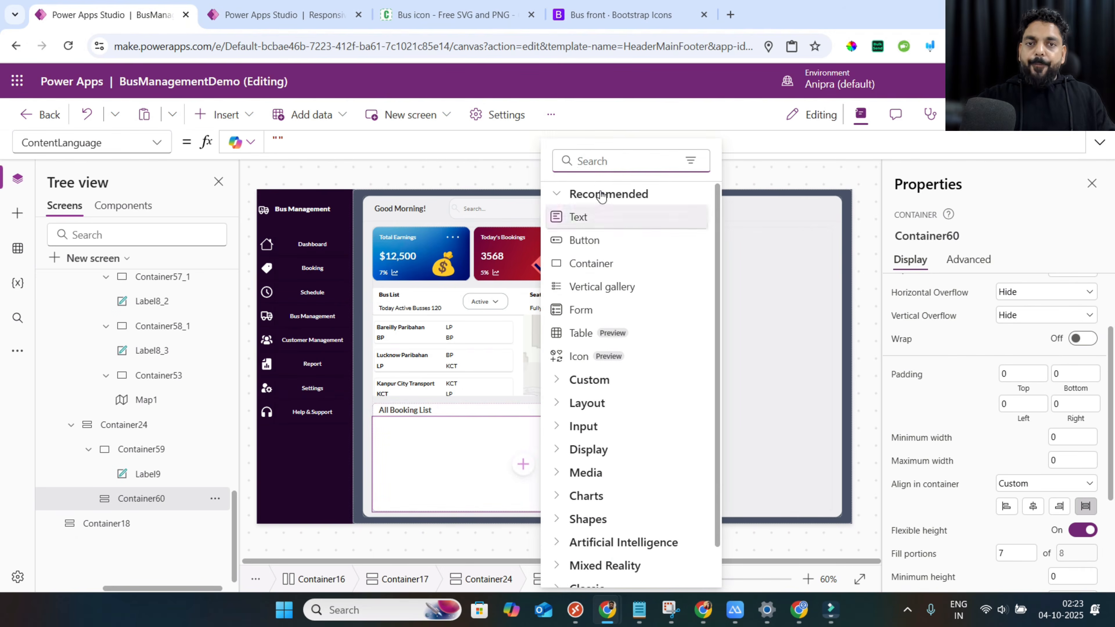
{"action": "left_click", "coordinate": [601, 162]}
{"action": "type", "text": "gal"}
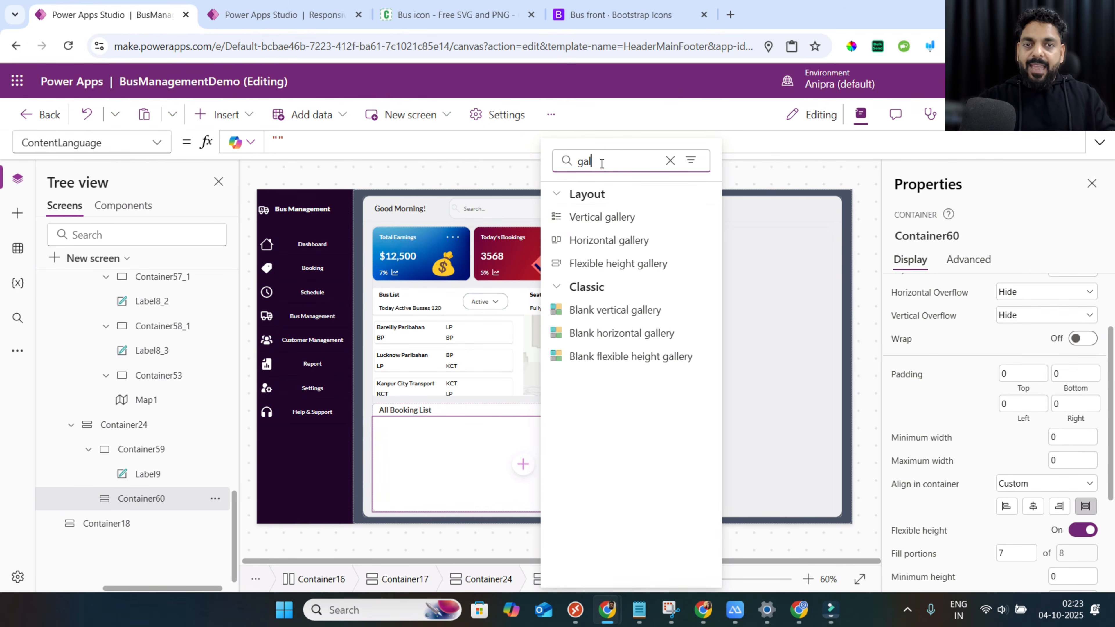
{"action": "left_click", "coordinate": [602, 217]}
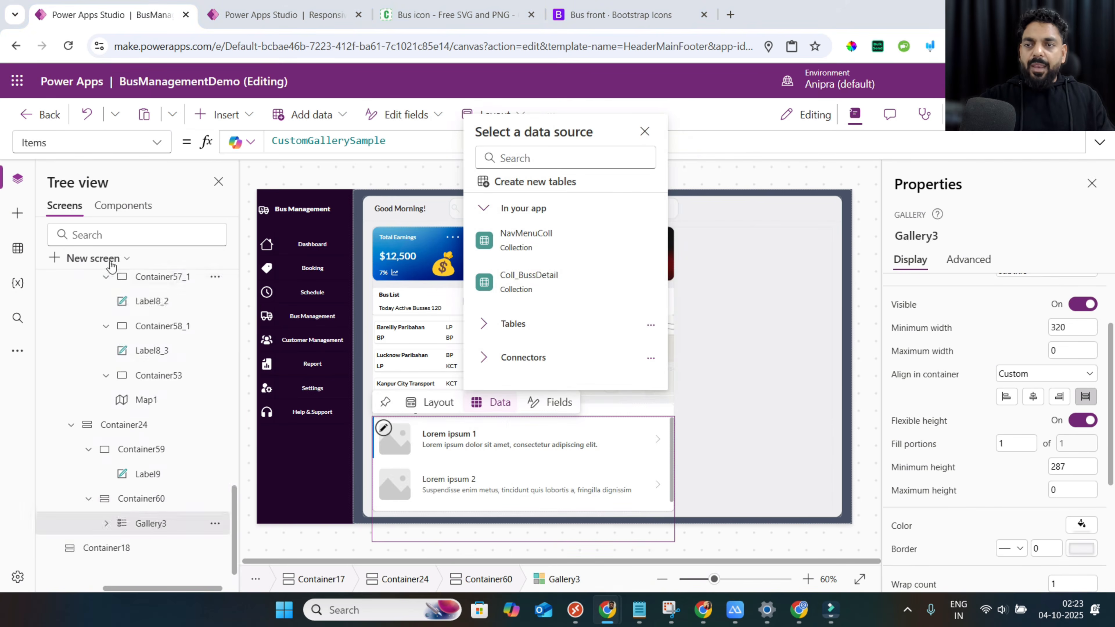
Add a ClearCollect for Coll_BookingList with Passenger, Route, DateAndTime, Seat, Payment and Picture fields to the App's OnStart formula.
{"action": "scroll", "coordinate": [111, 326], "scroll_direction": "up", "scroll_amount": 10}
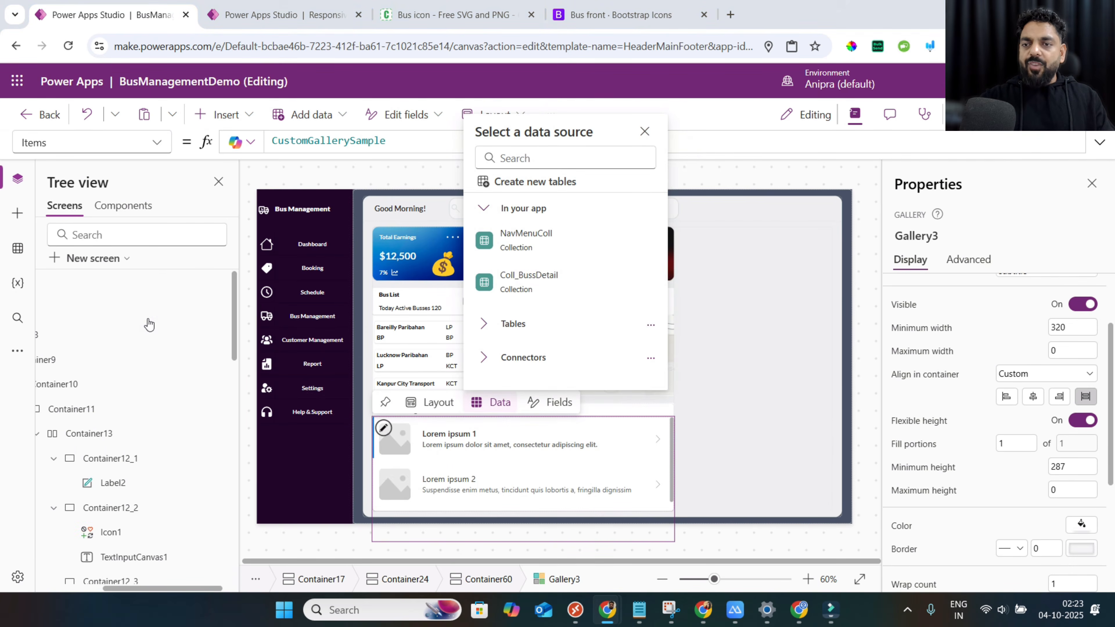
{"action": "scroll", "coordinate": [136, 322], "scroll_direction": "left", "scroll_amount": 3}
{"action": "left_click", "coordinate": [97, 288]}
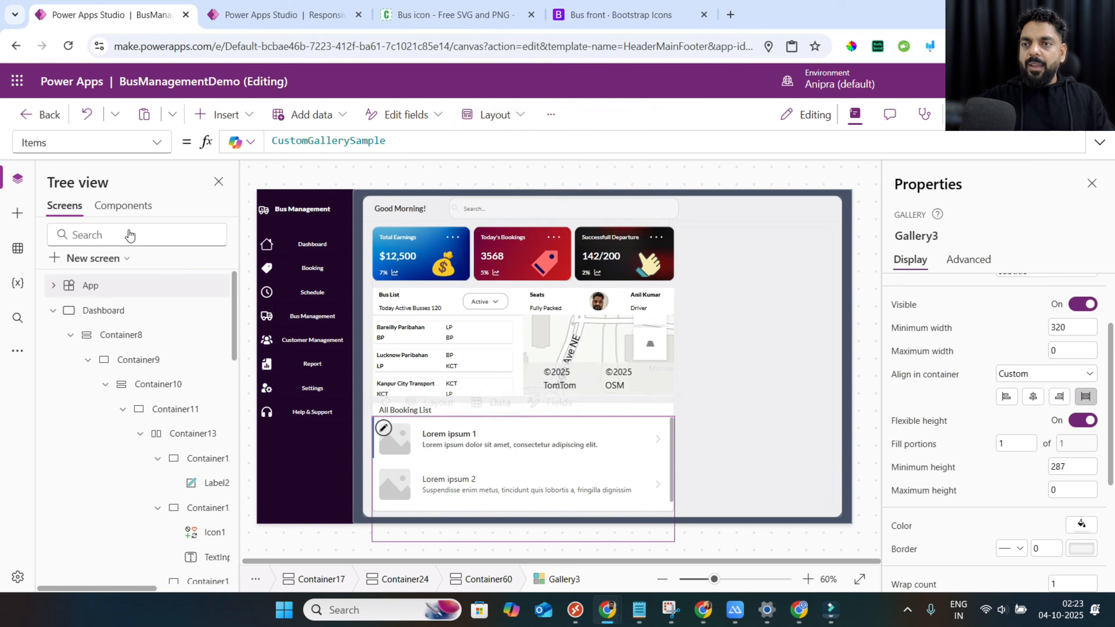
{"action": "left_click", "coordinate": [157, 143]}
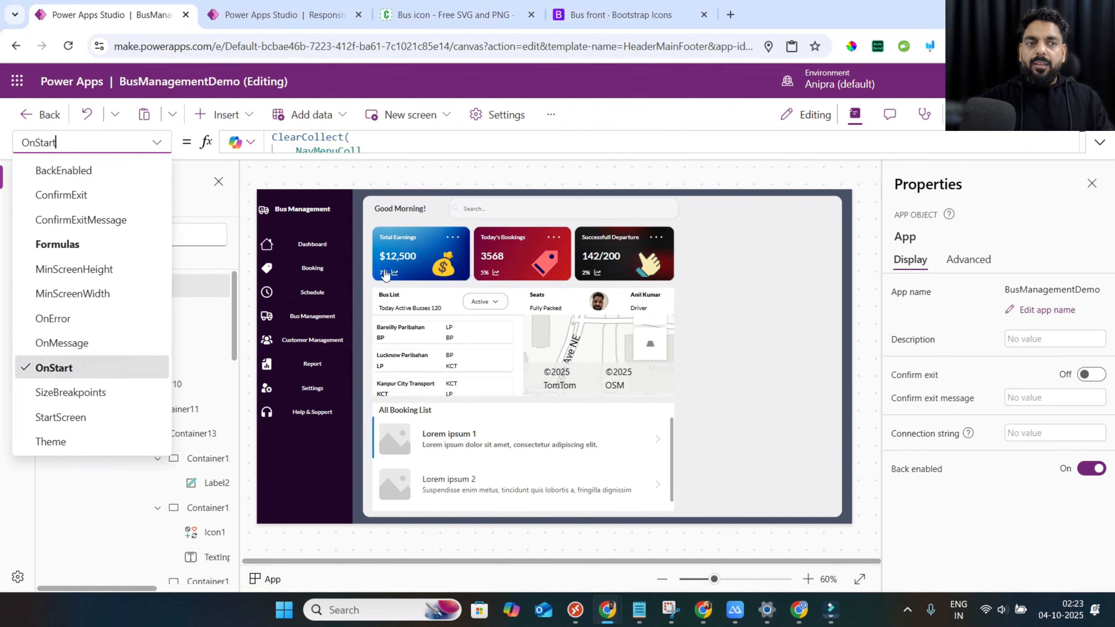
{"action": "left_click", "coordinate": [107, 367]}
{"action": "left_click", "coordinate": [1099, 143]}
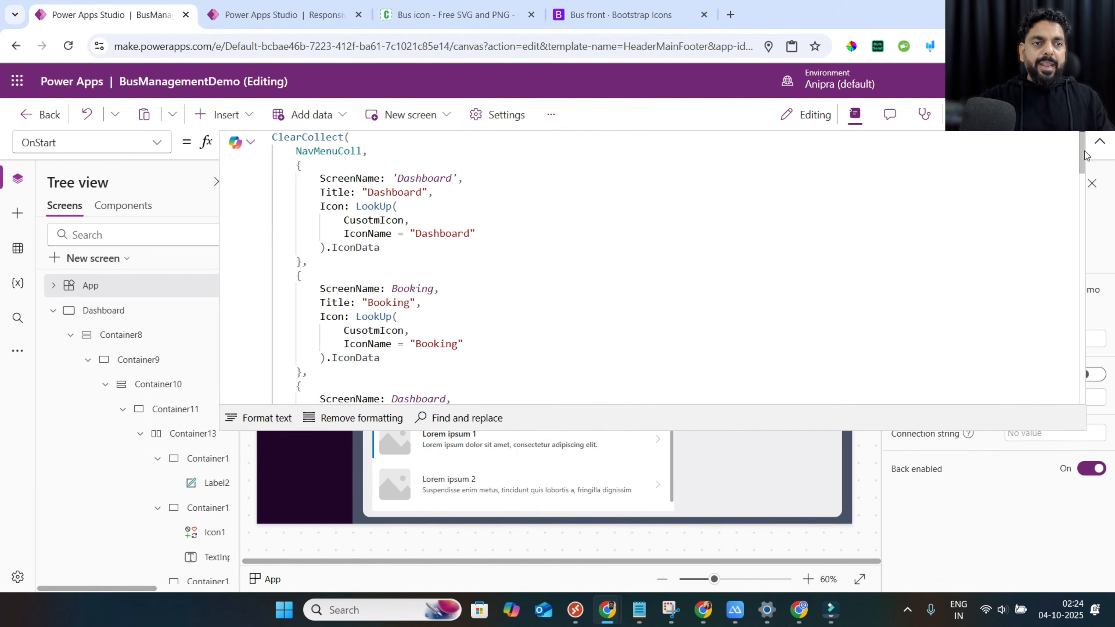
{"action": "left_click_drag", "start_coordinate": [1080, 154], "coordinate": [1052, 349]}
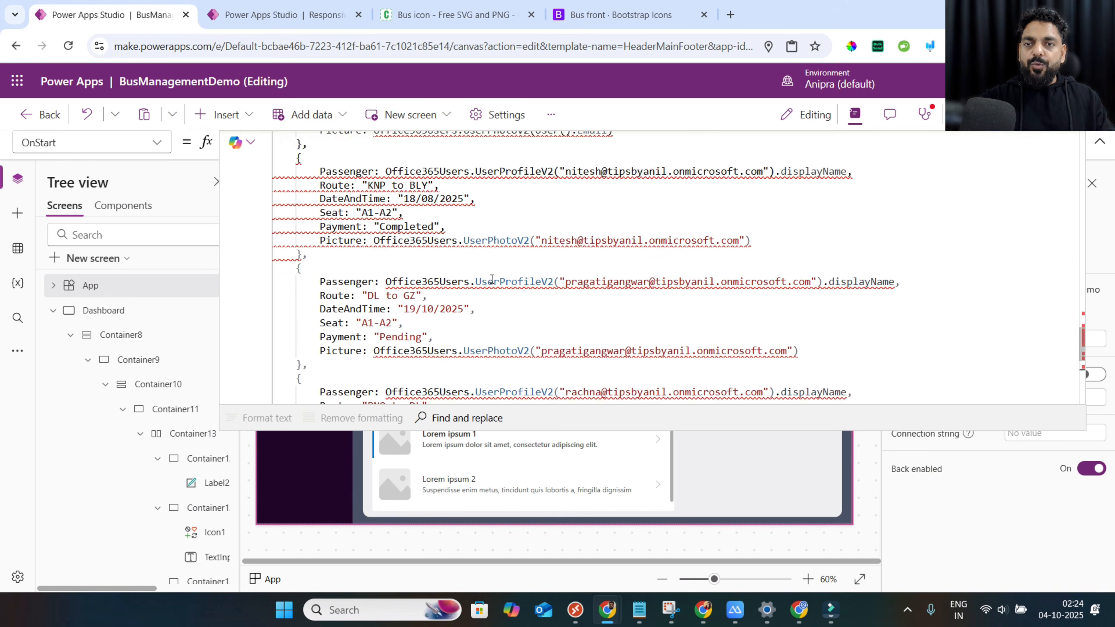
{"action": "scroll", "coordinate": [492, 279], "scroll_direction": "up", "scroll_amount": 3}
{"action": "scroll", "coordinate": [492, 279], "scroll_direction": "up", "scroll_amount": 3}
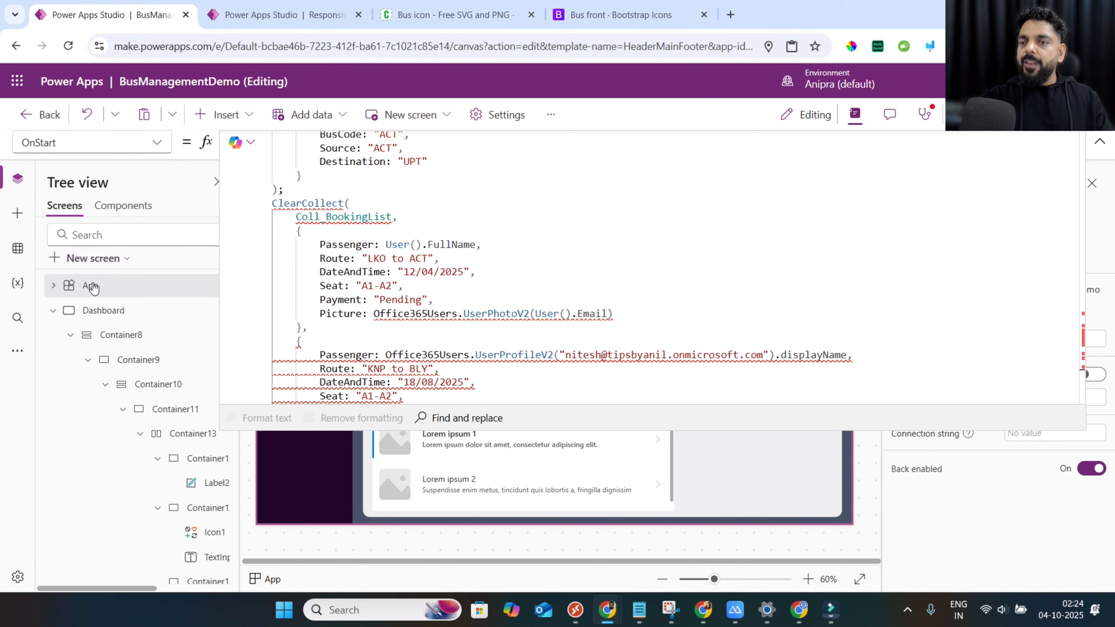
Add the Office 365 Users connector to the app as a data source.
{"action": "left_click", "coordinate": [17, 249]}
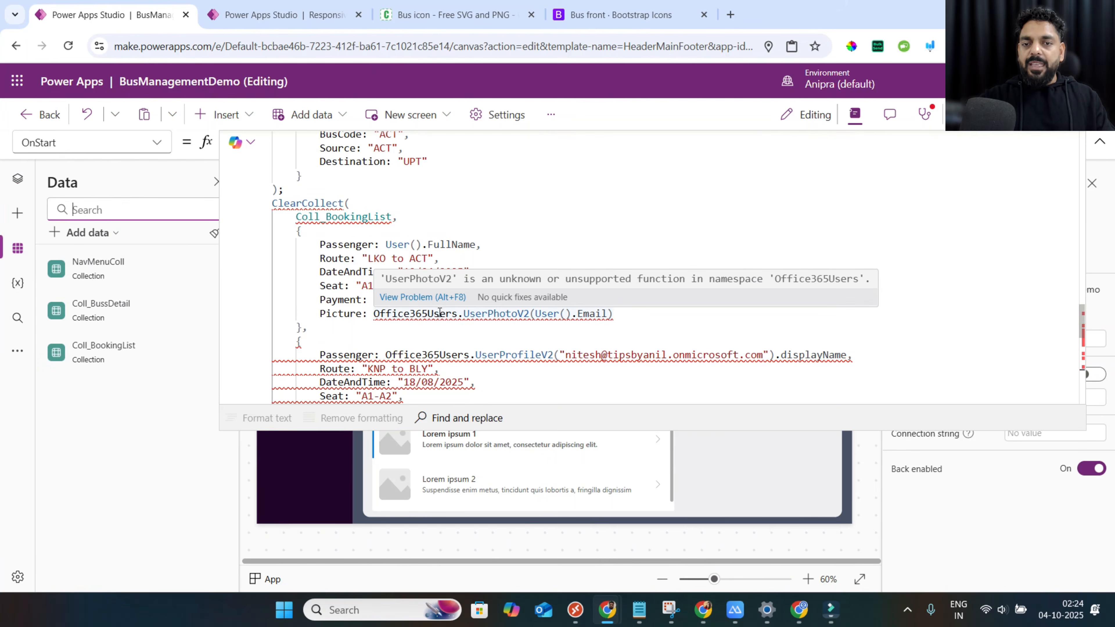
{"action": "left_click", "coordinate": [152, 209]}
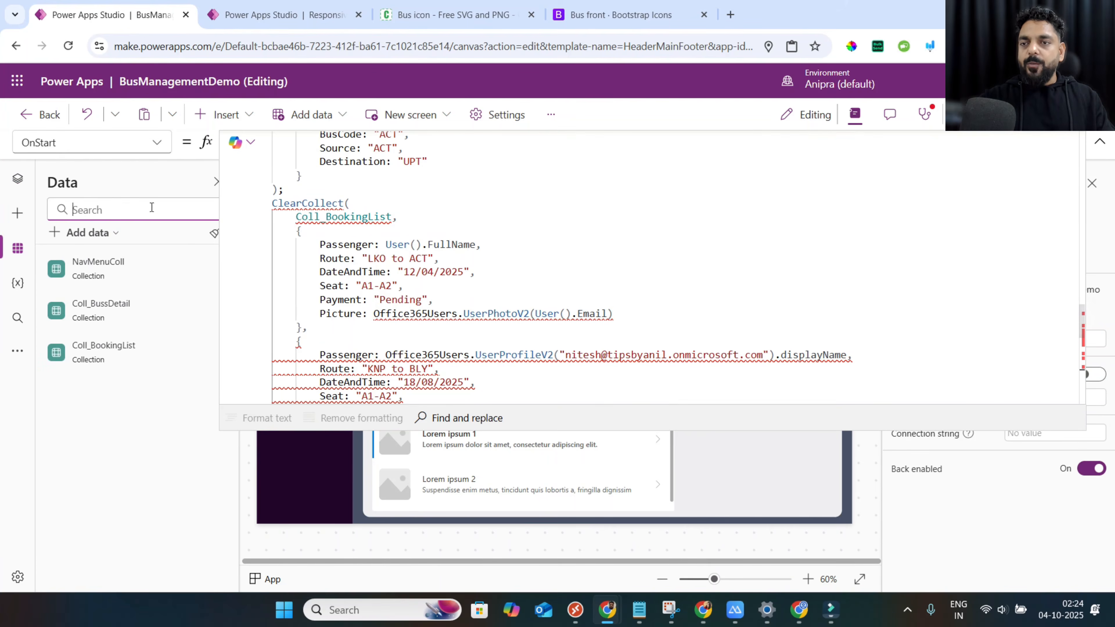
{"action": "left_click", "coordinate": [222, 114]}
{"action": "left_click", "coordinate": [90, 243]}
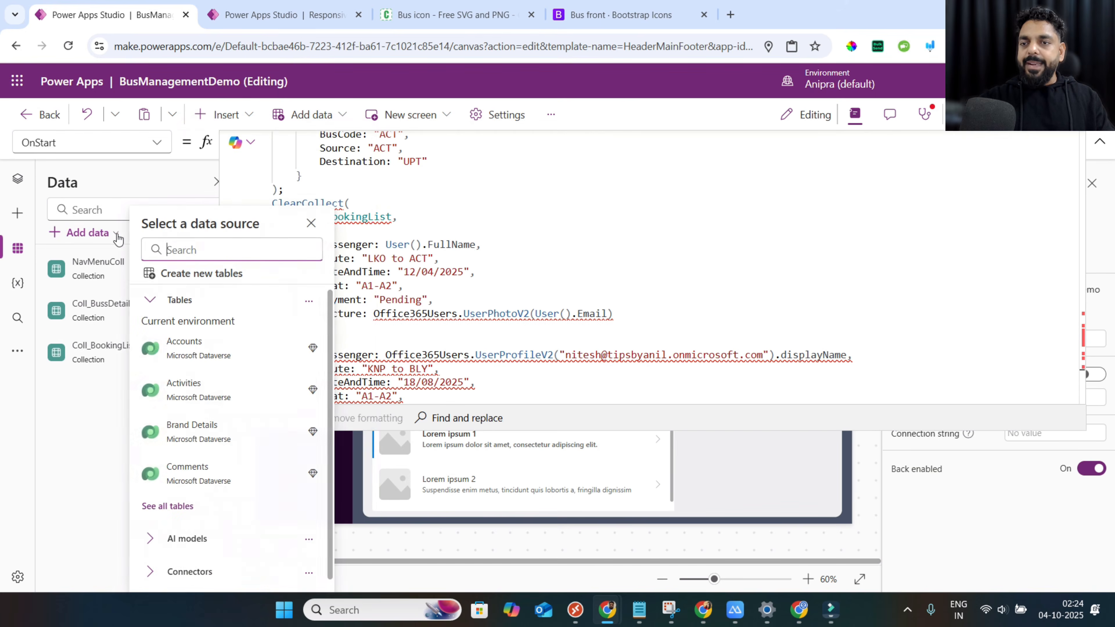
{"action": "type", "text": "office"}
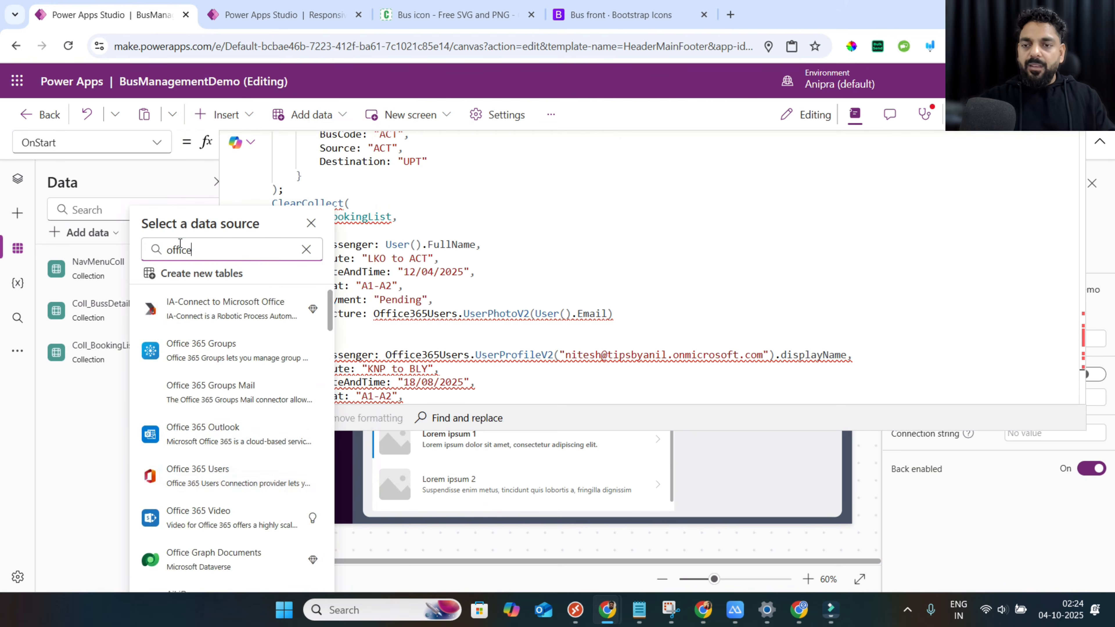
{"action": "left_click", "coordinate": [211, 468]}
{"action": "left_click", "coordinate": [186, 301]}
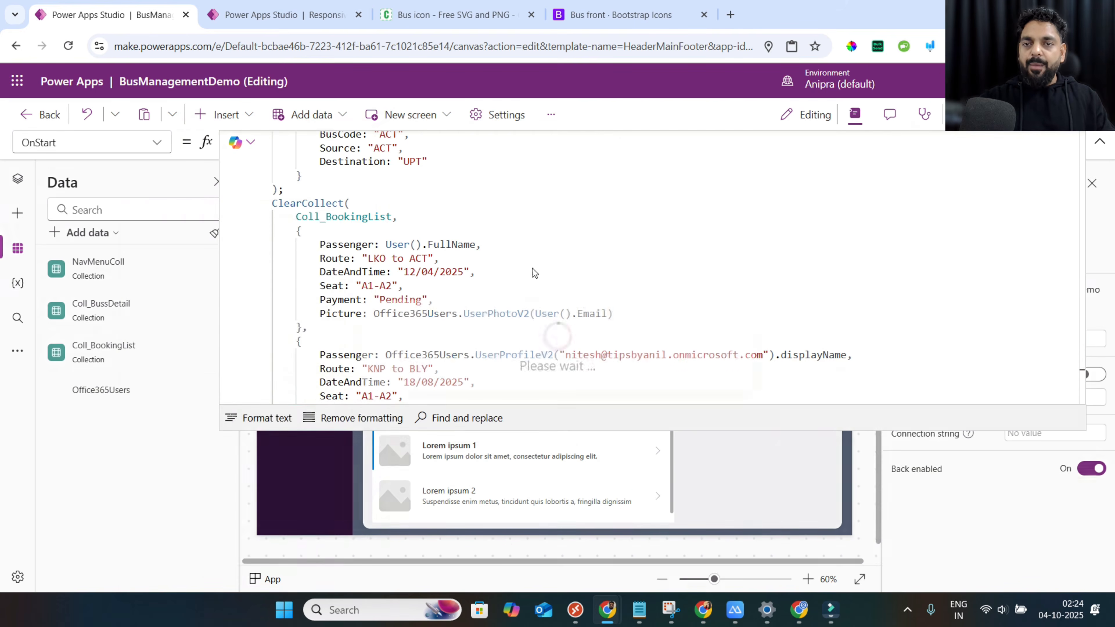
Run the App's OnStart to load the booking collection, and collapse the expanded formula.
{"action": "left_click", "coordinate": [17, 180]}
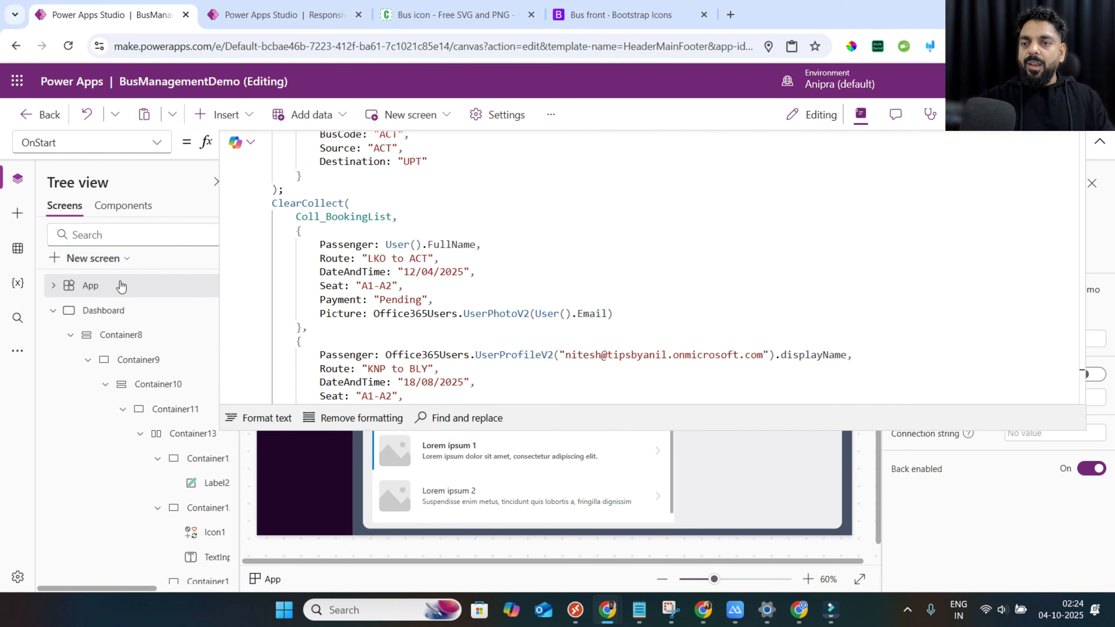
{"action": "right_click", "coordinate": [119, 285]}
{"action": "left_click", "coordinate": [166, 371]}
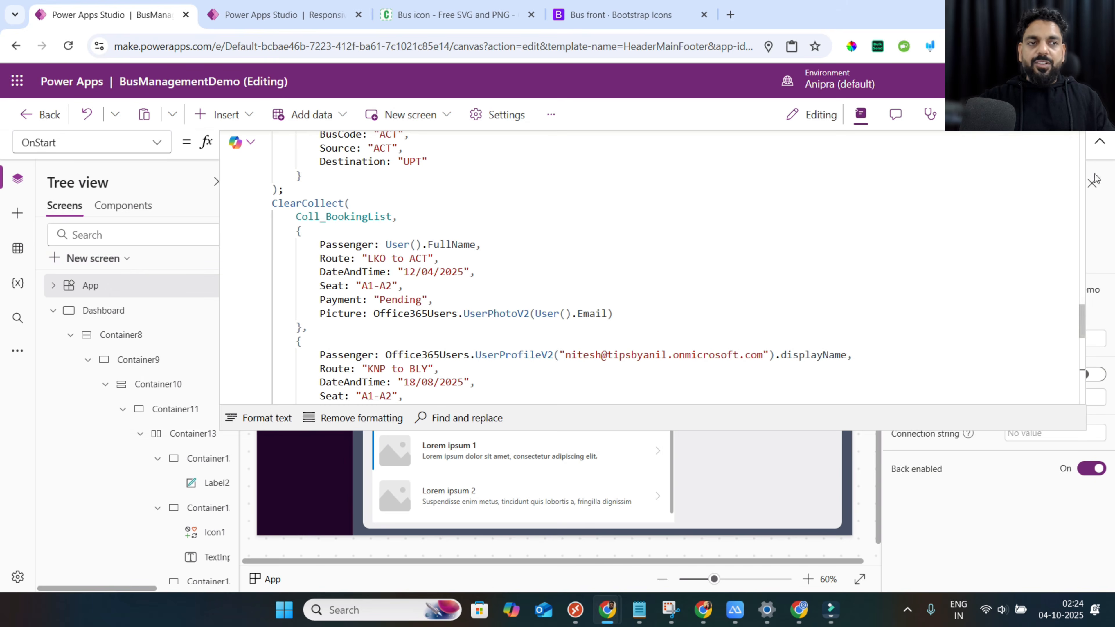
{"action": "left_click", "coordinate": [1095, 151]}
Connect the gallery under All Booking List to Coll_BookingList and set its layout to Blank.
{"action": "left_click", "coordinate": [486, 457]}
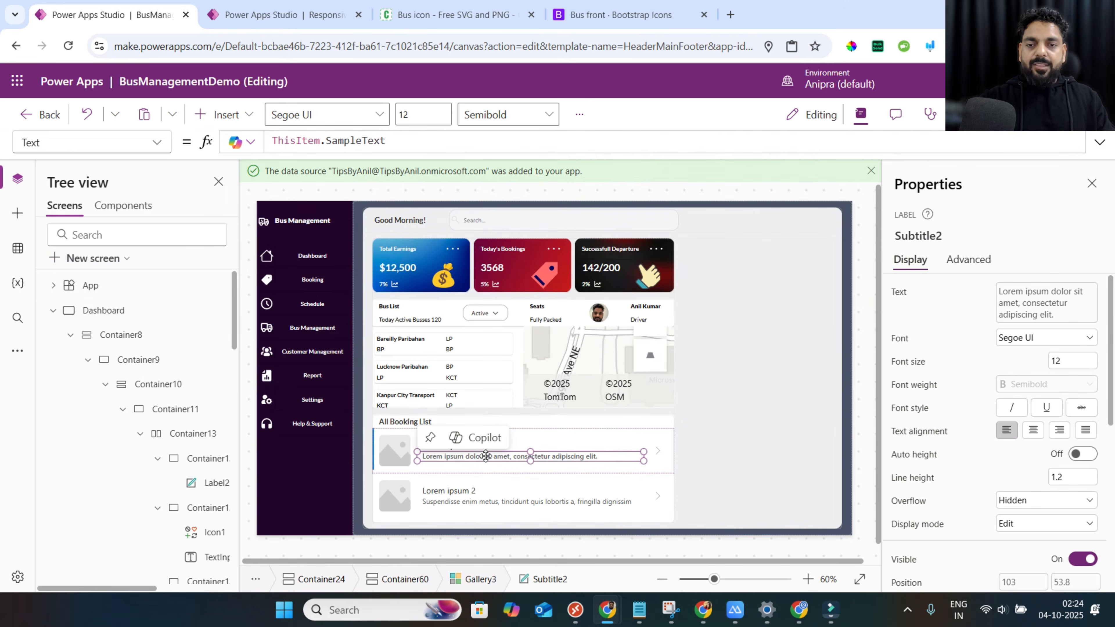
{"action": "left_click", "coordinate": [486, 472]}
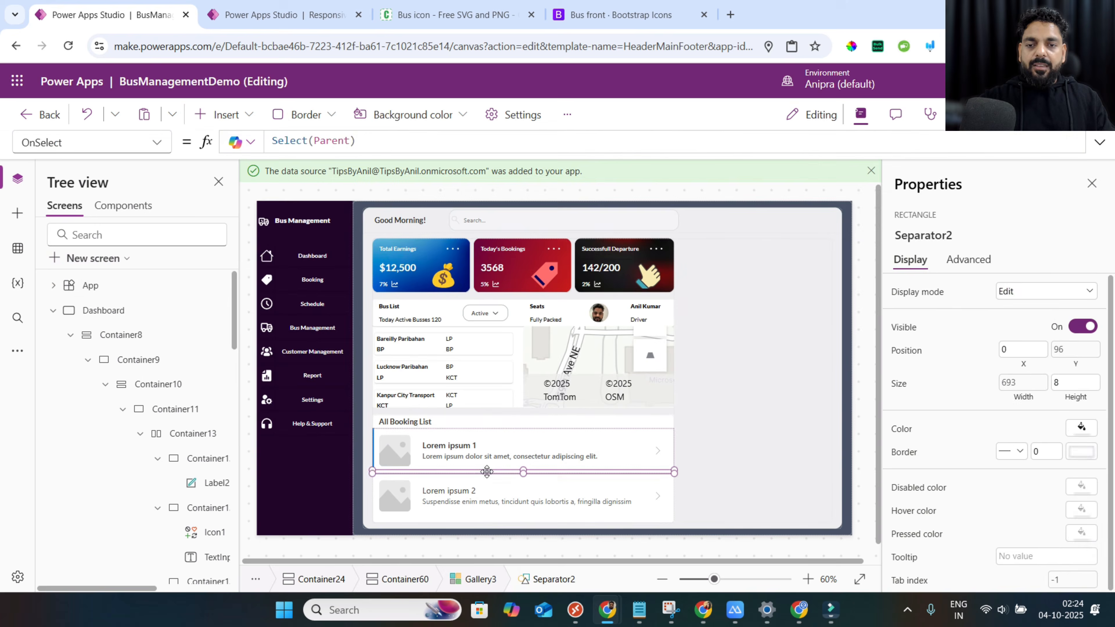
{"action": "left_click", "coordinate": [497, 504]}
{"action": "left_click", "coordinate": [490, 413]}
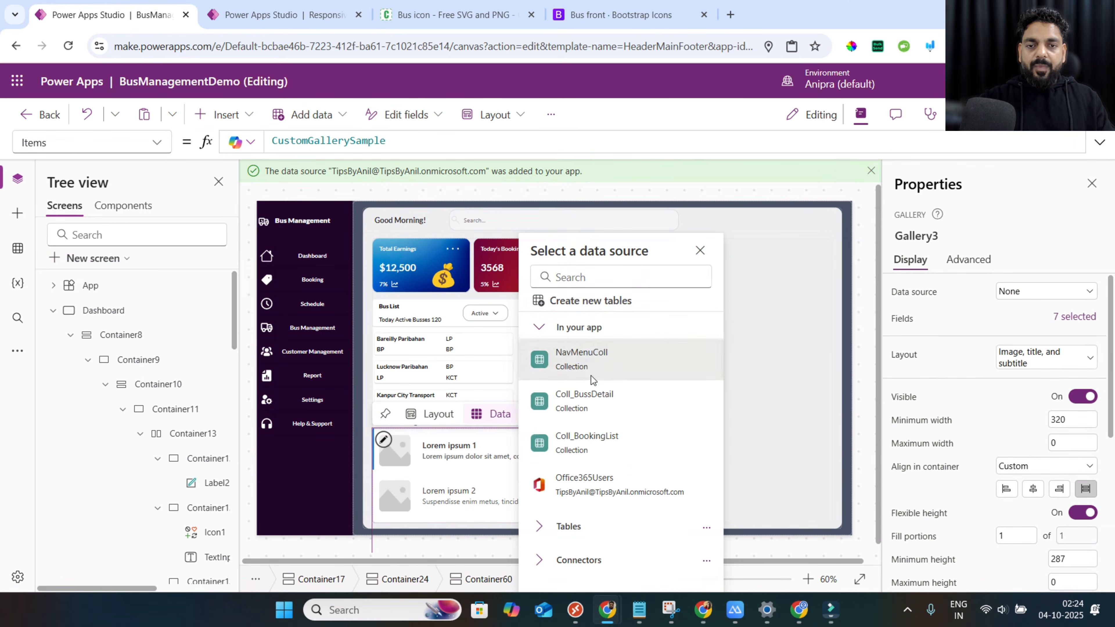
{"action": "left_click", "coordinate": [575, 442]}
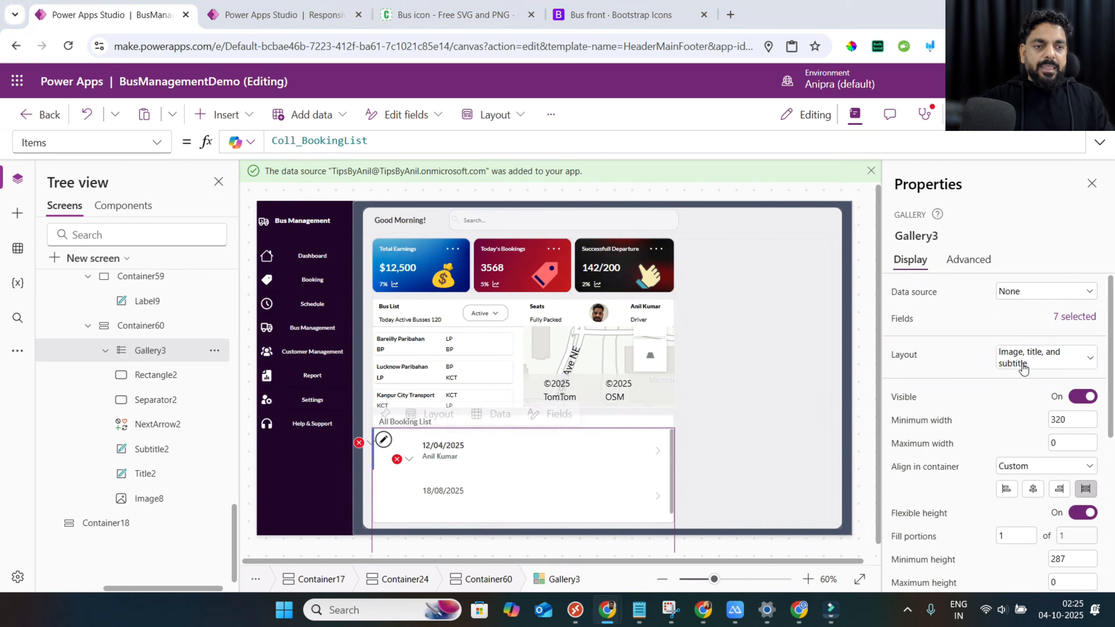
{"action": "left_click", "coordinate": [1023, 368]}
{"action": "left_click", "coordinate": [835, 489]}
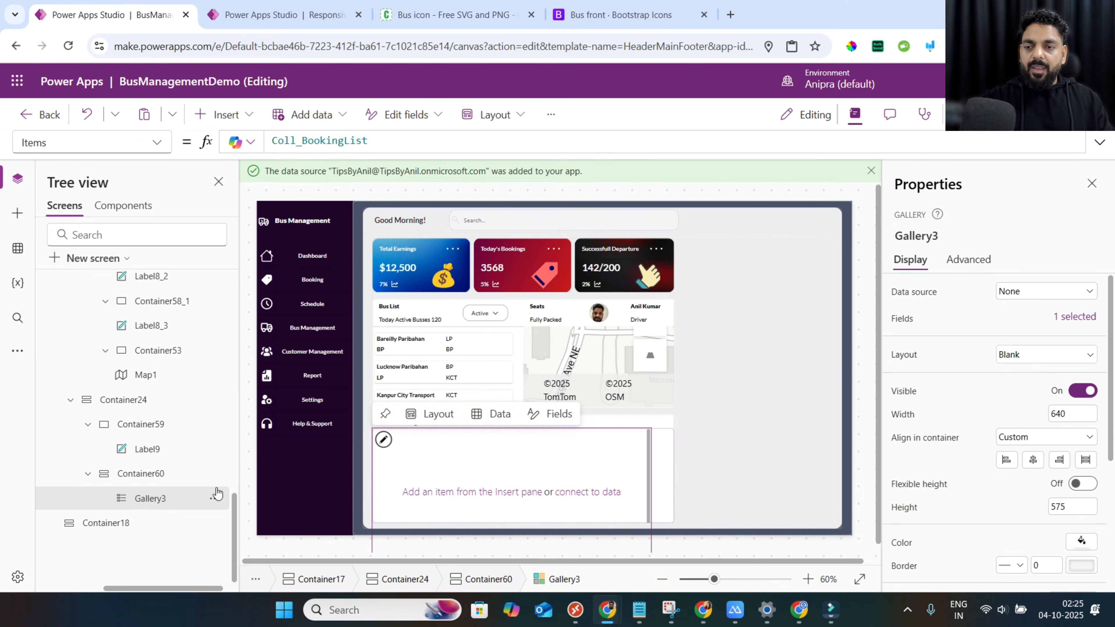
Try to insert a horizontal container into the blank booking gallery.
{"action": "left_click", "coordinate": [227, 115]}
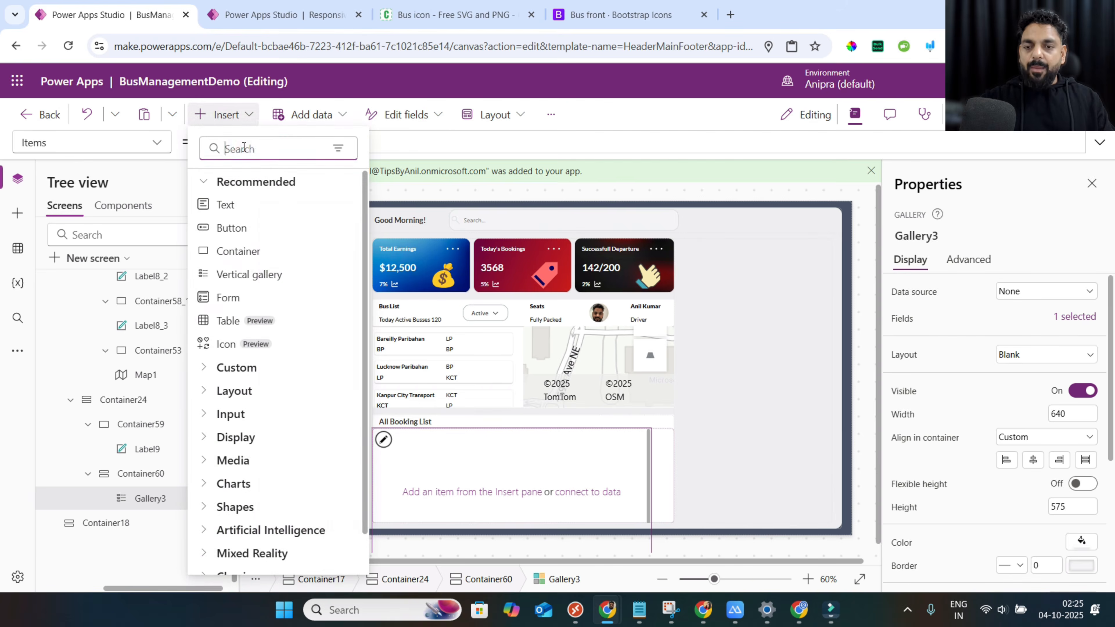
{"action": "type", "text": "hori"}
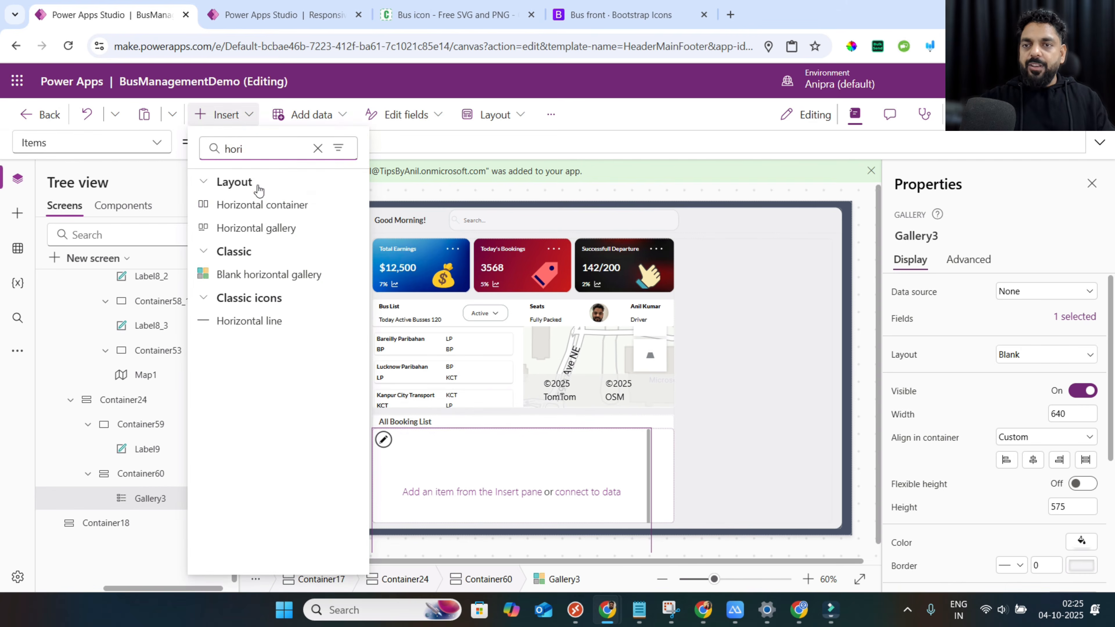
{"action": "left_click", "coordinate": [268, 205]}
Turn on flexible height for the booking gallery and set its template size to 50.
{"action": "scroll", "coordinate": [998, 475], "scroll_direction": "down", "scroll_amount": 3}
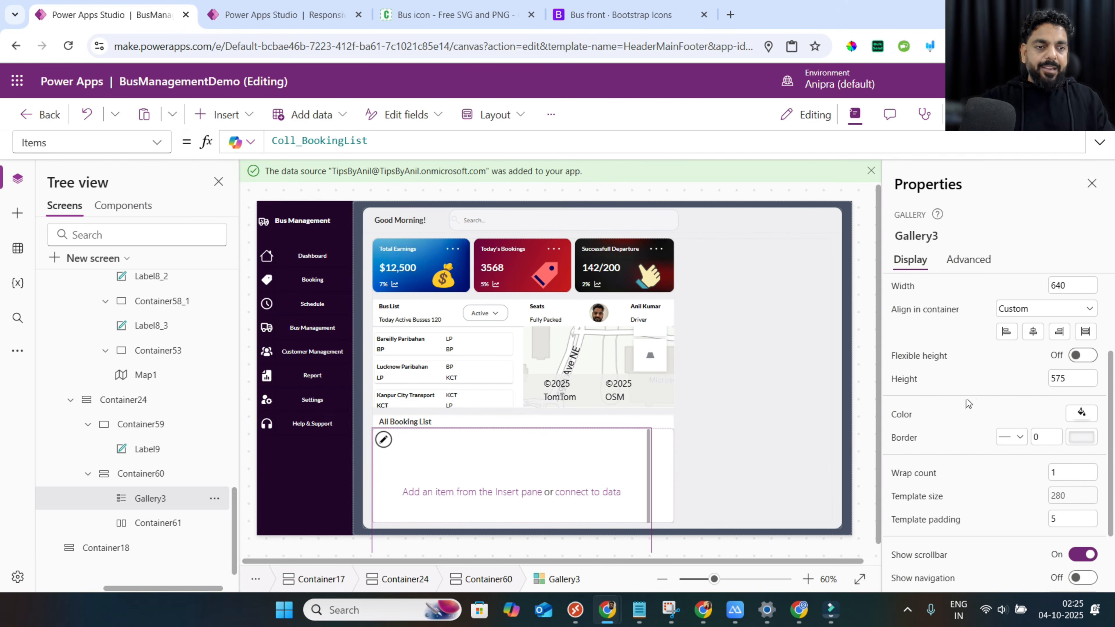
{"action": "left_click", "coordinate": [908, 382]}
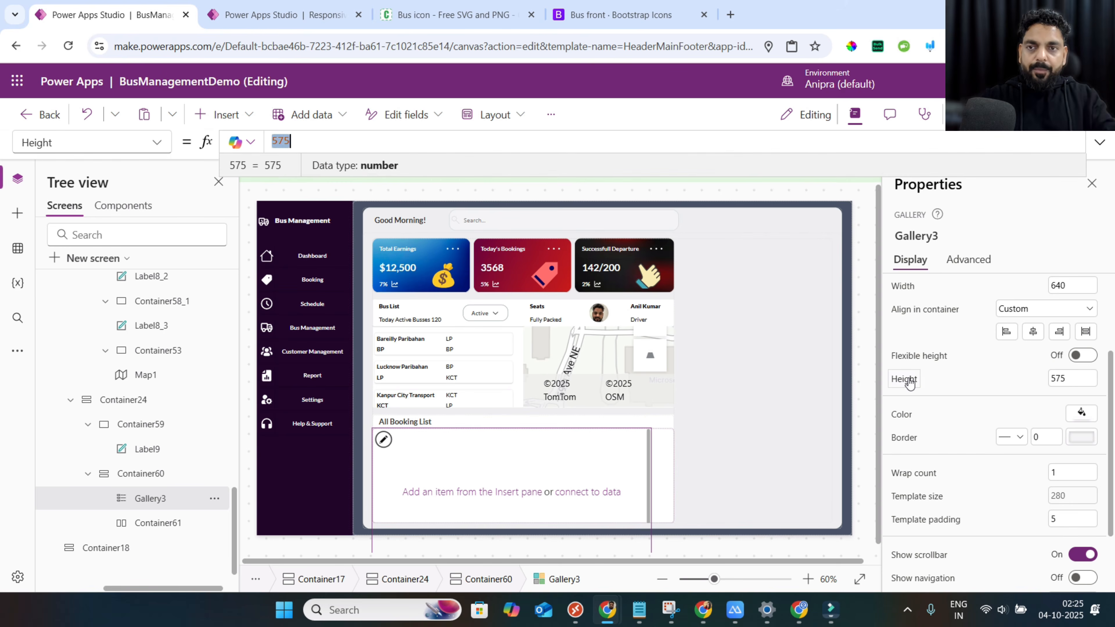
{"action": "left_click", "coordinate": [1082, 355]}
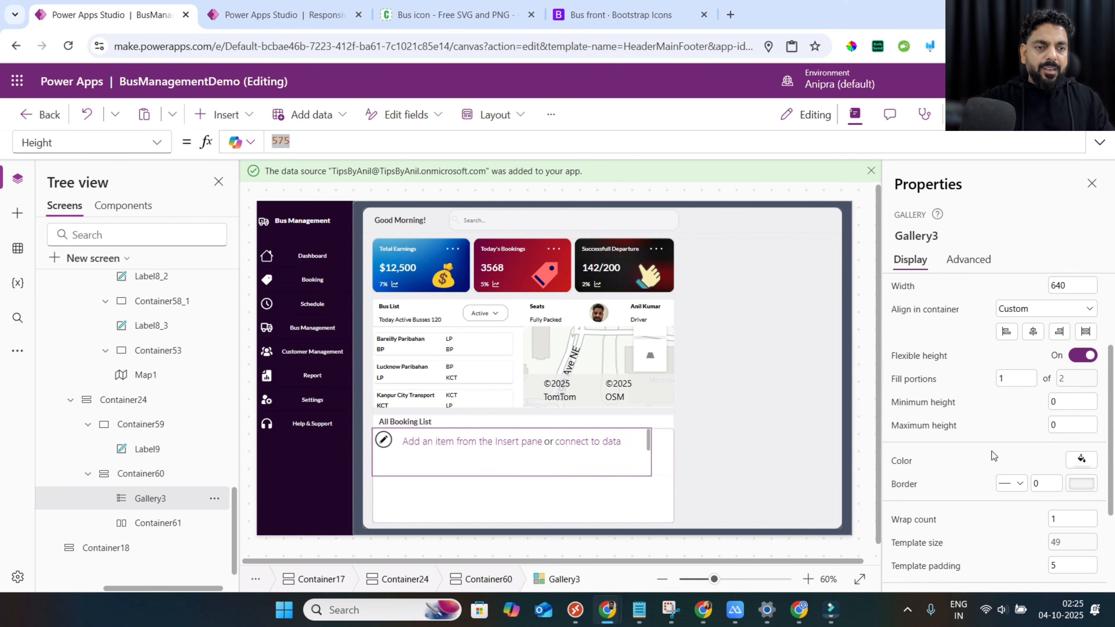
{"action": "scroll", "coordinate": [991, 452], "scroll_direction": "down", "scroll_amount": 2}
{"action": "scroll", "coordinate": [991, 451], "scroll_direction": "down", "scroll_amount": 1}
{"action": "left_click", "coordinate": [927, 407]}
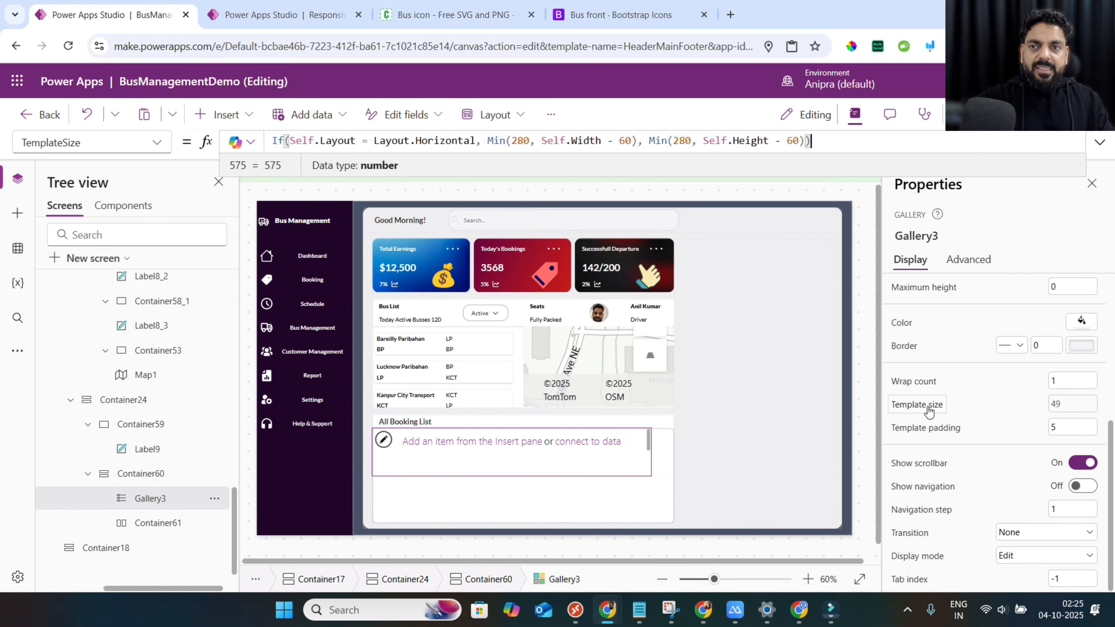
{"action": "type", "text": "50"}
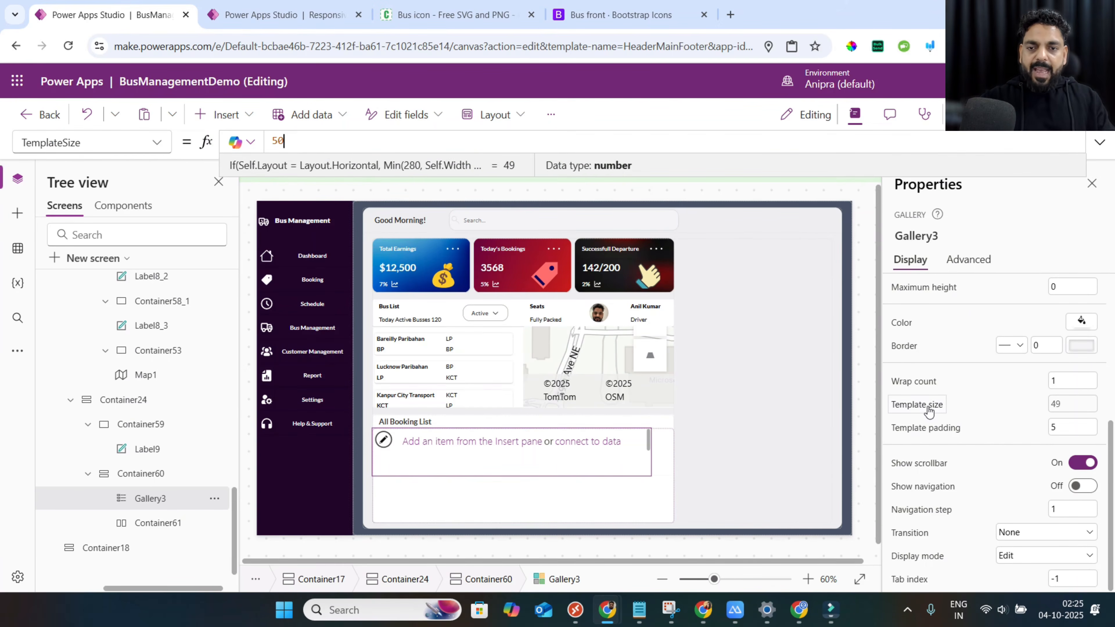
Set Container61's minimum height and minimum width to 0, and delete this container from below the gallery.
{"action": "left_click", "coordinate": [158, 523]}
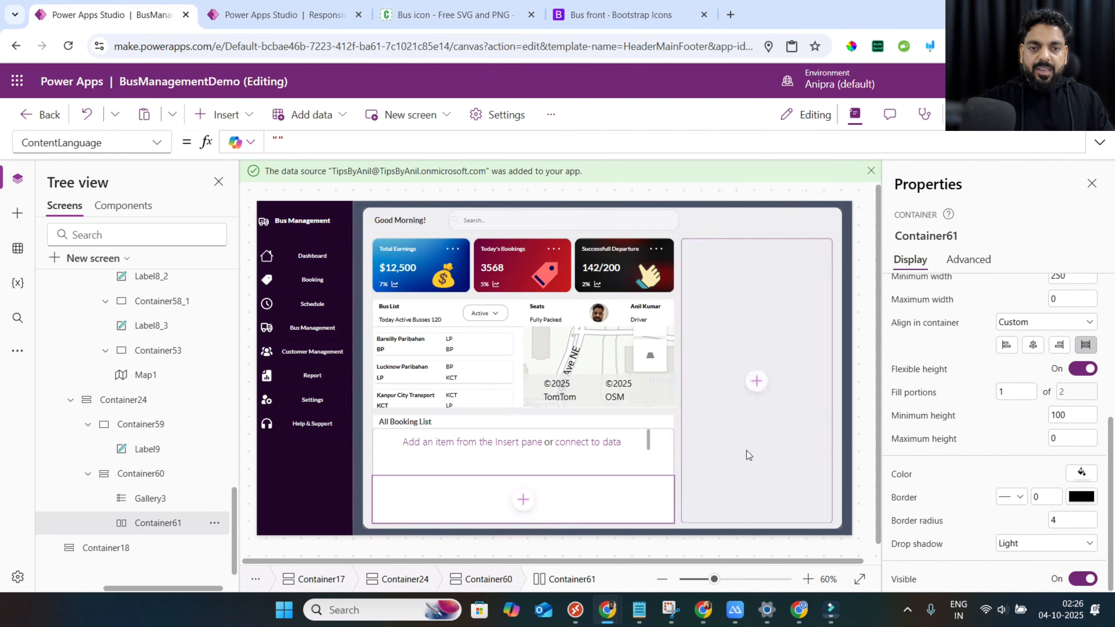
{"action": "left_click", "coordinate": [930, 424]}
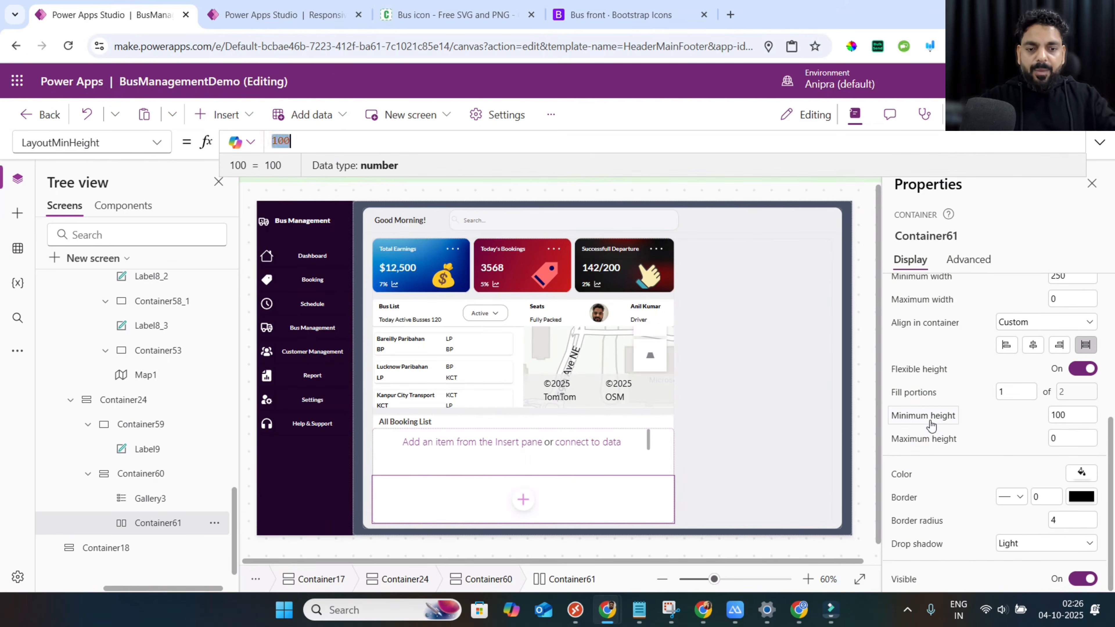
{"action": "type", "text": "0"}
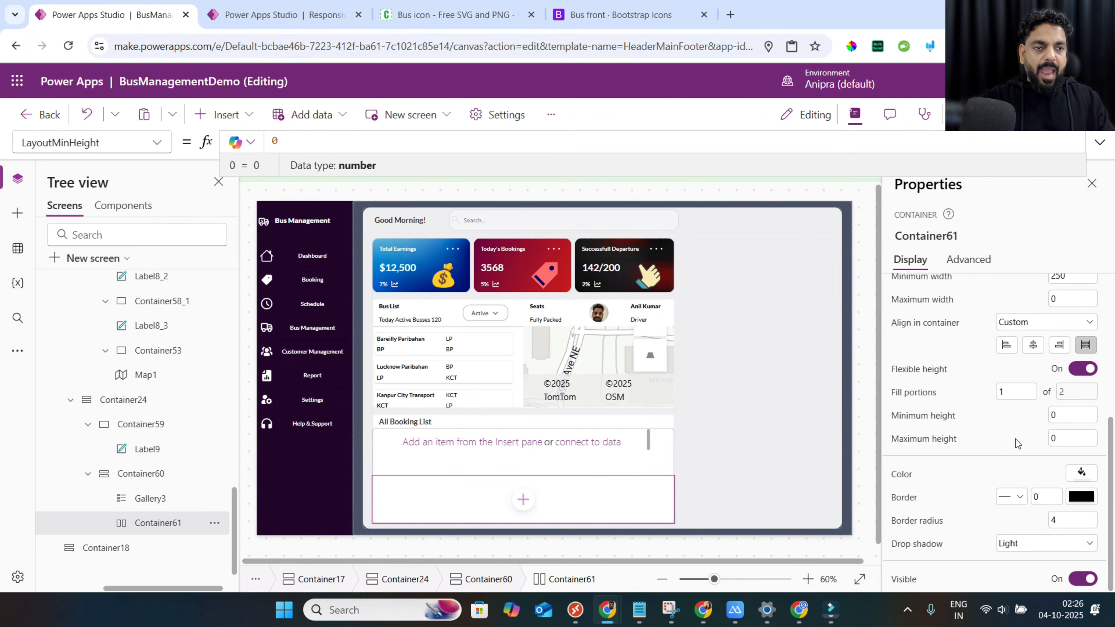
{"action": "scroll", "coordinate": [1016, 439], "scroll_direction": "up", "scroll_amount": 2}
{"action": "left_click", "coordinate": [944, 347]}
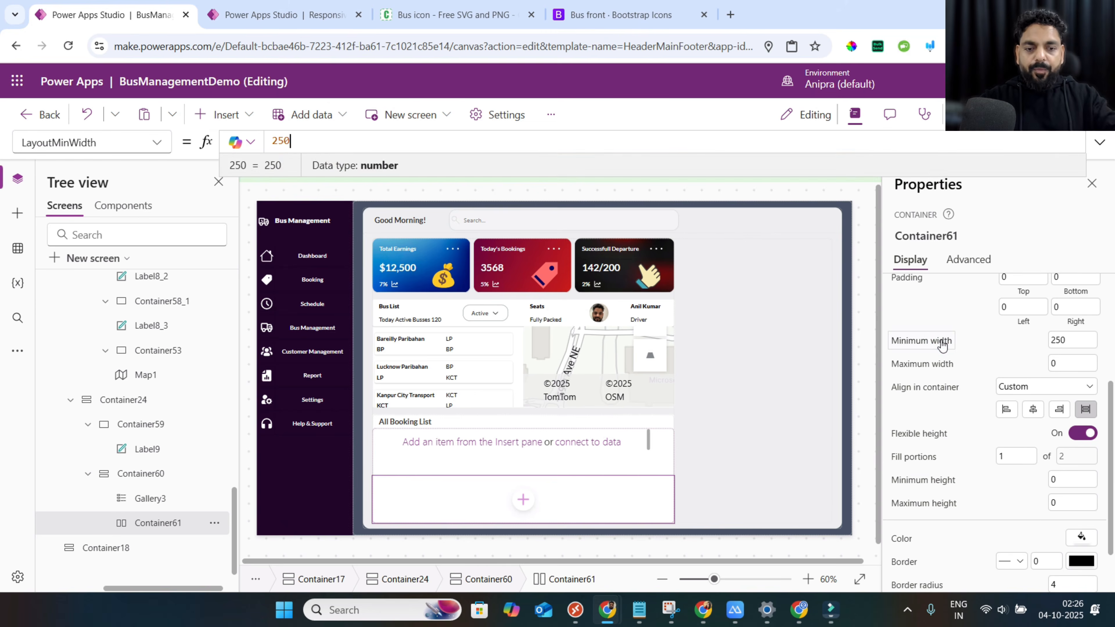
{"action": "type", "text": "0"}
{"action": "right_click", "coordinate": [166, 521]}
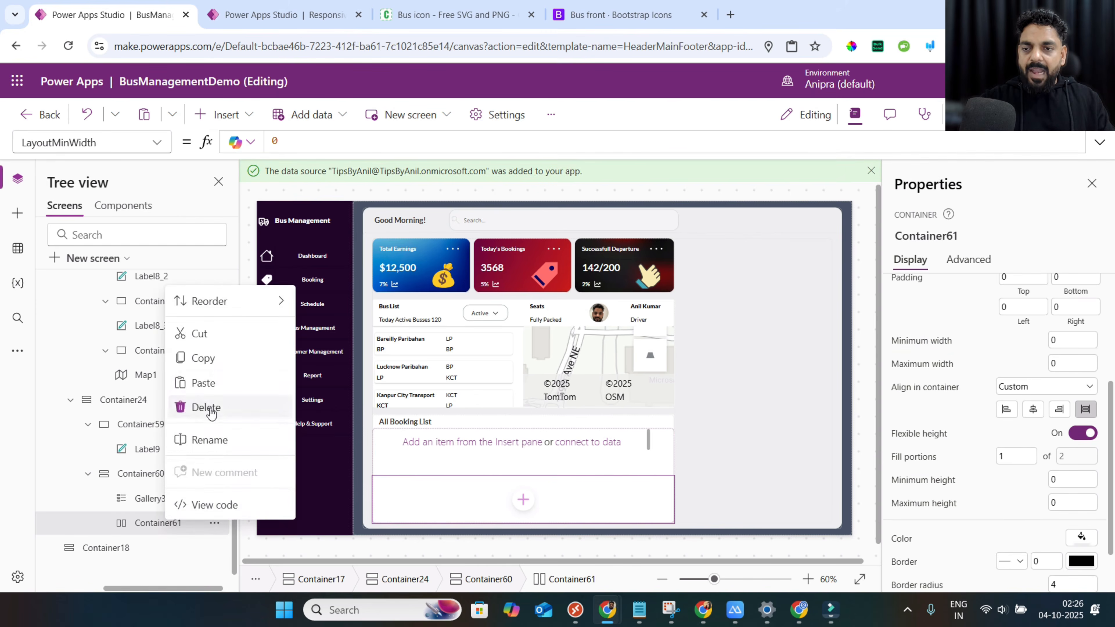
{"action": "left_click", "coordinate": [210, 413]}
Insert a horizontal container inside the booking gallery's item template.
{"action": "left_click", "coordinate": [163, 498]}
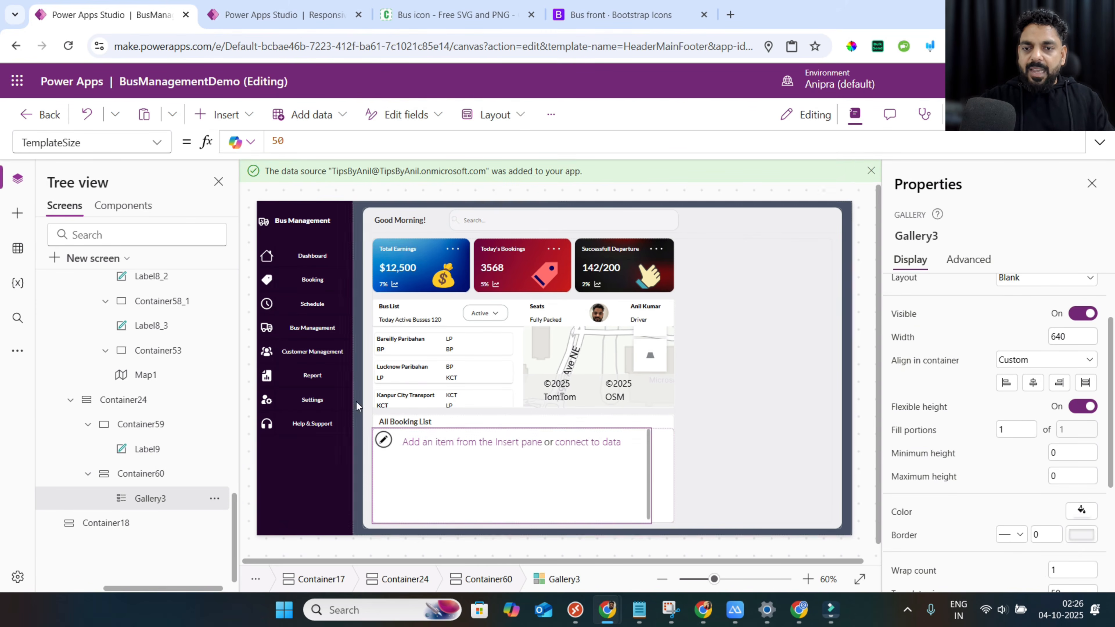
{"action": "left_click", "coordinate": [383, 438]}
{"action": "left_click", "coordinate": [432, 414]}
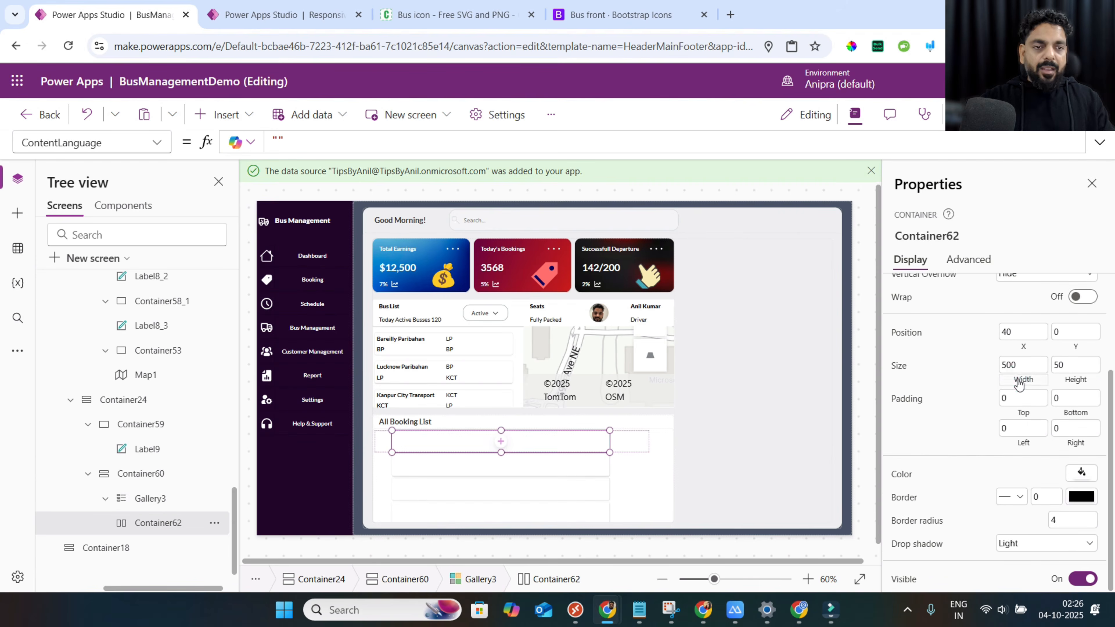
Set the width of Container62 in the booking gallery to Parent.TemplateWidth.
{"action": "left_click", "coordinate": [1019, 380]}
{"action": "type", "text": "p"}
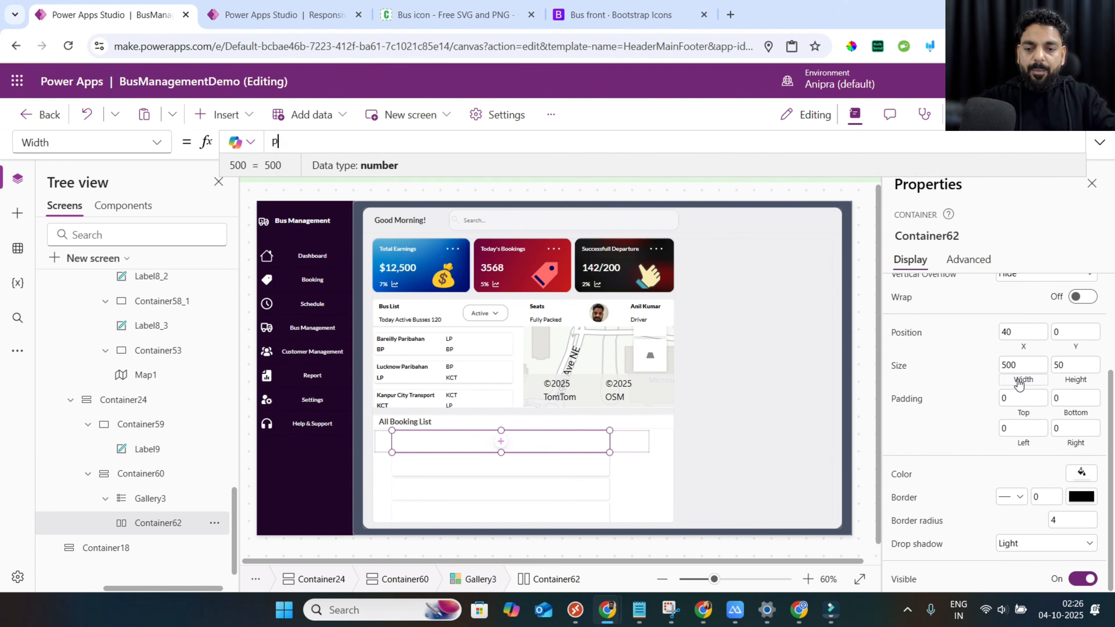
{"action": "type", "text": "arent"}
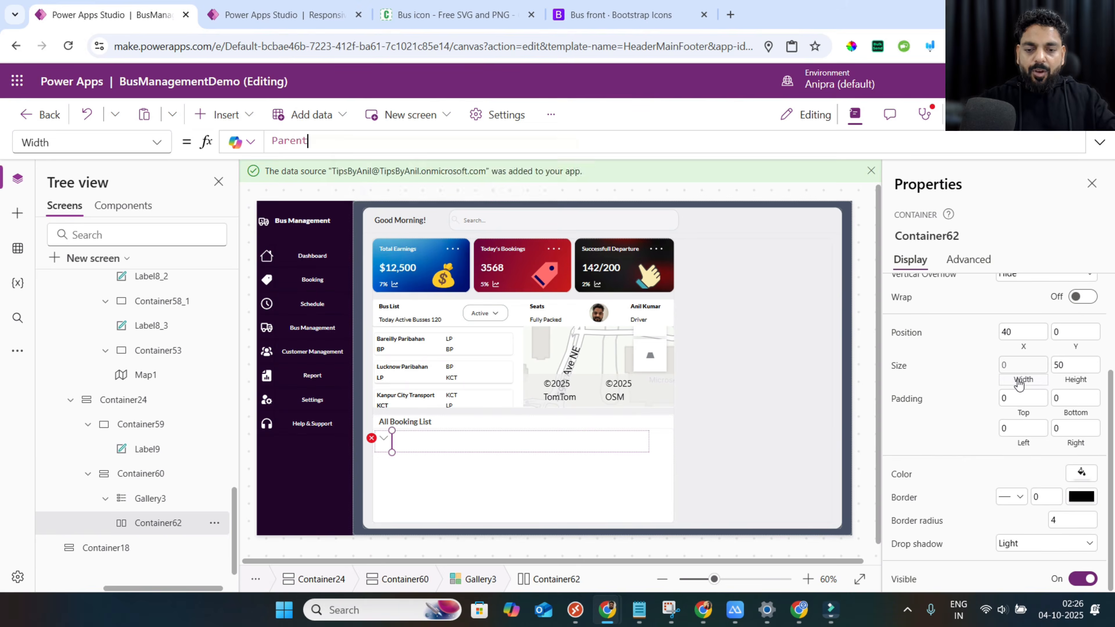
{"action": "type", "text": ".templ"}
{"action": "key", "text": "Down"}
{"action": "key", "text": "Down"}
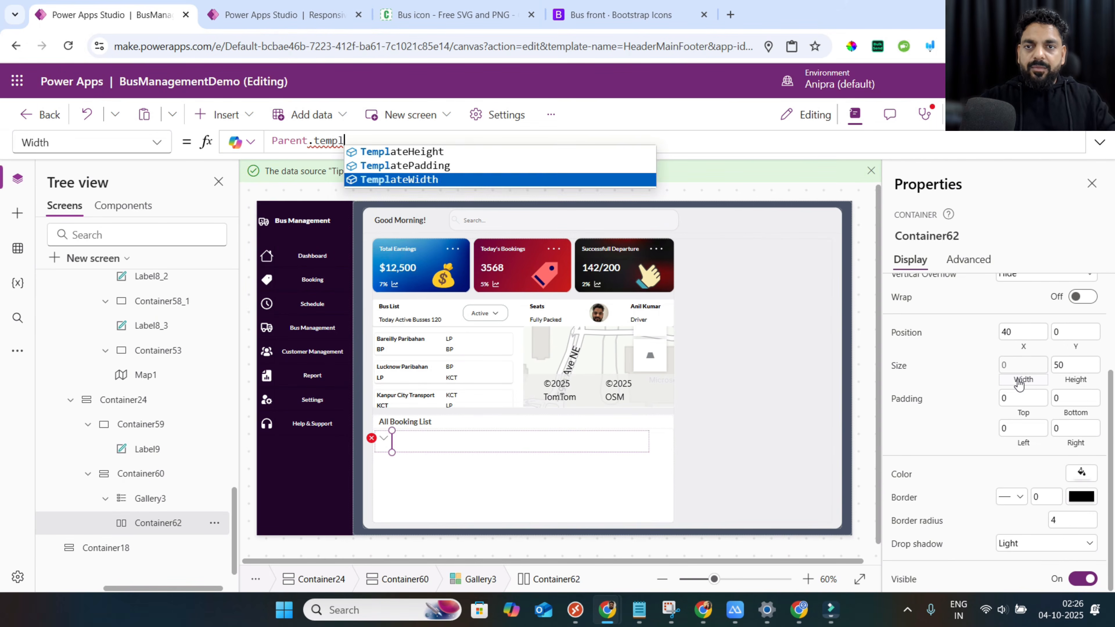
{"action": "key", "text": "Tab"}
Set Container62's height to Parent.TemplateHeight and its X position to 0.
{"action": "left_click", "coordinate": [1061, 379]}
{"action": "type", "text": "parent.temp"}
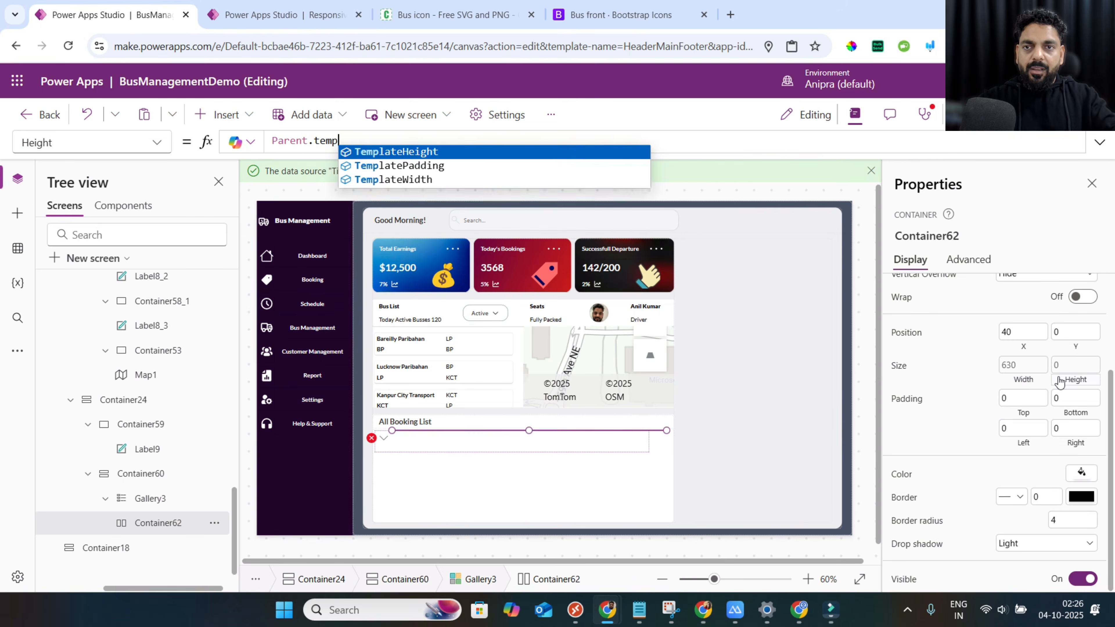
{"action": "key", "text": "Tab"}
{"action": "left_click", "coordinate": [1027, 350]}
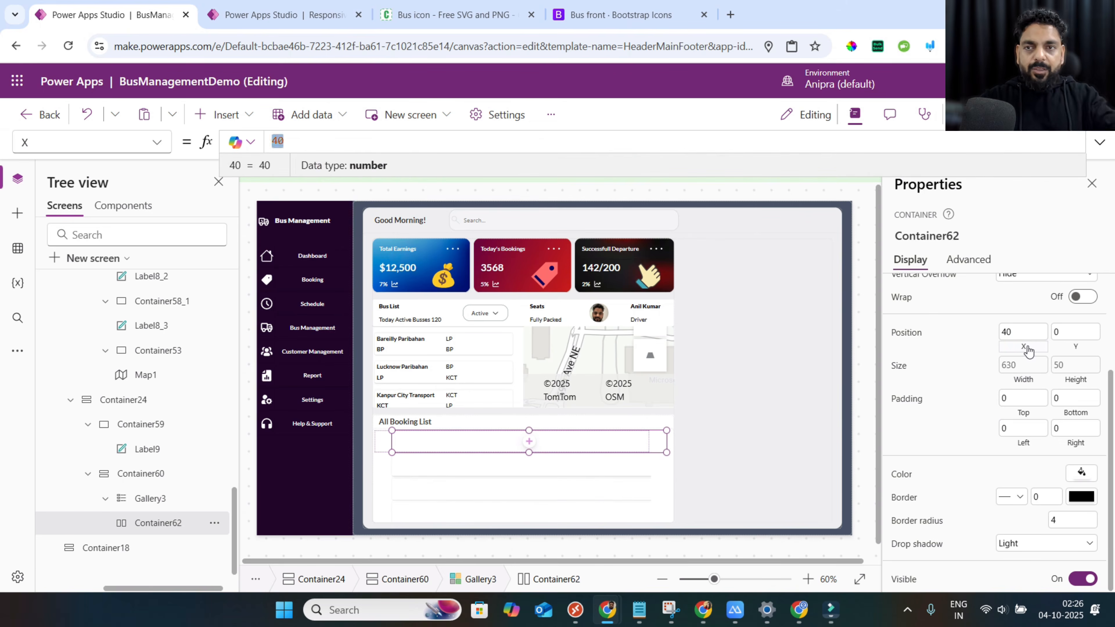
{"action": "type", "text": "0"}
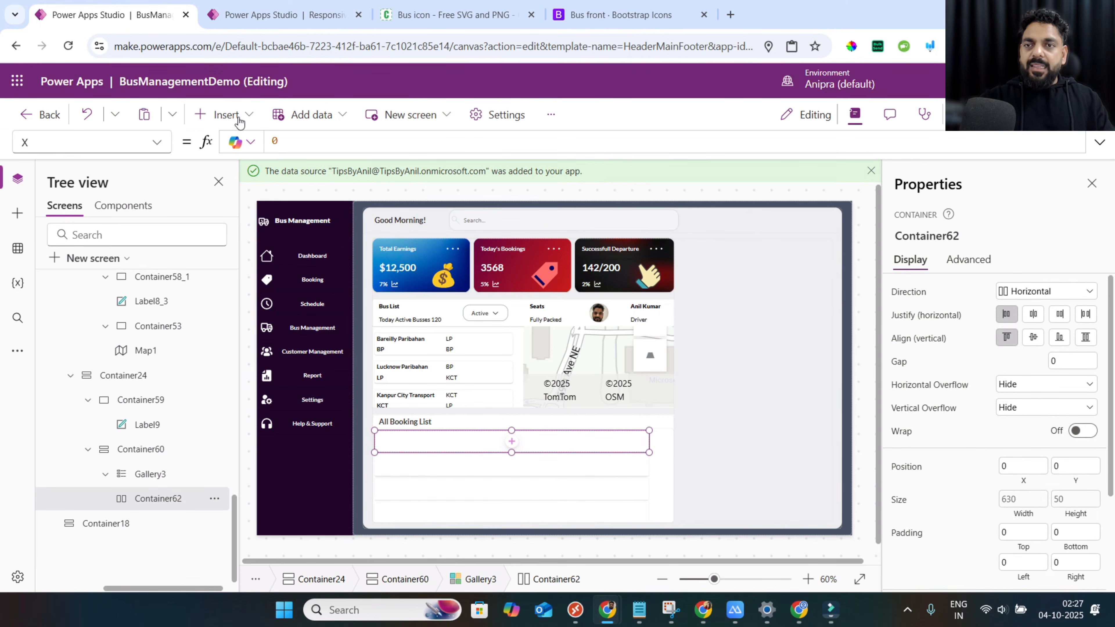
Insert a plain container inside Container62 in the booking gallery.
{"action": "left_click", "coordinate": [226, 115]}
{"action": "type", "text": "conta"}
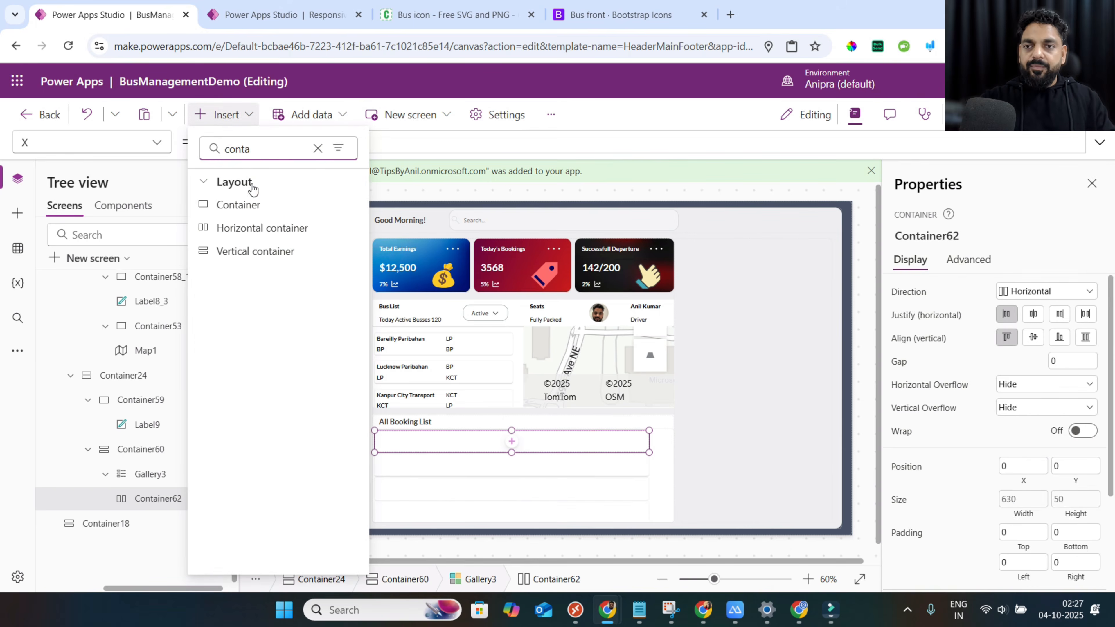
{"action": "left_click", "coordinate": [238, 205]}
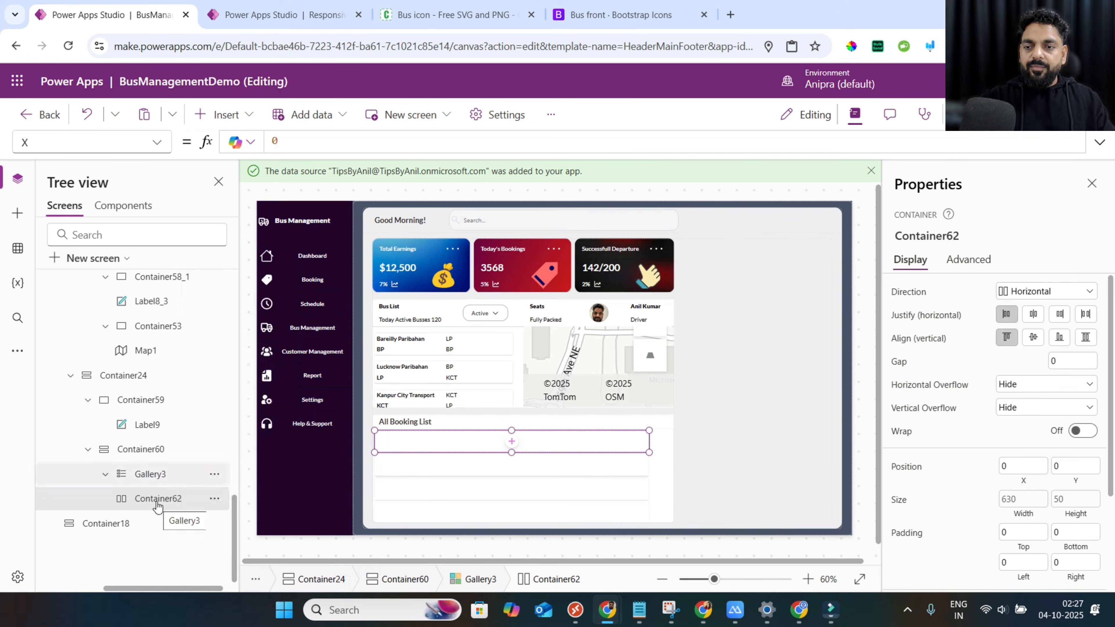
Copy the new inner container and paste five copies into Container62 to form six columns.
{"action": "right_click", "coordinate": [183, 478]}
{"action": "left_click", "coordinate": [220, 200]}
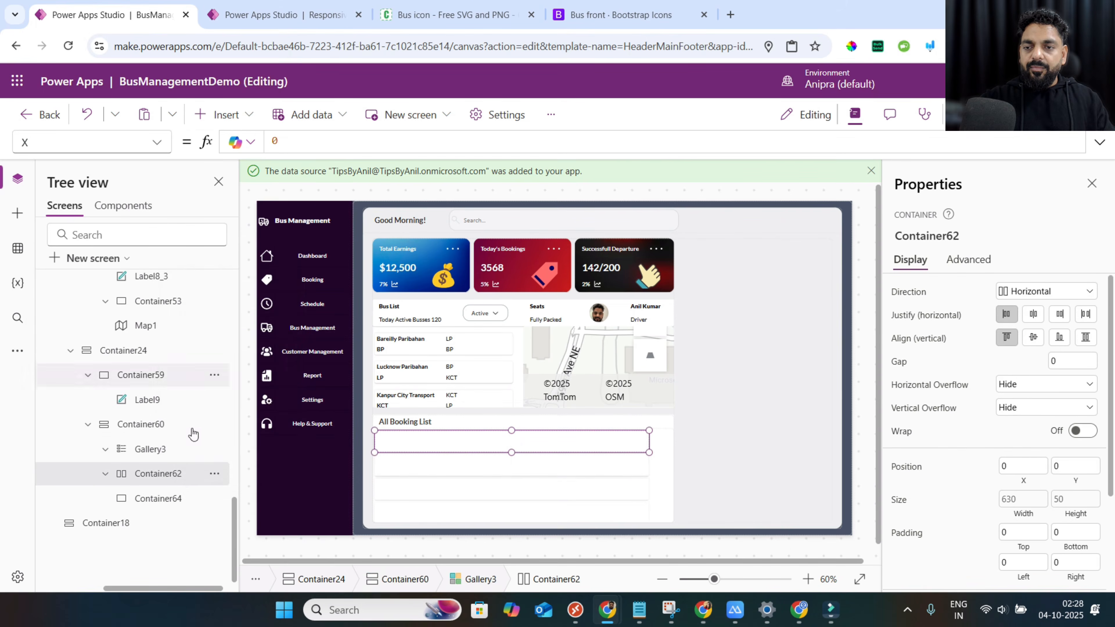
{"action": "left_click", "coordinate": [185, 478]}
{"action": "key", "text": "ctrl+v"}
{"action": "left_click", "coordinate": [181, 479]}
{"action": "key", "text": "ctrl+v"}
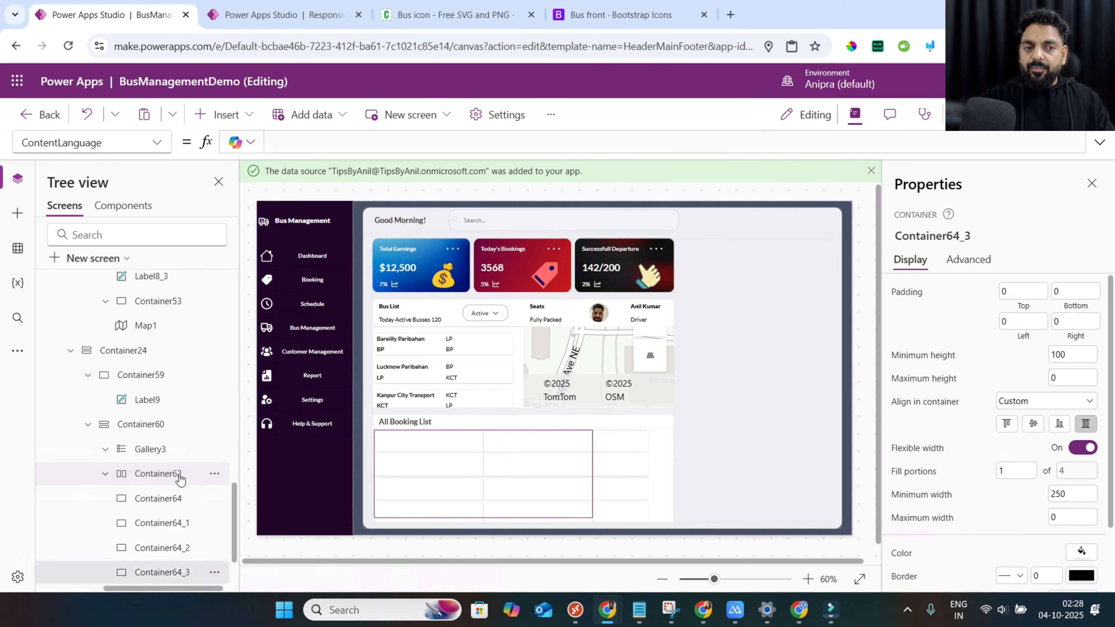
{"action": "left_click", "coordinate": [181, 479]}
{"action": "key", "text": "ctrl+v"}
{"action": "left_click", "coordinate": [180, 479]}
{"action": "key", "text": "ctrl+v"}
{"action": "scroll", "coordinate": [176, 439], "scroll_direction": "down", "scroll_amount": 3}
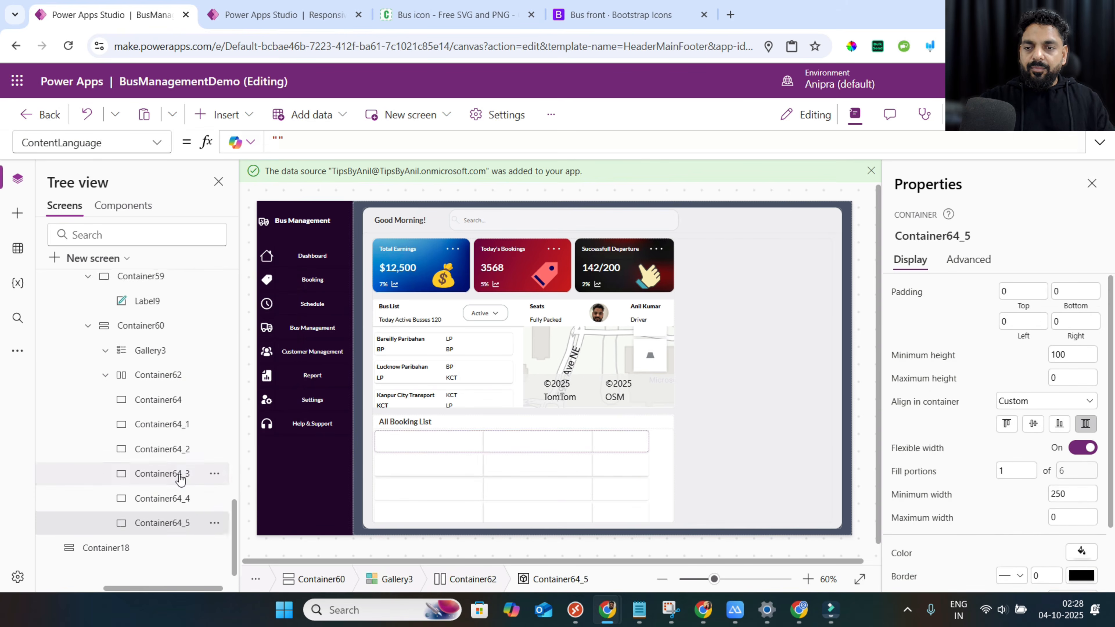
Select all six column containers, Container64 through Container64_5, and set their minimum width and minimum height to 0.
{"action": "left_click", "coordinate": [174, 397]}
{"action": "left_click", "coordinate": [178, 426], "text": "ctrl"}
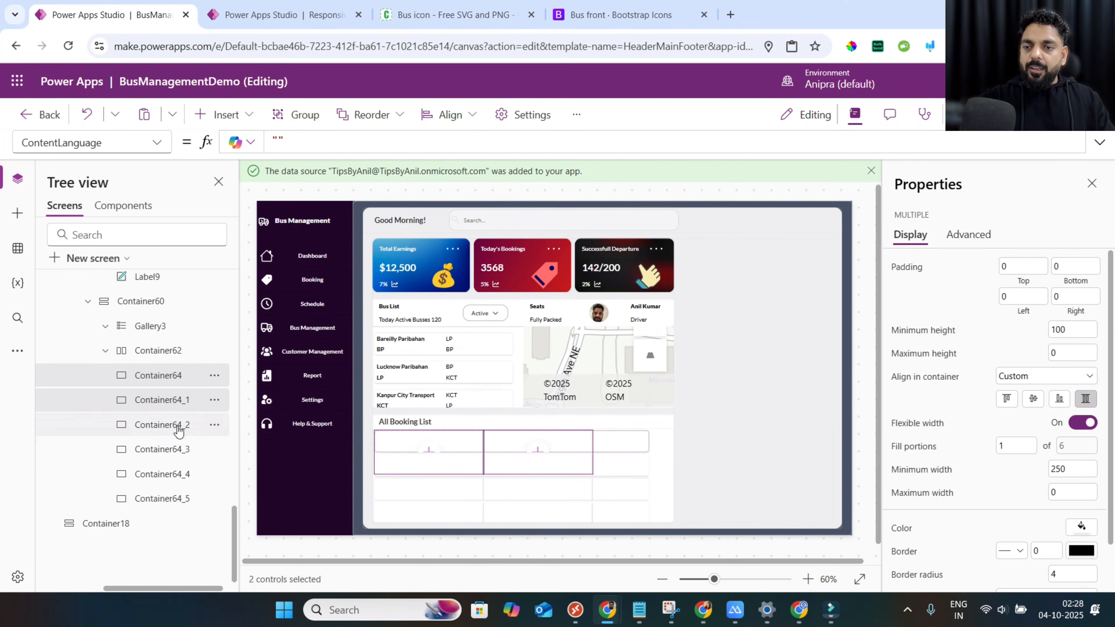
{"action": "left_click", "coordinate": [180, 450], "text": "ctrl"}
{"action": "left_click", "coordinate": [182, 469], "text": "ctrl"}
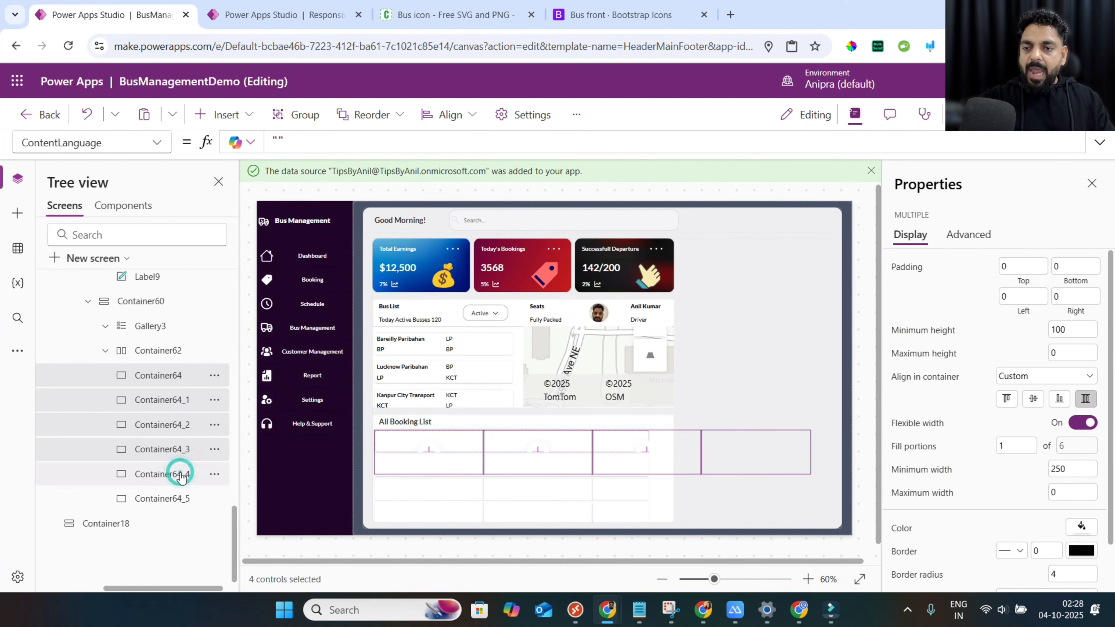
{"action": "left_click", "coordinate": [182, 494], "text": "ctrl"}
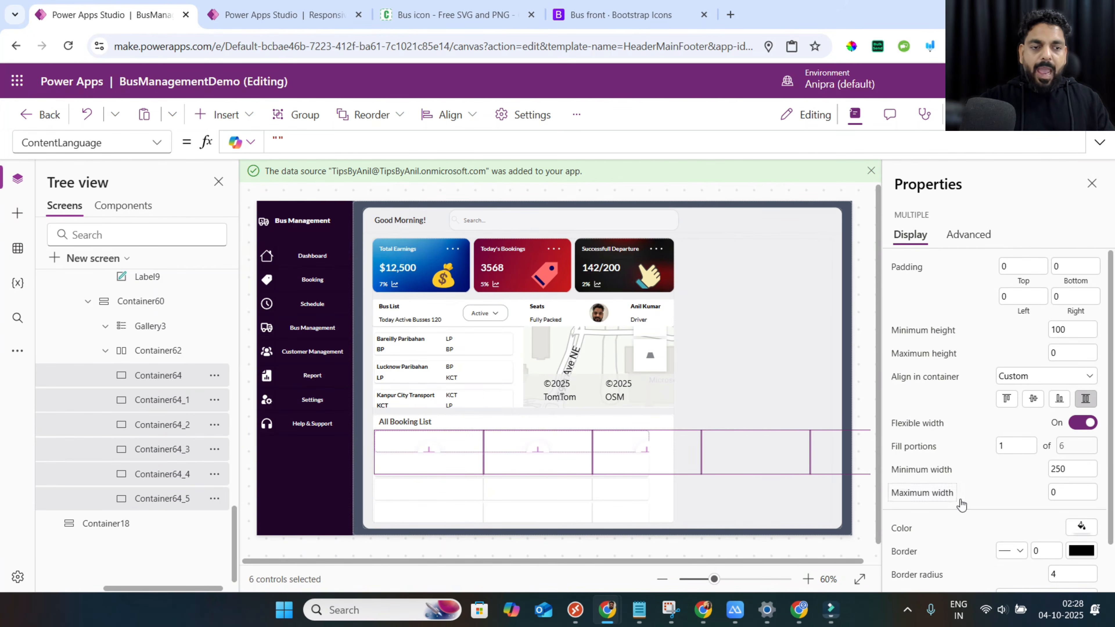
{"action": "double_click", "coordinate": [1079, 472]}
{"action": "type", "text": "0"}
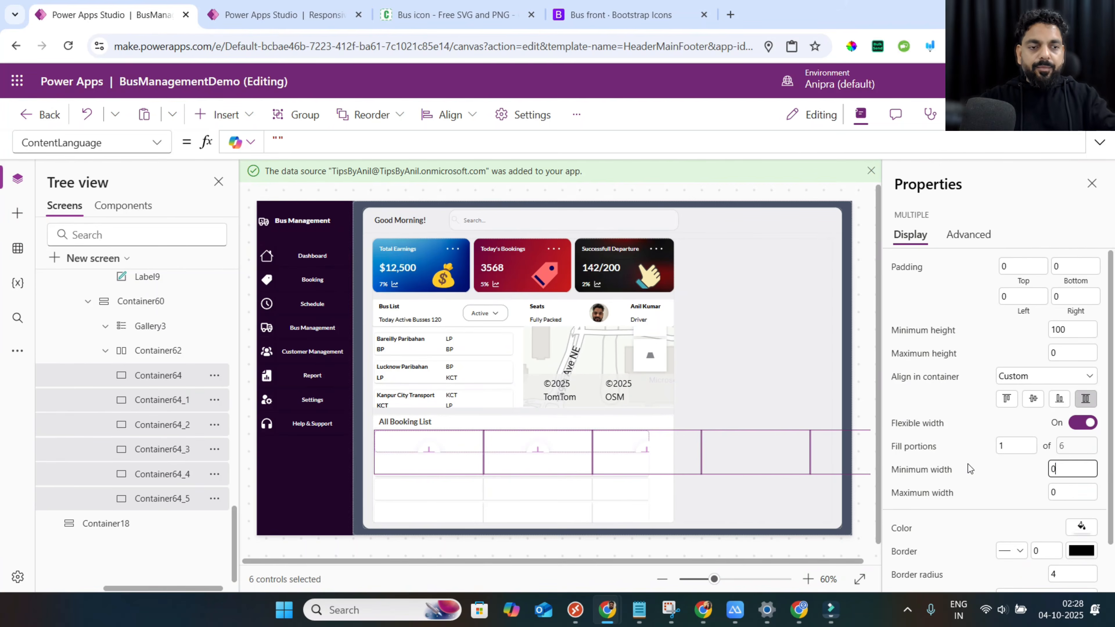
Insert an image into the first column container, Container64, and set its height to Parent.Height*70%.
{"action": "left_click", "coordinate": [403, 446]}
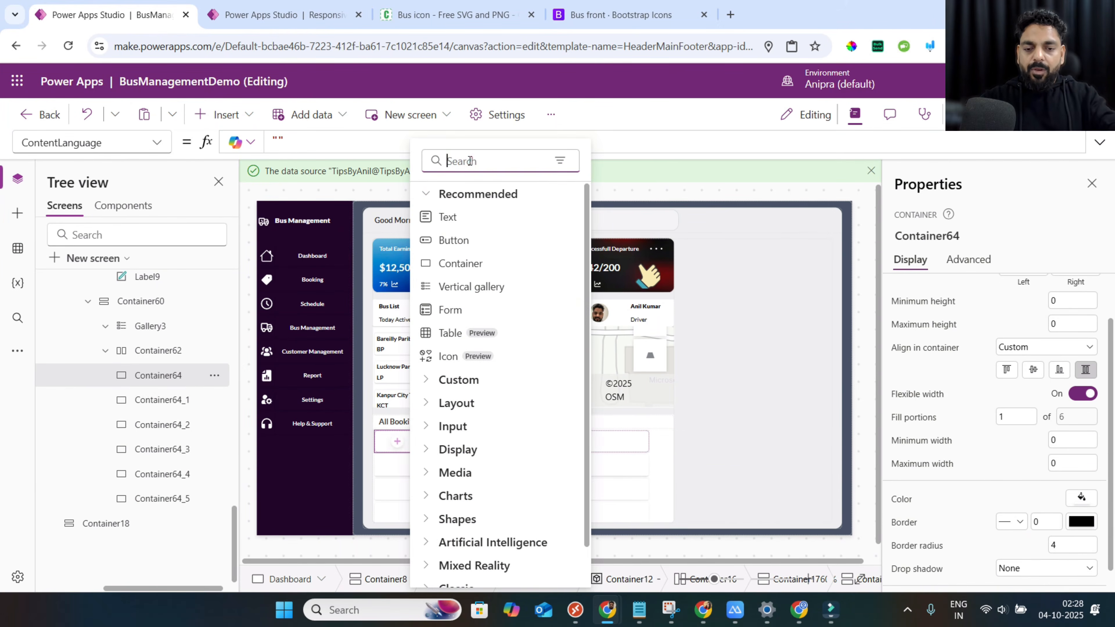
{"action": "type", "text": "image"}
{"action": "left_click", "coordinate": [1063, 392]}
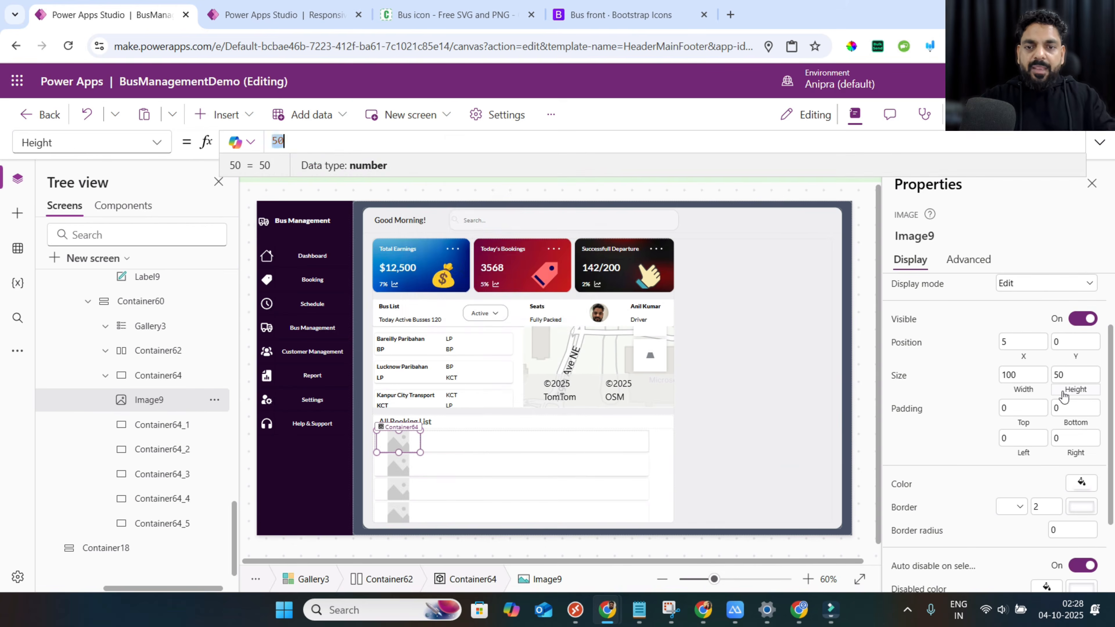
{"action": "type", "text": "Pare"}
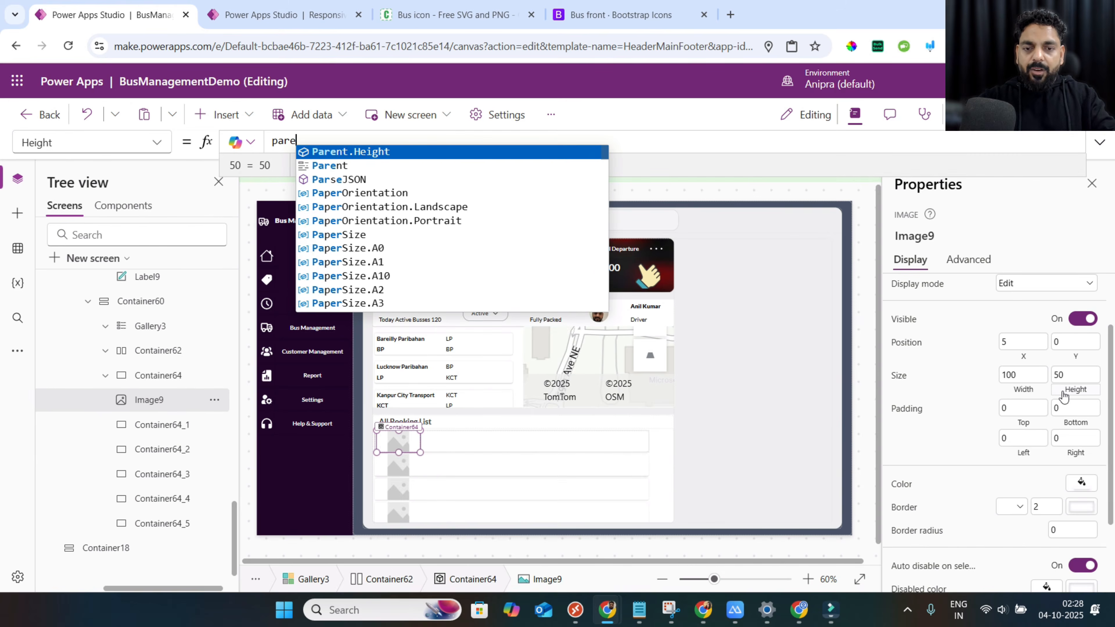
{"action": "key", "text": "Tab"}
{"action": "type", "text": "*70"}
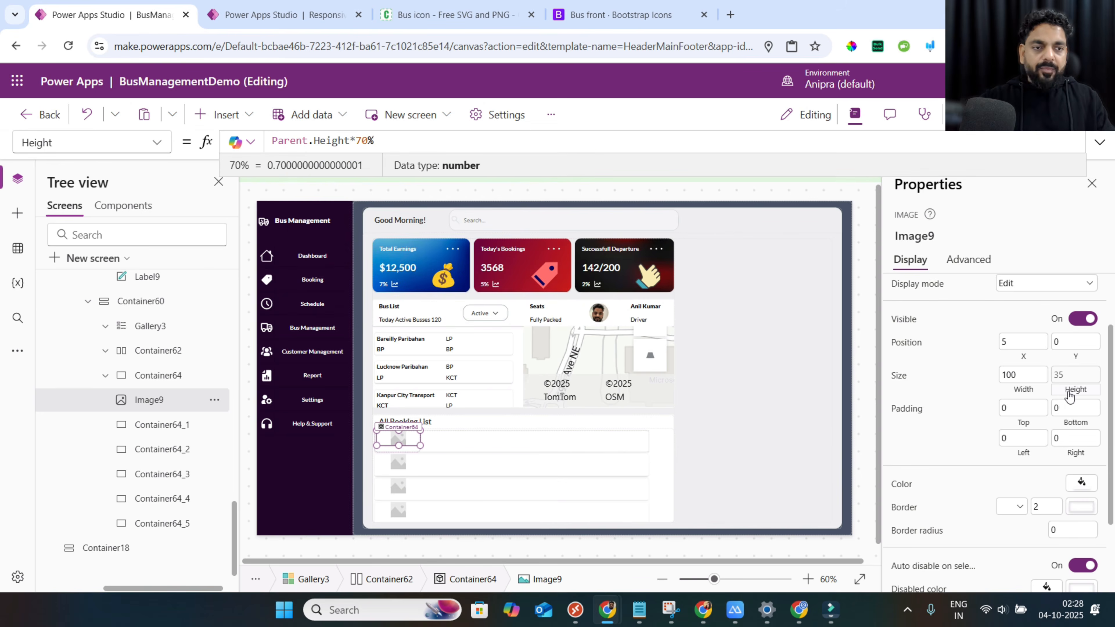
Set the width of the image in the first column to Self.Height.
{"action": "left_click", "coordinate": [1031, 395]}
{"action": "type", "text": "self"}
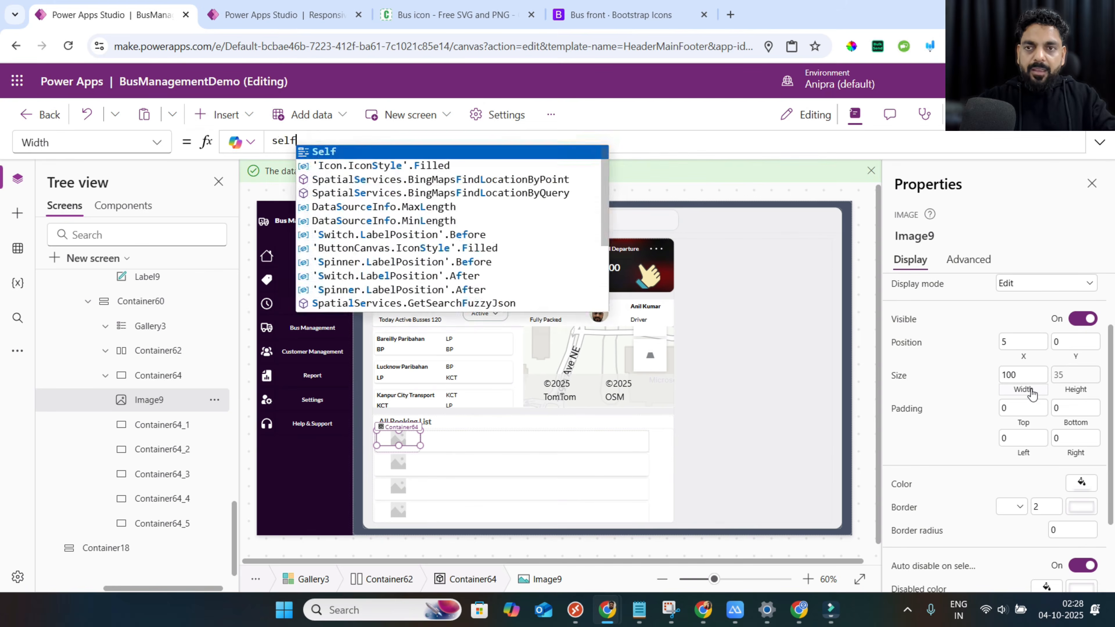
{"action": "type", "text": ".Height"}
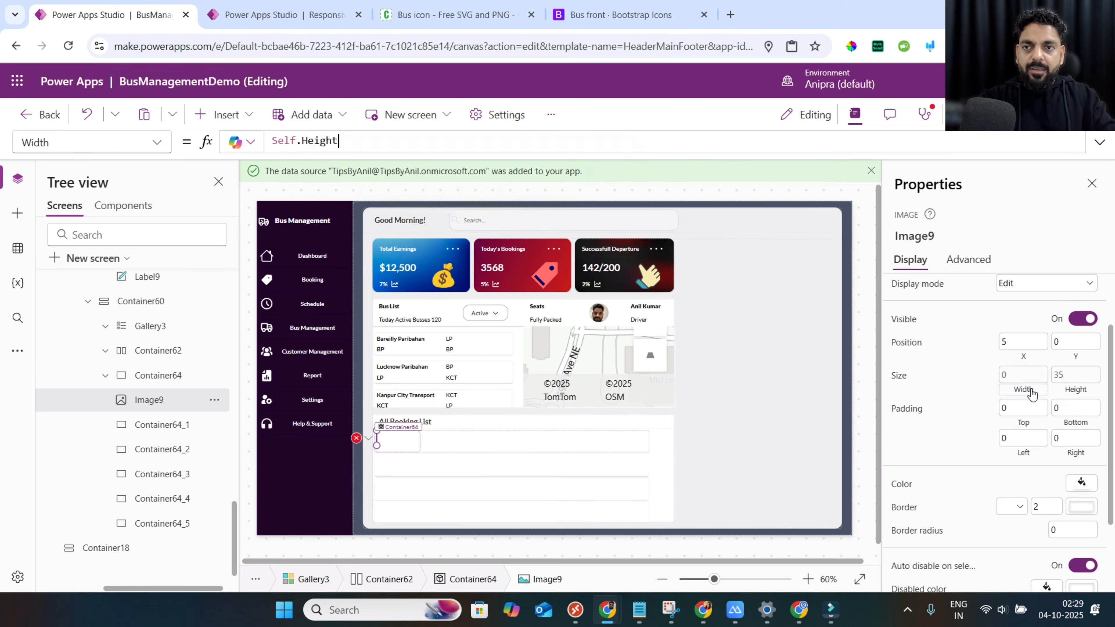
{"action": "scroll", "coordinate": [957, 478], "scroll_direction": "down", "scroll_amount": 1}
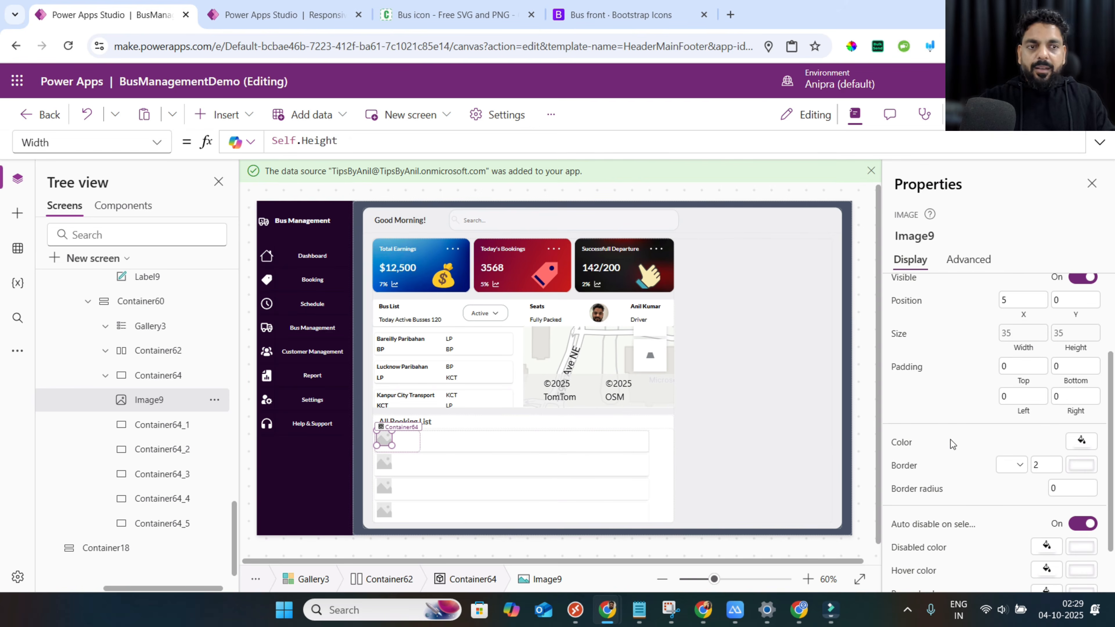
Bind the image in the first column to ThisItem.Picture.
{"action": "scroll", "coordinate": [1003, 388], "scroll_direction": "up", "scroll_amount": 3}
{"action": "left_click", "coordinate": [903, 292]}
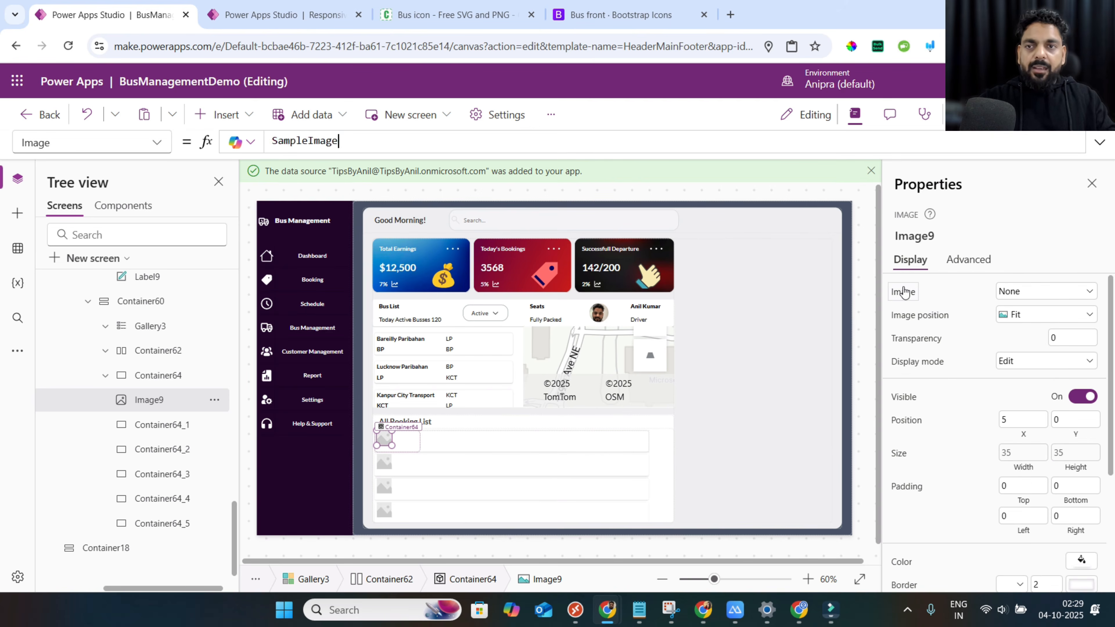
{"action": "key", "text": "ctrl+a"}
{"action": "type", "text": "this"}
{"action": "key", "text": "Tab"}
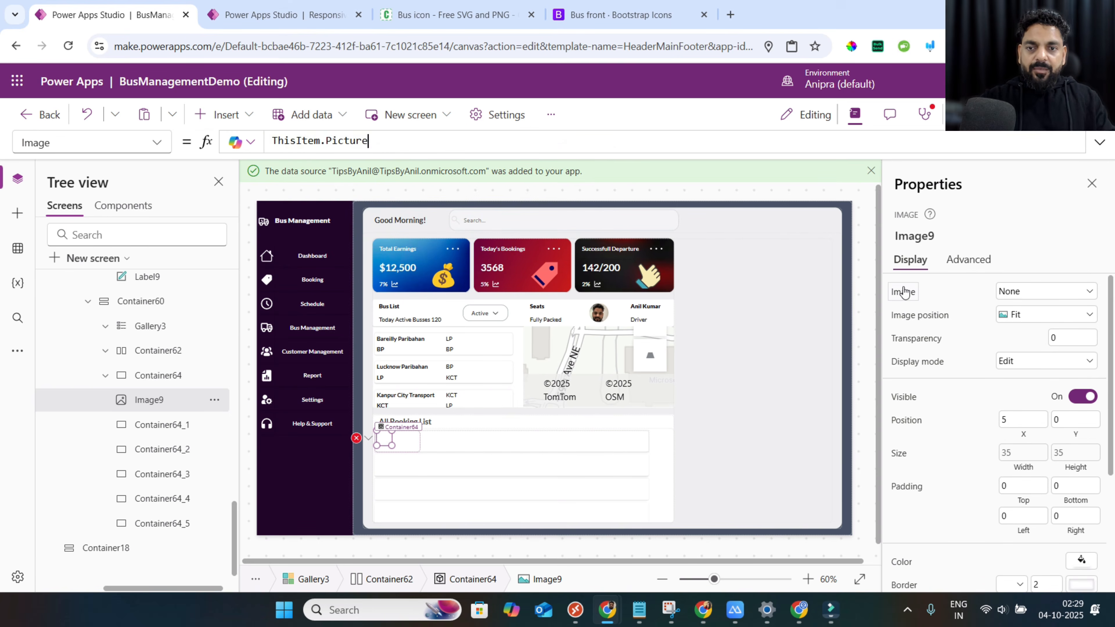
Center the booking picture vertically by setting its Y position to (Parent.Height-Self.Height)/2.
{"action": "left_click", "coordinate": [1071, 437]}
{"action": "type", "text": "pare"}
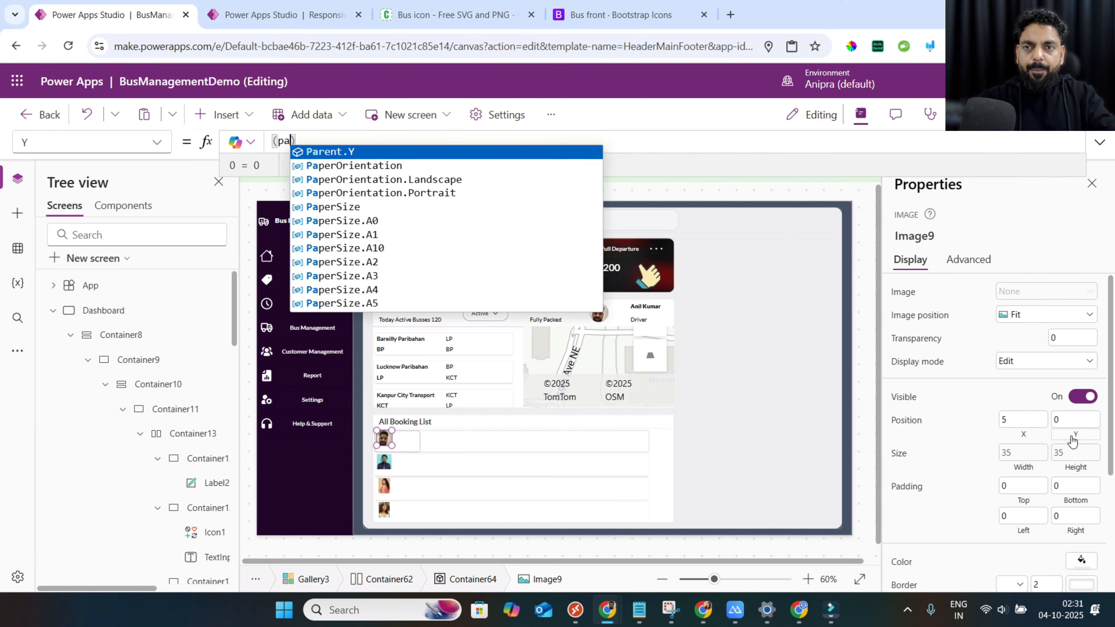
{"action": "key", "text": "Down"}
{"action": "key", "text": "Tab"}
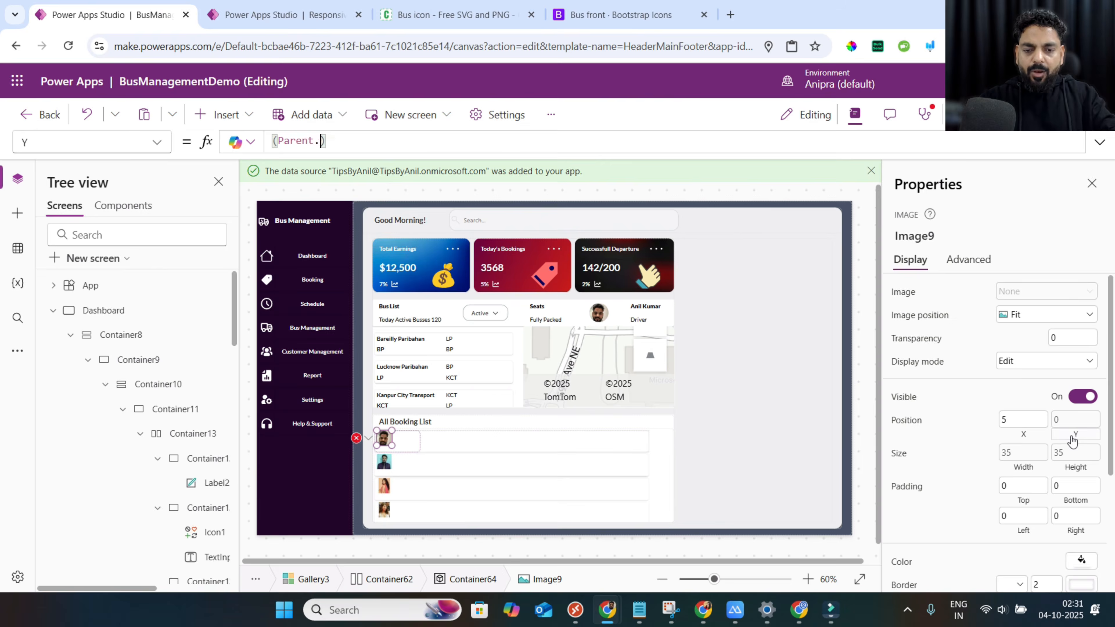
{"action": "type", "text": ".hei"}
{"action": "key", "text": "Tab"}
{"action": "type", "text": "-sel"}
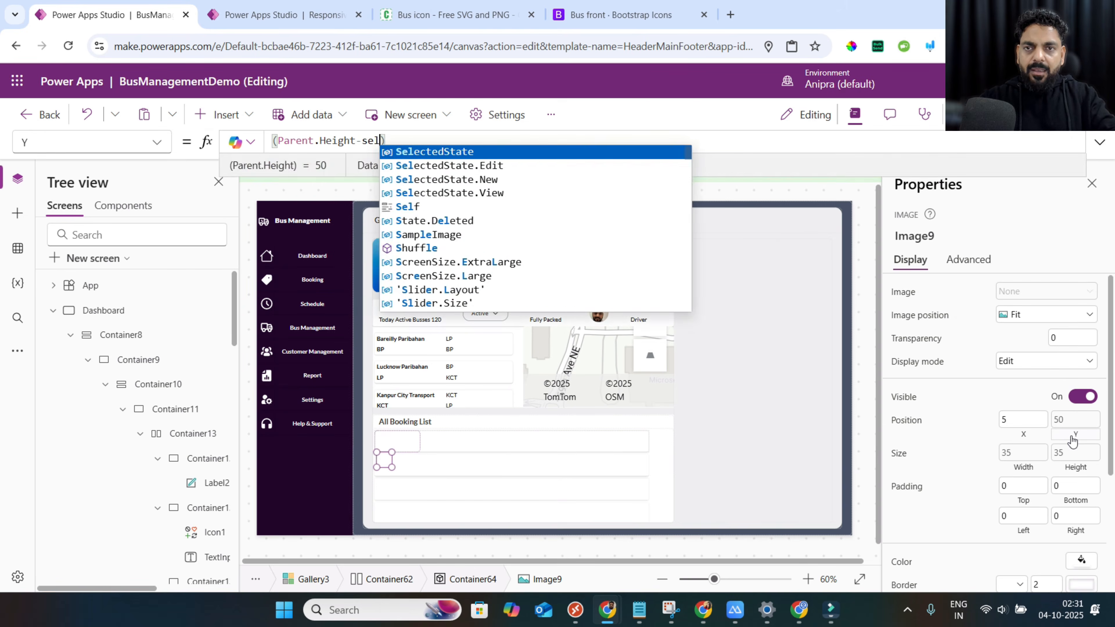
{"action": "key", "text": "Tab"}
{"action": "type", "text": ".hei"}
{"action": "key", "text": "Tab"}
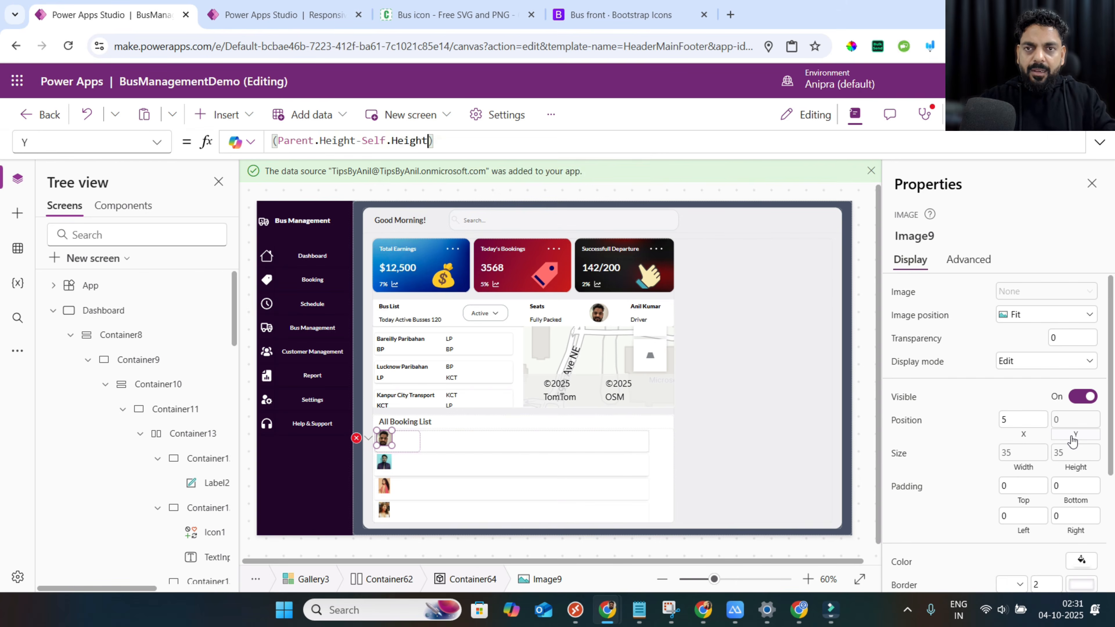
{"action": "key", "text": "Home"}
{"action": "type", "text": "/2"}
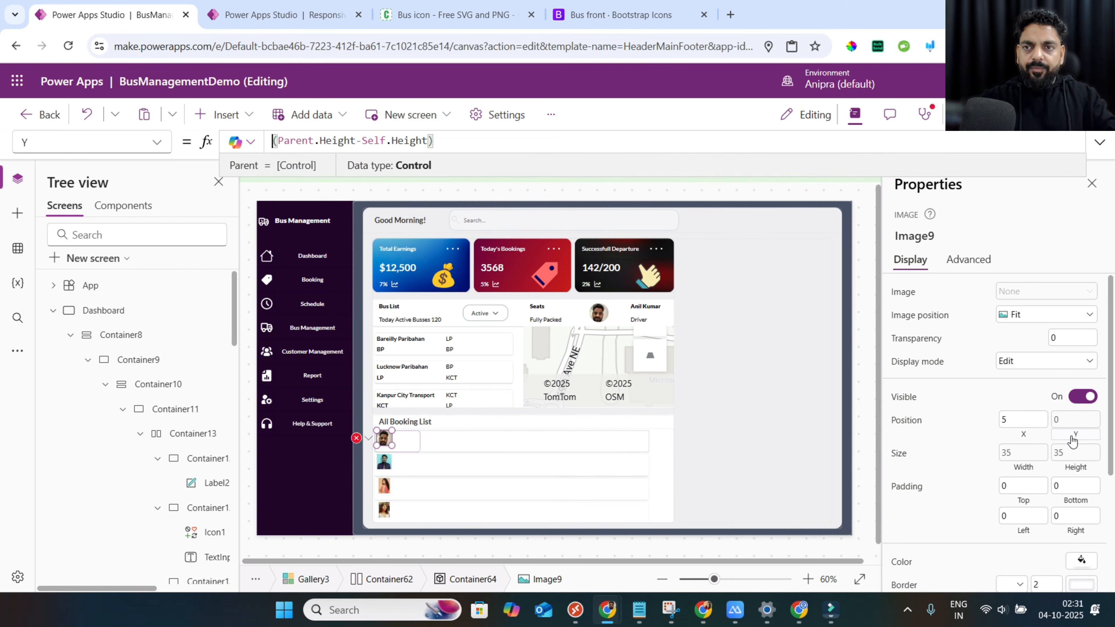
Center the booking picture horizontally by setting its X position to (Parent.Width-Self.Width)/2.
{"action": "left_click", "coordinate": [1039, 438]}
{"action": "type", "text": "(pa"}
{"action": "key", "text": "Tab"}
{"action": "type", "text": "."}
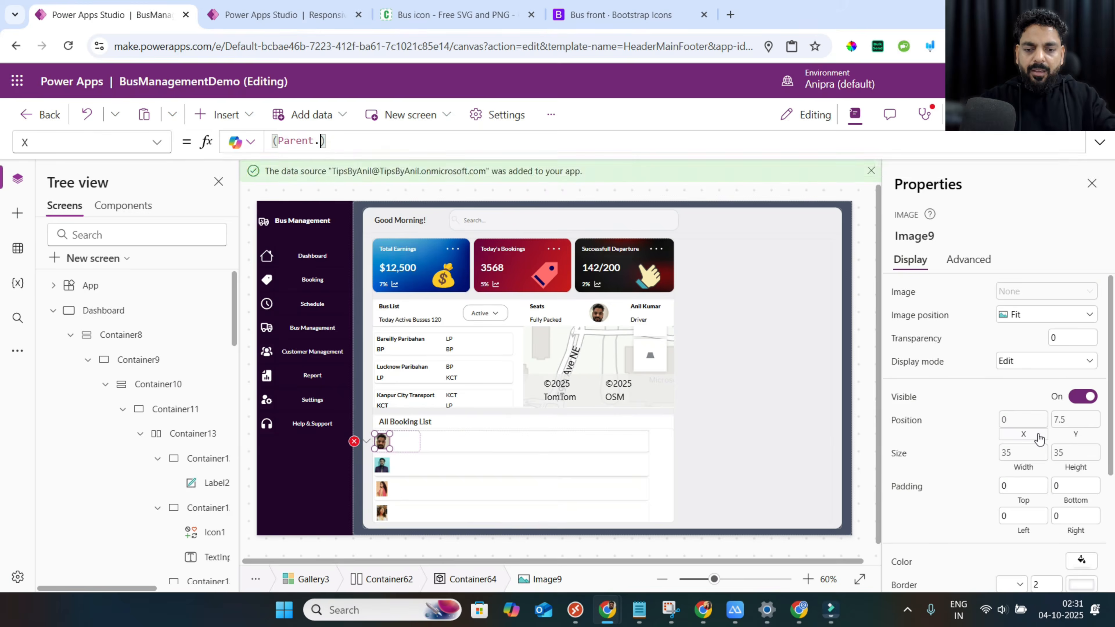
{"action": "type", "text": "-sel"}
{"action": "key", "text": "Tab"}
{"action": "type", "text": ".wi"}
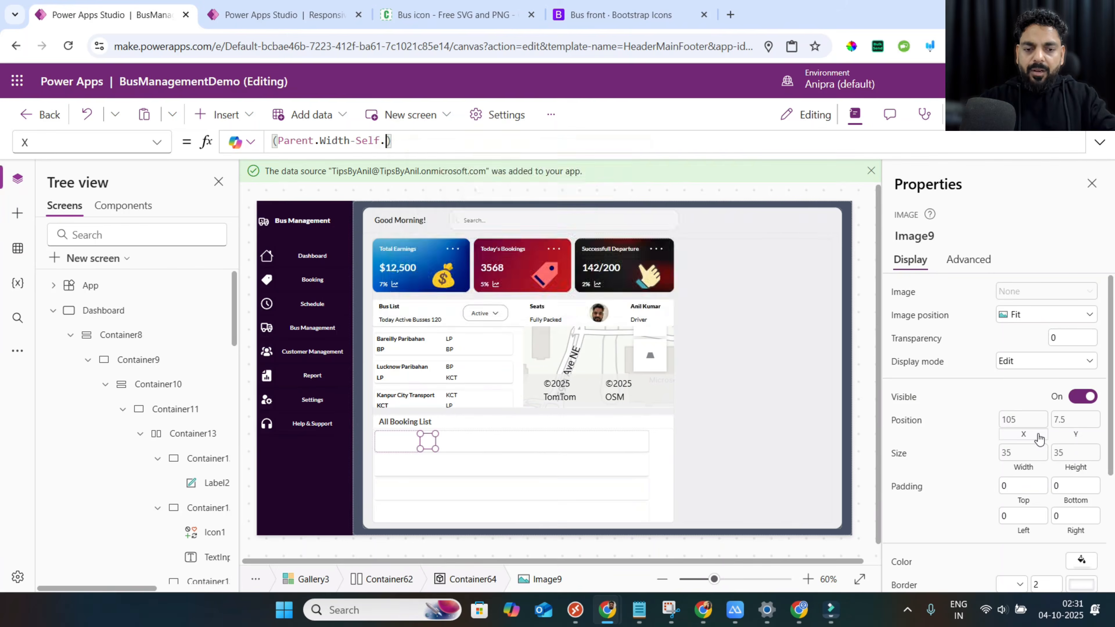
{"action": "key", "text": "Tab"}
{"action": "type", "text": "/2"}
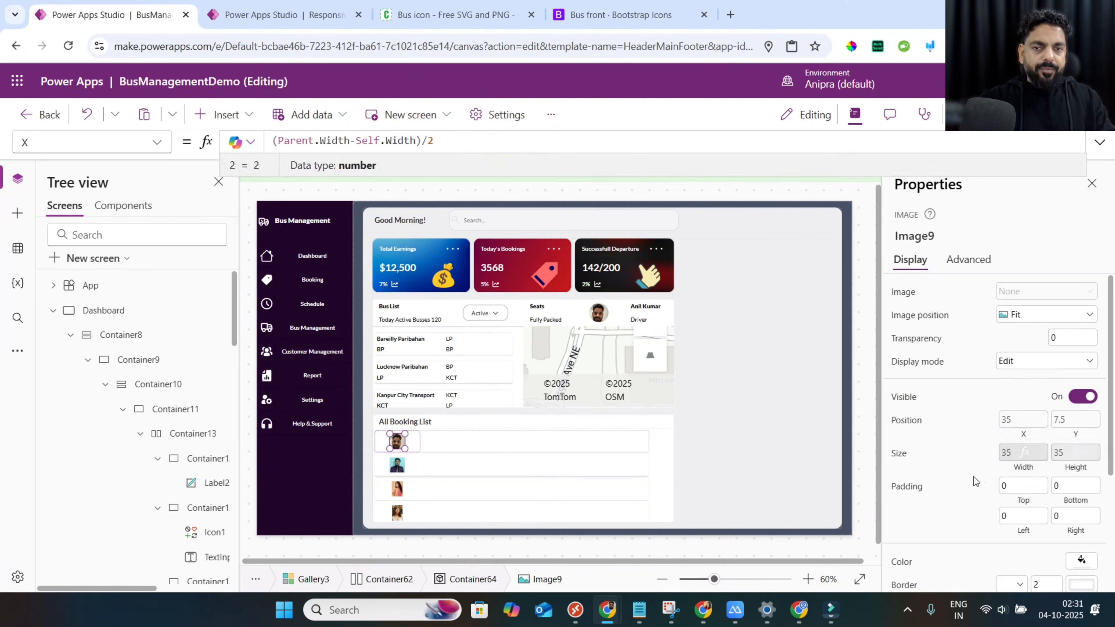
Round the booking picture with a border radius of 180 and start the app preview.
{"action": "scroll", "coordinate": [974, 476], "scroll_direction": "down", "scroll_amount": 4}
{"action": "left_click_drag", "start_coordinate": [1058, 427], "coordinate": [1003, 427]}
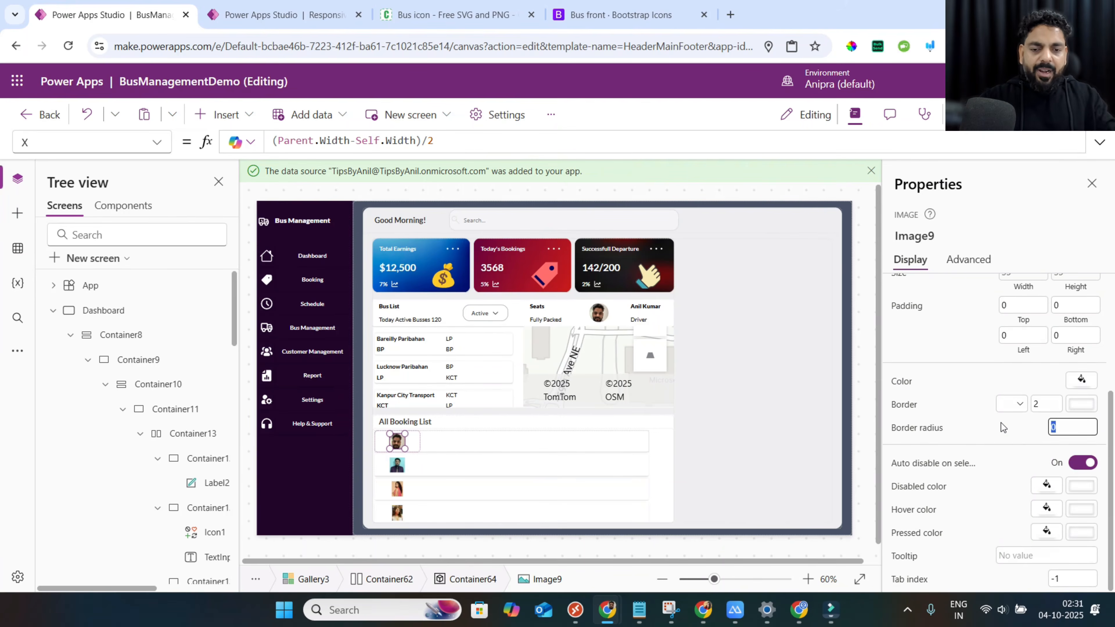
{"action": "type", "text": "180"}
{"action": "key", "text": "Tab"}
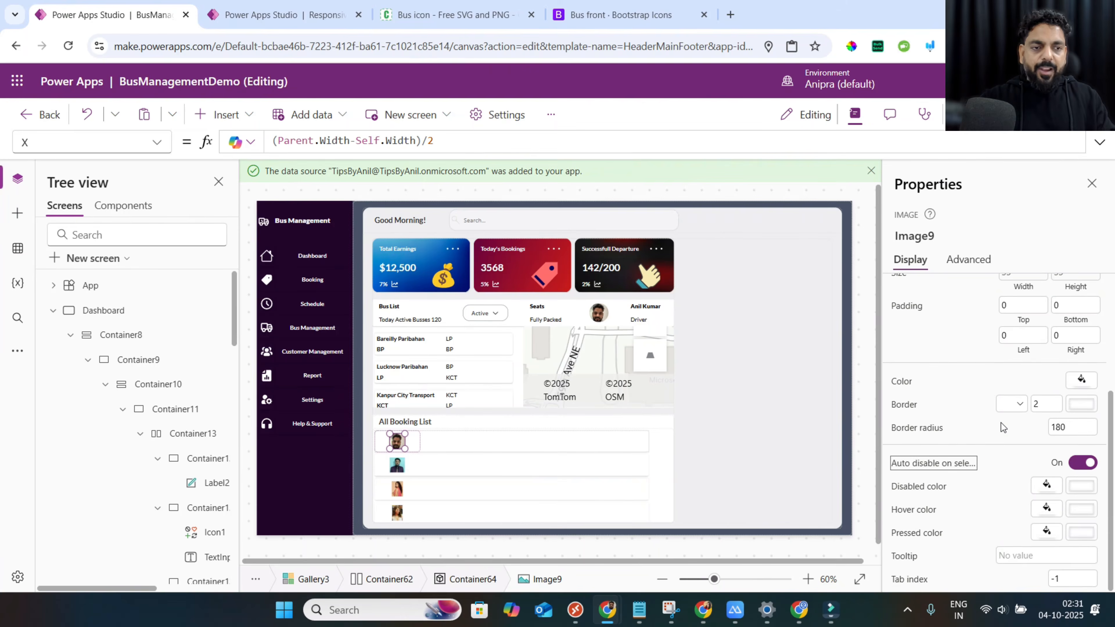
{"action": "key", "text": "F5"}
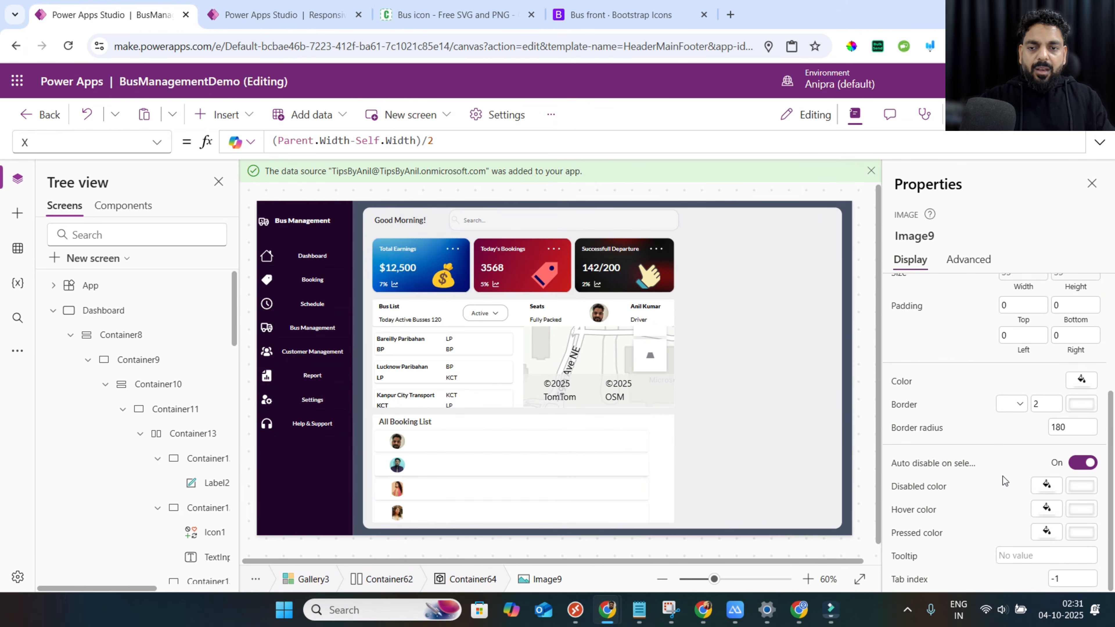
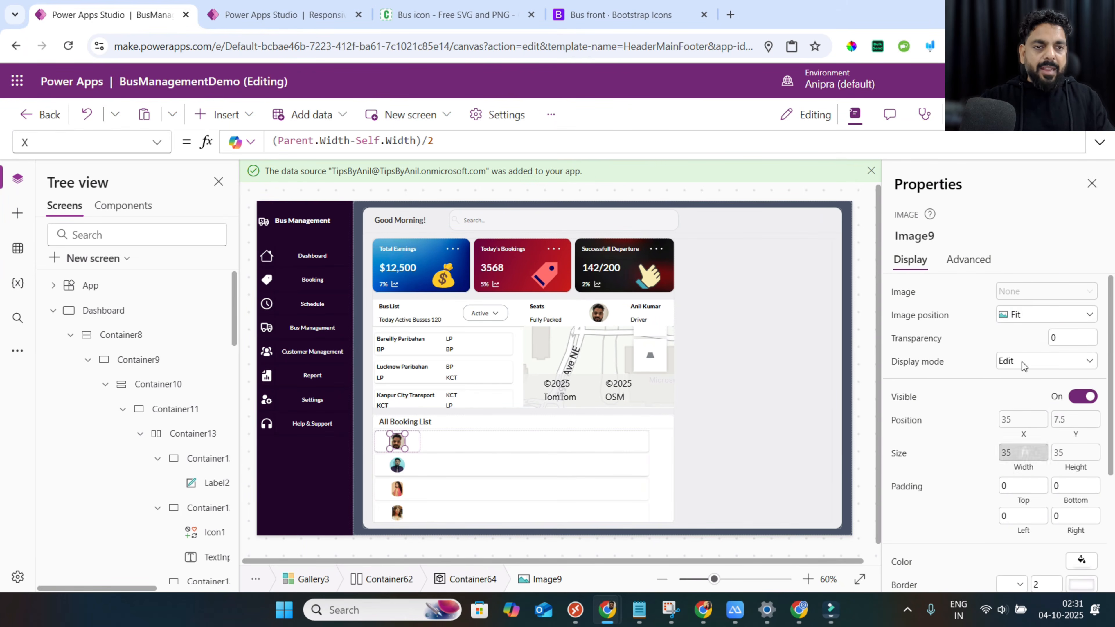
Set the image position of the booking picture to Fill.
{"action": "left_click", "coordinate": [1027, 316]}
{"action": "left_click", "coordinate": [1026, 340]}
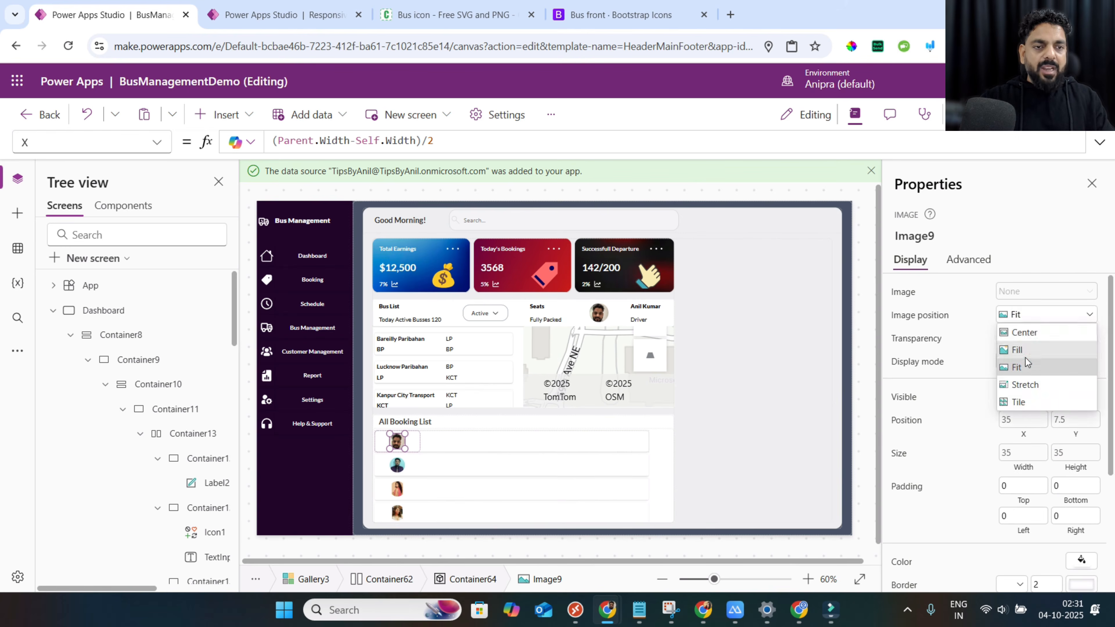
Insert a text label in the second column of the booking gallery and set its font to _Font.
{"action": "left_click", "coordinate": [443, 441]}
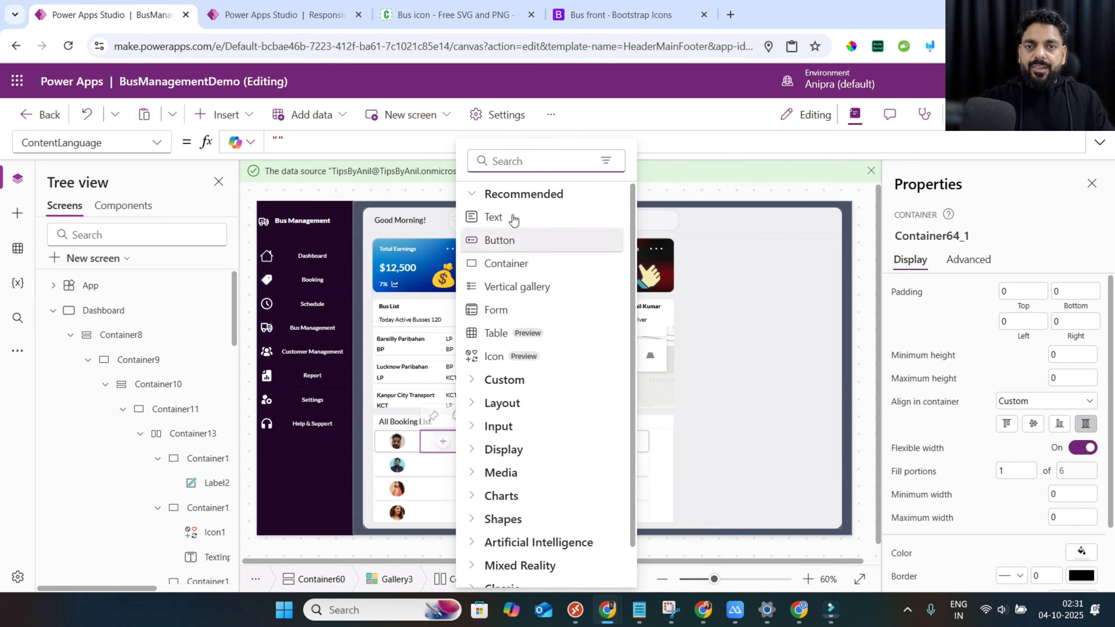
{"action": "type", "text": "lab"}
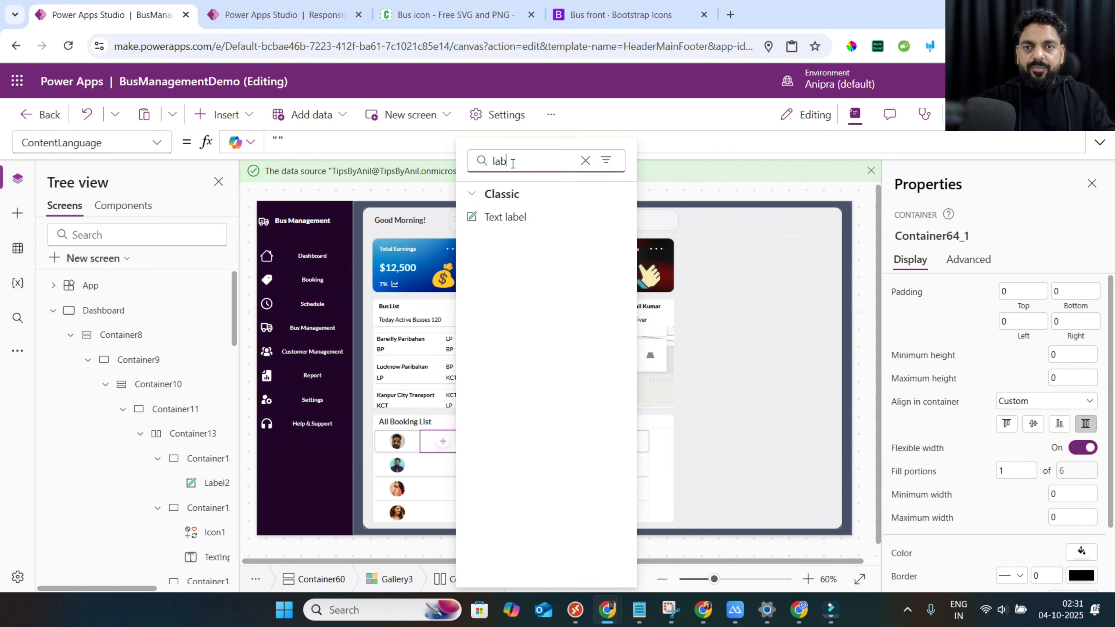
{"action": "type", "text": "_fon"}
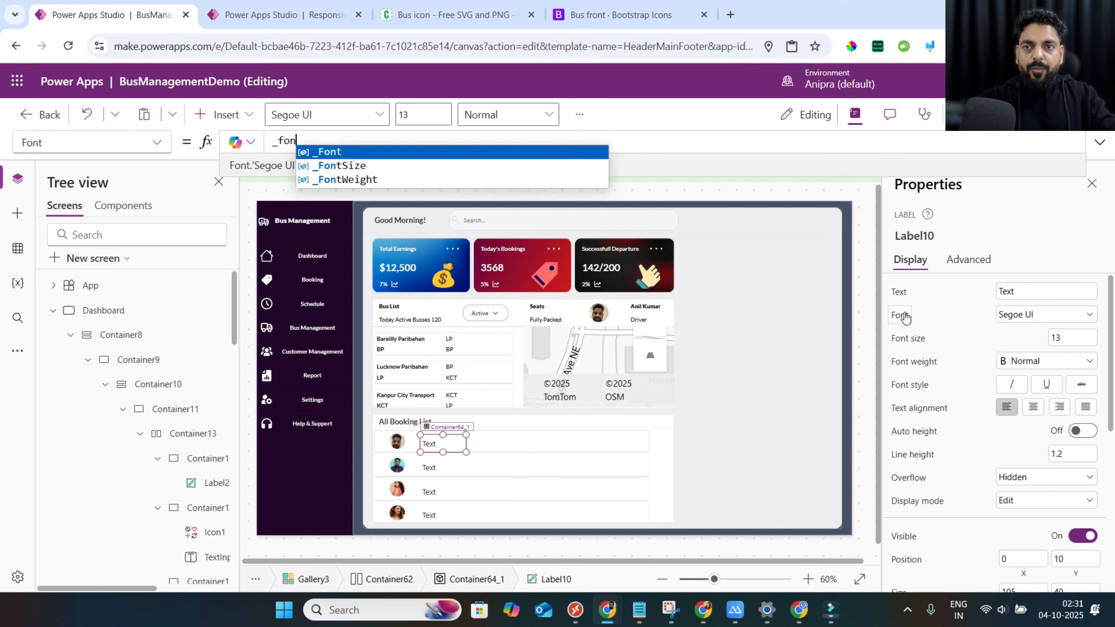
{"action": "key", "text": "Tab"}
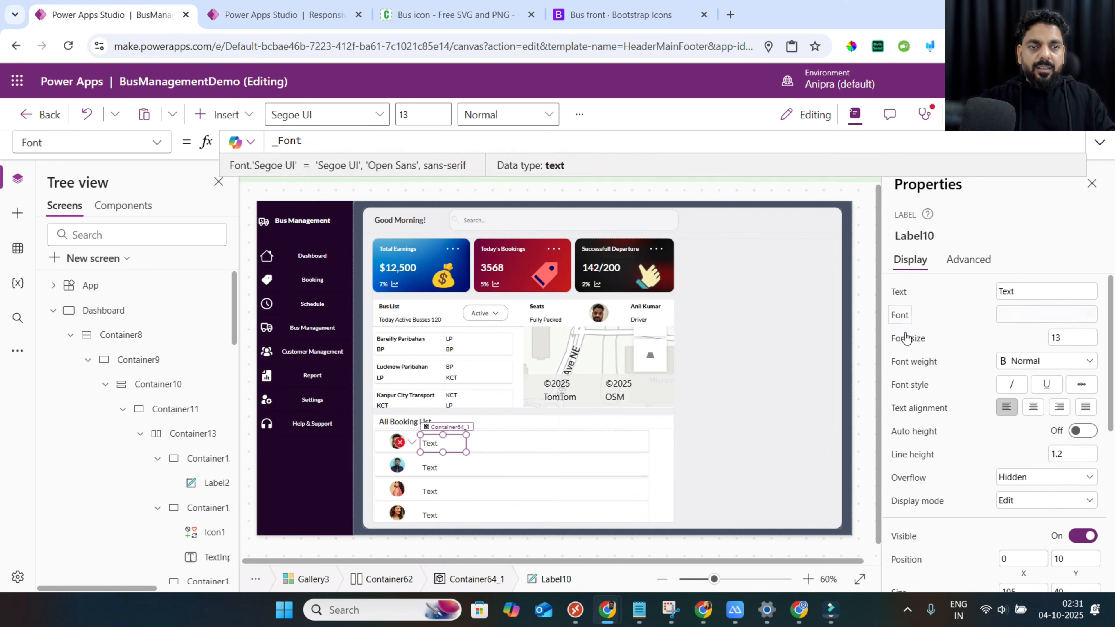
Set the new label's font size to _FontSize and its font weight to _FontWeight.
{"action": "left_click", "coordinate": [906, 343]}
{"action": "left_click", "coordinate": [910, 363]}
{"action": "type", "text": "_Fon"}
{"action": "key", "text": "Tab"}
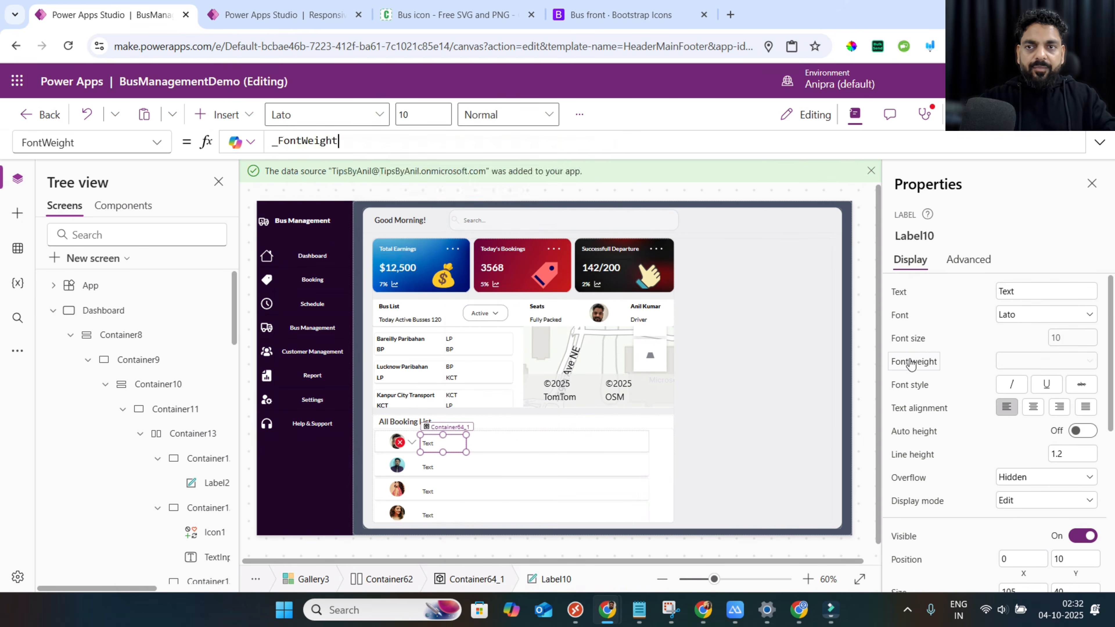
Bind the second column's label text to ThisItem.Passenger.
{"action": "left_click", "coordinate": [899, 292]}
{"action": "type", "text": "ThisItem."}
{"action": "key", "text": "Down"}
{"action": "key", "text": "Down"}
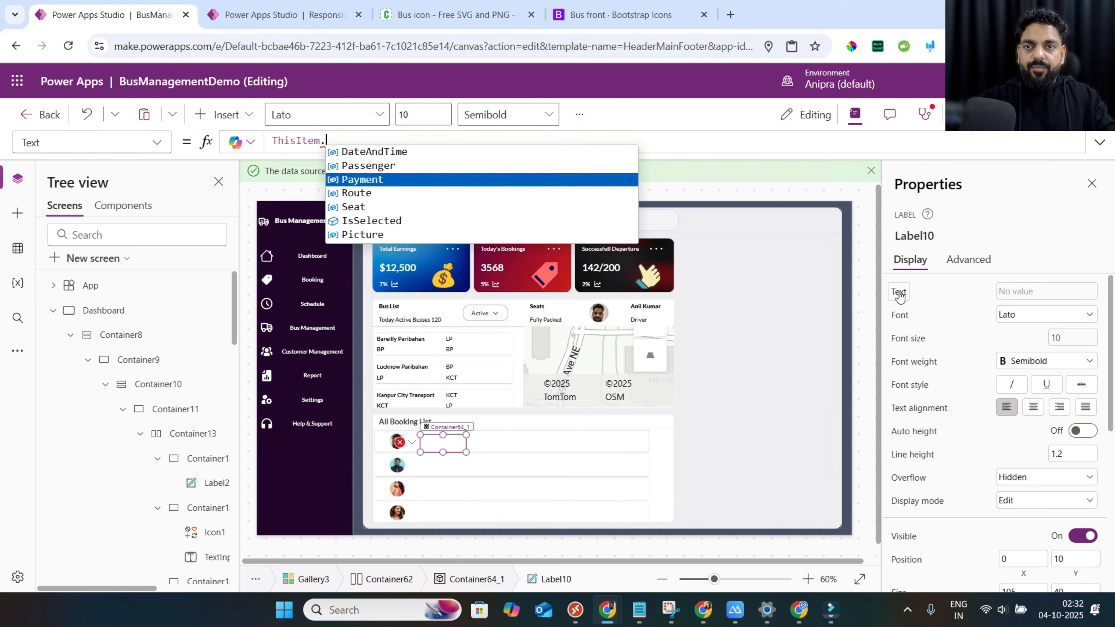
{"action": "key", "text": "Up"}
{"action": "key", "text": "Tab"}
Make the passenger label fill its container with width Parent.Width, height Parent.Height and Y position 0.
{"action": "scroll", "coordinate": [1015, 455], "scroll_direction": "down", "scroll_amount": 3}
{"action": "left_click", "coordinate": [1015, 456]}
{"action": "type", "text": "p"}
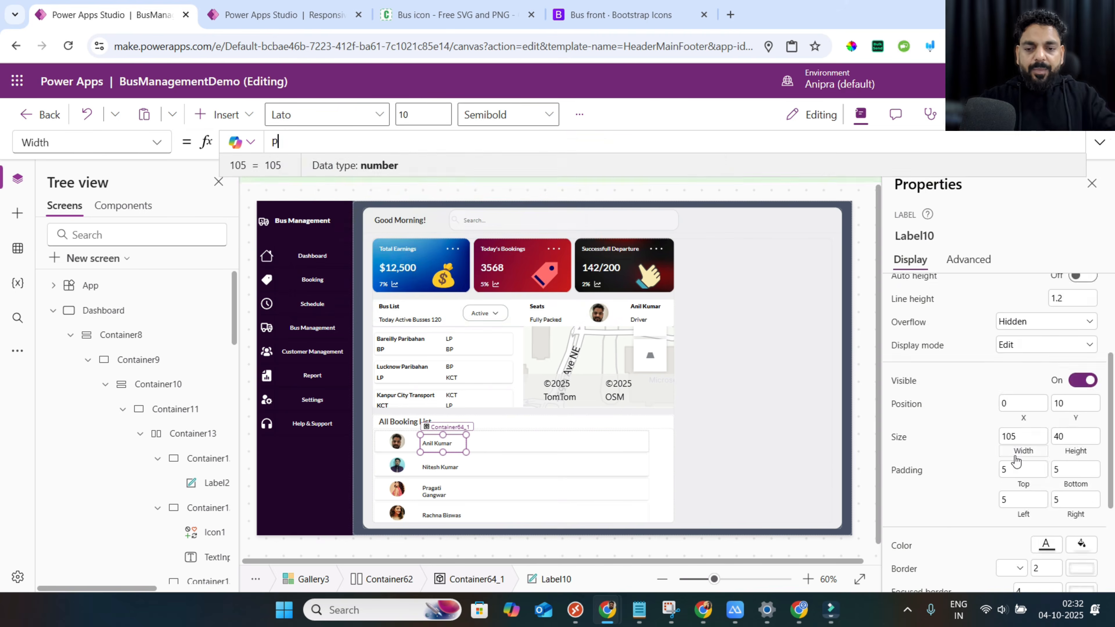
{"action": "type", "text": "are"}
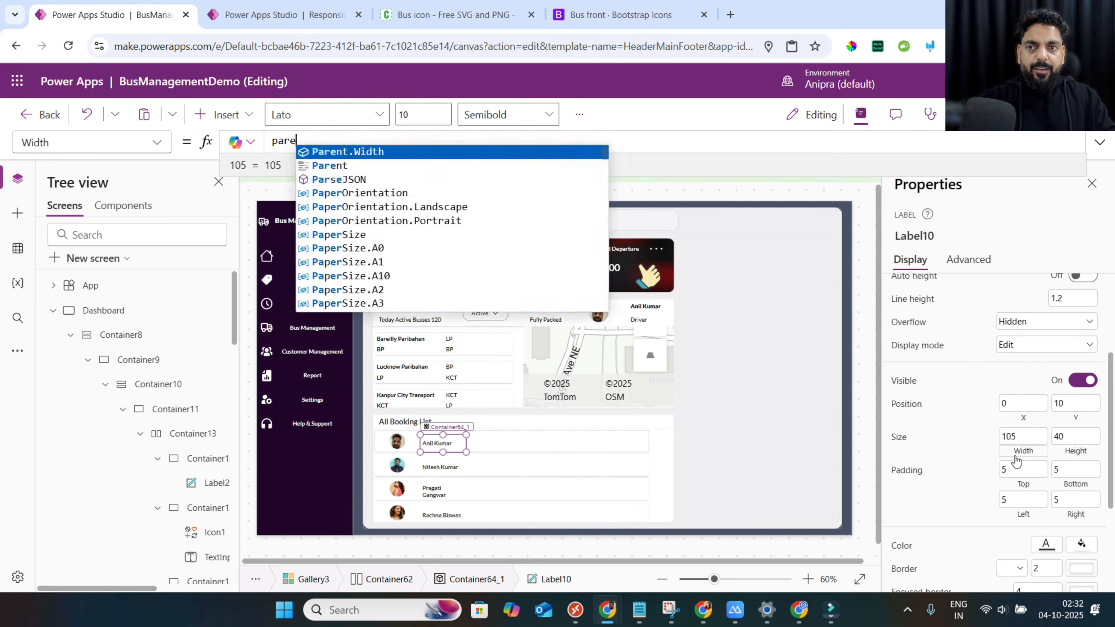
{"action": "key", "text": "Tab"}
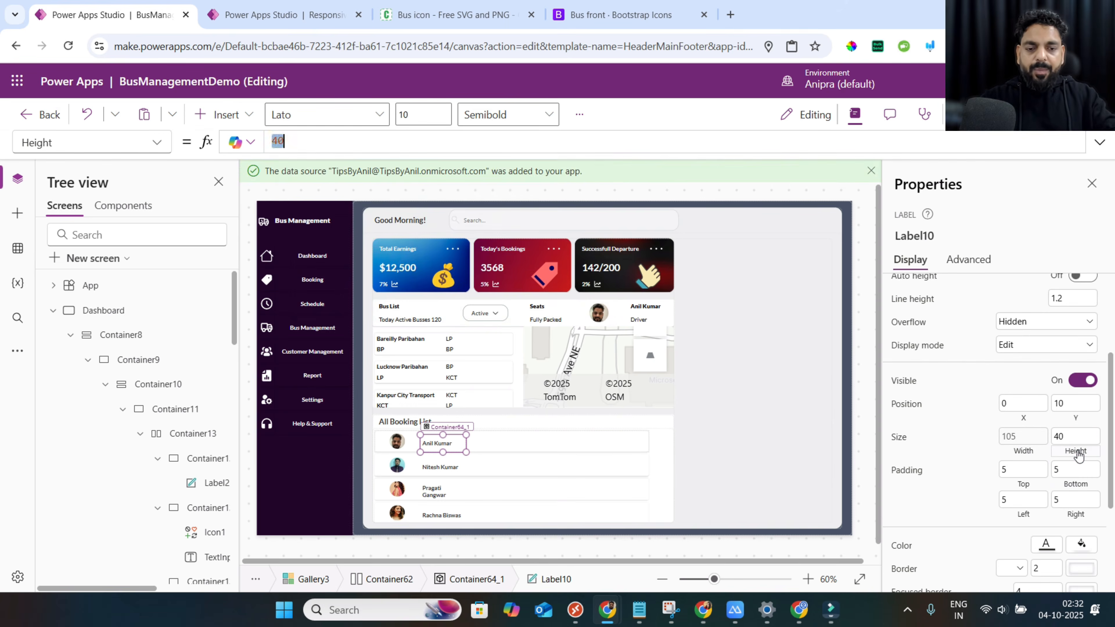
{"action": "type", "text": "pare"}
{"action": "key", "text": "Tab"}
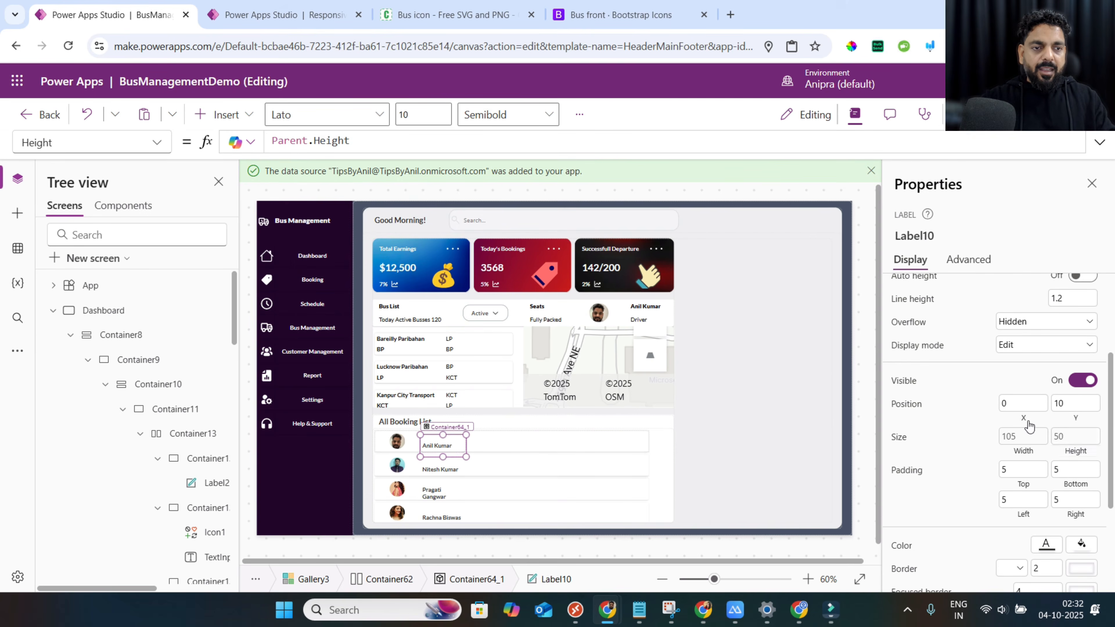
{"action": "left_click", "coordinate": [1059, 420]}
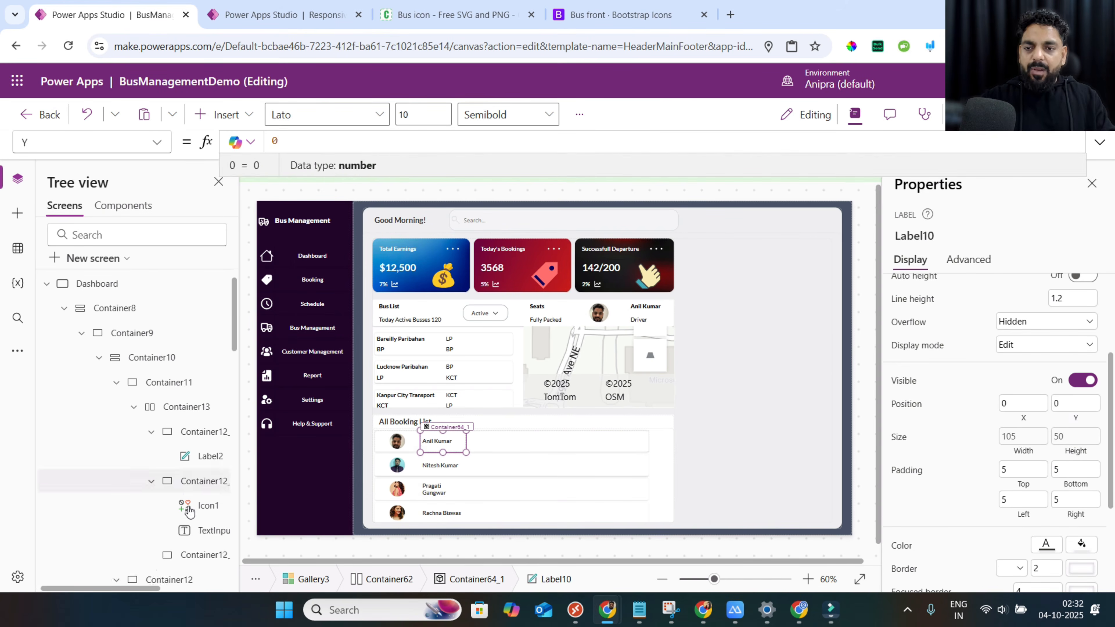
Paste copies of the passenger label into the third, fourth and fifth column containers of the booking gallery.
{"action": "scroll", "coordinate": [189, 510], "scroll_direction": "down", "scroll_amount": 10}
{"action": "scroll", "coordinate": [189, 509], "scroll_direction": "down", "scroll_amount": 5}
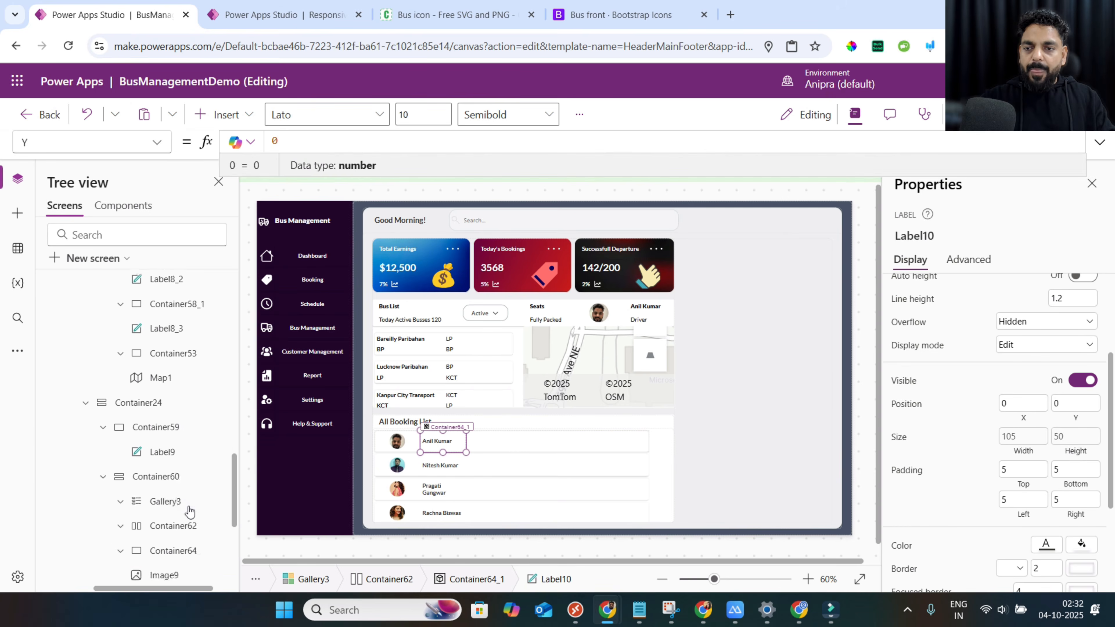
{"action": "left_click", "coordinate": [166, 440]}
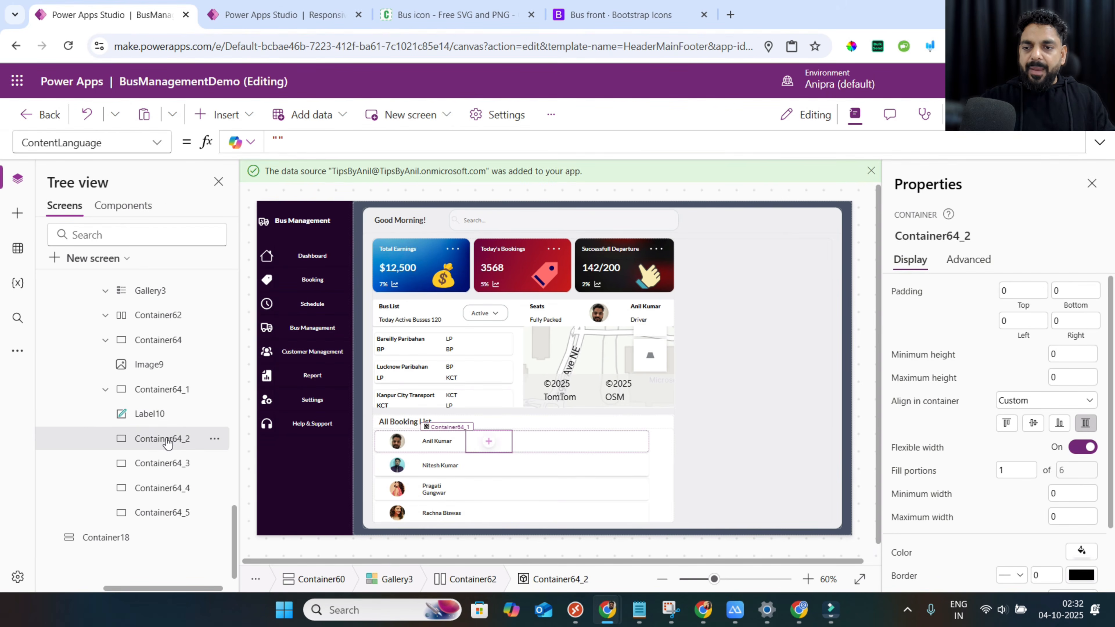
{"action": "right_click", "coordinate": [166, 440]}
{"action": "left_click", "coordinate": [201, 309]}
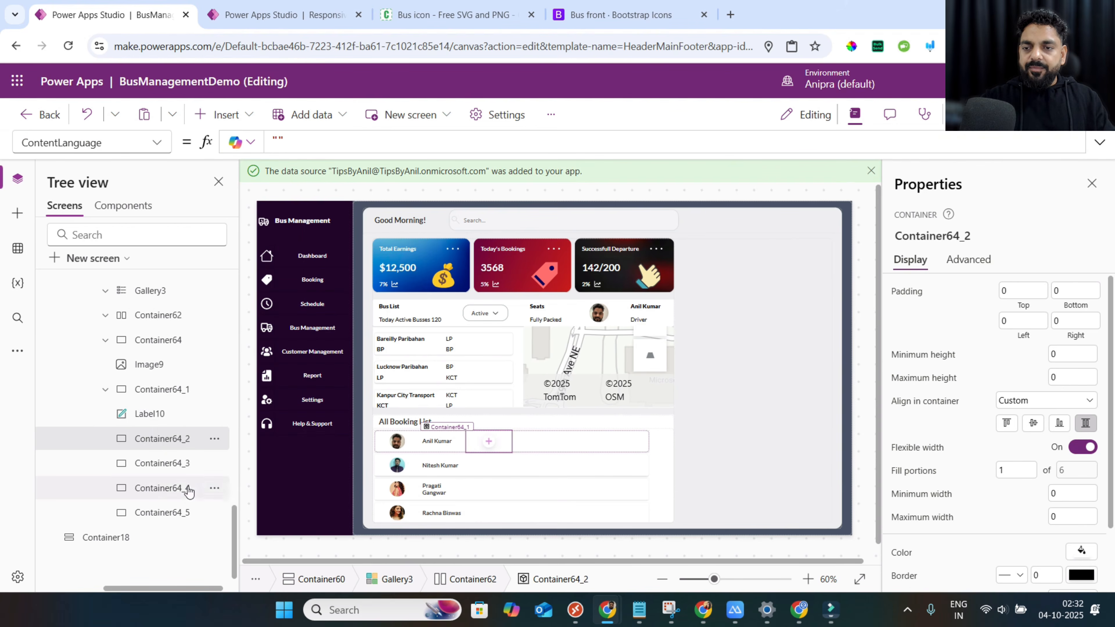
{"action": "right_click", "coordinate": [169, 488]}
{"action": "left_click", "coordinate": [200, 353]}
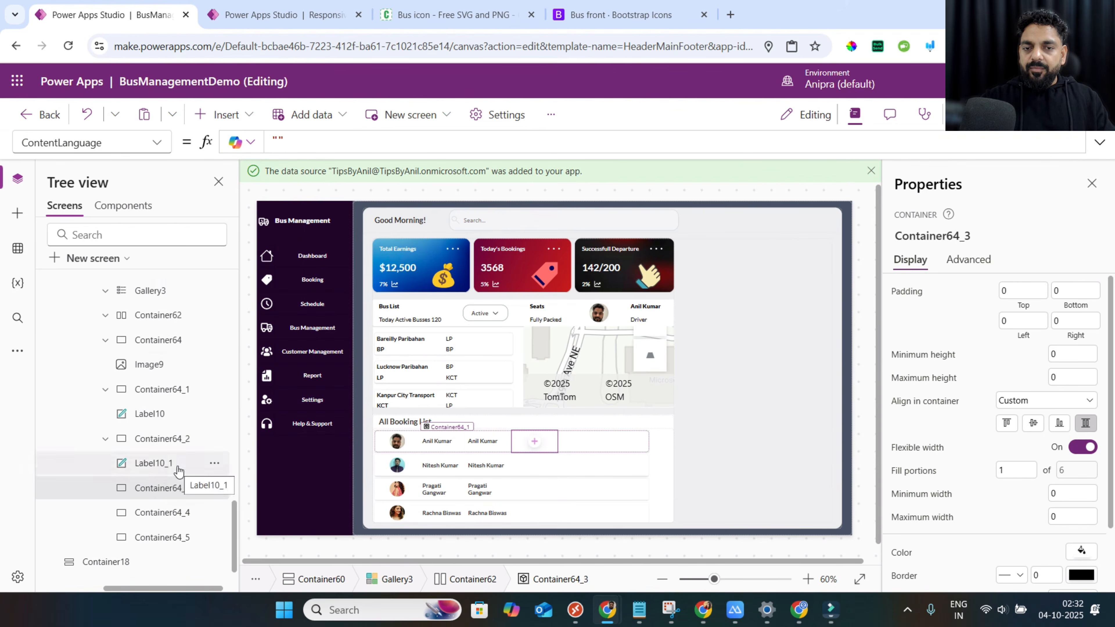
{"action": "right_click", "coordinate": [167, 479]}
{"action": "left_click", "coordinate": [200, 340]}
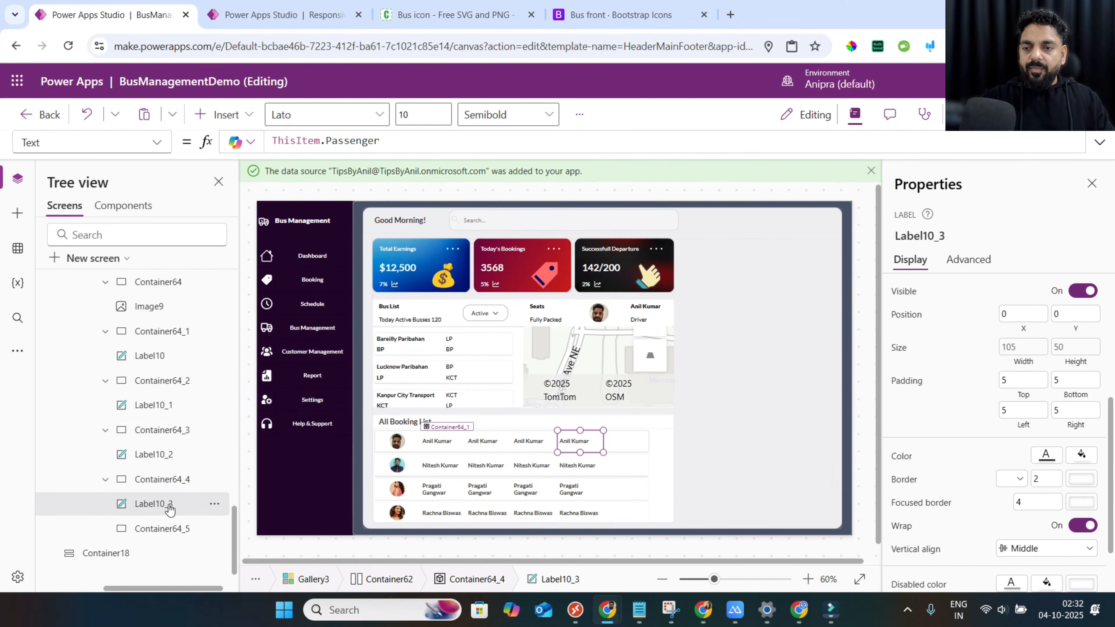
Bind the label text in the third booking column to ThisItem.Route.
{"action": "left_click", "coordinate": [153, 405]}
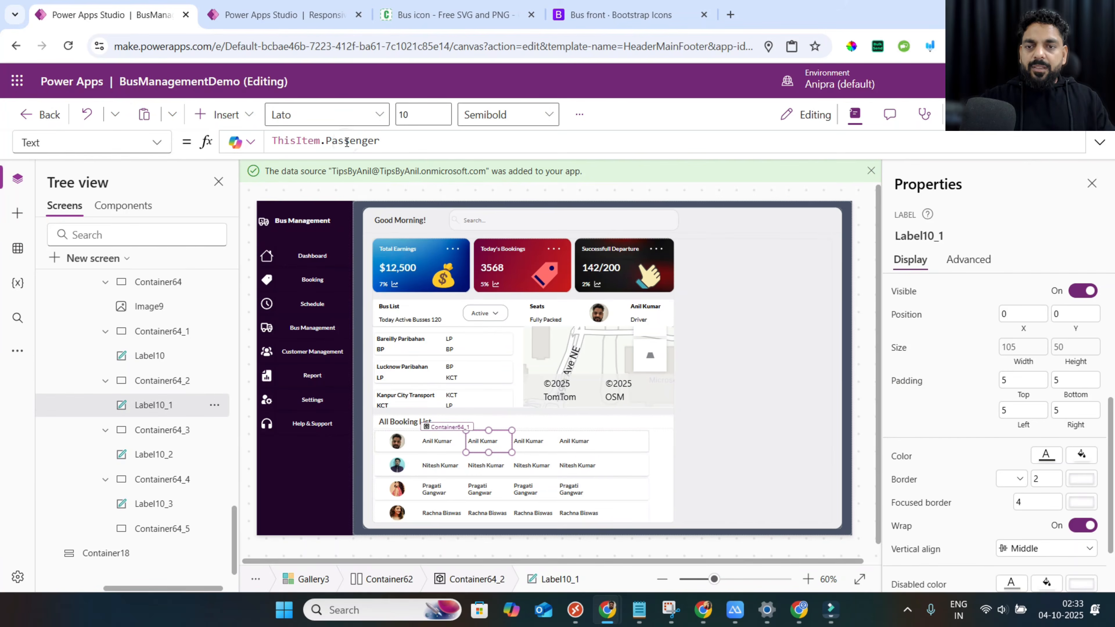
{"action": "double_click", "coordinate": [349, 140]}
{"action": "type", "text": "rou"}
{"action": "key", "text": "Tab"}
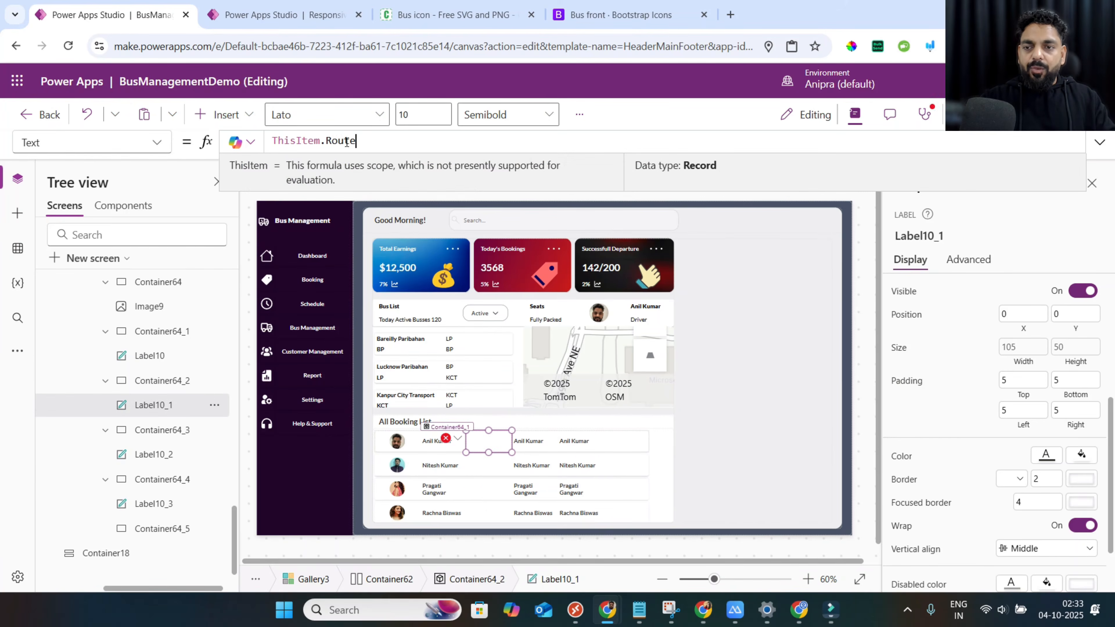
Bind the label text in the fourth booking column to ThisItem.DateAndTime.
{"action": "left_click", "coordinate": [153, 454]}
{"action": "double_click", "coordinate": [349, 140]}
{"action": "type", "text": "da"}
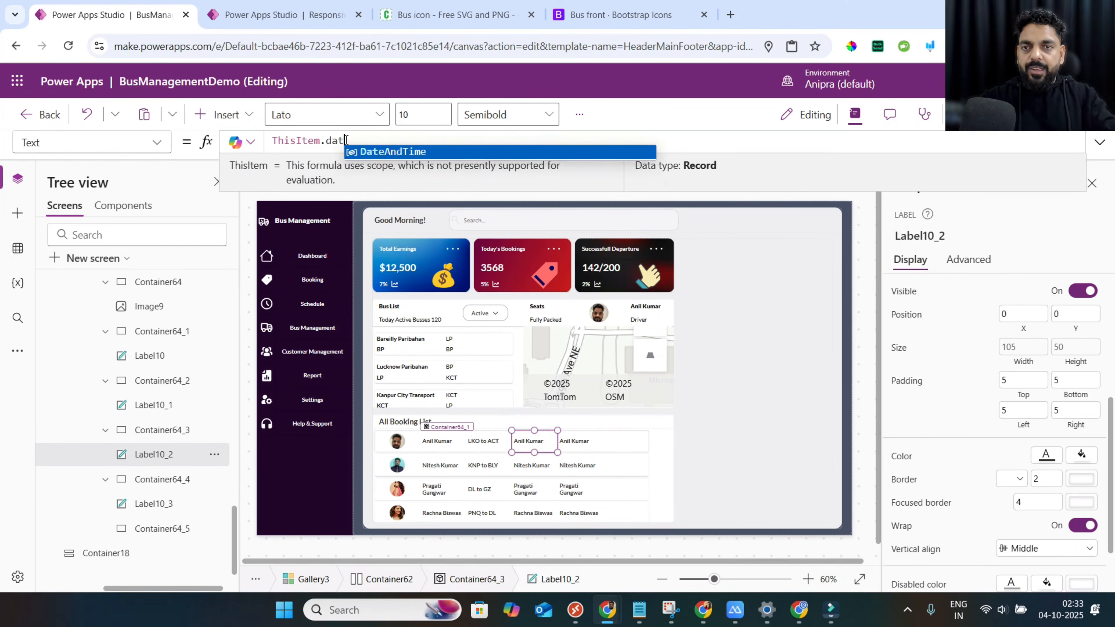
{"action": "key", "text": "Tab"}
Bind the label text in the fifth booking column to ThisItem.Seat.
{"action": "left_click", "coordinate": [153, 503]}
{"action": "double_click", "coordinate": [359, 140]}
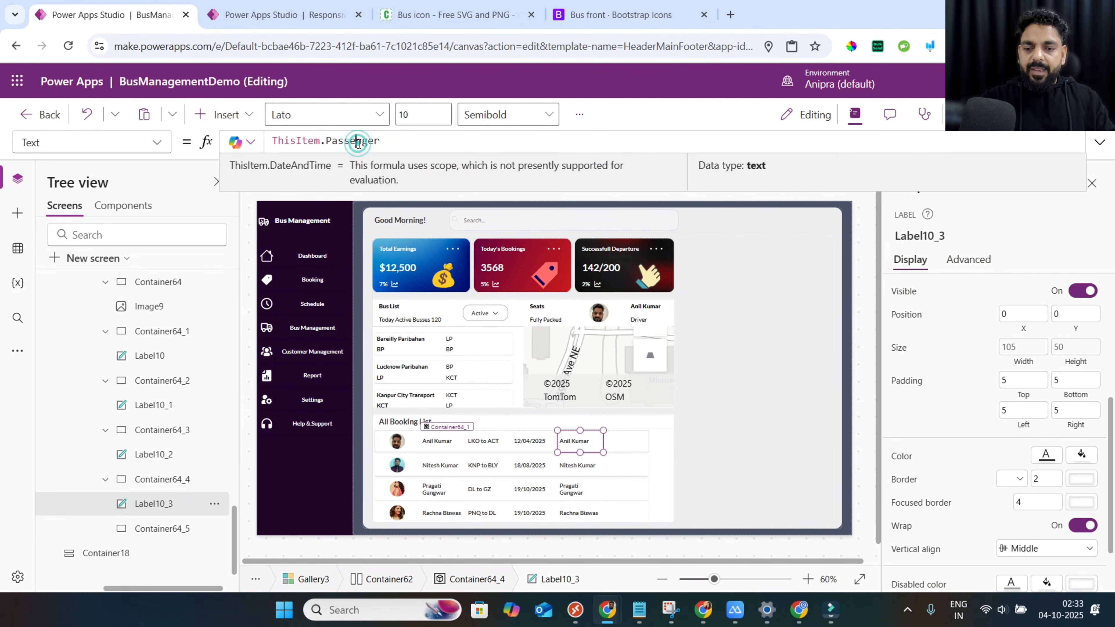
{"action": "type", "text": "se"}
{"action": "key", "text": "Tab"}
Insert a button in the sixth booking column and bind its text to ThisItem.Payment.
{"action": "left_click", "coordinate": [160, 529]}
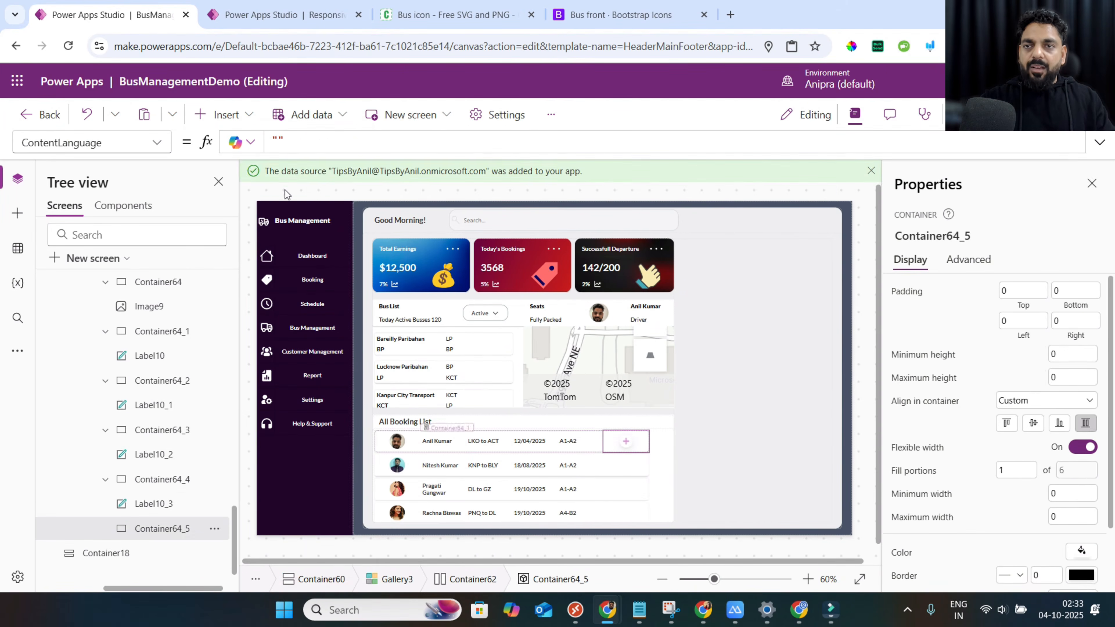
{"action": "left_click", "coordinate": [222, 115]}
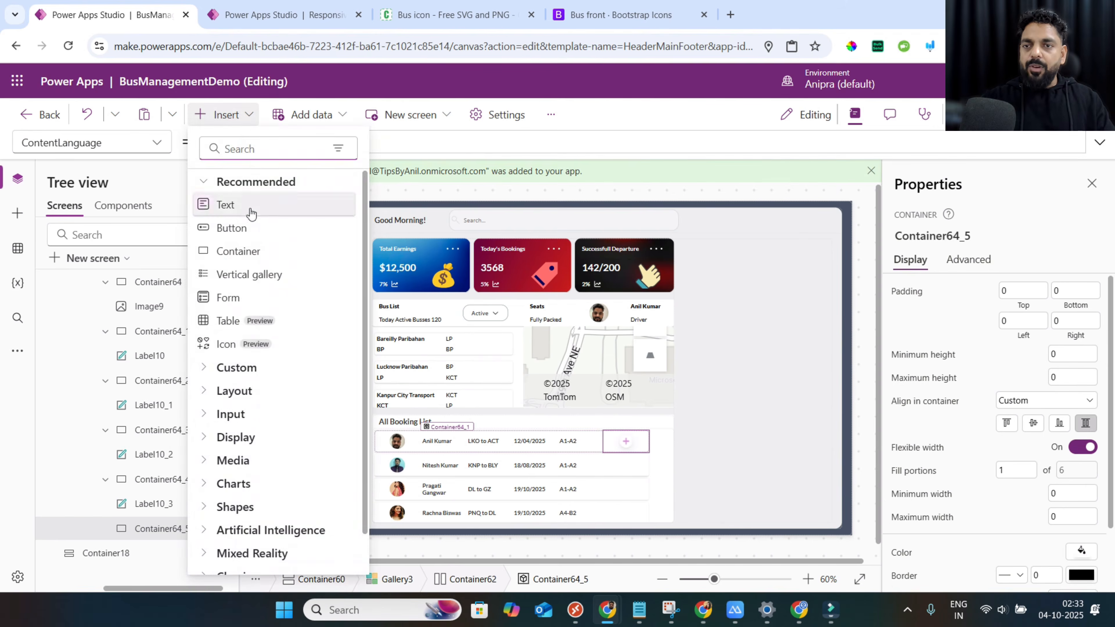
{"action": "left_click", "coordinate": [247, 229]}
{"action": "left_click", "coordinate": [905, 315]}
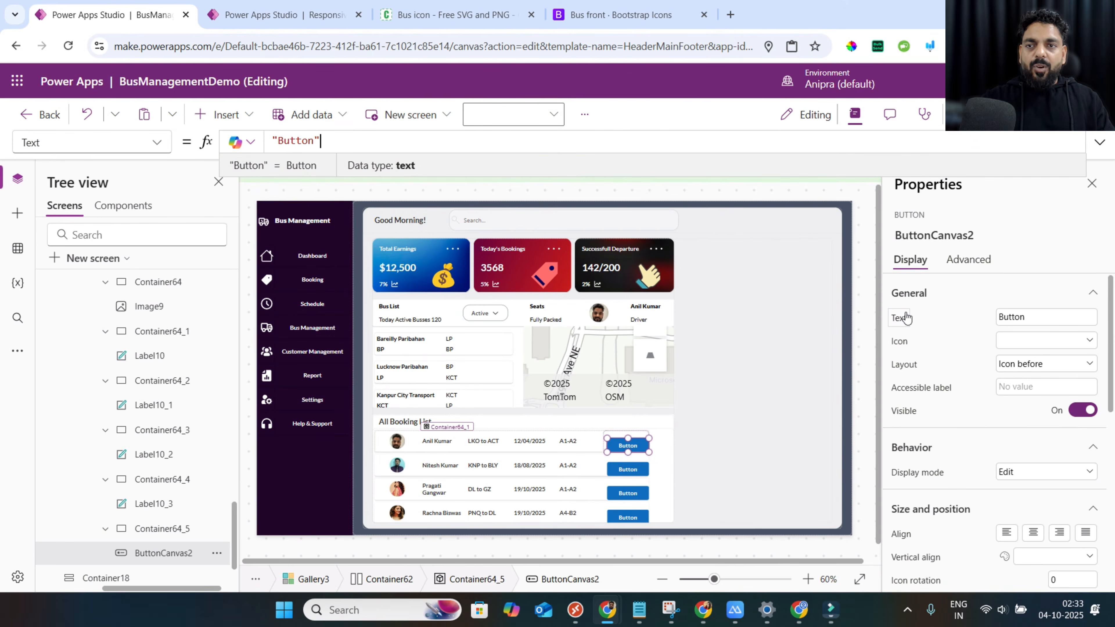
{"action": "type", "text": "thisItem.Payment"}
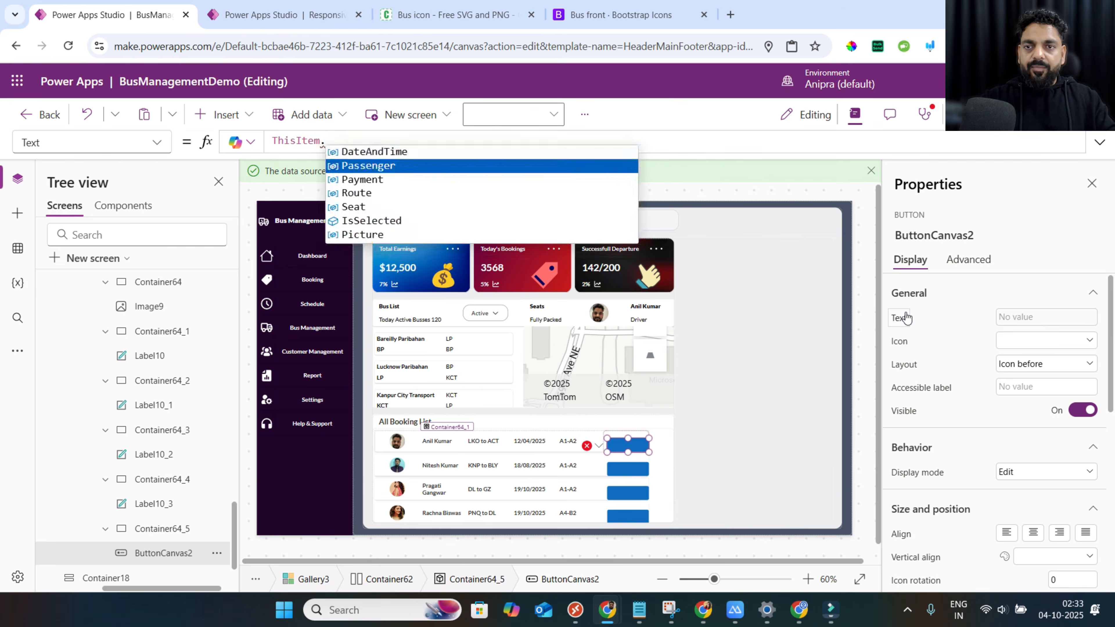
Size the payment button with width Parent.Width*80% and height Parent.Height*50%.
{"action": "type", "text": "Parent.Width"}
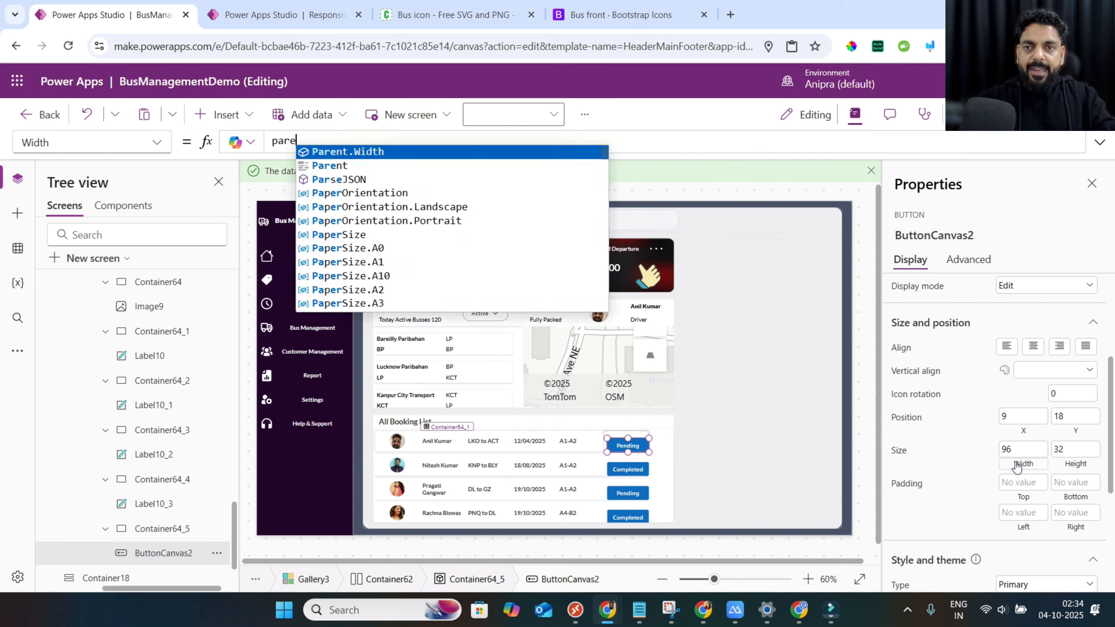
{"action": "type", "text": "*80%"}
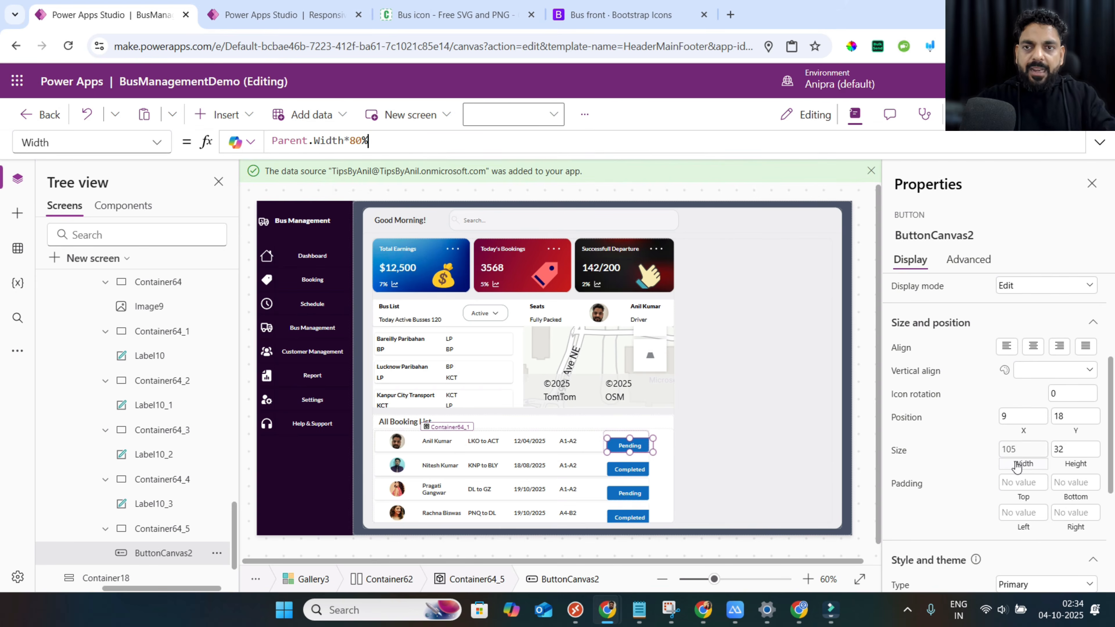
{"action": "left_click", "coordinate": [1065, 464]}
{"action": "type", "text": "Parent.Height"}
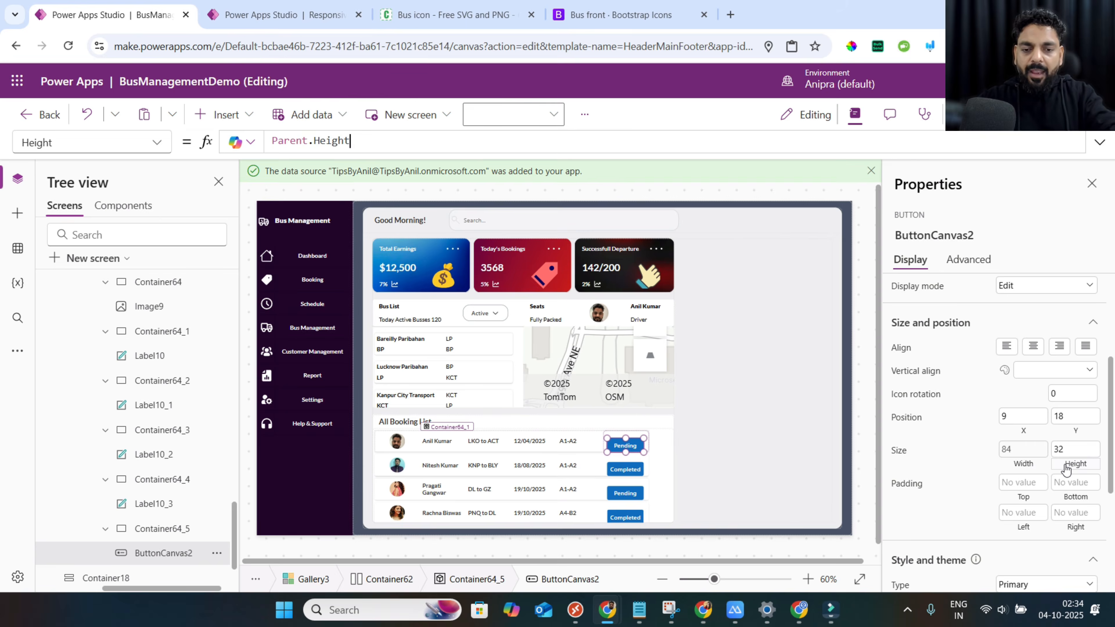
{"action": "type", "text": "*40%"}
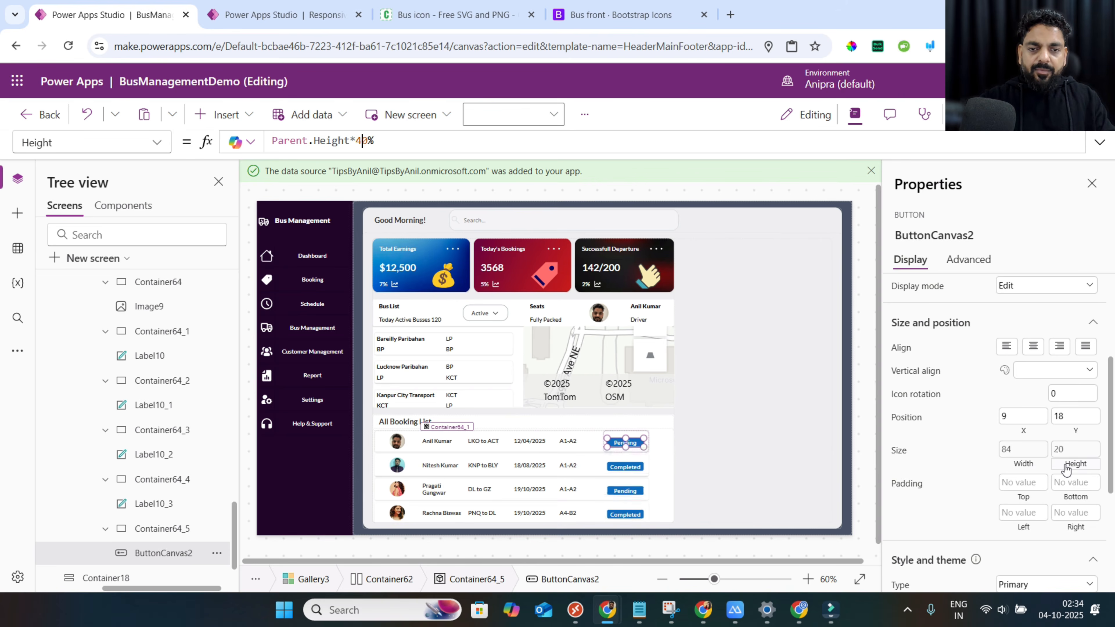
{"action": "key", "text": "BackSpace"}
{"action": "type", "text": "6"}
{"action": "key", "text": "BackSpace"}
{"action": "type", "text": "5"}
Center the payment button horizontally by setting its X position to (Parent.Width-Self.Width)/2.
{"action": "left_click", "coordinate": [1012, 432]}
{"action": "type", "text": "Parent.Width"}
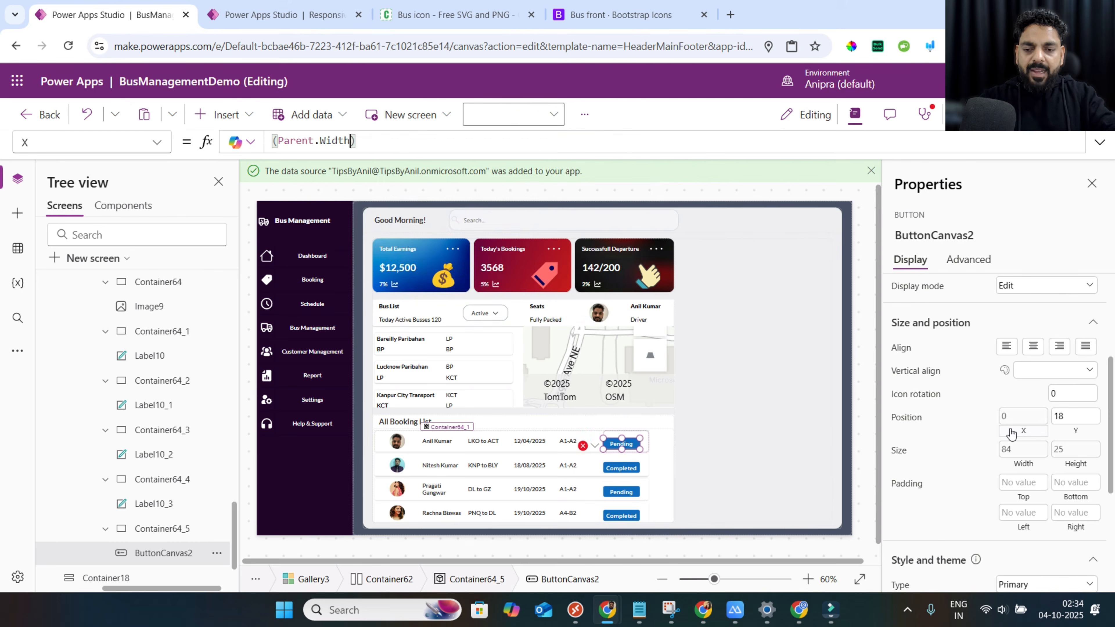
{"action": "type", "text": "-self.Width"}
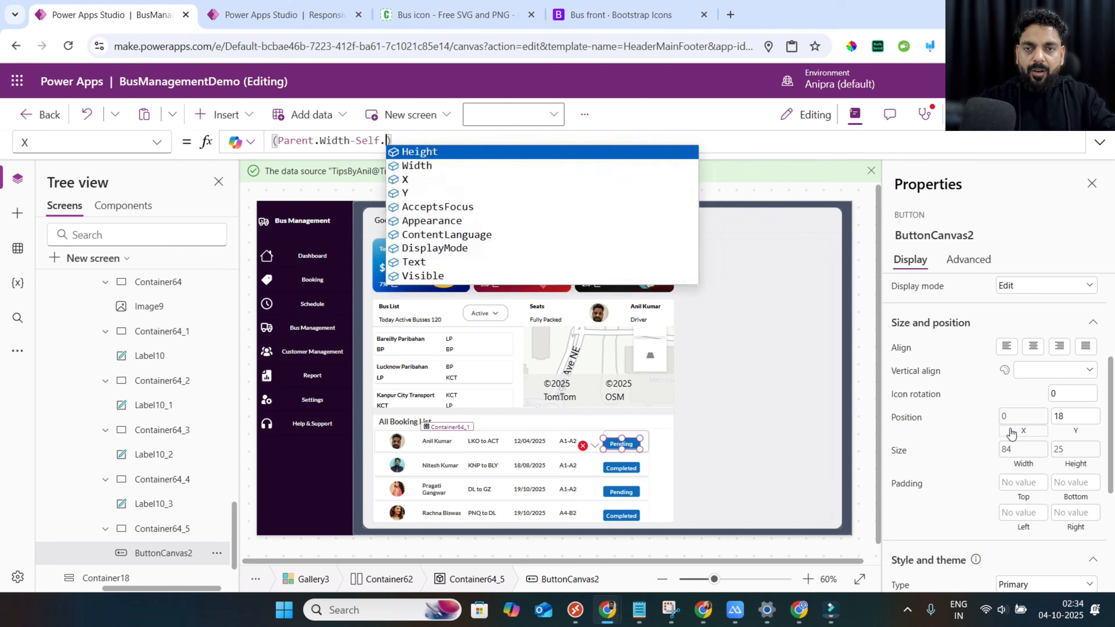
{"action": "type", "text": "/2"}
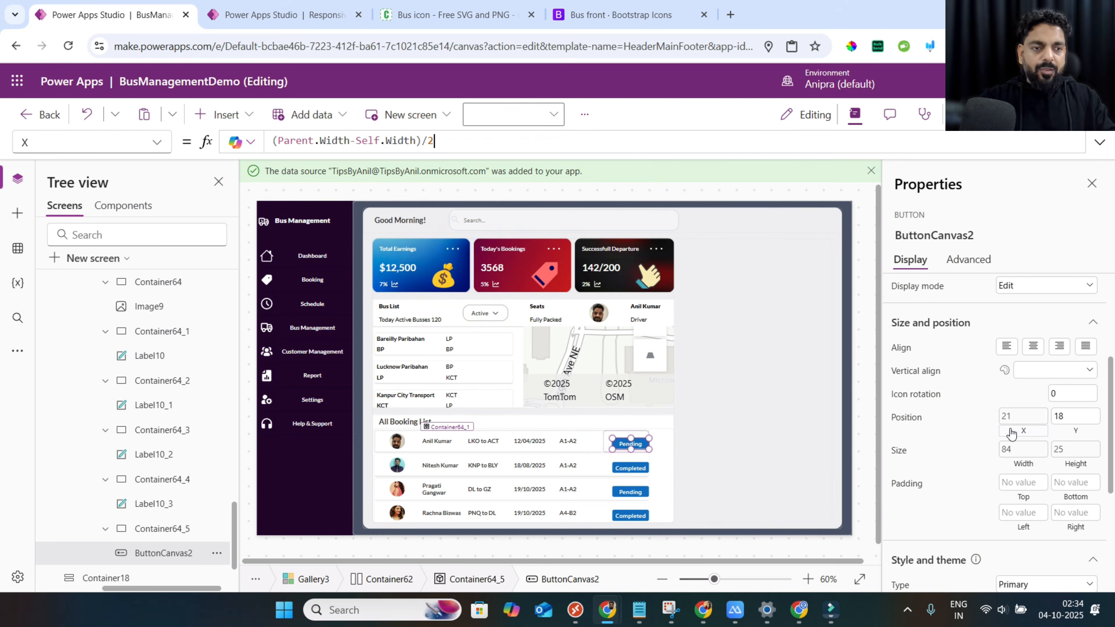
Center the payment button vertically in its booking column by setting its Y position to (Parent.Height-Self.Height)/2.
{"action": "left_click", "coordinate": [1068, 432]}
{"action": "type", "text": "(pare"}
{"action": "key", "text": "Down"}
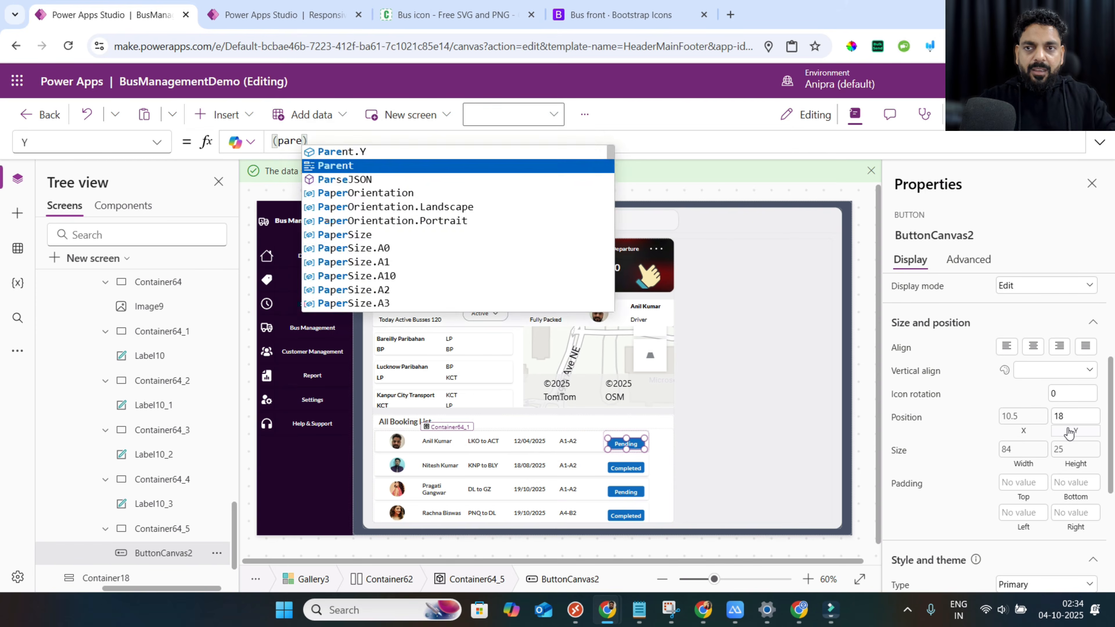
{"action": "key", "text": "Tab"}
{"action": "type", "text": ".Height"}
{"action": "key", "text": "Tab"}
{"action": "type", "text": "-Self"}
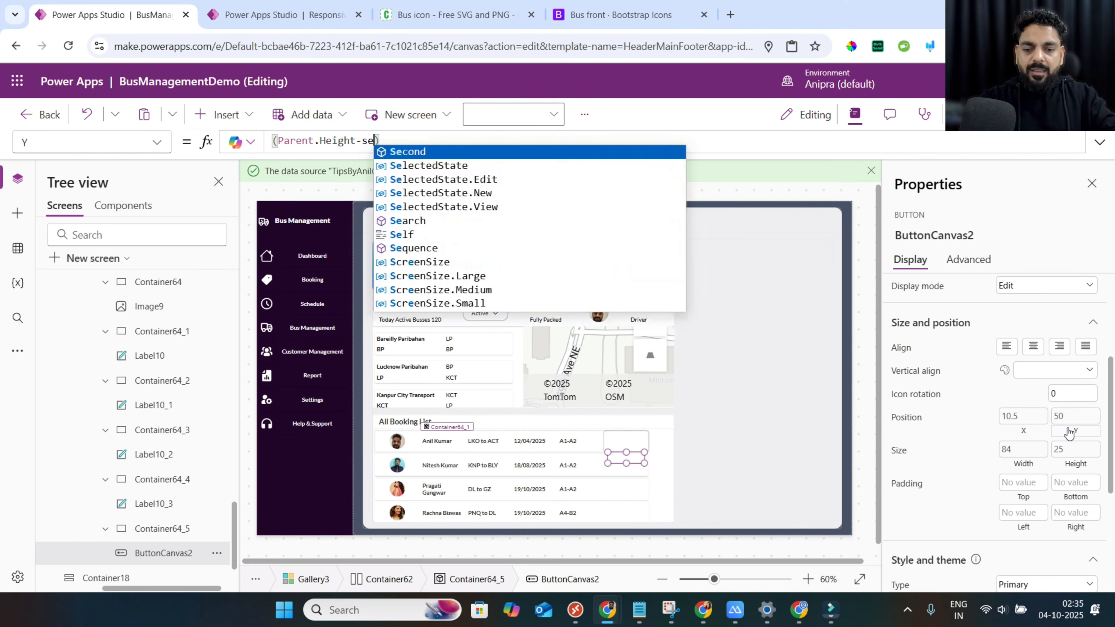
{"action": "type", "text": "."}
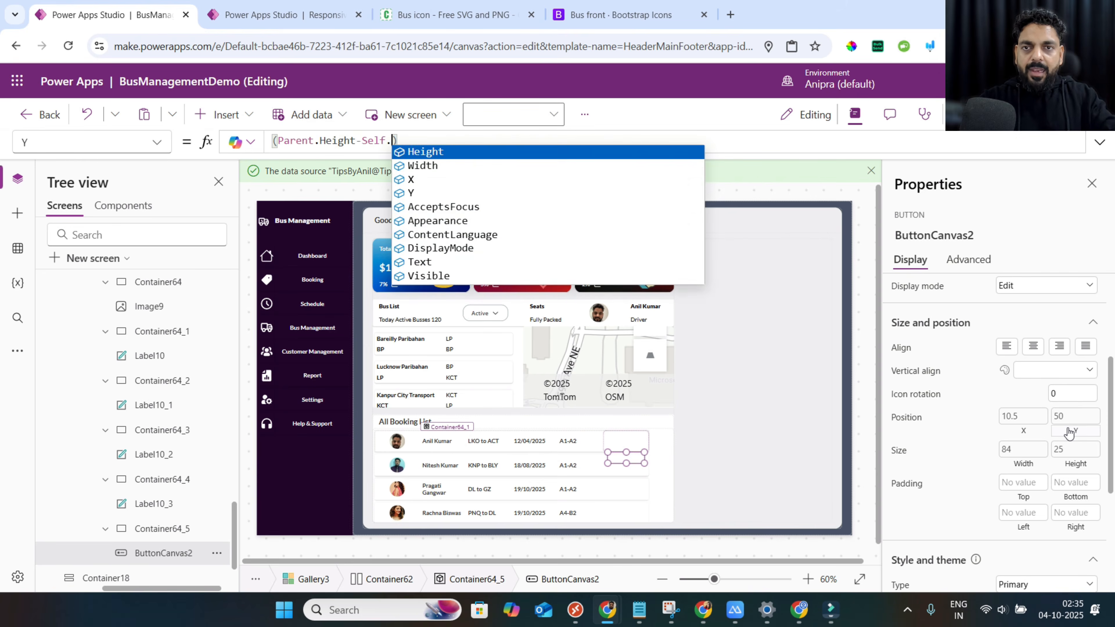
{"action": "key", "text": "Tab"}
{"action": "type", "text": ")/2"}
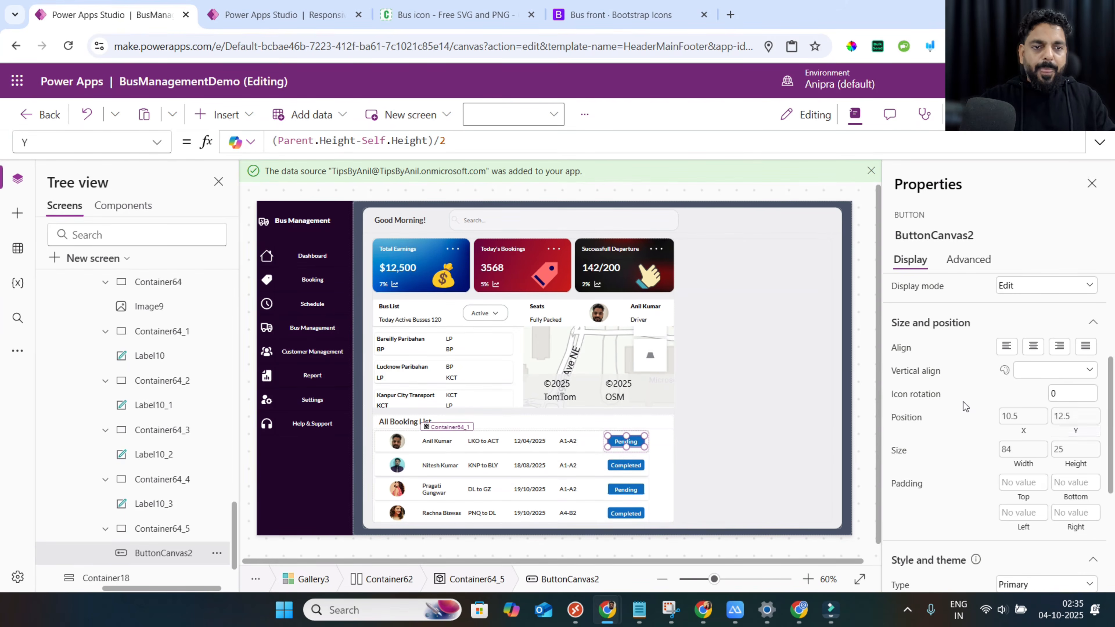
Set the payment button's color palette to Switch(ThisItem.Payment, "Completed", RGBA(144, 238, 144, 0.5), "Pending", RGBA(255, 255, 224, 0.5), Color.White).
{"action": "scroll", "coordinate": [963, 401], "scroll_direction": "down", "scroll_amount": 5}
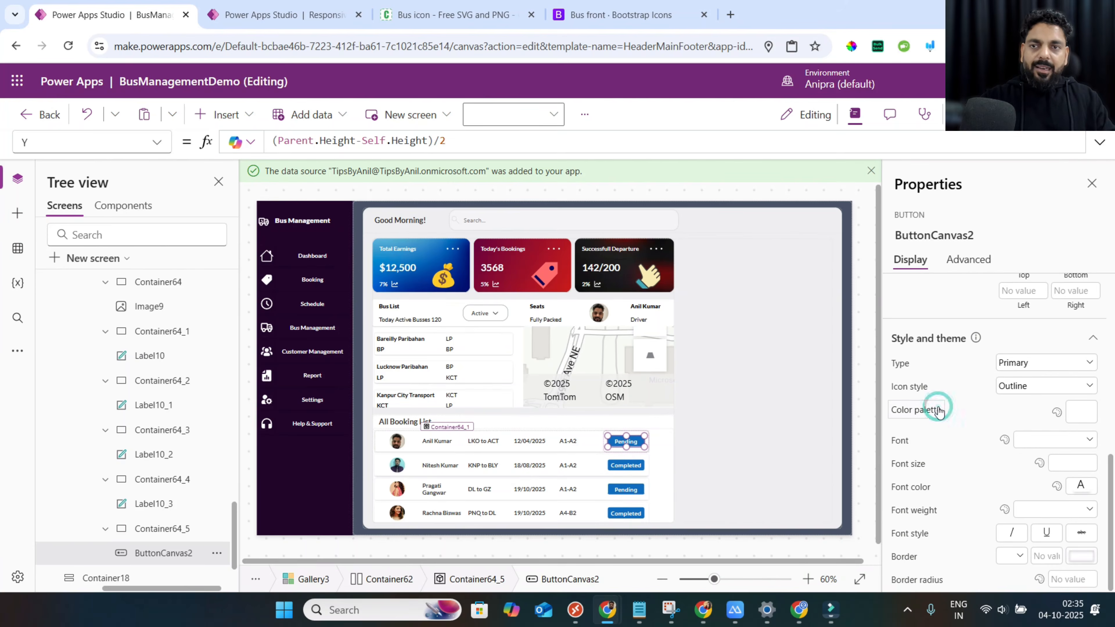
{"action": "left_click", "coordinate": [933, 406]}
{"action": "left_click", "coordinate": [1099, 142]}
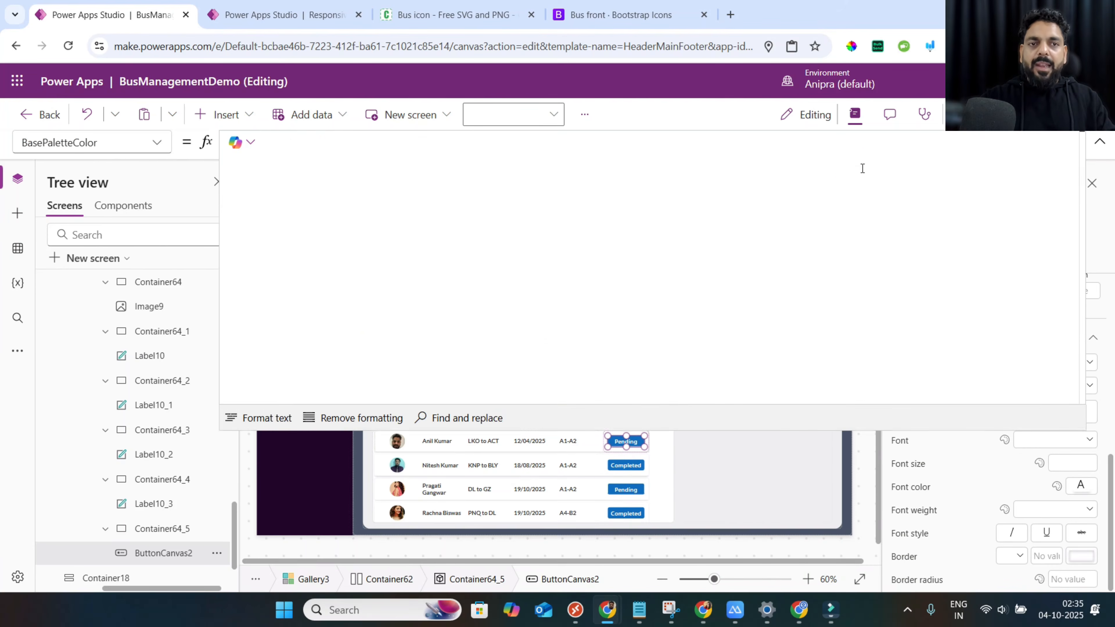
{"action": "type", "text": "Switch(     ThisItem.Payment,     \"Completed\", RGBA(144, 238, 144, 0.5),     \"Pending\", RGBA(255, 255, 224, 0.5),     Color.White  )"}
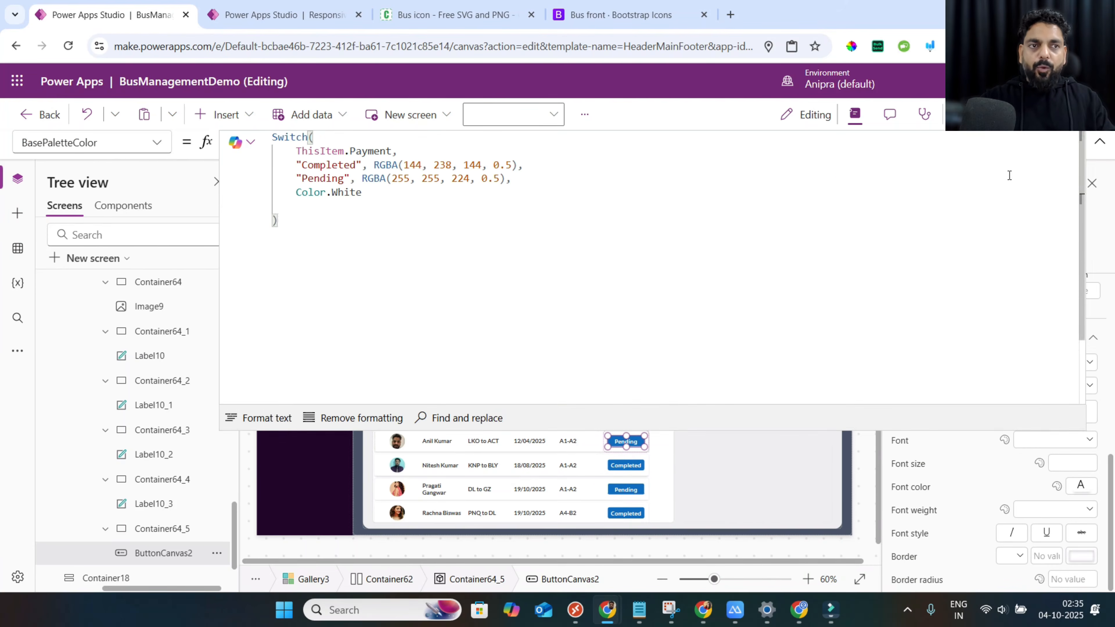
{"action": "left_click", "coordinate": [1099, 144]}
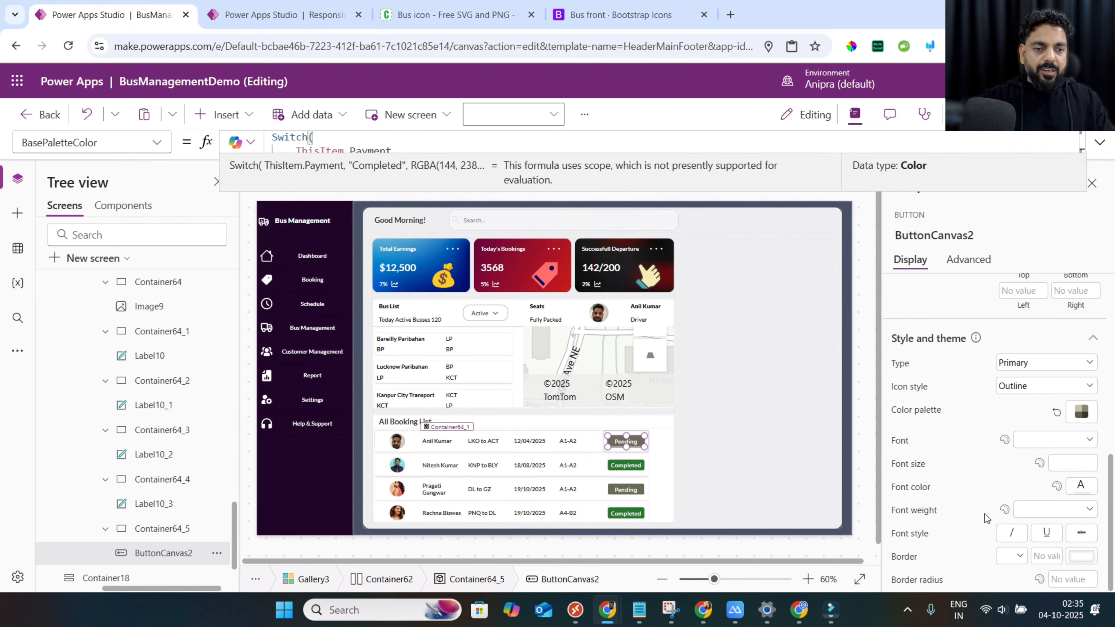
Round the payment button with a border radius of 16 and check the booking rows in a preview of the app.
{"action": "left_click", "coordinate": [1059, 578]}
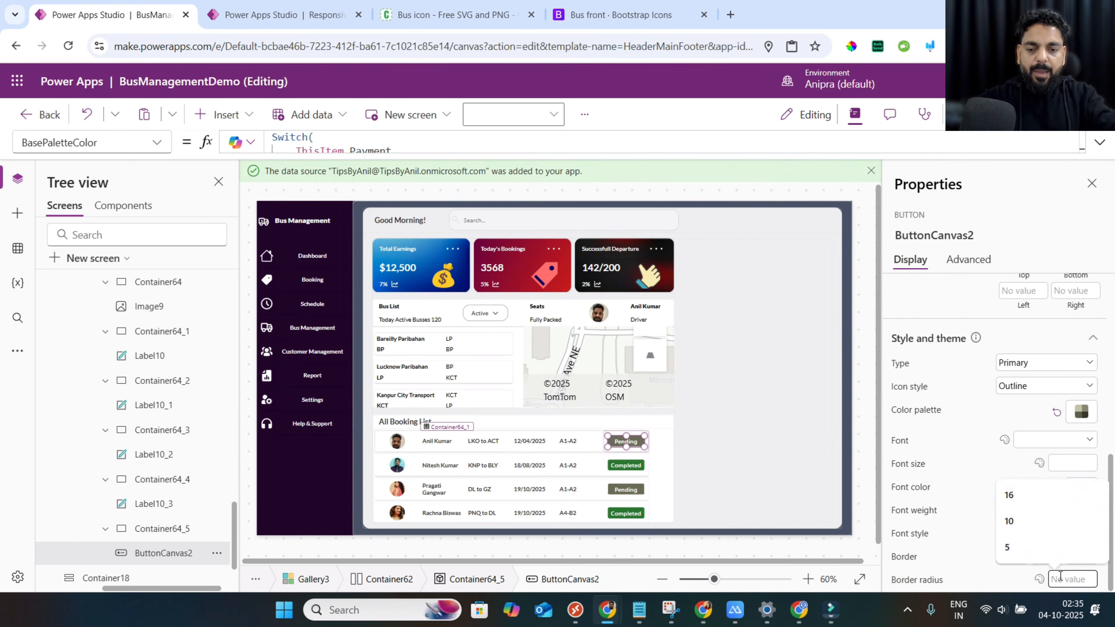
{"action": "type", "text": "16"}
{"action": "key", "text": "Tab"}
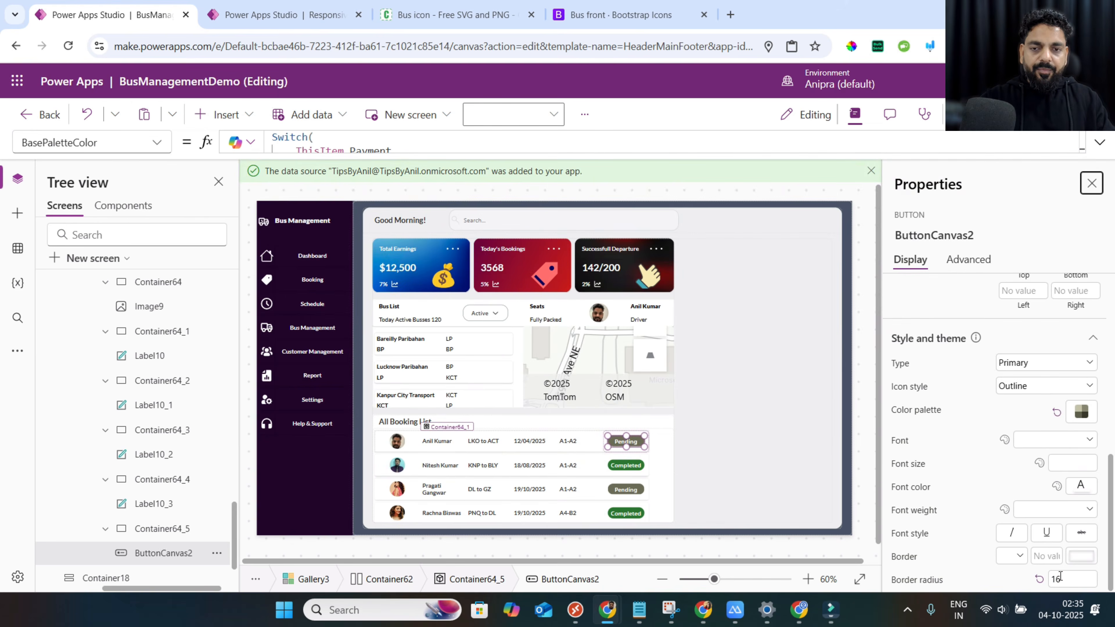
{"action": "key", "text": "F5"}
{"action": "scroll", "coordinate": [496, 499], "scroll_direction": "down", "scroll_amount": 1}
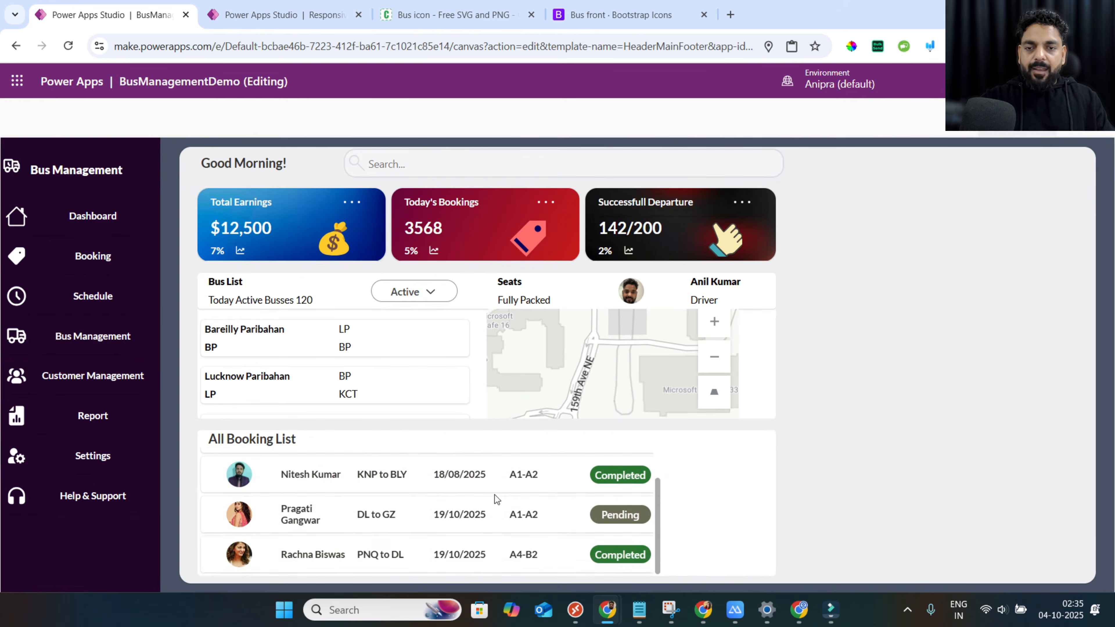
{"action": "scroll", "coordinate": [495, 500], "scroll_direction": "up", "scroll_amount": 1}
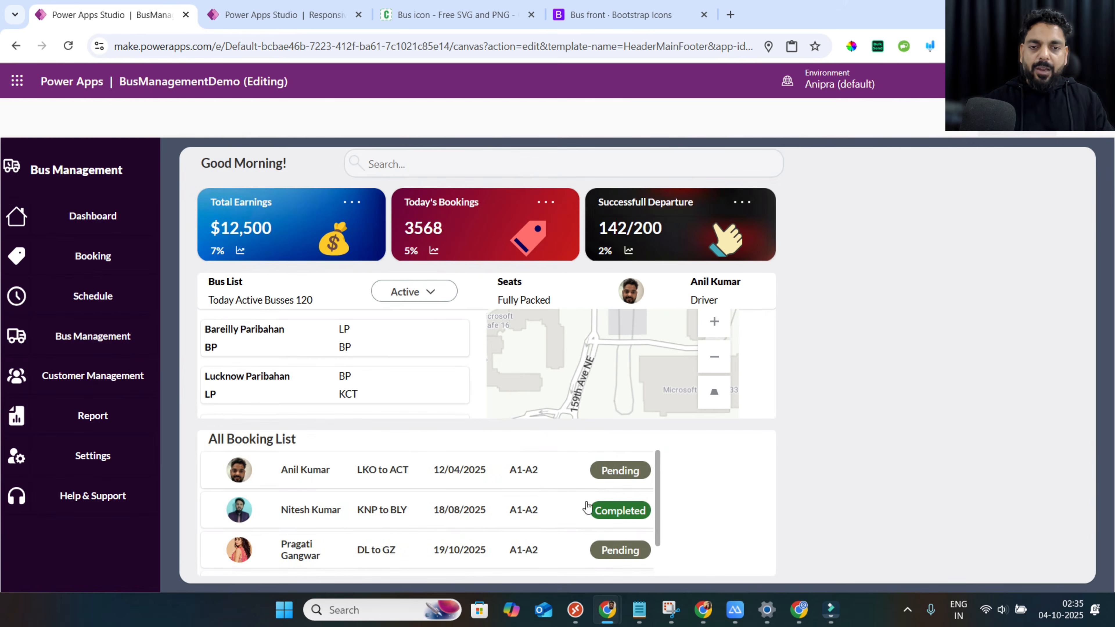
{"action": "key", "text": "Escape"}
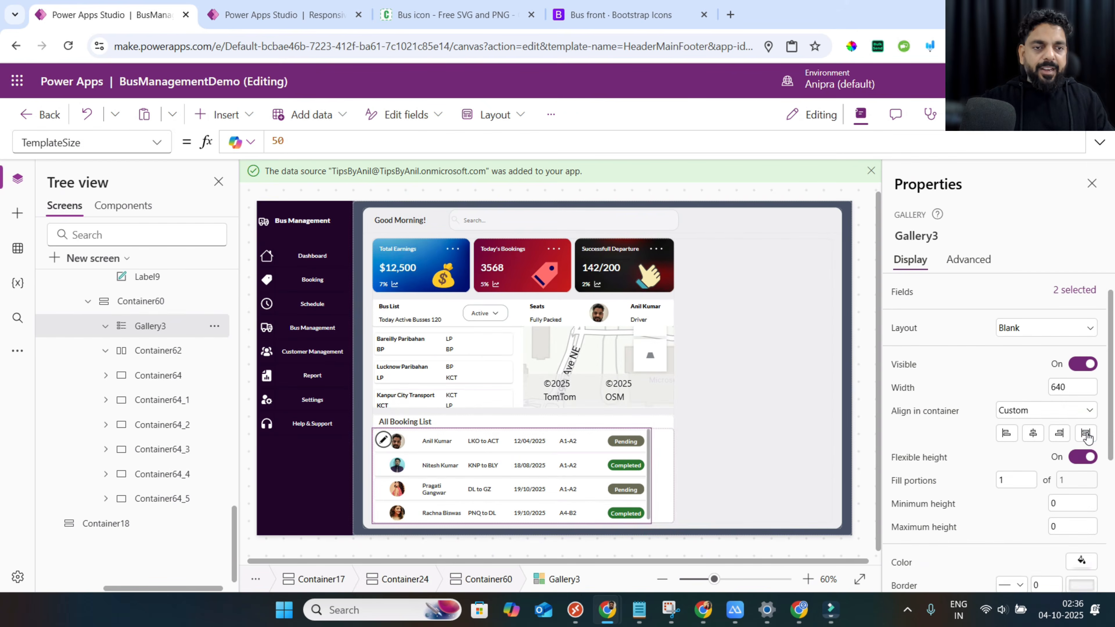
Stretch the All Booking List gallery across its container and preview the dashboard.
{"action": "left_click", "coordinate": [1086, 436]}
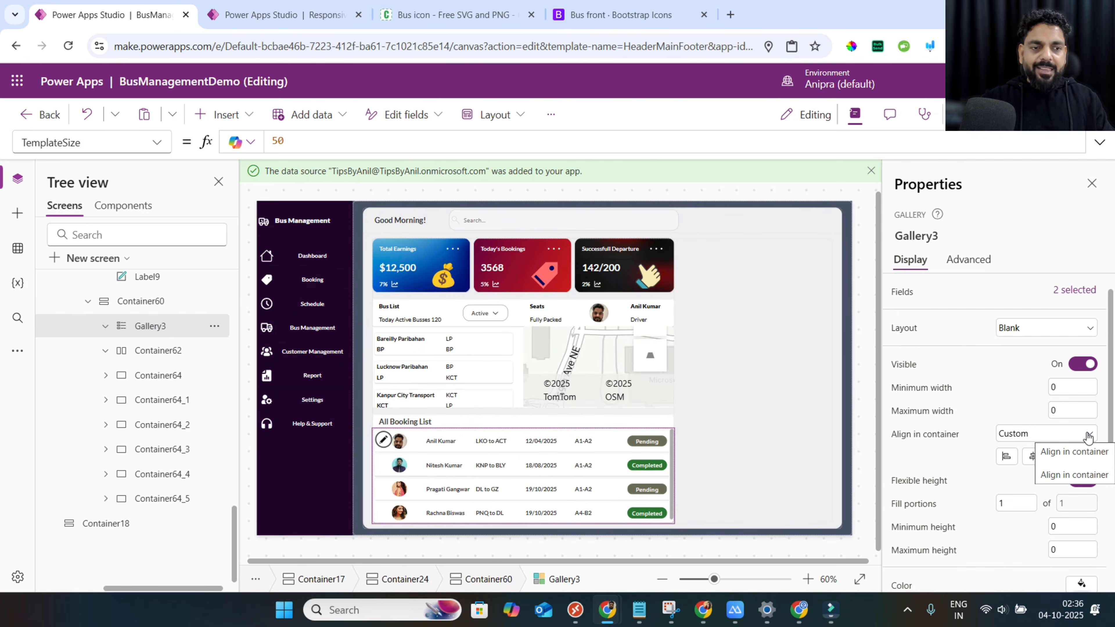
{"action": "mouse_move", "coordinate": [542, 487]}
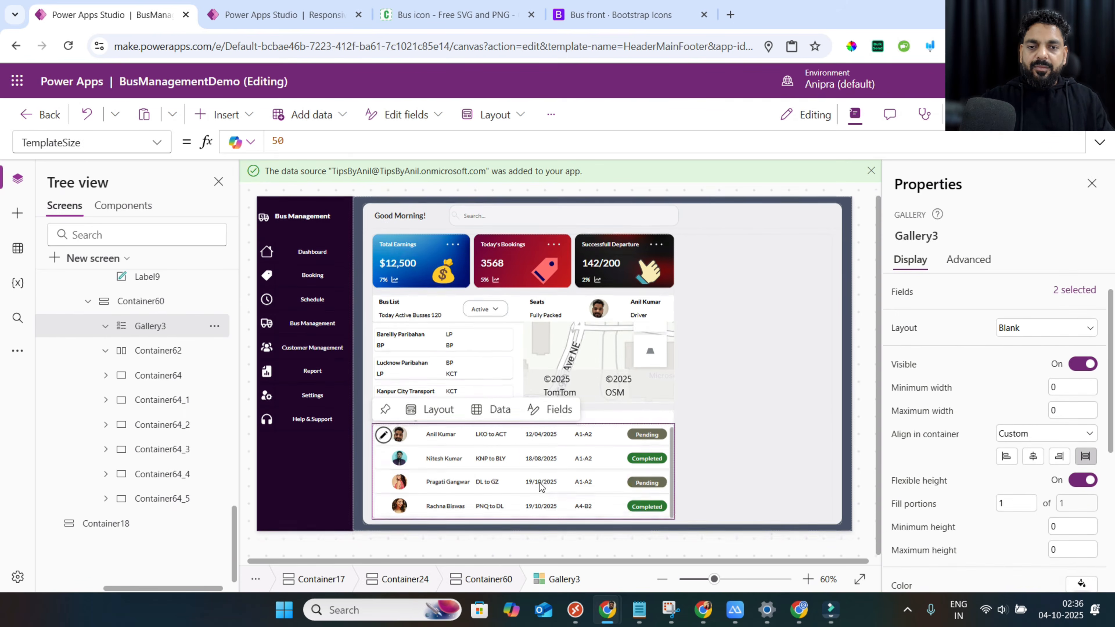
{"action": "key", "text": "F5"}
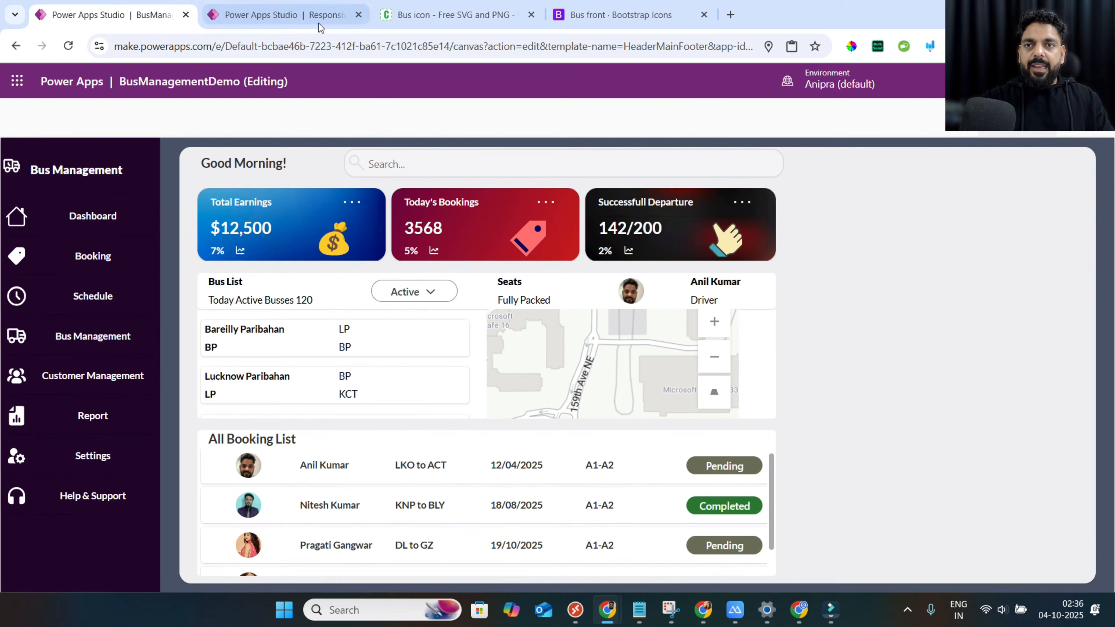
Compare the dashboard preview with the reference app's layout, including its banner and Activity sections.
{"action": "left_click", "coordinate": [320, 22]}
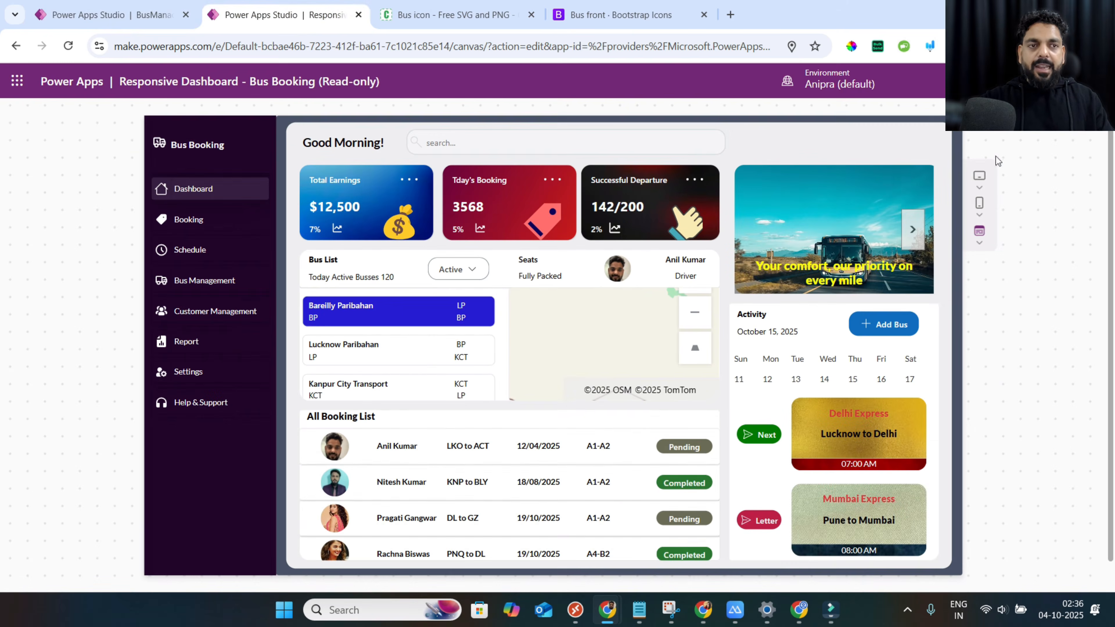
{"action": "scroll", "coordinate": [572, 495], "scroll_direction": "down", "scroll_amount": 2}
{"action": "scroll", "coordinate": [573, 496], "scroll_direction": "up", "scroll_amount": 2}
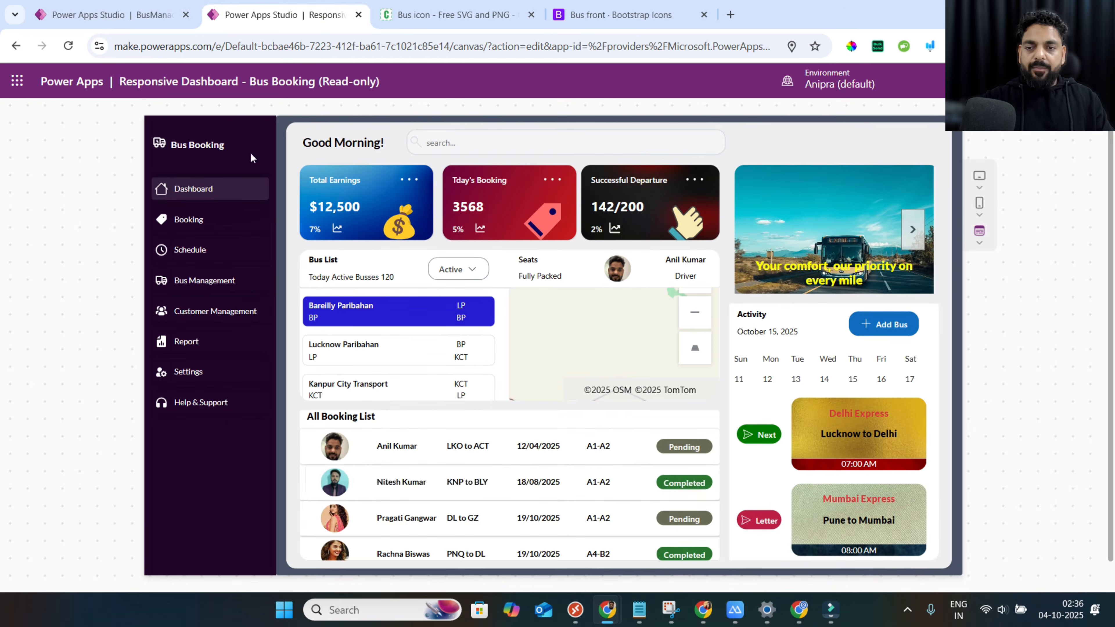
{"action": "left_click", "coordinate": [141, 18]}
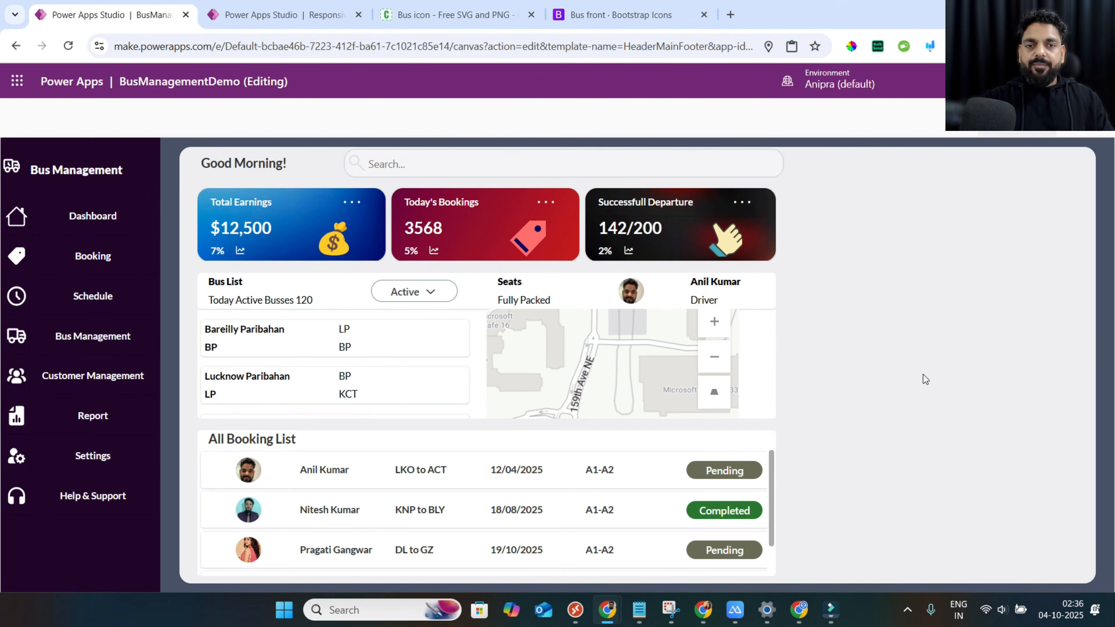
Leave the preview and insert two containers into the empty vertical container Container18.
{"action": "key", "text": "Escape"}
{"action": "left_click", "coordinate": [223, 114]}
{"action": "left_click", "coordinate": [254, 147]}
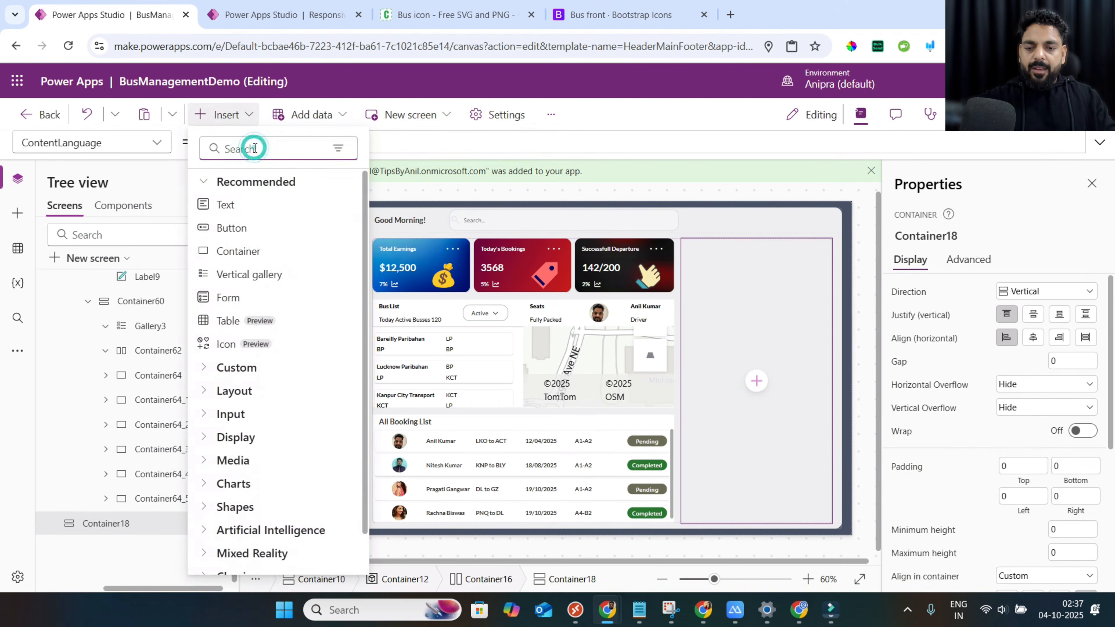
{"action": "type", "text": "container"}
{"action": "left_click", "coordinate": [237, 204]}
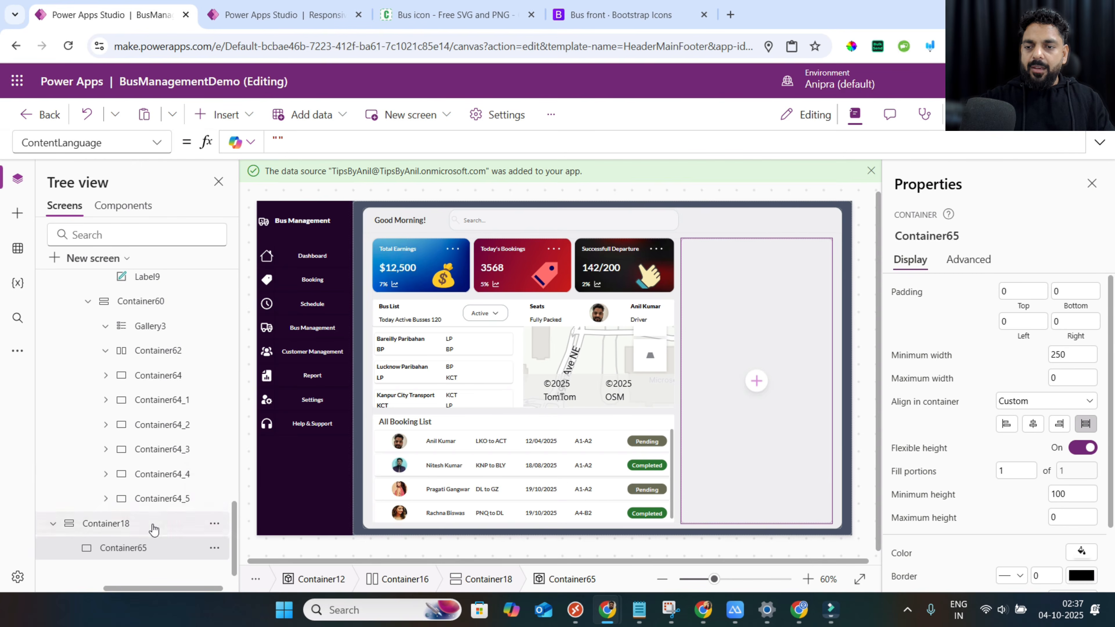
{"action": "left_click", "coordinate": [151, 524]}
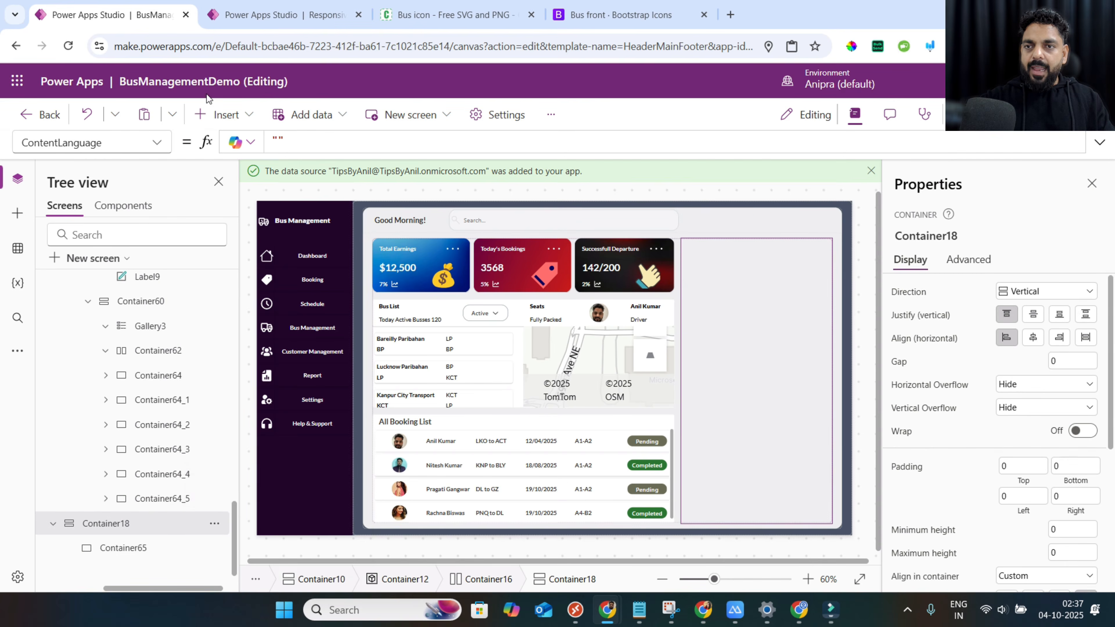
{"action": "left_click", "coordinate": [236, 123]}
{"action": "left_click", "coordinate": [251, 147]}
{"action": "type", "text": "cont"}
{"action": "left_click", "coordinate": [249, 204]}
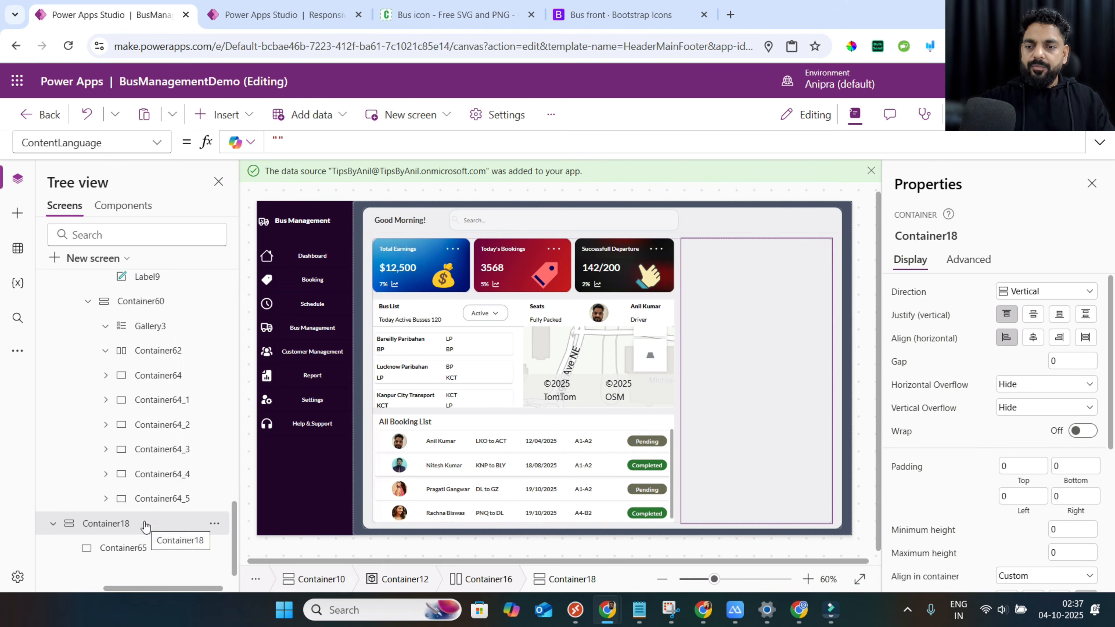
Give both new containers in Container18 a minimum height and minimum width of 0 and a drop shadow of None.
{"action": "left_click", "coordinate": [140, 500], "text": "shift"}
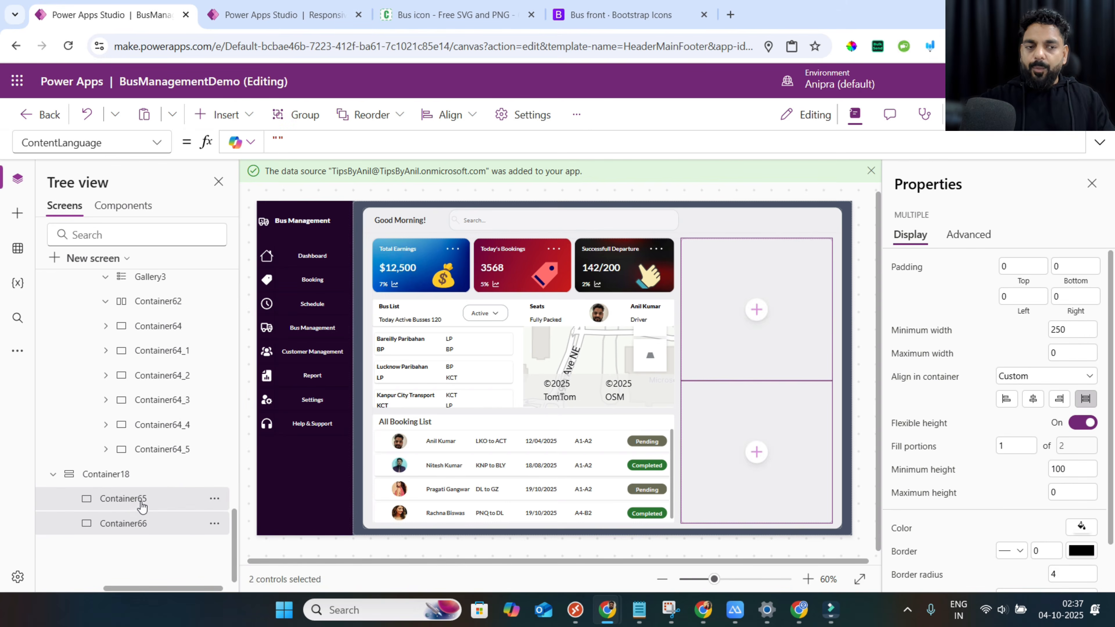
{"action": "double_click", "coordinate": [1073, 466]}
{"action": "type", "text": "0"}
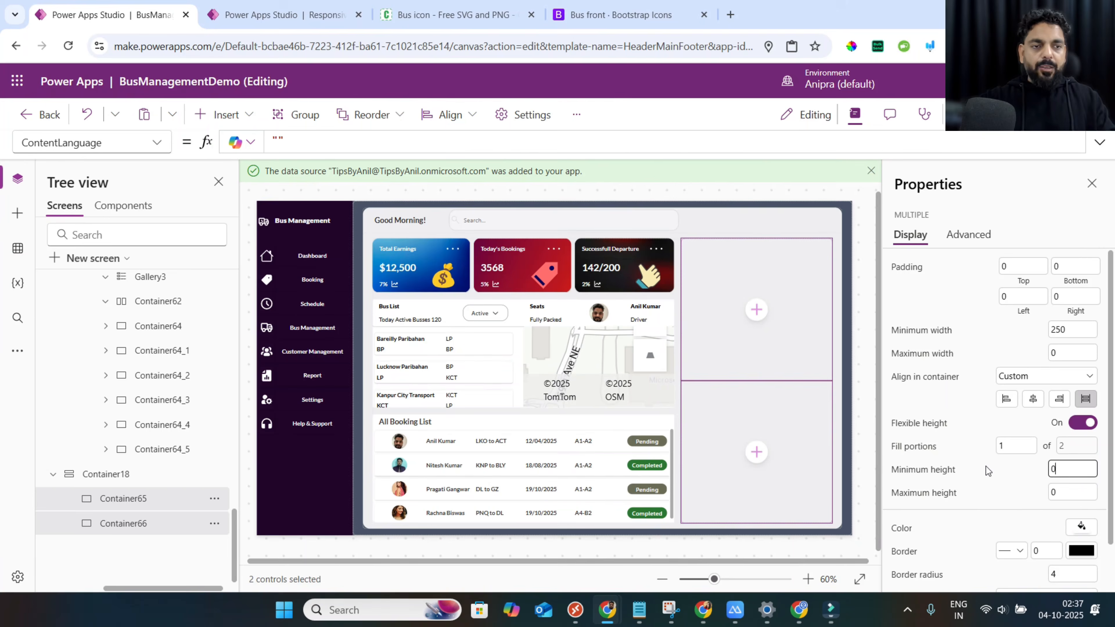
{"action": "double_click", "coordinate": [1073, 327]}
{"action": "type", "text": "0"}
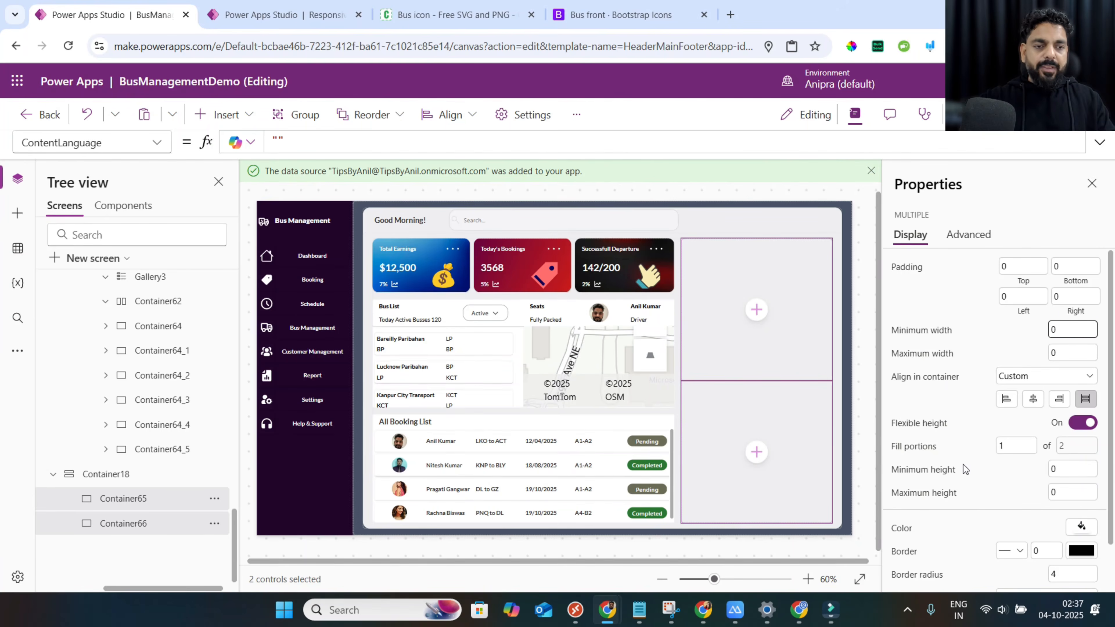
{"action": "scroll", "coordinate": [964, 464], "scroll_direction": "down", "scroll_amount": 1}
{"action": "left_click", "coordinate": [1023, 544]}
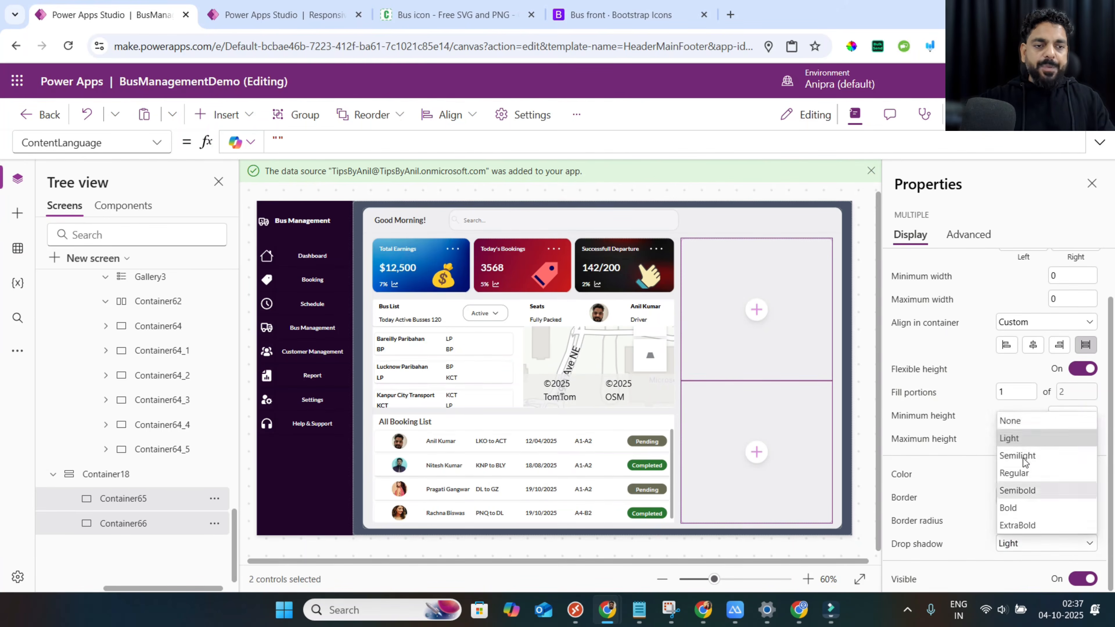
{"action": "left_click", "coordinate": [1009, 421]}
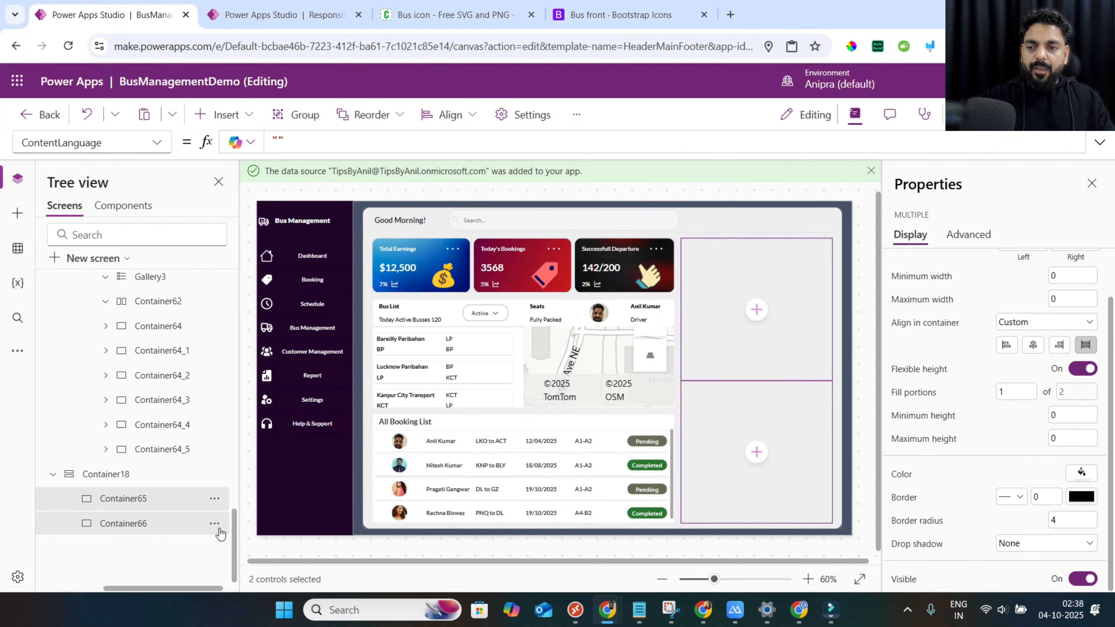
Set the fill portions of the lower container, Container66, to 2 and the gap of its parent Container18 to 16.
{"action": "left_click", "coordinate": [158, 523]}
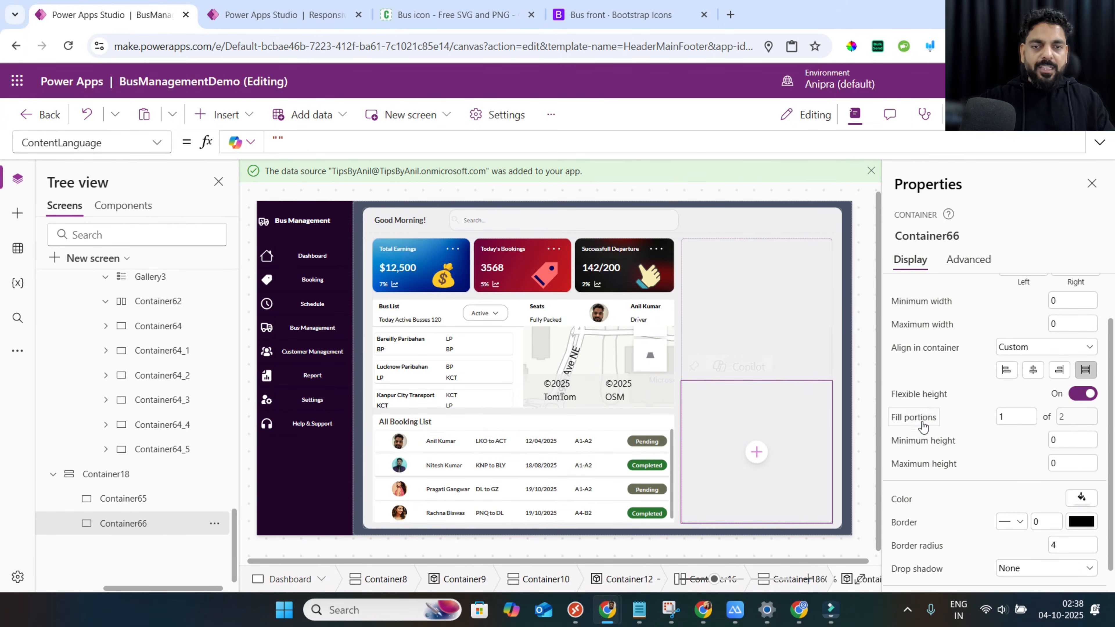
{"action": "left_click", "coordinate": [921, 418]}
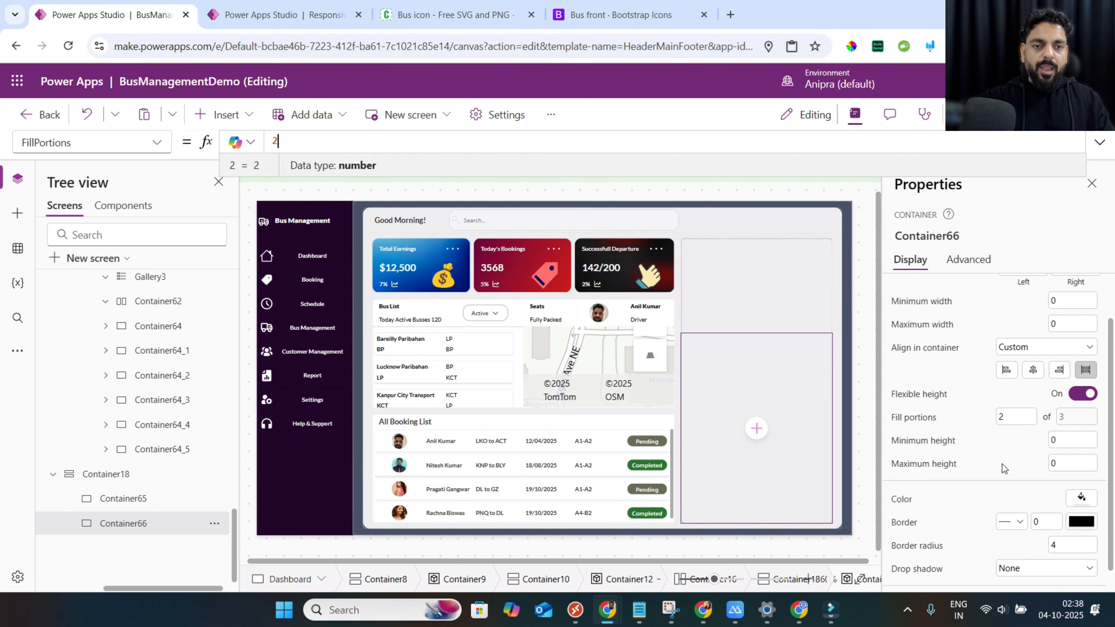
{"action": "left_click", "coordinate": [757, 312]}
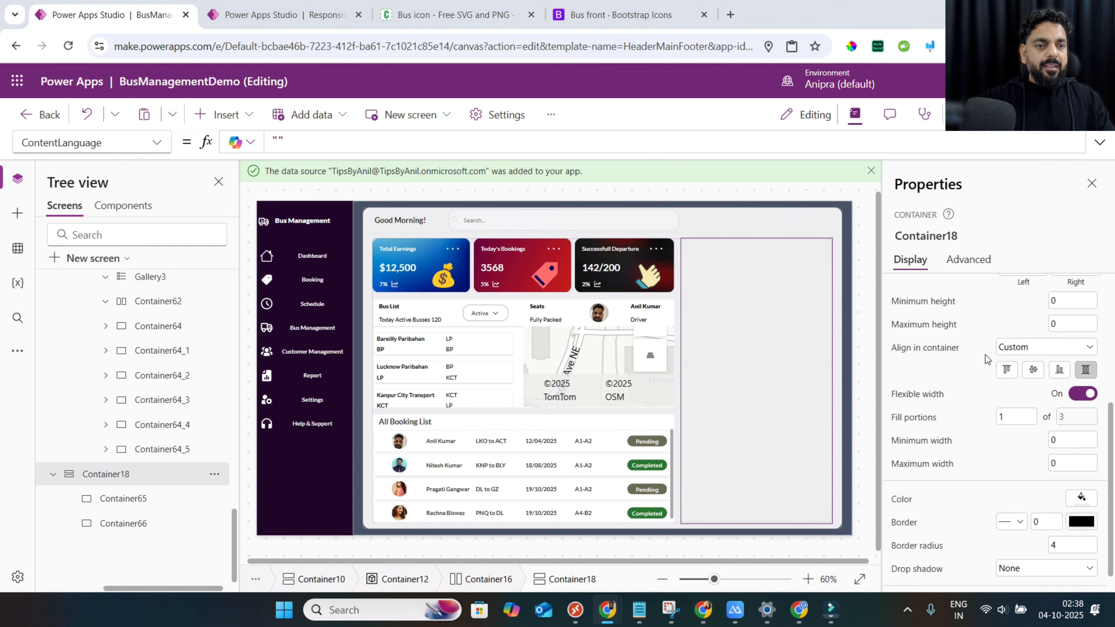
{"action": "left_click", "coordinate": [1059, 364]}
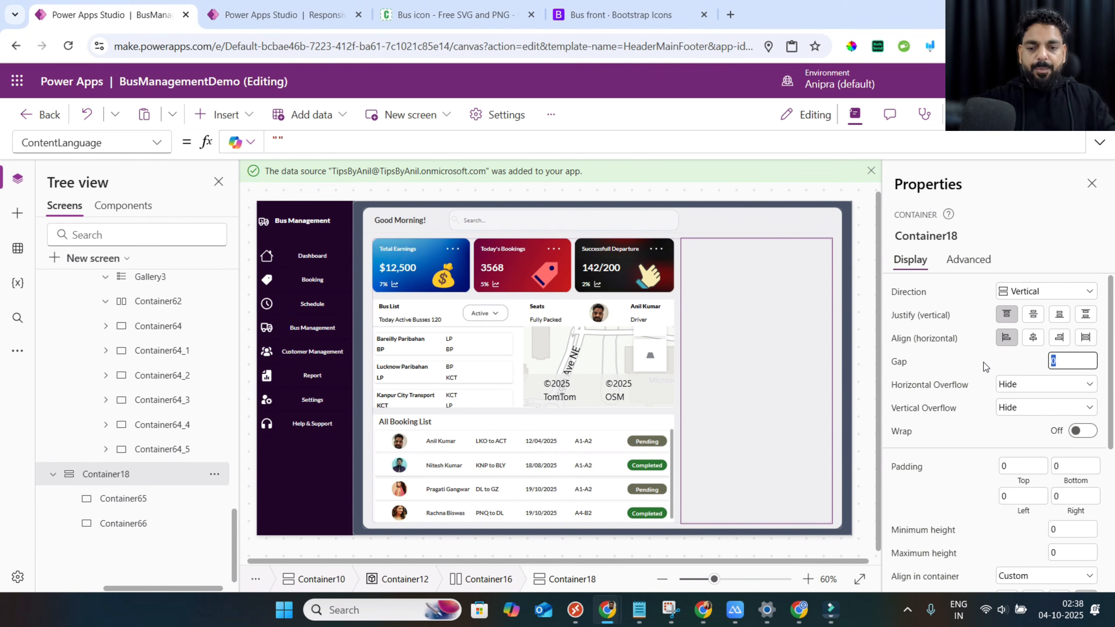
{"action": "type", "text": "16"}
Insert a horizontal gallery into Container65.
{"action": "left_click", "coordinate": [123, 499]}
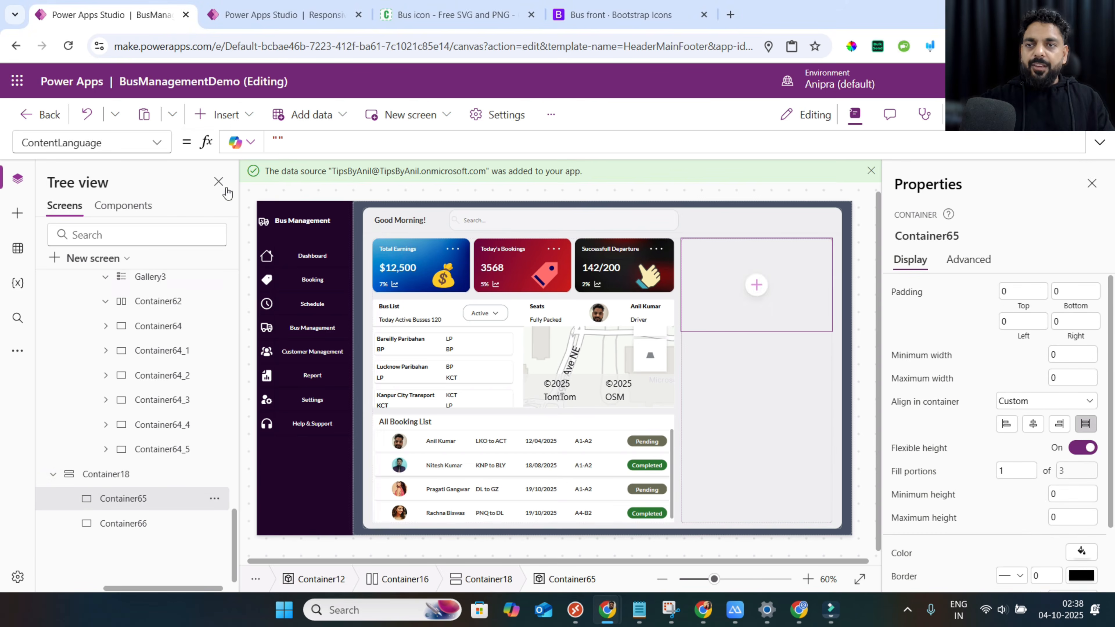
{"action": "left_click", "coordinate": [226, 115]}
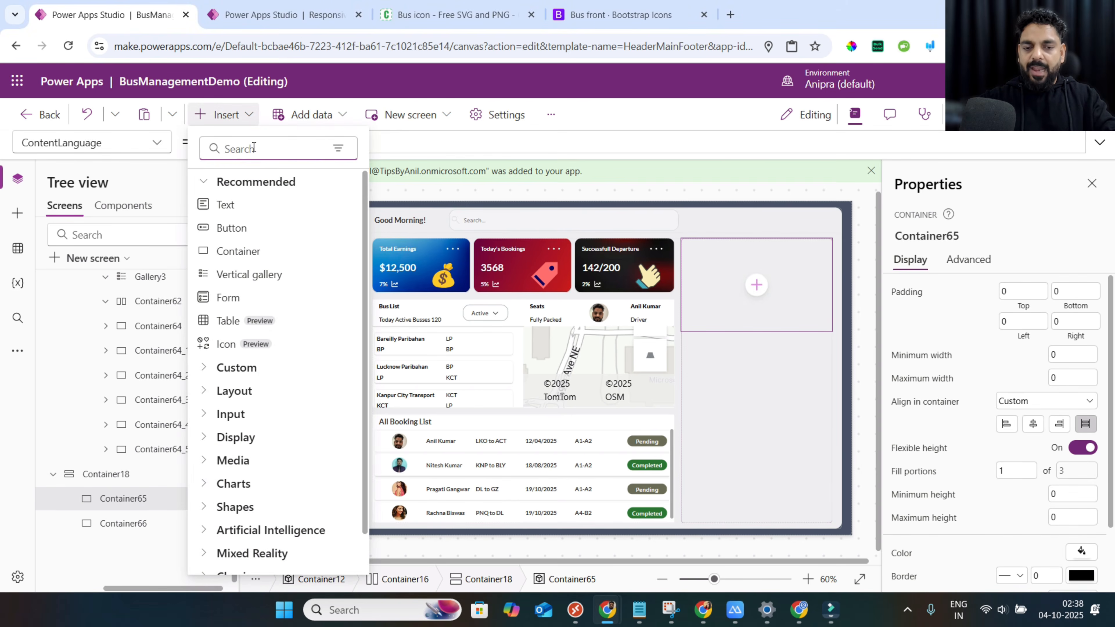
{"action": "type", "text": "gal"}
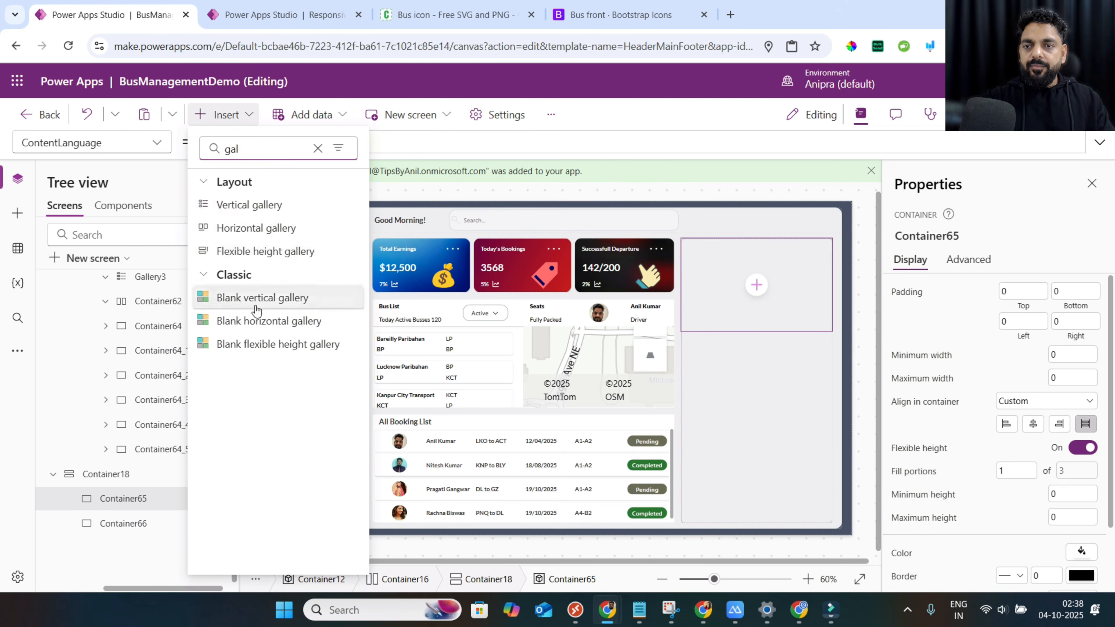
{"action": "left_click", "coordinate": [258, 229]}
Set the new gallery's width to Parent.Width*95% and its height to Parent.Height.
{"action": "left_click", "coordinate": [1018, 460]}
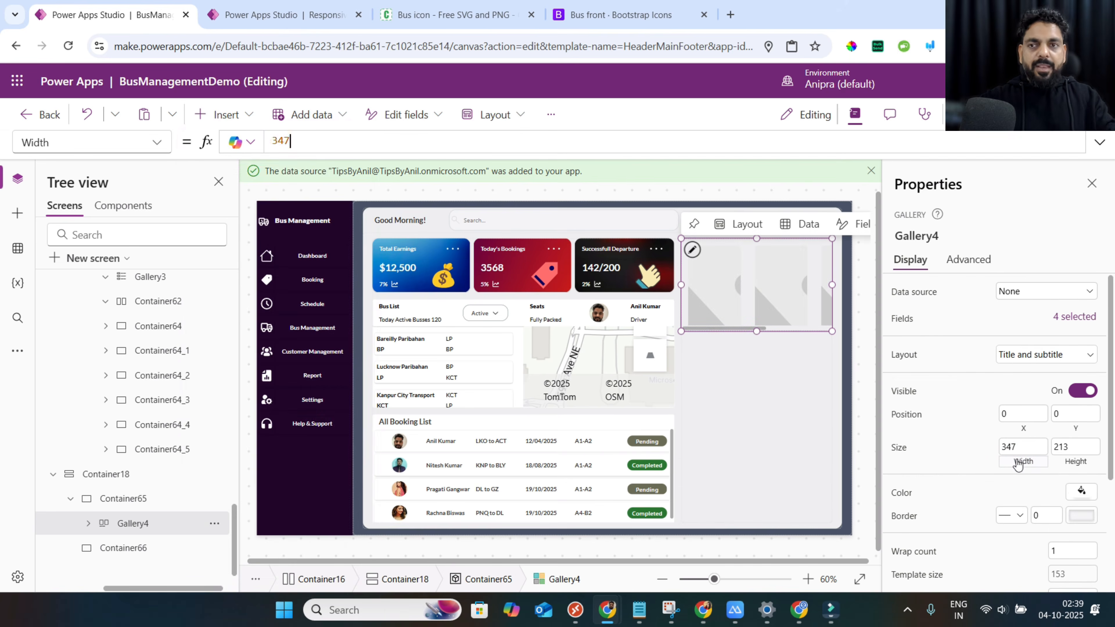
{"action": "type", "text": "Parent.Width"}
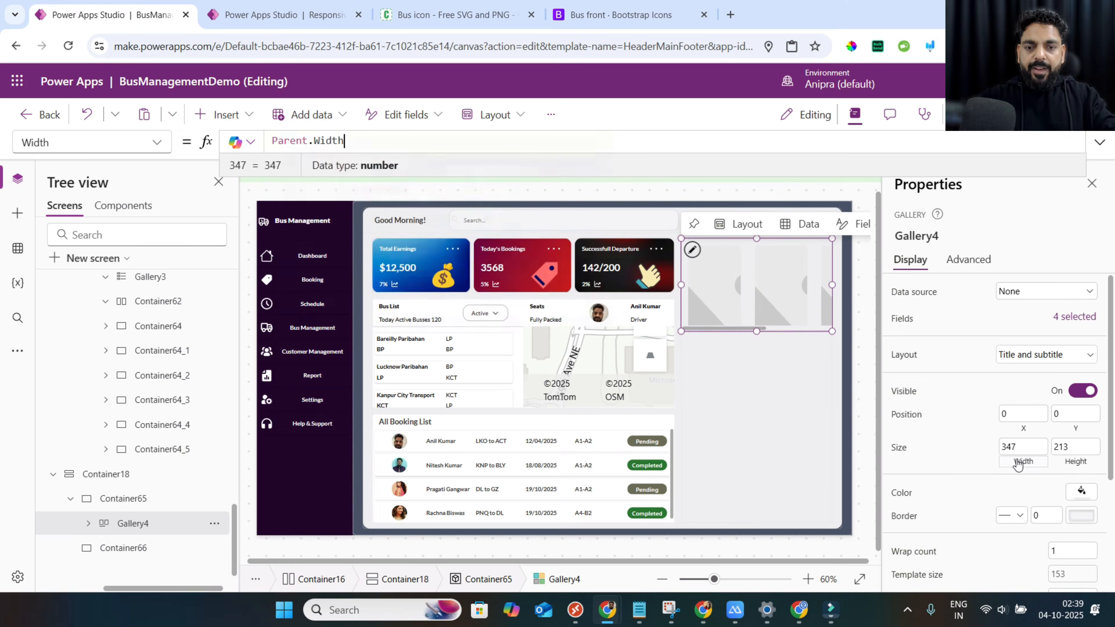
{"action": "type", "text": "*95%"}
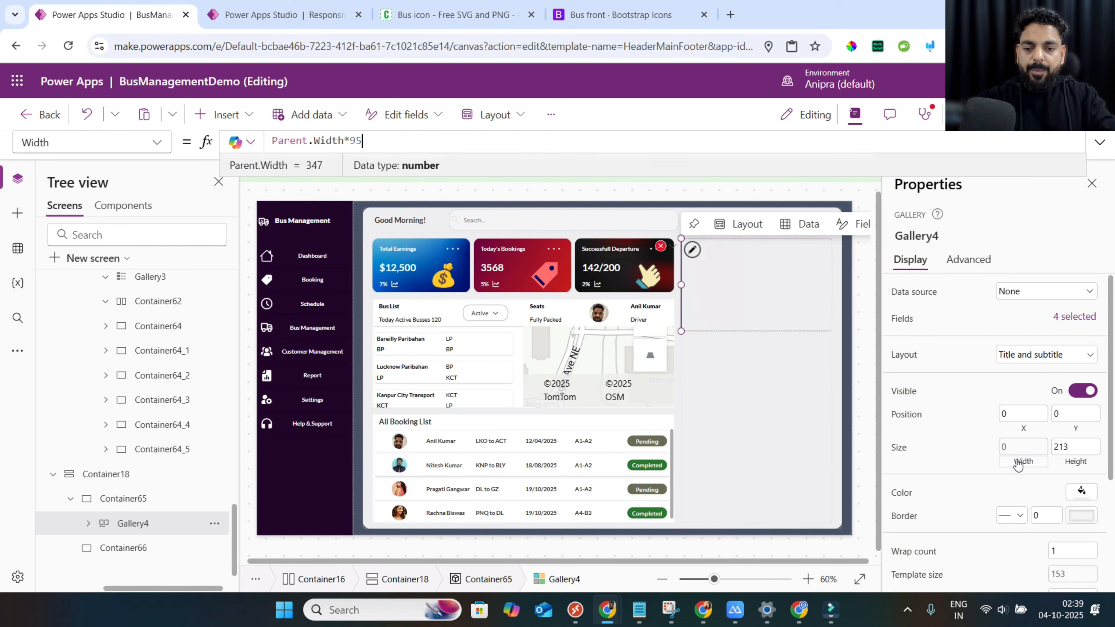
{"action": "left_click", "coordinate": [1071, 460]}
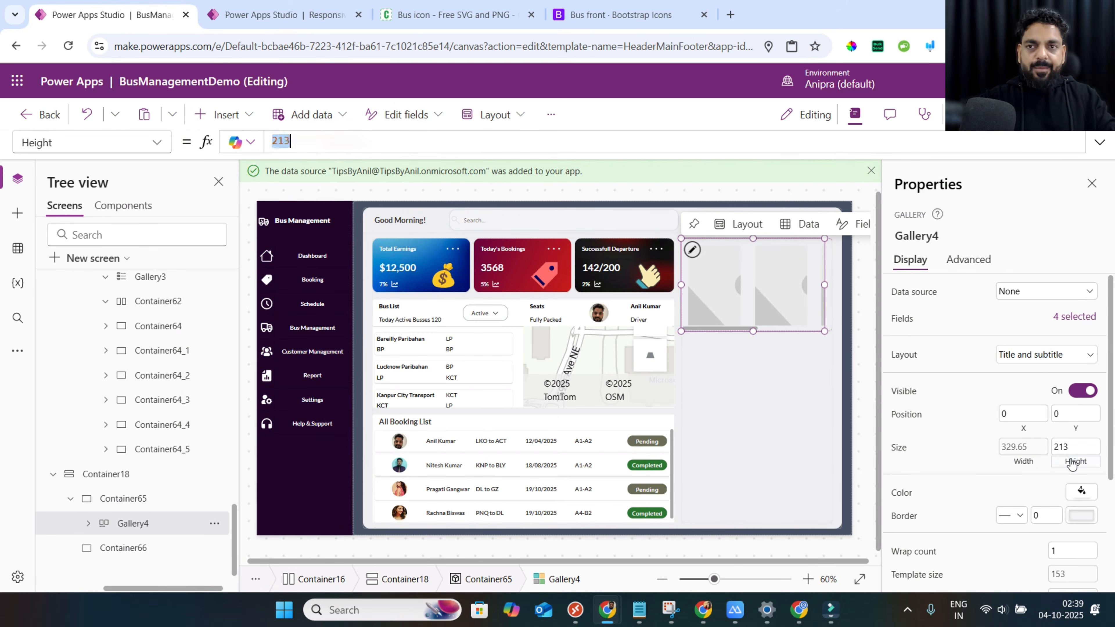
{"action": "type", "text": "Parent.Height"}
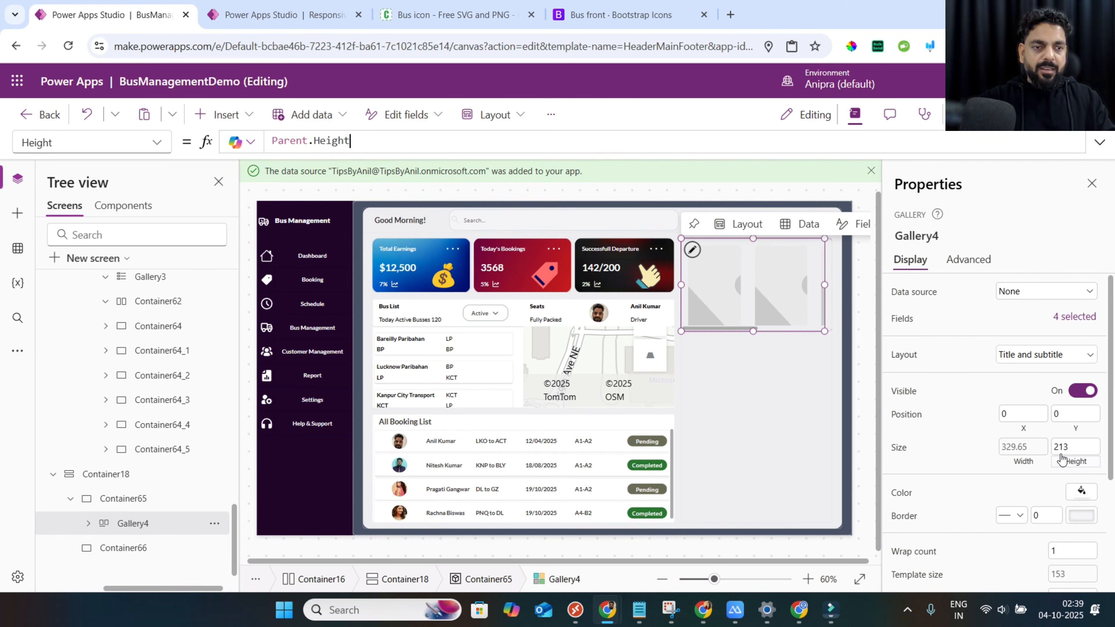
Center the gallery horizontally in its container by setting X to (Parent.Width-Self.Width)/2.
{"action": "left_click", "coordinate": [1024, 437]}
{"action": "type", "text": "(pa"}
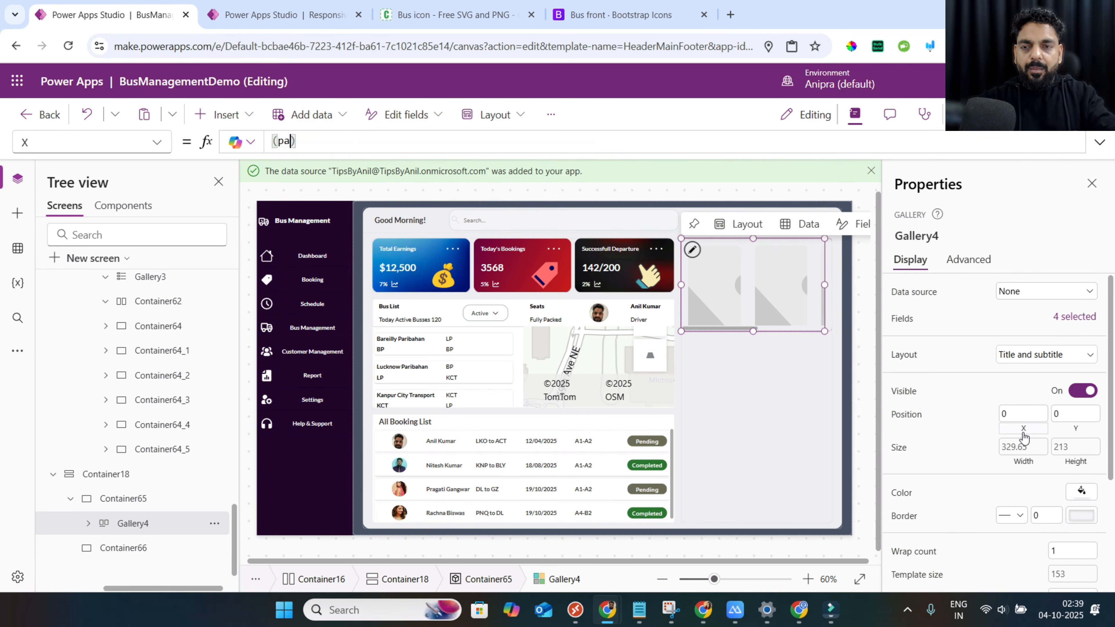
{"action": "type", "text": "re"}
{"action": "key", "text": "Down"}
{"action": "key", "text": "Tab"}
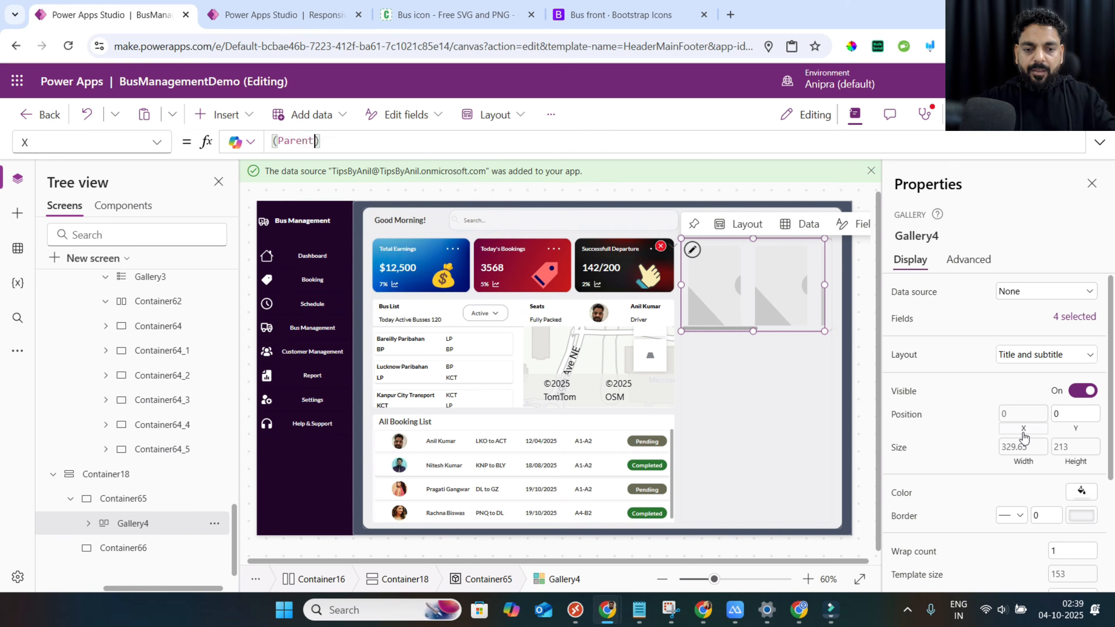
{"action": "type", "text": ".wi"}
{"action": "key", "text": "Tab"}
{"action": "type", "text": "-se"}
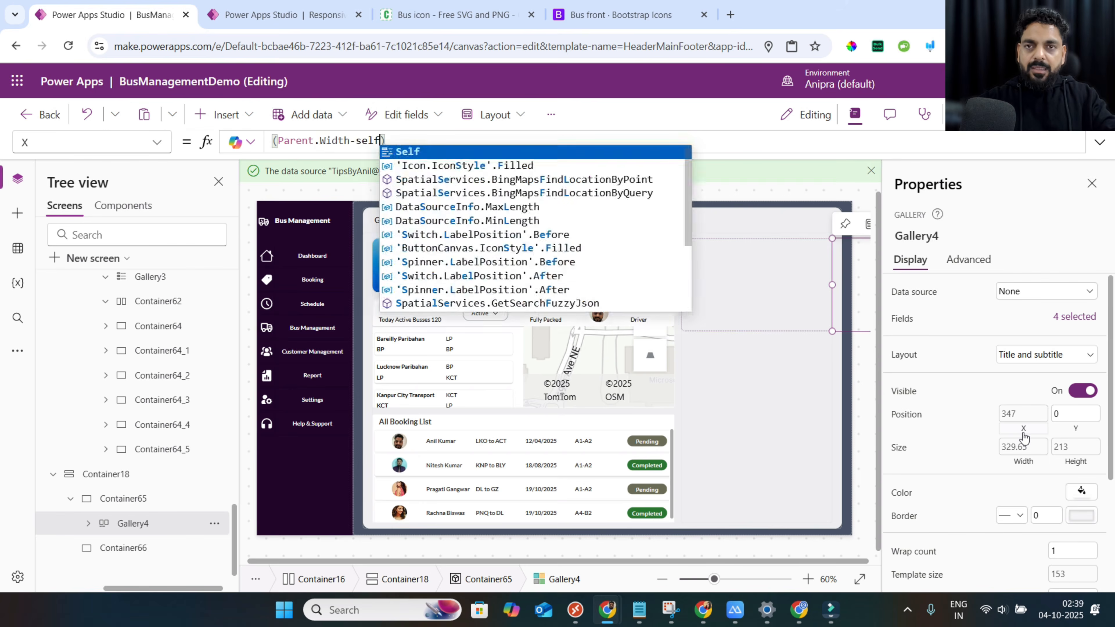
{"action": "key", "text": "Tab"}
{"action": "type", "text": ".wi"}
{"action": "key", "text": "Tab"}
{"action": "type", "text": ")/2"}
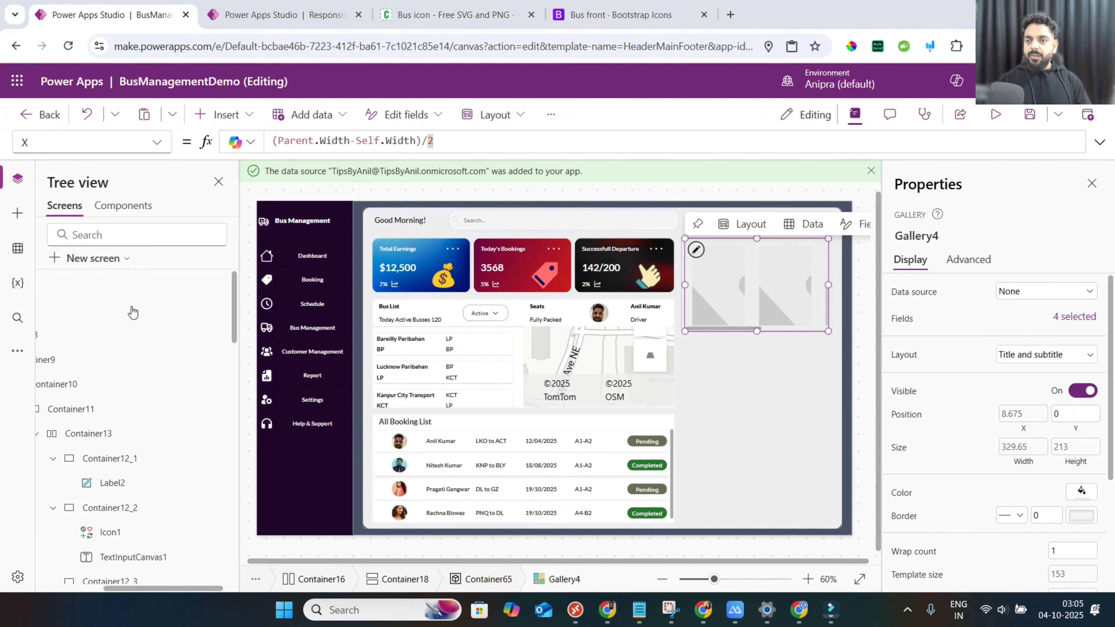
Append a ClearCollect to the app's OnStart formula that fills Coll_BusGallery with four records pairing a bus transport image with a title.
{"action": "scroll", "coordinate": [131, 309], "scroll_direction": "up", "scroll_amount": 5}
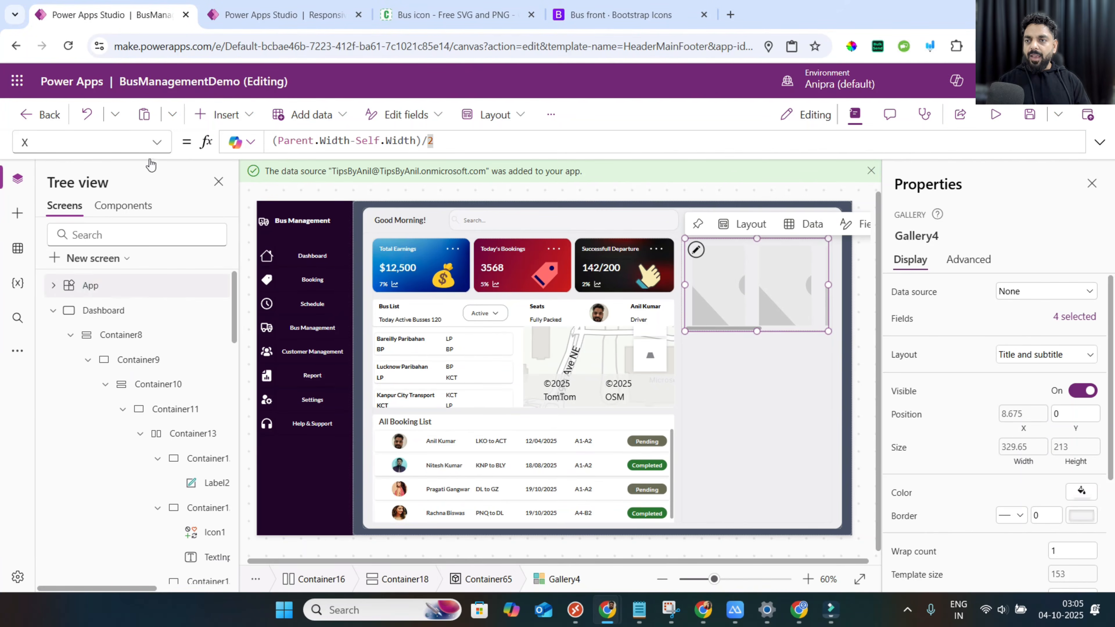
{"action": "left_click", "coordinate": [154, 142]}
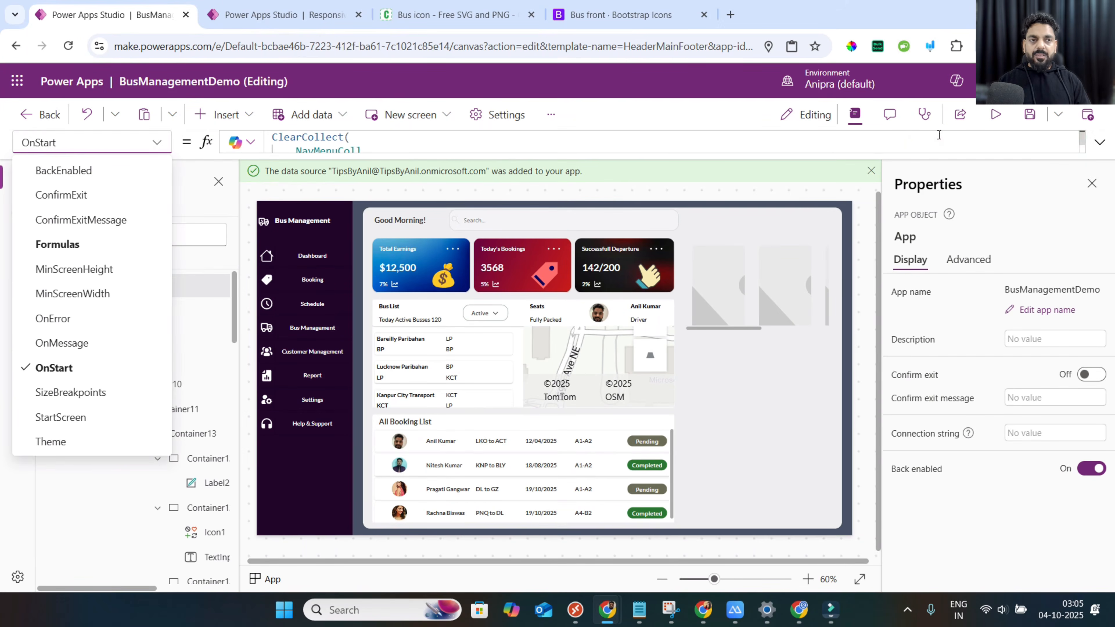
{"action": "left_click", "coordinate": [1099, 142]}
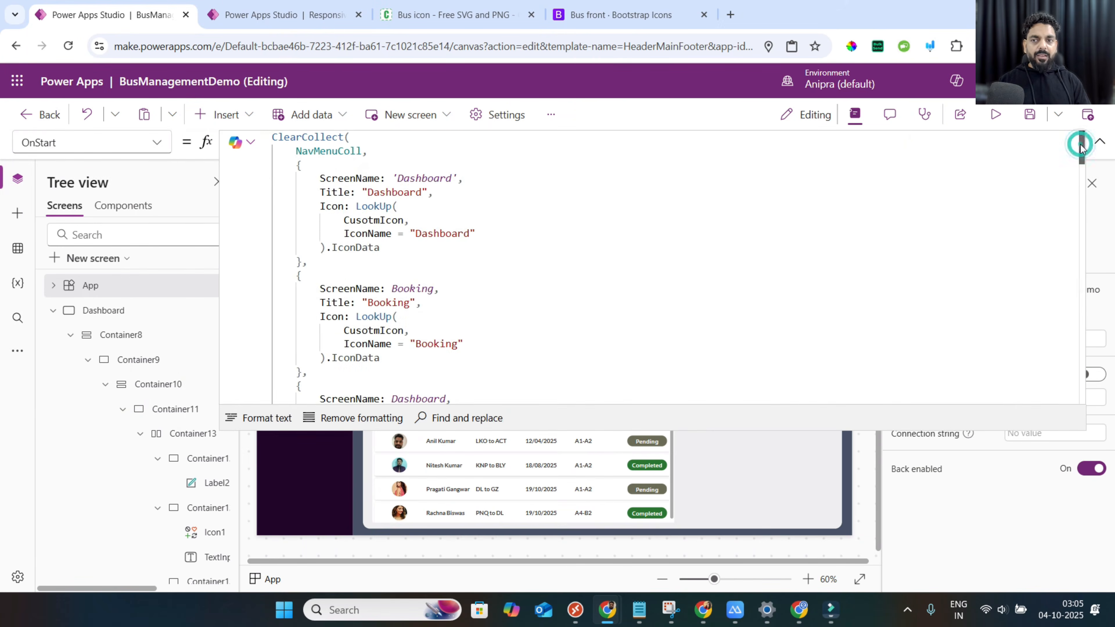
{"action": "left_click_drag", "start_coordinate": [1080, 148], "coordinate": [1080, 369]}
{"action": "left_click", "coordinate": [397, 293]}
{"action": "key", "text": "Return"}
{"action": "type", "text": "ClearCollect(     Coll_BusGallery,     {         Image: 'Bus transport  images with background bluer',         Title: \"Your comfort, our priority on every mile\"     },     {         Image: 'Bus transport  images',         Title: \"Secure your seats and enjoy your journey\"     },     {         Image:'Bus transport  images (1)',         Title: \"Sit back, relax, and let the road unfold\"     },     {         Image: 'Bus transport  images (2)',         Title: \"From city lights to quiet nights, we take you there\"     } );"}
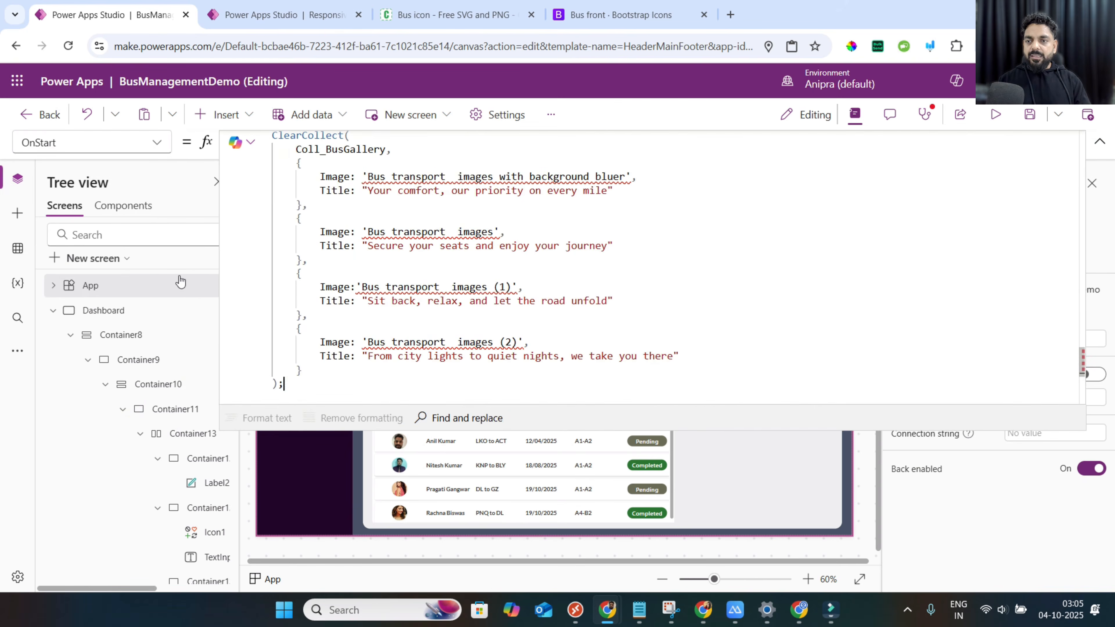
Run the app's OnStart and check the image names used in the Coll_BusGallery records.
{"action": "right_click", "coordinate": [147, 286]}
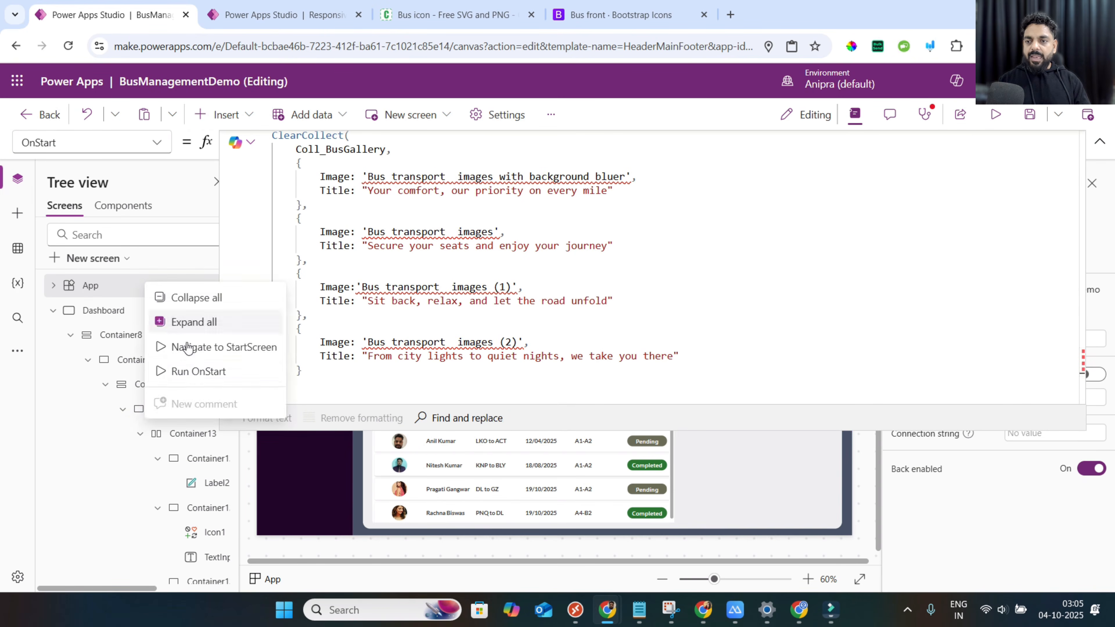
{"action": "left_click", "coordinate": [195, 371]}
{"action": "scroll", "coordinate": [518, 248], "scroll_direction": "up", "scroll_amount": 2}
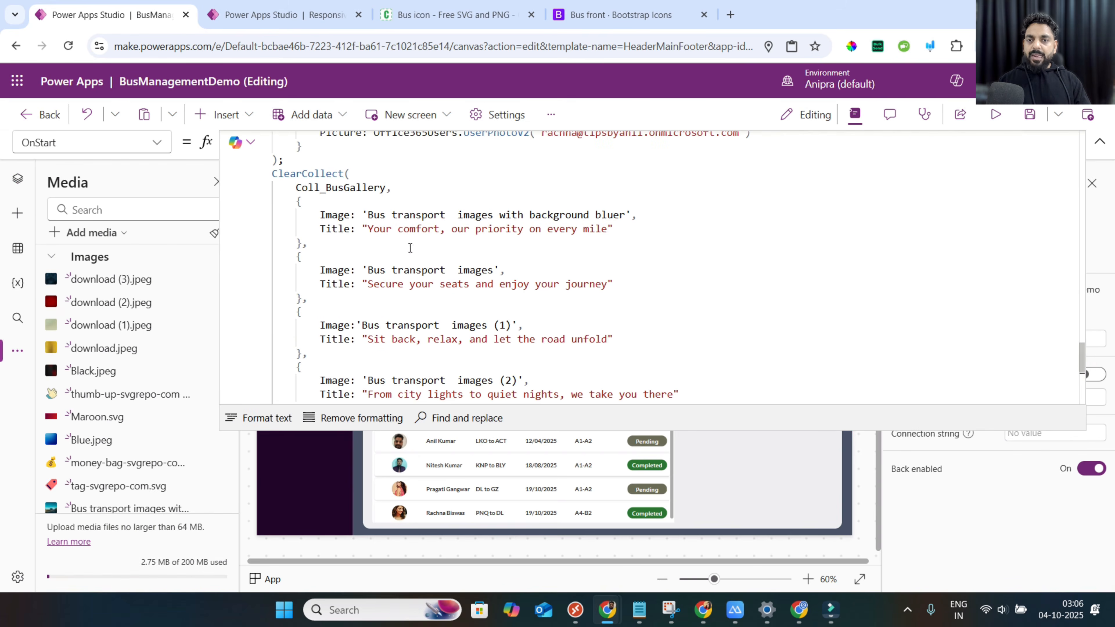
{"action": "scroll", "coordinate": [441, 292], "scroll_direction": "down", "scroll_amount": 1}
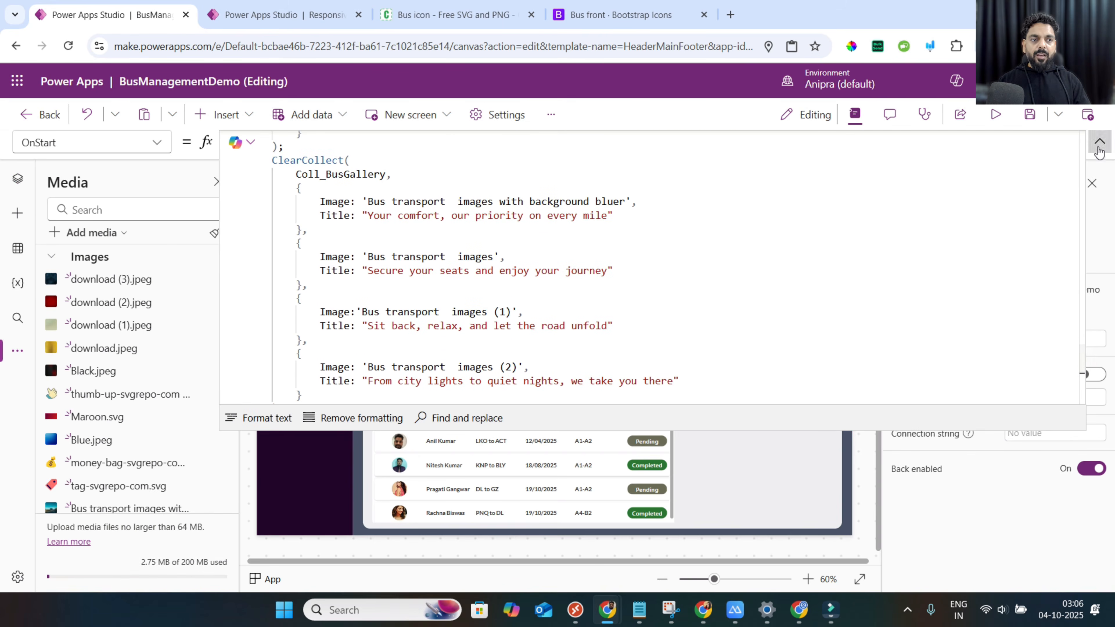
{"action": "left_click", "coordinate": [1099, 141]}
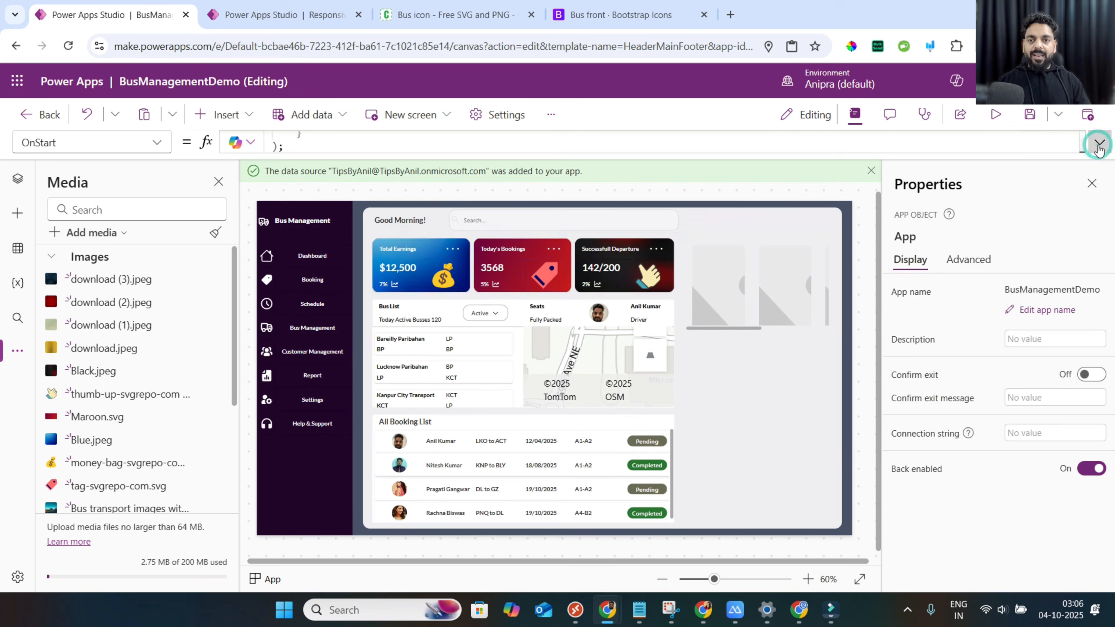
{"action": "left_click", "coordinate": [17, 178]}
{"action": "right_click", "coordinate": [115, 286]}
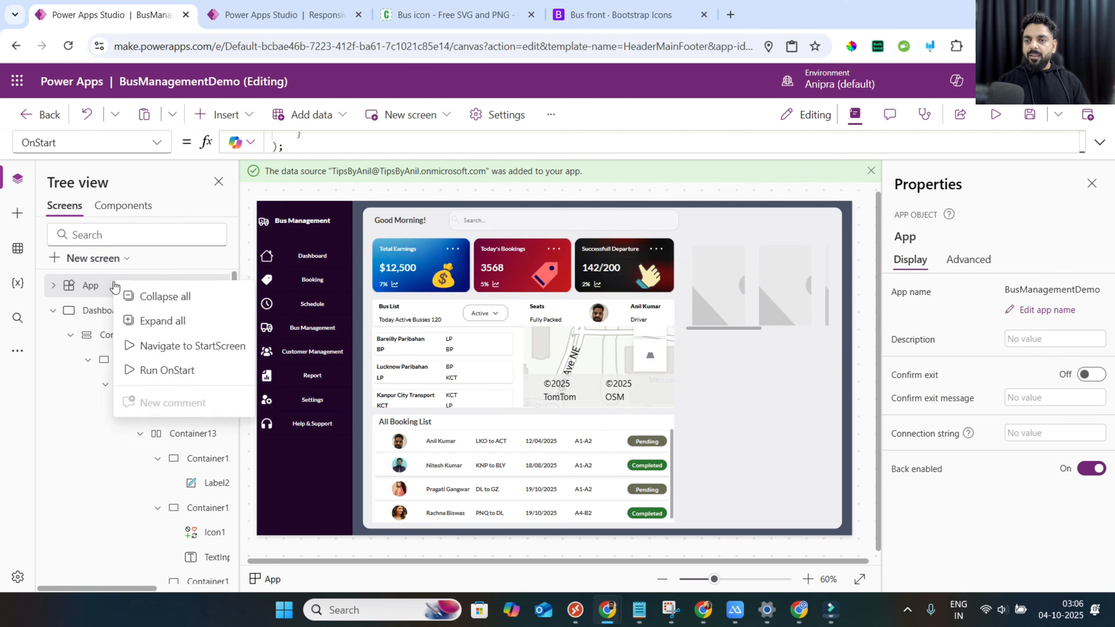
{"action": "left_click", "coordinate": [161, 372]}
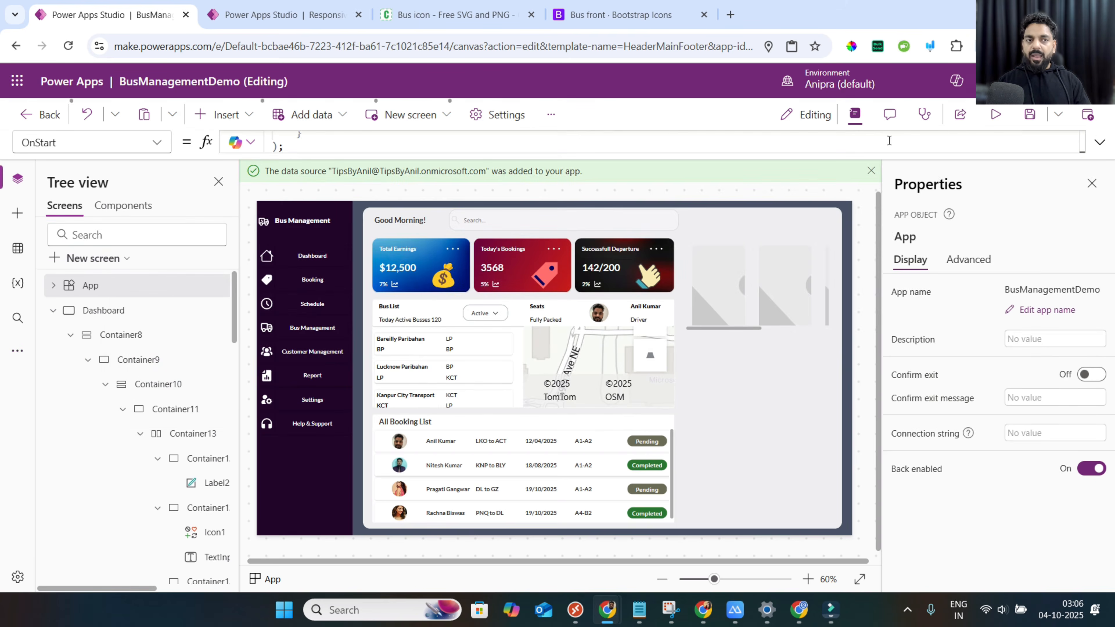
Set the data source of the horizontal gallery in Container65 to Coll_BusGallery.
{"action": "left_click", "coordinate": [1098, 144]}
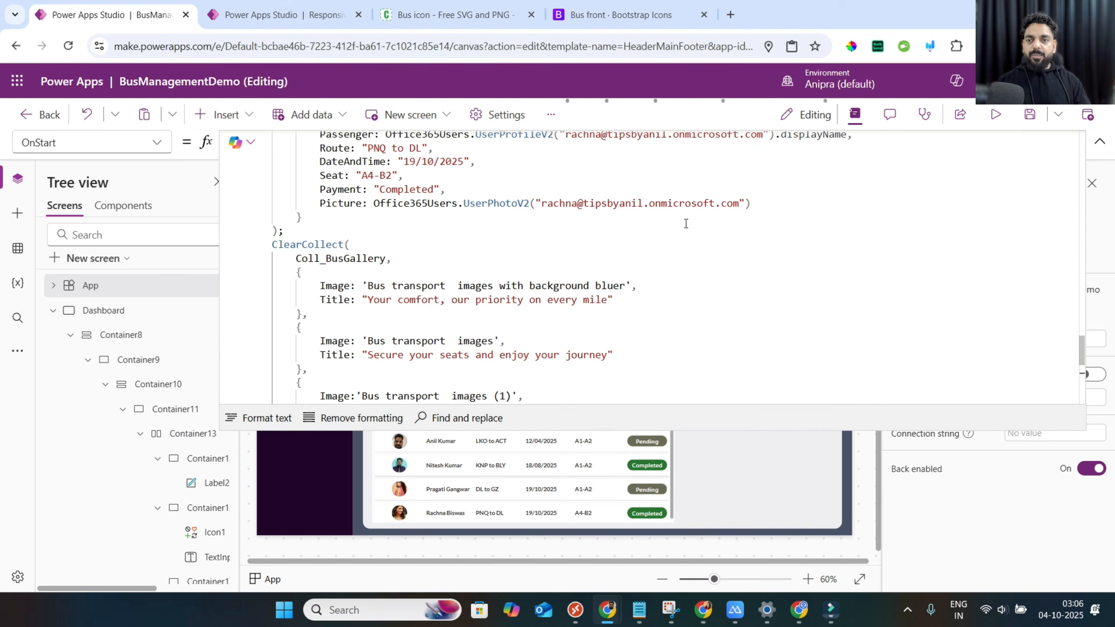
{"action": "left_click", "coordinate": [1100, 142]}
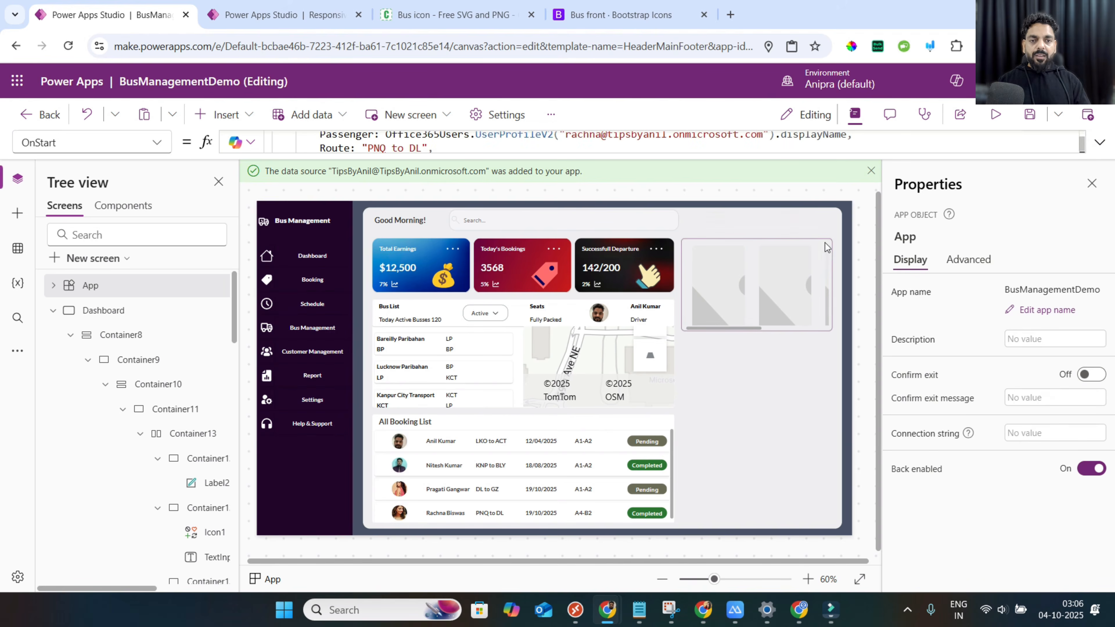
{"action": "left_click", "coordinate": [808, 266]}
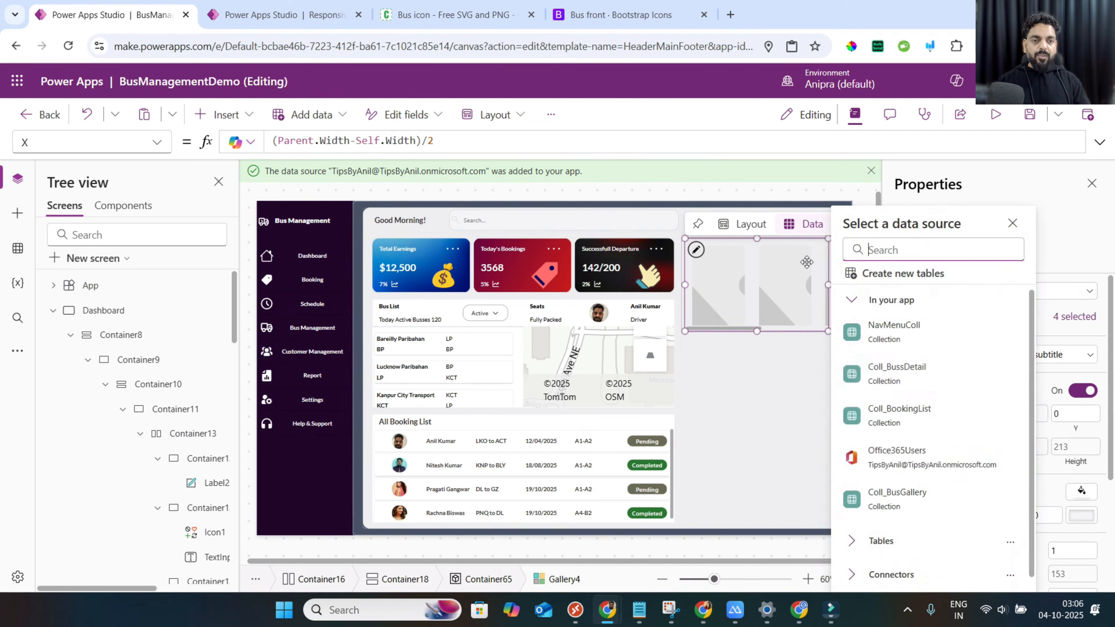
{"action": "left_click", "coordinate": [897, 496]}
Make the gallery's Image10 fill its item with height Parent.Height, width Parent.TemplateWidth, and X and Y of 0.
{"action": "left_click", "coordinate": [718, 285]}
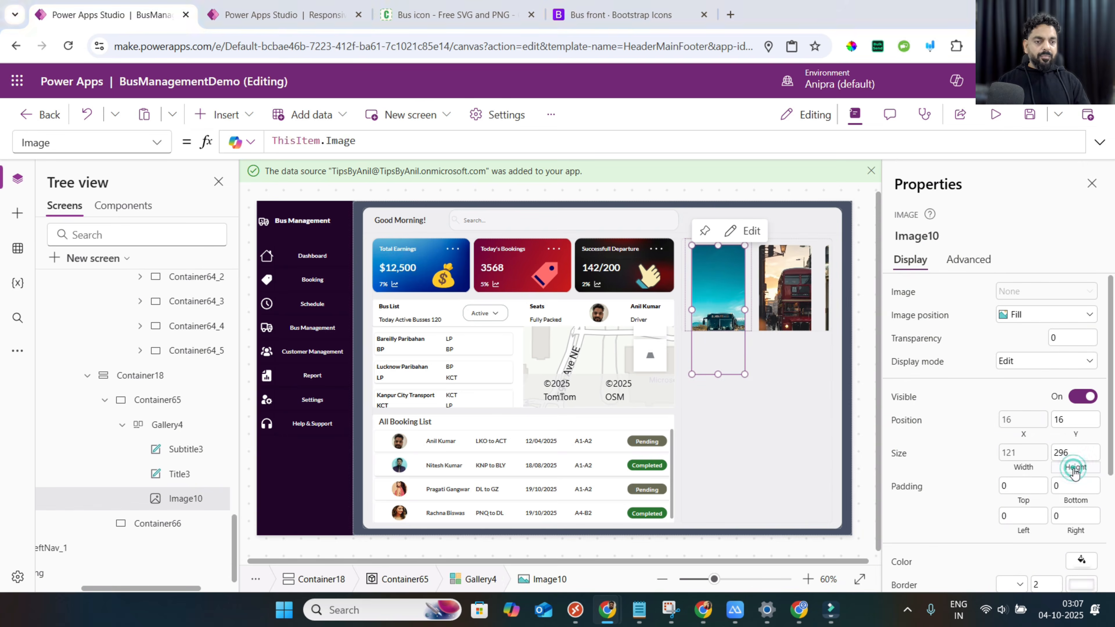
{"action": "left_click", "coordinate": [1075, 453]}
{"action": "type", "text": "Parent.Height"}
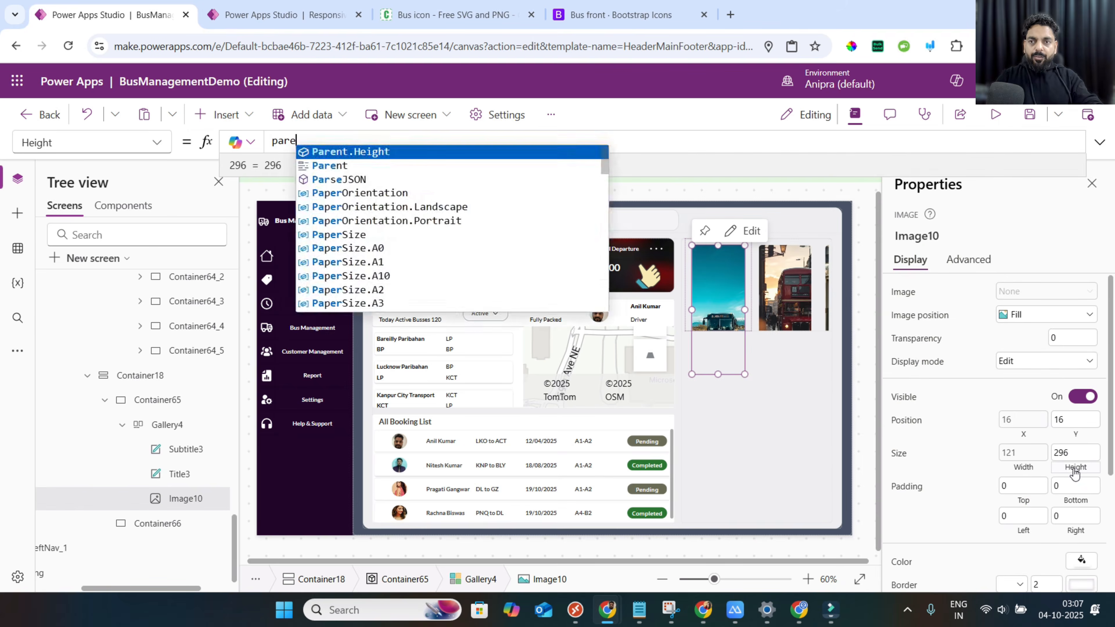
{"action": "left_click", "coordinate": [1029, 455]}
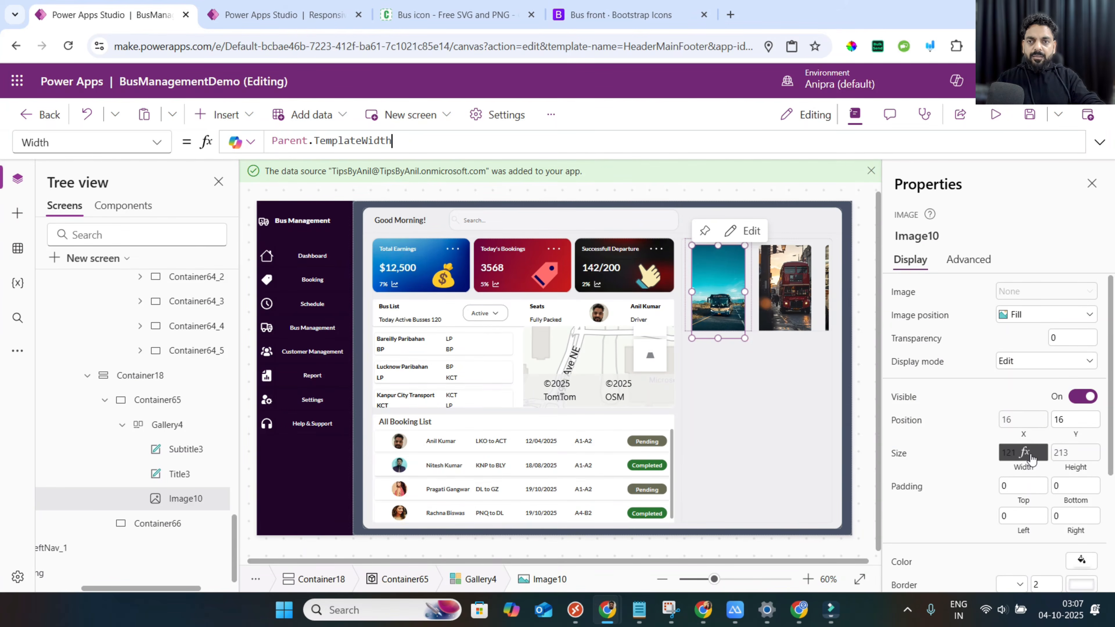
{"action": "type", "text": "h"}
{"action": "left_click", "coordinate": [1071, 436]}
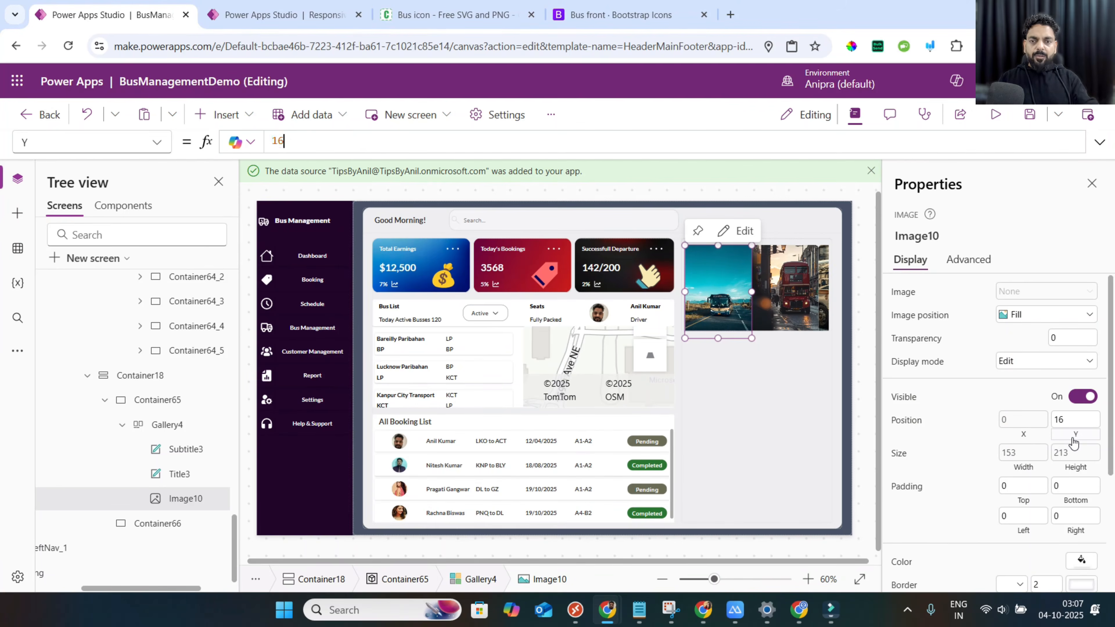
{"action": "type", "text": "0"}
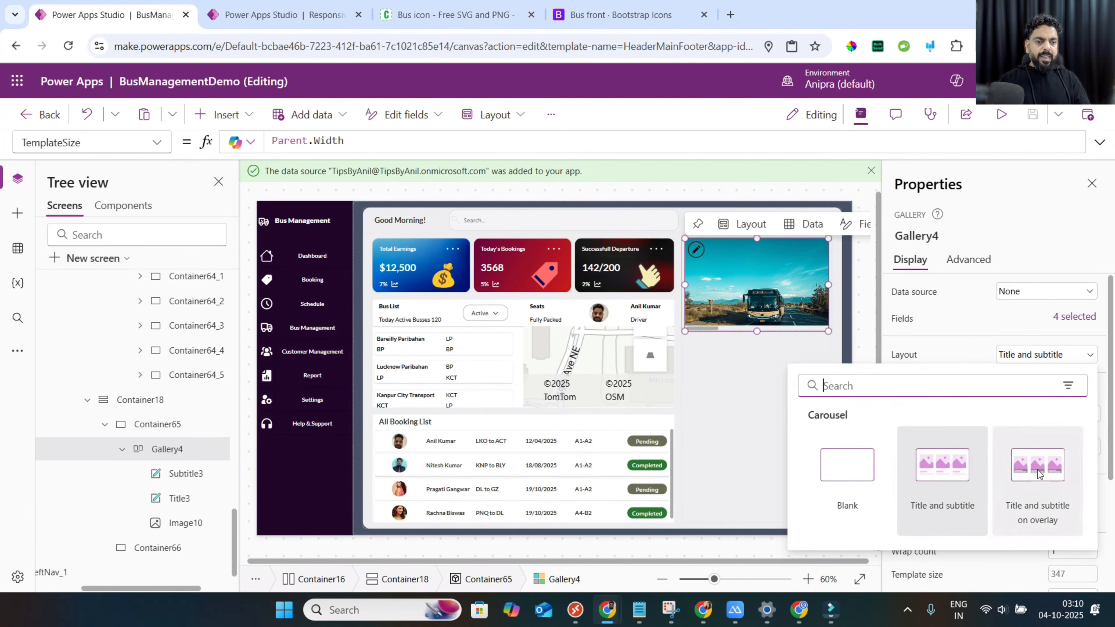
Switch the gallery layout to Title and subtitle on overlay and set its TemplateSize to Parent.Width.
{"action": "left_click", "coordinate": [967, 465]}
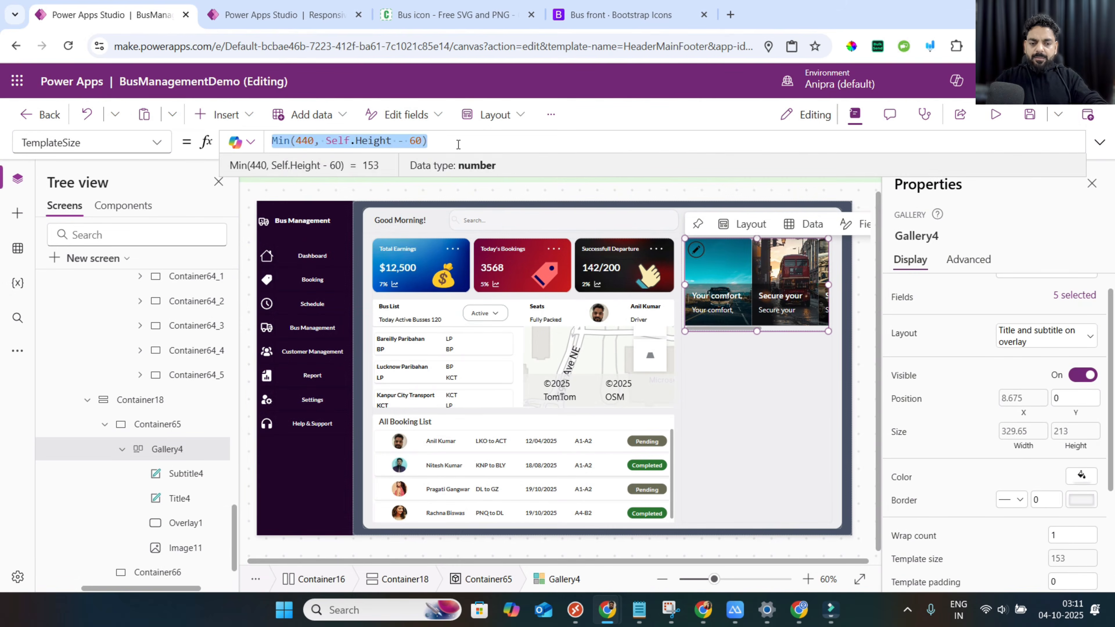
{"action": "type", "text": "pare"}
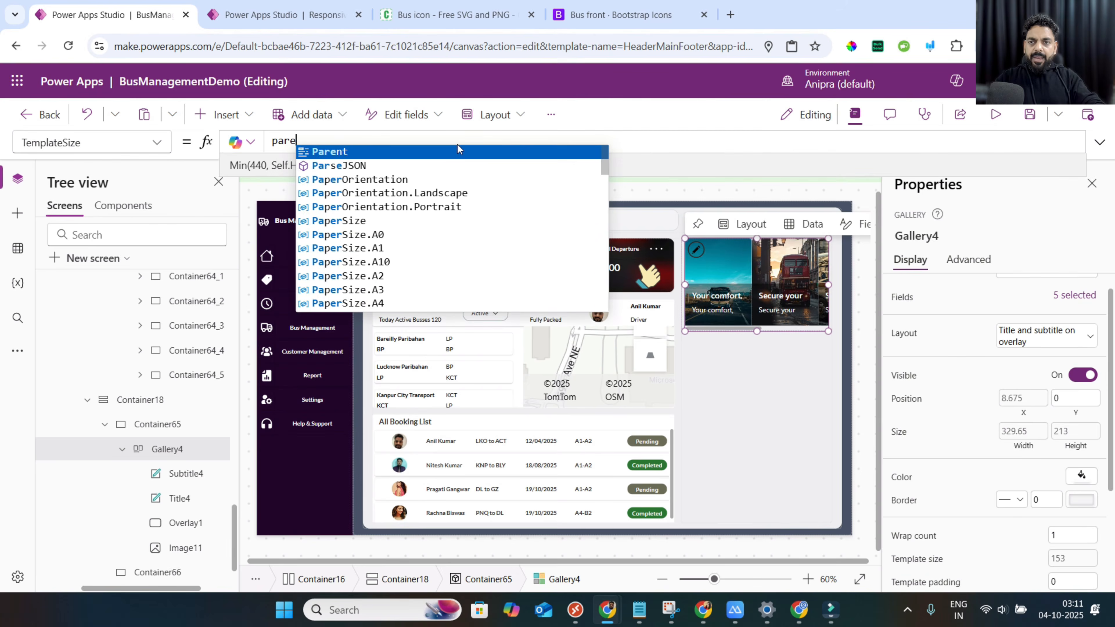
{"action": "key", "text": "Tab"}
{"action": "type", "text": ".wi"}
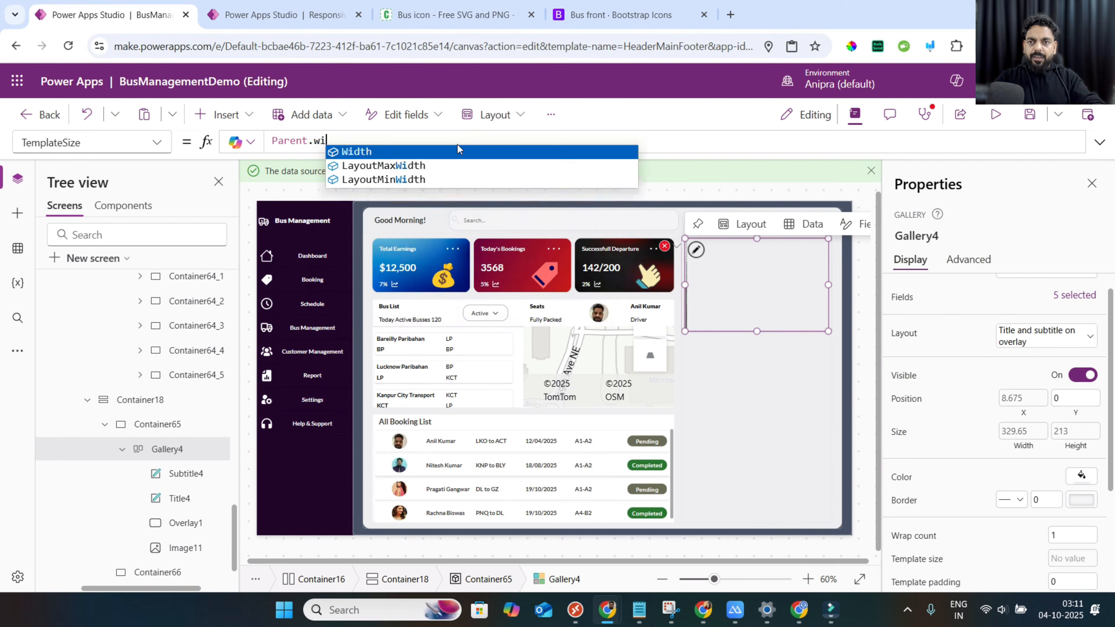
{"action": "left_click", "coordinate": [457, 145]}
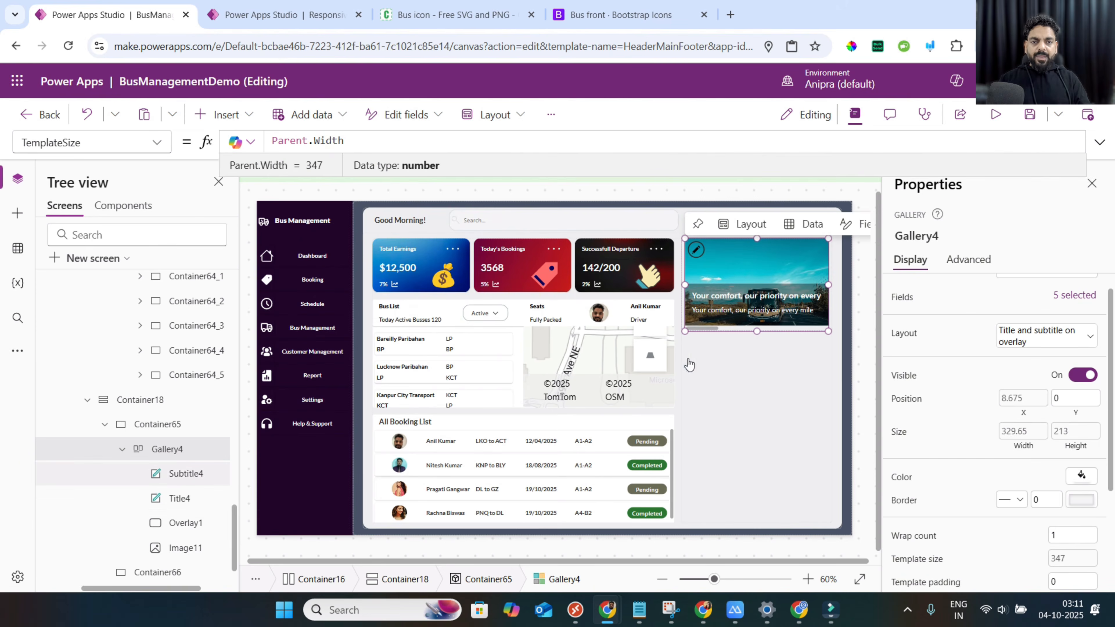
Set the text color of the banner gallery's Subtitle4 label to the standard yellow.
{"action": "left_click", "coordinate": [755, 310]}
{"action": "left_click", "coordinate": [1046, 453]}
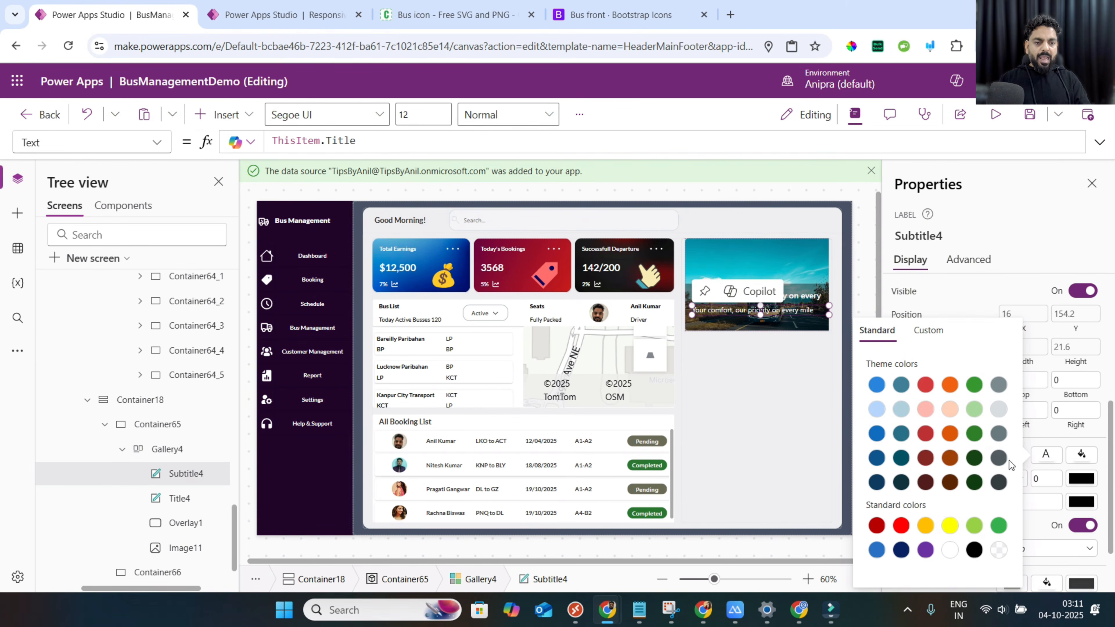
{"action": "left_click", "coordinate": [950, 525]}
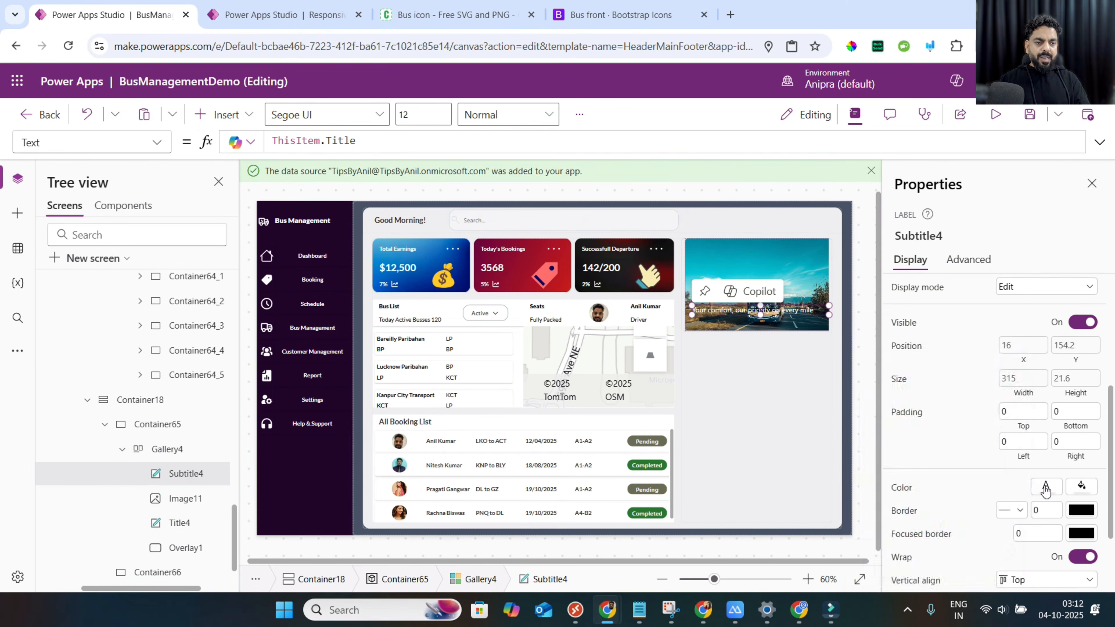
{"action": "left_click", "coordinate": [1045, 486]}
{"action": "left_click", "coordinate": [952, 525]}
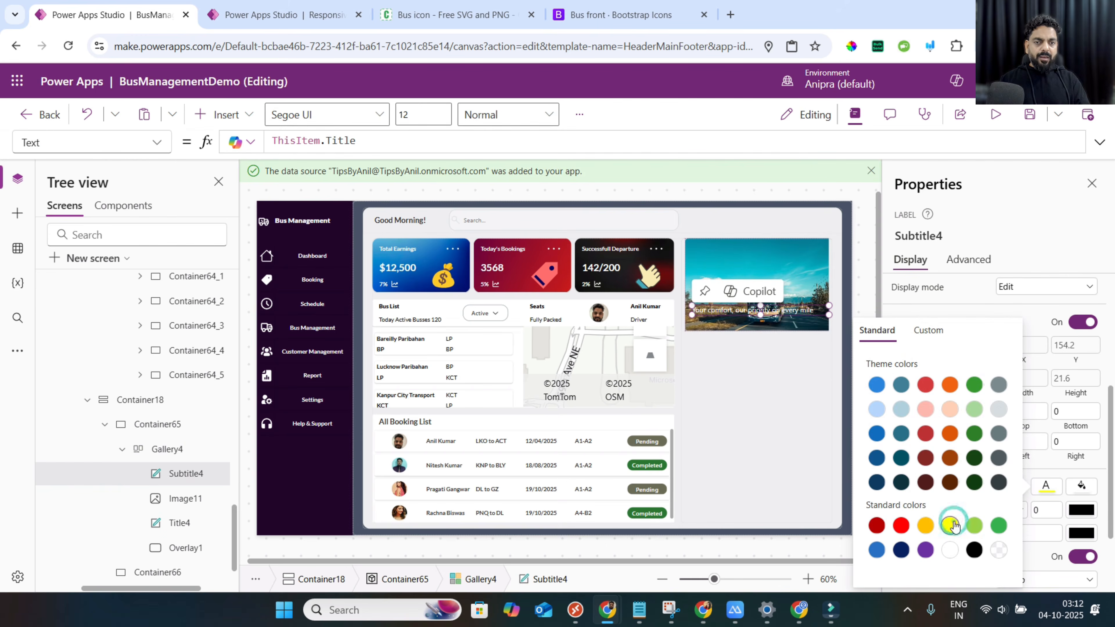
Set Subtitle4's font size to 15 and its font weight to Bold.
{"action": "scroll", "coordinate": [908, 327], "scroll_direction": "up", "scroll_amount": 5}
{"action": "left_click", "coordinate": [909, 334]}
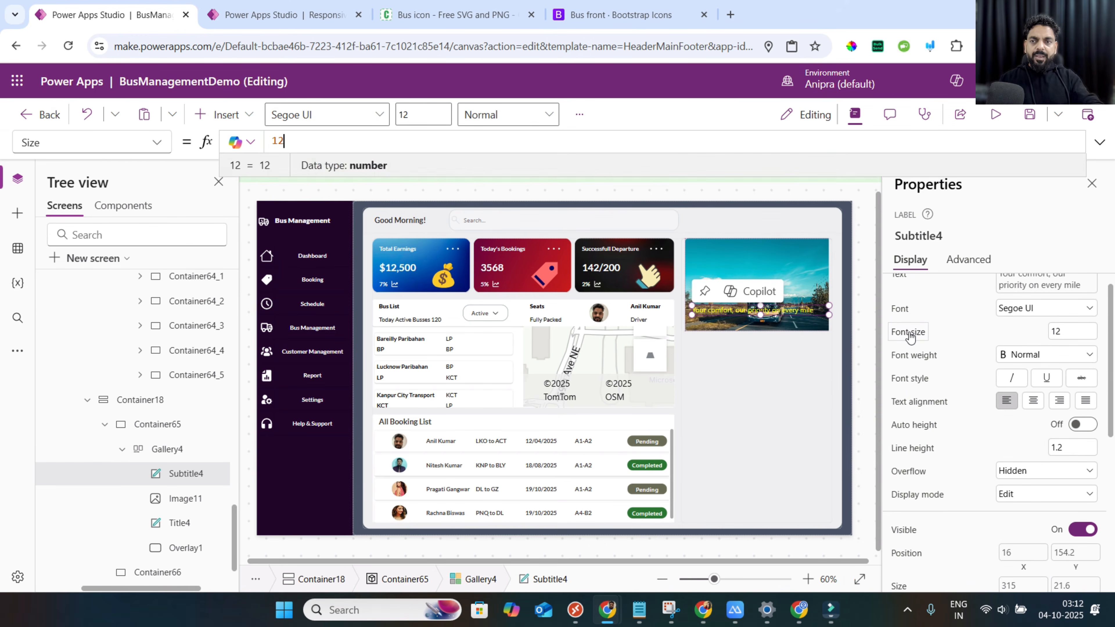
{"action": "key", "text": "ctrl+a"}
{"action": "type", "text": "15"}
{"action": "left_click", "coordinate": [1023, 355]}
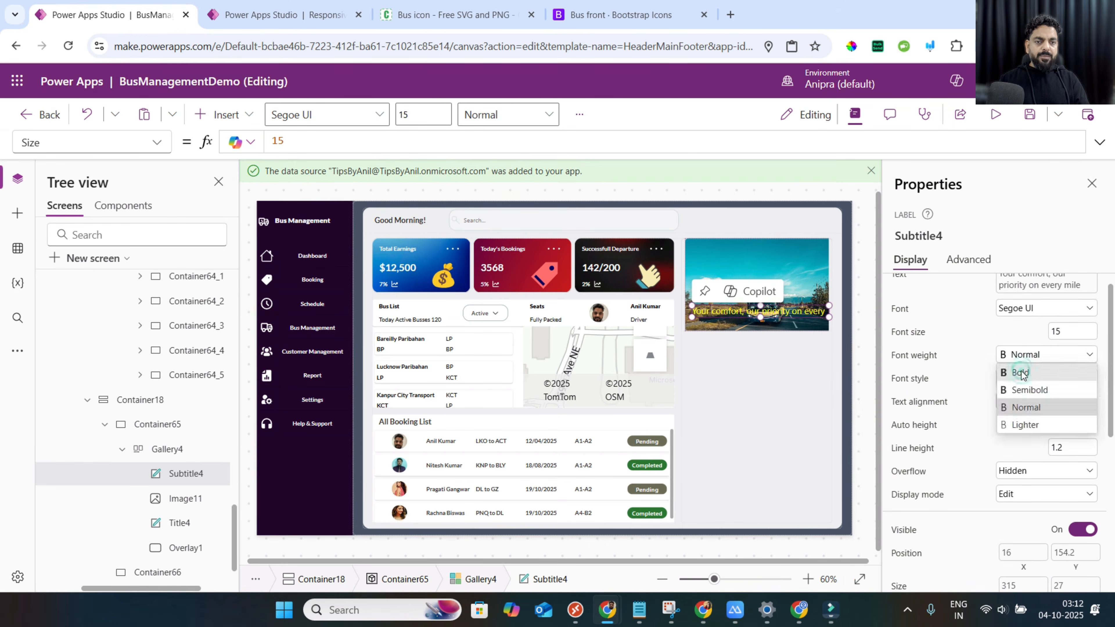
{"action": "left_click", "coordinate": [1021, 372]}
Set Subtitle4's height to Self.Size * 3.8, center its text, and save the app.
{"action": "scroll", "coordinate": [1053, 395], "scroll_direction": "down", "scroll_amount": 3}
{"action": "left_click", "coordinate": [1067, 435]}
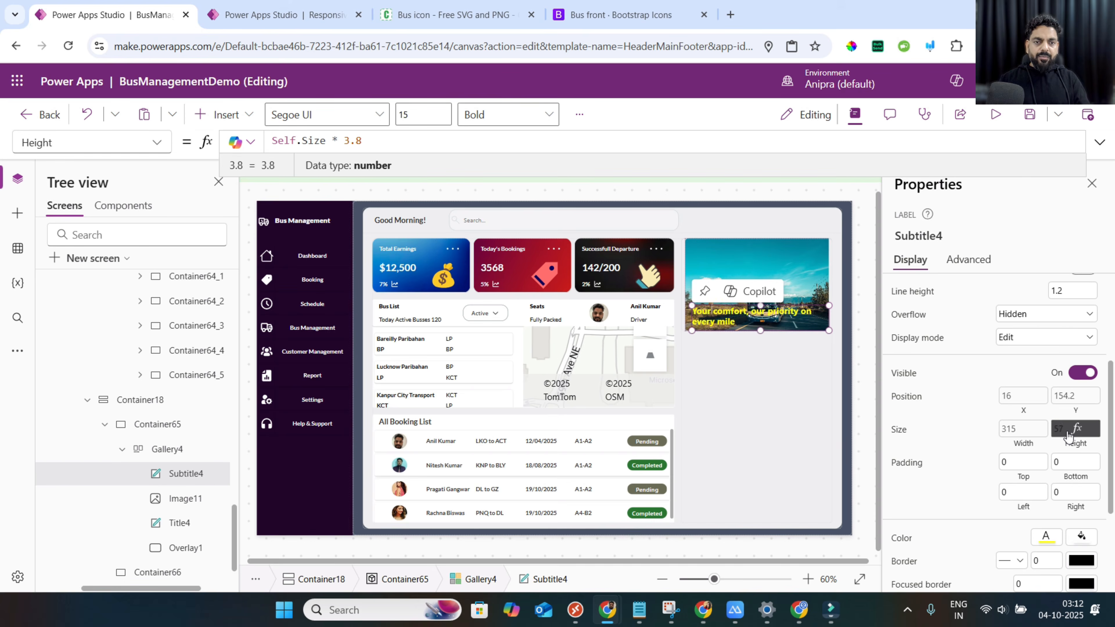
{"action": "scroll", "coordinate": [1063, 422], "scroll_direction": "up", "scroll_amount": 2}
{"action": "left_click", "coordinate": [1033, 320]}
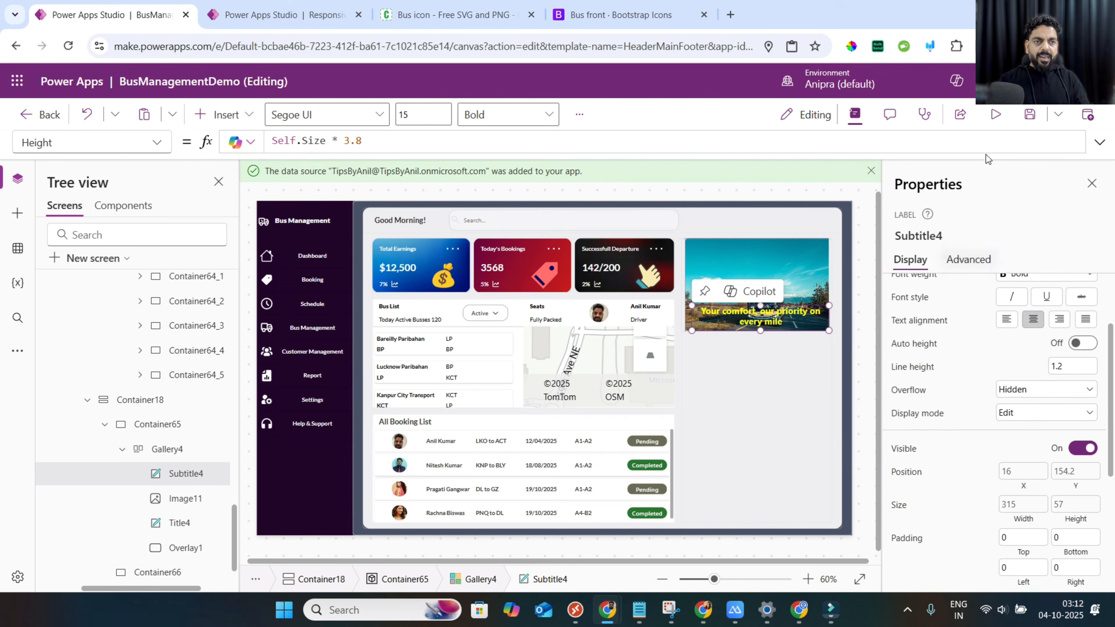
{"action": "left_click", "coordinate": [1030, 116]}
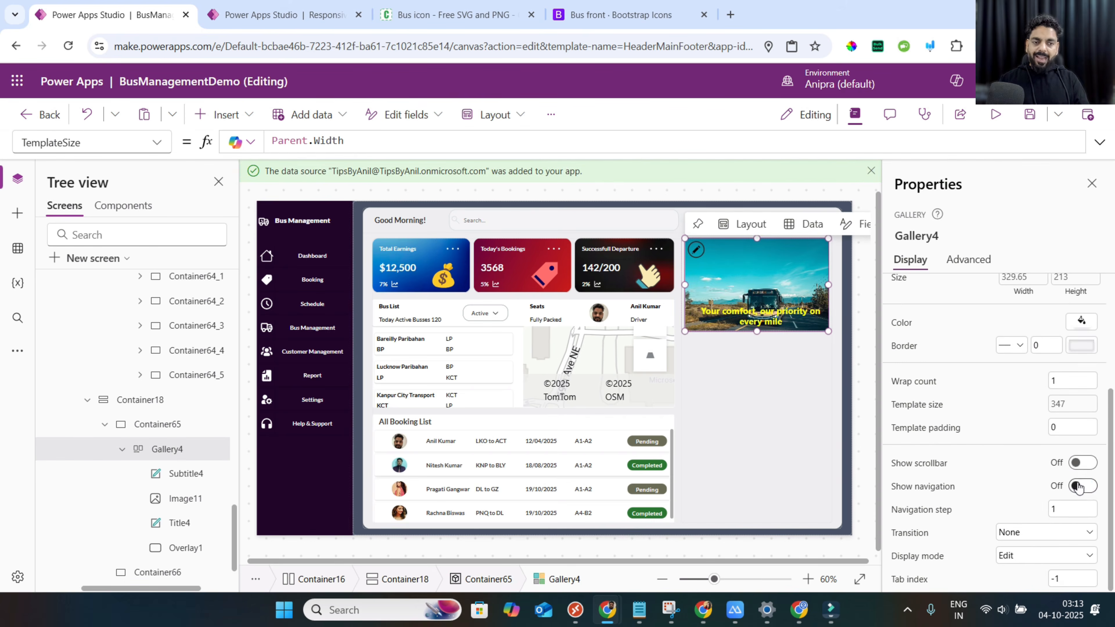
Turn on Show navigation for Gallery4, save, and preview moving to the next banner image.
{"action": "left_click", "coordinate": [1080, 486]}
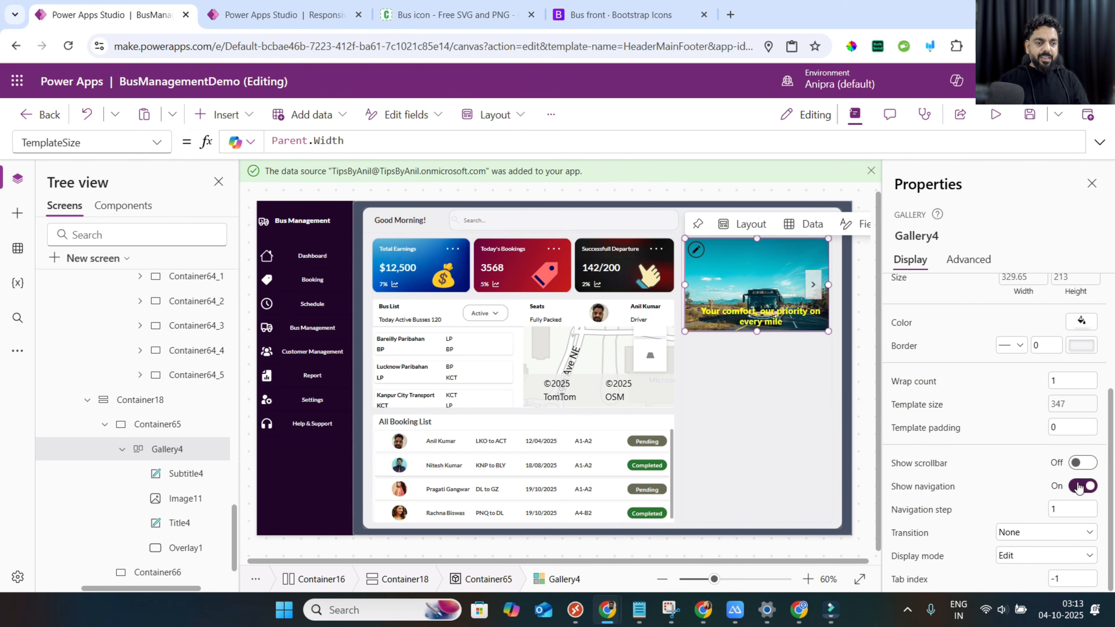
{"action": "left_click", "coordinate": [1023, 117]}
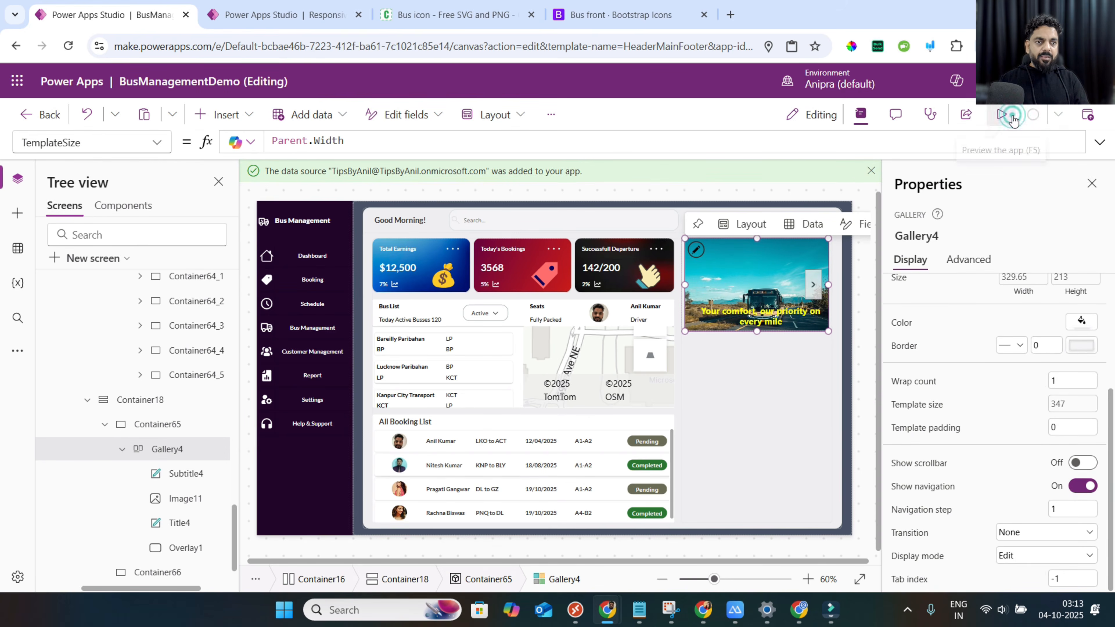
{"action": "left_click", "coordinate": [1002, 114]}
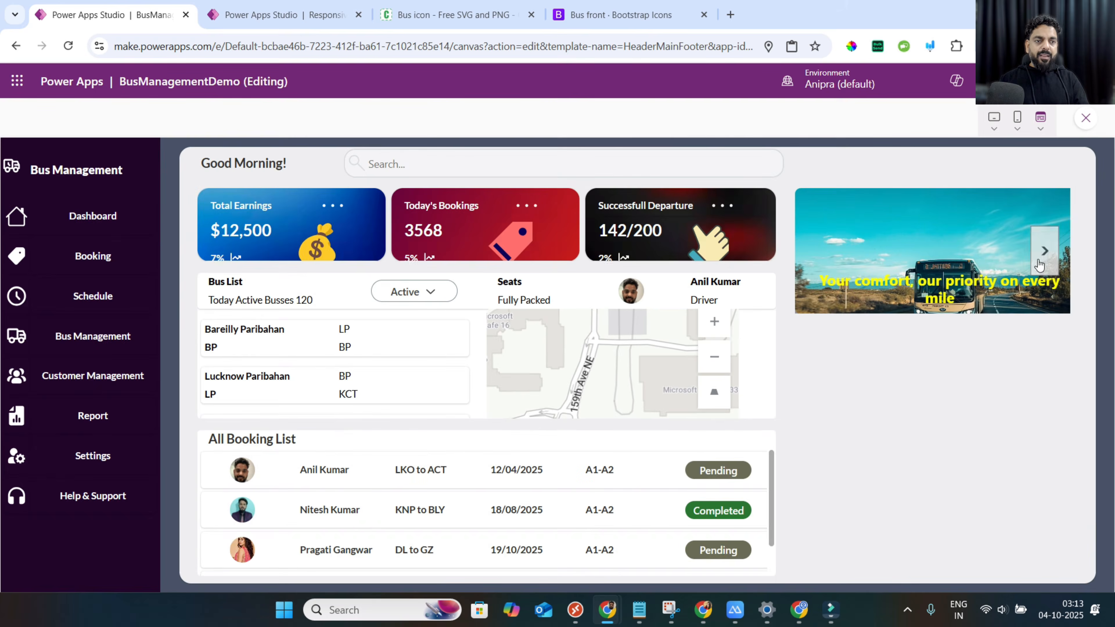
{"action": "left_click", "coordinate": [1040, 263]}
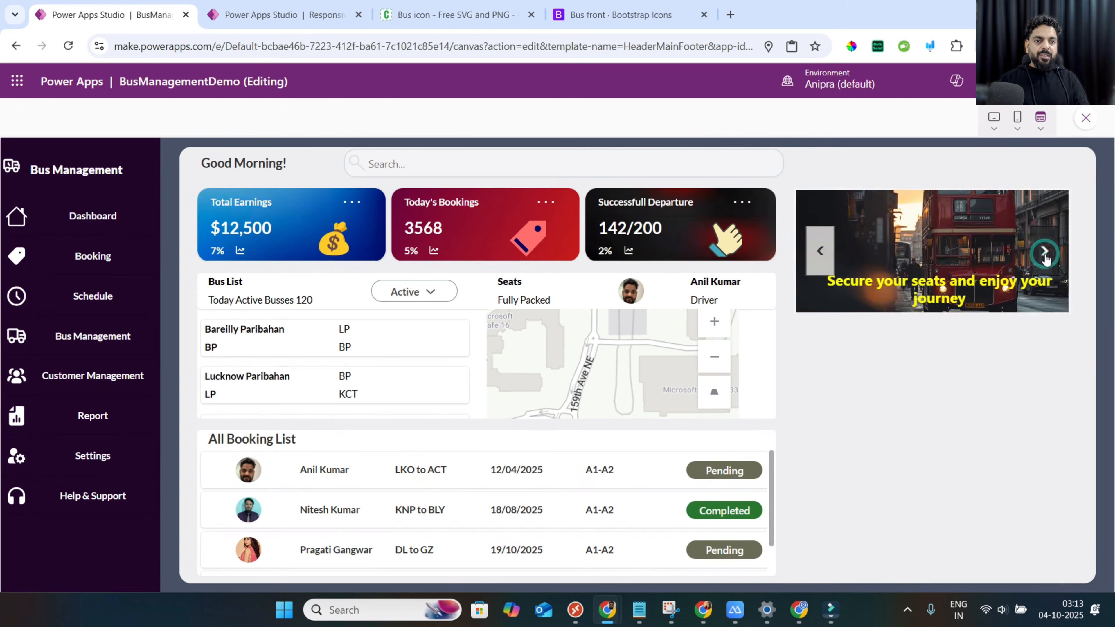
{"action": "left_click", "coordinate": [303, 17]}
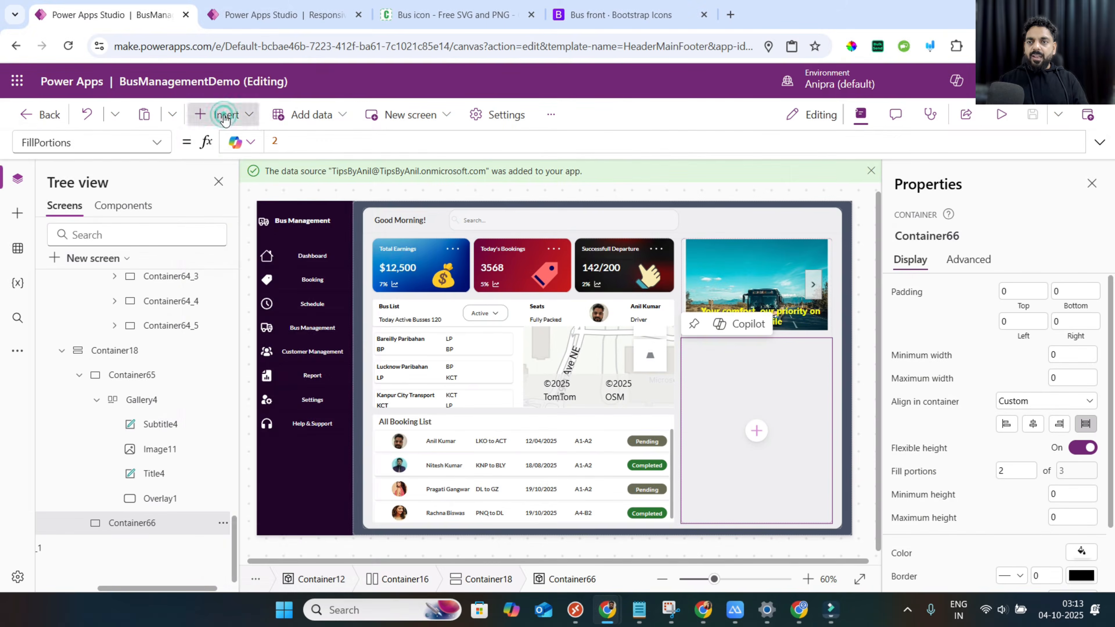
Insert a vertical container into Container66 with a width of 95% of Parent.Width and a height of Parent.Height.
{"action": "left_click", "coordinate": [222, 115]}
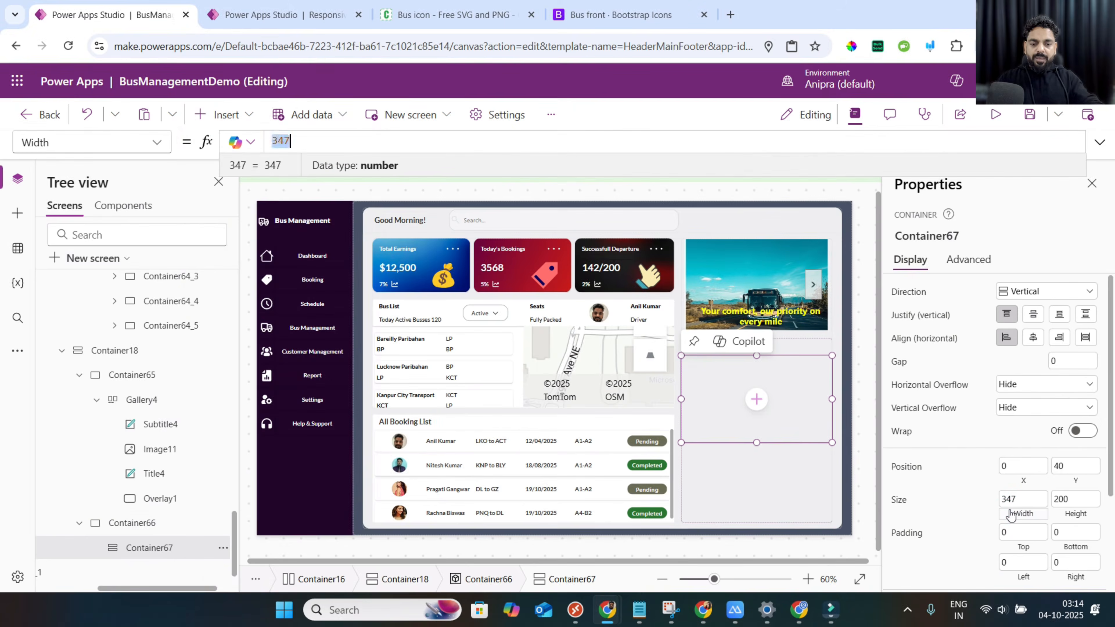
{"action": "type", "text": "Parent.Width"}
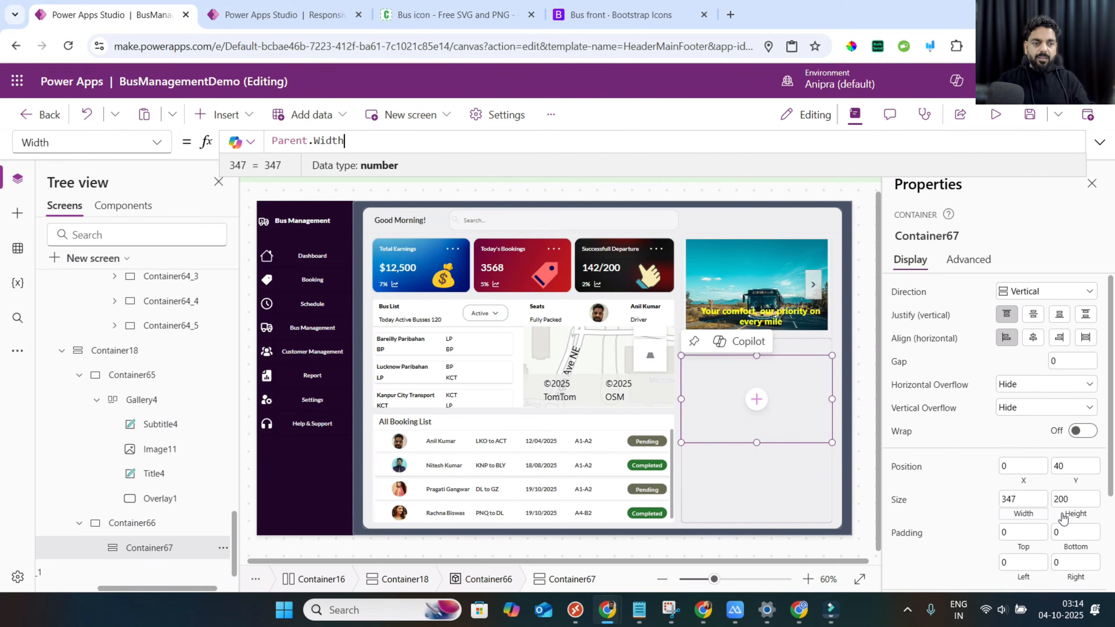
{"action": "left_click", "coordinate": [1064, 499]}
{"action": "left_click", "coordinate": [1024, 499]}
{"action": "type", "text": "*9"}
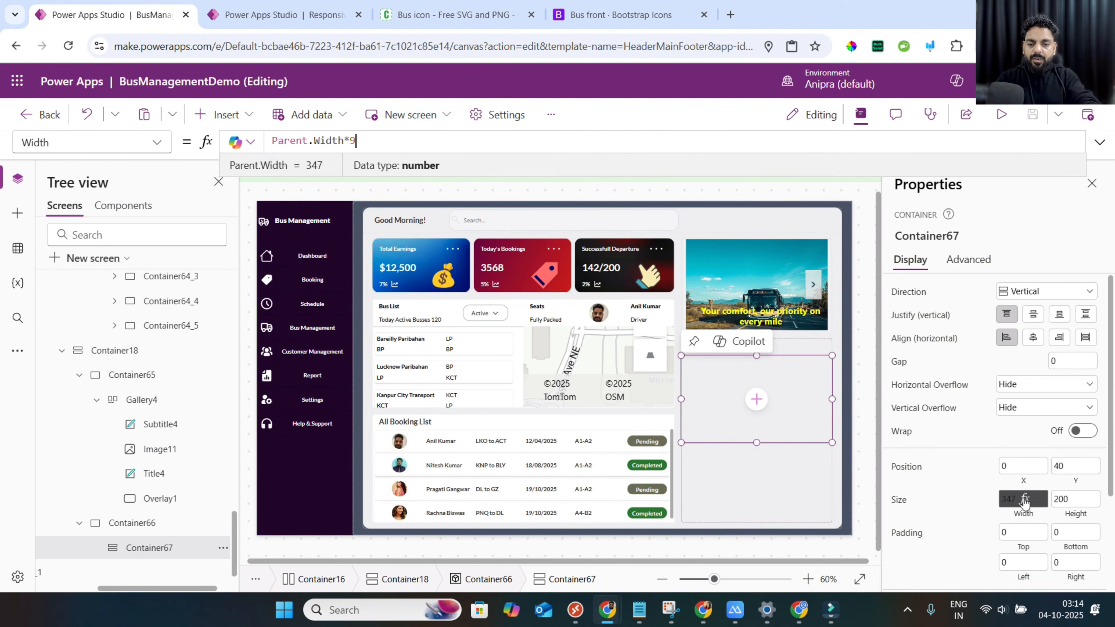
{"action": "type", "text": "5"}
{"action": "left_click", "coordinate": [1066, 508]}
{"action": "type", "text": "pa"}
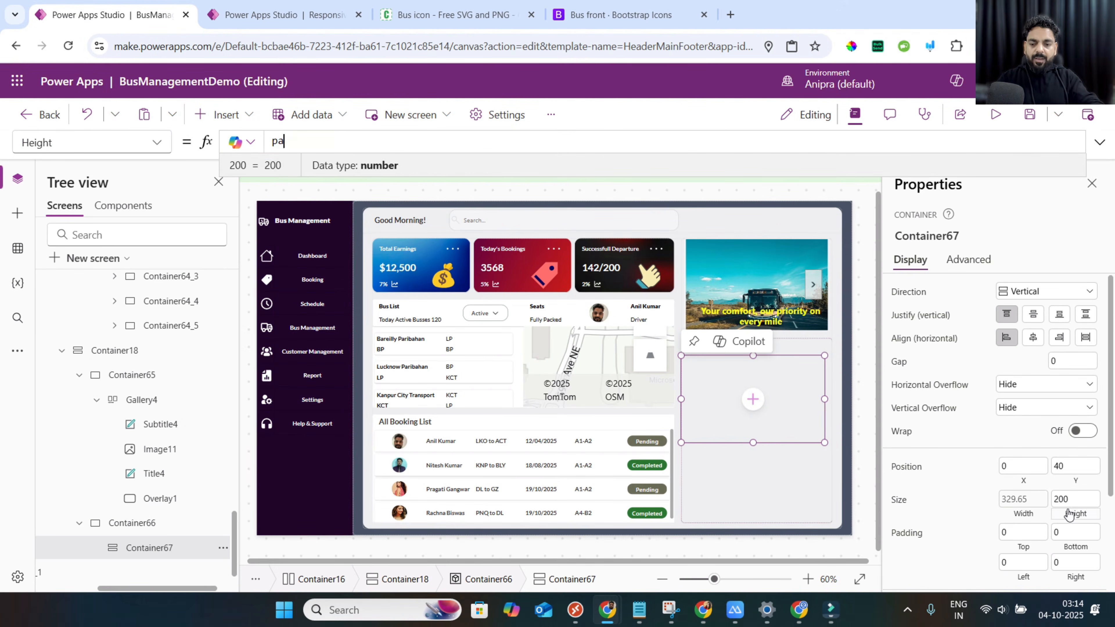
{"action": "type", "text": "rent.Height"}
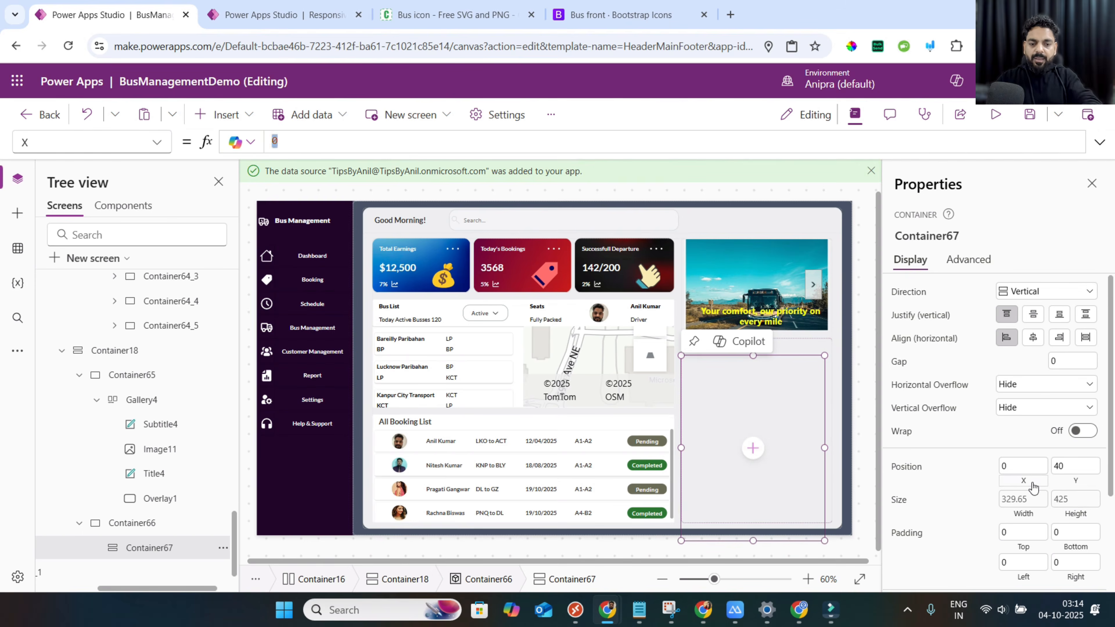
Center Container67 horizontally with X set to (Parent.Width-Self.Width)/2, and set its Y to 0.
{"action": "type", "text": "rent.Width"}
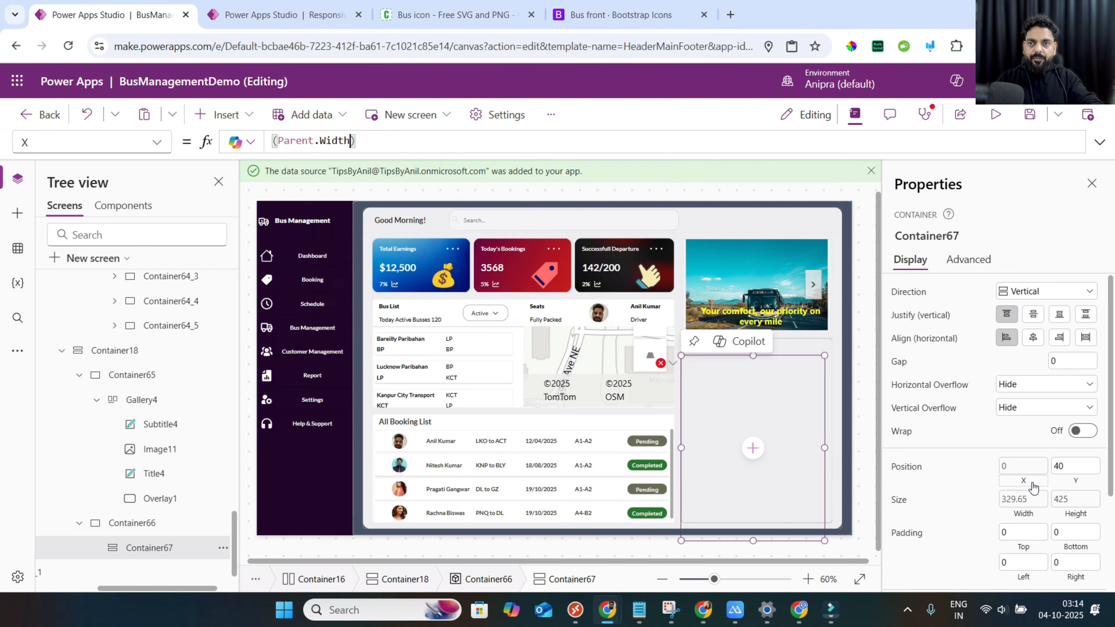
{"action": "type", "text": "-Self."}
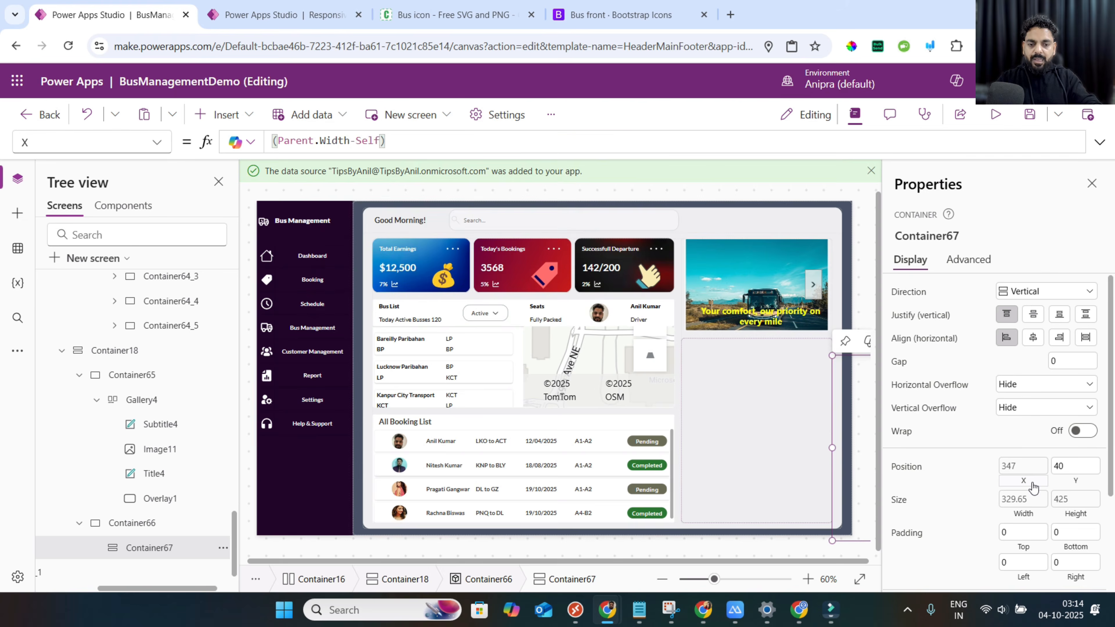
{"action": "type", "text": "Width"}
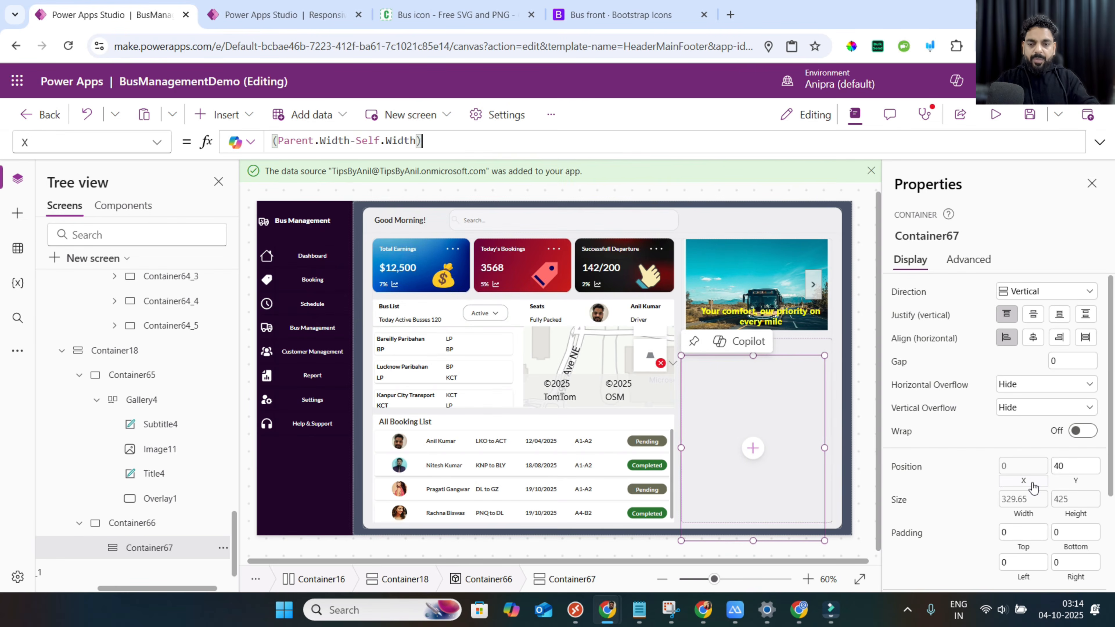
{"action": "left_click", "coordinate": [1072, 483]}
{"action": "type", "text": "0"}
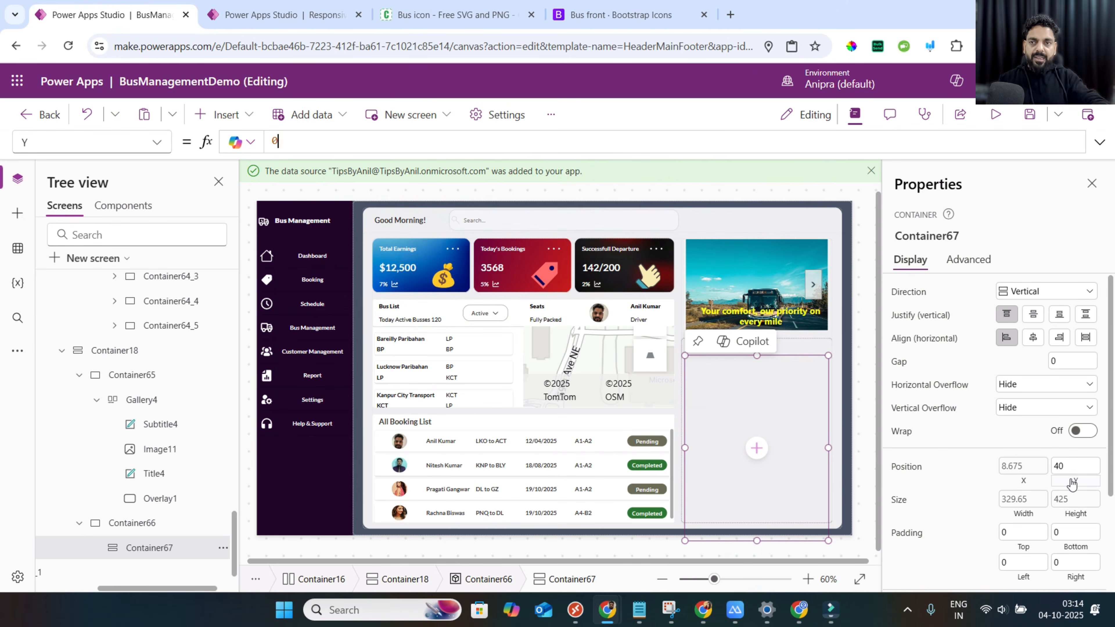
Insert a horizontal container followed by a vertical container inside Container67.
{"action": "left_click", "coordinate": [224, 114]}
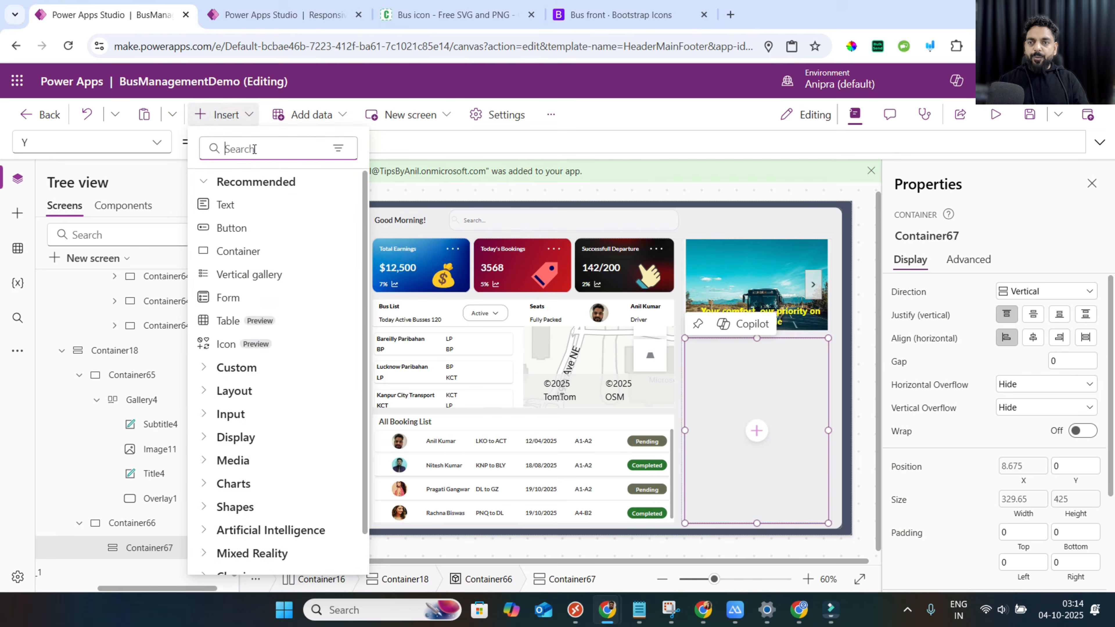
{"action": "type", "text": "ho"}
{"action": "key", "text": "Escape"}
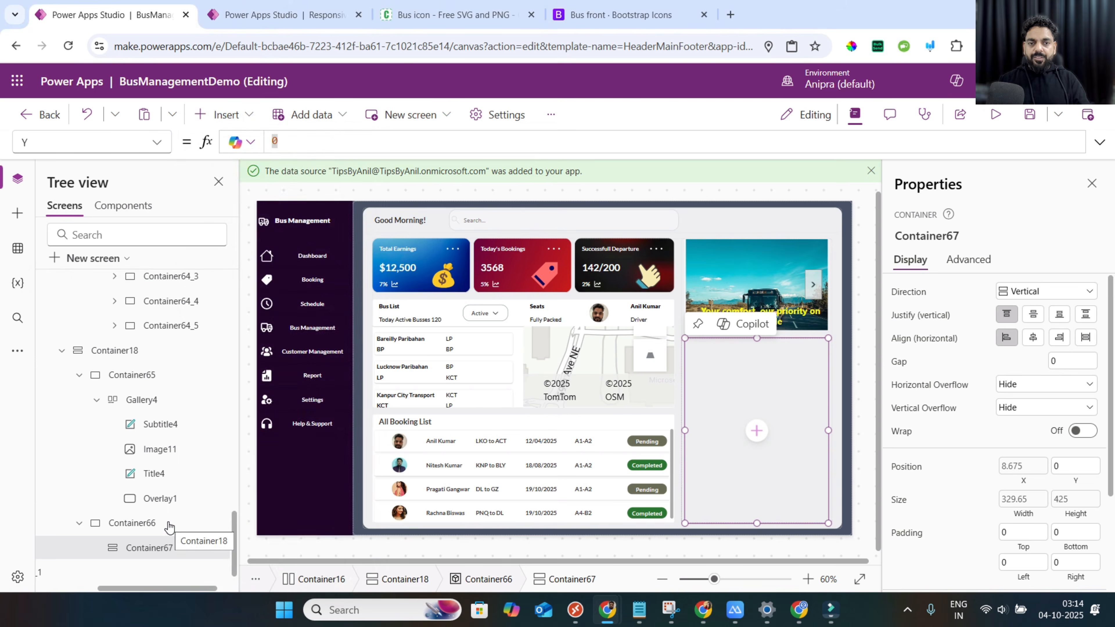
{"action": "left_click", "coordinate": [221, 114]}
{"action": "left_click", "coordinate": [248, 145]}
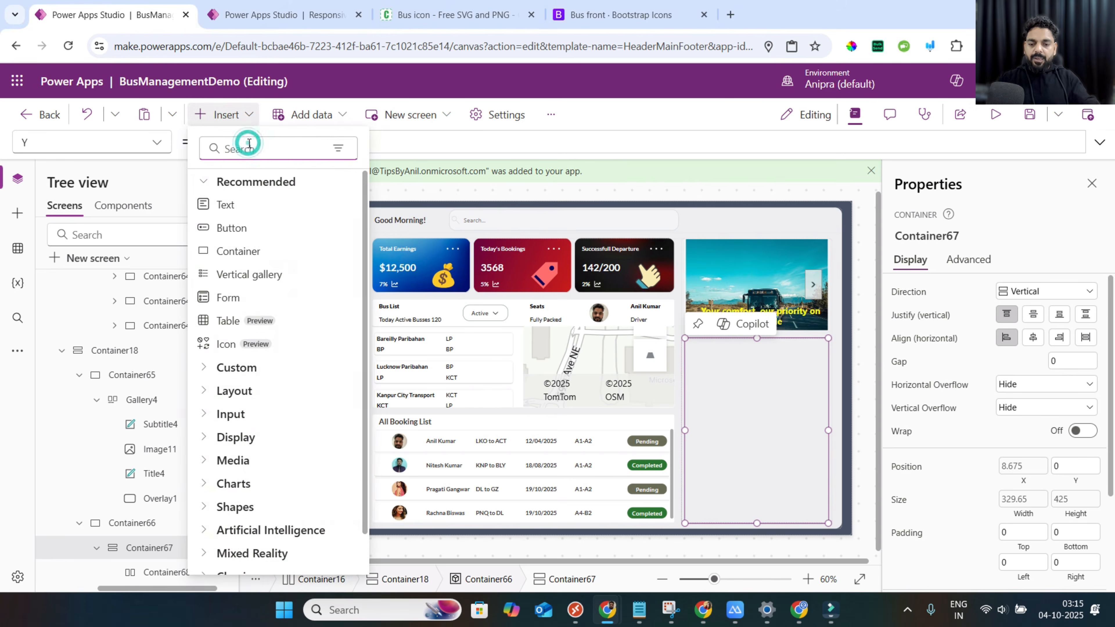
{"action": "type", "text": "verti"}
{"action": "left_click", "coordinate": [237, 204]}
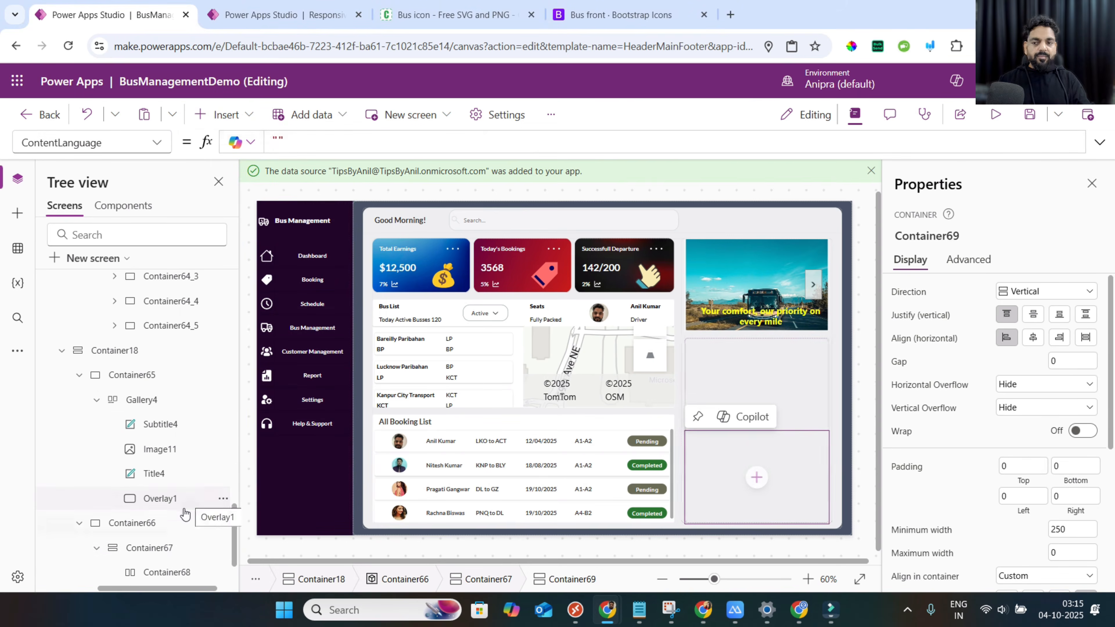
Add another horizontal container and a plain container inside Container67, below the existing two.
{"action": "left_click", "coordinate": [168, 548]}
{"action": "left_click", "coordinate": [221, 114]}
{"action": "left_click", "coordinate": [246, 148]}
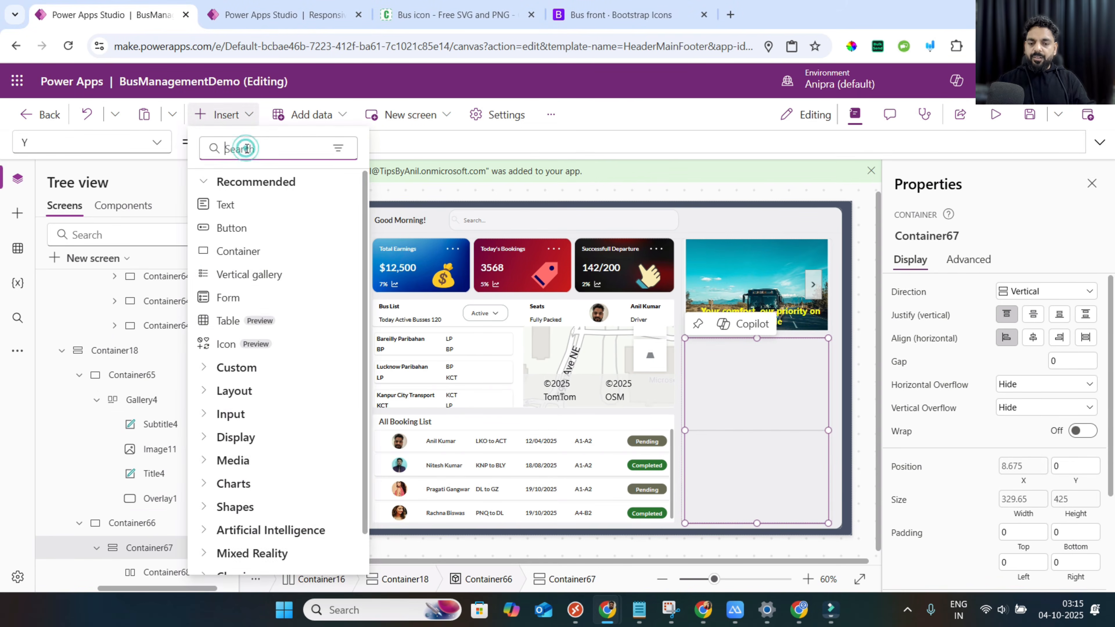
{"action": "type", "text": "hori"}
{"action": "left_click", "coordinate": [263, 202]}
{"action": "left_click", "coordinate": [162, 457]}
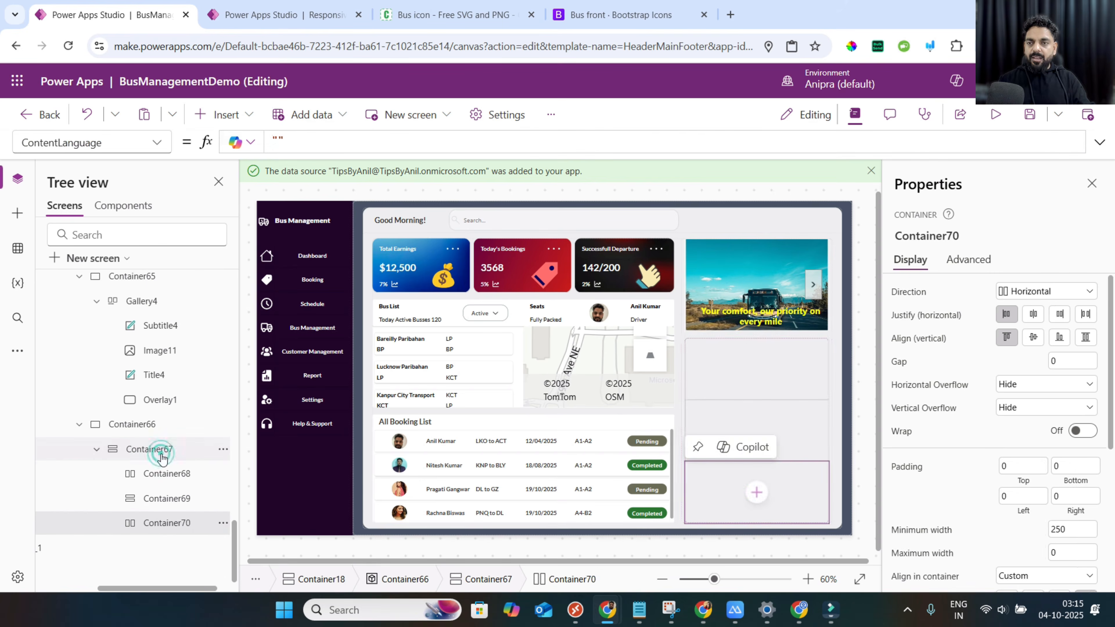
{"action": "left_click", "coordinate": [223, 114]}
{"action": "left_click", "coordinate": [244, 148]}
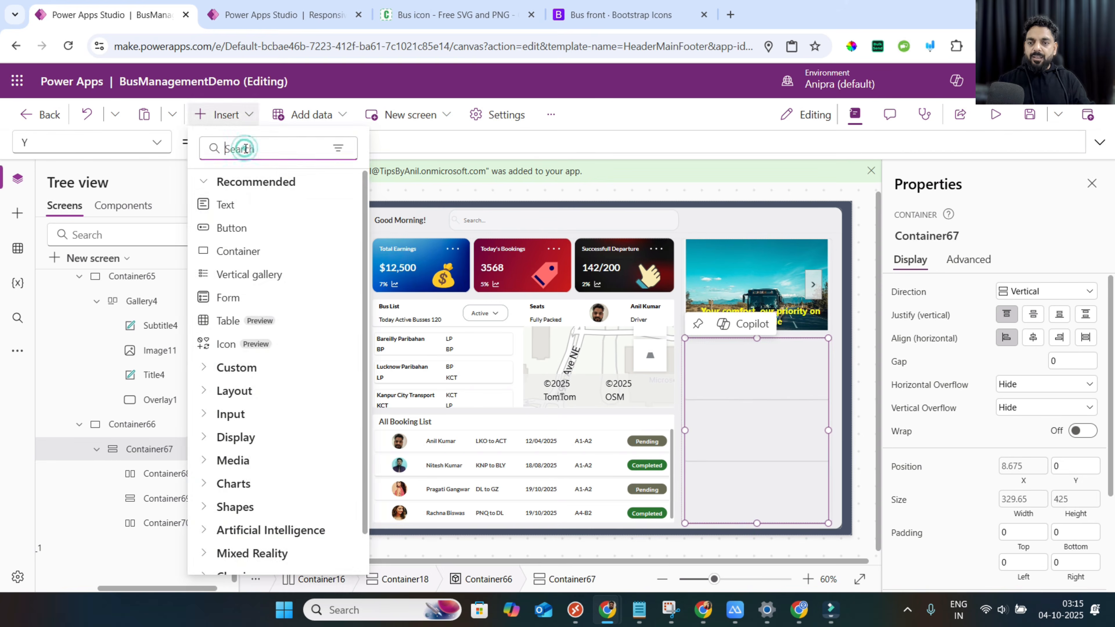
{"action": "type", "text": "con"}
{"action": "left_click", "coordinate": [256, 206]}
Set the drop shadow of Container68 through Container71 to None.
{"action": "left_click", "coordinate": [162, 480]}
{"action": "left_click", "coordinate": [165, 547], "text": "shift"}
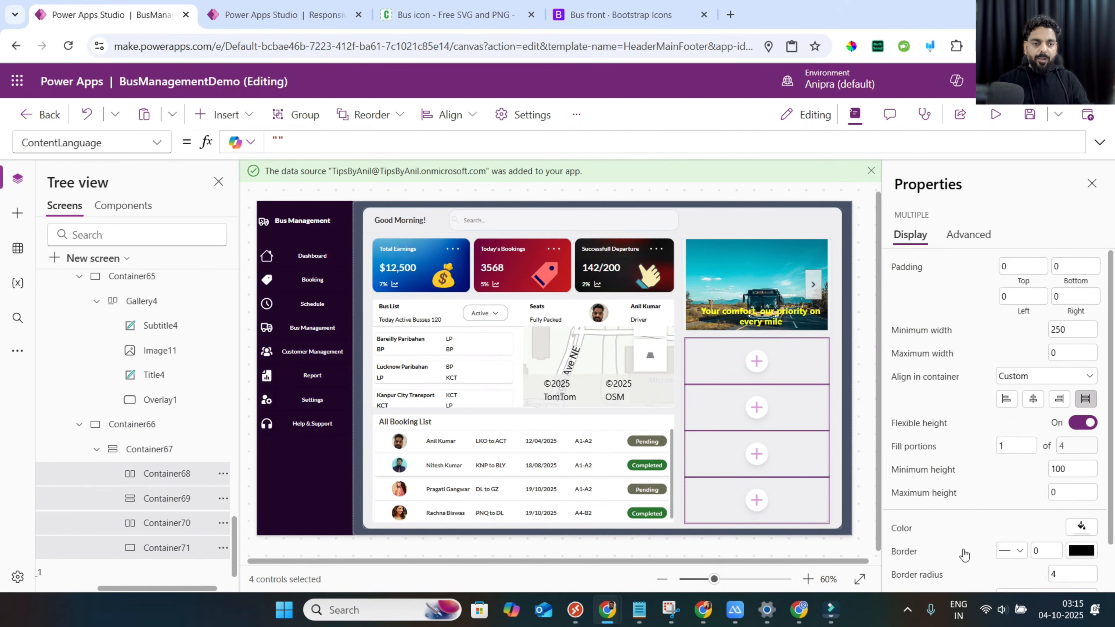
{"action": "scroll", "coordinate": [965, 555], "scroll_direction": "down", "scroll_amount": 2}
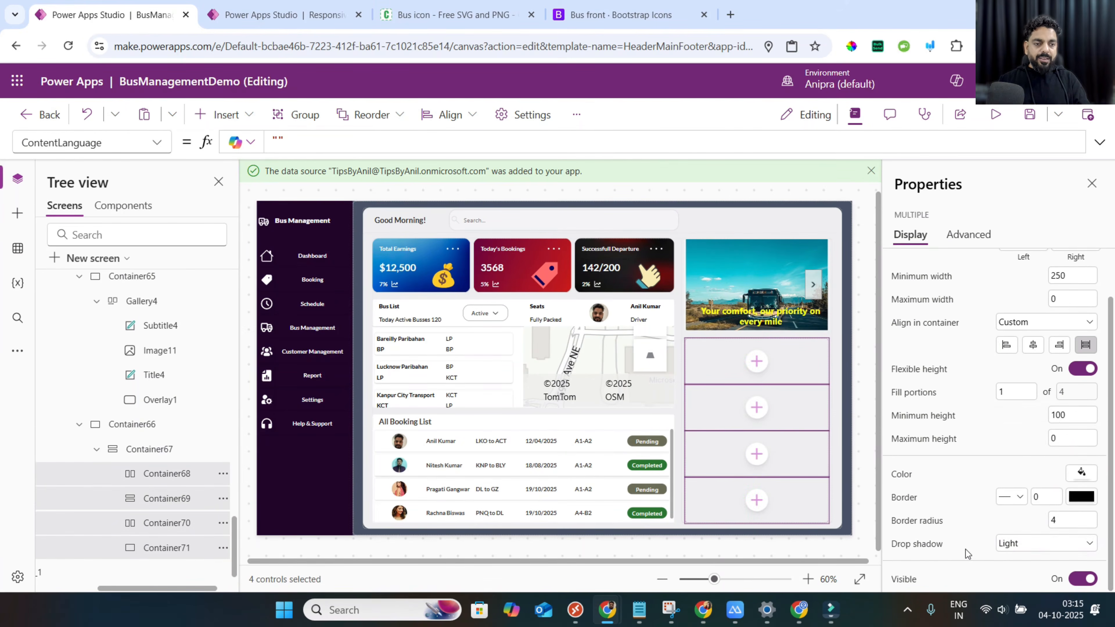
{"action": "left_click", "coordinate": [1008, 545]}
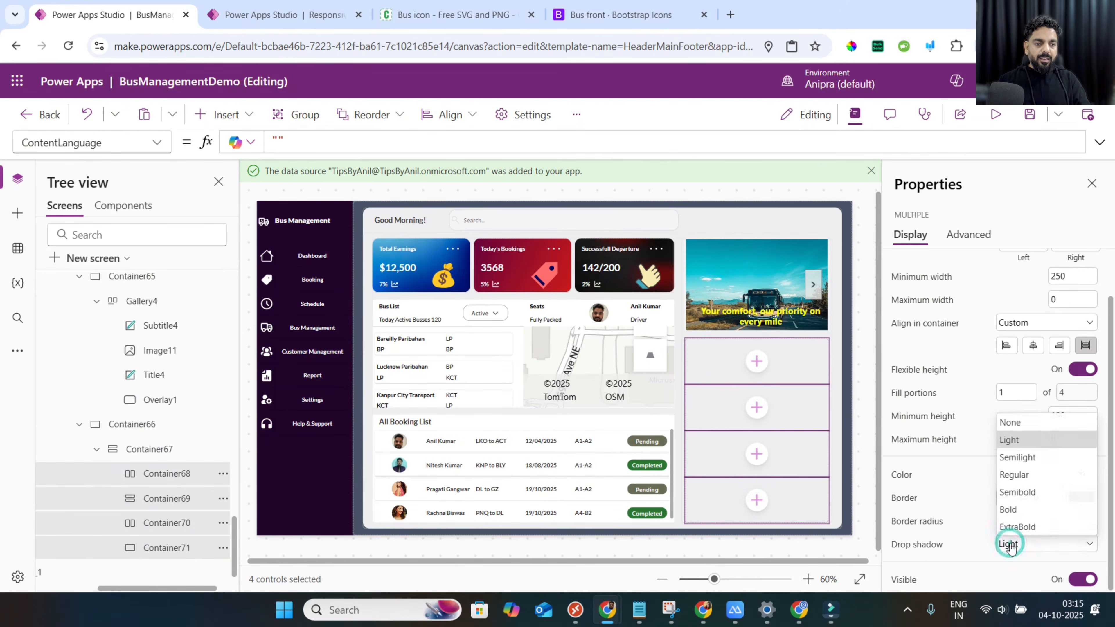
{"action": "left_click", "coordinate": [1014, 422]}
Set the minimum height and minimum width of the four selected containers to 0.
{"action": "double_click", "coordinate": [1071, 416]}
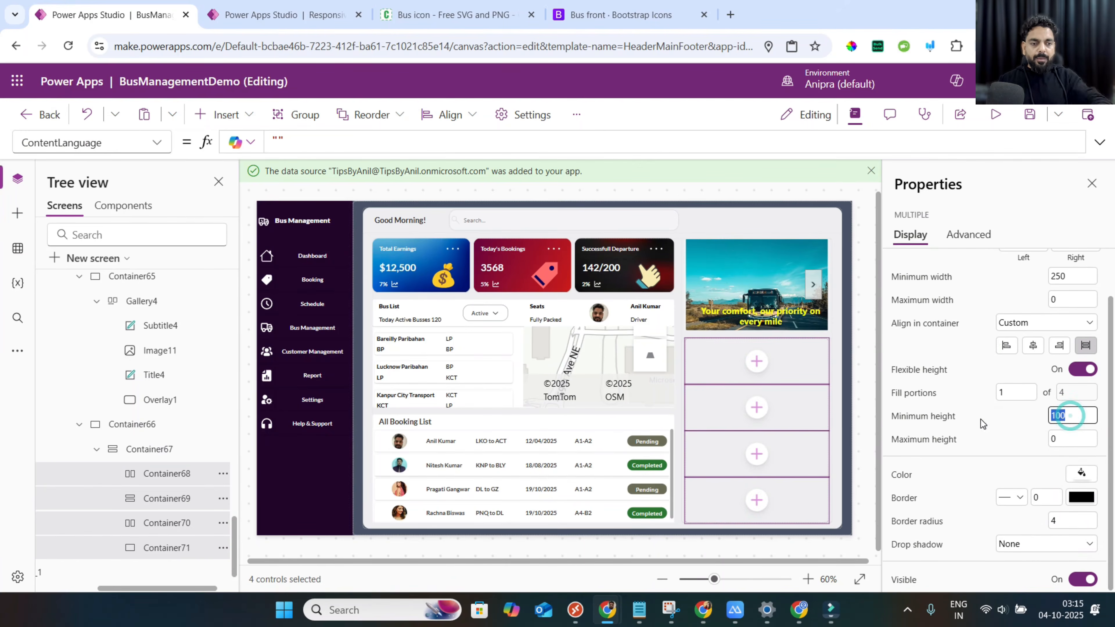
{"action": "type", "text": "0"}
{"action": "scroll", "coordinate": [980, 423], "scroll_direction": "up", "scroll_amount": 1}
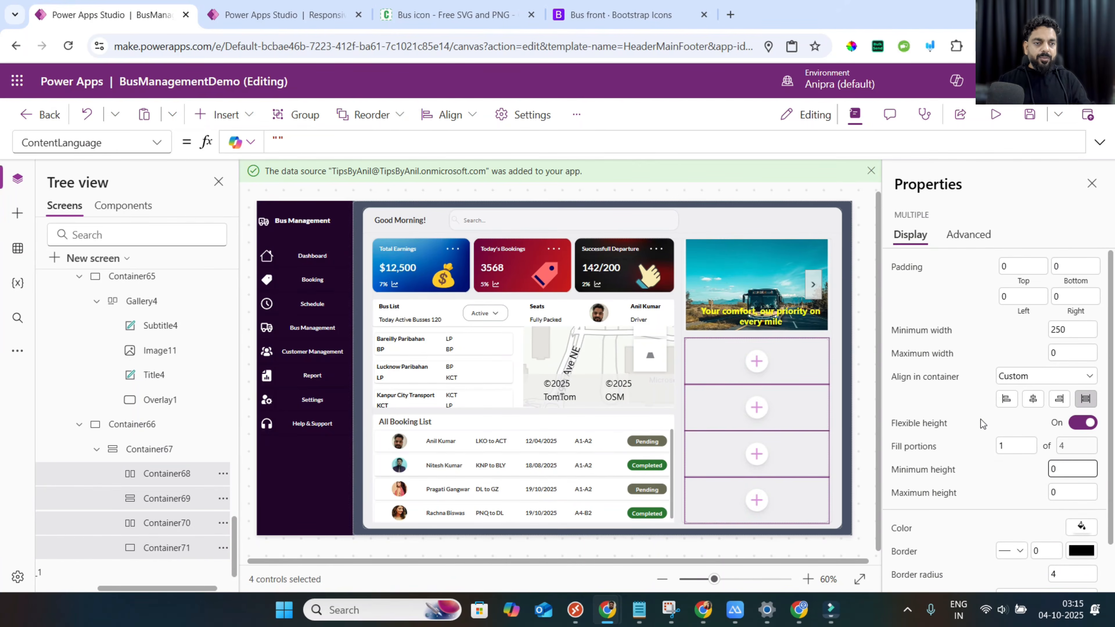
{"action": "double_click", "coordinate": [1067, 329]}
{"action": "type", "text": "0"}
{"action": "left_click", "coordinate": [993, 346]}
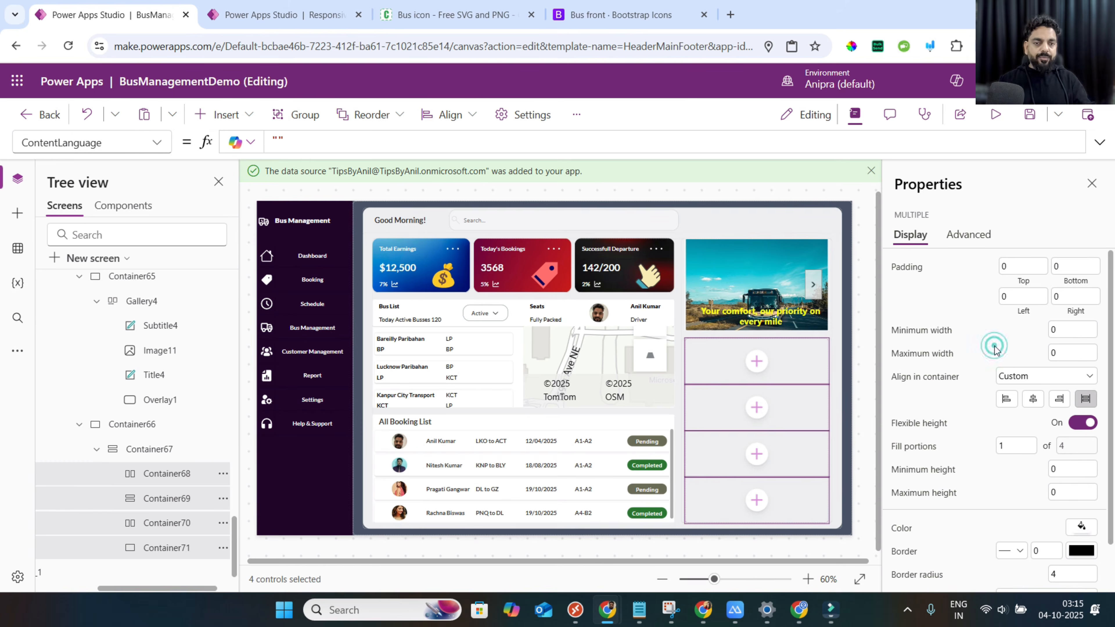
Delete Container71 and paste a copy of Container70 inside Container67 in its place.
{"action": "left_click", "coordinate": [223, 547]}
{"action": "left_click", "coordinate": [191, 571]}
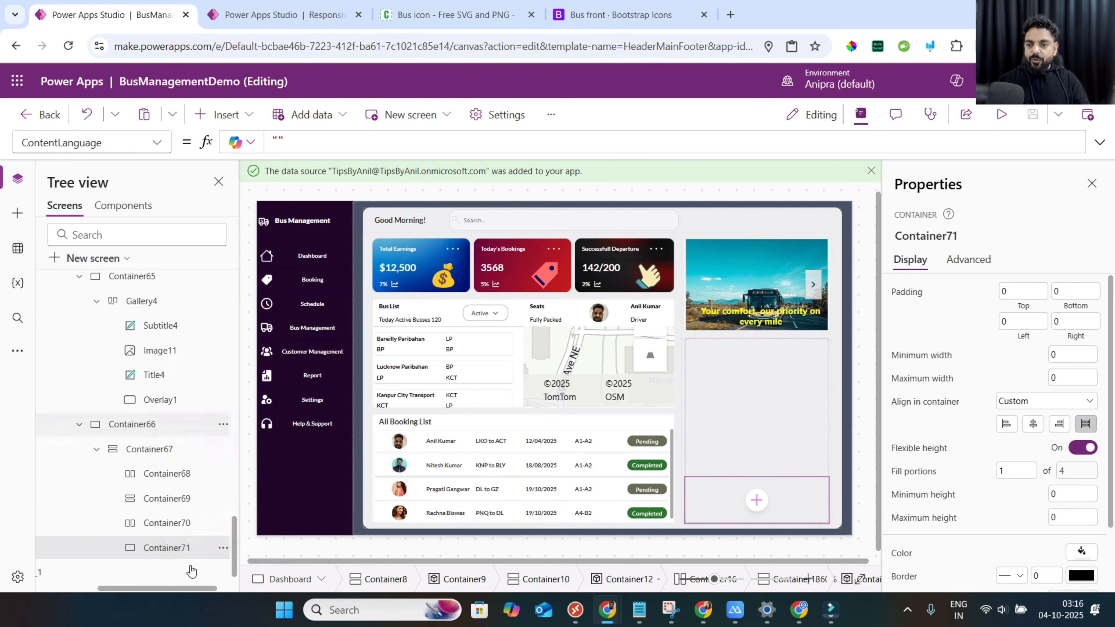
{"action": "key", "text": "Delete"}
{"action": "left_click", "coordinate": [178, 529]}
{"action": "right_click", "coordinate": [178, 529]}
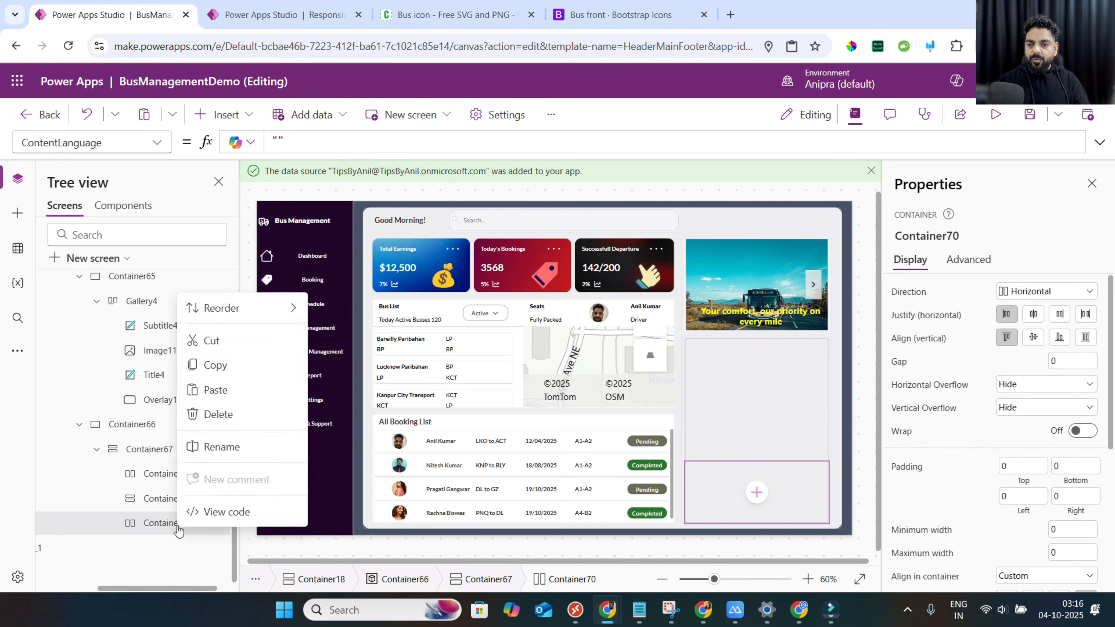
{"action": "left_click", "coordinate": [214, 366]}
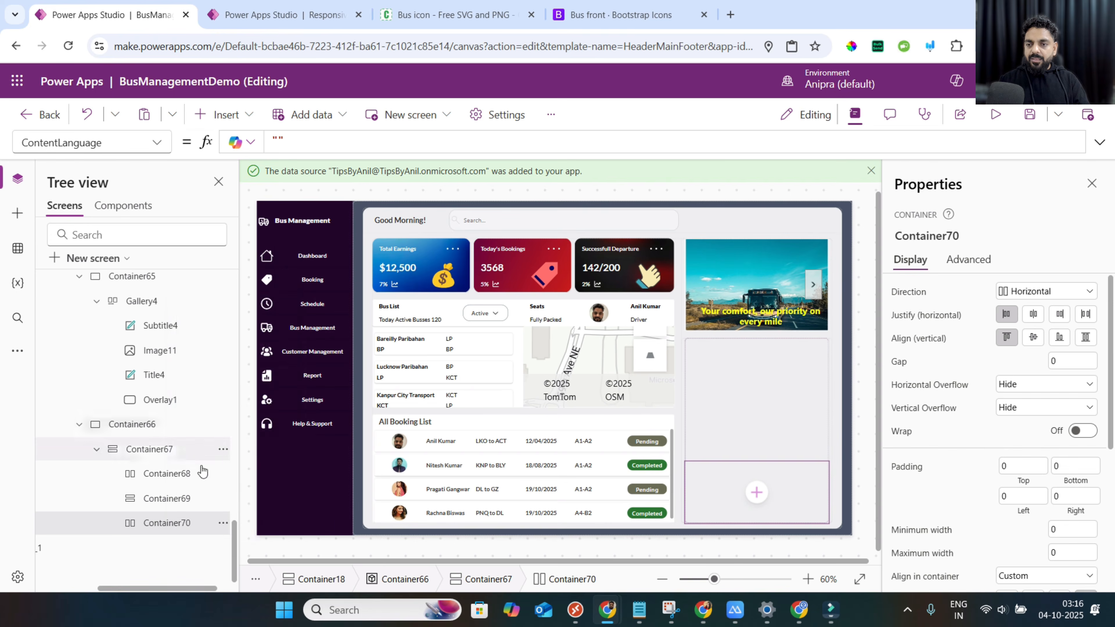
{"action": "right_click", "coordinate": [167, 452]}
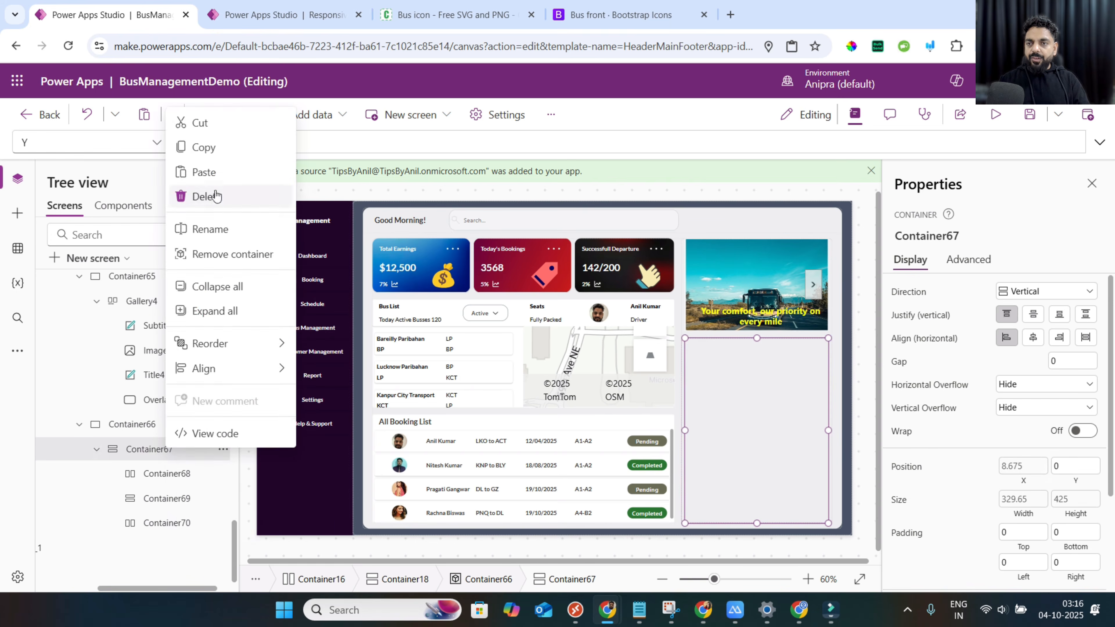
{"action": "left_click", "coordinate": [214, 178]}
Set the fill portions of Container70 and its copy to 2.
{"action": "scroll", "coordinate": [981, 483], "scroll_direction": "down", "scroll_amount": 5}
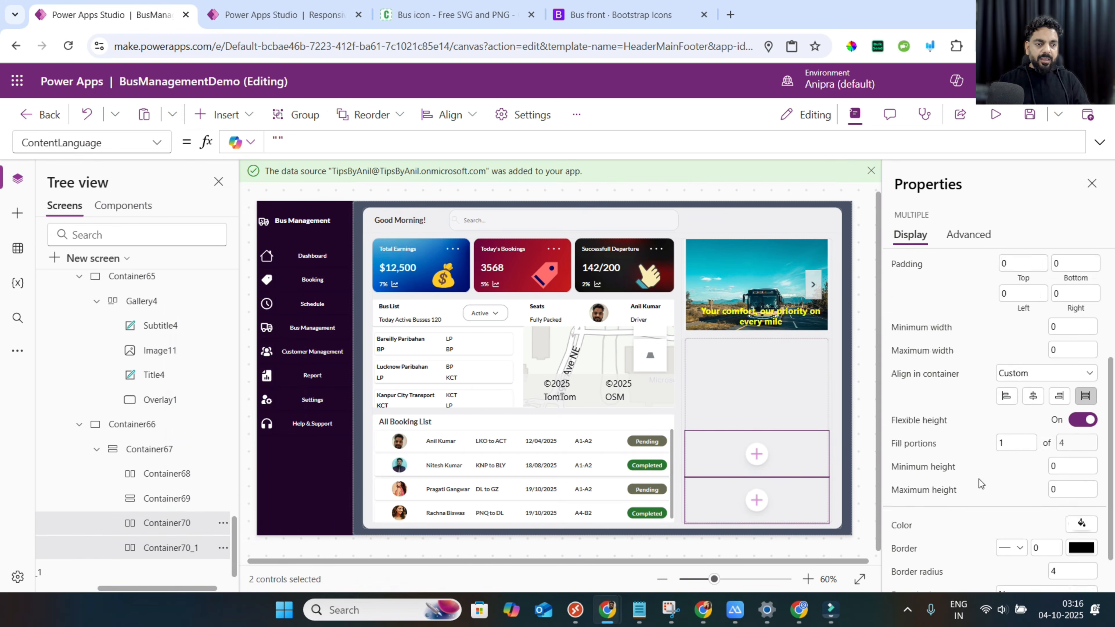
{"action": "left_click", "coordinate": [1012, 391]}
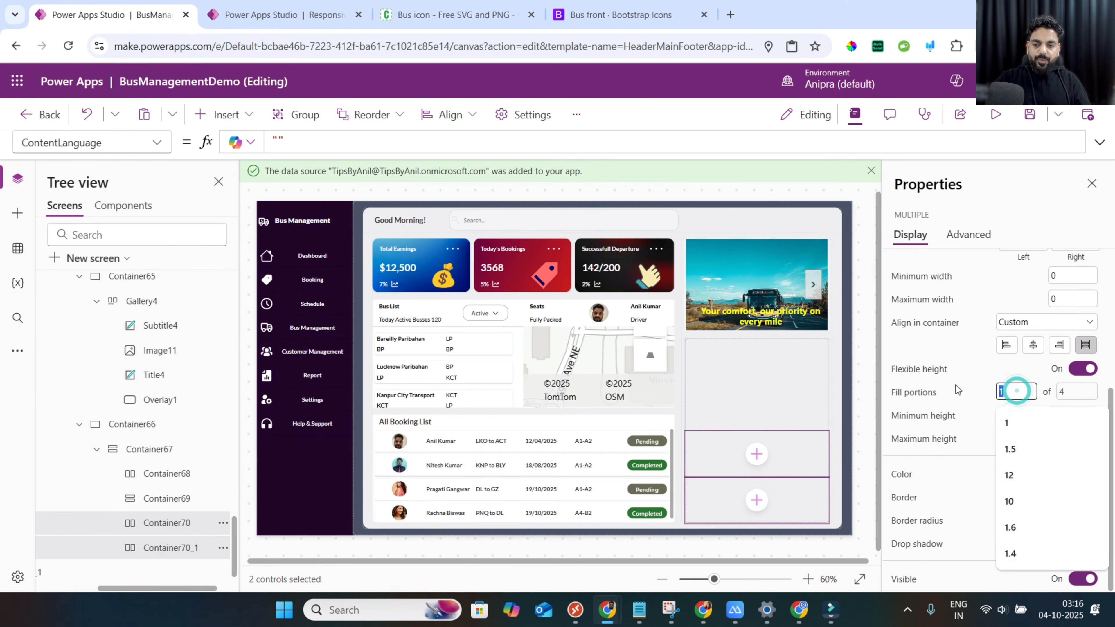
{"action": "left_click", "coordinate": [973, 439]}
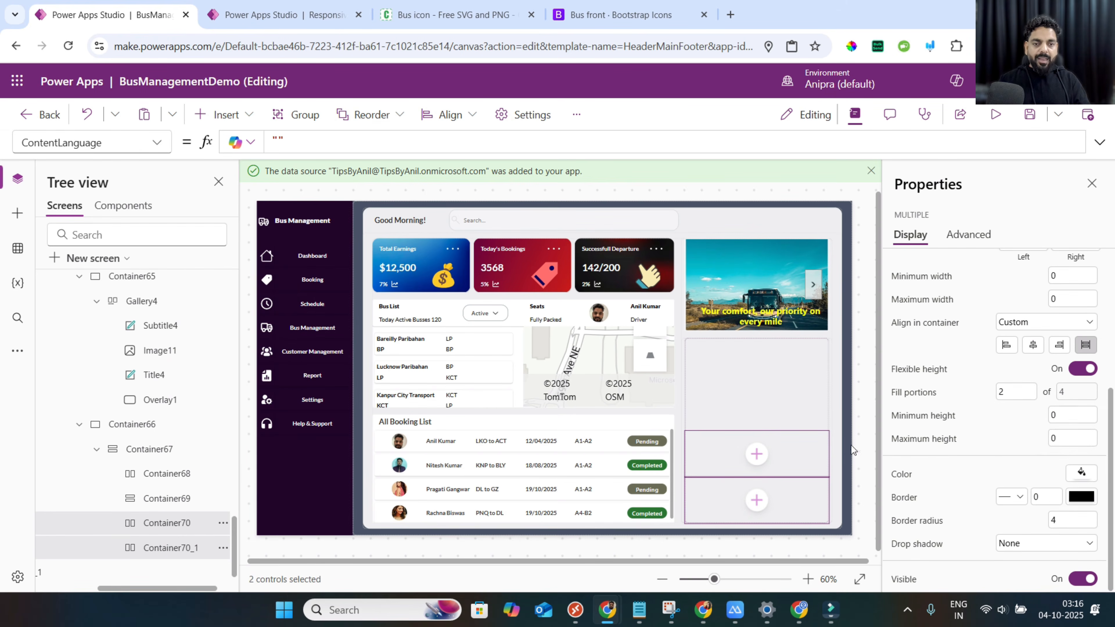
Set the fill color of Container66 to Color.White.
{"action": "left_click", "coordinate": [177, 498]}
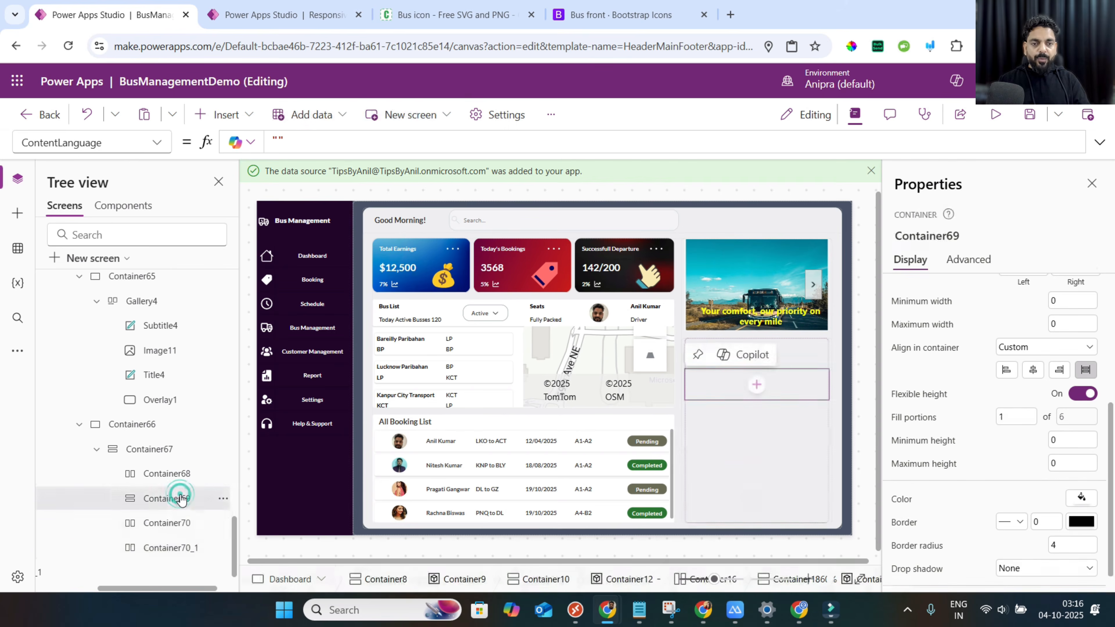
{"action": "left_click", "coordinate": [178, 477]}
{"action": "left_click", "coordinate": [833, 481]}
{"action": "scroll", "coordinate": [953, 459], "scroll_direction": "down", "scroll_amount": 1}
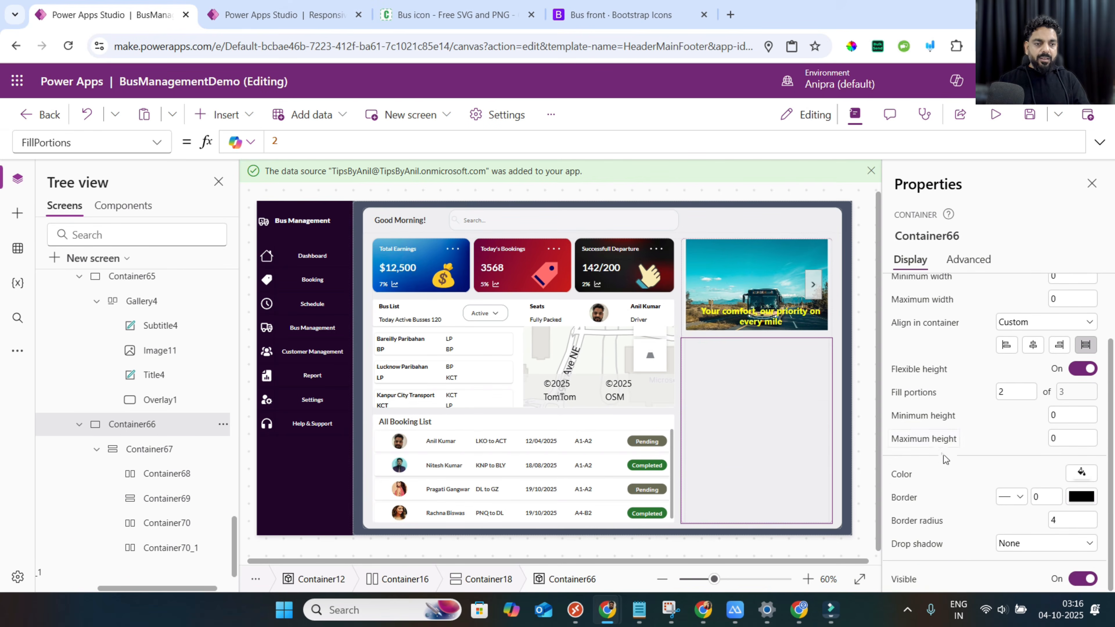
{"action": "left_click", "coordinate": [914, 474]}
{"action": "key", "text": "ctrl+a"}
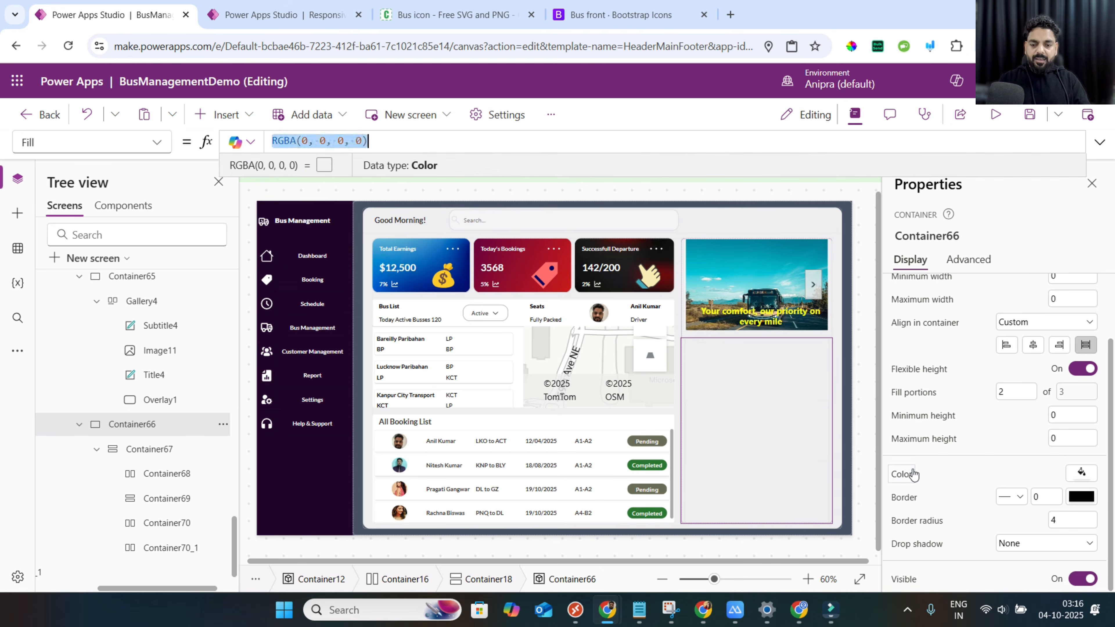
{"action": "type", "text": "Color.White"}
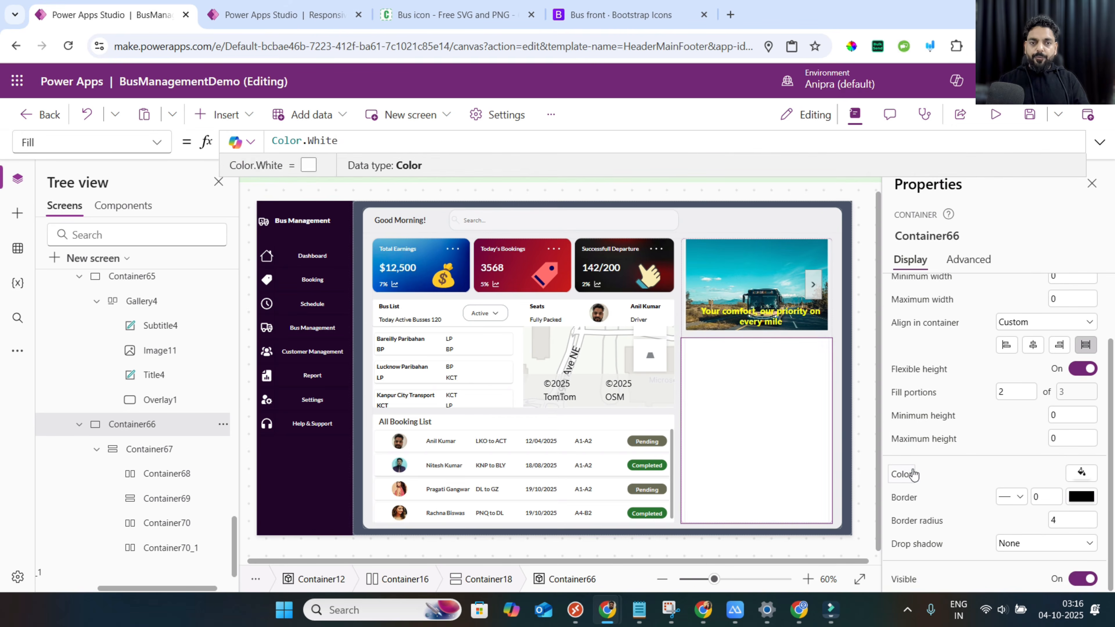
Insert a vertical container and a plain container inside Container68.
{"action": "left_click", "coordinate": [756, 358]}
{"action": "left_click", "coordinate": [221, 114]}
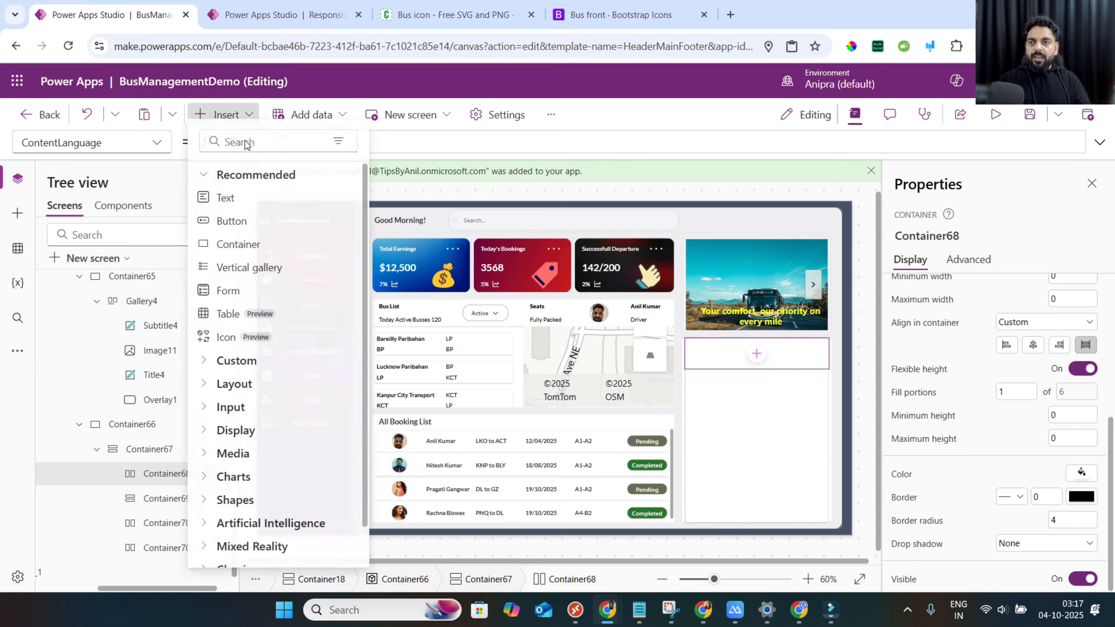
{"action": "left_click", "coordinate": [247, 147]}
{"action": "type", "text": "ver"}
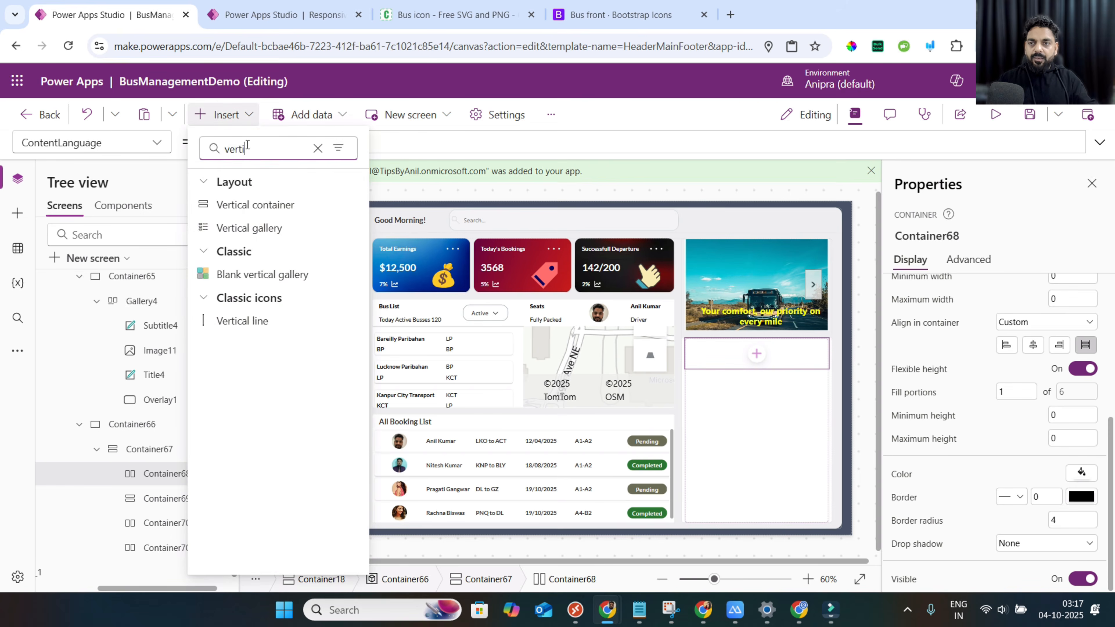
{"action": "type", "text": "ti"}
{"action": "left_click", "coordinate": [254, 204]}
{"action": "left_click", "coordinate": [172, 473]}
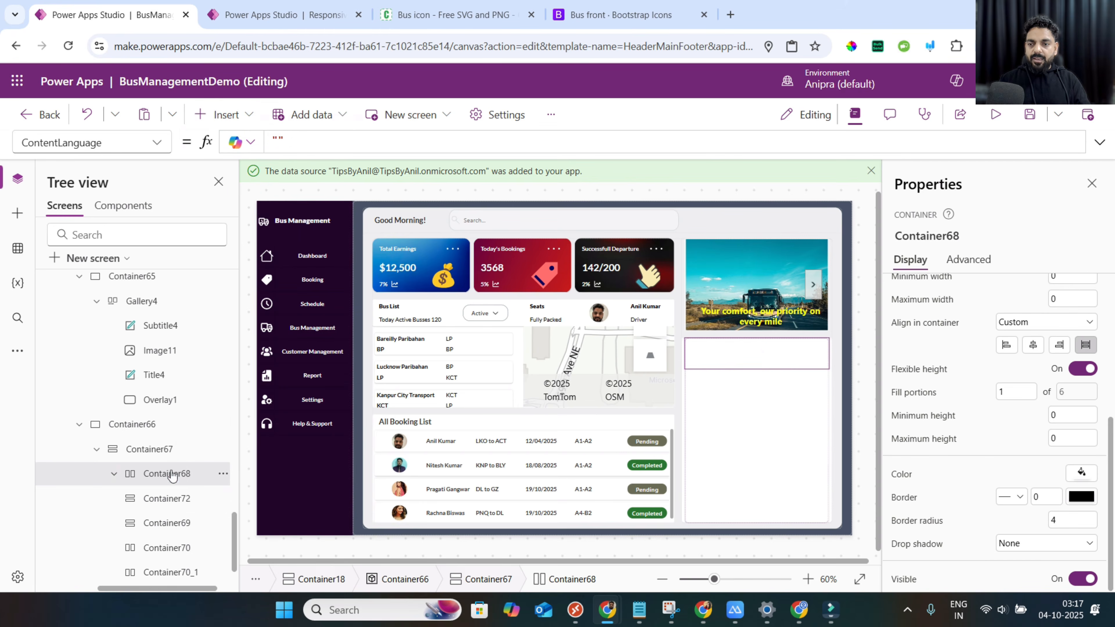
{"action": "left_click", "coordinate": [213, 115]}
{"action": "left_click", "coordinate": [228, 141]}
{"action": "type", "text": "cont"}
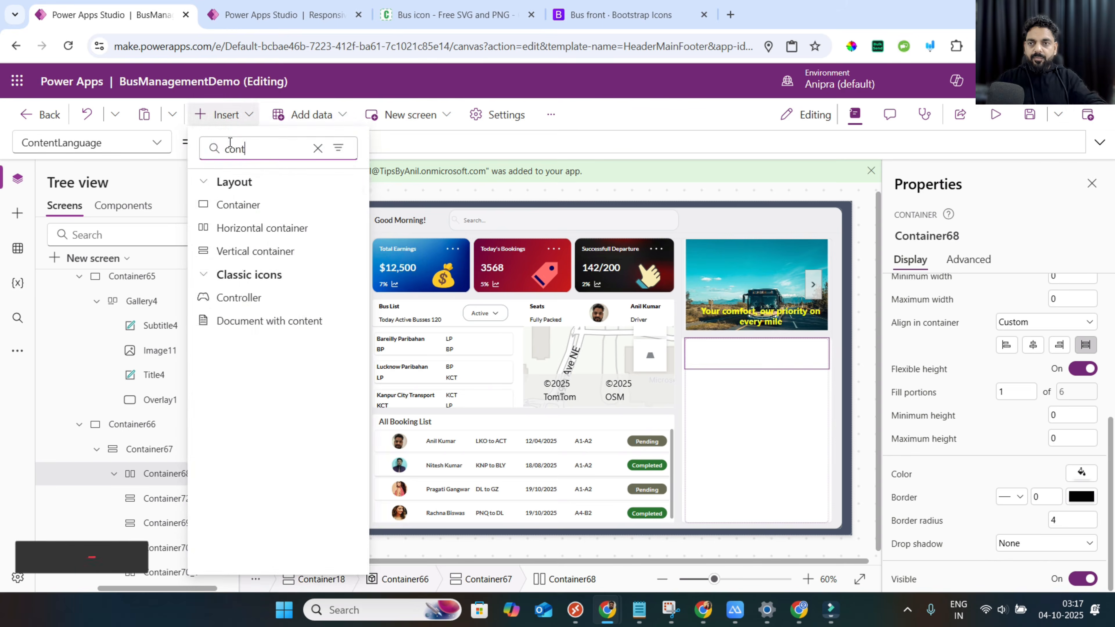
{"action": "left_click", "coordinate": [236, 204]}
Set the drop shadow of Container72 and Container73 to None and their minimum width and minimum height to 0.
{"action": "left_click", "coordinate": [174, 500], "text": "ctrl"}
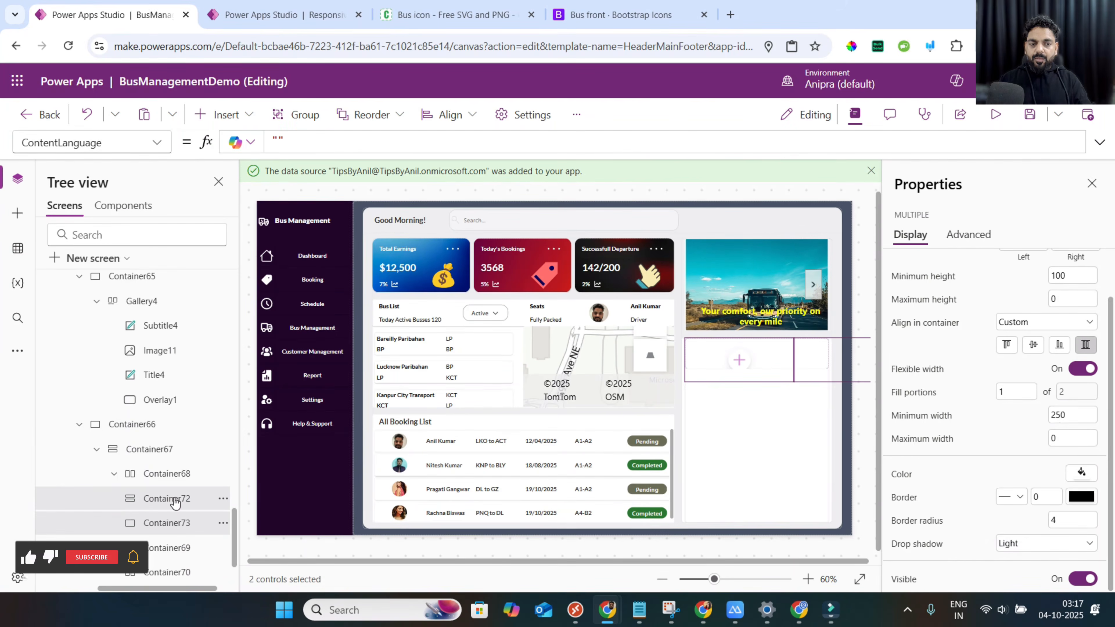
{"action": "left_click", "coordinate": [1031, 550]}
{"action": "left_click", "coordinate": [1021, 420]}
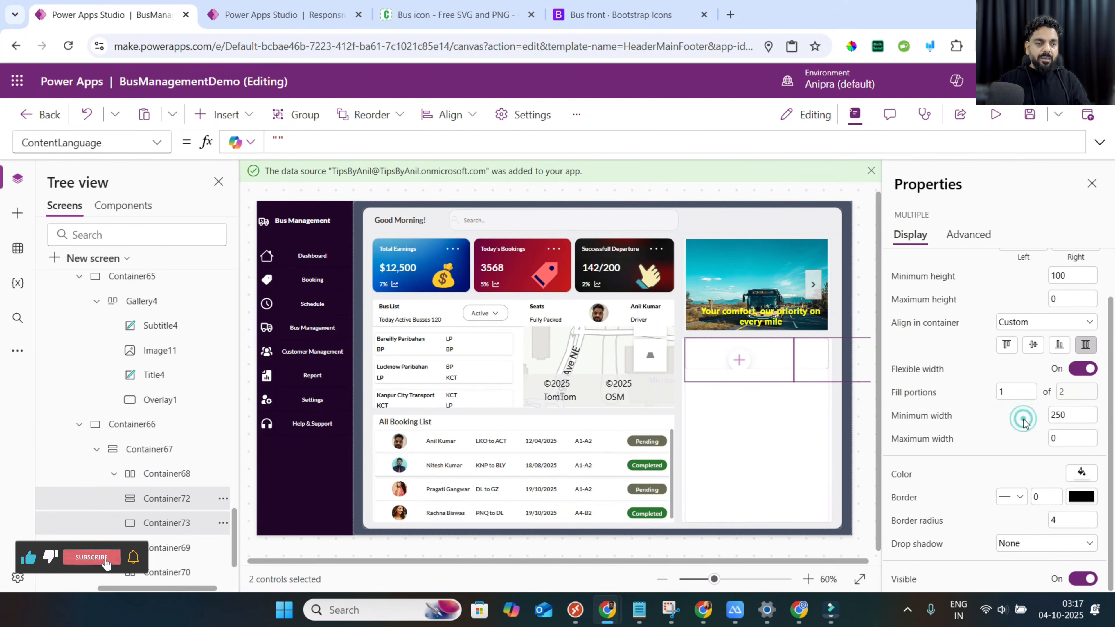
{"action": "double_click", "coordinate": [1067, 423]}
{"action": "type", "text": "0"}
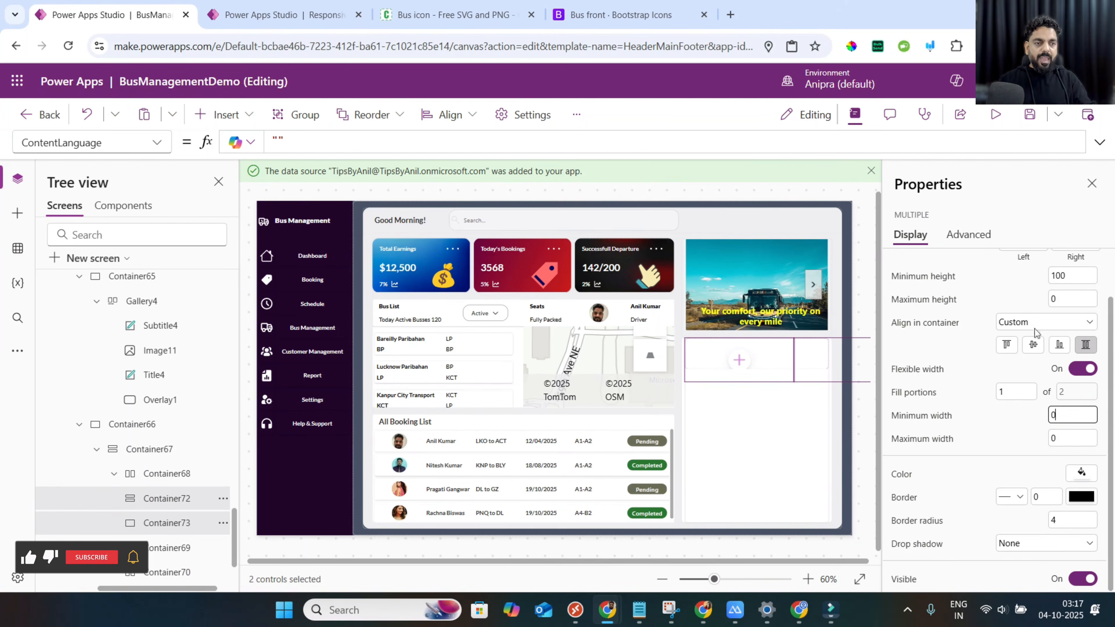
{"action": "double_click", "coordinate": [1068, 275]}
{"action": "type", "text": "0"}
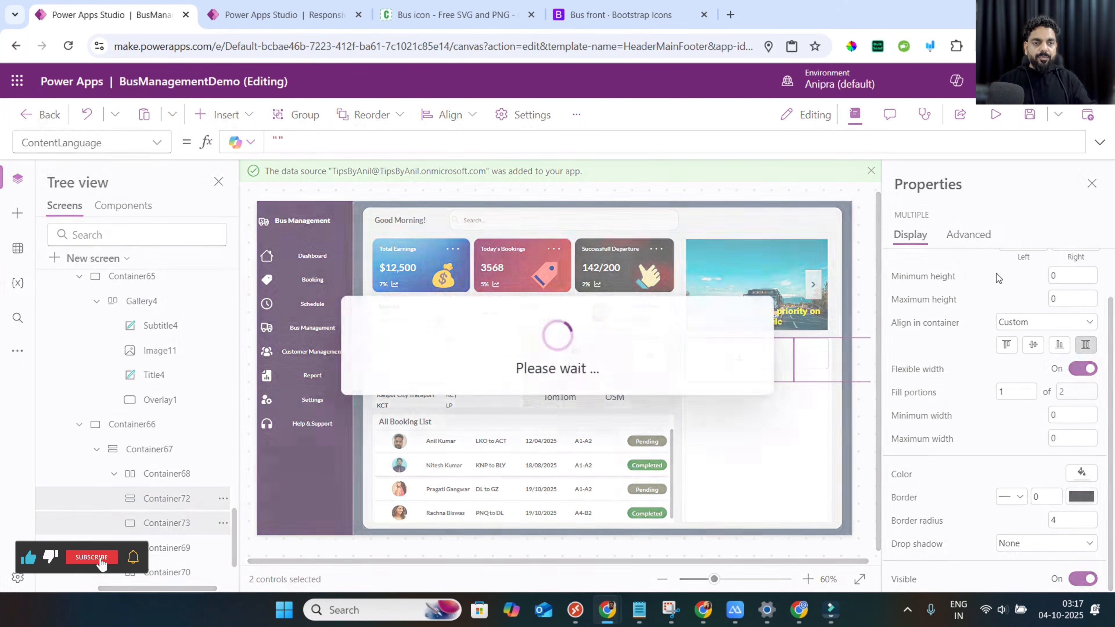
Copy Container45, which holds the Bus List heading and its active buses label.
{"action": "left_click", "coordinate": [167, 498]}
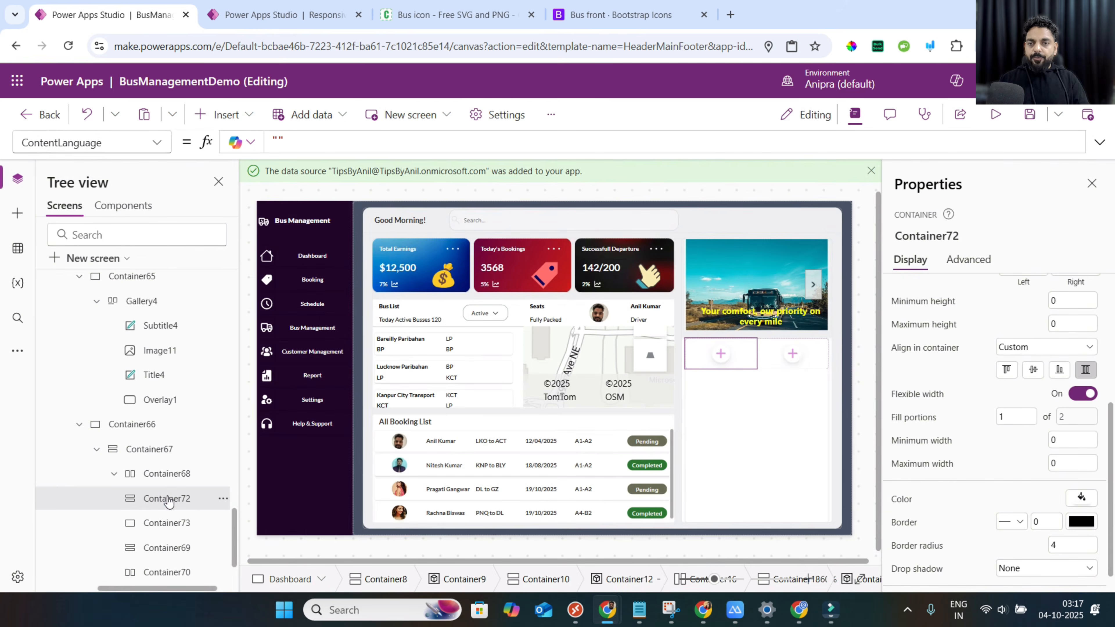
{"action": "left_click", "coordinate": [407, 321]}
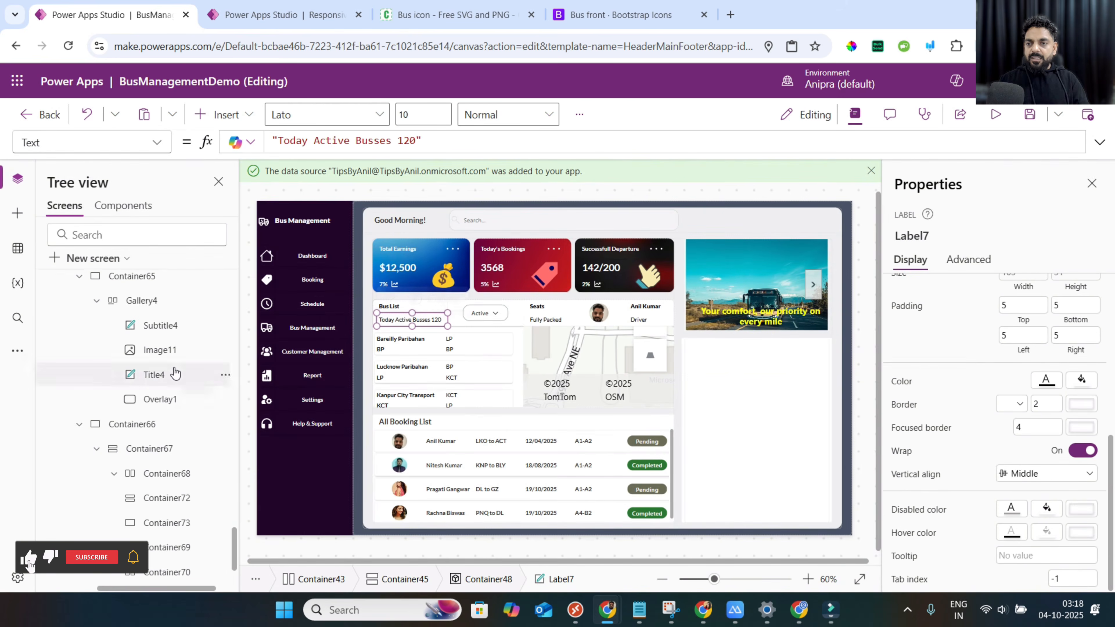
{"action": "scroll", "coordinate": [175, 373], "scroll_direction": "up", "scroll_amount": 2}
{"action": "scroll", "coordinate": [175, 373], "scroll_direction": "up", "scroll_amount": 2}
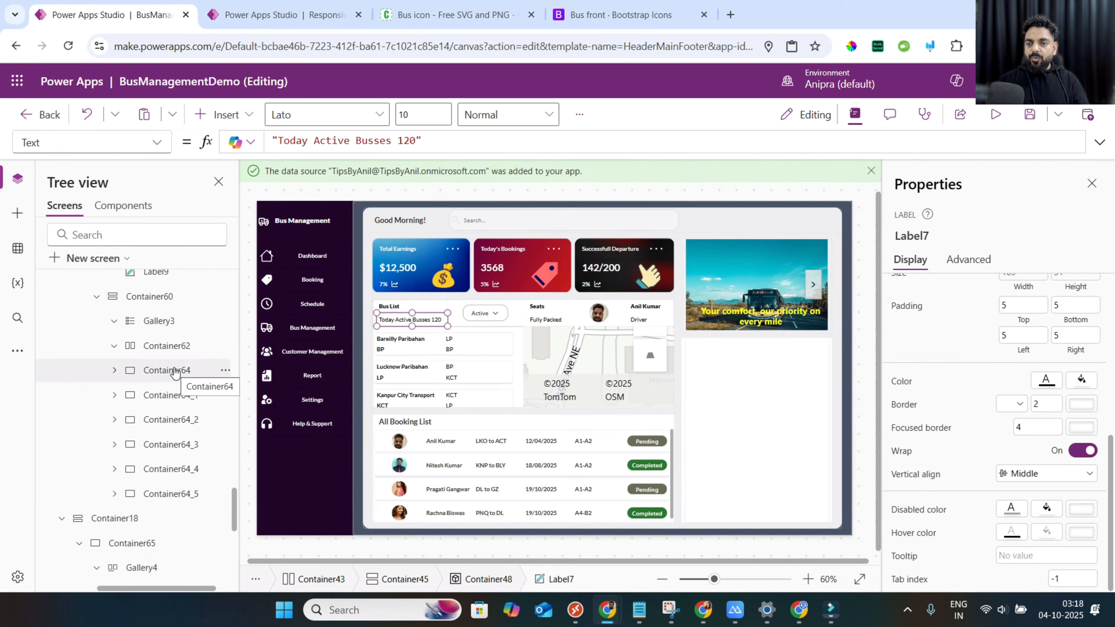
{"action": "scroll", "coordinate": [175, 373], "scroll_direction": "down", "scroll_amount": 5}
{"action": "scroll", "coordinate": [174, 373], "scroll_direction": "up", "scroll_amount": 5}
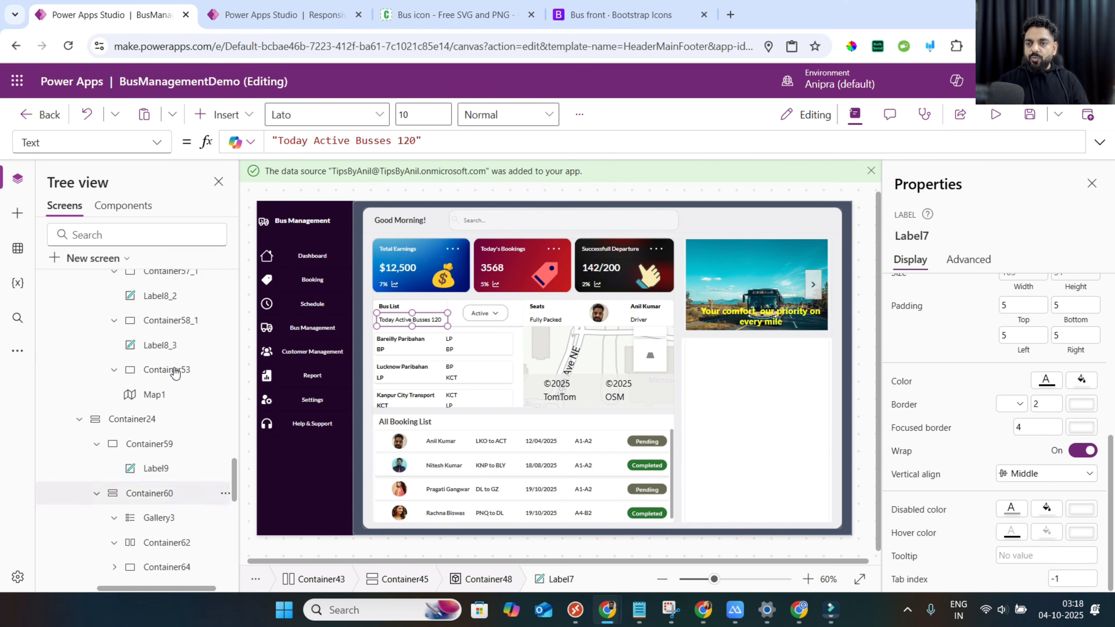
{"action": "scroll", "coordinate": [175, 373], "scroll_direction": "up", "scroll_amount": 5}
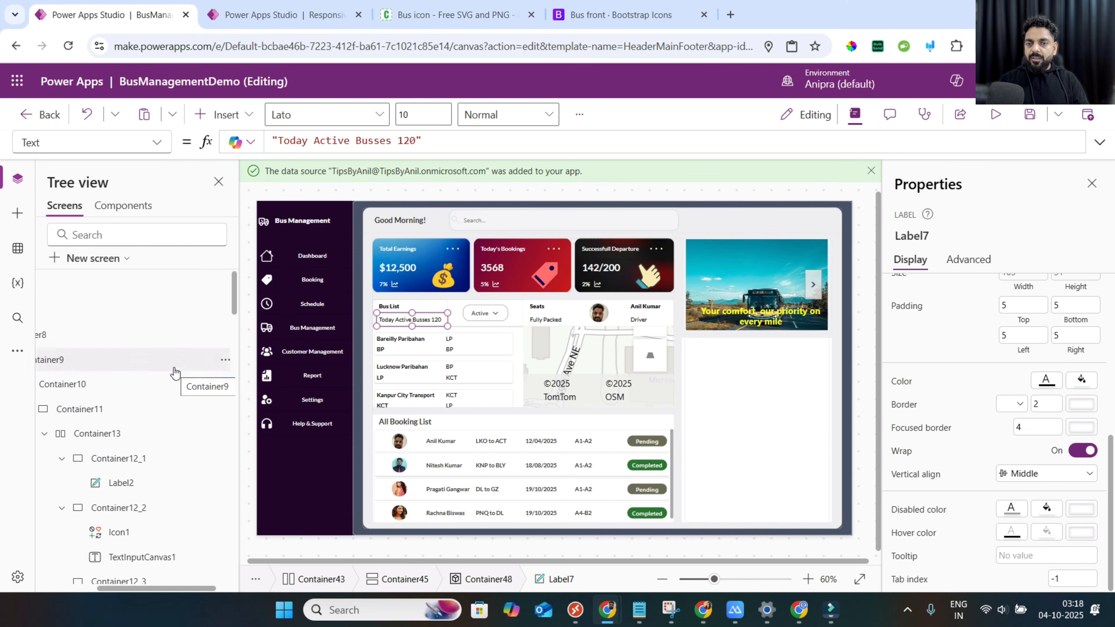
{"action": "scroll", "coordinate": [174, 373], "scroll_direction": "left", "scroll_amount": 2}
{"action": "scroll", "coordinate": [175, 374], "scroll_direction": "down", "scroll_amount": 3}
{"action": "scroll", "coordinate": [174, 374], "scroll_direction": "down", "scroll_amount": 5}
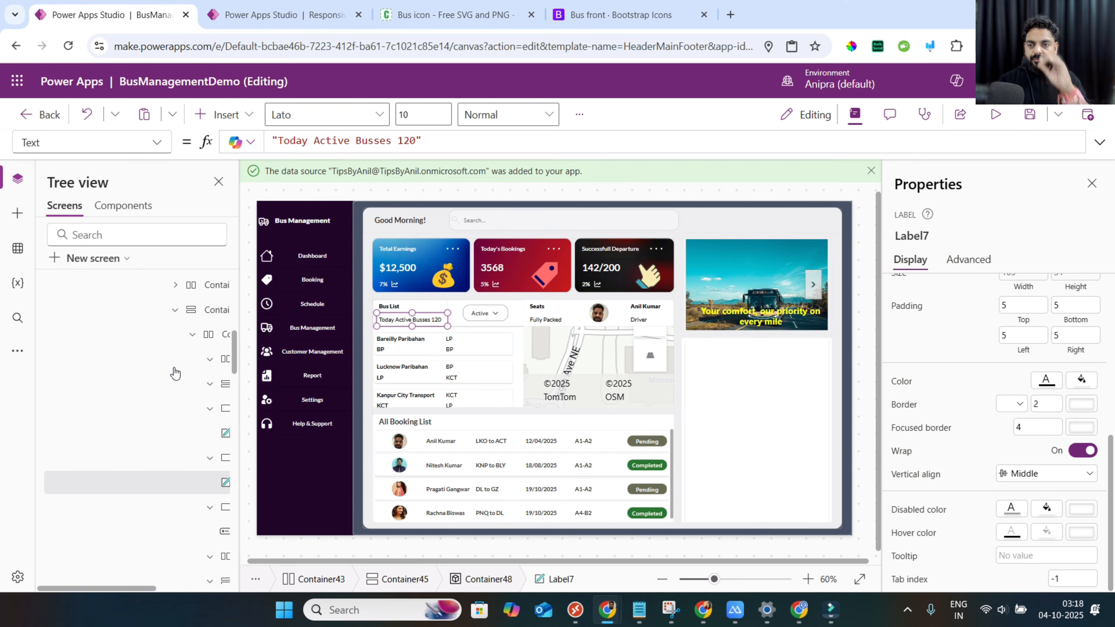
{"action": "scroll", "coordinate": [175, 373], "scroll_direction": "right", "scroll_amount": 2}
{"action": "scroll", "coordinate": [175, 372], "scroll_direction": "down", "scroll_amount": 1}
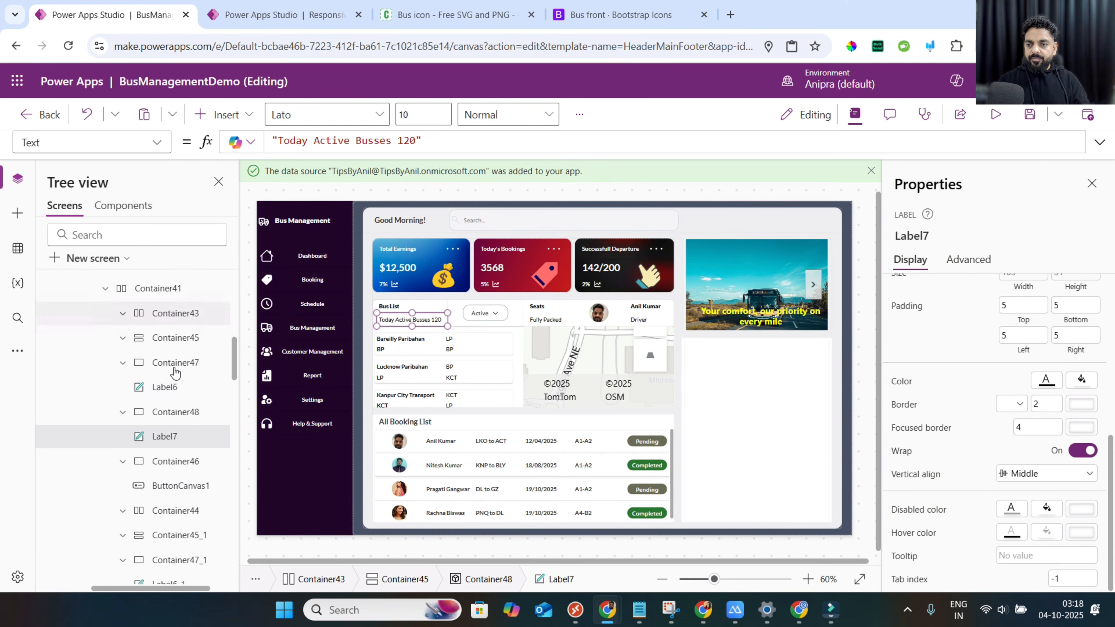
{"action": "scroll", "coordinate": [171, 351], "scroll_direction": "right", "scroll_amount": 1}
{"action": "left_click", "coordinate": [166, 329]}
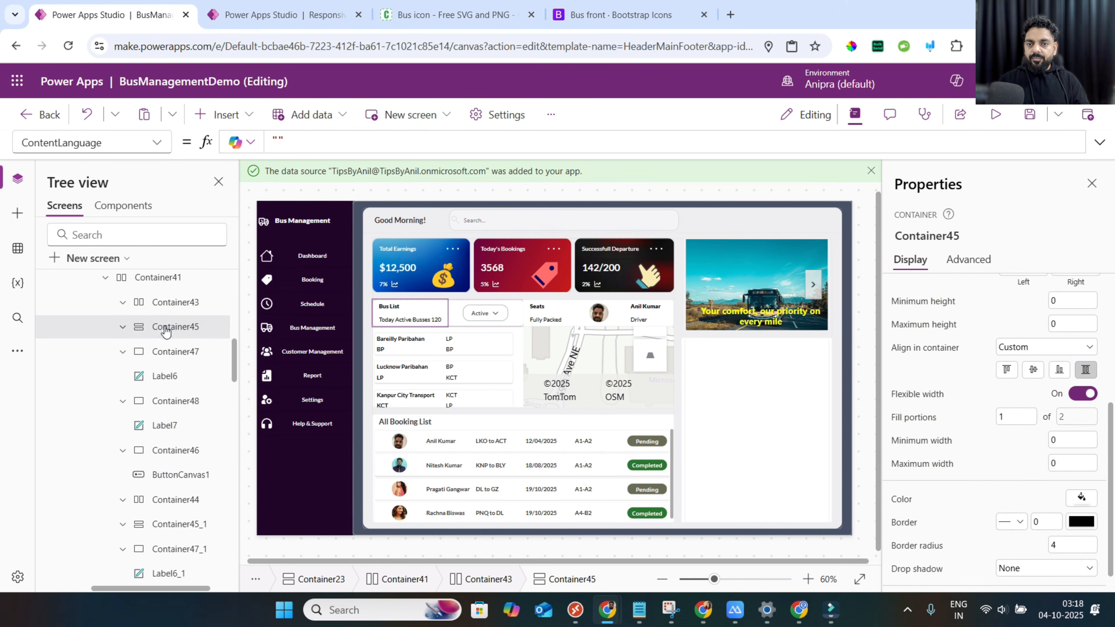
{"action": "right_click", "coordinate": [166, 329]}
{"action": "left_click", "coordinate": [208, 398]}
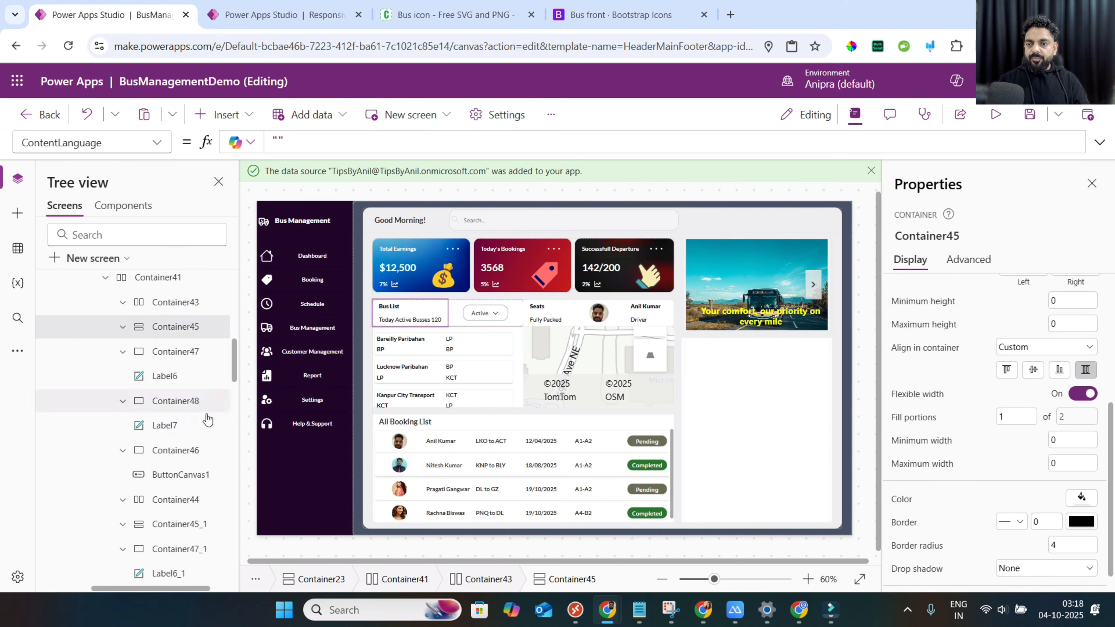
Paste the copied Bus List heading container into Container68.
{"action": "scroll", "coordinate": [195, 472], "scroll_direction": "down", "scroll_amount": 1}
{"action": "scroll", "coordinate": [196, 472], "scroll_direction": "down", "scroll_amount": 8}
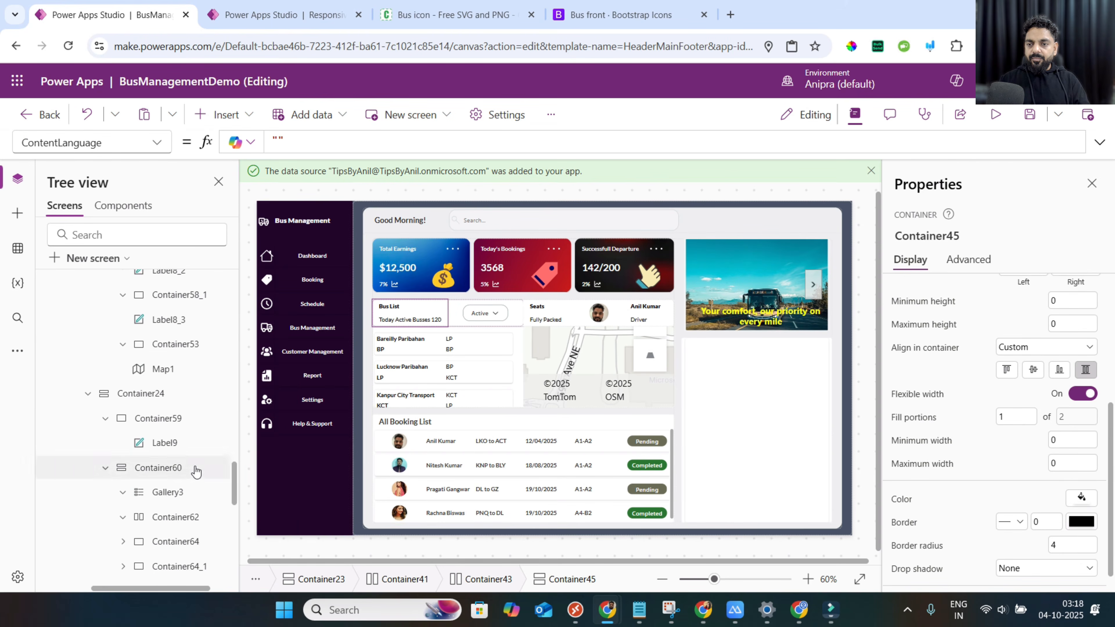
{"action": "scroll", "coordinate": [195, 478], "scroll_direction": "down", "scroll_amount": 5}
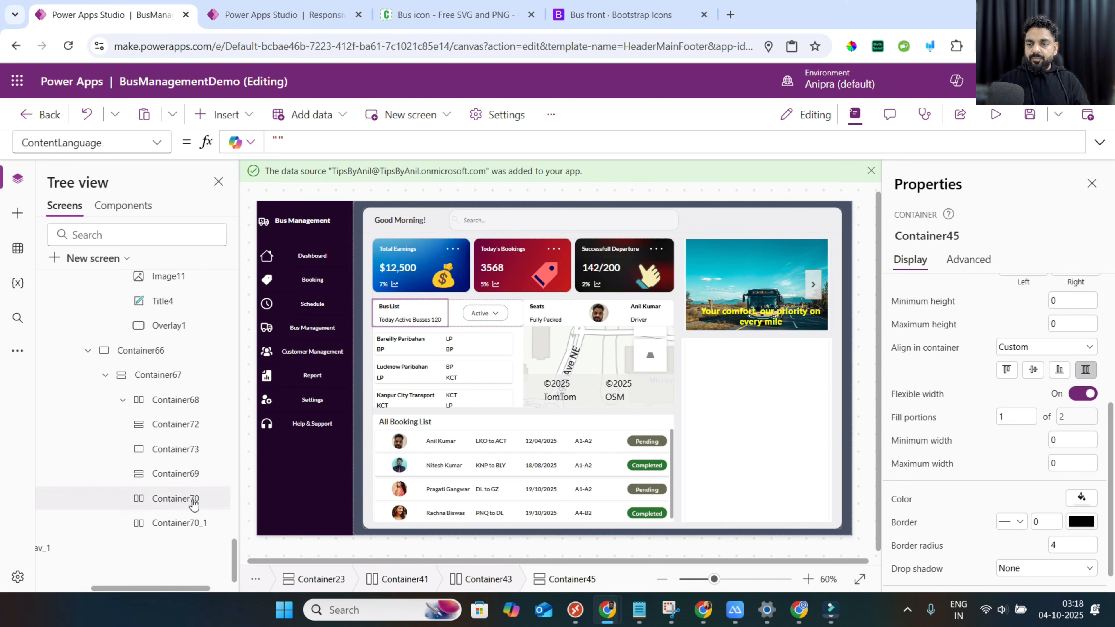
{"action": "left_click", "coordinate": [177, 429]}
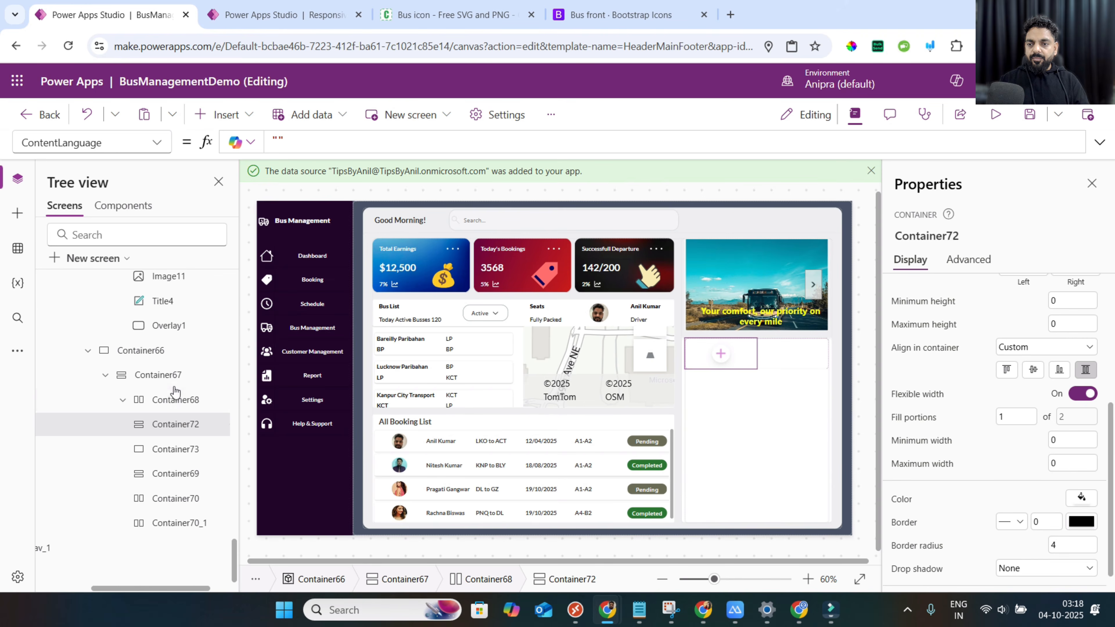
{"action": "left_click", "coordinate": [175, 401]}
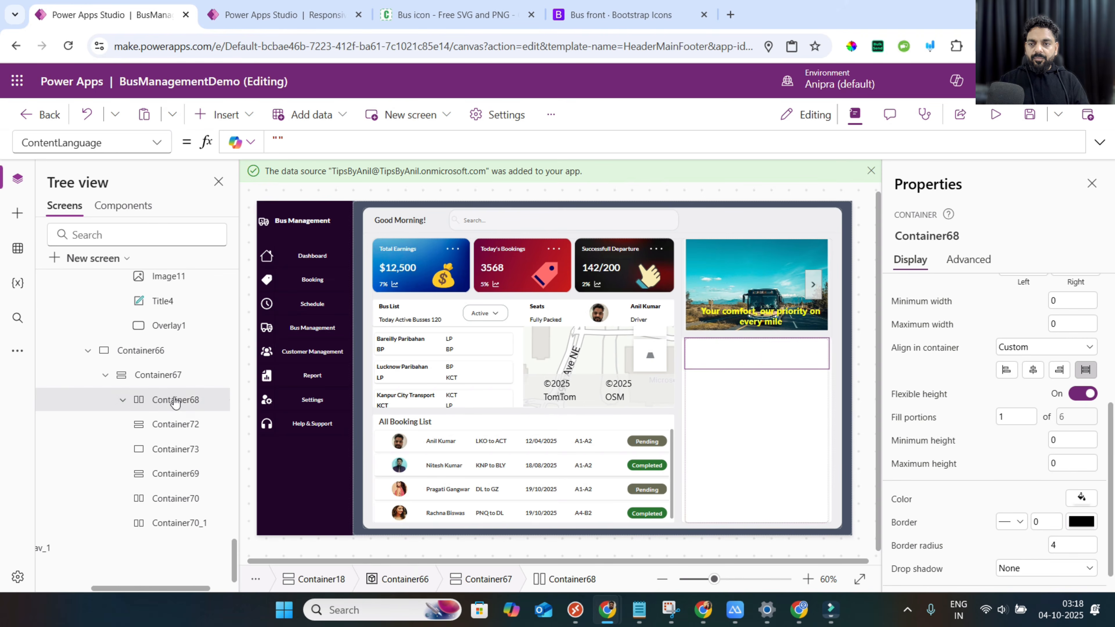
{"action": "right_click", "coordinate": [175, 402]}
{"action": "left_click", "coordinate": [219, 199]}
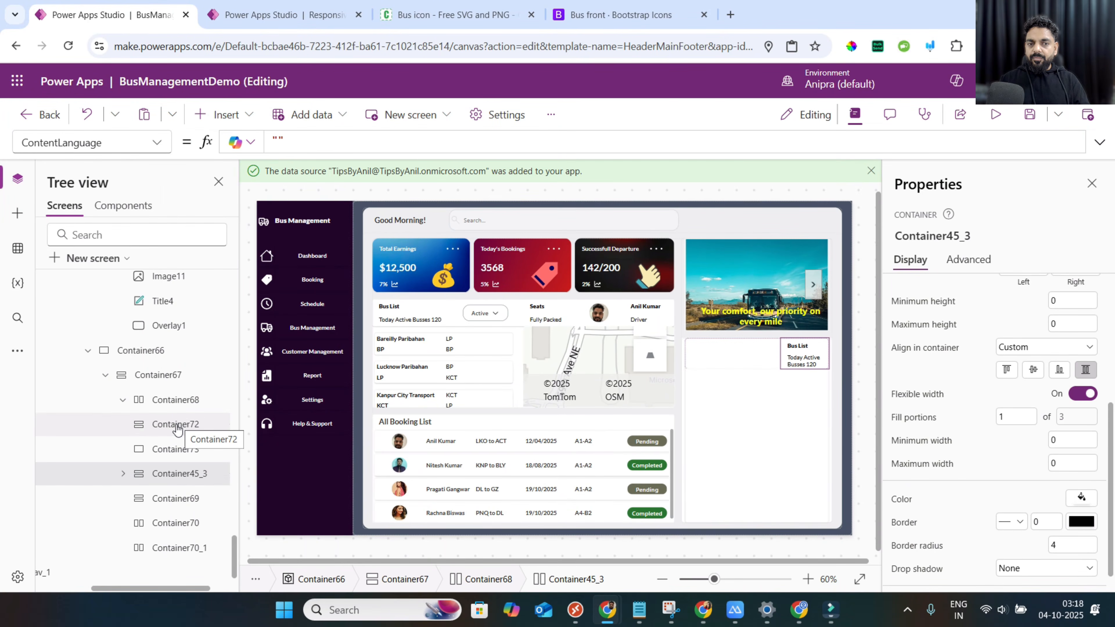
Delete the empty vertical Container72 from Container68.
{"action": "left_click", "coordinate": [177, 426]}
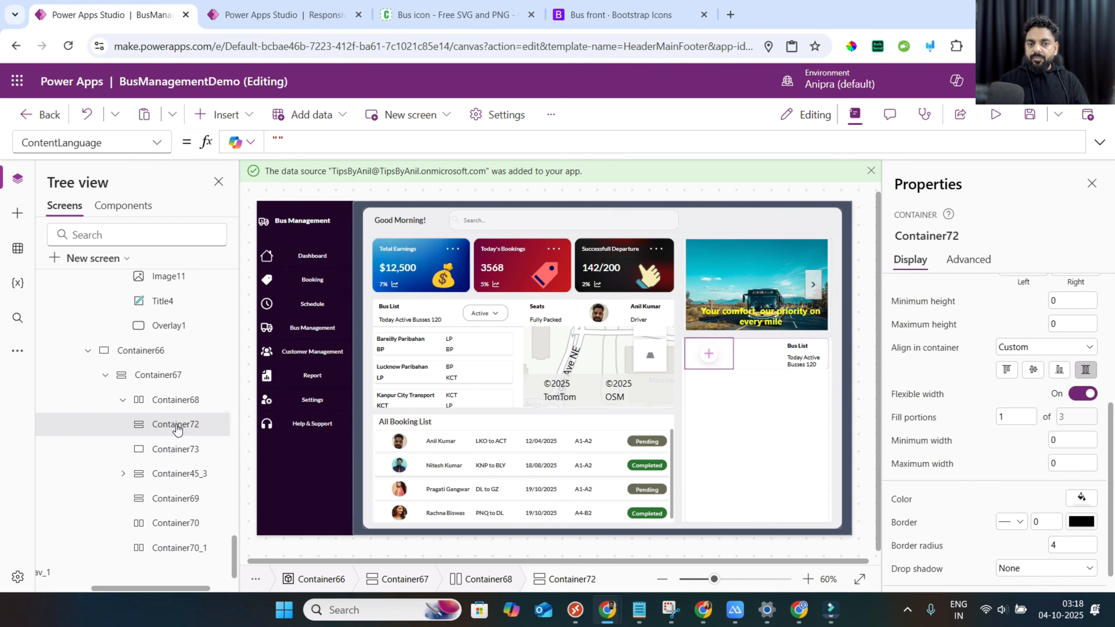
{"action": "right_click", "coordinate": [175, 426]}
{"action": "left_click", "coordinate": [208, 313]}
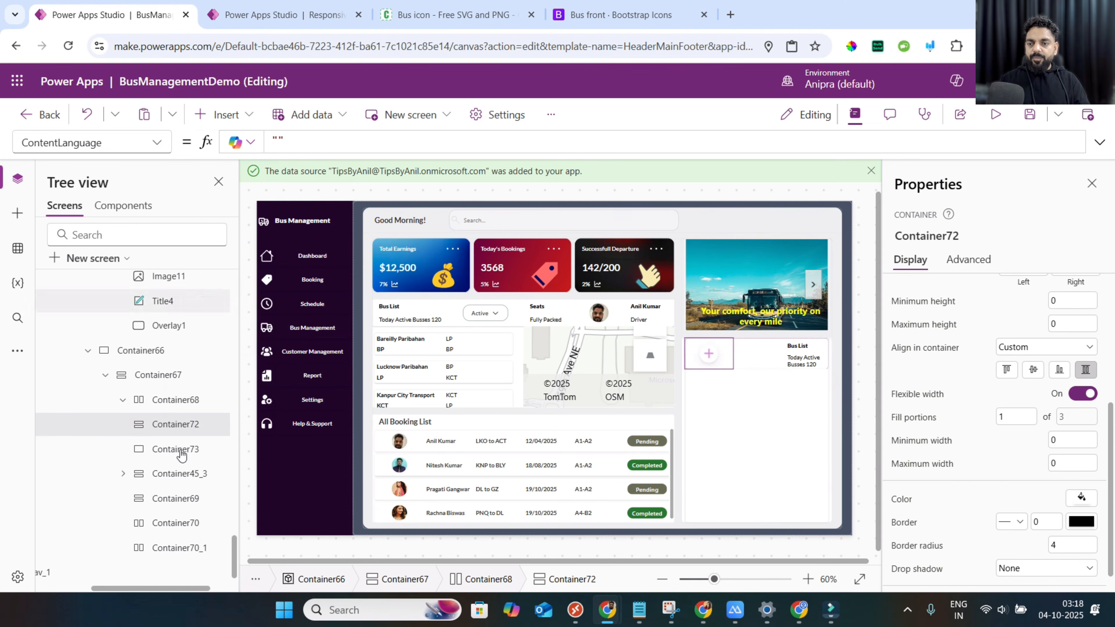
Move the pasted heading container Container45_3 ahead of Container73 inside Container68.
{"action": "left_click", "coordinate": [173, 450]}
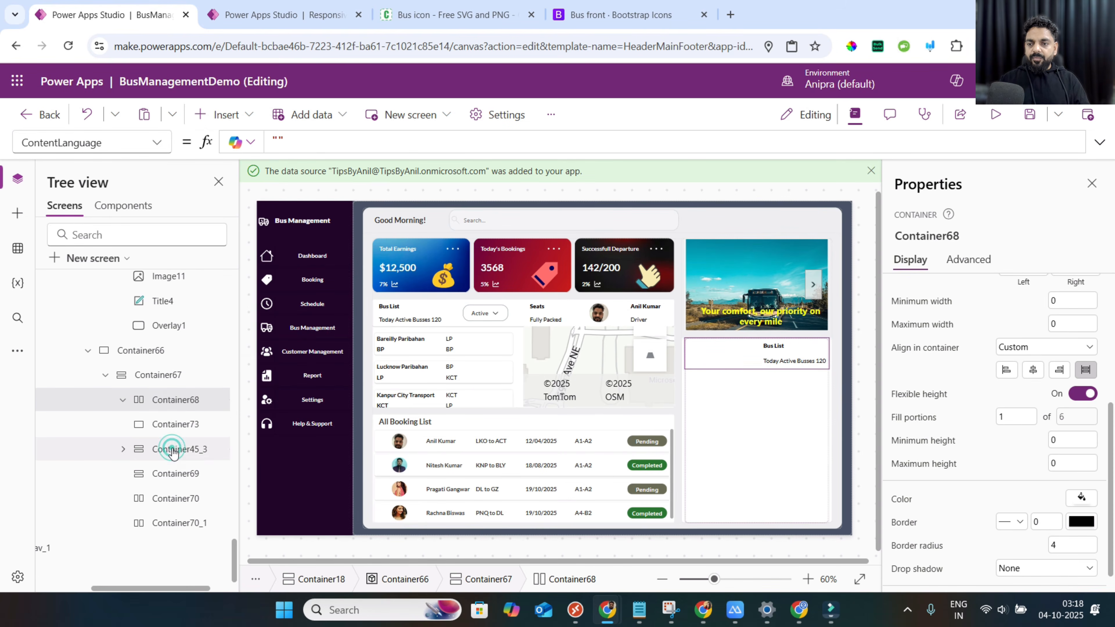
{"action": "right_click", "coordinate": [173, 448]}
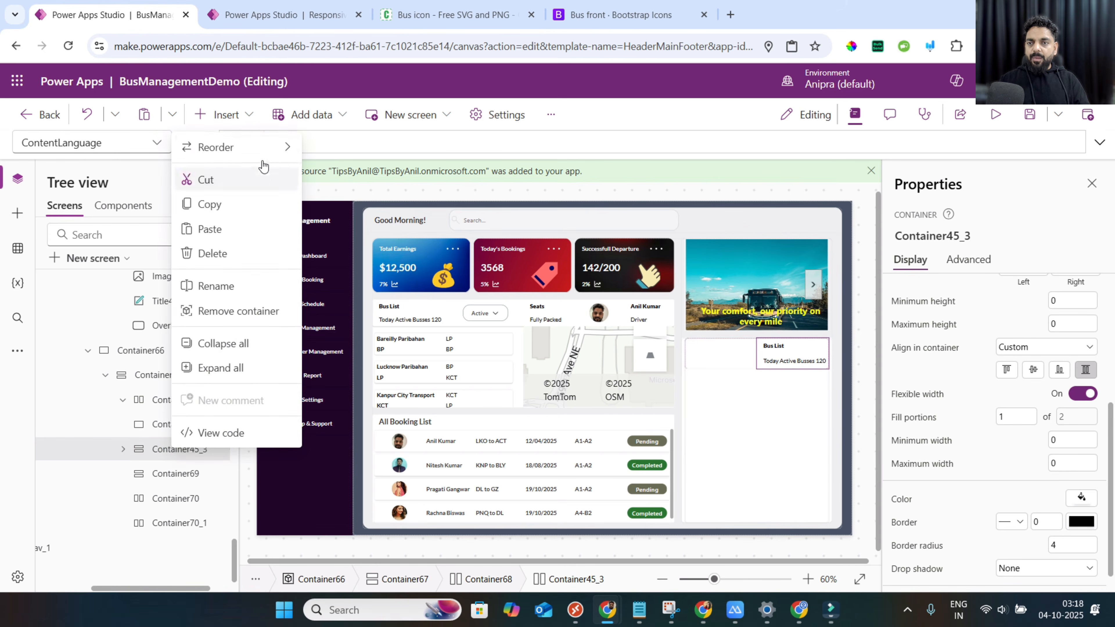
{"action": "mouse_move", "coordinate": [268, 147]}
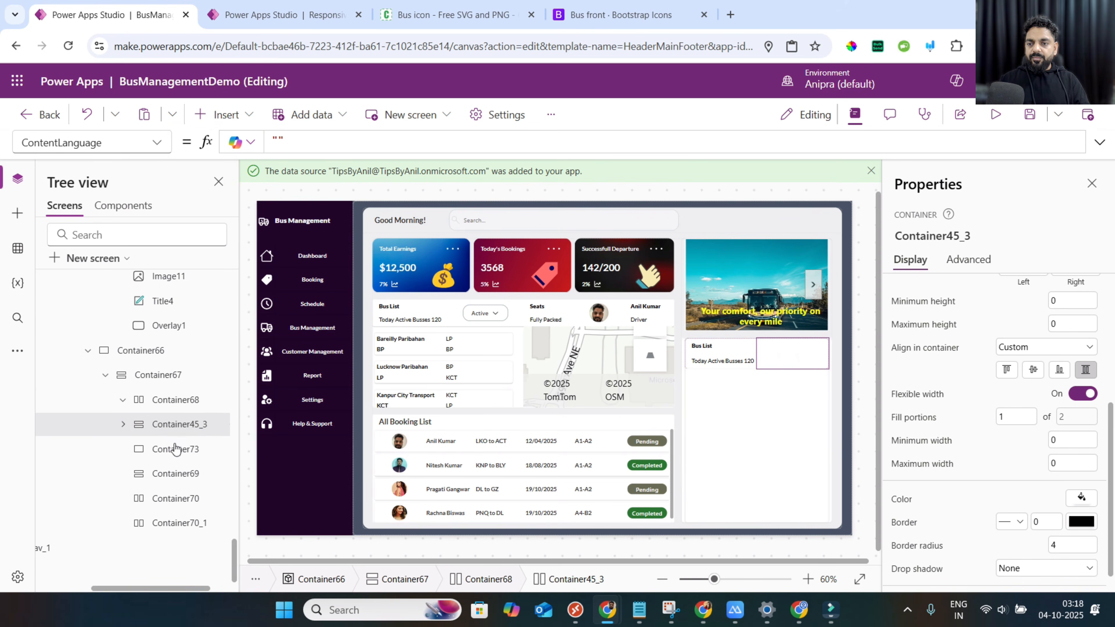
Insert a button into Container73 and set its text to "Add Bus".
{"action": "left_click", "coordinate": [175, 449]}
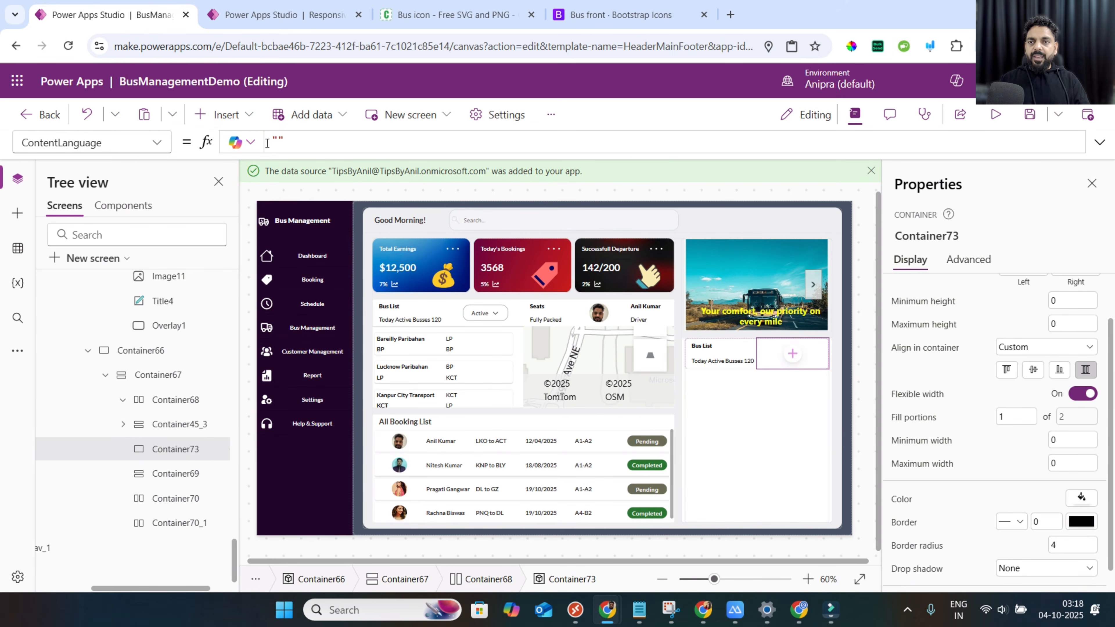
{"action": "left_click", "coordinate": [236, 115]}
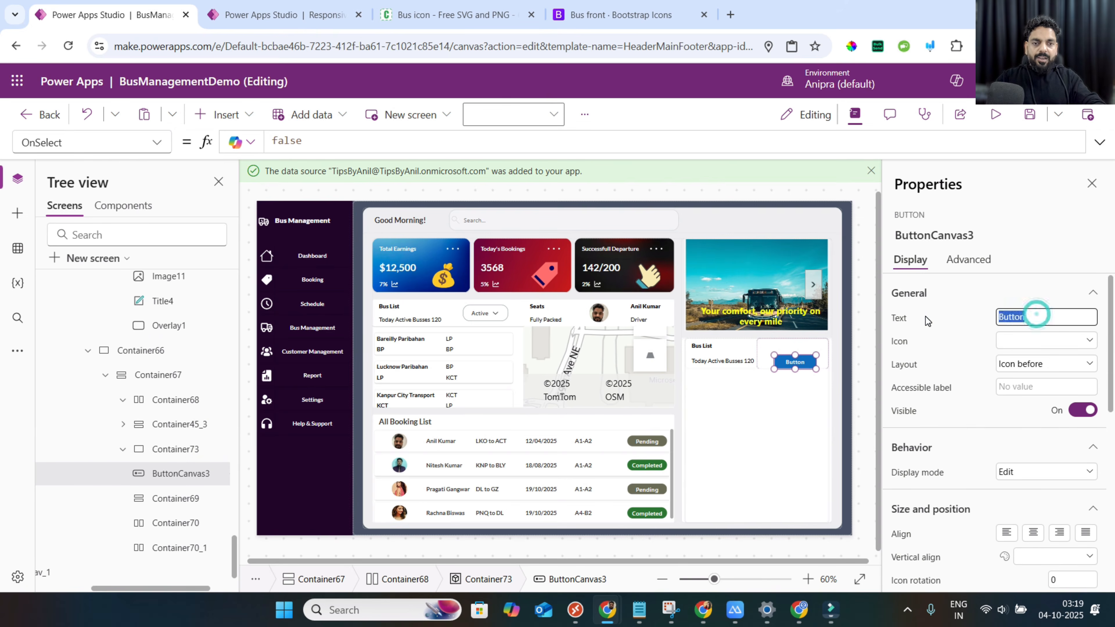
{"action": "type", "text": "Add "}
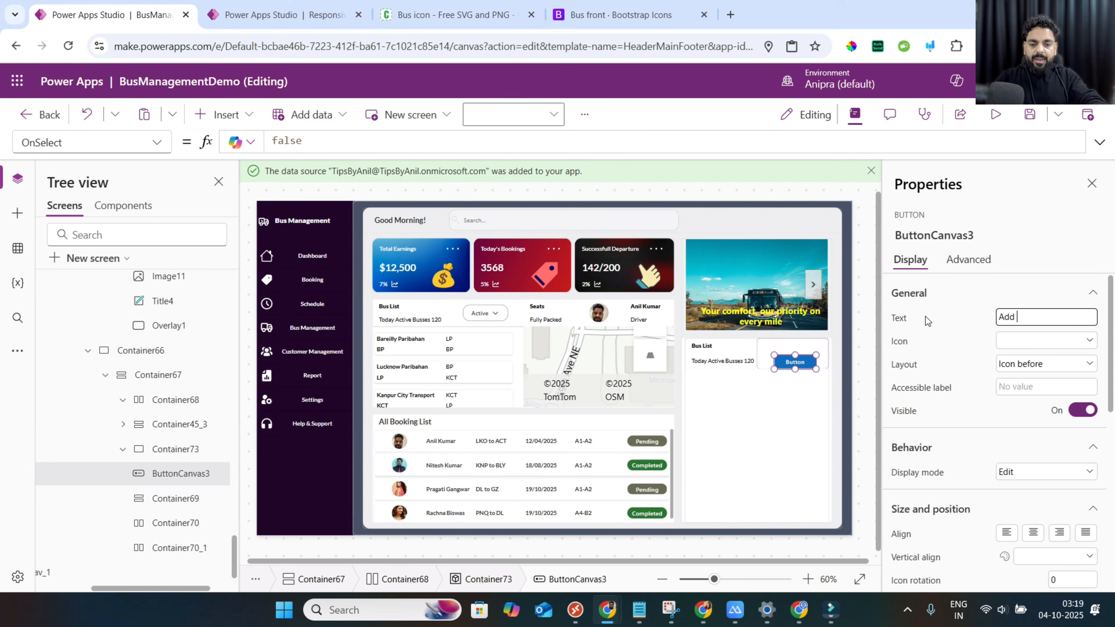
{"action": "type", "text": "Bus"}
Set the Add Bus button's width to Parent.Width*60% and its height to Parent.Height*50%.
{"action": "scroll", "coordinate": [931, 354], "scroll_direction": "down", "scroll_amount": 4}
{"action": "left_click", "coordinate": [1016, 456]}
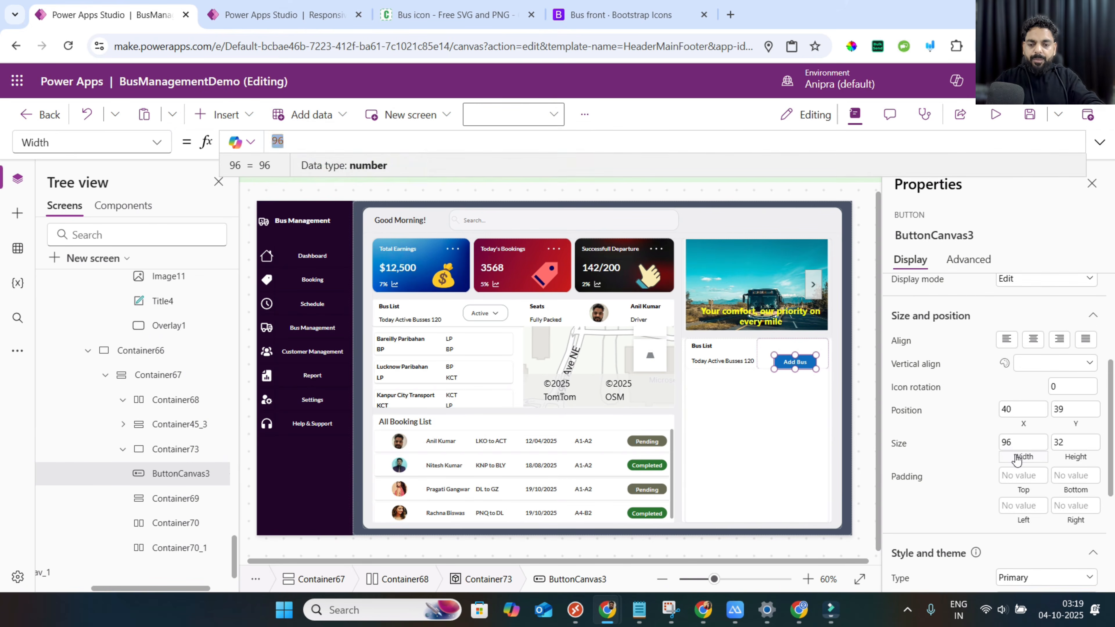
{"action": "type", "text": "parent.Width"}
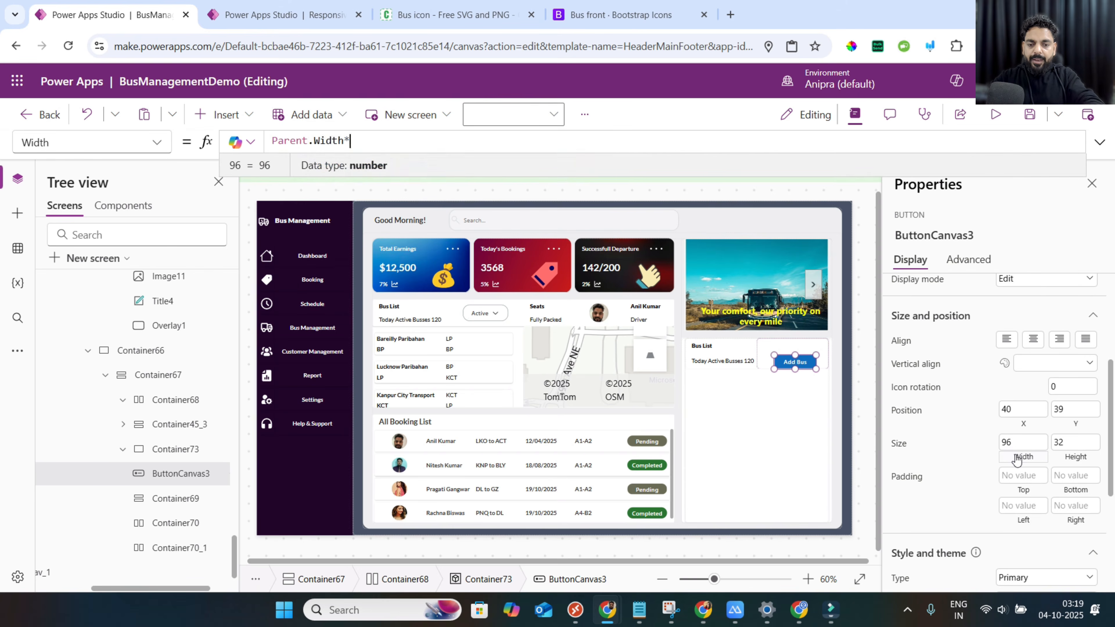
{"action": "type", "text": "*"}
{"action": "type", "text": "0.6"}
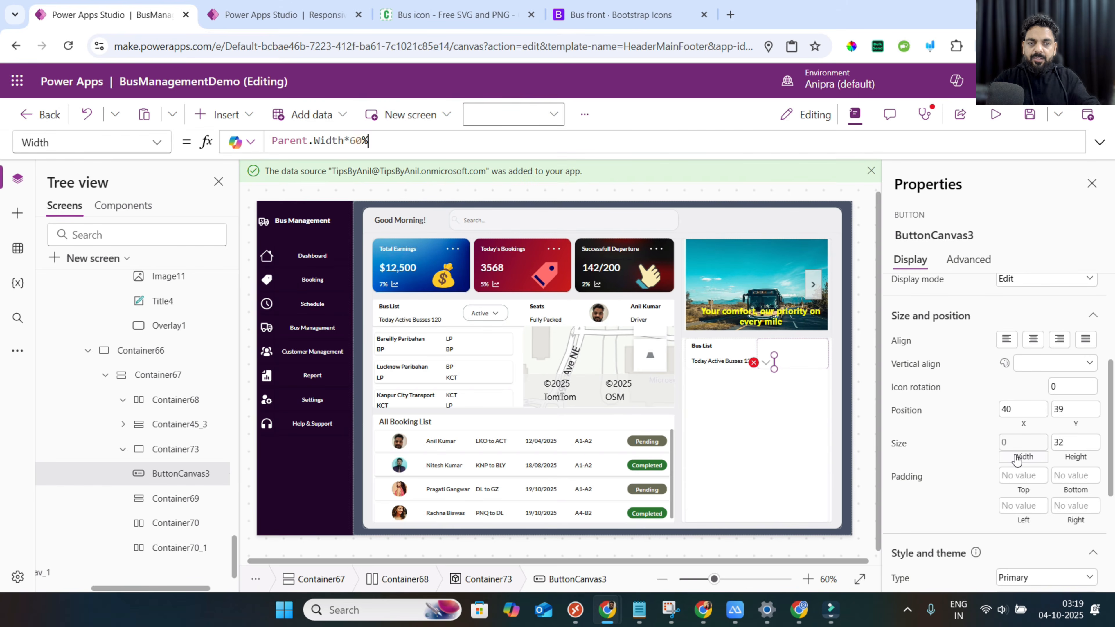
{"action": "left_click", "coordinate": [1078, 460]}
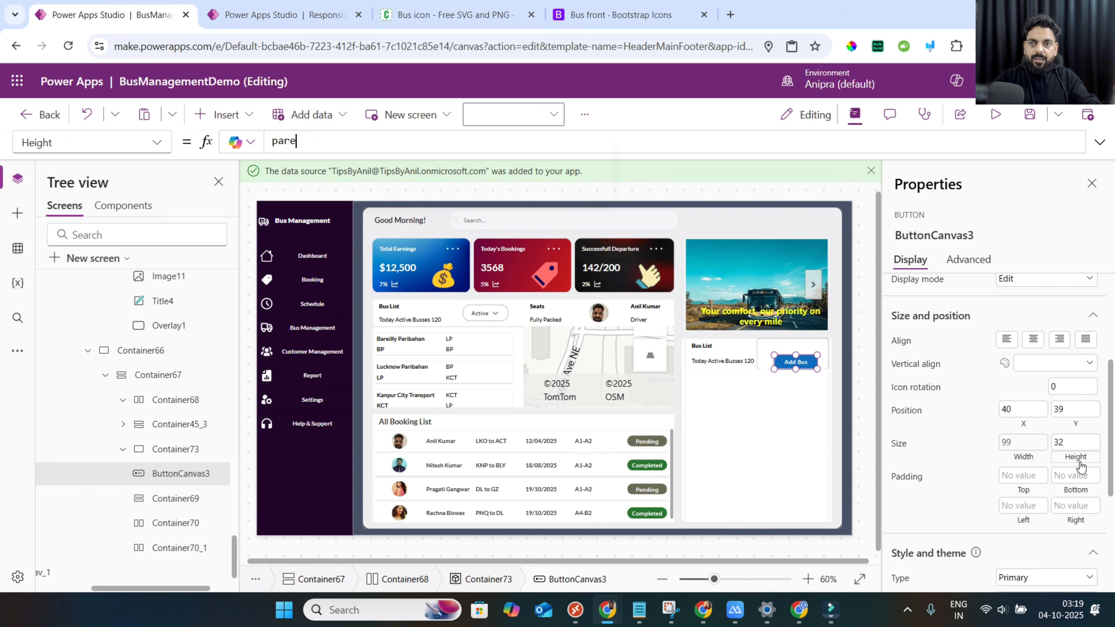
{"action": "type", "text": "pare"}
{"action": "key", "text": "Tab"}
{"action": "type", "text": "*"}
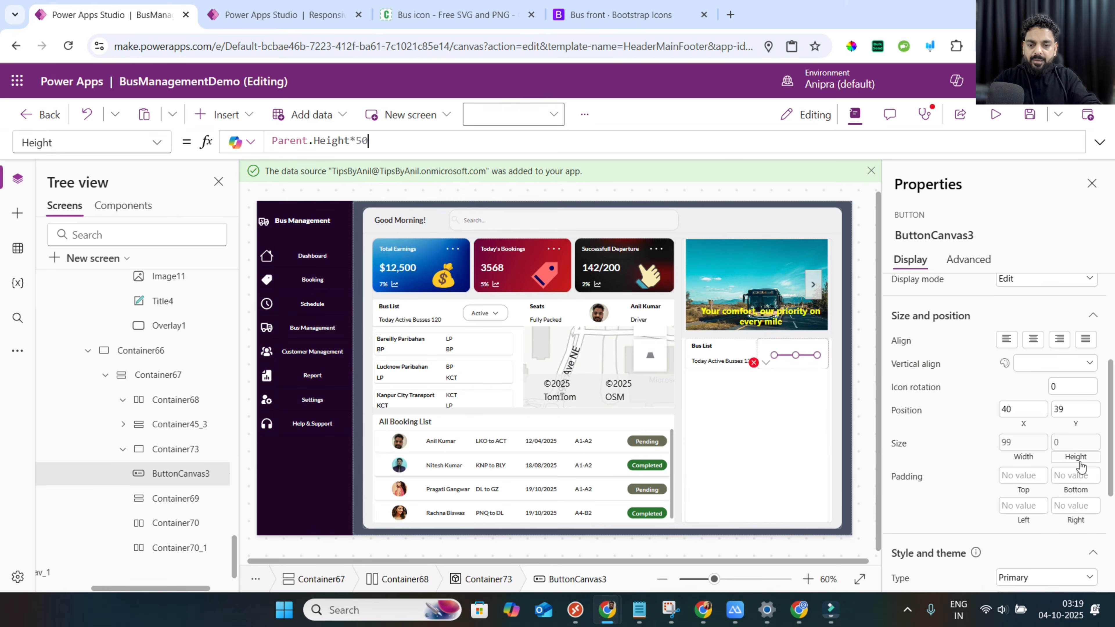
Set the Add Bus button's X and Y positions to (Parent.Height-Self.Height)/2.
{"action": "left_click", "coordinate": [1035, 428]}
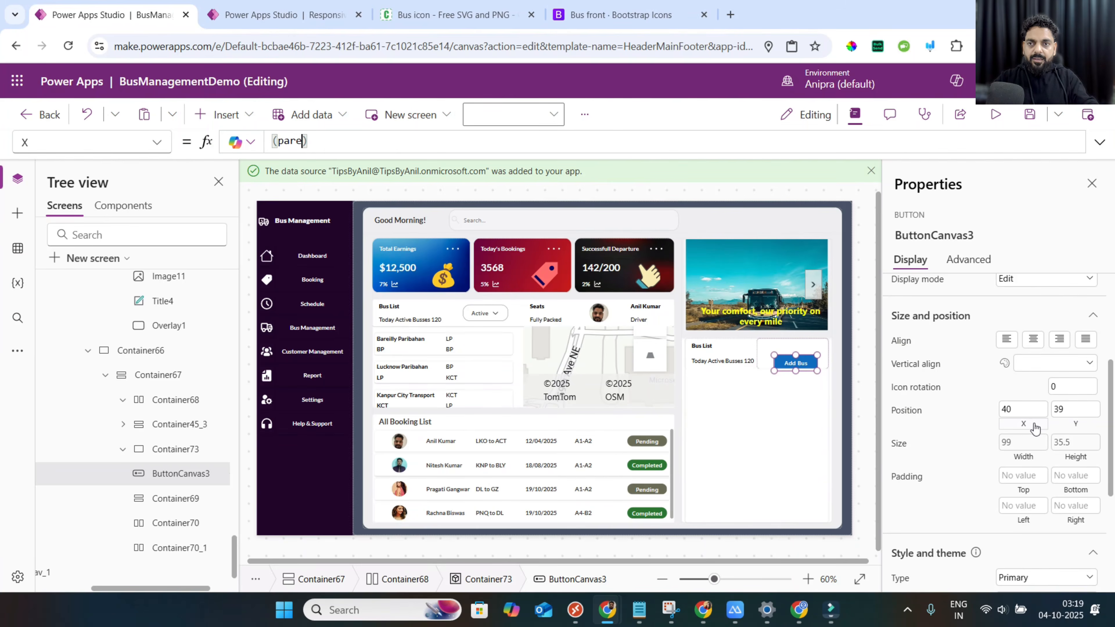
{"action": "type", "text": "pare"}
{"action": "key", "text": "Tab"}
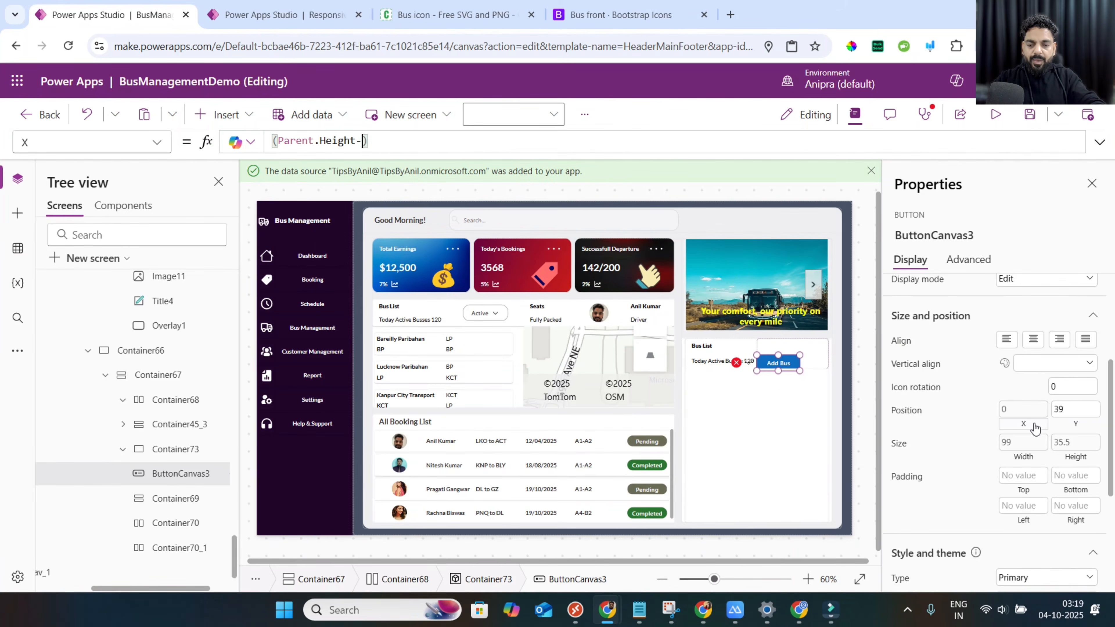
{"action": "type", "text": "-self"}
{"action": "key", "text": "BackSpace"}
{"action": "type", "text": "."}
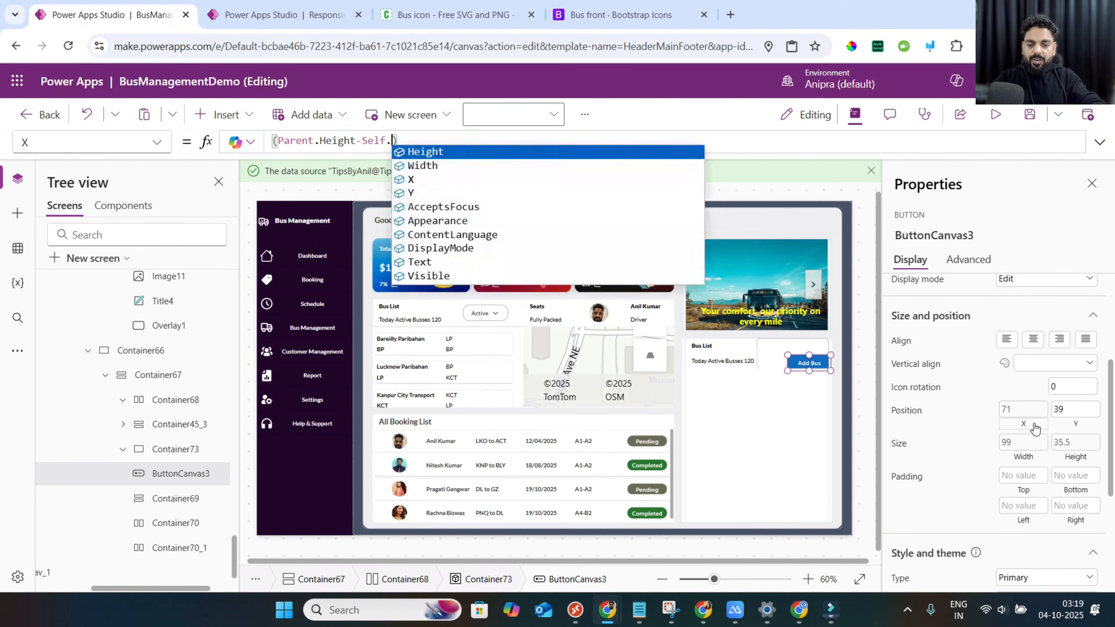
{"action": "key", "text": "Tab"}
{"action": "type", "text": ")/"}
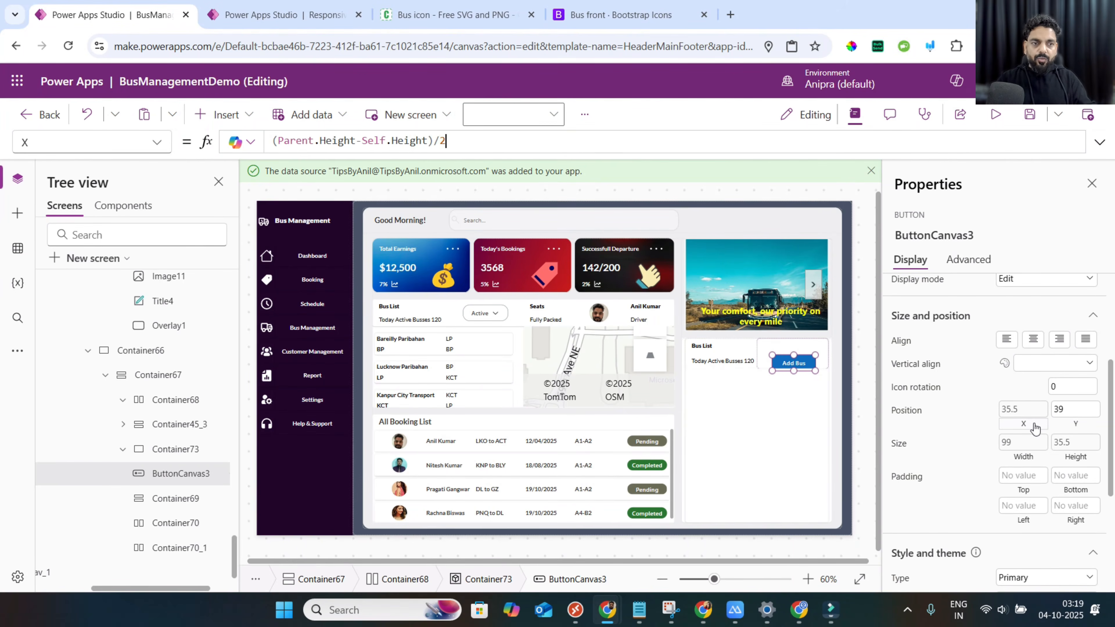
{"action": "left_click", "coordinate": [1075, 423]}
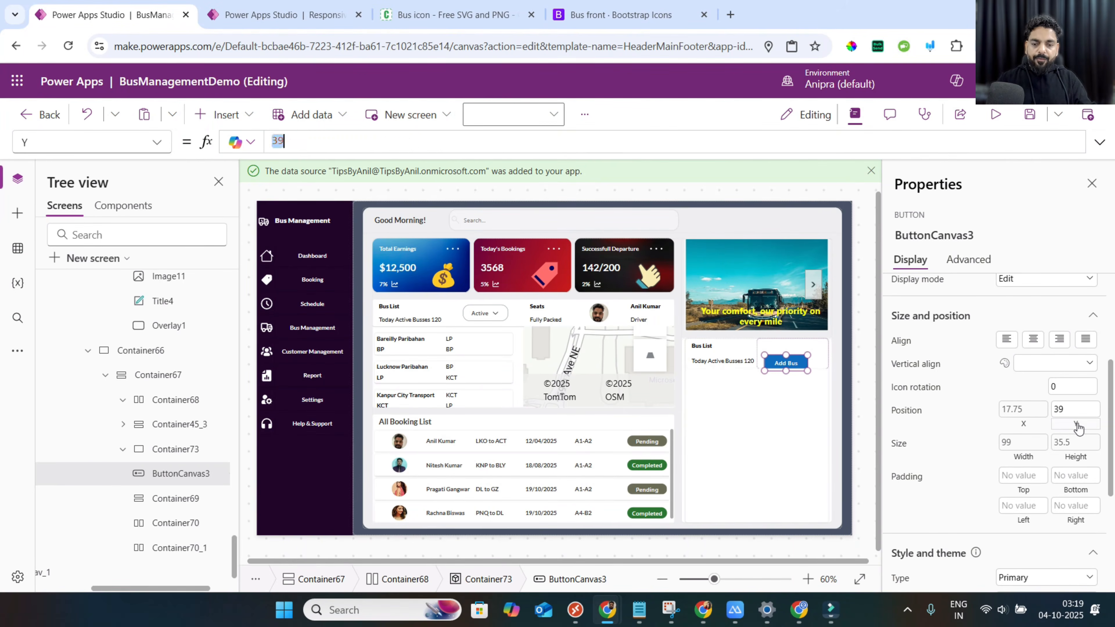
Change the Add Bus button's X formula to (Parent.Width-Self.Width)/2 to centre it horizontally.
{"action": "double_click", "coordinate": [339, 141]}
{"action": "left_click", "coordinate": [1011, 412]}
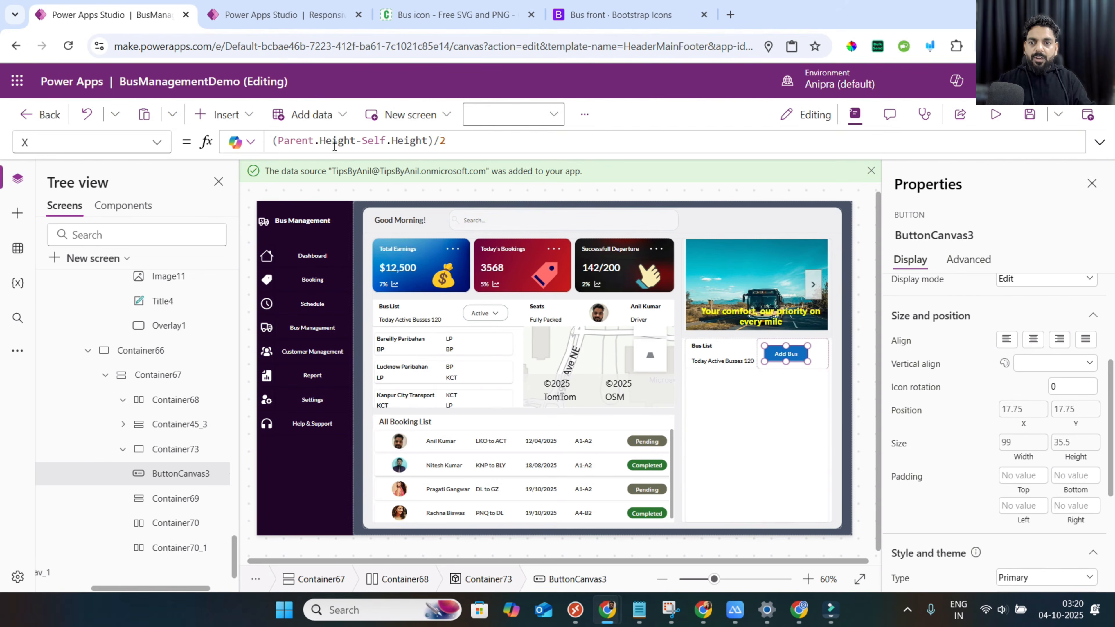
{"action": "double_click", "coordinate": [399, 144]}
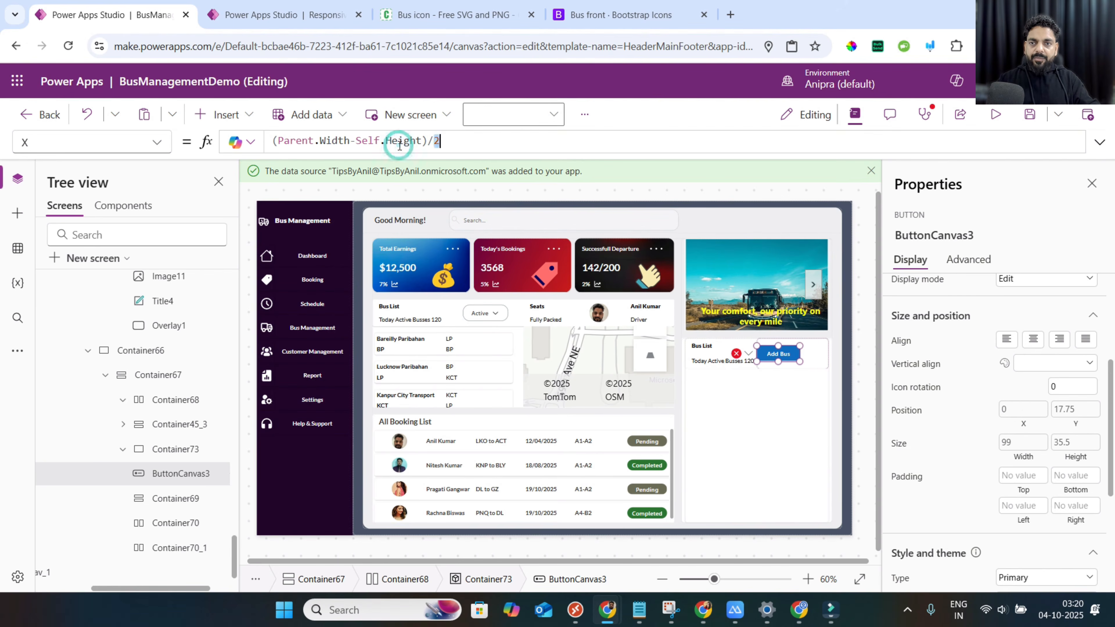
{"action": "double_click", "coordinate": [401, 141]}
{"action": "type", "text": "Width"}
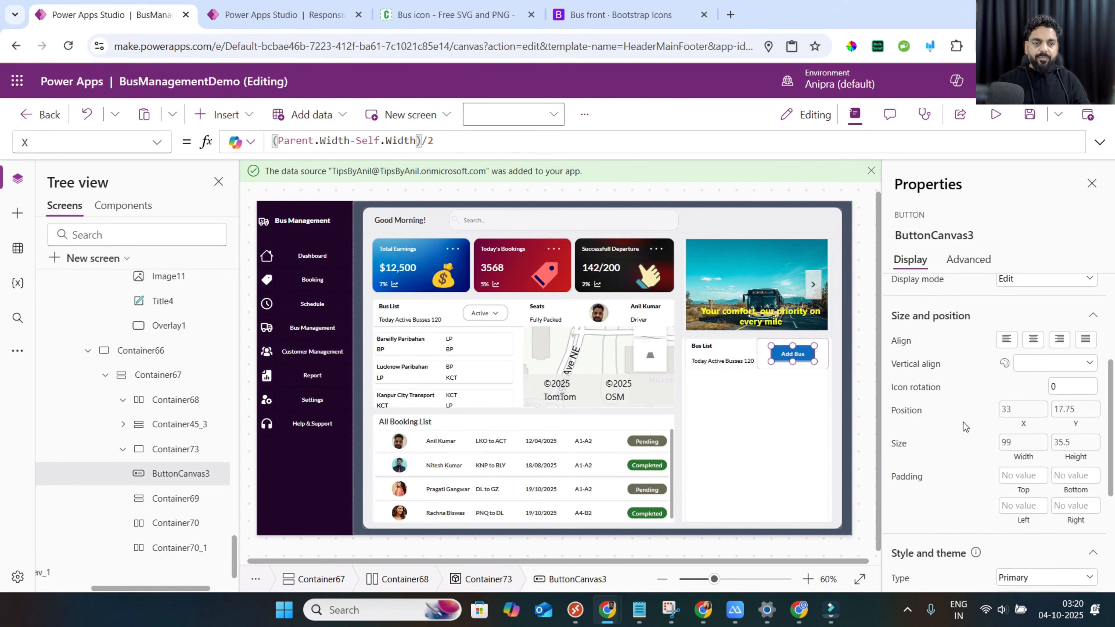
Give the Add Bus button a border radius of 8 and the Add icon.
{"action": "scroll", "coordinate": [963, 421], "scroll_direction": "down", "scroll_amount": 5}
{"action": "left_click", "coordinate": [1058, 576]}
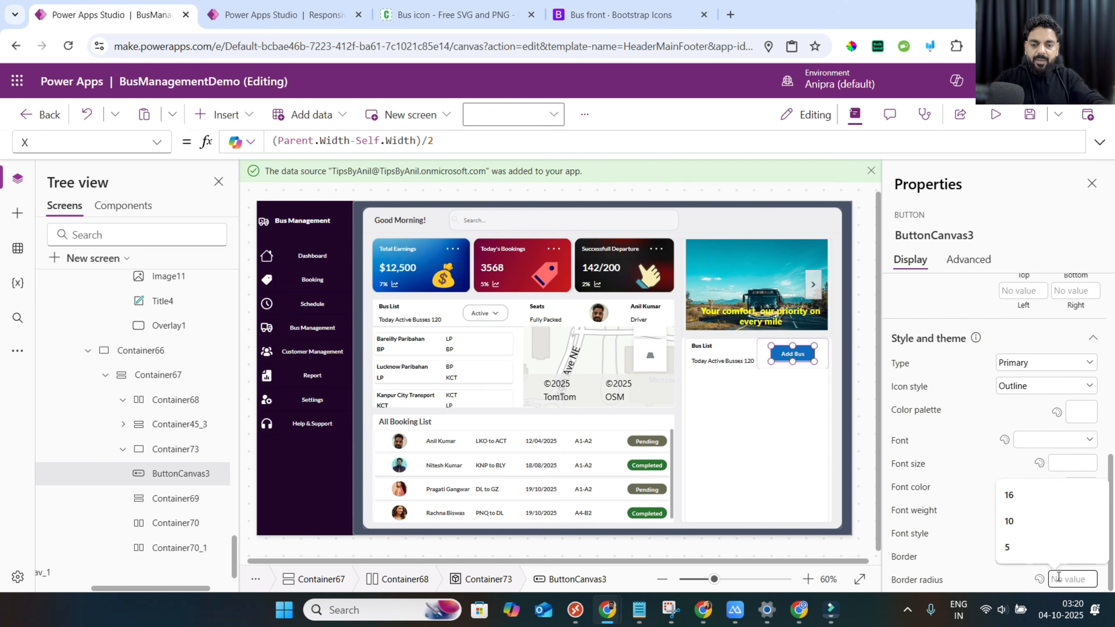
{"action": "type", "text": "8"}
{"action": "scroll", "coordinate": [1031, 440], "scroll_direction": "up", "scroll_amount": 10}
{"action": "left_click", "coordinate": [1031, 340]}
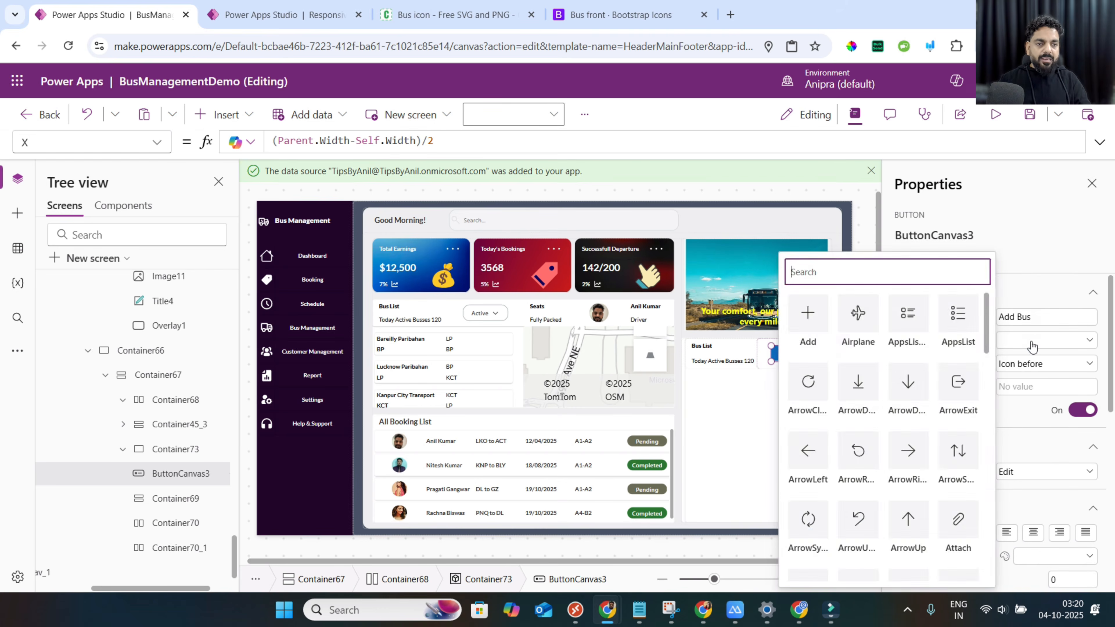
{"action": "left_click", "coordinate": [808, 312]}
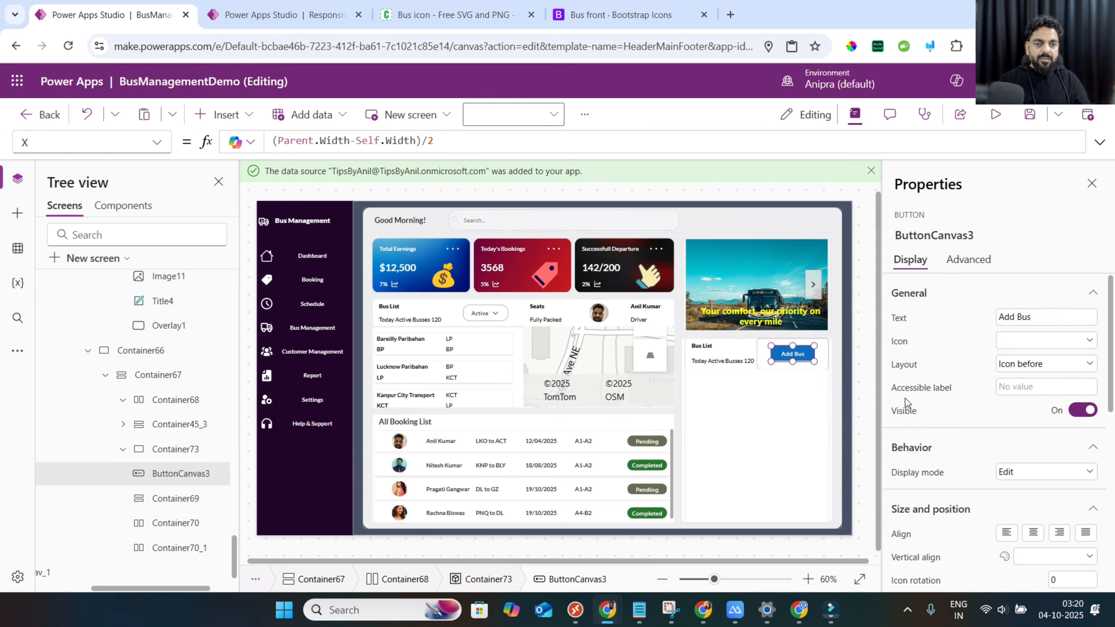
Widen the Add Bus button to Parent.Width*70%.
{"action": "scroll", "coordinate": [968, 435], "scroll_direction": "down", "scroll_amount": 3}
{"action": "scroll", "coordinate": [969, 436], "scroll_direction": "down", "scroll_amount": 3}
{"action": "left_click", "coordinate": [1023, 427]}
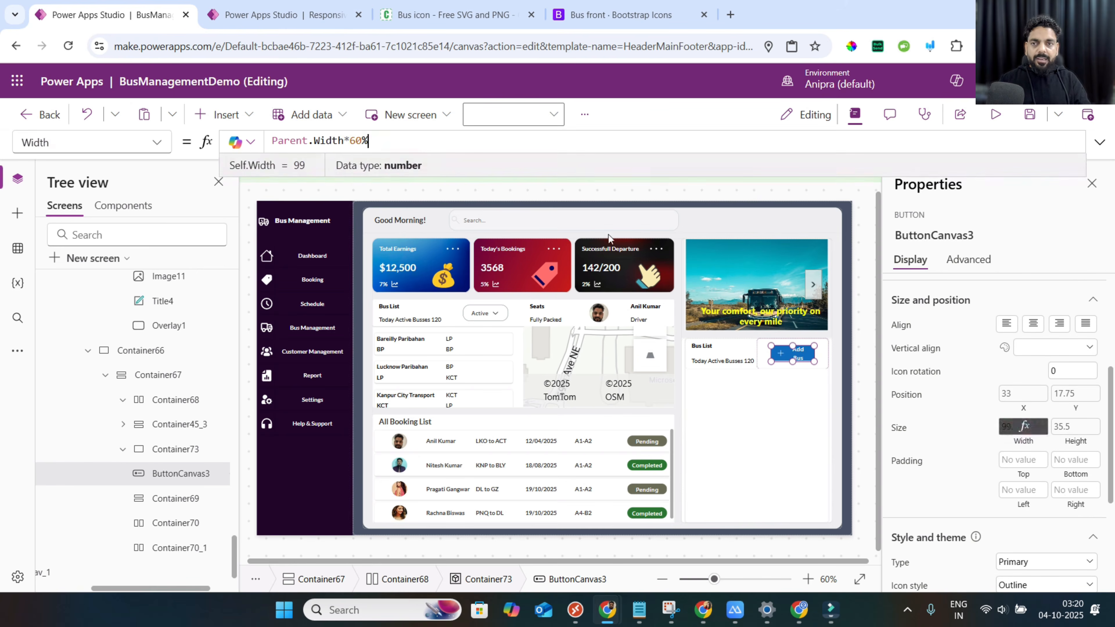
{"action": "left_click", "coordinate": [368, 142]}
{"action": "left_click", "coordinate": [356, 142]}
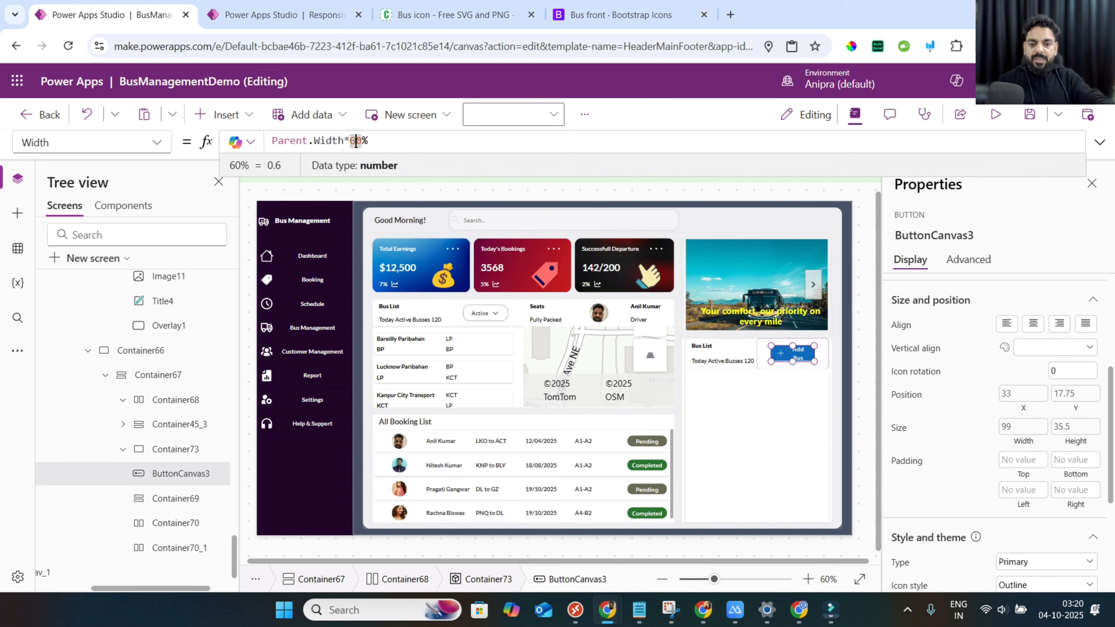
{"action": "type", "text": "7"}
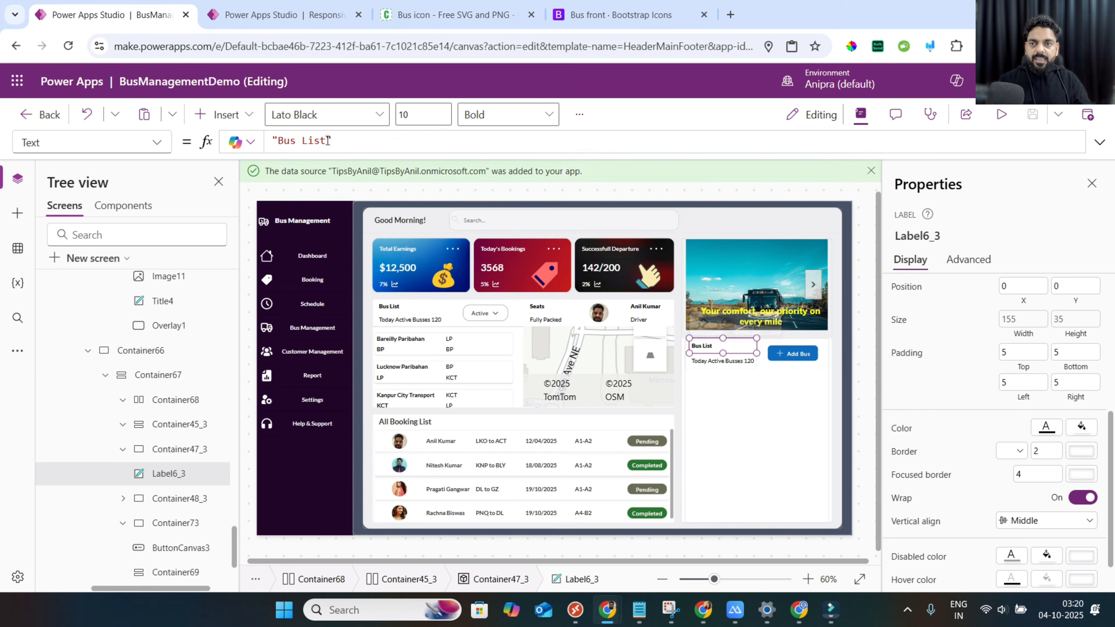
Change the pasted heading label's text to "Activity" and the label below it to "October 15, 2025".
{"action": "left_click_drag", "start_coordinate": [326, 140], "coordinate": [279, 141]}
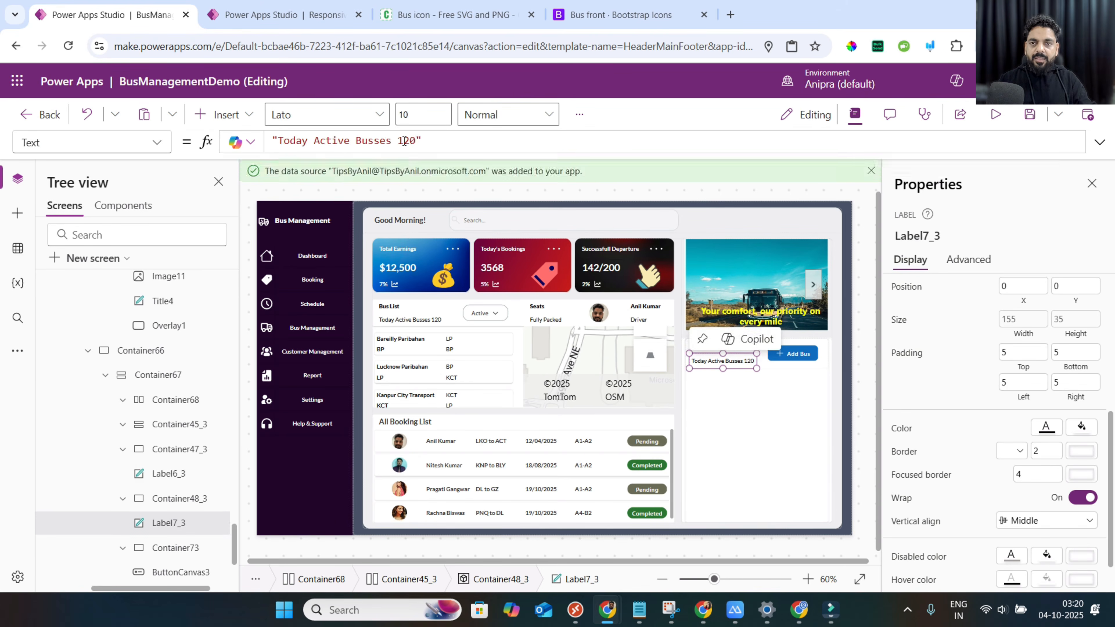
{"action": "left_click", "coordinate": [429, 140]}
{"action": "key", "text": "ctrl+a"}
{"action": "type", "text": "\"October 15, 2025\""}
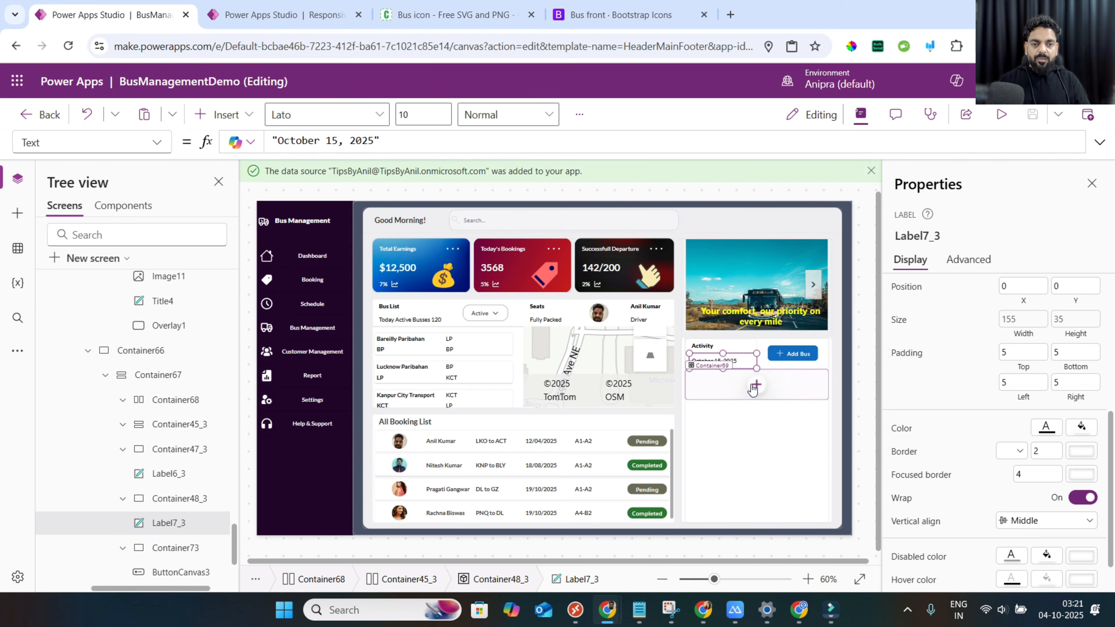
Insert a blank horizontal gallery into Container69 and add a text label to its template.
{"action": "left_click", "coordinate": [756, 384]}
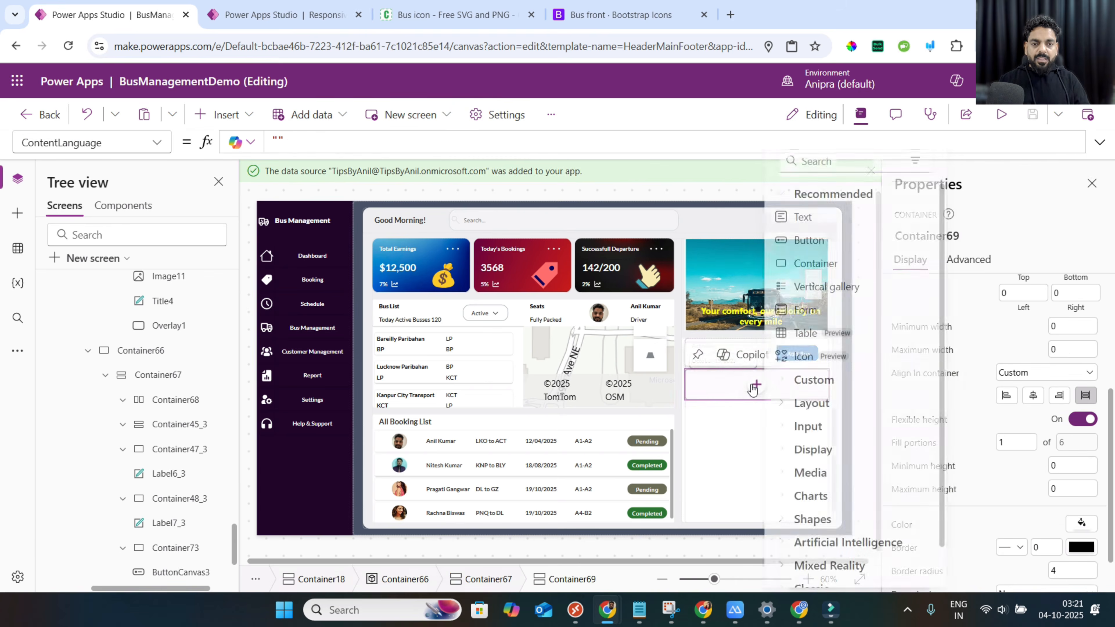
{"action": "left_click", "coordinate": [825, 162]}
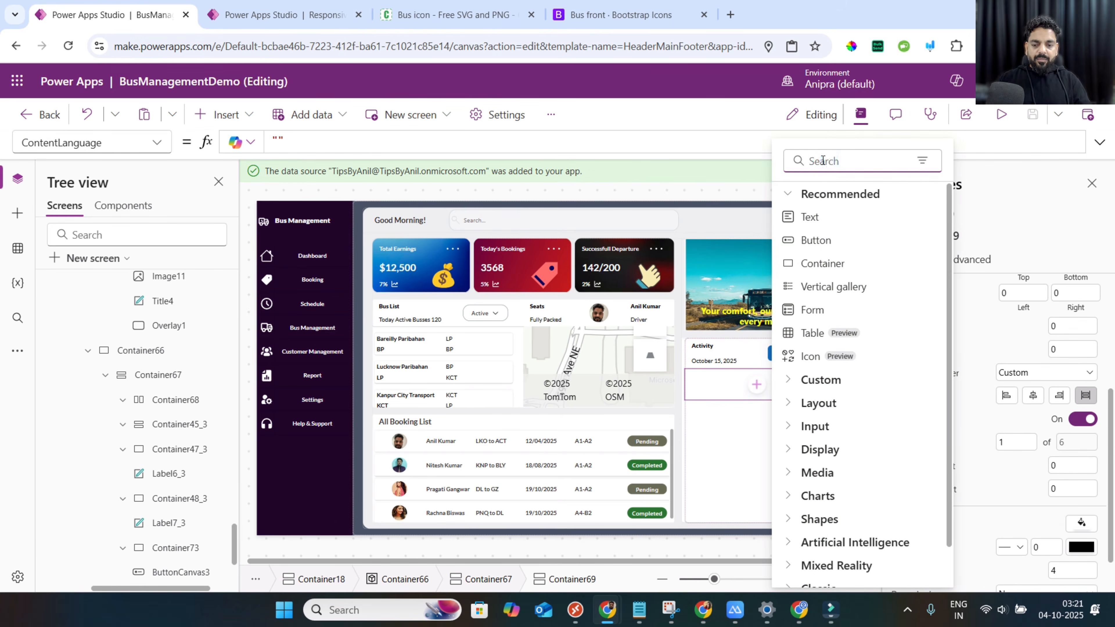
{"action": "type", "text": "gal"}
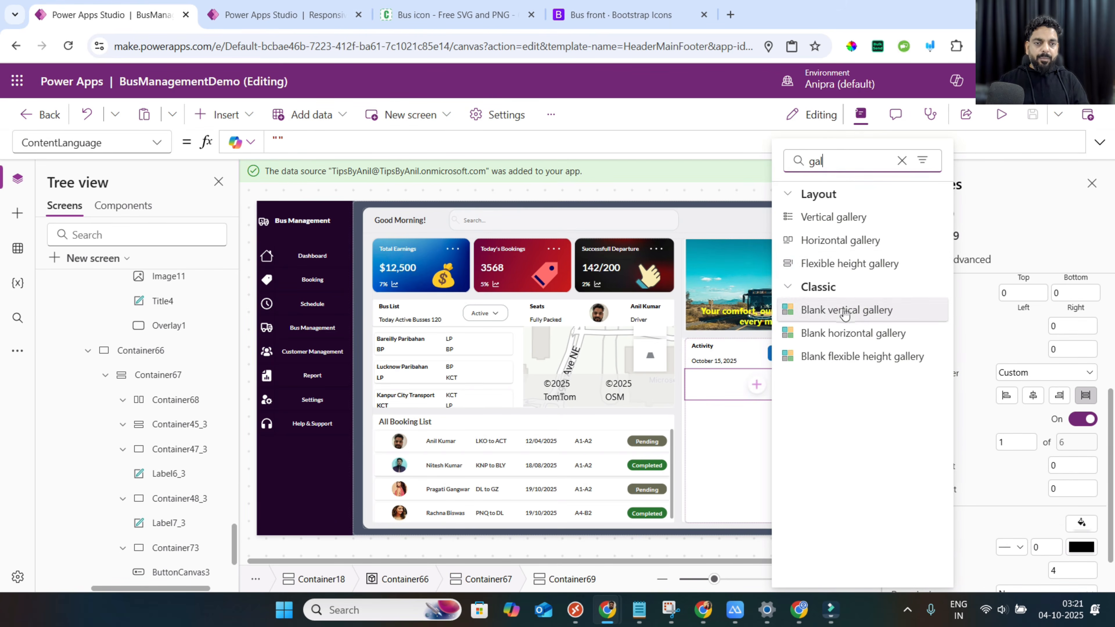
{"action": "left_click", "coordinate": [845, 322]}
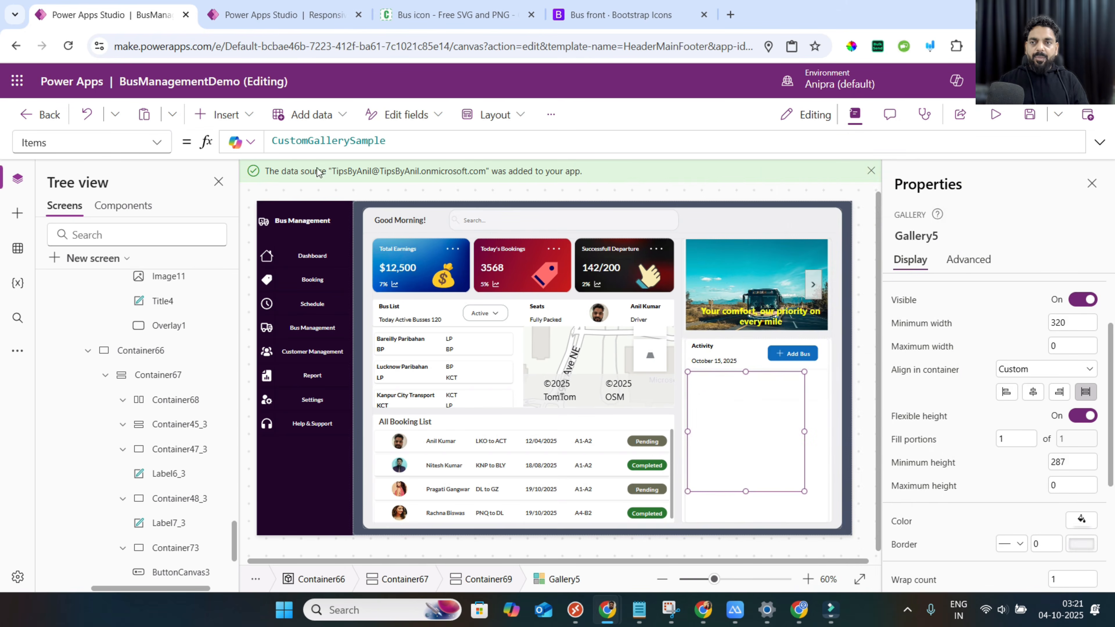
{"action": "left_click", "coordinate": [237, 121]}
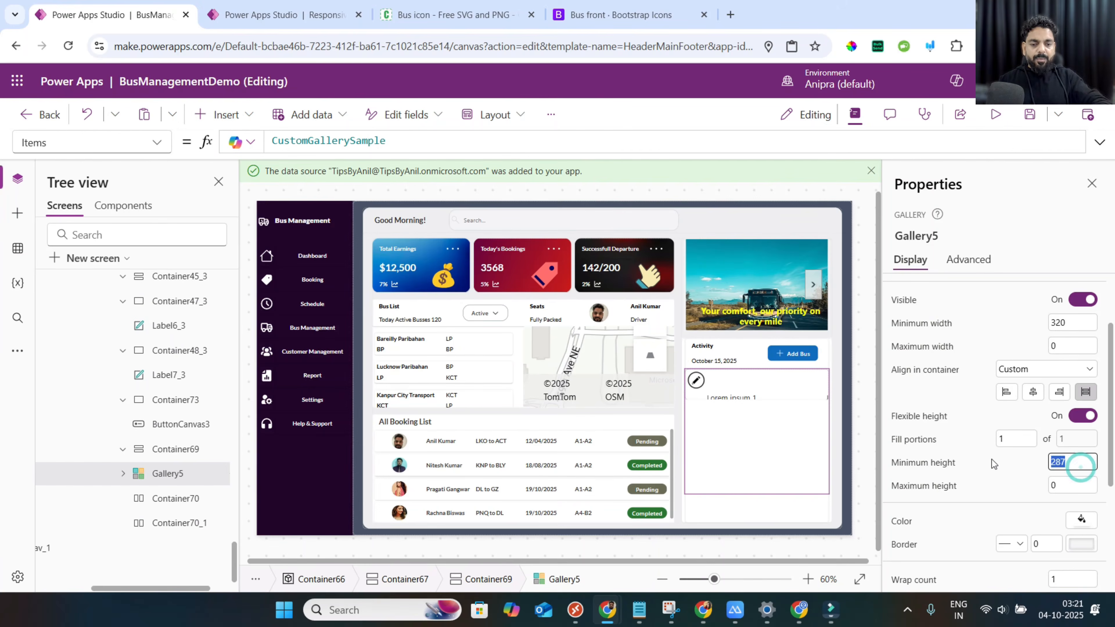
Set the horizontal gallery's minimum height and minimum width to 0.
{"action": "type", "text": "0"}
{"action": "left_click", "coordinate": [1071, 323]}
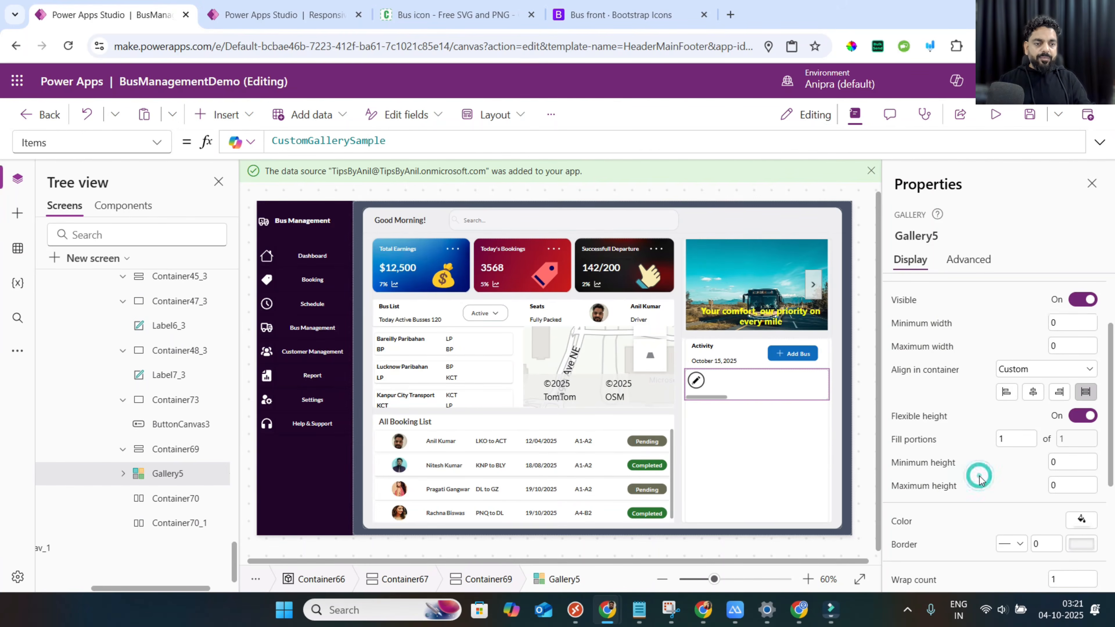
Set the horizontal gallery's template size to Parent.Width/ Self.AllItemsCount and its template padding to 0.
{"action": "scroll", "coordinate": [979, 477], "scroll_direction": "down", "scroll_amount": 4}
{"action": "left_click", "coordinate": [935, 432]}
{"action": "key", "text": "ctrl+a"}
{"action": "type", "text": "Parent.Width/ Self.AllItemsCount"}
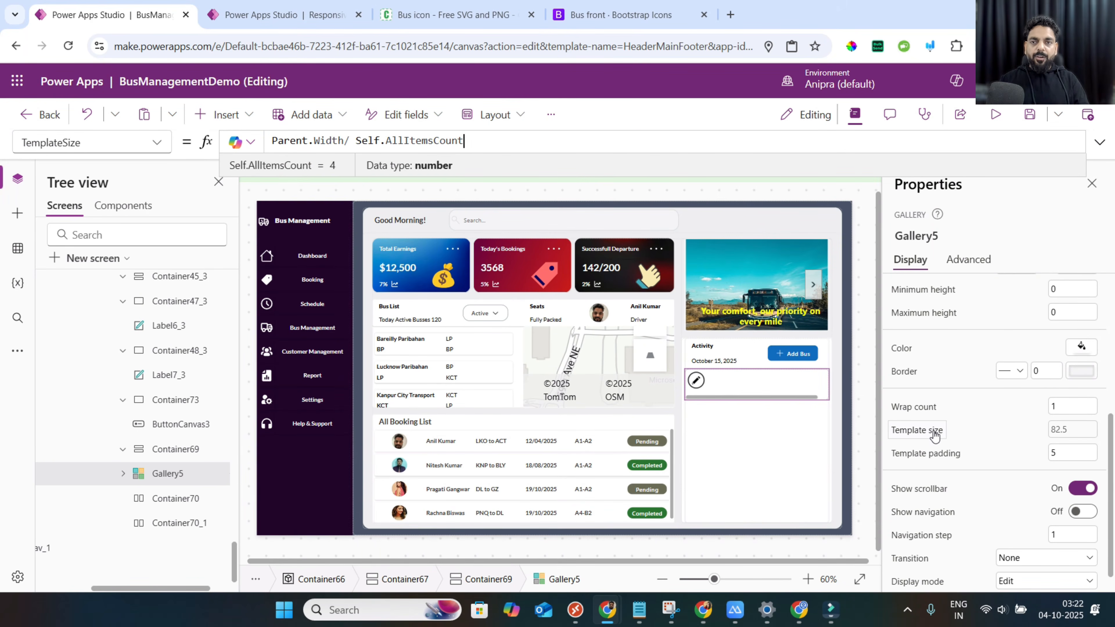
{"action": "left_click", "coordinate": [1067, 452]}
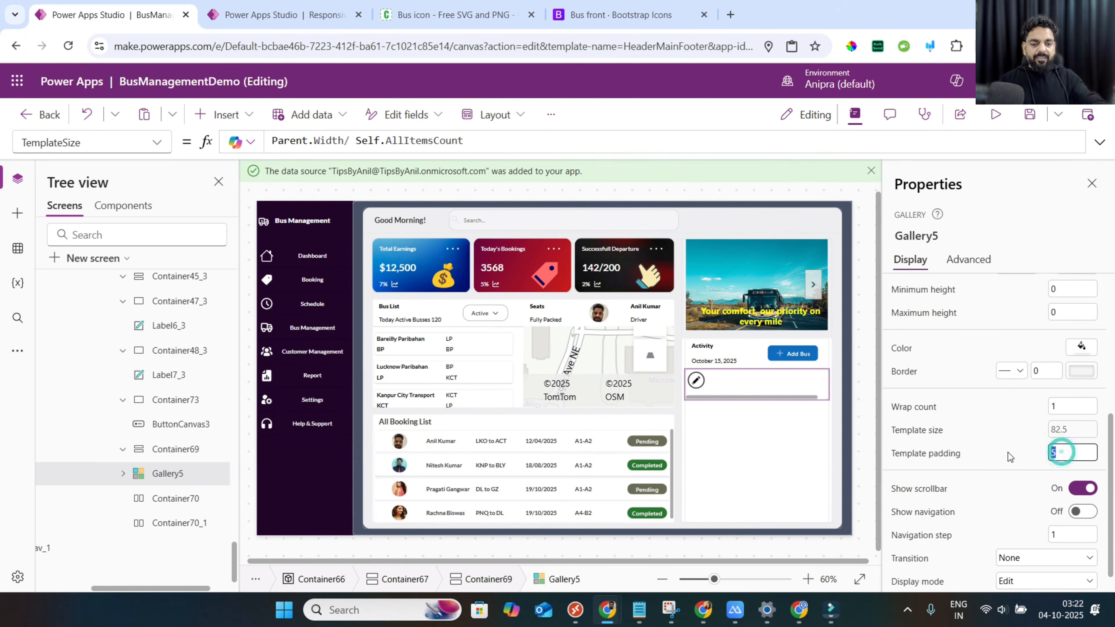
{"action": "type", "text": "0"}
Add the collections colWeeks ("Sun" to "Sat") and colDates ("11" to "17") to the app's OnStart formula and run OnStart.
{"action": "scroll", "coordinate": [158, 304], "scroll_direction": "up", "scroll_amount": 5}
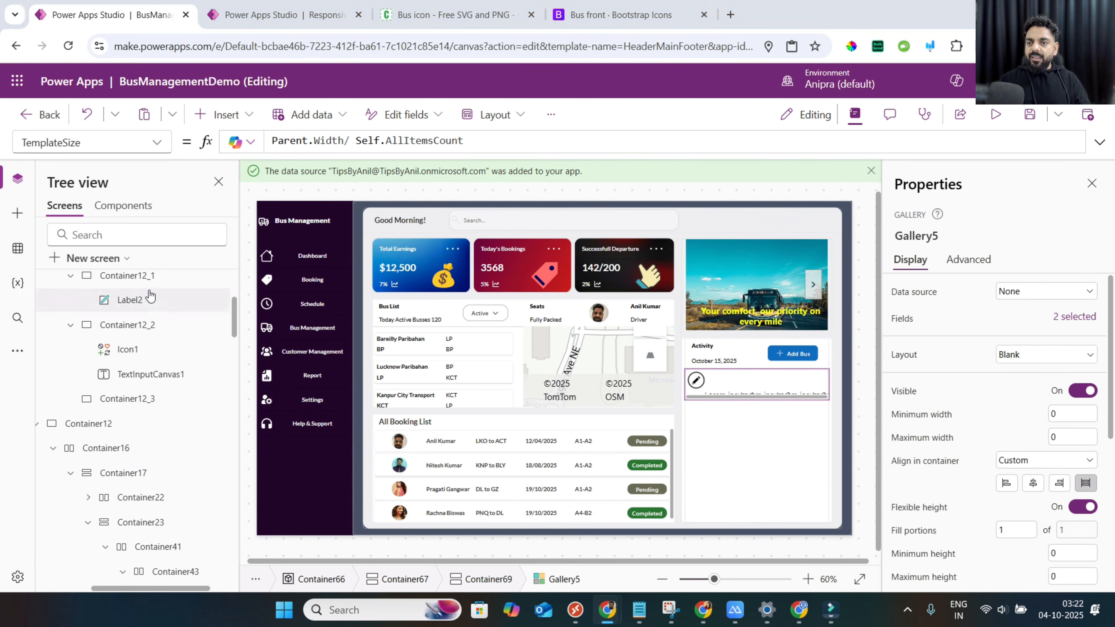
{"action": "scroll", "coordinate": [150, 297], "scroll_direction": "up", "scroll_amount": 3}
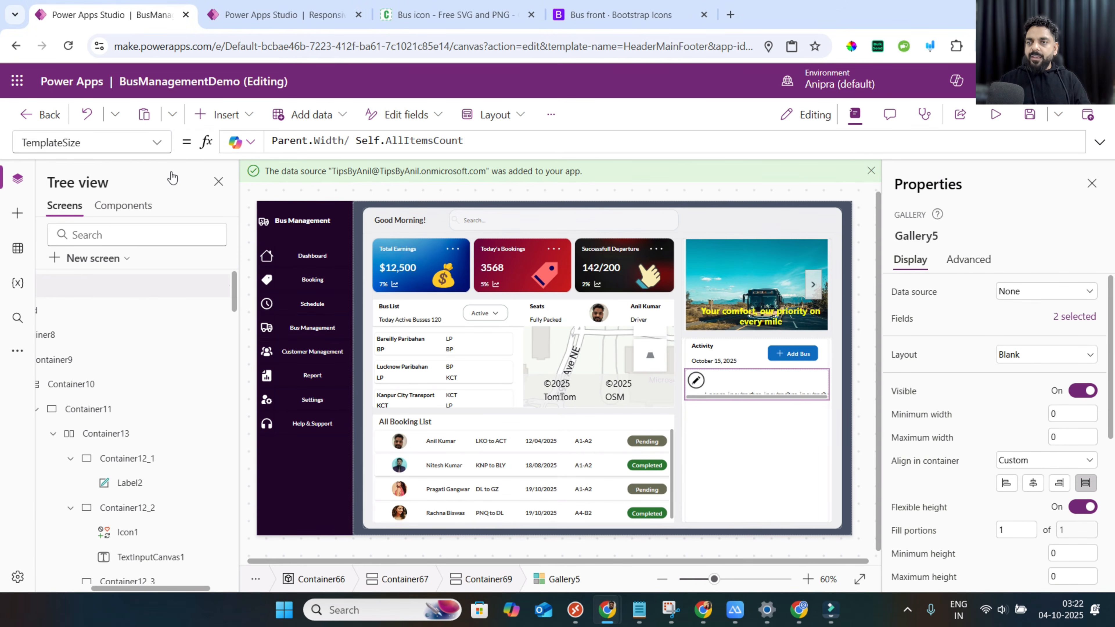
{"action": "left_click", "coordinate": [1094, 146]}
{"action": "right_click", "coordinate": [109, 289]}
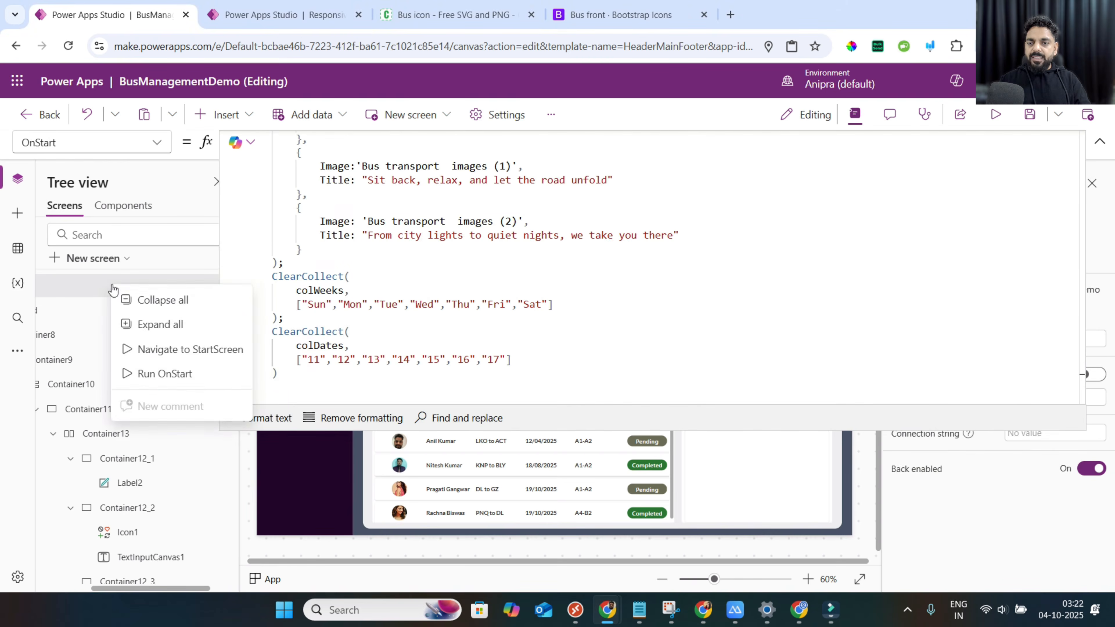
{"action": "left_click", "coordinate": [159, 373]}
Set colWeeks as the horizontal gallery's data source.
{"action": "left_click", "coordinate": [733, 392]}
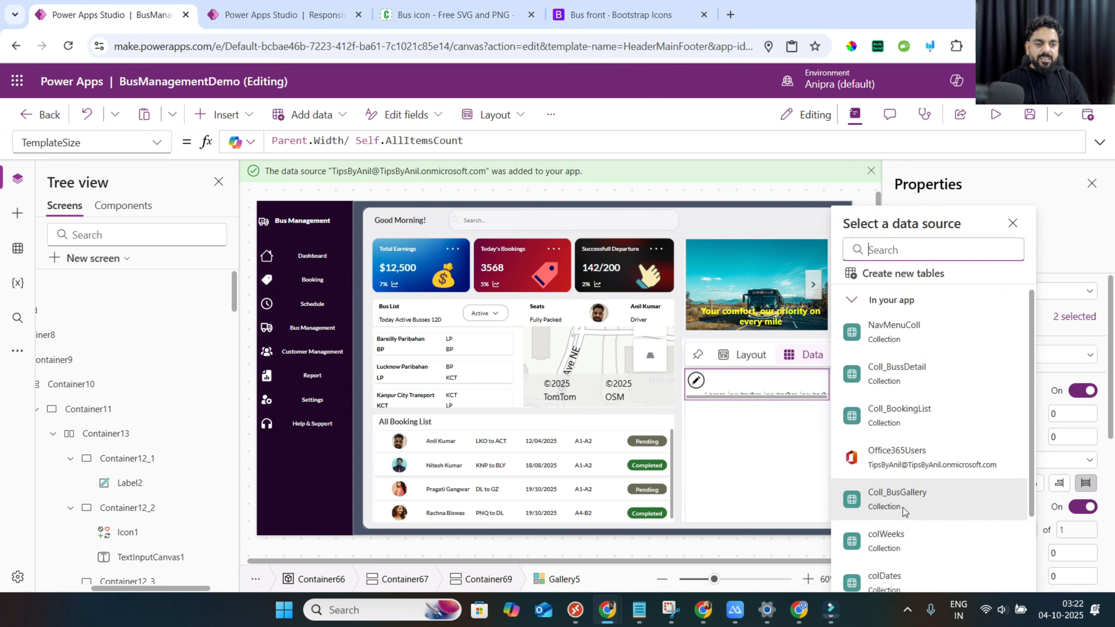
{"action": "left_click", "coordinate": [886, 540]}
Size the gallery's label to Parent.TemplateWidth by the template height and place it at X 0, Y 0.
{"action": "left_click", "coordinate": [1026, 344]}
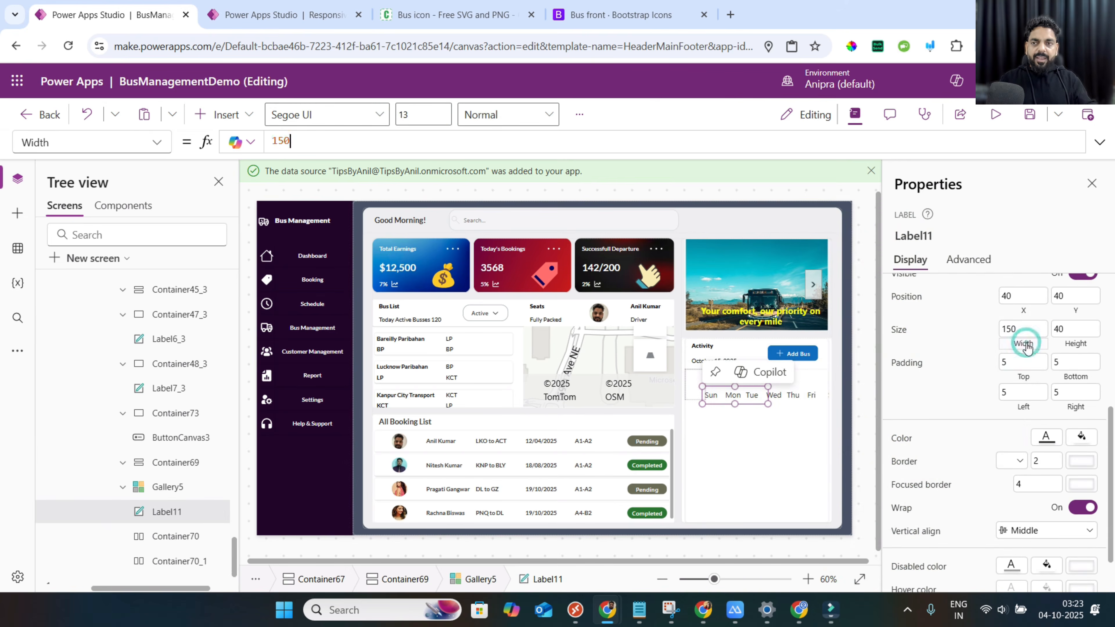
{"action": "type", "text": "pare"}
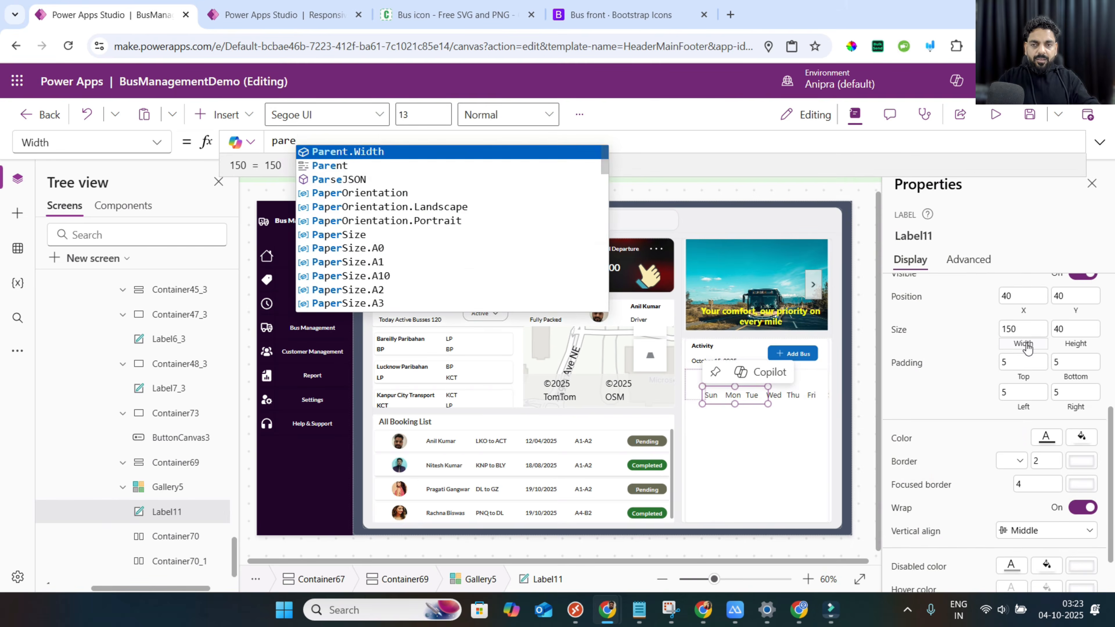
{"action": "type", "text": "nt.templ"}
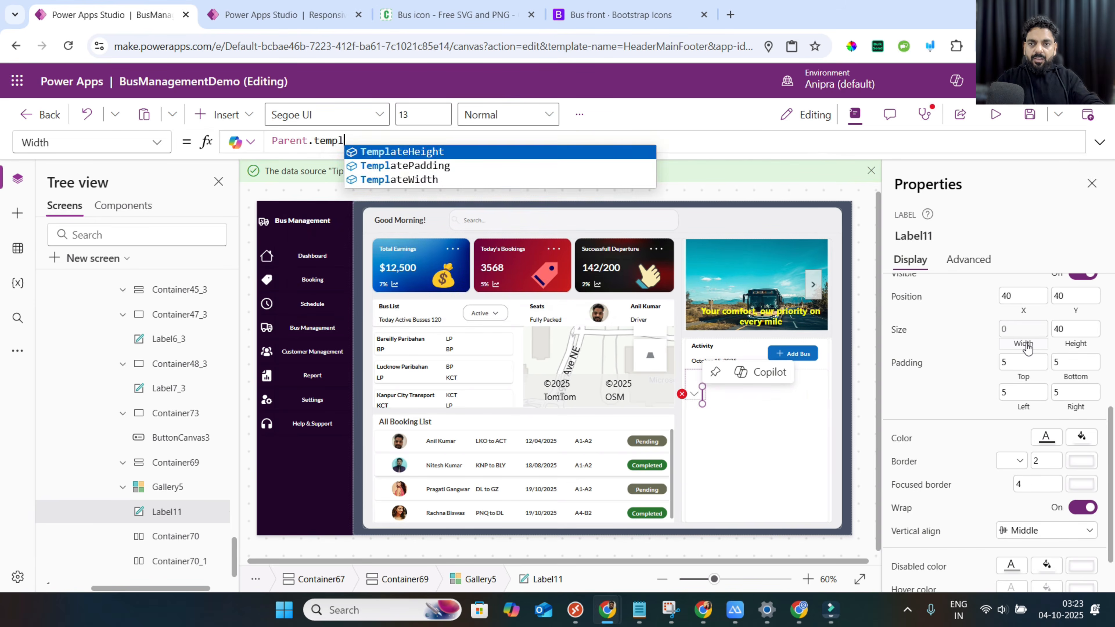
{"action": "key", "text": "Down"}
{"action": "key", "text": "Tab"}
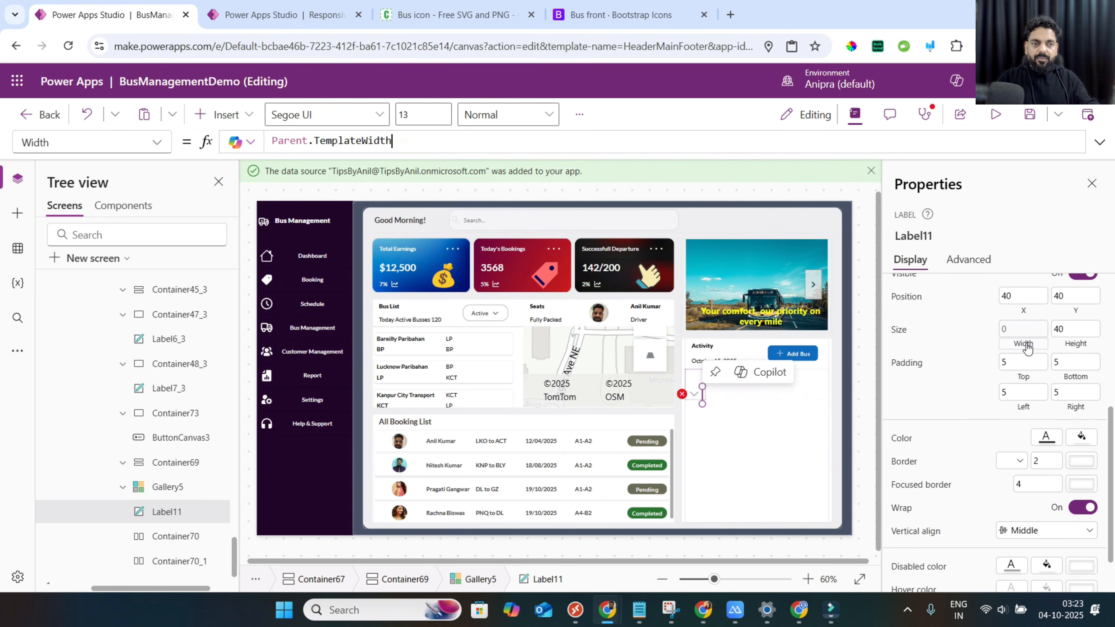
{"action": "left_click", "coordinate": [1079, 345]}
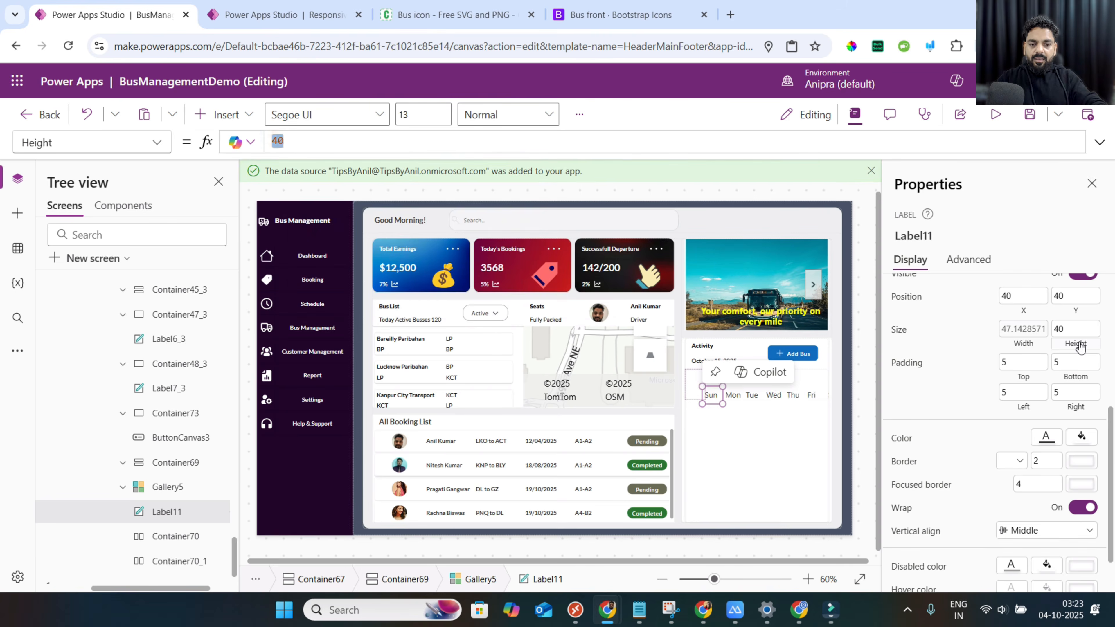
{"action": "type", "text": "parent.T"}
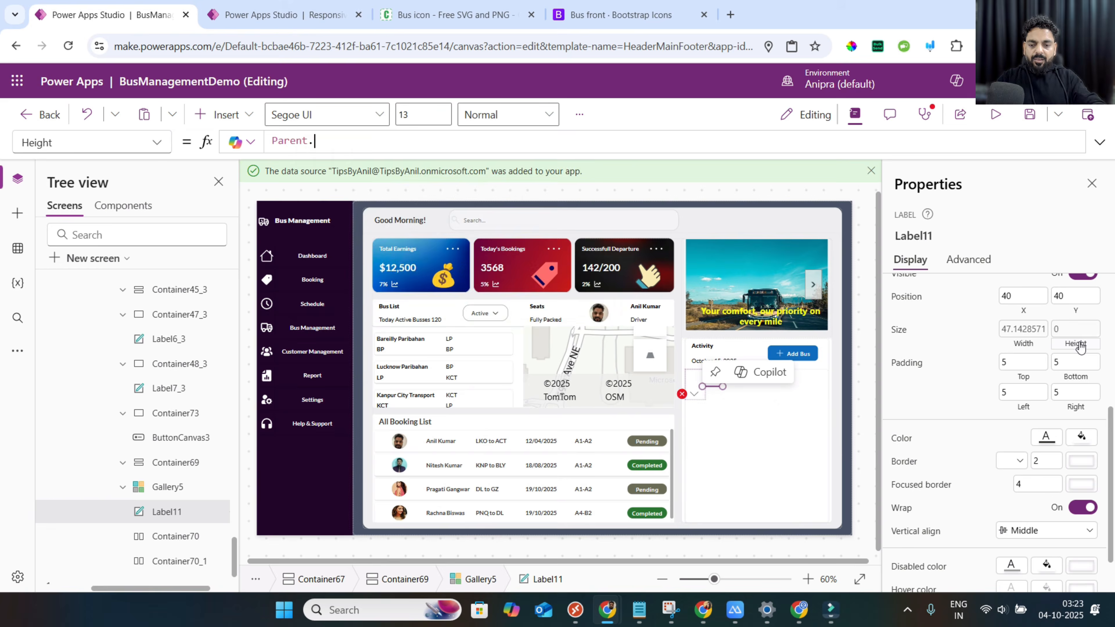
{"action": "key", "text": "Down"}
{"action": "key", "text": "Tab"}
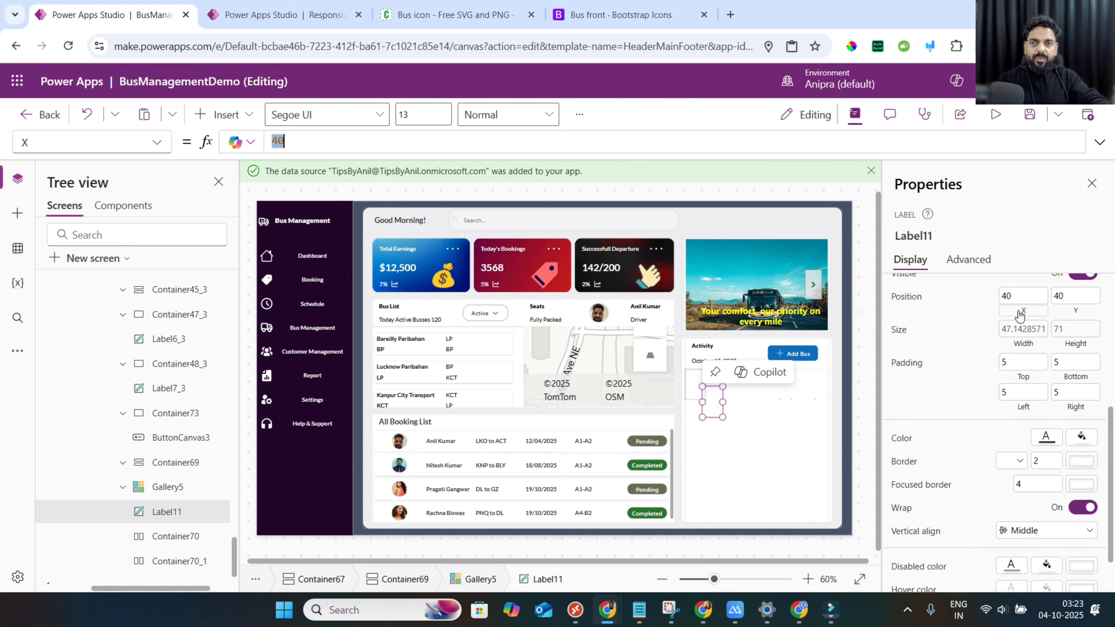
{"action": "left_click", "coordinate": [1062, 314]}
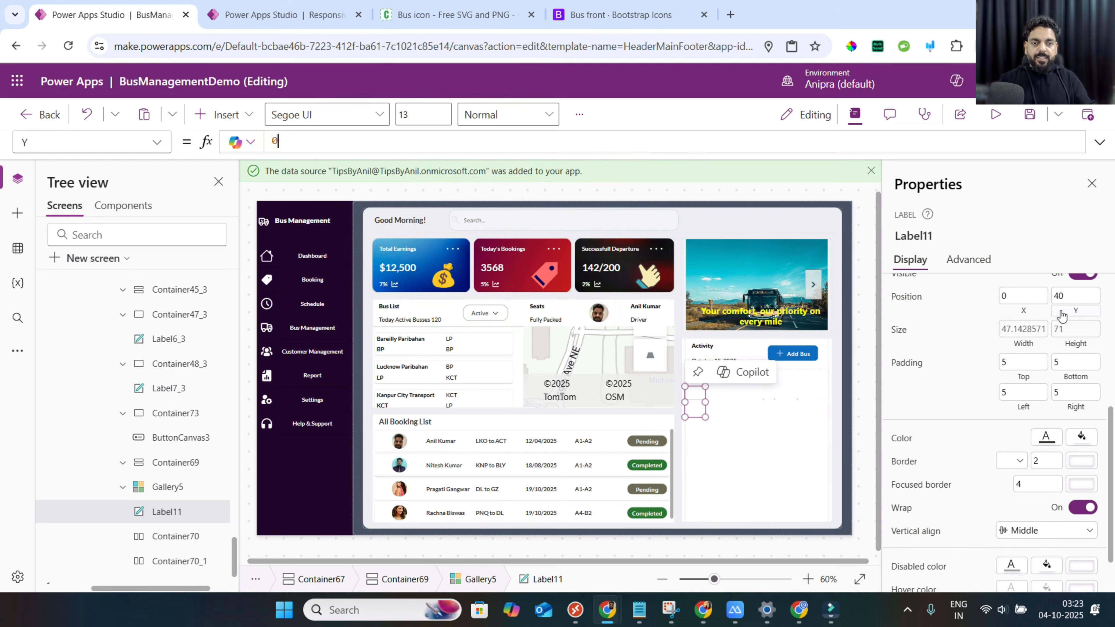
Apply the _Font, _FontSize and _FontWeight variables to the weekday label's font, font size and font weight.
{"action": "scroll", "coordinate": [1054, 355], "scroll_direction": "up", "scroll_amount": 5}
{"action": "left_click", "coordinate": [903, 316]}
{"action": "key", "text": "ctrl+a"}
{"action": "type", "text": "_fon"}
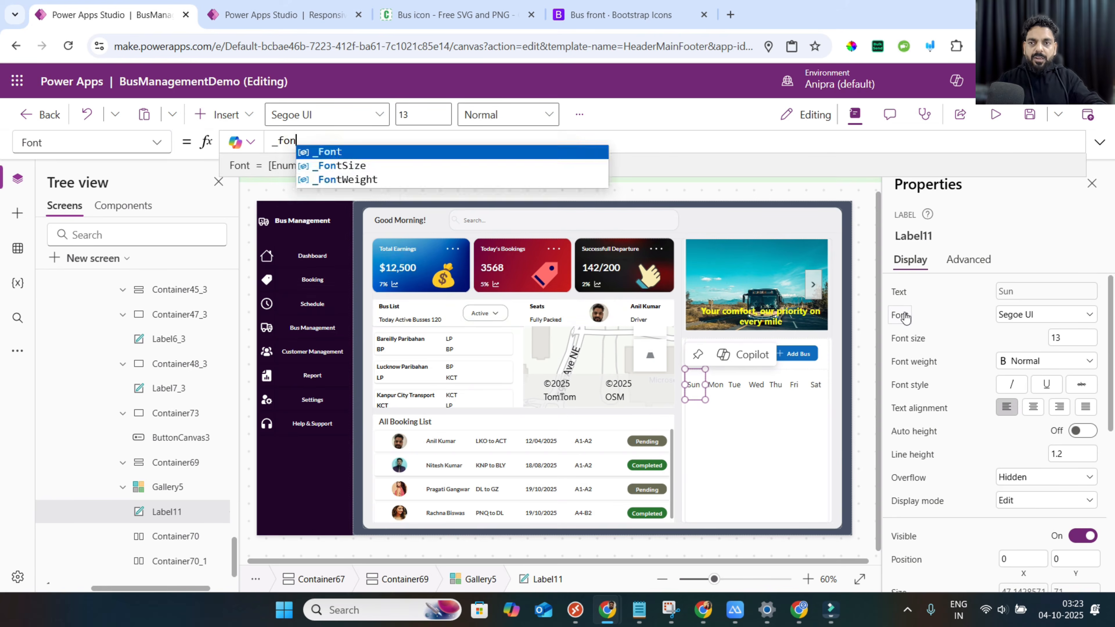
{"action": "key", "text": "Return"}
{"action": "left_click", "coordinate": [910, 341]}
{"action": "type", "text": "_fon"}
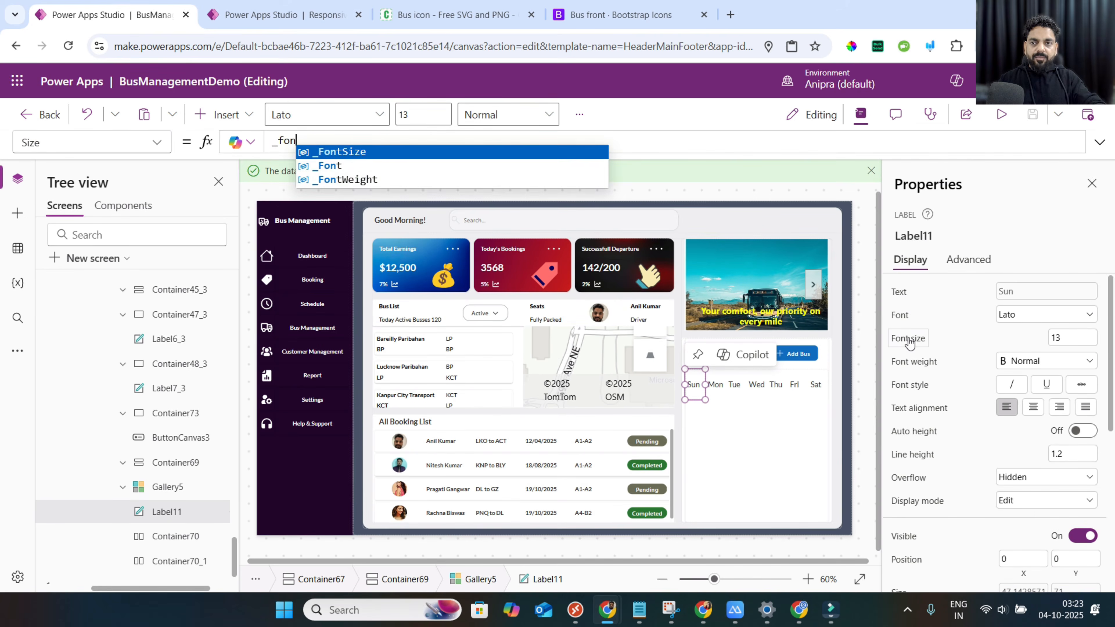
{"action": "key", "text": "Return"}
{"action": "left_click", "coordinate": [911, 365]}
{"action": "type", "text": "_fon"}
Copy the weekday gallery and paste the duplicate into Container69.
{"action": "right_click", "coordinate": [166, 486]}
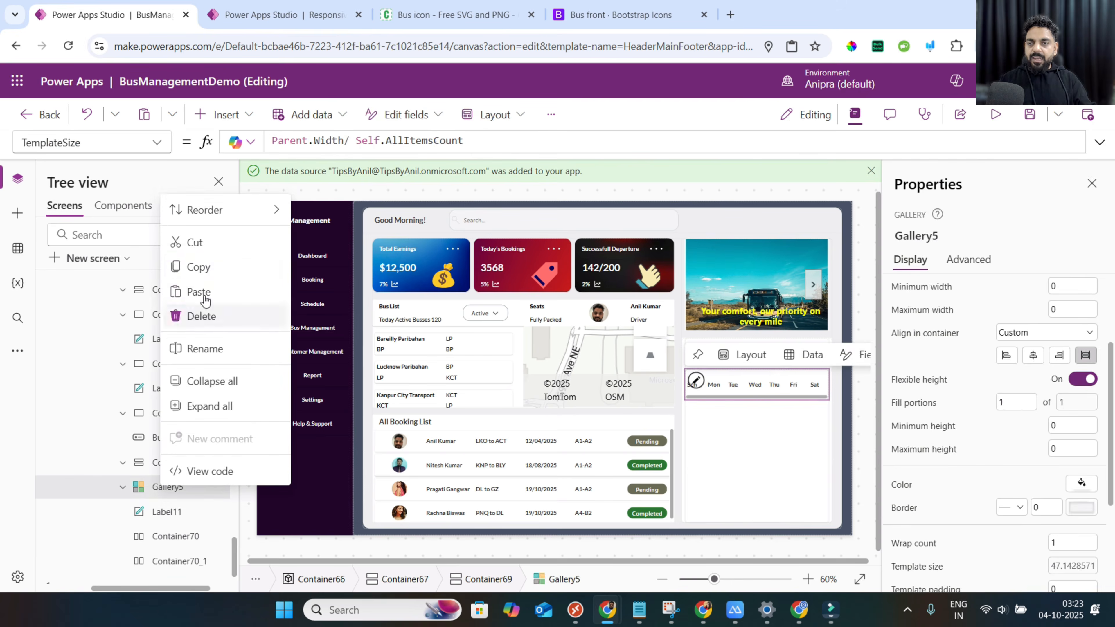
{"action": "right_click", "coordinate": [189, 463]}
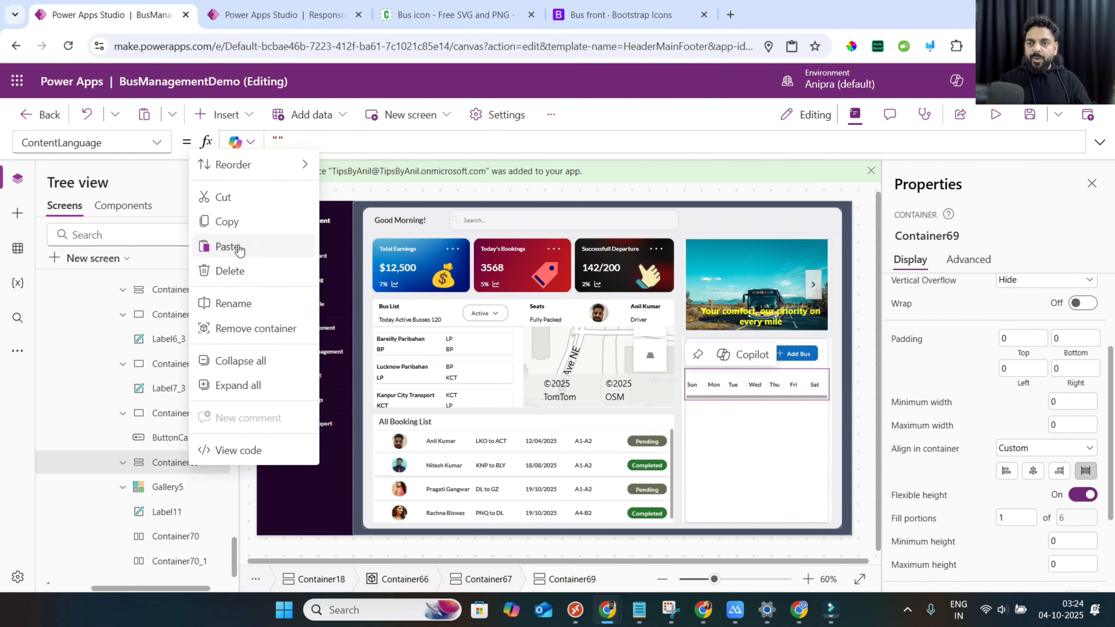
{"action": "left_click", "coordinate": [227, 247]}
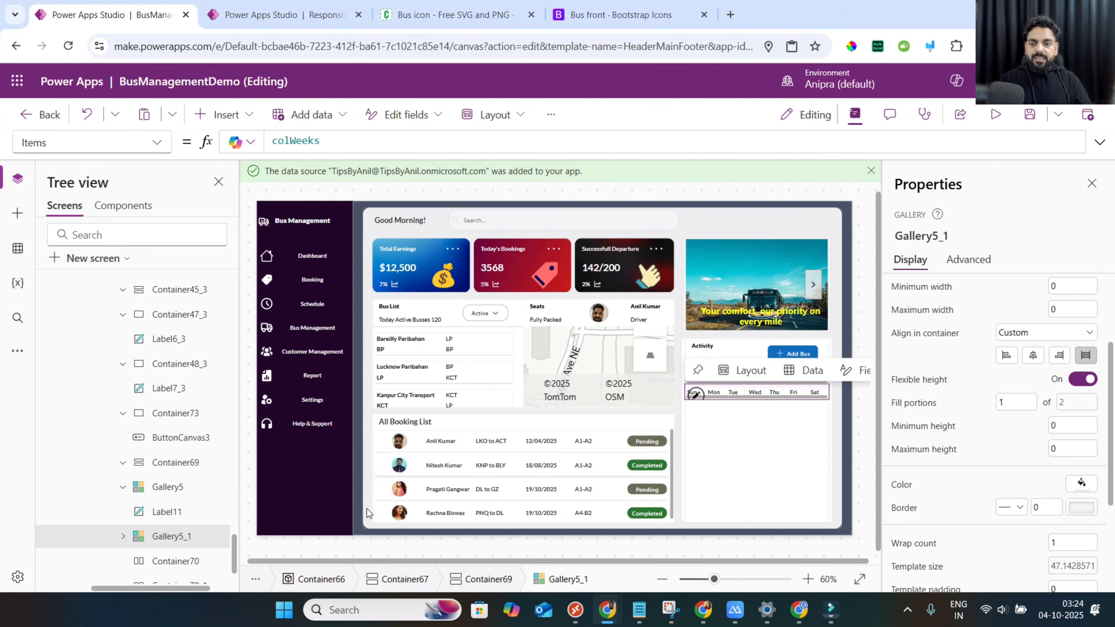
Hide the scrollbar on both the weekday gallery and its copy.
{"action": "left_click", "coordinate": [178, 486], "text": "ctrl"}
{"action": "left_click", "coordinate": [1074, 464]}
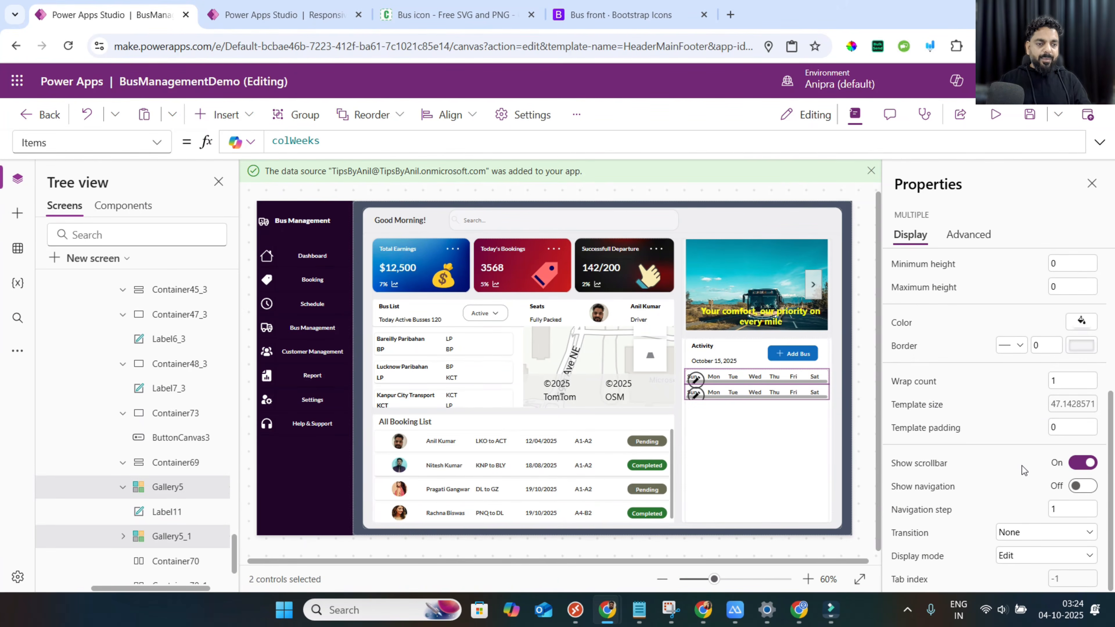
{"action": "scroll", "coordinate": [987, 425], "scroll_direction": "up", "scroll_amount": 5}
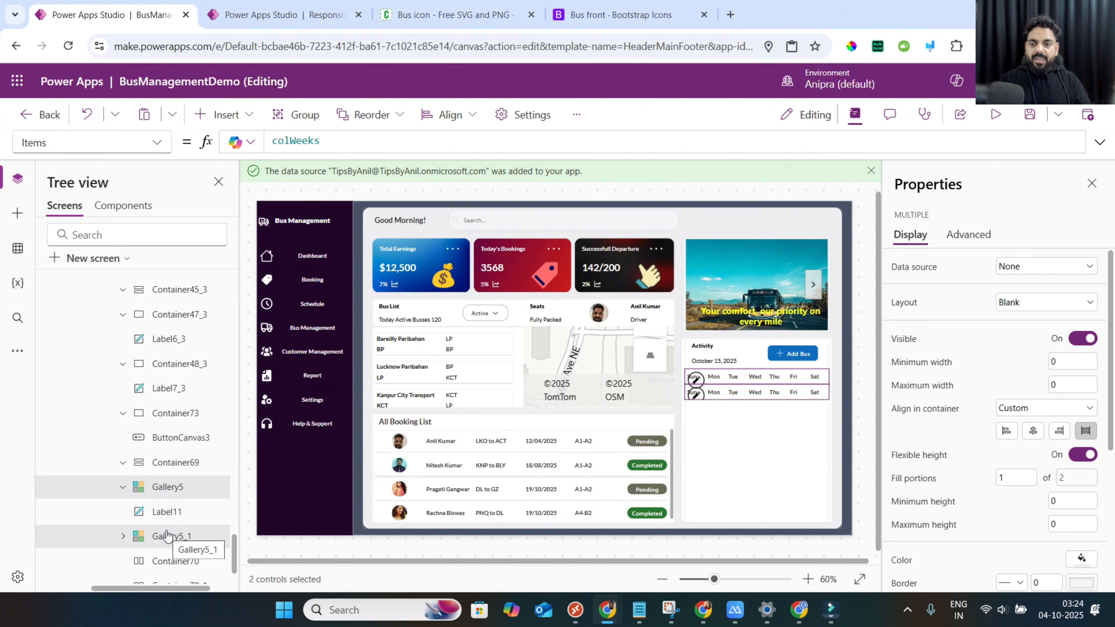
{"action": "left_click", "coordinate": [167, 535]}
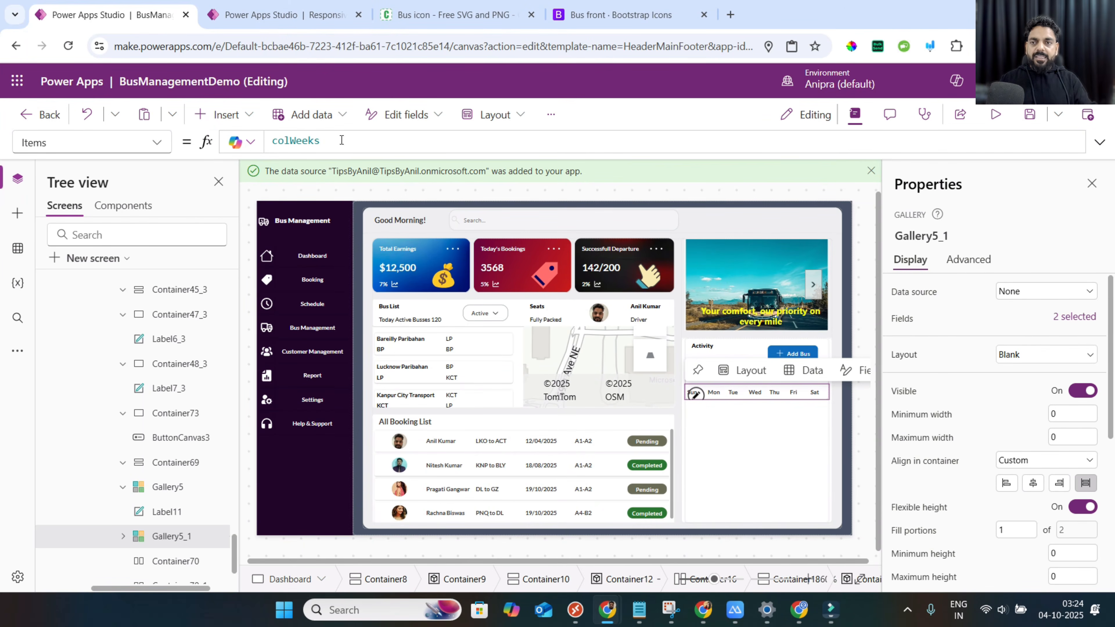
Search the insertable controls for a container to add inside Container70.
{"action": "left_click", "coordinate": [828, 156]}
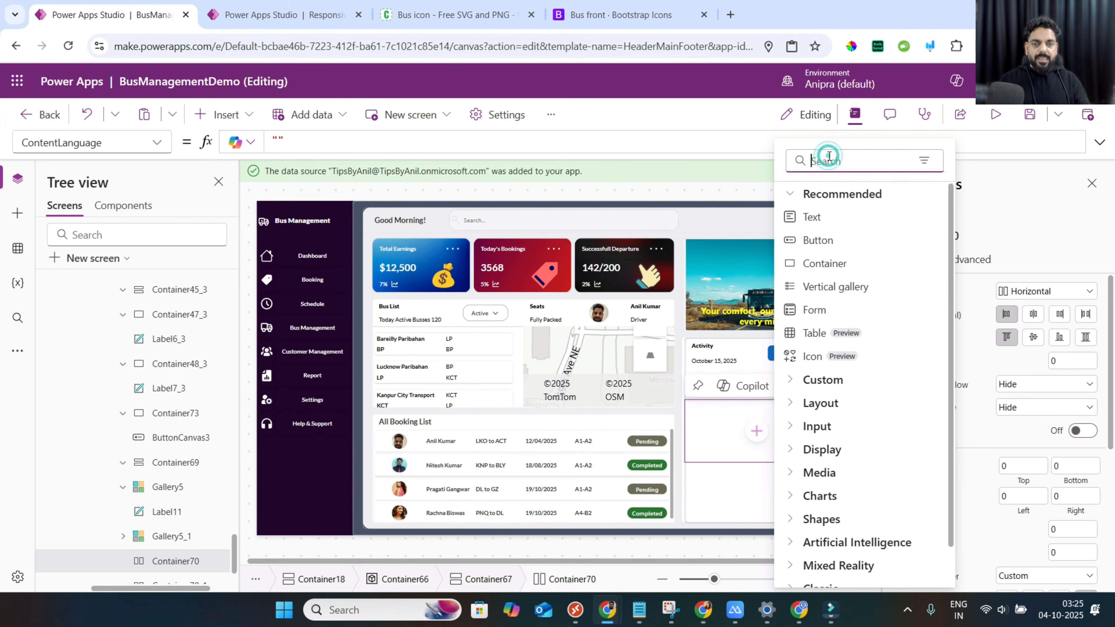
{"action": "type", "text": "cont"}
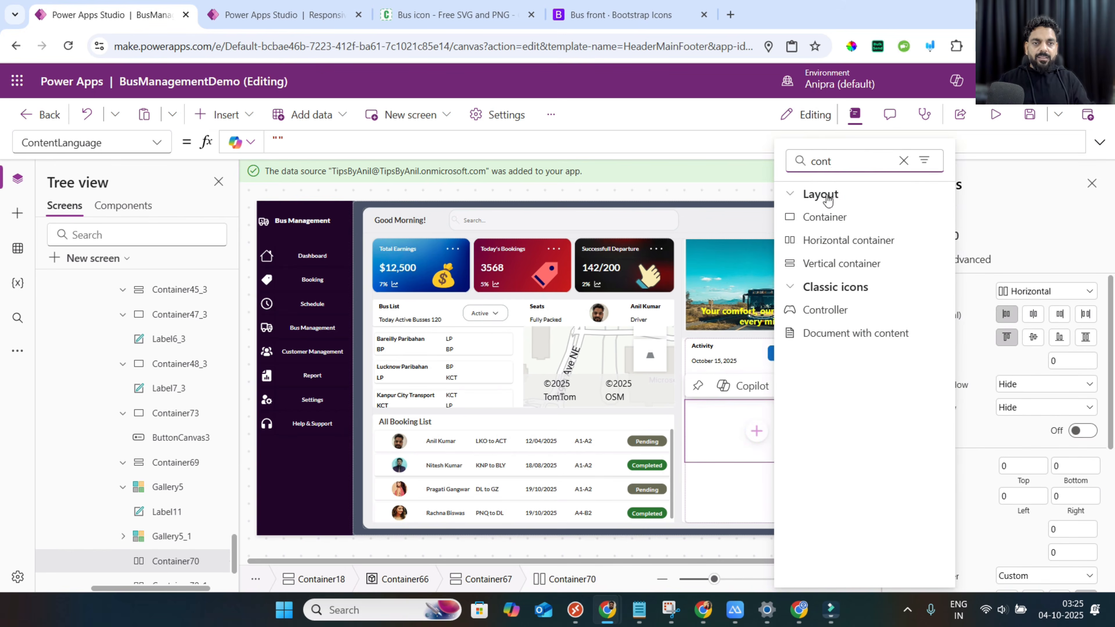
Insert two plain containers side by side inside Container70, below the Activity calendar.
{"action": "left_click", "coordinate": [824, 217]}
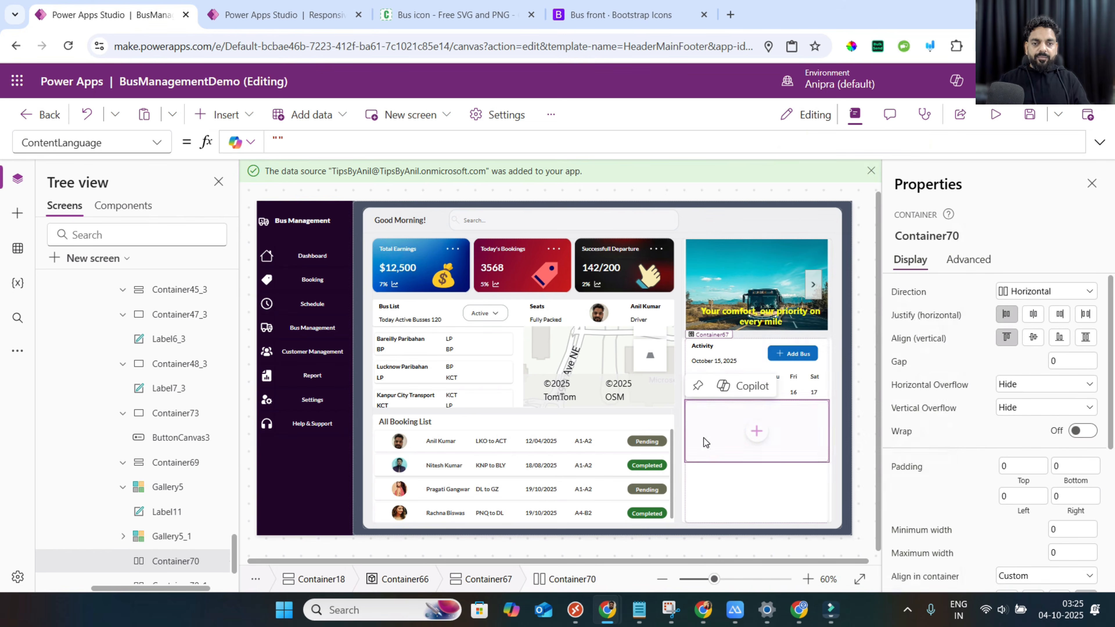
{"action": "left_click", "coordinate": [177, 502]}
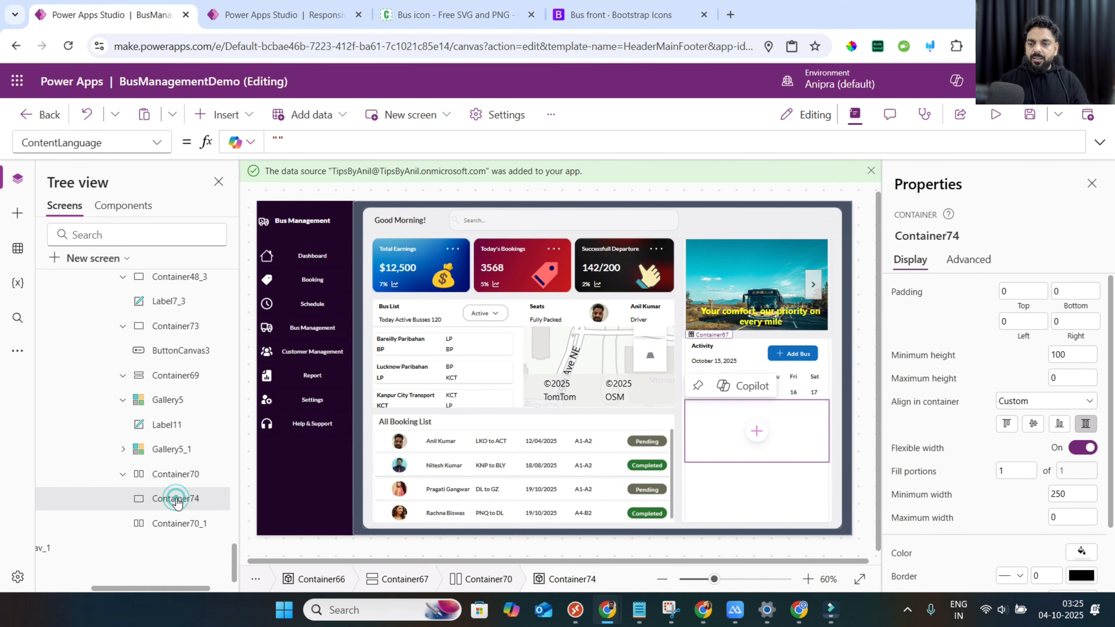
{"action": "left_click", "coordinate": [172, 474]}
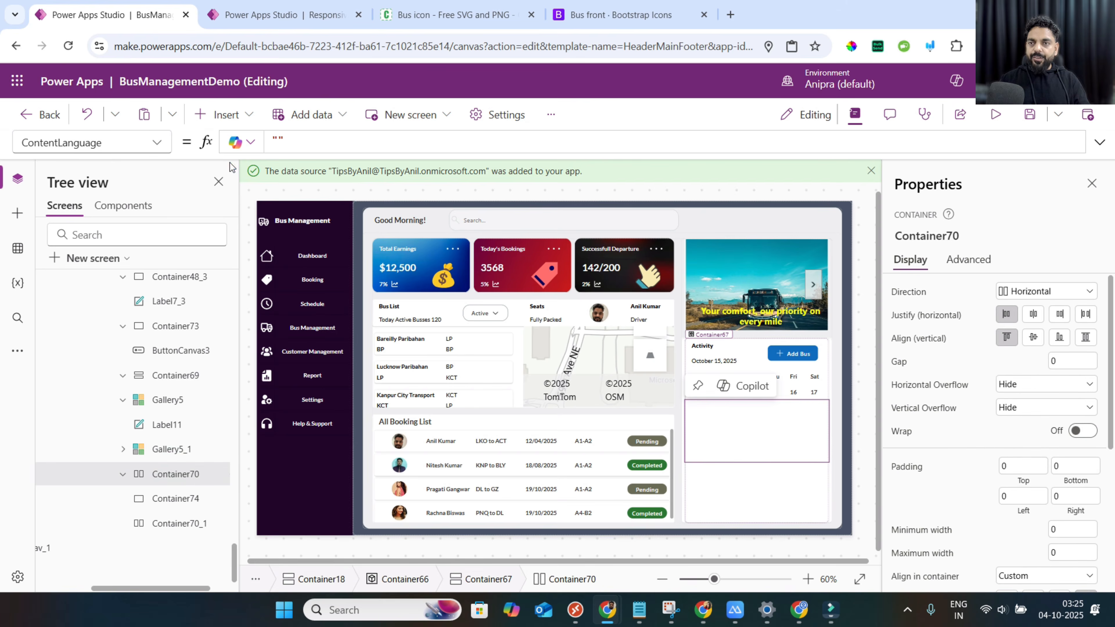
{"action": "left_click", "coordinate": [224, 114]}
{"action": "type", "text": "conta"}
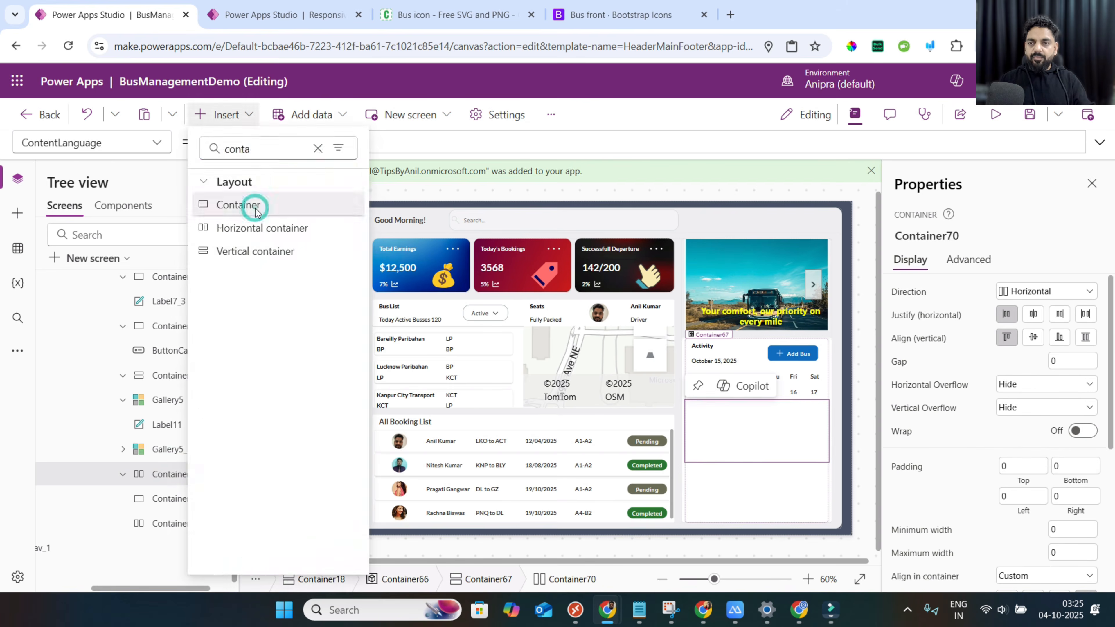
{"action": "left_click", "coordinate": [247, 209]}
Set the minimum width and minimum height of both new containers in Container70 to 0.
{"action": "left_click", "coordinate": [189, 498]}
{"action": "left_click", "coordinate": [189, 519], "text": "ctrl"}
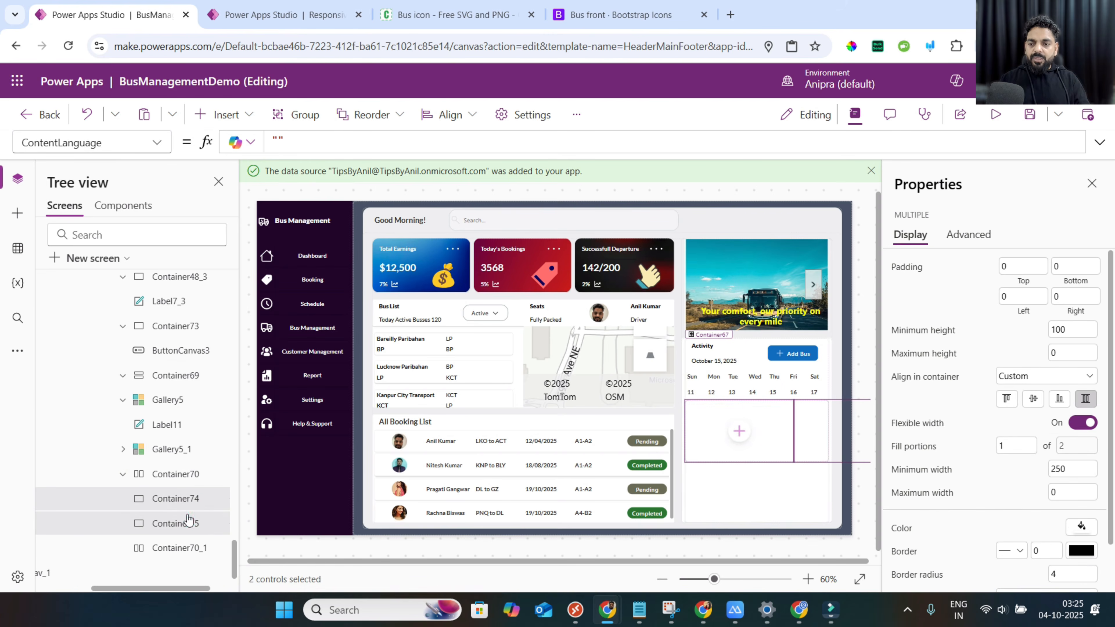
{"action": "left_click", "coordinate": [1071, 469]}
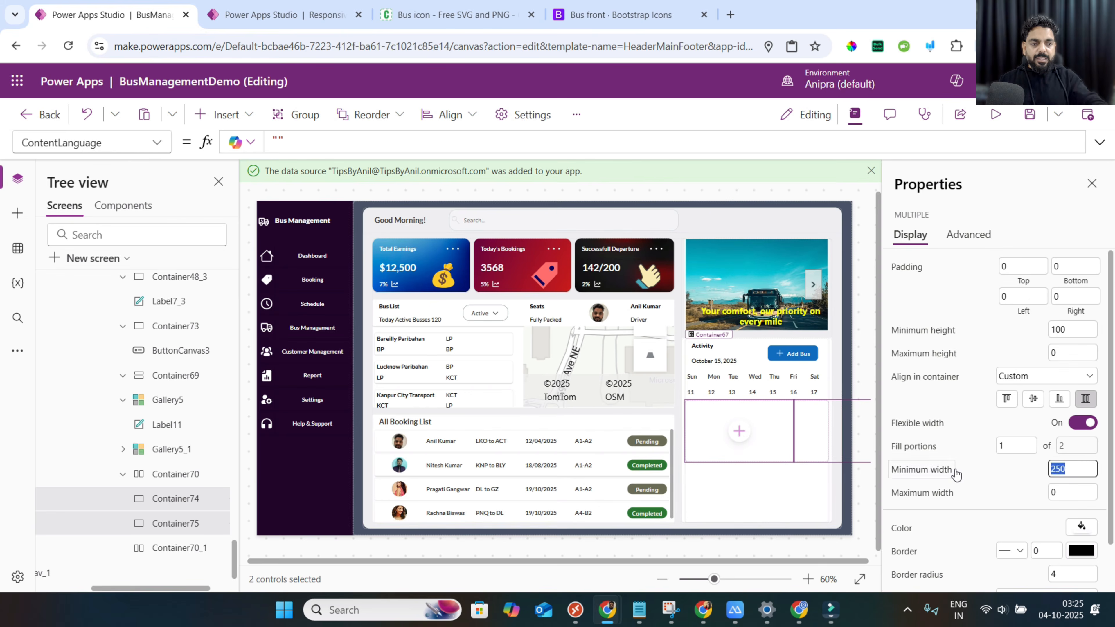
{"action": "type", "text": "0"}
{"action": "left_click", "coordinate": [1053, 329]}
{"action": "type", "text": "0"}
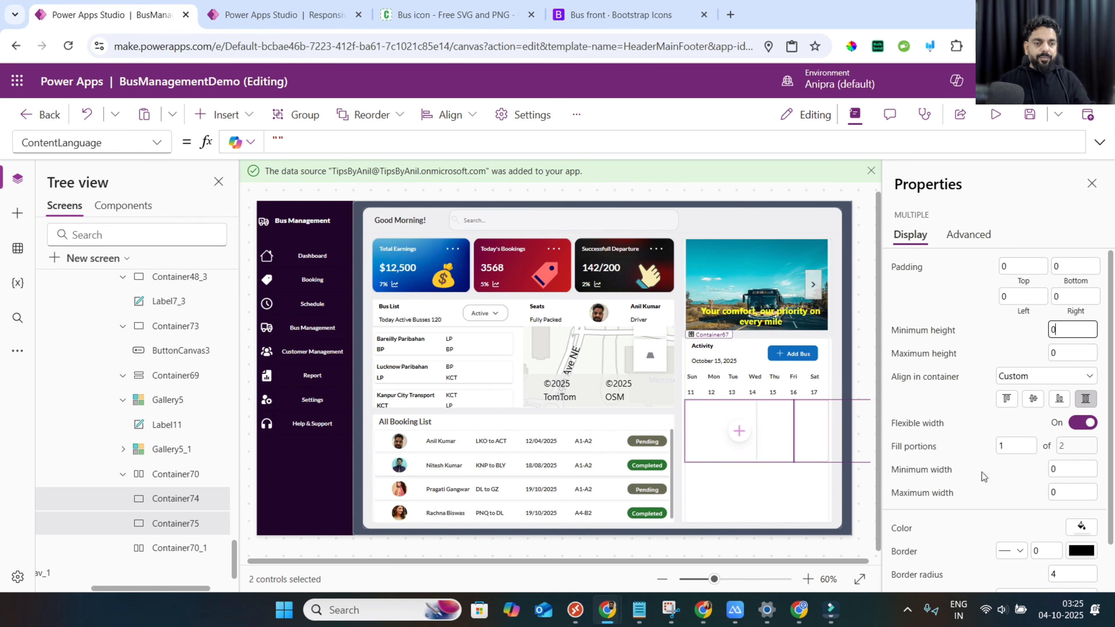
{"action": "scroll", "coordinate": [1009, 504], "scroll_direction": "down", "scroll_amount": 2}
{"action": "left_click", "coordinate": [1030, 549]}
{"action": "left_click", "coordinate": [1026, 420]}
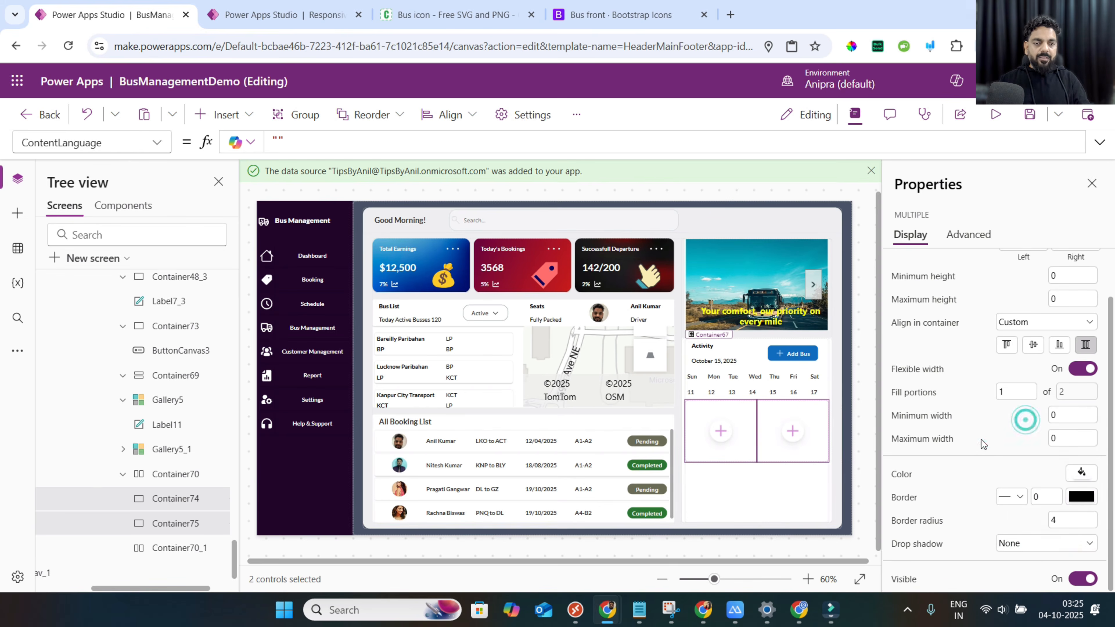
Set the fill portions of the second new container, Container75, to 3.
{"action": "left_click", "coordinate": [176, 523]}
{"action": "left_click", "coordinate": [1010, 416]}
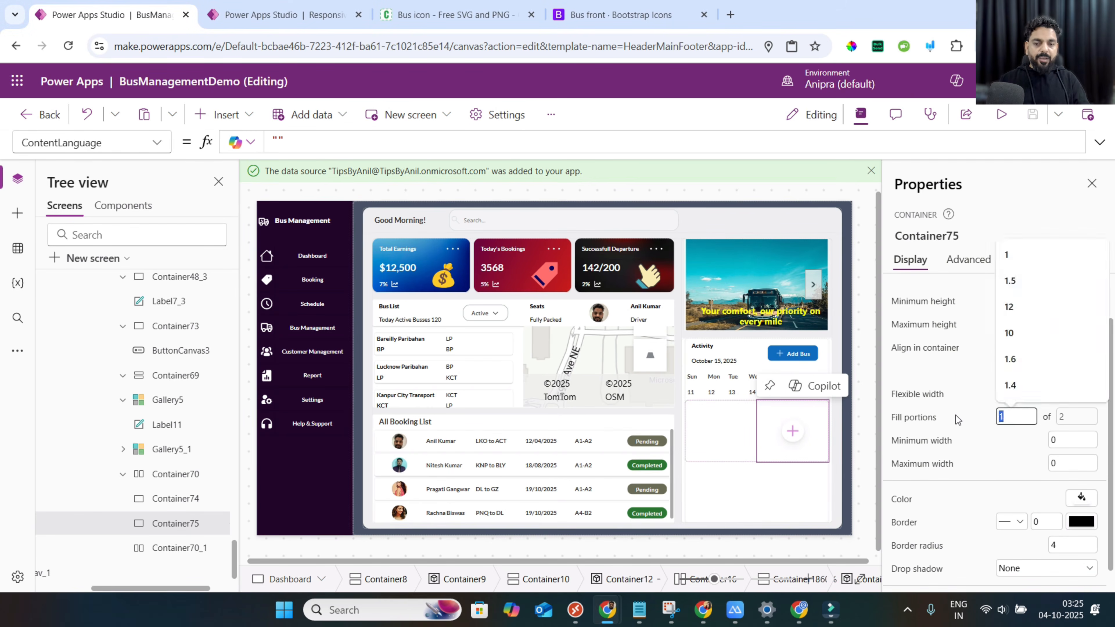
{"action": "type", "text": "3"}
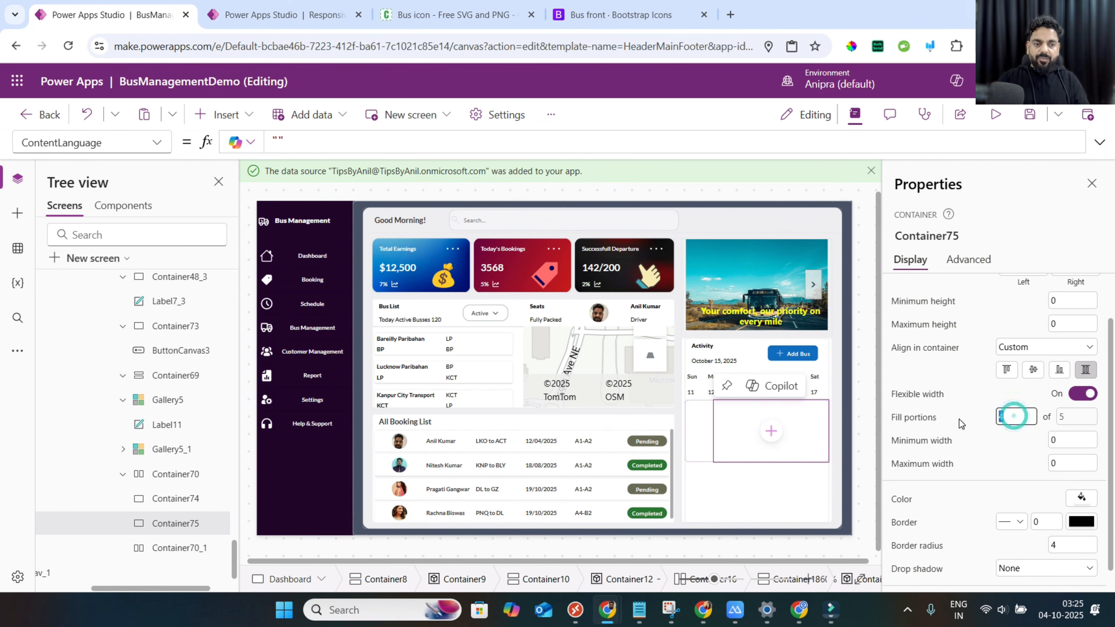
Insert a button in Container74 and set its width to 90% of Parent.Width.
{"action": "left_click", "coordinate": [770, 431]}
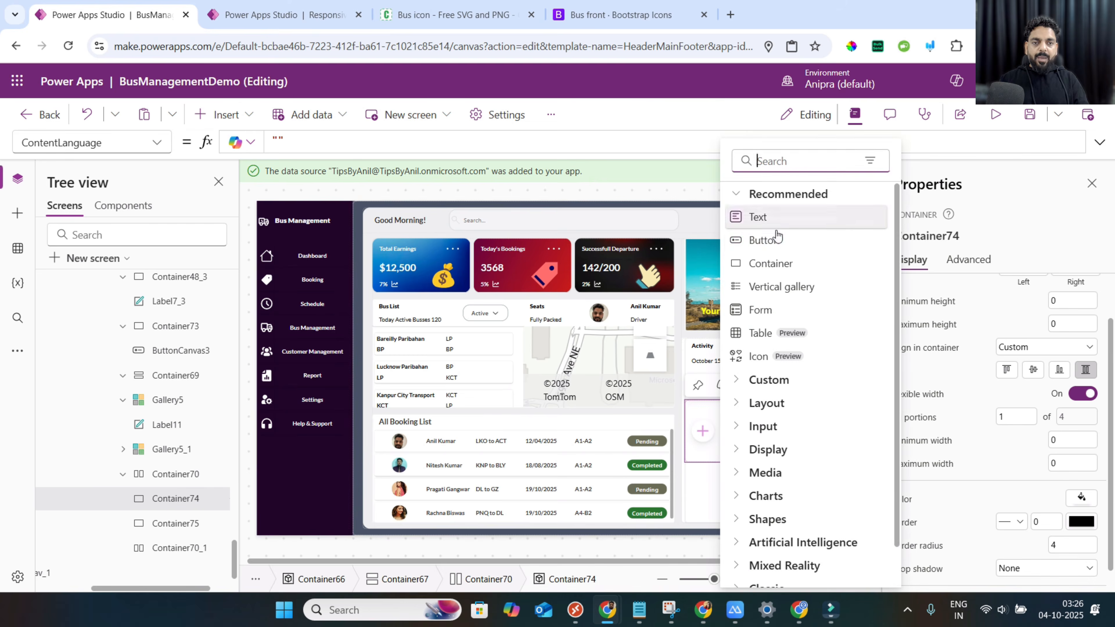
{"action": "left_click", "coordinate": [774, 241]}
{"action": "left_click", "coordinate": [1017, 419]}
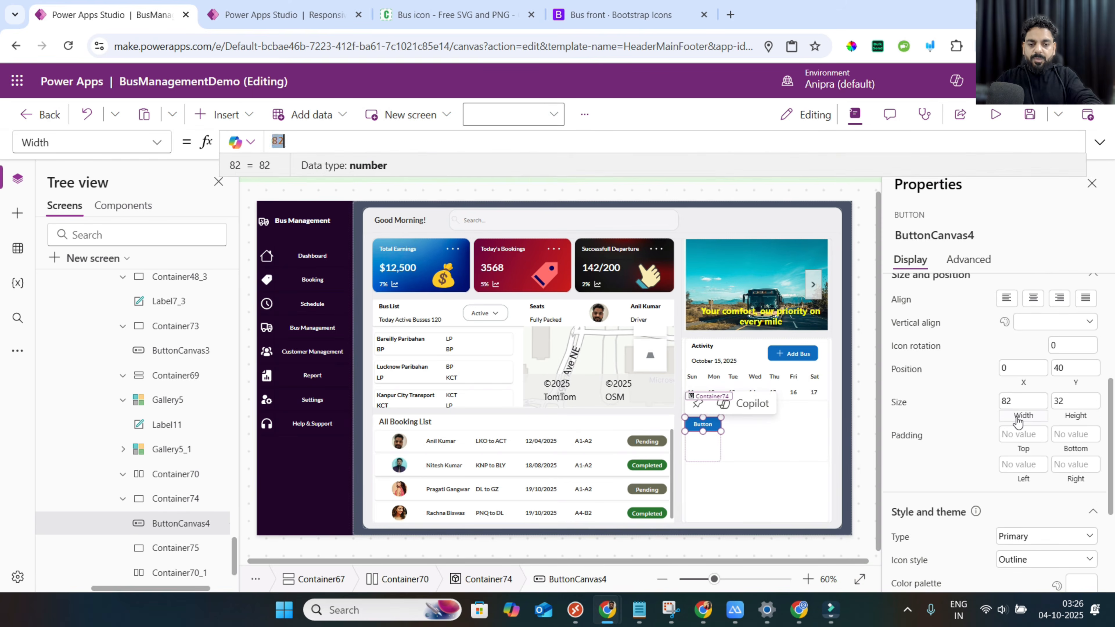
{"action": "key", "text": "ctrl+a"}
{"action": "type", "text": "pare"}
{"action": "key", "text": "Tab"}
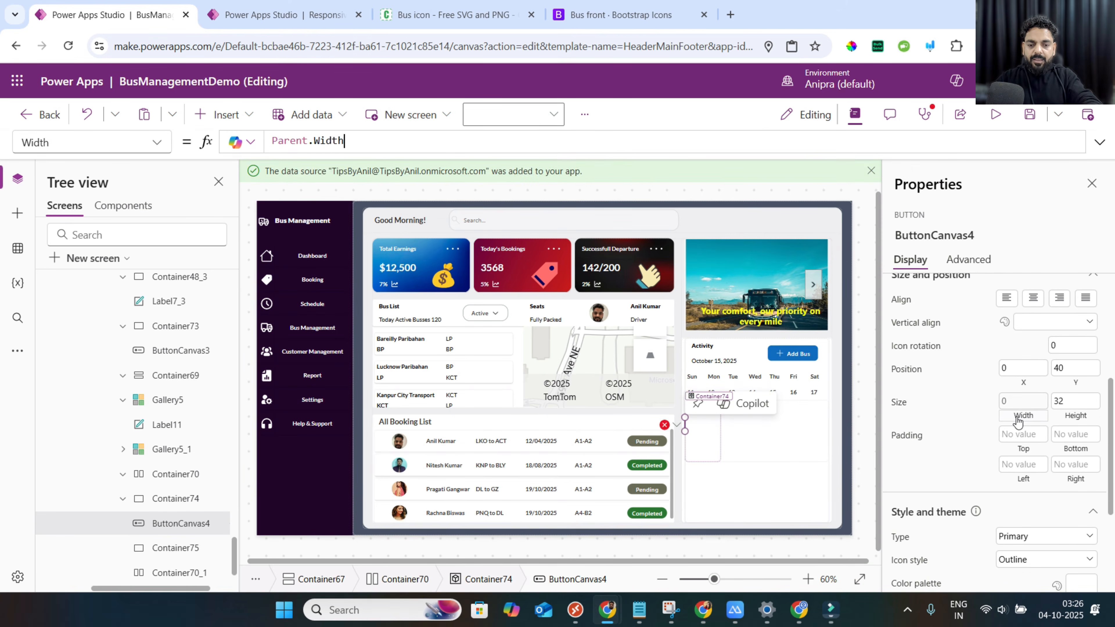
{"action": "type", "text": "*0.4"}
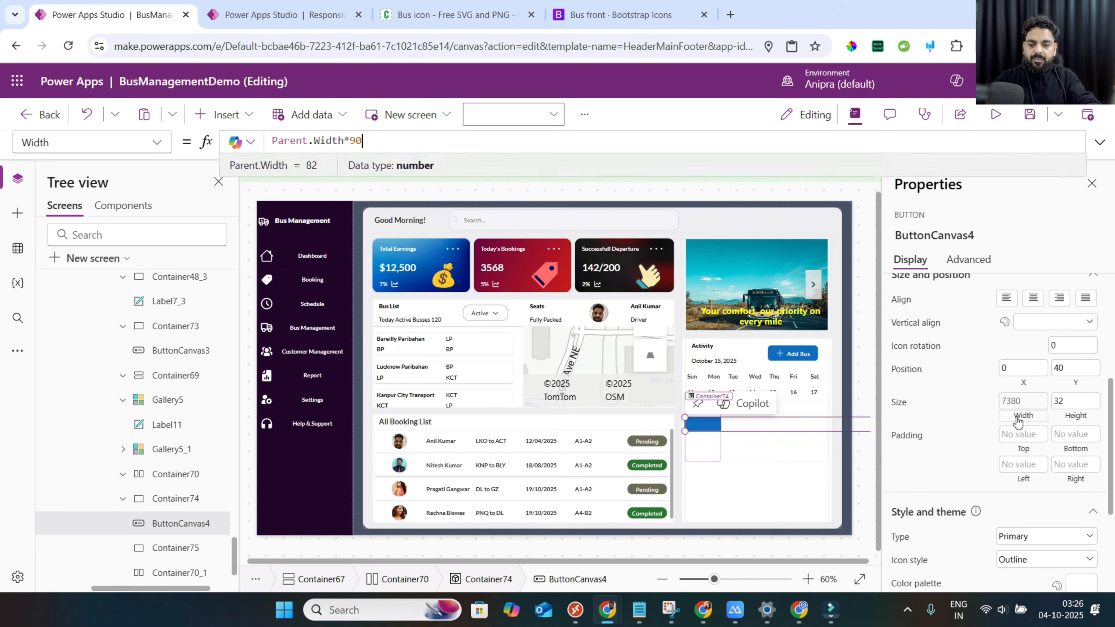
Center the button horizontally by setting its X position to (Parent.Width-Self.Width)/2.
{"action": "left_click", "coordinate": [1023, 386]}
{"action": "type", "text": "(pare"}
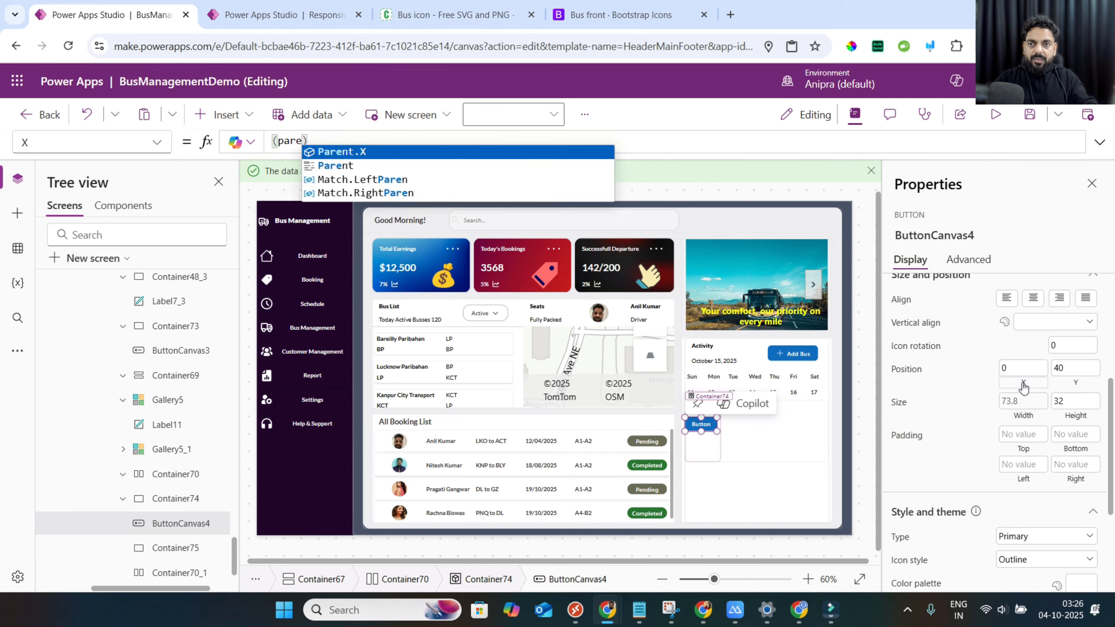
{"action": "key", "text": "Down"}
{"action": "key", "text": "Tab"}
{"action": "type", "text": "."}
{"action": "key", "text": "Tab"}
{"action": "type", "text": "s"}
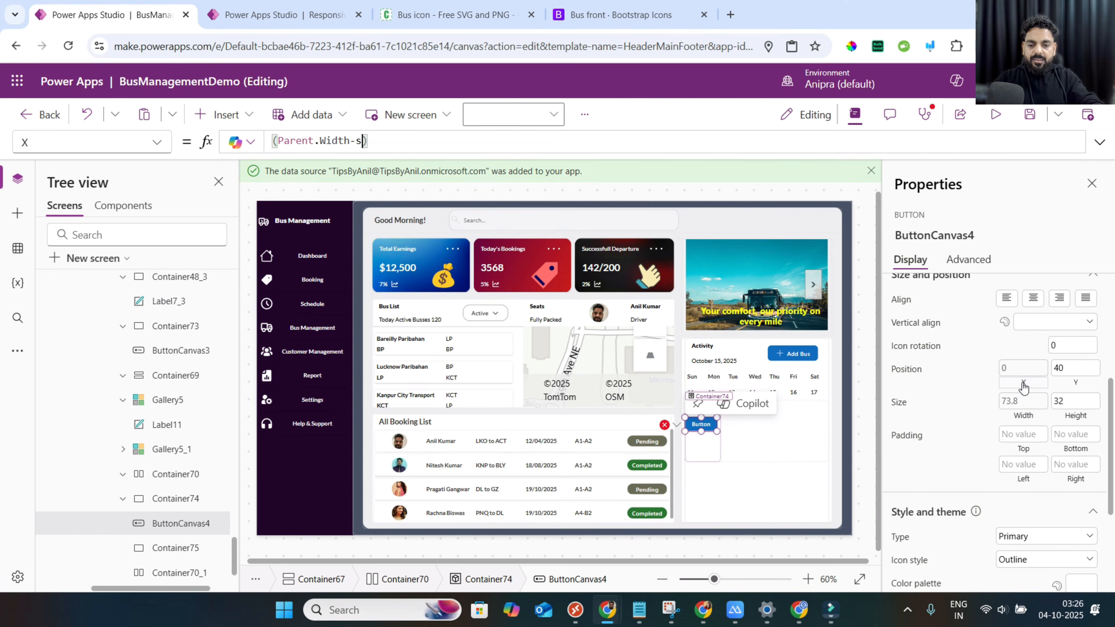
{"action": "type", "text": ".Width"}
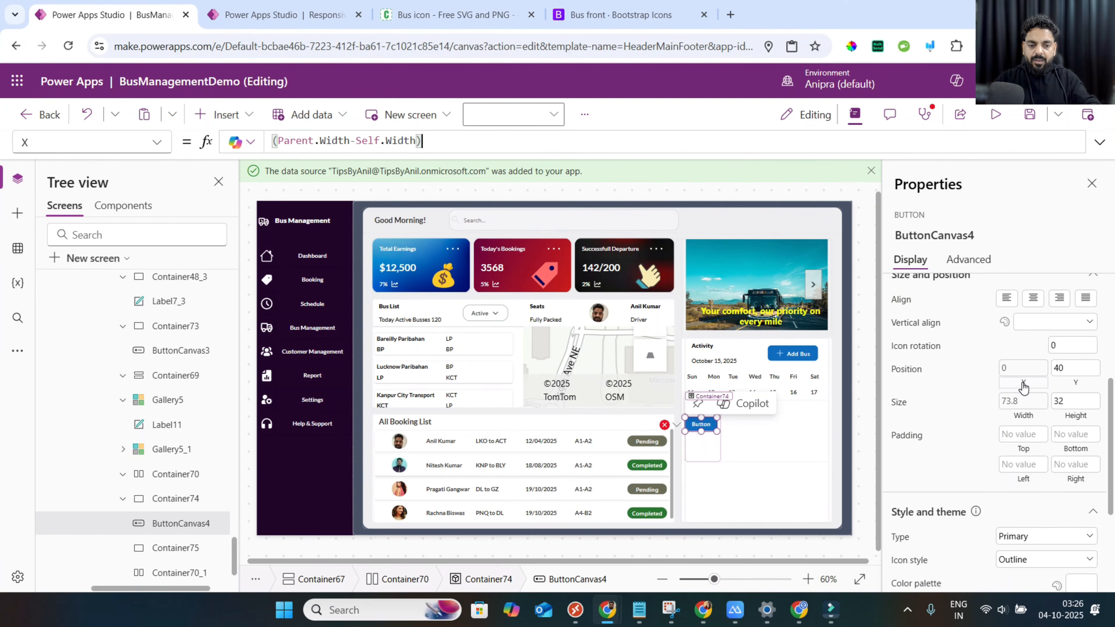
{"action": "type", "text": "/2"}
Center the button vertically by setting its Y position to (Parent.Height-Self.Height)/2.
{"action": "left_click", "coordinate": [1074, 387]}
{"action": "type", "text": "(p"}
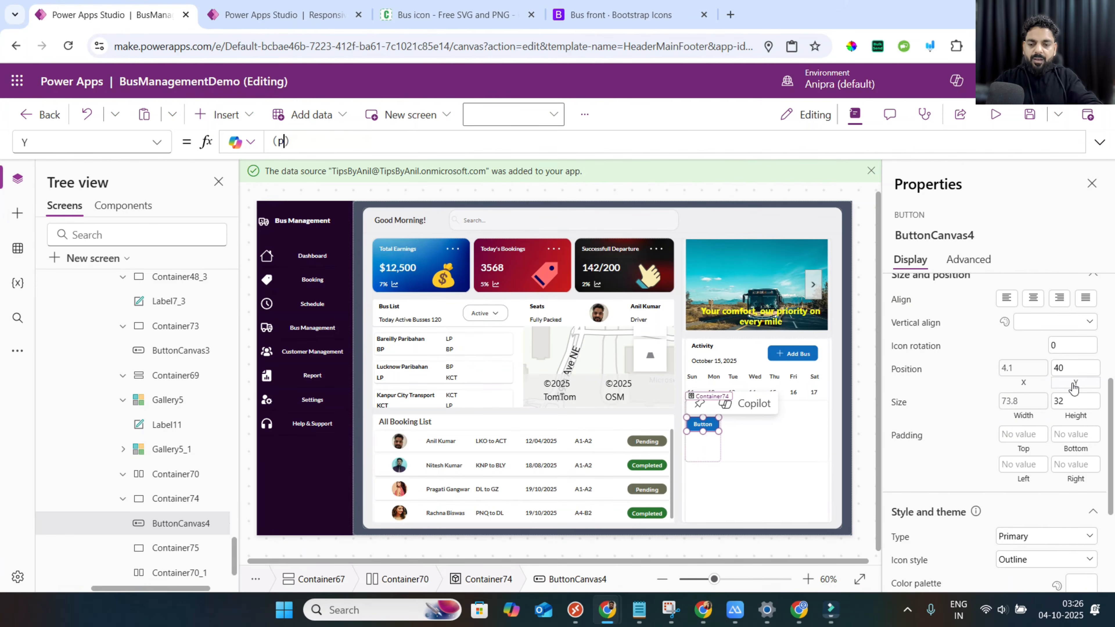
{"action": "type", "text": "arent."}
{"action": "key", "text": "Tab"}
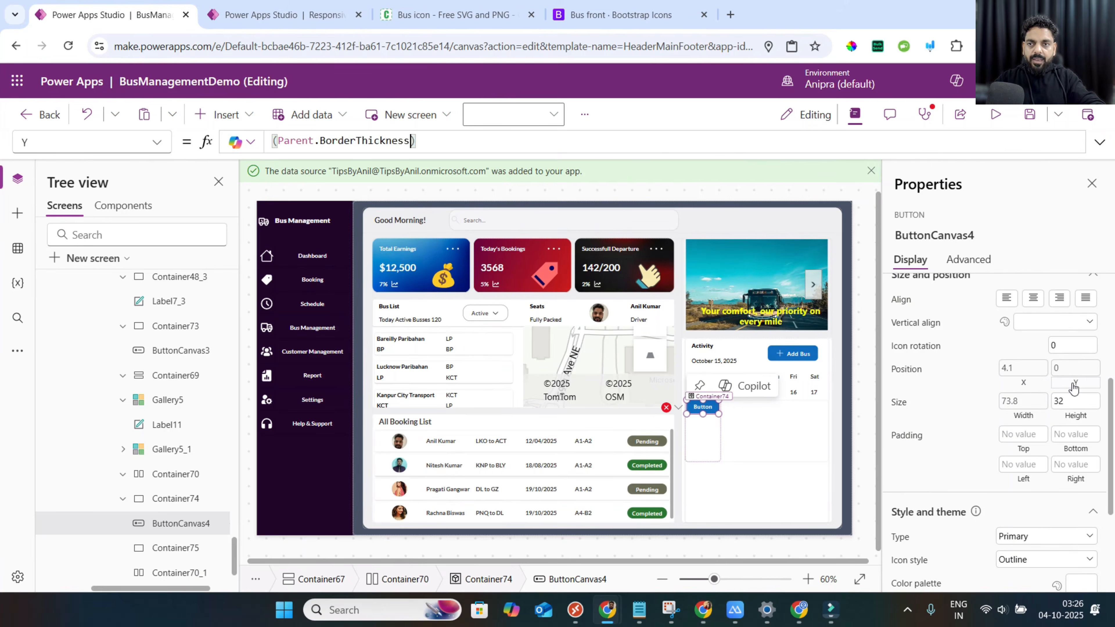
{"action": "key", "text": "ctrl+BackSpace"}
{"action": "type", "text": "Height-Self.Height)"}
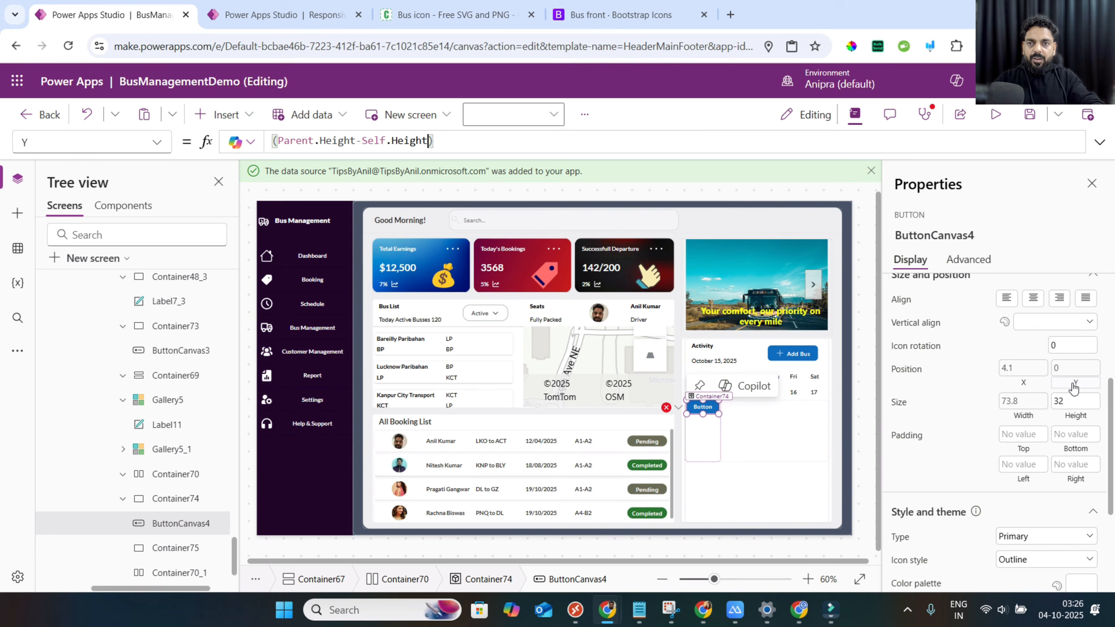
{"action": "type", "text": "/2"}
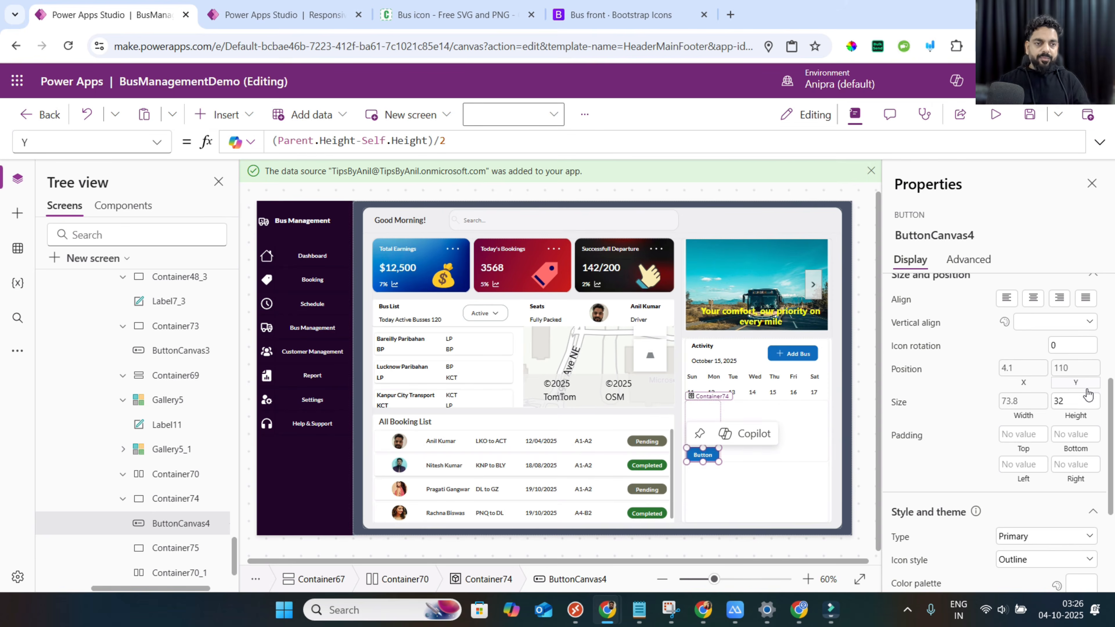
Style the button with the Send icon, the text Next and the green color palette.
{"action": "scroll", "coordinate": [1087, 394], "scroll_direction": "up", "scroll_amount": 5}
{"action": "left_click", "coordinate": [1018, 344]}
{"action": "left_click_drag", "start_coordinate": [1029, 317], "coordinate": [928, 318]}
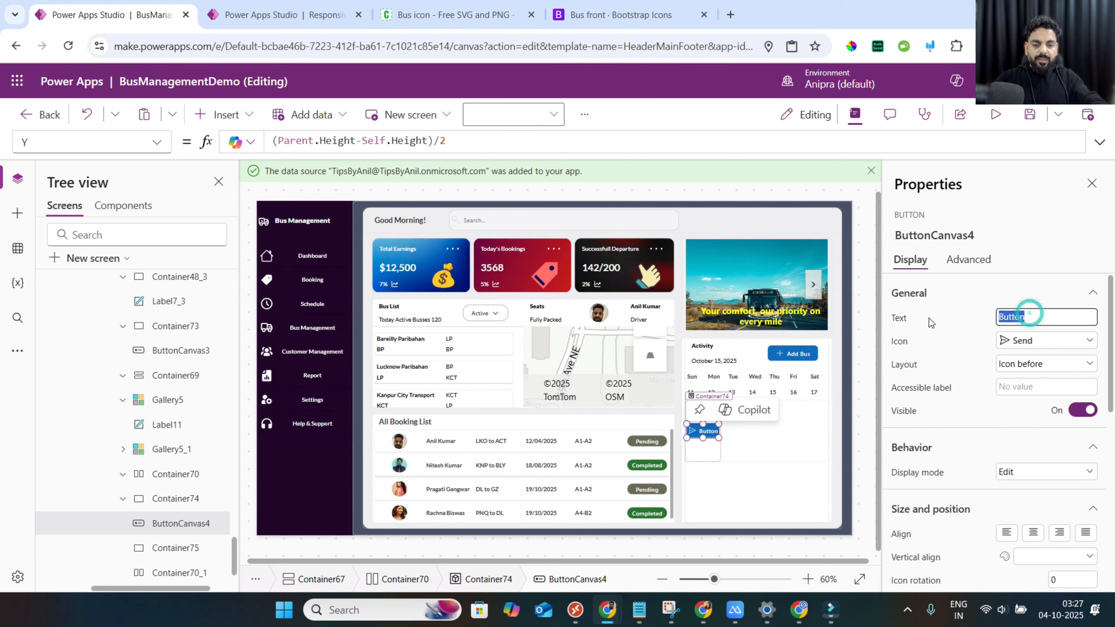
{"action": "type", "text": "NExt"}
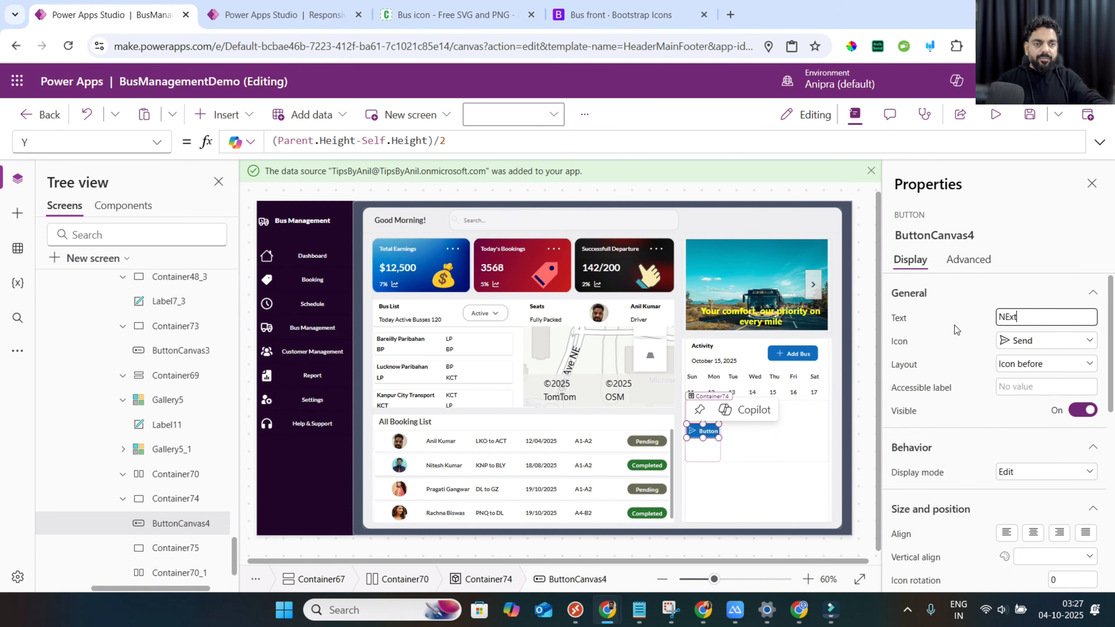
{"action": "key", "text": "BackSpace"}
{"action": "left_click", "coordinate": [1073, 466]}
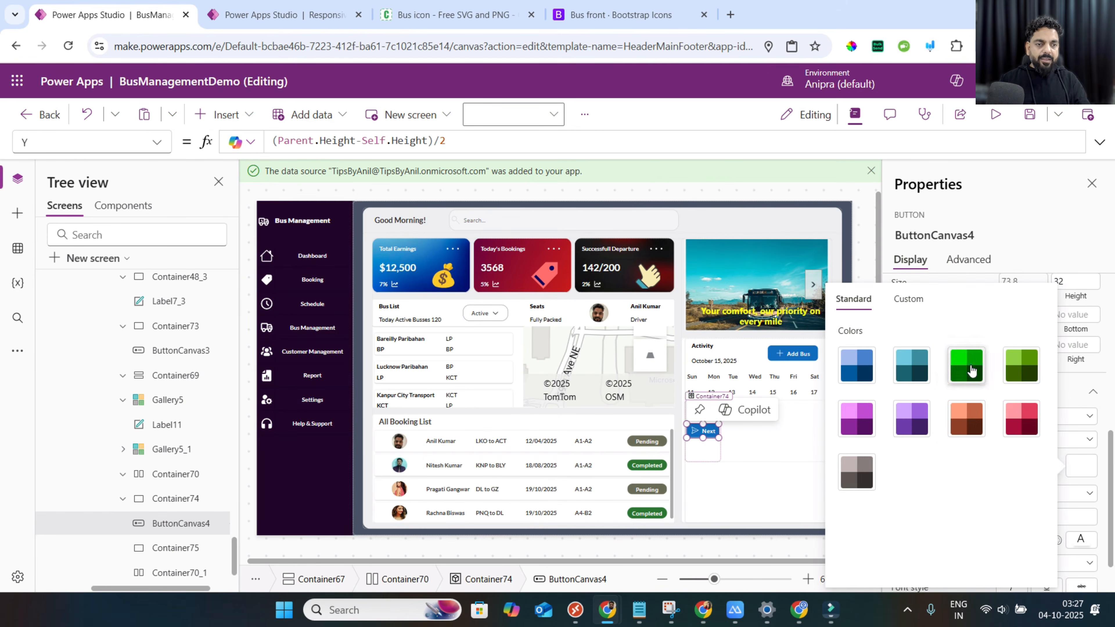
{"action": "left_click", "coordinate": [972, 371]}
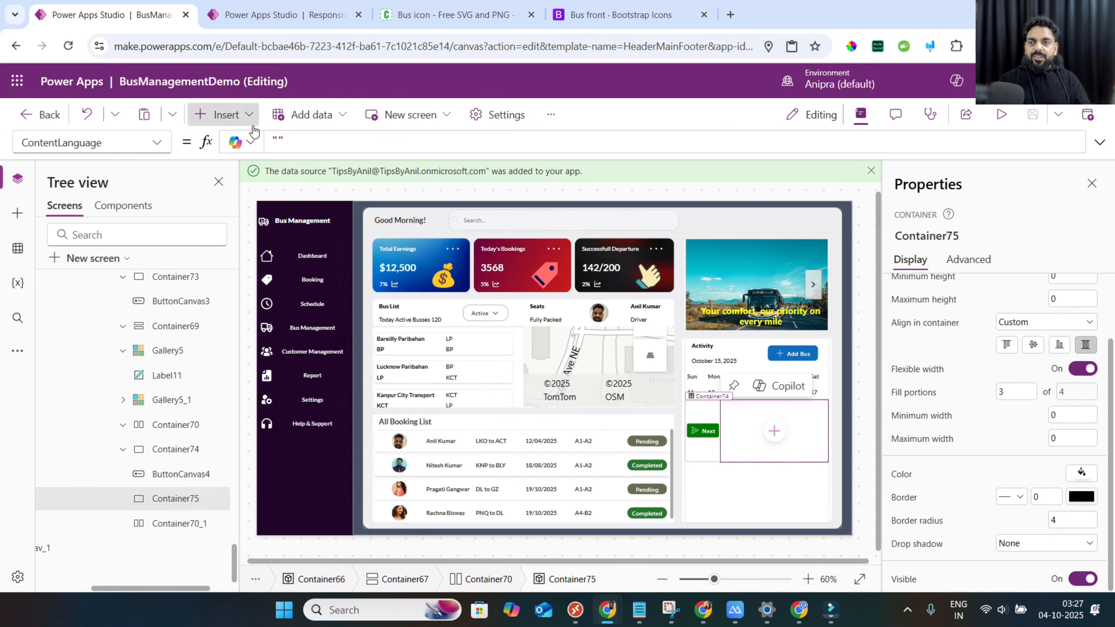
{"action": "left_click", "coordinate": [254, 131]}
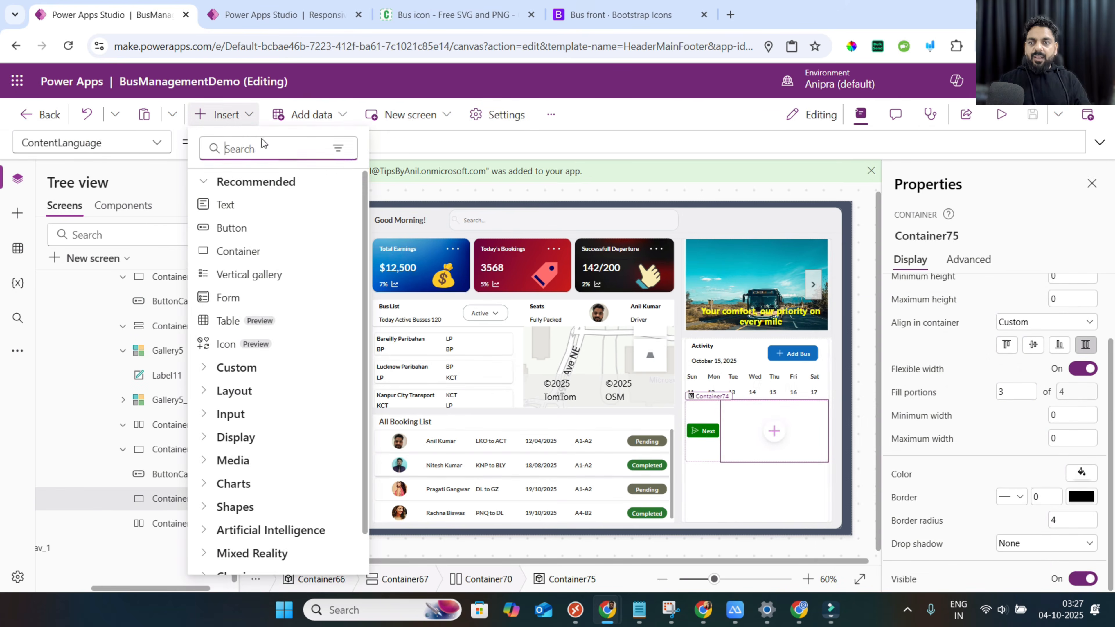
{"action": "left_click", "coordinate": [264, 149]}
{"action": "type", "text": "con"}
{"action": "left_click", "coordinate": [262, 203]}
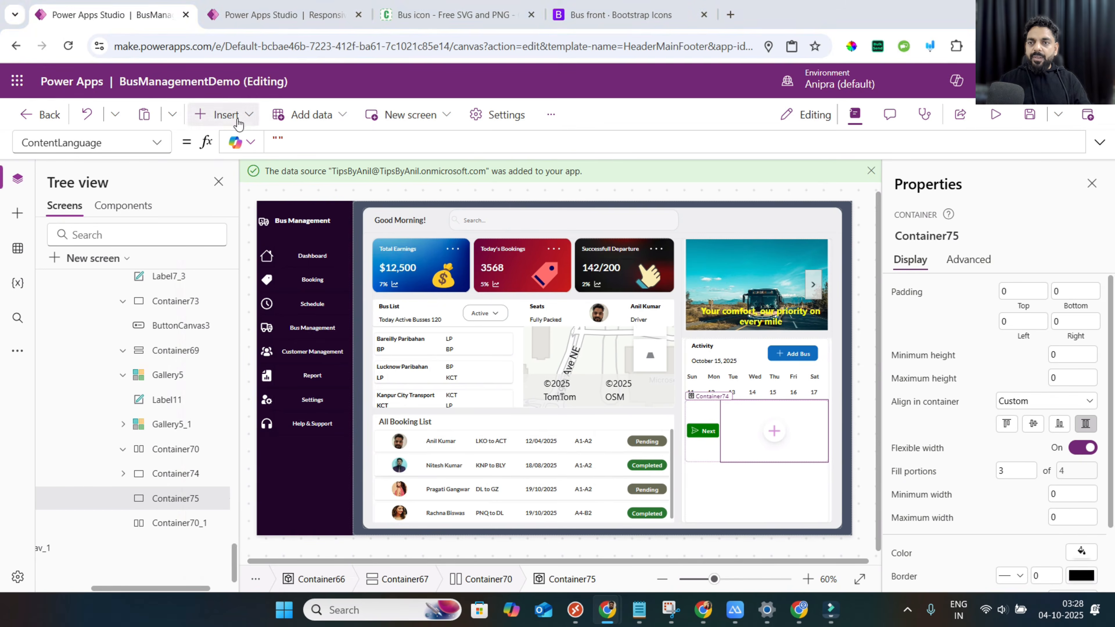
Insert a vertical container inside Container75, next to the green button's container.
{"action": "left_click", "coordinate": [290, 73]}
{"action": "left_click", "coordinate": [252, 145]}
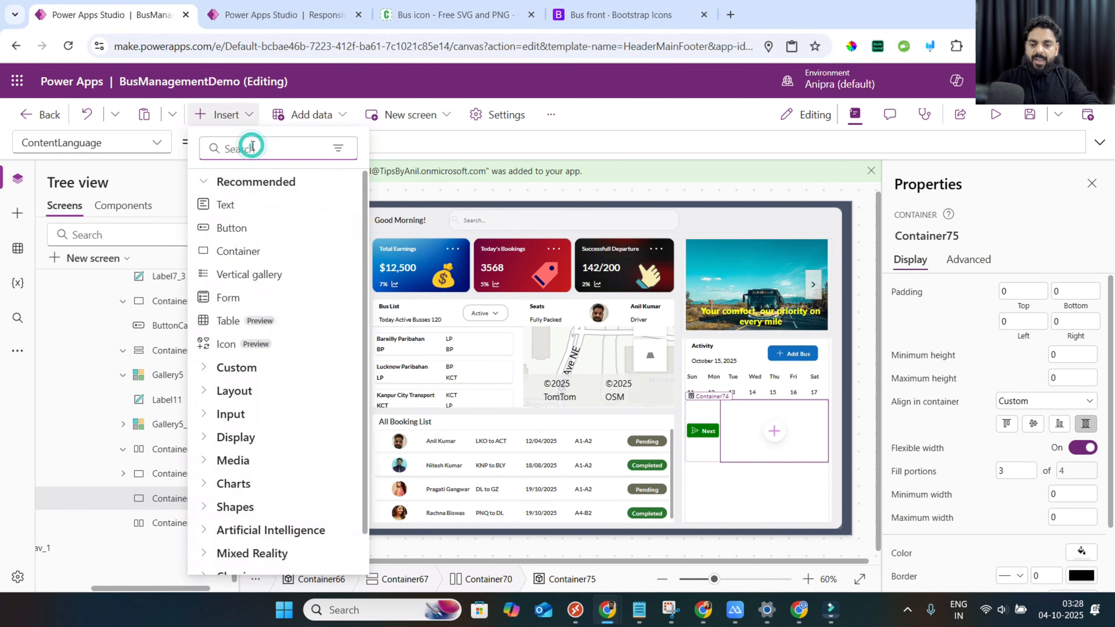
{"action": "type", "text": "verti"}
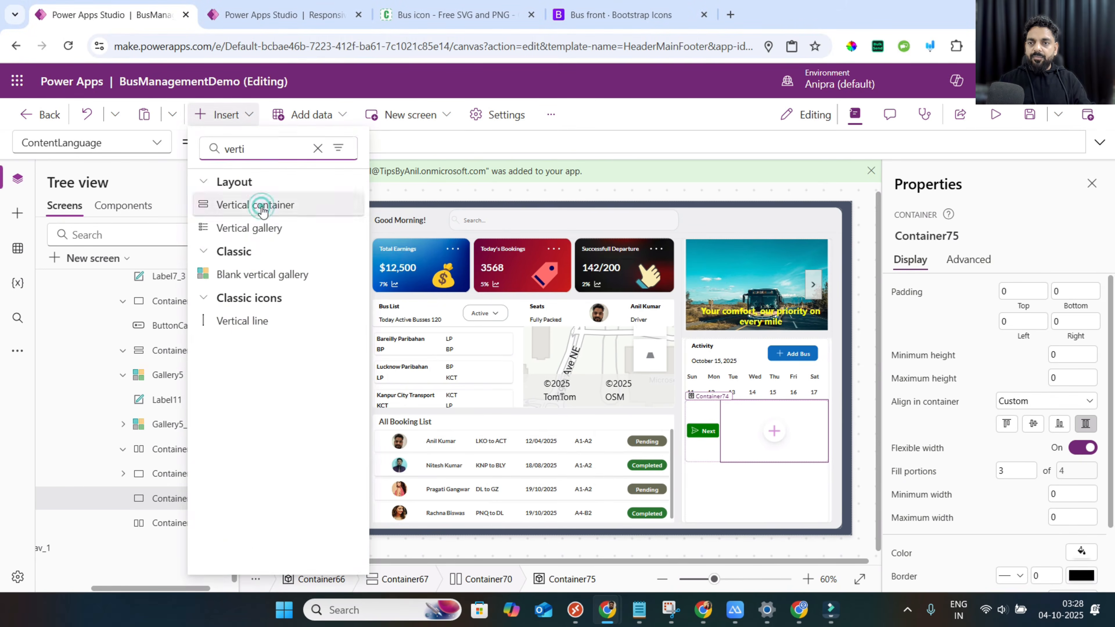
{"action": "left_click", "coordinate": [255, 205]}
Set the new vertical container's height to 90% of Parent.Height.
{"action": "left_click", "coordinate": [1092, 515]}
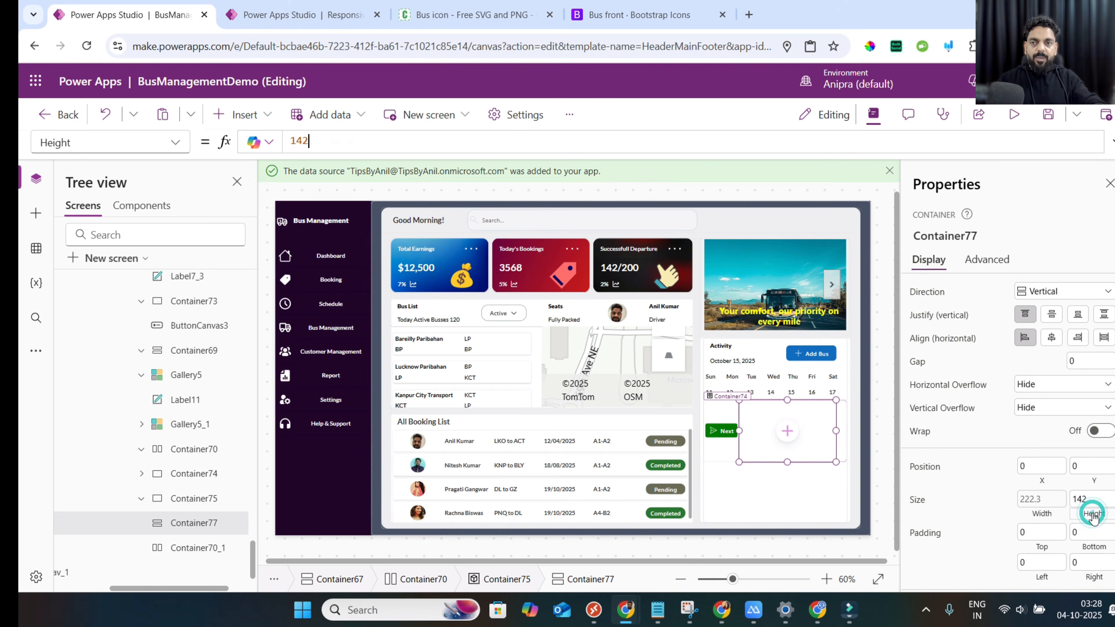
{"action": "type", "text": "pare"}
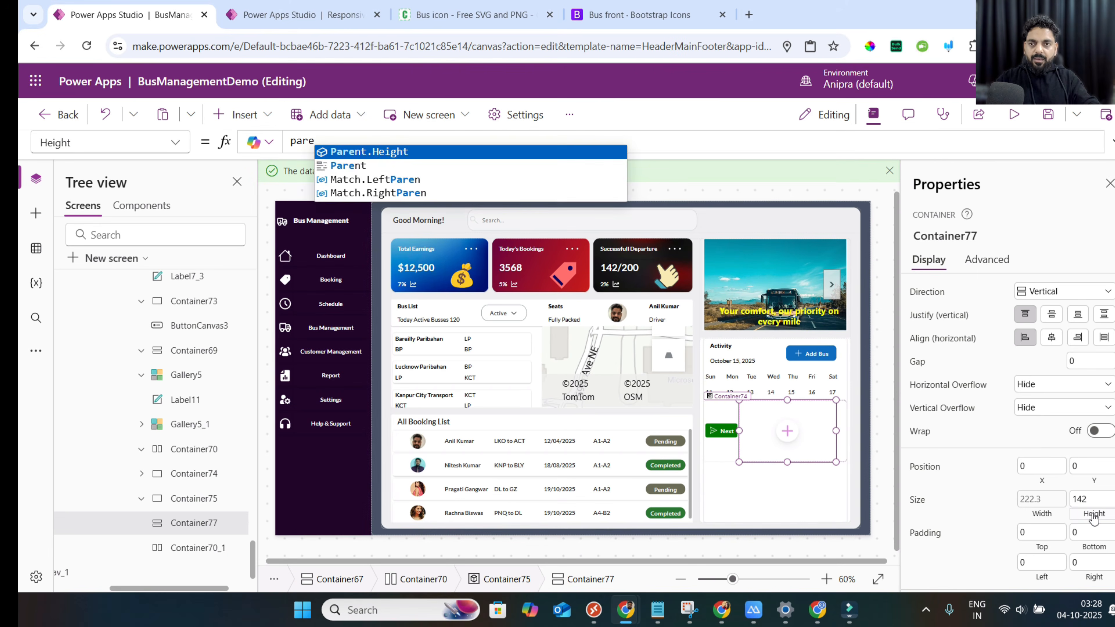
{"action": "key", "text": "Tab"}
{"action": "type", "text": "*9"}
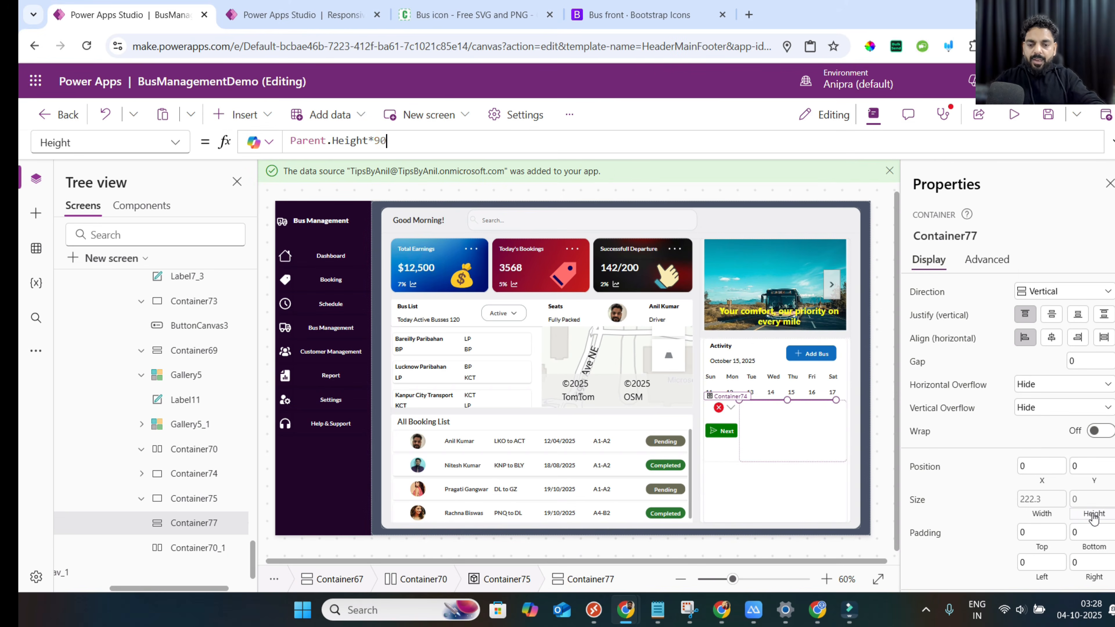
Center Container77 horizontally by setting its X position to (Parent.Width-Self.Width)/2.
{"action": "left_click", "coordinate": [1049, 483]}
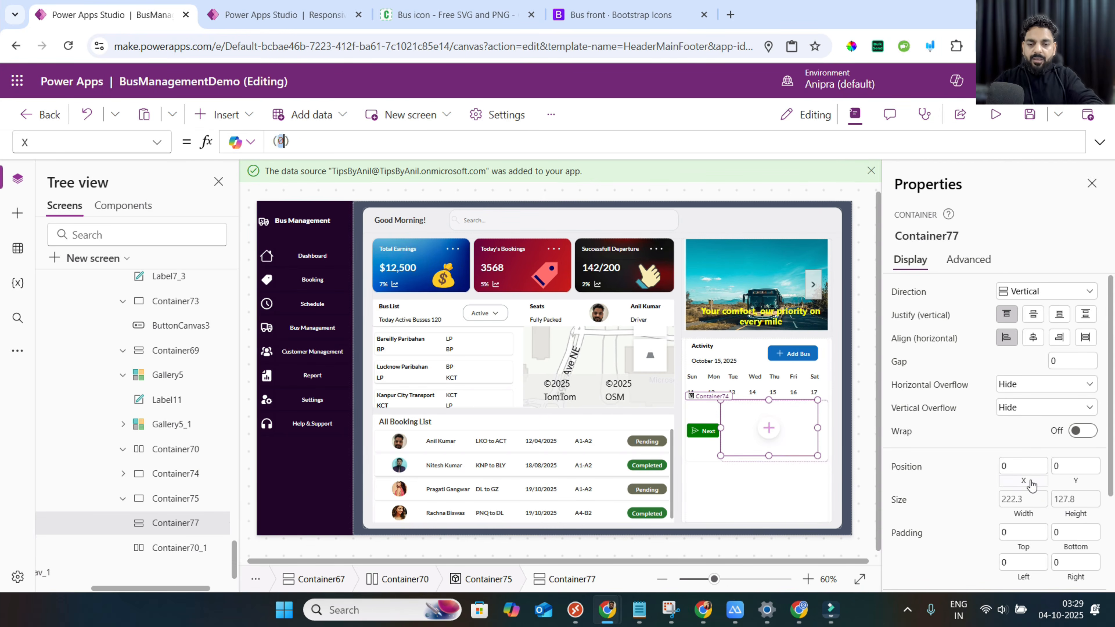
{"action": "type", "text": "(pare"}
{"action": "key", "text": "Down"}
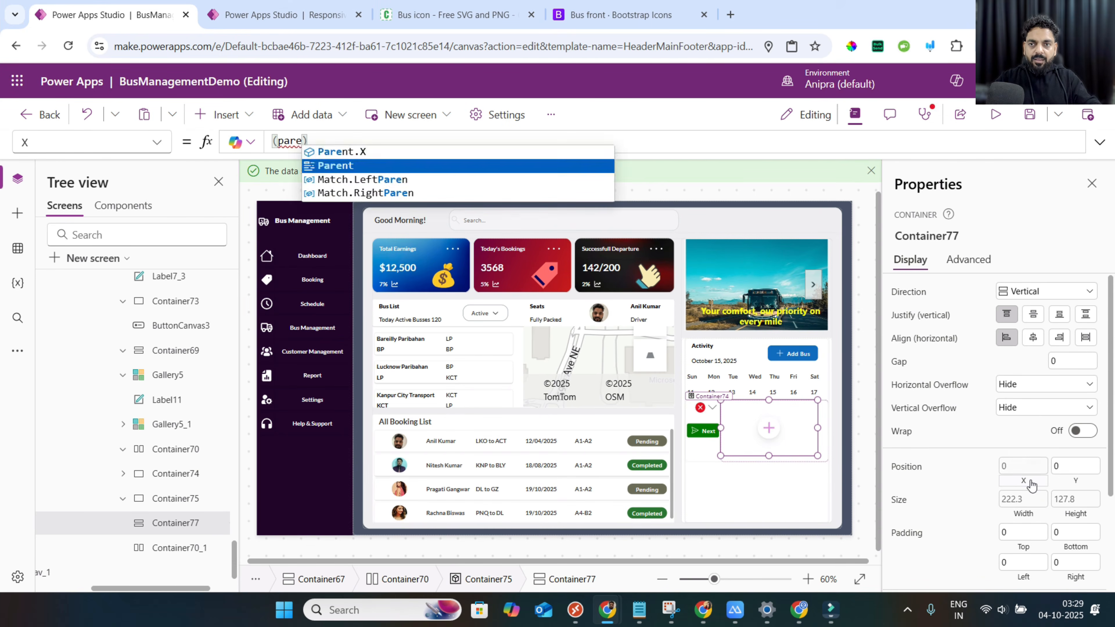
{"action": "key", "text": "Return"}
{"action": "type", "text": ".BorderThickness"}
{"action": "key", "text": "Return"}
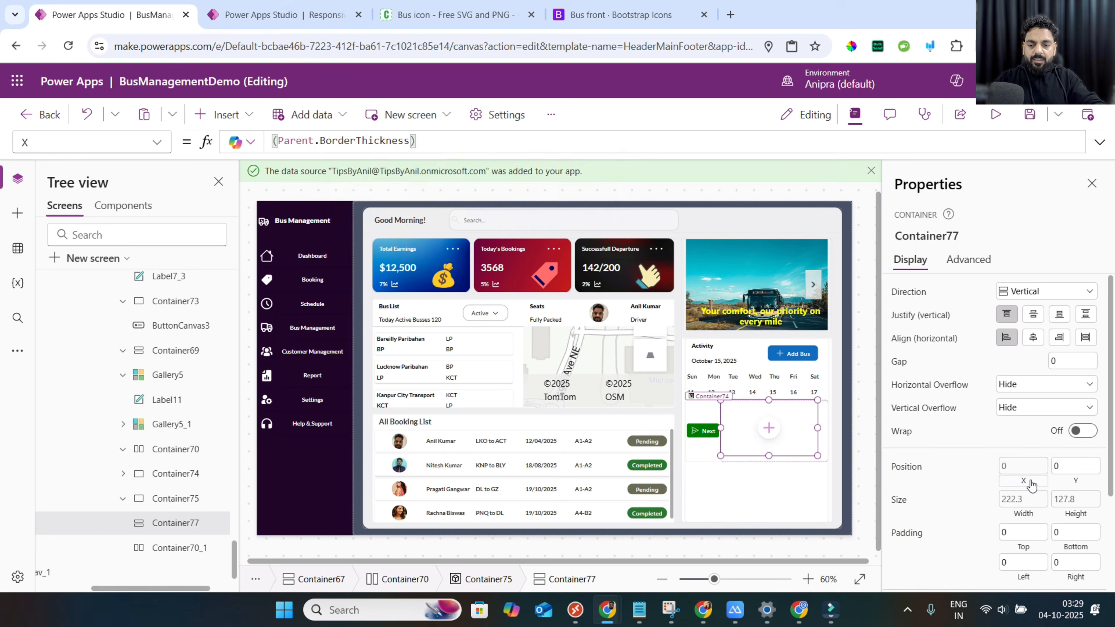
{"action": "type", "text": "ent.Width-self"}
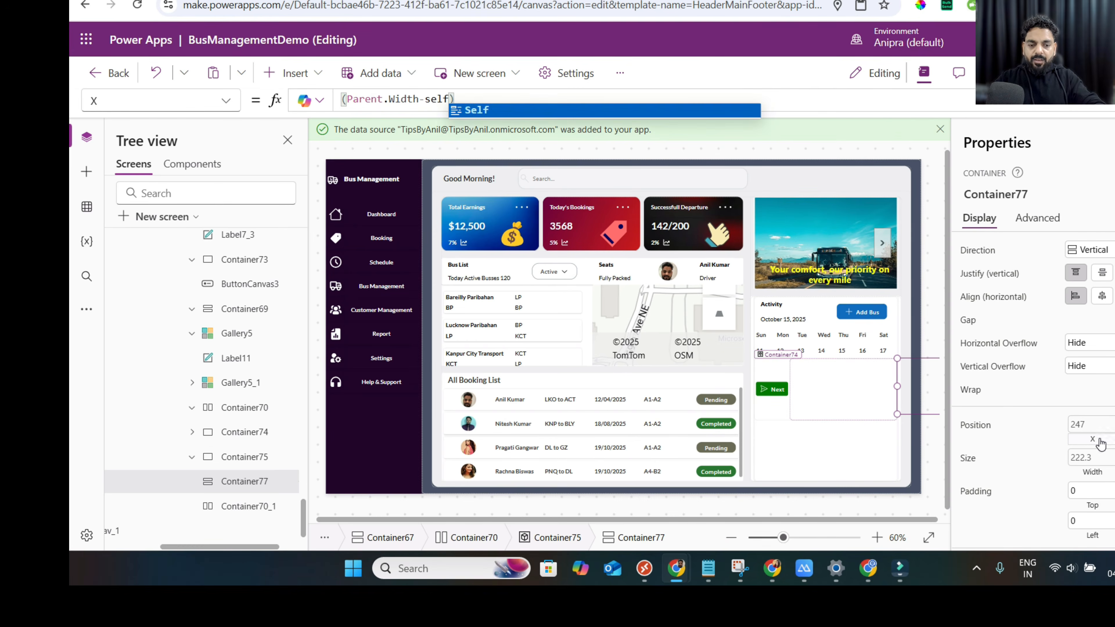
{"action": "key", "text": "Return"}
{"action": "type", "text": ".width)/2"}
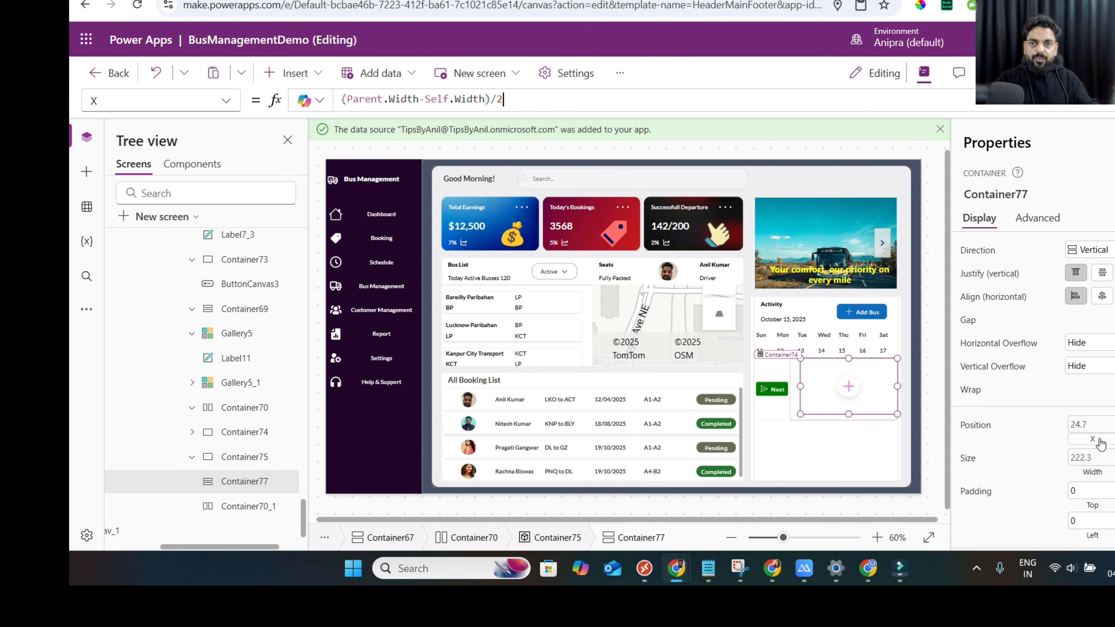
Center Container77 vertically by setting its Y position to (Parent.Height-Self.Height)/2.
{"action": "left_click", "coordinate": [1076, 482]}
{"action": "type", "text": "(Parent.Y"}
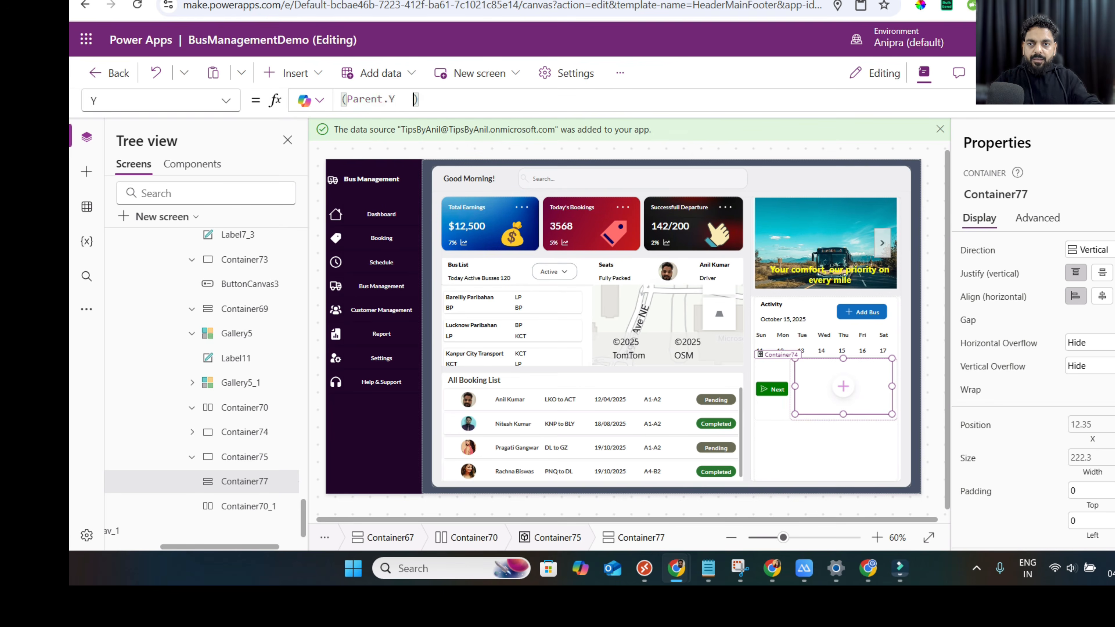
{"action": "type", "text": "ght-Self."}
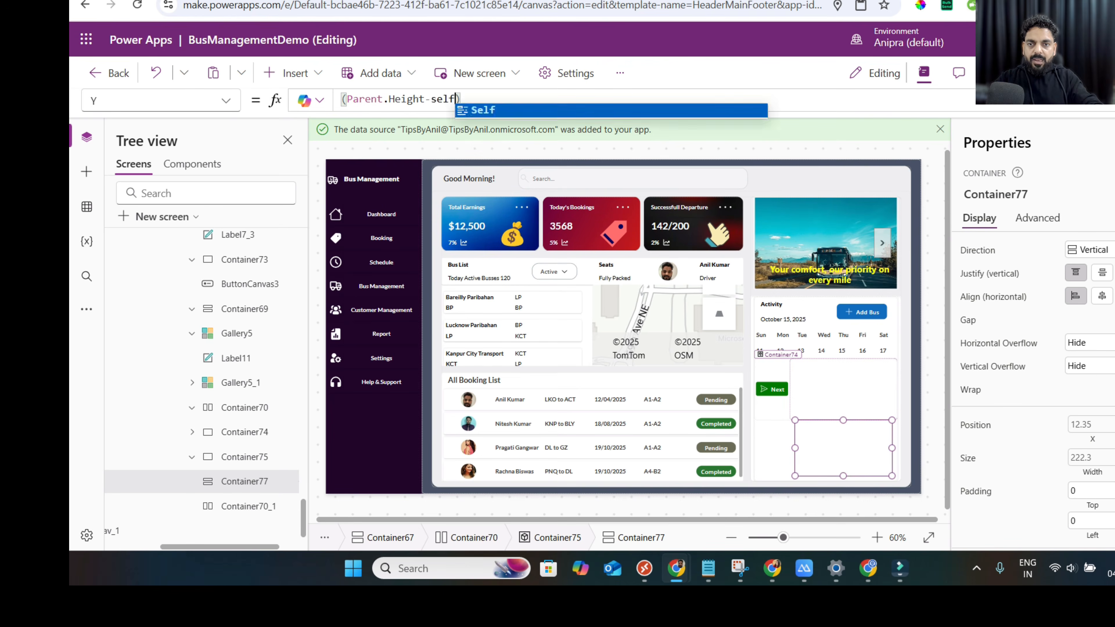
{"action": "type", "text": "Height"}
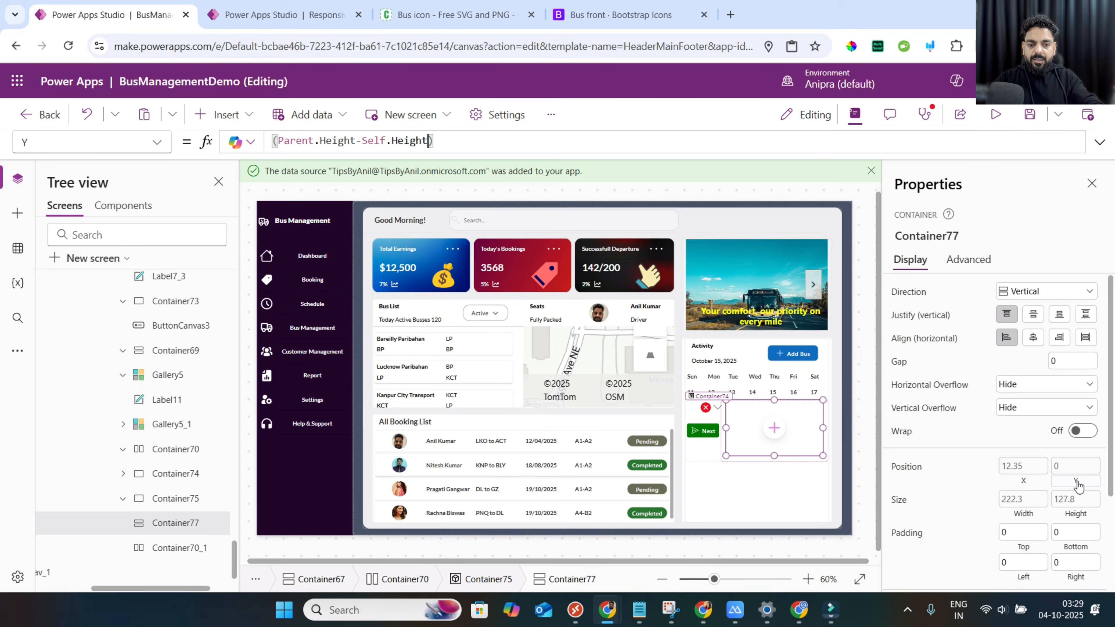
{"action": "type", "text": "/2"}
Insert a plain container inside Container77 and paste a copy of it into the same parent.
{"action": "scroll", "coordinate": [170, 511], "scroll_direction": "down", "scroll_amount": 1}
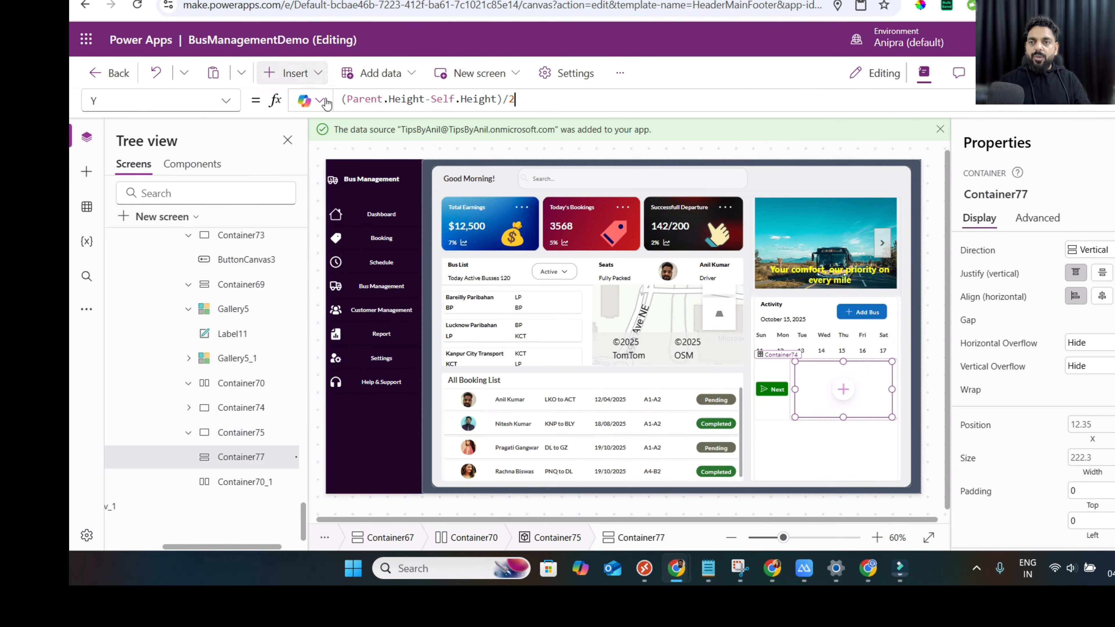
{"action": "left_click", "coordinate": [312, 73]}
{"action": "left_click", "coordinate": [266, 453]}
{"action": "key", "text": "ctrl+v"}
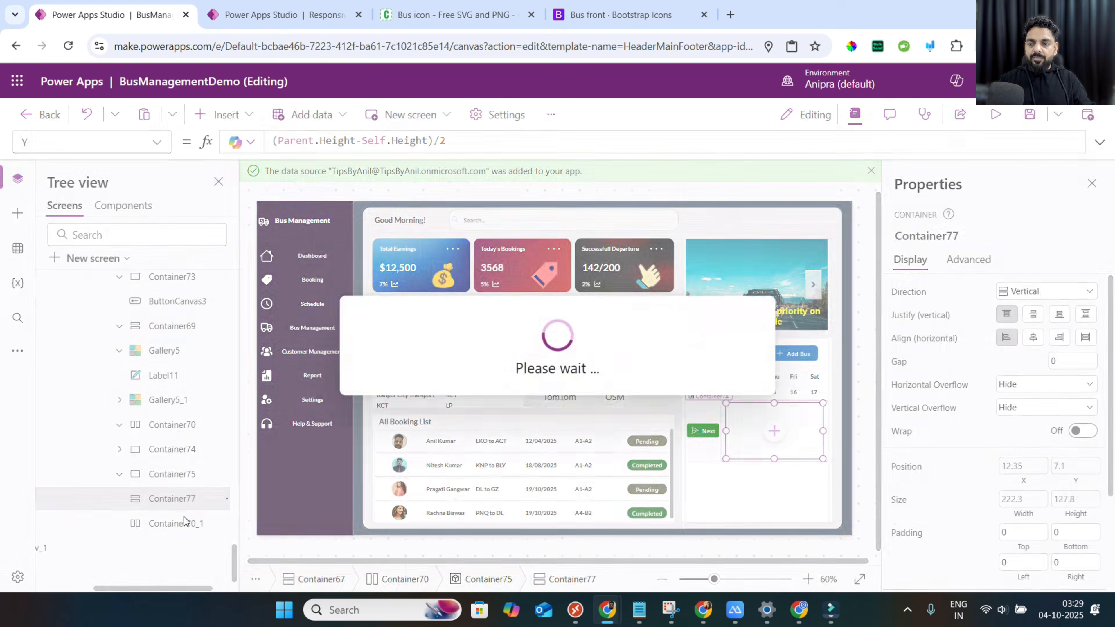
{"action": "right_click", "coordinate": [254, 481]}
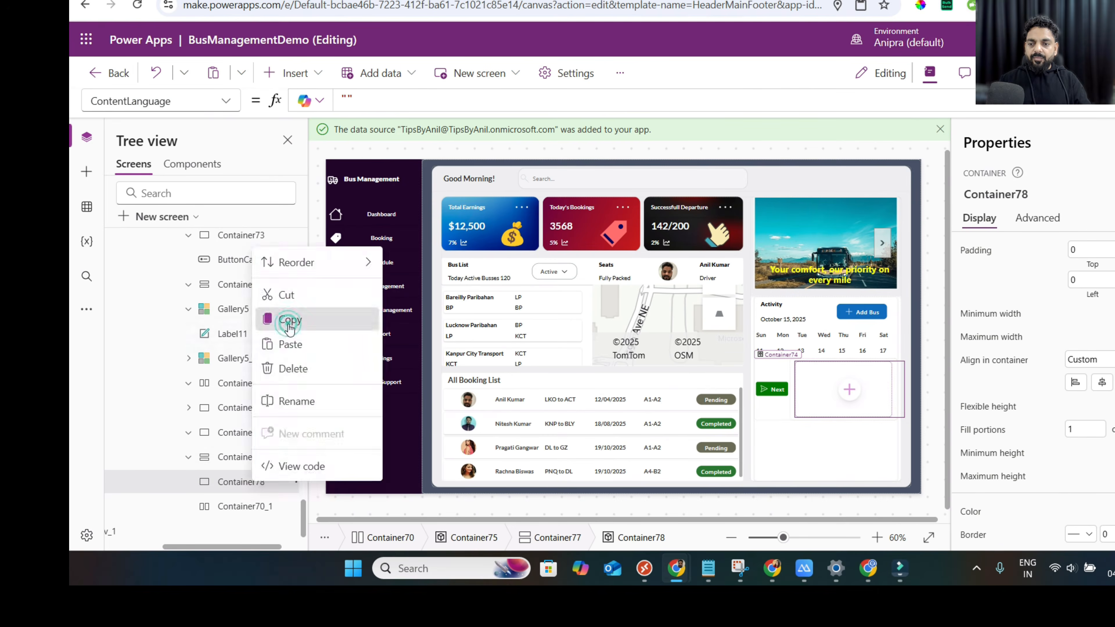
{"action": "left_click", "coordinate": [289, 325]}
{"action": "left_click", "coordinate": [262, 455]}
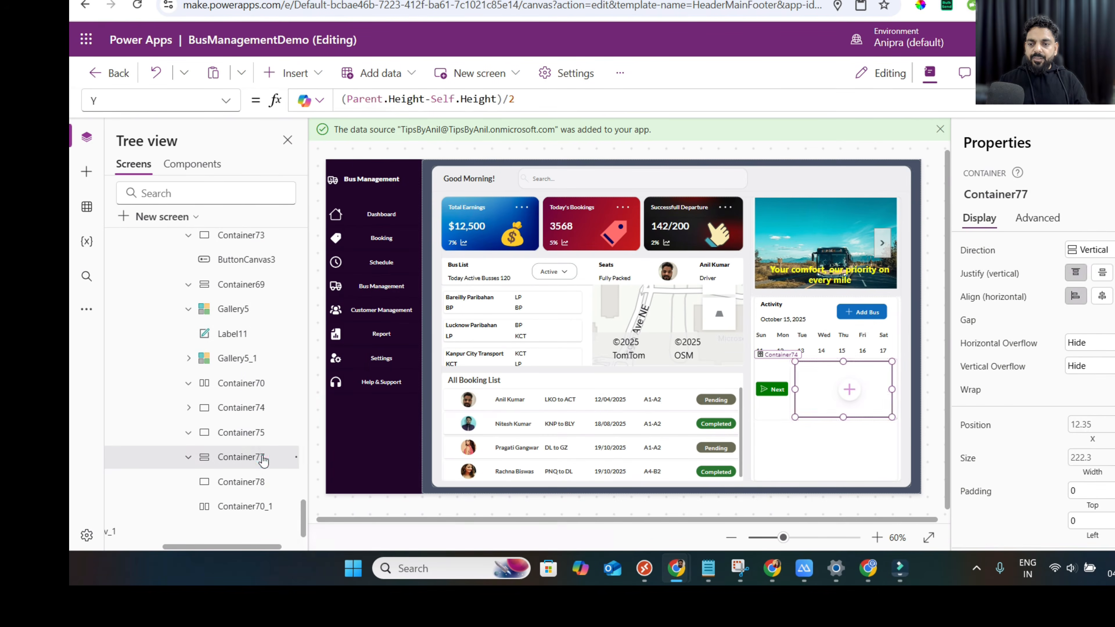
{"action": "right_click", "coordinate": [262, 455]}
{"action": "left_click", "coordinate": [231, 221]}
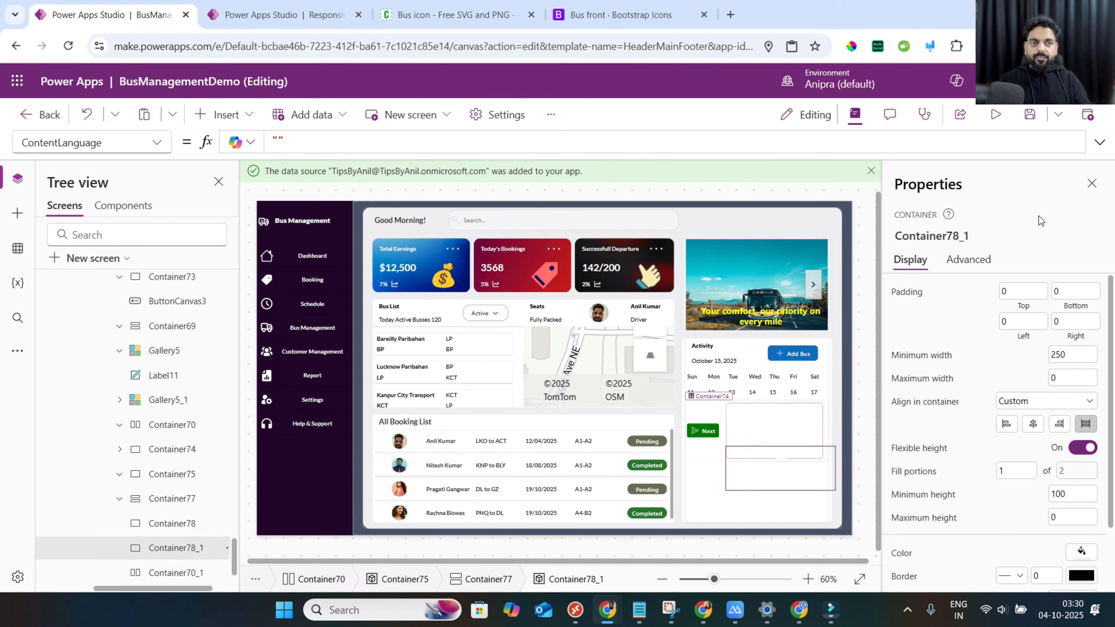
Set the minimum height and minimum width of both Container78 and Container78_1 to 0.
{"action": "left_click", "coordinate": [181, 548], "text": "ctrl"}
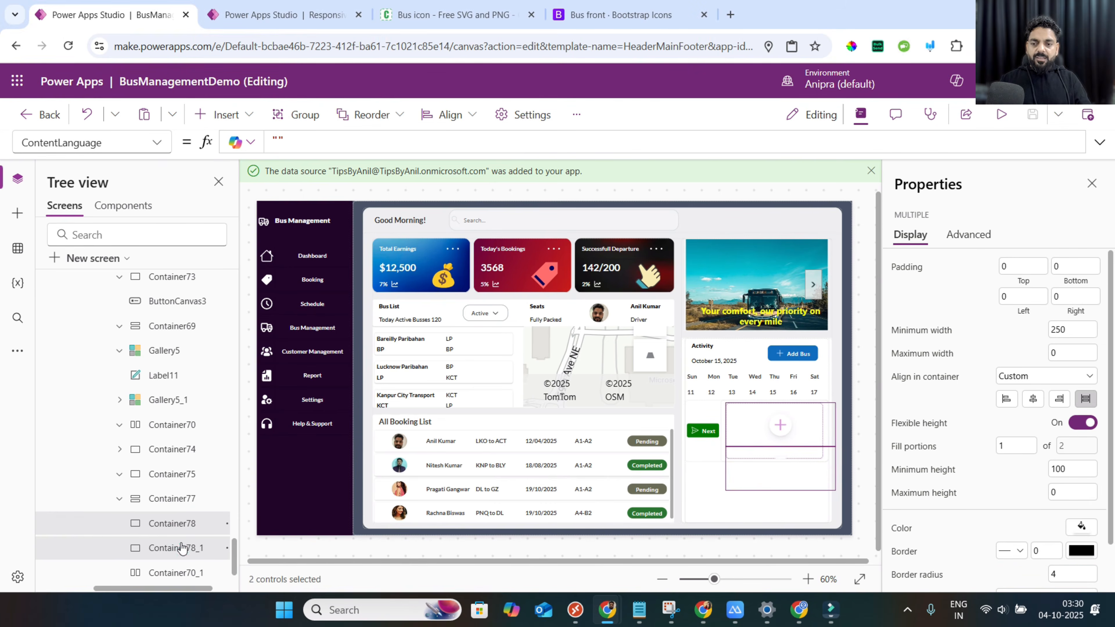
{"action": "double_click", "coordinate": [1074, 474]}
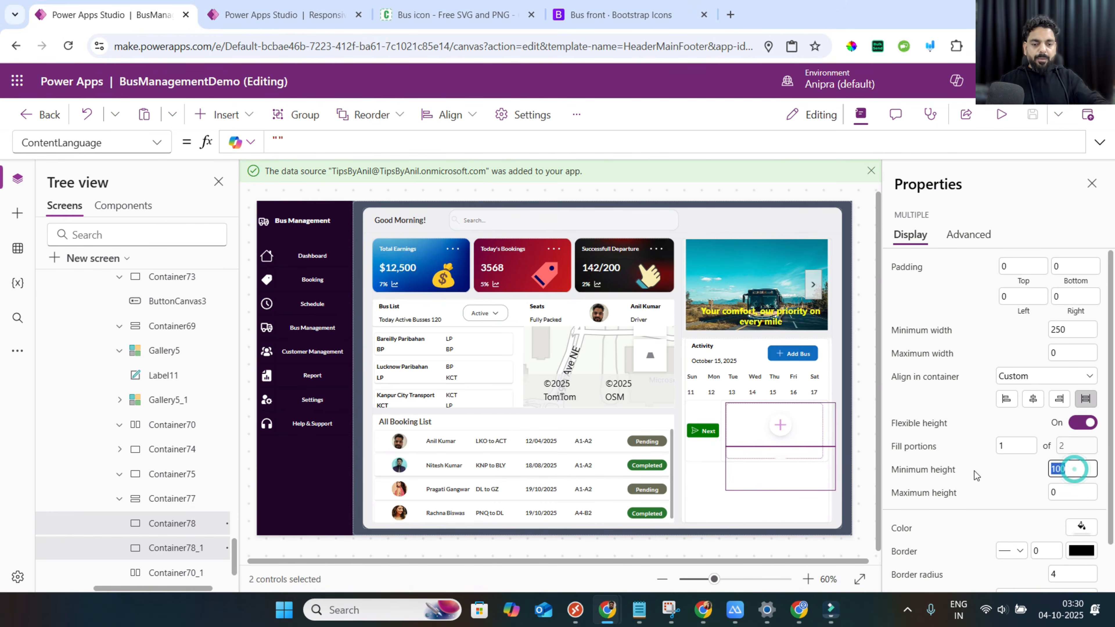
{"action": "type", "text": "0"}
{"action": "double_click", "coordinate": [1084, 327]}
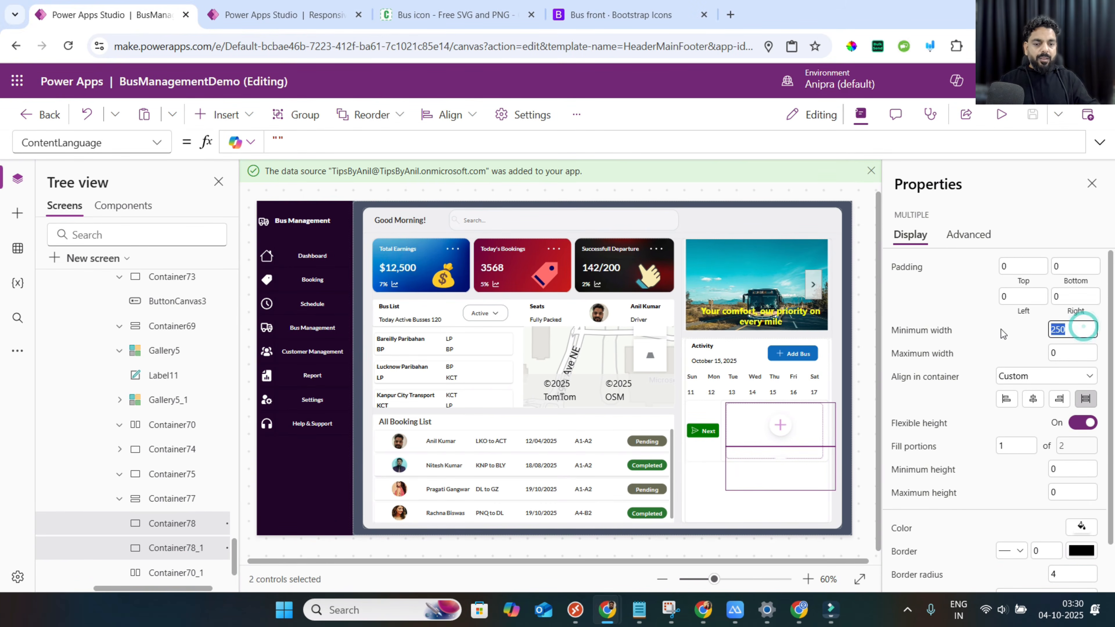
{"action": "type", "text": "0"}
Set the drop shadow of both containers inside Container77 to None.
{"action": "scroll", "coordinate": [973, 473], "scroll_direction": "down", "scroll_amount": 1}
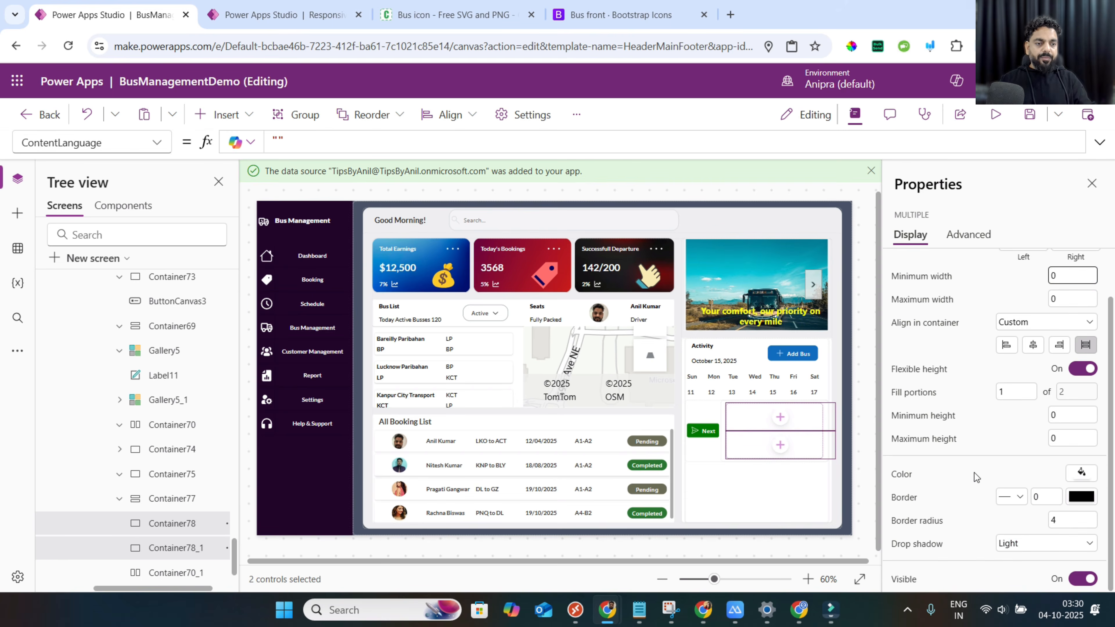
{"action": "left_click", "coordinate": [1022, 543]}
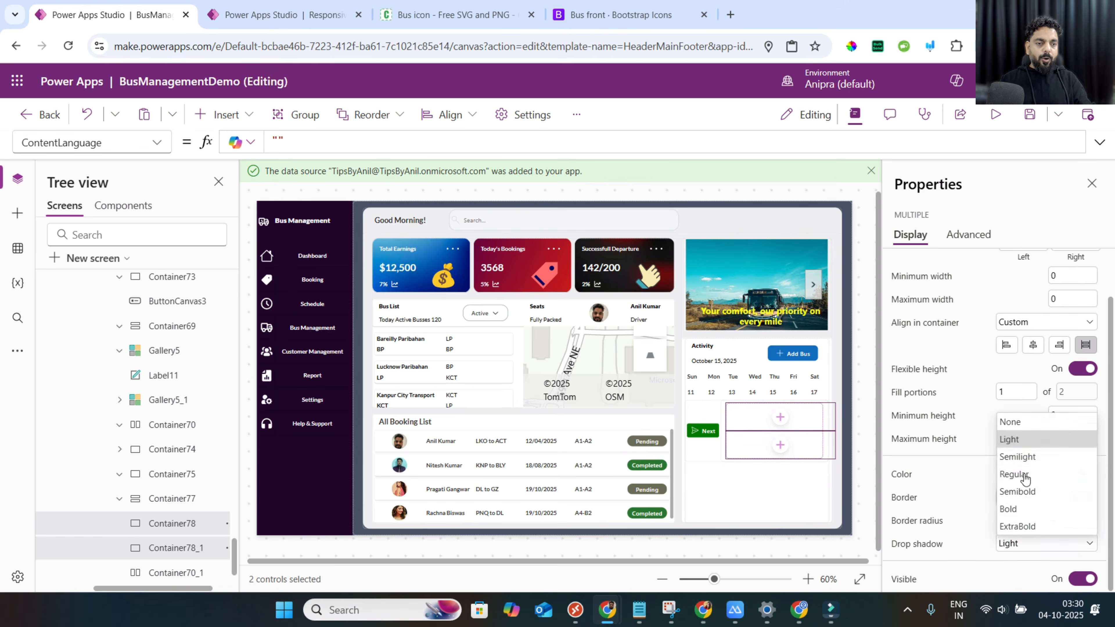
{"action": "left_click", "coordinate": [1023, 424]}
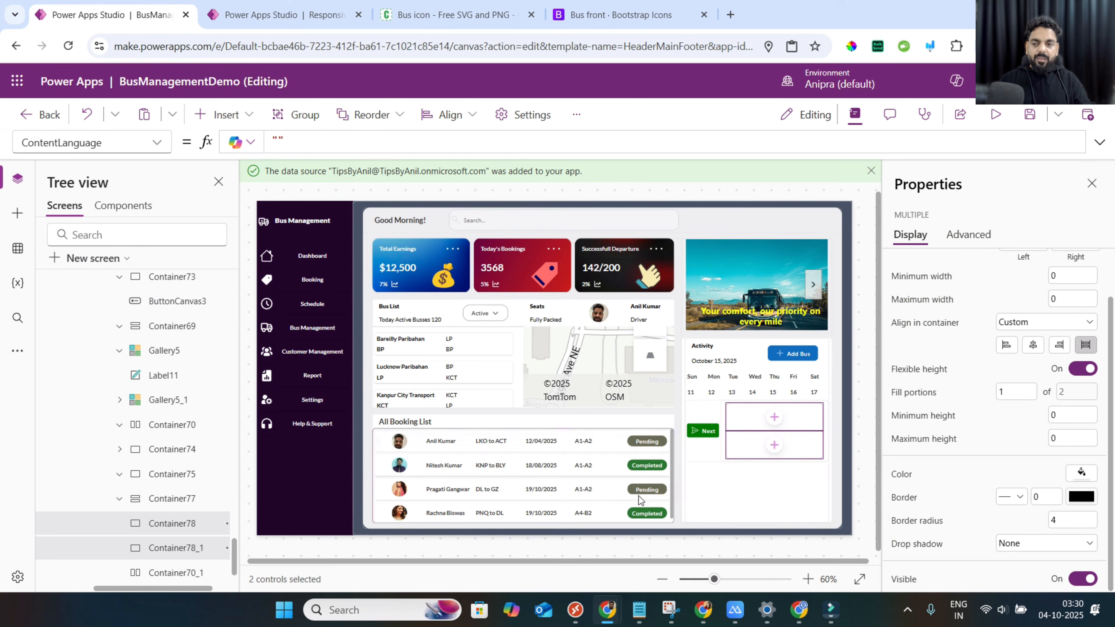
Set the fill portions of the upper container, Container78, to 4.
{"action": "left_click", "coordinate": [192, 529]}
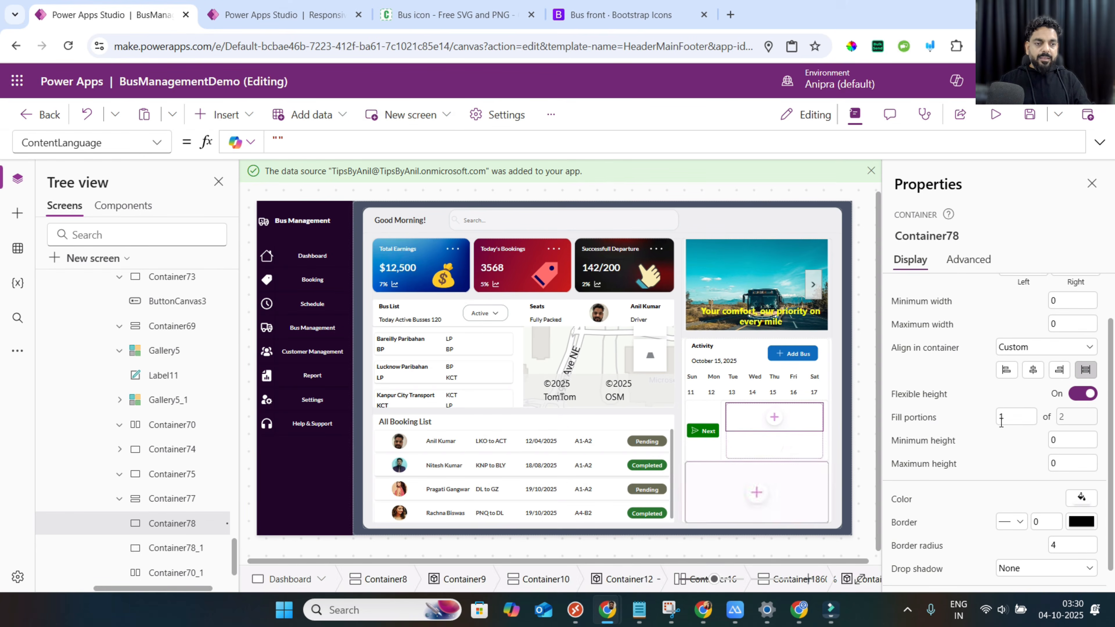
{"action": "left_click", "coordinate": [1013, 417]}
{"action": "type", "text": "4"}
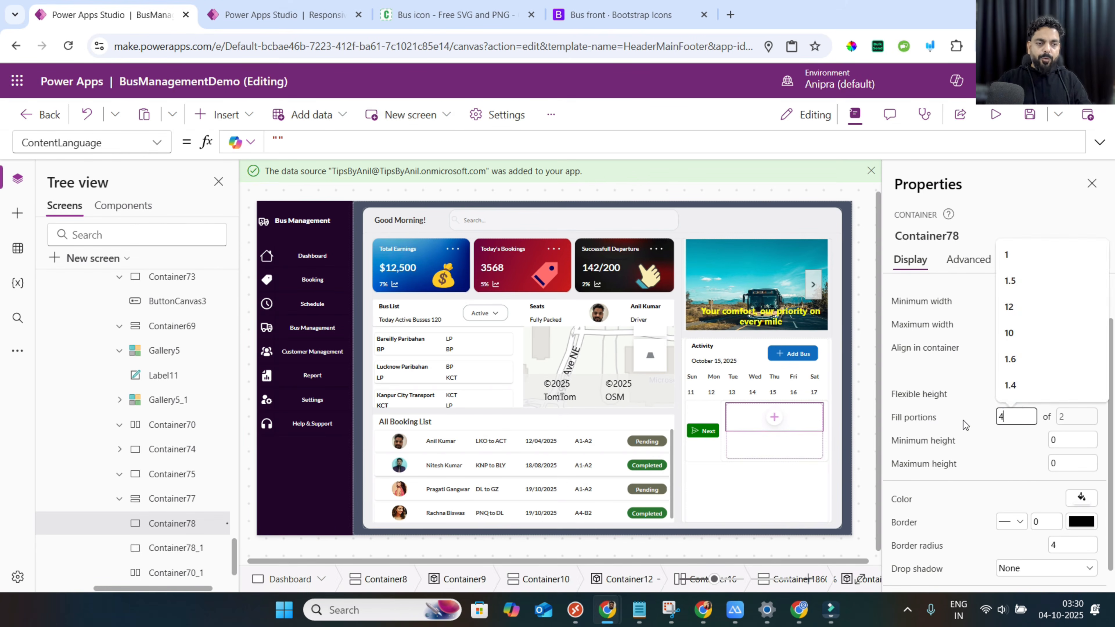
{"action": "key", "text": "Return"}
{"action": "left_click", "coordinate": [772, 426]}
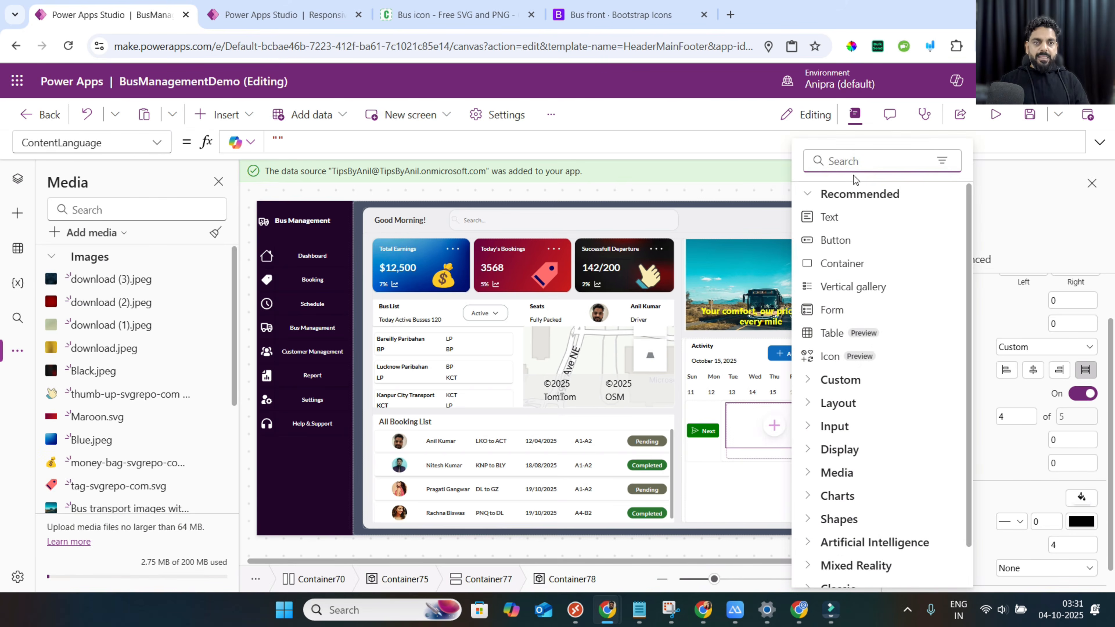
{"action": "type", "text": "vert"}
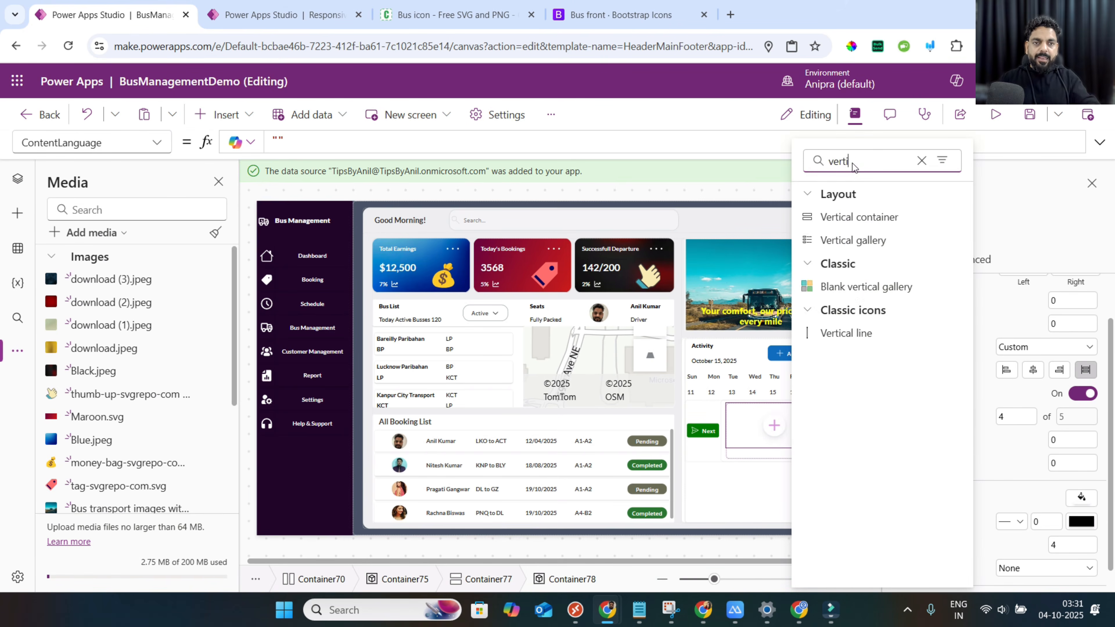
{"action": "type", "text": "i"}
{"action": "key", "text": "Escape"}
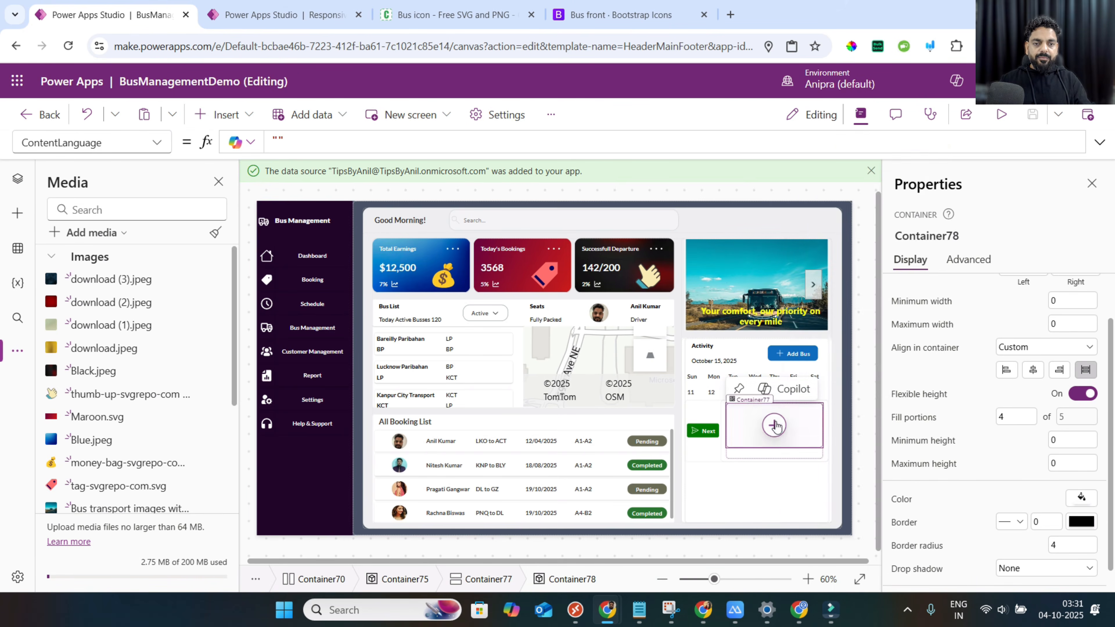
Insert a vertical container inside Container78.
{"action": "left_click", "coordinate": [774, 425]}
{"action": "left_click", "coordinate": [852, 161]}
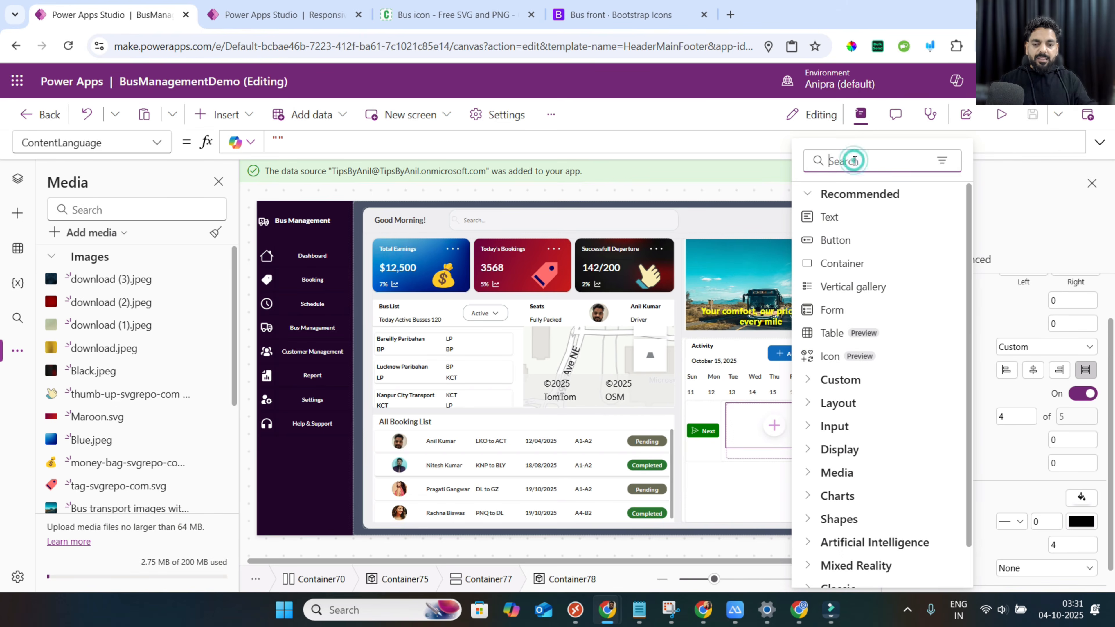
{"action": "type", "text": "vert"}
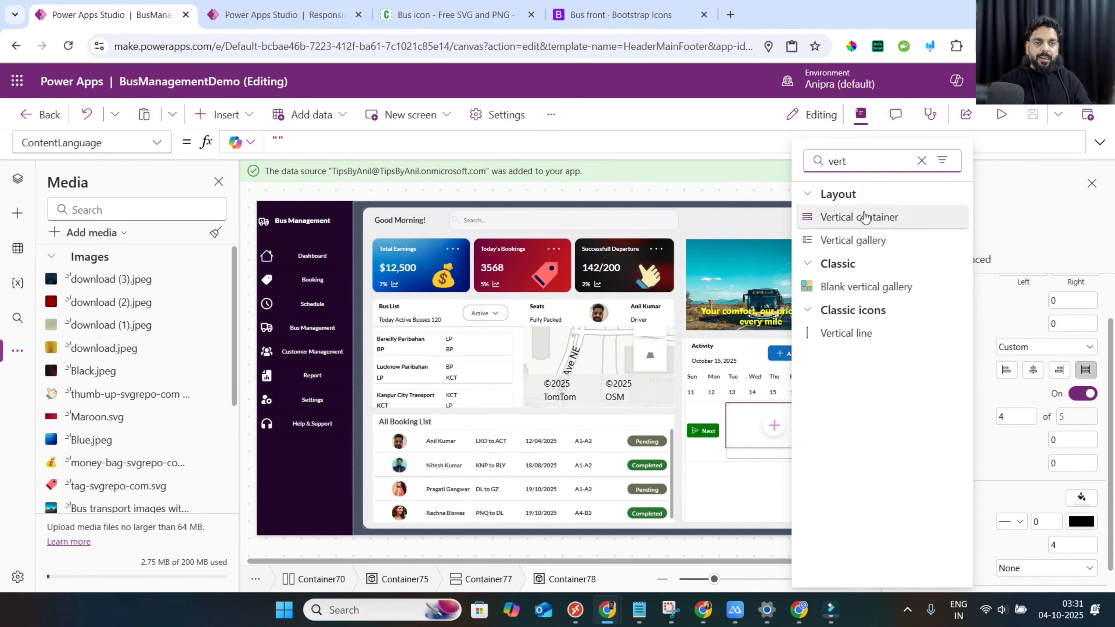
{"action": "left_click", "coordinate": [859, 217]}
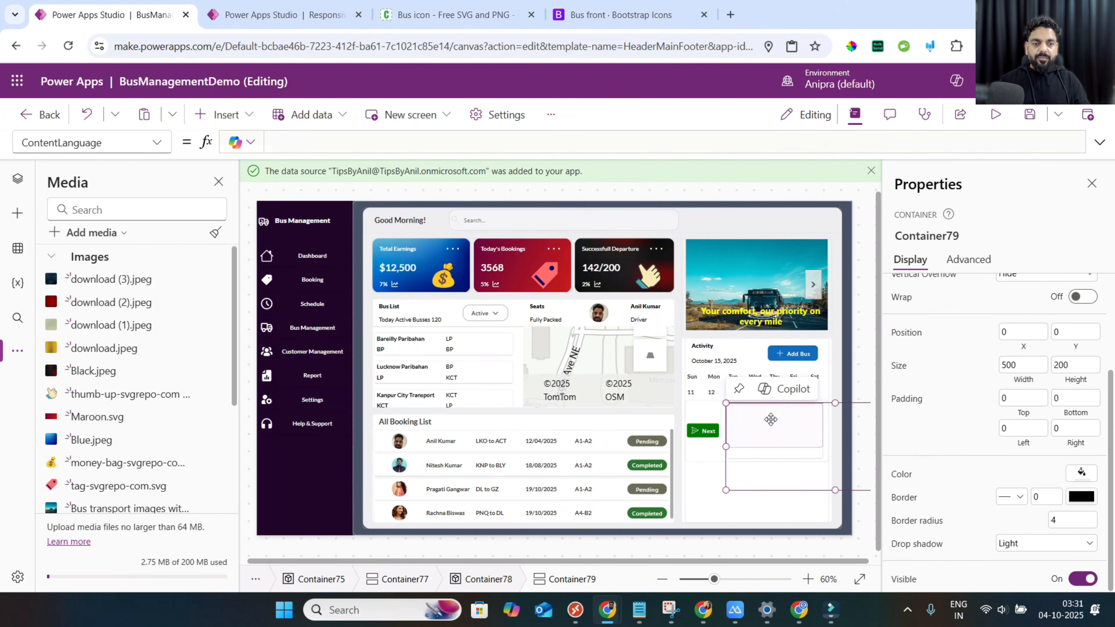
Size the new vertical container to its parent, with width Parent.Width and height Parent.Height.
{"action": "left_click", "coordinate": [1023, 367]}
{"action": "key", "text": "ctrl+a"}
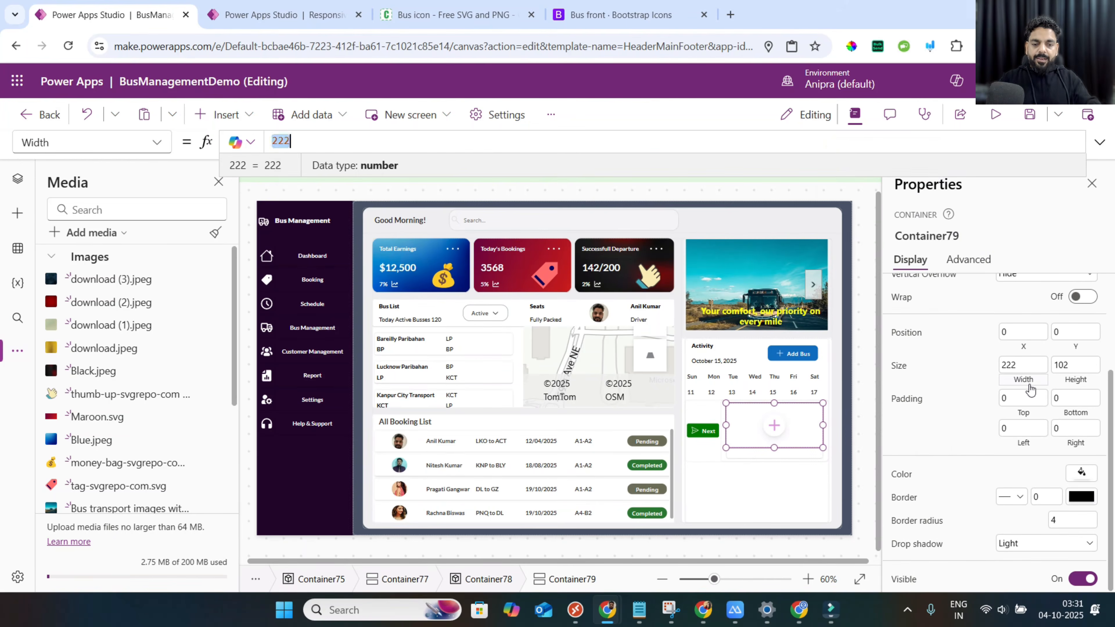
{"action": "type", "text": "Parent.Width"}
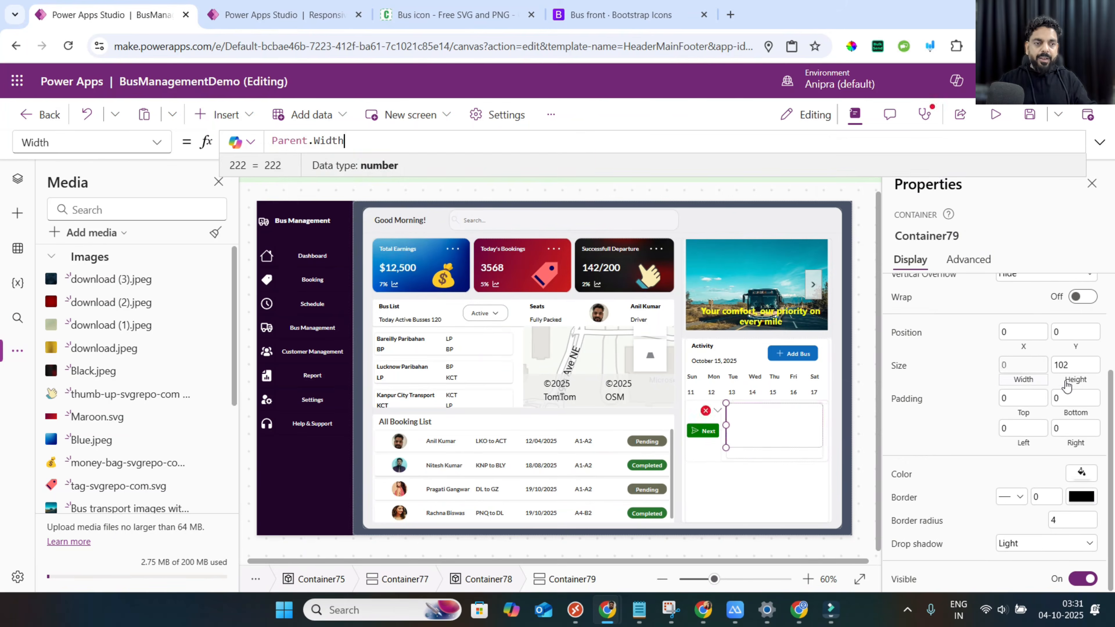
{"action": "left_click", "coordinate": [1073, 369]}
{"action": "key", "text": "ctrl+a"}
{"action": "type", "text": "parent.Height"}
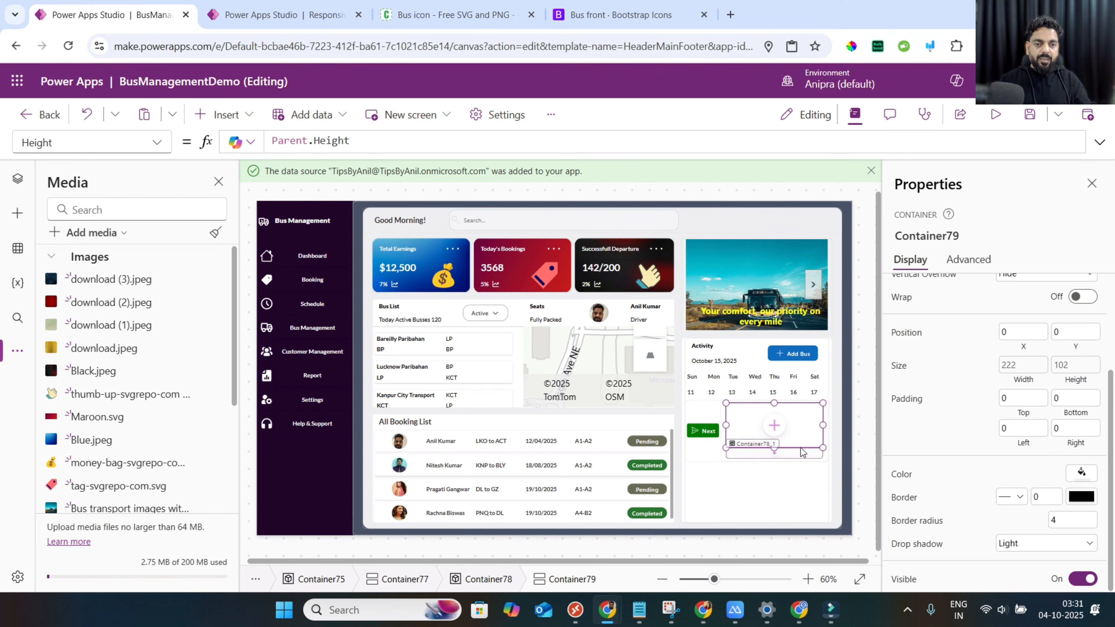
Insert a plain container inside the vertical container Container79.
{"action": "left_click", "coordinate": [773, 425]}
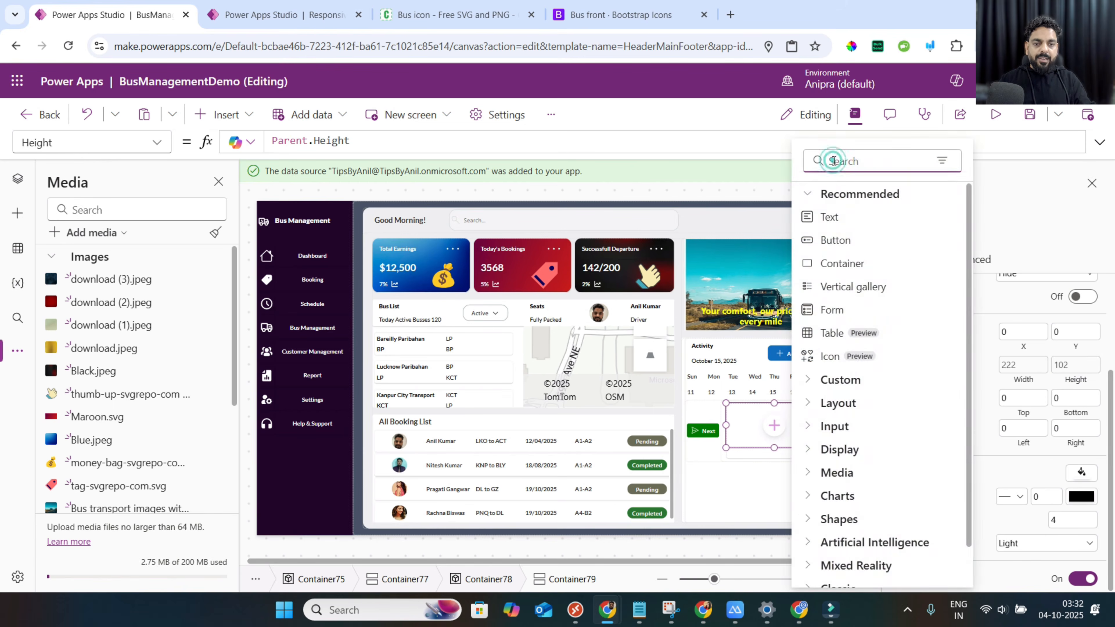
{"action": "type", "text": "cont"}
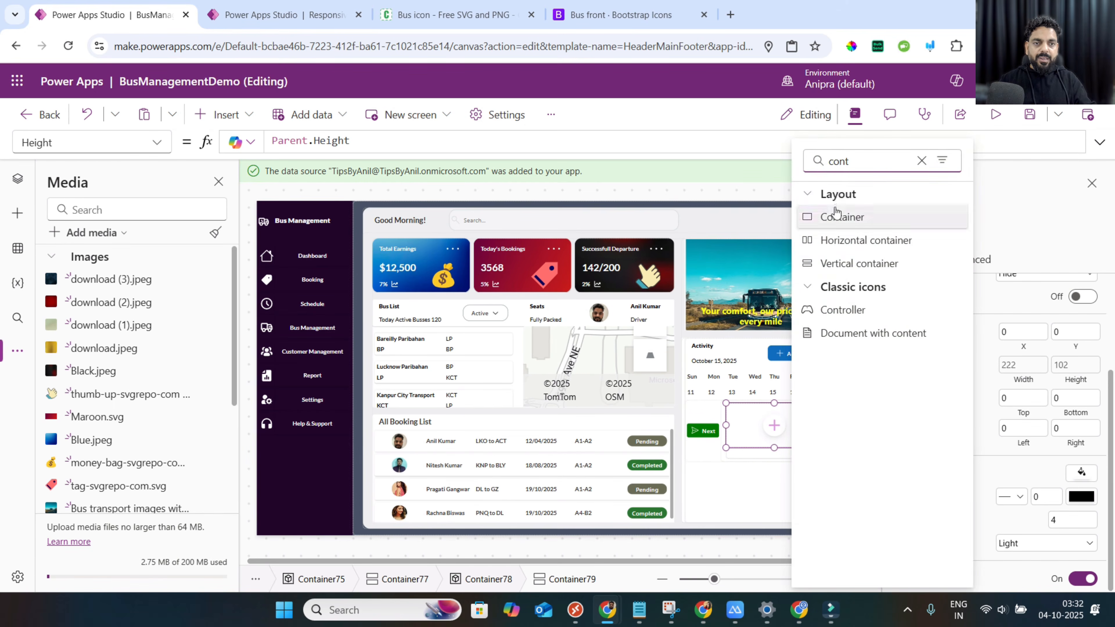
{"action": "left_click", "coordinate": [836, 217]}
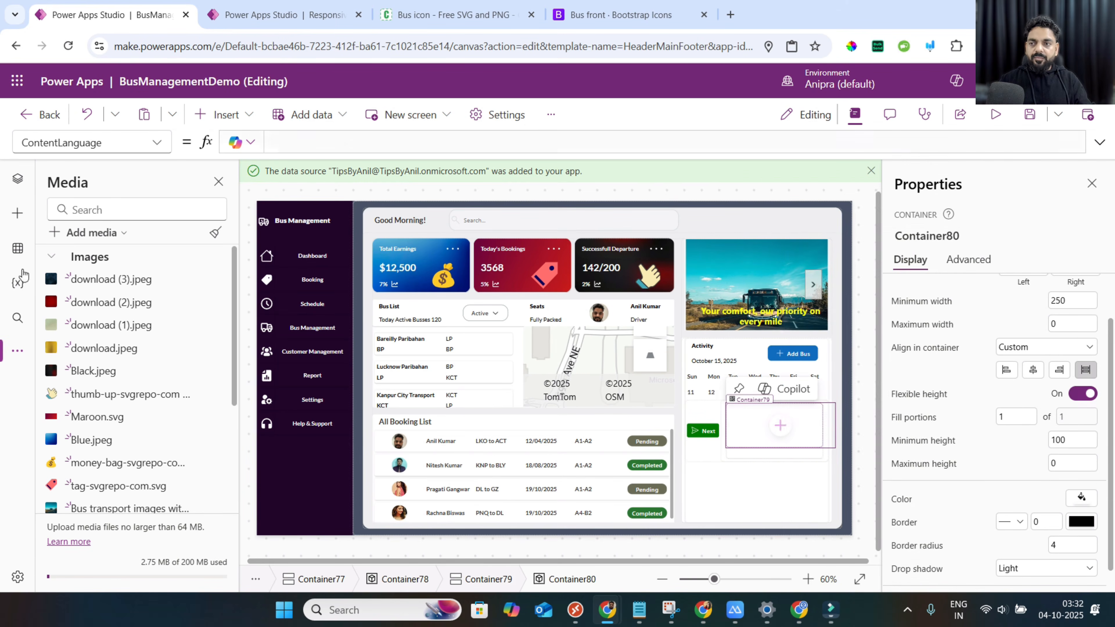
Duplicate Container80 by copying it and pasting the copy inside the vertical container Container79.
{"action": "left_click", "coordinate": [18, 178]}
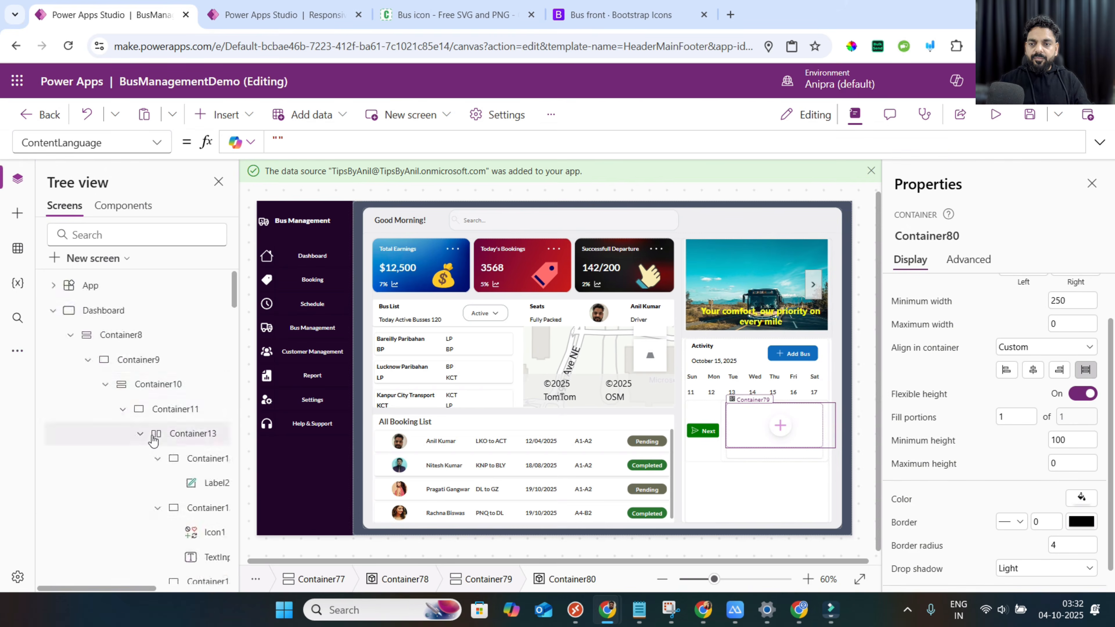
{"action": "scroll", "coordinate": [151, 438], "scroll_direction": "down", "scroll_amount": 10}
{"action": "scroll", "coordinate": [152, 440], "scroll_direction": "down", "scroll_amount": 5}
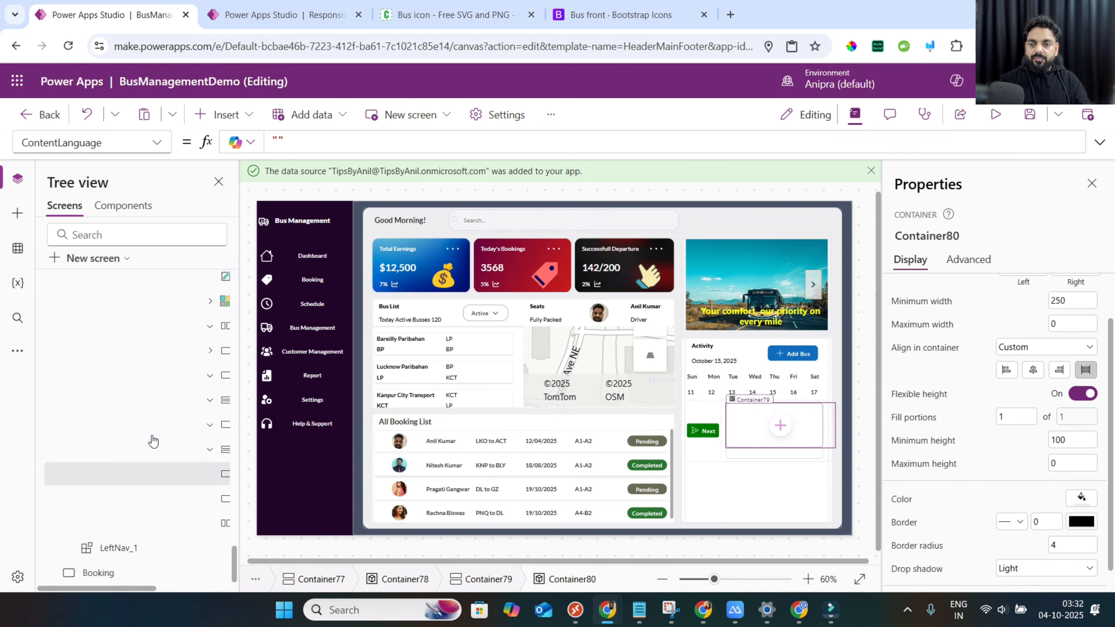
{"action": "scroll", "coordinate": [153, 441], "scroll_direction": "right", "scroll_amount": 2}
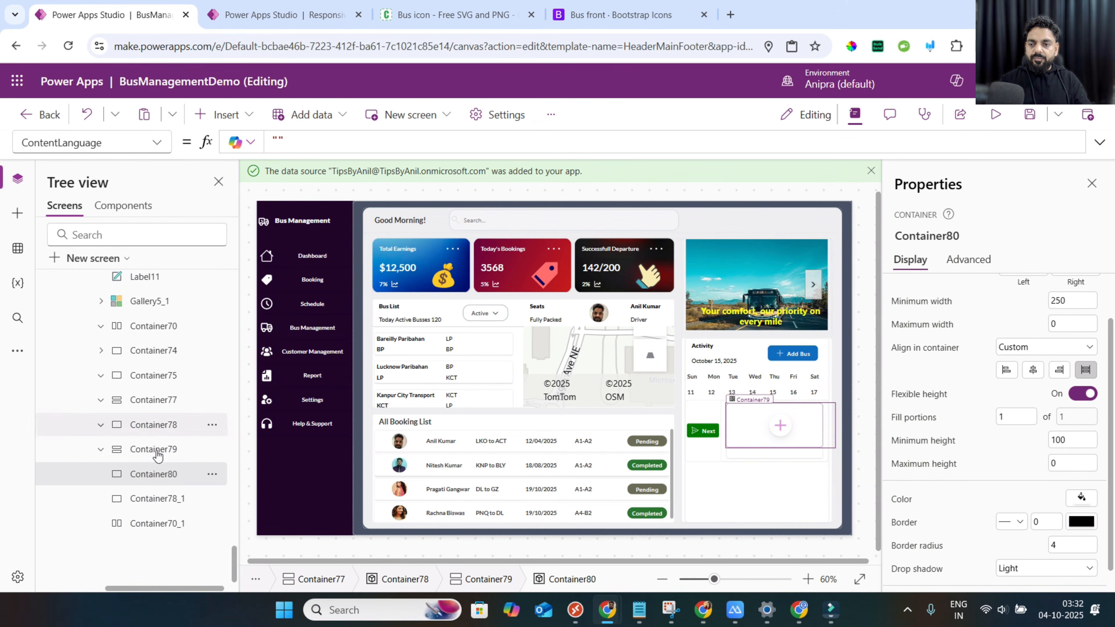
{"action": "right_click", "coordinate": [156, 479]}
{"action": "left_click", "coordinate": [202, 320]}
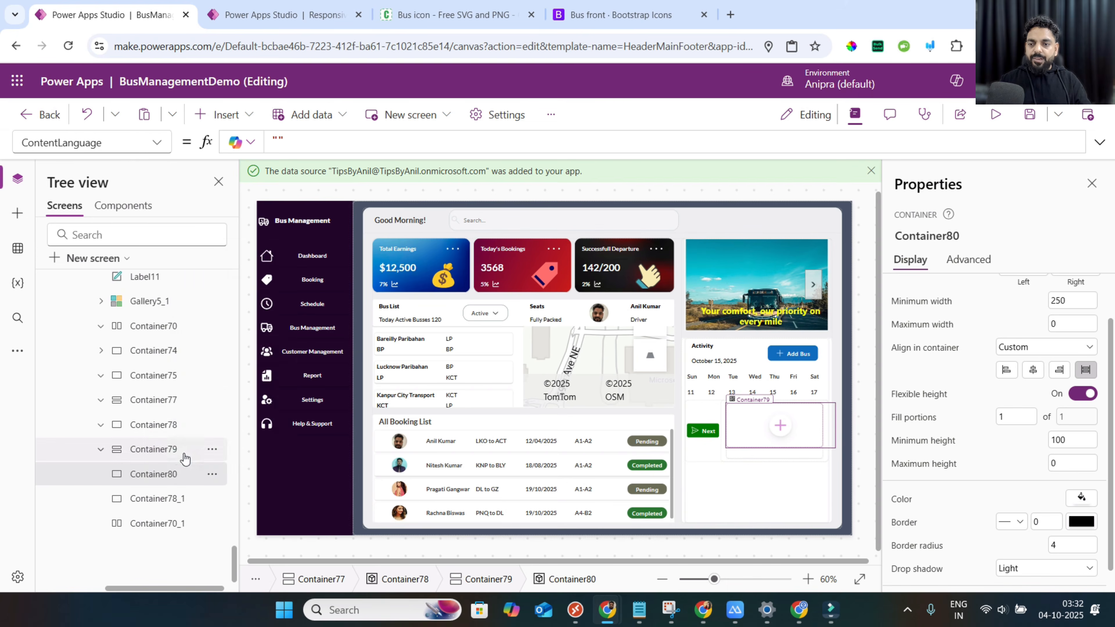
{"action": "right_click", "coordinate": [183, 456]}
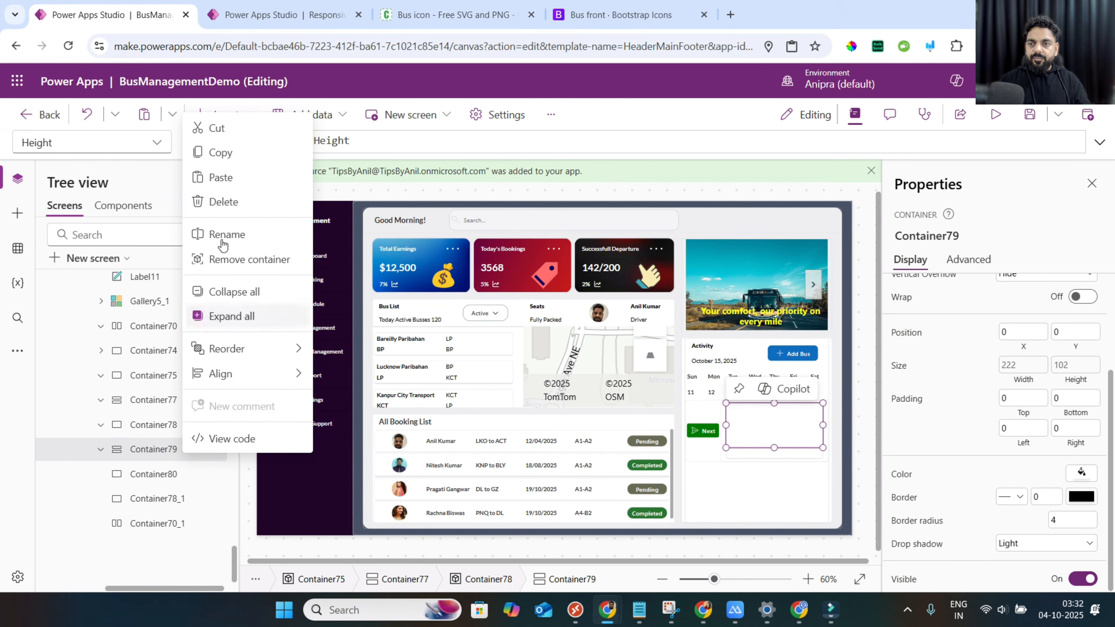
{"action": "left_click", "coordinate": [230, 180]}
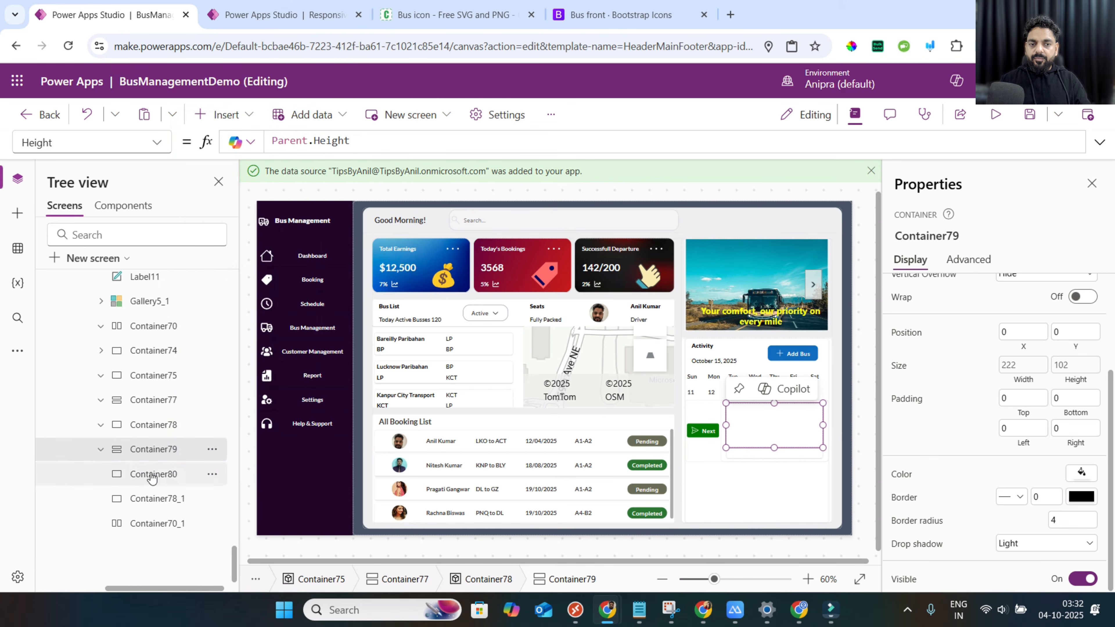
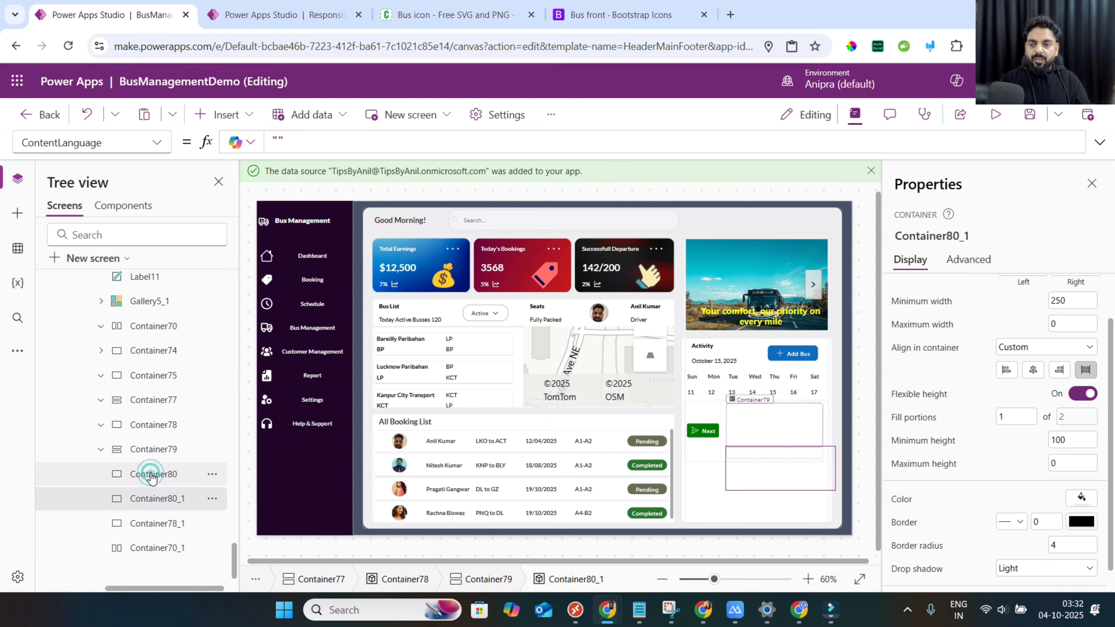
For both Container80 and its copy, set the minimum height and minimum width to 0 and the drop shadow to None.
{"action": "left_click", "coordinate": [151, 478], "text": "ctrl"}
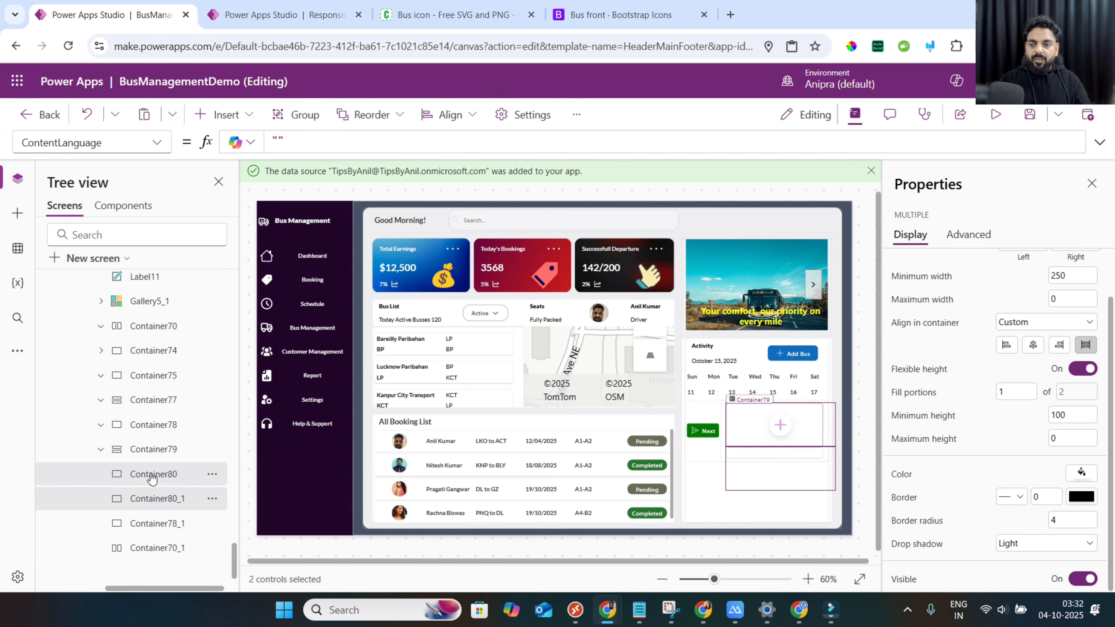
{"action": "double_click", "coordinate": [1081, 416]}
{"action": "type", "text": "0"}
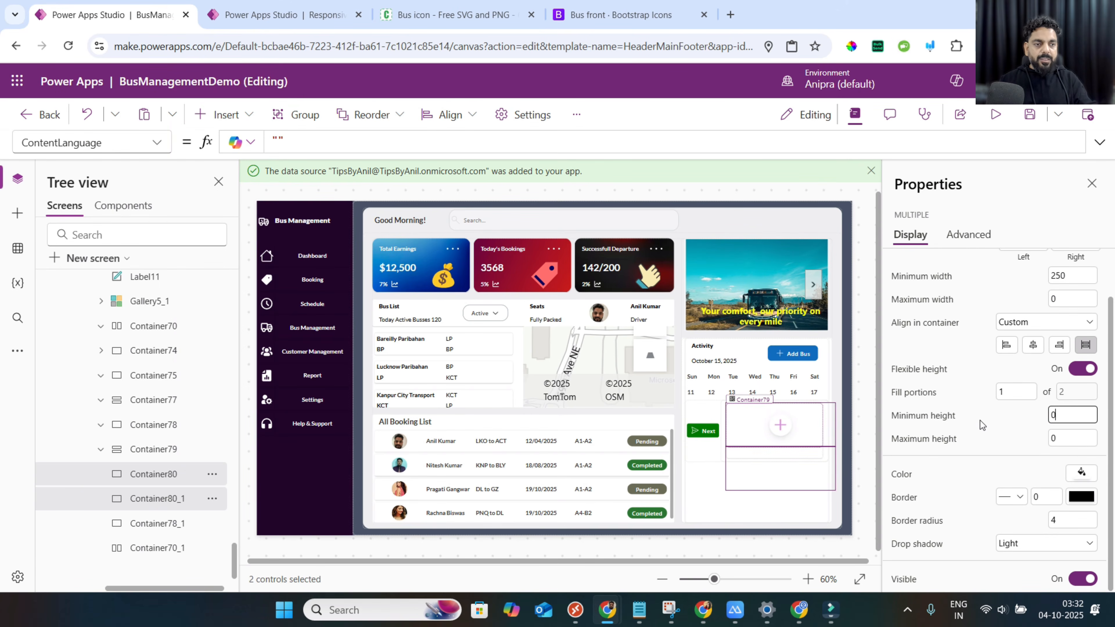
{"action": "double_click", "coordinate": [1074, 273]}
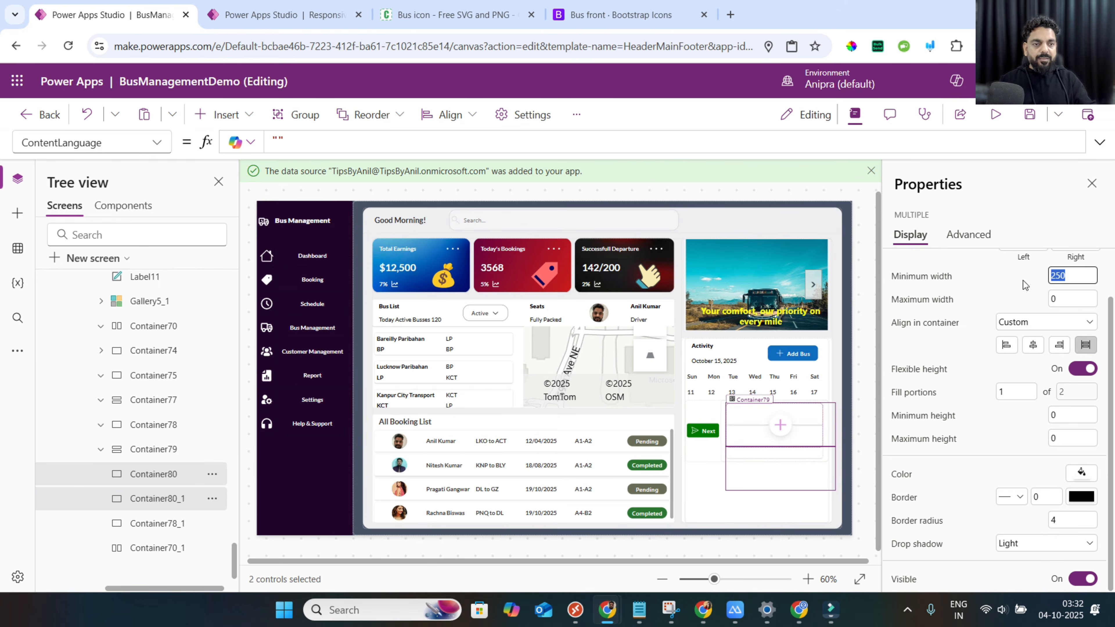
{"action": "type", "text": "0"}
{"action": "left_click", "coordinate": [994, 443]}
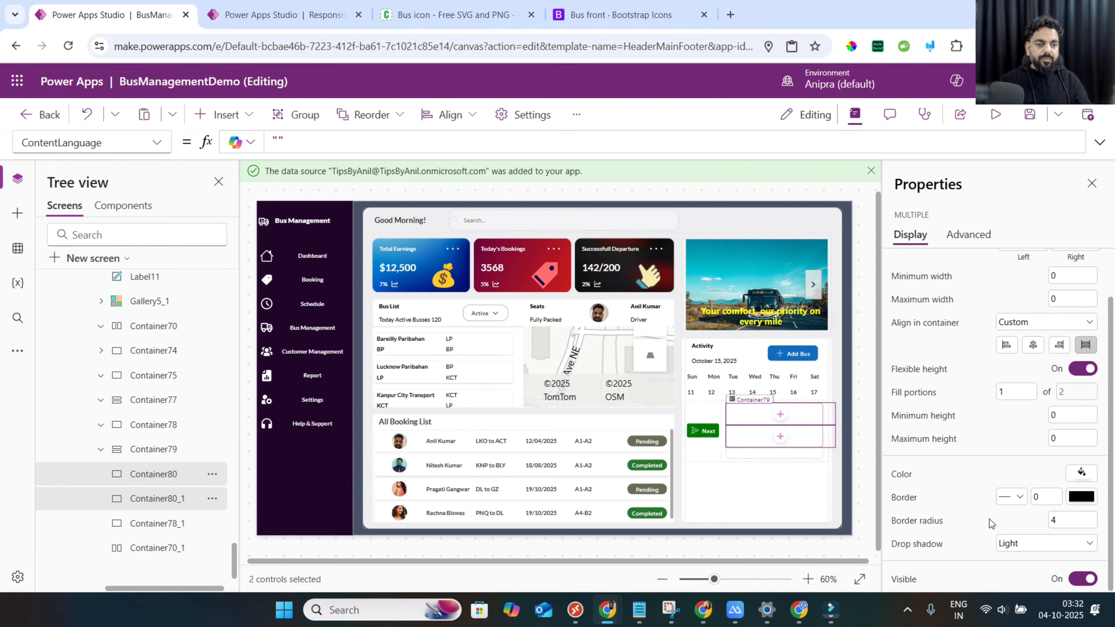
{"action": "left_click", "coordinate": [1009, 544]}
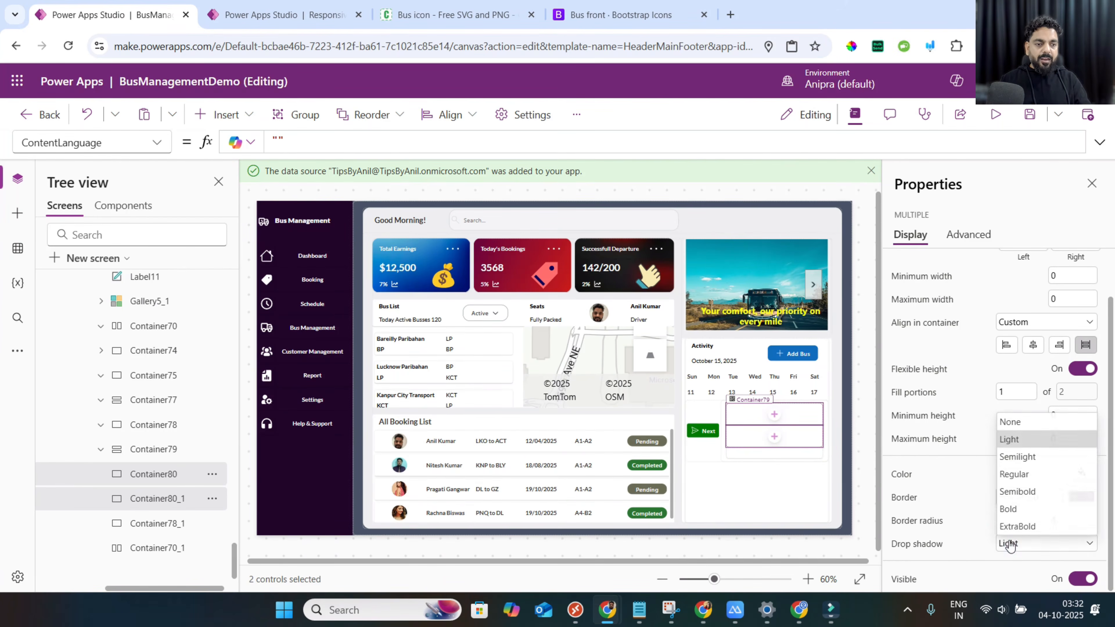
{"action": "left_click", "coordinate": [1021, 425]}
Insert a text label inside Container80 with the text "Delhi Express".
{"action": "left_click", "coordinate": [170, 480]}
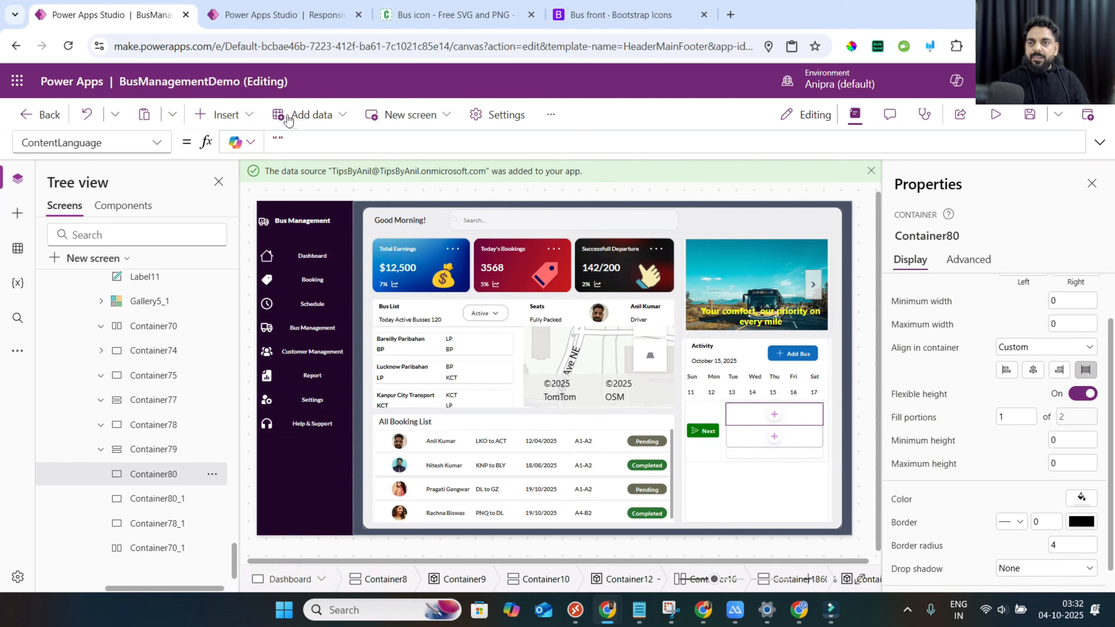
{"action": "left_click", "coordinate": [237, 121]}
{"action": "left_click", "coordinate": [259, 149]}
{"action": "type", "text": "lab"}
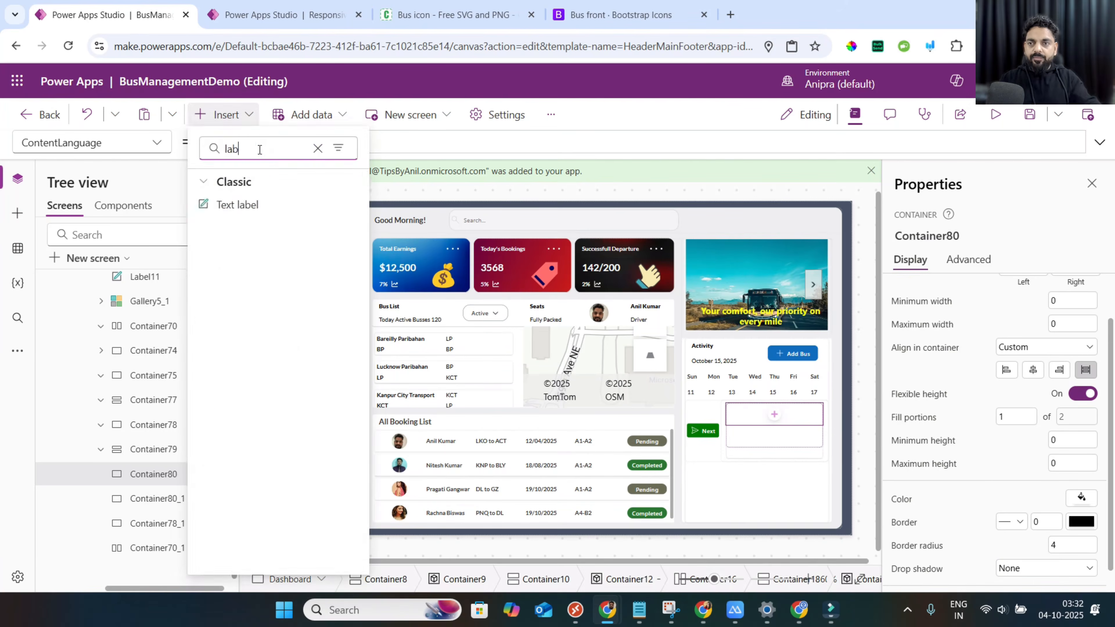
{"action": "left_click", "coordinate": [236, 205]}
{"action": "double_click", "coordinate": [299, 141]}
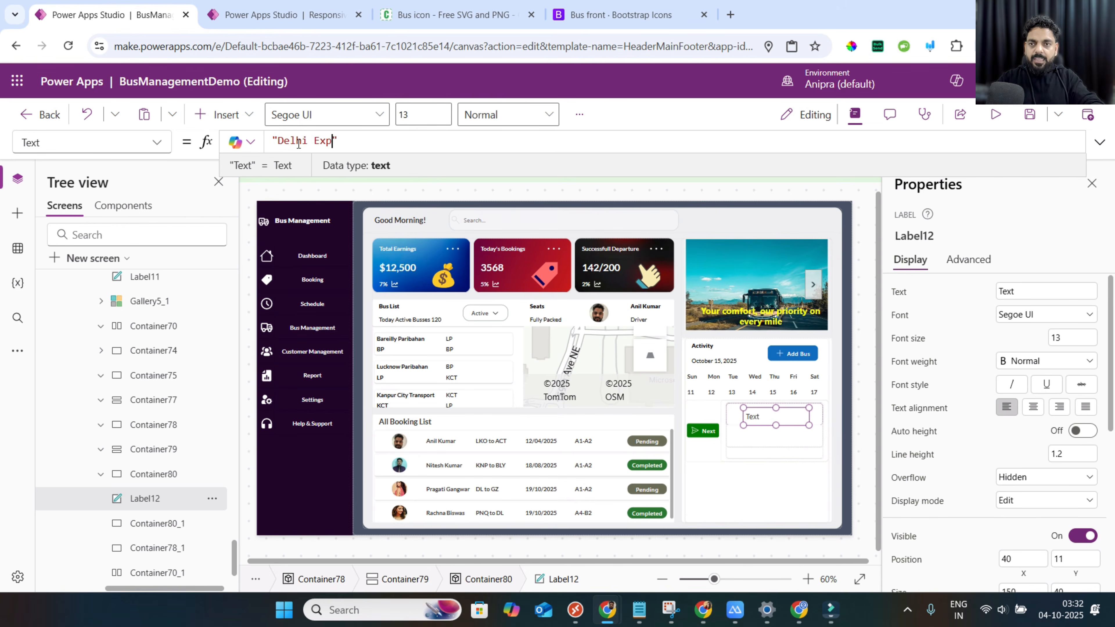
Set the Delhi Express label's font to the _Font variable.
{"action": "left_click", "coordinate": [900, 316]}
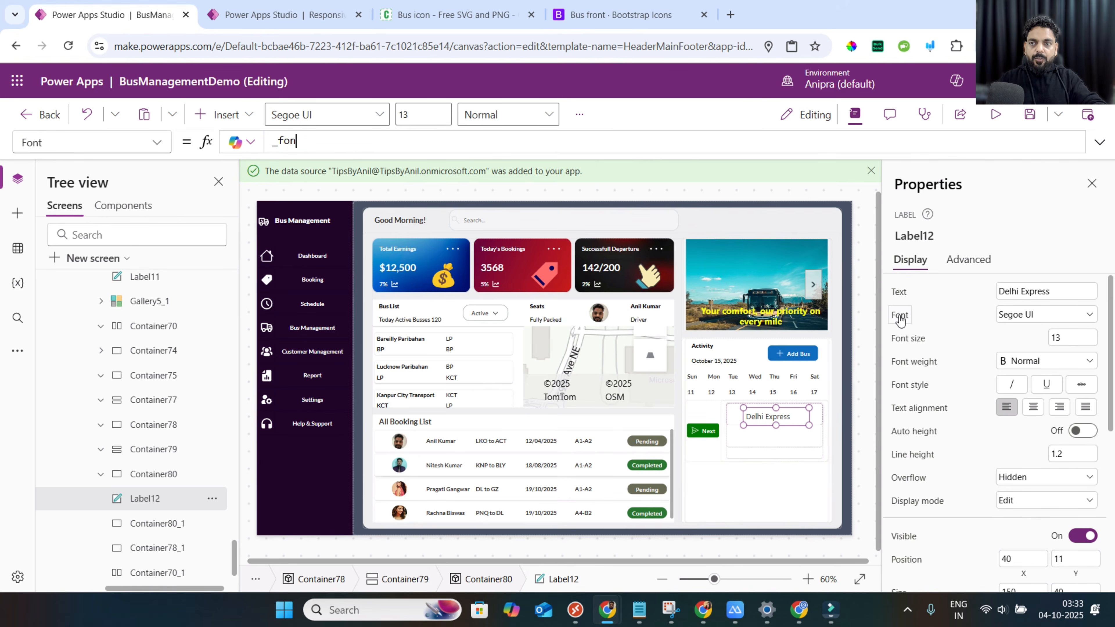
{"action": "type", "text": "_fon"}
{"action": "key", "text": "Tab"}
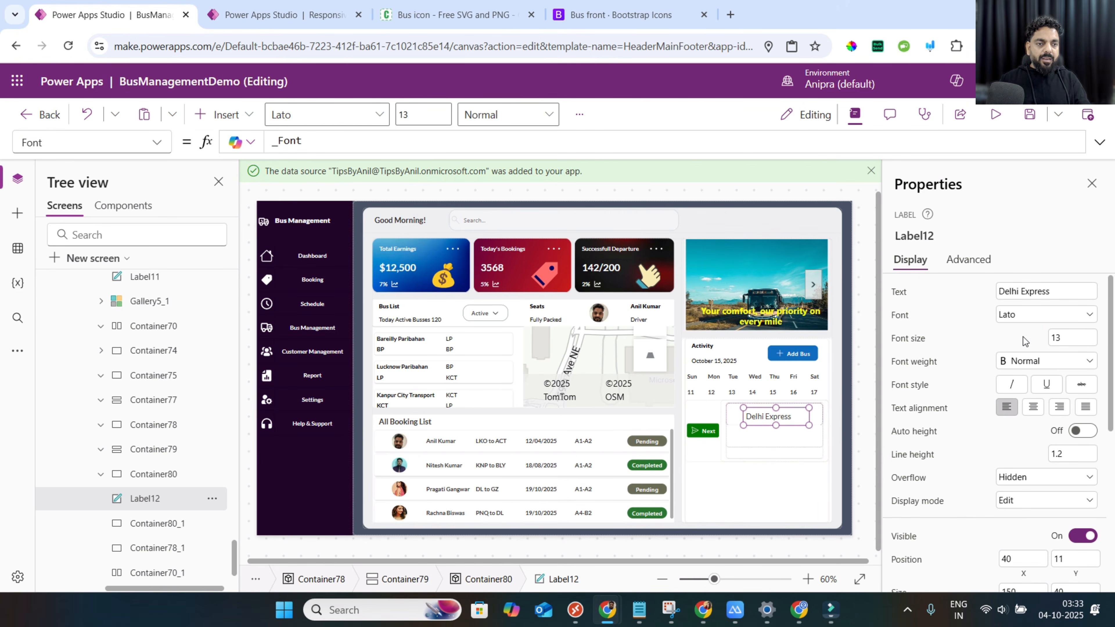
Format the Delhi Express label with the Lato Black font, size _FontSize and Bold weight.
{"action": "left_click", "coordinate": [1026, 319]}
{"action": "left_click", "coordinate": [1026, 434]}
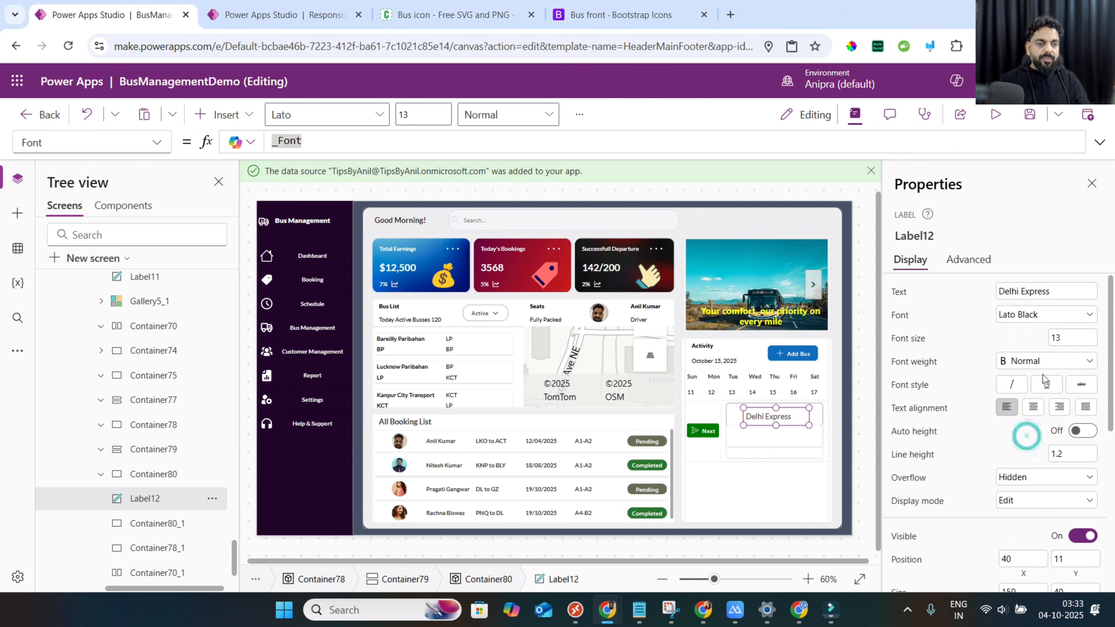
{"action": "left_click", "coordinate": [909, 346]}
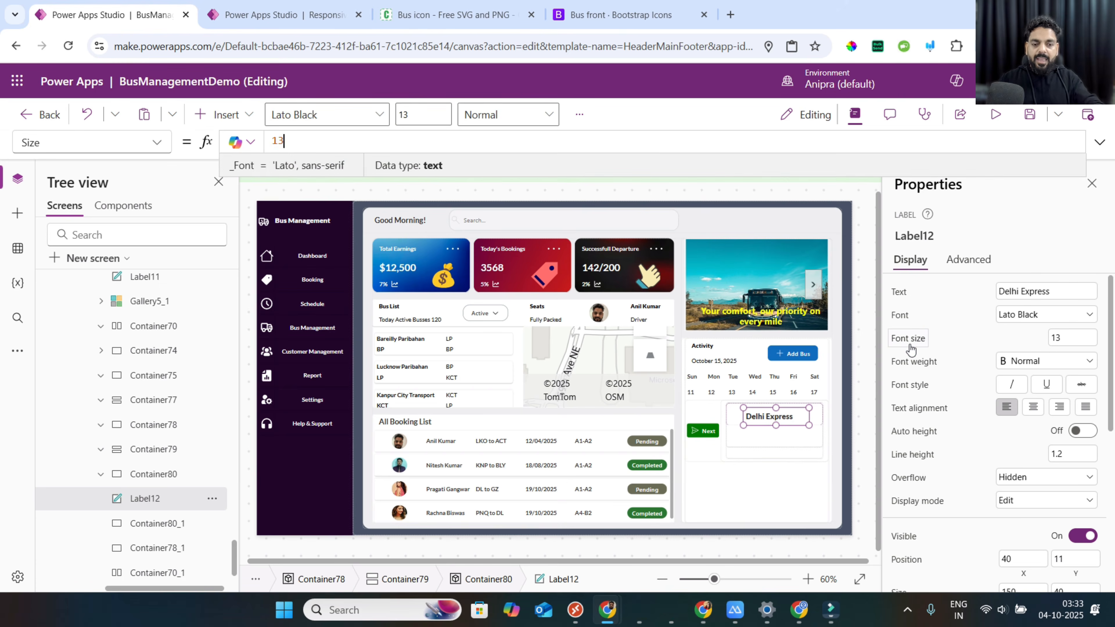
{"action": "key", "text": "BackSpace"}
{"action": "key", "text": "BackSpace"}
{"action": "type", "text": "_Fon"}
{"action": "key", "text": "Tab"}
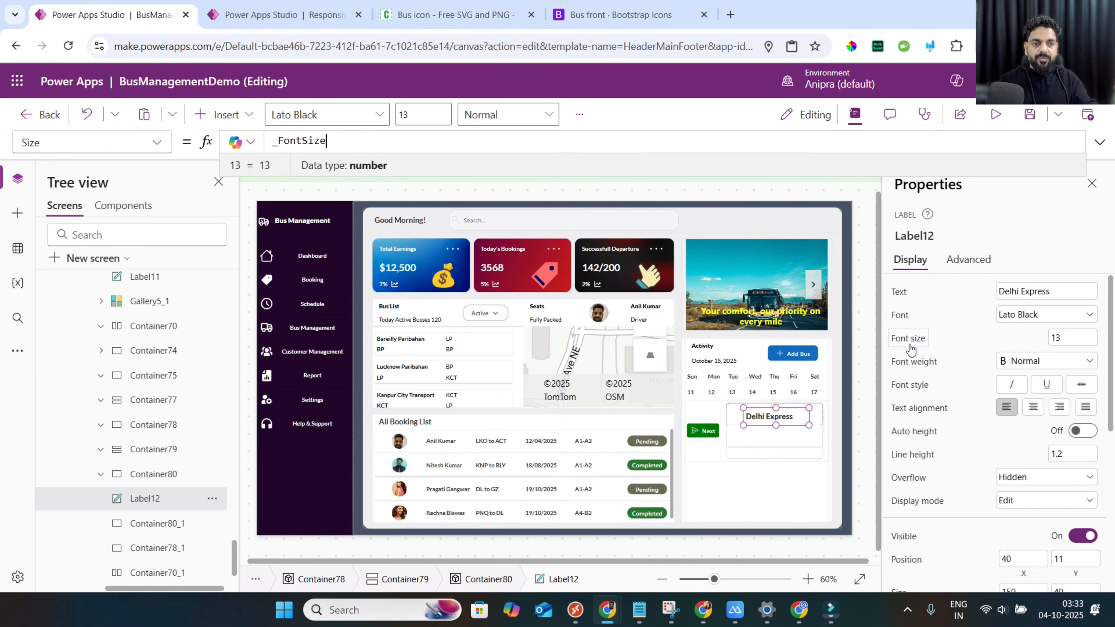
{"action": "left_click", "coordinate": [1023, 361]}
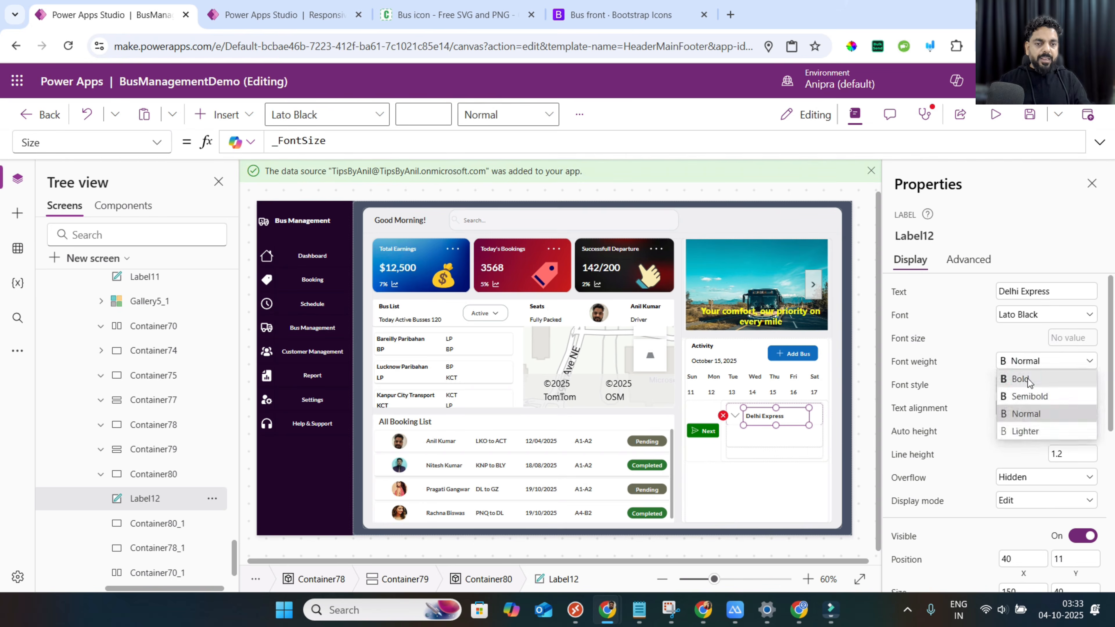
{"action": "left_click", "coordinate": [1027, 379]}
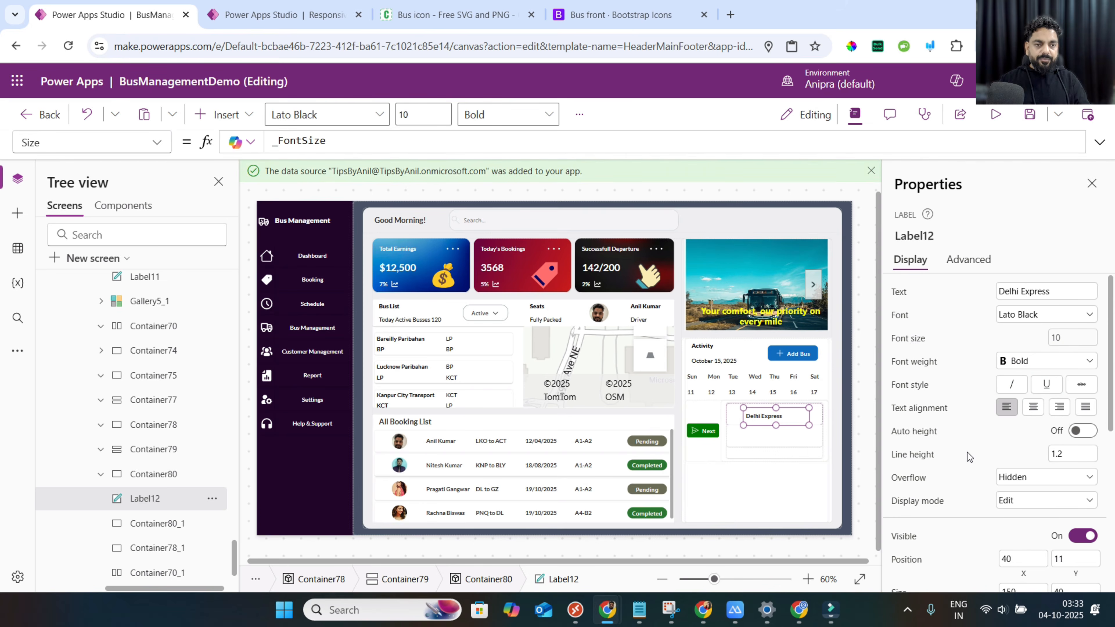
Size the Delhi Express label to its parent, with width Parent.Width and height Parent.Height.
{"action": "scroll", "coordinate": [966, 452], "scroll_direction": "down", "scroll_amount": 4}
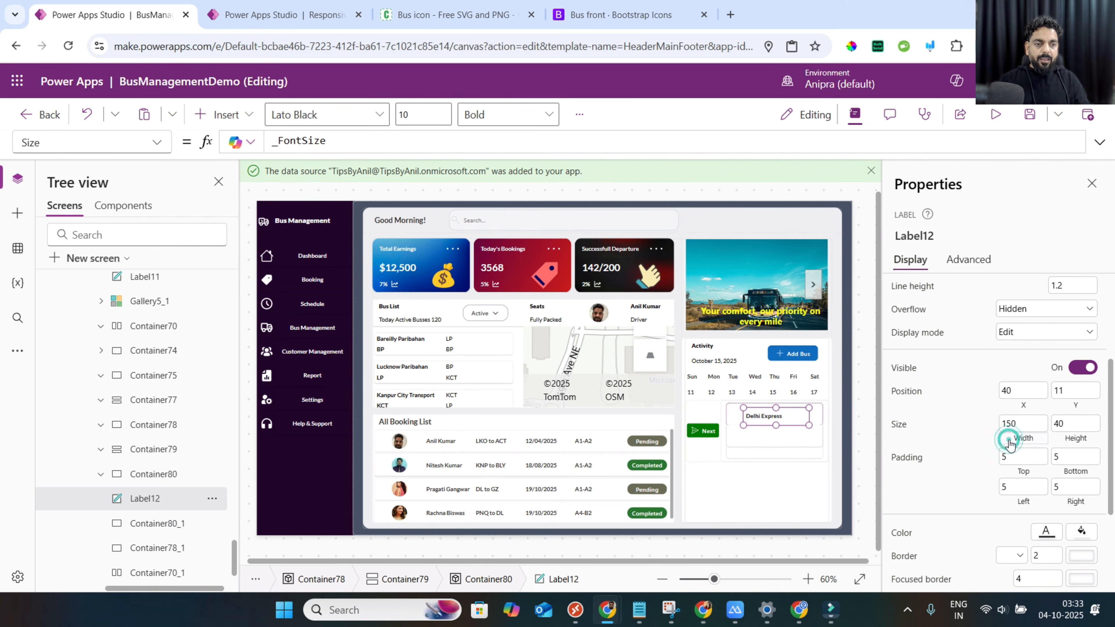
{"action": "left_click", "coordinate": [1009, 439]}
{"action": "type", "text": "pa"}
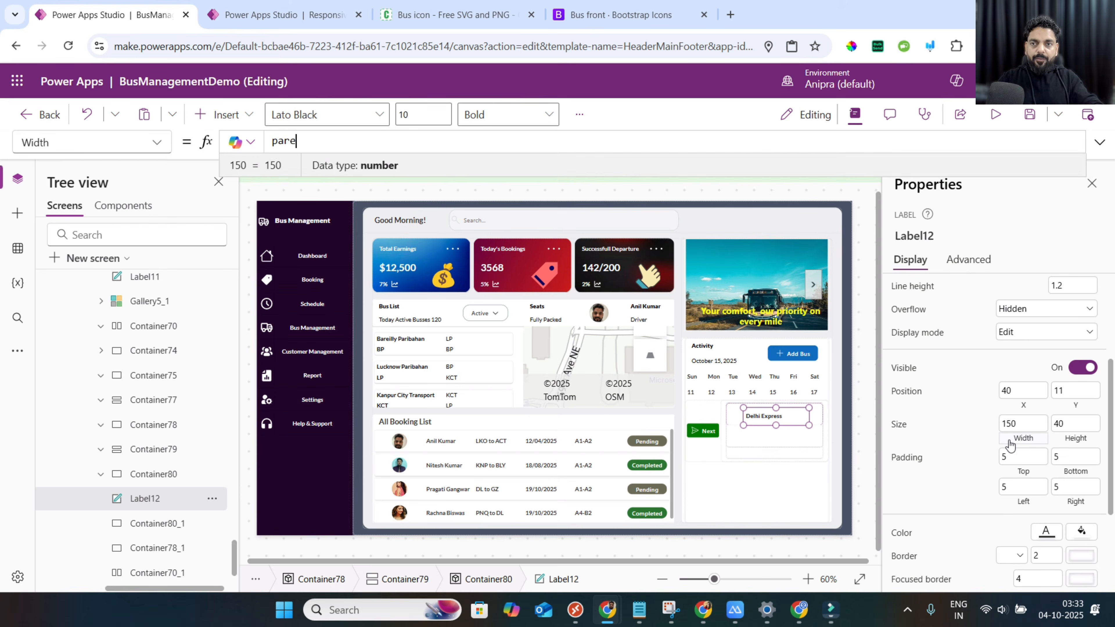
{"action": "type", "text": "re"}
{"action": "key", "text": "Tab"}
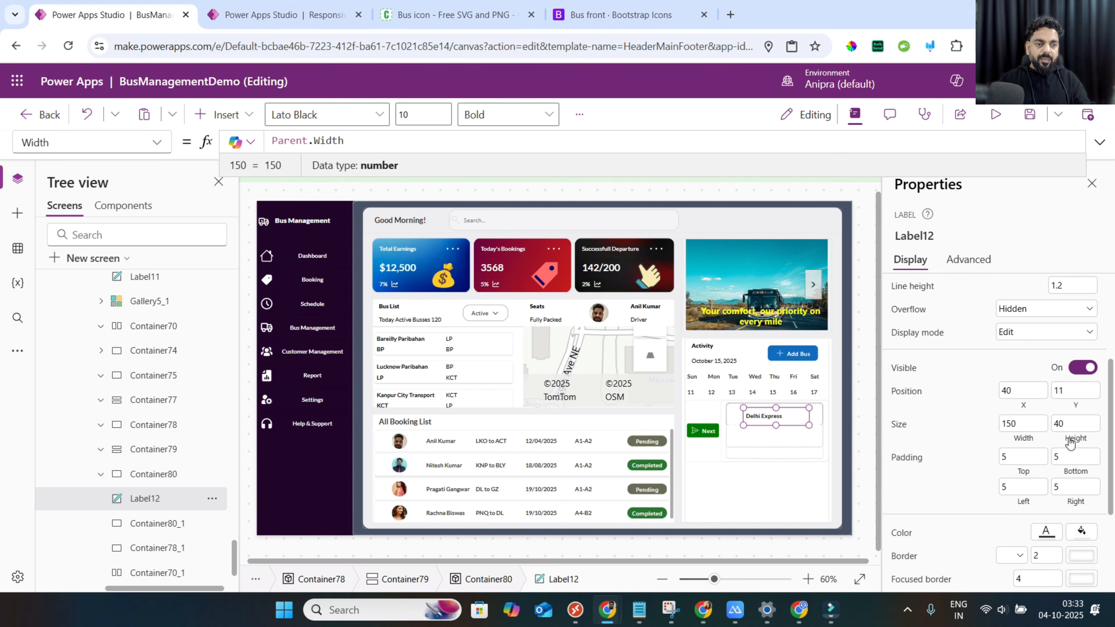
{"action": "left_click", "coordinate": [1069, 439]}
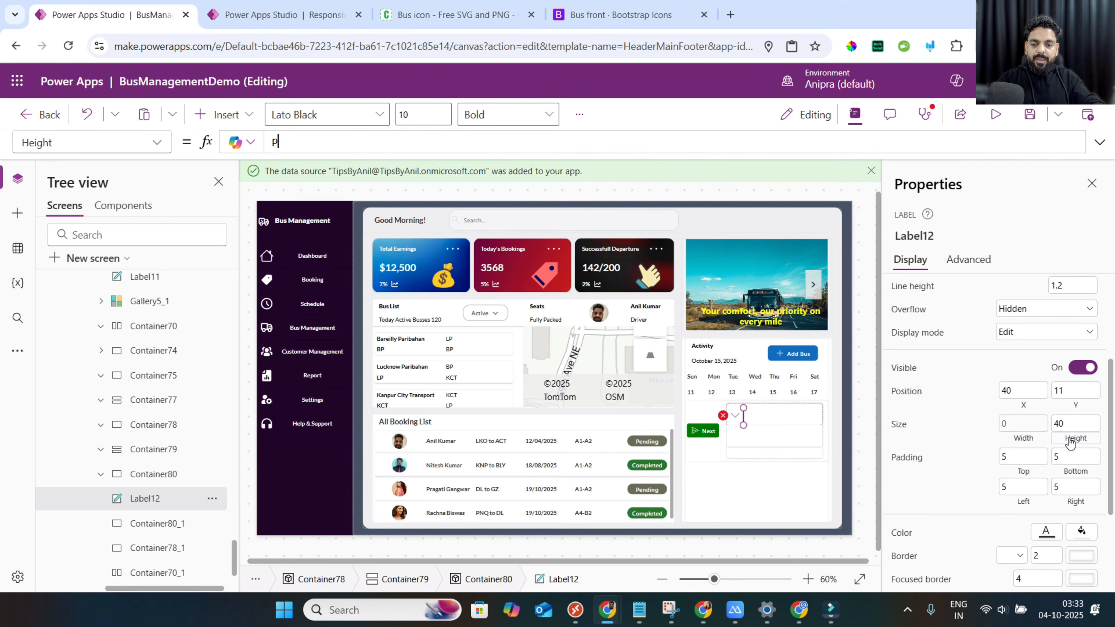
{"action": "type", "text": "pare"}
{"action": "key", "text": "Tab"}
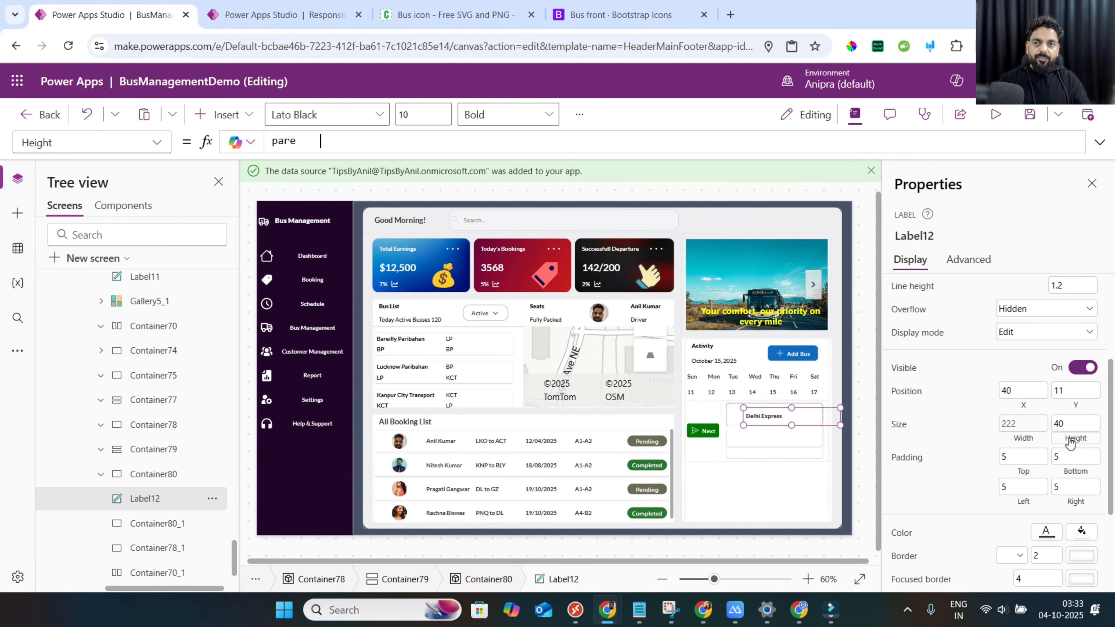
{"action": "key", "text": "BackSpace"}
{"action": "key", "text": "BackSpace"}
{"action": "key", "text": "BackSpace"}
{"action": "key", "text": "BackSpace"}
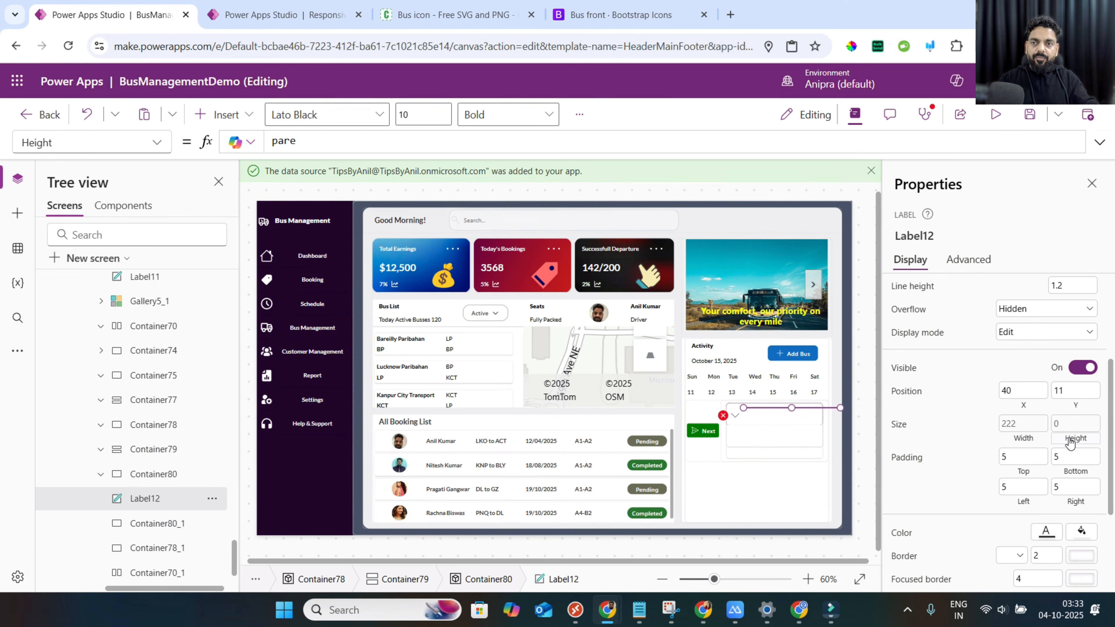
{"action": "type", "text": "nt.Height"}
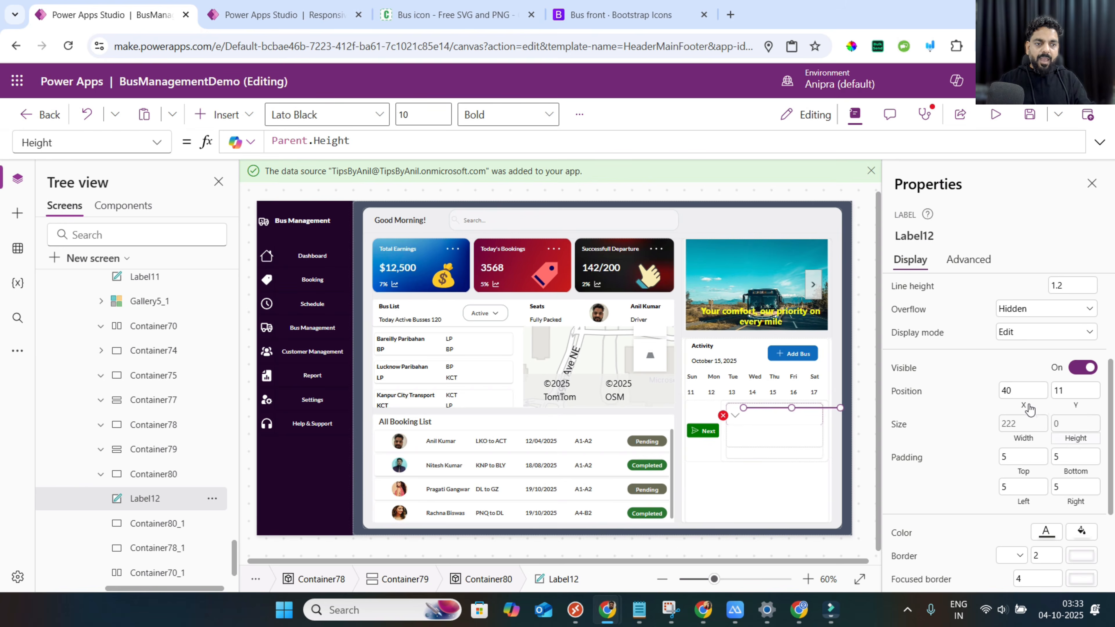
Position the Delhi Express label at X 0 and Y 0 within its container.
{"action": "left_click", "coordinate": [1029, 408]}
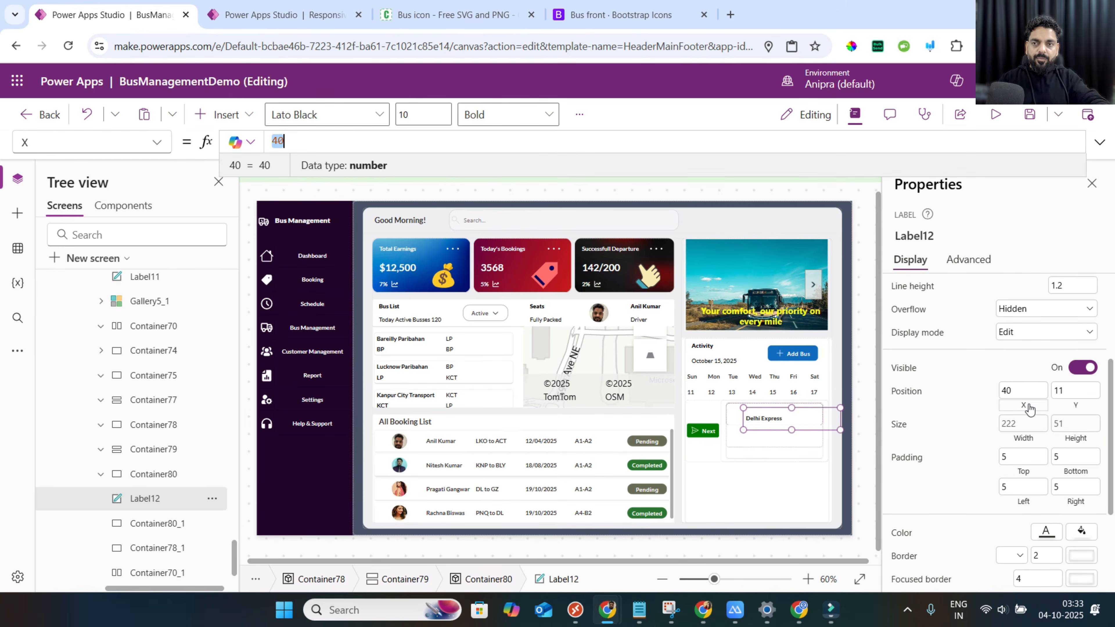
{"action": "type", "text": "0"}
{"action": "left_click", "coordinate": [1077, 408]}
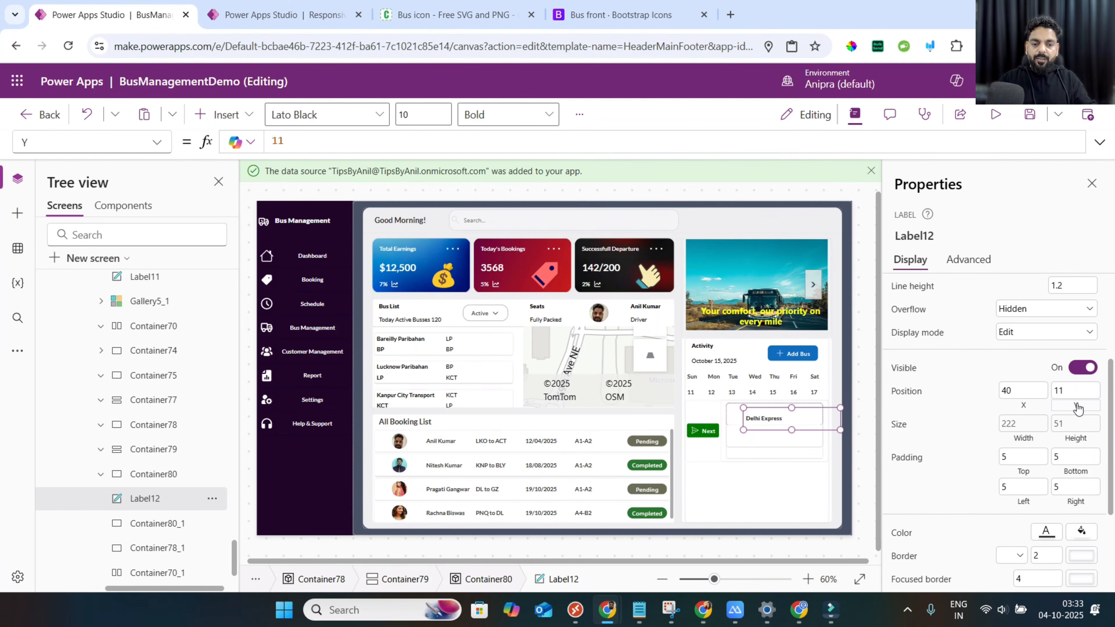
{"action": "type", "text": "0"}
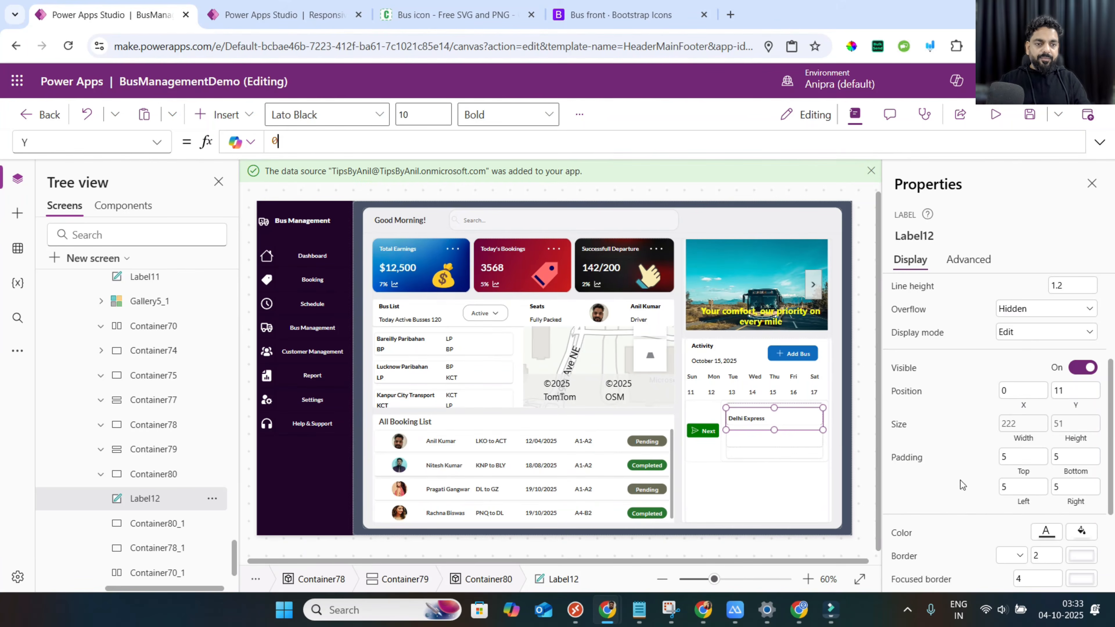
Change the Delhi Express label's text color to the standard bright red.
{"action": "left_click", "coordinate": [1046, 532]}
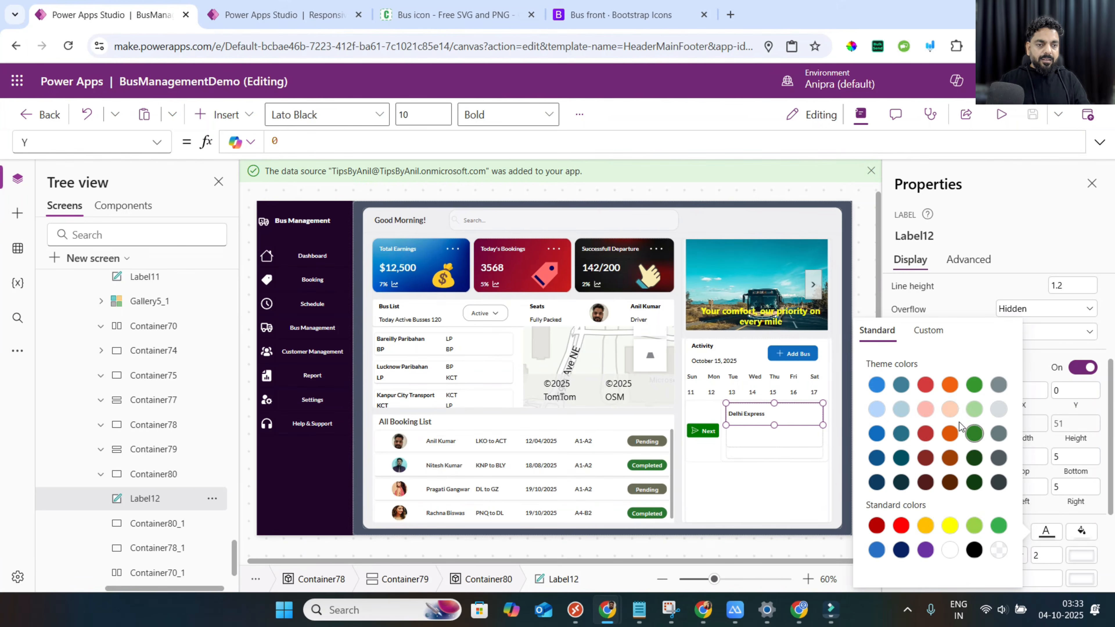
{"action": "left_click", "coordinate": [903, 525]}
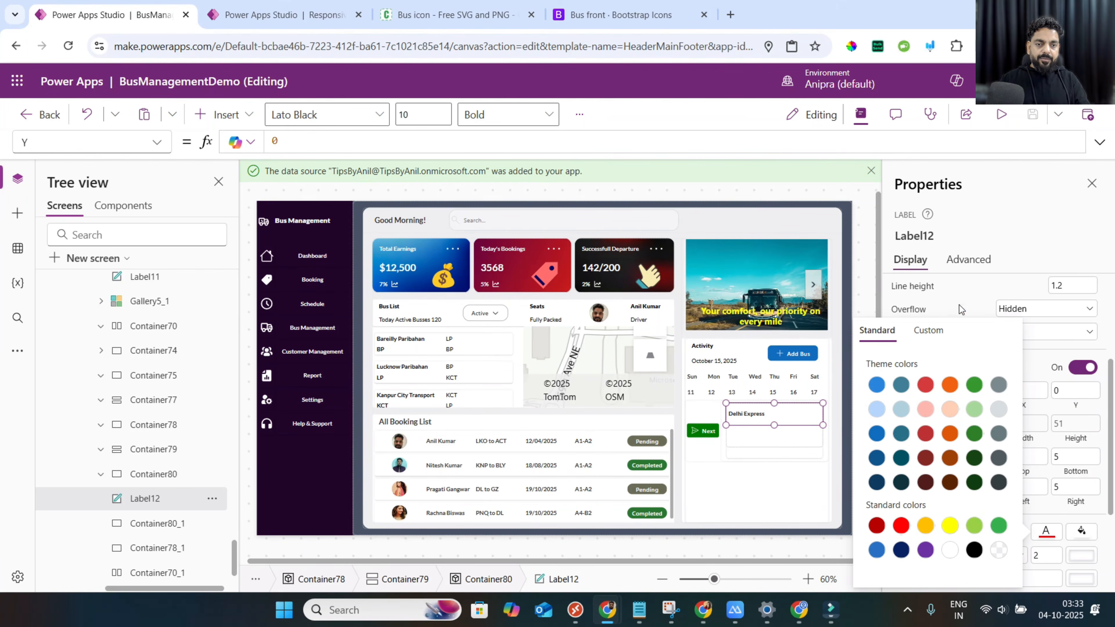
{"action": "left_click", "coordinate": [991, 216]}
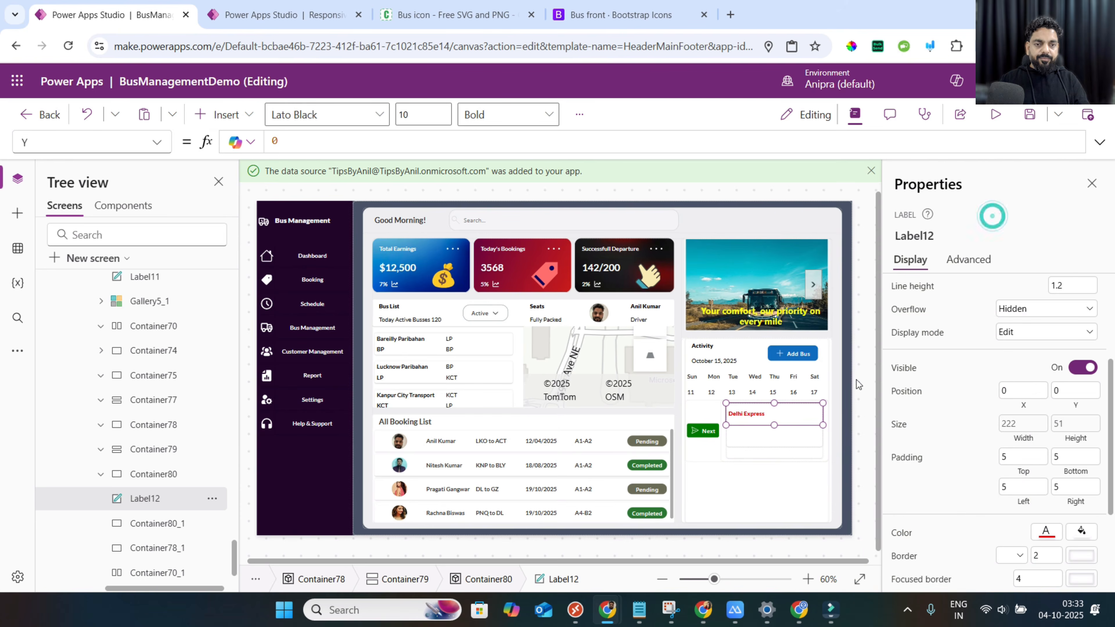
Copy the red Delhi Express label and paste it into both Container80_1 and Container78_1.
{"action": "right_click", "coordinate": [150, 502]}
{"action": "left_click", "coordinate": [199, 256]}
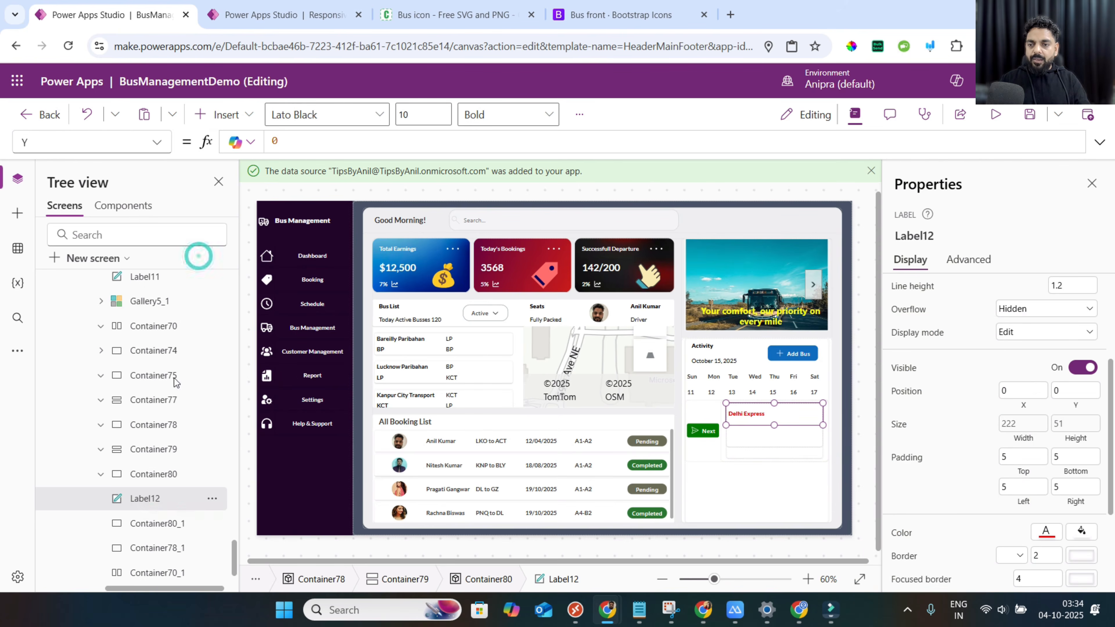
{"action": "left_click", "coordinate": [166, 528]}
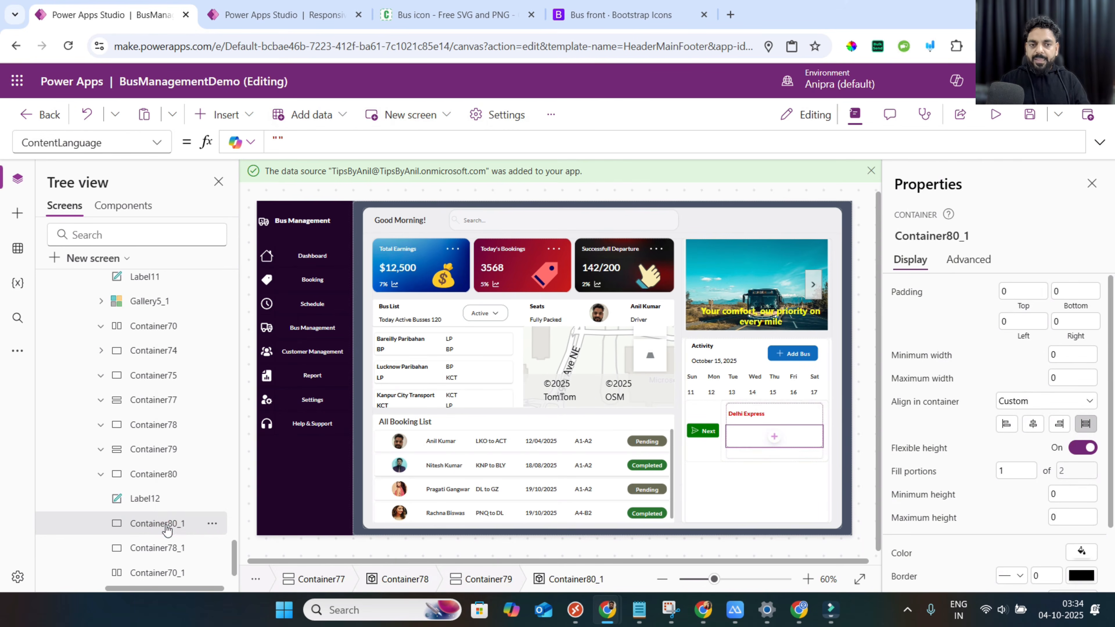
{"action": "right_click", "coordinate": [167, 524]}
{"action": "left_click", "coordinate": [196, 394]}
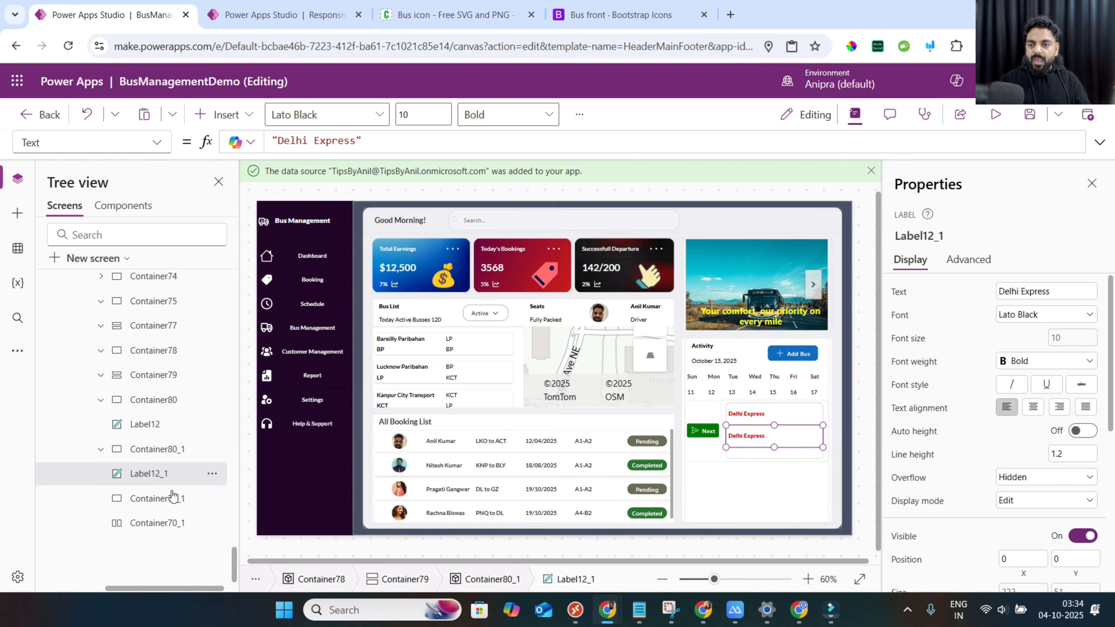
{"action": "left_click", "coordinate": [169, 500]}
{"action": "right_click", "coordinate": [169, 500]}
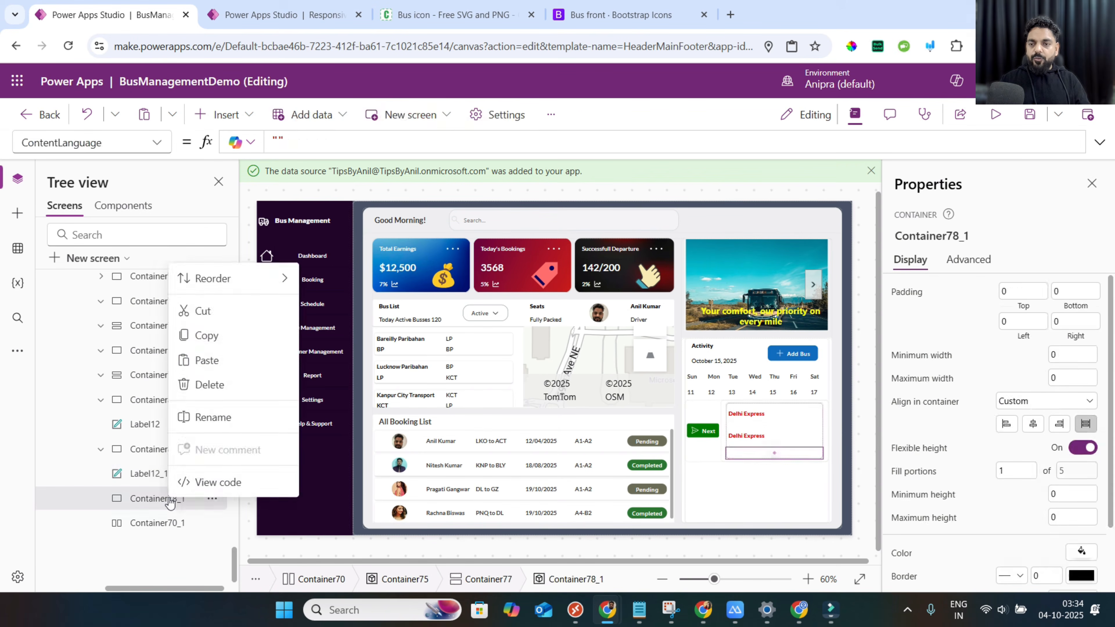
{"action": "left_click", "coordinate": [204, 358]}
Change the text color of the label in Container78_1 to white and the label in Container80_1 to dark blue.
{"action": "scroll", "coordinate": [998, 496], "scroll_direction": "down", "scroll_amount": 5}
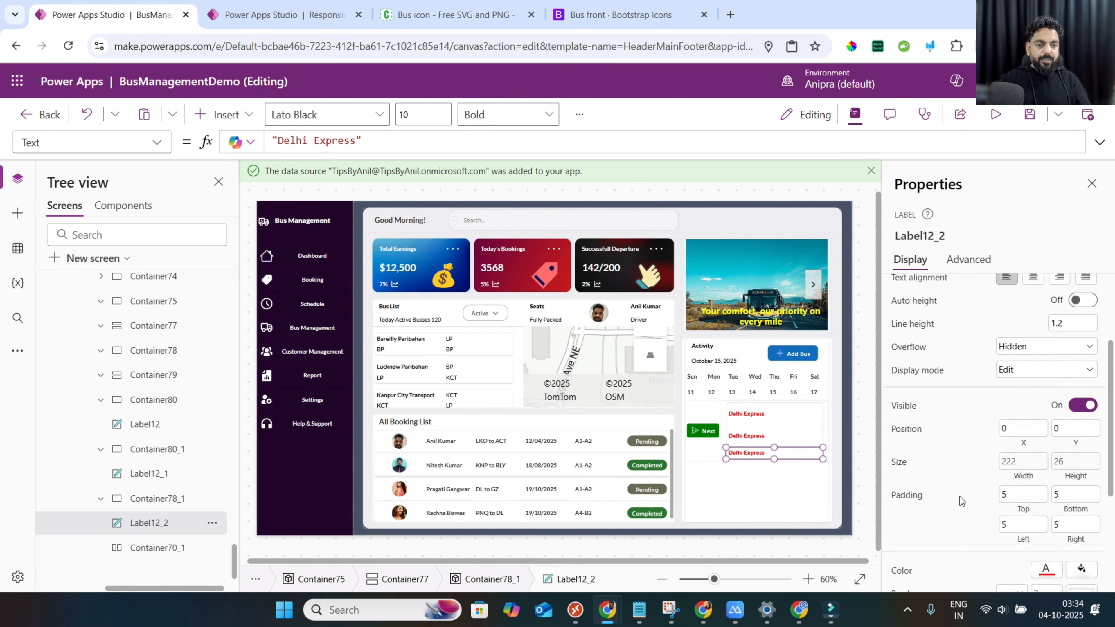
{"action": "left_click", "coordinate": [1044, 502]}
{"action": "left_click", "coordinate": [773, 435]}
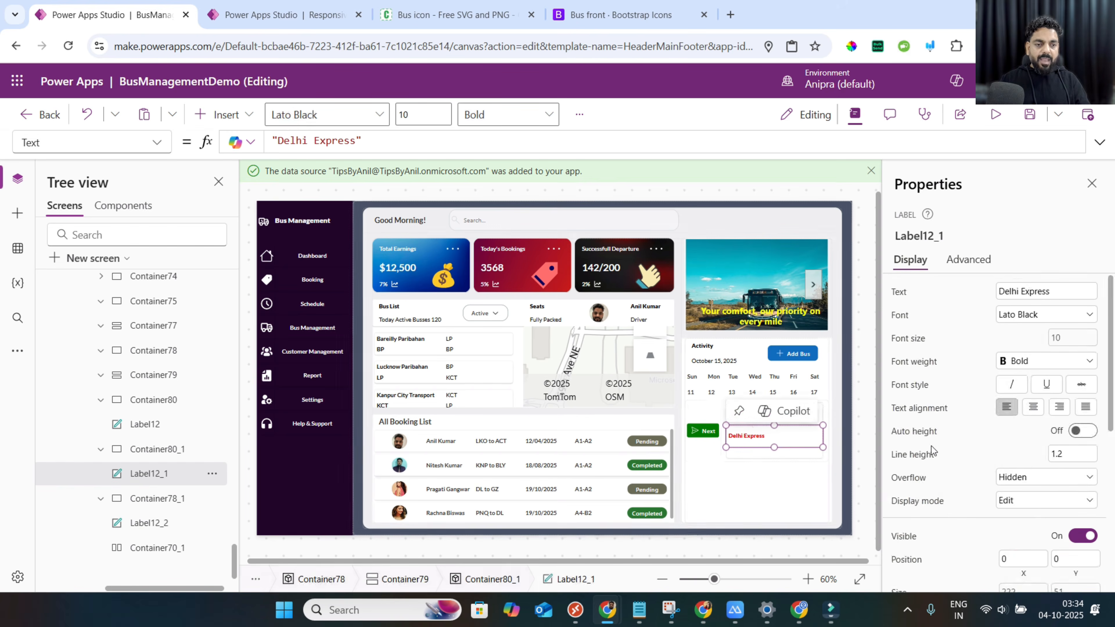
{"action": "scroll", "coordinate": [966, 458], "scroll_direction": "down", "scroll_amount": 5}
{"action": "left_click", "coordinate": [1040, 485]}
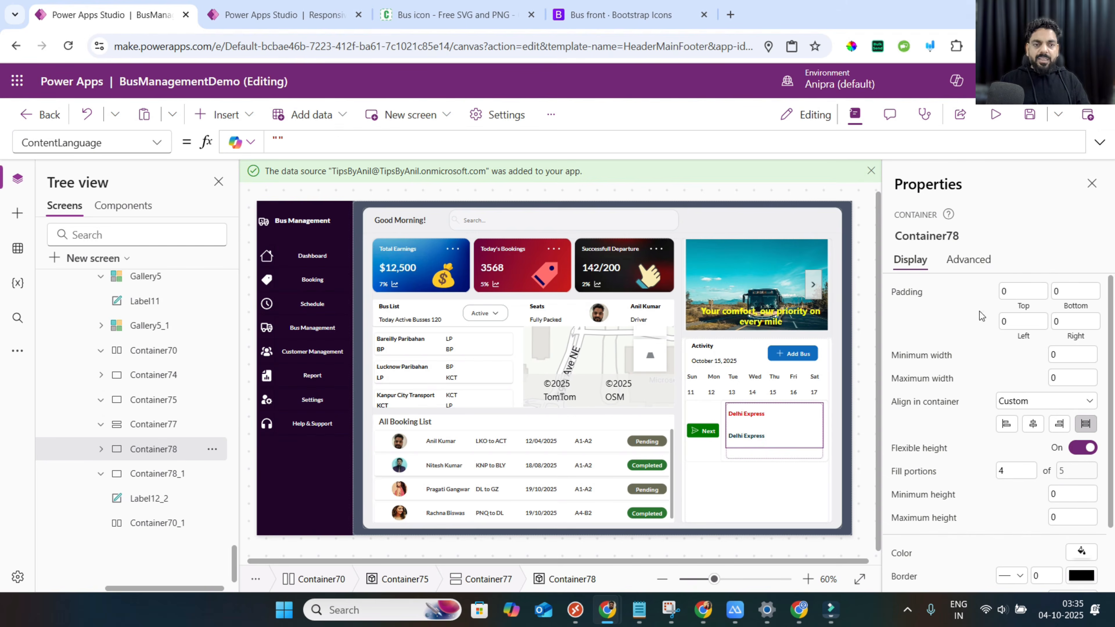
Insert an image into Container78 and send it to the back, behind the bus labels.
{"action": "left_click", "coordinate": [220, 115]}
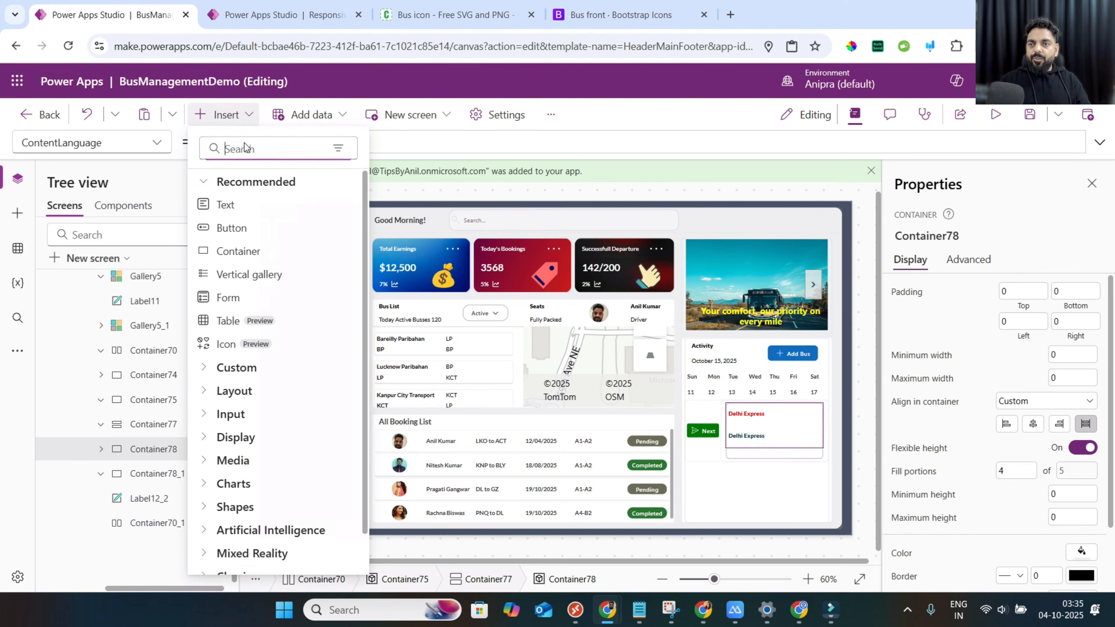
{"action": "type", "text": "imag"}
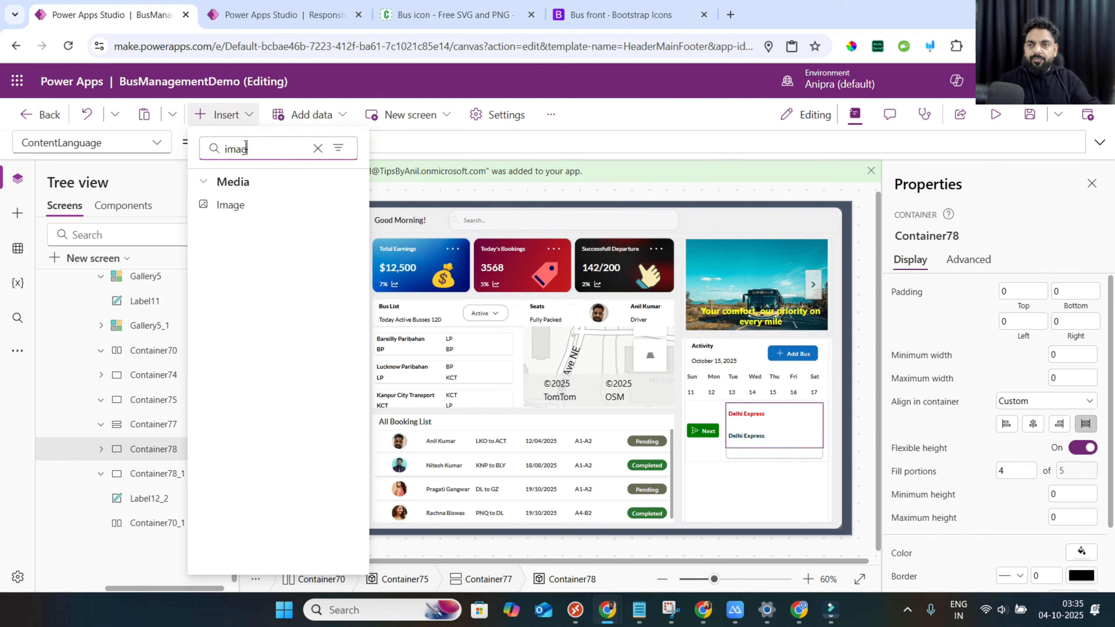
{"action": "left_click", "coordinate": [242, 205]}
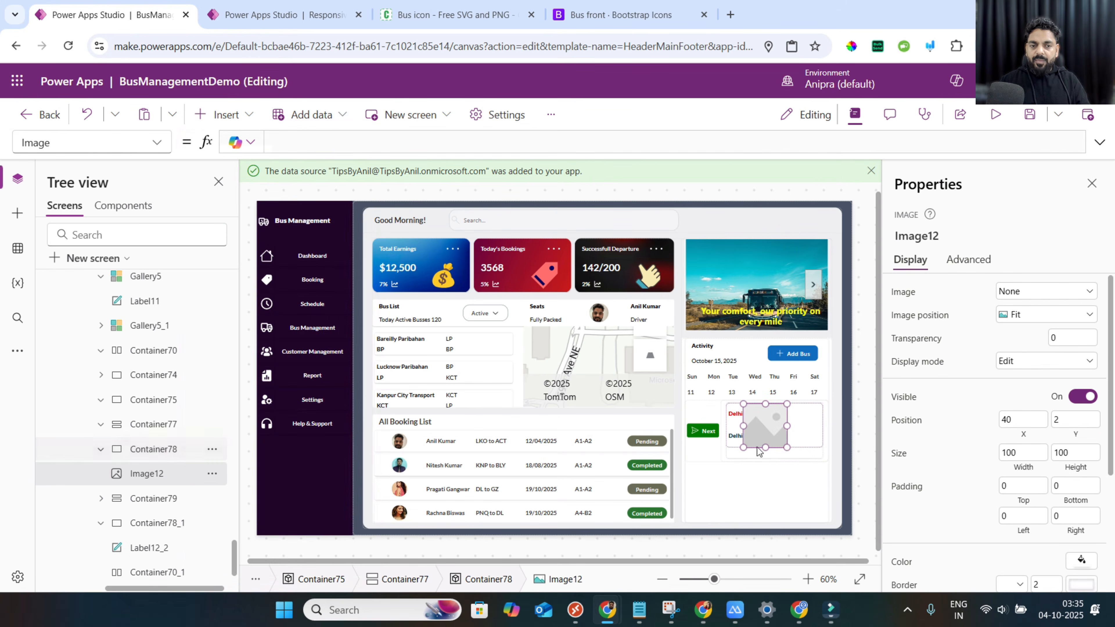
{"action": "right_click", "coordinate": [763, 423]}
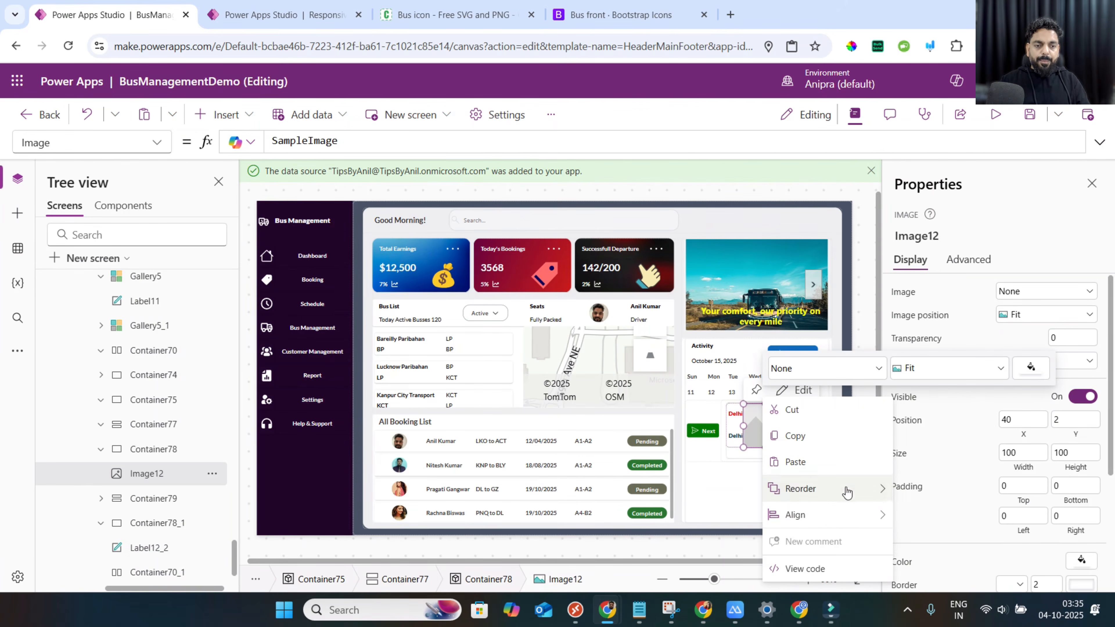
{"action": "mouse_move", "coordinate": [848, 493]}
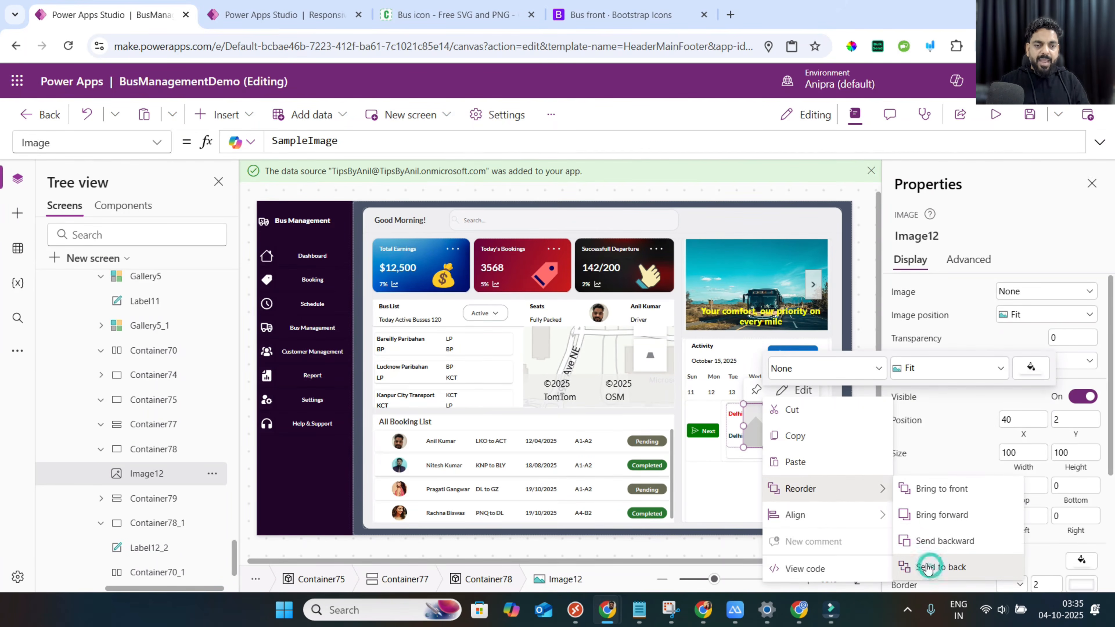
Size the new image to its container, with width Parent.Width and height Parent.Height.
{"action": "left_click", "coordinate": [1016, 464]}
{"action": "type", "text": "par"}
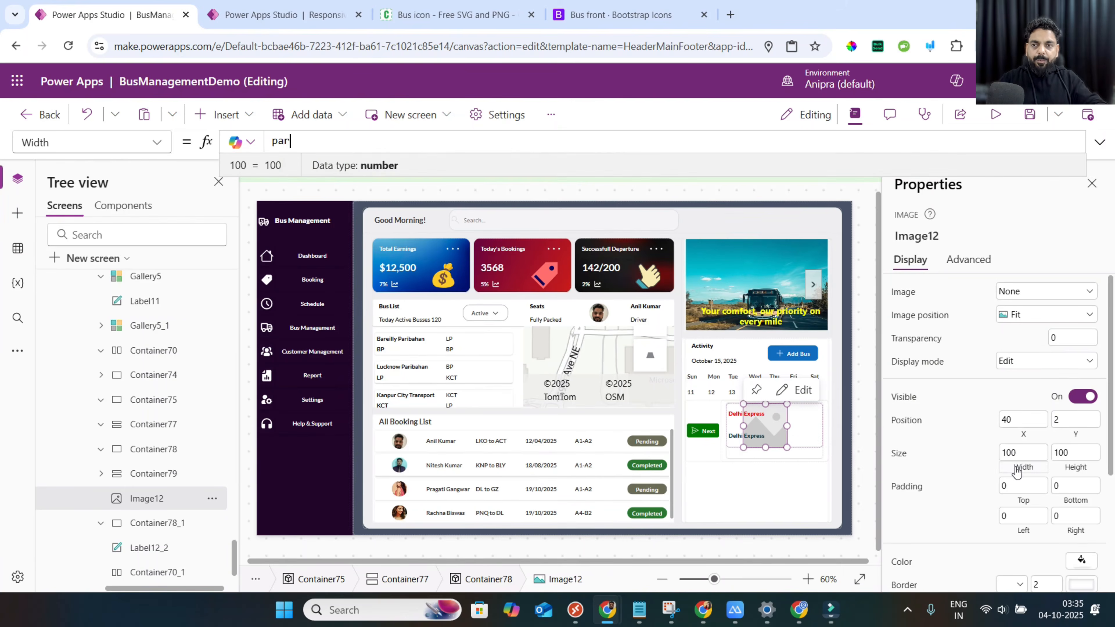
{"action": "type", "text": "ent.Width"}
{"action": "left_click", "coordinate": [1080, 467]}
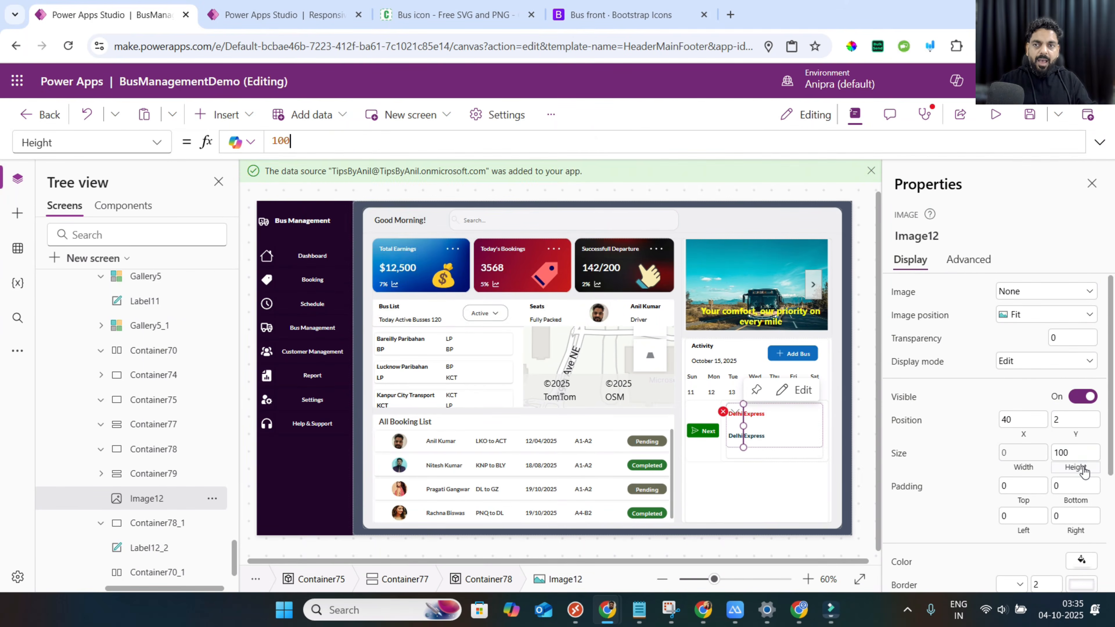
{"action": "type", "text": "Parent.Height"}
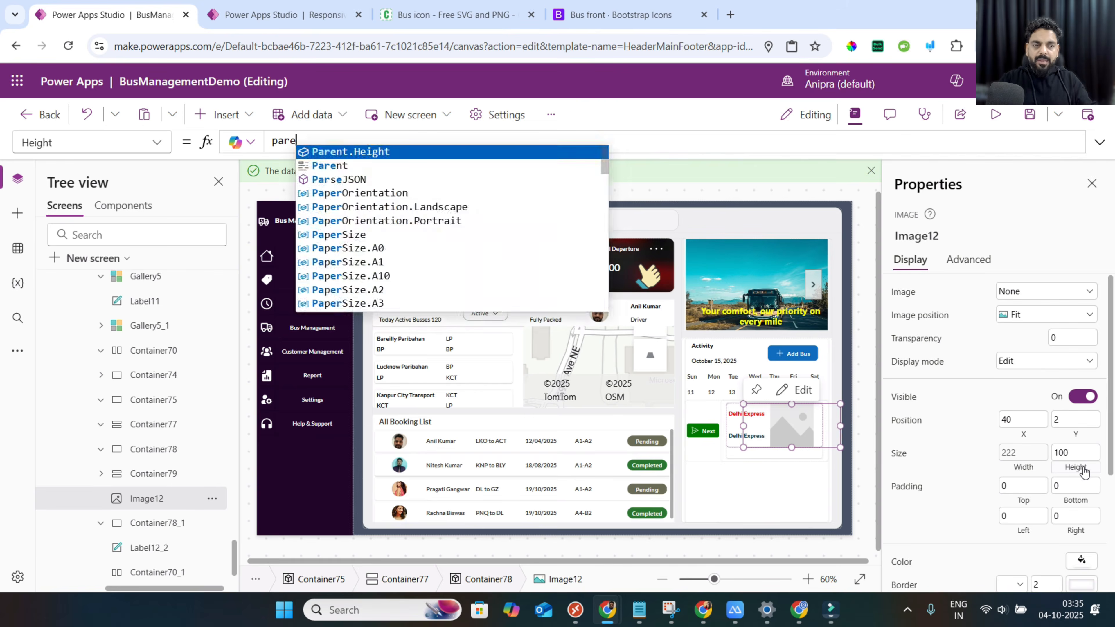
Position the image at X 0 and Y 0 within Container78.
{"action": "left_click", "coordinate": [1027, 434]}
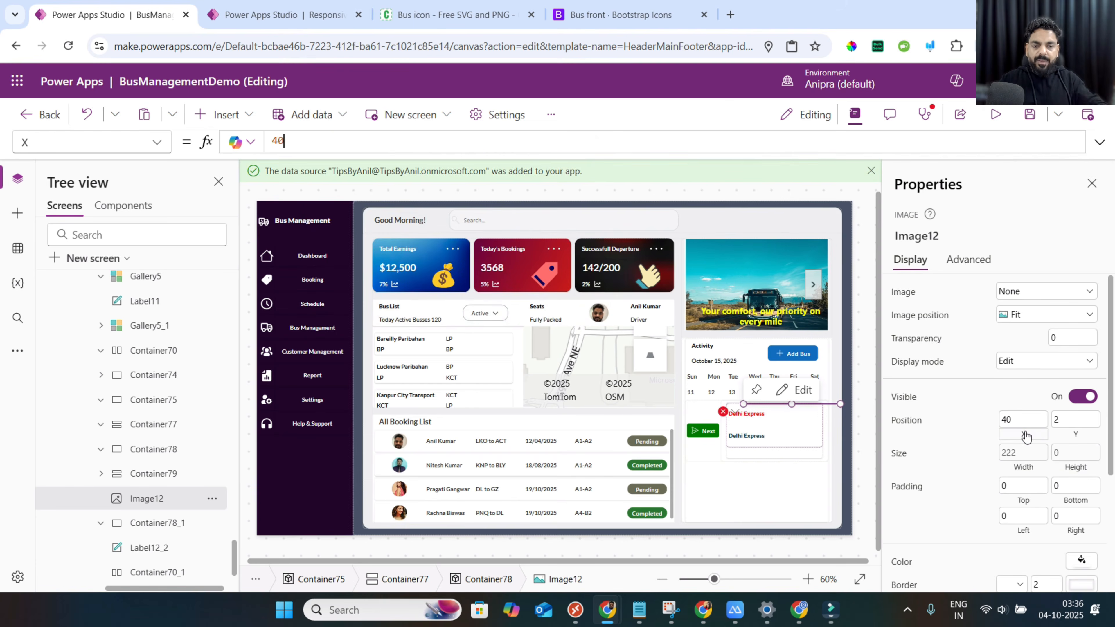
{"action": "left_click", "coordinate": [1072, 435]}
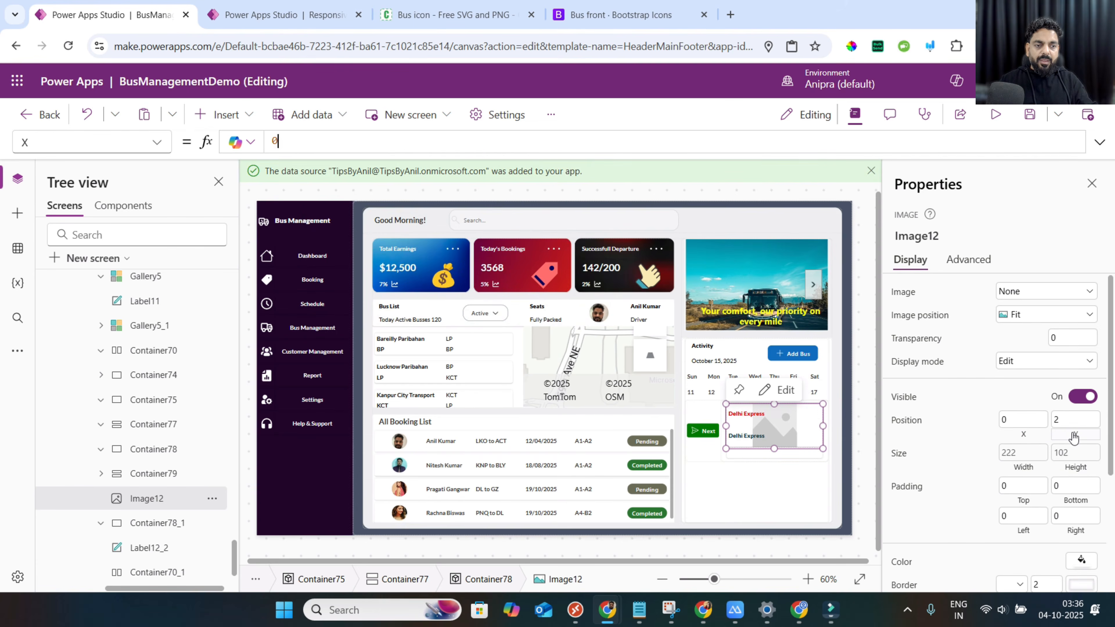
{"action": "key", "text": "BackSpace"}
{"action": "type", "text": "0"}
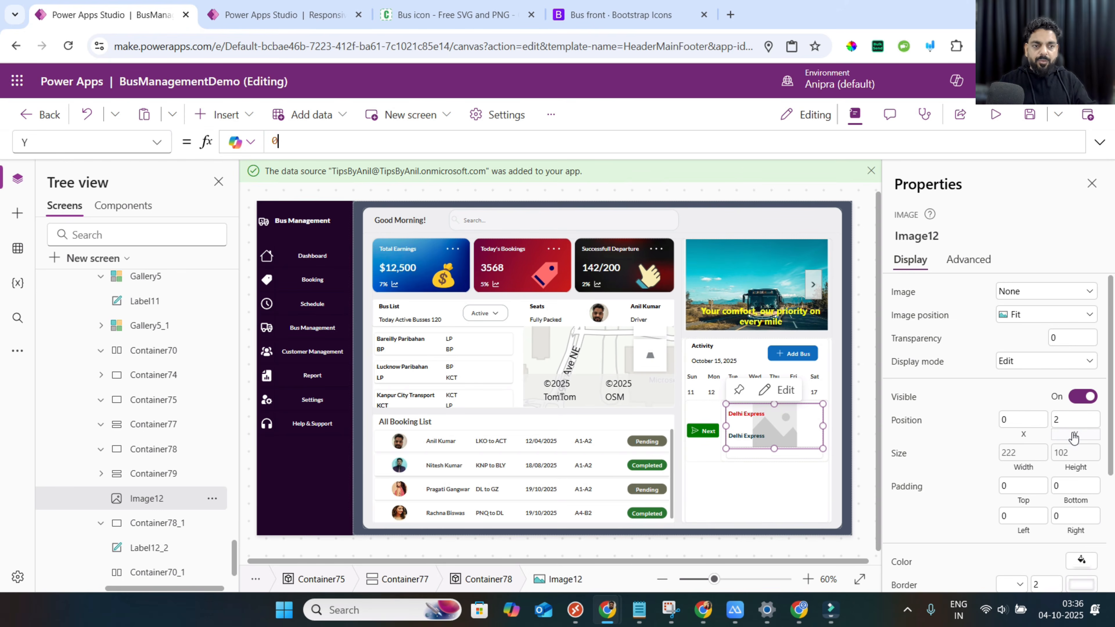
Set the image's position mode to Fill and use the download picture as its source.
{"action": "left_click", "coordinate": [1029, 315]}
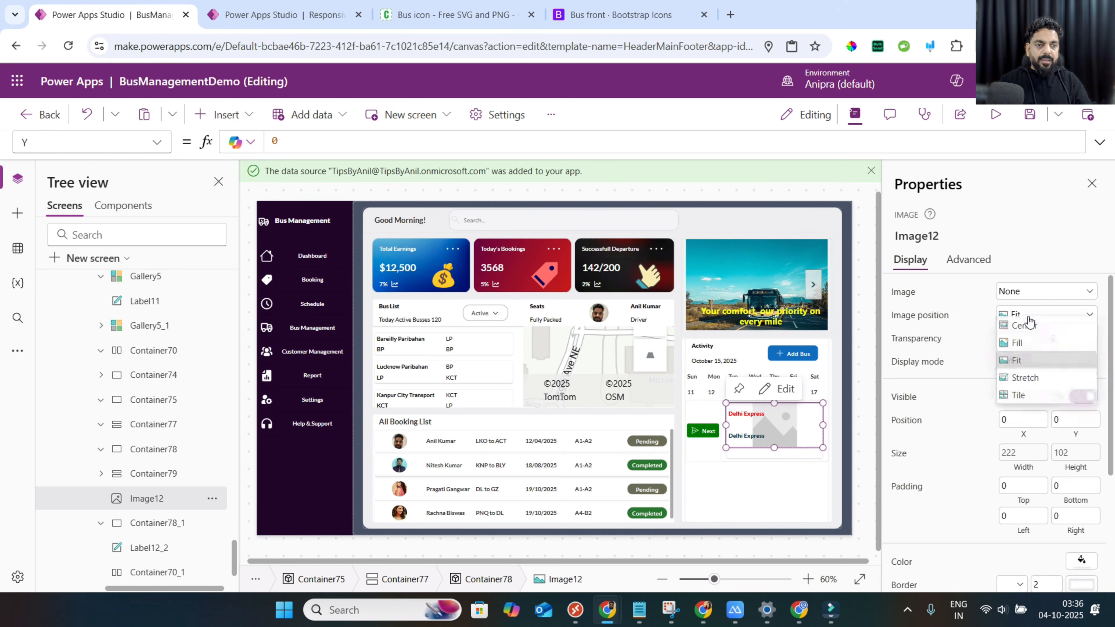
{"action": "left_click", "coordinate": [1017, 350]}
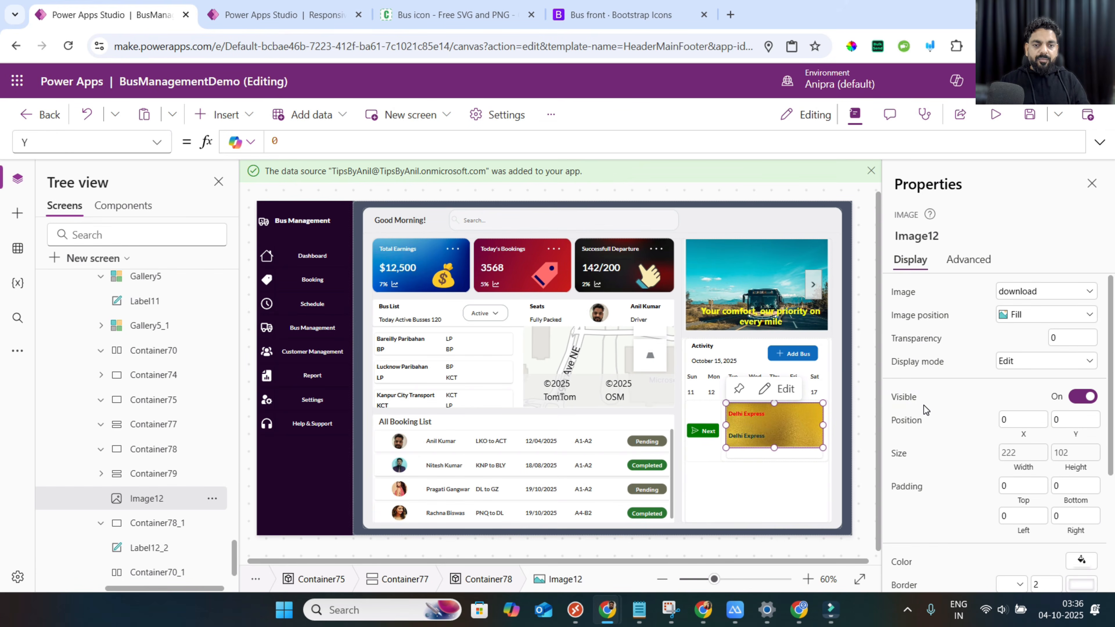
Align the dark Delhi Express label in Container80_1 vertically to Top.
{"action": "left_click", "coordinate": [756, 437]}
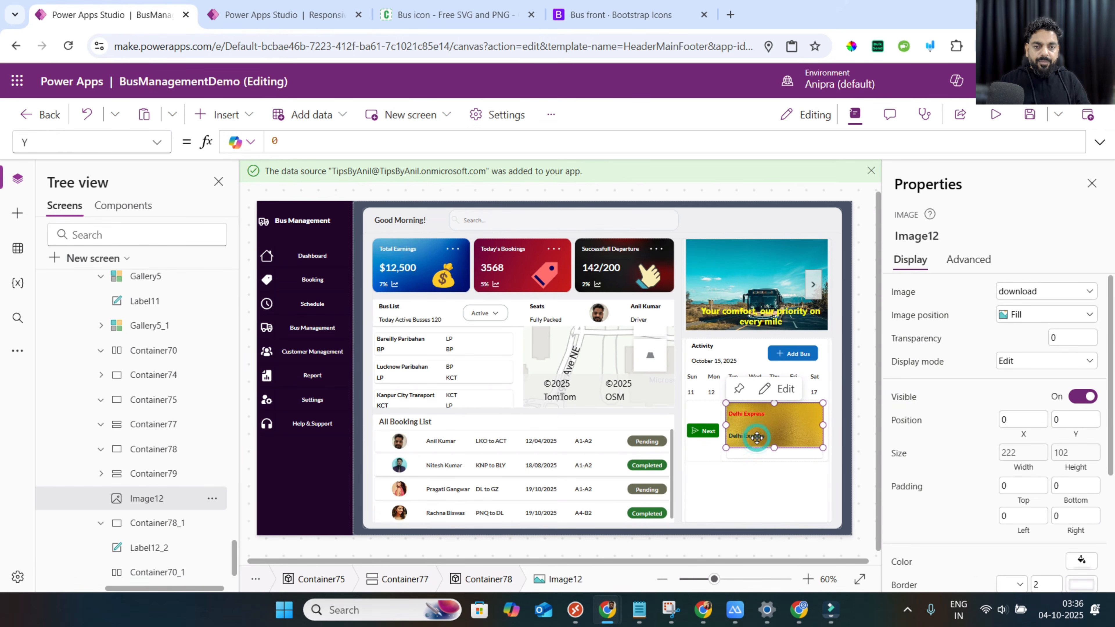
{"action": "left_click", "coordinate": [166, 547]}
{"action": "scroll", "coordinate": [114, 487], "scroll_direction": "down", "scroll_amount": 1}
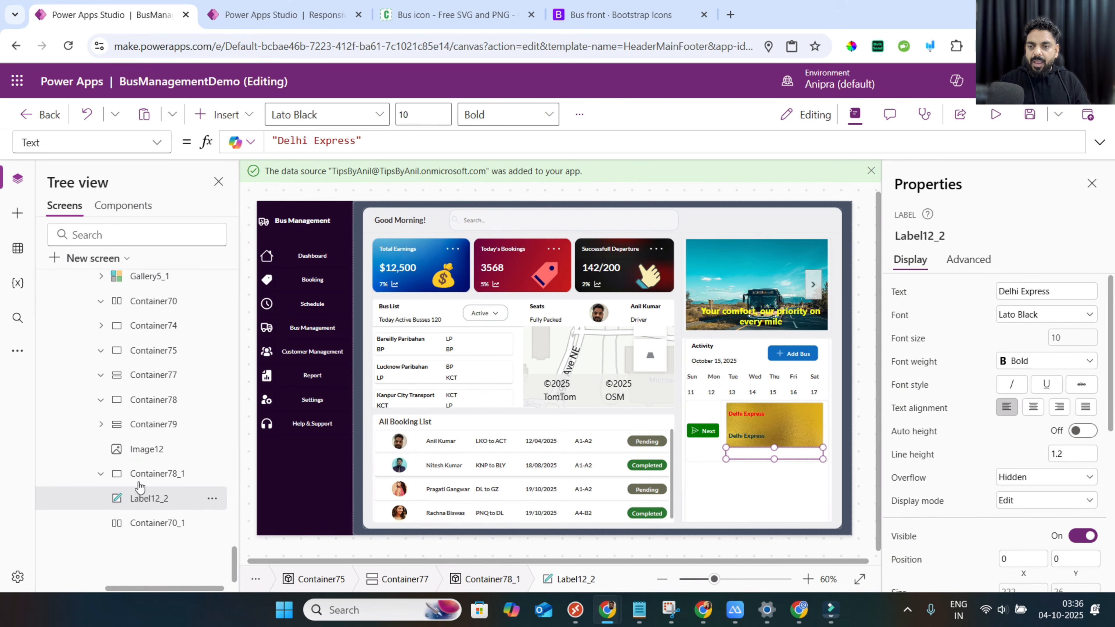
{"action": "left_click", "coordinate": [102, 424]}
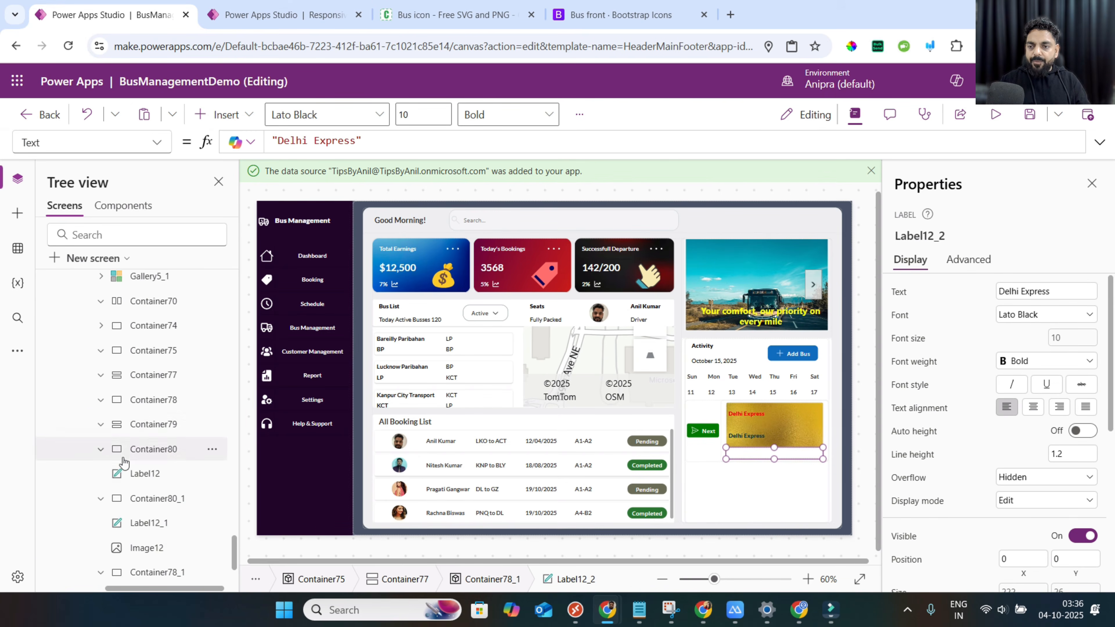
{"action": "left_click", "coordinate": [145, 523]}
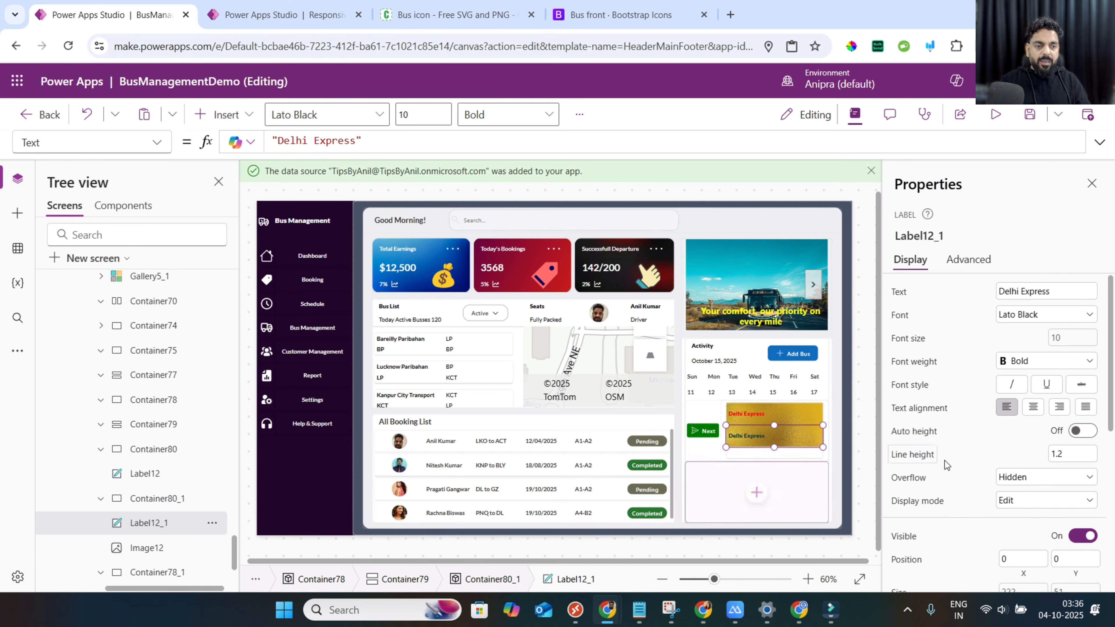
{"action": "scroll", "coordinate": [943, 460], "scroll_direction": "down", "scroll_amount": 5}
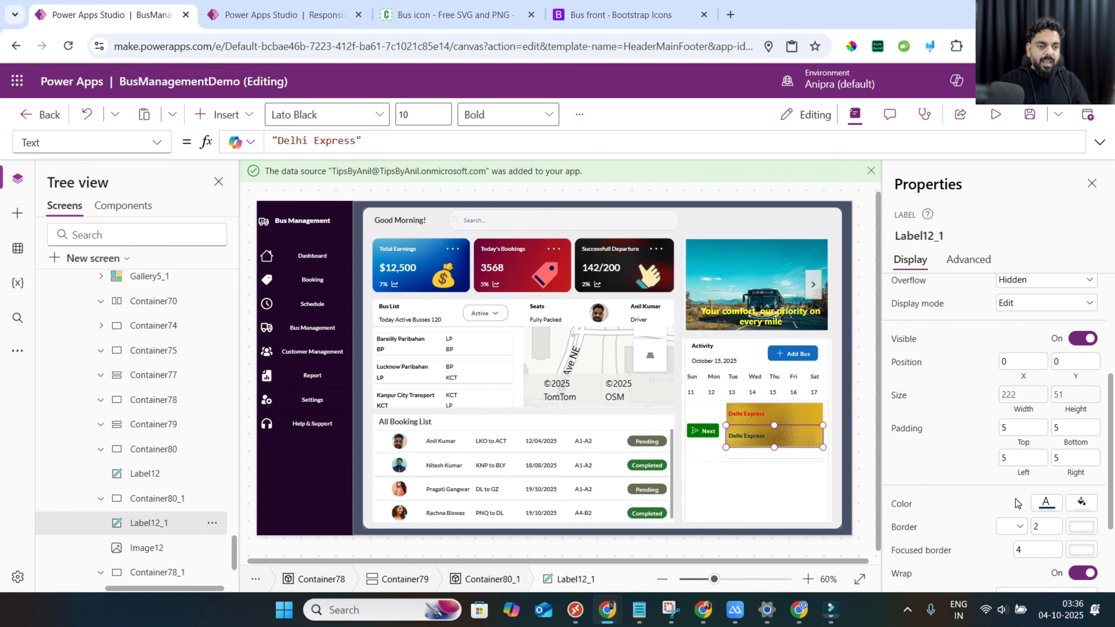
{"action": "scroll", "coordinate": [1017, 503], "scroll_direction": "down", "scroll_amount": 3}
{"action": "left_click", "coordinate": [1023, 474]}
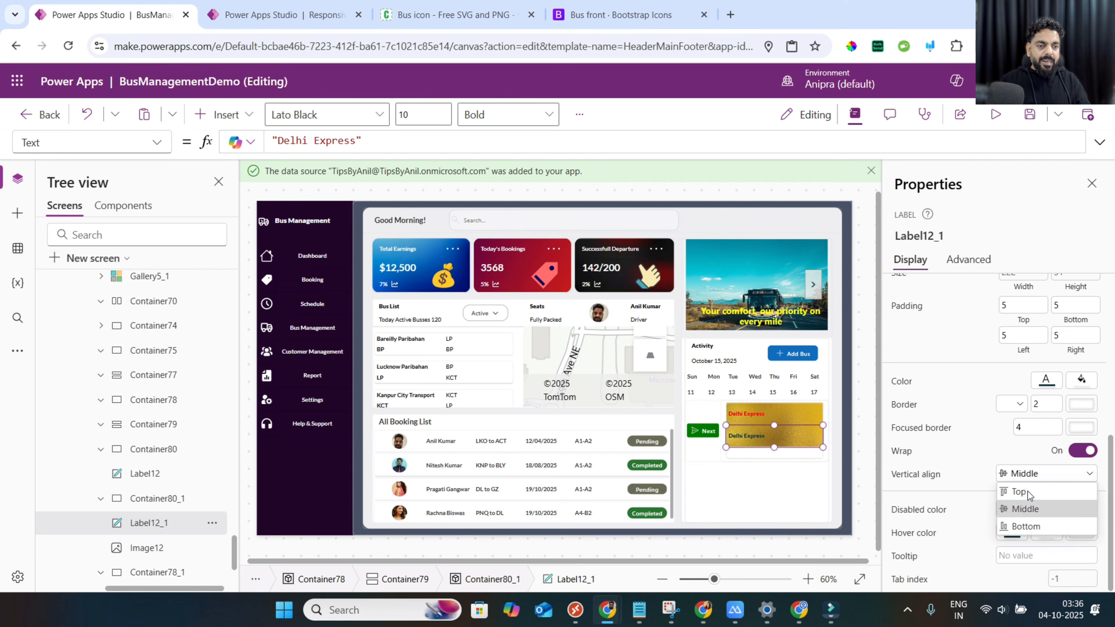
{"action": "left_click", "coordinate": [1017, 492]}
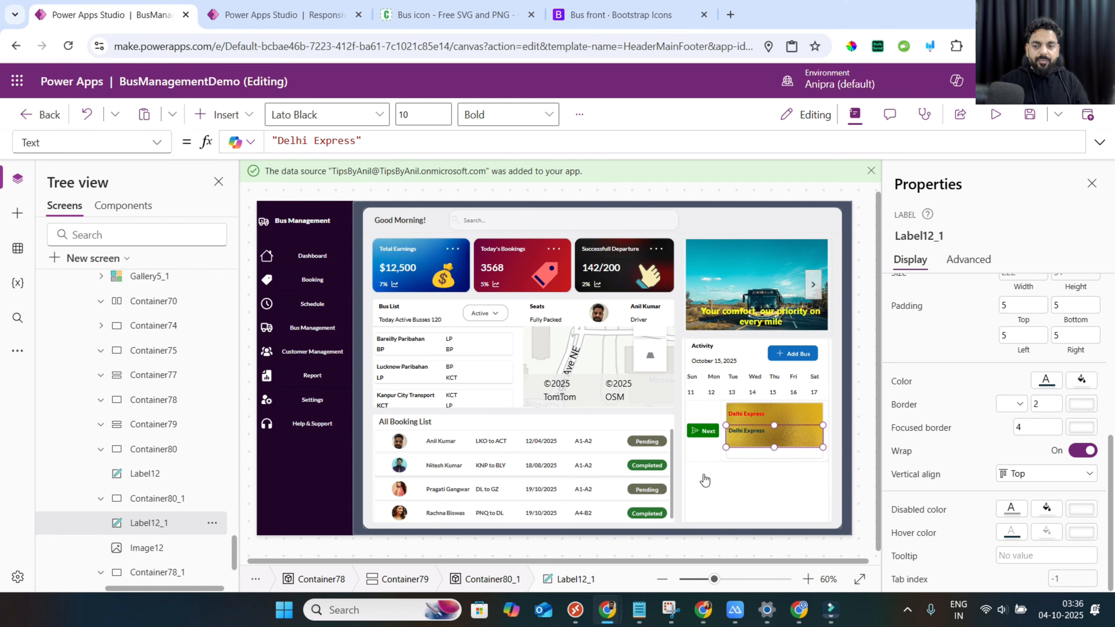
Insert an image into Container78_1, the narrow strip below the golden card.
{"action": "scroll", "coordinate": [150, 523], "scroll_direction": "down", "scroll_amount": 2}
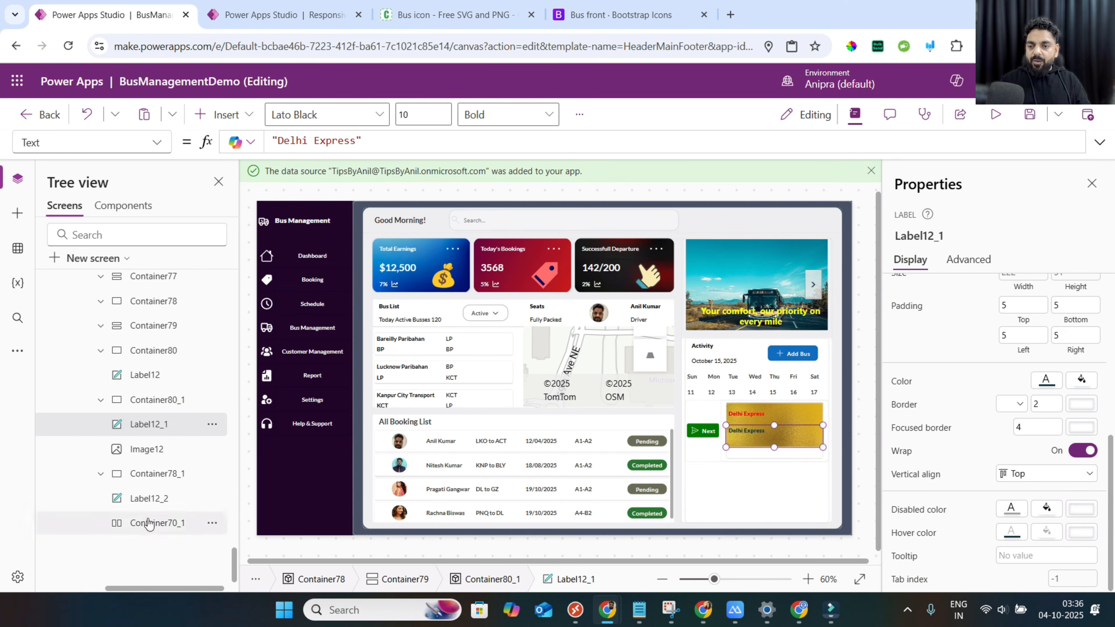
{"action": "left_click", "coordinate": [141, 475]}
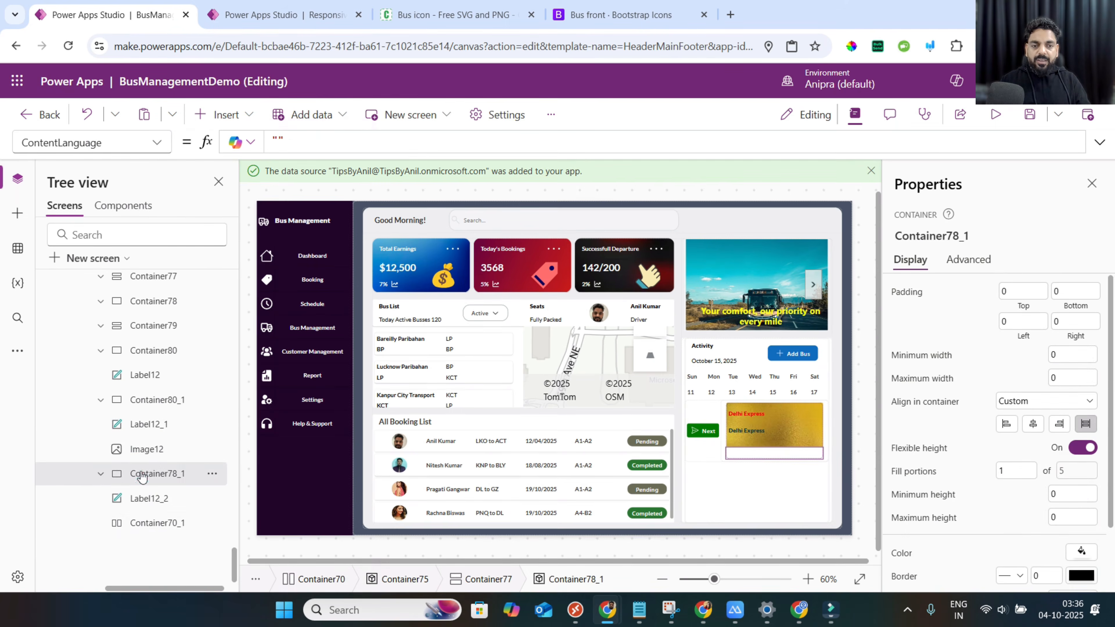
{"action": "left_click", "coordinate": [246, 116]}
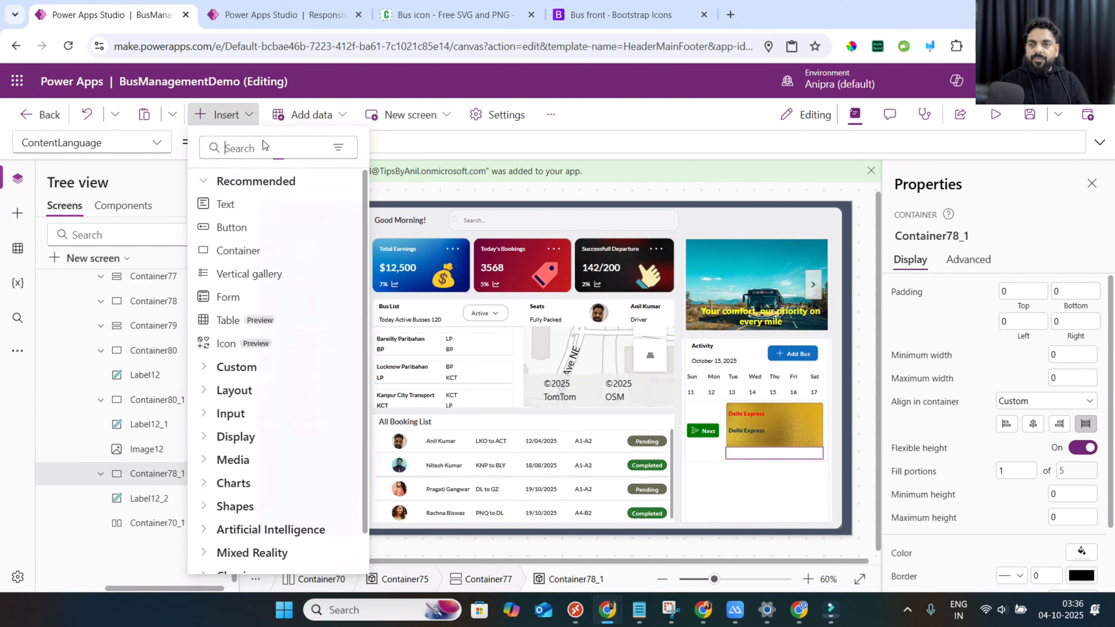
{"action": "left_click", "coordinate": [265, 145]}
{"action": "type", "text": "imag"}
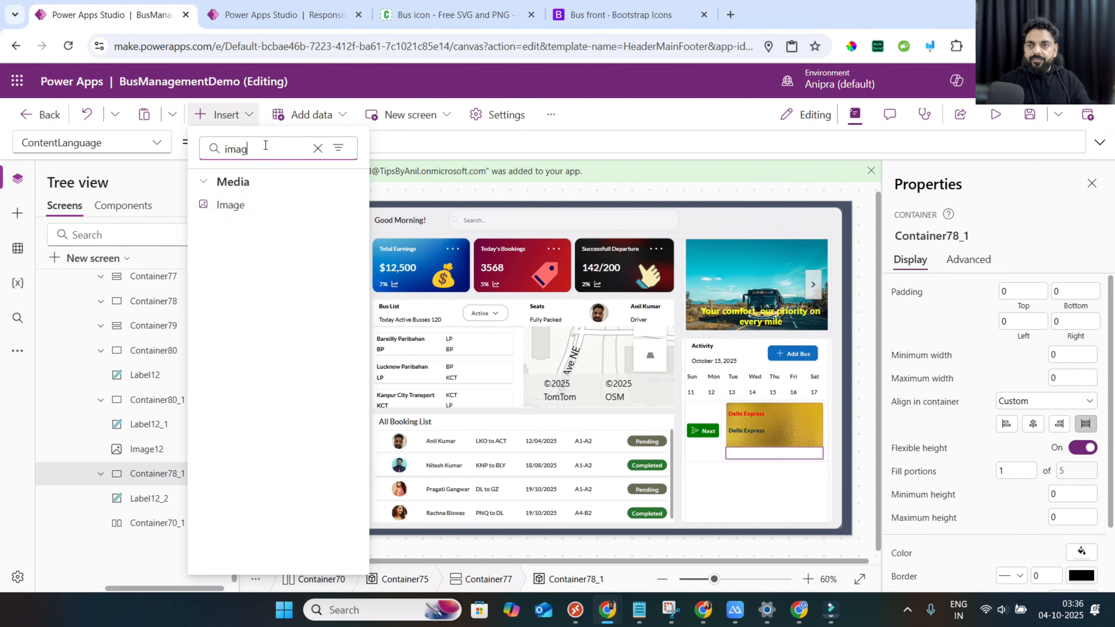
{"action": "left_click", "coordinate": [257, 205]}
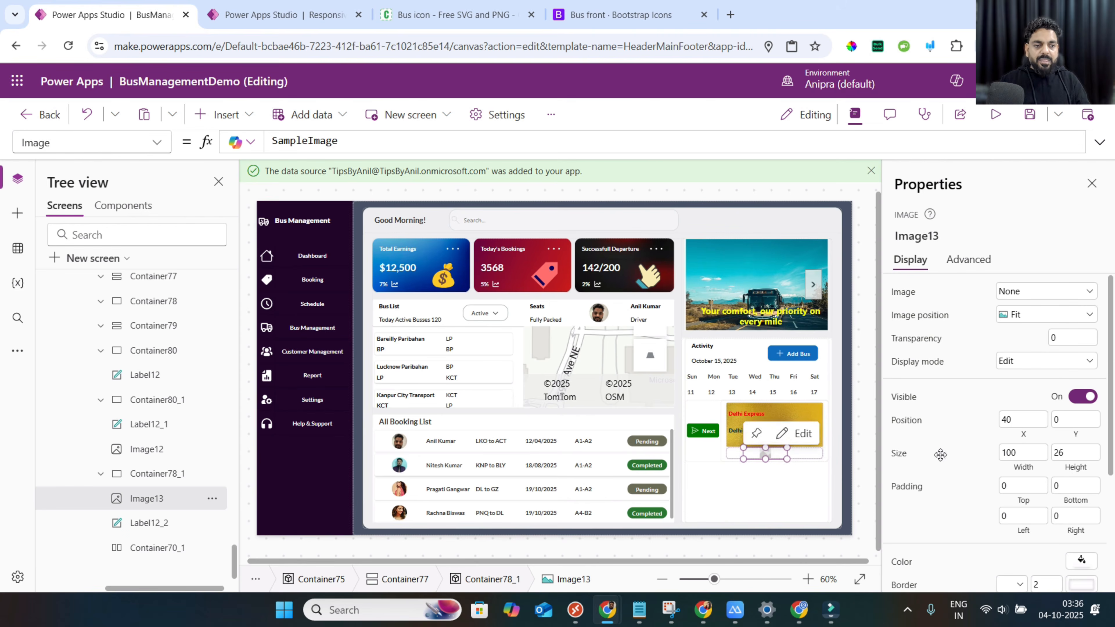
Size Image13 to Parent.Width by Parent.Height and position it at X 0 and Y 0.
{"action": "left_click", "coordinate": [1011, 469]}
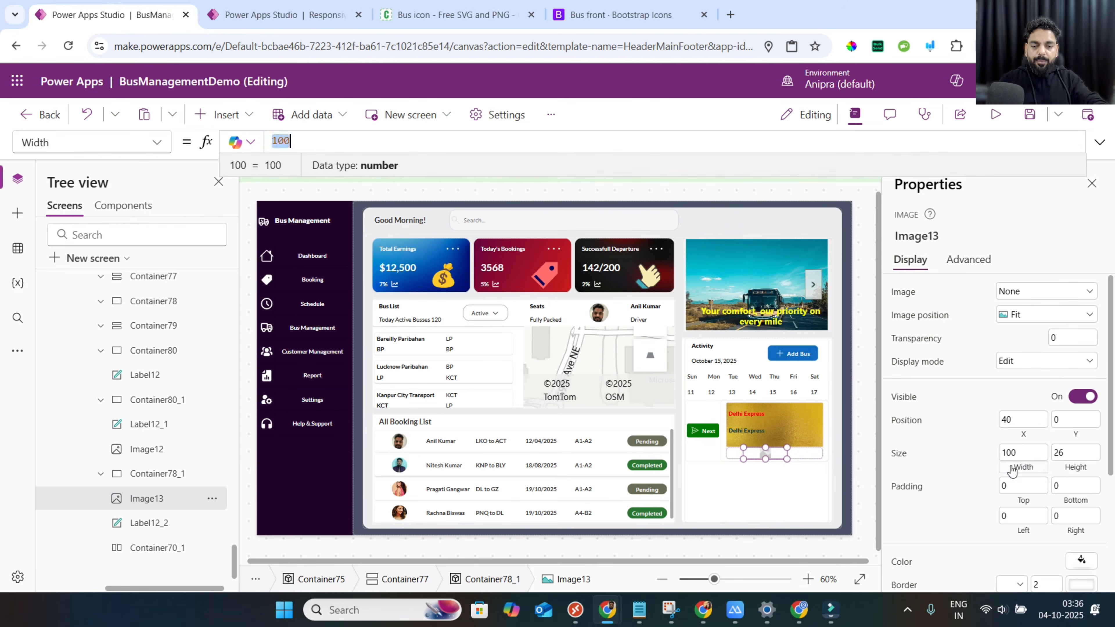
{"action": "type", "text": "pare"}
{"action": "key", "text": "Tab"}
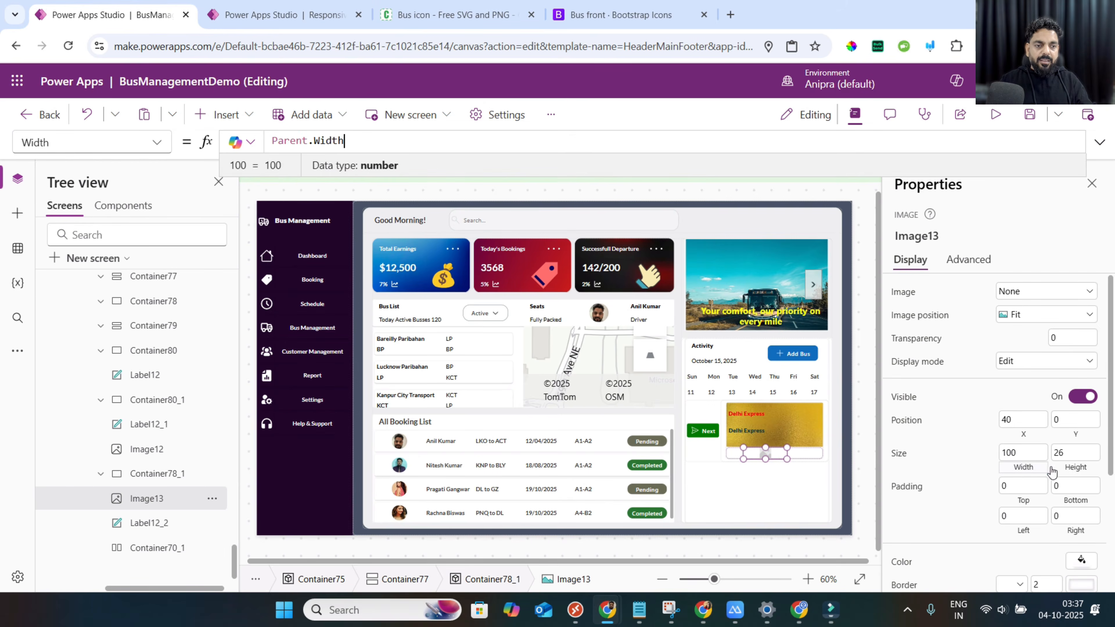
{"action": "left_click", "coordinate": [1067, 470]}
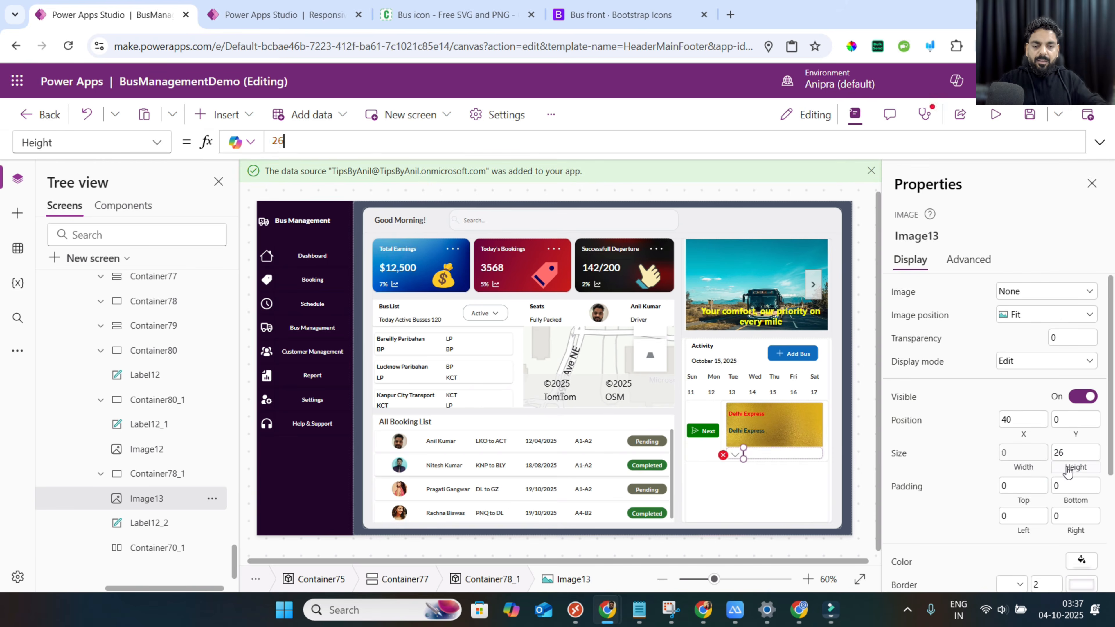
{"action": "type", "text": "pare"}
{"action": "key", "text": "Tab"}
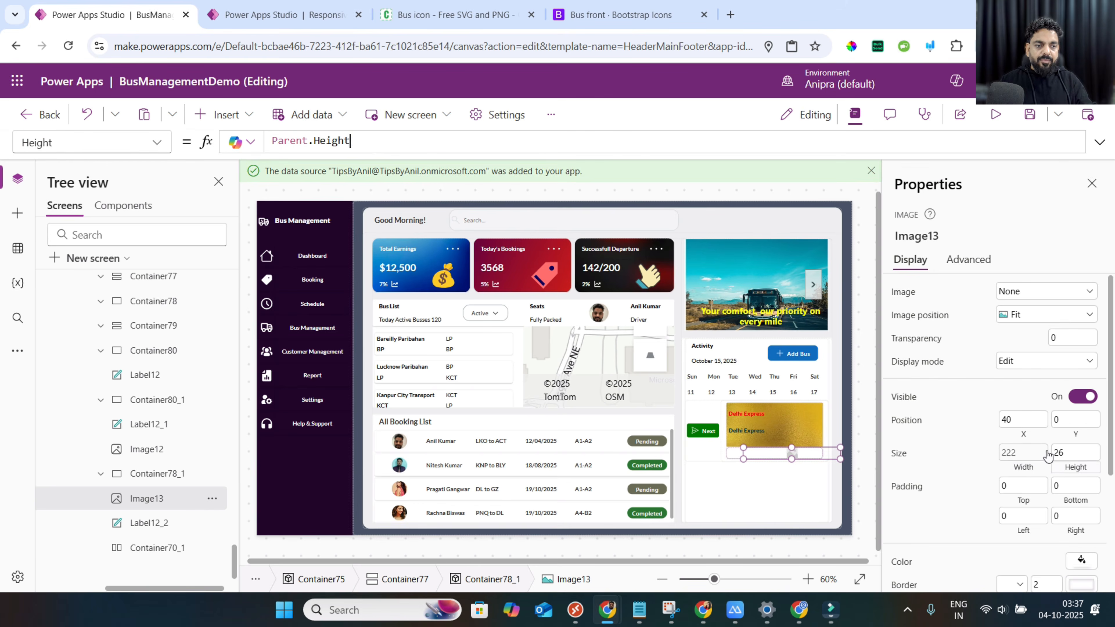
{"action": "left_click", "coordinate": [1026, 434]}
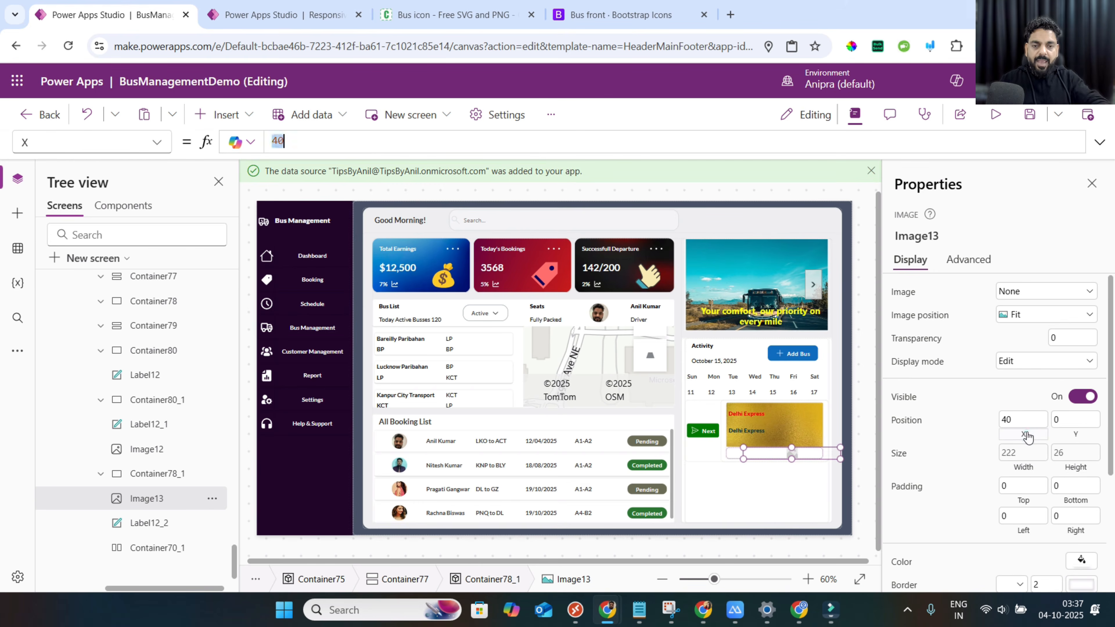
{"action": "left_click", "coordinate": [1076, 434]}
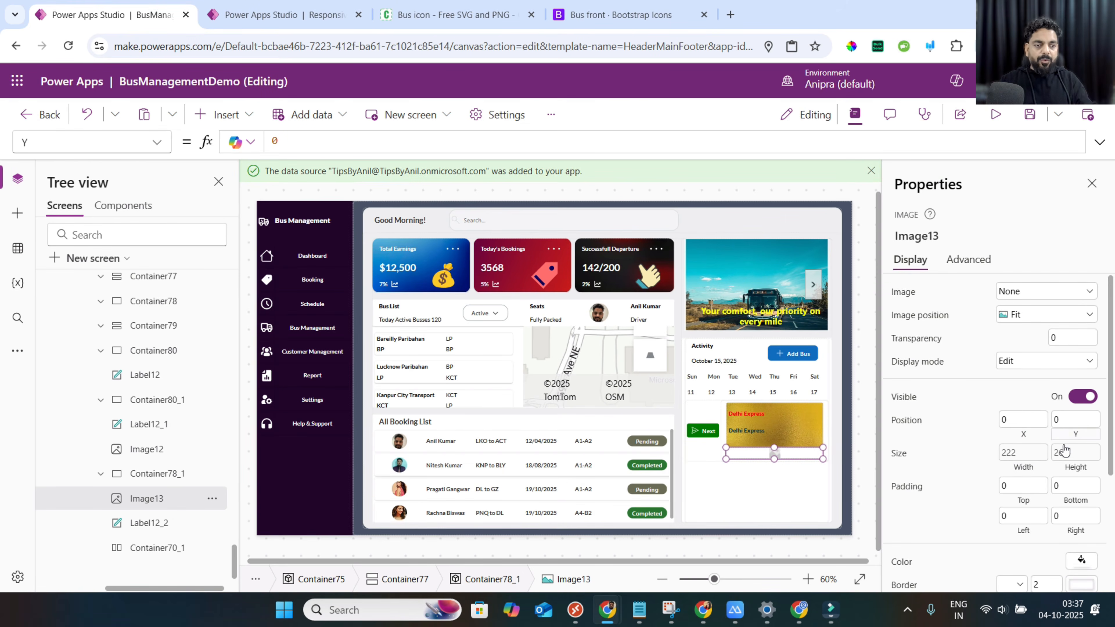
Set Image13's position mode to Fill and use the download (2) picture as its source.
{"action": "left_click", "coordinate": [1017, 315]}
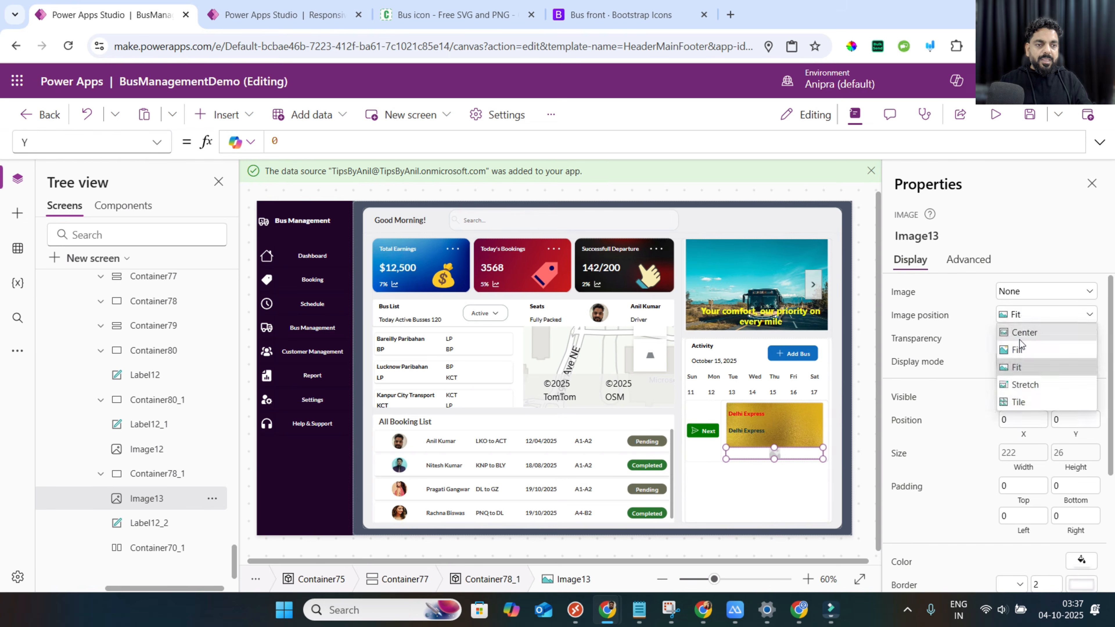
{"action": "left_click", "coordinate": [1019, 350]}
{"action": "left_click", "coordinate": [1021, 291]}
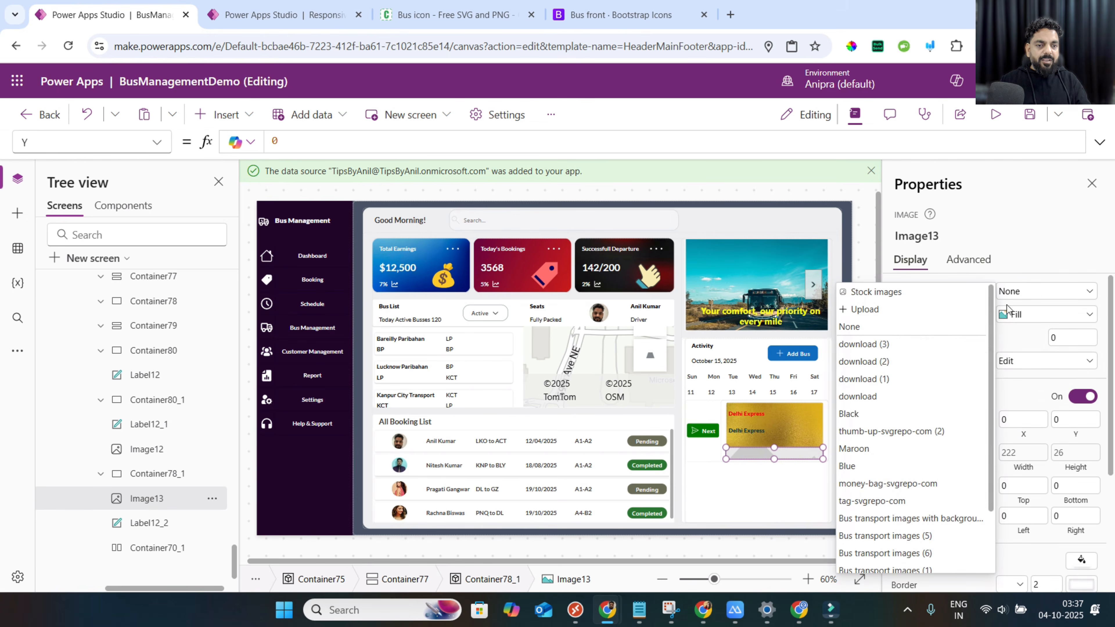
{"action": "left_click", "coordinate": [910, 363]}
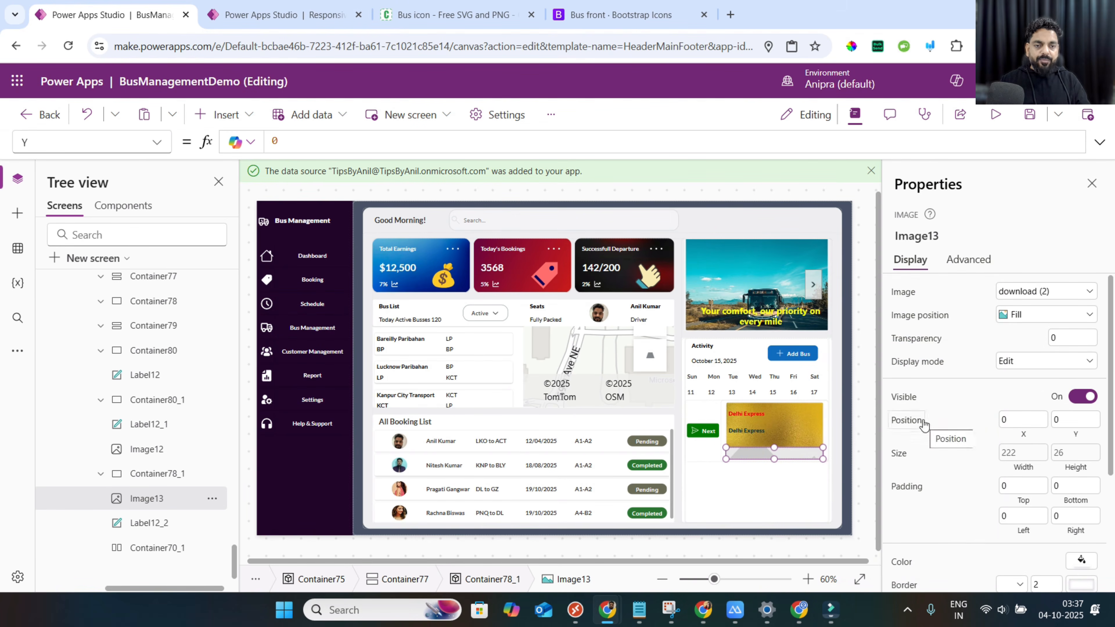
Send Image13 to the back and set the text of the label in that strip to "07:00AM".
{"action": "right_click", "coordinate": [744, 451]}
{"action": "mouse_move", "coordinate": [829, 491]}
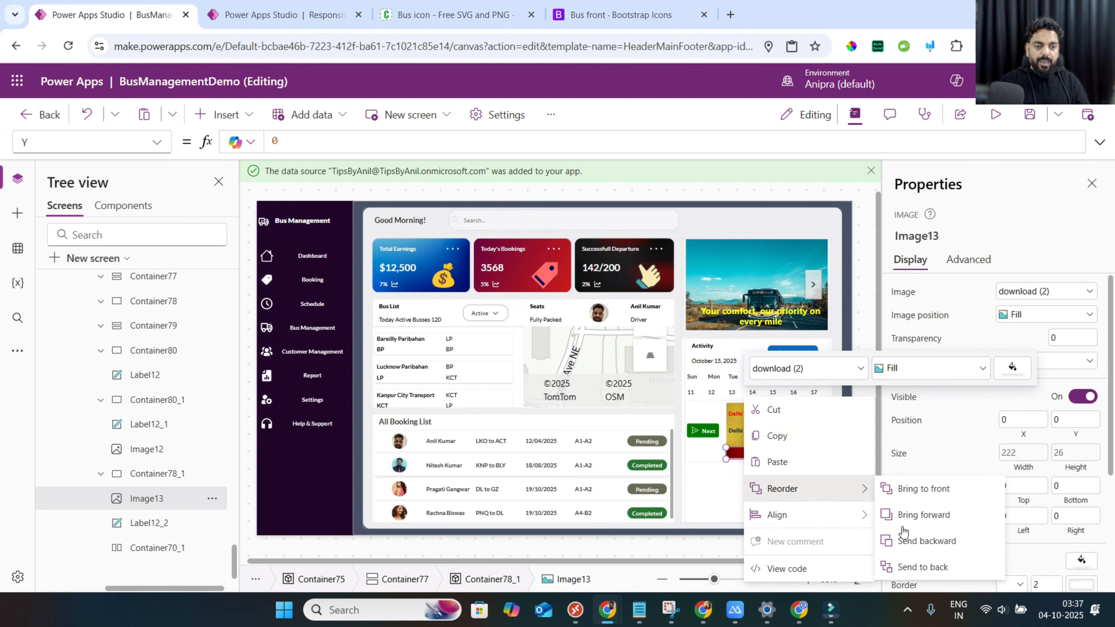
{"action": "left_click", "coordinate": [921, 567]}
{"action": "left_click", "coordinate": [745, 452]}
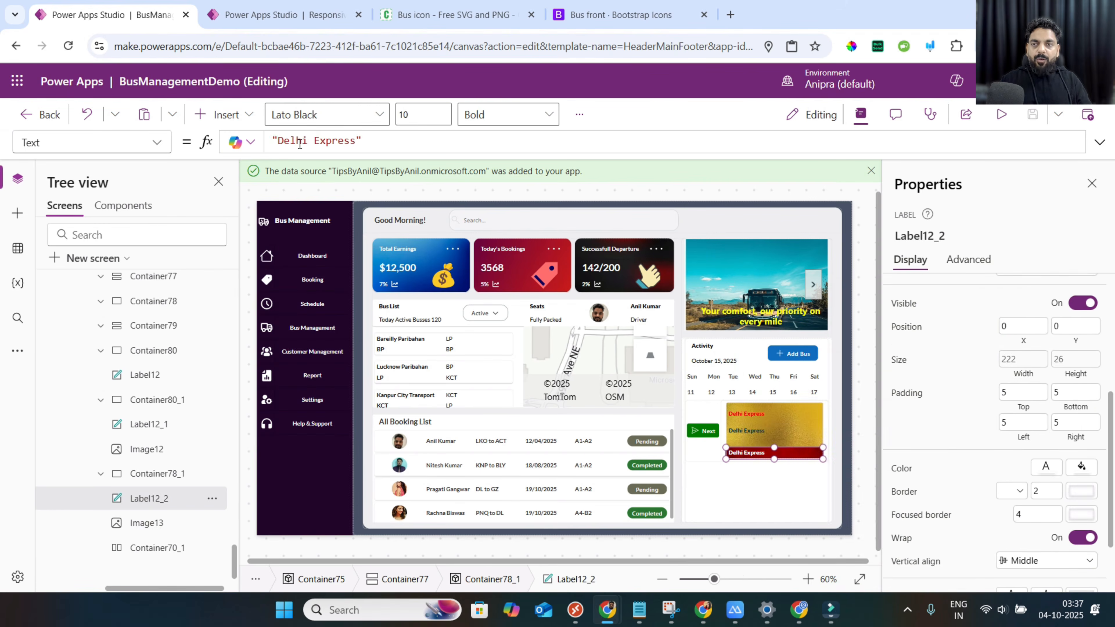
{"action": "left_click_drag", "start_coordinate": [277, 142], "coordinate": [362, 140]}
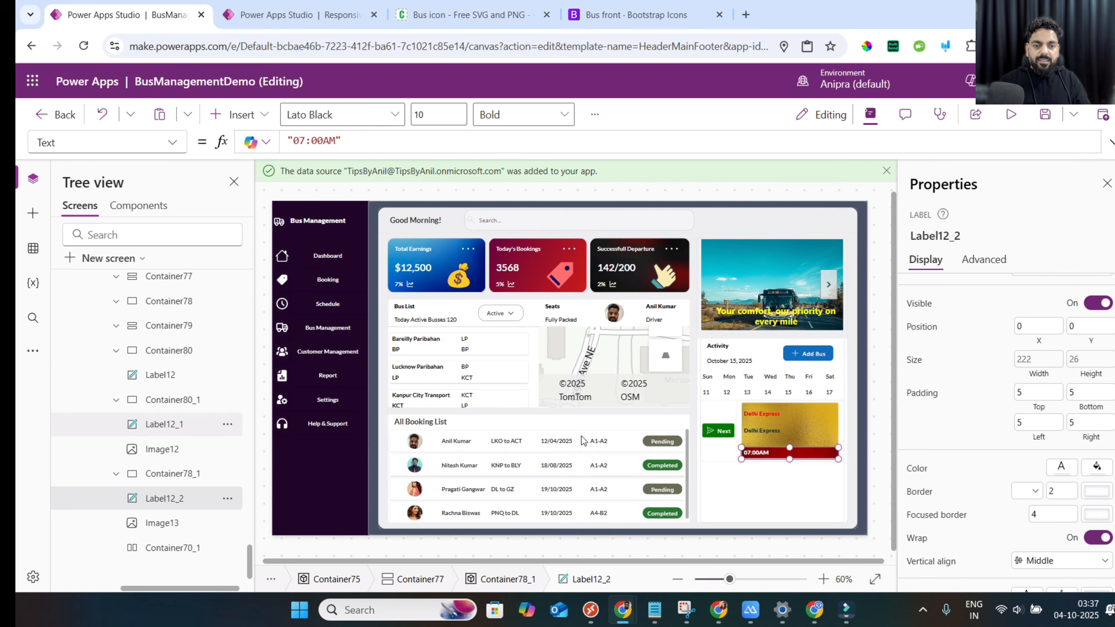
Set the dark label on the golden card to "Lucknow to Delhi", and preview the app briefly.
{"action": "left_click", "coordinate": [752, 433]}
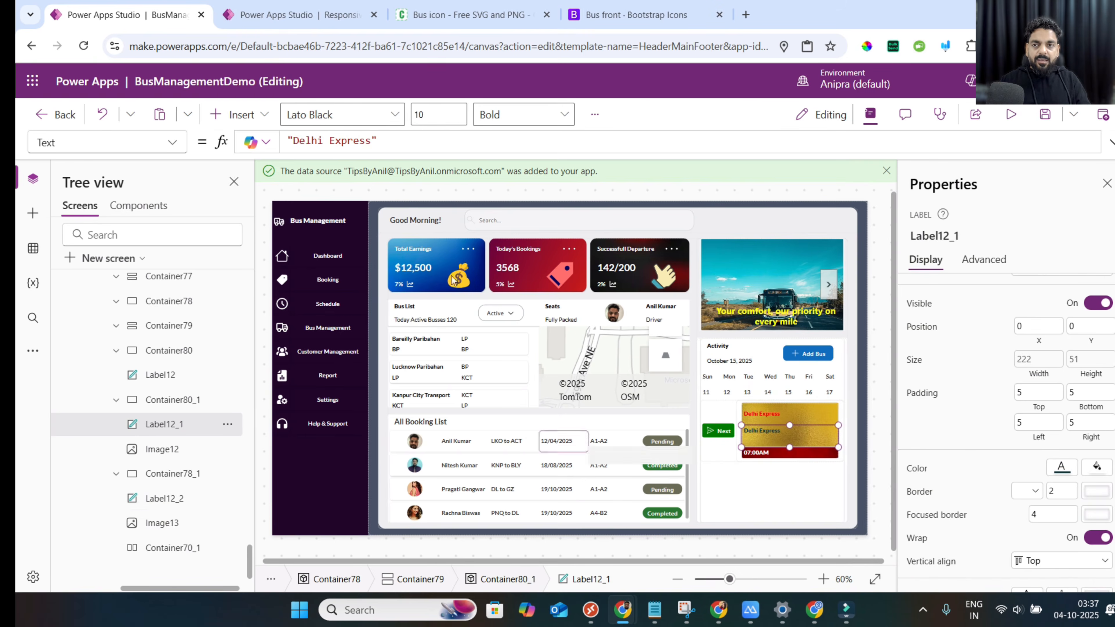
{"action": "left_click_drag", "start_coordinate": [293, 140], "coordinate": [372, 140]}
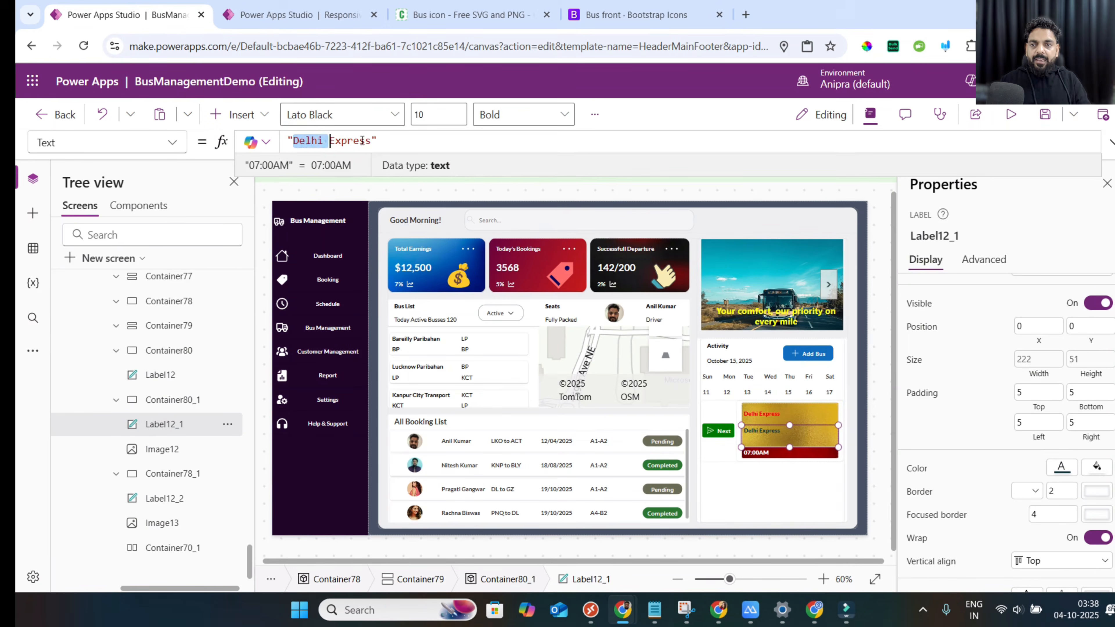
{"action": "type", "text": "Lucknow to Delhi"}
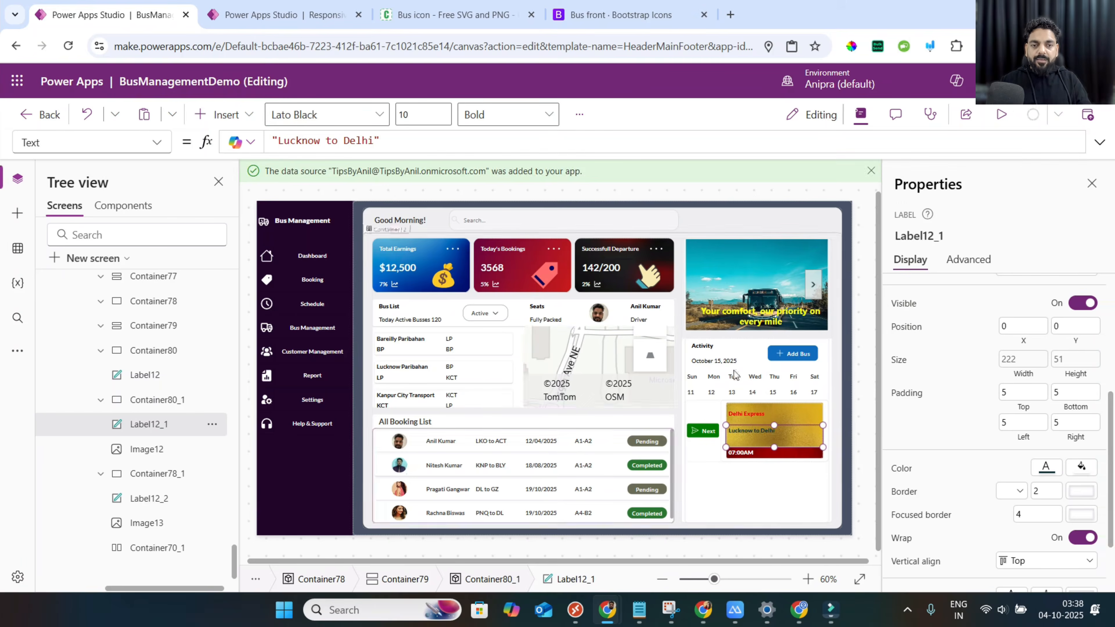
{"action": "key", "text": "F5"}
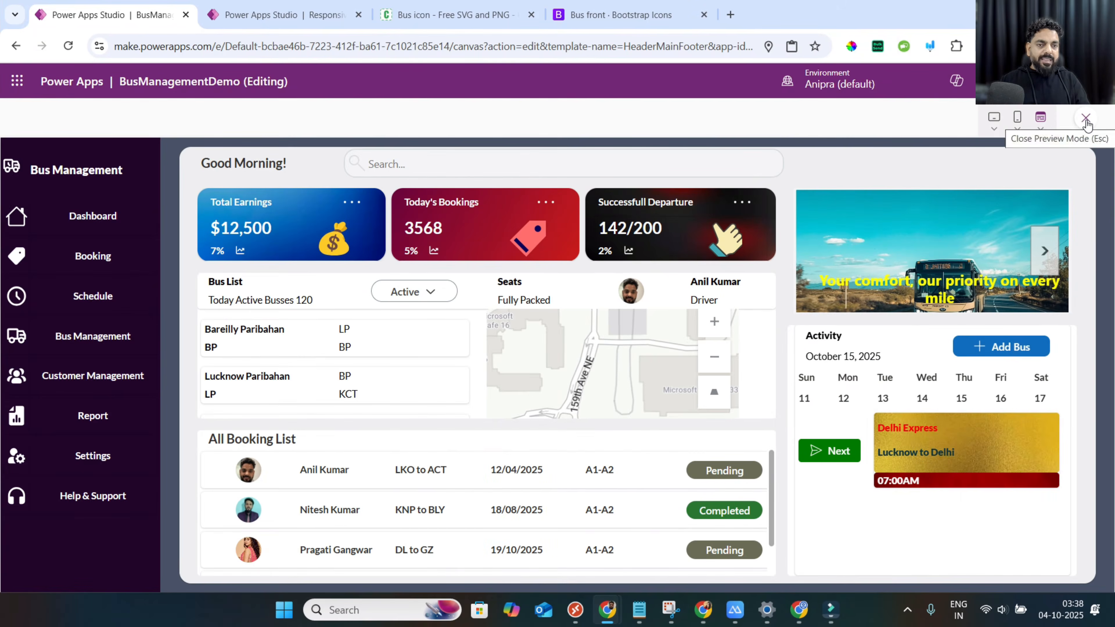
{"action": "key", "text": "Escape"}
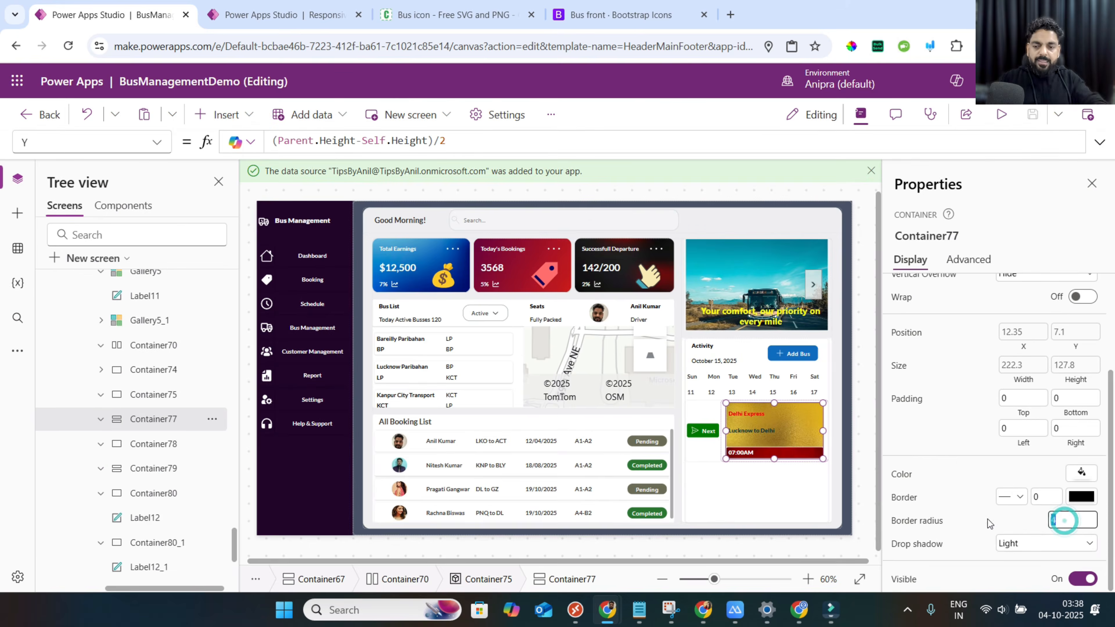
Give the bus card's Container77 a border radius of 16 and set its drop shadow to None.
{"action": "type", "text": "16"}
{"action": "left_click", "coordinate": [972, 556]}
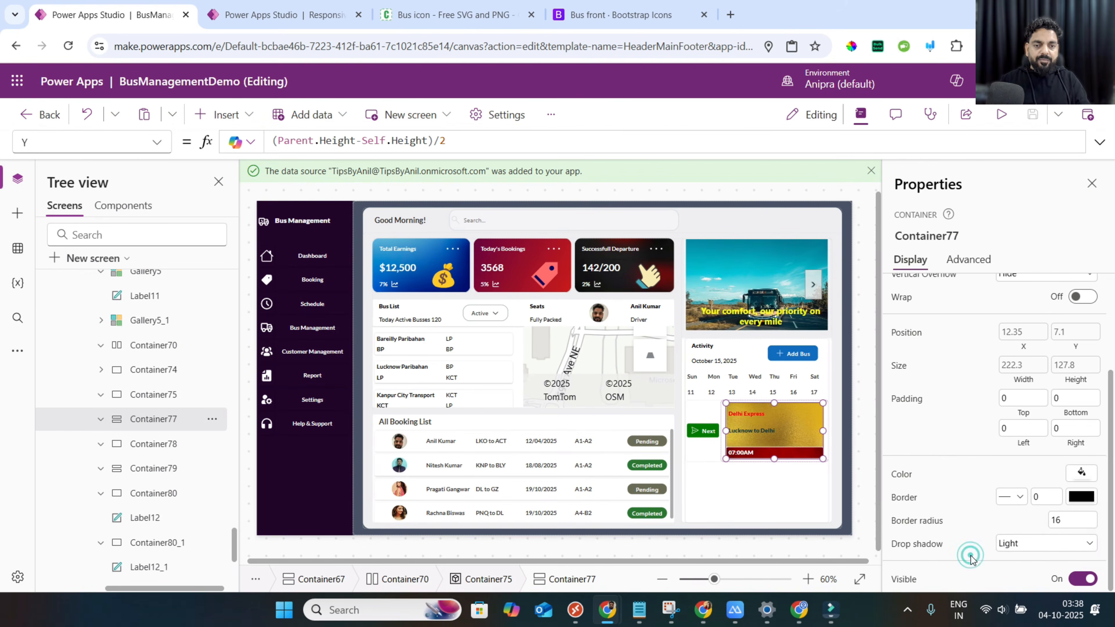
{"action": "left_click", "coordinate": [1009, 543]}
{"action": "left_click", "coordinate": [1010, 423]}
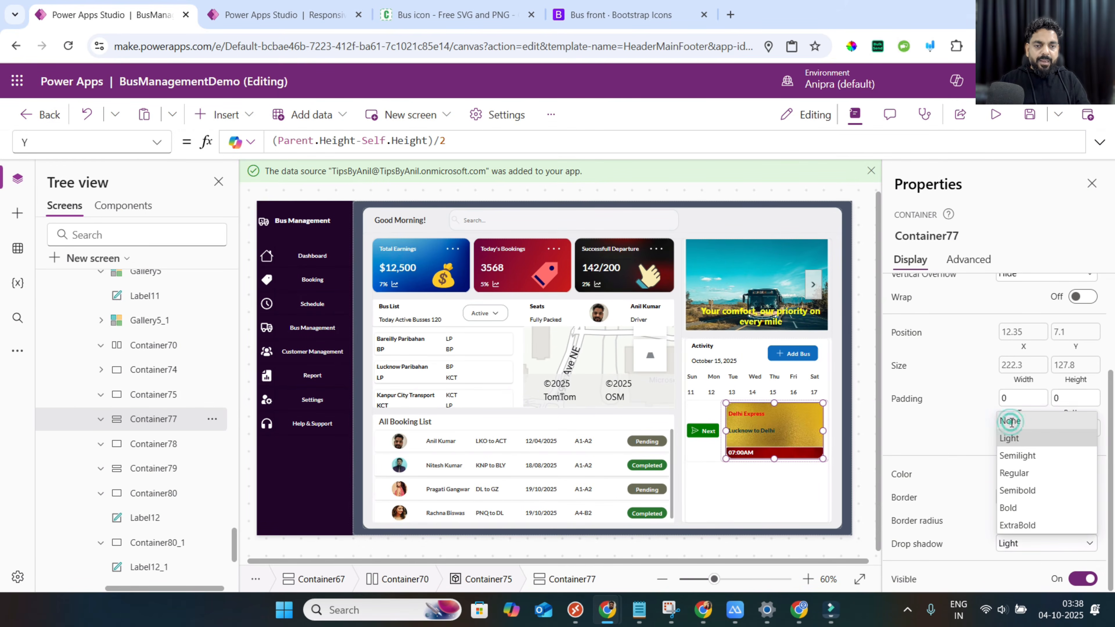
Copy Container70 with the Next button and bus card, and paste the copy into Container67.
{"action": "scroll", "coordinate": [149, 439], "scroll_direction": "up", "scroll_amount": 3}
{"action": "left_click", "coordinate": [149, 500]}
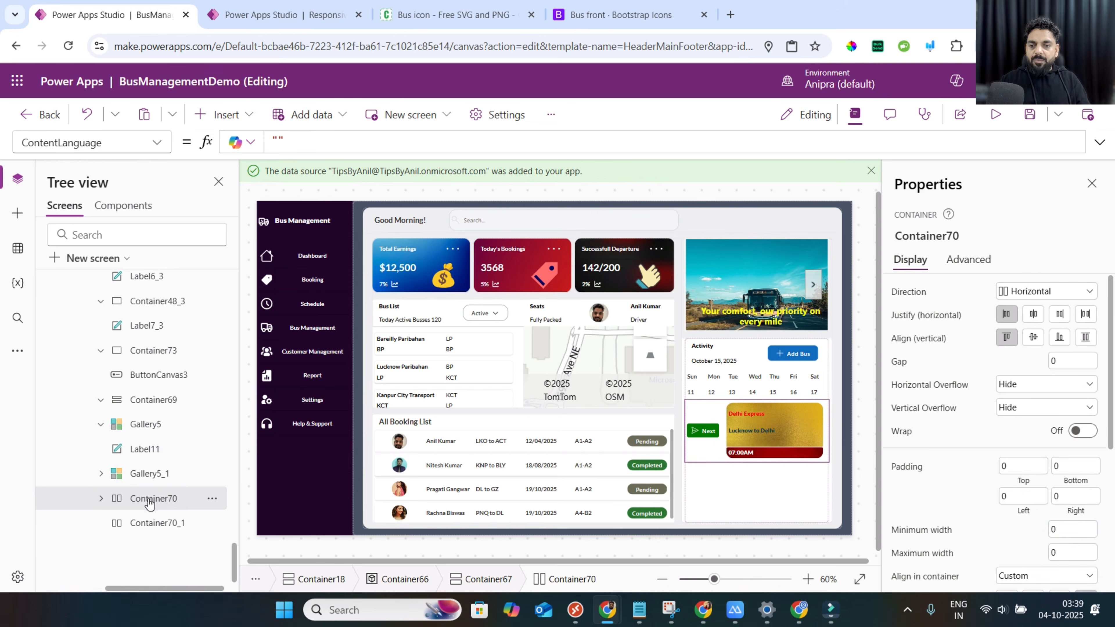
{"action": "right_click", "coordinate": [149, 504]}
{"action": "left_click", "coordinate": [191, 254]}
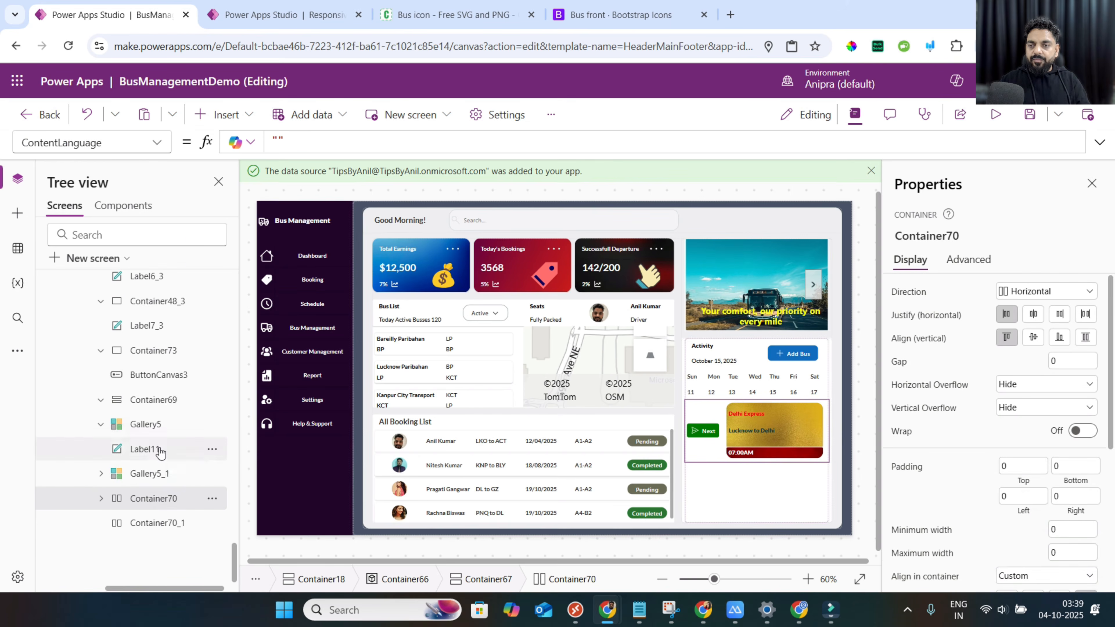
{"action": "left_click", "coordinate": [145, 429]}
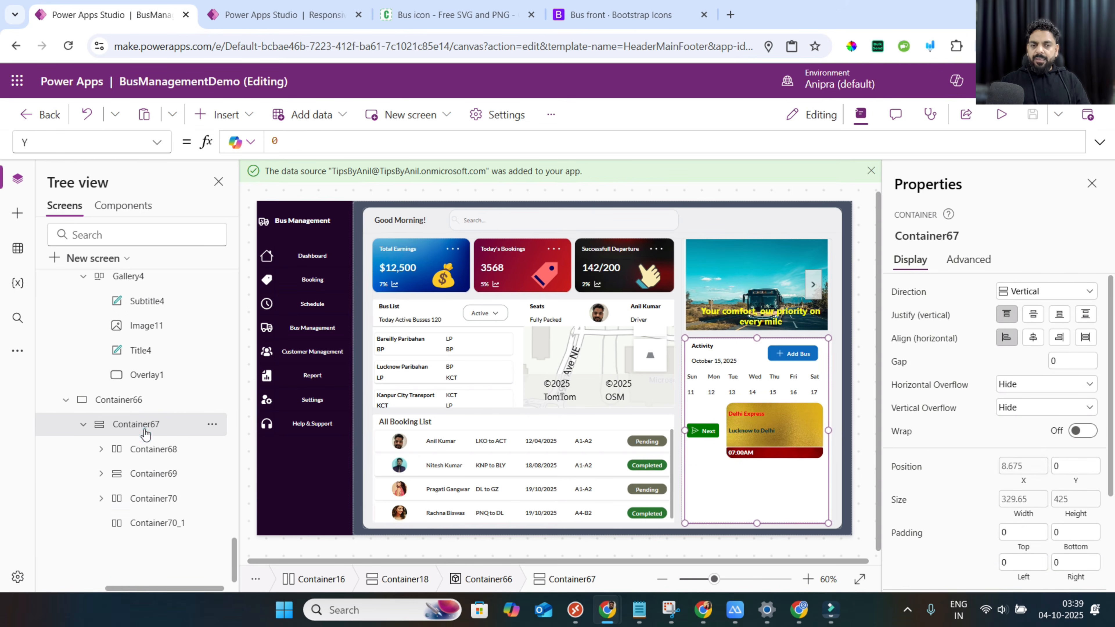
{"action": "right_click", "coordinate": [144, 430]}
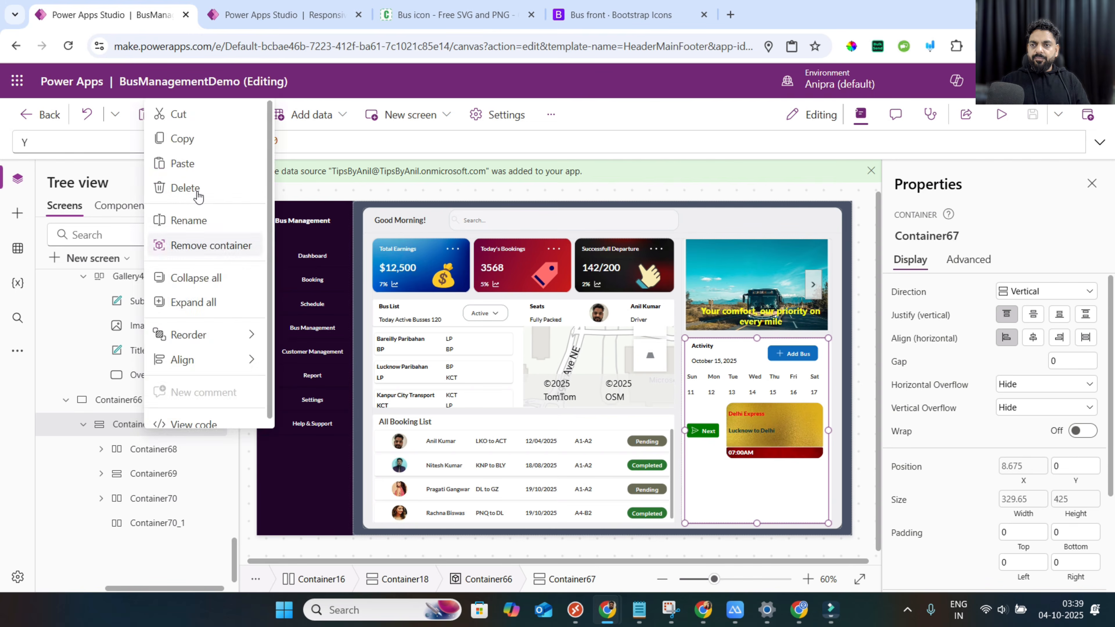
{"action": "left_click", "coordinate": [196, 169]}
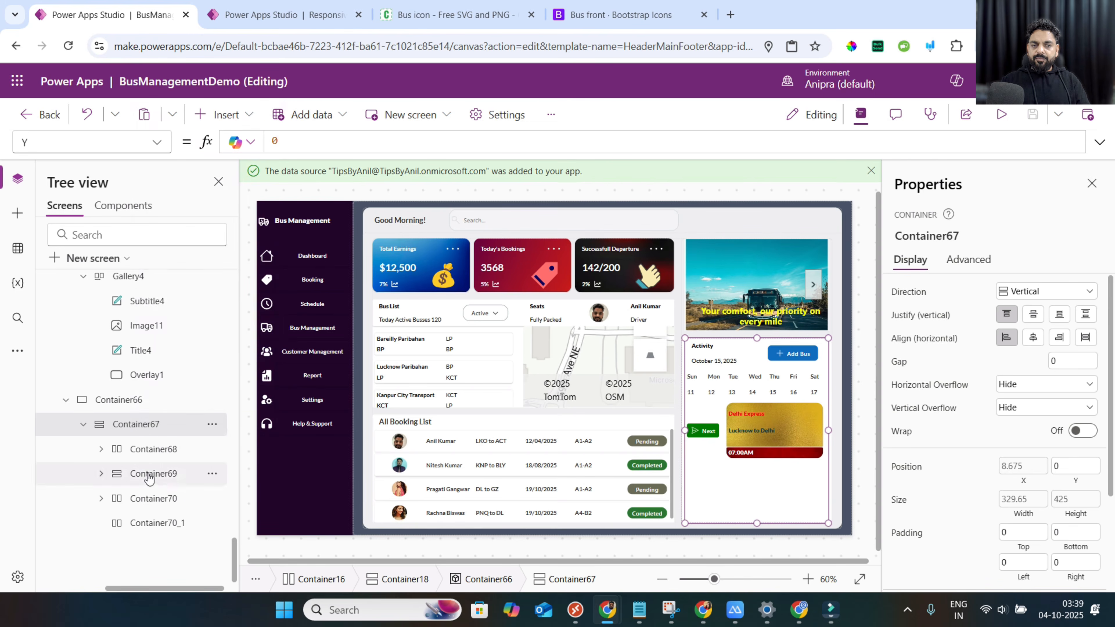
{"action": "key", "text": "ctrl+v"}
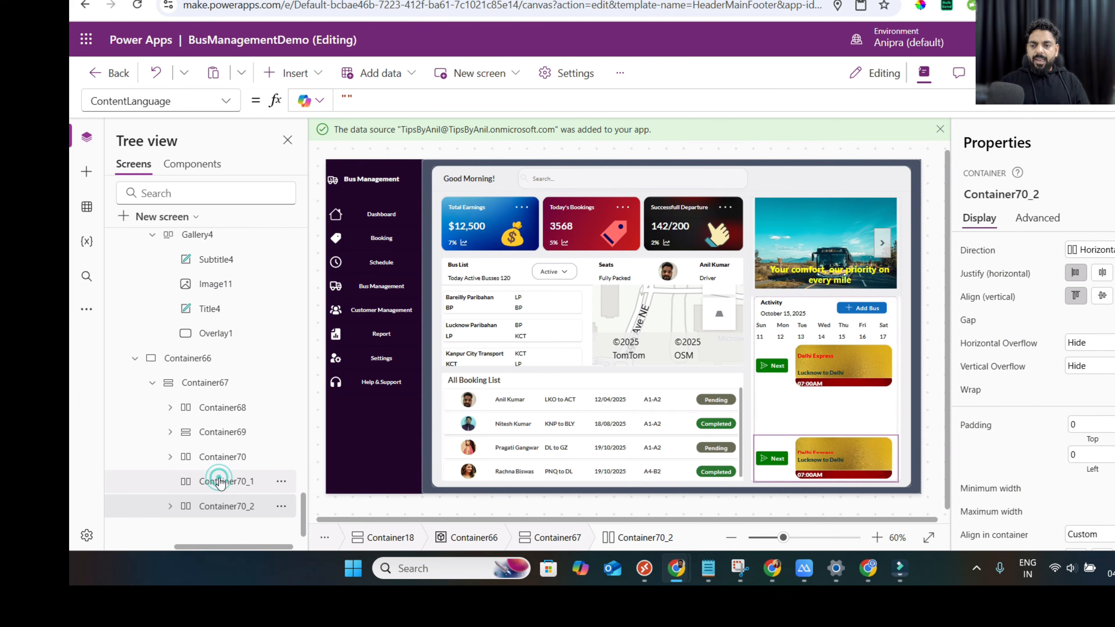
Delete the empty Container70_1 between the two bus card rows.
{"action": "left_click", "coordinate": [220, 481]}
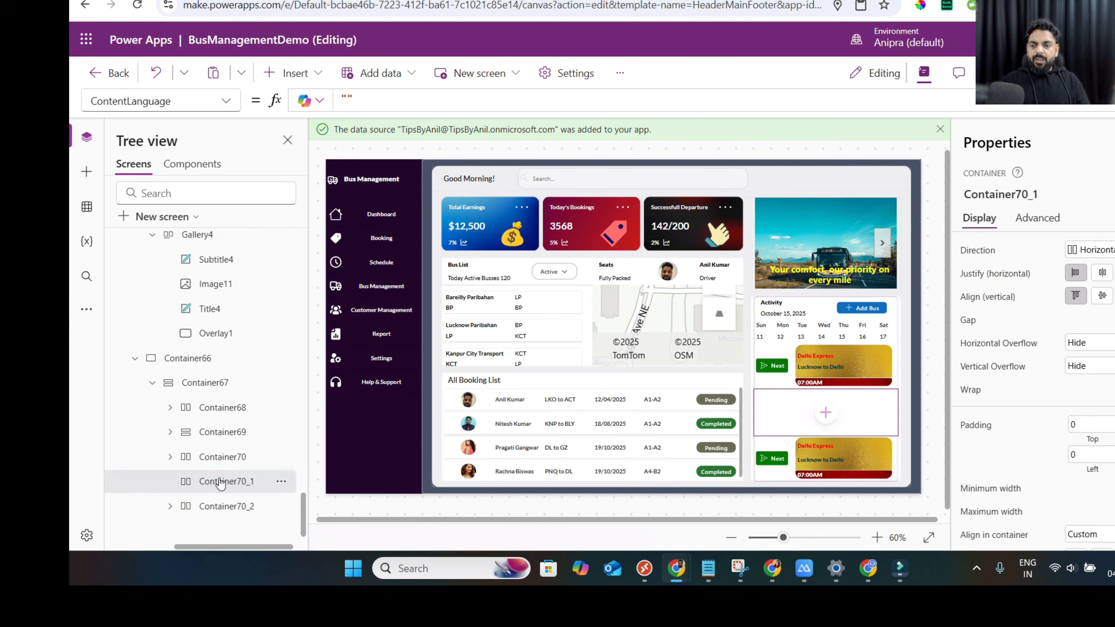
{"action": "right_click", "coordinate": [220, 481]}
{"action": "left_click", "coordinate": [260, 371]}
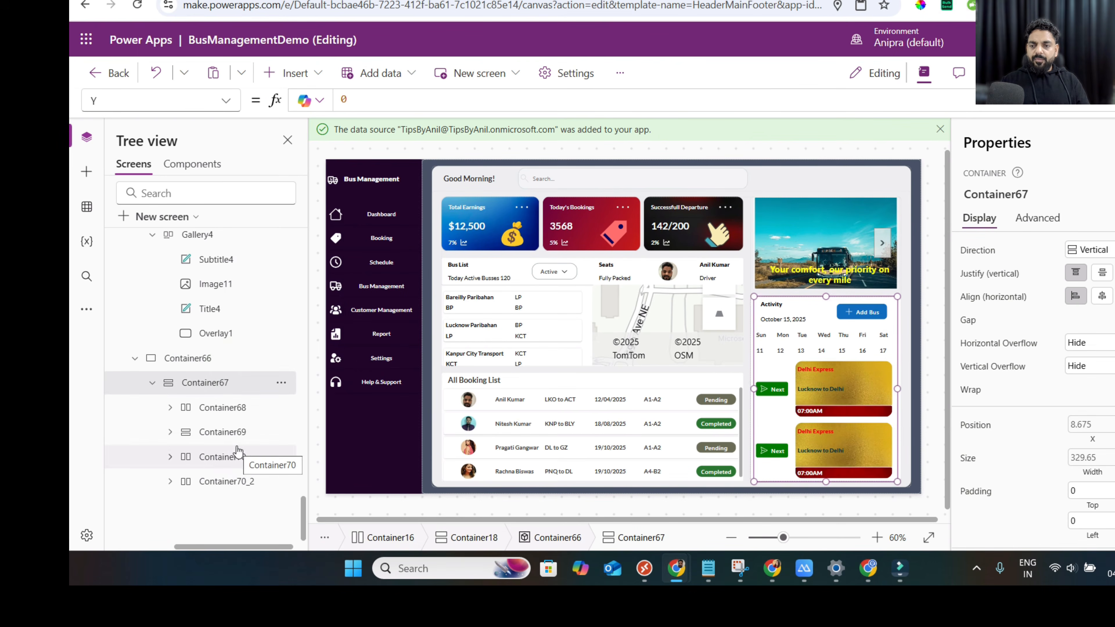
Change the second row's button text to "Later" and its base palette color to red.
{"action": "left_click", "coordinate": [773, 449]}
{"action": "double_click", "coordinate": [1023, 318]}
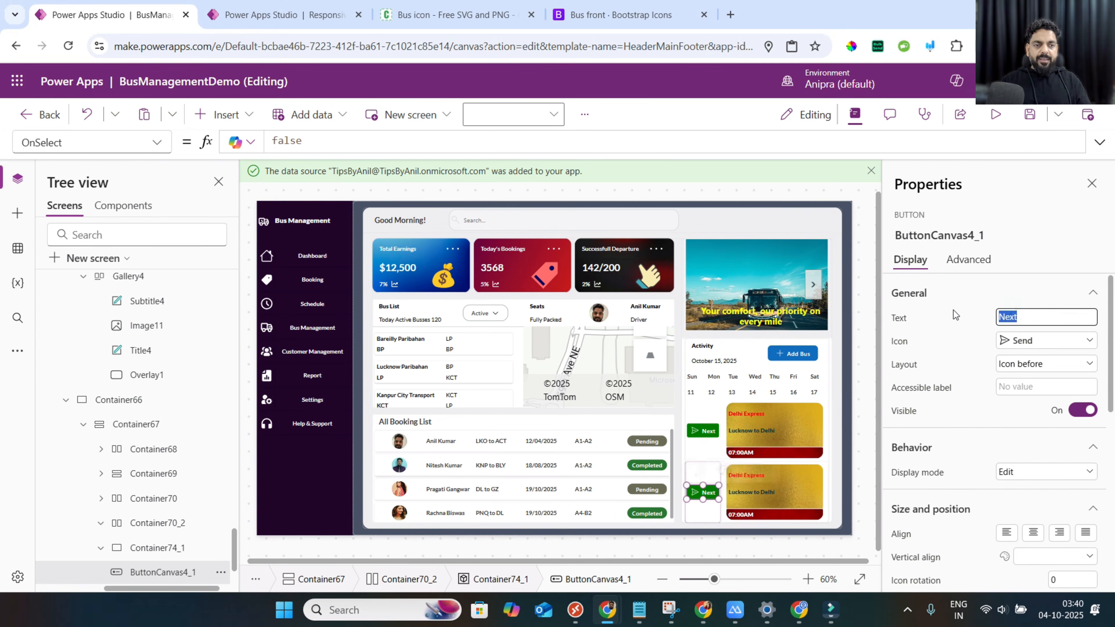
{"action": "type", "text": "Later"}
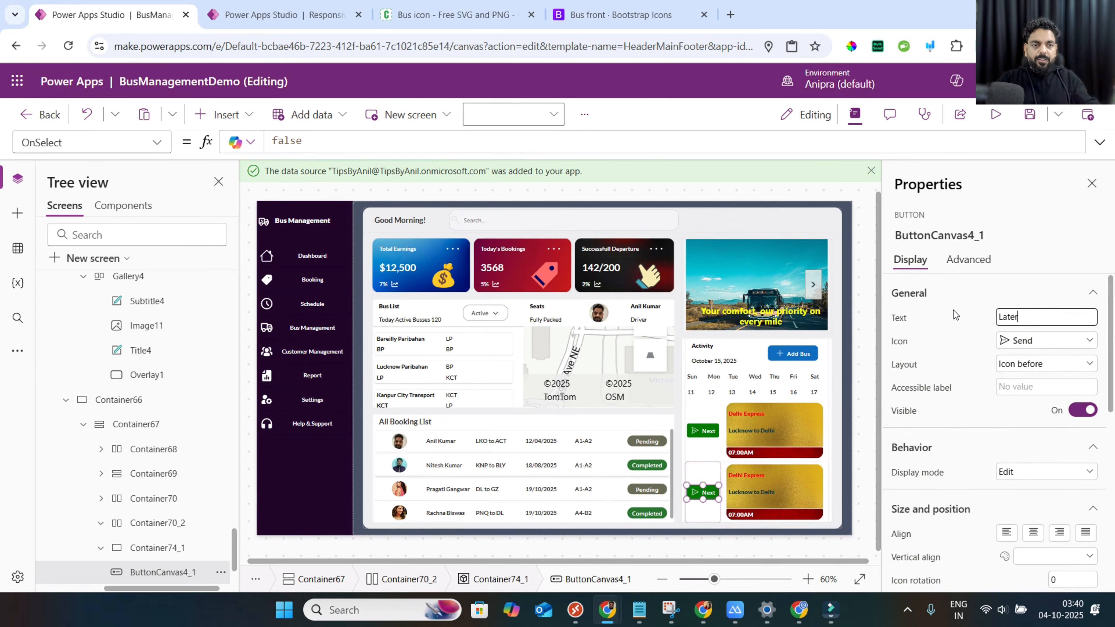
{"action": "scroll", "coordinate": [953, 310], "scroll_direction": "down", "scroll_amount": 5}
{"action": "left_click", "coordinate": [1081, 486]}
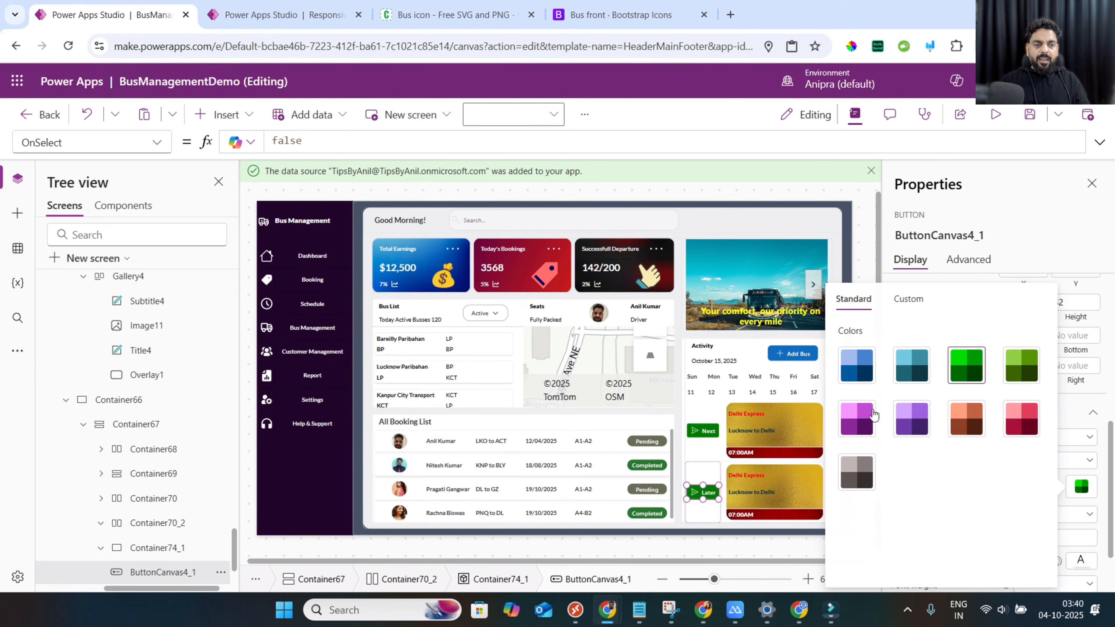
{"action": "left_click", "coordinate": [1017, 425]}
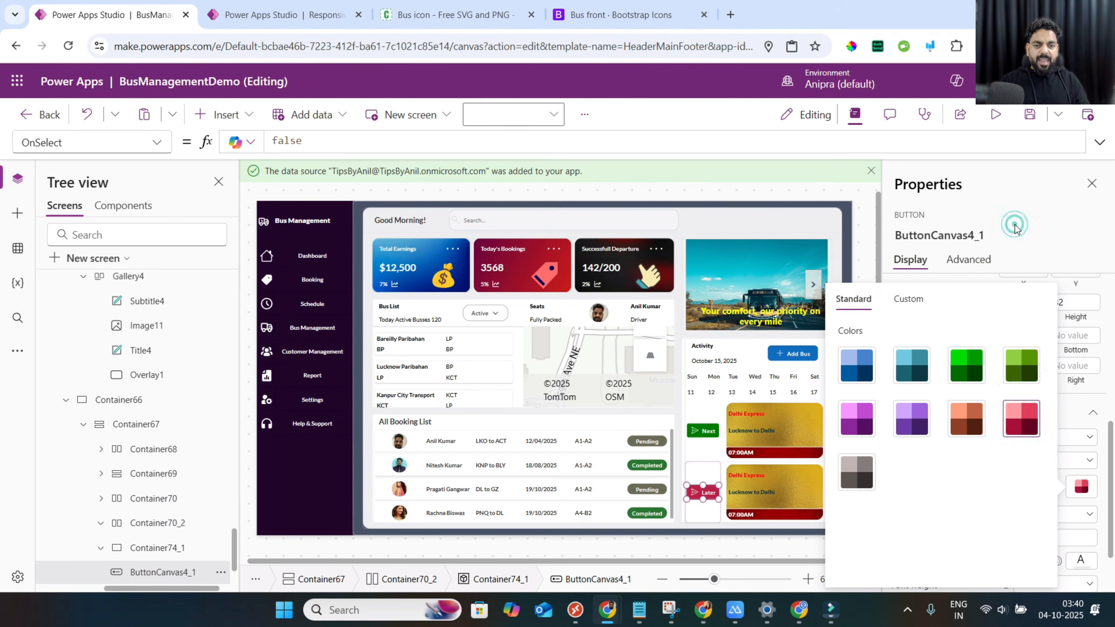
Change the Later card's labels to "Mumbai Express", "Pune to Mumbai" and "08:00AM".
{"action": "left_click", "coordinate": [755, 477]}
{"action": "double_click", "coordinate": [296, 140]}
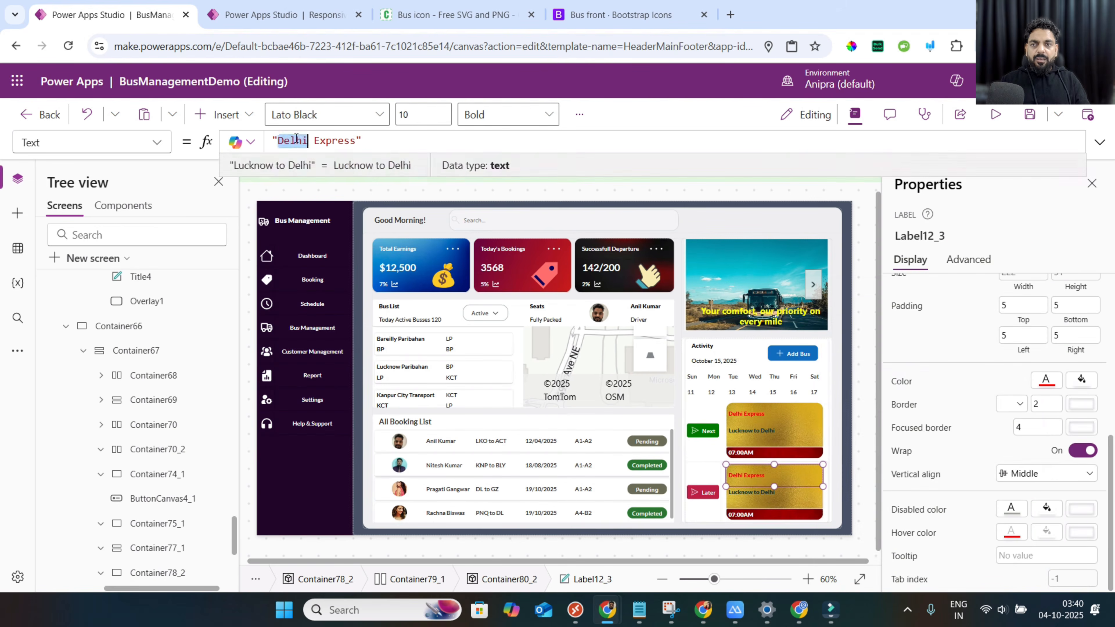
{"action": "type", "text": "Mumbai"}
{"action": "left_click", "coordinate": [755, 492]}
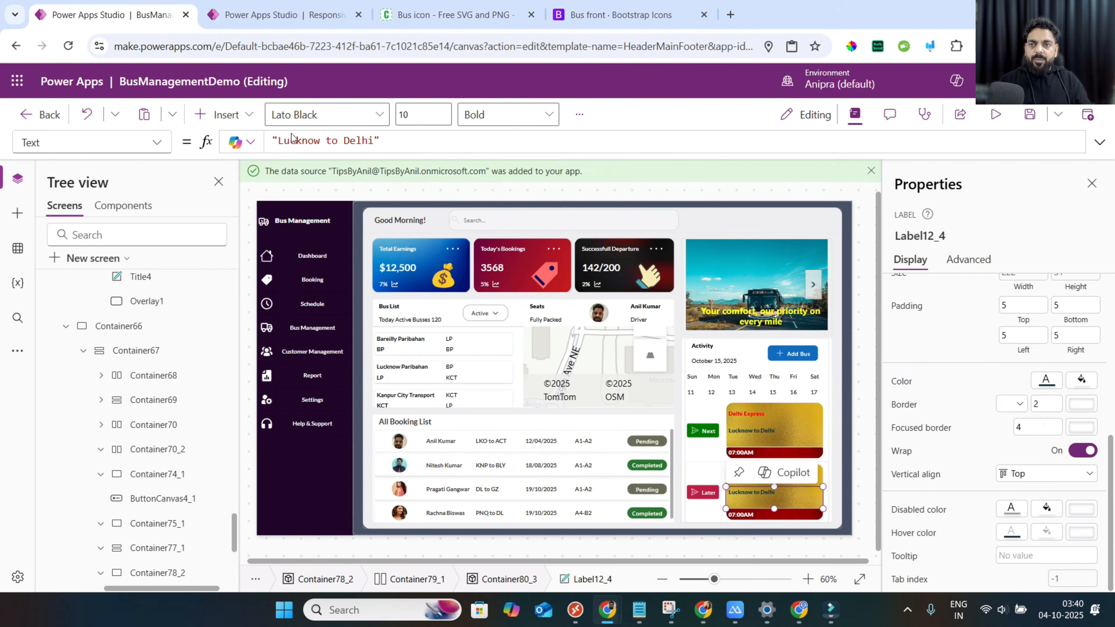
{"action": "double_click", "coordinate": [297, 140]}
{"action": "type", "text": "Pune"}
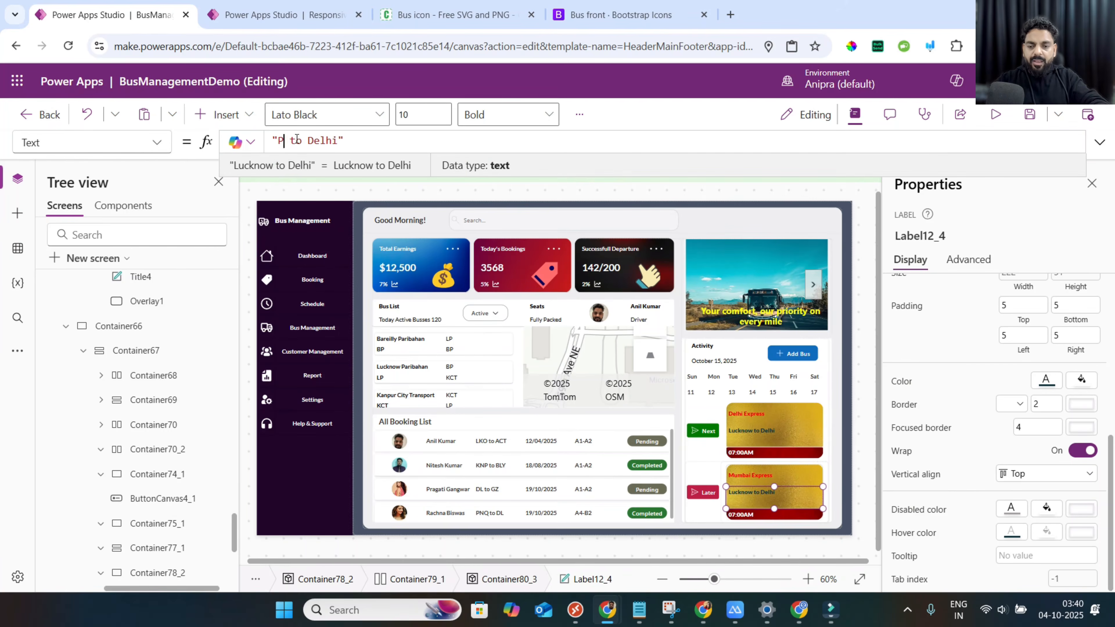
{"action": "double_click", "coordinate": [342, 144]}
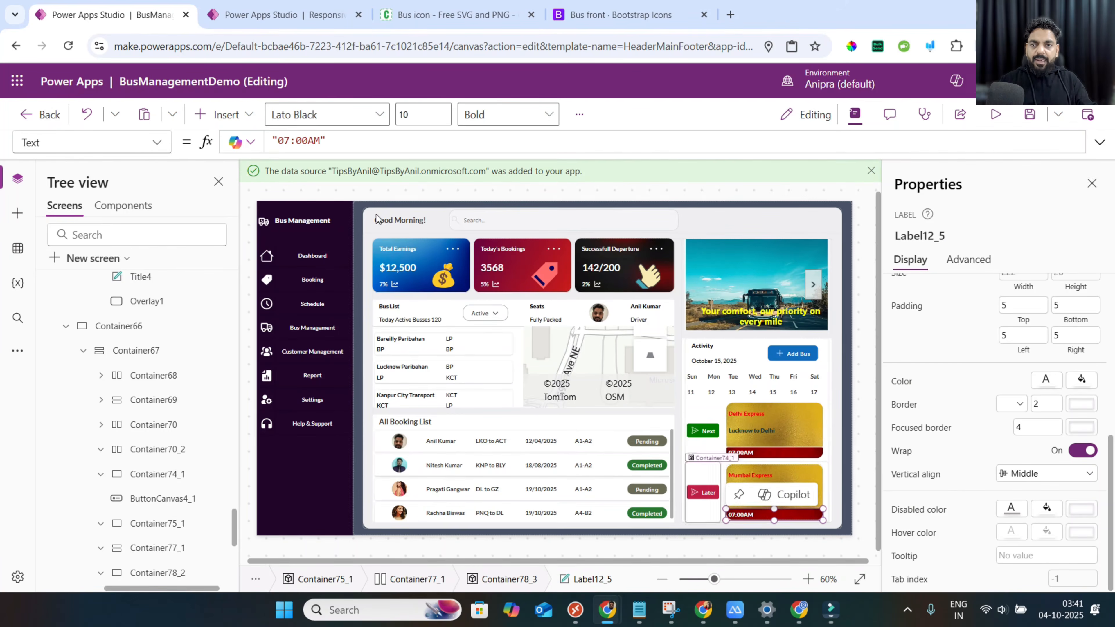
{"action": "left_click", "coordinate": [289, 140]}
{"action": "key", "text": "BackSpace"}
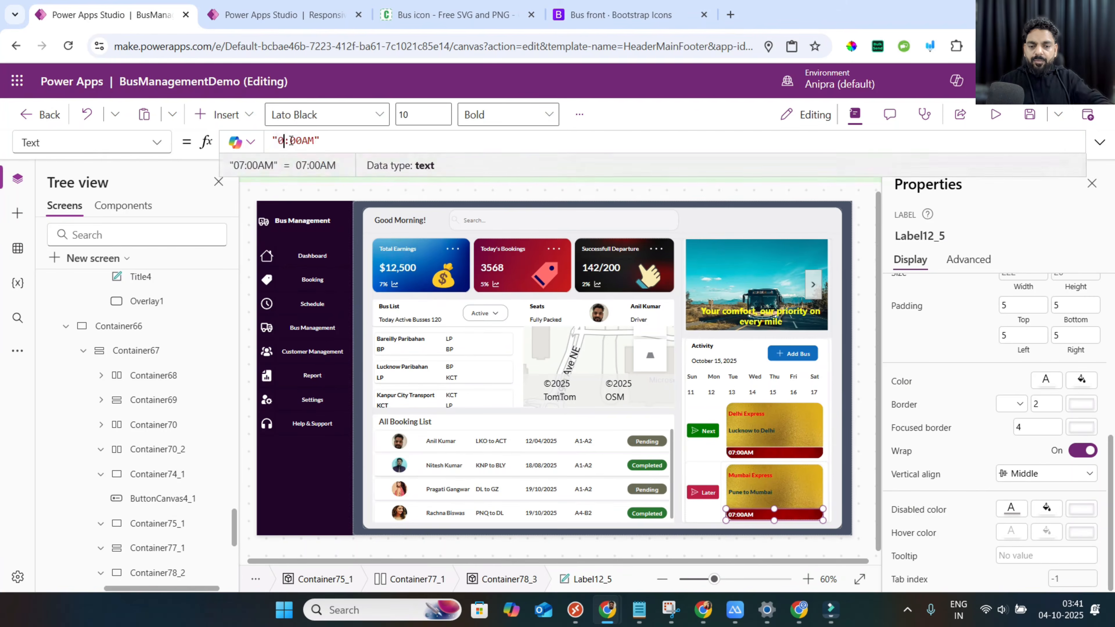
{"action": "type", "text": "8"}
Set the Later card's main background image, Image12_1, to download (1).
{"action": "left_click", "coordinate": [764, 476]}
{"action": "scroll", "coordinate": [145, 505], "scroll_direction": "down", "scroll_amount": 6}
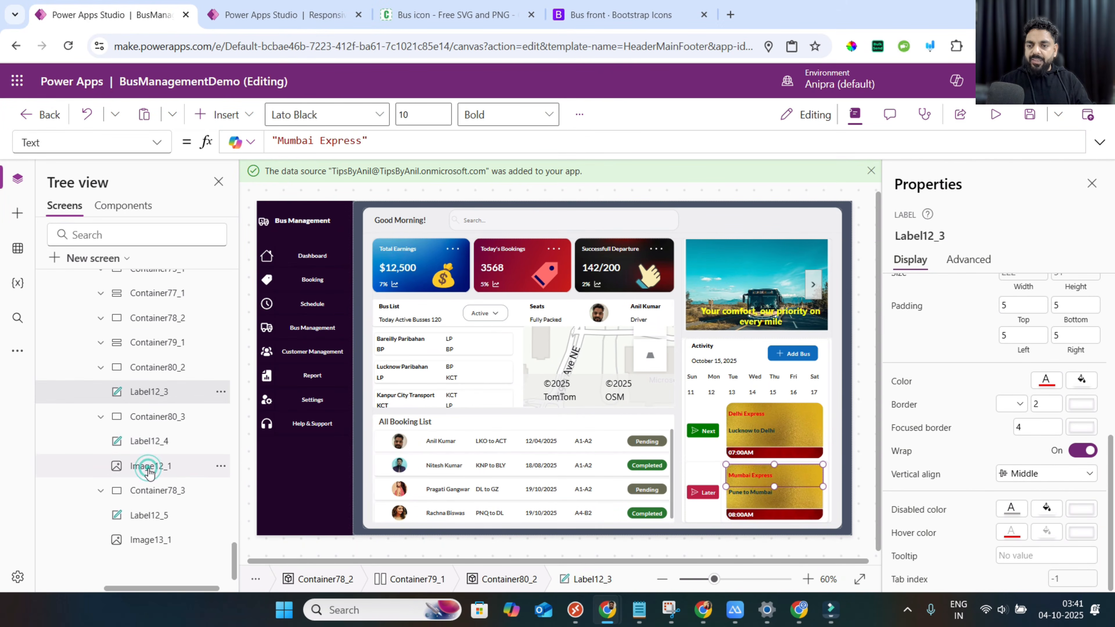
{"action": "left_click", "coordinate": [147, 466]}
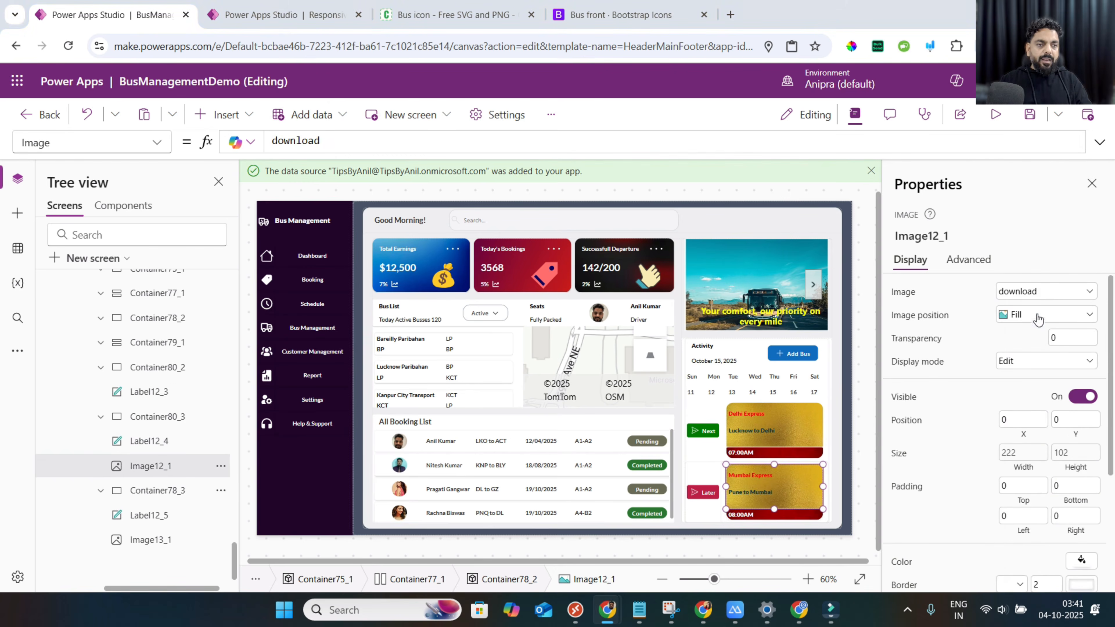
{"action": "left_click", "coordinate": [1045, 291]}
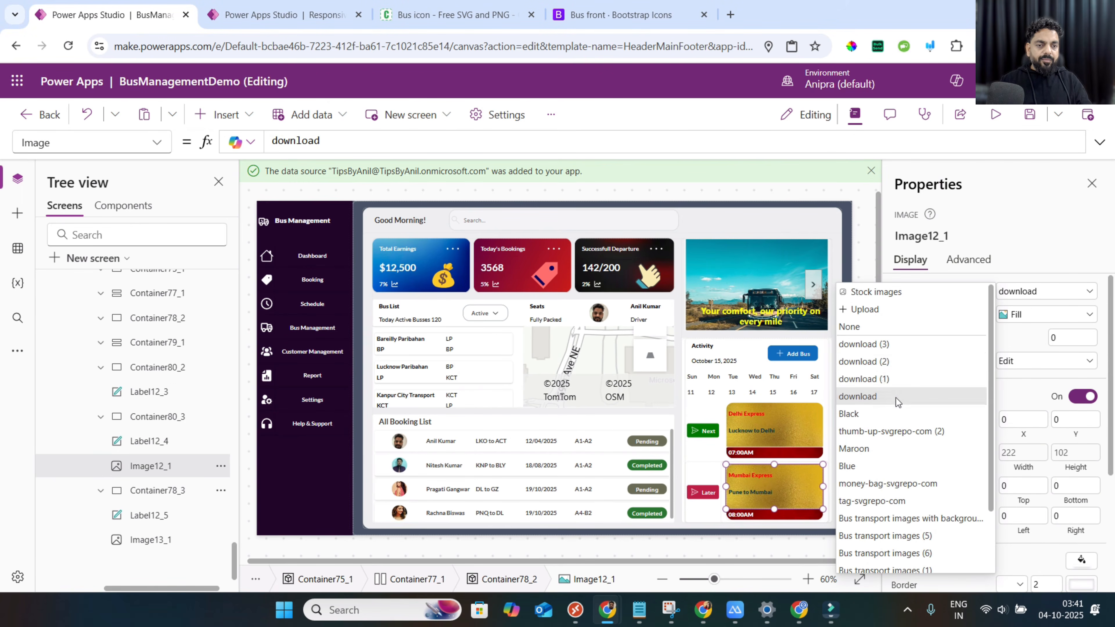
{"action": "left_click", "coordinate": [883, 379]}
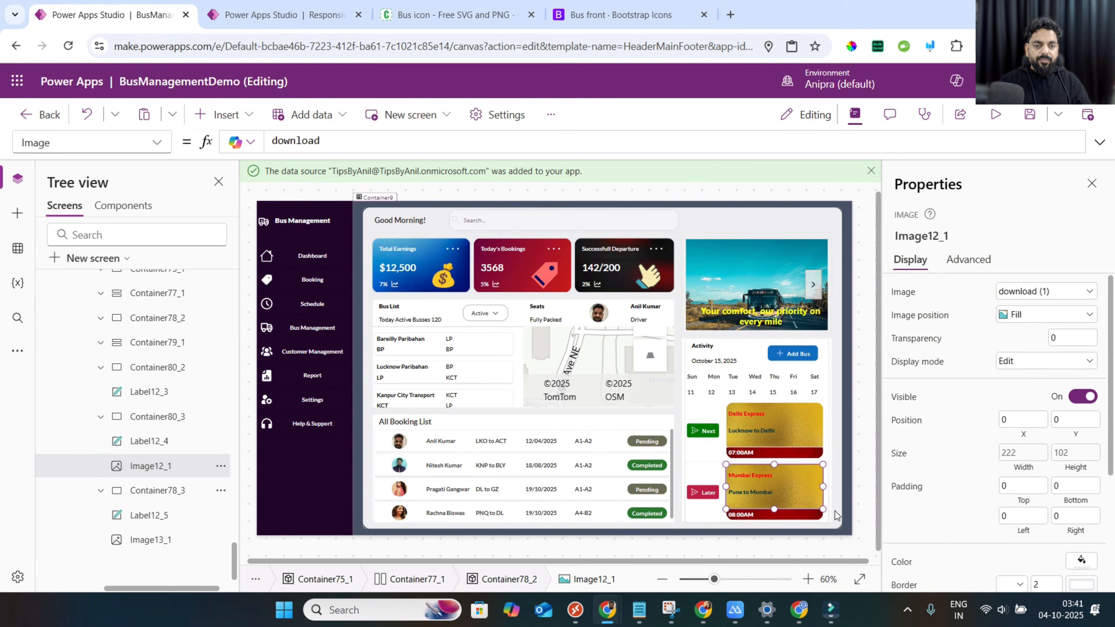
Set the image behind the Later card's time label, Image13_1, to download (3) and preview the dashboard.
{"action": "left_click", "coordinate": [800, 514]}
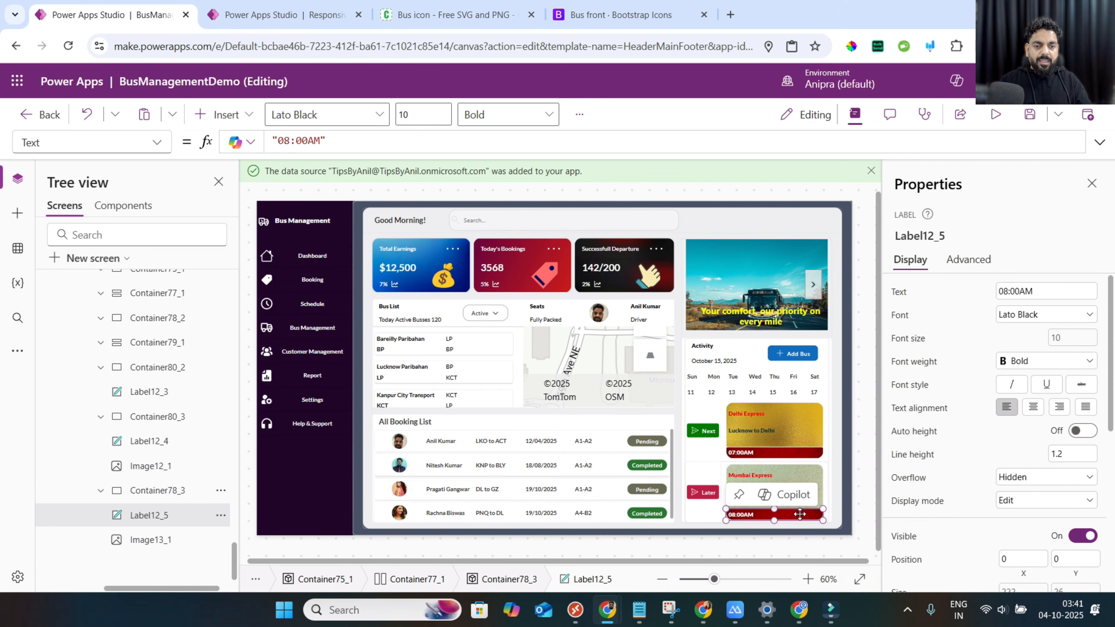
{"action": "left_click", "coordinate": [166, 539]}
{"action": "left_click", "coordinate": [1037, 300]}
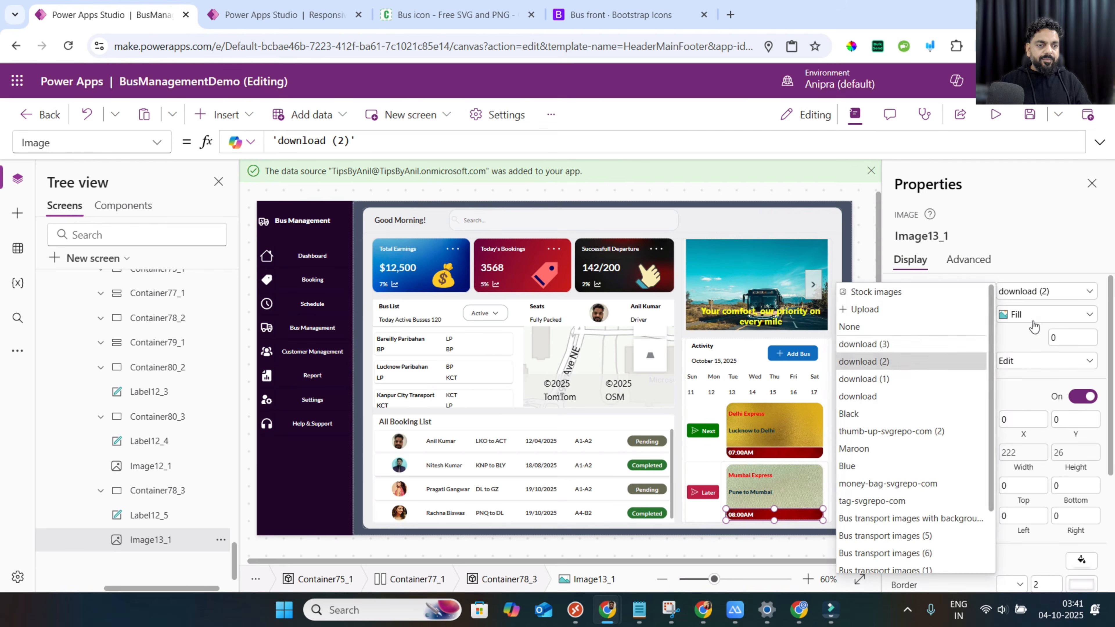
{"action": "left_click", "coordinate": [895, 348]}
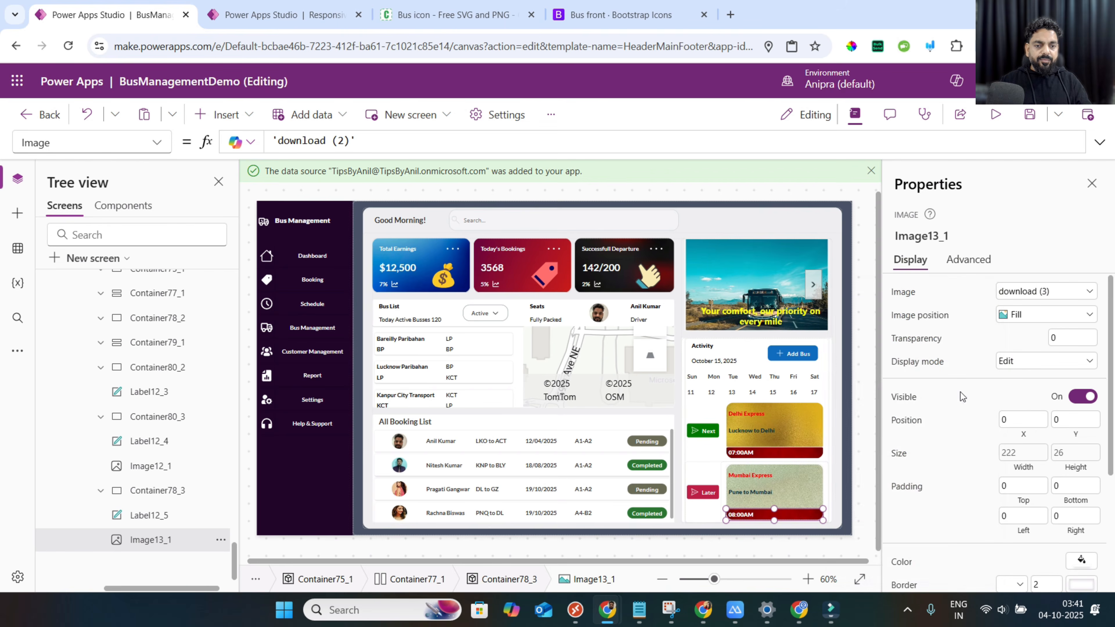
{"action": "key", "text": "F5"}
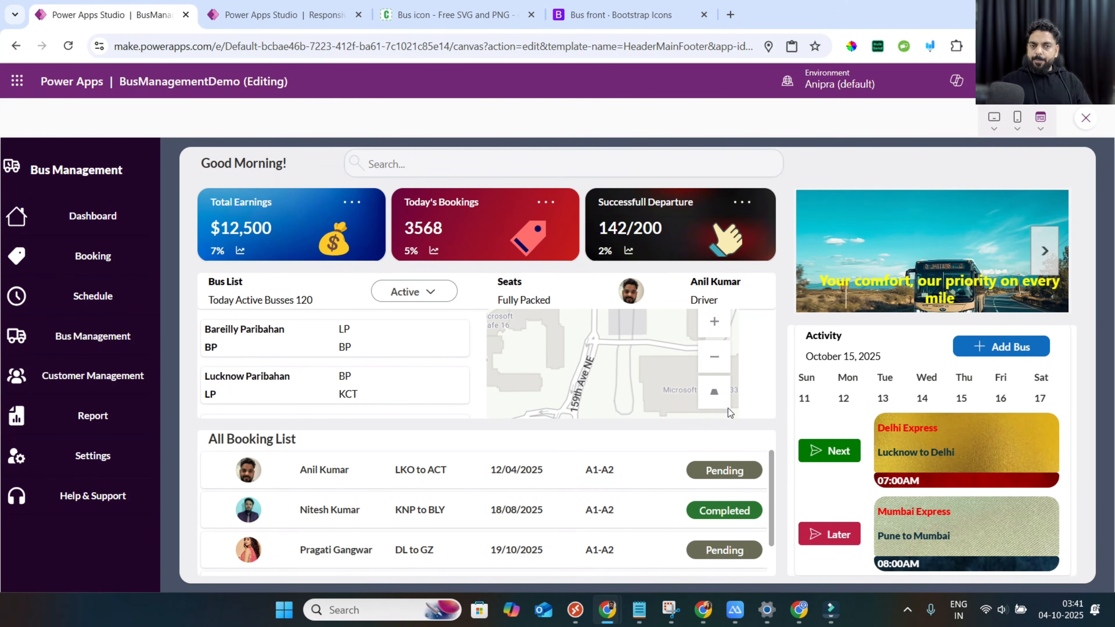
{"action": "key", "text": "Escape"}
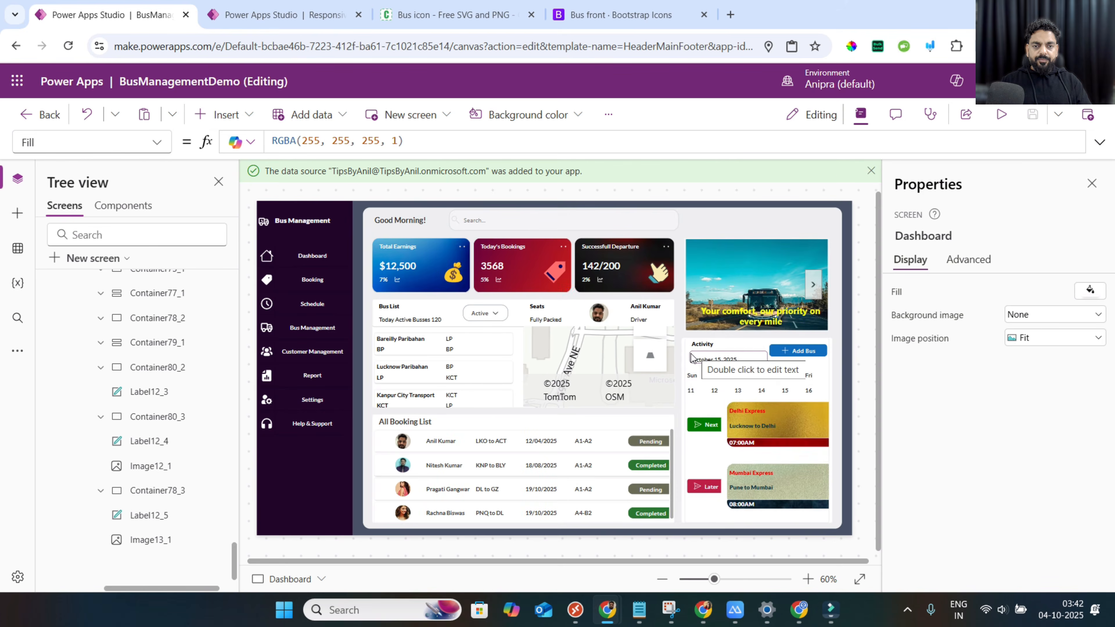
Set the drop shadow of the Activity section's Container67 to None and compare the preview with the Responsive Dashboard - Bus Booking app.
{"action": "left_click", "coordinate": [686, 357]}
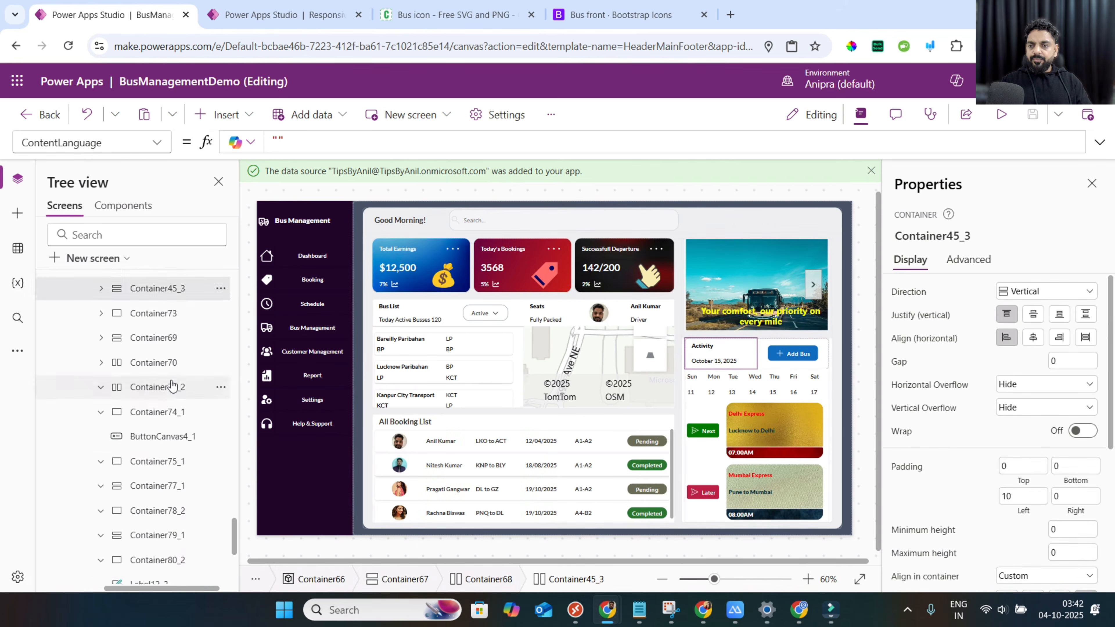
{"action": "scroll", "coordinate": [171, 386], "scroll_direction": "up", "scroll_amount": 3}
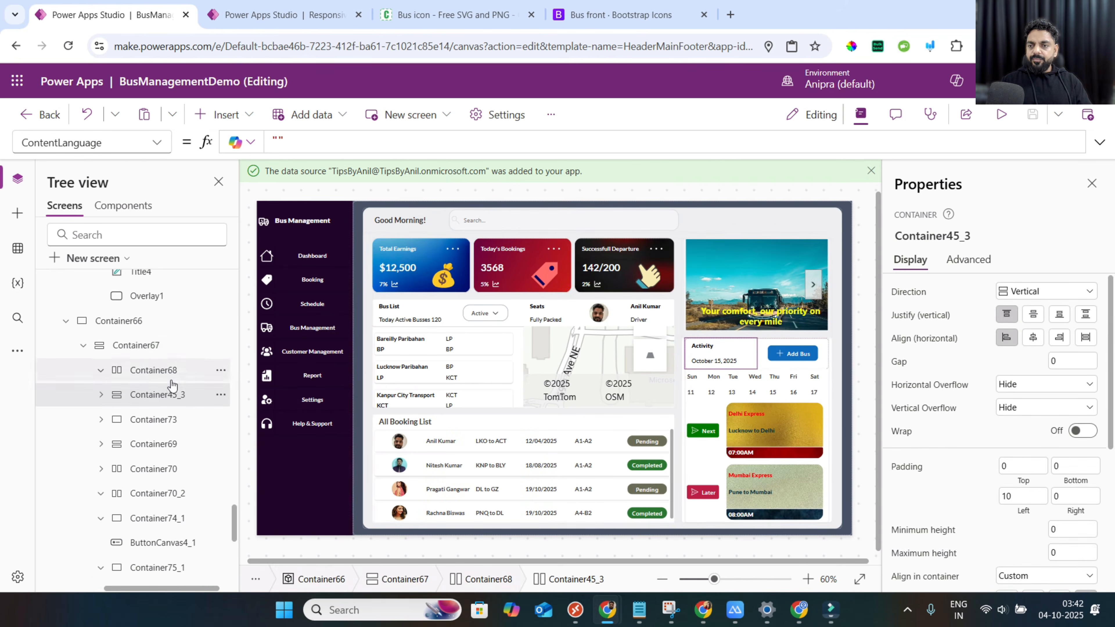
{"action": "left_click", "coordinate": [132, 357]}
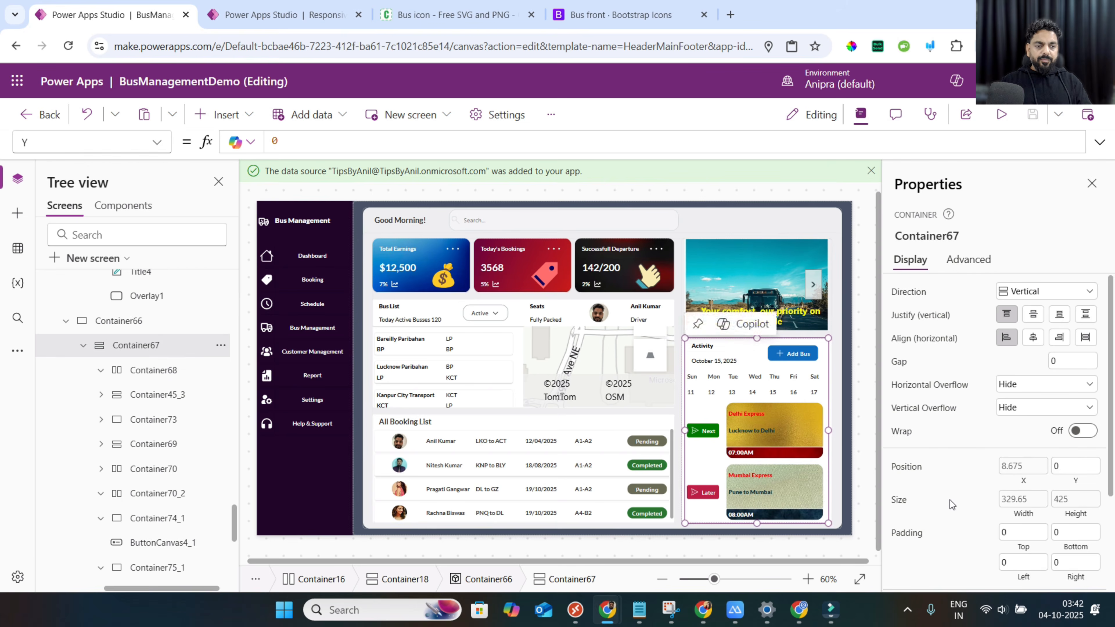
{"action": "scroll", "coordinate": [949, 500], "scroll_direction": "down", "scroll_amount": 3}
{"action": "left_click", "coordinate": [1010, 544]}
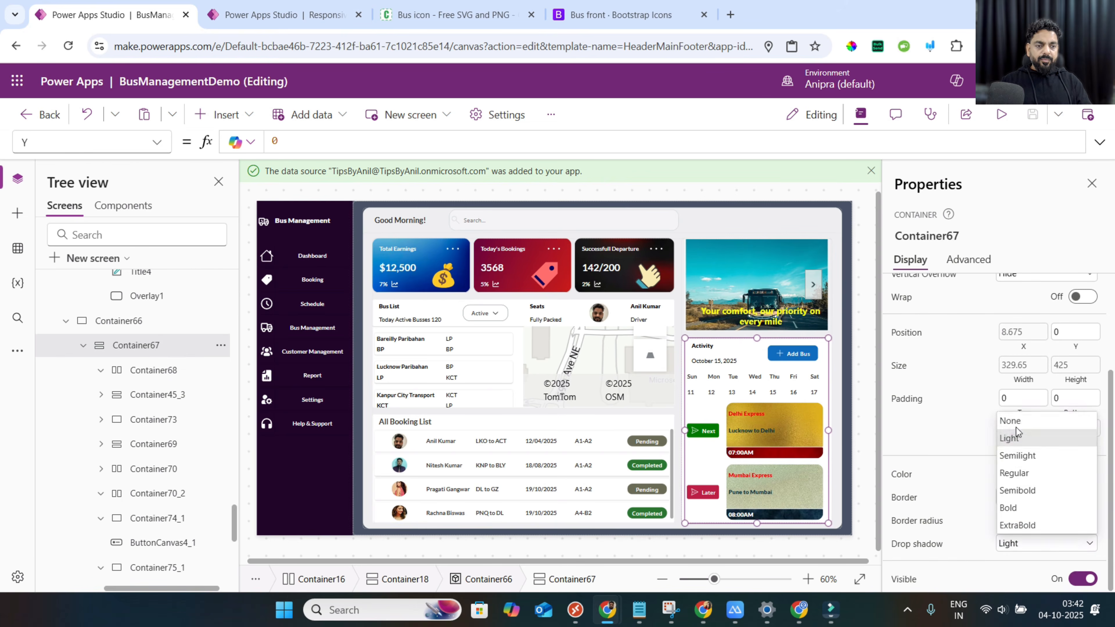
{"action": "left_click", "coordinate": [1010, 421]}
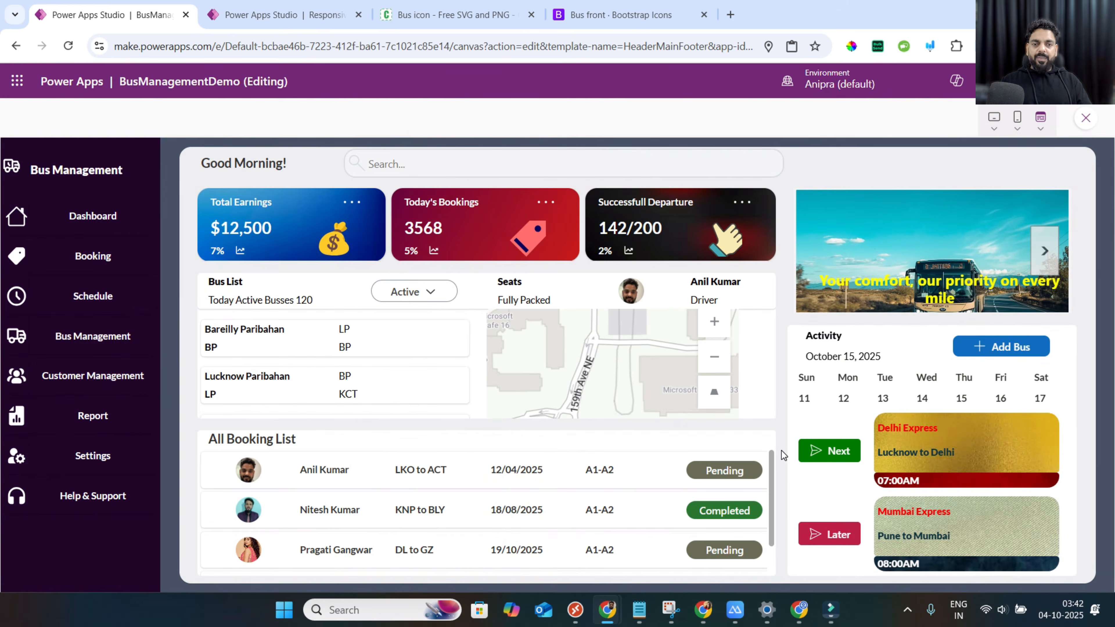
{"action": "left_click", "coordinate": [290, 15]}
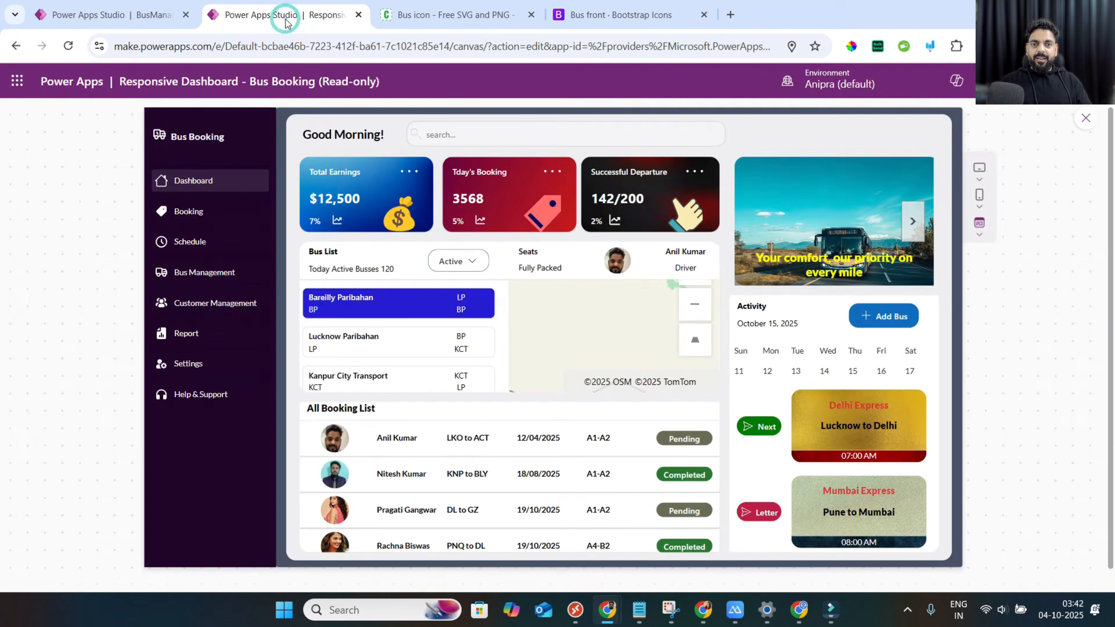
{"action": "left_click", "coordinate": [109, 14]}
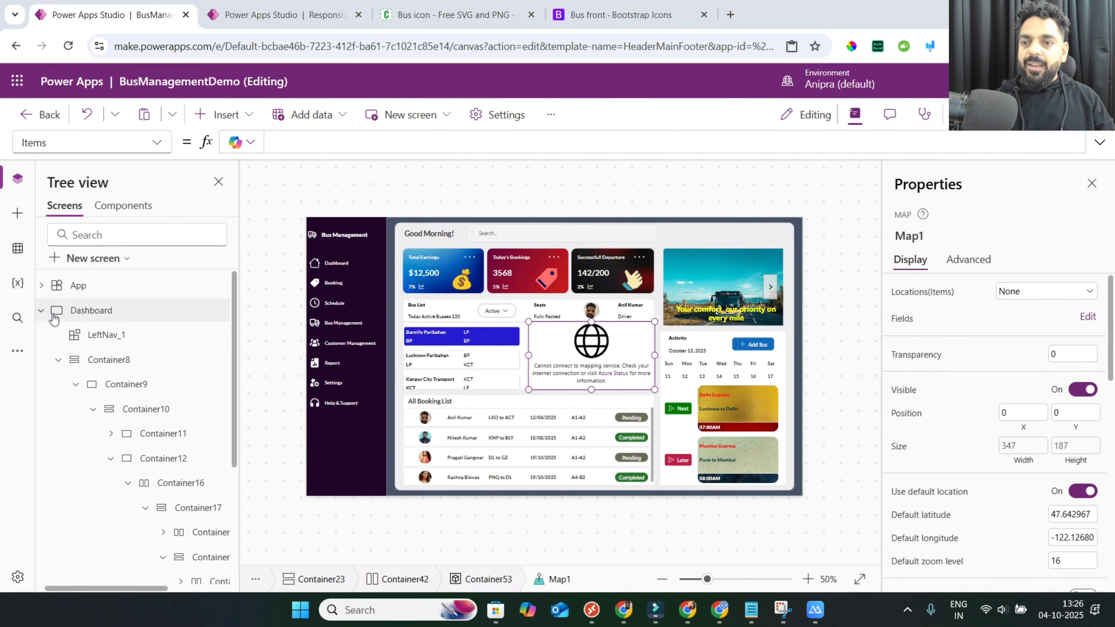
Collapse the Dashboard screen in the tree and insert a horizontal container on the empty Booking screen.
{"action": "left_click", "coordinate": [41, 310]}
{"action": "left_click", "coordinate": [92, 334]}
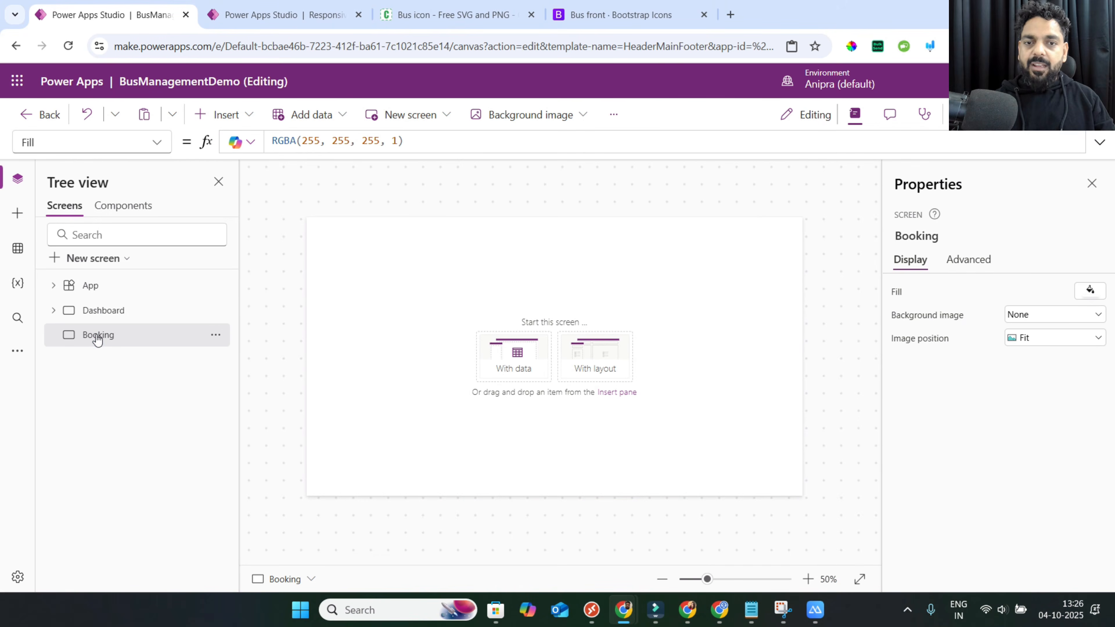
{"action": "left_click", "coordinate": [246, 123]}
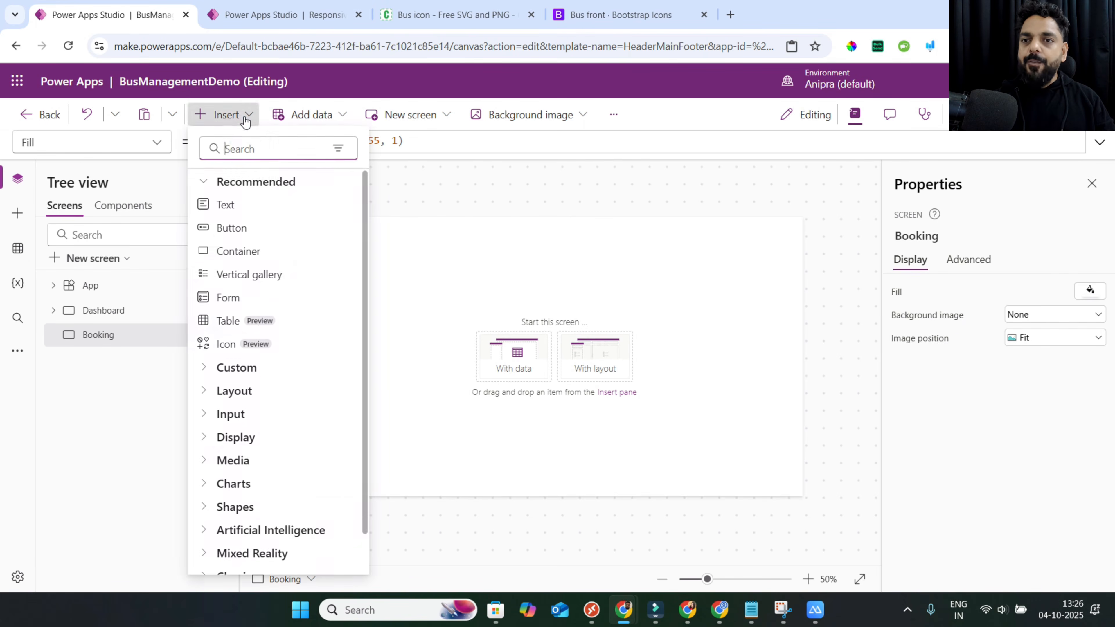
{"action": "left_click", "coordinate": [248, 148]}
{"action": "type", "text": "left"}
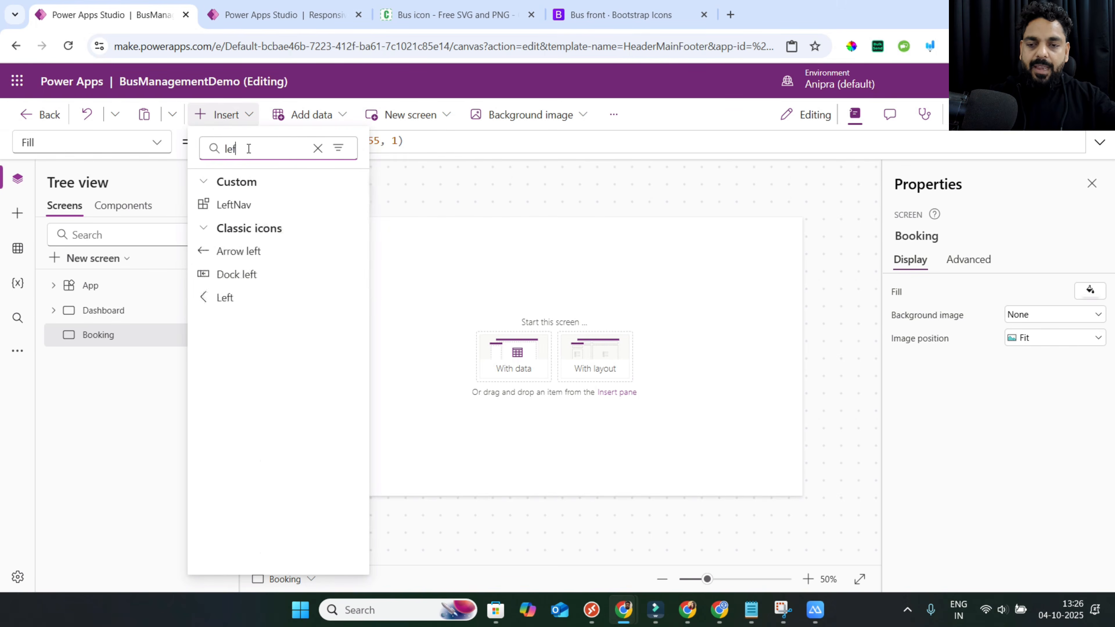
{"action": "left_click", "coordinate": [292, 147]}
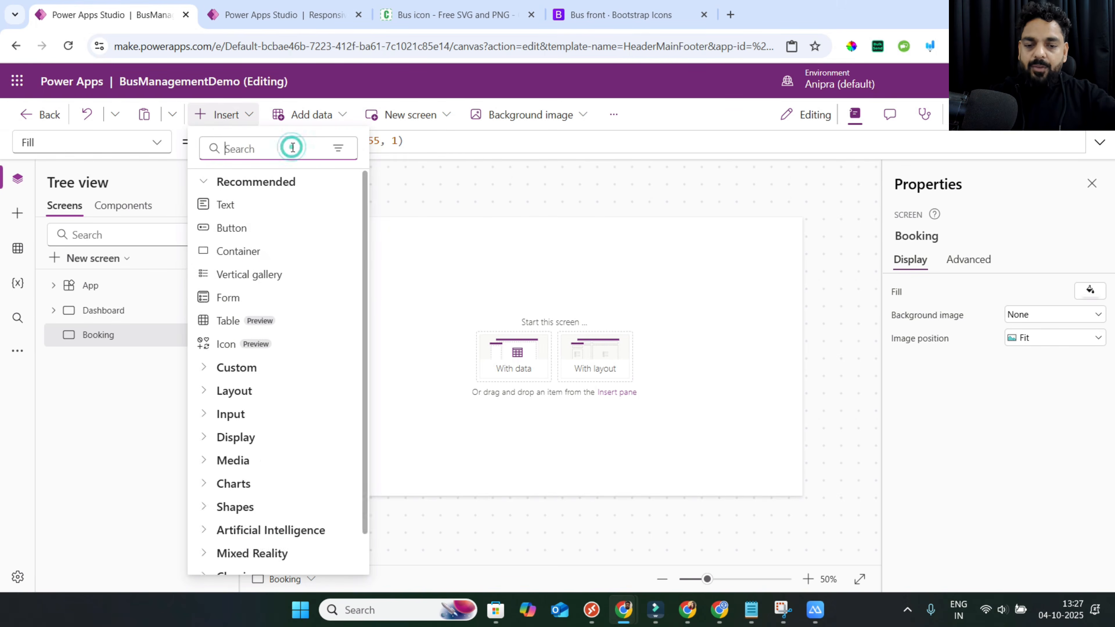
{"action": "type", "text": "hori"}
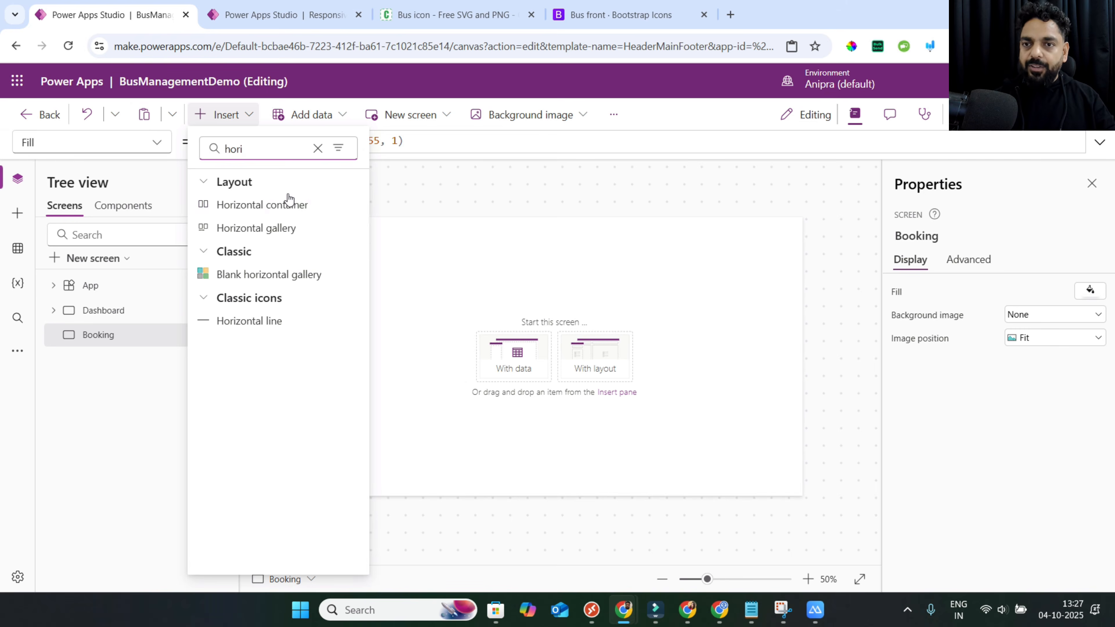
{"action": "left_click", "coordinate": [288, 204]}
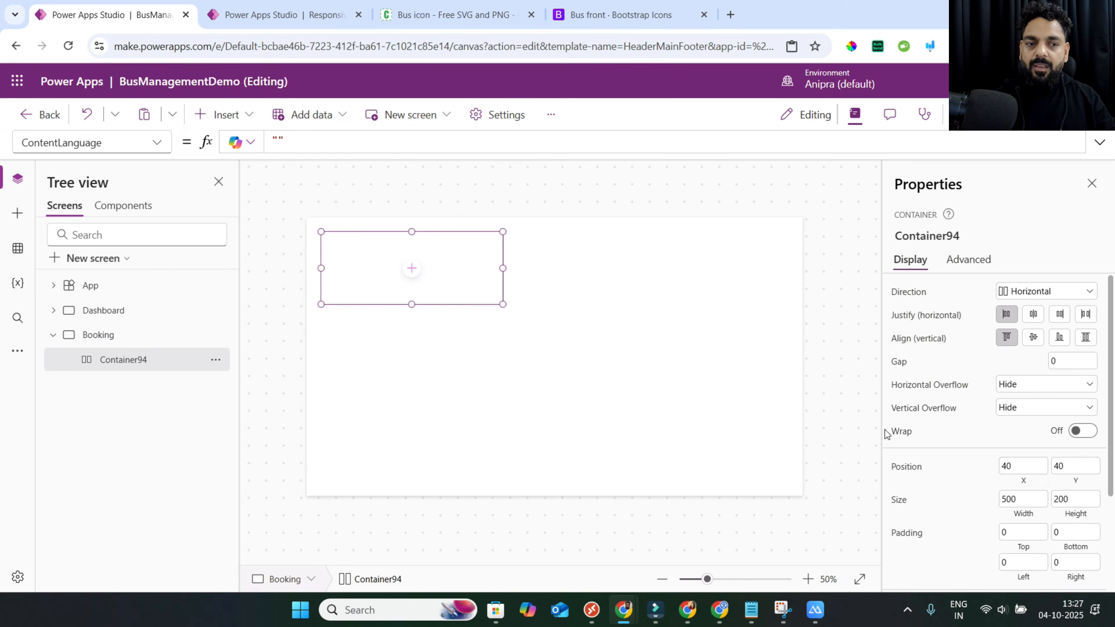
Set the Booking screen container's X position to 0 and its width to Parent.Width.
{"action": "left_click", "coordinate": [1018, 480]}
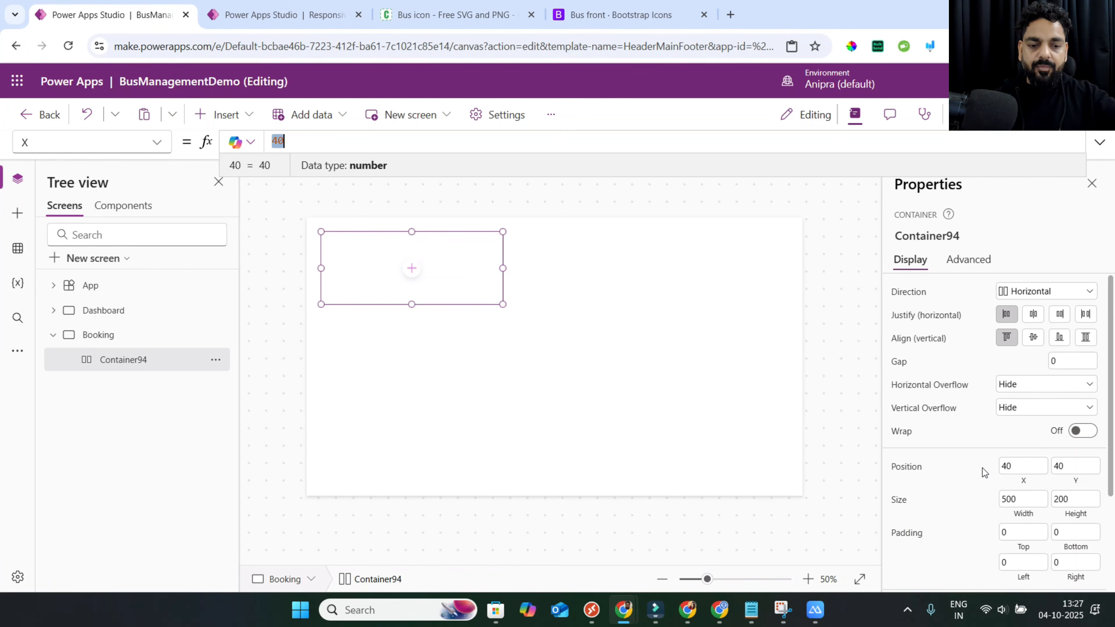
{"action": "left_click", "coordinate": [1020, 511]}
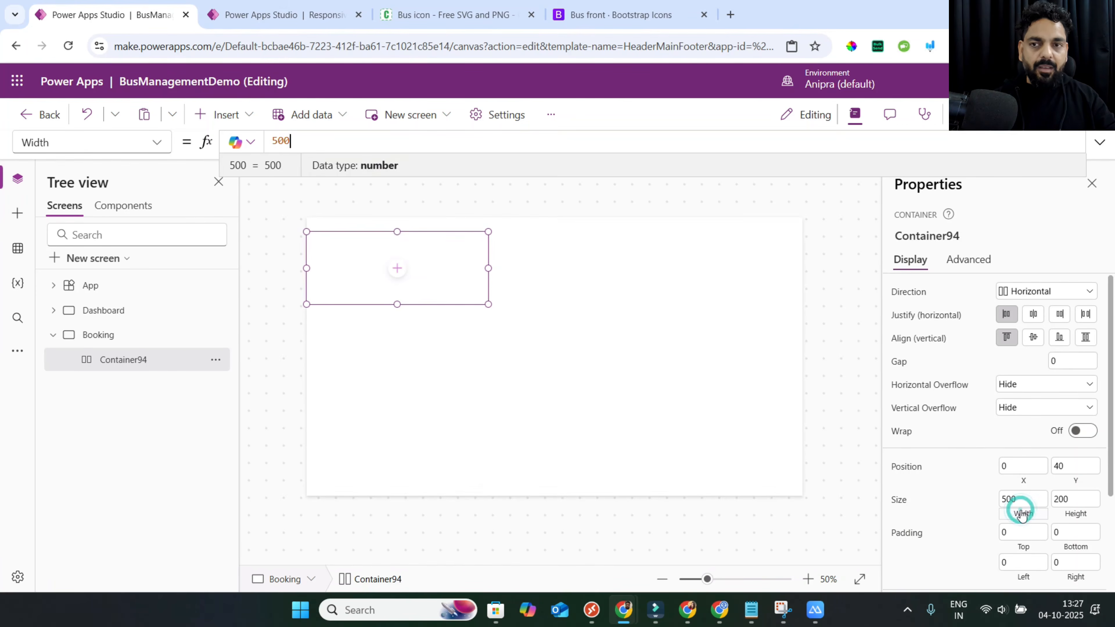
{"action": "key", "text": "ctrl+a"}
{"action": "type", "text": "Parent.Width"}
{"action": "key", "text": "Return"}
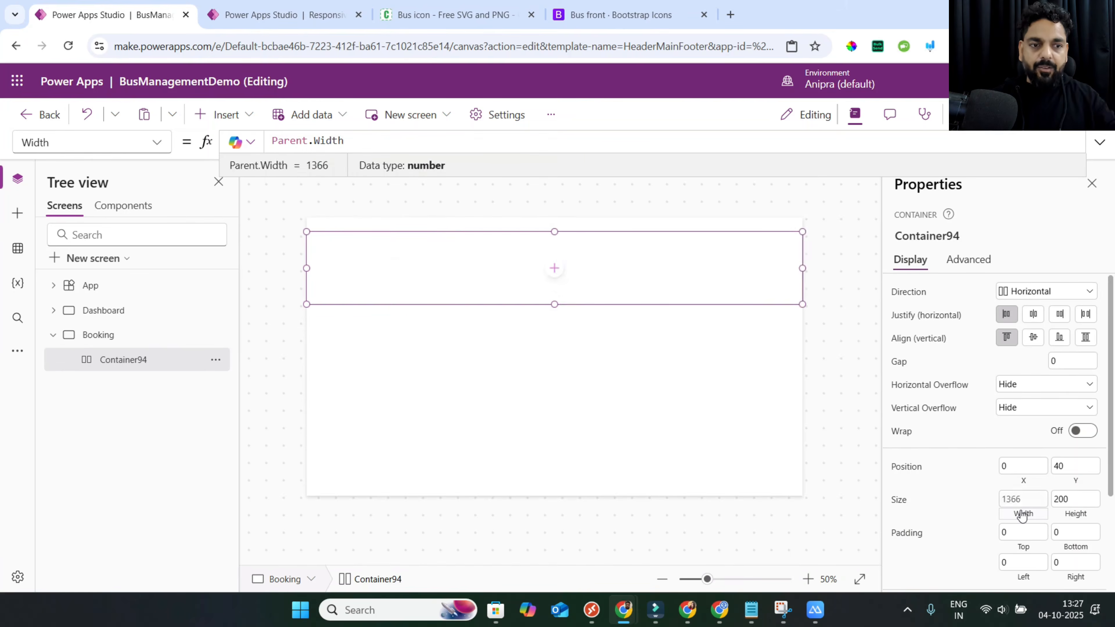
Set the Booking screen container's height to Parent.Height and its Y position to 0.
{"action": "left_click", "coordinate": [1080, 516]}
{"action": "key", "text": "ctrl+a"}
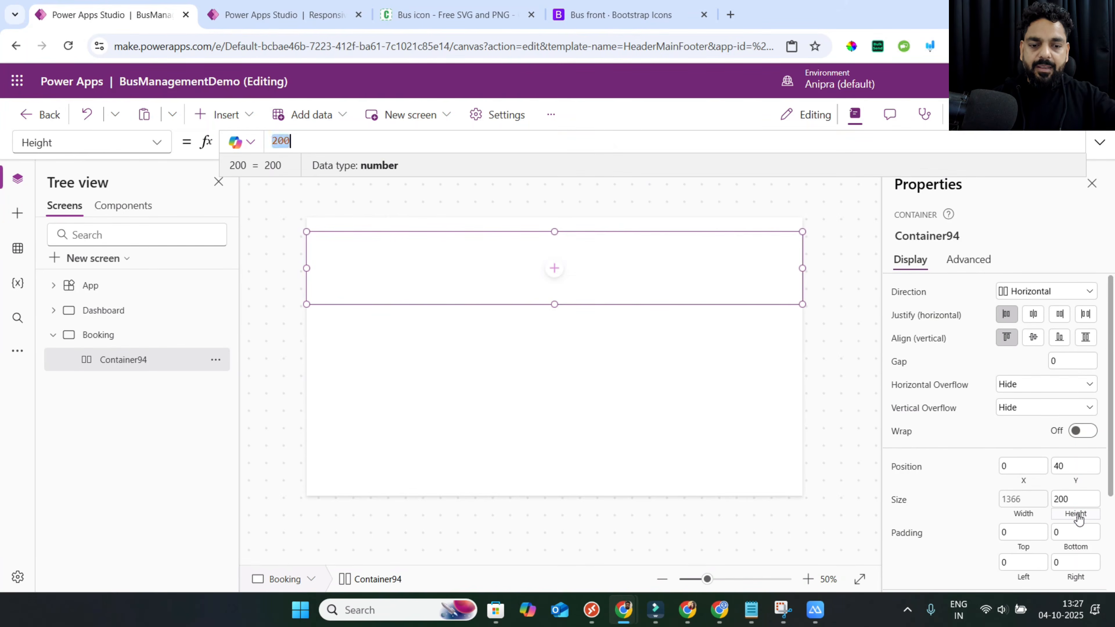
{"action": "type", "text": "pa"}
{"action": "key", "text": "Return"}
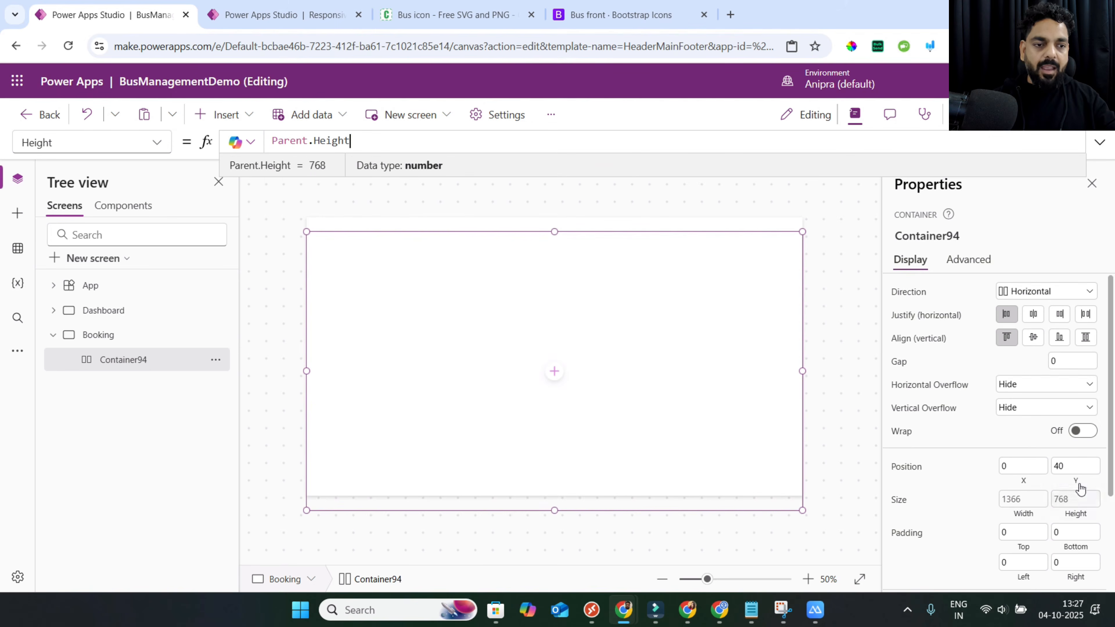
{"action": "left_click", "coordinate": [1080, 482]}
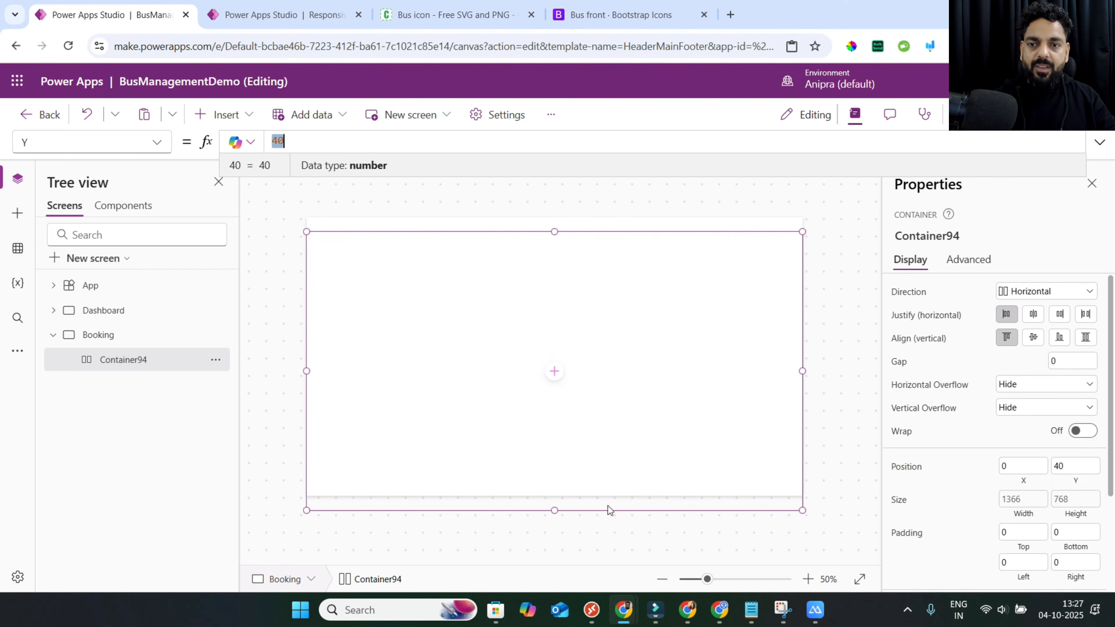
{"action": "double_click", "coordinate": [1058, 471]}
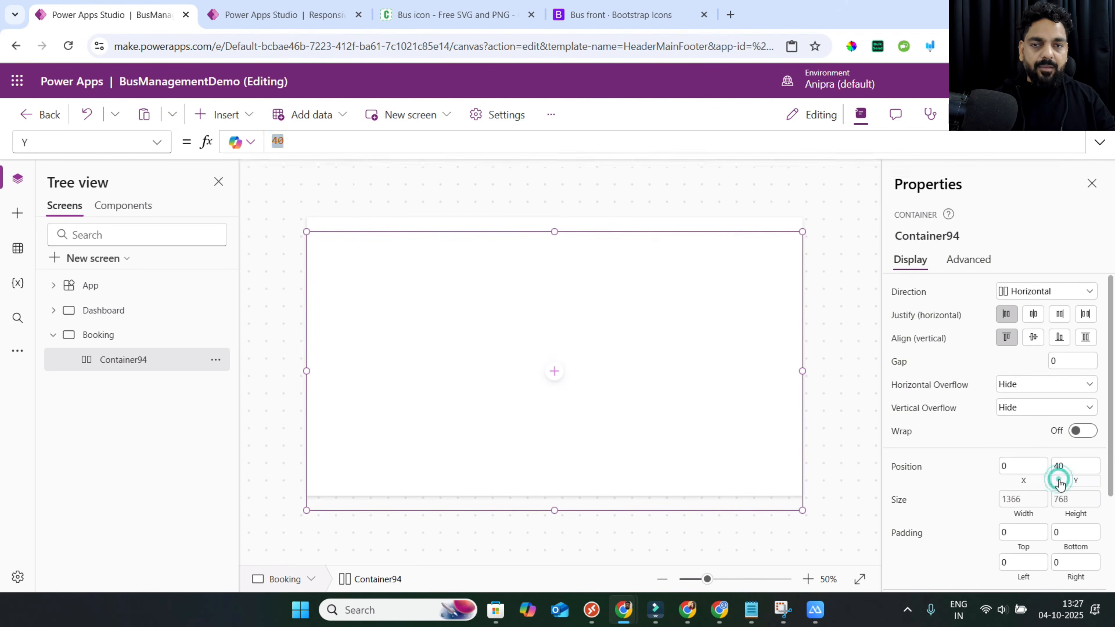
{"action": "type", "text": "0"}
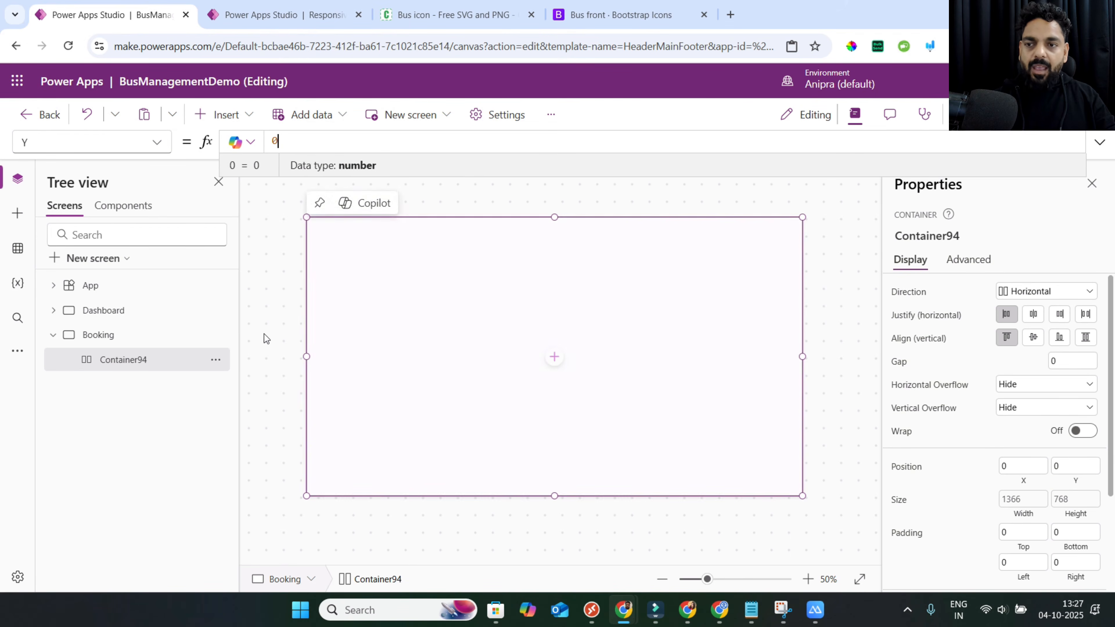
Insert two vertical containers side by side inside Container94 on the Booking screen.
{"action": "left_click", "coordinate": [221, 114]}
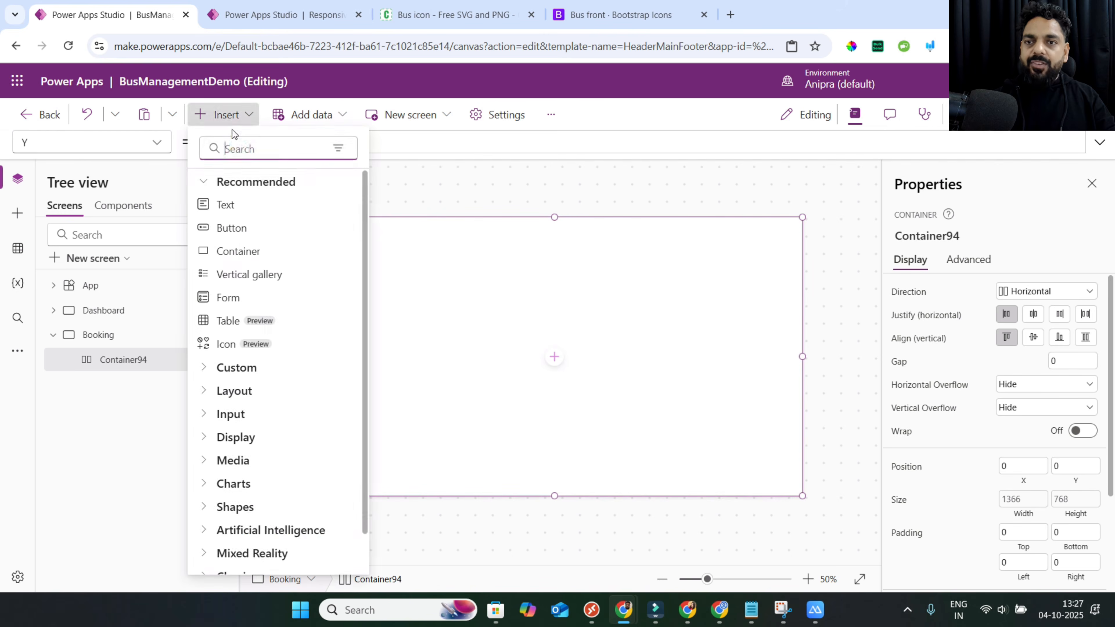
{"action": "left_click", "coordinate": [240, 149]}
{"action": "type", "text": "verti"}
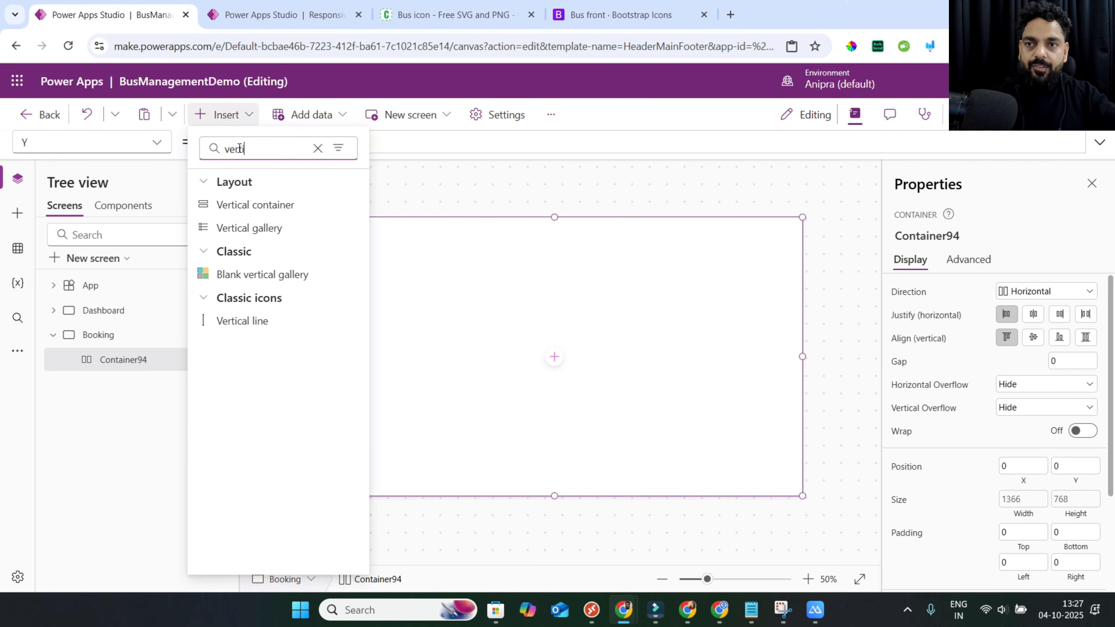
{"action": "left_click", "coordinate": [256, 205]}
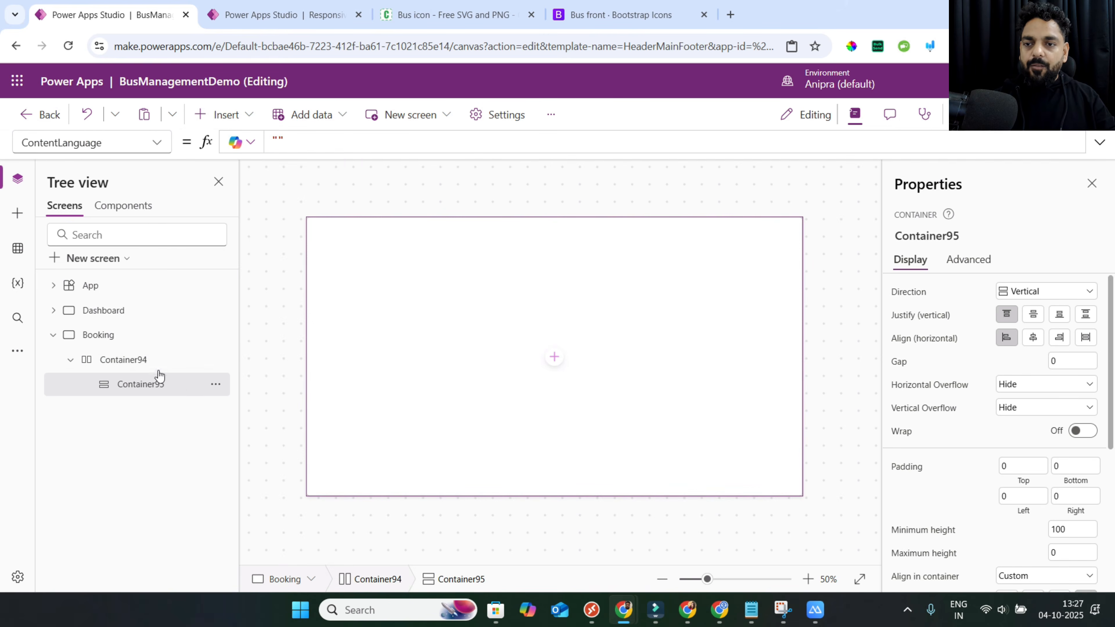
{"action": "left_click", "coordinate": [149, 360]}
{"action": "left_click", "coordinate": [228, 116]}
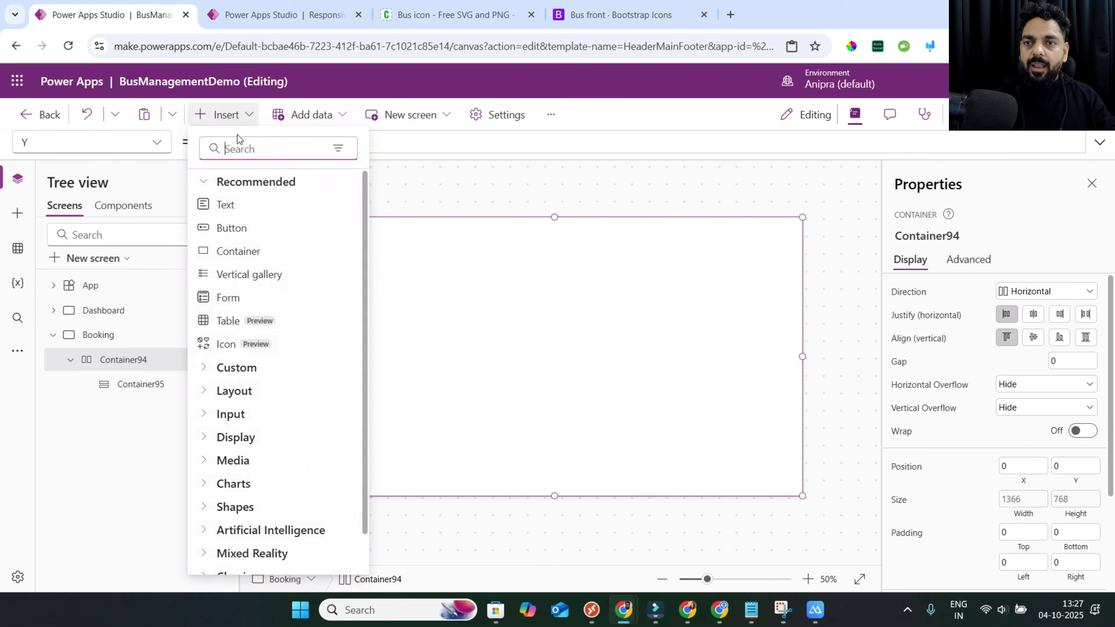
{"action": "type", "text": "verti"}
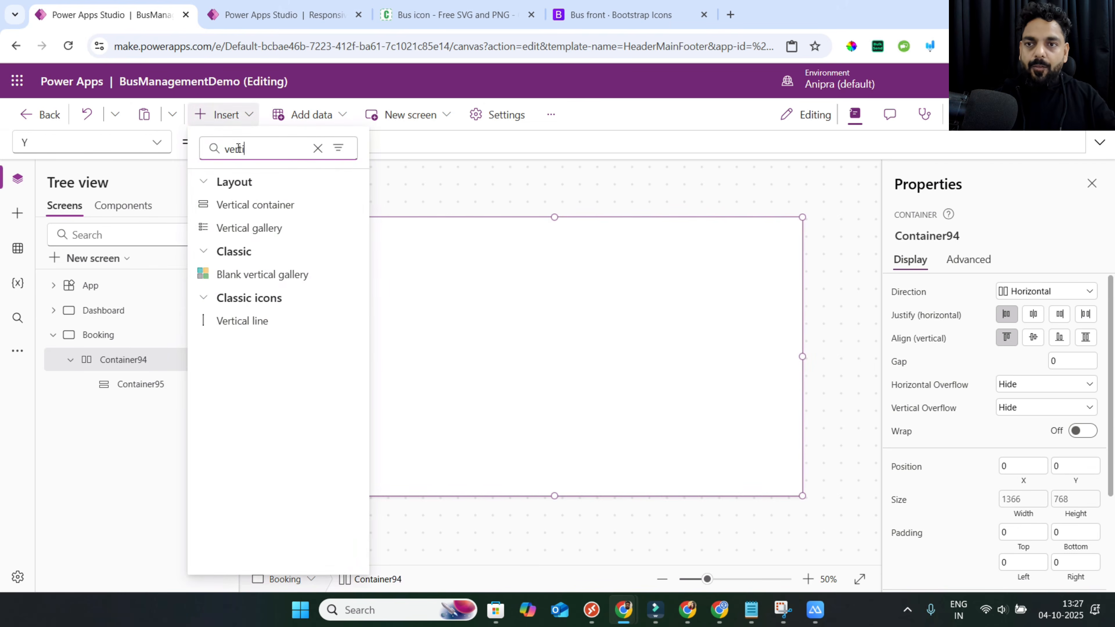
{"action": "left_click", "coordinate": [256, 204]}
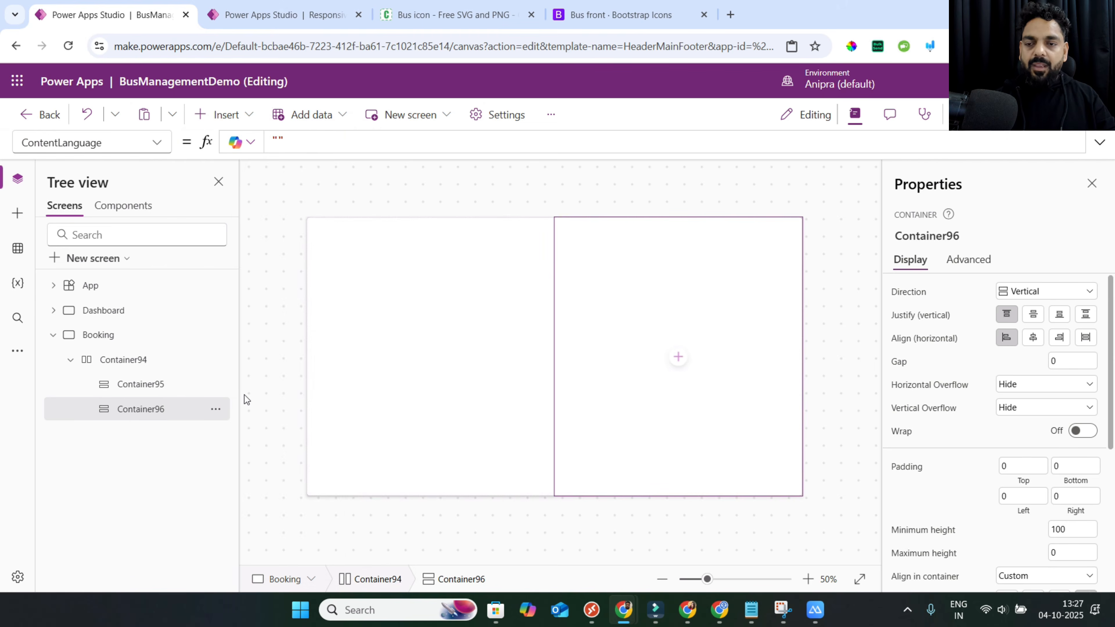
Set the fill portions of the first vertical container, Container95, to 2.
{"action": "left_click", "coordinate": [166, 382]}
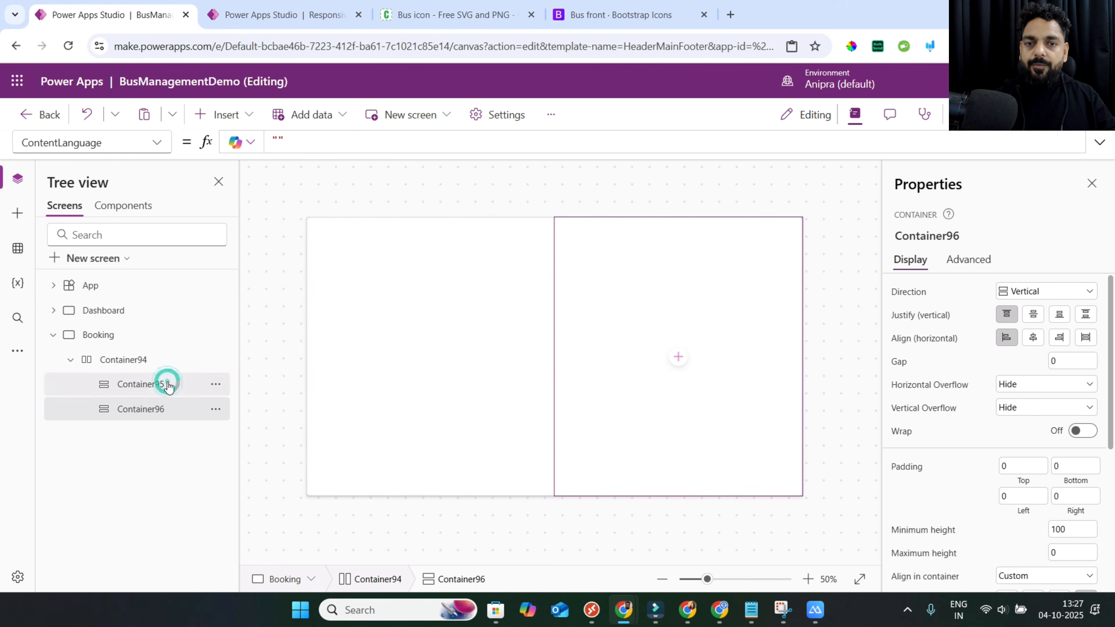
{"action": "scroll", "coordinate": [979, 521], "scroll_direction": "down", "scroll_amount": 4}
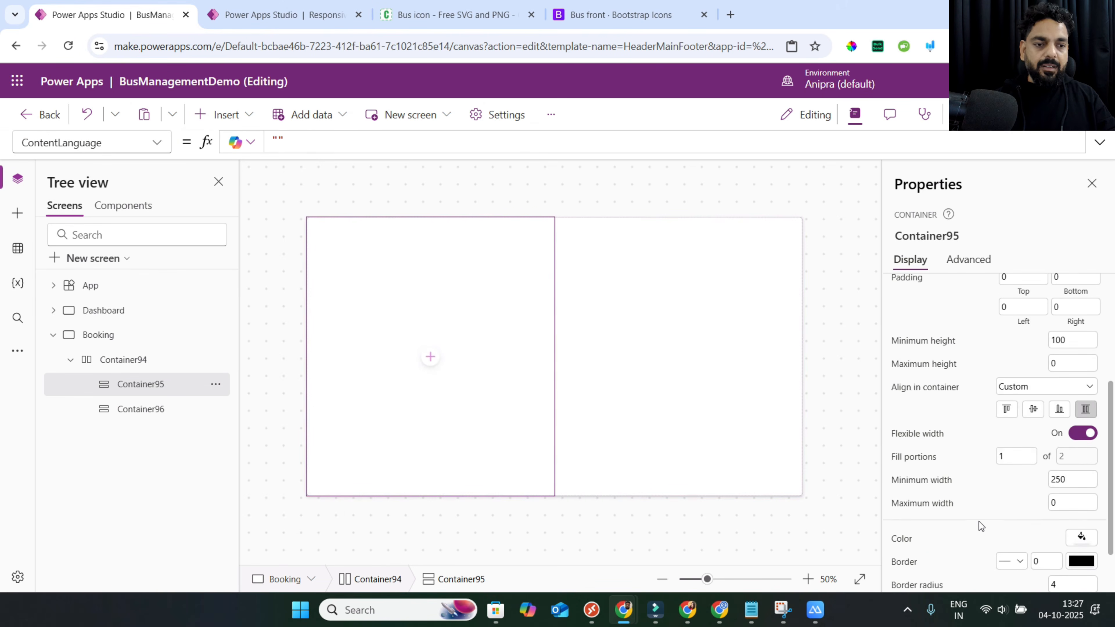
{"action": "left_click", "coordinate": [925, 460]}
{"action": "type", "text": "2"}
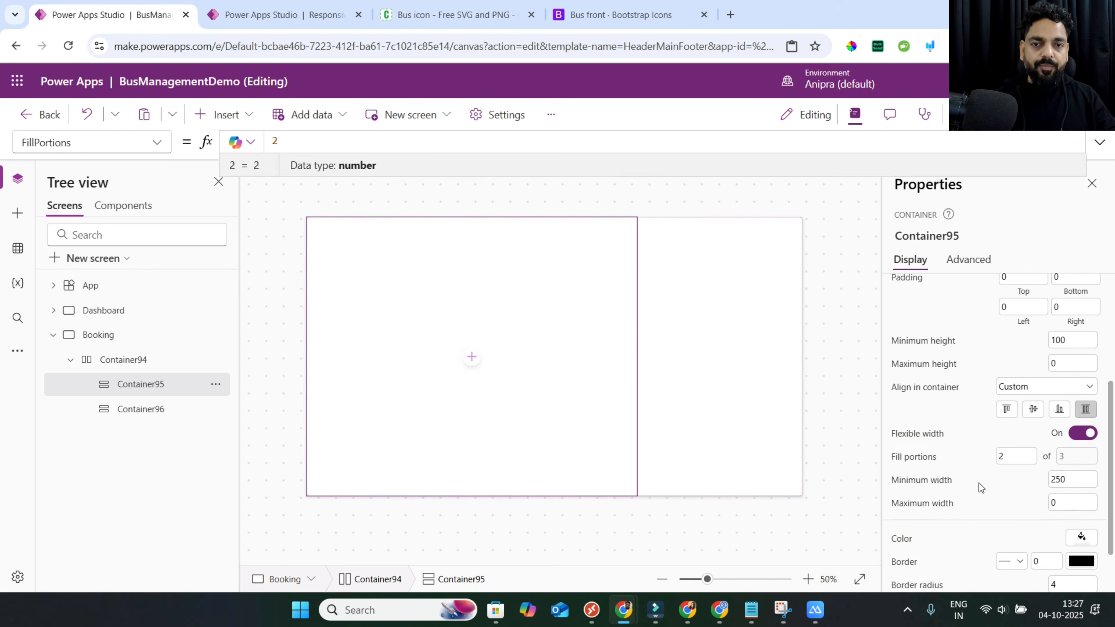
{"action": "left_click", "coordinate": [979, 482]}
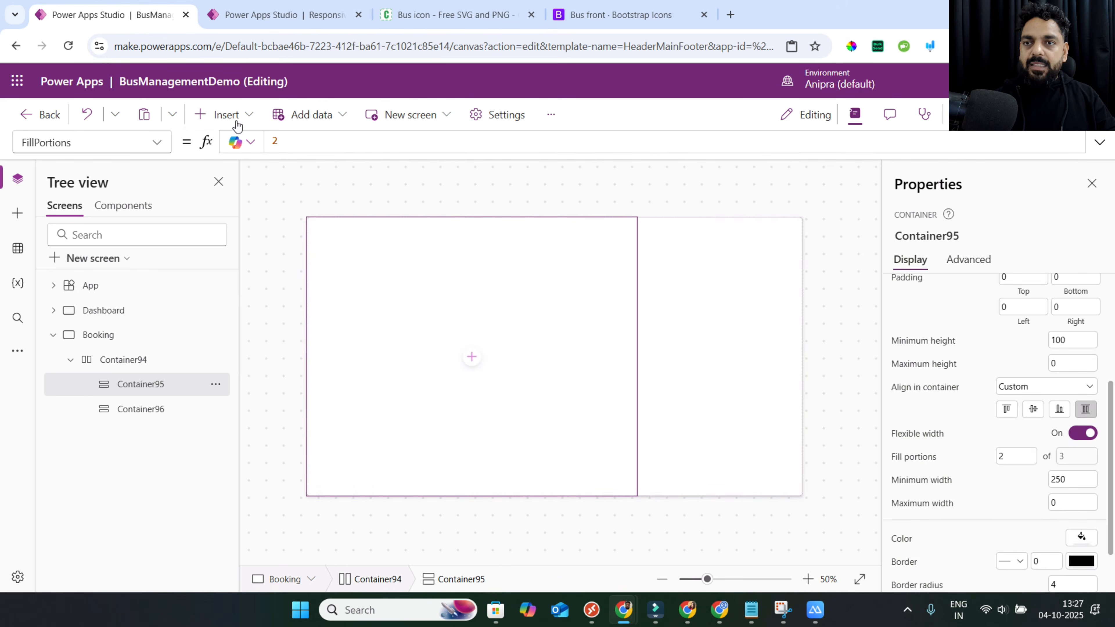
Insert two horizontal containers stacked inside Container95.
{"action": "left_click", "coordinate": [231, 115]}
{"action": "left_click", "coordinate": [258, 148]}
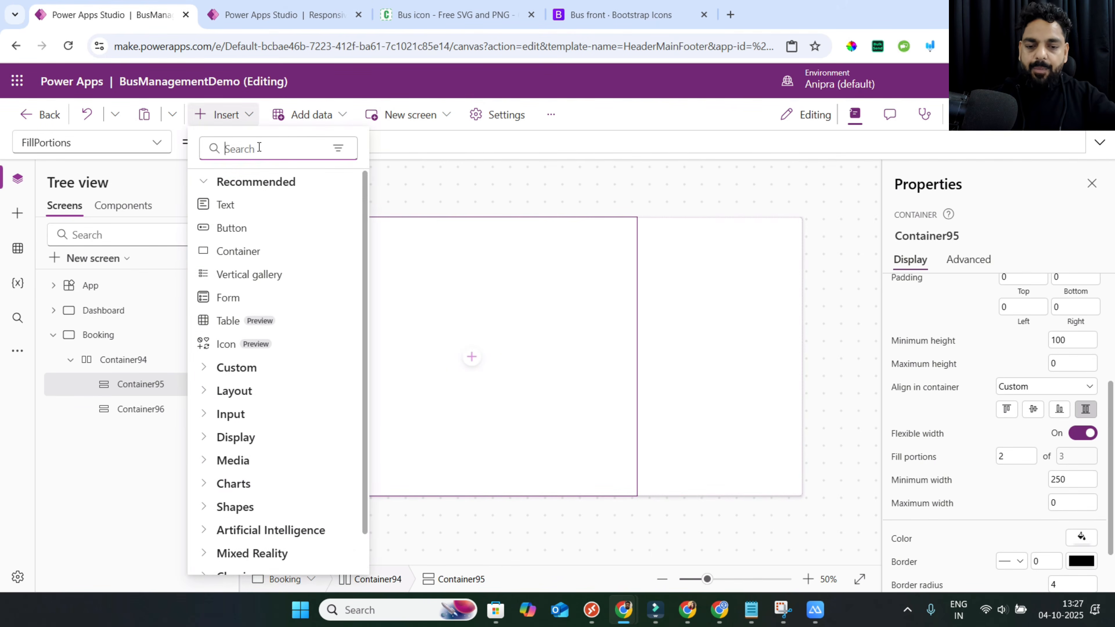
{"action": "type", "text": "hori"}
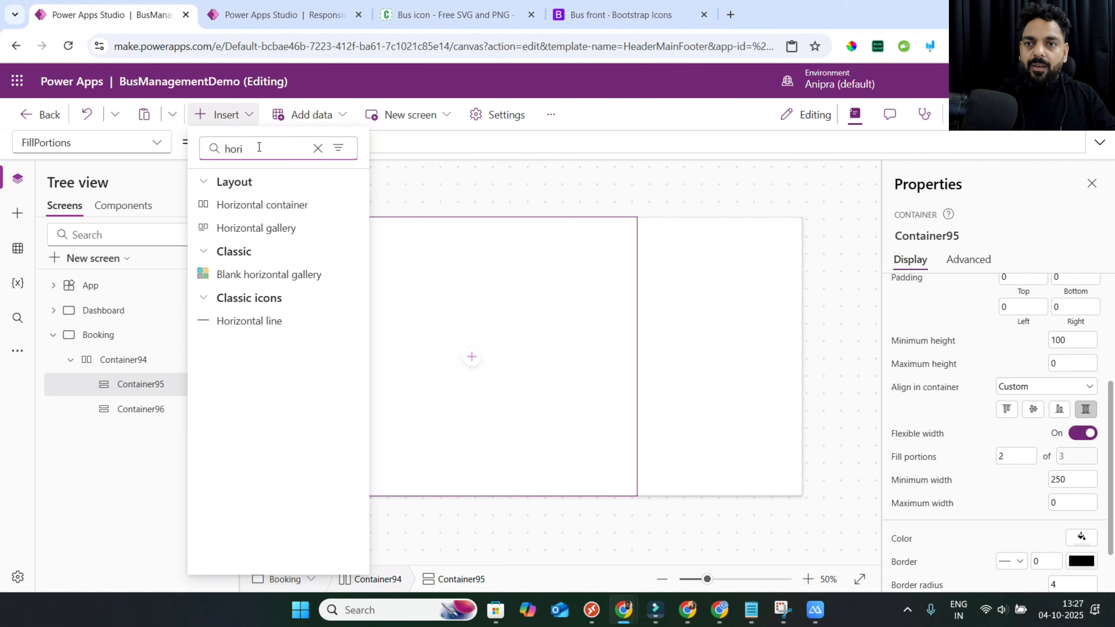
{"action": "left_click", "coordinate": [262, 205]}
{"action": "left_click", "coordinate": [140, 384]}
{"action": "left_click", "coordinate": [226, 114]}
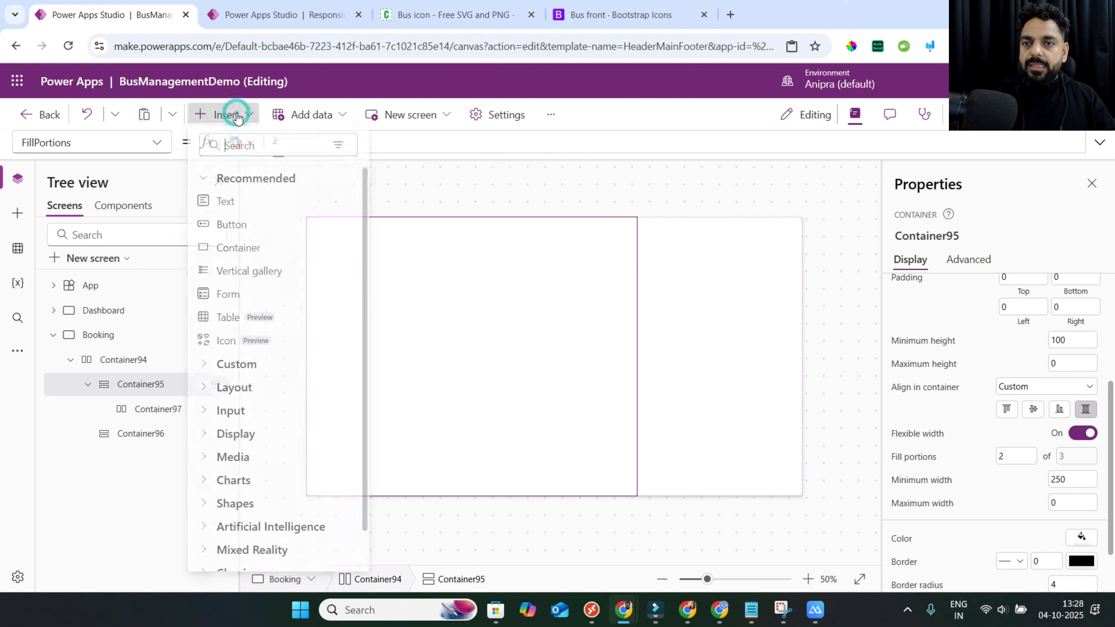
{"action": "left_click", "coordinate": [256, 149]}
{"action": "type", "text": "ve"}
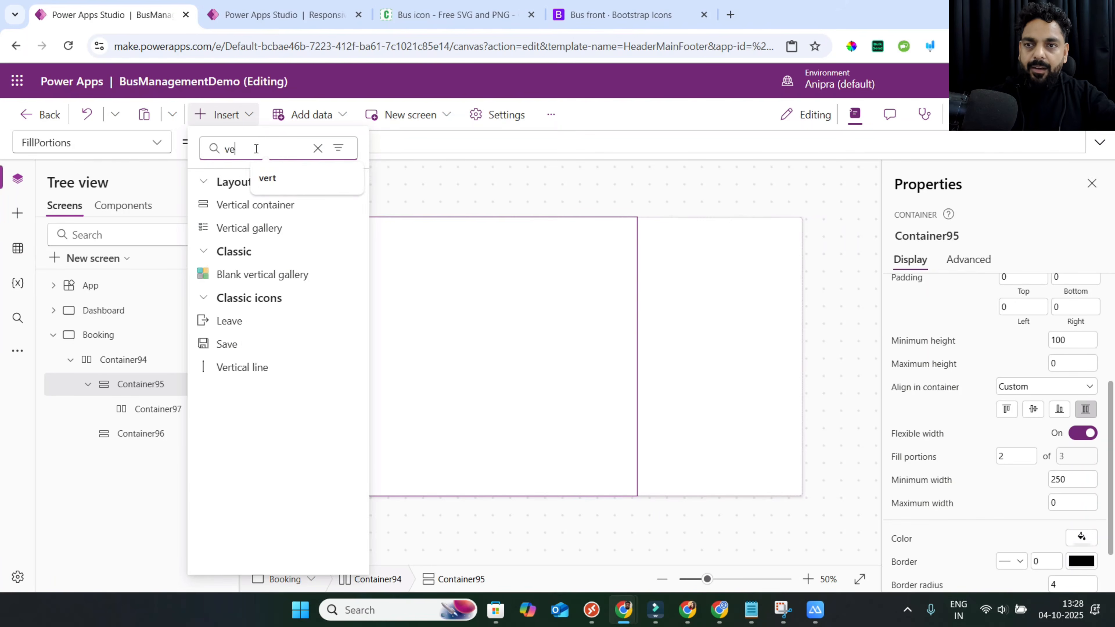
{"action": "key", "text": "BackSpace"}
{"action": "key", "text": "BackSpace"}
{"action": "type", "text": "hori"}
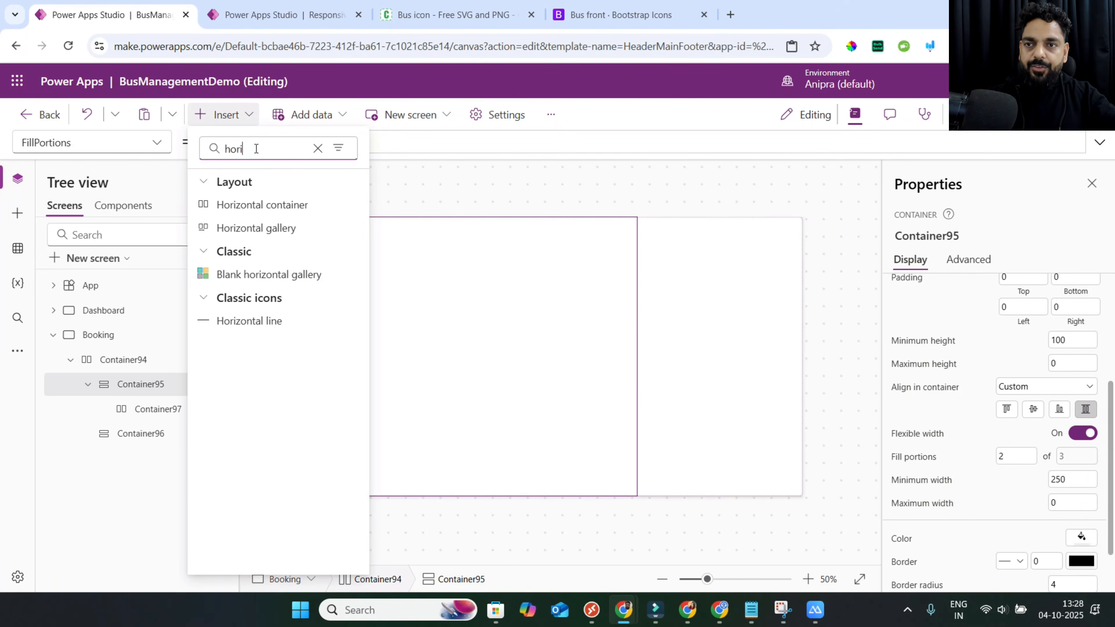
{"action": "left_click", "coordinate": [261, 205]}
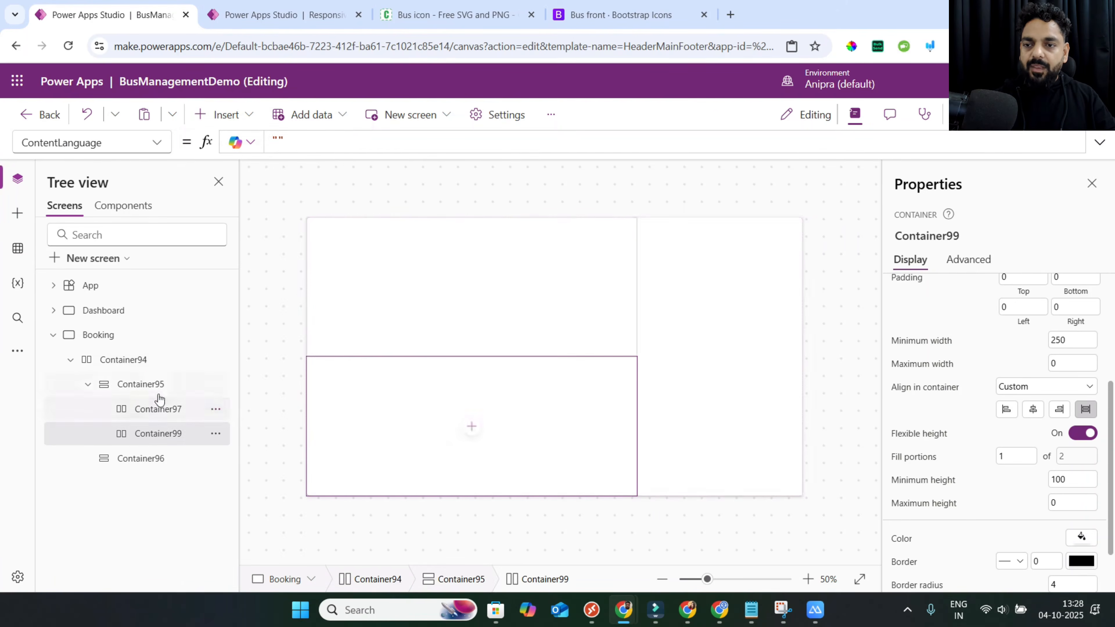
Insert a plain container below the two horizontal containers in Container95.
{"action": "left_click", "coordinate": [155, 386]}
{"action": "left_click", "coordinate": [228, 115]}
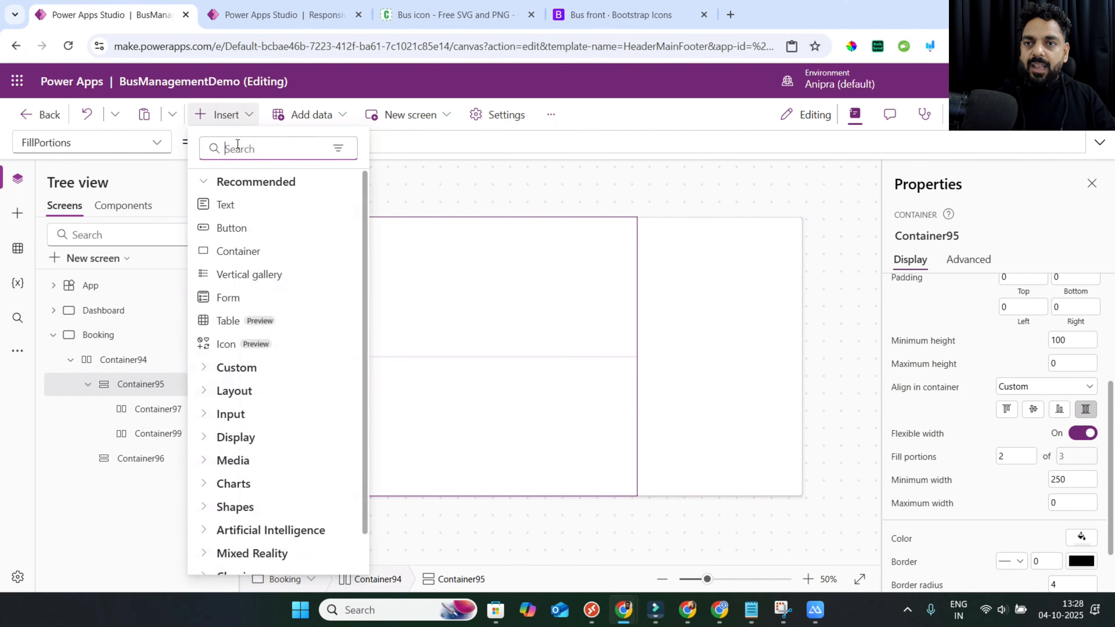
{"action": "type", "text": "cont"}
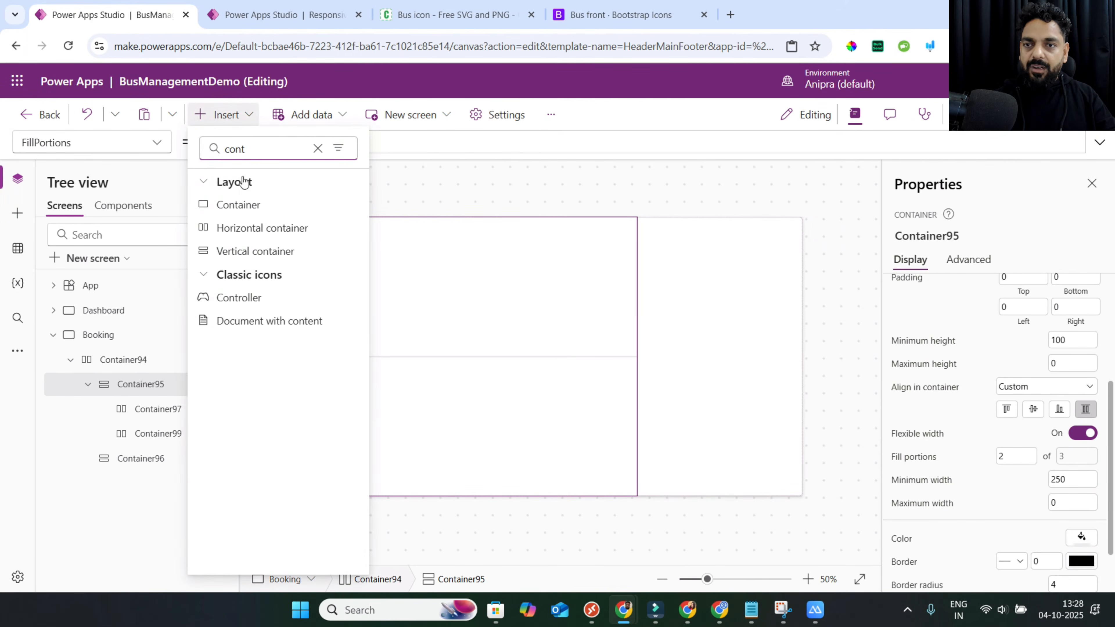
{"action": "left_click", "coordinate": [240, 206]}
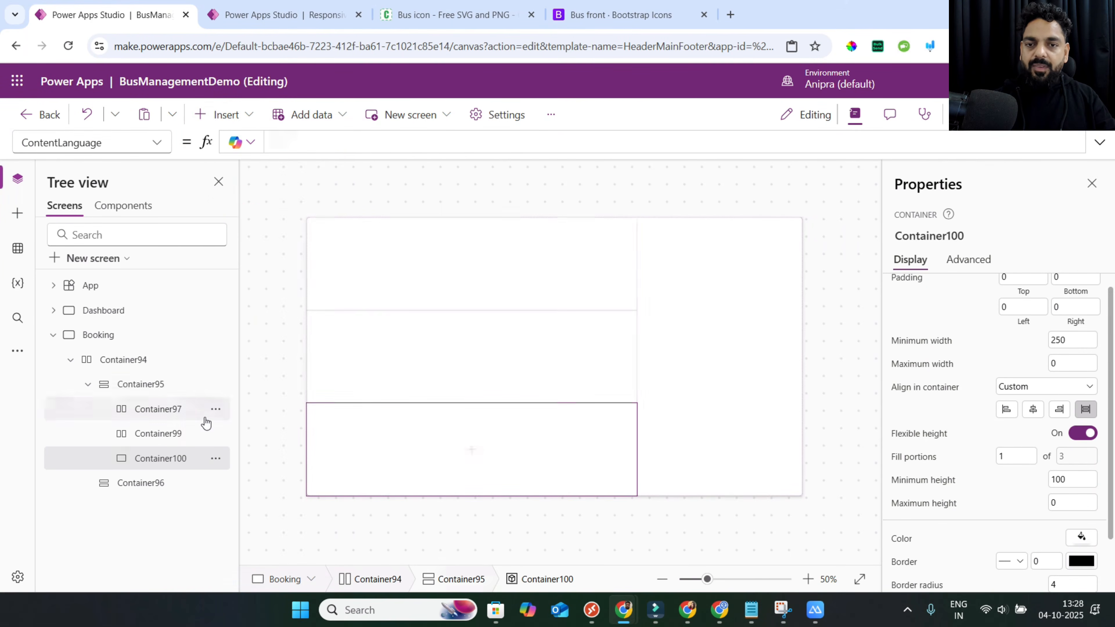
Set fill portions to 2 and minimum width to 0 for Container99 and Container100 together, and edit their minimum height.
{"action": "left_click", "coordinate": [170, 434]}
{"action": "left_click", "coordinate": [171, 457], "text": "ctrl"}
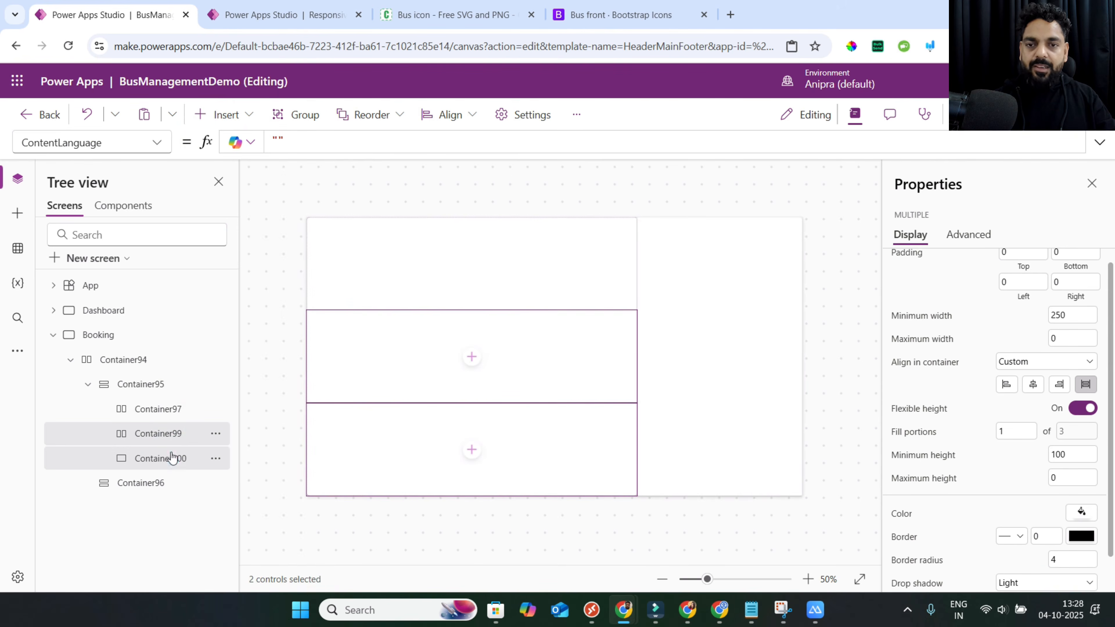
{"action": "left_click", "coordinate": [1006, 431]}
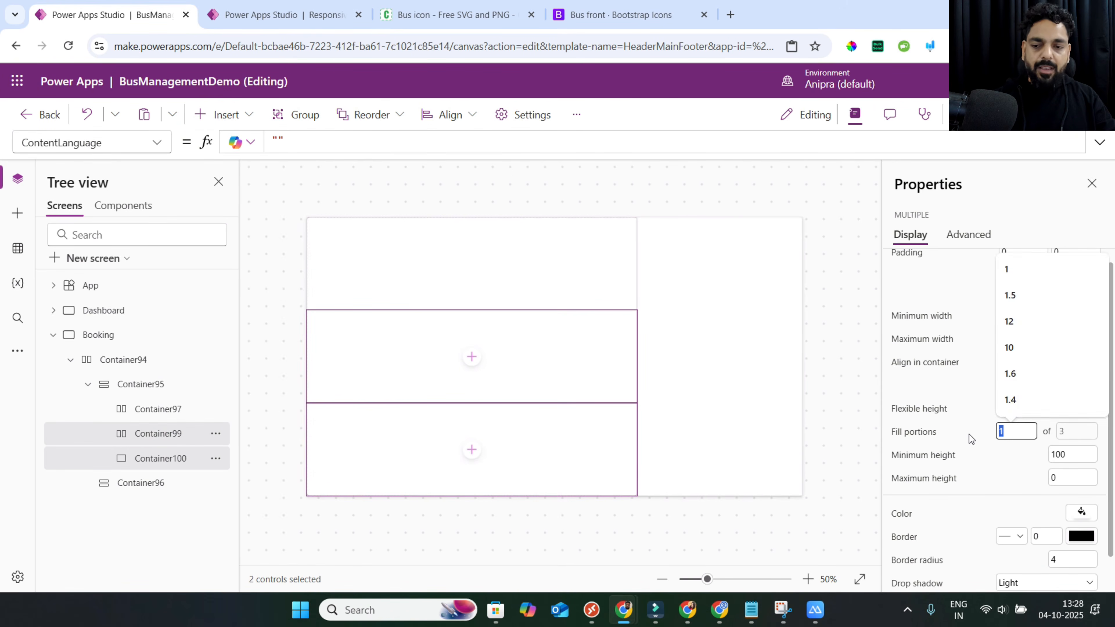
{"action": "type", "text": "2"}
{"action": "left_click", "coordinate": [983, 455]}
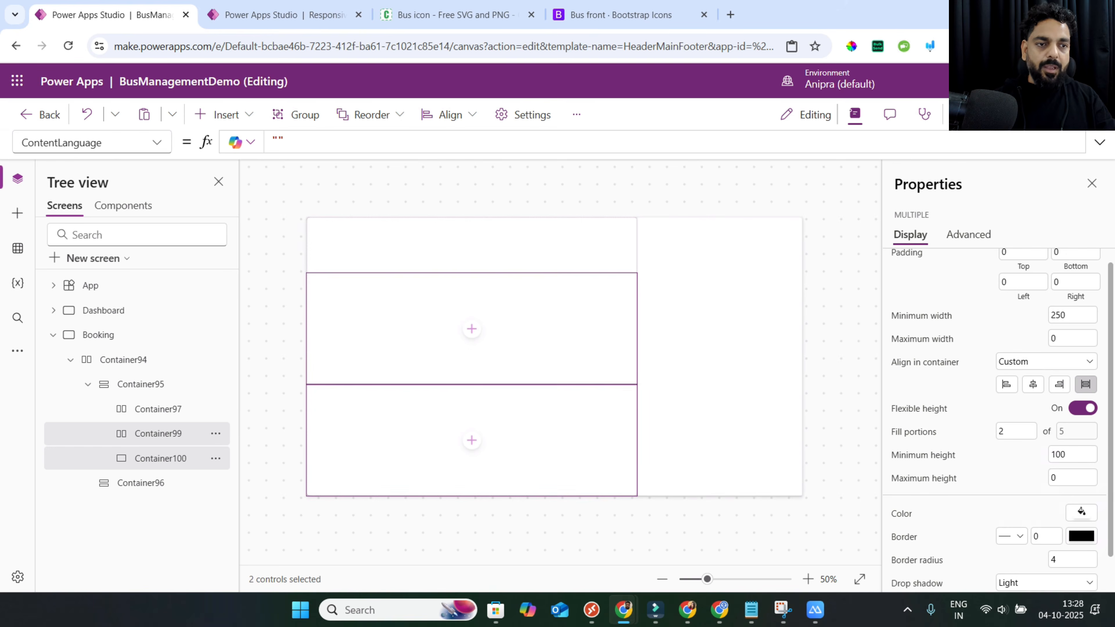
{"action": "left_click", "coordinate": [1066, 317]}
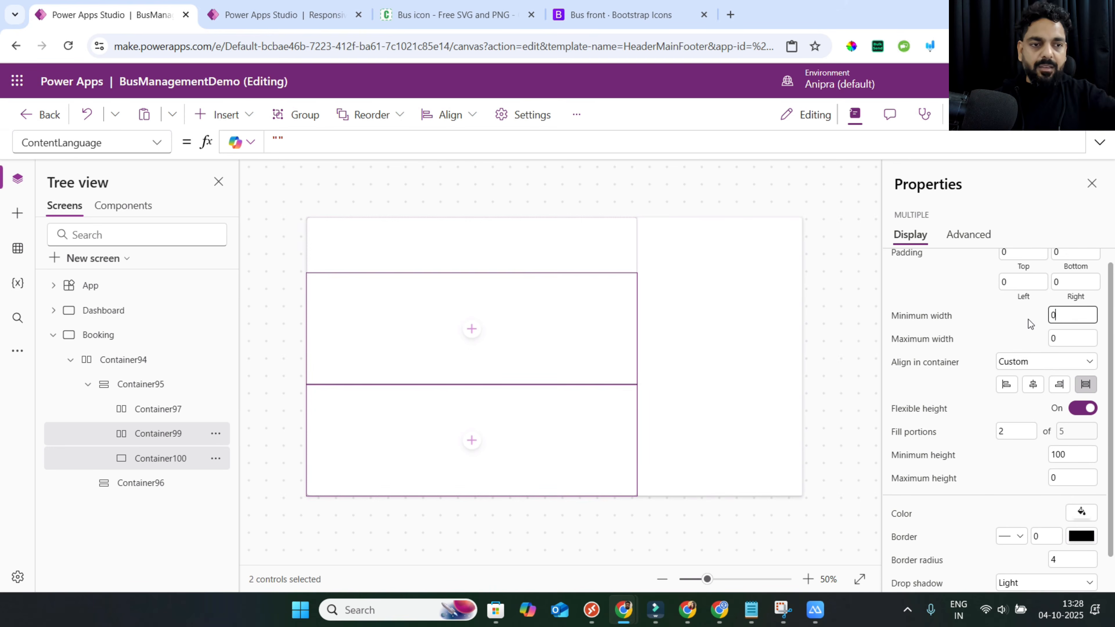
{"action": "left_click", "coordinate": [1067, 453]}
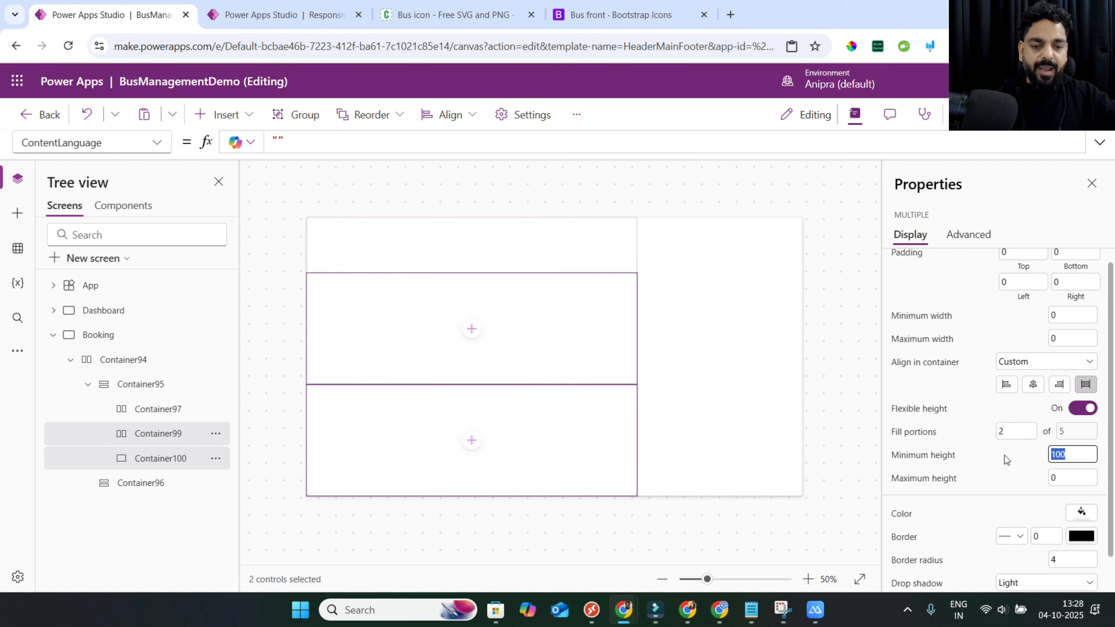
Set both the minimum width and the minimum height of Container97 to 0.
{"action": "left_click", "coordinate": [169, 408]}
{"action": "left_click", "coordinate": [1076, 342]}
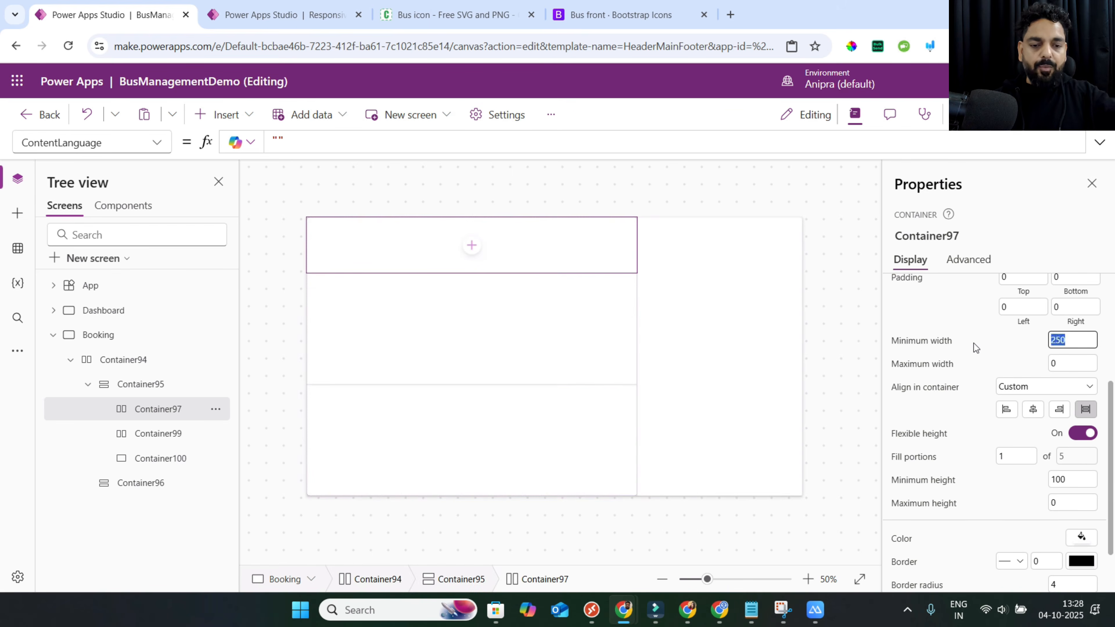
{"action": "left_click", "coordinate": [1066, 479]}
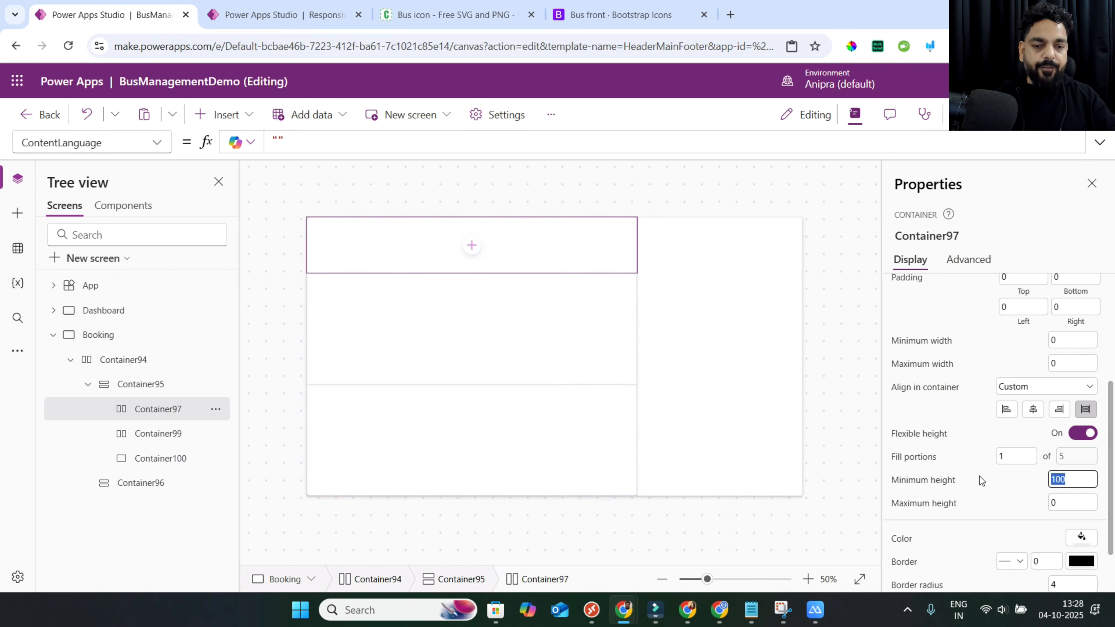
{"action": "left_click", "coordinate": [708, 538]}
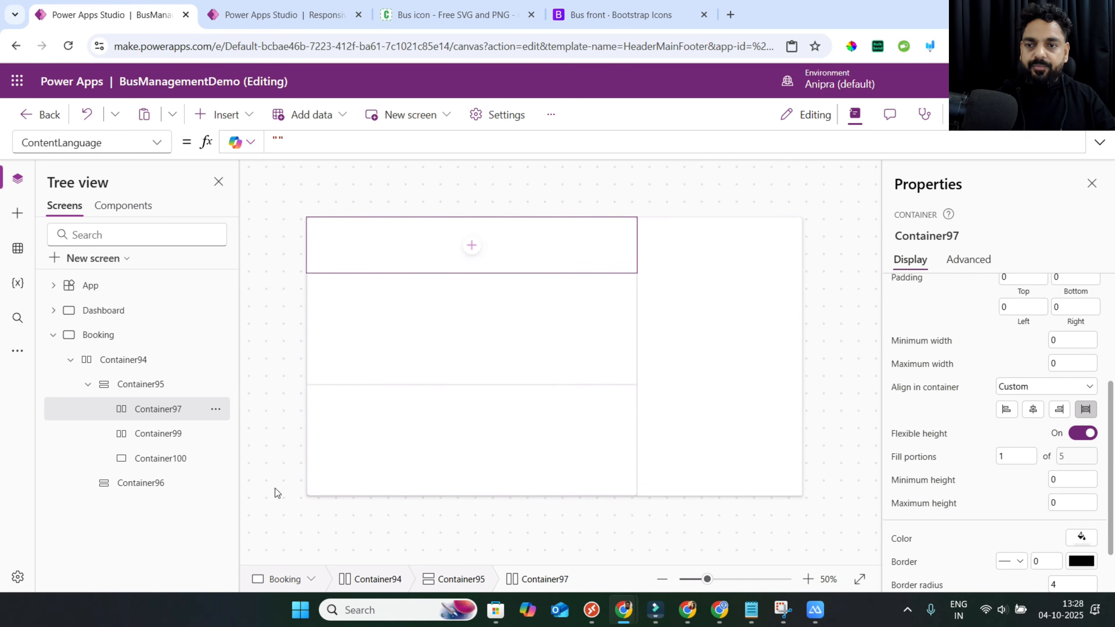
Insert a horizontal container and a plain container side by side inside Container97.
{"action": "left_click", "coordinate": [237, 115]}
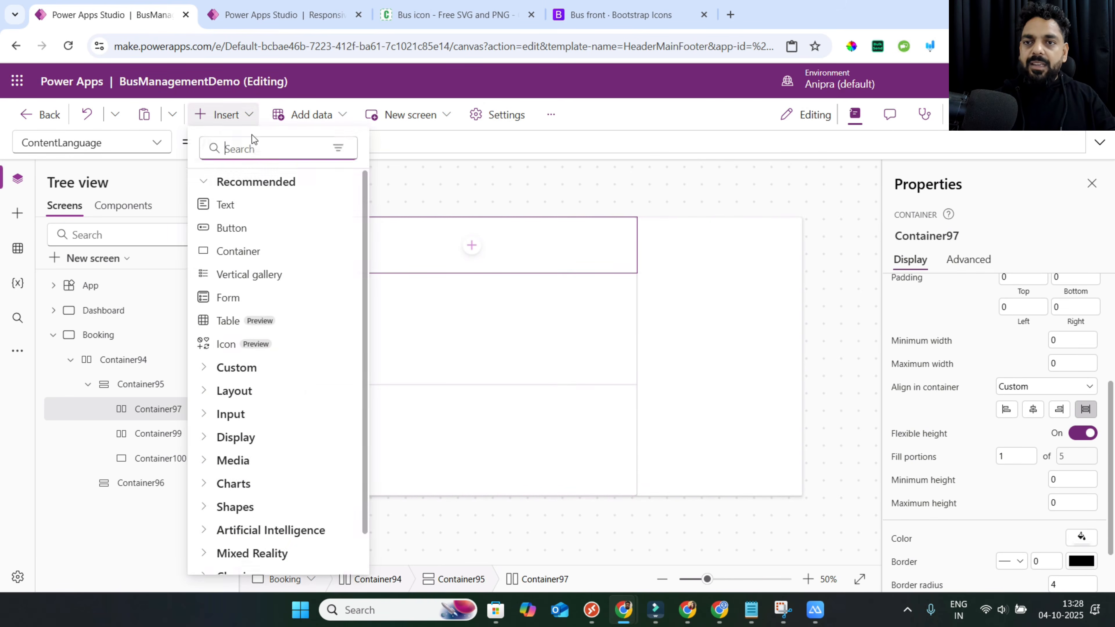
{"action": "type", "text": "hori"}
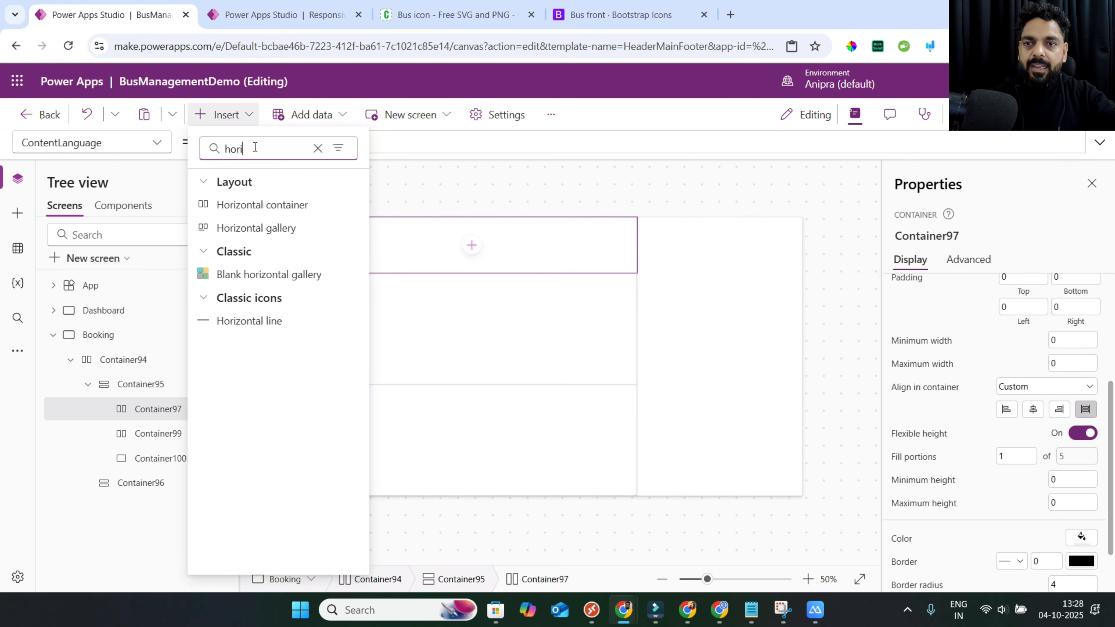
{"action": "left_click", "coordinate": [274, 204]}
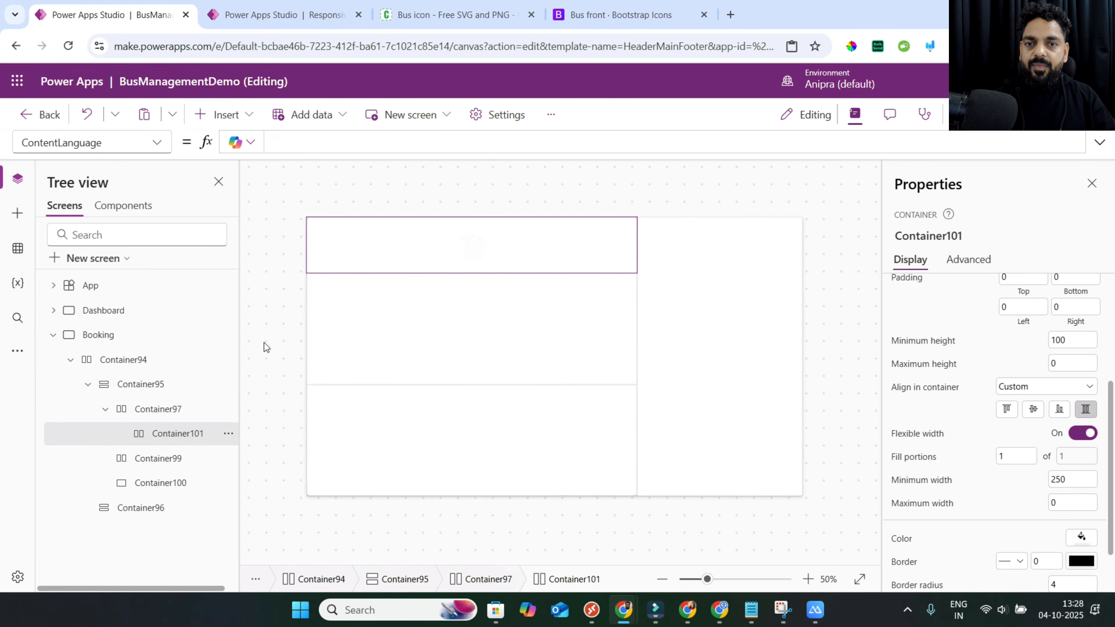
{"action": "left_click", "coordinate": [163, 411]}
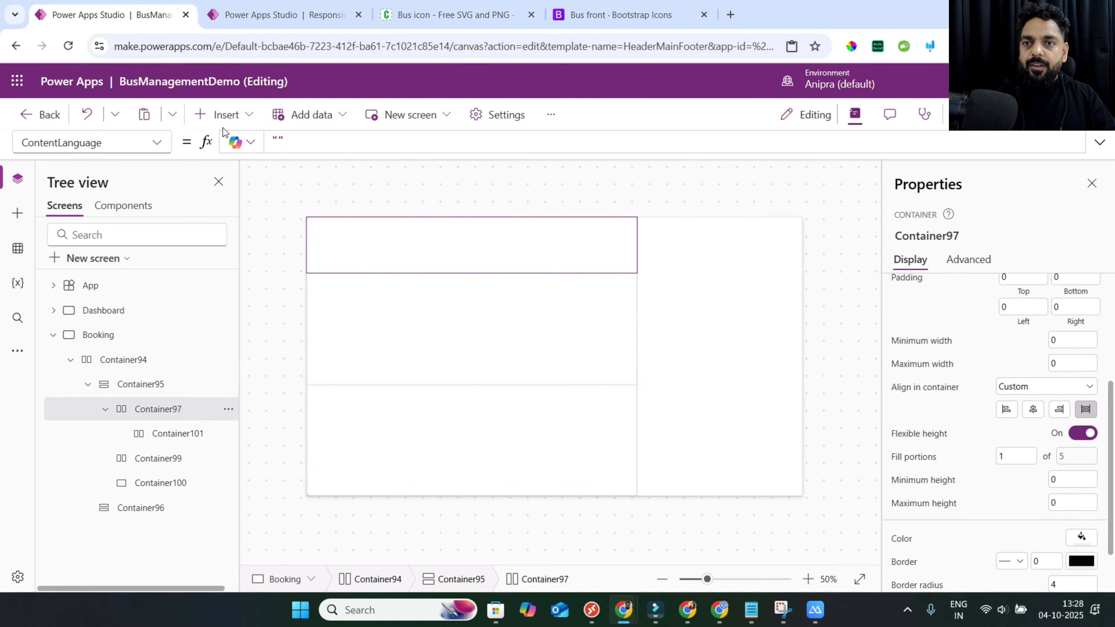
{"action": "left_click", "coordinate": [224, 115]}
{"action": "type", "text": "cont"}
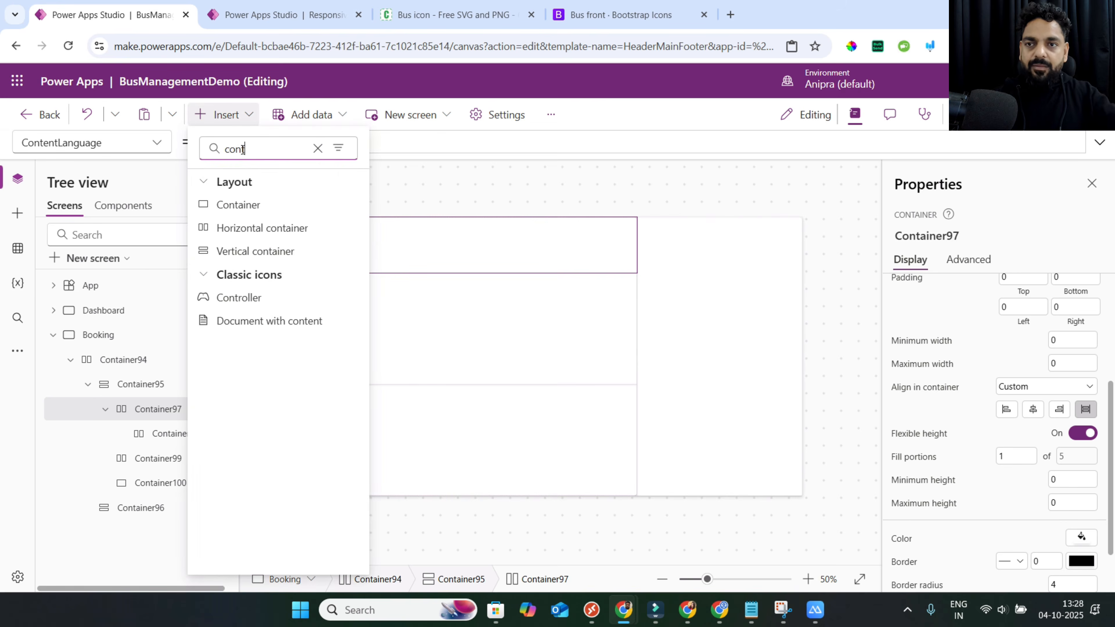
{"action": "left_click", "coordinate": [249, 205]}
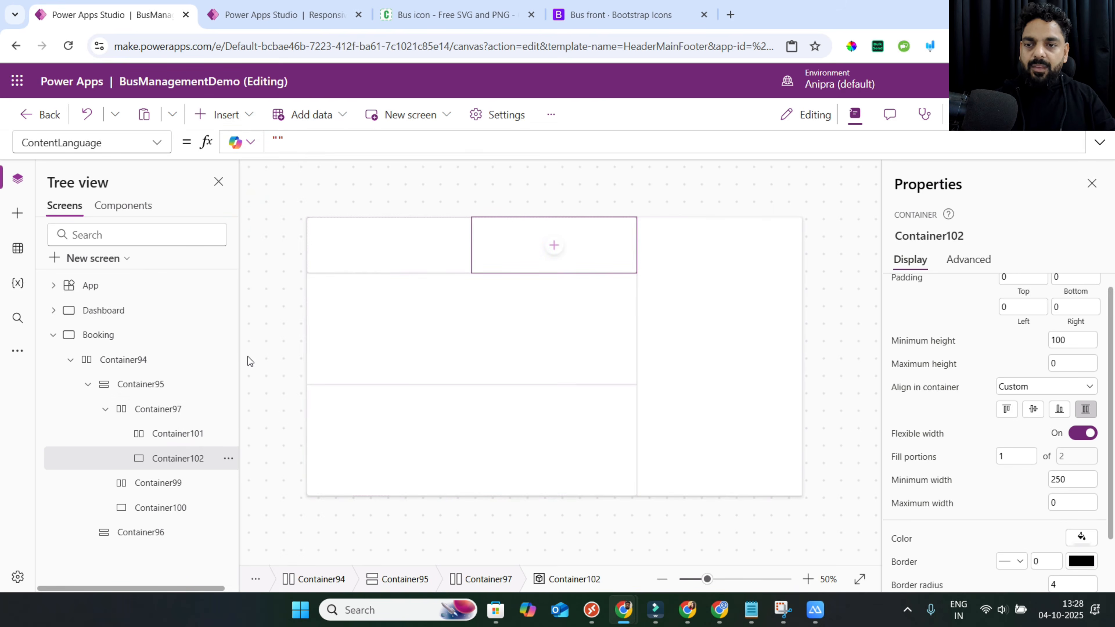
Set both the minimum width and the minimum height of Container101 and Container102 to 0.
{"action": "left_click", "coordinate": [179, 432]}
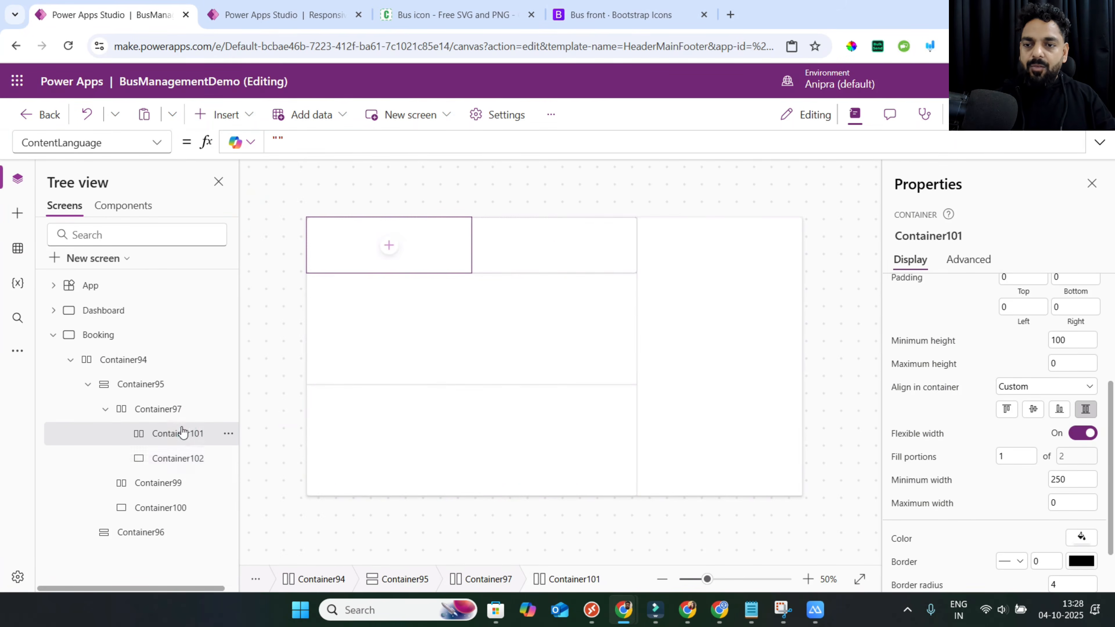
{"action": "left_click", "coordinate": [188, 457], "text": "shift"}
{"action": "left_click_drag", "start_coordinate": [1067, 455], "coordinate": [966, 455]}
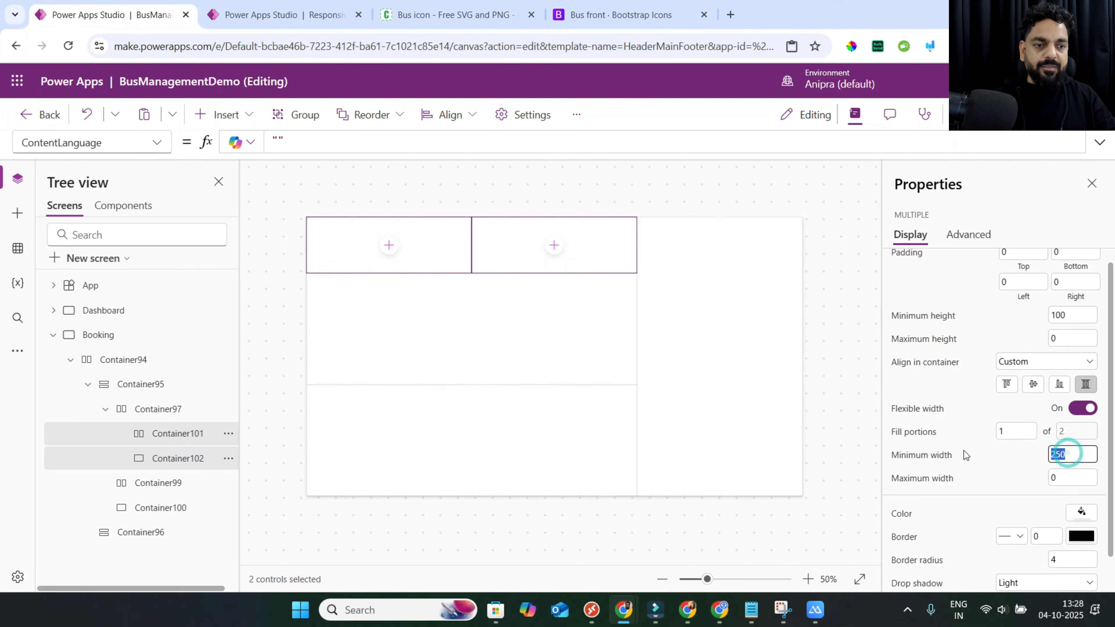
{"action": "type", "text": "0"}
{"action": "left_click_drag", "start_coordinate": [1075, 315], "coordinate": [941, 319]}
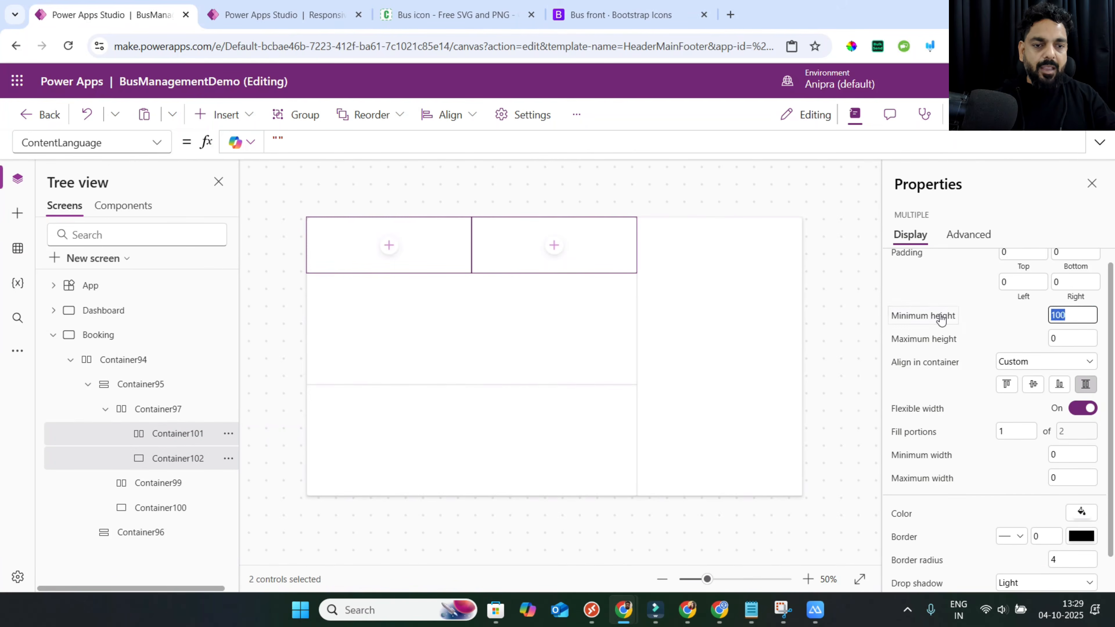
{"action": "type", "text": "0"}
{"action": "left_click", "coordinate": [158, 413]}
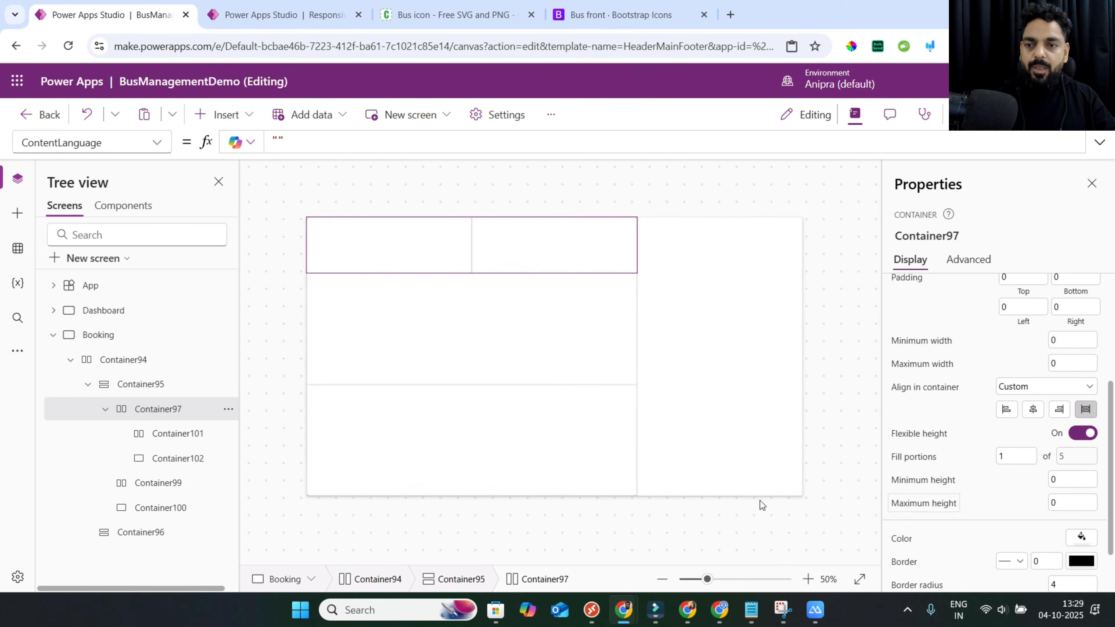
Insert two plain containers side by side inside Container101.
{"action": "left_click", "coordinate": [185, 432]}
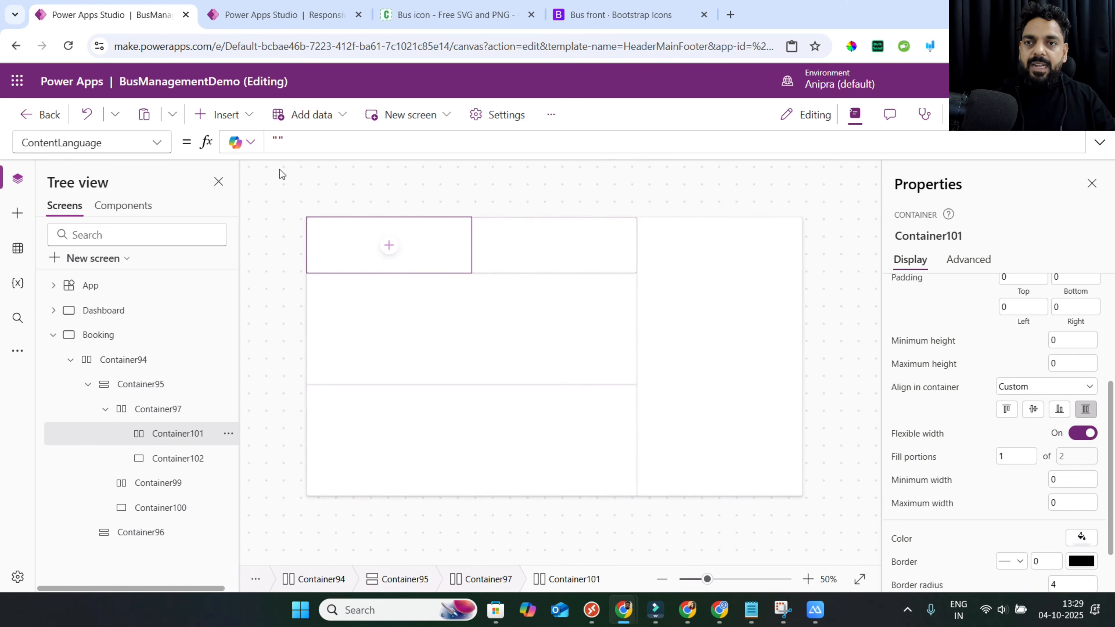
{"action": "left_click", "coordinate": [240, 116]}
{"action": "left_click", "coordinate": [249, 152]}
{"action": "type", "text": "cont"}
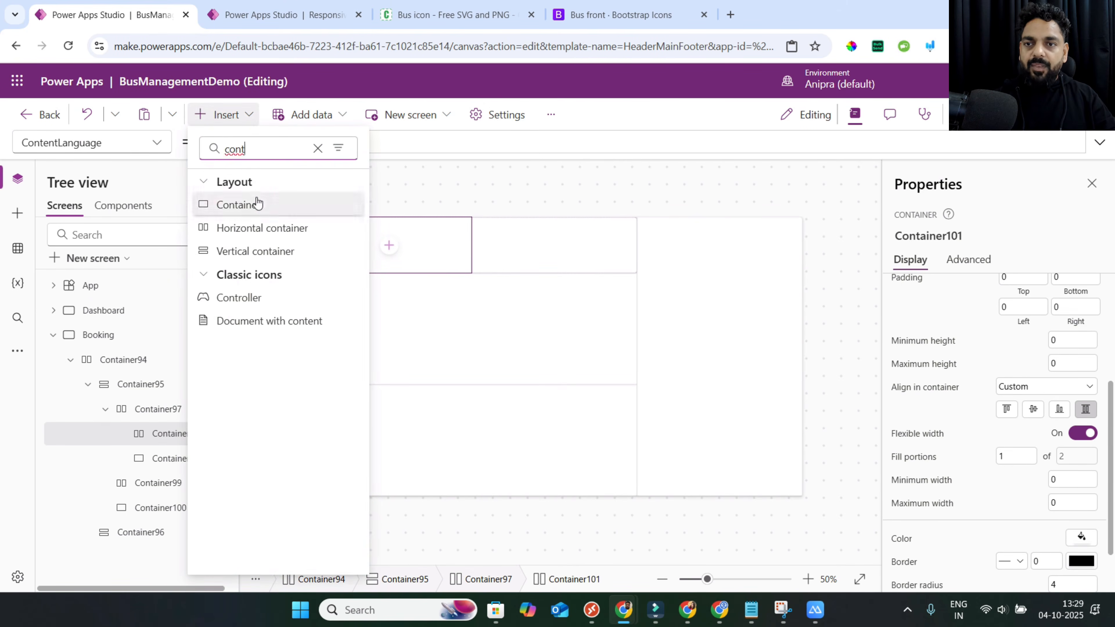
{"action": "left_click", "coordinate": [257, 203]}
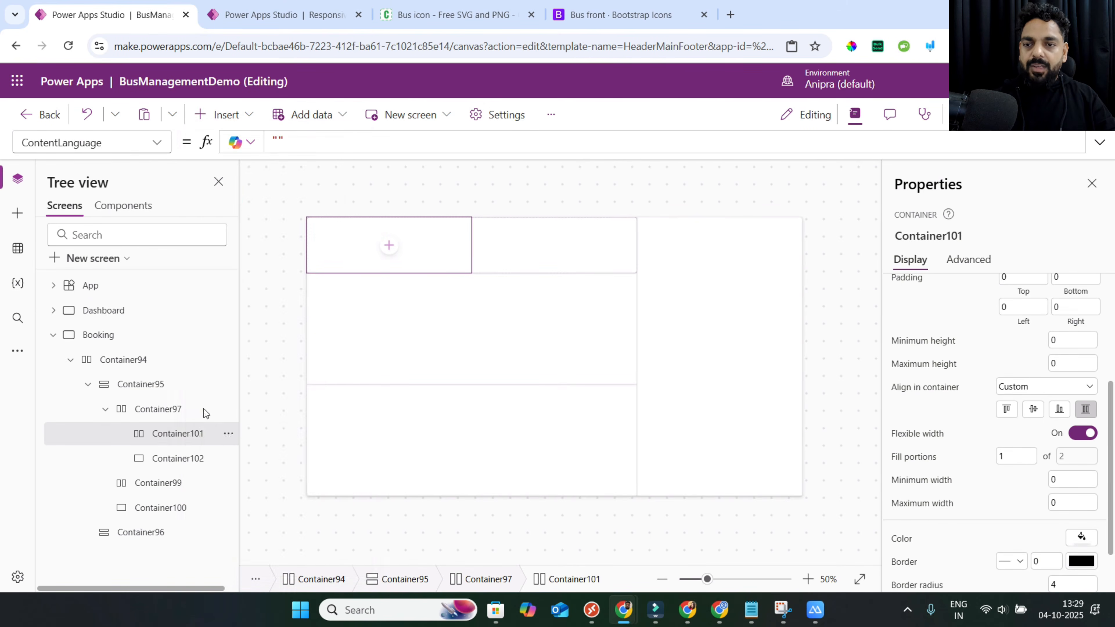
{"action": "left_click", "coordinate": [186, 434]}
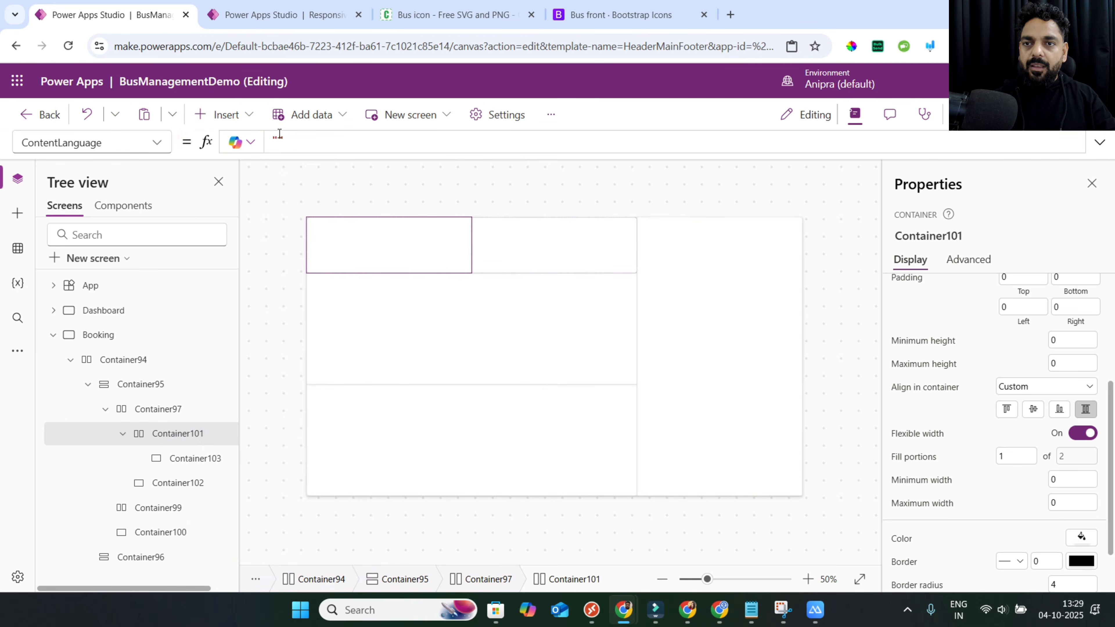
{"action": "left_click", "coordinate": [243, 137]}
{"action": "left_click", "coordinate": [226, 114]}
{"action": "left_click", "coordinate": [241, 149]}
{"action": "type", "text": "con"}
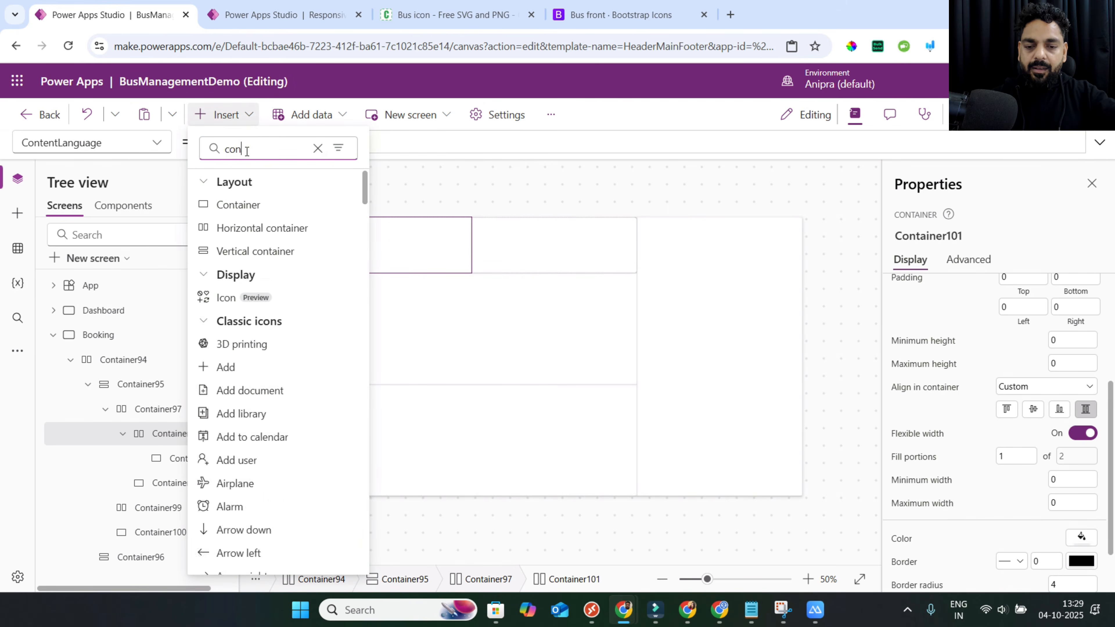
{"action": "type", "text": "t"}
{"action": "left_click", "coordinate": [248, 205]}
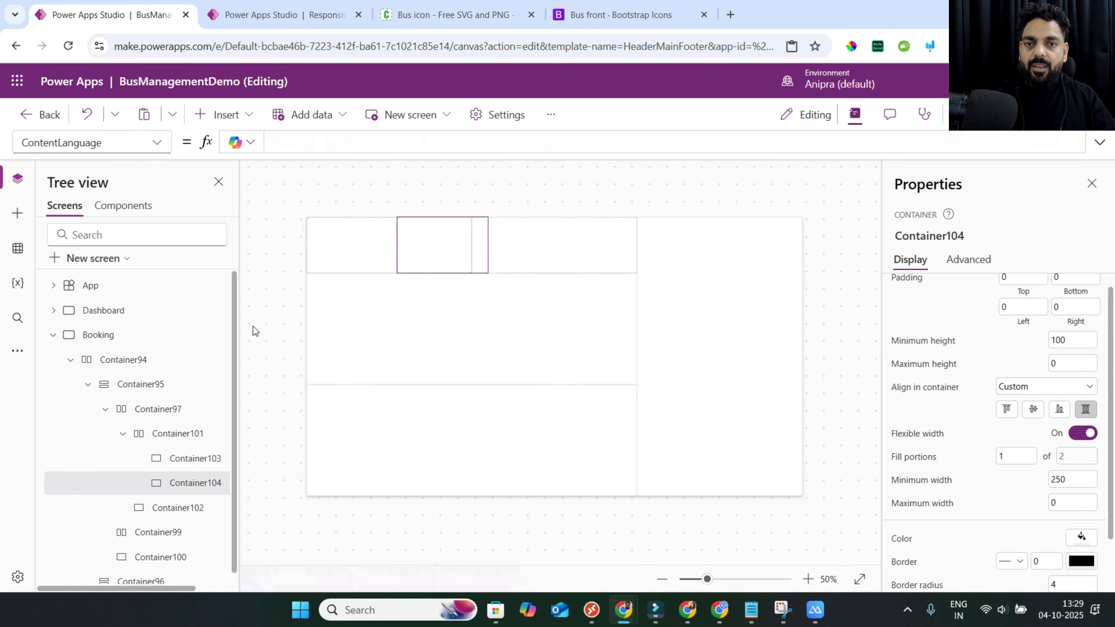
Set the minimum width and minimum height of Container103 and Container104 together to 0.
{"action": "left_click", "coordinate": [190, 462]}
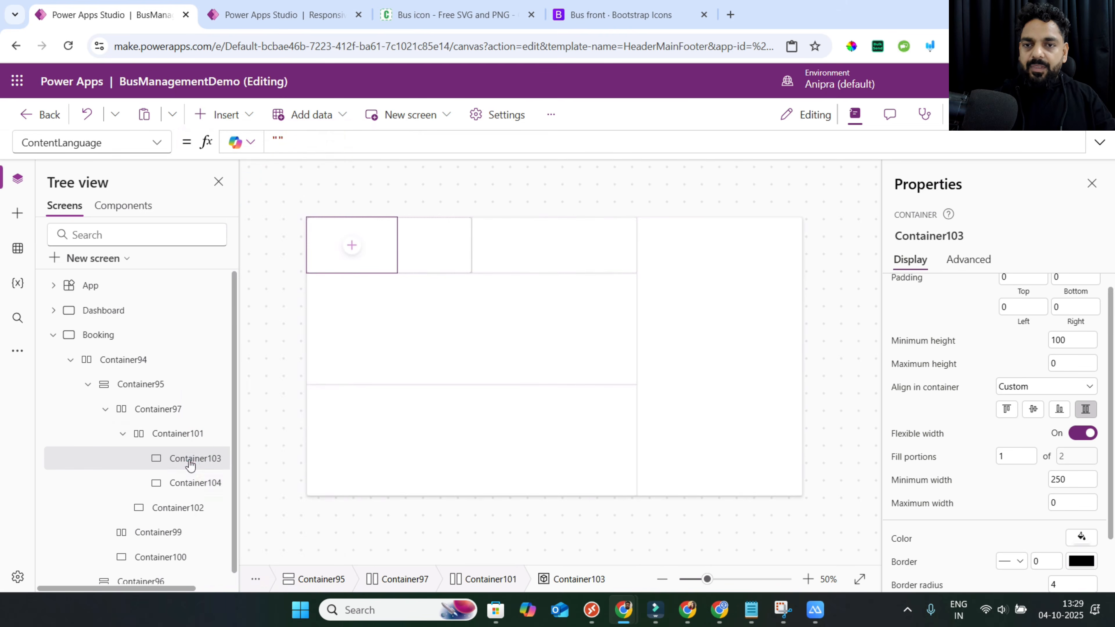
{"action": "left_click", "coordinate": [193, 482], "text": "ctrl"}
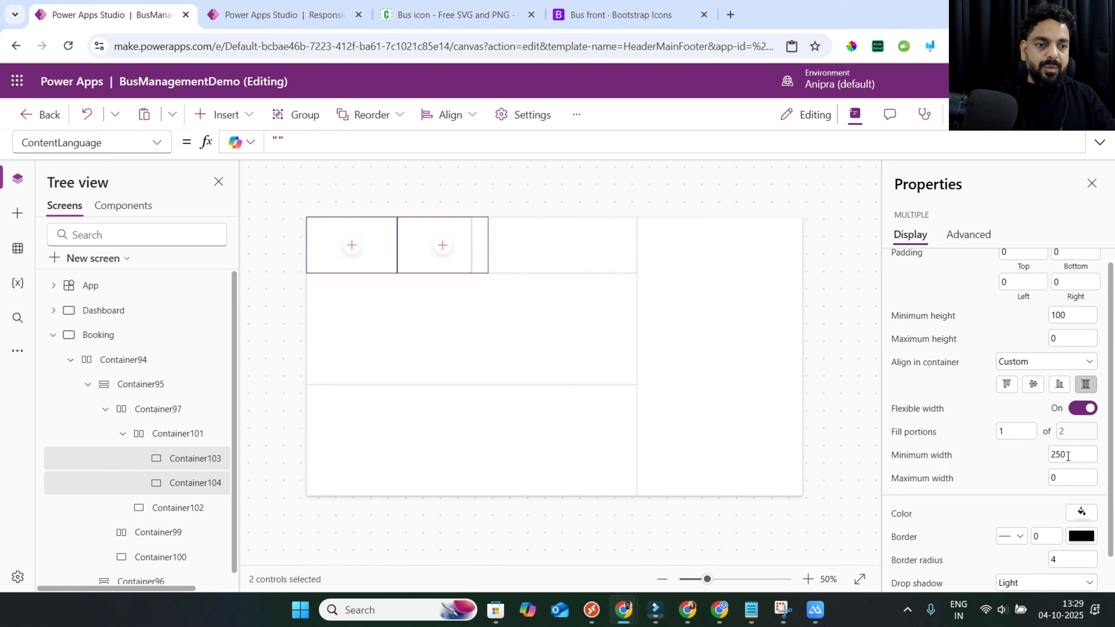
{"action": "left_click_drag", "start_coordinate": [1067, 456], "coordinate": [933, 455]}
{"action": "type", "text": "0"}
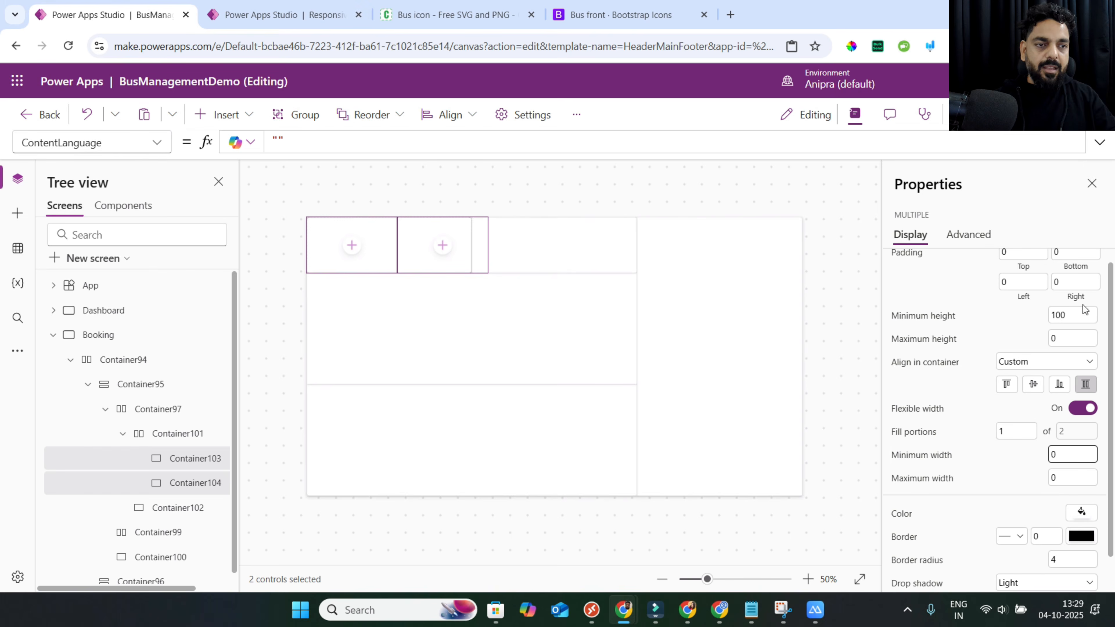
{"action": "left_click_drag", "start_coordinate": [1075, 315], "coordinate": [974, 314]}
{"action": "type", "text": "0"}
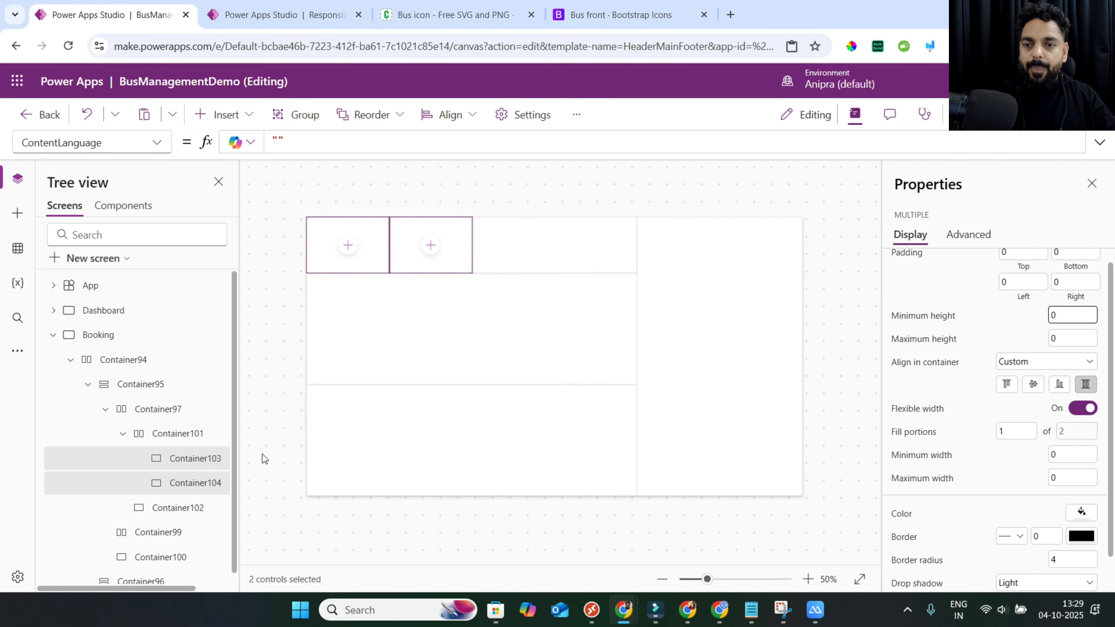
Set Container101's fill portions to 2 and collapse its child containers in the tree.
{"action": "left_click", "coordinate": [185, 433]}
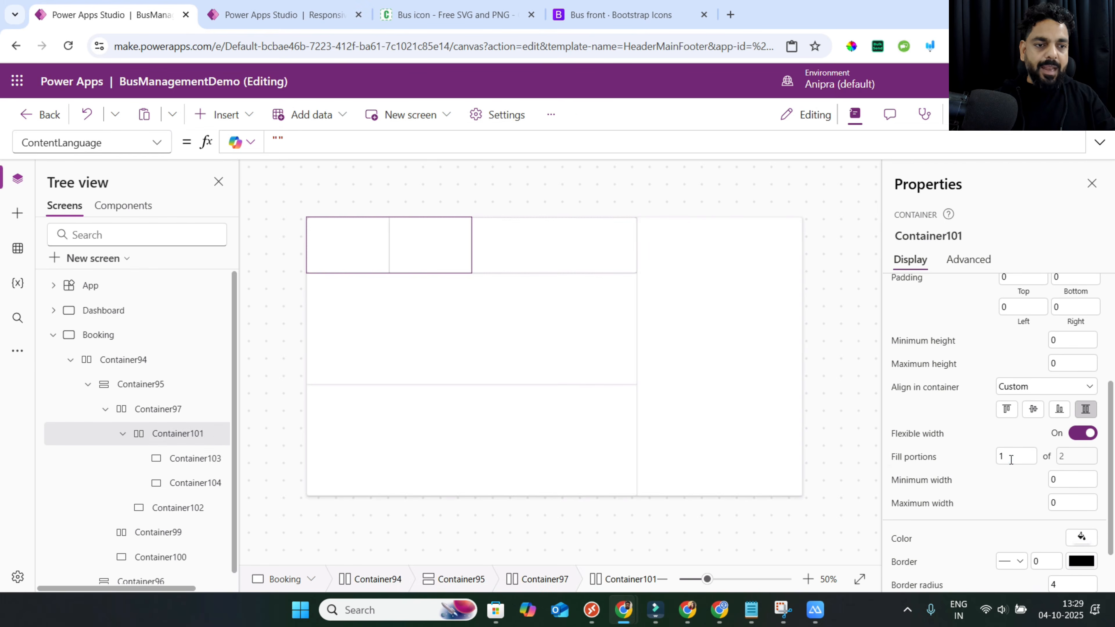
{"action": "double_click", "coordinate": [1010, 456]}
{"action": "type", "text": "2"}
{"action": "key", "text": "Tab"}
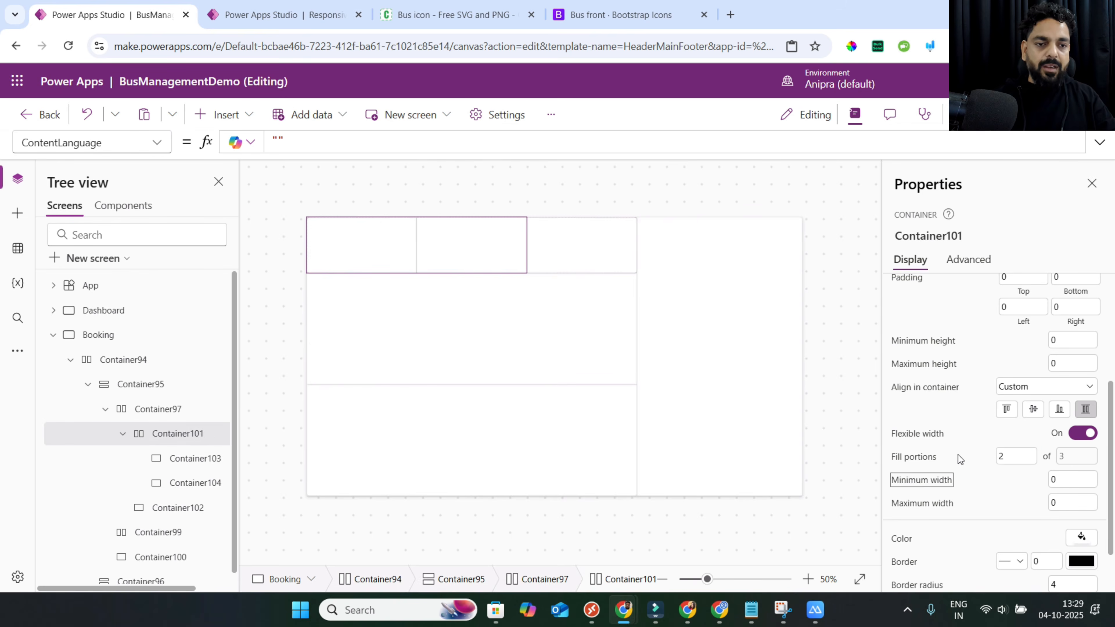
{"action": "left_click", "coordinate": [991, 498]}
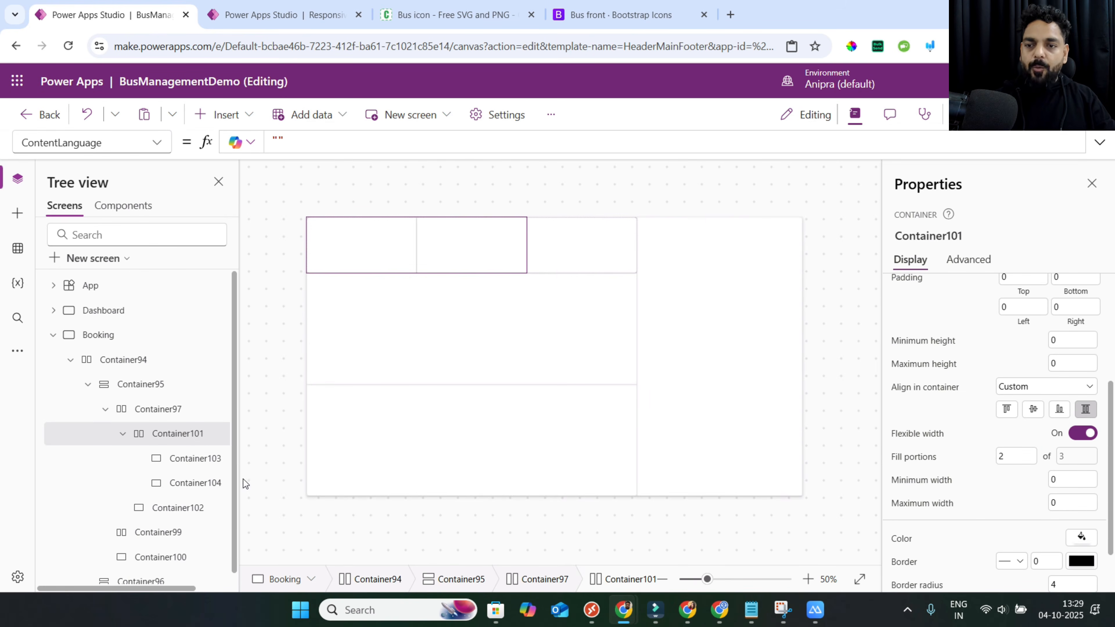
{"action": "scroll", "coordinate": [188, 506], "scroll_direction": "down", "scroll_amount": 1}
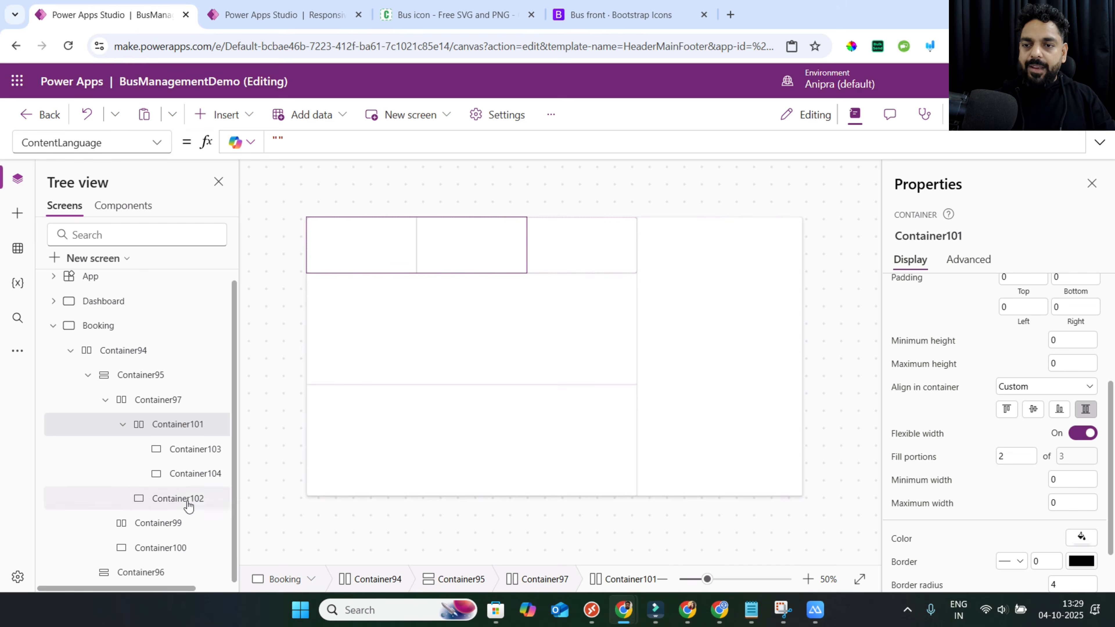
{"action": "left_click", "coordinate": [124, 425]}
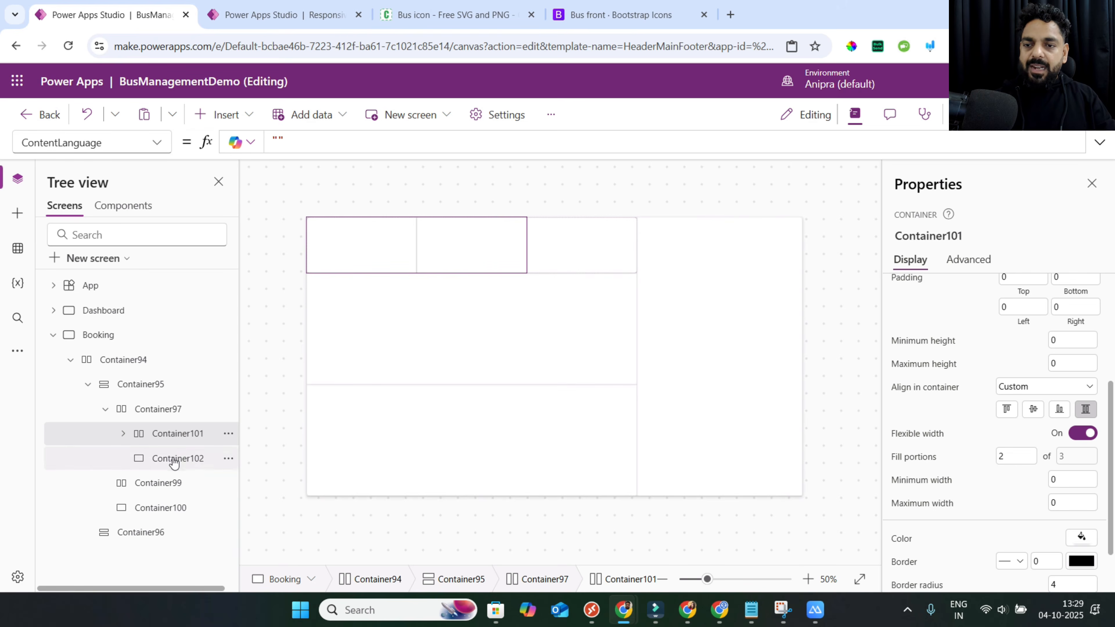
Insert two plain containers side by side inside Container99.
{"action": "left_click", "coordinate": [175, 483]}
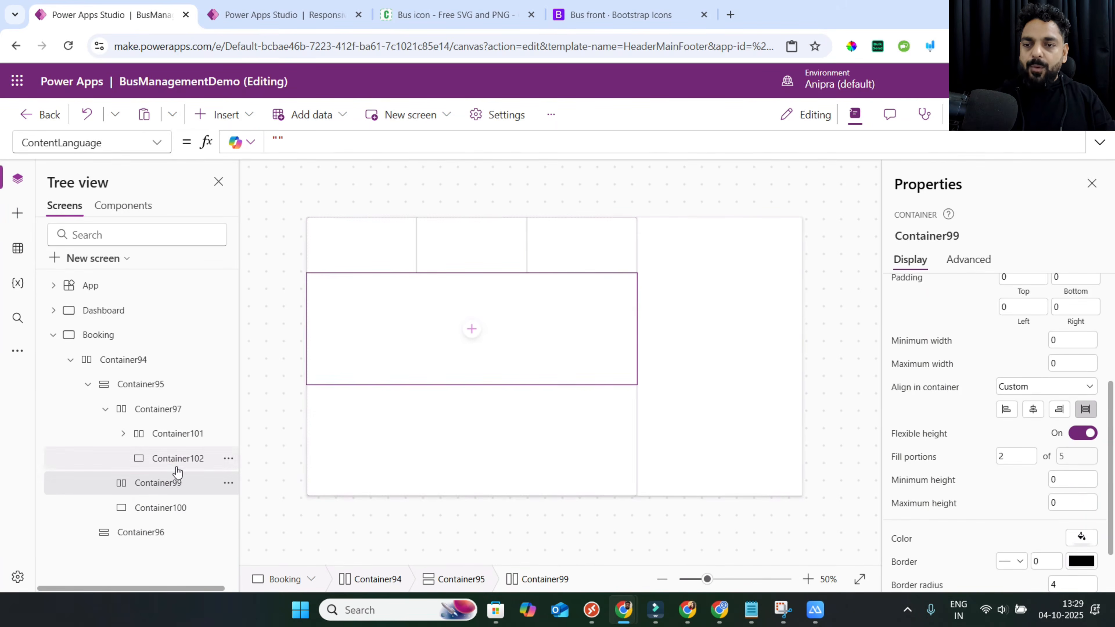
{"action": "left_click", "coordinate": [228, 114]}
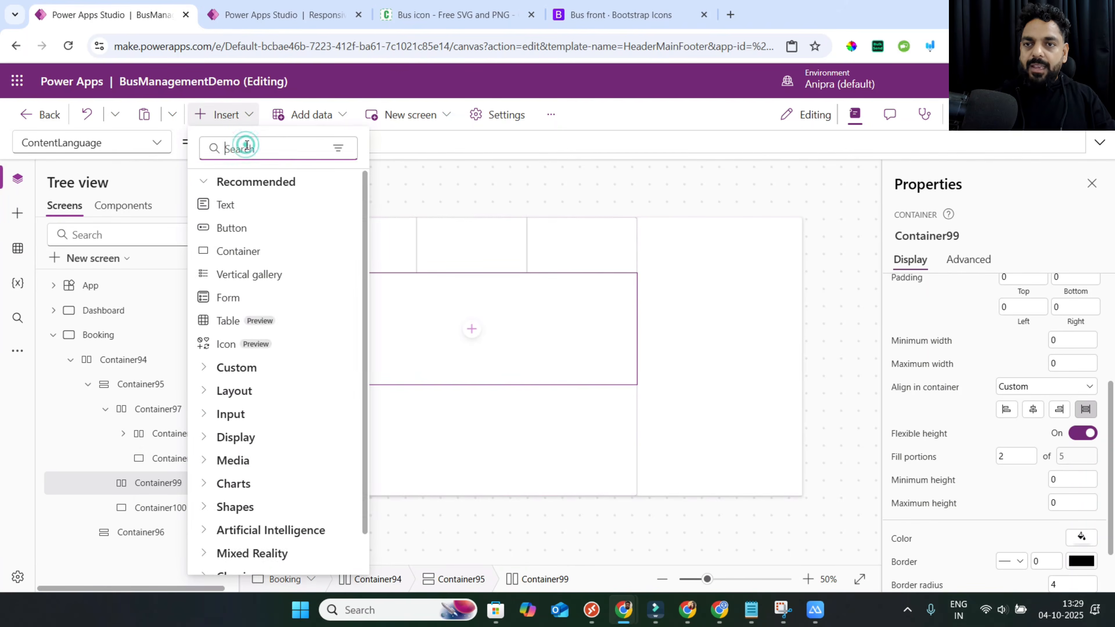
{"action": "type", "text": "cont"}
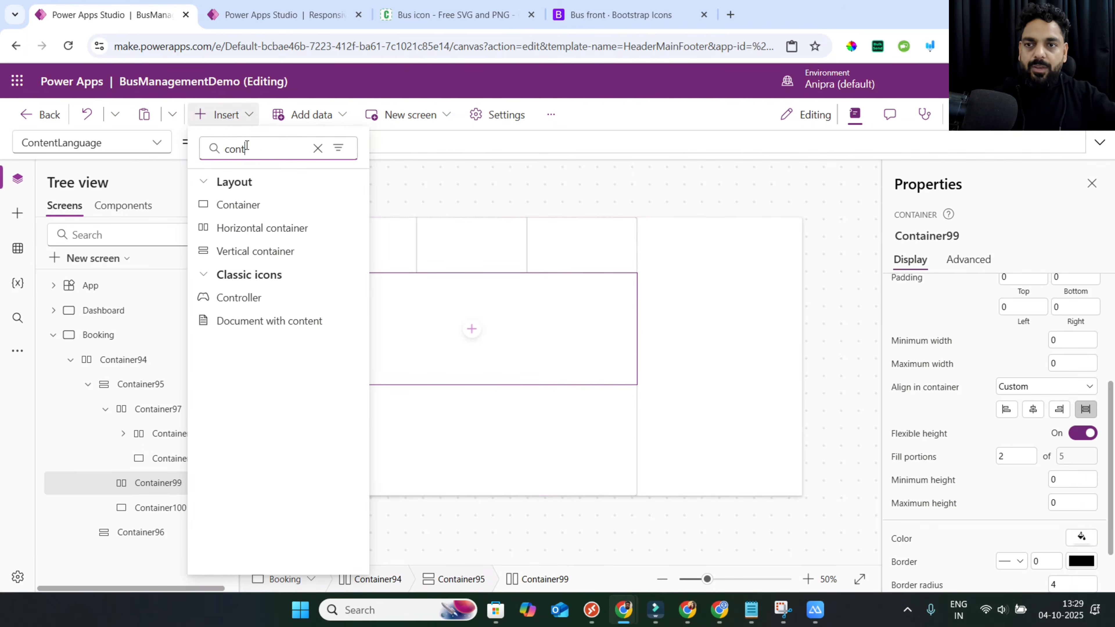
{"action": "left_click", "coordinate": [251, 207]}
{"action": "left_click", "coordinate": [171, 483]}
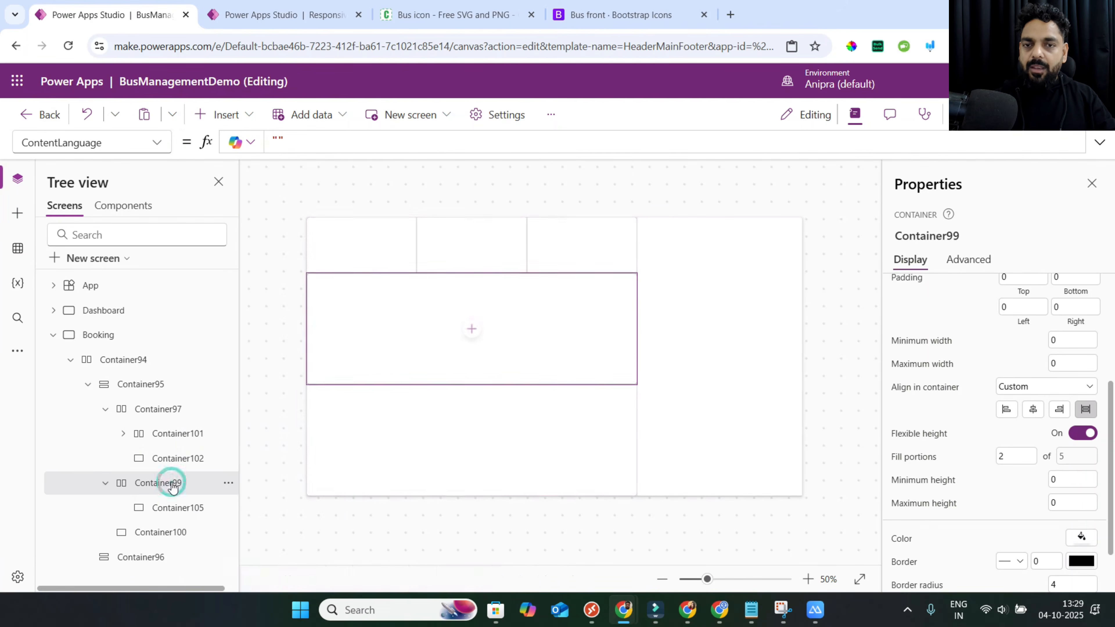
{"action": "left_click", "coordinate": [249, 115]}
{"action": "type", "text": "cont"}
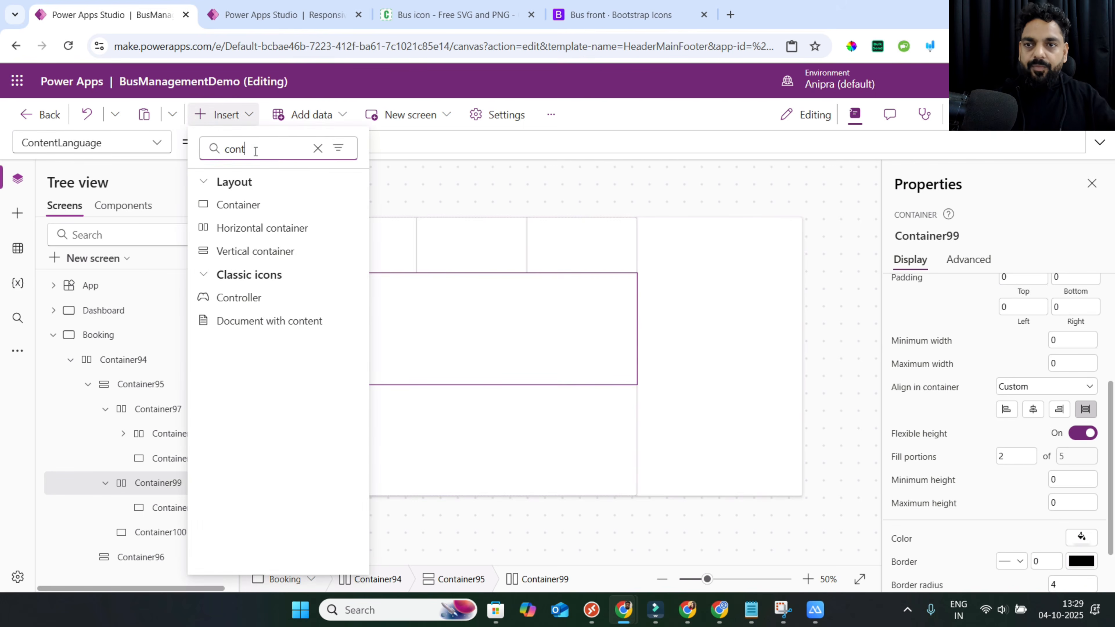
{"action": "left_click", "coordinate": [254, 205]}
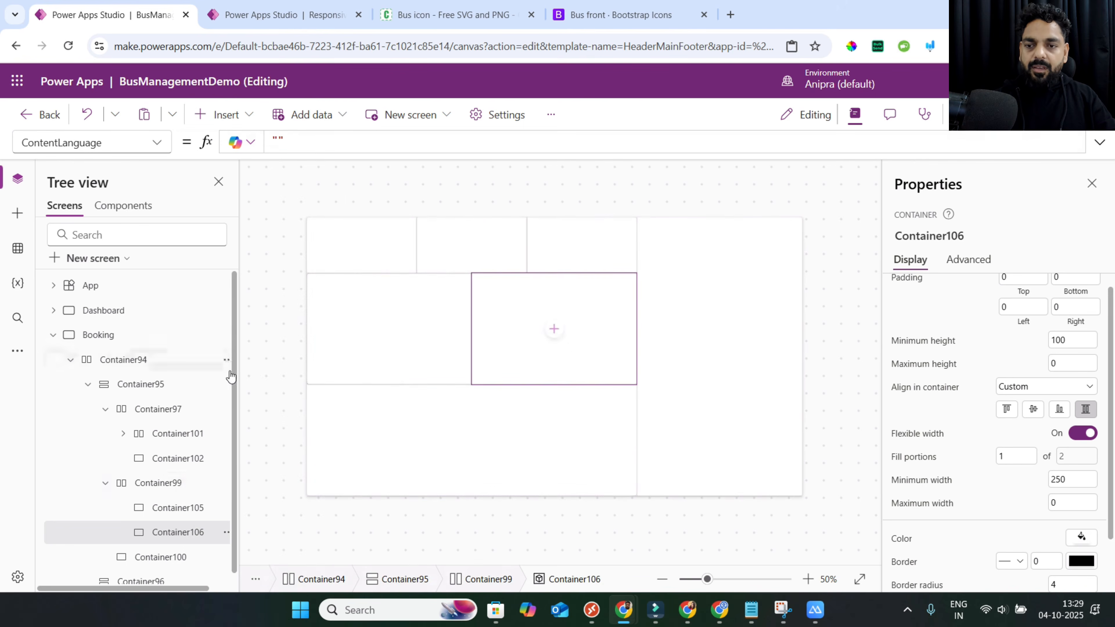
Set the minimum width and minimum height of both containers inside Container99 to 0.
{"action": "left_click", "coordinate": [182, 508]}
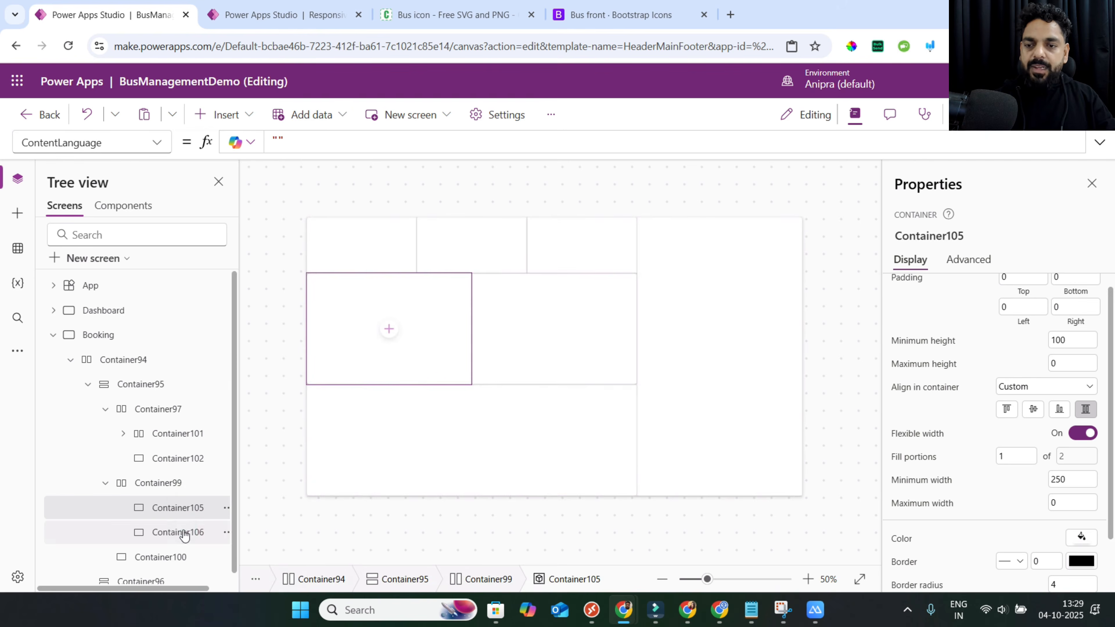
{"action": "left_click", "coordinate": [184, 532], "text": "shift"}
{"action": "left_click", "coordinate": [1071, 448]}
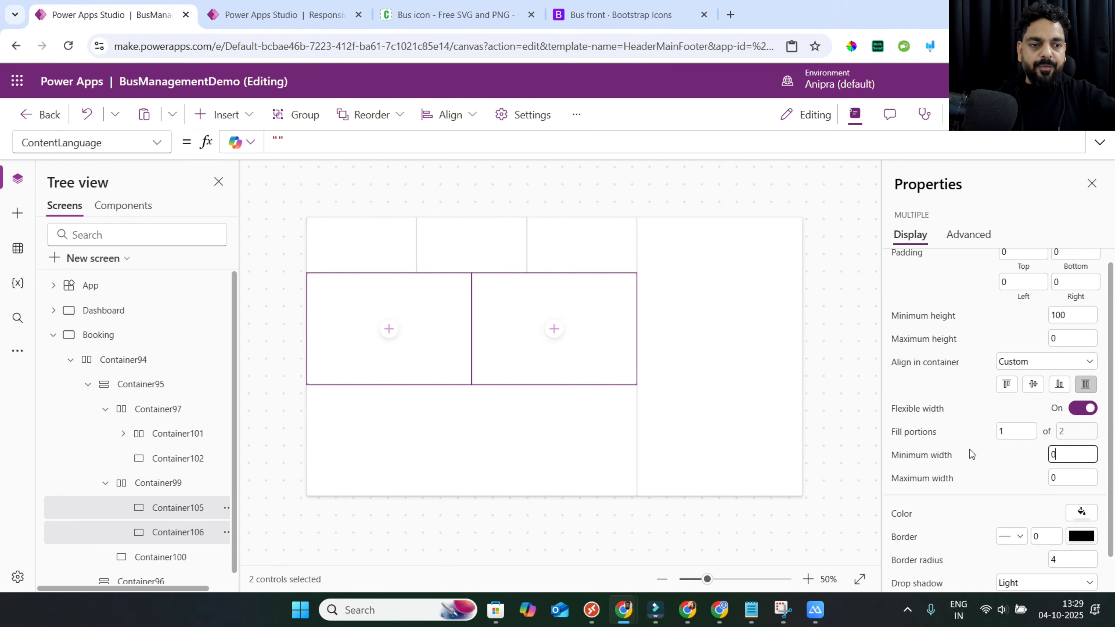
{"action": "left_click", "coordinate": [1080, 315]}
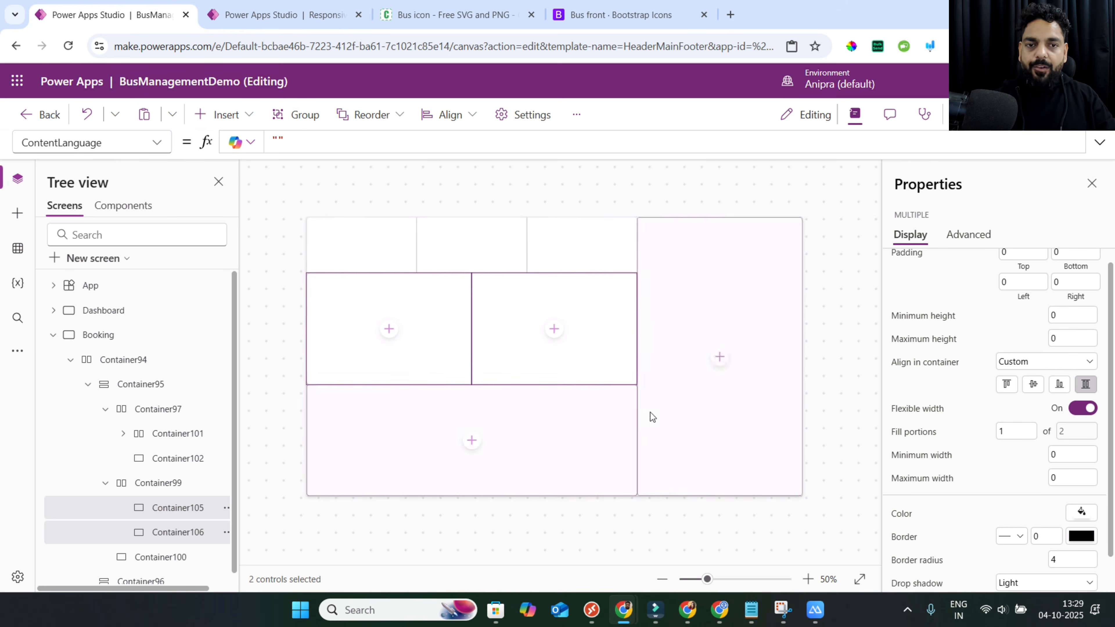
Insert two plain containers, one above the other, inside the vertical Container96.
{"action": "scroll", "coordinate": [180, 565], "scroll_direction": "down", "scroll_amount": 1}
{"action": "left_click", "coordinate": [156, 570]}
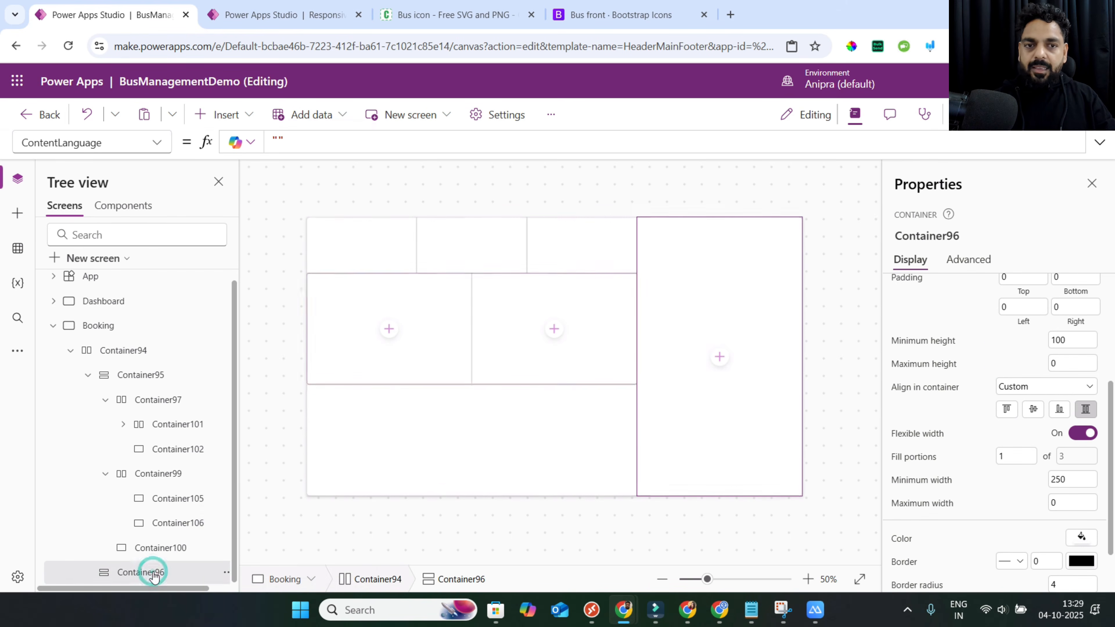
{"action": "left_click", "coordinate": [228, 114]}
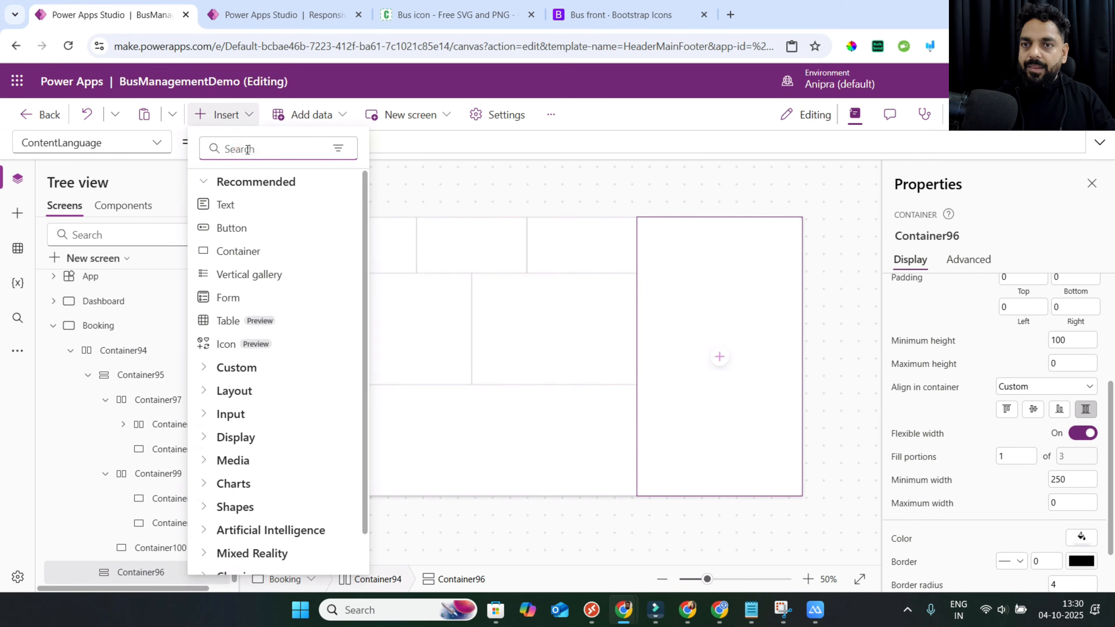
{"action": "type", "text": "cont"}
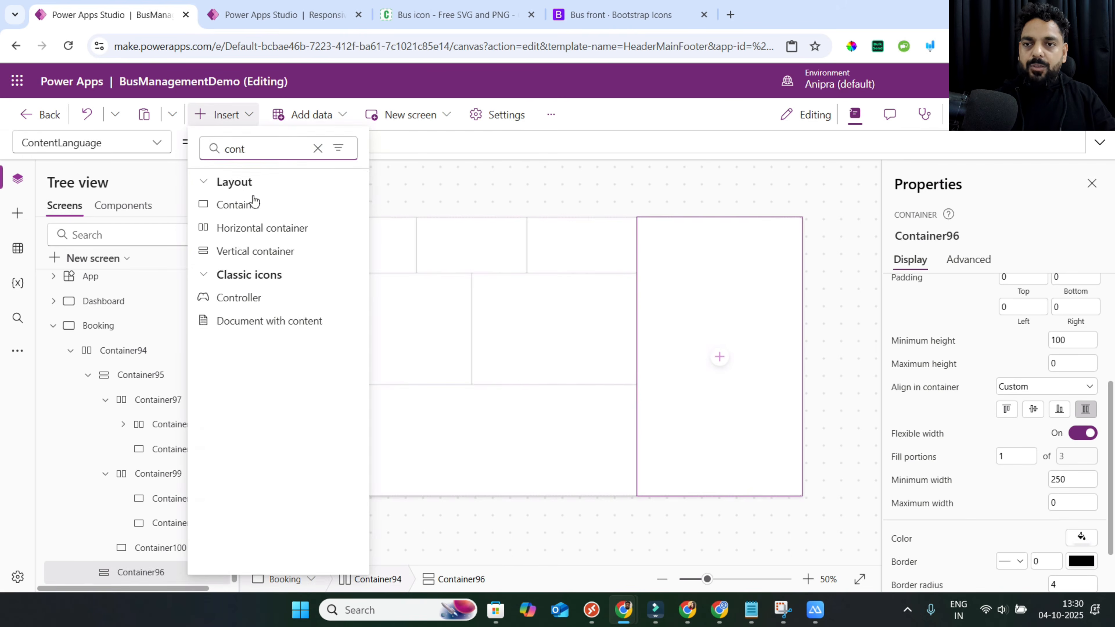
{"action": "left_click", "coordinate": [237, 205]}
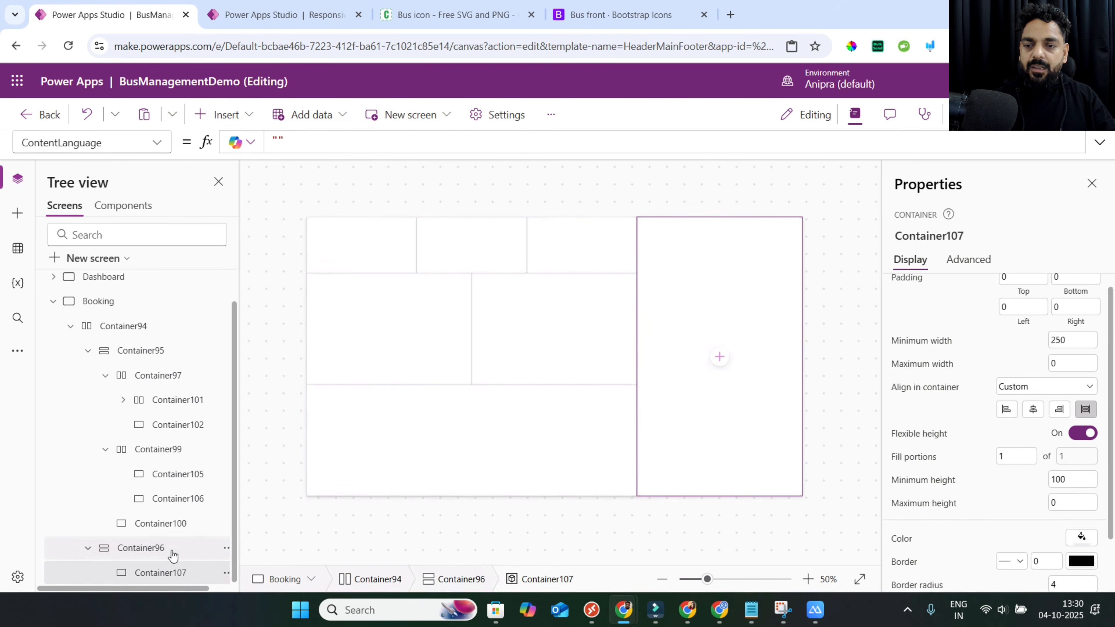
{"action": "left_click", "coordinate": [172, 553]}
{"action": "left_click", "coordinate": [245, 118]}
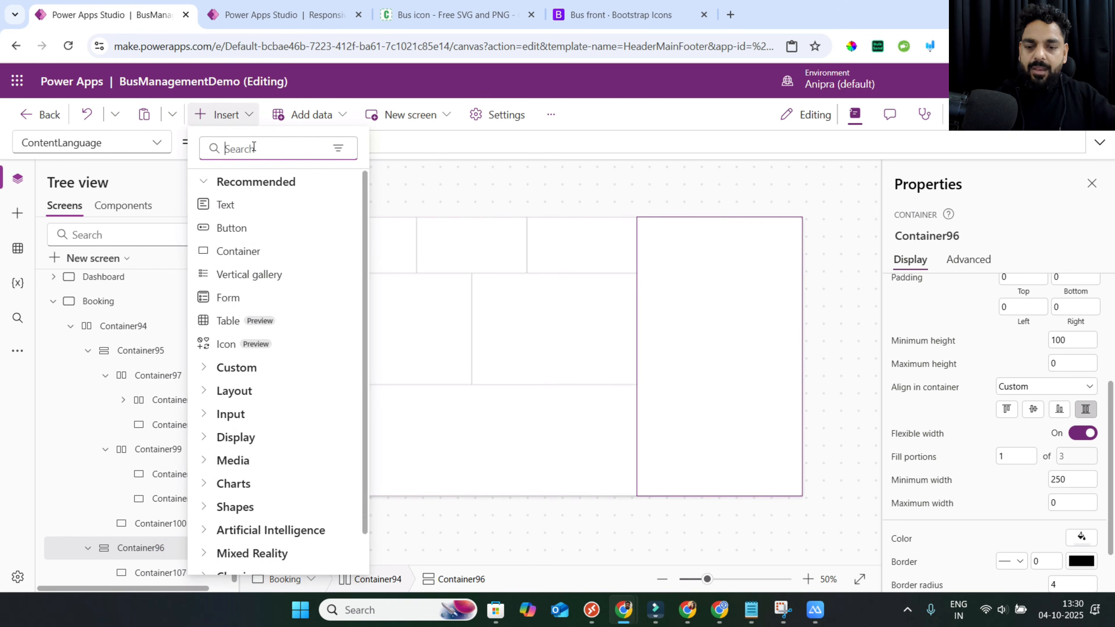
{"action": "type", "text": "cont"}
{"action": "left_click", "coordinate": [252, 203]}
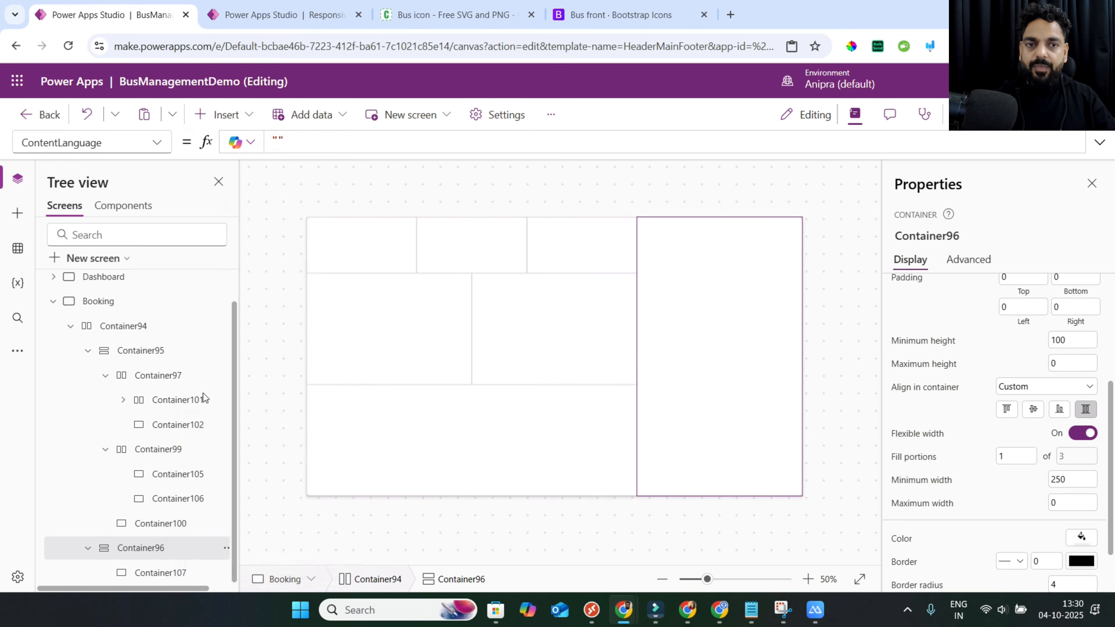
Set the minimum width and minimum height of both containers inside Container96 to 0.
{"action": "left_click", "coordinate": [162, 567]}
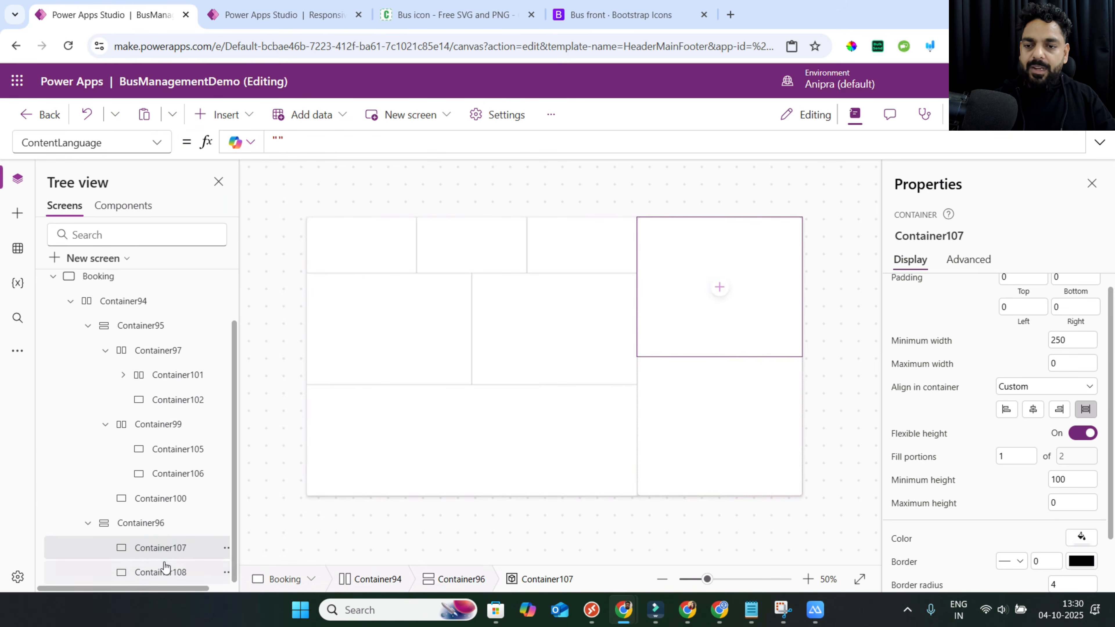
{"action": "left_click", "coordinate": [164, 570], "text": "shift"}
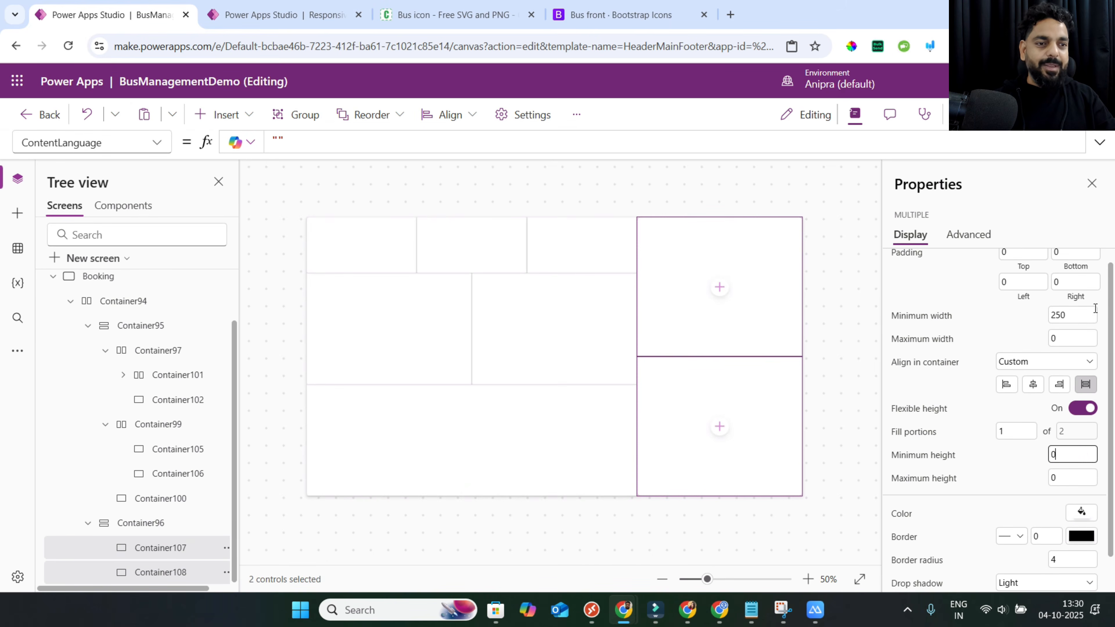
{"action": "left_click_drag", "start_coordinate": [1092, 313], "coordinate": [998, 318]}
{"action": "type", "text": "0"}
{"action": "left_click", "coordinate": [981, 356]}
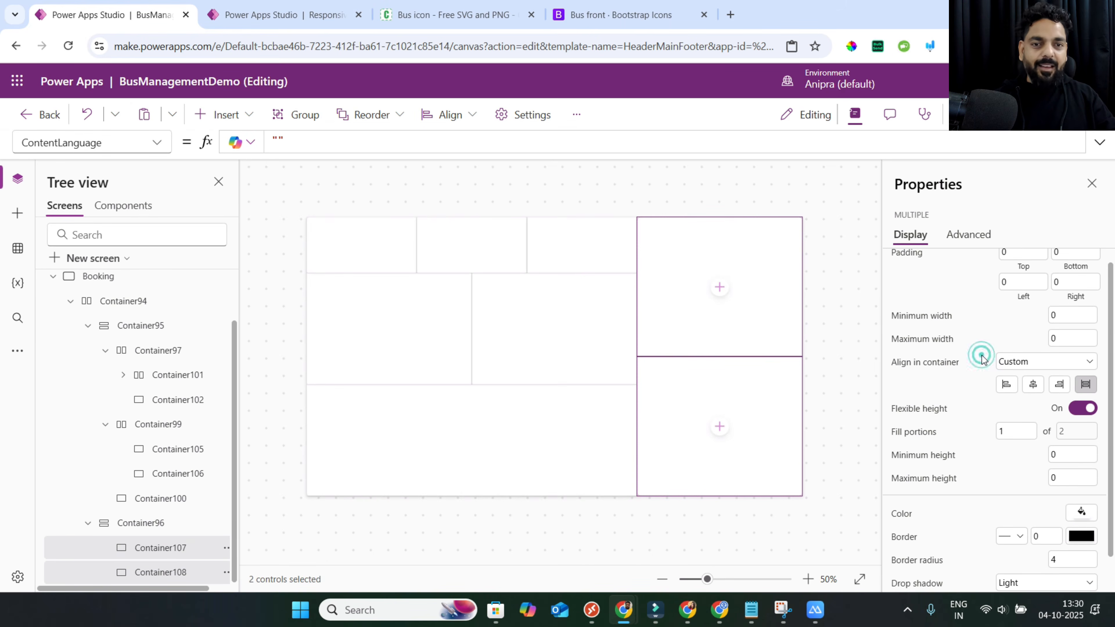
Fill the three top-row containers with theme colors: Container103 blue, Container104 teal and Container102 red.
{"action": "left_click", "coordinate": [385, 245]}
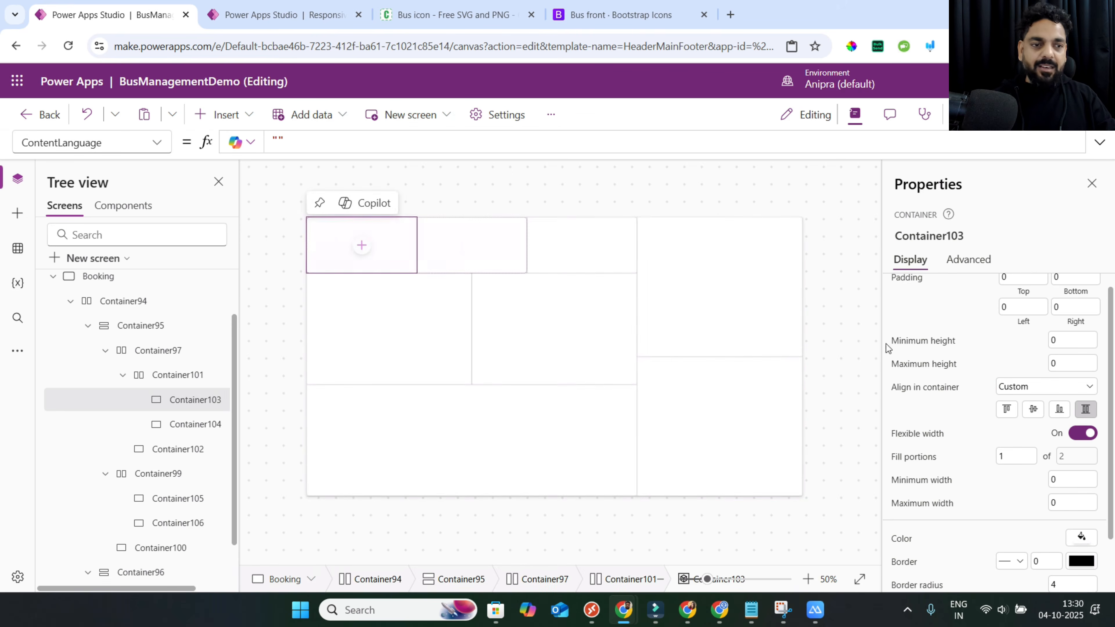
{"action": "scroll", "coordinate": [975, 422], "scroll_direction": "down", "scroll_amount": 2}
{"action": "left_click", "coordinate": [1081, 472]}
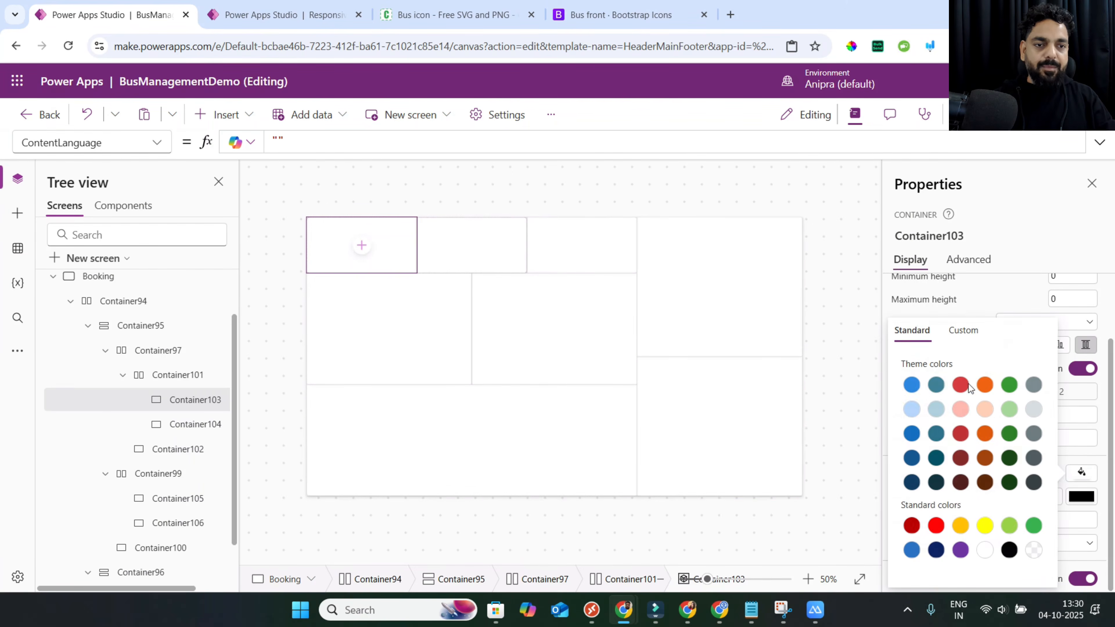
{"action": "left_click", "coordinate": [911, 385]}
{"action": "left_click", "coordinate": [466, 244]}
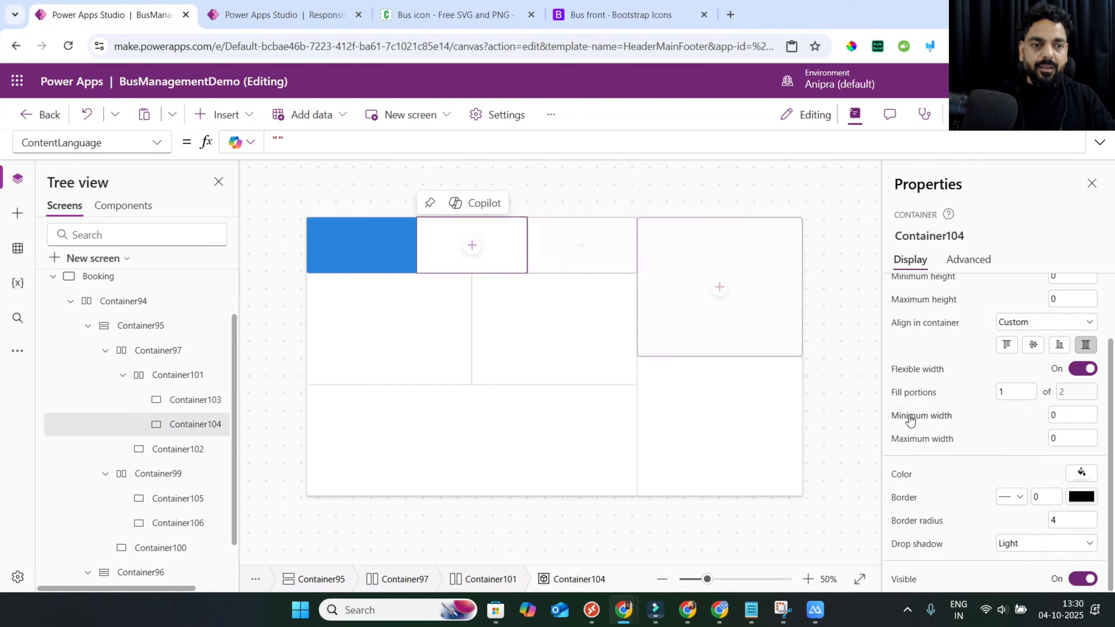
{"action": "left_click", "coordinate": [1079, 473]}
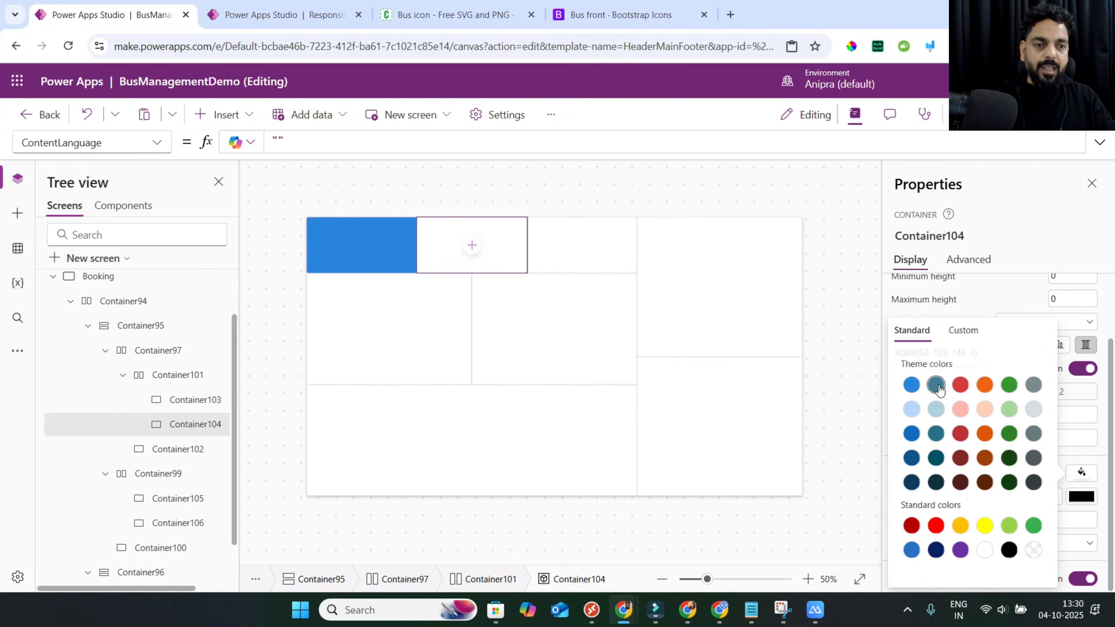
{"action": "left_click", "coordinate": [936, 385]}
{"action": "left_click", "coordinate": [602, 244]}
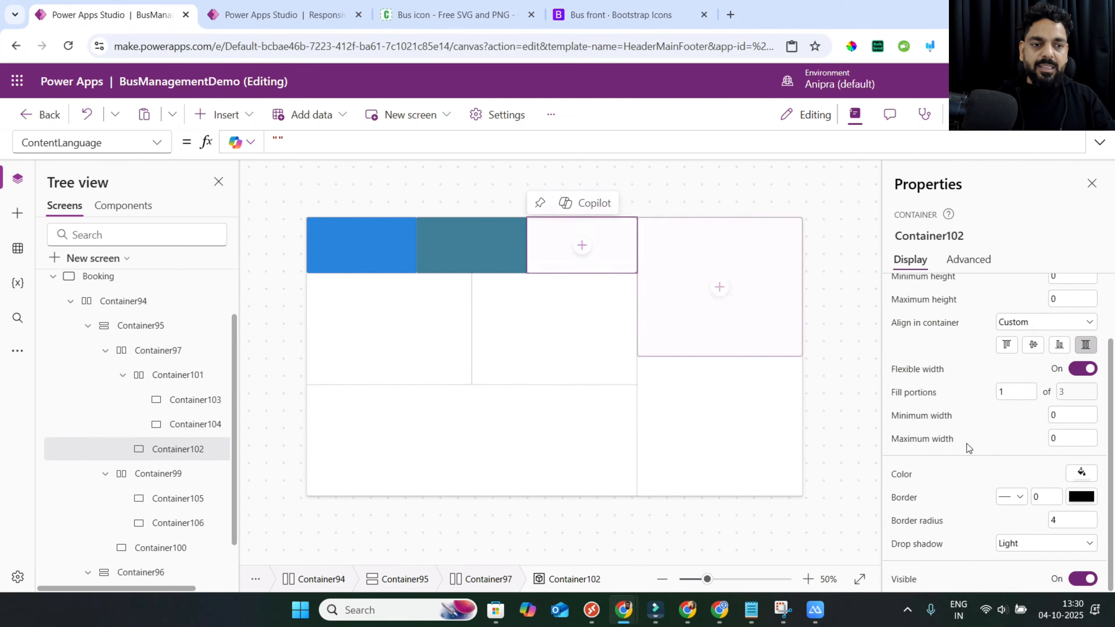
{"action": "left_click", "coordinate": [1083, 477]}
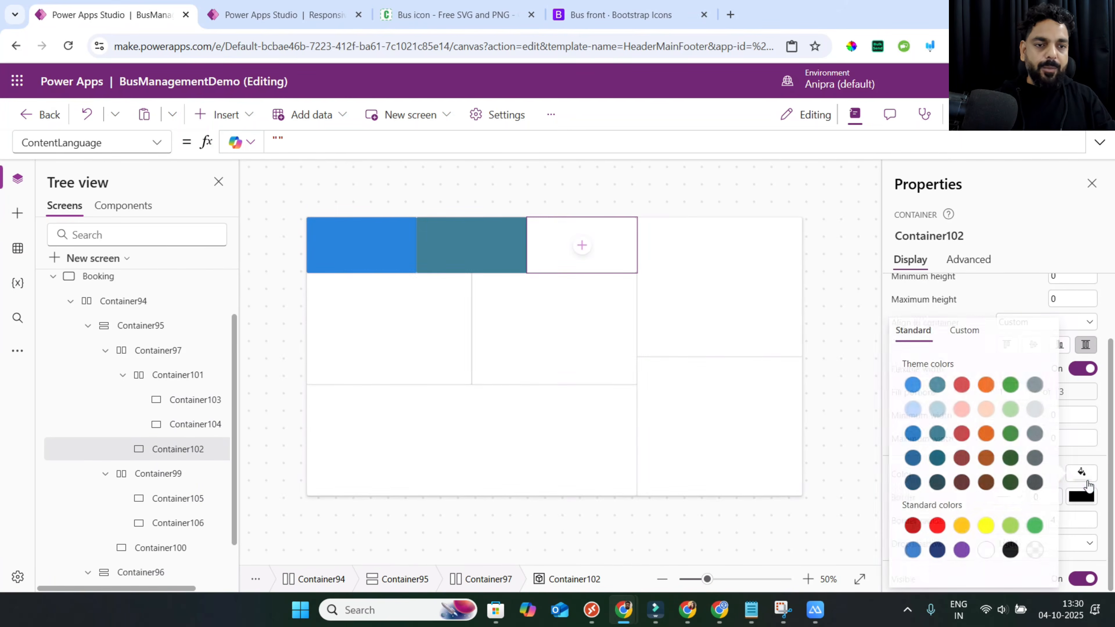
{"action": "left_click", "coordinate": [961, 386]}
Fill the two middle-row containers with theme colors: Container105 light blue and Container106 light teal.
{"action": "left_click", "coordinate": [395, 325]}
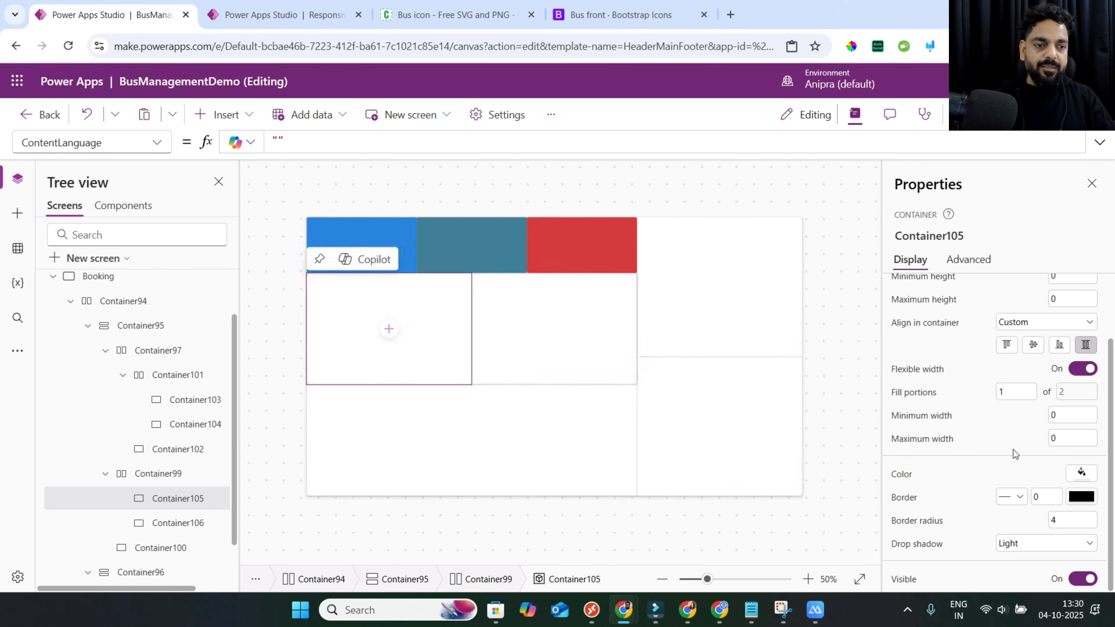
{"action": "left_click", "coordinate": [1081, 473]}
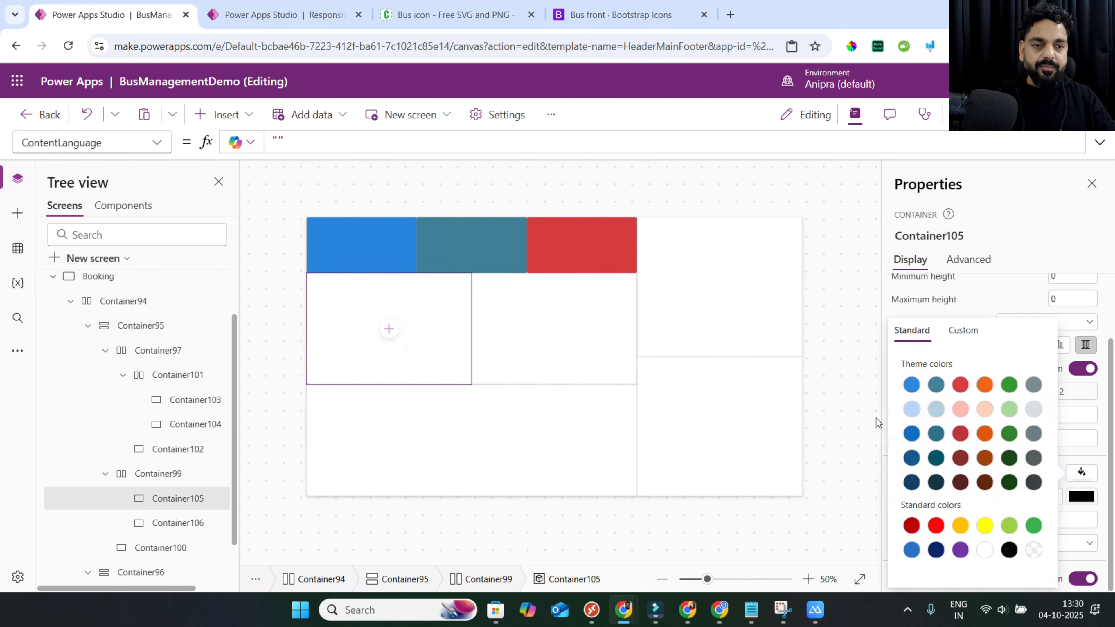
{"action": "left_click", "coordinate": [912, 411]}
{"action": "left_click", "coordinate": [549, 346]}
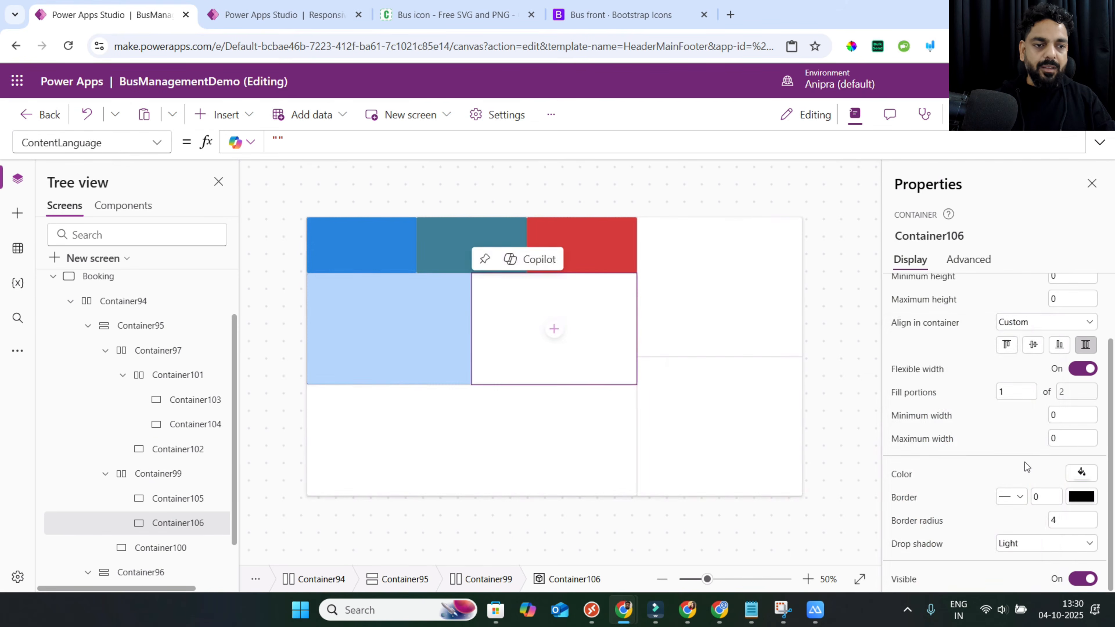
{"action": "left_click", "coordinate": [1080, 474]}
{"action": "left_click", "coordinate": [935, 409]}
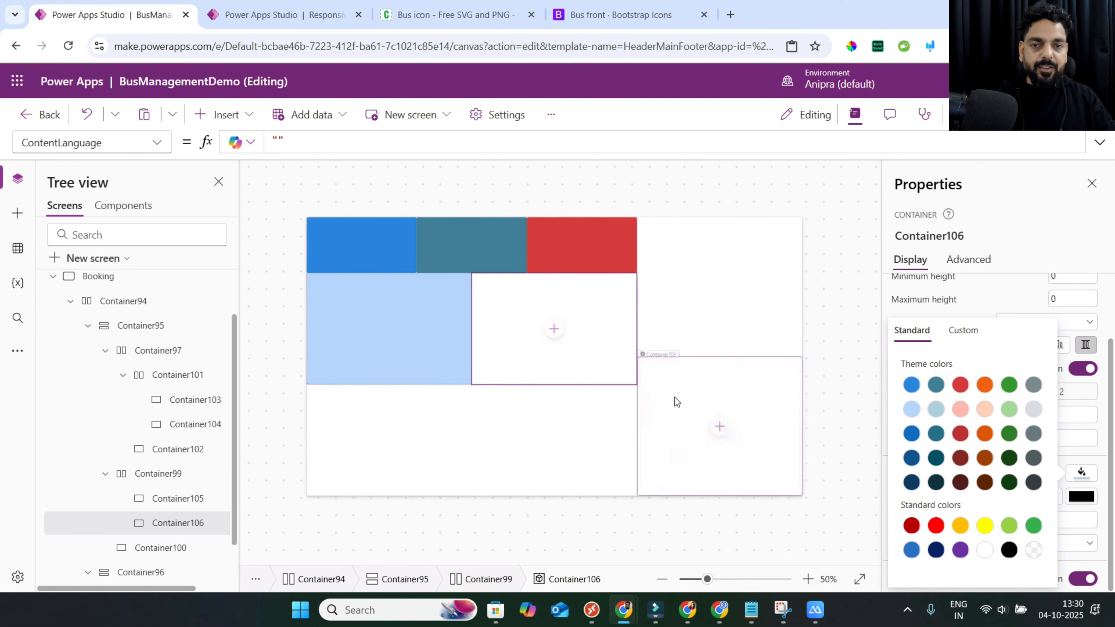
Fill the wide bottom container, Container100, with the green theme color.
{"action": "left_click", "coordinate": [451, 425]}
{"action": "left_click", "coordinate": [1080, 476]}
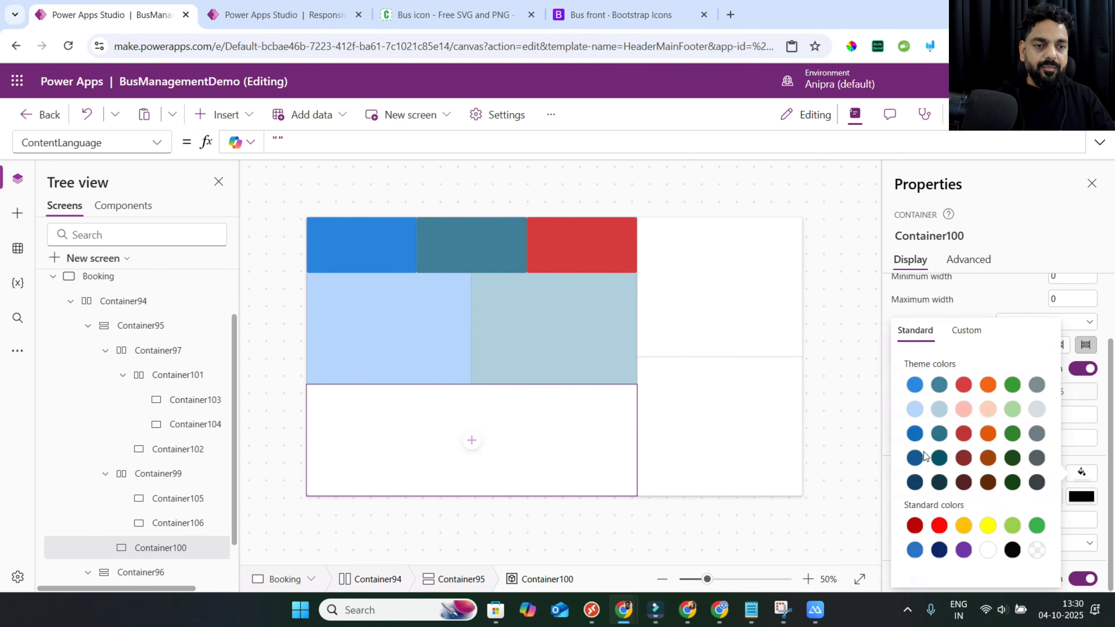
{"action": "left_click", "coordinate": [1009, 385]}
Fill the two stacked containers in Container96: Container107 with a darker blue and Container108 with dark green.
{"action": "left_click", "coordinate": [758, 303]}
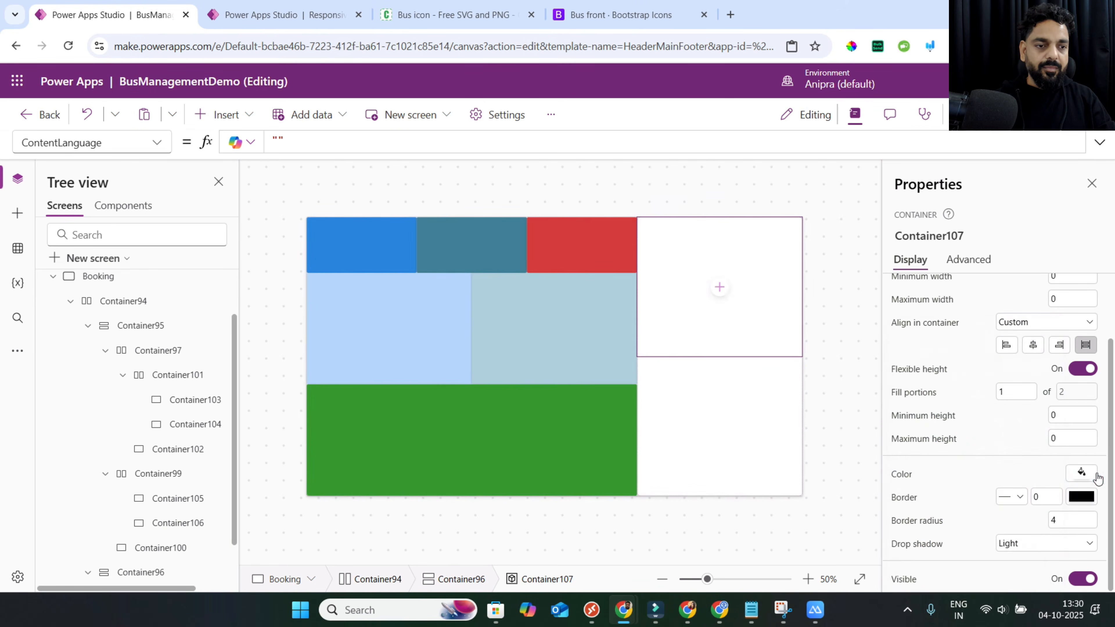
{"action": "left_click", "coordinate": [1081, 472]}
{"action": "left_click", "coordinate": [911, 434]}
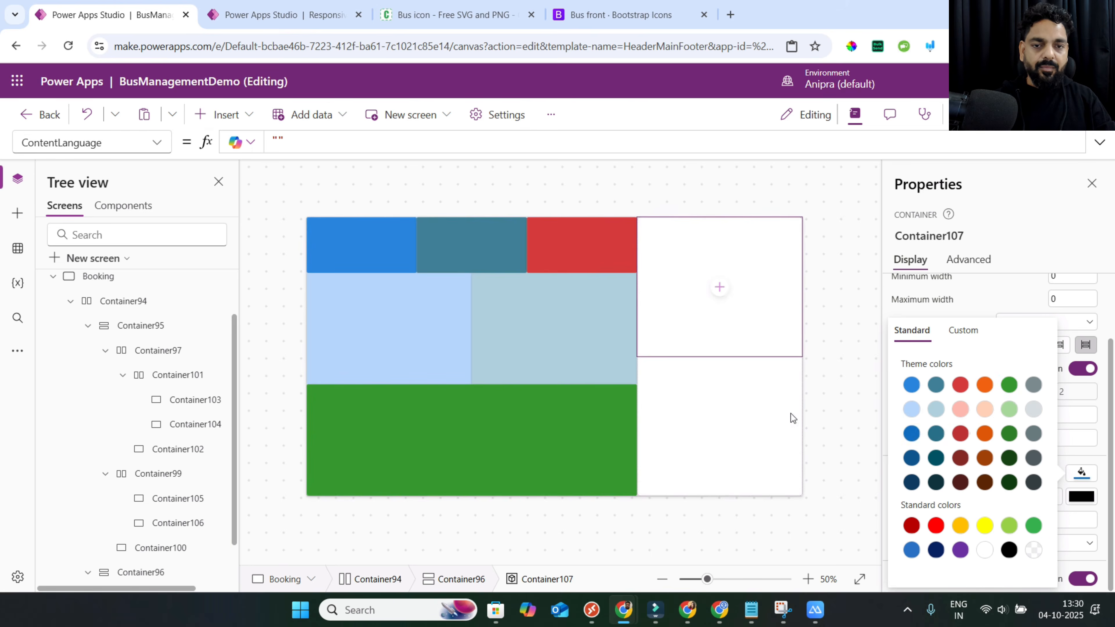
{"action": "left_click", "coordinate": [754, 406]}
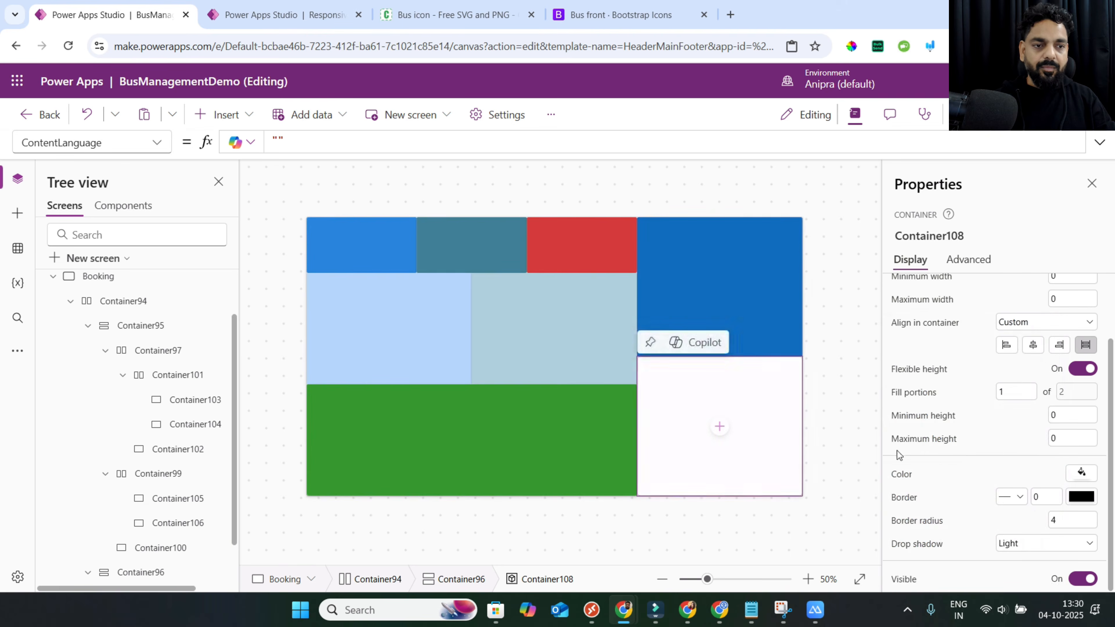
{"action": "left_click", "coordinate": [1081, 473]}
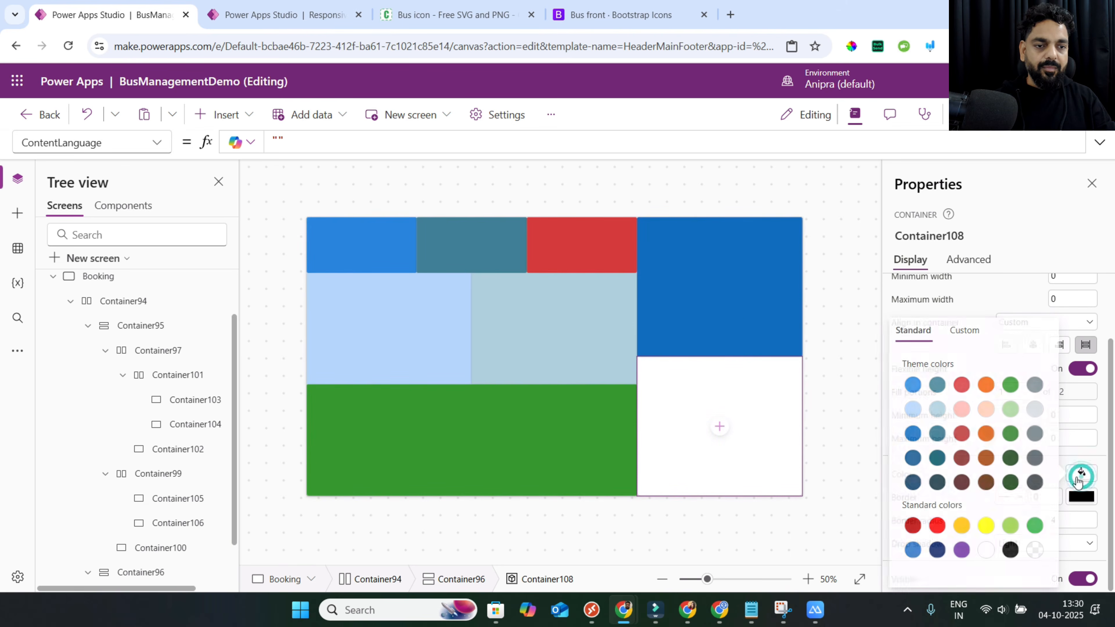
{"action": "left_click", "coordinate": [1010, 449]}
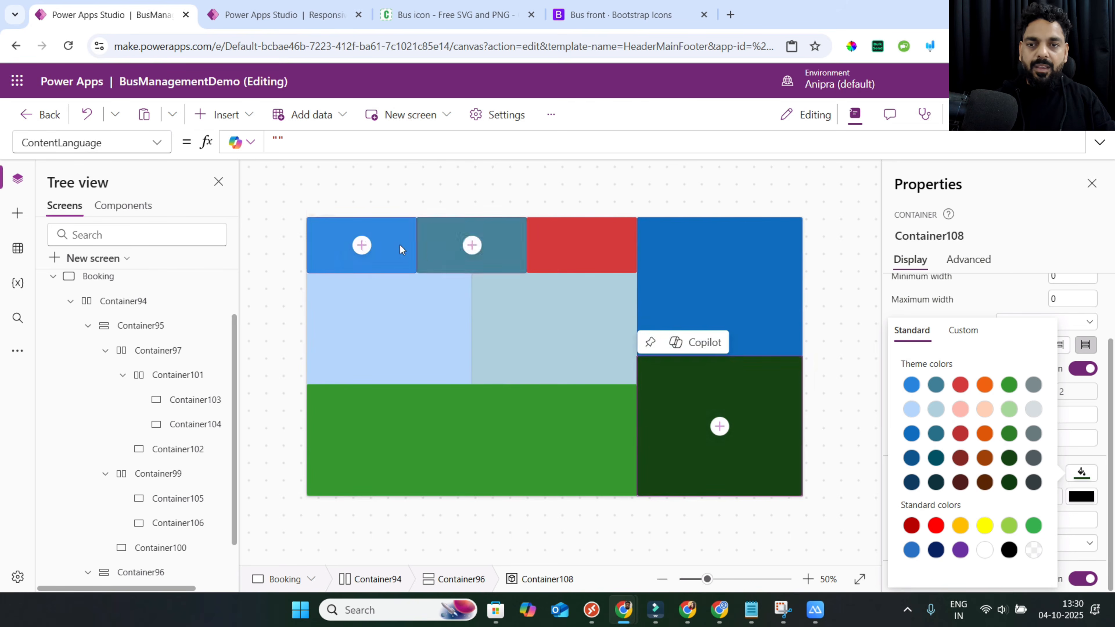
Insert a text label into the blue Container103 and set its text to "1".
{"action": "left_click", "coordinate": [362, 245]}
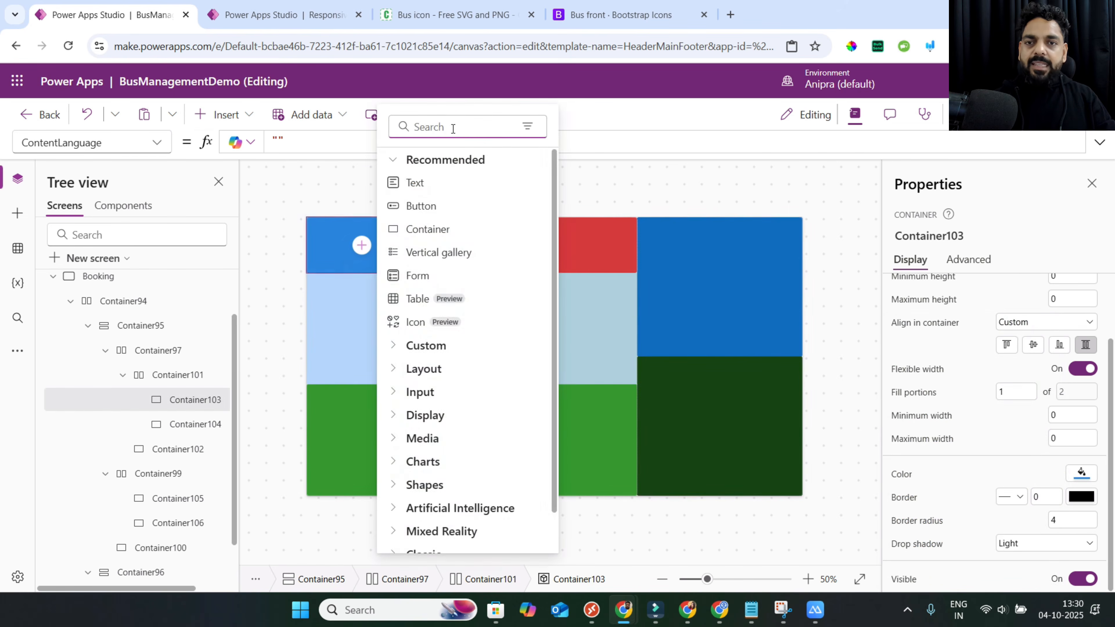
{"action": "type", "text": "lab"}
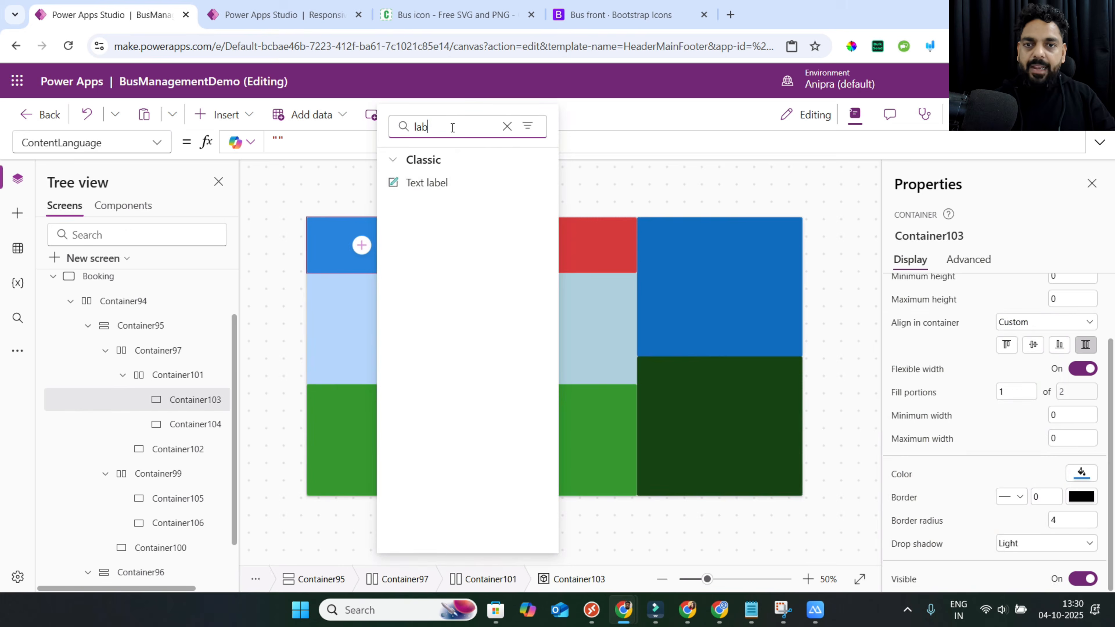
{"action": "left_click", "coordinate": [450, 183]}
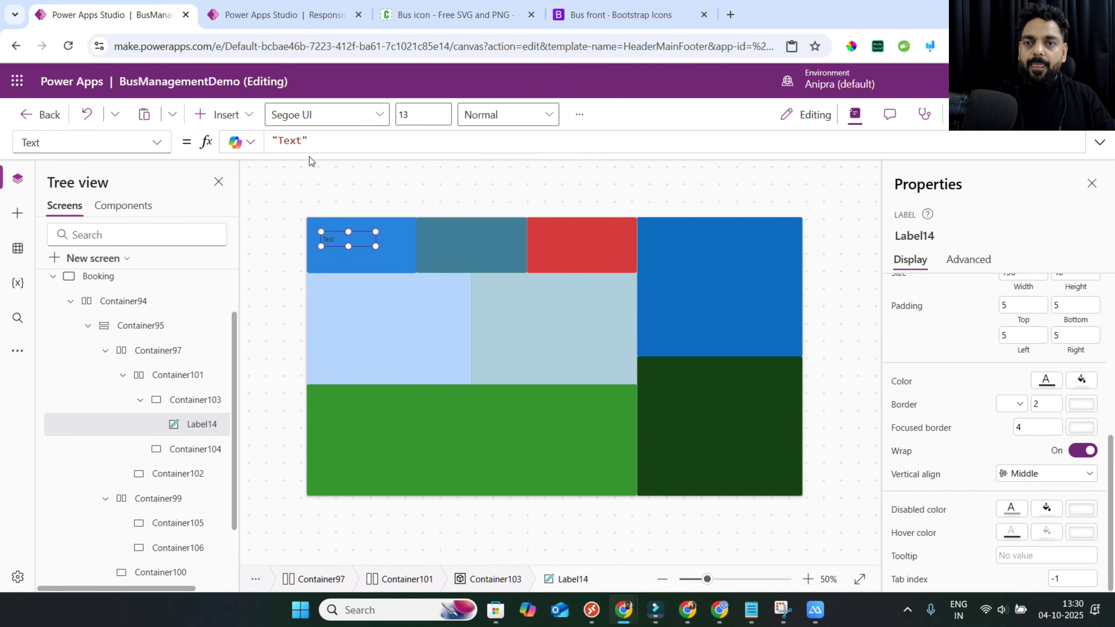
{"action": "double_click", "coordinate": [294, 141]}
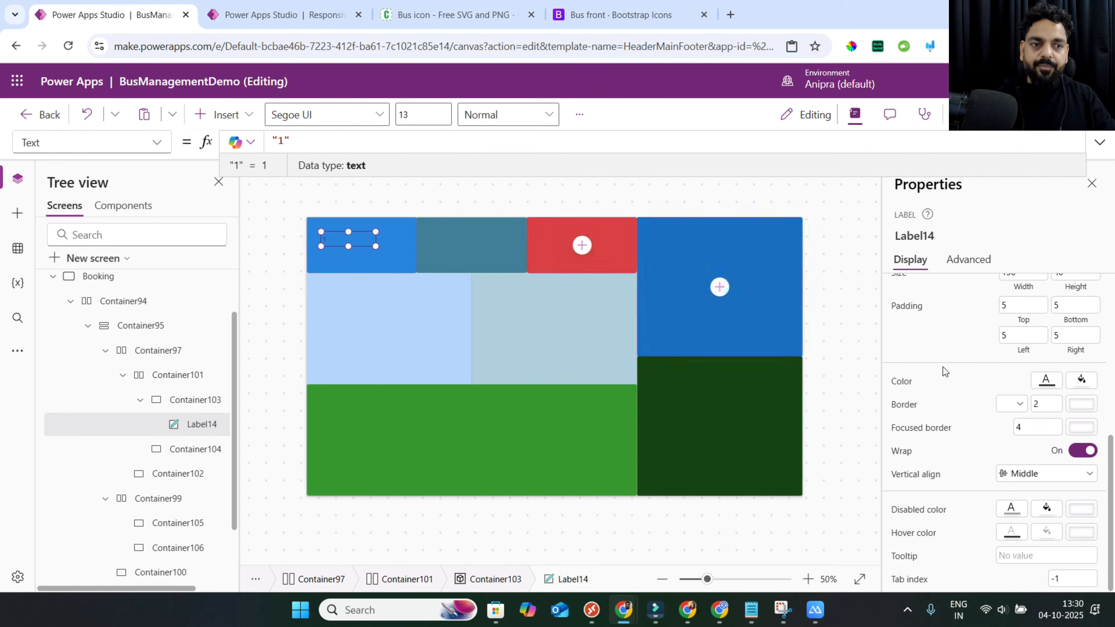
Set the label's width to Parent.Width and its height to Parent.Height.
{"action": "scroll", "coordinate": [1017, 371], "scroll_direction": "up", "scroll_amount": 7}
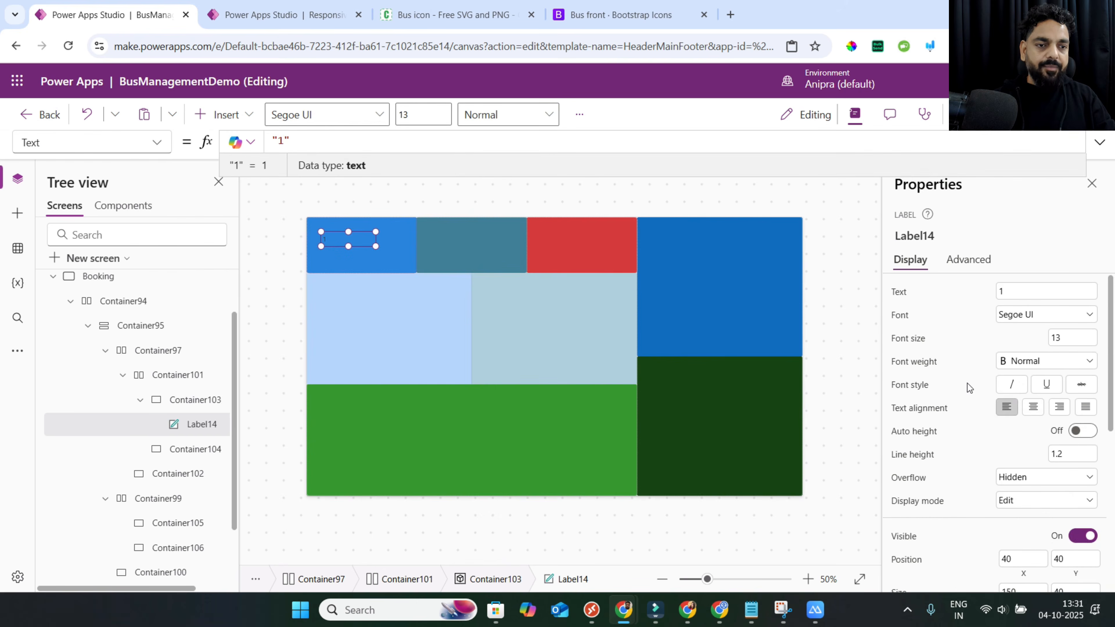
{"action": "scroll", "coordinate": [1006, 369], "scroll_direction": "down", "scroll_amount": 3}
{"action": "left_click", "coordinate": [1018, 466]}
{"action": "key", "text": "ctrl+a"}
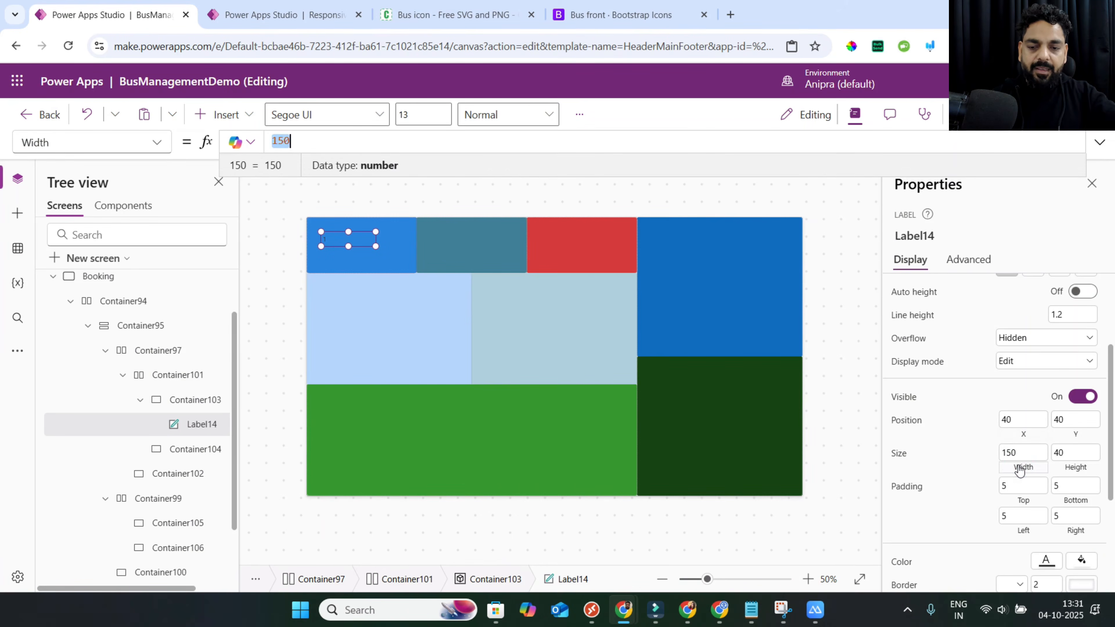
{"action": "key", "text": "ctrl+p"}
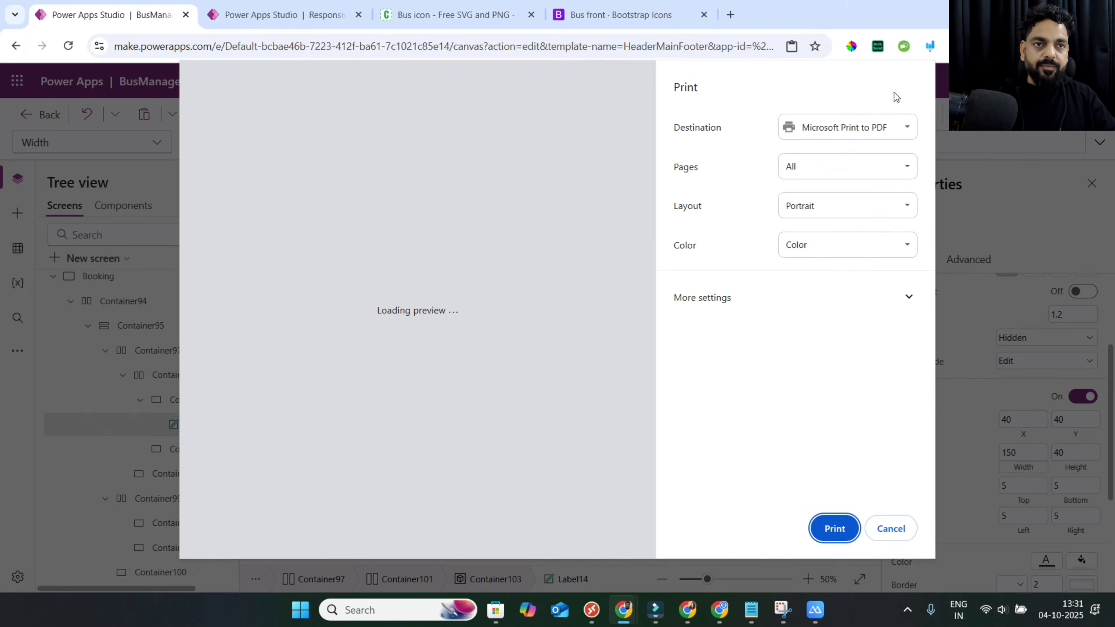
{"action": "left_click", "coordinate": [891, 529]}
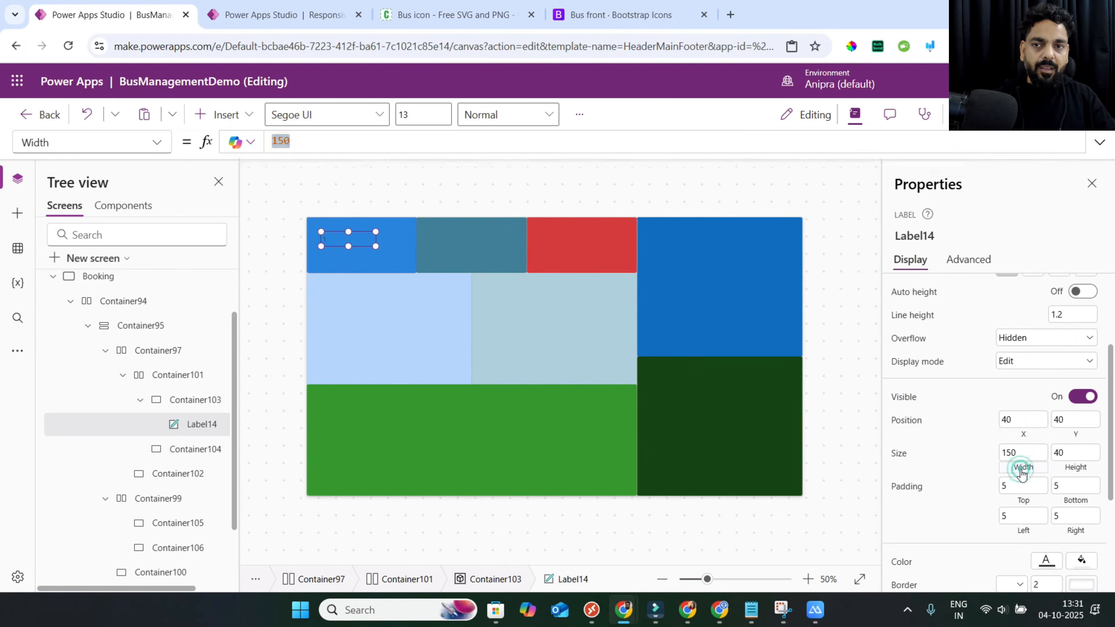
{"action": "type", "text": "pare"}
{"action": "key", "text": "Tab"}
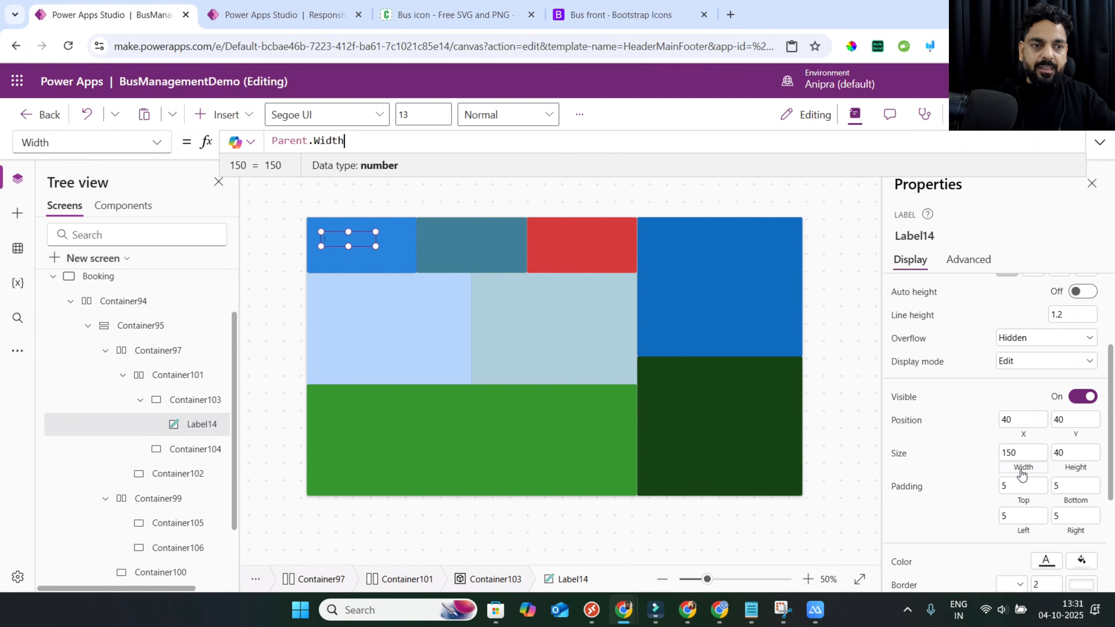
{"action": "left_click", "coordinate": [1076, 472]}
{"action": "type", "text": "pare"}
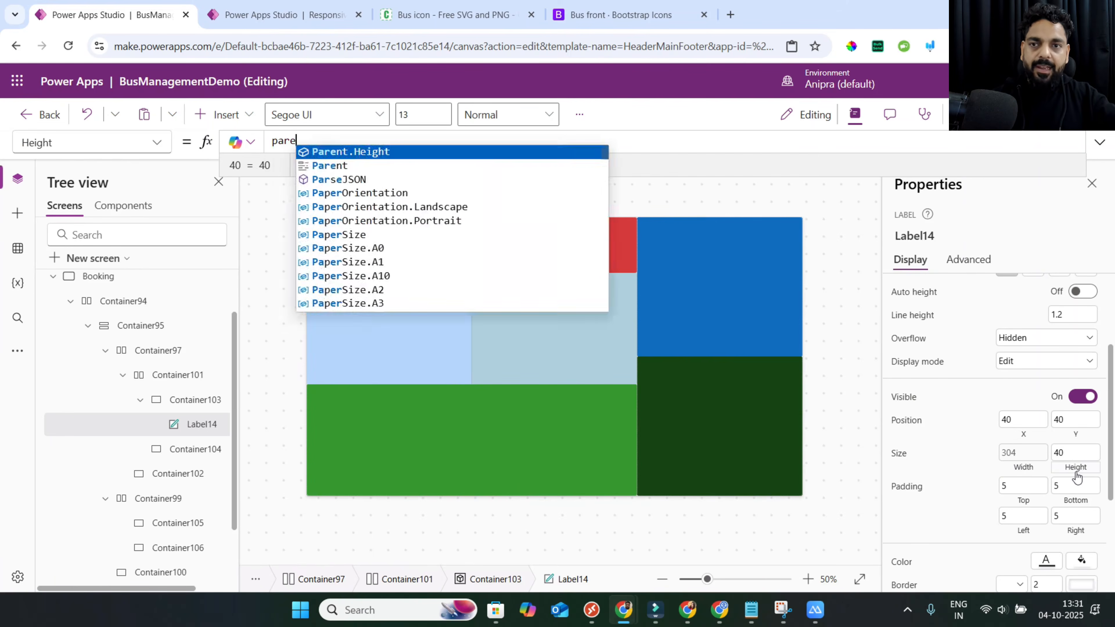
{"action": "key", "text": "Tab"}
Set the label's X and Y position to 0.
{"action": "left_click", "coordinate": [1024, 436]}
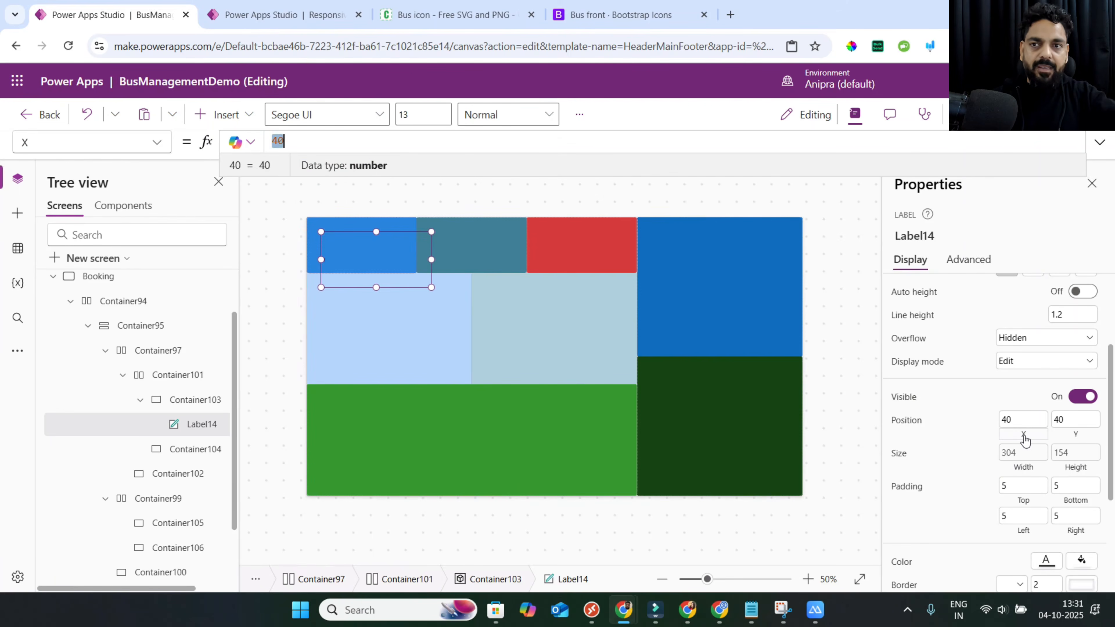
{"action": "left_click", "coordinate": [1028, 440]}
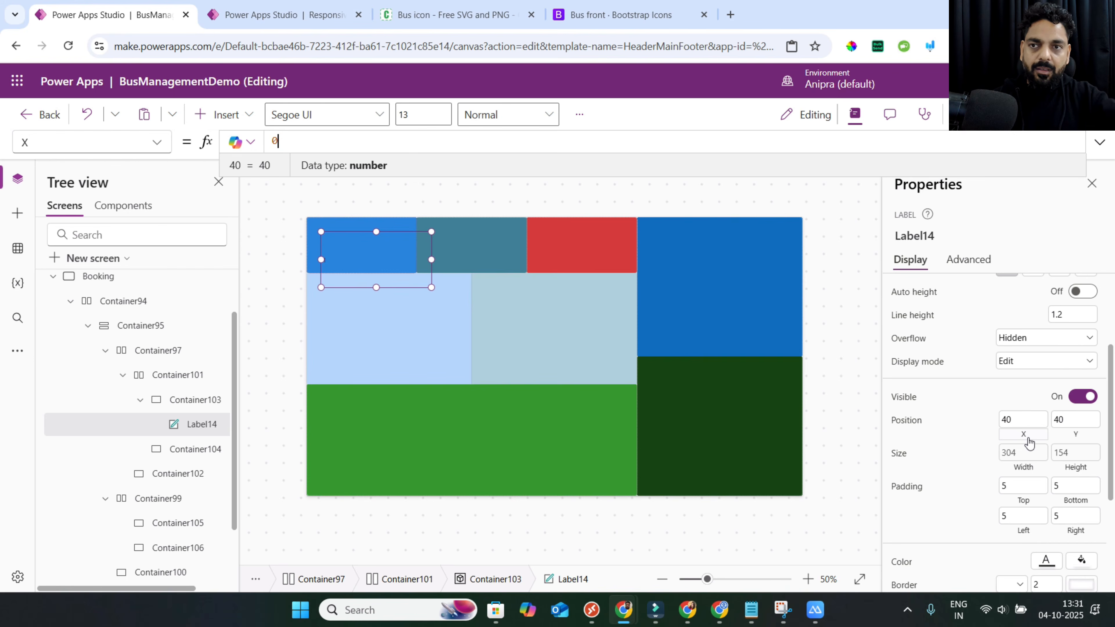
{"action": "type", "text": "0"}
{"action": "left_click", "coordinate": [1075, 435]}
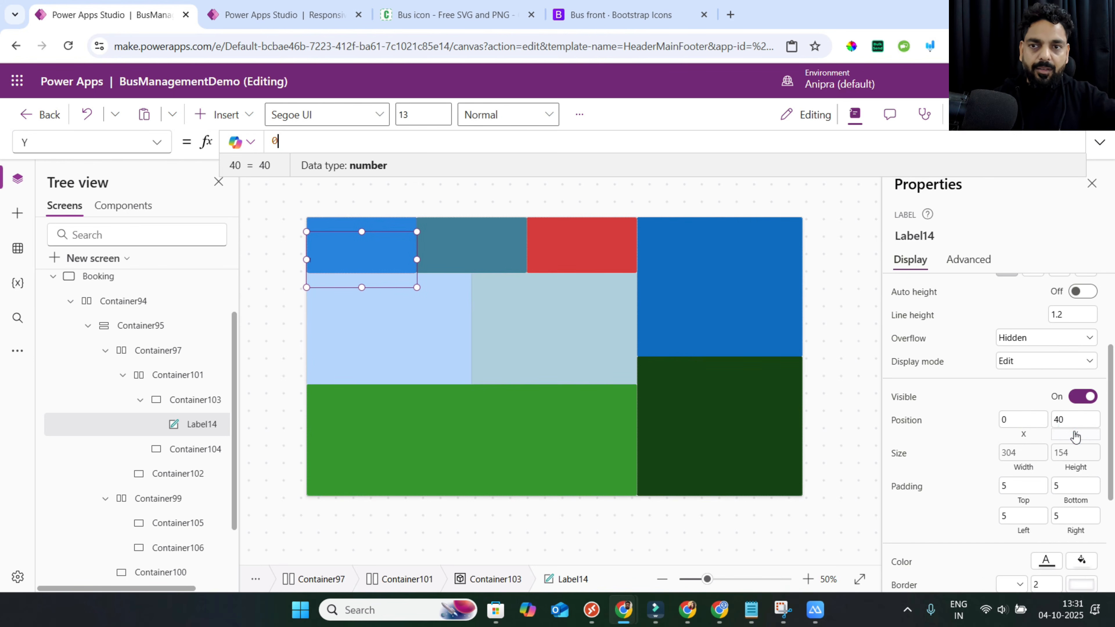
Make the label's text bold and set its font size to 100.
{"action": "scroll", "coordinate": [993, 378], "scroll_direction": "up", "scroll_amount": 3}
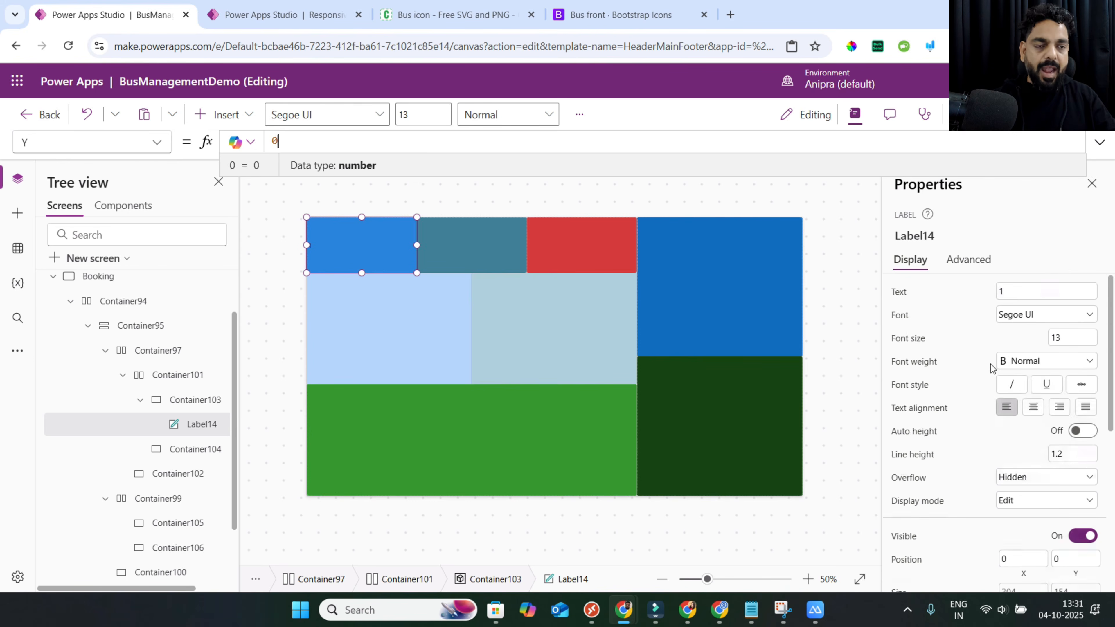
{"action": "left_click", "coordinate": [1047, 358]}
{"action": "left_click", "coordinate": [1032, 380]}
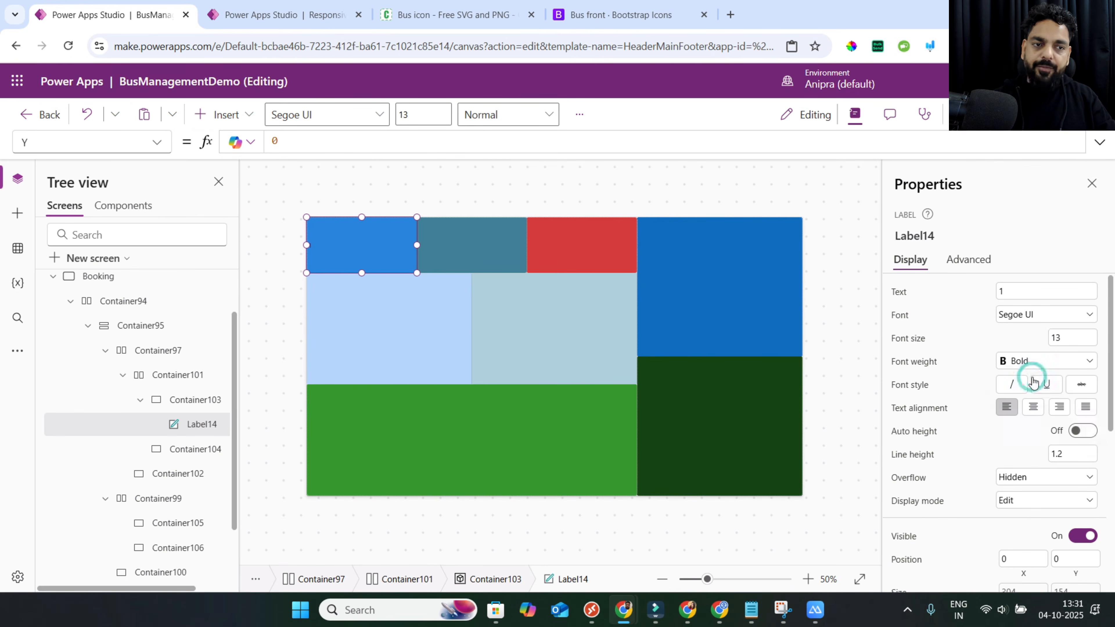
{"action": "left_click", "coordinate": [1072, 337]}
{"action": "type", "text": "100"}
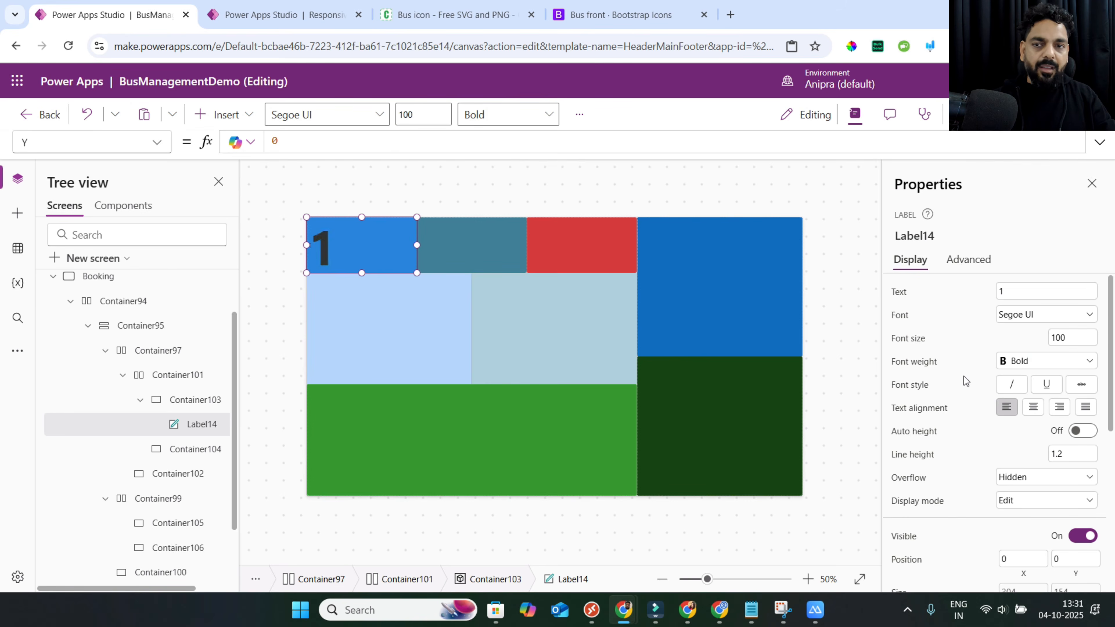
Center the text of the "1" label in Container103 and paste a copy of the label into Container104.
{"action": "left_click", "coordinate": [1031, 407]}
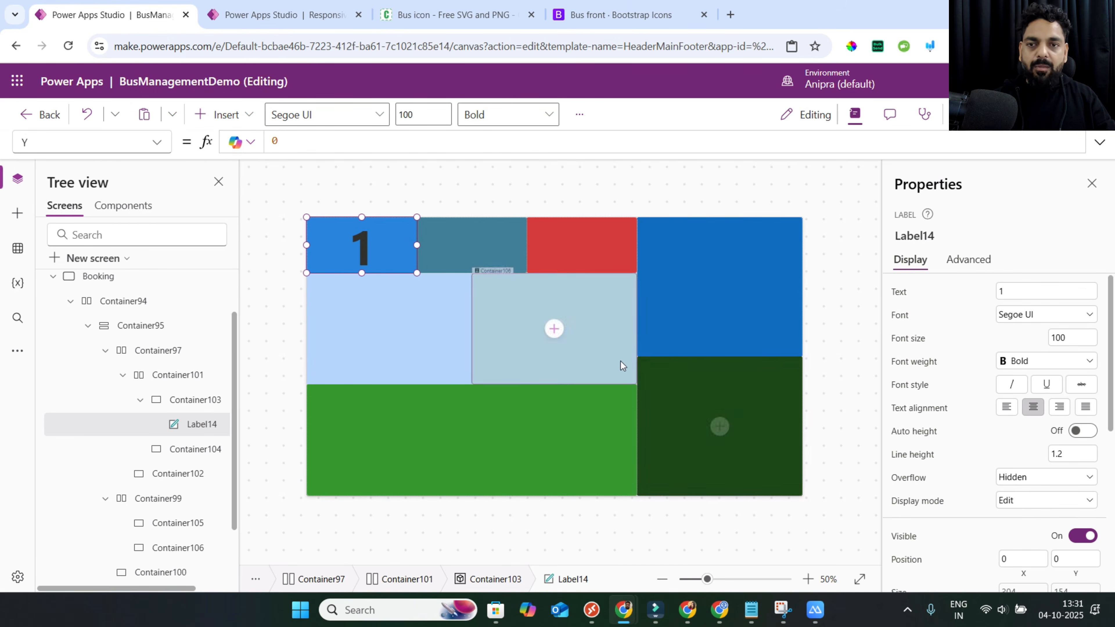
{"action": "right_click", "coordinate": [210, 430]}
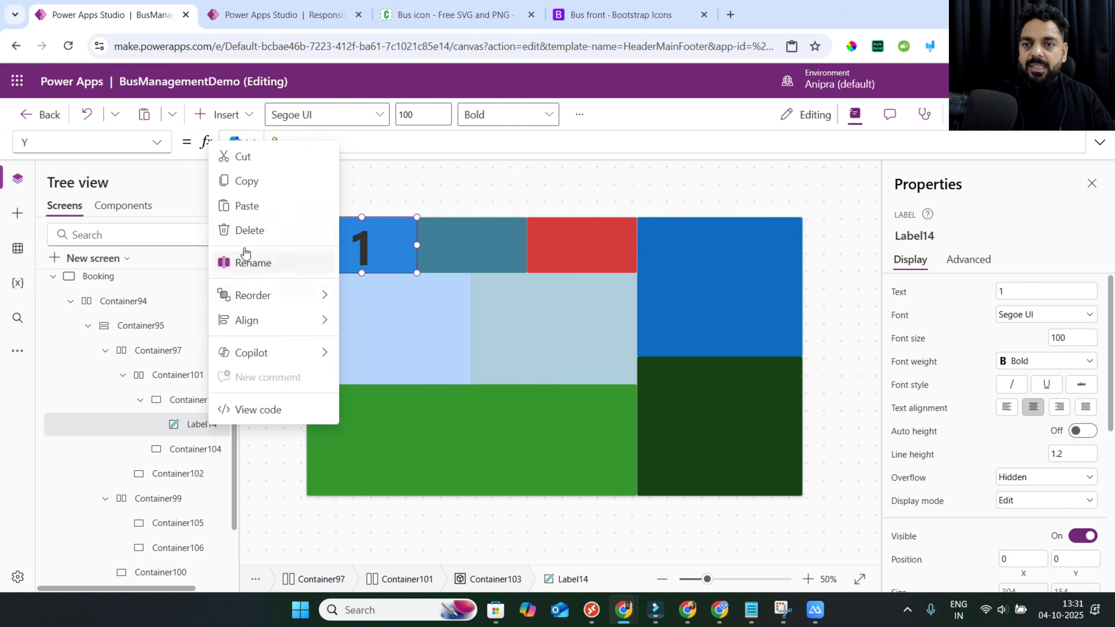
{"action": "left_click", "coordinate": [249, 189]}
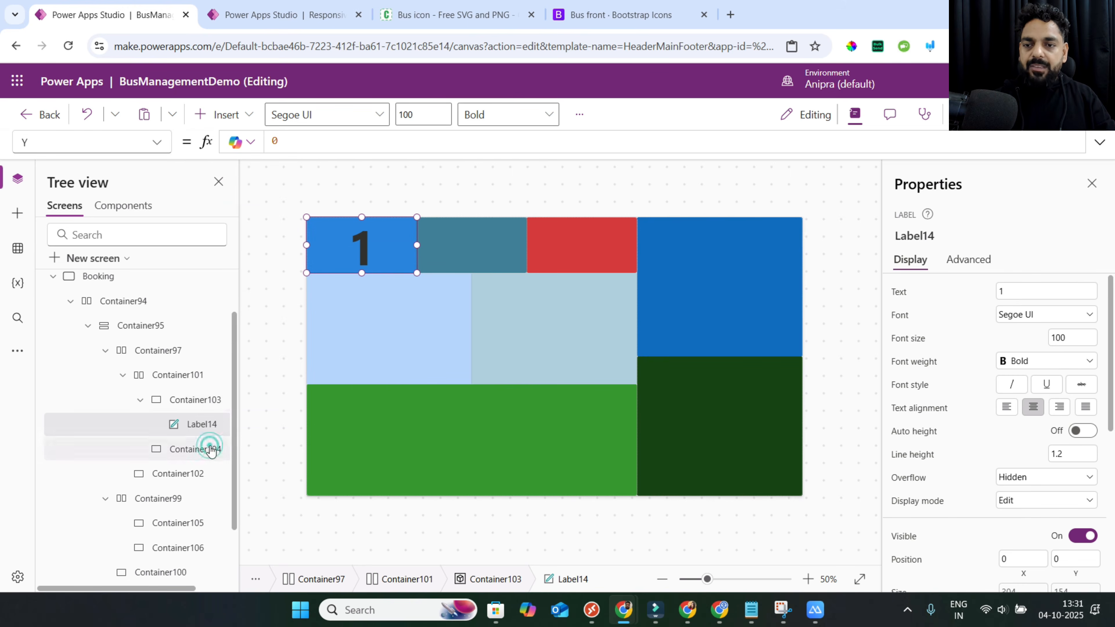
{"action": "left_click", "coordinate": [212, 448]}
{"action": "right_click", "coordinate": [211, 448]}
{"action": "left_click", "coordinate": [247, 308]}
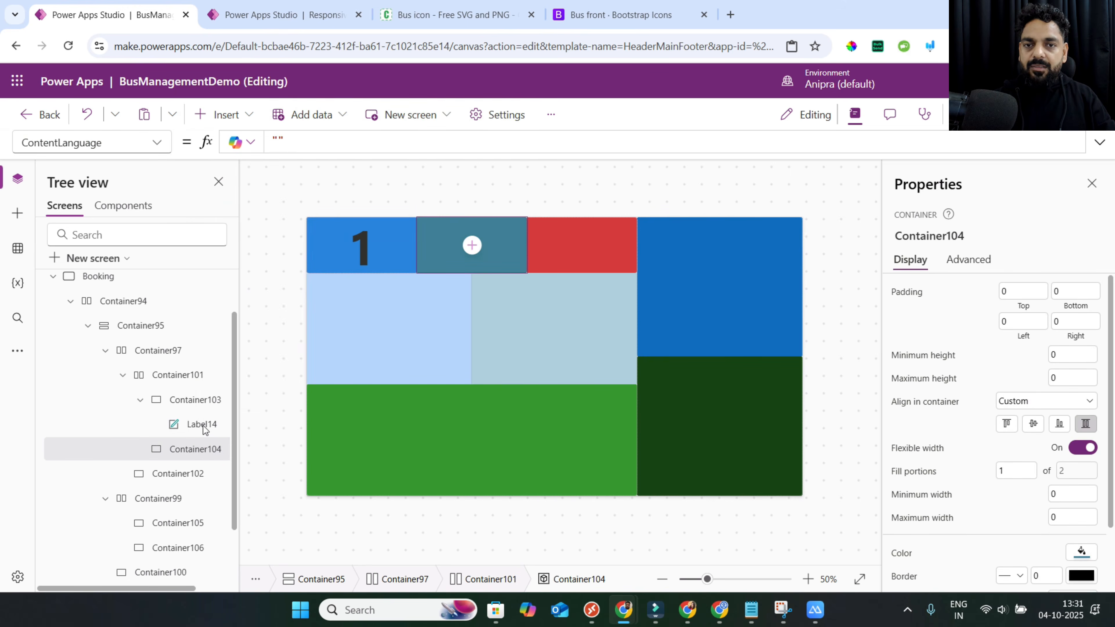
Paste copies of the "1" label into the red Container102 and the light blue Container105.
{"action": "left_click", "coordinate": [196, 405]}
{"action": "right_click", "coordinate": [196, 404]}
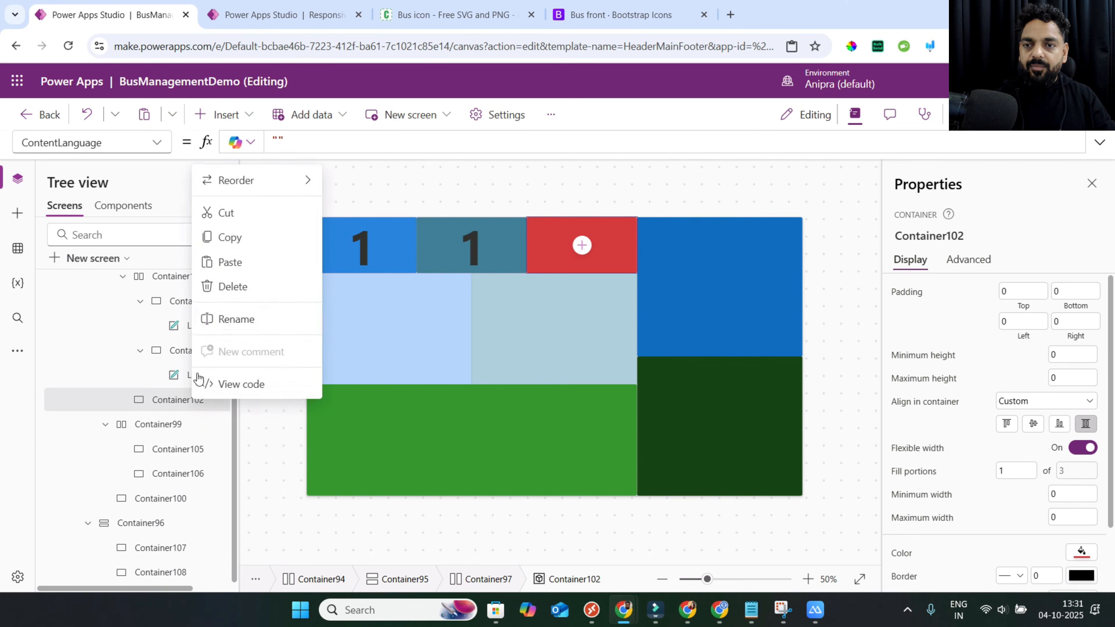
{"action": "left_click", "coordinate": [229, 259]}
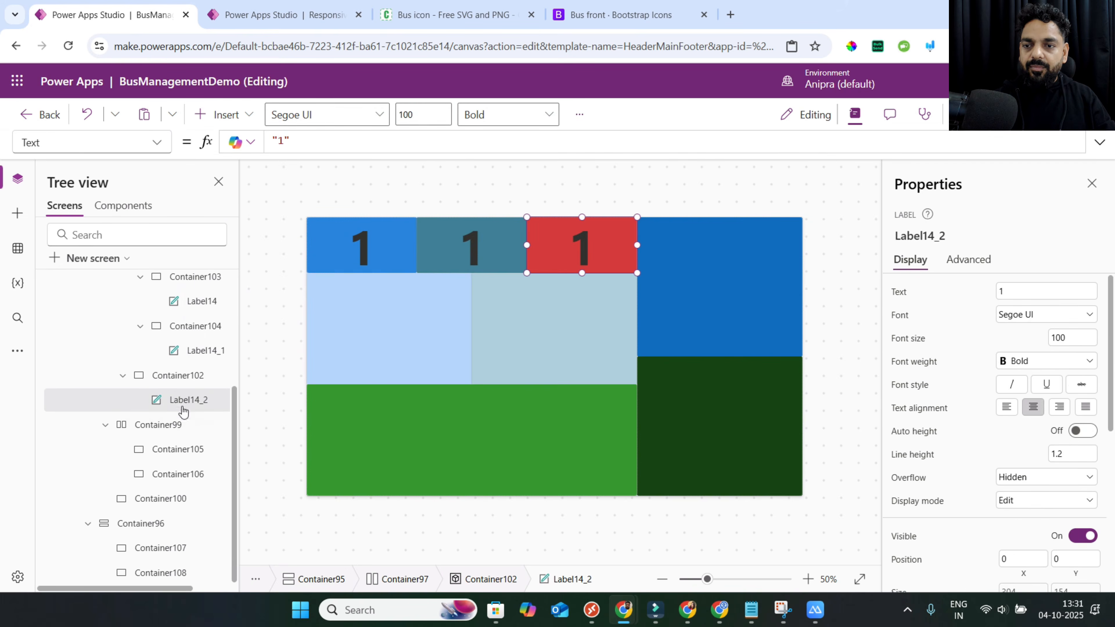
{"action": "left_click", "coordinate": [179, 450]}
{"action": "right_click", "coordinate": [179, 450]}
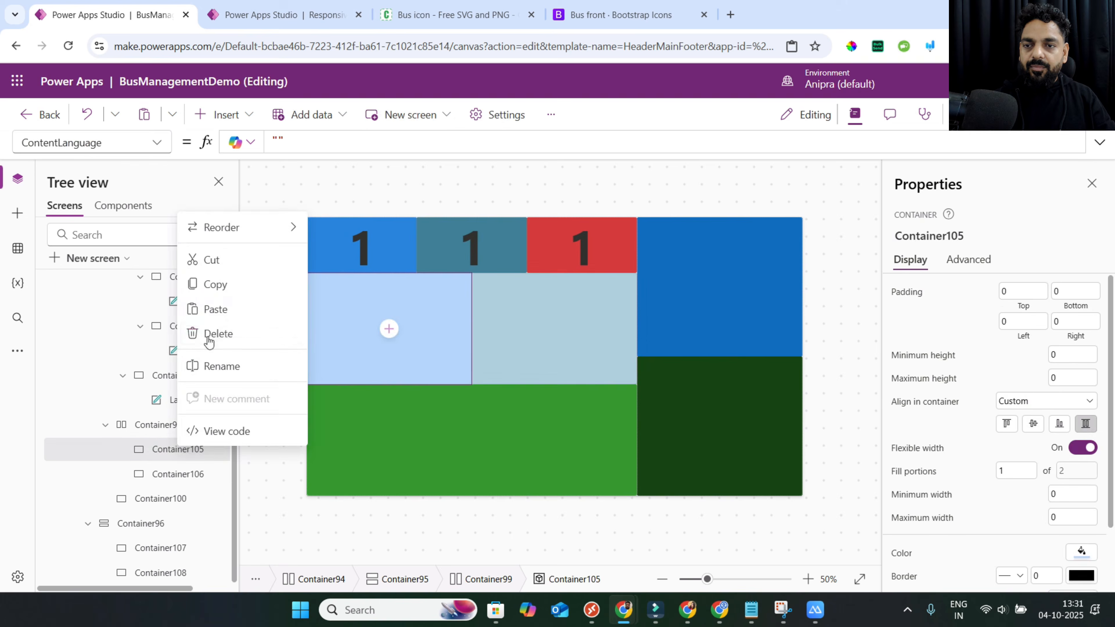
{"action": "left_click", "coordinate": [212, 306]}
Paste copies of the "1" label into Container106 and the green Container100.
{"action": "left_click", "coordinate": [189, 473]}
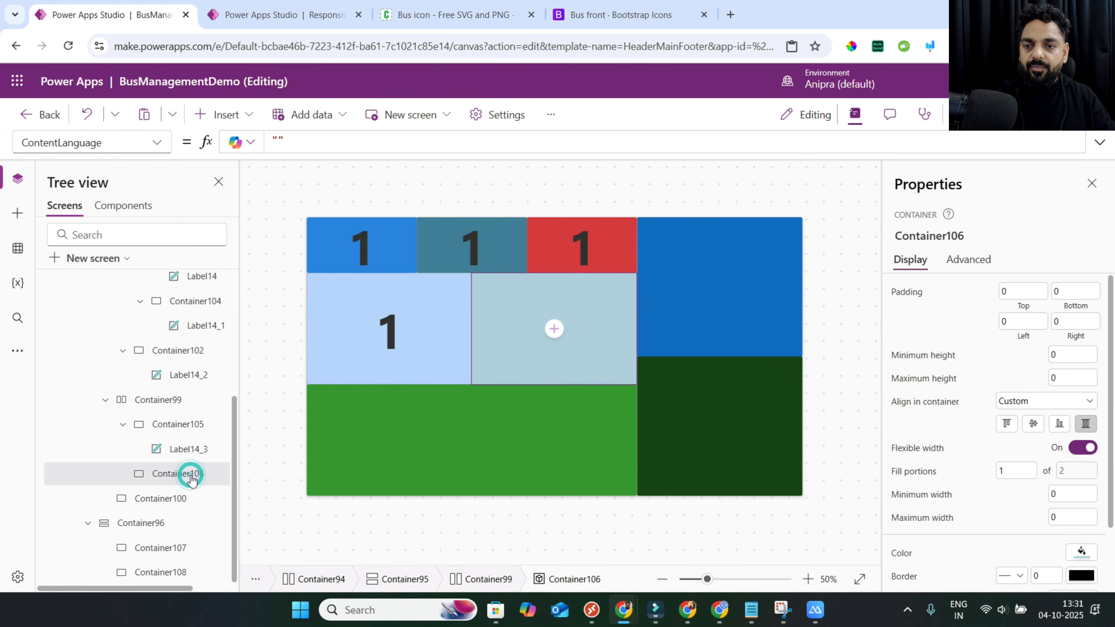
{"action": "right_click", "coordinate": [189, 473]}
{"action": "left_click", "coordinate": [213, 347]}
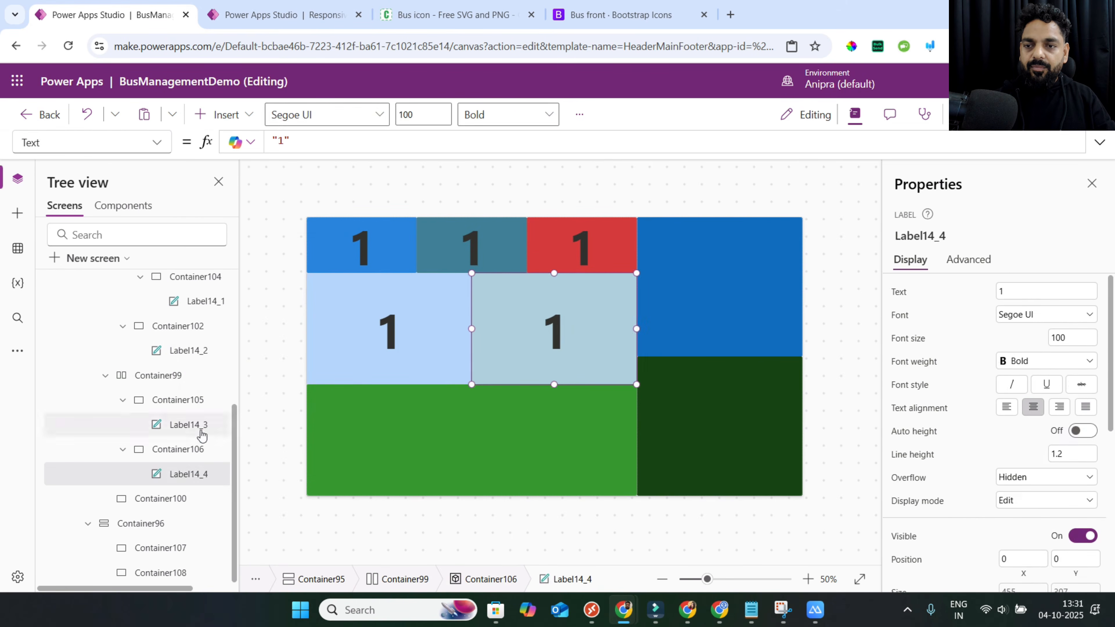
{"action": "left_click", "coordinate": [174, 500]}
{"action": "right_click", "coordinate": [173, 501]}
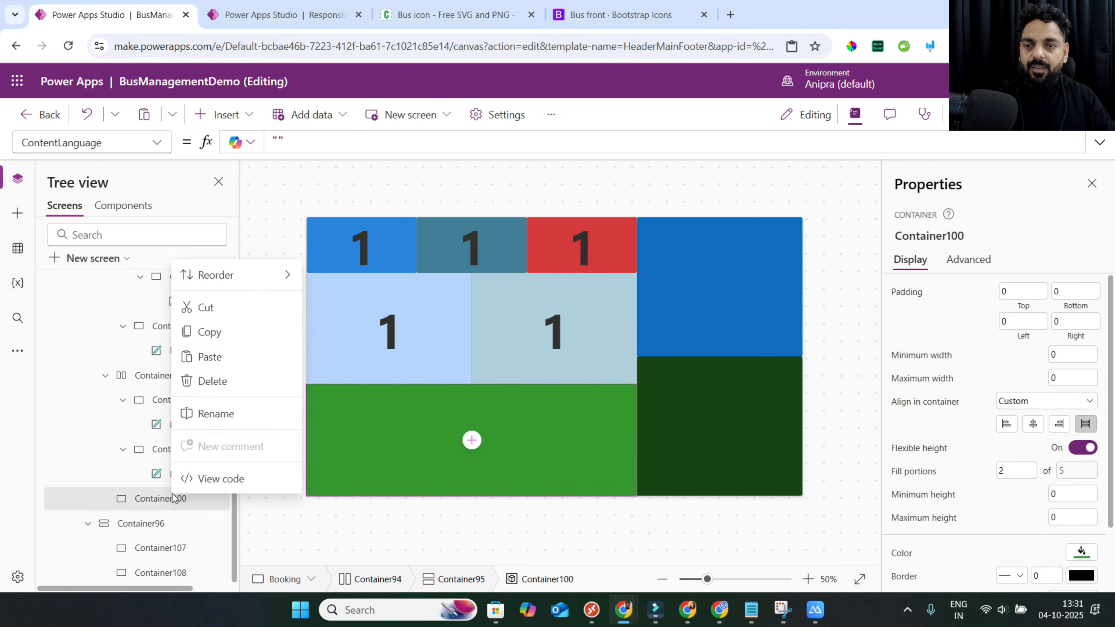
{"action": "left_click", "coordinate": [193, 366]}
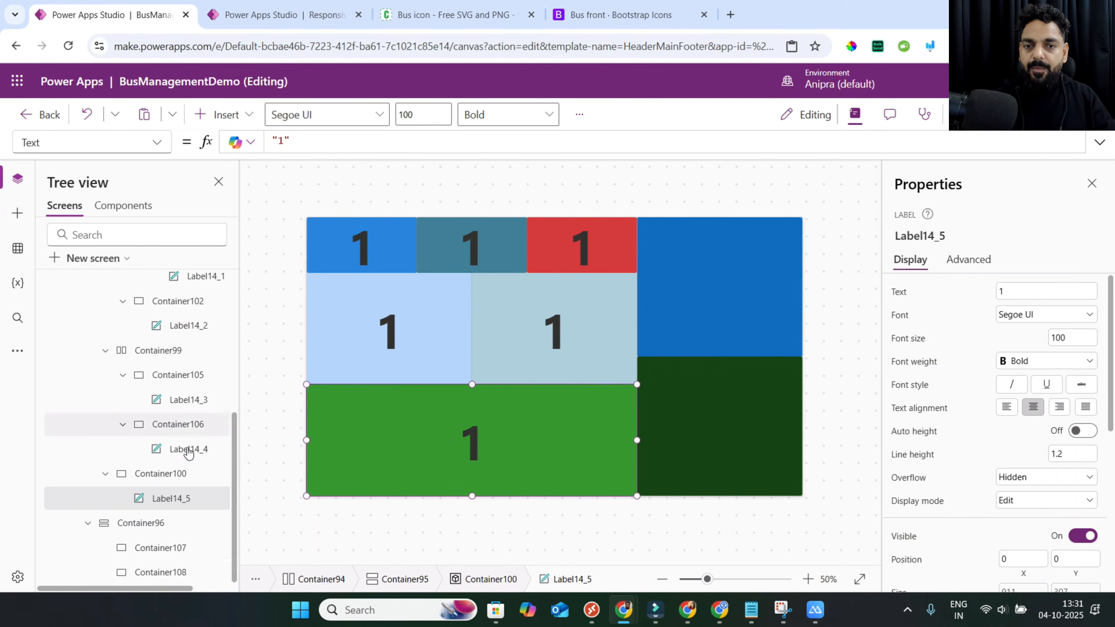
Paste copies of the "1" label into Container107 and the dark green Container108.
{"action": "left_click", "coordinate": [166, 550]}
{"action": "right_click", "coordinate": [166, 550]}
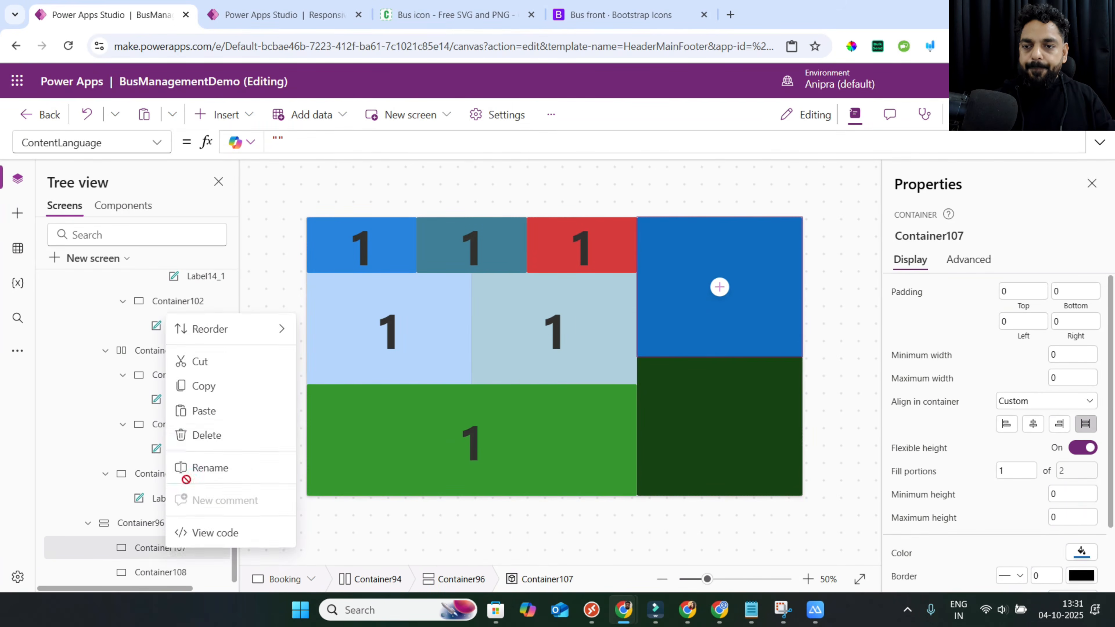
{"action": "left_click", "coordinate": [198, 405]}
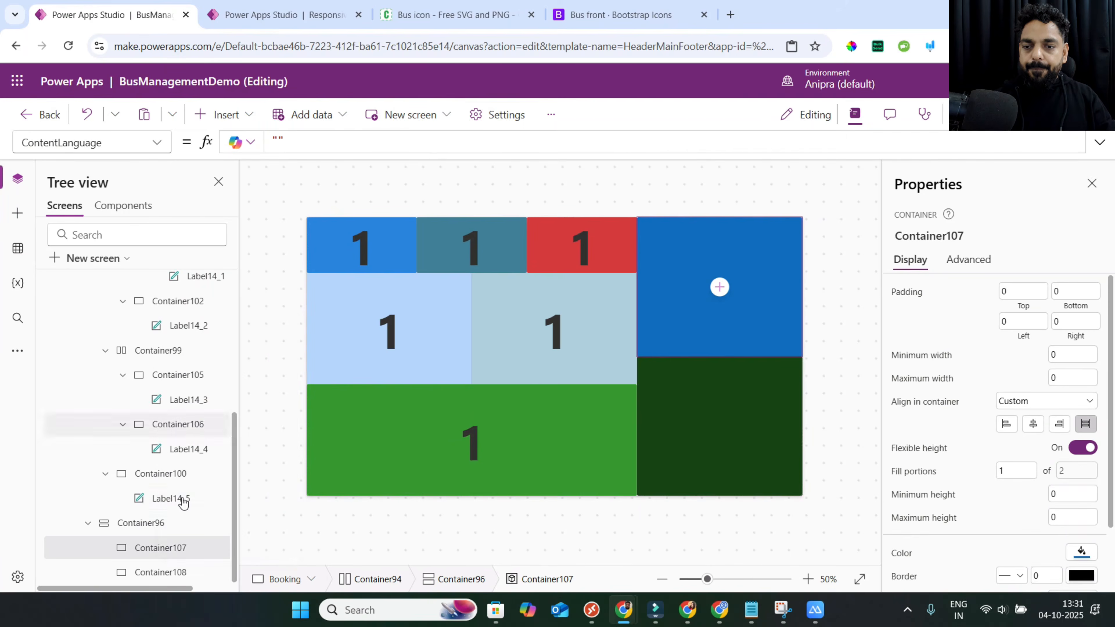
{"action": "left_click", "coordinate": [177, 572]}
{"action": "right_click", "coordinate": [177, 572]}
{"action": "left_click", "coordinate": [213, 434]}
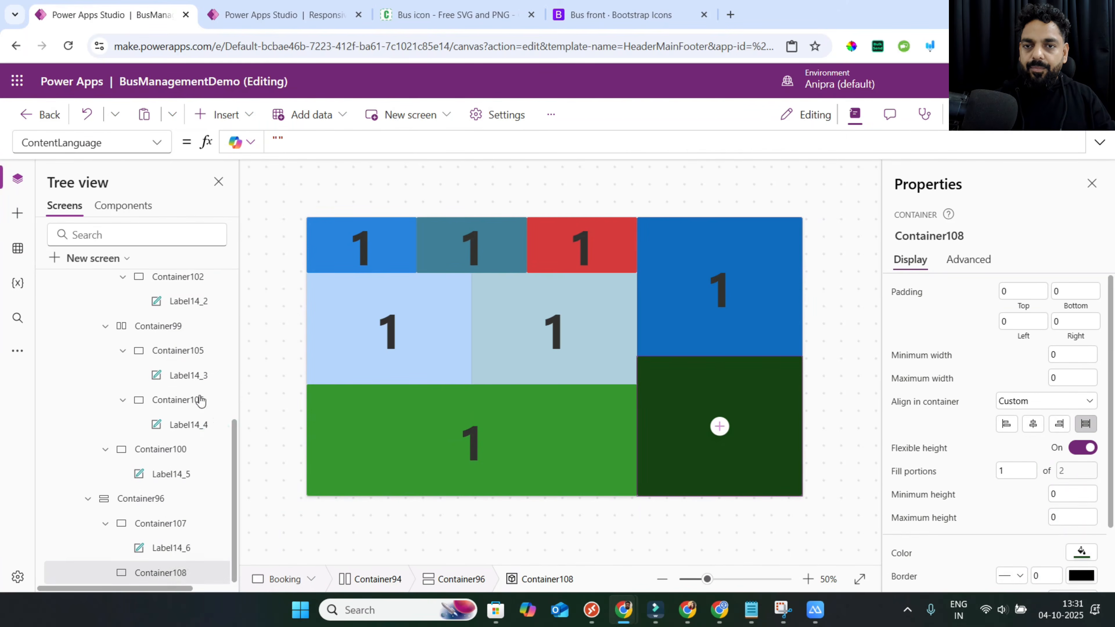
Set the label text to "2" in Container104, "3" in Container102 and "4" in Container105.
{"action": "left_click", "coordinate": [467, 245]}
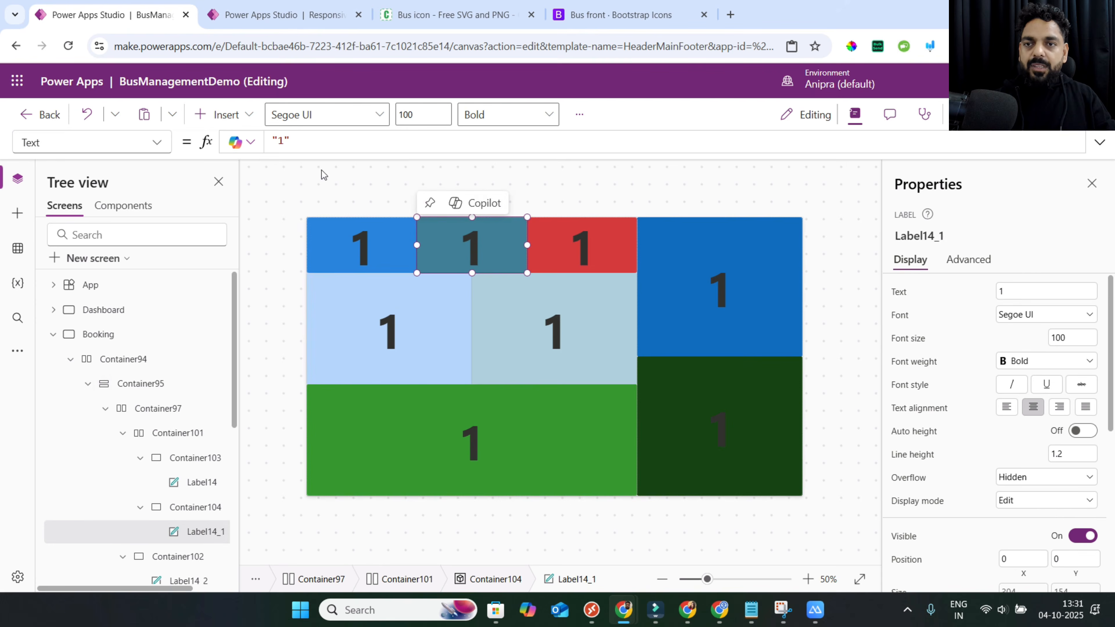
{"action": "left_click", "coordinate": [284, 141]}
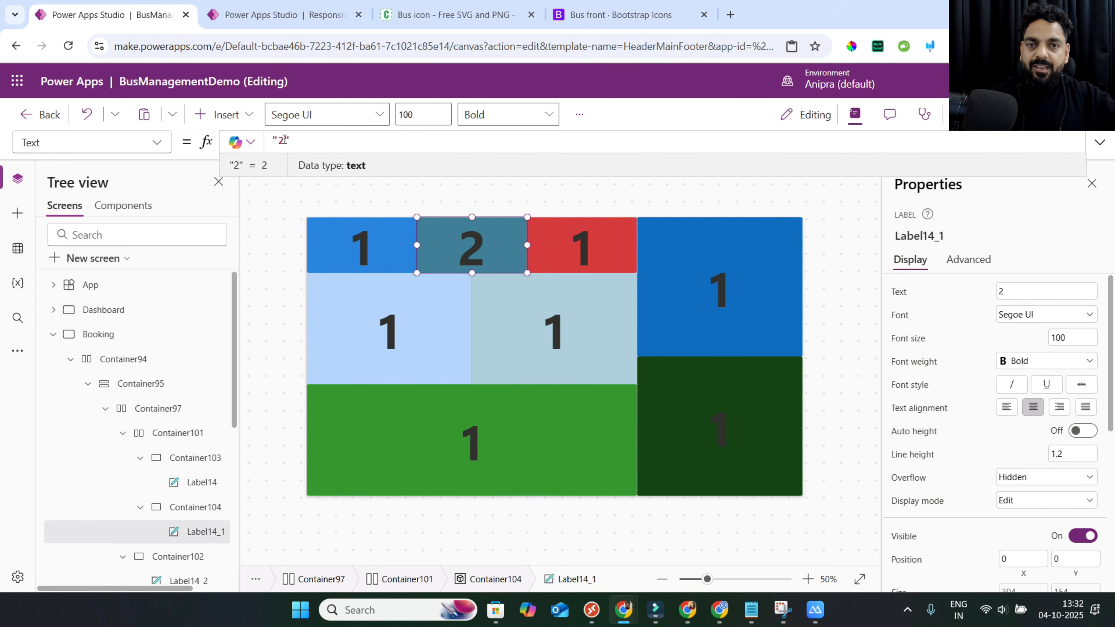
{"action": "left_click", "coordinate": [582, 244]}
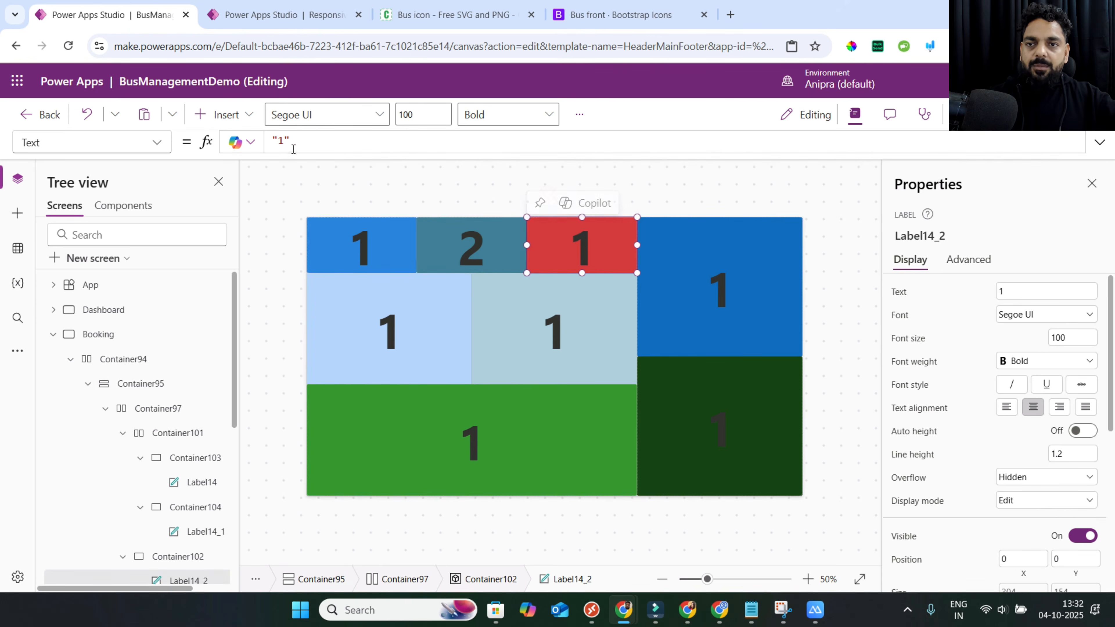
{"action": "left_click", "coordinate": [285, 142]}
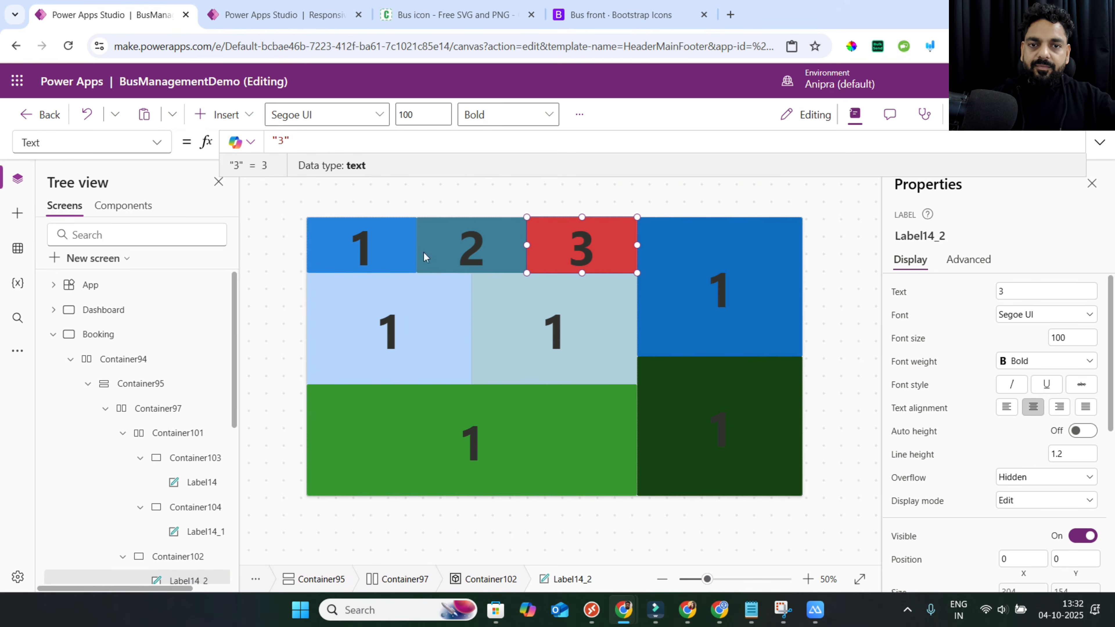
{"action": "left_click", "coordinate": [399, 326]}
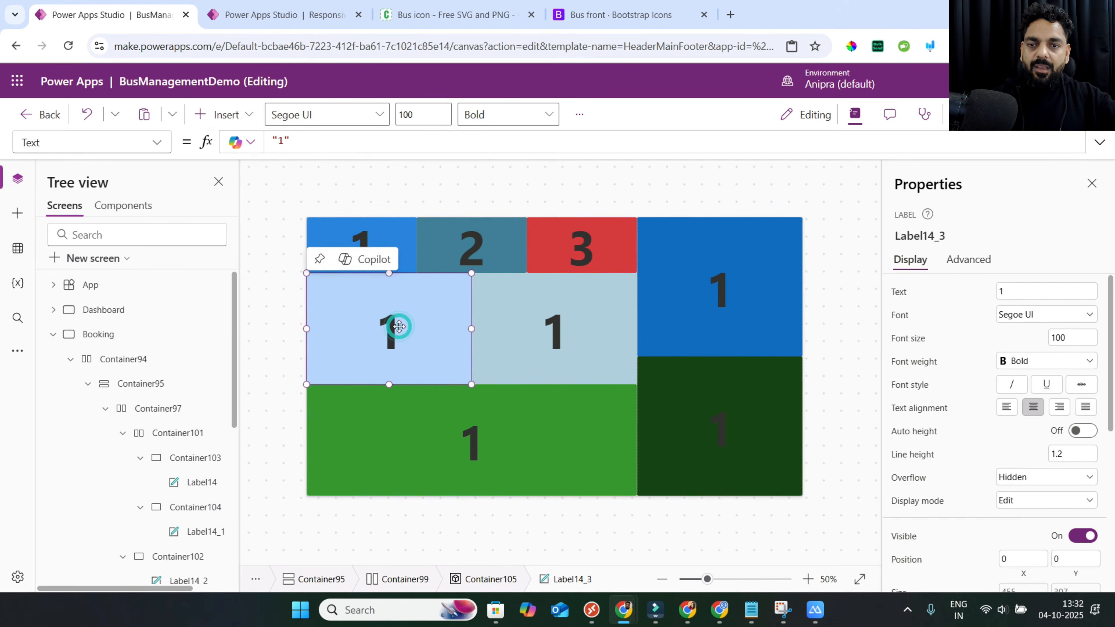
{"action": "left_click", "coordinate": [283, 141]}
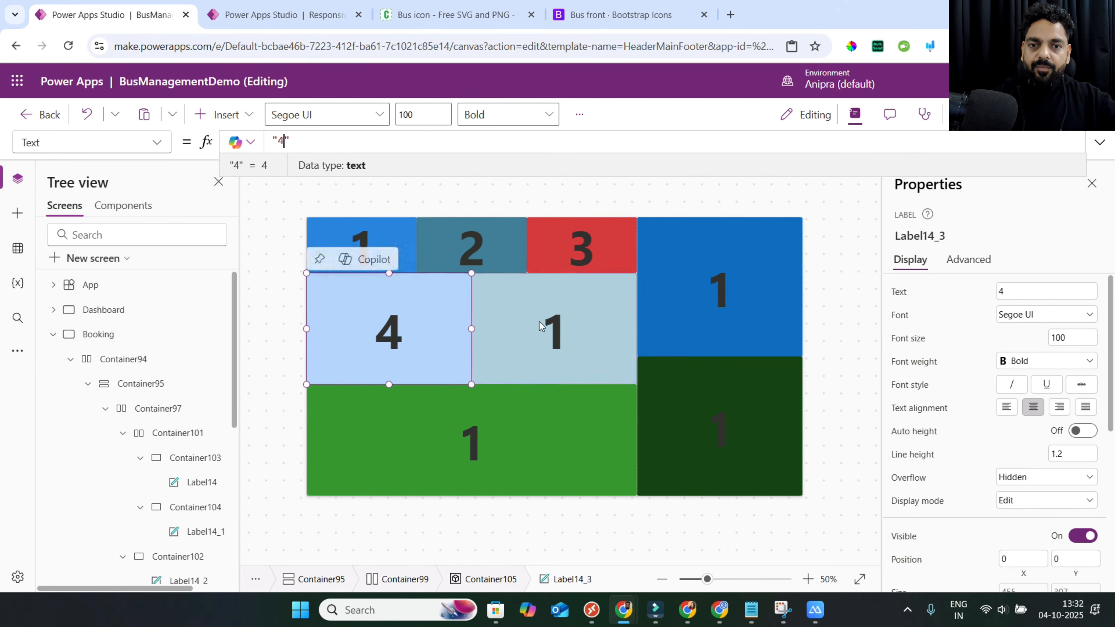
Set the label text to "5" in Container106, "6" in Container100, "7" in Container107 and "8" in Container108.
{"action": "left_click", "coordinate": [554, 334]}
{"action": "left_click", "coordinate": [286, 141]}
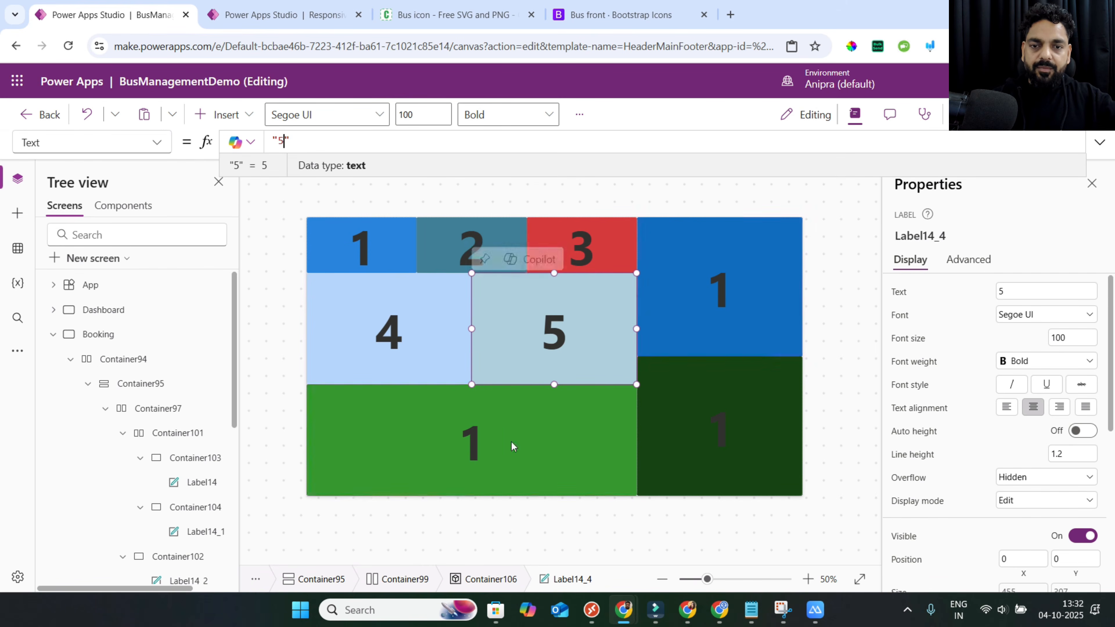
{"action": "left_click", "coordinate": [483, 441]}
{"action": "left_click", "coordinate": [284, 140]}
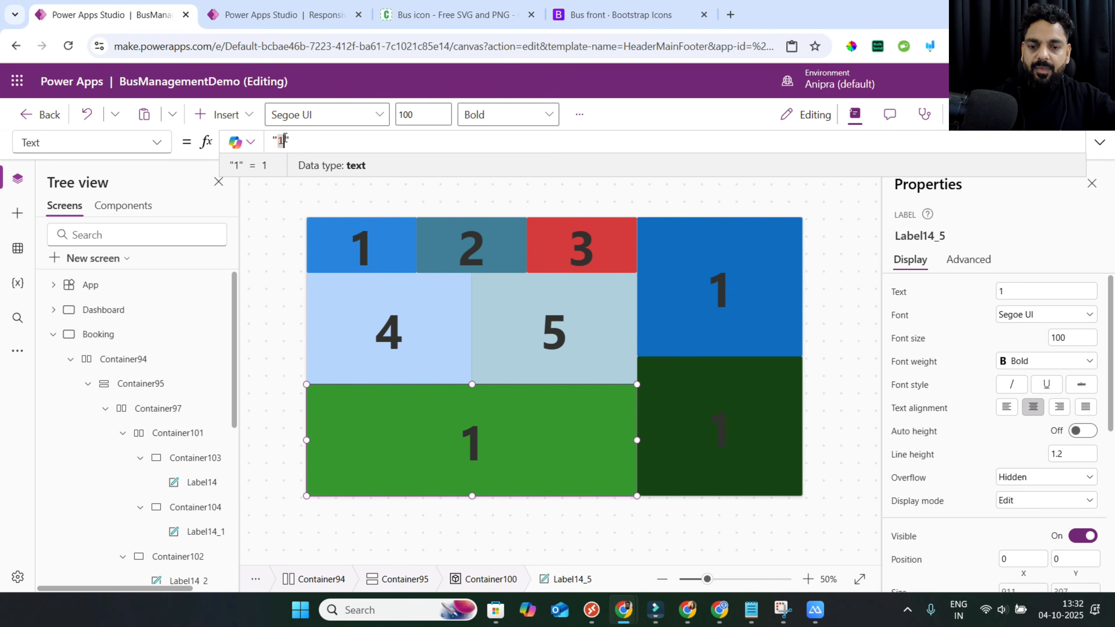
{"action": "left_click", "coordinate": [723, 284]}
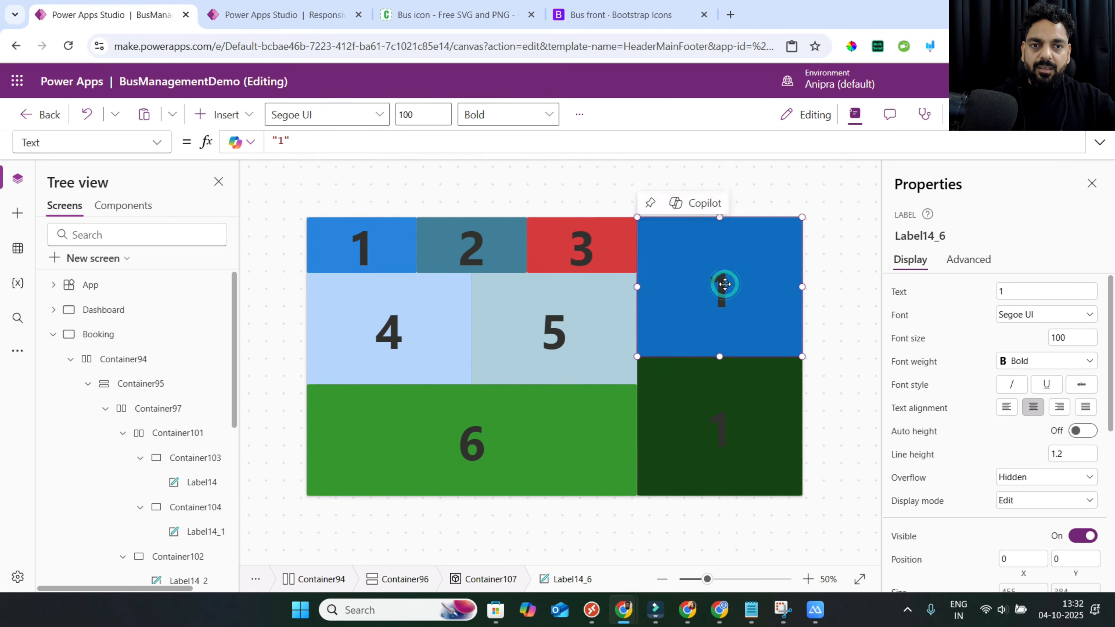
{"action": "left_click", "coordinate": [283, 138]}
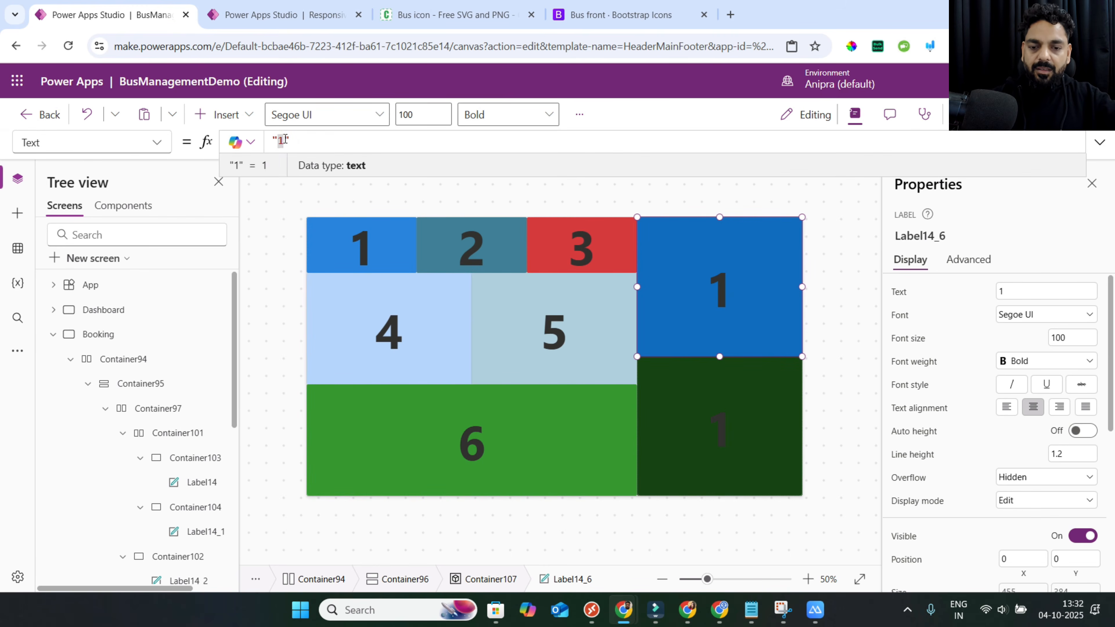
{"action": "left_click", "coordinate": [738, 430]}
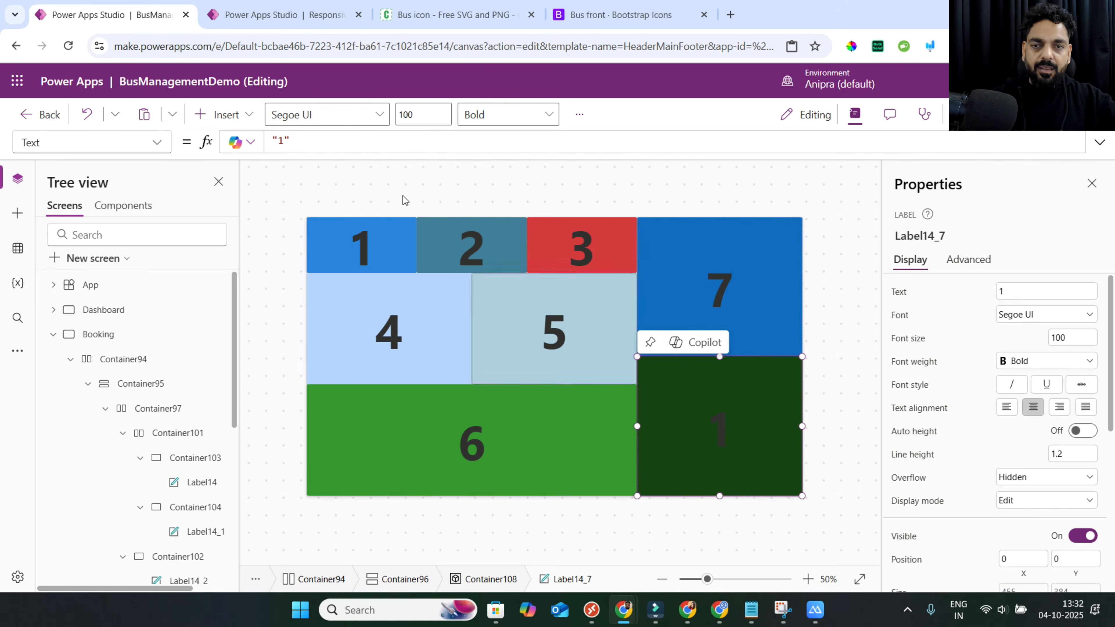
{"action": "left_click", "coordinate": [284, 141]}
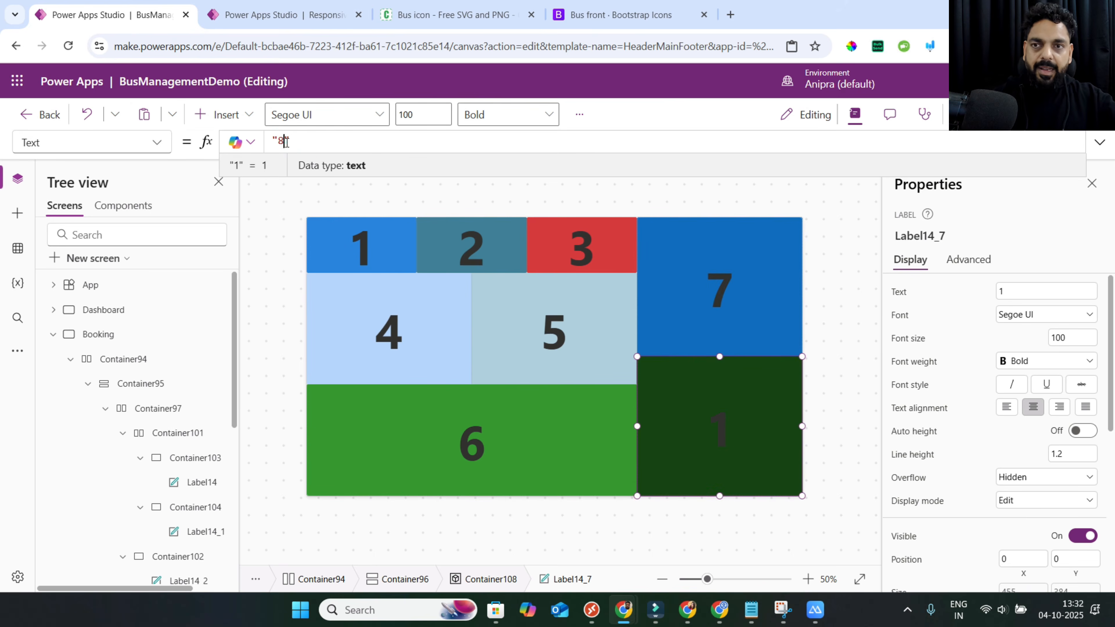
Change the fill color of Container108 from the theme colors to light gray.
{"action": "scroll", "coordinate": [921, 453], "scroll_direction": "down", "scroll_amount": 7}
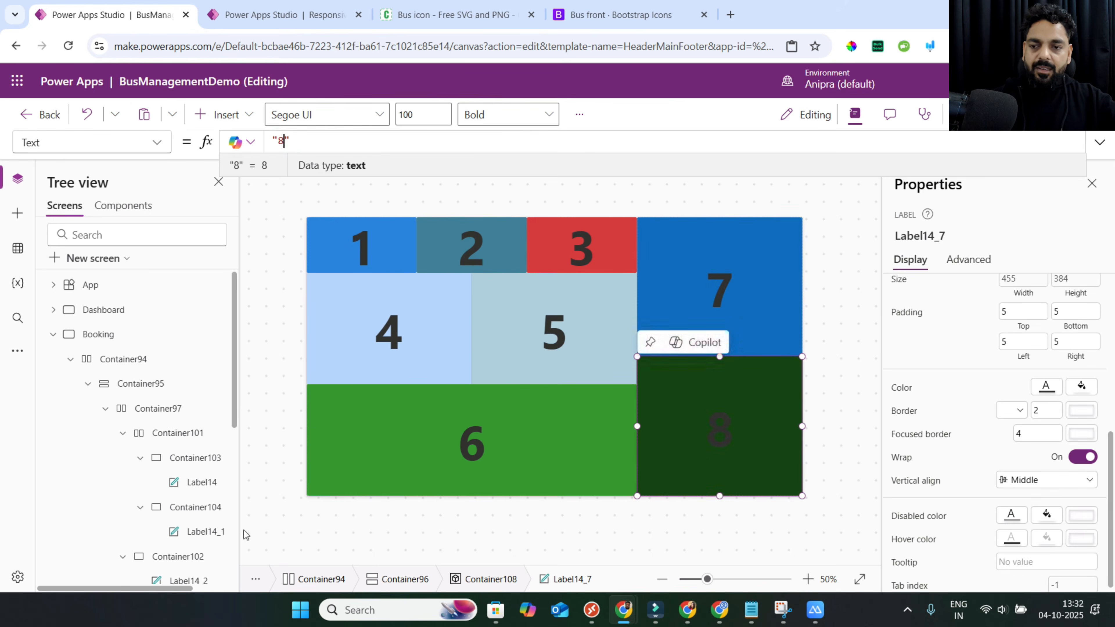
{"action": "scroll", "coordinate": [155, 515], "scroll_direction": "down", "scroll_amount": 6}
{"action": "left_click", "coordinate": [160, 547]}
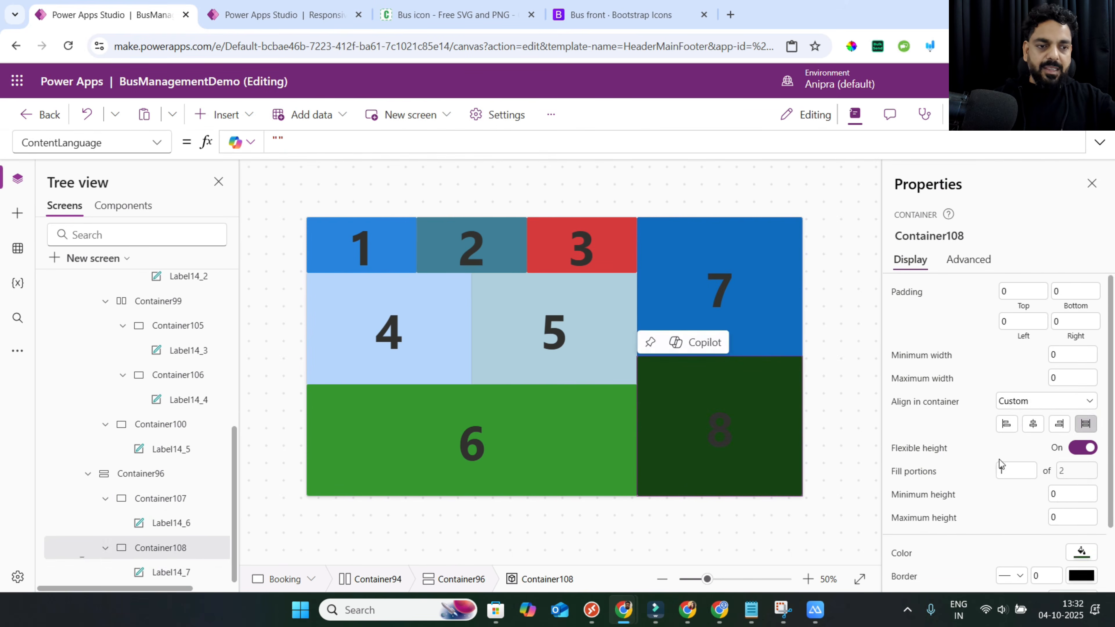
{"action": "scroll", "coordinate": [1045, 465], "scroll_direction": "down", "scroll_amount": 2}
{"action": "left_click", "coordinate": [1080, 473]}
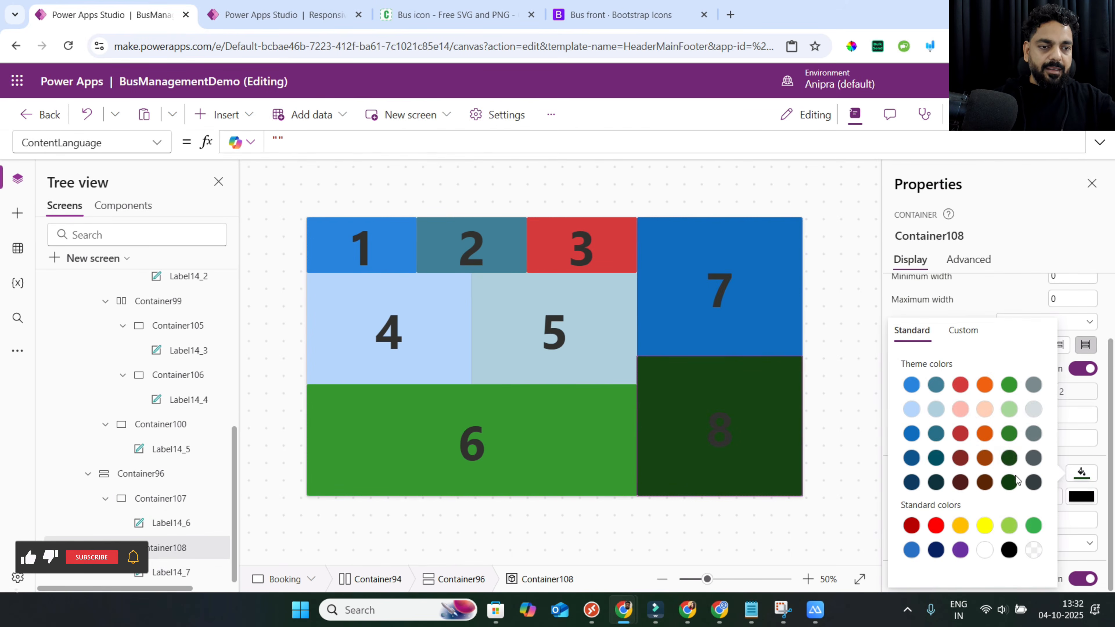
{"action": "left_click", "coordinate": [1034, 409]}
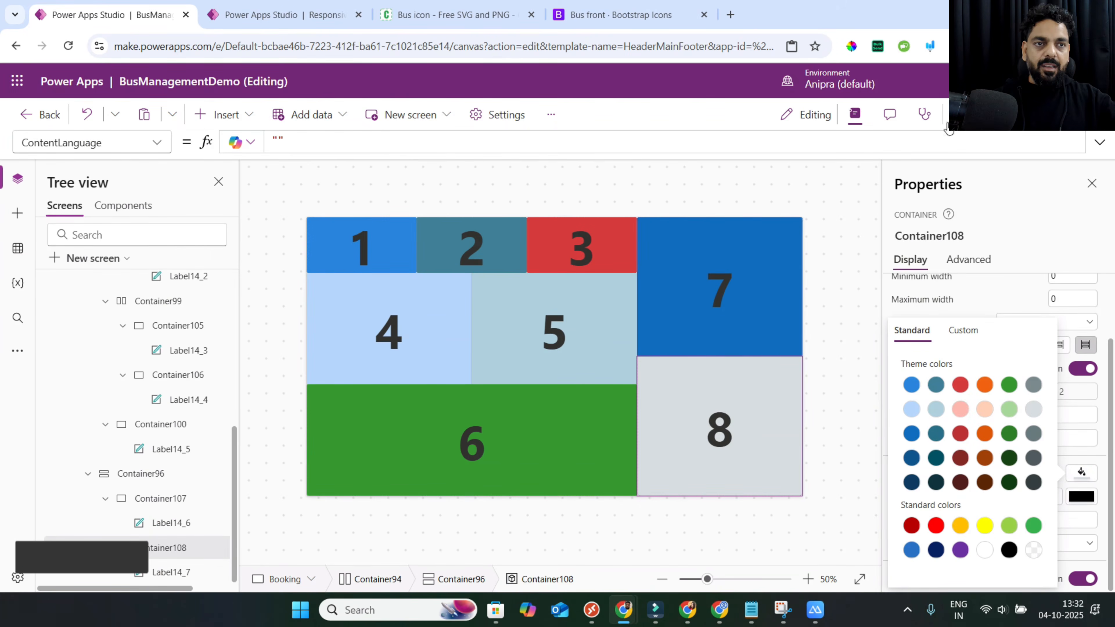
Preview the Booking screen in the phone layout to check how the numbered containers are arranged.
{"action": "left_click", "coordinate": [999, 115]}
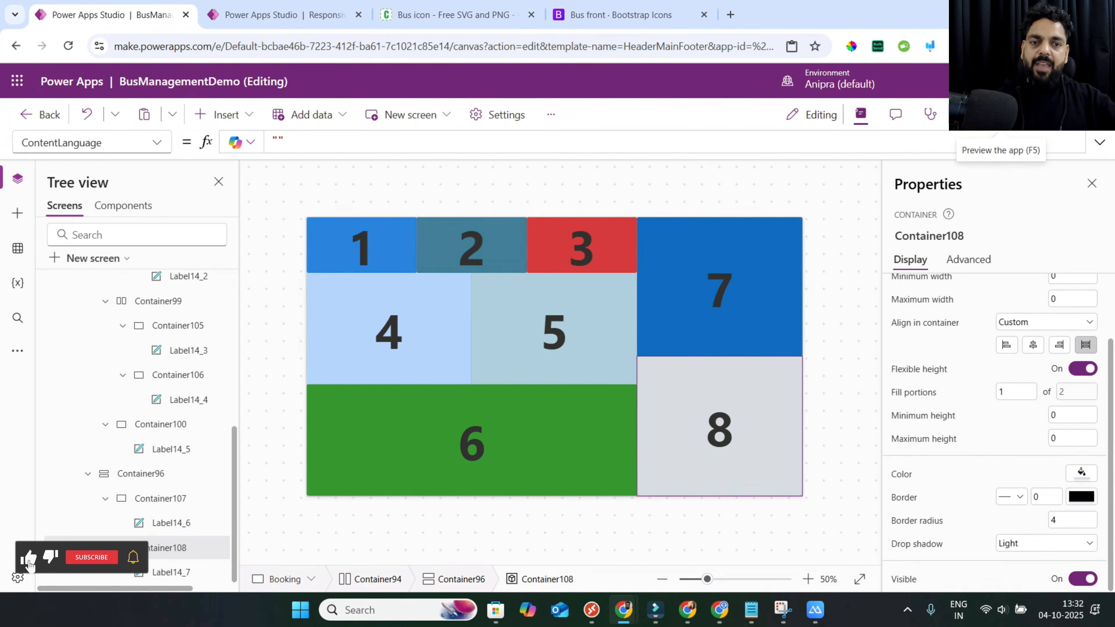
{"action": "left_click", "coordinate": [999, 115]}
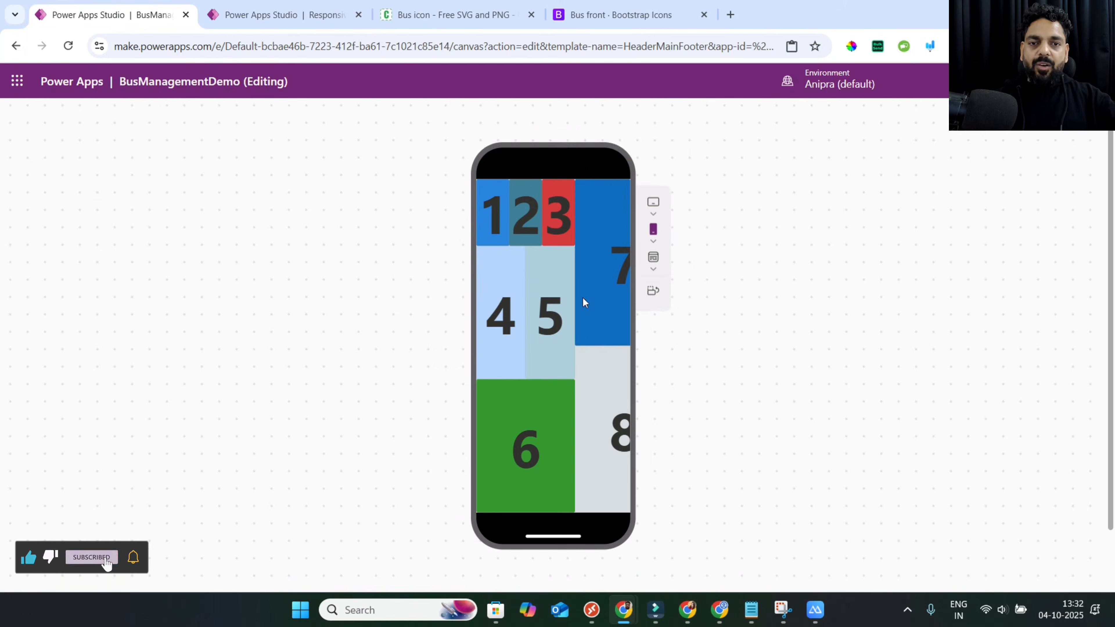
{"action": "scroll", "coordinate": [583, 298], "scroll_direction": "up", "scroll_amount": 2}
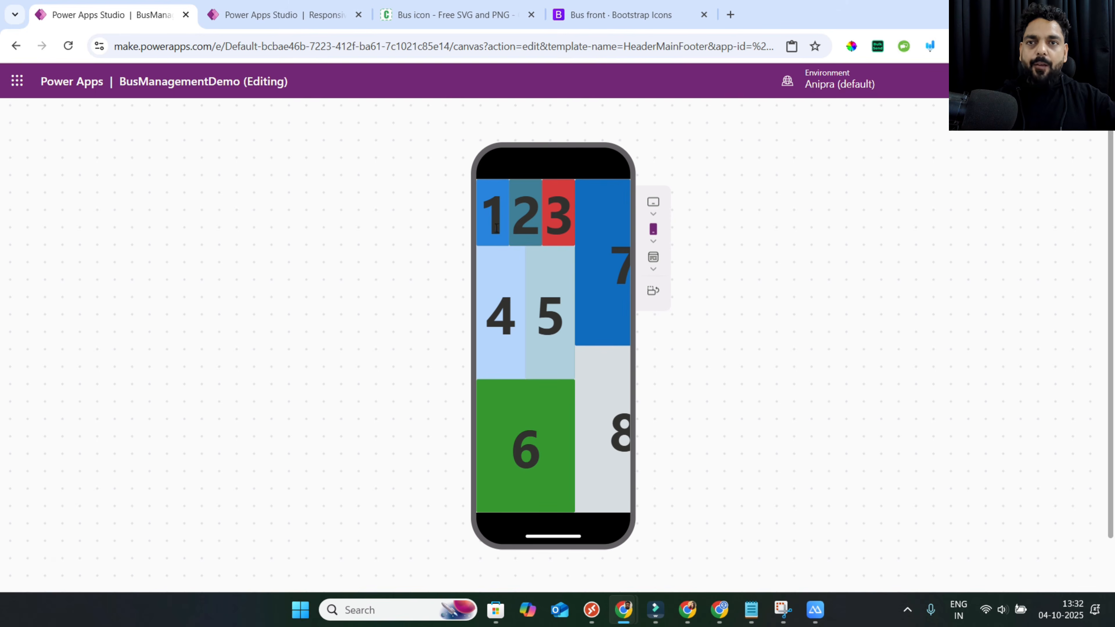
Switch to the Responsive Dashboard - Bus Booking app and examine its phone layout at the Samsung Galaxy A51, A52, A52s 5G size.
{"action": "left_click", "coordinate": [339, 21]}
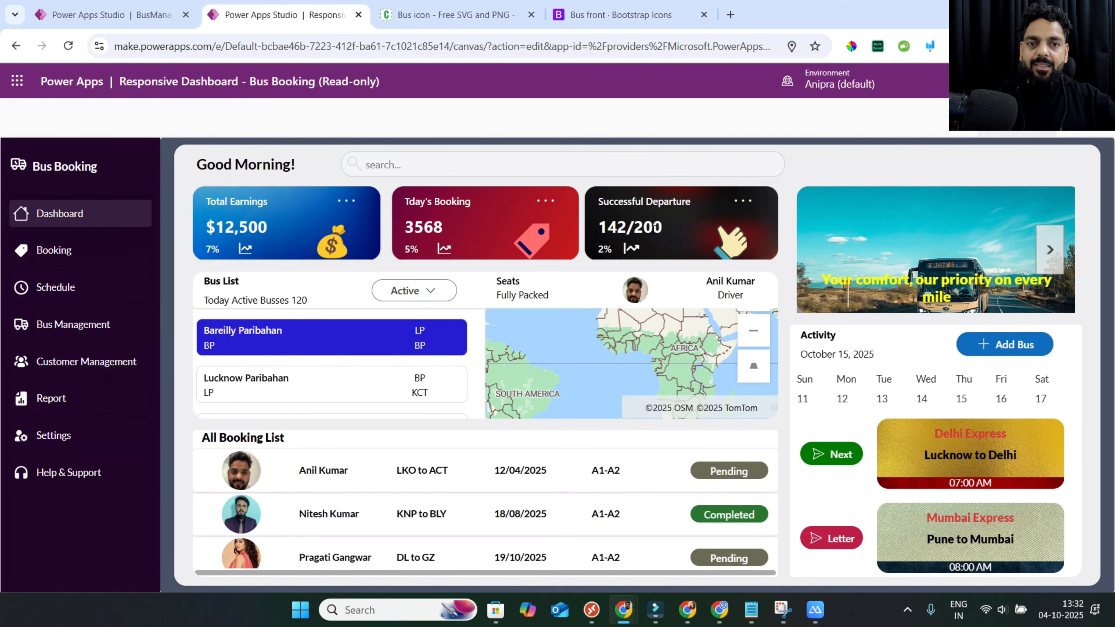
{"action": "left_click", "coordinate": [1023, 135]}
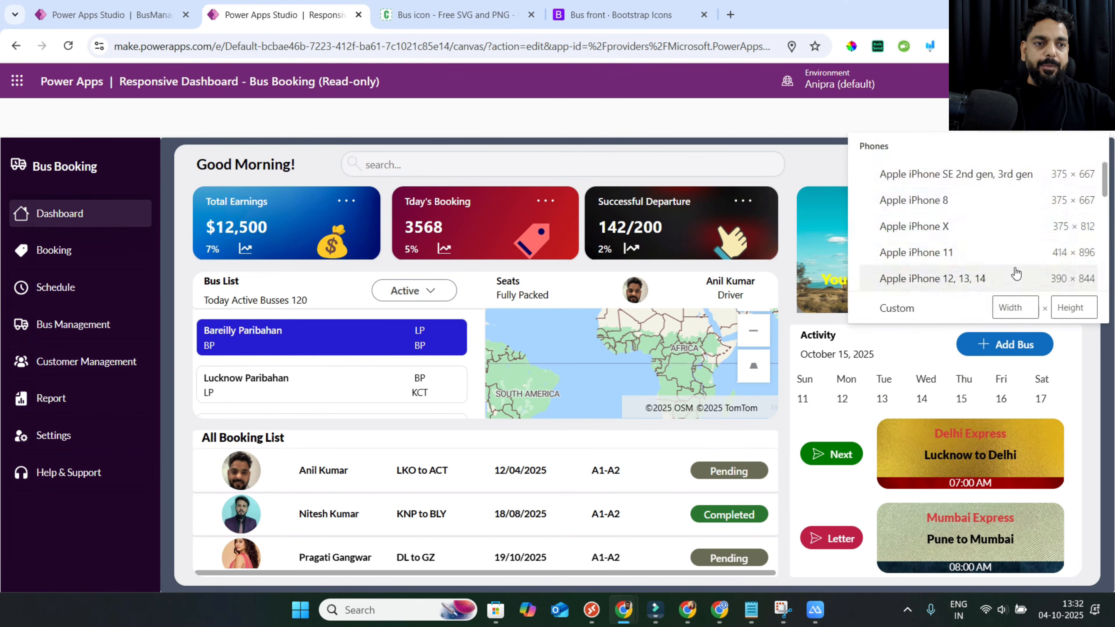
{"action": "scroll", "coordinate": [1005, 259], "scroll_direction": "down", "scroll_amount": 5}
{"action": "left_click", "coordinate": [993, 267]}
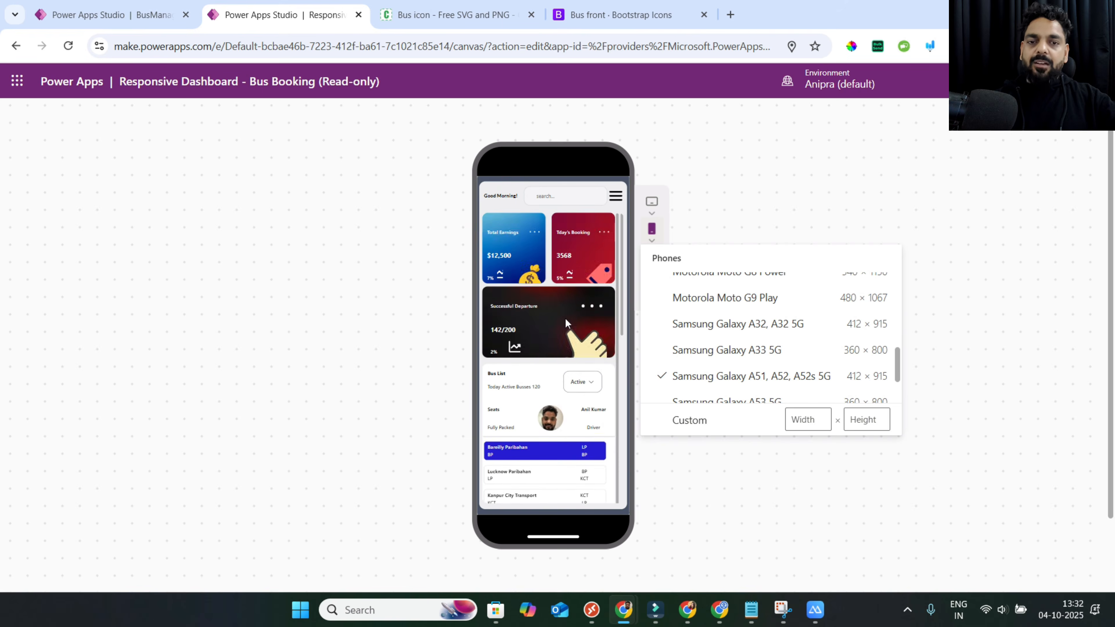
{"action": "scroll", "coordinate": [564, 317], "scroll_direction": "down", "scroll_amount": 2}
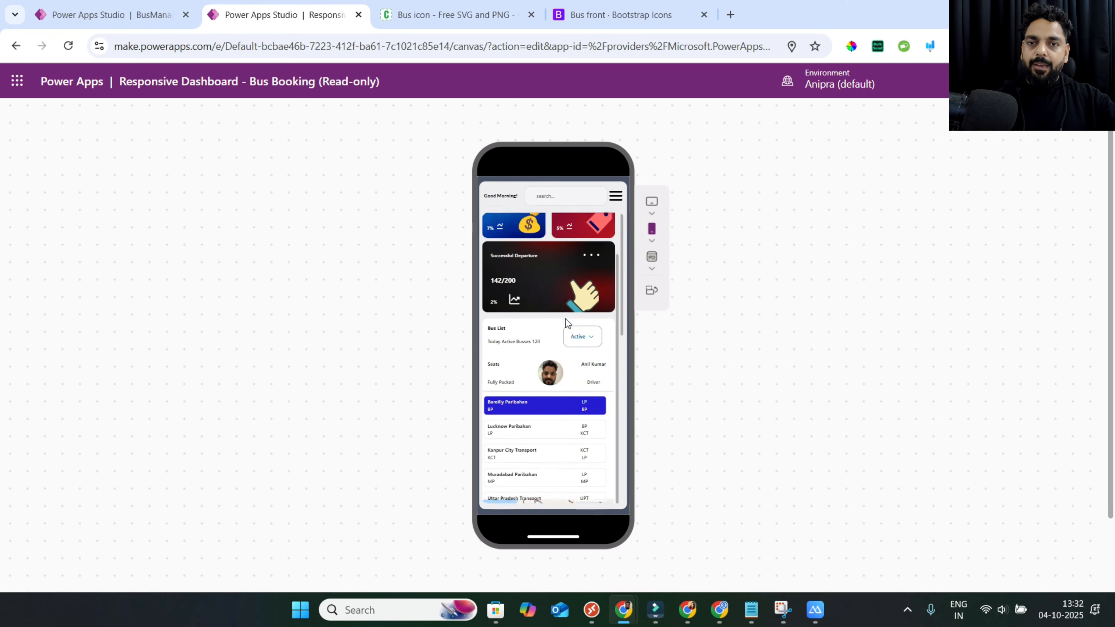
{"action": "scroll", "coordinate": [566, 323], "scroll_direction": "up", "scroll_amount": 2}
{"action": "left_click", "coordinate": [151, 16]}
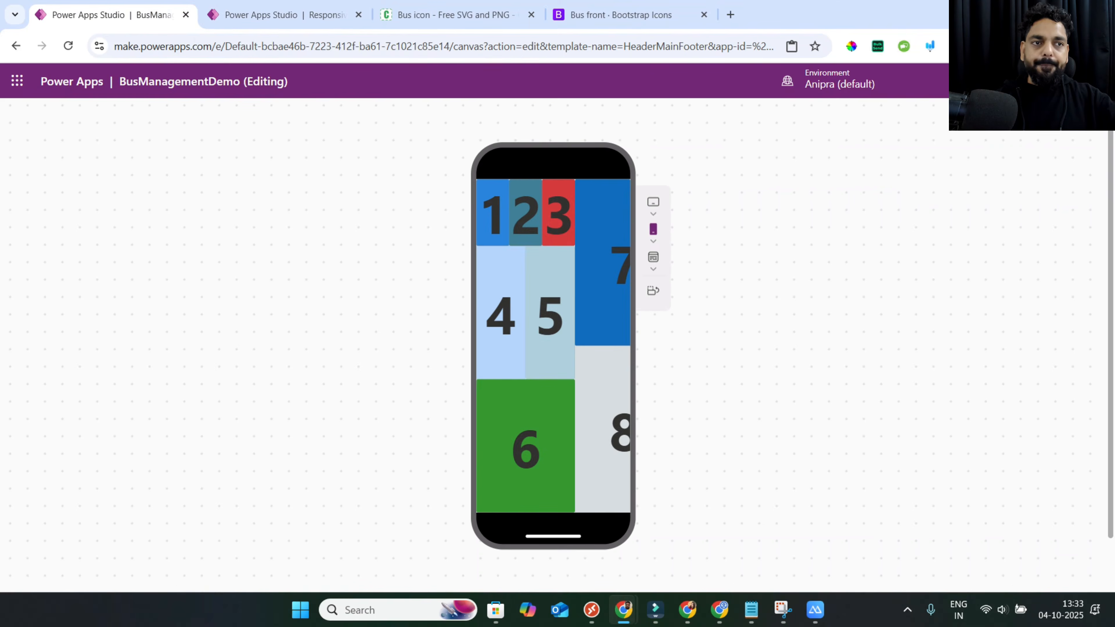
Set Container97's direction to If(Booking.Size=1,LayoutDirection.Vertical, LayoutDirection.Horizontal) in BusManagementDemo and preview the Booking screen in the phone layout.
{"action": "key", "text": "Escape"}
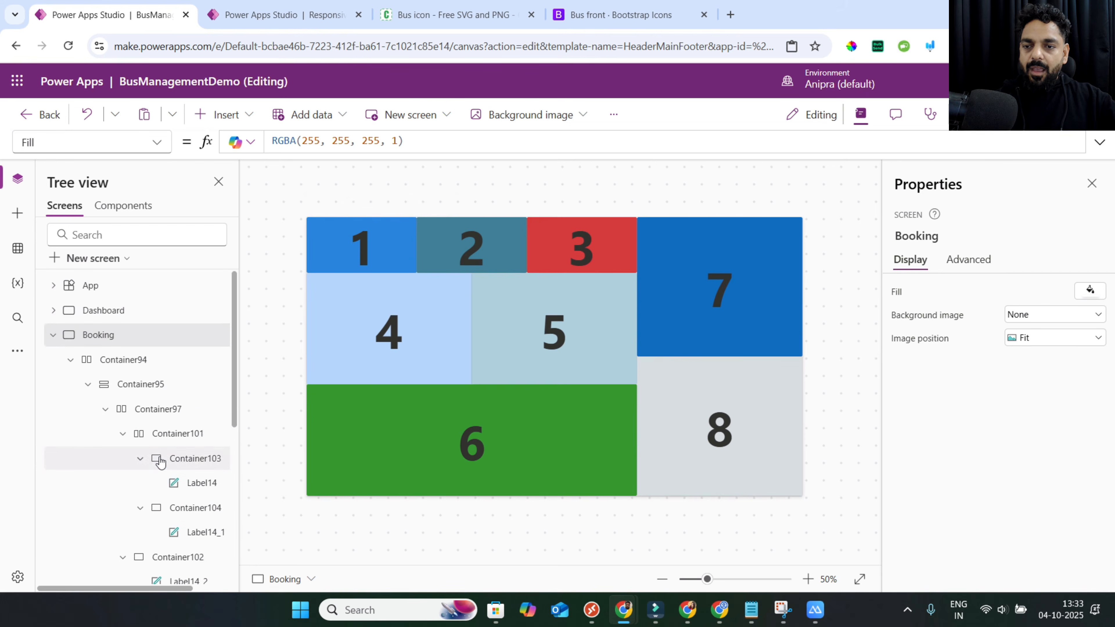
{"action": "left_click", "coordinate": [122, 434]}
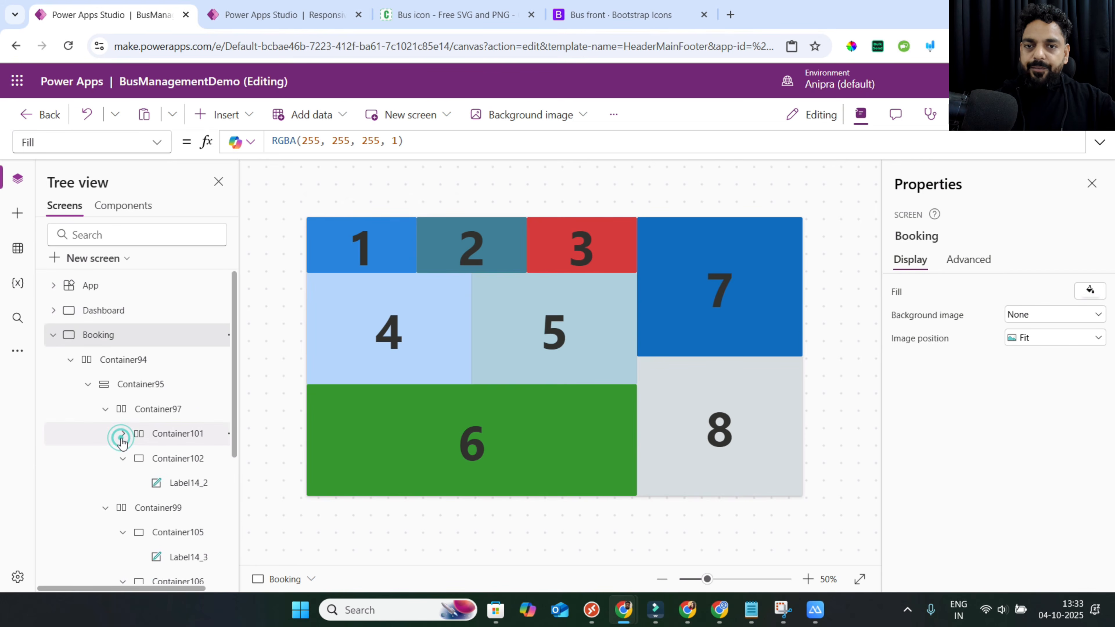
{"action": "left_click", "coordinate": [154, 439]}
{"action": "left_click", "coordinate": [131, 417]}
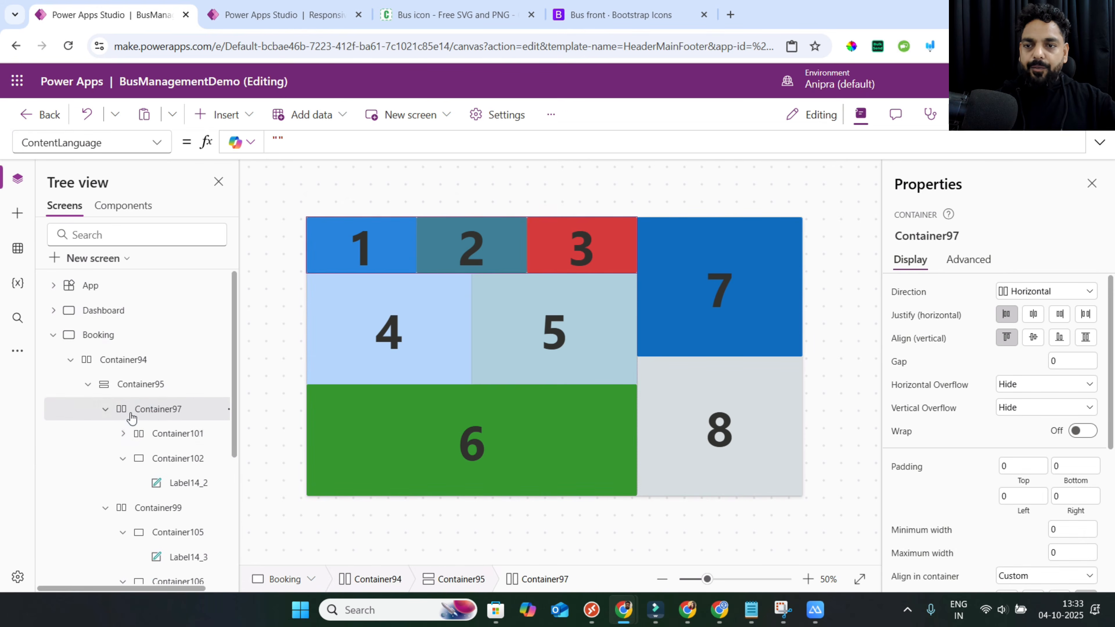
{"action": "left_click", "coordinate": [105, 410]}
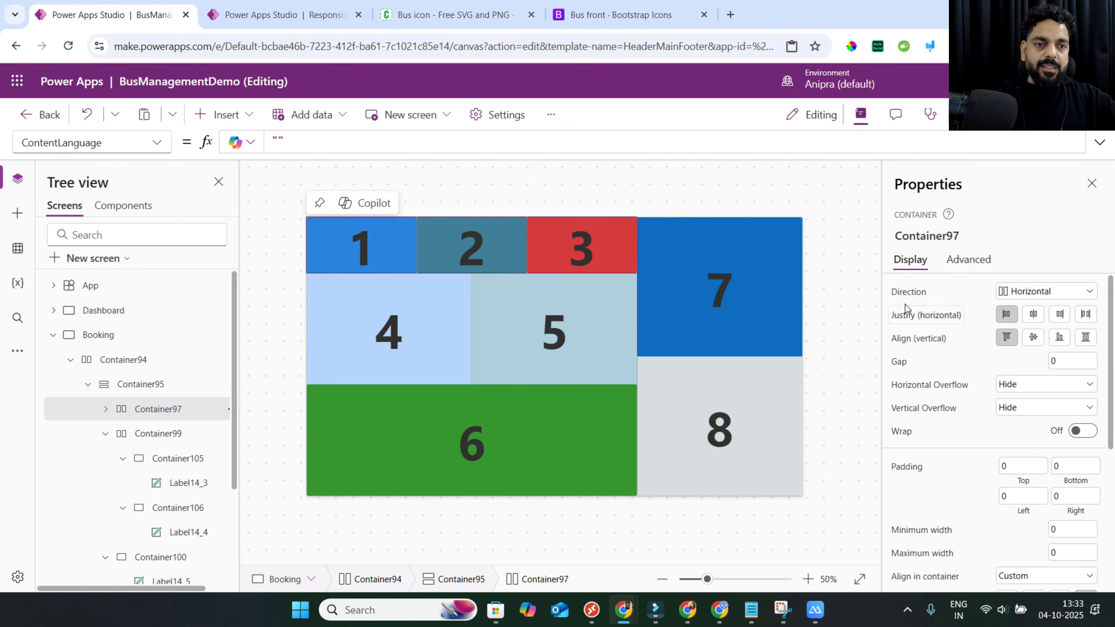
{"action": "left_click", "coordinate": [906, 293]}
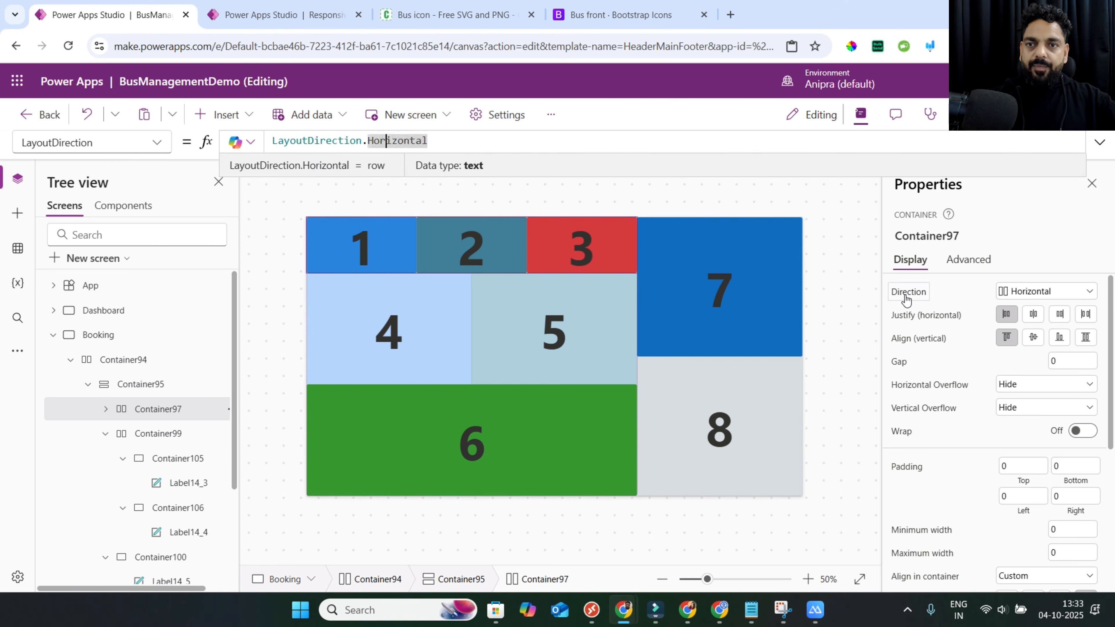
{"action": "type", "text": "If(bo"}
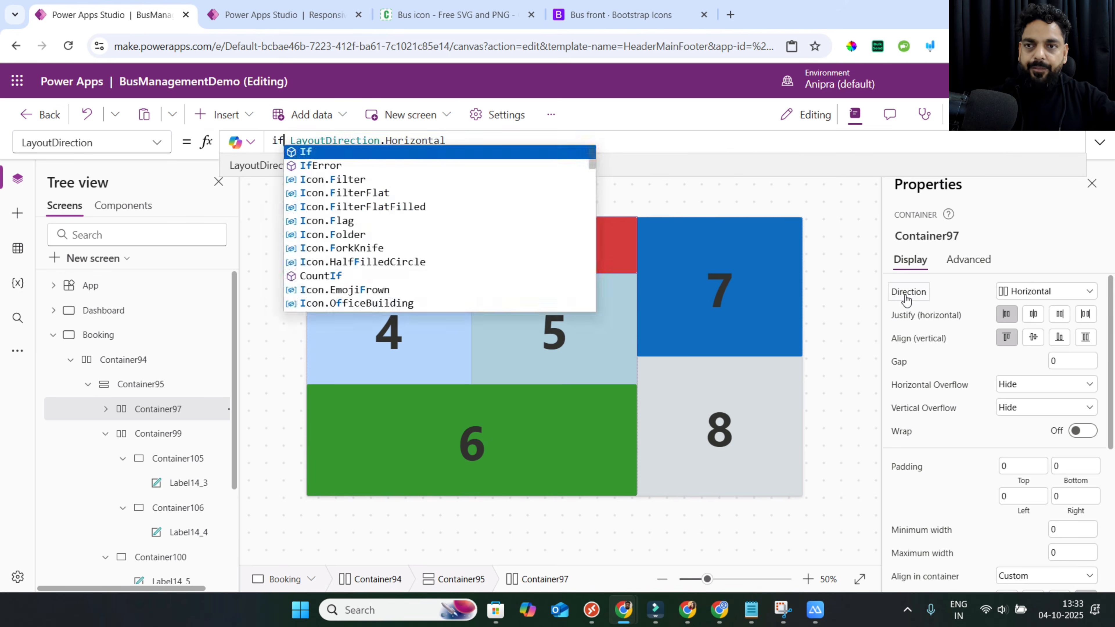
{"action": "type", "text": "k"}
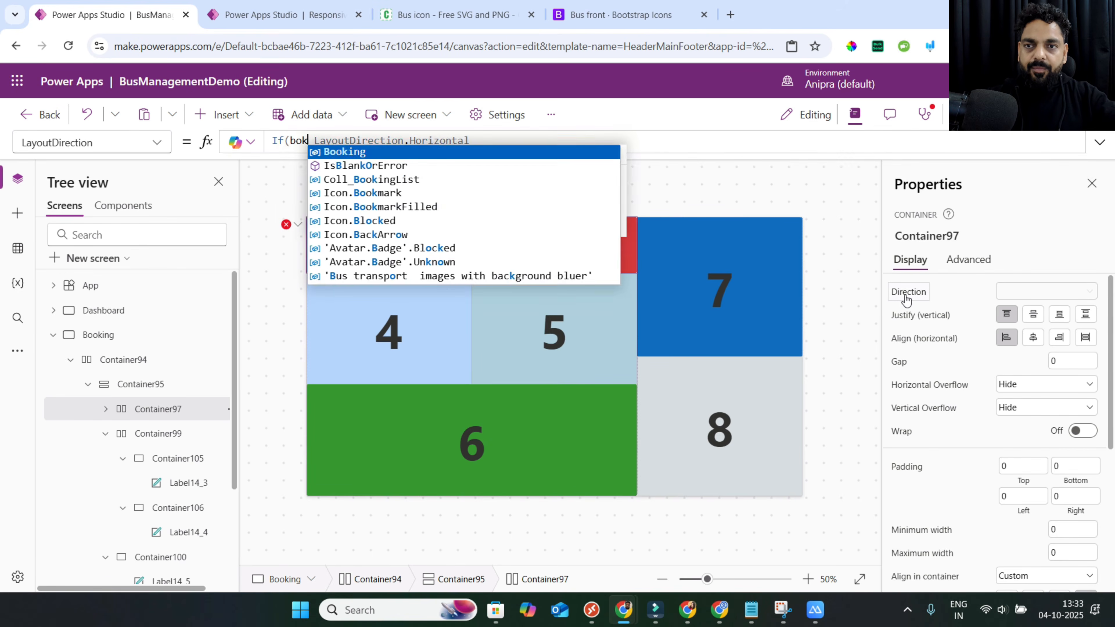
{"action": "key", "text": "Tab"}
{"action": "type", "text": ".Size"}
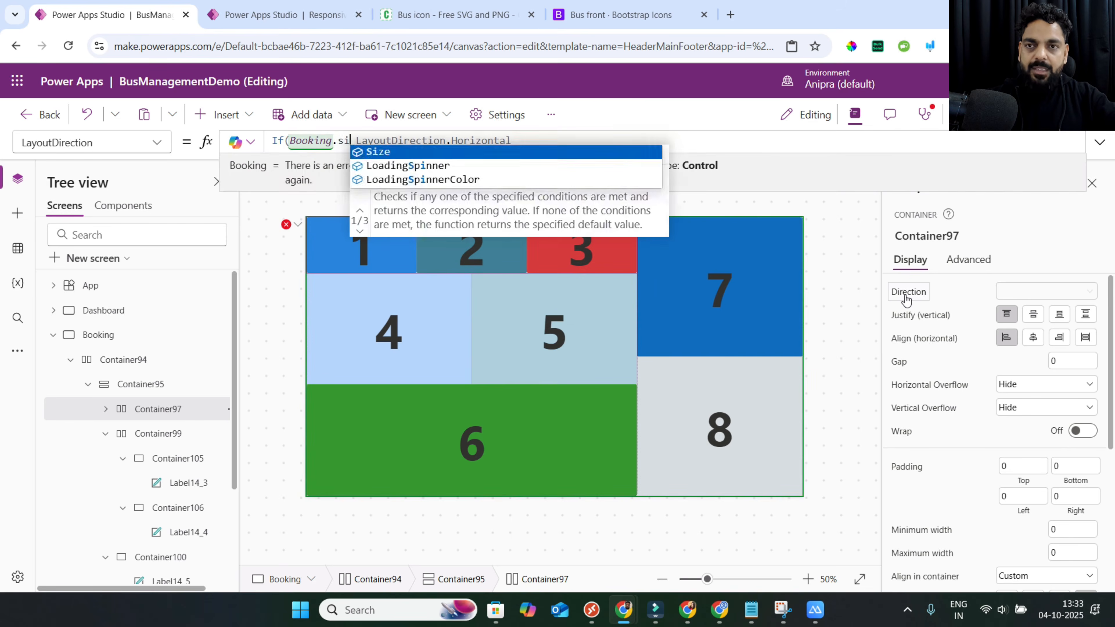
{"action": "key", "text": "Tab"}
{"action": "type", "text": "=1,"}
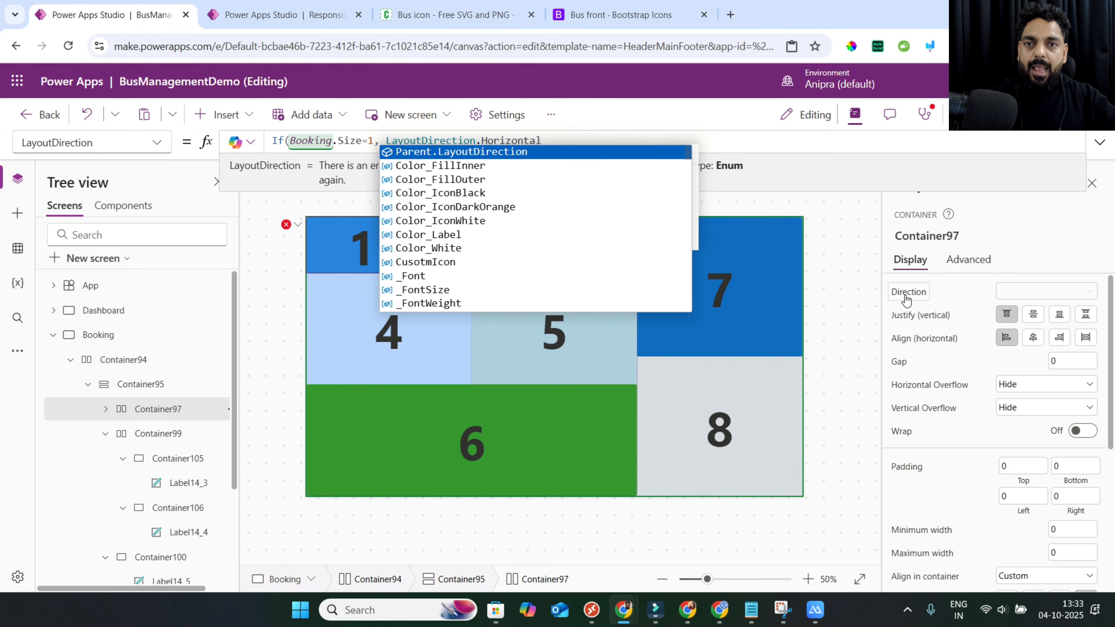
{"action": "type", "text": "lay"}
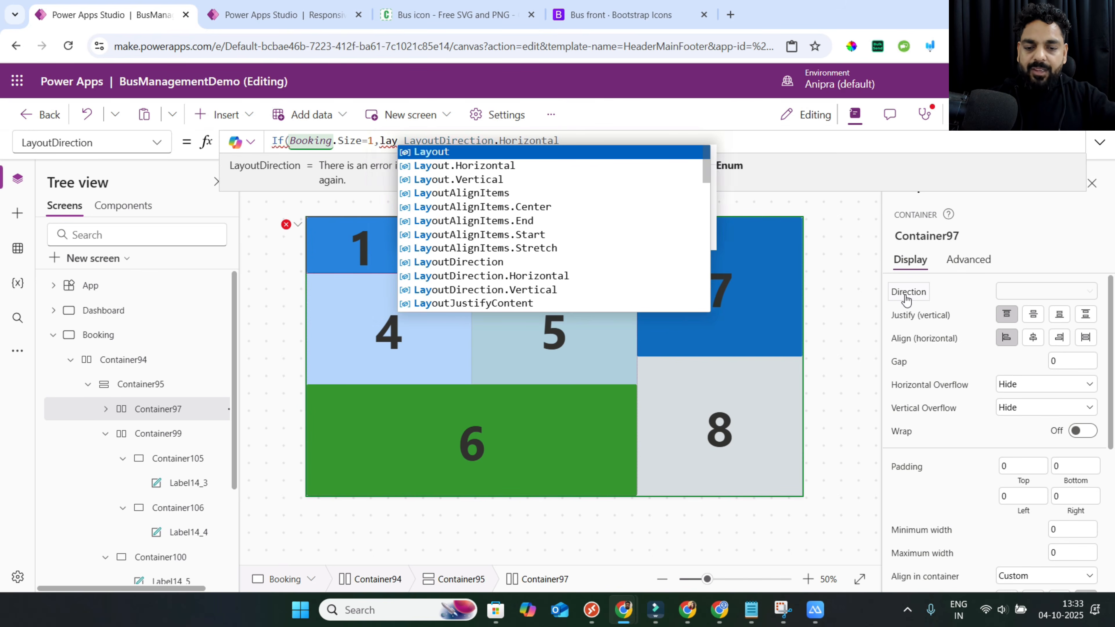
{"action": "type", "text": "outdi"}
{"action": "key", "text": "Tab"}
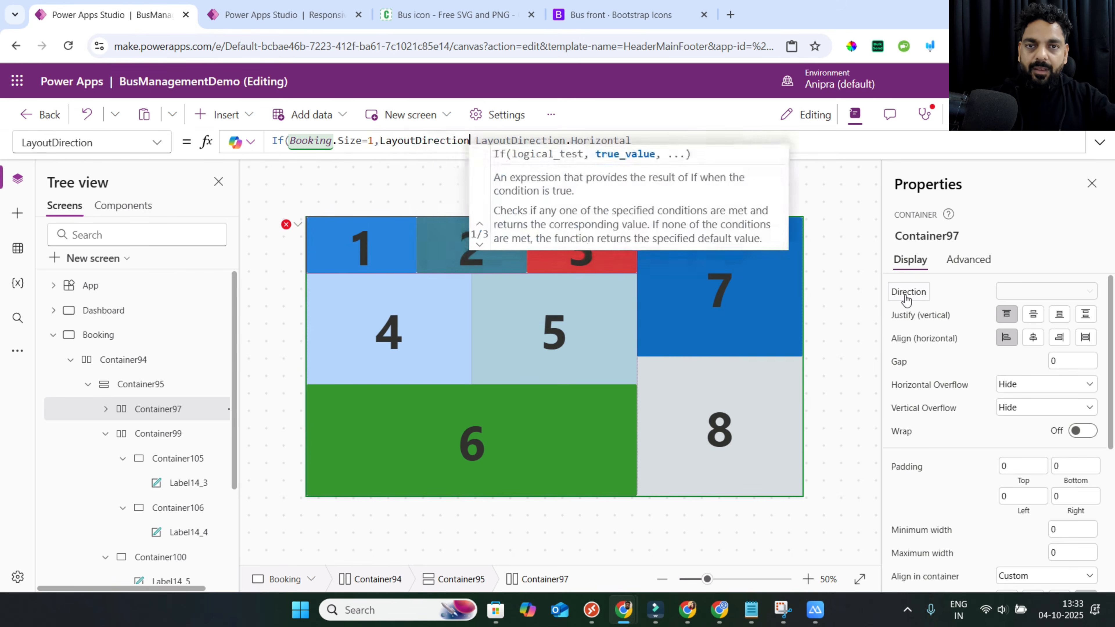
{"action": "type", "text": ".ver"}
{"action": "key", "text": "Tab"}
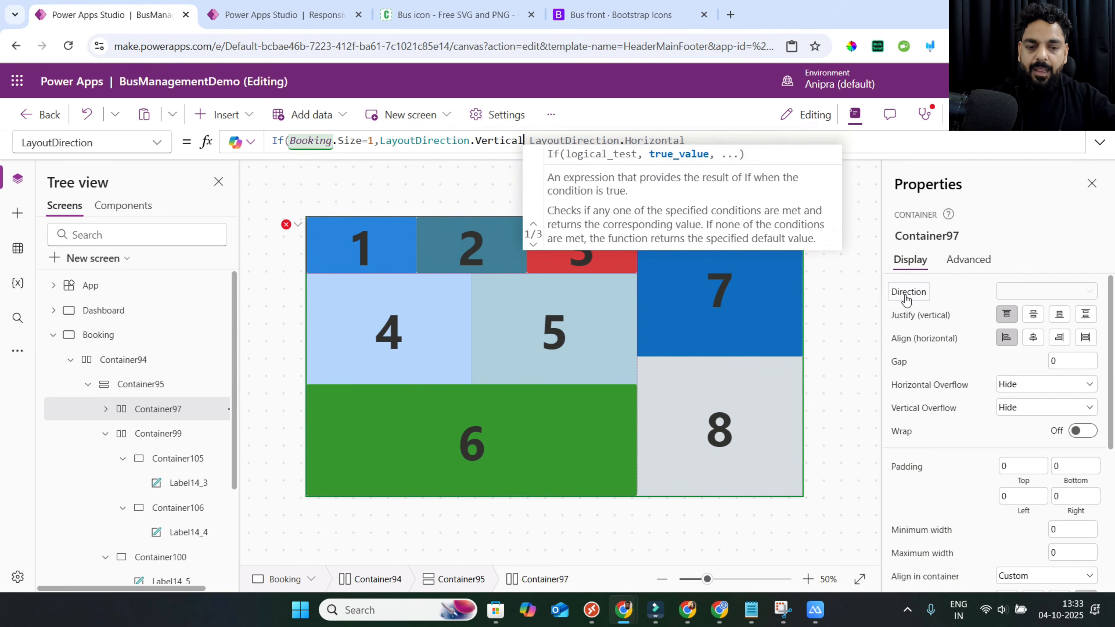
{"action": "type", "text": ","}
{"action": "key", "text": "Right"}
{"action": "key", "text": "Right"}
{"action": "key", "text": "Right"}
{"action": "key", "text": "Right"}
{"action": "key", "text": "Right"}
{"action": "key", "text": "Right"}
{"action": "key", "text": "Right"}
{"action": "key", "text": "Right"}
{"action": "key", "text": "Right"}
{"action": "key", "text": "Right"}
{"action": "key", "text": "Right"}
{"action": "key", "text": "Right"}
{"action": "key", "text": "Right"}
{"action": "key", "text": "Right"}
{"action": "key", "text": "Right"}
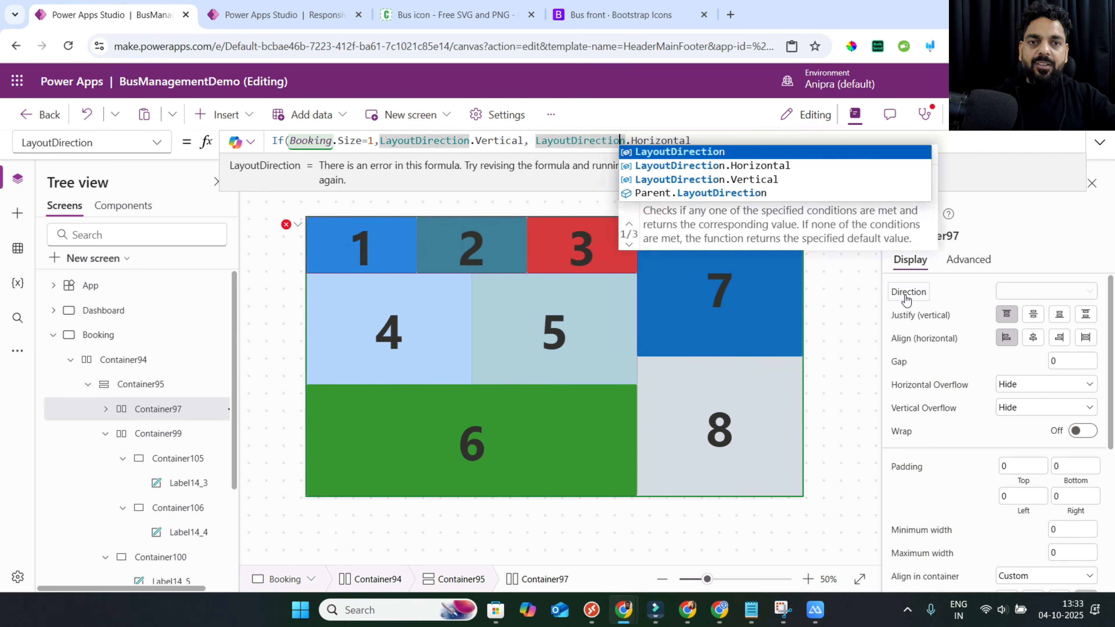
{"action": "key", "text": "End"}
{"action": "type", "text": ")"}
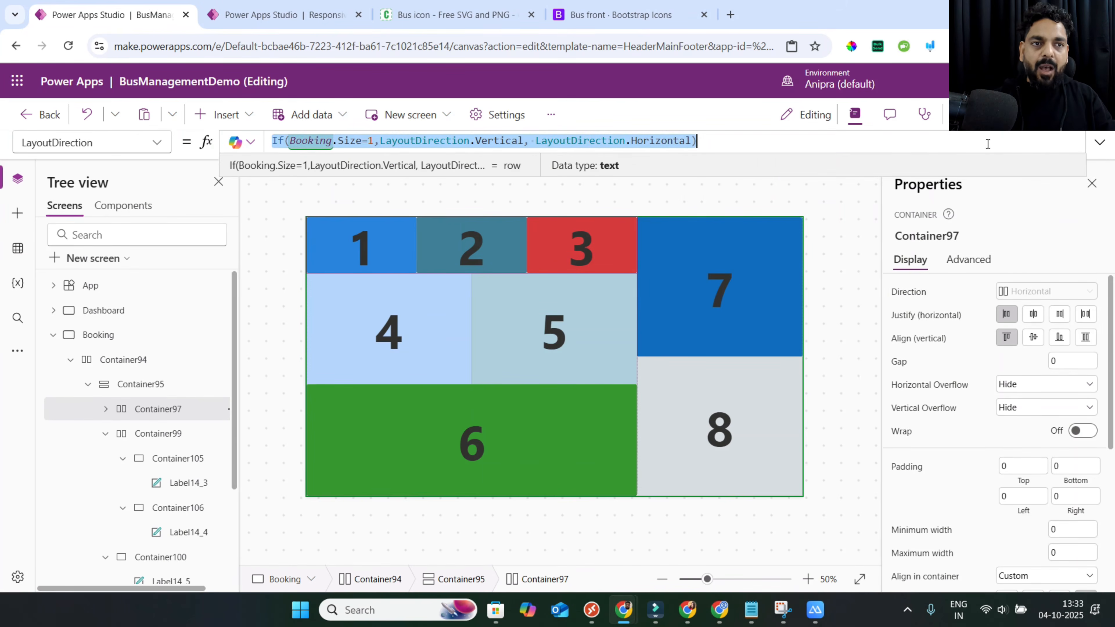
{"action": "left_click", "coordinate": [960, 115]}
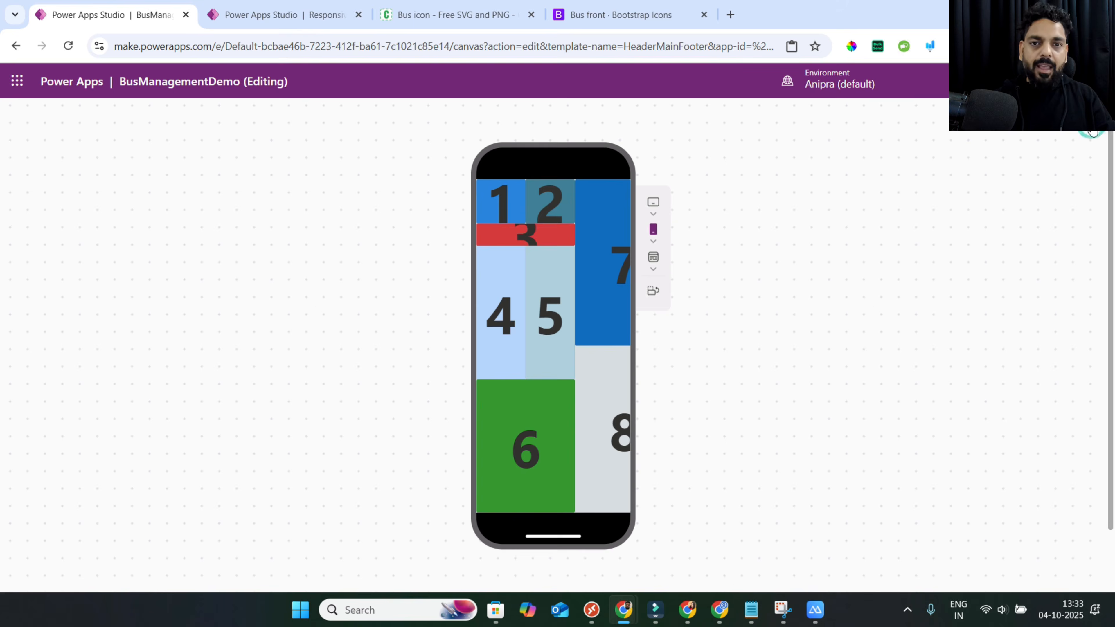
{"action": "left_click", "coordinate": [1093, 131]}
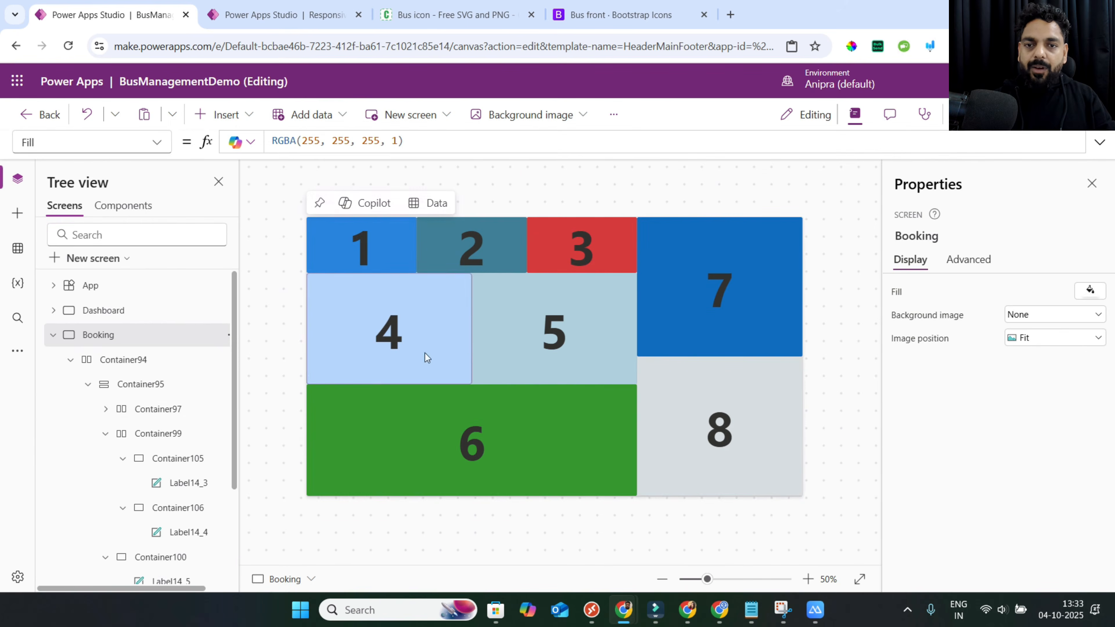
Set Container99's direction to If(Booking.Size=1,LayoutDirection.Vertical, LayoutDirection.Horizontal) and preview how containers 4 and 5 are arranged on the phone.
{"action": "left_click", "coordinate": [437, 345]}
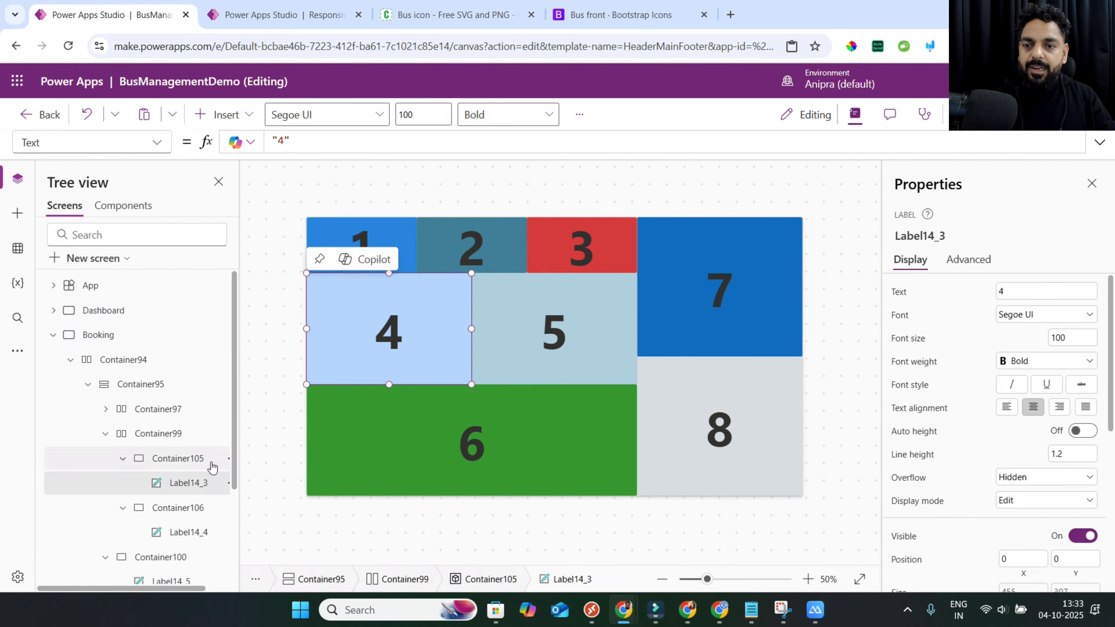
{"action": "left_click", "coordinate": [149, 442]}
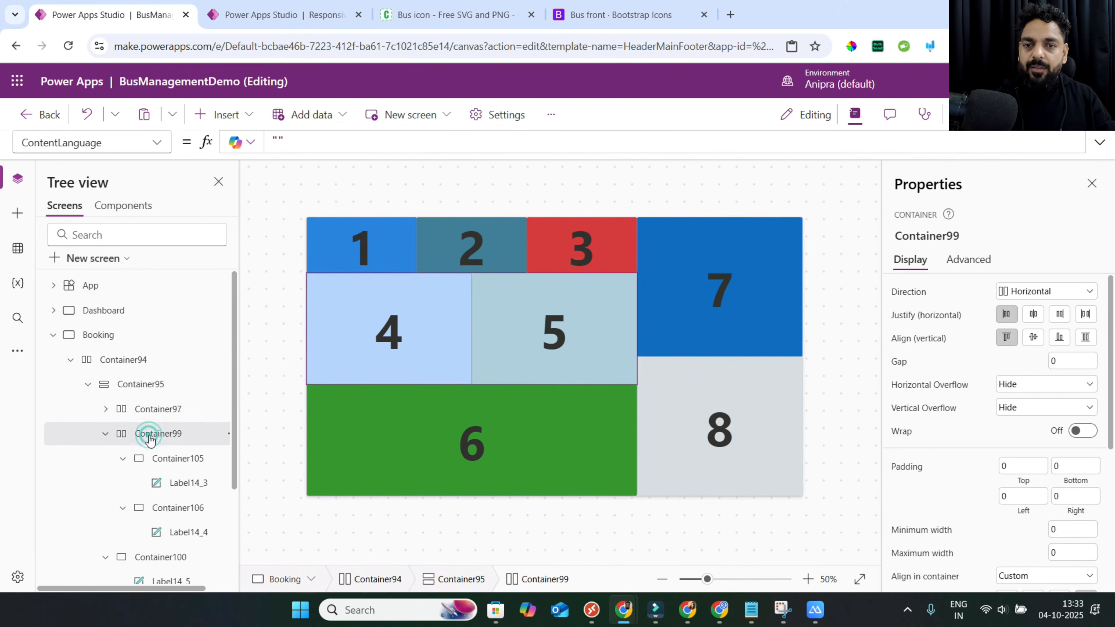
{"action": "left_click", "coordinate": [896, 305]}
{"action": "key", "text": "ctrl+a"}
{"action": "type", "text": "If(Booking.Size=1,LayoutDirection.Vertical, LayoutDirection.Horizontal)"}
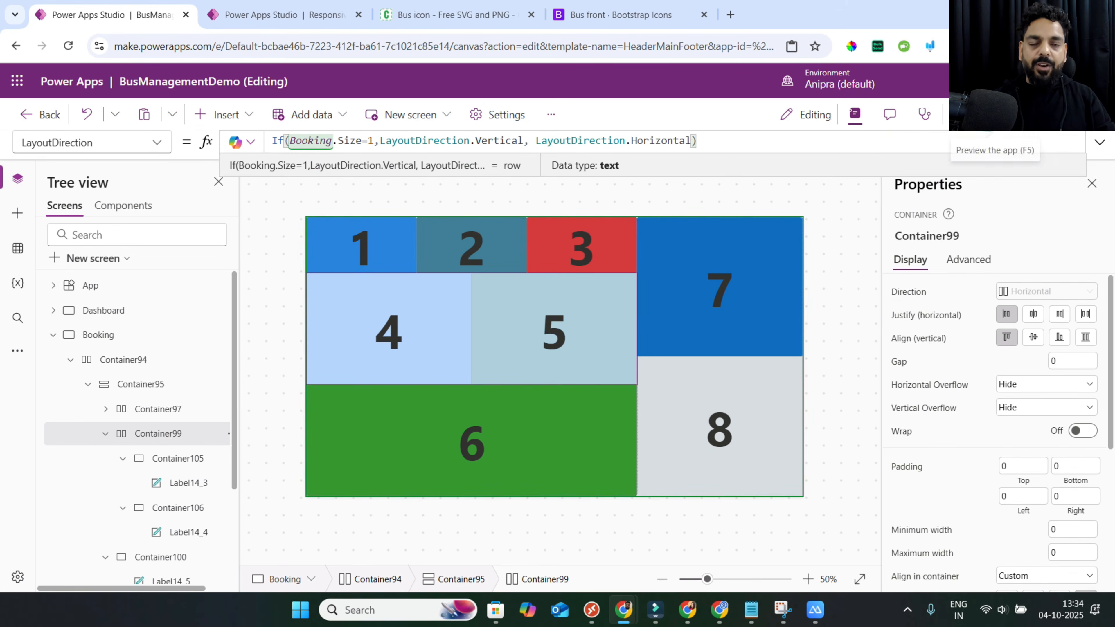
{"action": "left_click", "coordinate": [984, 131]}
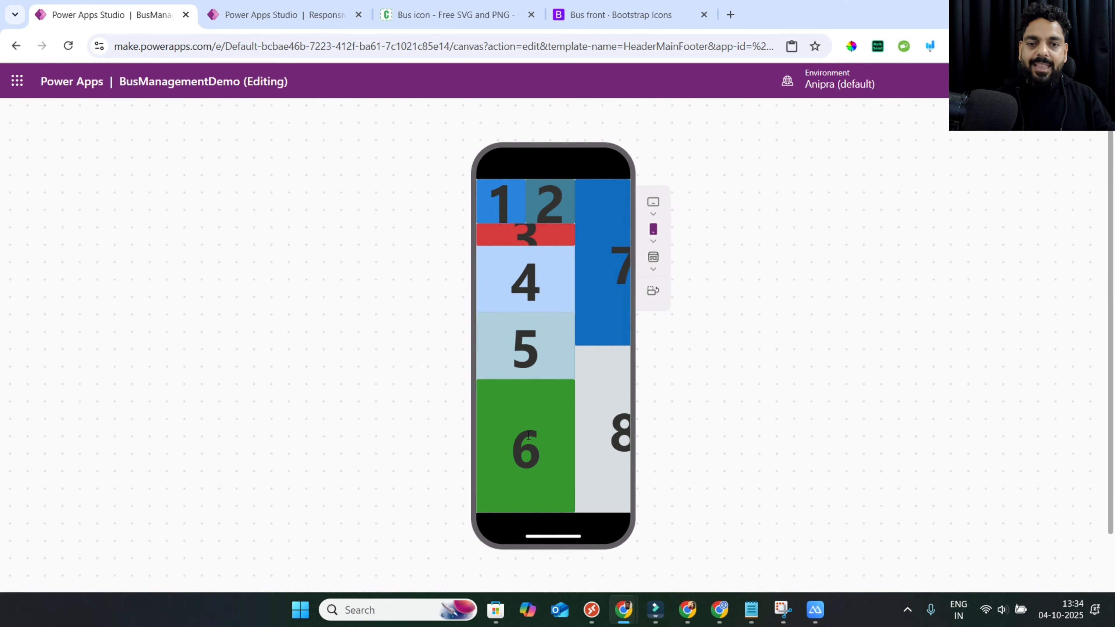
{"action": "scroll", "coordinate": [529, 436], "scroll_direction": "down", "scroll_amount": 1}
{"action": "scroll", "coordinate": [528, 436], "scroll_direction": "up", "scroll_amount": 1}
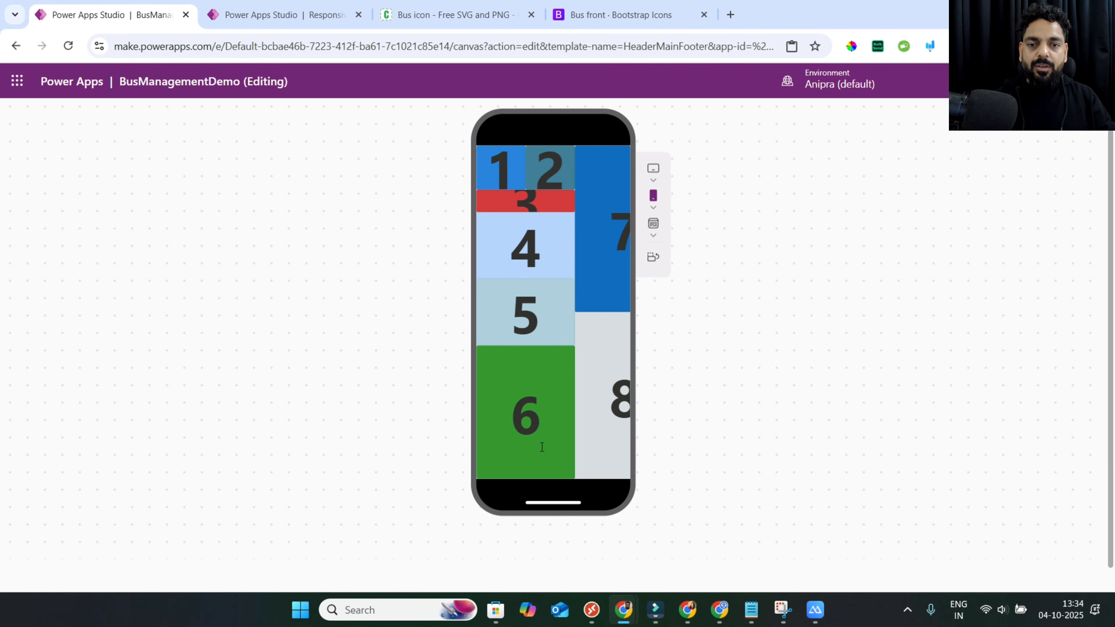
{"action": "key", "text": "Escape"}
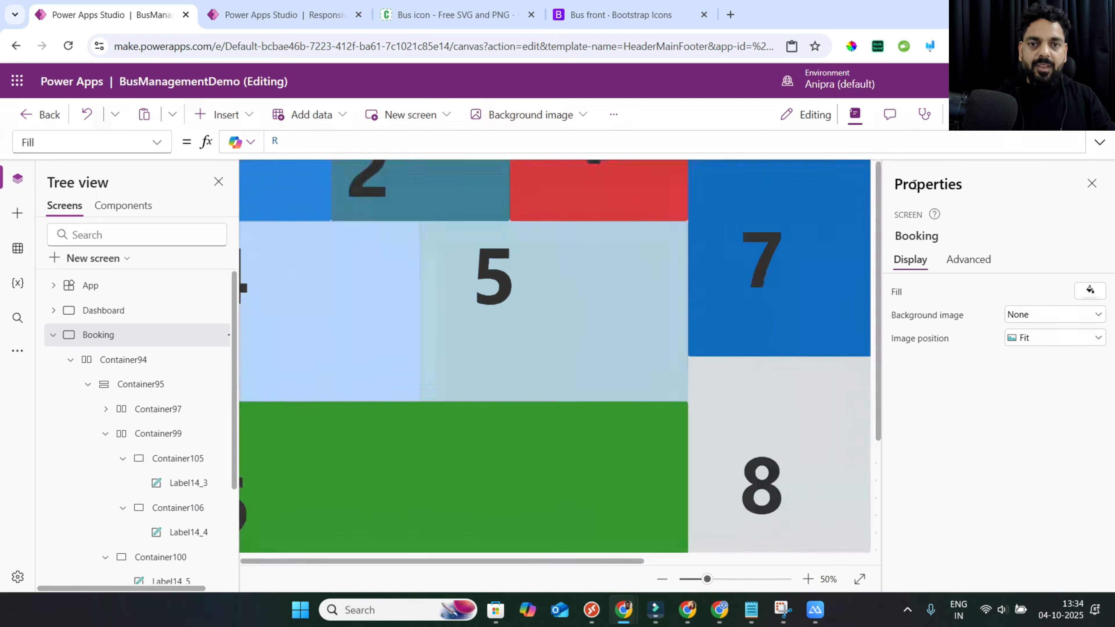
Select Container94, the outermost container of the Booking screen.
{"action": "left_click", "coordinate": [146, 383]}
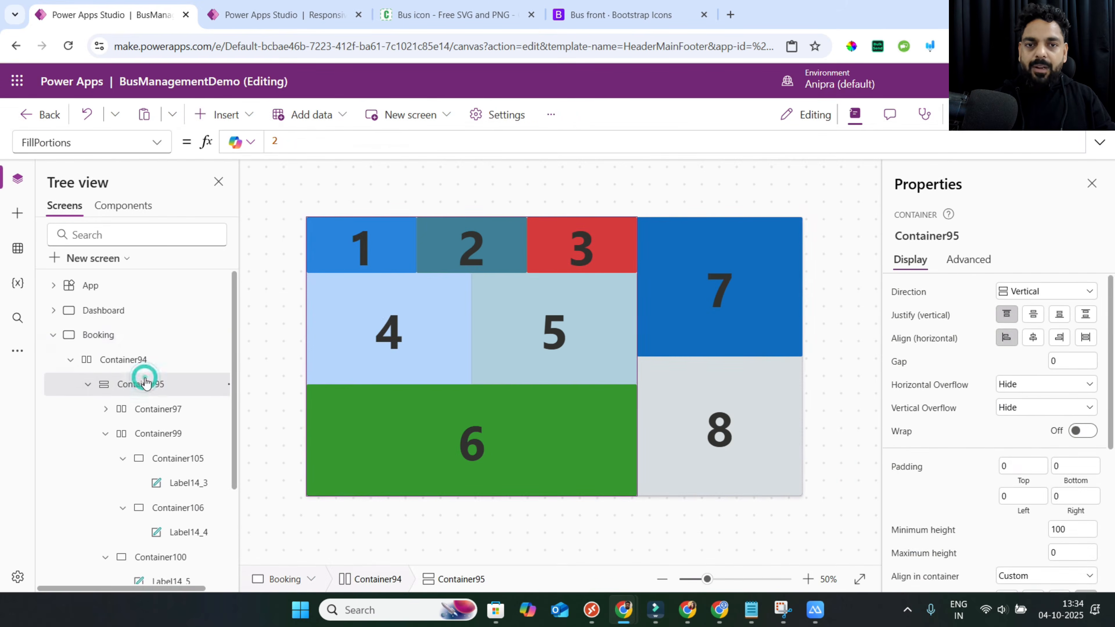
{"action": "left_click", "coordinate": [125, 359]}
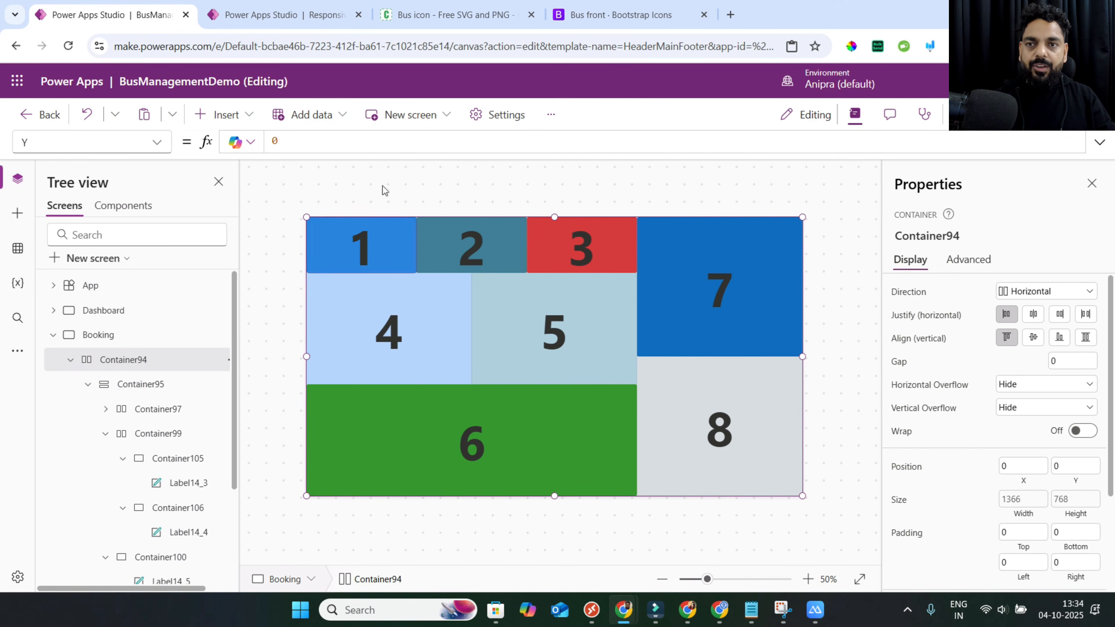
Set Container94's direction to If(Booking.Size=1,LayoutDirection.Vertical, LayoutDirection.Horizontal) and preview the app in the phone layout.
{"action": "left_click", "coordinate": [898, 295]}
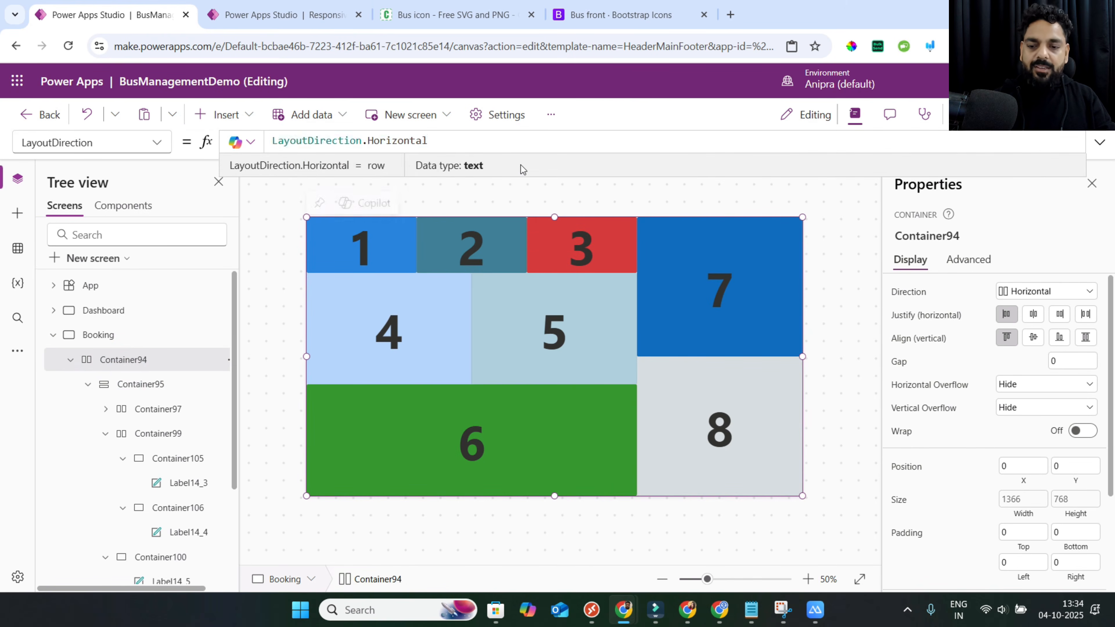
{"action": "key", "text": "ctrl+a"}
{"action": "type", "text": "If(Booking.Size=1,LayoutDirection.Vertical, LayoutDirection.Horizontal)"}
{"action": "key", "text": "F5"}
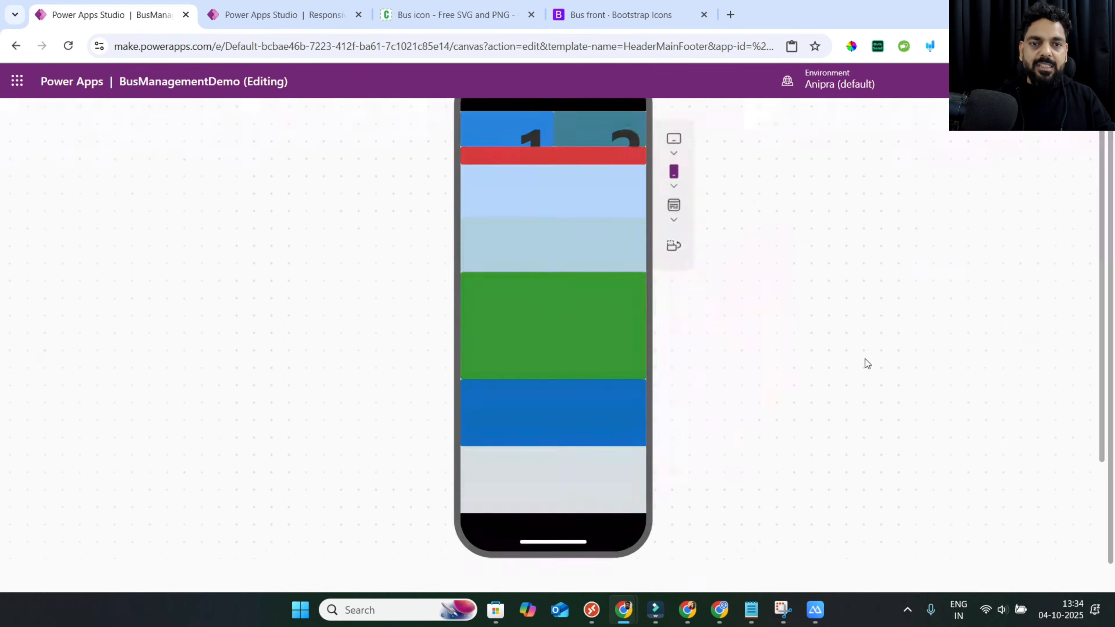
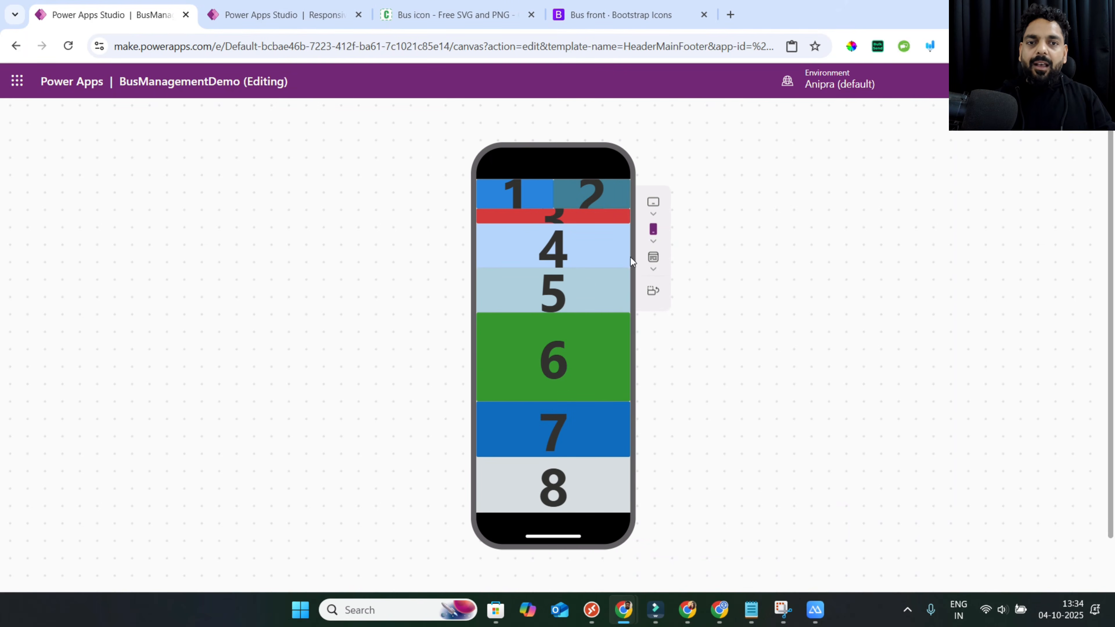
{"action": "key", "text": "Escape"}
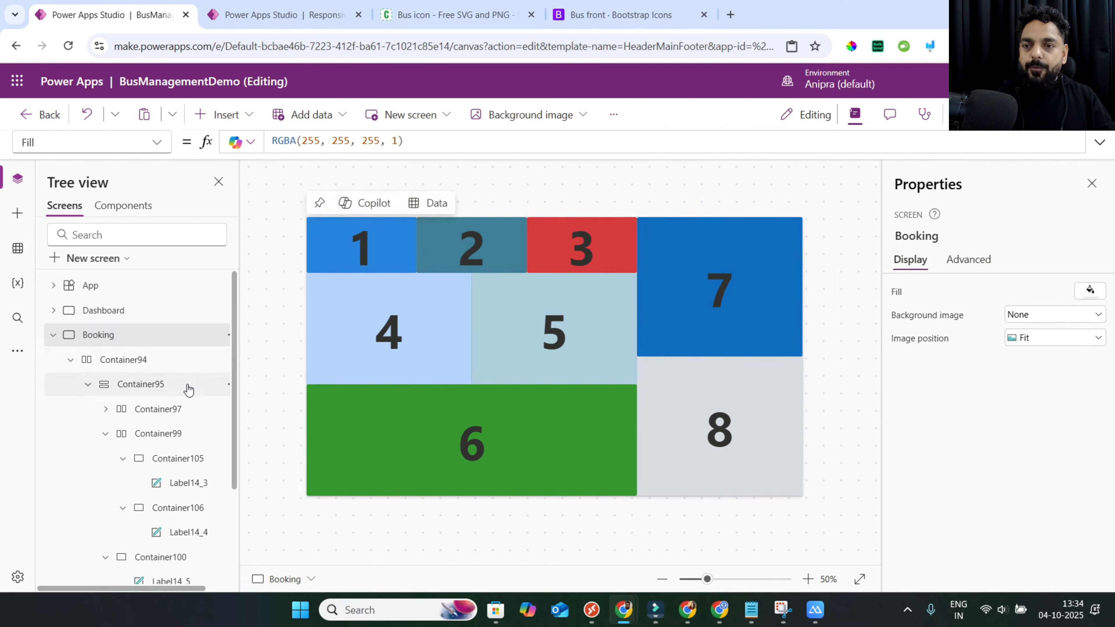
Set the gap of the Booking screen's outermost container, Container94, to 16.
{"action": "left_click", "coordinate": [137, 361]}
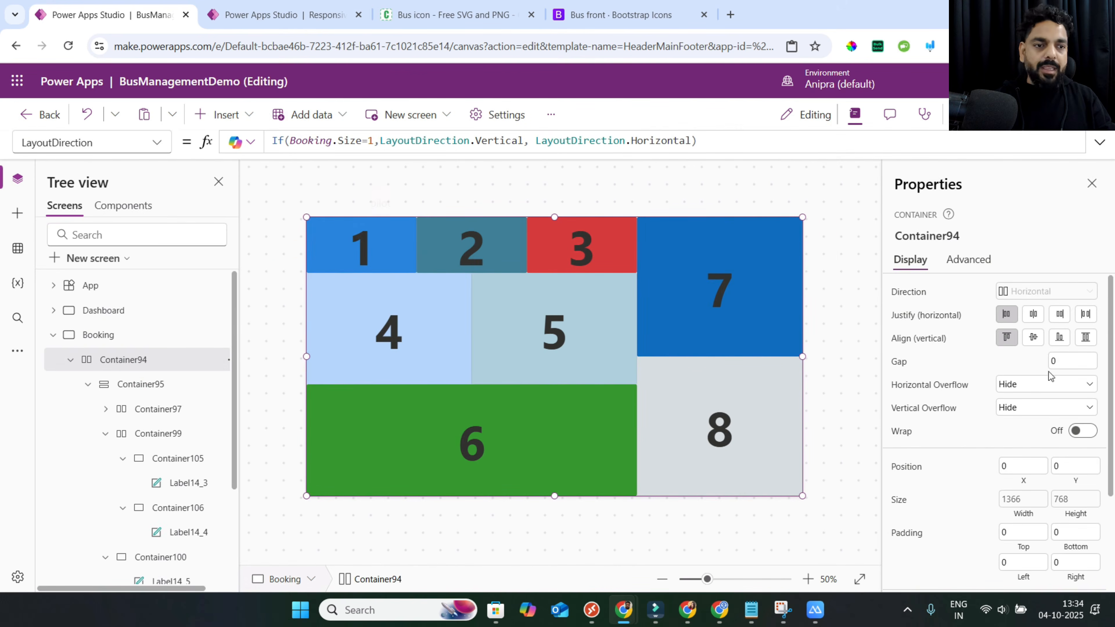
{"action": "left_click", "coordinate": [1054, 362]}
{"action": "type", "text": "16"}
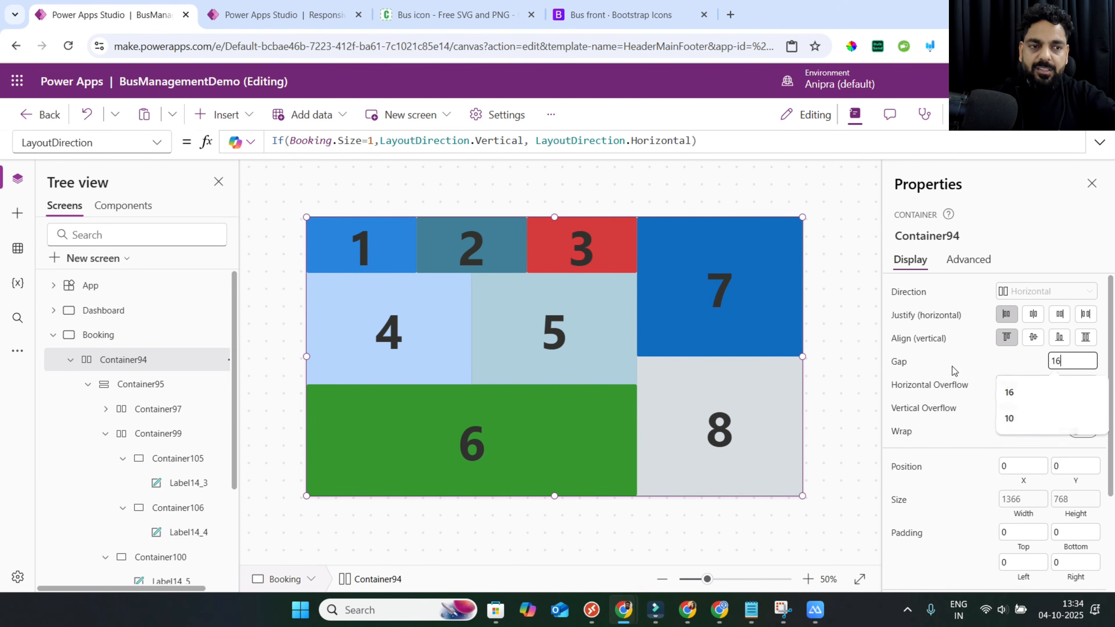
{"action": "left_click", "coordinate": [972, 458]}
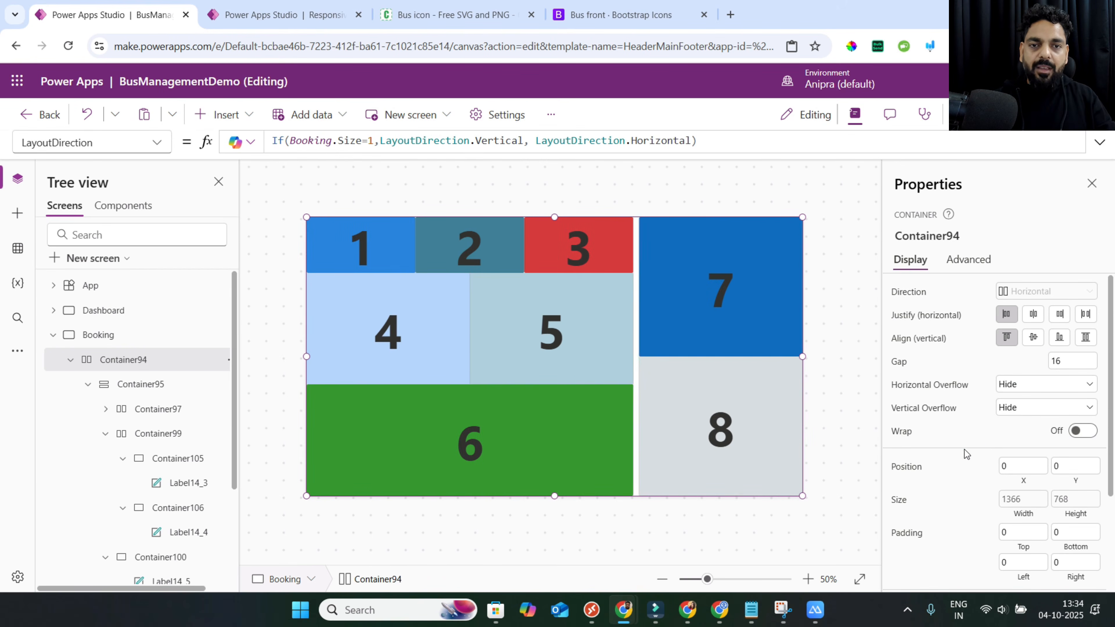
Set Container95's gap to 16 and preview the resulting spacing in the phone layout.
{"action": "left_click", "coordinate": [152, 385]}
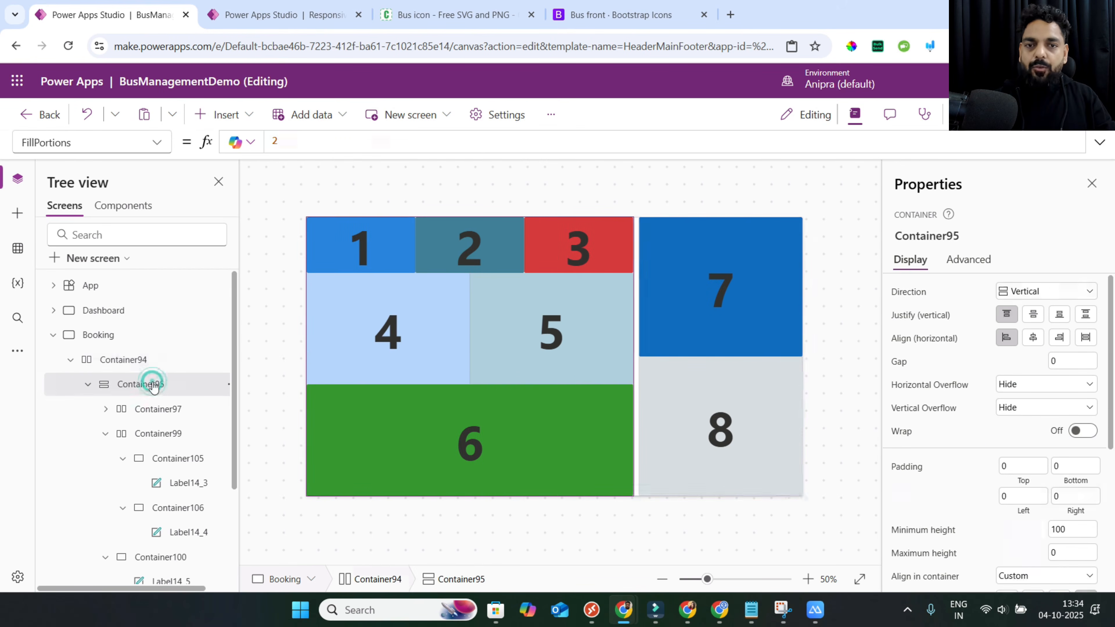
{"action": "left_click", "coordinate": [1061, 361]}
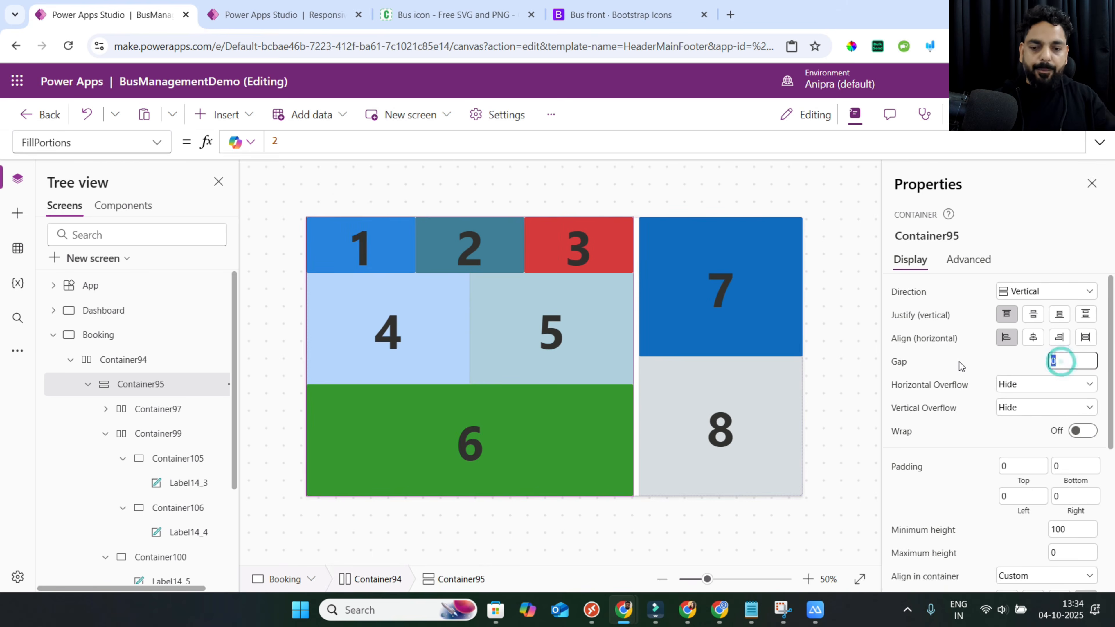
{"action": "type", "text": "16"}
{"action": "left_click", "coordinate": [958, 437]}
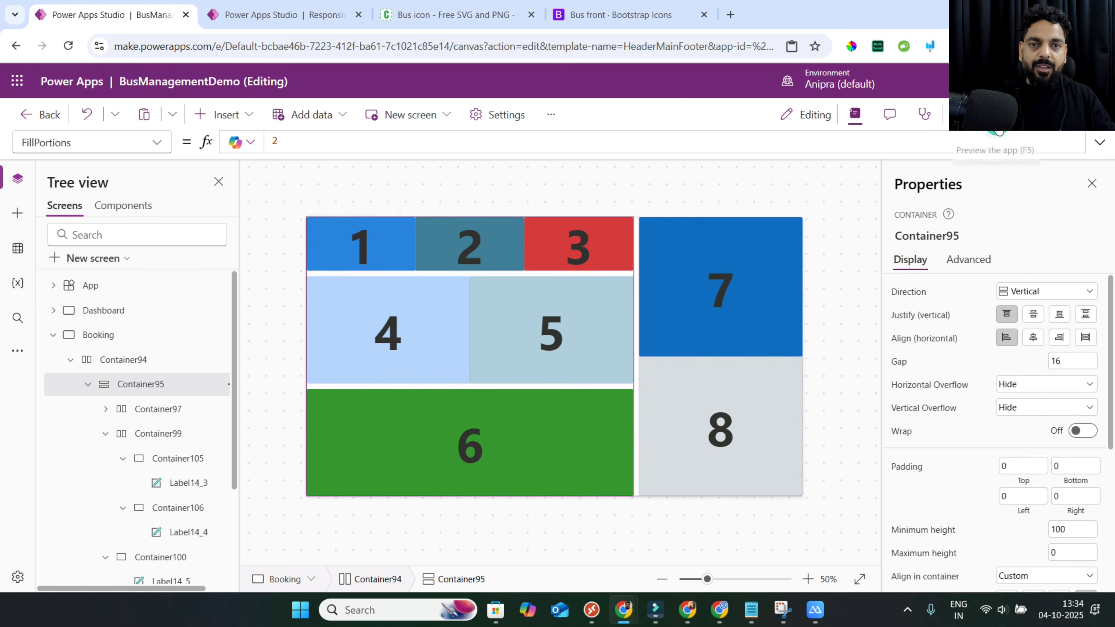
{"action": "left_click", "coordinate": [997, 130]}
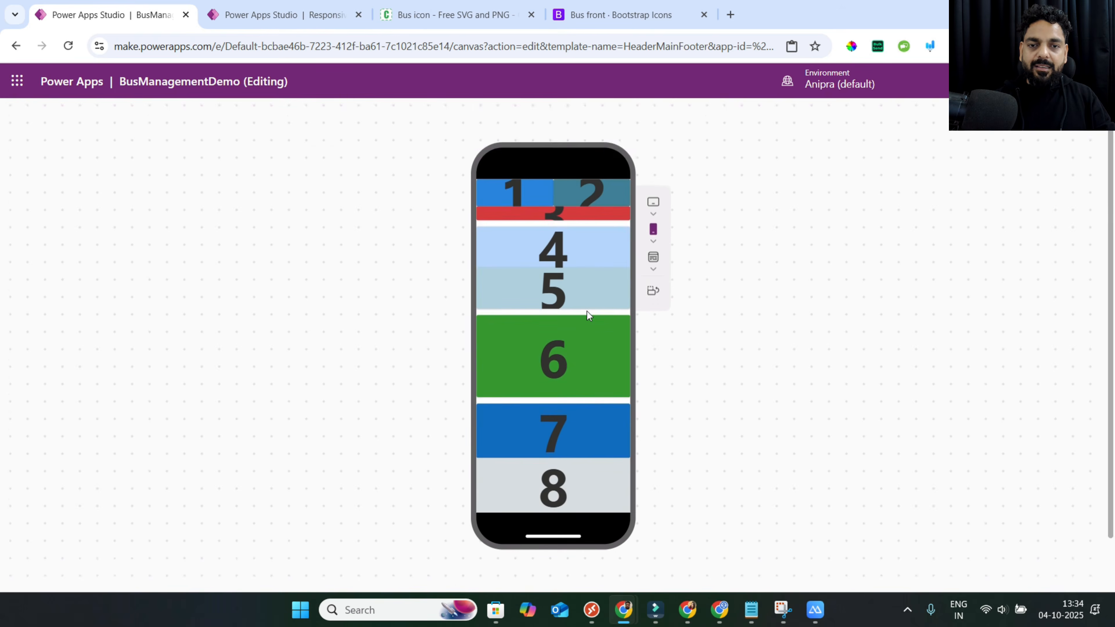
{"action": "left_click", "coordinate": [1079, 124]}
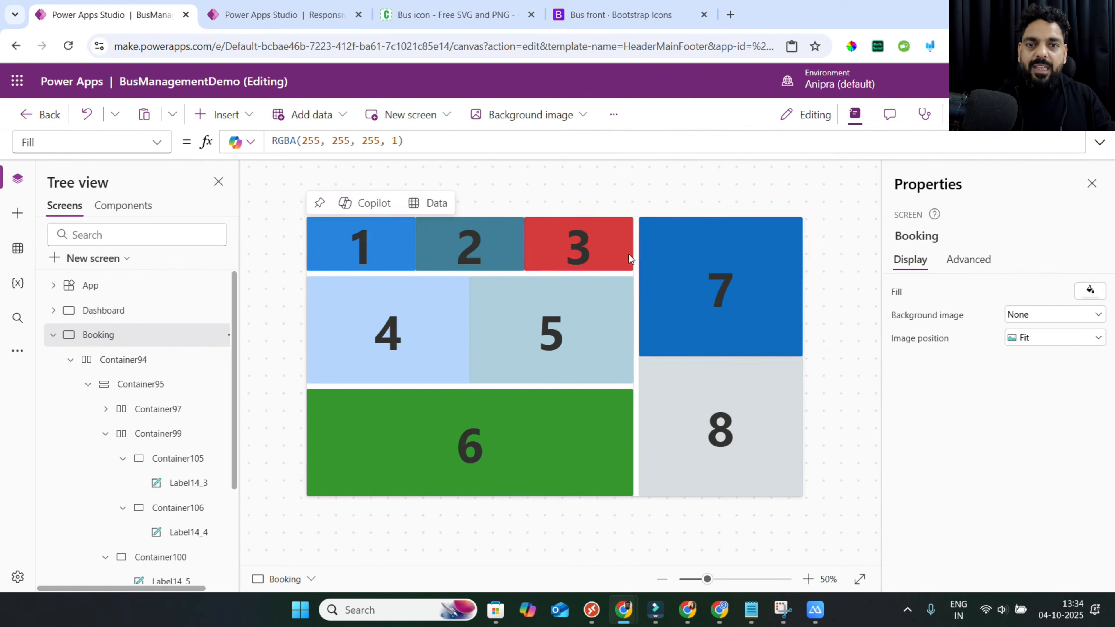
Set Container97's minimum height to the formula If(Booking.Size=1,(Parent.Height*1/5)*1.5).
{"action": "left_click", "coordinate": [165, 393]}
{"action": "scroll", "coordinate": [172, 391], "scroll_direction": "down", "scroll_amount": 1}
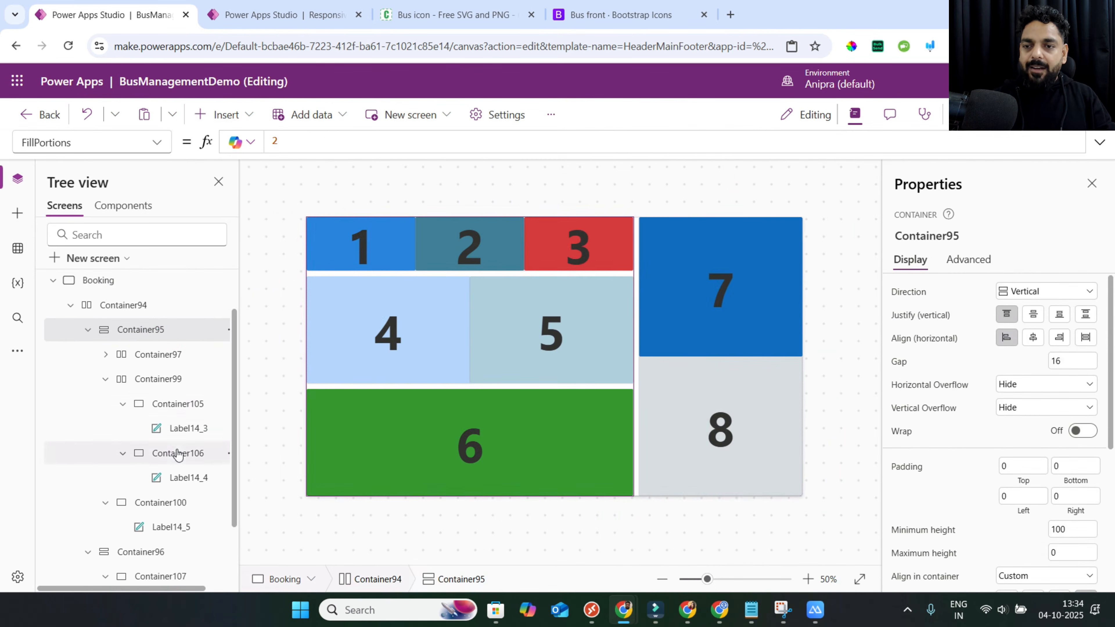
{"action": "left_click", "coordinate": [174, 390]}
{"action": "left_click", "coordinate": [170, 359]}
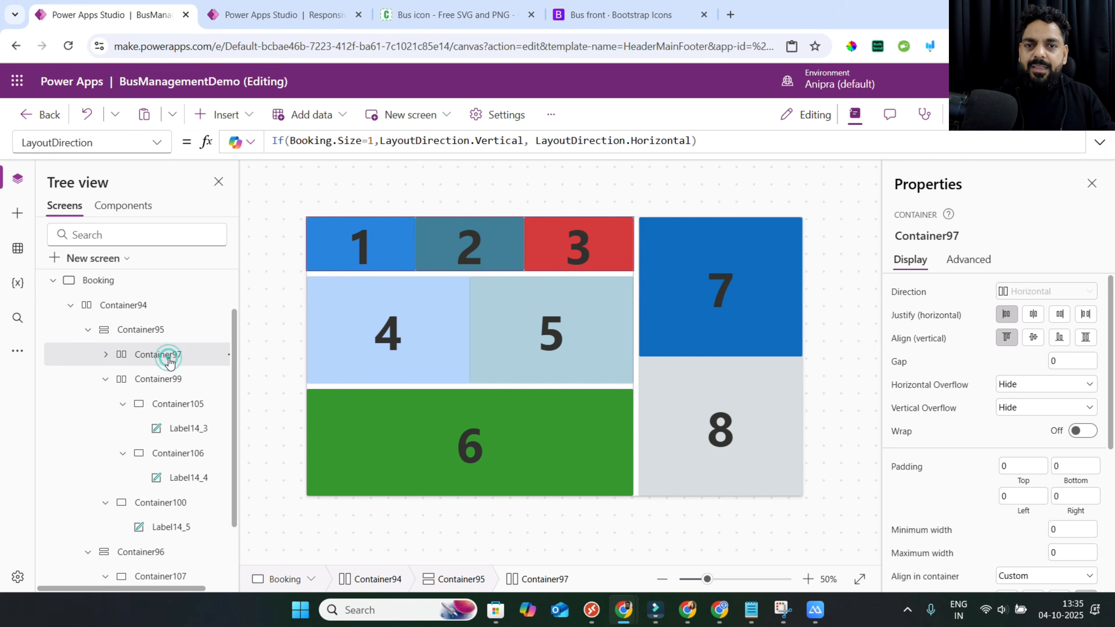
{"action": "scroll", "coordinate": [951, 467], "scroll_direction": "down", "scroll_amount": 3}
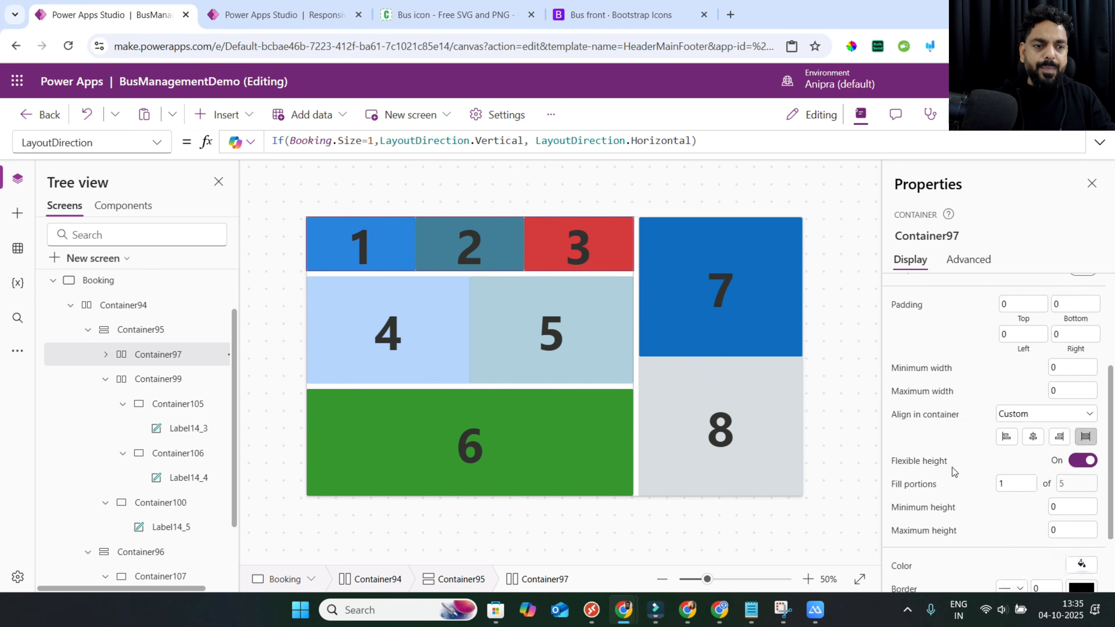
{"action": "scroll", "coordinate": [951, 467], "scroll_direction": "down", "scroll_amount": 2}
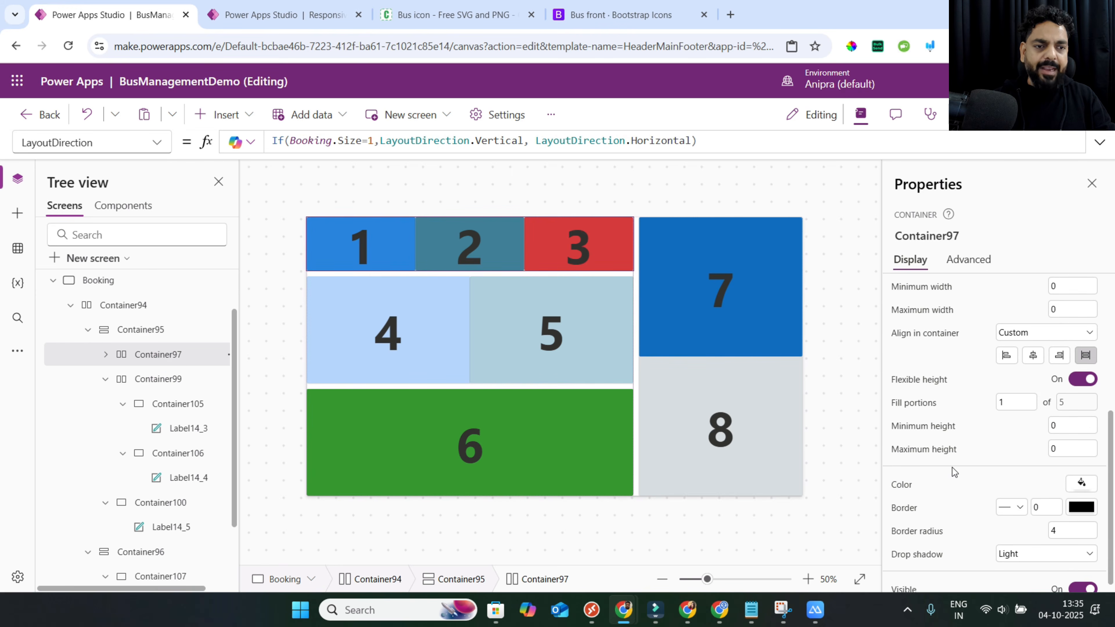
{"action": "left_click", "coordinate": [945, 434]}
{"action": "type", "text": "if"}
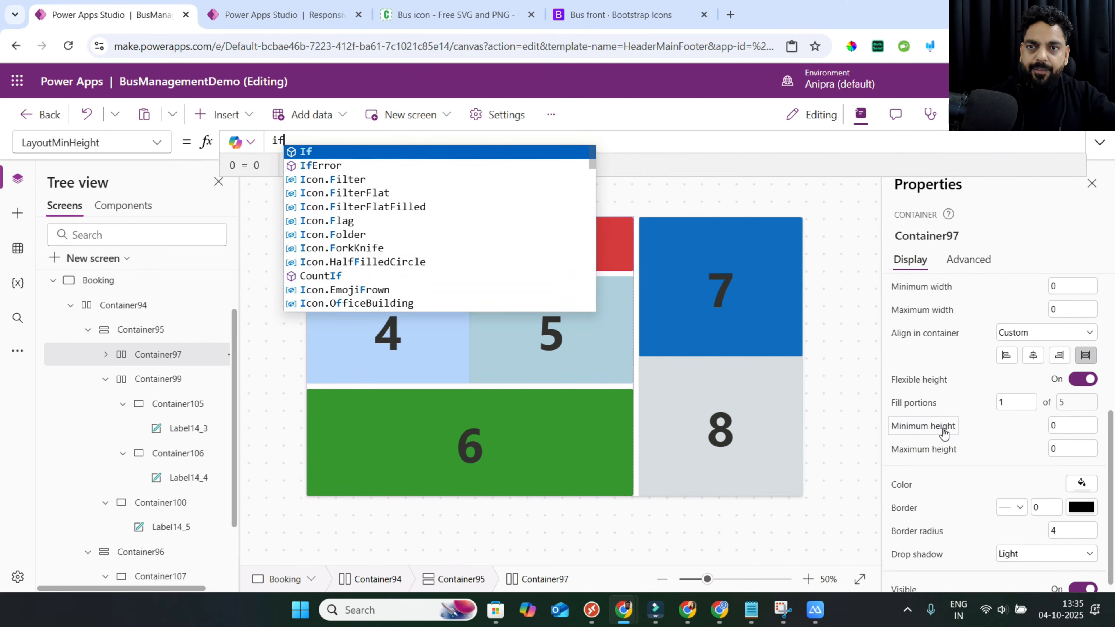
{"action": "type", "text": "(bo"}
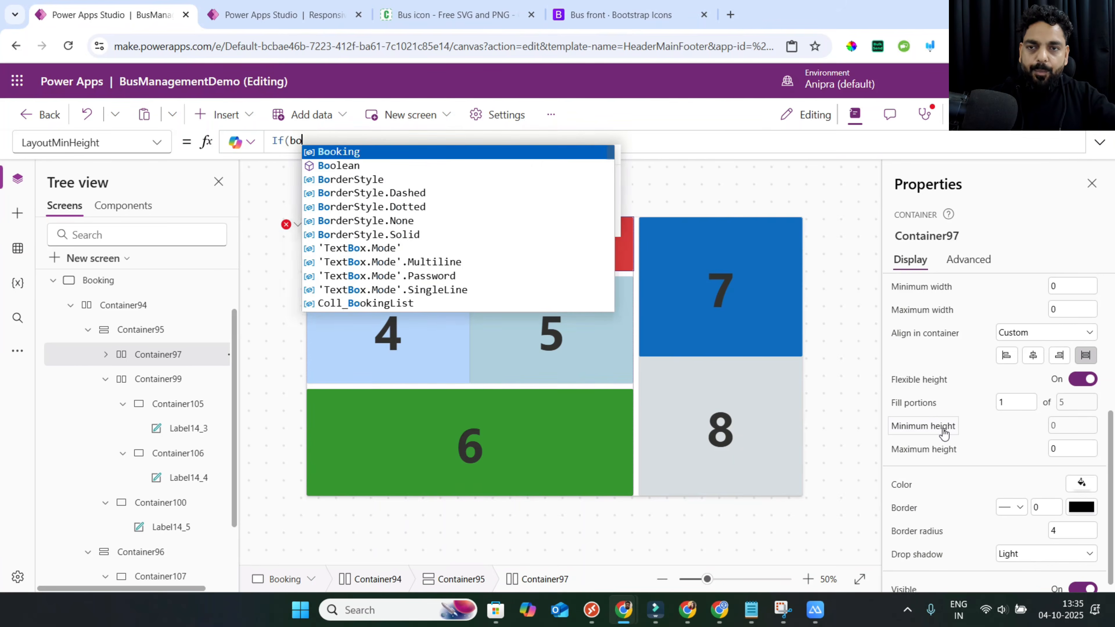
{"action": "key", "text": "Tab"}
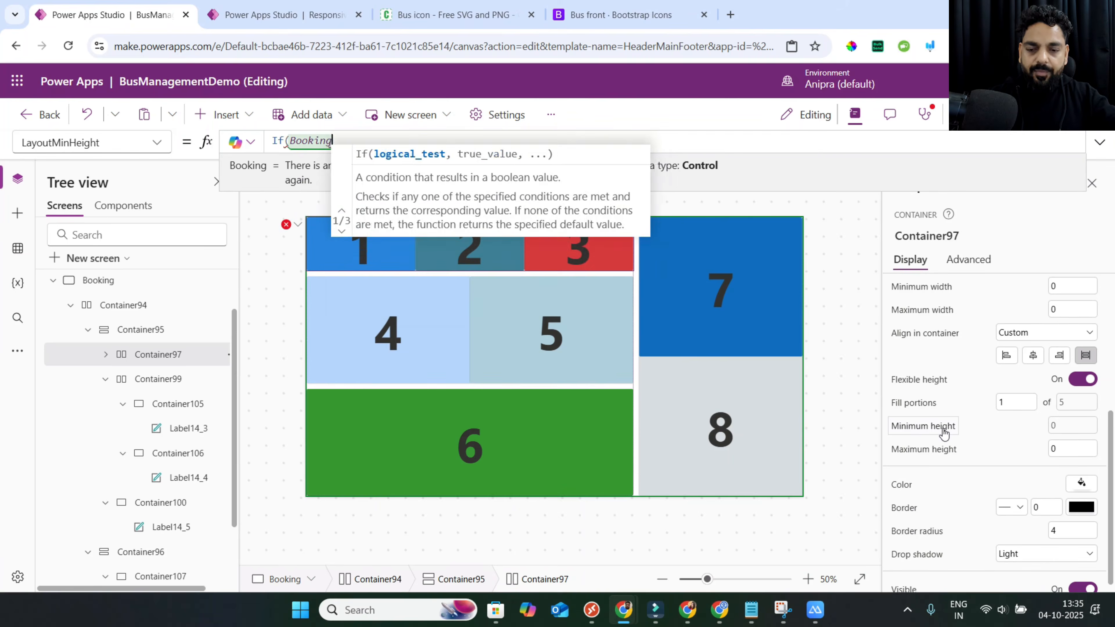
{"action": "type", "text": ".Size="}
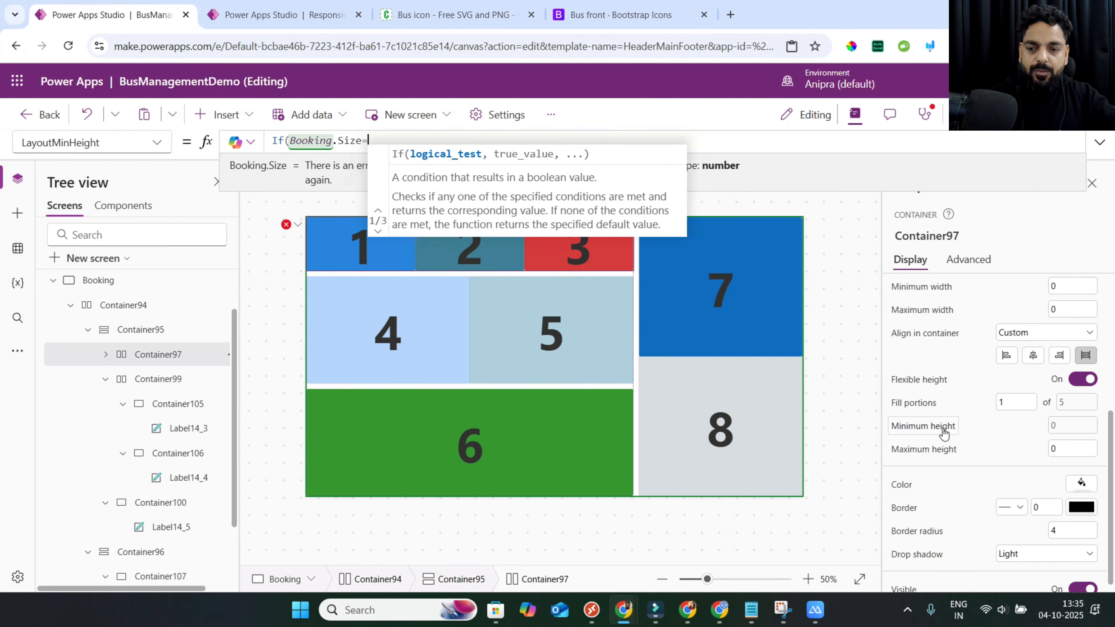
{"action": "type", "text": "1,(pare"}
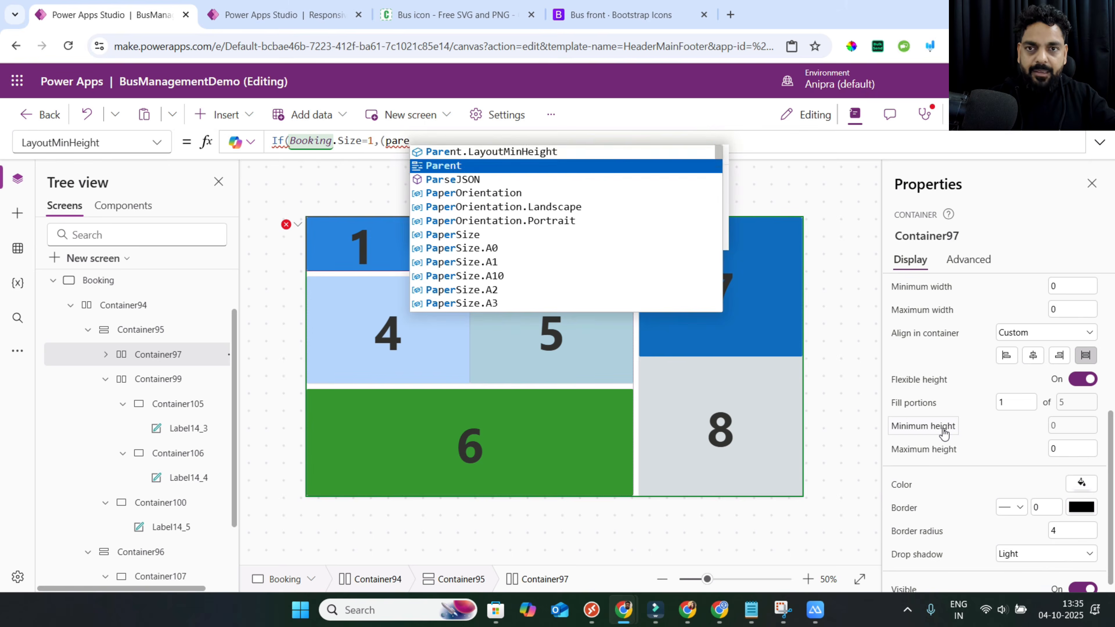
{"action": "key", "text": "Tab"}
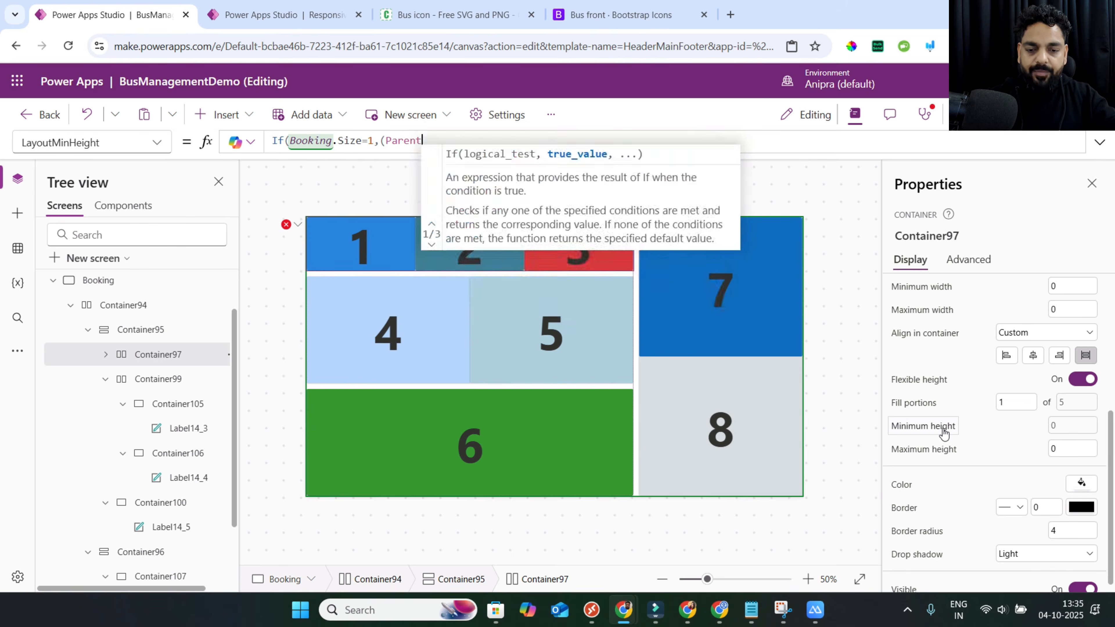
{"action": "type", "text": ".Height"}
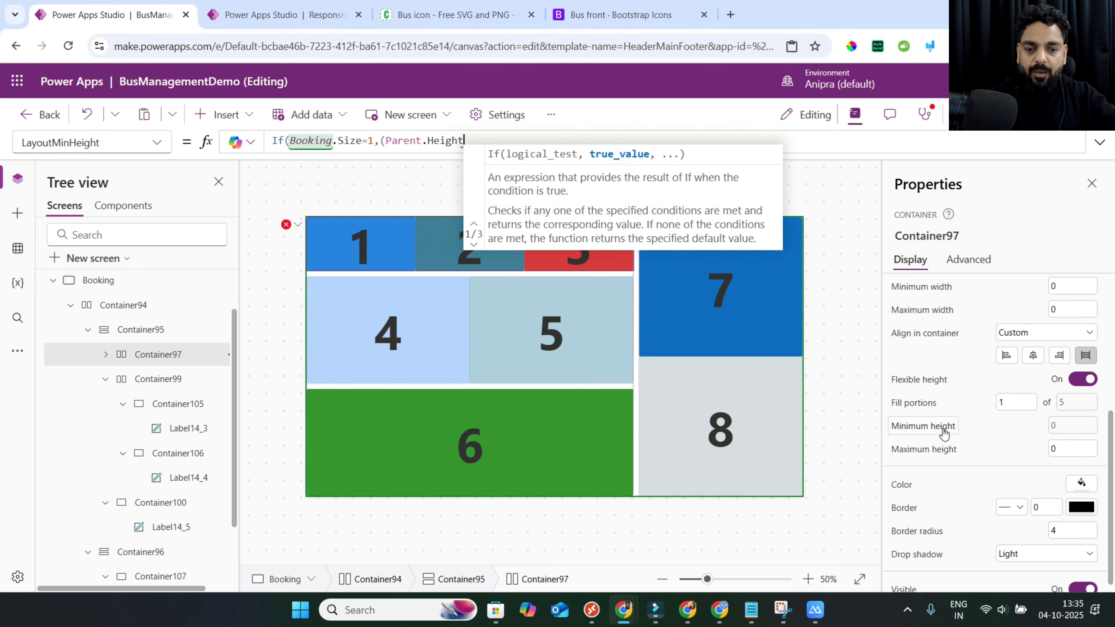
{"action": "type", "text": "*"}
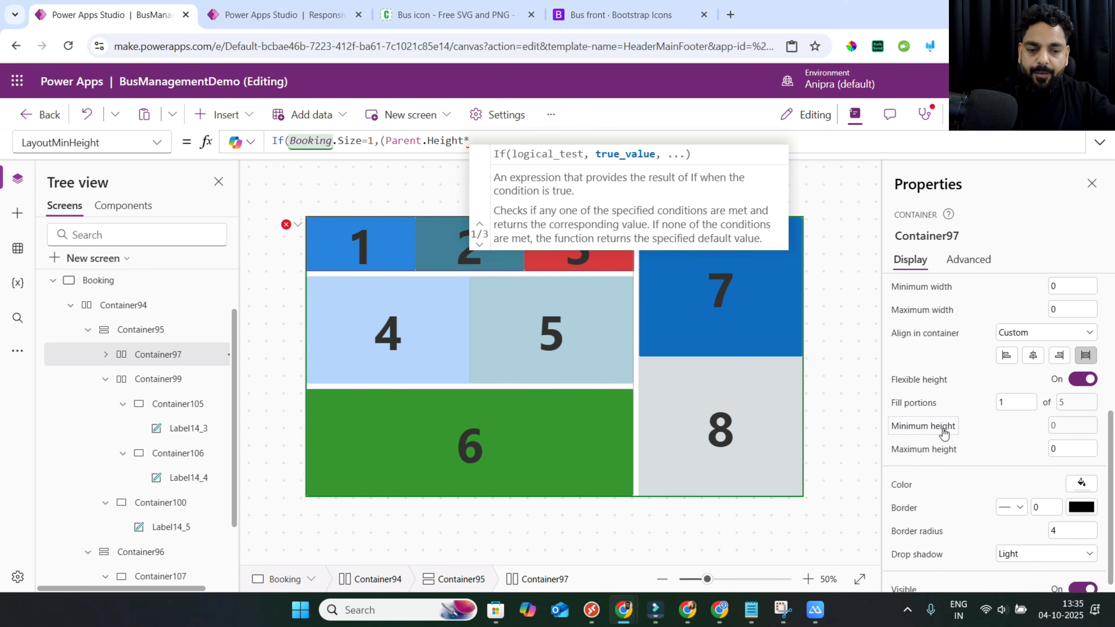
{"action": "type", "text": "1)"}
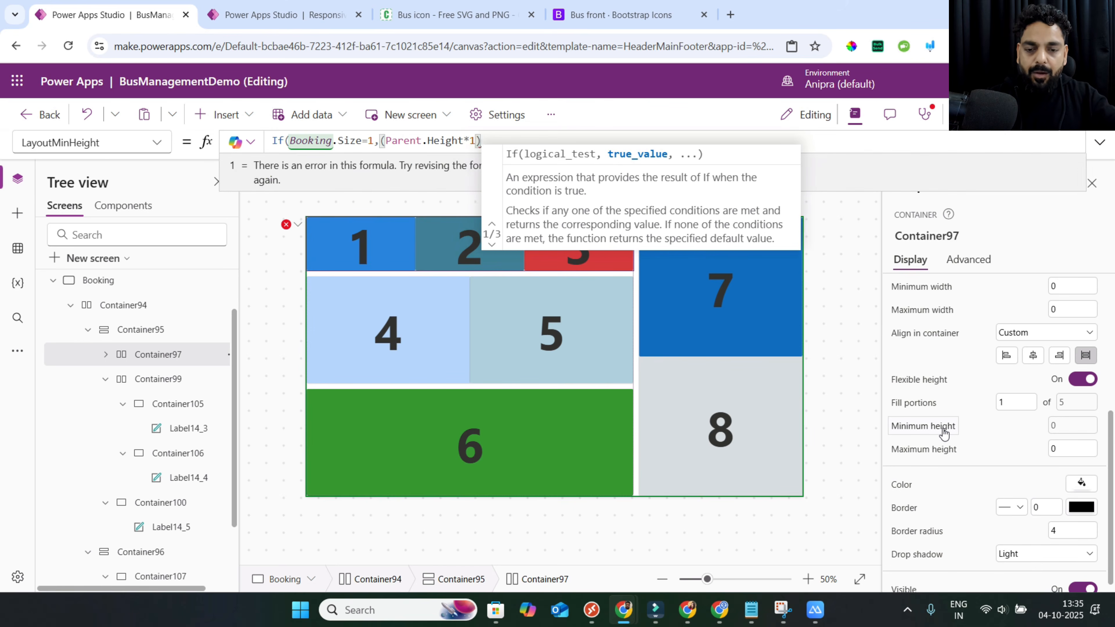
{"action": "key", "text": "BackSpace"}
{"action": "type", "text": "/"}
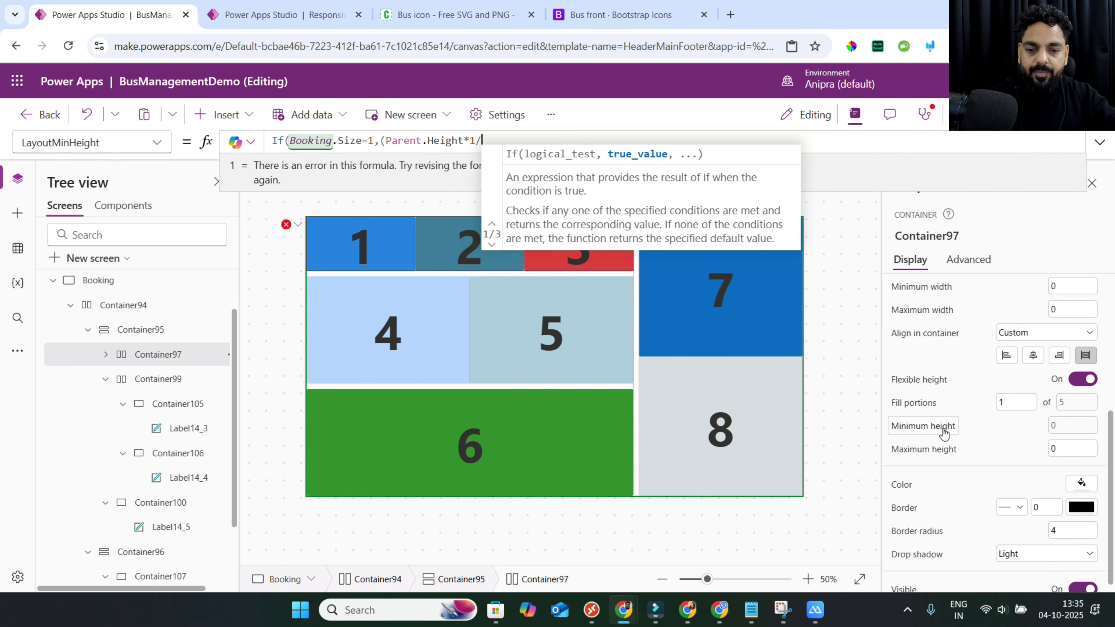
{"action": "type", "text": "5)"}
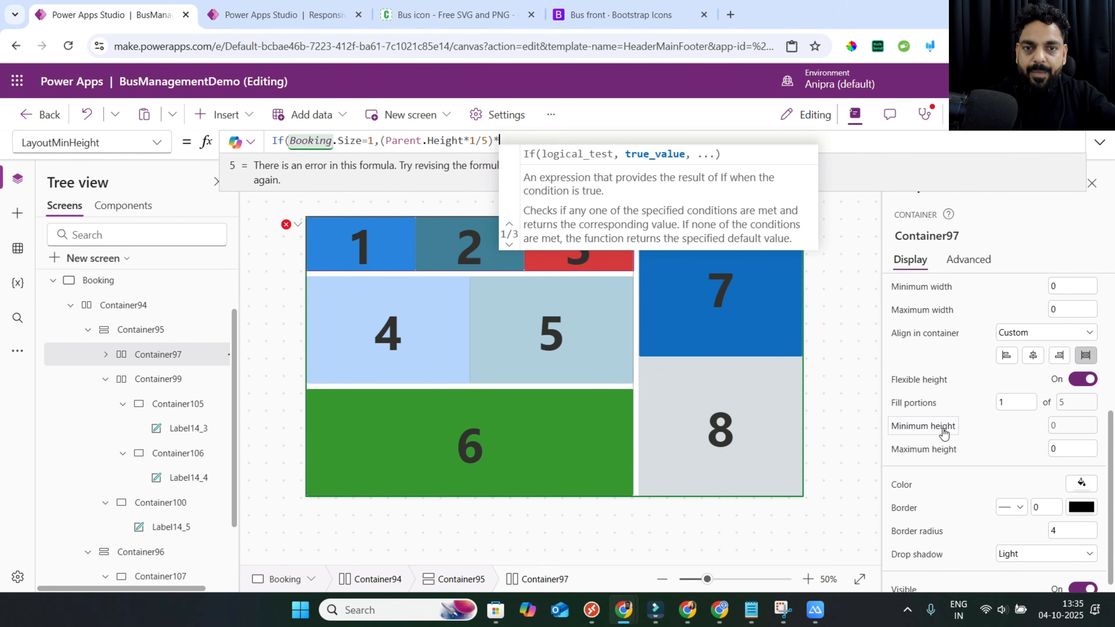
{"action": "type", "text": "*1.5)"}
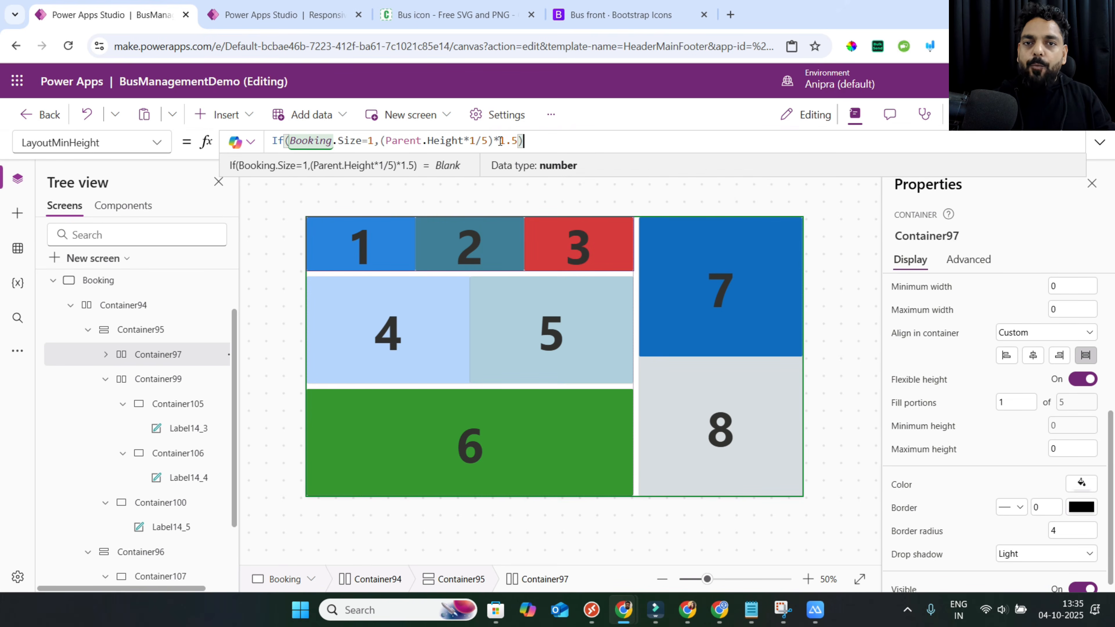
Preview the Booking screen in the phone layout to check the height of the row with boxes 1 to 3.
{"action": "left_click_drag", "start_coordinate": [499, 141], "coordinate": [518, 141]}
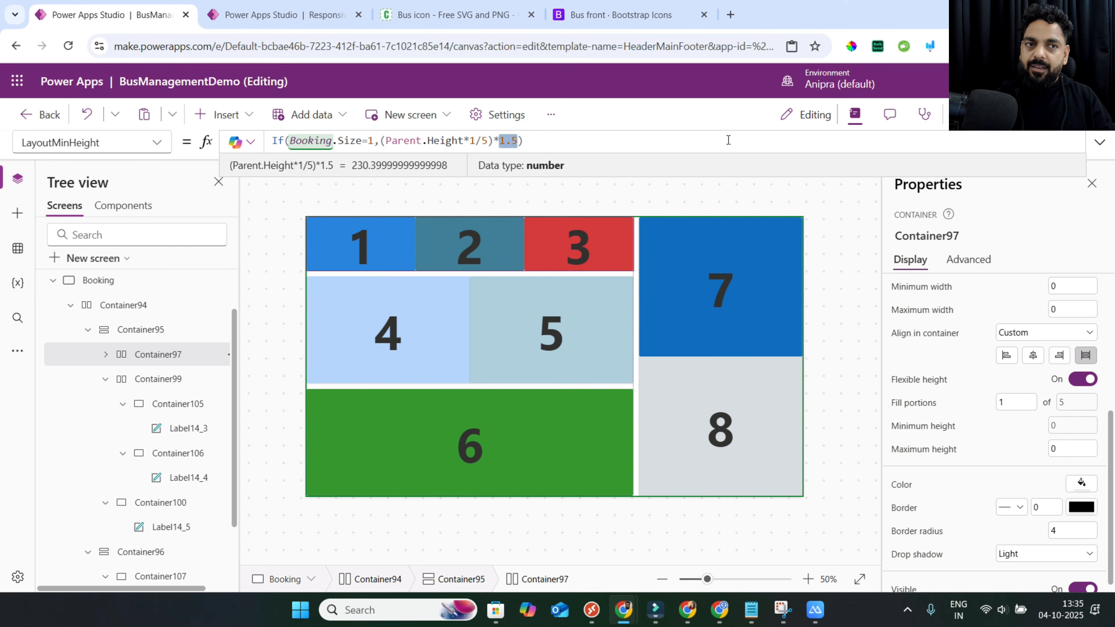
{"action": "left_click", "coordinate": [959, 114]}
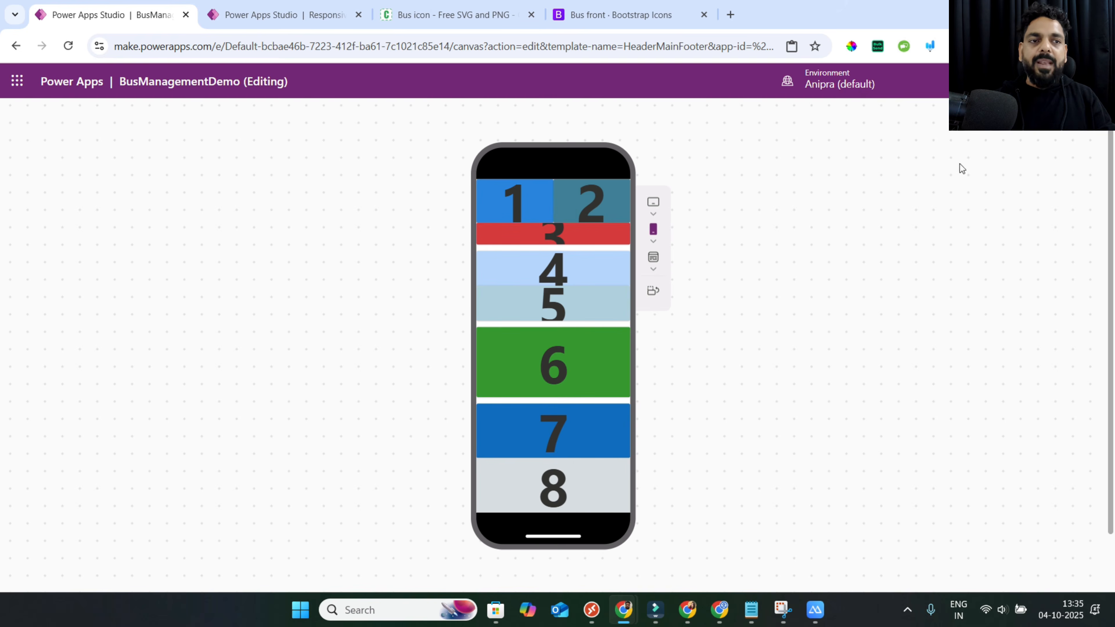
{"action": "key", "text": "Escape"}
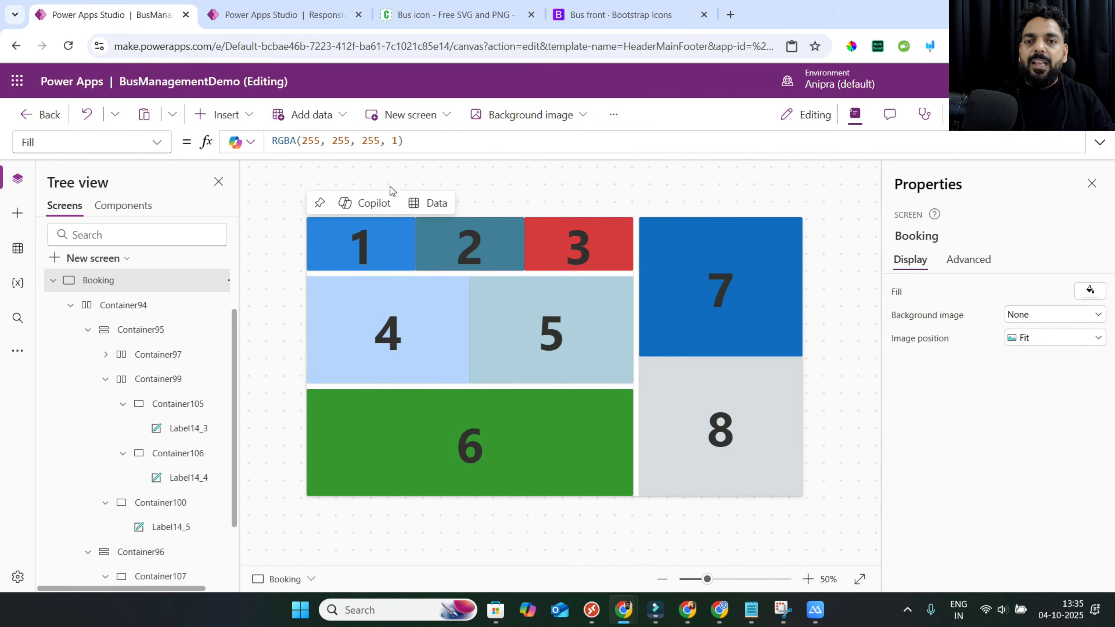
Change the final multiplier in Container97's minimum height formula to 2, giving If(Booking.Size=1,(Parent.Height*1/5)*2).
{"action": "left_click", "coordinate": [181, 379]}
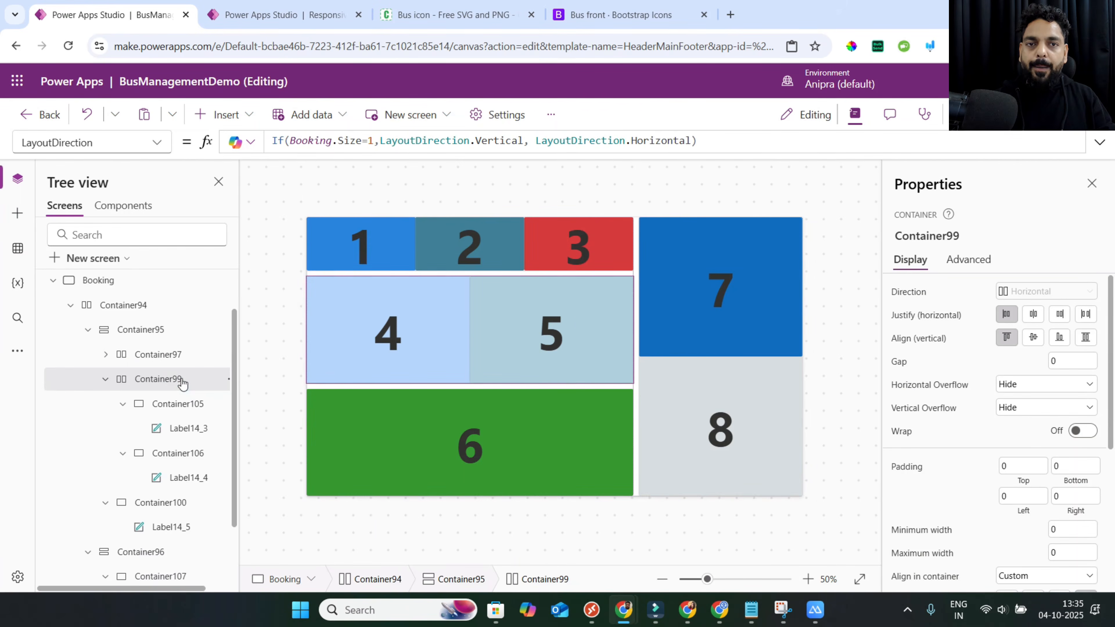
{"action": "scroll", "coordinate": [987, 453], "scroll_direction": "down", "scroll_amount": 3}
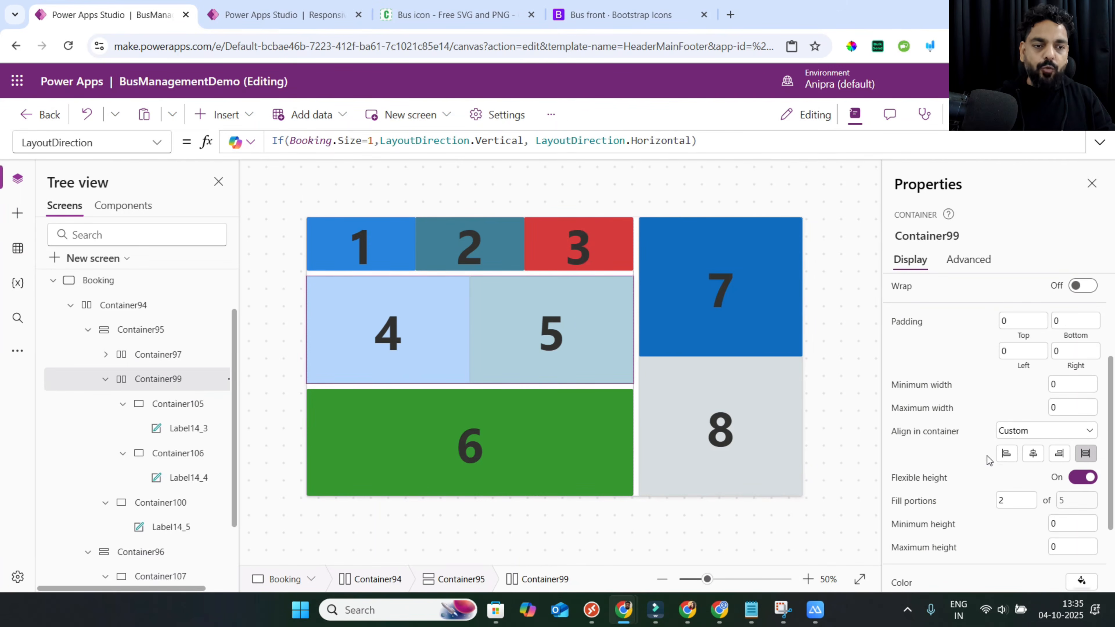
{"action": "left_click", "coordinate": [154, 355]}
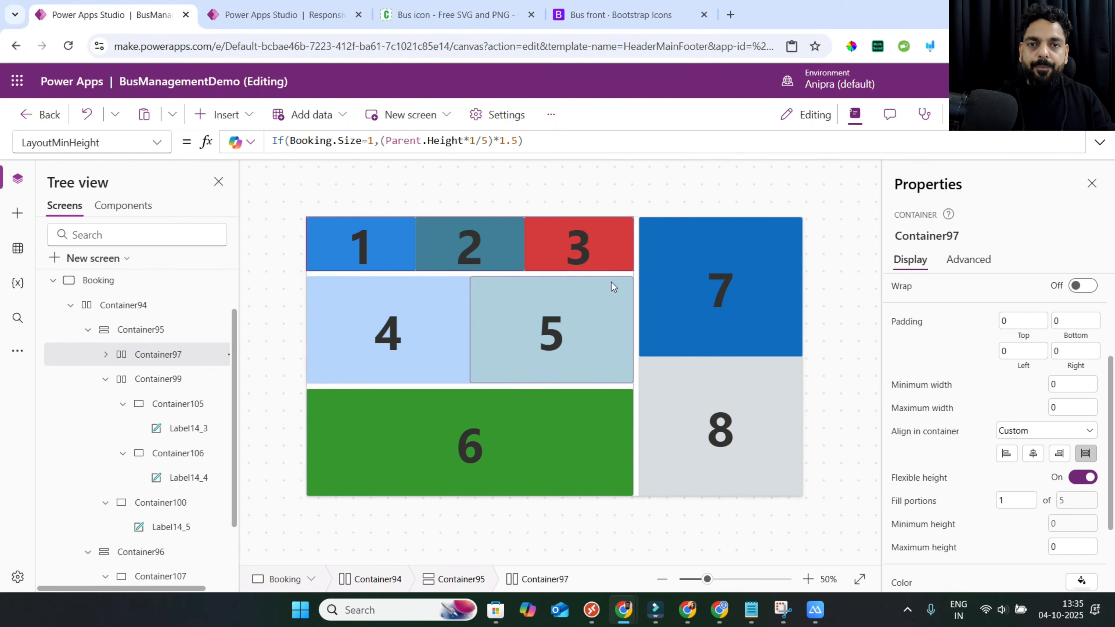
{"action": "left_click", "coordinate": [511, 141]}
{"action": "type", "text": "2"}
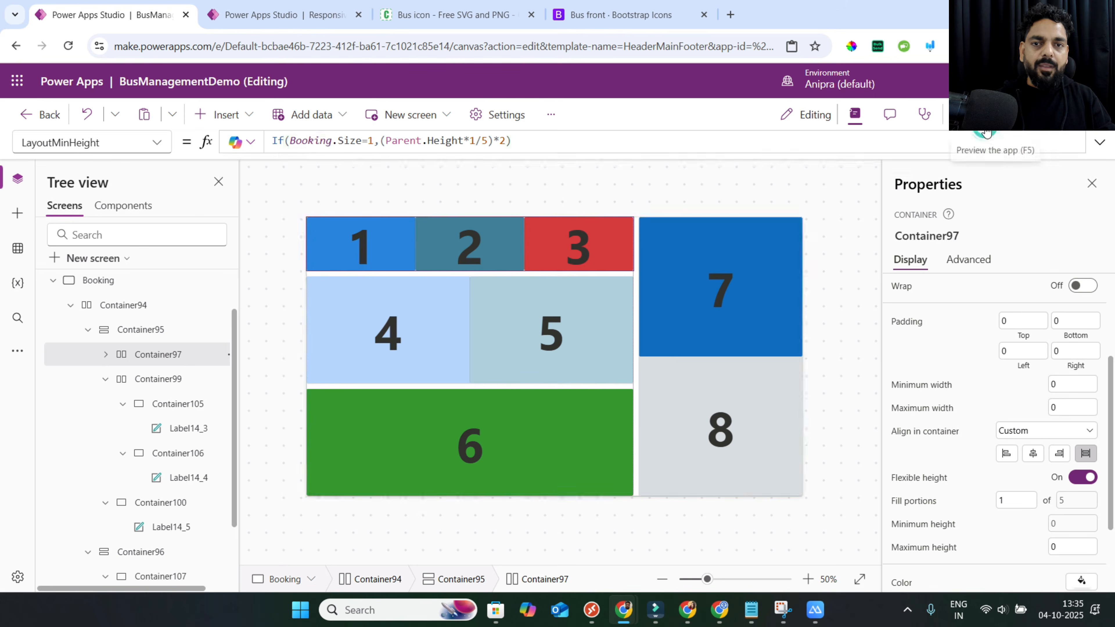
Preview the Booking screen in the phone layout to check the enlarged row with boxes 1 to 3.
{"action": "left_click", "coordinate": [983, 127]}
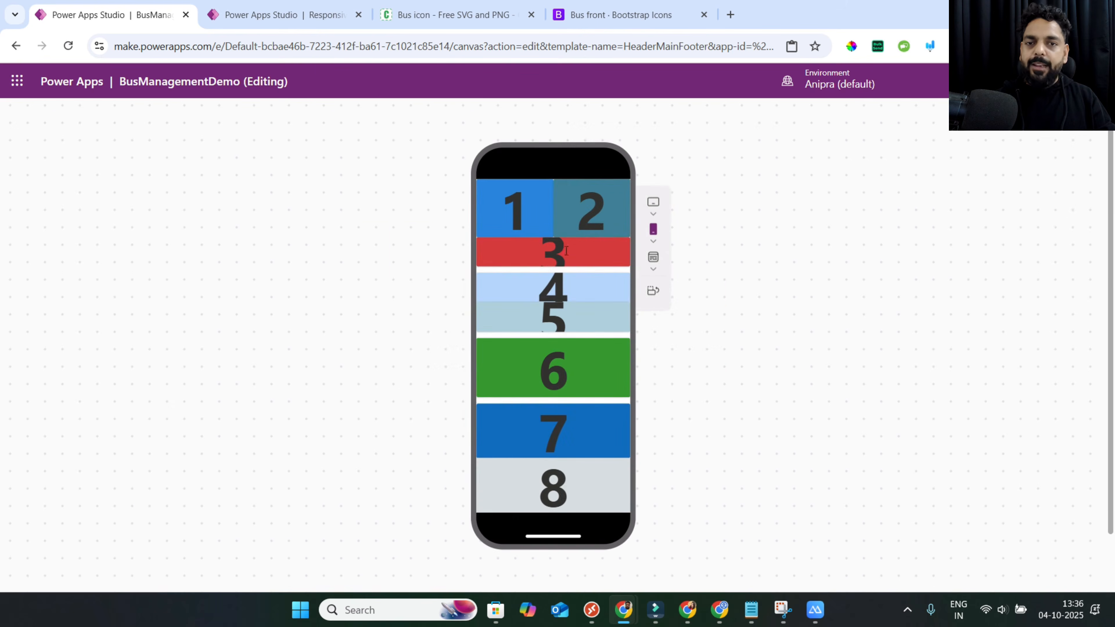
{"action": "left_click", "coordinate": [1087, 131]}
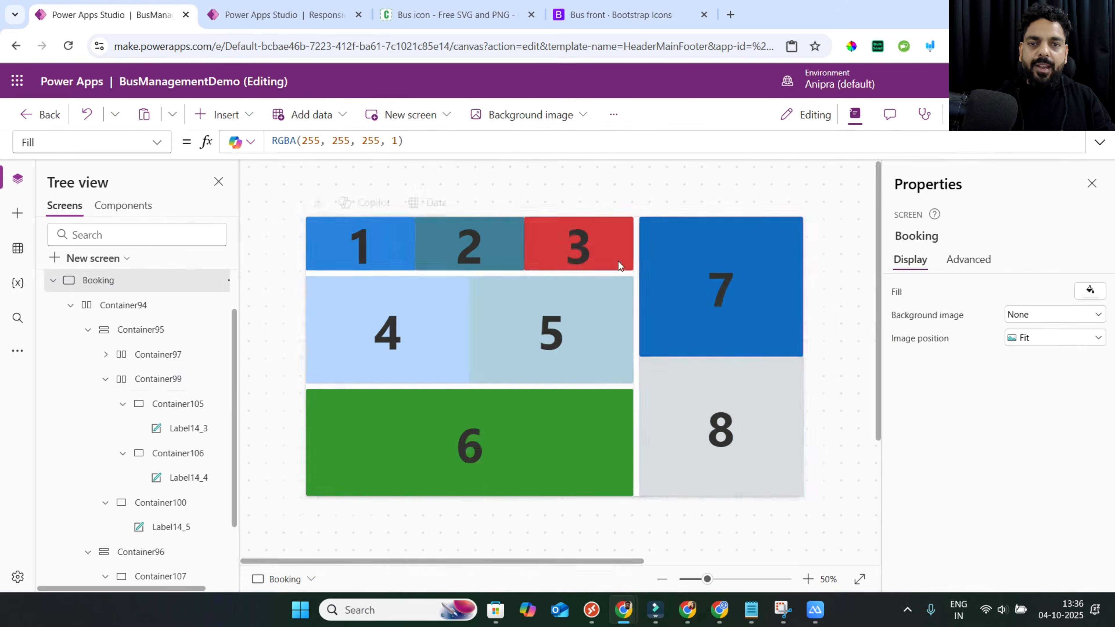
Copy Container97's minimum height formula, If(Booking.Size=1,(Parent.Height*1/5)*2), into Container99's minimum height.
{"action": "left_click", "coordinate": [156, 381]}
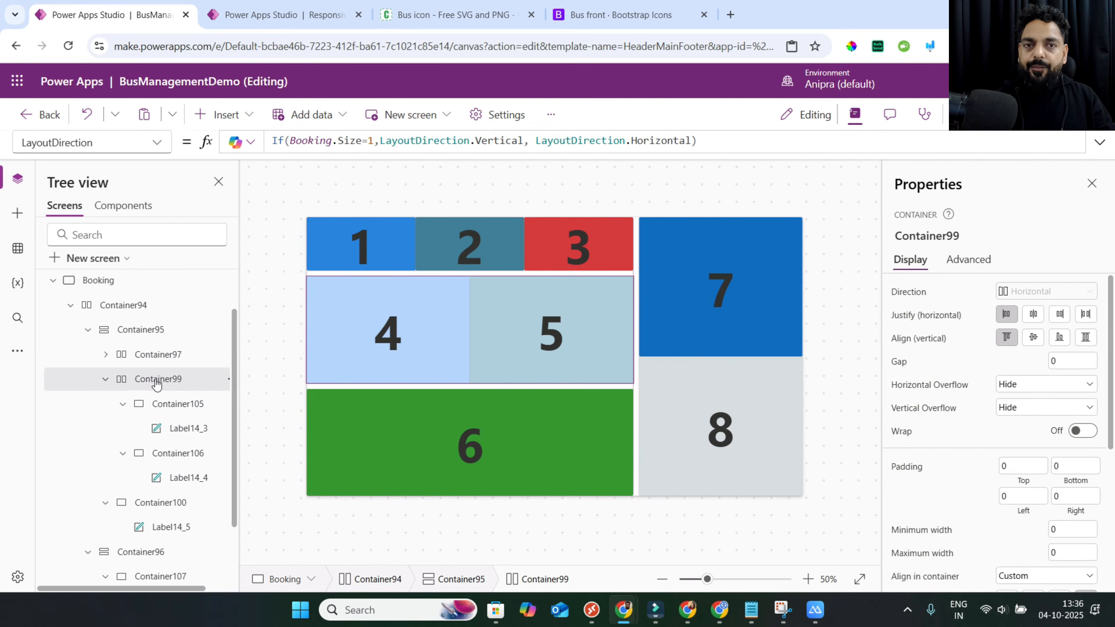
{"action": "left_click", "coordinate": [108, 381]}
{"action": "left_click", "coordinate": [151, 375]}
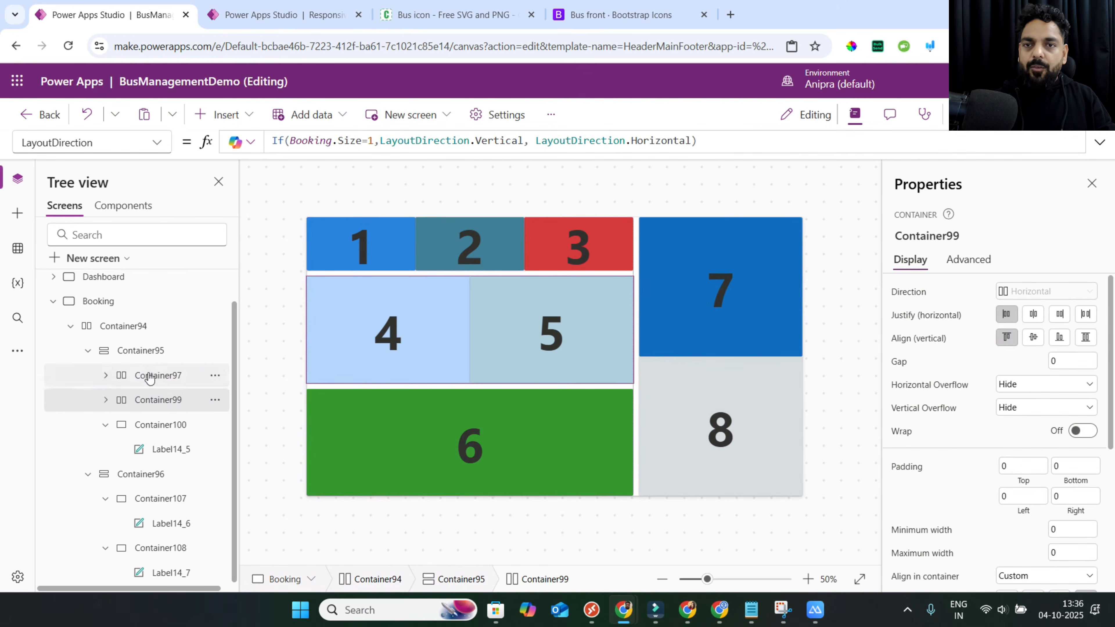
{"action": "left_click", "coordinate": [543, 143]}
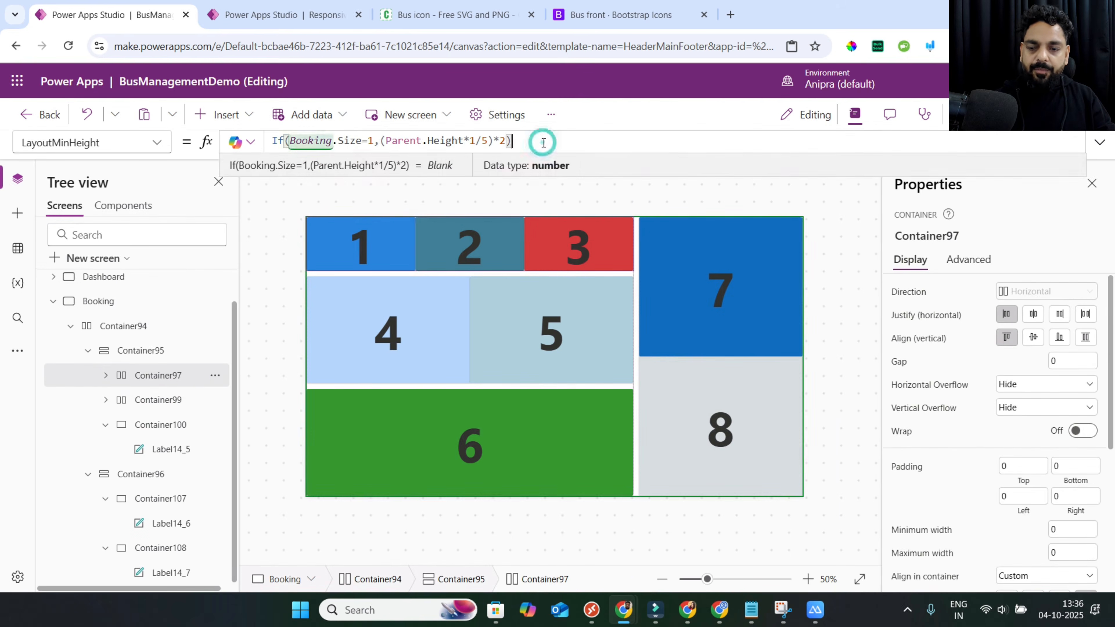
{"action": "key", "text": "ctrl+a"}
{"action": "left_click", "coordinate": [151, 398]}
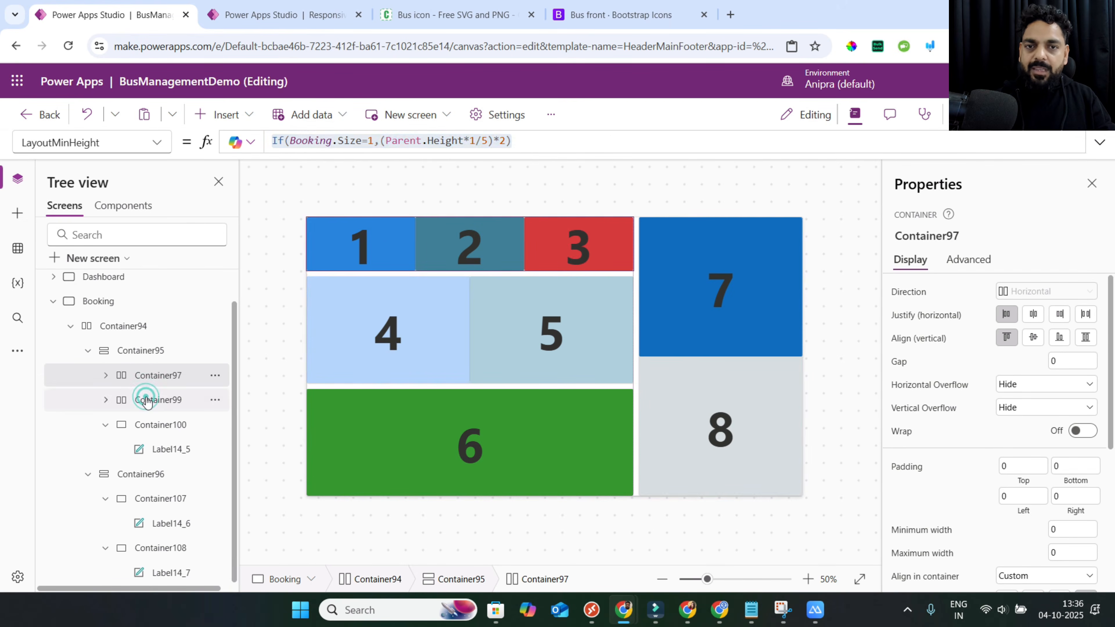
{"action": "scroll", "coordinate": [956, 430], "scroll_direction": "down", "scroll_amount": 5}
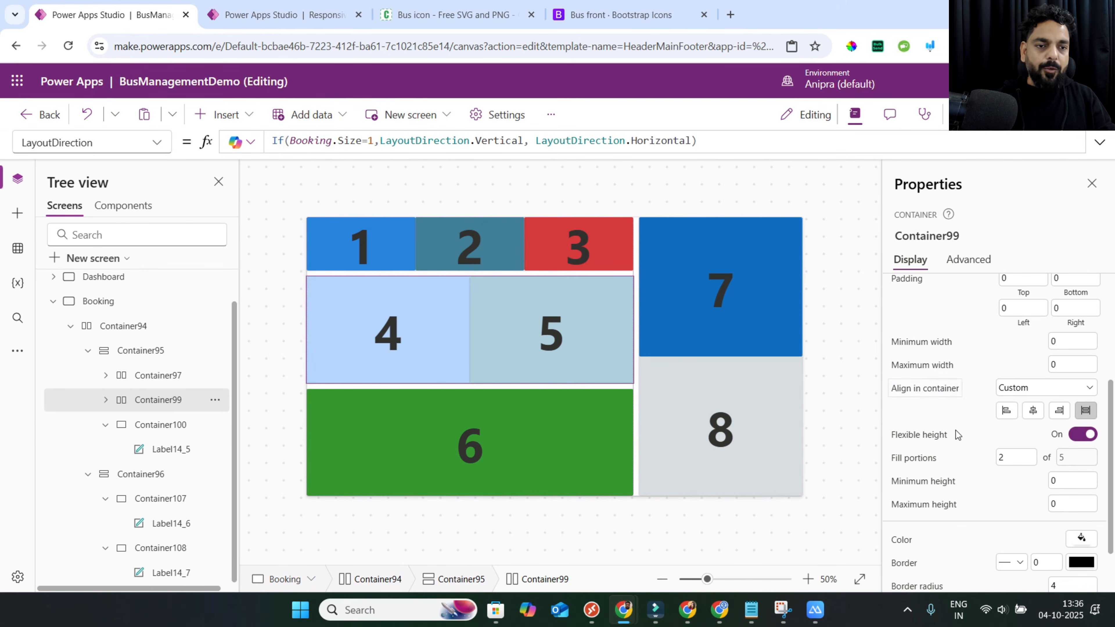
{"action": "left_click", "coordinate": [938, 480]}
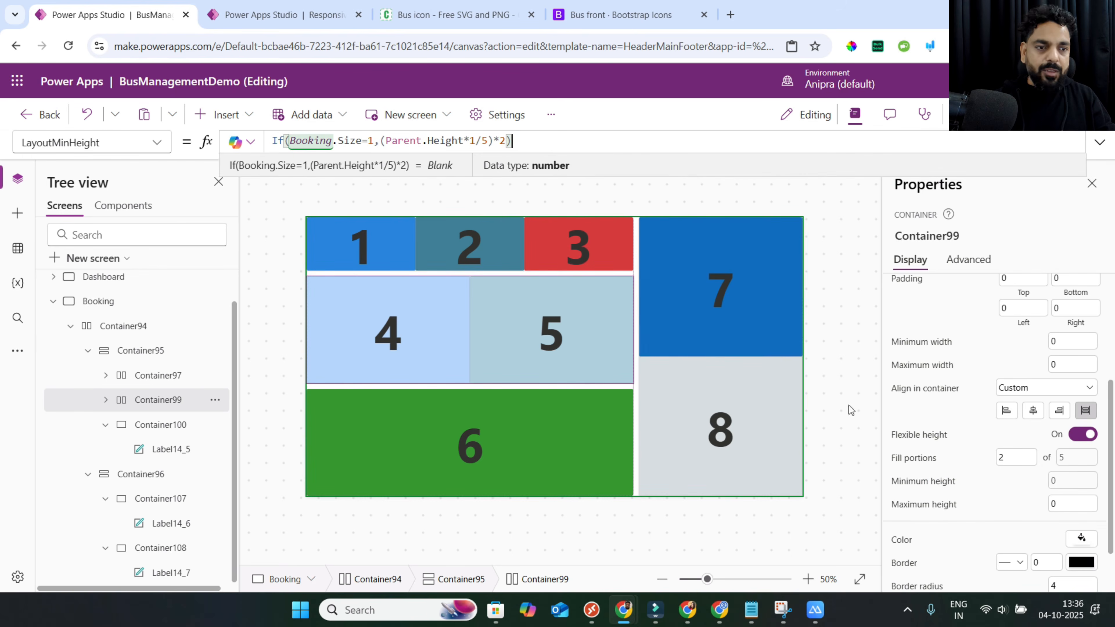
Change the fraction in Container99's minimum height formula to 2/5, giving If(Booking.Size=1,(Parent.Height*2/5)*2).
{"action": "left_click", "coordinate": [476, 140]}
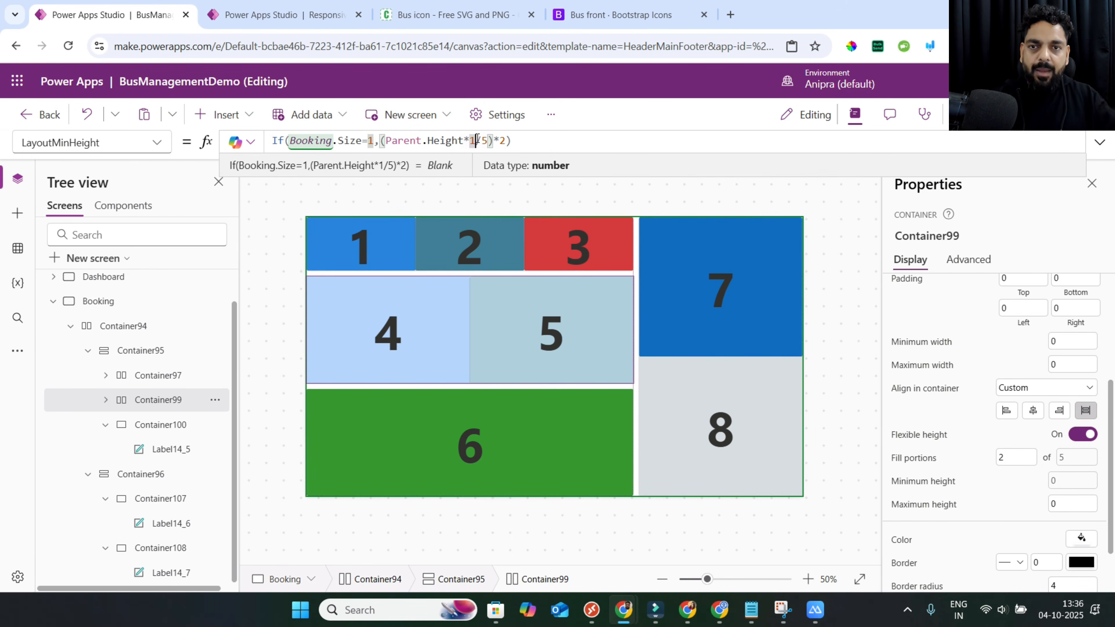
{"action": "key", "text": "BackSpace"}
{"action": "type", "text": "2"}
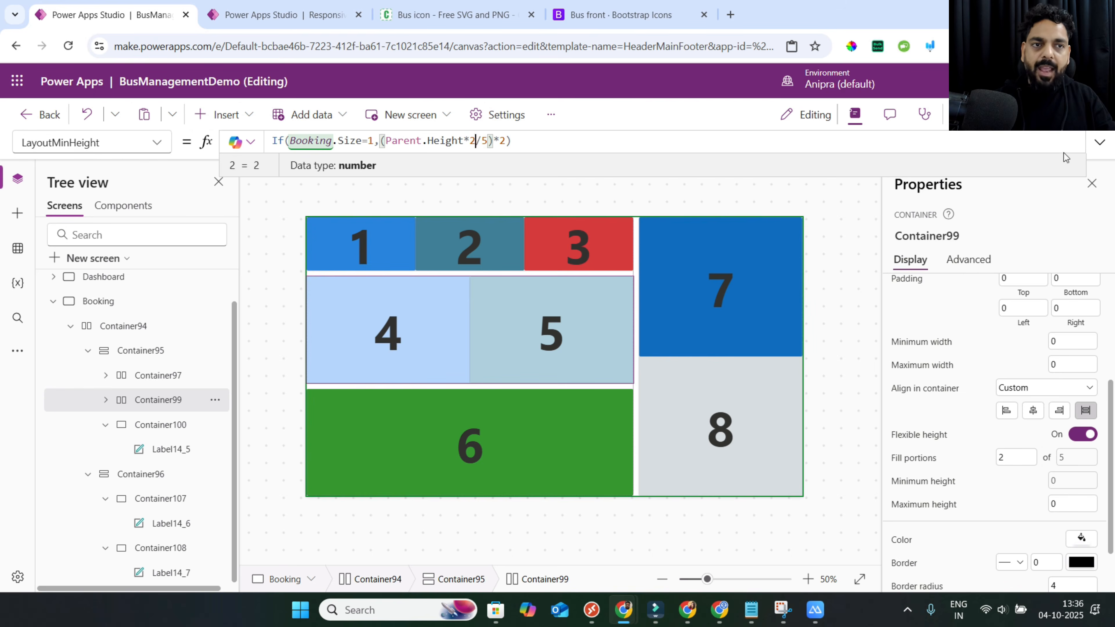
Preview the Booking screen in the phone layout to check how boxes 4, 5 and 6 fit.
{"action": "key", "text": "F5"}
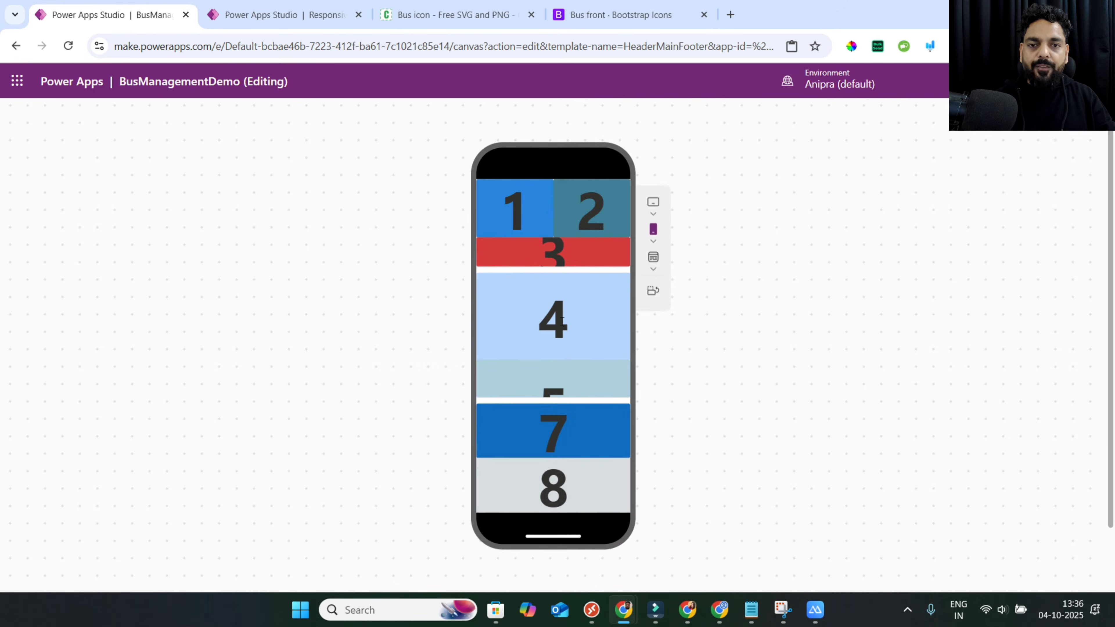
{"action": "scroll", "coordinate": [571, 354], "scroll_direction": "down", "scroll_amount": 2}
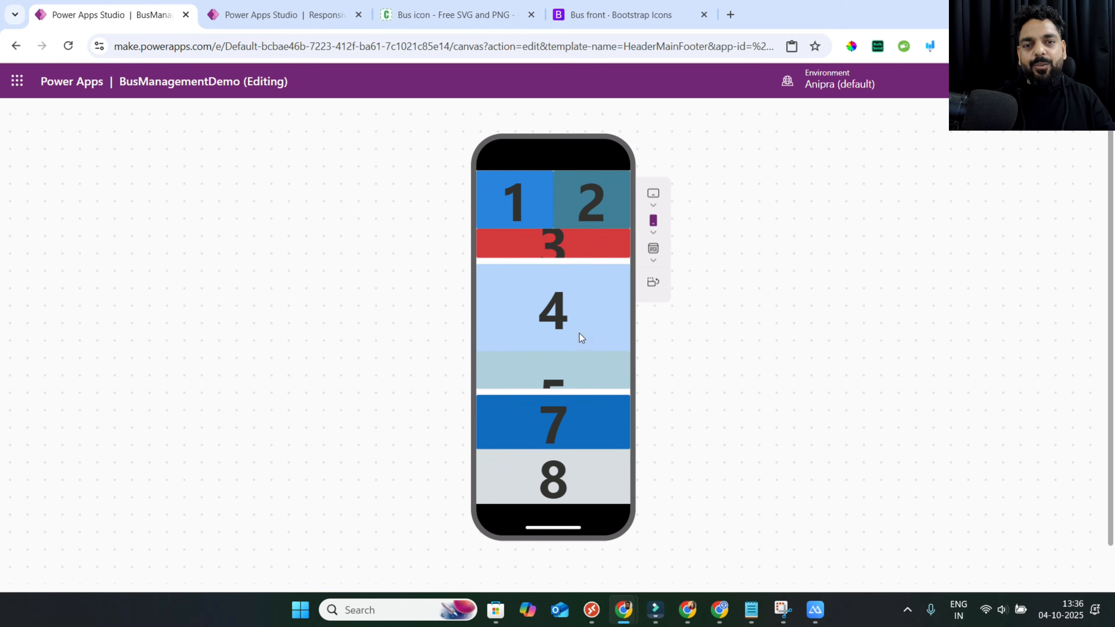
{"action": "scroll", "coordinate": [579, 333], "scroll_direction": "down", "scroll_amount": 1}
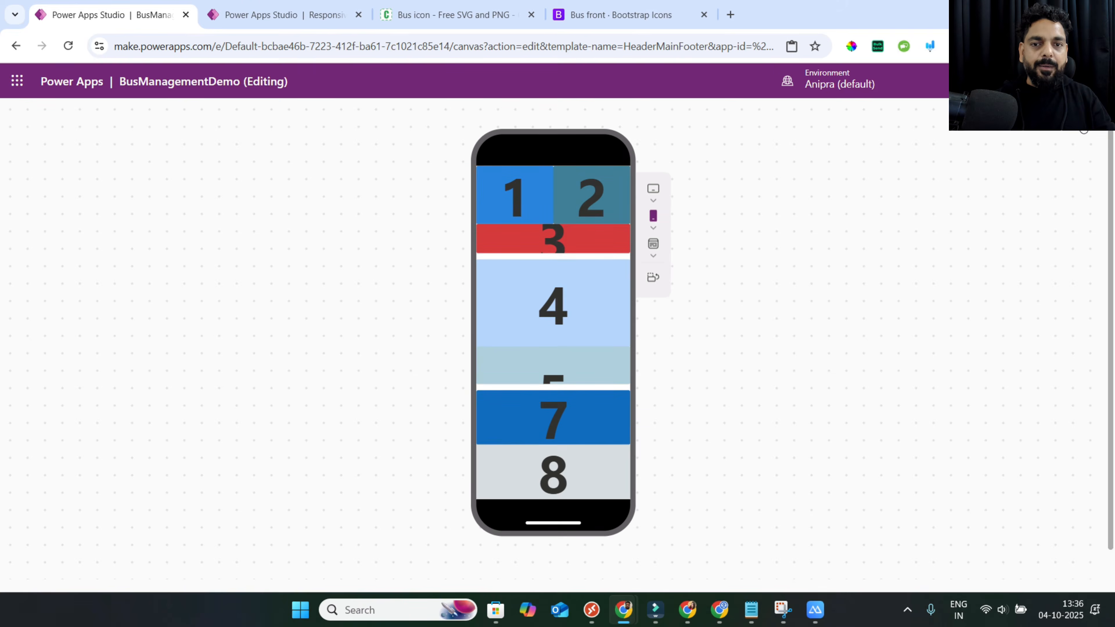
{"action": "key", "text": "Escape"}
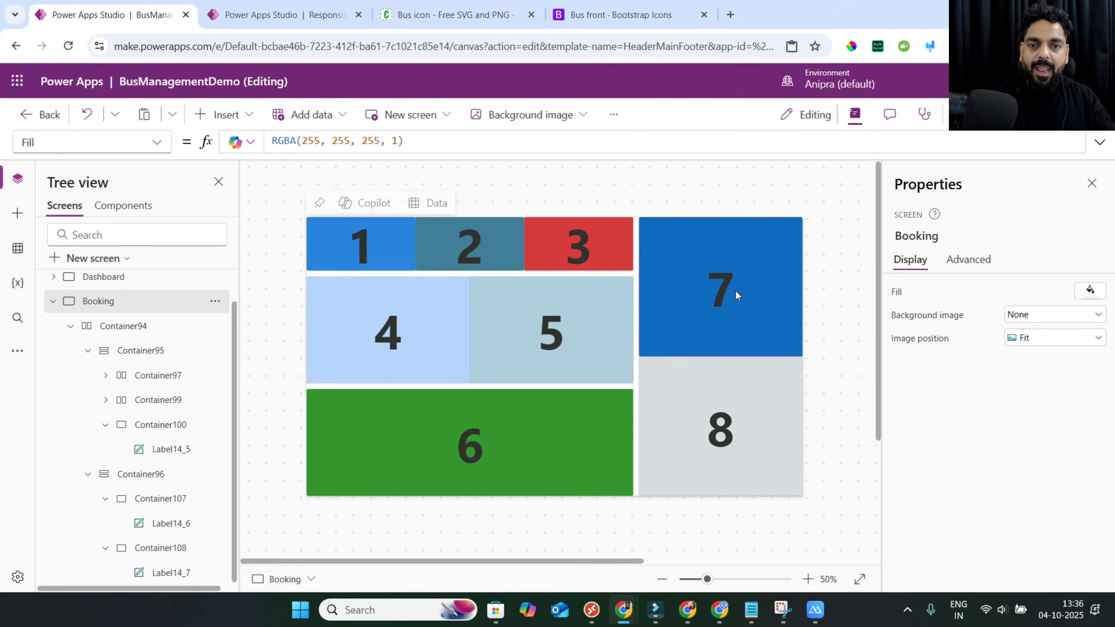
Set Container95's vertical overflow to Scroll.
{"action": "left_click", "coordinate": [154, 402]}
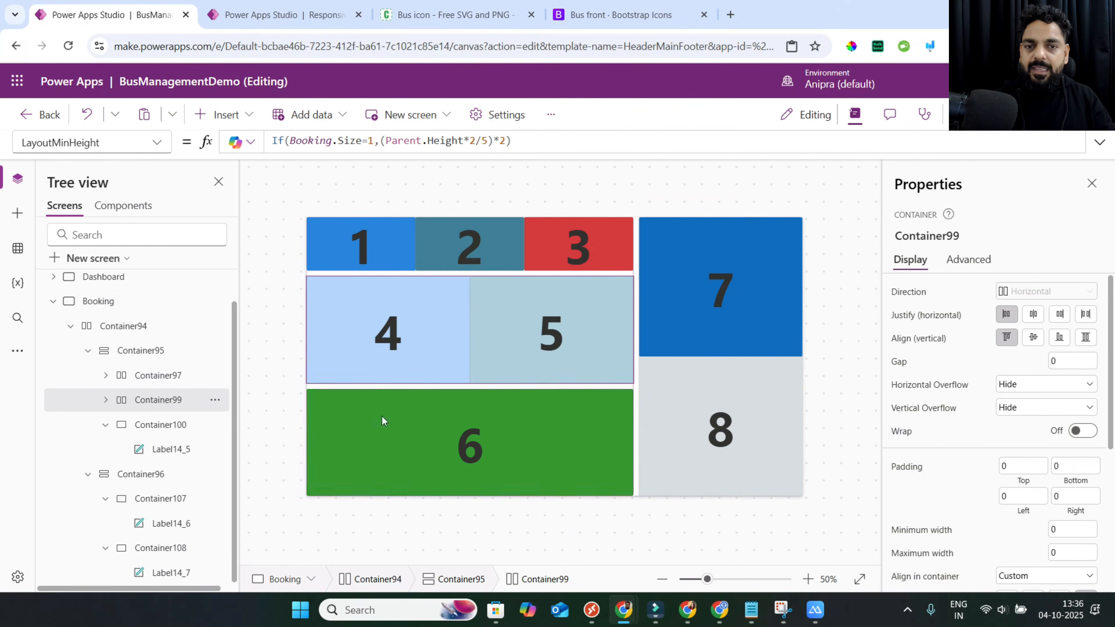
{"action": "left_click", "coordinate": [169, 355]}
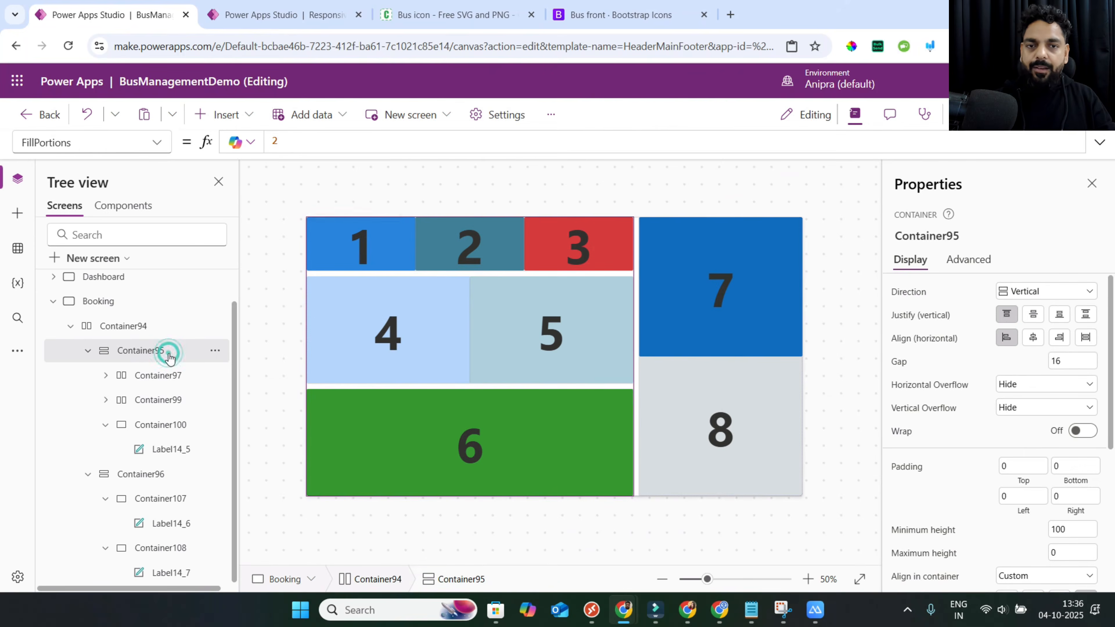
{"action": "left_click", "coordinate": [1009, 408]}
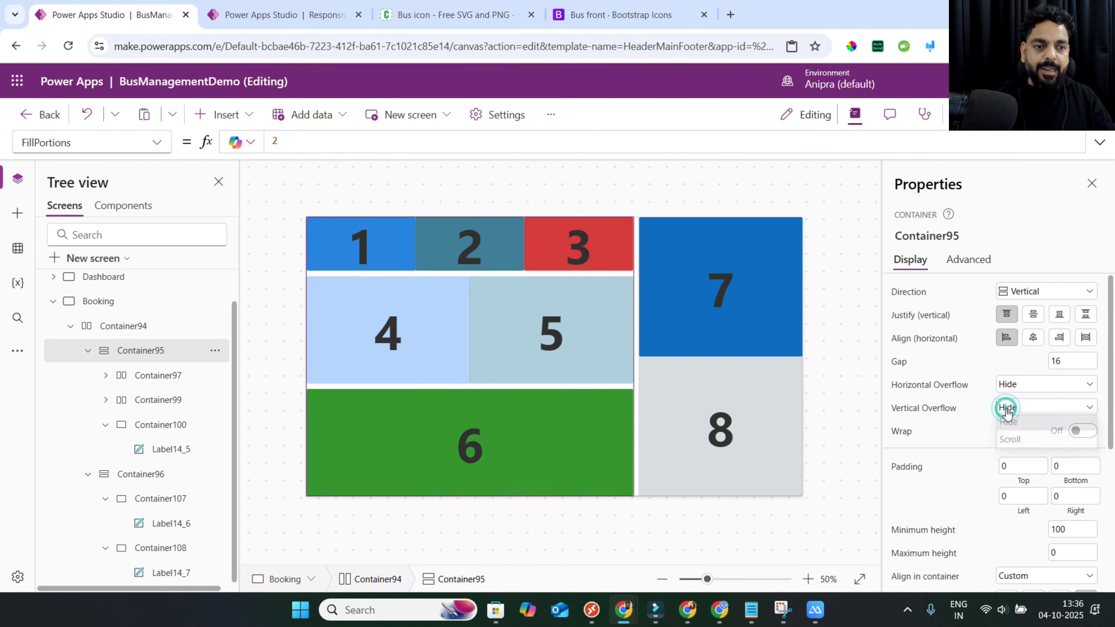
{"action": "left_click", "coordinate": [1012, 444]}
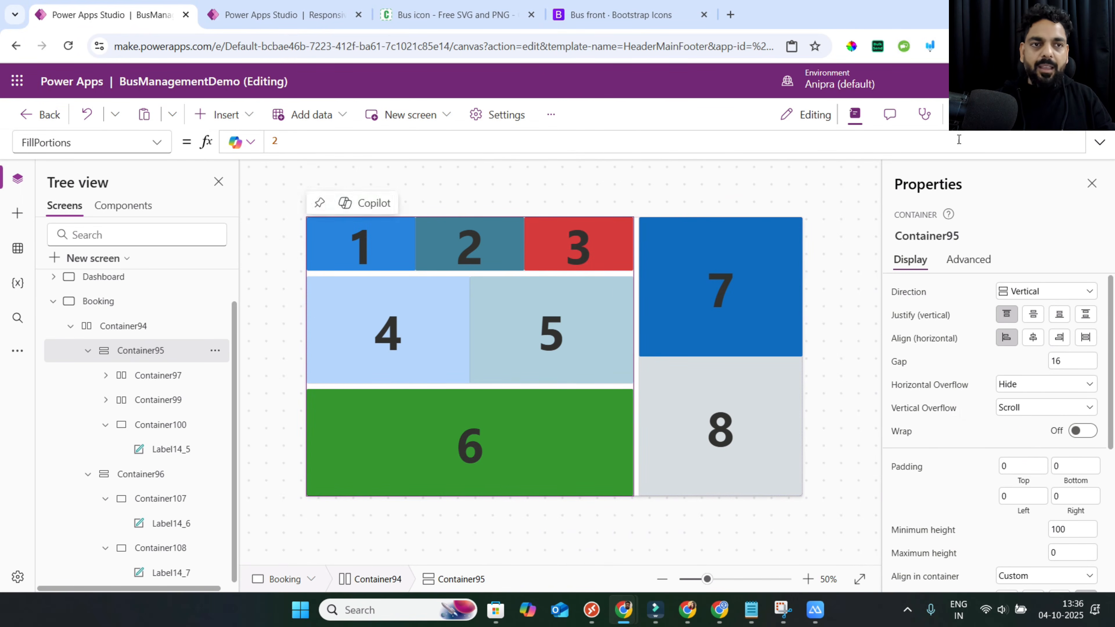
Preview the phone layout and test scrolling through the boxes inside Container95.
{"action": "key", "text": "F5"}
{"action": "scroll", "coordinate": [576, 310], "scroll_direction": "down", "scroll_amount": 2}
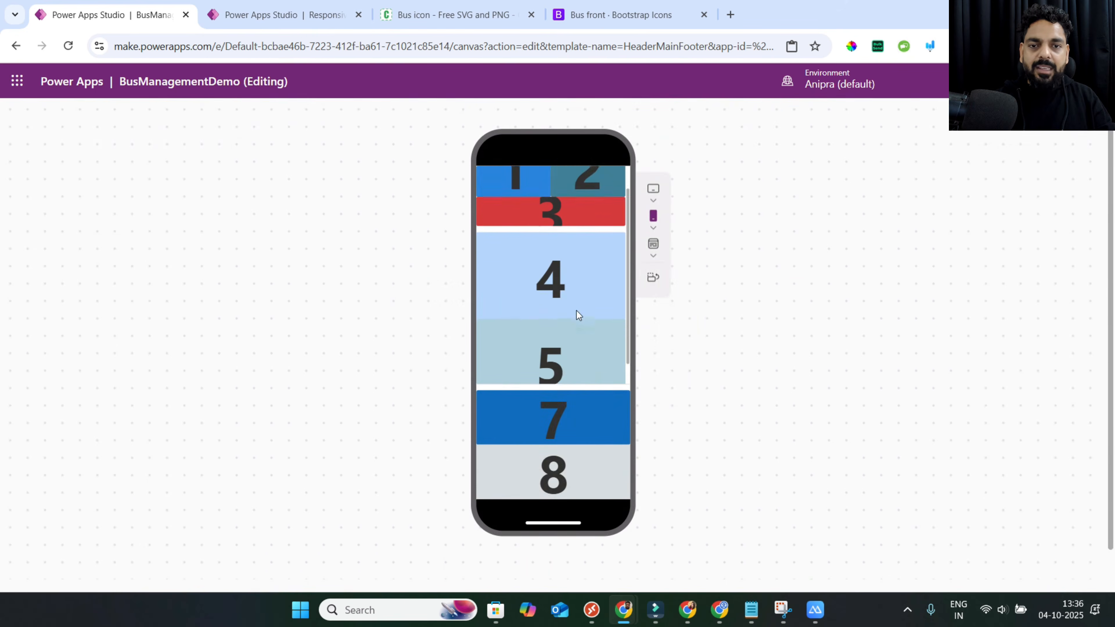
{"action": "scroll", "coordinate": [577, 311], "scroll_direction": "up", "scroll_amount": 2}
{"action": "scroll", "coordinate": [577, 311], "scroll_direction": "down", "scroll_amount": 2}
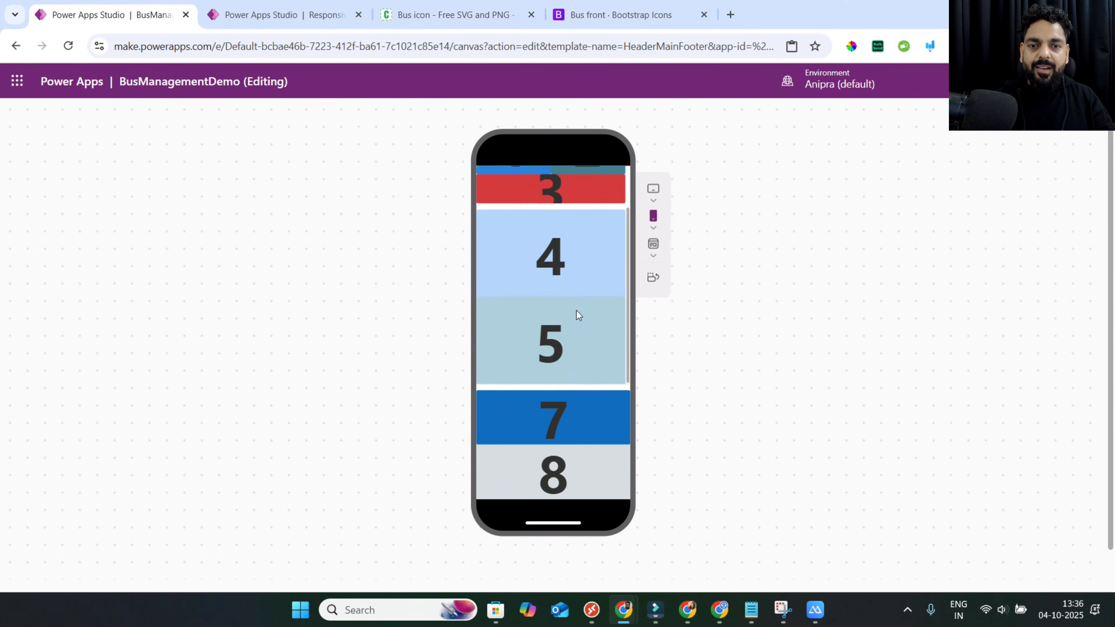
{"action": "scroll", "coordinate": [577, 311], "scroll_direction": "up", "scroll_amount": 2}
{"action": "scroll", "coordinate": [577, 310], "scroll_direction": "down", "scroll_amount": 2}
{"action": "scroll", "coordinate": [576, 310], "scroll_direction": "up", "scroll_amount": 2}
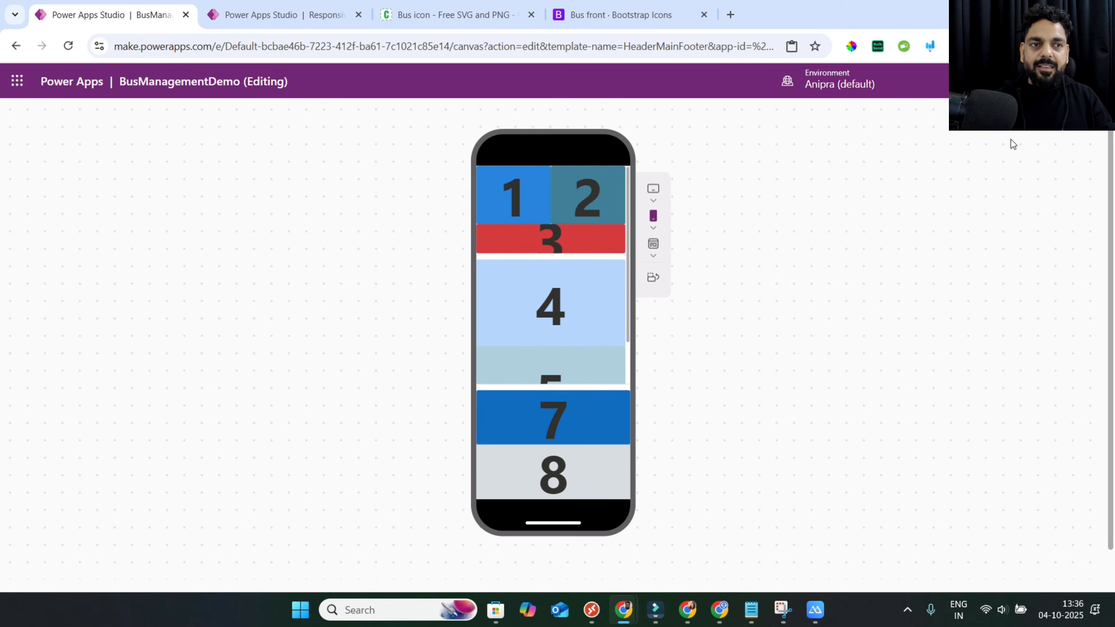
{"action": "key", "text": "Escape"}
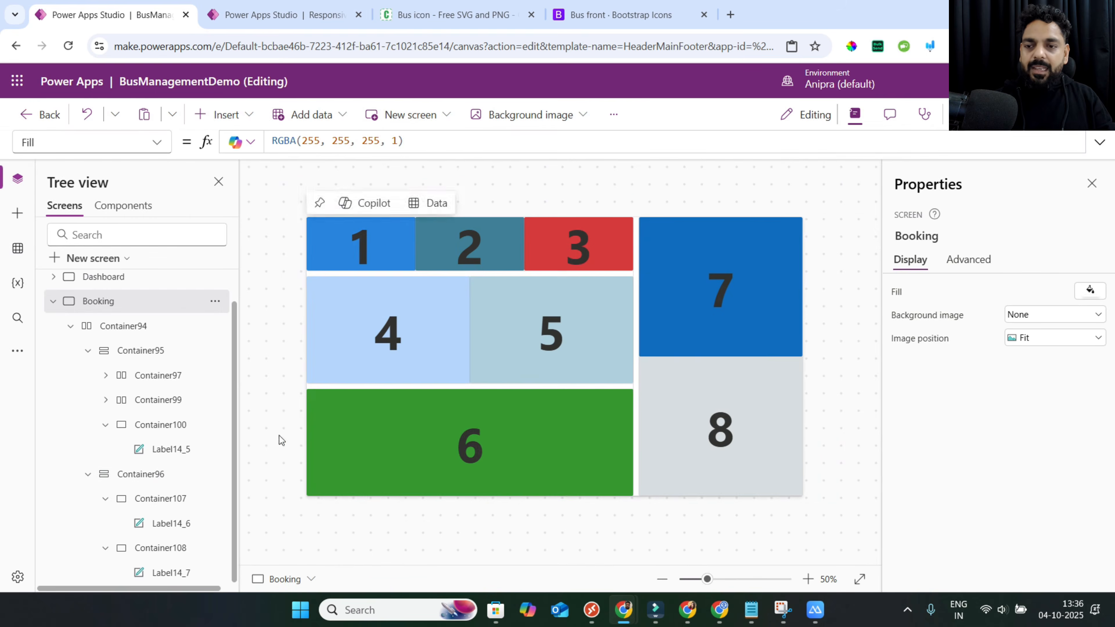
Set Container96's minimum height to If(Booking.Size=1,(Parent.Height*1/3)*2) and its minimum width to 0.
{"action": "left_click", "coordinate": [165, 474]}
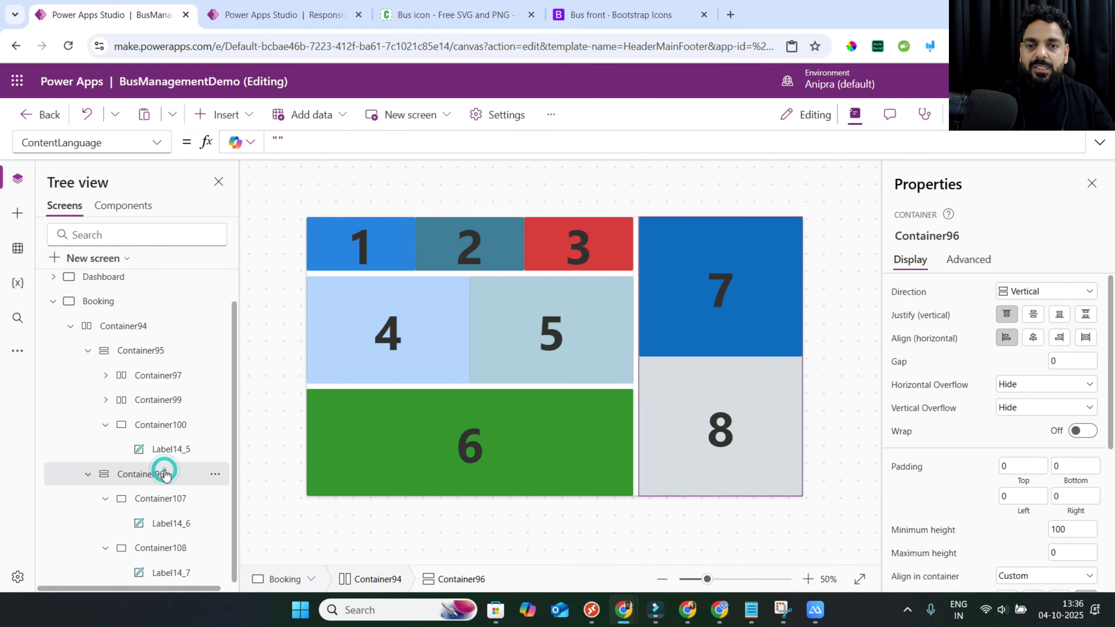
{"action": "scroll", "coordinate": [1001, 431], "scroll_direction": "down", "scroll_amount": 5}
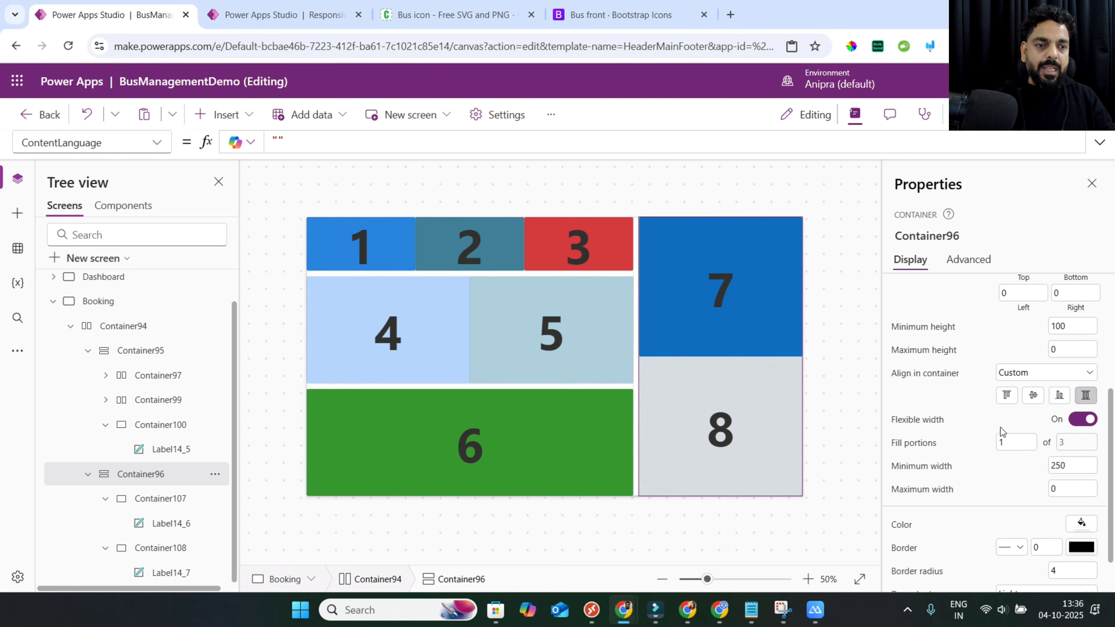
{"action": "left_click", "coordinate": [942, 332]}
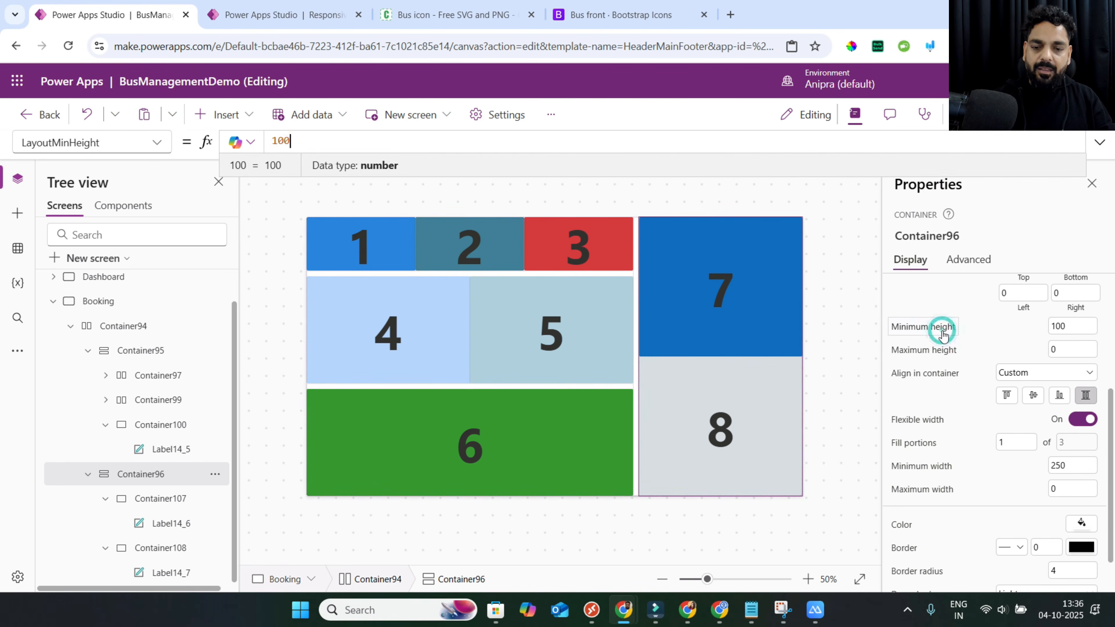
{"action": "type", "text": "If(Booking.Size=1,(Parent.Height*1/5)*2)"}
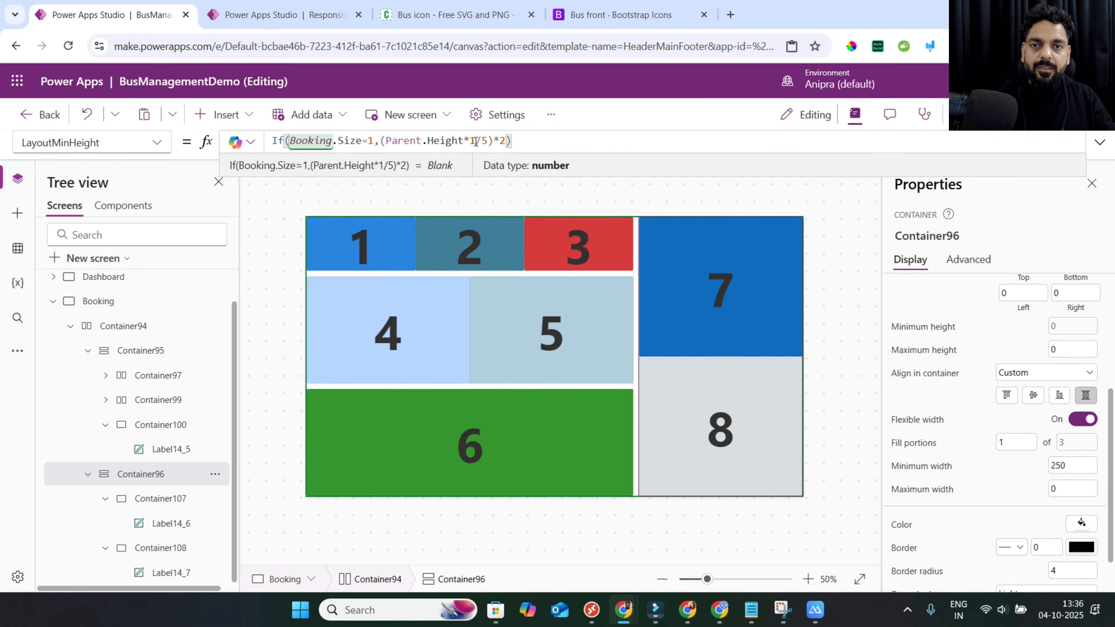
{"action": "double_click", "coordinate": [485, 142]}
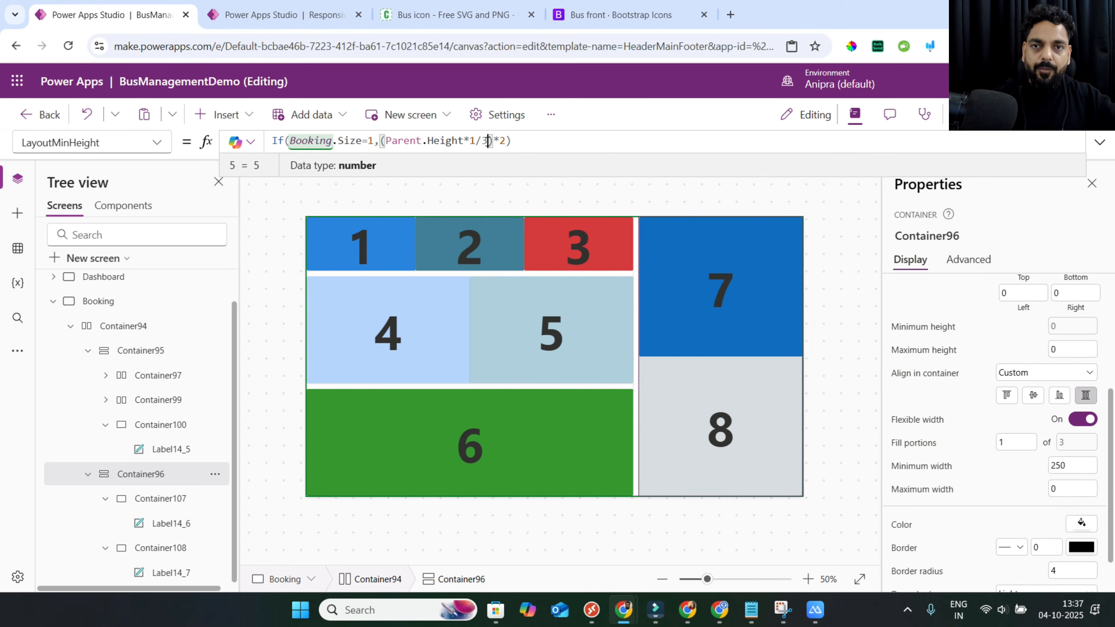
{"action": "type", "text": "3"}
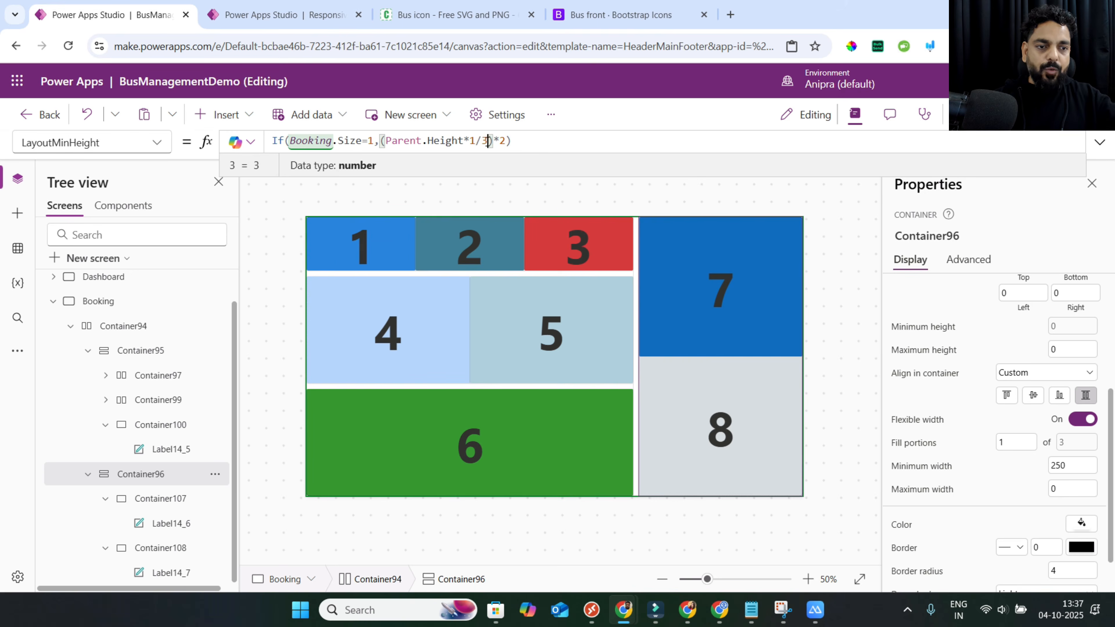
{"action": "left_click", "coordinate": [1071, 466]}
{"action": "type", "text": "0"}
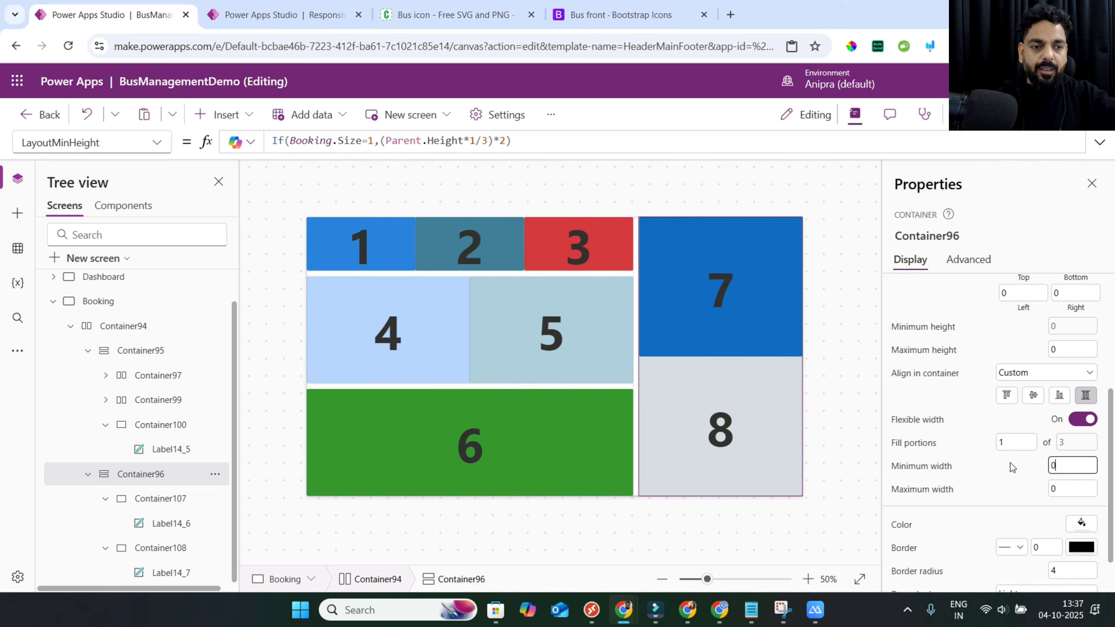
Preview the phone layout to check the heights of boxes 7 and 8 against the scrolling section.
{"action": "left_click", "coordinate": [926, 175]}
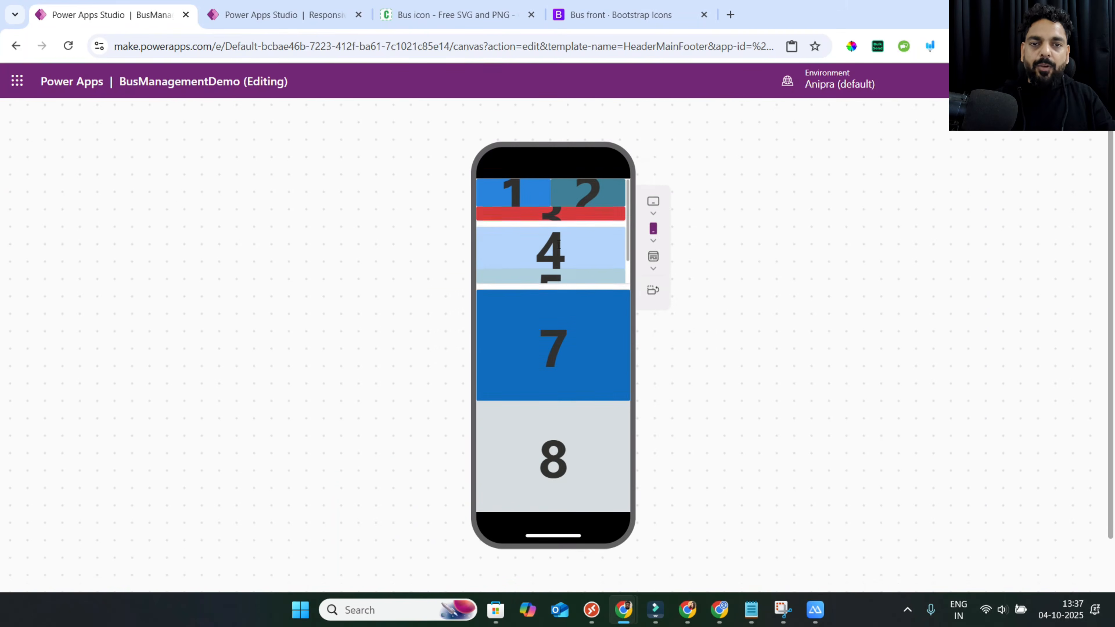
{"action": "scroll", "coordinate": [558, 244], "scroll_direction": "down", "scroll_amount": 2}
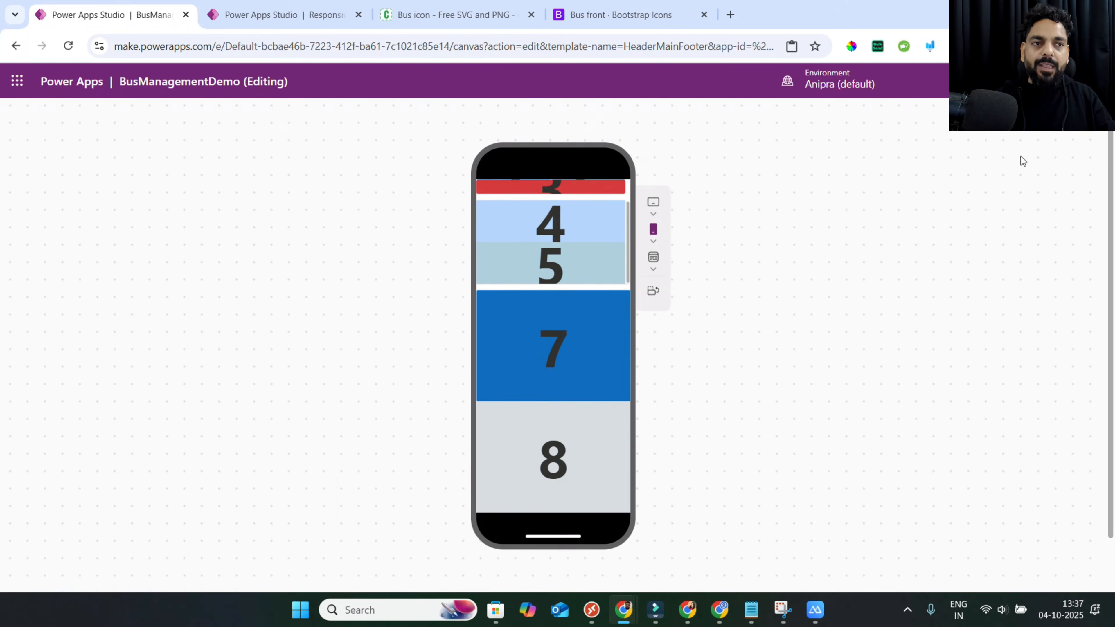
{"action": "left_click", "coordinate": [1083, 133]}
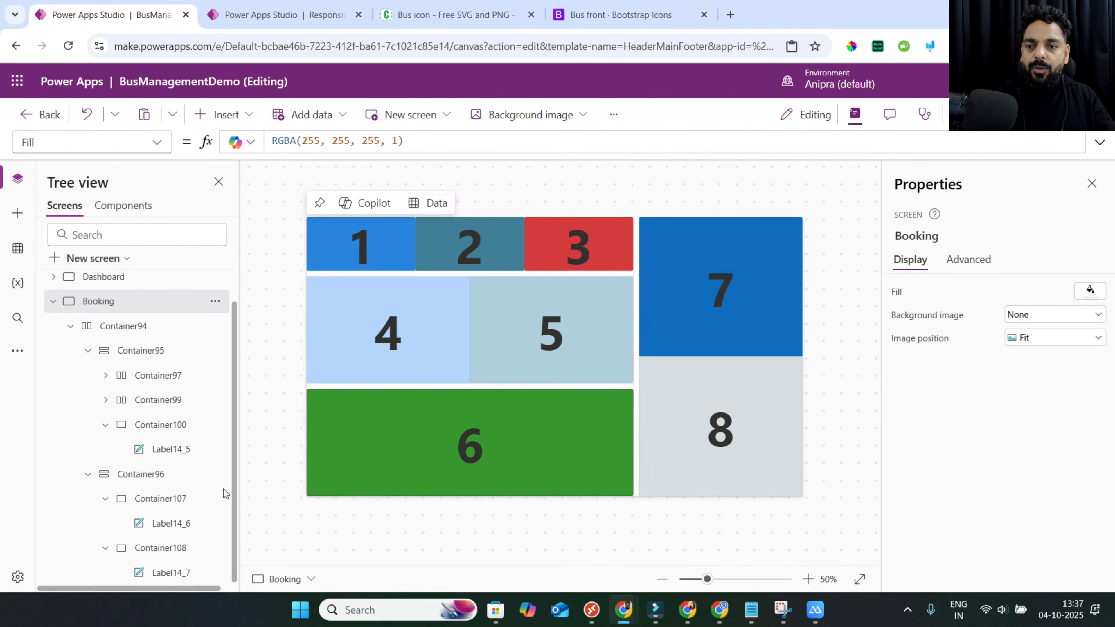
Copy Container96's minimum-height formula into Container95's minimum height.
{"action": "left_click", "coordinate": [149, 475]}
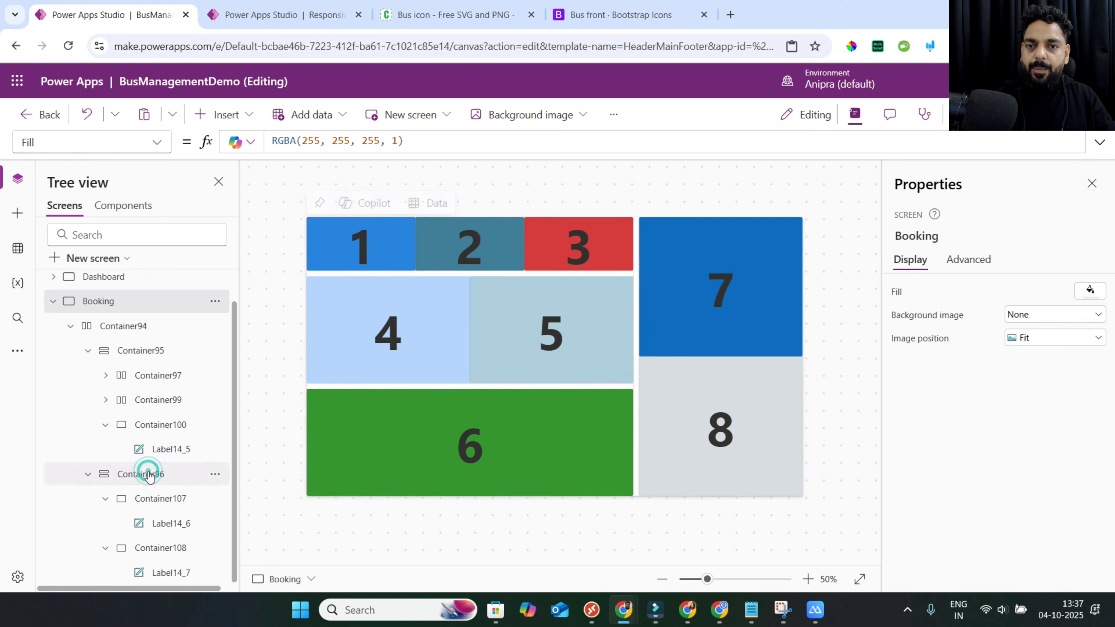
{"action": "left_click", "coordinate": [523, 141]}
{"action": "key", "text": "ctrl+a"}
{"action": "key", "text": "ctrl+c"}
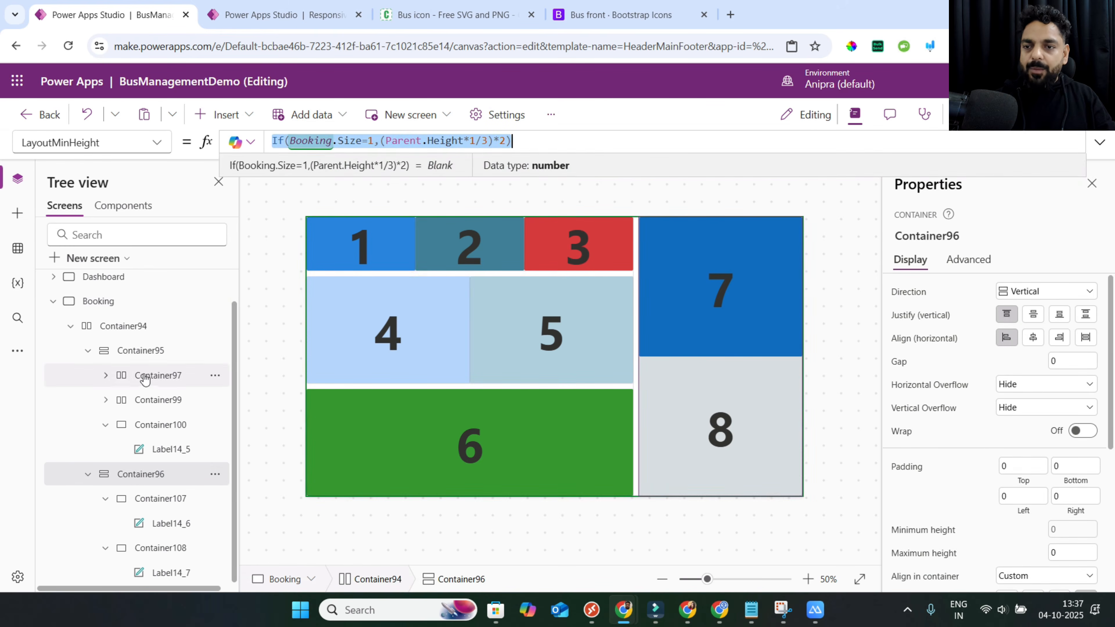
{"action": "left_click", "coordinate": [141, 360]}
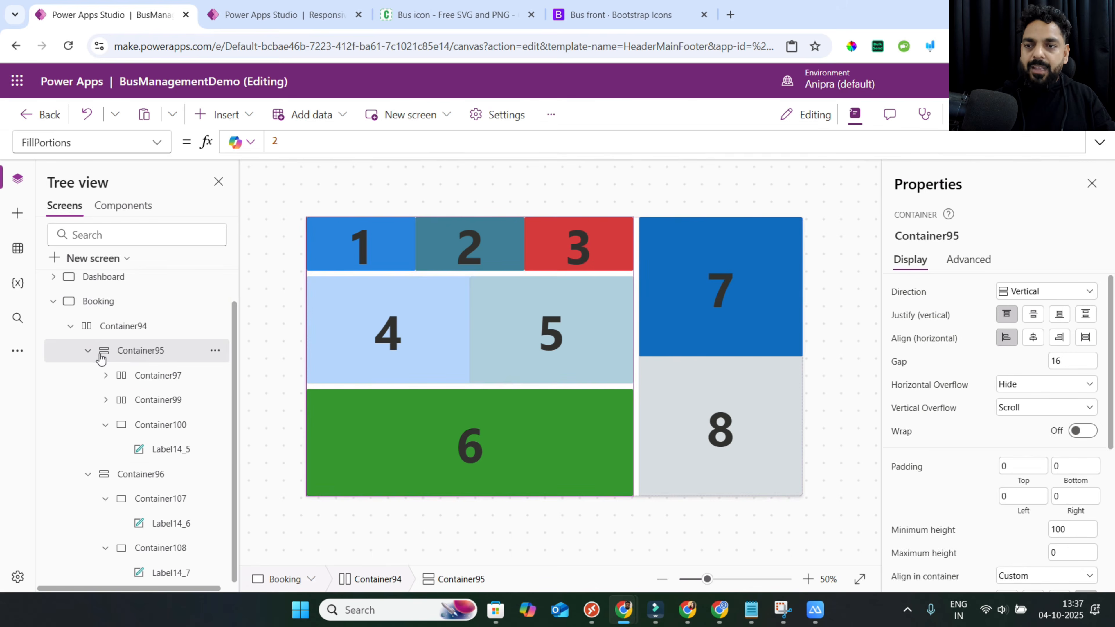
{"action": "left_click", "coordinate": [88, 351]}
{"action": "left_click", "coordinate": [90, 400]}
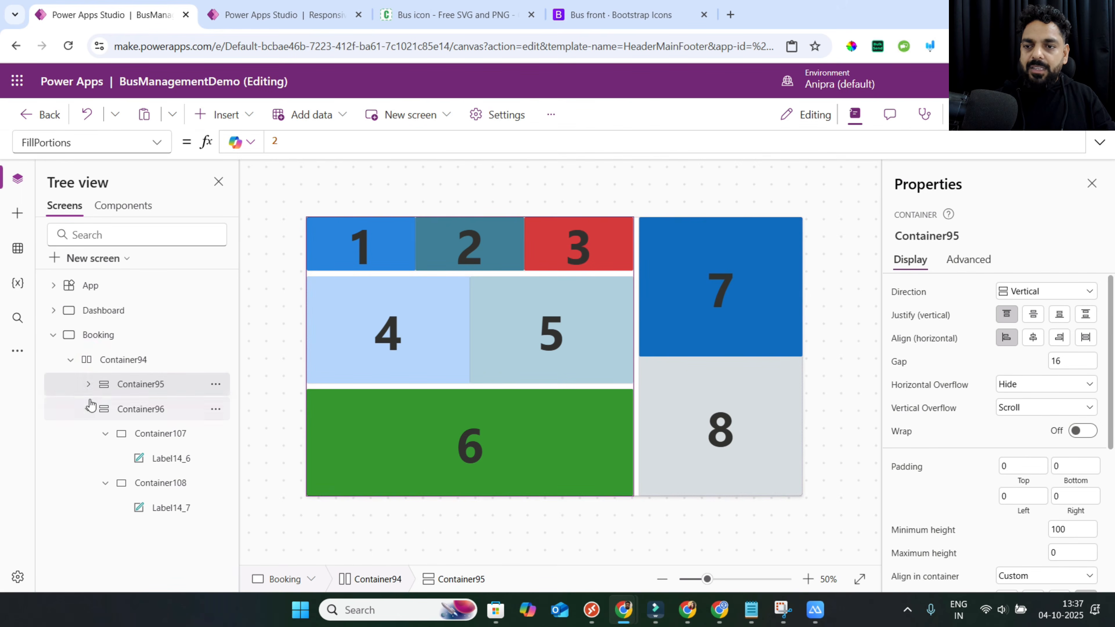
{"action": "left_click", "coordinate": [125, 388]}
{"action": "scroll", "coordinate": [961, 473], "scroll_direction": "down", "scroll_amount": 4}
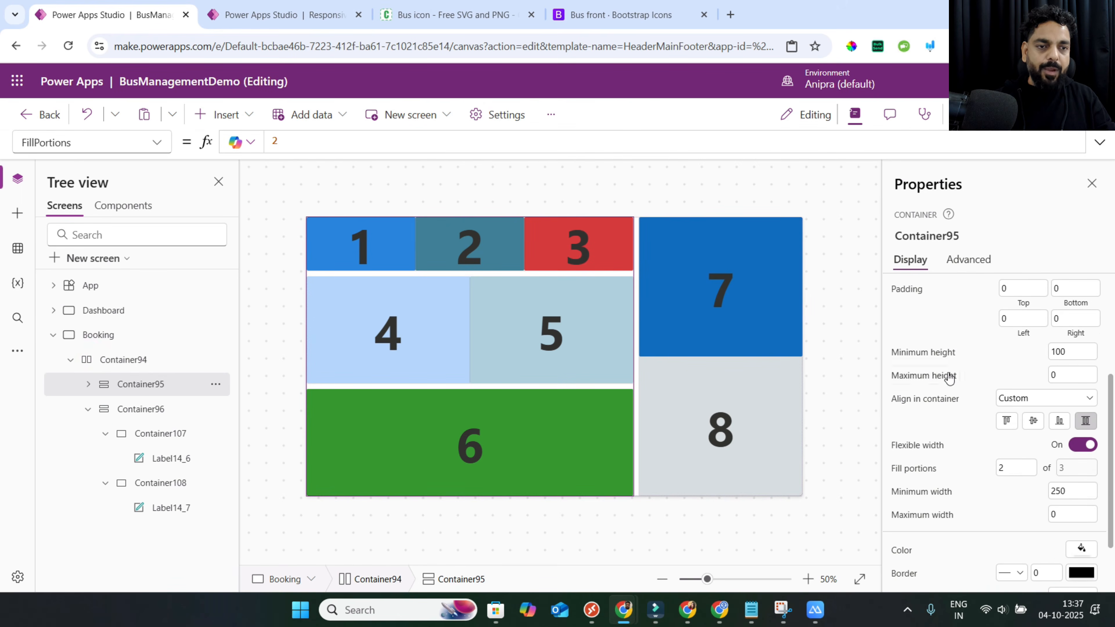
{"action": "left_click", "coordinate": [943, 357]}
{"action": "key", "text": "ctrl+a"}
{"action": "key", "text": "ctrl+v"}
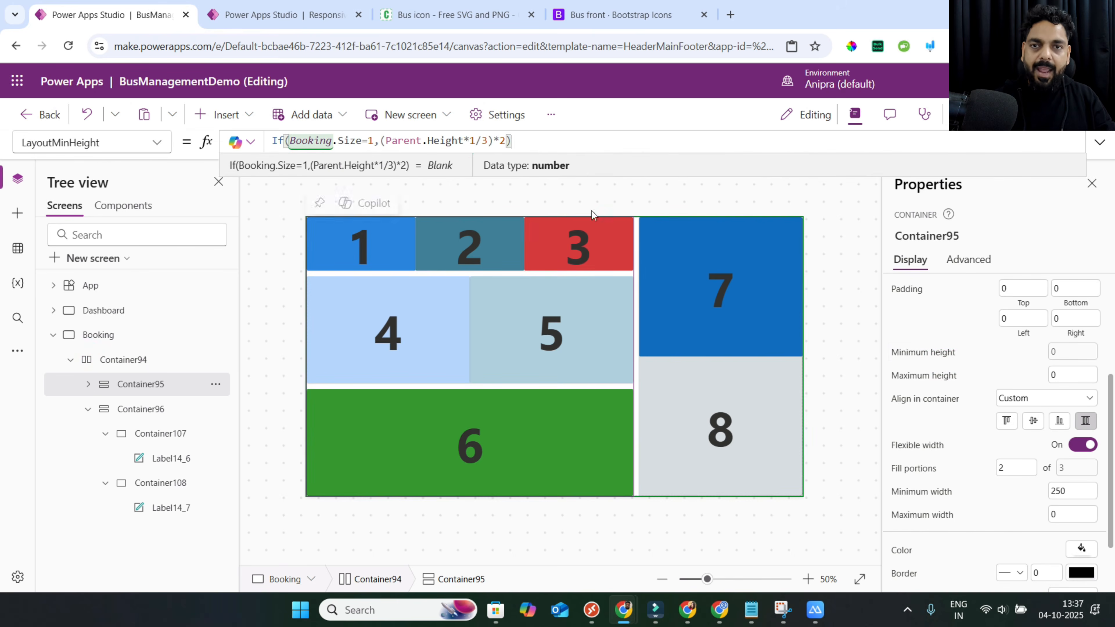
Change Container95's minimum height to If(Booking.Size=1,(Parent.Height*2/3)*2) and set its minimum width to 0.
{"action": "left_click", "coordinate": [478, 141]}
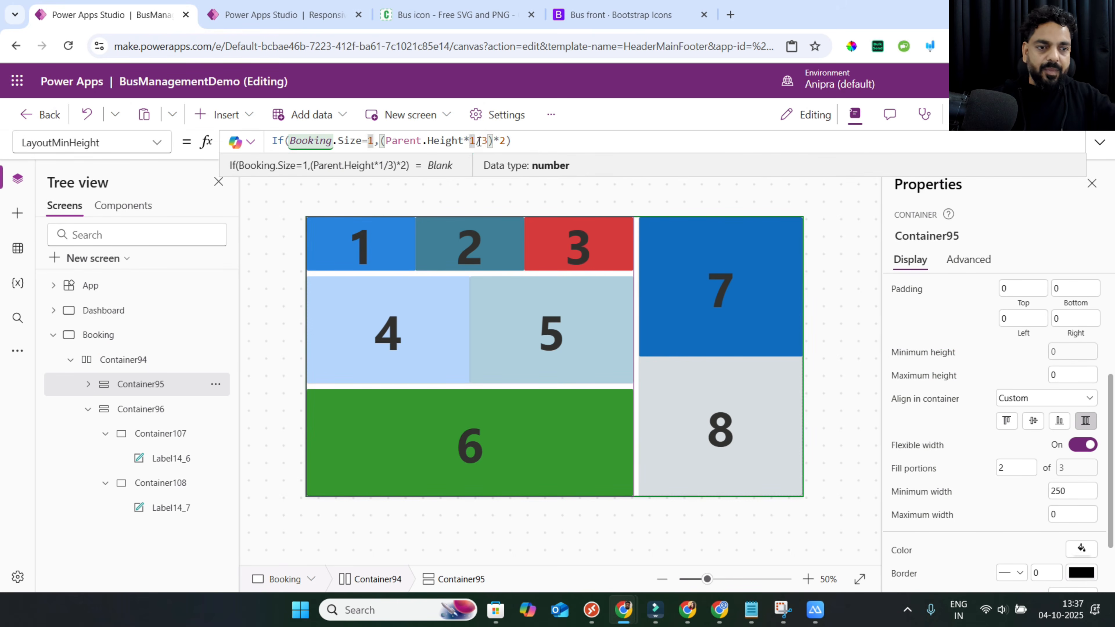
{"action": "key", "text": "BackSpace"}
{"action": "type", "text": "2"}
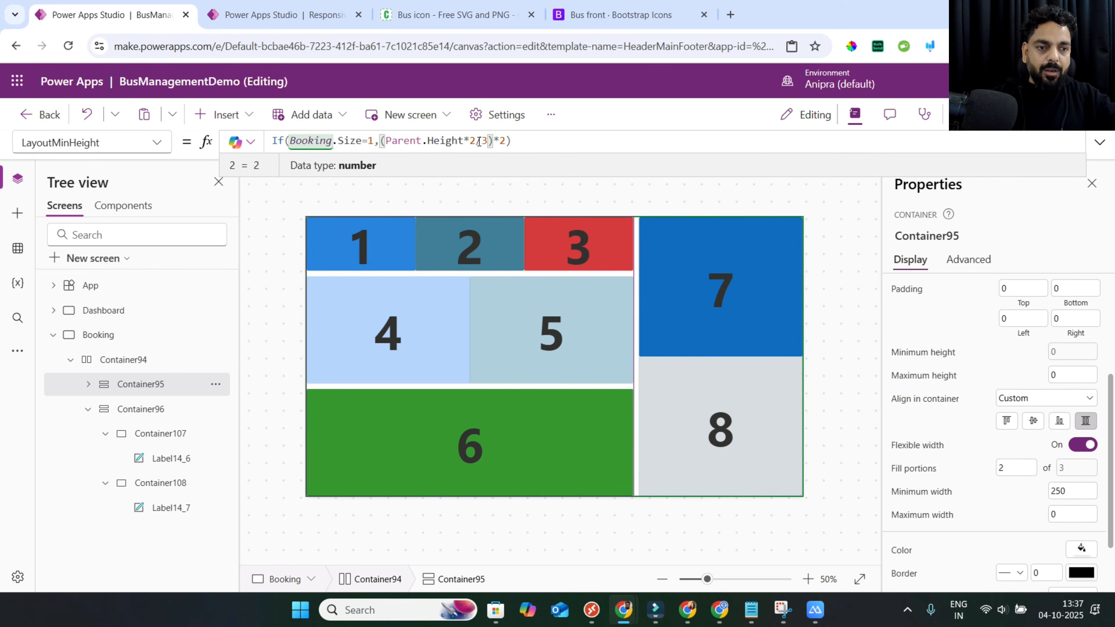
{"action": "key", "text": "Right"}
{"action": "key", "text": "Right"}
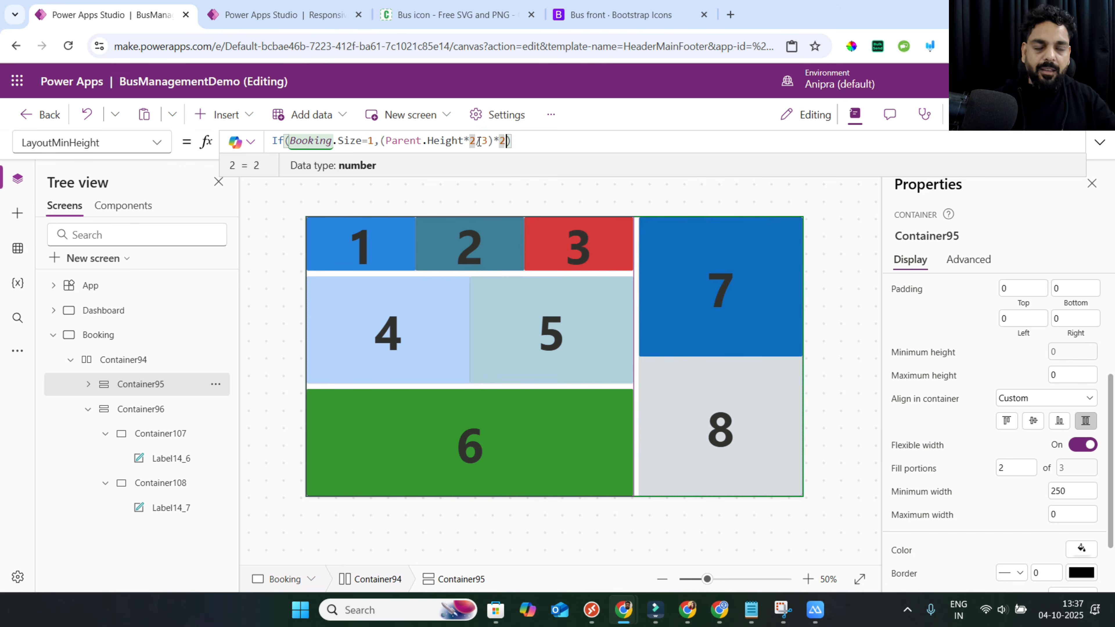
{"action": "double_click", "coordinate": [1094, 497]}
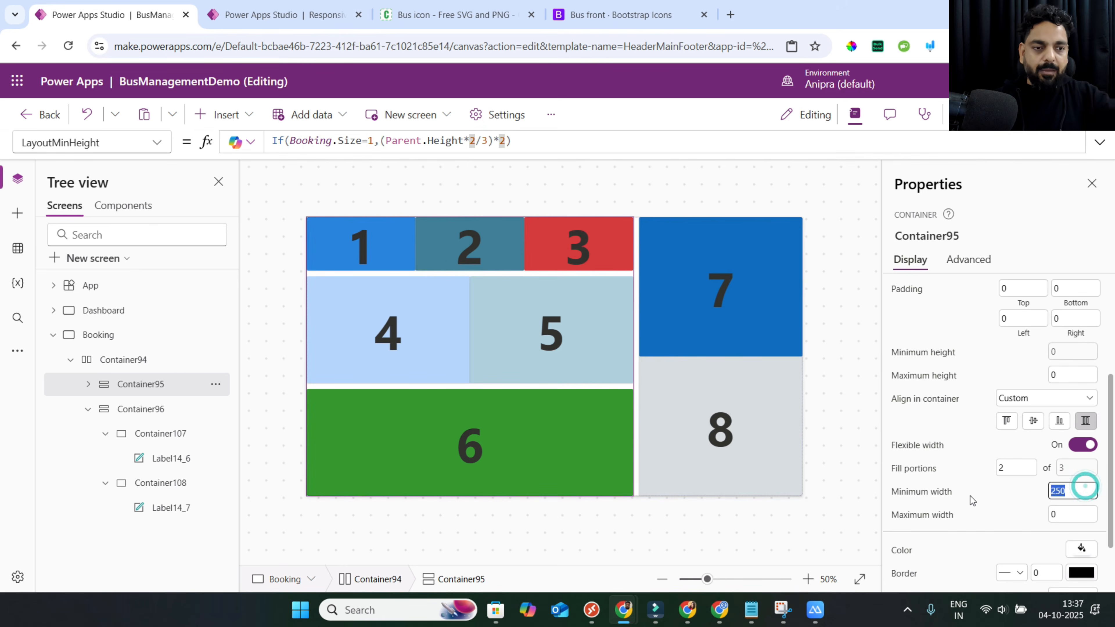
{"action": "type", "text": "0"}
Preview the phone layout and scroll through the boxes to check Container95's height.
{"action": "key", "text": "F5"}
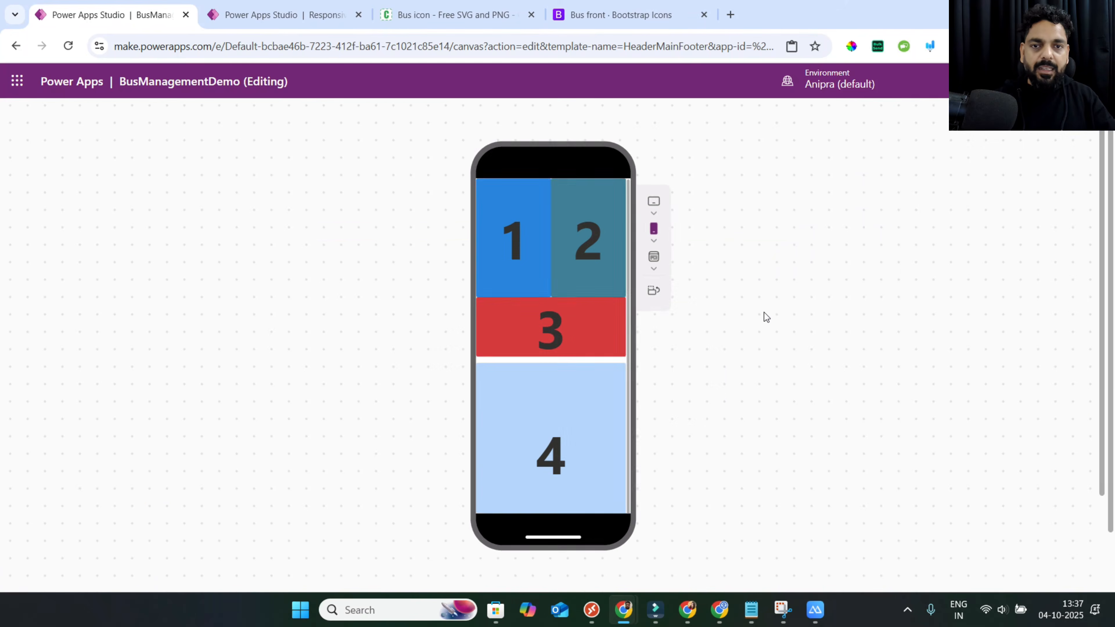
{"action": "scroll", "coordinate": [567, 279], "scroll_direction": "down", "scroll_amount": 5}
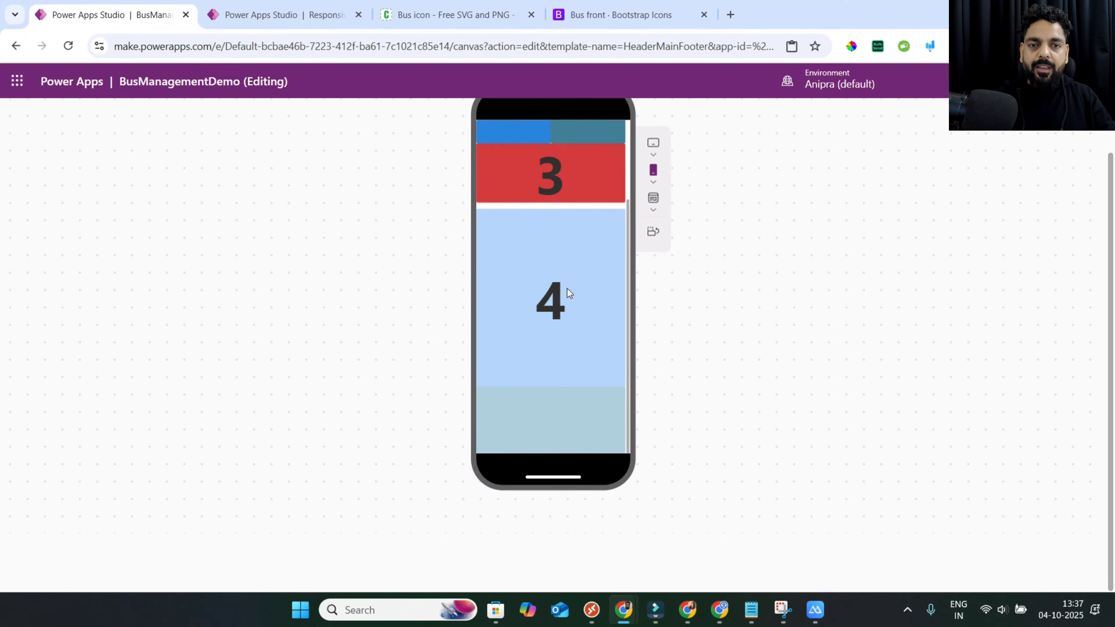
{"action": "scroll", "coordinate": [566, 292], "scroll_direction": "up", "scroll_amount": 5}
{"action": "left_click", "coordinate": [1090, 133]}
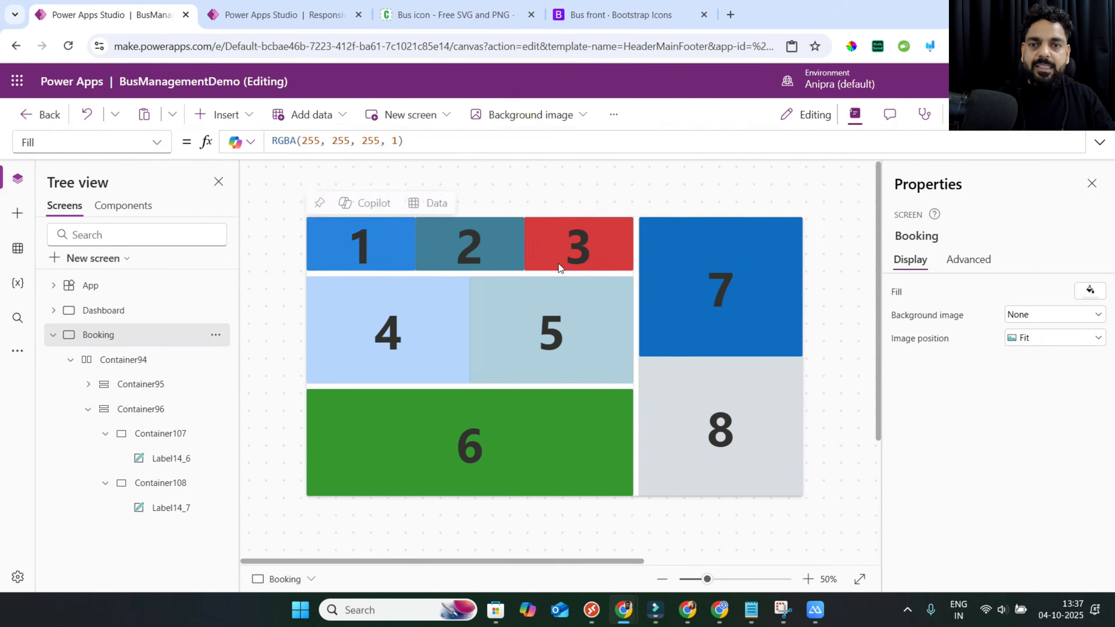
Set Container94's vertical overflow to Scroll.
{"action": "left_click", "coordinate": [135, 366]}
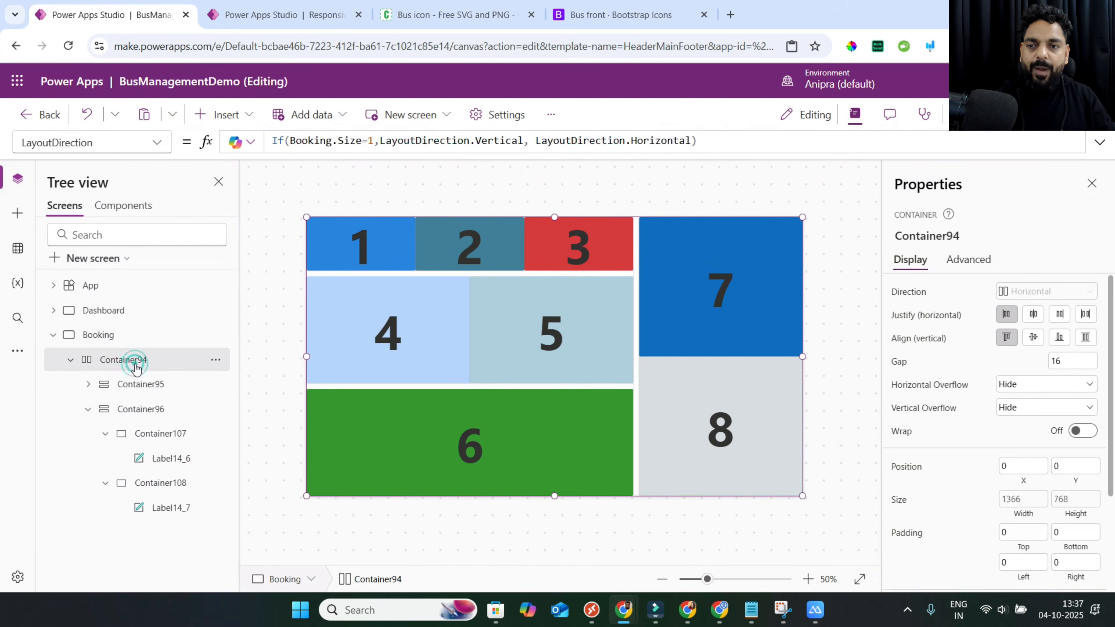
{"action": "left_click", "coordinate": [145, 386]}
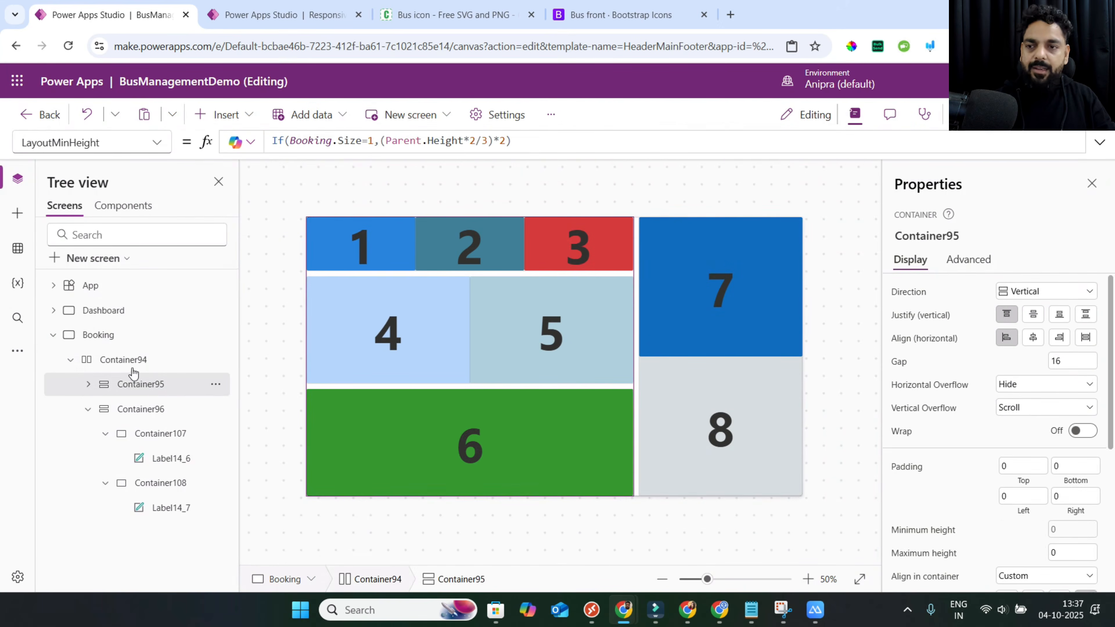
{"action": "left_click", "coordinate": [131, 359]}
{"action": "left_click", "coordinate": [1014, 407]}
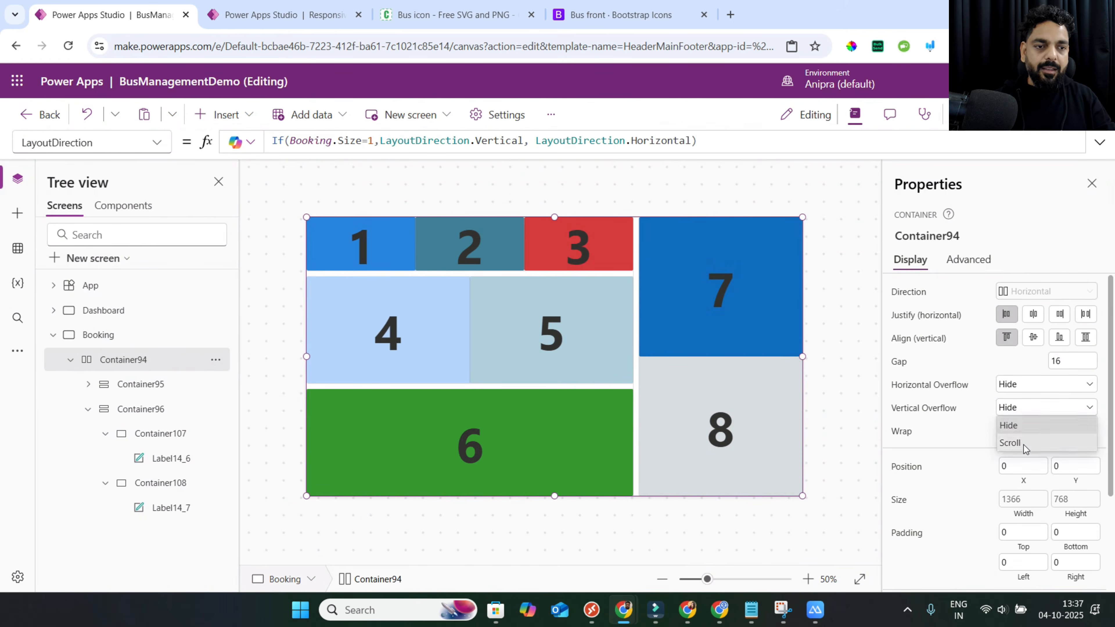
{"action": "left_click", "coordinate": [1014, 443]}
Preview the phone layout and test scrolling the whole page from box 1 down to box 8.
{"action": "key", "text": "F5"}
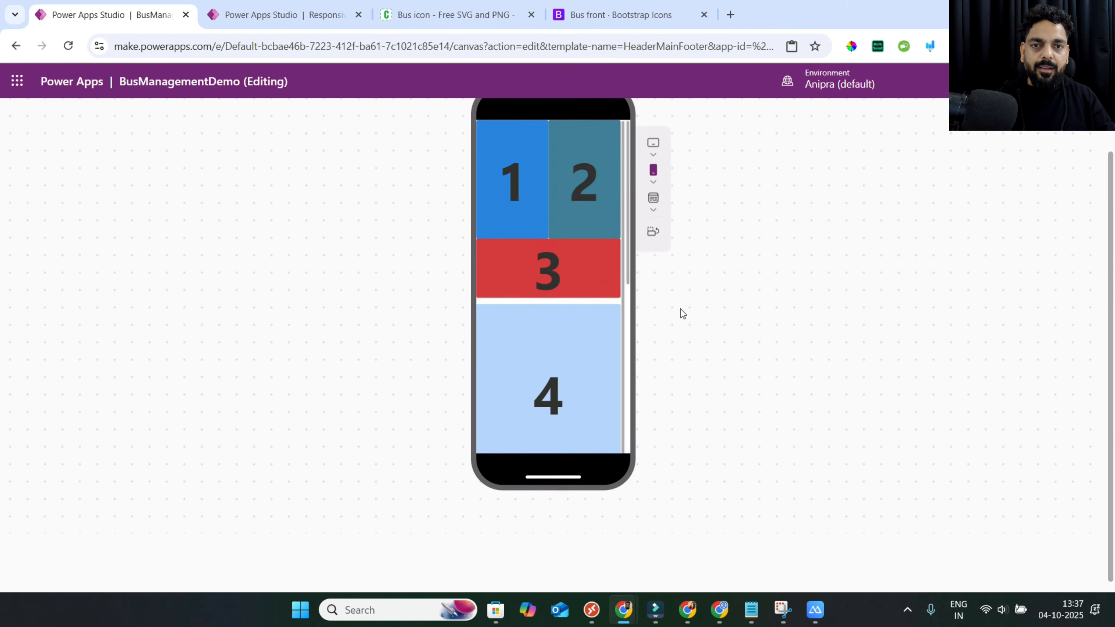
{"action": "scroll", "coordinate": [602, 289], "scroll_direction": "down", "scroll_amount": 3}
{"action": "scroll", "coordinate": [601, 288], "scroll_direction": "down", "scroll_amount": 5}
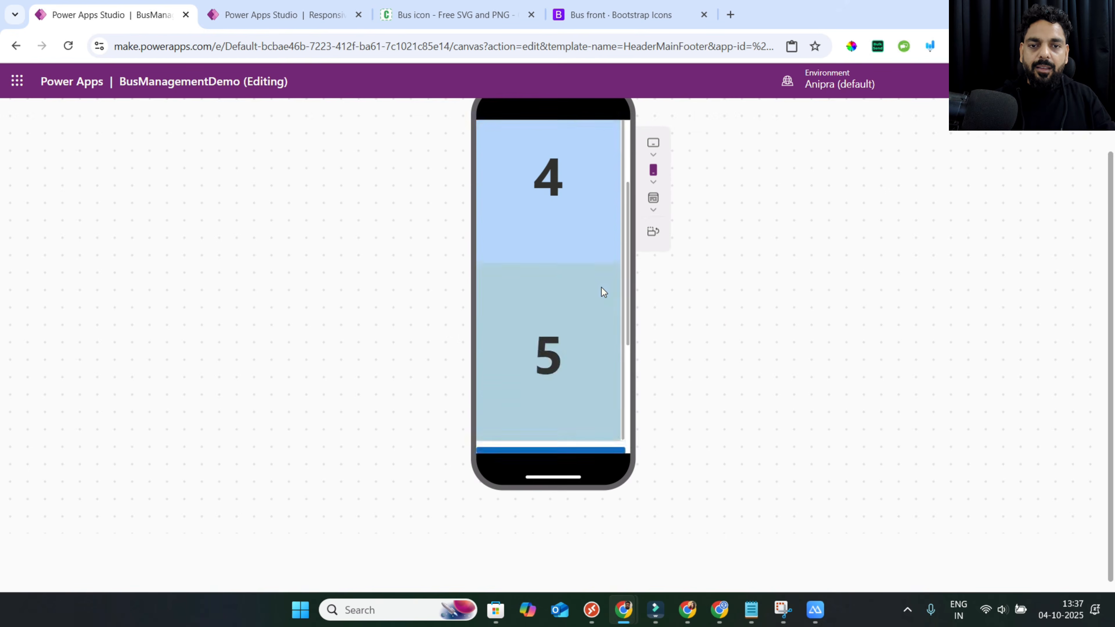
{"action": "scroll", "coordinate": [601, 288], "scroll_direction": "up", "scroll_amount": 8}
{"action": "scroll", "coordinate": [601, 288], "scroll_direction": "up", "scroll_amount": 5}
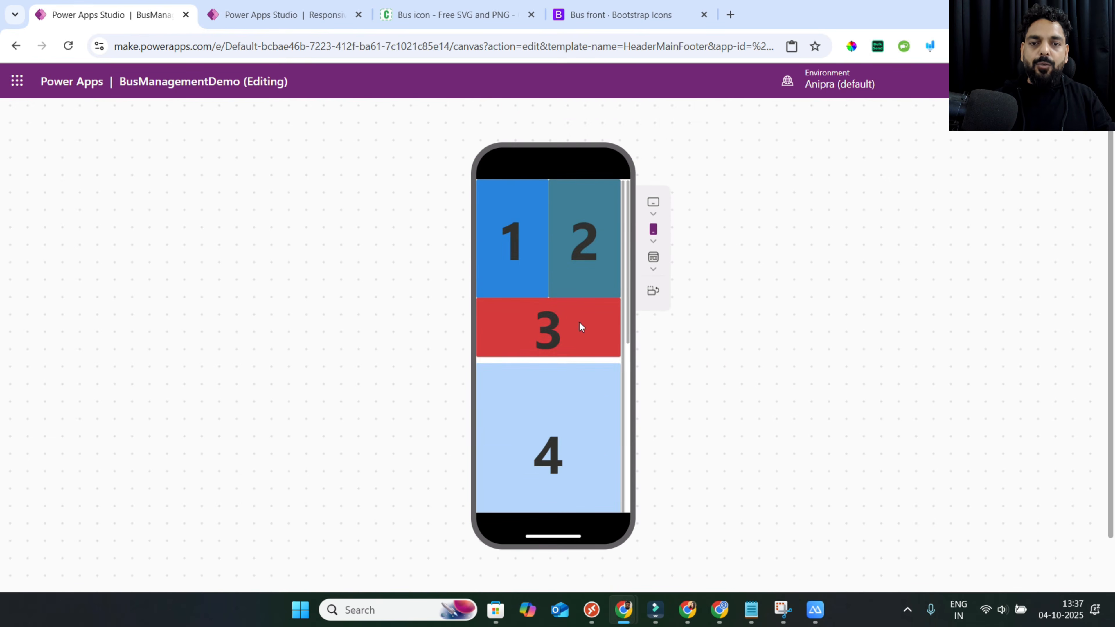
{"action": "scroll", "coordinate": [579, 322], "scroll_direction": "down", "scroll_amount": 4}
{"action": "scroll", "coordinate": [580, 324], "scroll_direction": "down", "scroll_amount": 4}
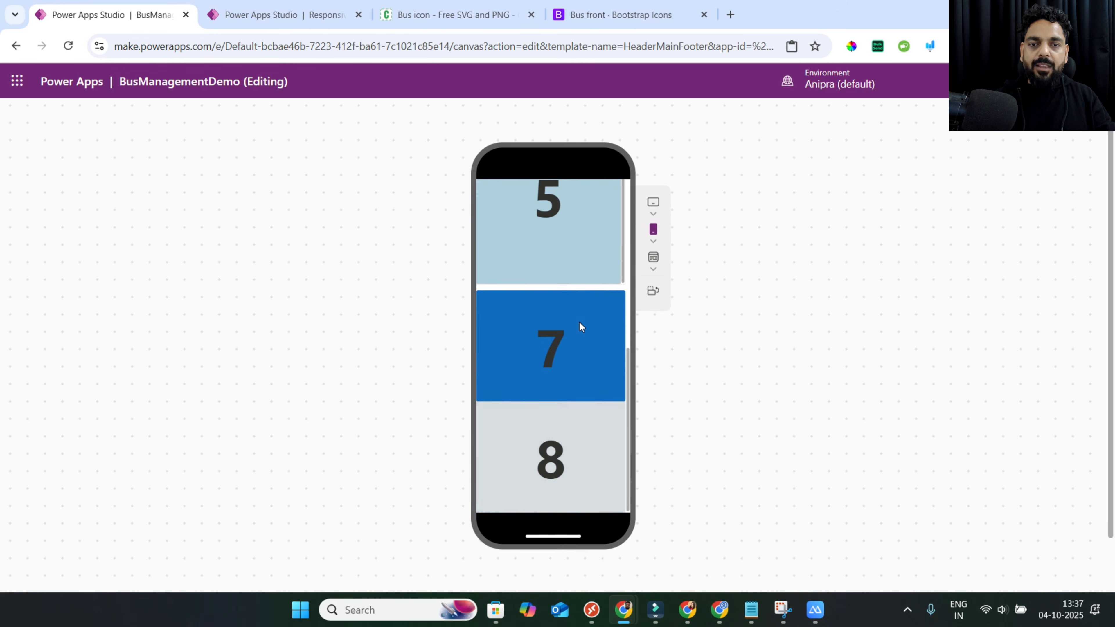
{"action": "scroll", "coordinate": [579, 323], "scroll_direction": "up", "scroll_amount": 2}
{"action": "scroll", "coordinate": [579, 327], "scroll_direction": "down", "scroll_amount": 2}
{"action": "scroll", "coordinate": [579, 327], "scroll_direction": "up", "scroll_amount": 5}
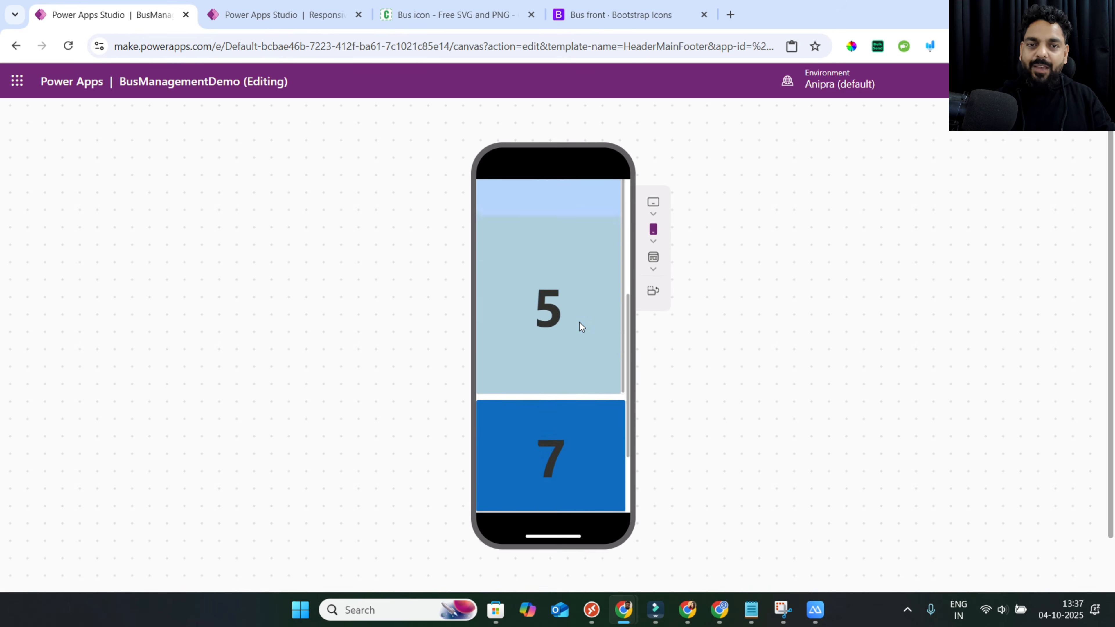
{"action": "key", "text": "Escape"}
Set Container100's minimum height to Container99's formula, If(Booking.Size=1,(Parent.Height*2/5)*2), after comparing it with Container97's.
{"action": "scroll", "coordinate": [967, 525], "scroll_direction": "down", "scroll_amount": 4}
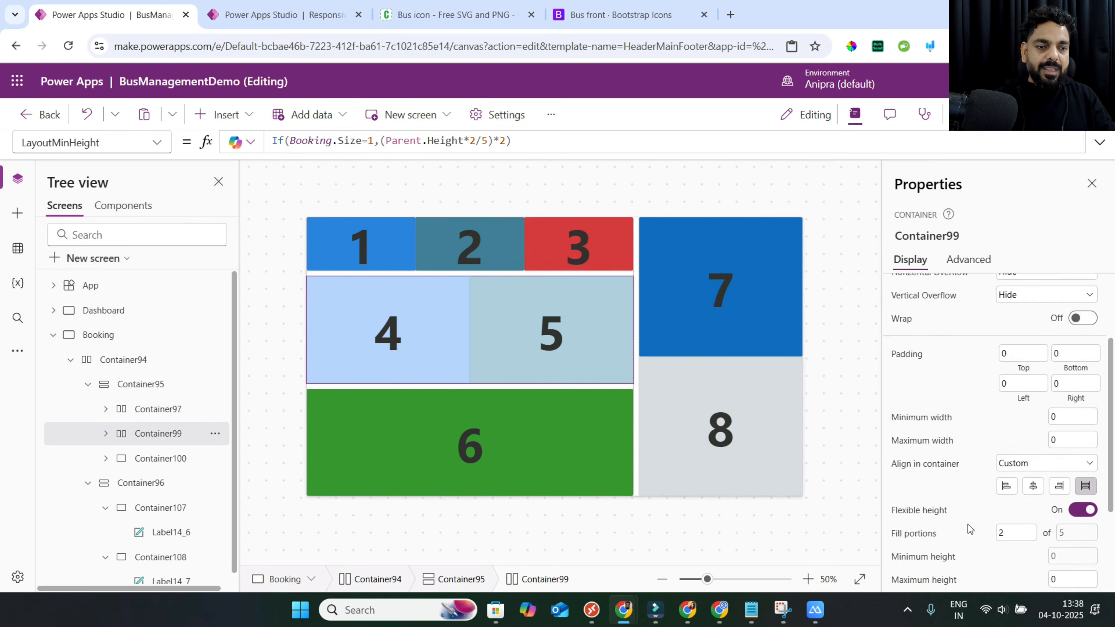
{"action": "scroll", "coordinate": [933, 395], "scroll_direction": "down", "scroll_amount": 2}
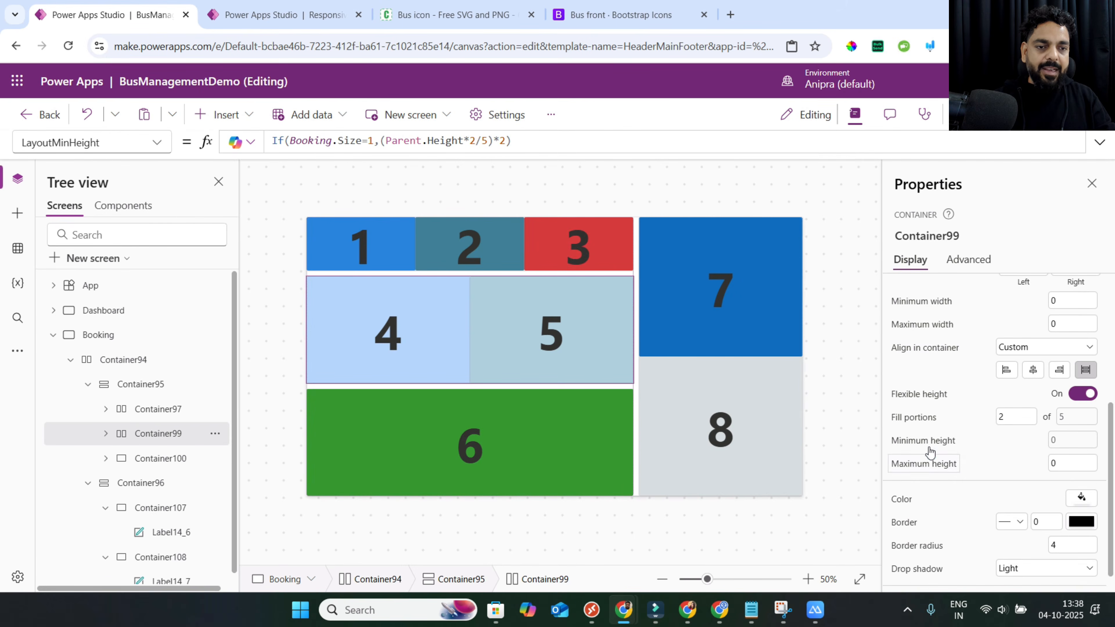
{"action": "left_click", "coordinate": [926, 440]}
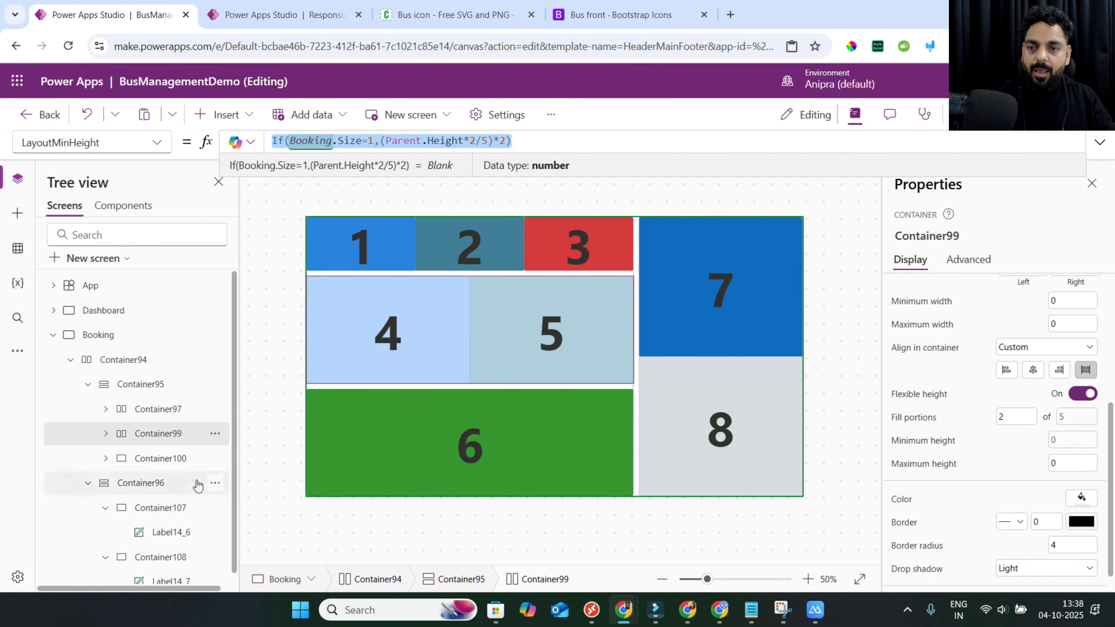
{"action": "left_click", "coordinate": [145, 410]}
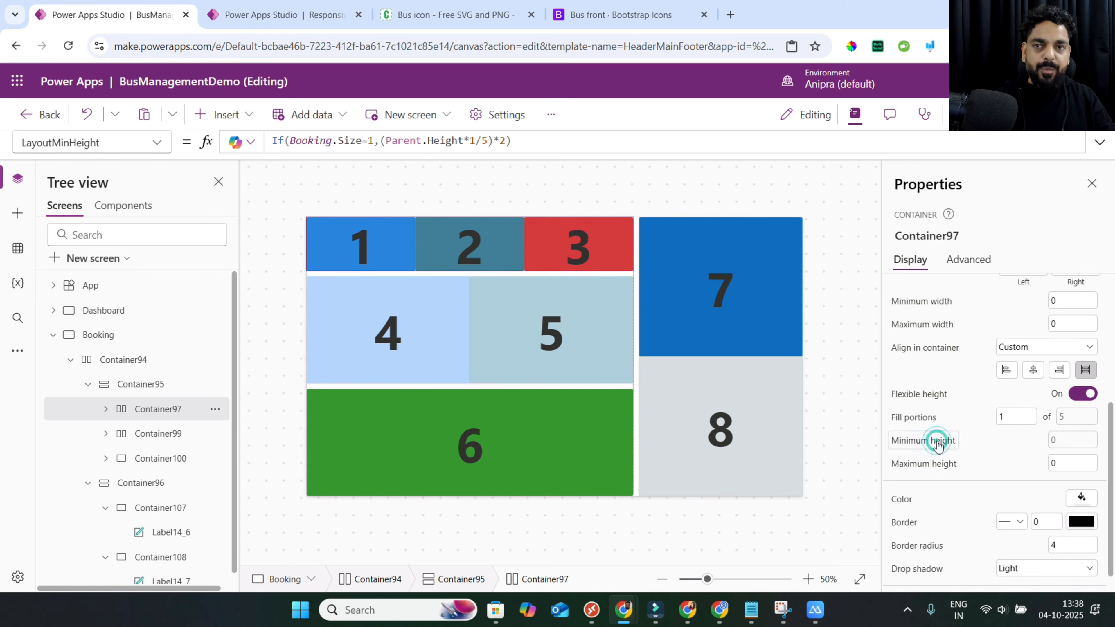
{"action": "left_click", "coordinate": [929, 439]}
{"action": "left_click", "coordinate": [181, 459]}
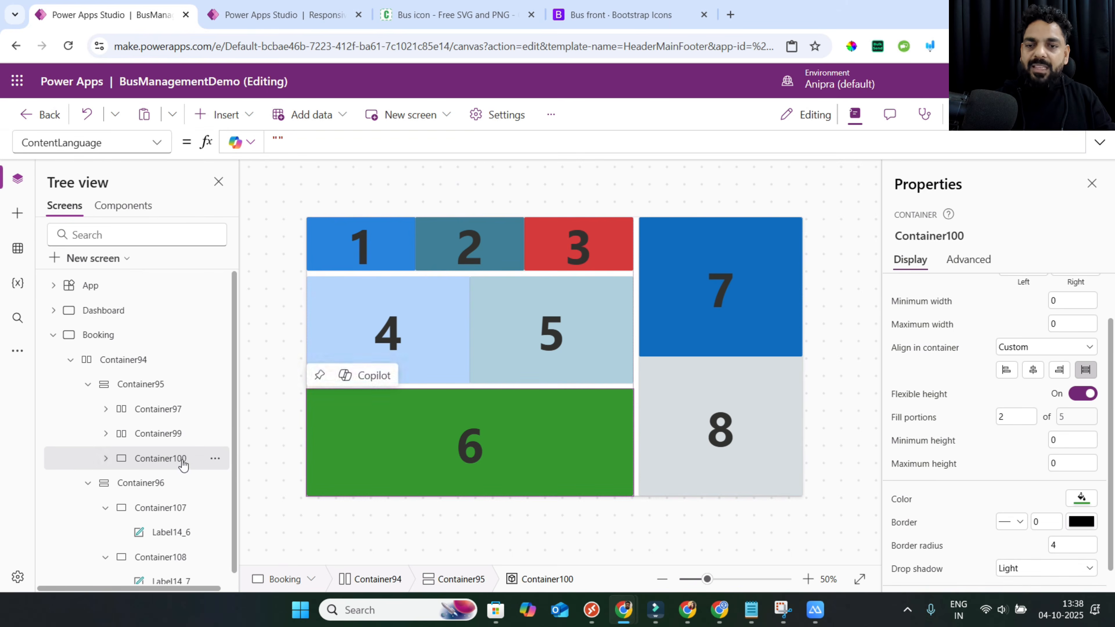
{"action": "left_click", "coordinate": [939, 442]}
{"action": "type", "text": "If(Booking.Size=1,(Parent.Height*2/5)*2)"}
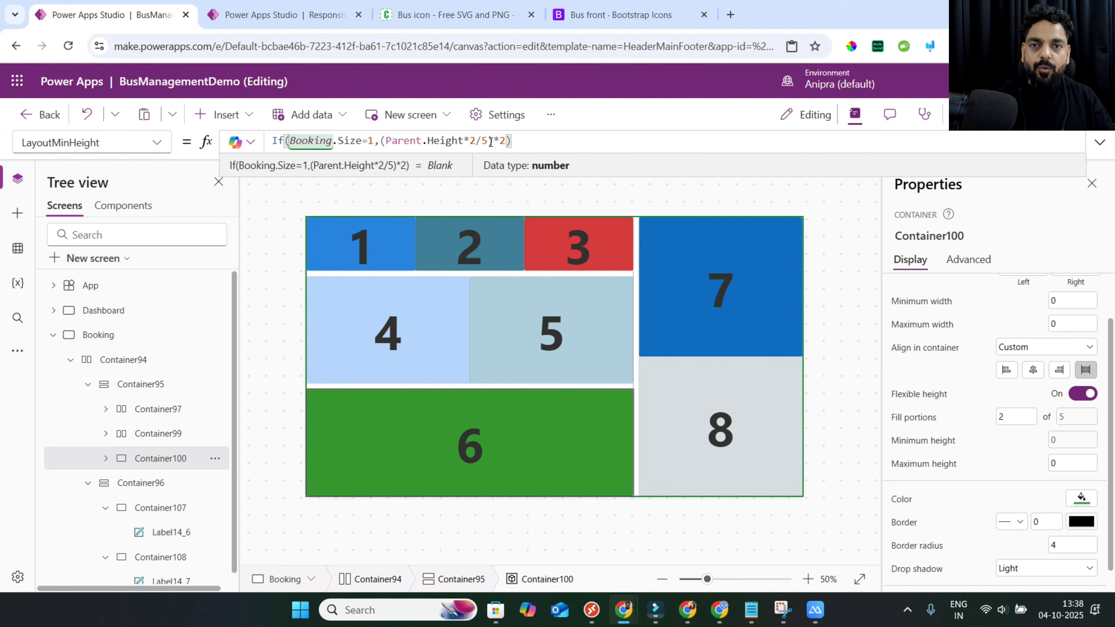
{"action": "double_click", "coordinate": [502, 141]}
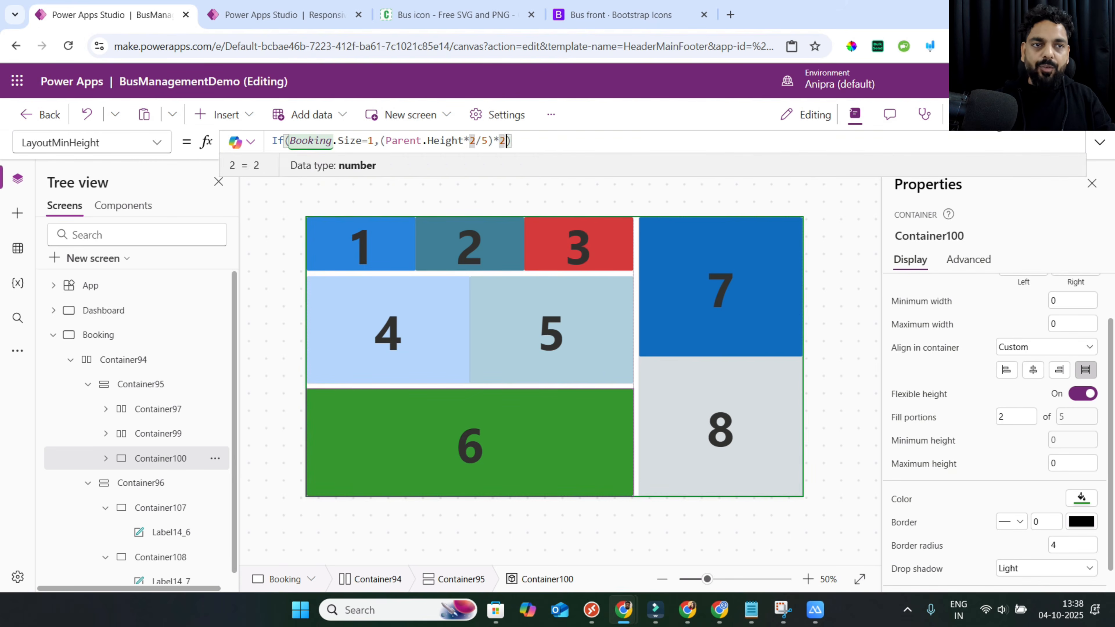
Preview the phone layout and scroll through all boxes to check the height of box 6.
{"action": "key", "text": "F5"}
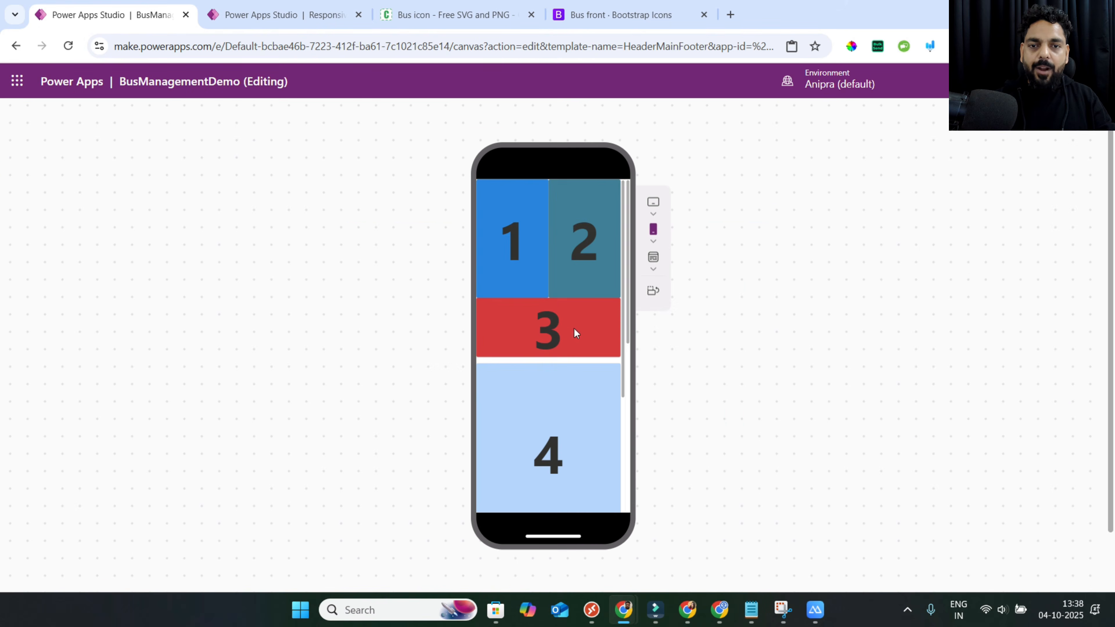
{"action": "scroll", "coordinate": [573, 332], "scroll_direction": "down", "scroll_amount": 10}
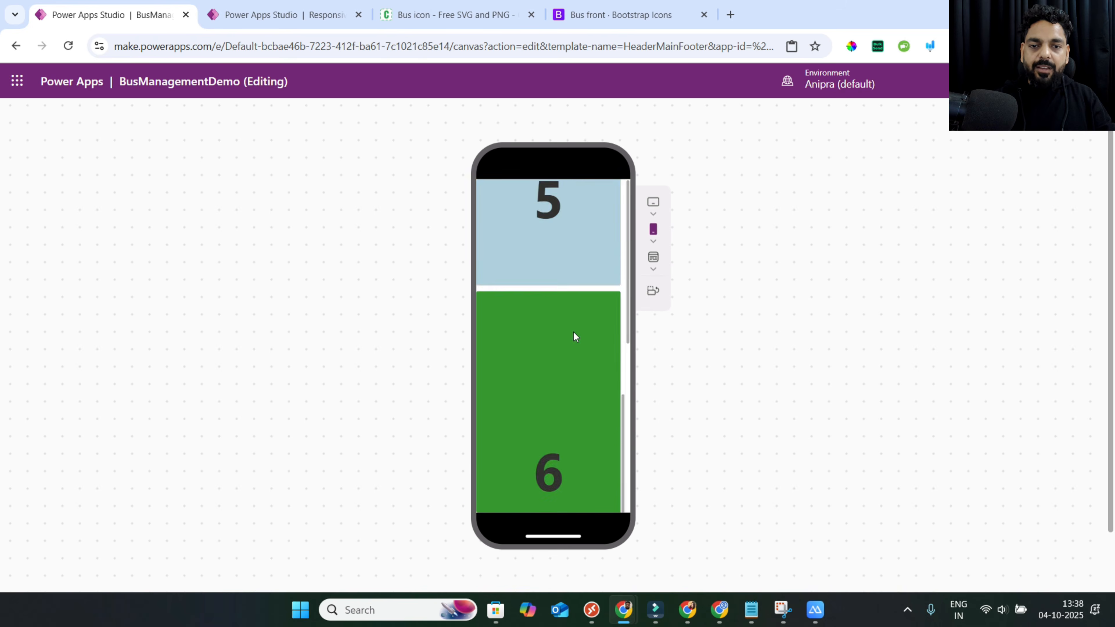
{"action": "scroll", "coordinate": [573, 332], "scroll_direction": "down", "scroll_amount": 6}
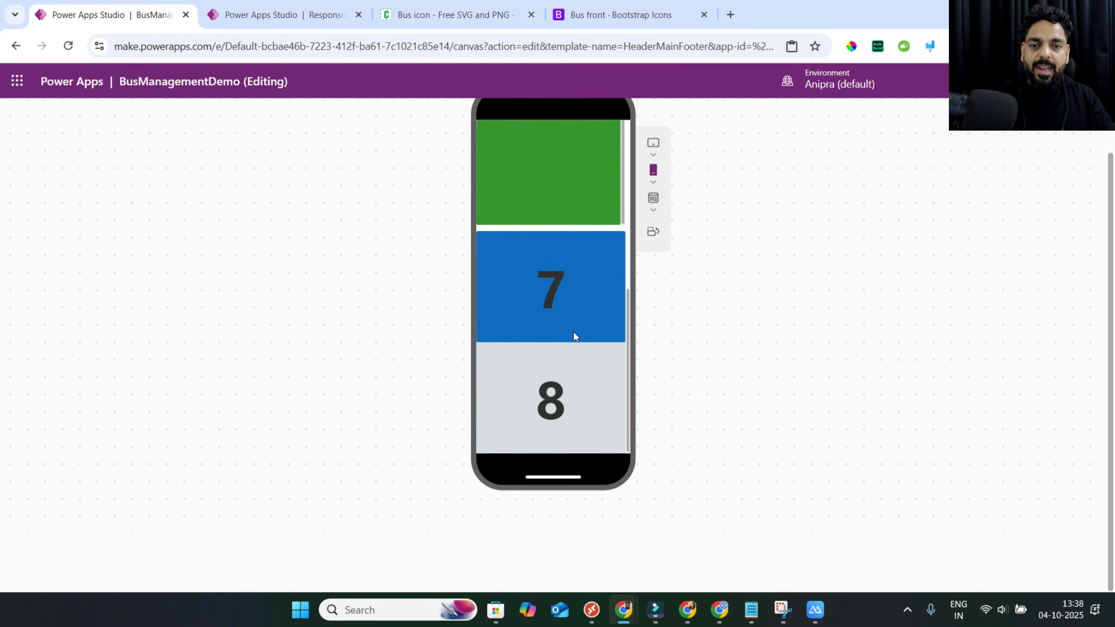
{"action": "scroll", "coordinate": [573, 332], "scroll_direction": "up", "scroll_amount": 15}
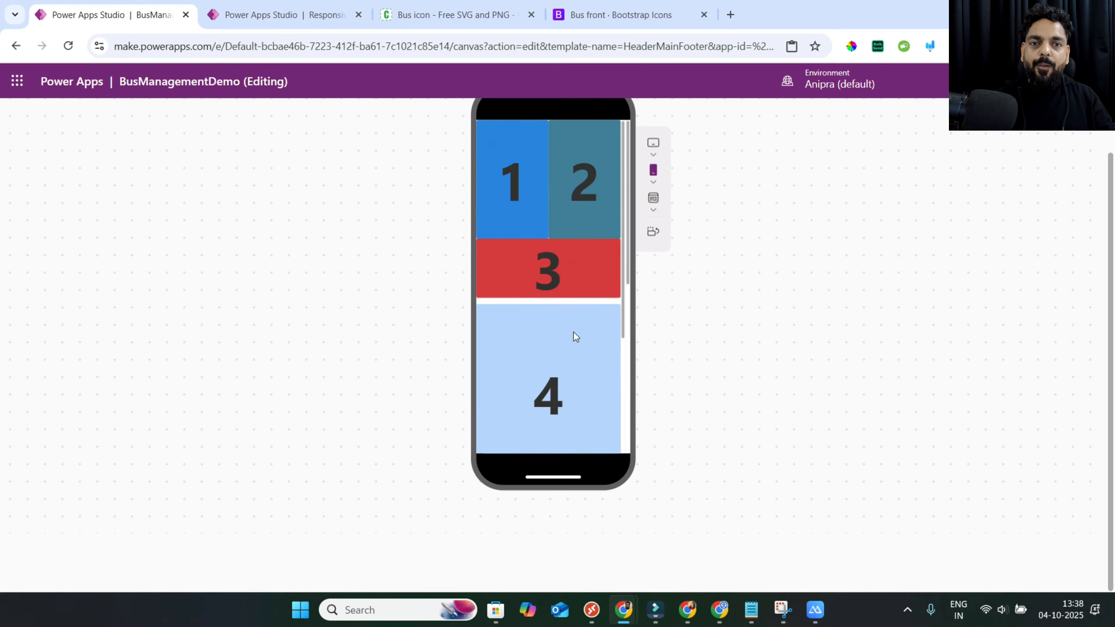
{"action": "scroll", "coordinate": [573, 337], "scroll_direction": "up", "scroll_amount": 2}
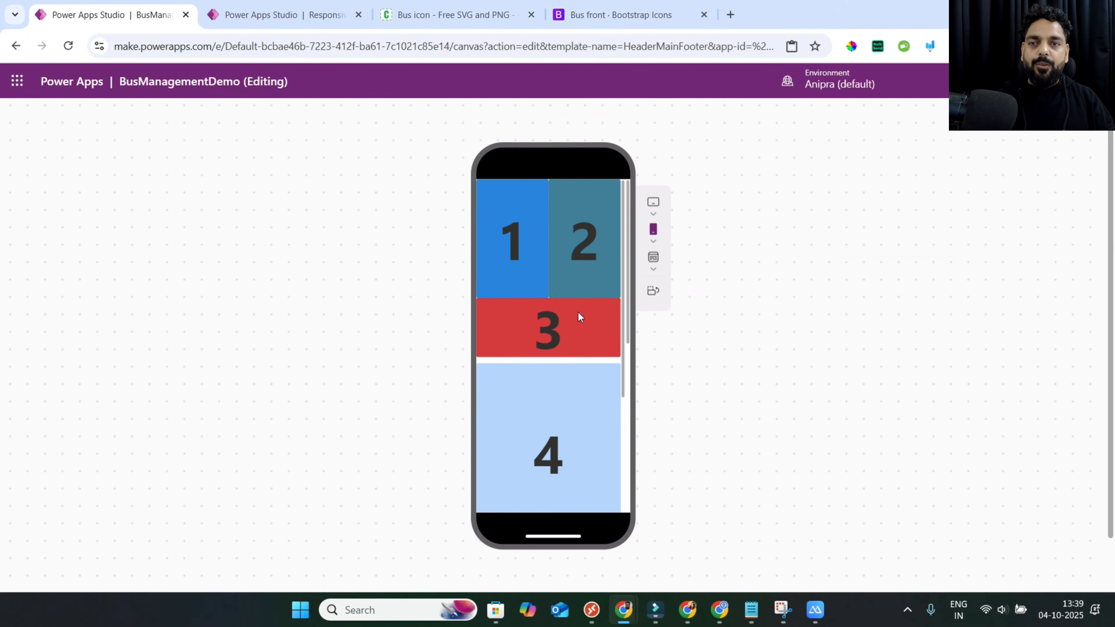
Compare the phone preview with that of the Responsive Dashboard - Bus Booking app in the other browser tab.
{"action": "left_click", "coordinate": [322, 15]}
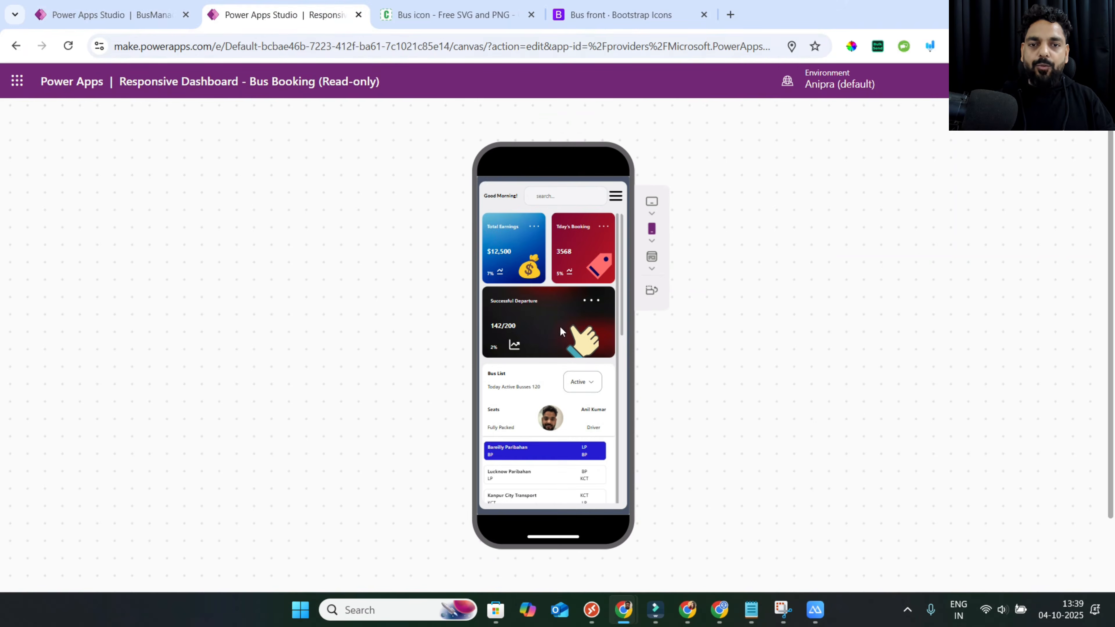
{"action": "left_click", "coordinate": [154, 13]}
{"action": "scroll", "coordinate": [558, 459], "scroll_direction": "down", "scroll_amount": 4}
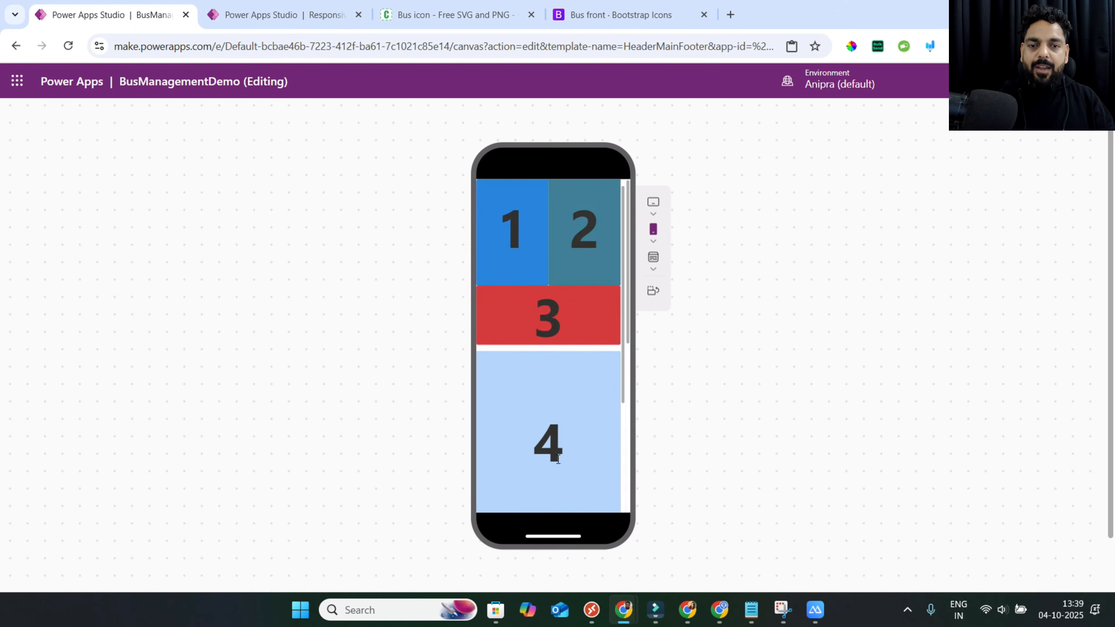
Scroll through boxes 4 to 8 in the phone preview and through the Responsive Dashboard - Bus Booking preview to compare their scrolling.
{"action": "scroll", "coordinate": [558, 459], "scroll_direction": "down", "scroll_amount": 5}
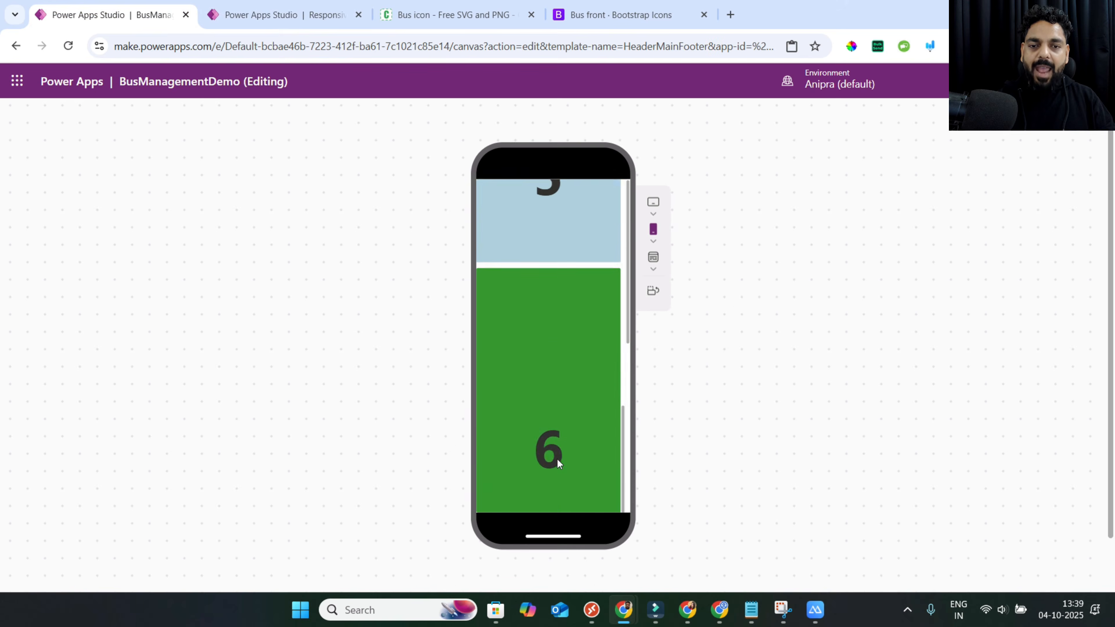
{"action": "scroll", "coordinate": [558, 459], "scroll_direction": "down", "scroll_amount": 3}
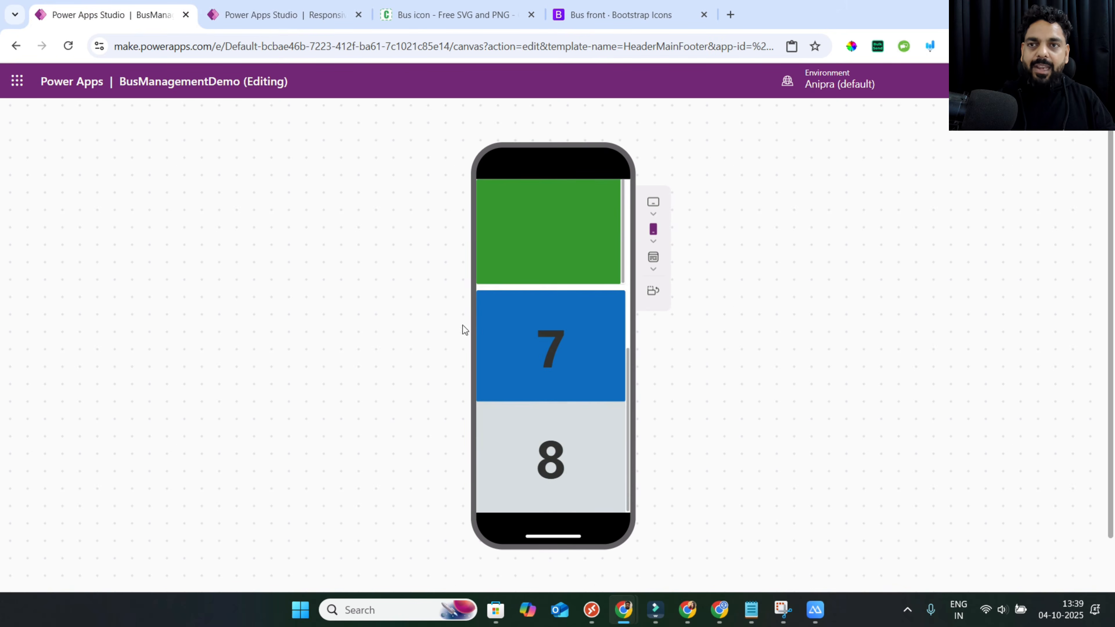
{"action": "left_click", "coordinate": [289, 15]}
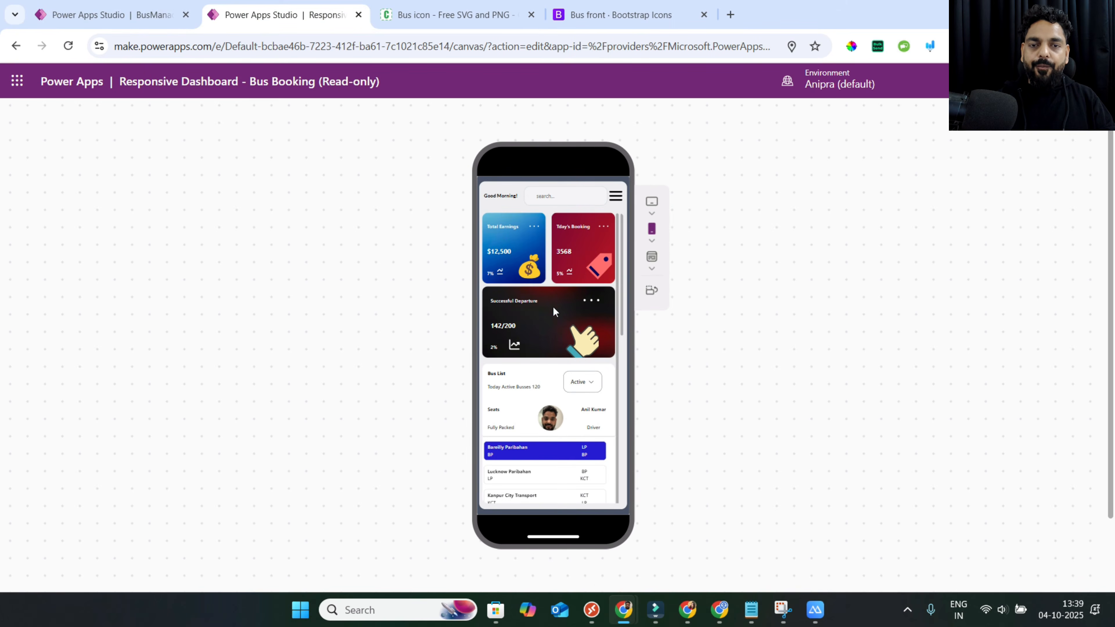
{"action": "scroll", "coordinate": [546, 385], "scroll_direction": "down", "scroll_amount": 3}
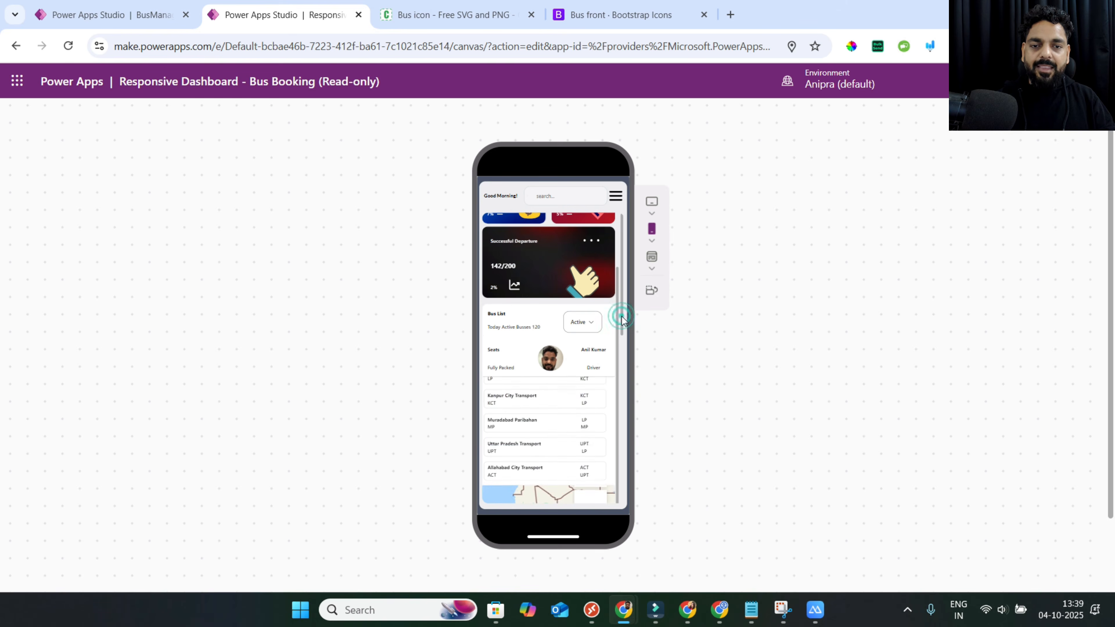
{"action": "left_click_drag", "start_coordinate": [622, 318], "coordinate": [623, 517]}
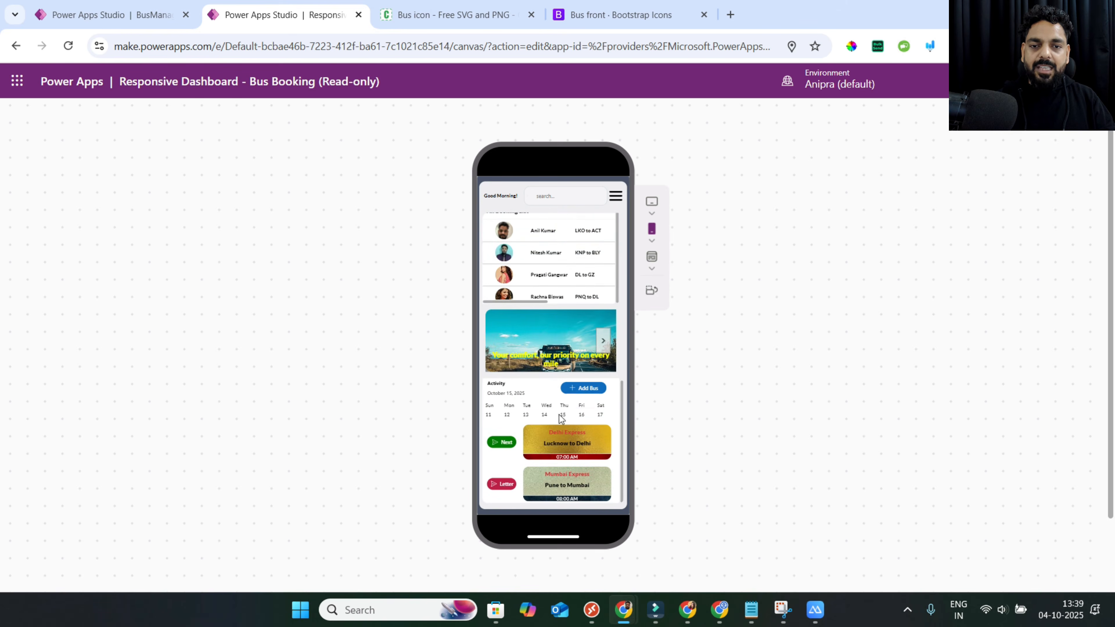
Return to the BusManagementDemo phone preview, scroll back up to box 1 and close the preview.
{"action": "left_click", "coordinate": [171, 18]}
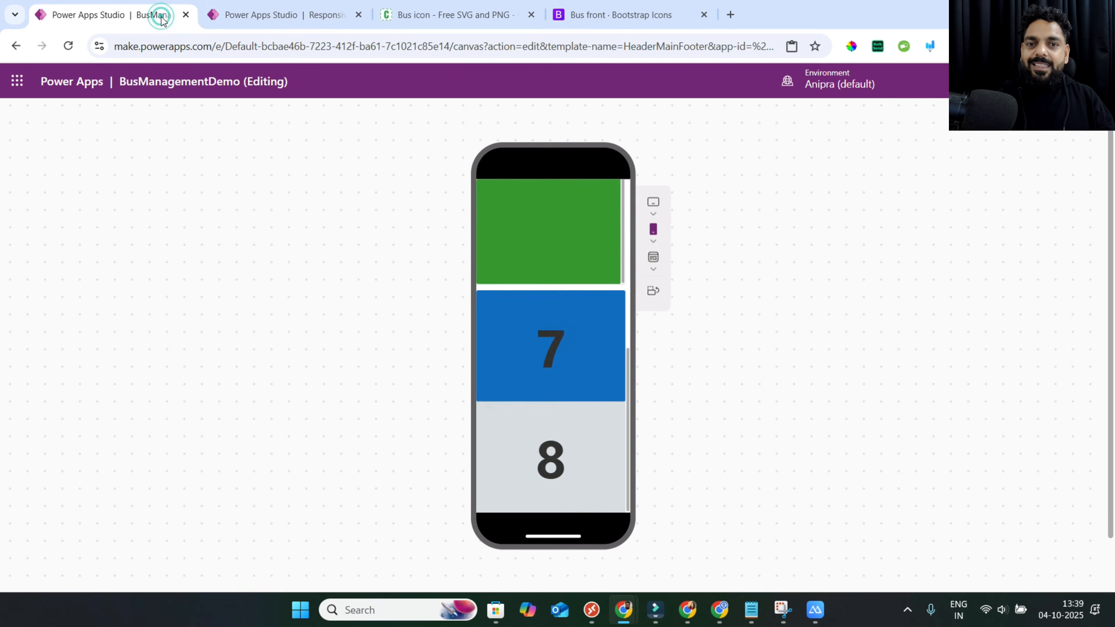
{"action": "scroll", "coordinate": [538, 301], "scroll_direction": "up", "scroll_amount": 5}
{"action": "scroll", "coordinate": [538, 302], "scroll_direction": "up", "scroll_amount": 3}
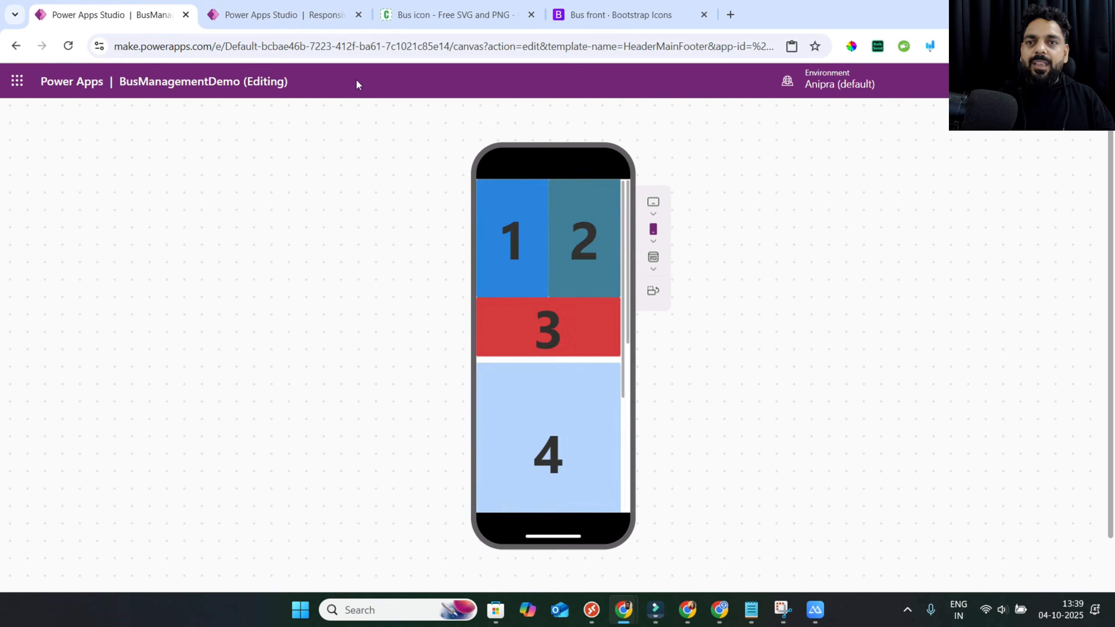
{"action": "key", "text": "Escape"}
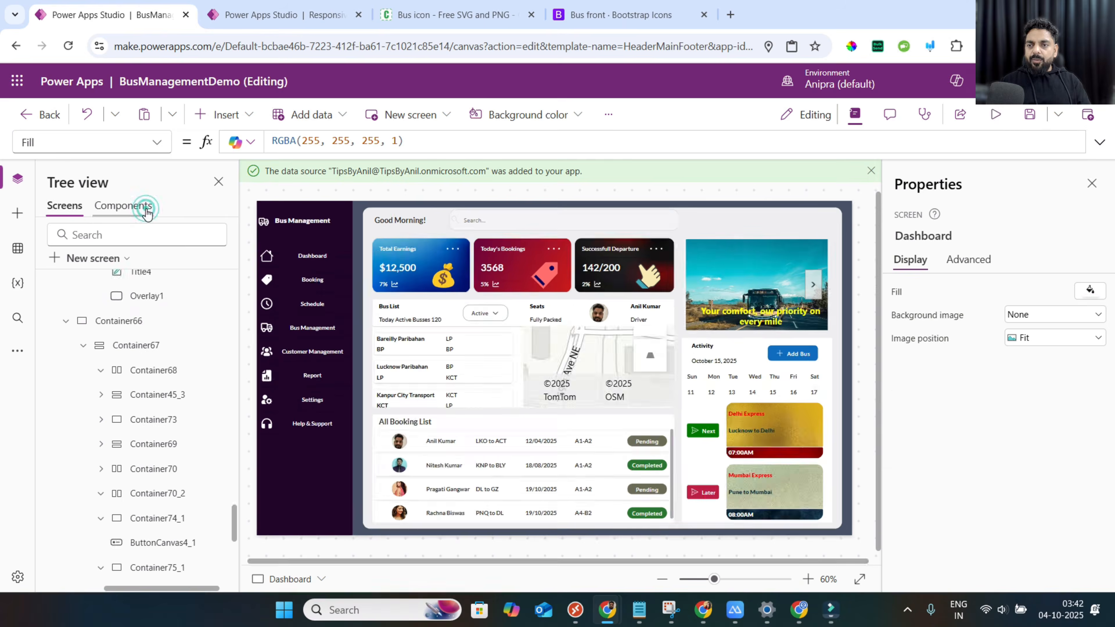
Left-align the text of the gallery menu label Label1_1 in the LeftNav component.
{"action": "left_click", "coordinate": [142, 207]}
{"action": "left_click", "coordinate": [135, 376]}
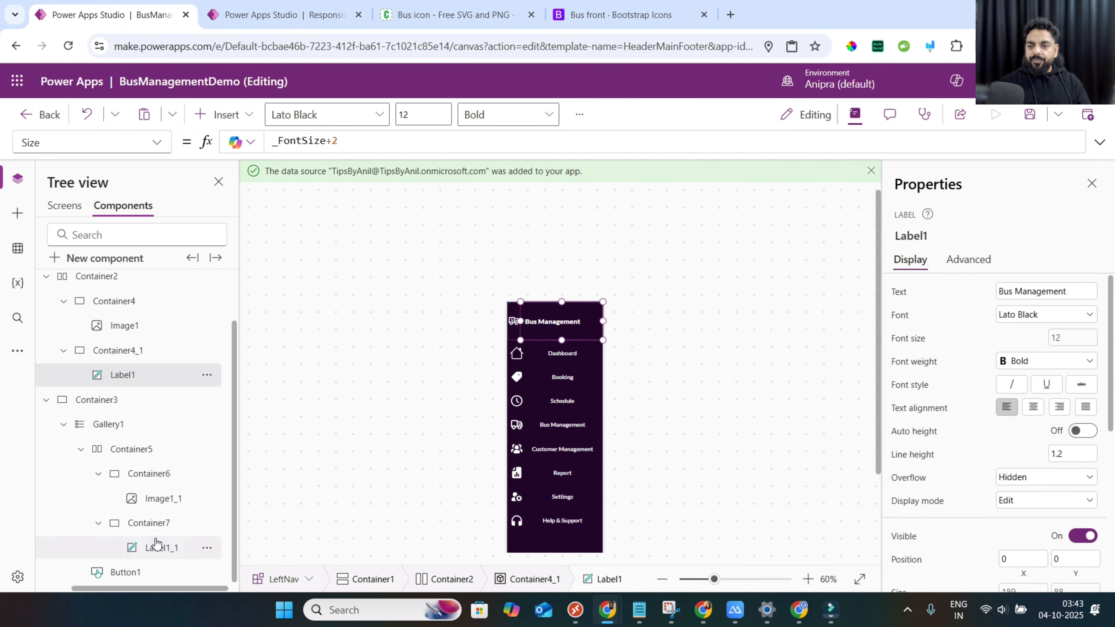
{"action": "left_click", "coordinate": [156, 547]}
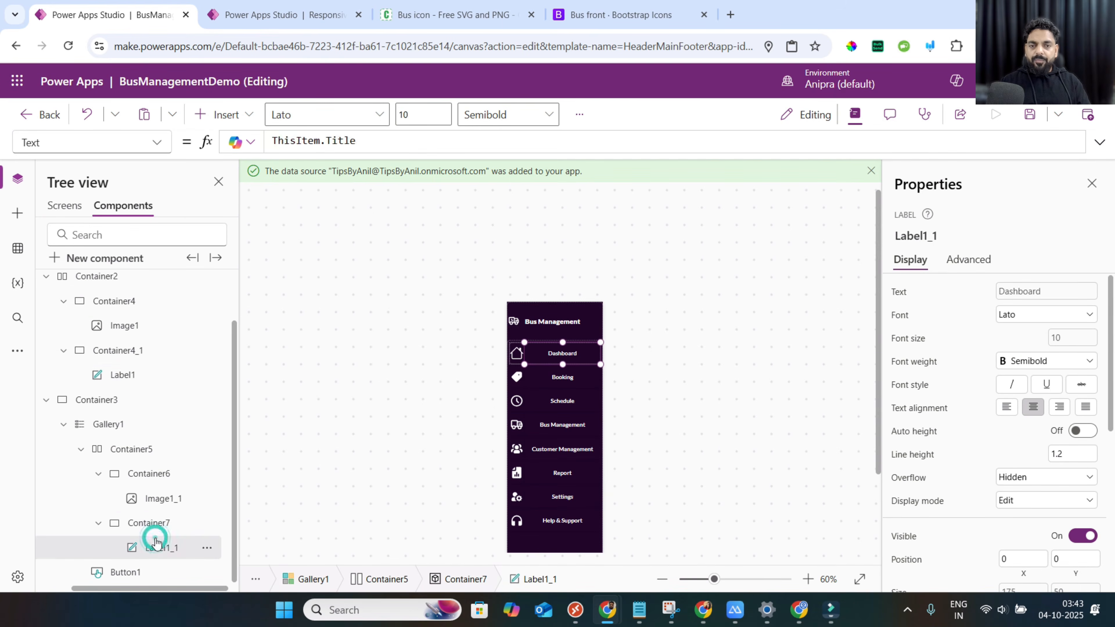
{"action": "left_click", "coordinate": [1005, 408]}
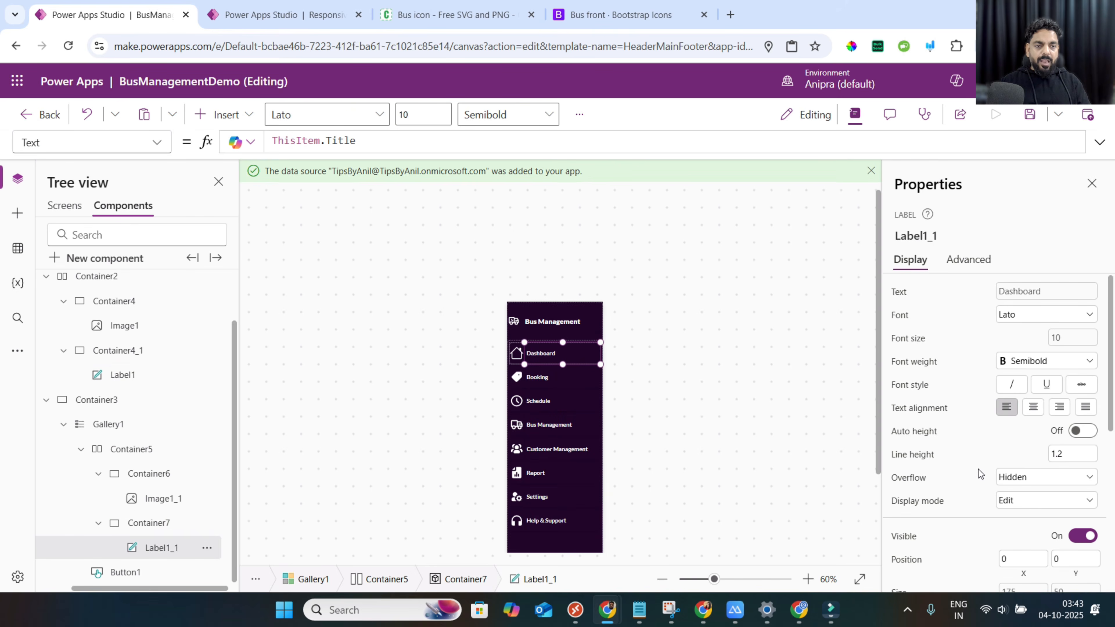
Set the left padding of the gallery menu label Label1_1 to 10.
{"action": "scroll", "coordinate": [978, 472], "scroll_direction": "down", "scroll_amount": 4}
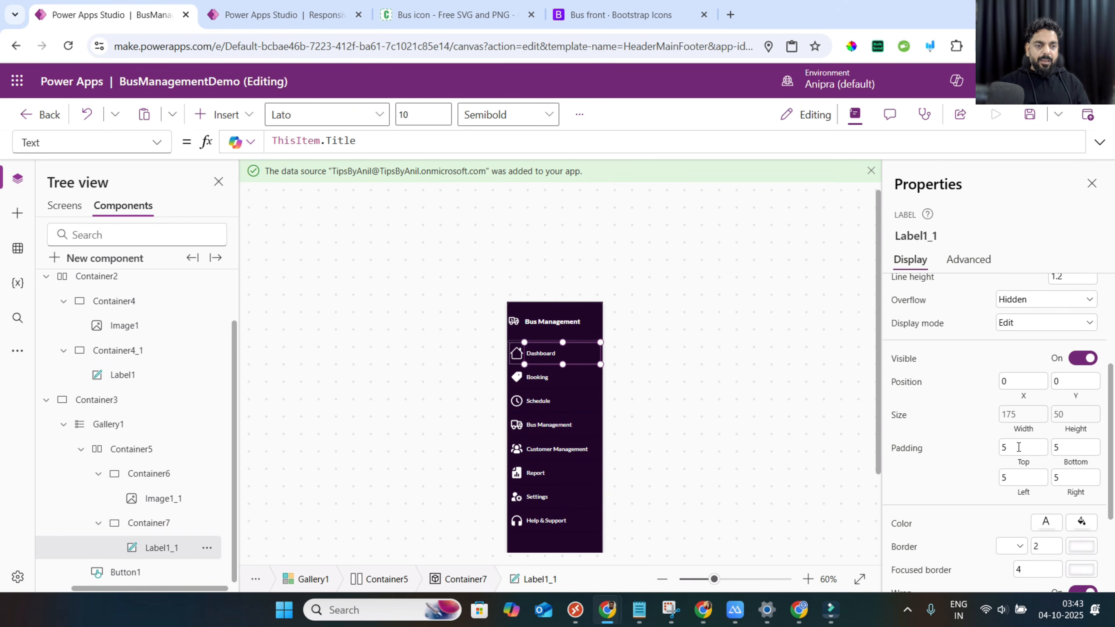
{"action": "left_click", "coordinate": [1015, 476]}
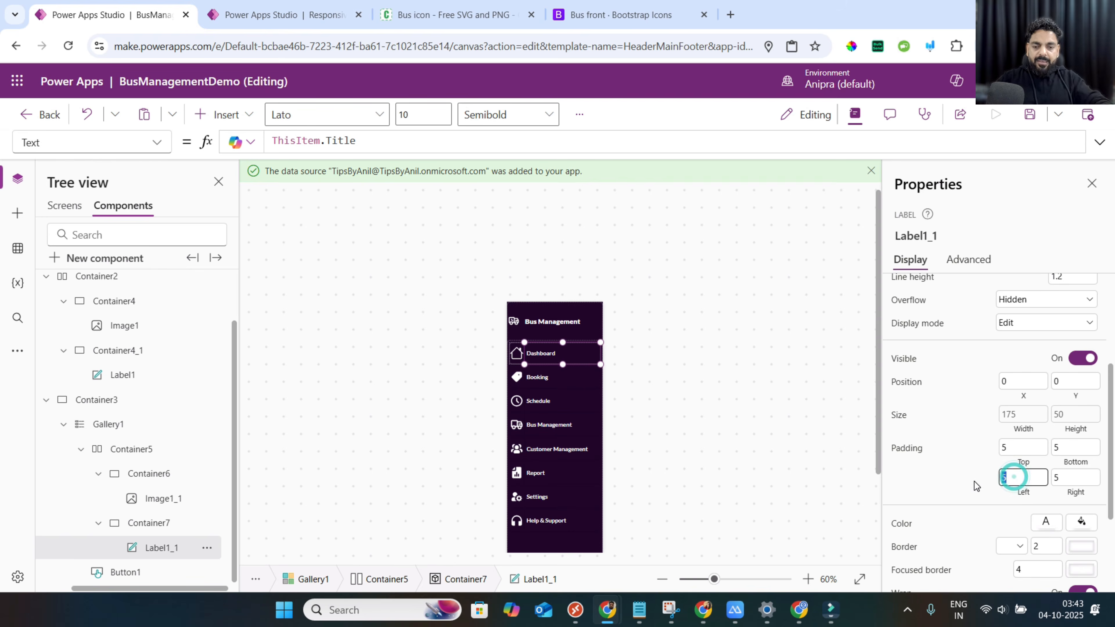
{"action": "type", "text": "10"}
{"action": "left_click", "coordinate": [999, 495]}
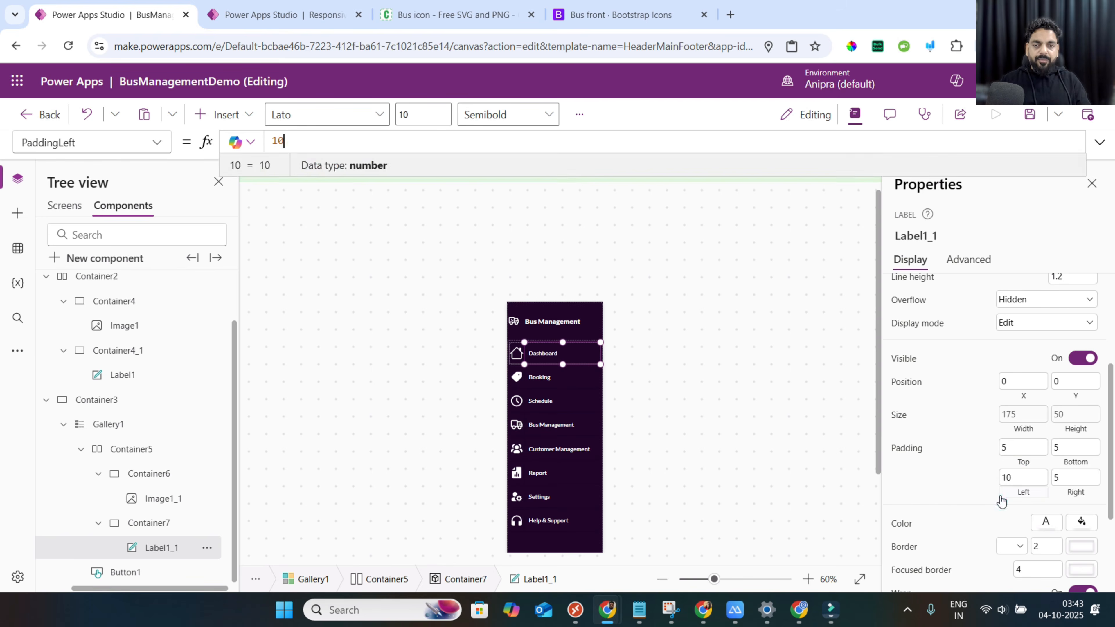
Save the app and preview the Dashboard screen to compare it with the Responsive Dashboard app in the other browser tab.
{"action": "left_click", "coordinate": [1027, 121]}
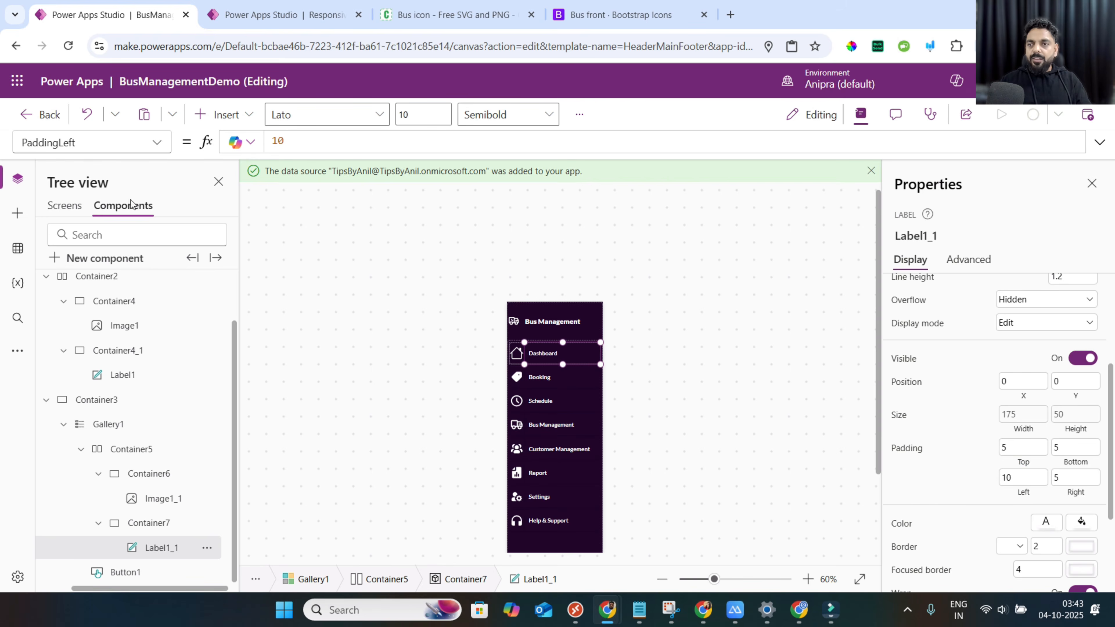
{"action": "key", "text": "F5"}
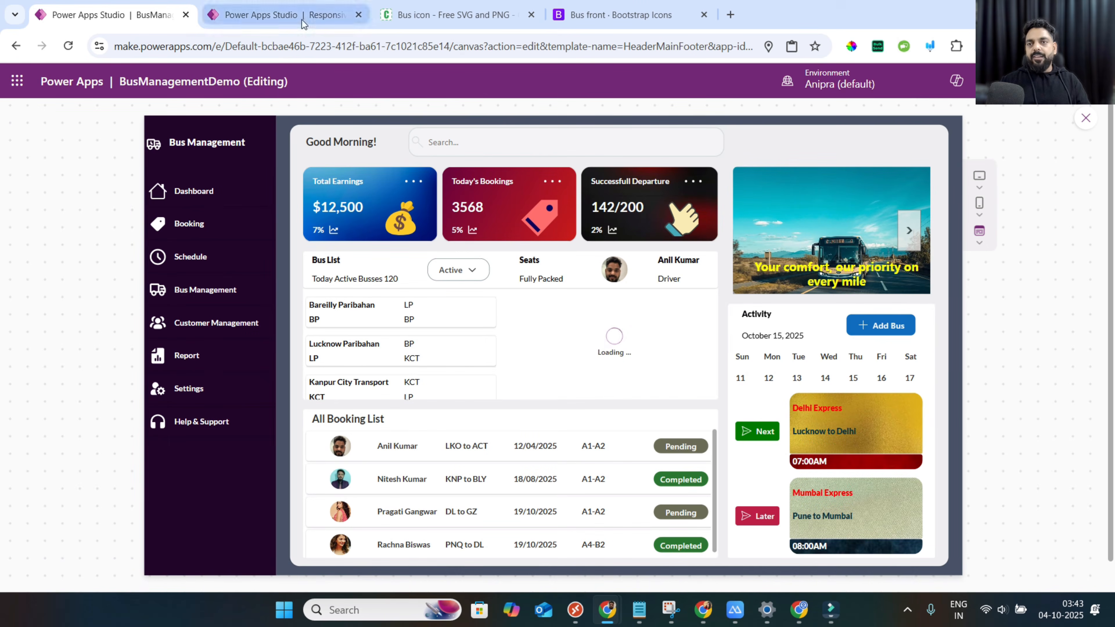
{"action": "left_click", "coordinate": [281, 15]}
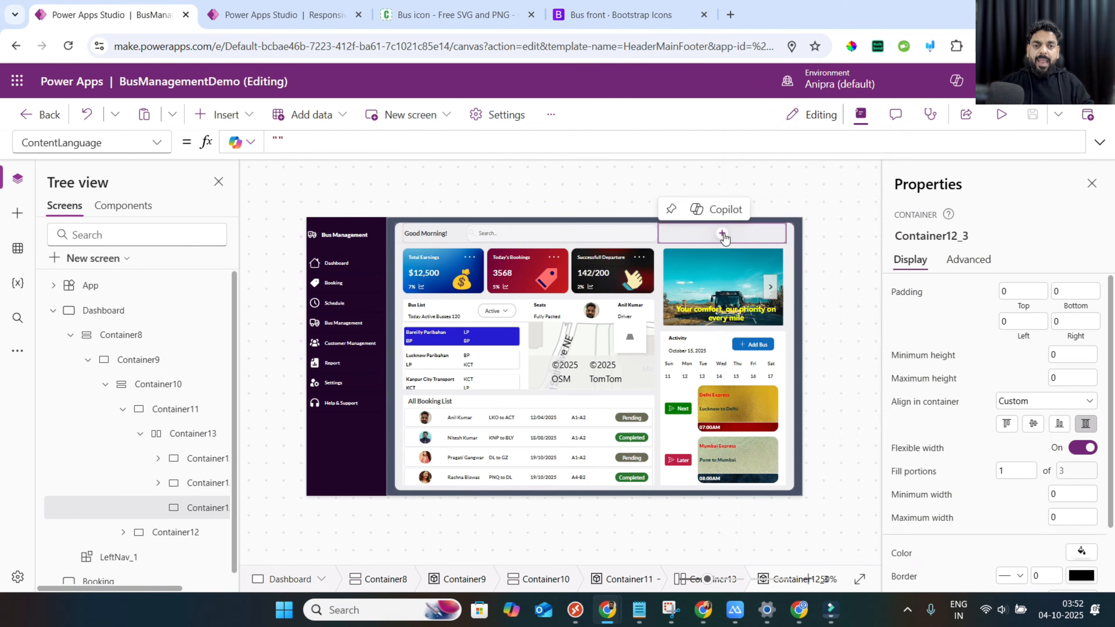
Insert an Image control into the empty header container Container12_3 on the Dashboard screen.
{"action": "left_click", "coordinate": [722, 234]}
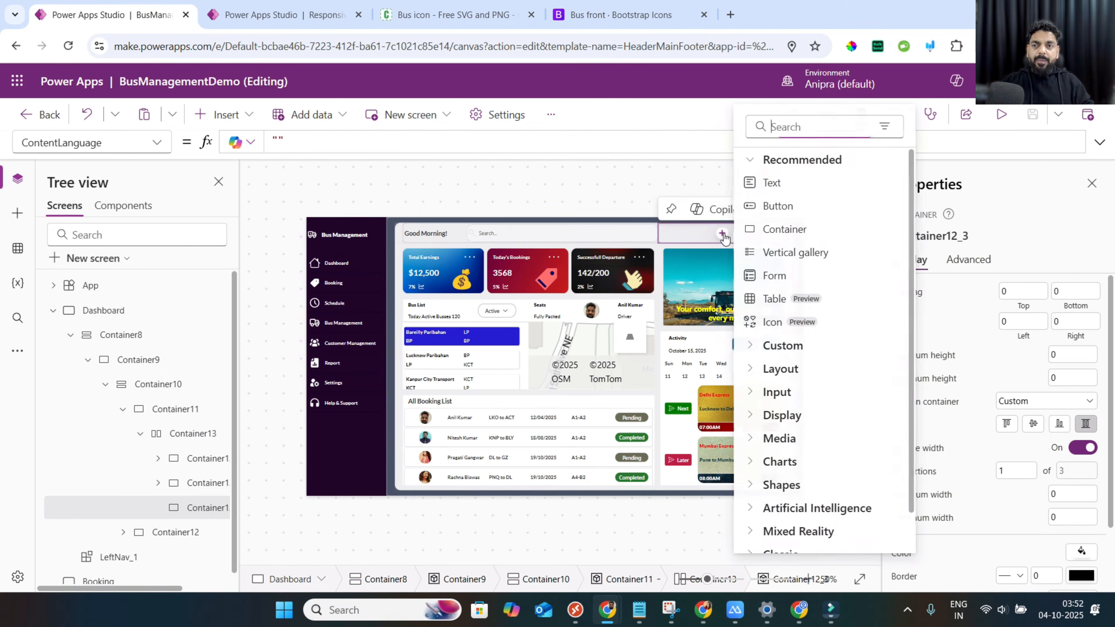
{"action": "left_click", "coordinate": [782, 127]}
{"action": "type", "text": "image"}
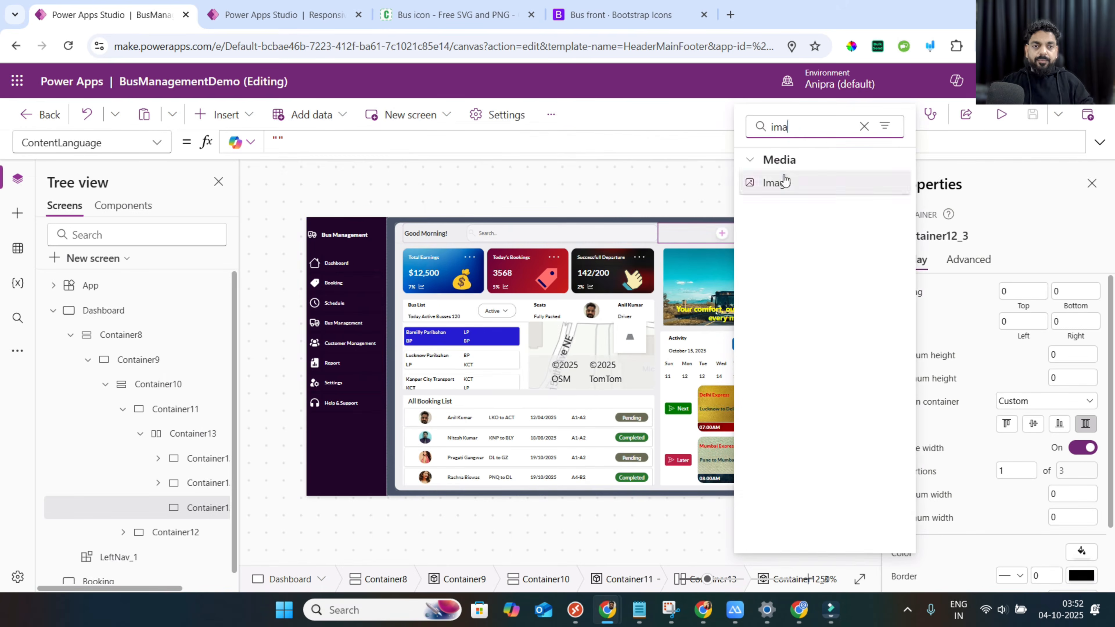
{"action": "left_click", "coordinate": [779, 182]}
Replace SampleImage with the copied EncodeUrl formula that looks up the "Bar" icon in CusotmIcon and substitutes "currentColor" with Color_IconBlack.
{"action": "double_click", "coordinate": [322, 140]}
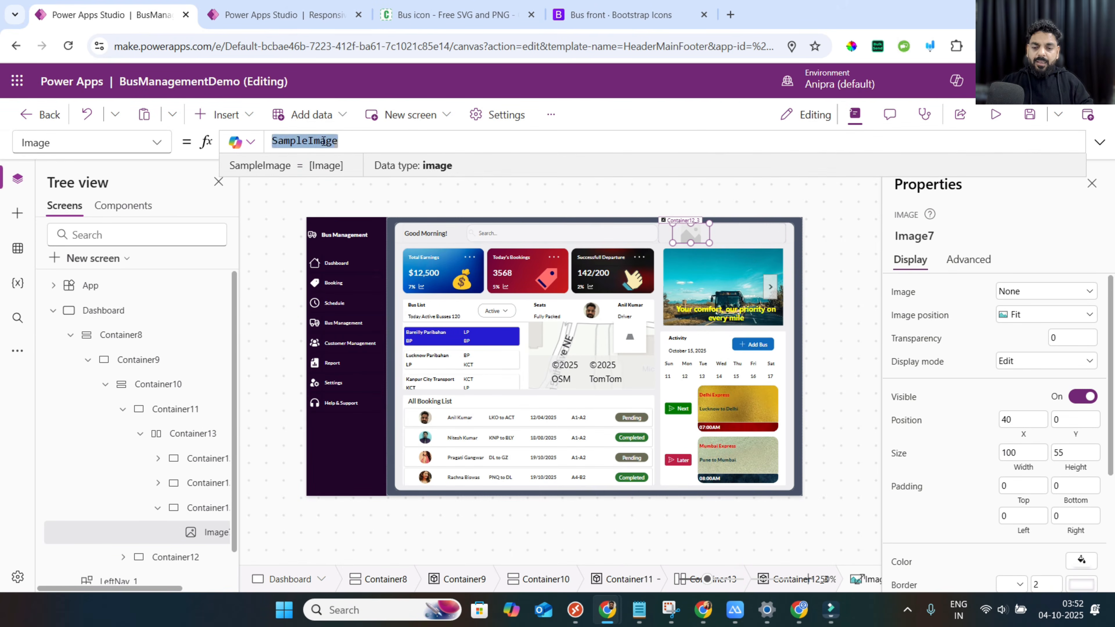
{"action": "key", "text": "ctrl+v"}
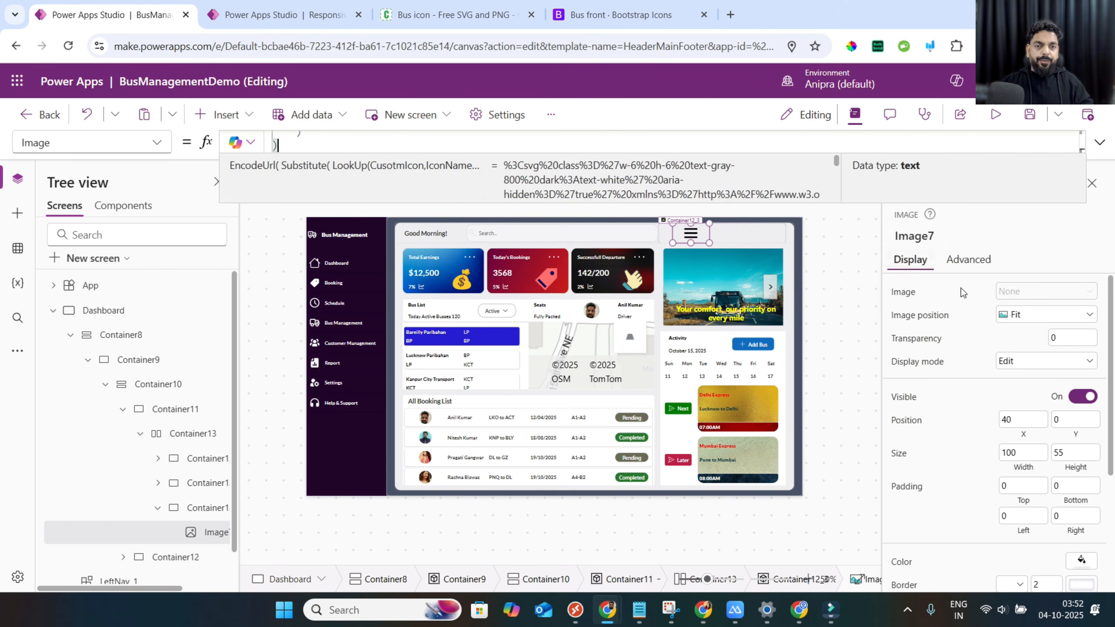
{"action": "left_click", "coordinate": [1099, 142]}
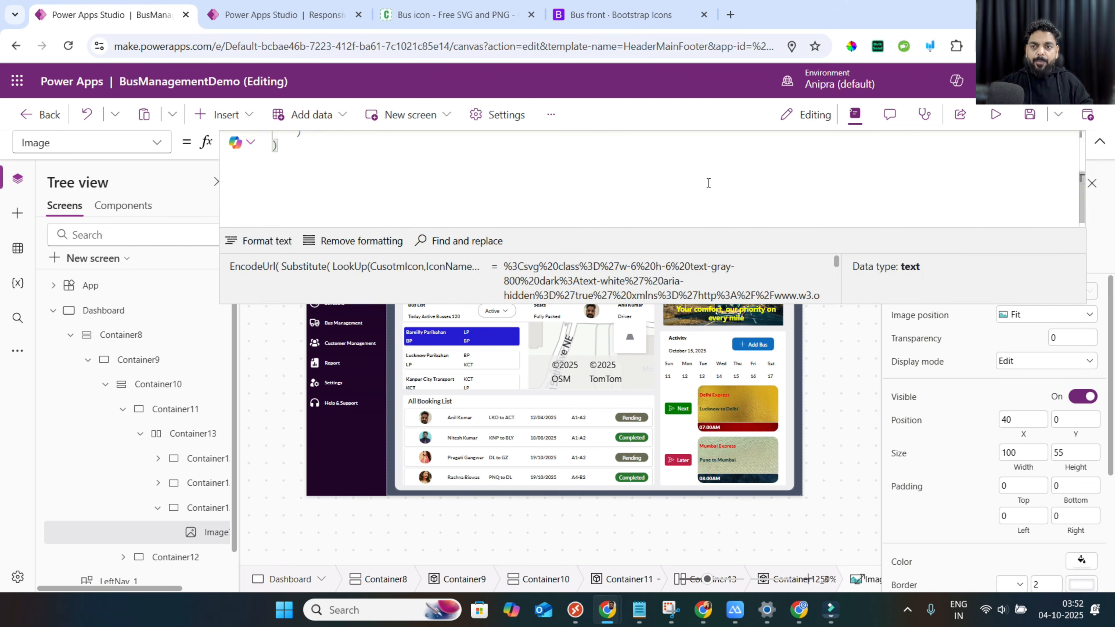
{"action": "scroll", "coordinate": [708, 182], "scroll_direction": "down", "scroll_amount": 3}
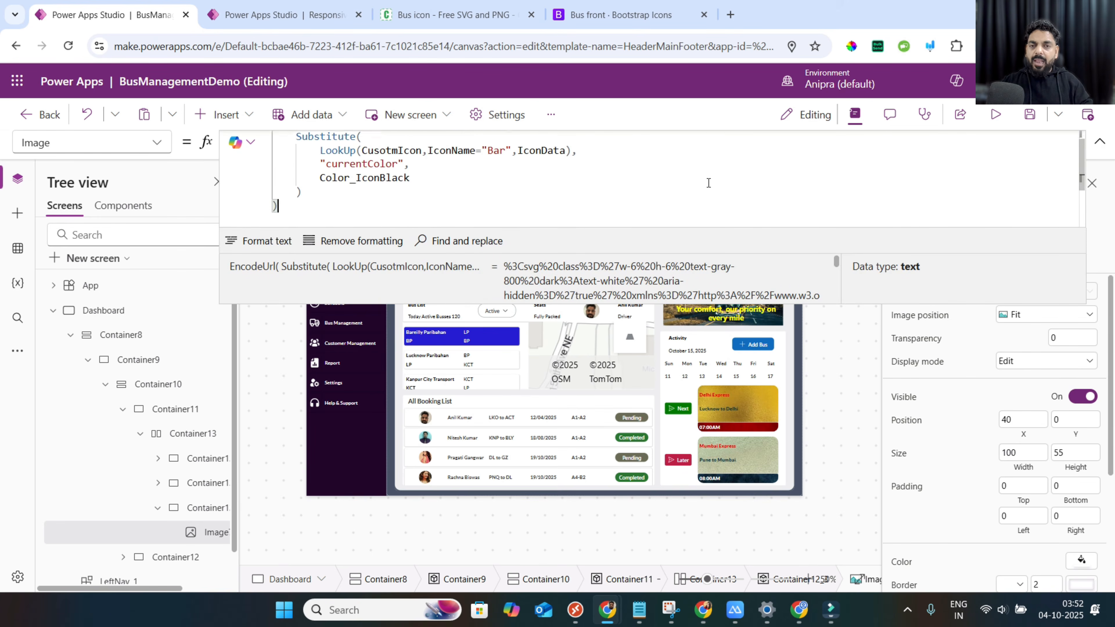
{"action": "left_click", "coordinate": [1099, 142]}
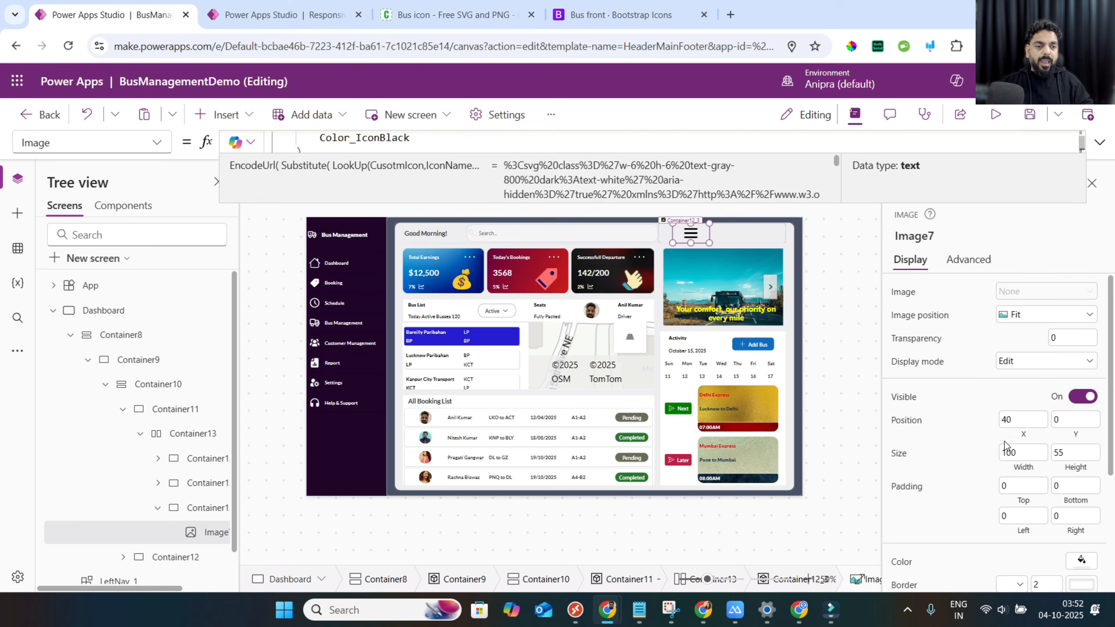
Set the menu icon image's width to Parent.Width and its height to Parent.Height*90%.
{"action": "left_click", "coordinate": [1031, 473]}
{"action": "type", "text": "pare"}
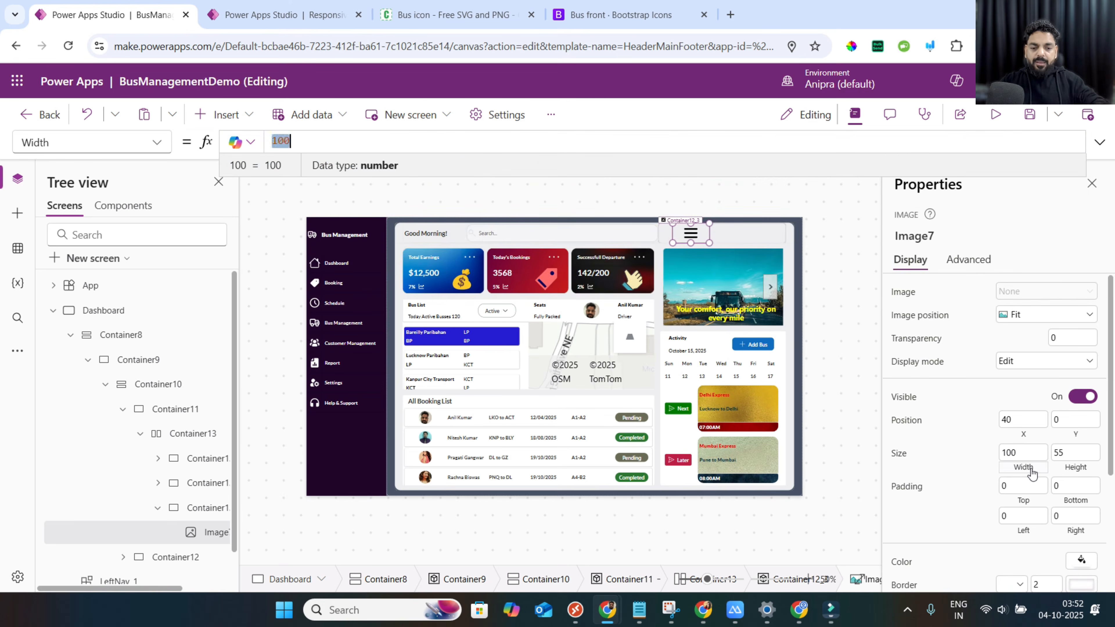
{"action": "key", "text": "Tab"}
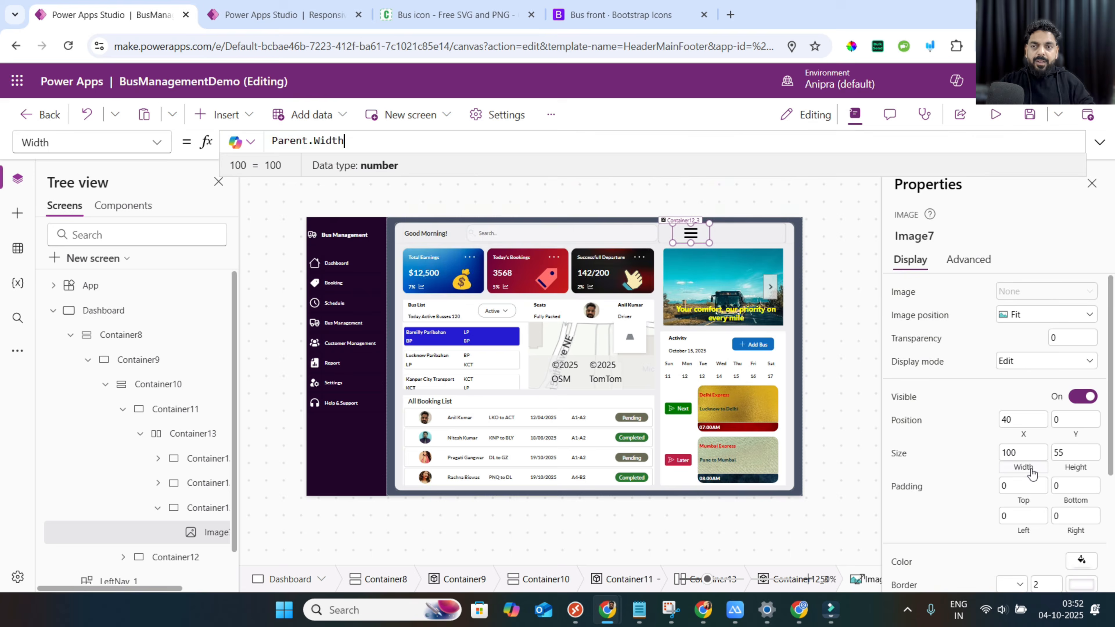
{"action": "left_click", "coordinate": [1077, 470]}
{"action": "key", "text": "ctrl+a"}
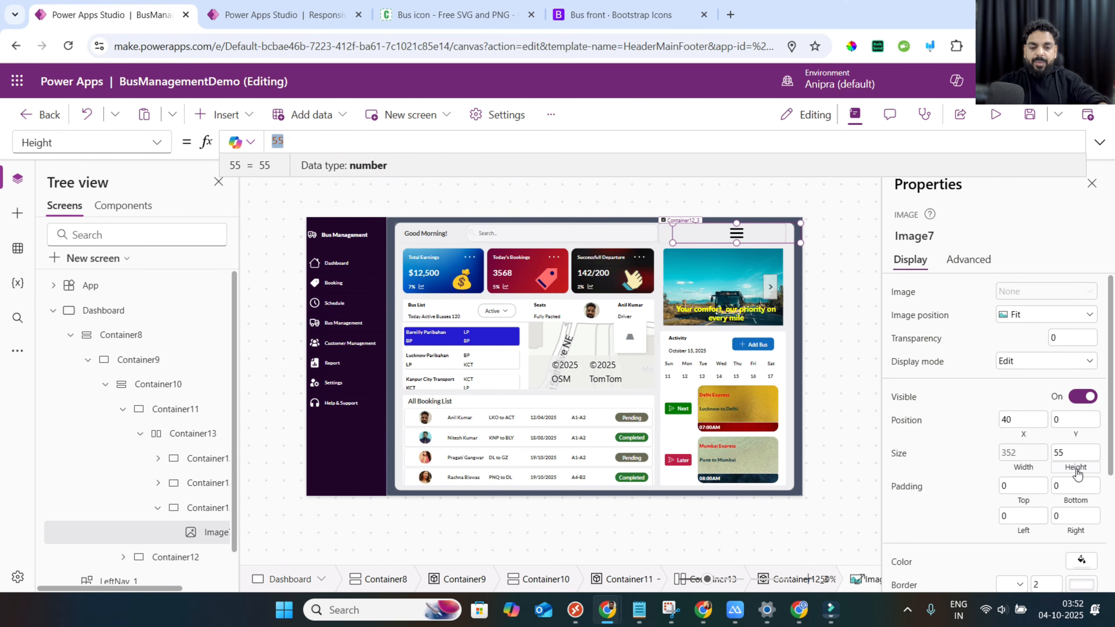
{"action": "type", "text": "pare"}
{"action": "key", "text": "Tab"}
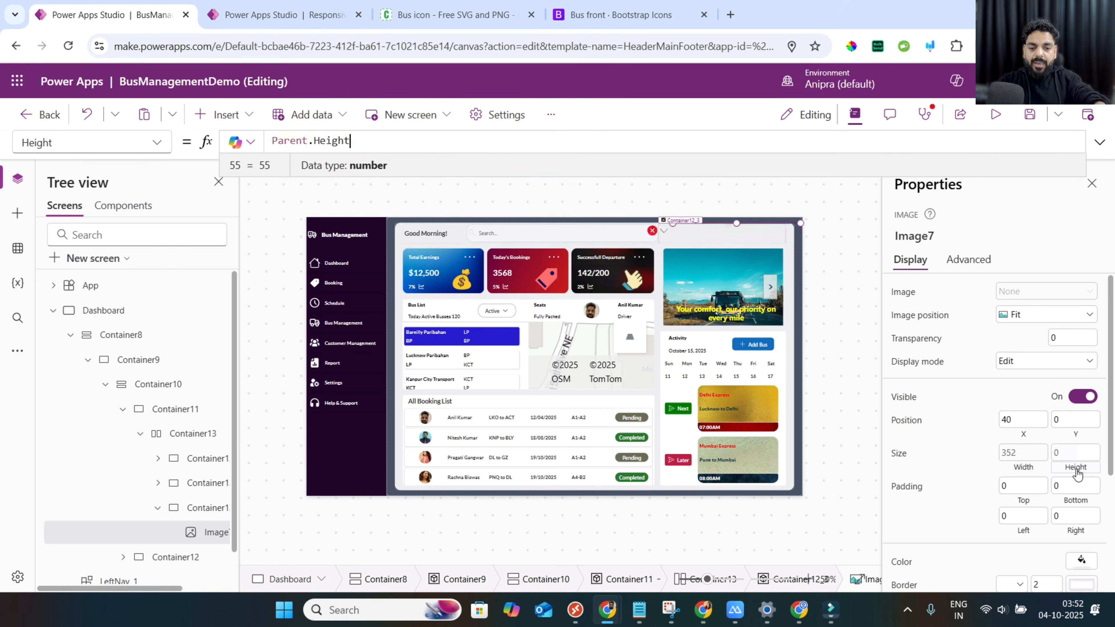
{"action": "type", "text": "*90%"}
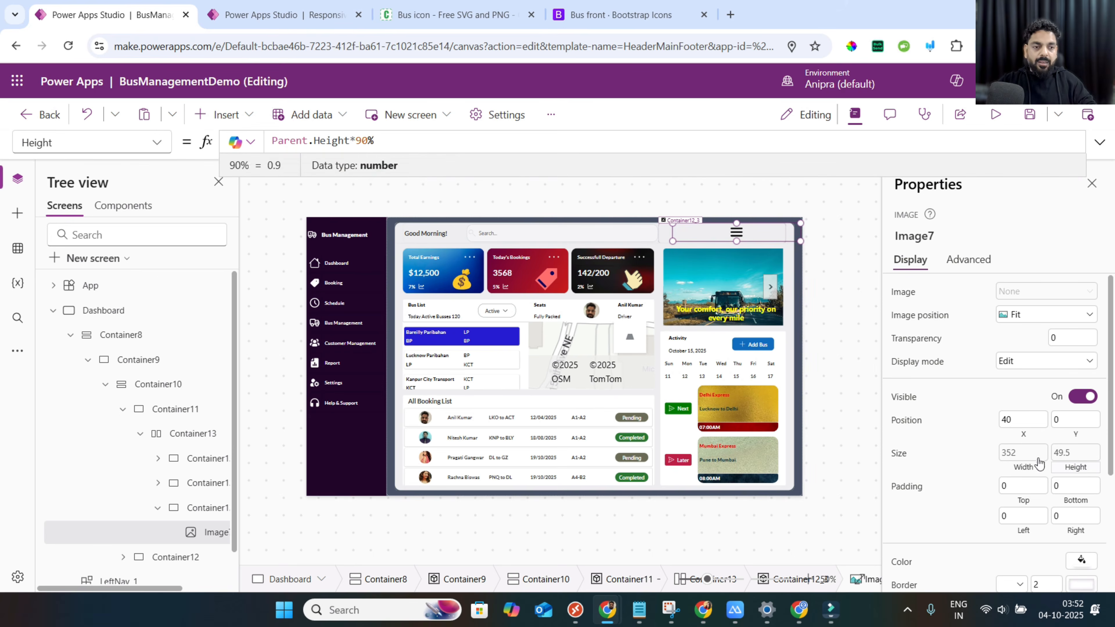
Position the menu icon image at X 0 and center it vertically with Y set to (Parent.Height-Self.Height)/2.
{"action": "left_click", "coordinate": [1025, 443]}
{"action": "key", "text": "ctrl+a"}
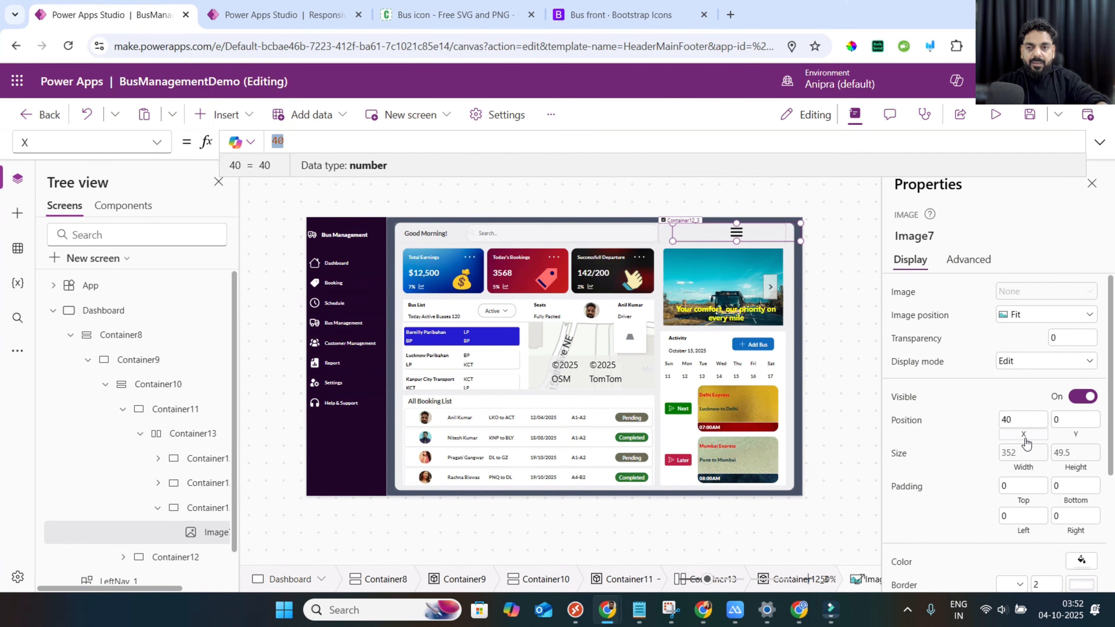
{"action": "type", "text": "0"}
{"action": "left_click", "coordinate": [1069, 435]}
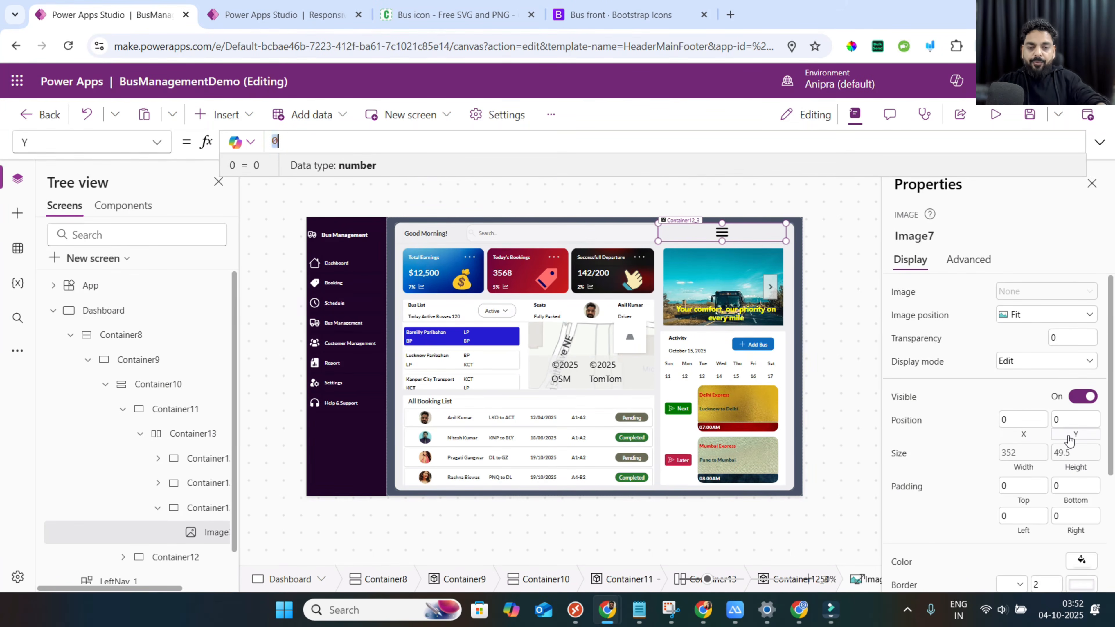
{"action": "type", "text": "(pare"}
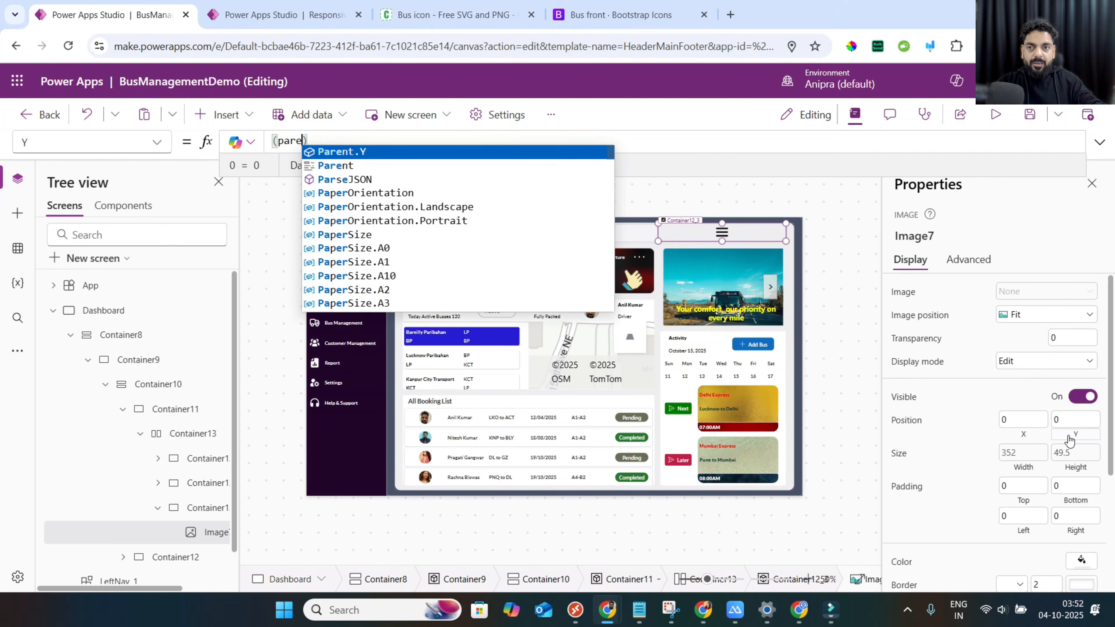
{"action": "type", "text": "nt.Height"}
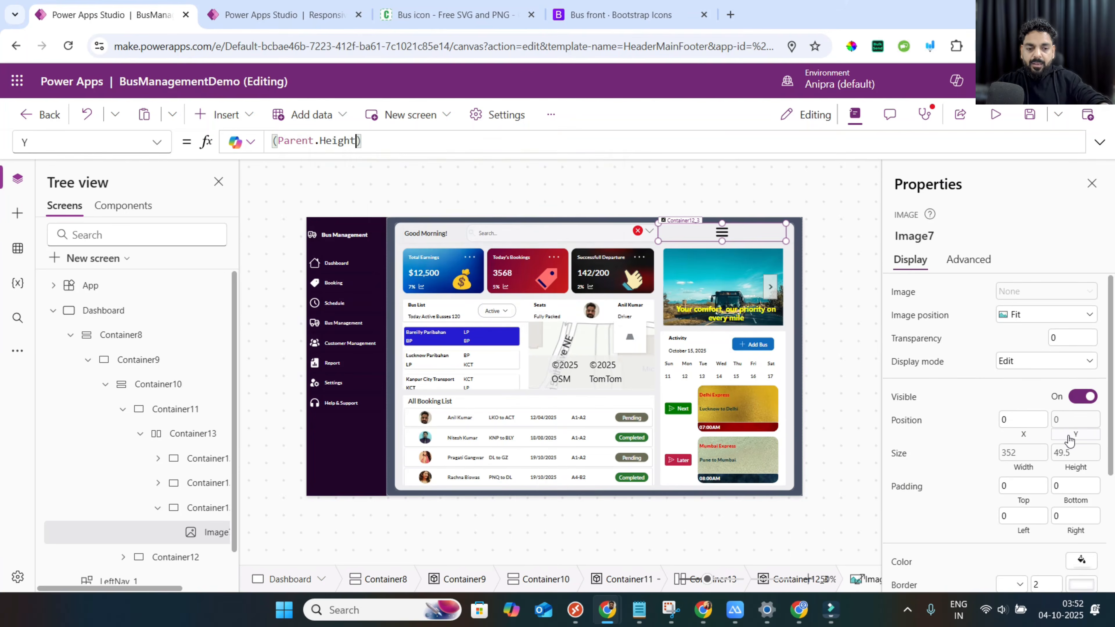
{"action": "type", "text": "-Self."}
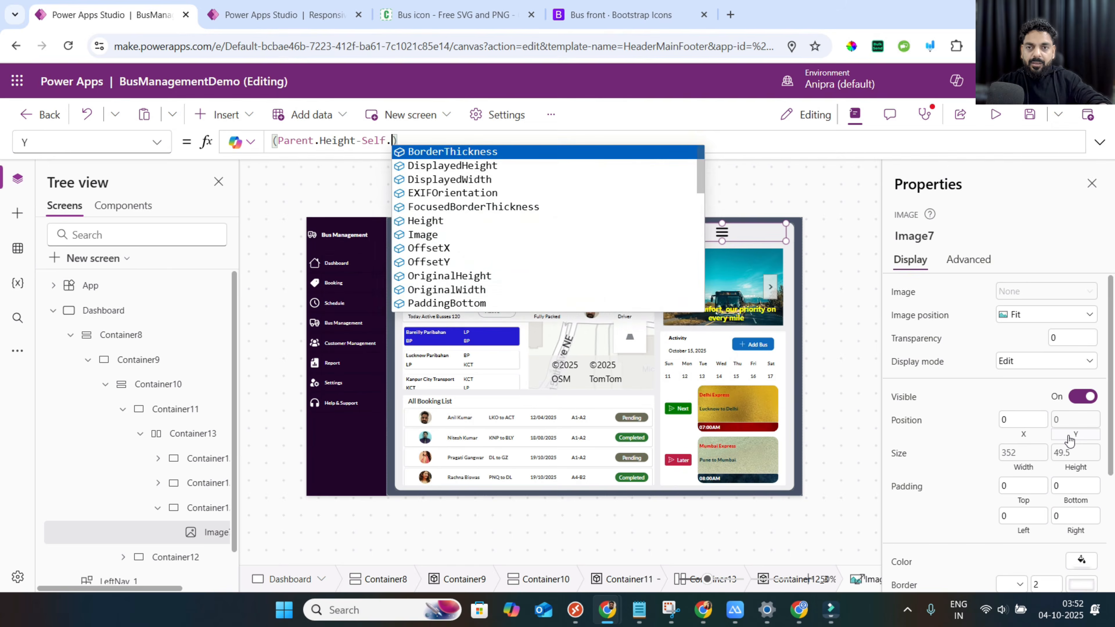
{"action": "type", "text": "Height"}
{"action": "type", "text": "/2"}
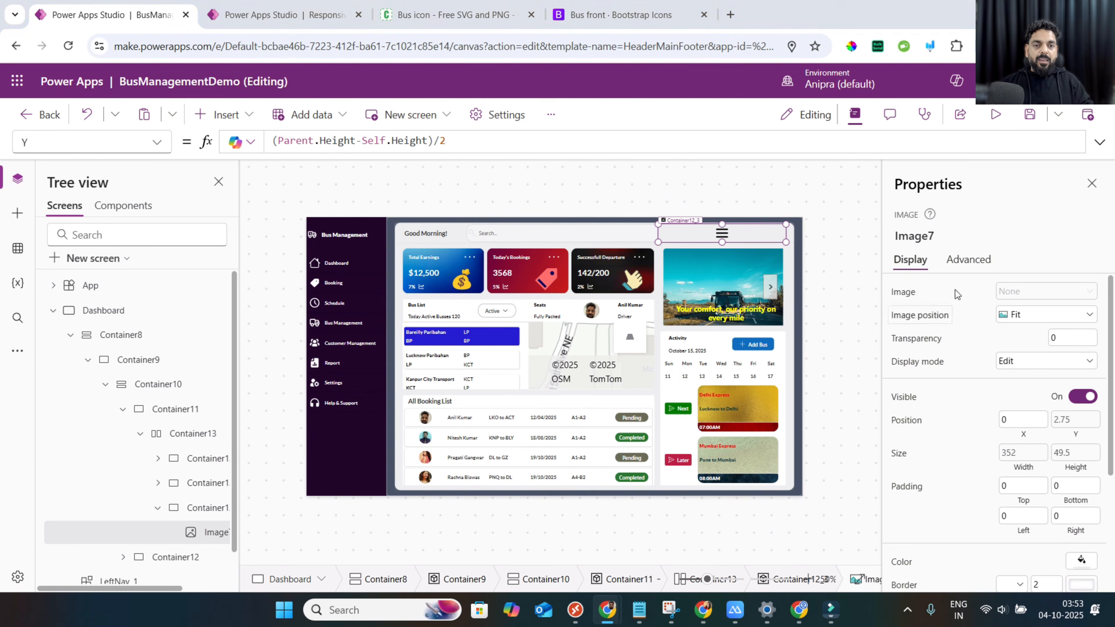
Set the menu icon image's Visible property to If(Dashboard.Size=1,true,false).
{"action": "left_click", "coordinate": [967, 266]}
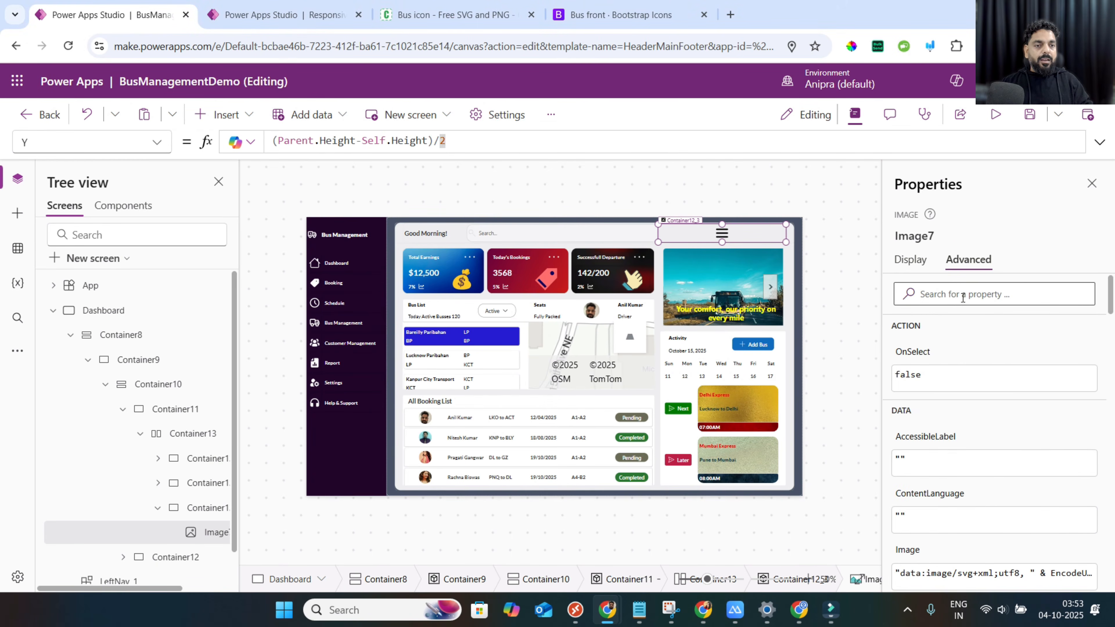
{"action": "left_click", "coordinate": [962, 298]}
{"action": "type", "text": "vis"}
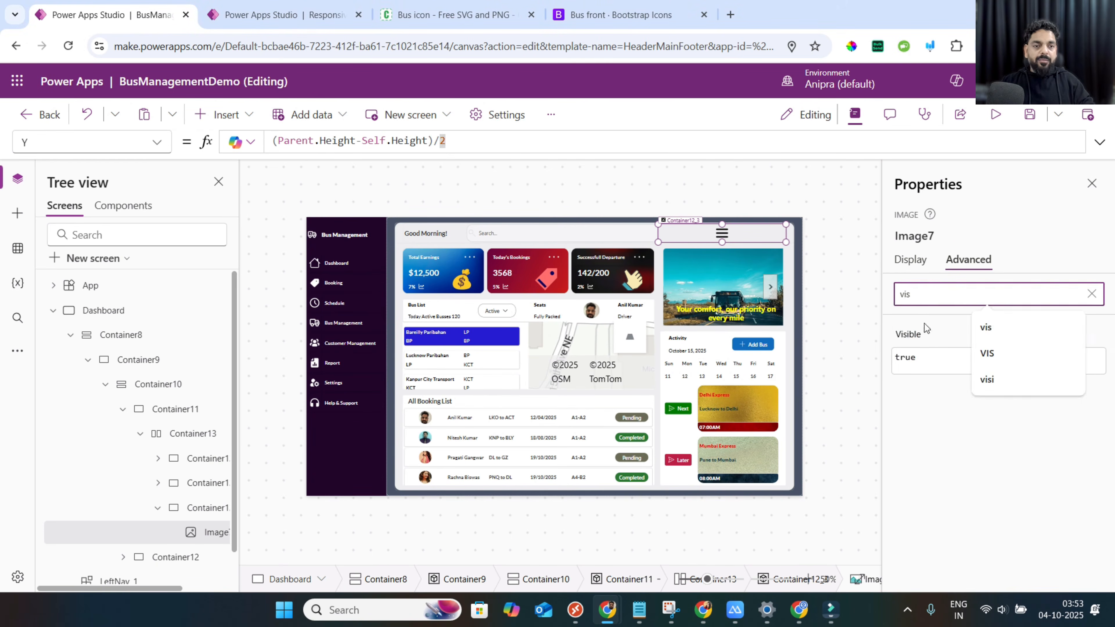
{"action": "left_click", "coordinate": [916, 335]}
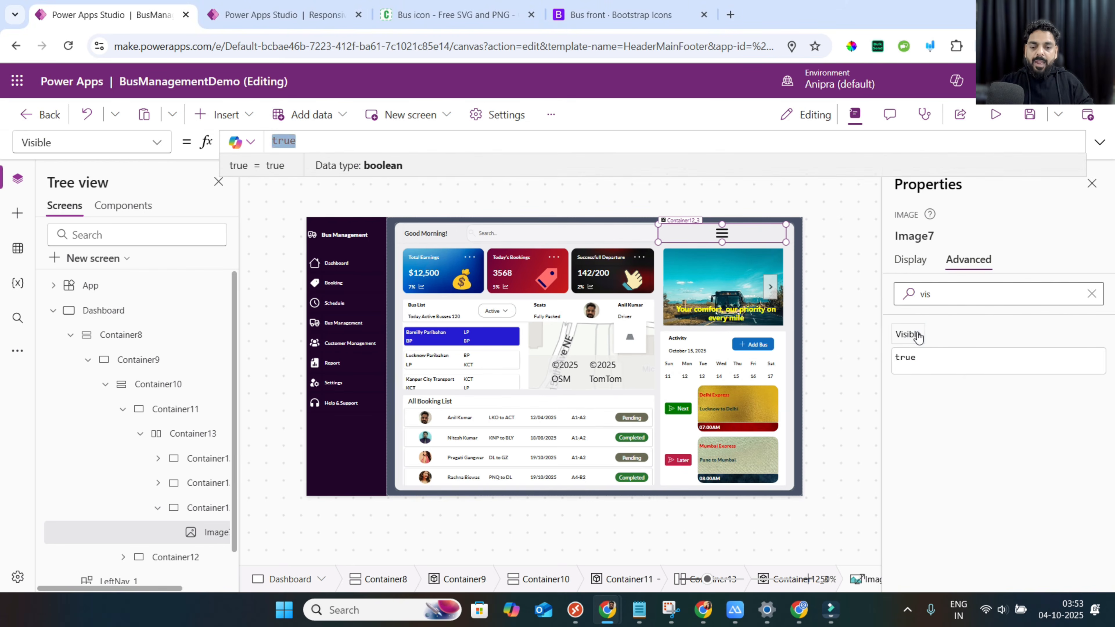
{"action": "type", "text": "If(Dashboard.Size=1,true,false)"}
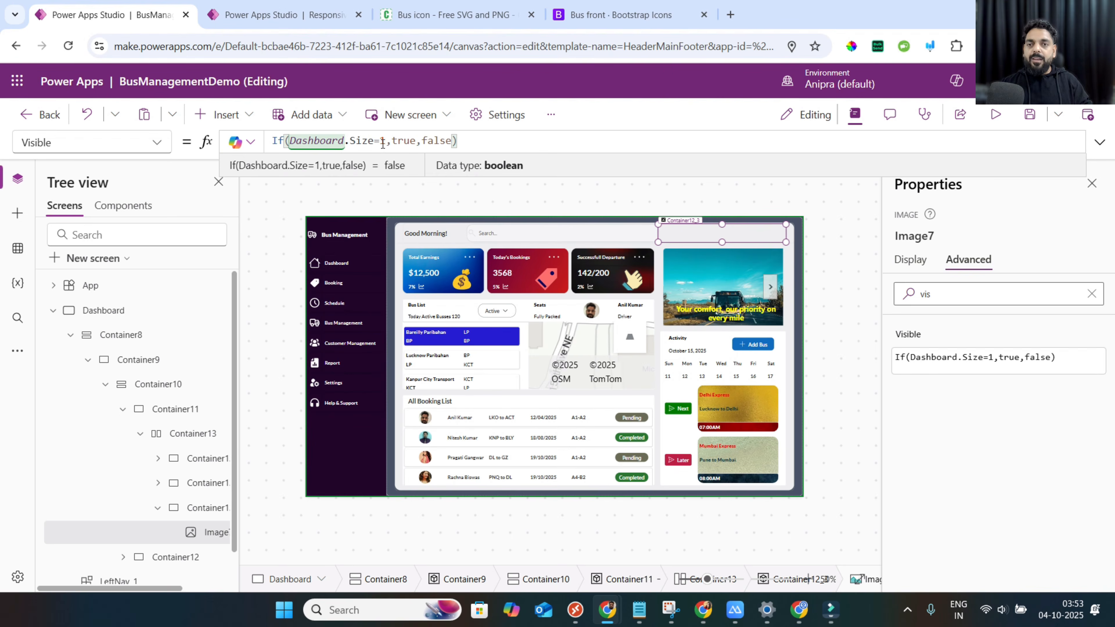
{"action": "double_click", "coordinate": [404, 140]}
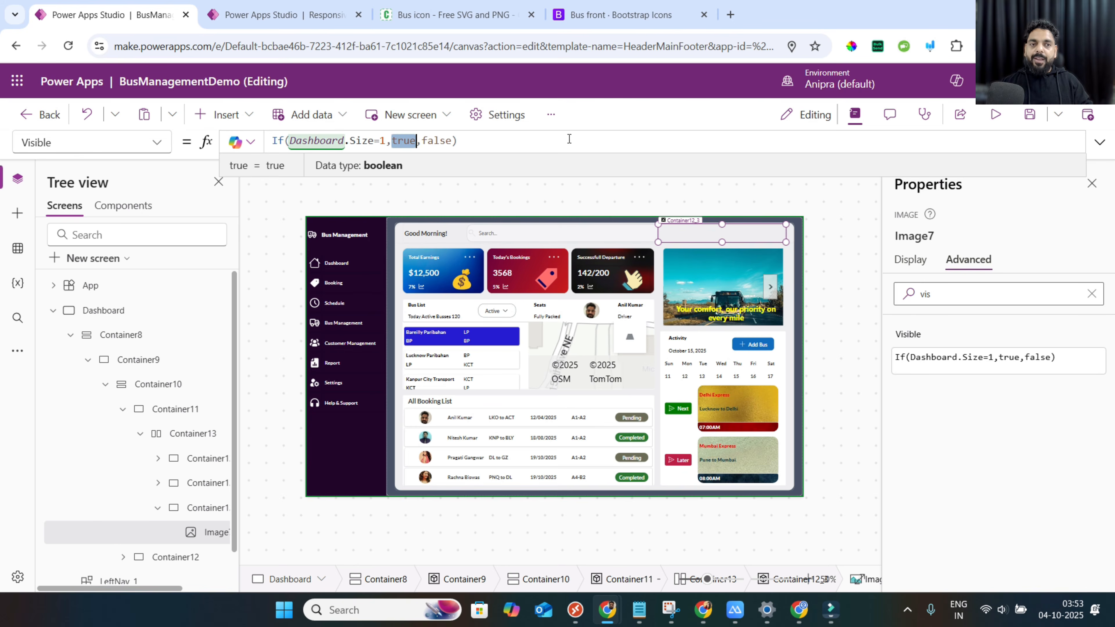
Preview the Dashboard on the Motorola Moto G8 Power phone size to check the menu icon, and return to editing.
{"action": "left_click", "coordinate": [998, 120]}
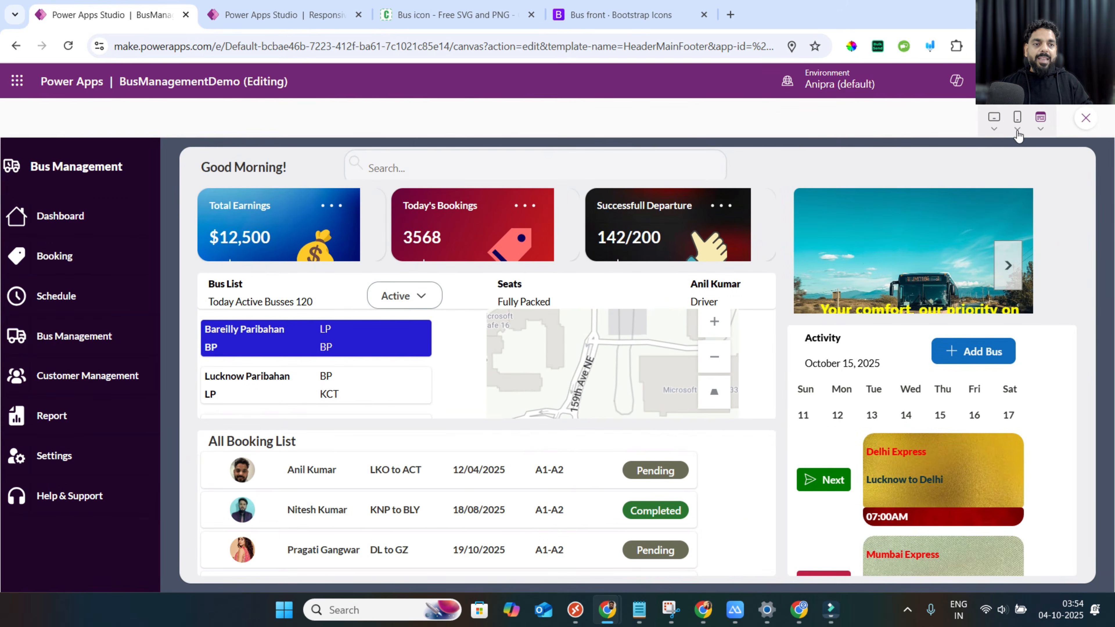
{"action": "left_click", "coordinate": [1017, 131]}
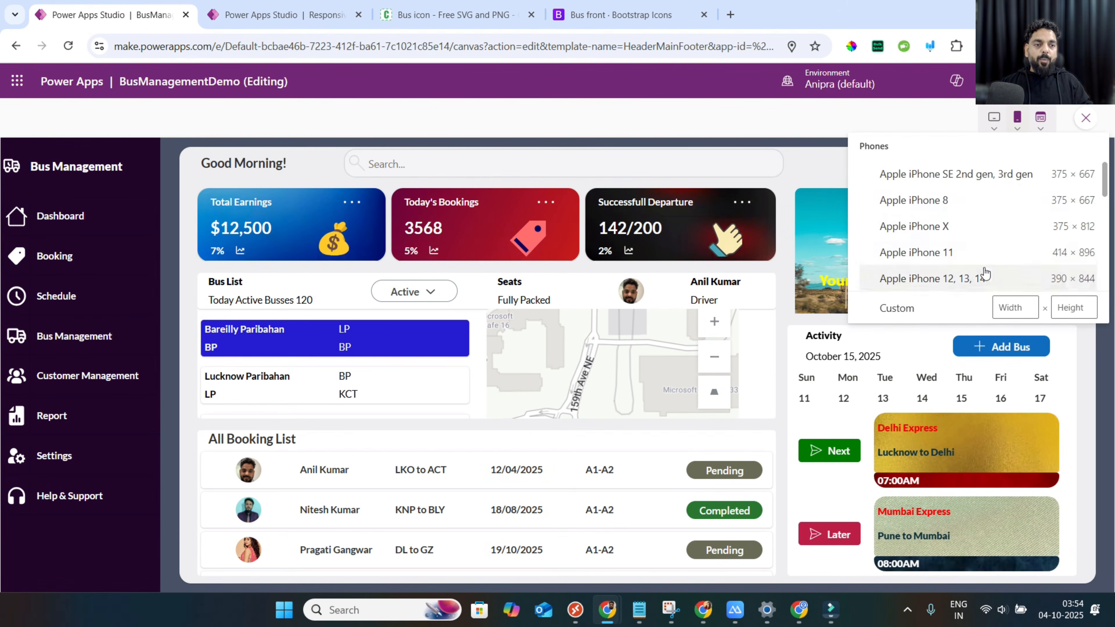
{"action": "scroll", "coordinate": [984, 273], "scroll_direction": "down", "scroll_amount": 3}
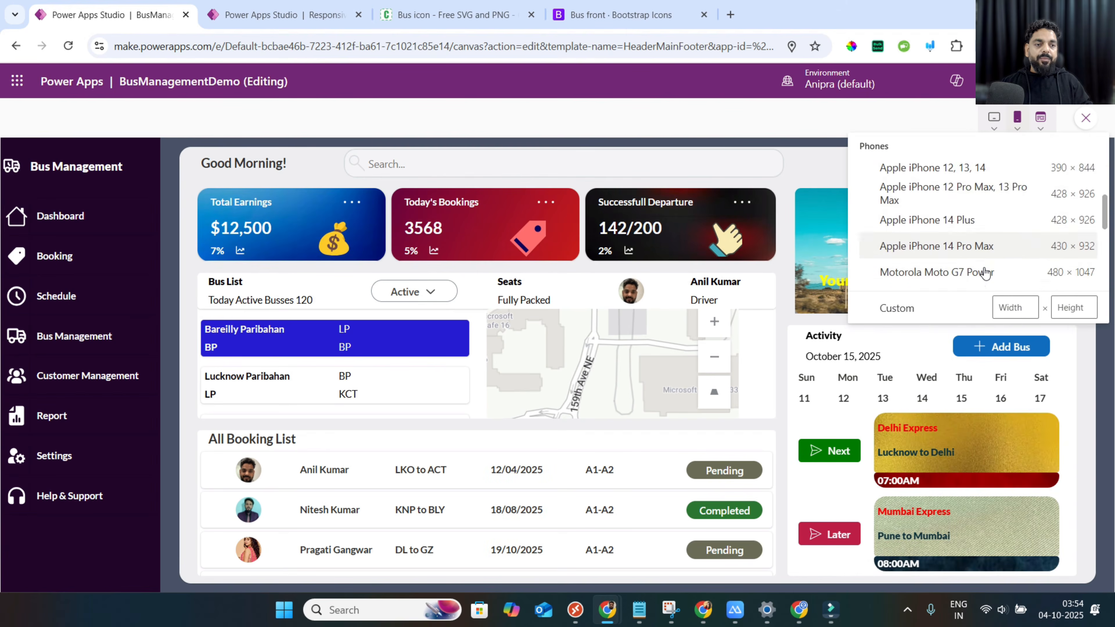
{"action": "scroll", "coordinate": [984, 273], "scroll_direction": "down", "scroll_amount": 2}
{"action": "left_click", "coordinate": [978, 258]}
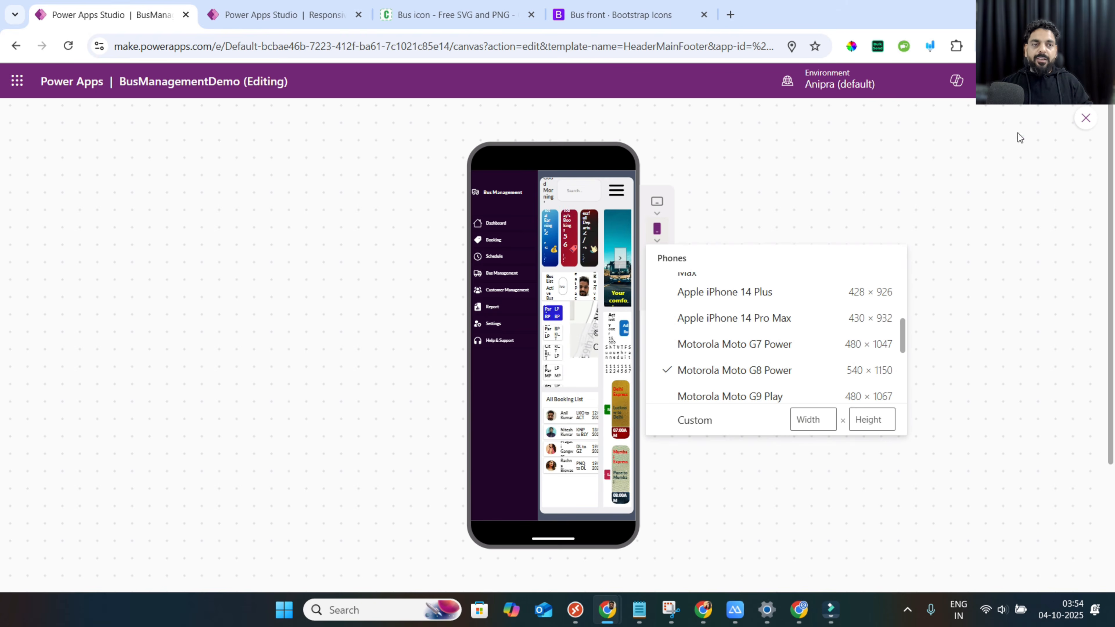
{"action": "left_click", "coordinate": [1085, 118]}
Set the menu icon image's OnSelect formula to Set(varCollpased,!varCollpased).
{"action": "left_click", "coordinate": [908, 358]}
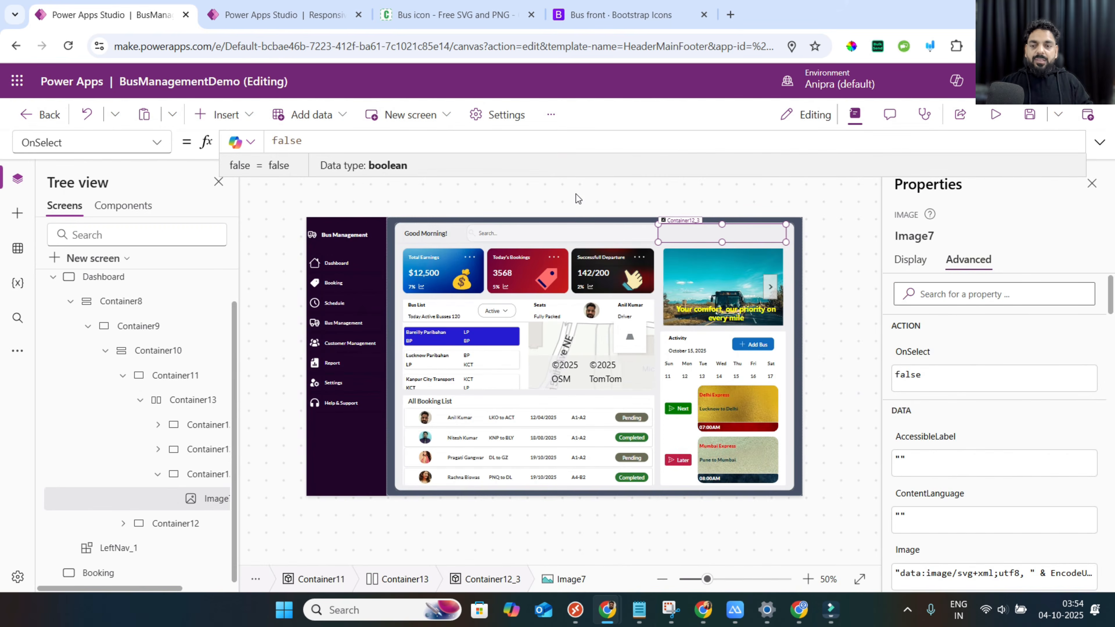
{"action": "key", "text": "ctrl+a"}
{"action": "type", "text": "Set(varCollpased,!varCollpased)"}
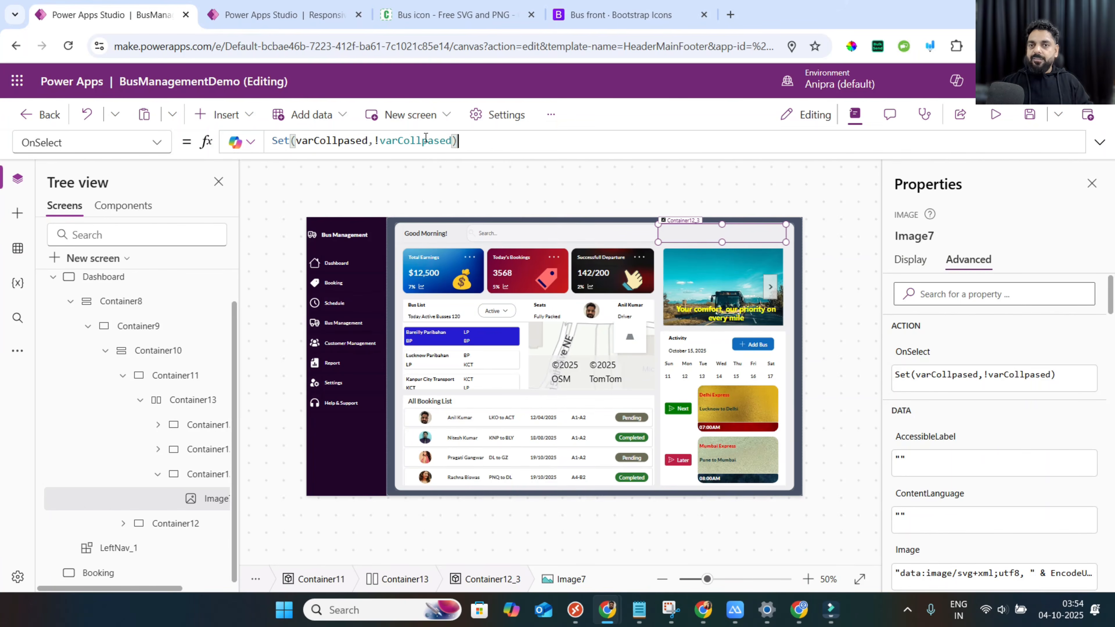
Set the Visible property of LeftNav_1 on the Dashboard screen to If(Dashboard.Size<>1,true, varCollpased).
{"action": "left_click", "coordinate": [132, 547]}
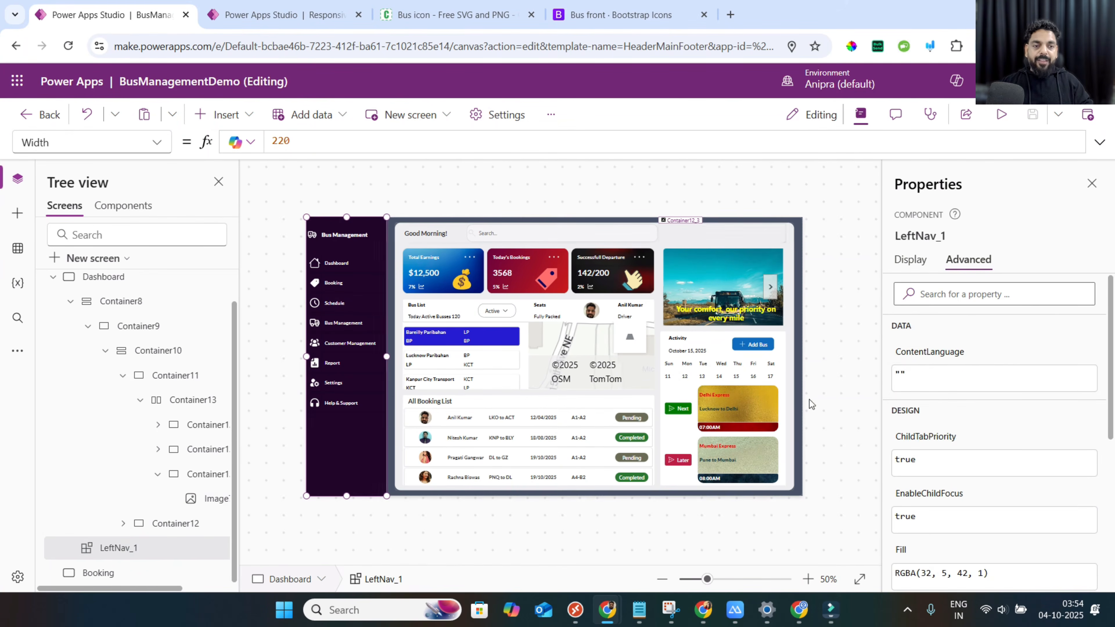
{"action": "left_click", "coordinate": [937, 292]}
{"action": "type", "text": "vis"}
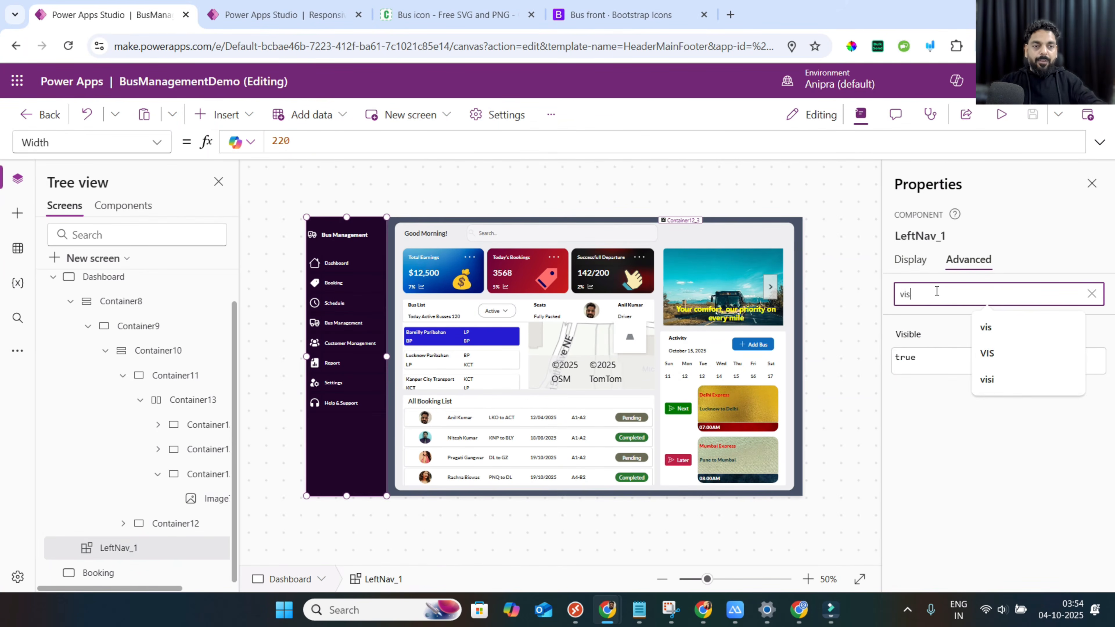
{"action": "left_click", "coordinate": [915, 334]}
{"action": "key", "text": "ctrl+a"}
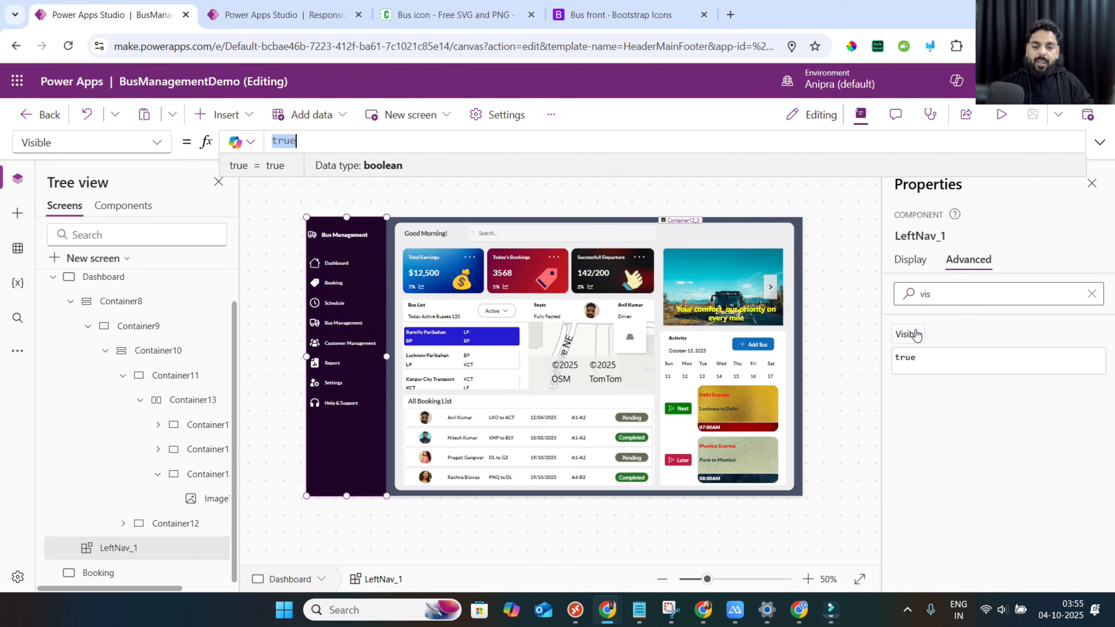
{"action": "type", "text": "If(Dashboard.Size<>1,true, varCollpased)"}
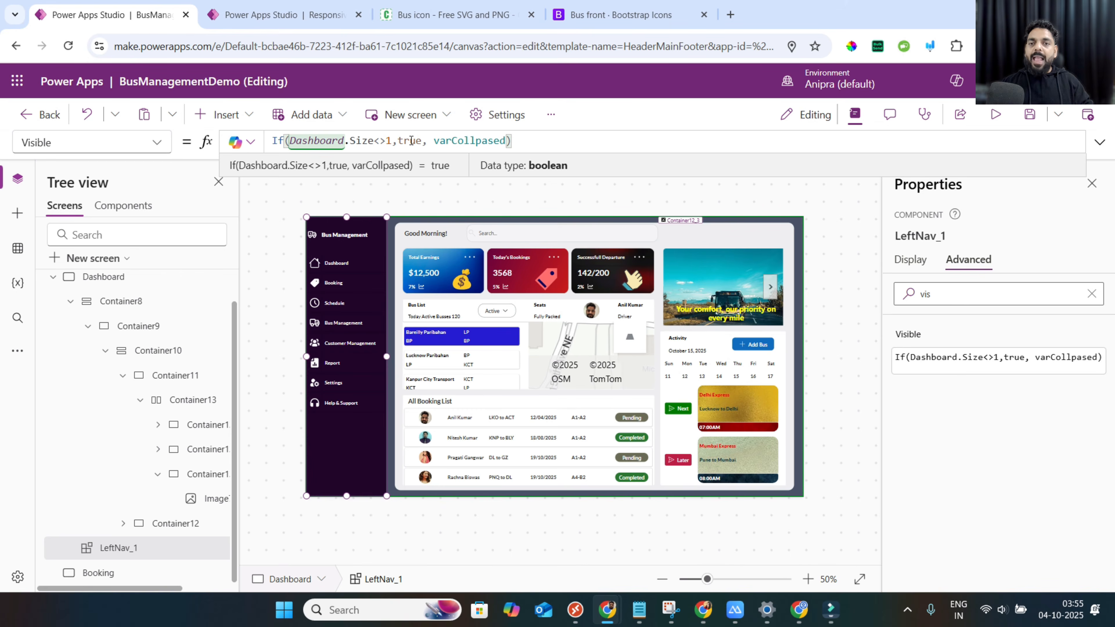
{"action": "left_click", "coordinate": [846, 306]}
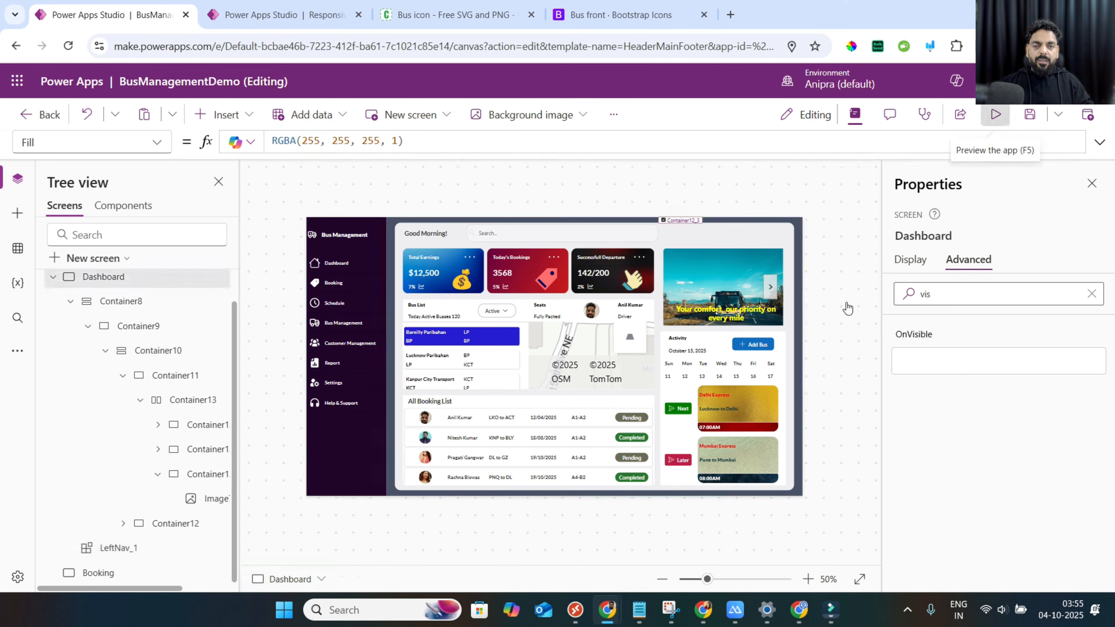
Test showing and hiding the left navigation with the menu icon in the phone preview, and return to editing.
{"action": "key", "text": "F5"}
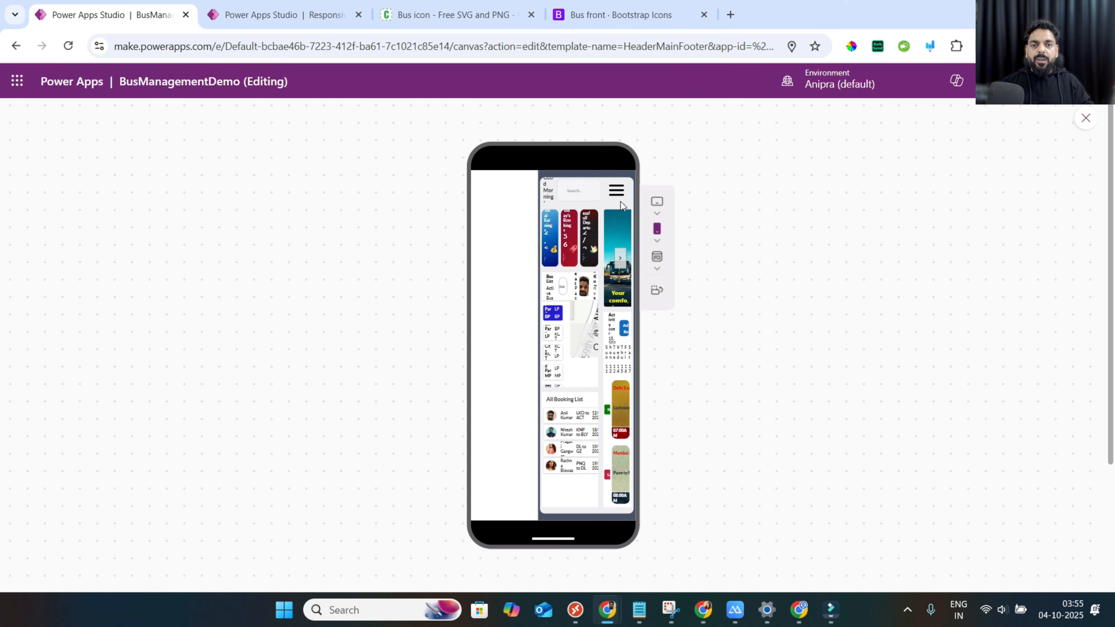
{"action": "left_click", "coordinate": [616, 194]}
{"action": "left_click", "coordinate": [617, 194]}
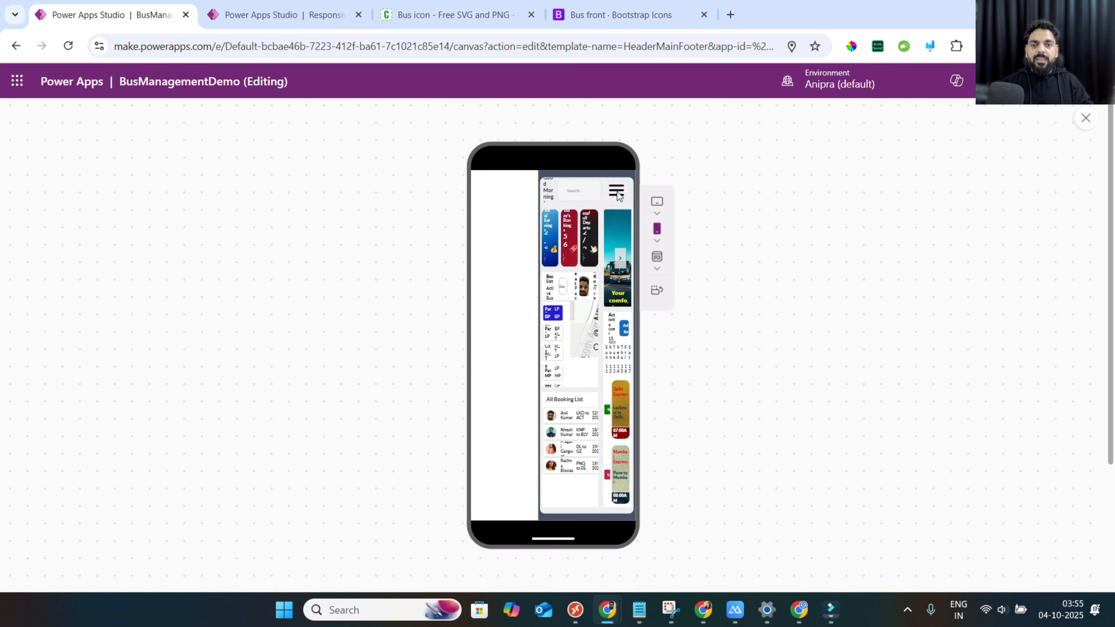
{"action": "left_click", "coordinate": [617, 194]}
{"action": "left_click", "coordinate": [617, 194]}
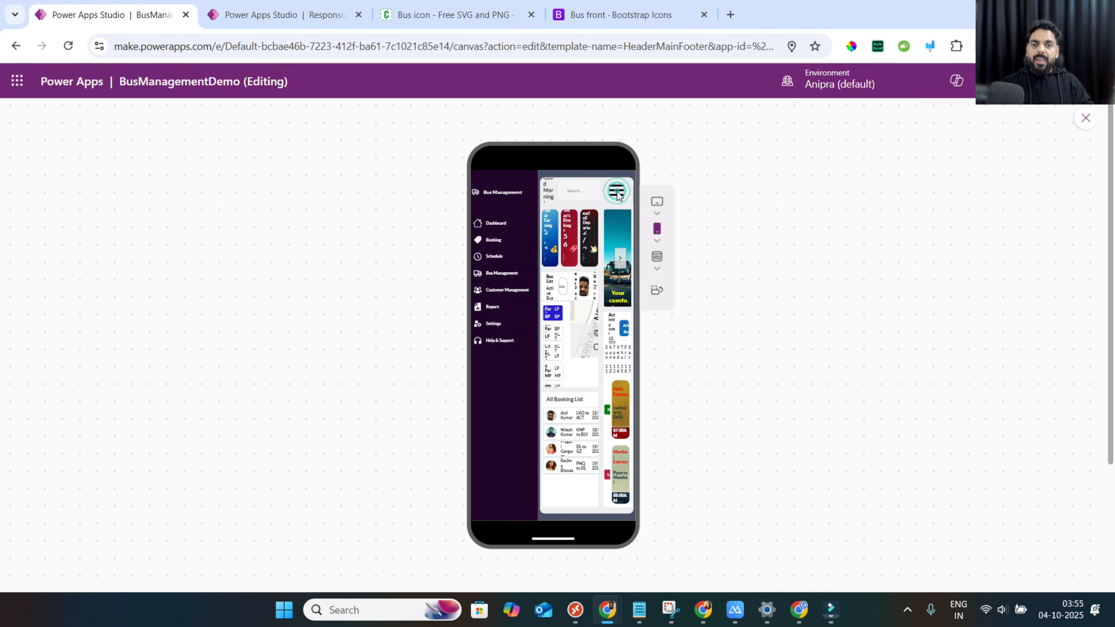
{"action": "left_click", "coordinate": [616, 194]}
{"action": "left_click", "coordinate": [616, 192]}
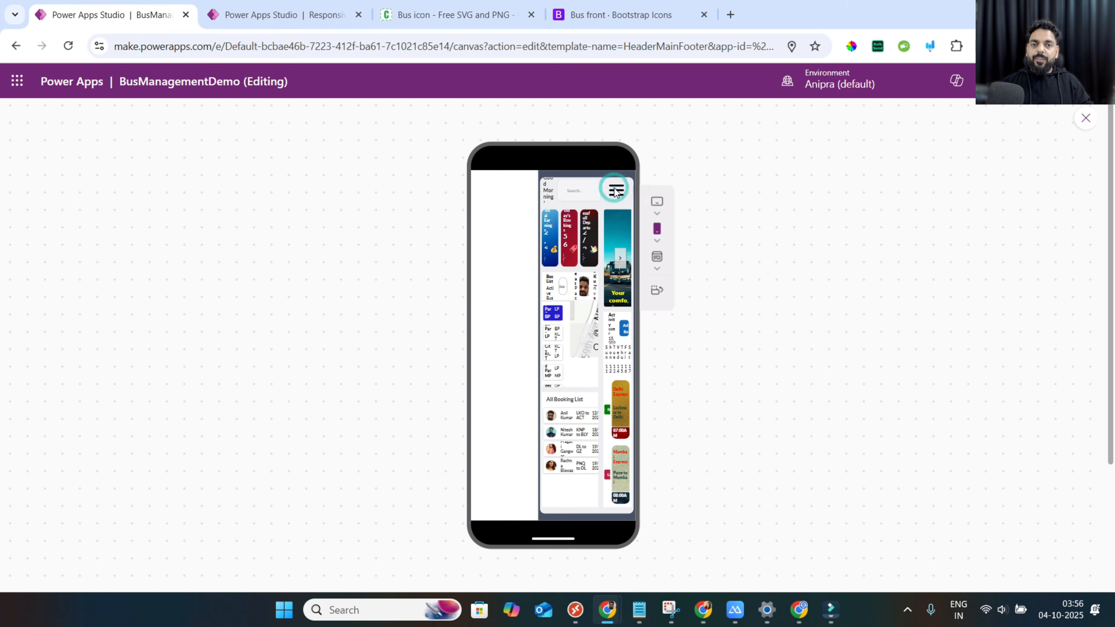
{"action": "left_click", "coordinate": [616, 193]}
{"action": "left_click", "coordinate": [615, 194]}
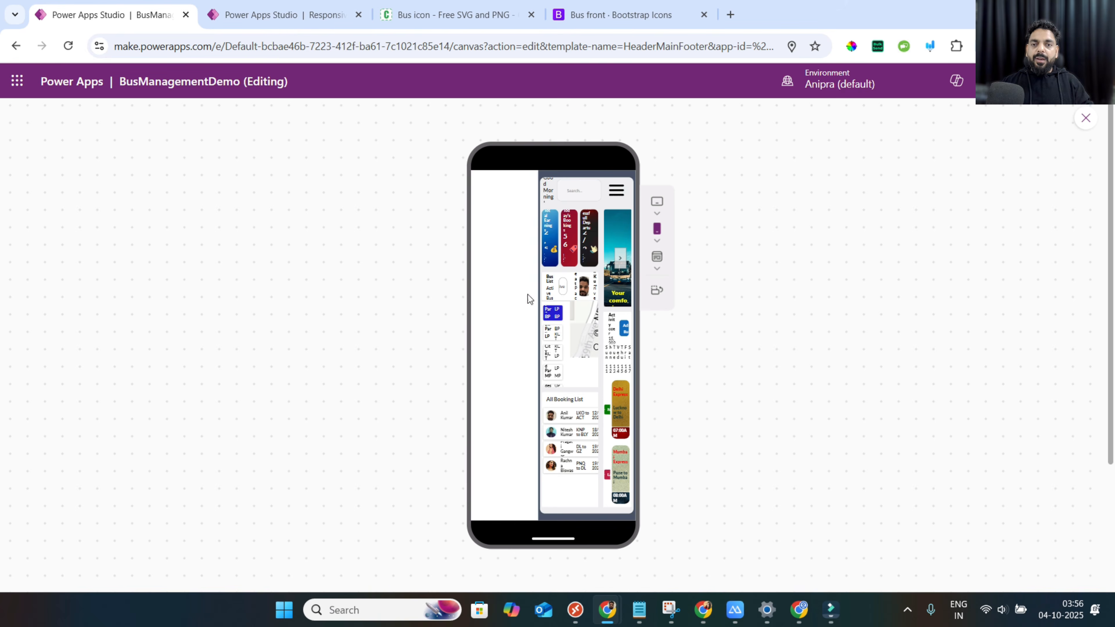
{"action": "left_click", "coordinate": [616, 193]}
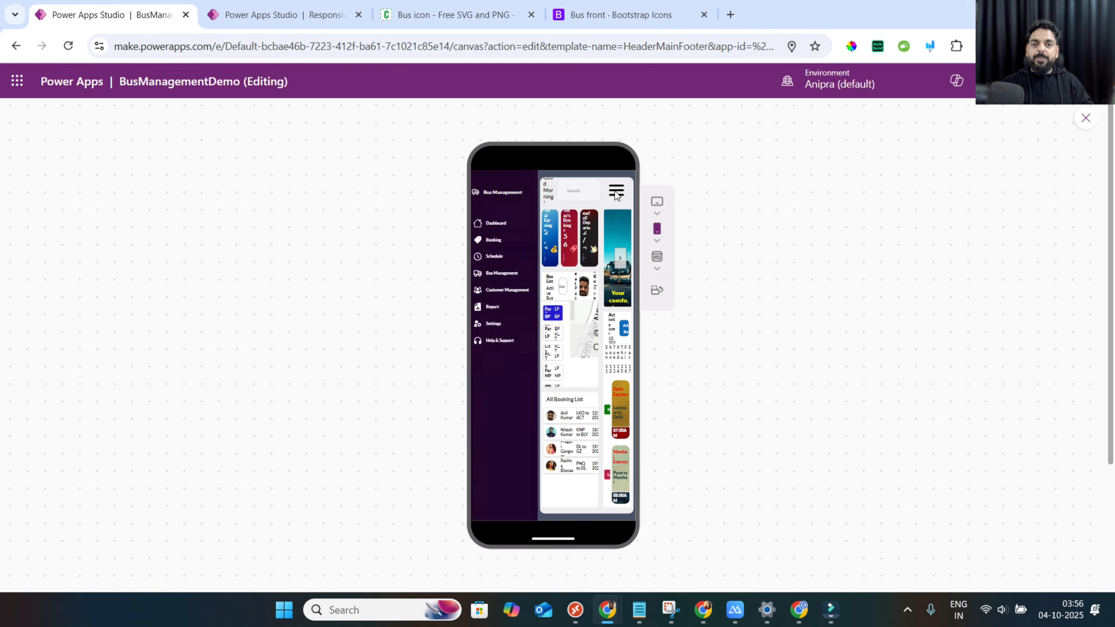
{"action": "left_click", "coordinate": [1085, 117]}
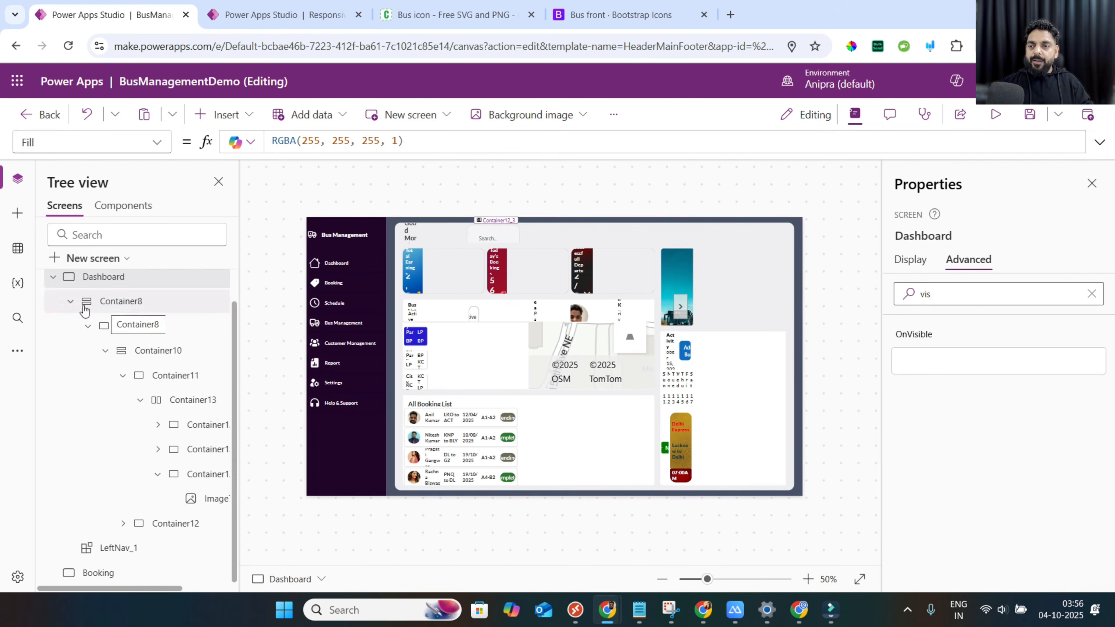
Set Container8's width to If(Dashboard.Size<>1, Parent.Width-LeftNav_1.Width,Parent.Width) and check the layout in the phone preview.
{"action": "left_click", "coordinate": [70, 307]}
{"action": "left_click", "coordinate": [71, 307]}
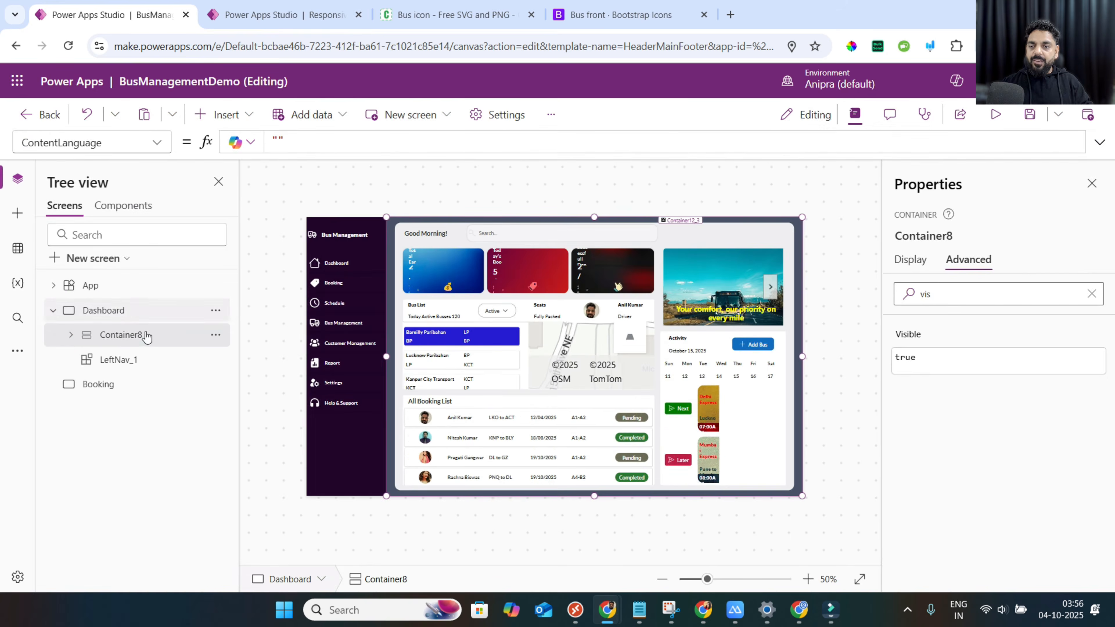
{"action": "left_click", "coordinate": [905, 258]}
{"action": "left_click", "coordinate": [1009, 499]}
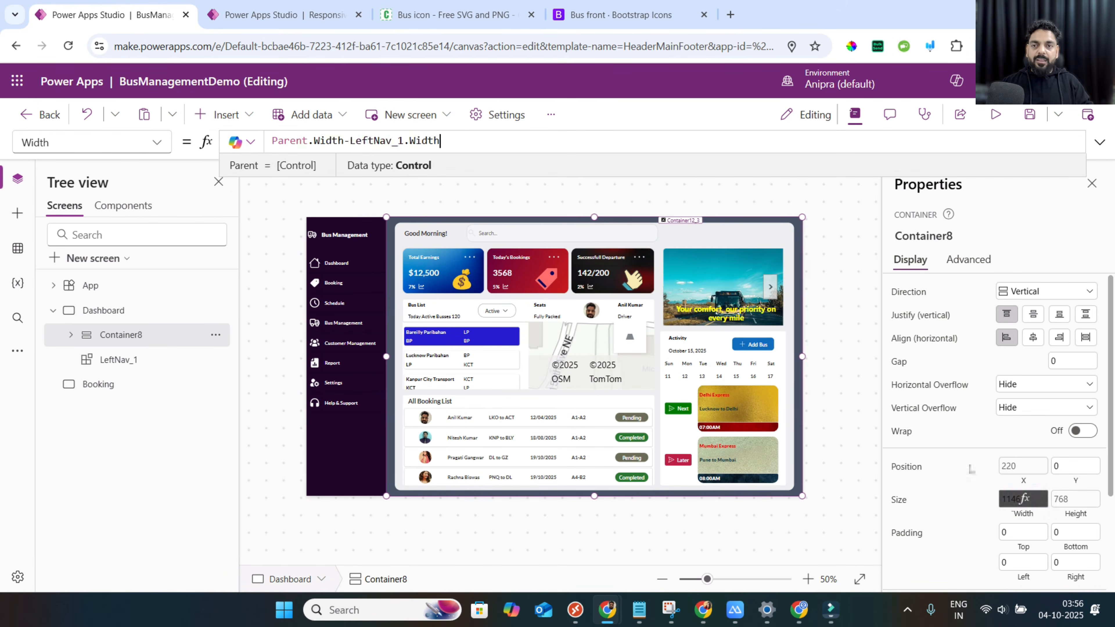
{"action": "left_click", "coordinate": [468, 142]}
{"action": "left_click_drag", "start_coordinate": [460, 141], "coordinate": [268, 141]}
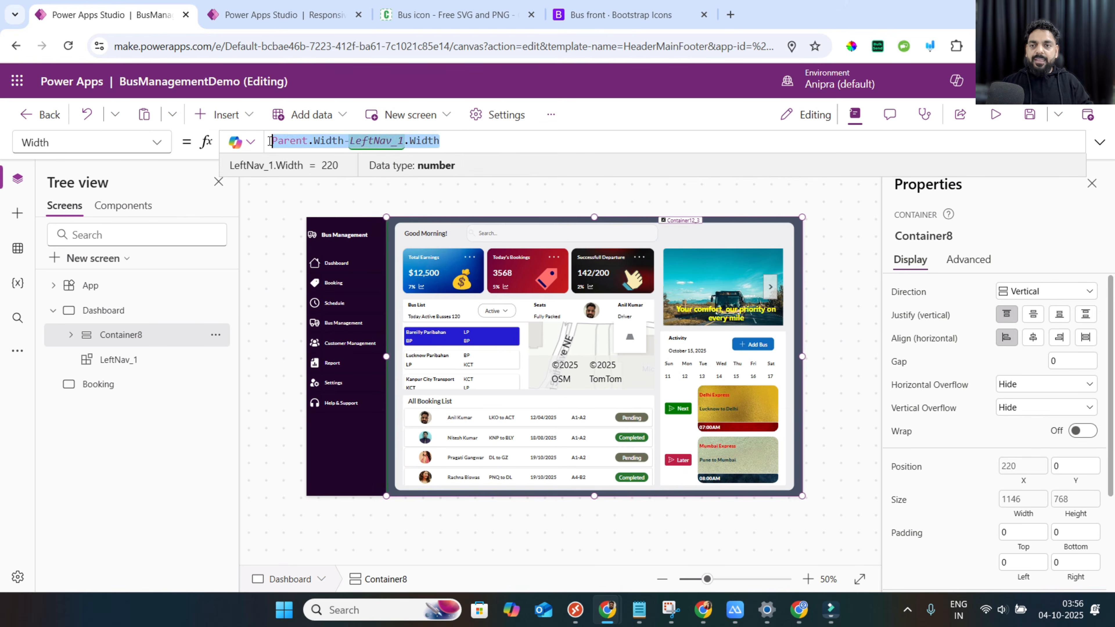
{"action": "type", "text": "If(Dashboard.Size<>1, Parent.Width-LeftNav_1.Width,Parent.Width)"}
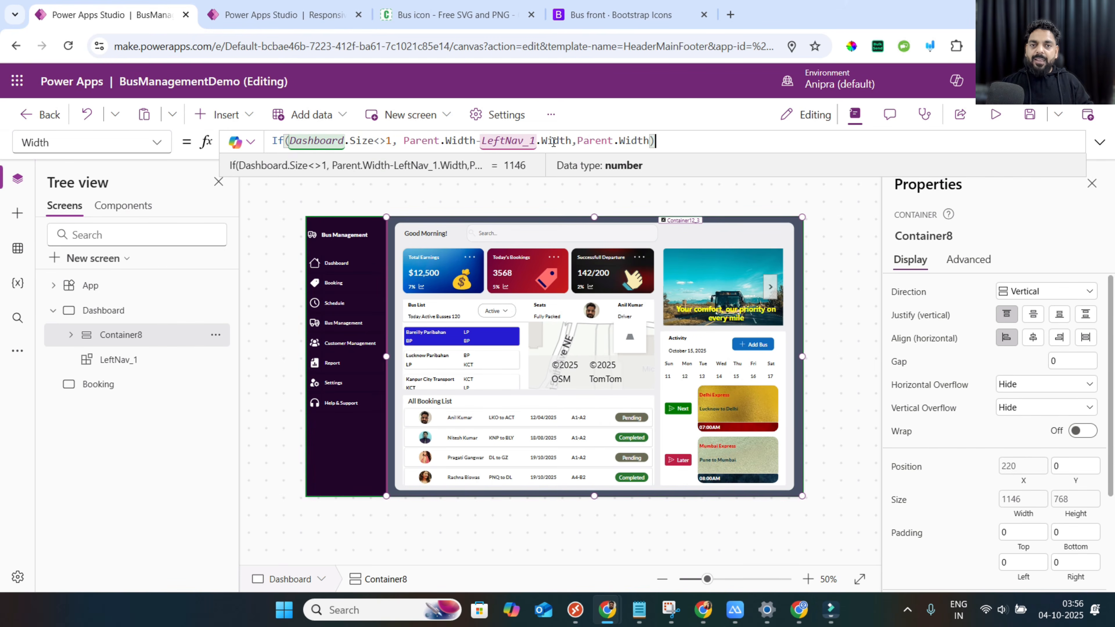
{"action": "left_click", "coordinate": [991, 118]}
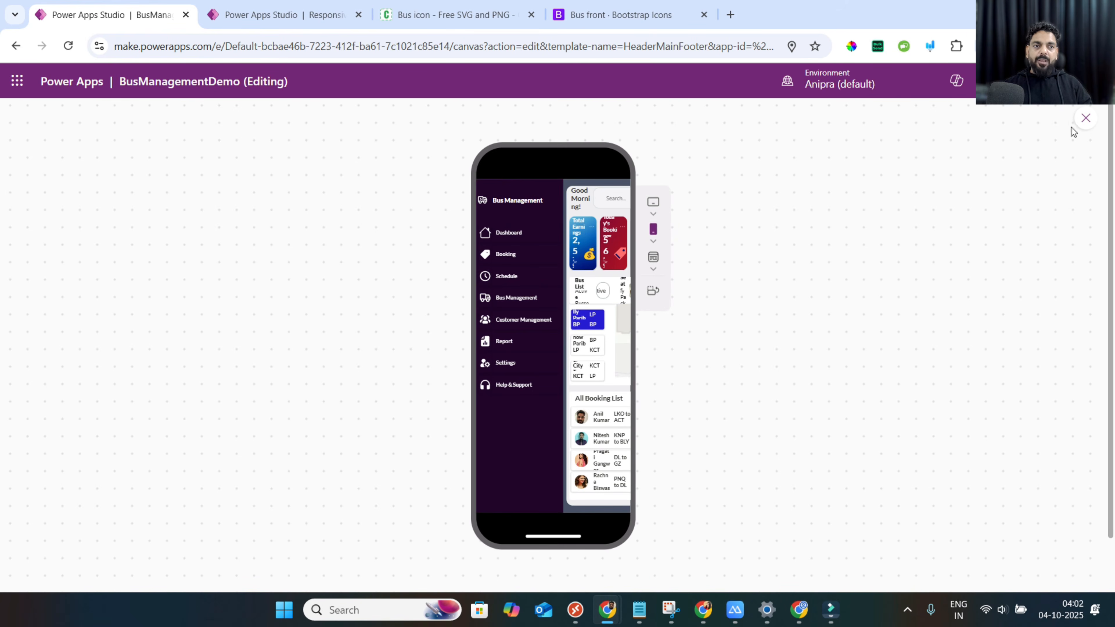
{"action": "left_click", "coordinate": [1083, 123]}
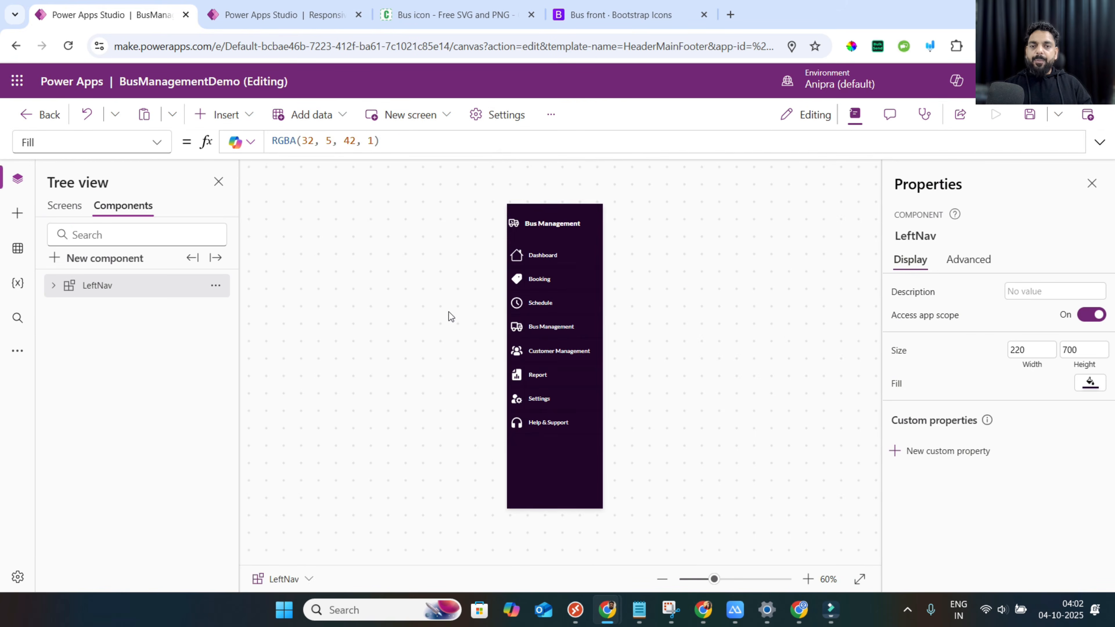
Delete the hidden Button1 from Gallery1 in the LeftNav component.
{"action": "left_click", "coordinate": [544, 256]}
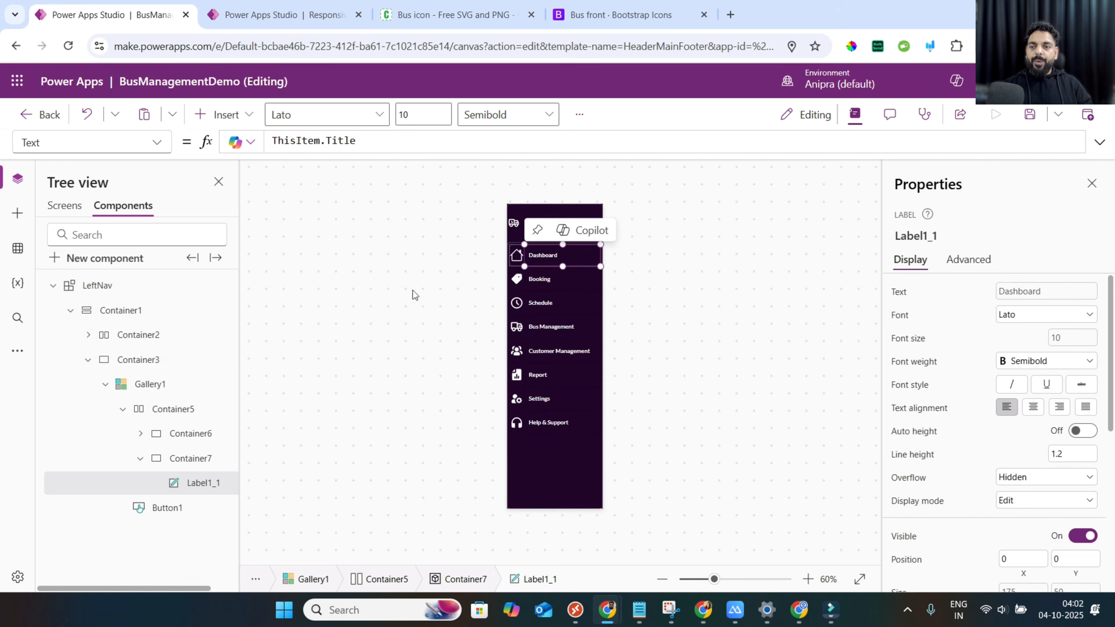
{"action": "left_click", "coordinate": [175, 509]}
{"action": "right_click", "coordinate": [176, 508]}
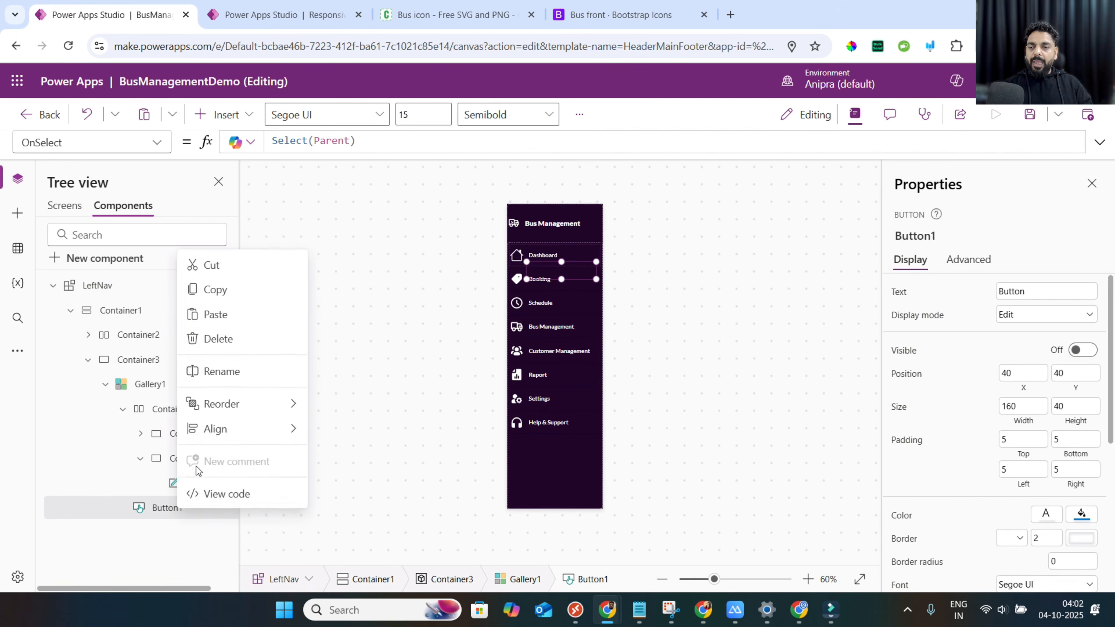
{"action": "left_click", "coordinate": [226, 347]}
{"action": "left_click", "coordinate": [122, 410]}
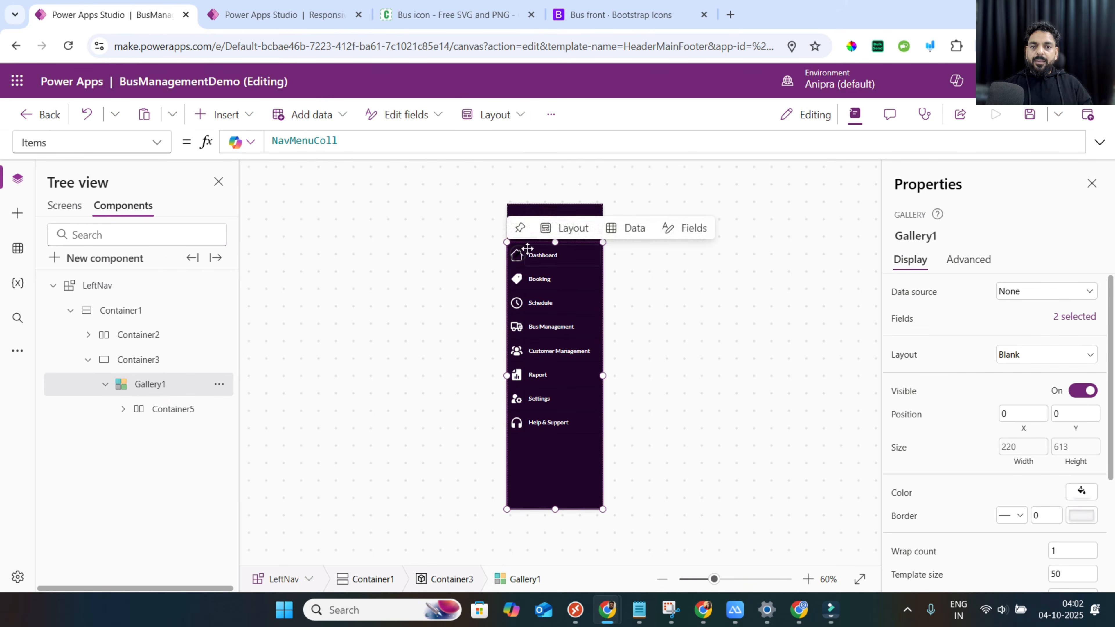
Insert a modern Button control into the item template of Gallery1 in the LeftNav component.
{"action": "left_click", "coordinate": [520, 255]}
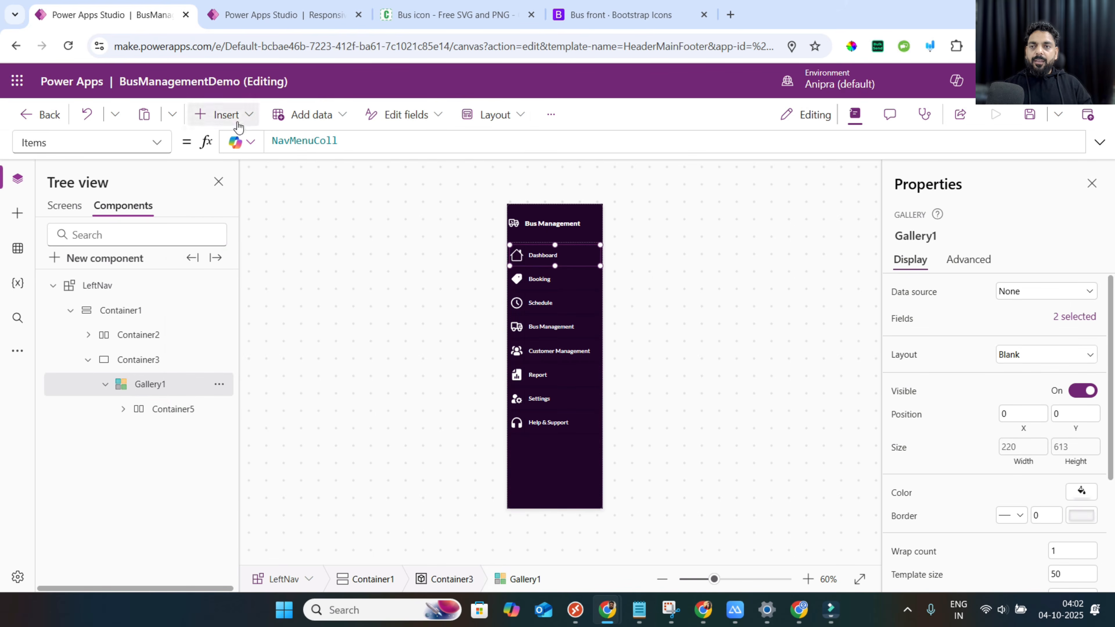
{"action": "left_click", "coordinate": [232, 115]}
{"action": "left_click", "coordinate": [271, 227]}
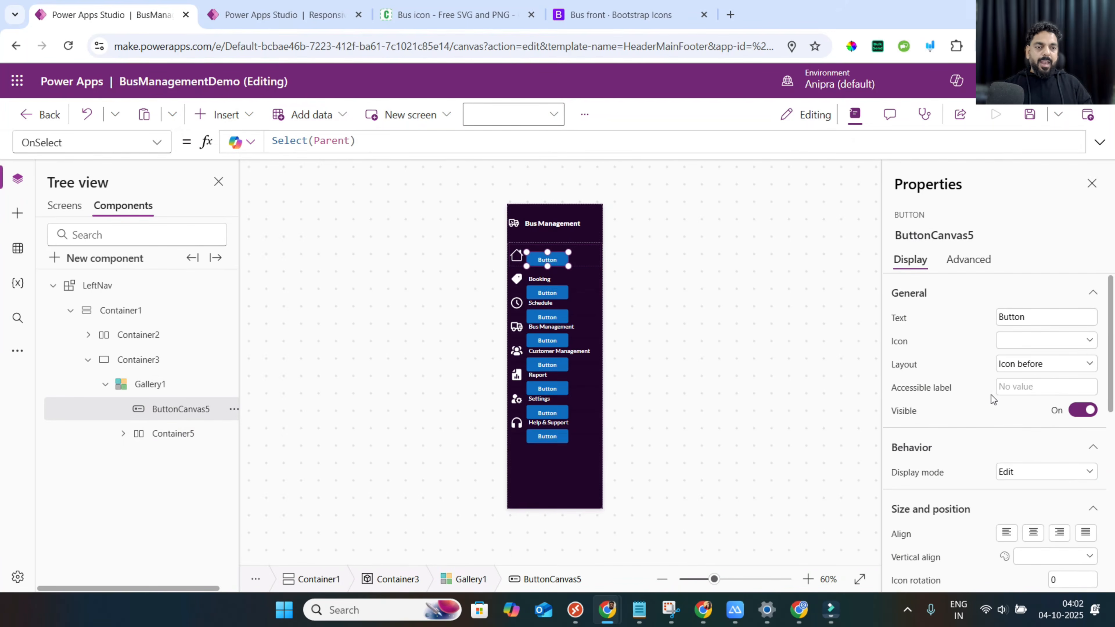
{"action": "scroll", "coordinate": [996, 400], "scroll_direction": "down", "scroll_amount": 3}
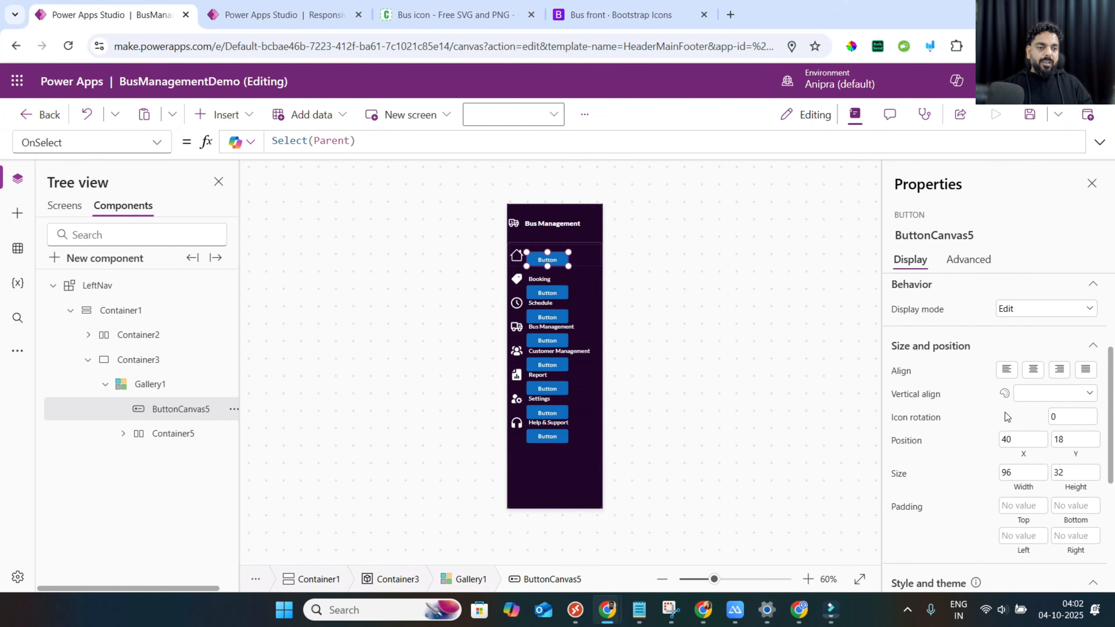
Size the new gallery button with Parent.Width as its width and Parent.Height as its height.
{"action": "left_click", "coordinate": [1019, 488]}
{"action": "type", "text": "pare"}
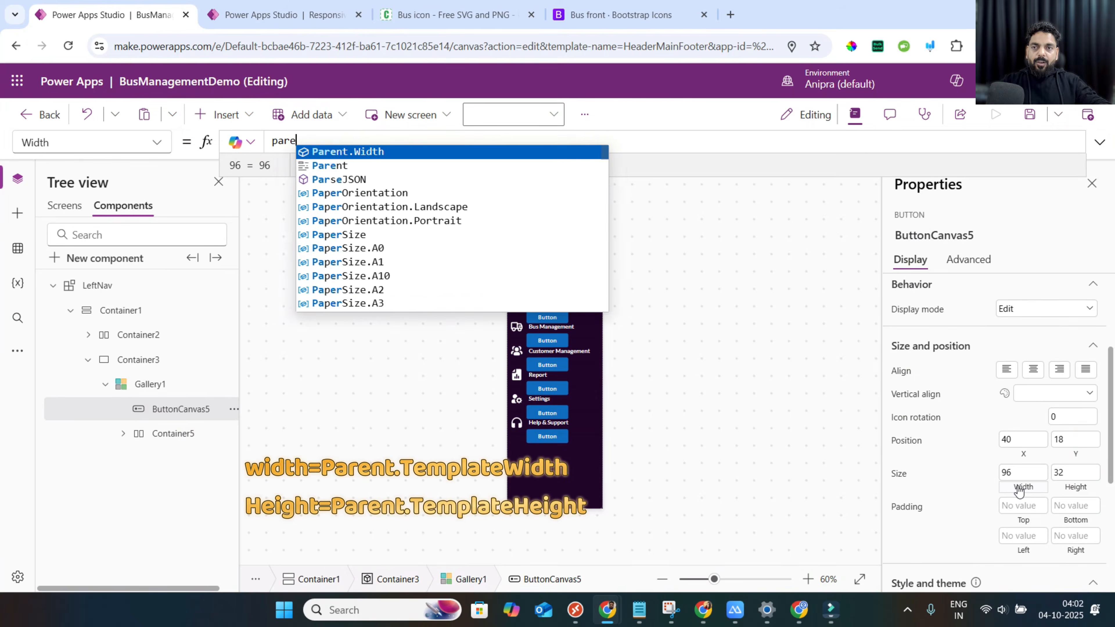
{"action": "key", "text": "Tab"}
{"action": "left_click", "coordinate": [1063, 488]}
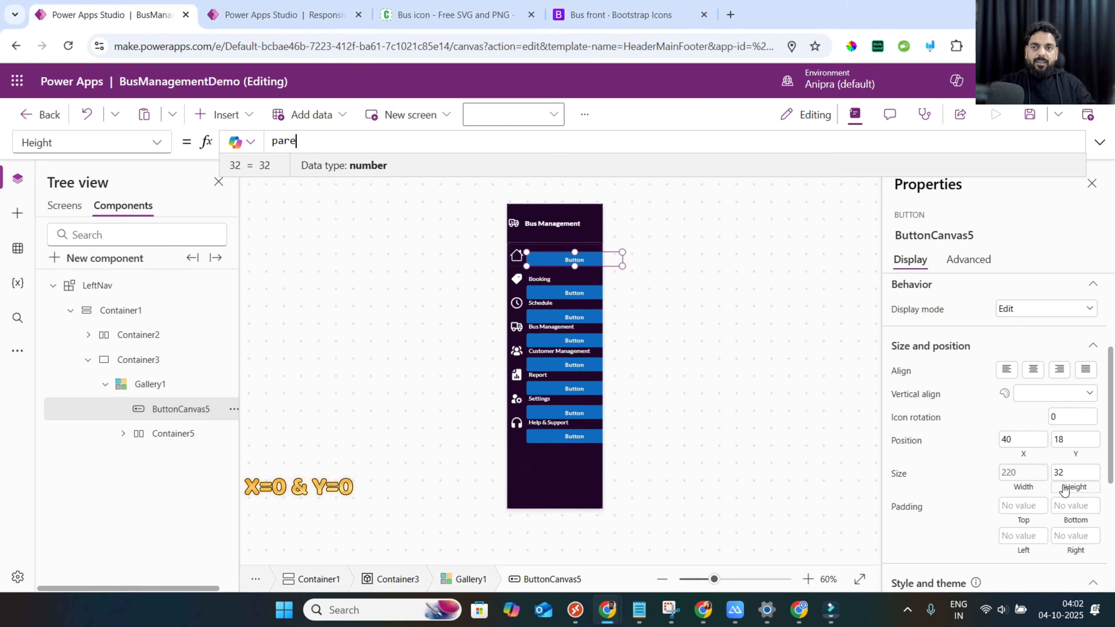
{"action": "type", "text": "pare"}
{"action": "key", "text": "Tab"}
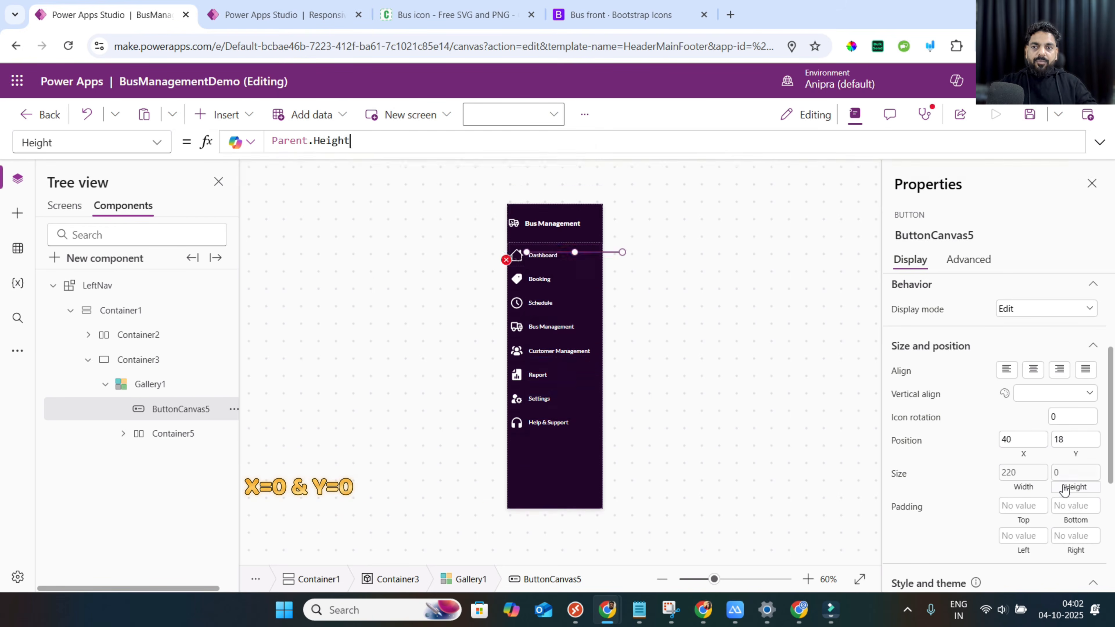
Set the gallery button's X position to 0 and its height to Parent.TemplateHeight.
{"action": "left_click", "coordinate": [1030, 457]}
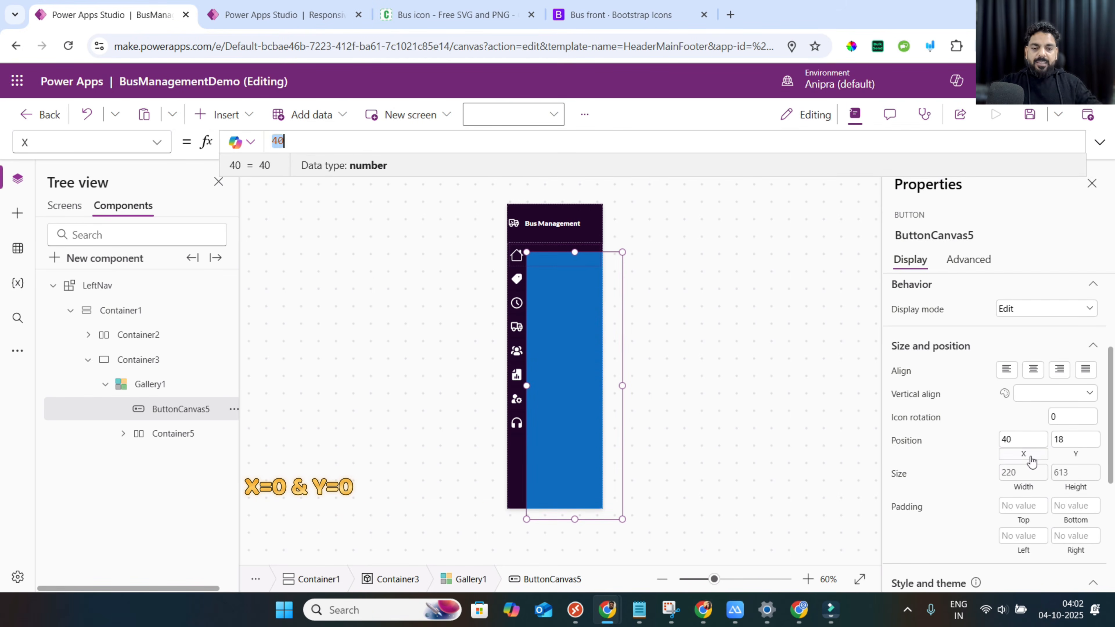
{"action": "type", "text": "0"}
{"action": "left_click", "coordinate": [1075, 481]}
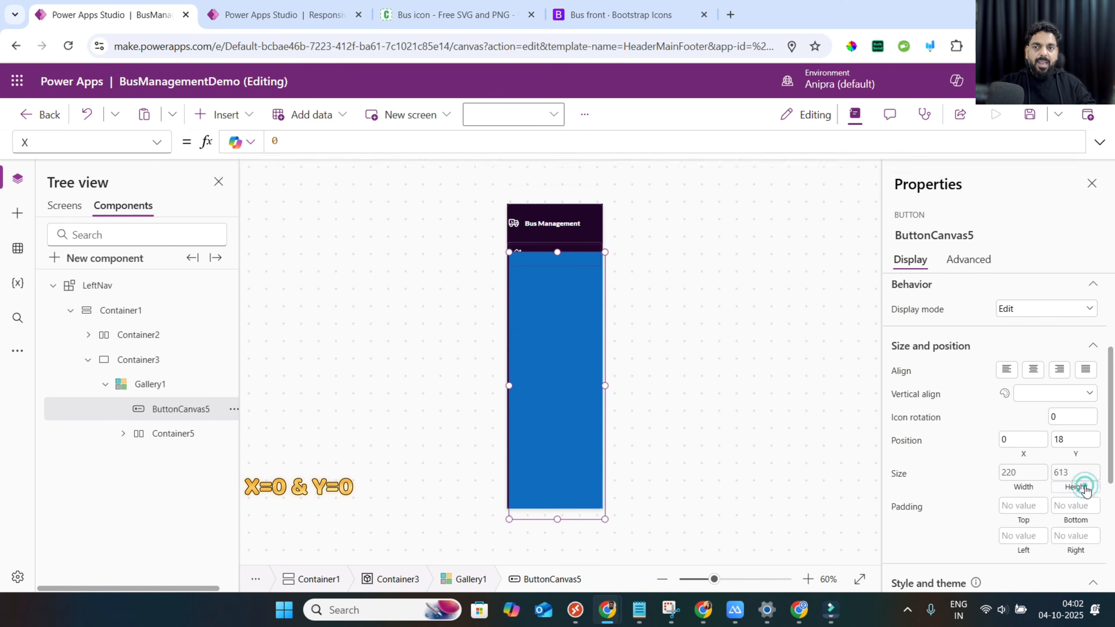
{"action": "key", "text": "Right"}
{"action": "key", "text": "BackSpace"}
{"action": "key", "text": "BackSpace"}
{"action": "key", "text": "BackSpace"}
{"action": "key", "text": "BackSpace"}
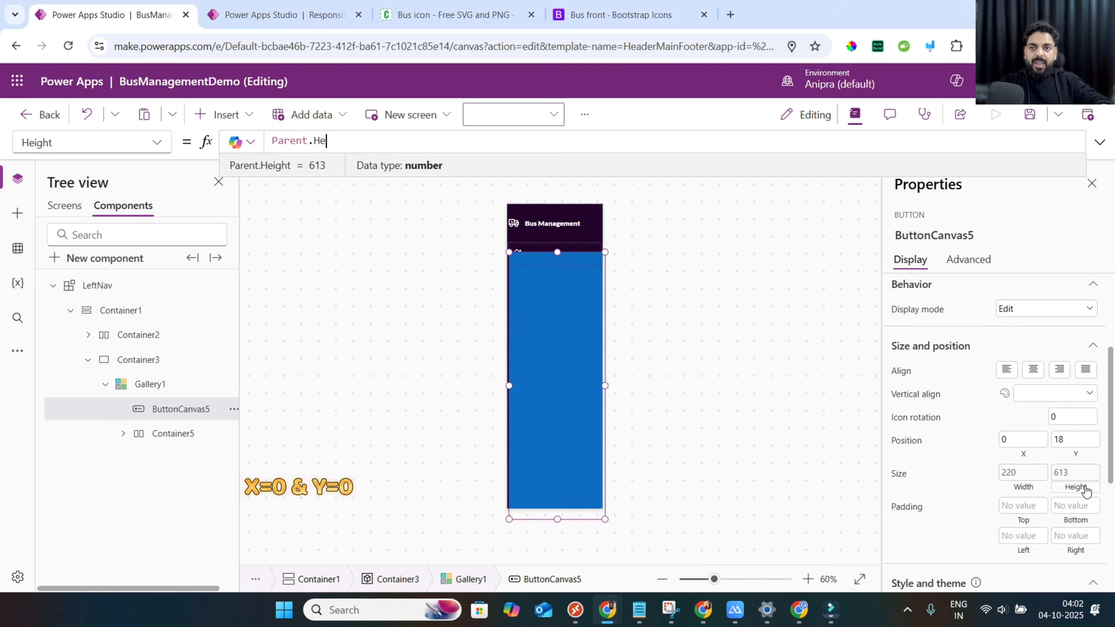
{"action": "type", "text": "templ"}
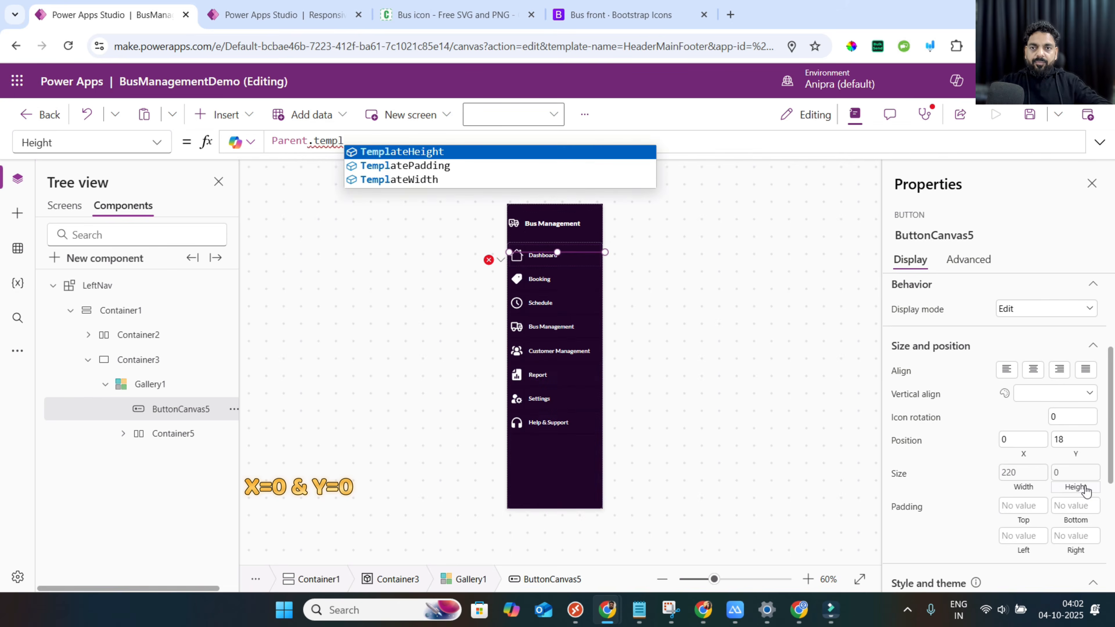
{"action": "key", "text": "Tab"}
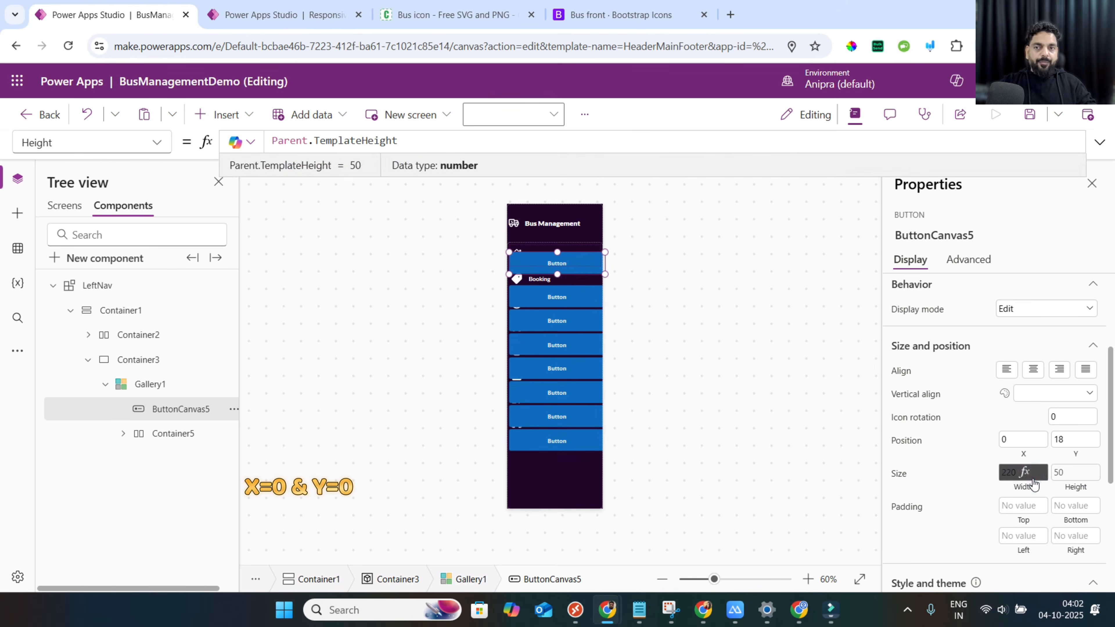
Set the gallery button's width to Parent.TemplateWidth.
{"action": "left_click", "coordinate": [1032, 476]}
{"action": "double_click", "coordinate": [329, 141]}
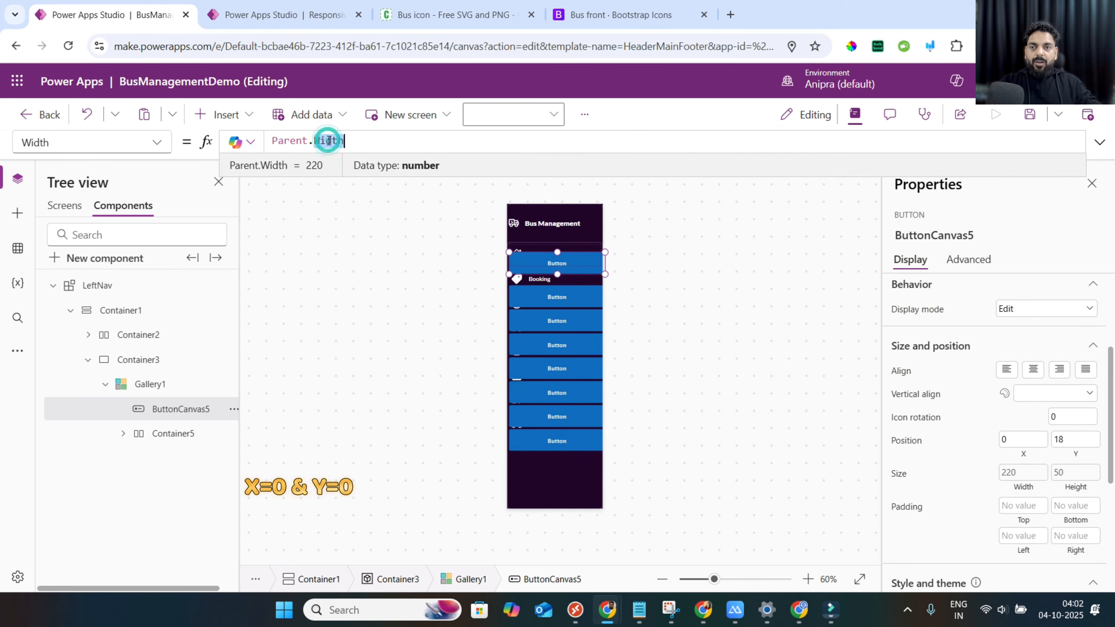
{"action": "type", "text": "templ"}
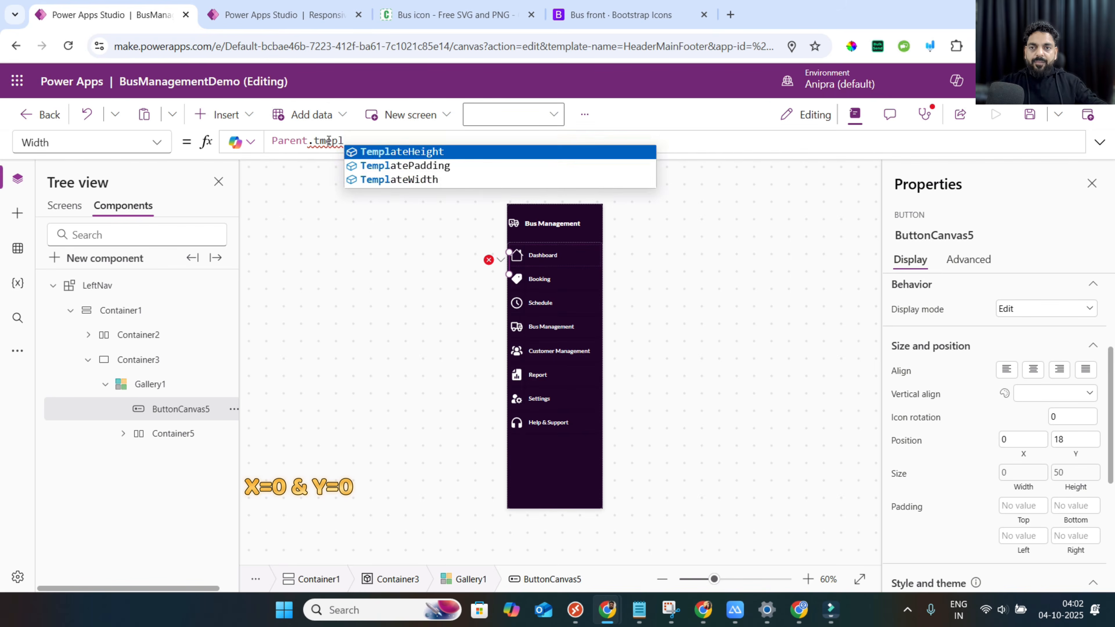
{"action": "key", "text": "Down"}
{"action": "key", "text": "Down"}
{"action": "key", "text": "Tab"}
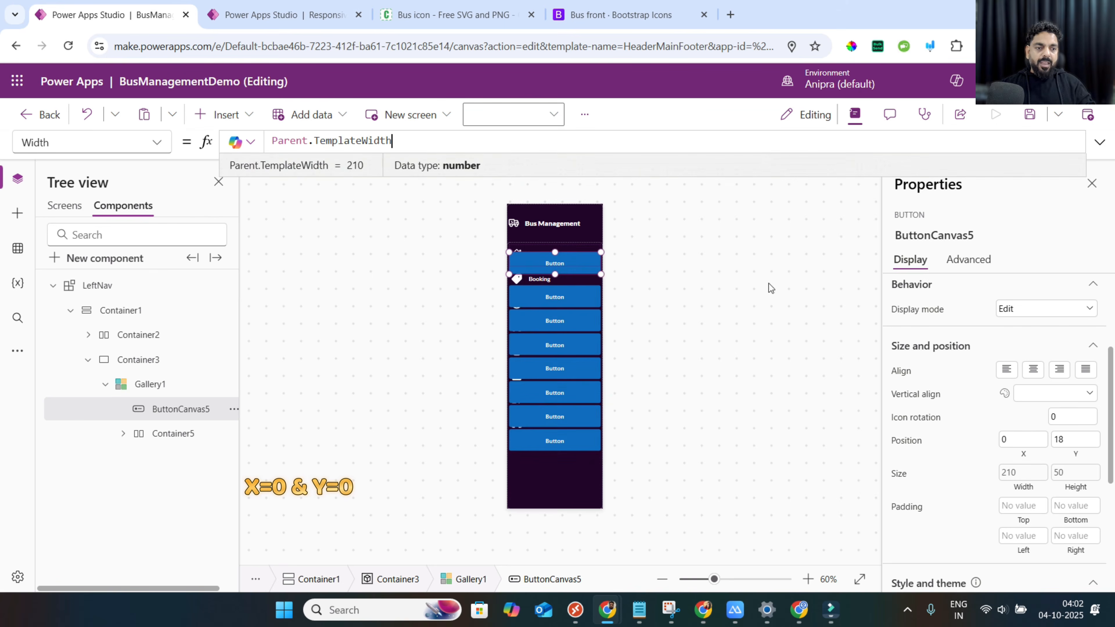
Send ButtonCanvas5 to the back of the gallery item template, behind Container5.
{"action": "left_click", "coordinate": [1074, 457]}
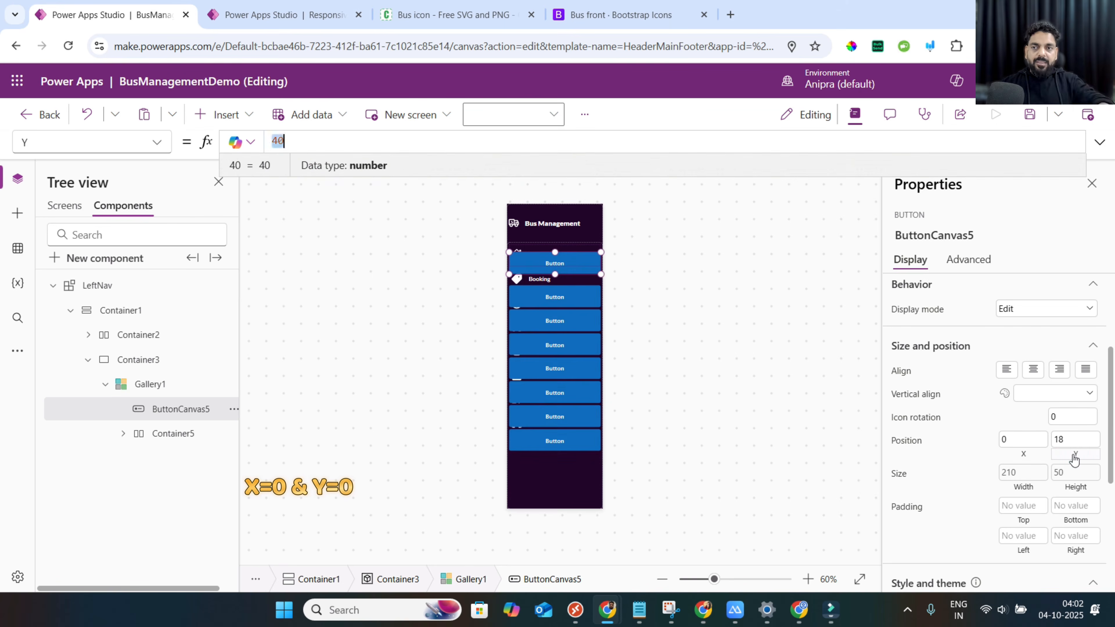
{"action": "right_click", "coordinate": [173, 408]}
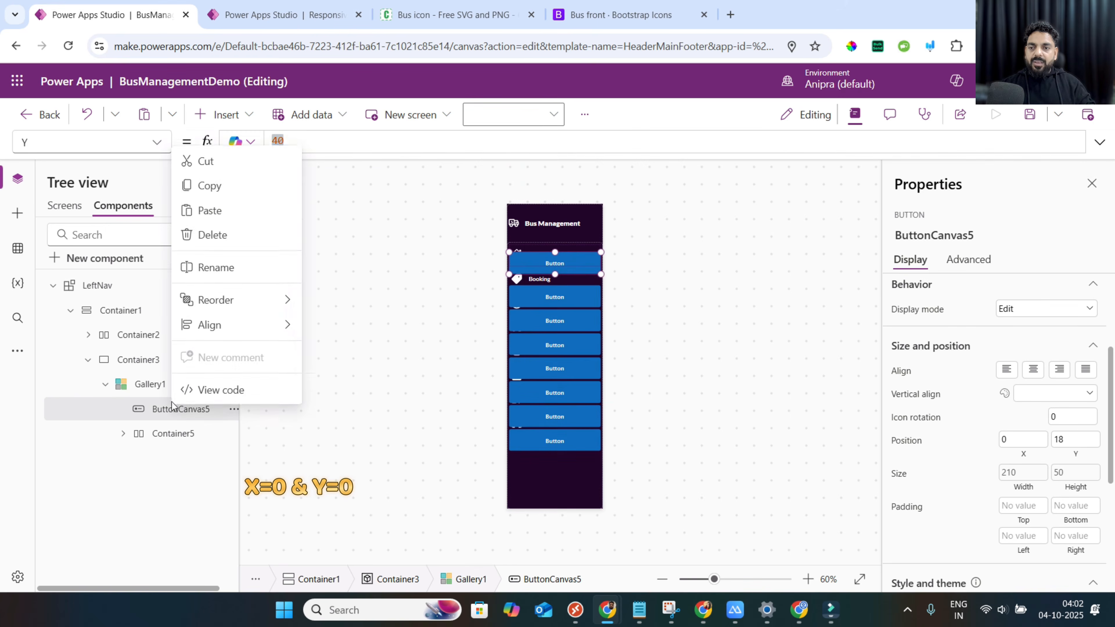
{"action": "mouse_move", "coordinate": [272, 298]}
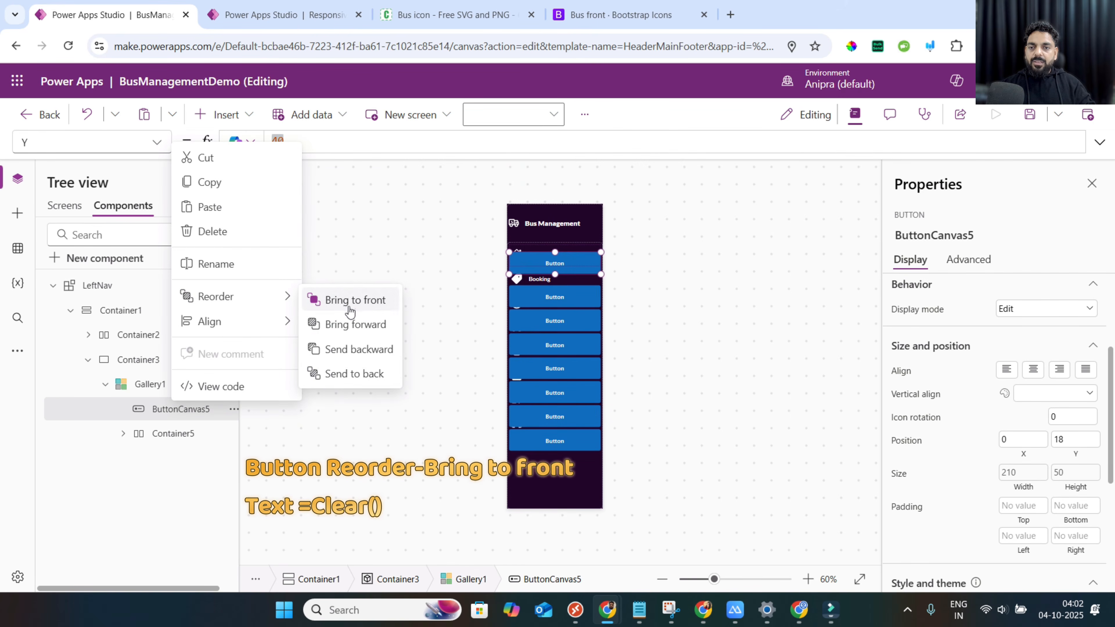
{"action": "left_click", "coordinate": [368, 375]}
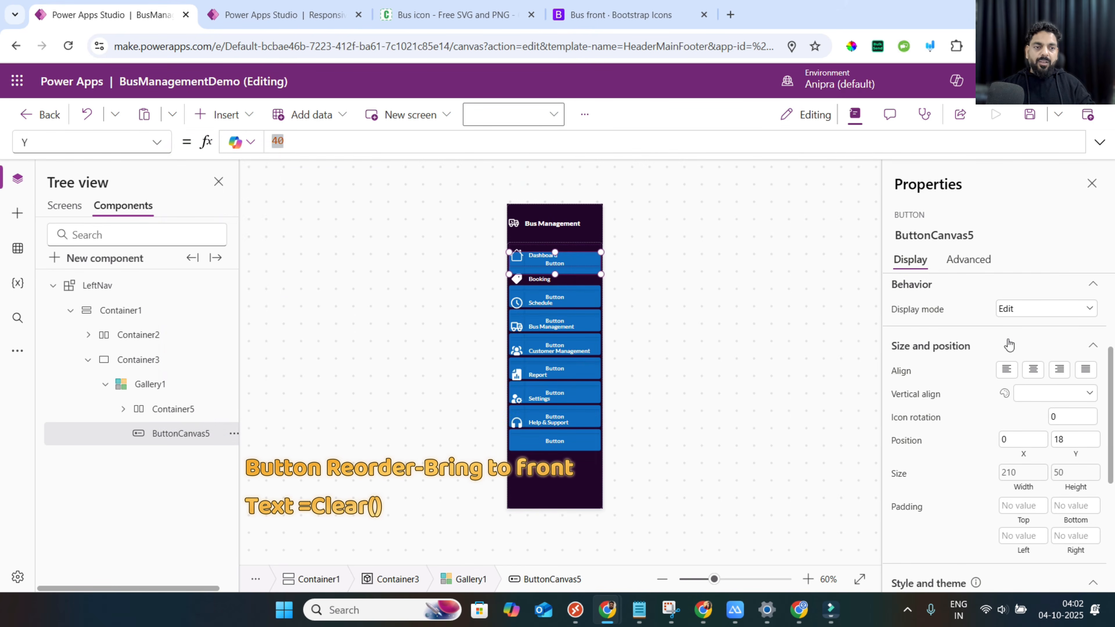
Set the gallery button's text to 0 and its style type to Transparent.
{"action": "scroll", "coordinate": [994, 344], "scroll_direction": "up", "scroll_amount": 5}
{"action": "double_click", "coordinate": [1025, 316]}
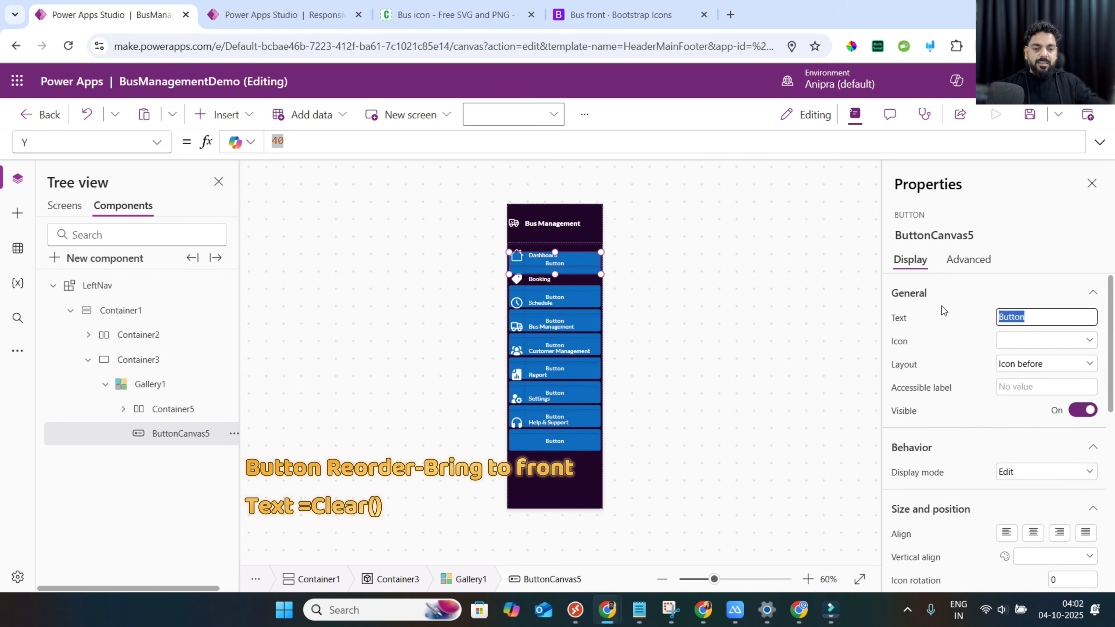
{"action": "type", "text": "0"}
{"action": "scroll", "coordinate": [963, 428], "scroll_direction": "down", "scroll_amount": 5}
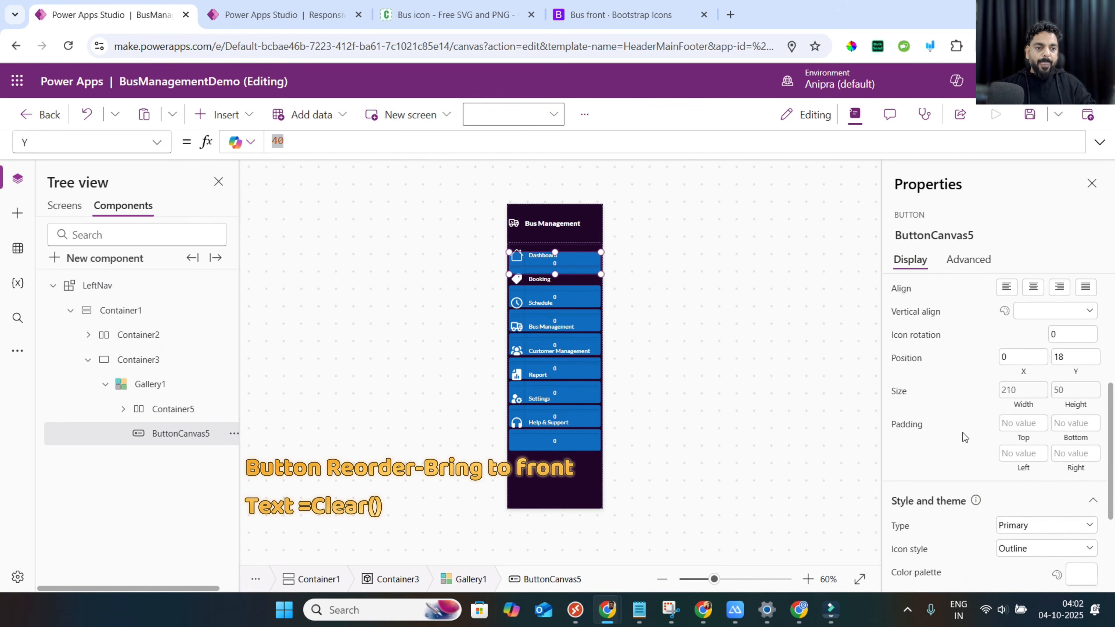
{"action": "scroll", "coordinate": [987, 428], "scroll_direction": "down", "scroll_amount": 3}
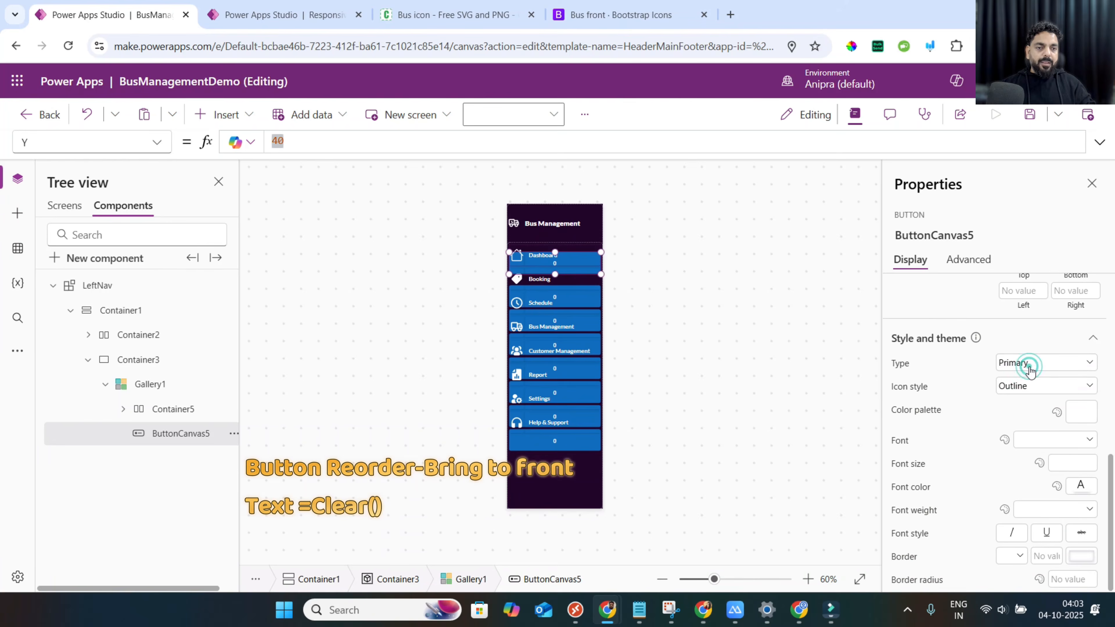
{"action": "left_click", "coordinate": [1029, 364]}
{"action": "left_click", "coordinate": [1034, 455]}
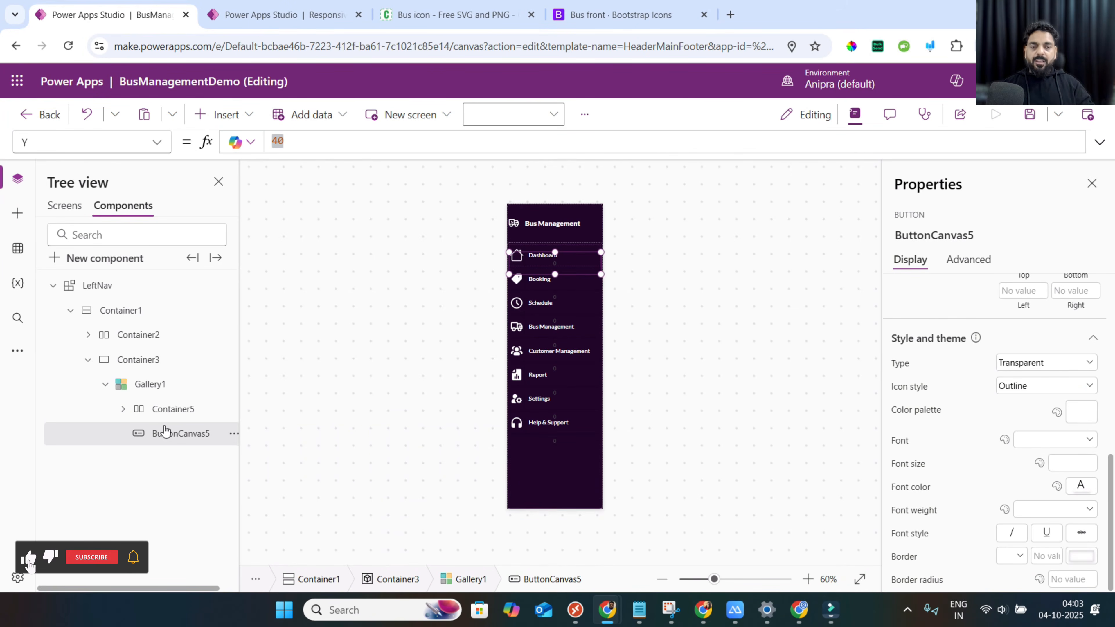
Set the gallery button's OnSelect formula to Navigate( ThisItem.ScreenName);Set(varCollpased,false).
{"action": "scroll", "coordinate": [985, 338], "scroll_direction": "up", "scroll_amount": 5}
{"action": "left_click", "coordinate": [968, 259]}
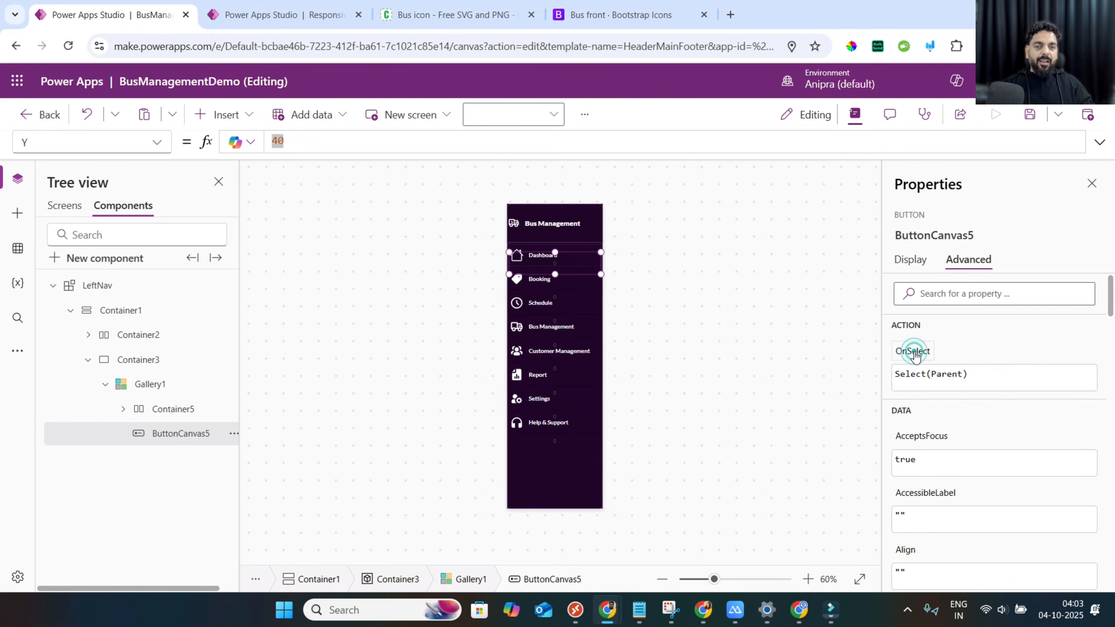
{"action": "left_click", "coordinate": [913, 351]}
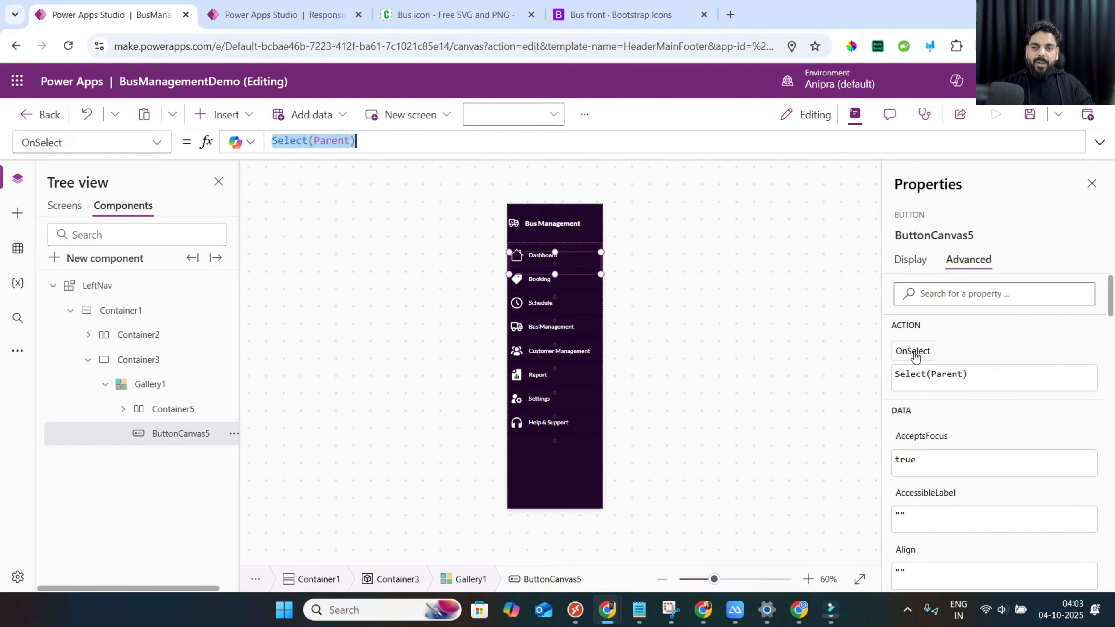
{"action": "type", "text": "Navigate( ThisItem.ScreenName);Set(varCollpased,false)"}
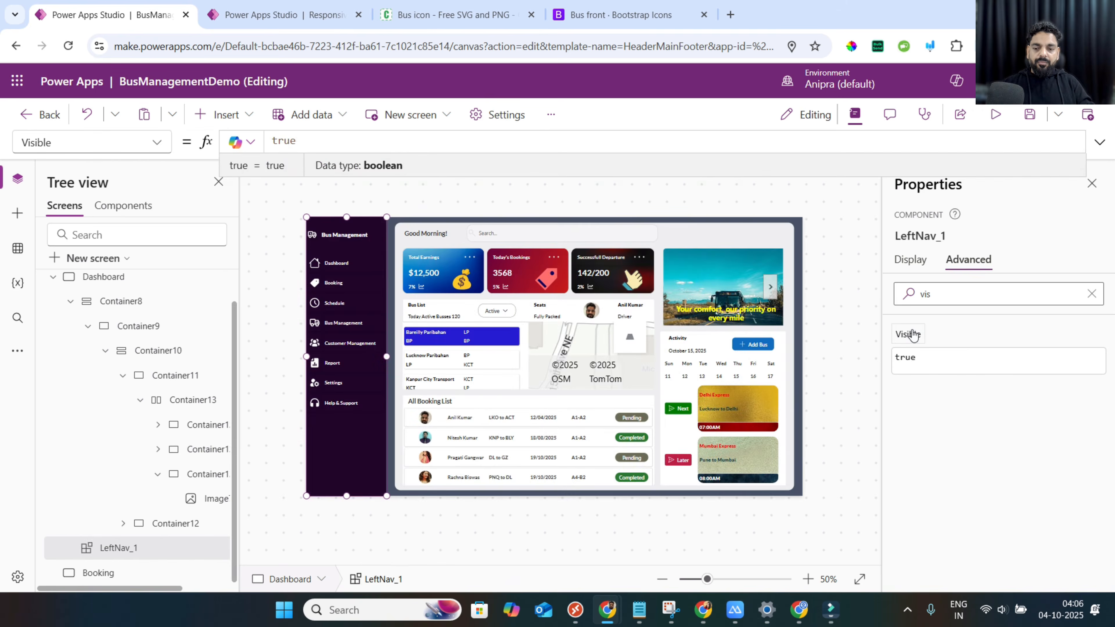
Set LeftNav_1's Visible property to If(Dashboard.Size<>1,true, varCollpased), check the dashboard in the phone preview, and return to editing.
{"action": "key", "text": "ctrl+a"}
{"action": "type", "text": "If(Dashboard.Size<>1,true, varCollpased)"}
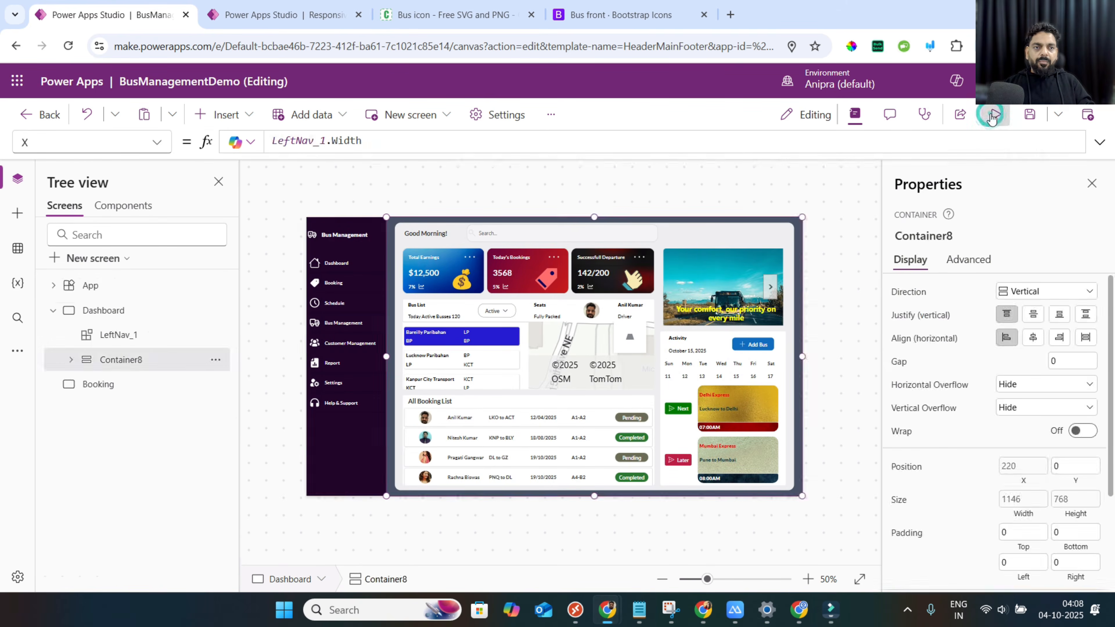
{"action": "left_click", "coordinate": [995, 114]}
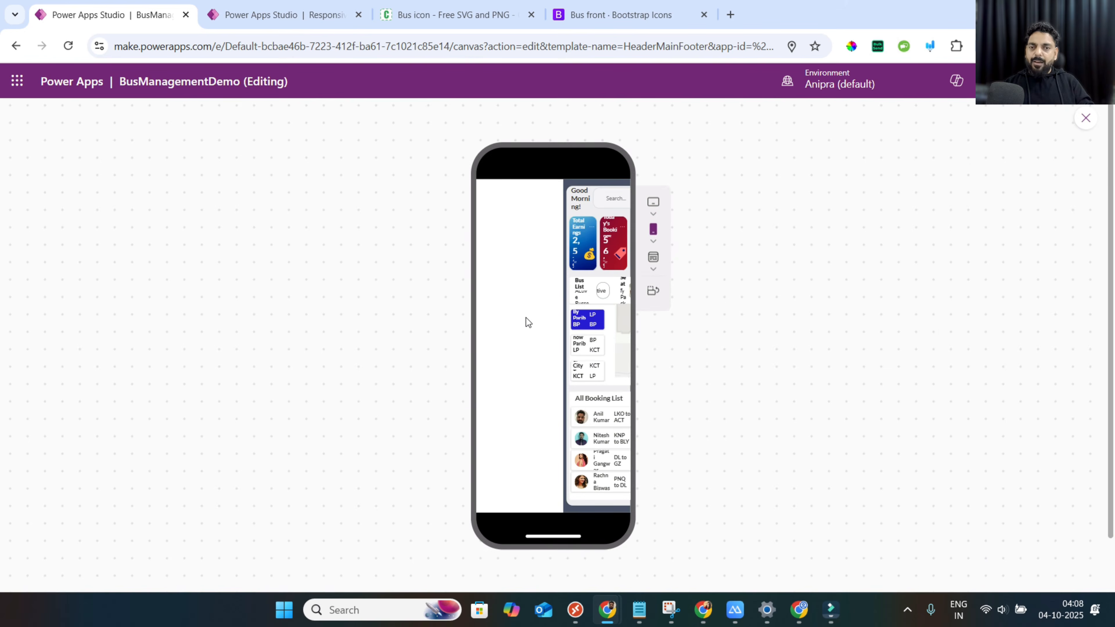
{"action": "left_click", "coordinate": [1085, 118]}
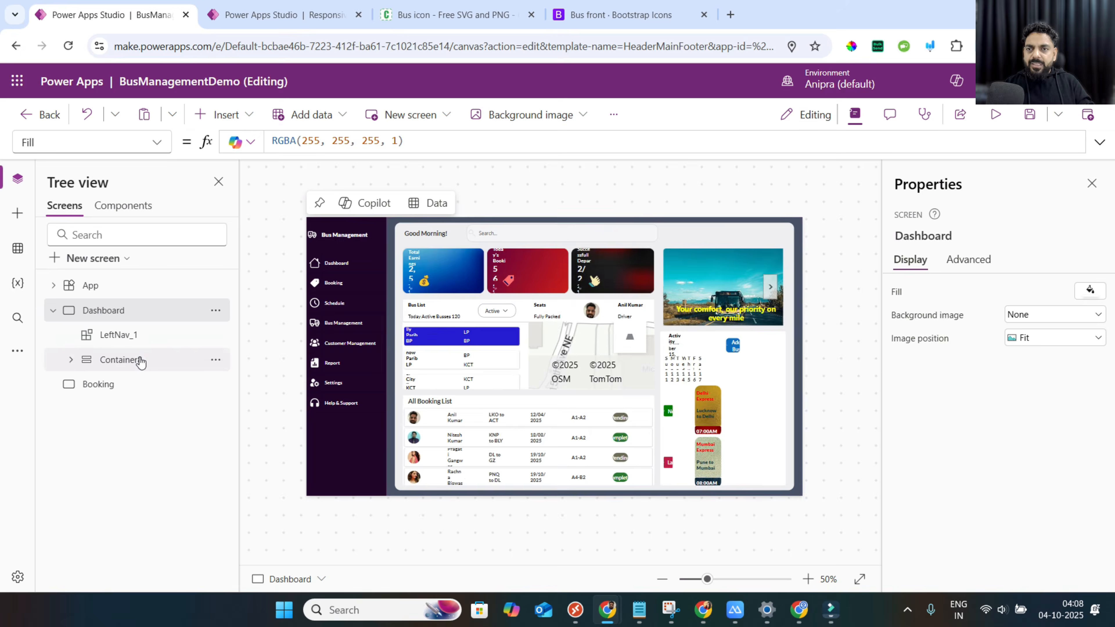
Set Container8's X position to Parent.Width-Self.Width on the Dashboard screen.
{"action": "left_click", "coordinate": [141, 361]}
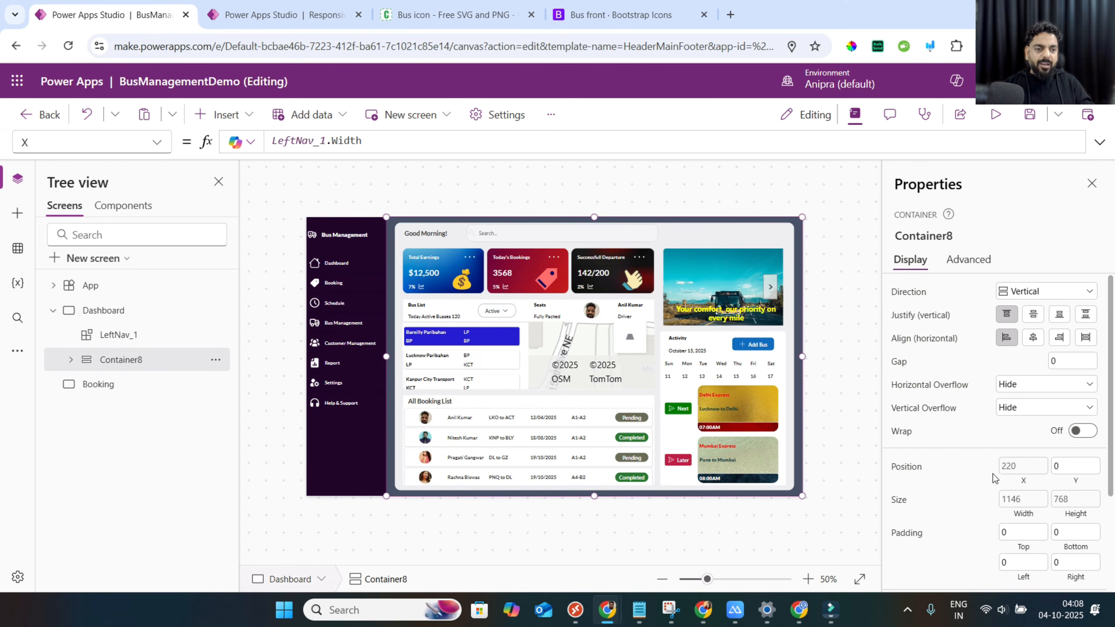
{"action": "left_click", "coordinate": [1006, 471]}
{"action": "left_click", "coordinate": [394, 141]}
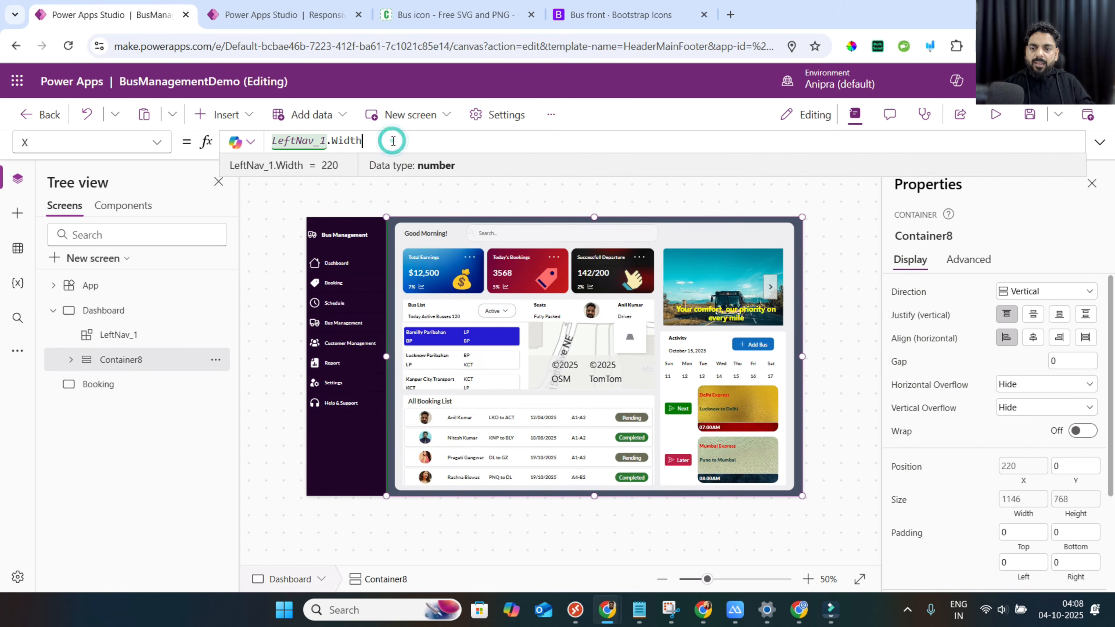
{"action": "key", "text": "ctrl+a"}
{"action": "type", "text": "Parent"}
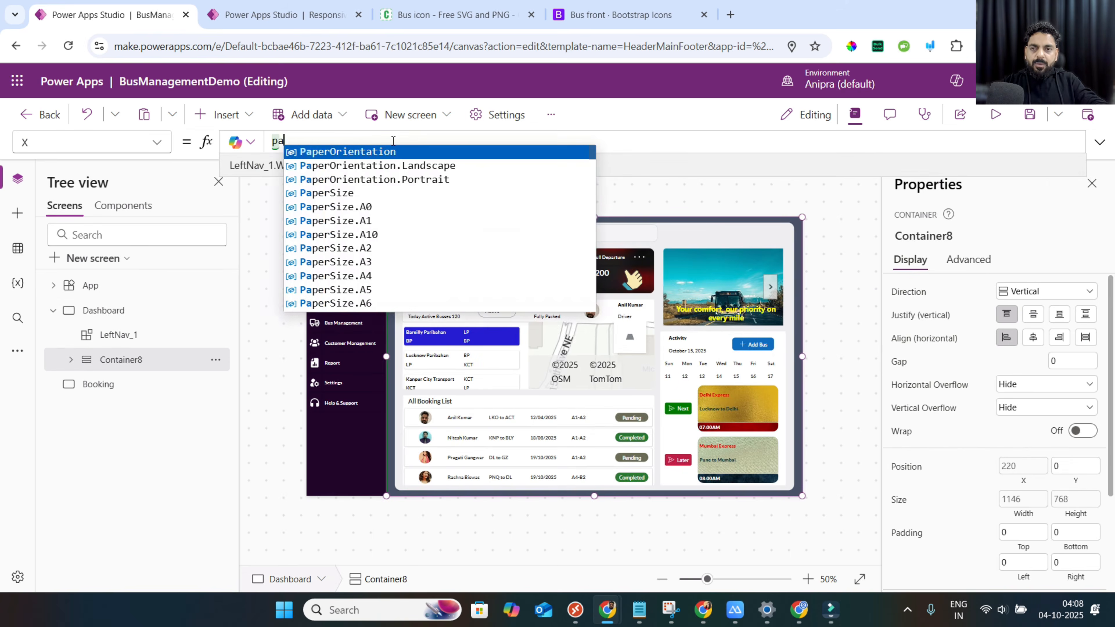
{"action": "type", "text": ".Width-se"}
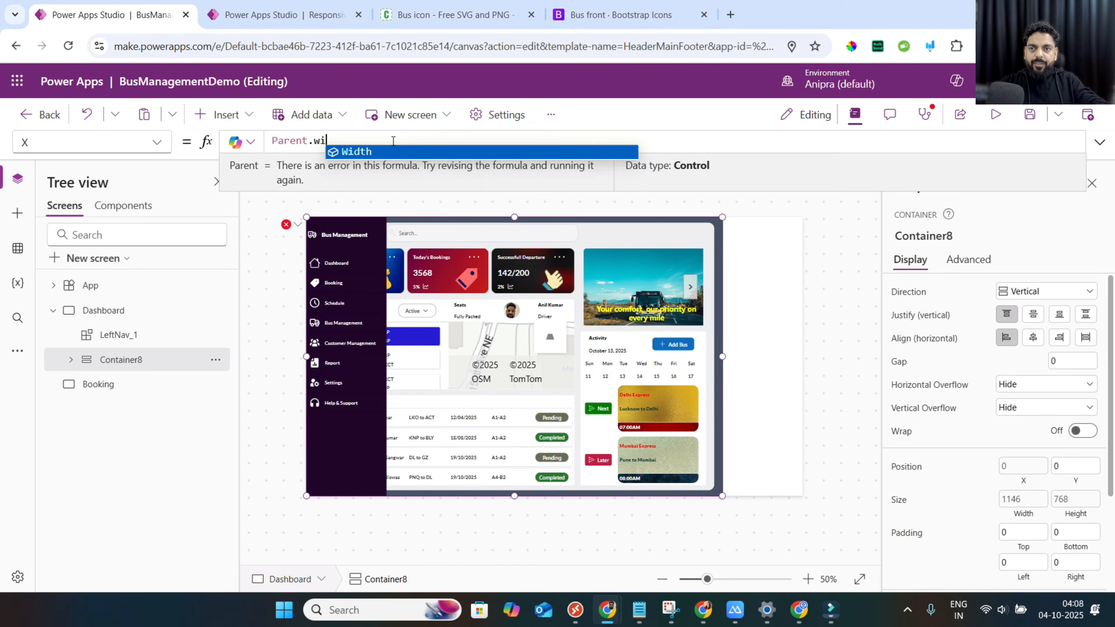
{"action": "type", "text": "lf.Width"}
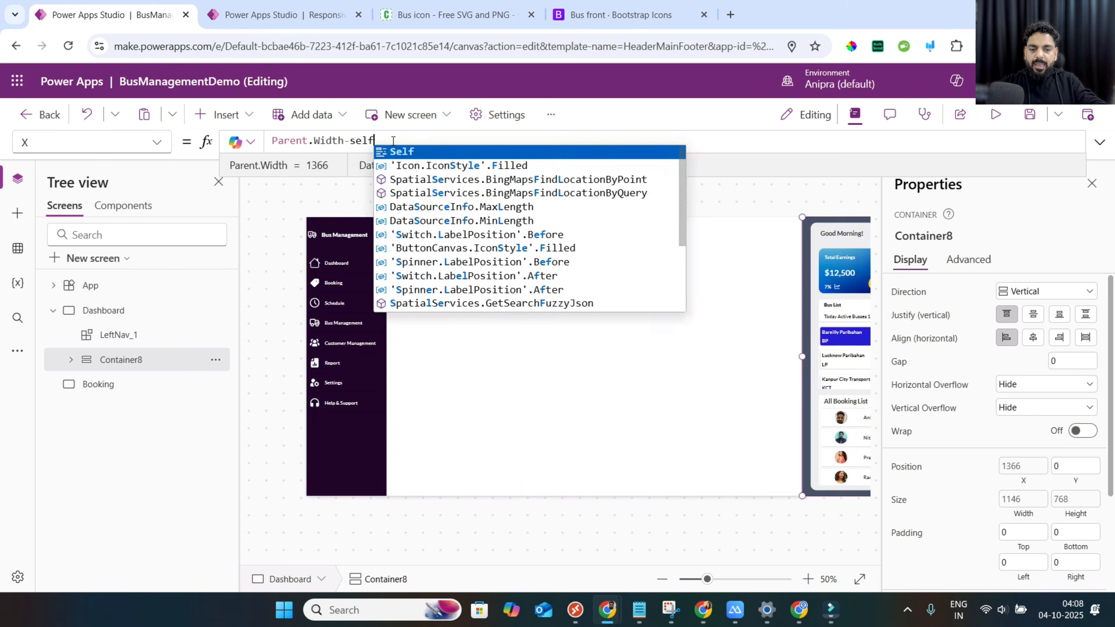
Test toggling the left navigation with the menu icon and choosing its Dashboard item in the phone preview.
{"action": "left_click", "coordinate": [995, 114]}
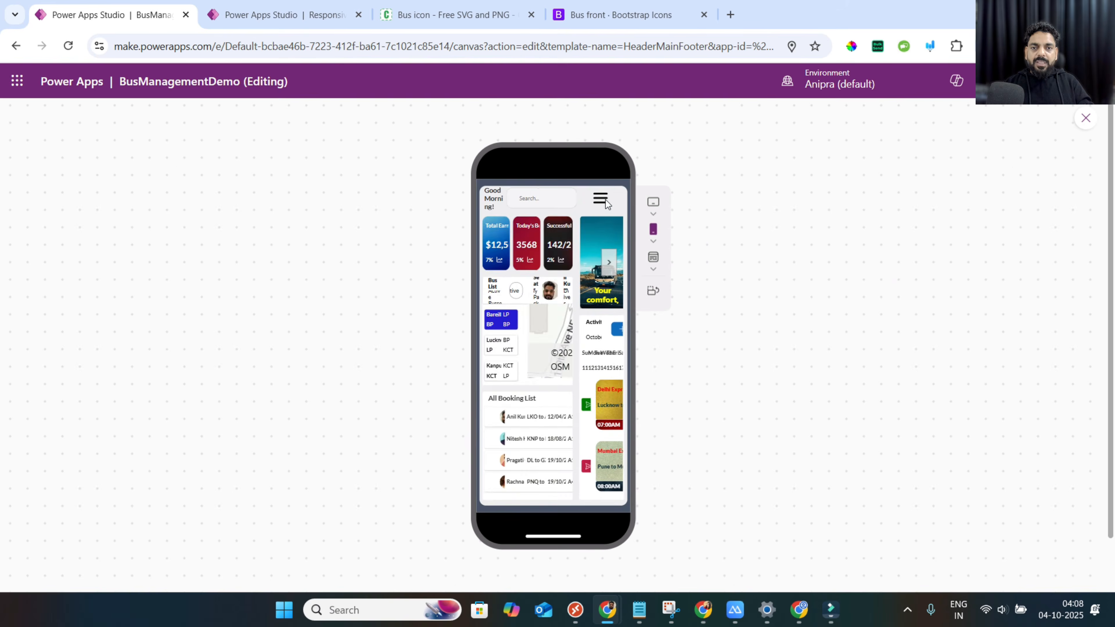
{"action": "left_click", "coordinate": [600, 200]}
{"action": "left_click", "coordinate": [600, 201]}
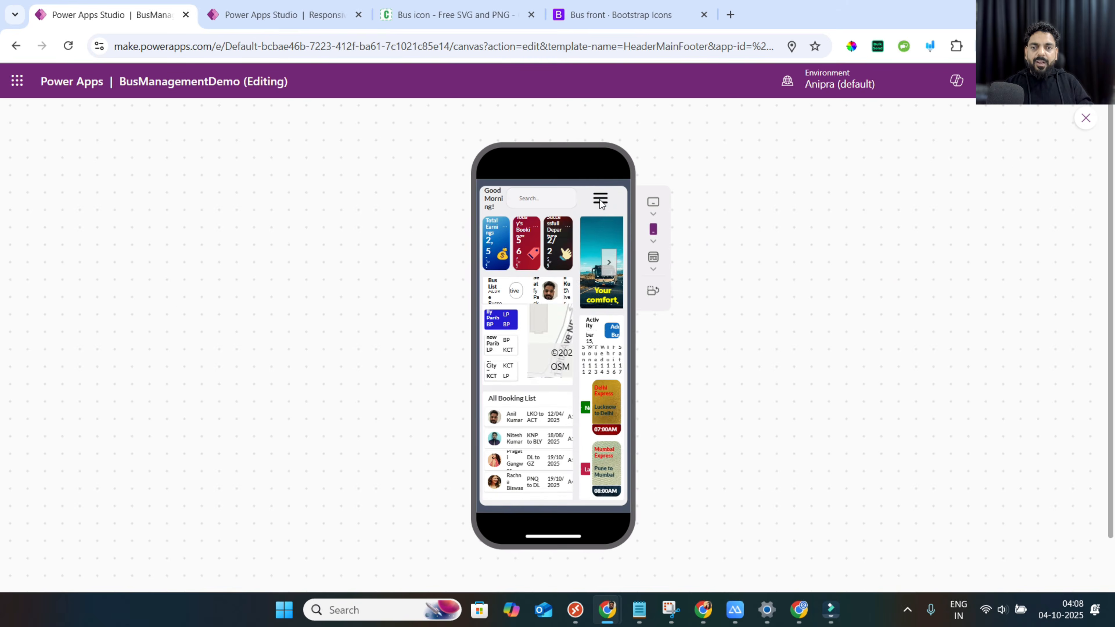
{"action": "left_click", "coordinate": [600, 200]}
{"action": "left_click", "coordinate": [600, 200]}
{"action": "left_click", "coordinate": [600, 200]}
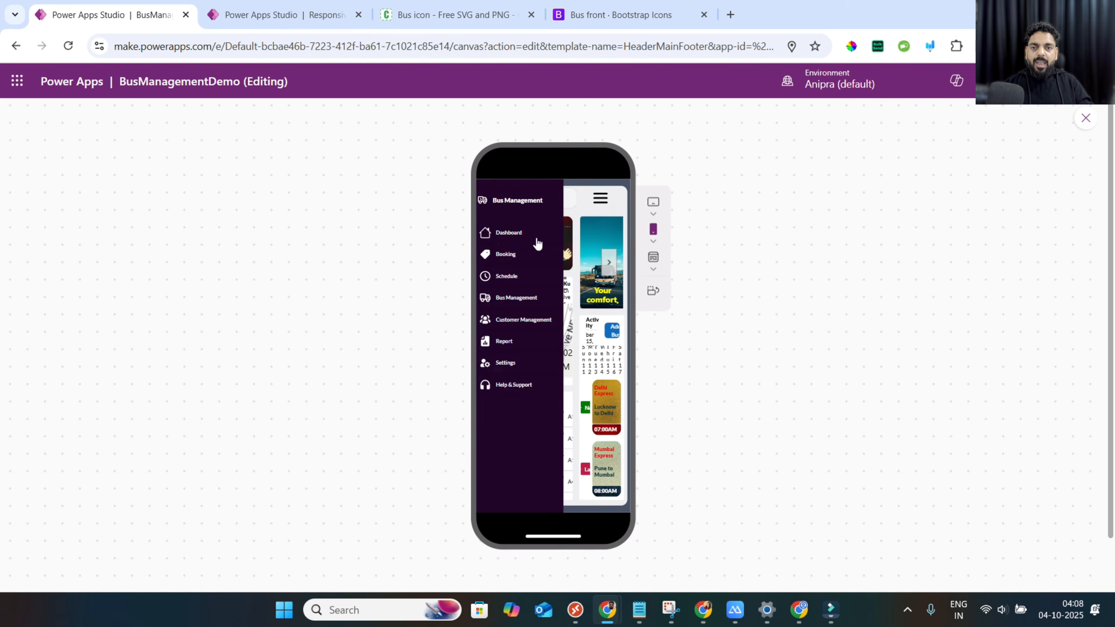
{"action": "left_click", "coordinate": [511, 233]}
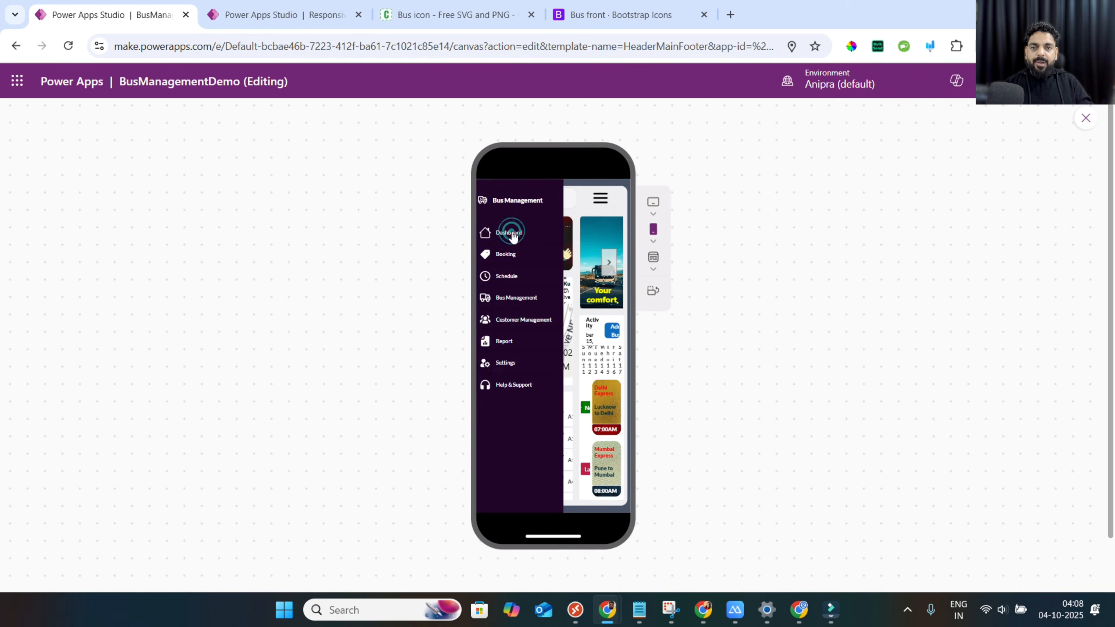
{"action": "left_click", "coordinate": [600, 200]}
{"action": "left_click", "coordinate": [511, 233]}
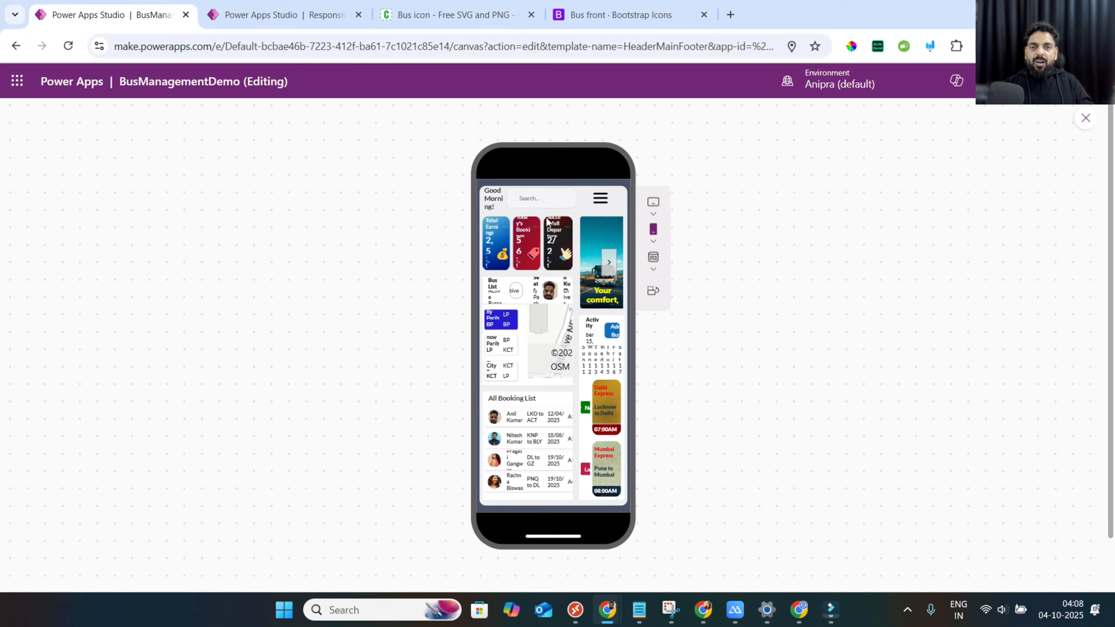
Toggle the left navigation with the menu icon in the phone preview and return to editing.
{"action": "left_click", "coordinate": [600, 201]}
{"action": "left_click", "coordinate": [600, 201]}
{"action": "left_click", "coordinate": [1085, 118]}
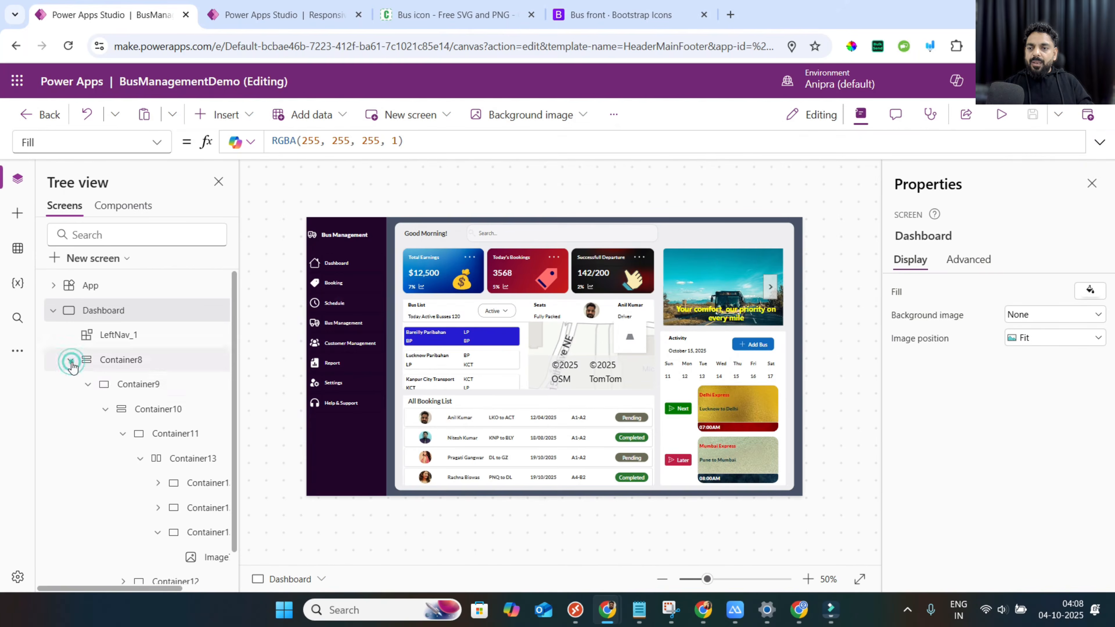
Set the minimum height of Container11 inside Container10 to (Parent.Height*1)/13.
{"action": "left_click", "coordinate": [88, 387]}
{"action": "left_click", "coordinate": [88, 387]}
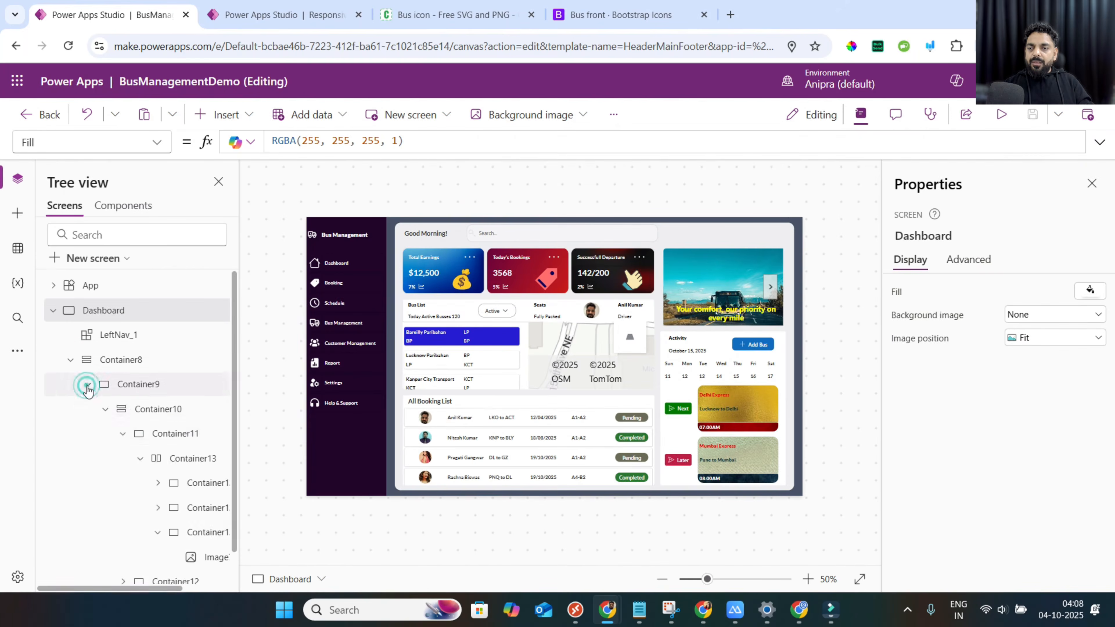
{"action": "left_click", "coordinate": [122, 435]}
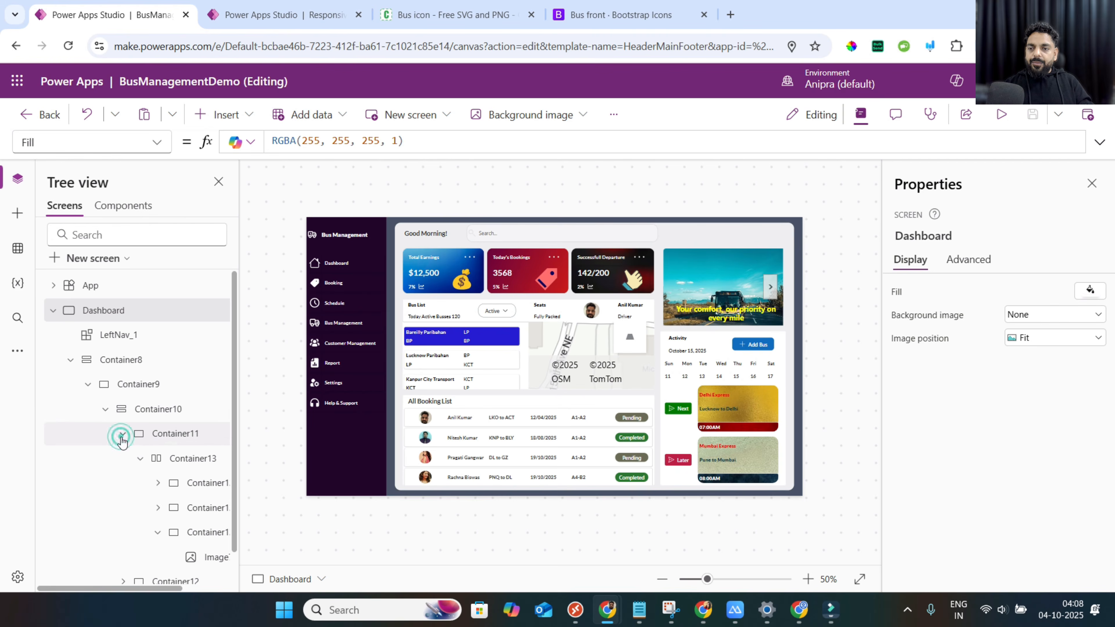
{"action": "left_click", "coordinate": [173, 444]}
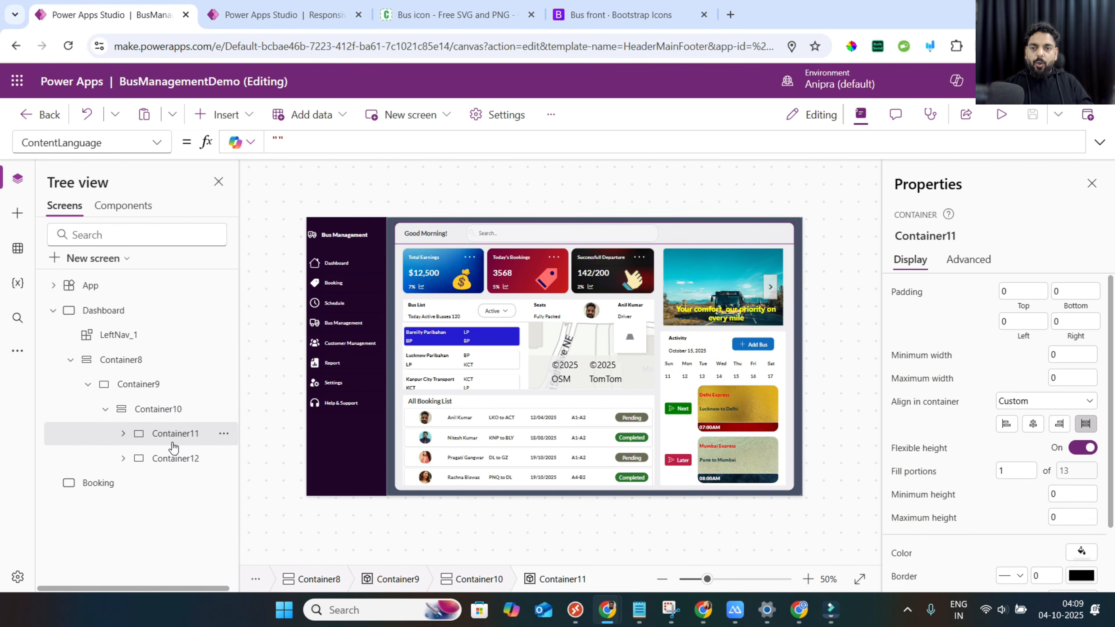
{"action": "left_click", "coordinate": [181, 458]}
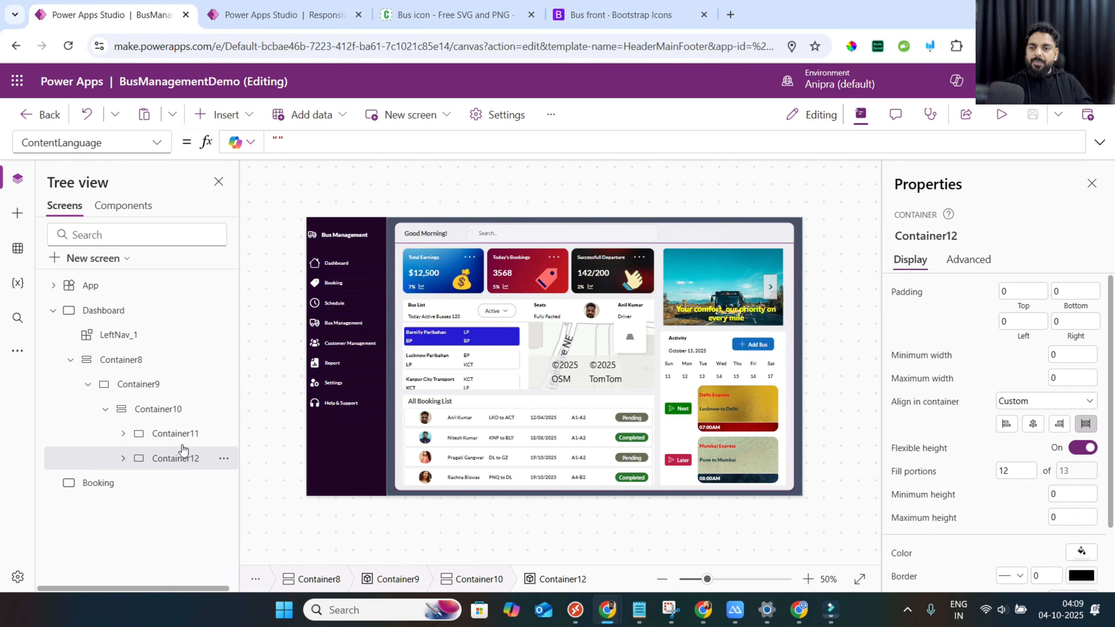
{"action": "left_click", "coordinate": [178, 434]}
{"action": "scroll", "coordinate": [963, 444], "scroll_direction": "down", "scroll_amount": 1}
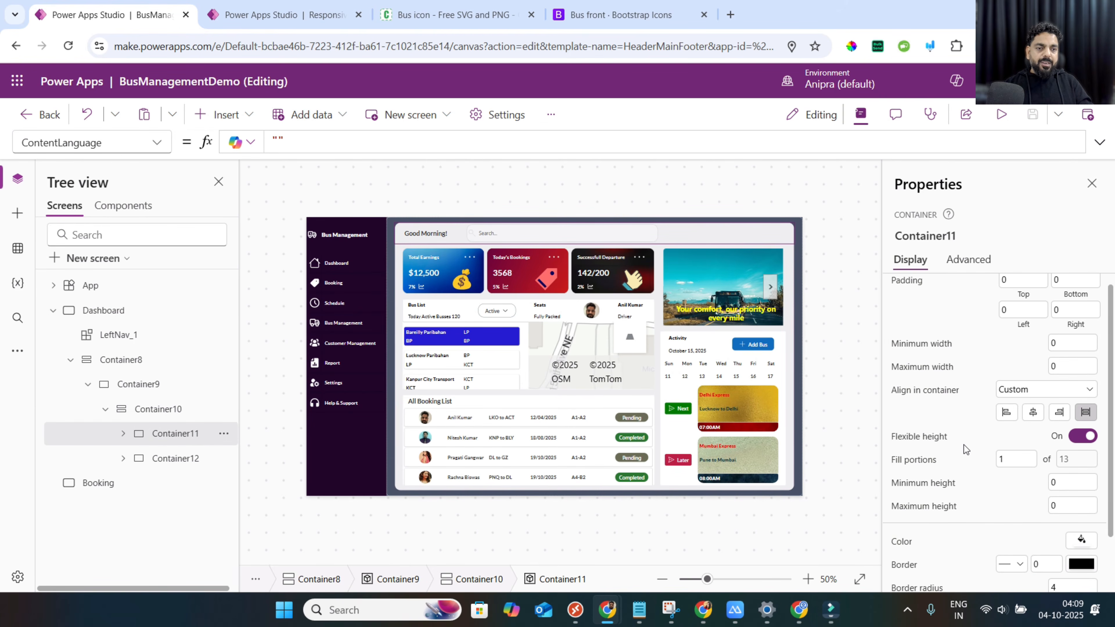
{"action": "scroll", "coordinate": [962, 452], "scroll_direction": "down", "scroll_amount": 1}
{"action": "left_click", "coordinate": [945, 462]}
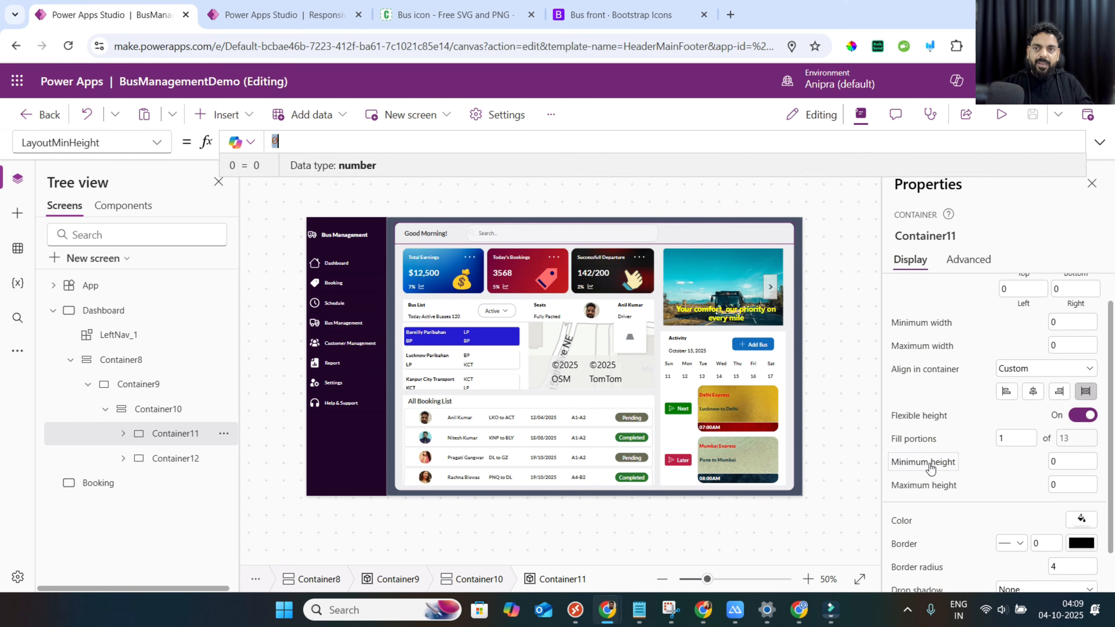
{"action": "type", "text": "(Parent.Height*1)/13"}
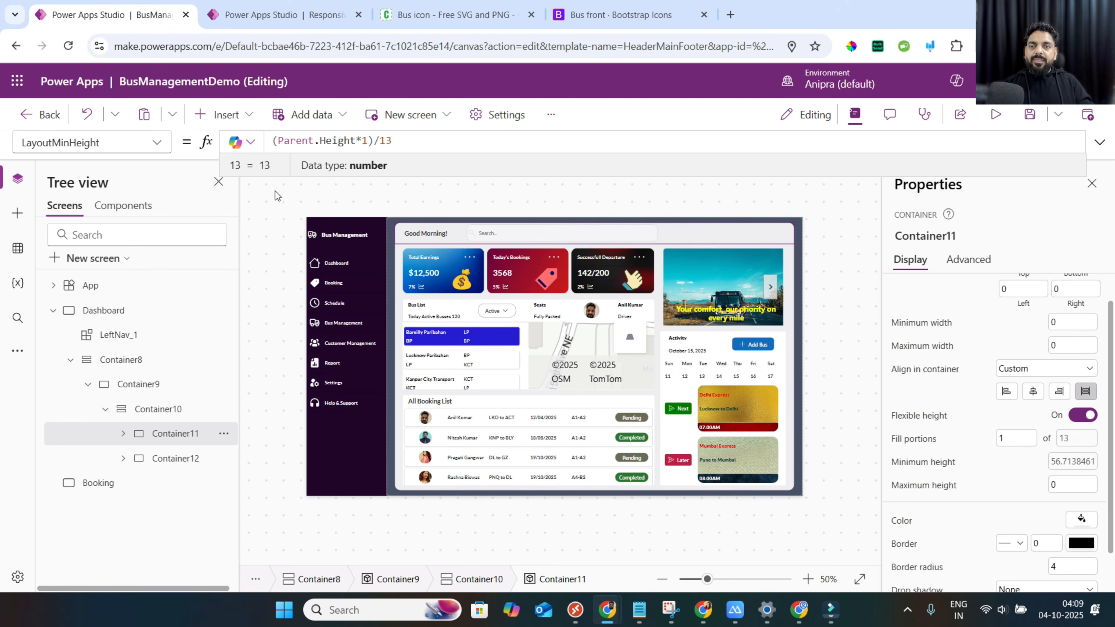
Reuse Container11's height formula to set Container12's minimum height to (Parent.Height*12)/13.
{"action": "left_click_drag", "start_coordinate": [392, 140], "coordinate": [277, 141]}
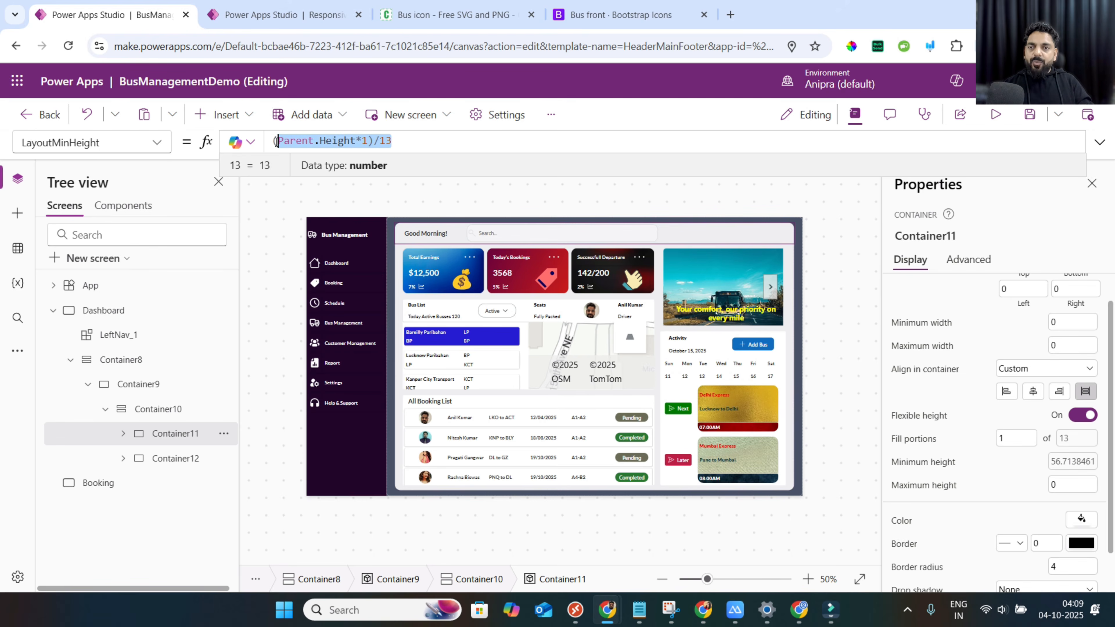
{"action": "left_click", "coordinate": [178, 458]}
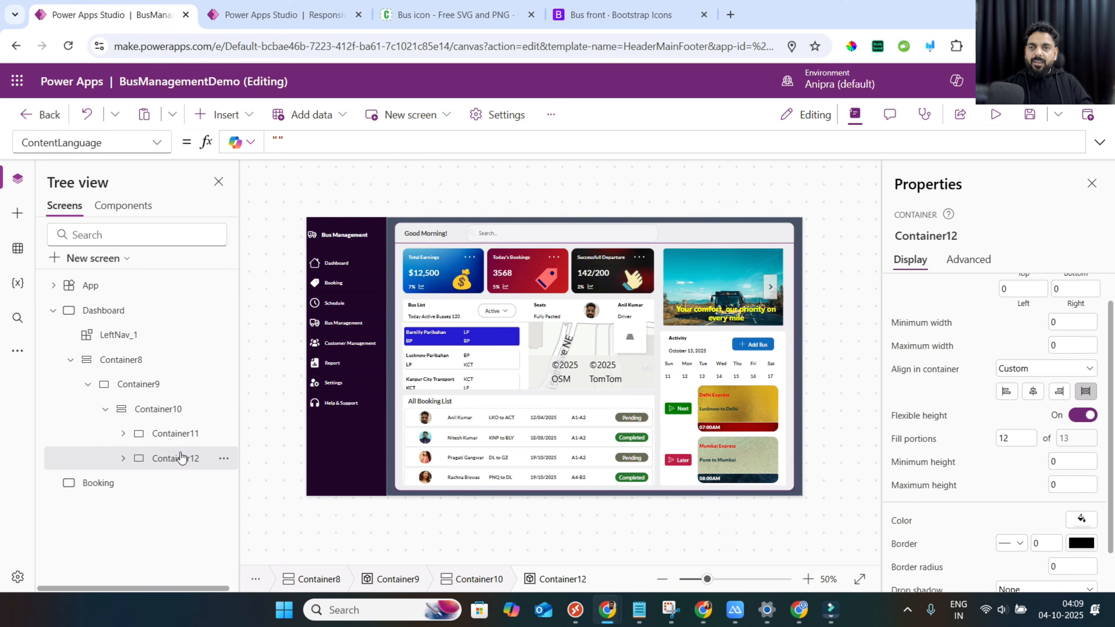
{"action": "left_click", "coordinate": [932, 443]}
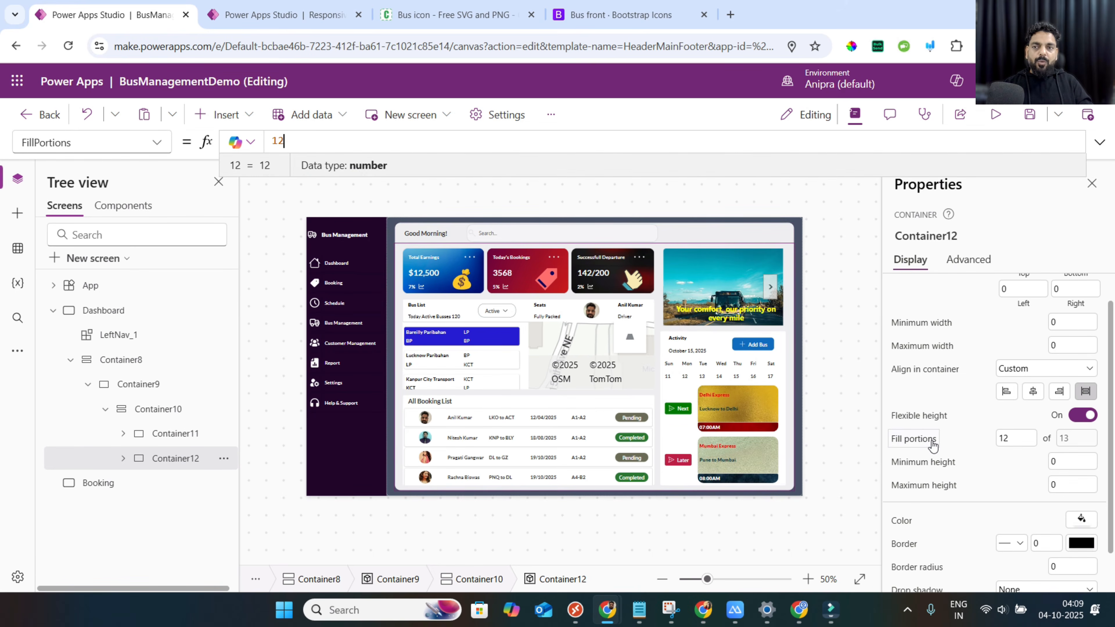
{"action": "left_click", "coordinate": [929, 469]}
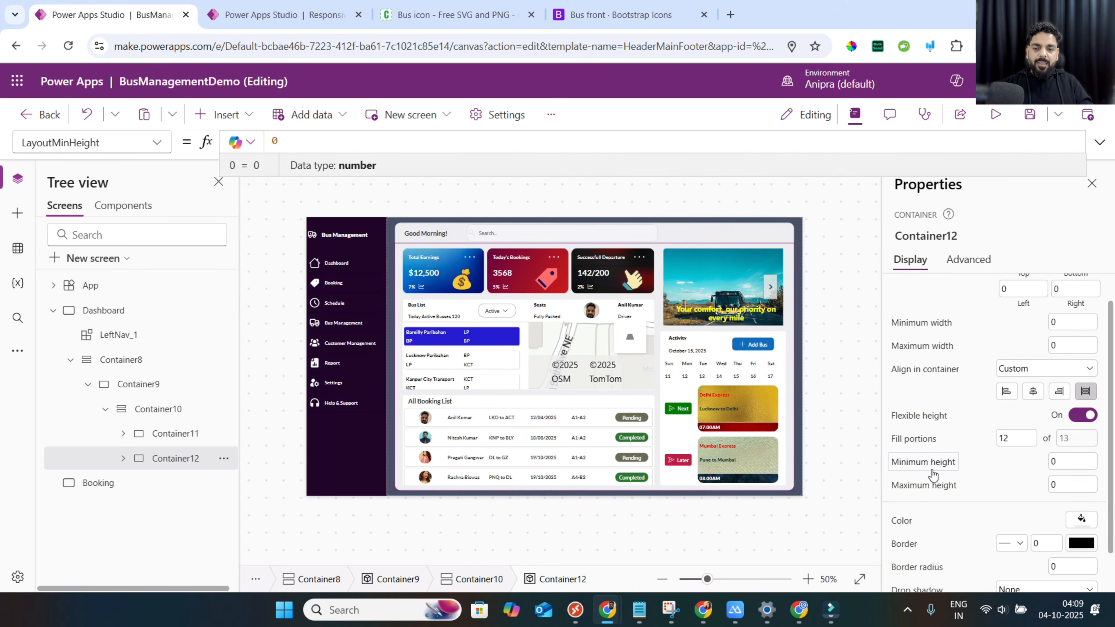
{"action": "type", "text": "(Parent.Height*1)/13"}
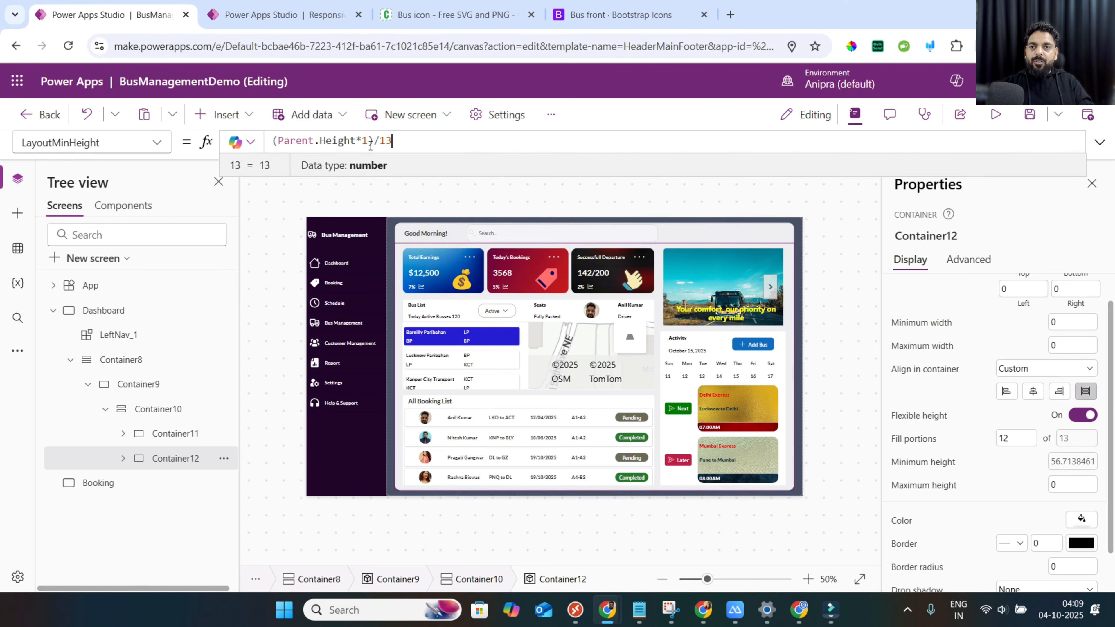
{"action": "left_click", "coordinate": [369, 140]}
{"action": "type", "text": "2"}
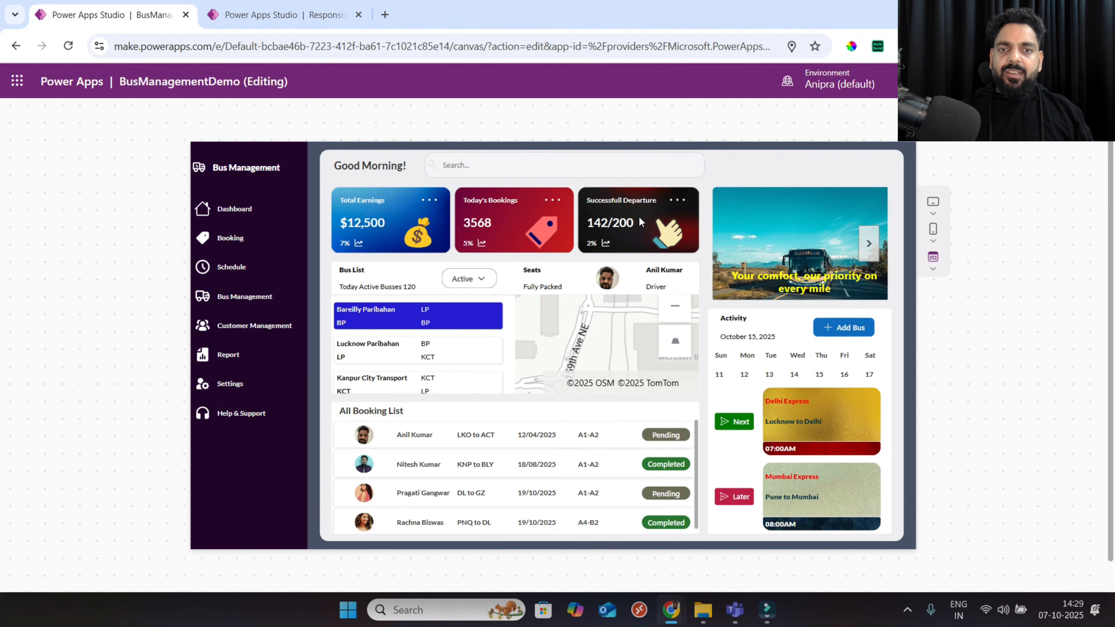
Compare the dashboard with the phone preview of Responsive Dashboard - Bus Booking, and return to editing BusManagementDemo.
{"action": "left_click", "coordinate": [286, 15]}
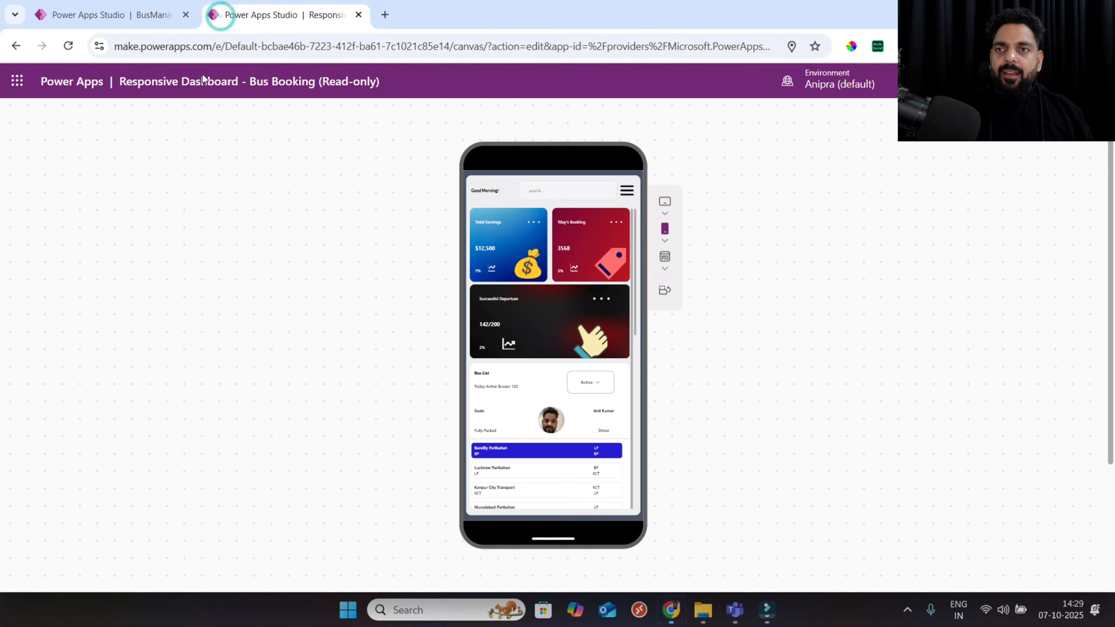
{"action": "left_click", "coordinate": [136, 24]}
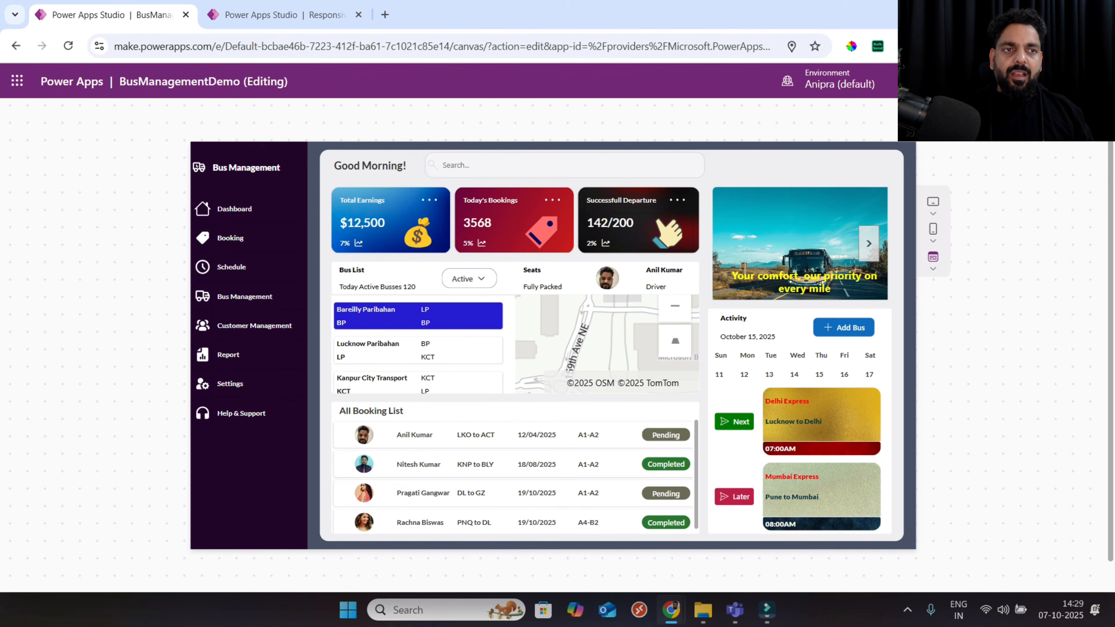
{"action": "key", "text": "Escape"}
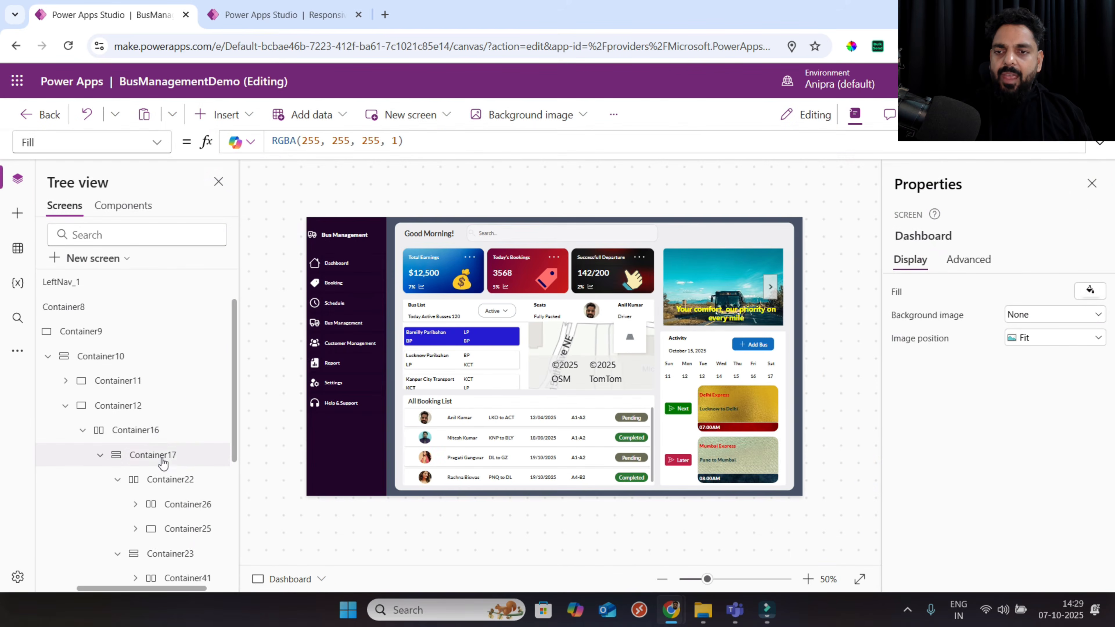
Set Container22's LayoutDirection to If(Dashboard.Size=1,LayoutDirection.Vertical, LayoutDirection.Horizontal).
{"action": "left_click", "coordinate": [163, 462]}
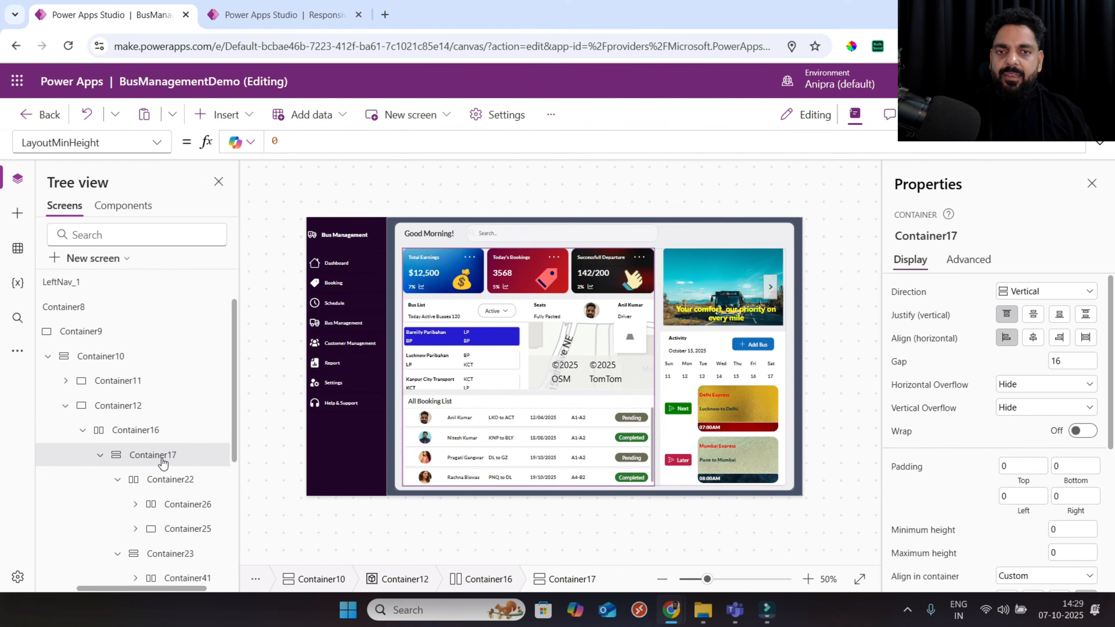
{"action": "left_click", "coordinate": [165, 481]}
{"action": "left_click", "coordinate": [925, 289]}
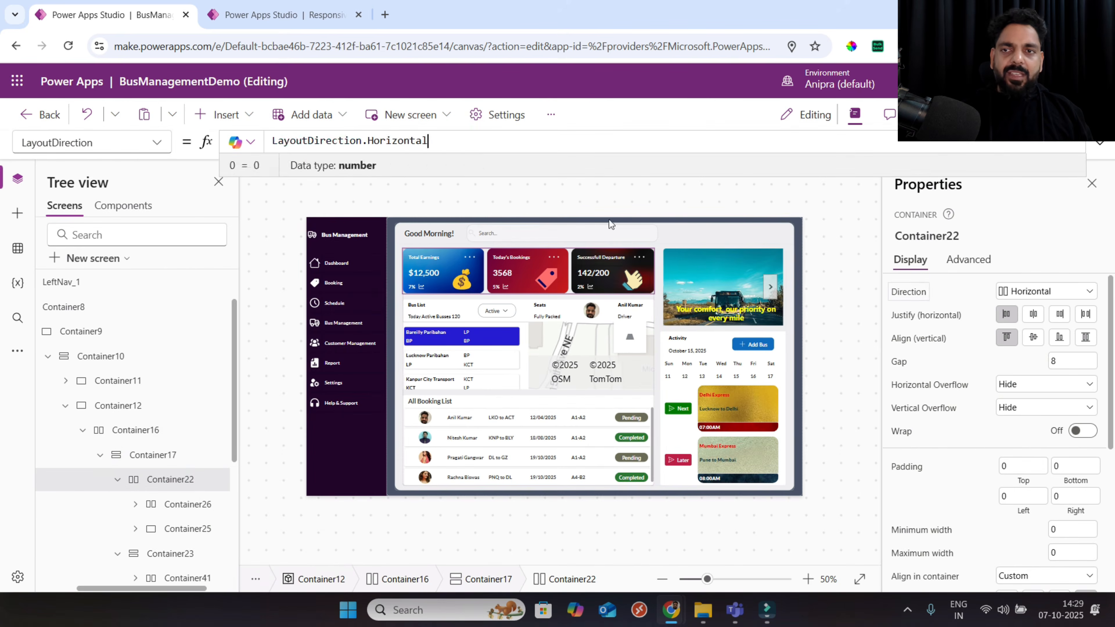
{"action": "left_click", "coordinate": [273, 142]}
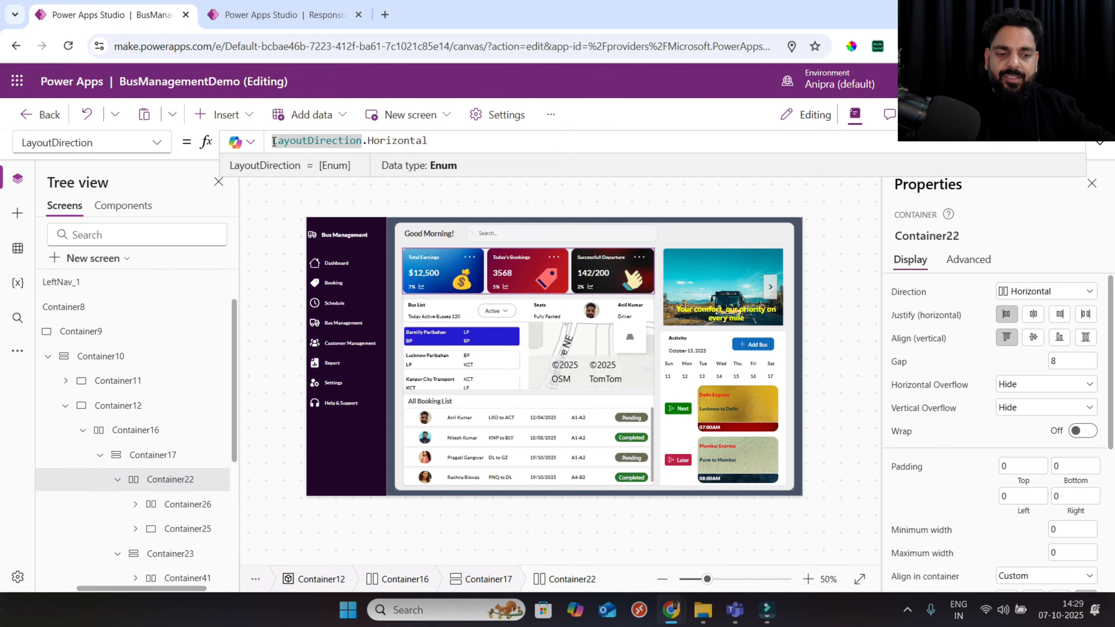
{"action": "type", "text": "If"}
{"action": "type", "text": "(dashb"}
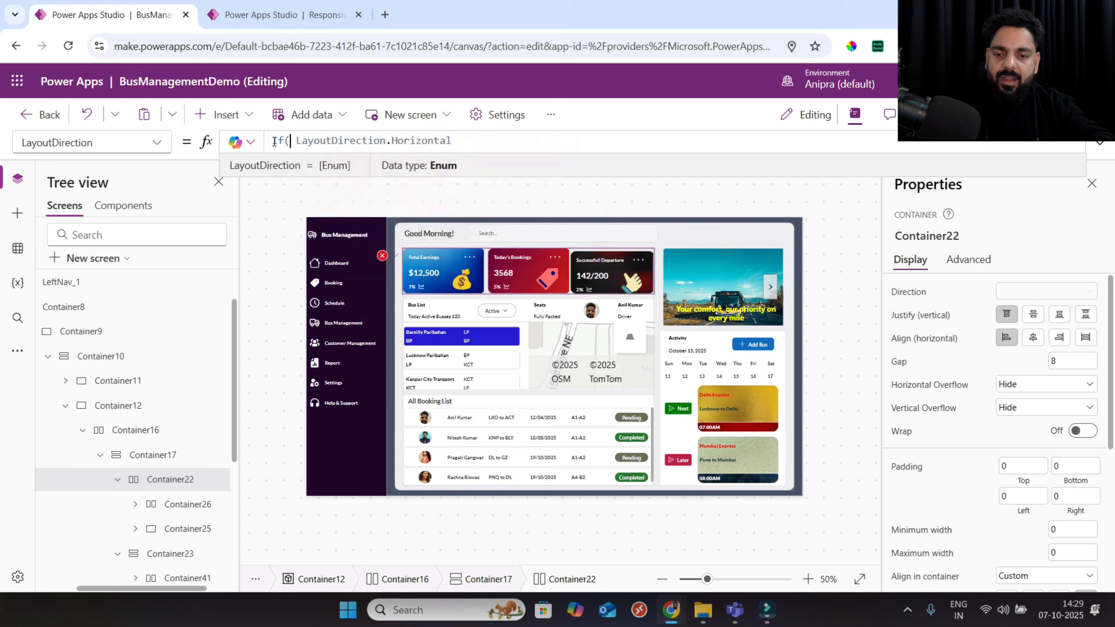
{"action": "key", "text": "Tab"}
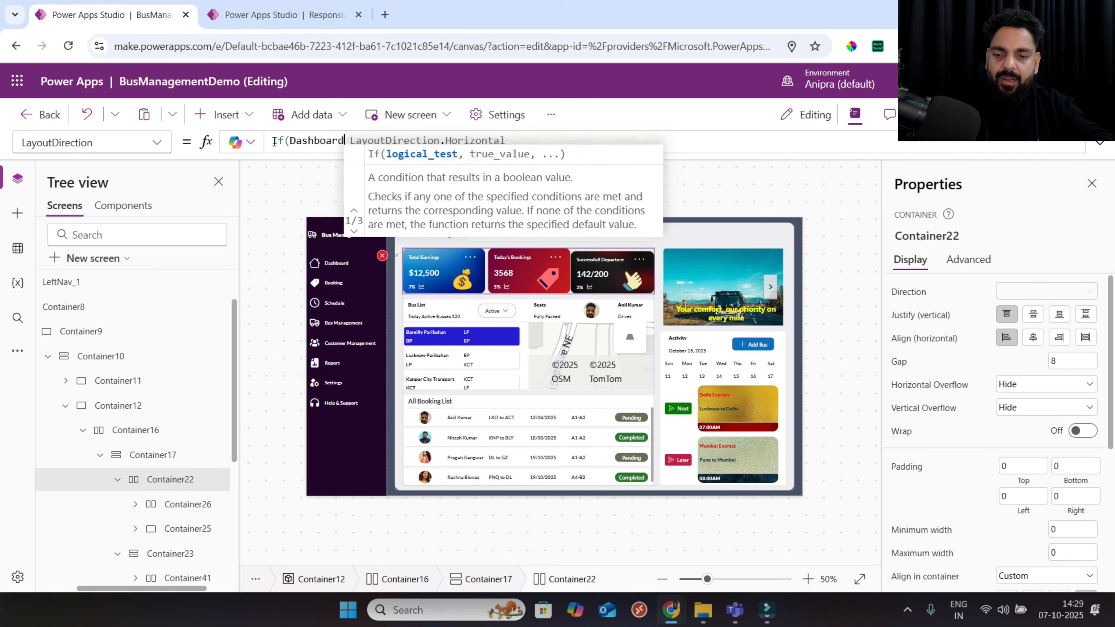
{"action": "type", "text": ".Size=1,"}
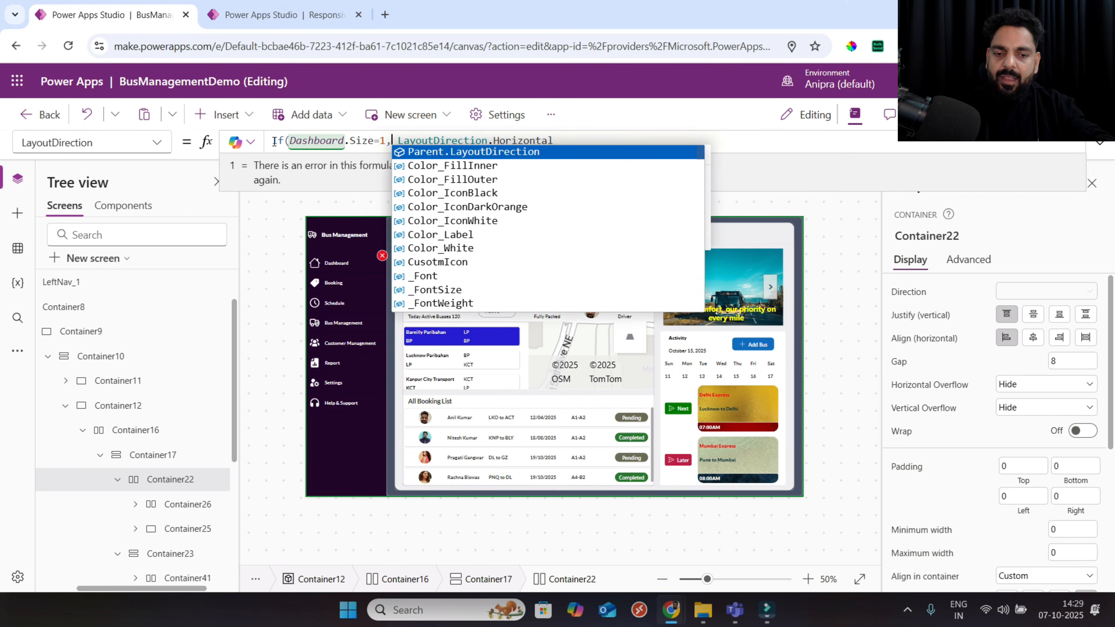
{"action": "type", "text": "layout"}
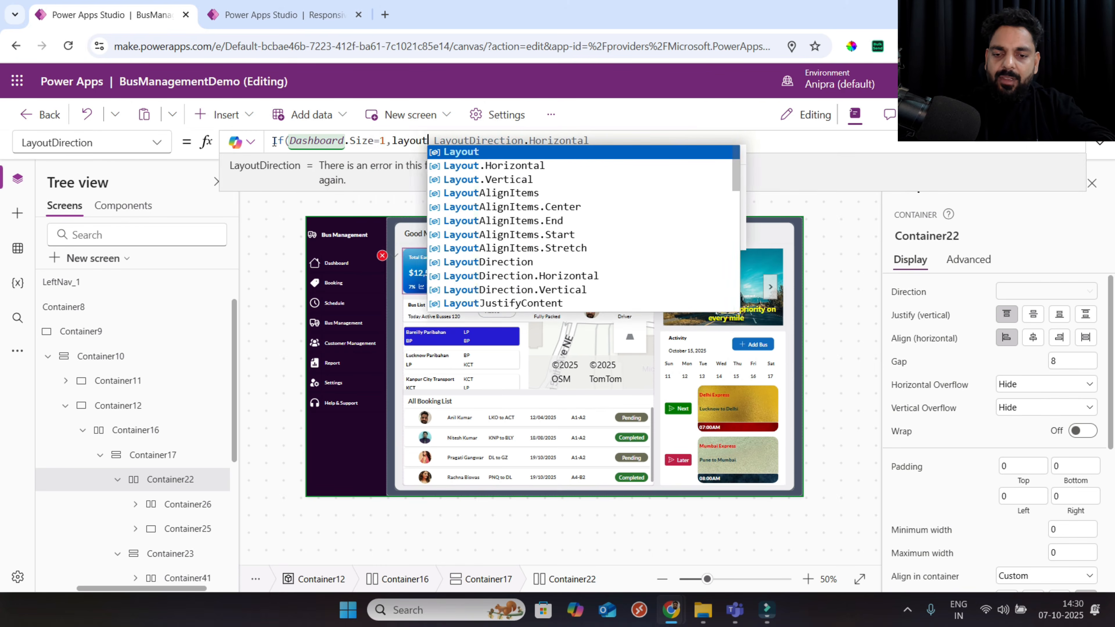
{"action": "type", "text": "direction.Vertical"}
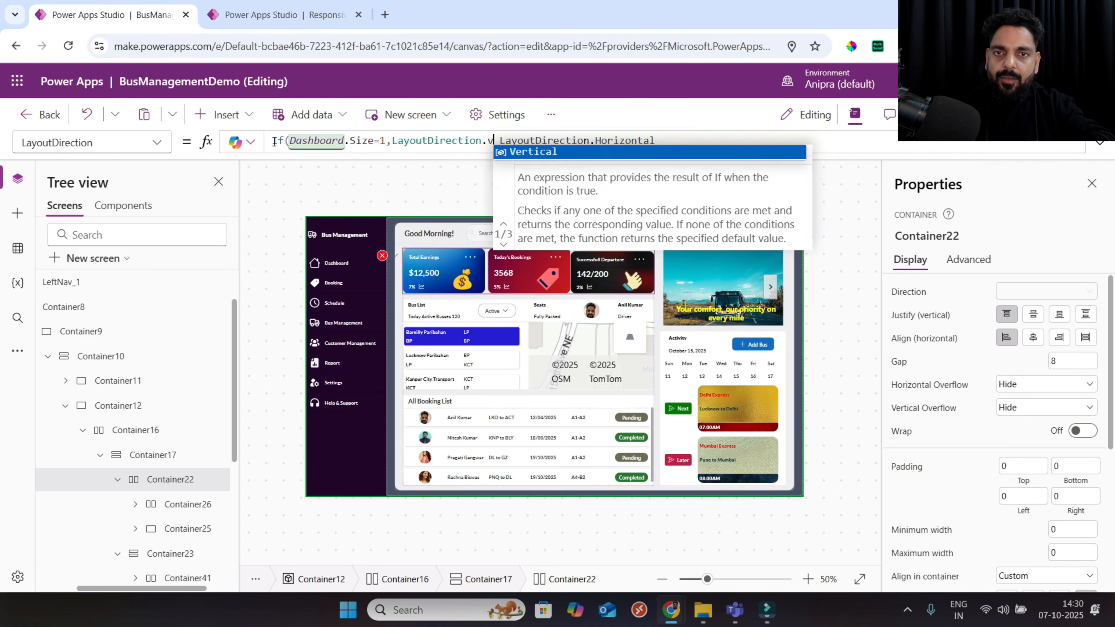
{"action": "type", "text": ","}
{"action": "key", "text": "Tab"}
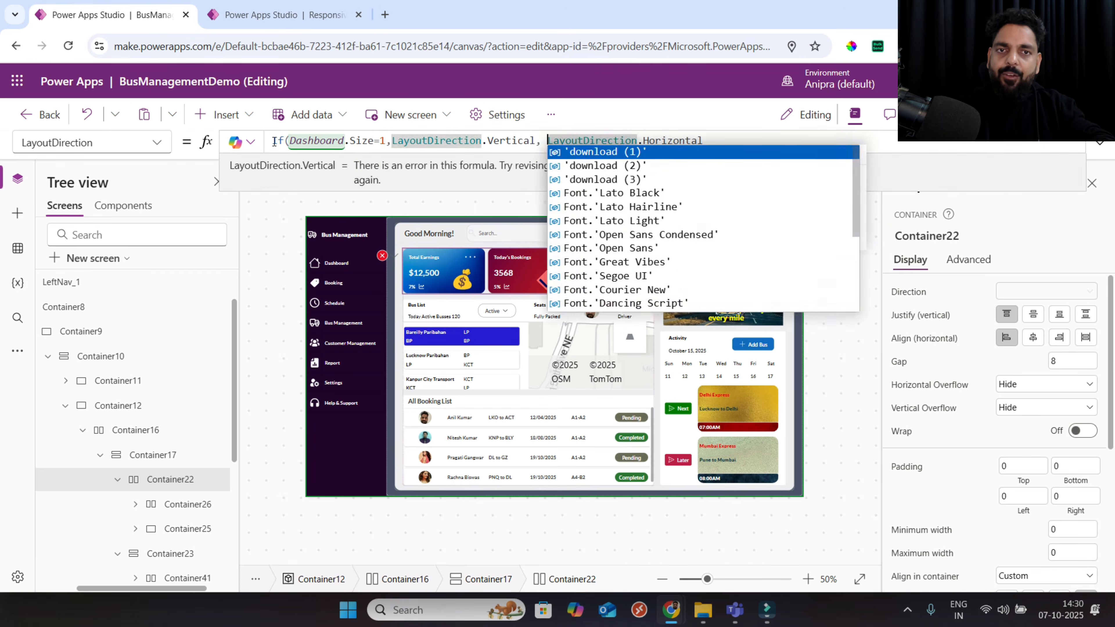
{"action": "type", "text": ")"}
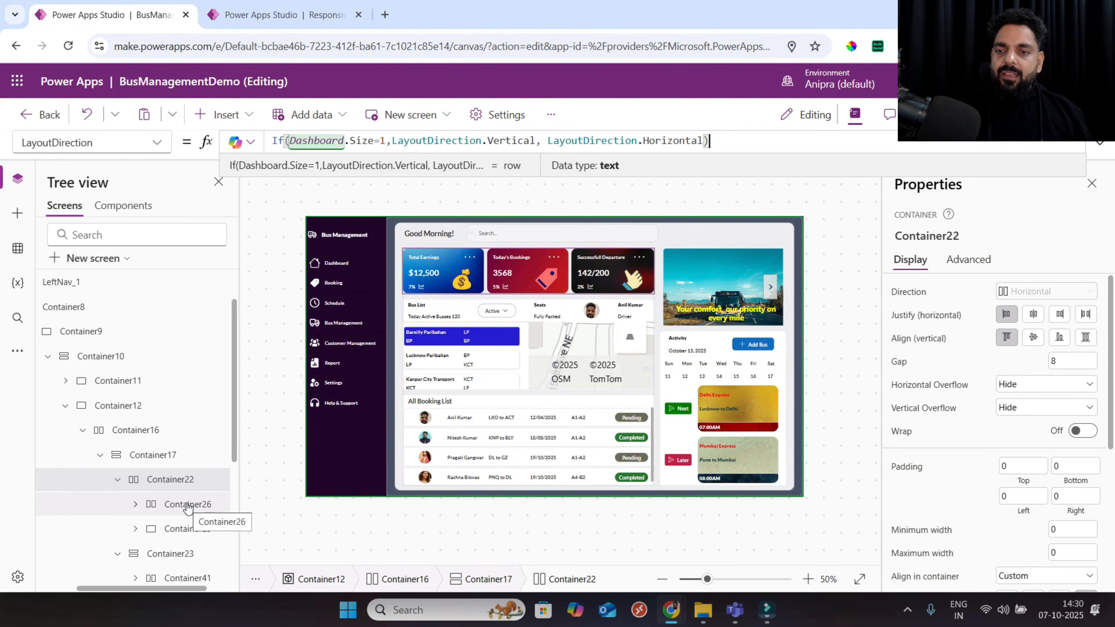
{"action": "left_click", "coordinate": [188, 506]}
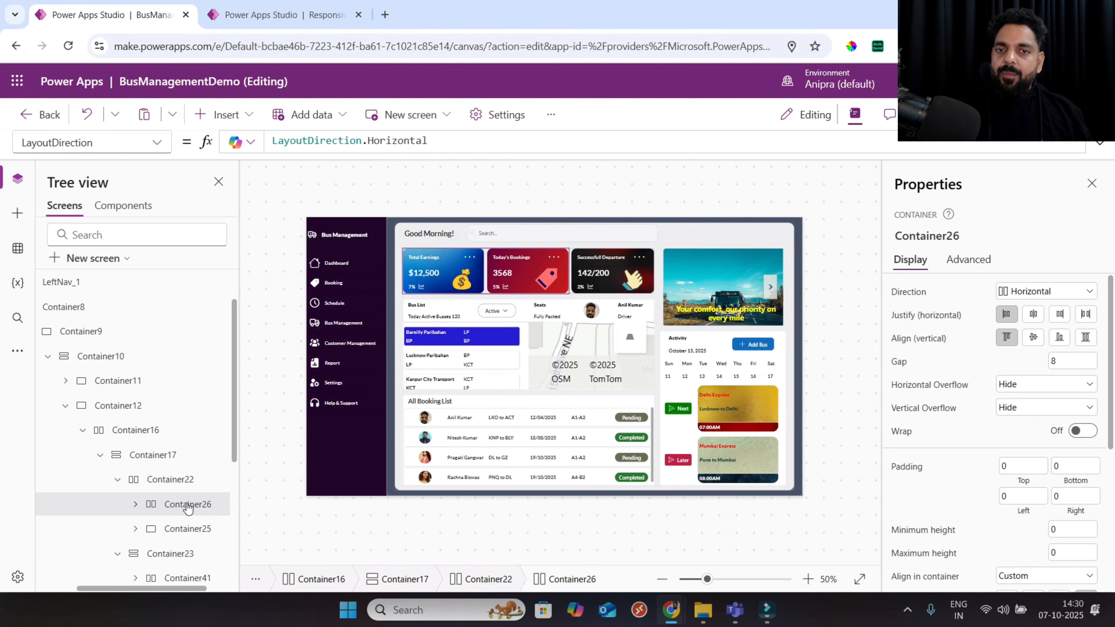
{"action": "left_click", "coordinate": [188, 530]}
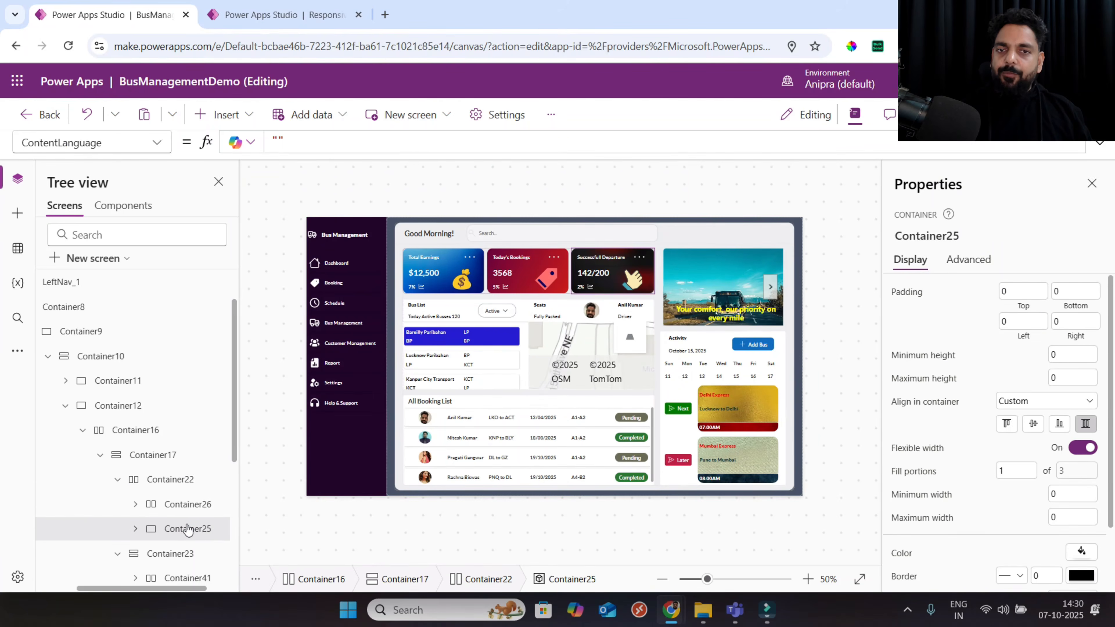
{"action": "left_click", "coordinate": [181, 504]}
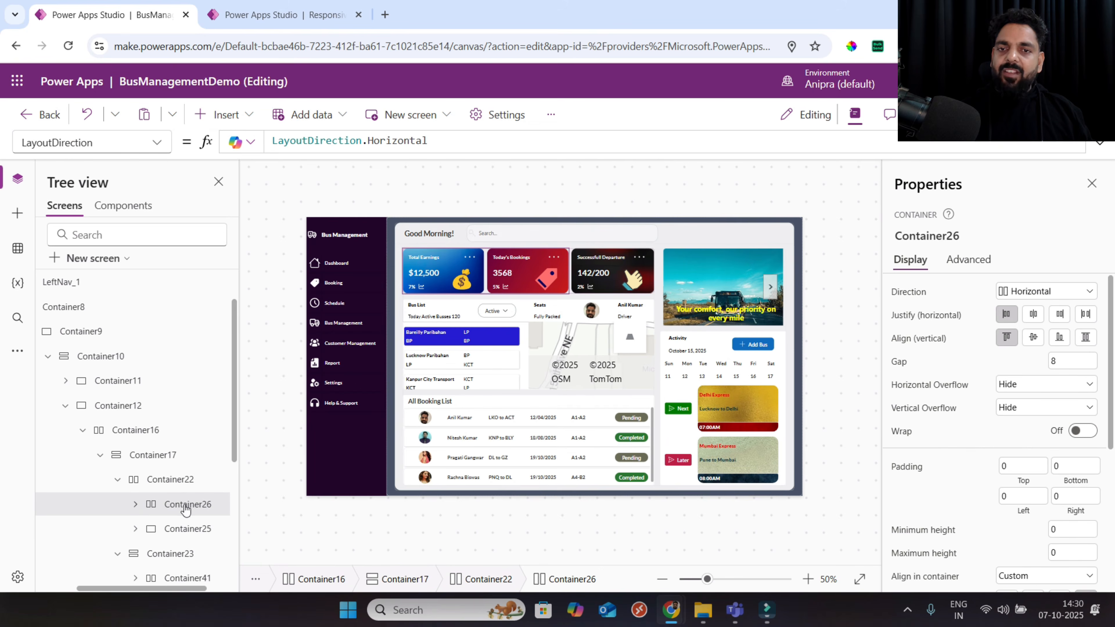
{"action": "scroll", "coordinate": [187, 501], "scroll_direction": "down", "scroll_amount": 1}
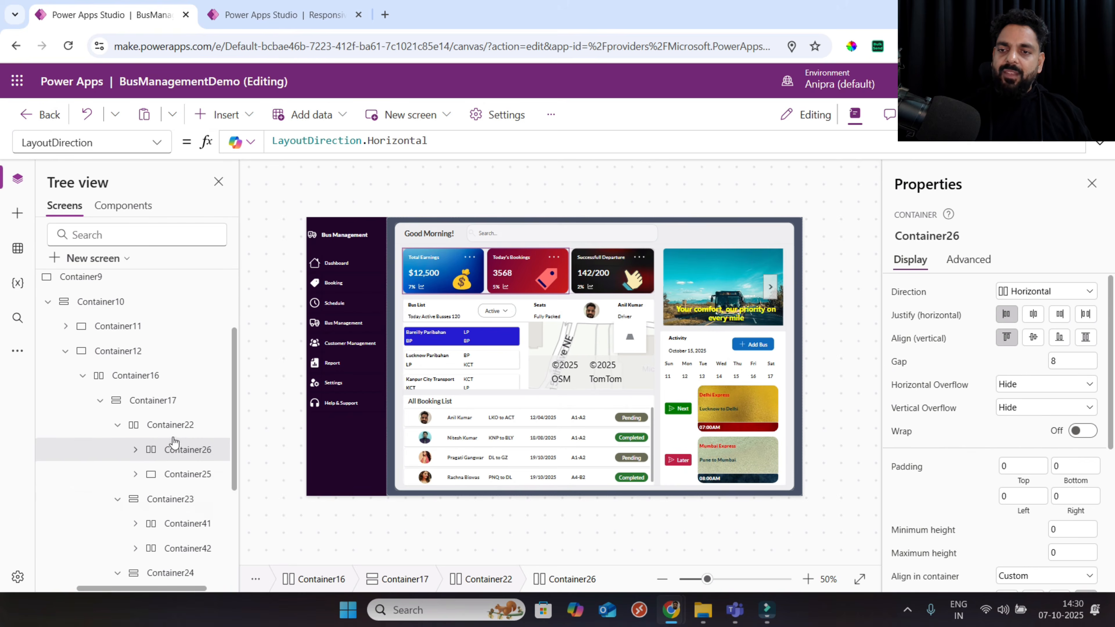
Set the minimum height of Container22 to If(Dashboard.Size=1,(Parent.Height*1/5)*2).
{"action": "left_click", "coordinate": [171, 424]}
{"action": "scroll", "coordinate": [964, 507], "scroll_direction": "down", "scroll_amount": 3}
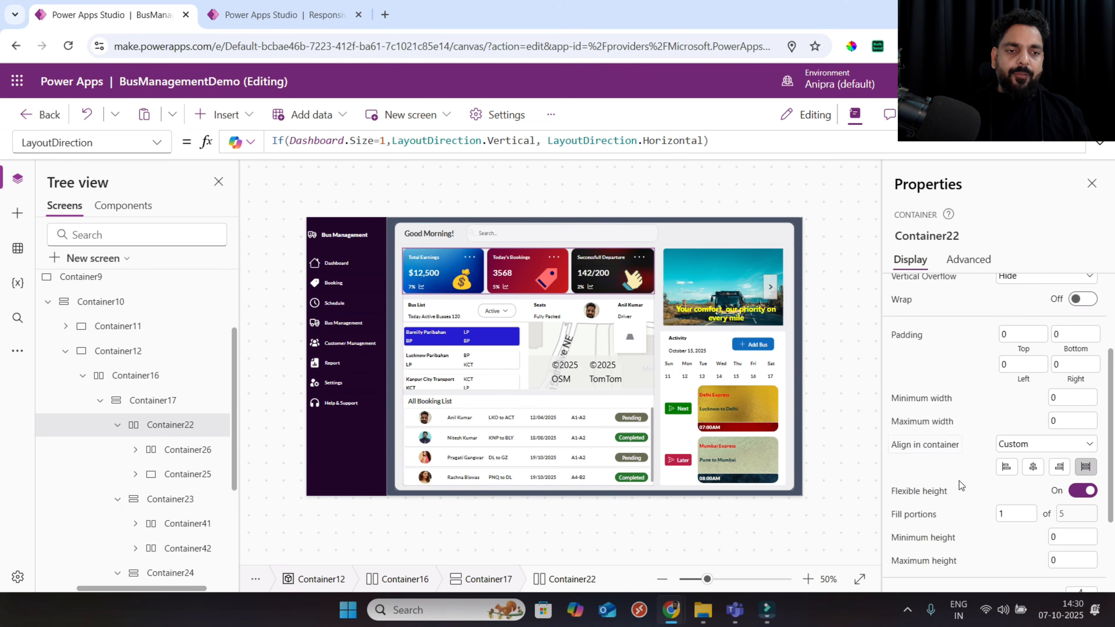
{"action": "scroll", "coordinate": [959, 483], "scroll_direction": "down", "scroll_amount": 1}
{"action": "left_click", "coordinate": [939, 494]}
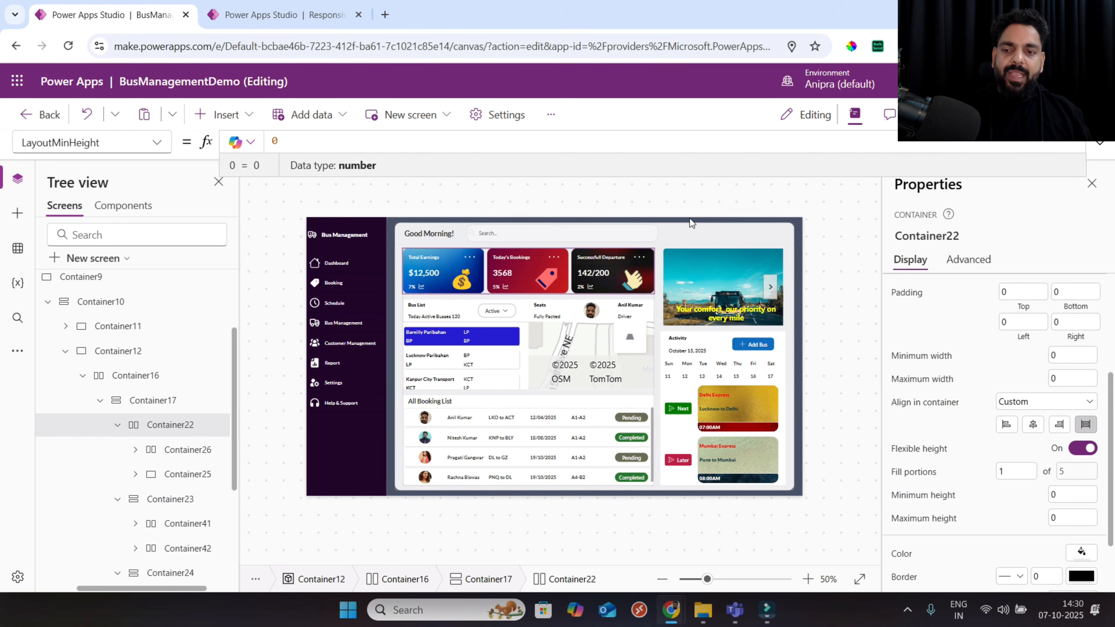
{"action": "key", "text": "ctrl+a"}
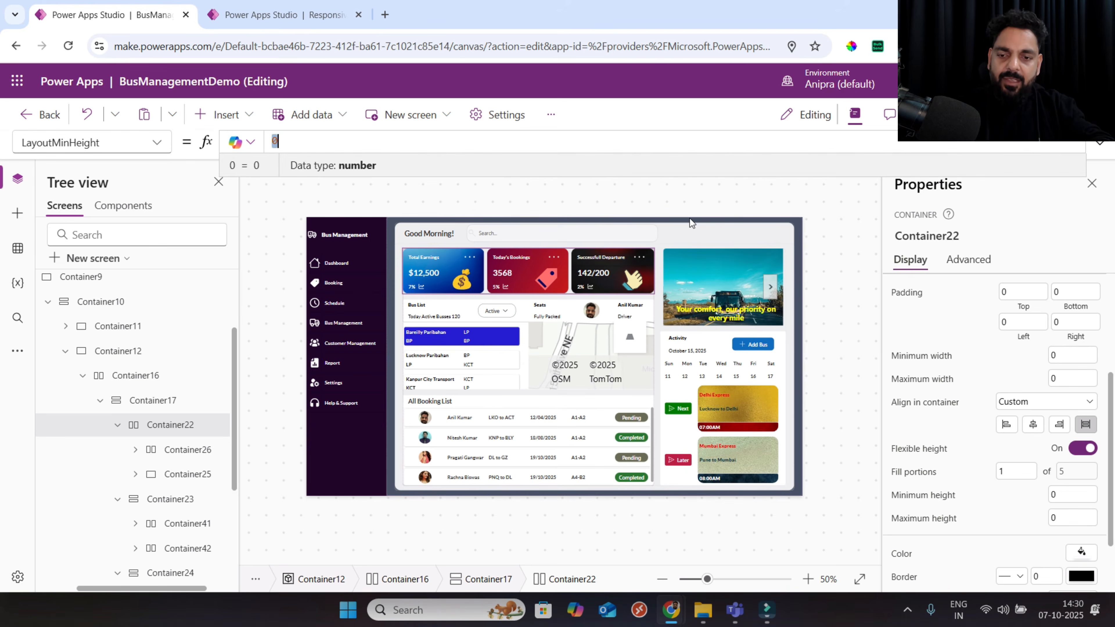
{"action": "type", "text": "If(dajs"}
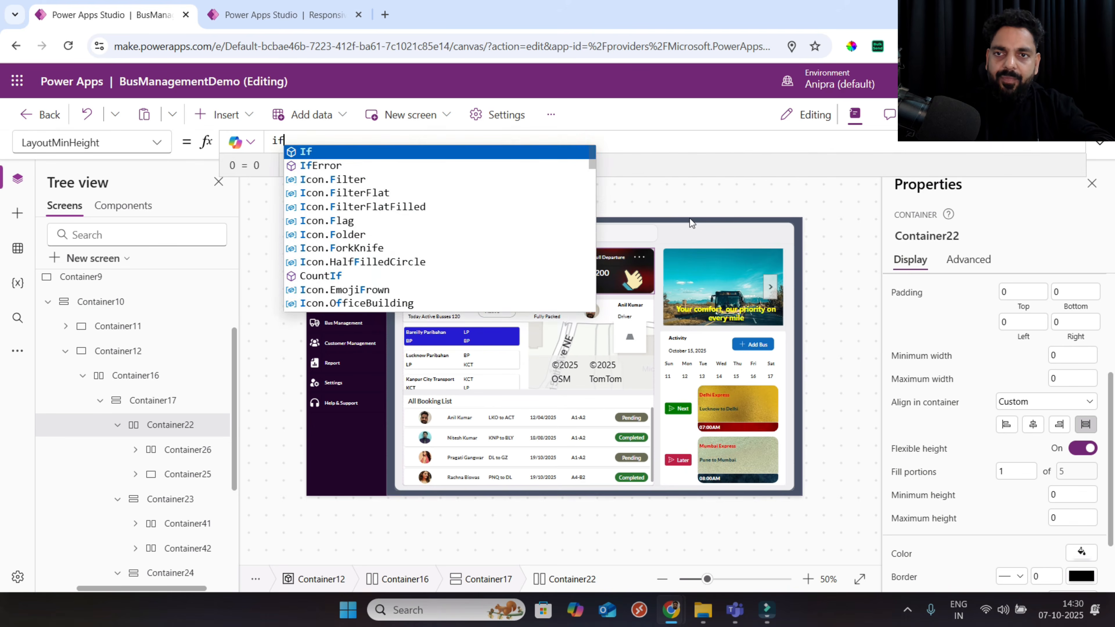
{"action": "key", "text": "BackSpace"}
{"action": "key", "text": "BackSpace"}
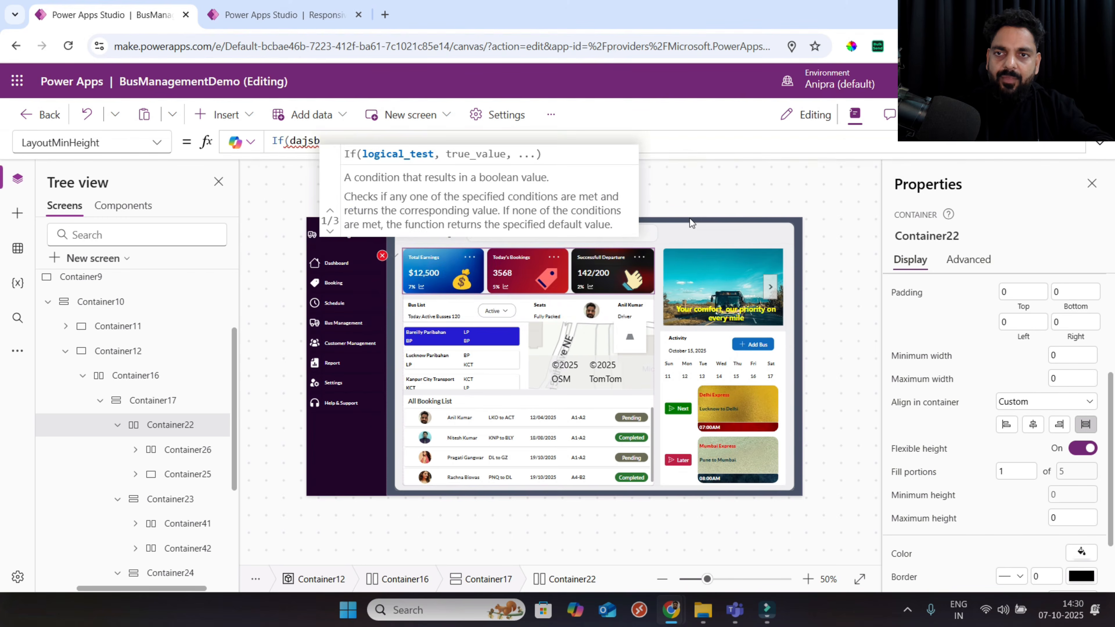
{"action": "type", "text": "sh"}
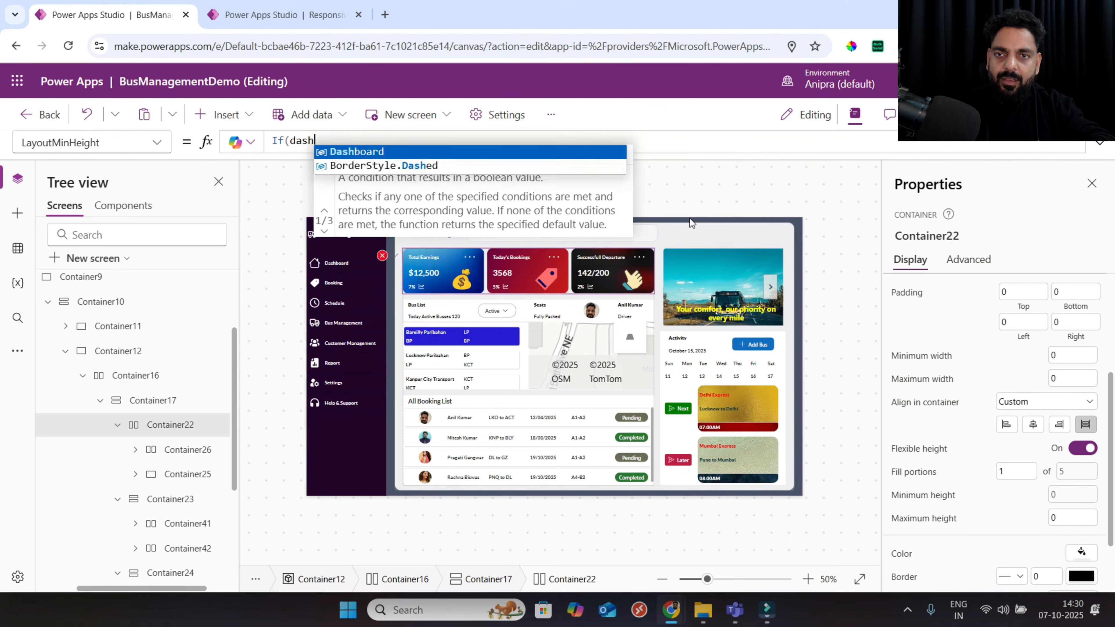
{"action": "type", "text": "board.Size"}
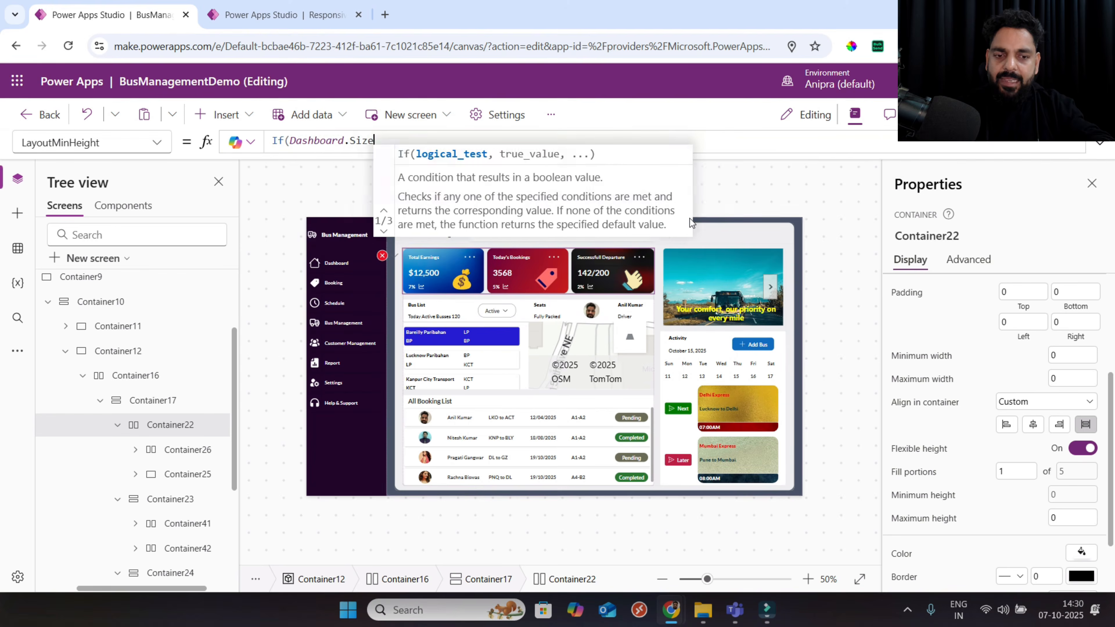
{"action": "type", "text": "=1,(p"}
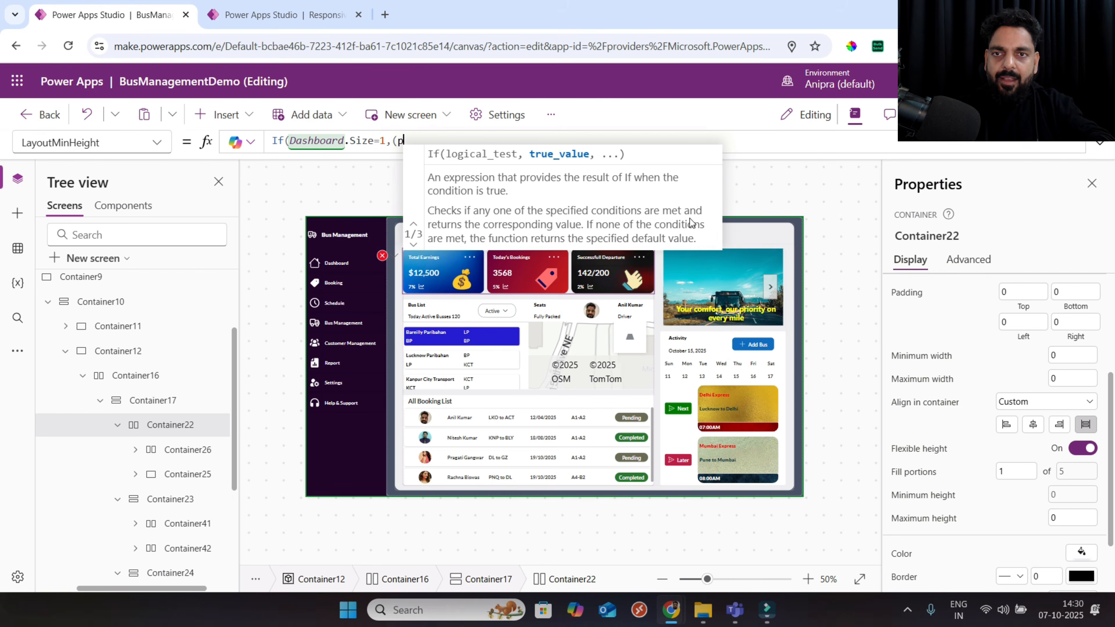
{"action": "type", "text": "arent"}
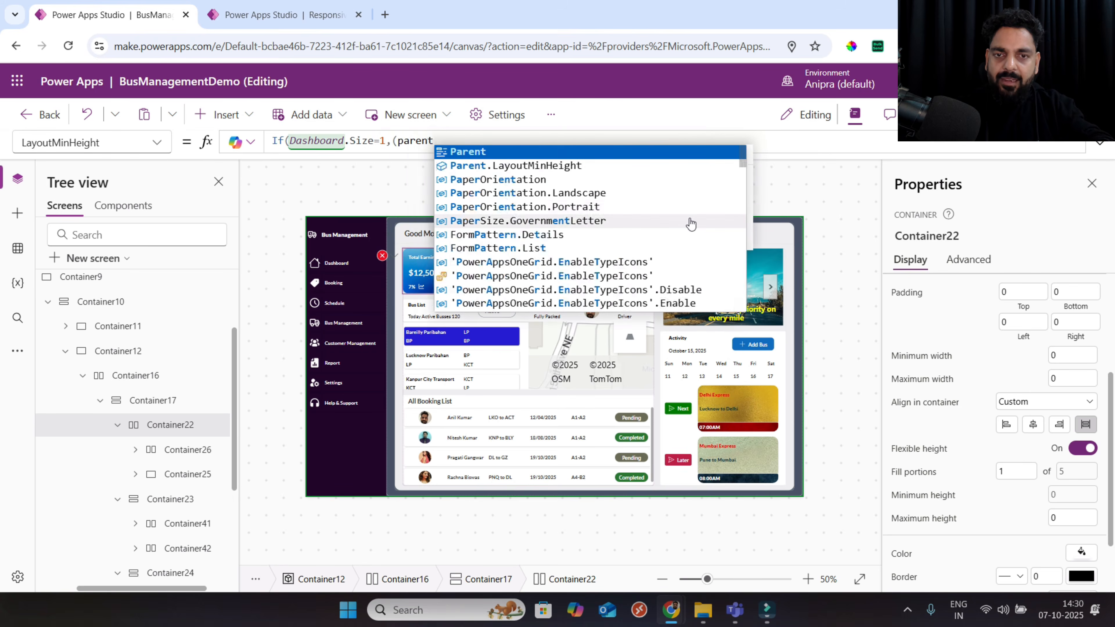
{"action": "key", "text": "Tab"}
{"action": "type", "text": ".Height"}
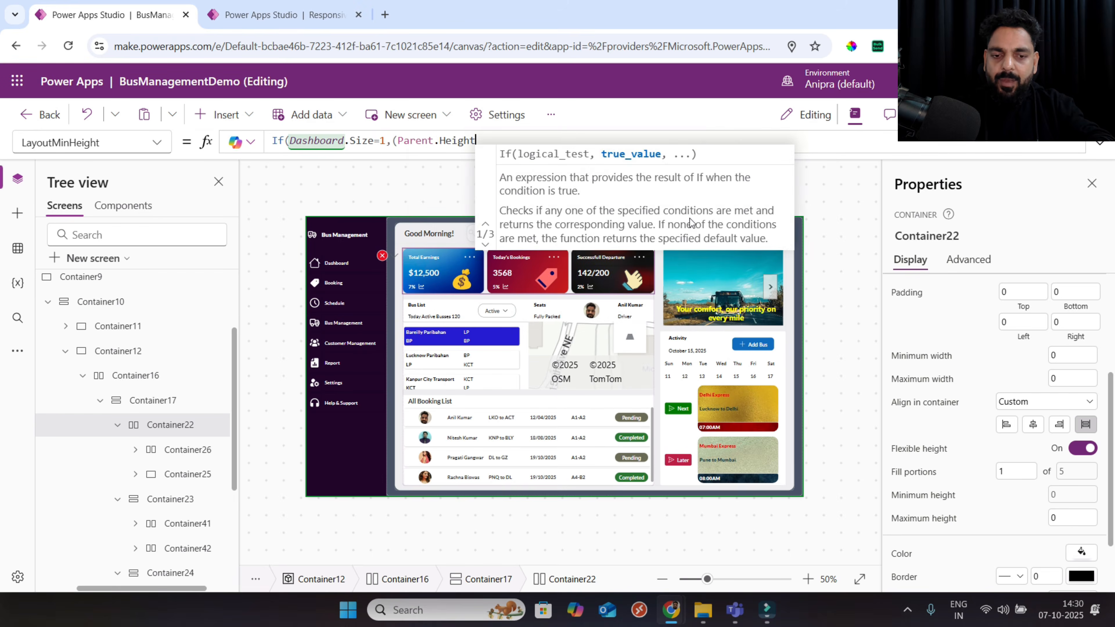
{"action": "type", "text": "*"}
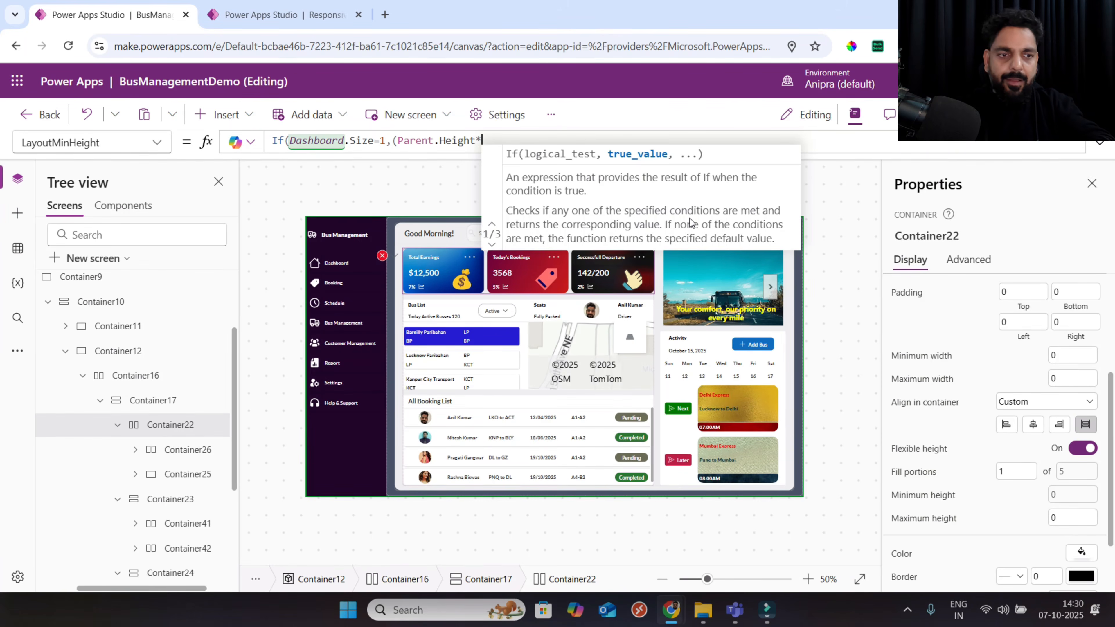
{"action": "type", "text": "1/5)"}
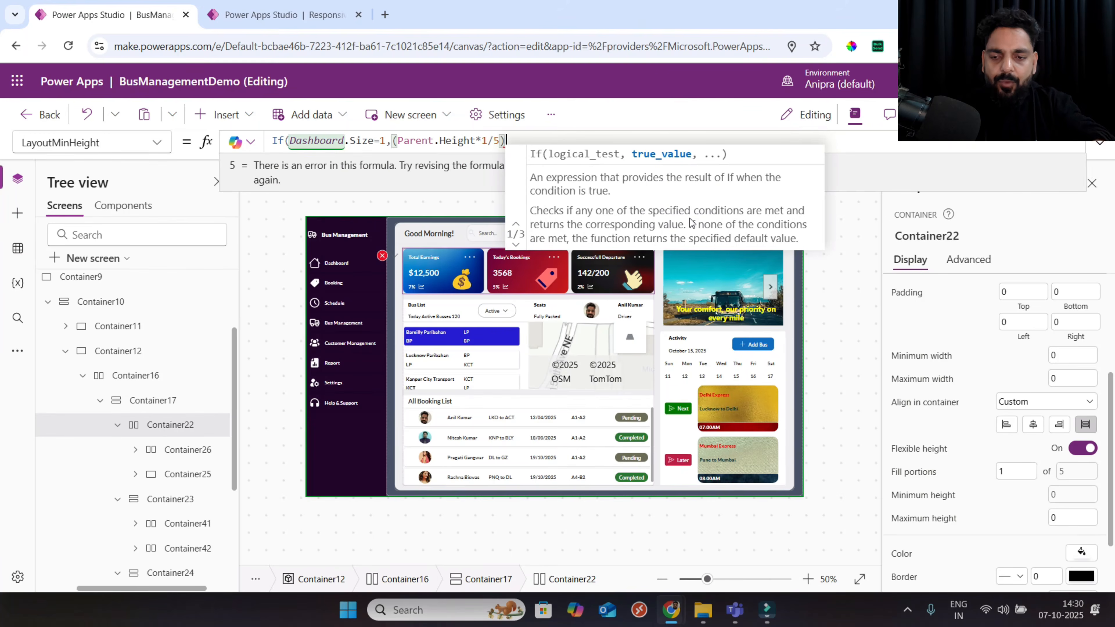
{"action": "type", "text": "*2"}
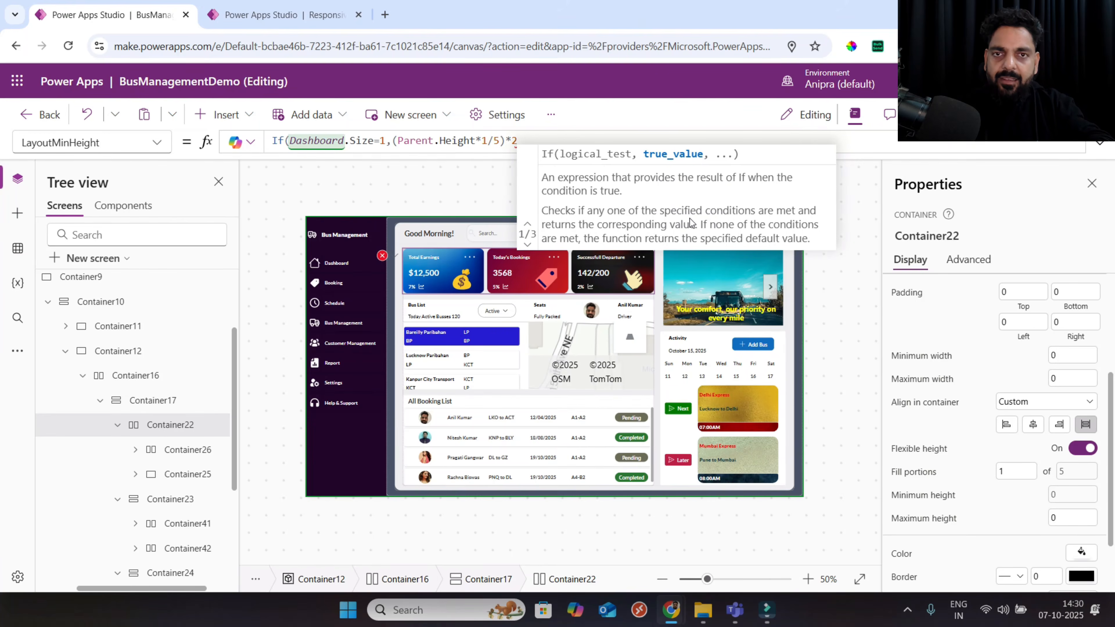
{"action": "type", "text": ")"}
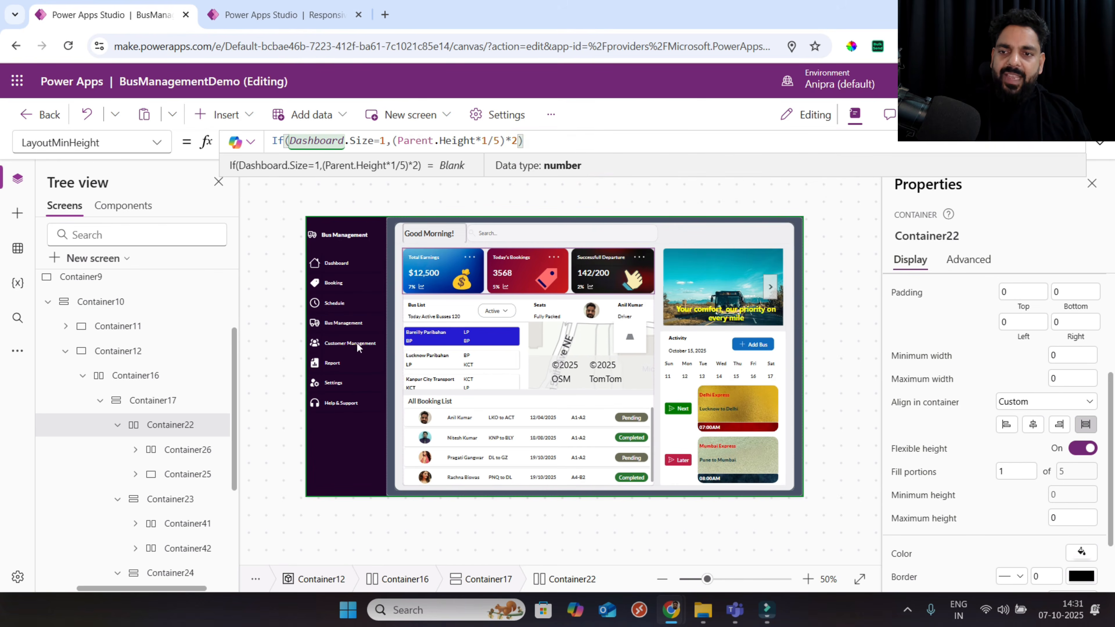
Reuse Container22's direction formula to set Container41's LayoutDirection to If(Dashboard.Size=1,LayoutDirection.Vertical, LayoutDirection.Horizontal).
{"action": "left_click", "coordinate": [201, 425]}
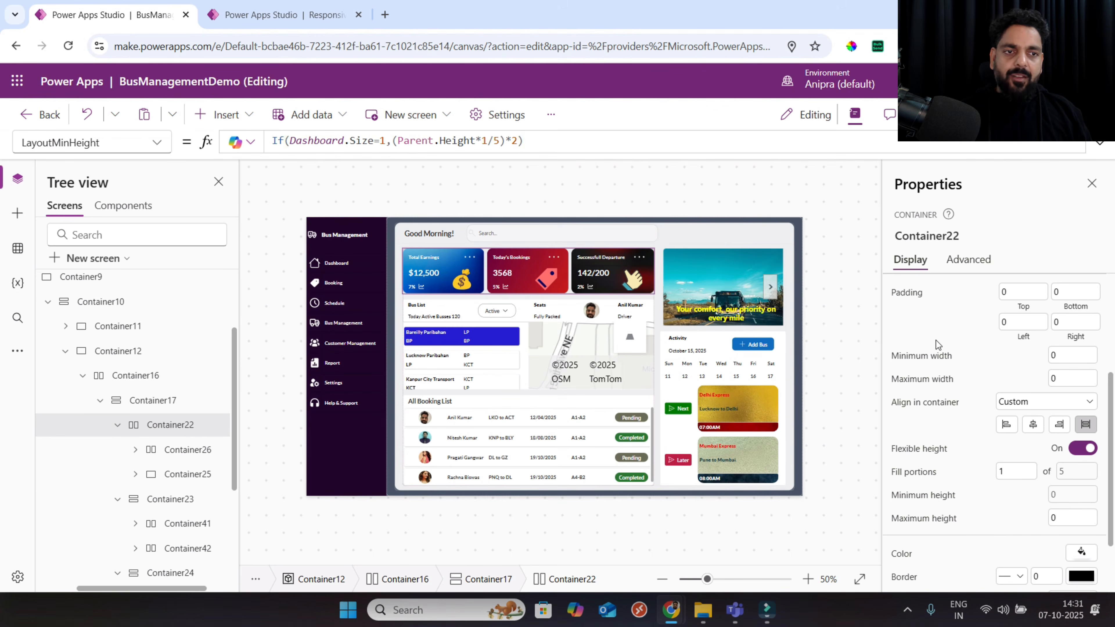
{"action": "scroll", "coordinate": [939, 343], "scroll_direction": "up", "scroll_amount": 5}
{"action": "left_click", "coordinate": [900, 293]}
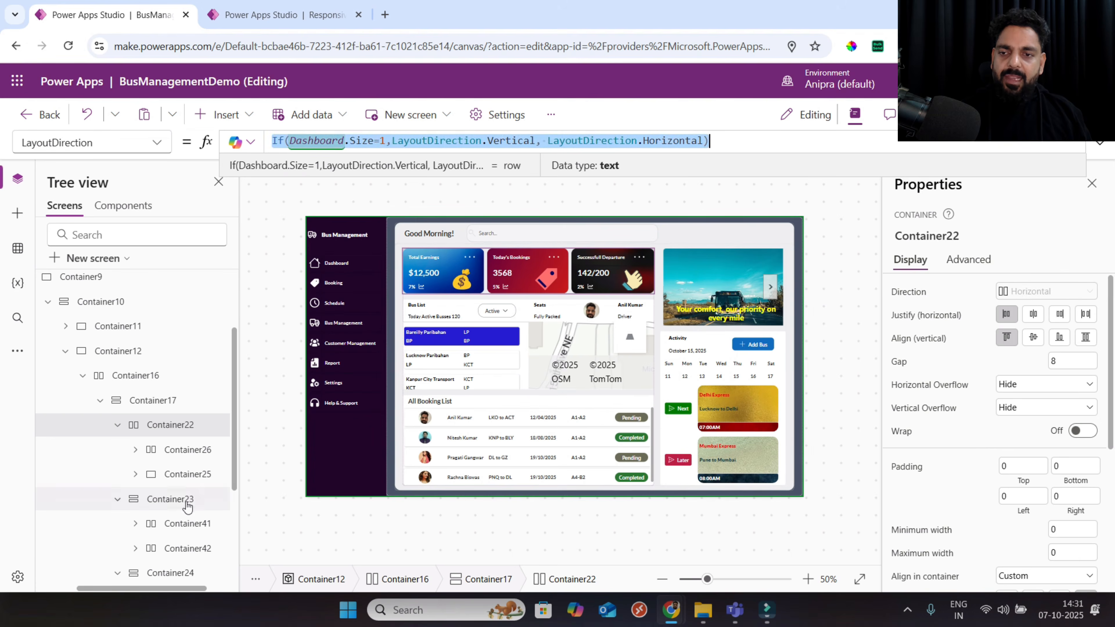
{"action": "left_click", "coordinate": [178, 500]}
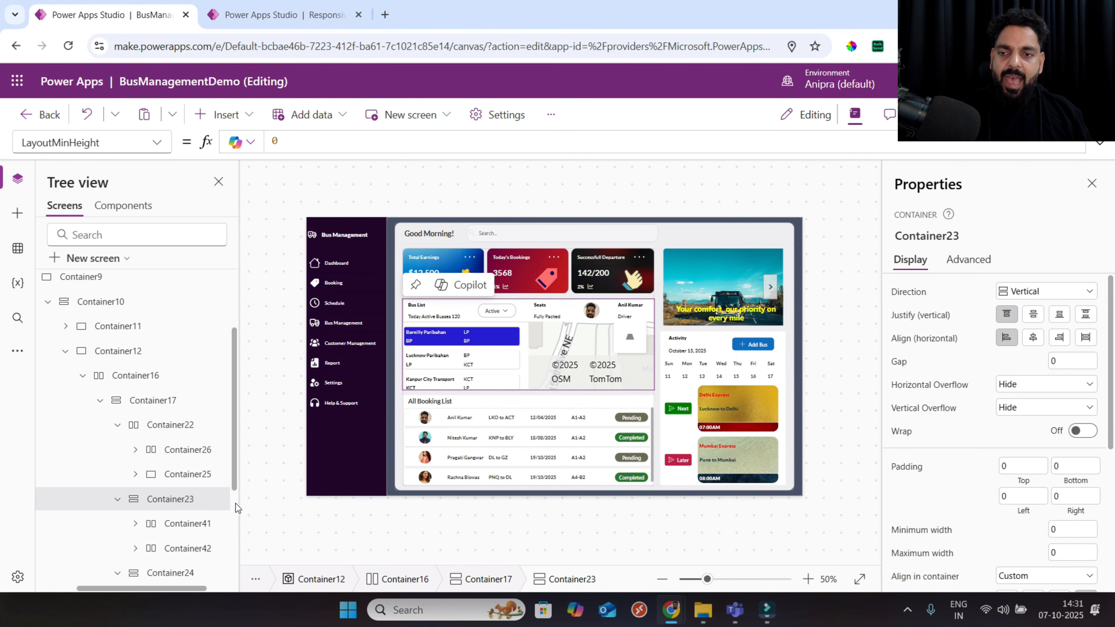
{"action": "left_click", "coordinate": [204, 523]}
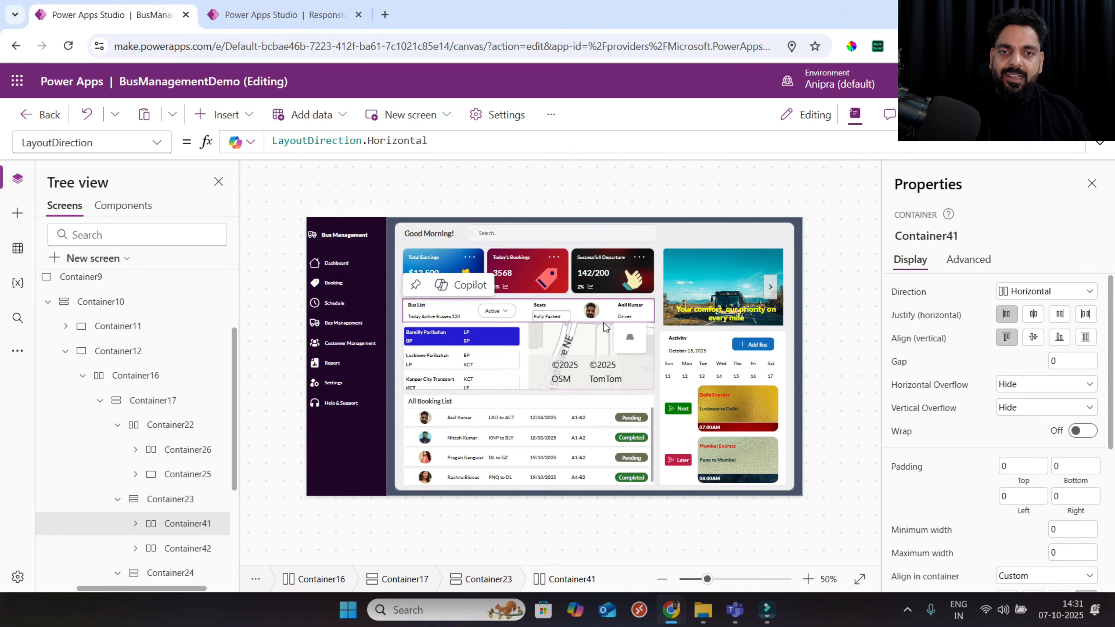
{"action": "left_click", "coordinate": [907, 297]}
{"action": "key", "text": "ctrl+a"}
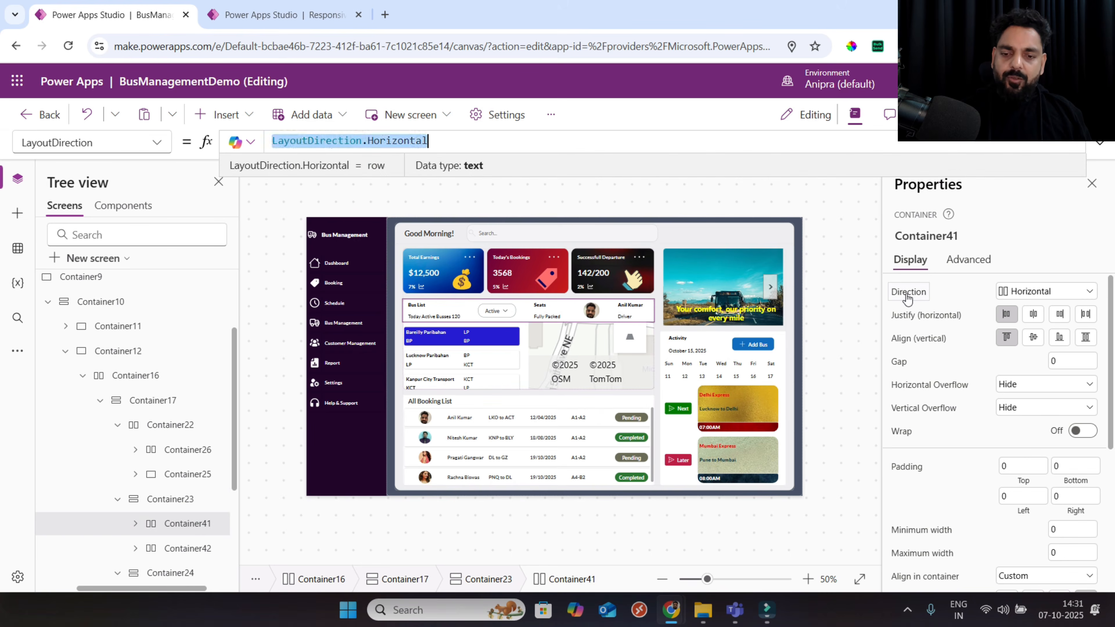
{"action": "type", "text": "If(Dashboard.Size=1,LayoutDirection.Vertical, LayoutDirection.Horizontal)"}
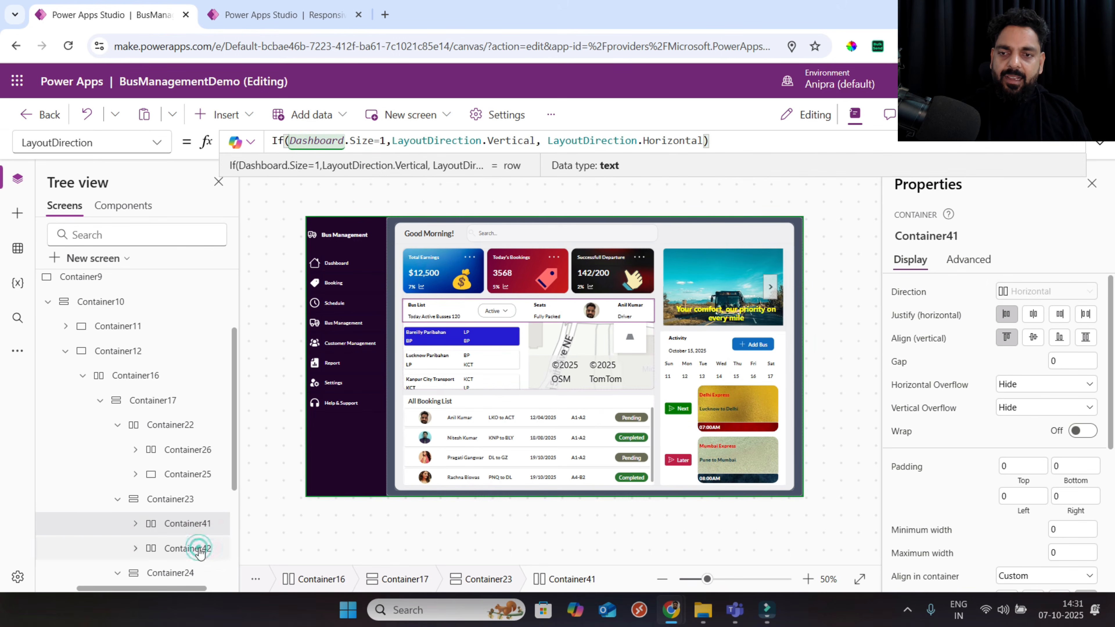
Set Container42's LayoutDirection to If(Dashboard.Size=1,LayoutDirection.Vertical, LayoutDirection.Horizontal).
{"action": "left_click", "coordinate": [199, 551]}
{"action": "left_click", "coordinate": [909, 298]}
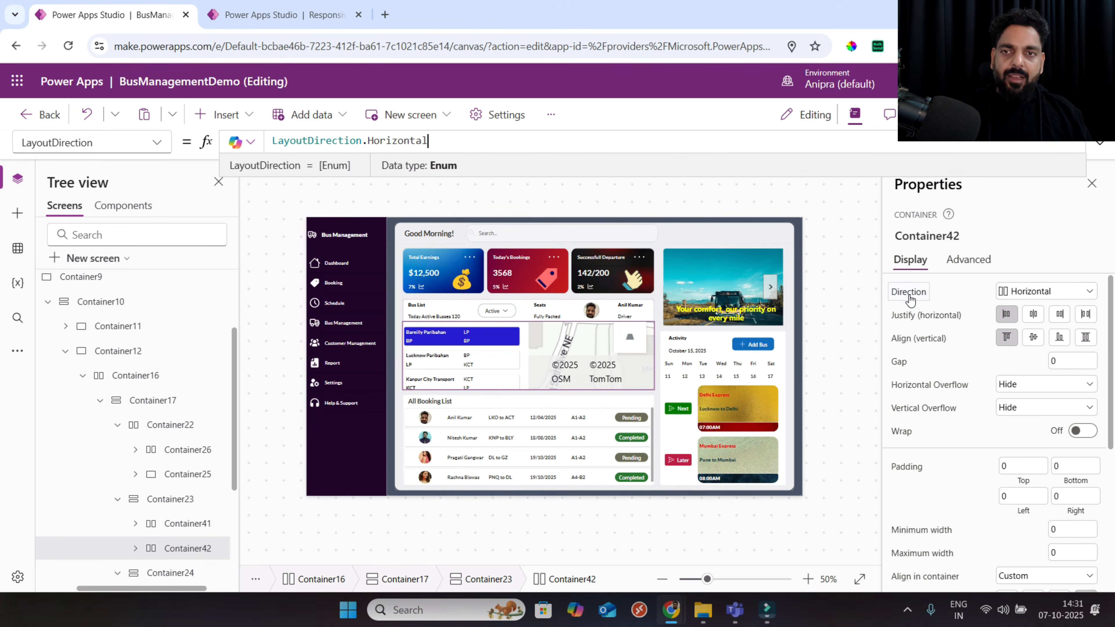
{"action": "key", "text": "ctrl+a"}
{"action": "type", "text": "If(Dashboard.Size=1,LayoutDirection.Vertical, LayoutDirection.Horizontal)"}
Examine the bus list and map area in the phone preview of Responsive Dashboard - Bus Booking, and return to BusManagementDemo.
{"action": "left_click", "coordinate": [318, 18]}
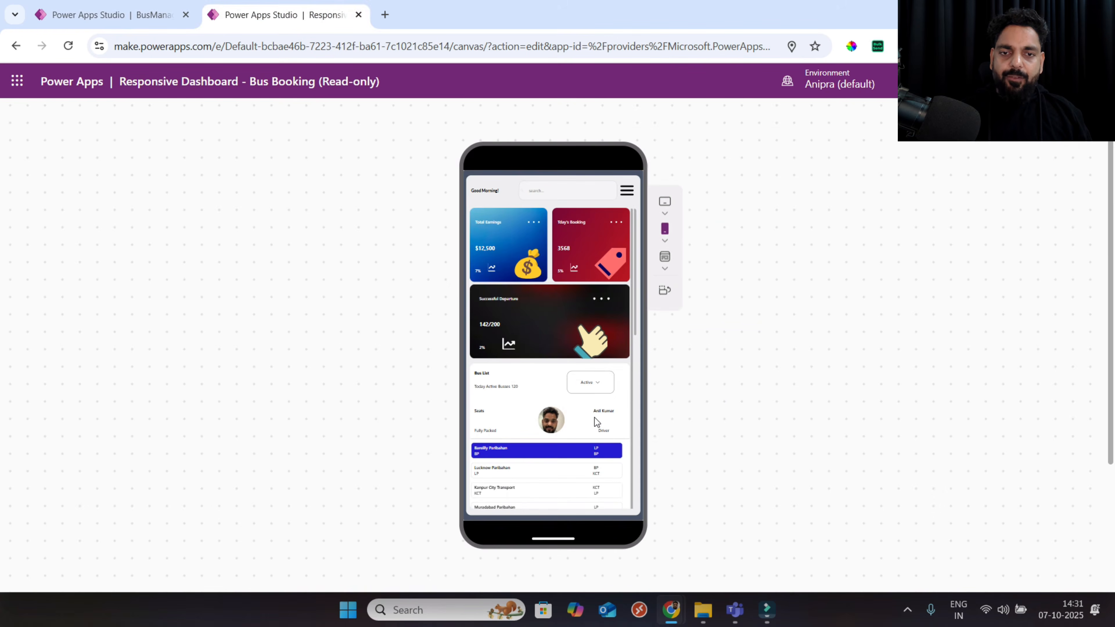
{"action": "scroll", "coordinate": [597, 422], "scroll_direction": "down", "scroll_amount": 3}
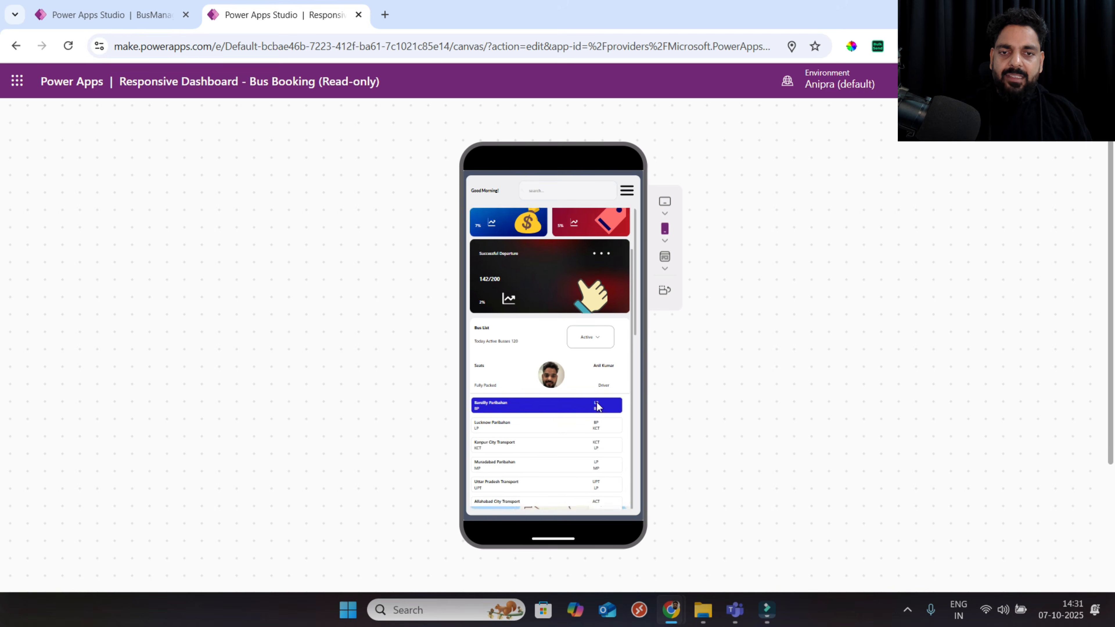
{"action": "scroll", "coordinate": [614, 356], "scroll_direction": "down", "scroll_amount": 3}
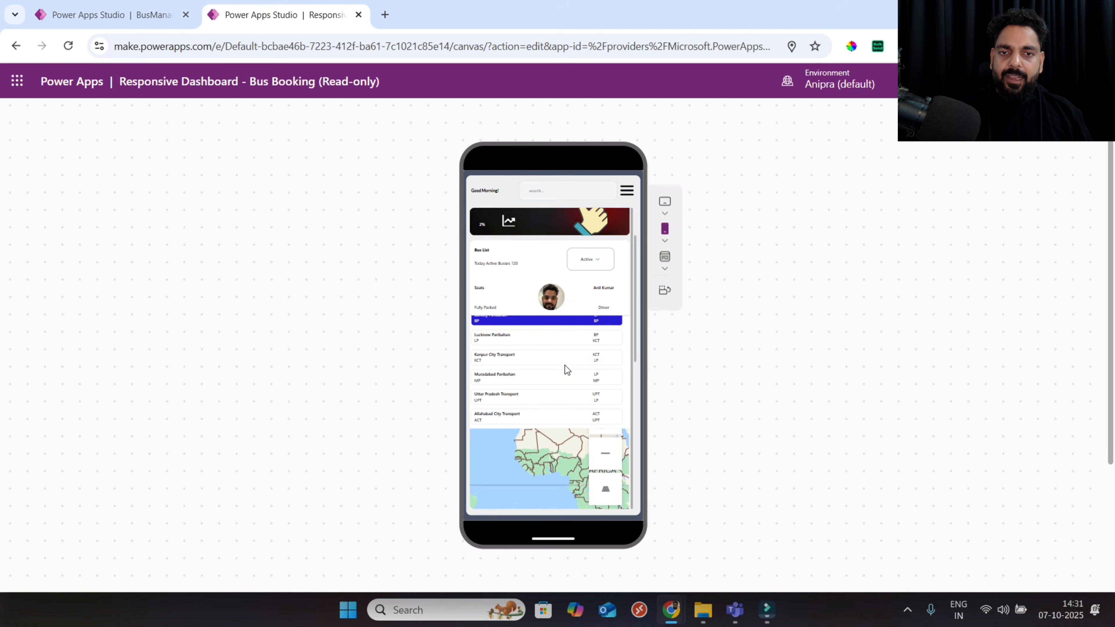
{"action": "left_click", "coordinate": [105, 14]}
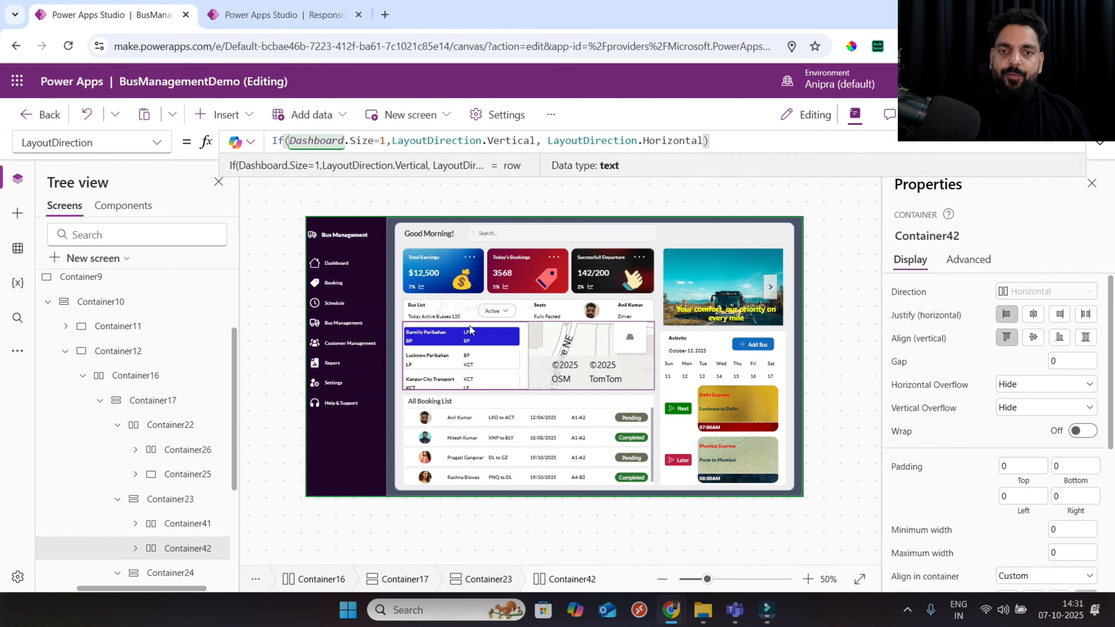
Reuse Container22's minimum-height formula for Container23, changing the fraction so it reads If(Dashboard.Size=1,(Parent.Height*2/5)*2).
{"action": "left_click", "coordinate": [169, 498]}
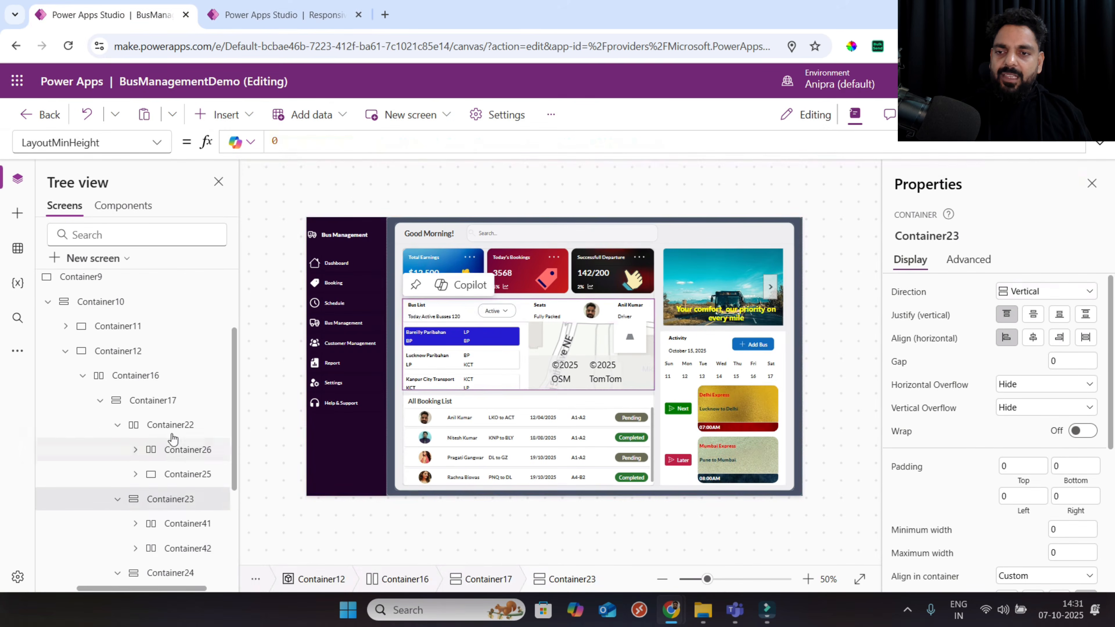
{"action": "left_click", "coordinate": [175, 426]}
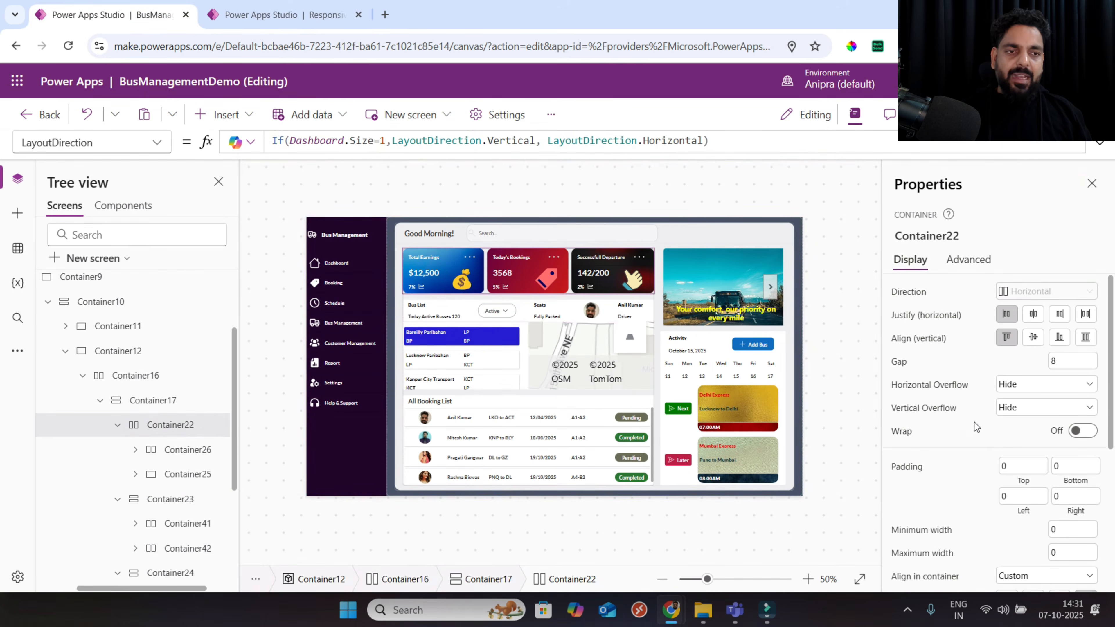
{"action": "scroll", "coordinate": [956, 496], "scroll_direction": "down", "scroll_amount": 2}
{"action": "scroll", "coordinate": [958, 500], "scroll_direction": "down", "scroll_amount": 3}
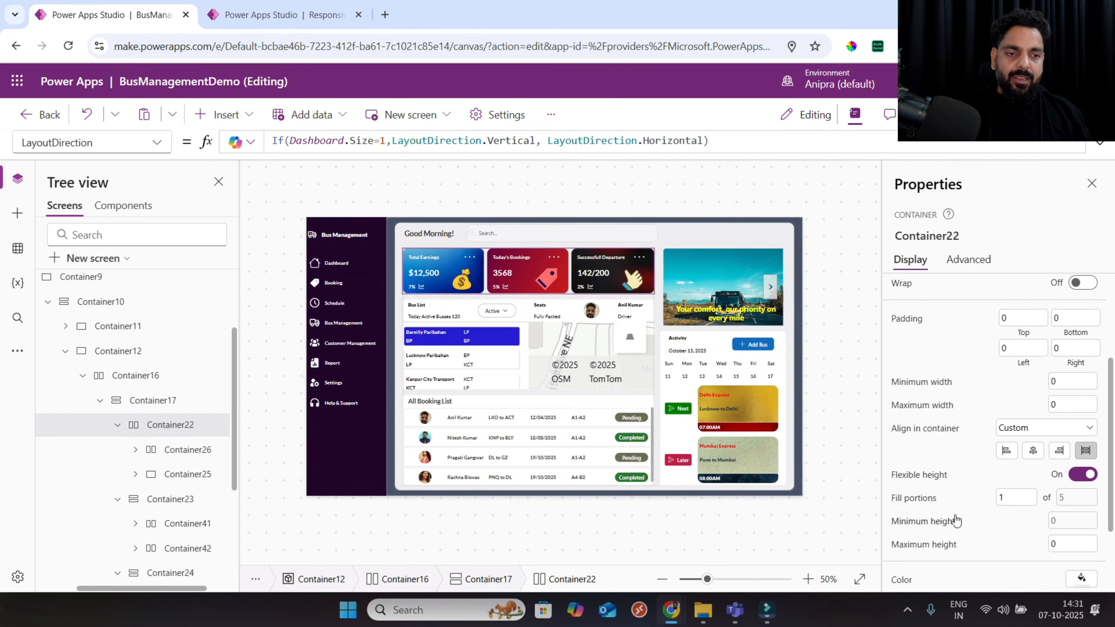
{"action": "left_click", "coordinate": [926, 501]}
{"action": "key", "text": "ctrl+c"}
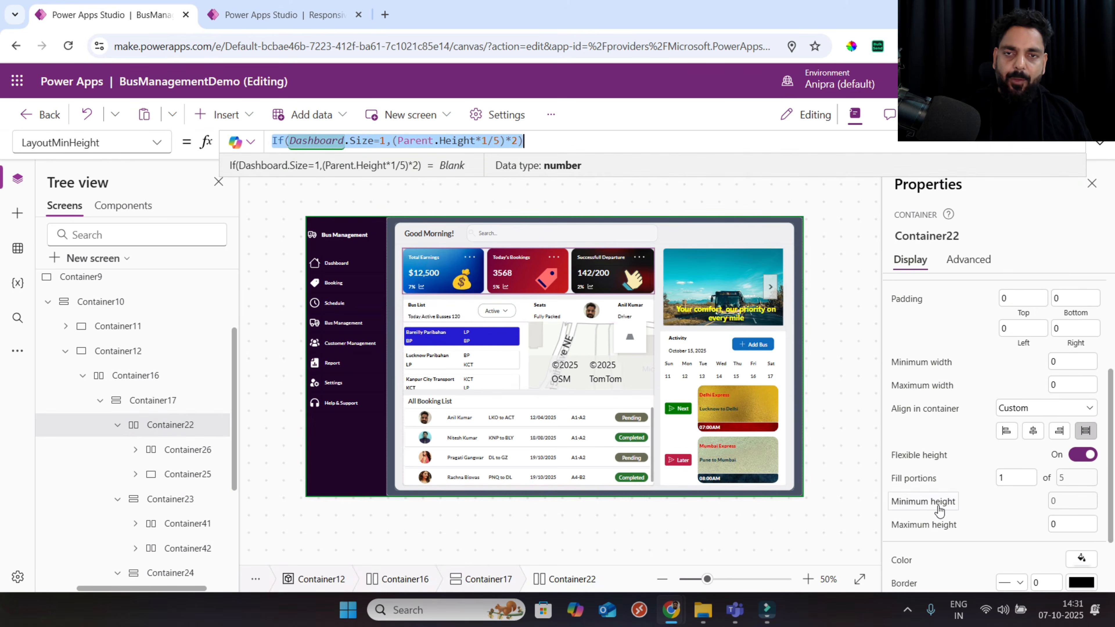
{"action": "left_click", "coordinate": [189, 499]}
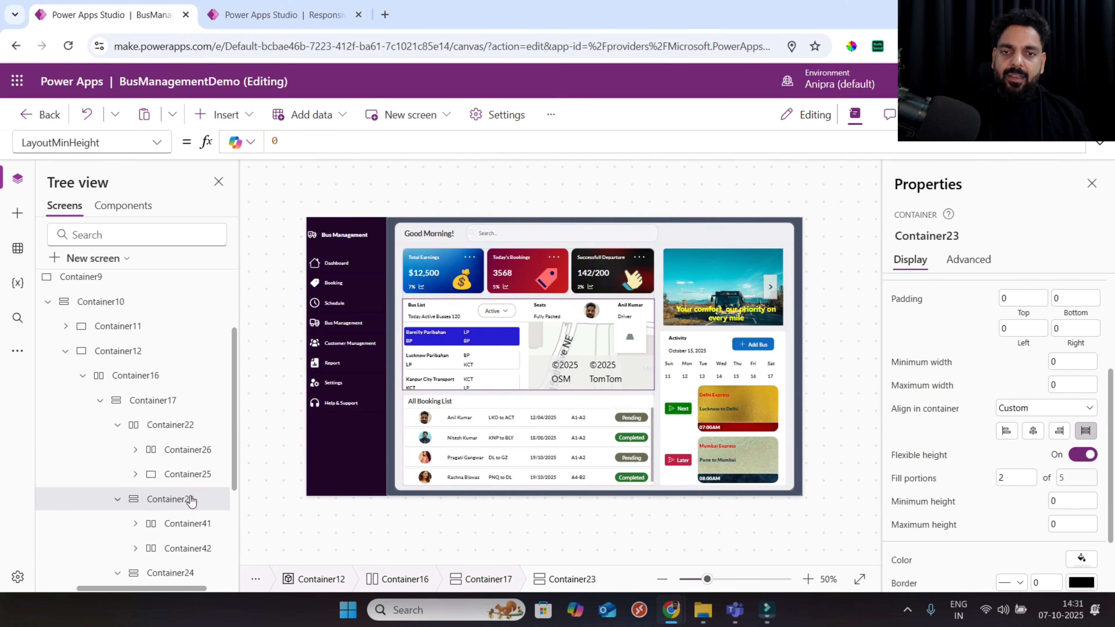
{"action": "scroll", "coordinate": [948, 545], "scroll_direction": "down", "scroll_amount": 1}
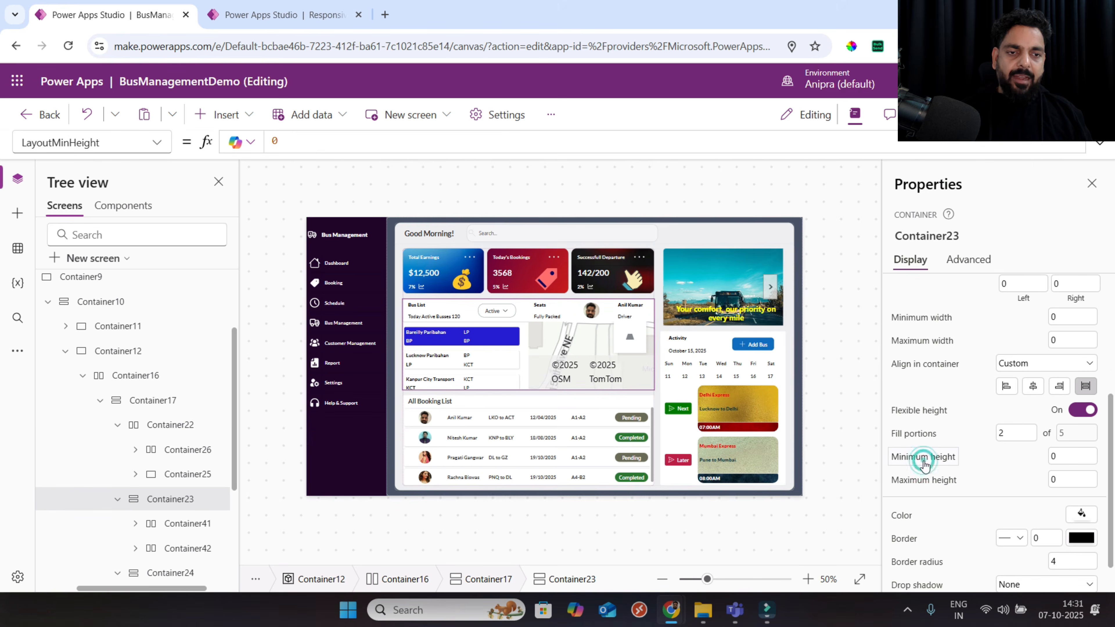
{"action": "left_click", "coordinate": [924, 459]}
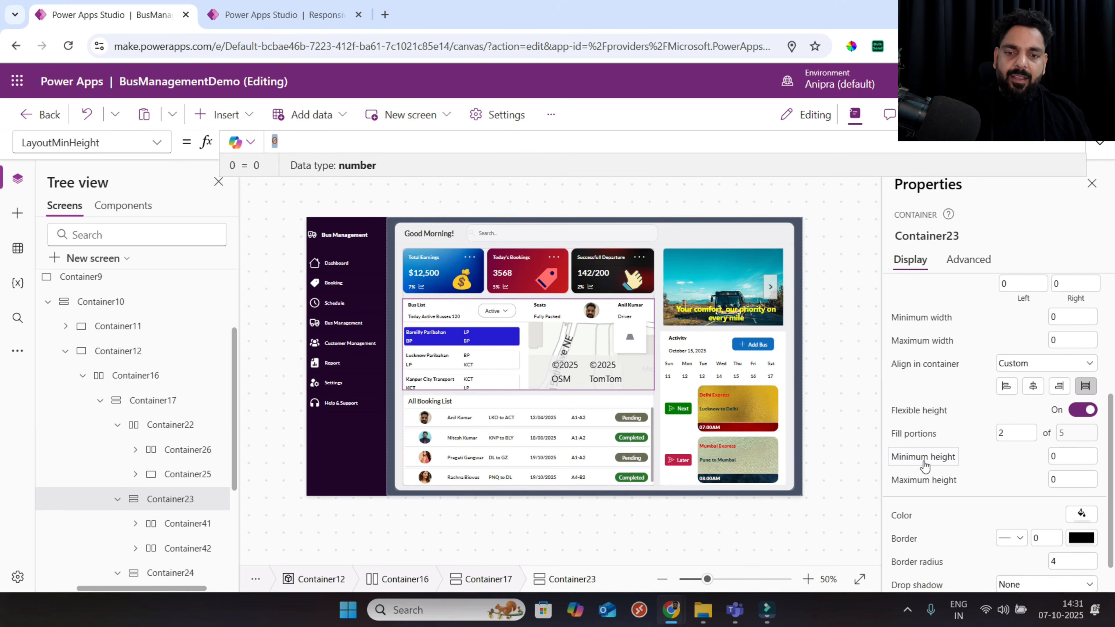
{"action": "key", "text": "ctrl+v"}
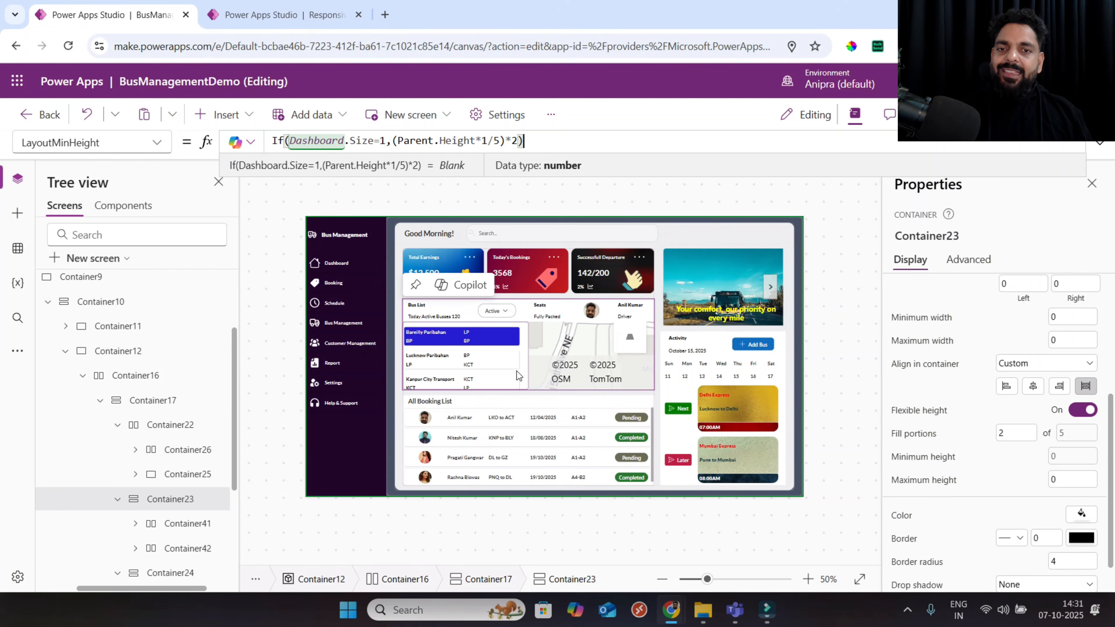
{"action": "left_click", "coordinate": [486, 141]}
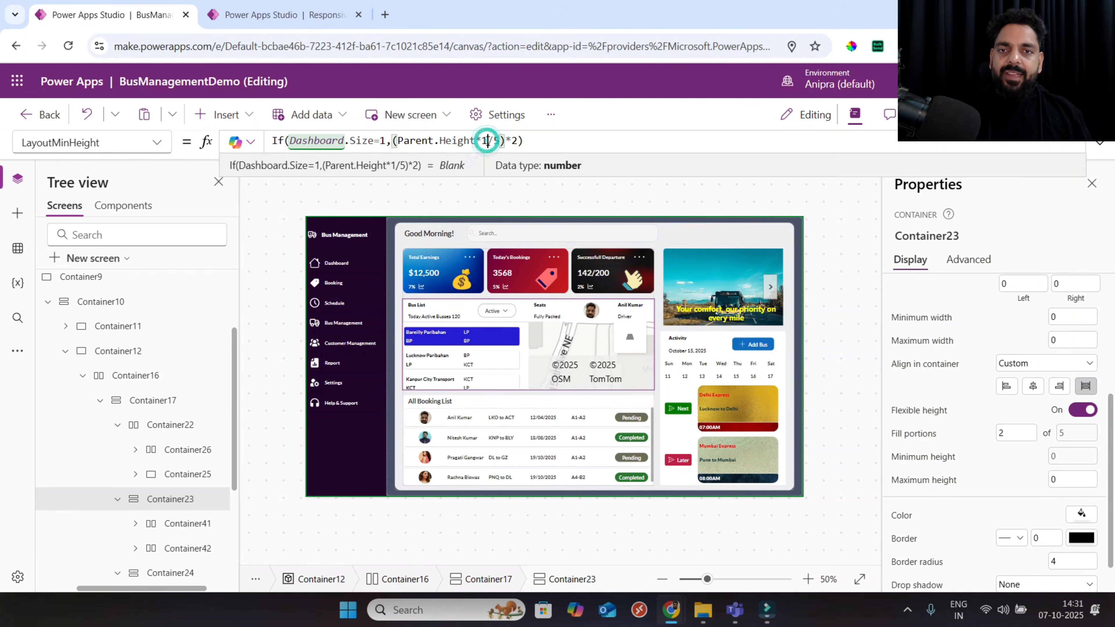
{"action": "key", "text": "BackSpace"}
{"action": "type", "text": "2"}
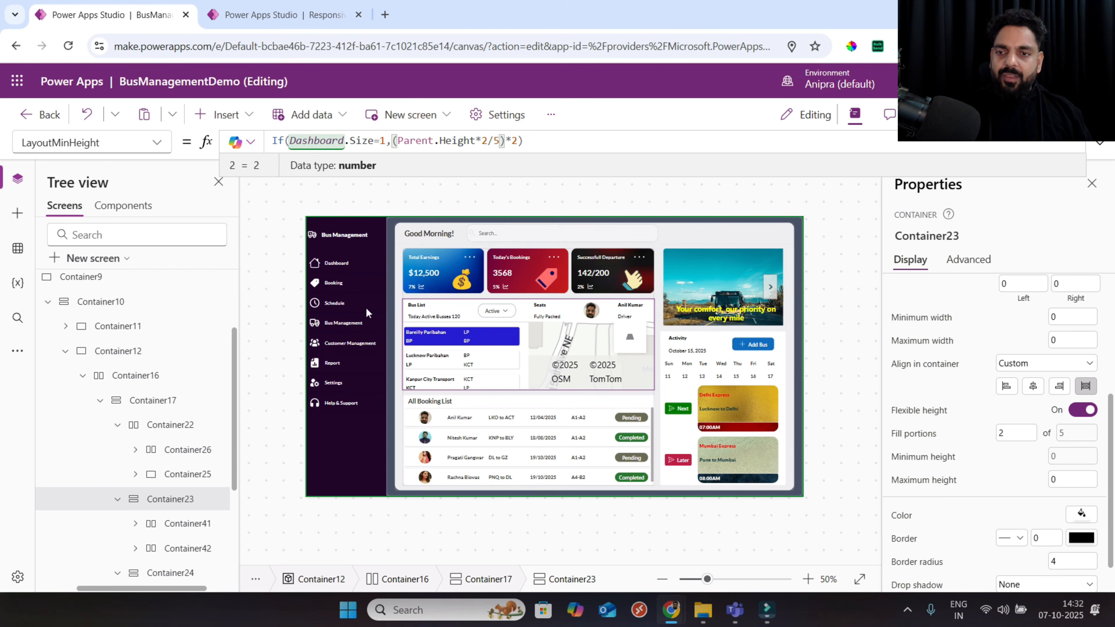
Set the minimum height of Container24, which holds the All Booking List, to If(Dashboard.Size=1,(Parent.Height*2/5)).
{"action": "scroll", "coordinate": [214, 497], "scroll_direction": "down", "scroll_amount": 5}
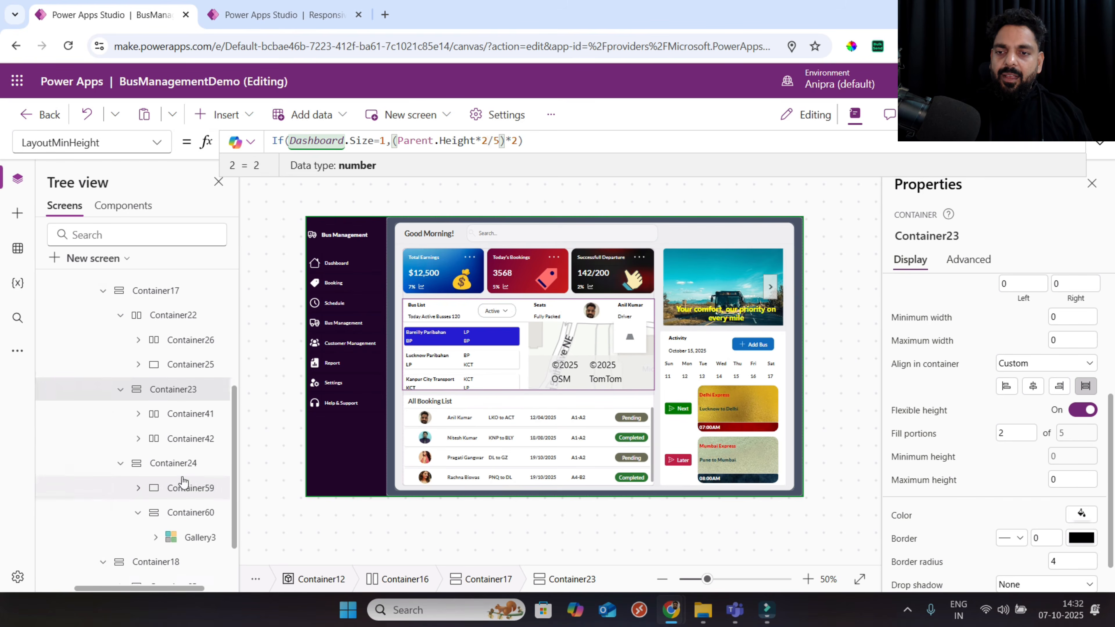
{"action": "left_click", "coordinate": [182, 466]}
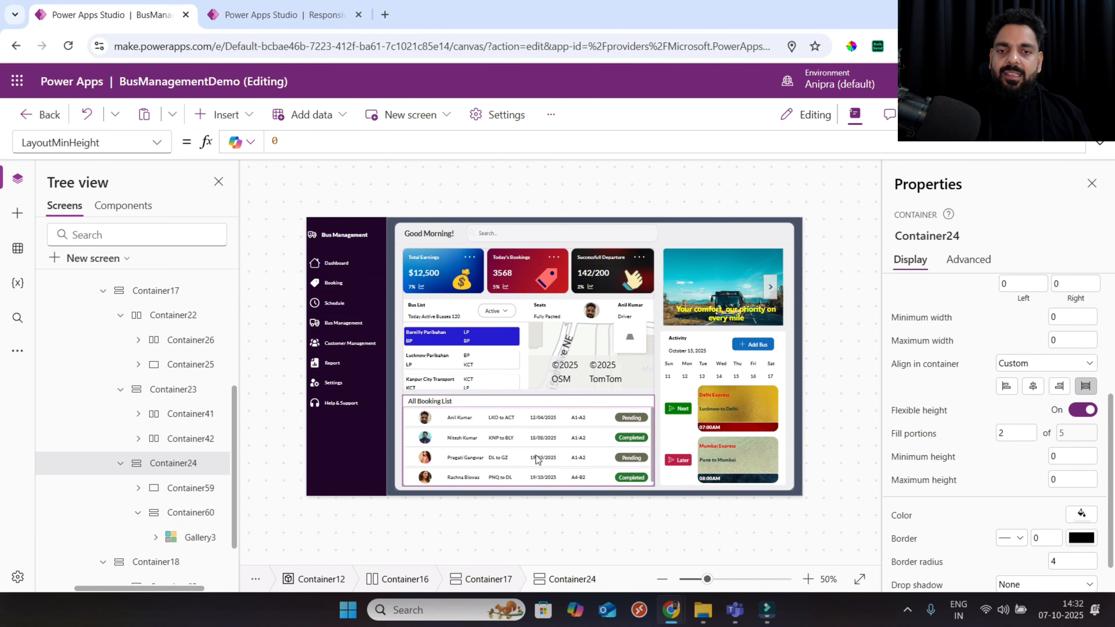
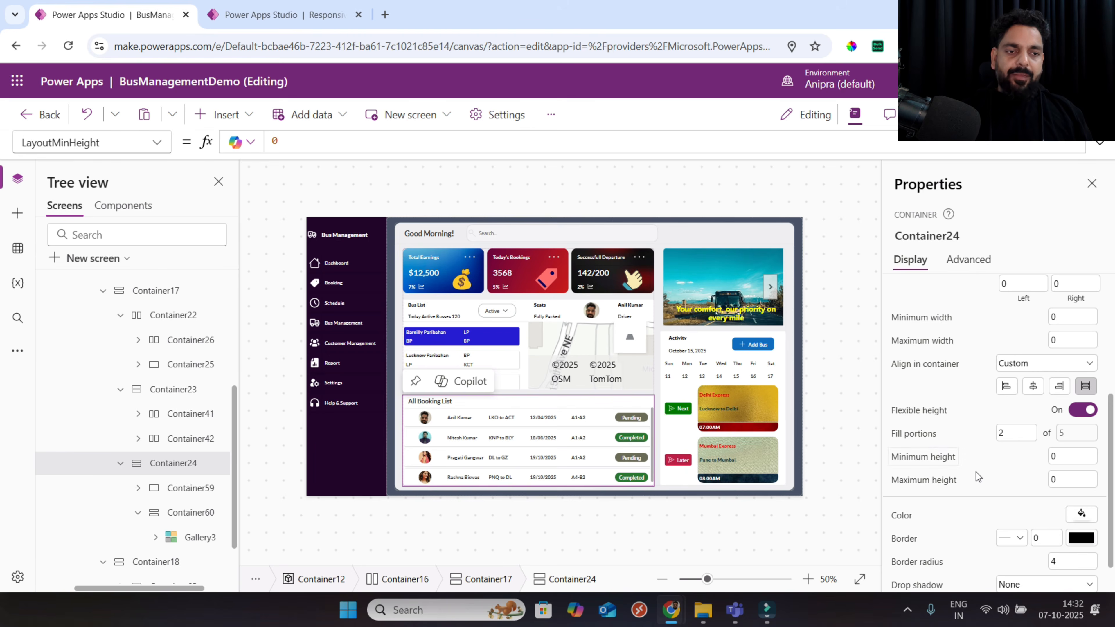
{"action": "left_click", "coordinate": [934, 459]}
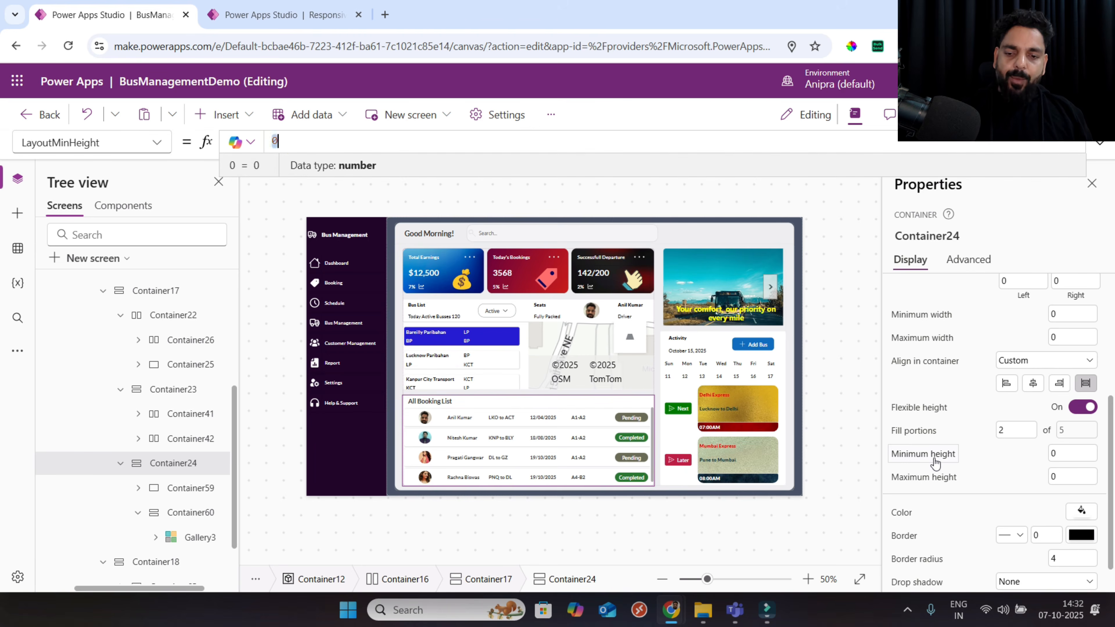
{"action": "type", "text": "If(Dashboard.Size=1,(Parent.Height*1/5)*2)"}
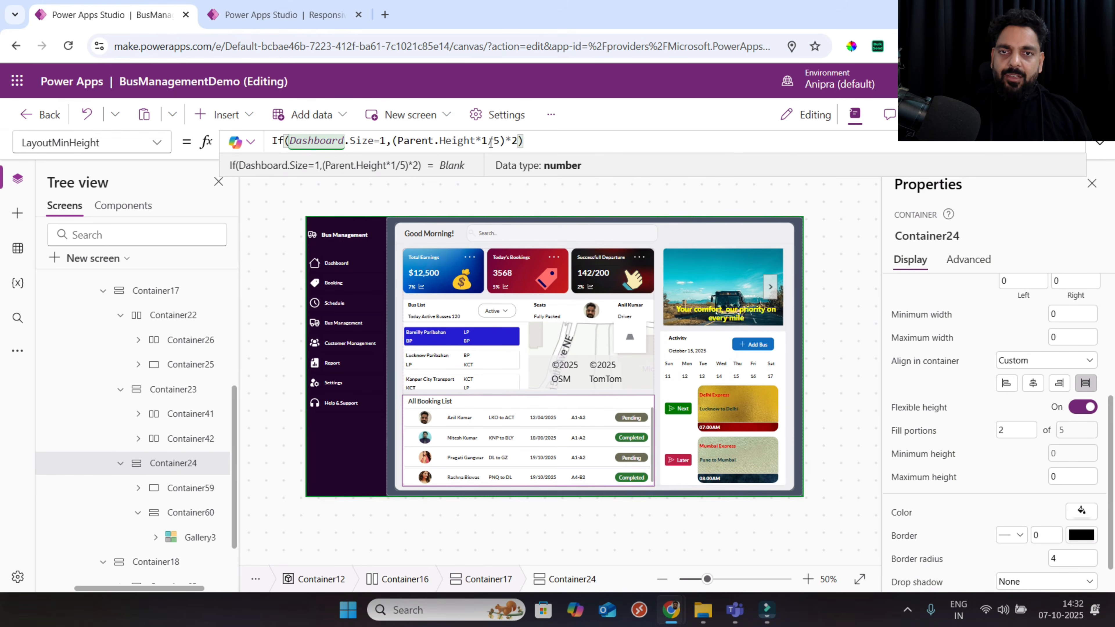
{"action": "left_click", "coordinate": [488, 141]}
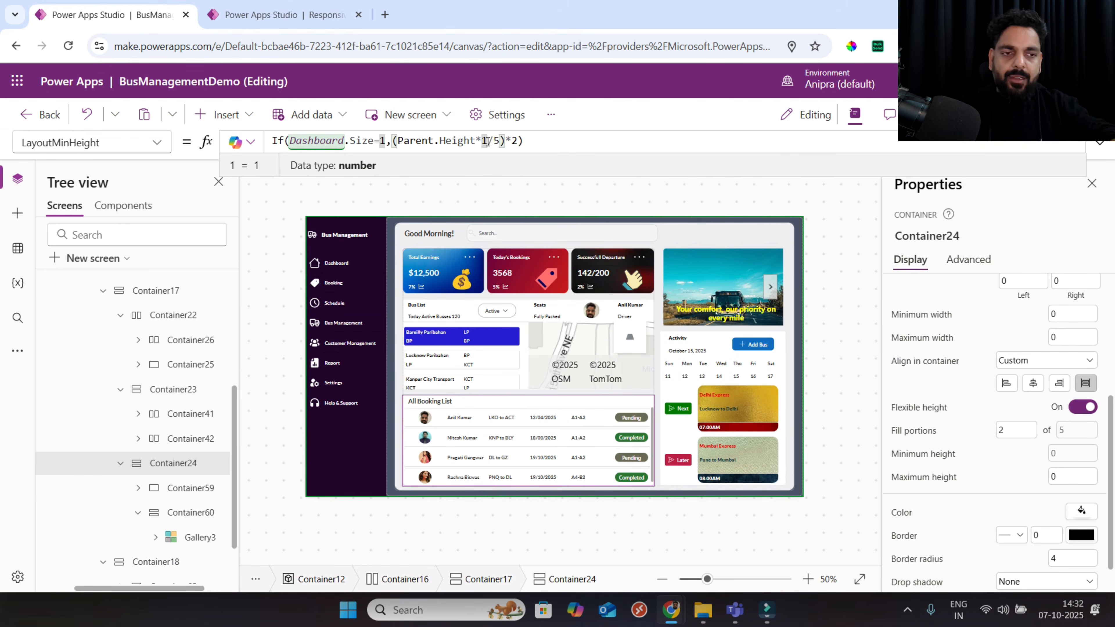
{"action": "type", "text": "2"}
{"action": "key", "text": "Right"}
{"action": "key", "text": "Right"}
{"action": "key", "text": "Right"}
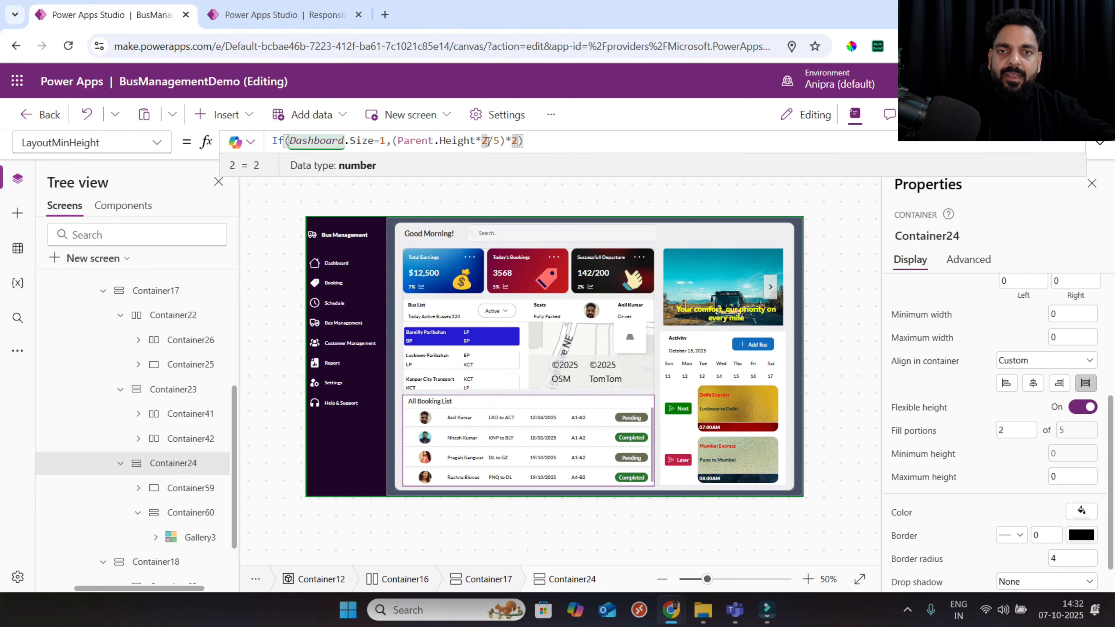
{"action": "key", "text": "BackSpace"}
{"action": "key", "text": "BackSpace"}
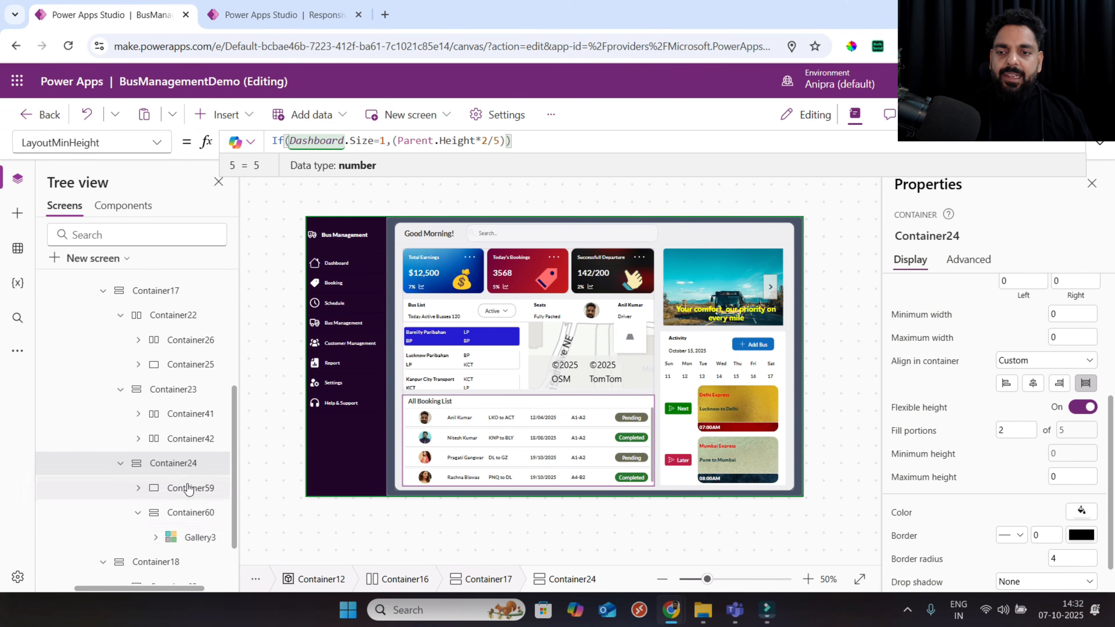
Set the minimum width of Gallery3 inside Container60 to If(Dashboard.Size=1,Parent.Width*2).
{"action": "left_click", "coordinate": [197, 538]}
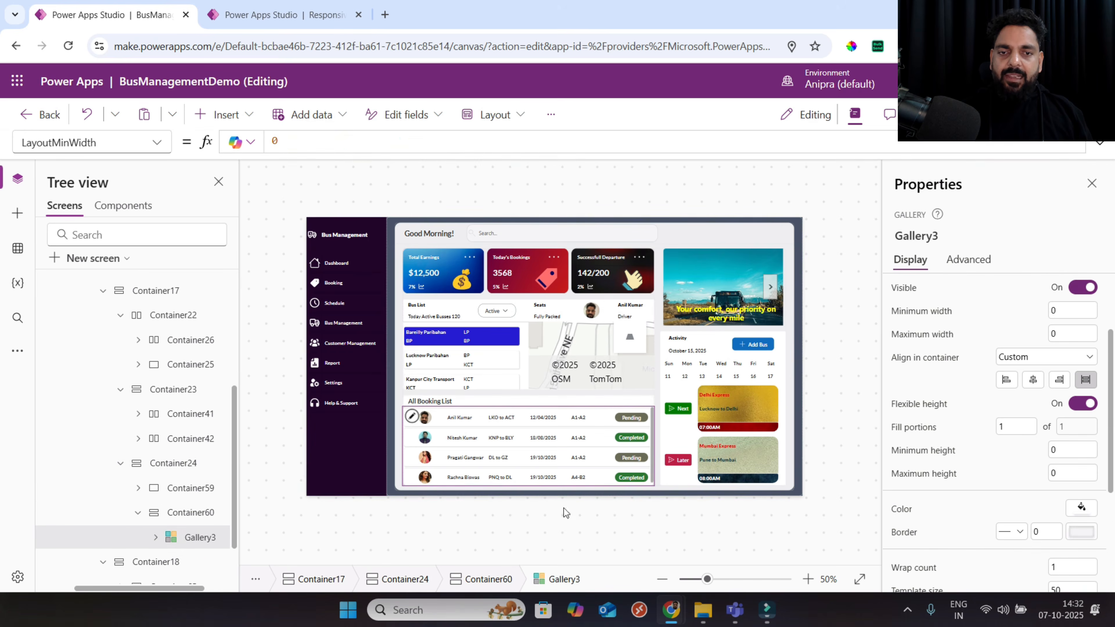
{"action": "scroll", "coordinate": [970, 395], "scroll_direction": "up", "scroll_amount": 1}
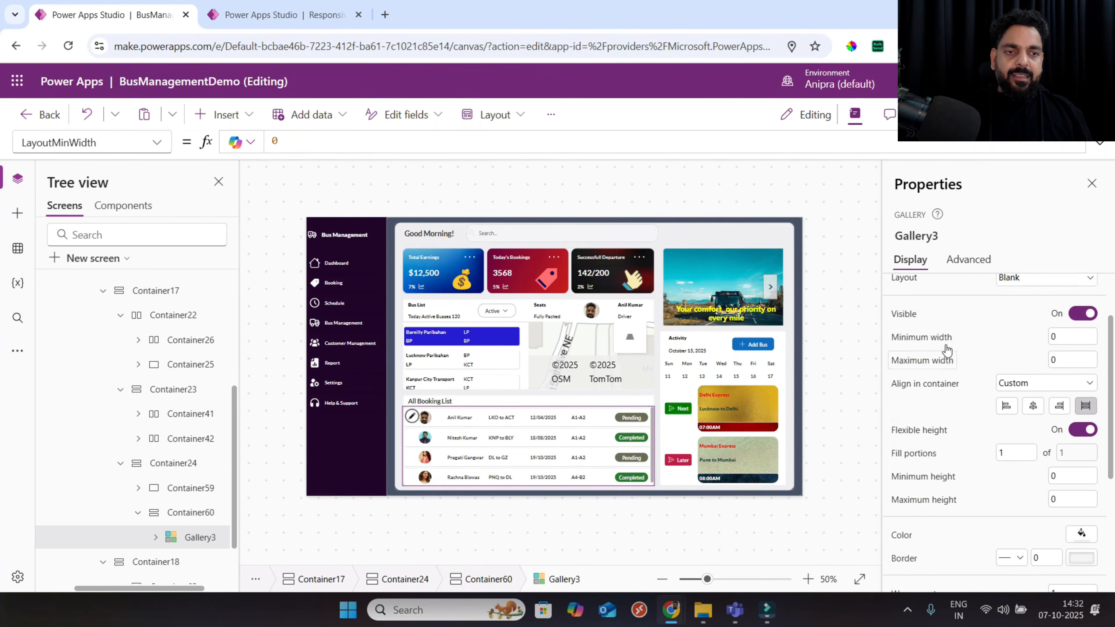
{"action": "left_click", "coordinate": [938, 339]}
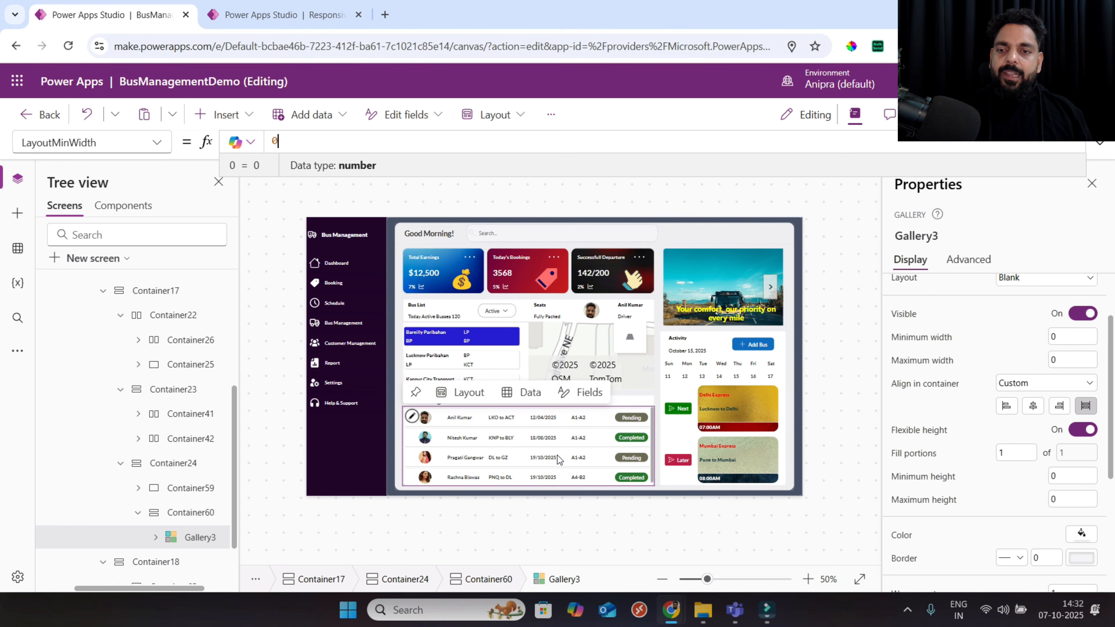
{"action": "left_click", "coordinate": [924, 343]}
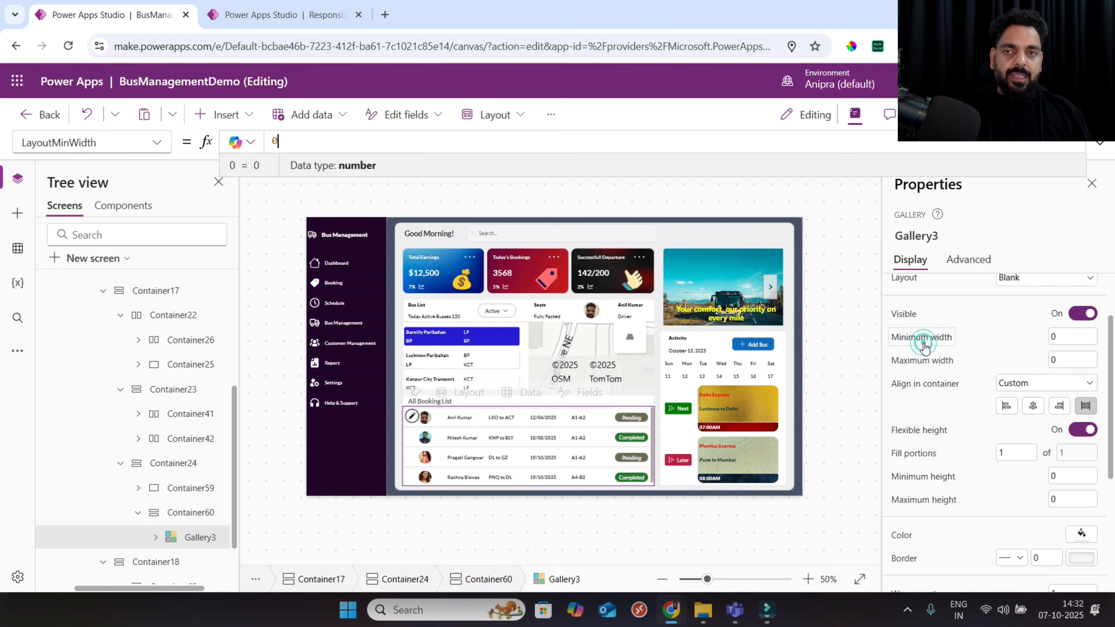
{"action": "type", "text": "i"}
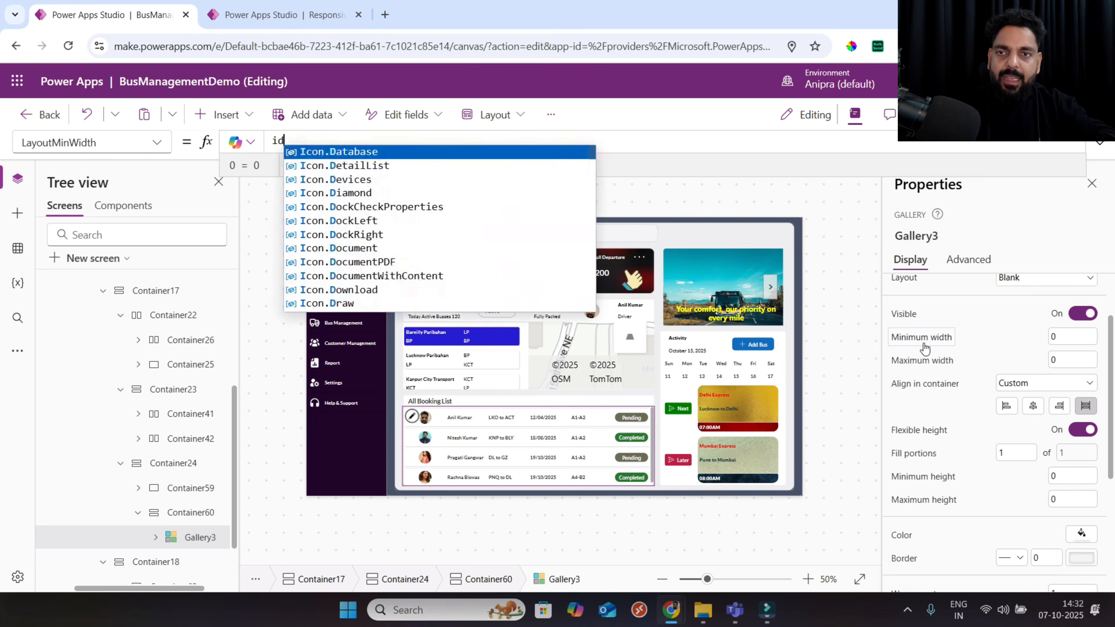
{"action": "type", "text": "f"}
{"action": "key", "text": "Tab"}
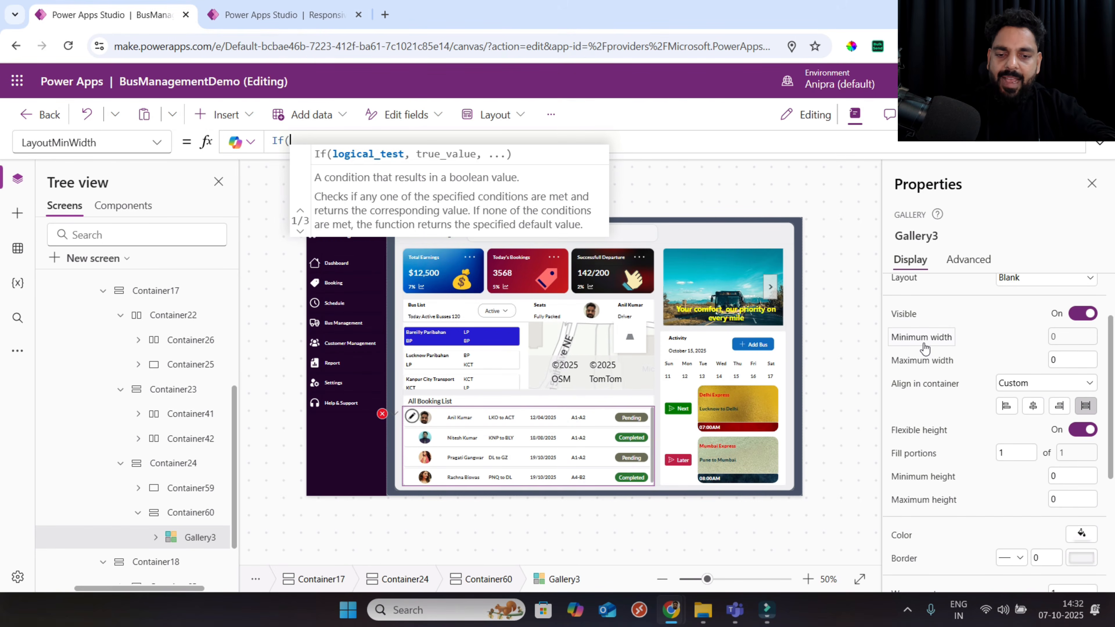
{"action": "type", "text": "dahs"}
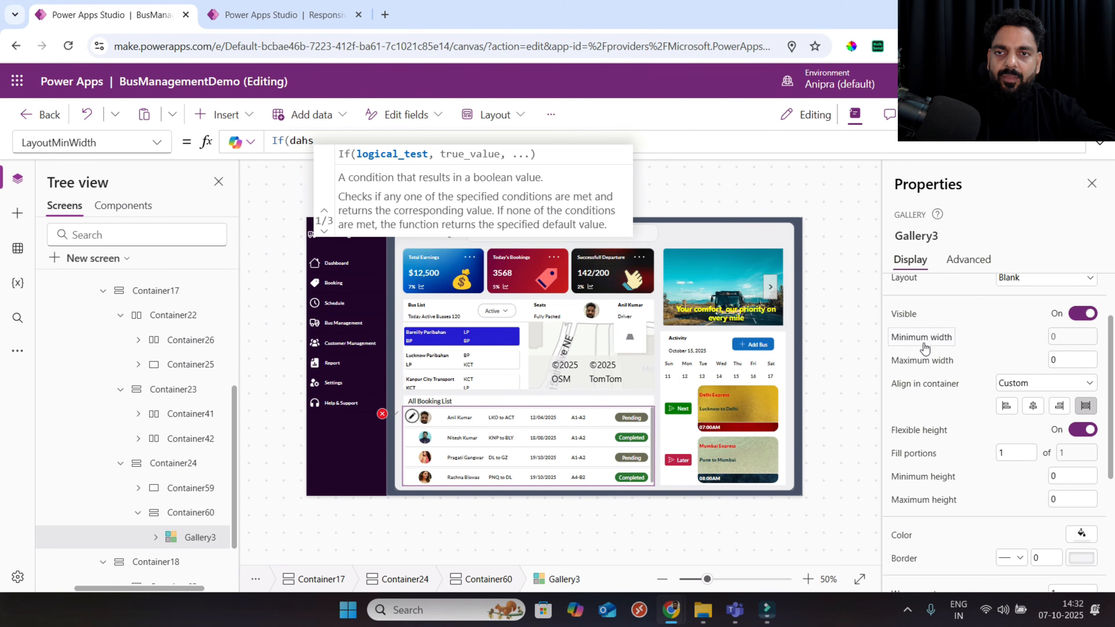
{"action": "key", "text": "BackSpace"}
{"action": "key", "text": "BackSpace"}
{"action": "type", "text": "shb"}
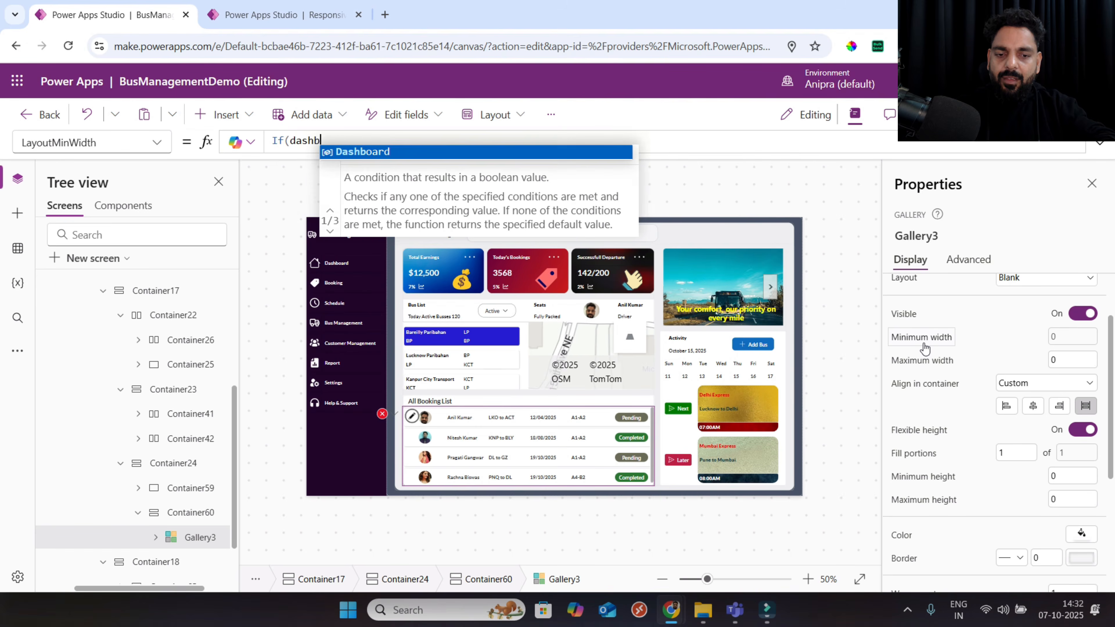
{"action": "key", "text": "Tab"}
{"action": "type", "text": ".si"}
{"action": "key", "text": "Tab"}
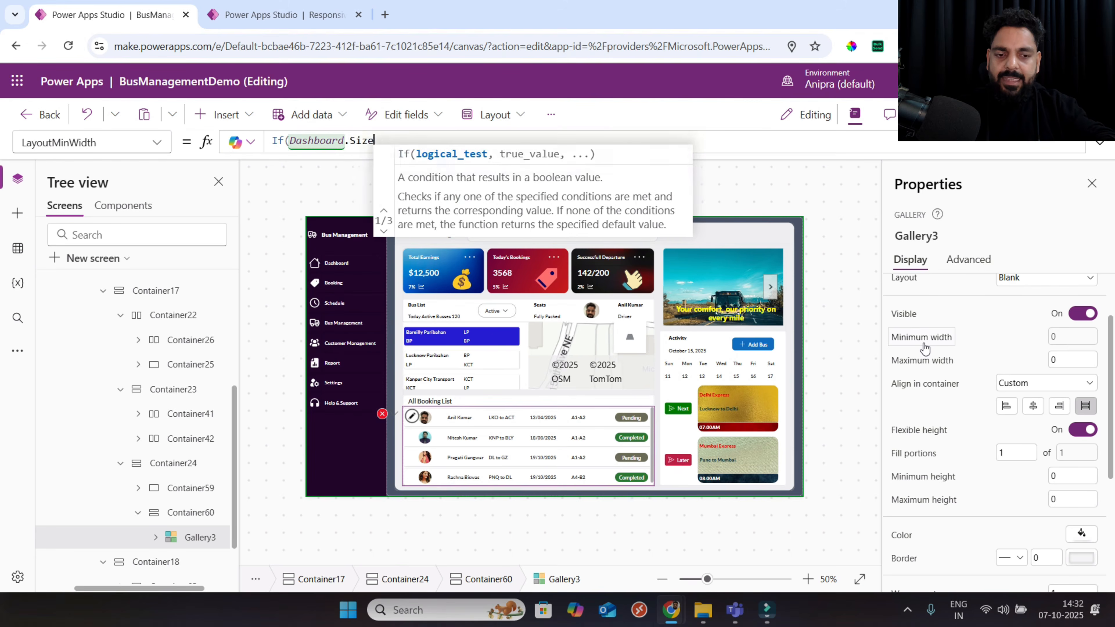
{"action": "type", "text": "=1,paren"}
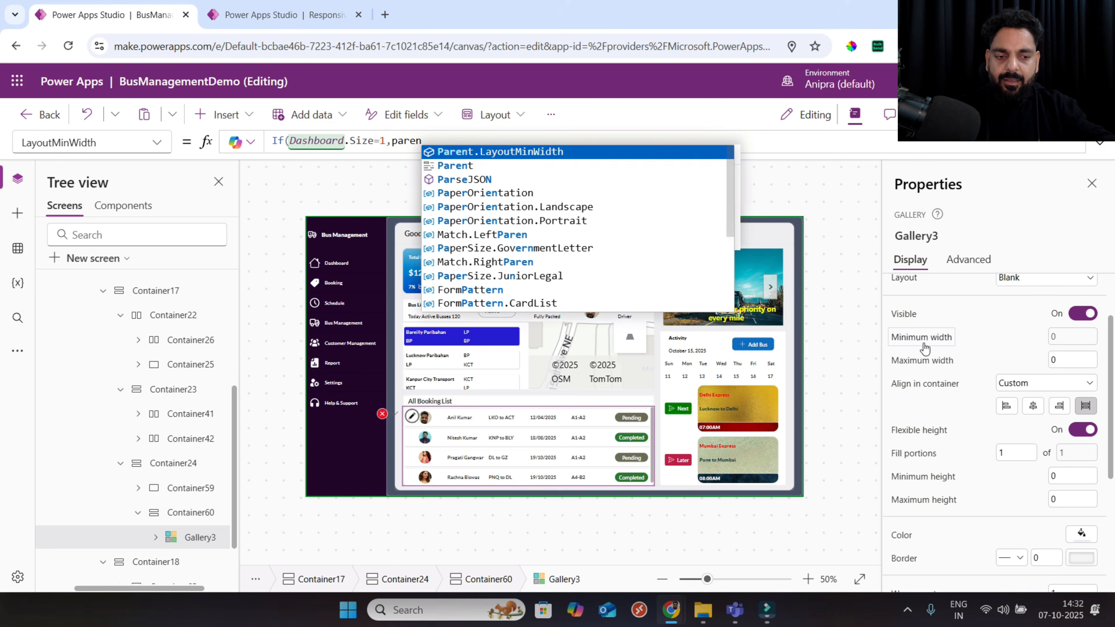
{"action": "key", "text": "Down"}
{"action": "key", "text": "Tab"}
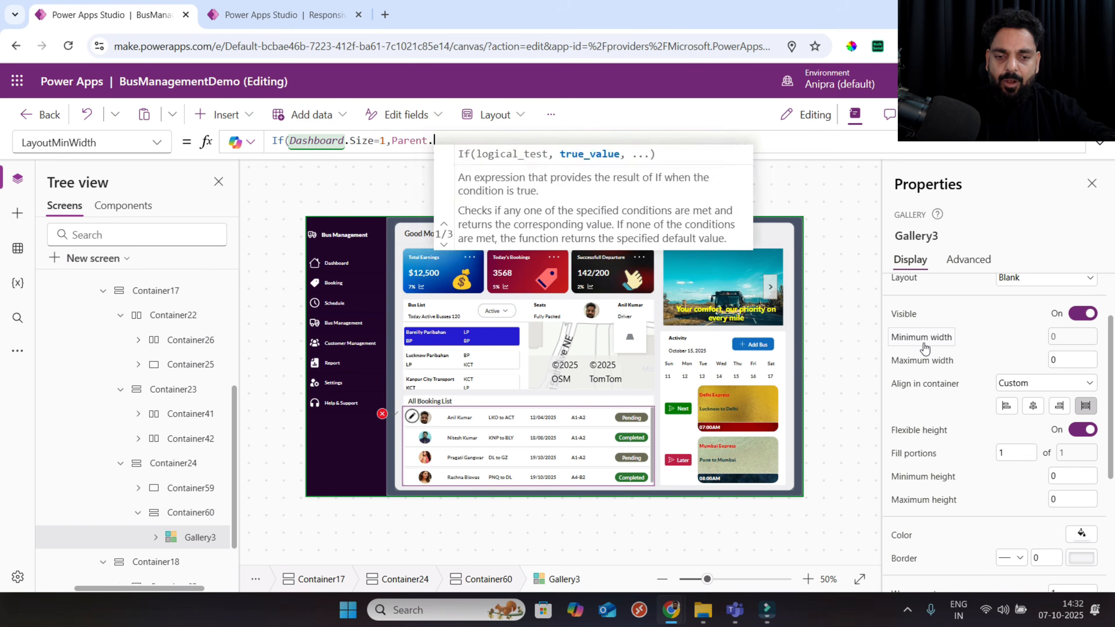
{"action": "type", "text": ".wi"}
{"action": "key", "text": "Tab"}
{"action": "type", "text": "*"}
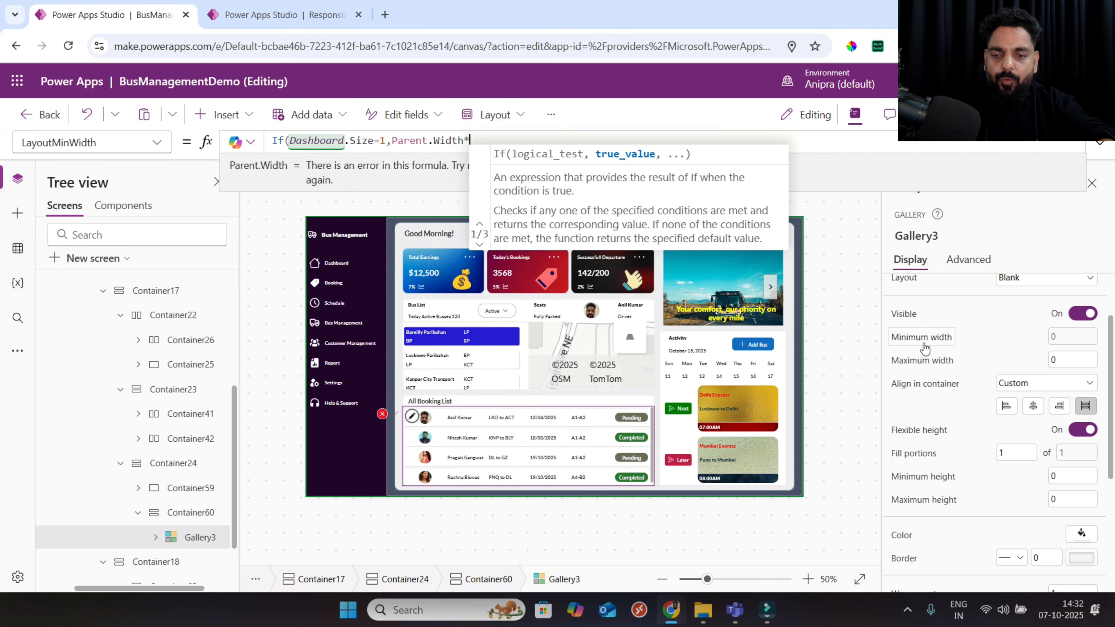
{"action": "type", "text": "2)"}
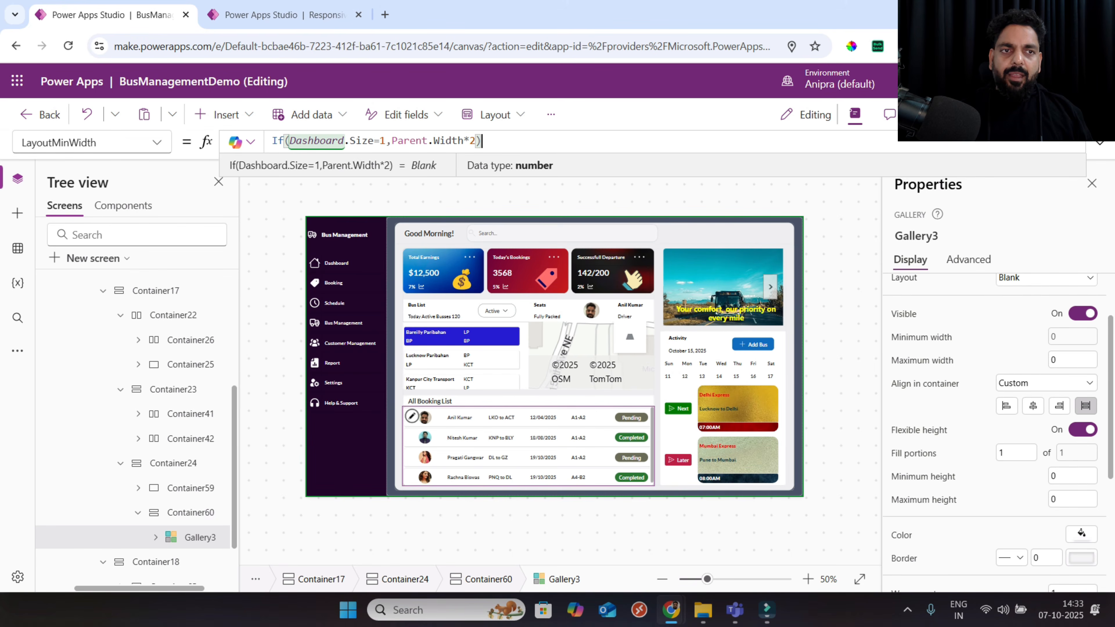
Preview the app at the Apple iPhone 12, 13, 14 size and examine the dashboard's phone layout.
{"action": "key", "text": "F5"}
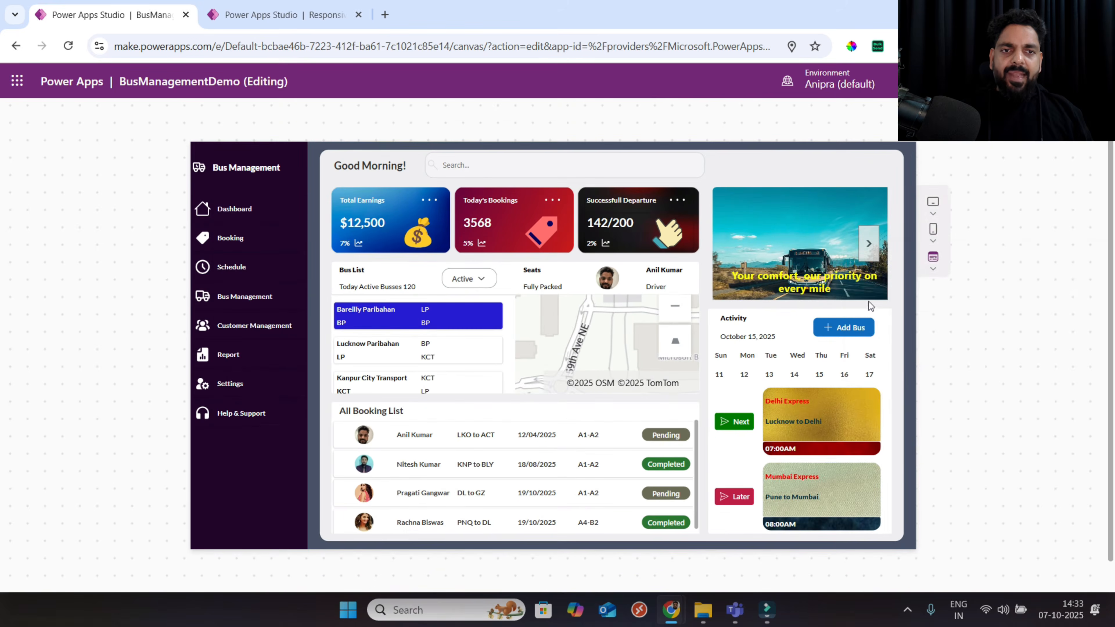
{"action": "left_click", "coordinate": [932, 228]}
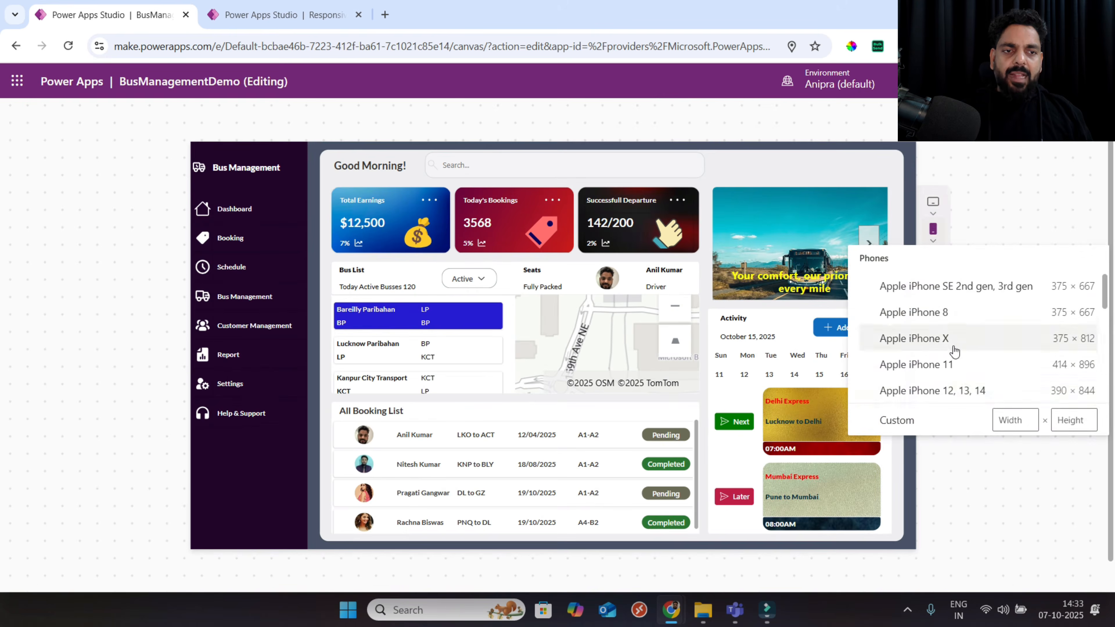
{"action": "left_click", "coordinate": [876, 383]}
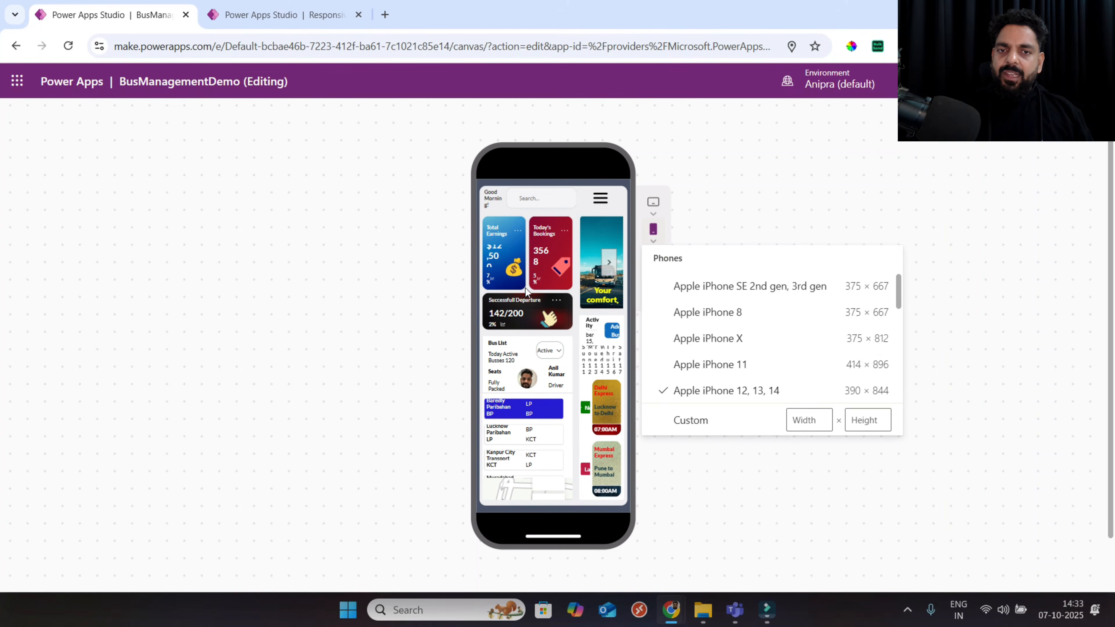
{"action": "scroll", "coordinate": [527, 315], "scroll_direction": "down", "scroll_amount": 2}
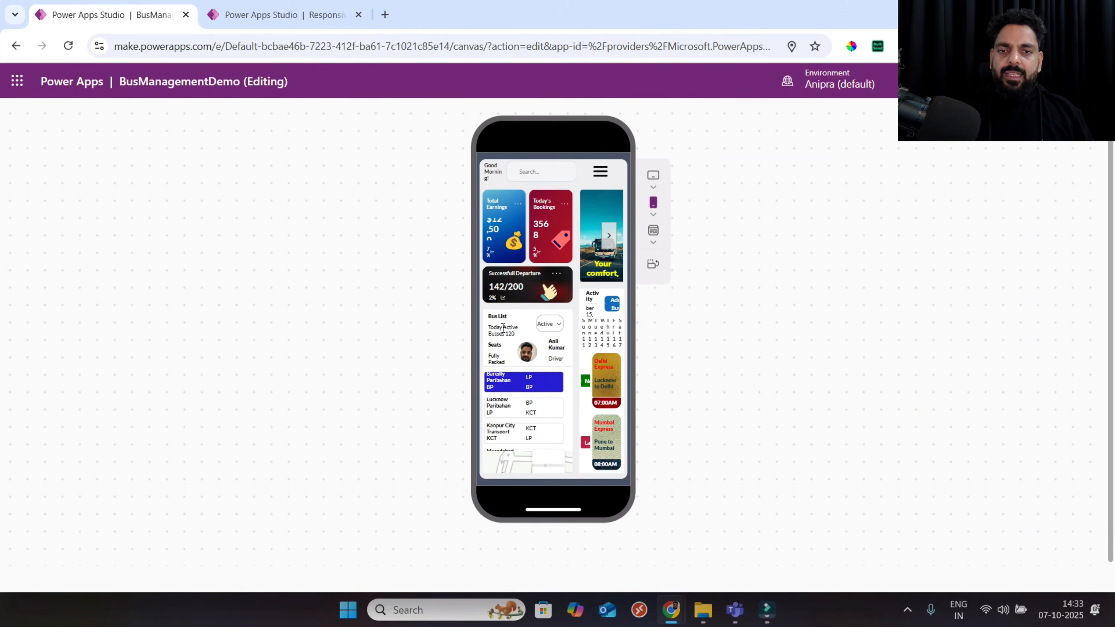
Examine the bus list in the phone preview down to its last entries, and leave the preview.
{"action": "scroll", "coordinate": [545, 348], "scroll_direction": "down", "scroll_amount": 2}
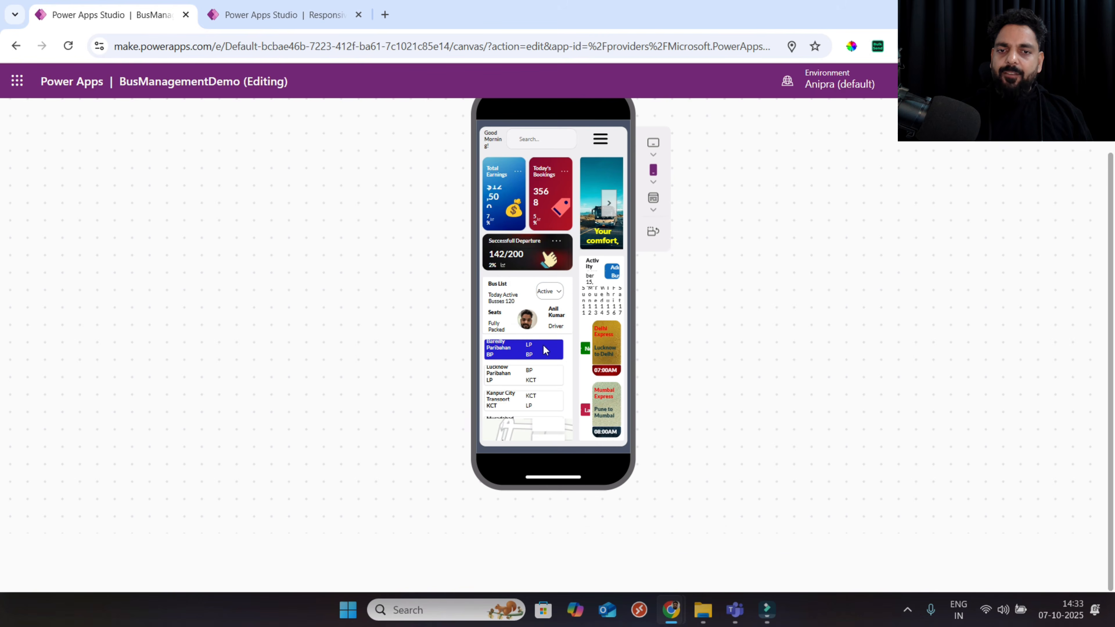
{"action": "scroll", "coordinate": [536, 399], "scroll_direction": "down", "scroll_amount": 3}
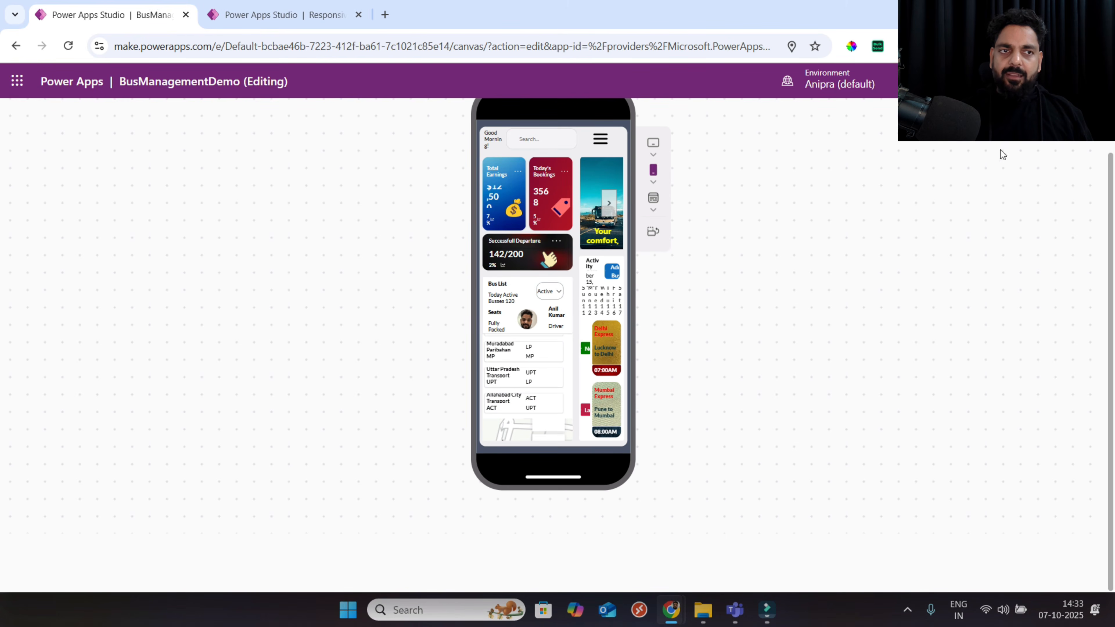
{"action": "key", "text": "Escape"}
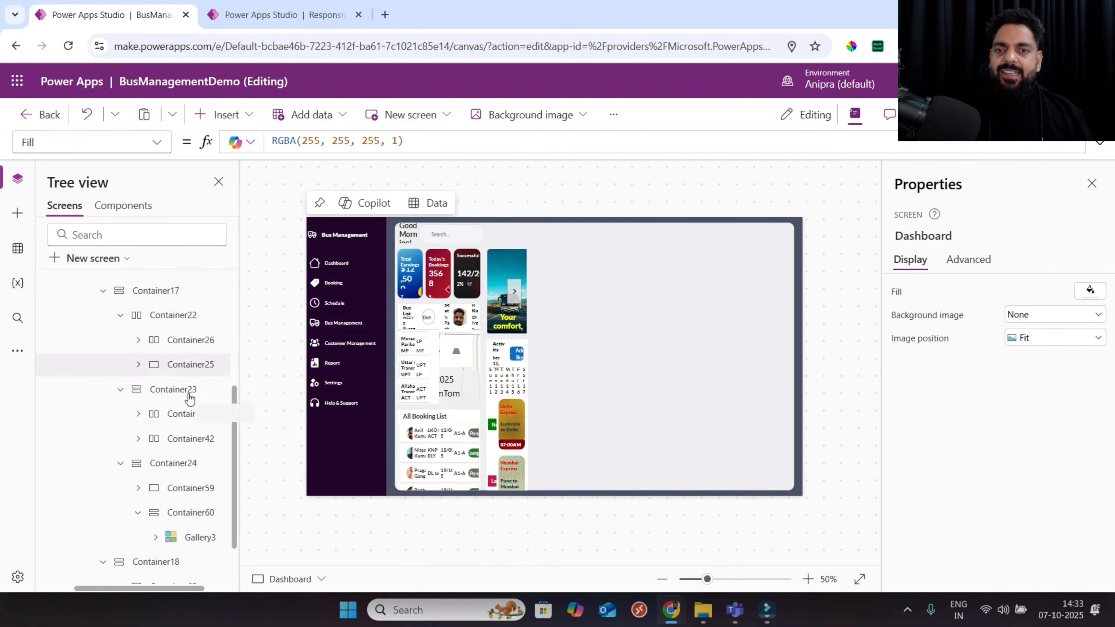
Reuse Container22's layout direction formula, If(Dashboard.Size=1,LayoutDirection.Vertical, LayoutDirection.Horizontal), for Container16 and preview the phone layout.
{"action": "scroll", "coordinate": [190, 398], "scroll_direction": "up", "scroll_amount": 1}
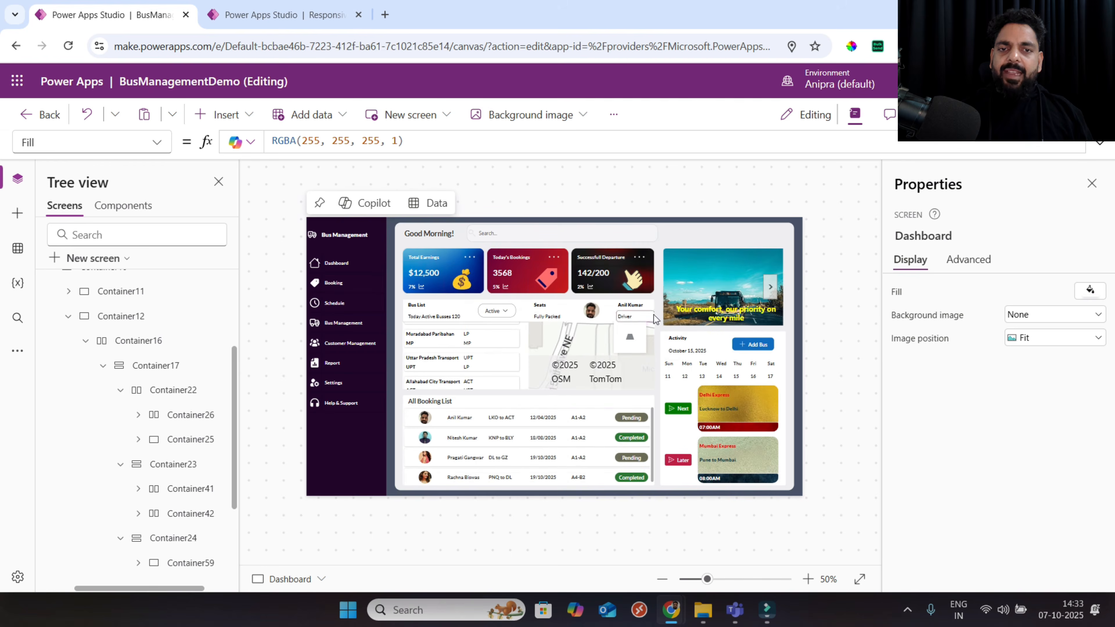
{"action": "left_click", "coordinate": [140, 345]}
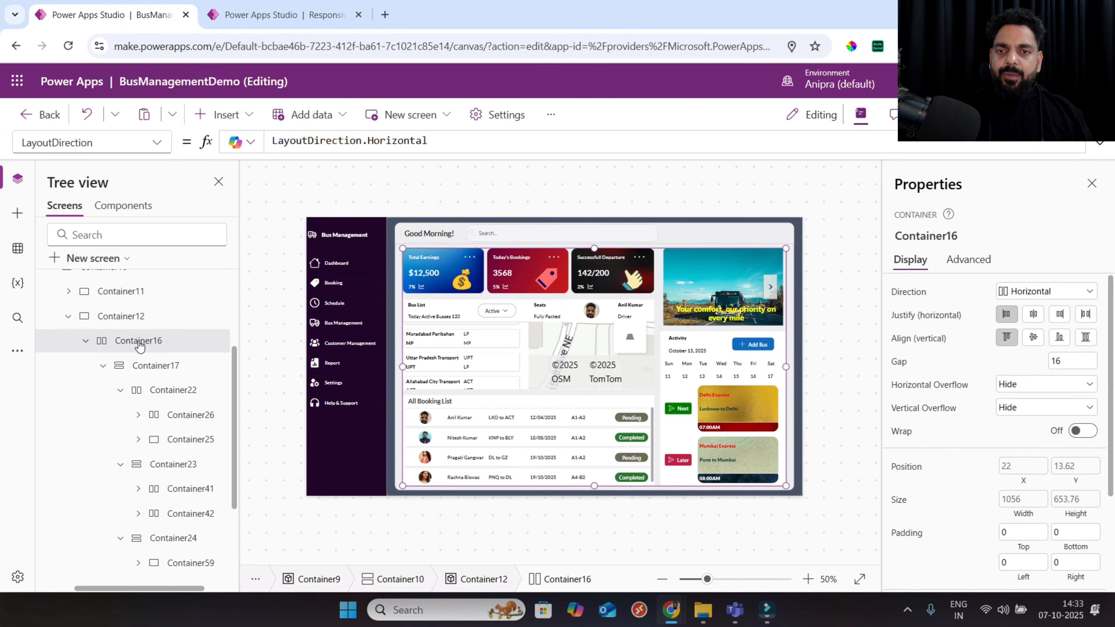
{"action": "left_click", "coordinate": [908, 294]}
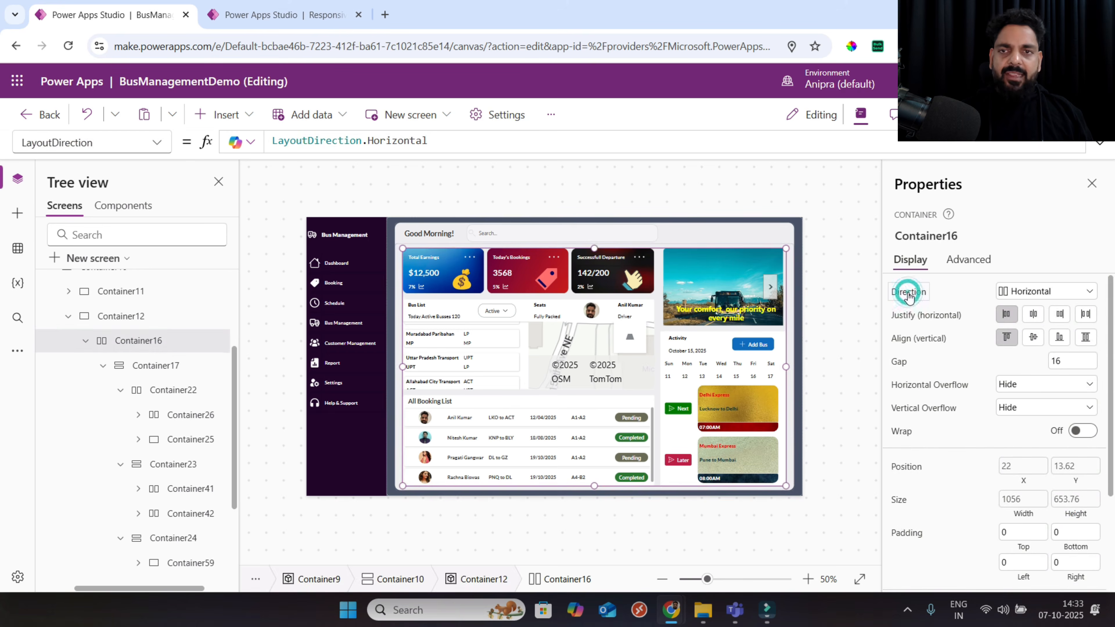
{"action": "left_click", "coordinate": [186, 394]}
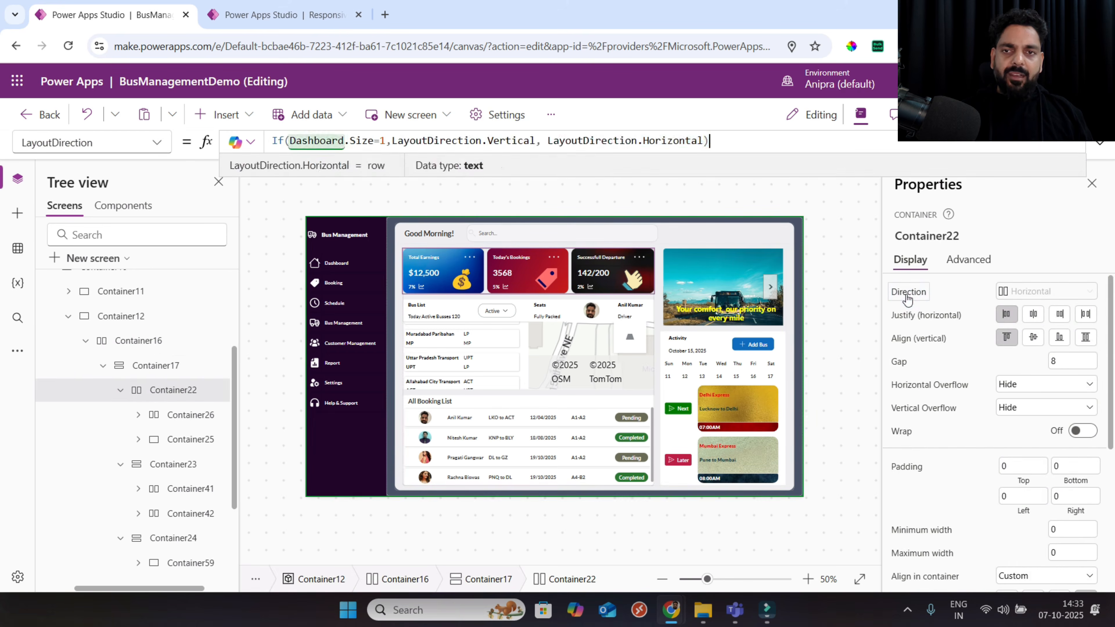
{"action": "key", "text": "ctrl+a"}
{"action": "key", "text": "ctrl+c"}
{"action": "left_click", "coordinate": [161, 345]}
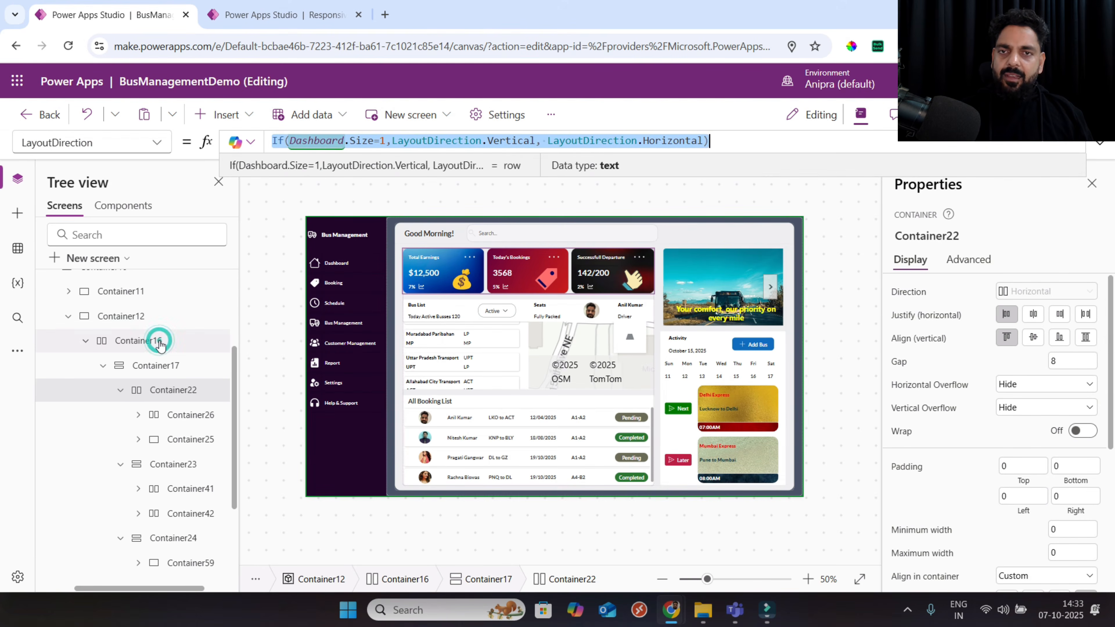
{"action": "left_click", "coordinate": [904, 295]}
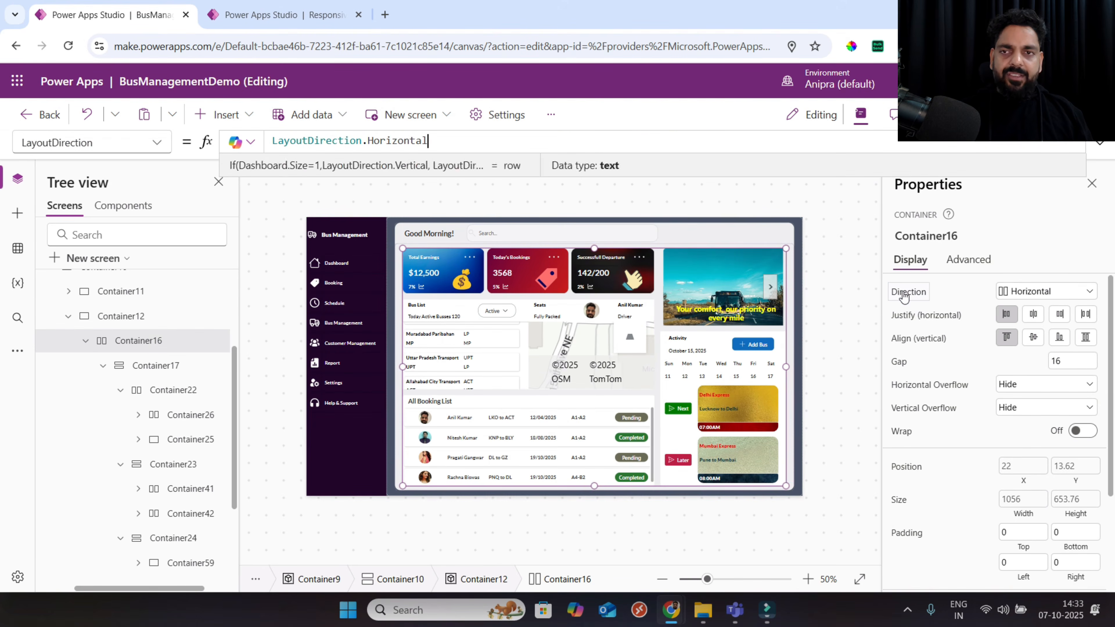
{"action": "key", "text": "ctrl+a"}
{"action": "key", "text": "ctrl+v"}
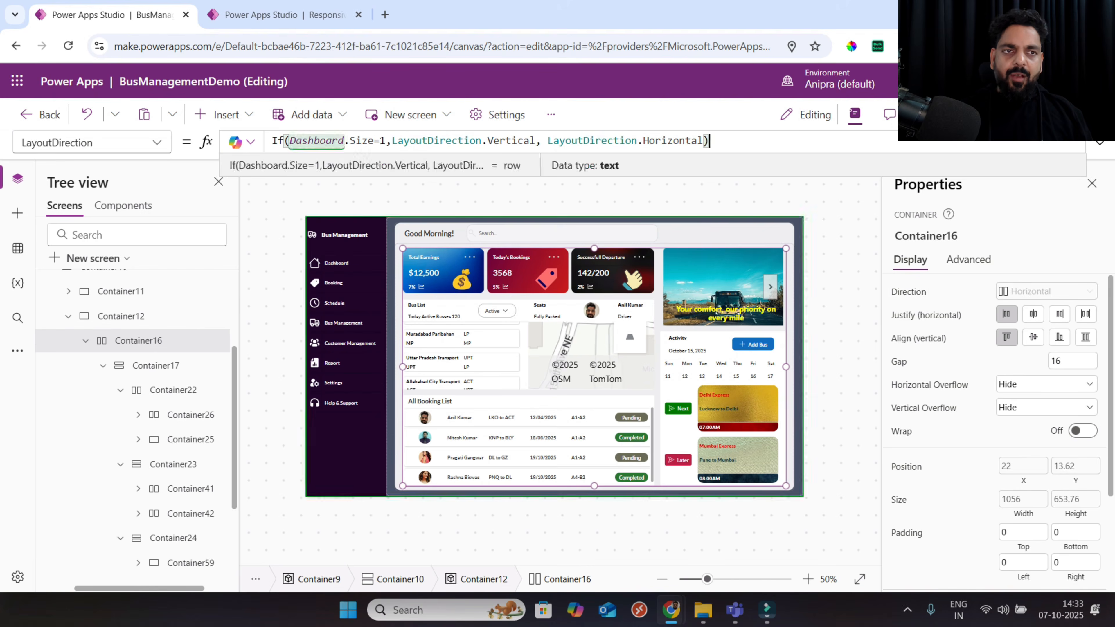
{"action": "key", "text": "F5"}
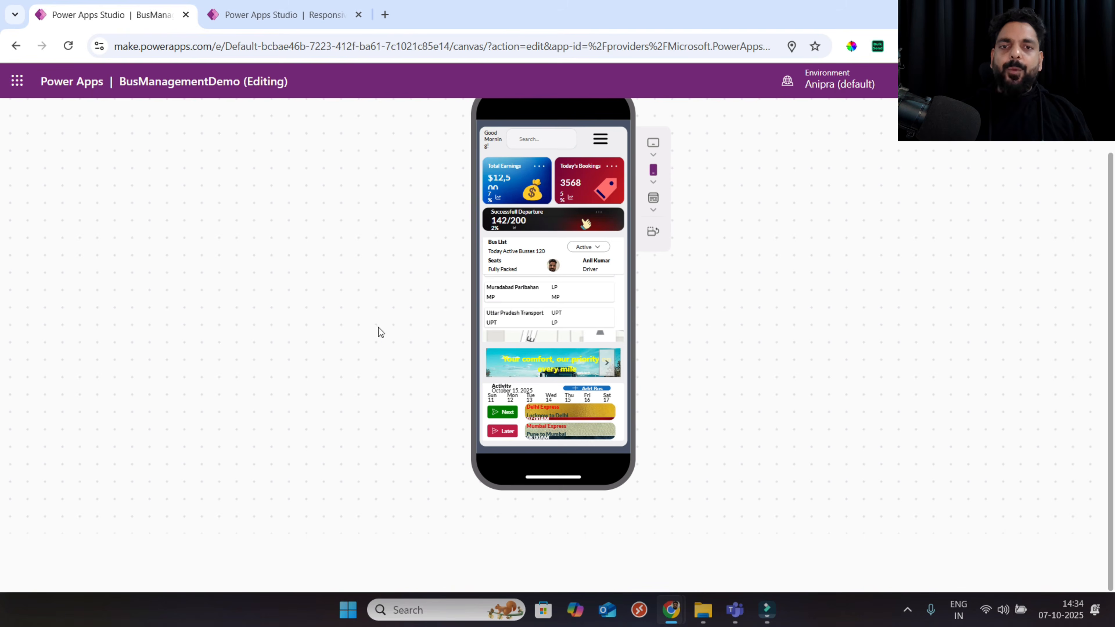
{"action": "key", "text": "Escape"}
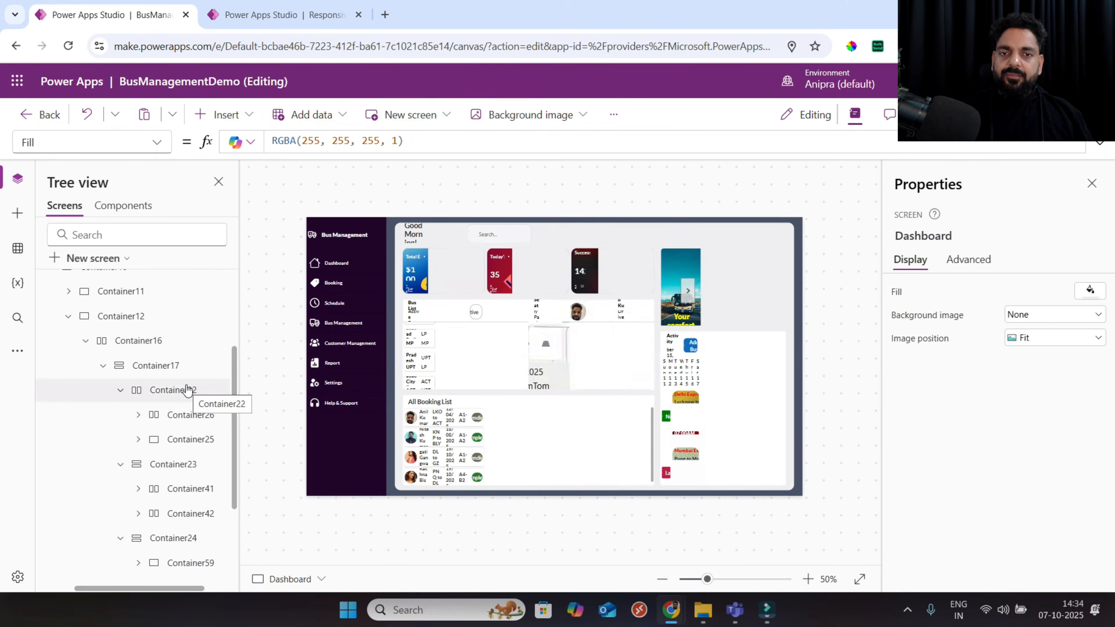
Set Container17's minimum height to If(Dashboard.Size=1,(Parent.Height*2/3)*2), based on the minimum-height formula of Container22.
{"action": "scroll", "coordinate": [196, 458], "scroll_direction": "down", "scroll_amount": 1}
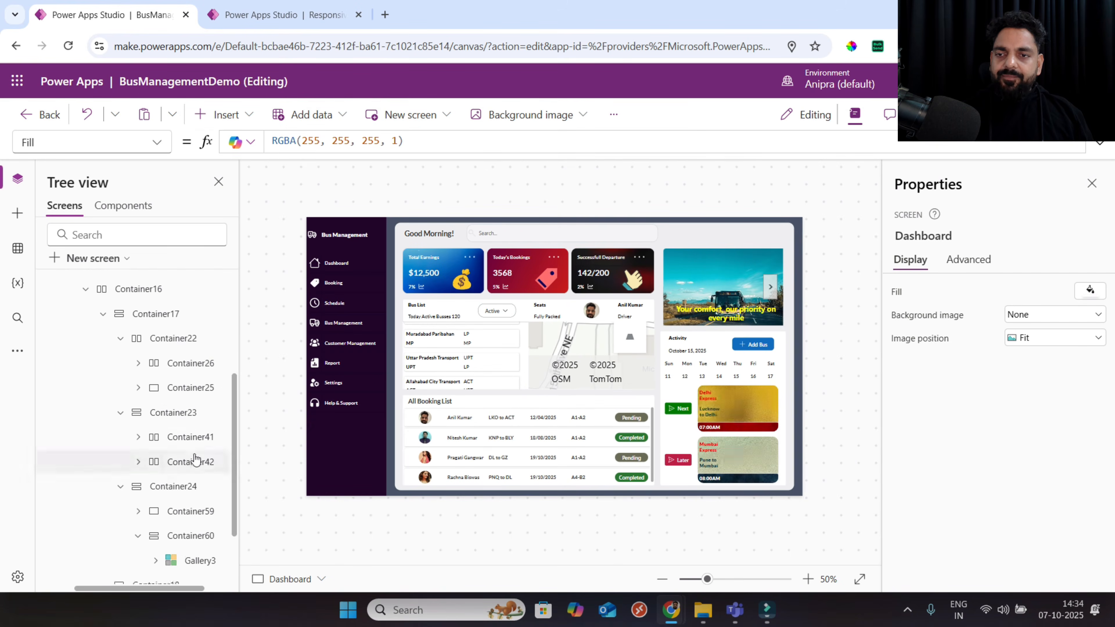
{"action": "scroll", "coordinate": [185, 417], "scroll_direction": "up", "scroll_amount": 1}
{"action": "left_click", "coordinate": [154, 349]}
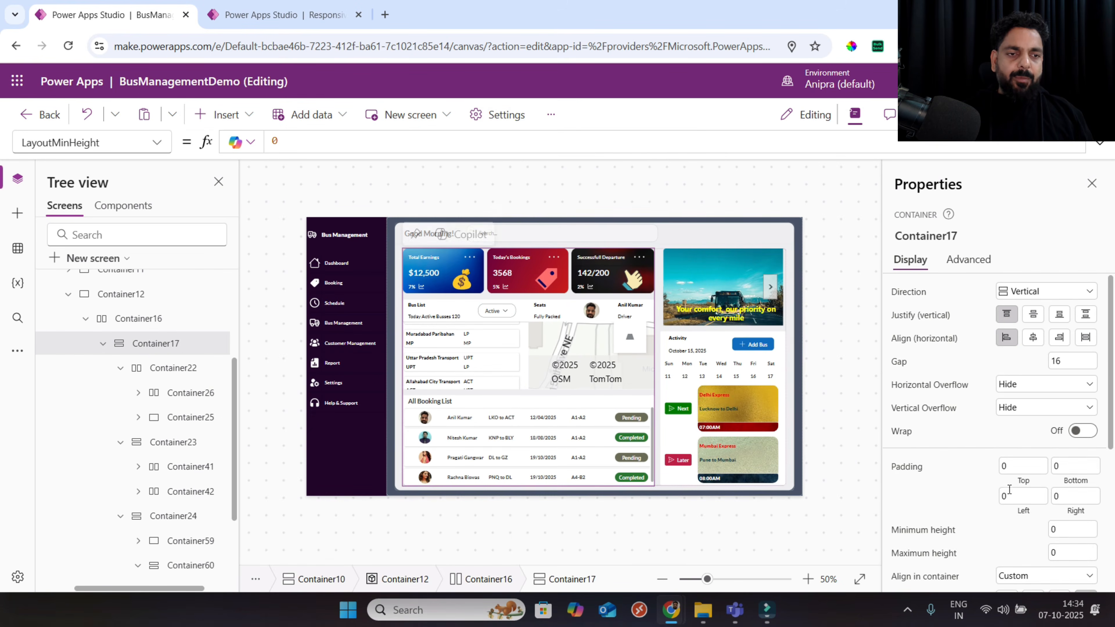
{"action": "scroll", "coordinate": [981, 481], "scroll_direction": "down", "scroll_amount": 2}
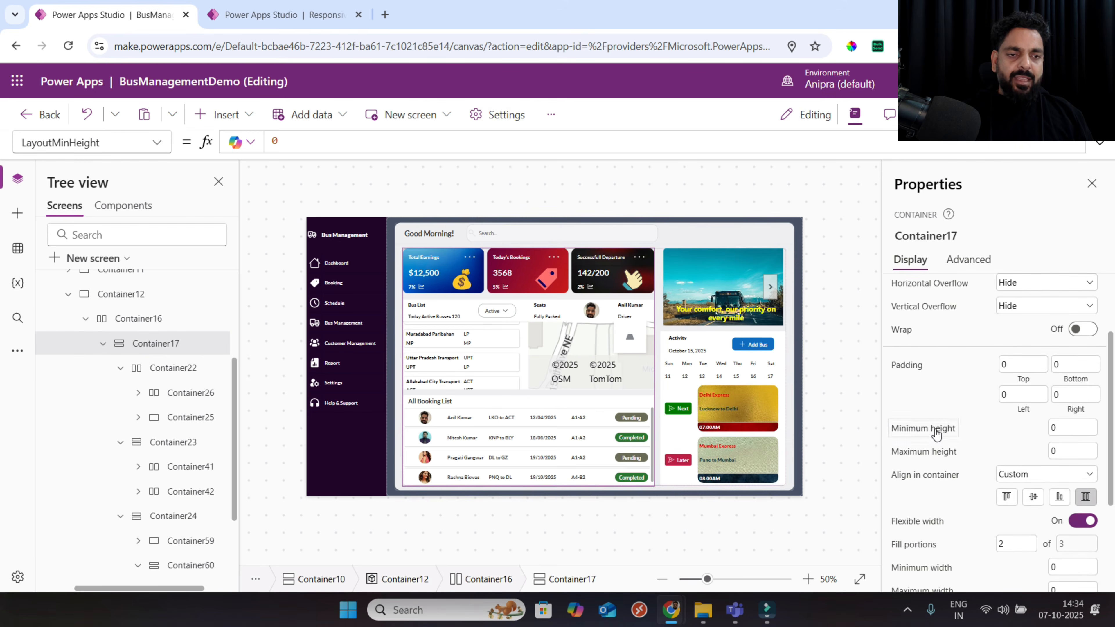
{"action": "left_click", "coordinate": [155, 368]}
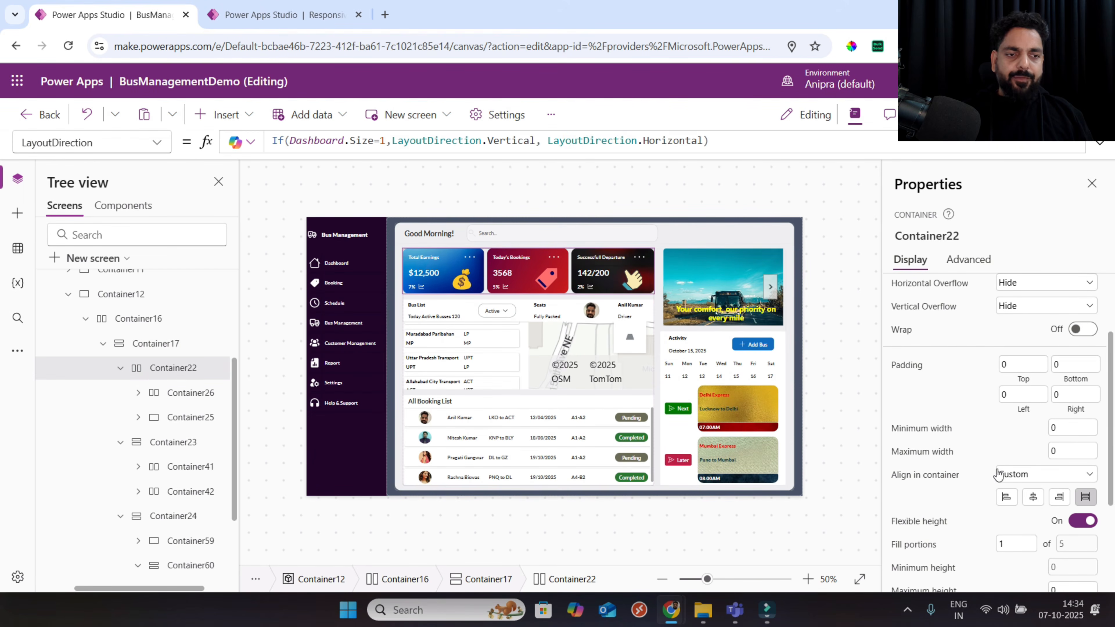
{"action": "scroll", "coordinate": [981, 479], "scroll_direction": "down", "scroll_amount": 1}
{"action": "left_click", "coordinate": [939, 512]}
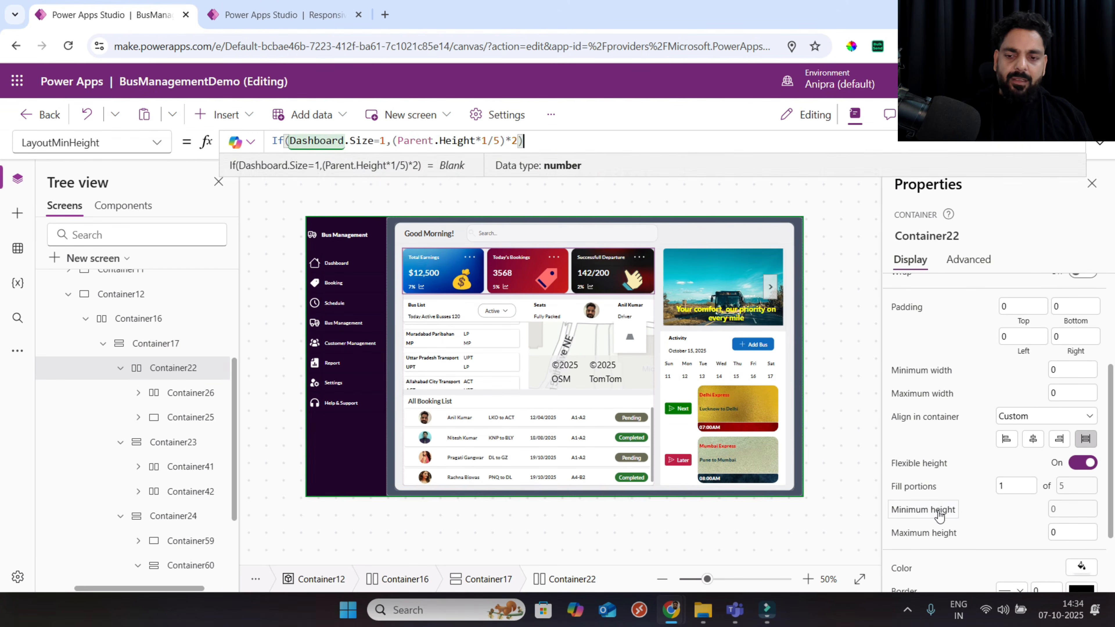
{"action": "left_click", "coordinate": [151, 347]}
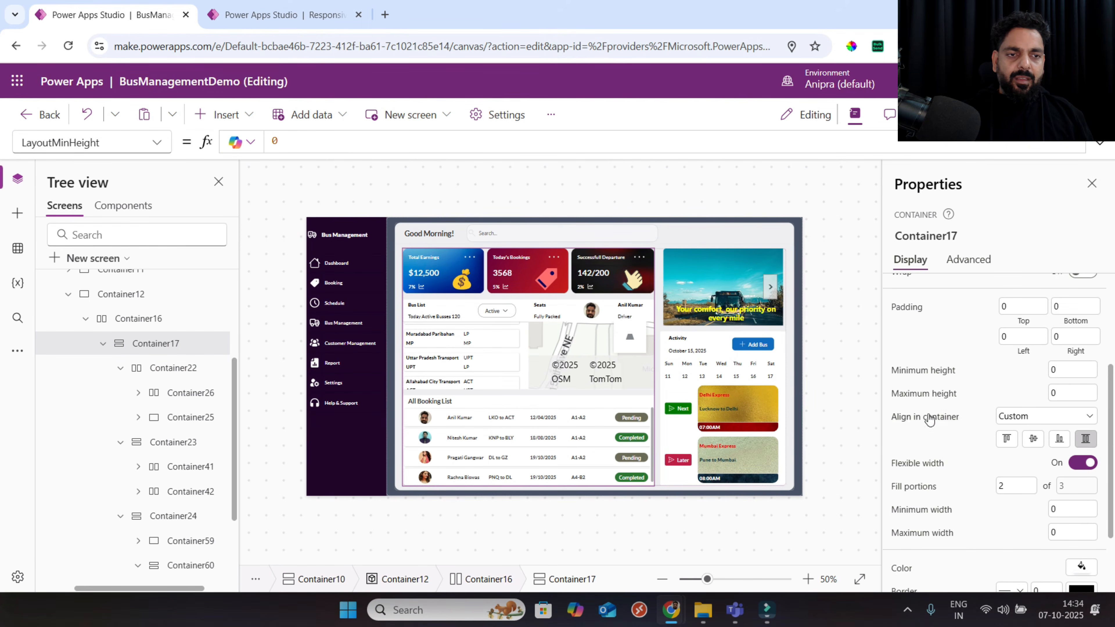
{"action": "left_click", "coordinate": [923, 375]}
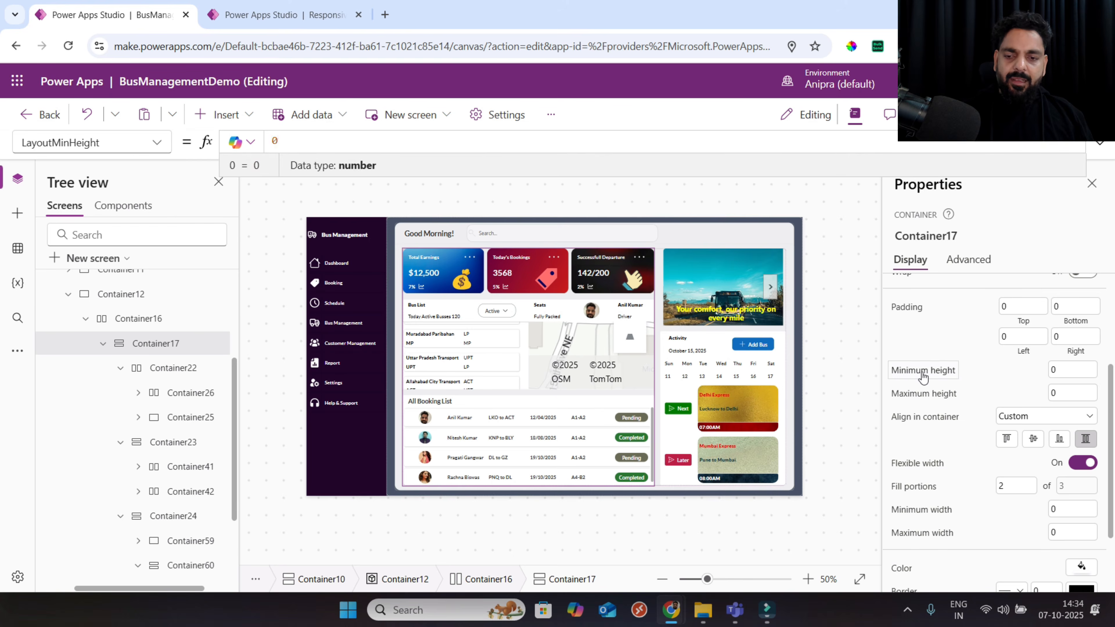
{"action": "type", "text": "If(Dashboard.Size=1,(Parent.Height*1/5)*2)"}
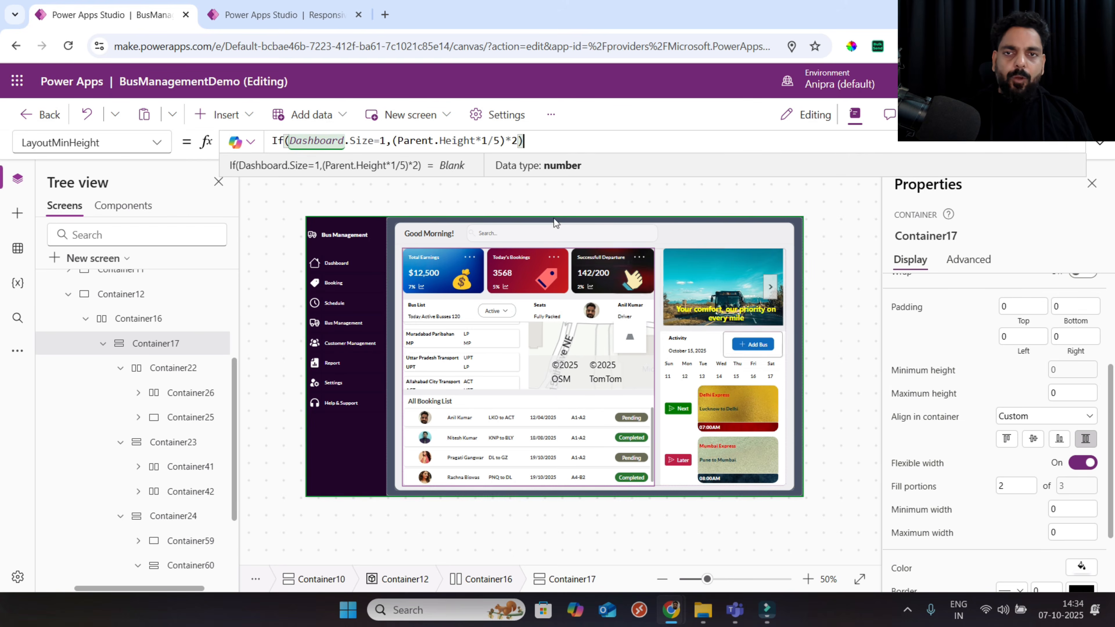
{"action": "double_click", "coordinate": [483, 140]}
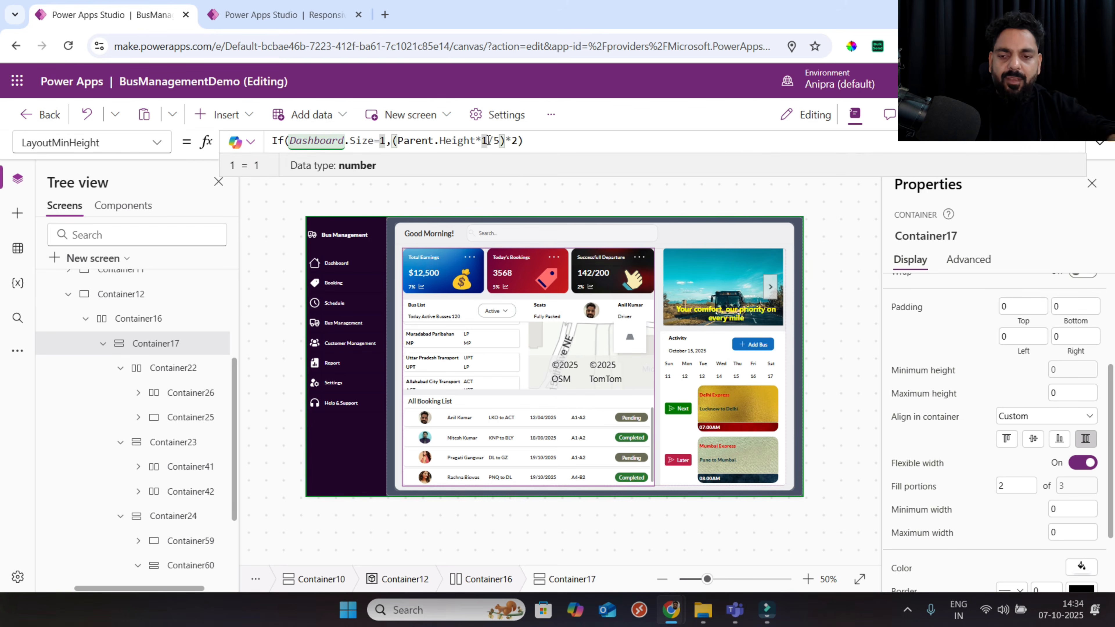
{"action": "type", "text": "2"}
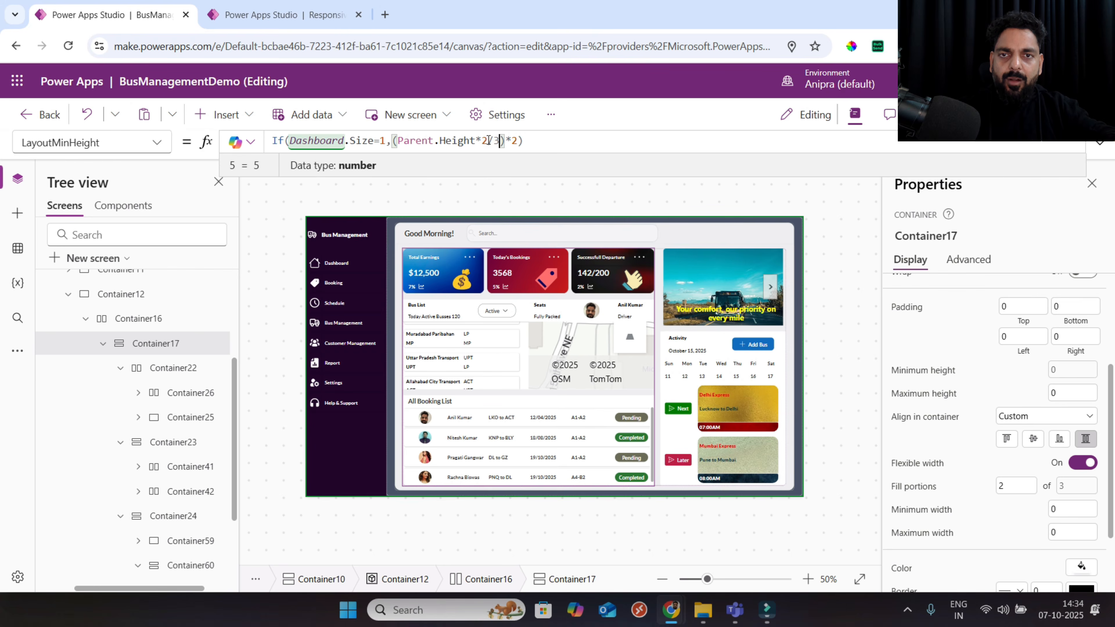
Copy Container17's minimum-height formula to Container18, changing the fraction so it reads If(Dashboard.Size=1,(Parent.Height*1/3)*2).
{"action": "key", "text": "ctrl+a"}
{"action": "key", "text": "ctrl+c"}
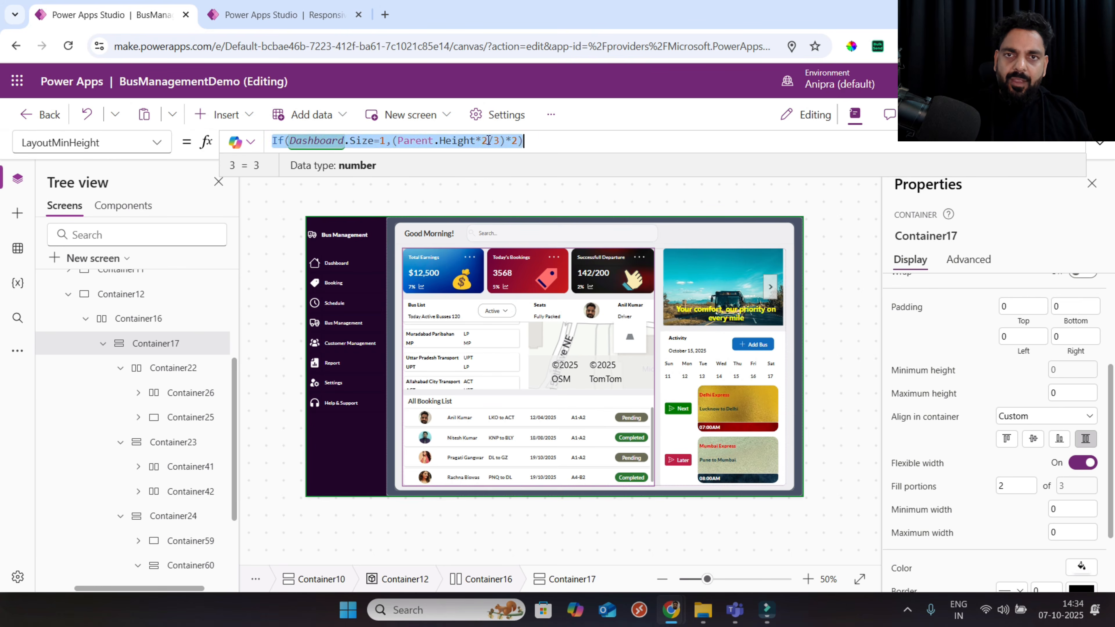
{"action": "left_click", "coordinate": [101, 345]}
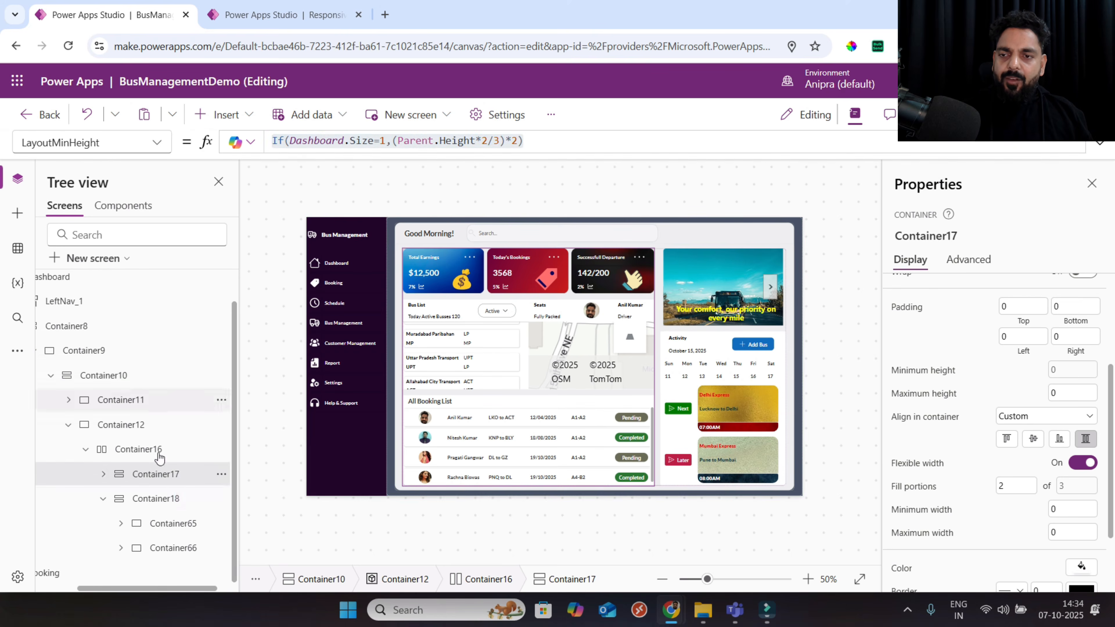
{"action": "left_click", "coordinate": [158, 501]}
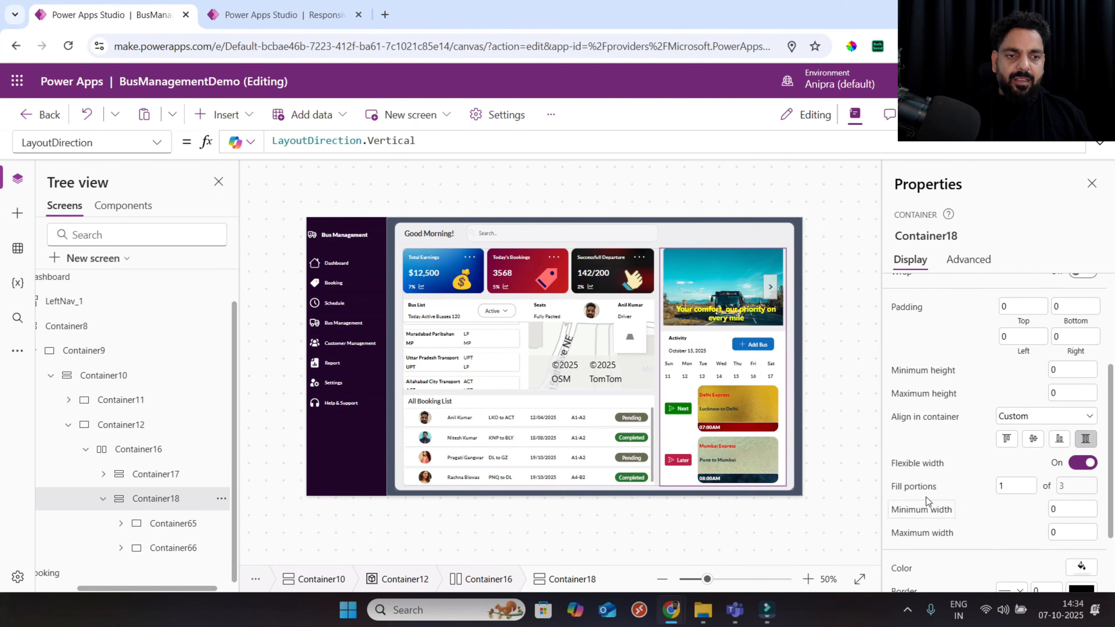
{"action": "left_click", "coordinate": [924, 373]}
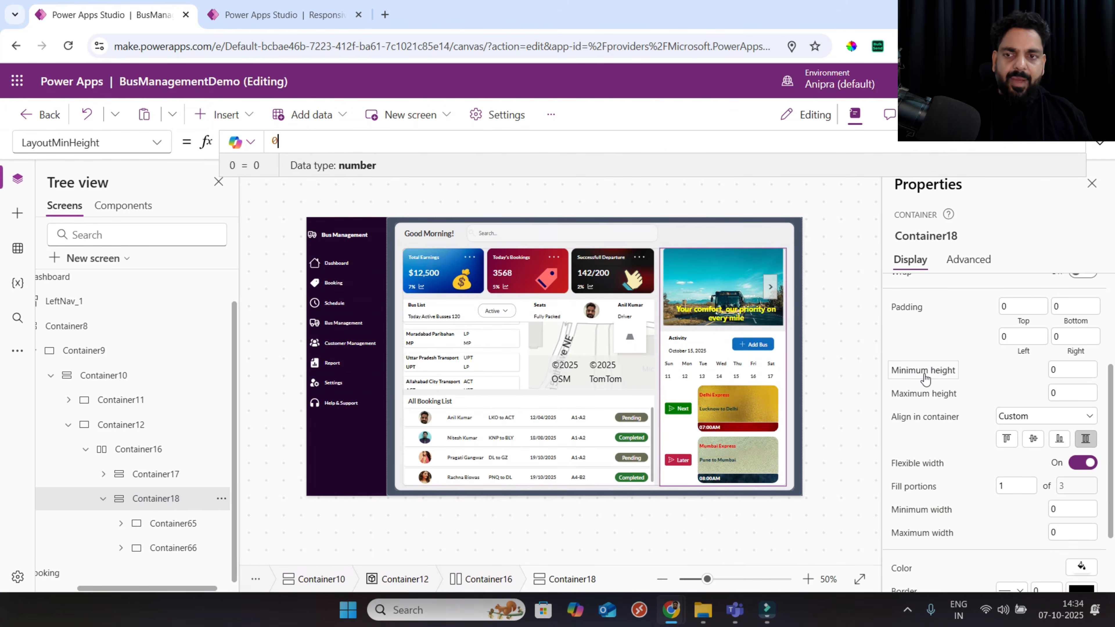
{"action": "key", "text": "ctrl+v"}
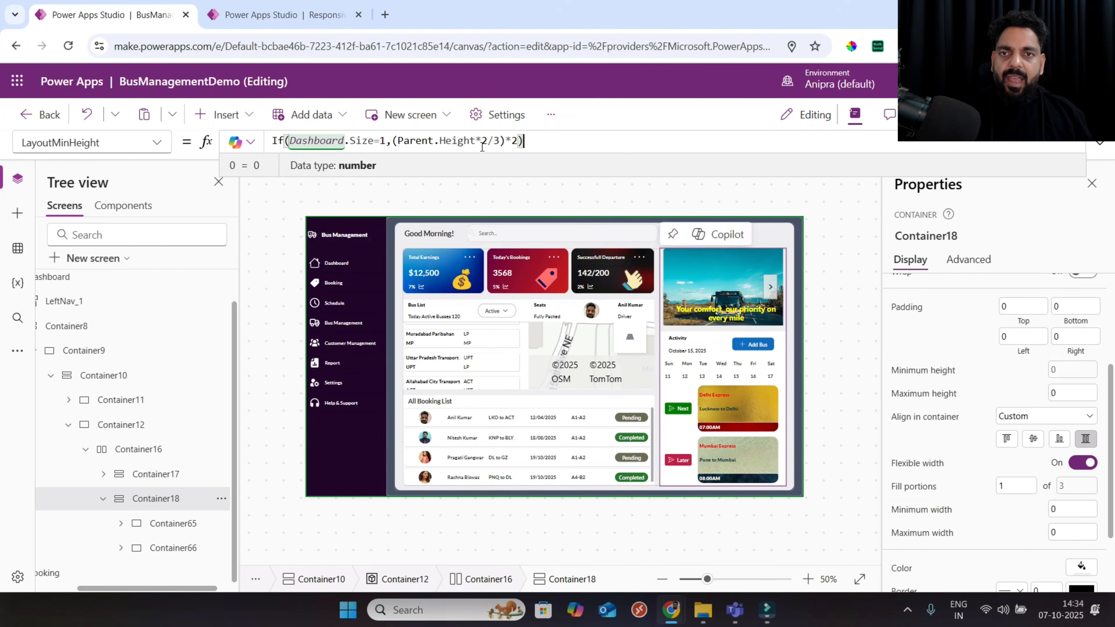
{"action": "left_click", "coordinate": [489, 140]}
{"action": "key", "text": "BackSpace"}
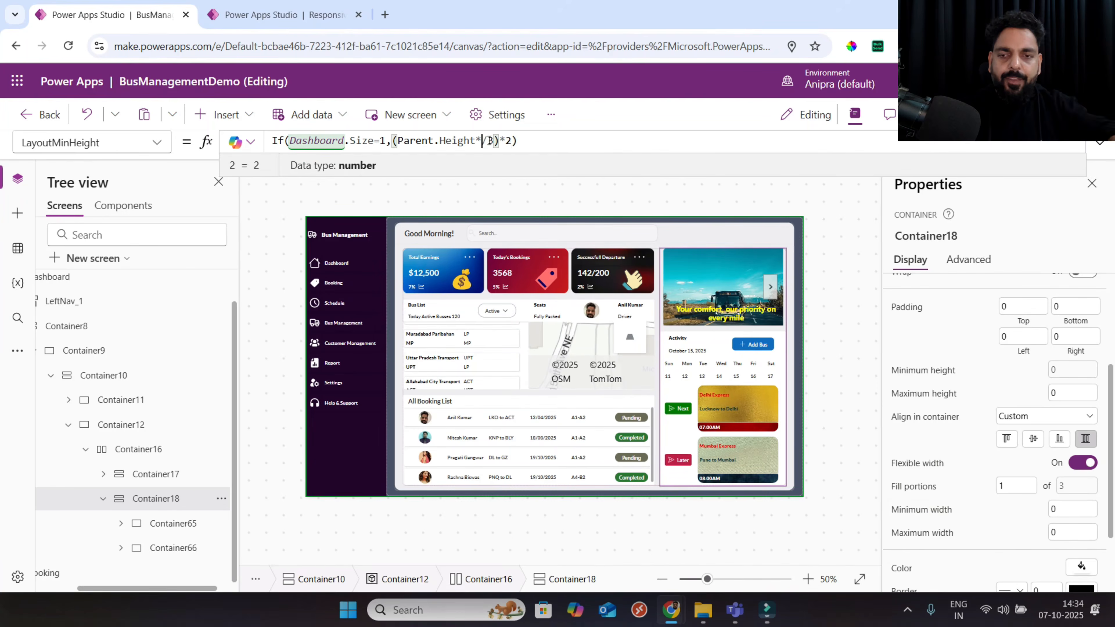
{"action": "type", "text": "1"}
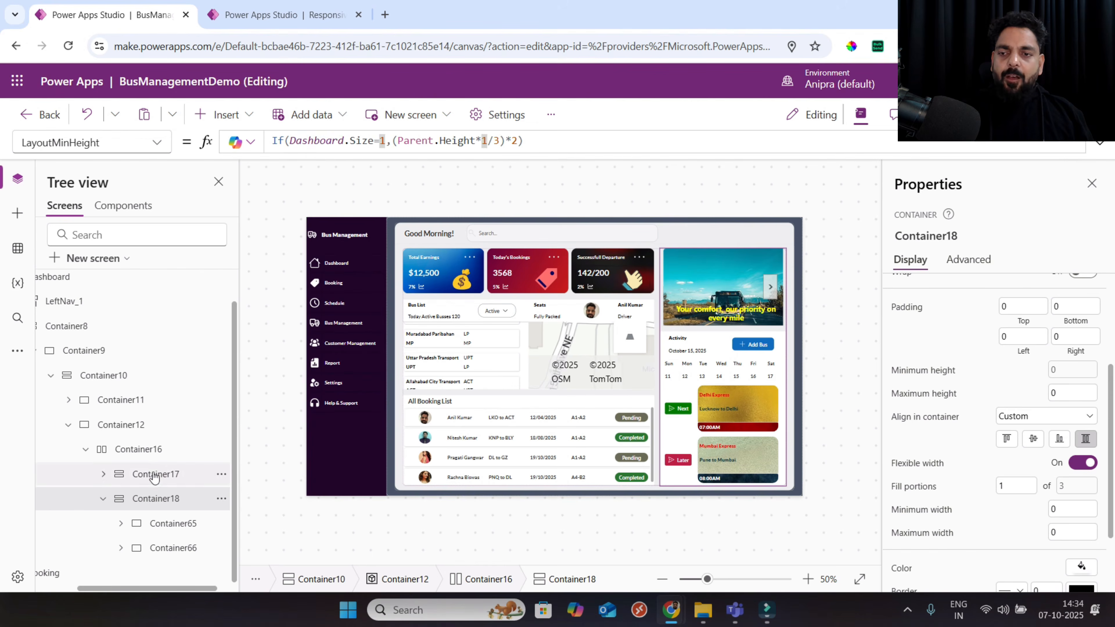
Set the vertical overflow of Container16 to Scroll and check the scrolling in the phone preview.
{"action": "left_click", "coordinate": [147, 456]}
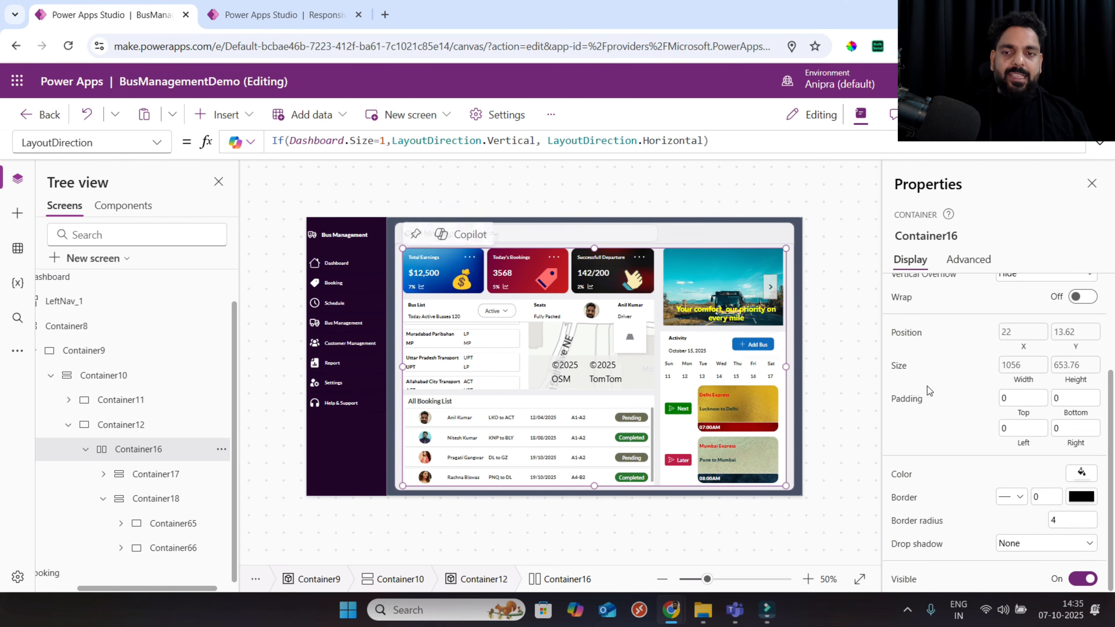
{"action": "scroll", "coordinate": [948, 392], "scroll_direction": "up", "scroll_amount": 2}
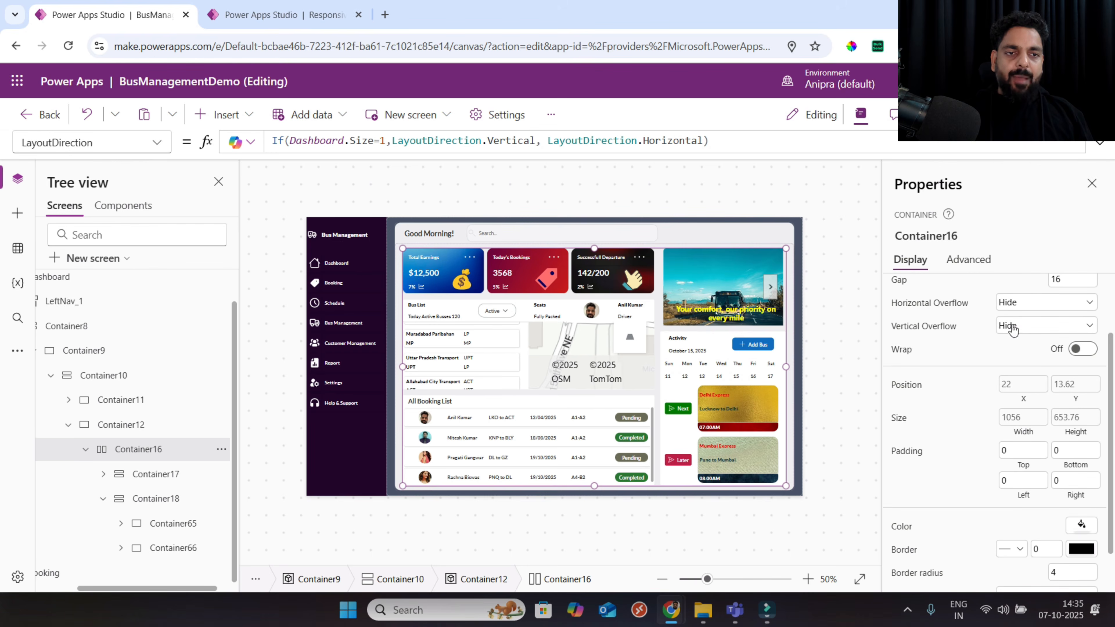
{"action": "left_click", "coordinate": [1009, 325]}
{"action": "left_click", "coordinate": [1014, 361]}
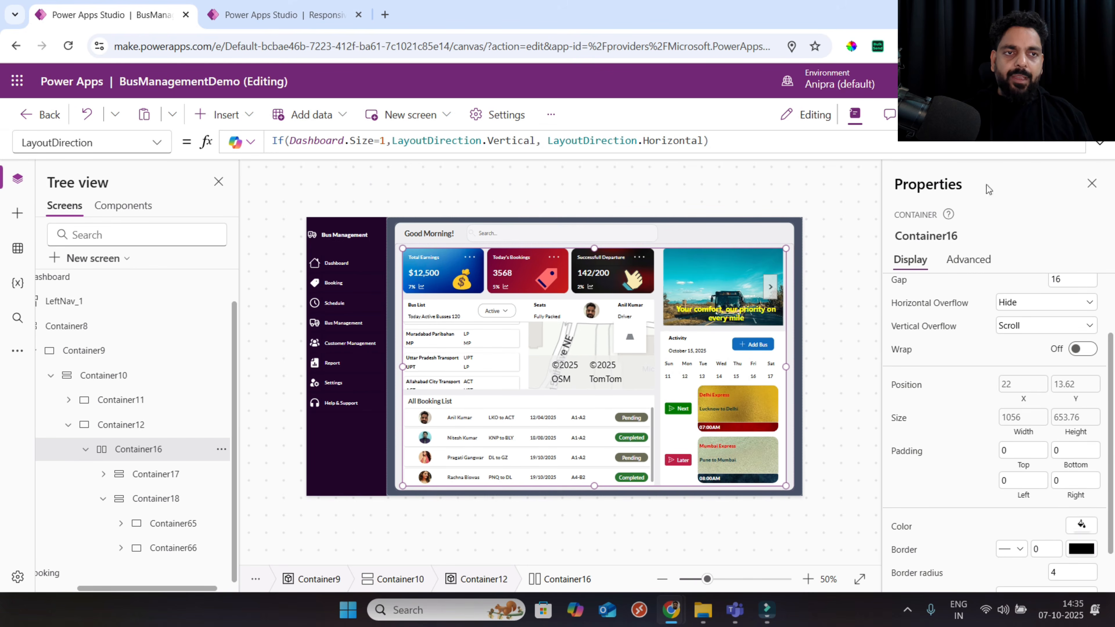
{"action": "left_click", "coordinate": [978, 114]}
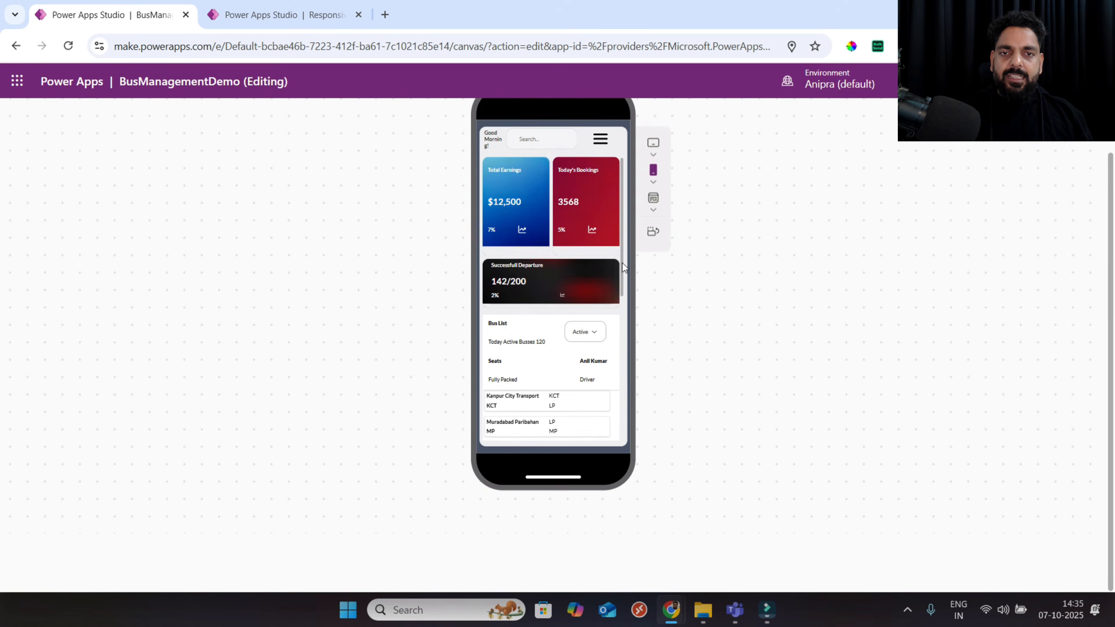
{"action": "left_click_drag", "start_coordinate": [622, 269], "coordinate": [605, 378]}
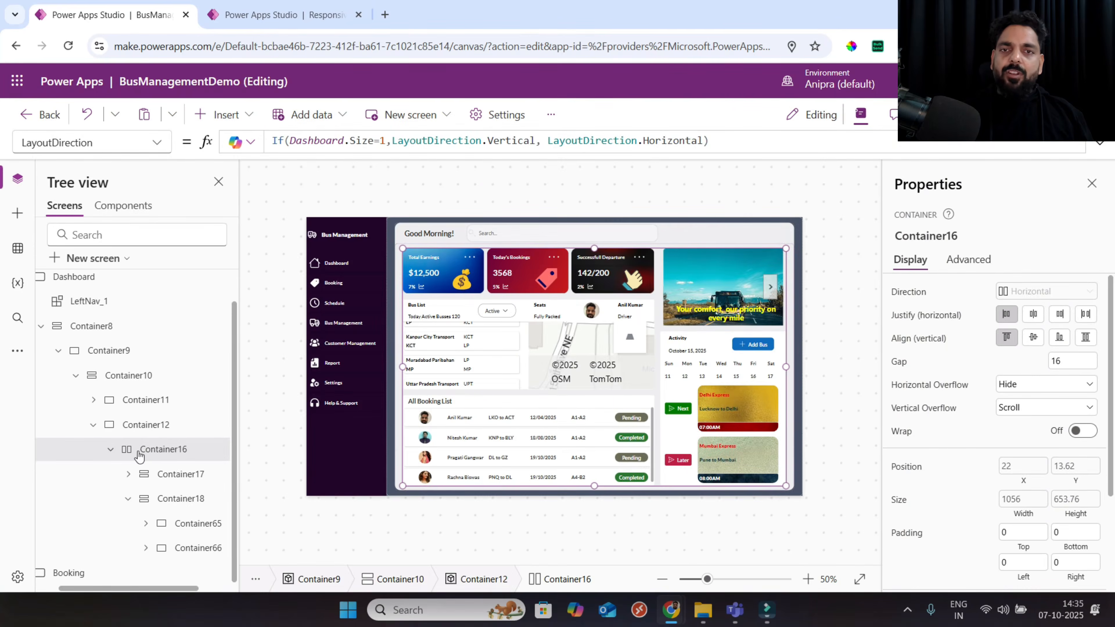
Set the vertical overflow of both Container17 and Container18 to Scroll.
{"action": "left_click", "coordinate": [165, 478]}
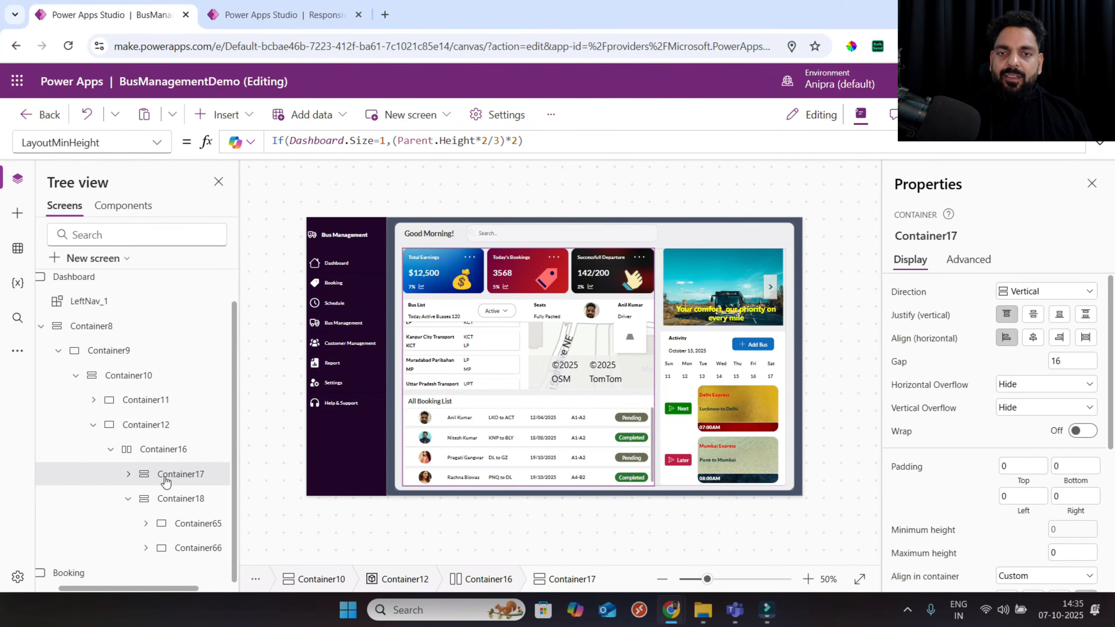
{"action": "left_click", "coordinate": [128, 500]}
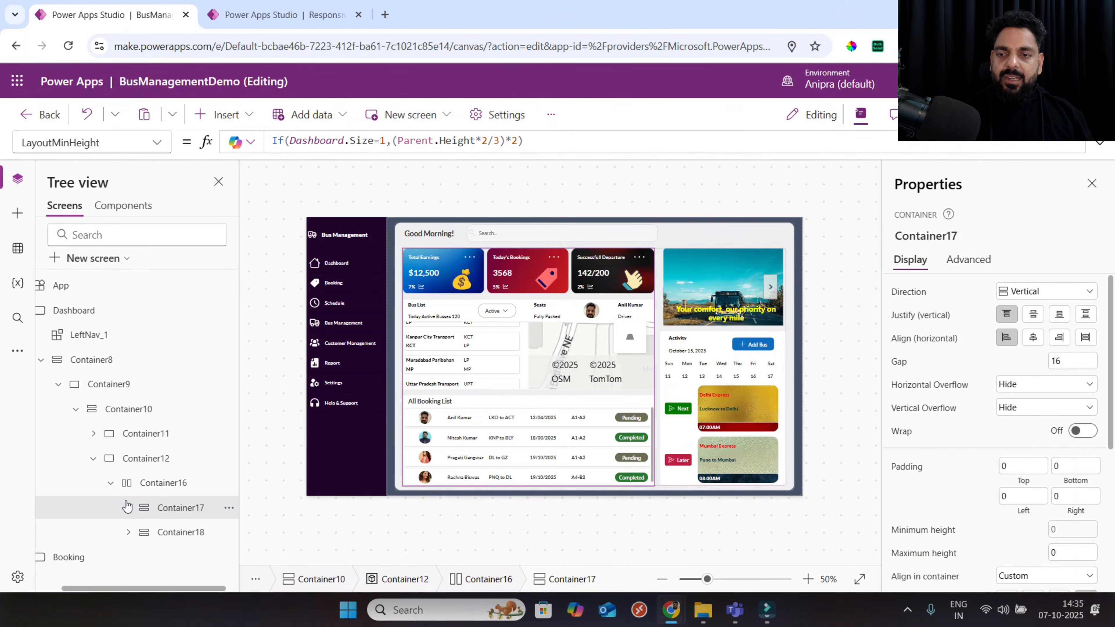
{"action": "left_click", "coordinate": [179, 533]}
{"action": "left_click", "coordinate": [178, 508]}
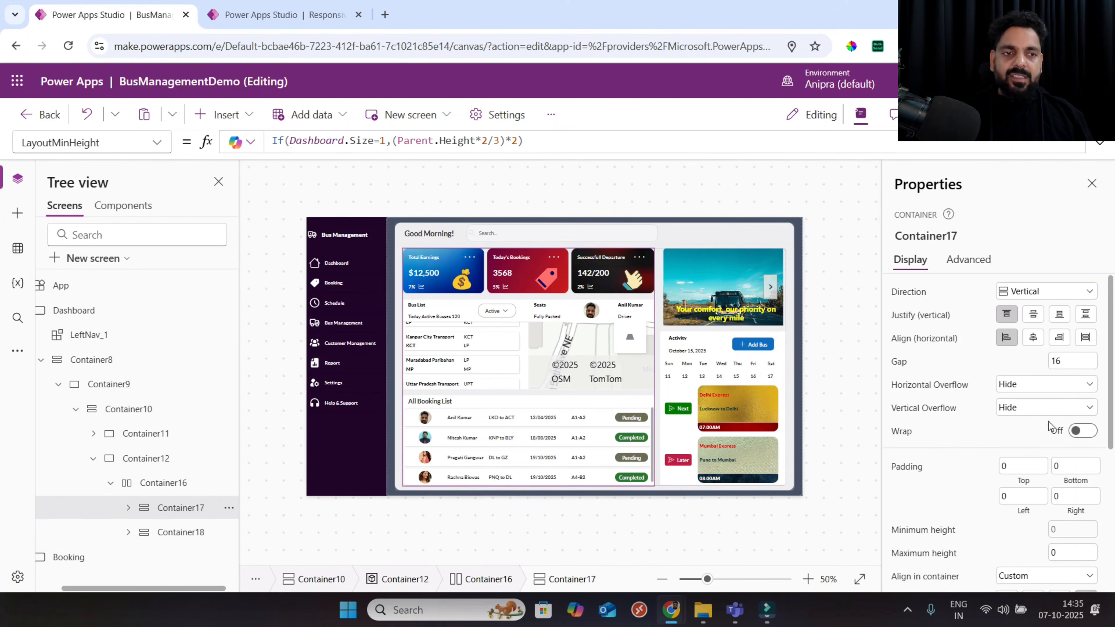
{"action": "left_click", "coordinate": [1038, 413]}
{"action": "left_click", "coordinate": [1022, 442]}
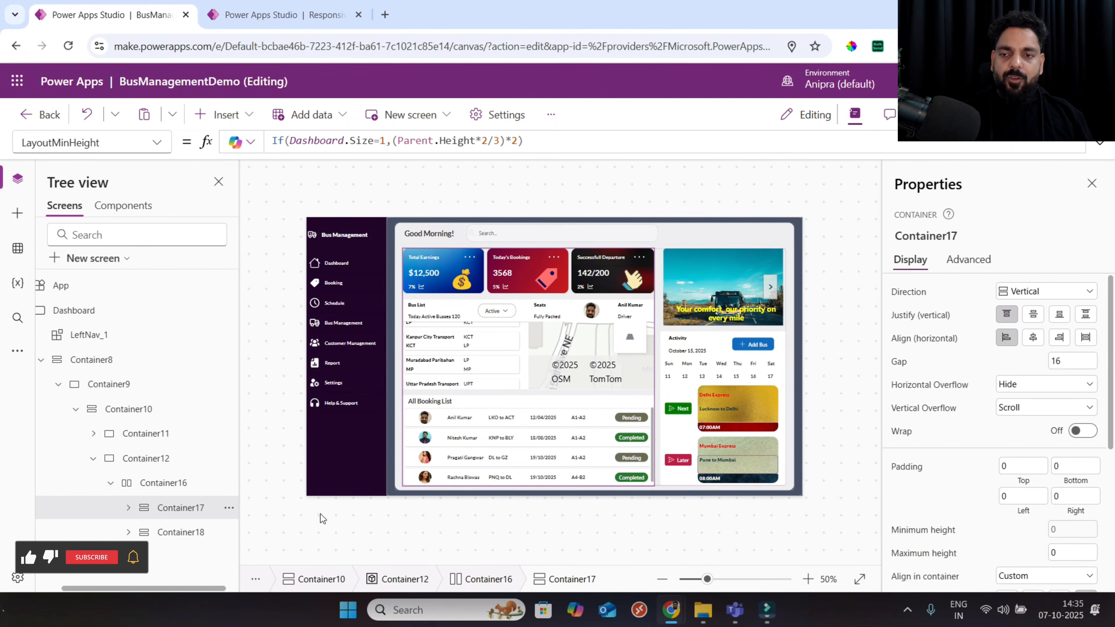
{"action": "left_click", "coordinate": [203, 537]}
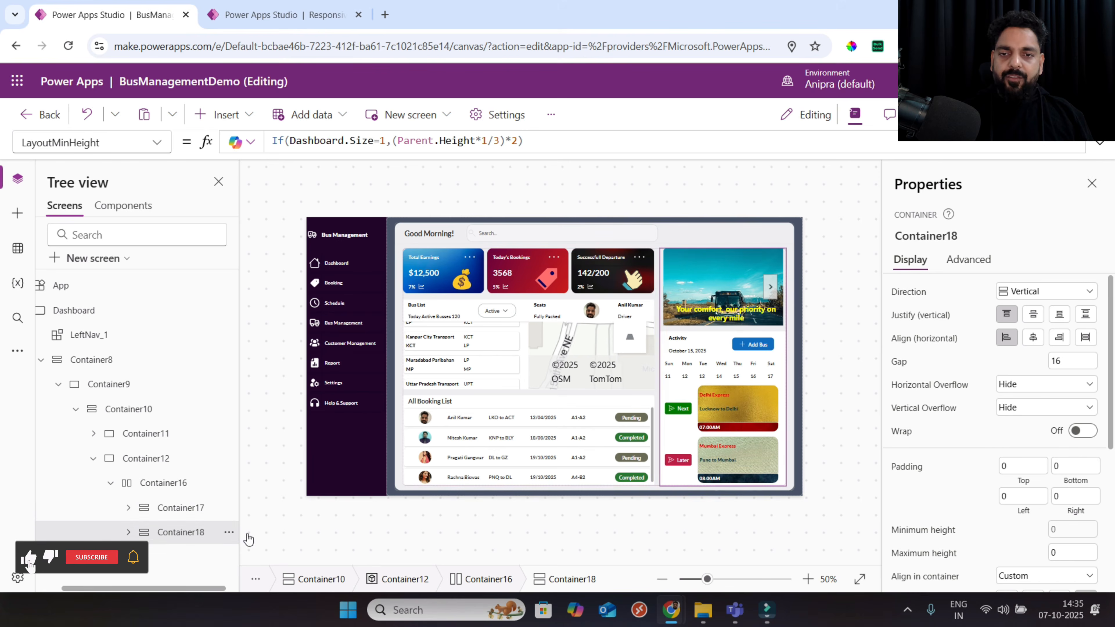
{"action": "left_click", "coordinate": [1014, 408]}
{"action": "left_click", "coordinate": [1012, 442]}
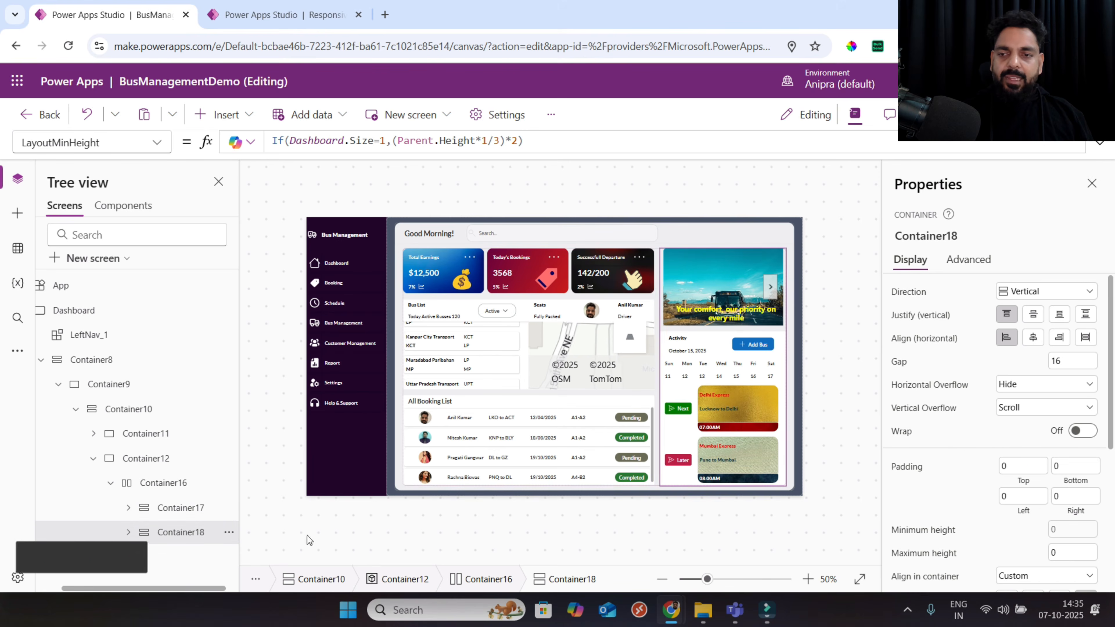
Set both the horizontal and vertical overflow of Container24, inside Container17, to Scroll.
{"action": "left_click", "coordinate": [161, 508]}
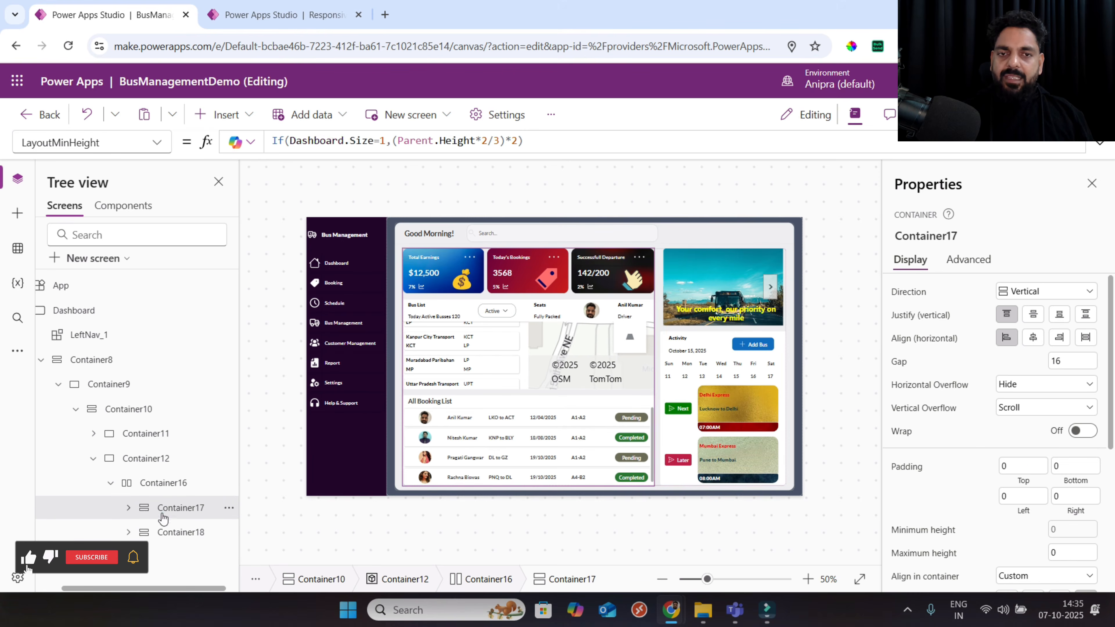
{"action": "left_click", "coordinate": [128, 508]}
{"action": "scroll", "coordinate": [131, 509], "scroll_direction": "down", "scroll_amount": 4}
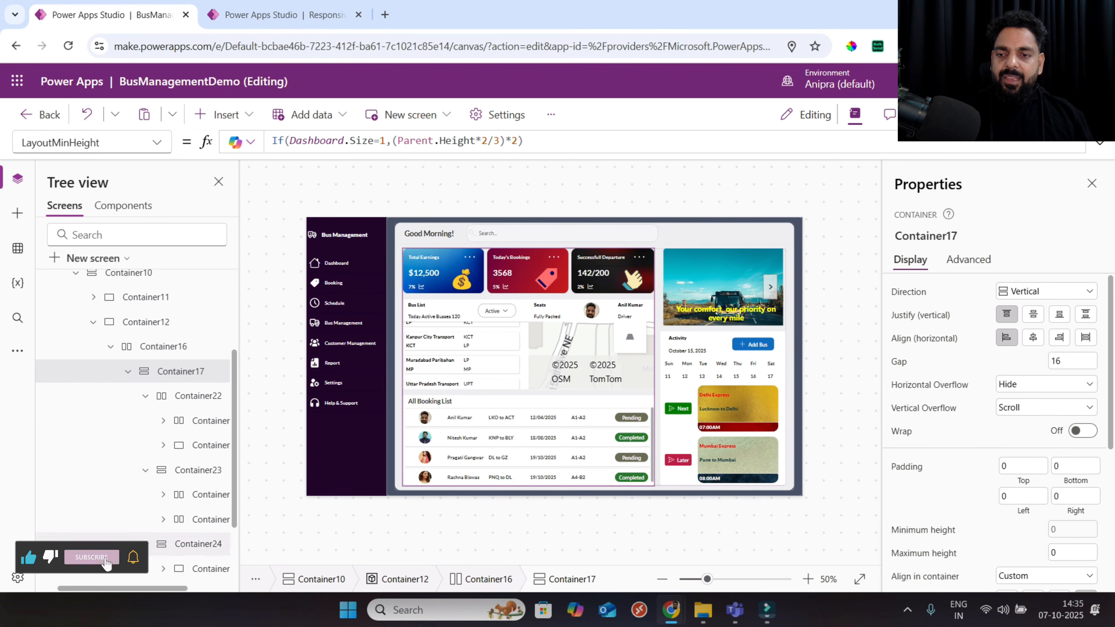
{"action": "scroll", "coordinate": [150, 574], "scroll_direction": "down", "scroll_amount": 2}
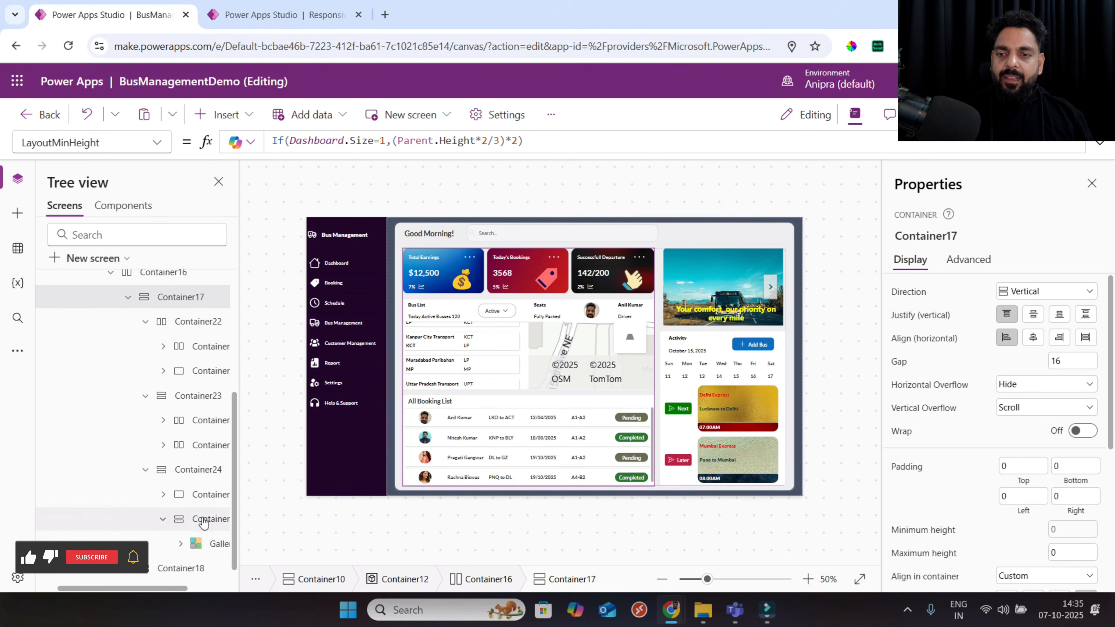
{"action": "left_click", "coordinate": [200, 469]}
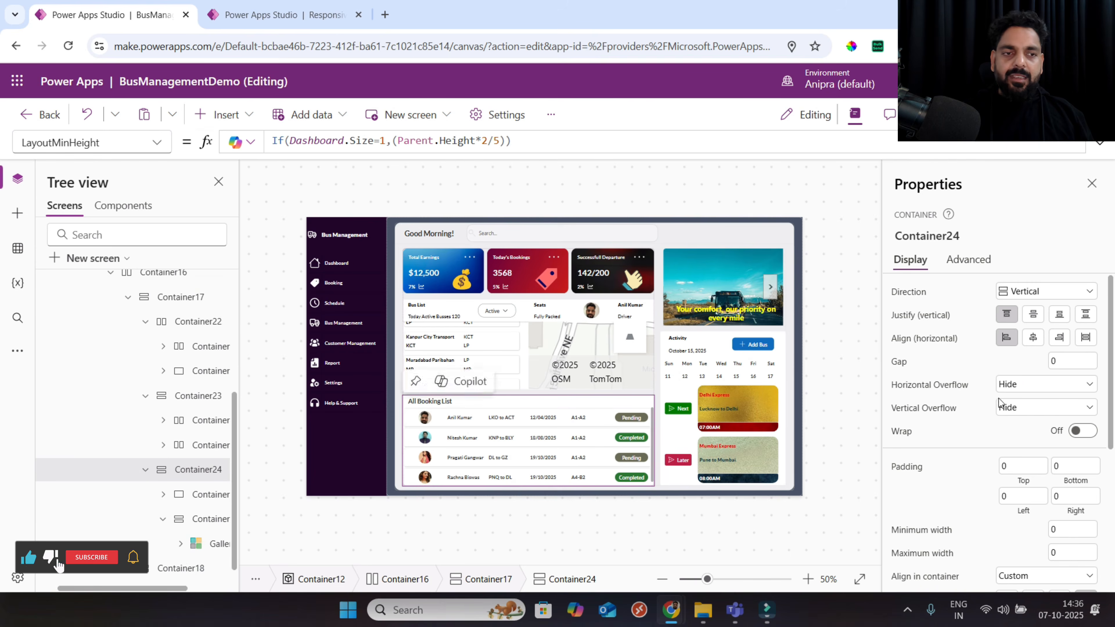
{"action": "left_click", "coordinate": [1026, 385]}
{"action": "left_click", "coordinate": [1024, 417]}
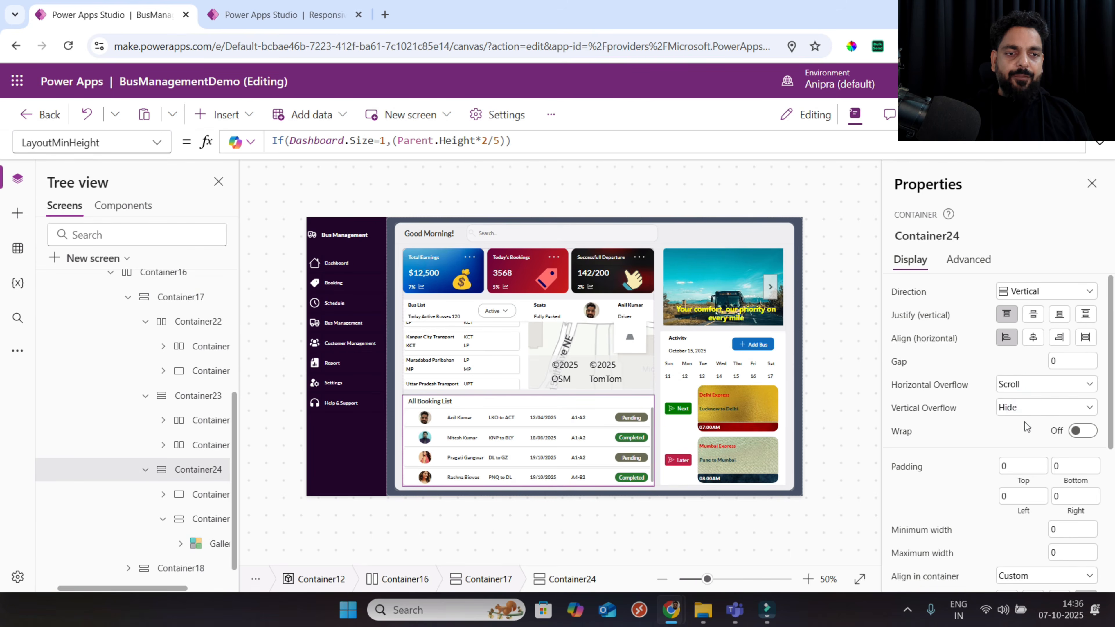
{"action": "left_click", "coordinate": [1021, 408]}
{"action": "left_click", "coordinate": [1009, 442]}
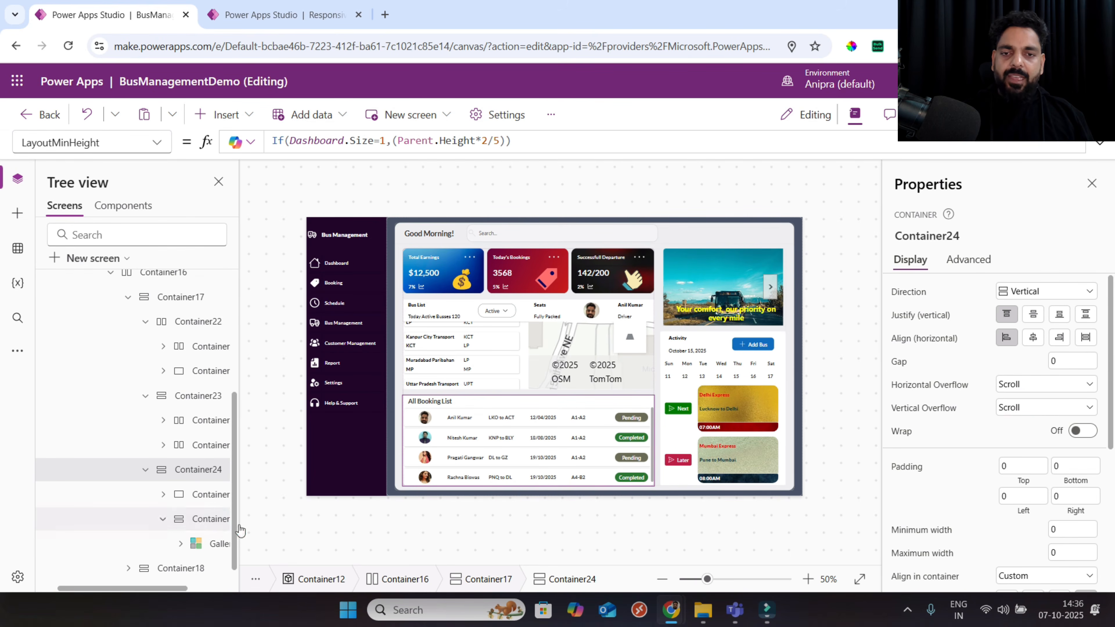
Set the vertical and horizontal overflow of Container60, which holds the booking gallery, to Scroll.
{"action": "left_click", "coordinate": [206, 518]}
{"action": "left_click", "coordinate": [1018, 407]}
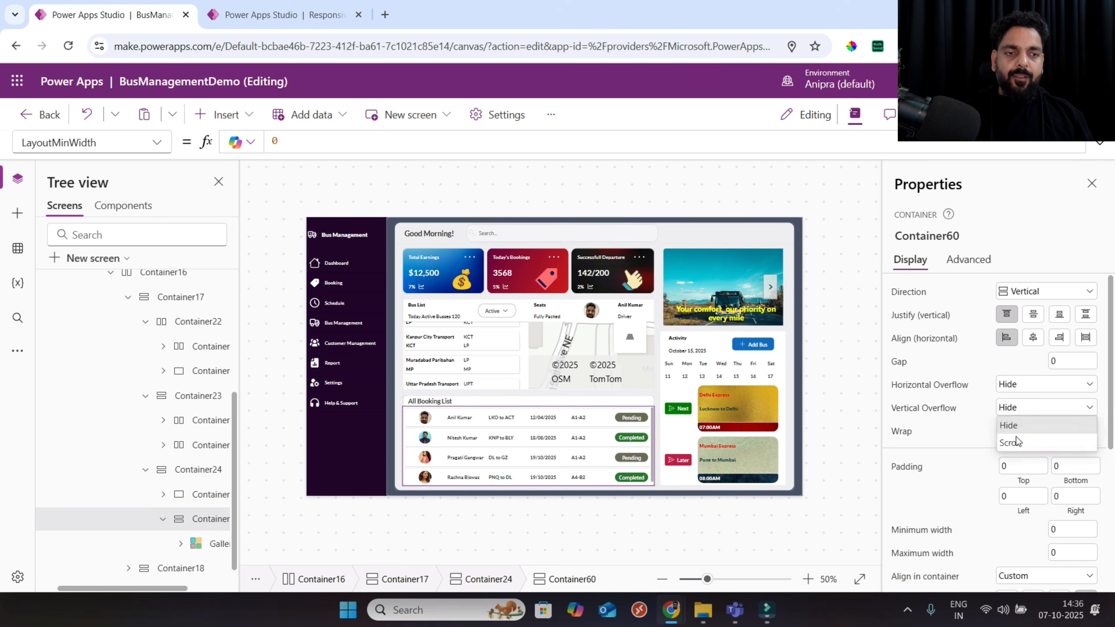
{"action": "left_click", "coordinate": [1015, 441]}
{"action": "left_click", "coordinate": [1031, 384]}
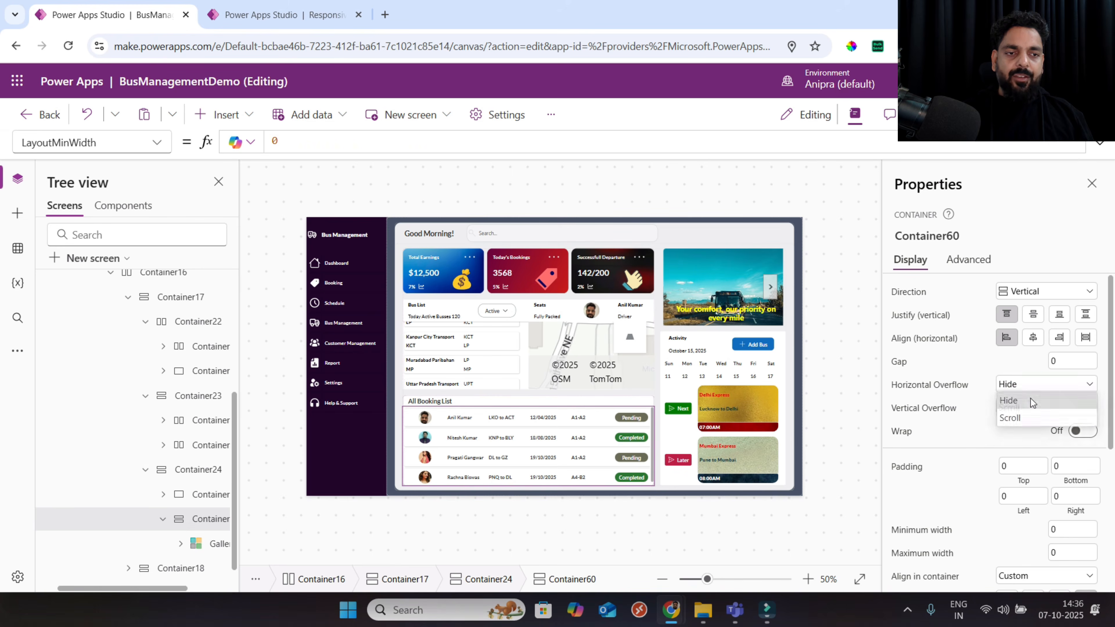
{"action": "left_click", "coordinate": [1024, 416]}
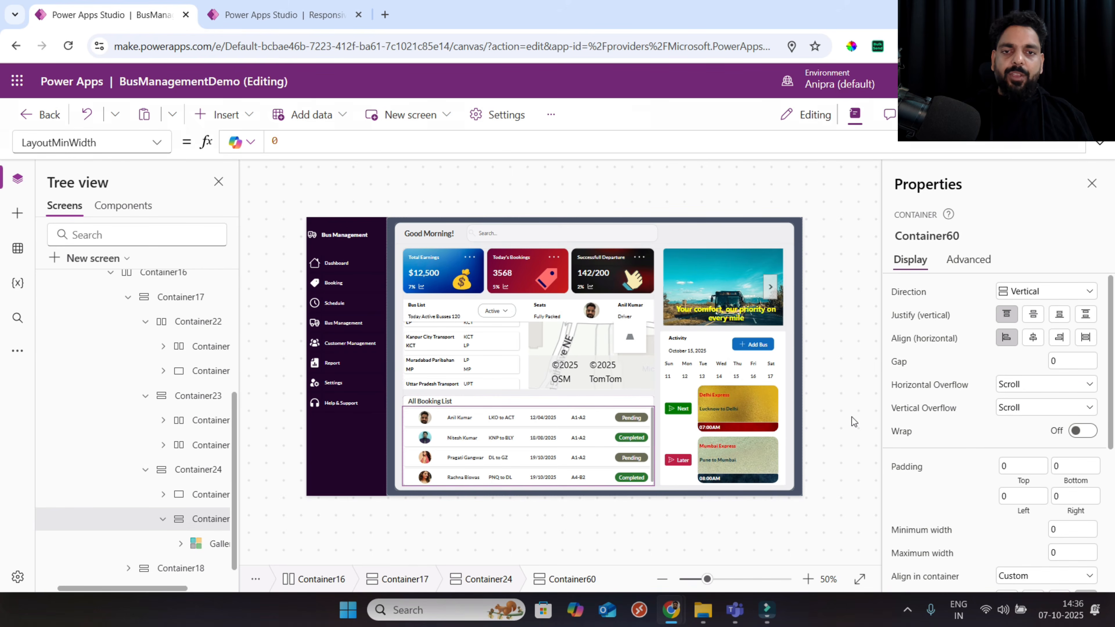
Preview the phone layout and check the scrolling of the dashboard sections and the All Booking List, then return to editing.
{"action": "key", "text": "F5"}
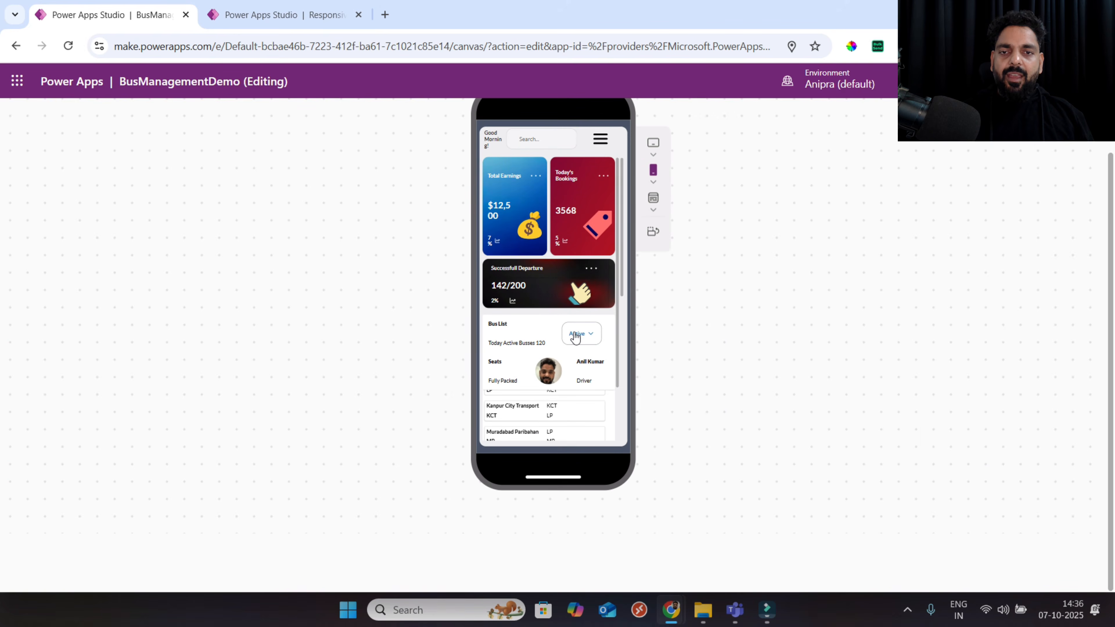
{"action": "left_click_drag", "start_coordinate": [623, 281], "coordinate": [625, 412]}
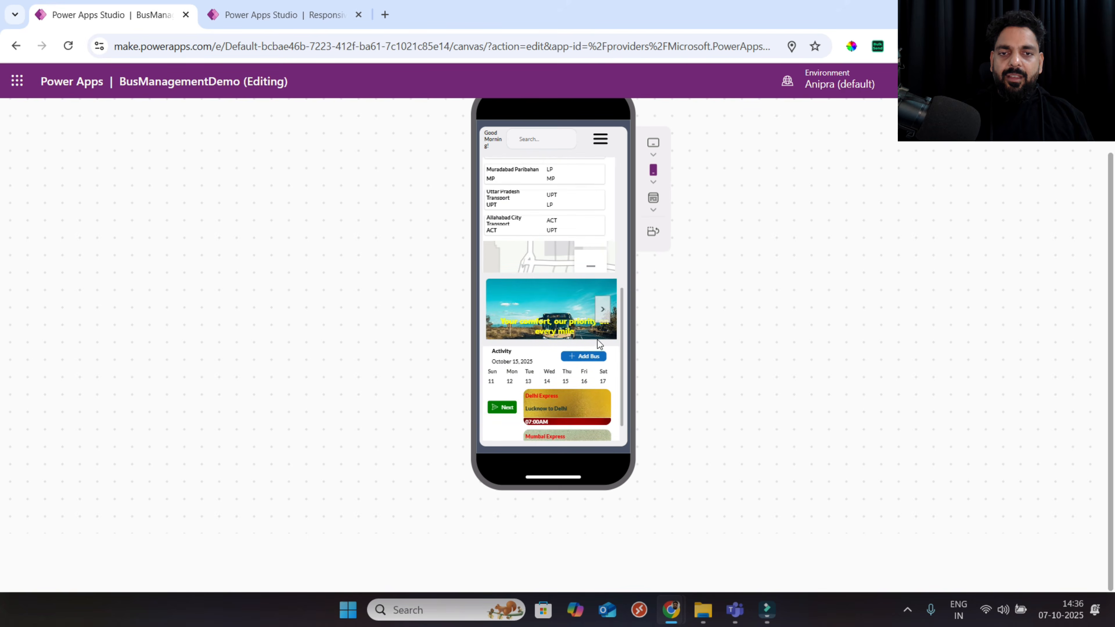
{"action": "scroll", "coordinate": [597, 340], "scroll_direction": "down", "scroll_amount": 1}
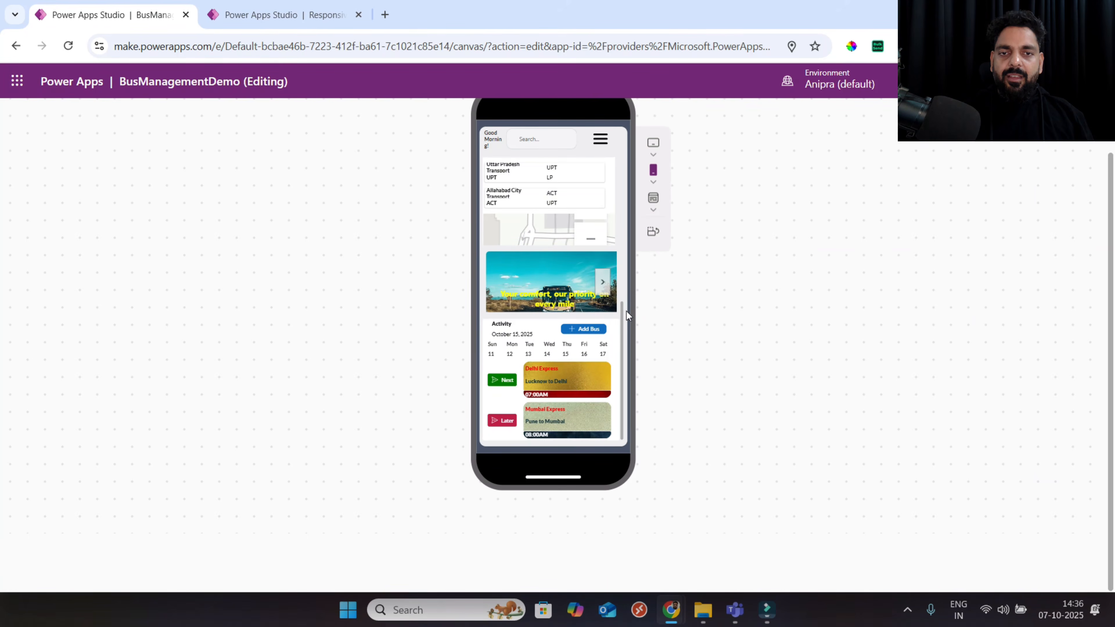
{"action": "left_click_drag", "start_coordinate": [623, 318], "coordinate": [617, 375]}
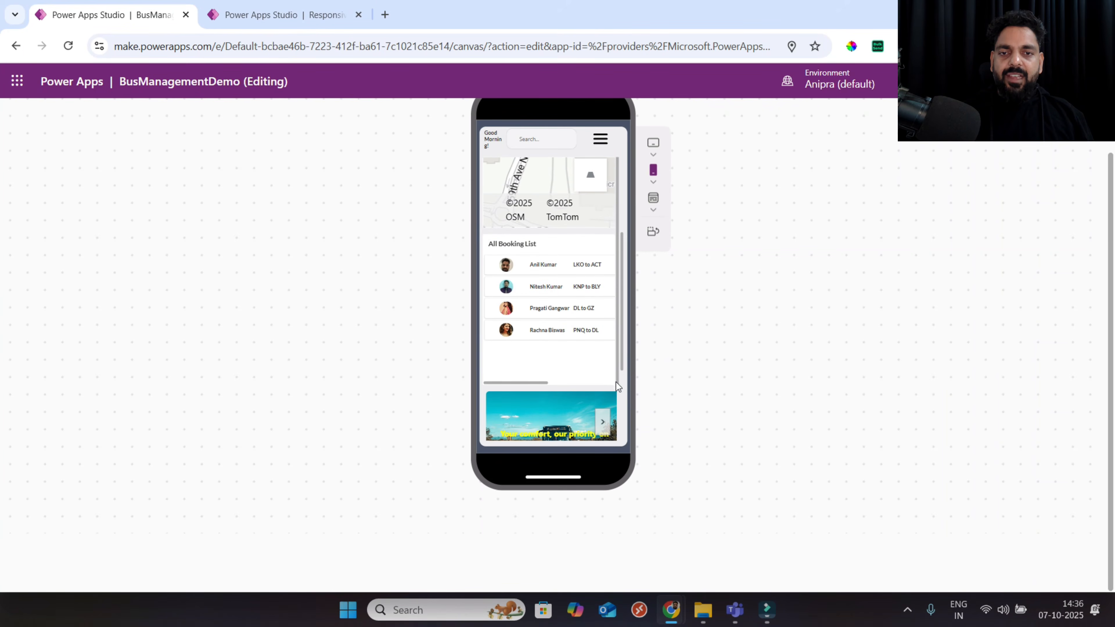
{"action": "left_click_drag", "start_coordinate": [544, 387], "coordinate": [504, 394]}
{"action": "left_click_drag", "start_coordinate": [622, 359], "coordinate": [622, 298]}
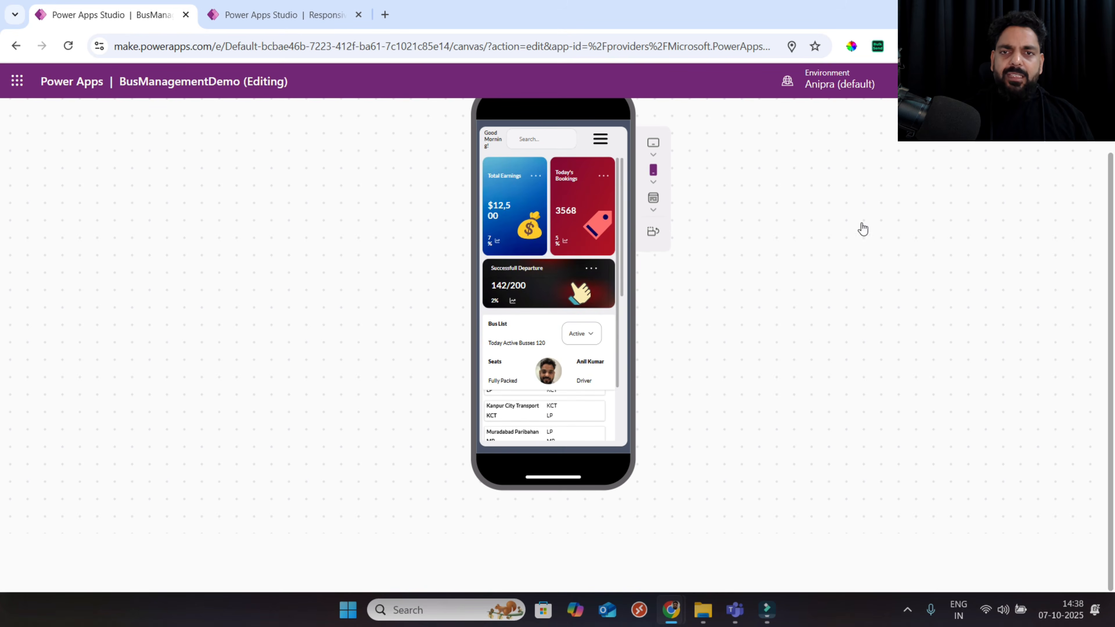
{"action": "key", "text": "Escape"}
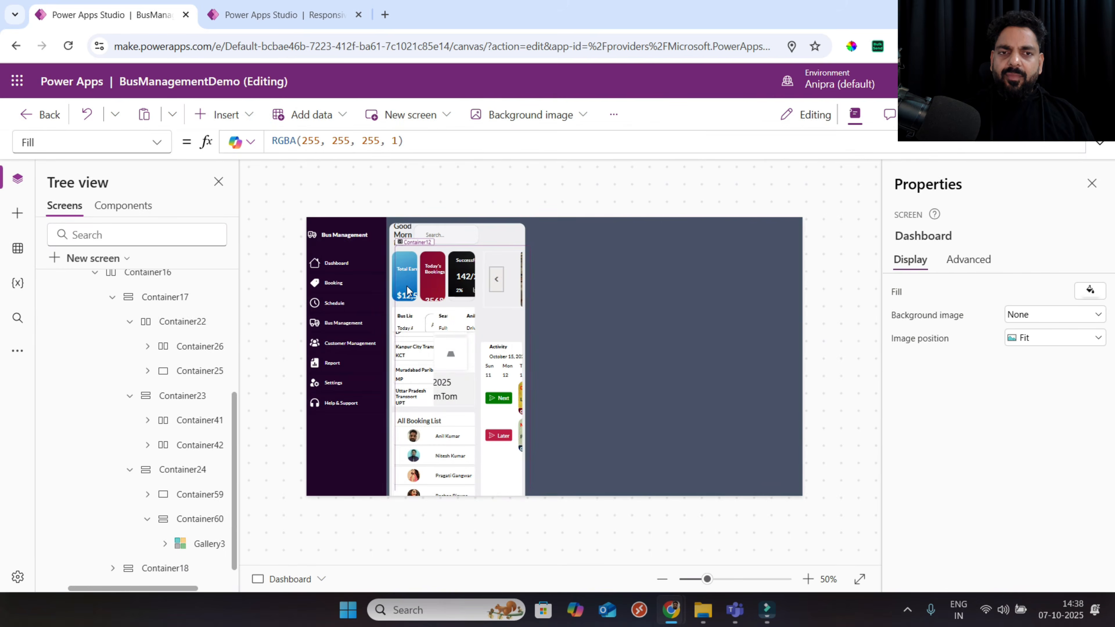
Change the font size formula of the Good Morning! label to If(Dashboard.Size=1,_FontSize-3,_FontSize+5).
{"action": "left_click", "coordinate": [412, 231]}
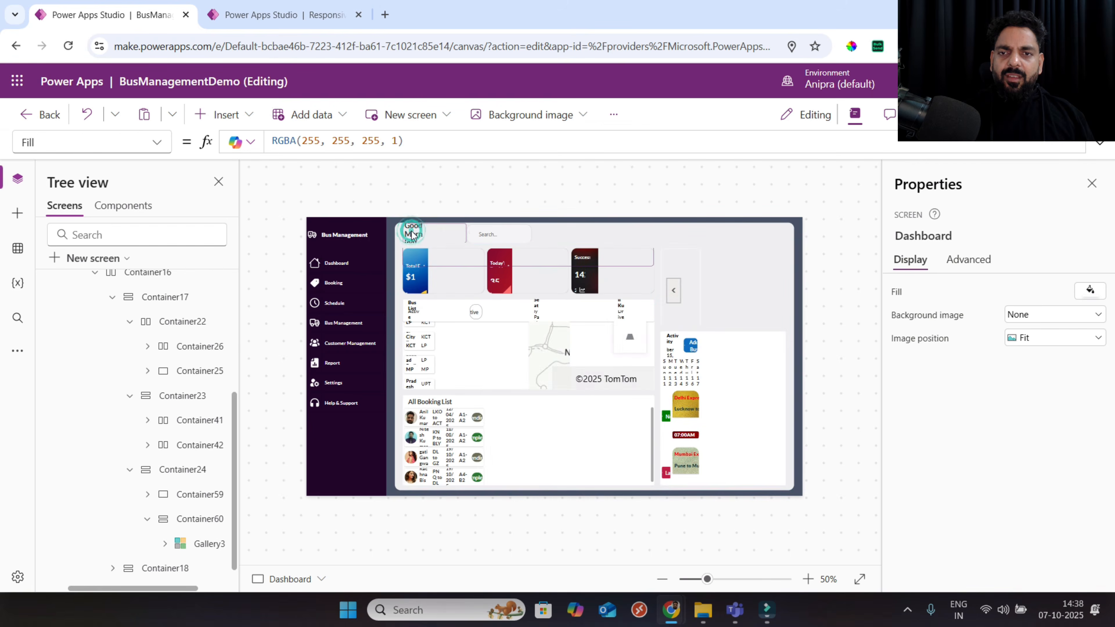
{"action": "left_click", "coordinate": [424, 233]}
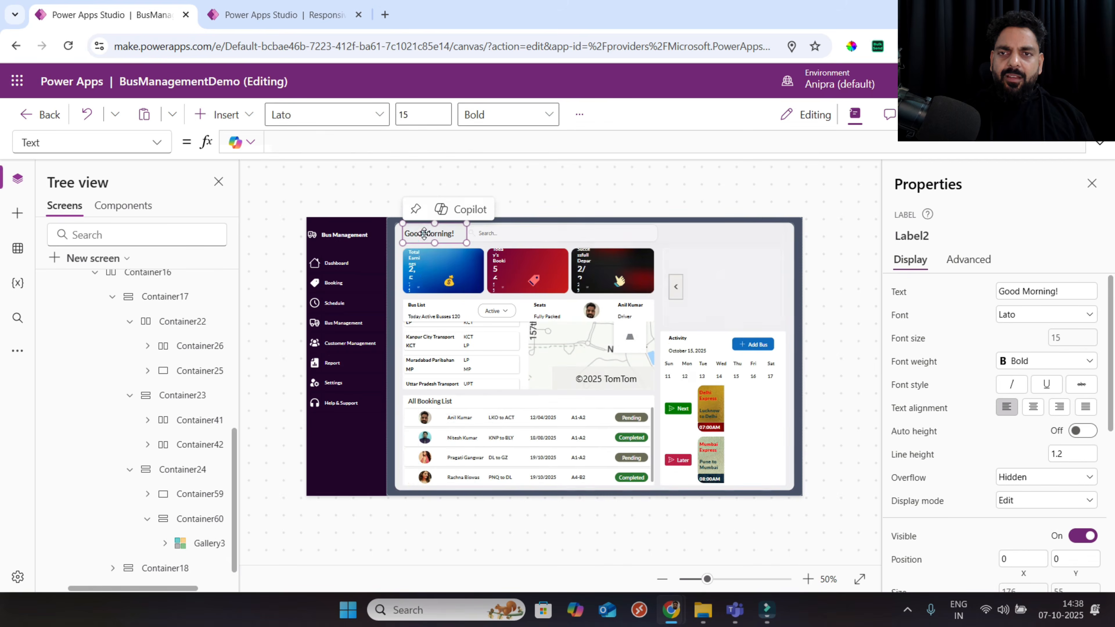
{"action": "left_click", "coordinate": [918, 334]}
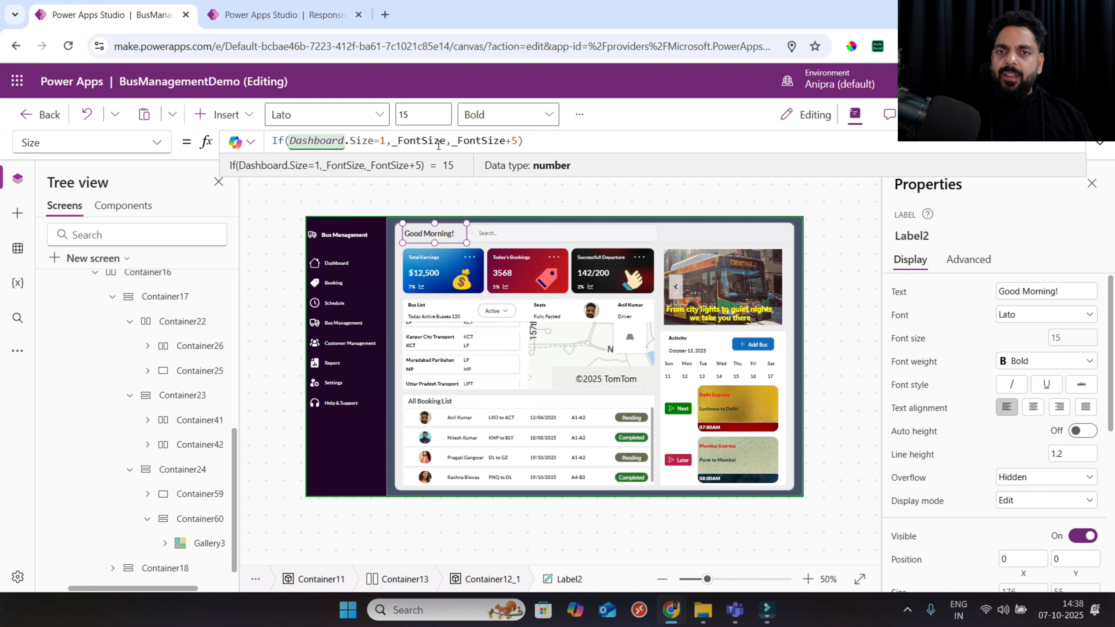
{"action": "left_click", "coordinate": [446, 140]}
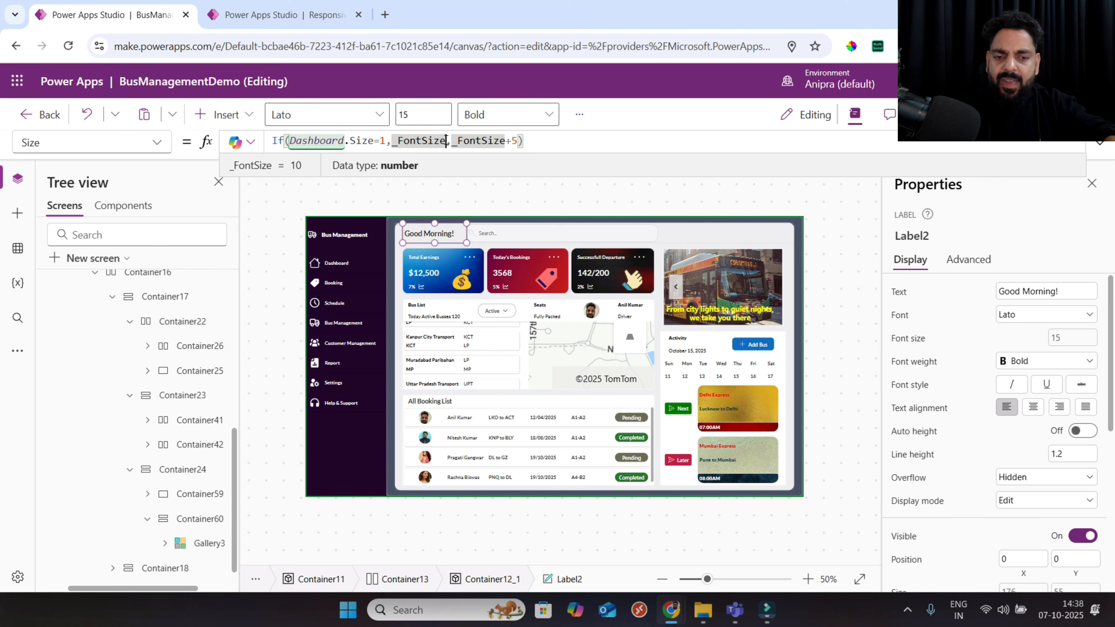
{"action": "type", "text": "-3"}
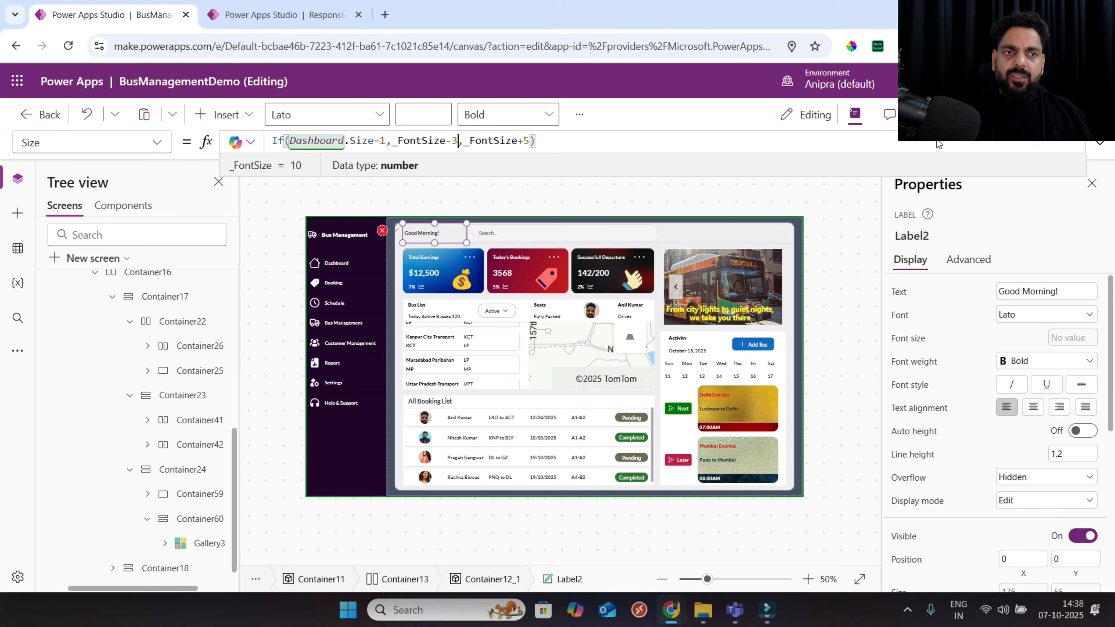
Preview the phone layout and test the header's search box and the hamburger icon that toggles the navigation.
{"action": "key", "text": "F5"}
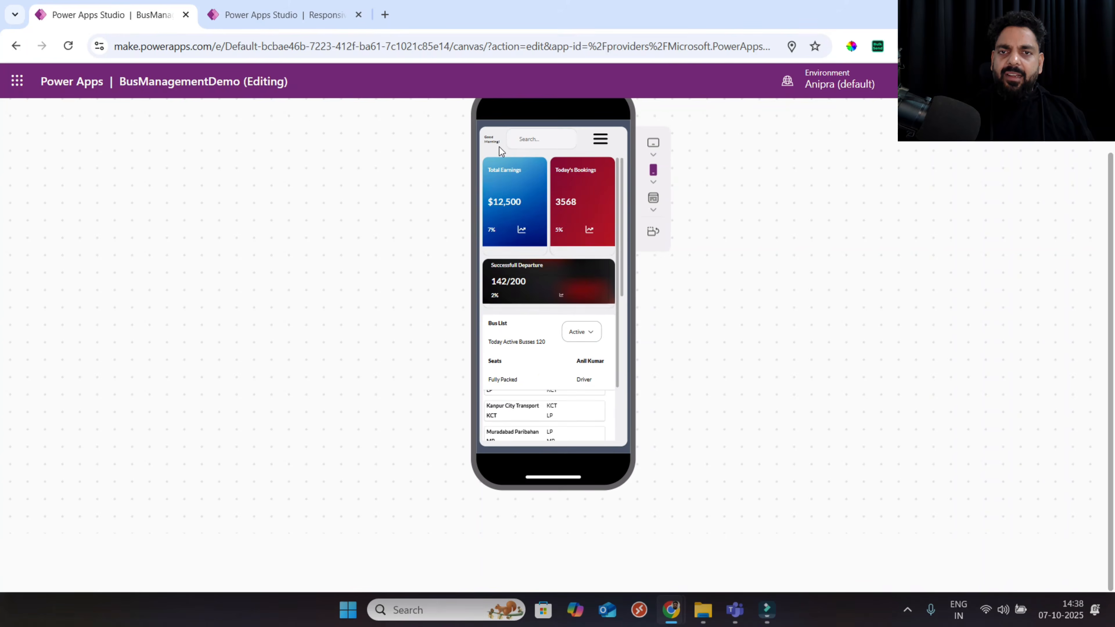
{"action": "left_click", "coordinate": [528, 145]}
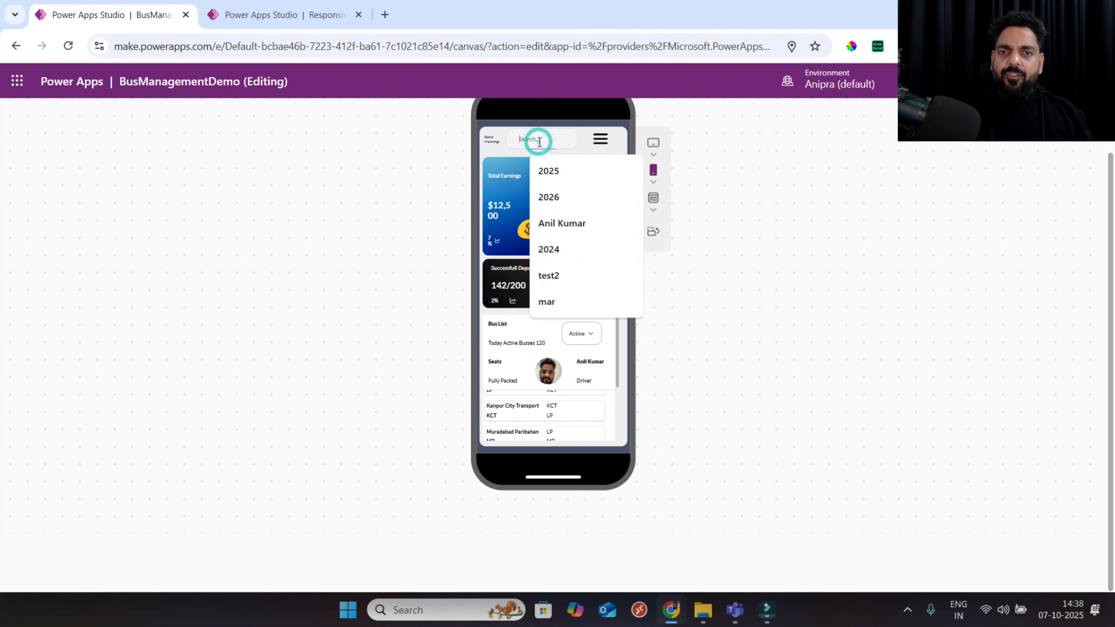
{"action": "left_click", "coordinate": [600, 139]}
{"action": "left_click", "coordinate": [600, 140]}
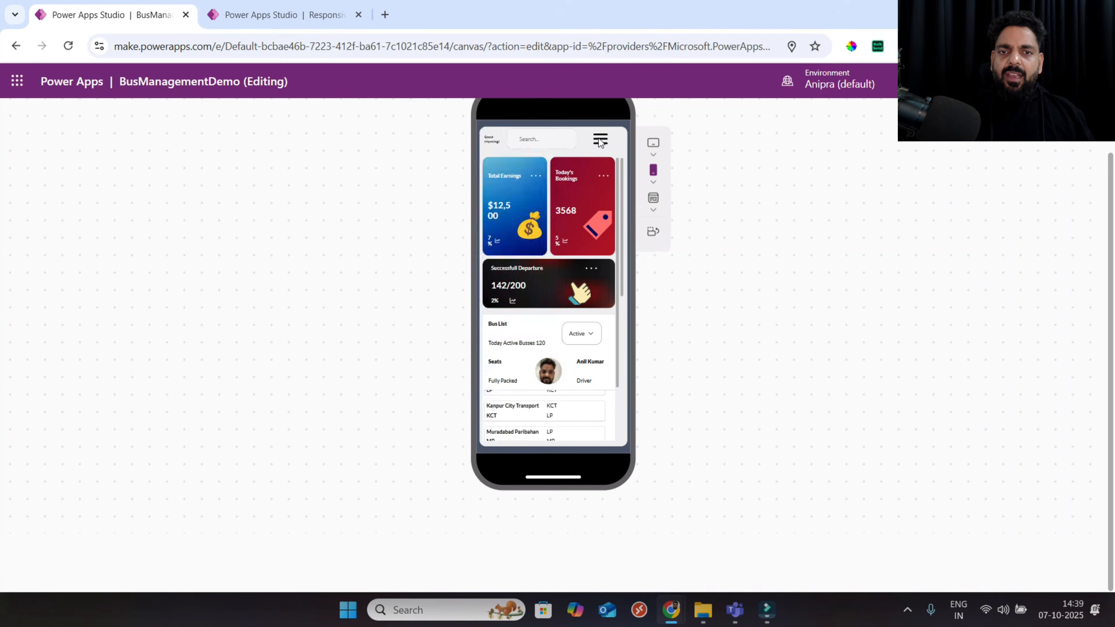
{"action": "left_click", "coordinate": [600, 139]}
{"action": "left_click", "coordinate": [599, 140]}
{"action": "left_click", "coordinate": [599, 140]}
{"action": "left_click", "coordinate": [600, 139]}
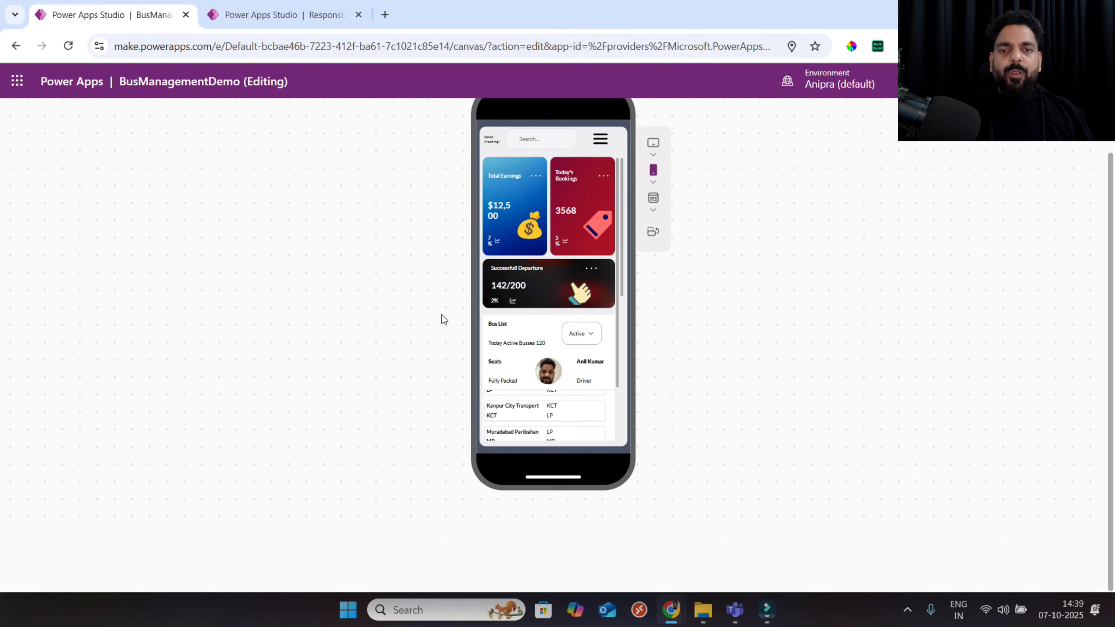